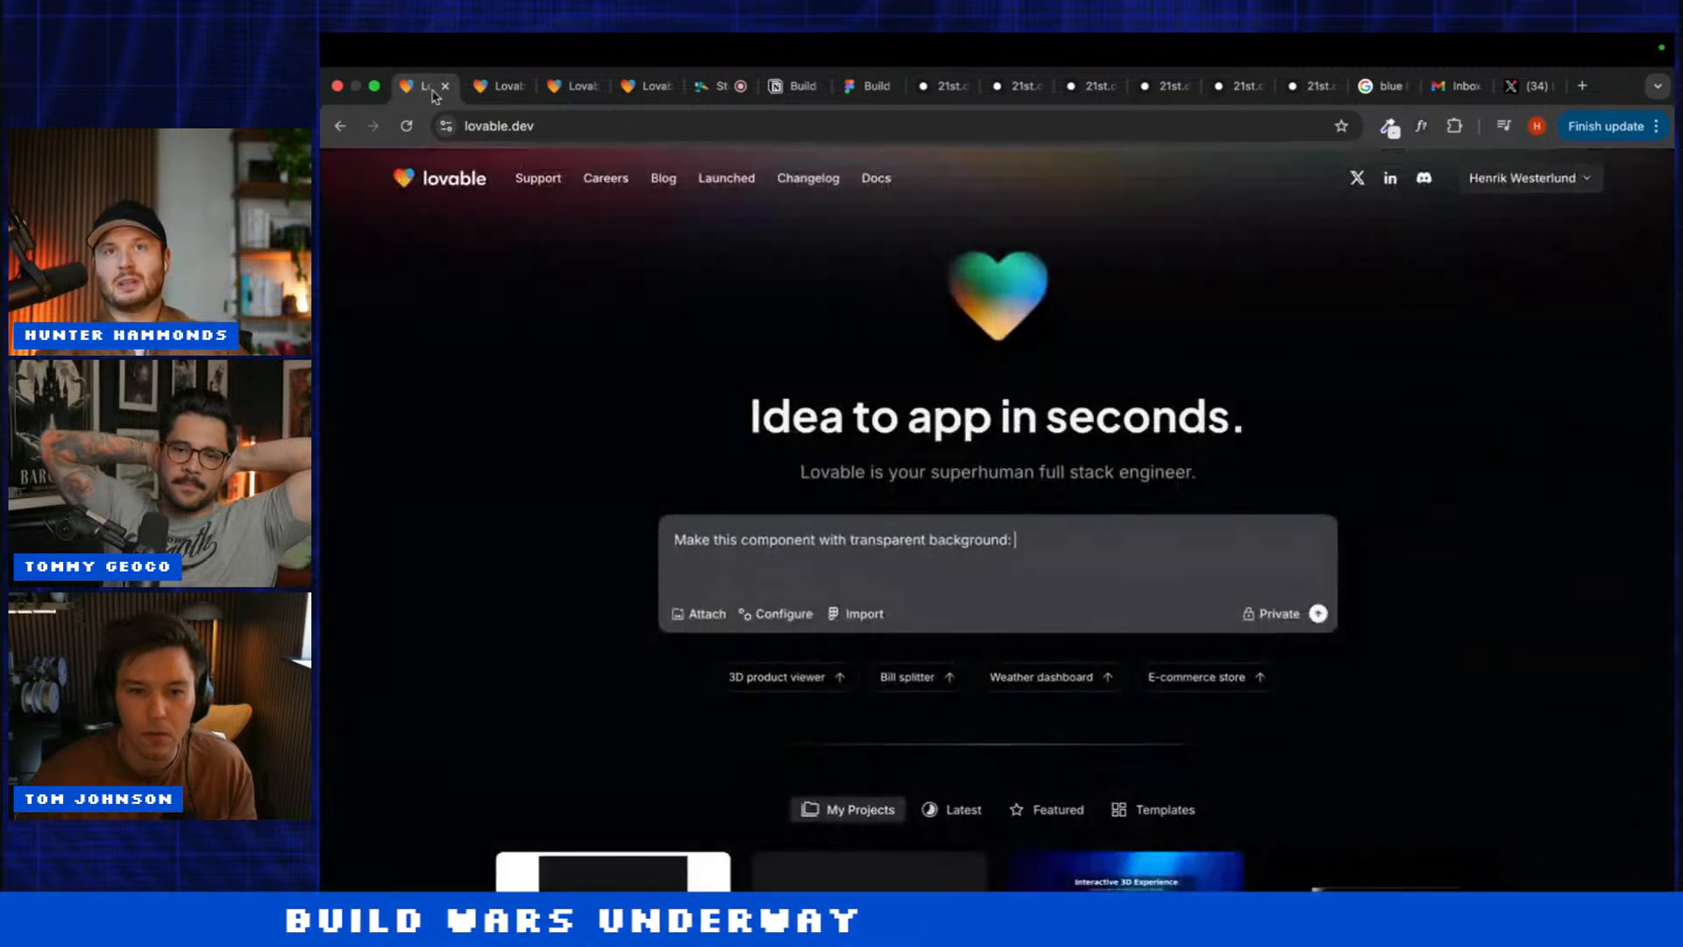
Step: Paste the Spline 3D component prompt and submit it to start a new project
key("super+v")
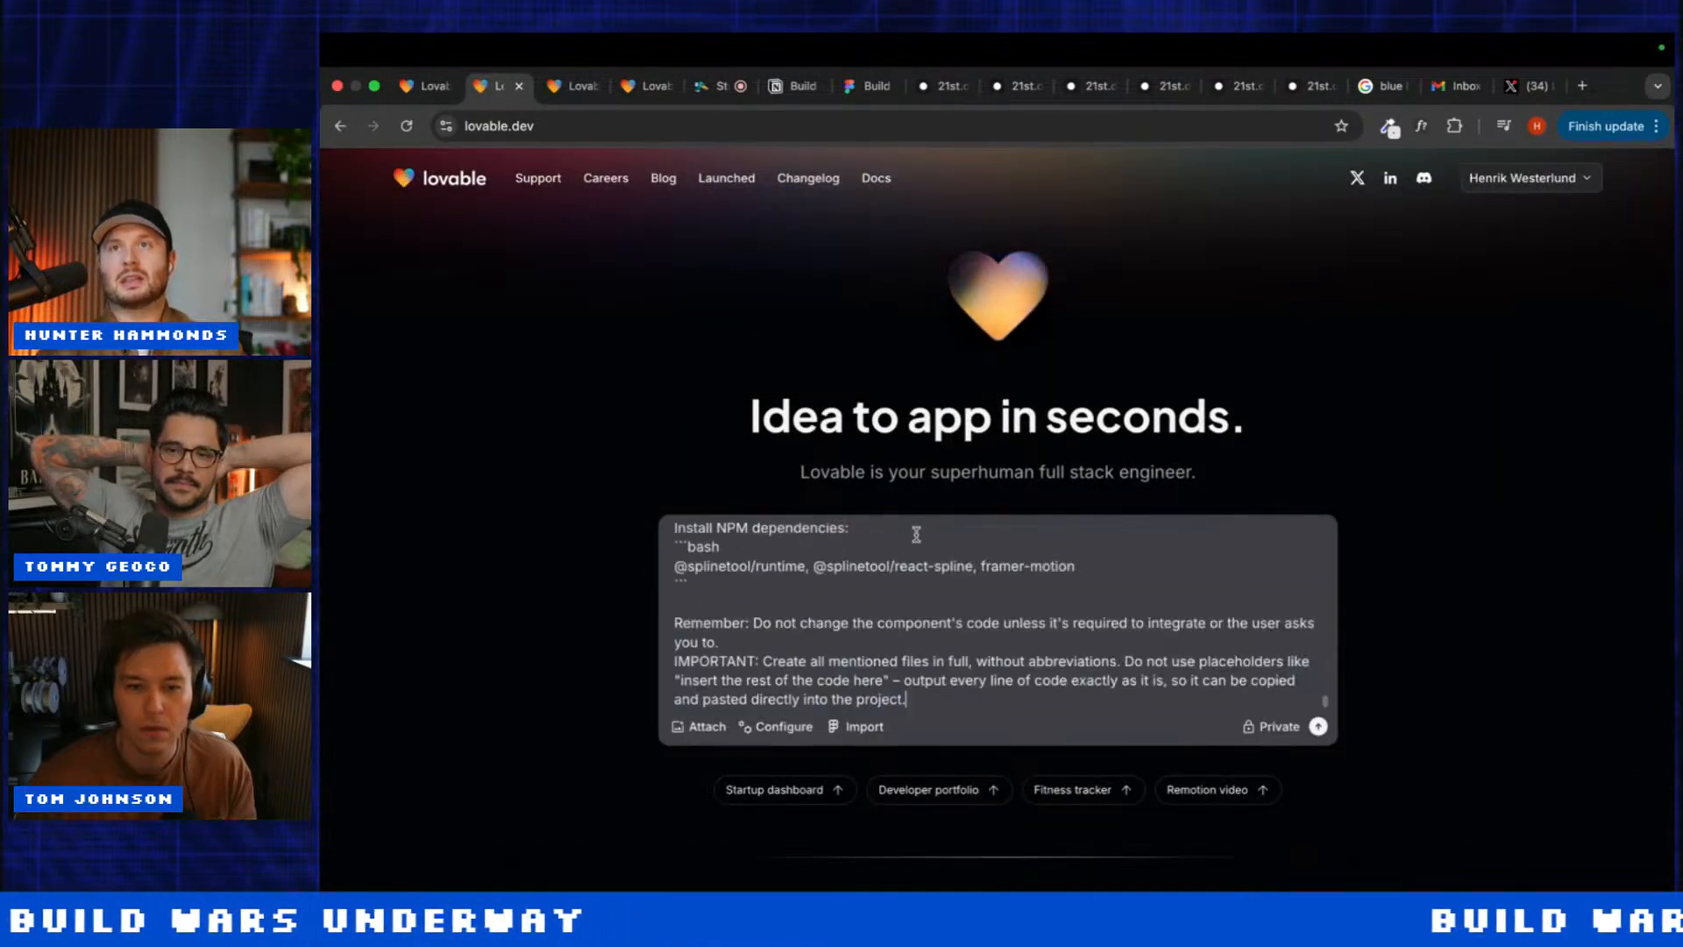
scroll(872, 589, "up", 15)
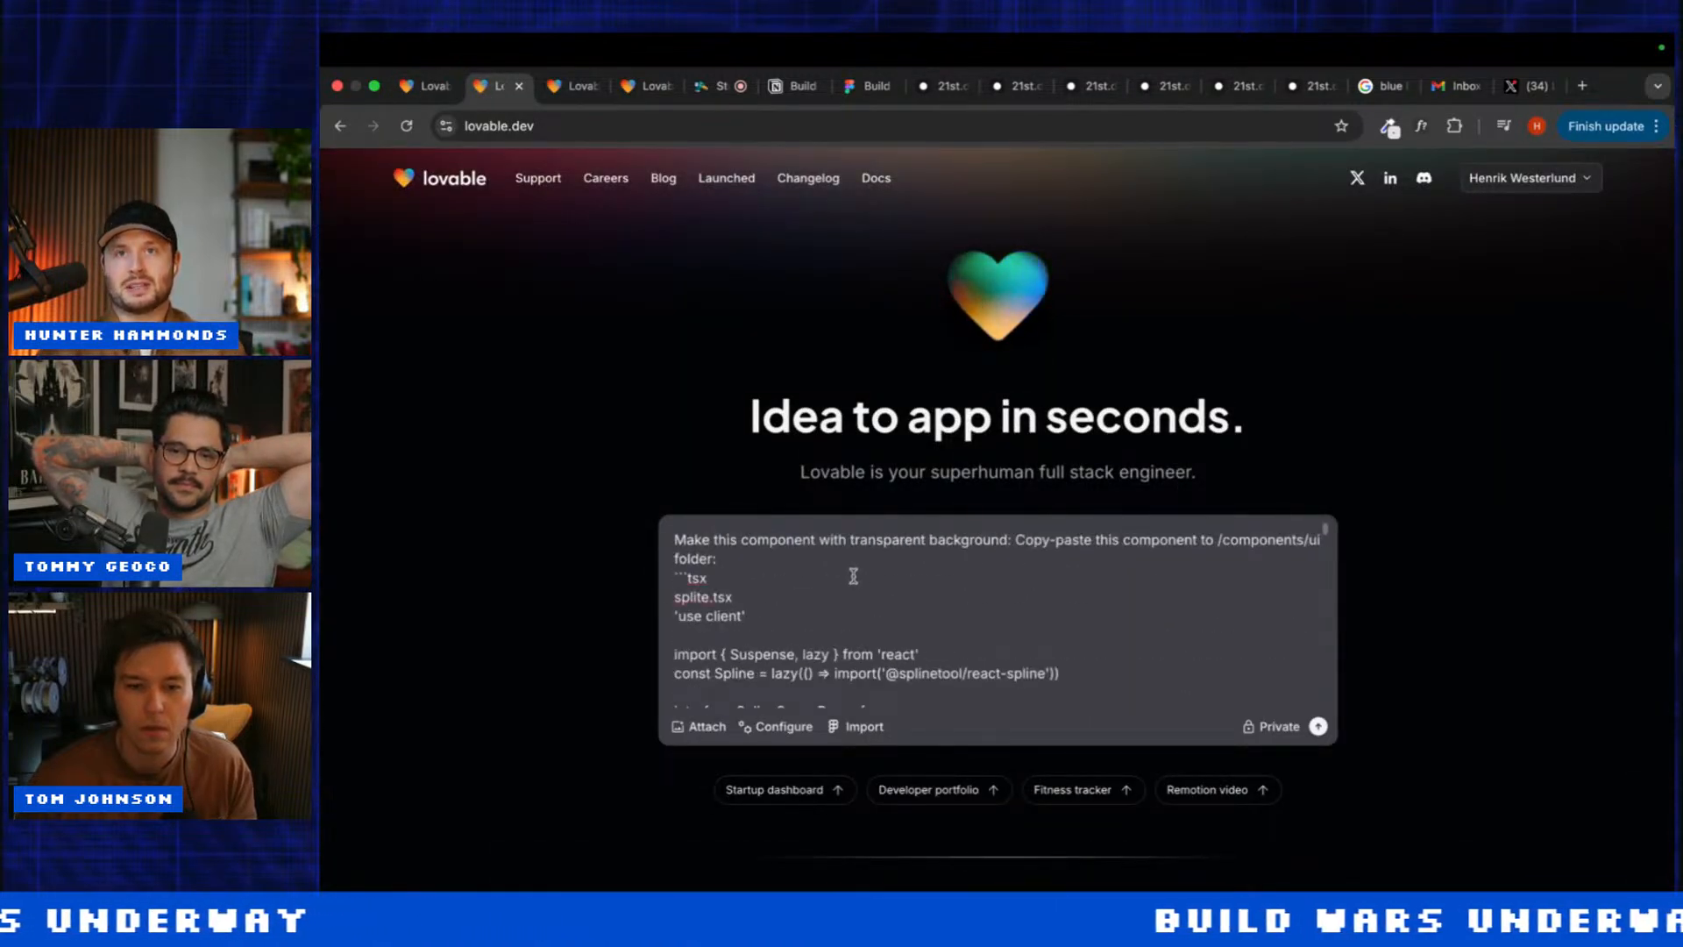
key("super+a")
left_click(558, 88)
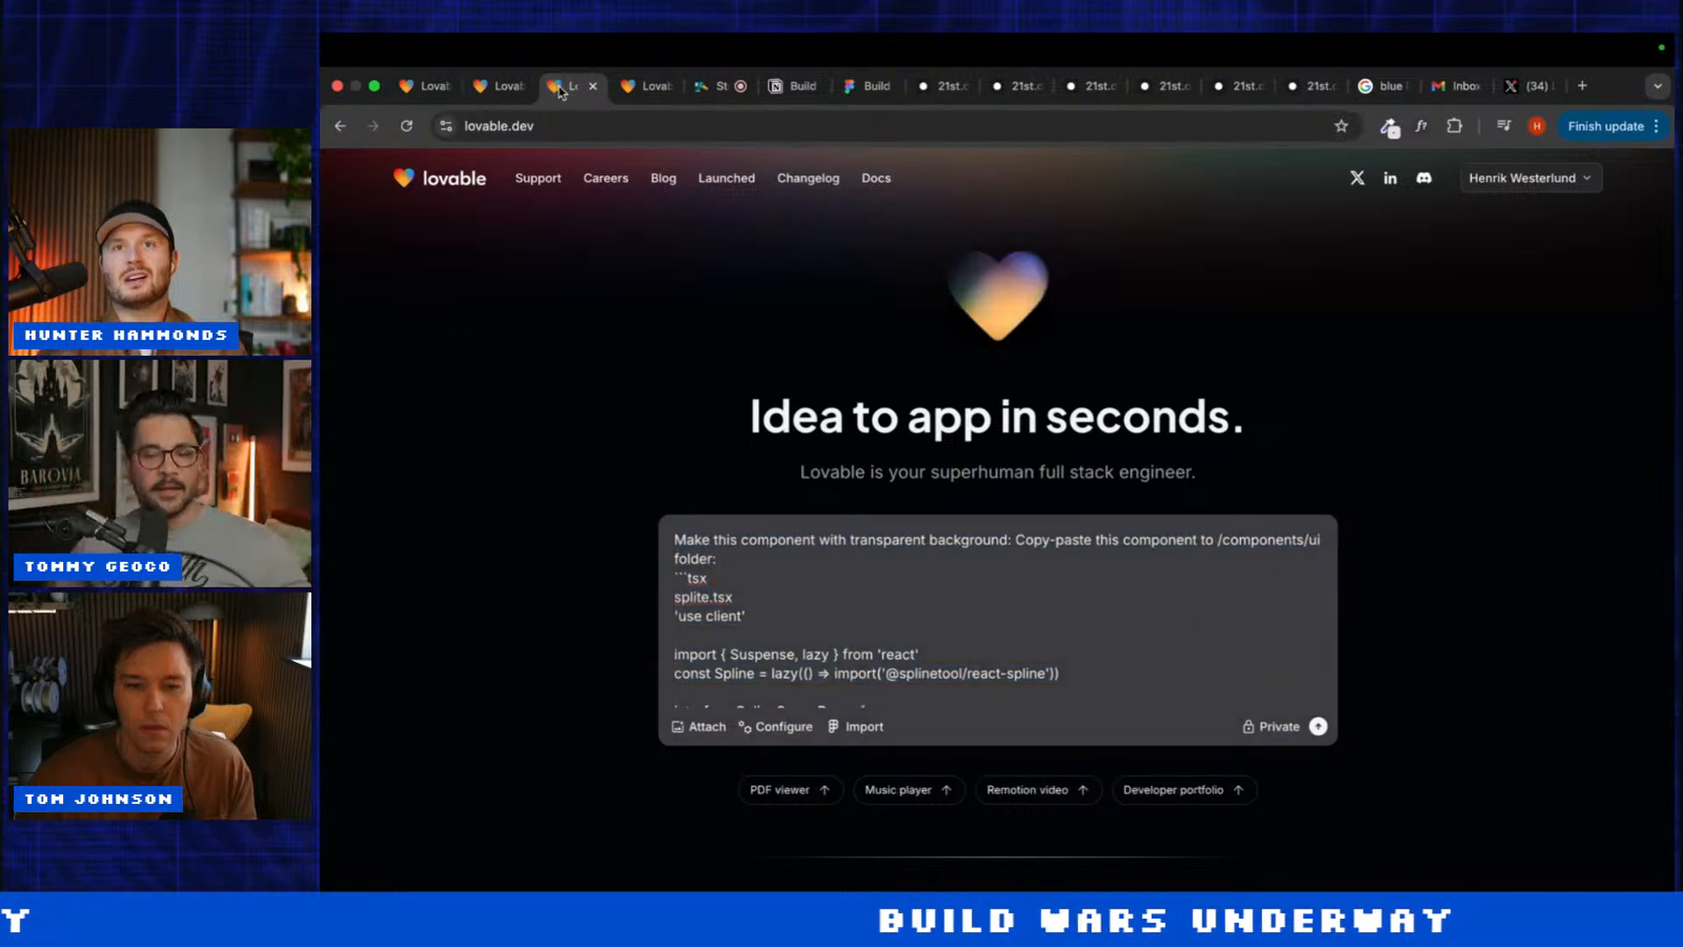
left_click(1319, 727)
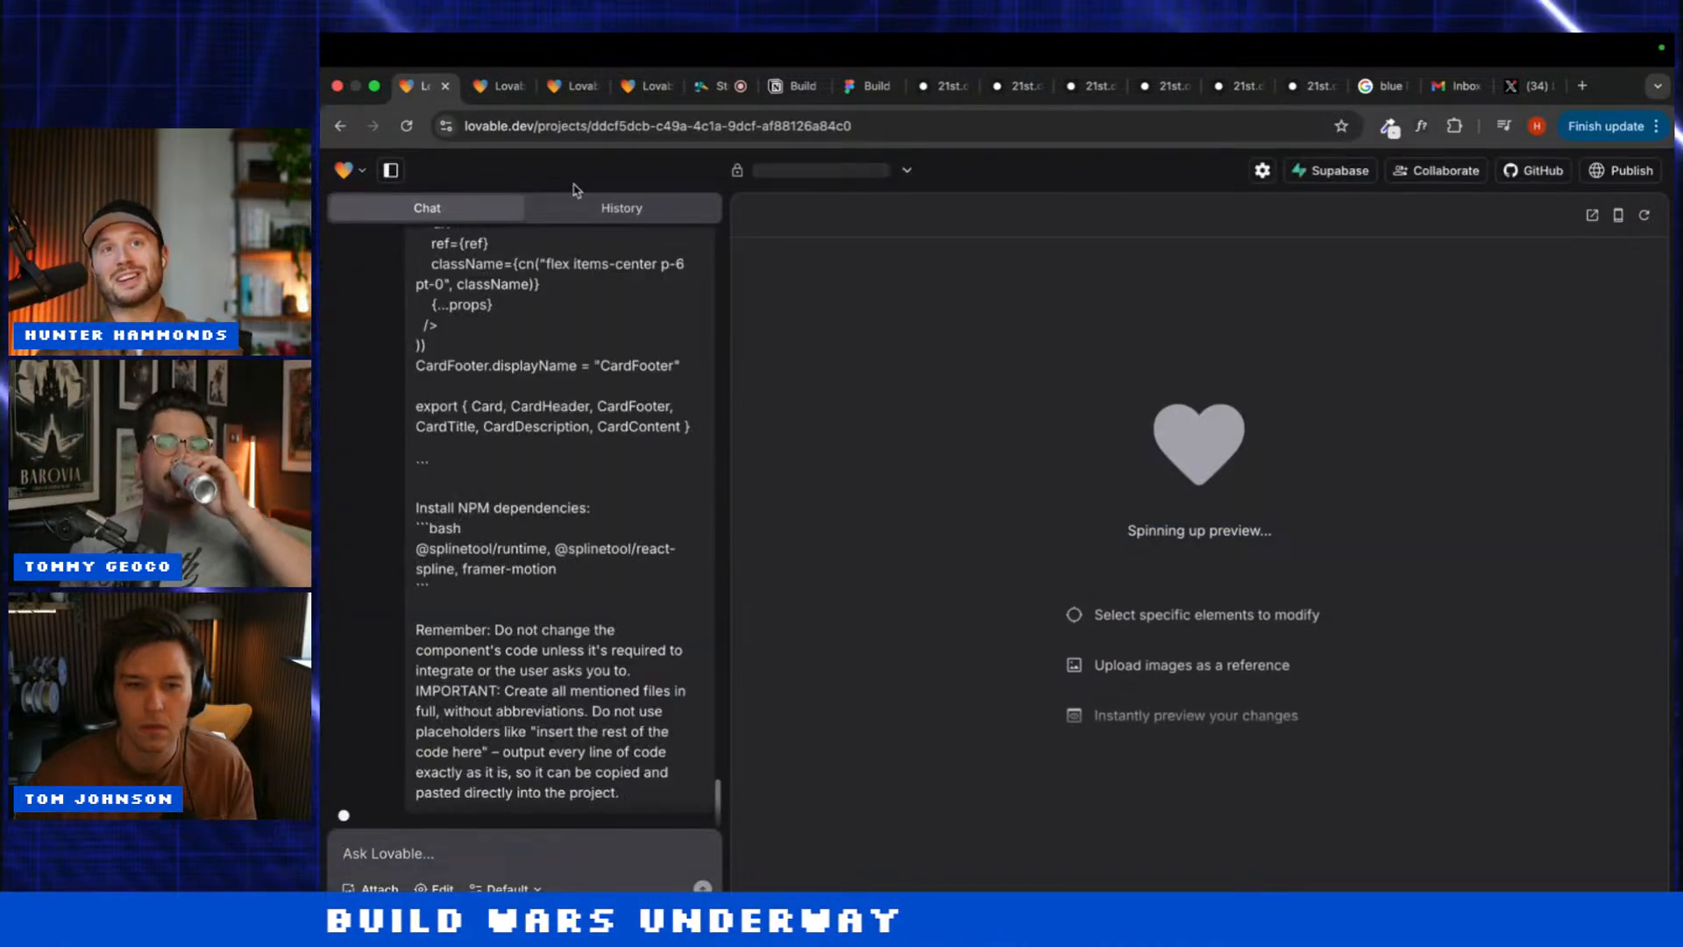
Step: Submit the same Spline prompt in three more Lovable homepage tabs
left_click(493, 88)
left_click(1318, 726)
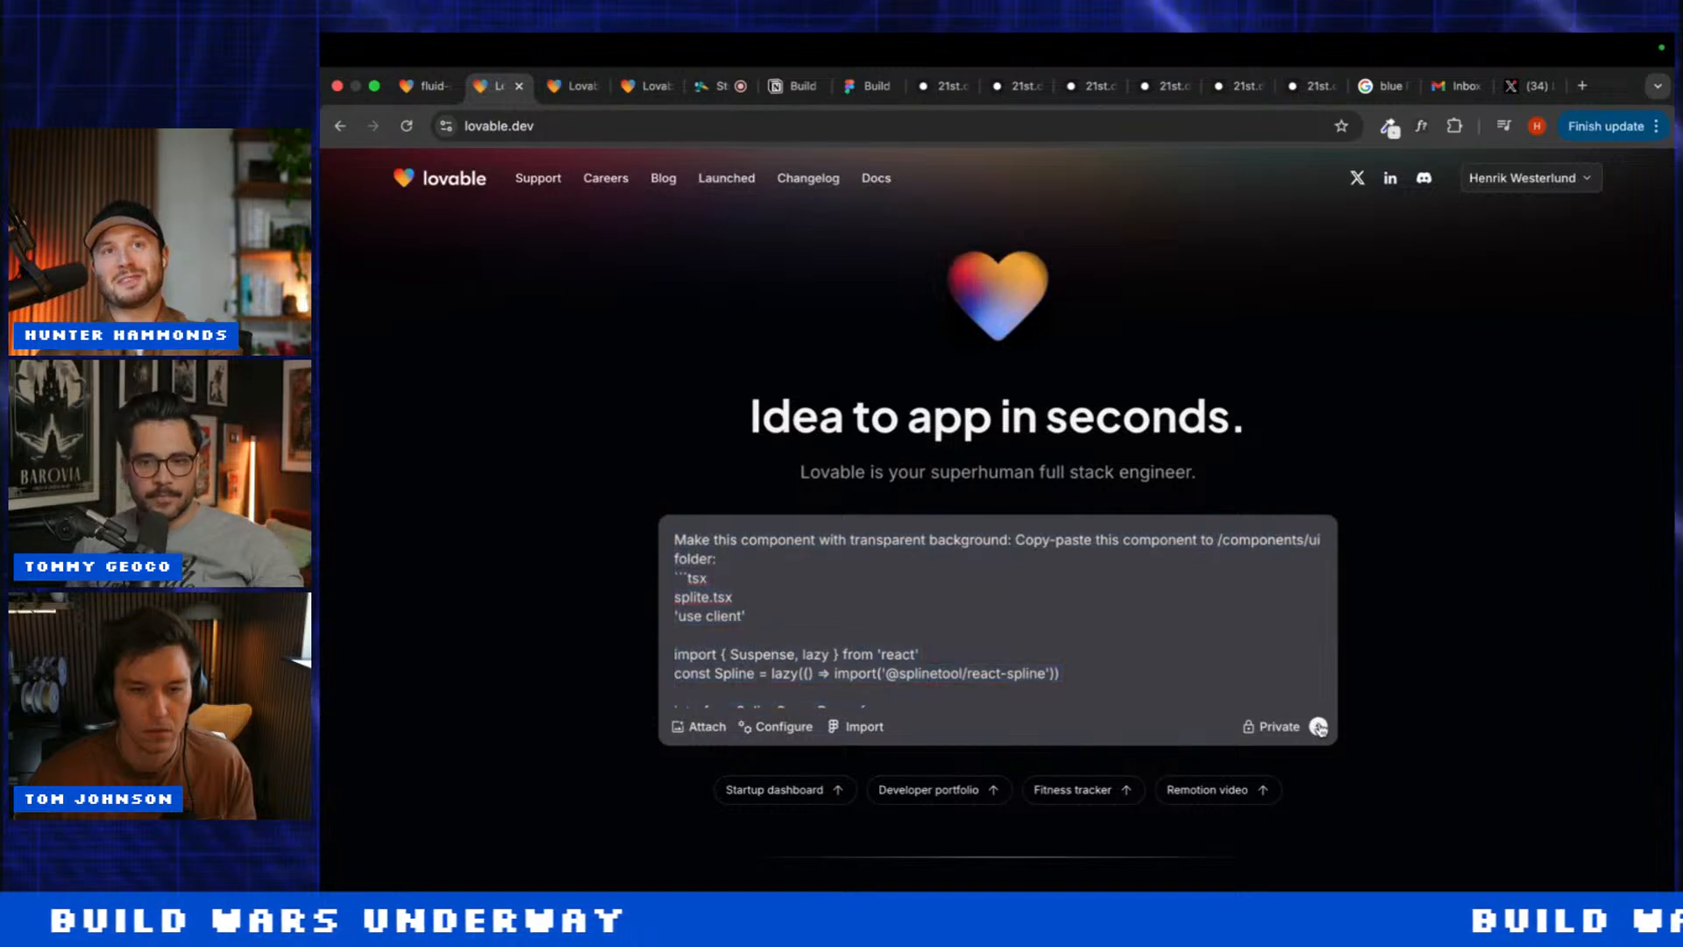
left_click(571, 90)
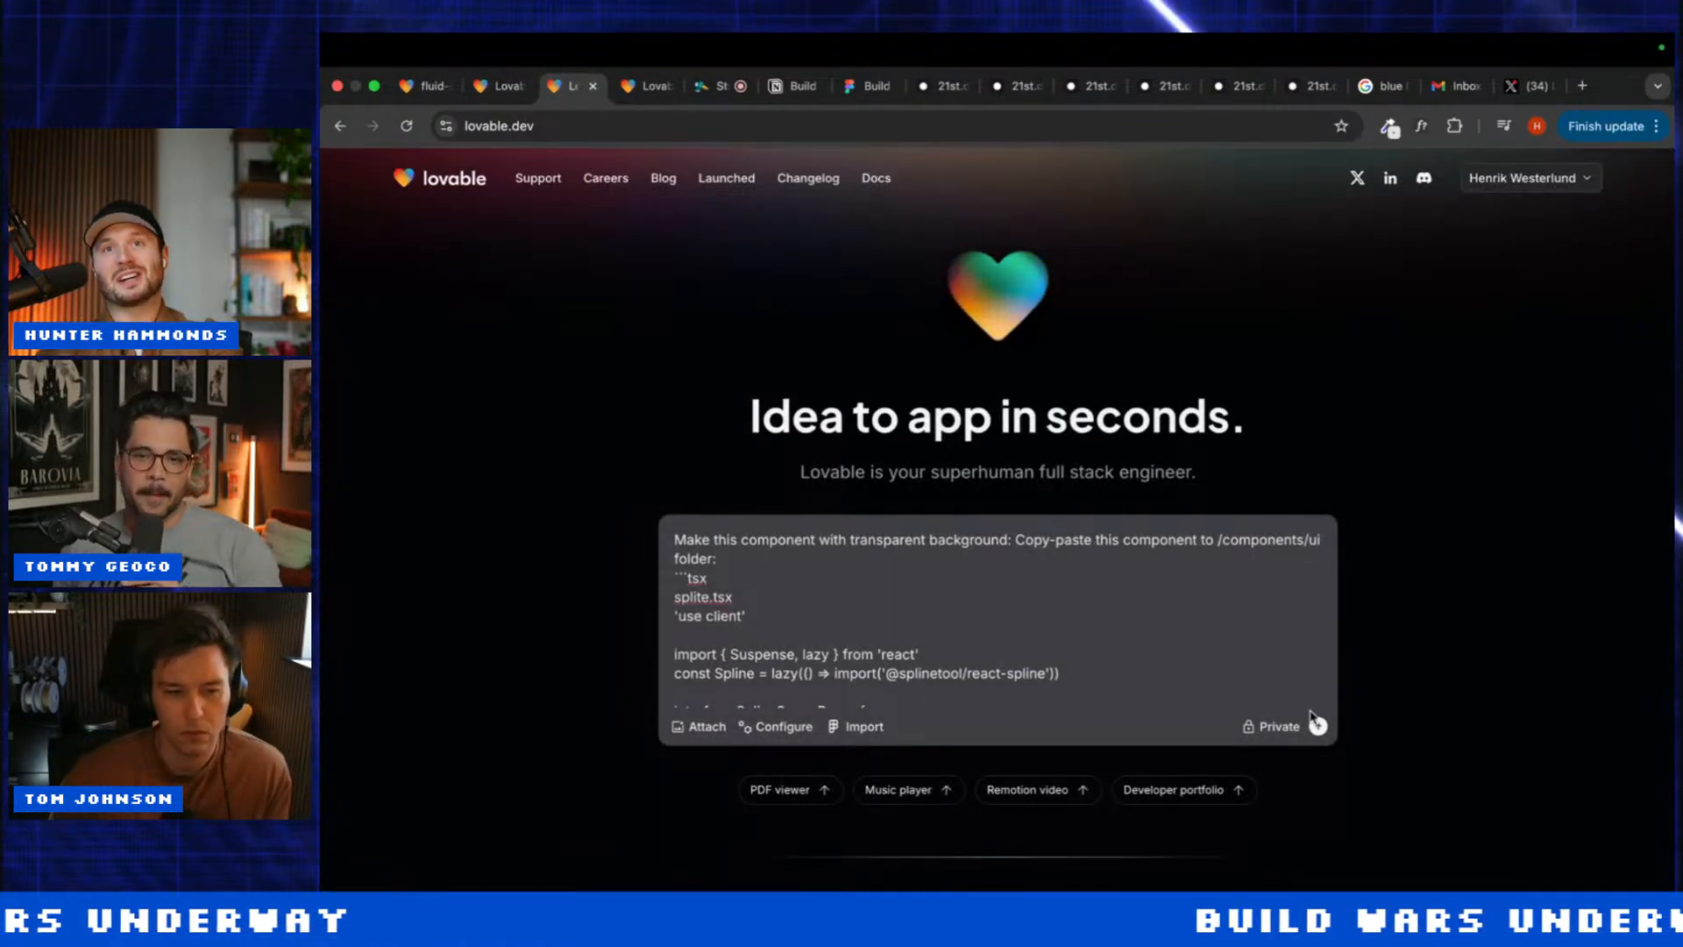
left_click(1322, 727)
left_click(630, 86)
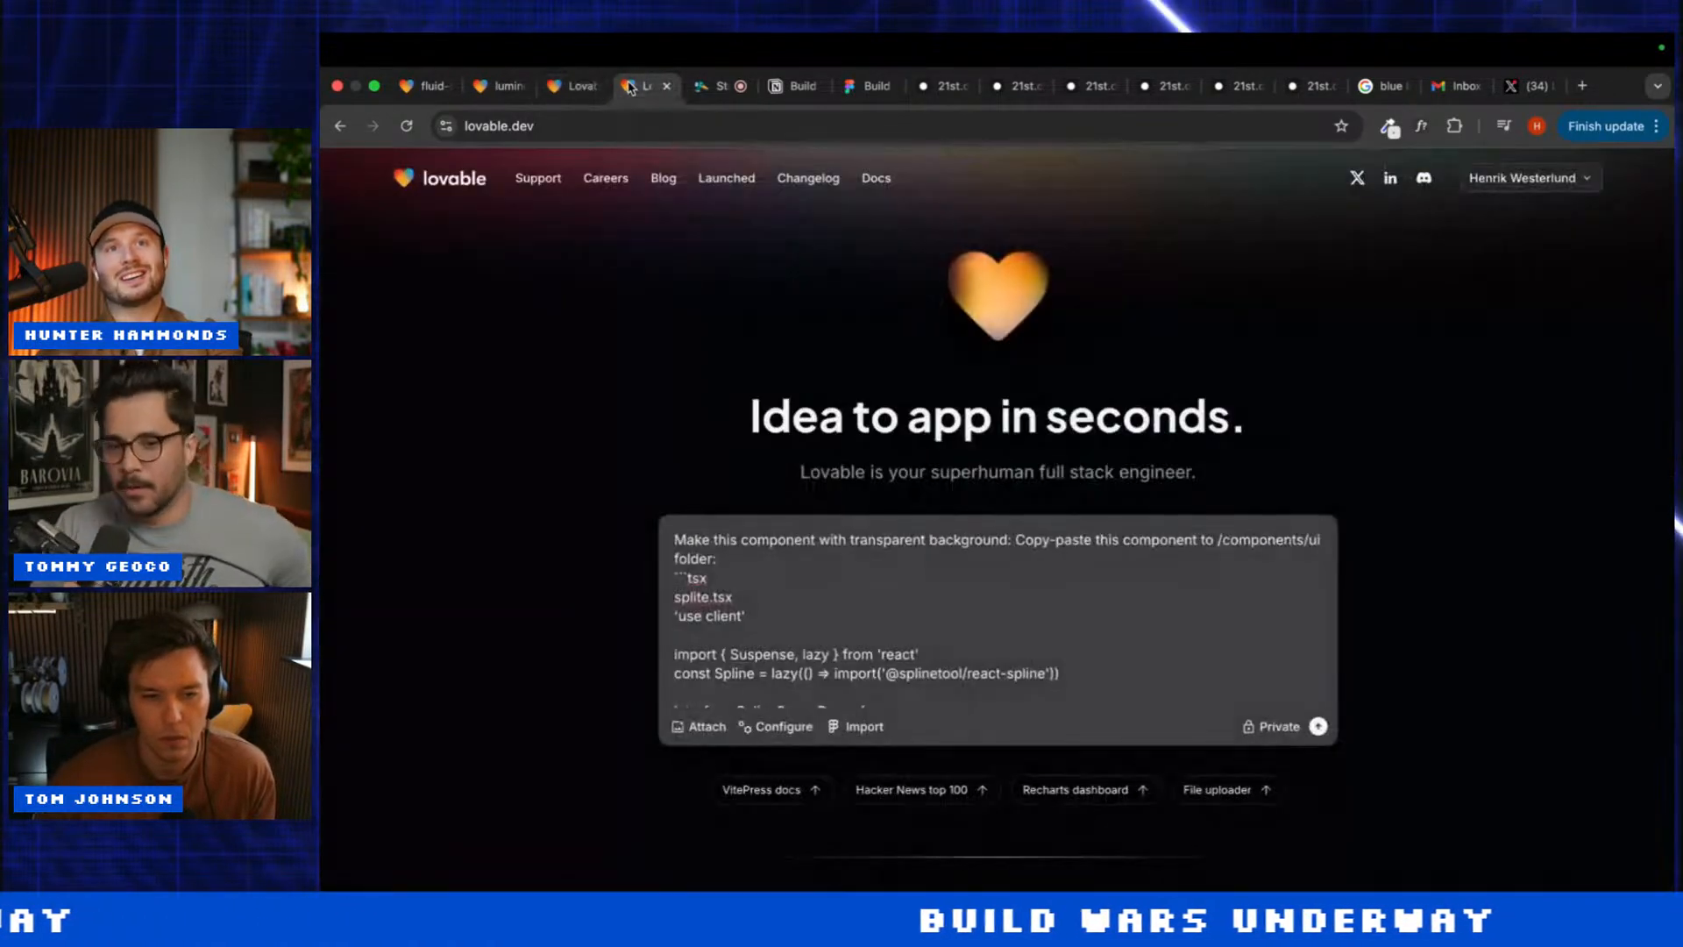
left_click(1317, 726)
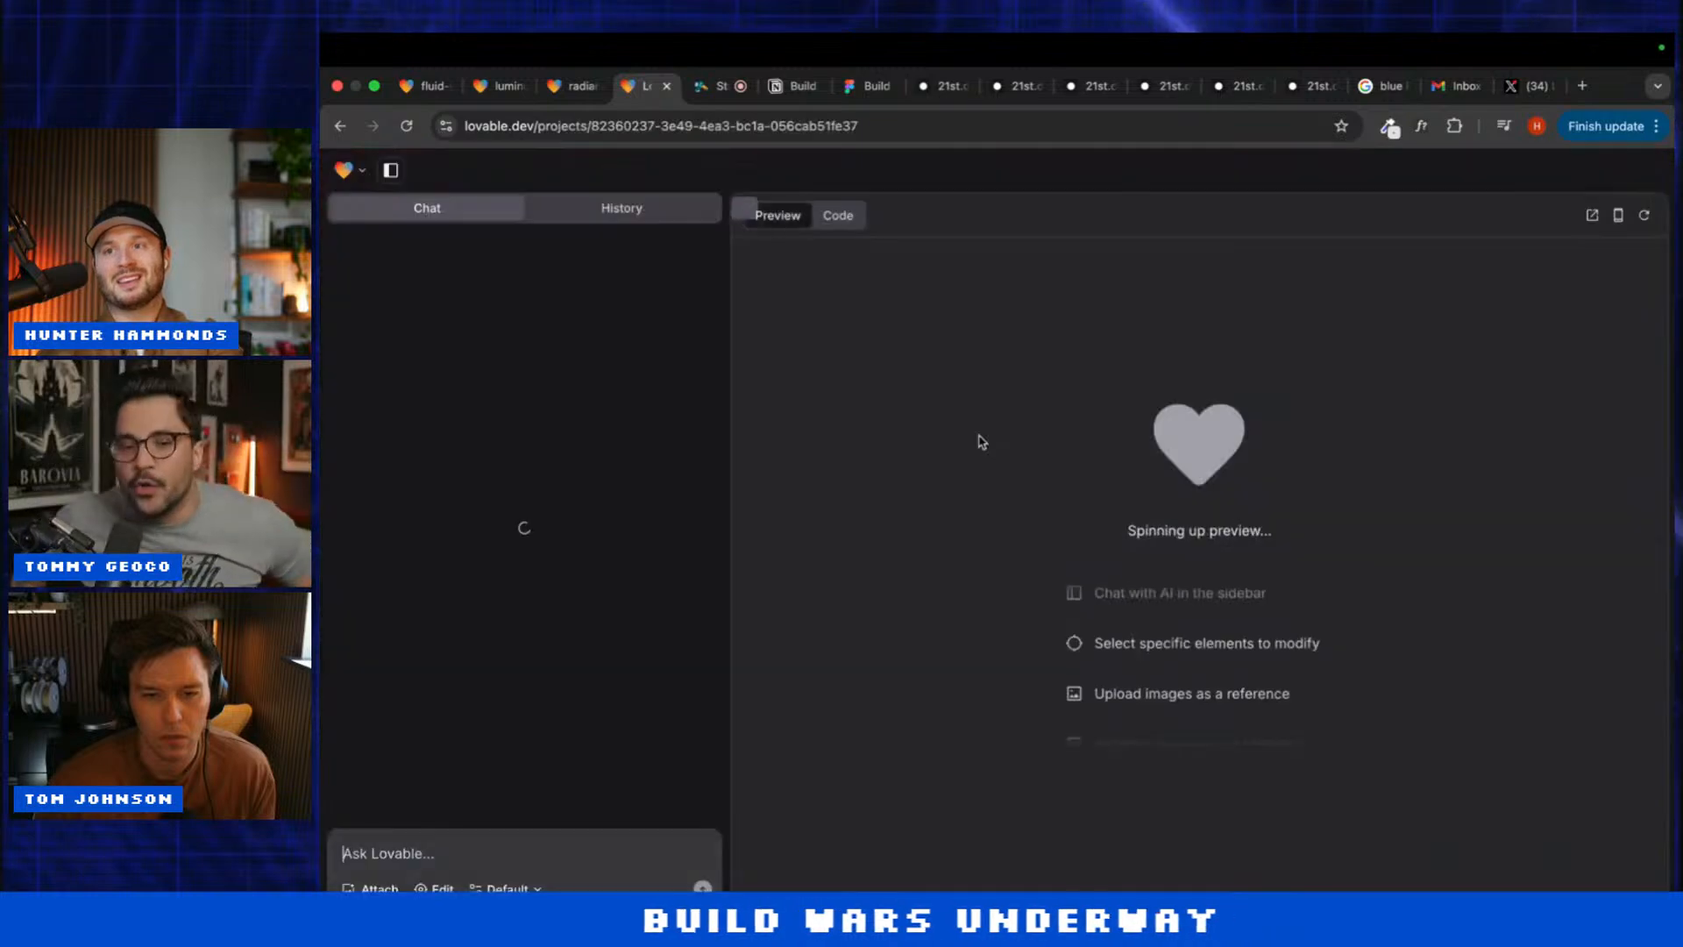
Step: Check progress on the fluid-spline-experience and luminous-3d-visuals projects
left_click(424, 87)
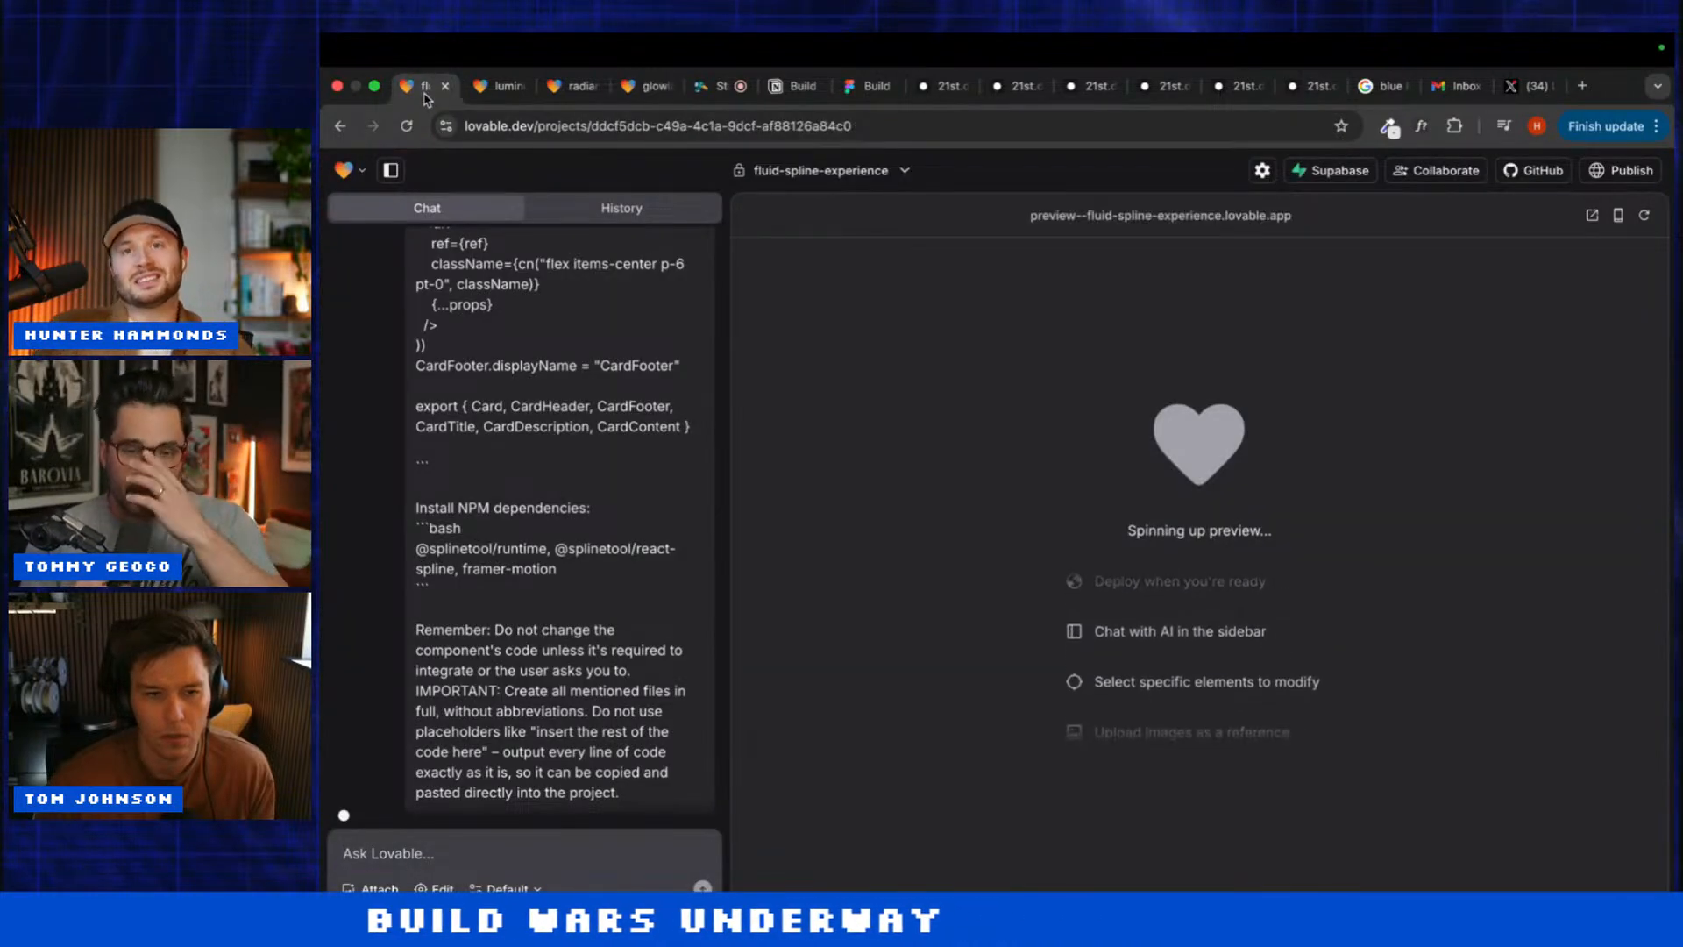
left_click(487, 88)
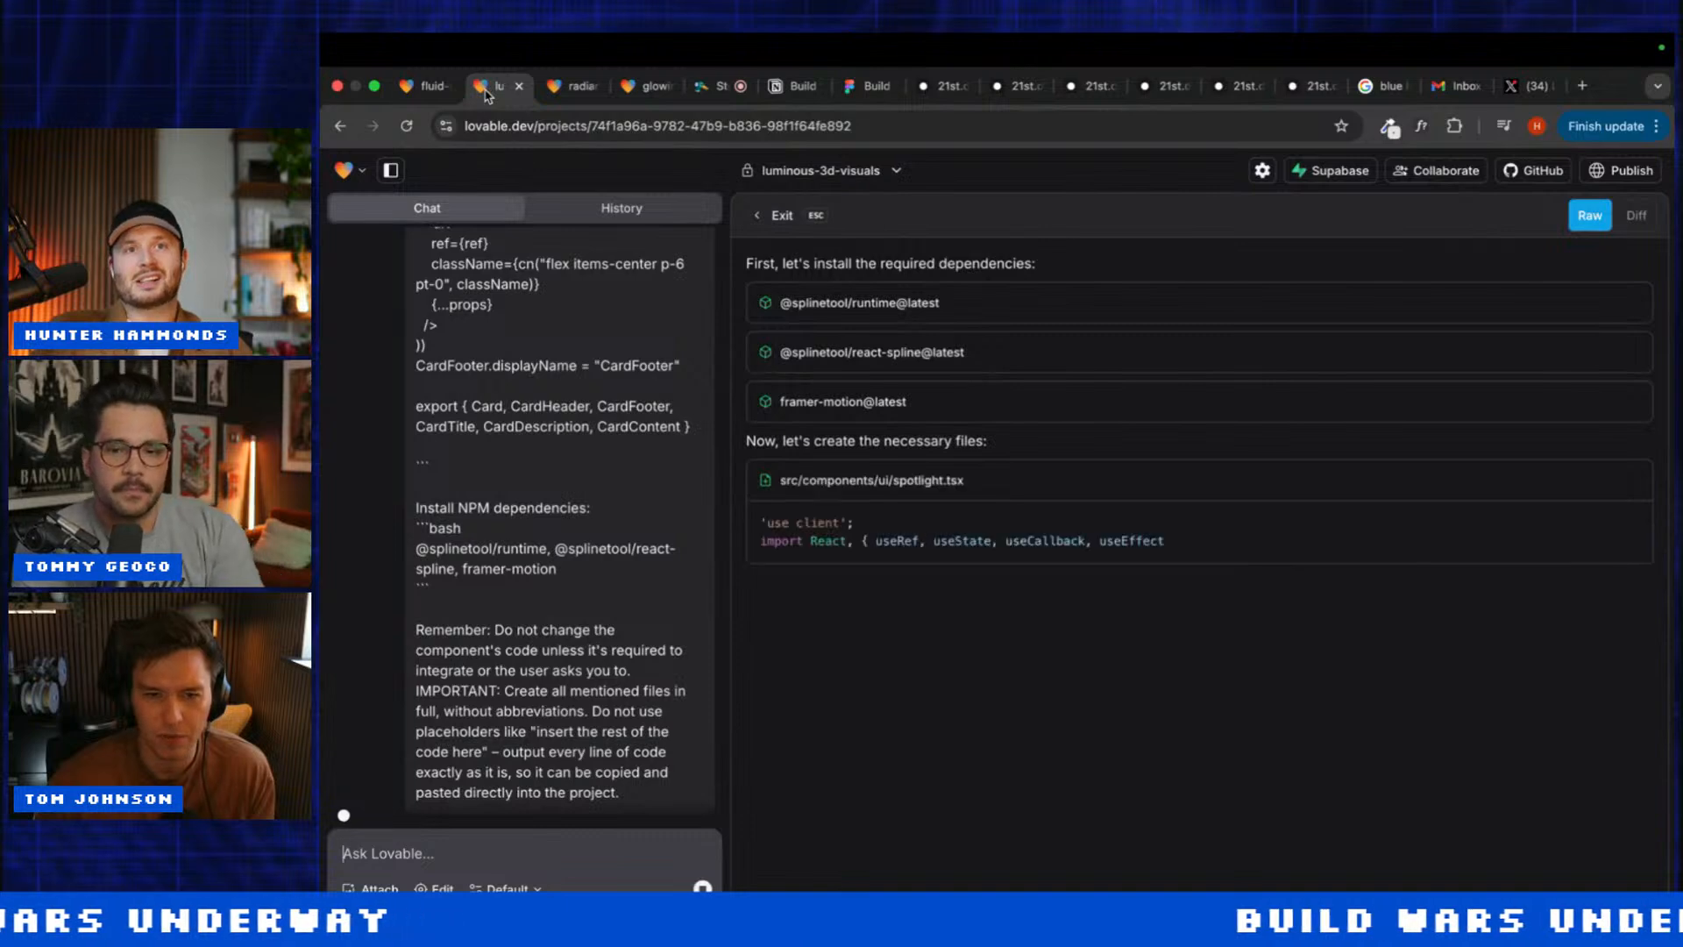
left_click(426, 88)
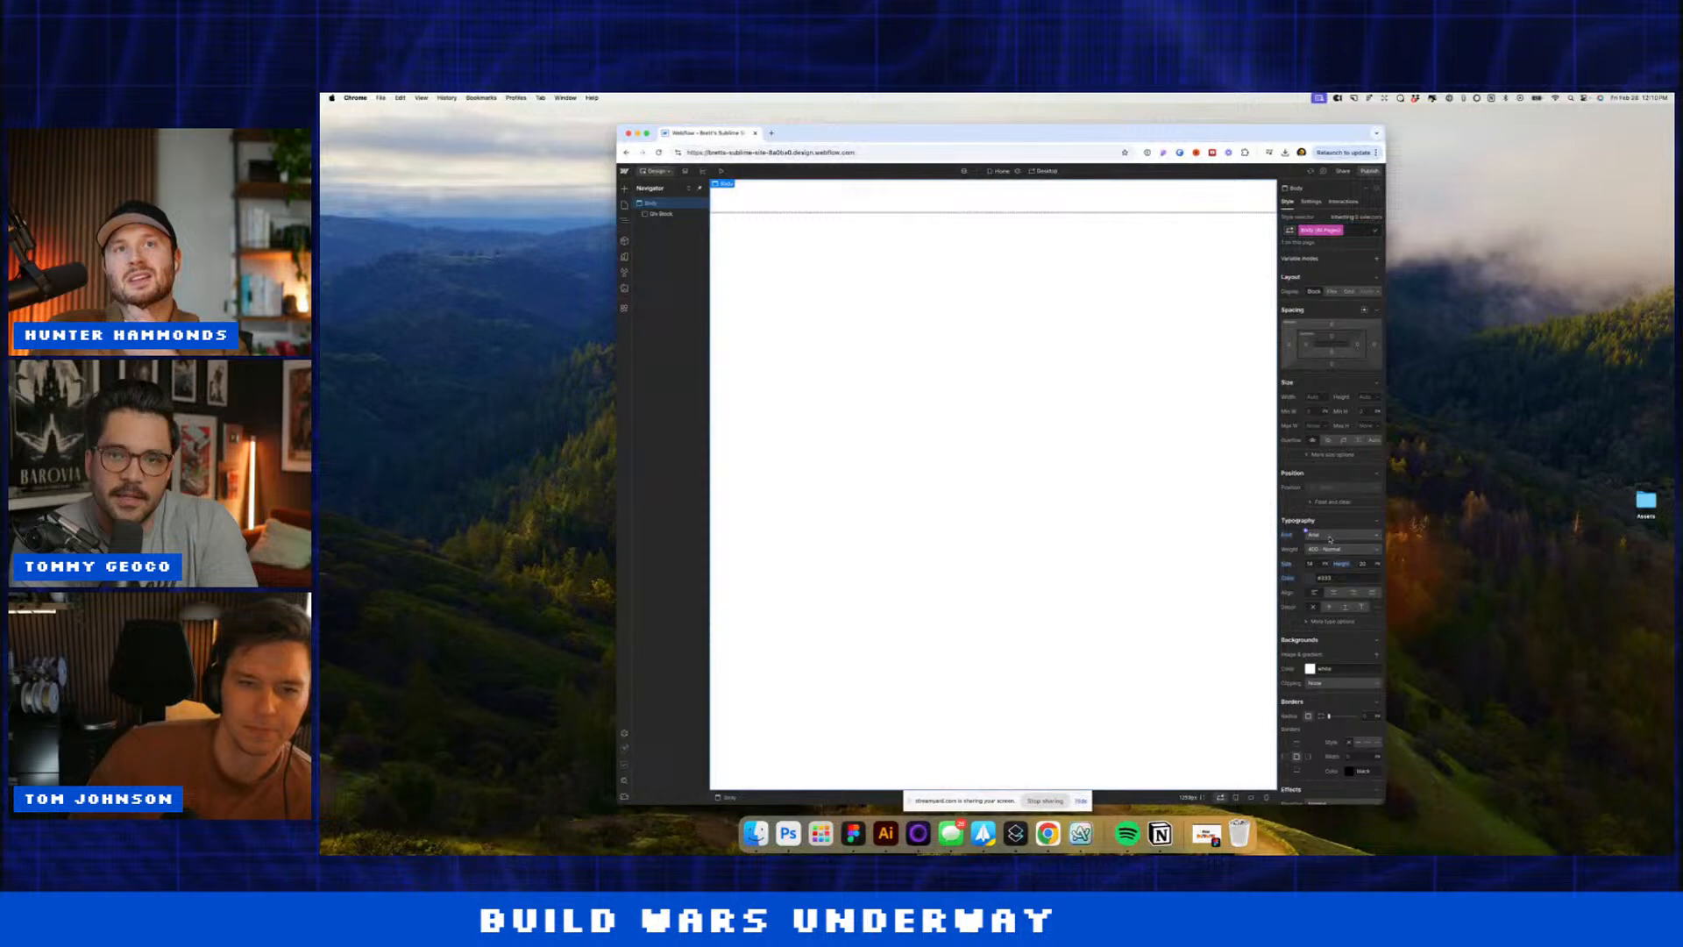
Step: Set the page font to Brockmann and add a div block with a 'mission' class
left_click(1330, 538)
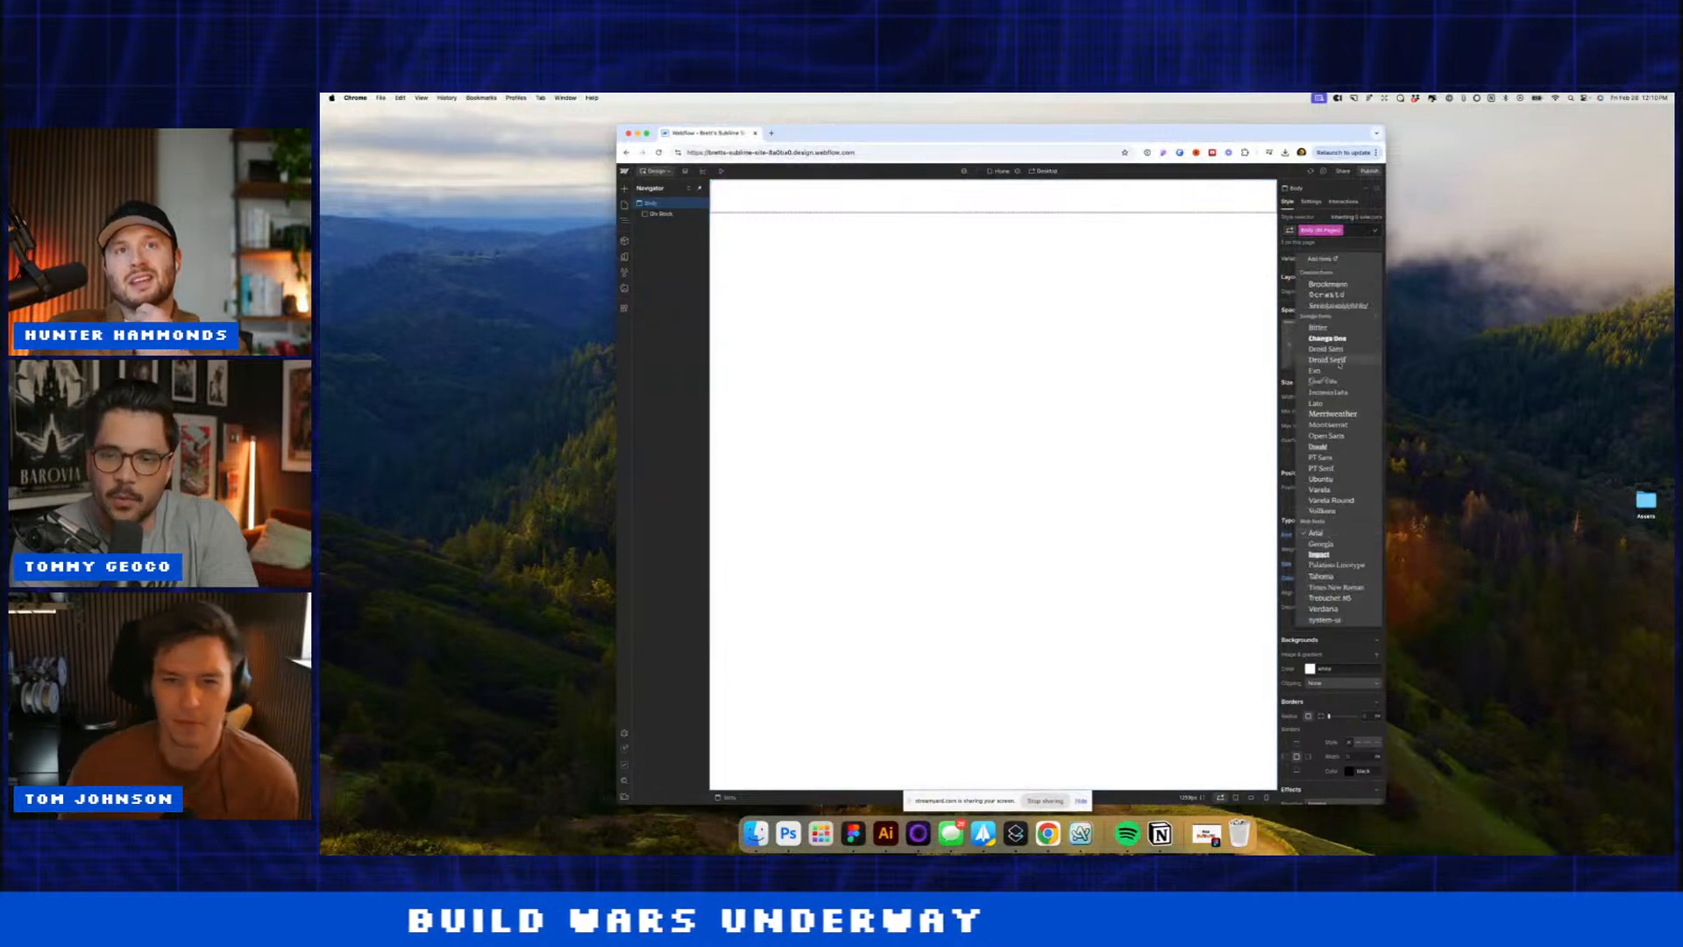
left_click(1329, 284)
key("super+k")
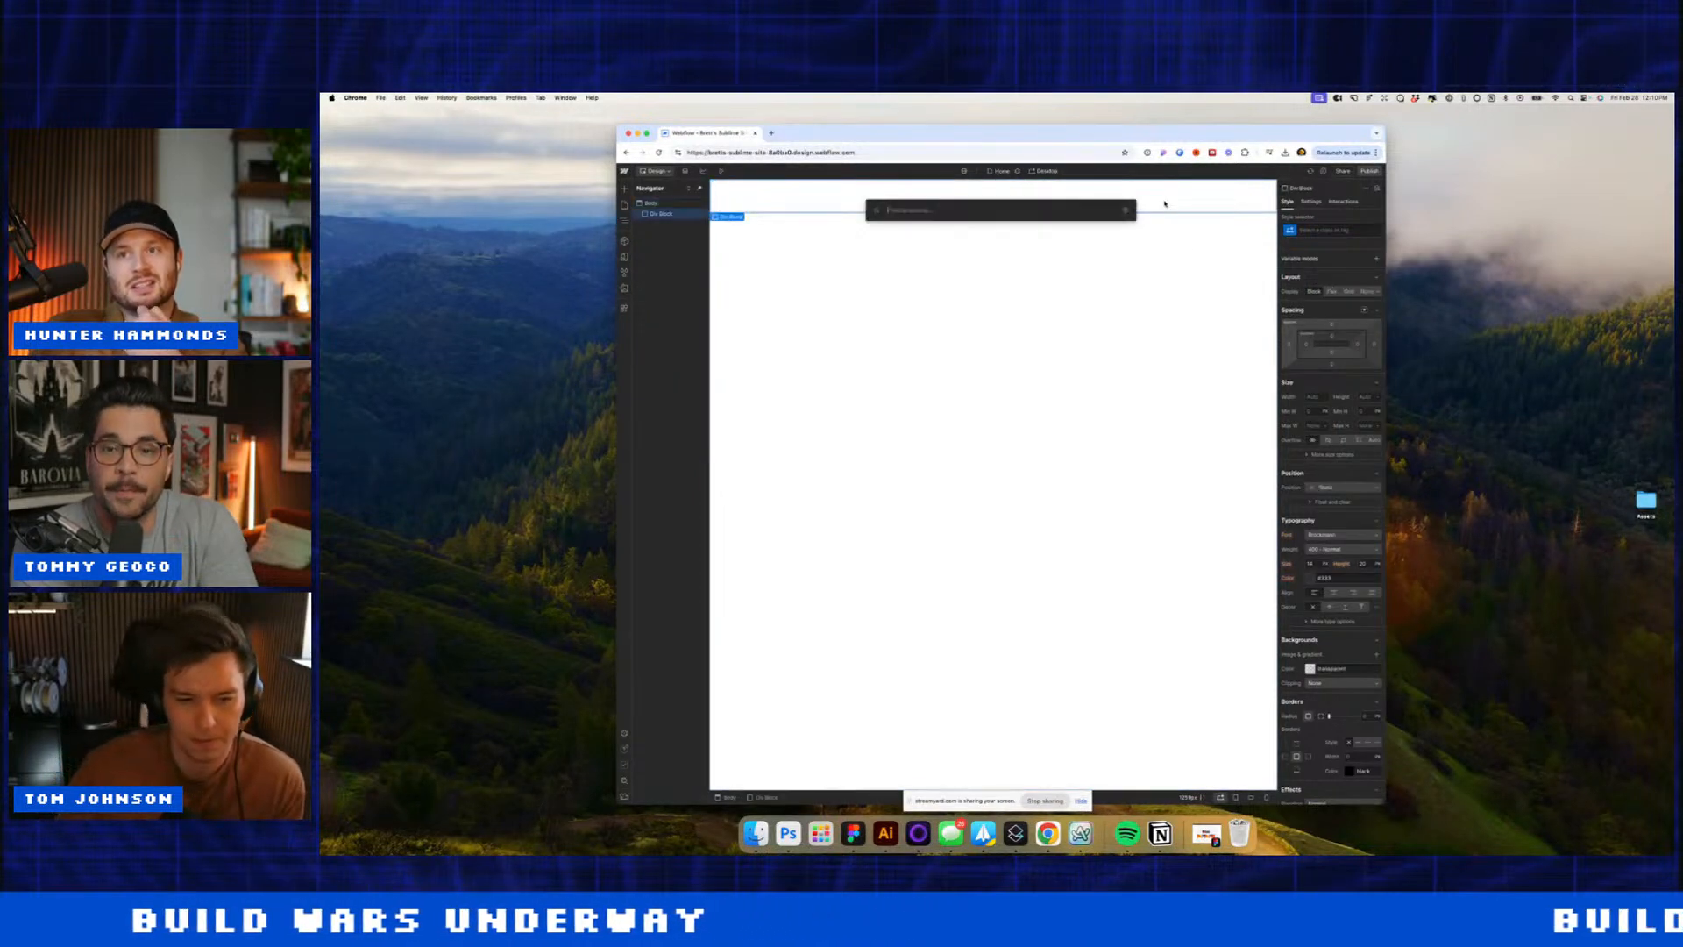
type("di")
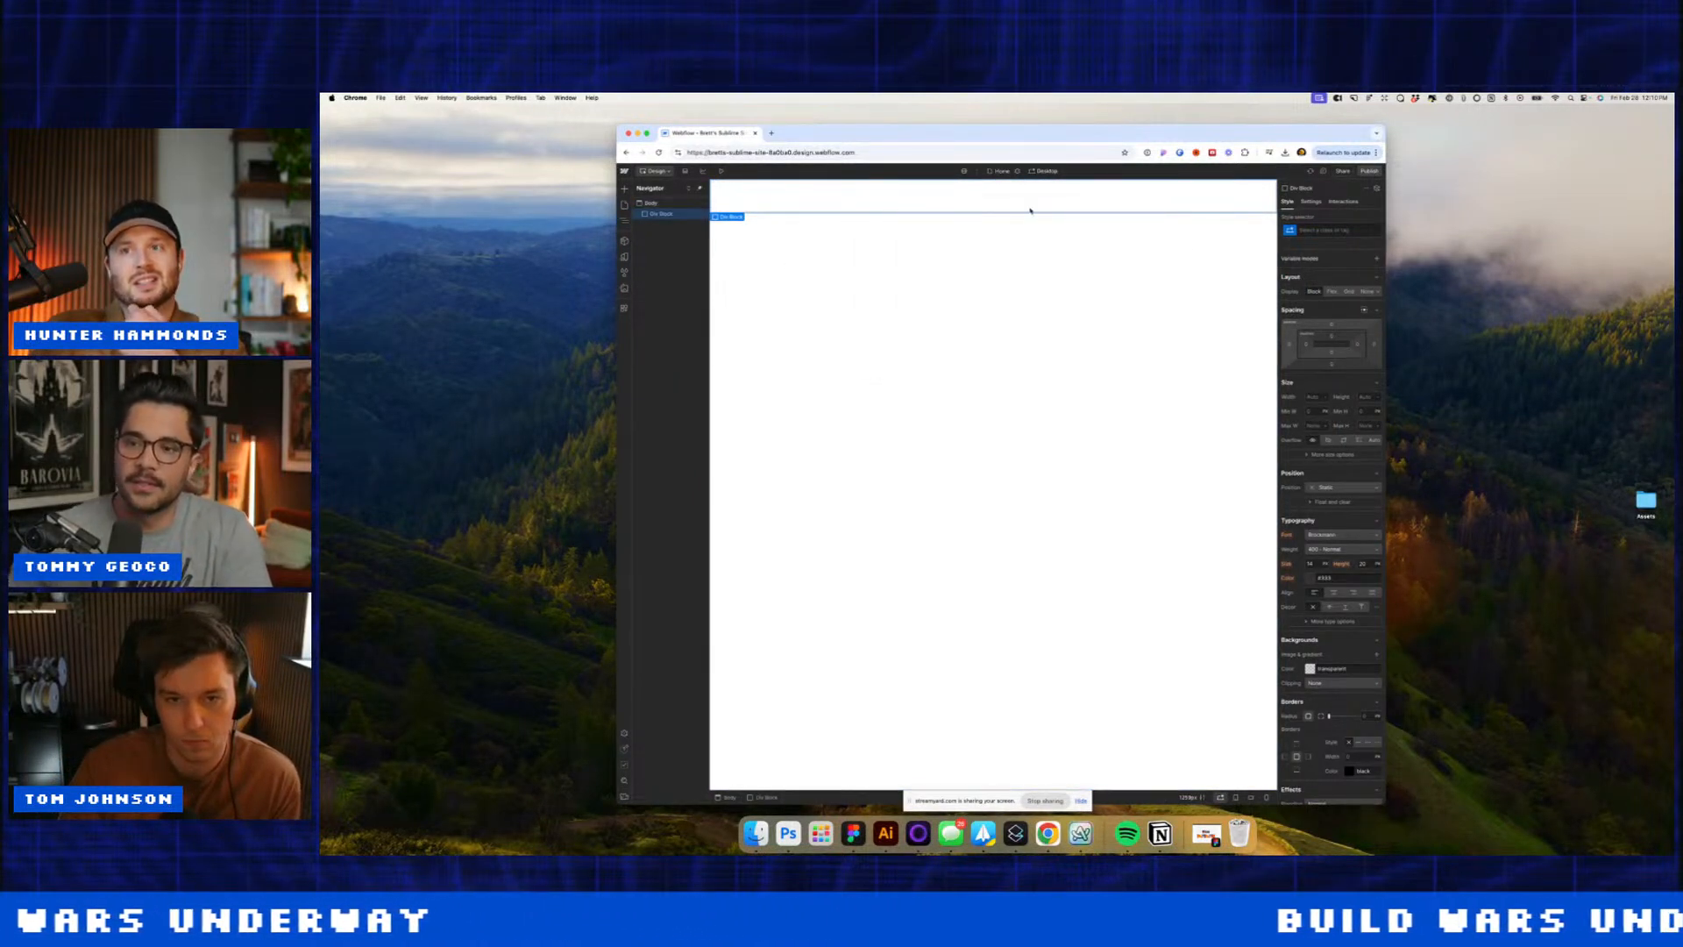
left_click(1344, 230)
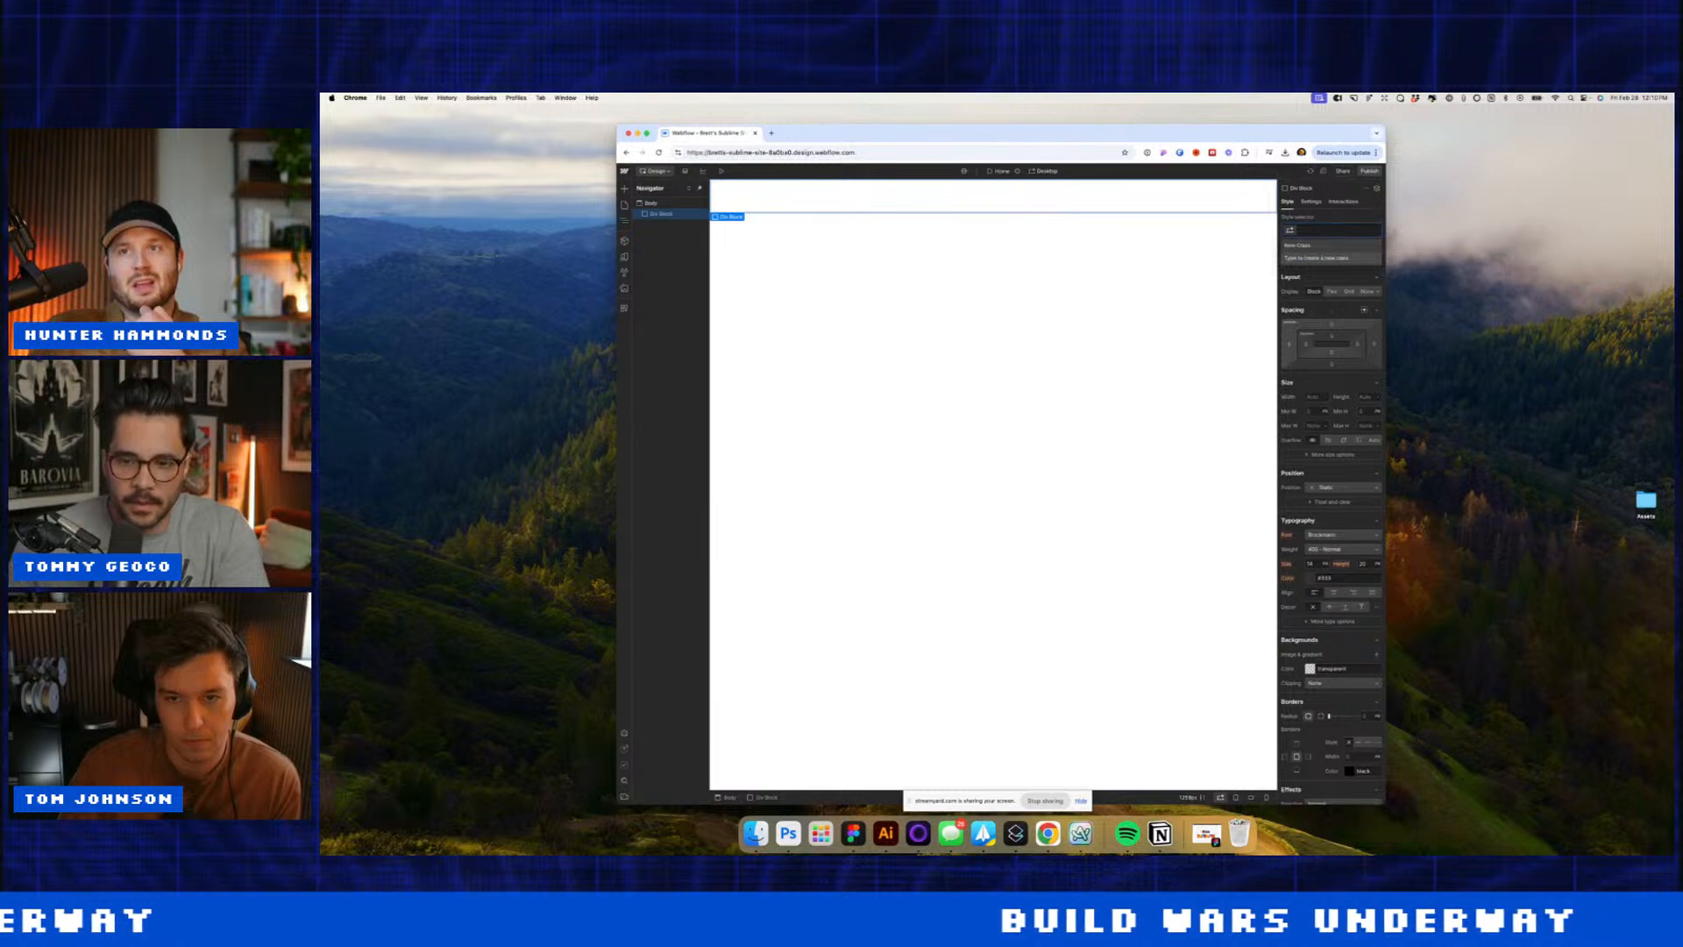
type("co")
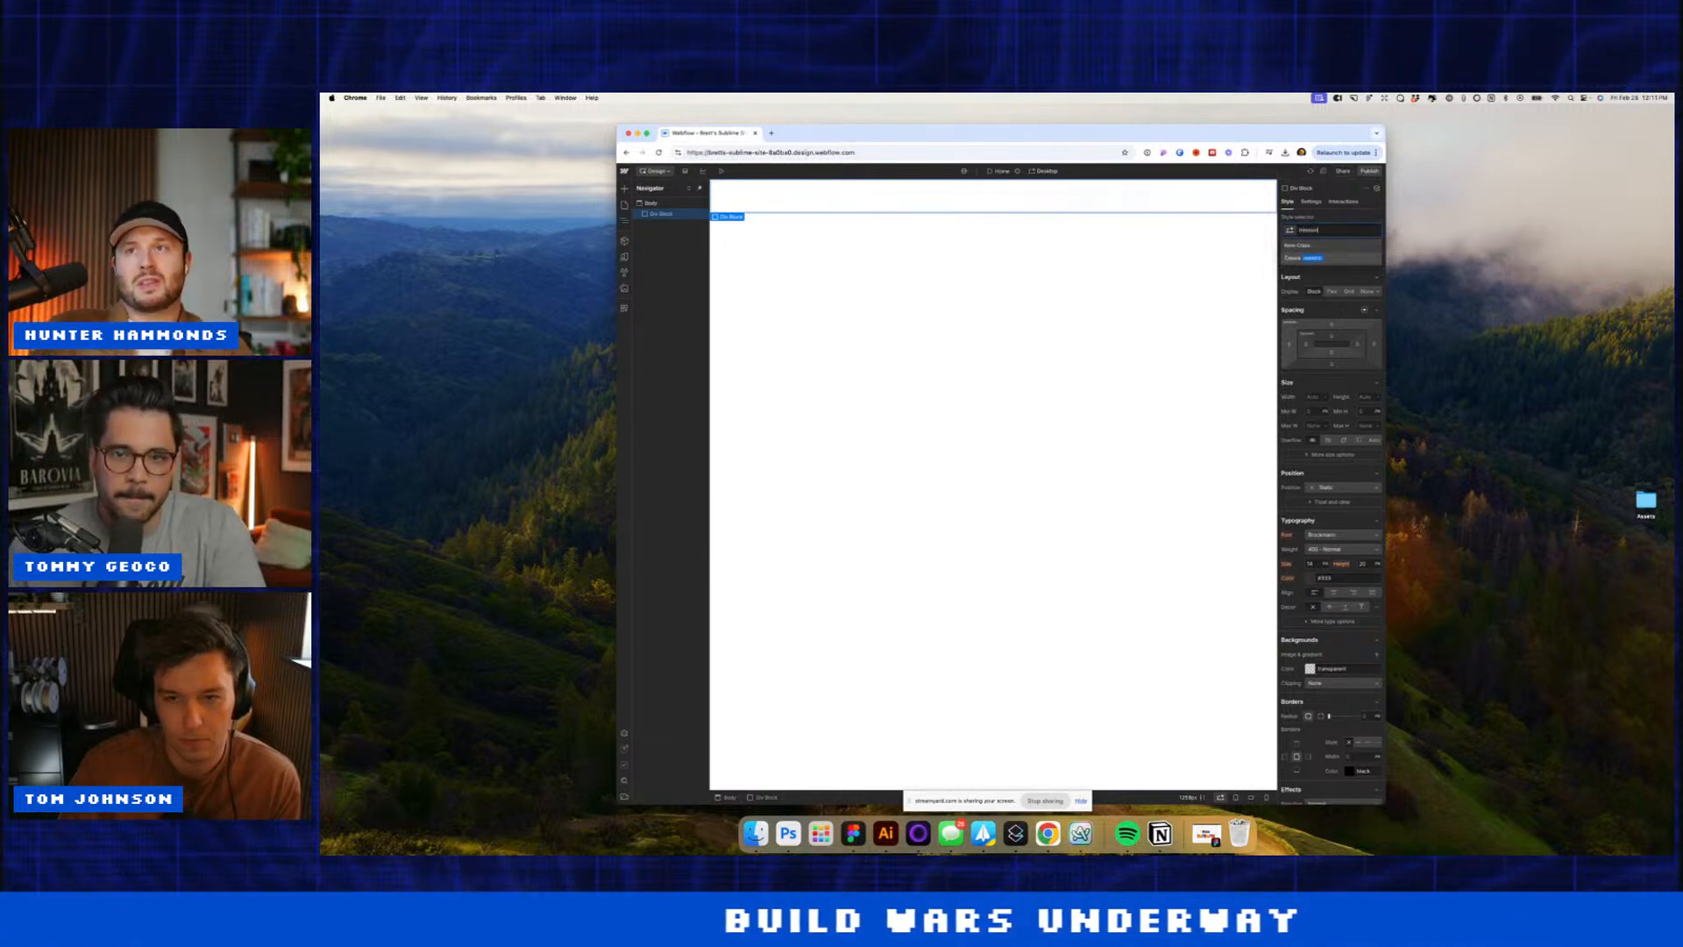
type("ssion")
key("Return")
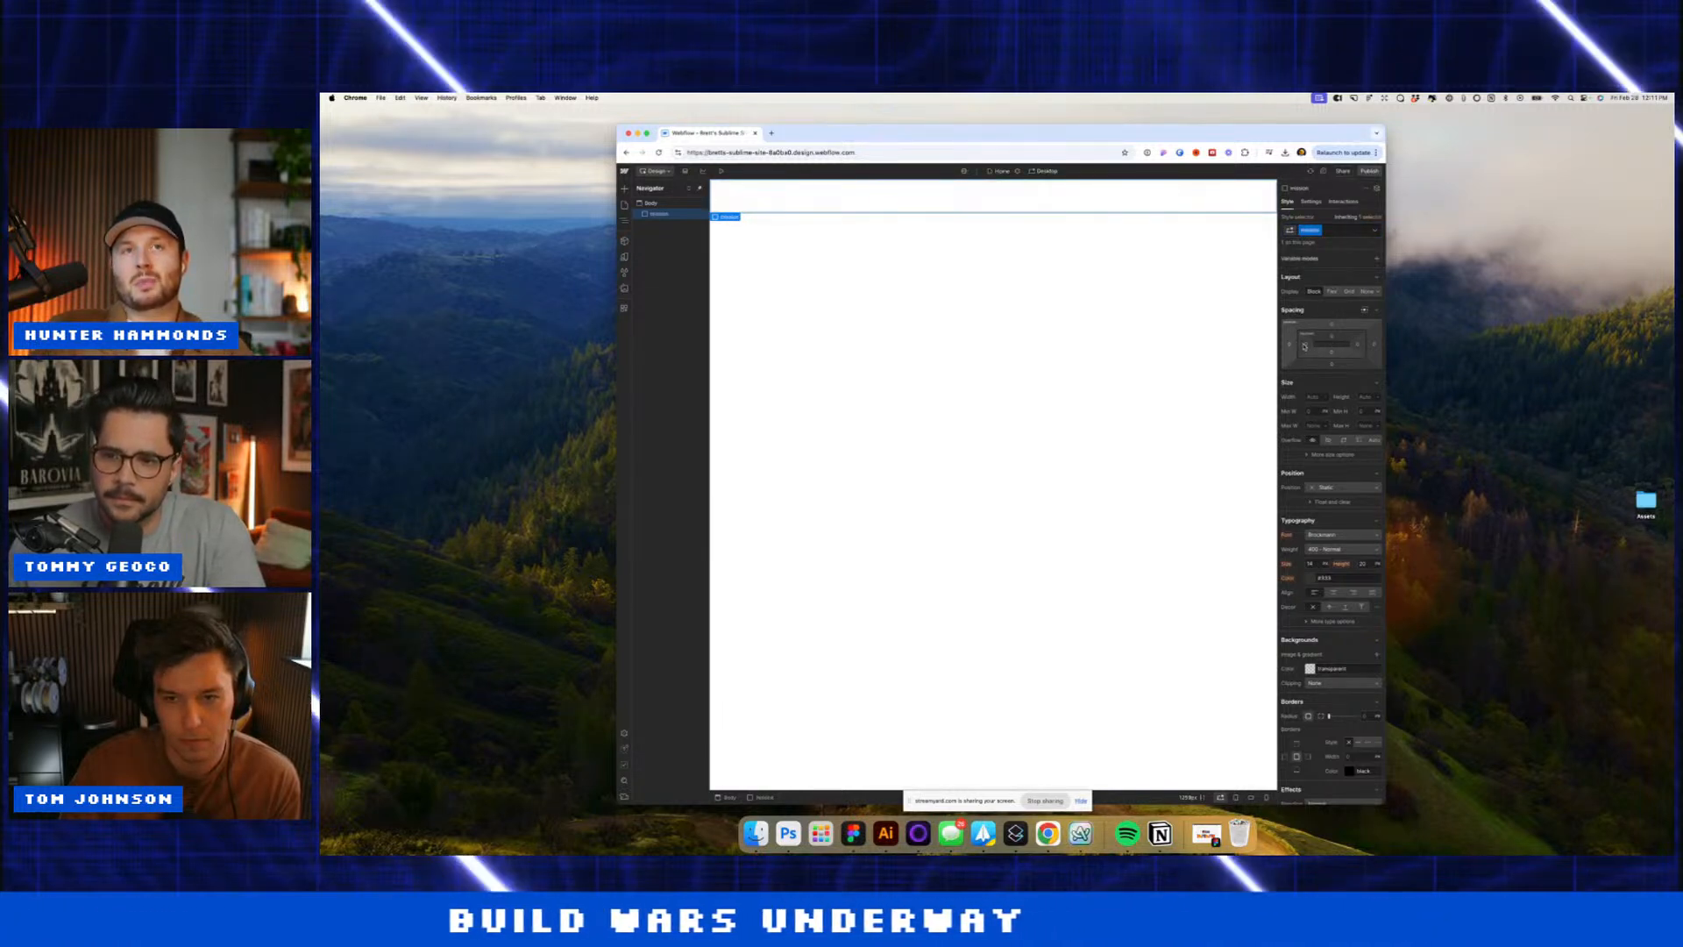
Step: Give the mission block 5% right padding and 150 top and bottom padding
left_click_drag(1304, 346, 1361, 347)
left_click(1308, 344)
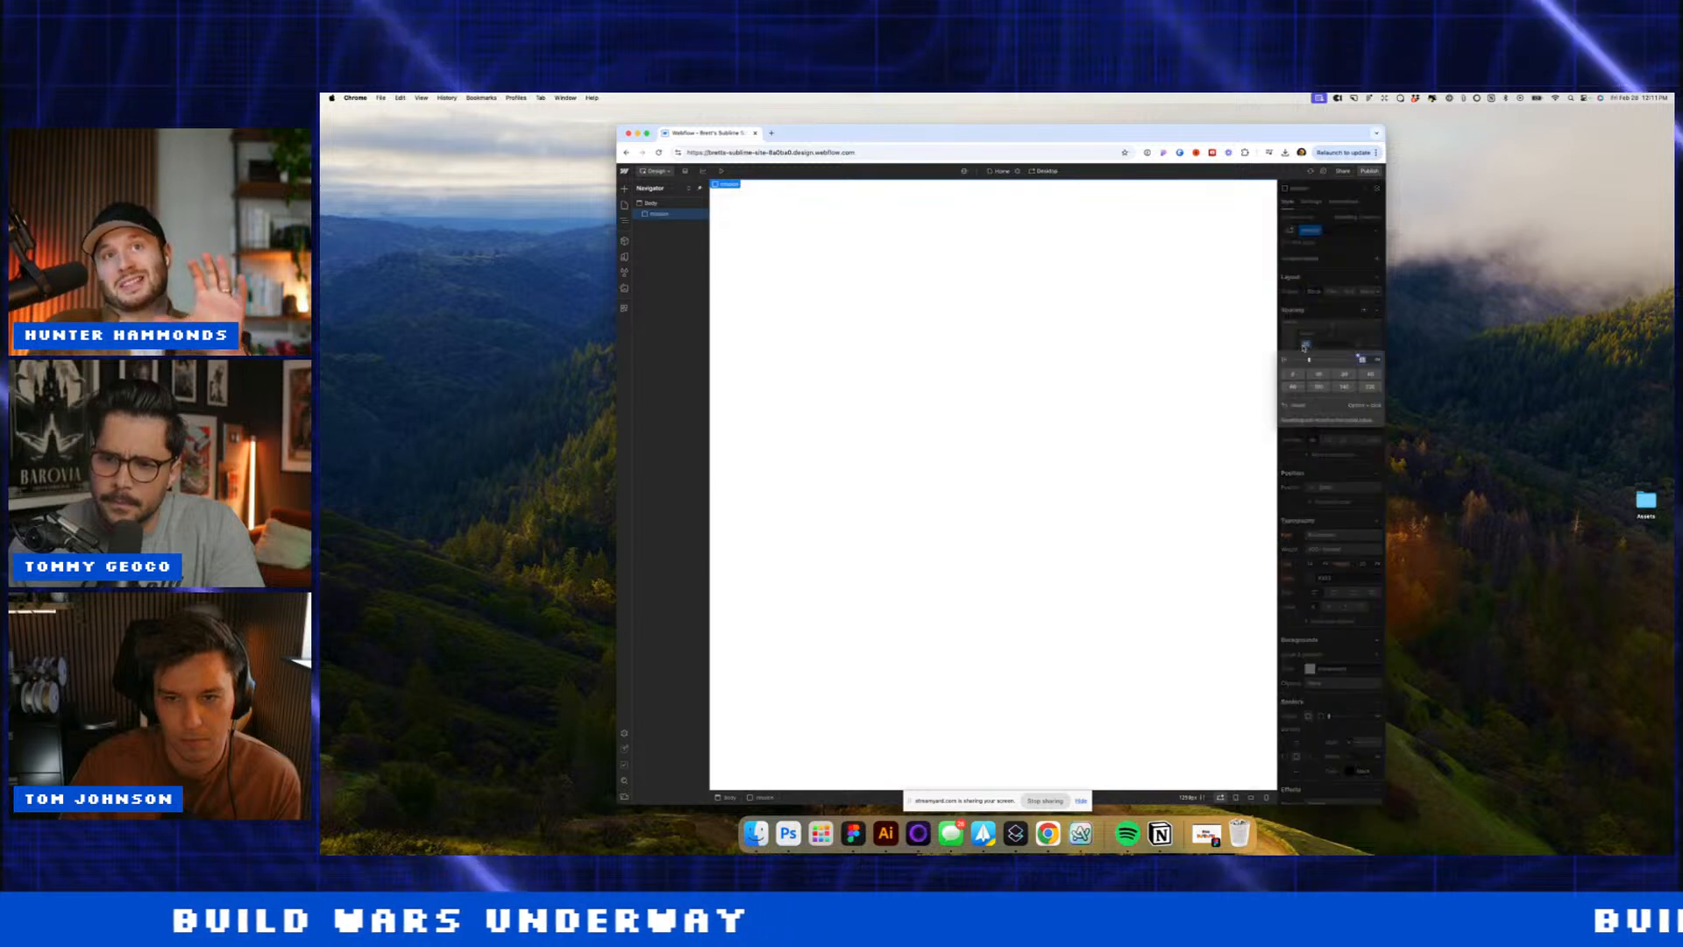
key("Return")
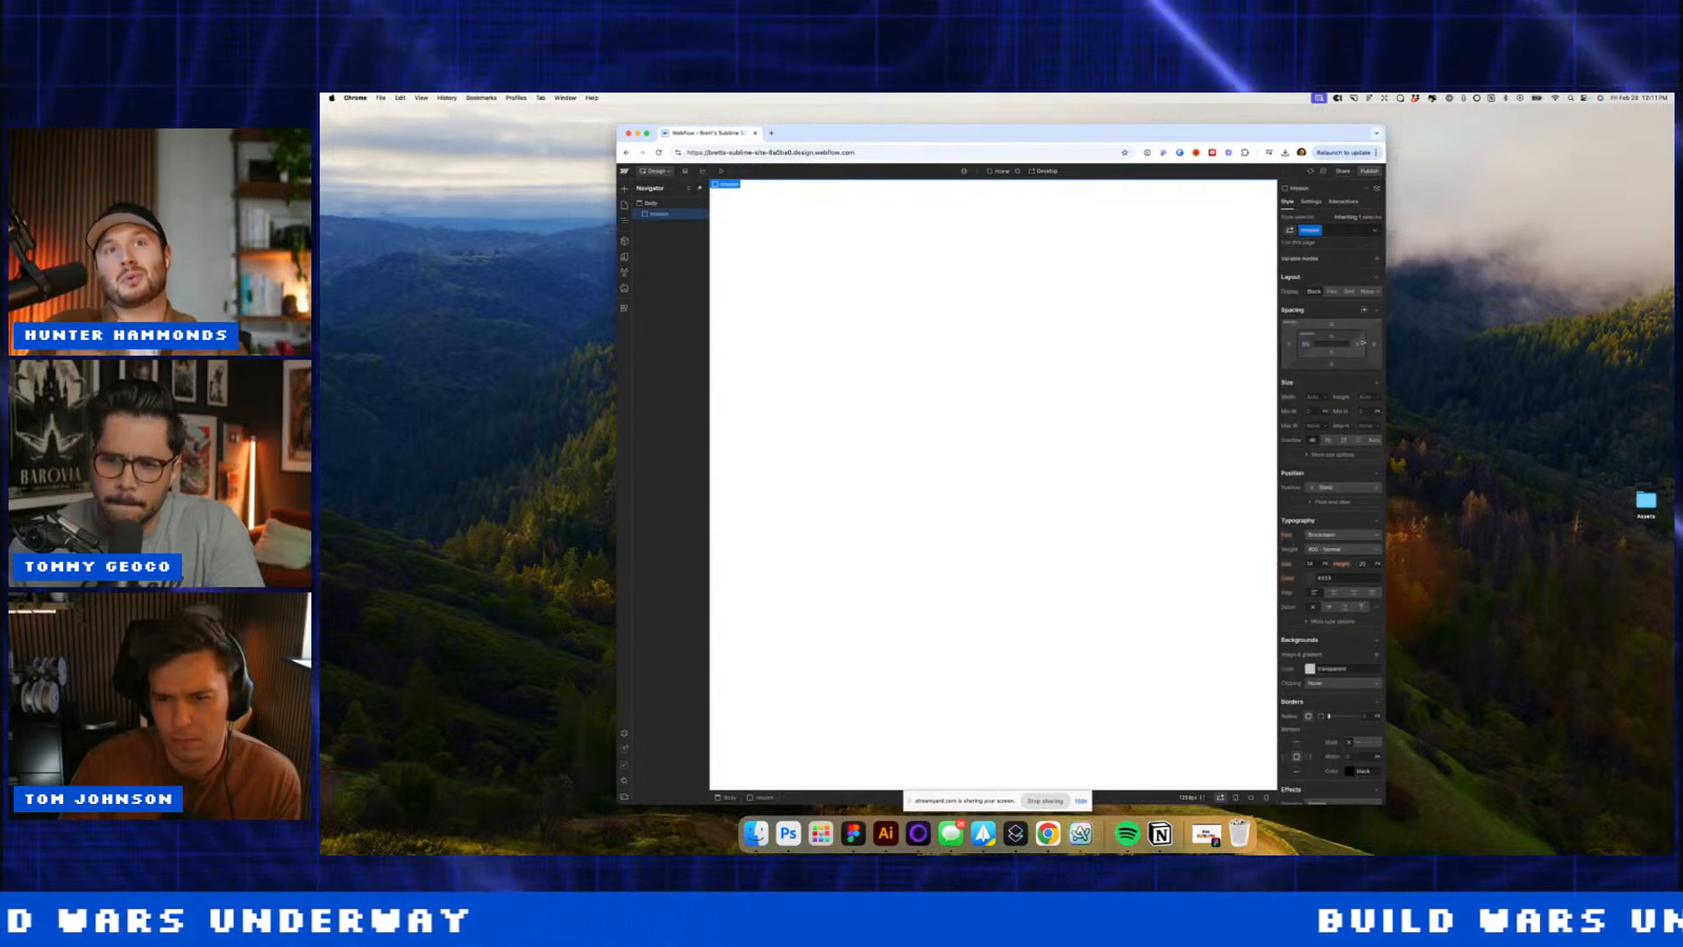
left_click(1358, 344)
type("5%")
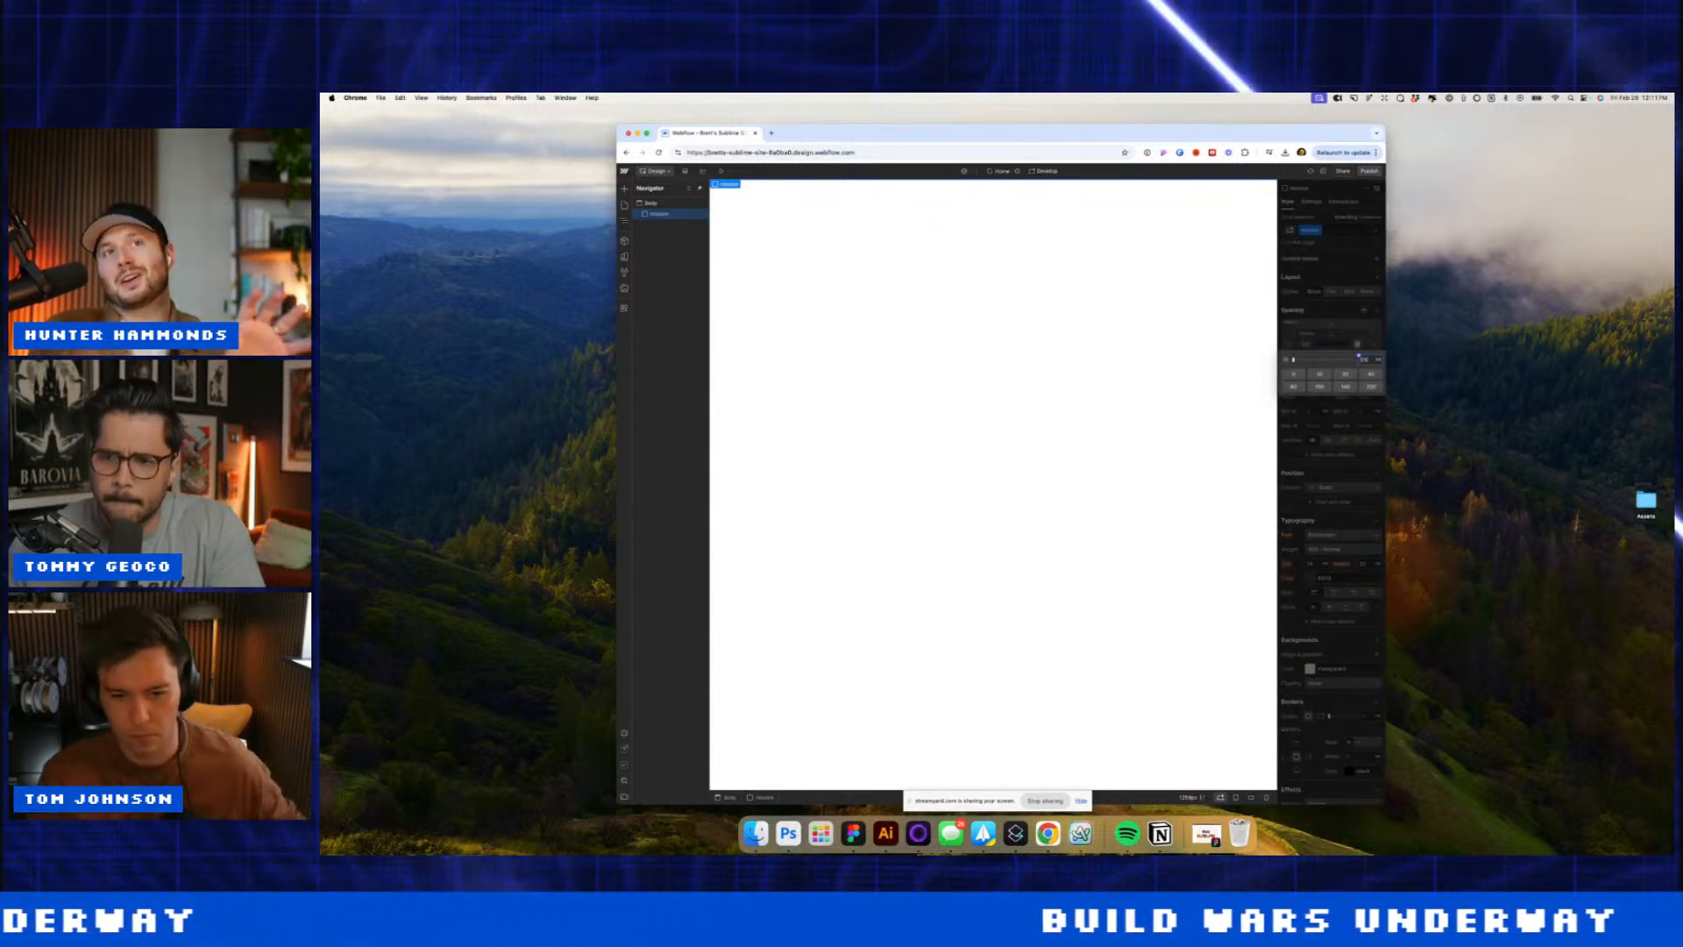
key("Return")
left_click(1335, 337)
type("150")
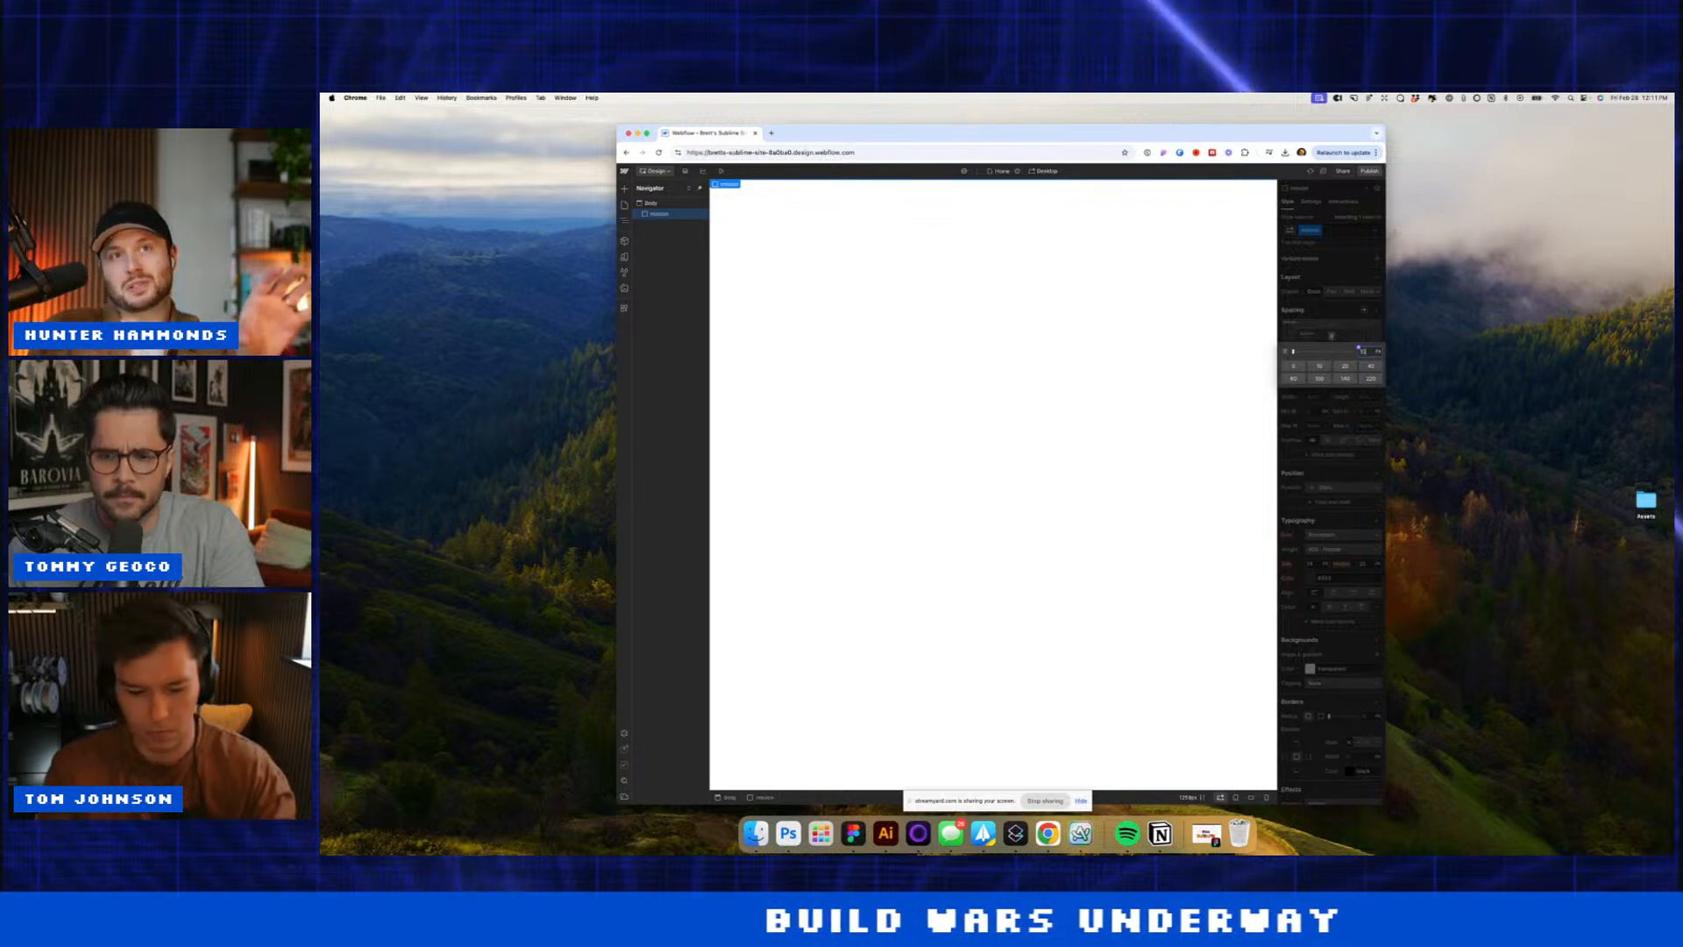
key("Return")
left_click(1331, 351)
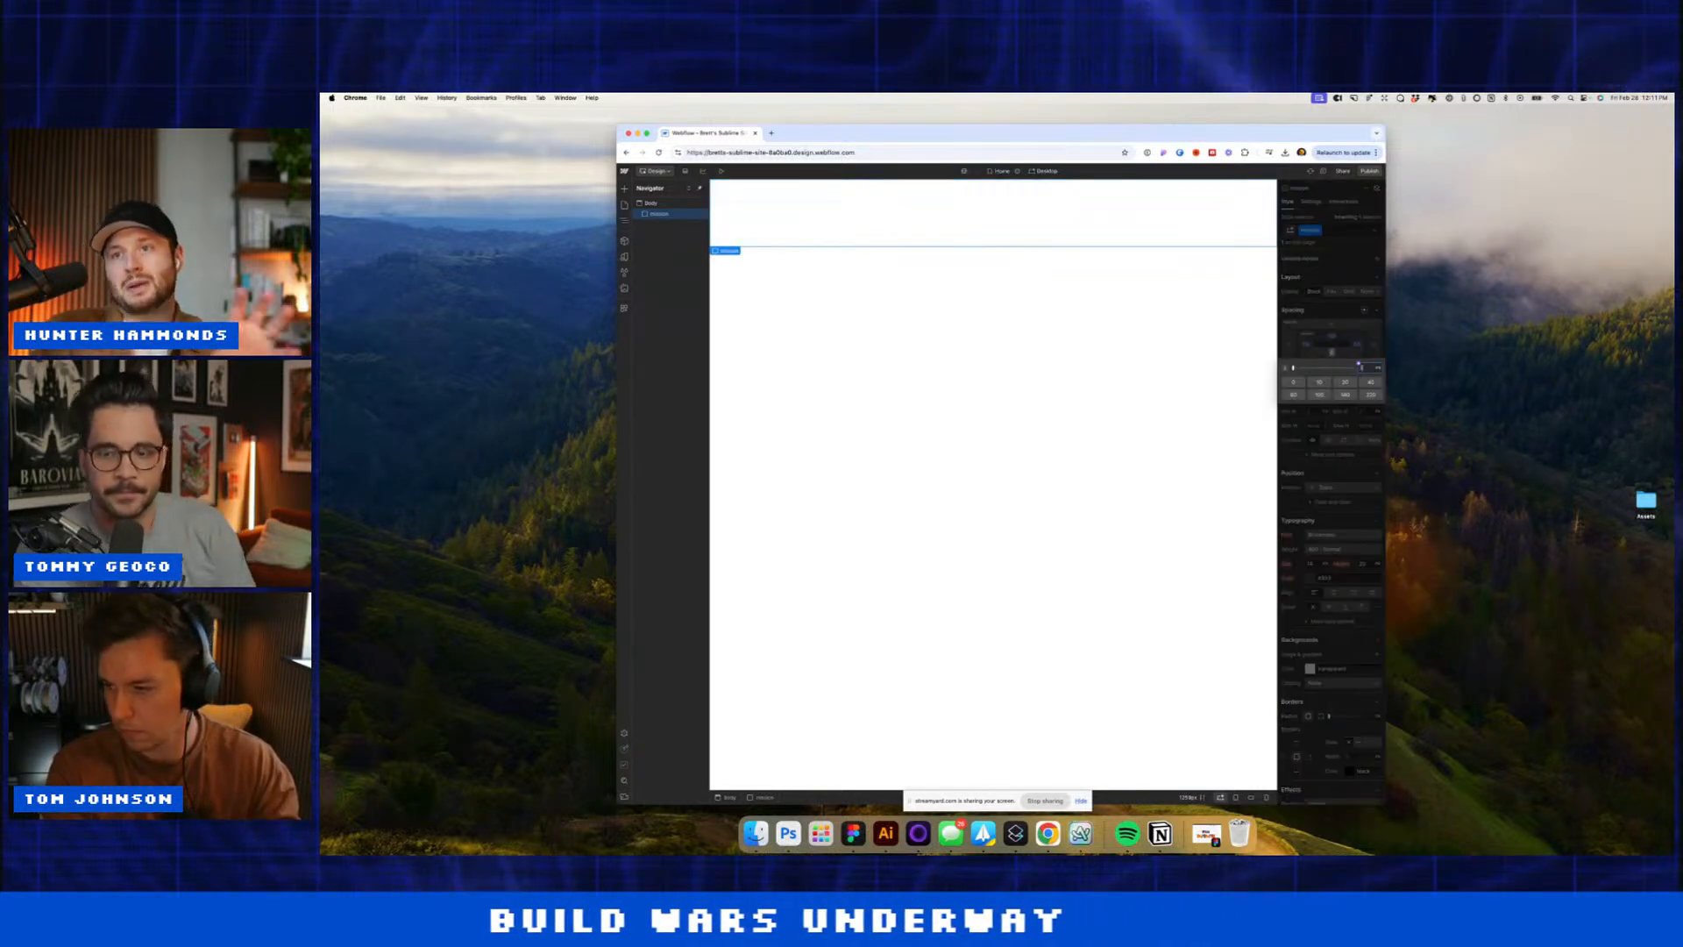
type("150")
key("Return")
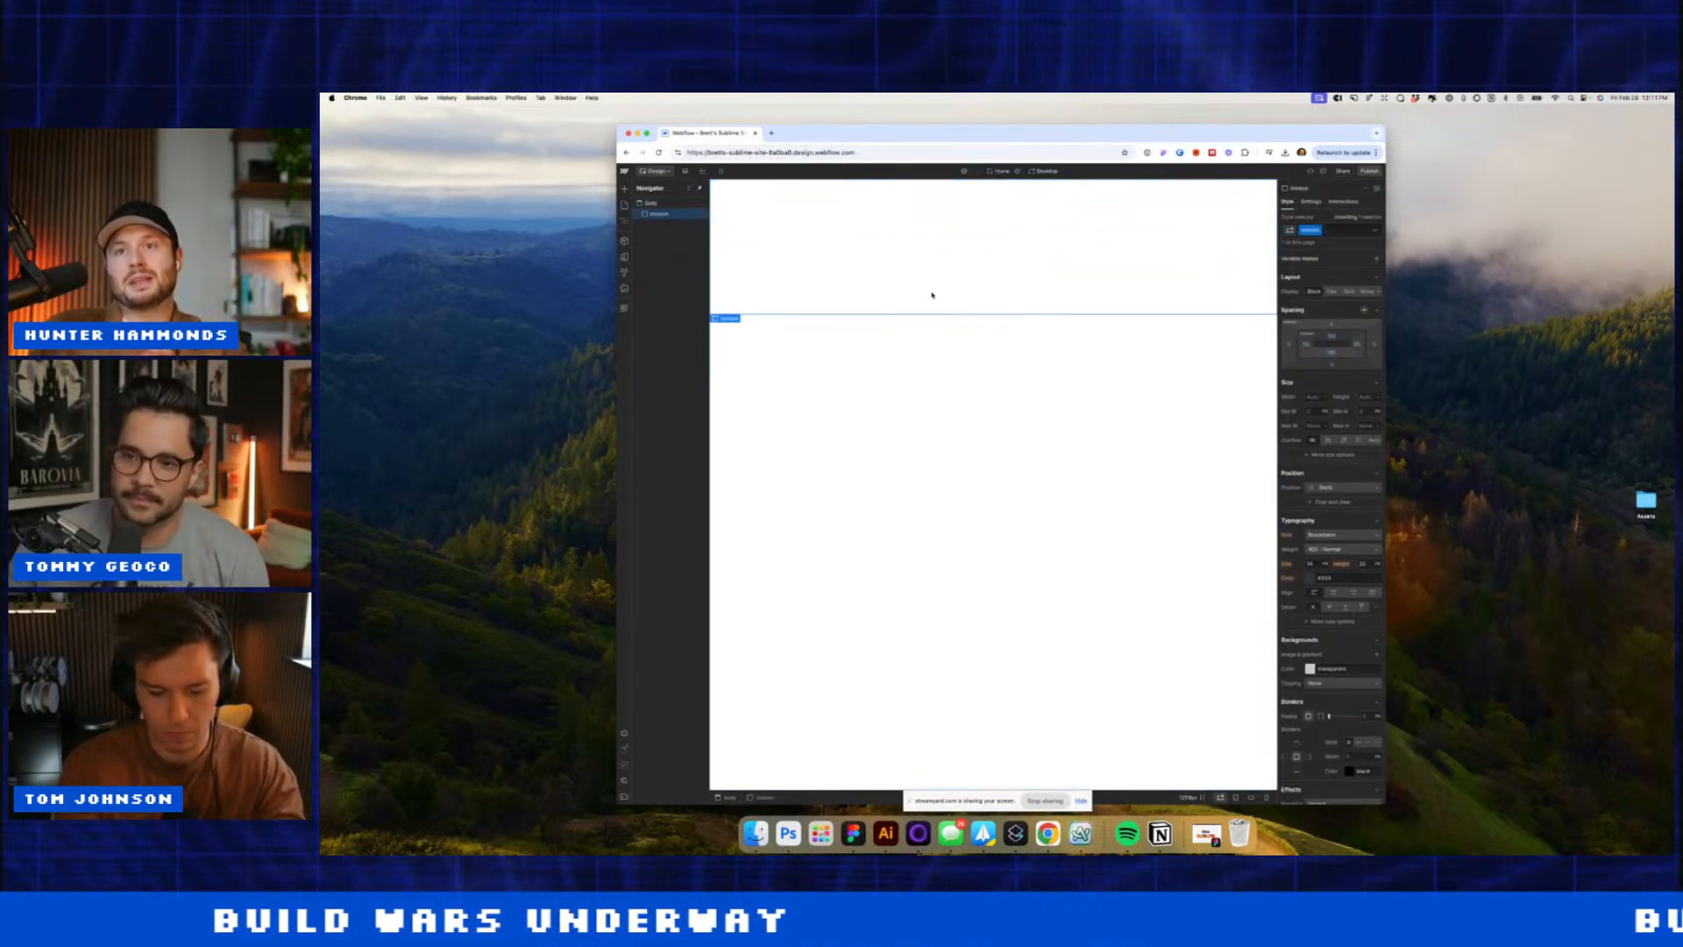
Step: Insert a div inside mission and give it a container class
key("super+e")
type("div")
key("Return")
key("super+Return")
type("c")
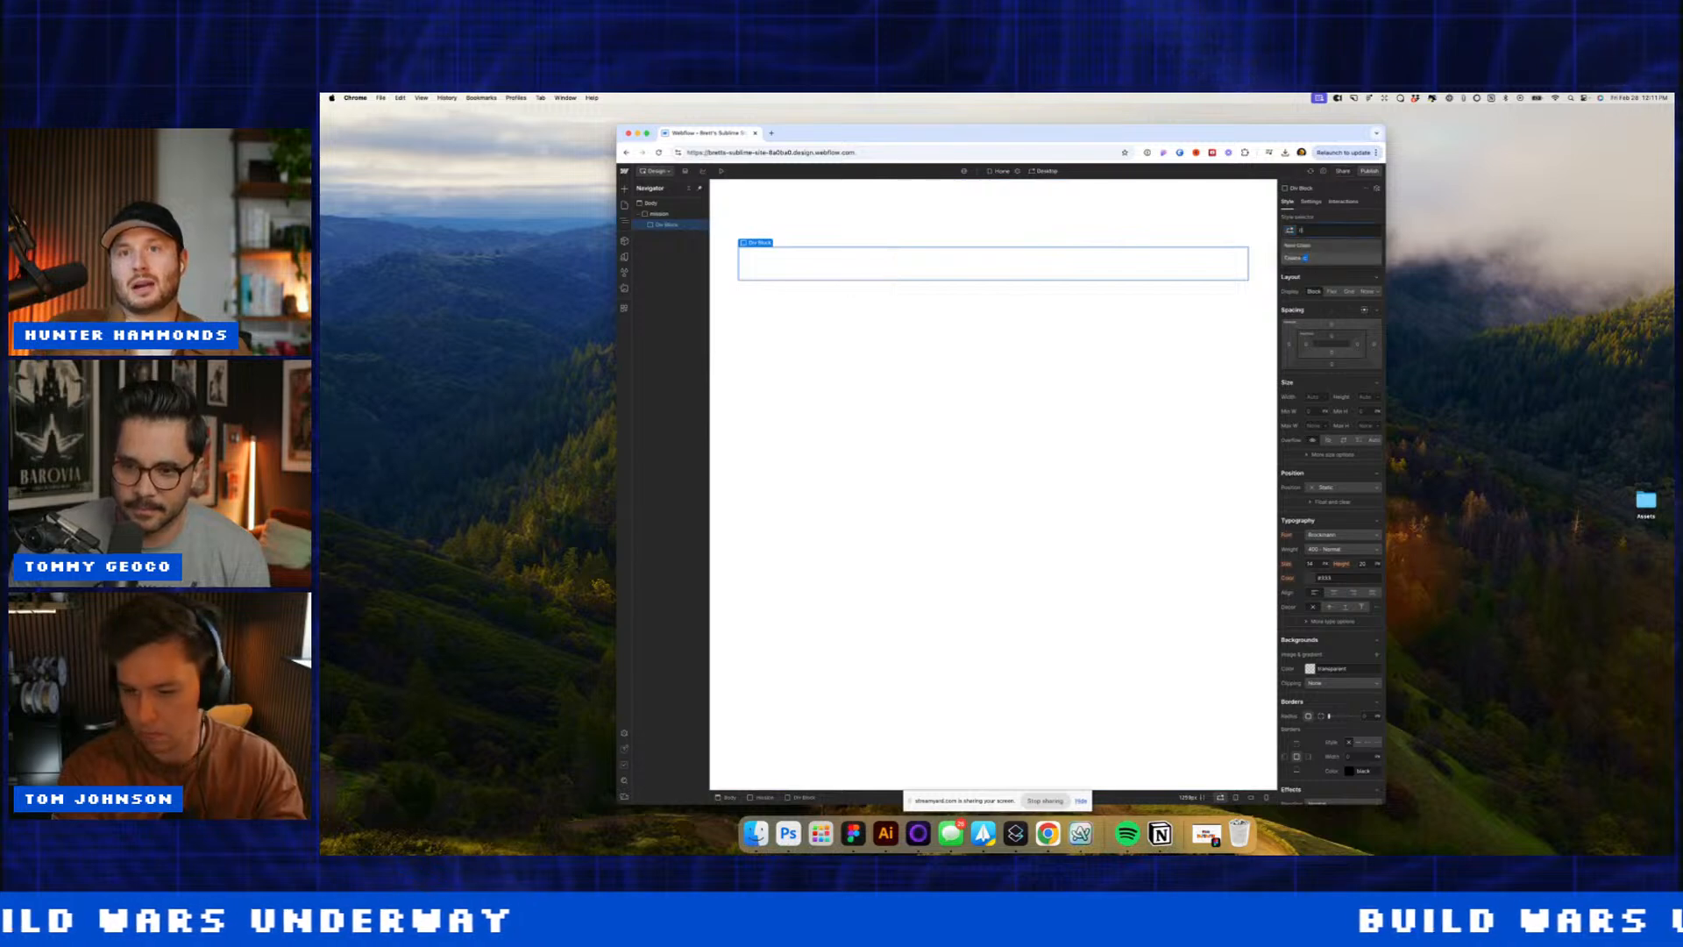
type("otainner")
key("BackSpace")
key("BackSpace")
key("BackSpace")
key("BackSpace")
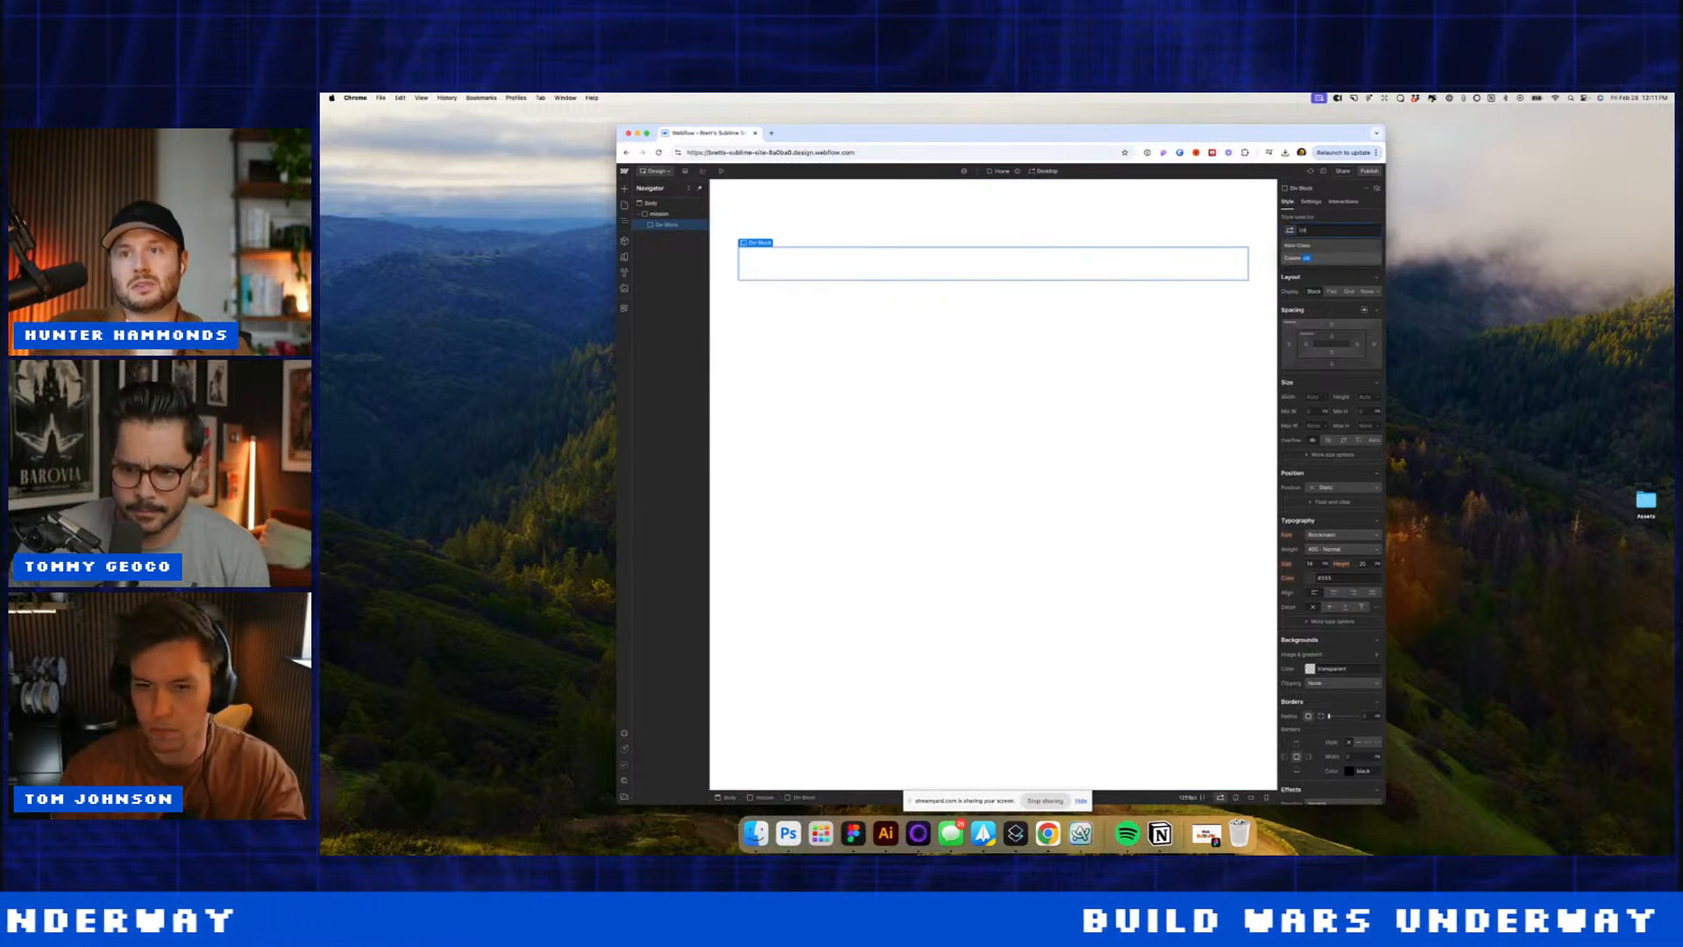
type("iner")
key("Return")
scroll(1333, 464, "down", 1)
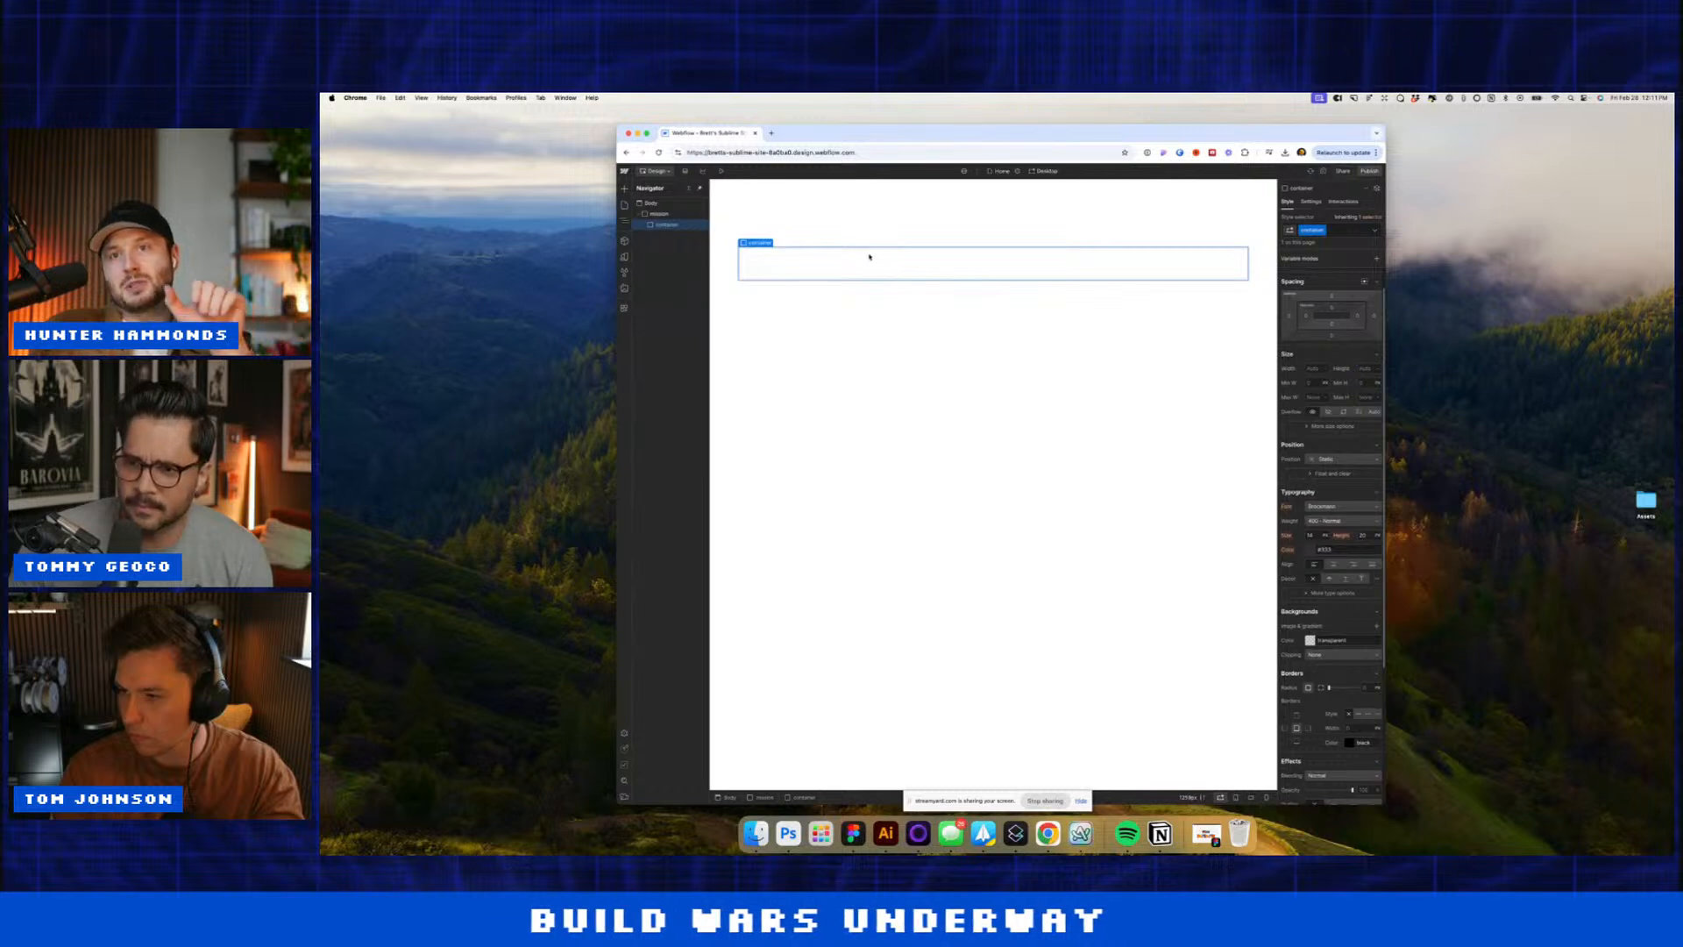
Step: Insert another div inside the container and apply a class to it
key("super+e")
type("div")
key("Return")
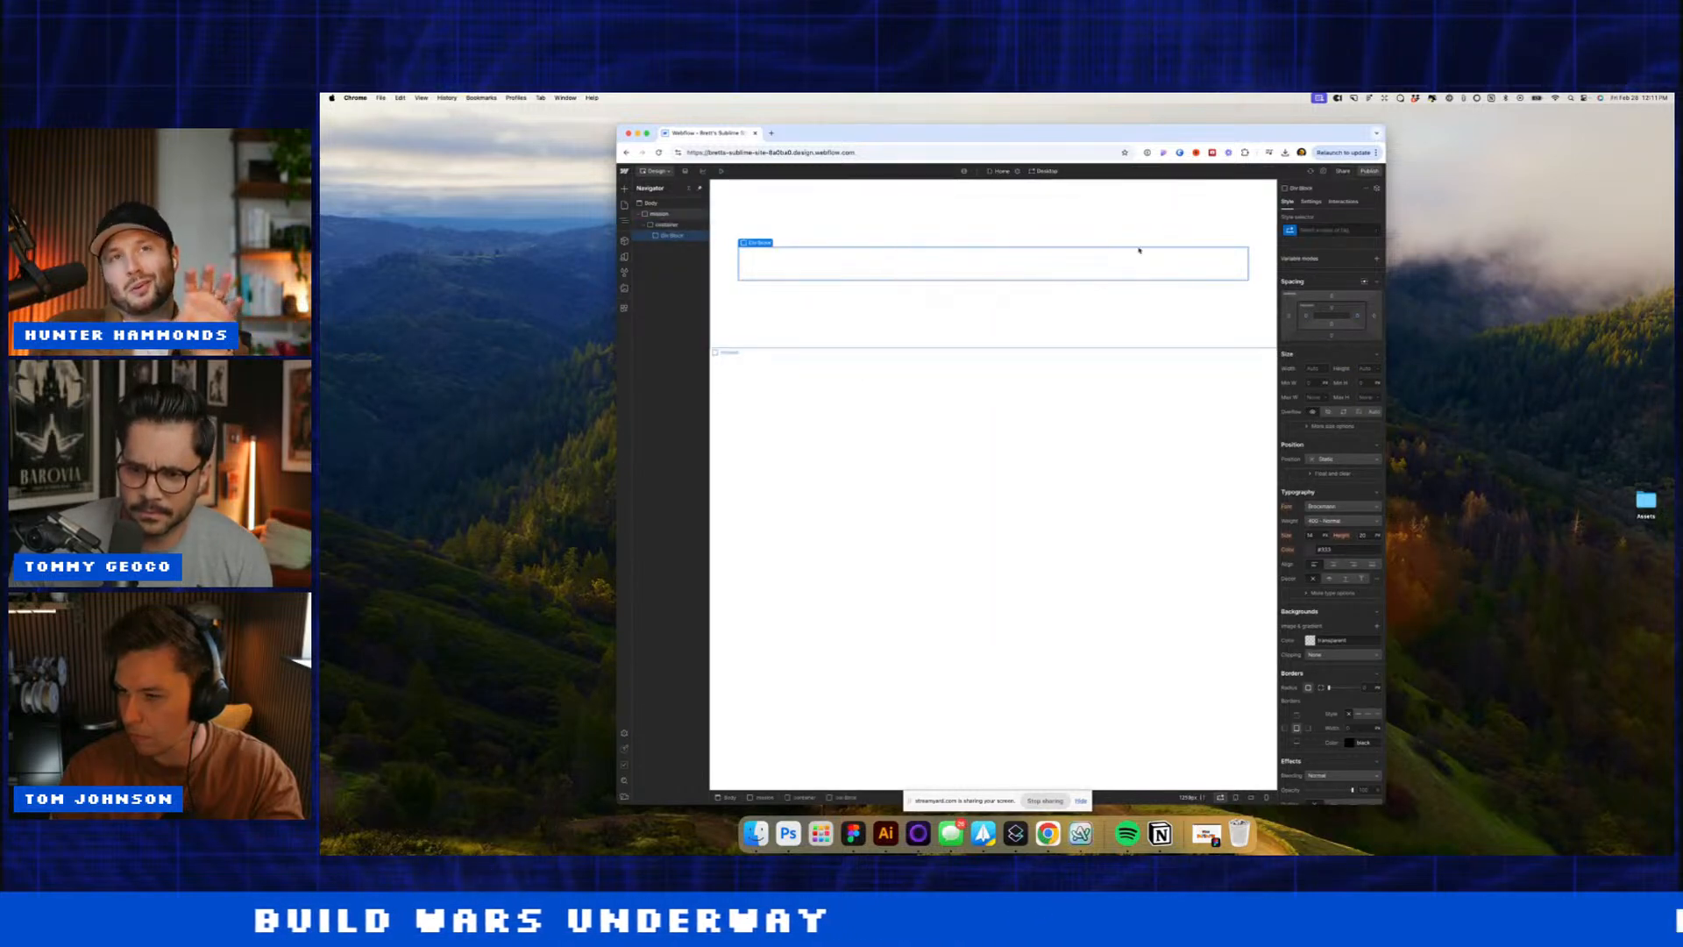
left_click(1346, 231)
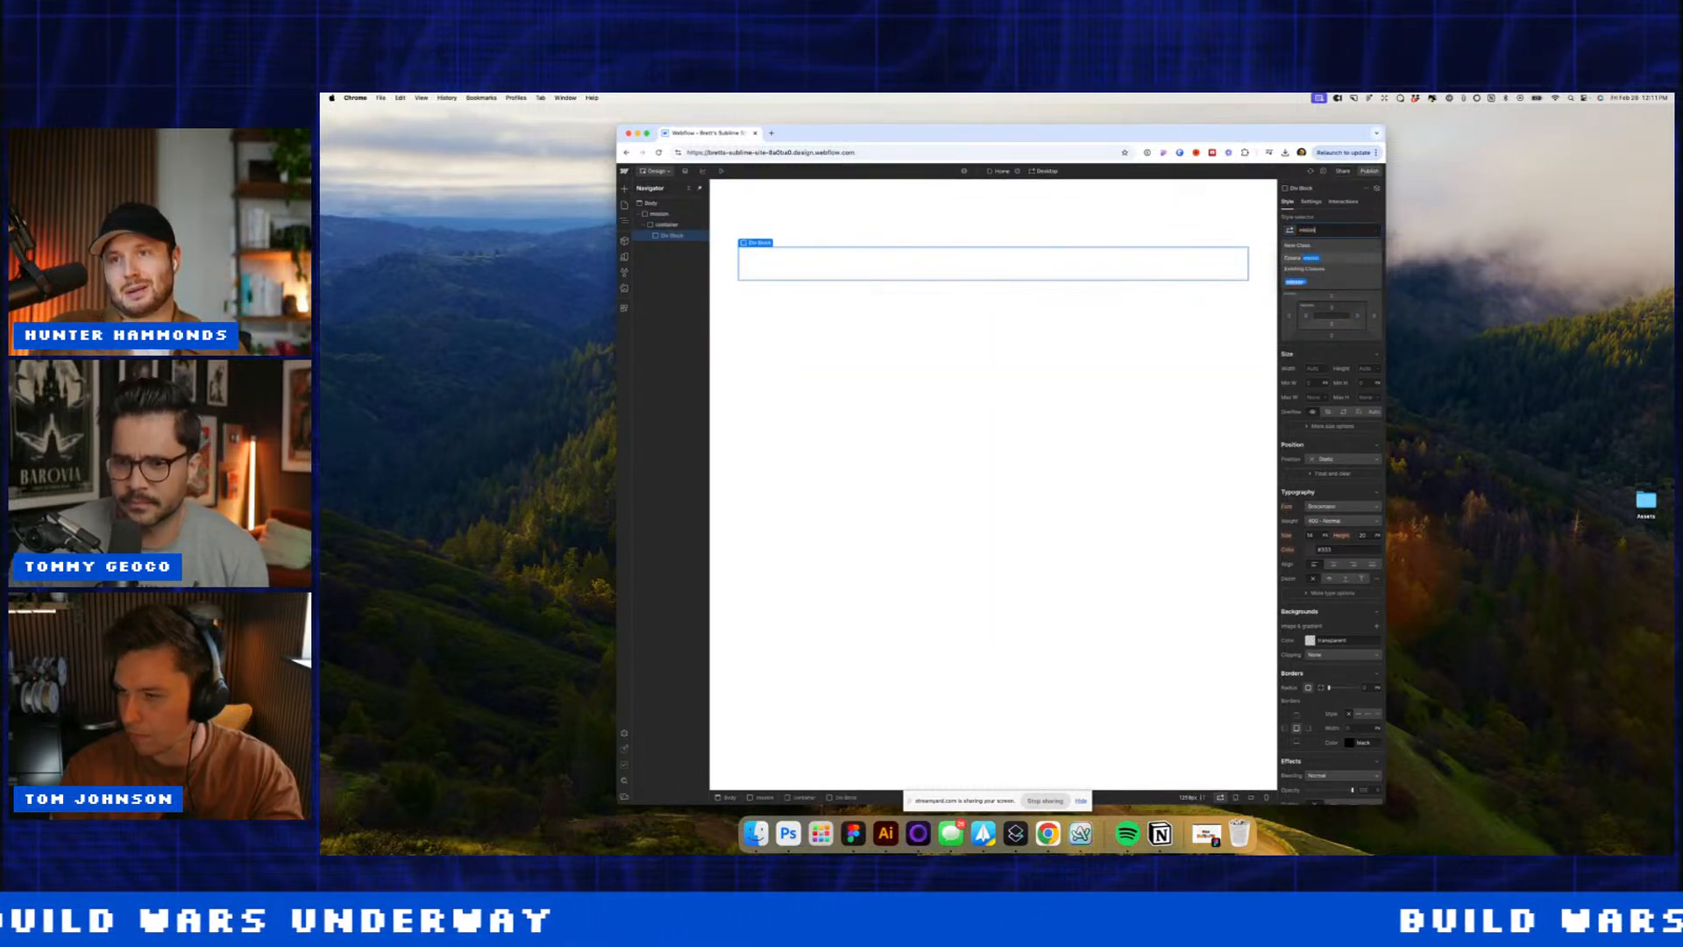
key("Return")
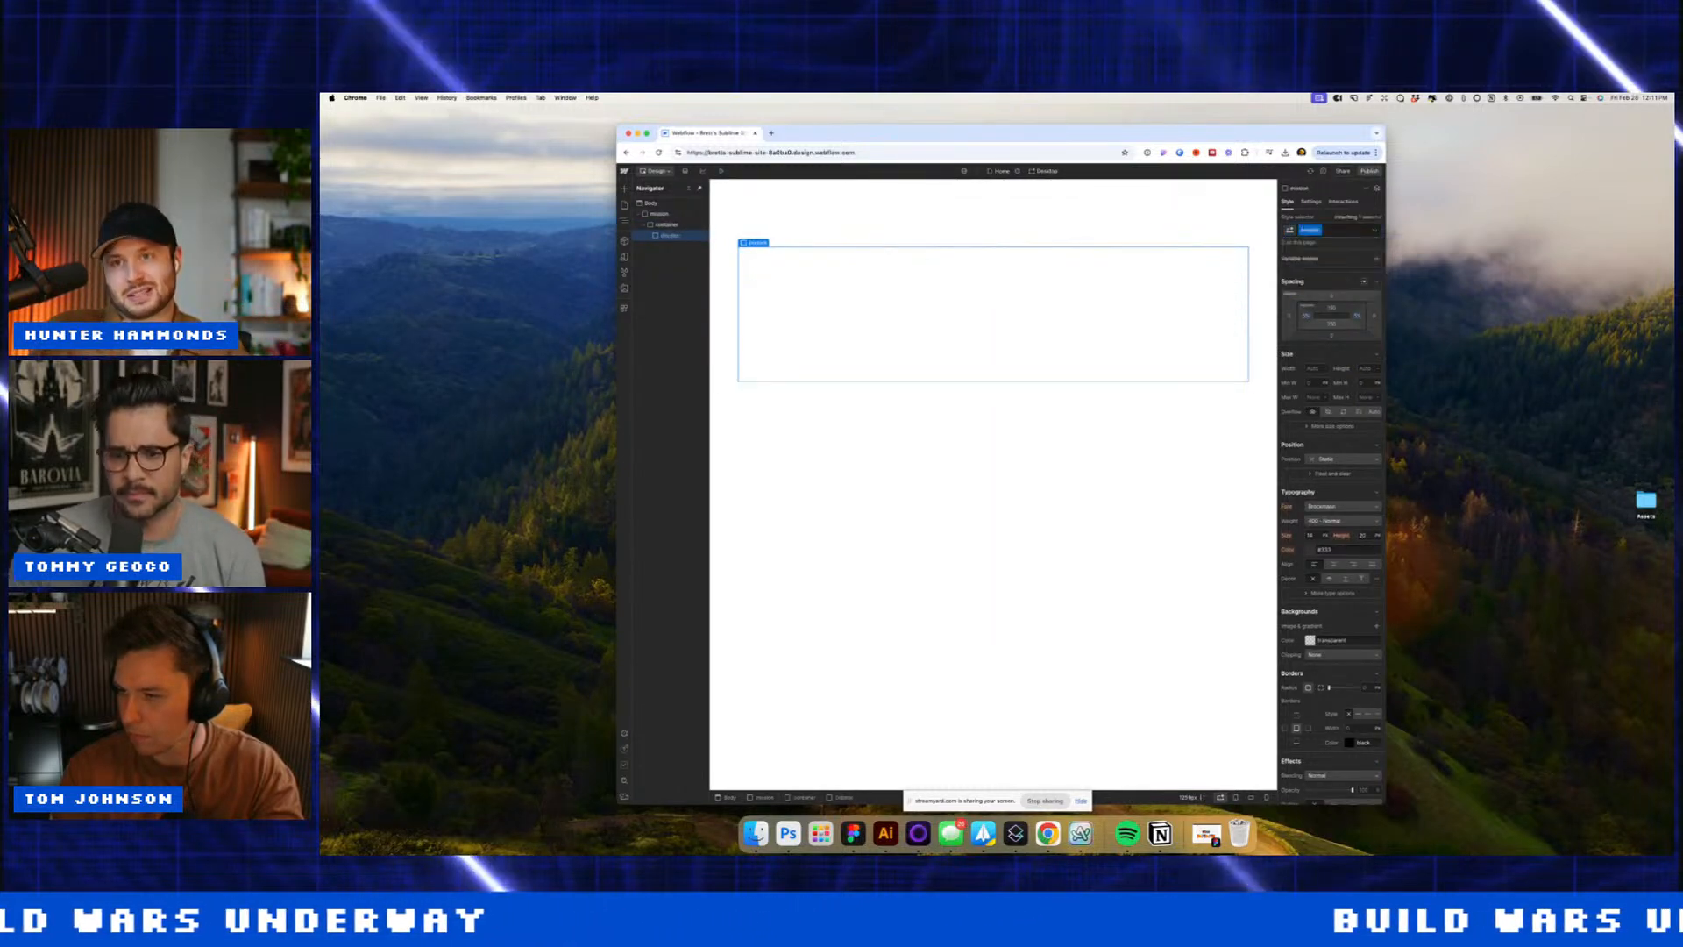
Step: Set individual corner radii with top-right 10, and make the block's background black
left_click(1322, 688)
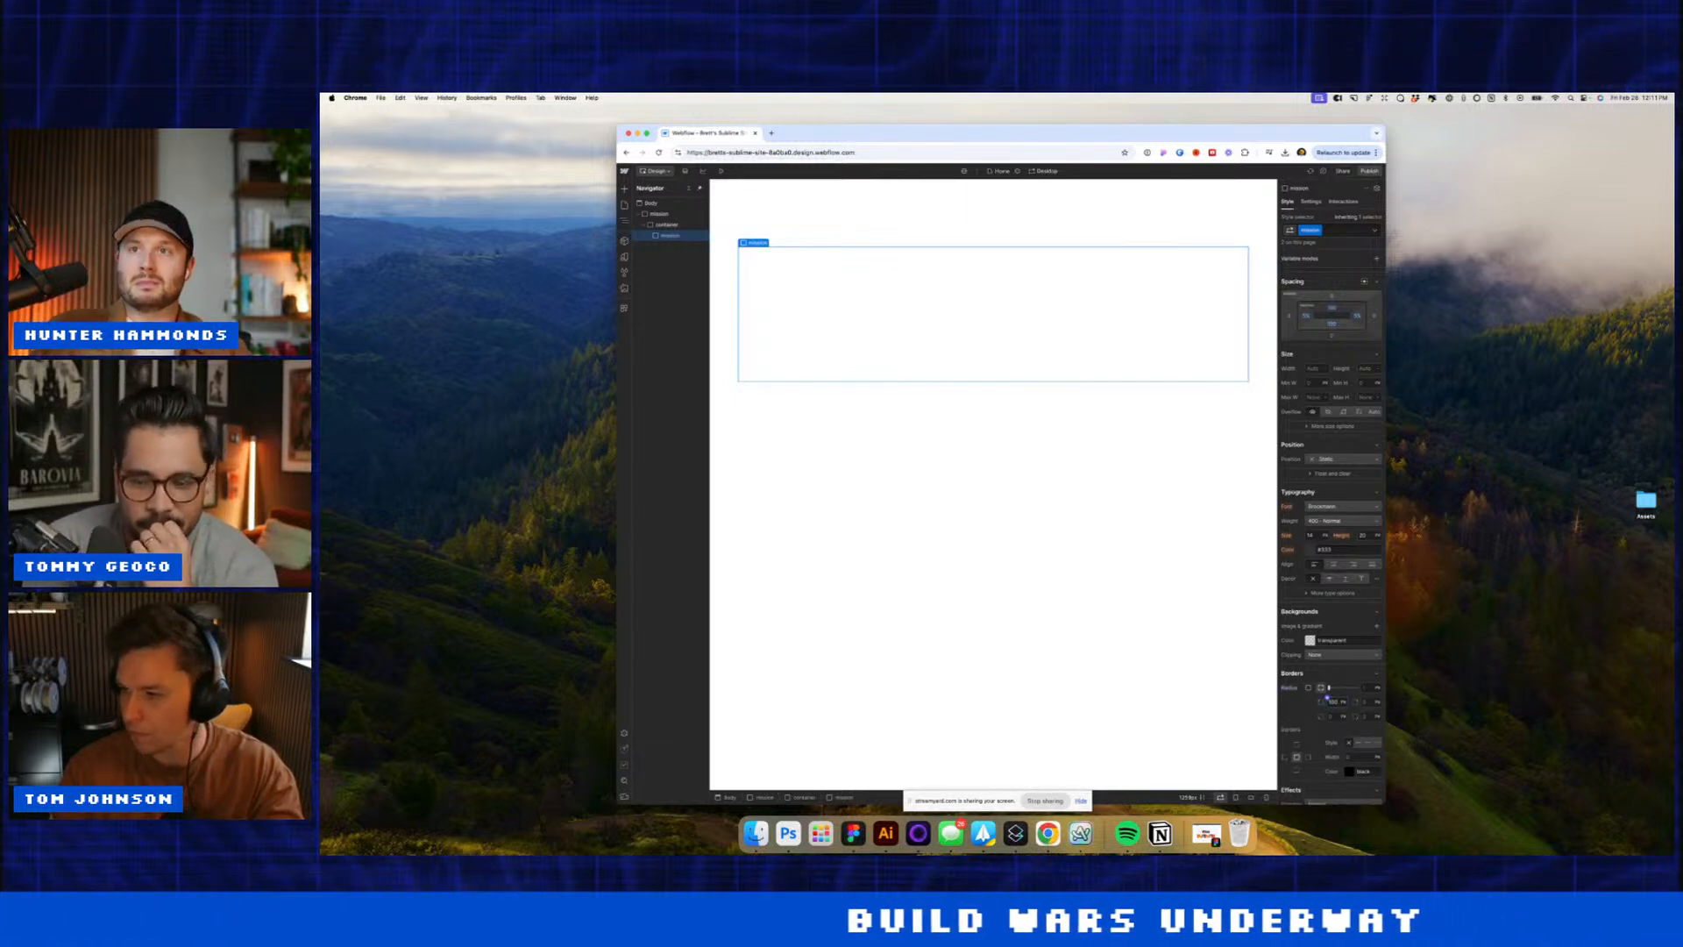
key("Tab")
type("10")
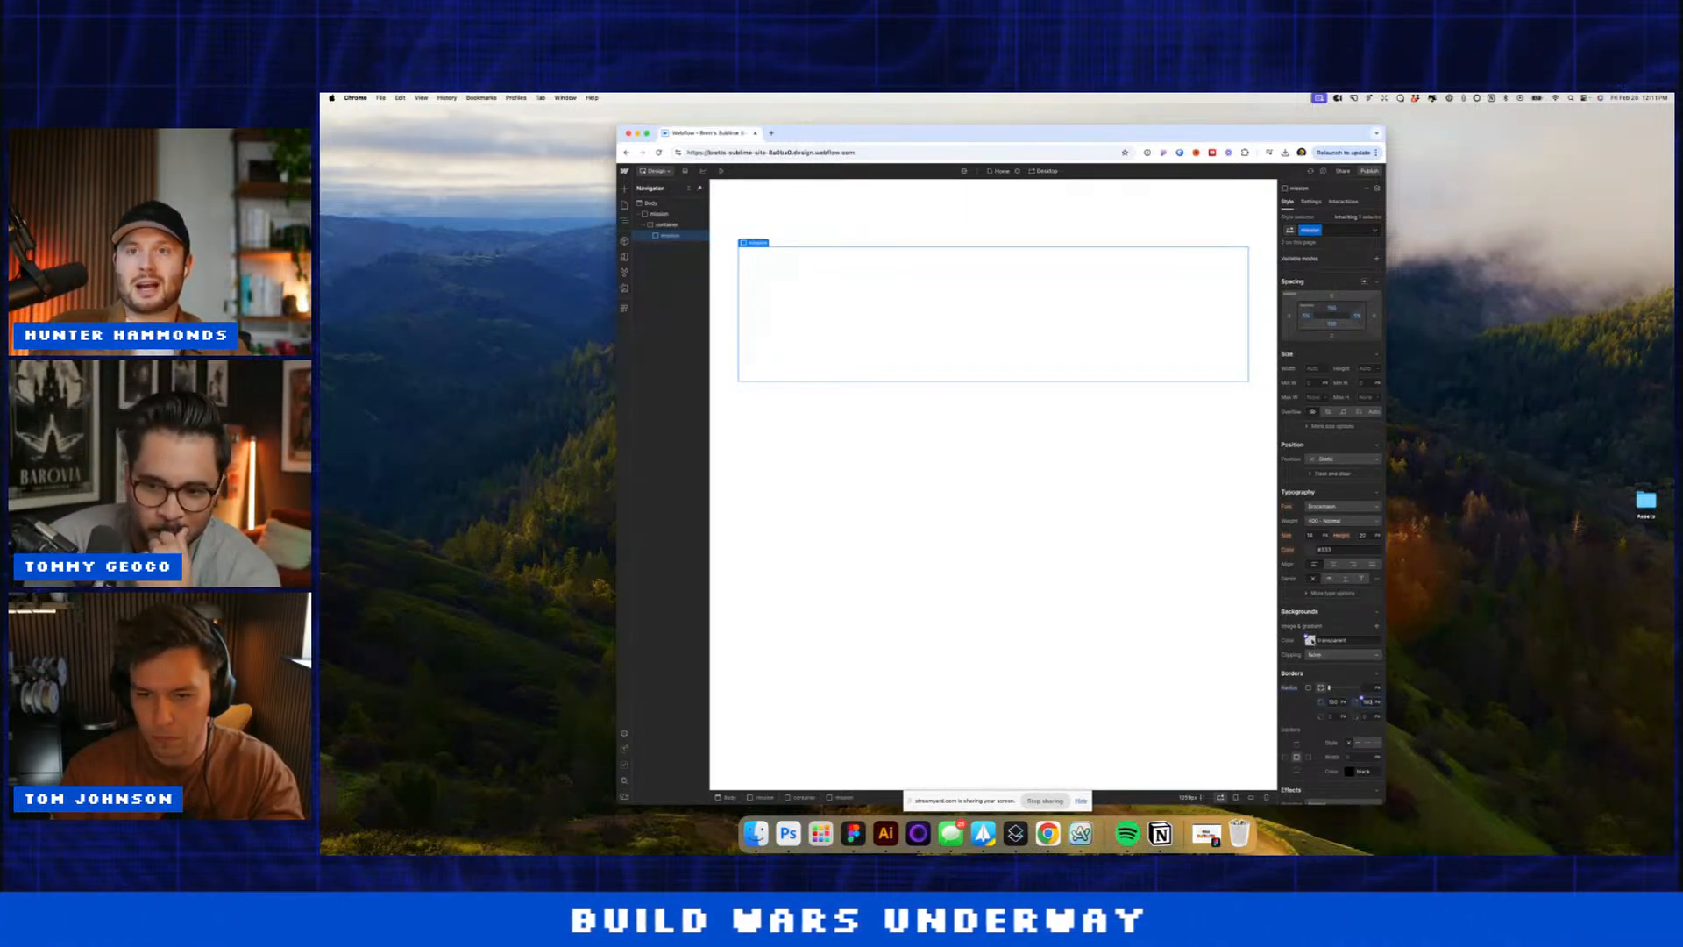
left_click(1310, 640)
left_click_drag(1305, 687, 1281, 717)
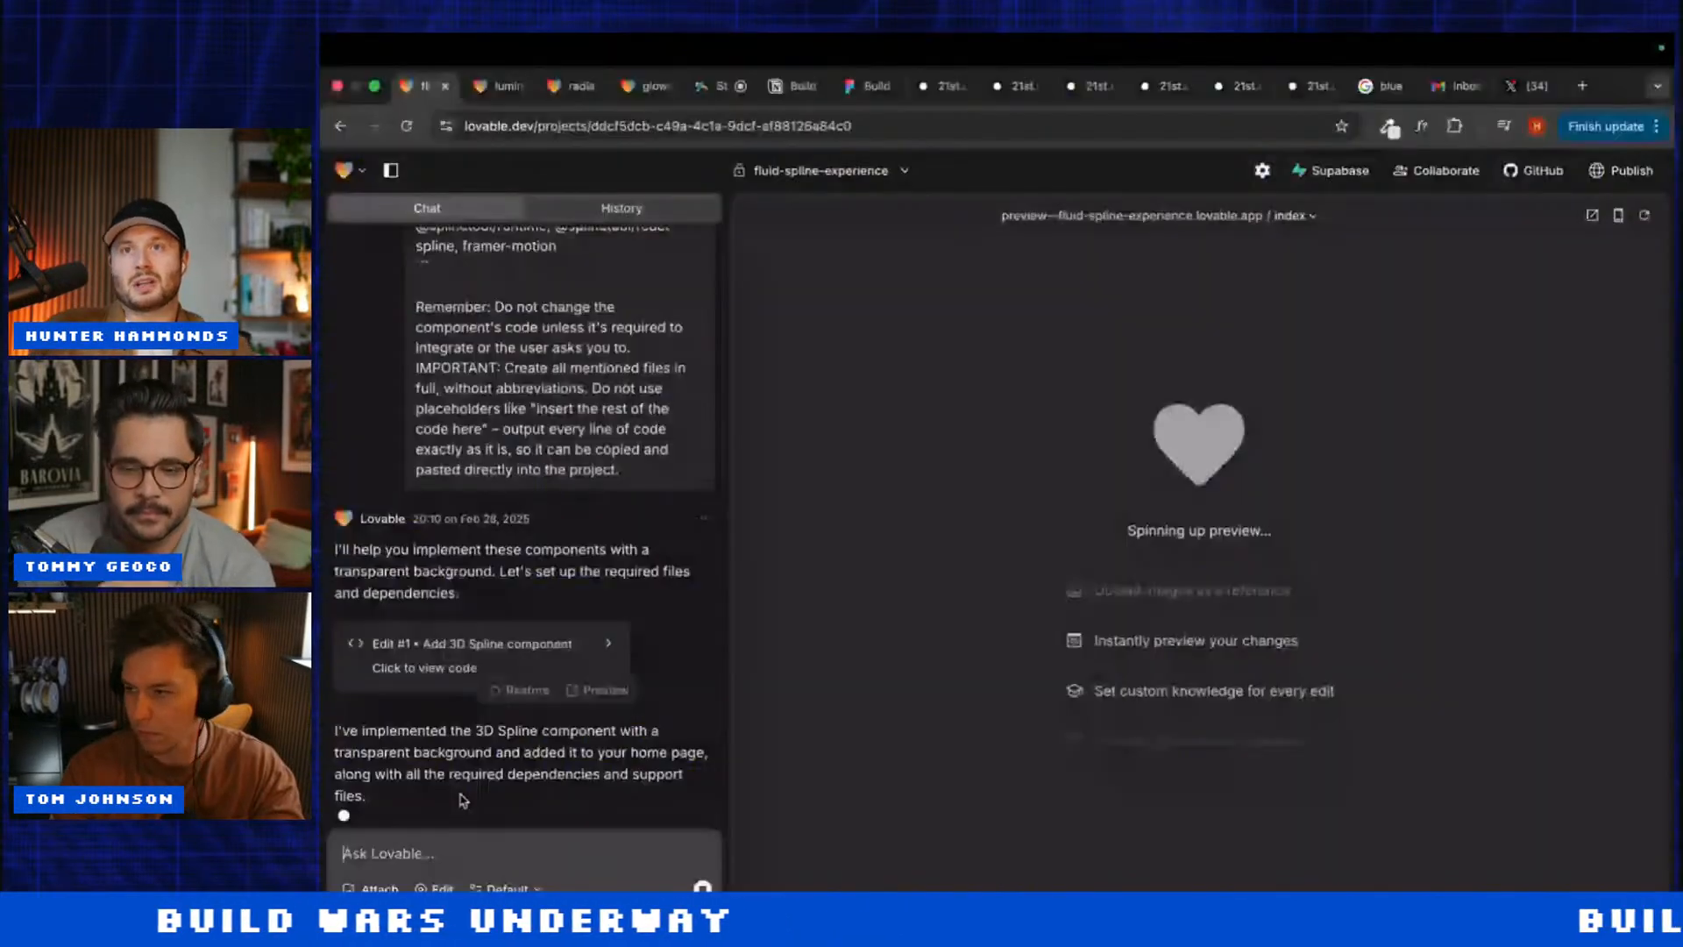
Step: In luminous-3d-visuals, send the background image link with a black-to-transparent gradient from the bottom
left_click(497, 88)
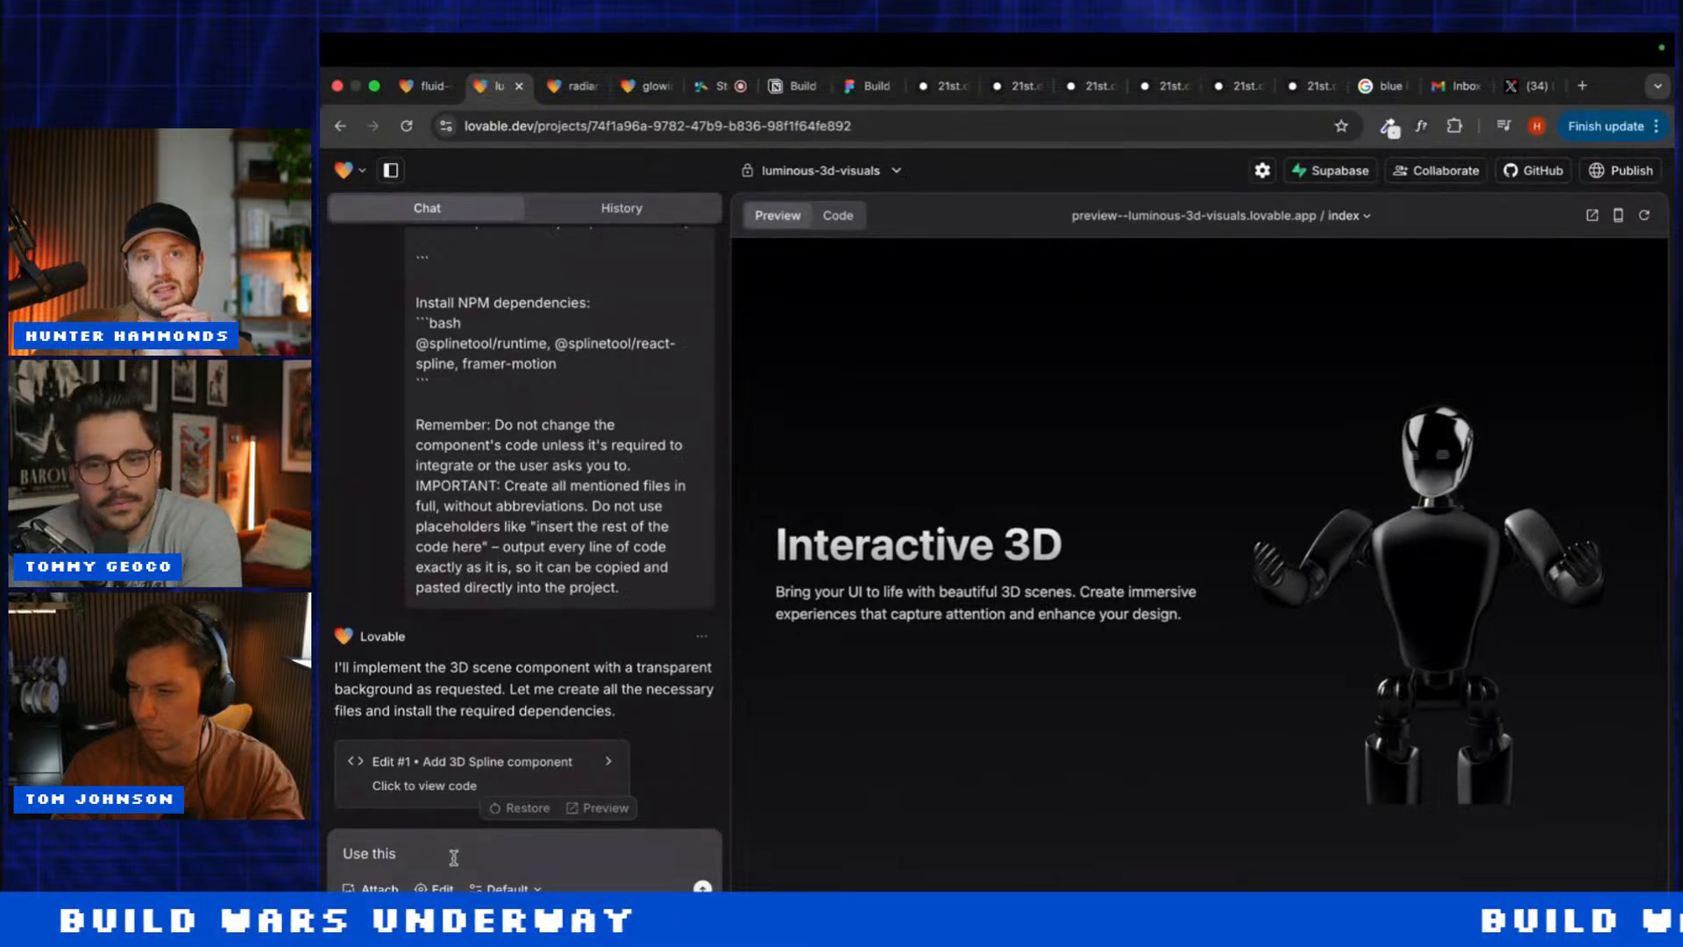
type("round:")
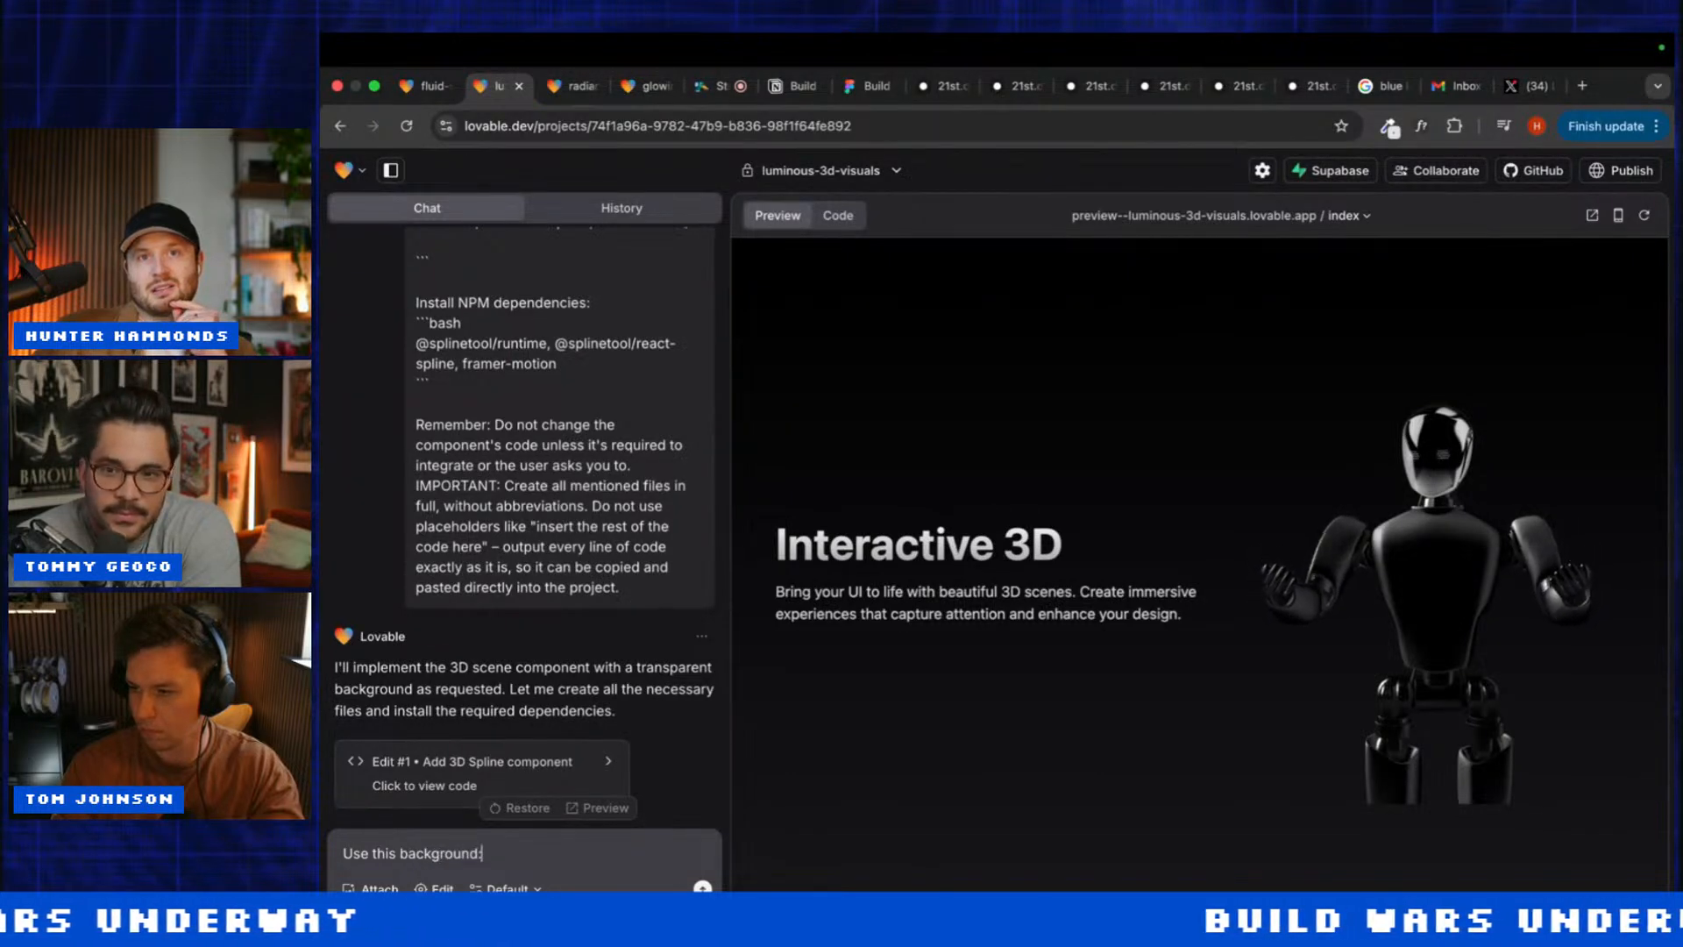
type("https://t3.ftcdn.net/jpg/02/81/12/08/360_F_281120824_qAKYHzylyvfa9V0mZIR3WIBS6PpK0PVg.jpg")
key("shift+Return")
key("shift+Return")
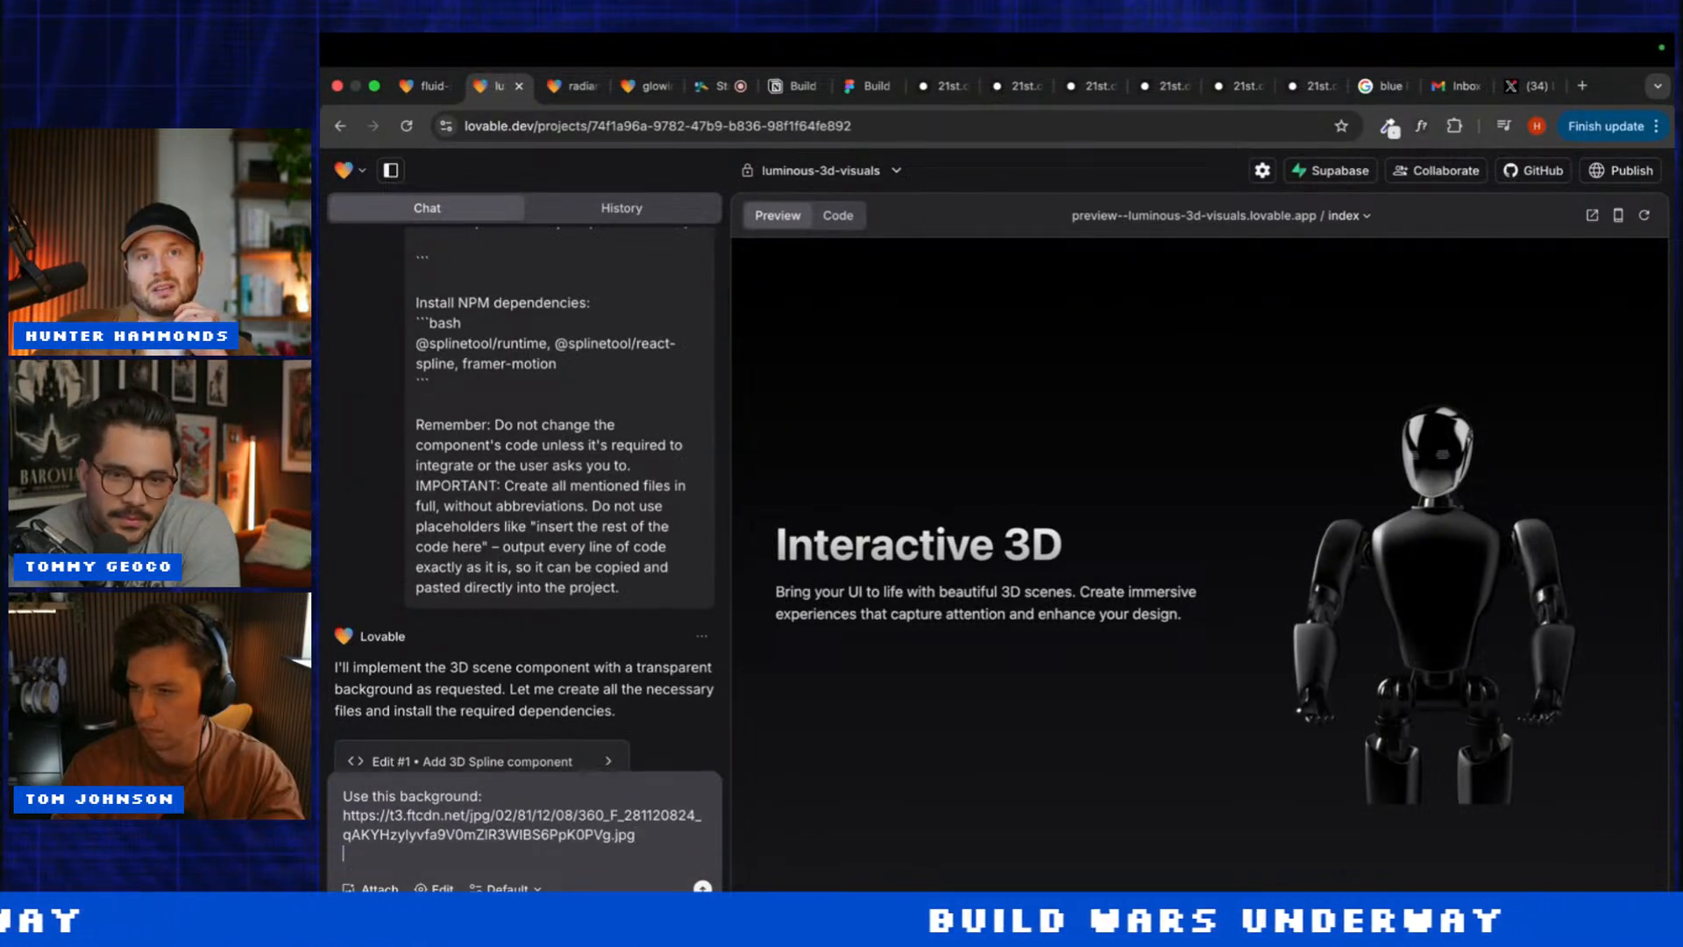
type("make the")
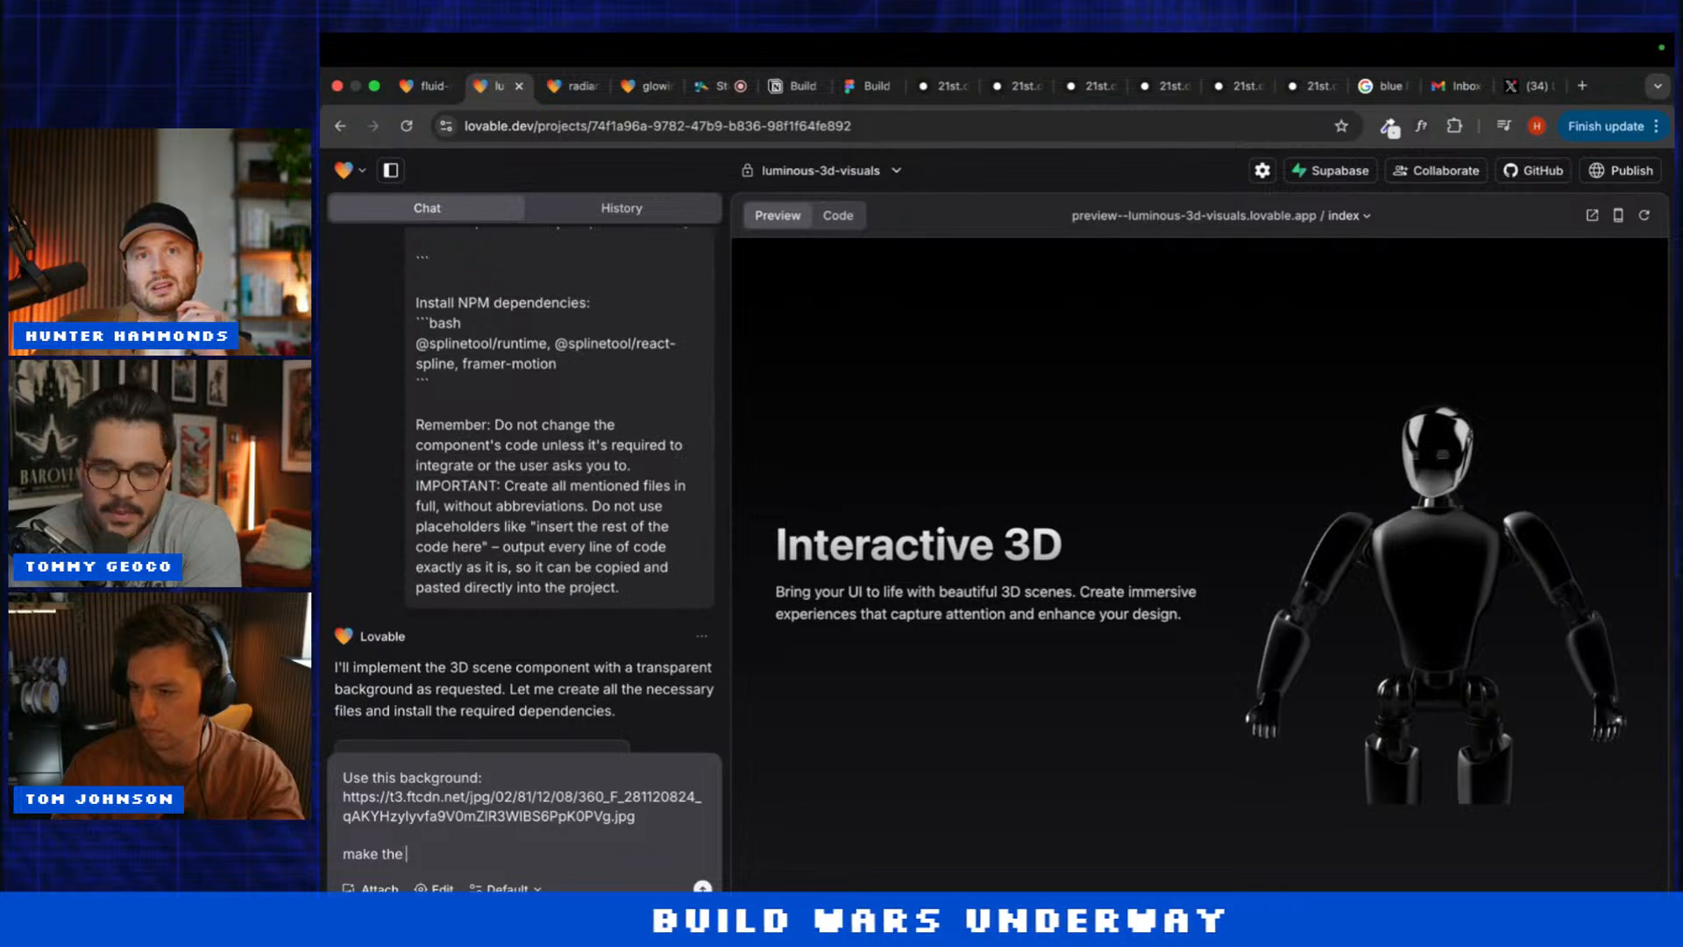
key("BackSpace")
key("BackSpace")
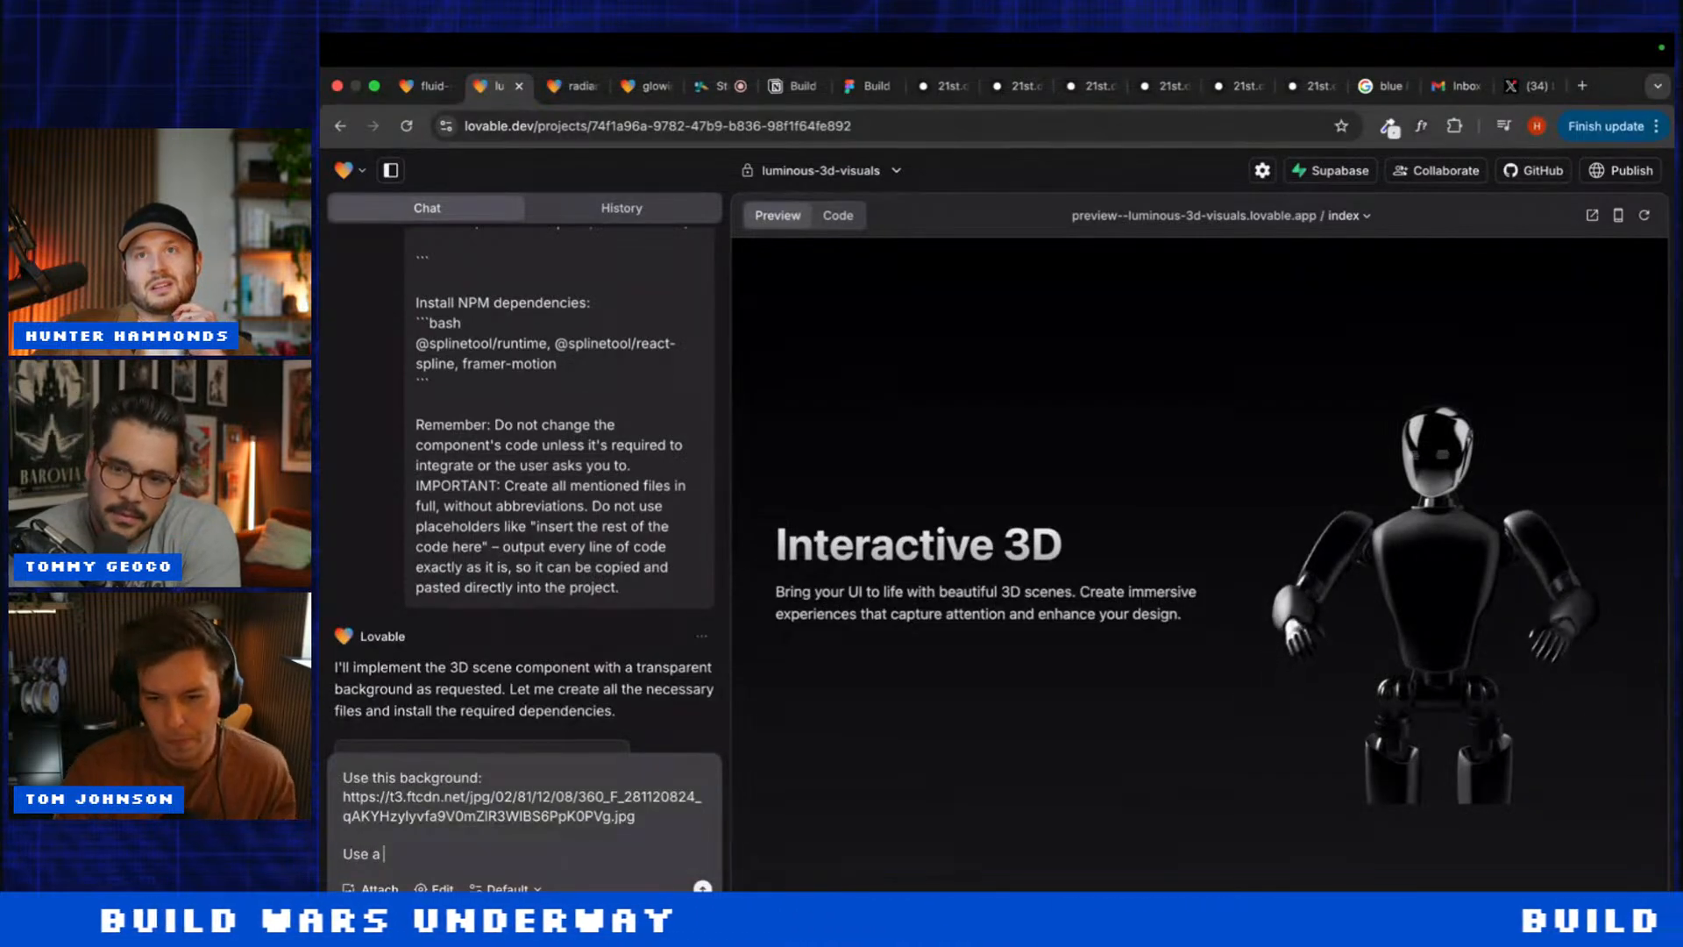
type("bl")
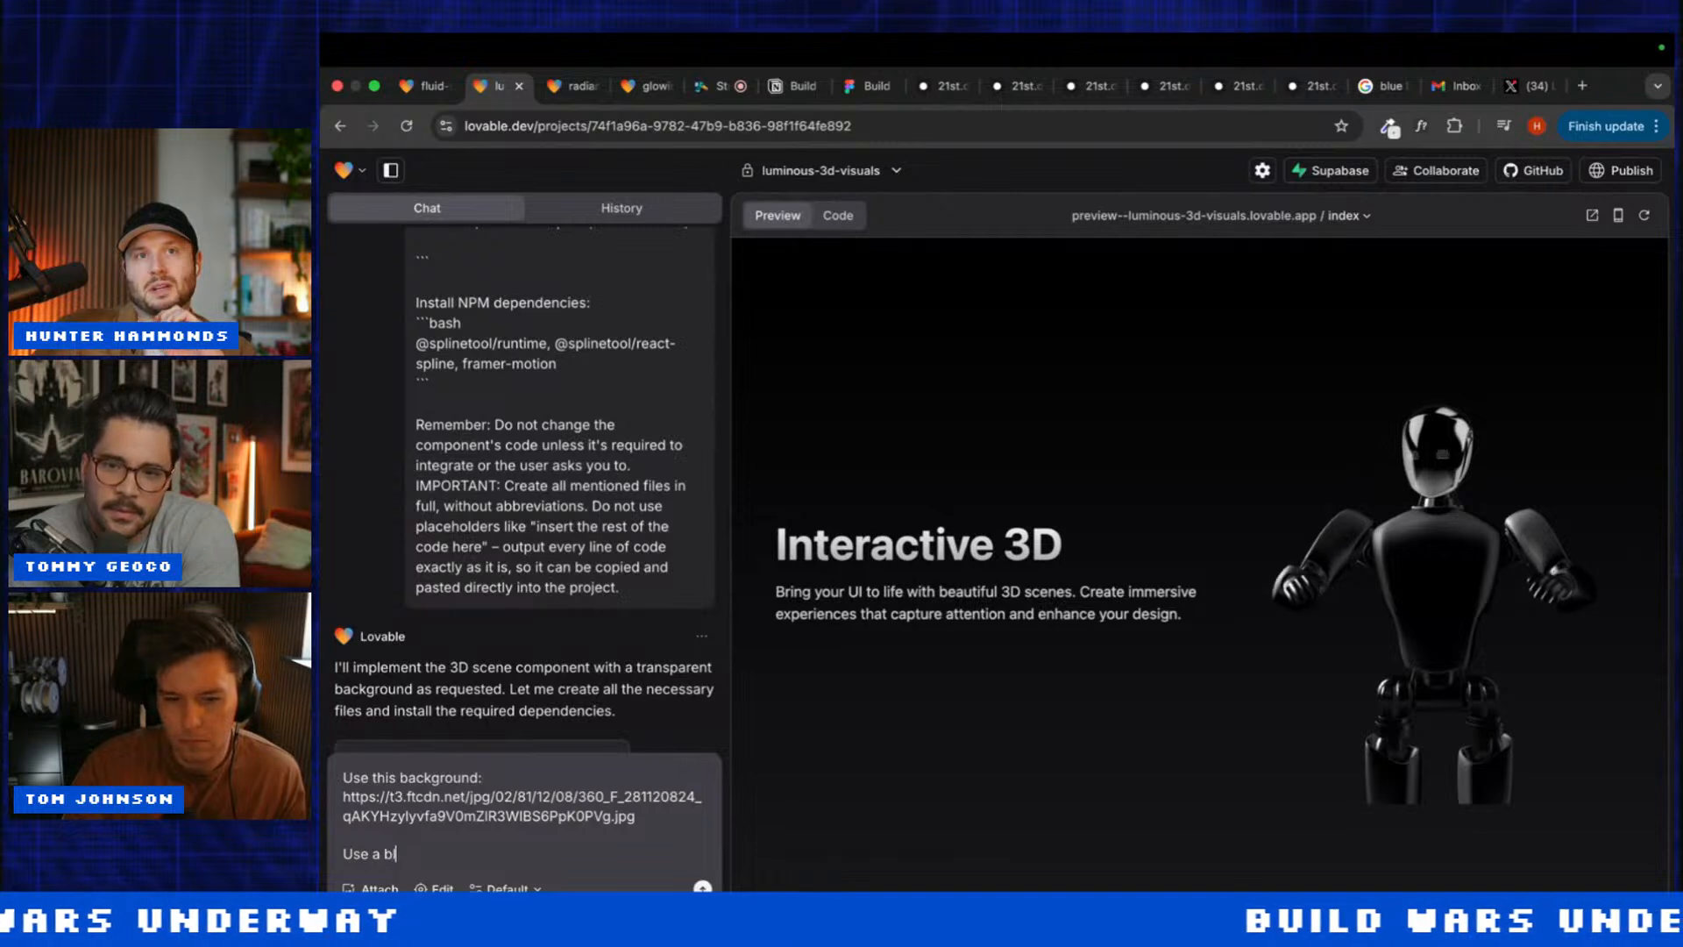
type("ack to transparent g")
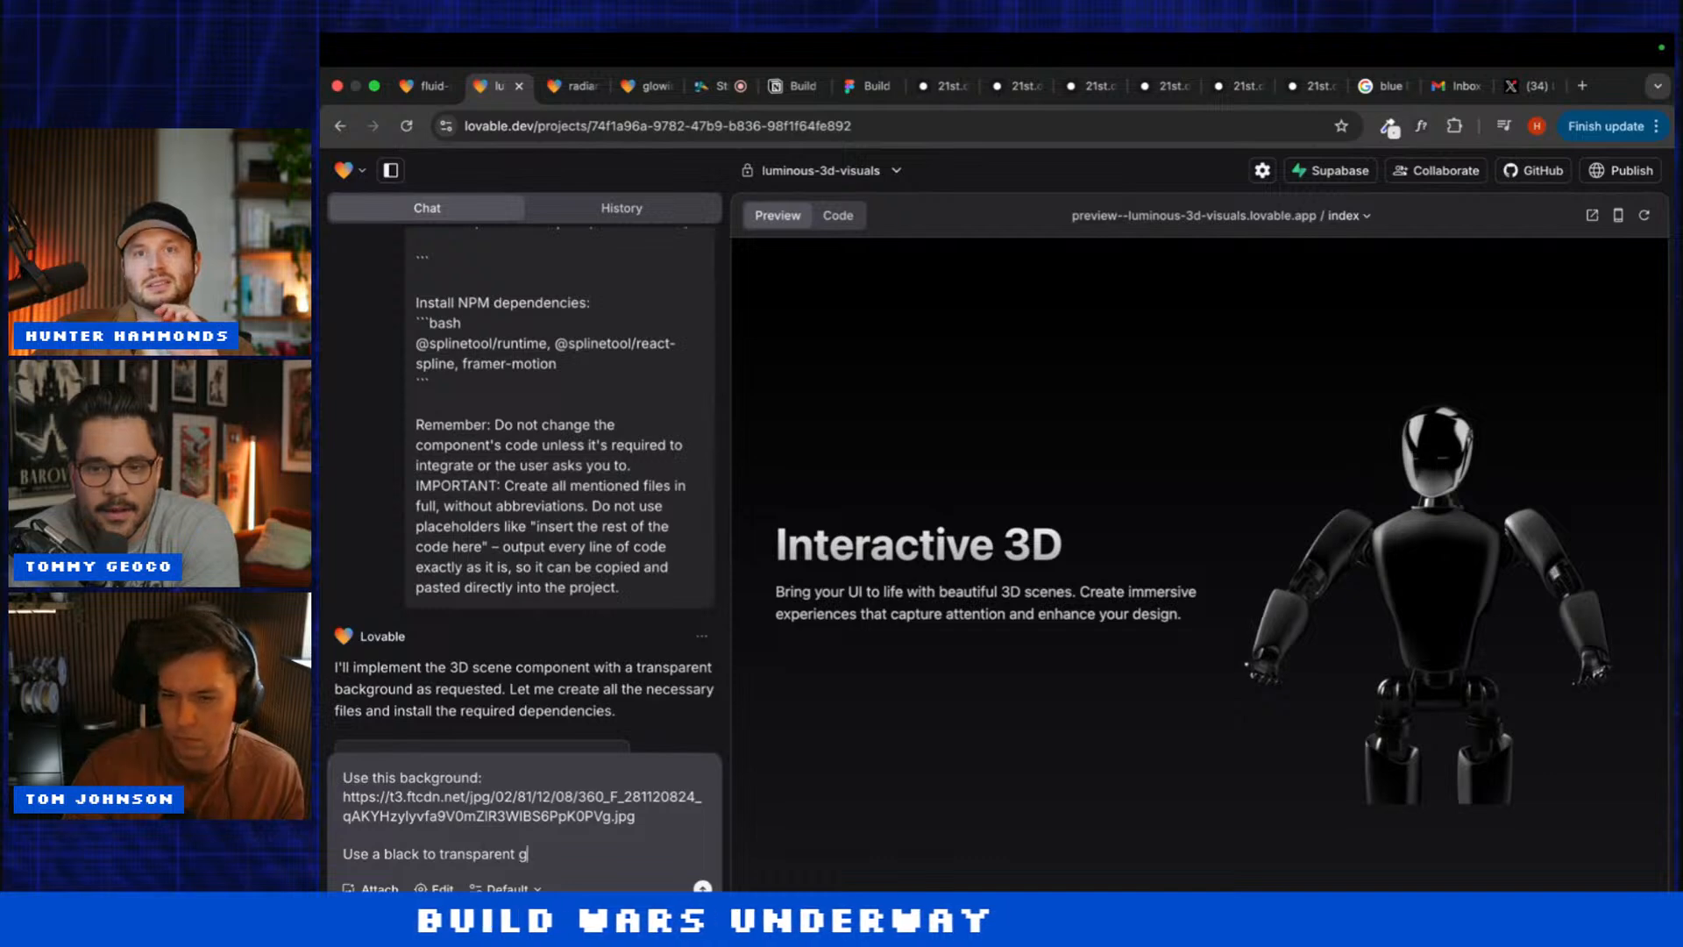
type("radient fro")
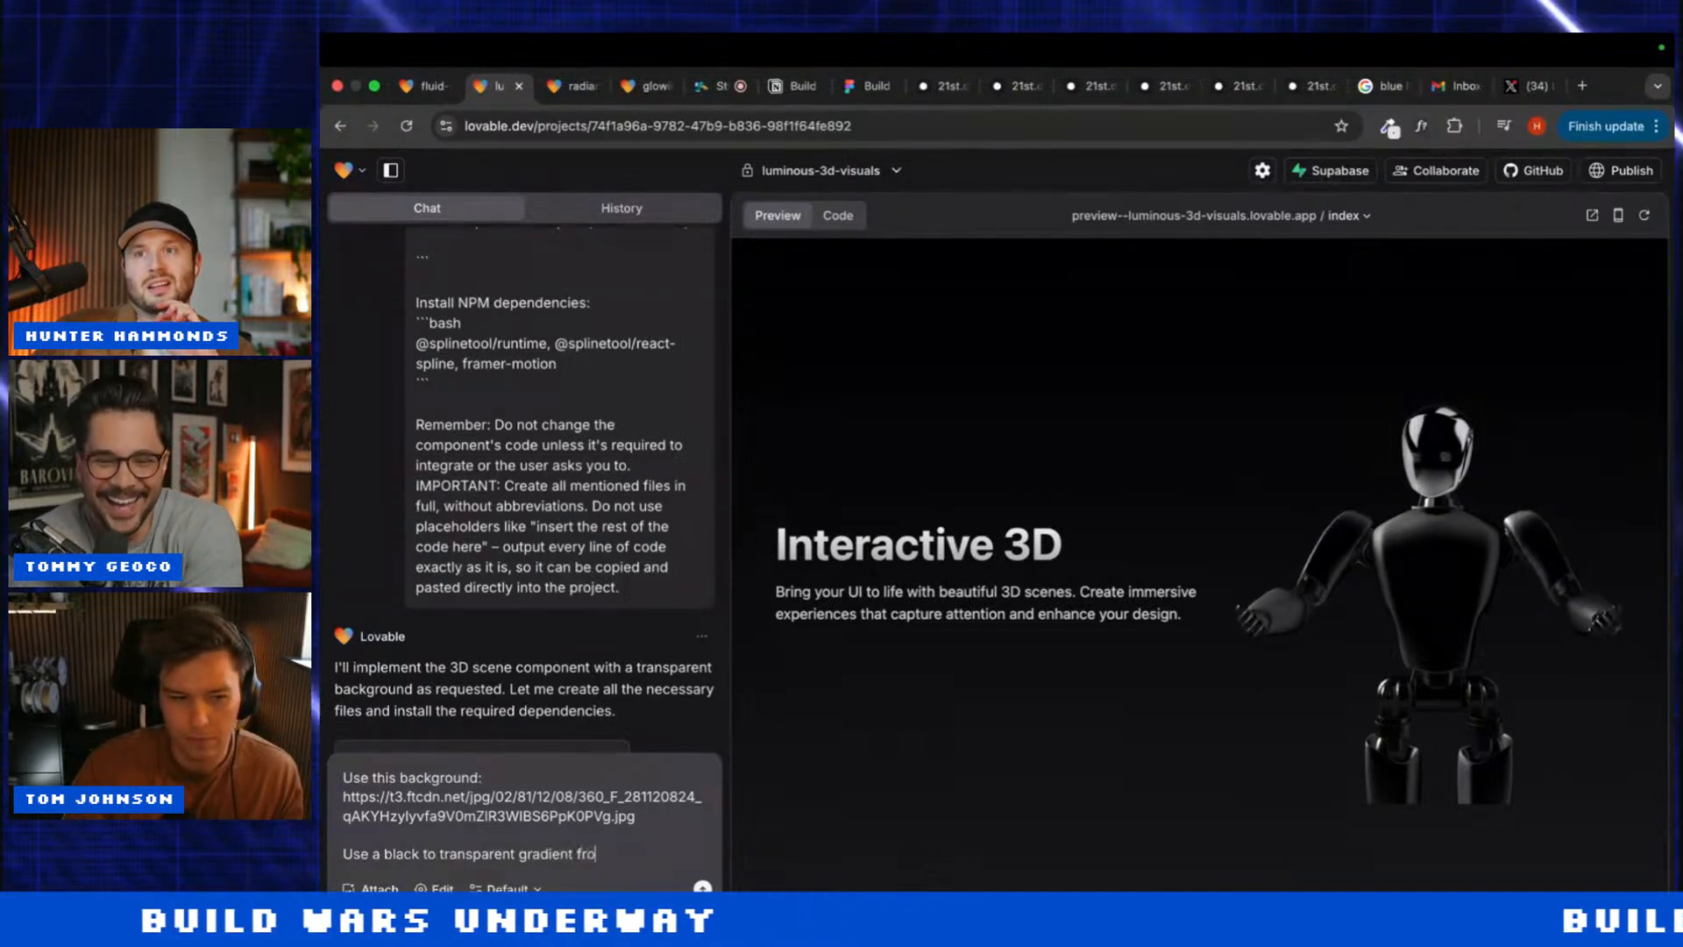
type("n the bottom")
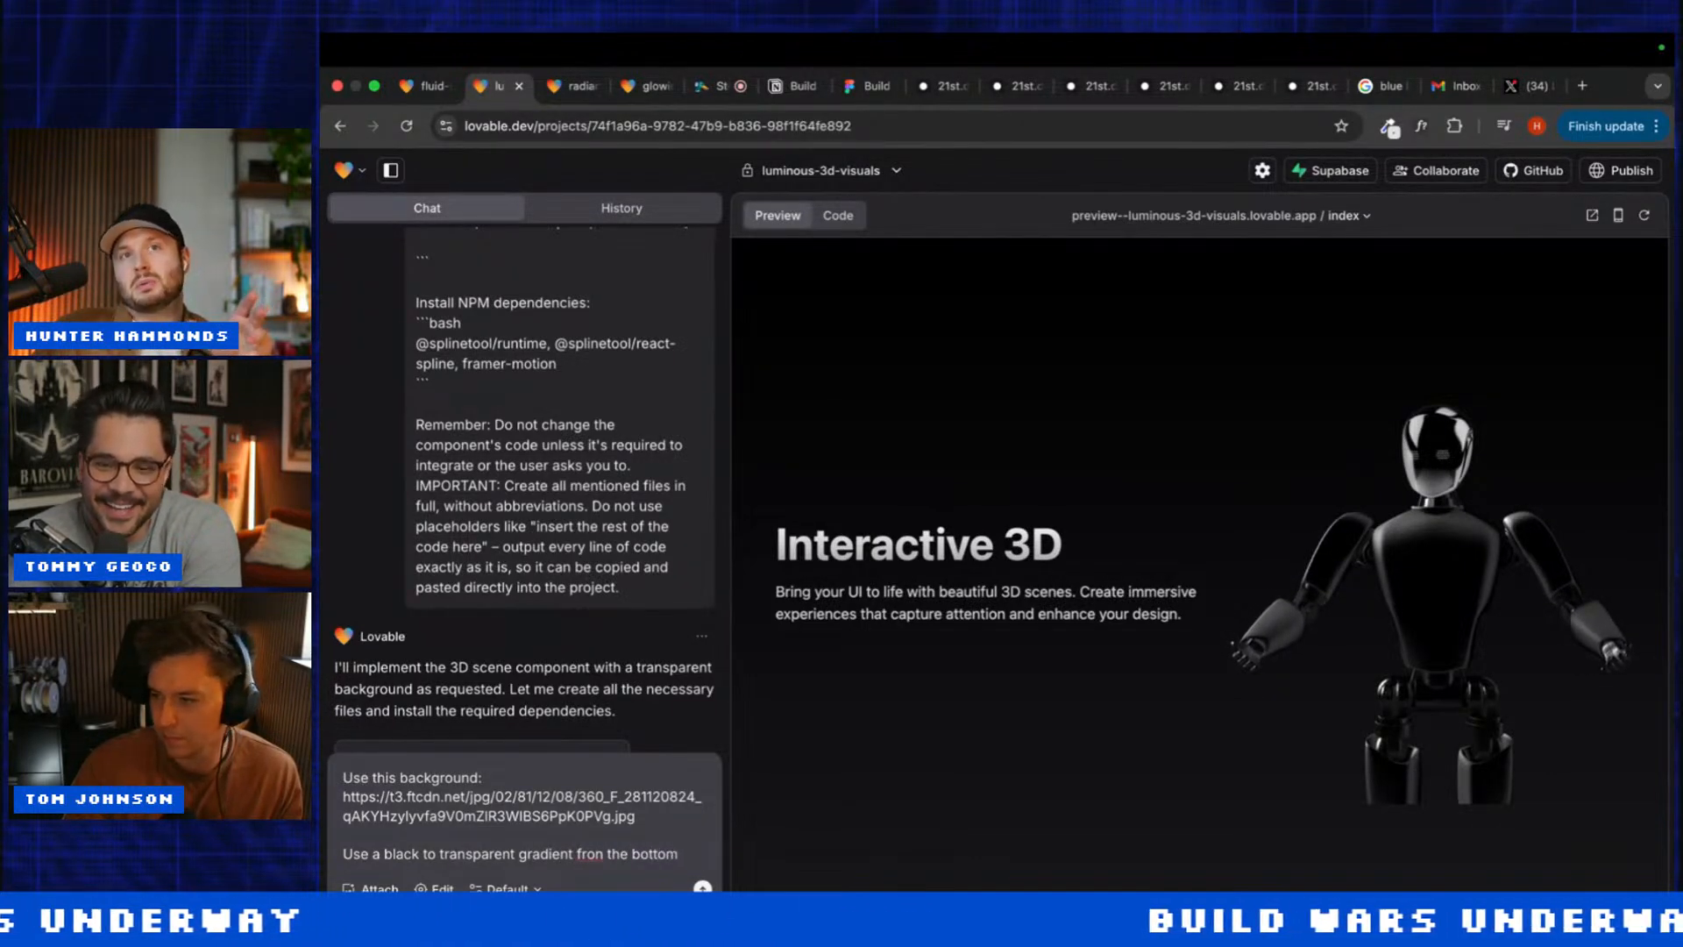
left_click(602, 853)
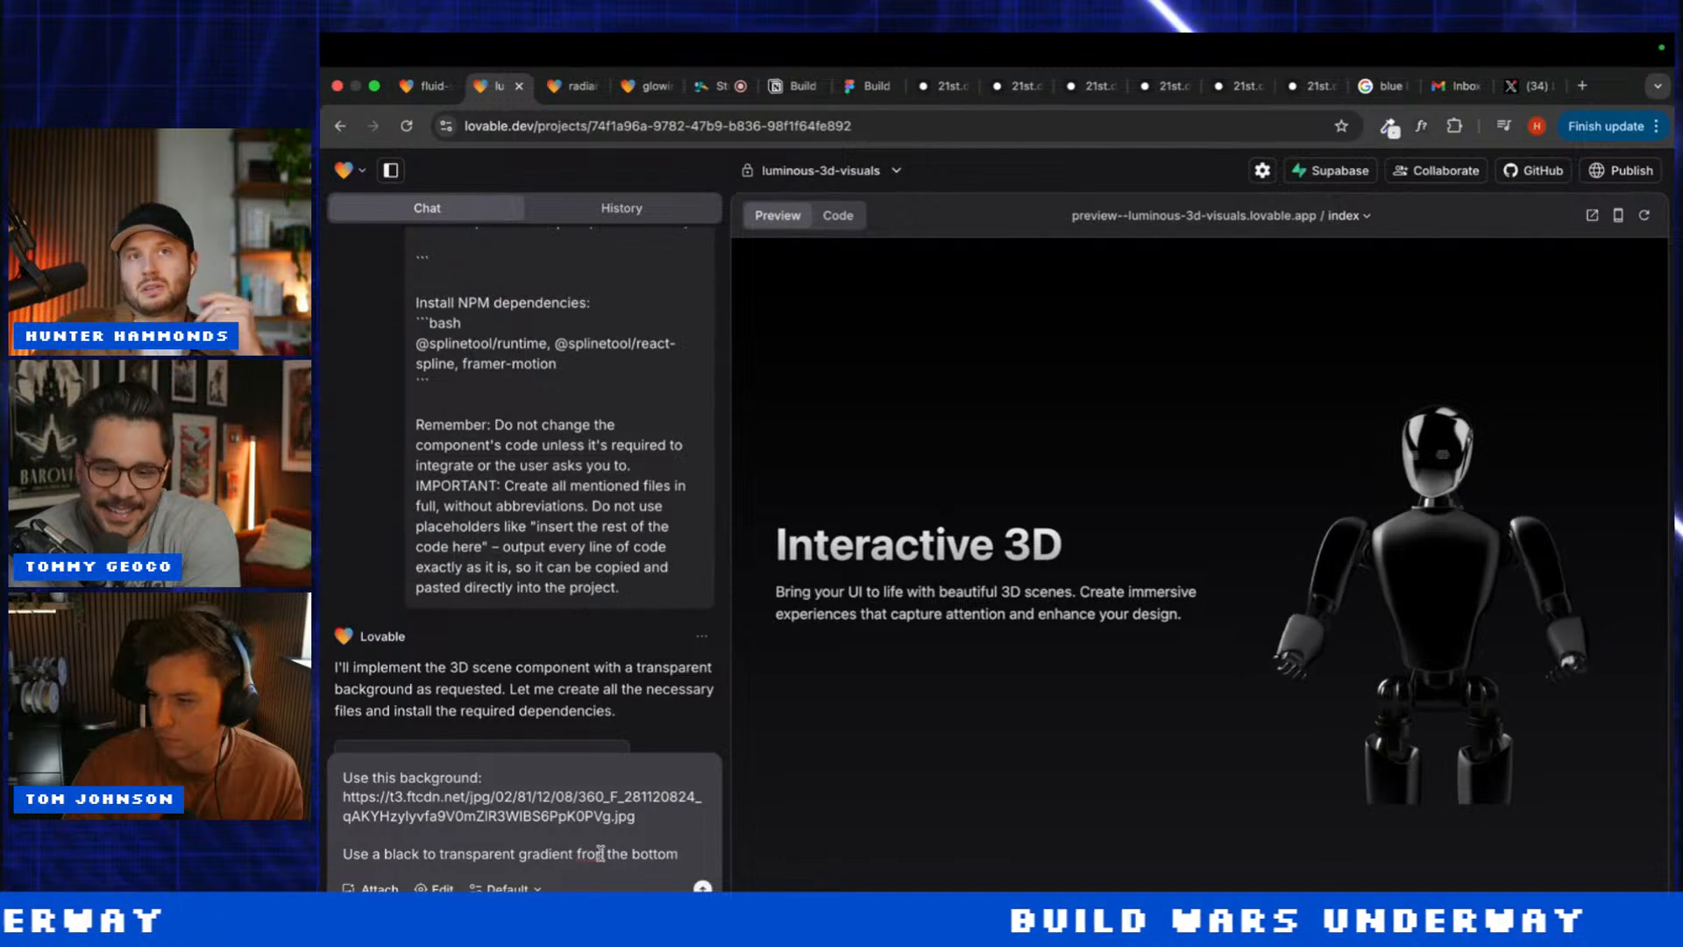
key("BackSpace")
type("m")
key("super+a")
key("super+c")
key("Return")
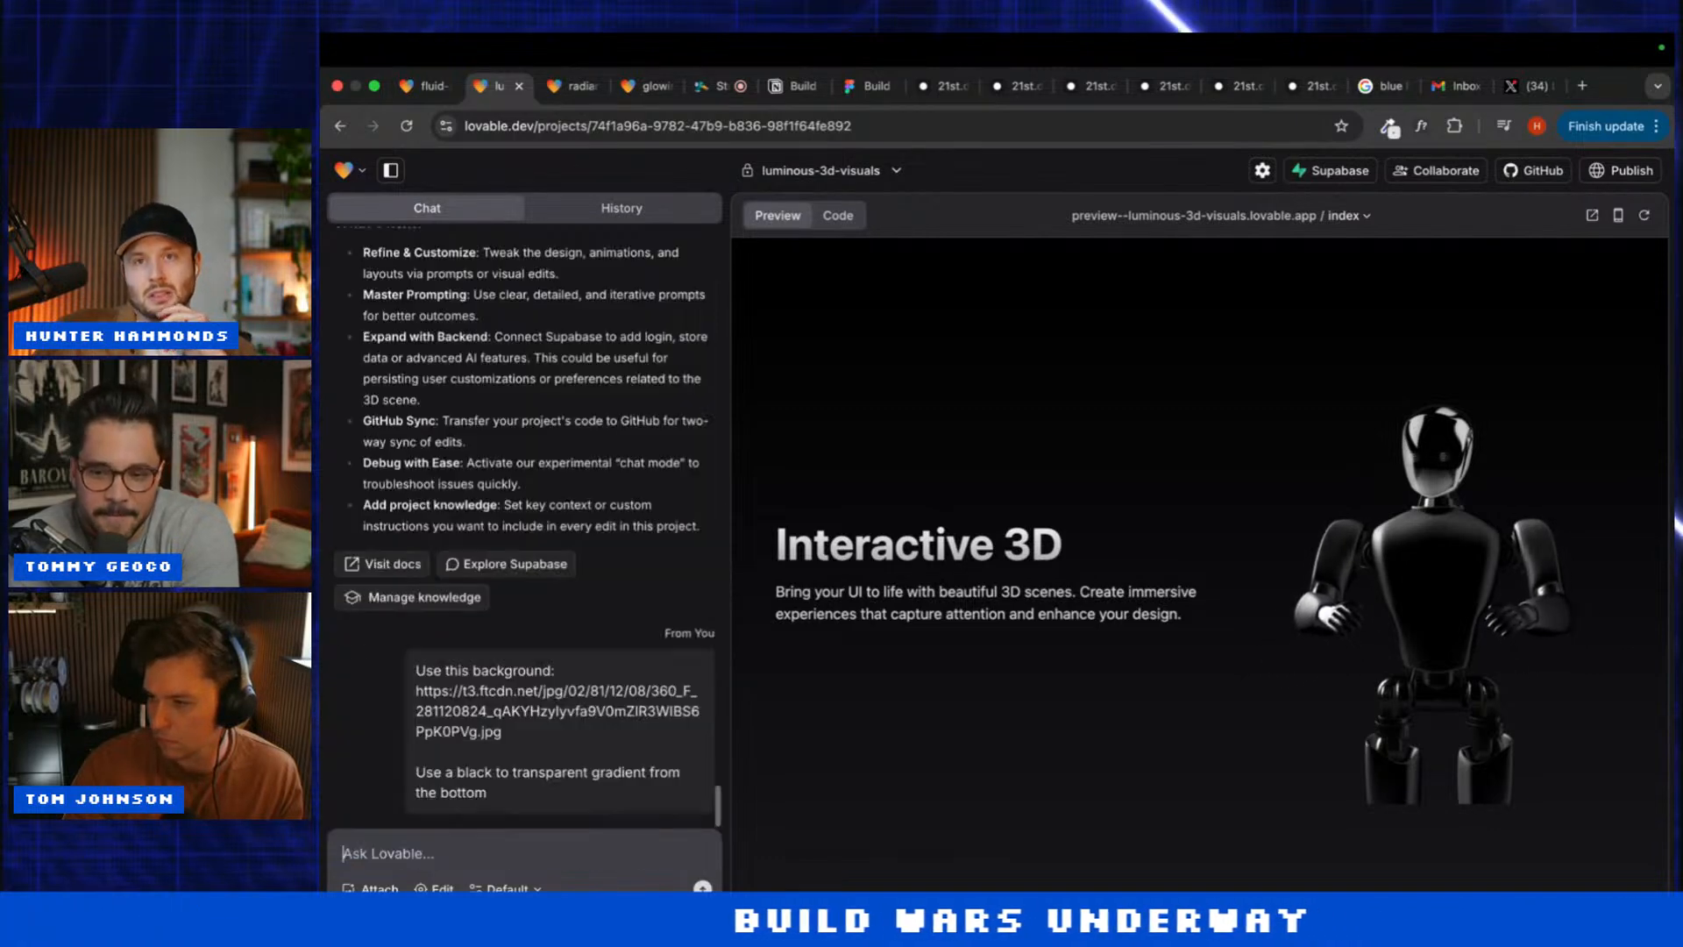
Step: Send the same background prompt to fluid-spline-experience and radiant-spline-scene
left_click(421, 85)
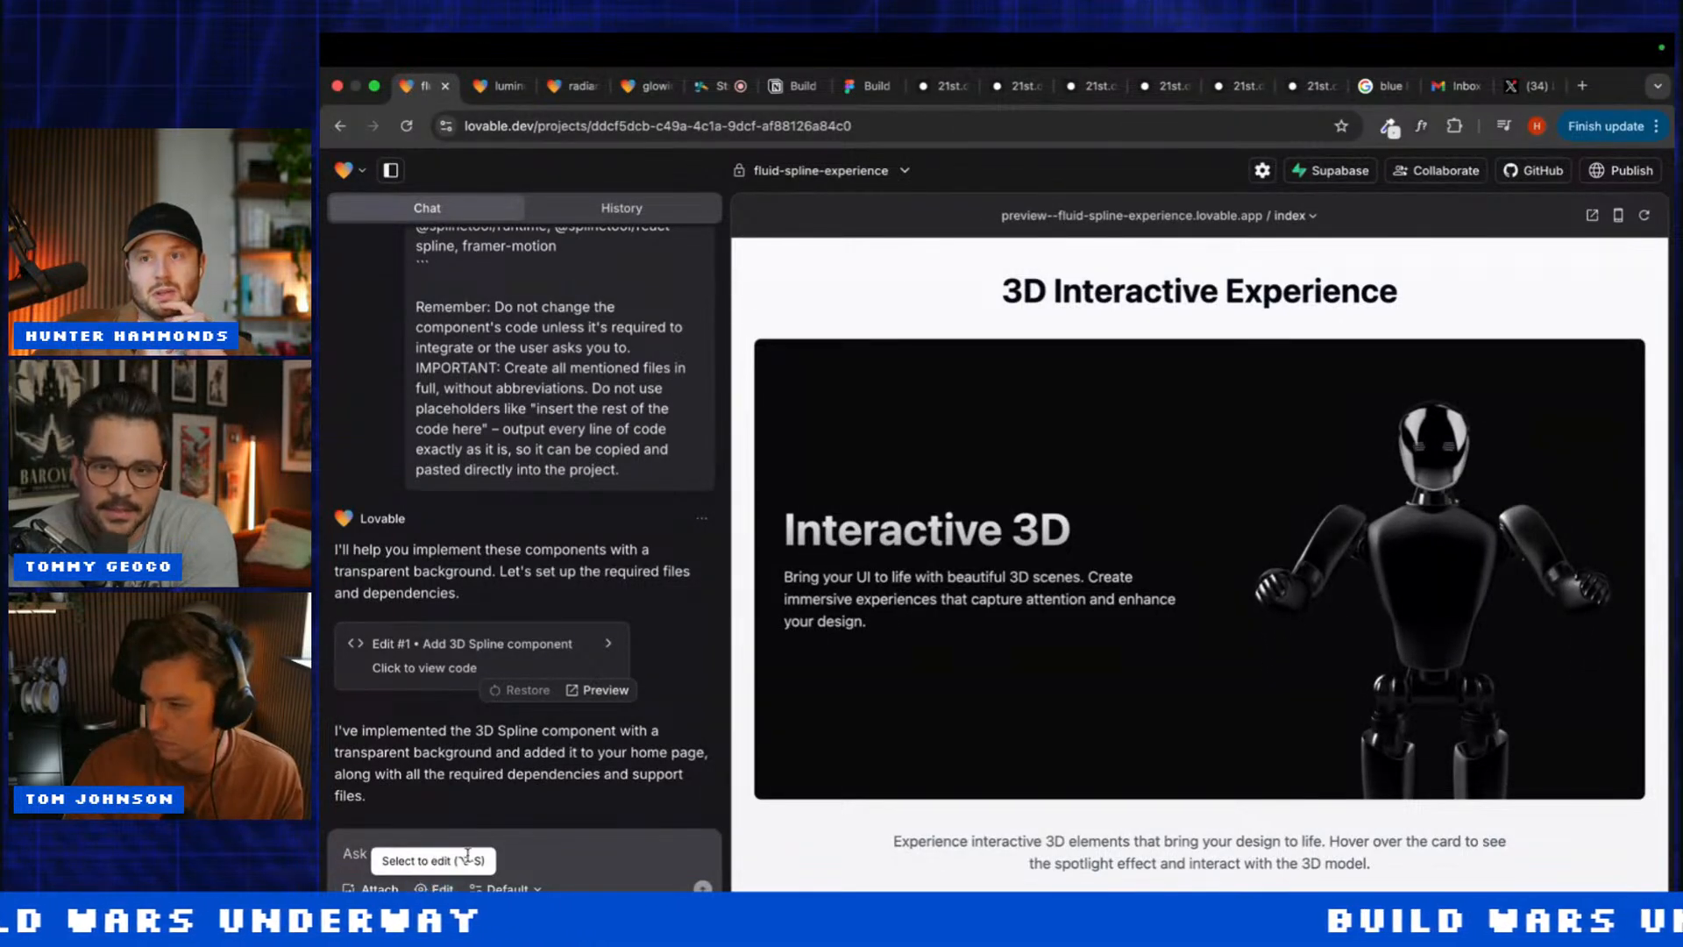
key("super+v")
key("Return")
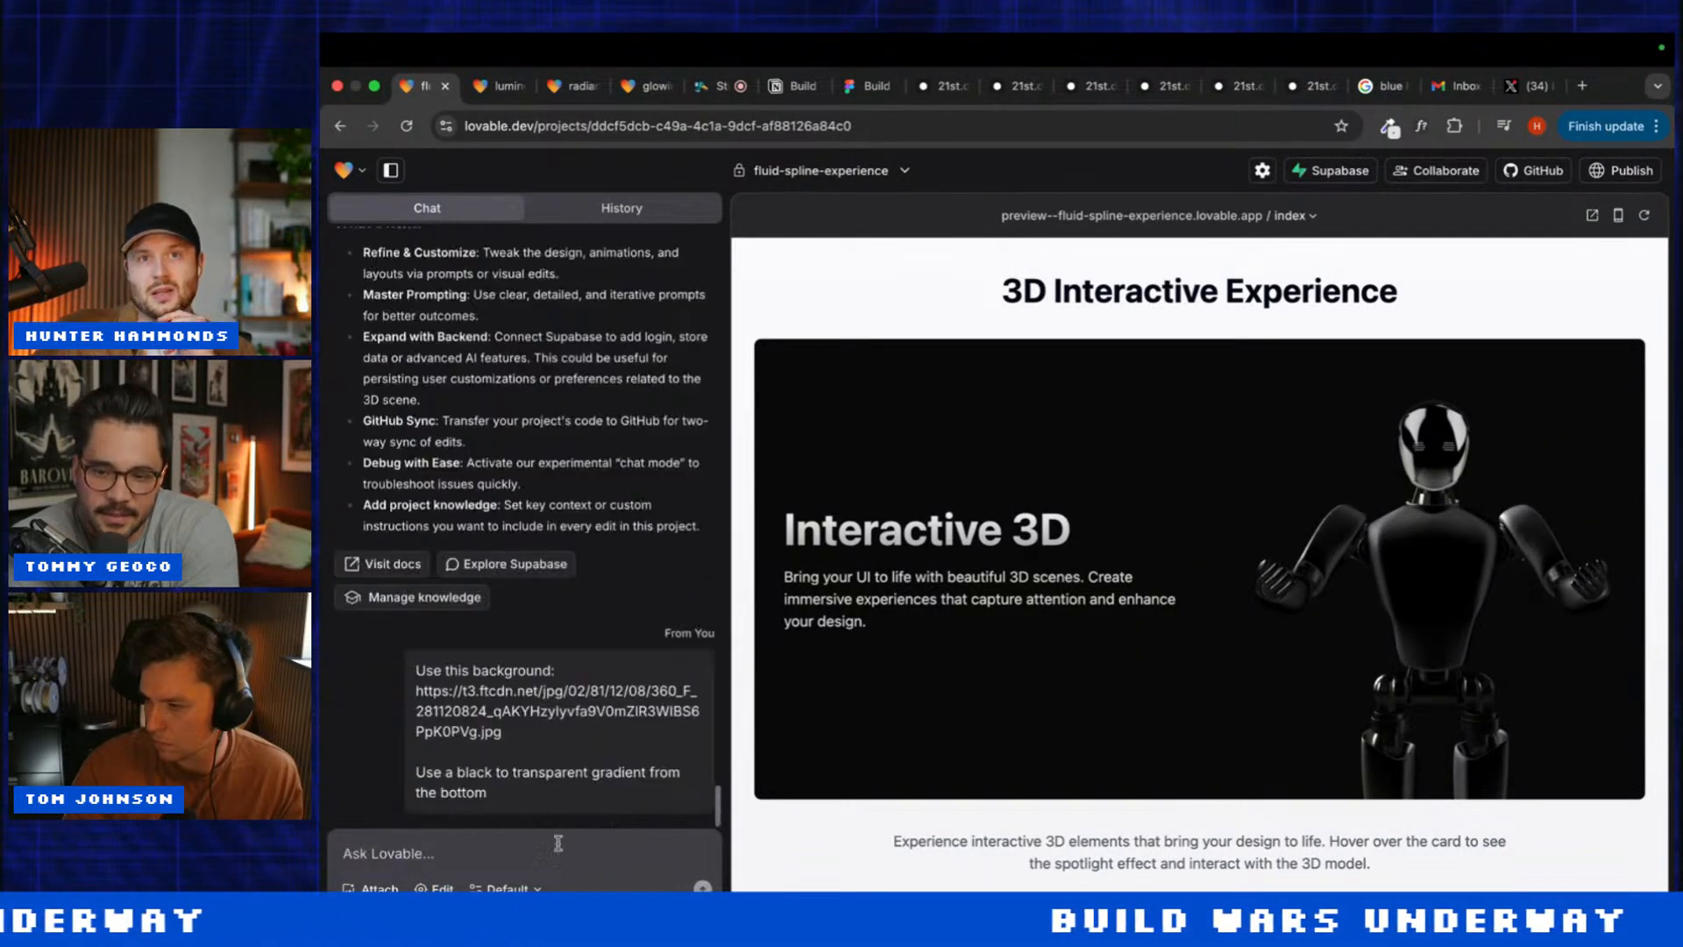
key("super+3")
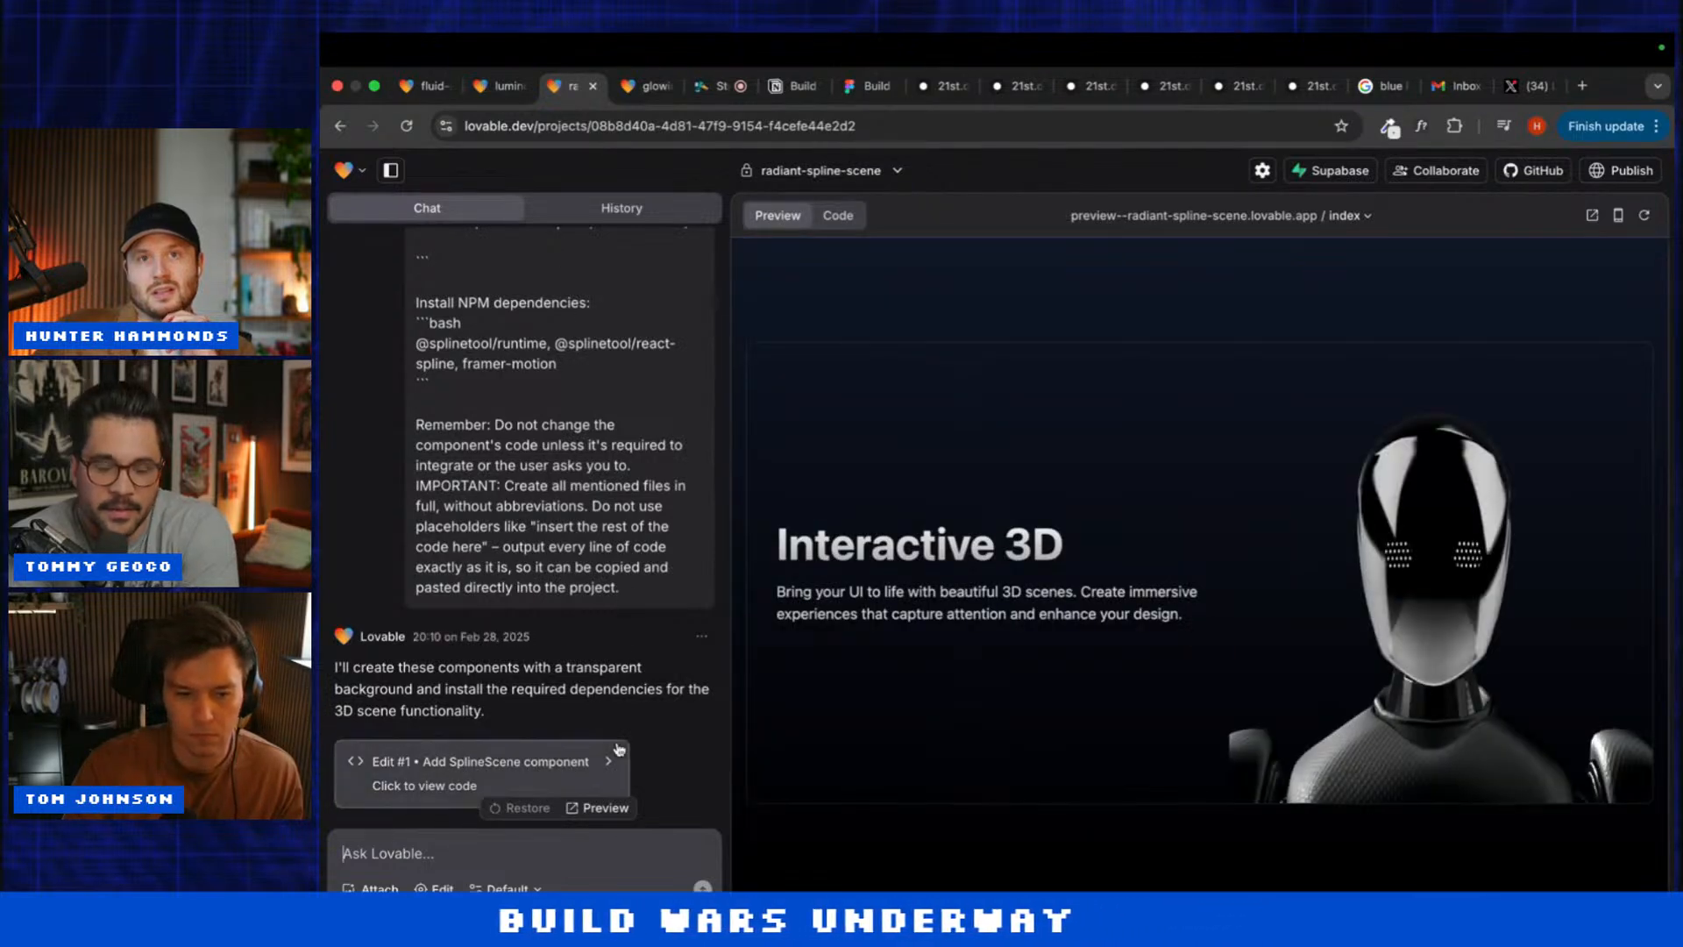
left_click(518, 857)
type("Use this background: https://t3.ftcdn.net/jpg/02/81/12/08/360_F_281120824_qAKYHzylyvfa9V0mZlR3WIBS6PpK0PVg.jpg  Use a black to transparent gradient from the bottom")
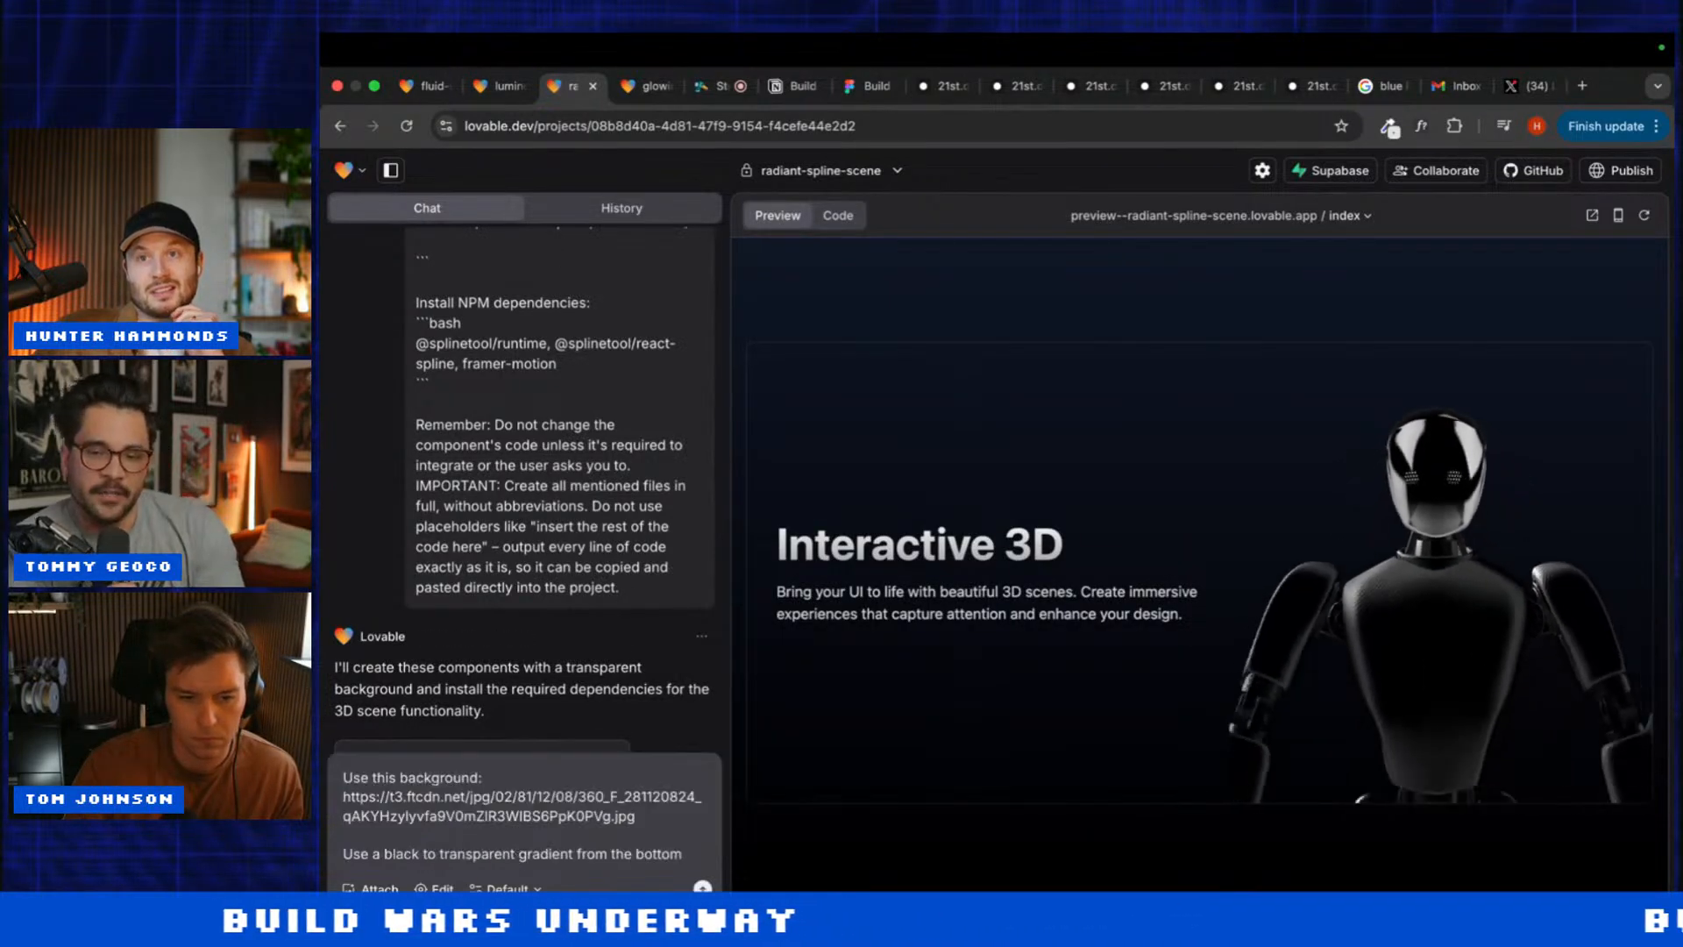
key("Return")
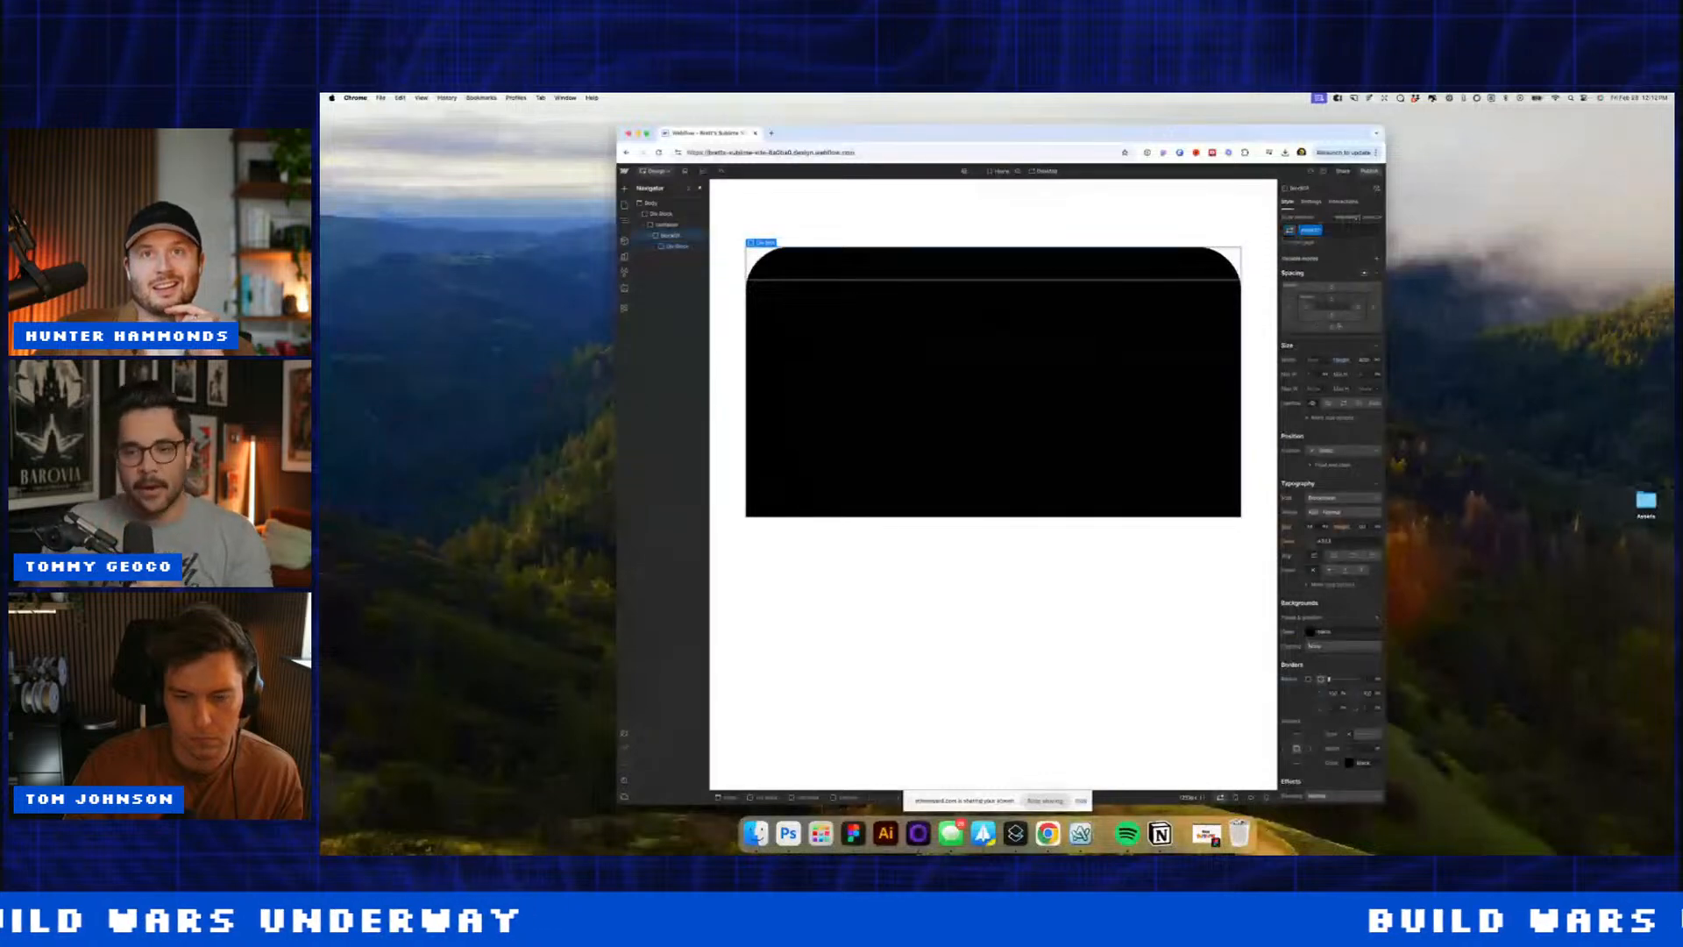
Step: Pad the black block about 58px and add a flex div inside it
left_click_drag(1331, 299, 1333, 324)
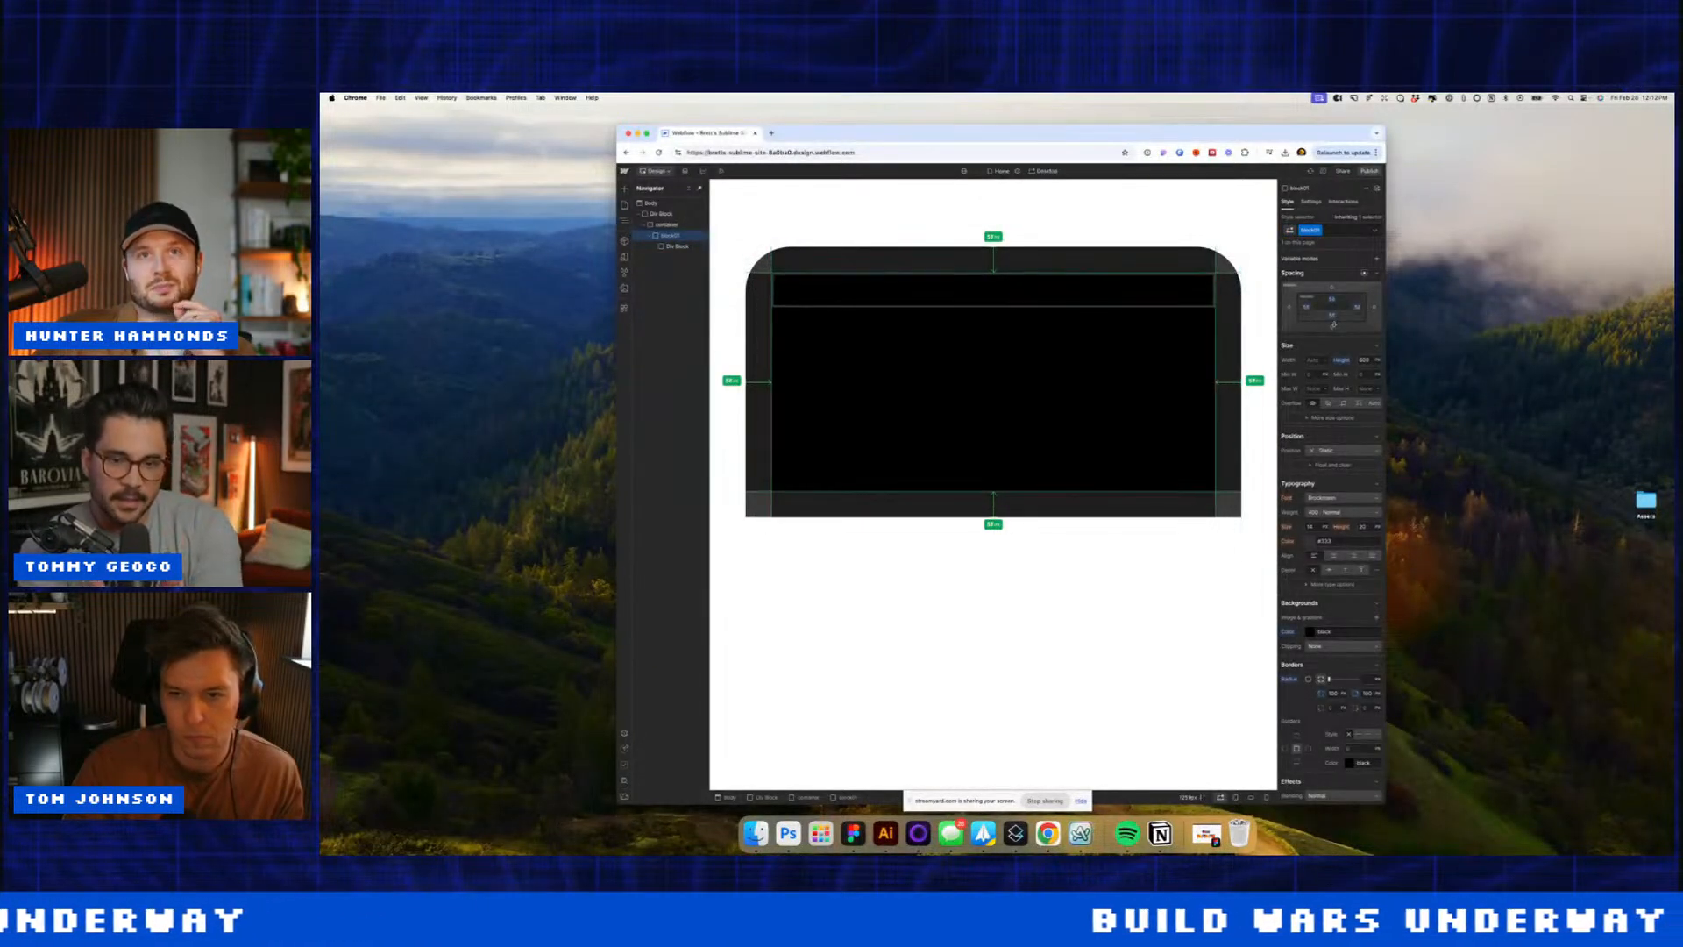
left_click(1010, 296)
key("super+e")
type("div")
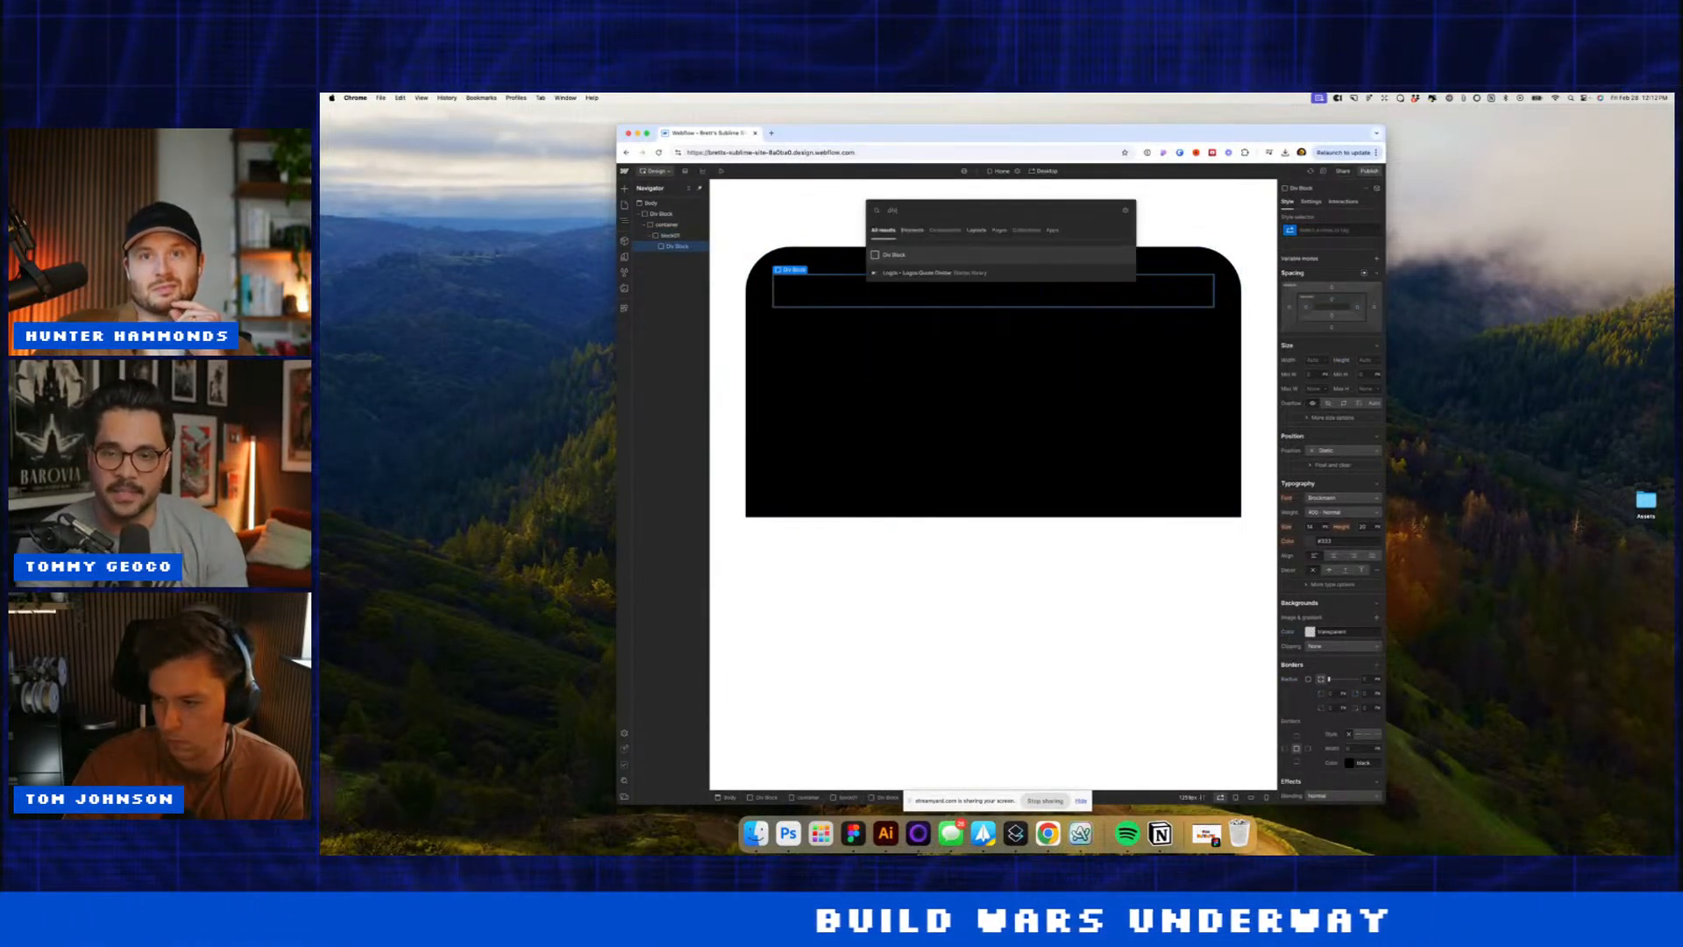
key("Return")
left_click(1331, 291)
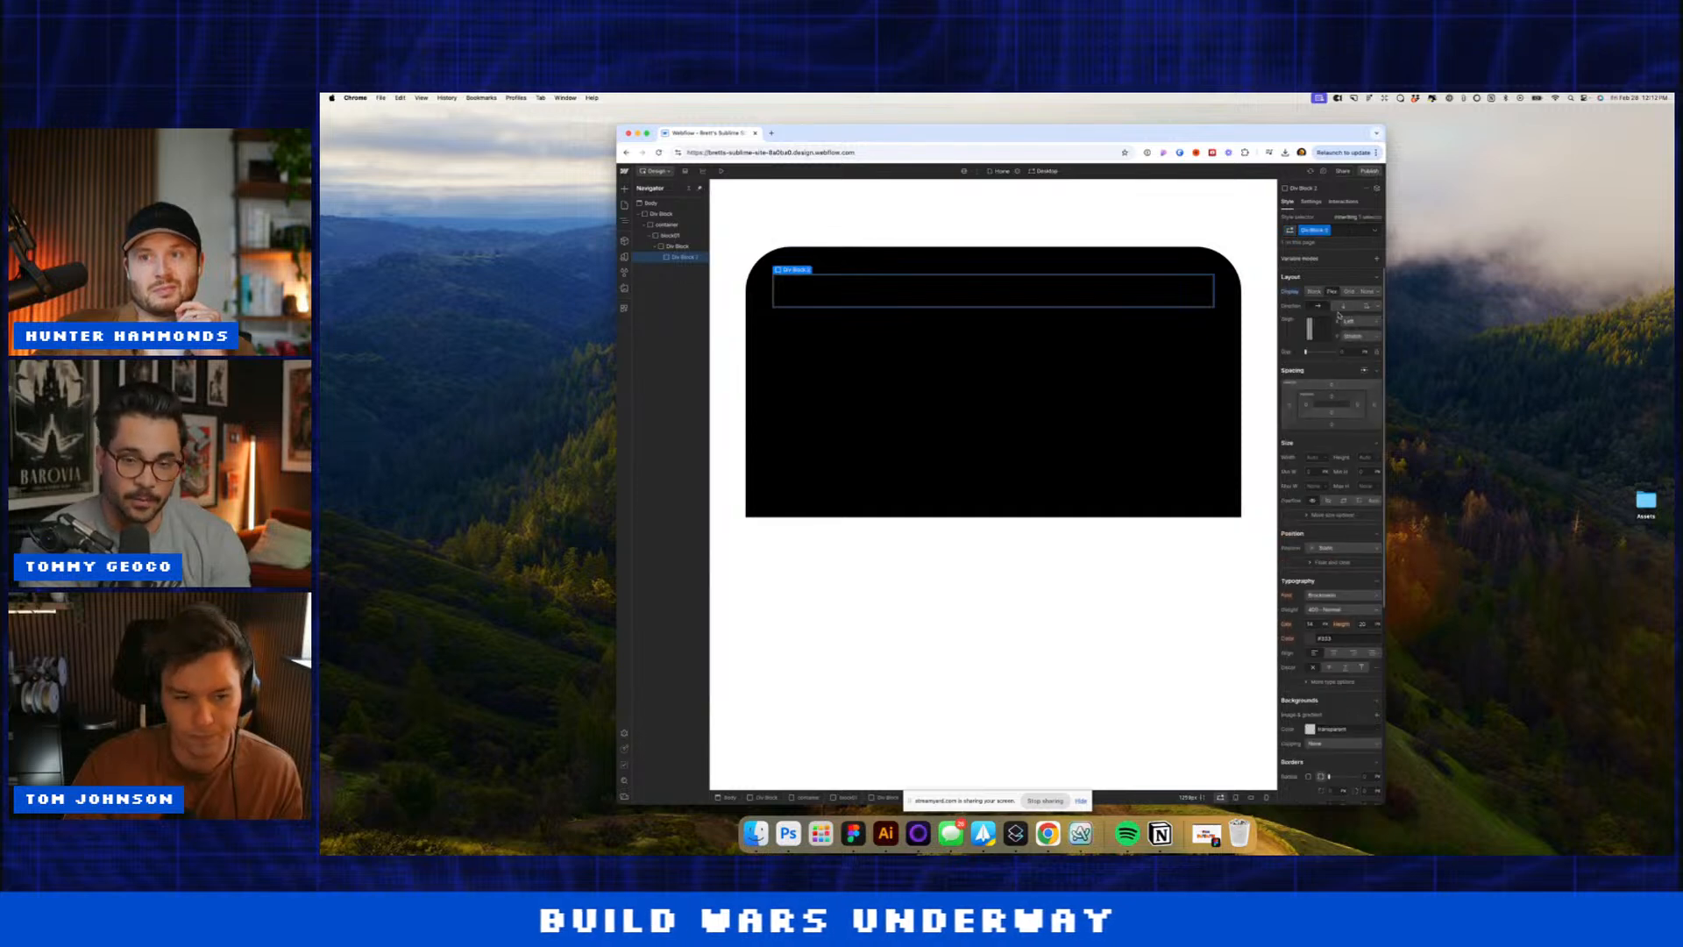
left_click(1353, 321)
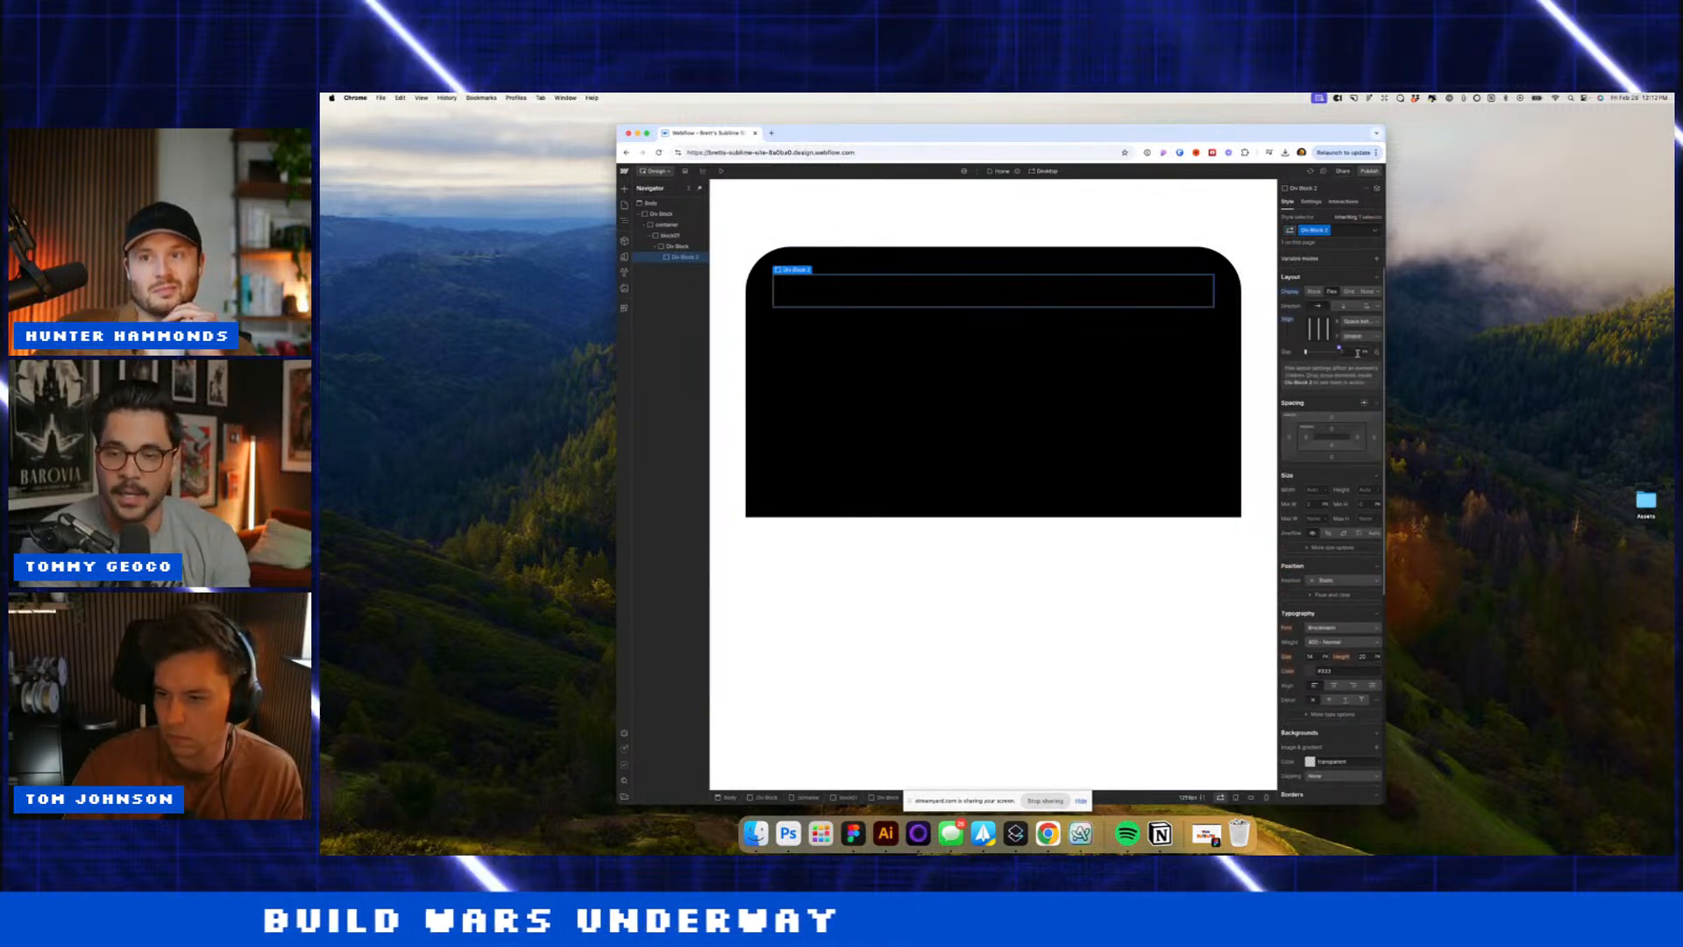
Step: Add a child div to Div Block 2 with 100% width
left_click(1194, 329)
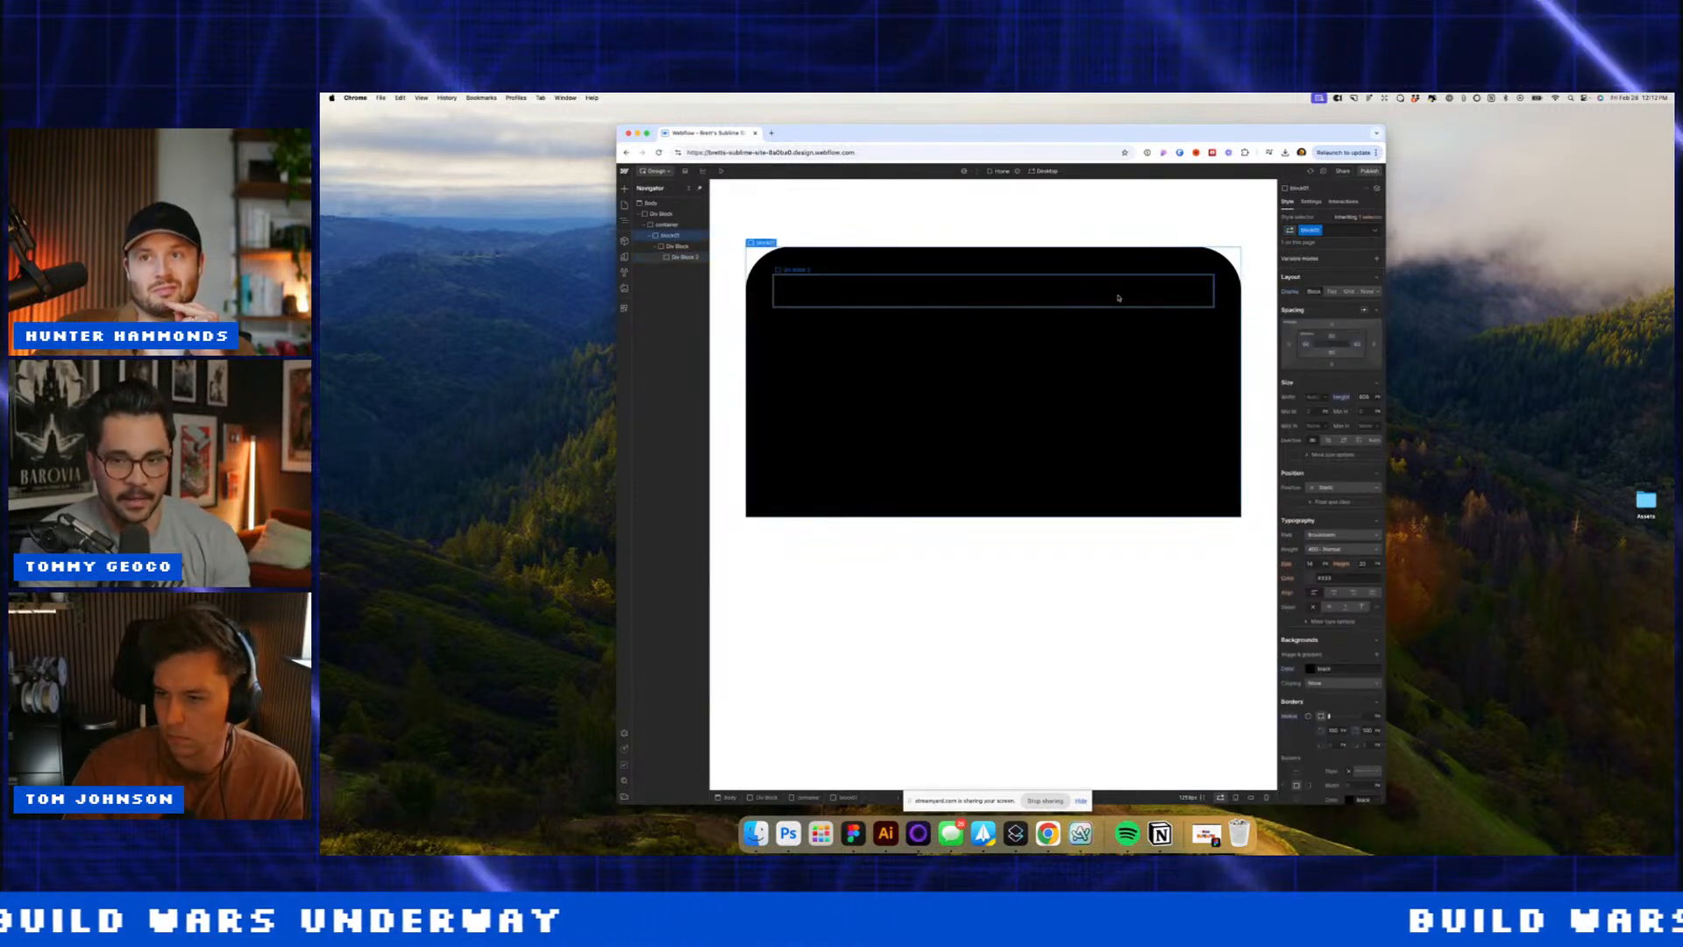
left_click(1118, 293)
key("super+e")
type("div")
key("Return")
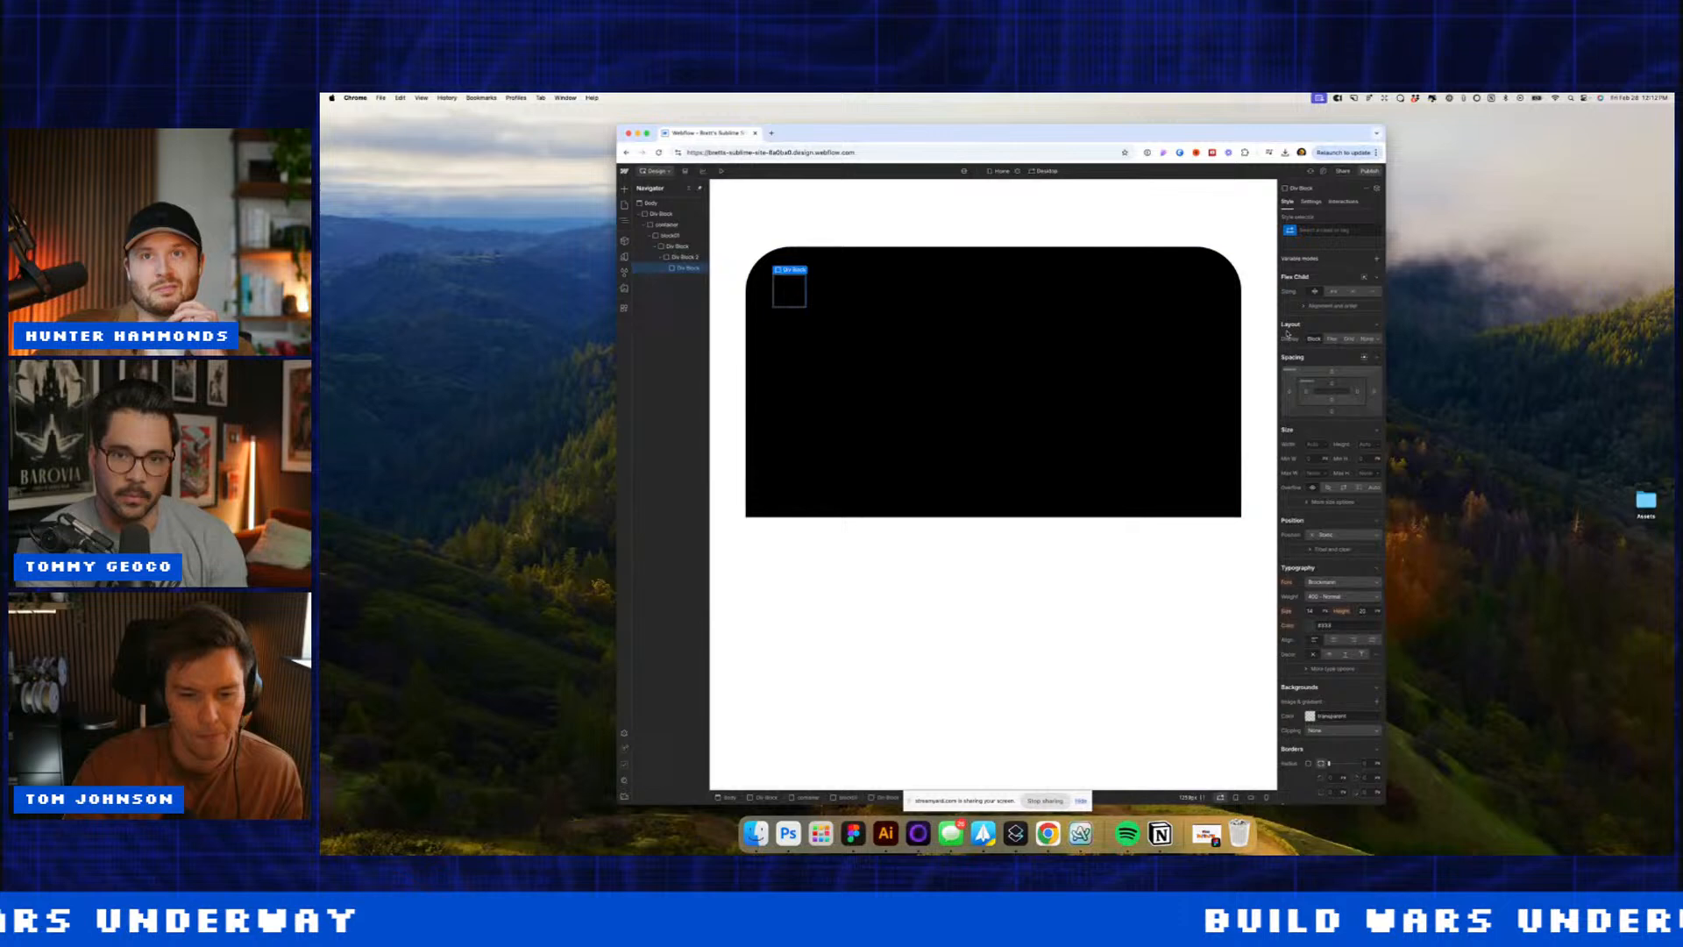
left_click(1312, 443)
type("100%")
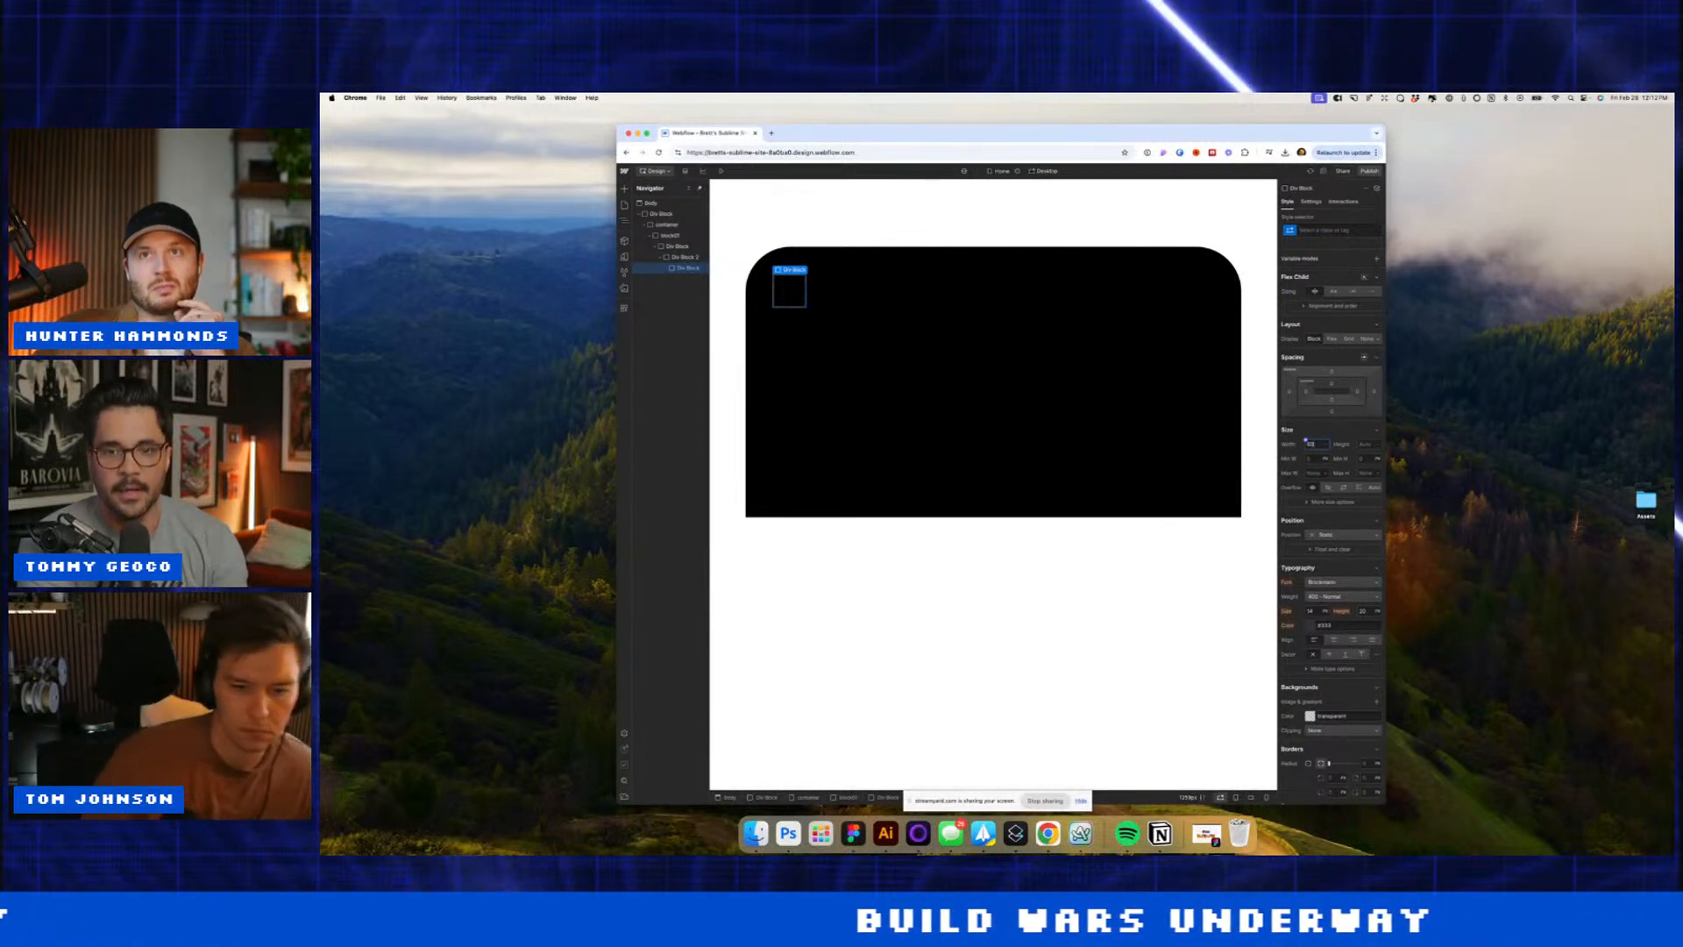
key("Return")
Step: Insert a Heading 1 into the div and make its text white
key("super+e")
type("h1")
key("Return")
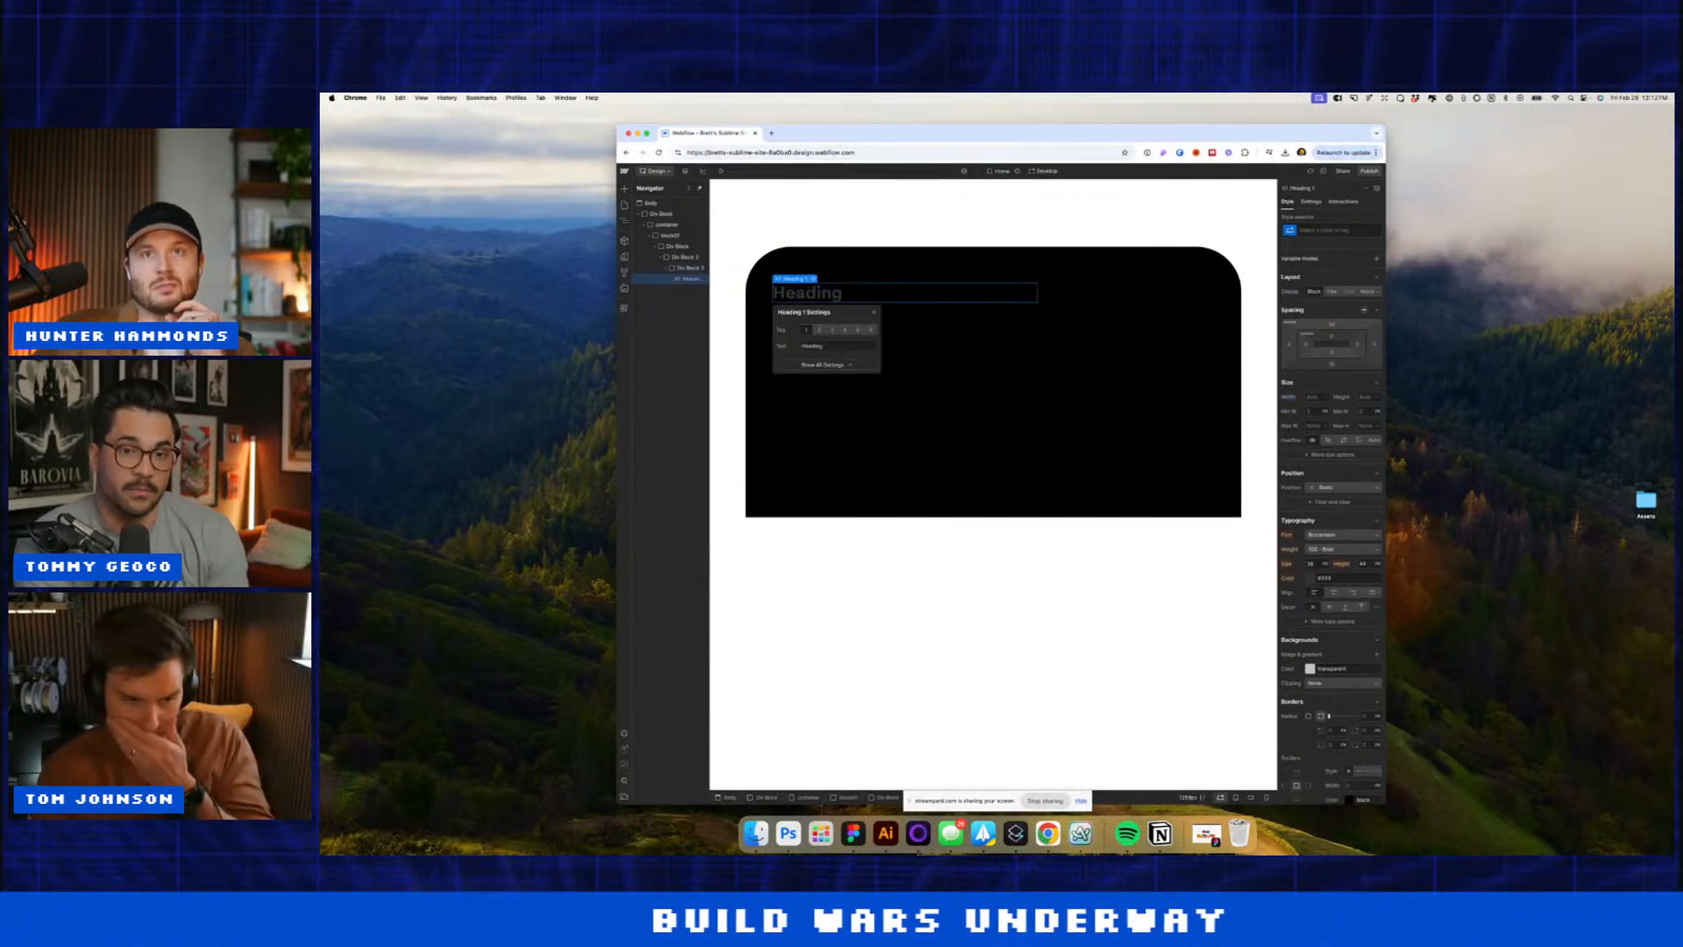
left_click(1090, 436)
left_click(1312, 579)
left_click(1282, 590)
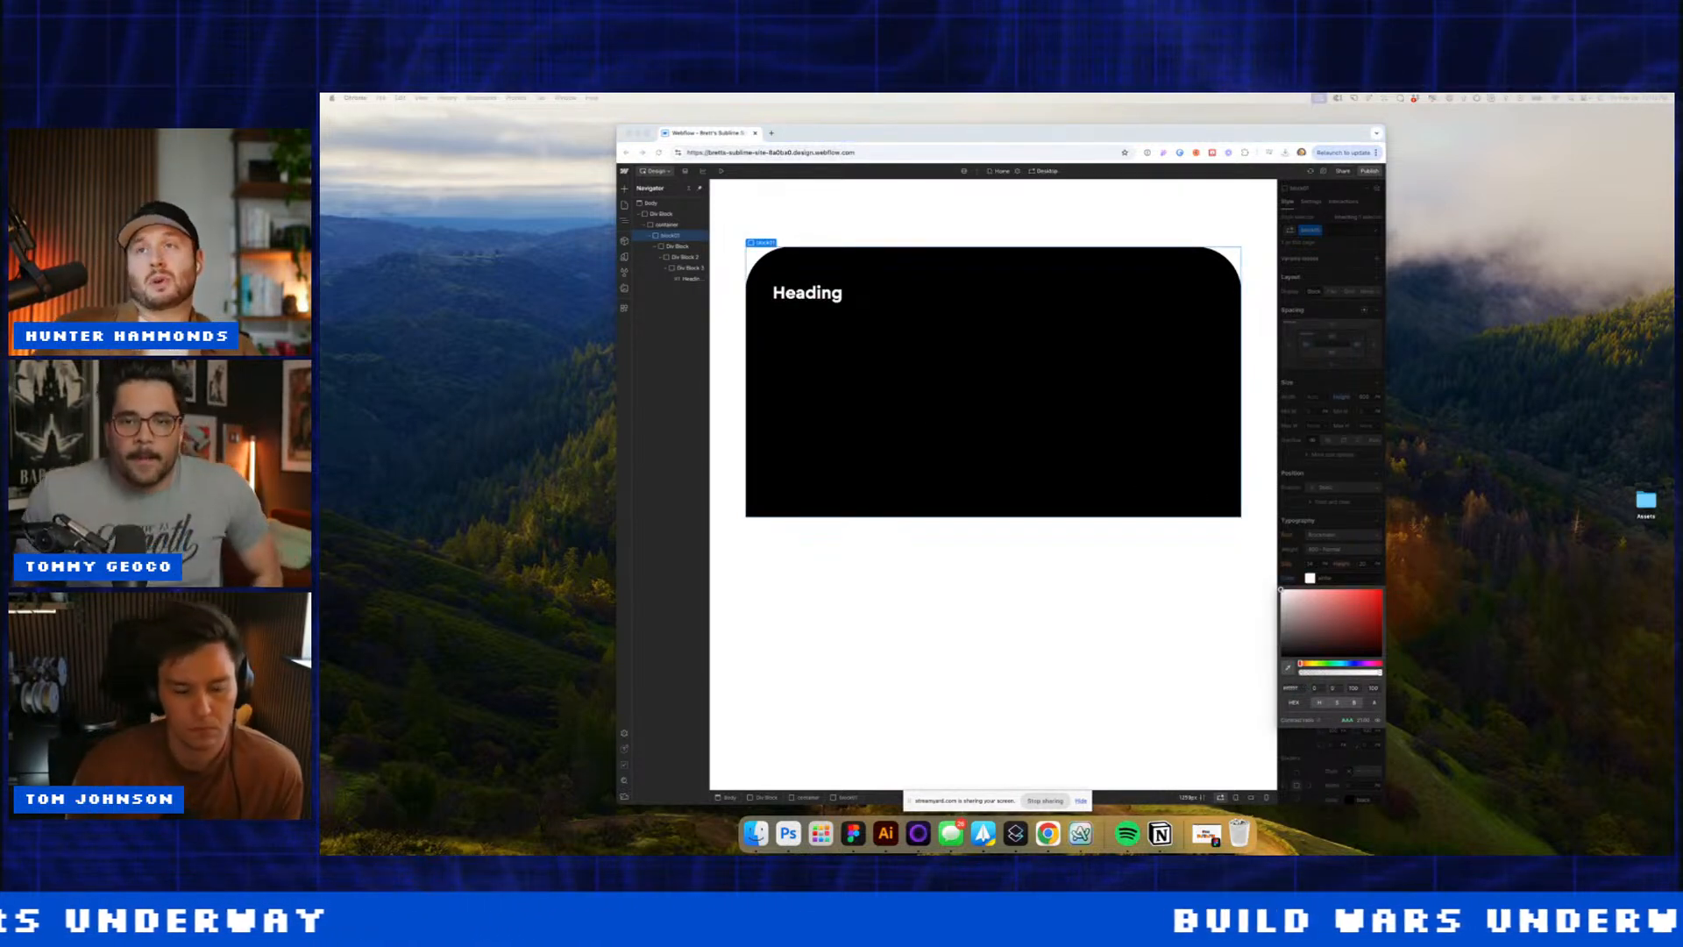
Step: Replace the heading text with 'We're giving AI a way to navigate the physical world'
left_click(775, 384)
double_click(808, 294)
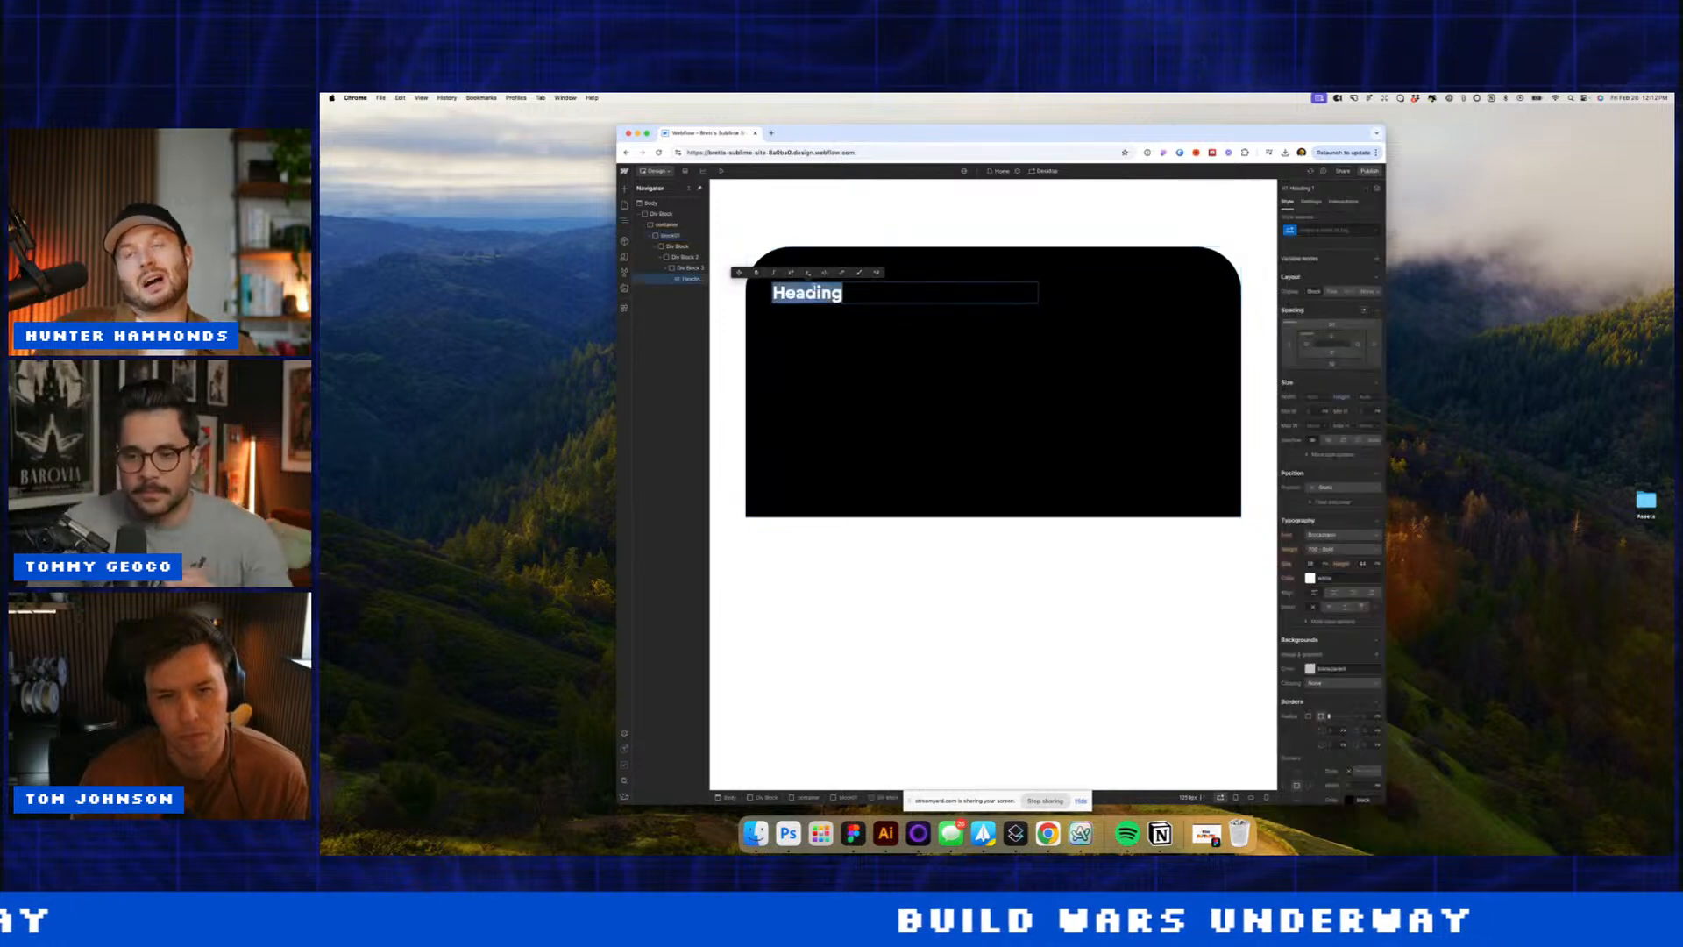
type("WE'RE GIVING AI A WAY TO NAVIGATE THE PHYSICAL WORLD.")
key("super+a")
type("We'")
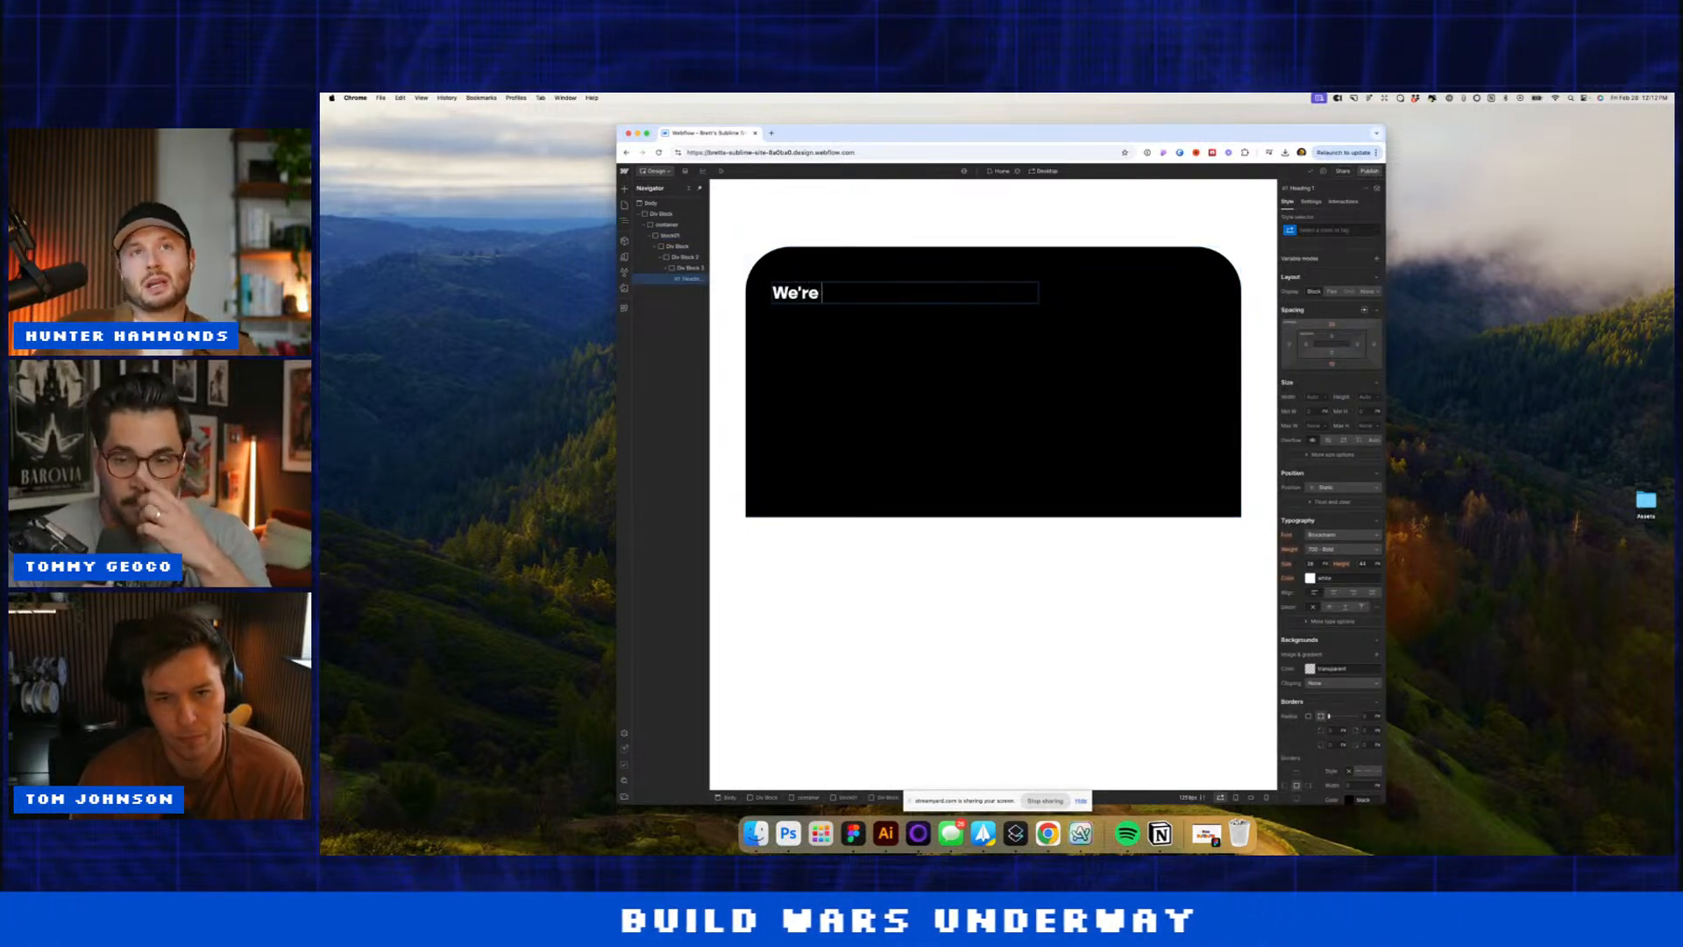
type("re giving AI a")
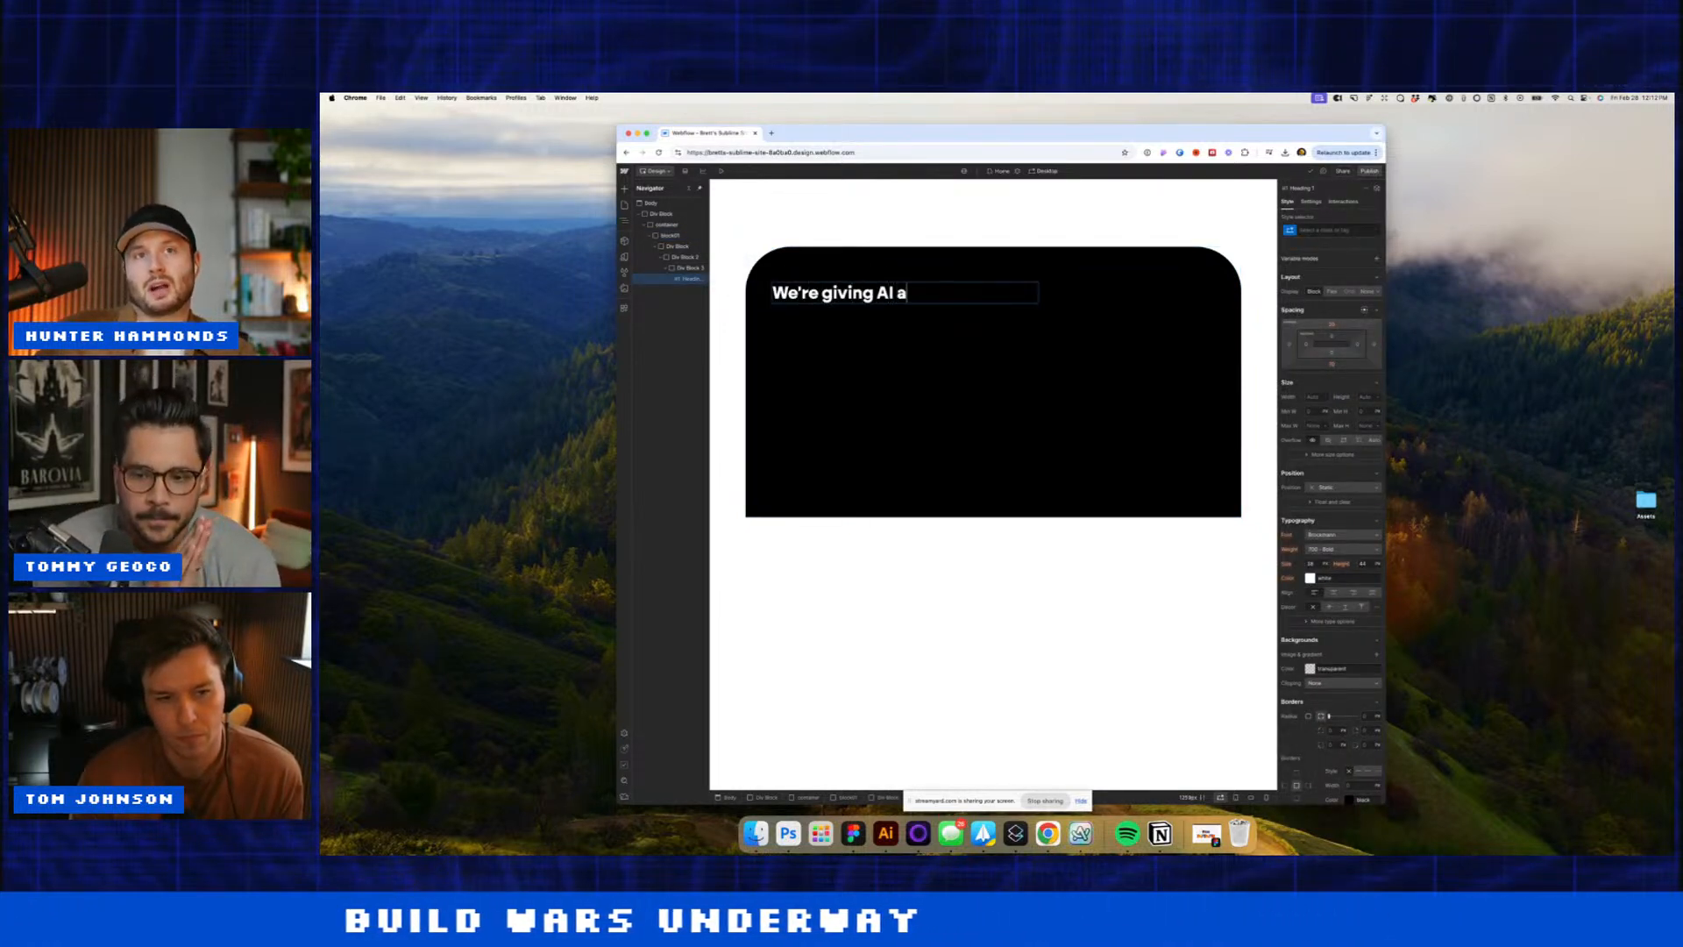
type(" way to nag")
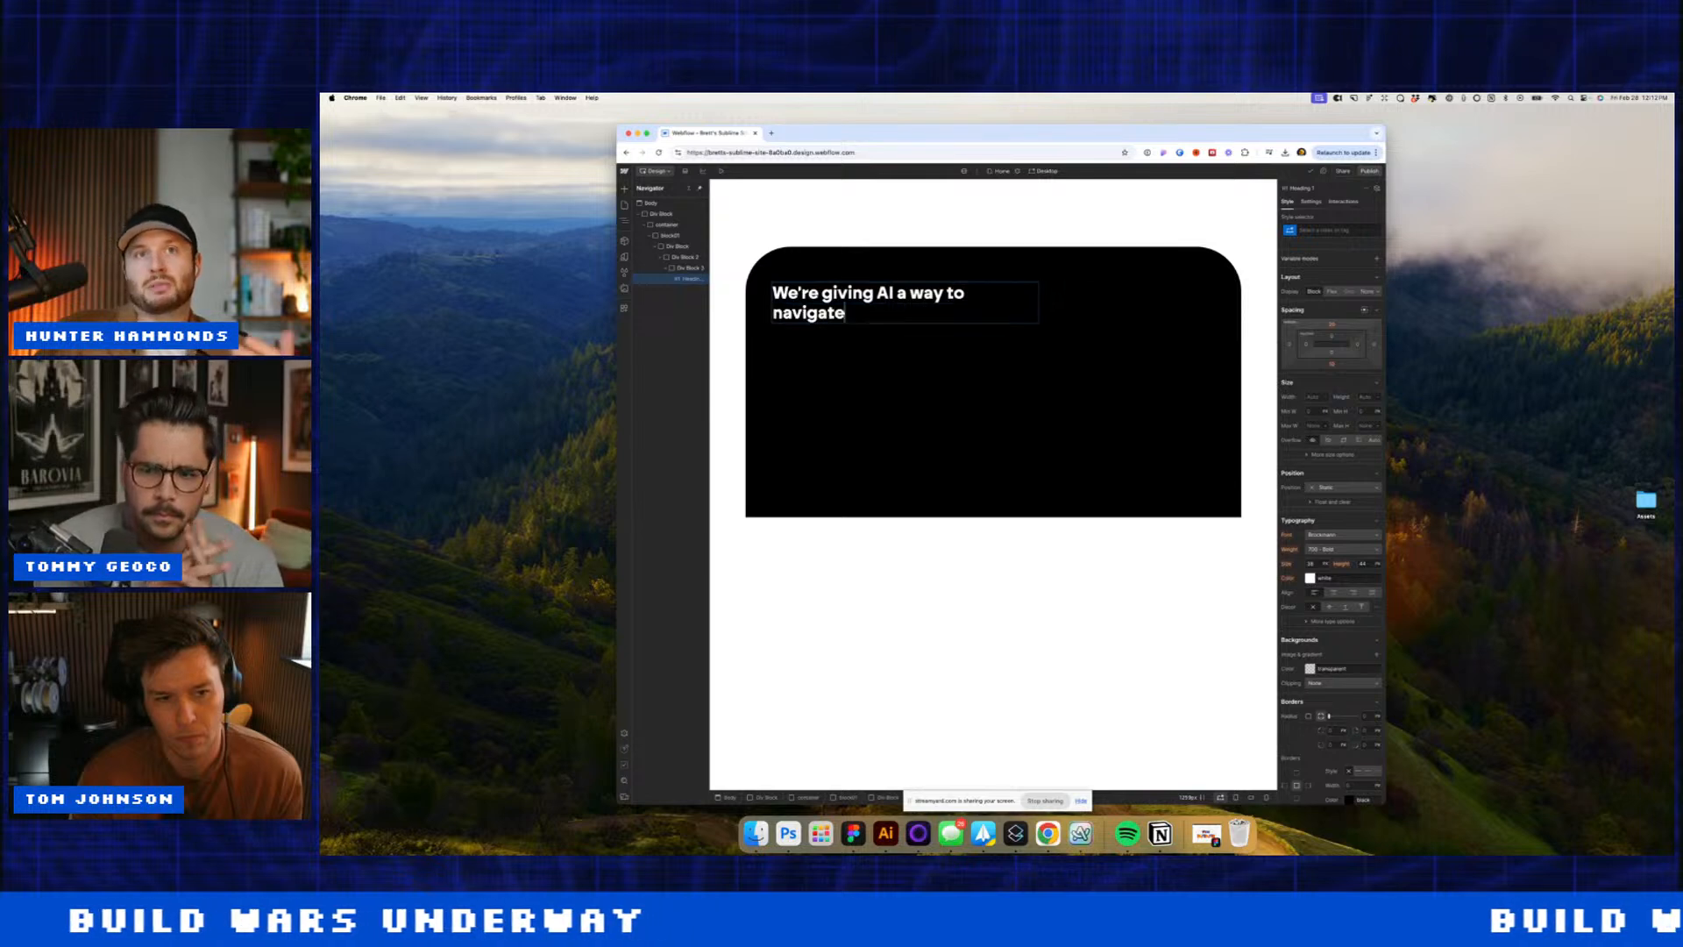
type("igate the physical worl")
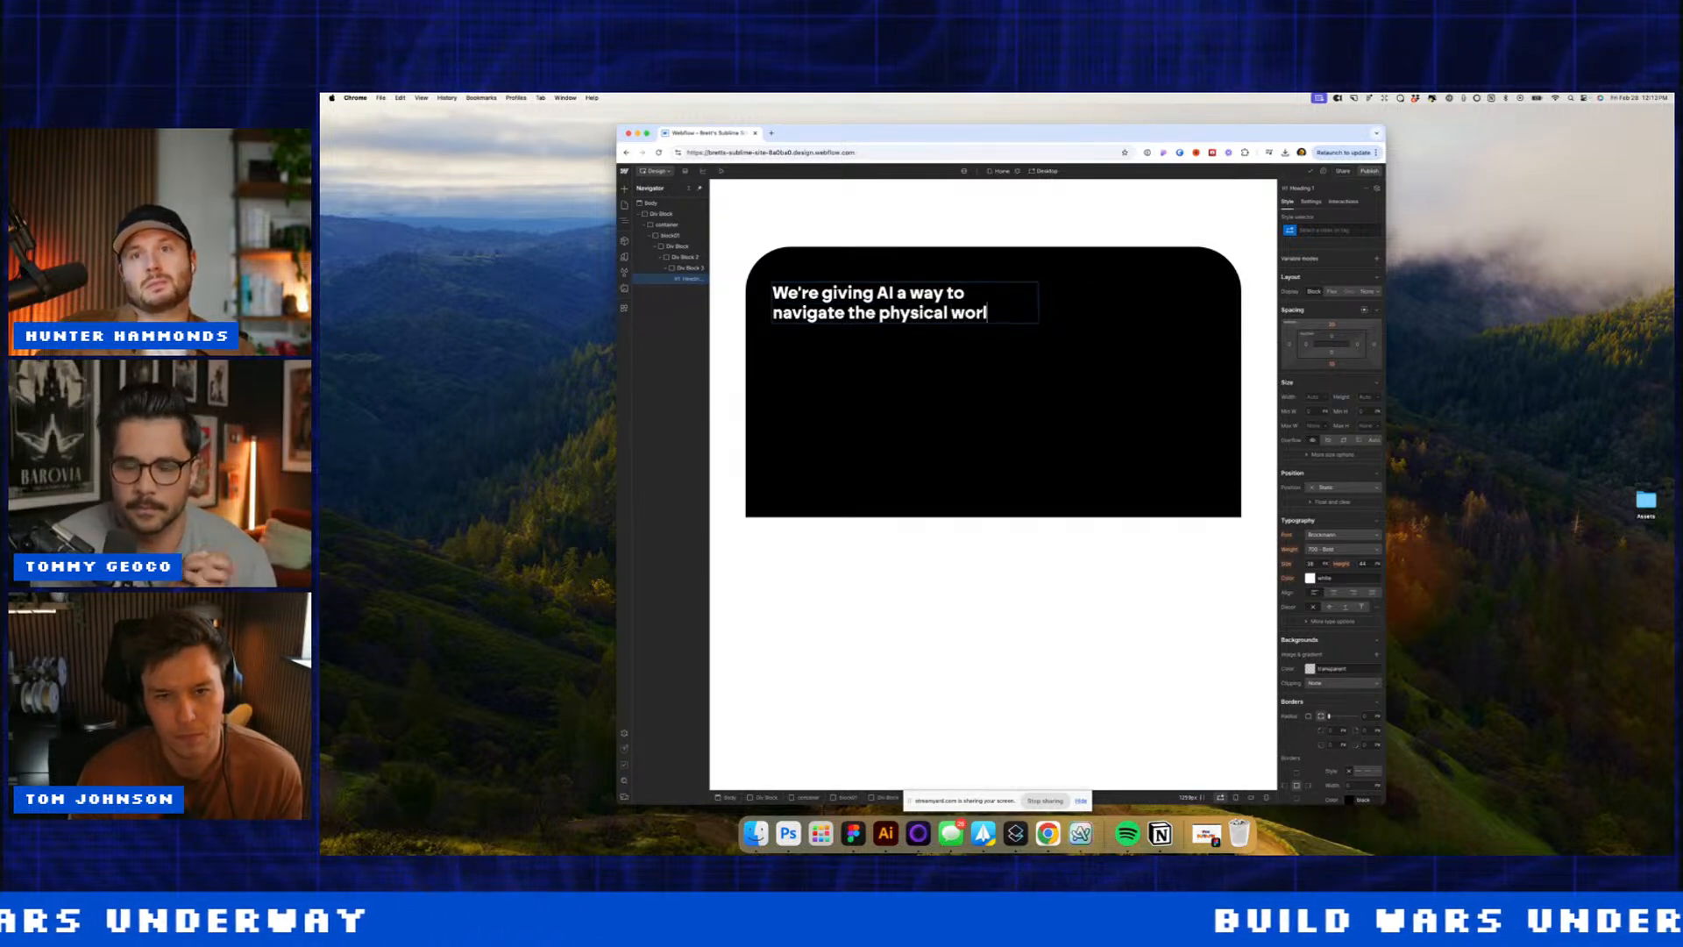
type("d")
key("Escape")
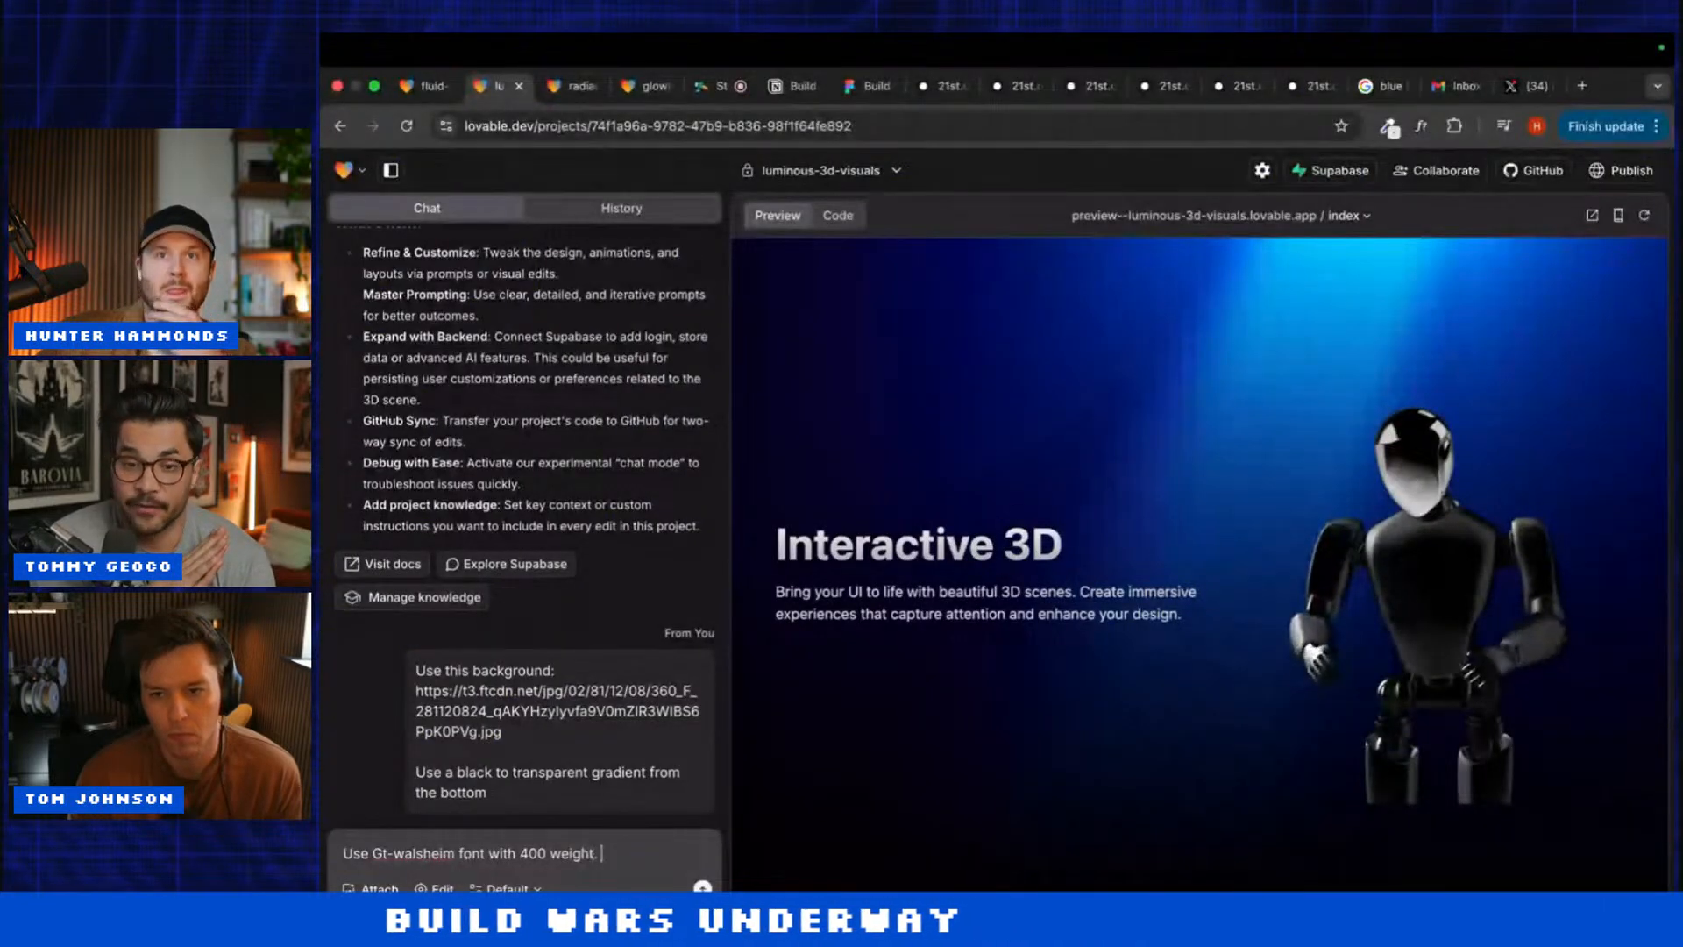
Step: Send the GT Walsheim 400 font request with 'Also add a cta', then open glowing-3d-interaction
type("Also add a ct")
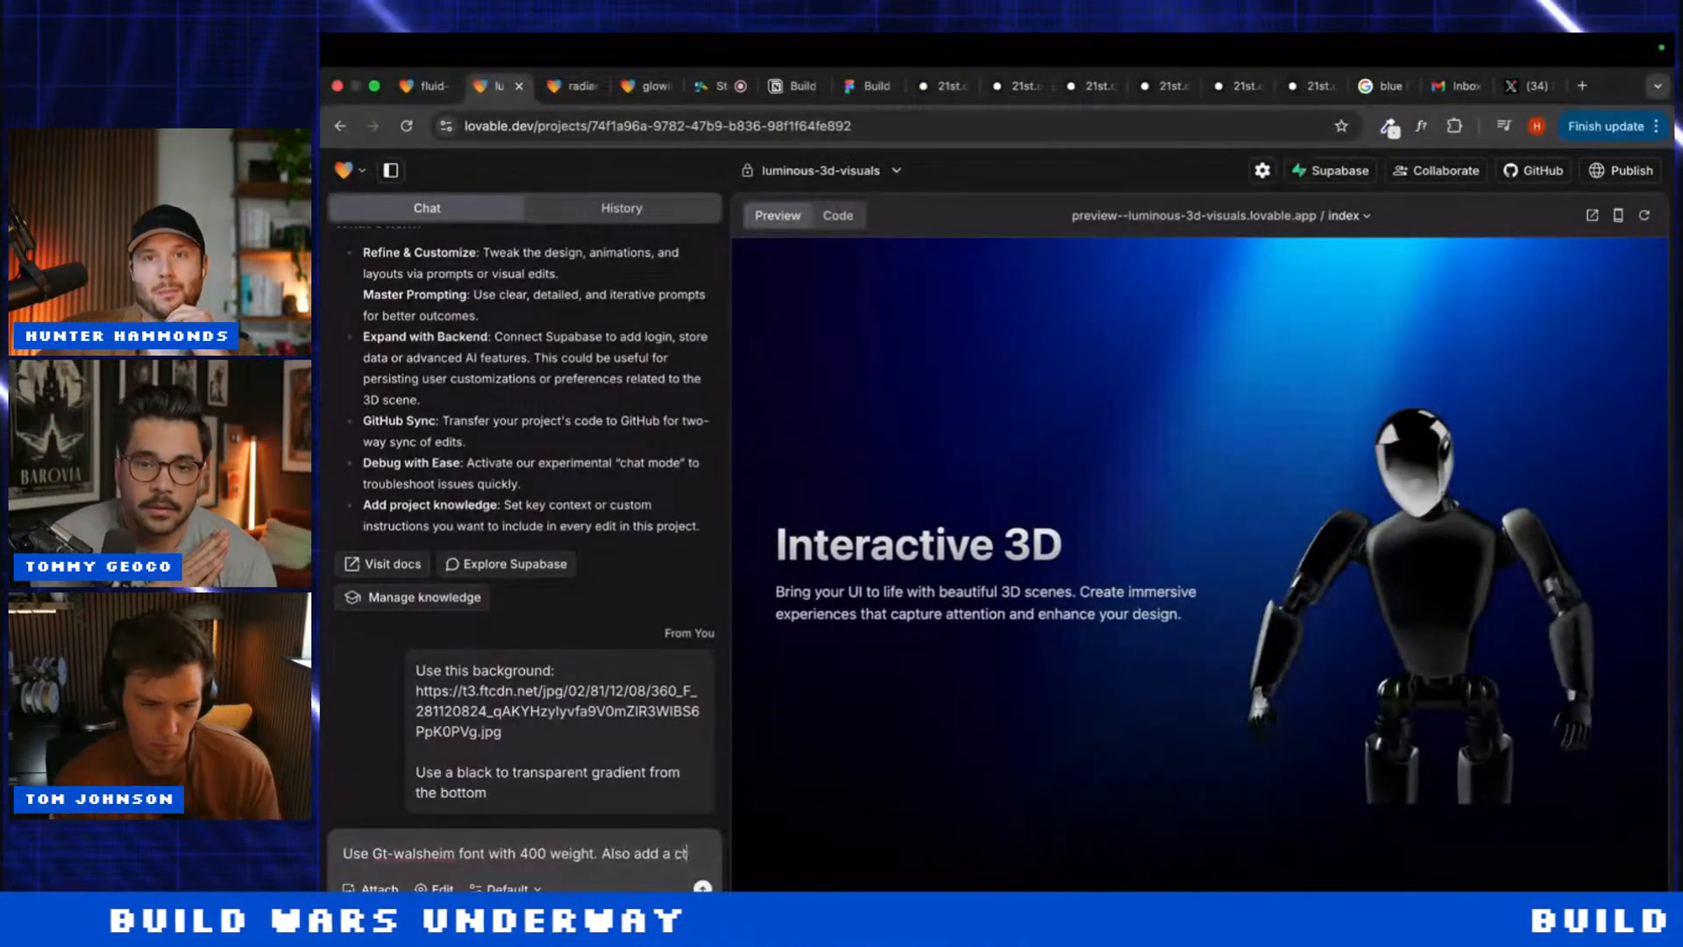
type("a")
key("Return")
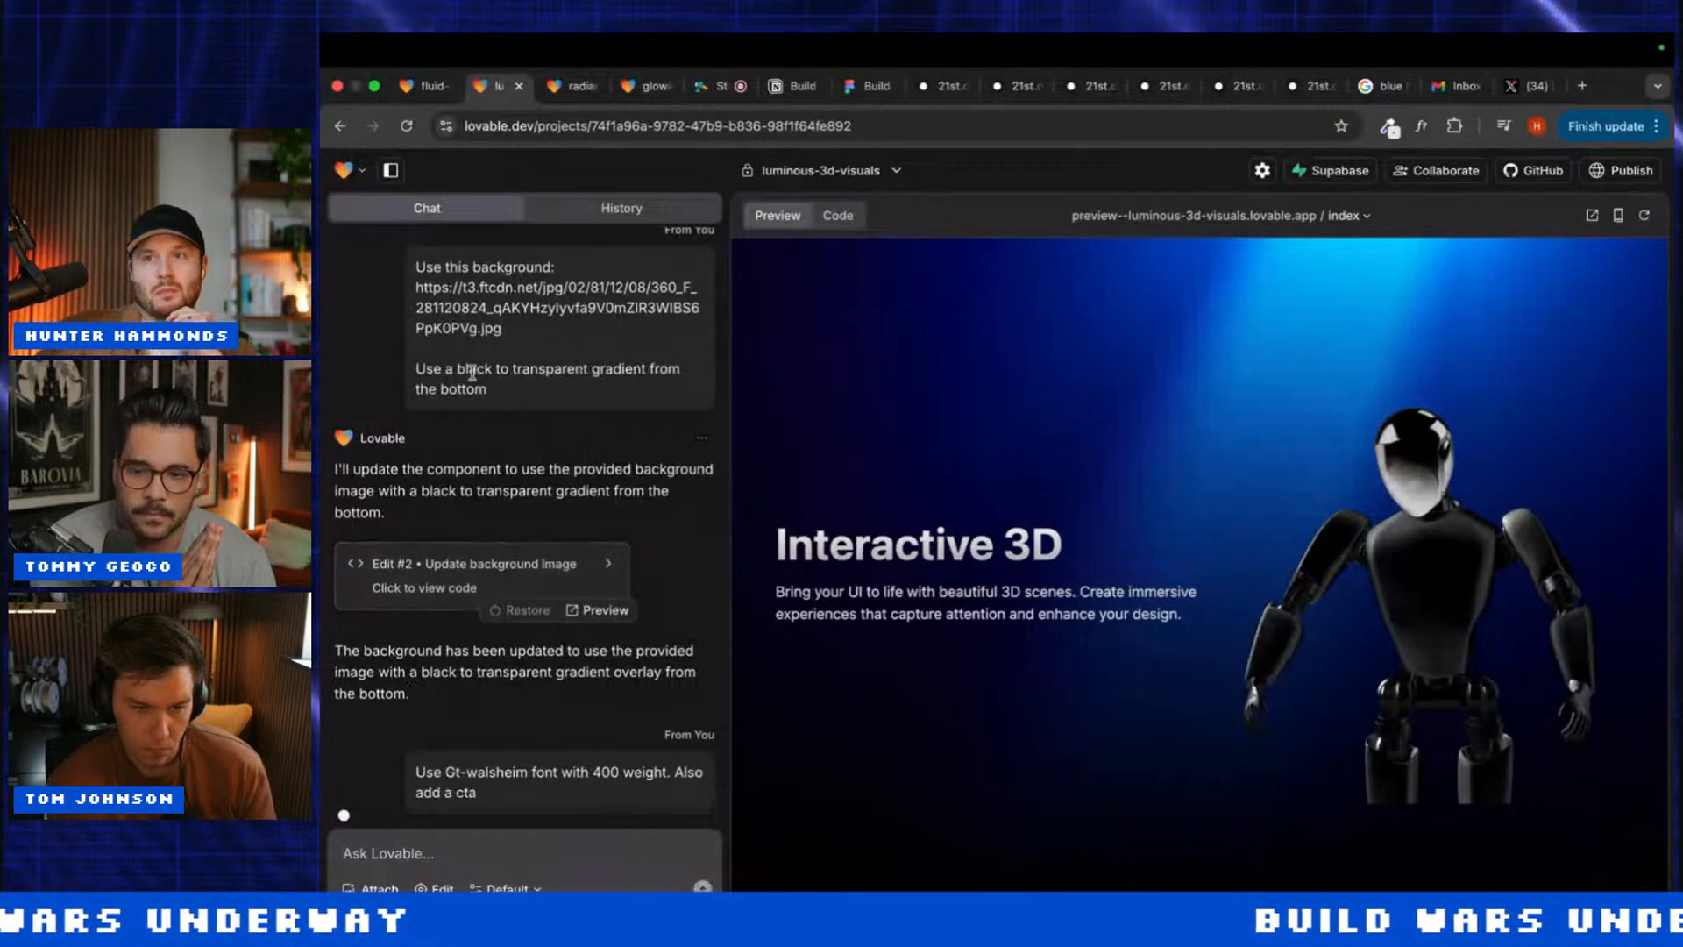
left_click(426, 86)
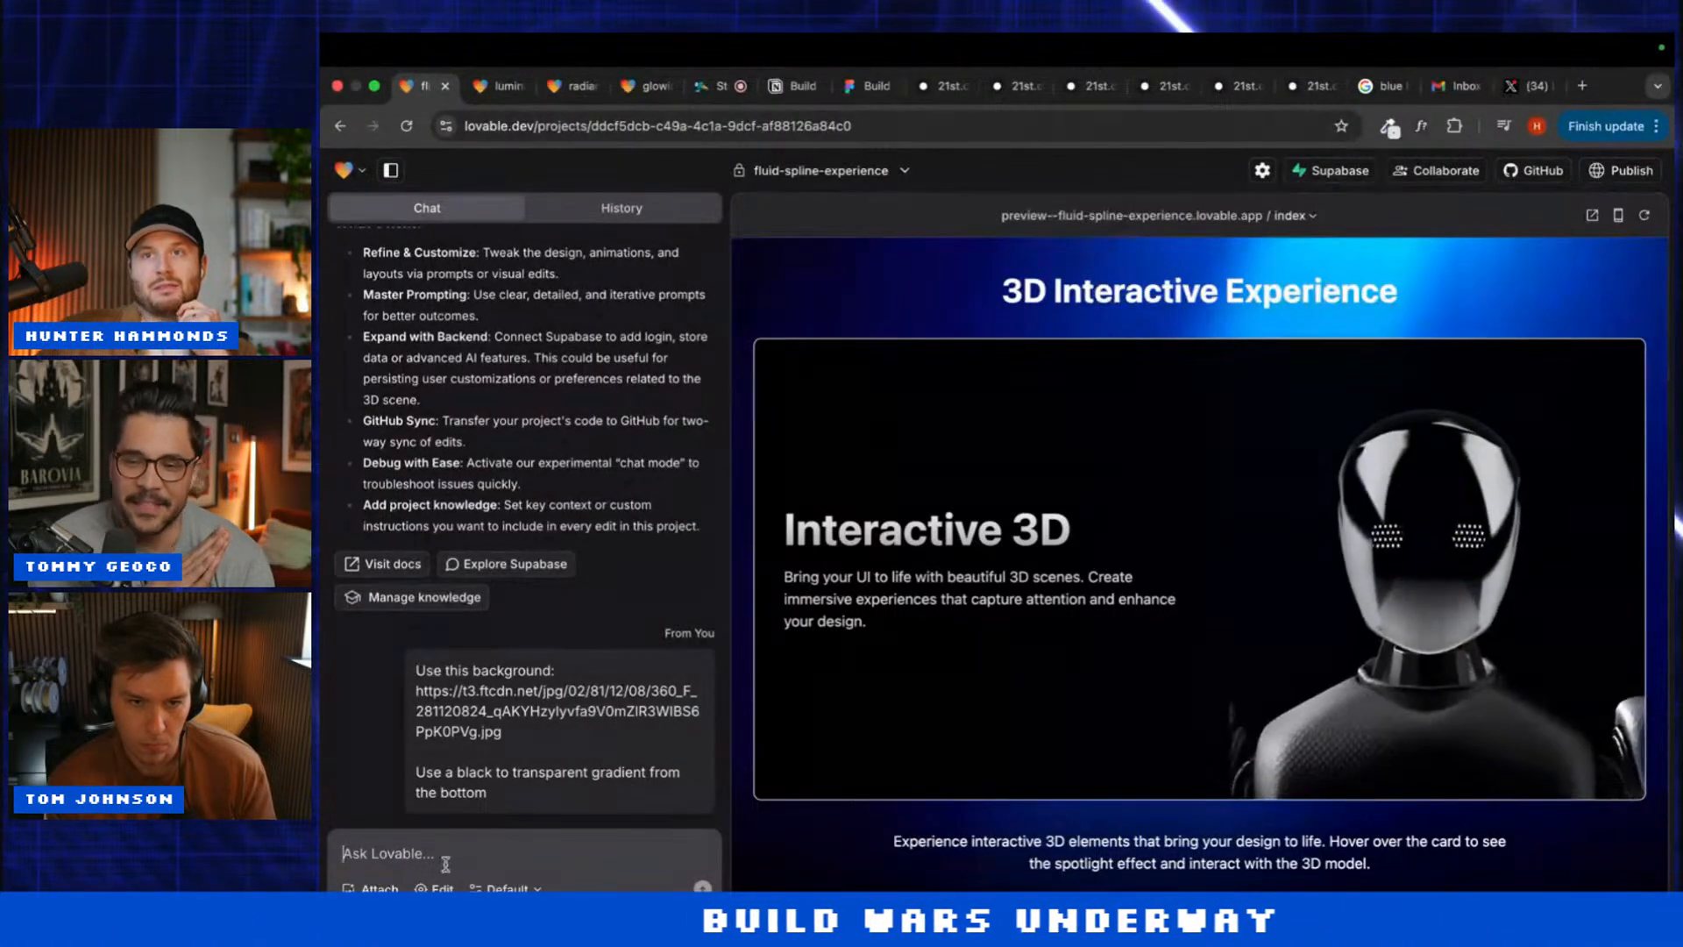
left_click(574, 85)
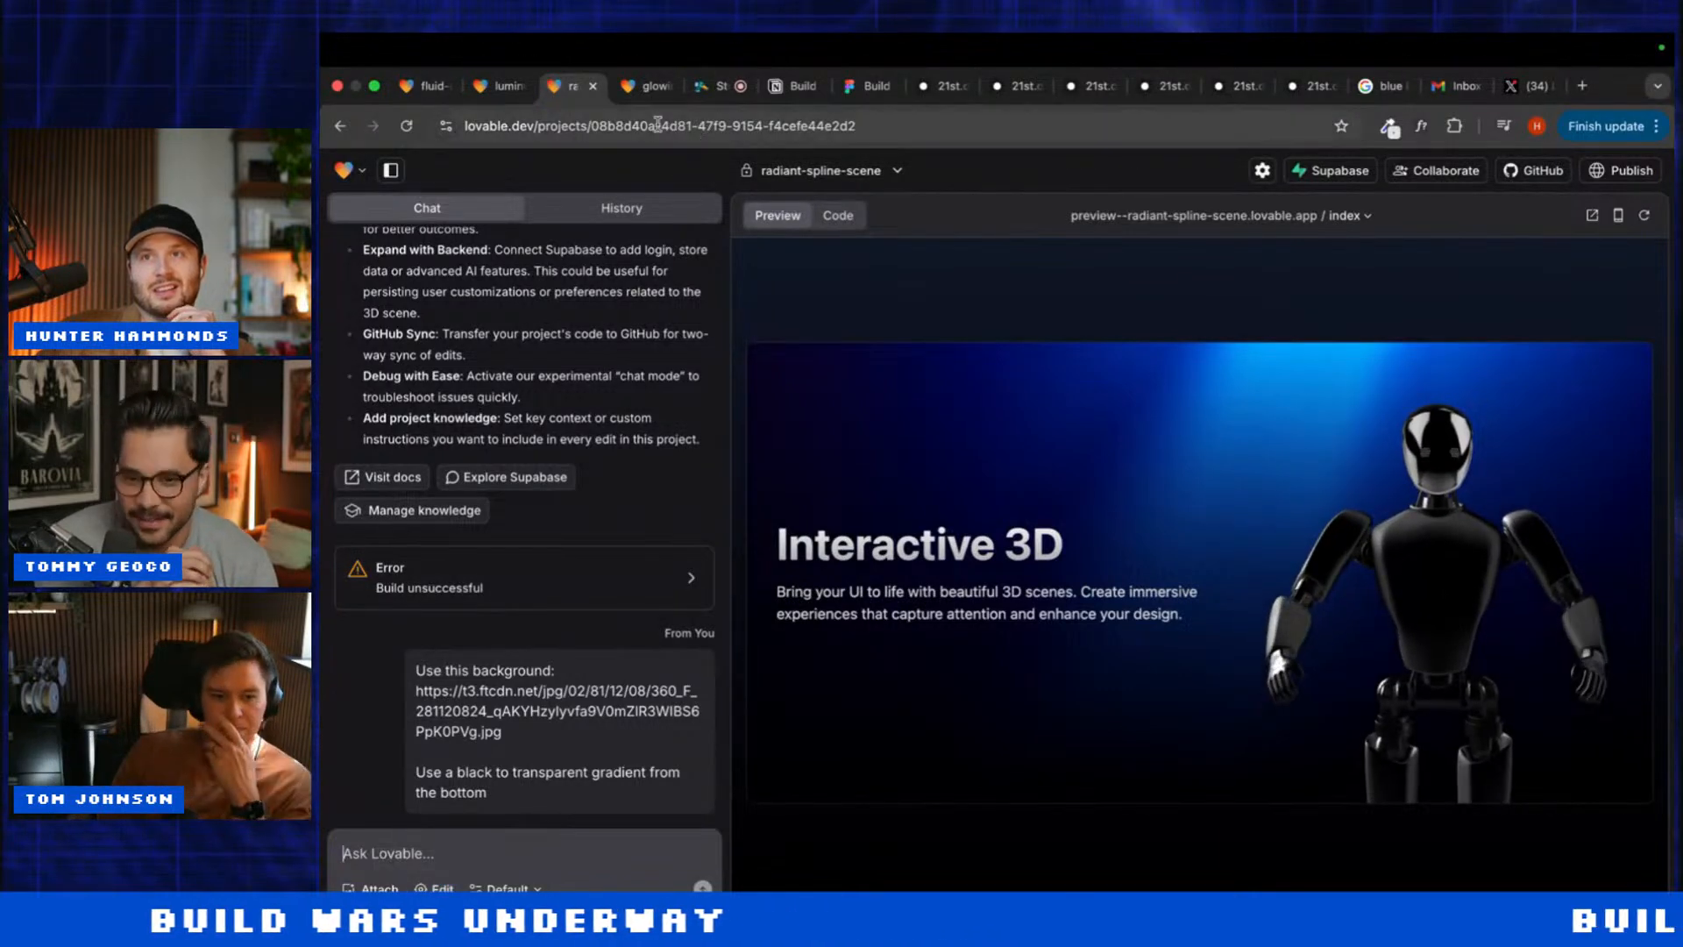
left_click(649, 85)
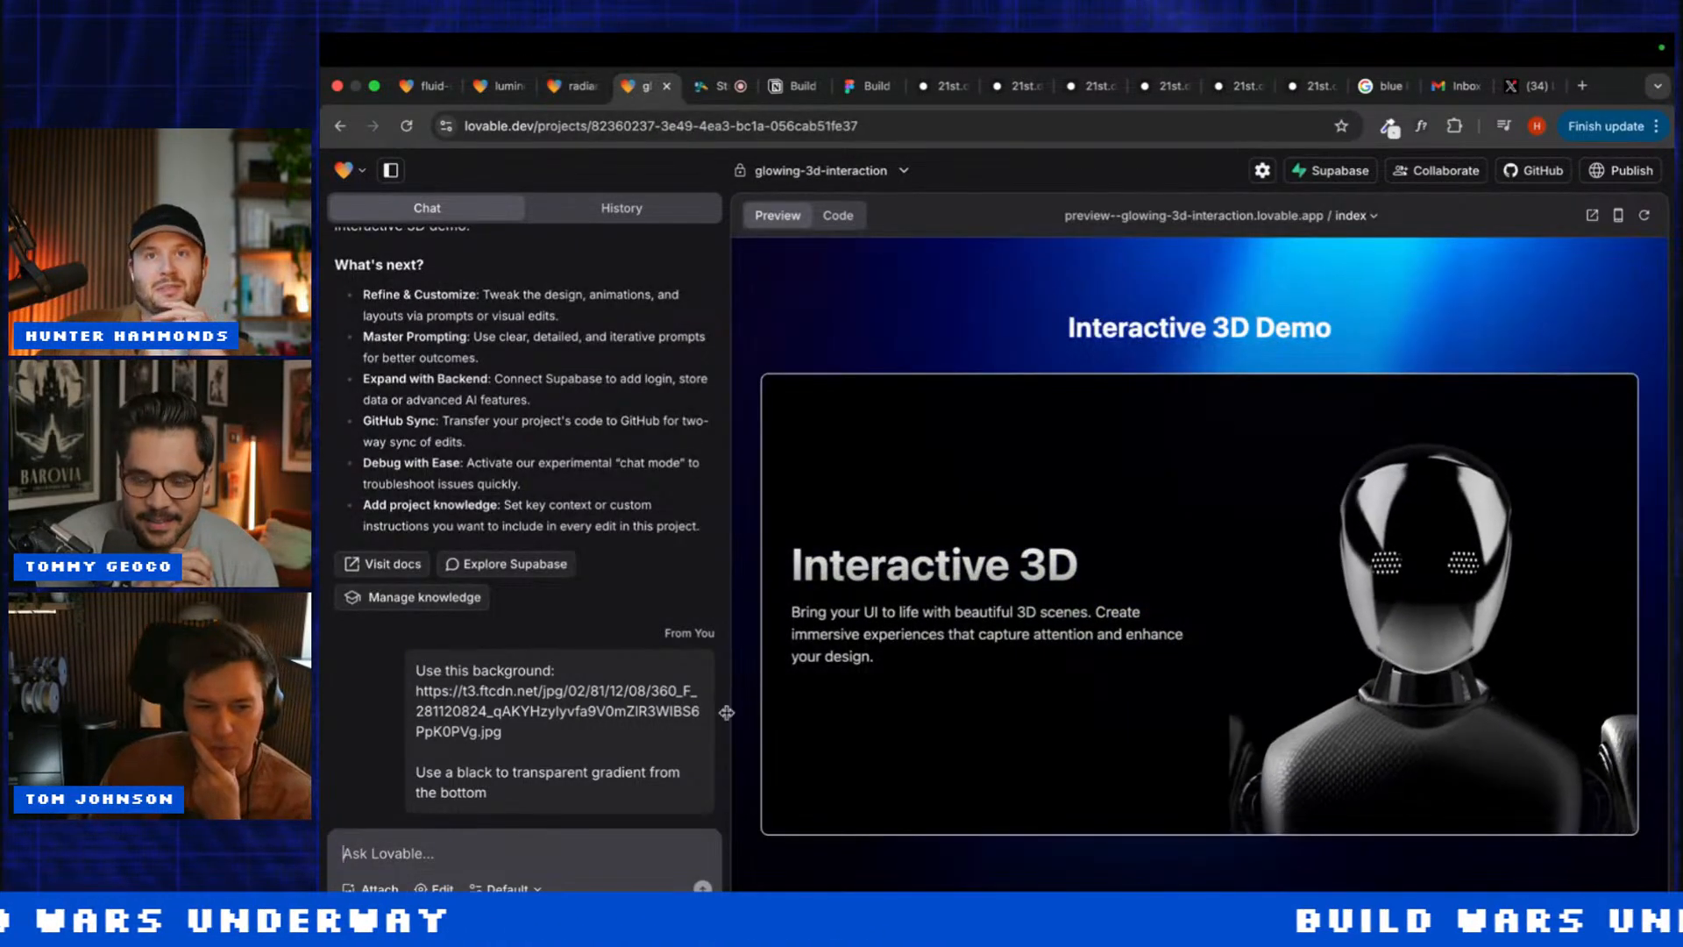
Step: Visually edit the Interactive 3D card's background container to transparent and save
left_click(436, 888)
left_click(877, 433)
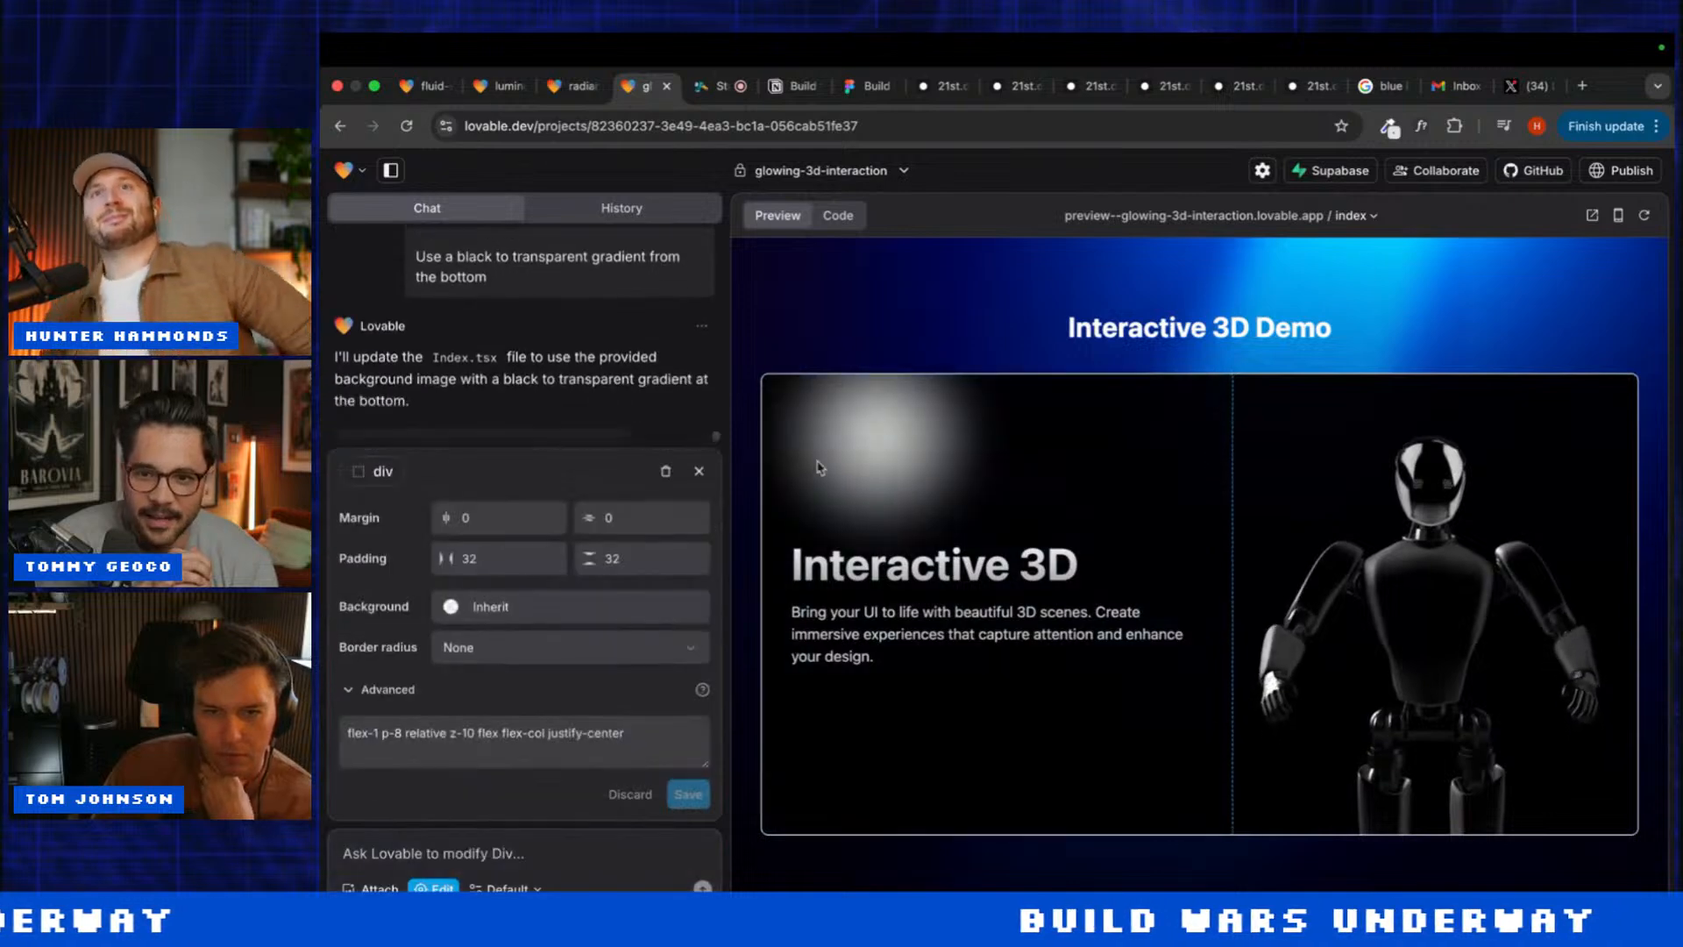
left_click(377, 476)
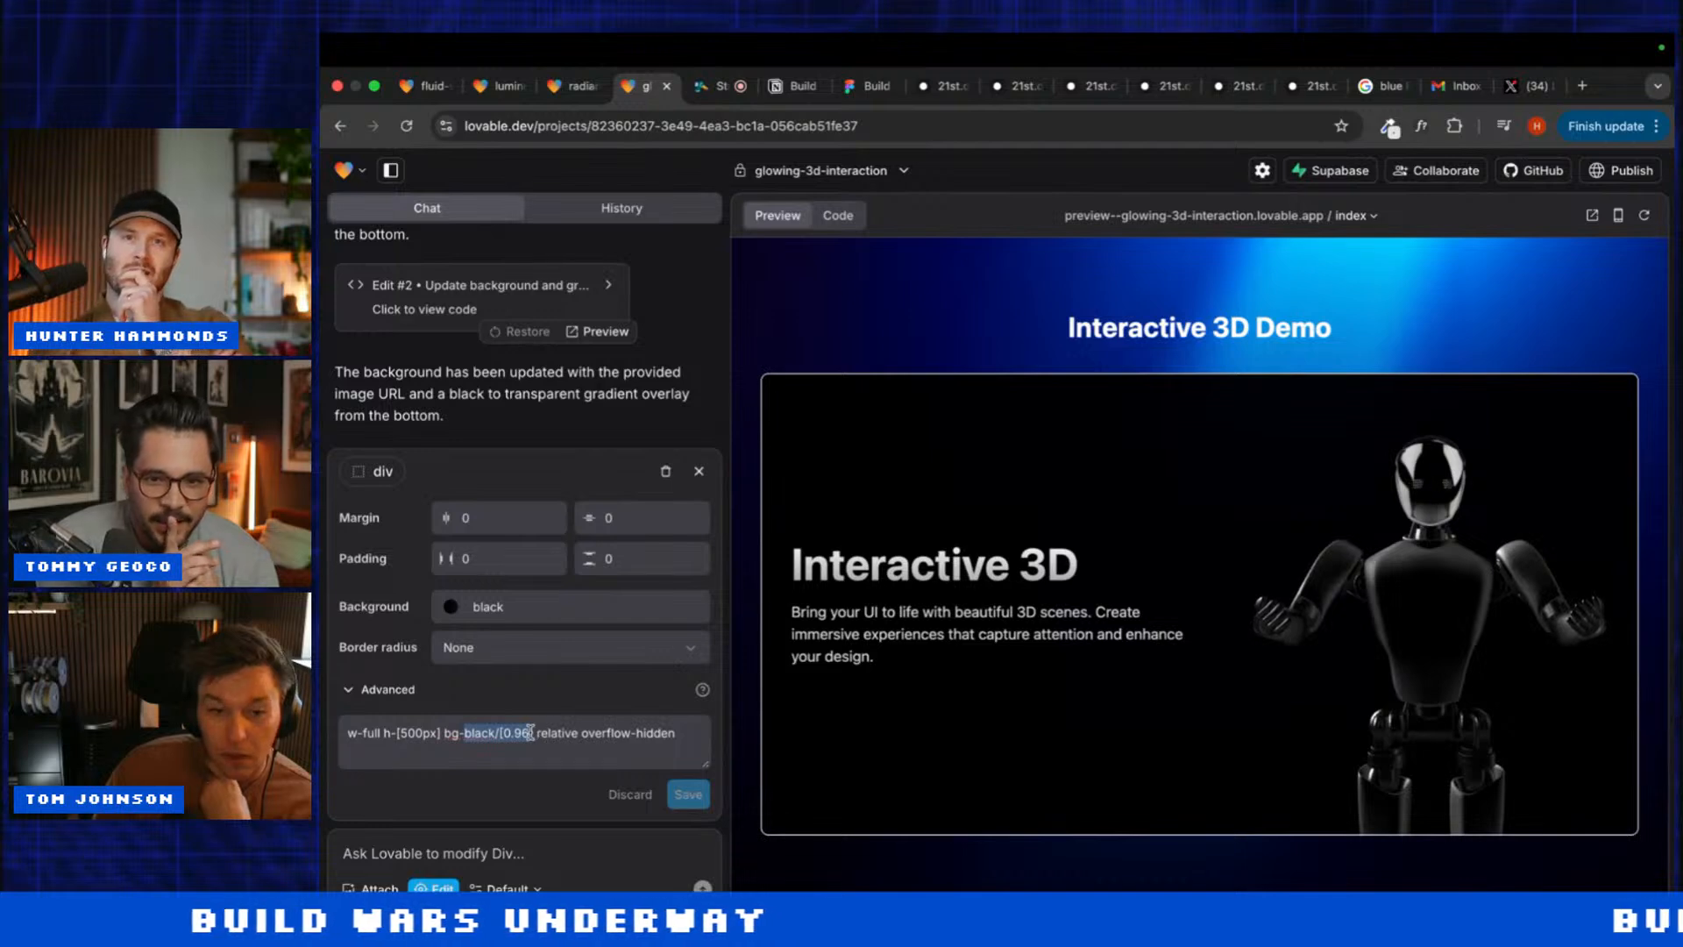
type("transpar")
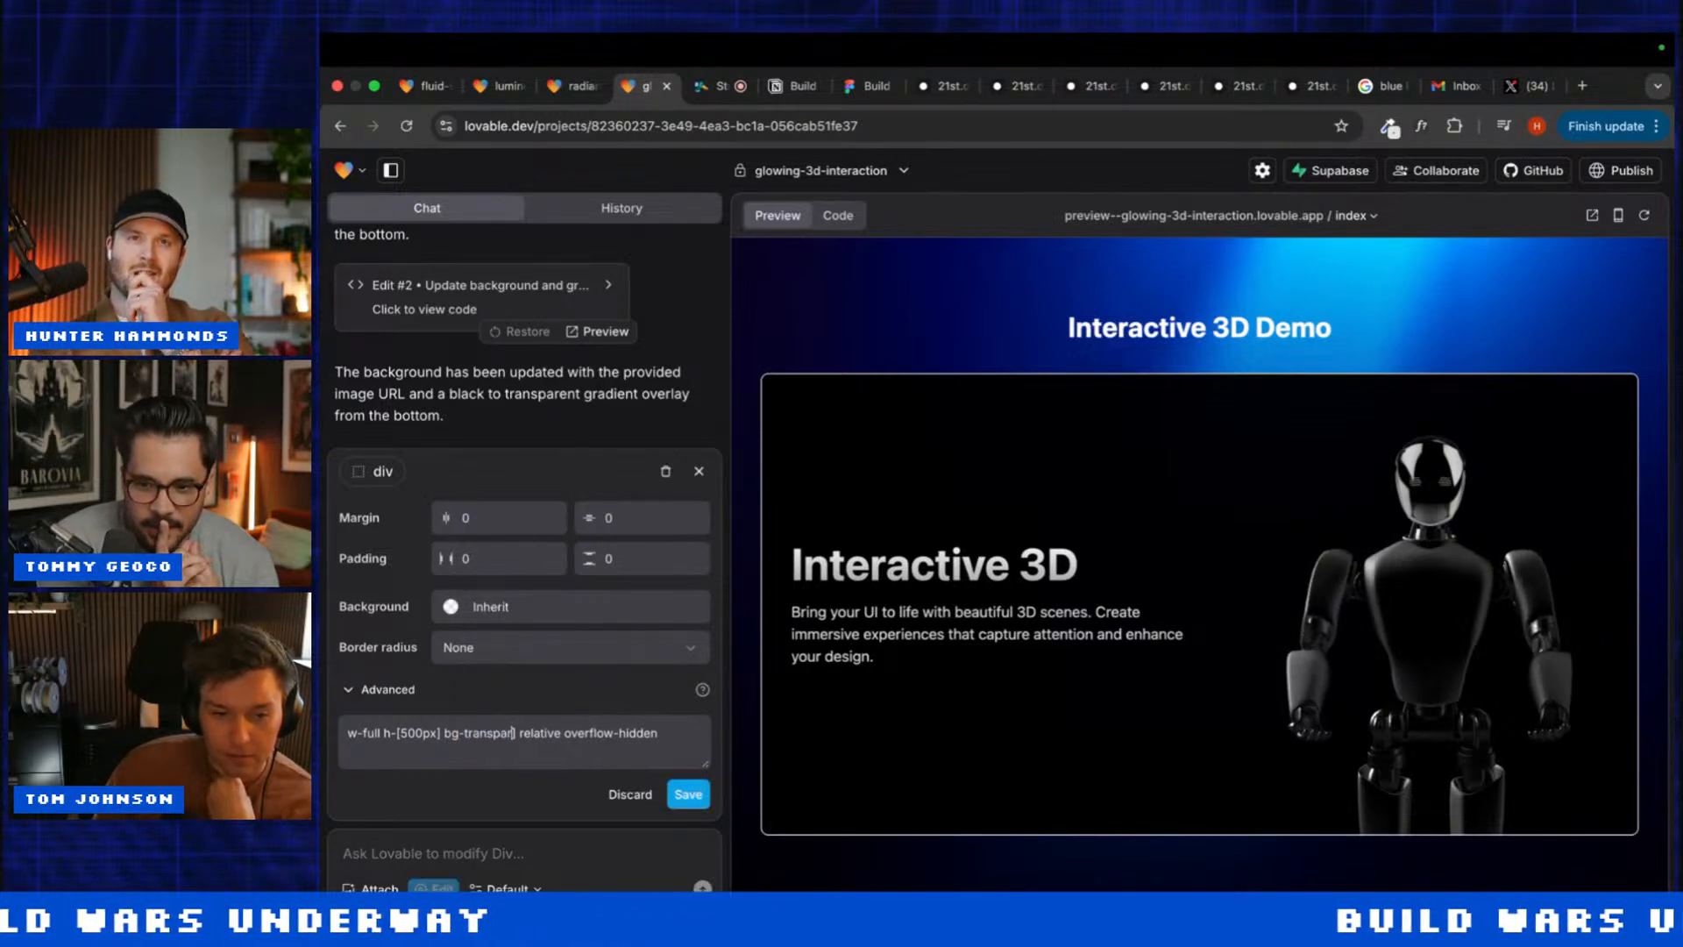
type("ent")
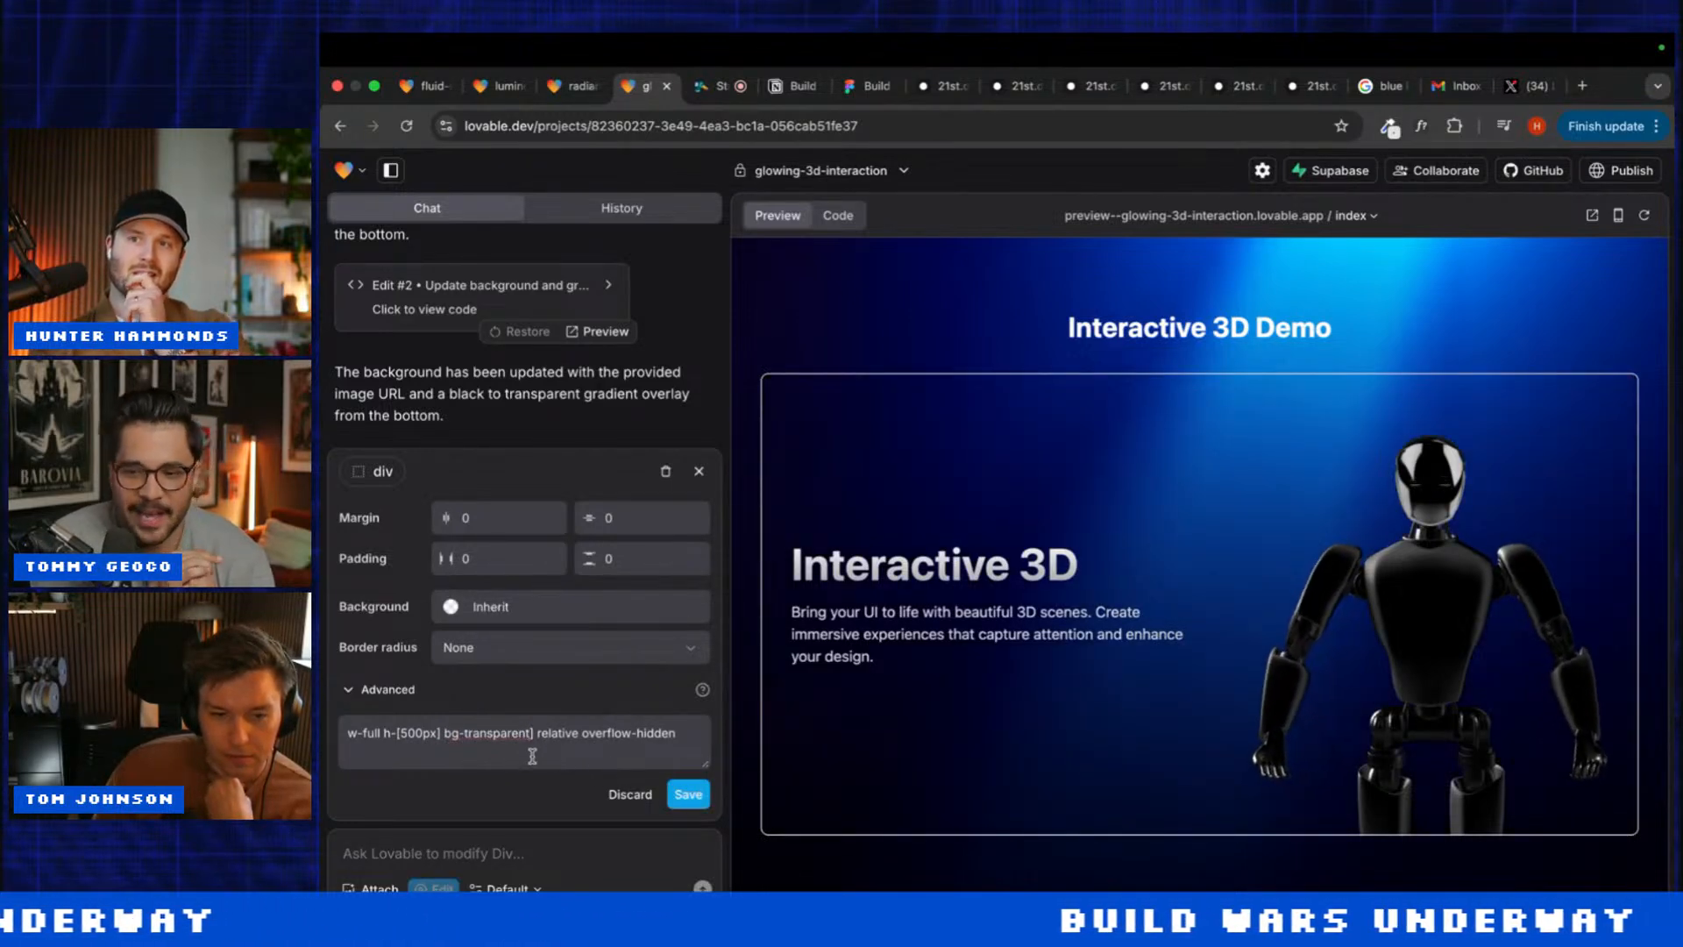
left_click(383, 473)
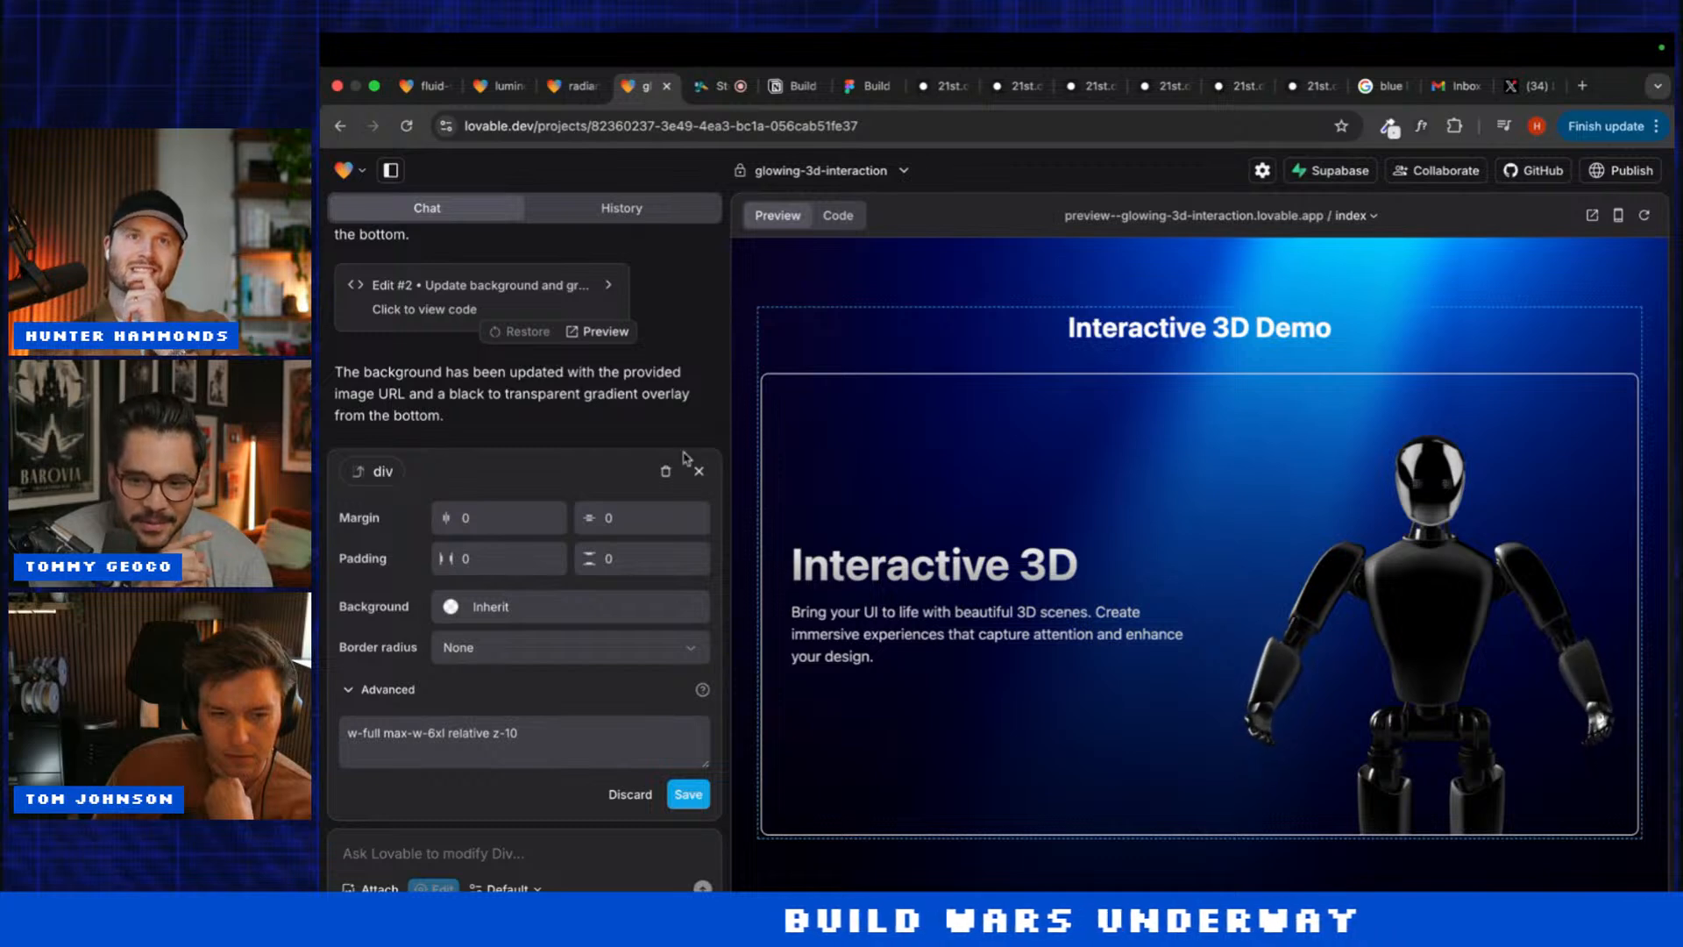
left_click(842, 413)
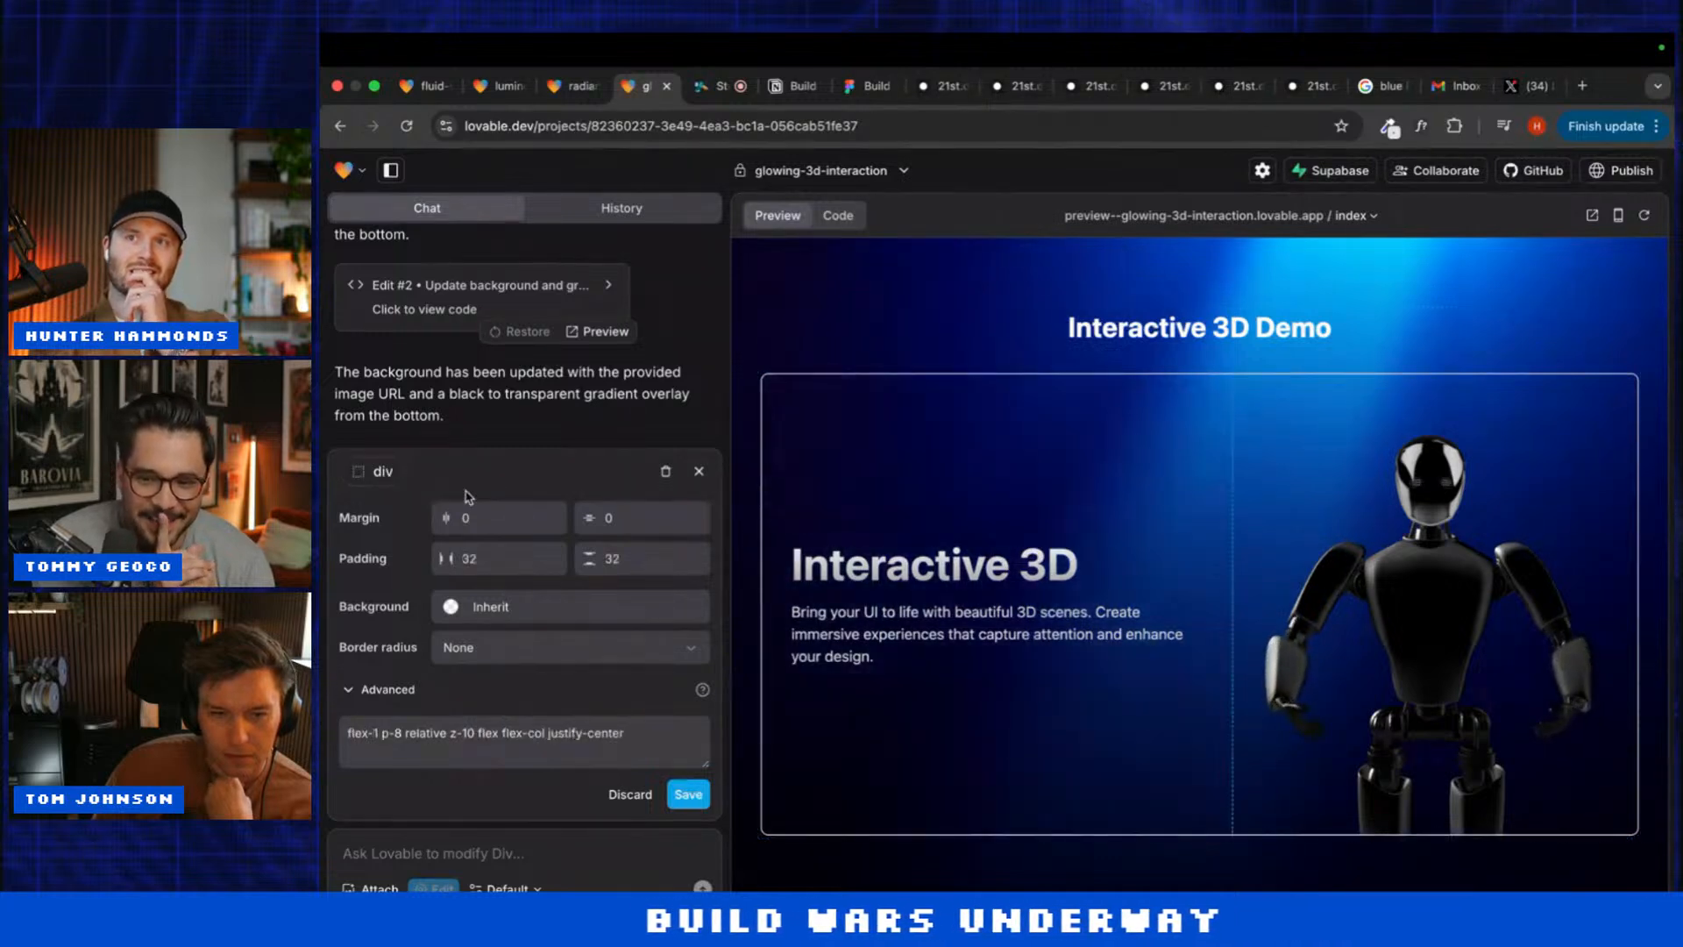
left_click(383, 472)
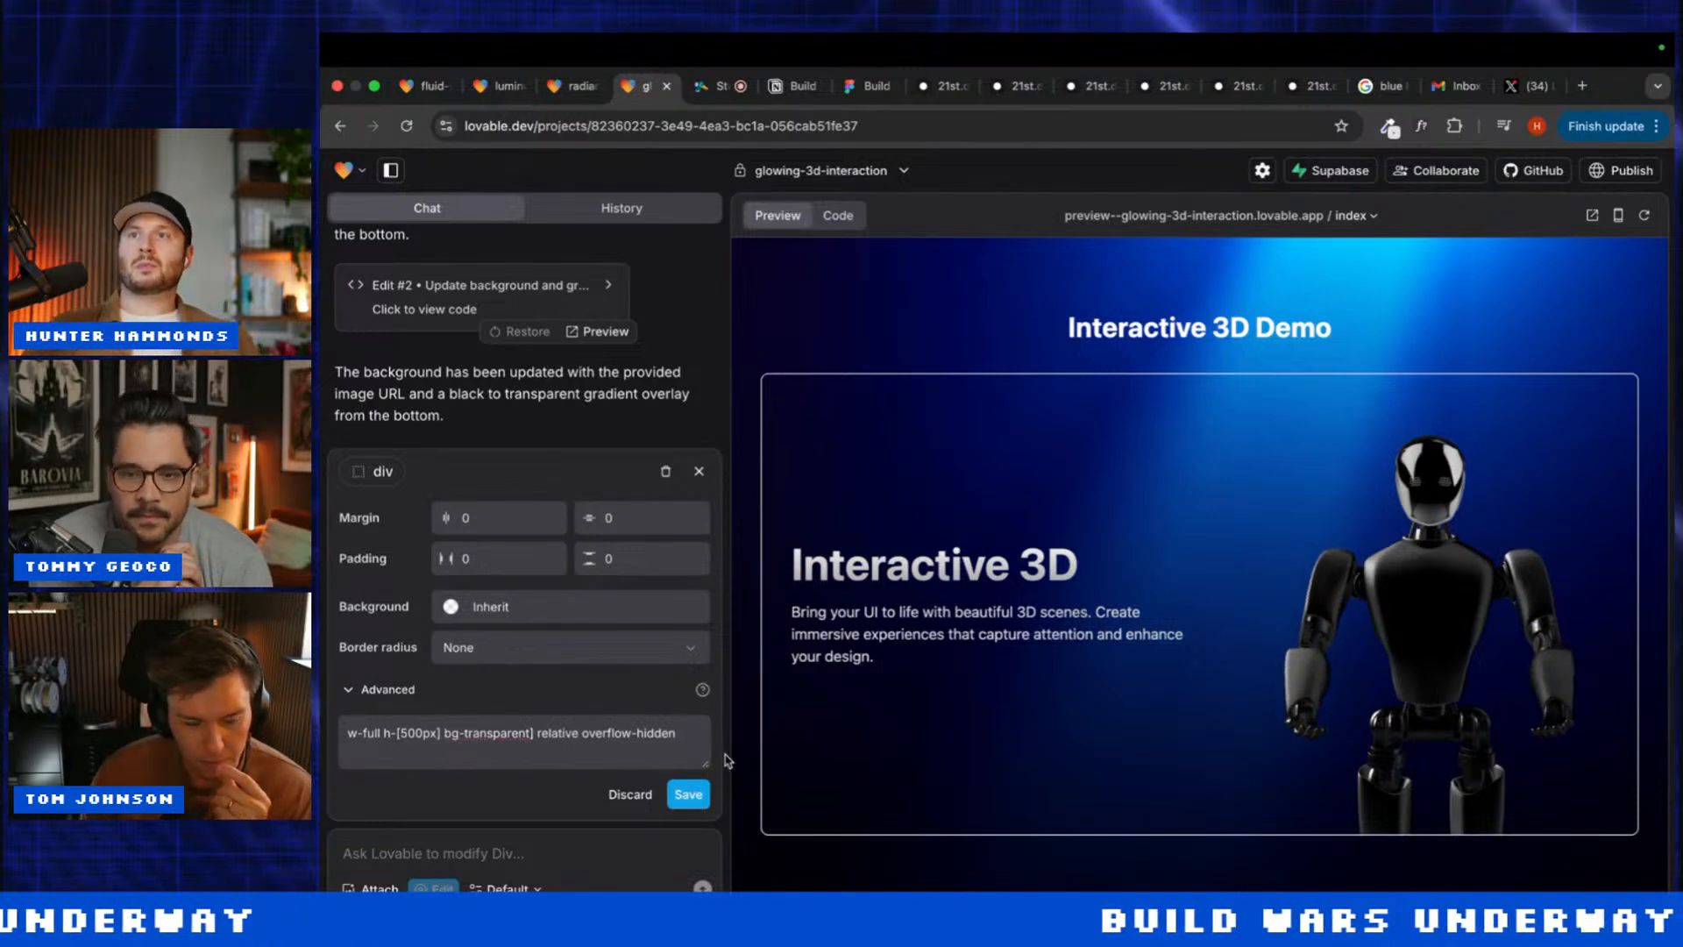
left_click(689, 795)
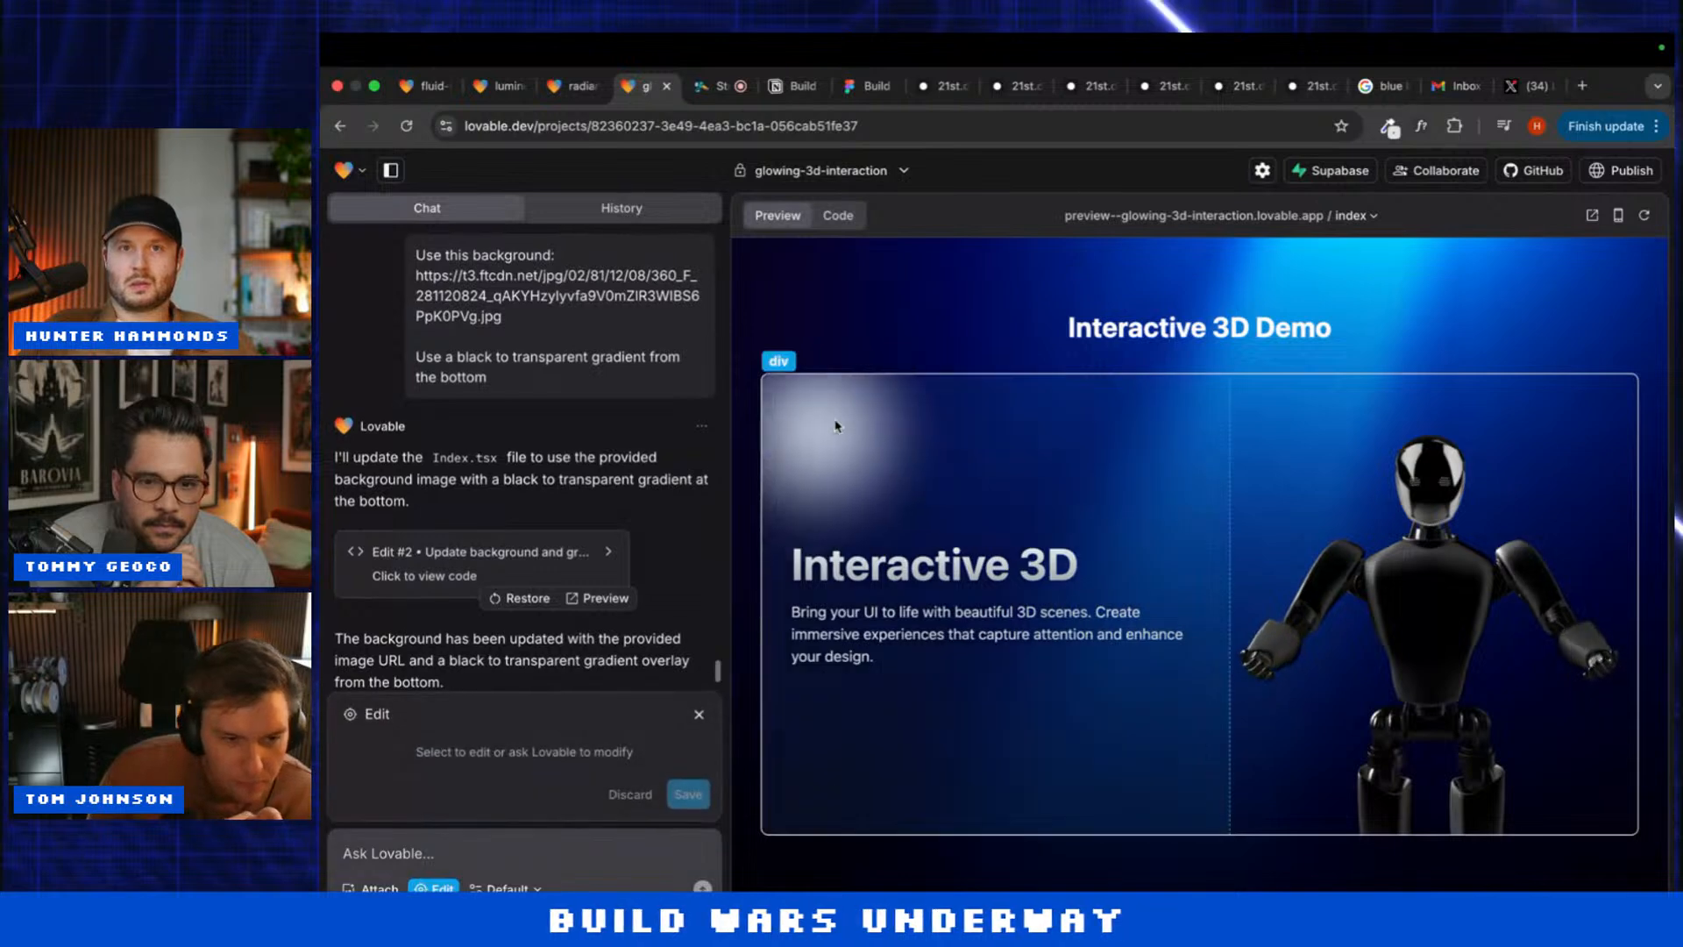
Step: Reselect the card's containing element and begin a modification request for it
left_click(834, 427)
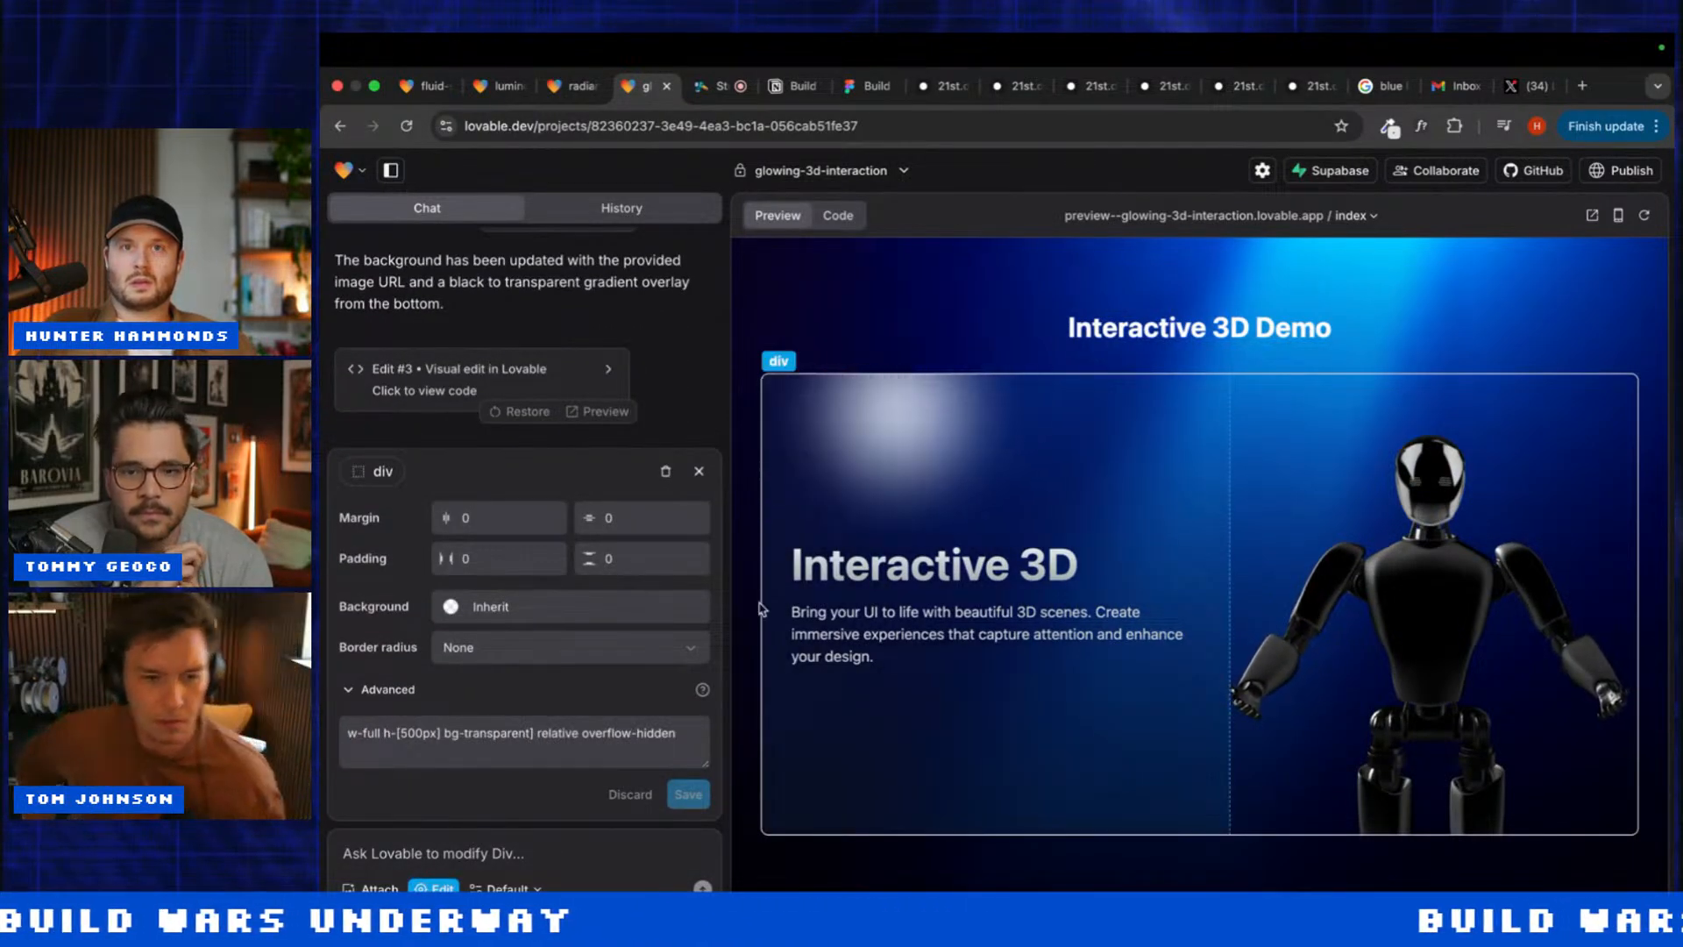
left_click(381, 470)
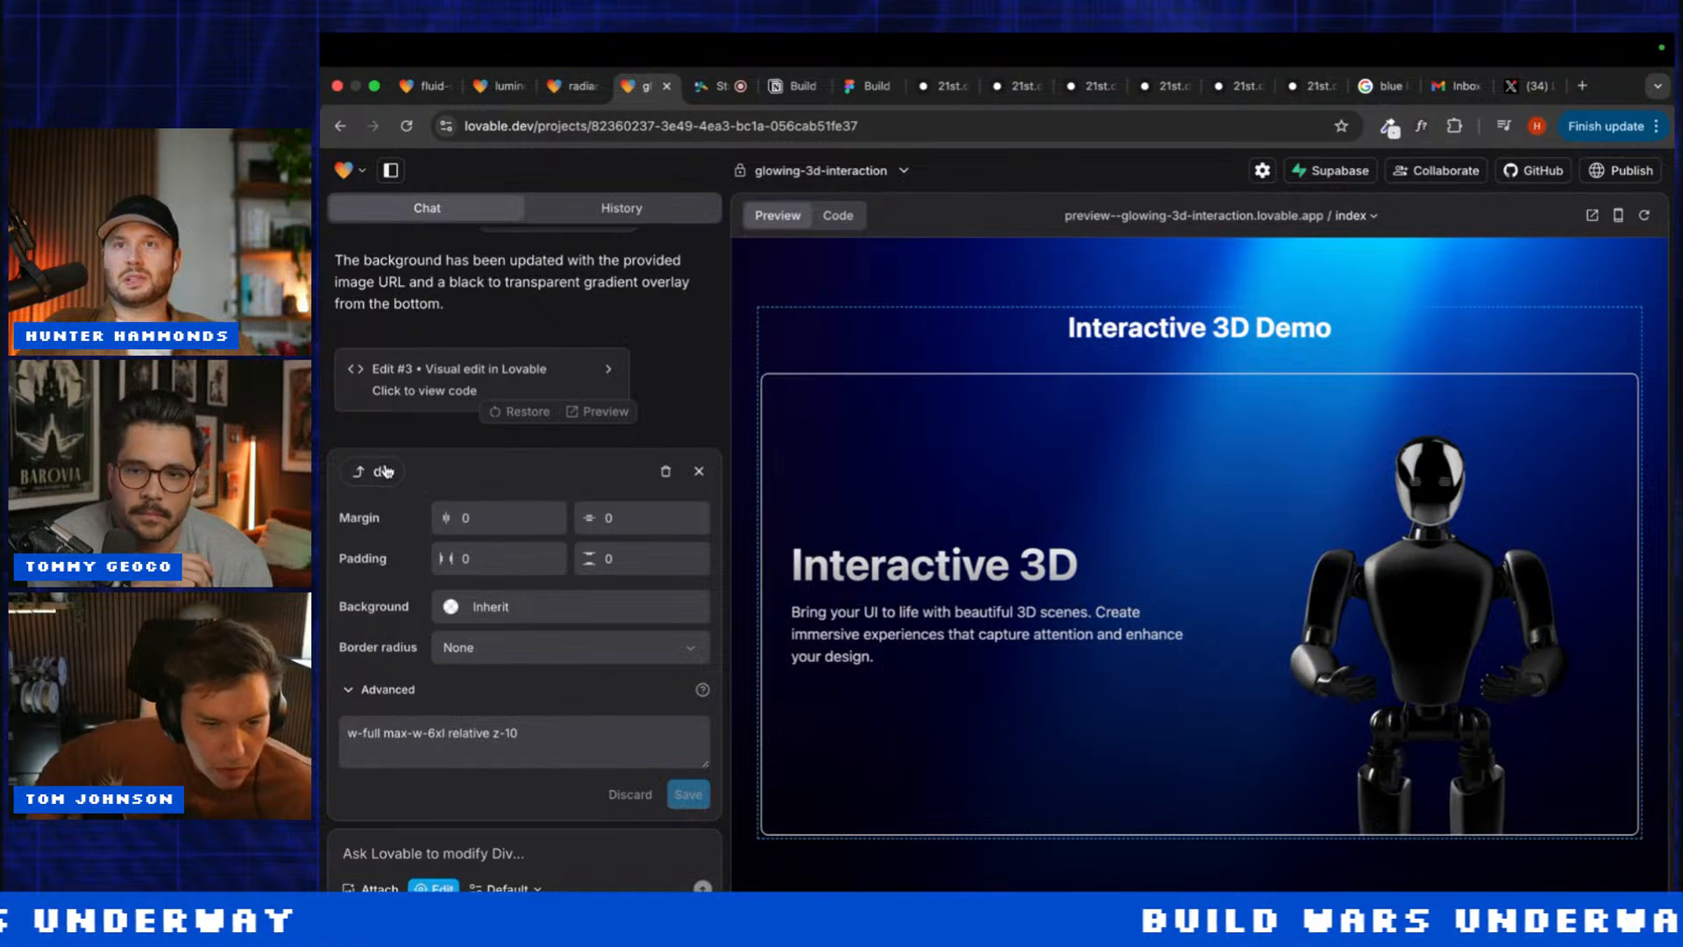
left_click(697, 472)
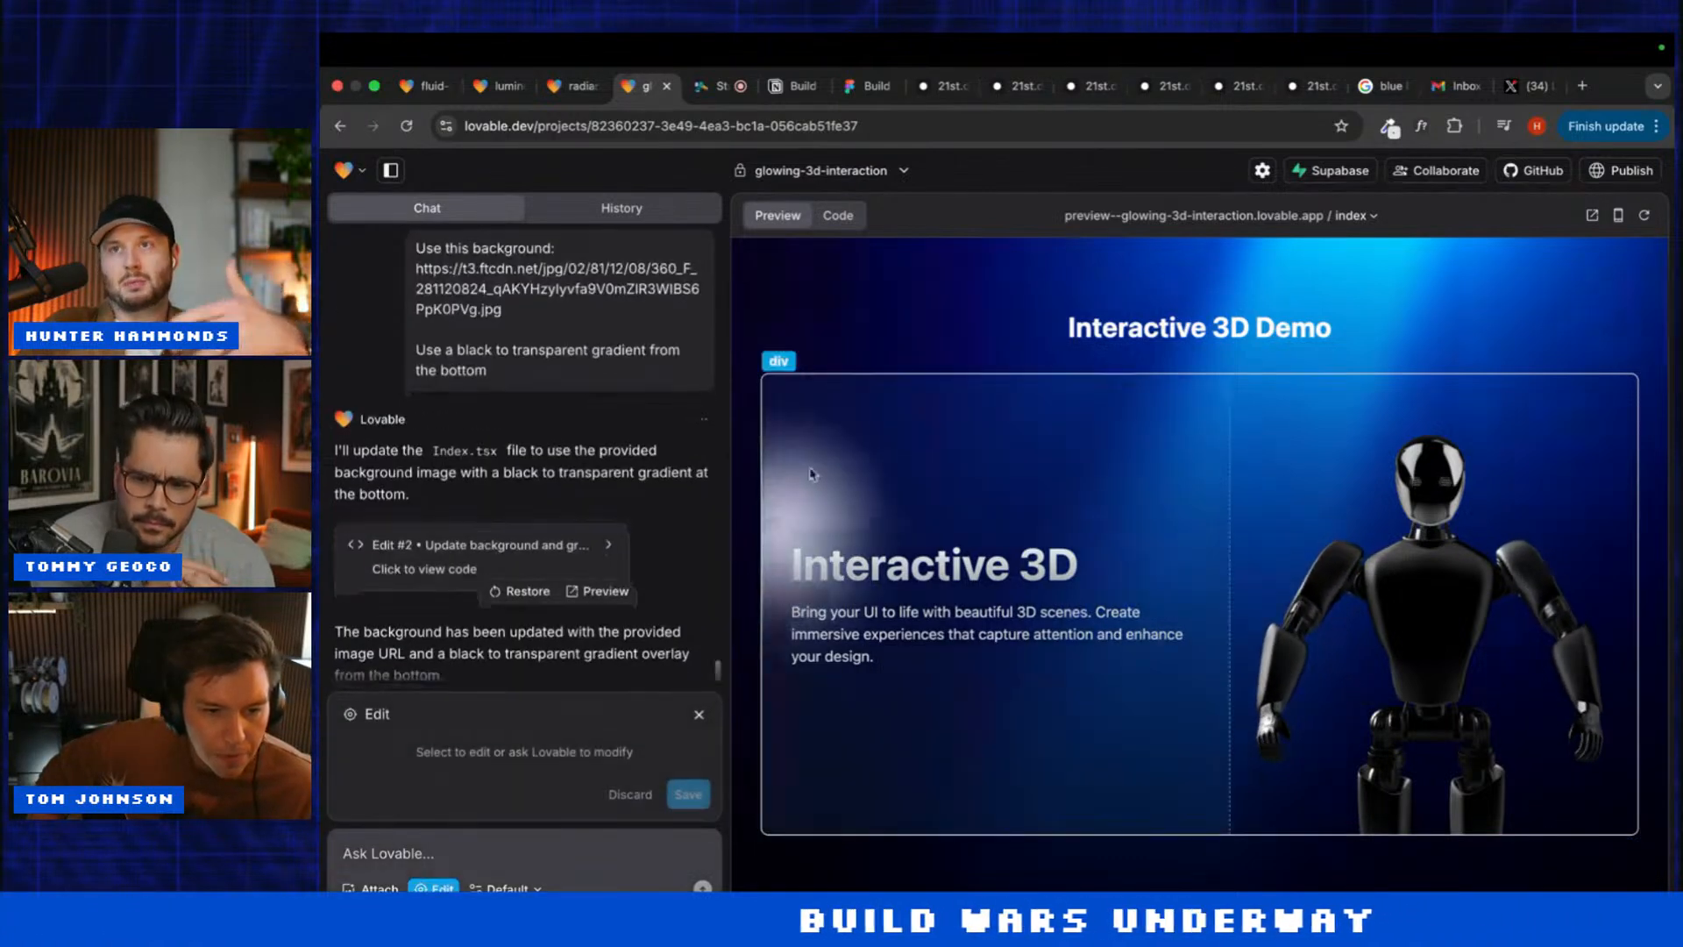
left_click(842, 456)
left_click(395, 472)
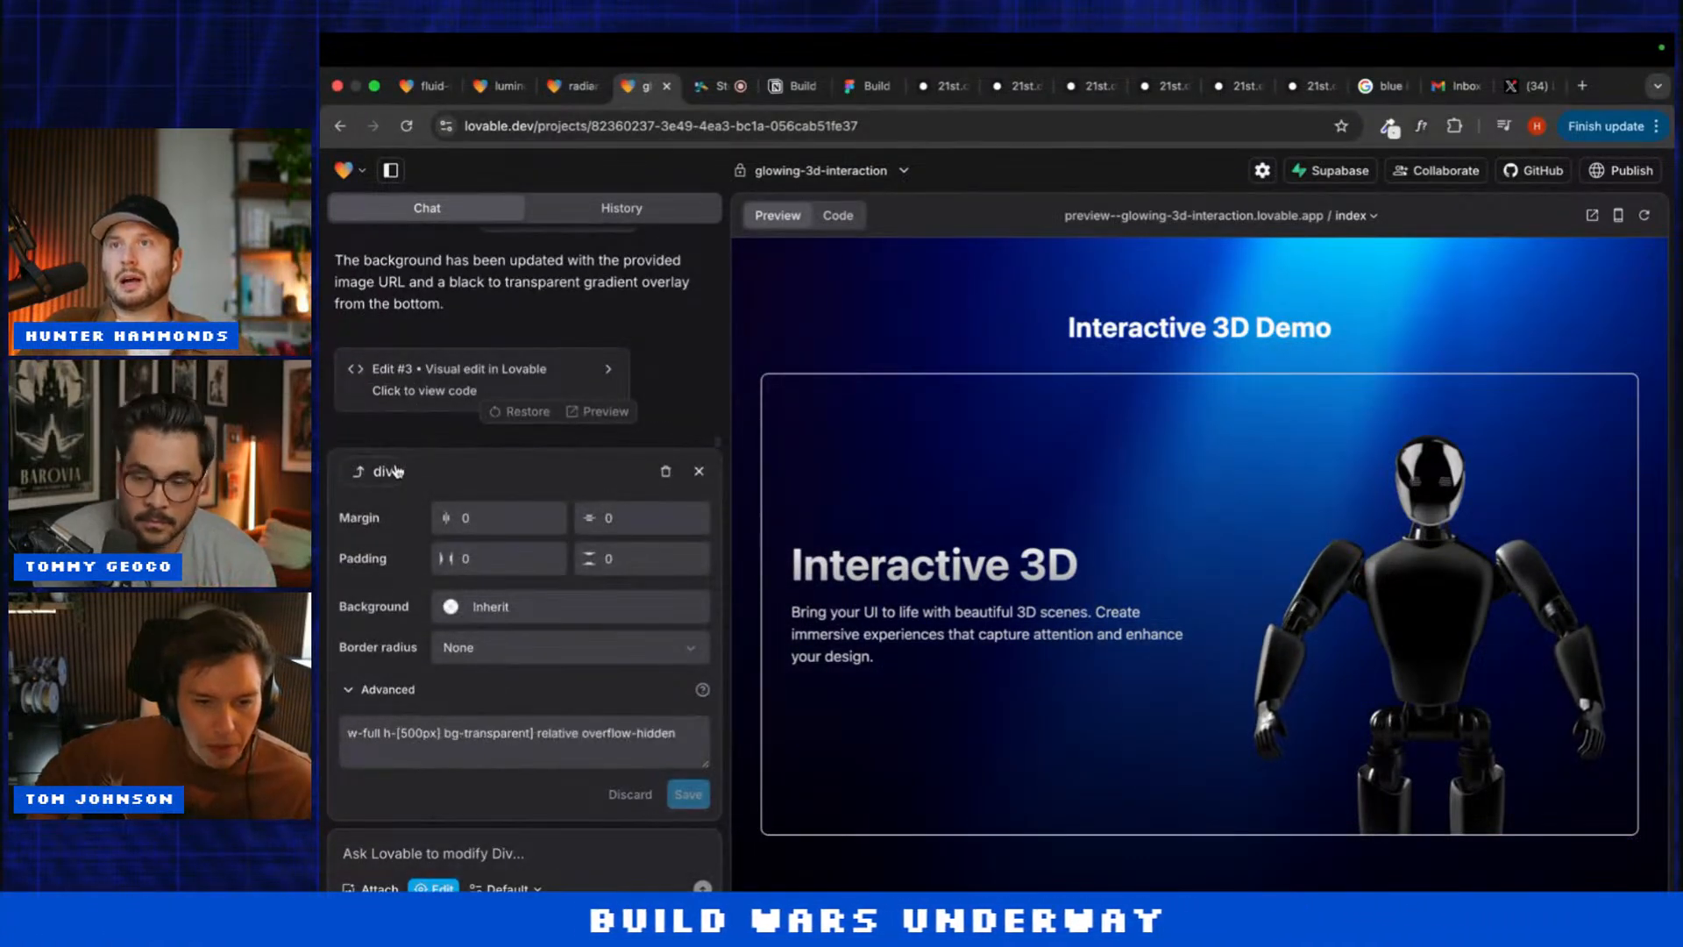
left_click(395, 848)
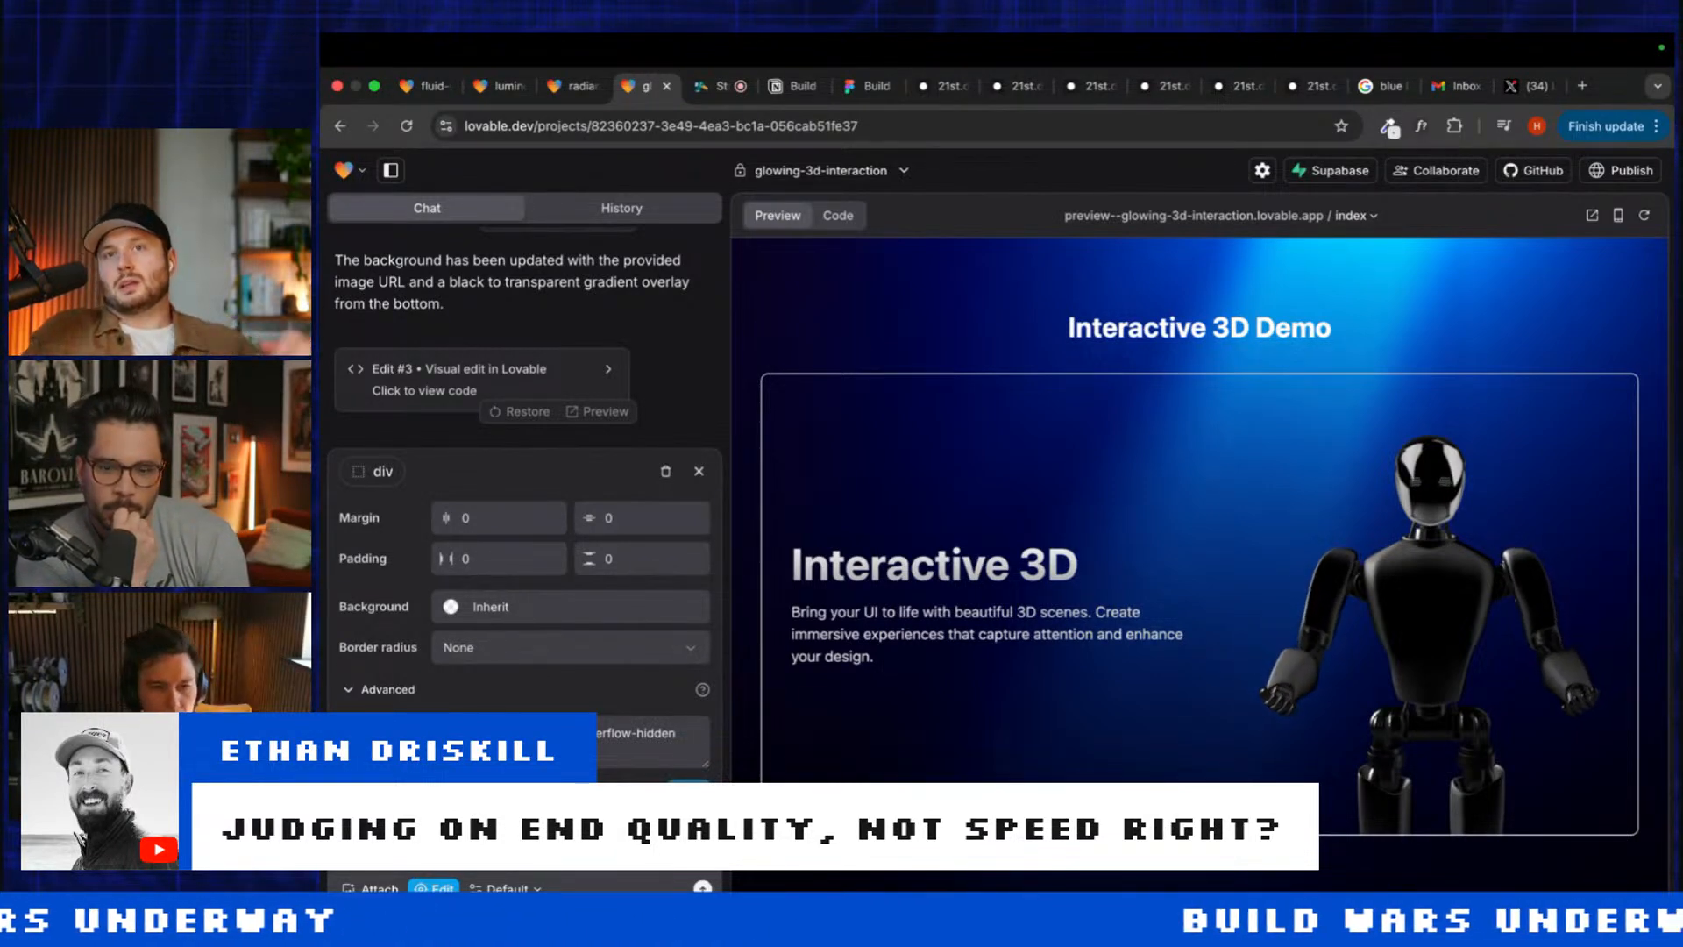
Step: Ask luminous-3d-visuals to use the Plus Jakarta Sans font
left_click(562, 86)
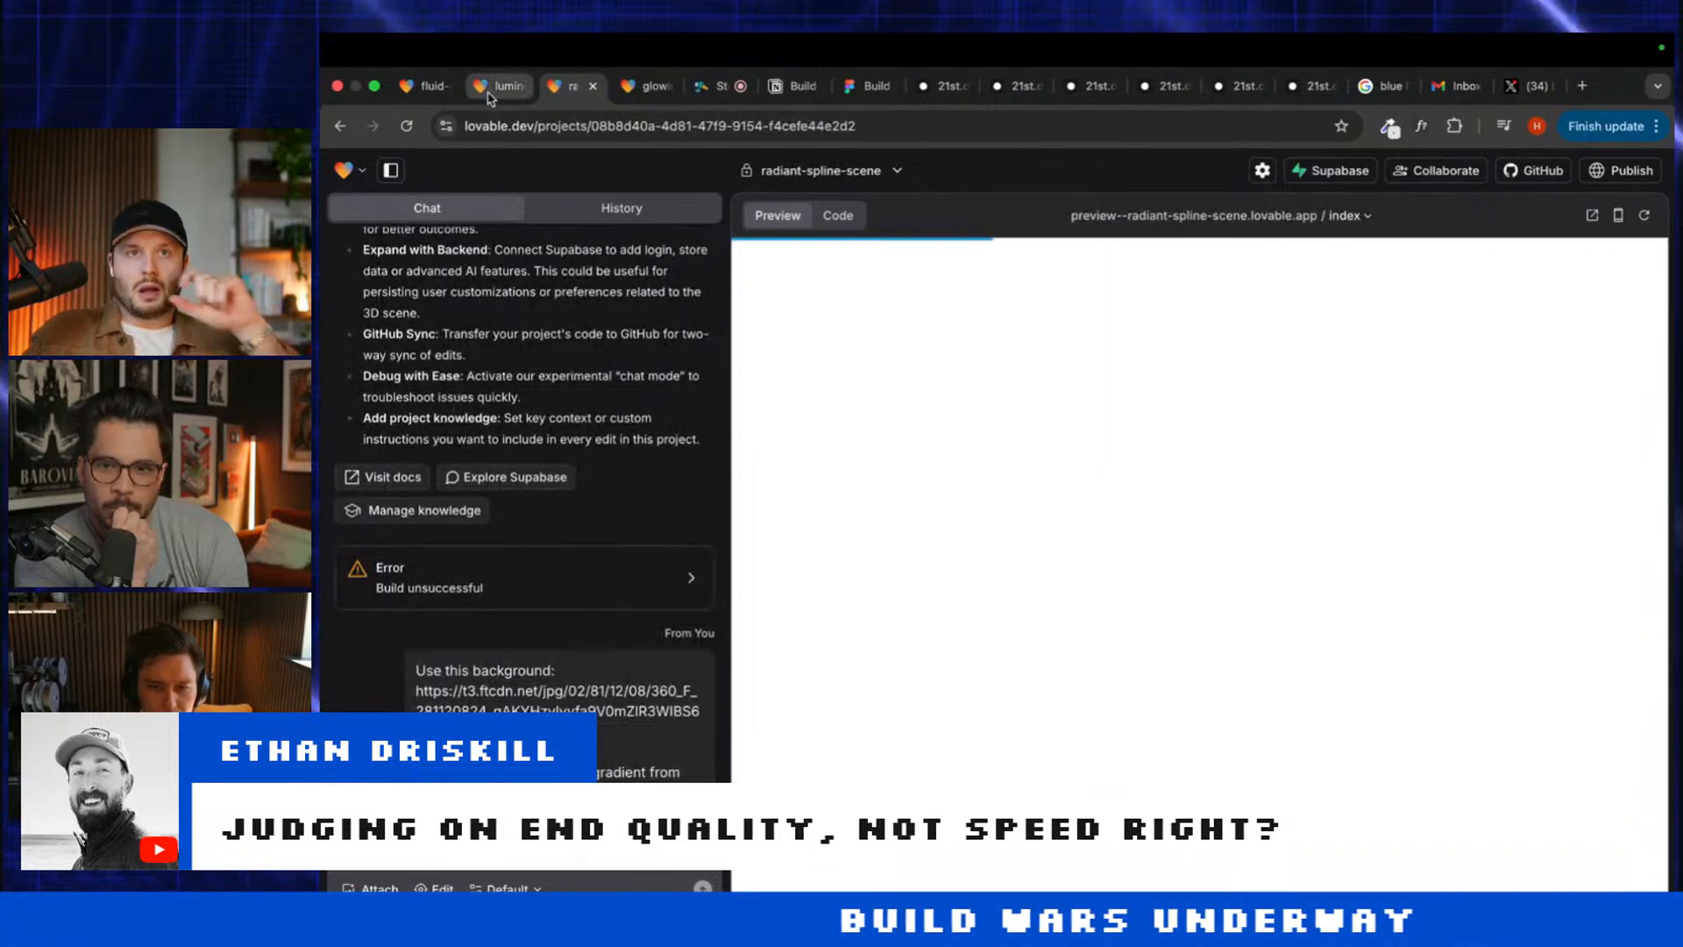
left_click(498, 86)
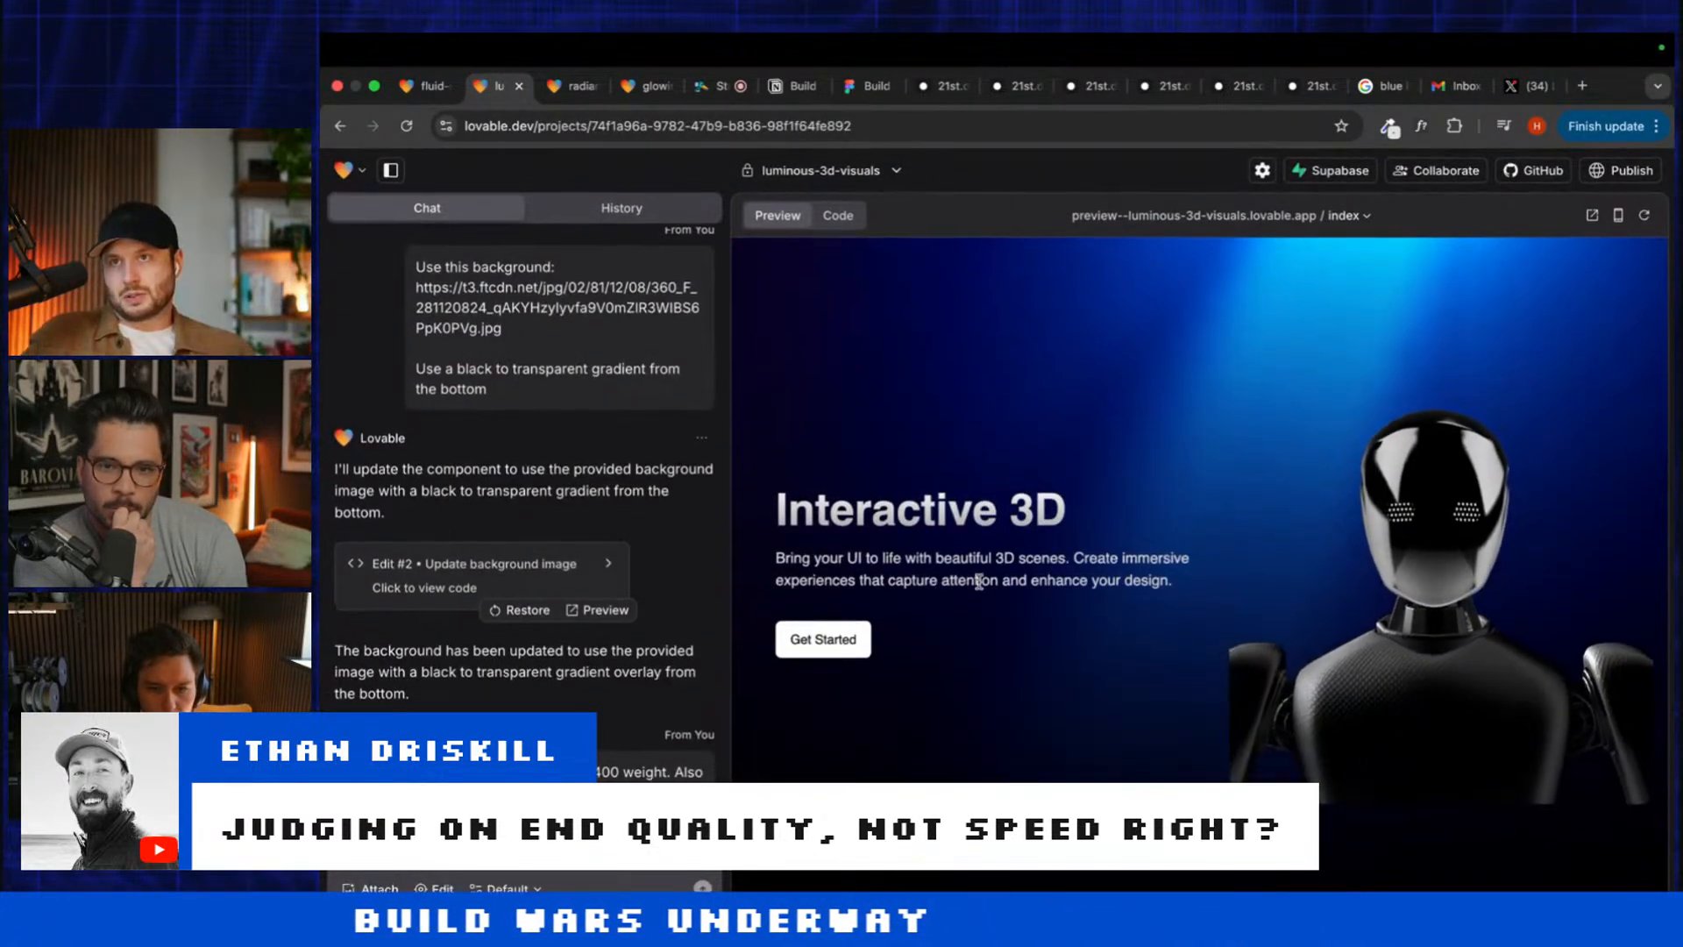
scroll(504, 742, "down", 3)
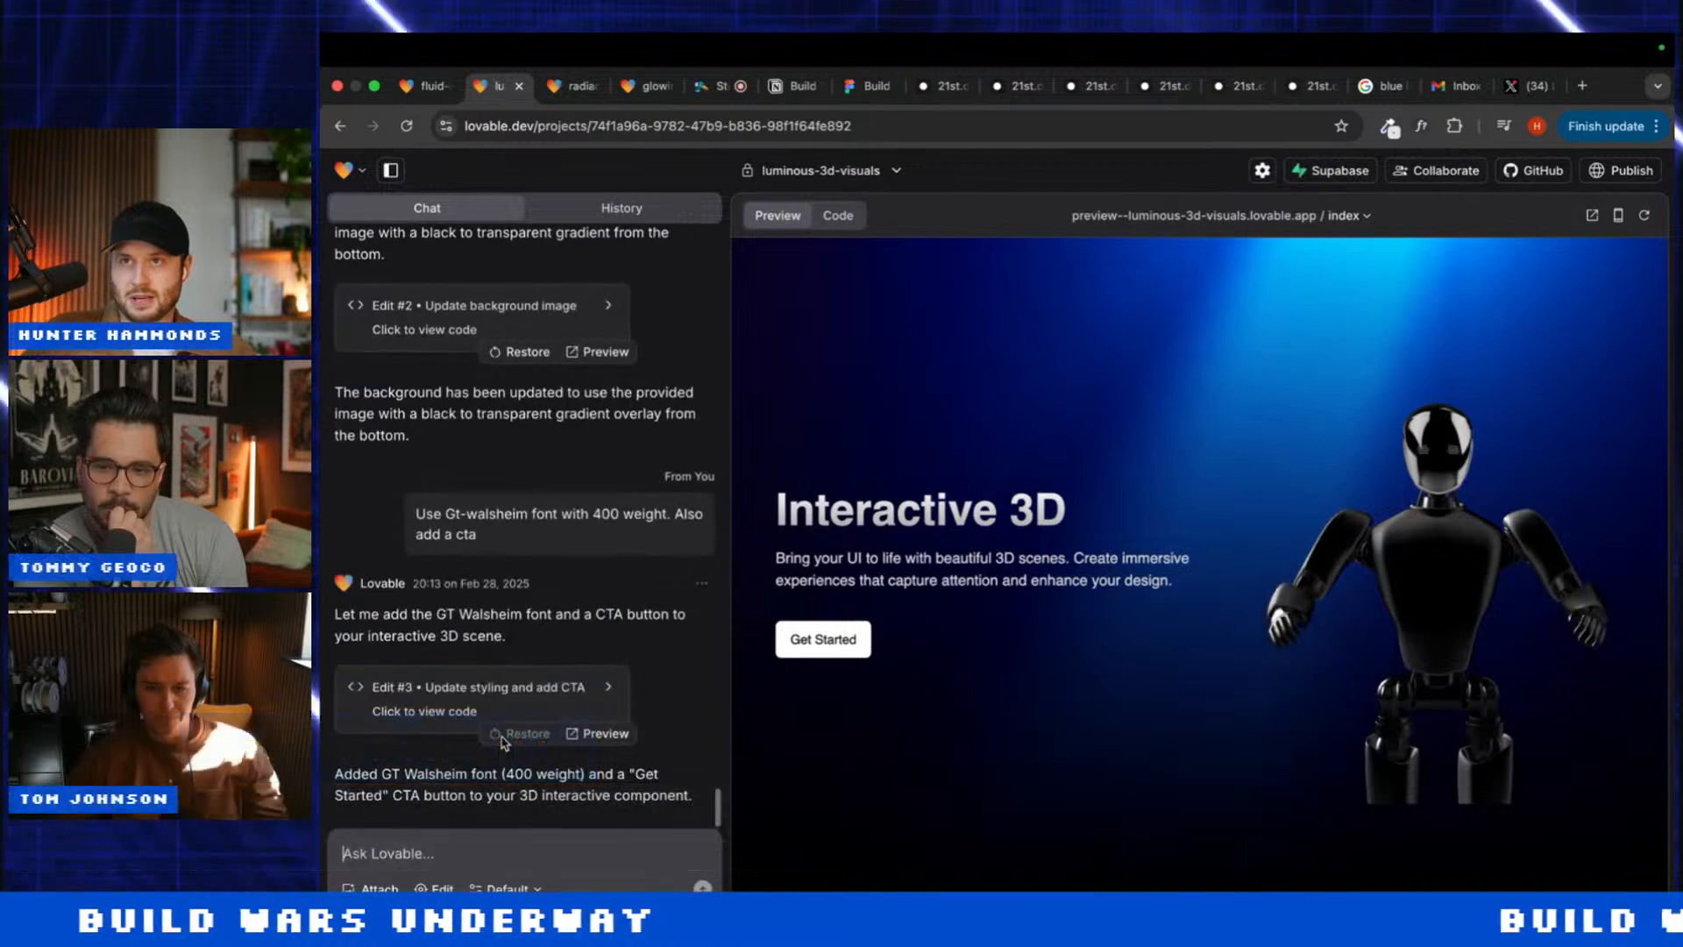
left_click(526, 837)
type("Use ")
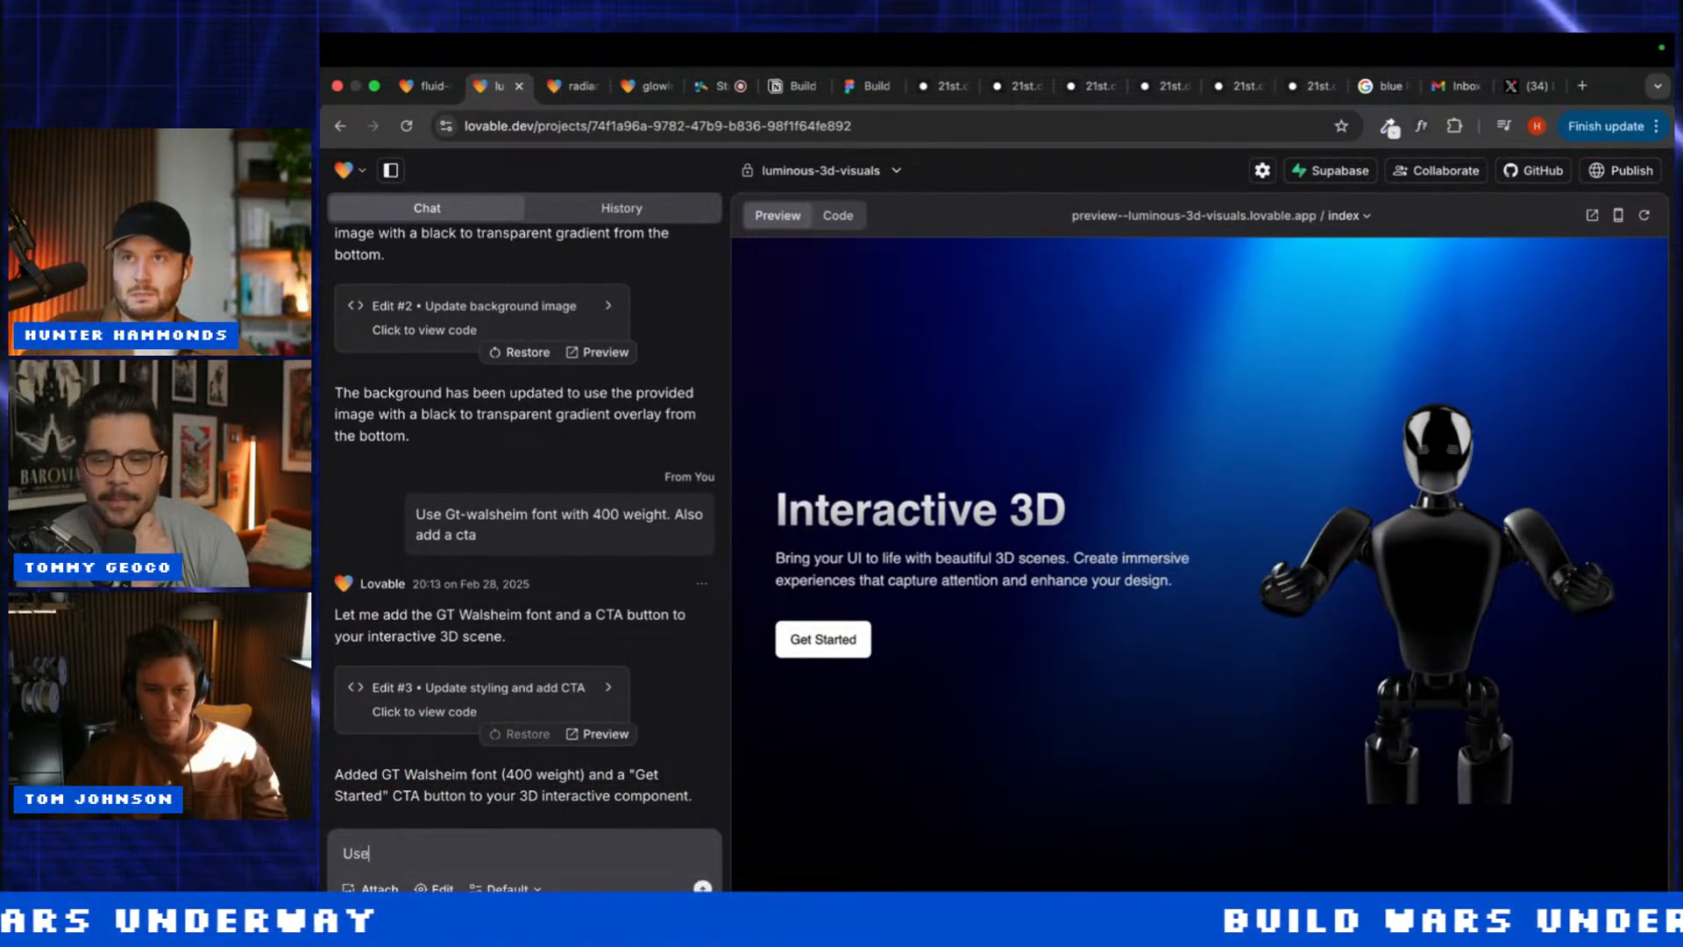
type("plus ")
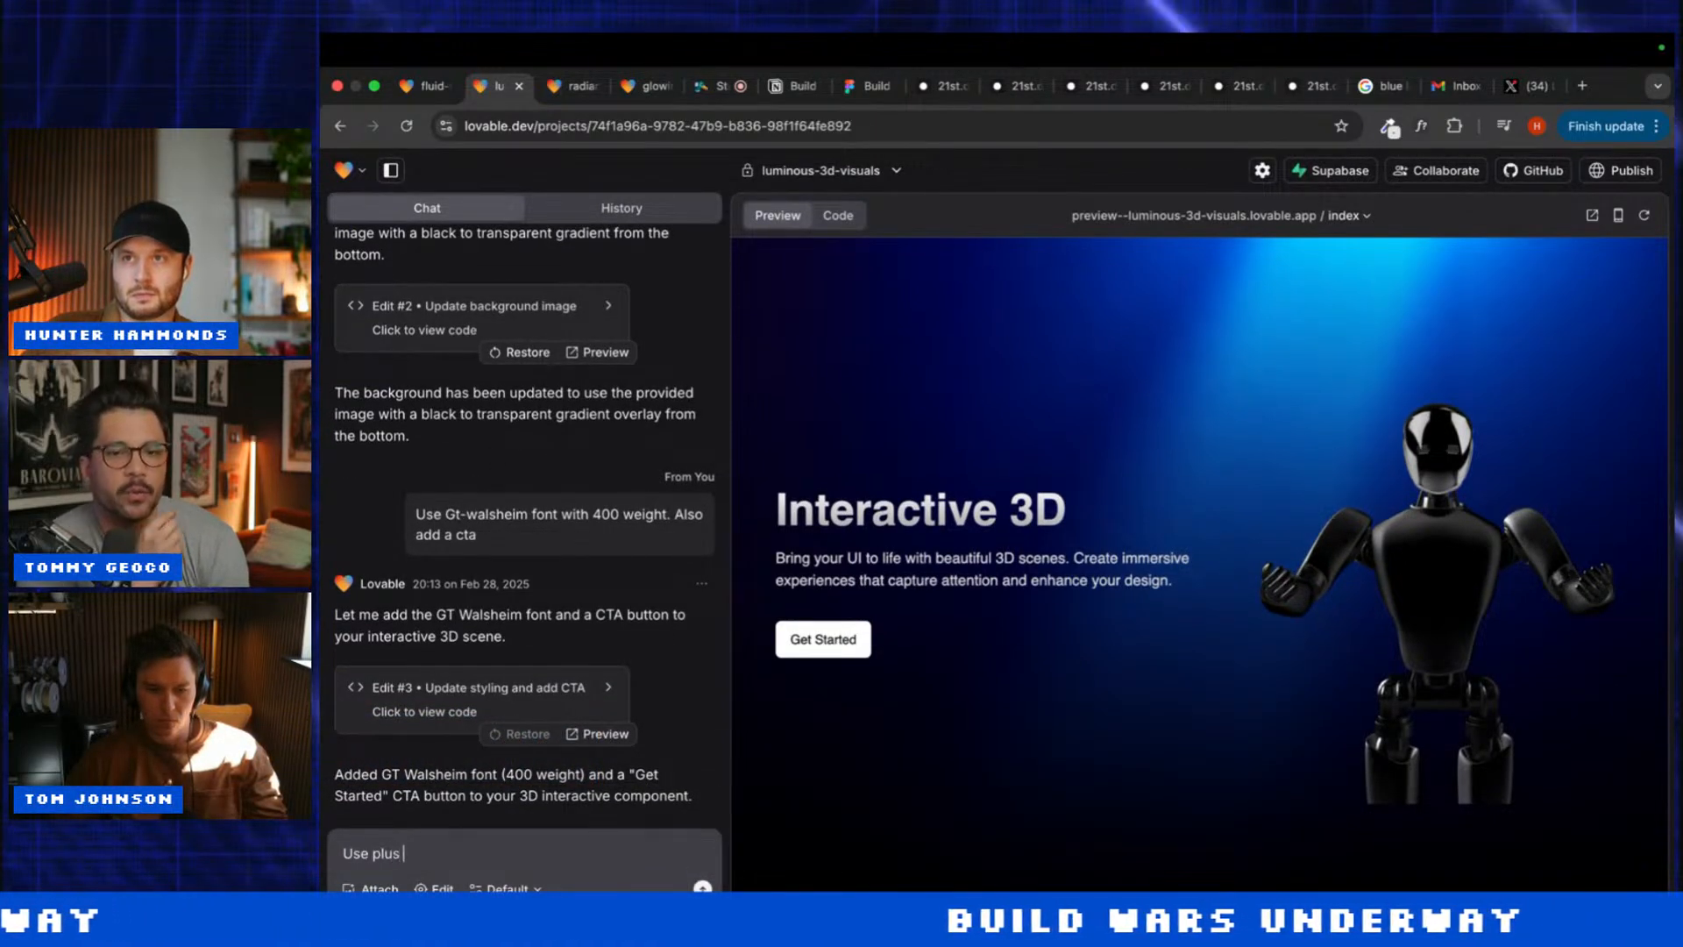
type("jakarta sans font")
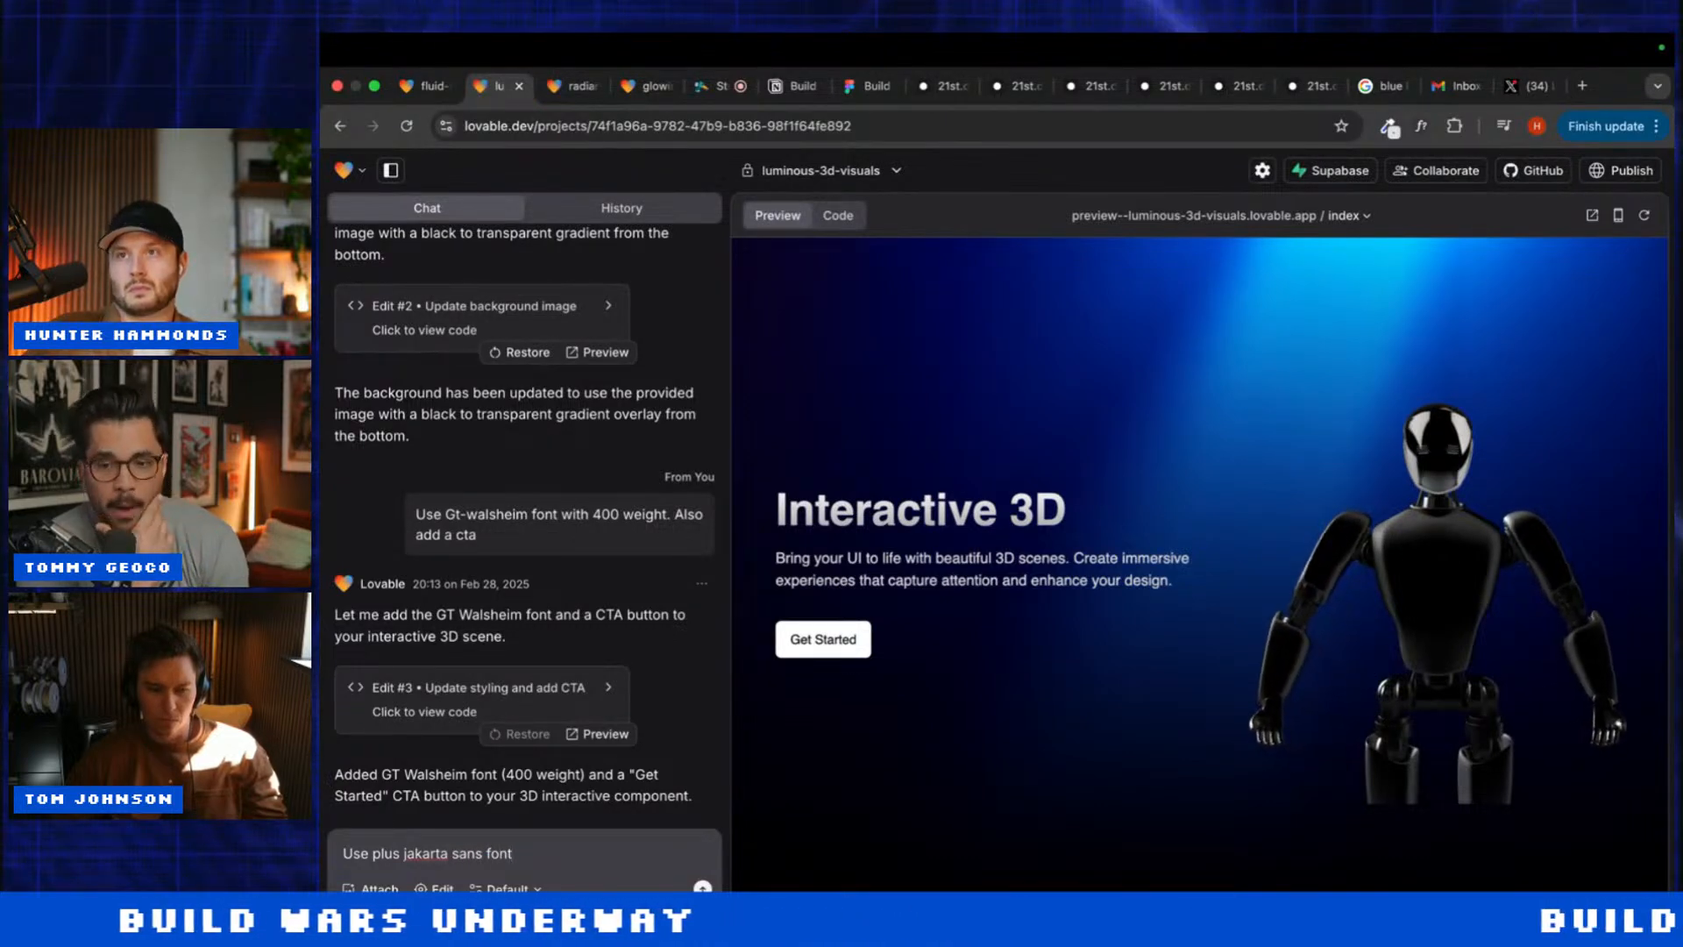
key("Return")
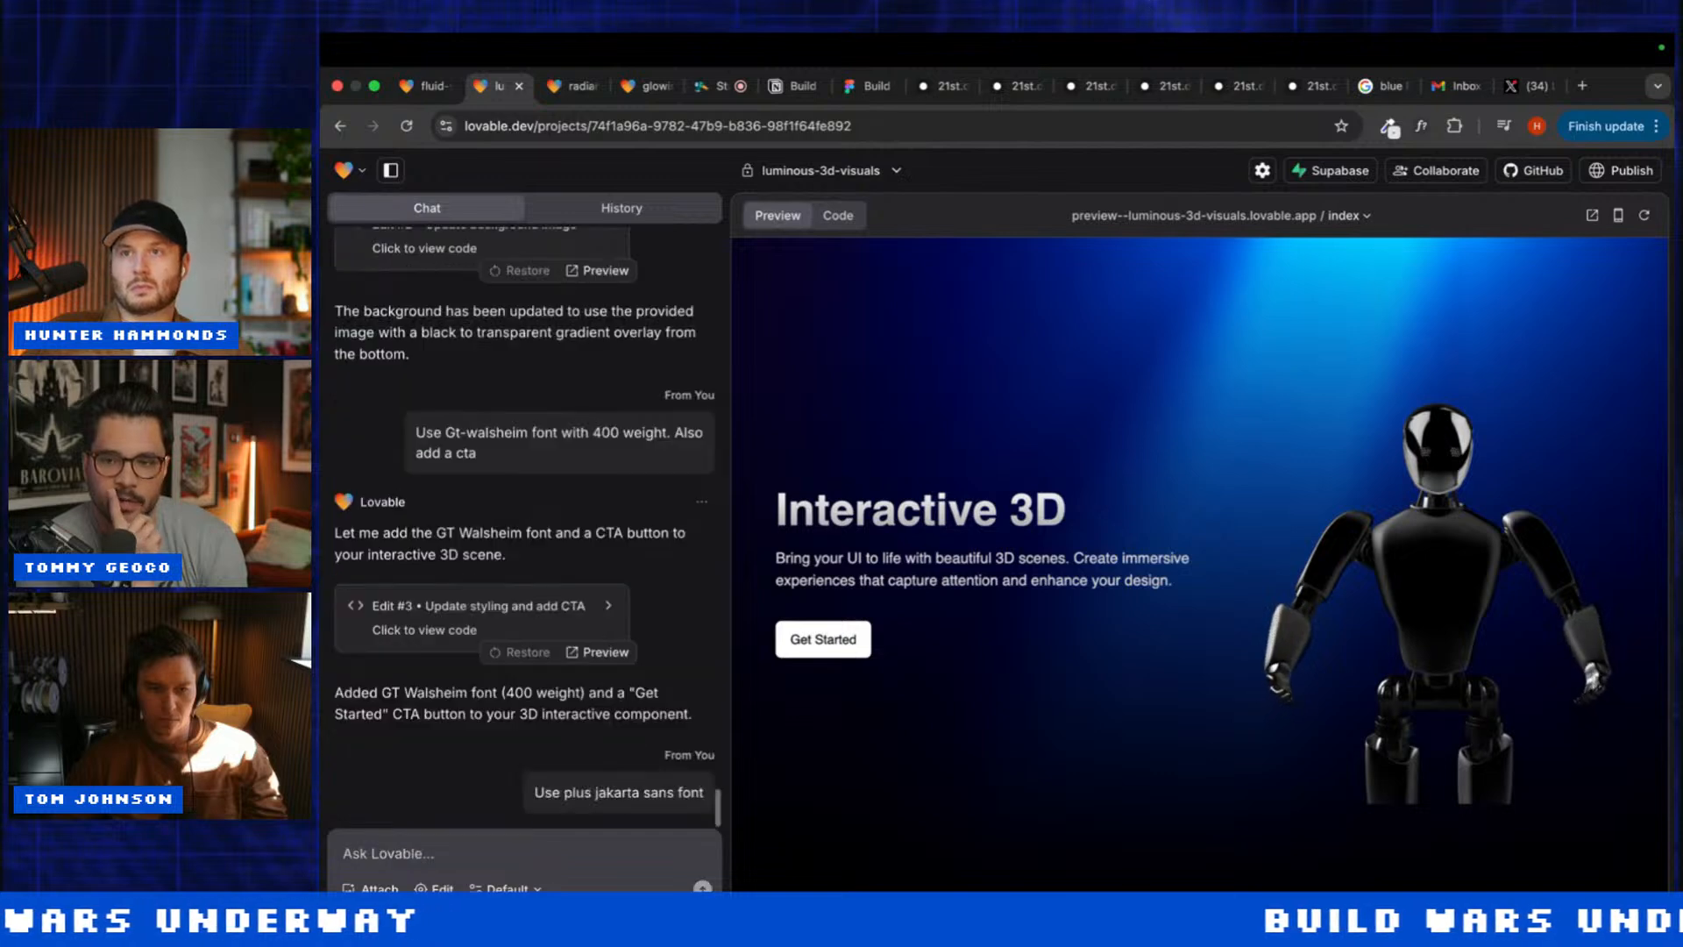
Step: Inspect a preview element's styles, check glowing-3d-interaction, and return to luminous-3d-visuals
left_click(444, 888)
left_click(777, 834)
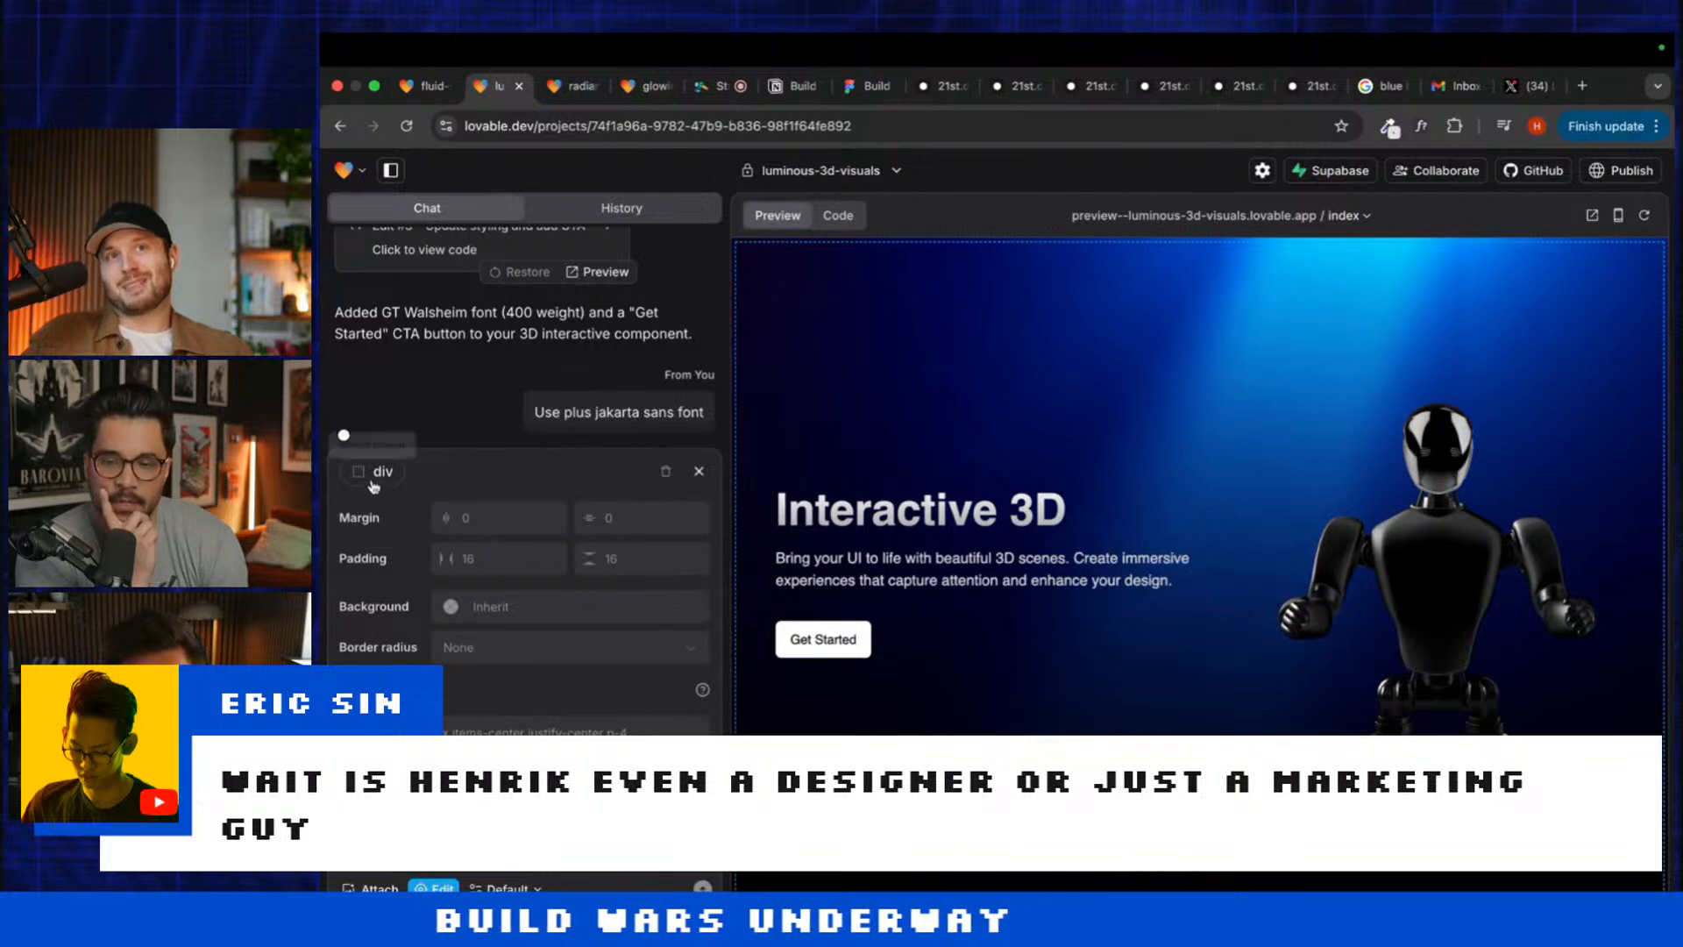
left_click(699, 472)
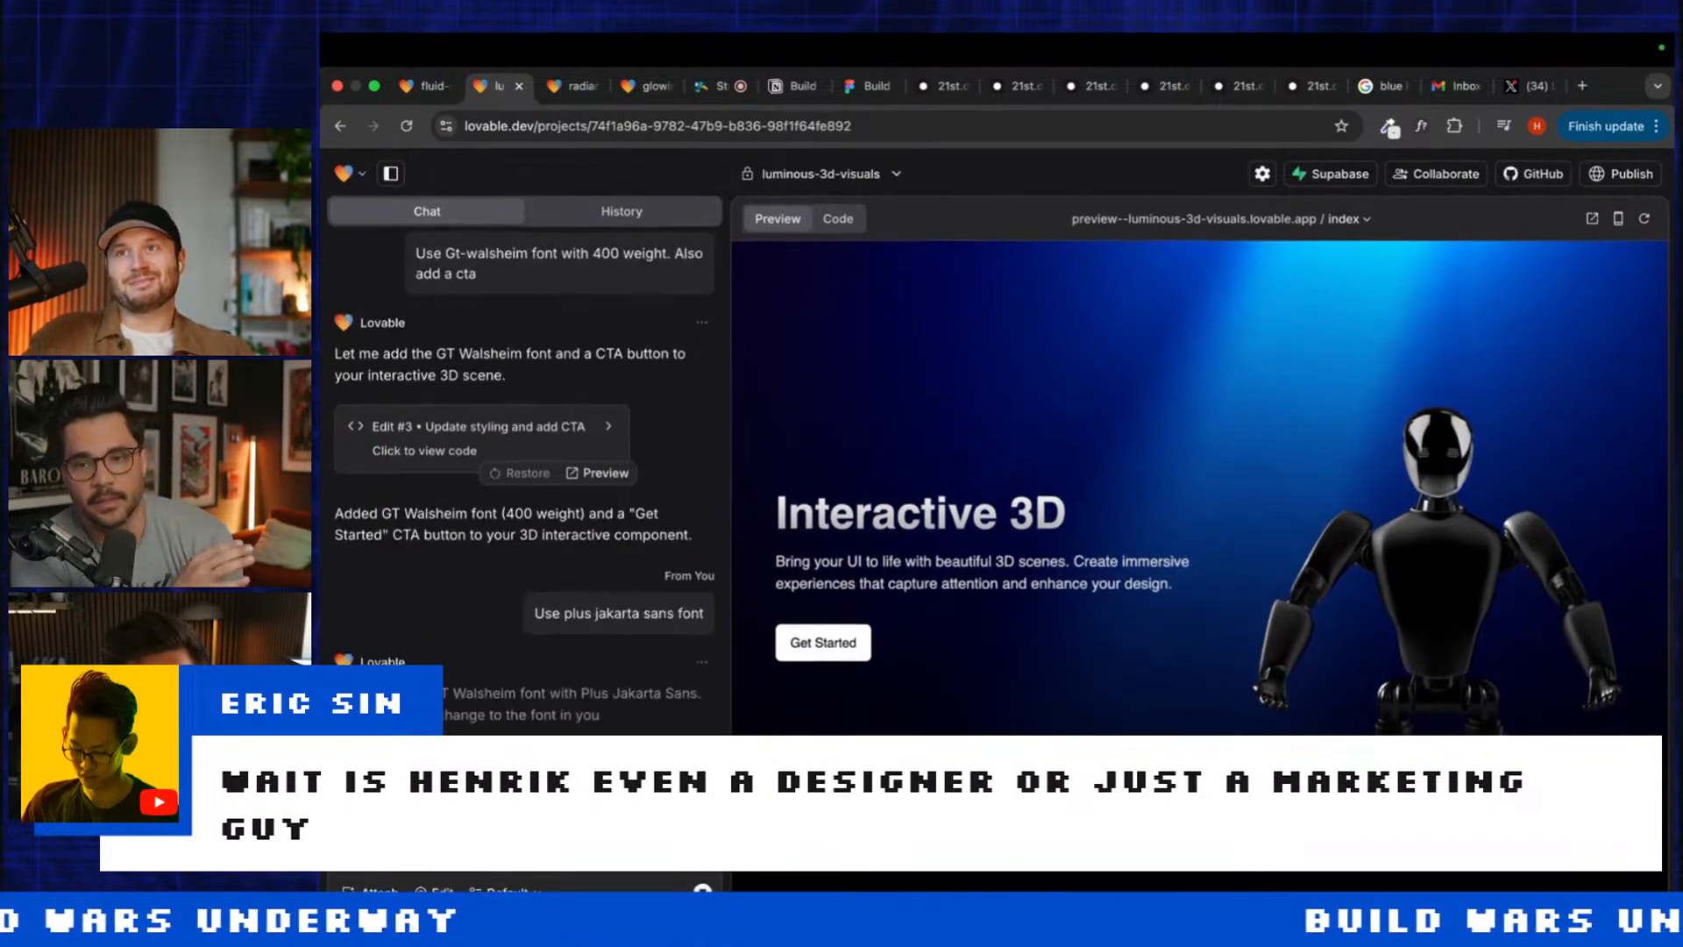
left_click(644, 86)
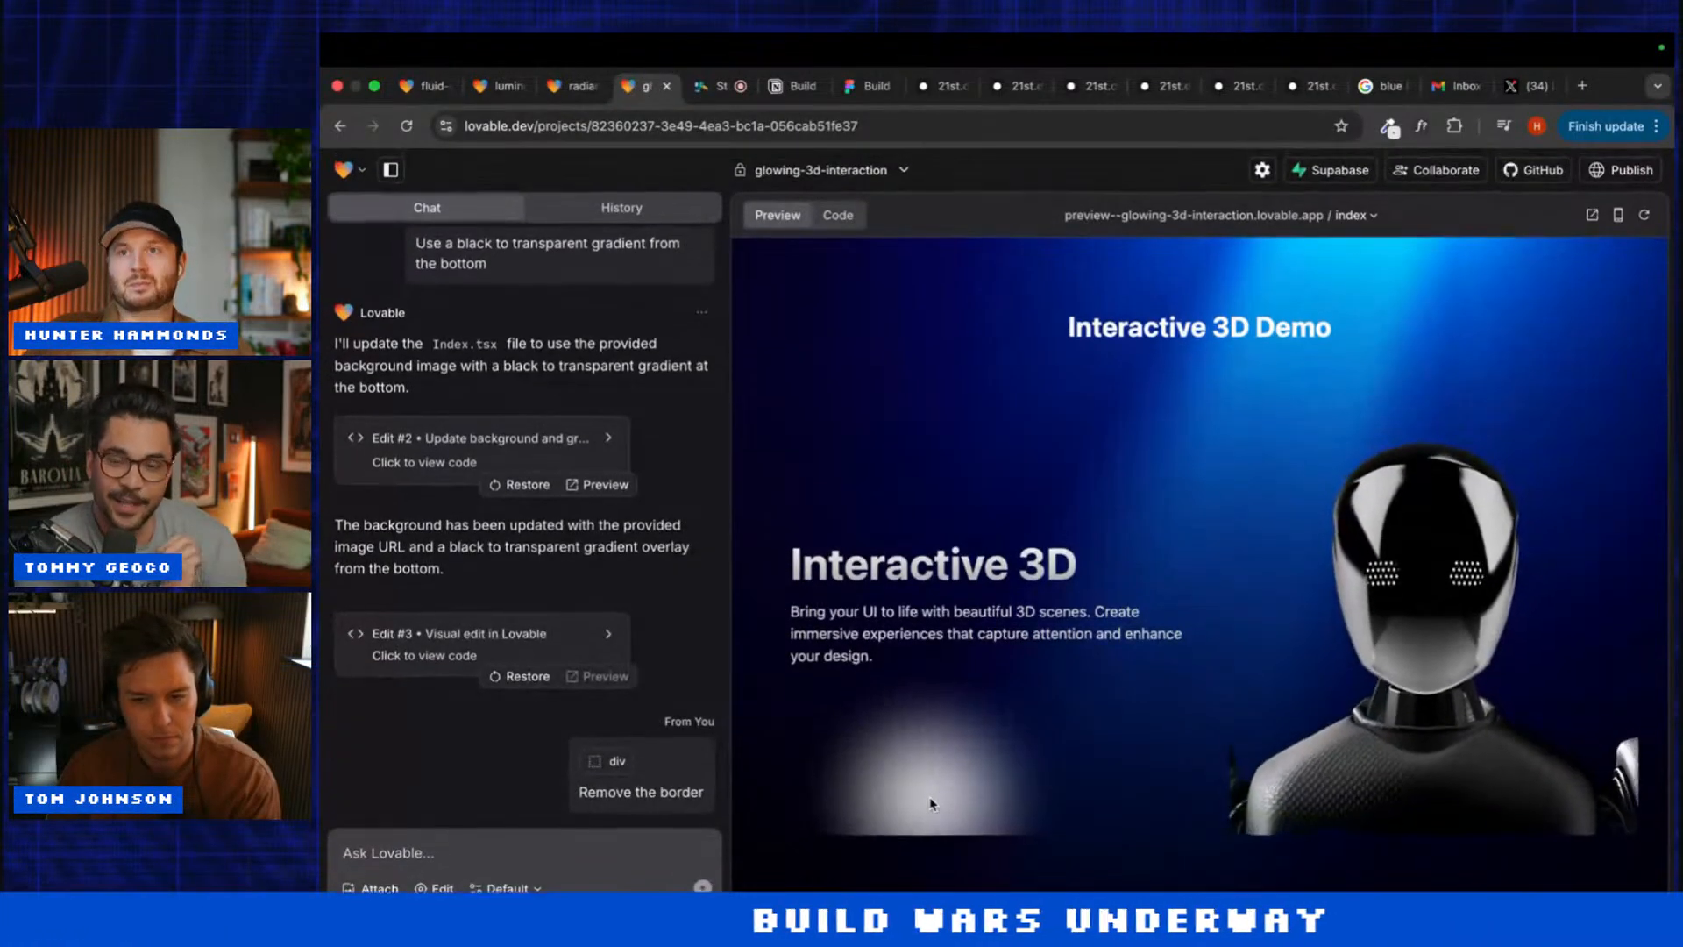
left_click(487, 87)
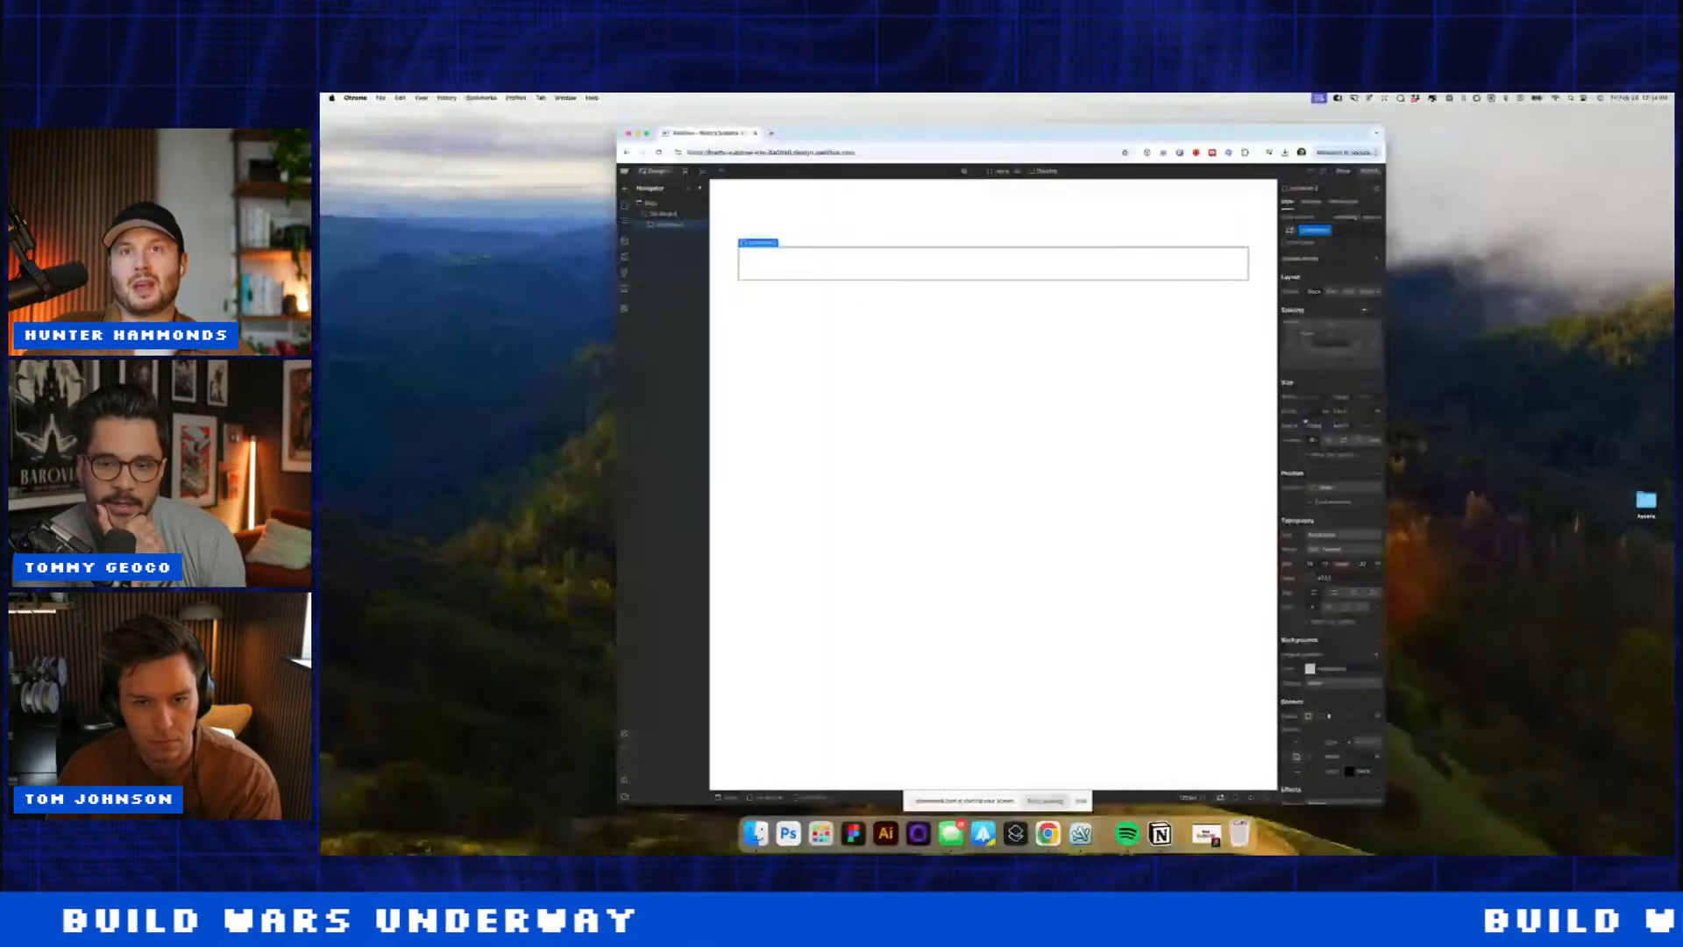
key("Return")
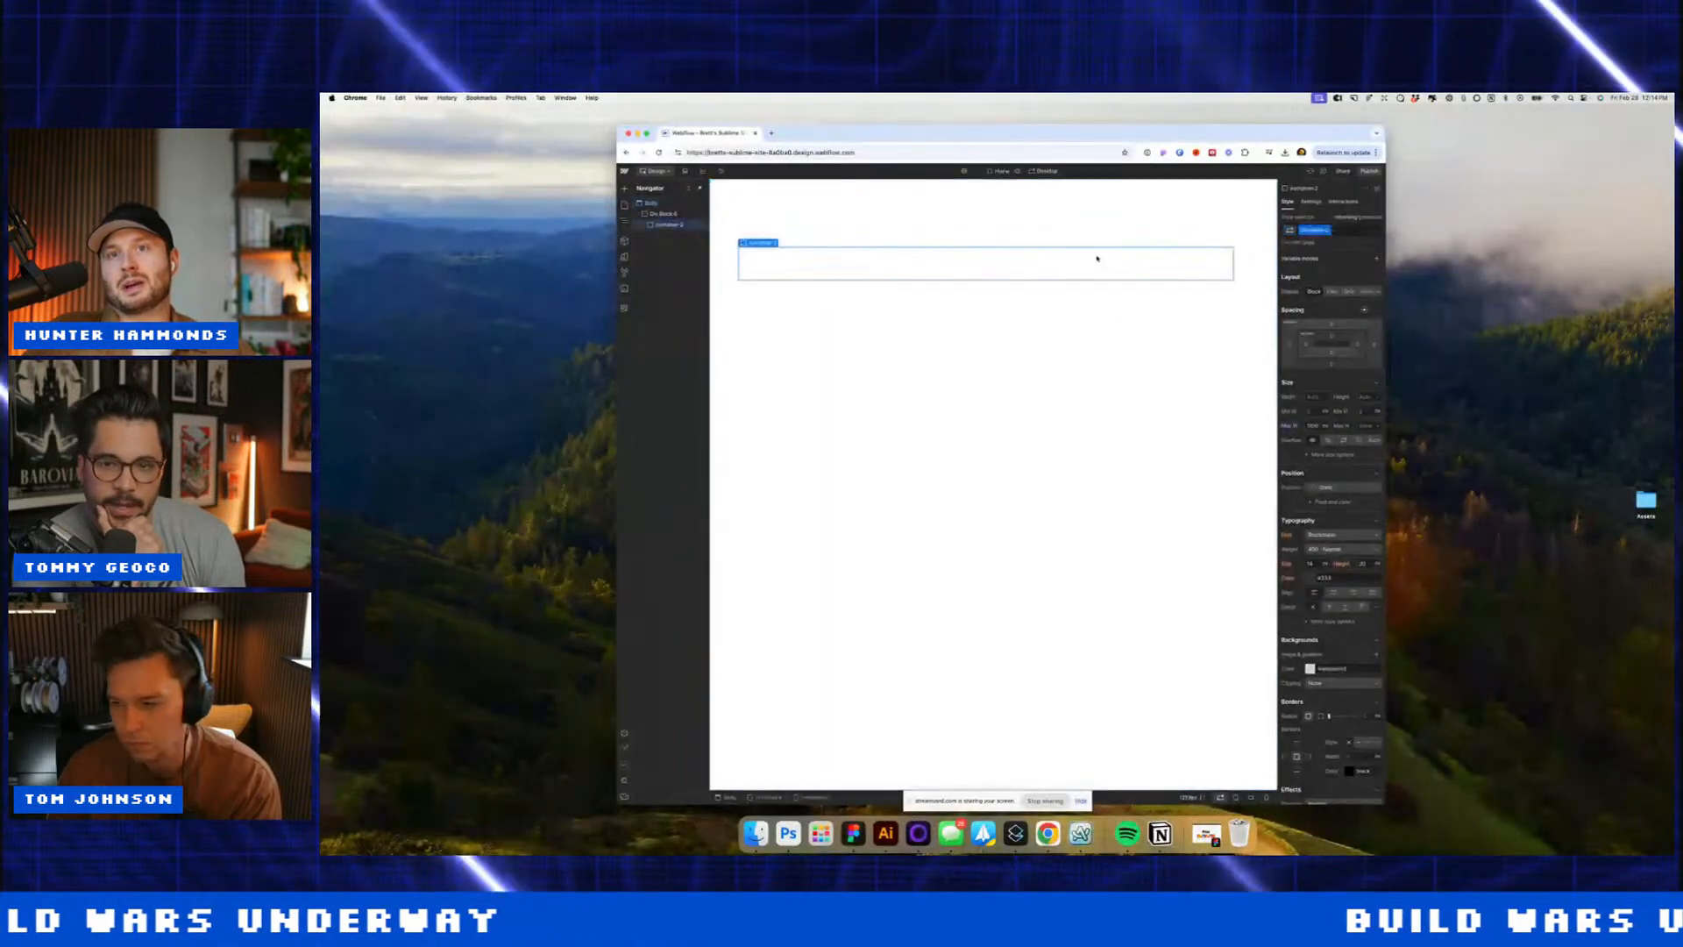
Step: Add a black Div Block to the container and make it sticky 24px from the top
key("super+e")
type("div")
key("Return")
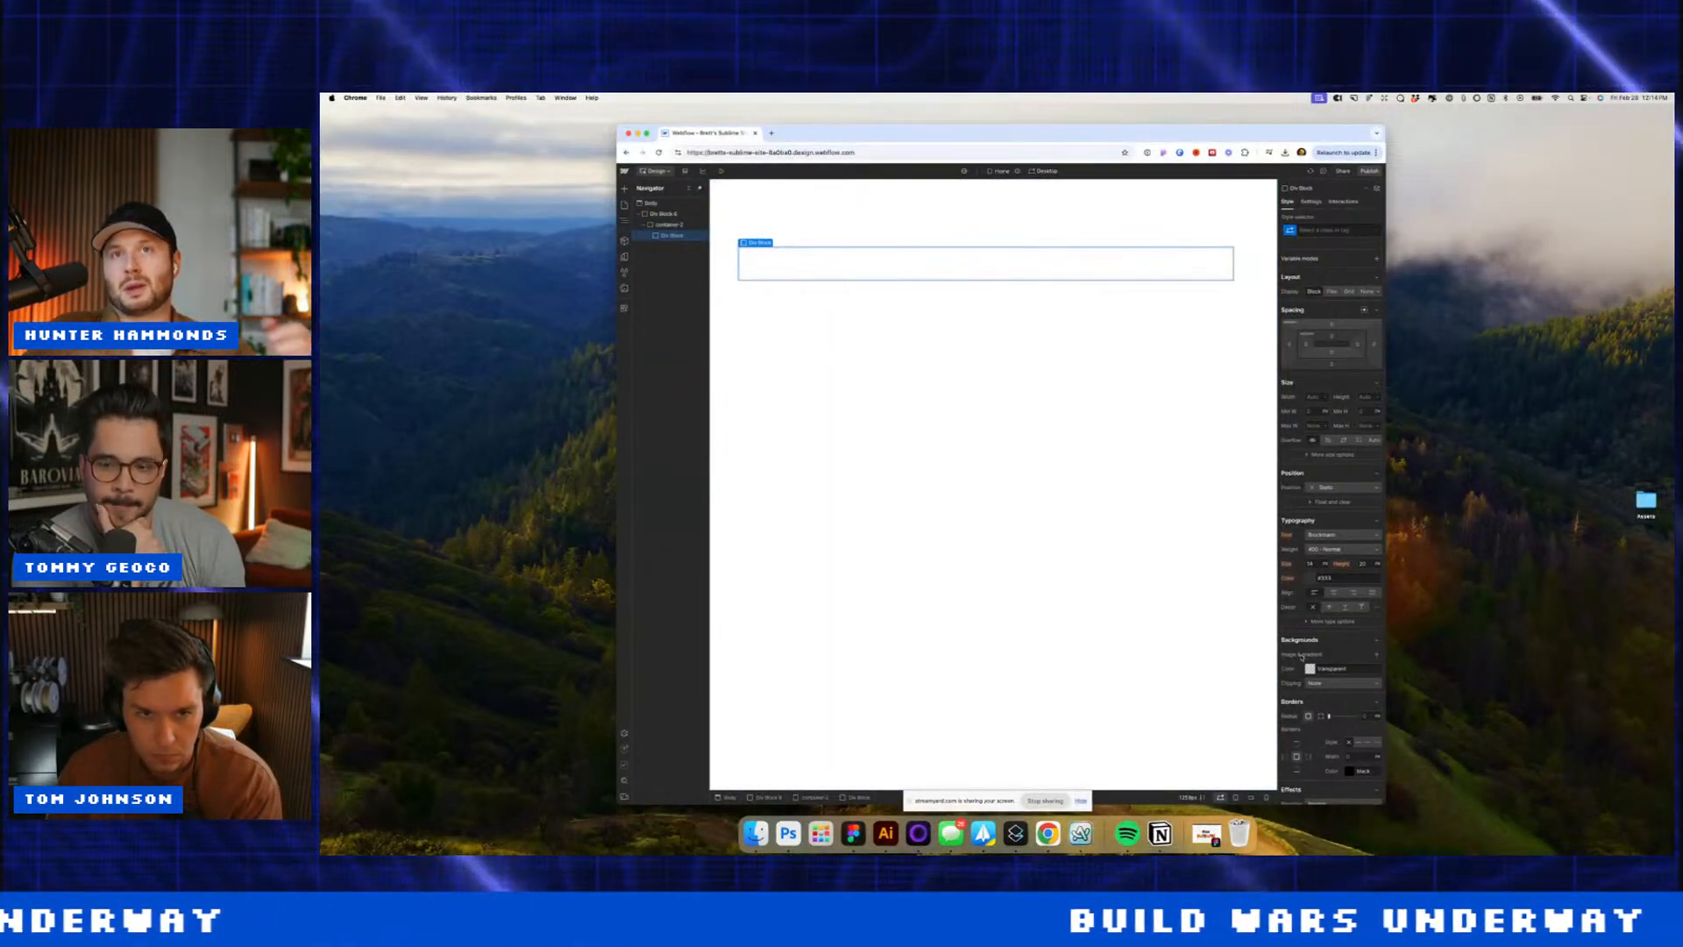
left_click(1310, 668)
left_click_drag(1304, 696, 1281, 747)
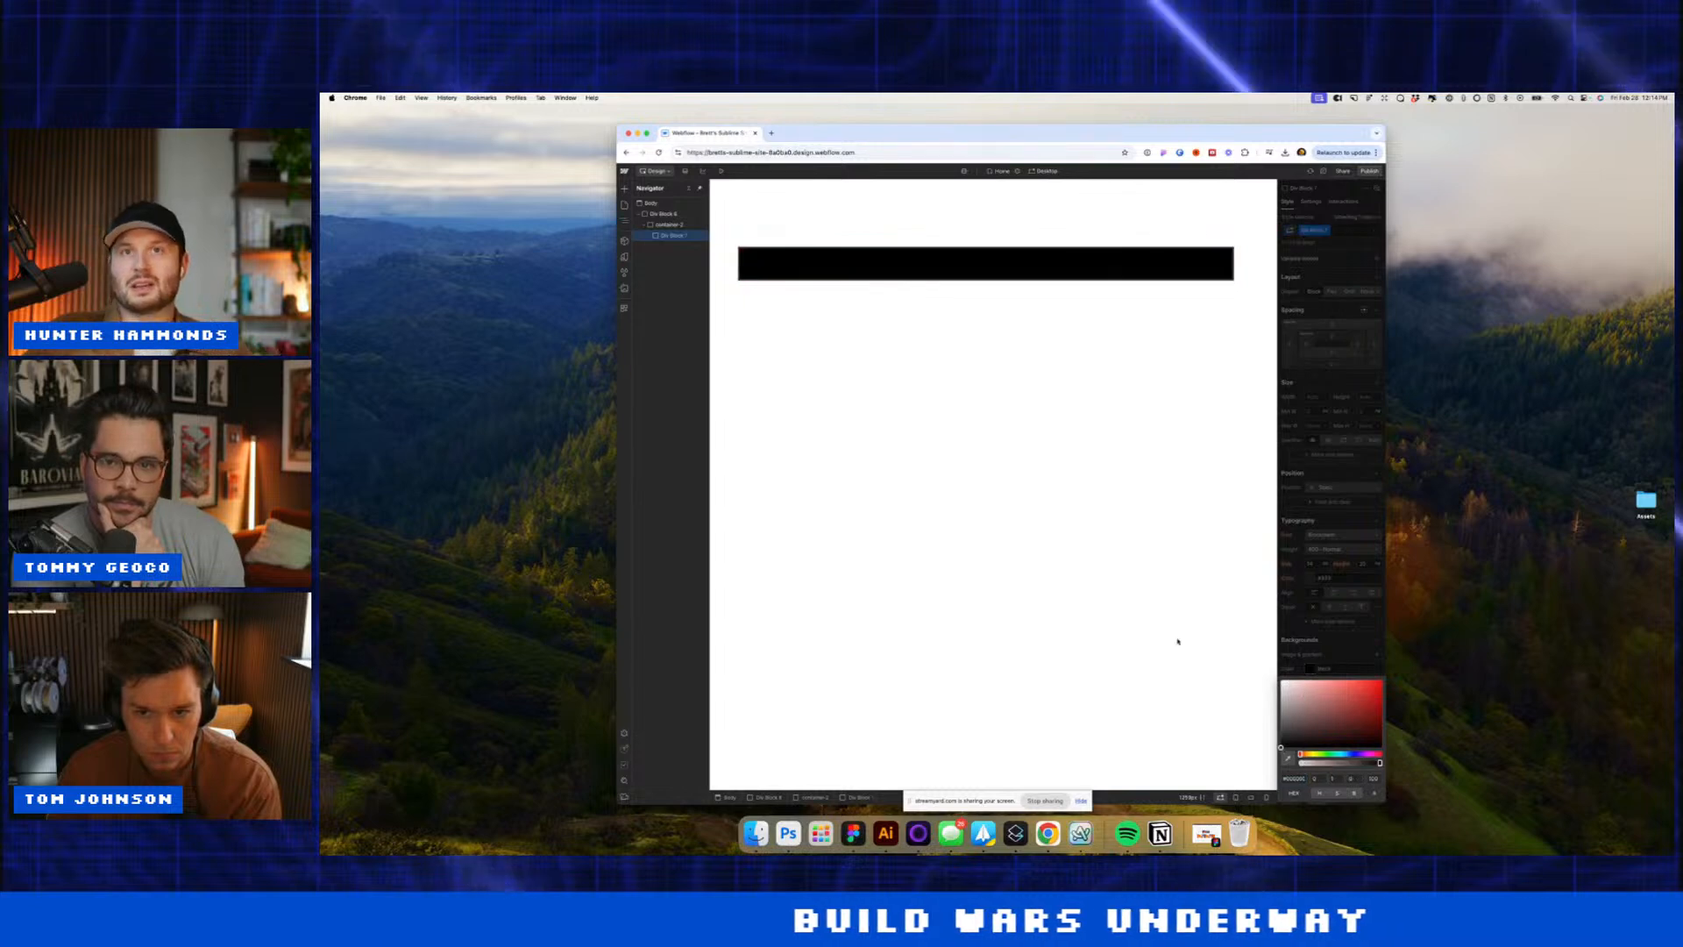
left_click(1176, 639)
left_click(1061, 257)
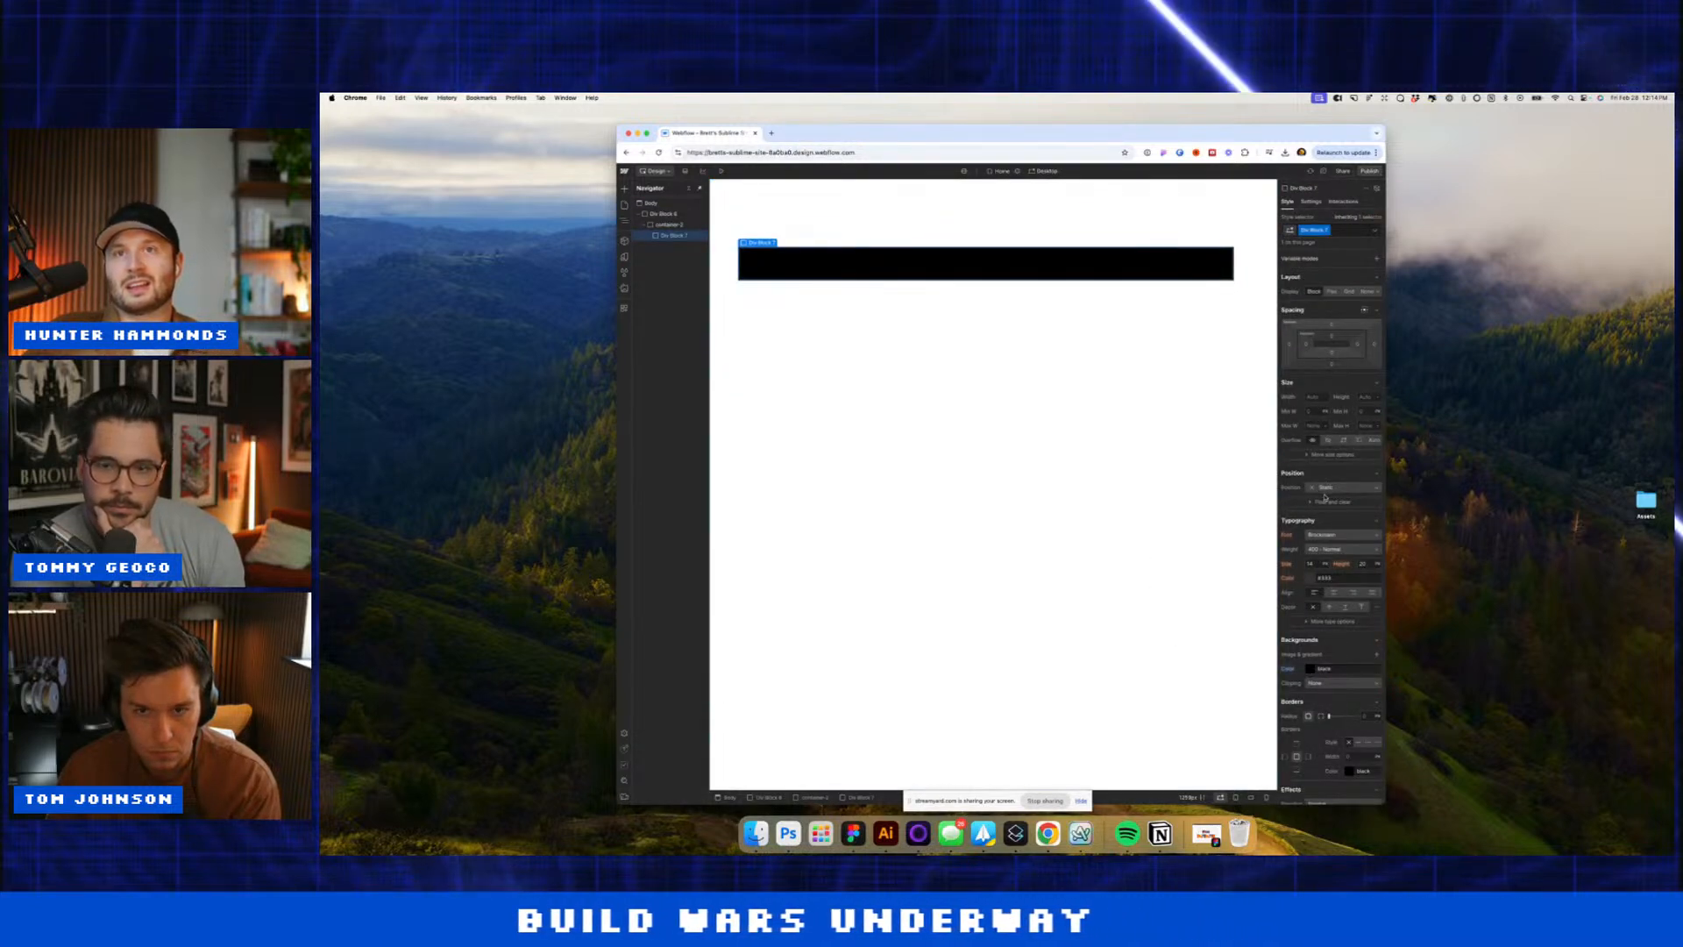
left_click(1327, 529)
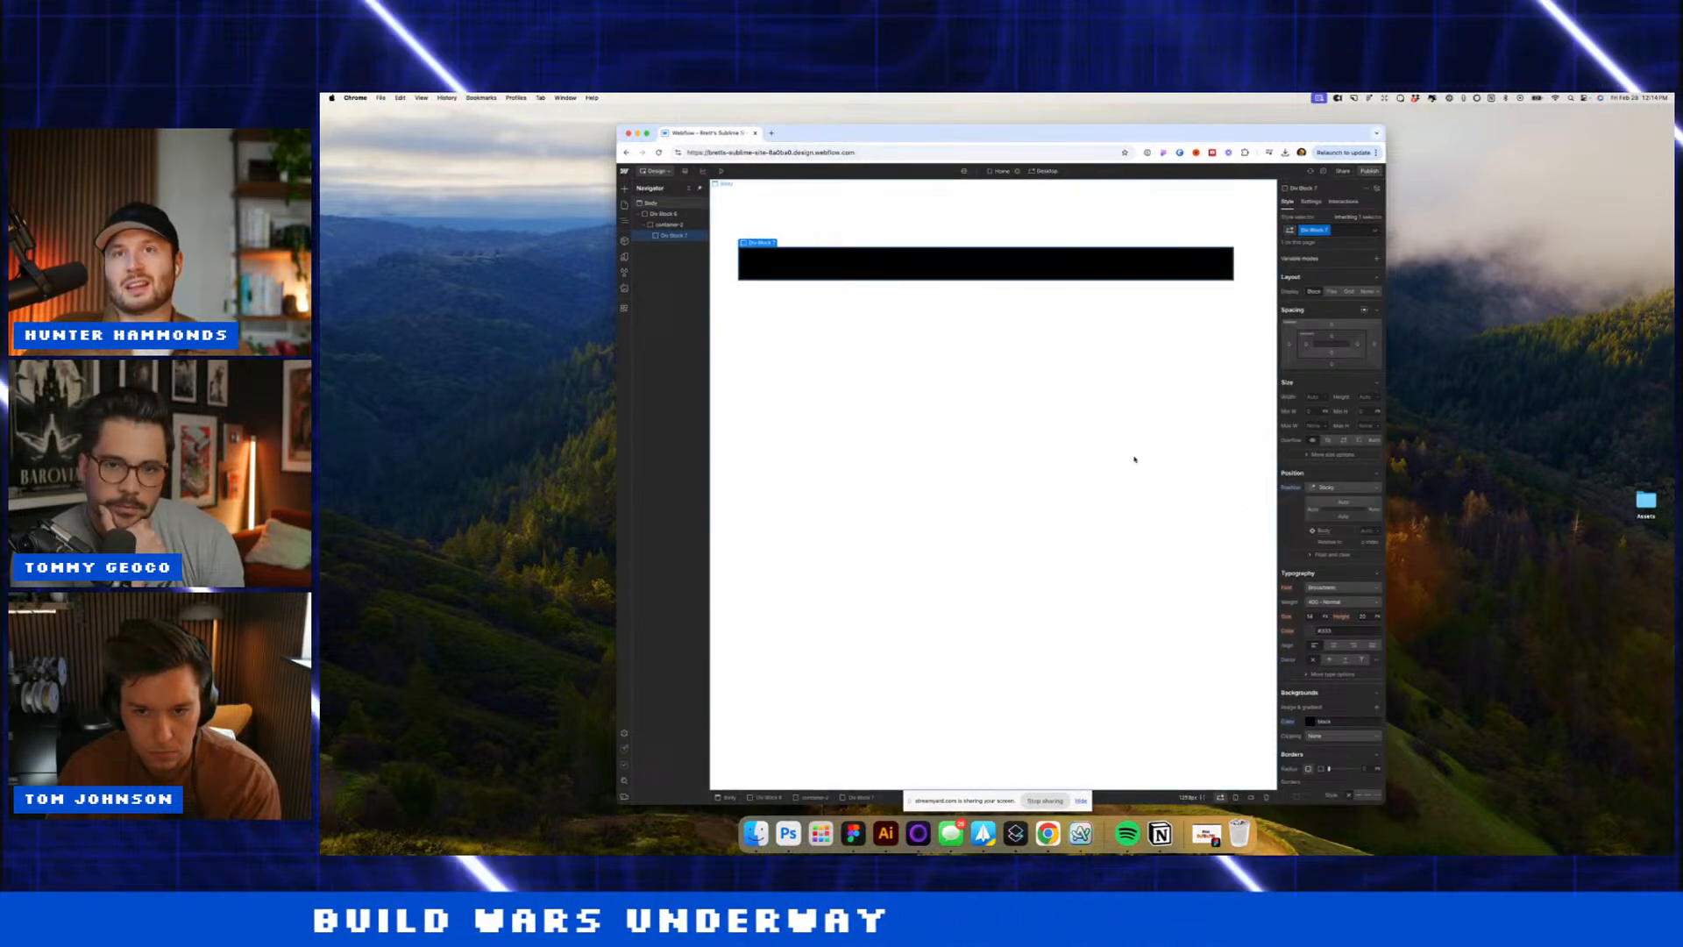
left_click(1342, 502)
type("24")
key("Return")
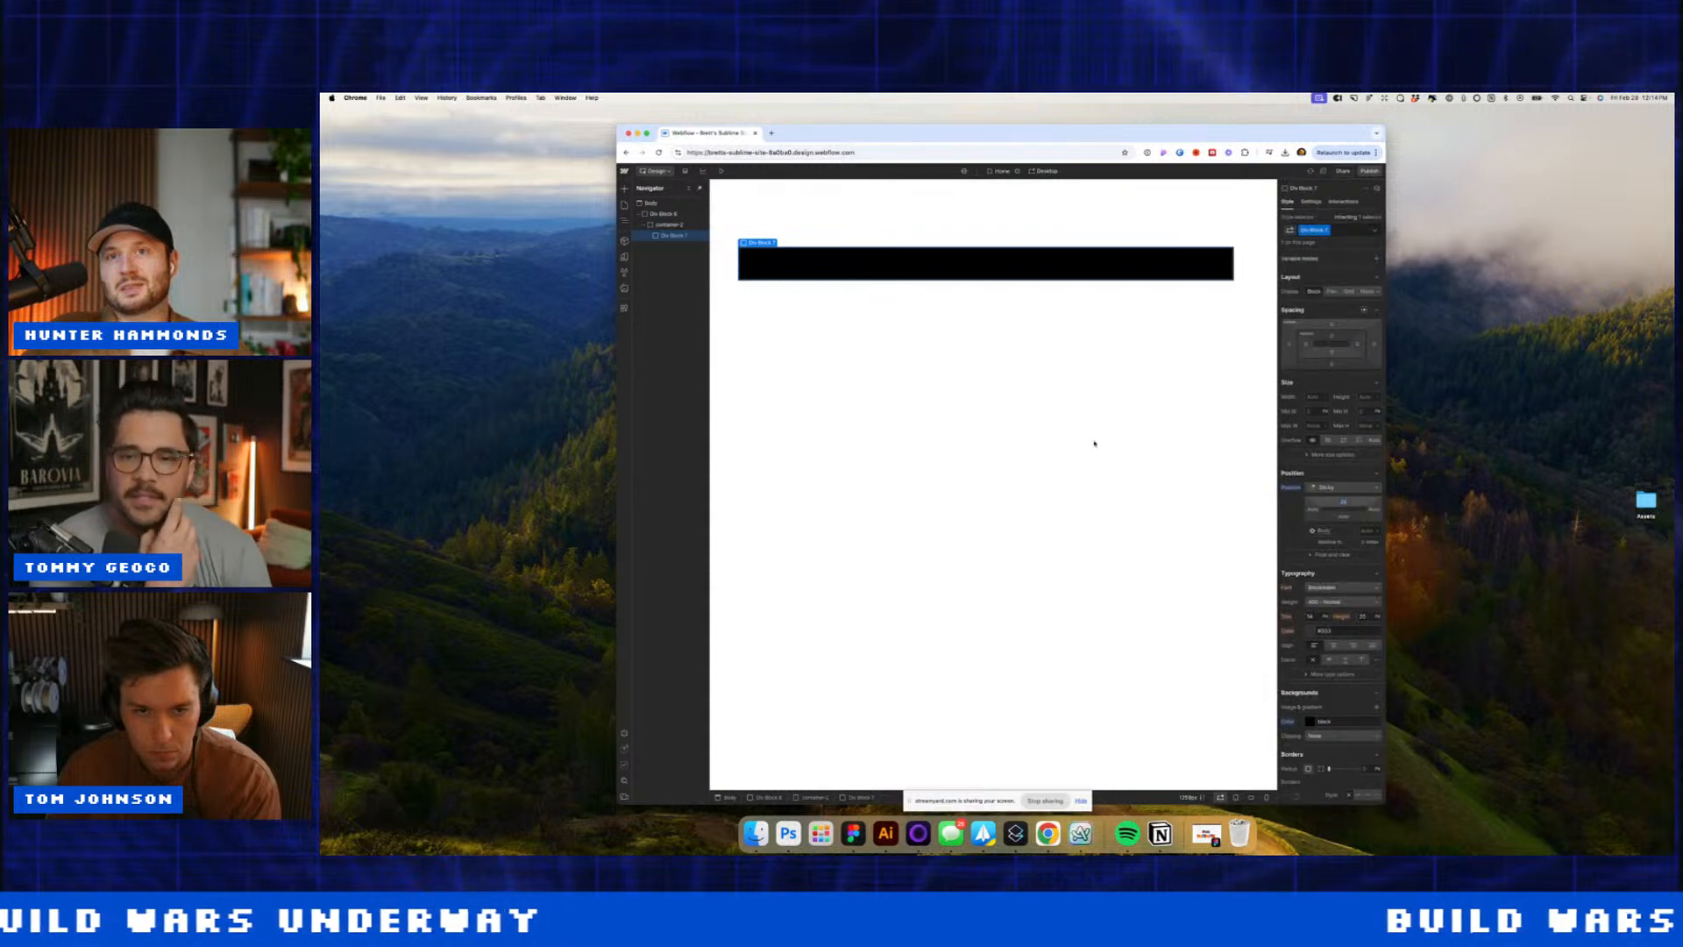
Step: Add a Div Block under Body with a 2000px height for scrolling
left_click(1063, 326)
left_click(1063, 428)
key("super+e")
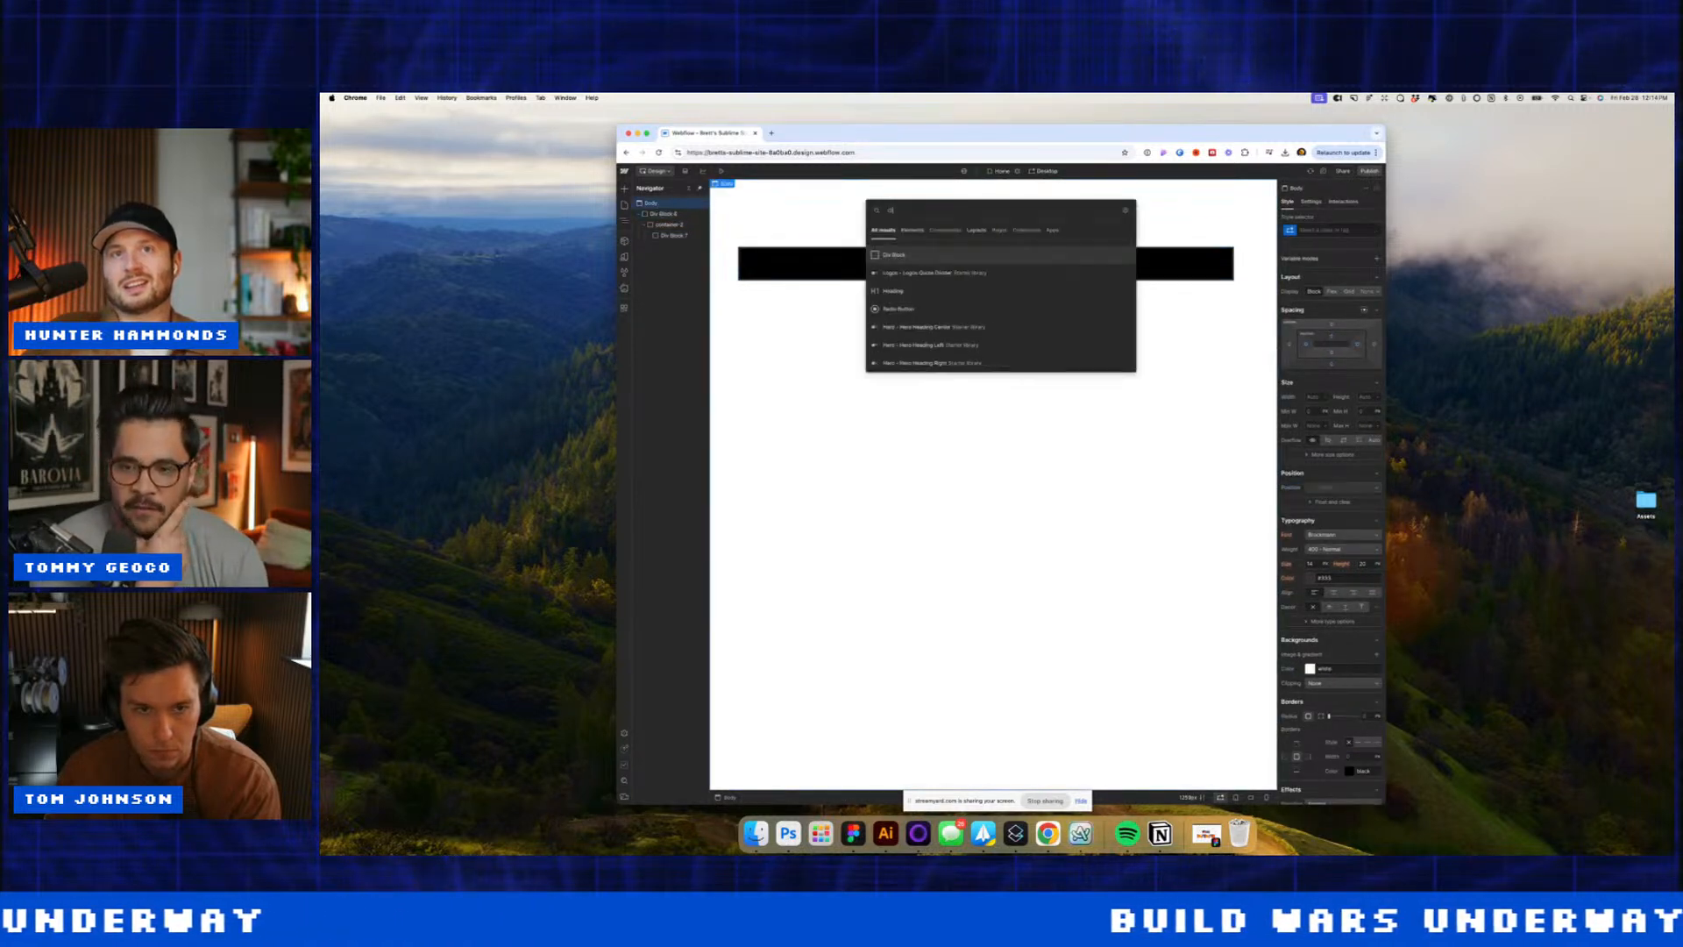
type("div")
key("Return")
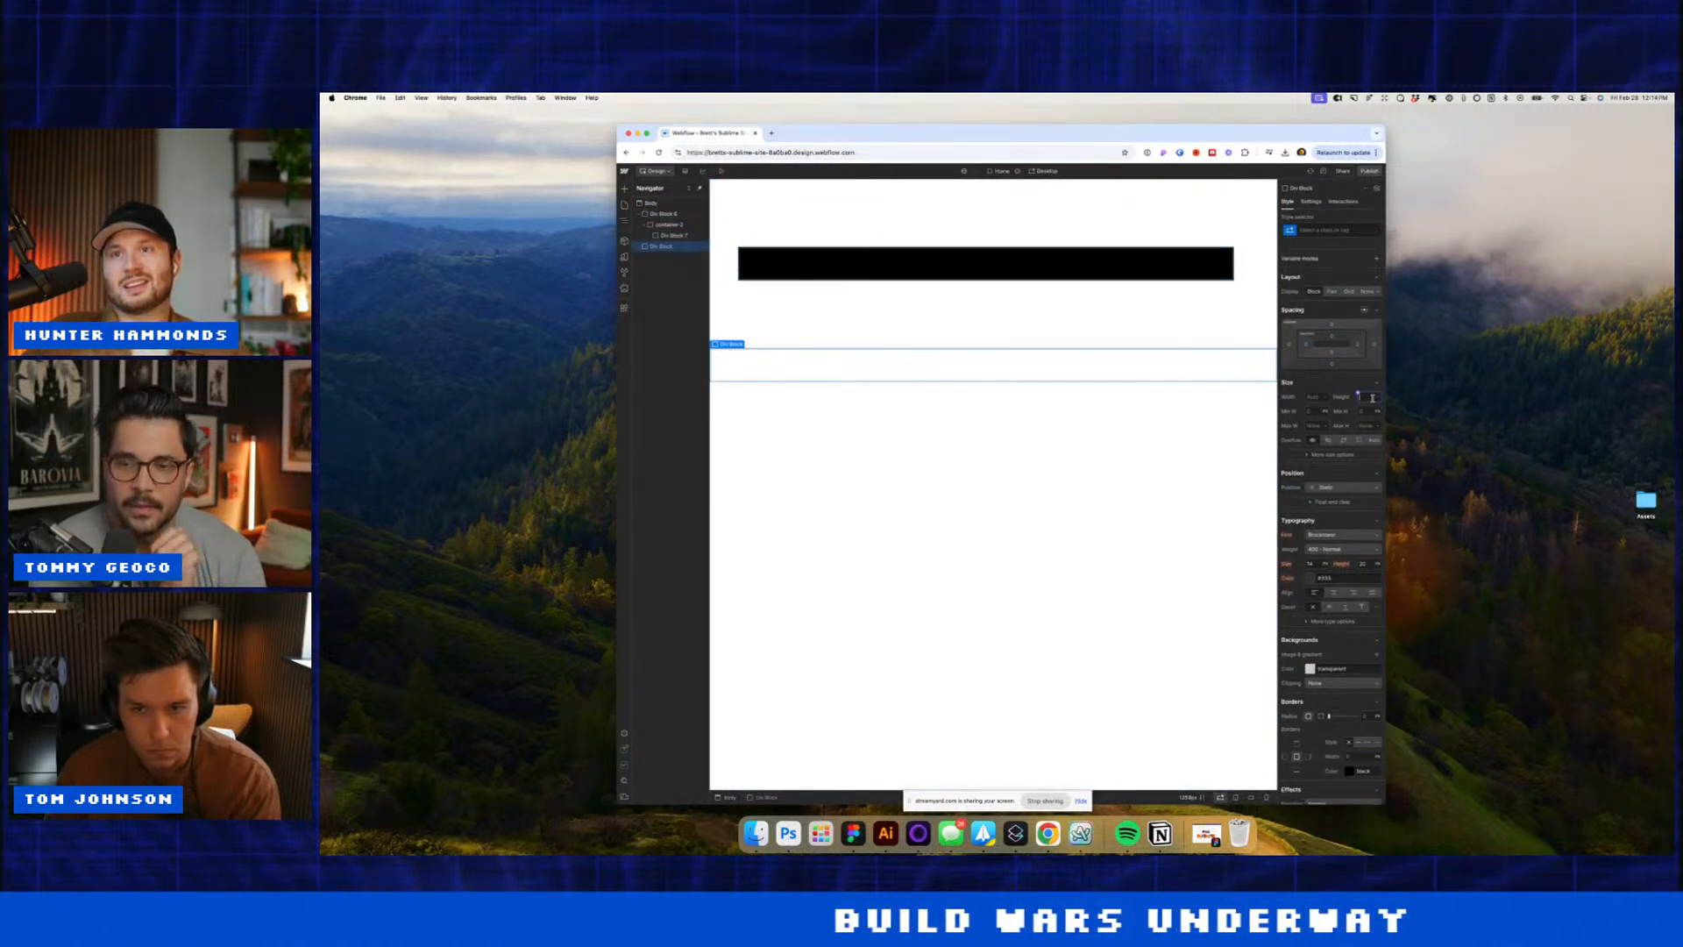
type("1000")
key("Return")
scroll(1186, 439, "down", 1)
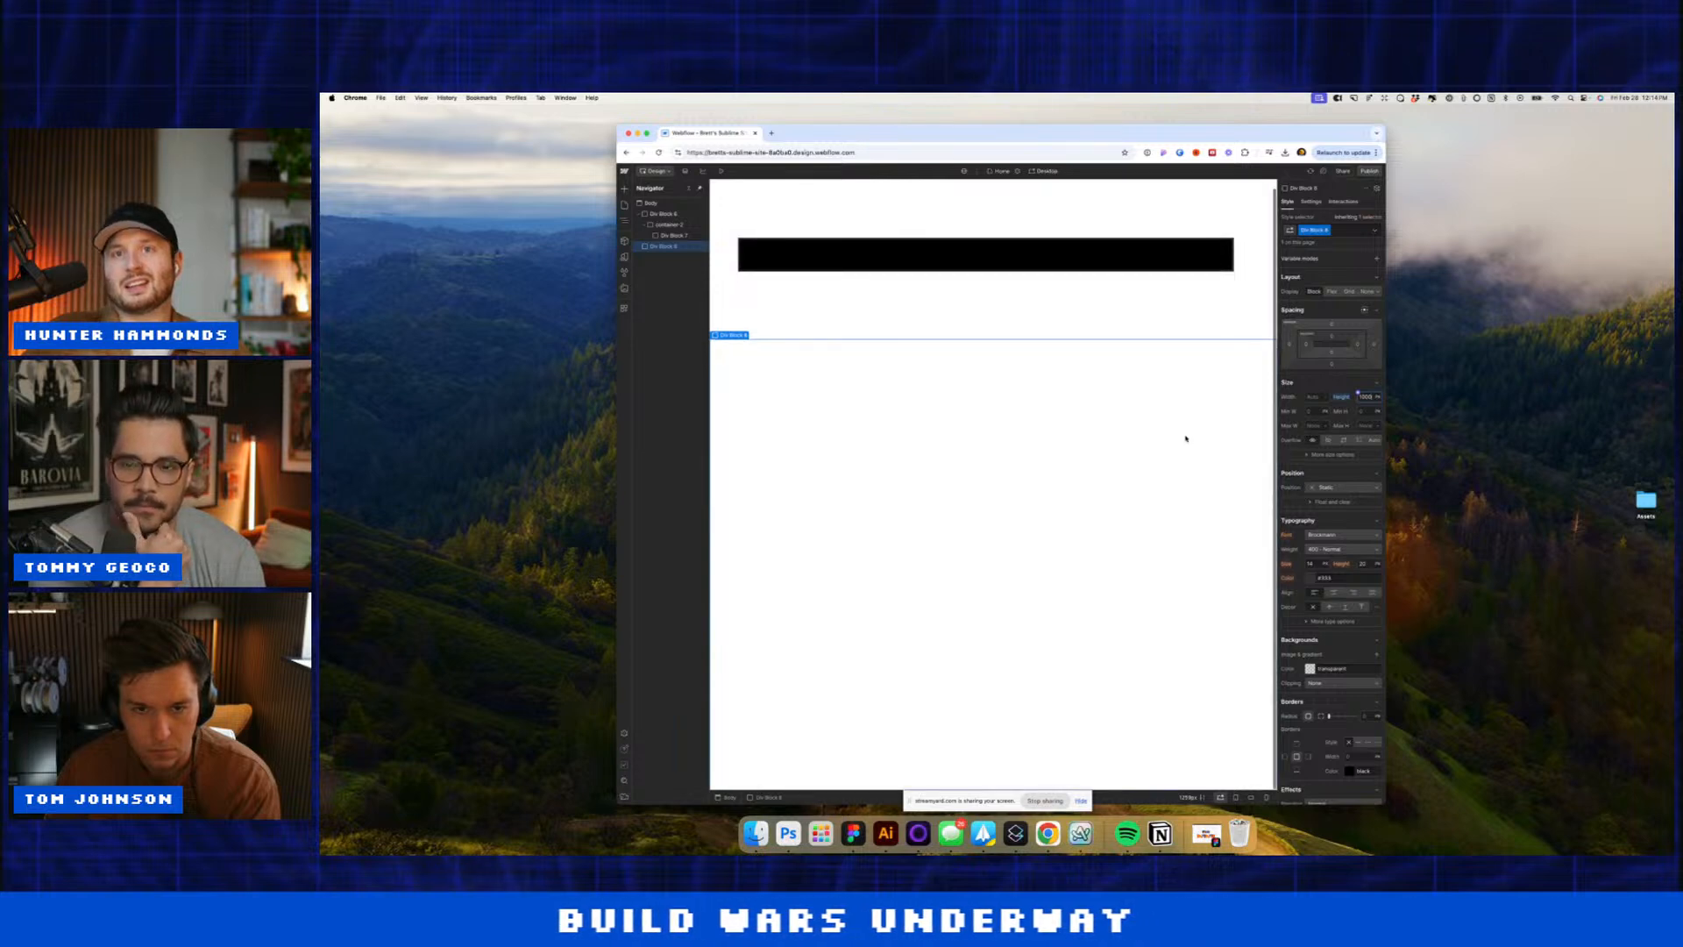
type("2000")
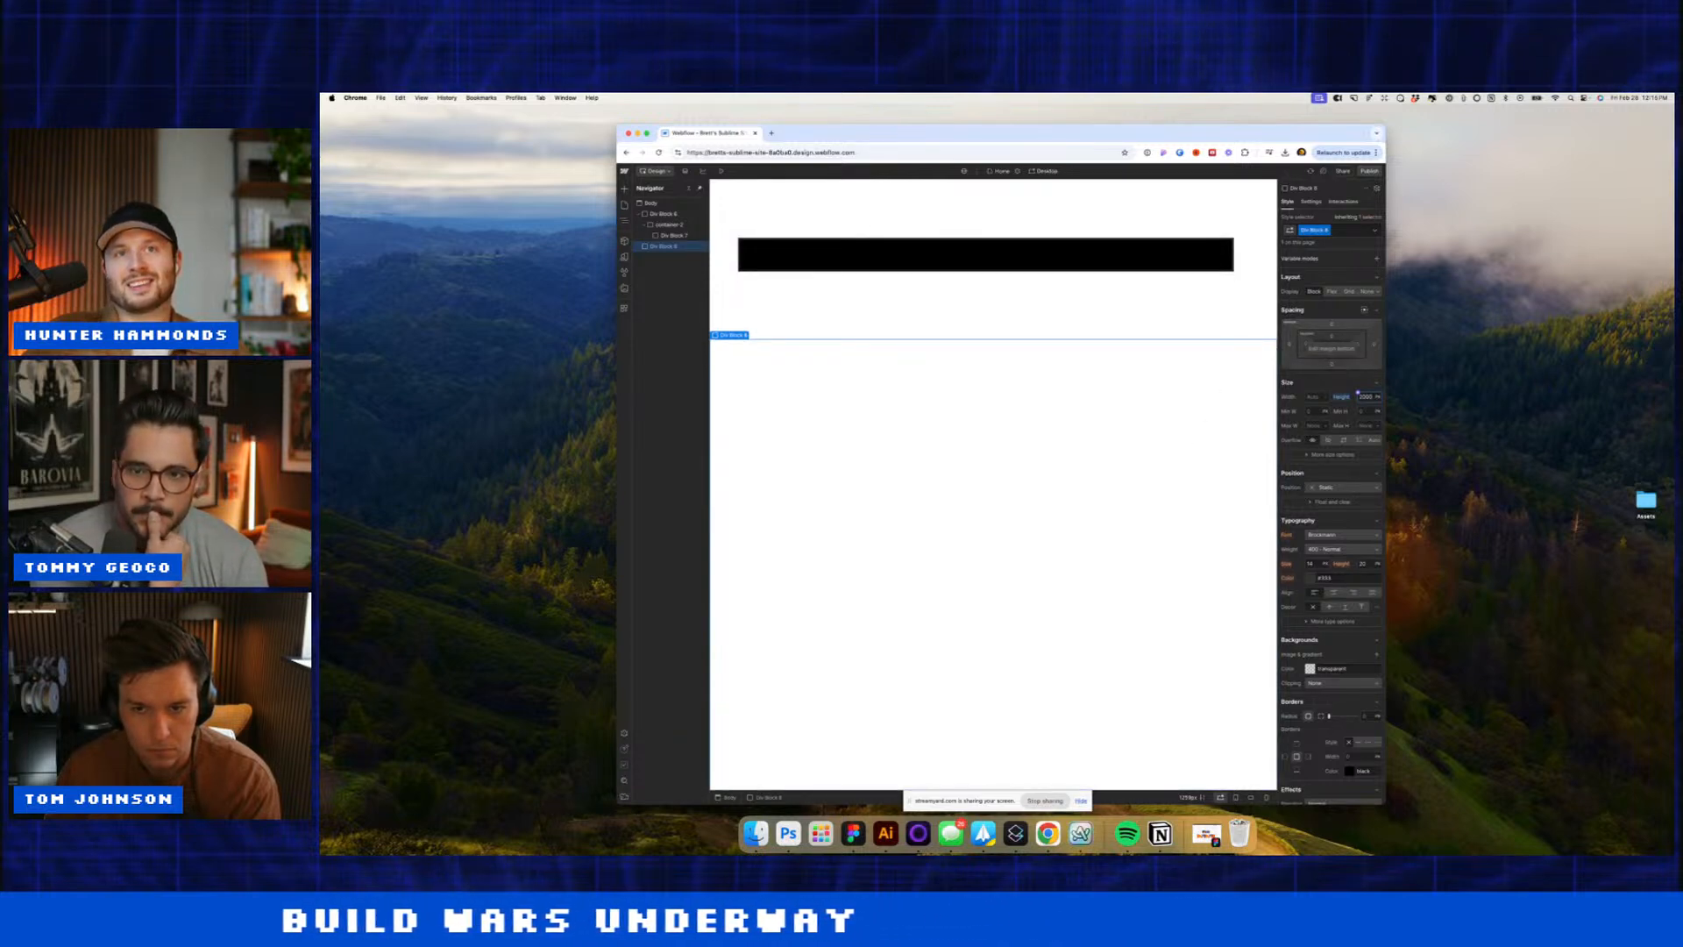
scroll(1172, 391, "down", 3)
scroll(1172, 391, "up", 4)
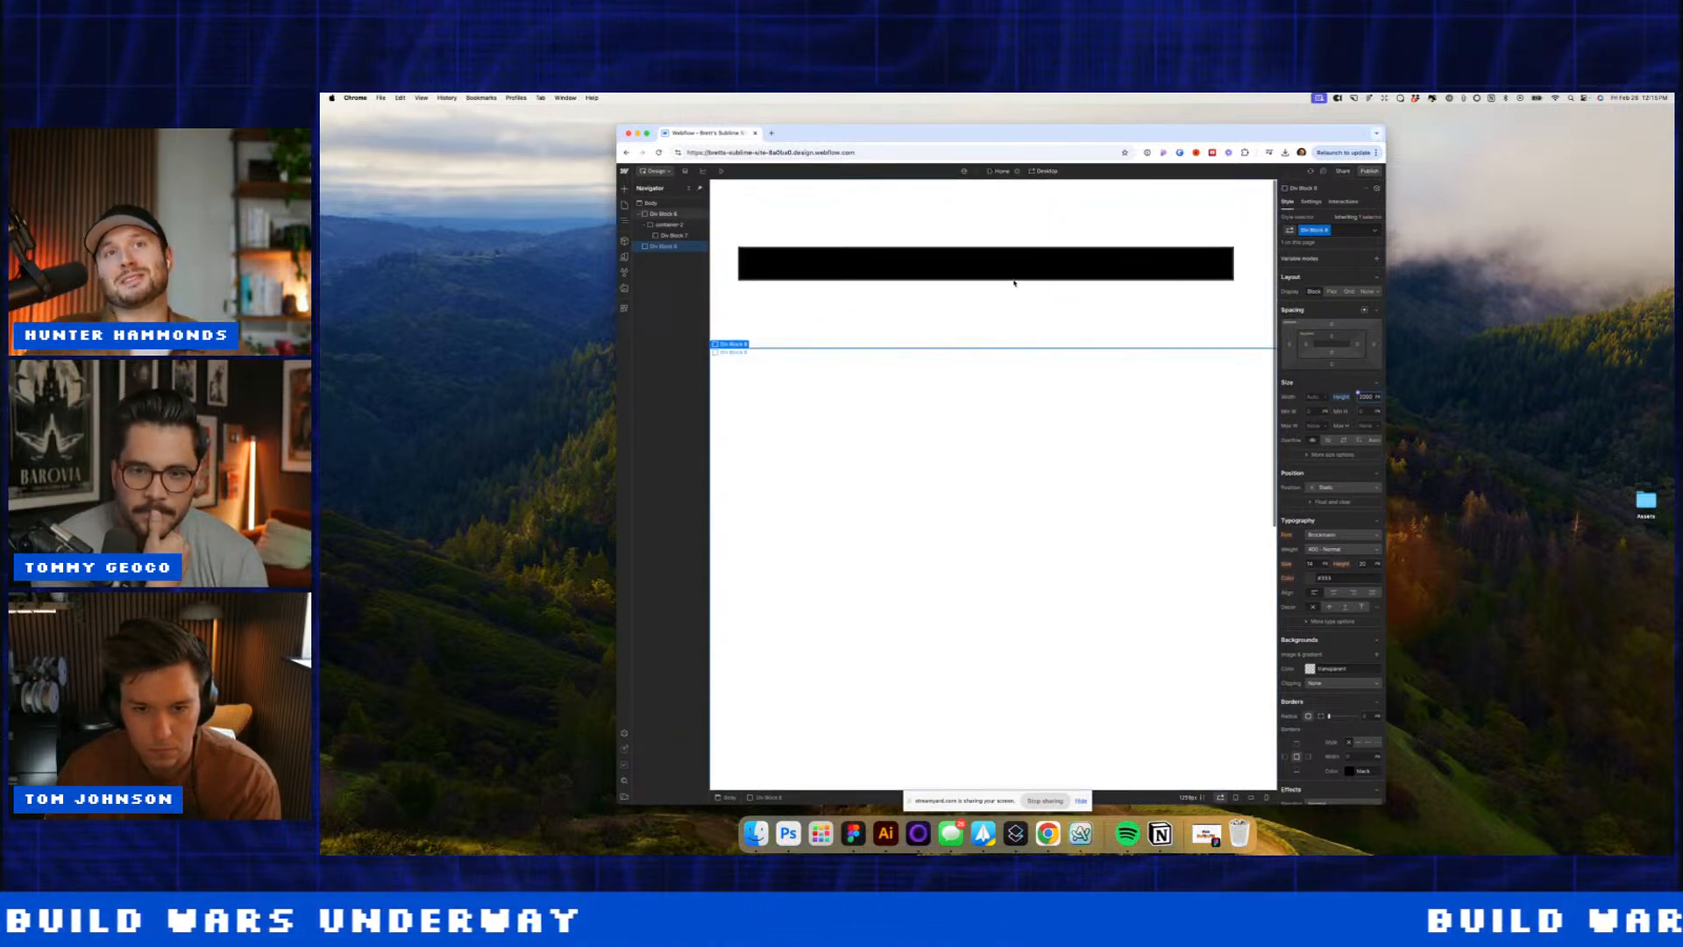
Step: Give the black bar about 75px of padding
left_click(834, 259)
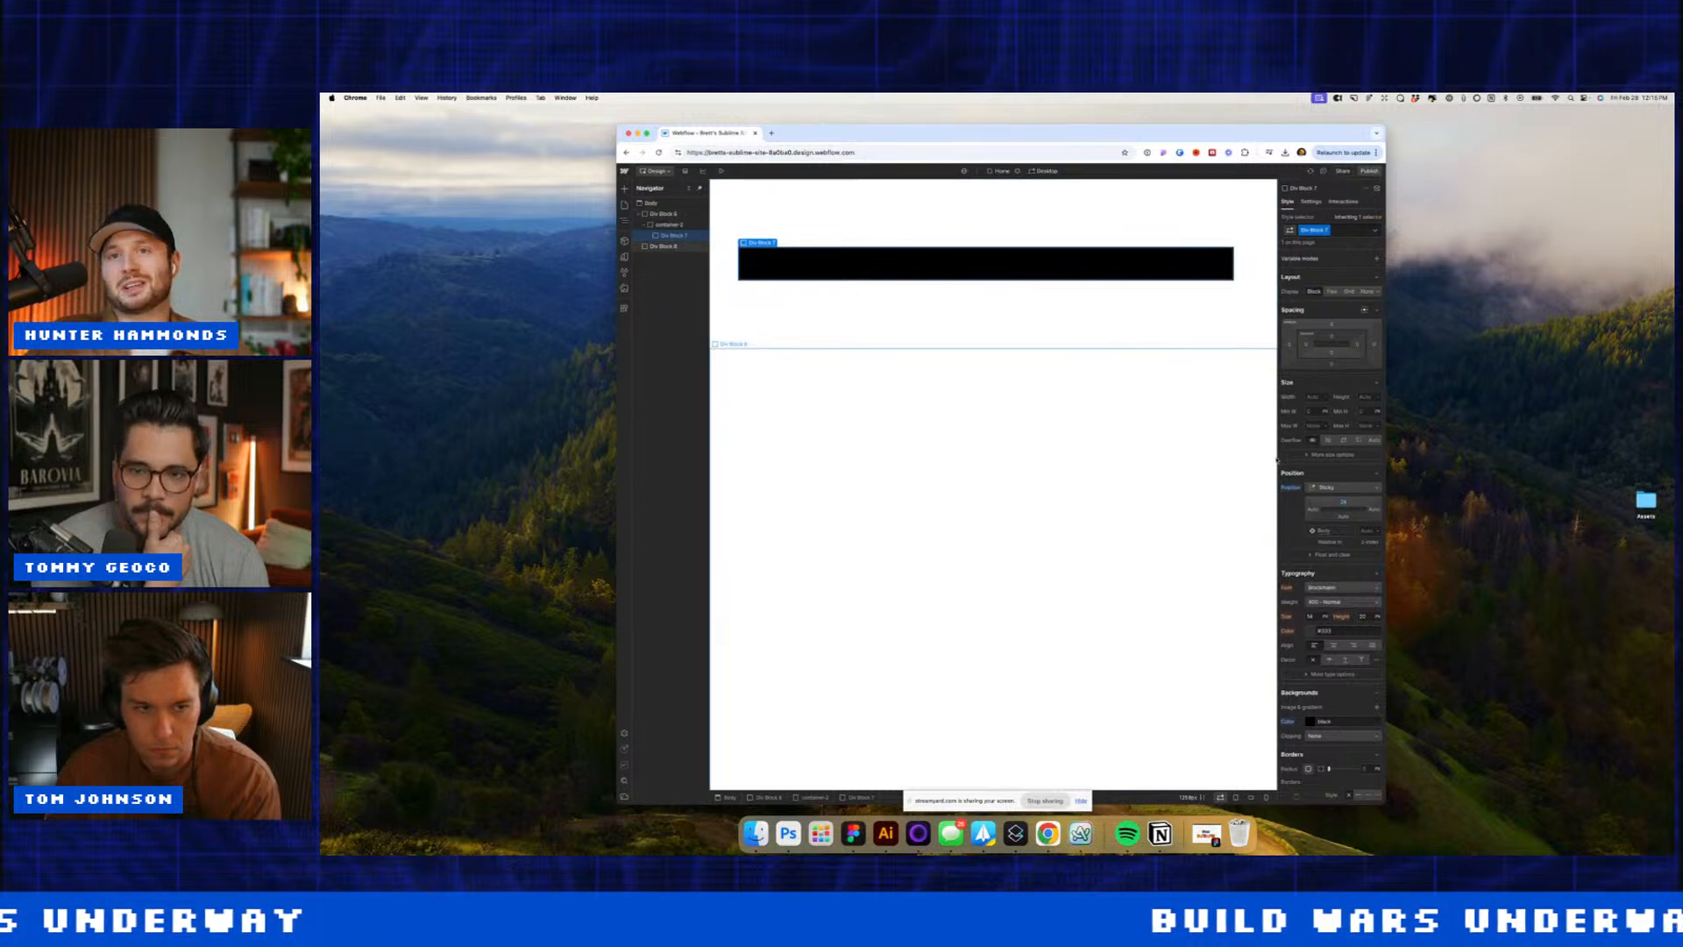
scroll(1326, 655, "down", 2)
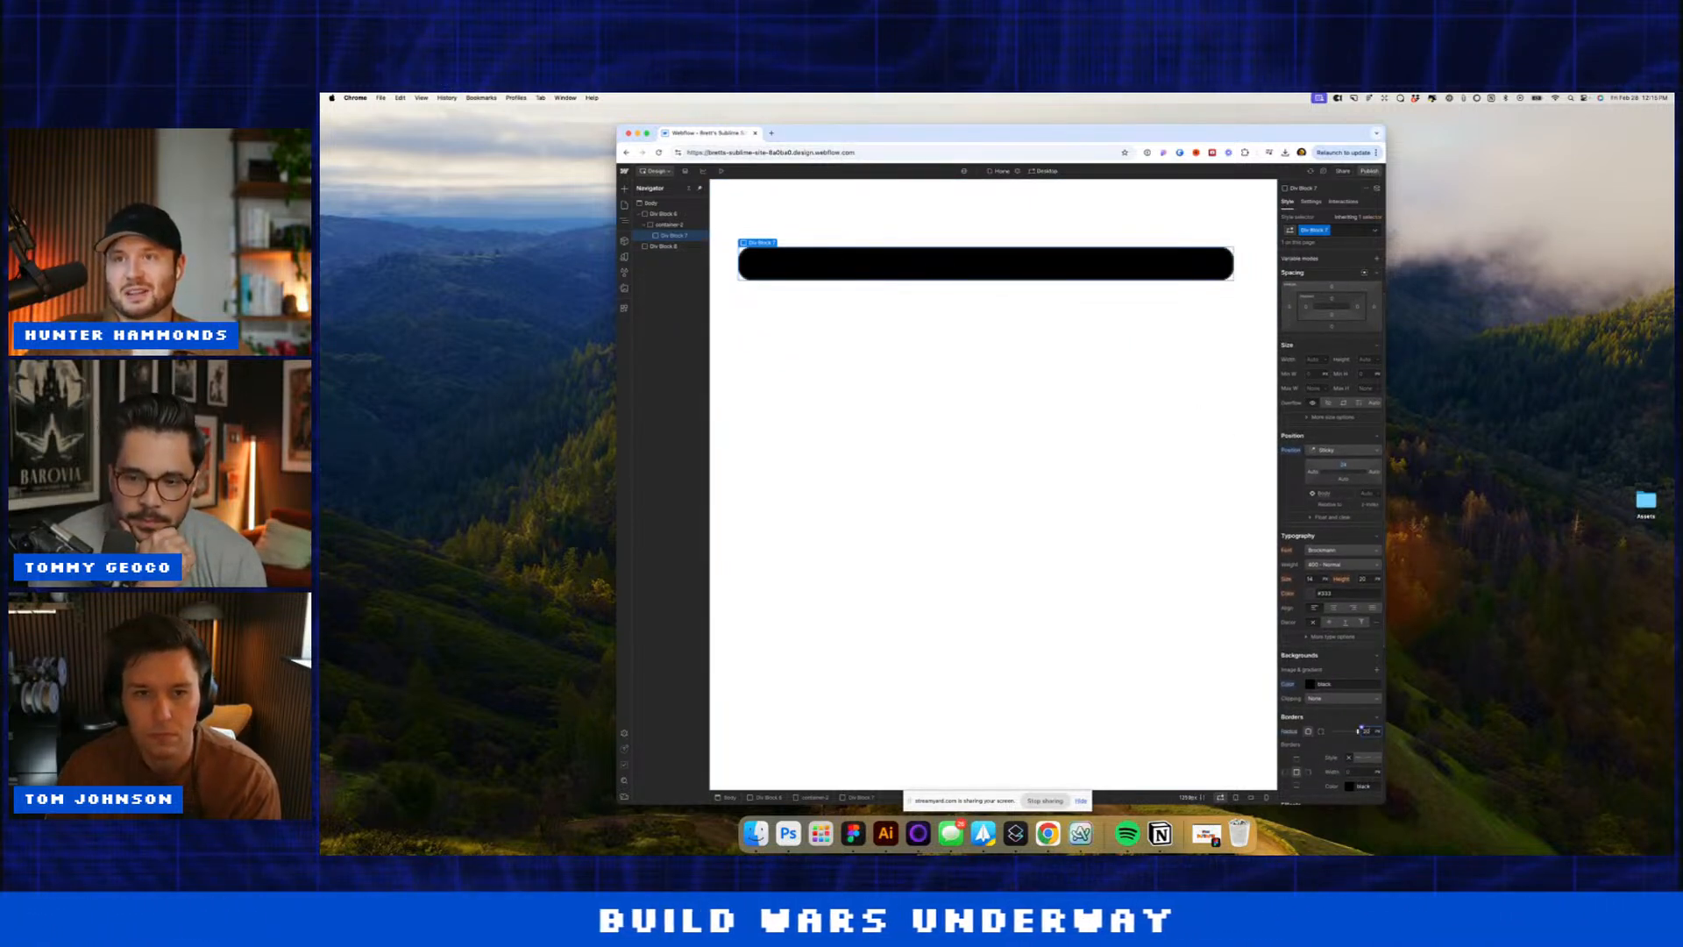
left_click_drag(1333, 303, 1337, 337)
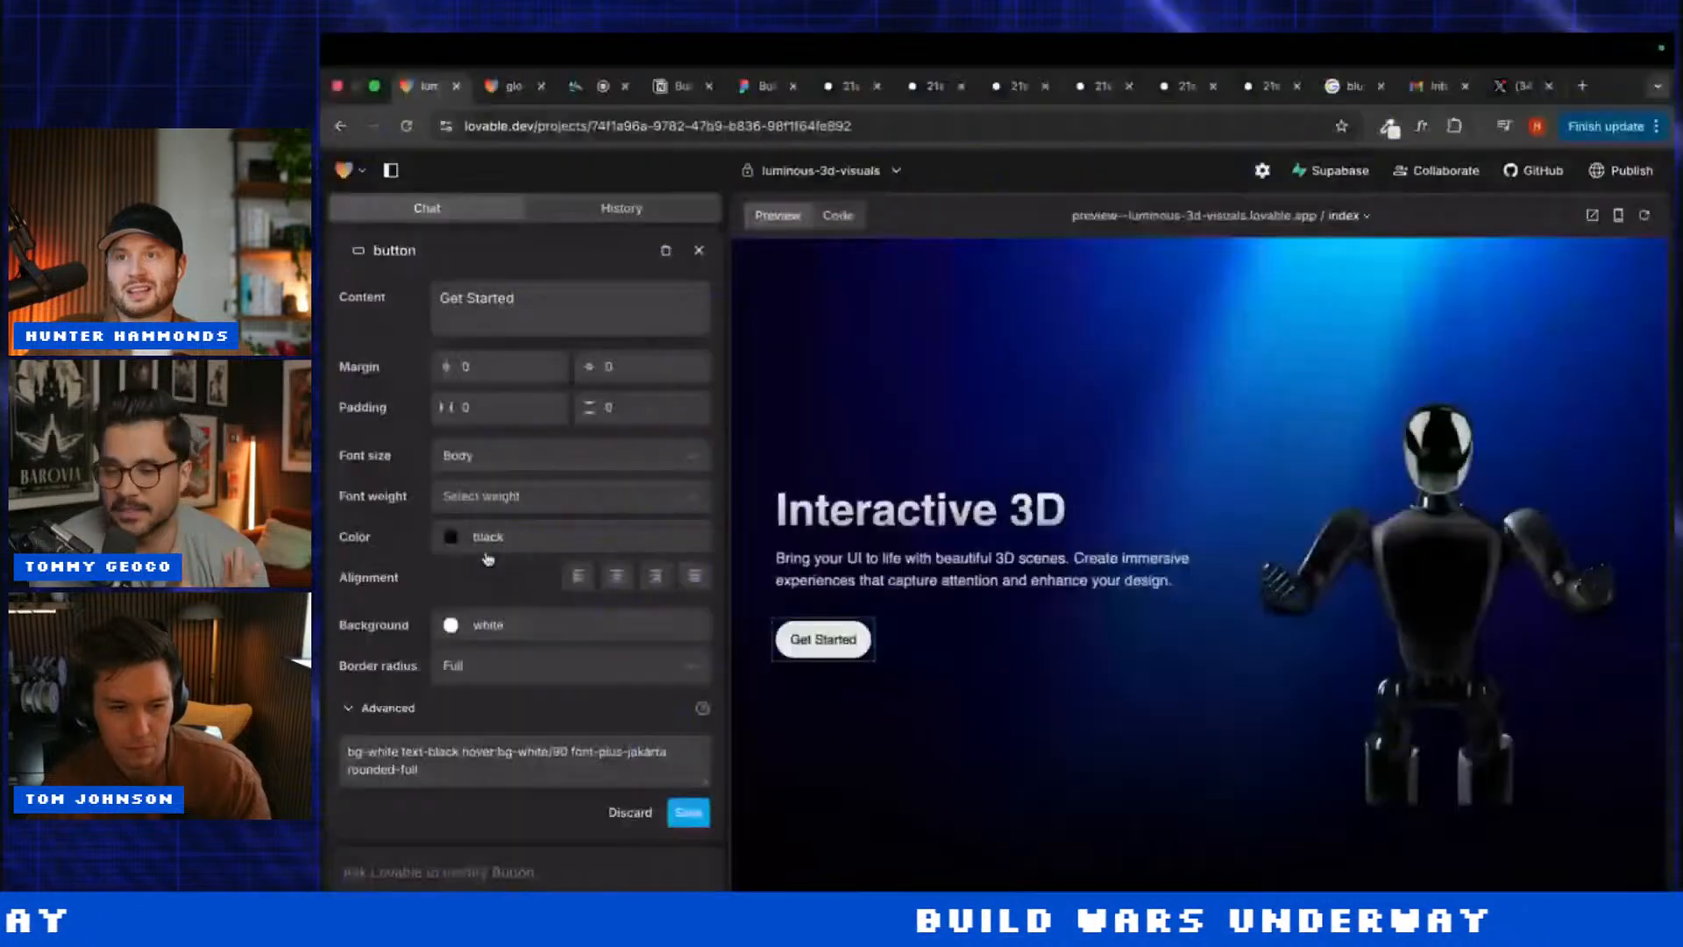
Step: Give the Get Started button 43px horizontal padding and Medium font weight, then save
left_click_drag(447, 407, 532, 415)
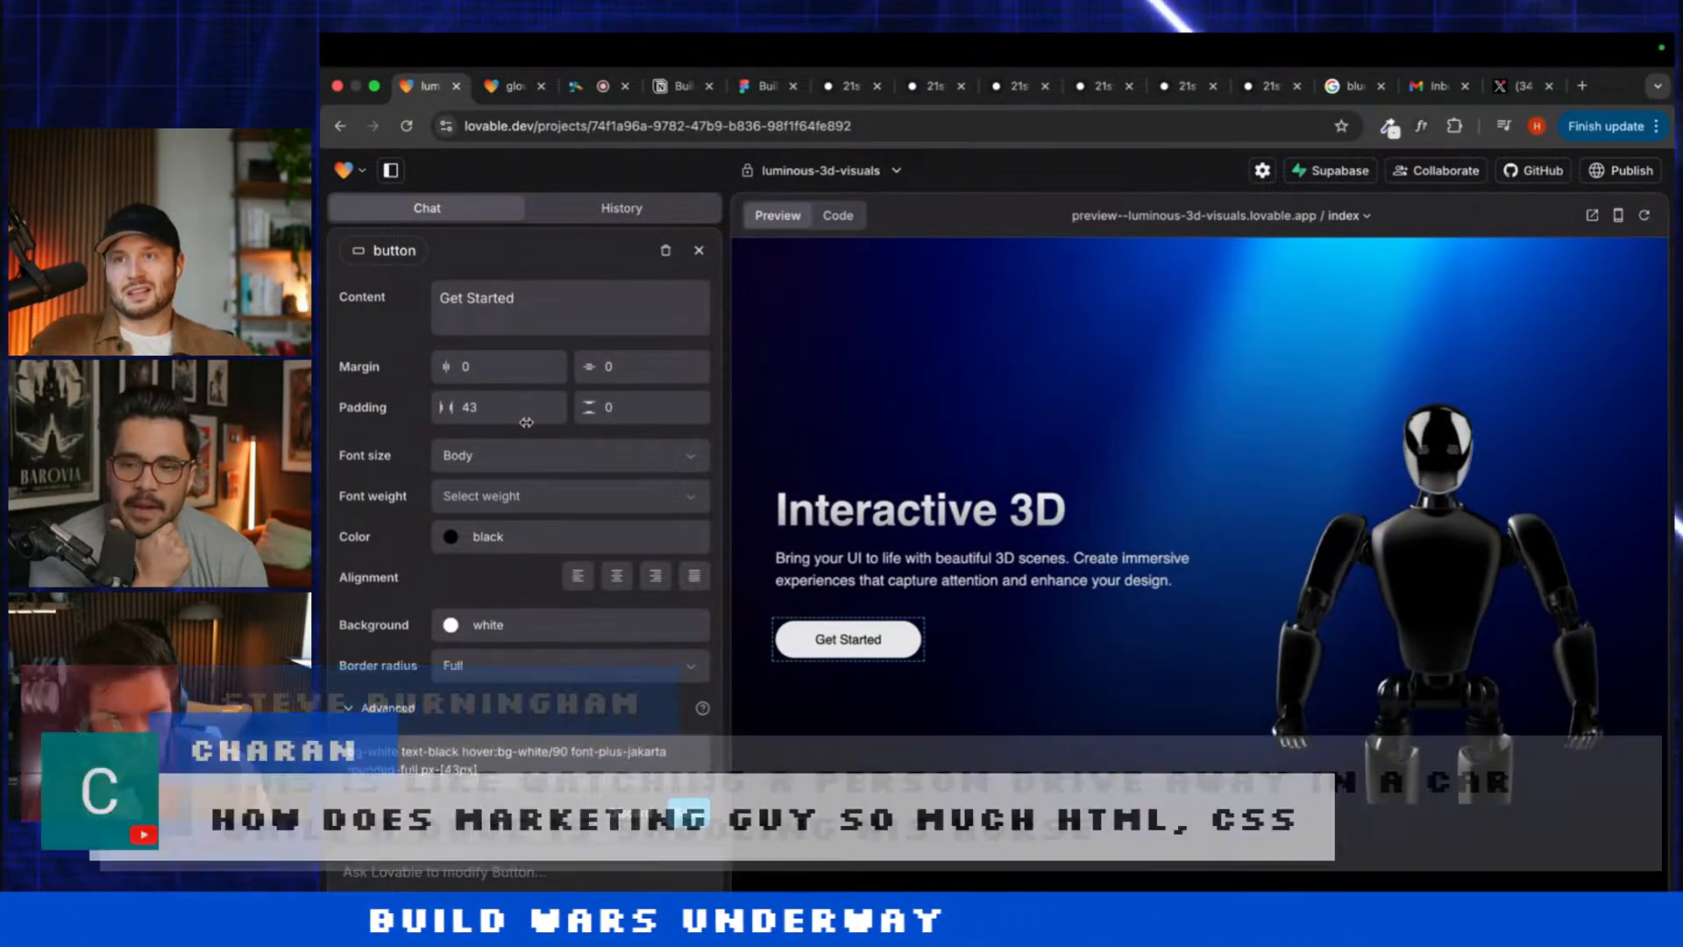
left_click(503, 497)
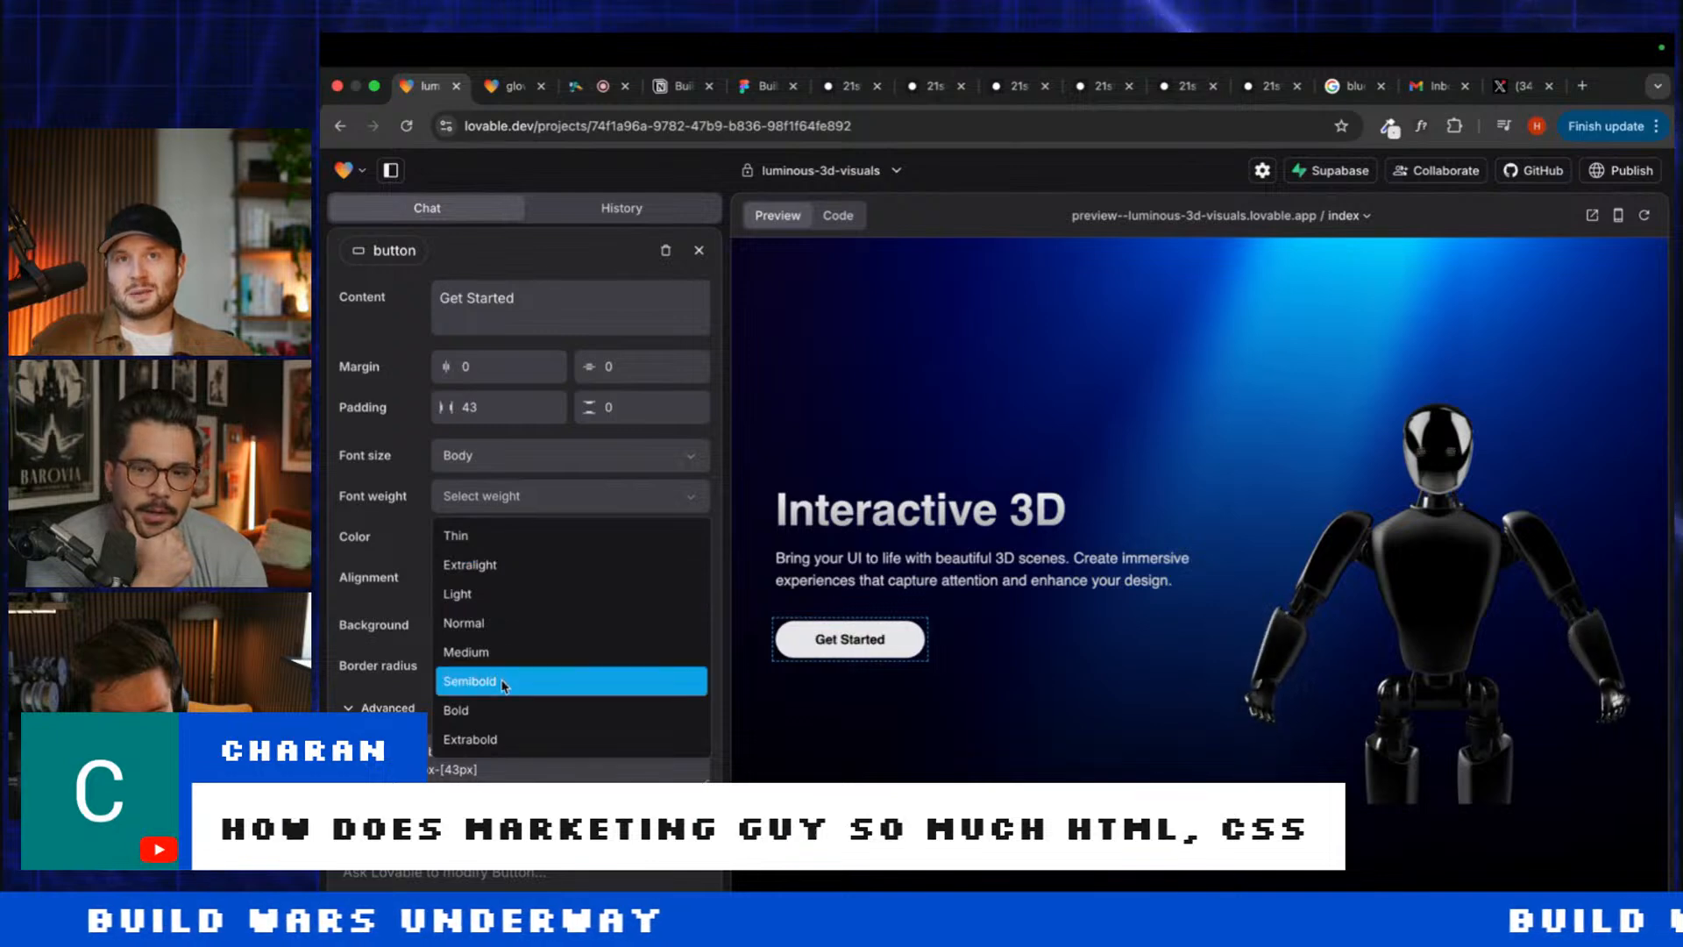
left_click(520, 650)
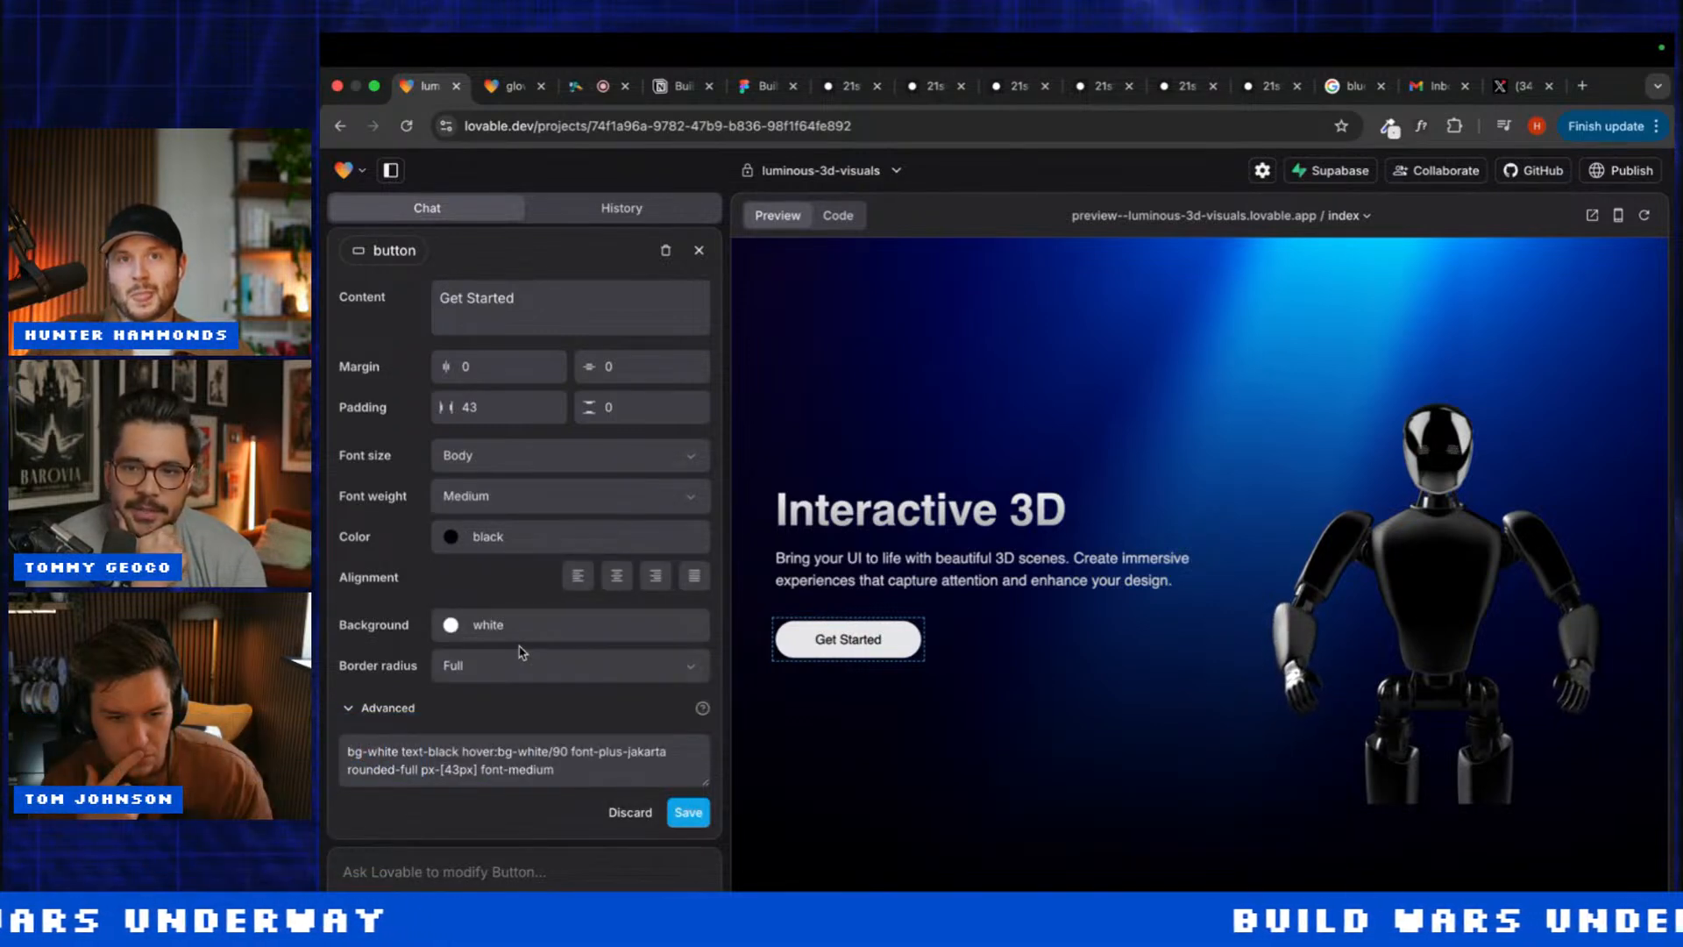
left_click(695, 812)
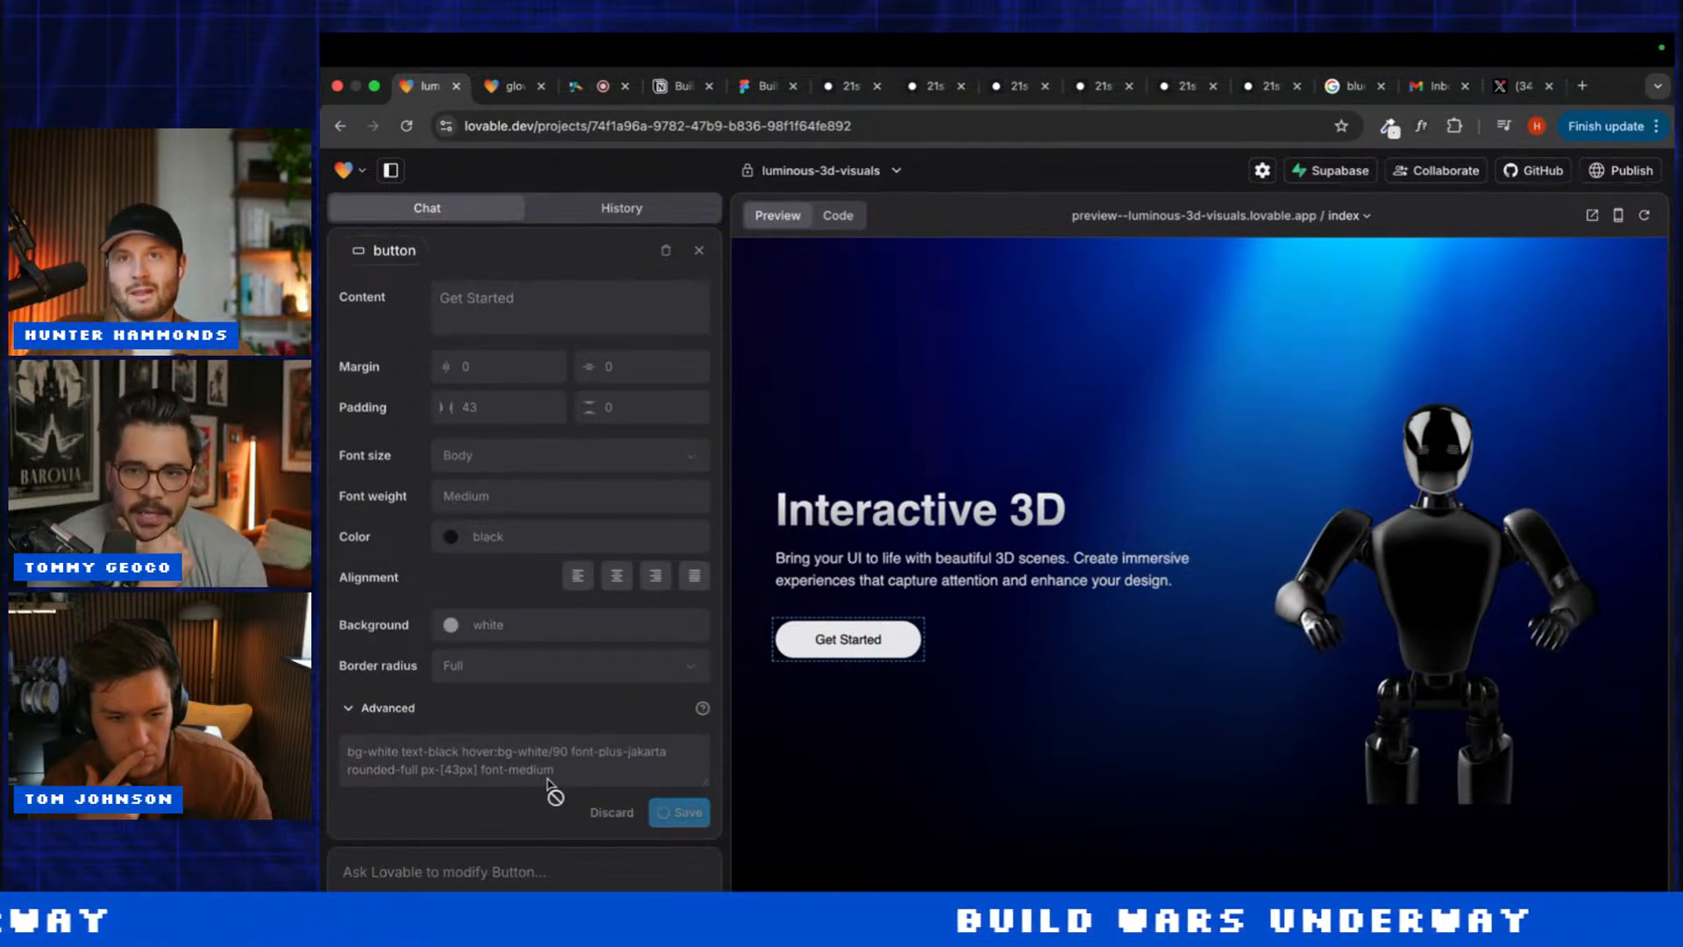
left_click(416, 853)
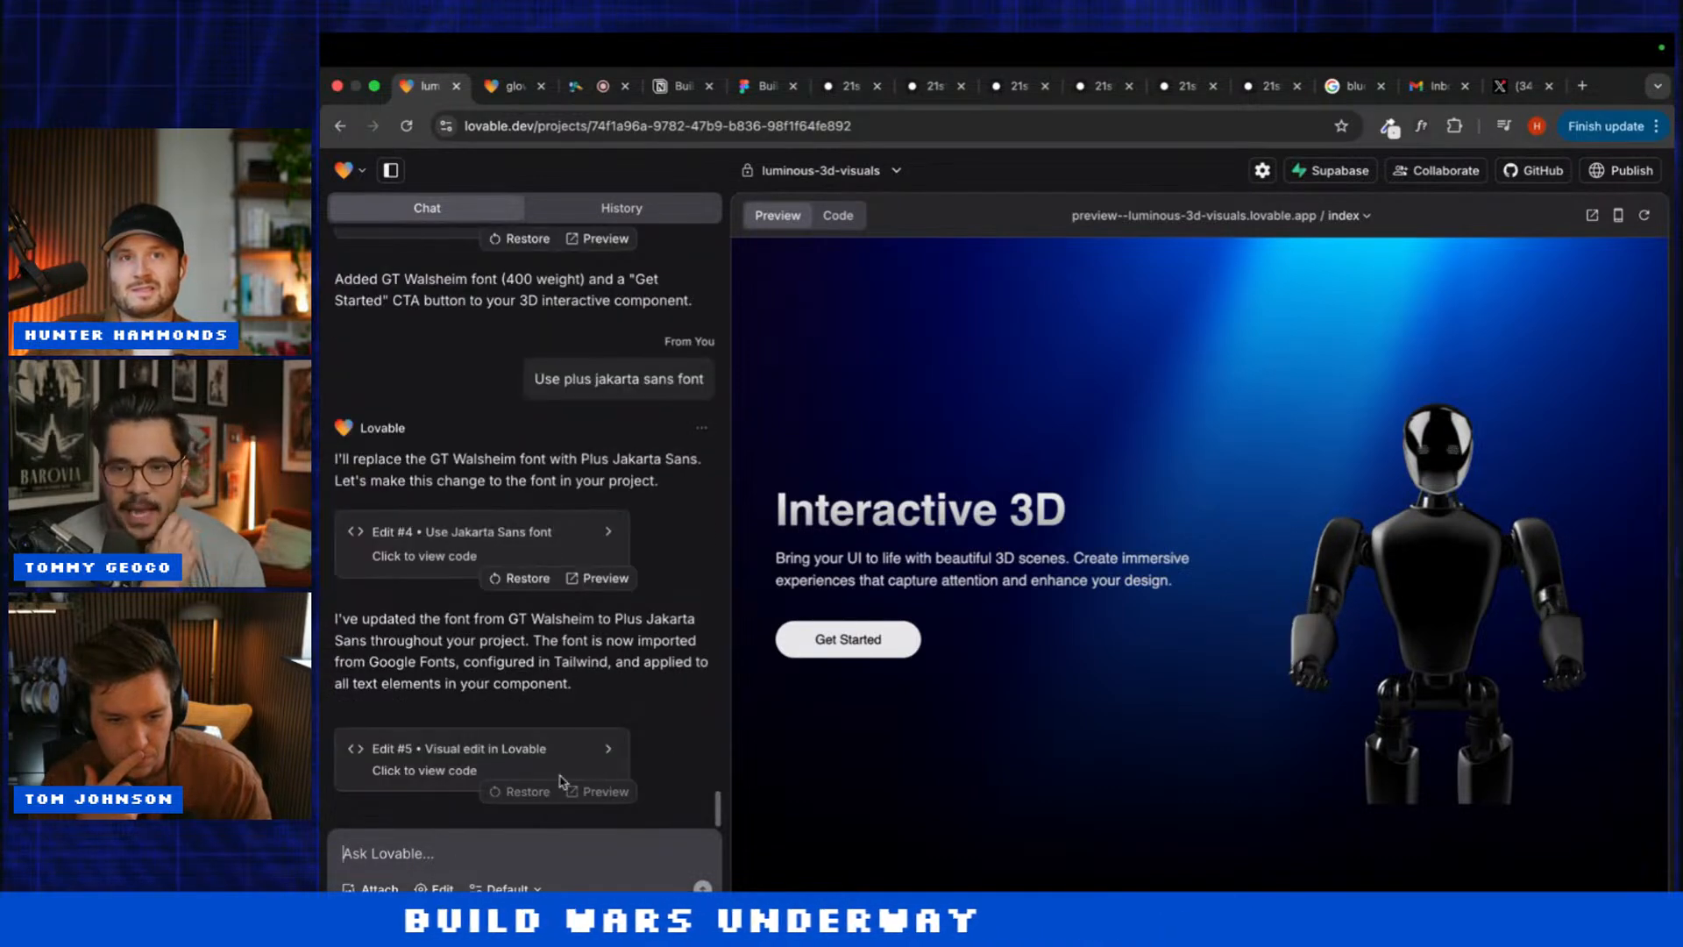
Step: Send 'Add a nav' to both the luminous-3d-visuals and glowing-3d-interaction projects
type("Add a na")
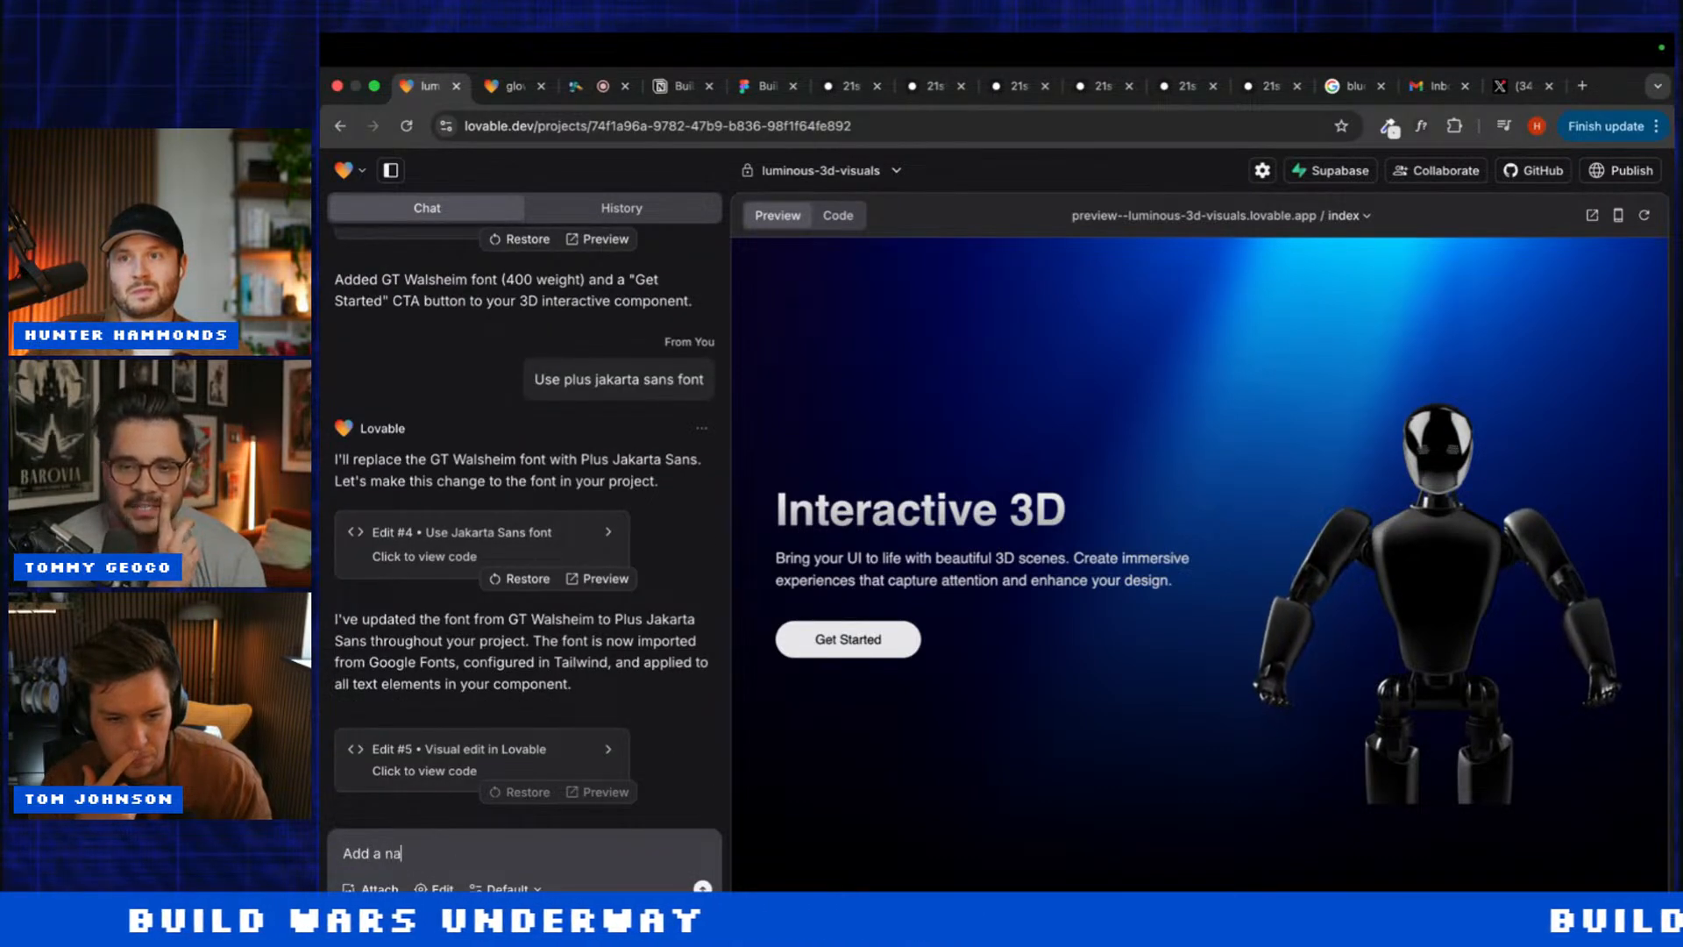
type("v")
key("Return")
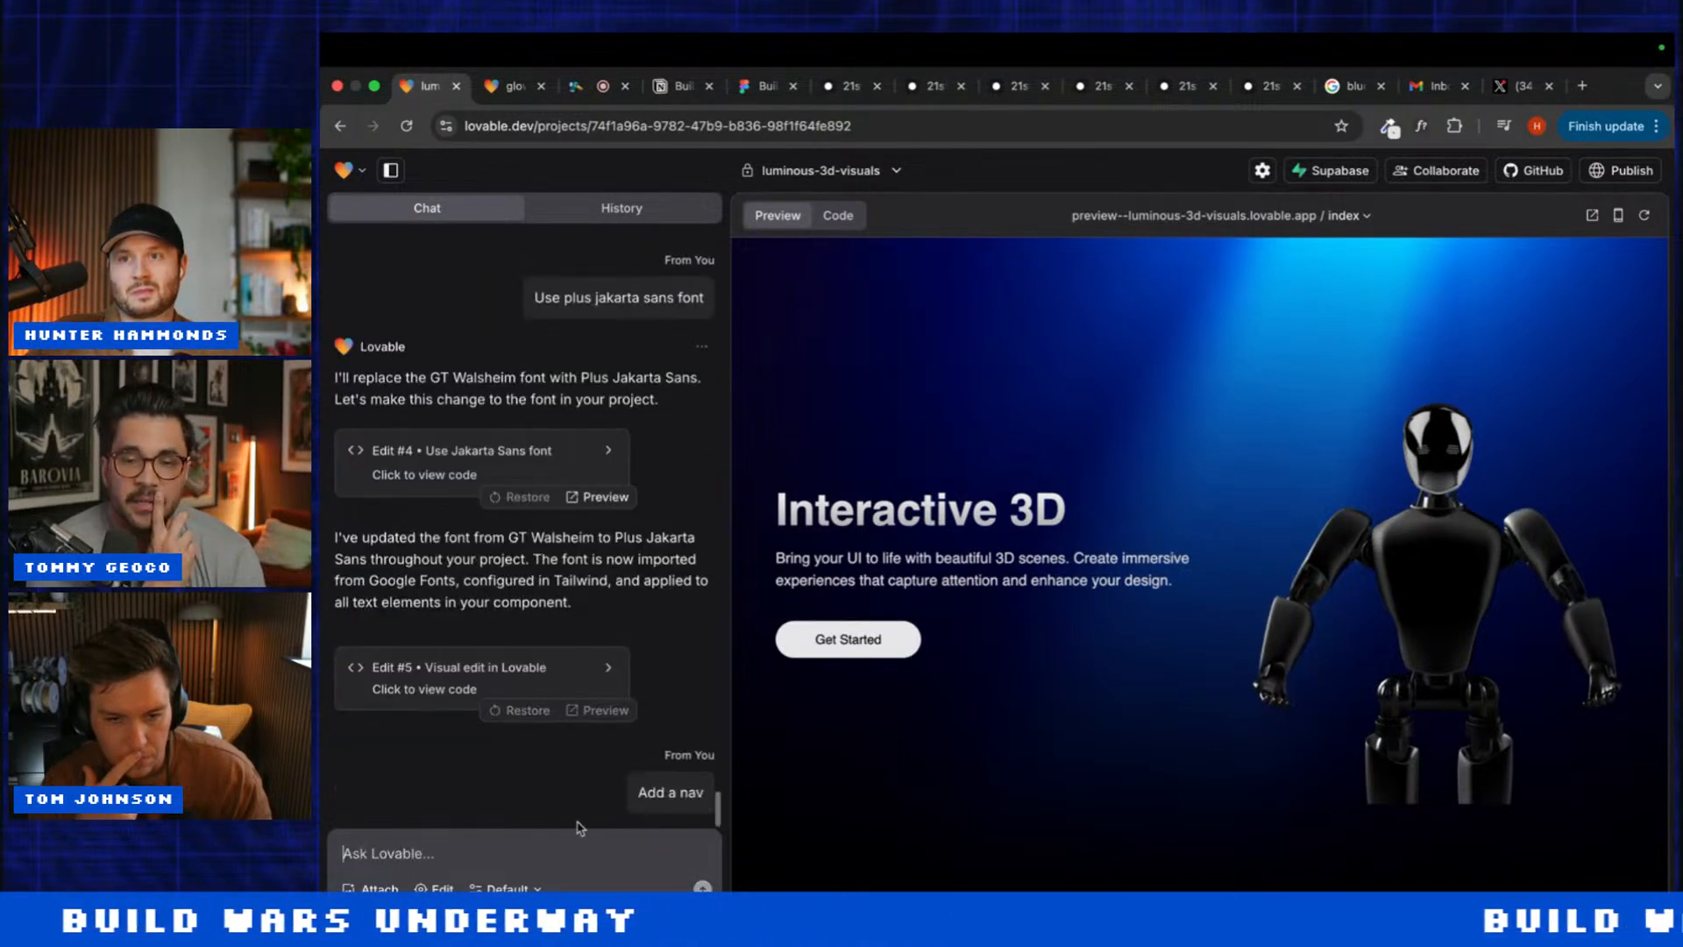
left_click(505, 88)
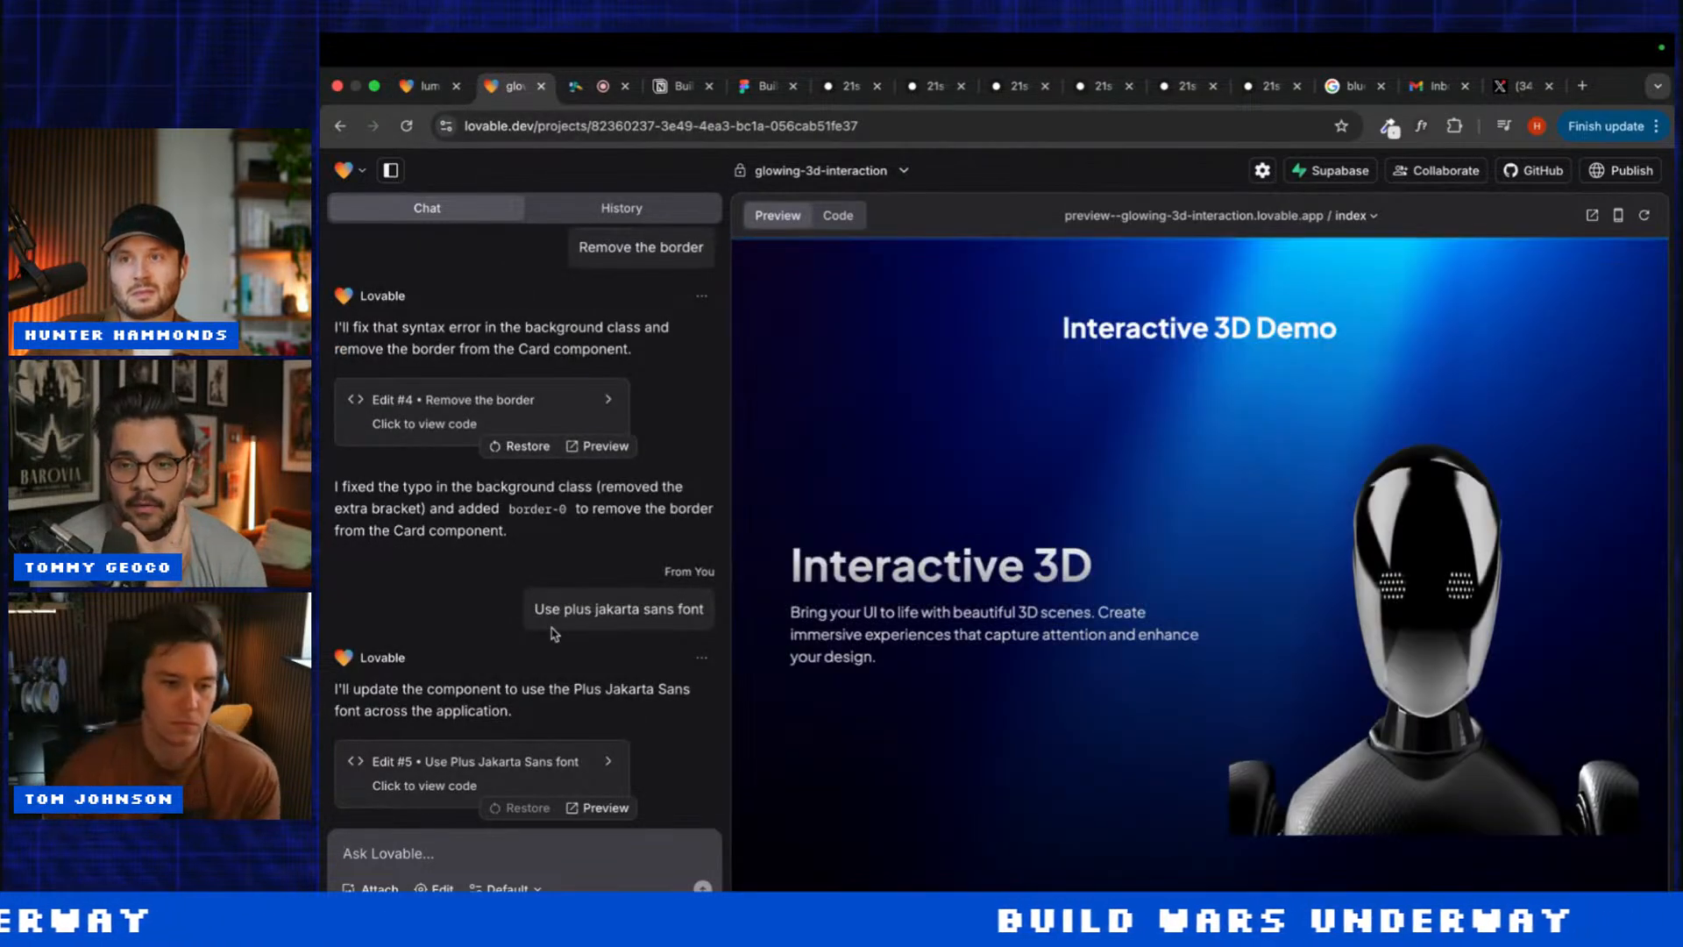
left_click(492, 851)
type("Ad")
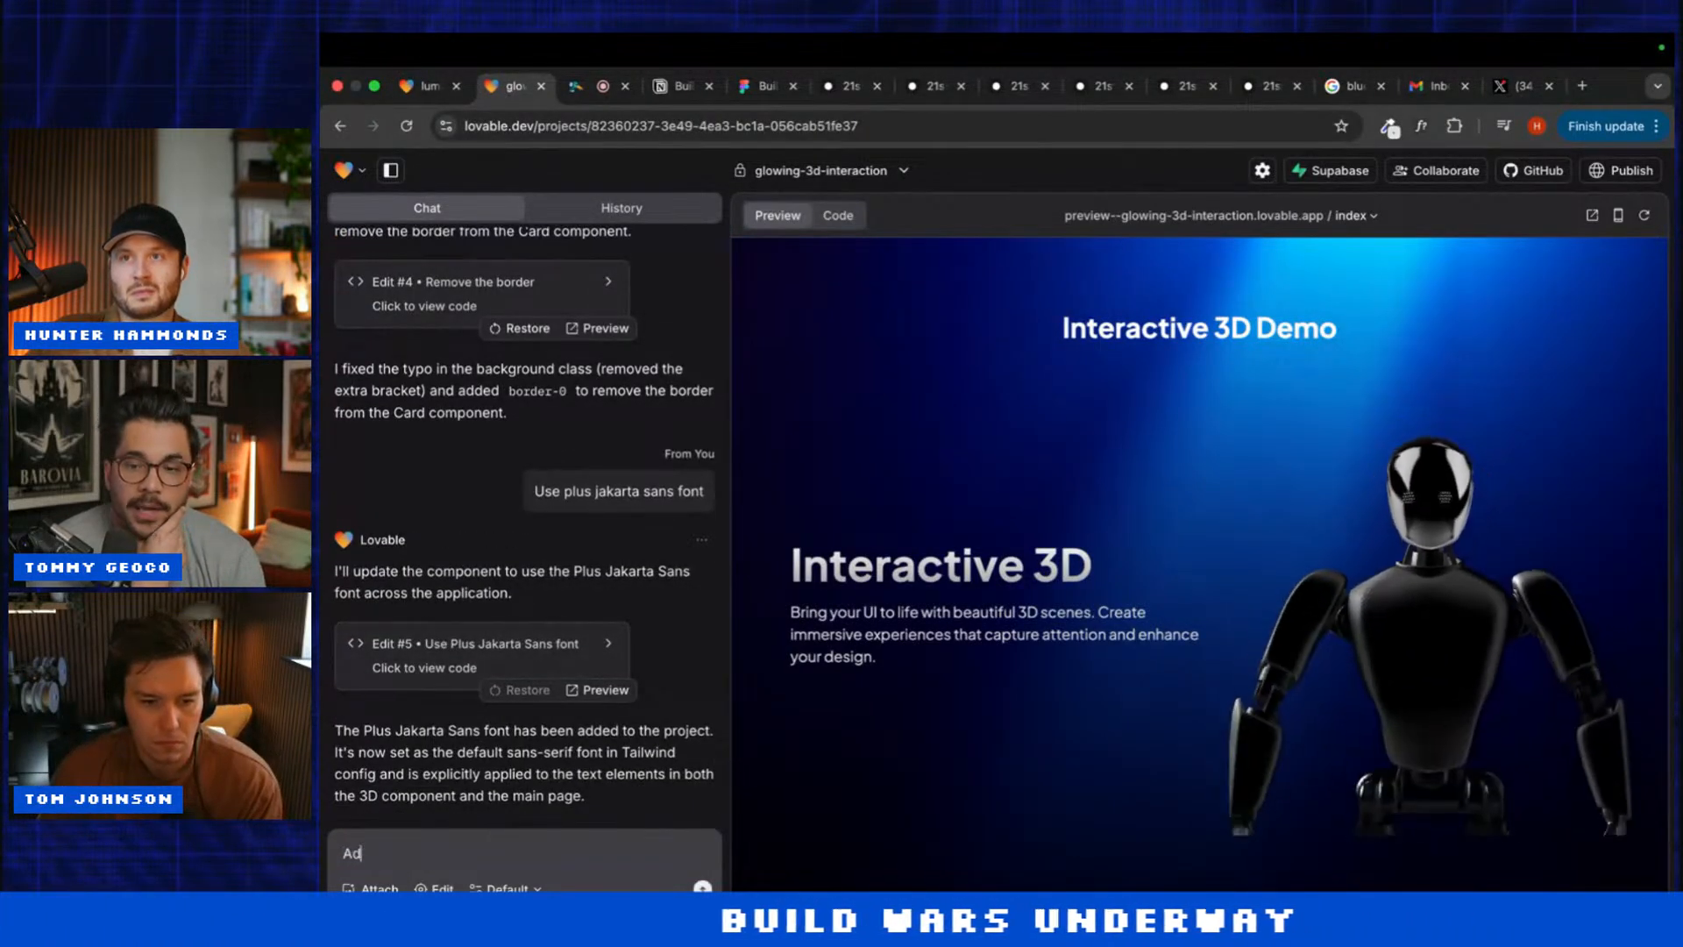
type("d a nav")
key("Return")
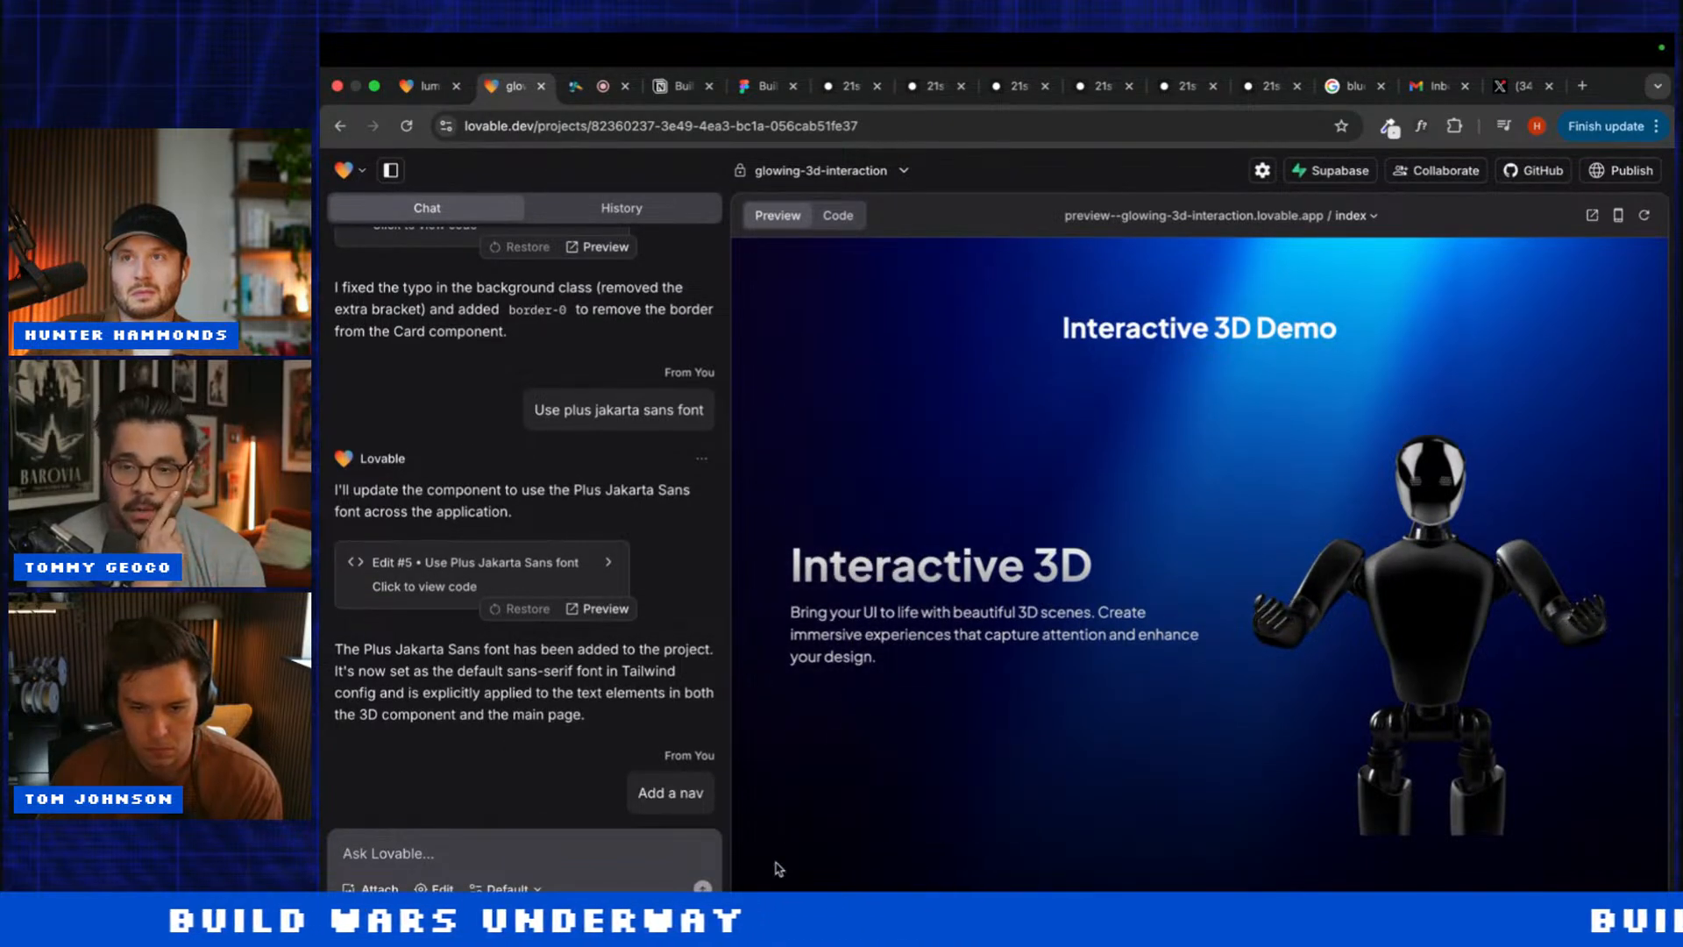
left_click(427, 85)
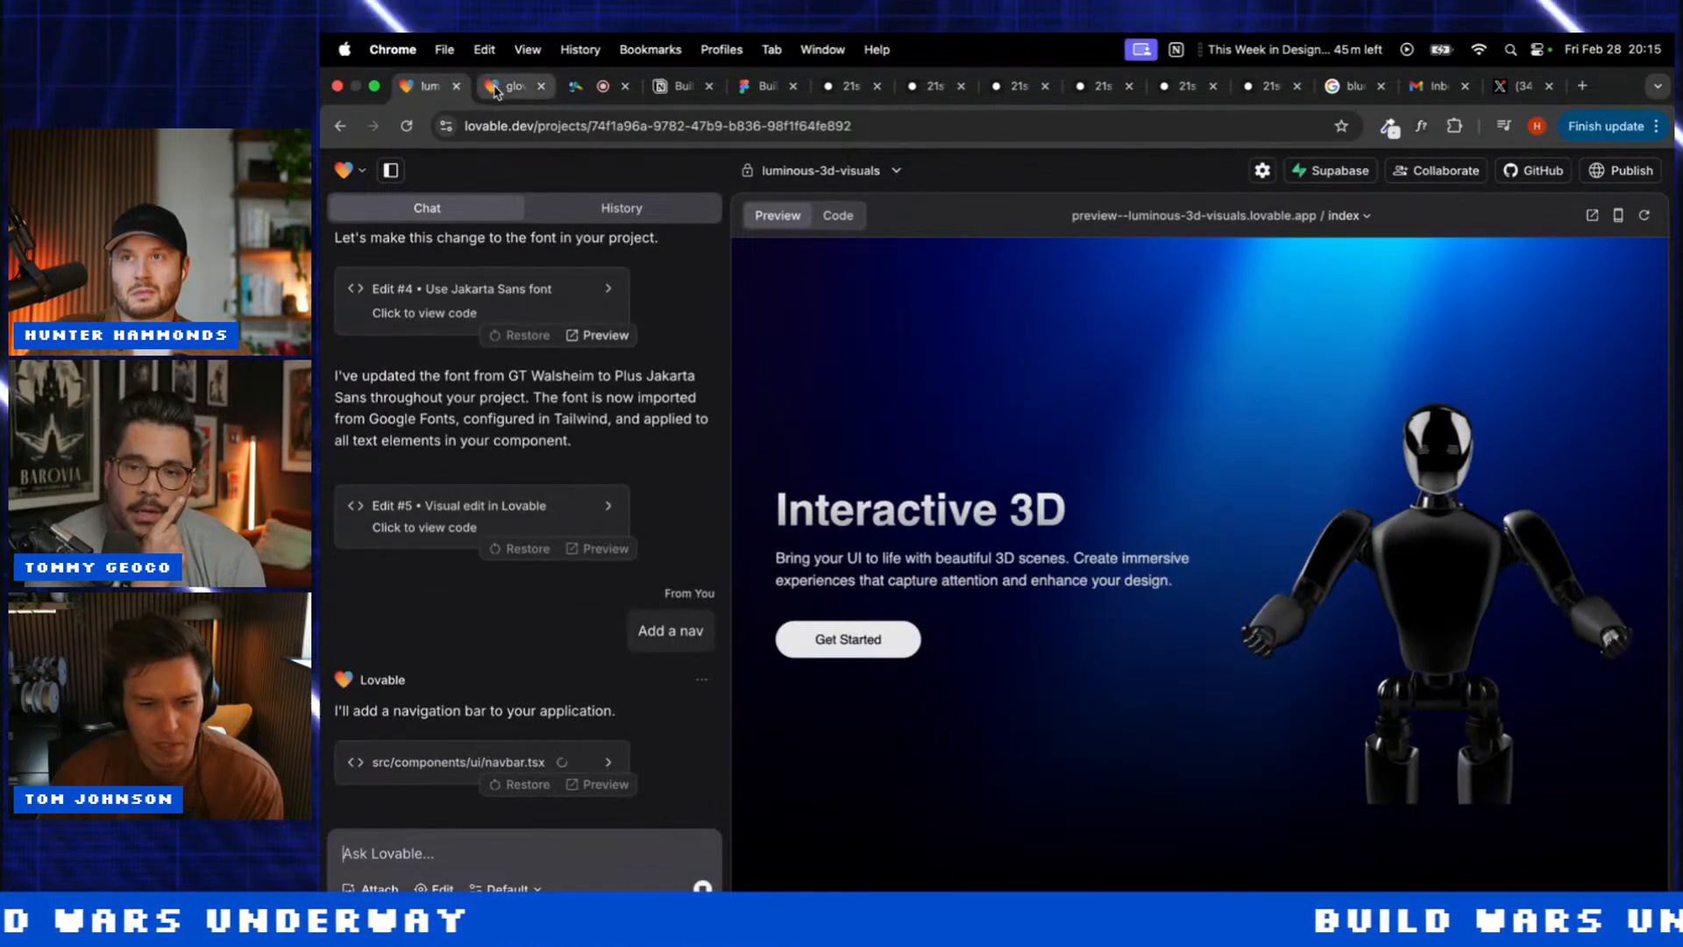
left_click(496, 88)
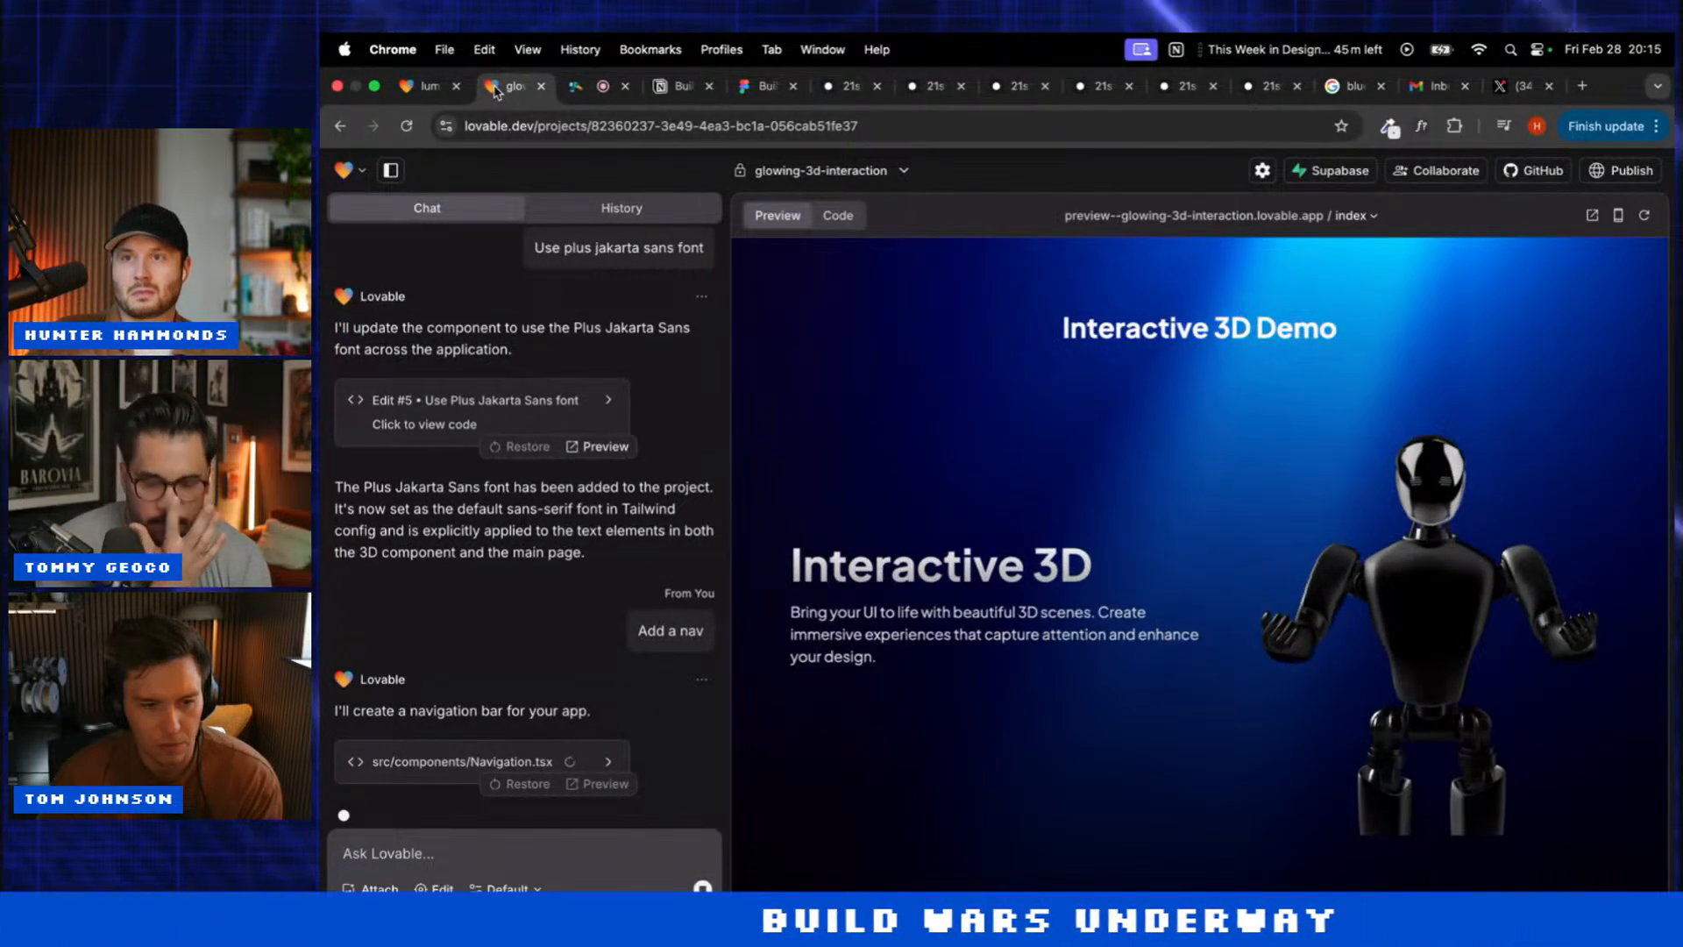
Step: Copy the Aceternity Timeline prompt from 21st.dev and begin a 'Use' request in the luminous project
left_click(922, 85)
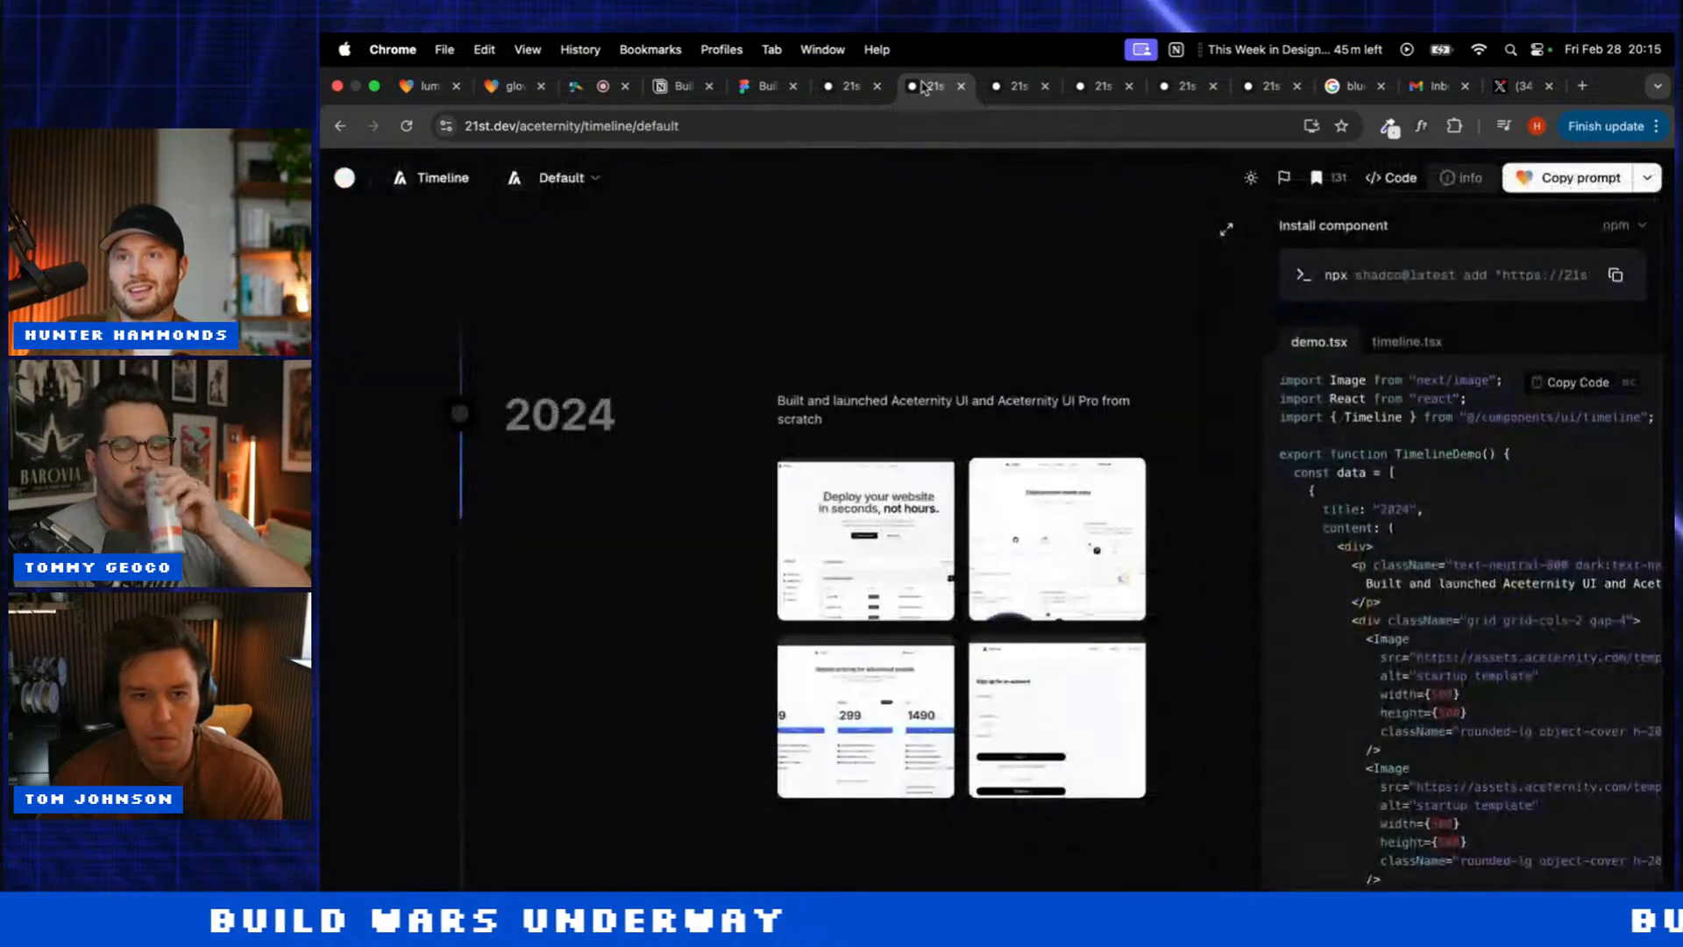
scroll(883, 456, "up", 3)
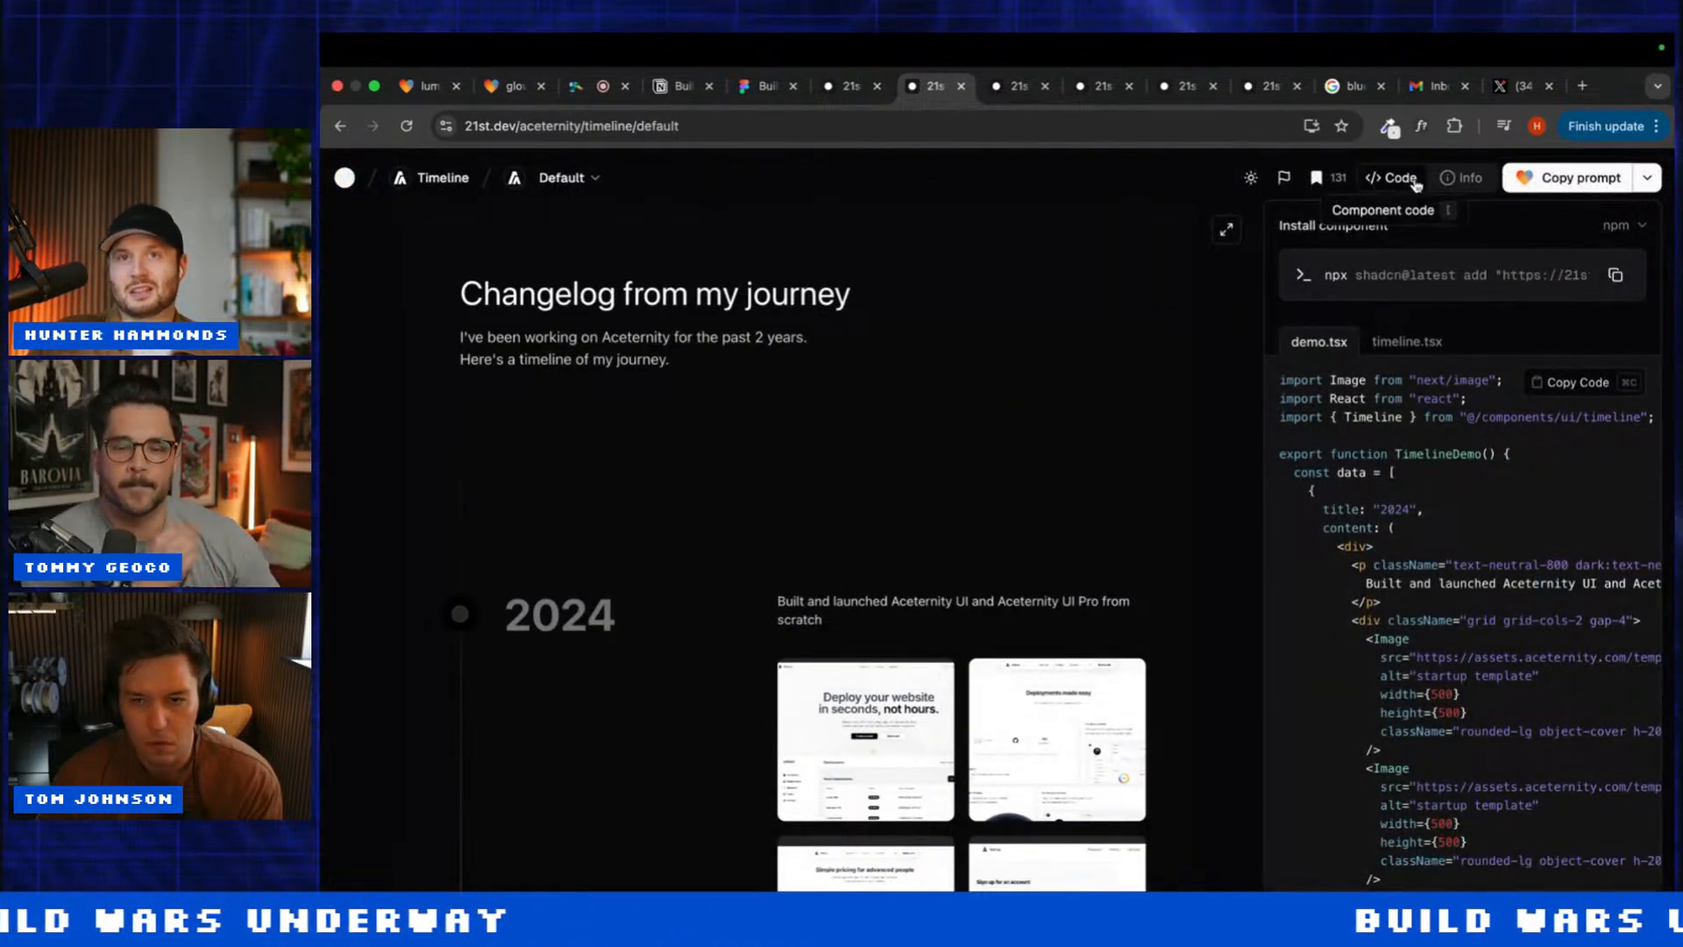
left_click(1526, 174)
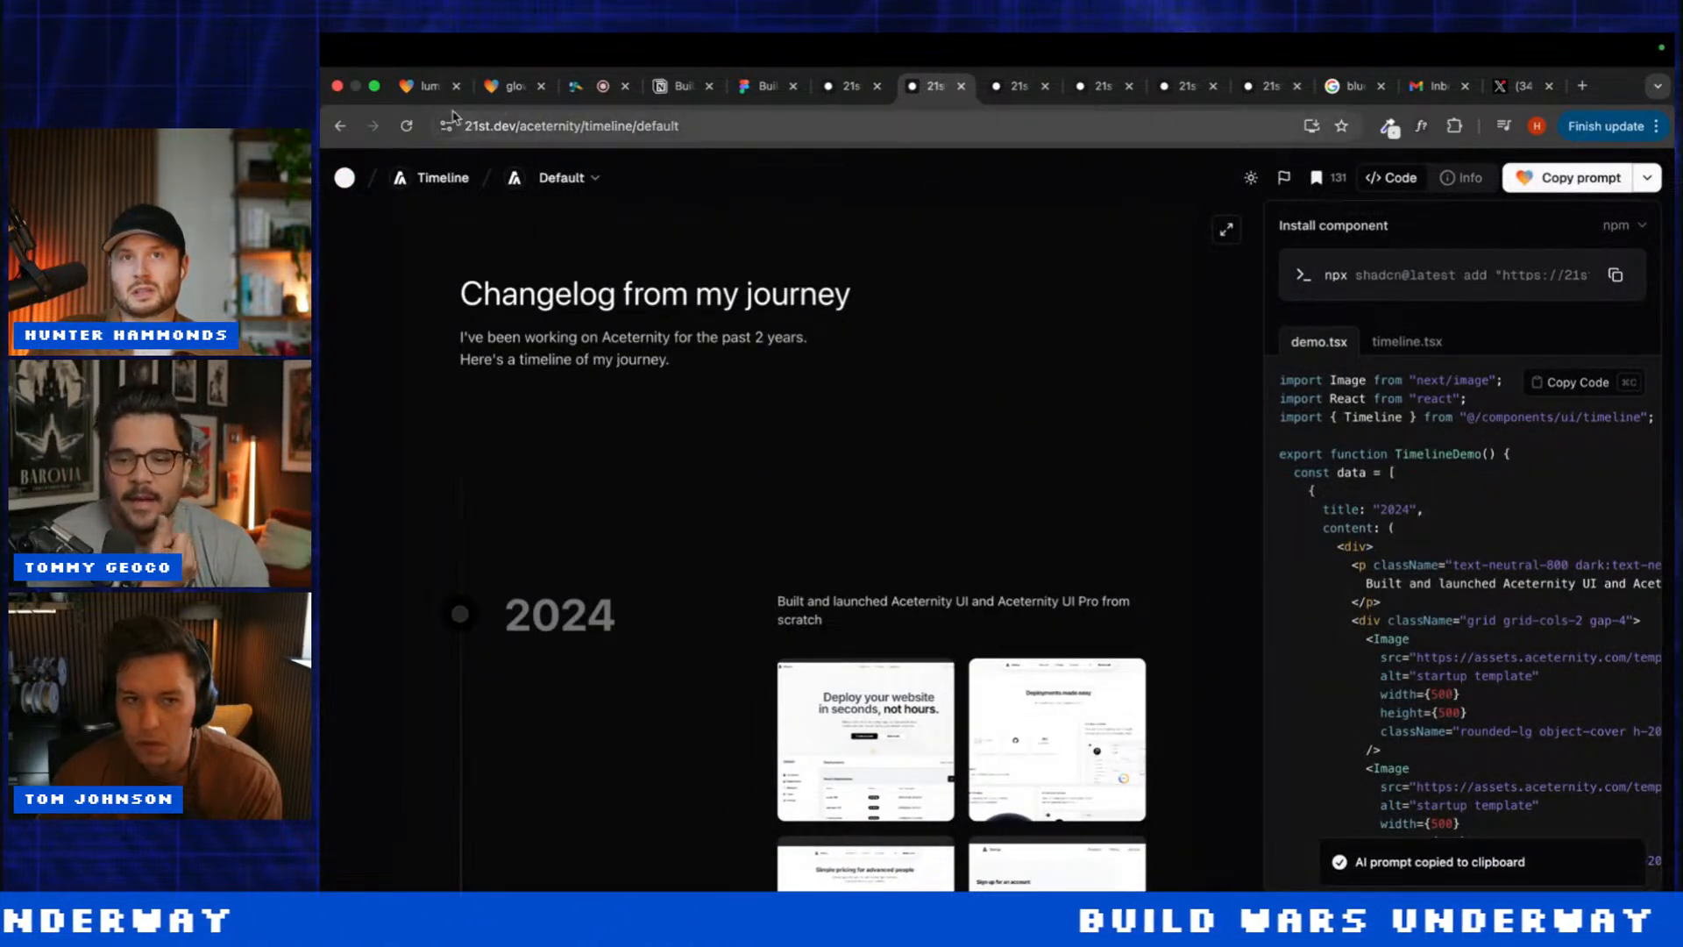
left_click(415, 87)
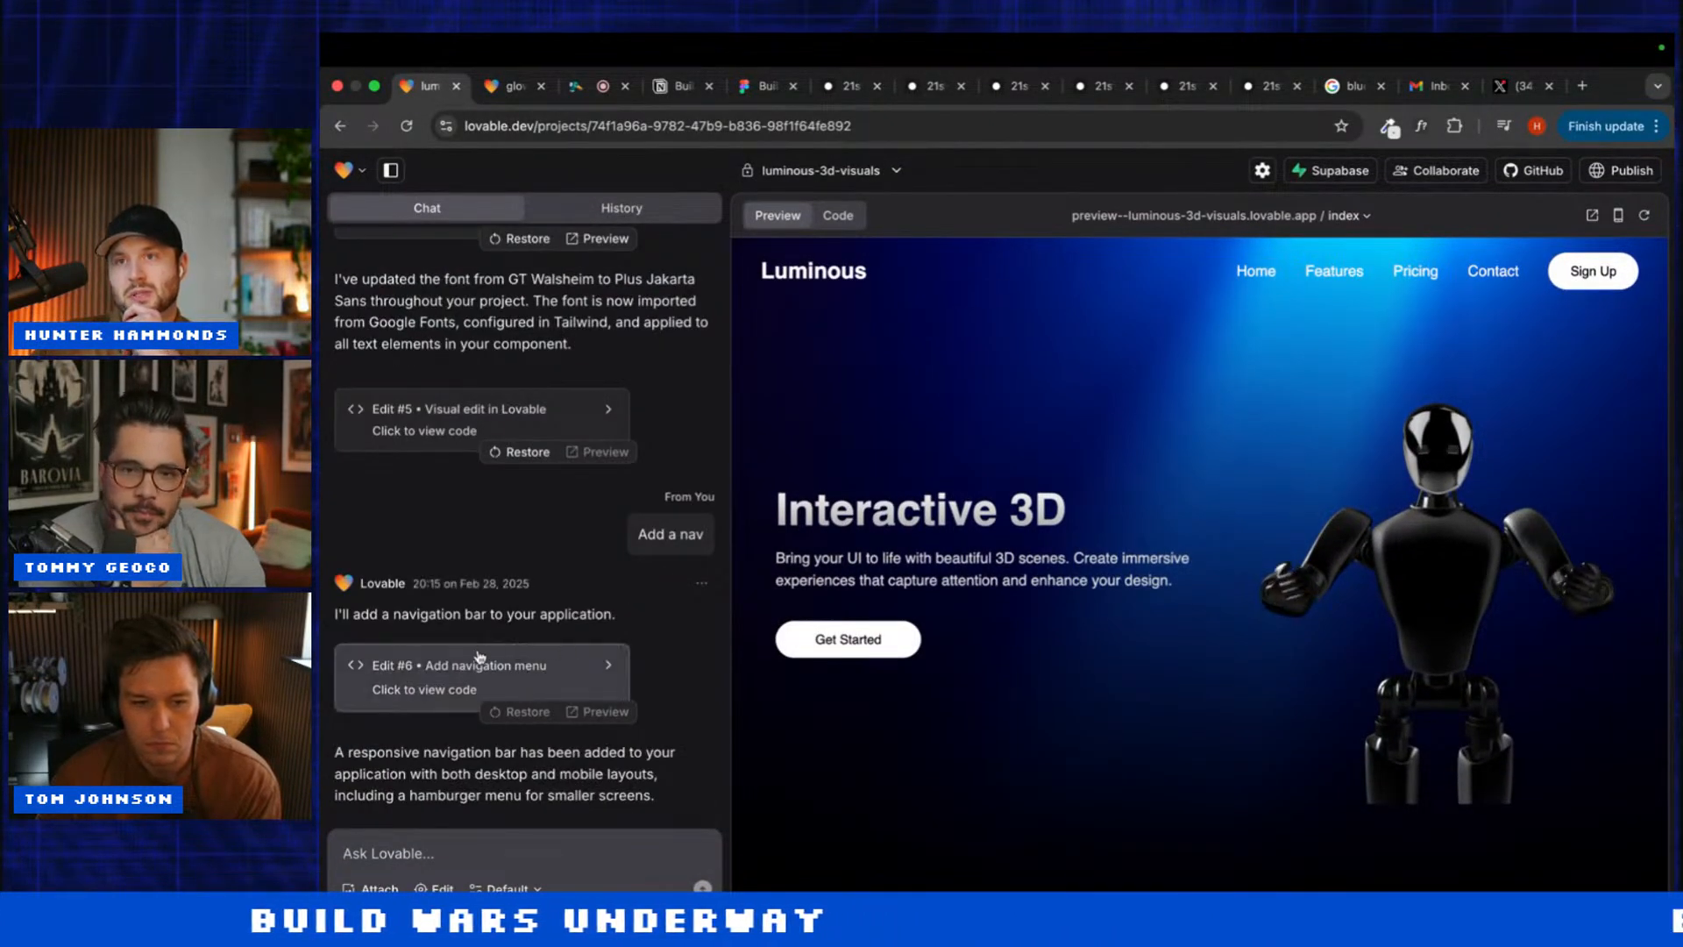
type("Use")
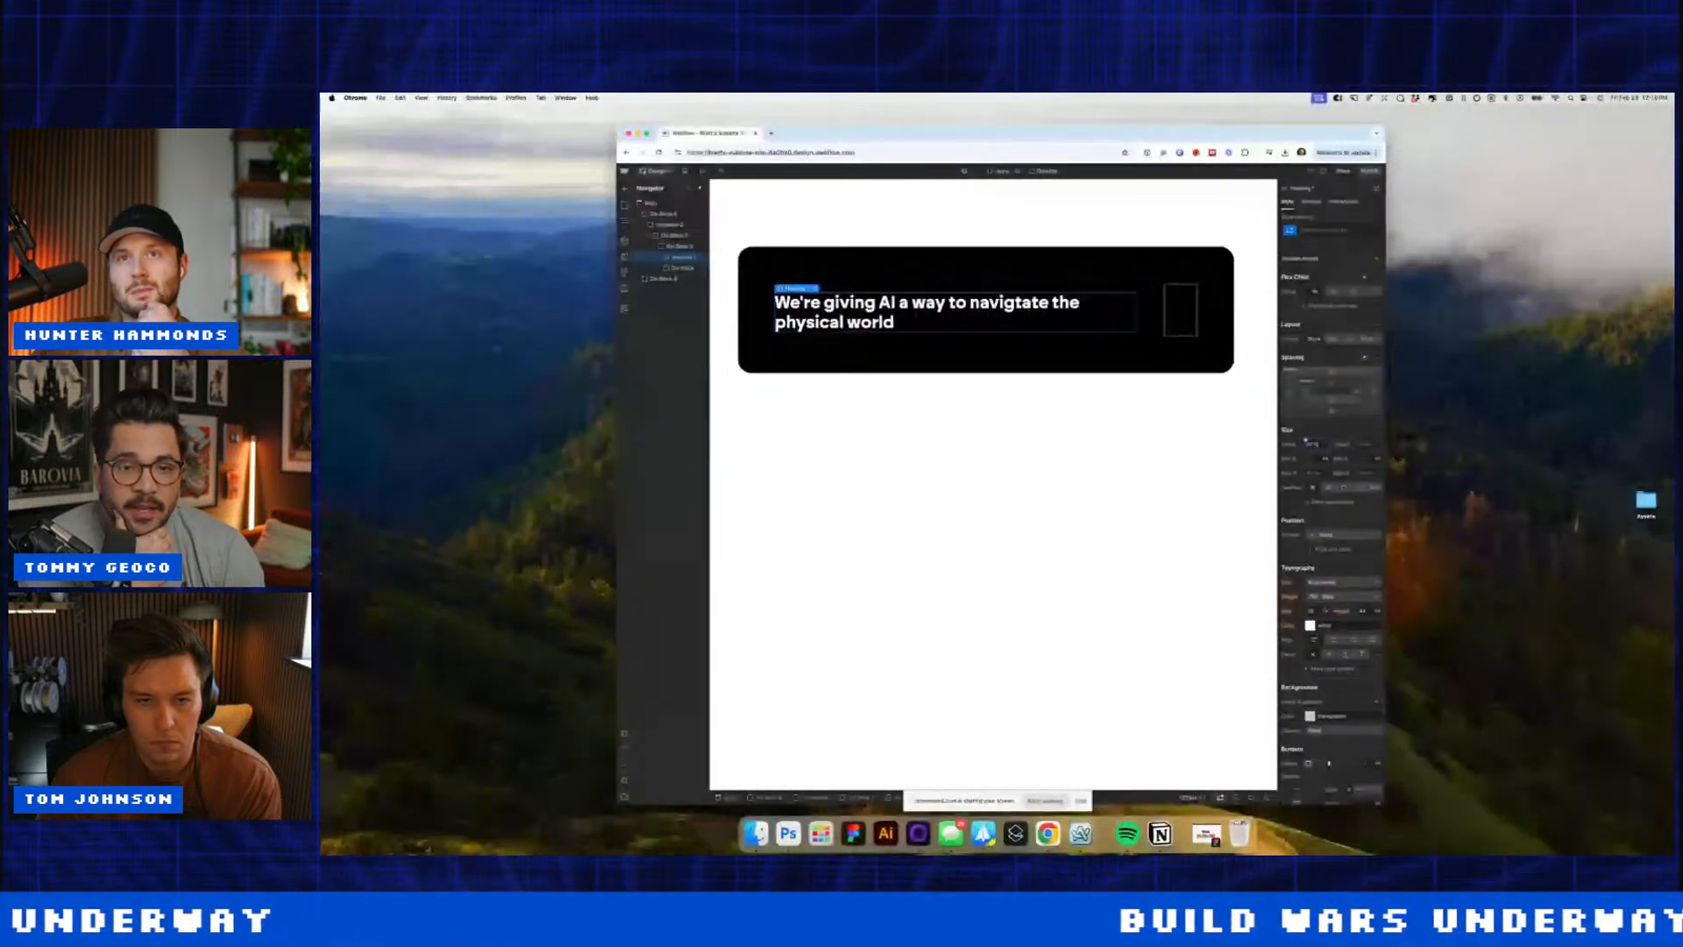
Step: Confirm the heading's narrower width and align the card's row contents to the top
key("Return")
left_click(1183, 321)
left_click(1138, 308)
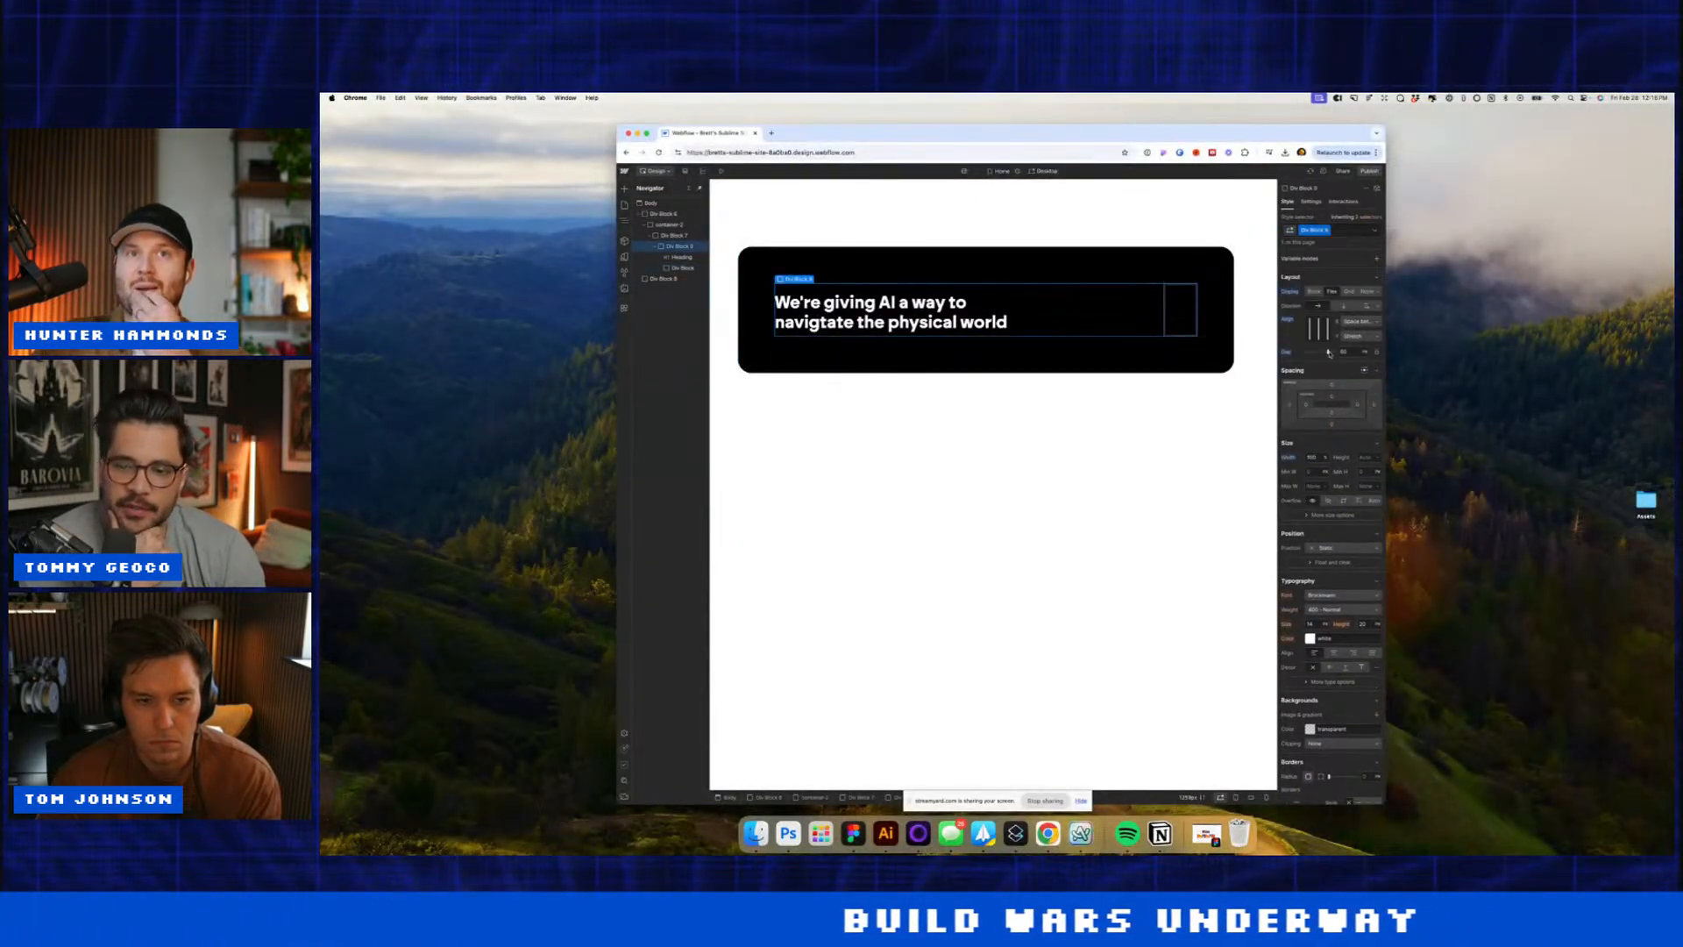
left_click(1326, 322)
Step: Give the small box in the card a solid white border
left_click(1183, 308)
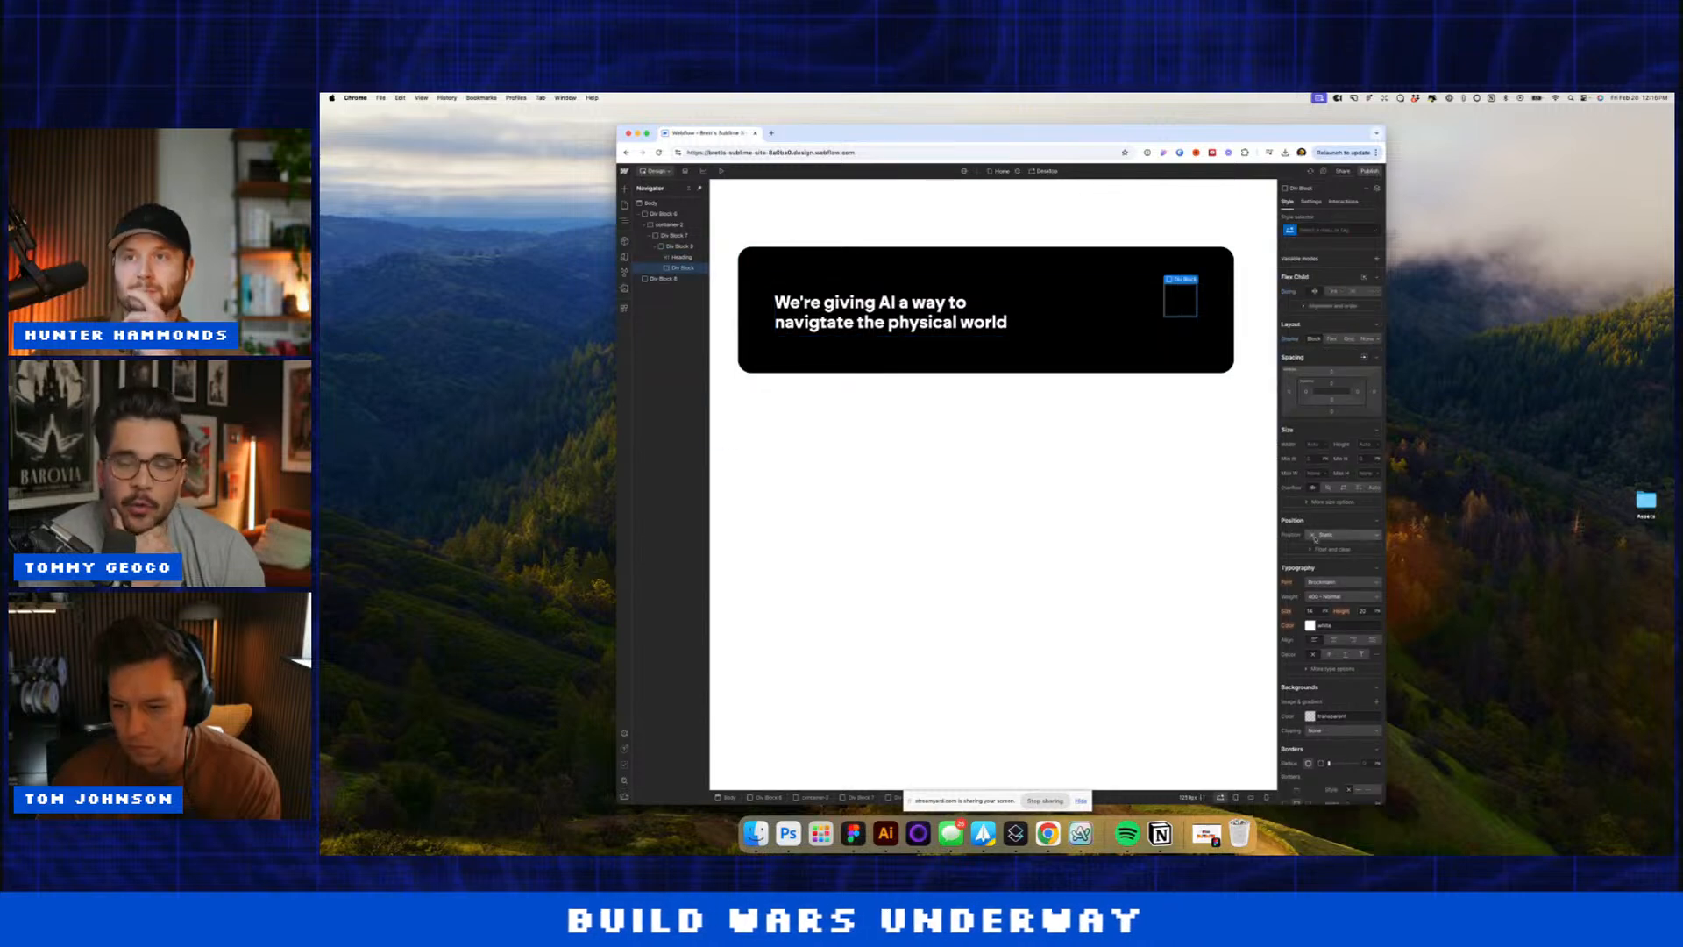
scroll(1350, 712, "down", 2)
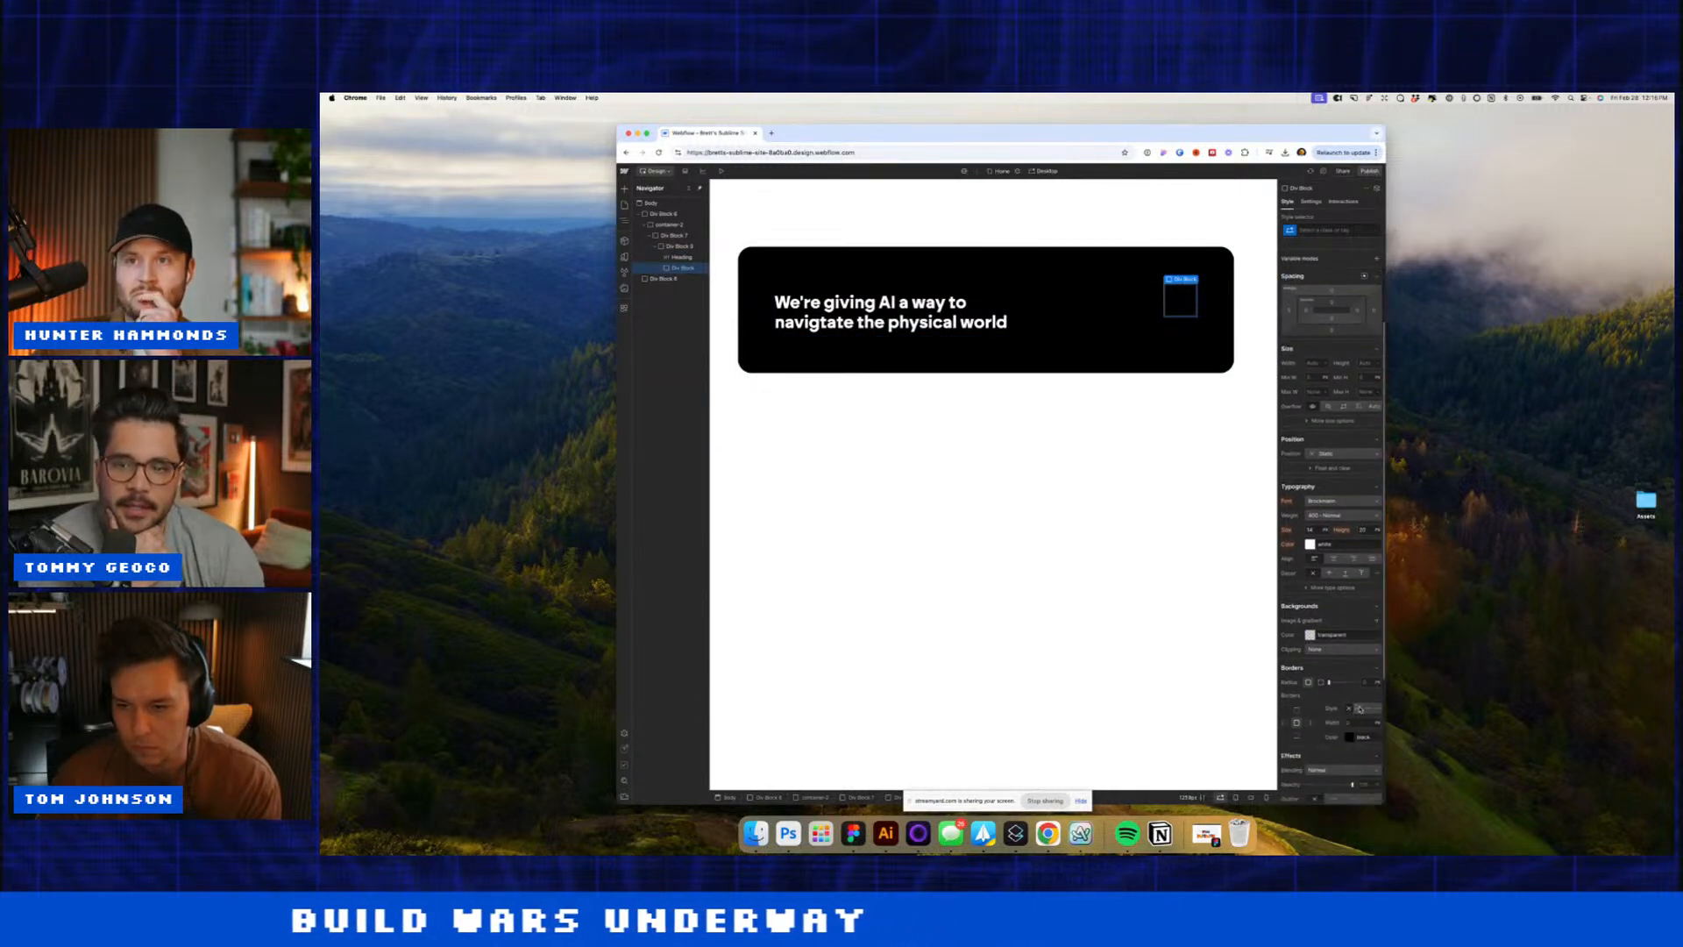
left_click(1358, 708)
left_click(1346, 733)
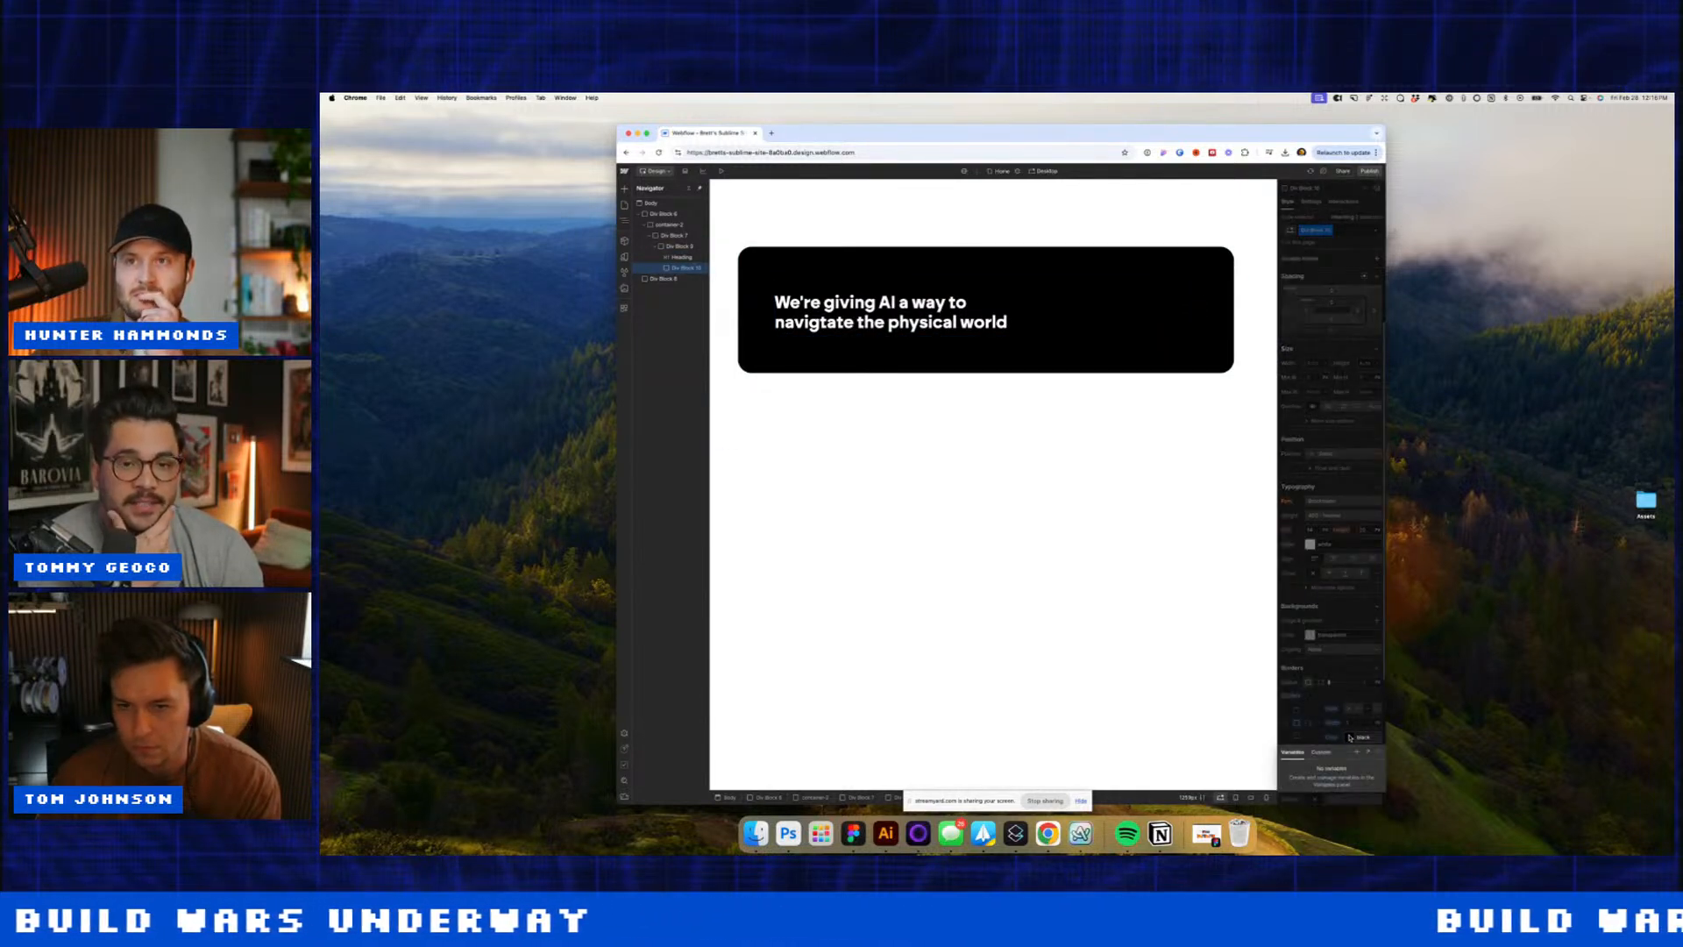
left_click(1341, 732)
left_click(1349, 736)
left_click_drag(1302, 672, 1282, 607)
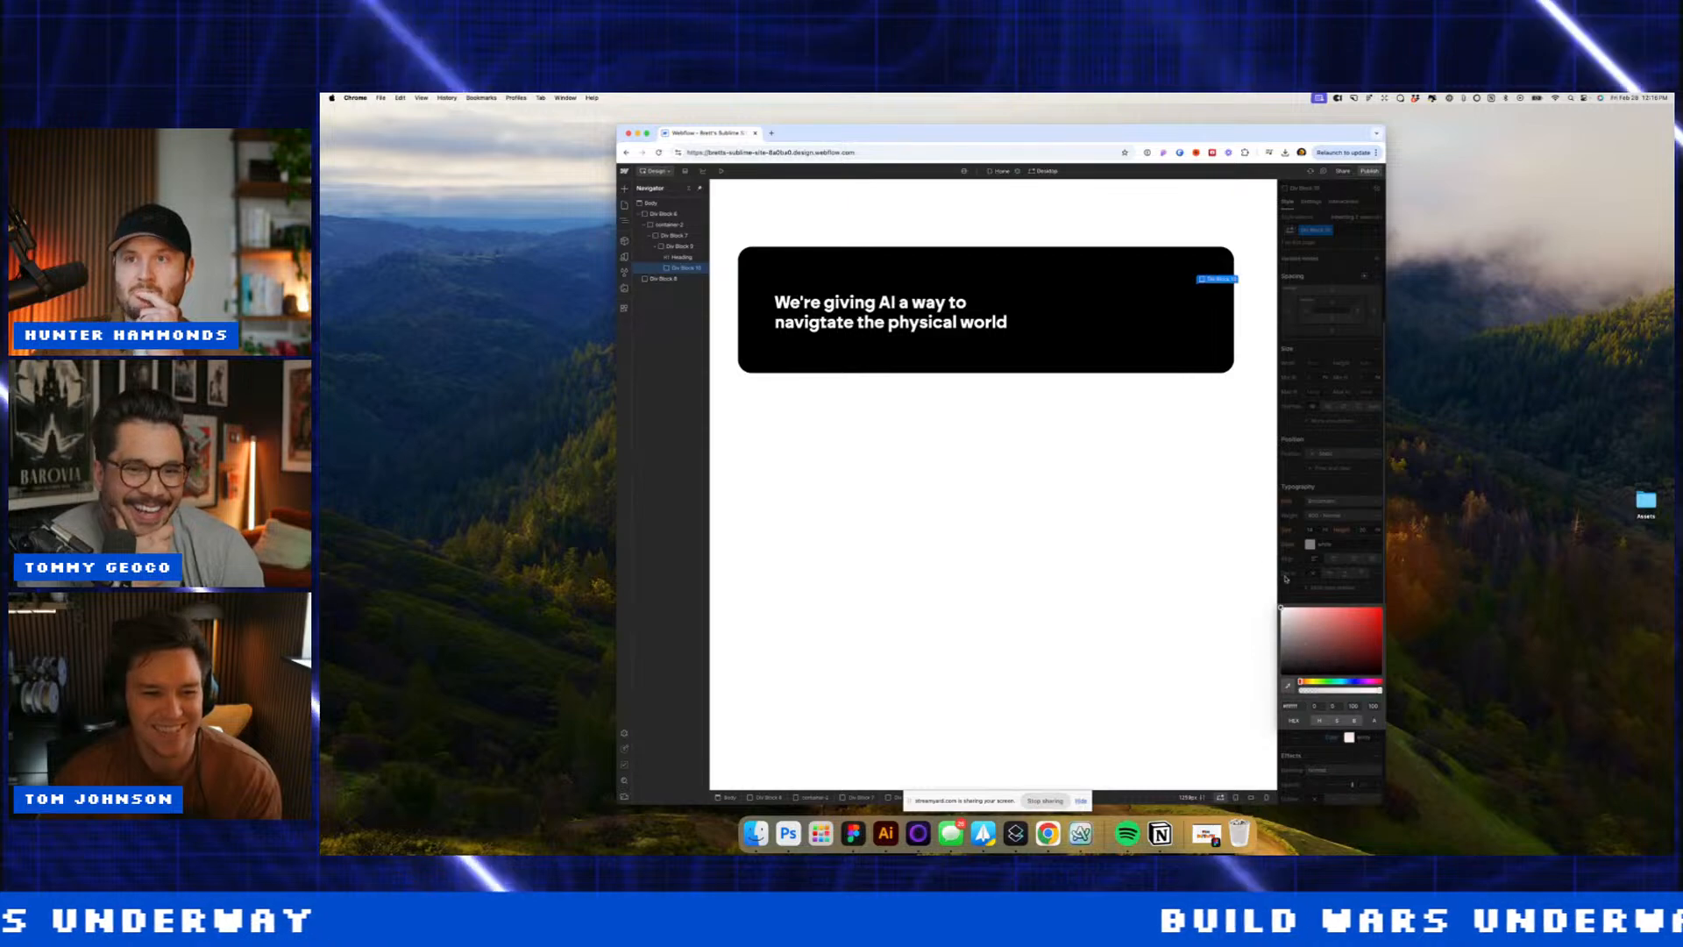
left_click(1305, 423)
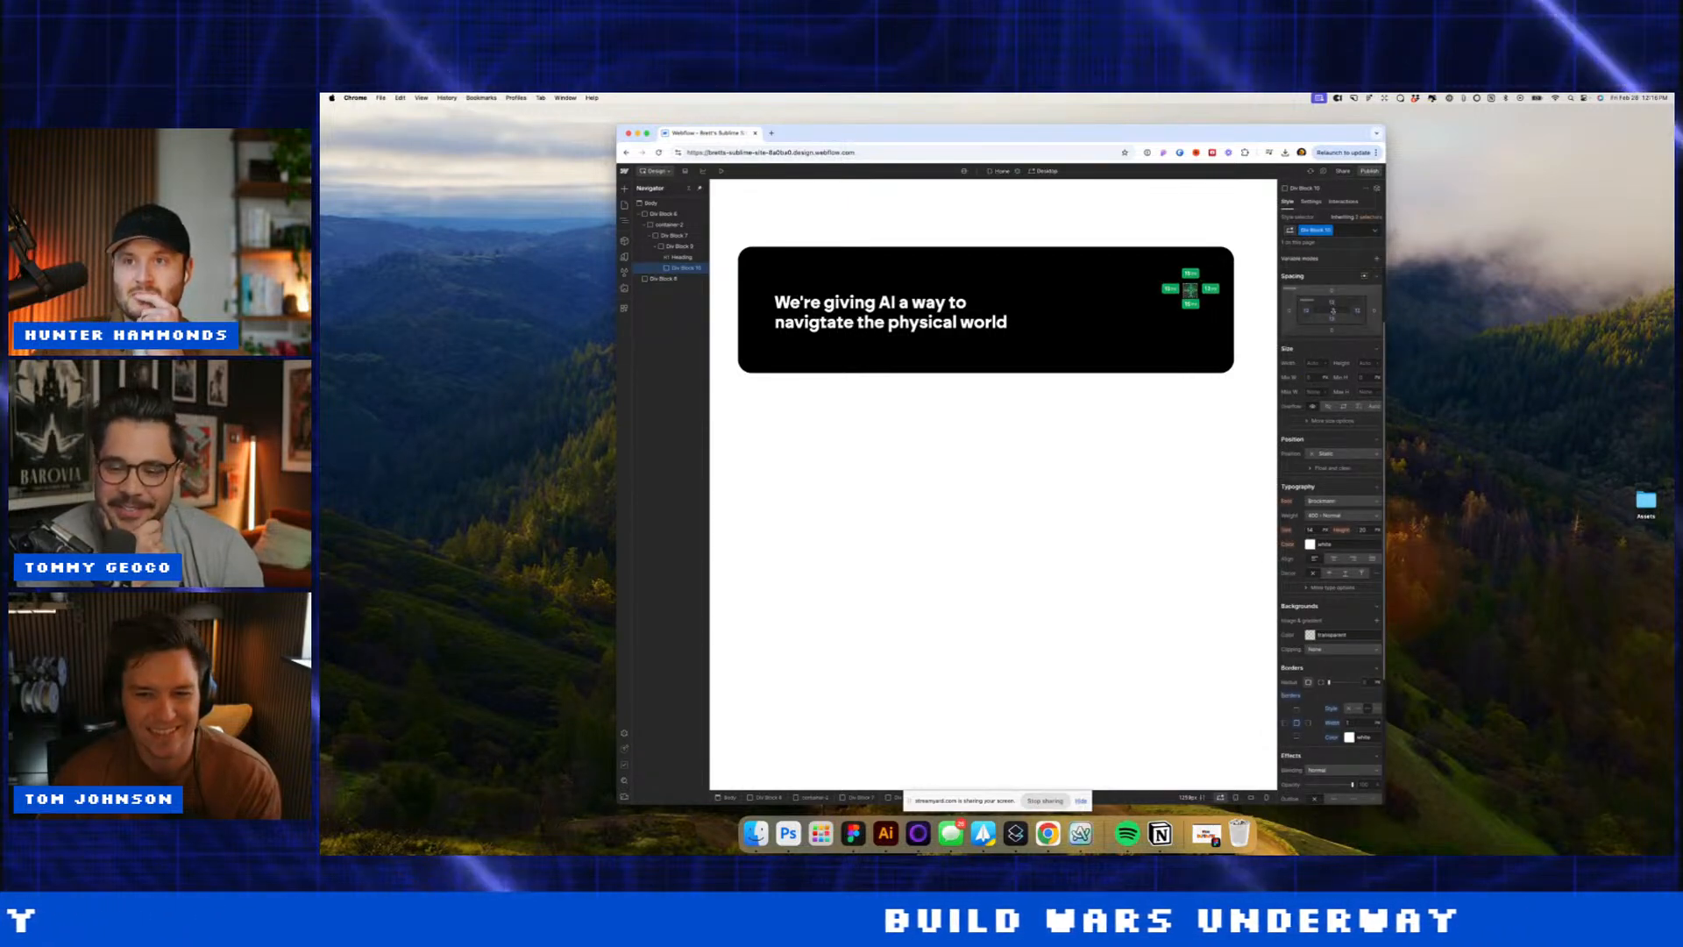
Step: Add a 'The vision' text block inside the outlined box and make its border fainter
key("super+e")
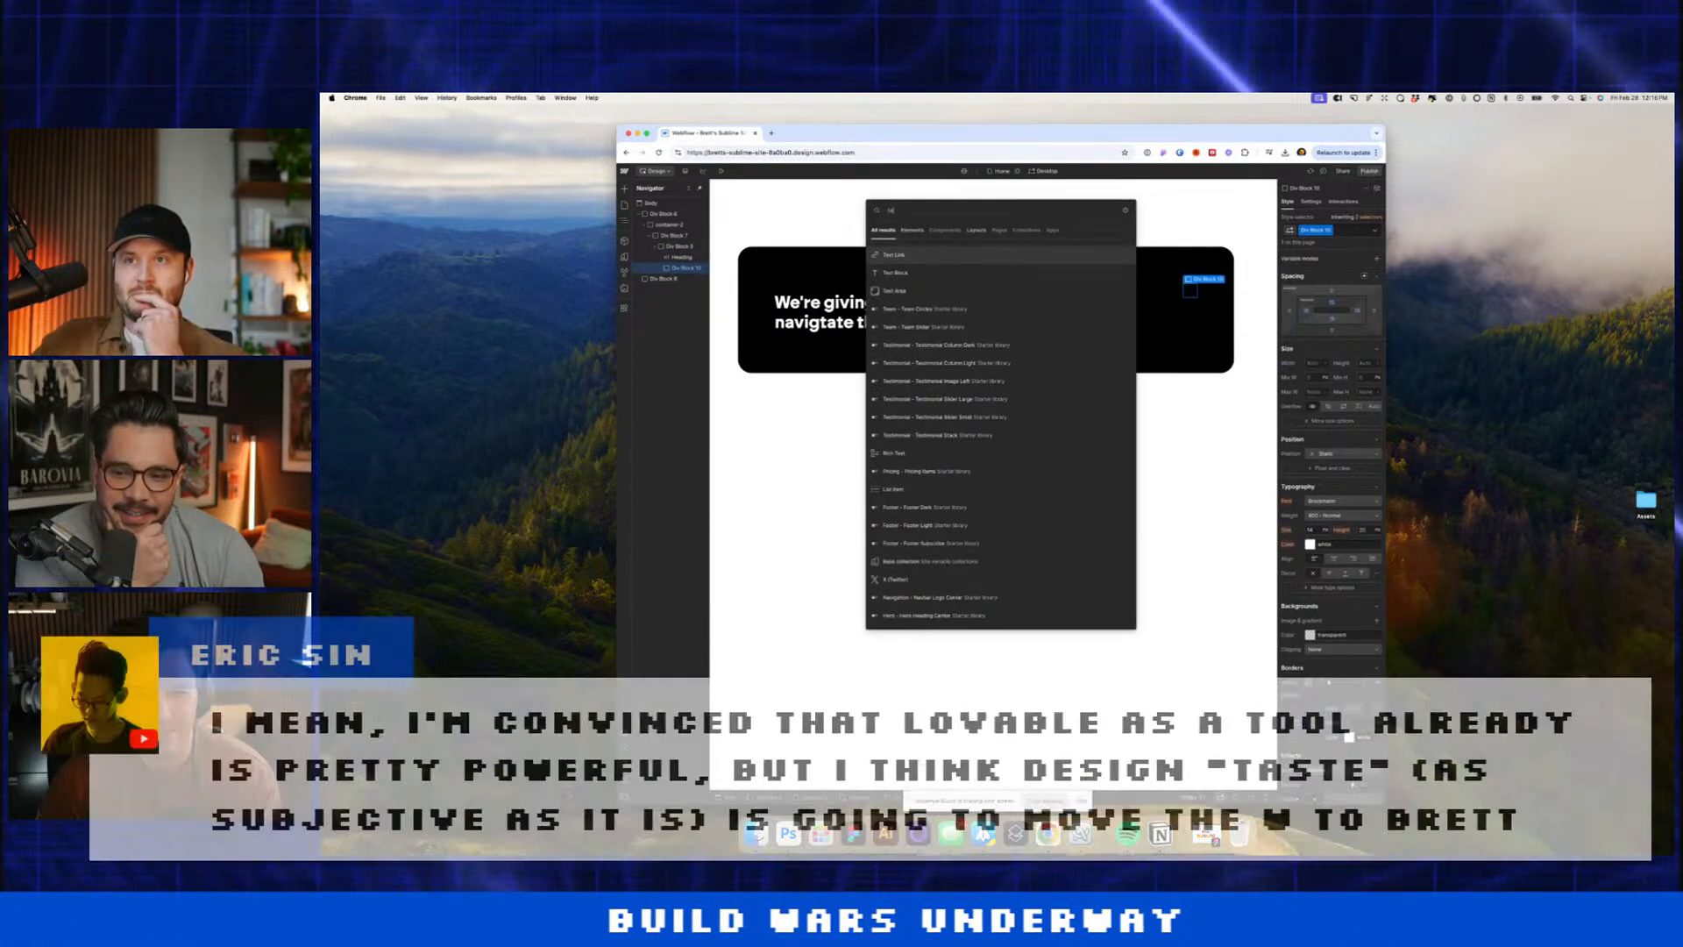
key("Down")
key("Return")
double_click(1153, 295)
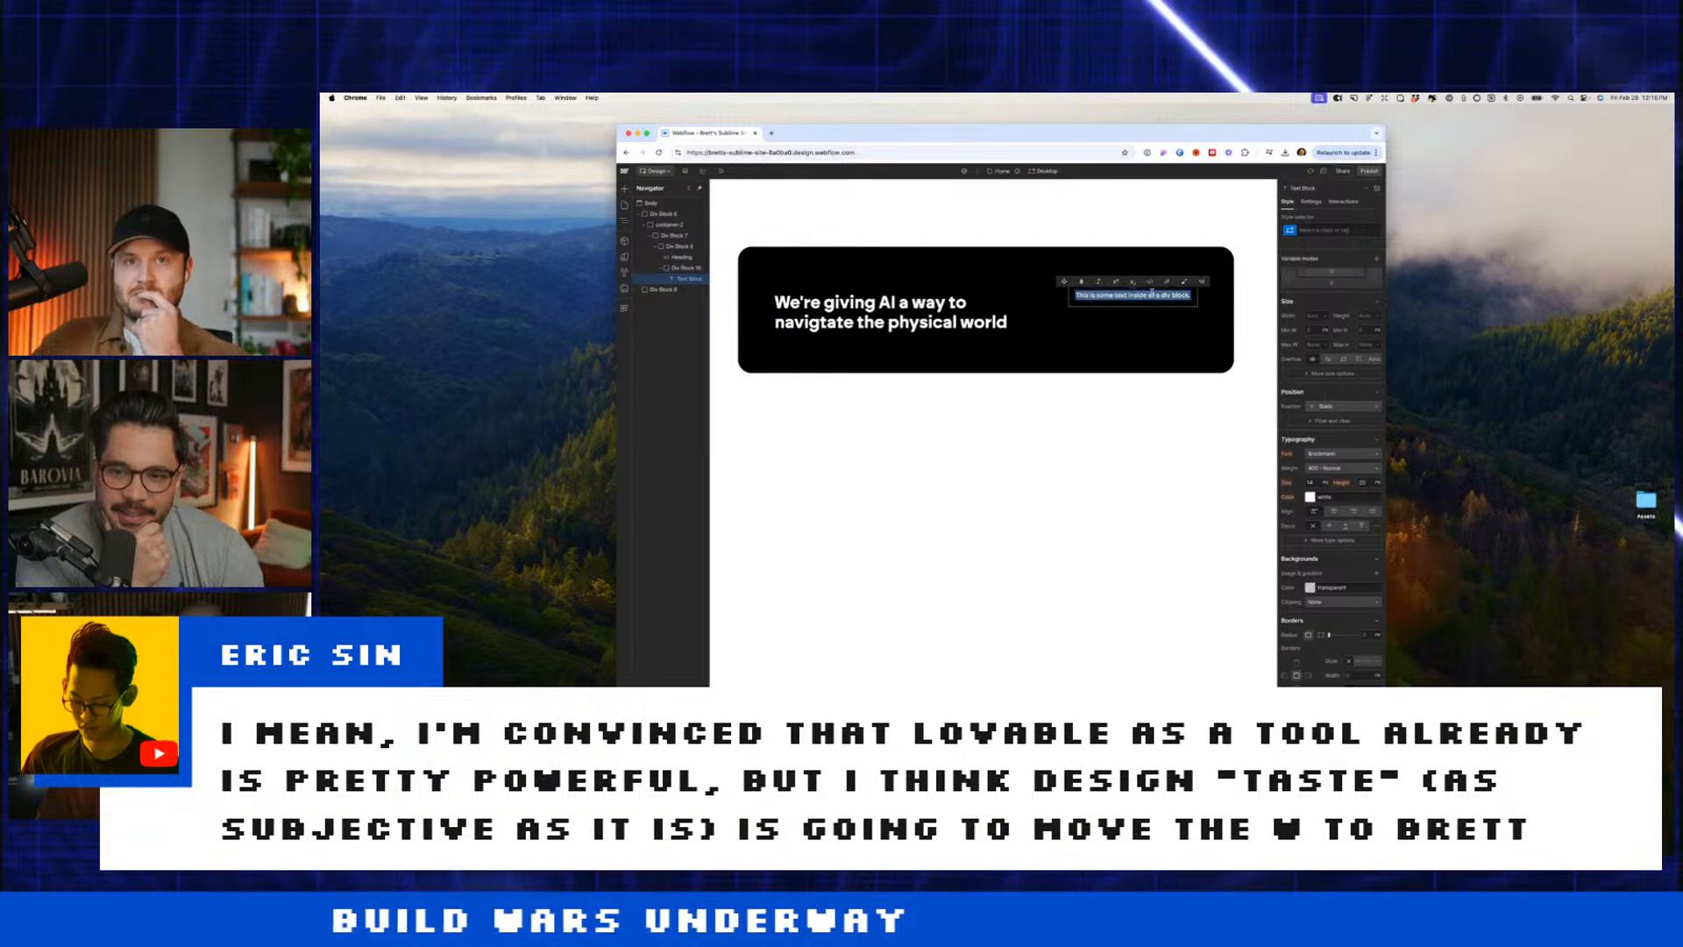
type("The vision")
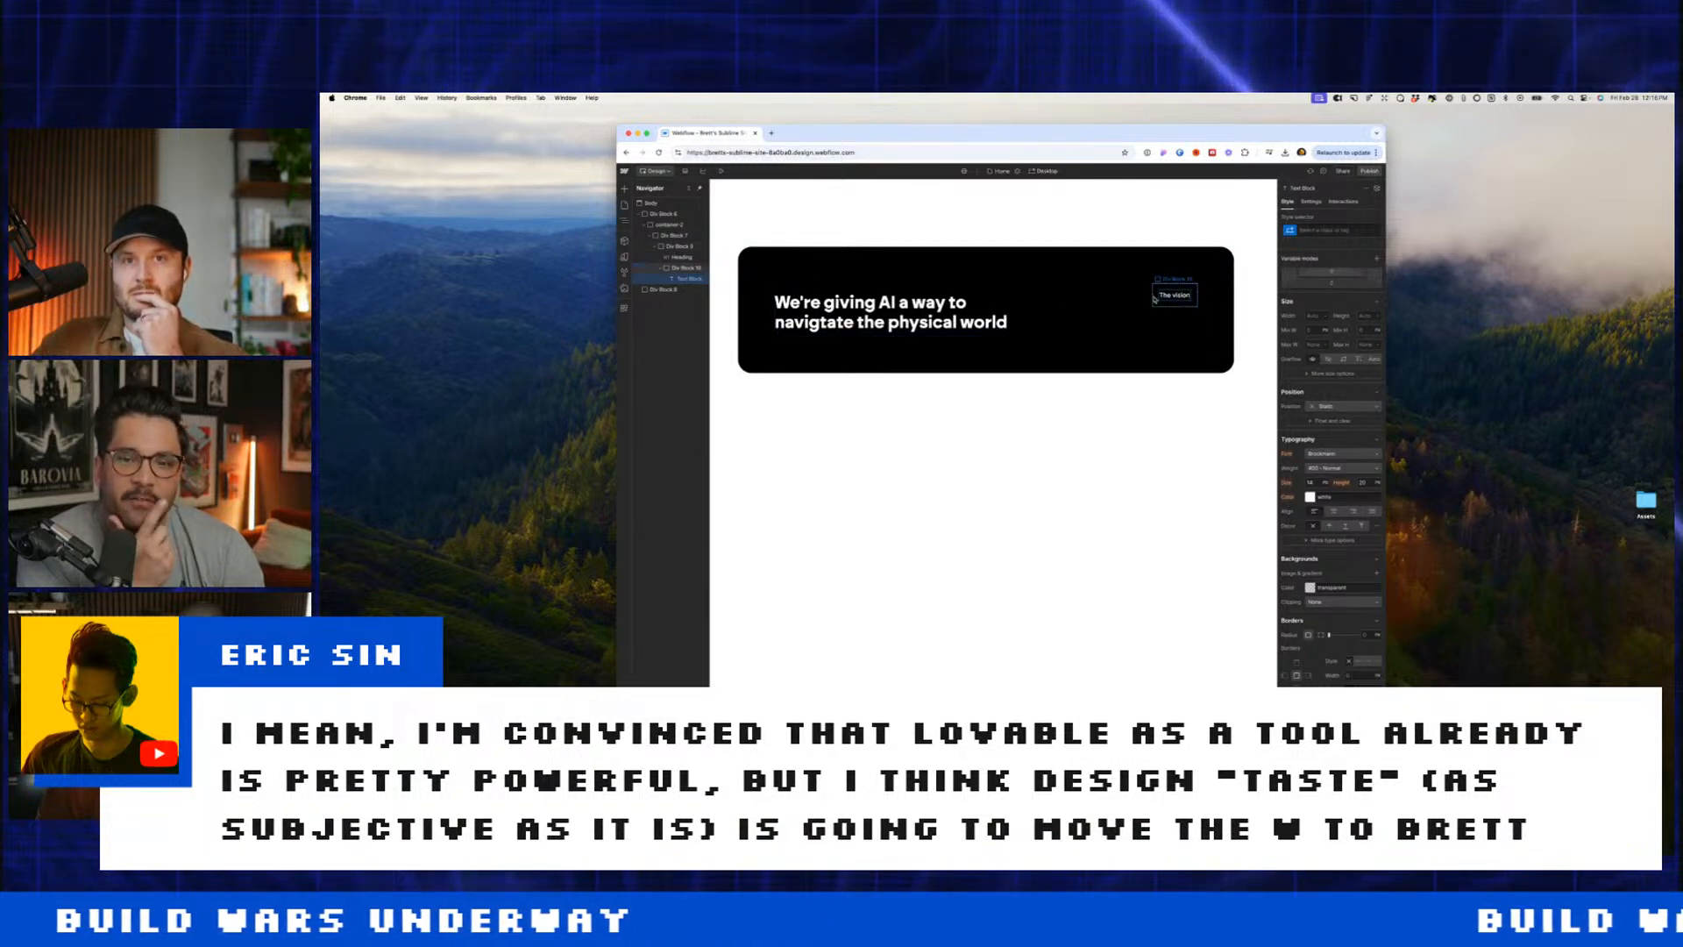
key("Escape")
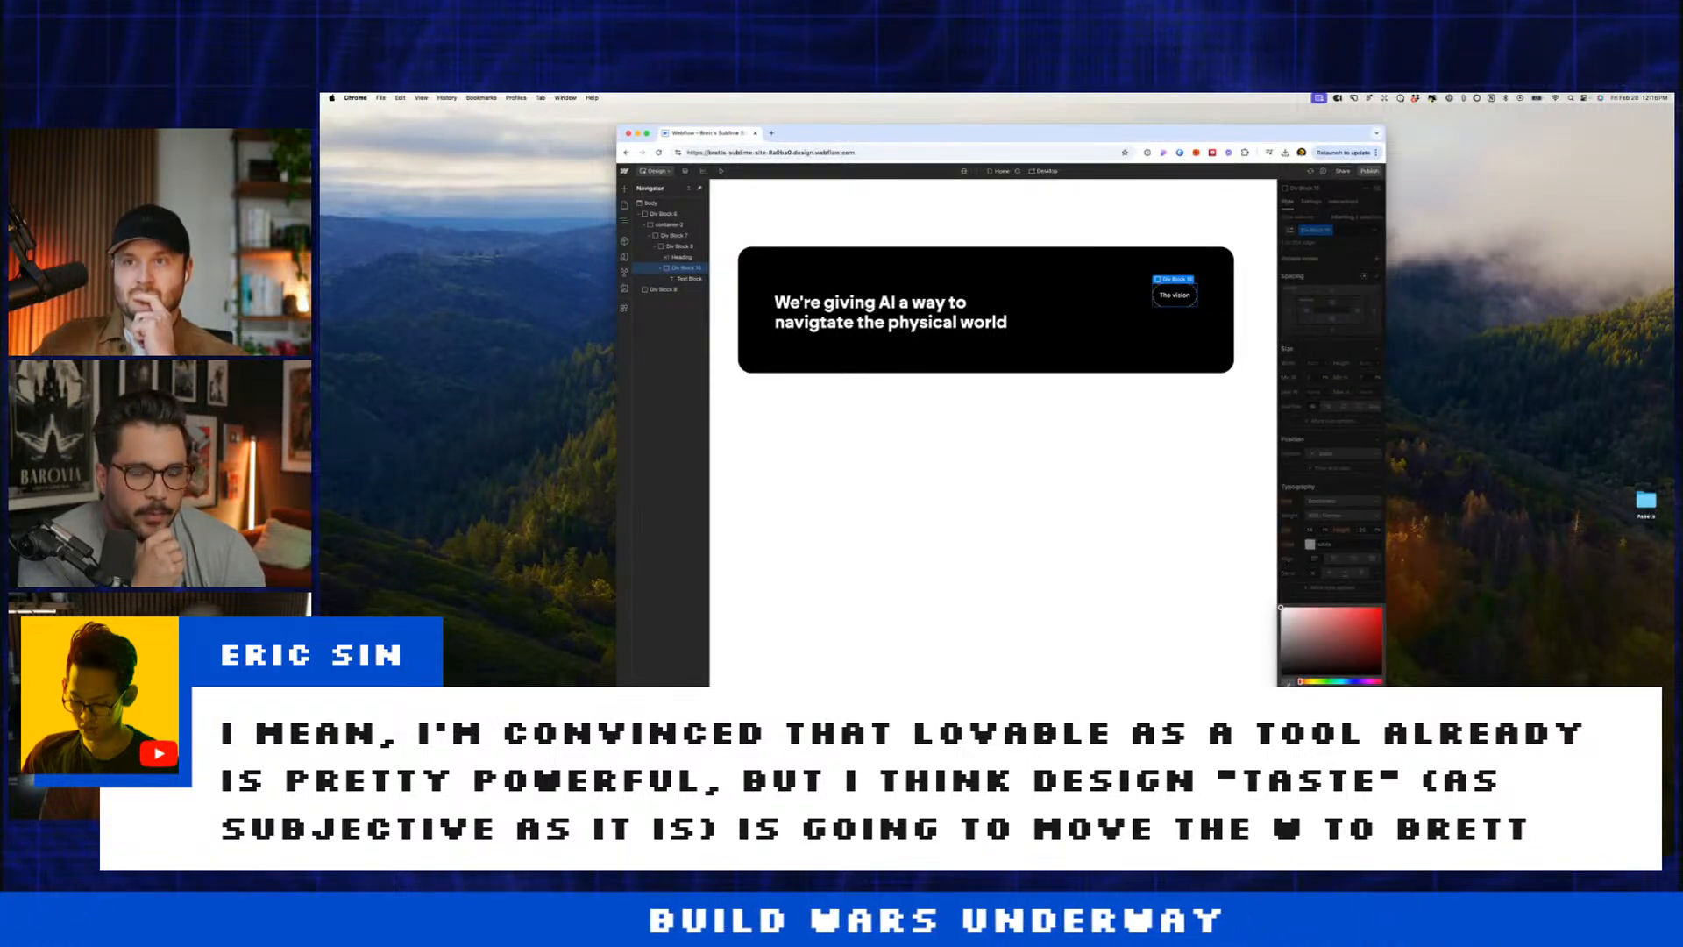
left_click(1322, 688)
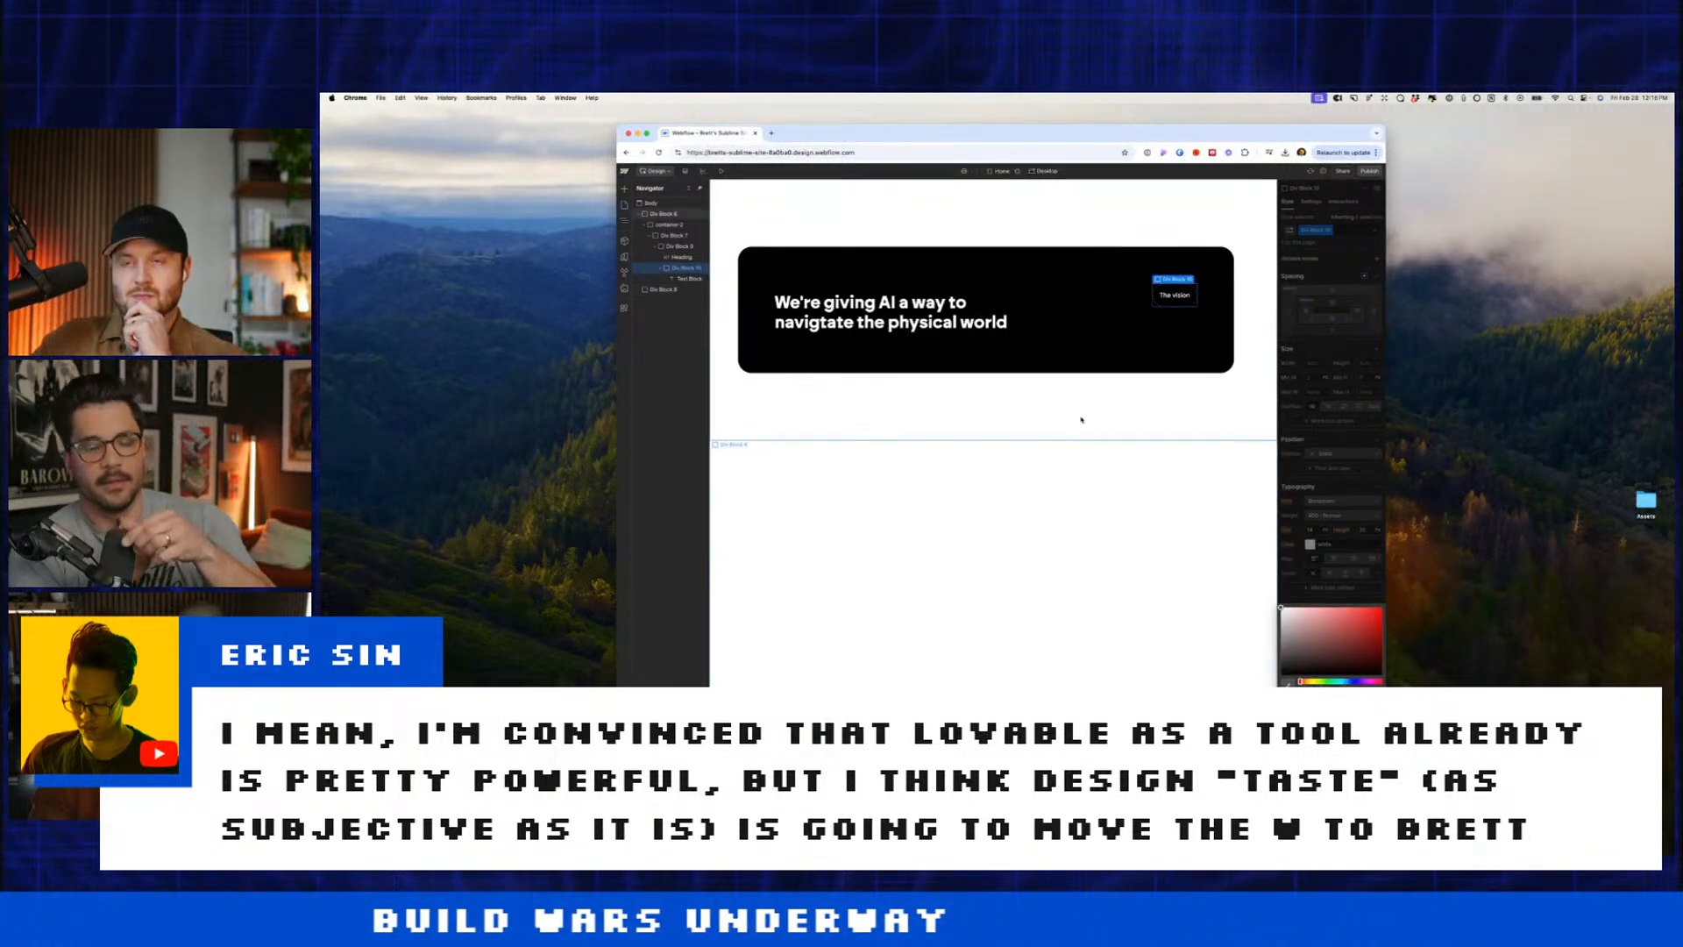
Step: Duplicate the black card and give it the combo class _1
left_click(1070, 367)
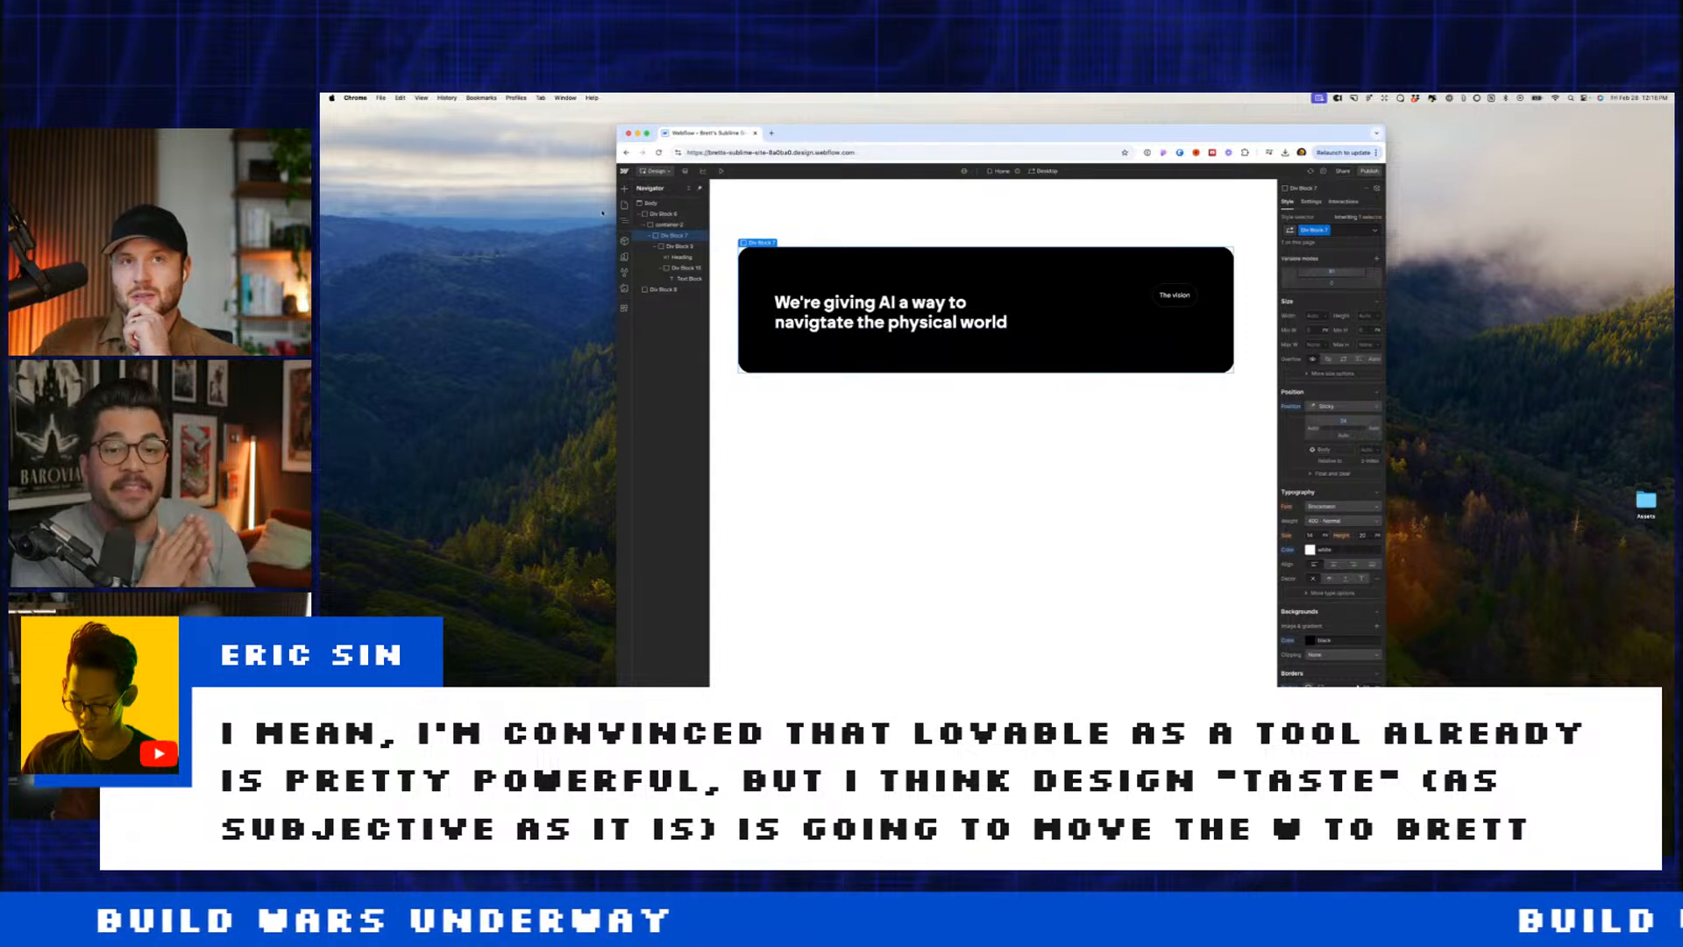
left_click(649, 235)
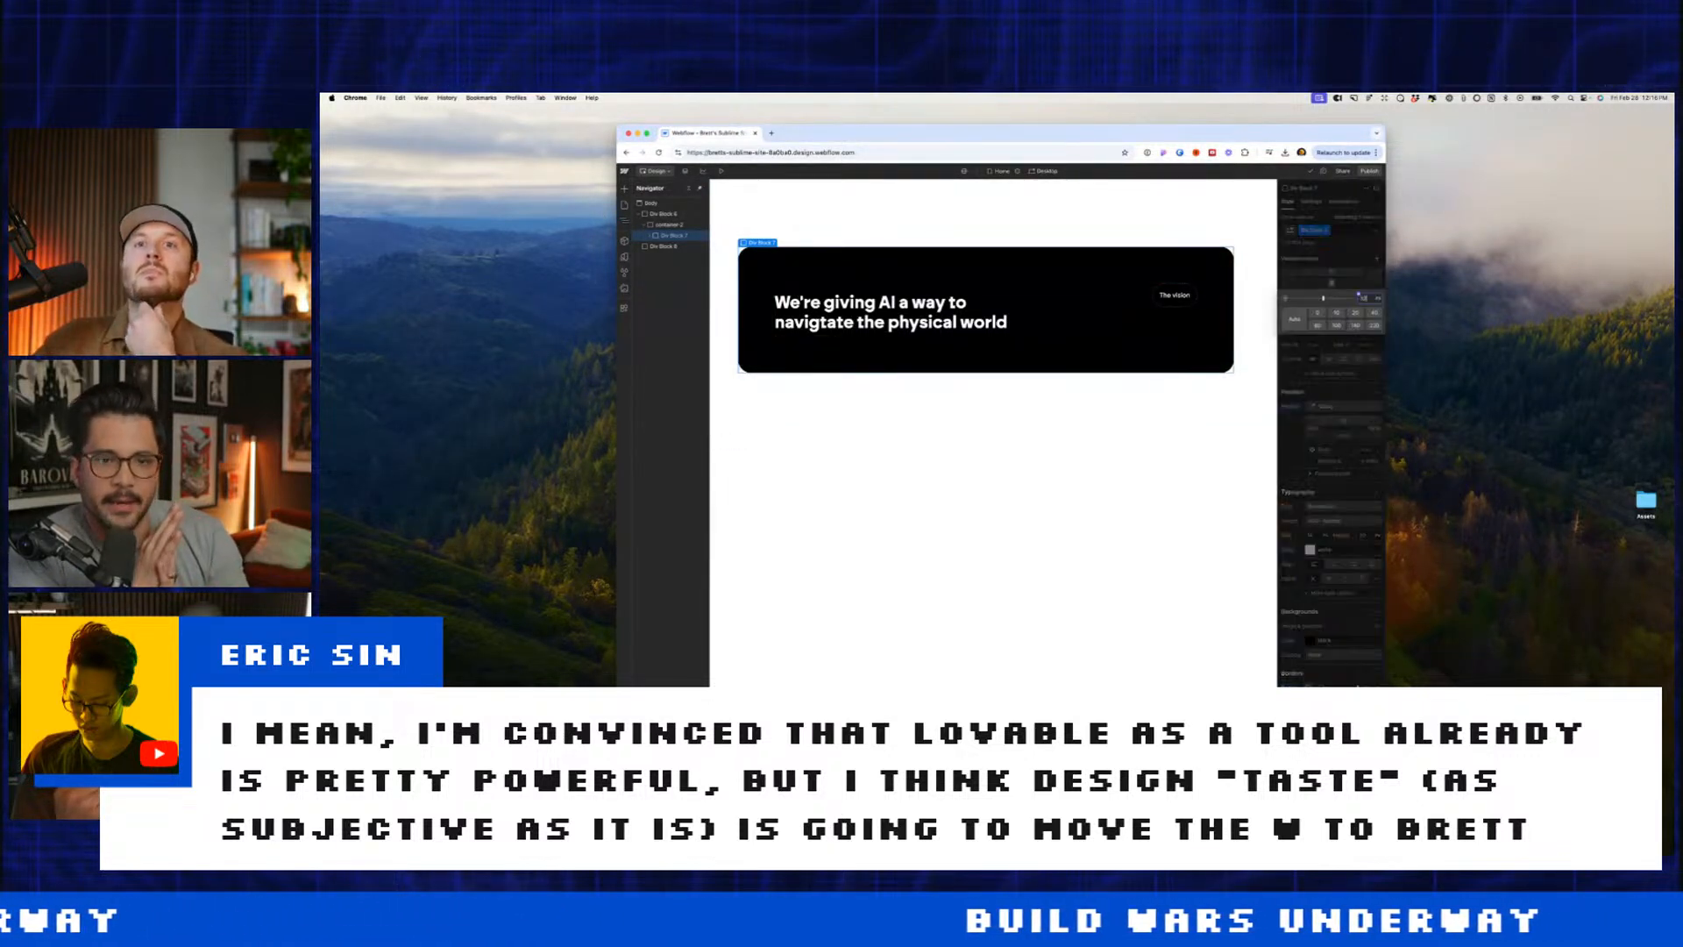
key("super+d")
key("super+d")
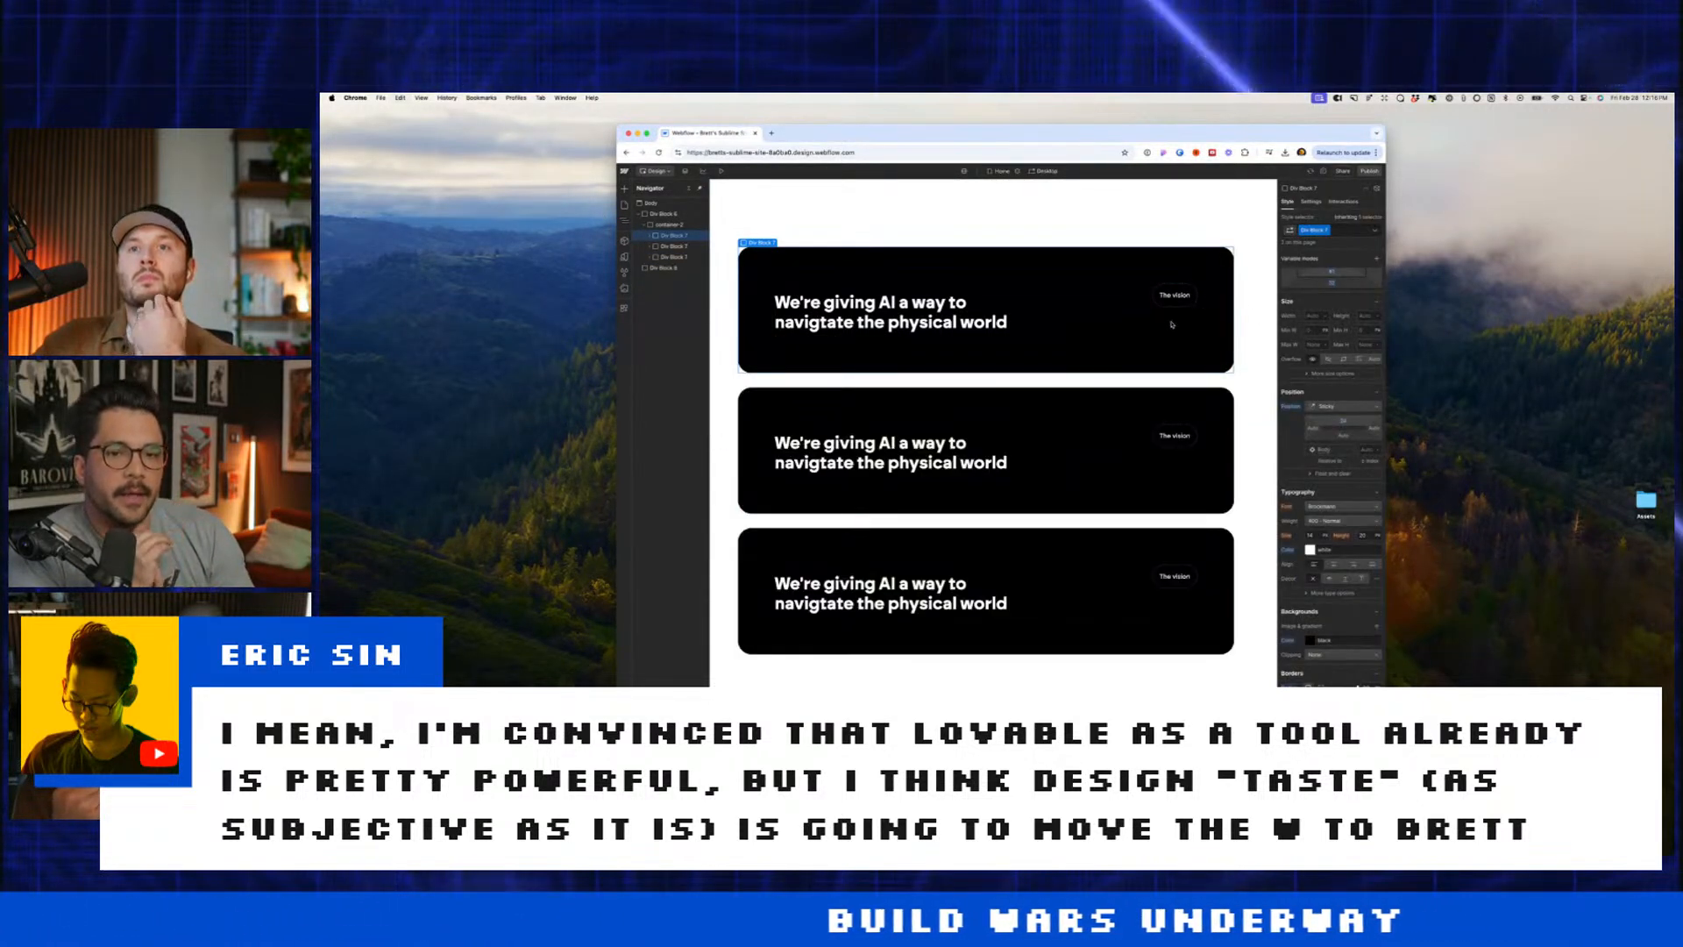
left_click(1349, 234)
type("_1")
key("Return")
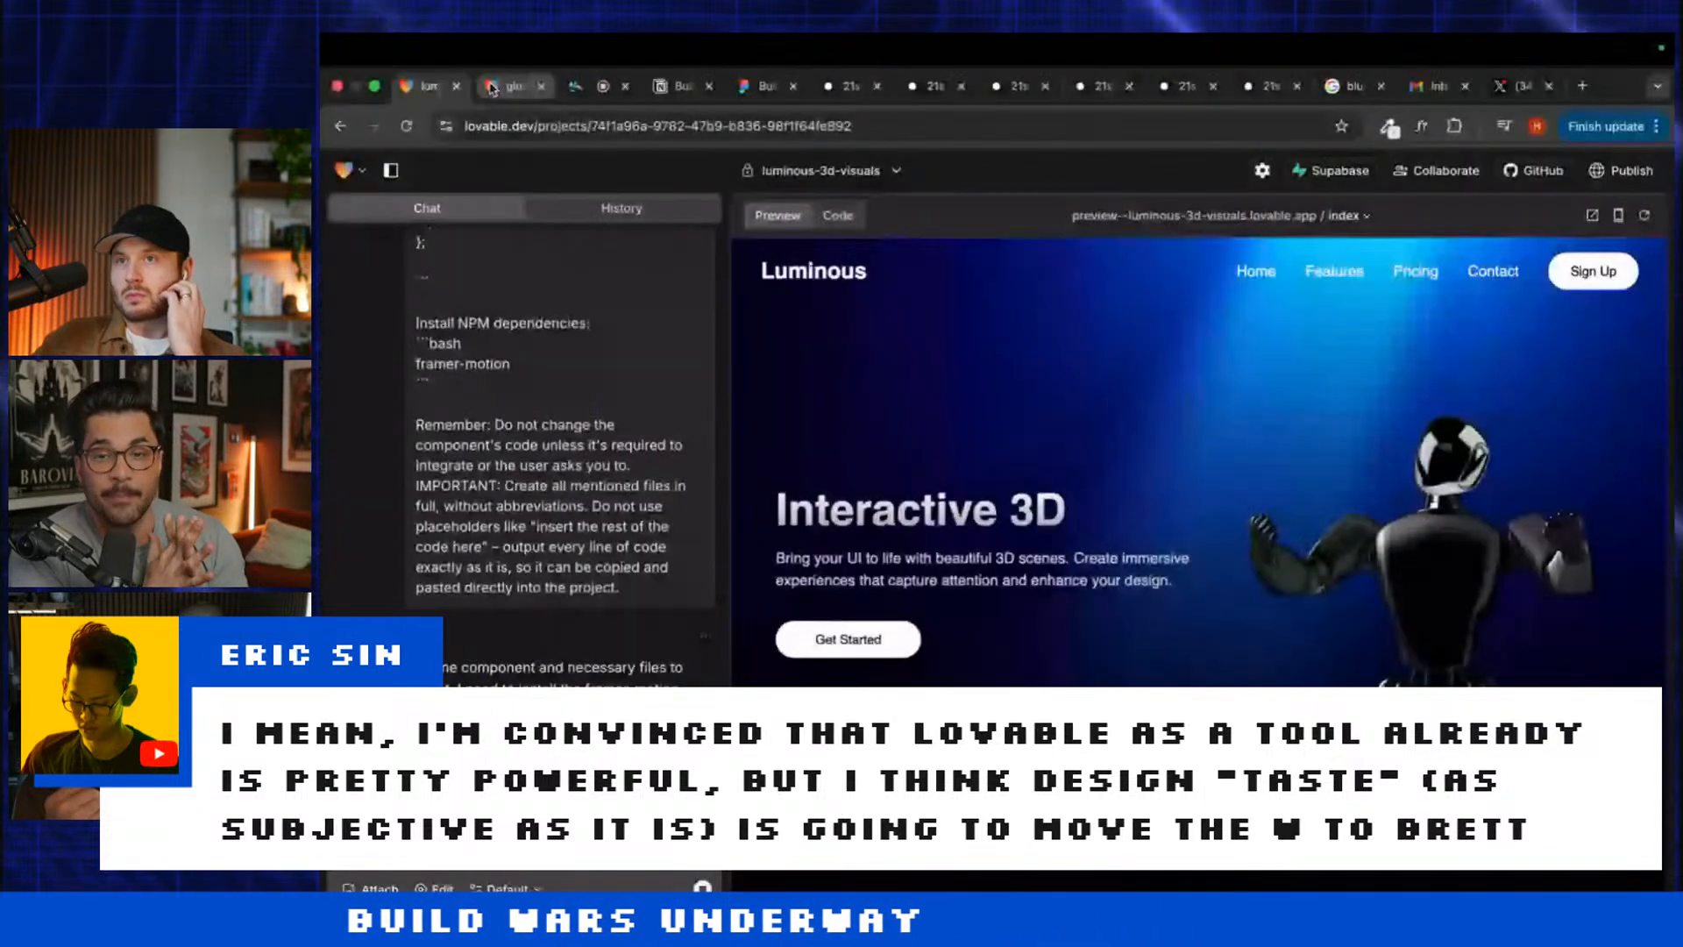
Step: Check the Timeline component progress in both glowing-3d-interaction and luminous-3d-visuals projects
left_click(513, 86)
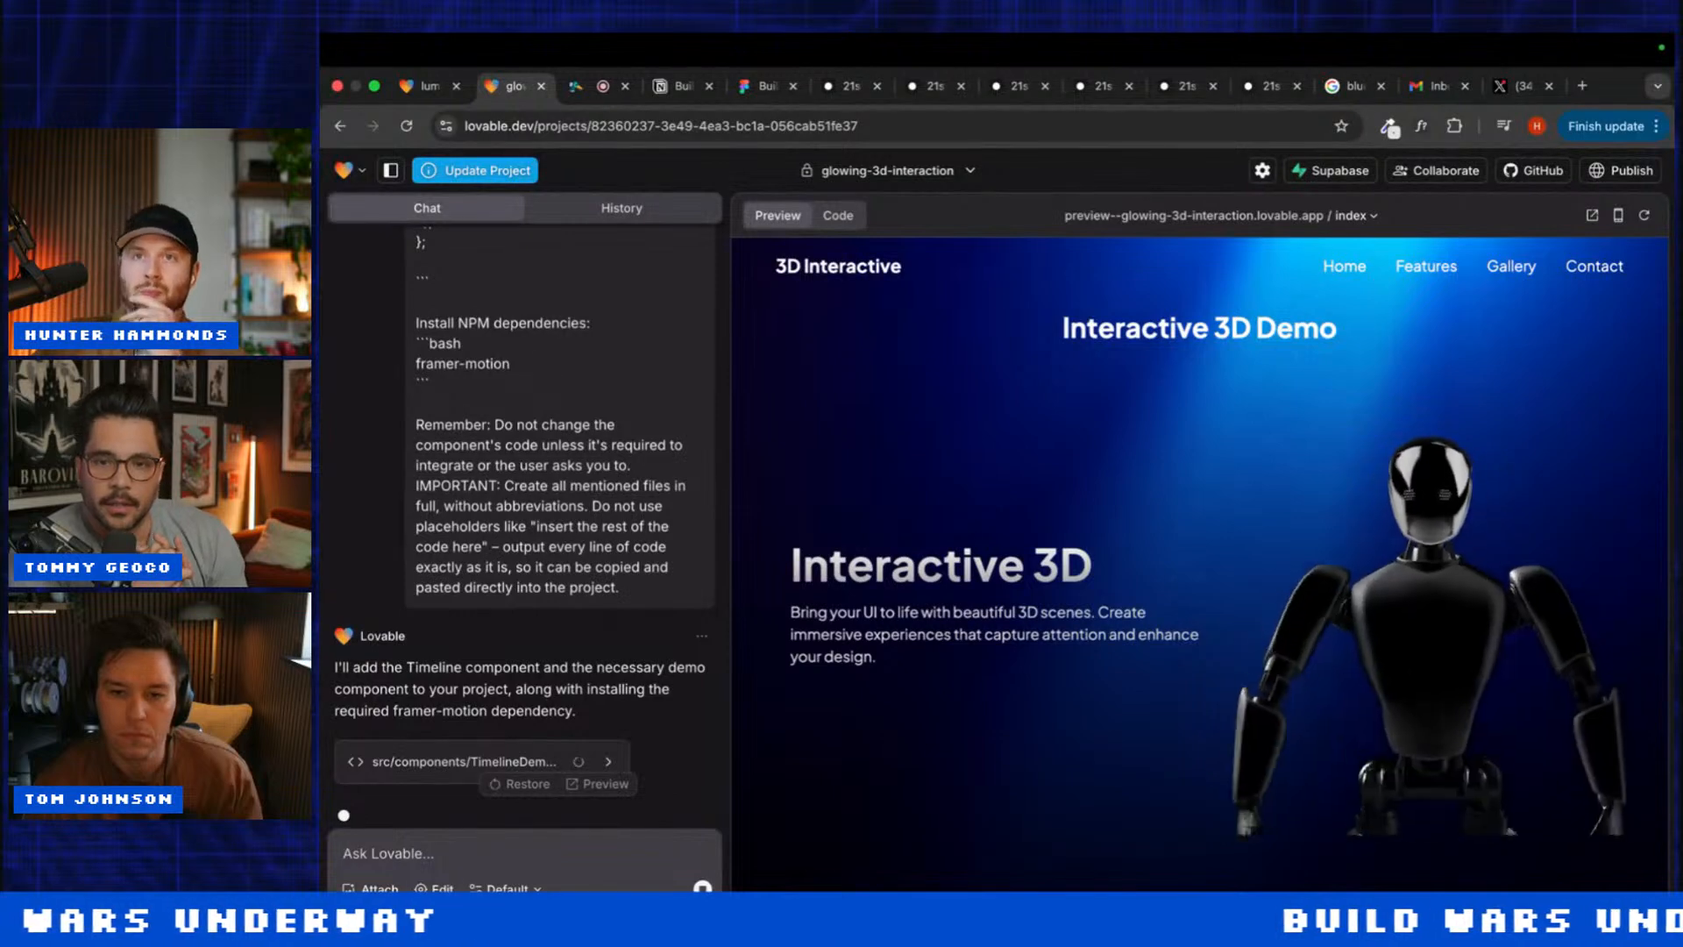
left_click(416, 85)
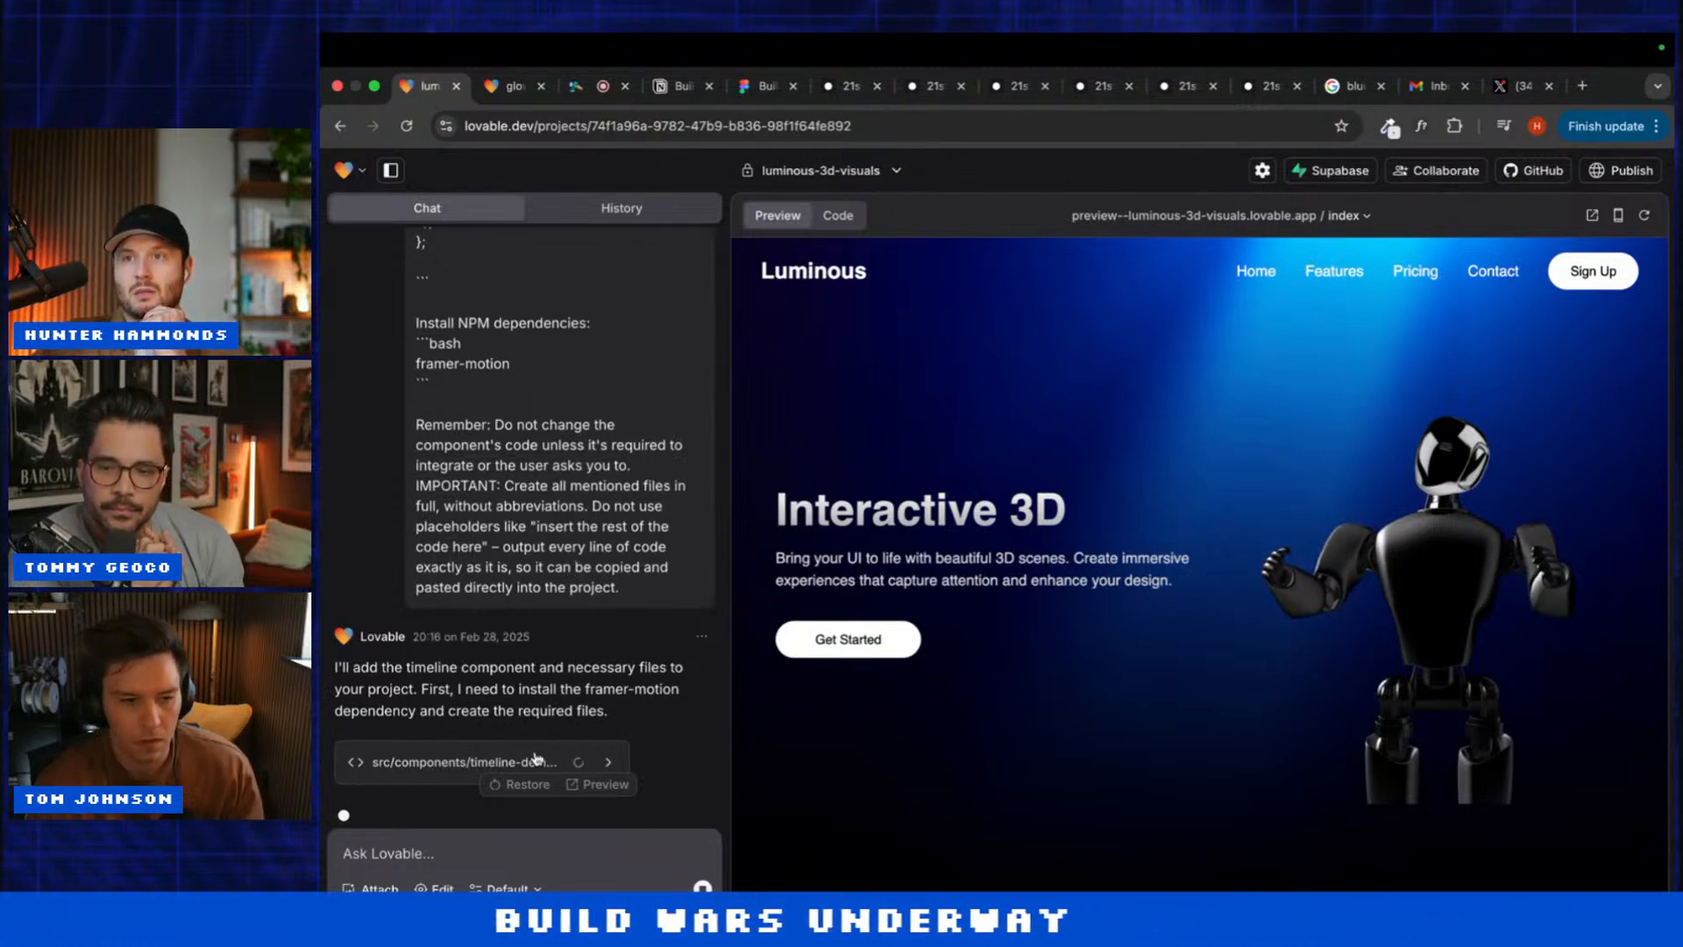
left_click(506, 87)
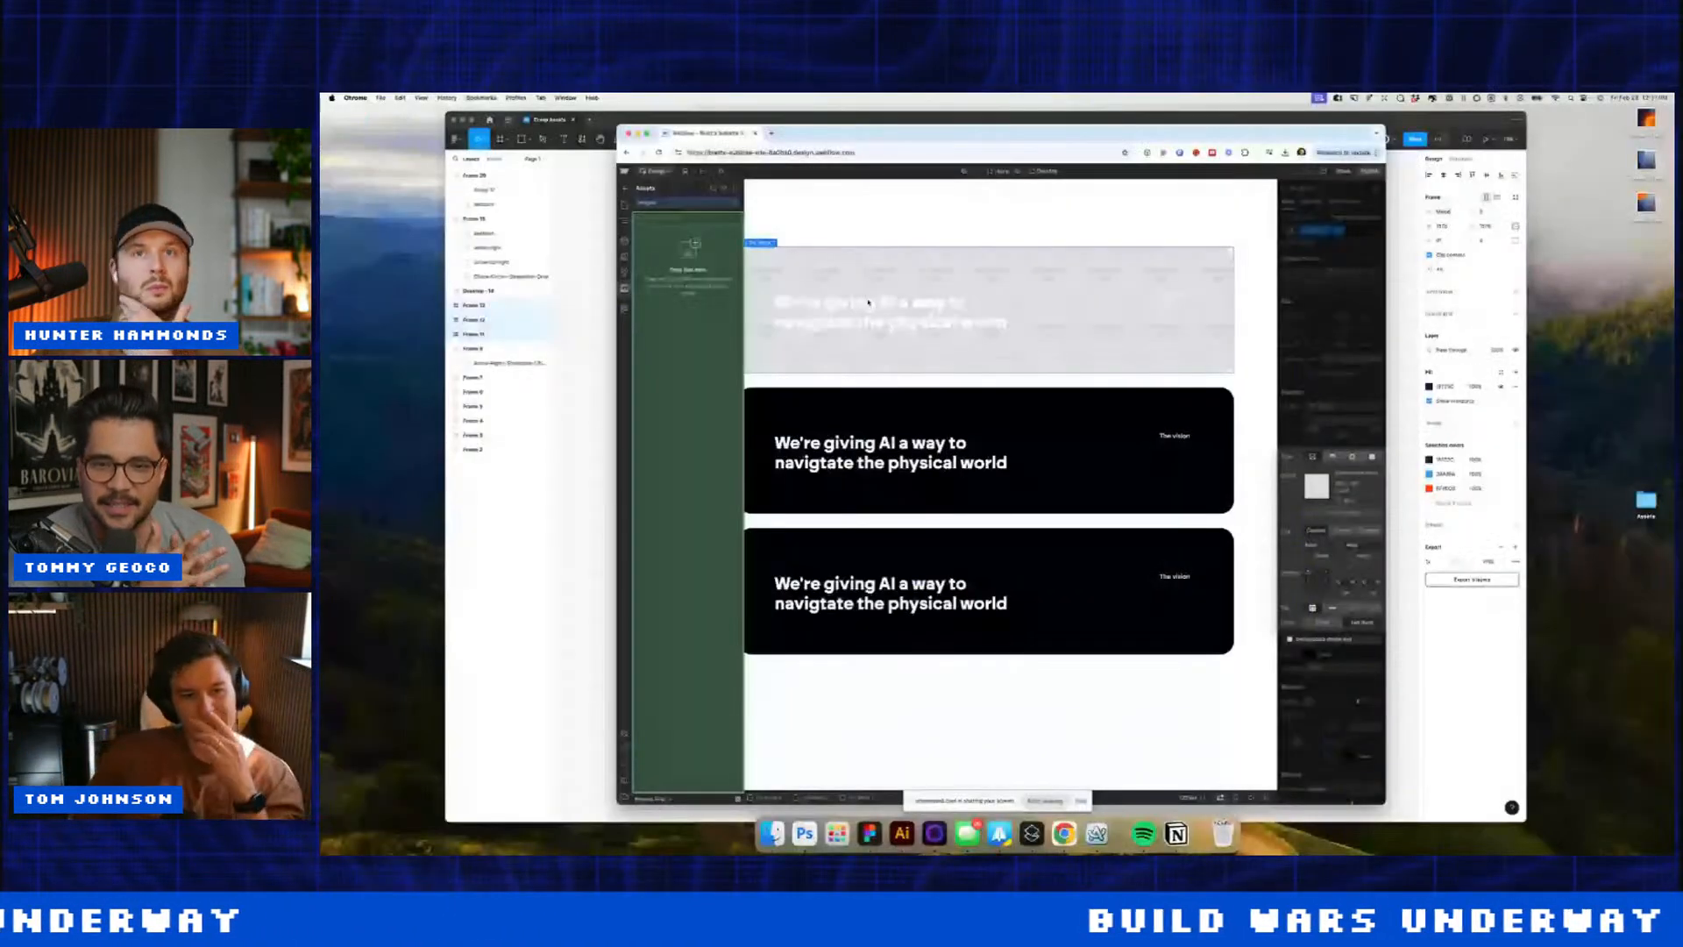
Step: Upload the exported PNG frame images from the Desktop to the site's assets
left_click(723, 189)
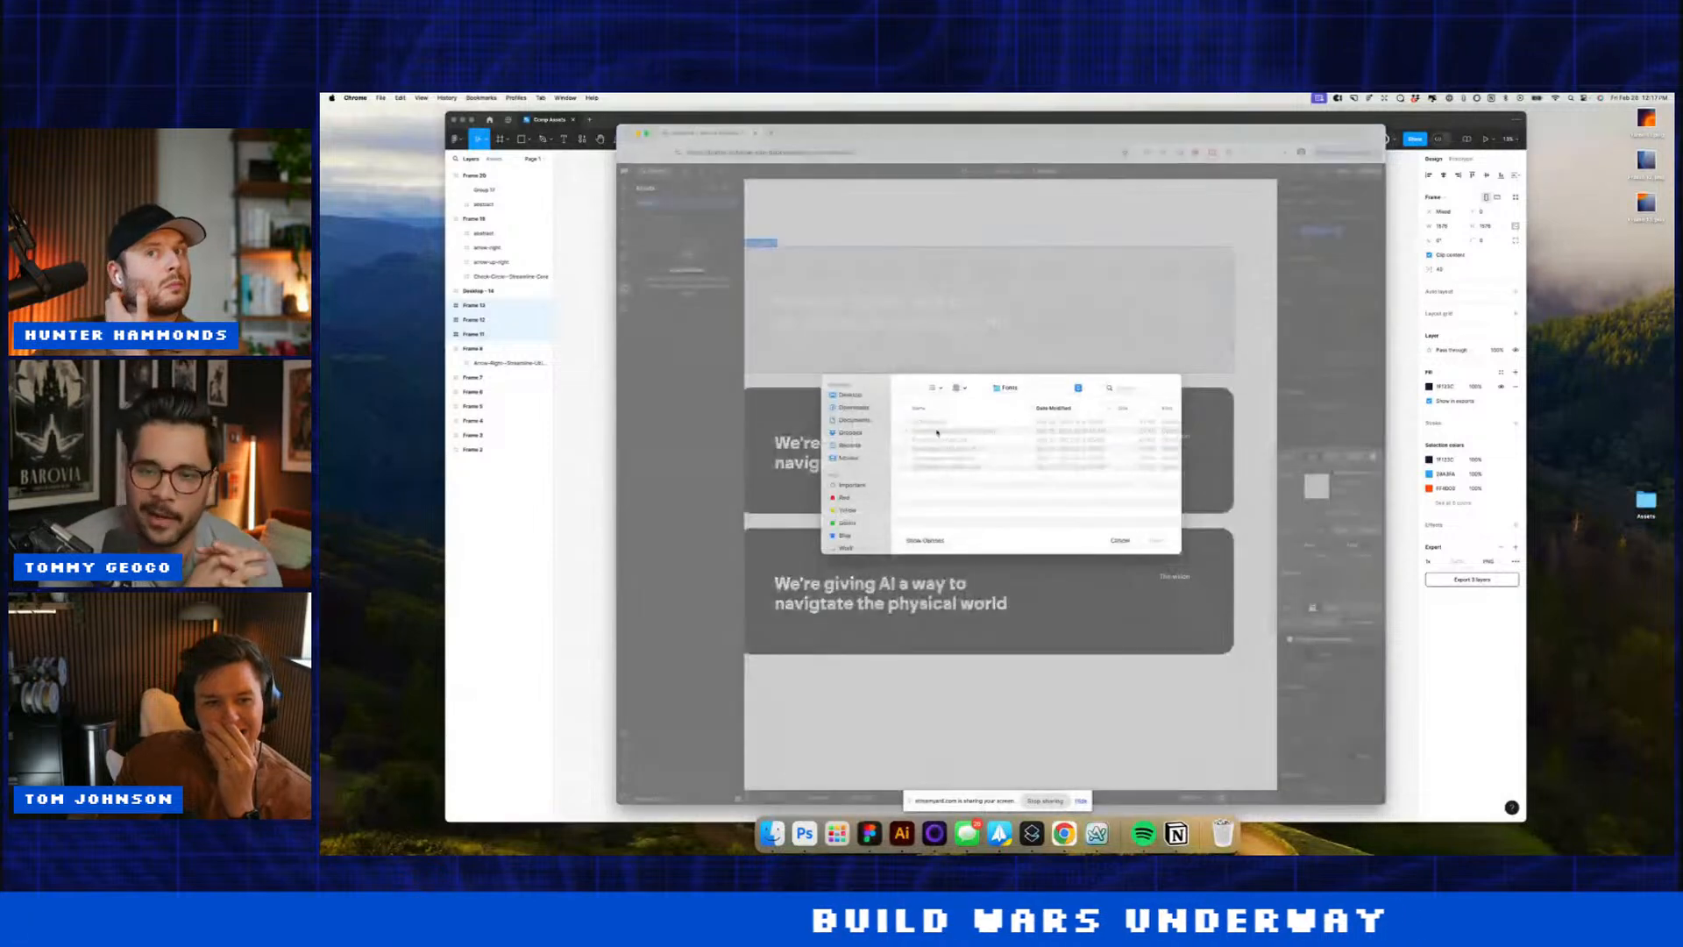
left_click(864, 395)
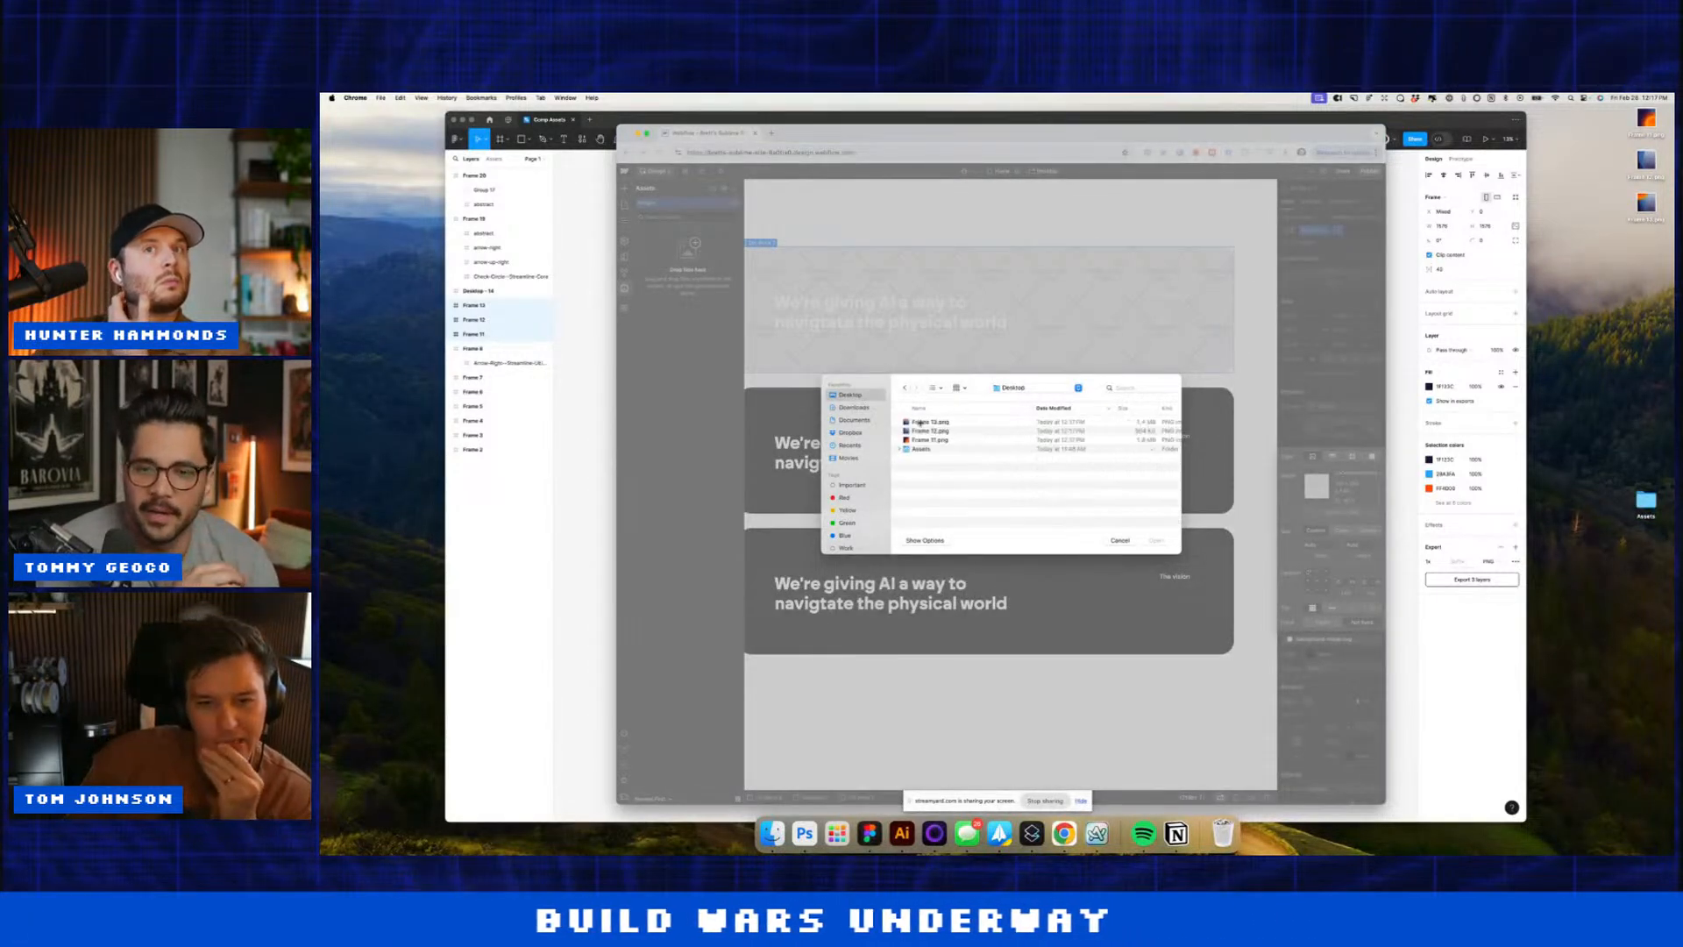
left_click(917, 423)
key("Return")
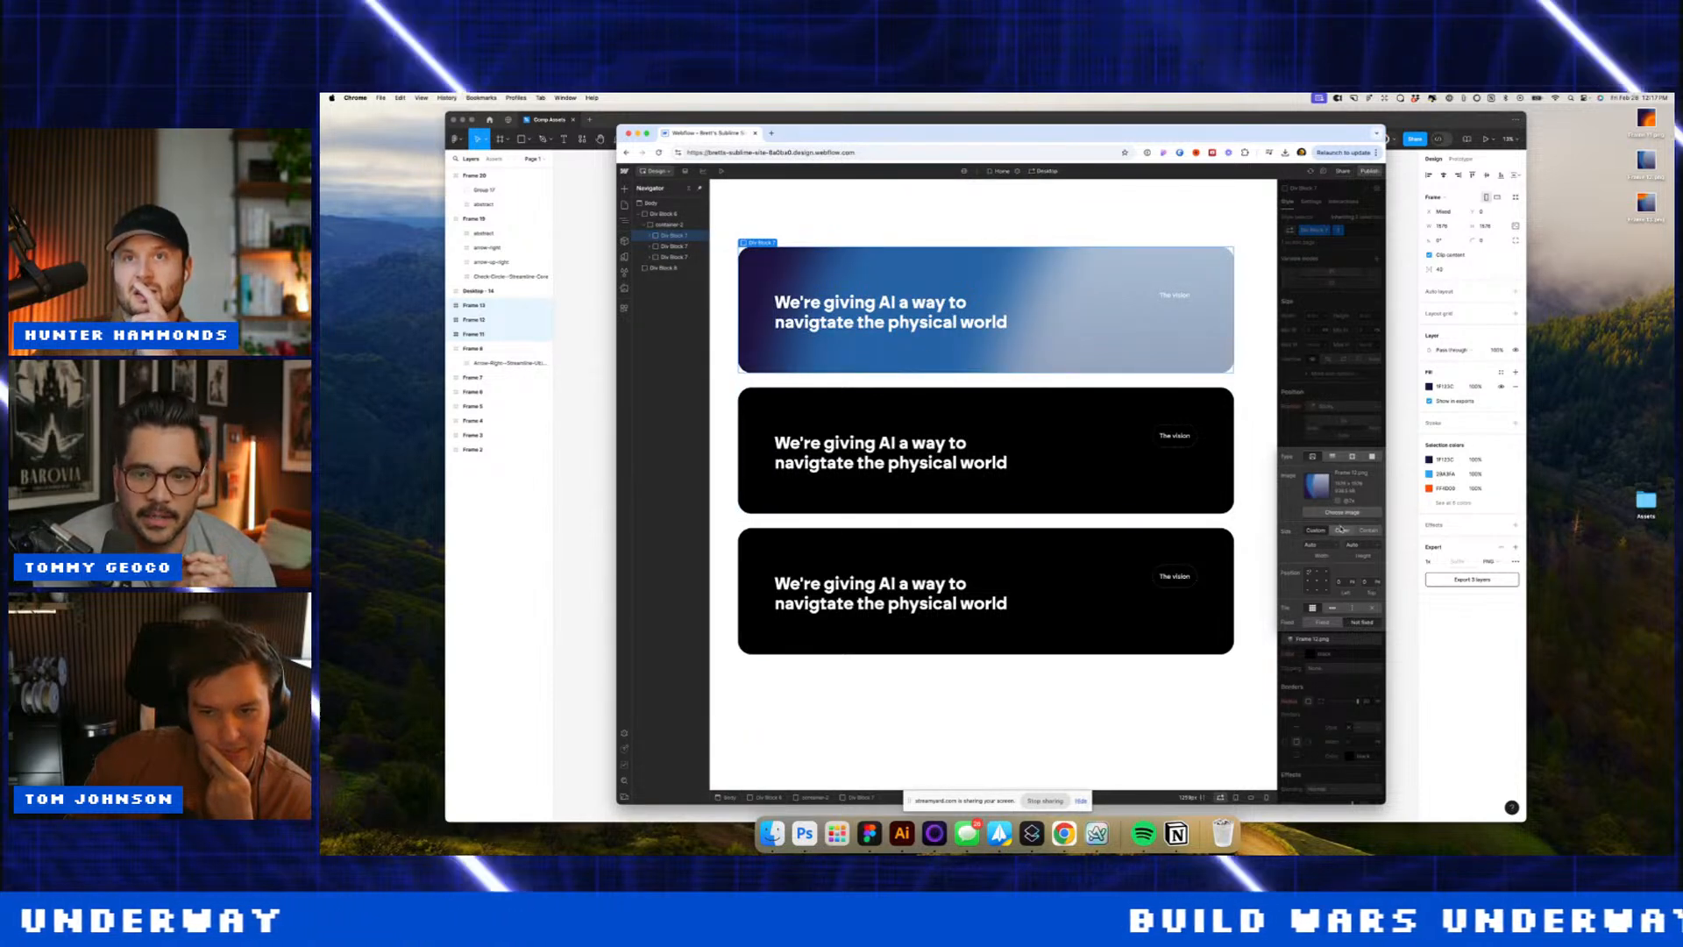
Step: Give the second card the orange gradient image background, sized to Cover
left_click(1089, 419)
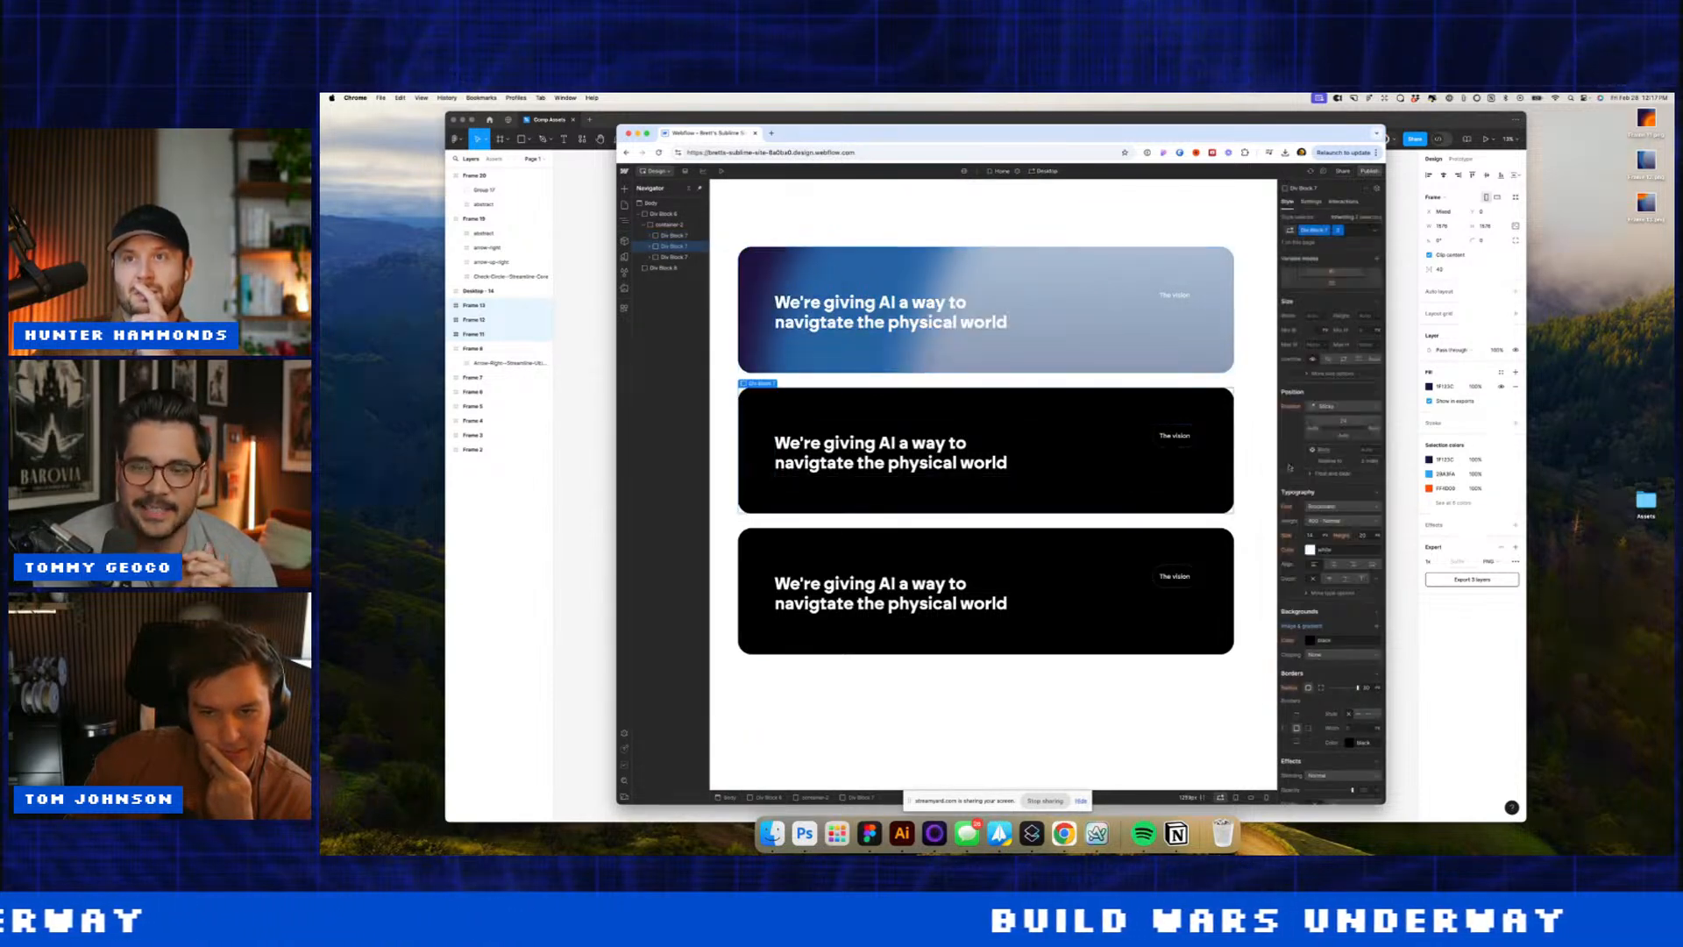
left_click(1376, 625)
left_click(1341, 512)
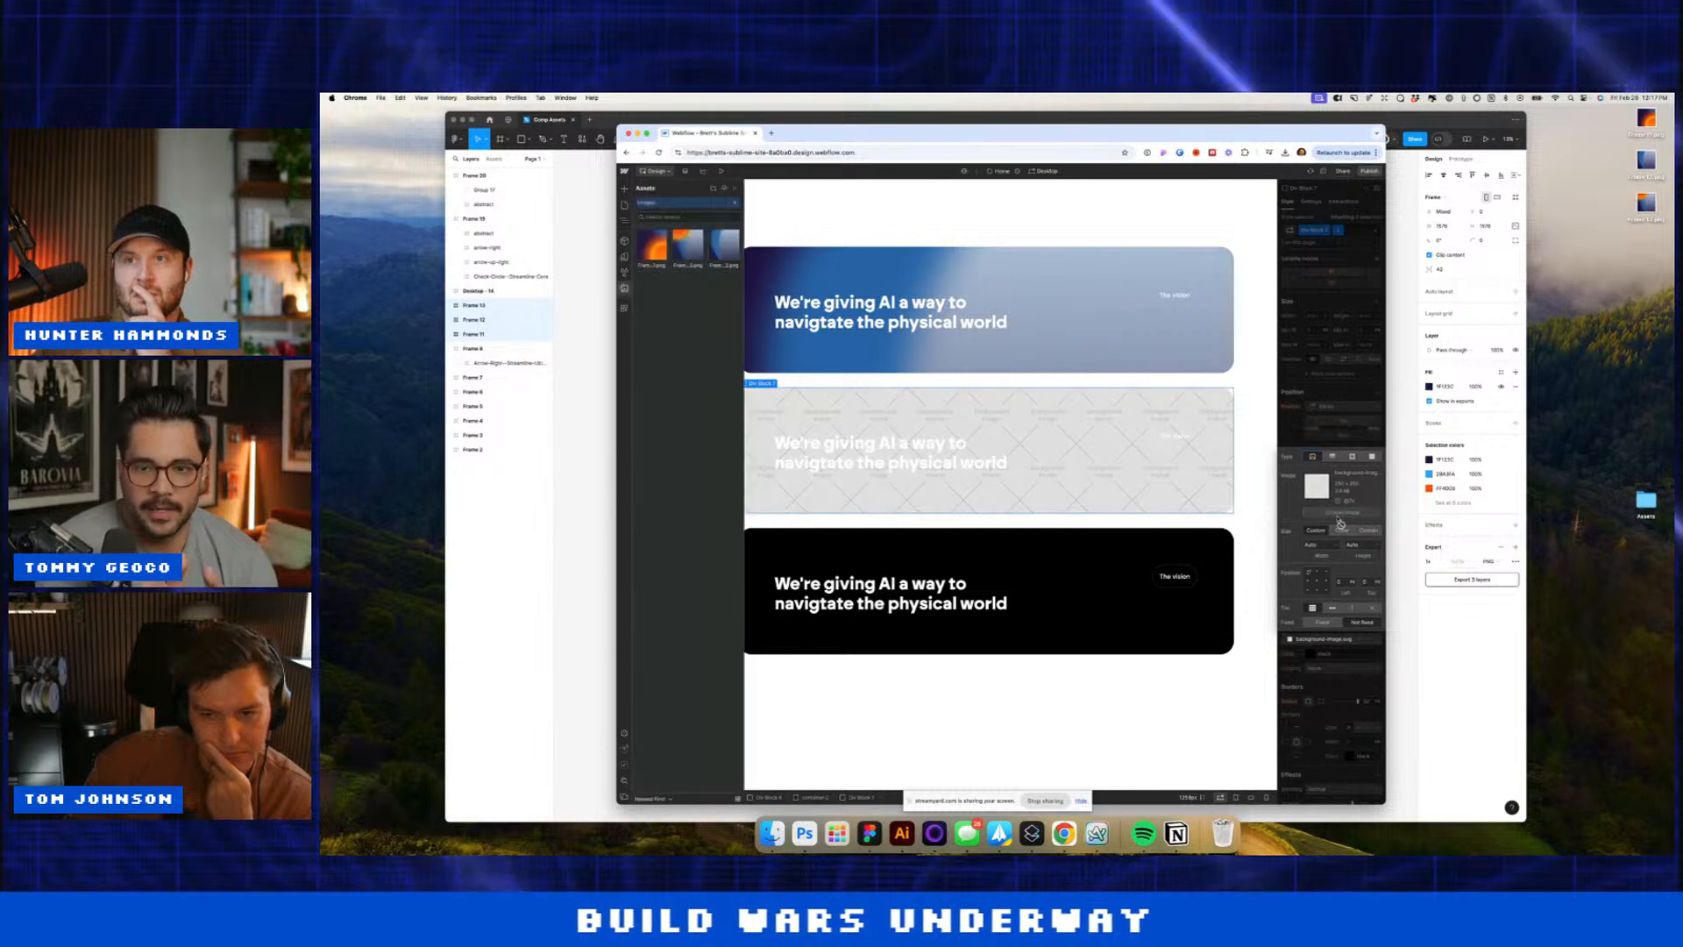
left_click(687, 245)
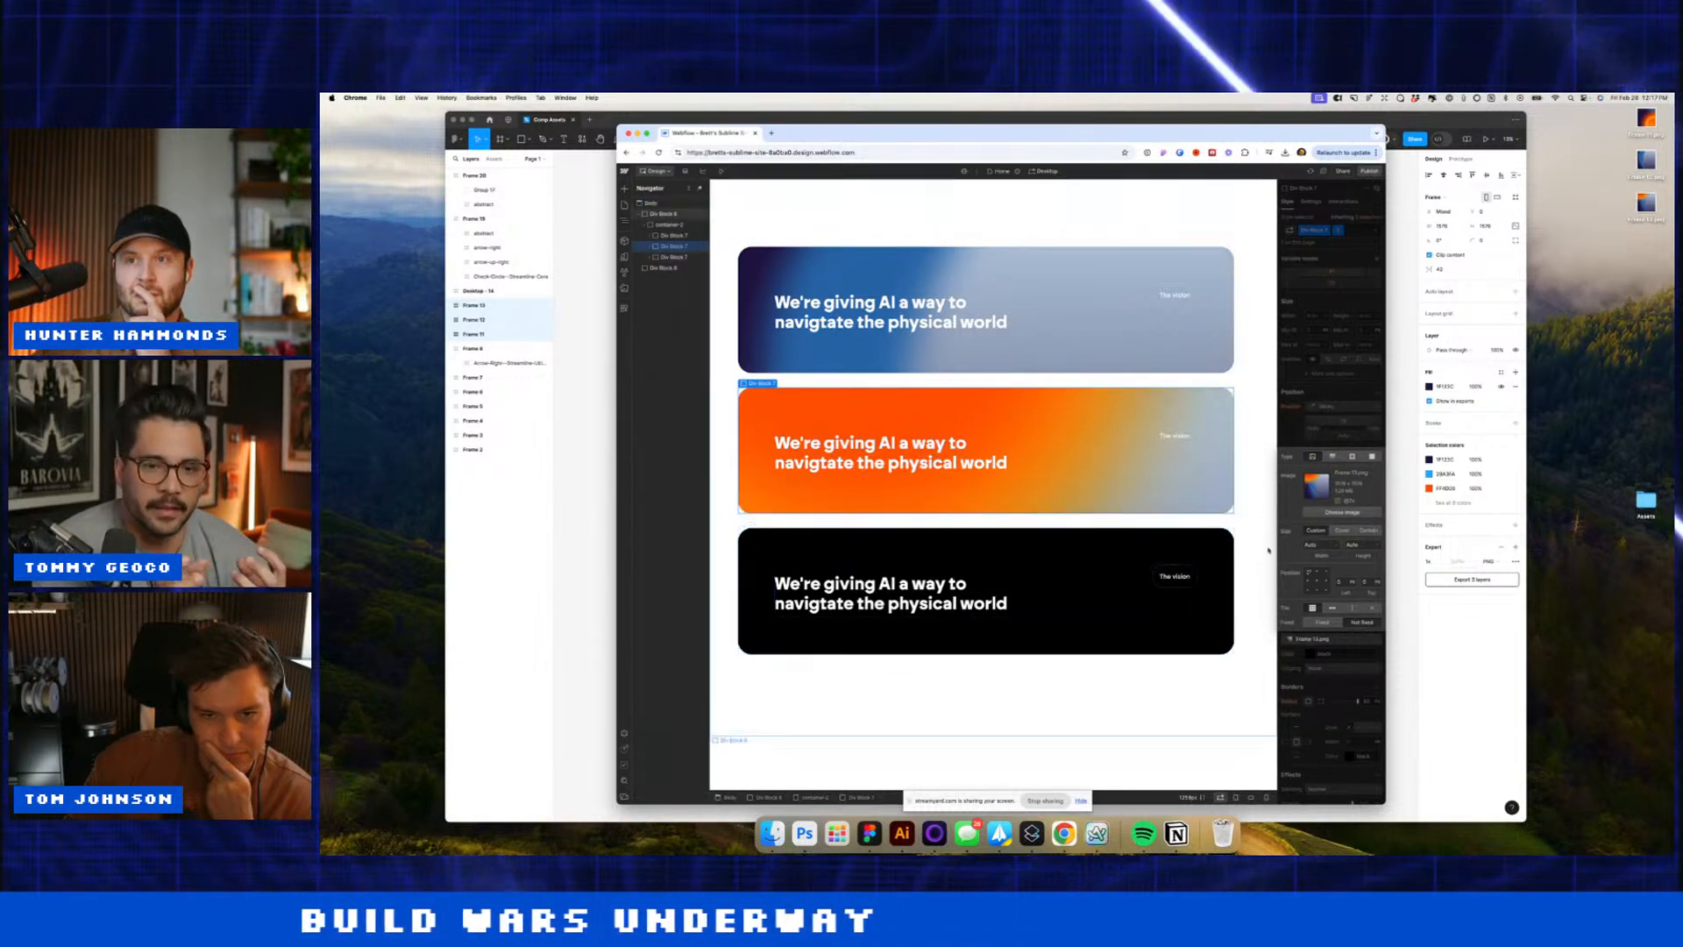
left_click(1352, 529)
Step: Give the third card Frame 11.png as background, sized to Cover, and collapse the Navigator rows
left_click(1093, 539)
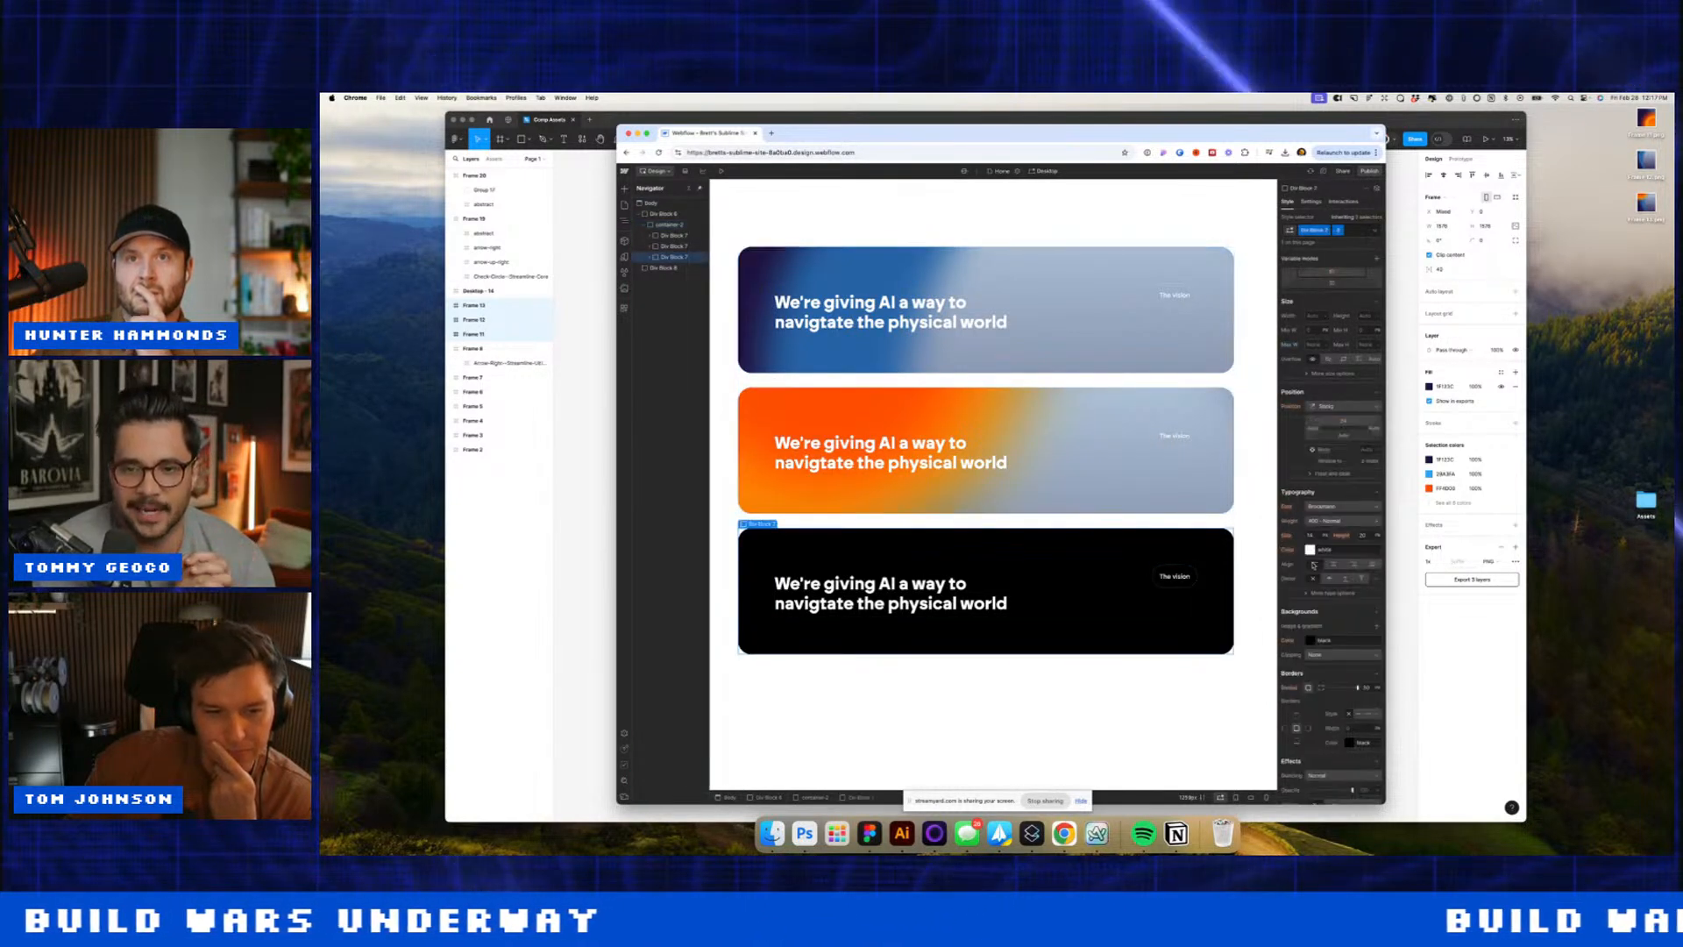
left_click(1378, 625)
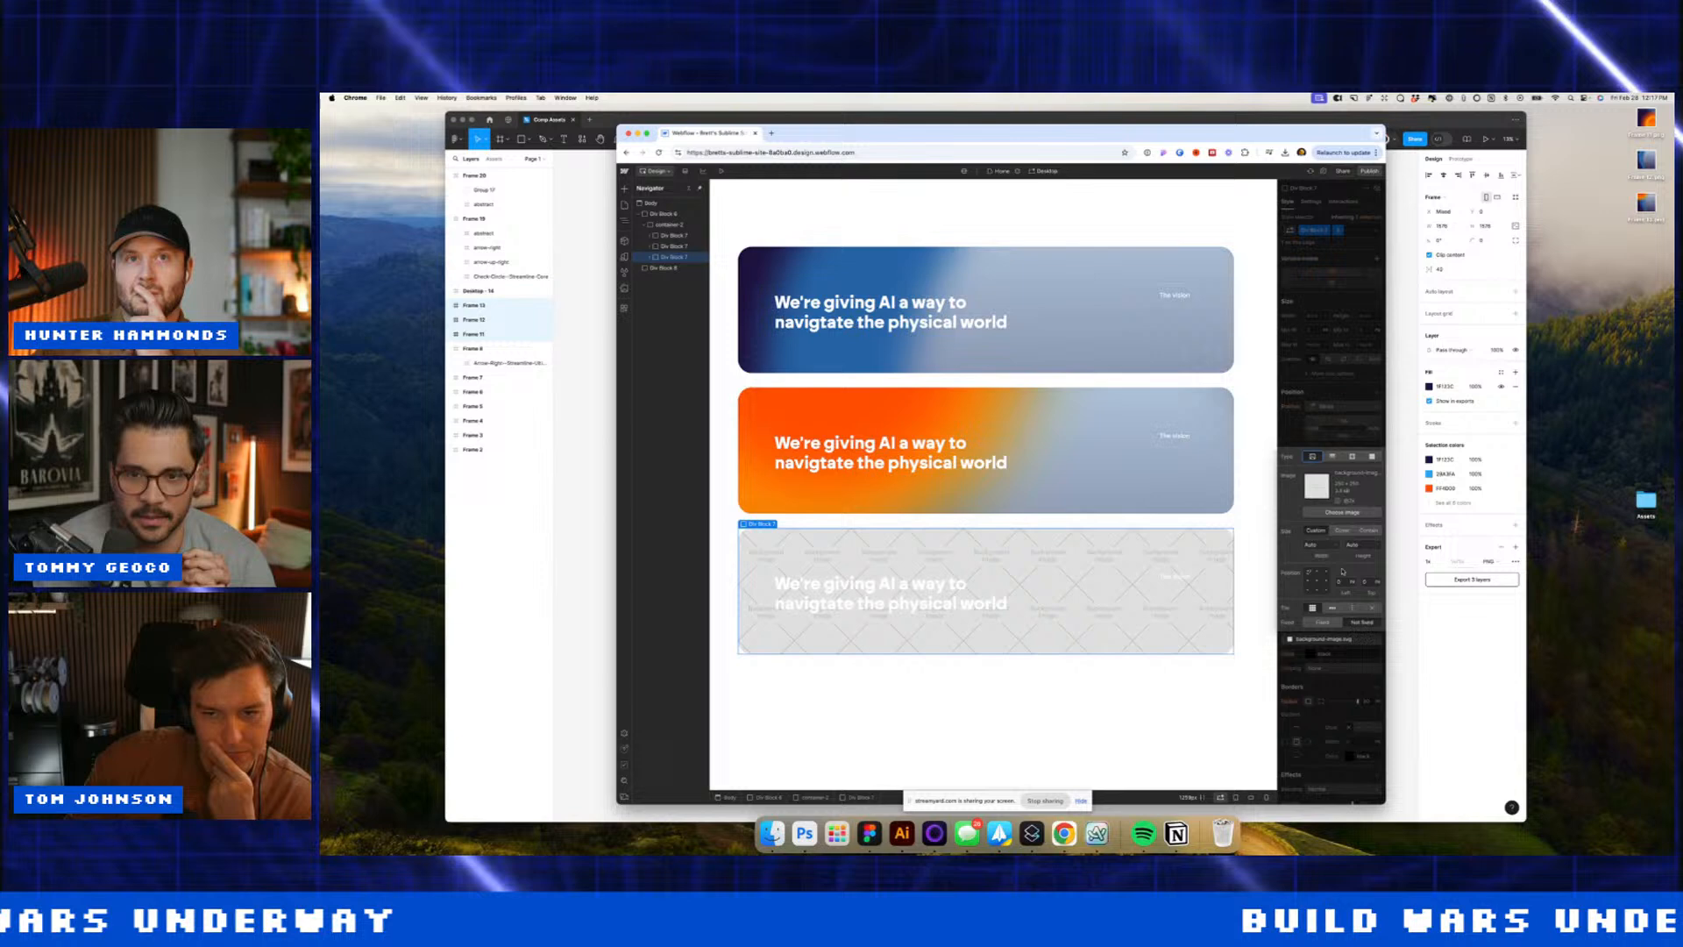
left_click(1342, 513)
left_click(659, 245)
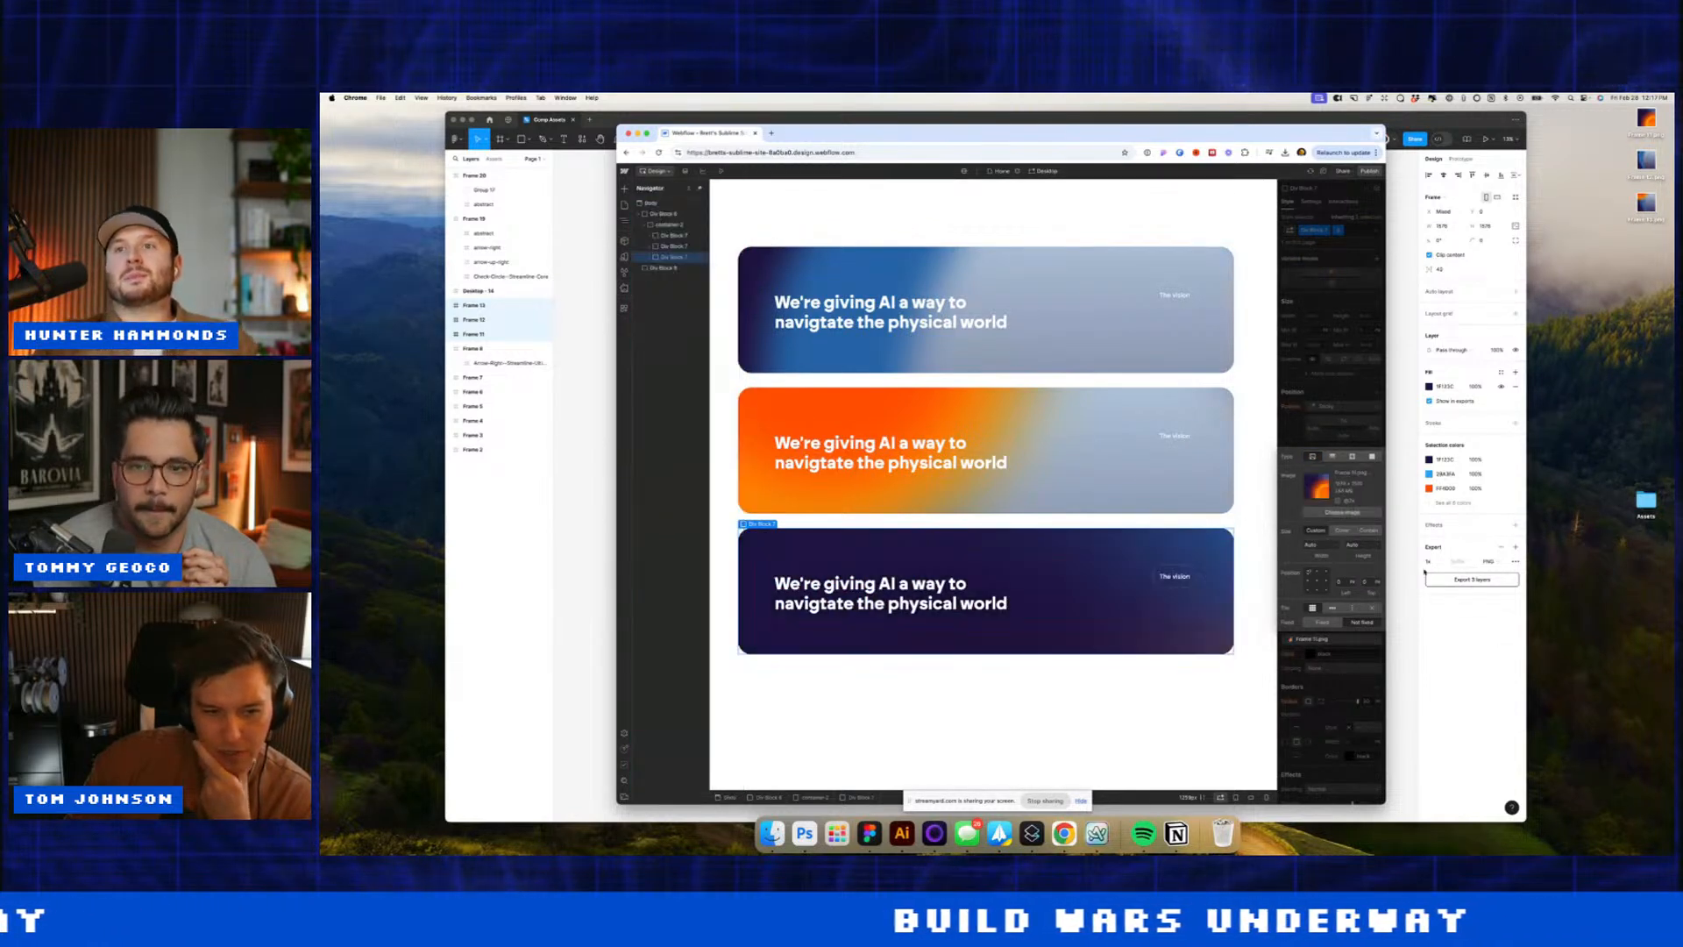
left_click(1341, 529)
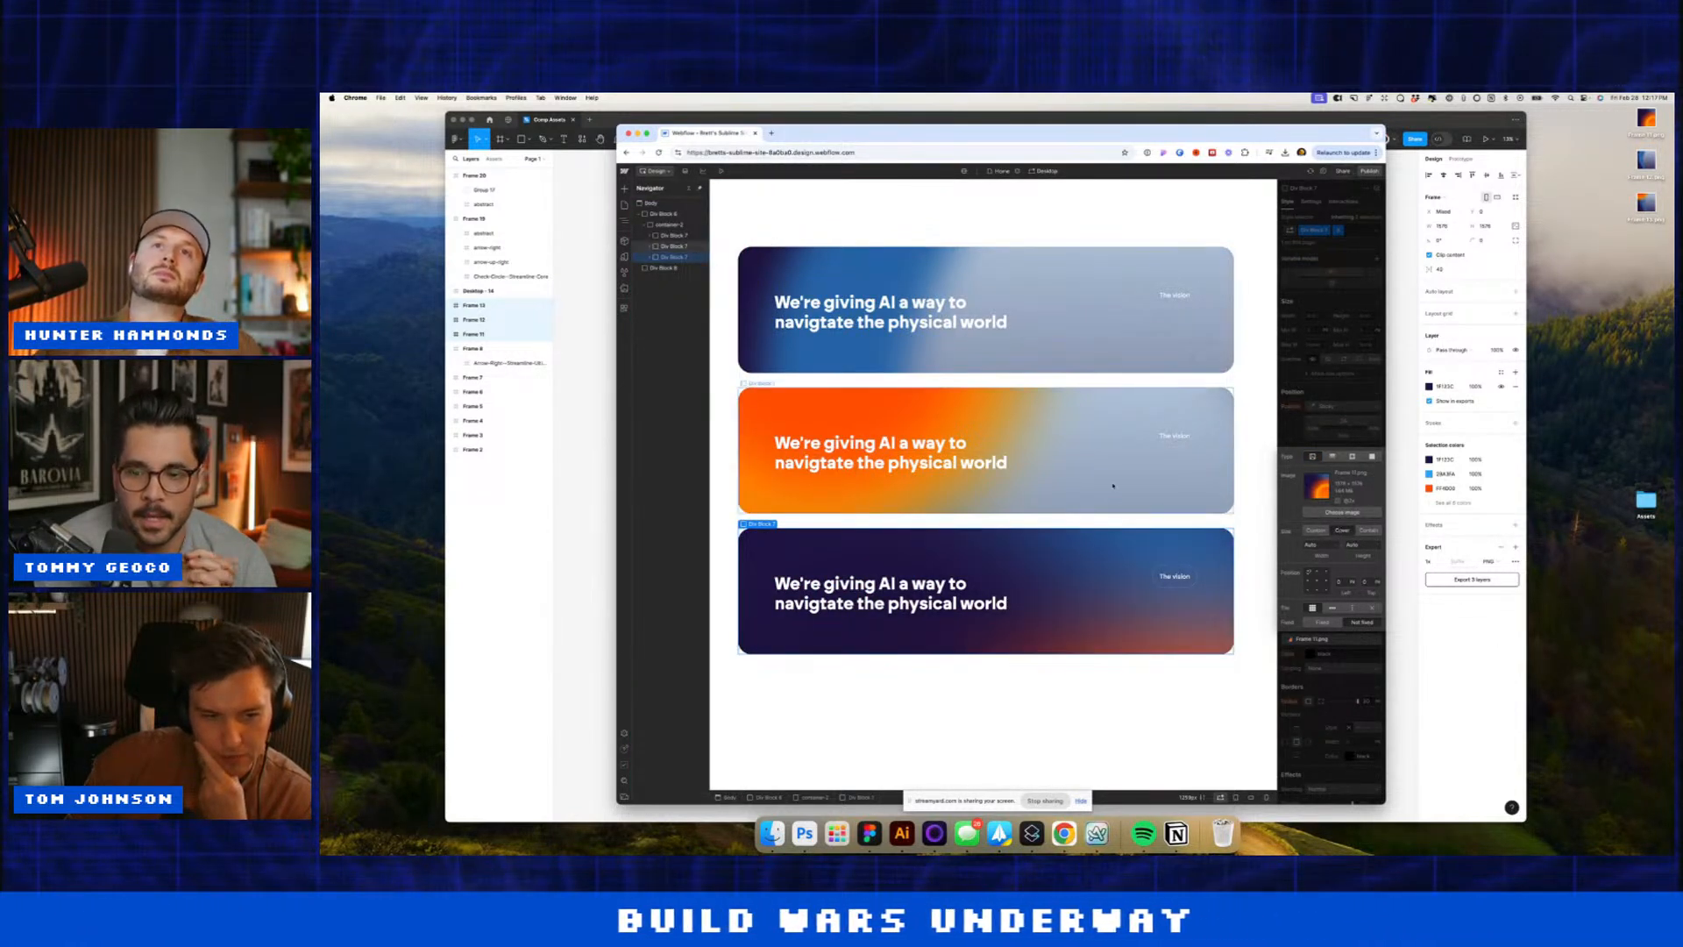
left_click(1013, 419)
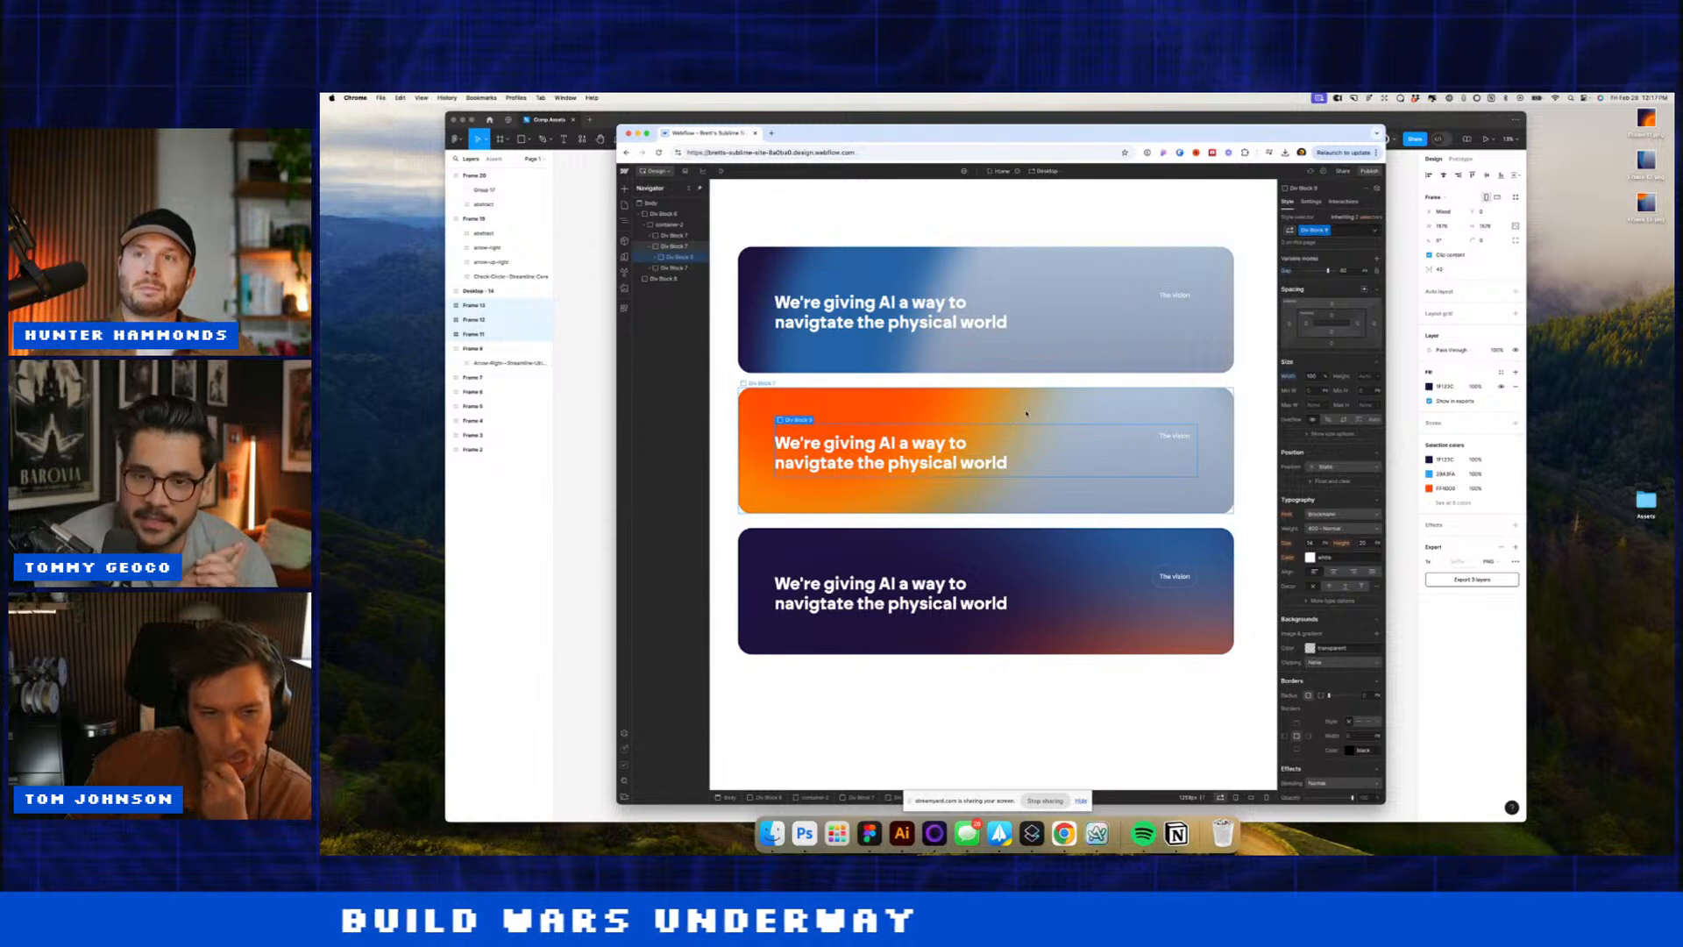
left_click(667, 225)
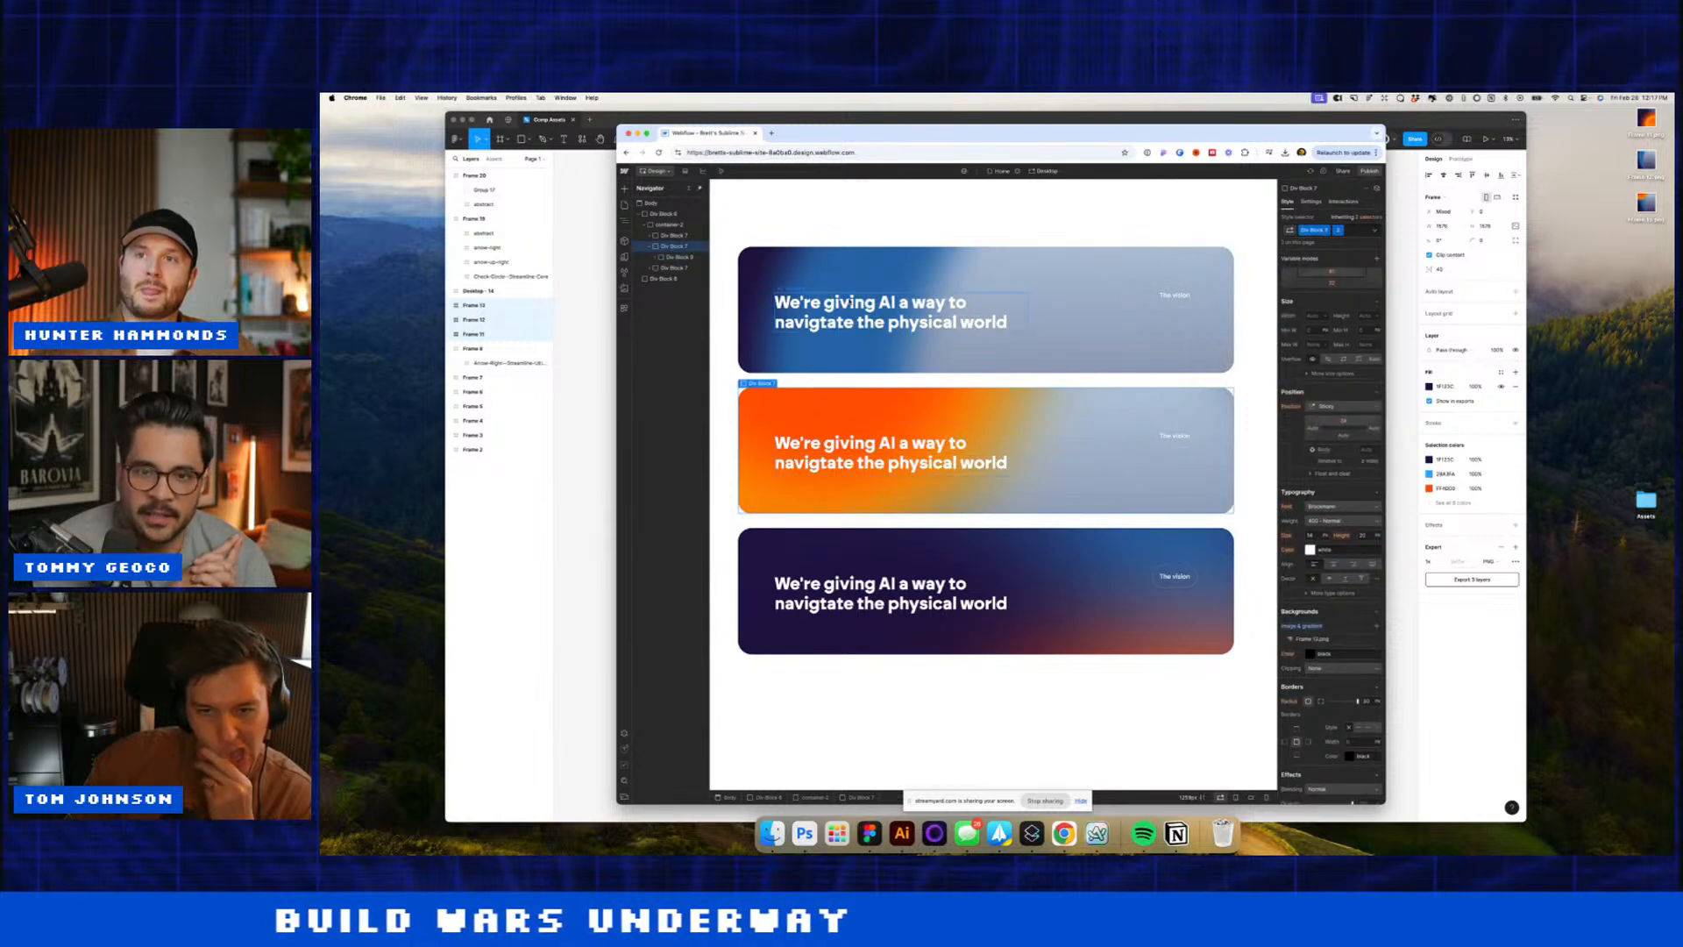
left_click(650, 236)
left_click(651, 247)
Step: Add an empty Div Block and place it above the three cards
key("super+e")
type("d")
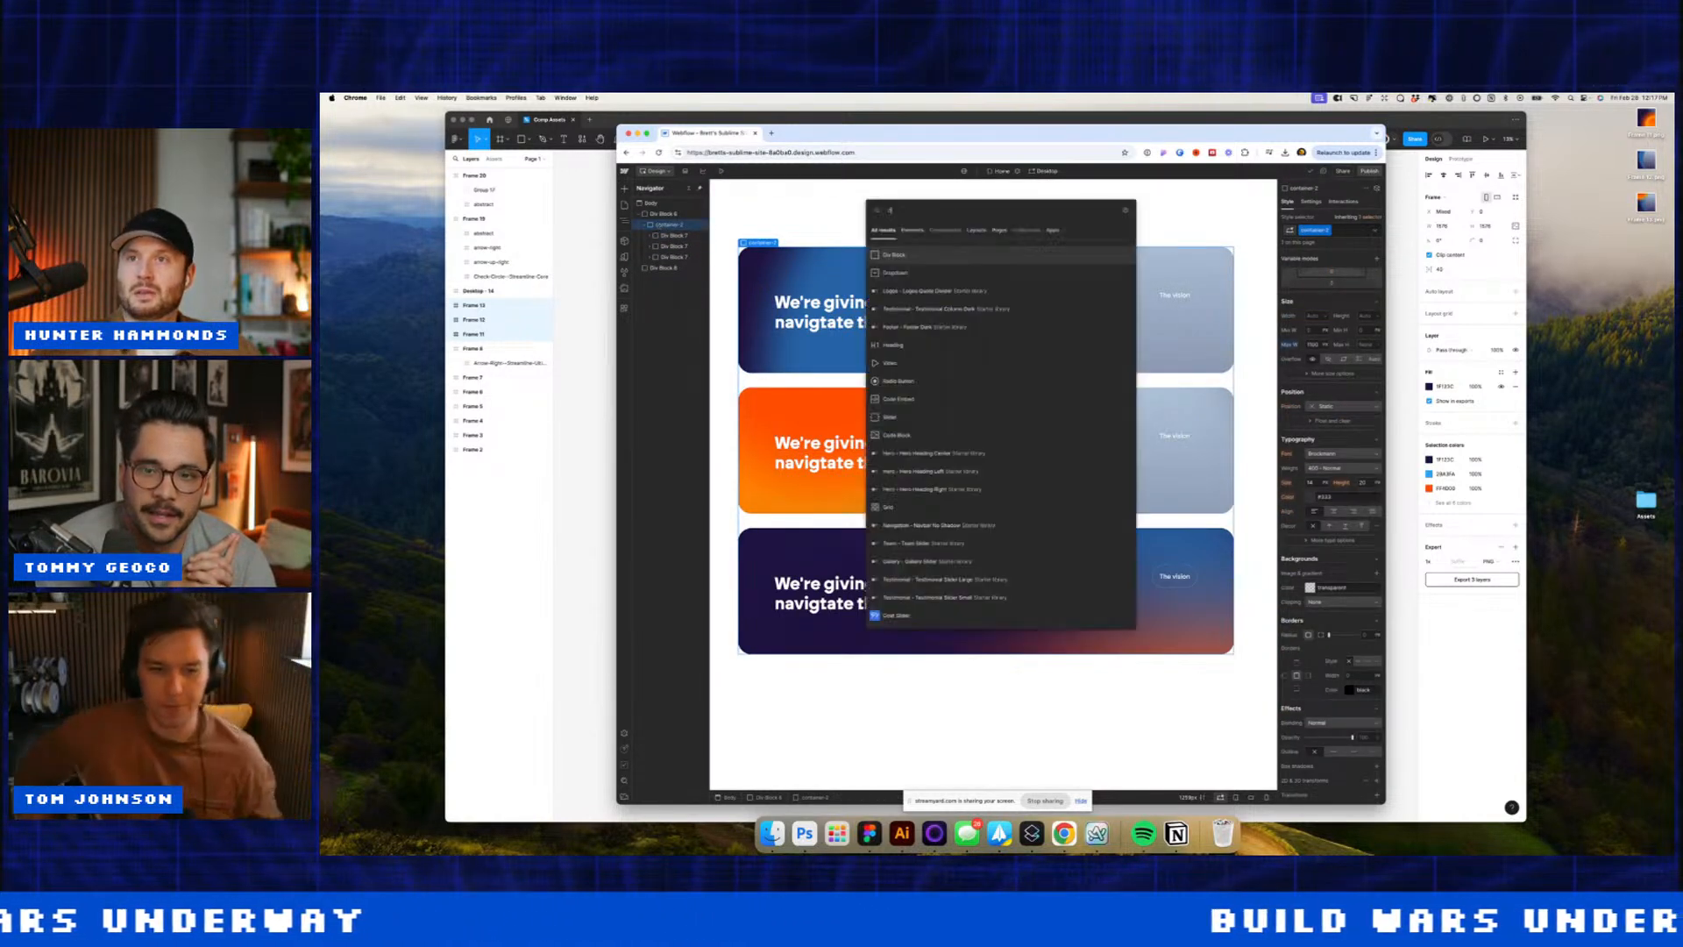
key("Return")
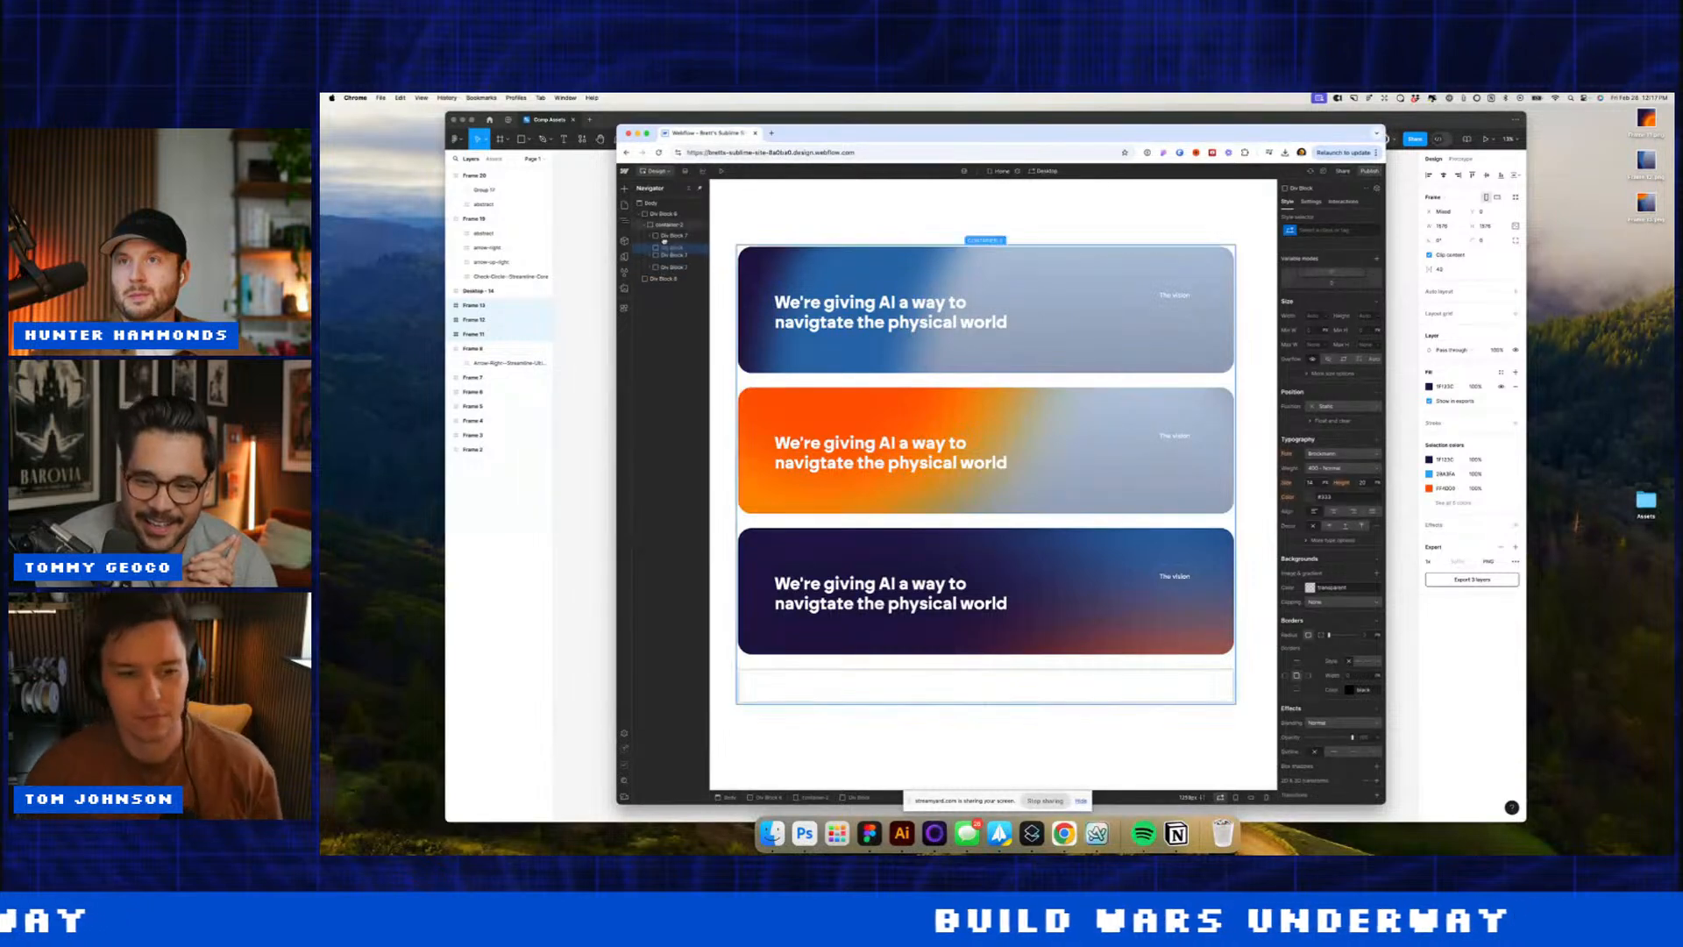
left_click_drag(666, 235, 668, 234)
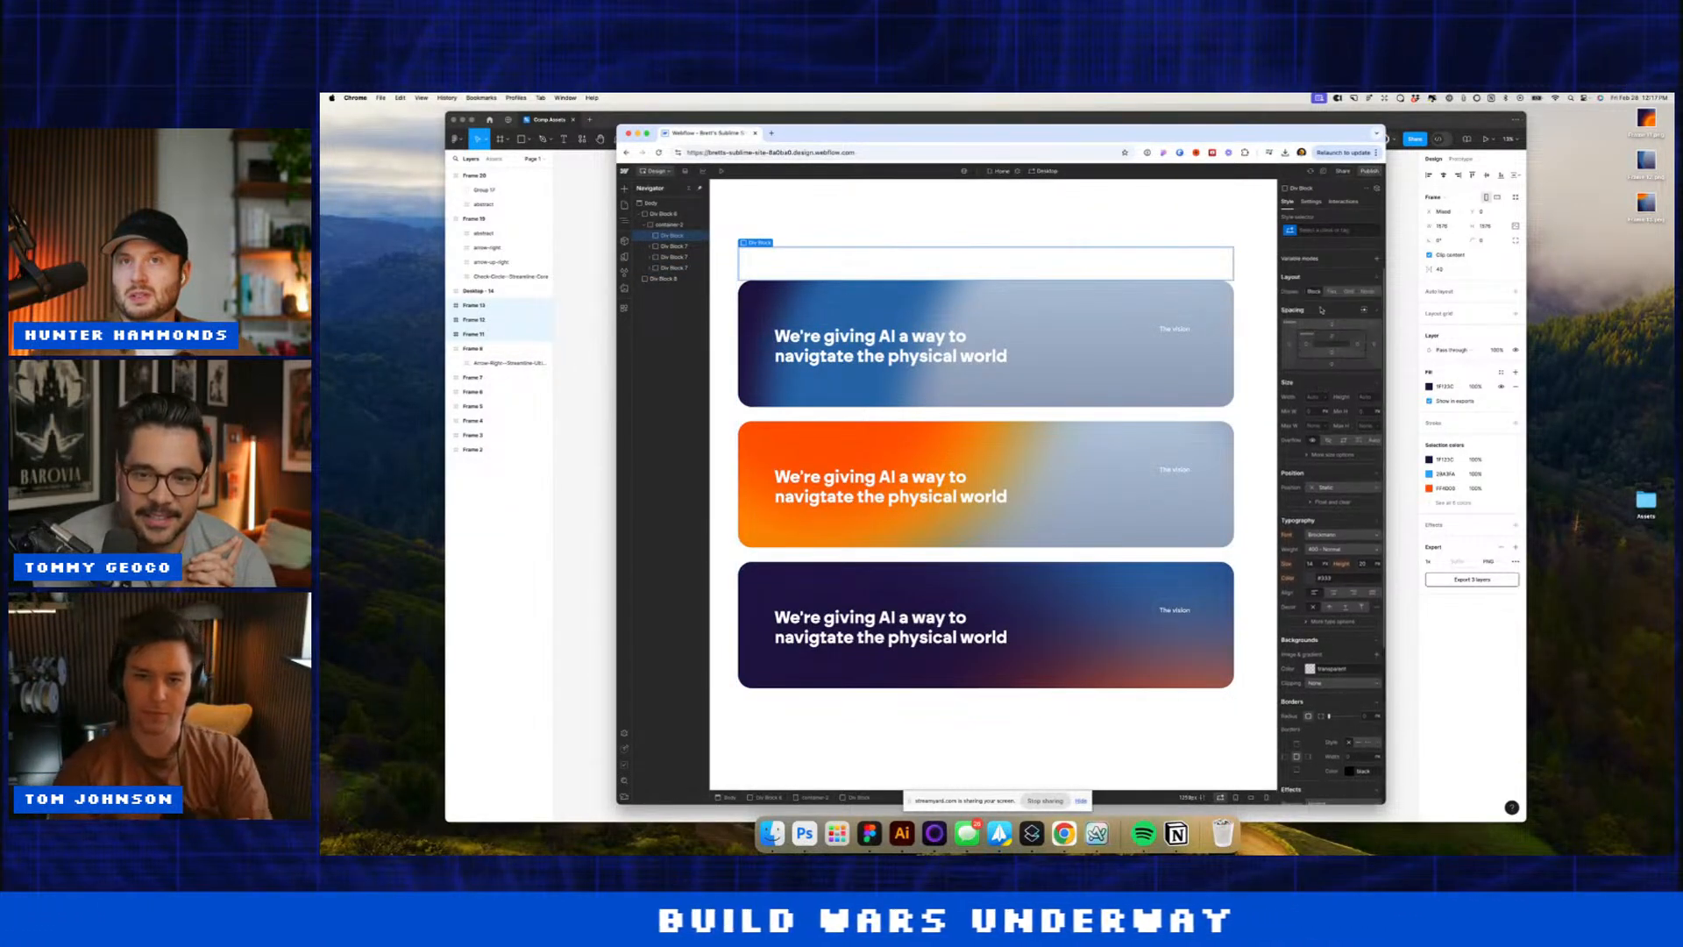
Step: Add a 600 Semi Bold heading reading 'Why Humanoid' in the new block
key("super+e")
type("Hea")
key("Return")
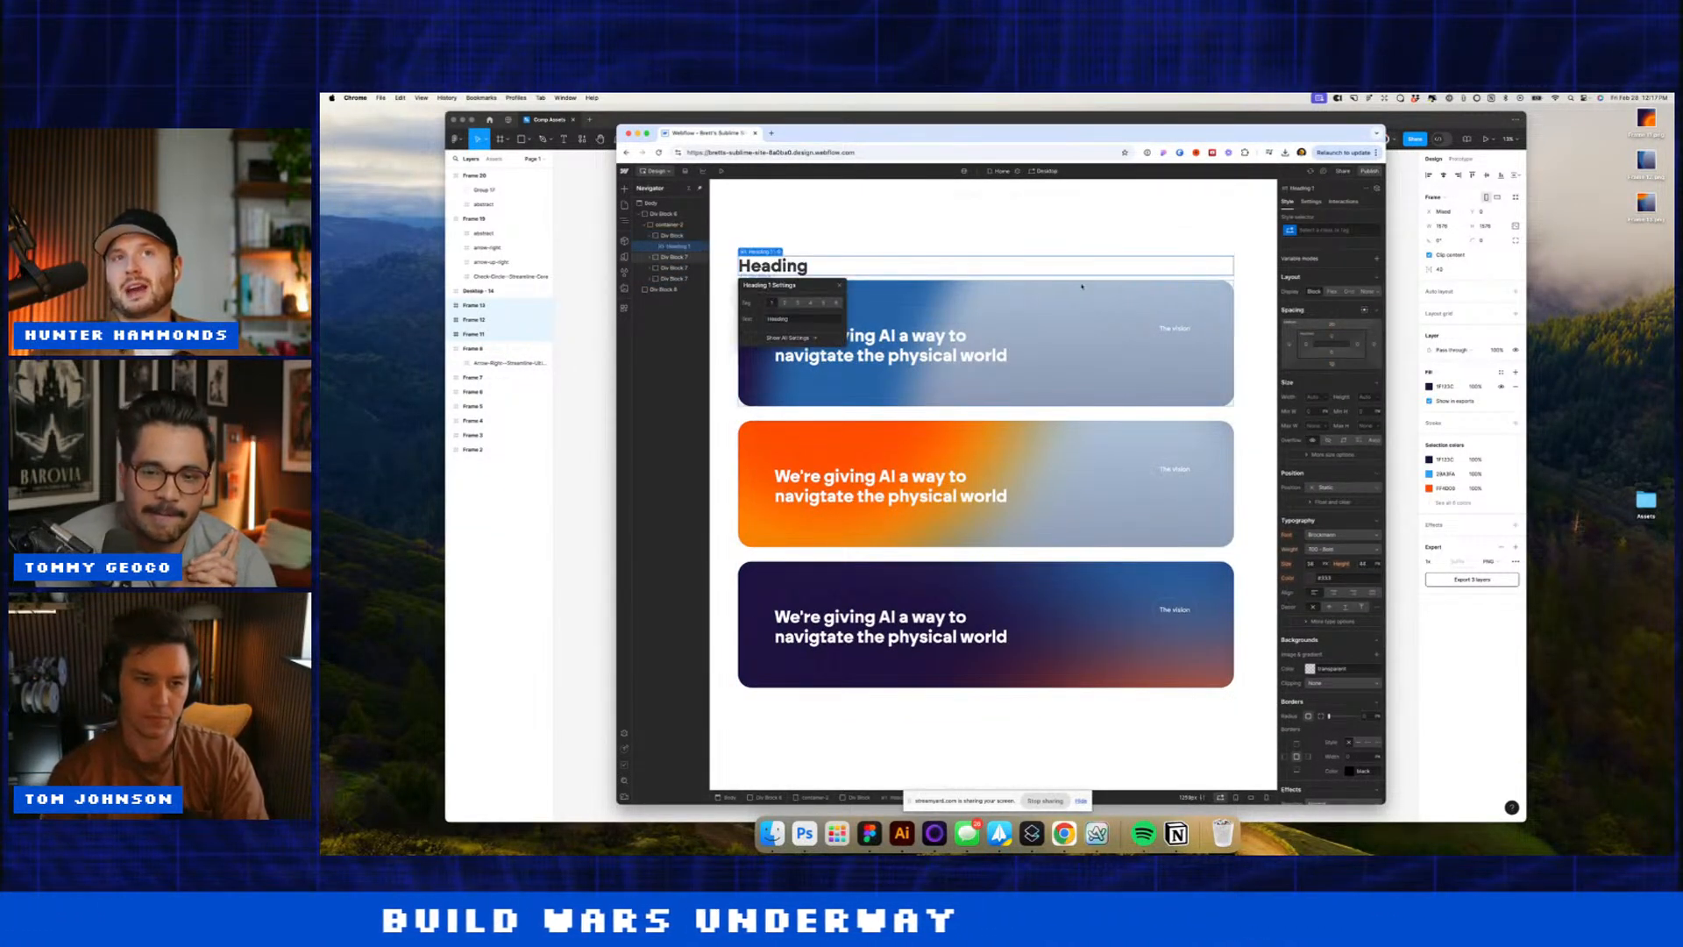
left_click(1338, 548)
left_click(1328, 536)
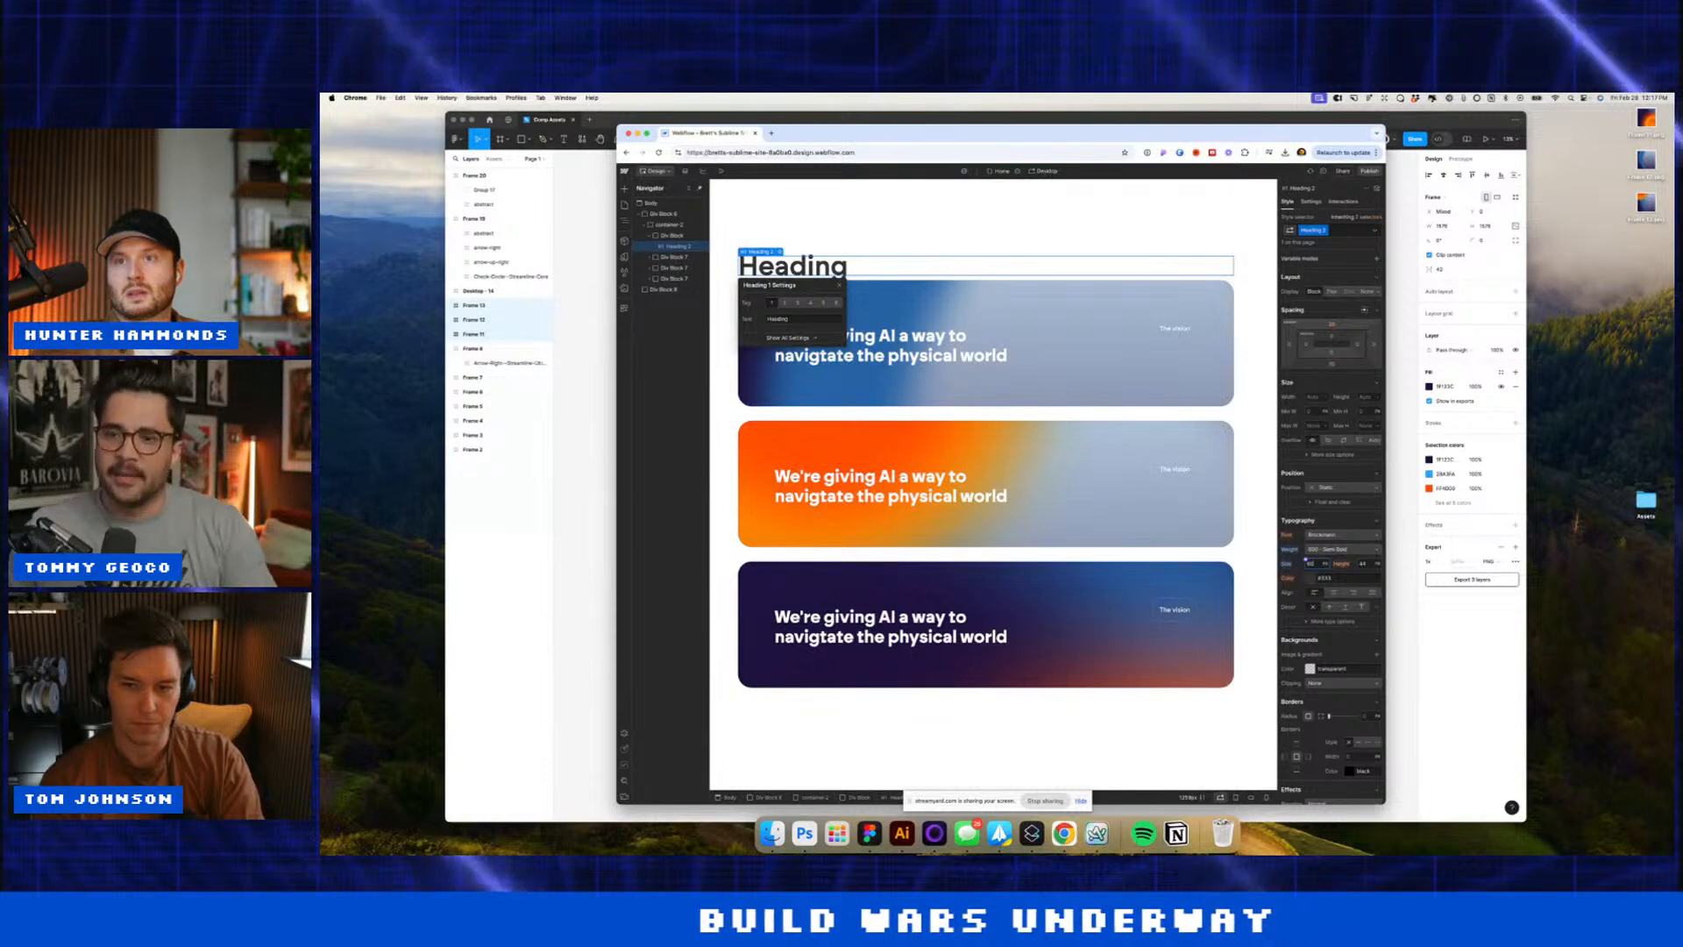
double_click(816, 265)
type("Why Humanoid")
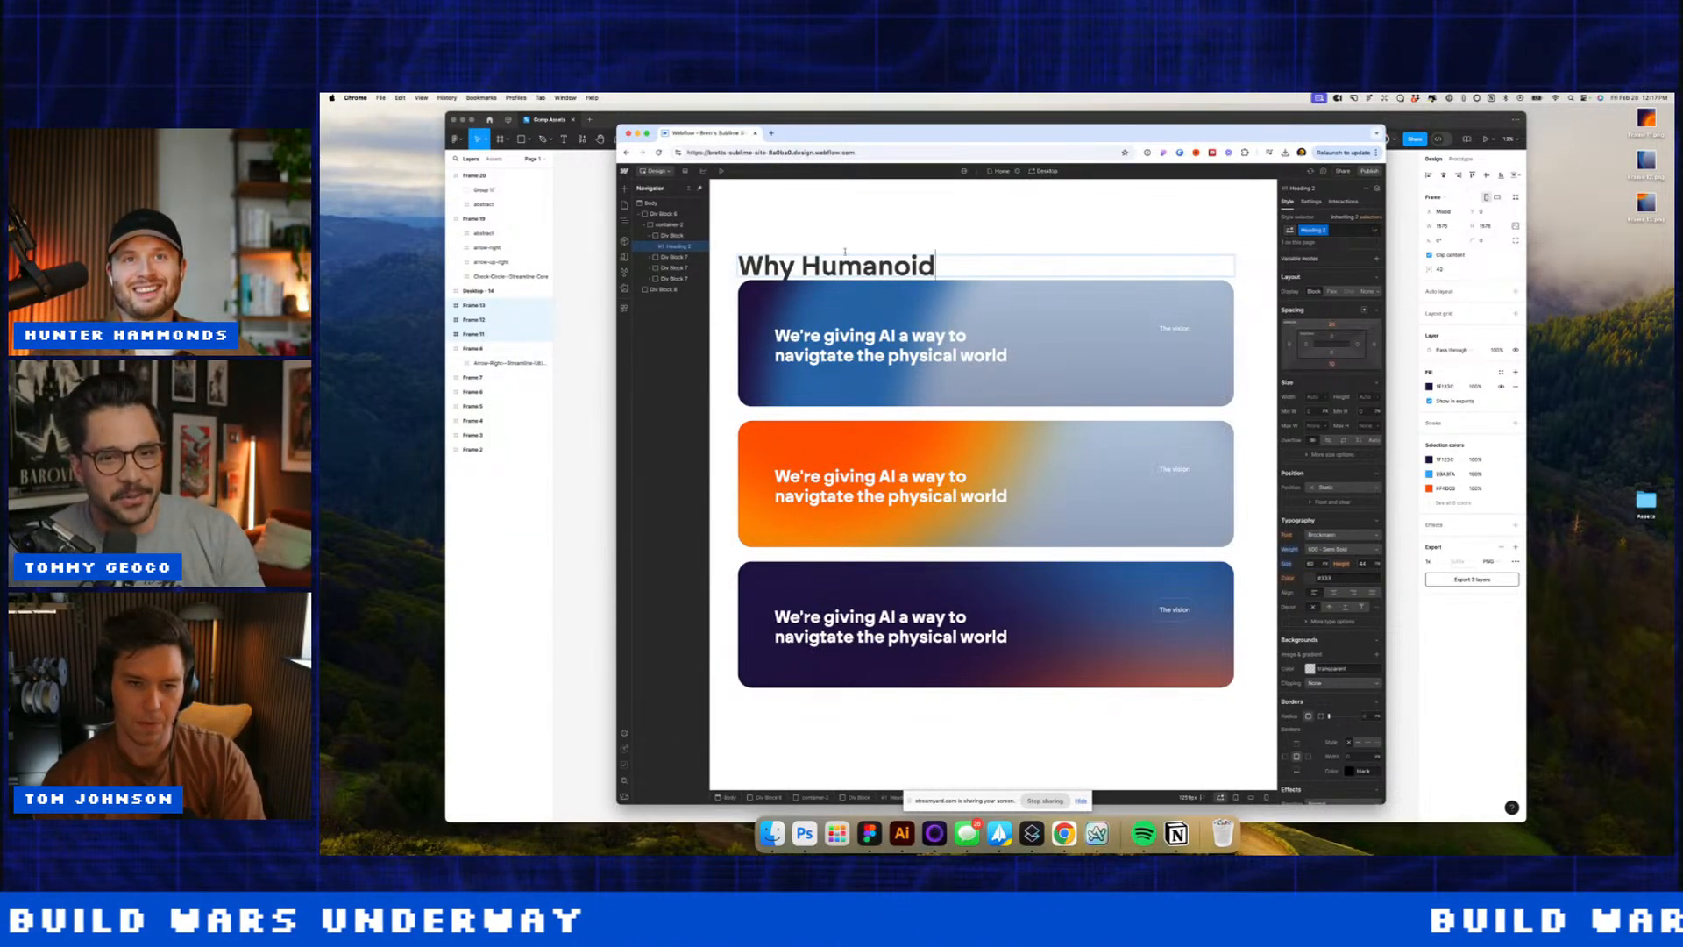
key("Escape")
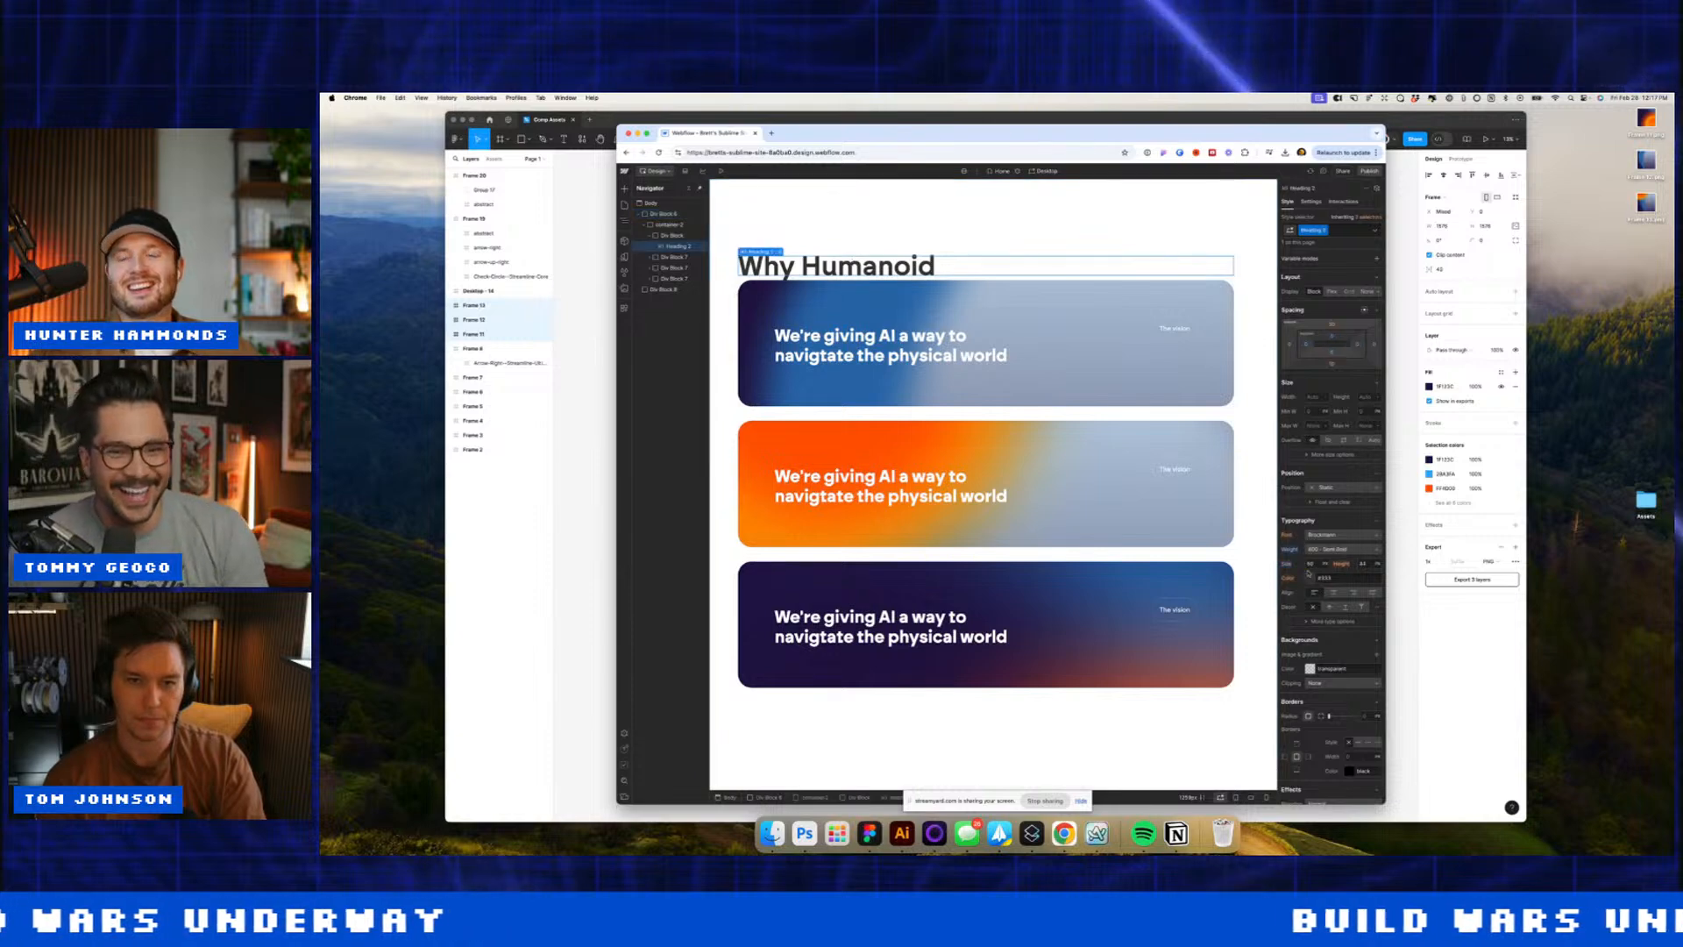
left_click(1309, 620)
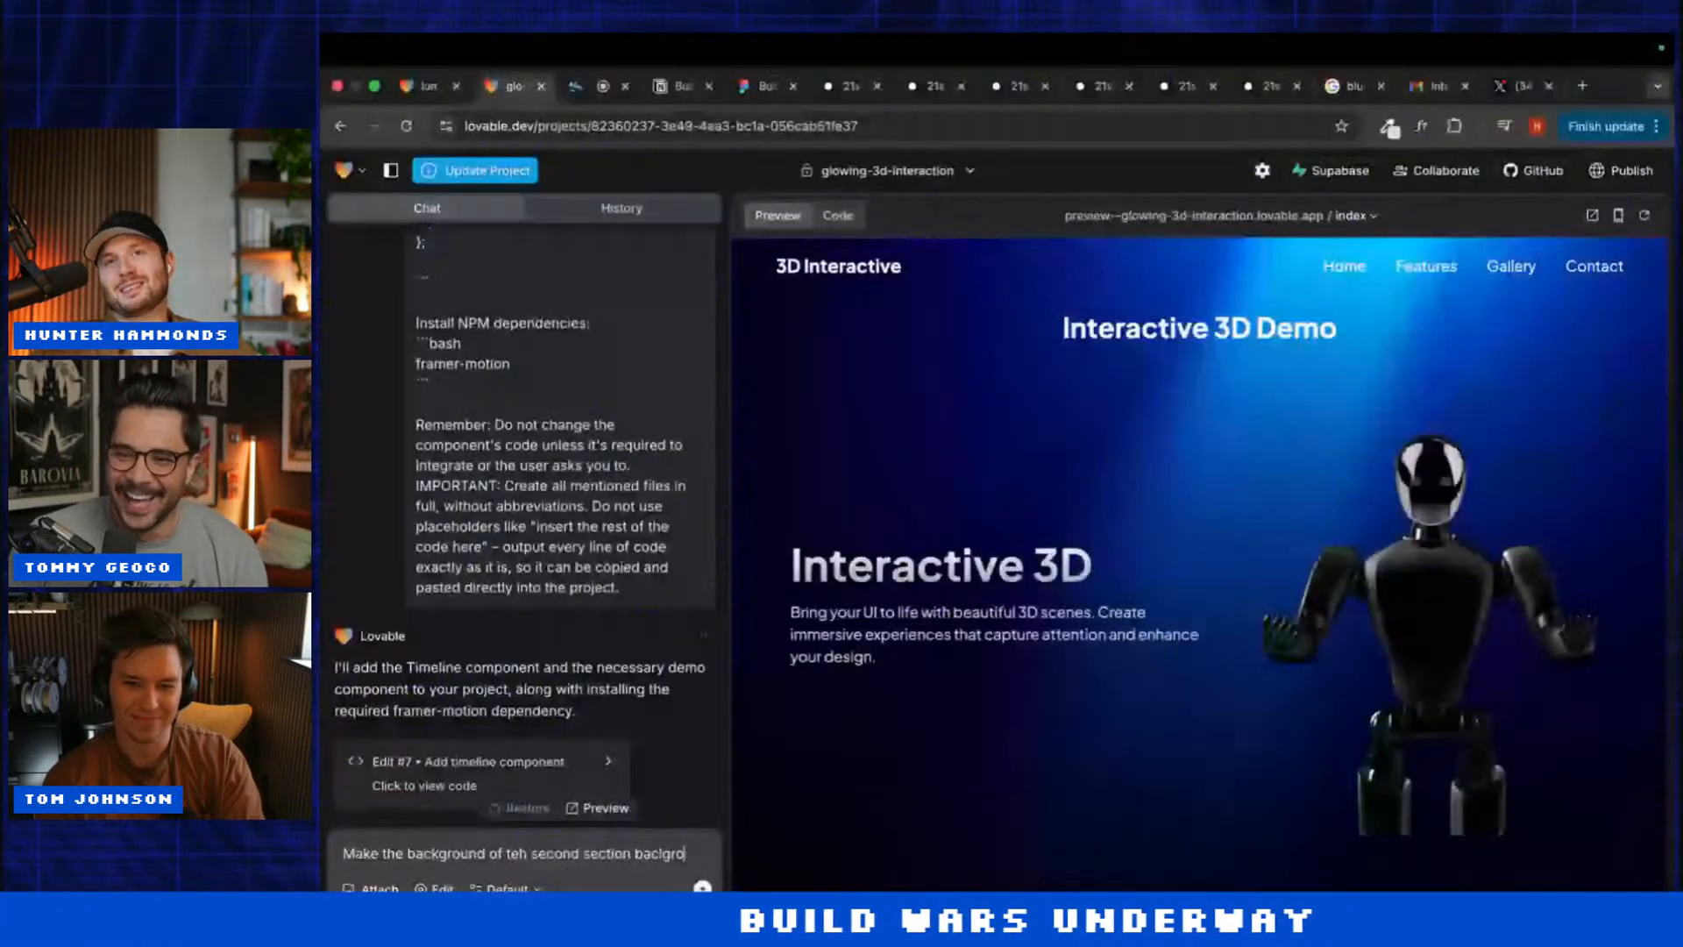
Step: Ask Lovable to give the second section a black background with white text
key("BackSpace")
key("BackSpace")
key("BackSpace")
key("BackSpace")
type("lac")
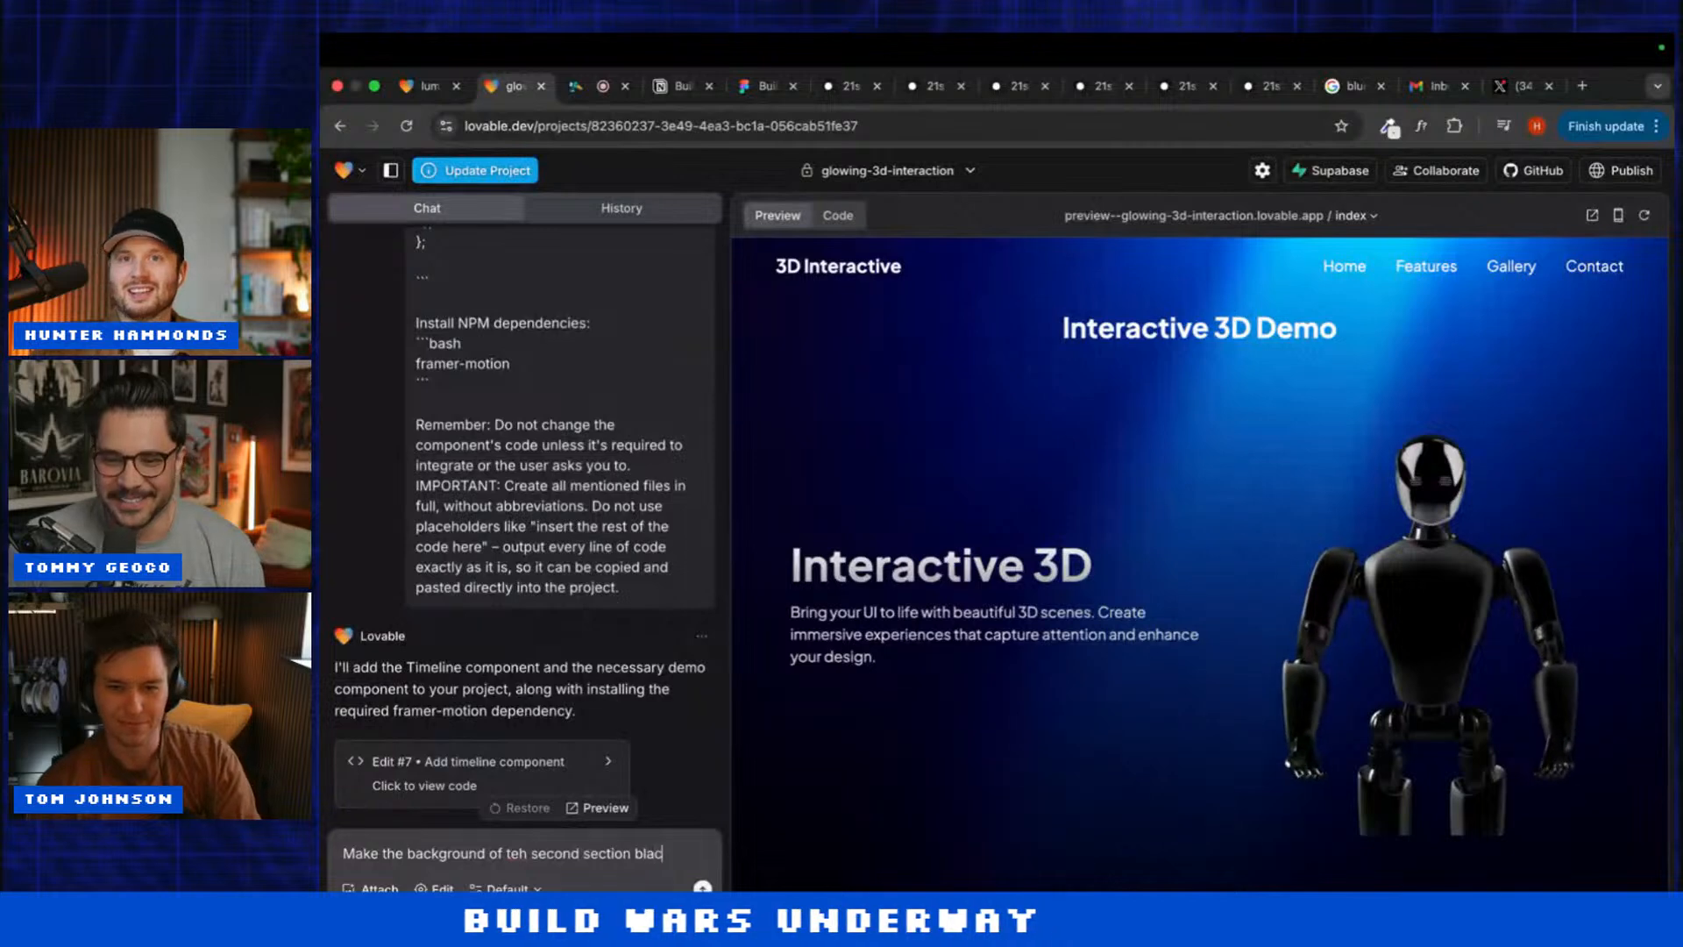
type("k background w")
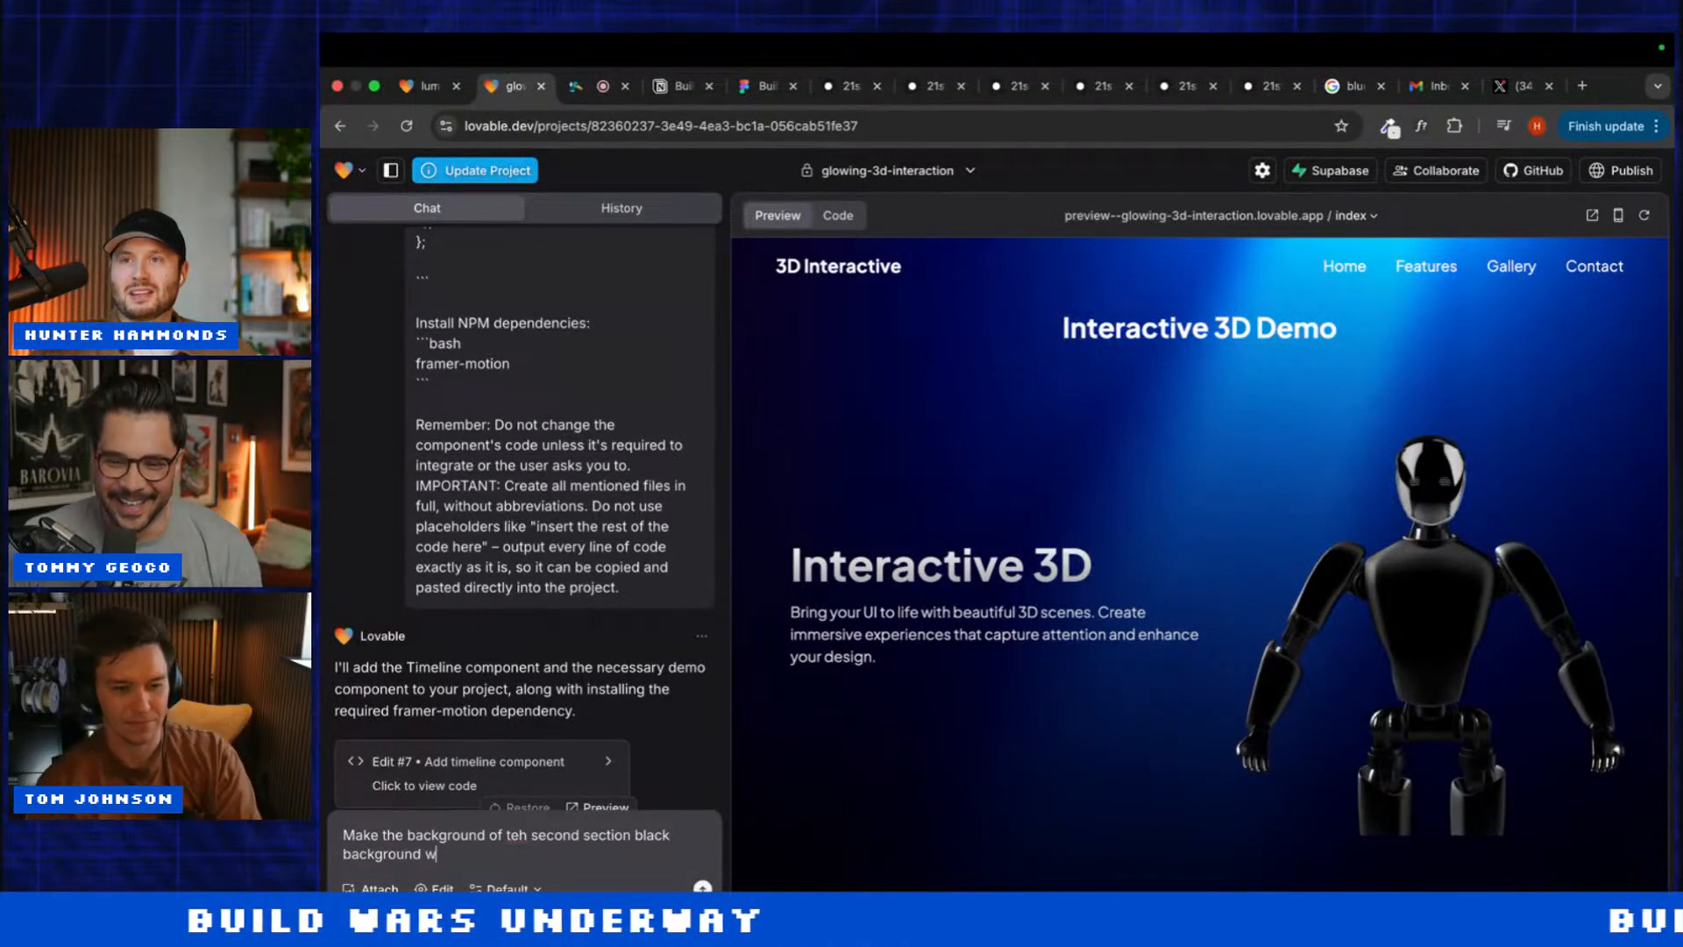
type("ith wh")
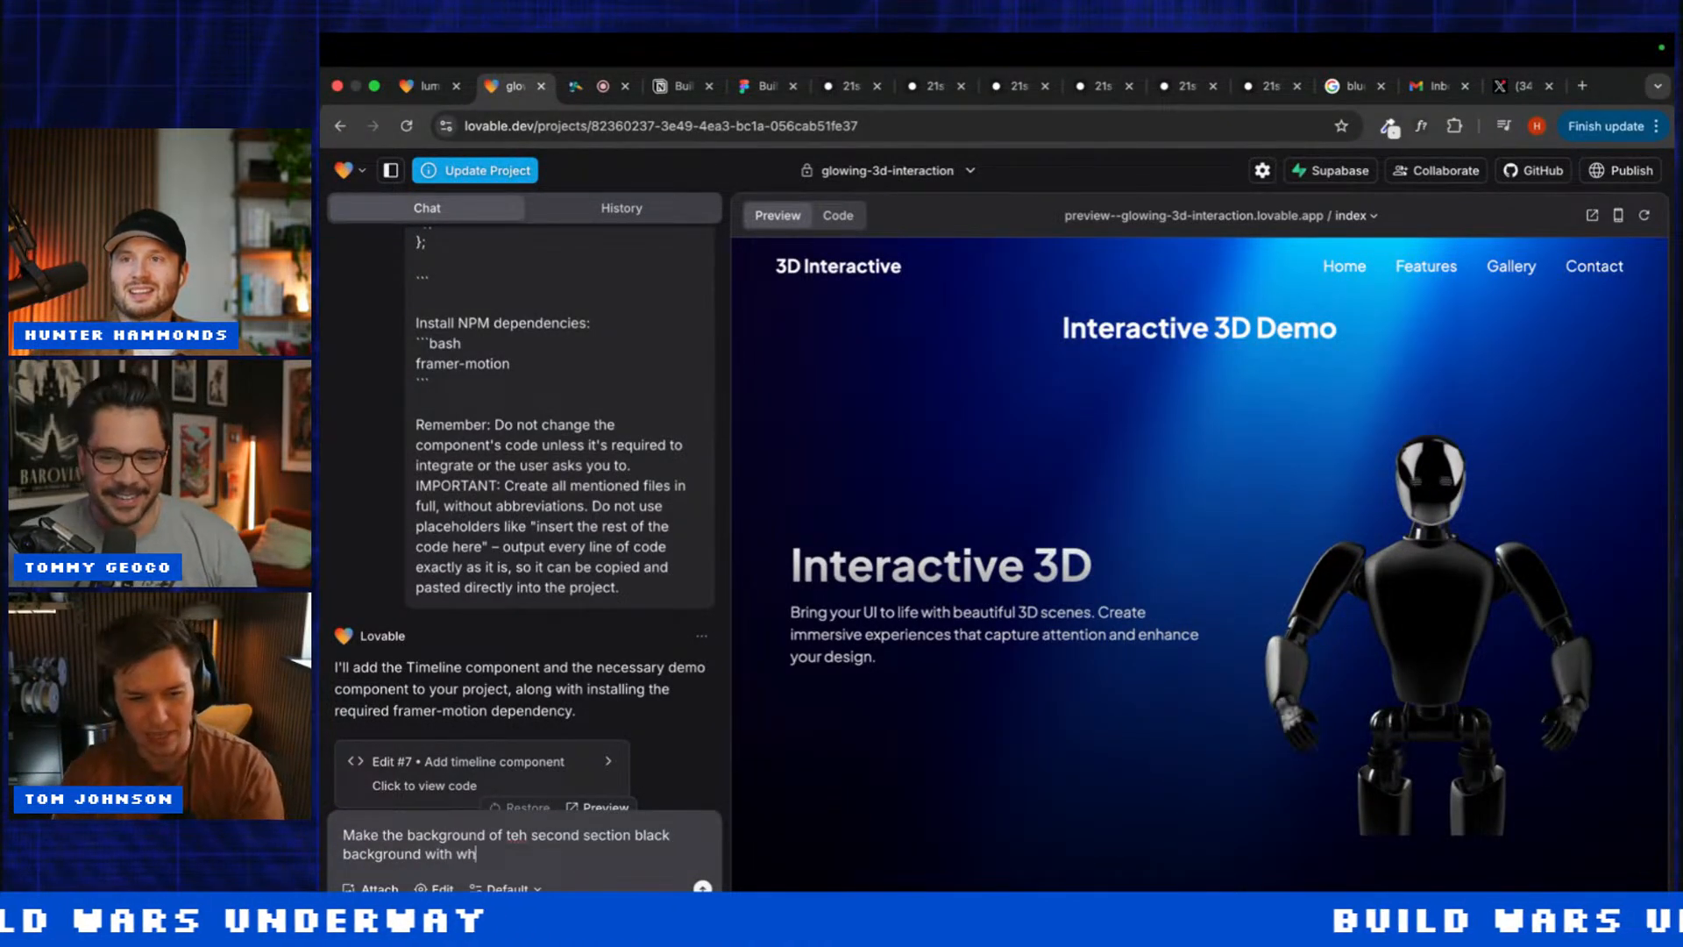
type("ite text")
key("Return")
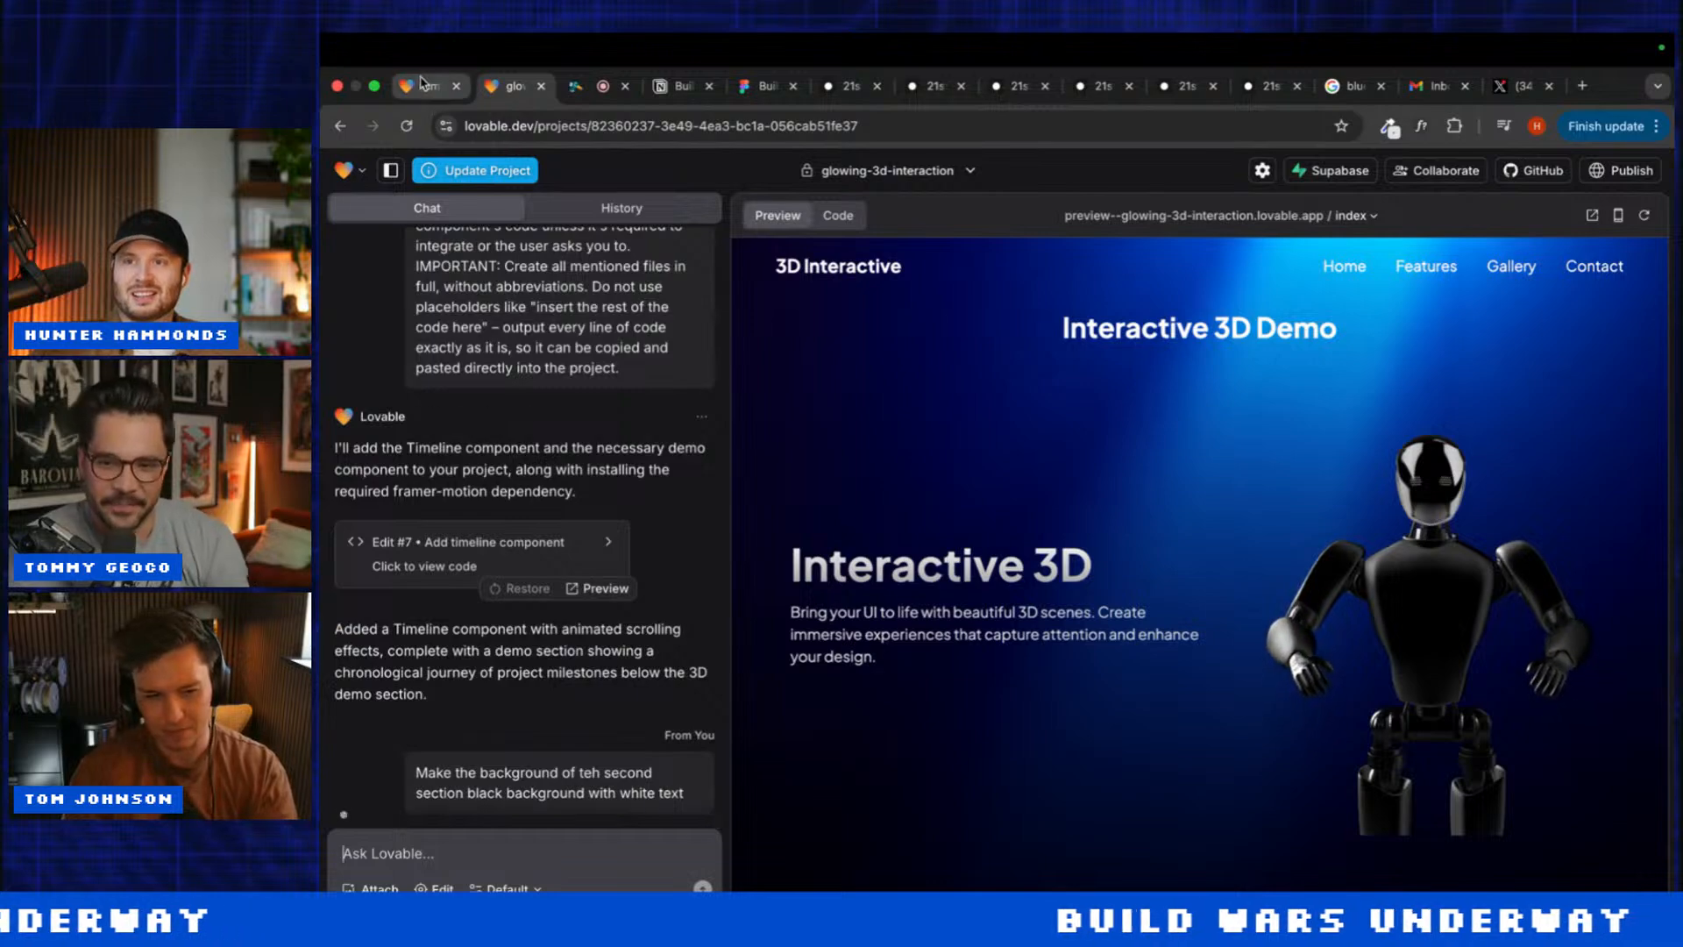
Step: Check progress across the luminous and glowing-3d-interaction projects and the 21st.dev pages
left_click(421, 85)
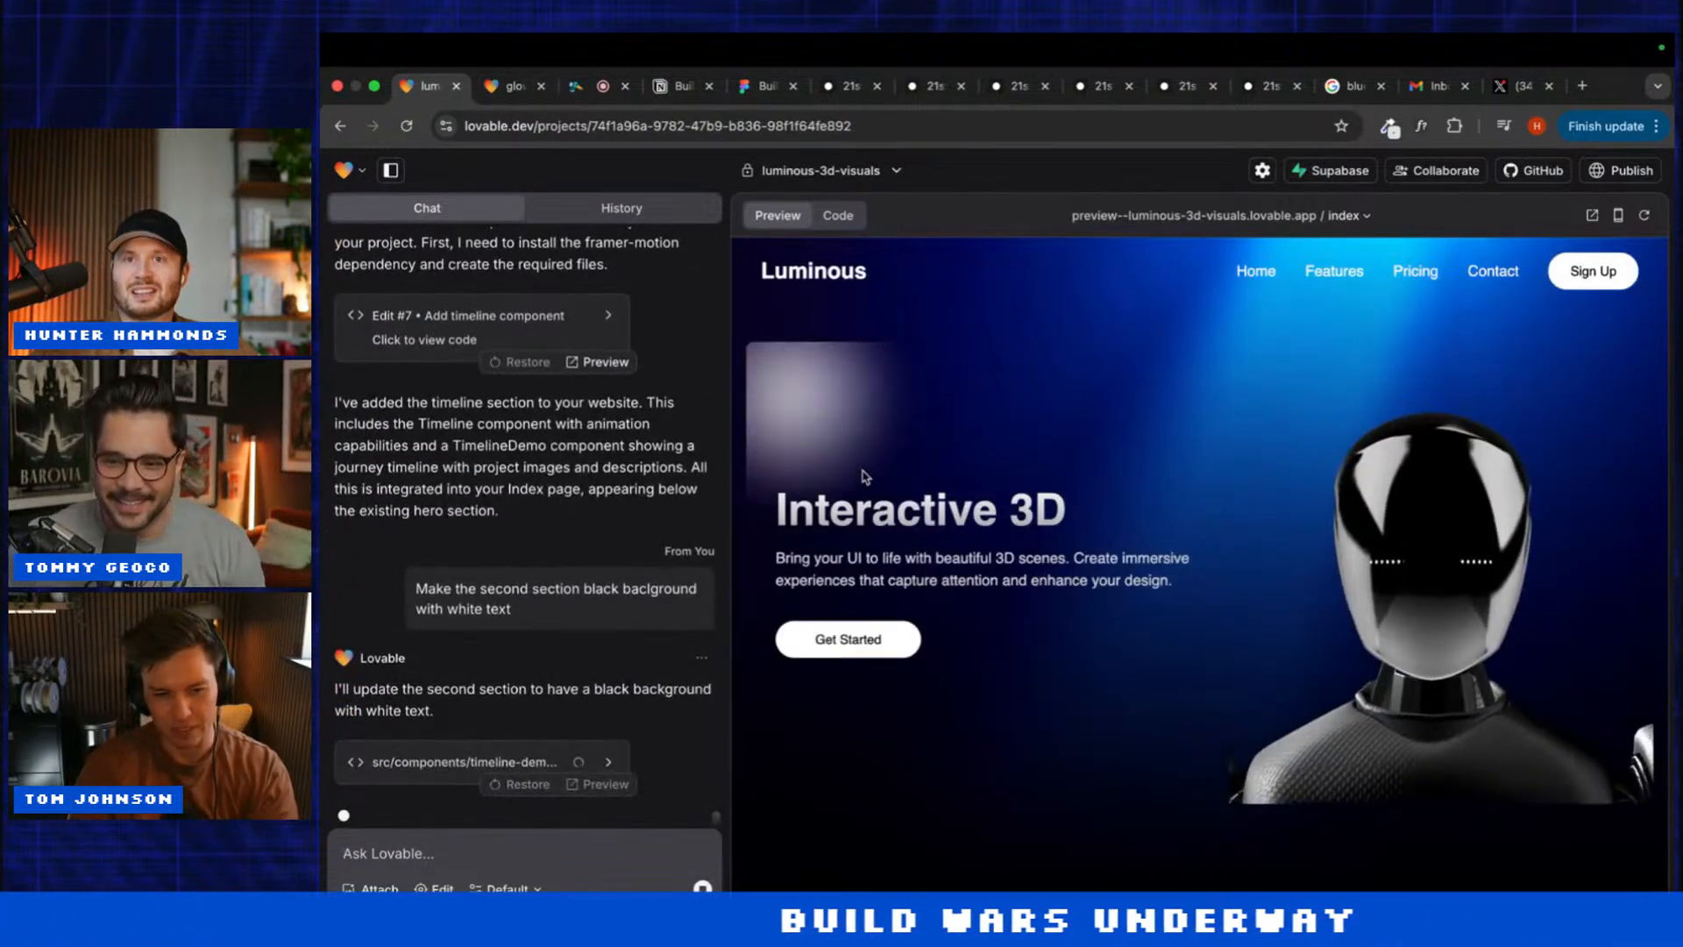
scroll(864, 476, "down", 5)
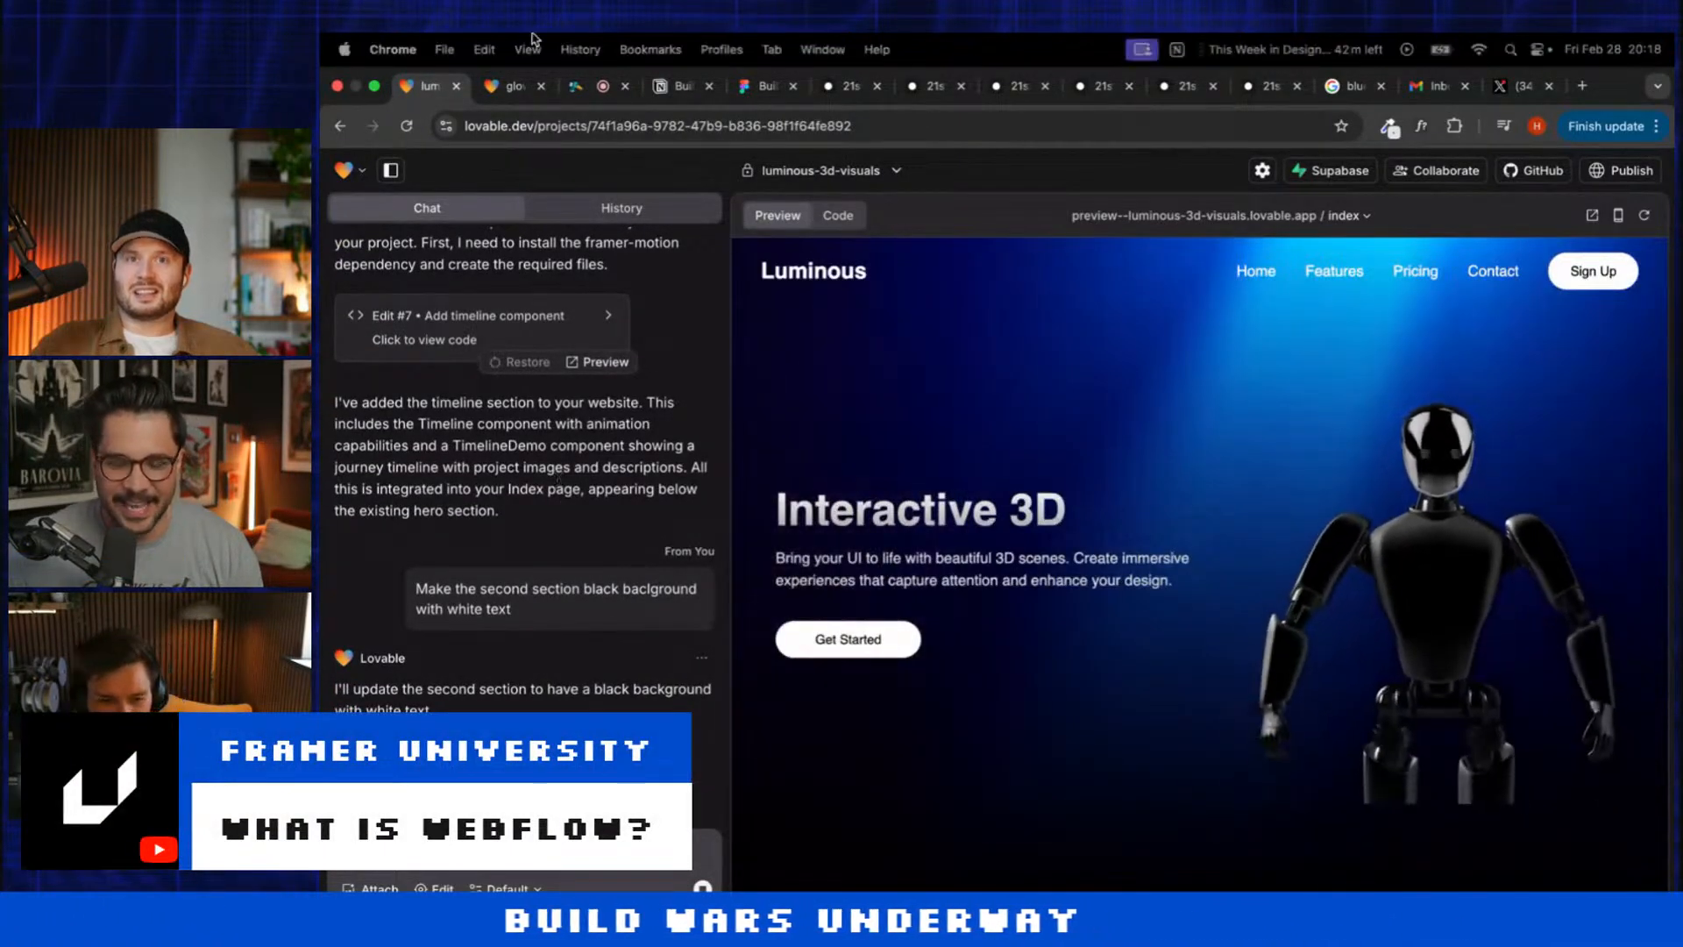
left_click(501, 85)
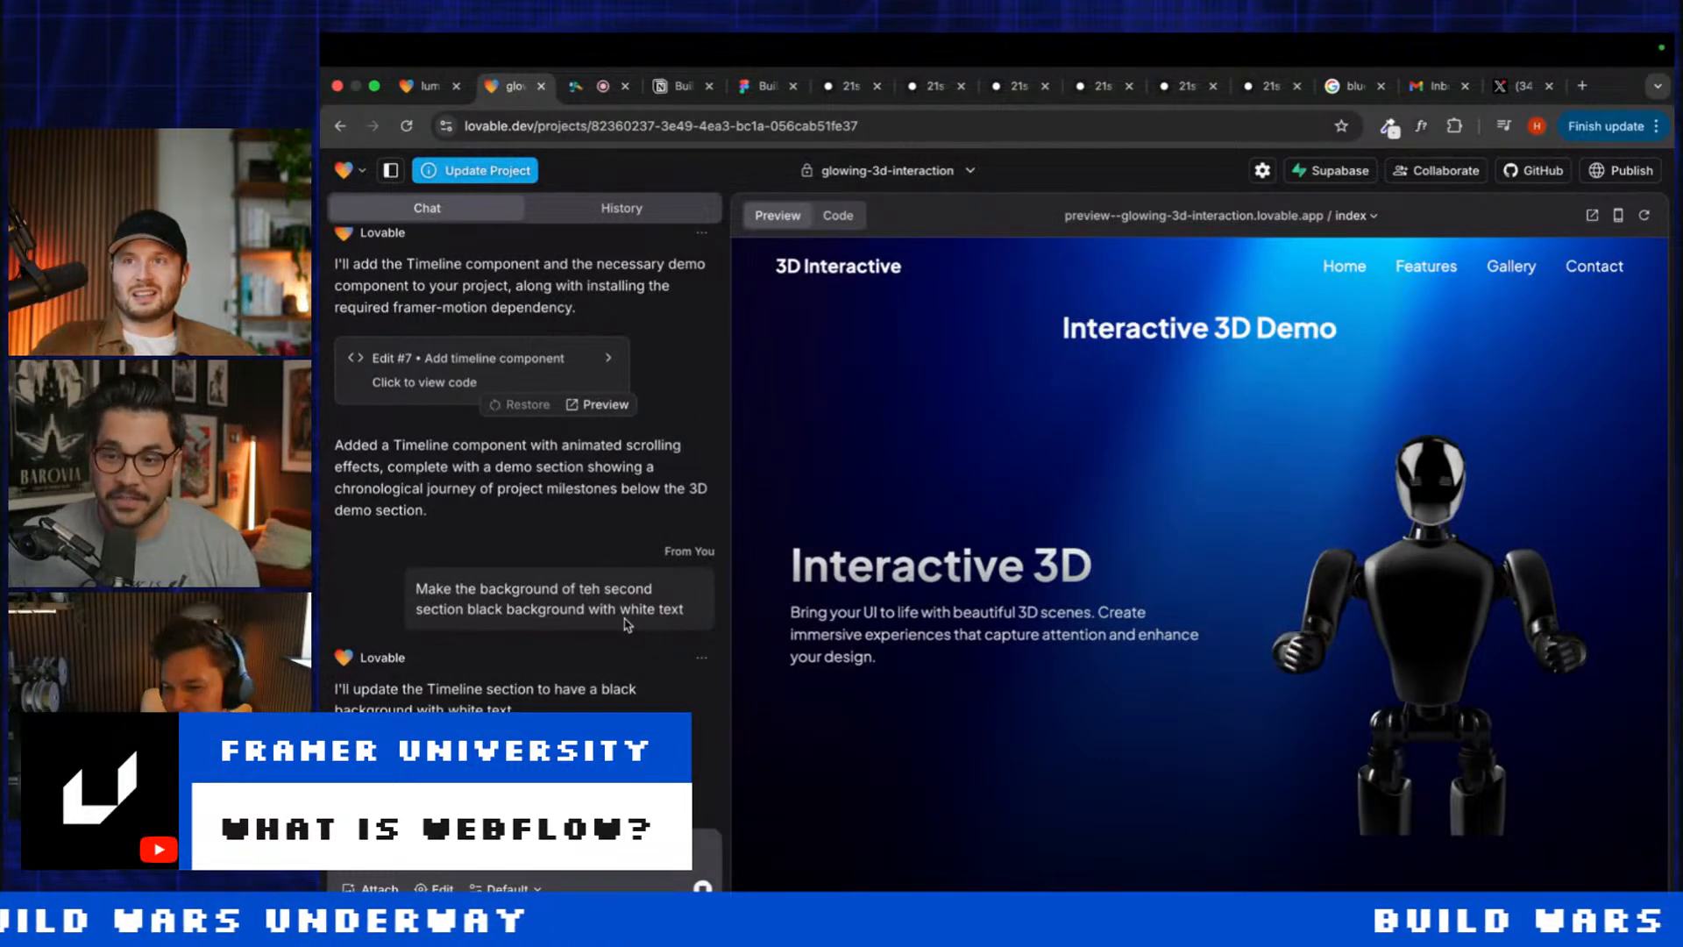
left_click(426, 89)
left_click(498, 93)
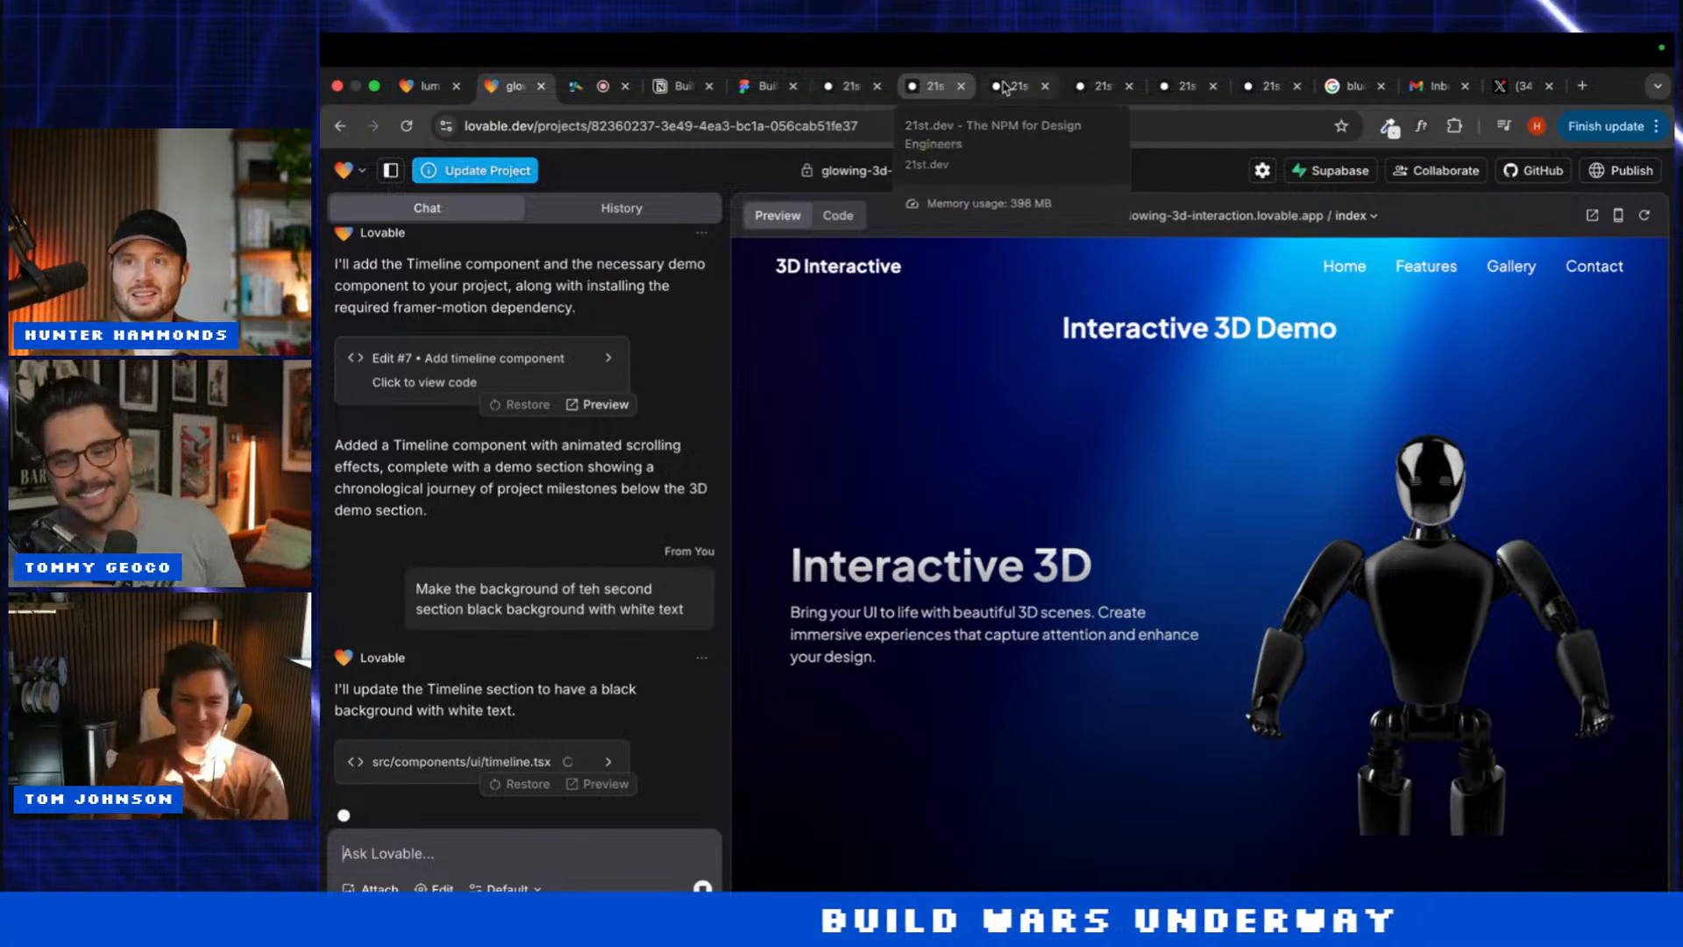
left_click(1073, 92)
left_click(1014, 92)
left_click(424, 92)
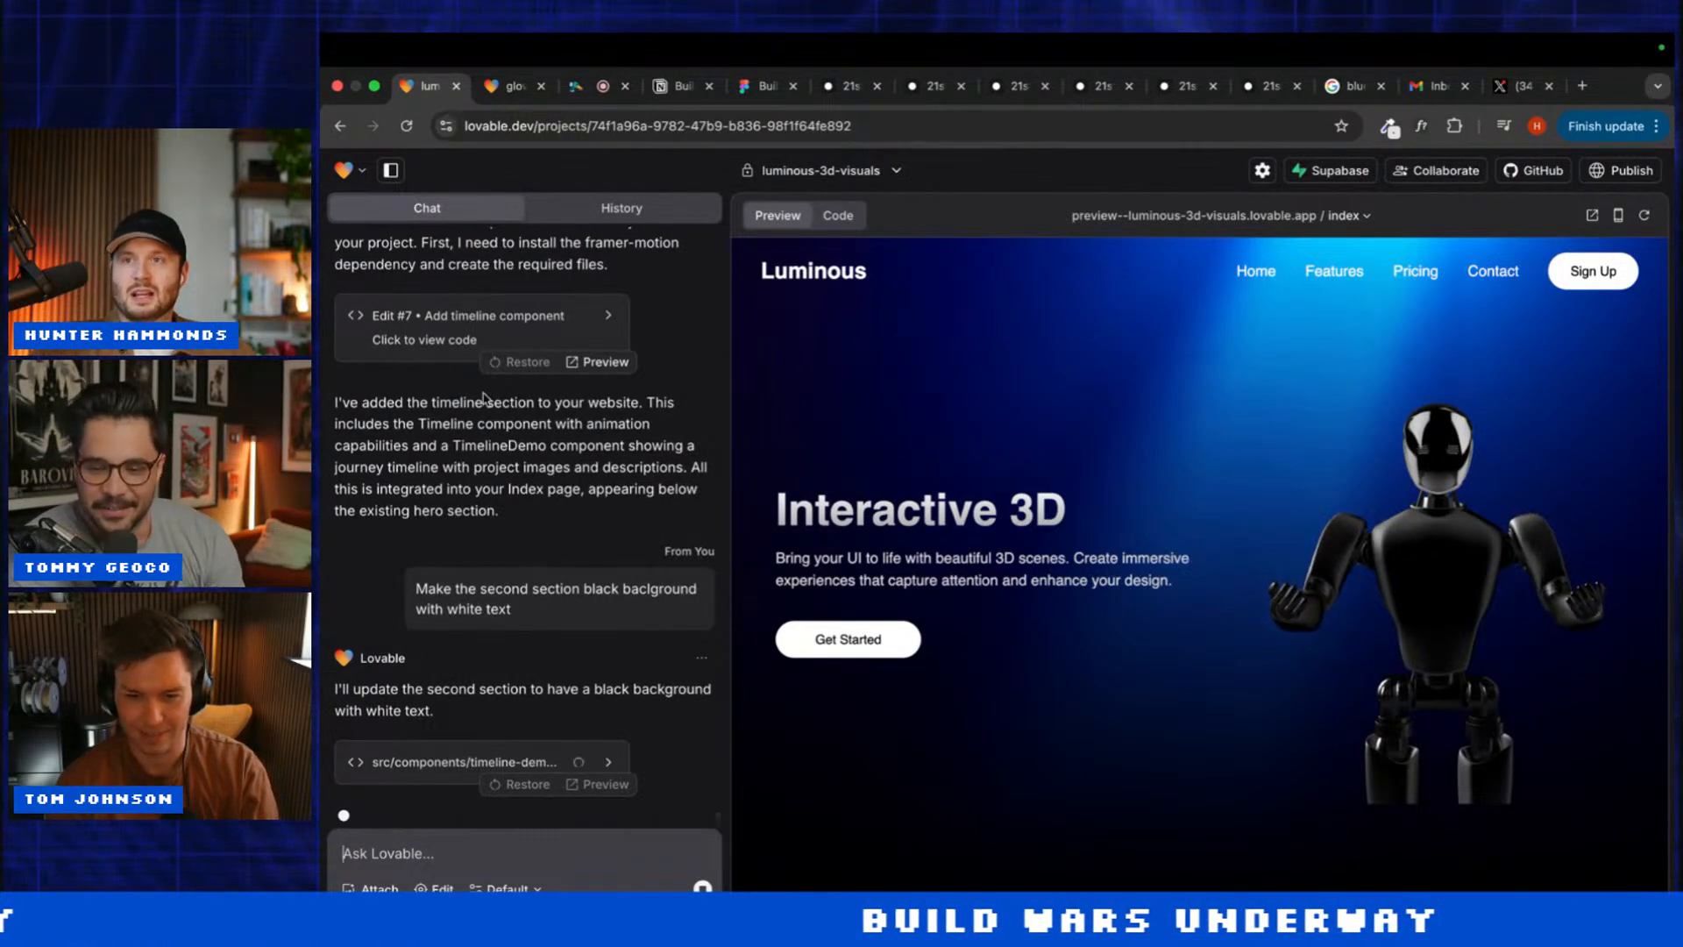
left_click(506, 84)
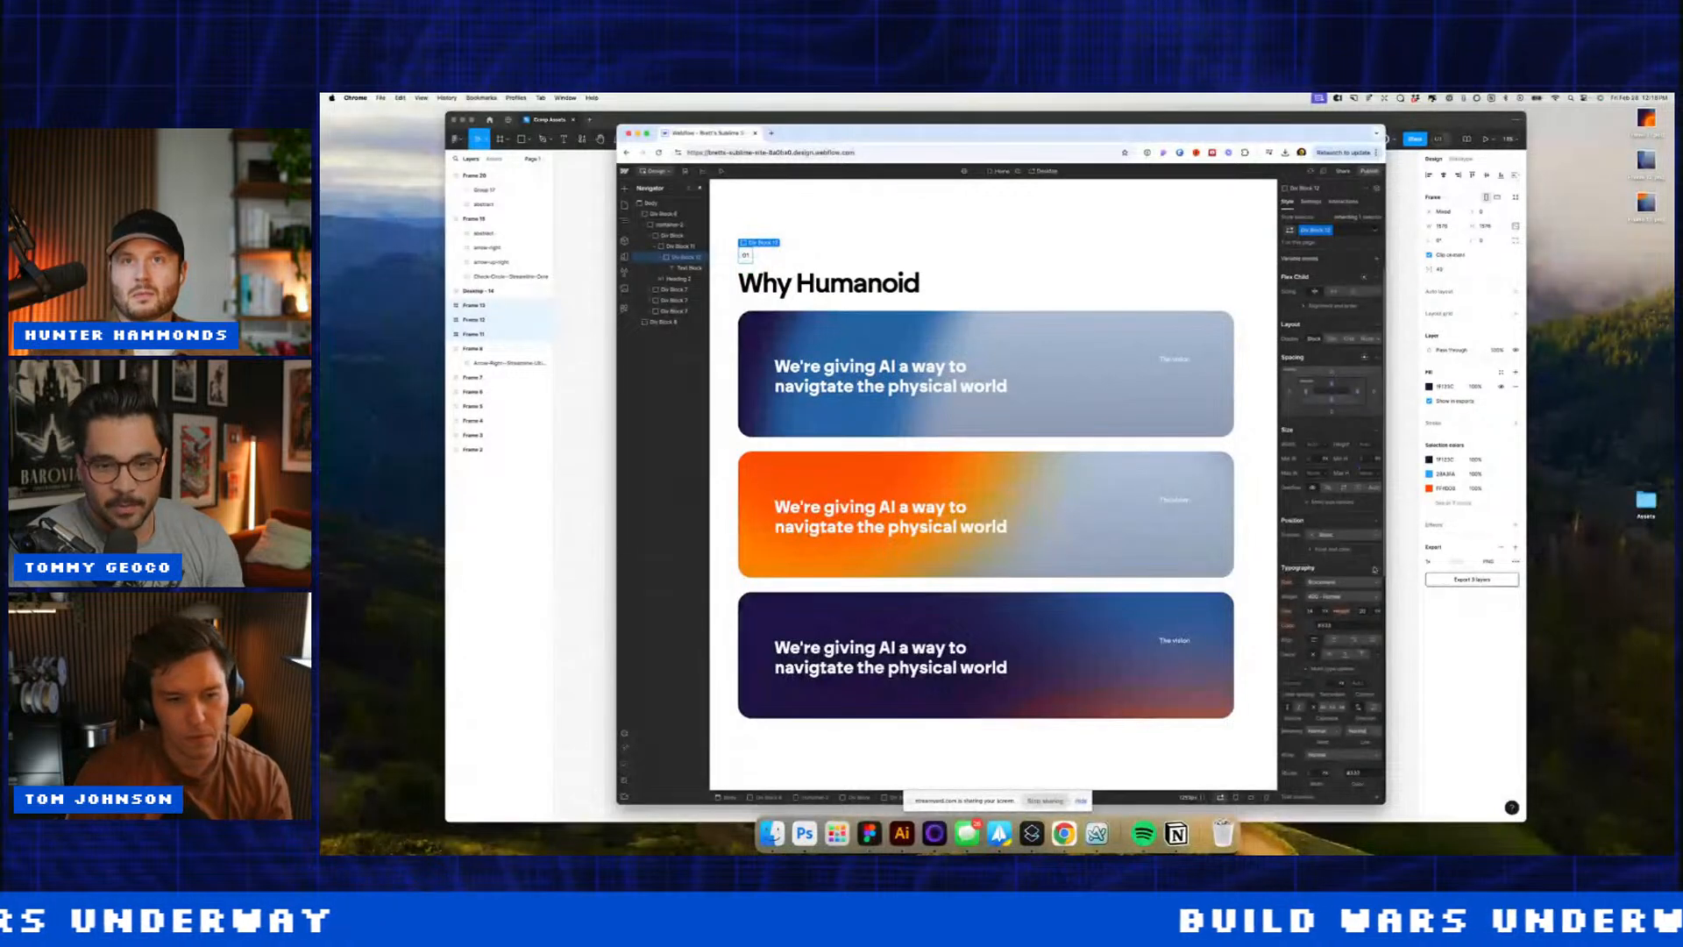
Step: Paste a copy of the 01 pill beside it and relabel it 'Purpose'
scroll(1375, 569, "down", 3)
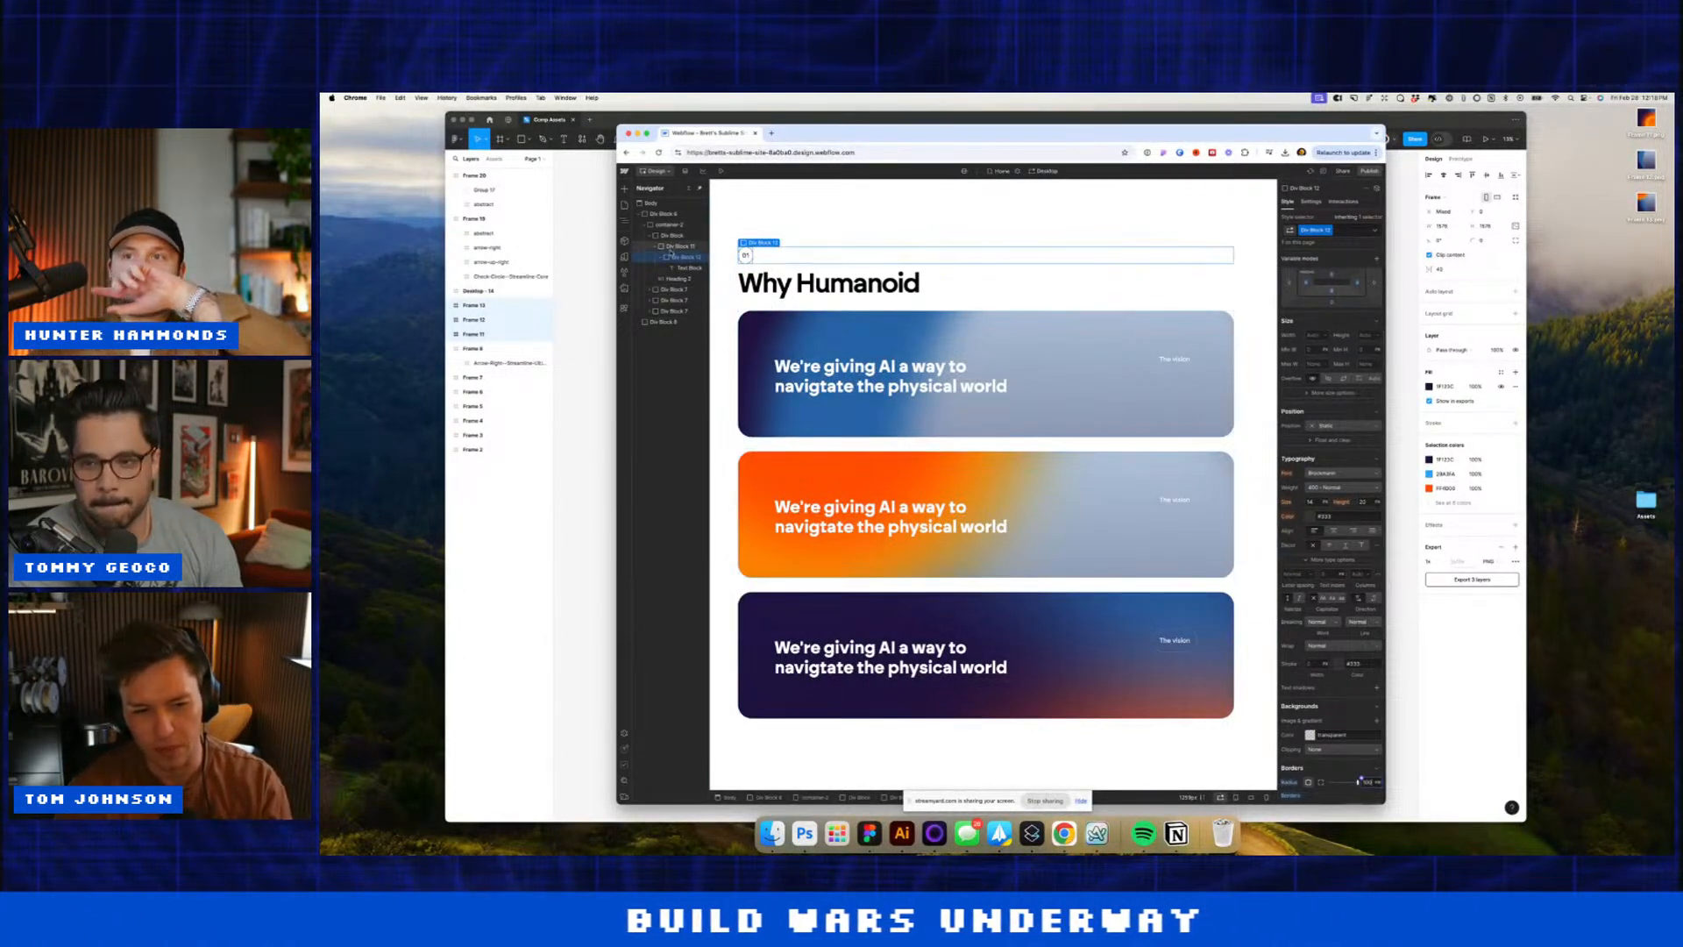
key("super+c")
left_click(672, 247)
key("super+v")
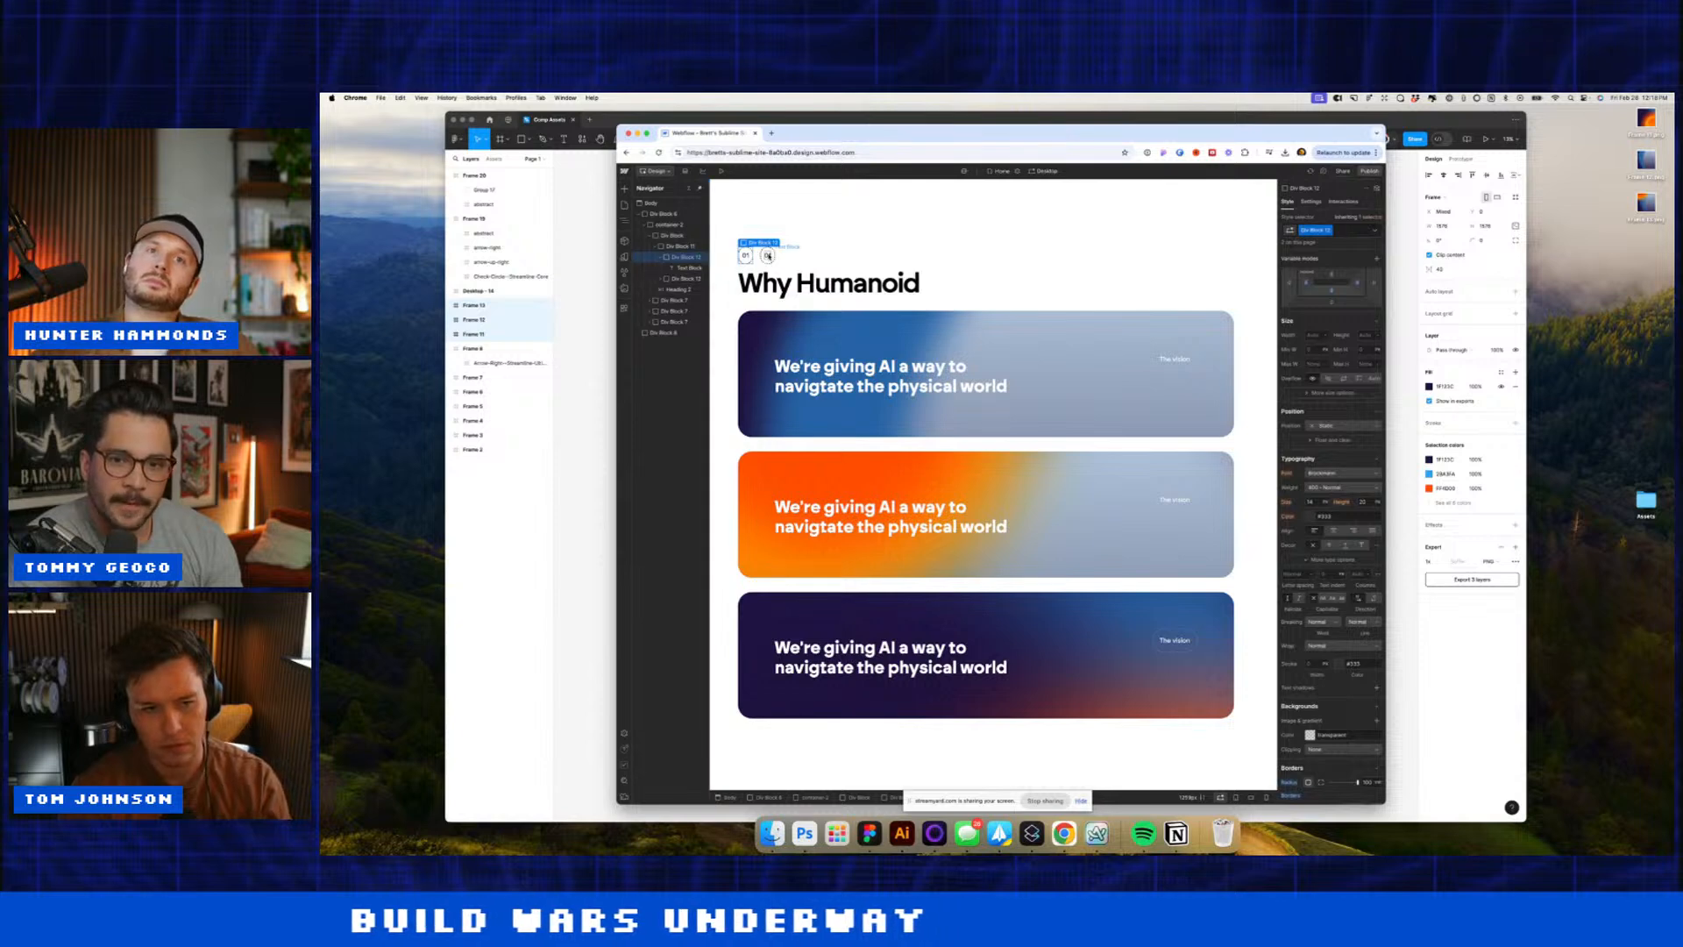
double_click(768, 256)
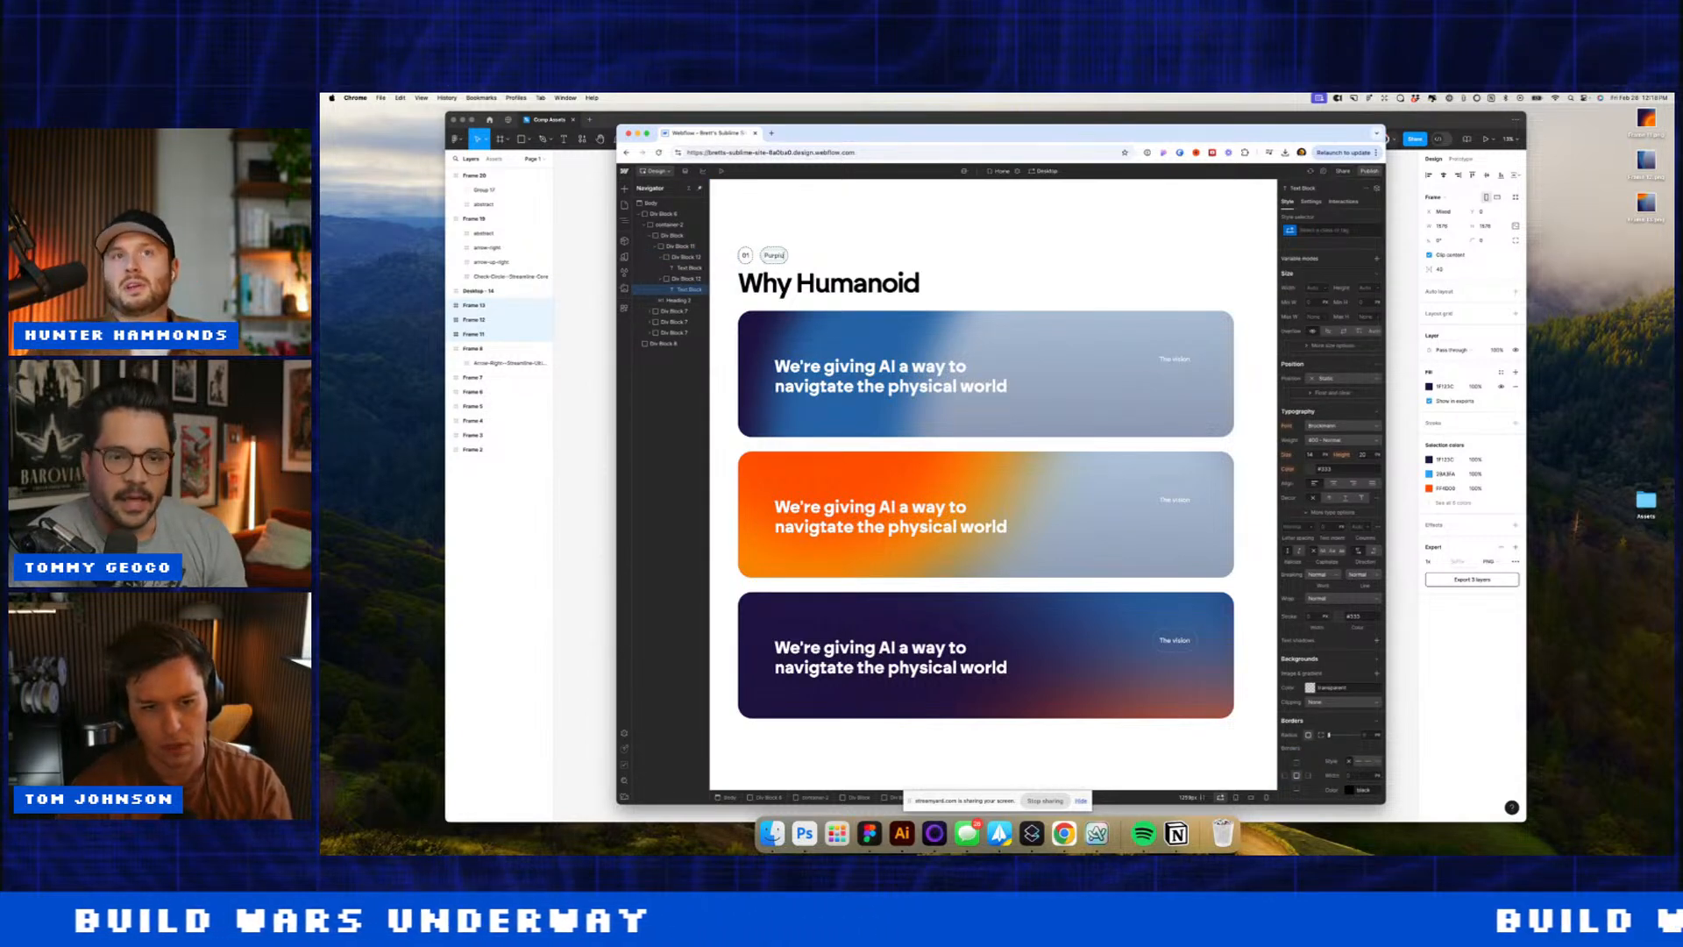
type("Purplu")
key("BackSpace")
key("BackSpace")
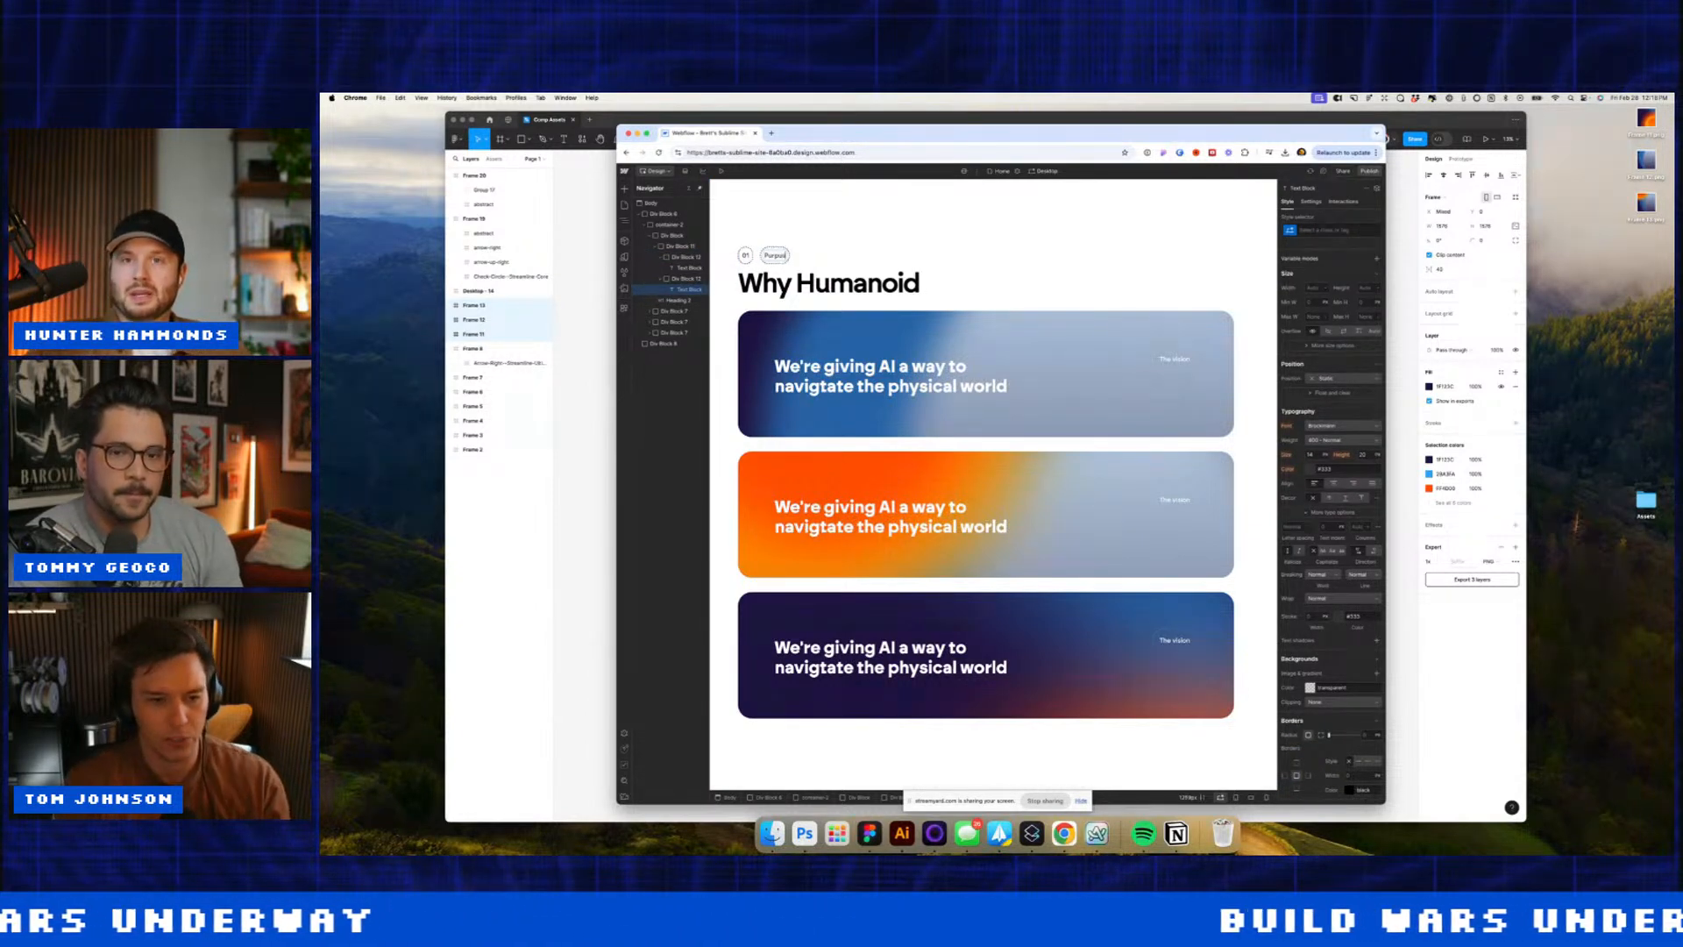
key("BackSpace")
key("BackSpace")
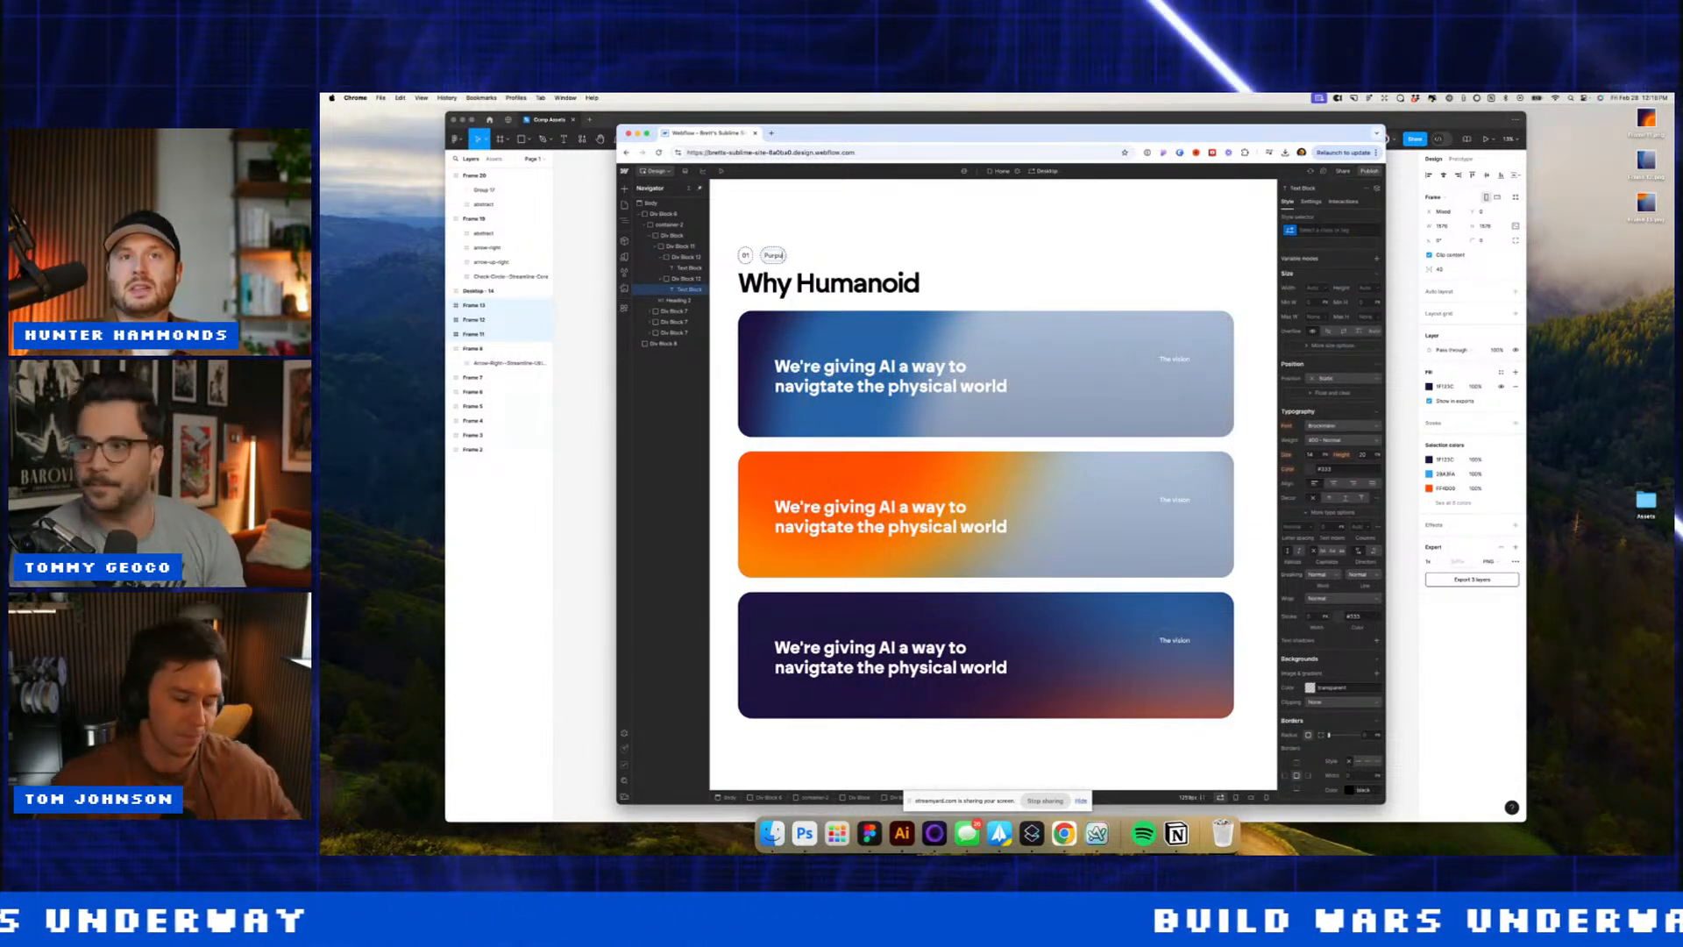
left_click(782, 248)
Step: Widen the 01 and Purpose pills with 12px of padding on their wrapper
left_click(753, 255)
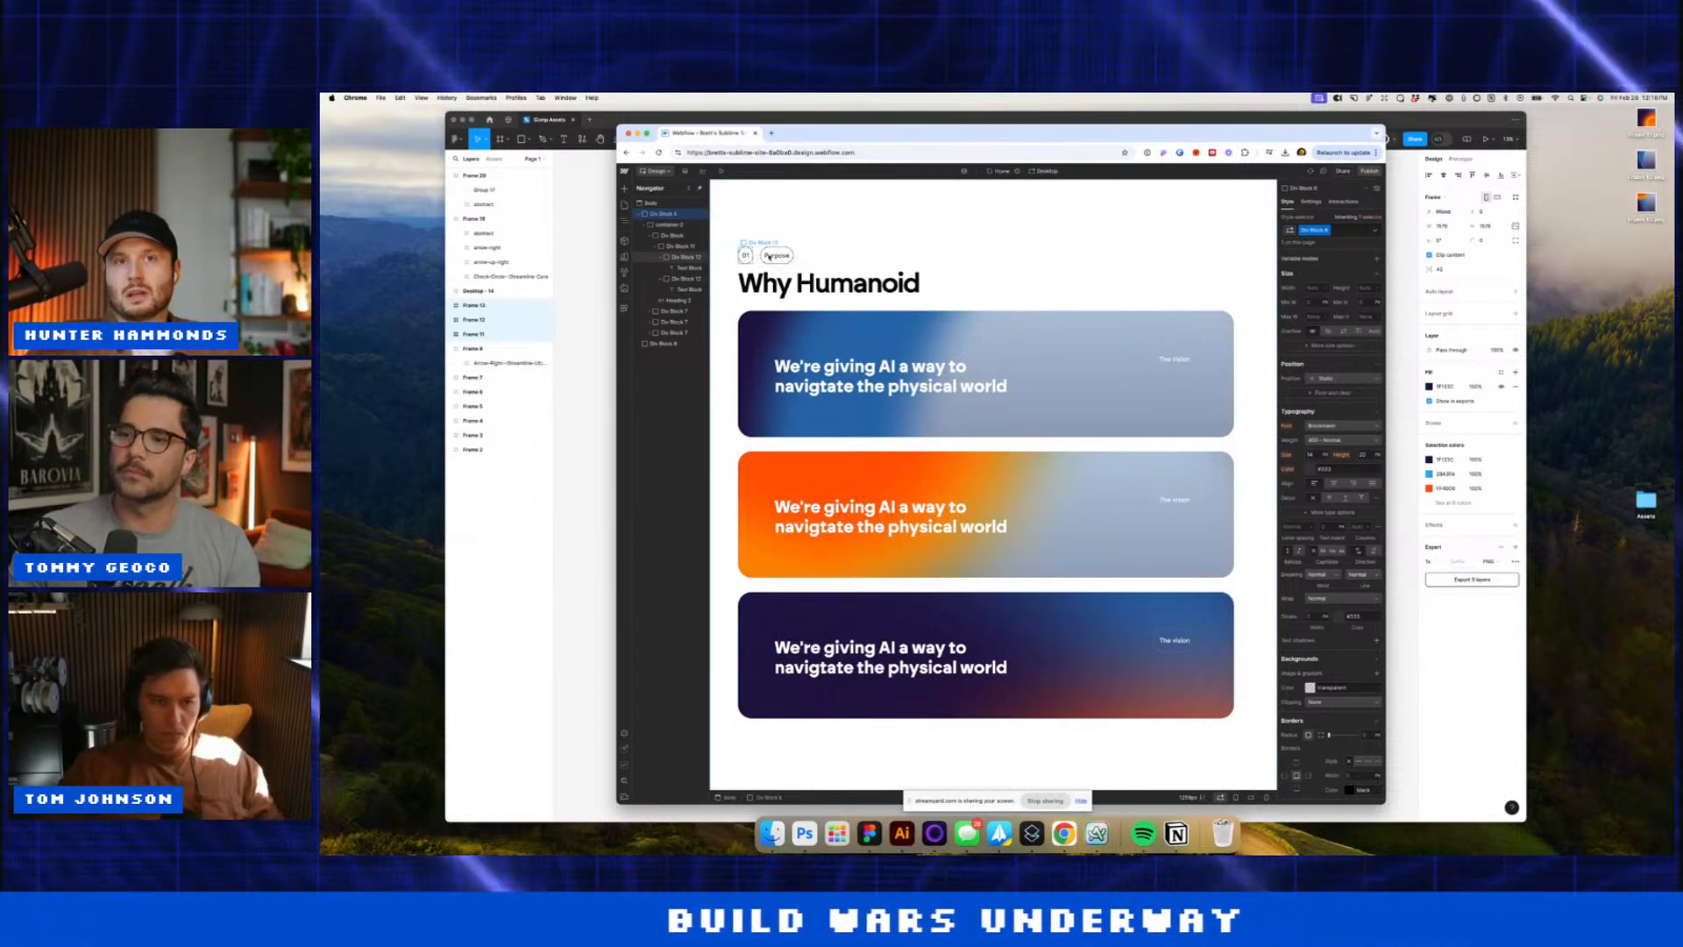
left_click(1304, 282)
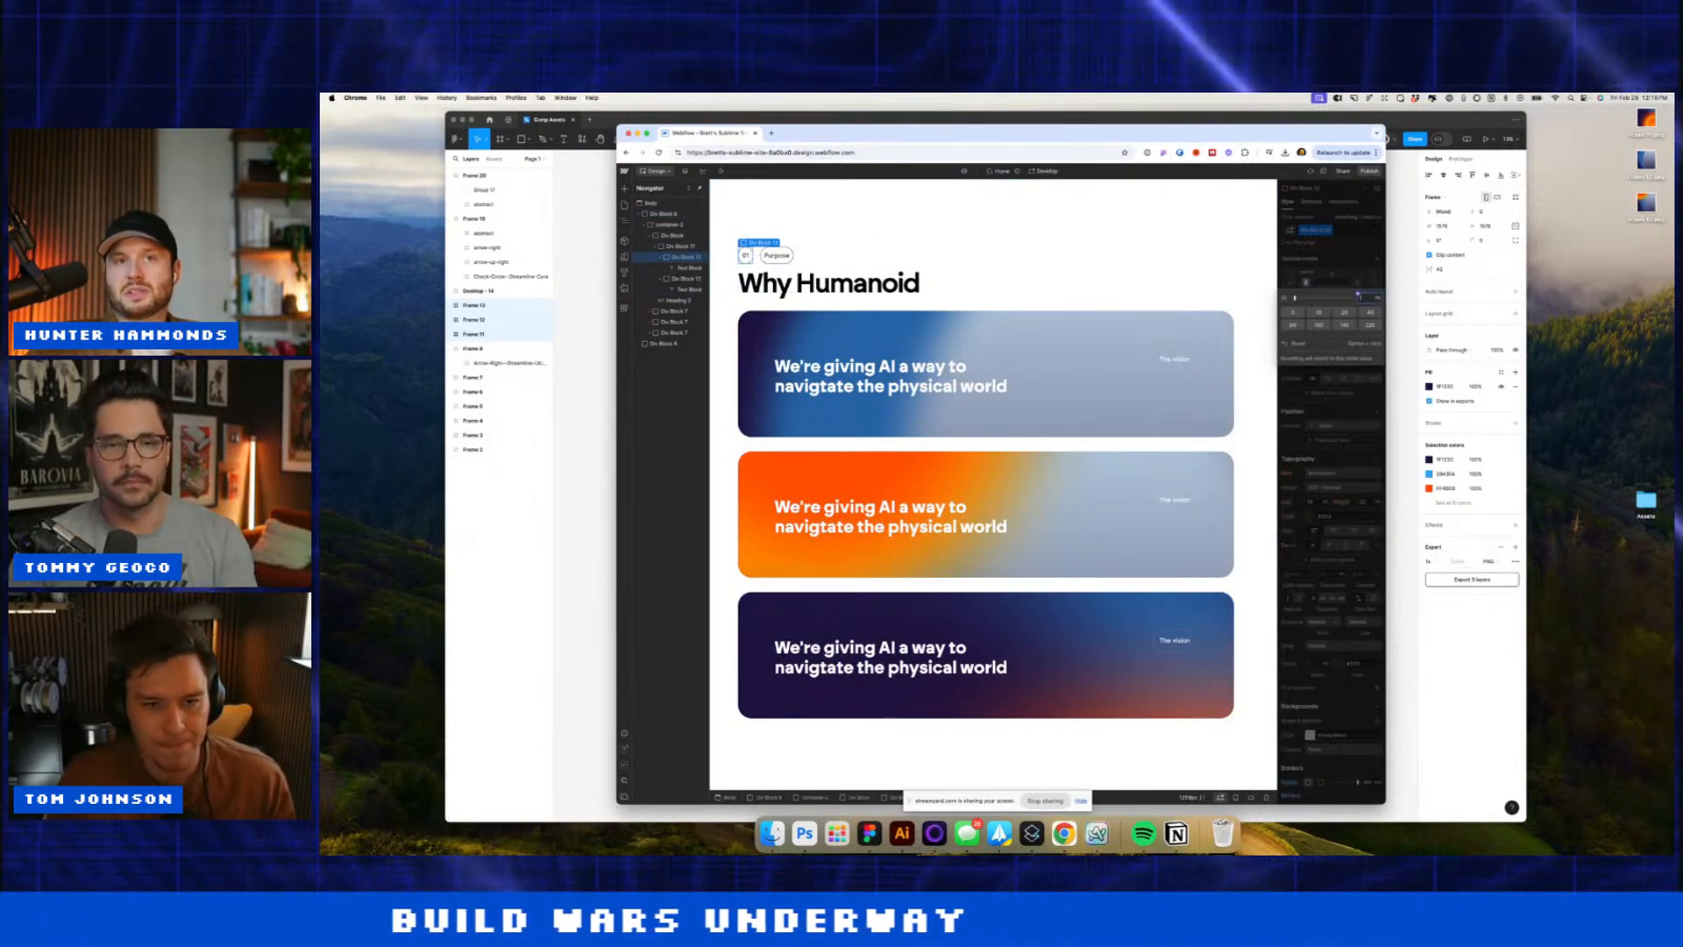
key("Return")
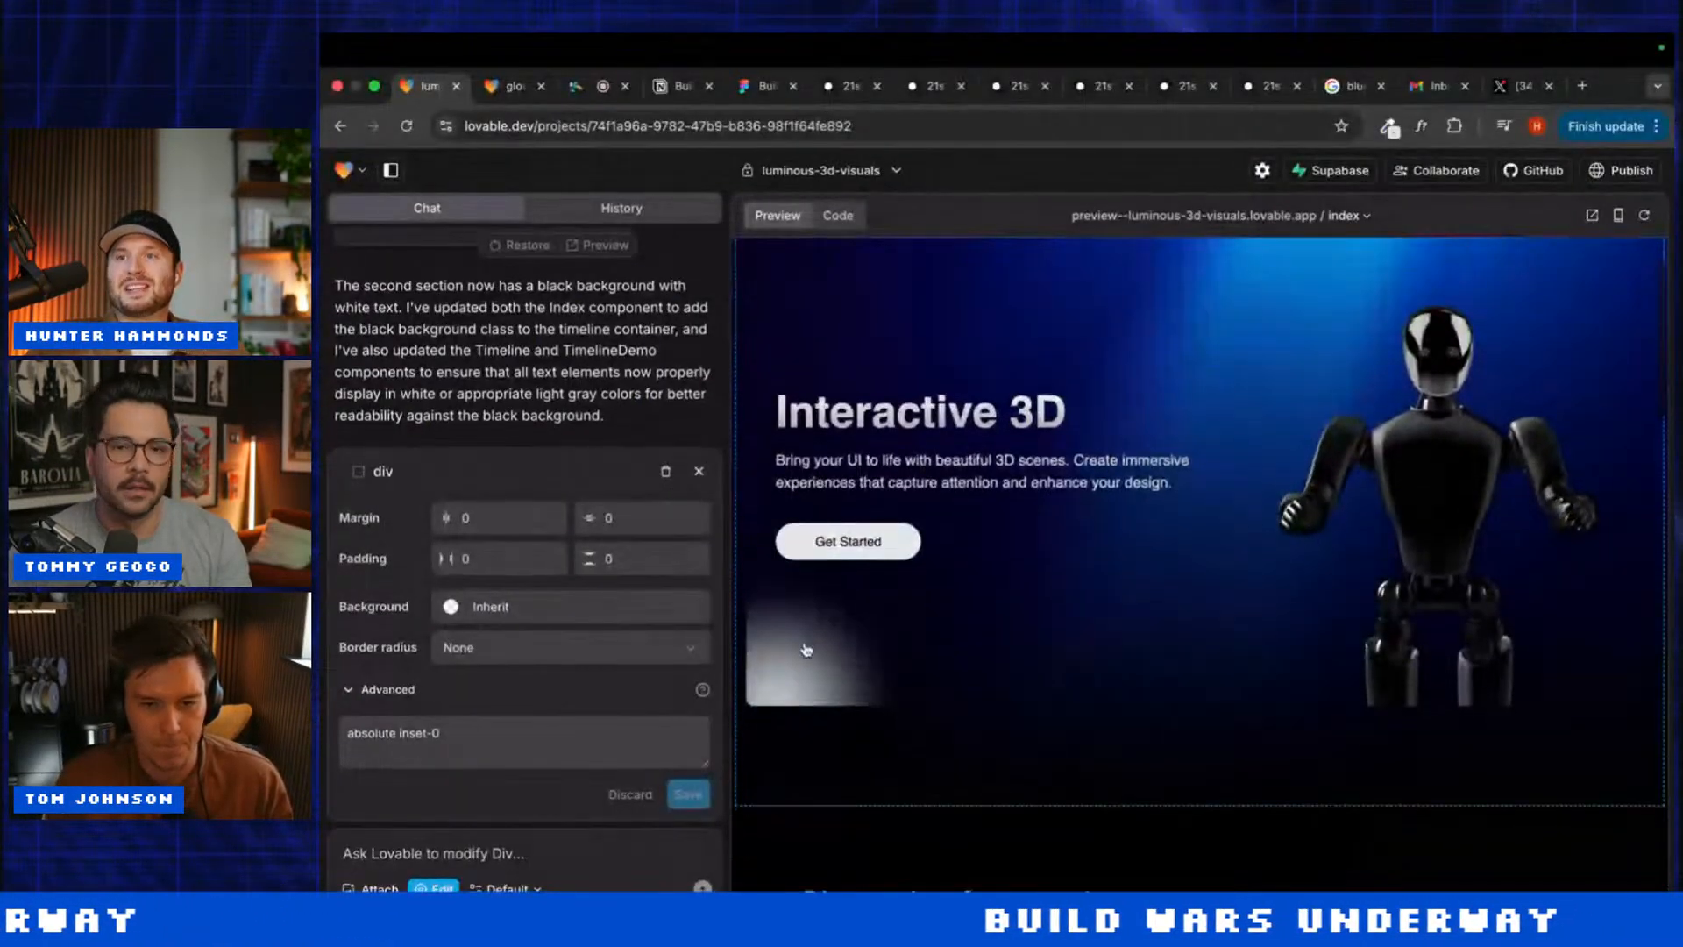
Step: Reselect the inner hero div and close the element editing panel
left_click(381, 478)
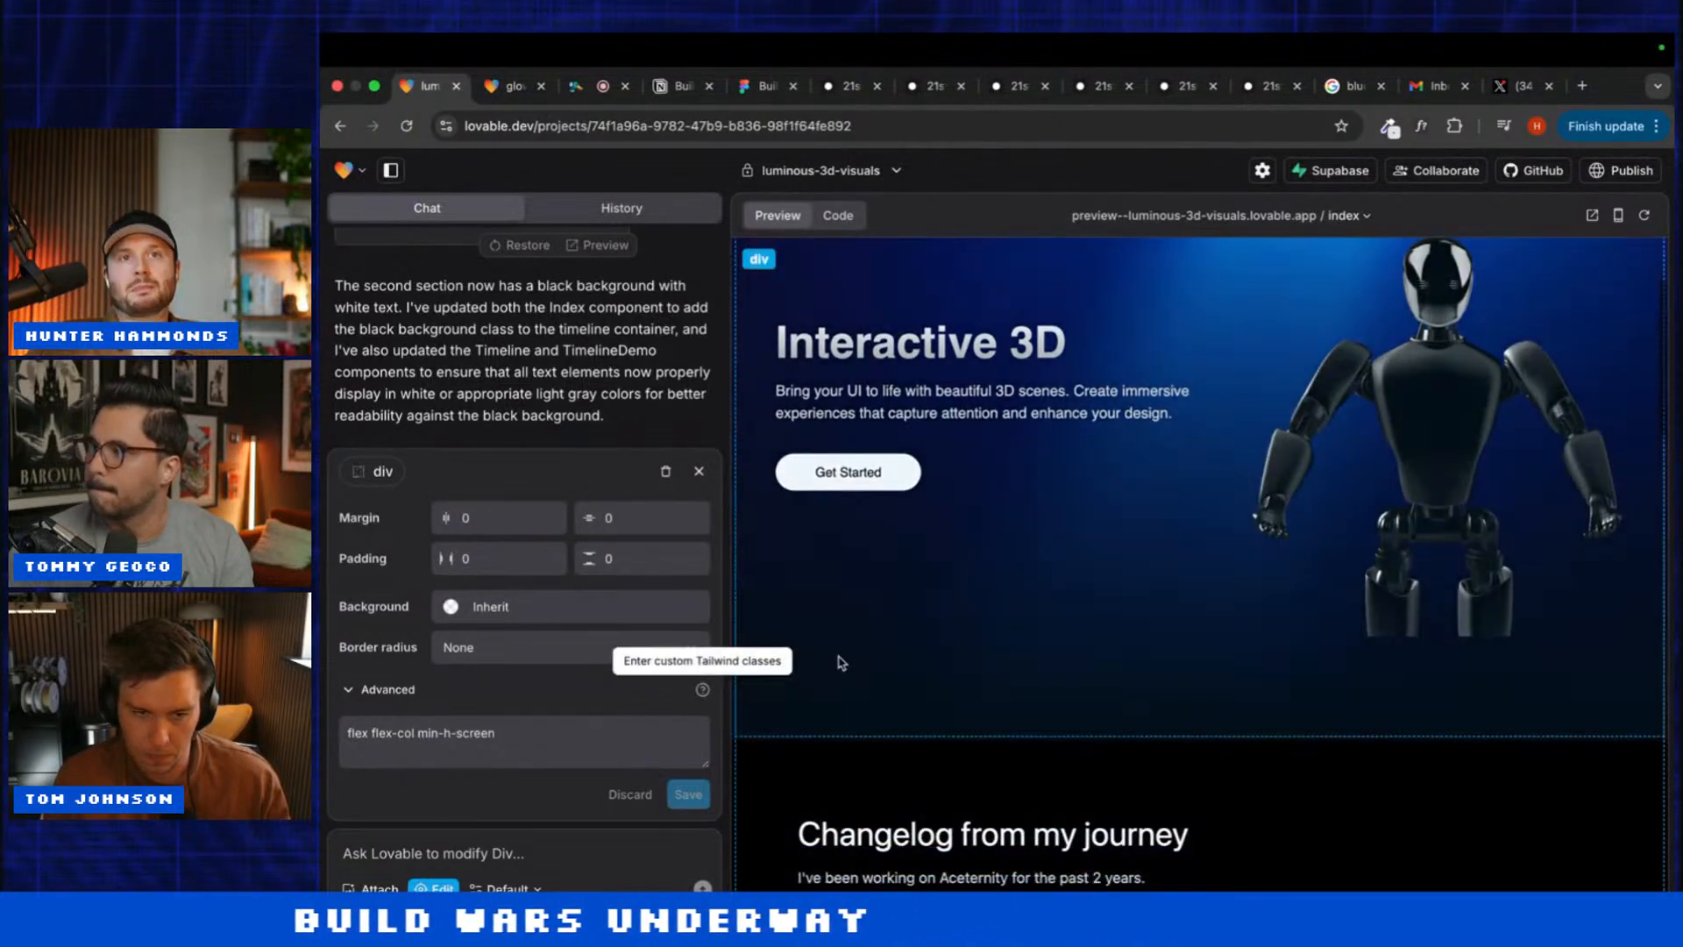
left_click(841, 661)
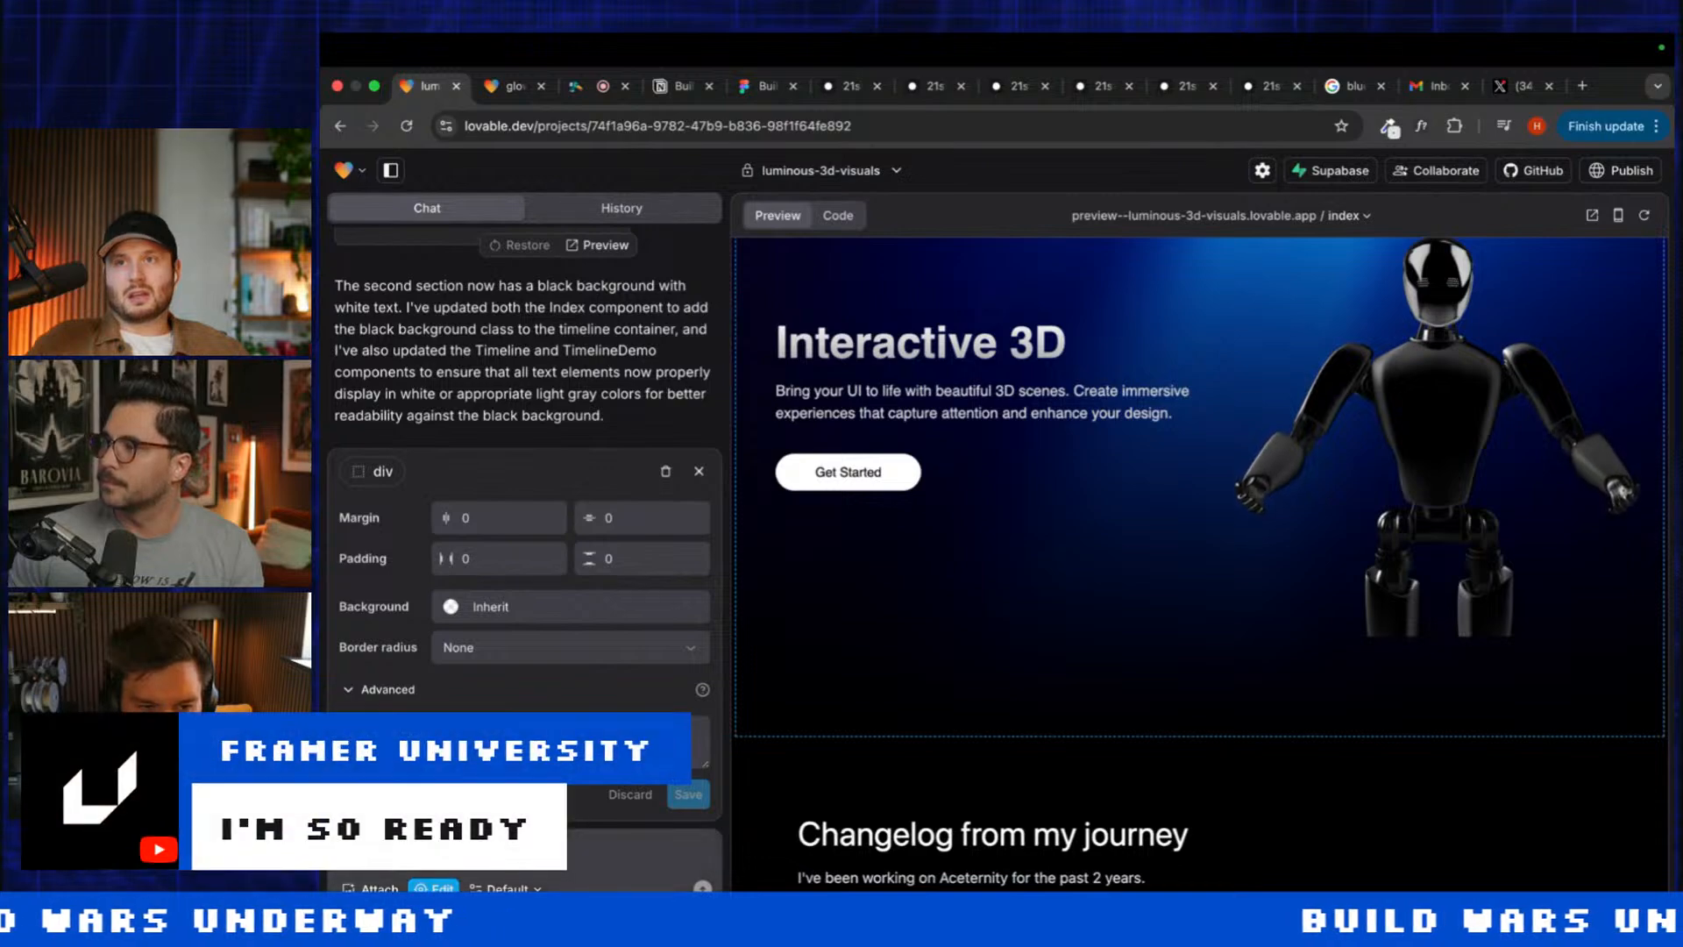
left_click(699, 473)
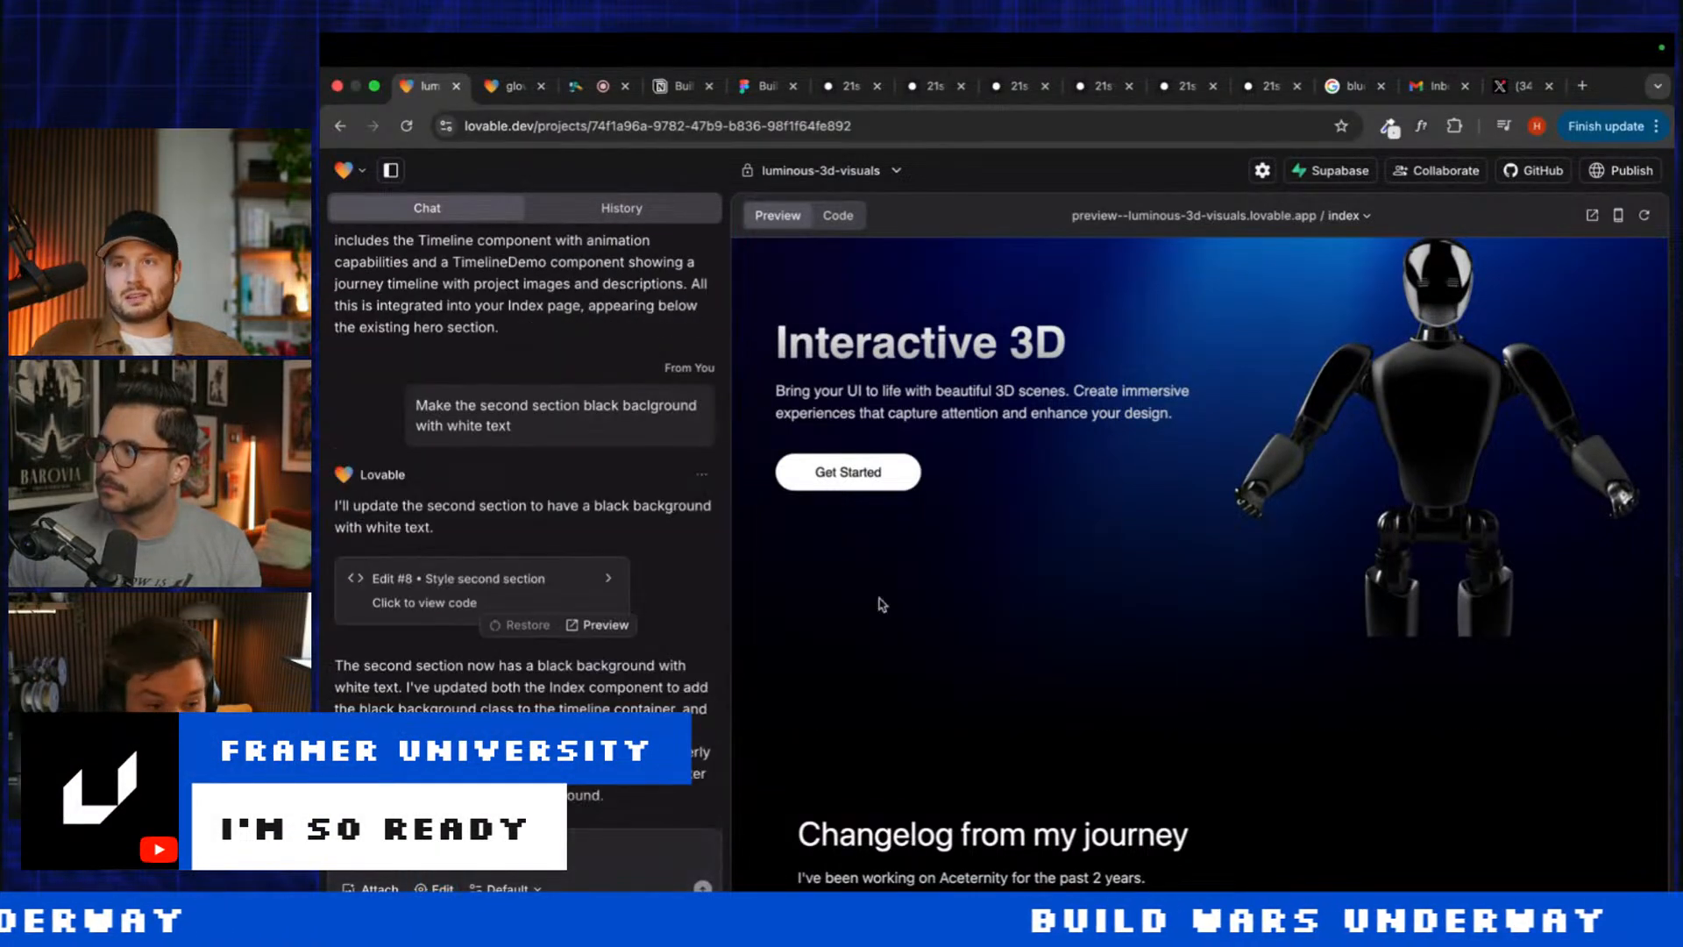
Step: Scroll the preview through the black timeline section below the 3D robot hero
scroll(879, 602, "down", 10)
scroll(939, 662, "up", 5)
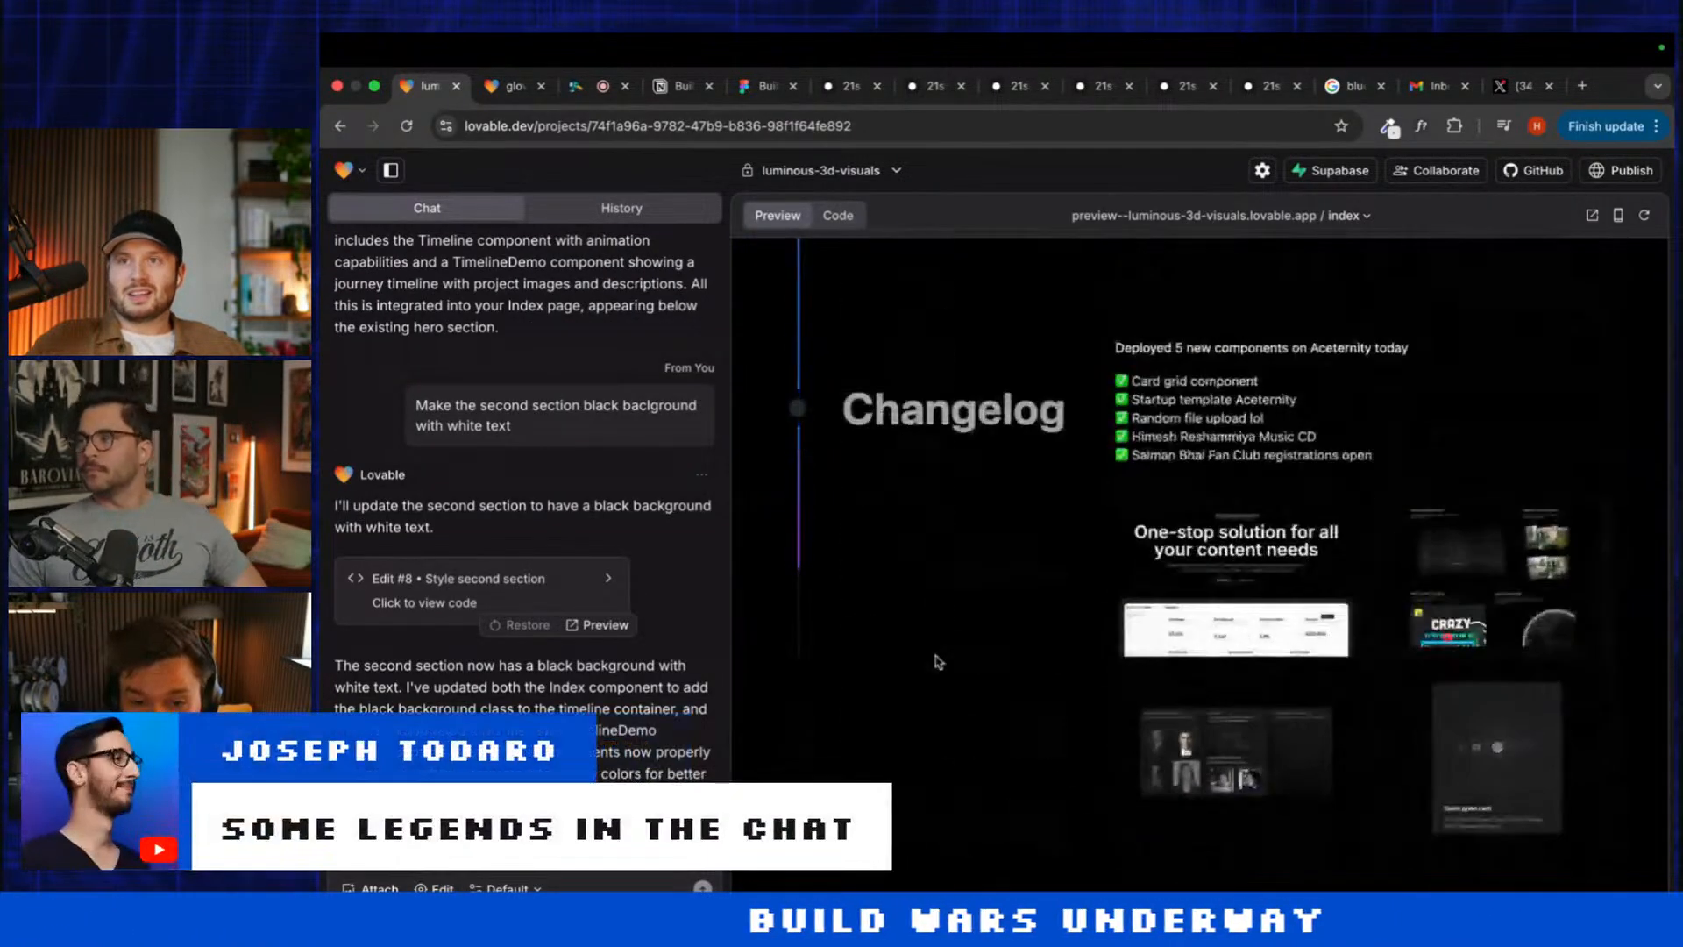
scroll(938, 662, "down", 8)
scroll(938, 661, "up", 5)
scroll(938, 662, "up", 10)
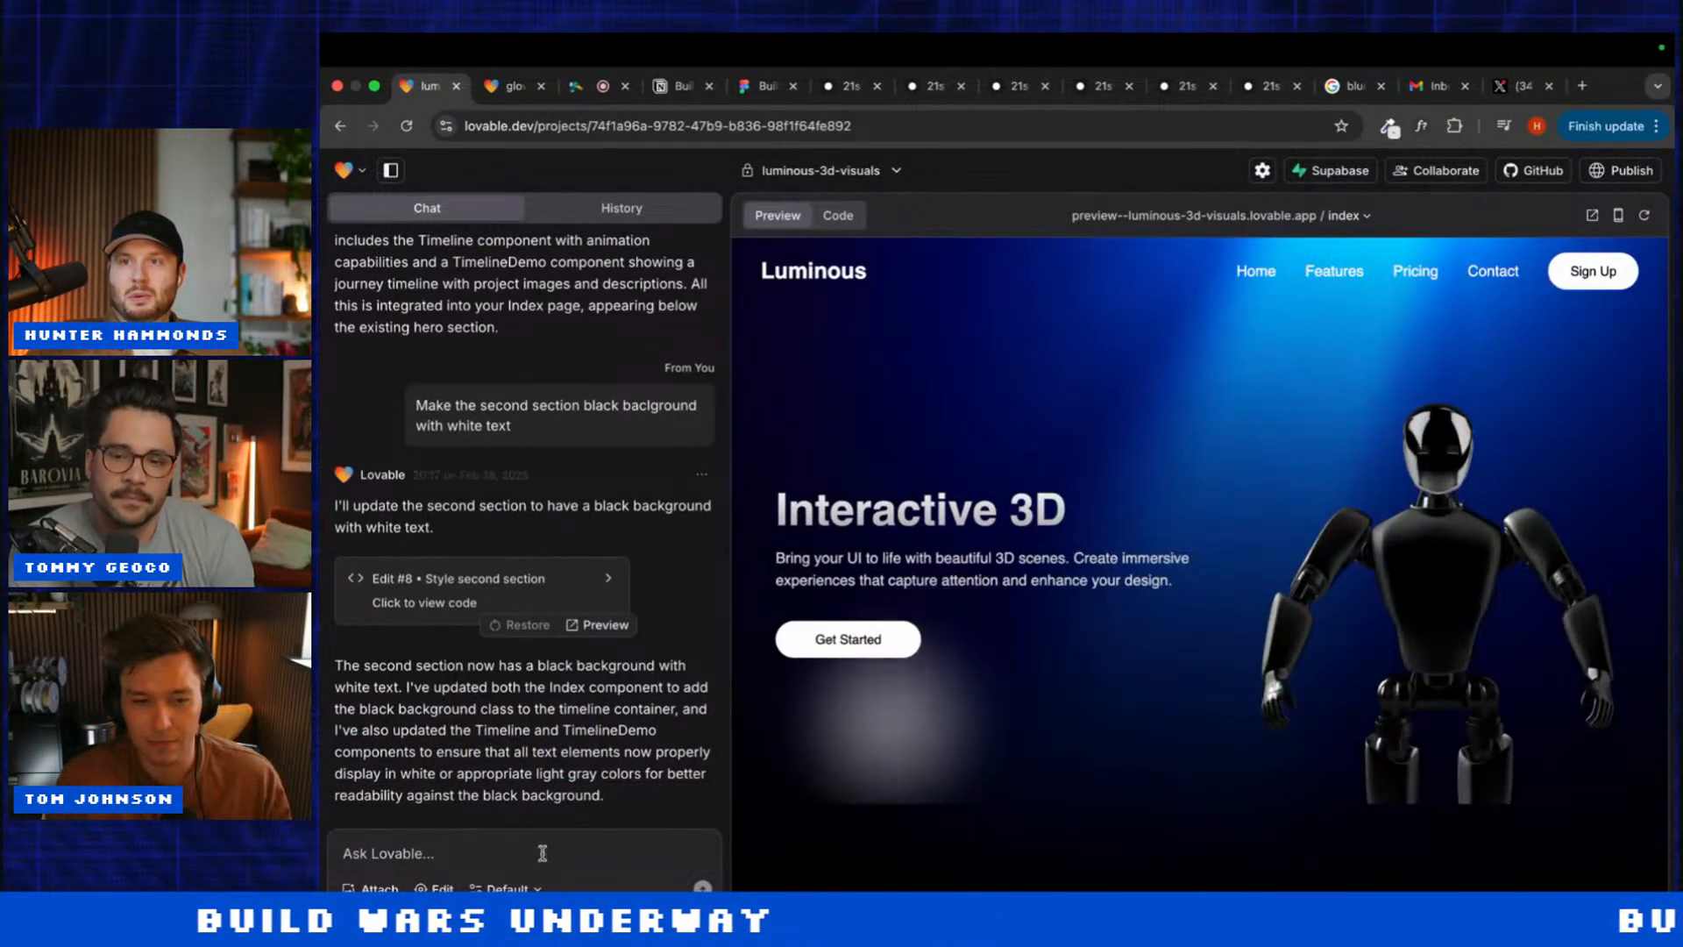
Step: Ask Lovable to use the Plus Jakarta Sans font across the entire page
left_click(473, 855)
type("Use")
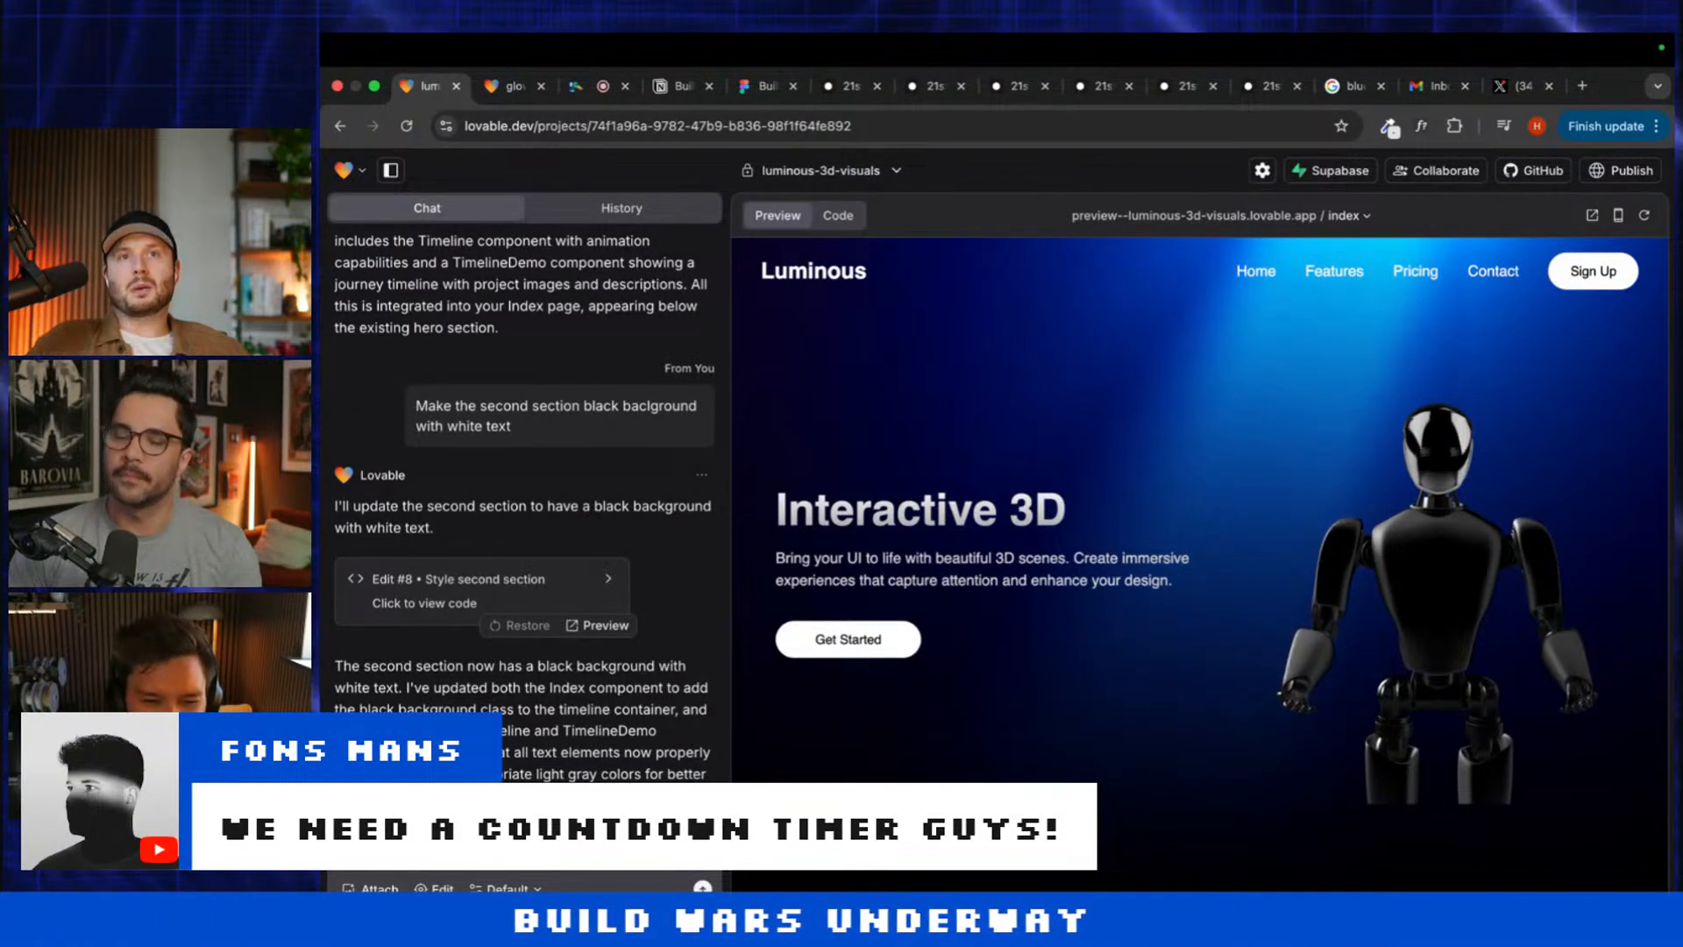
key("Return")
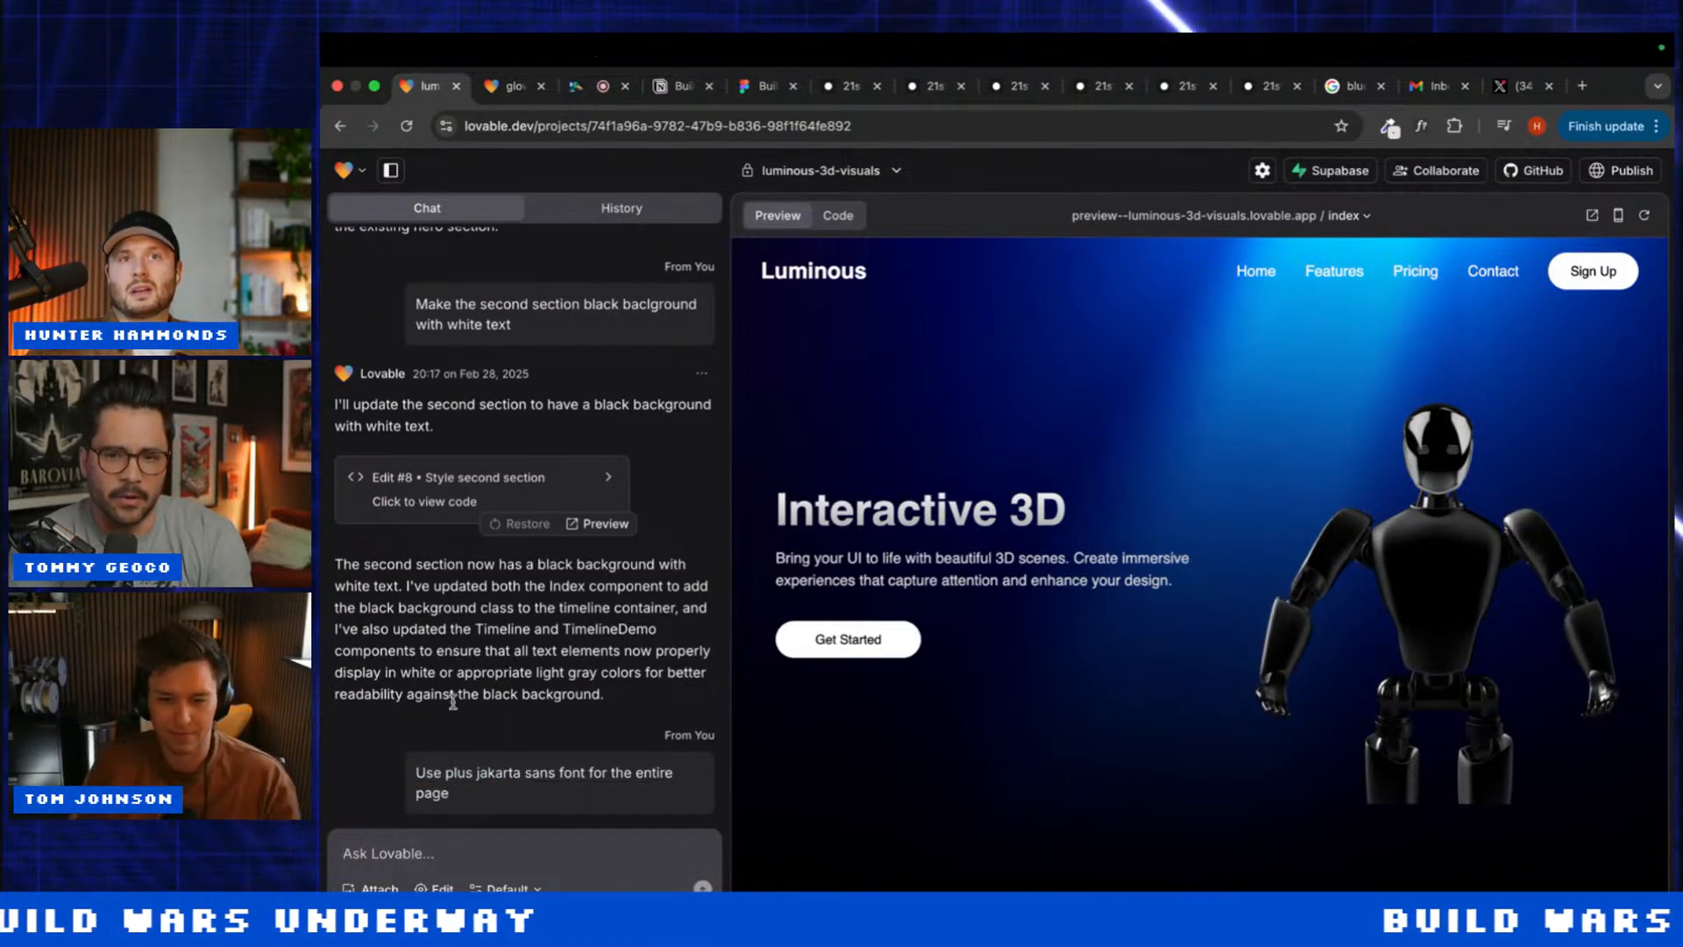
Step: Watch the preview update, then switch to the 21st.dev Aceternity Timeline page
scroll(816, 449, "down", 15)
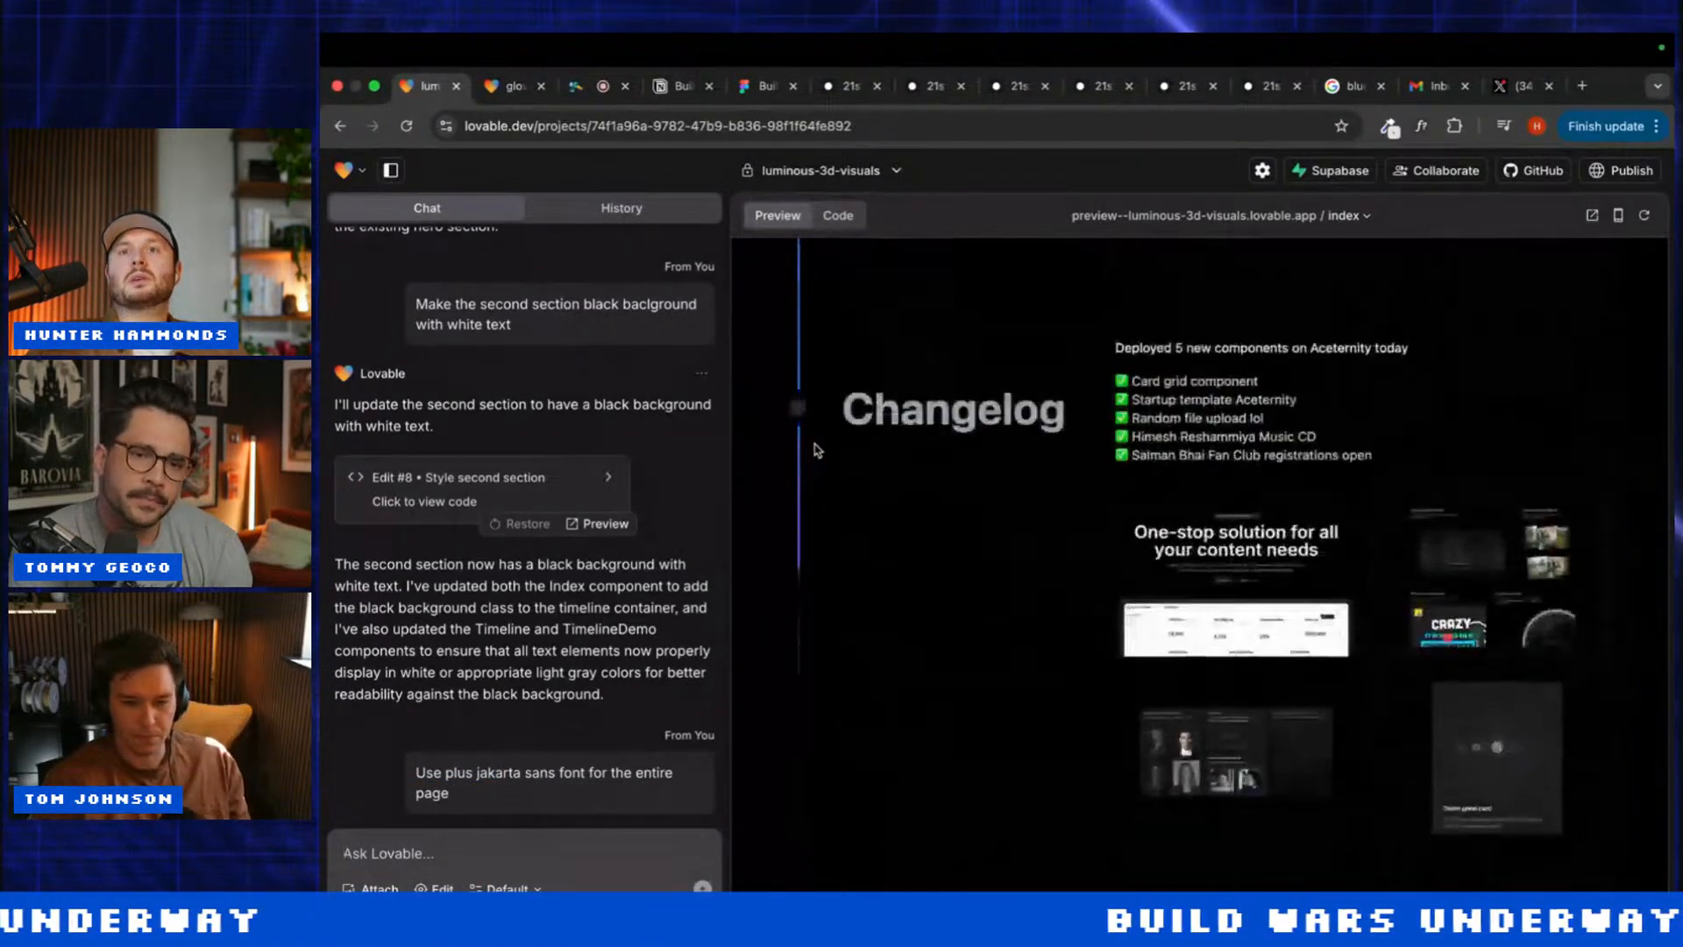
scroll(816, 450, "up", 12)
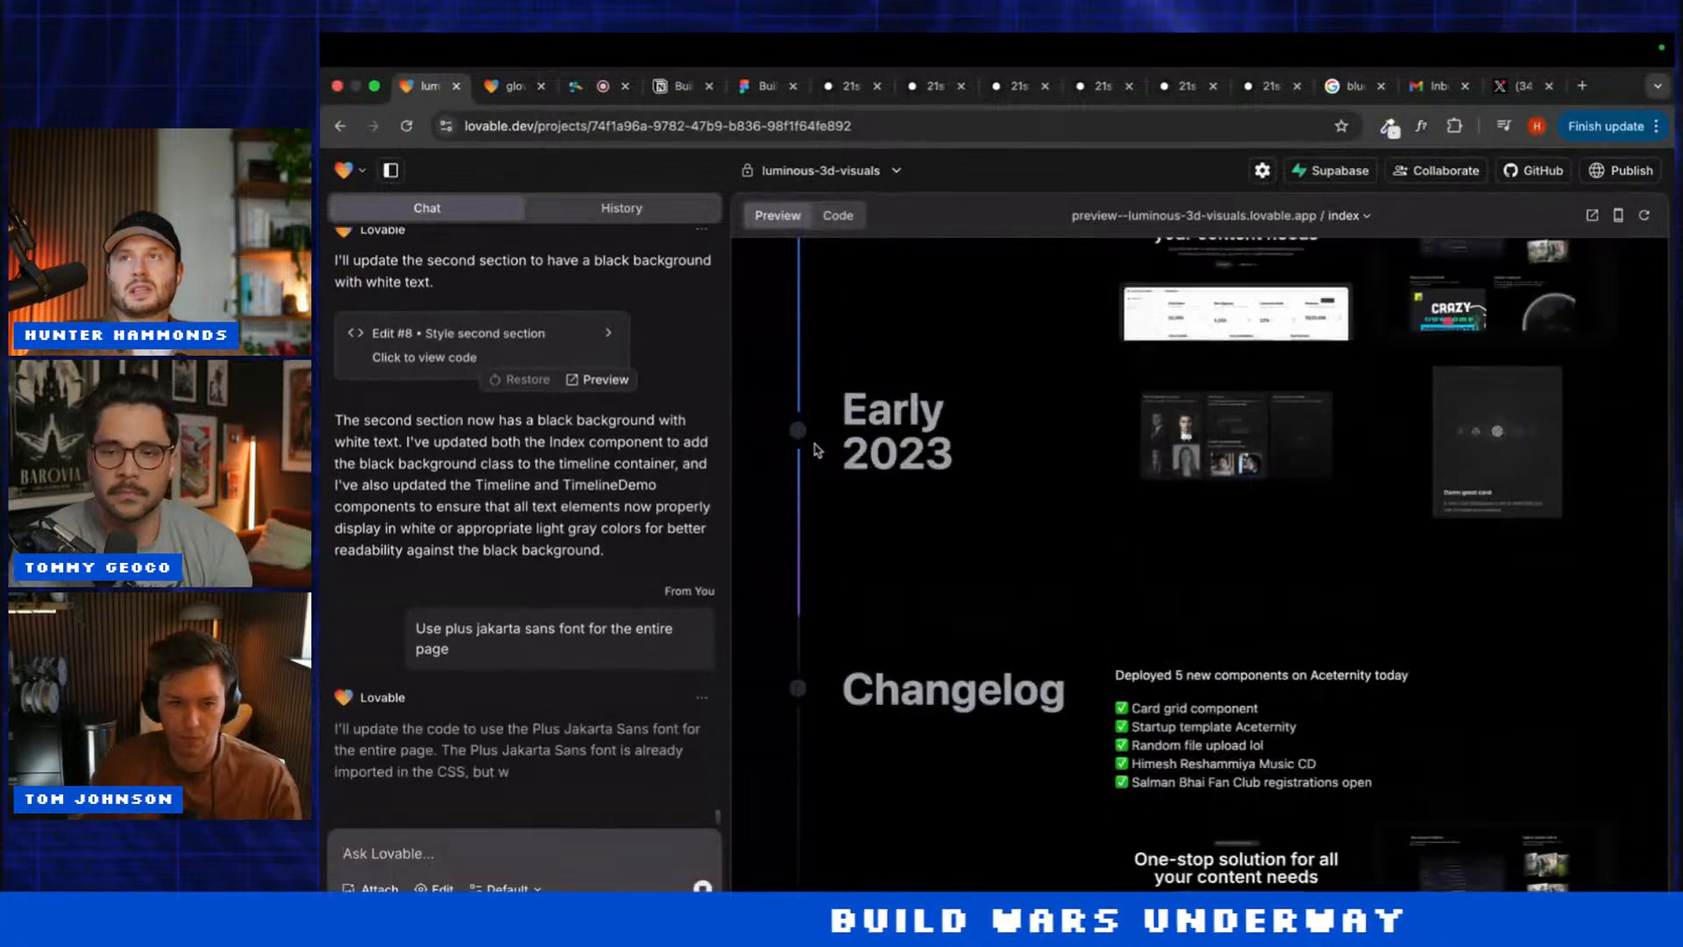
scroll(815, 450, "up", 6)
scroll(815, 450, "down", 12)
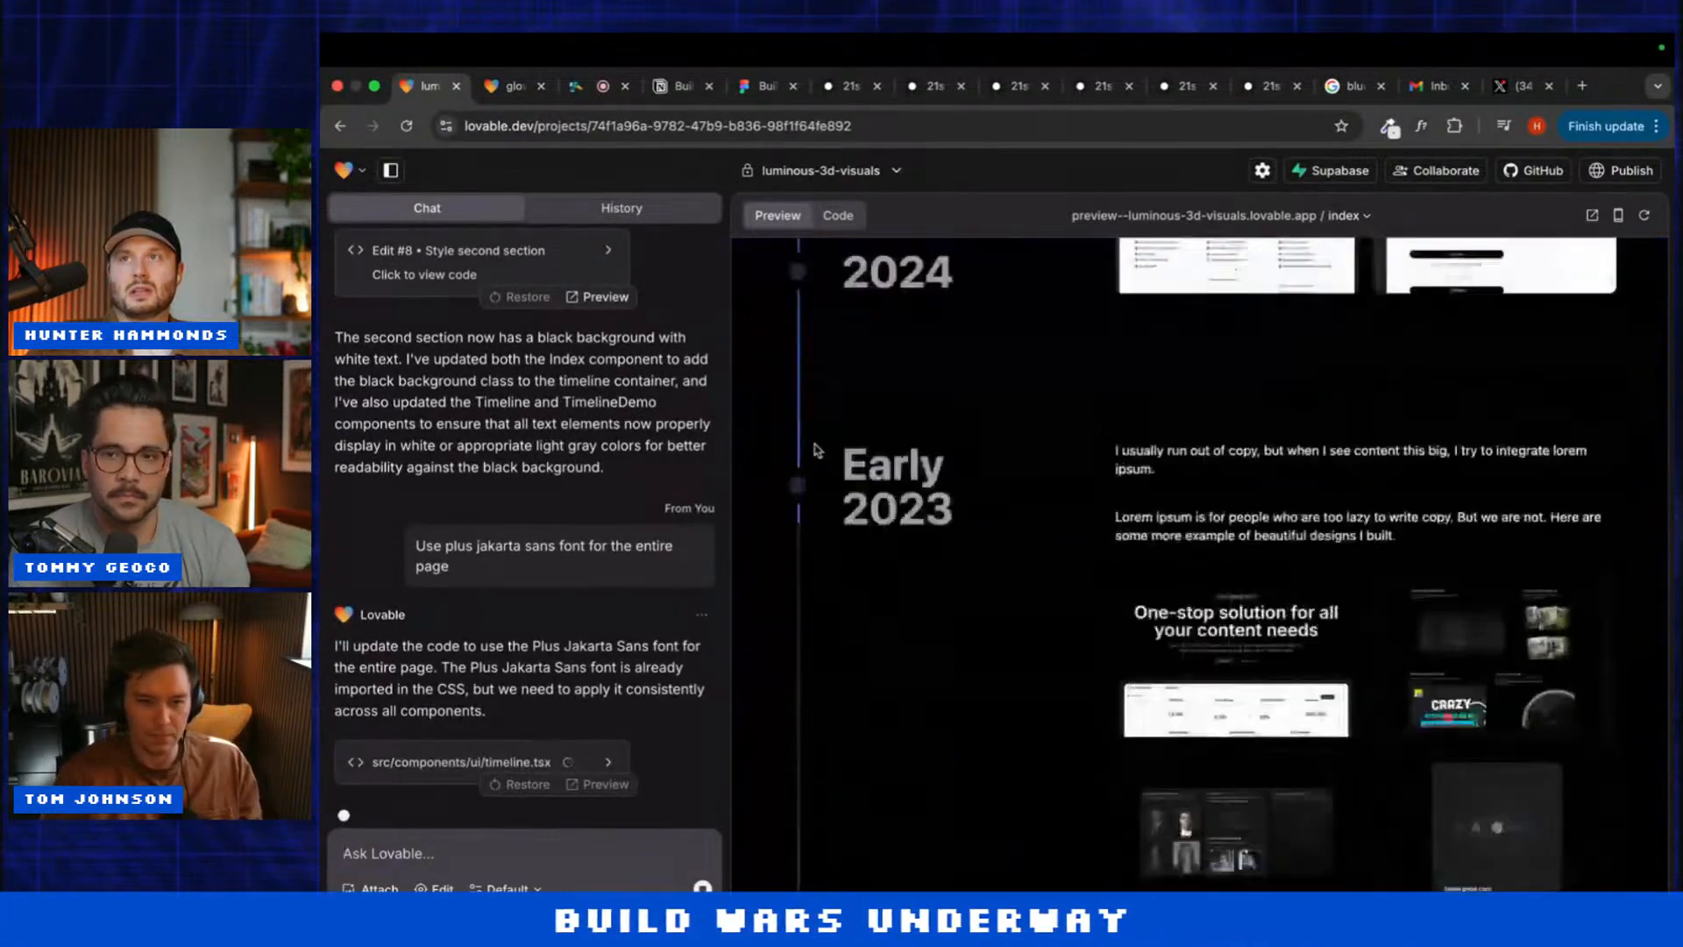
scroll(815, 450, "down", 2)
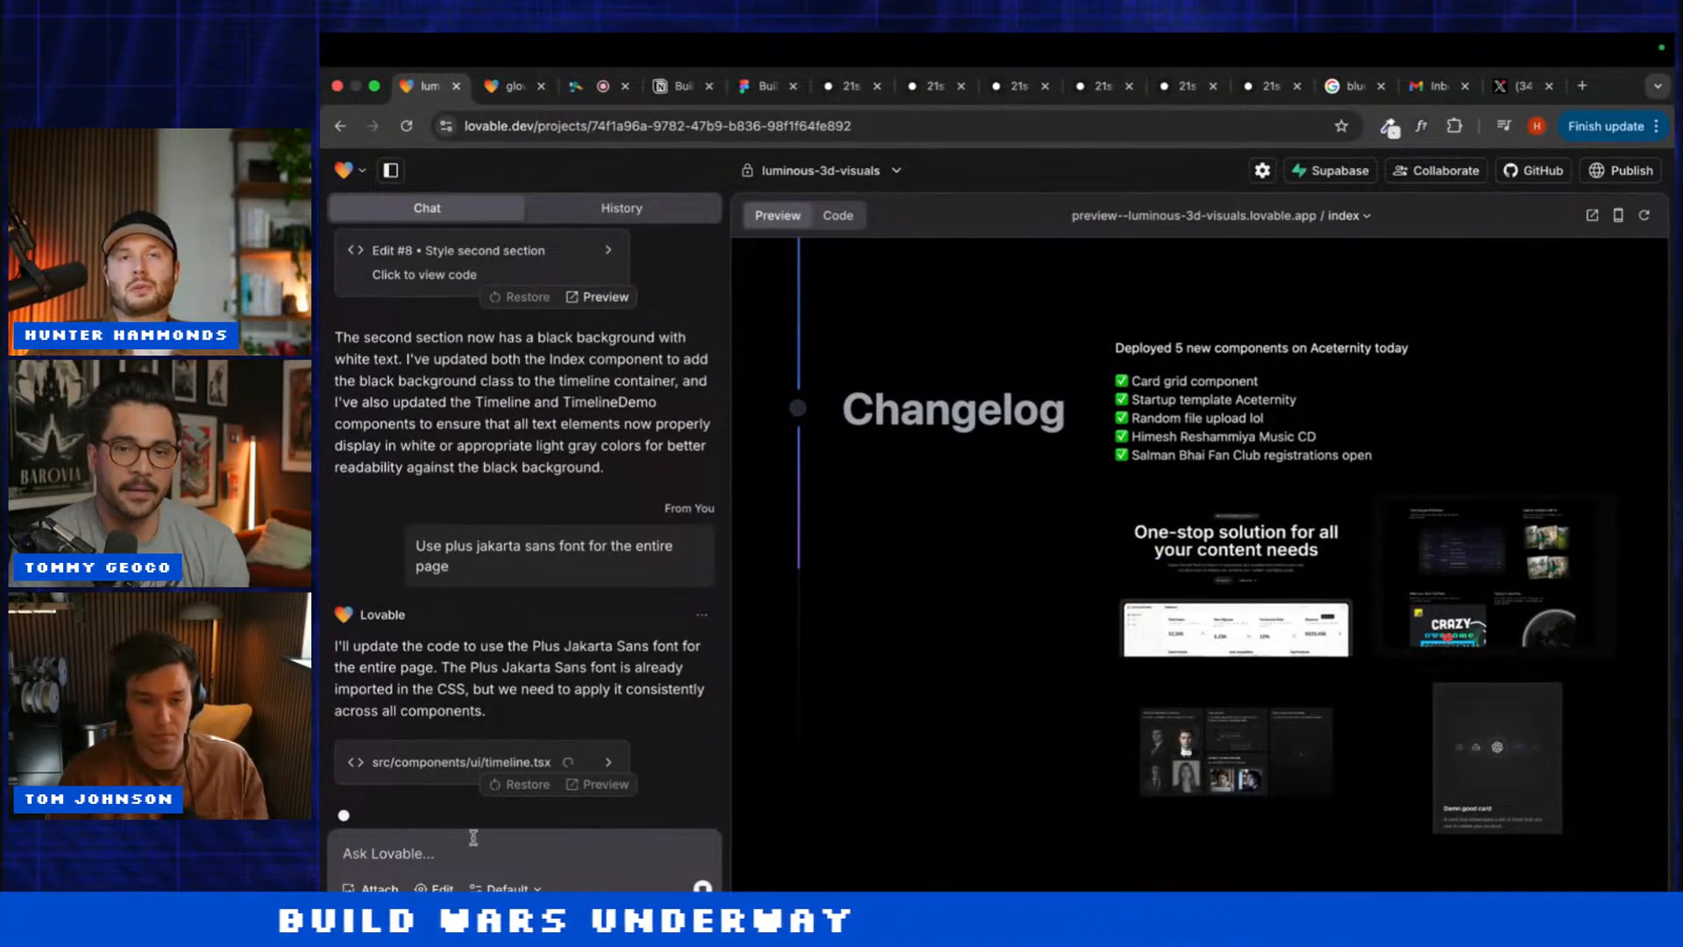
mouse_move(553, 40)
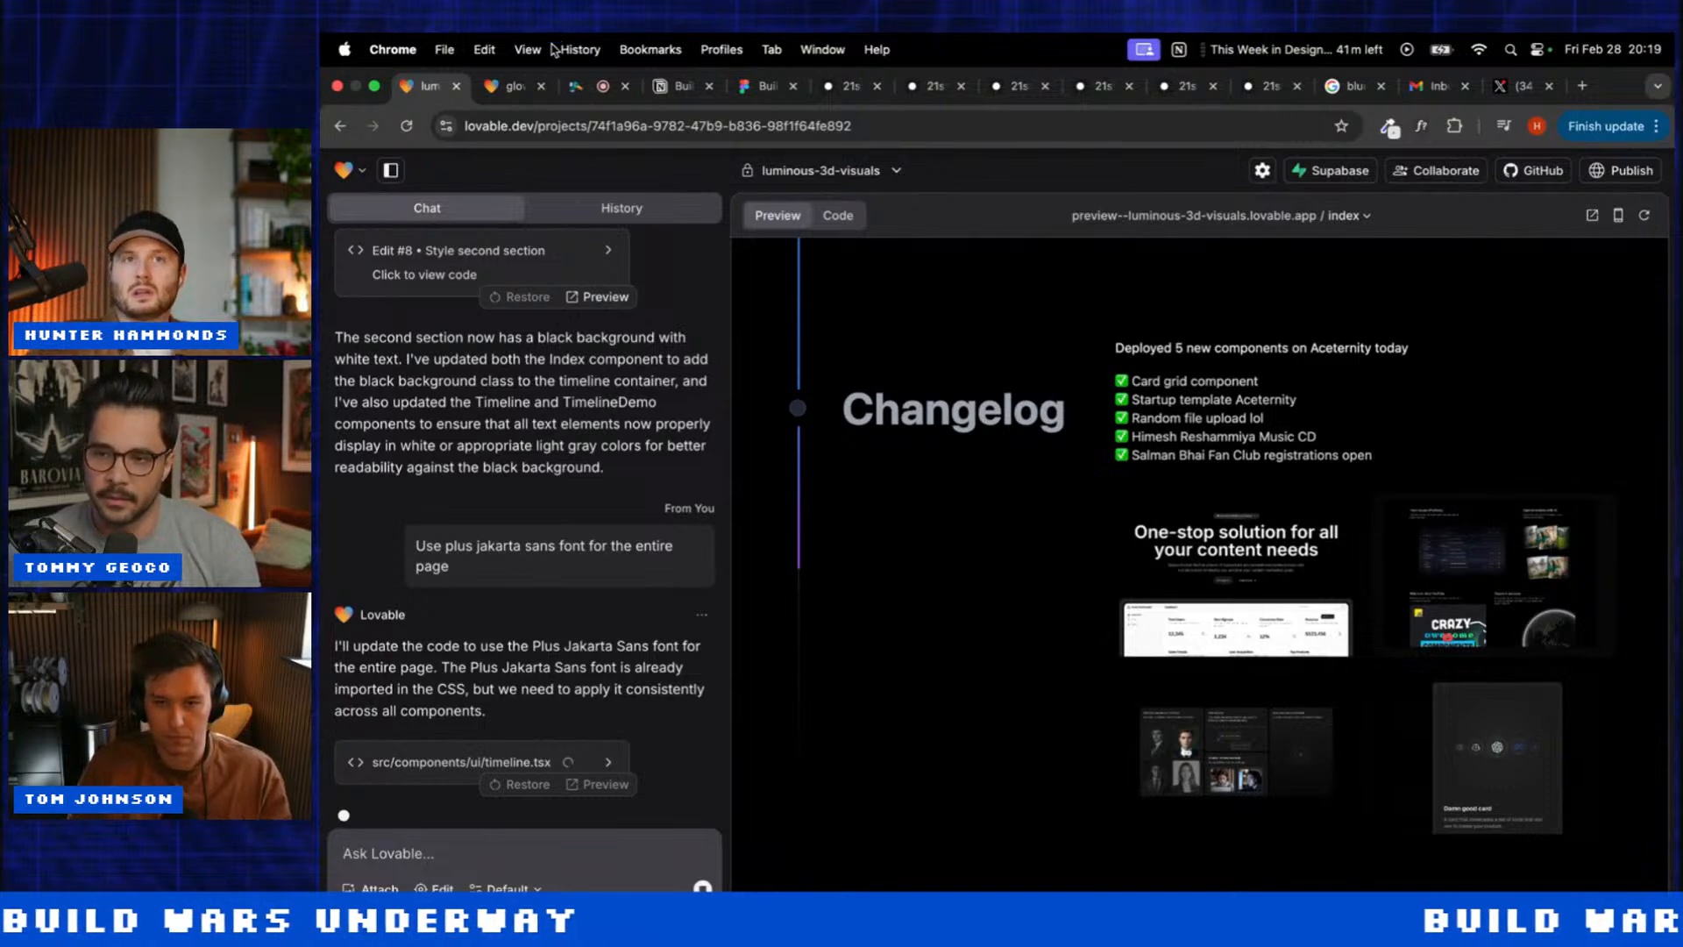
left_click(426, 861)
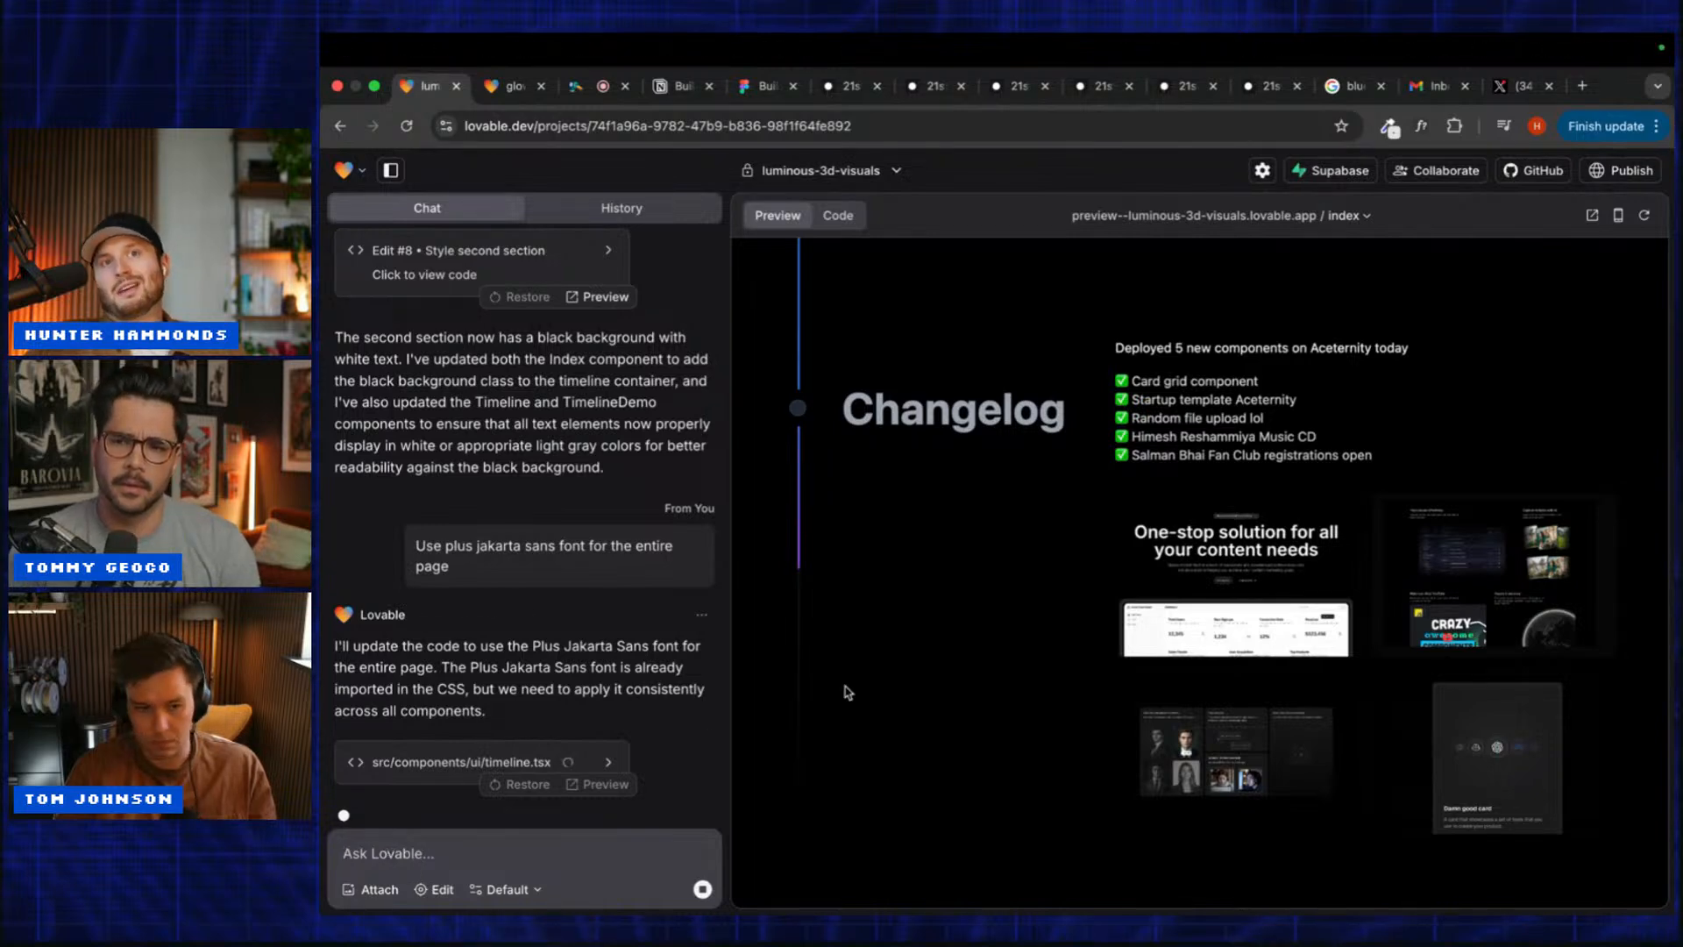
scroll(848, 692, "down", 5)
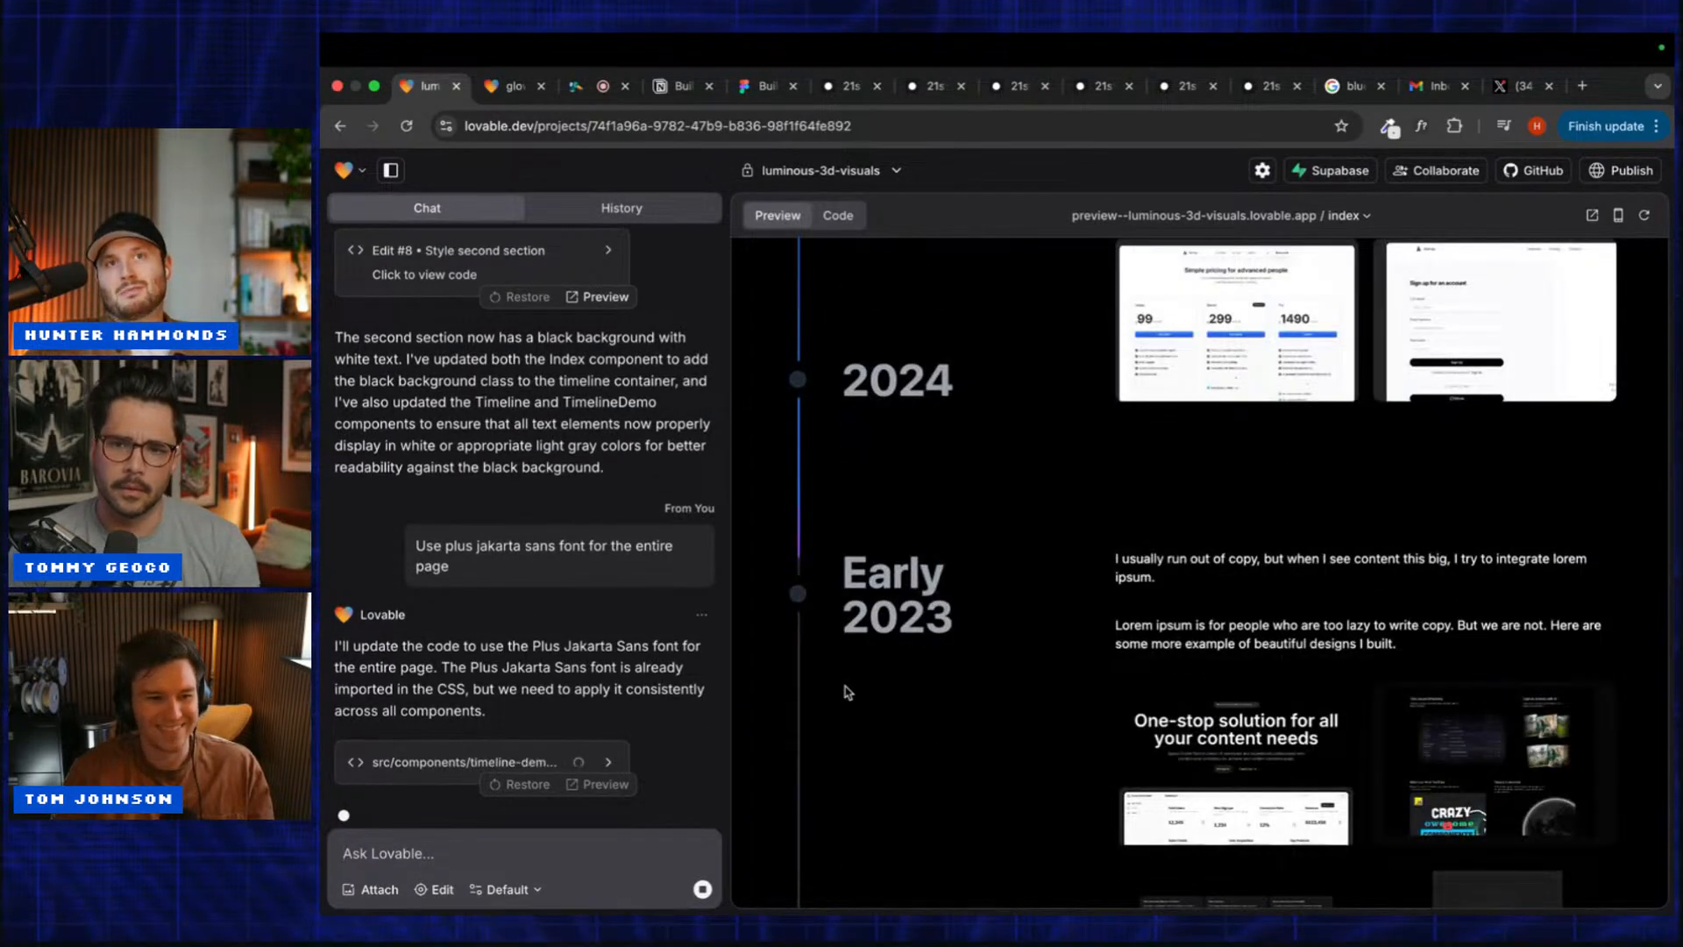
scroll(918, 623, "down", 8)
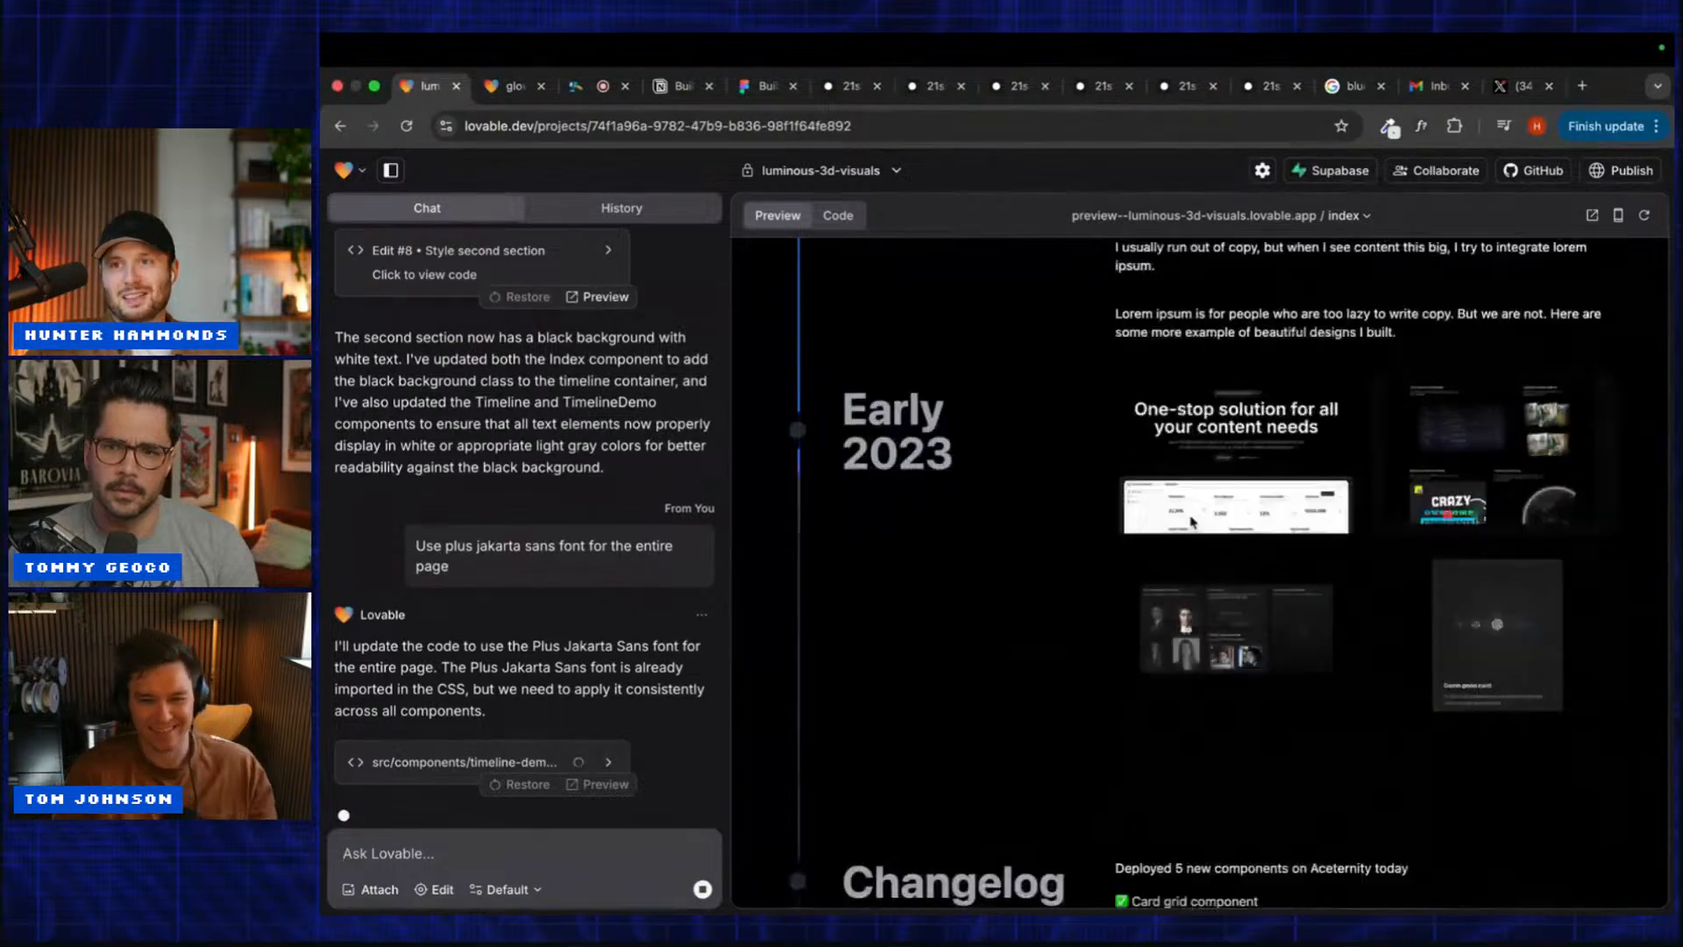
left_click(927, 87)
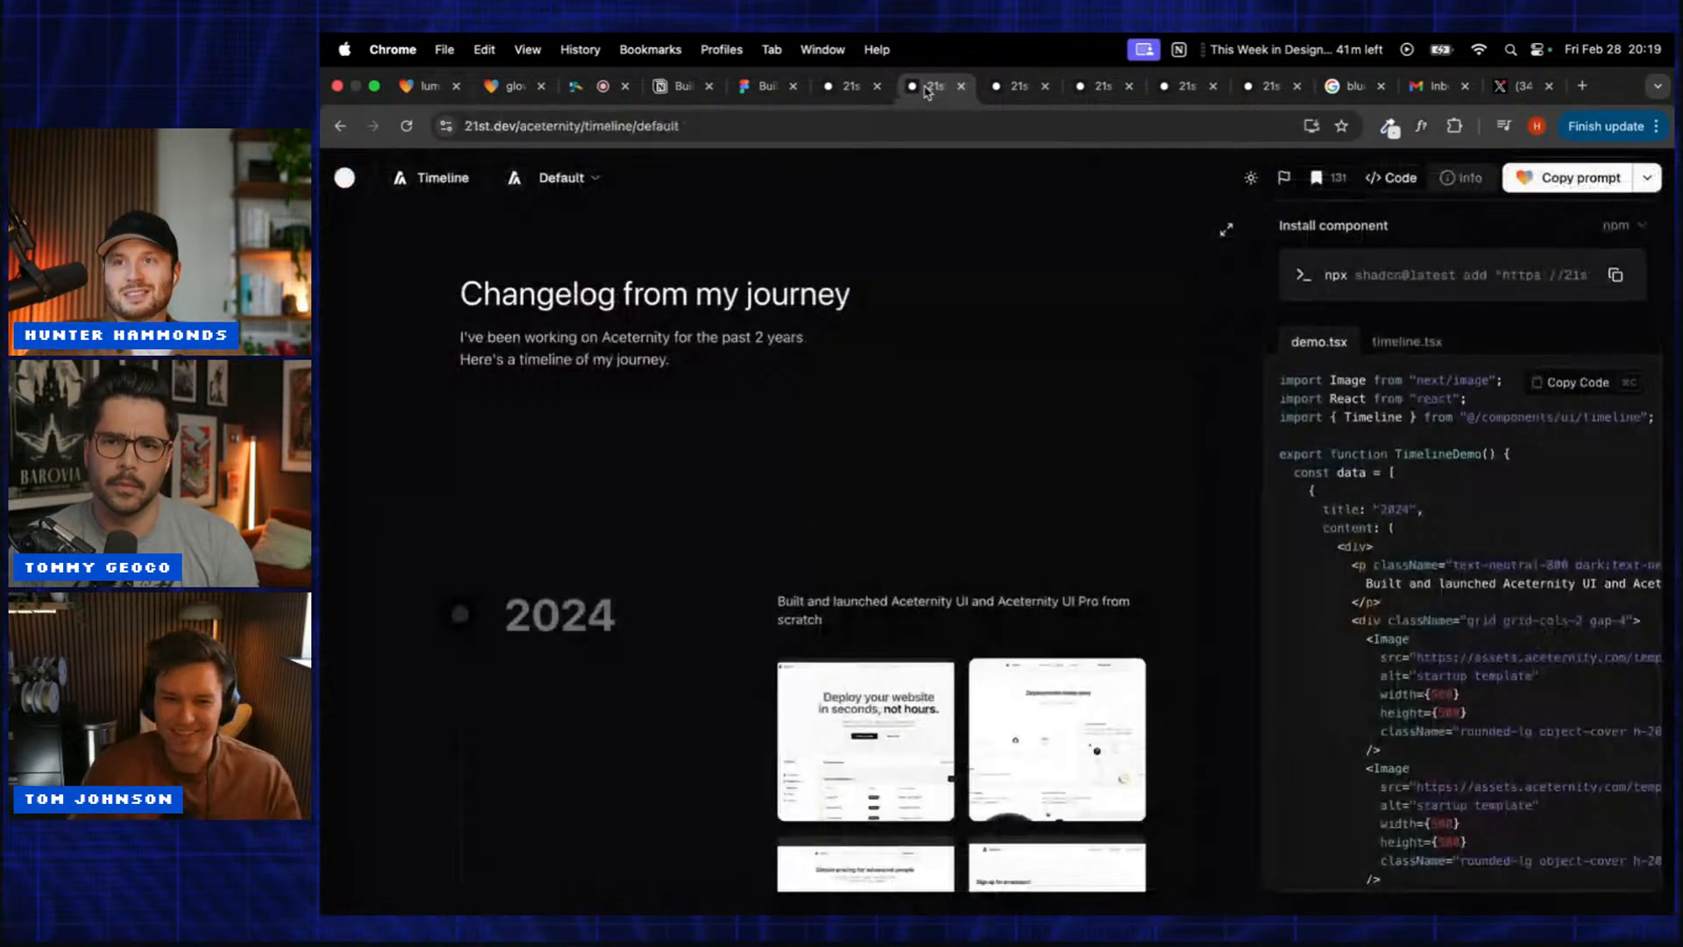
Step: Copy the AI prompt from the 21st.dev Aceternity glowing-effect component page
left_click(1008, 88)
left_click(1533, 180)
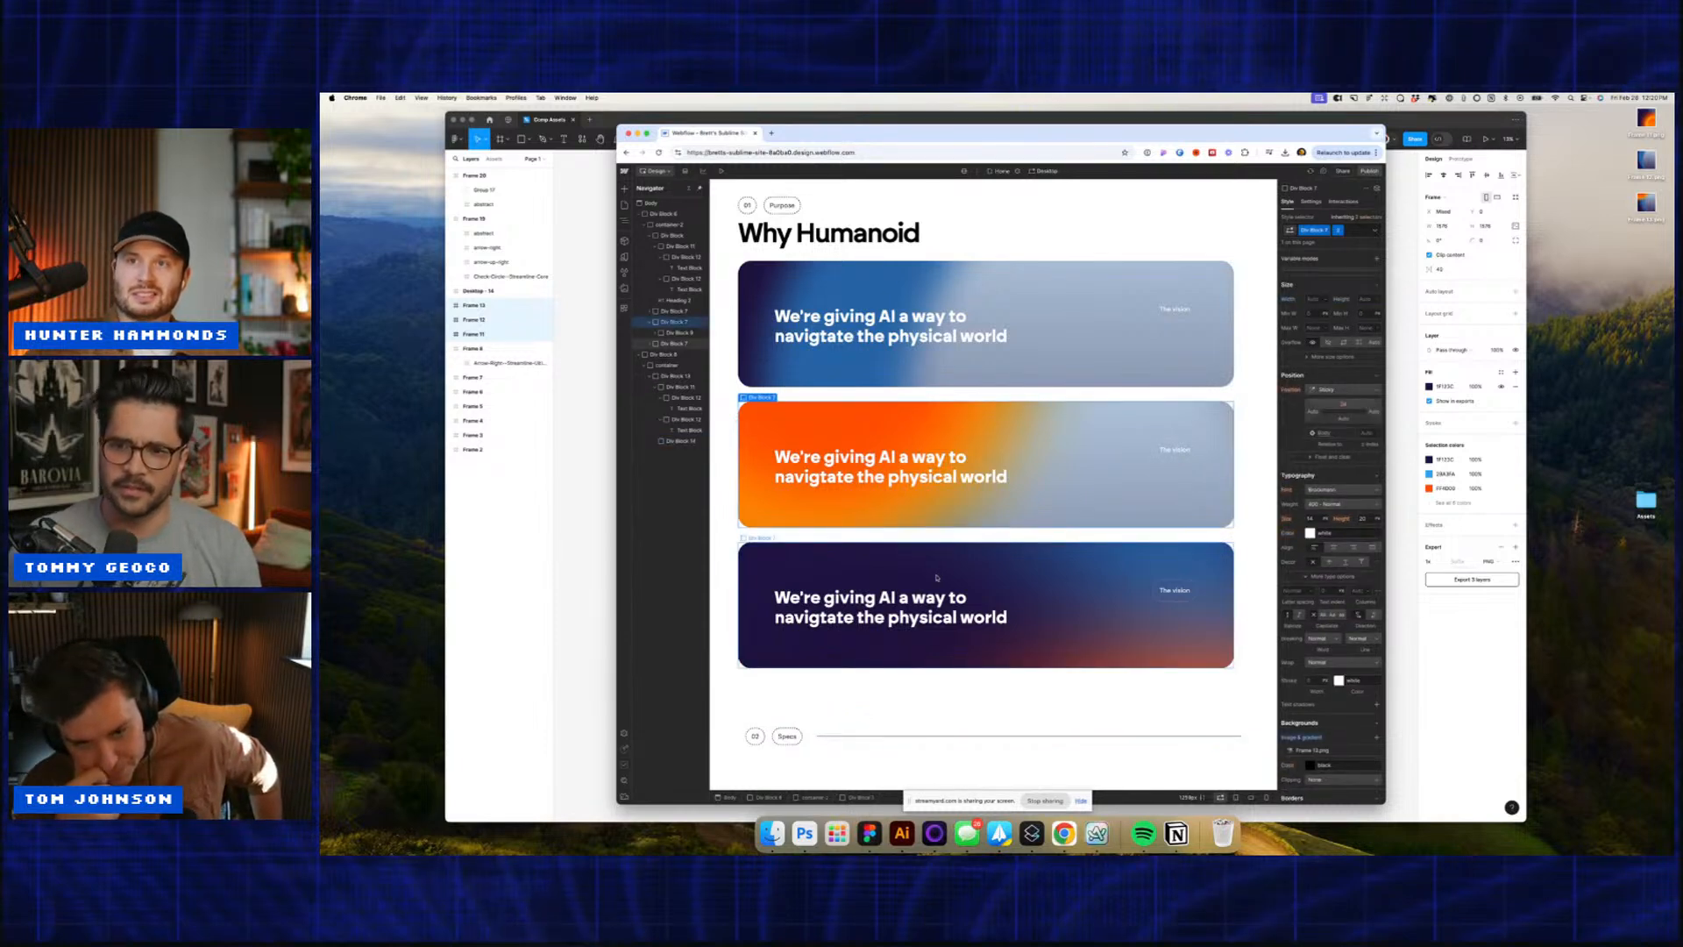
Step: Insert a Text Block inside the Specs row Div Block with Quick Find
left_click(807, 741)
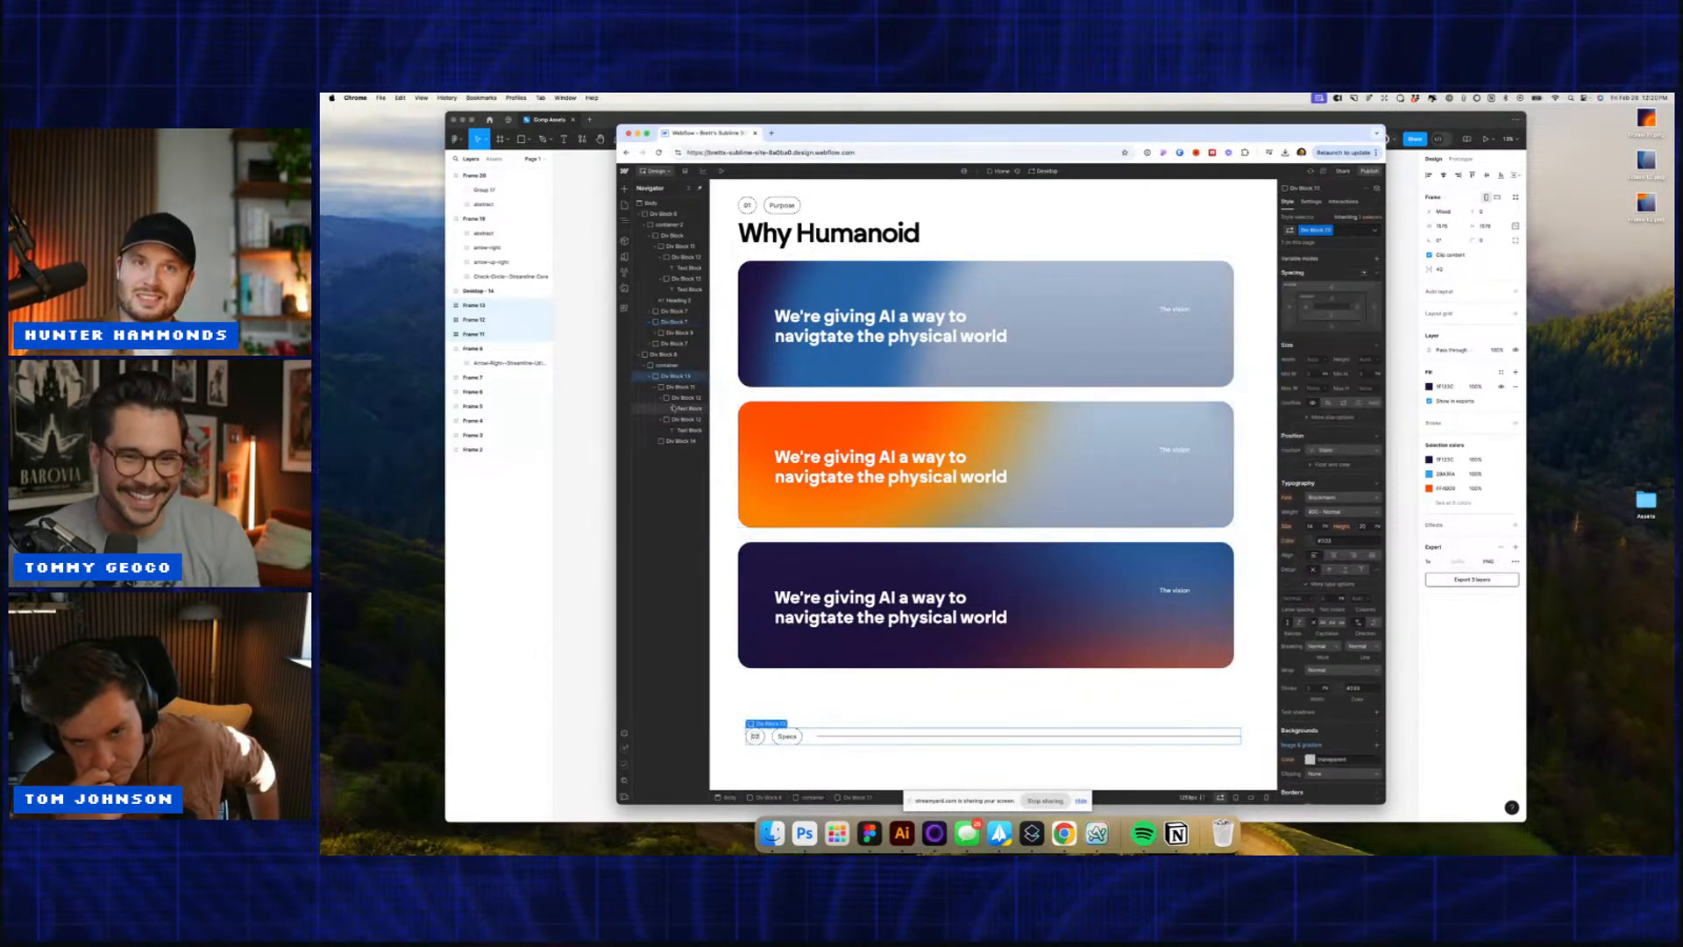
key("super+e")
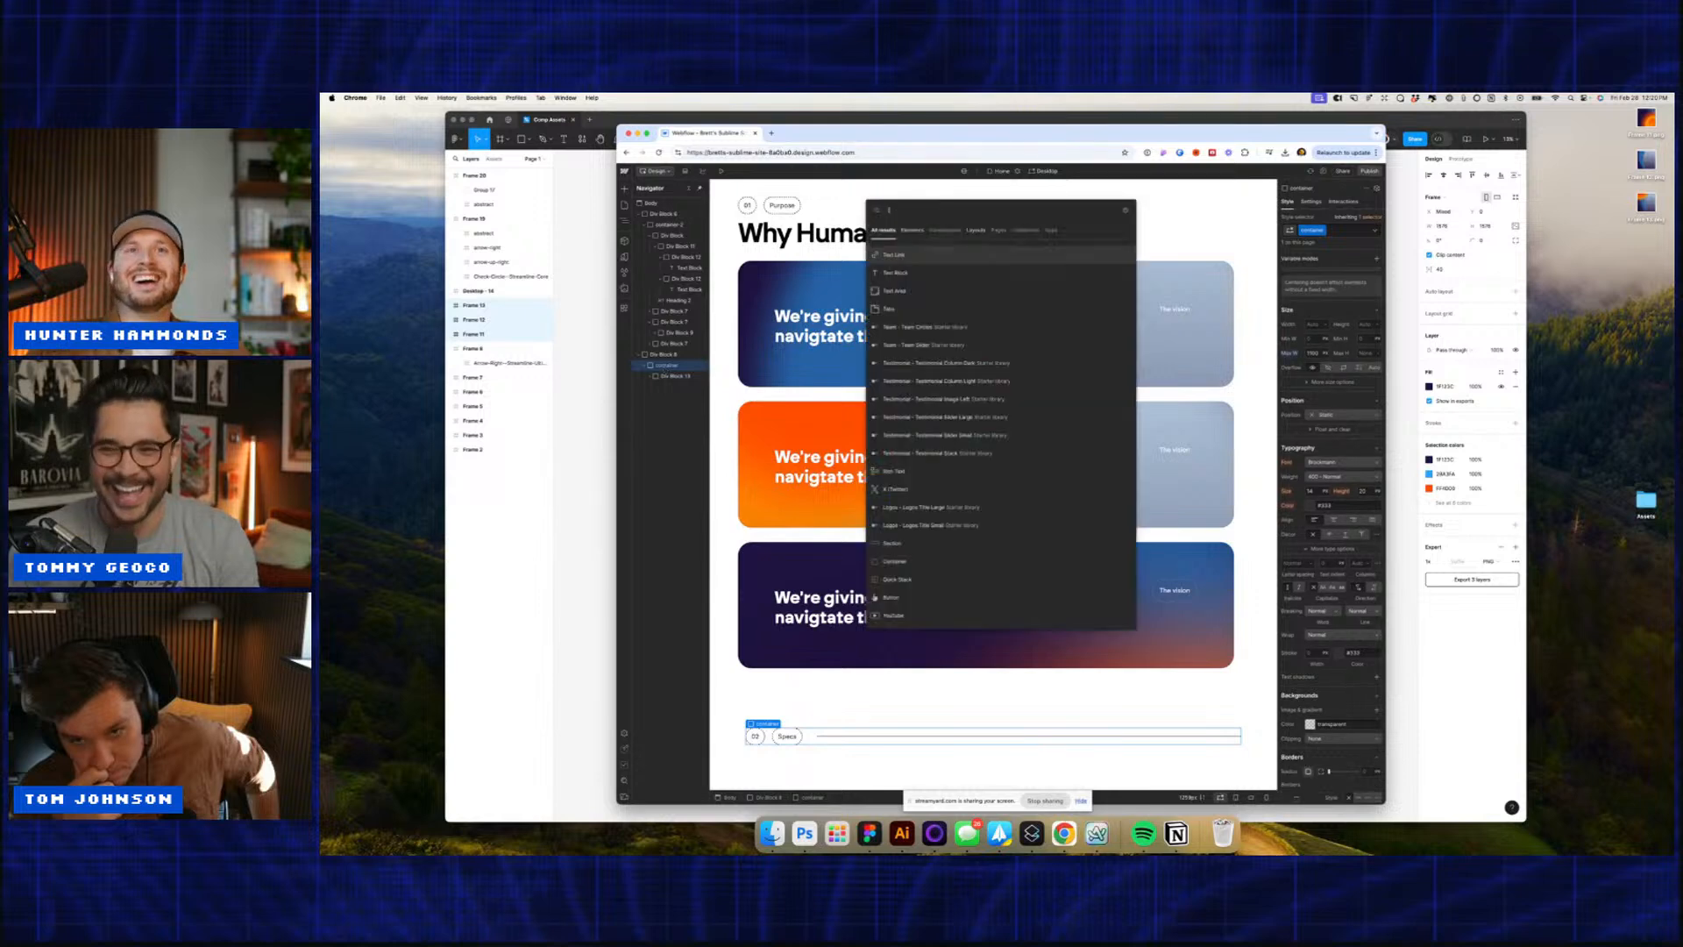
key("Down")
key("Return")
scroll(1331, 351, "up", 3)
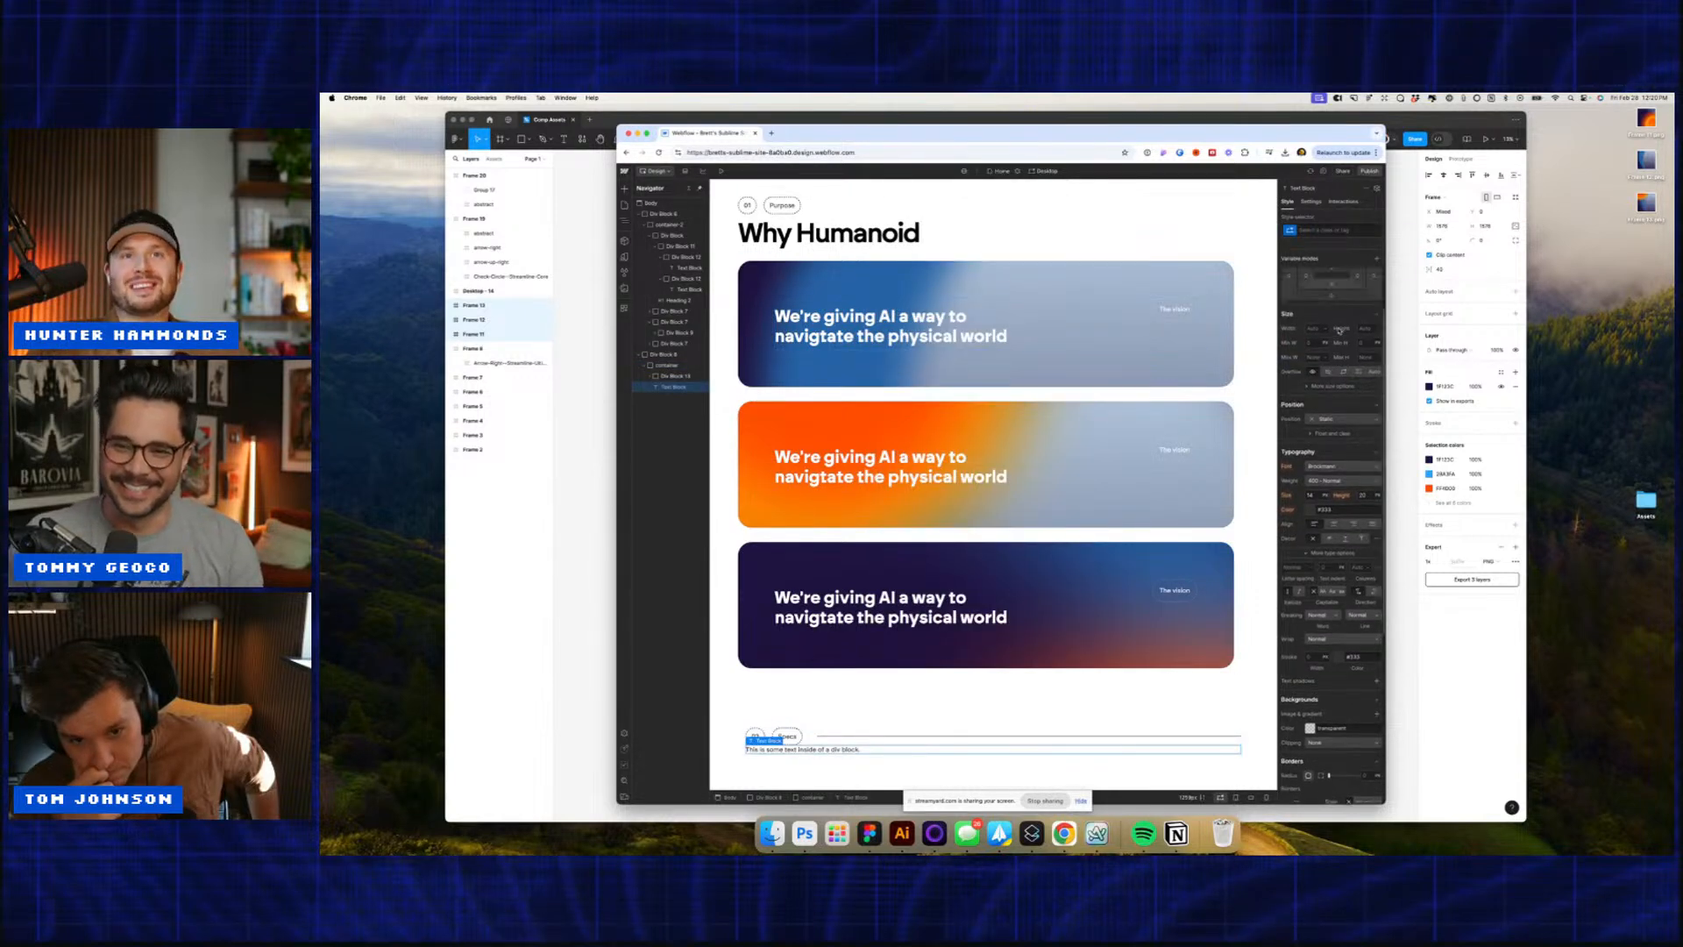
Step: Give the new text block a 60px top margin and size 60
left_click(1334, 324)
type("60")
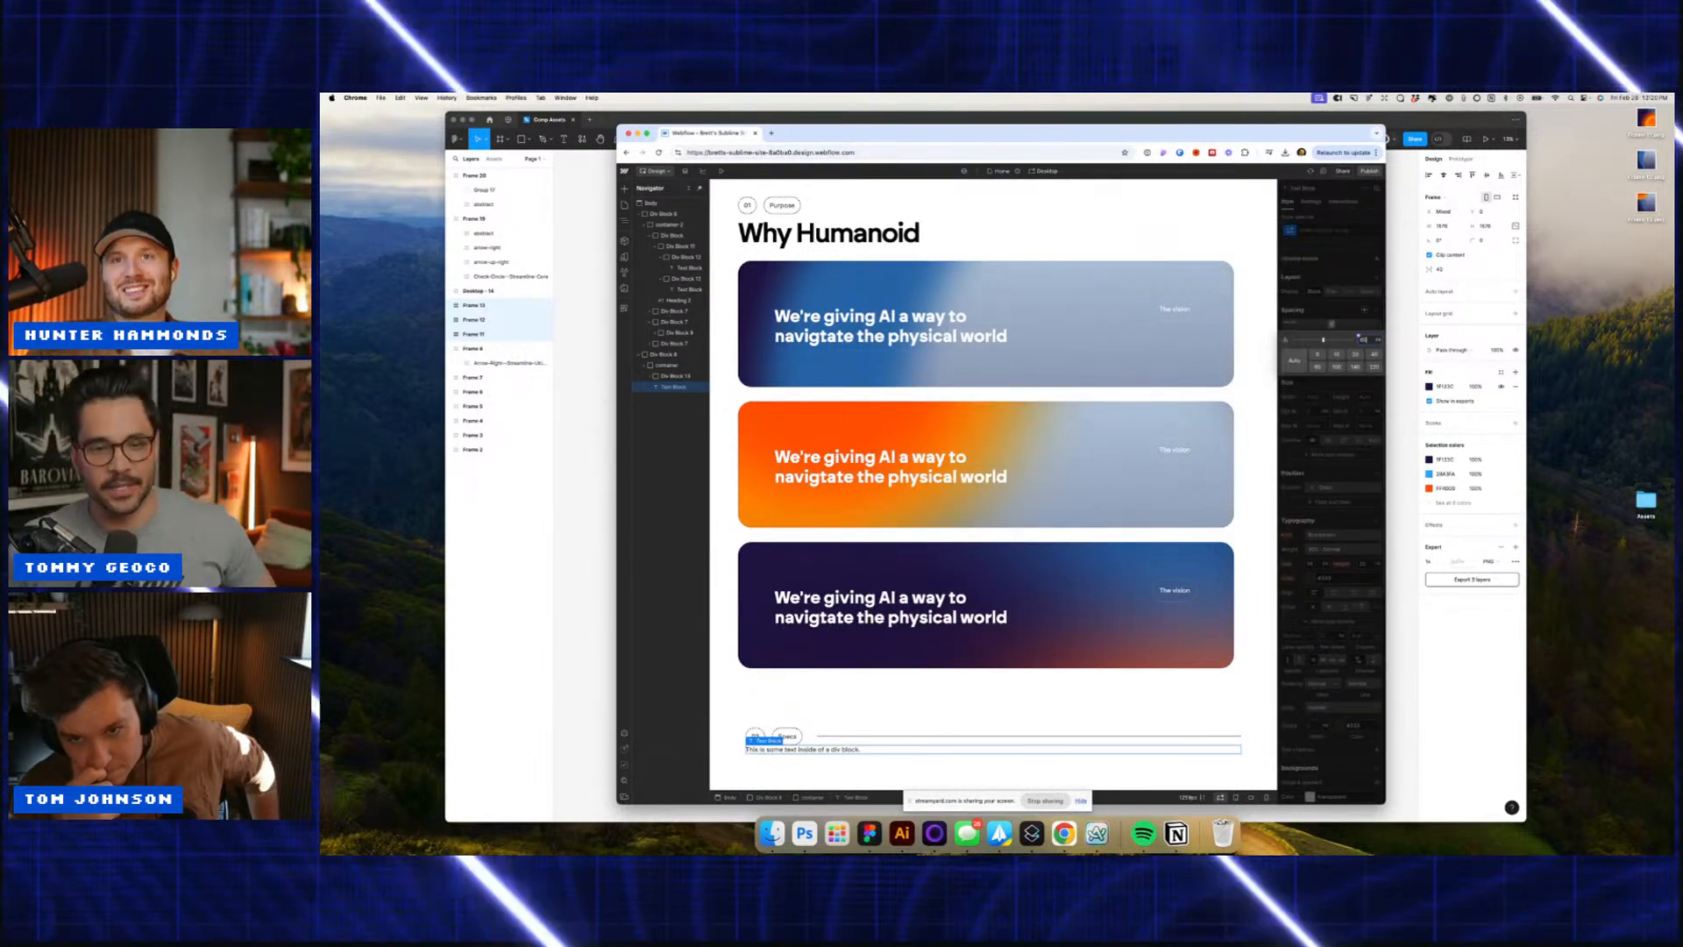
key("Return")
left_click(1310, 564)
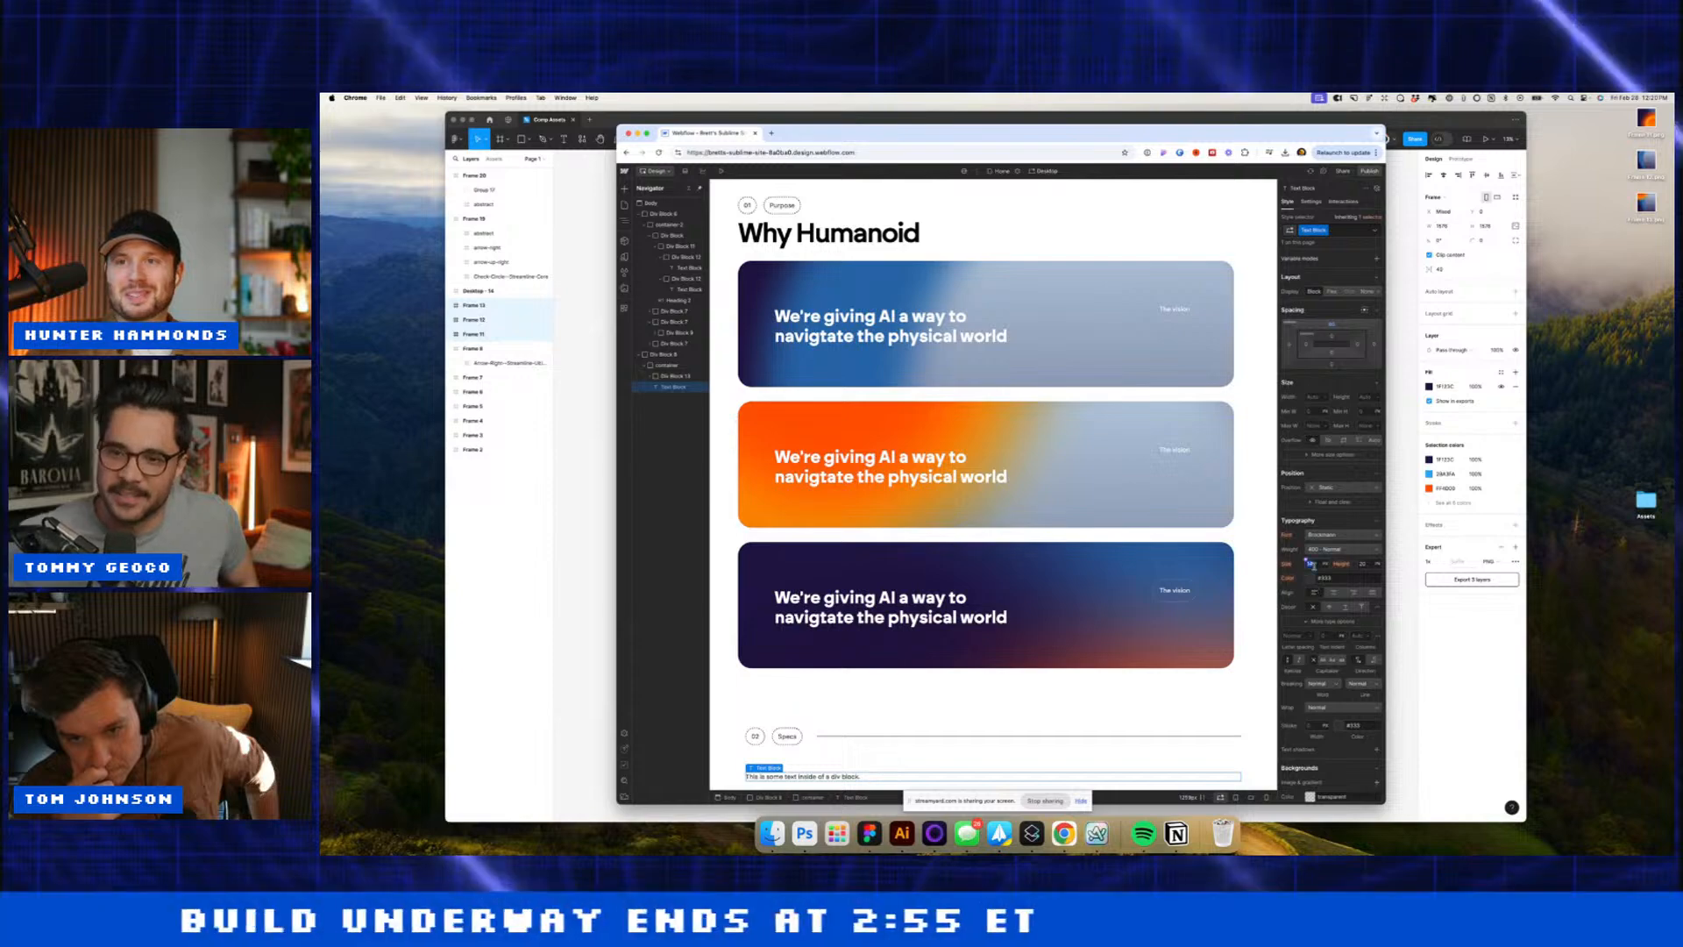
type("60")
key("Return")
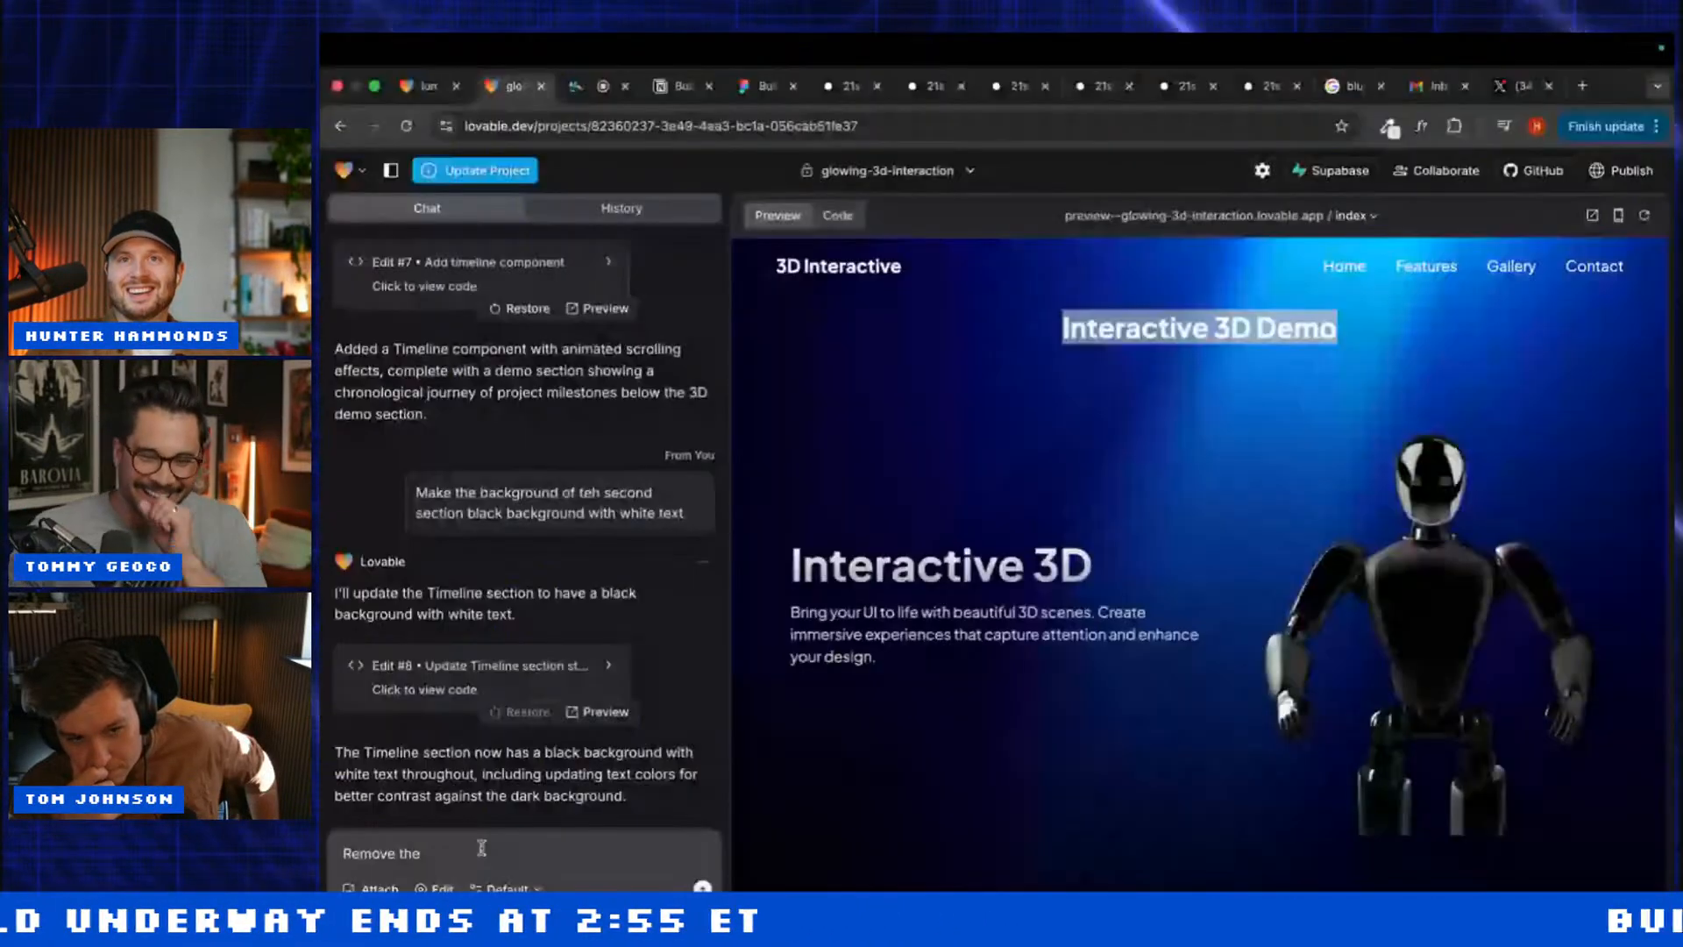
Step: Send Lovable the request 'Remove the "Interactive 3D Demo" text'
type("text")
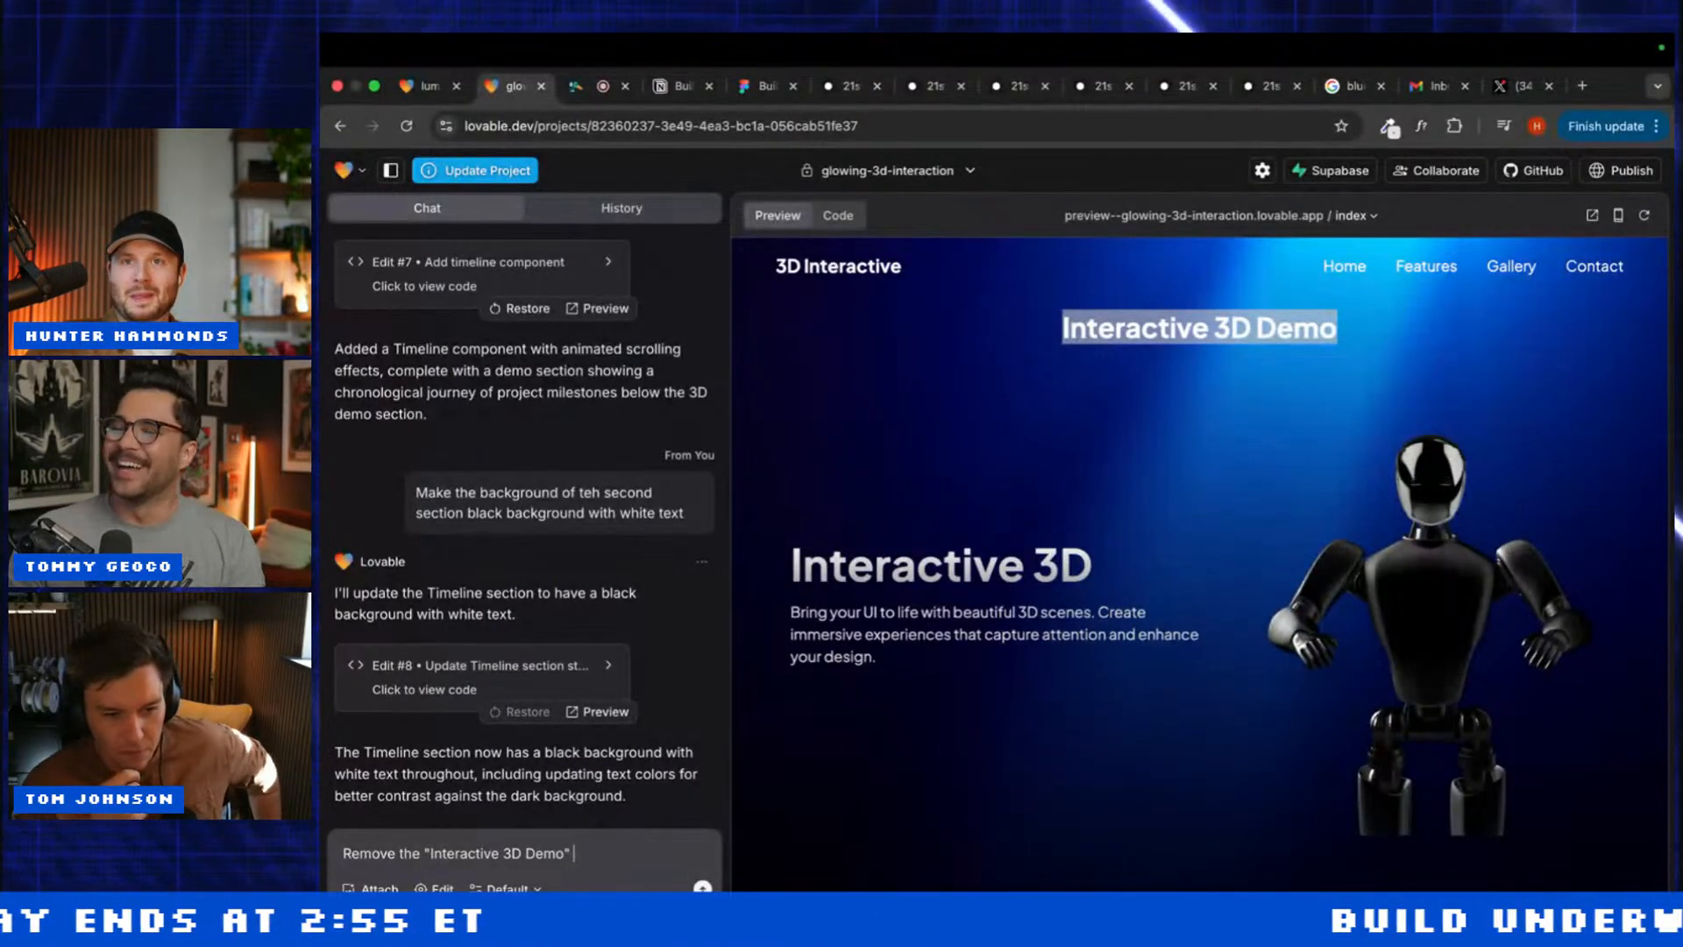
key("Return")
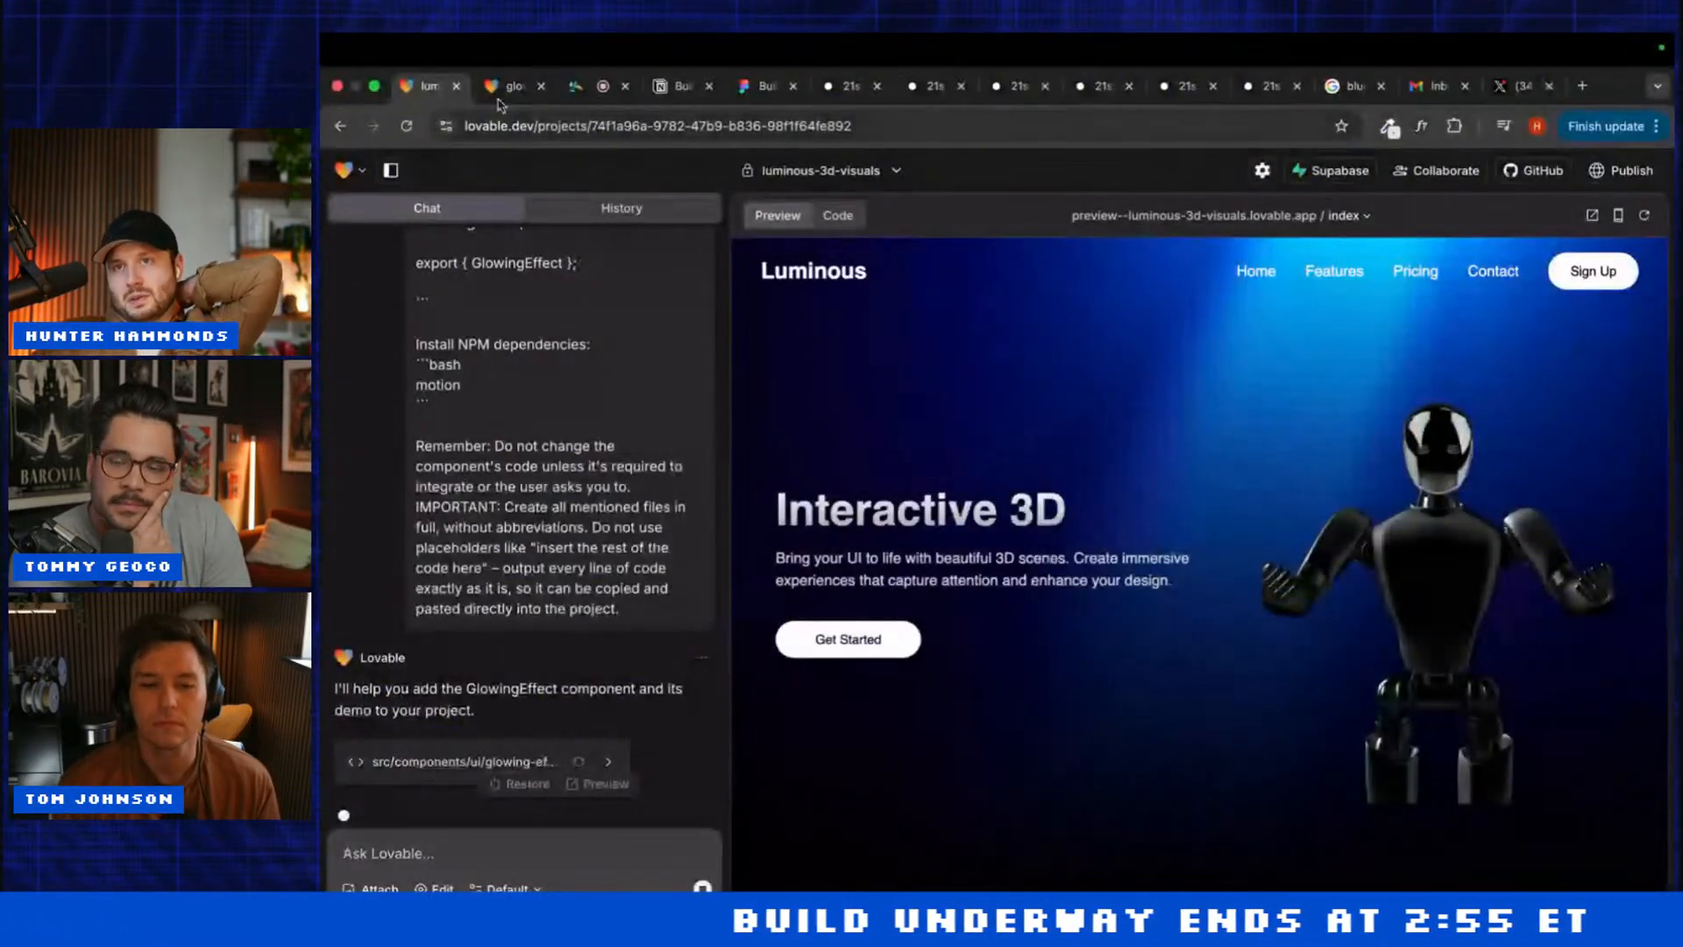
Step: Scroll the glowing-3d-interaction preview to confirm the Interactive 3D Demo heading is gone
left_click(504, 88)
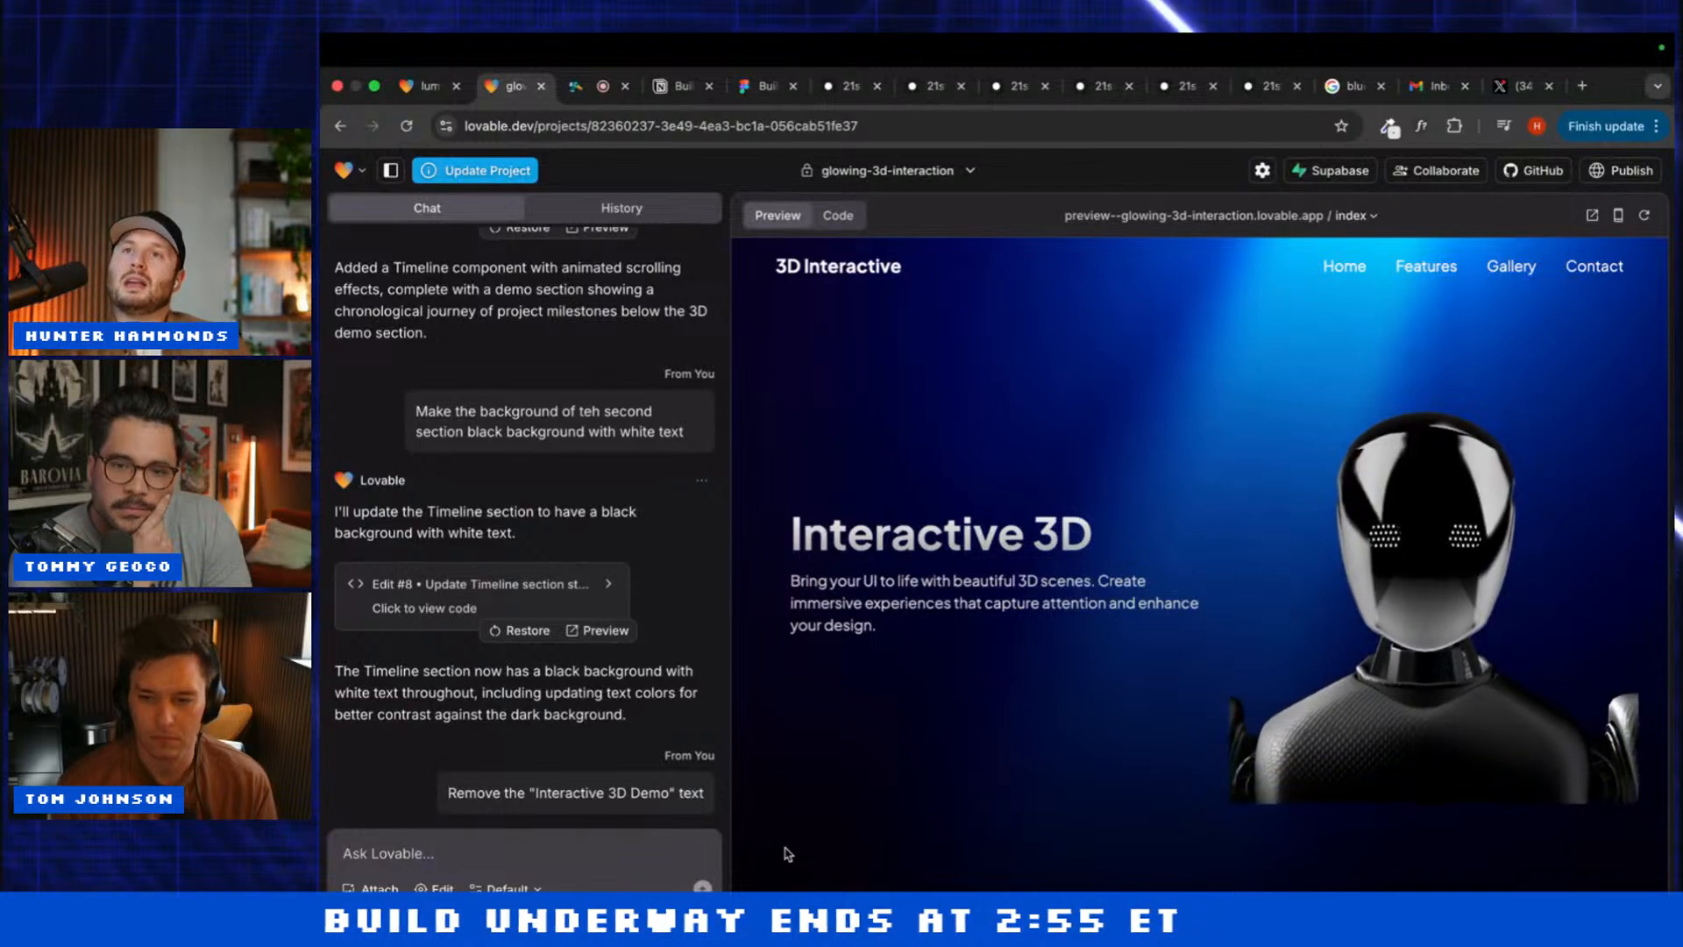
scroll(786, 853, "down", 10)
scroll(788, 854, "down", 9)
scroll(787, 855, "up", 12)
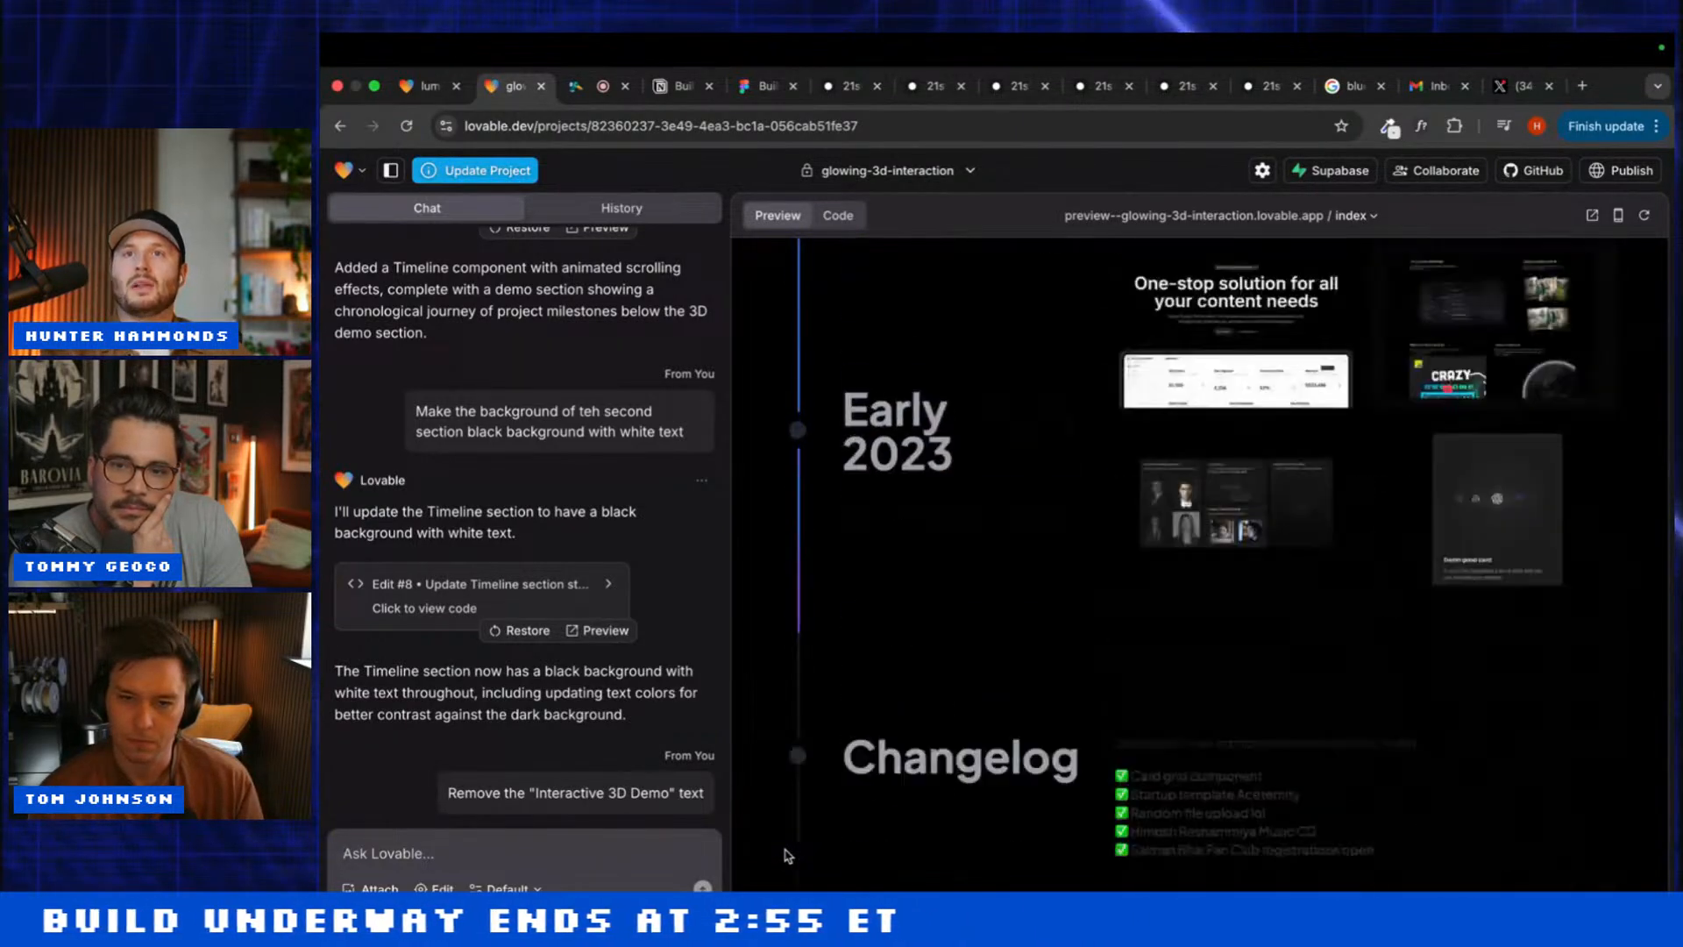
scroll(787, 854, "up", 6)
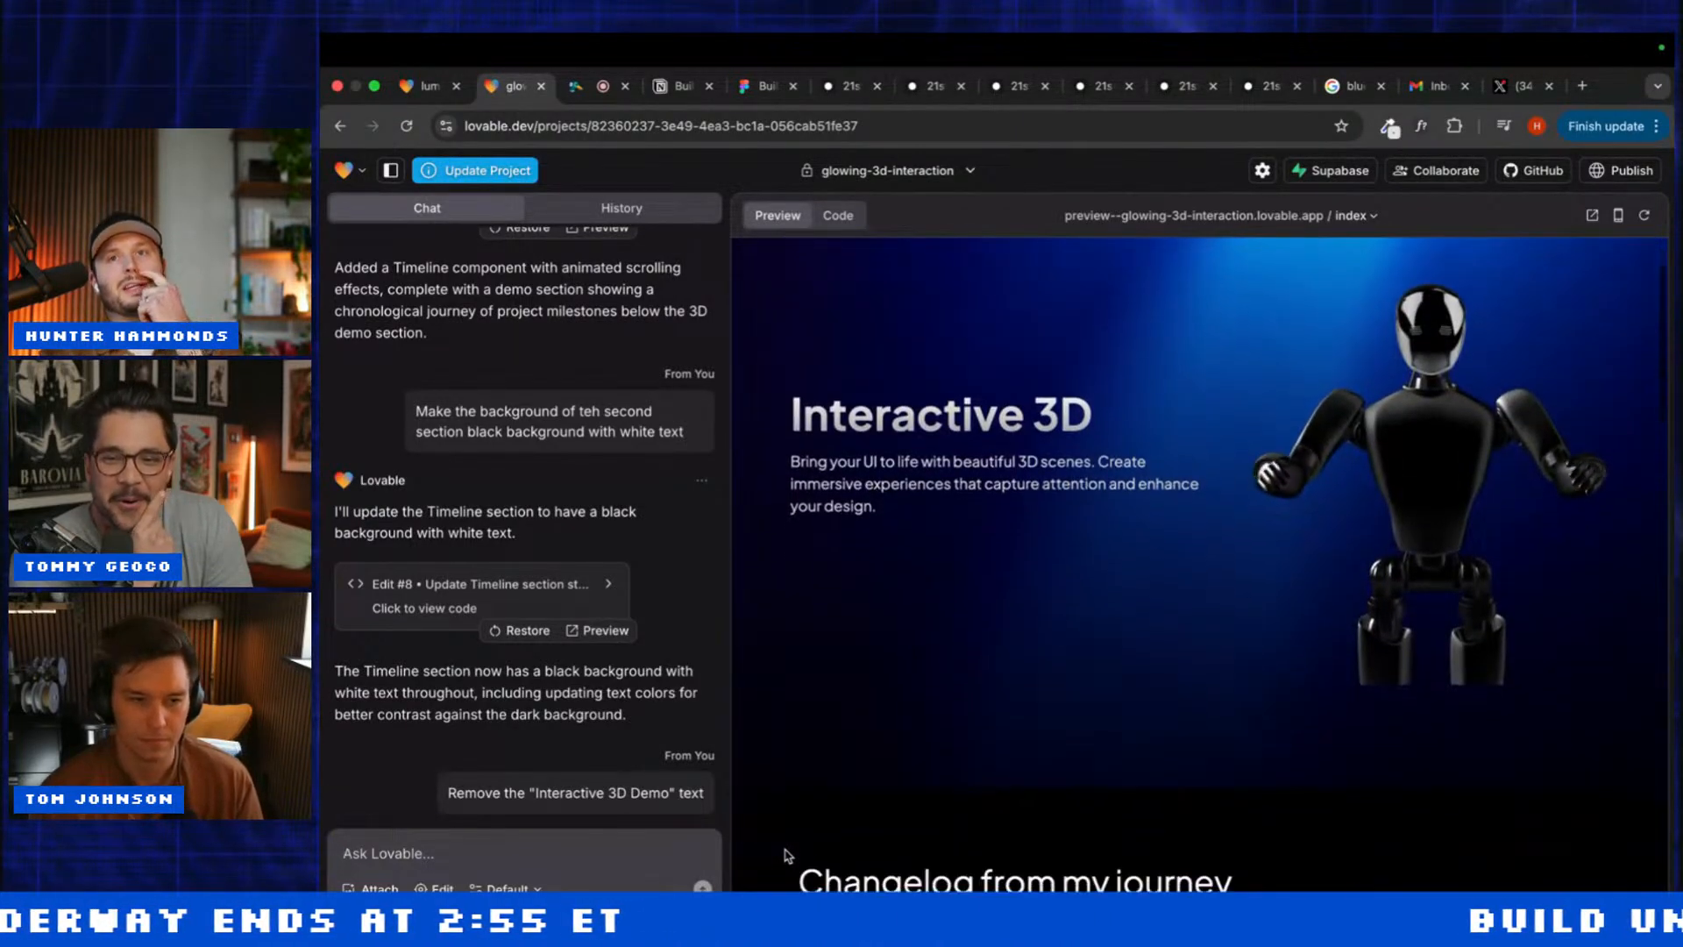
scroll(751, 828, "down", 7)
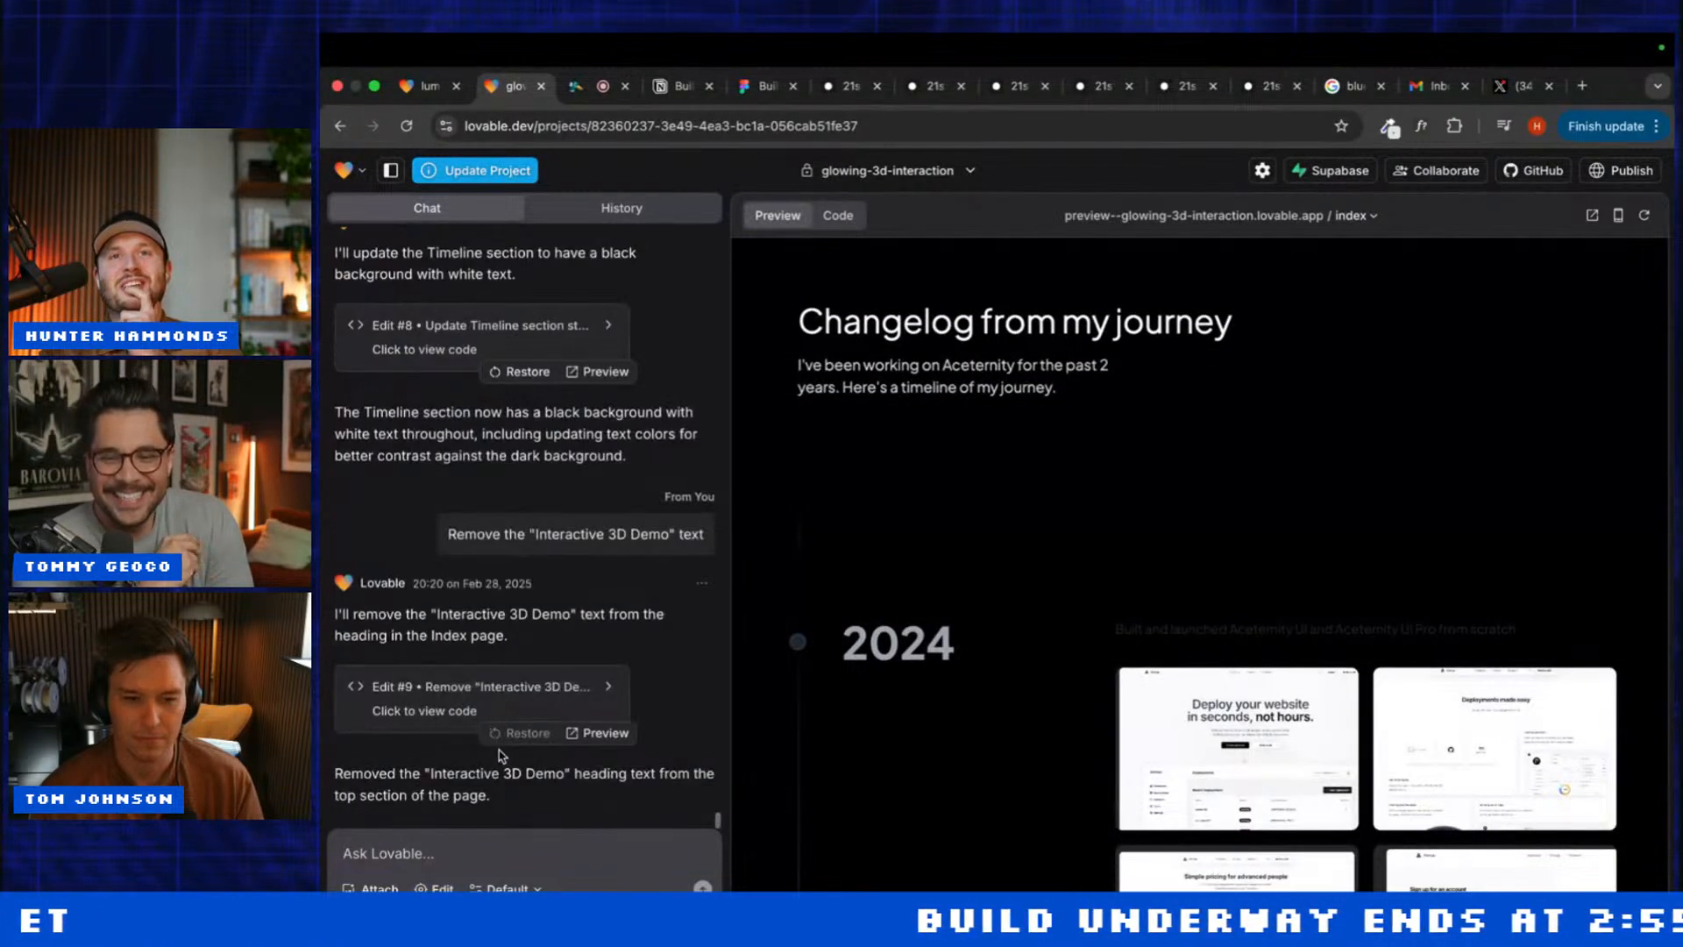
Step: Toggle visual Edit mode on and off, then begin a new request with 'Add'
left_click(433, 887)
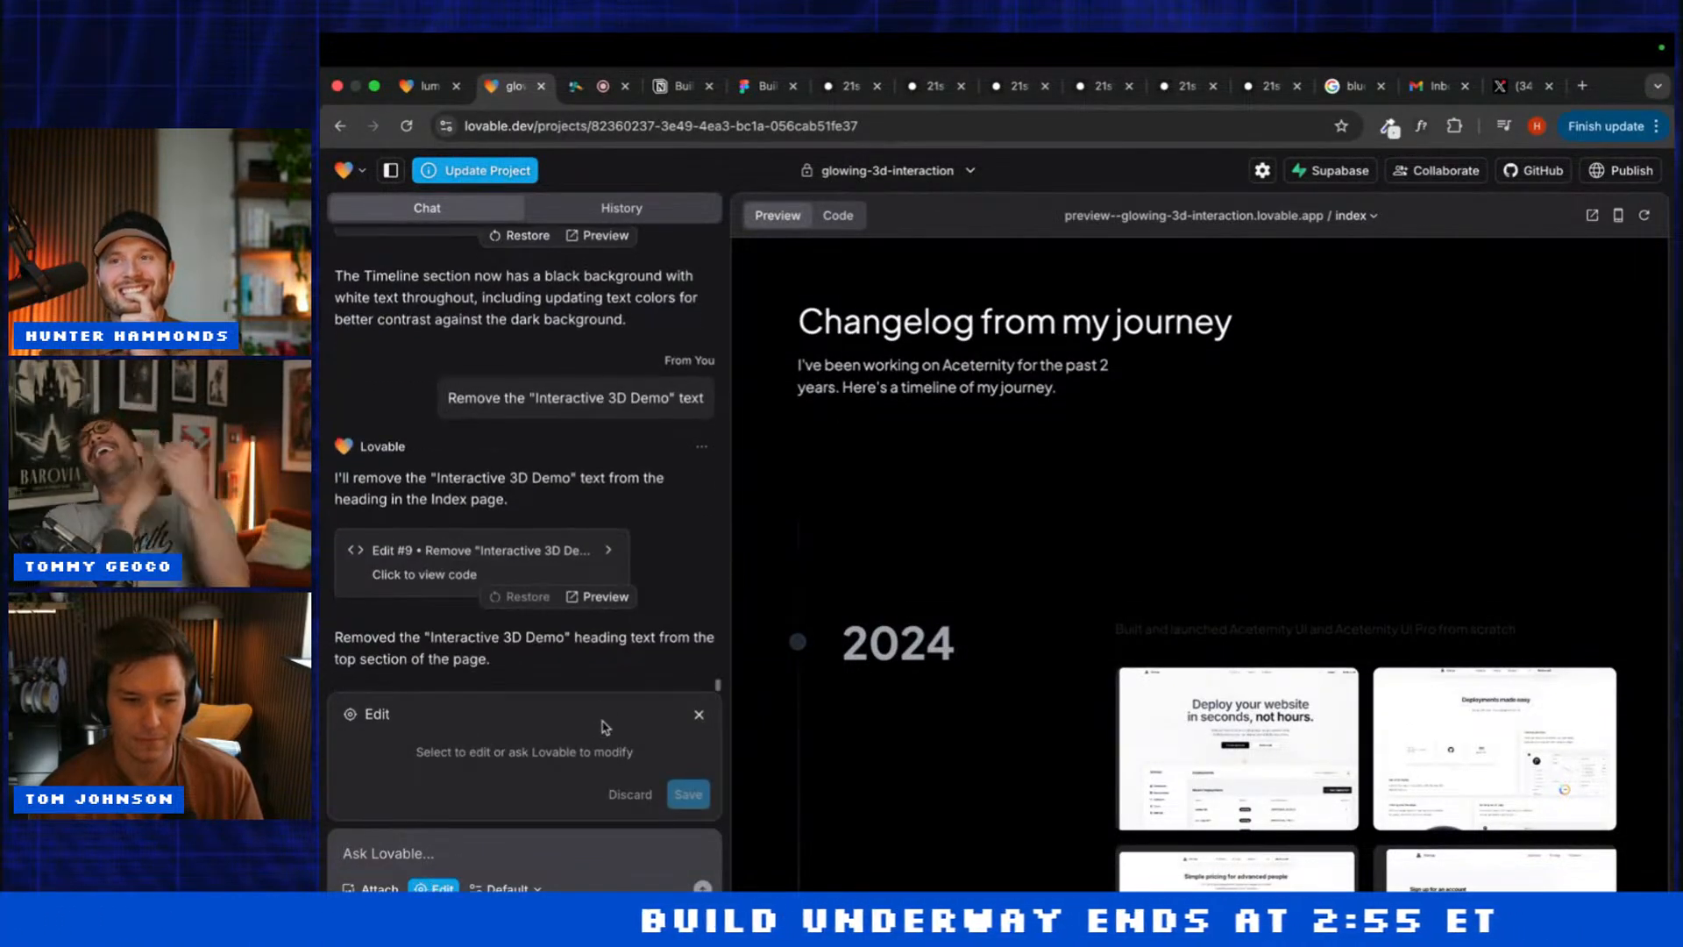
left_click(699, 716)
scroll(875, 667, "down", 10)
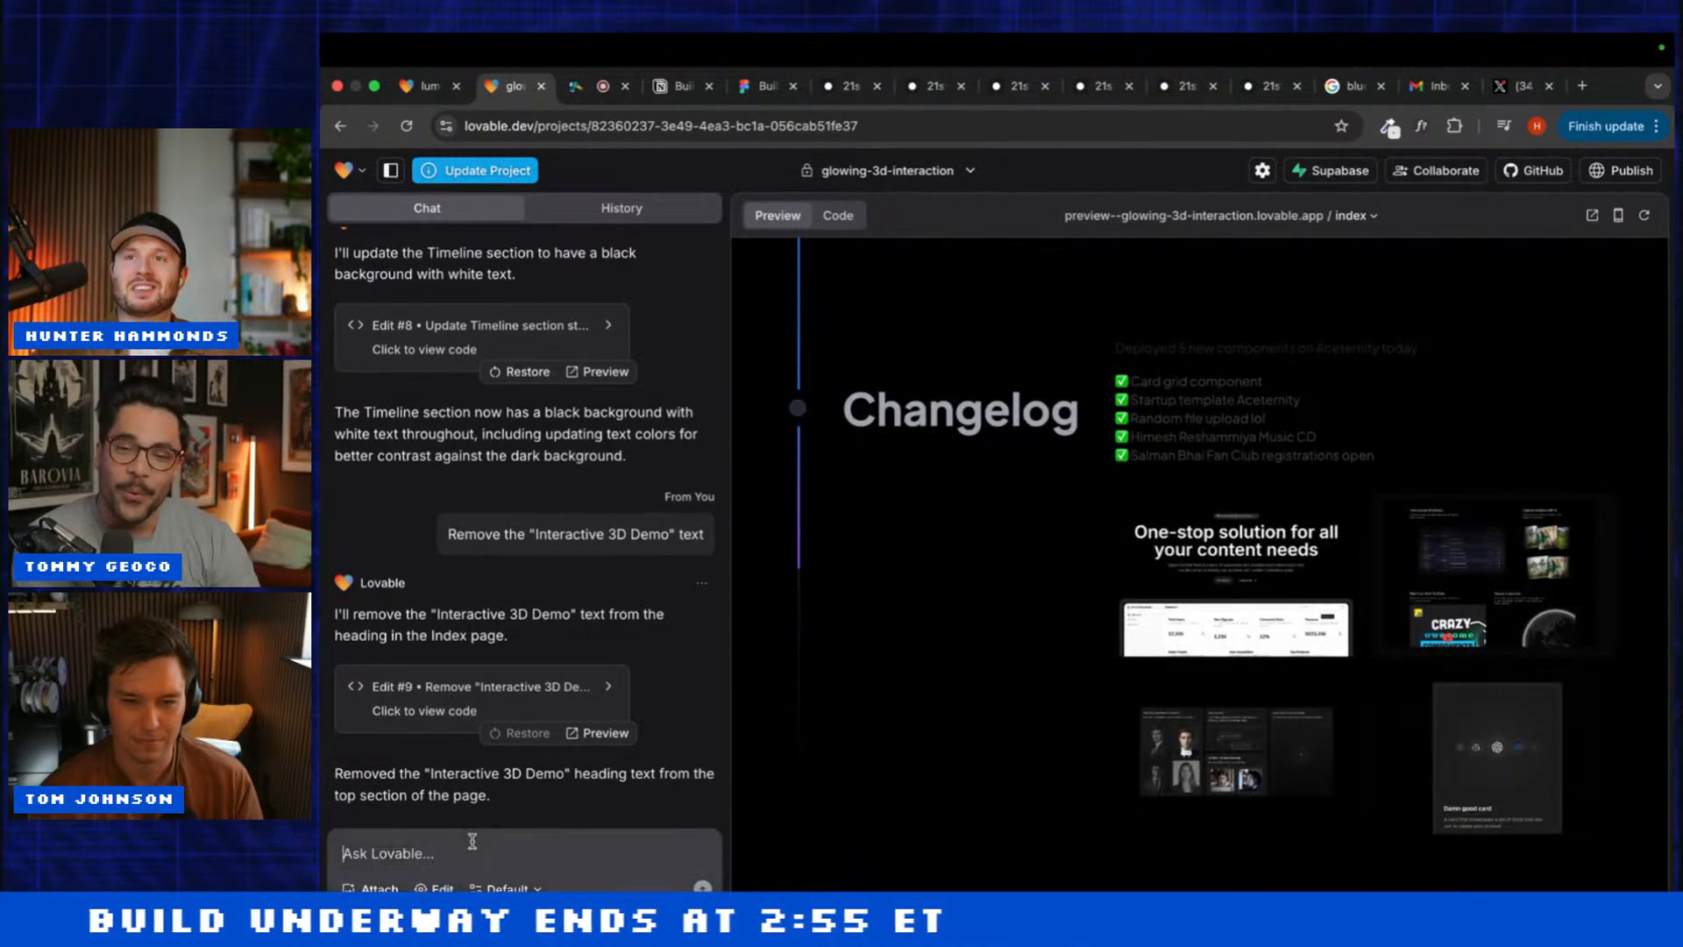
left_click(500, 848)
type("Add this section:")
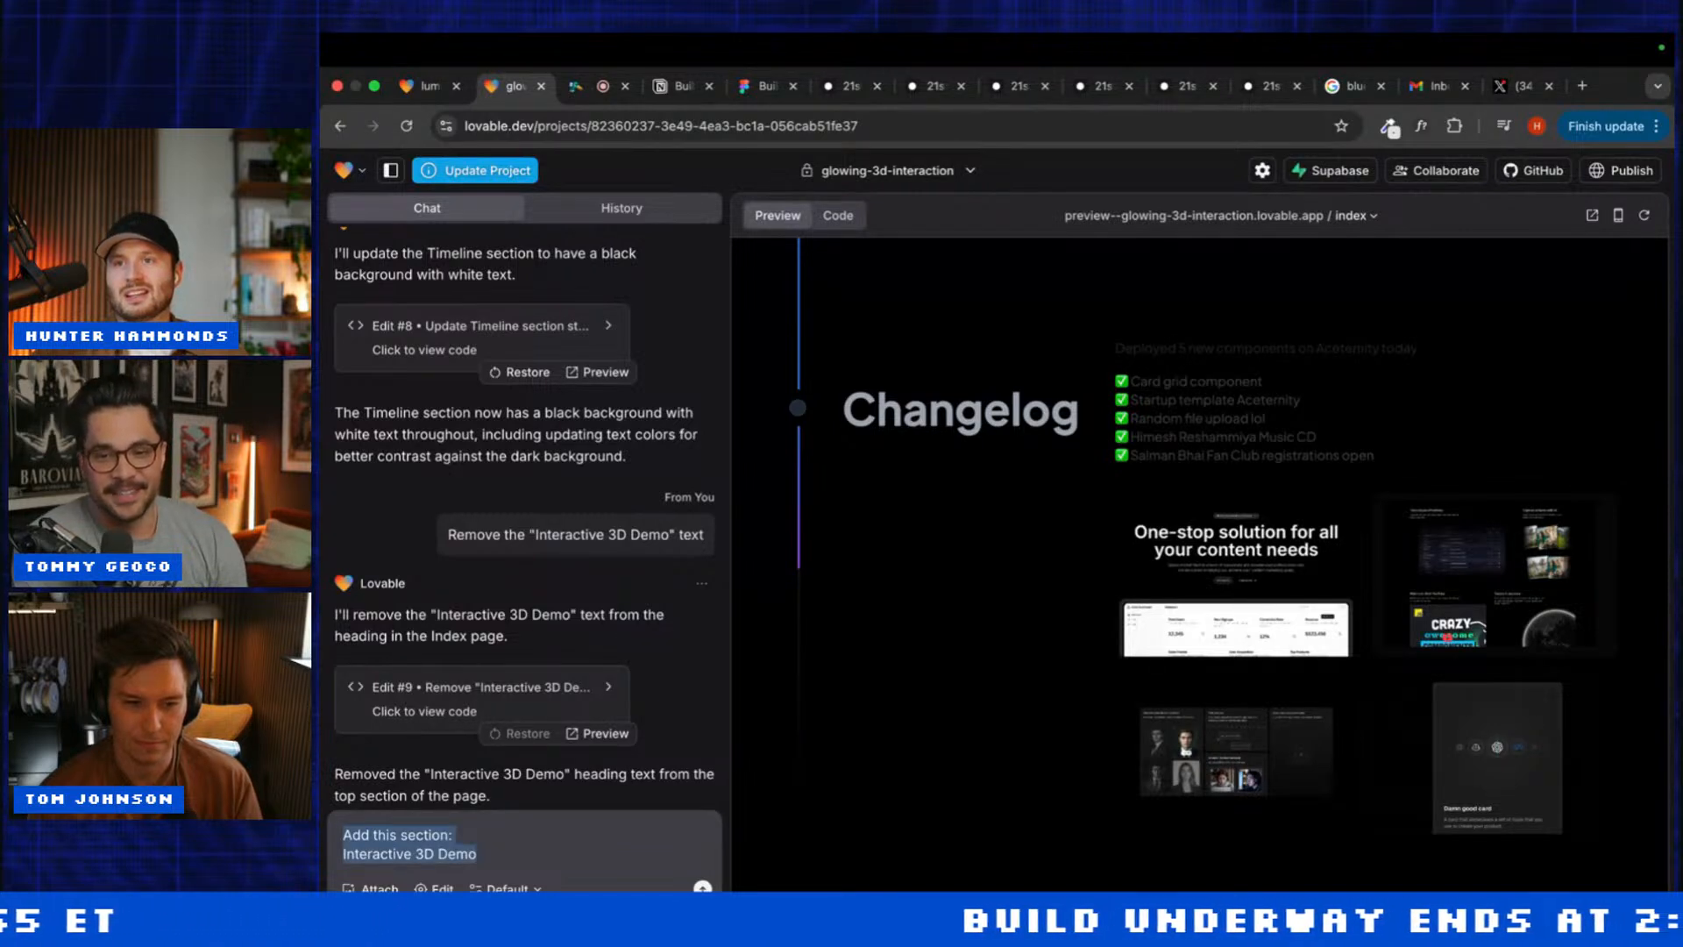
Step: Paste the copied Glowing Effect prompt after 'Add this section:' in glowing-3d-interaction and send it
left_click(1023, 88)
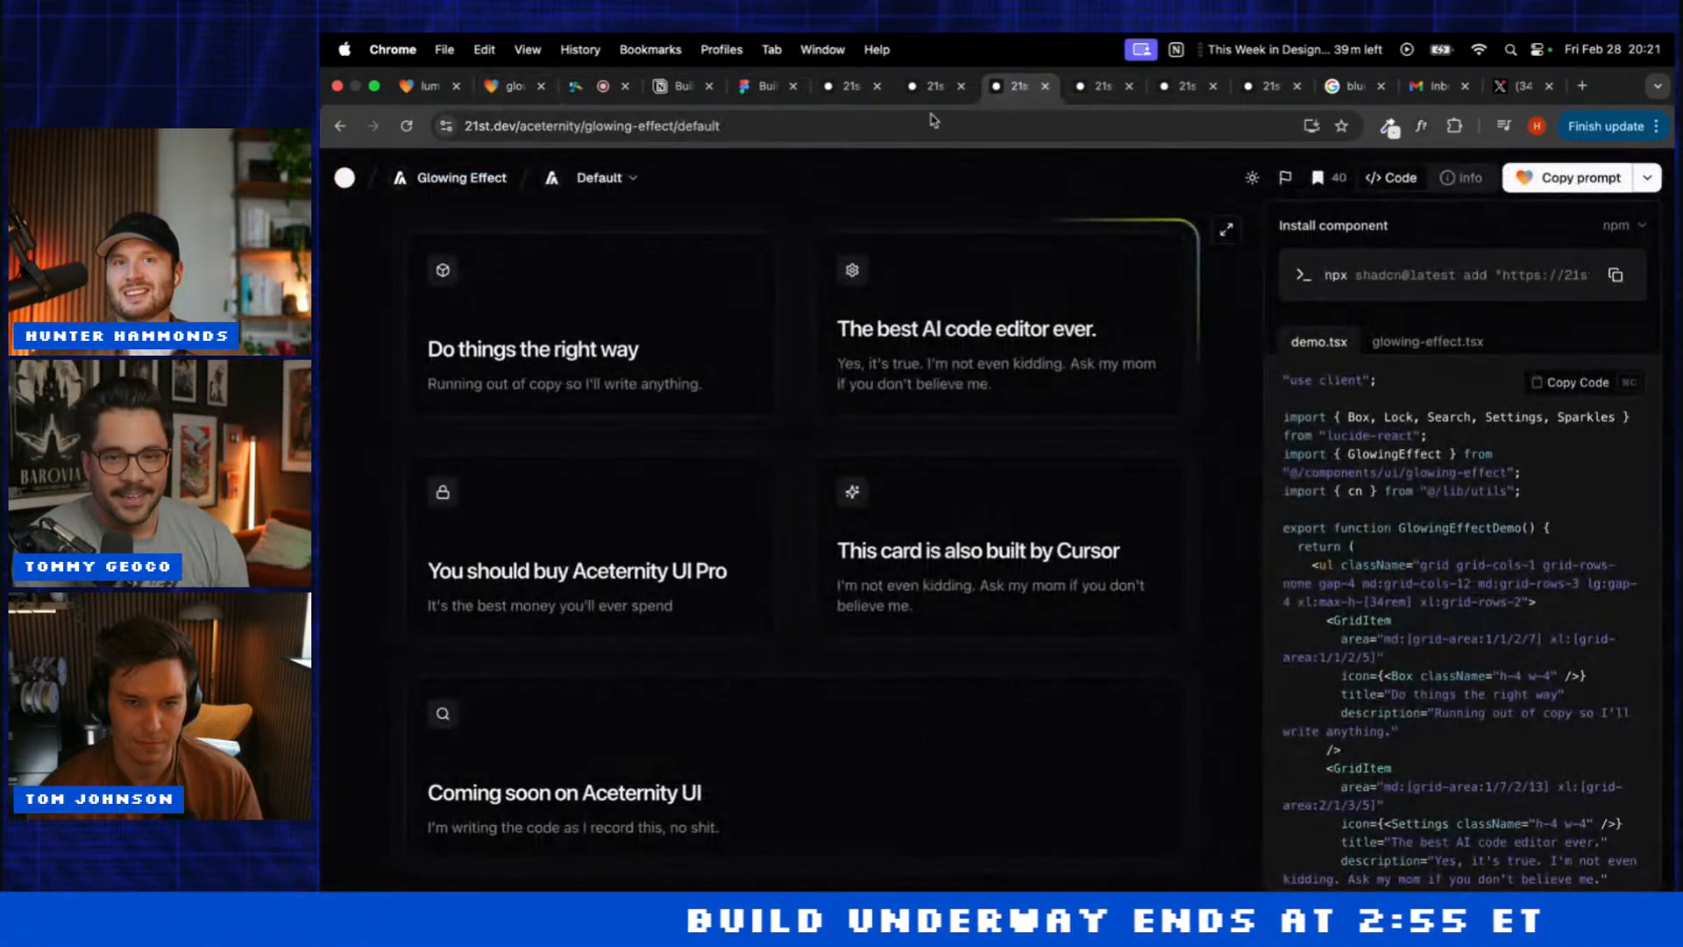
left_click(1547, 179)
left_click(423, 88)
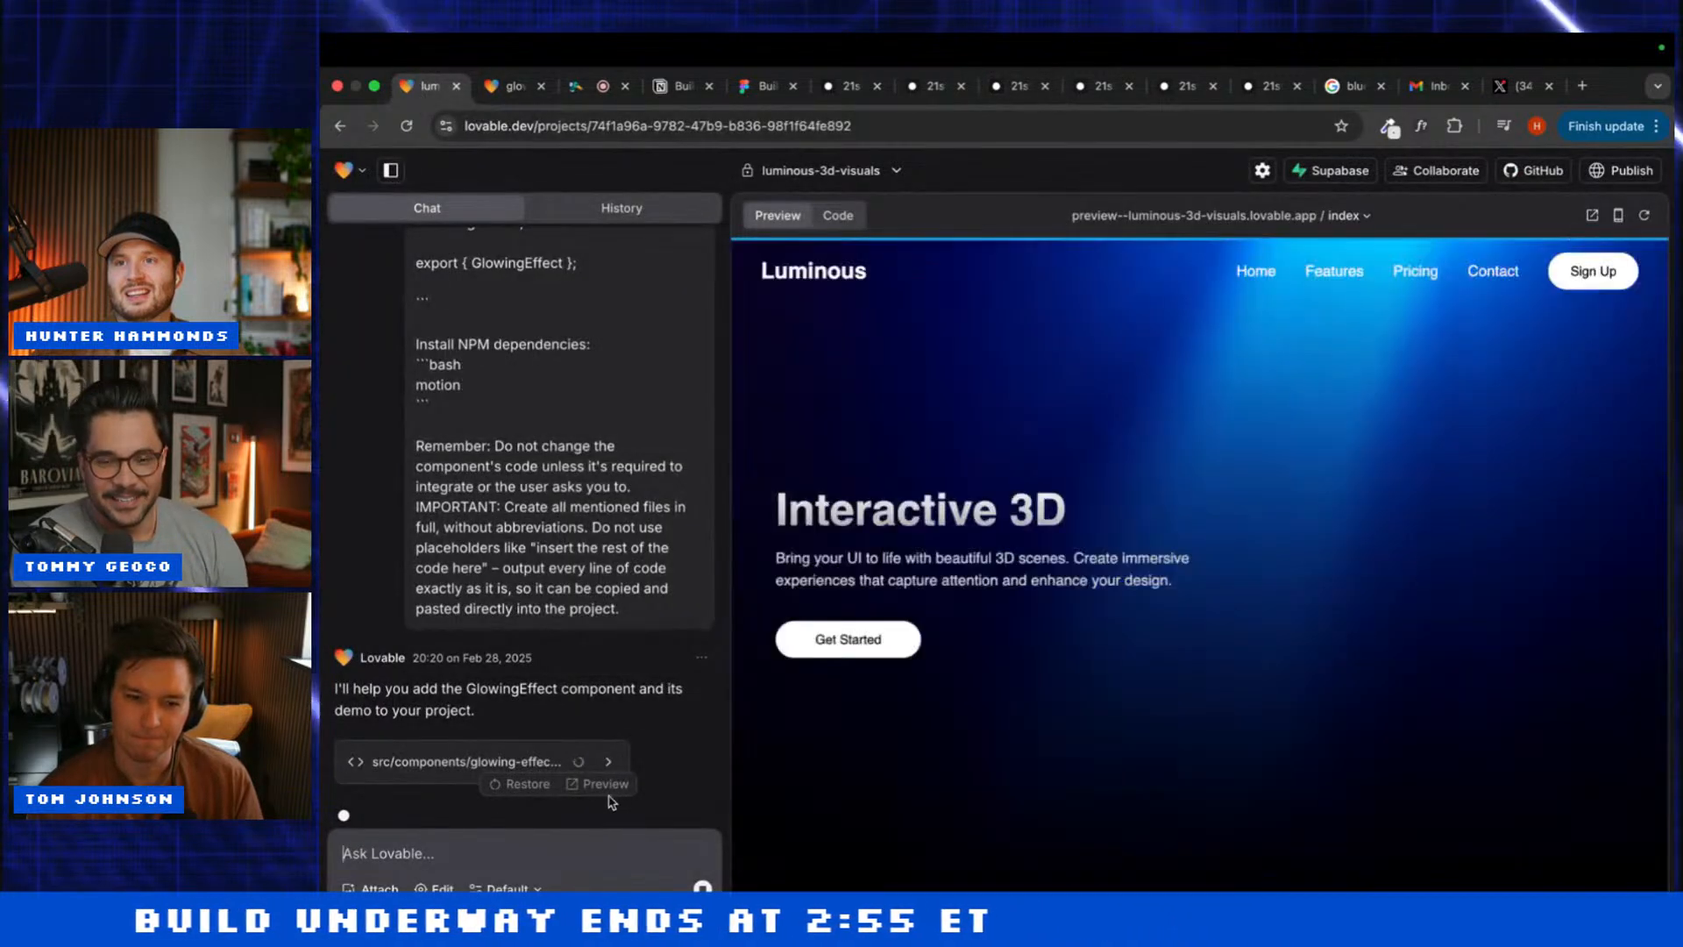
left_click(512, 86)
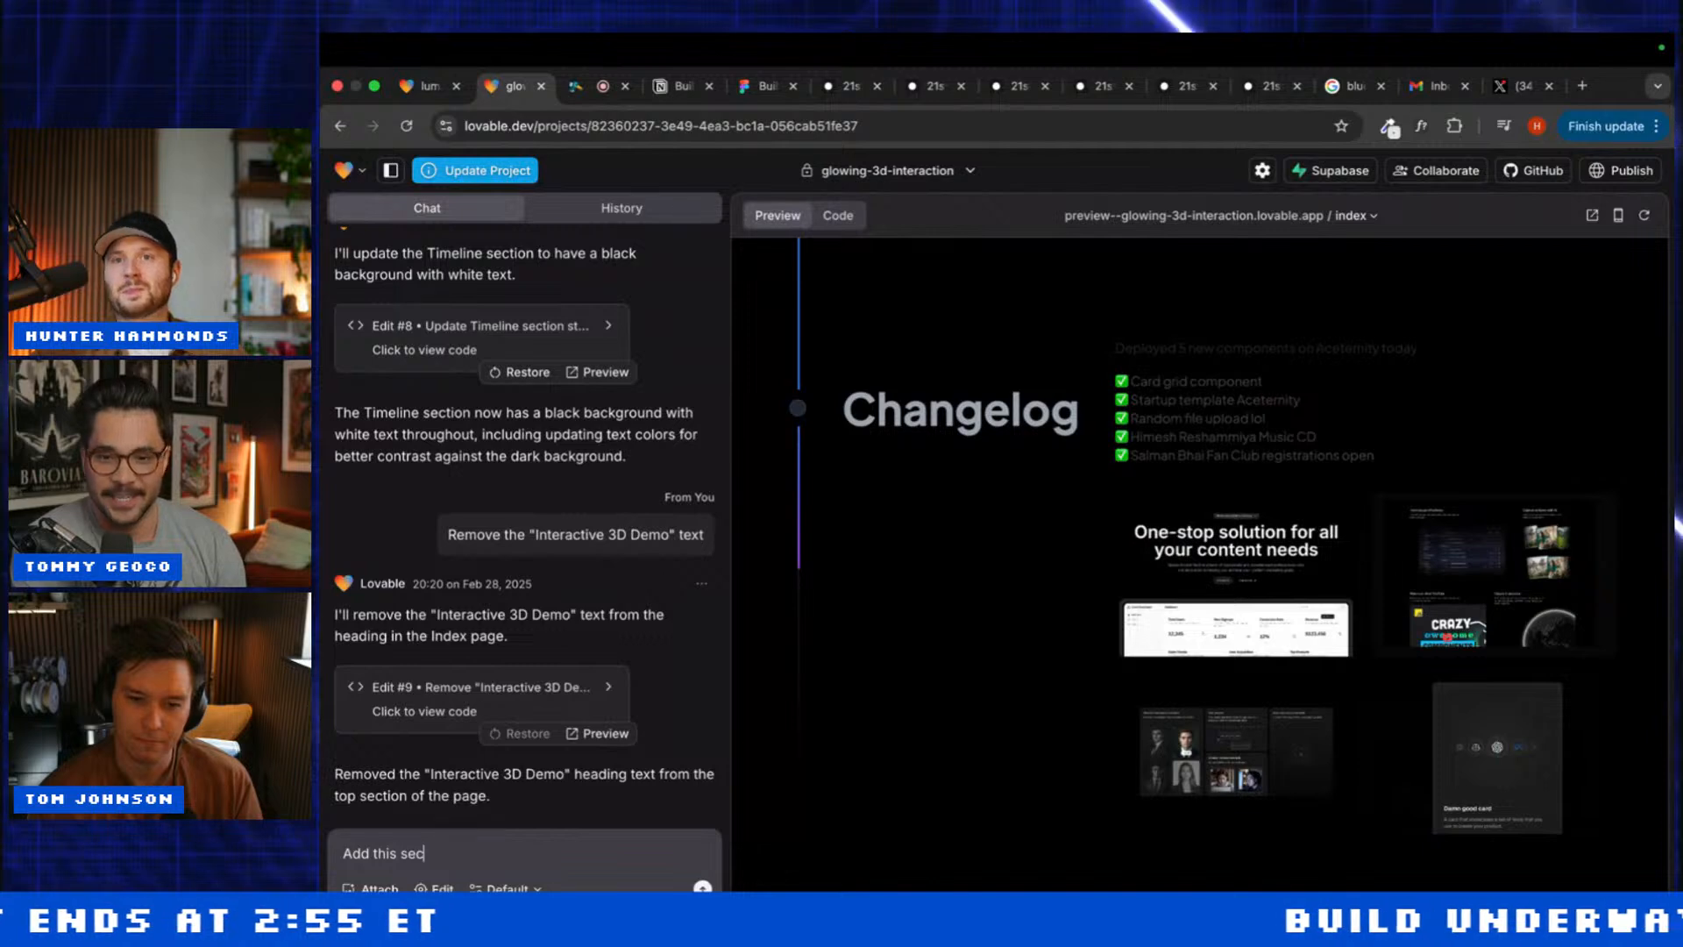
key("ctrl+v")
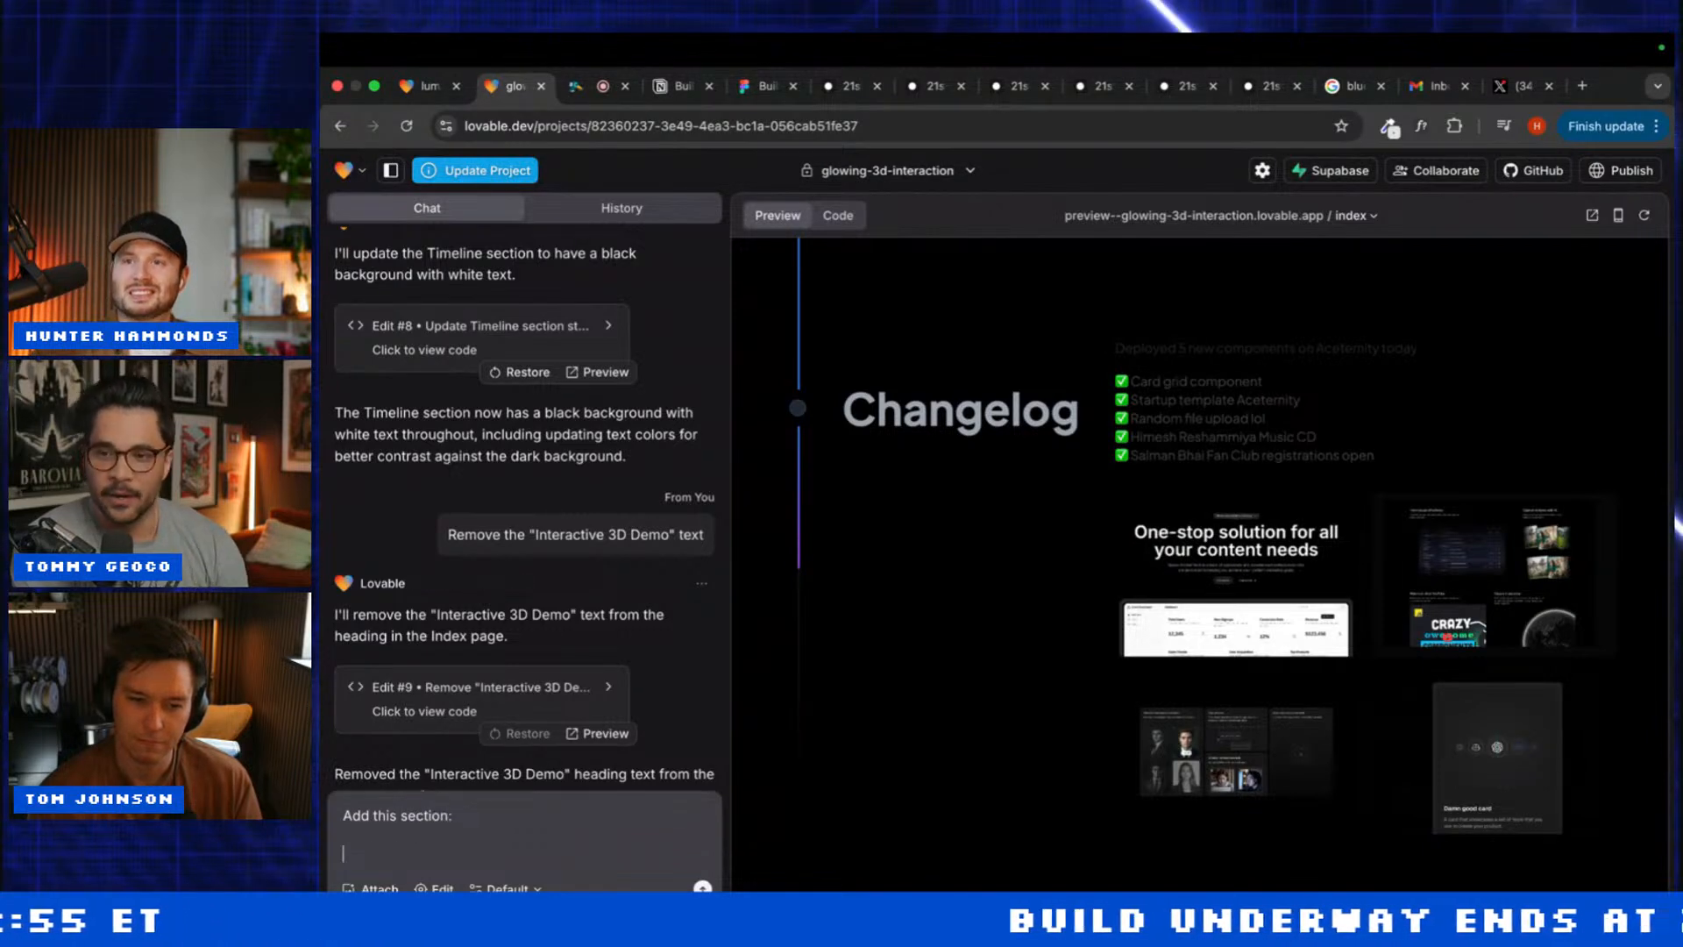
key("Return")
left_click(424, 86)
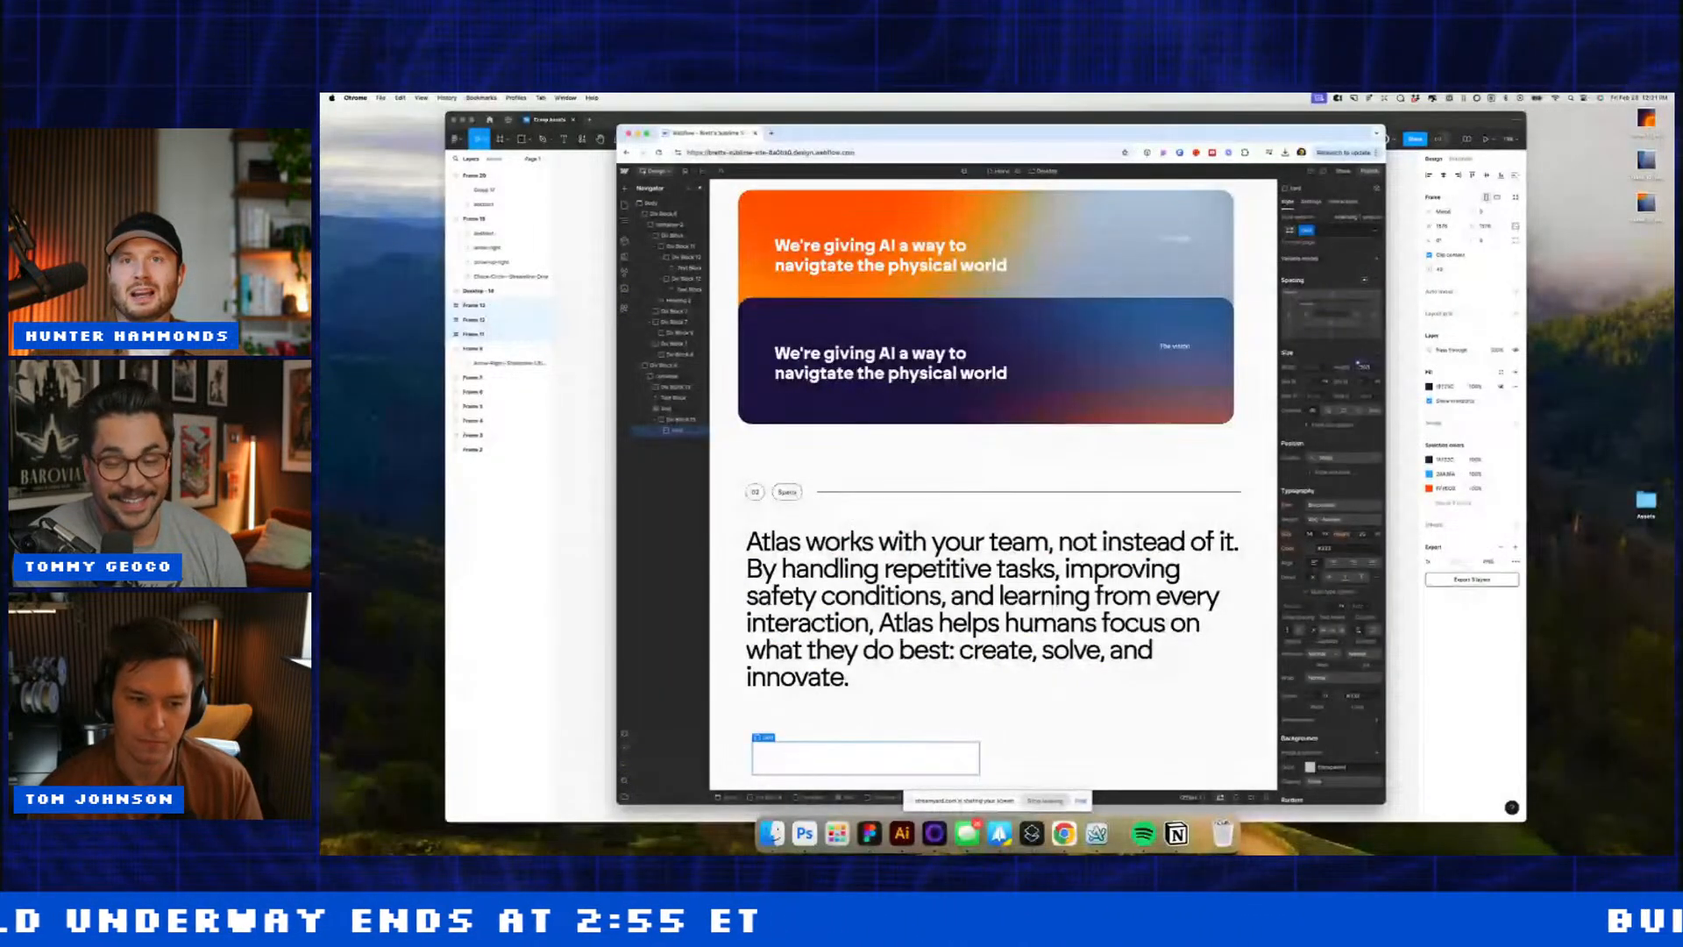
Step: Set the empty card's background image to Frame 11.png with Cover sizing
scroll(886, 578, "down", 3)
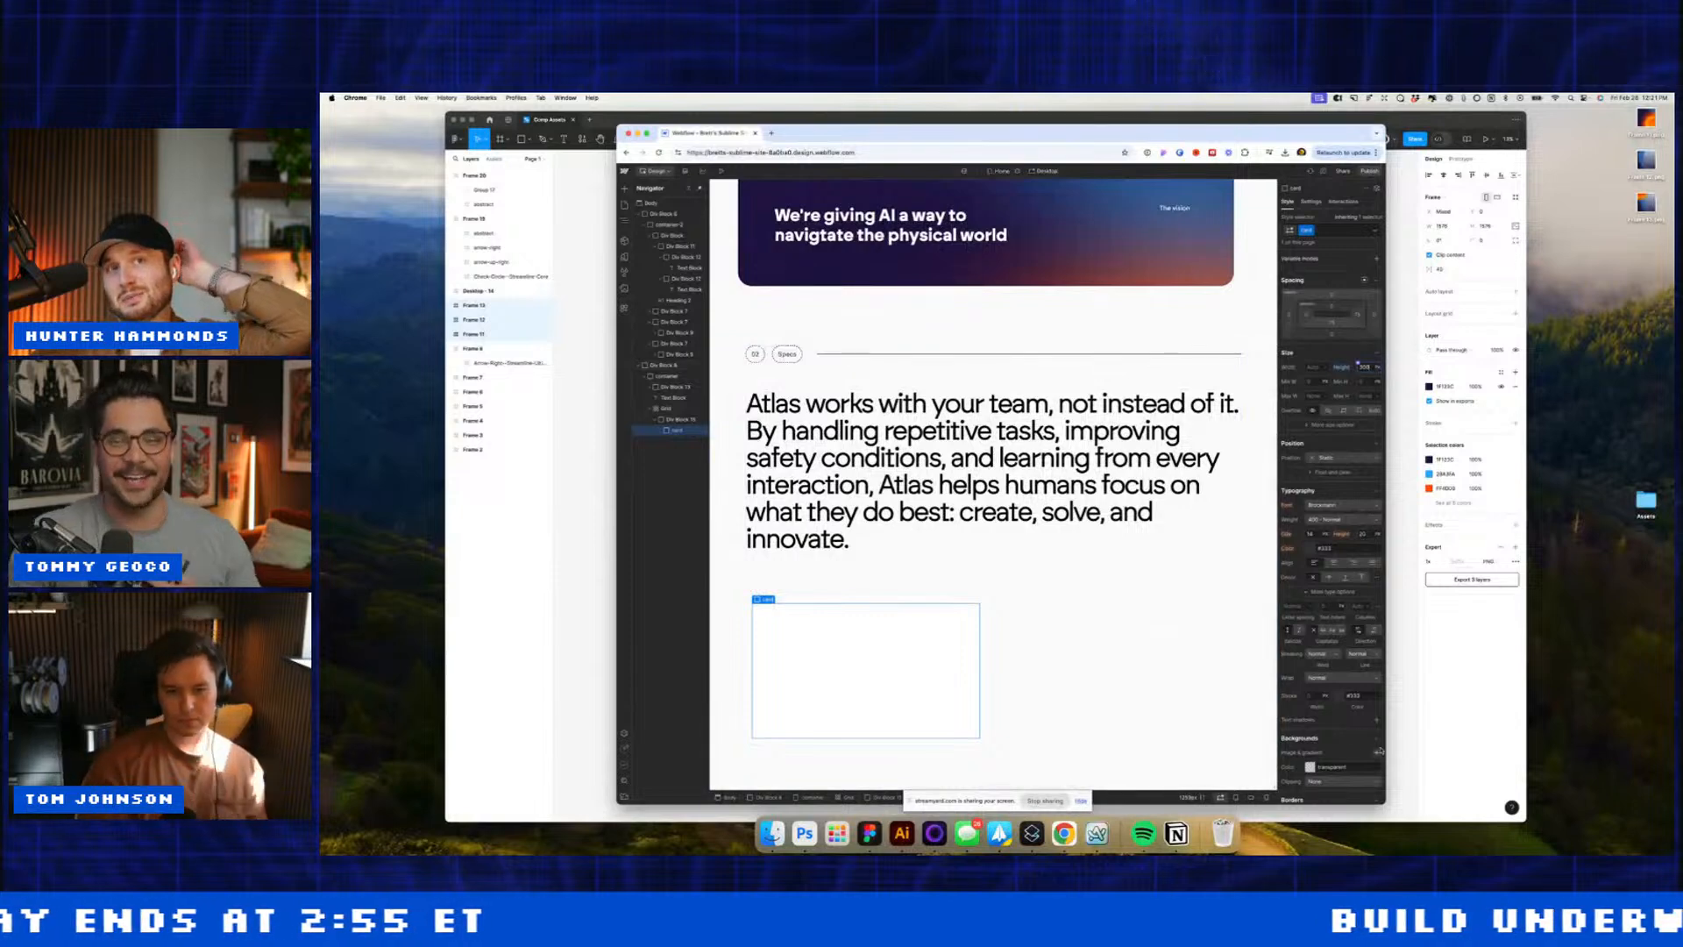
left_click(1375, 752)
left_click(1342, 638)
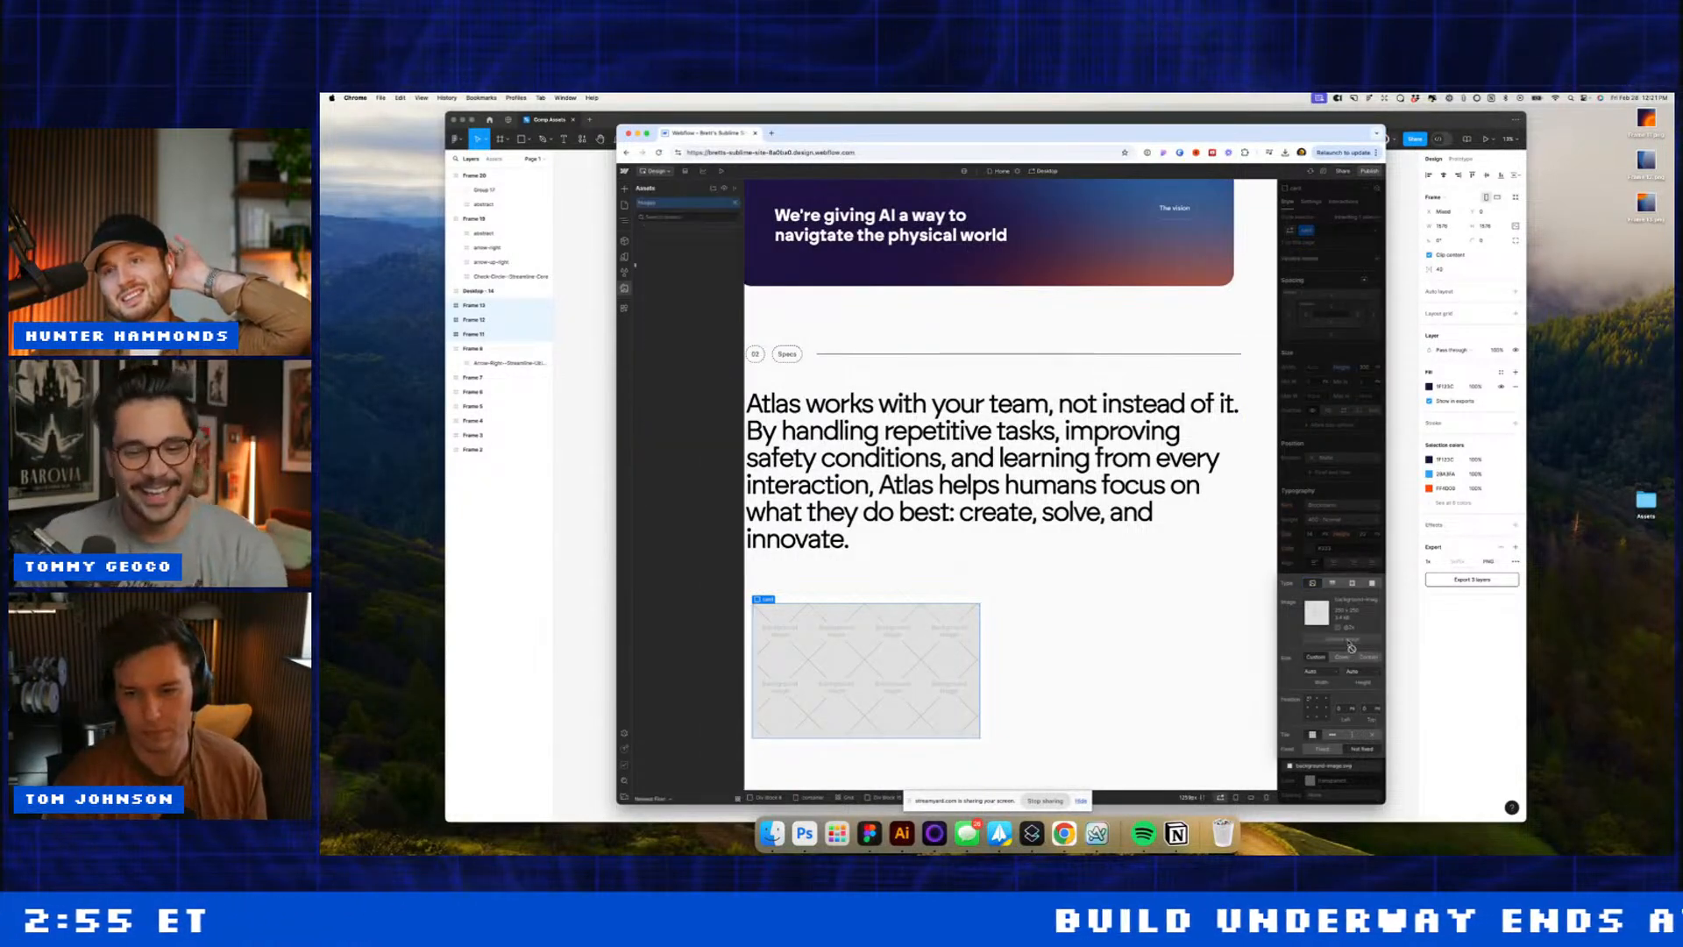
left_click(650, 232)
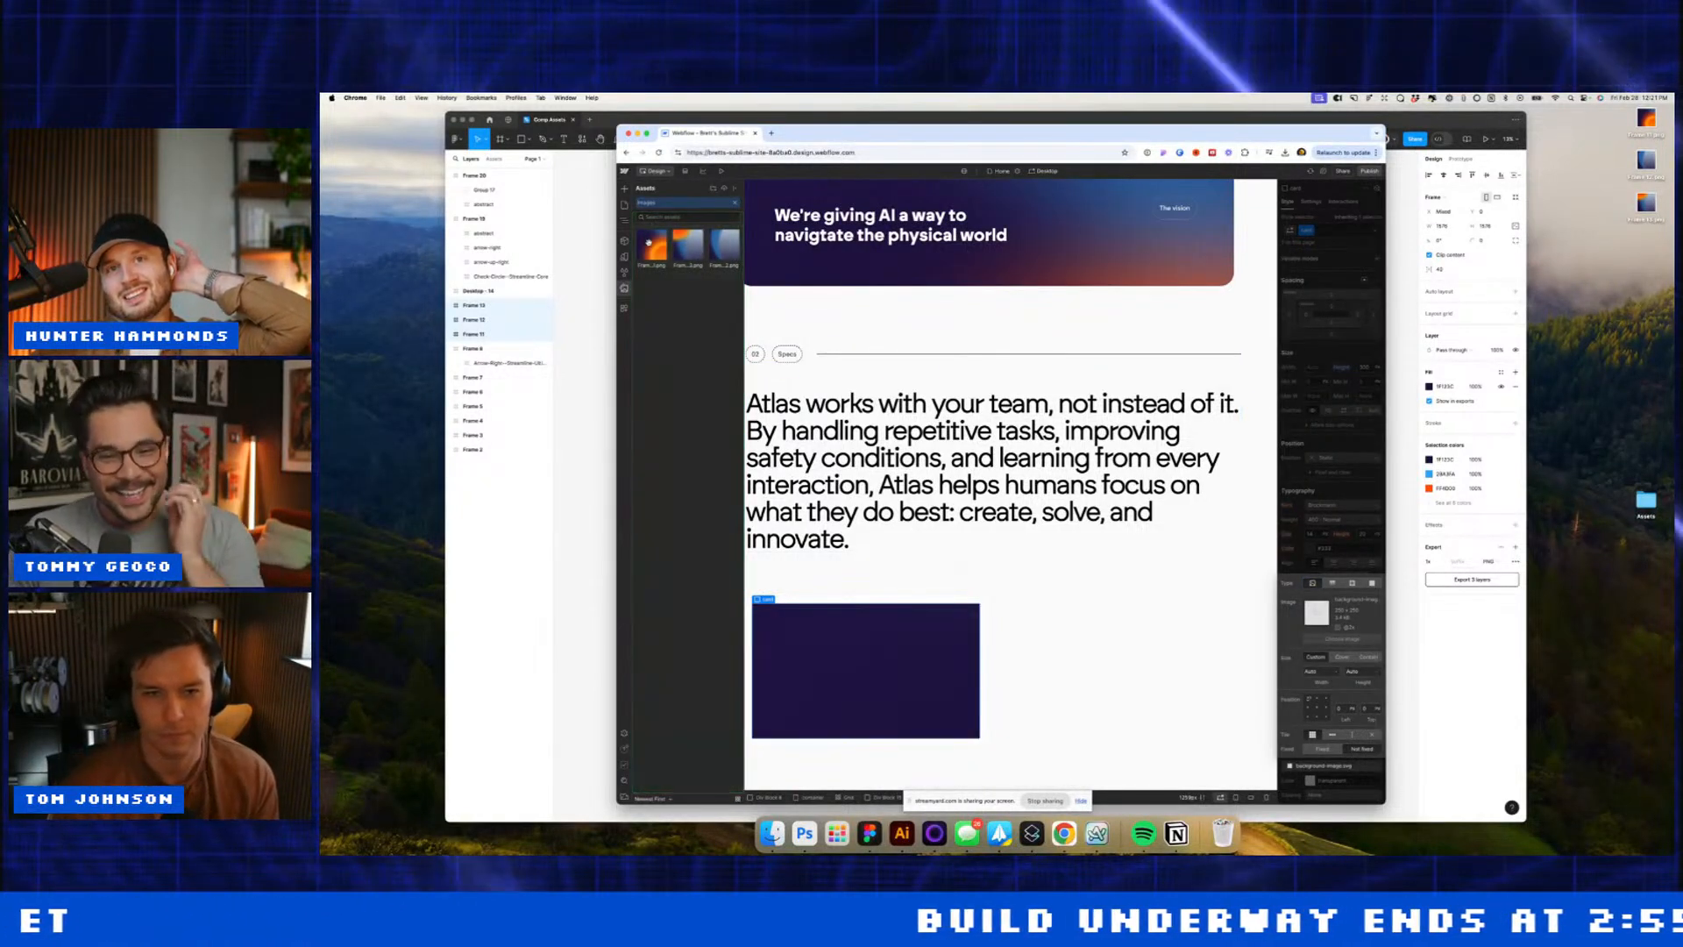
left_click(1342, 655)
key("Escape")
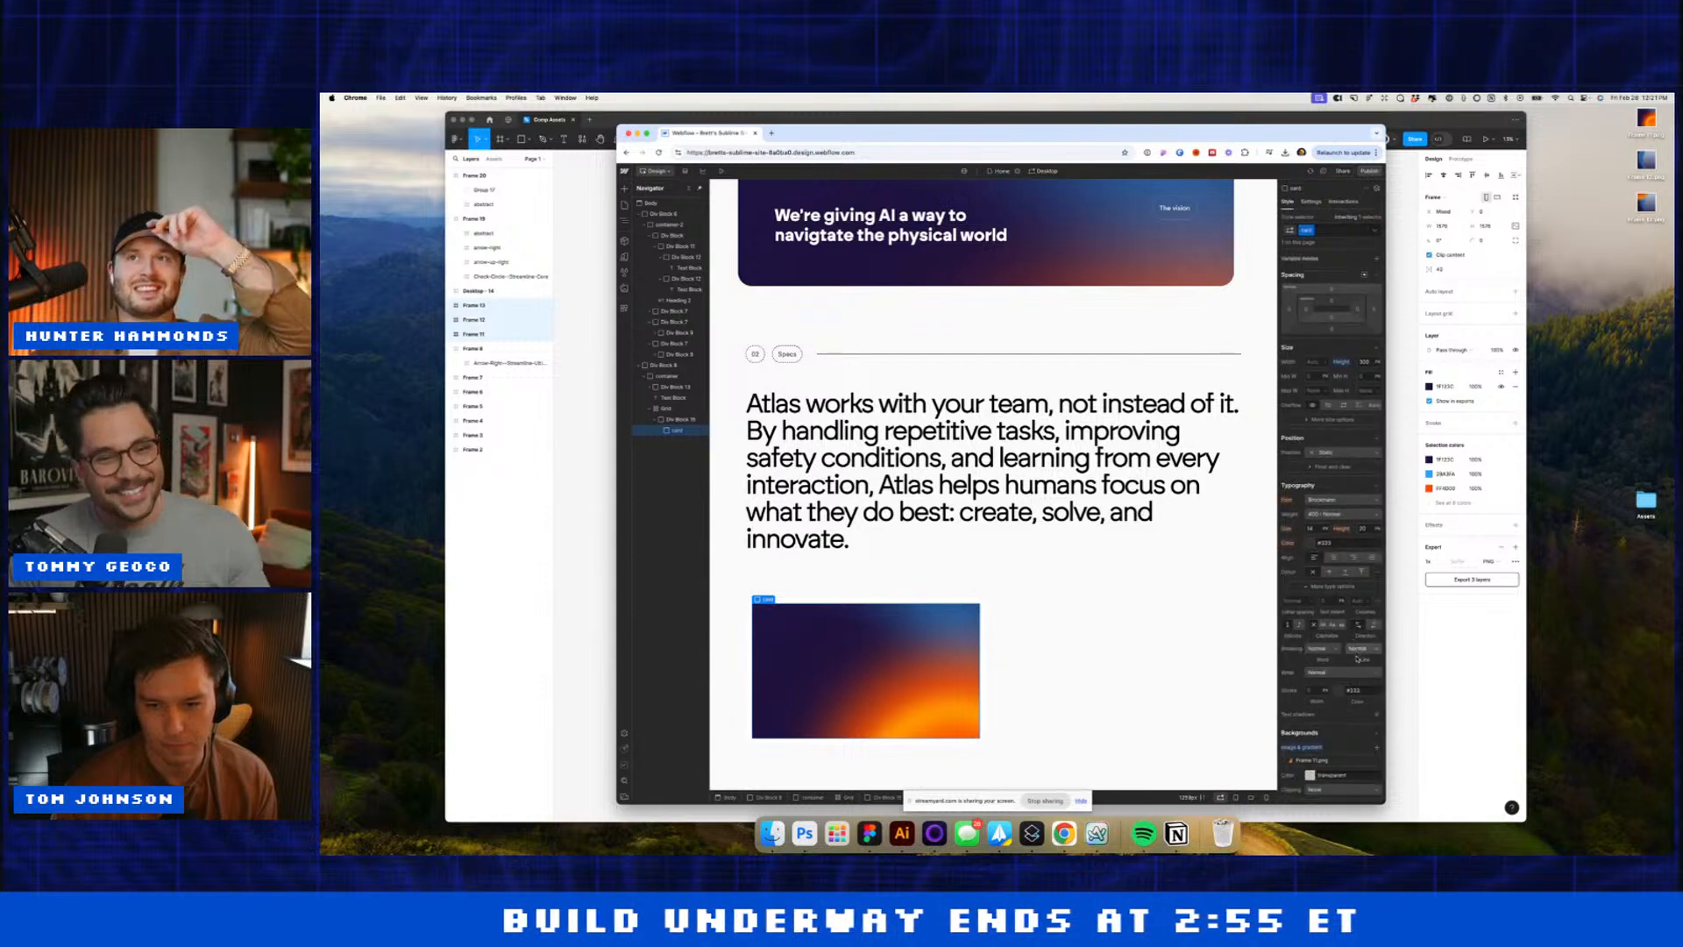
Step: Select Div Block 15 around the card, opening and dismissing its border colour picker
scroll(1357, 657, "down", 3)
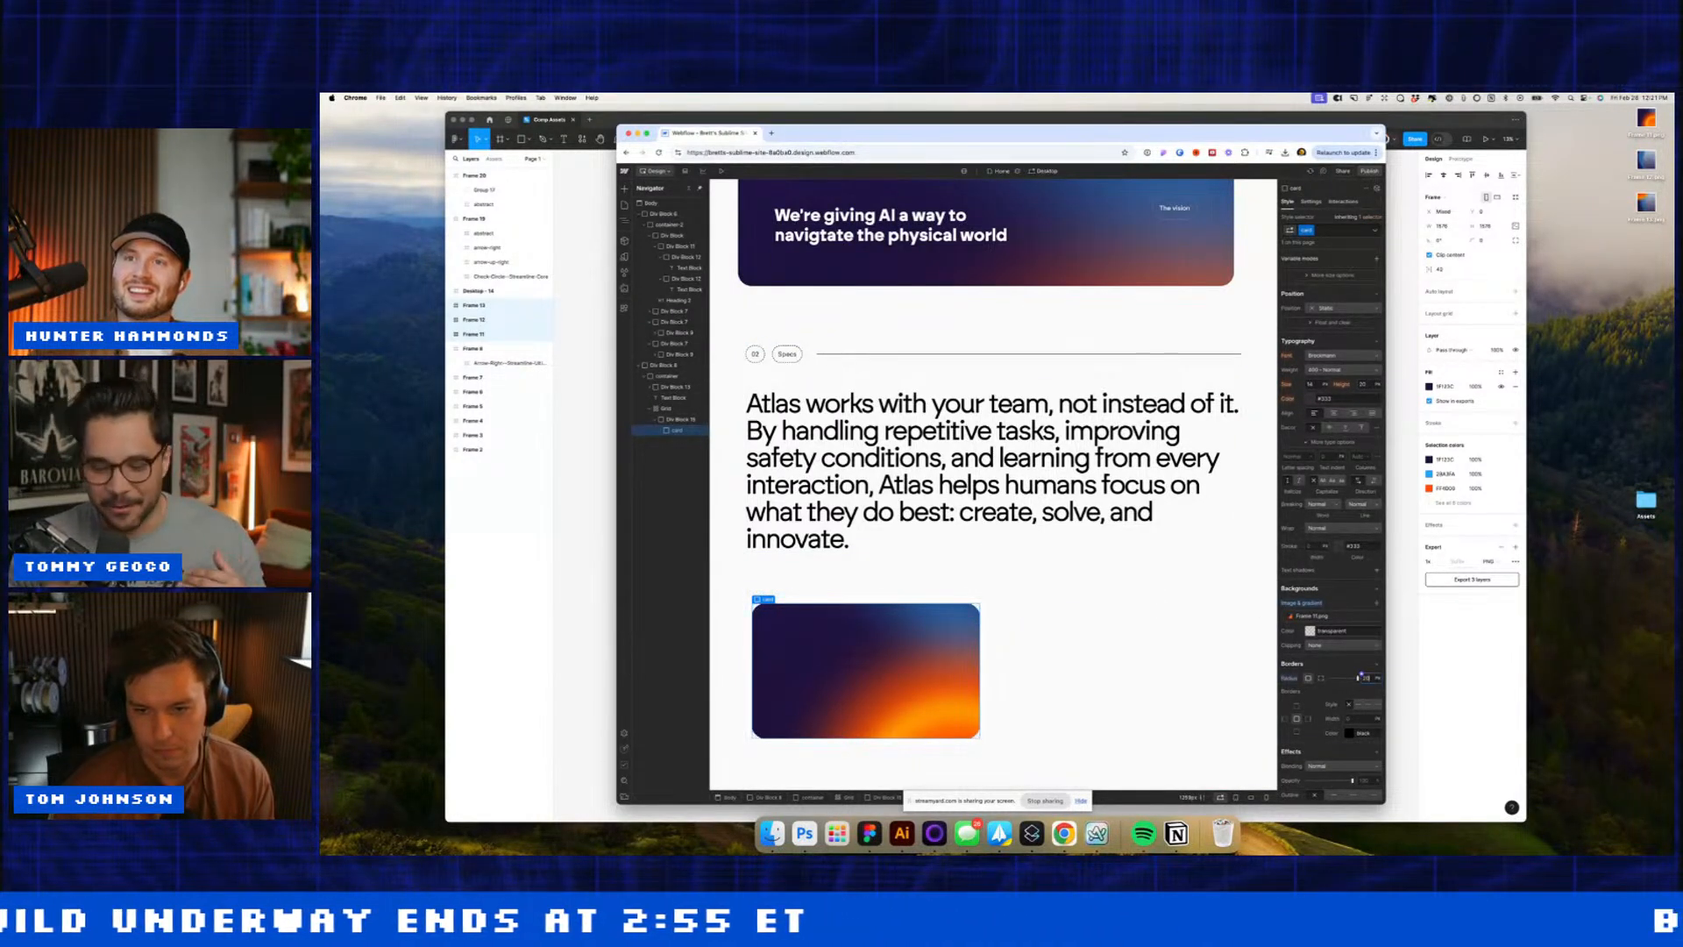
left_click(968, 601)
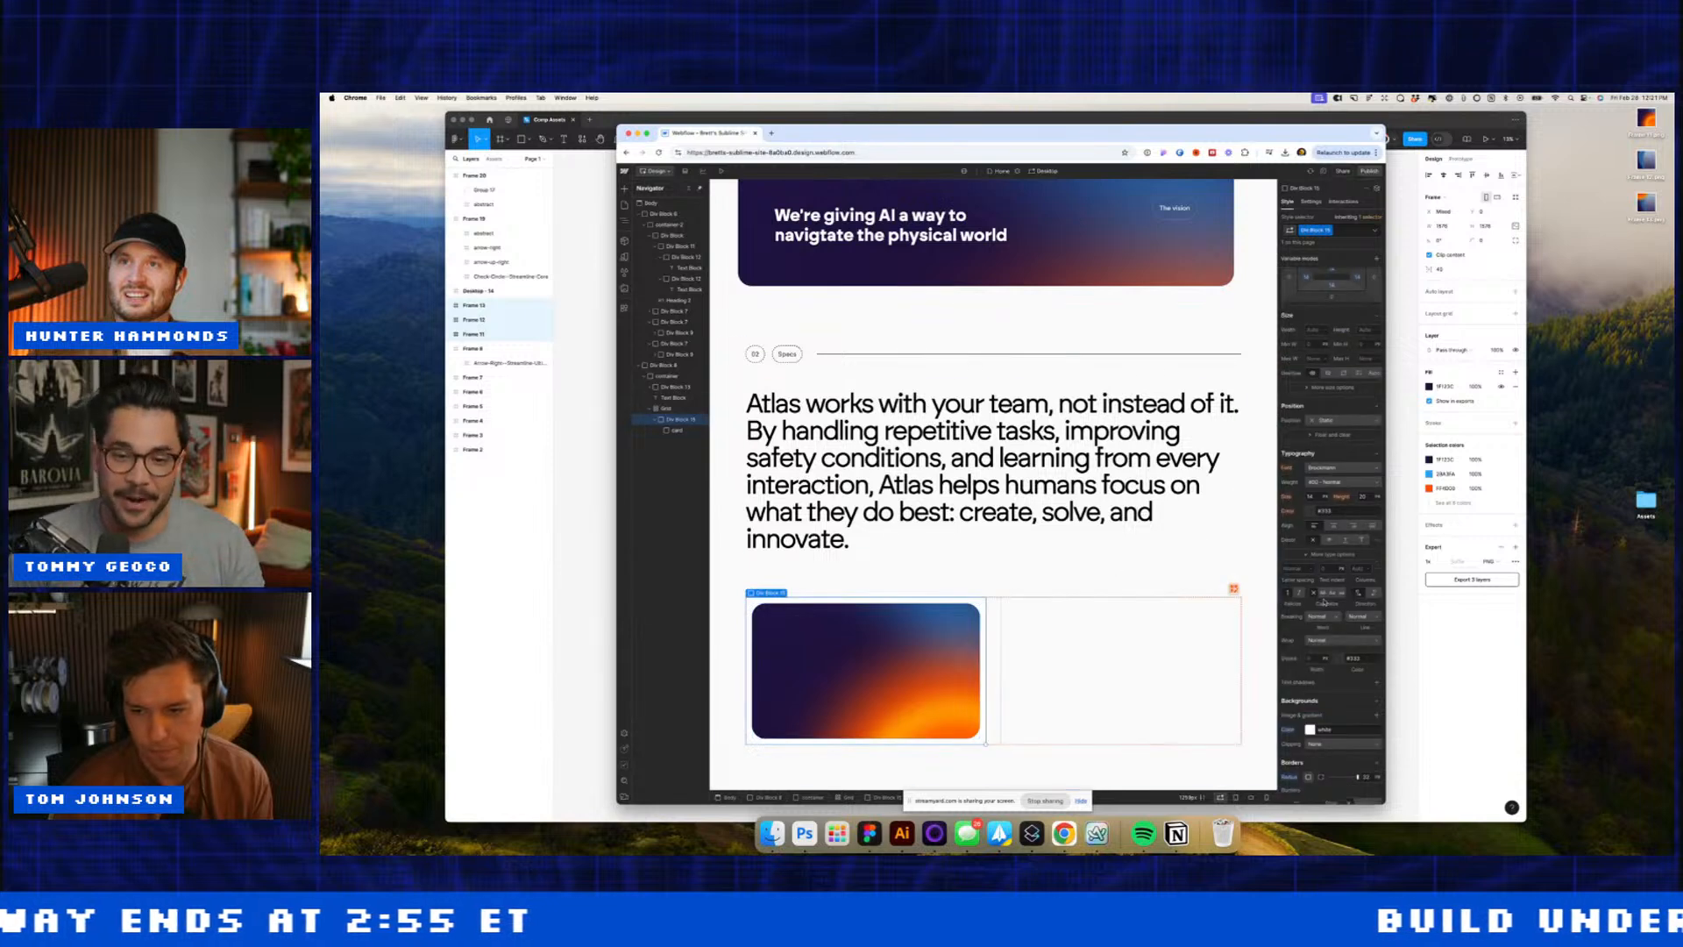
scroll(1325, 693, "down", 2)
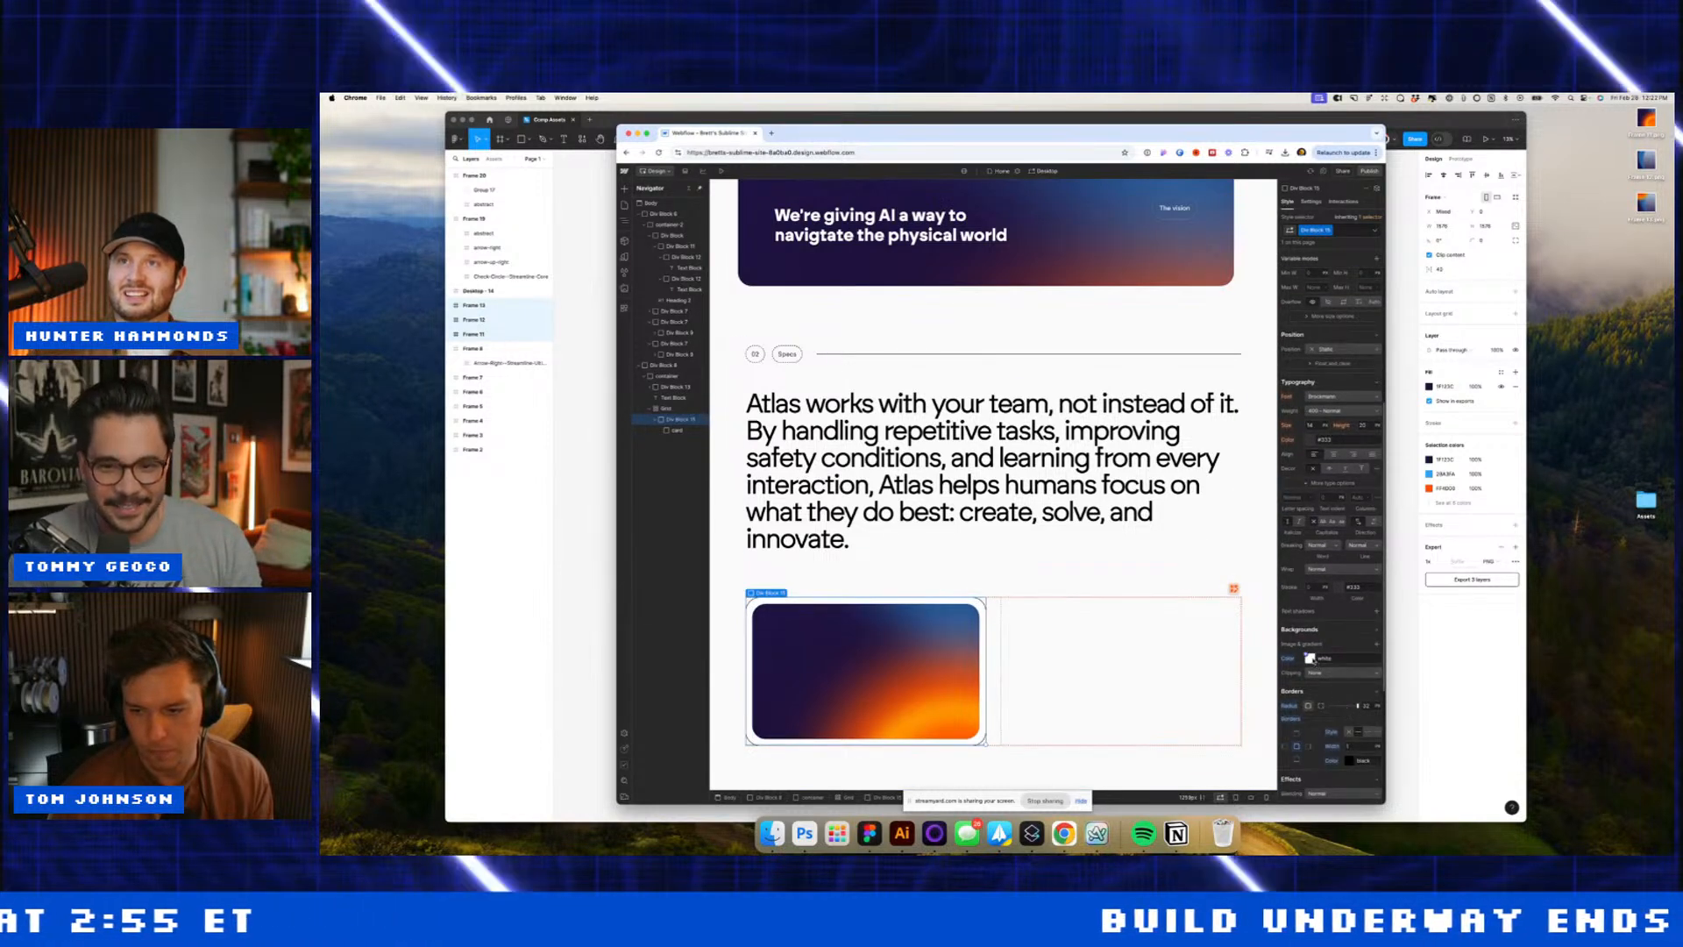
left_click(1349, 761)
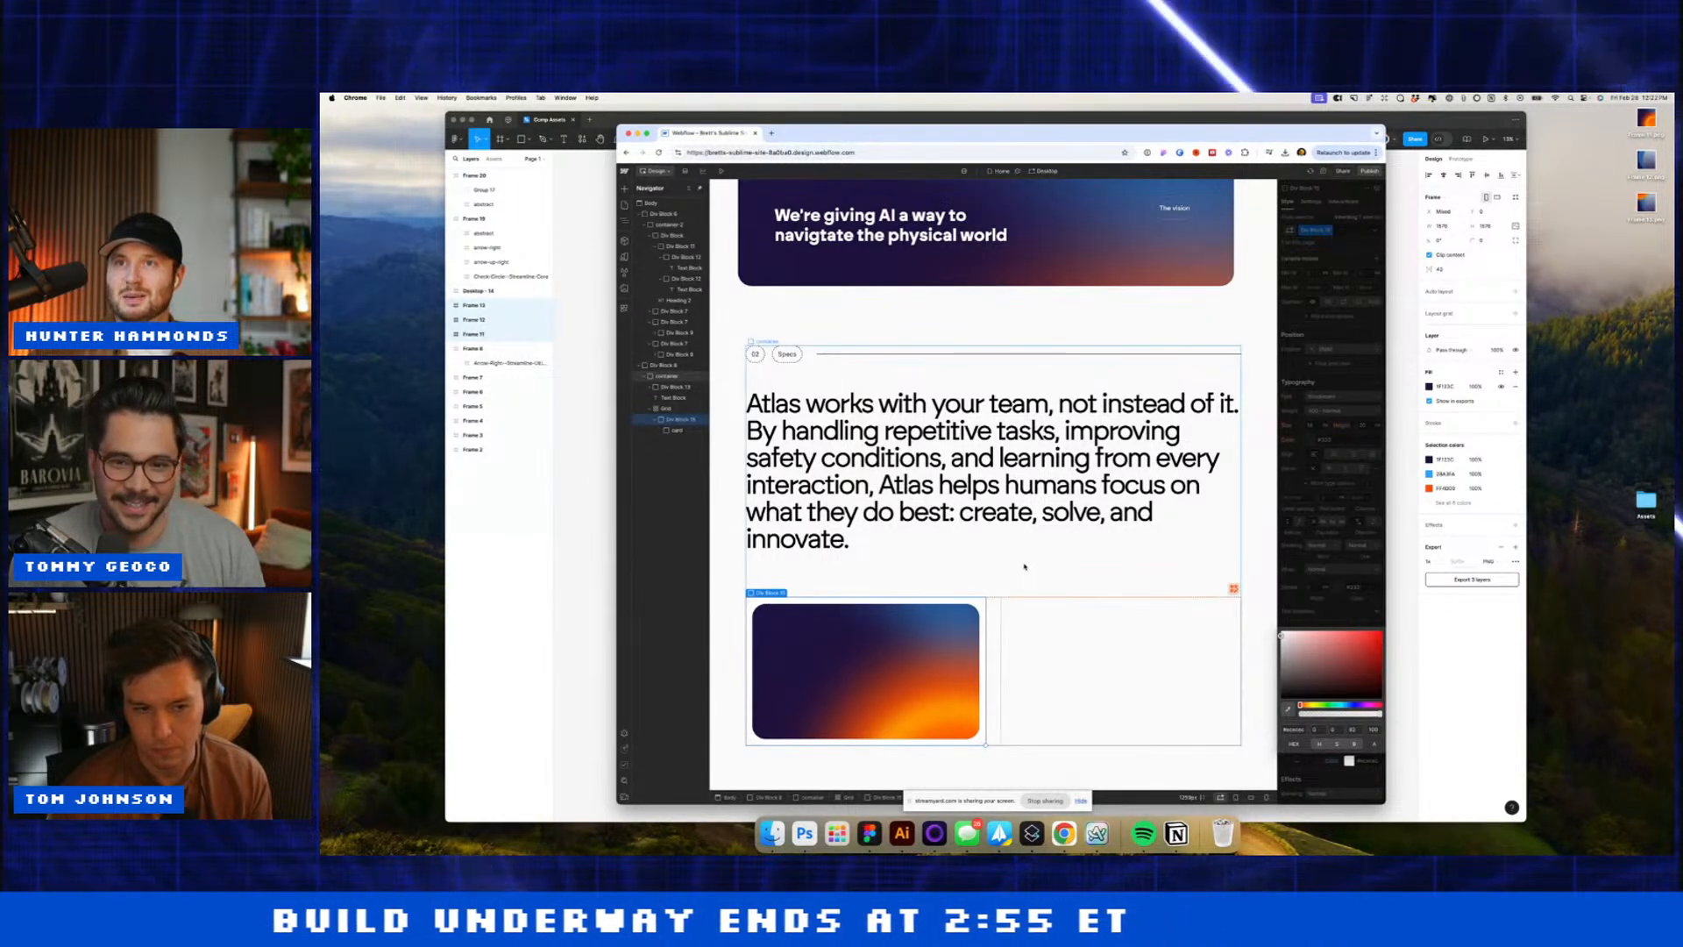
left_click(993, 549)
left_click(881, 606)
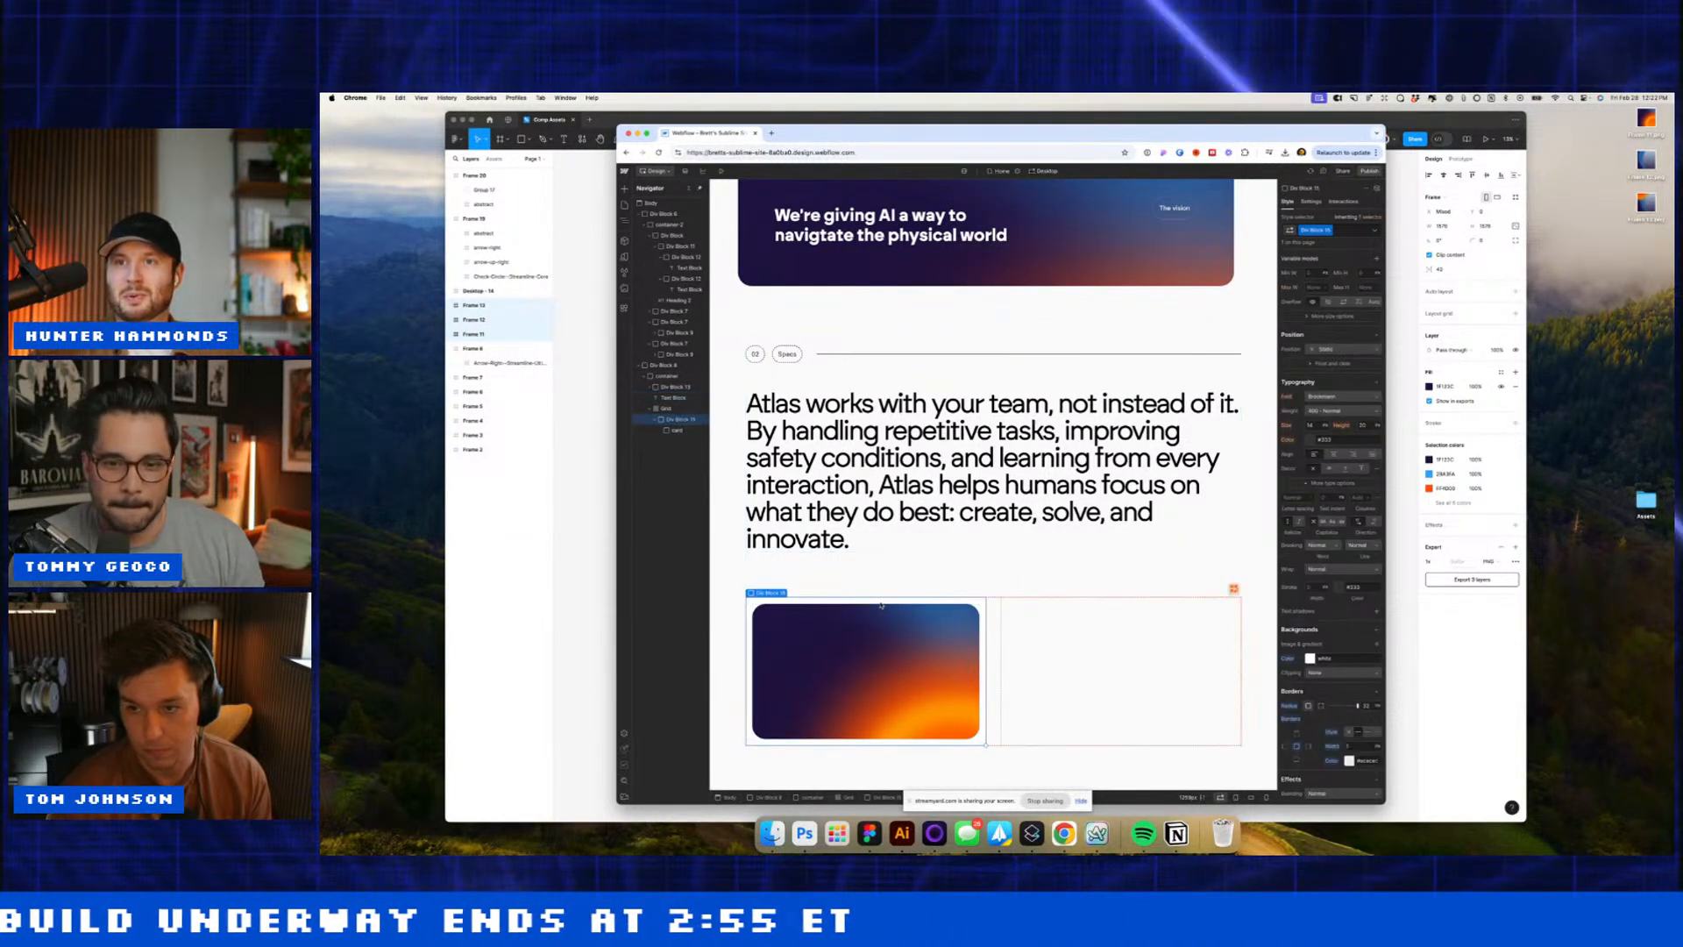
Step: Add a new Div Block under the card with a Text Block inside it
type("div")
key("Return")
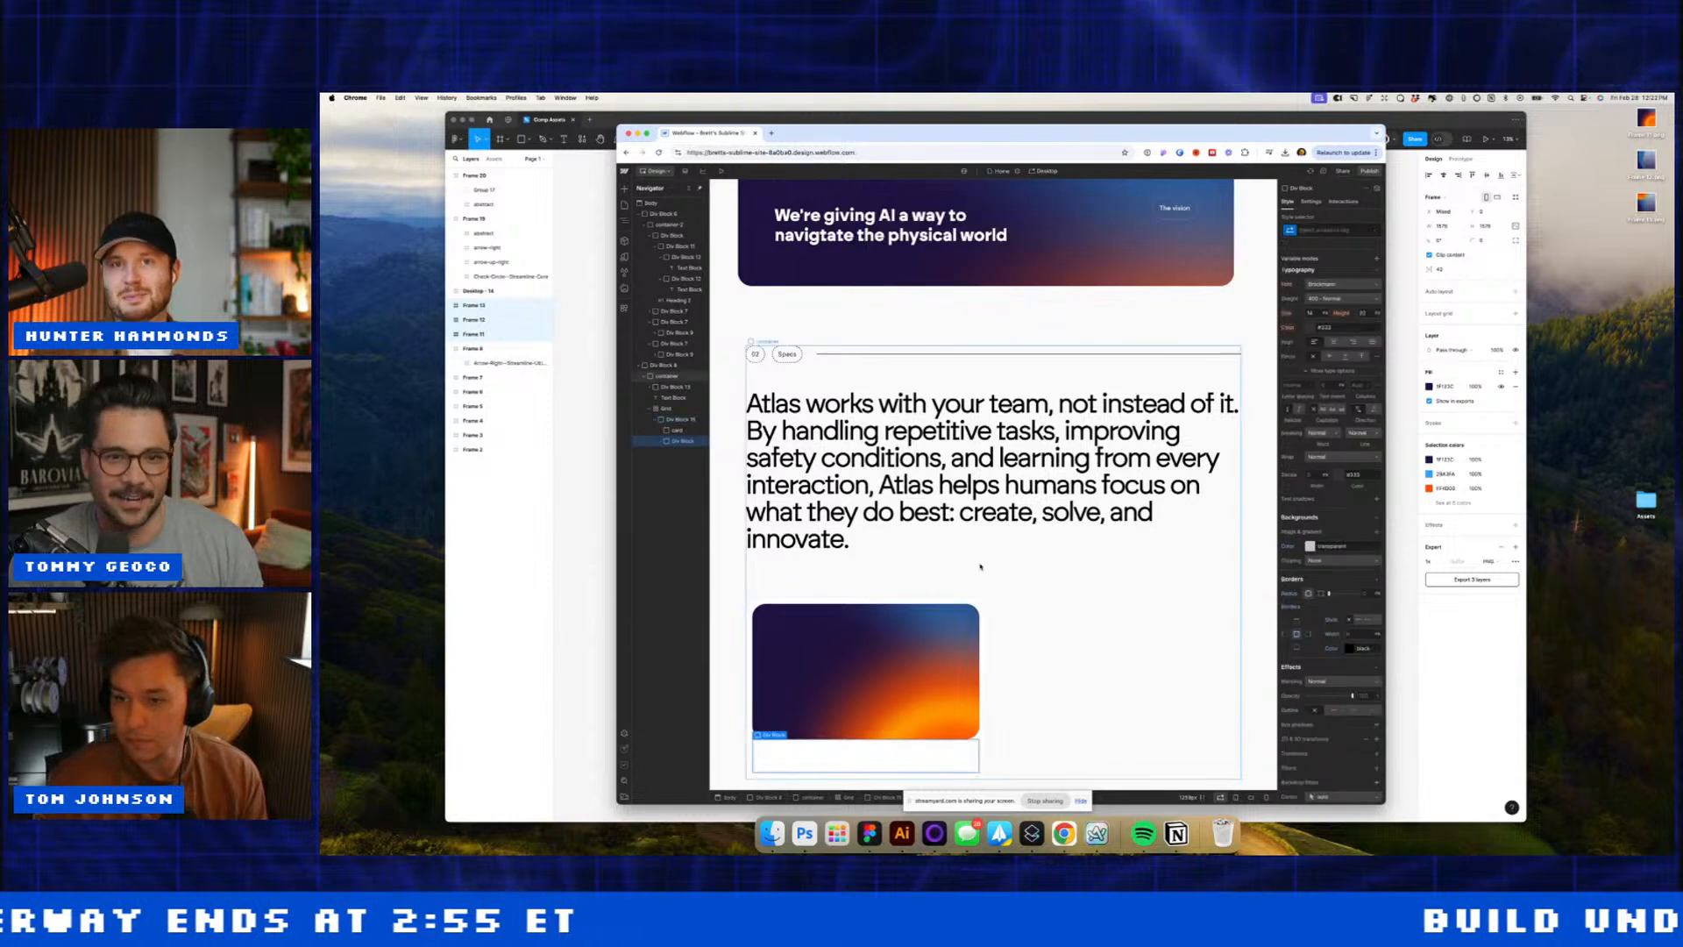
key("super+e")
key("Down")
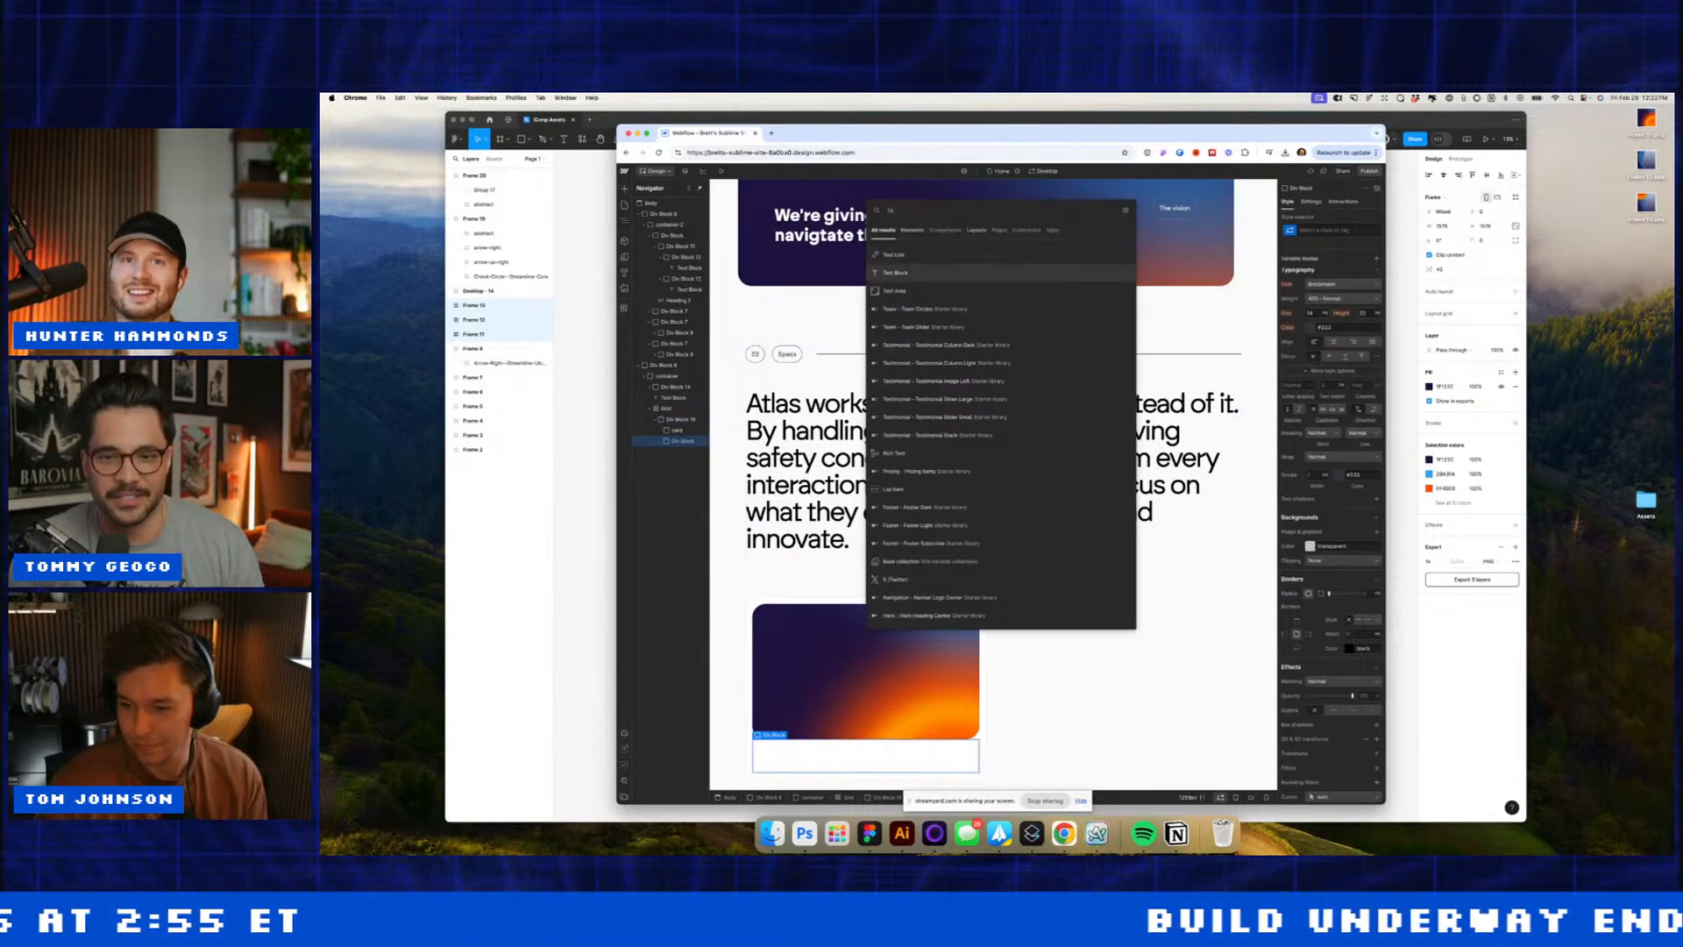
key("Return")
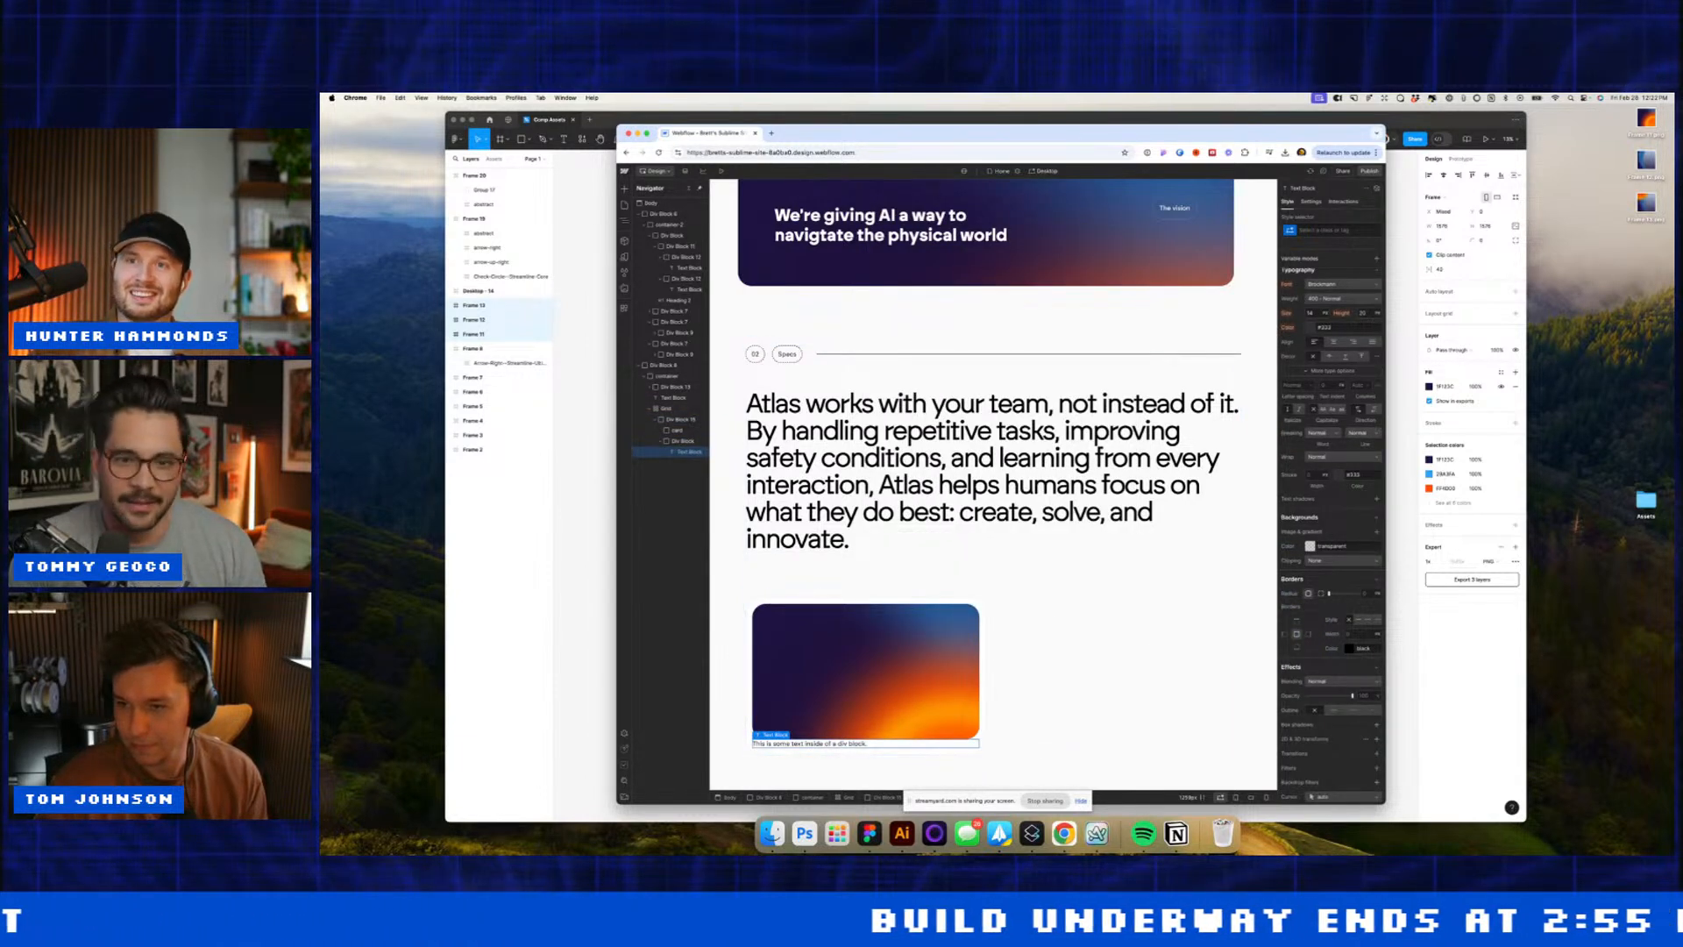
key("super+Tab")
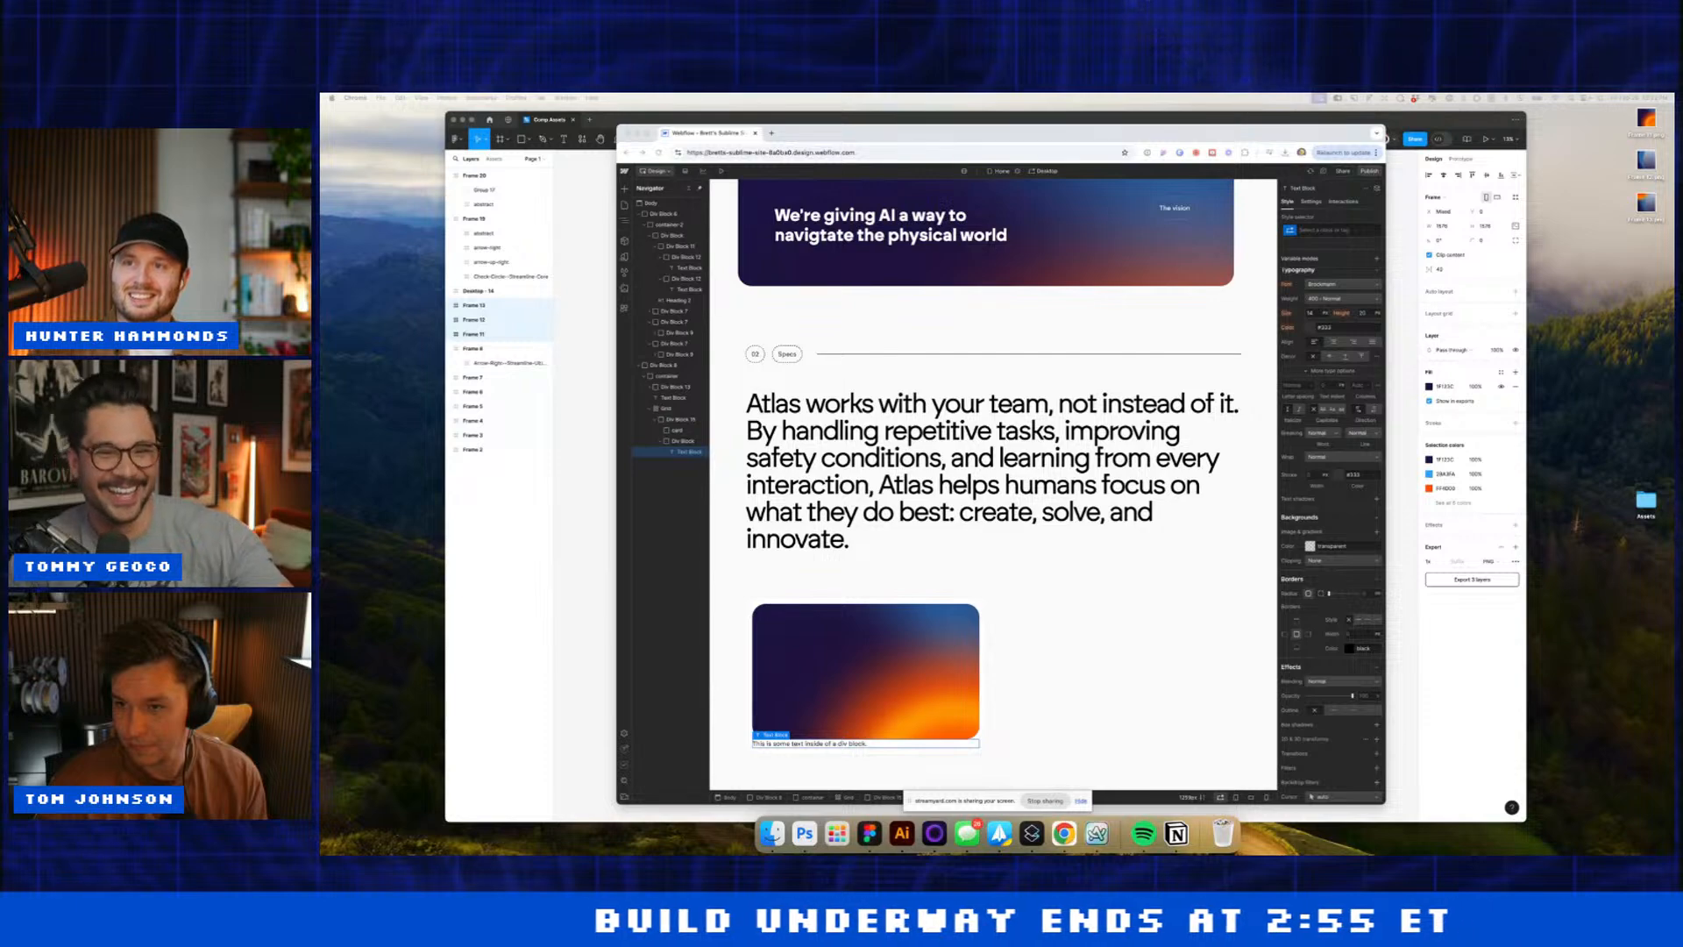
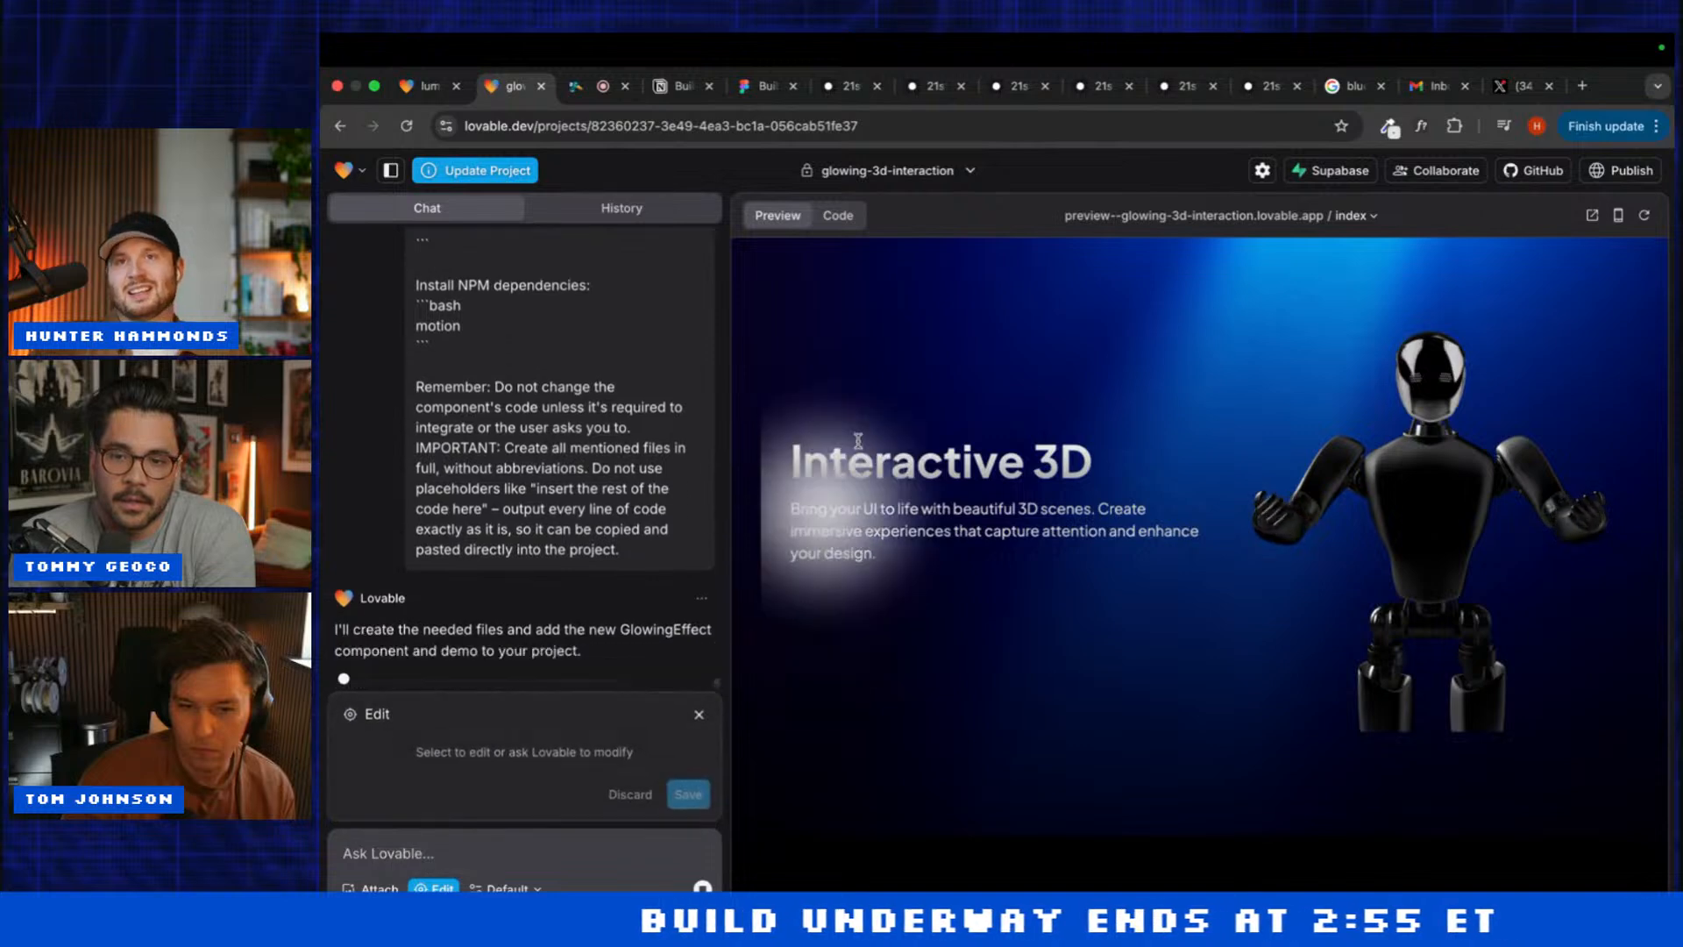
Step: Switch to the luminous-3d-visuals project and select, then close, the Interactive 3D heading in Edit mode
left_click(699, 713)
left_click(431, 86)
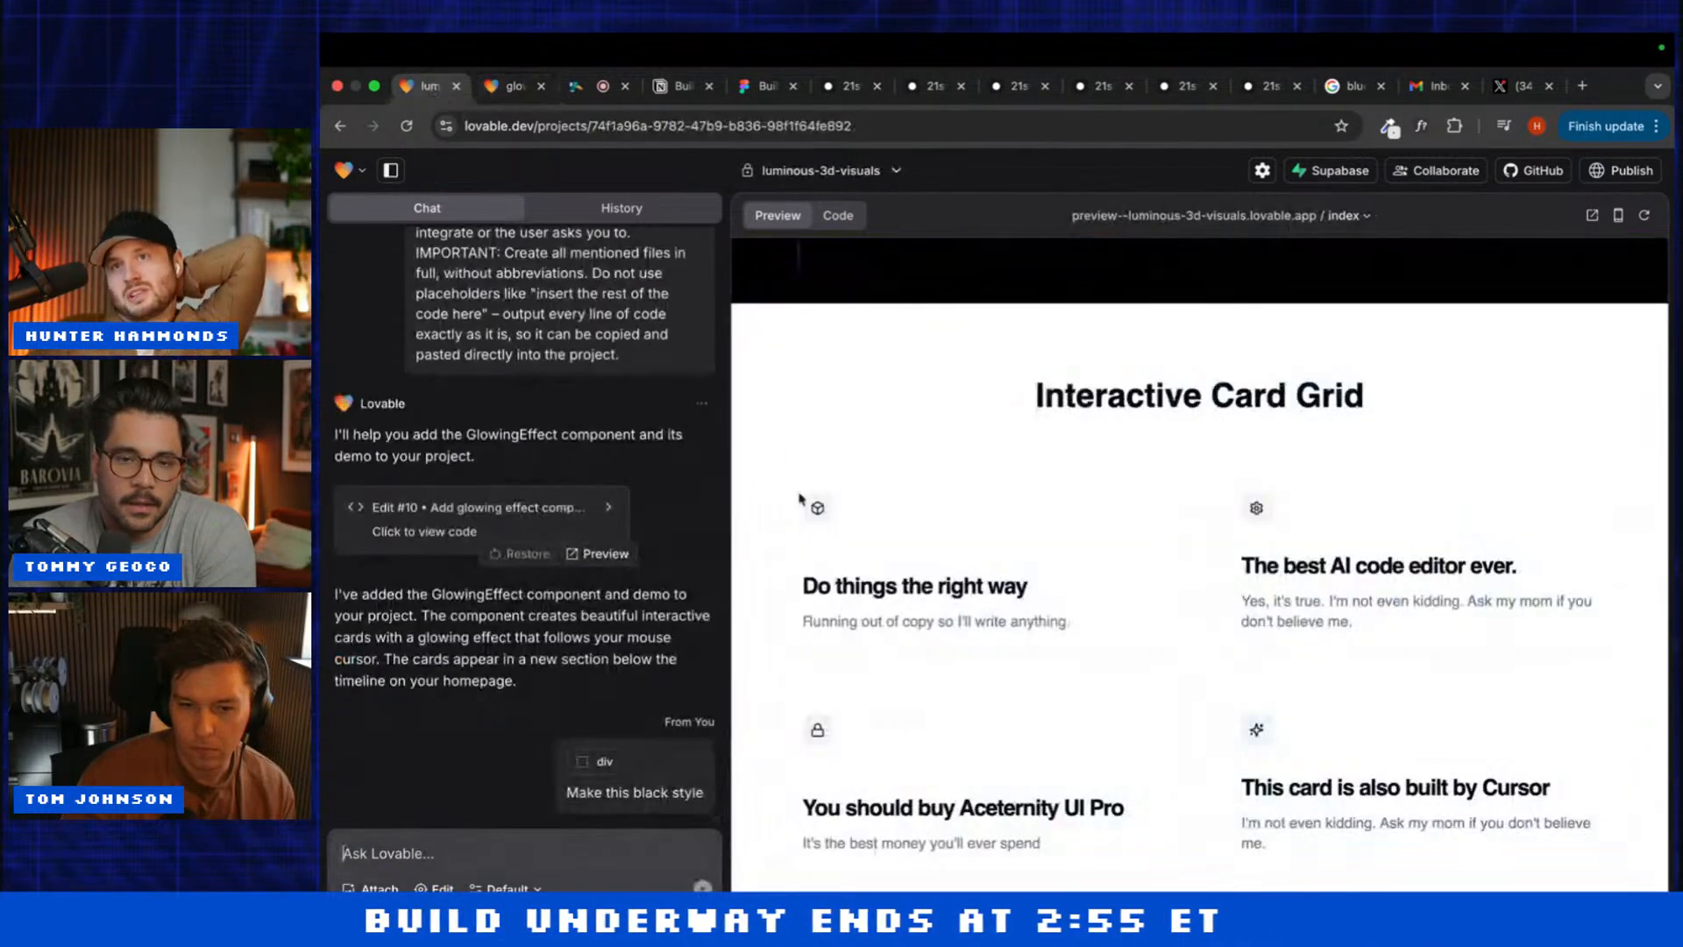
left_click(433, 888)
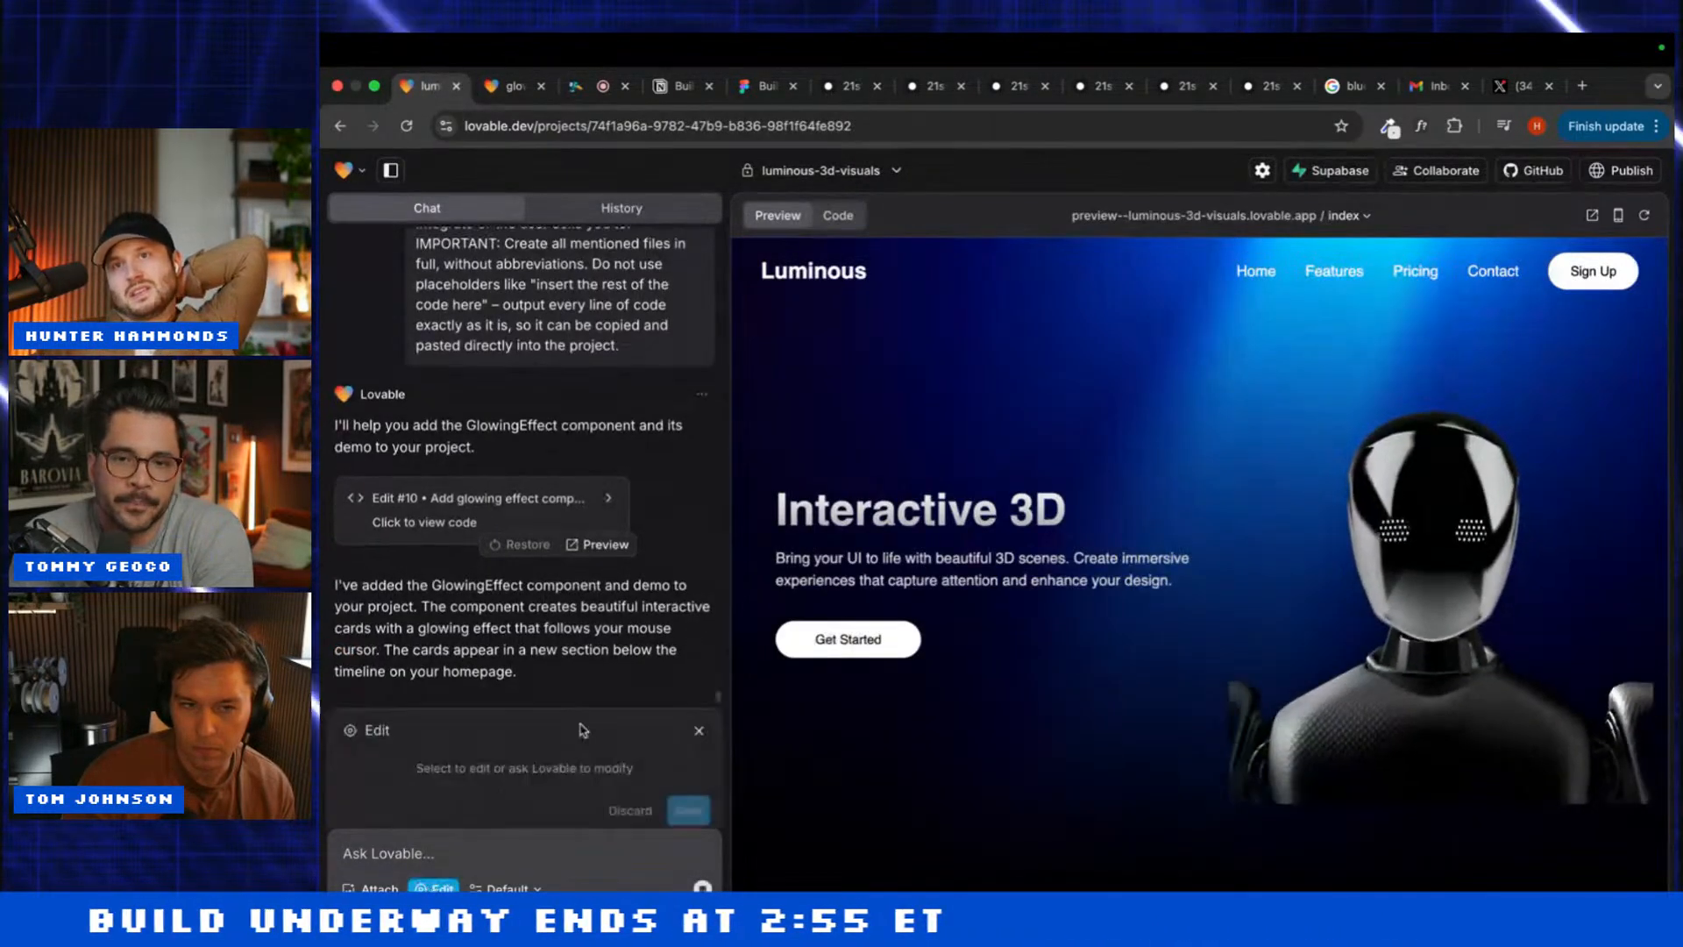
left_click(849, 500)
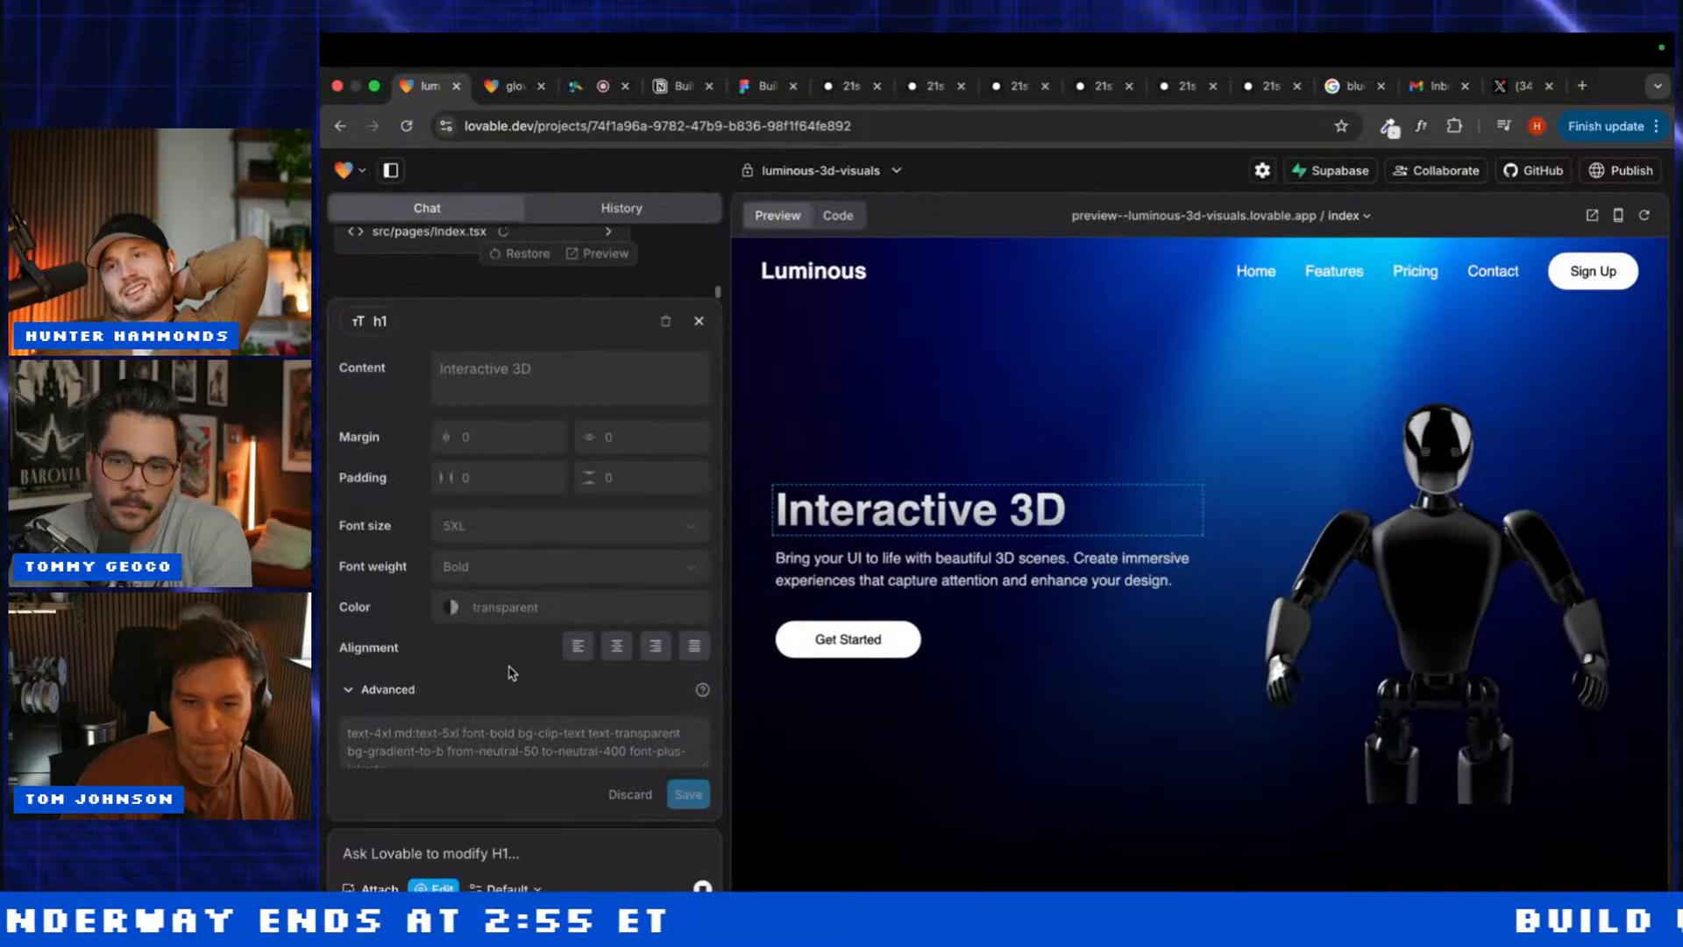
left_click(698, 321)
Step: Scroll the preview to check the Interactive Card Grid's new black background
scroll(804, 698, "down", 15)
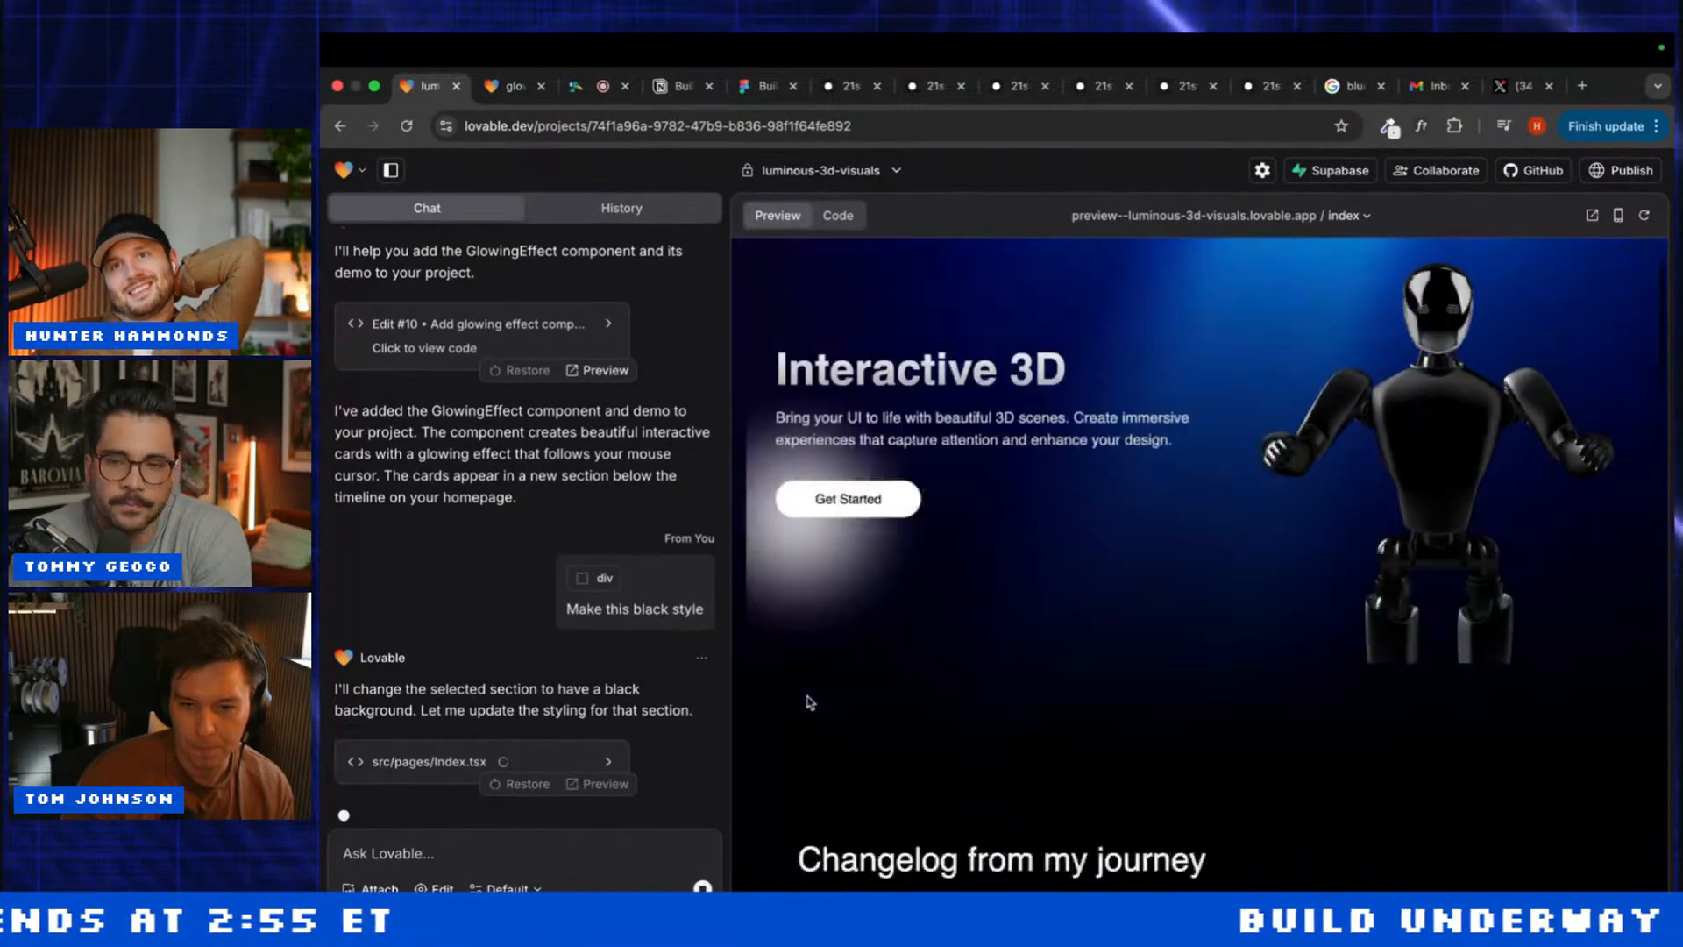
scroll(808, 697, "up", 8)
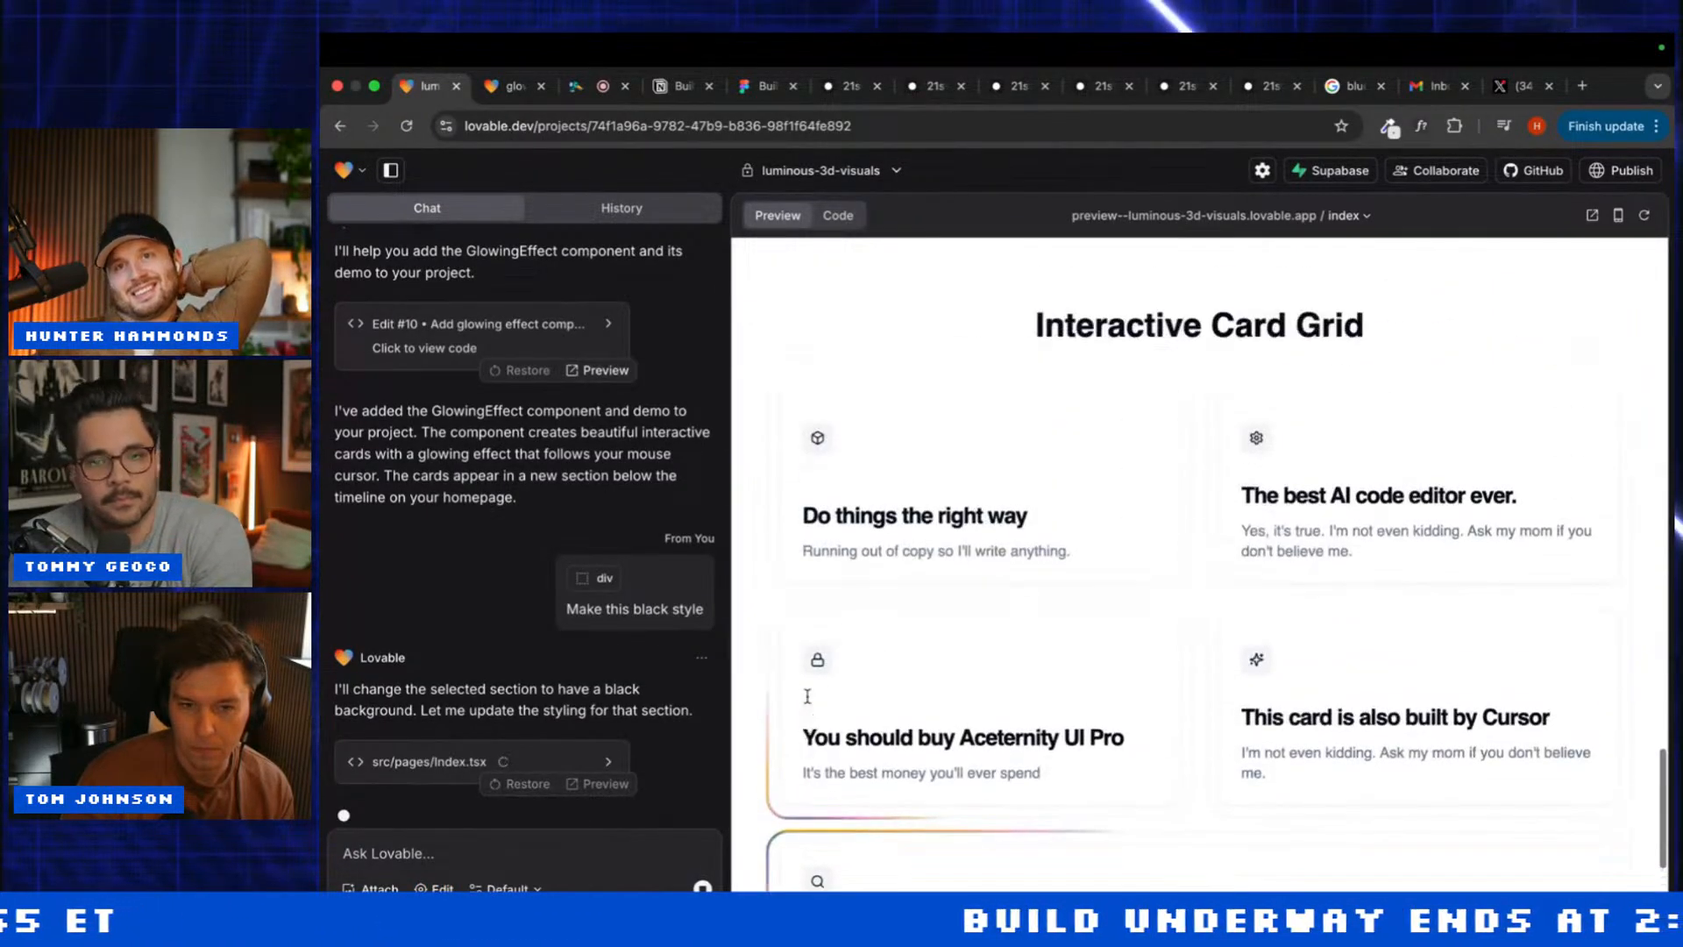
scroll(785, 619, "down", 3)
scroll(788, 623, "up", 10)
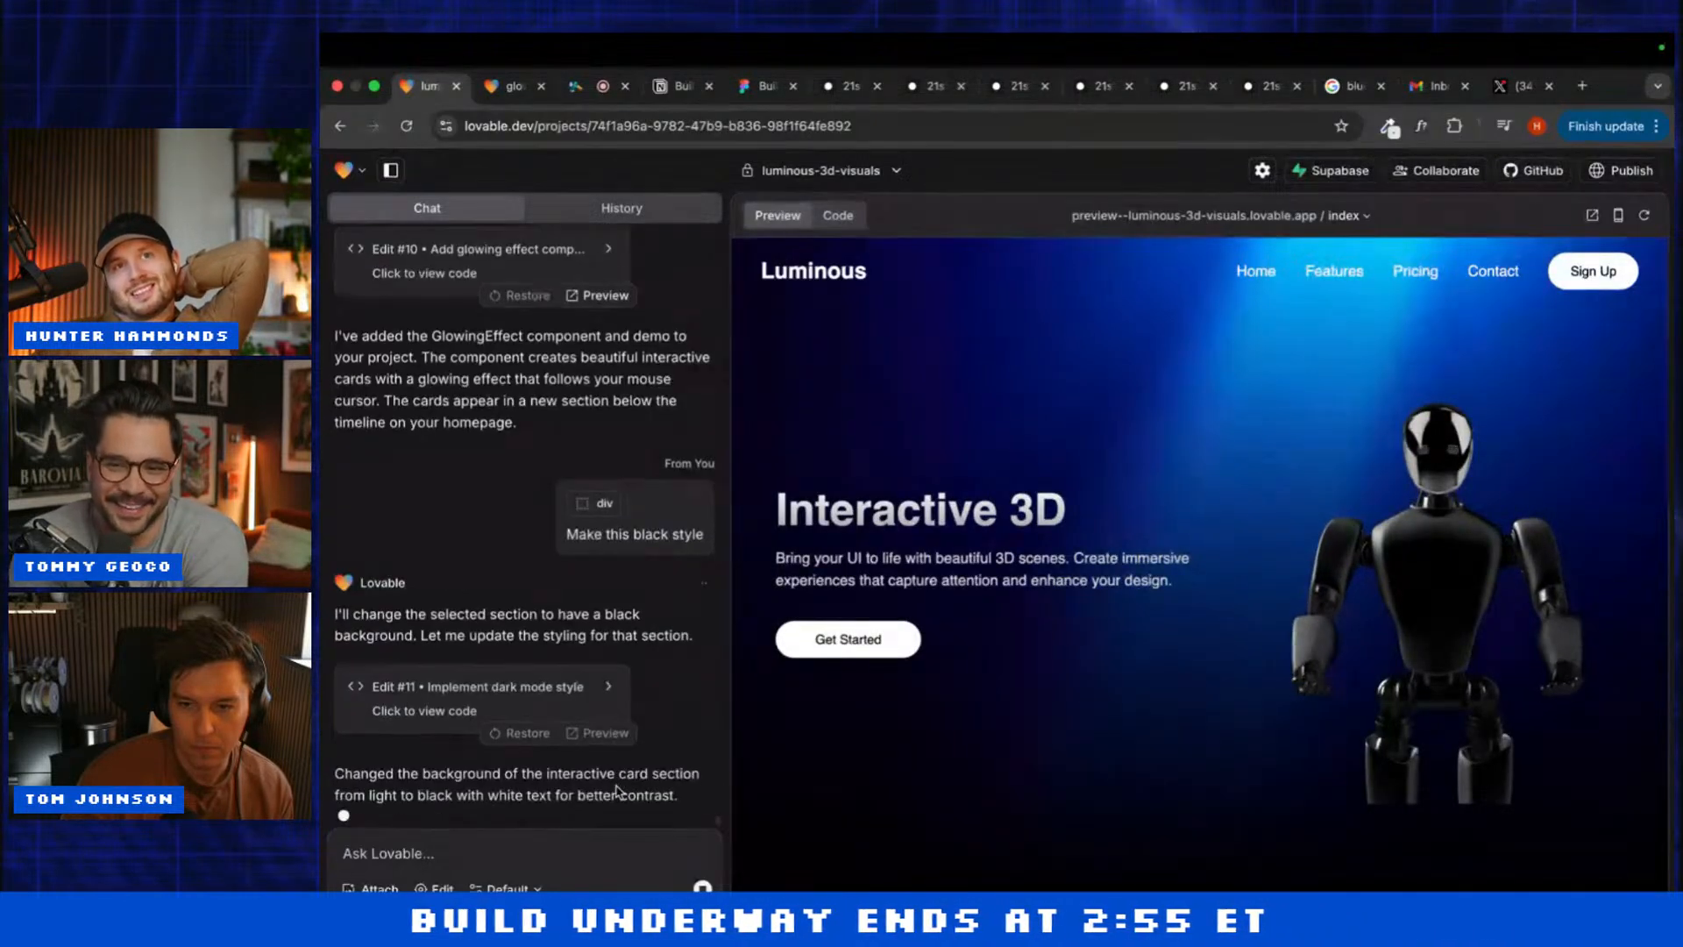
scroll(953, 818, "down", 8)
scroll(952, 818, "down", 6)
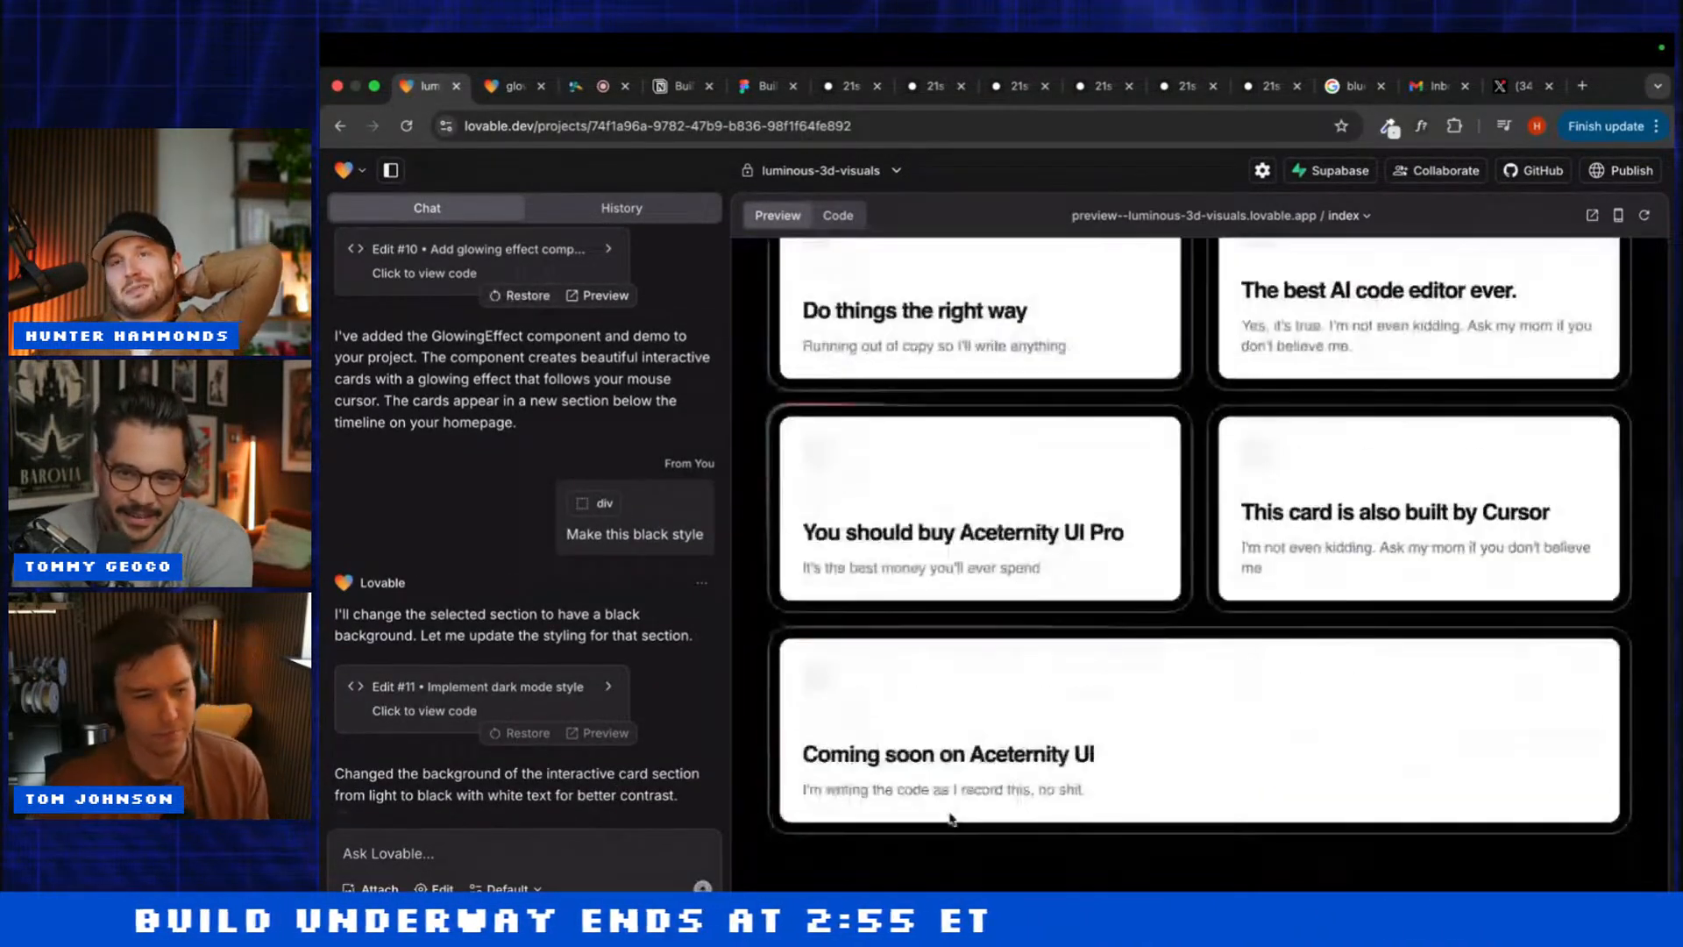
scroll(954, 810, "up", 4)
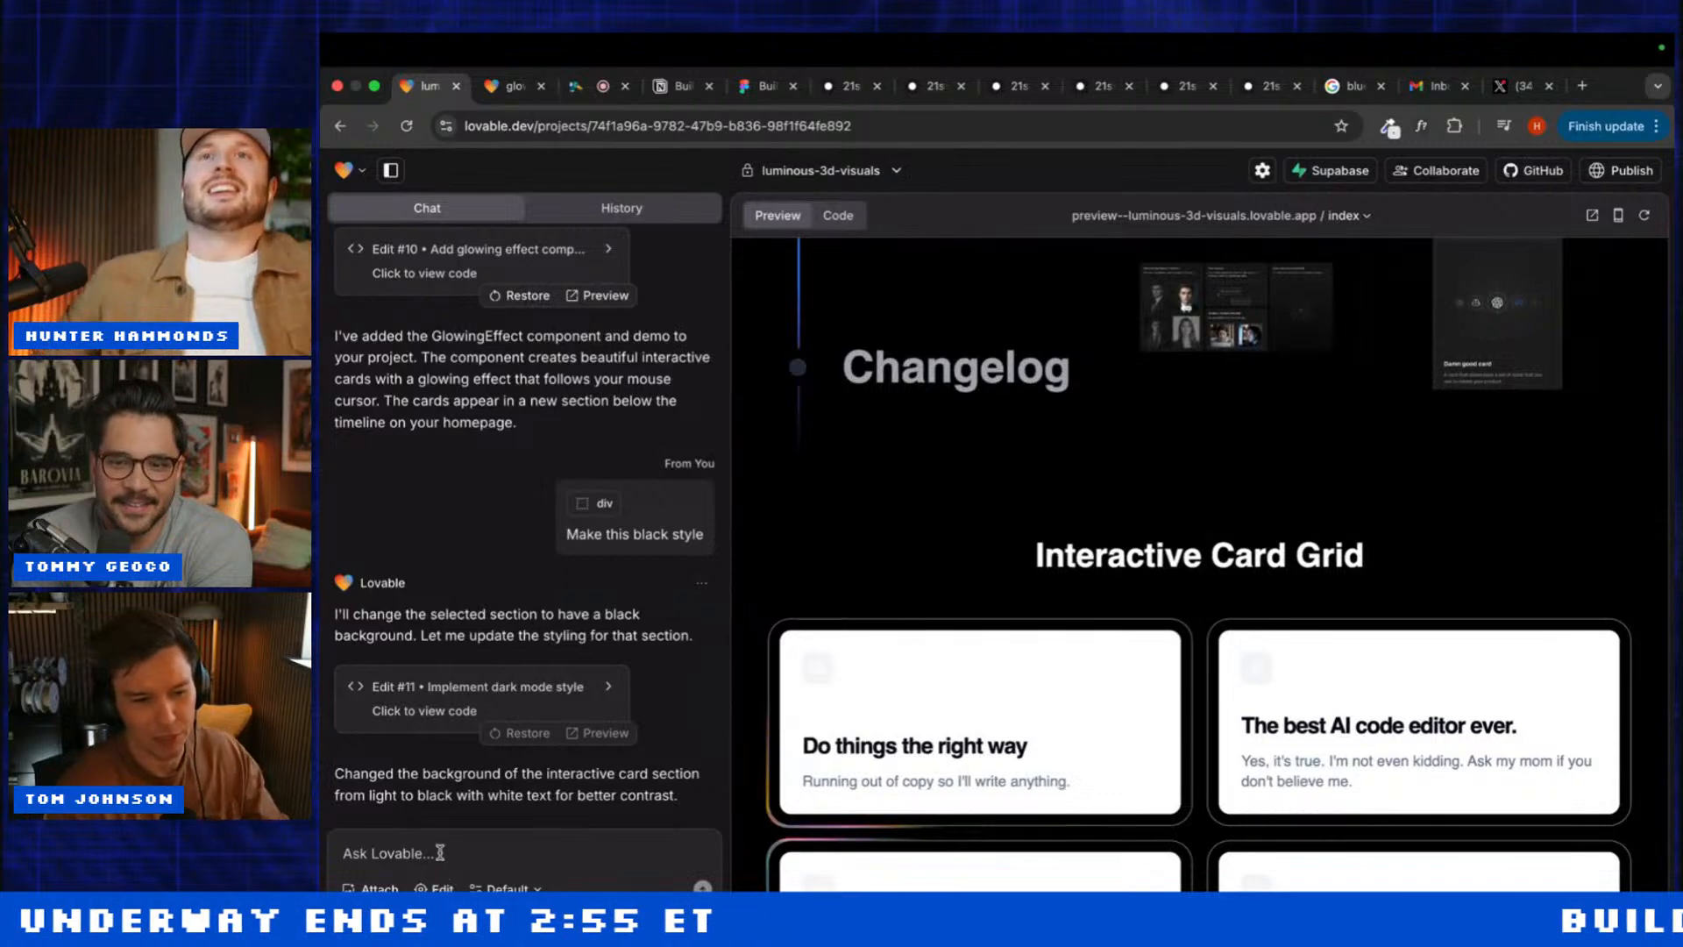
Step: Send Lovable the request 'Use black baclground for the cards'
left_click(453, 868)
type("Make the")
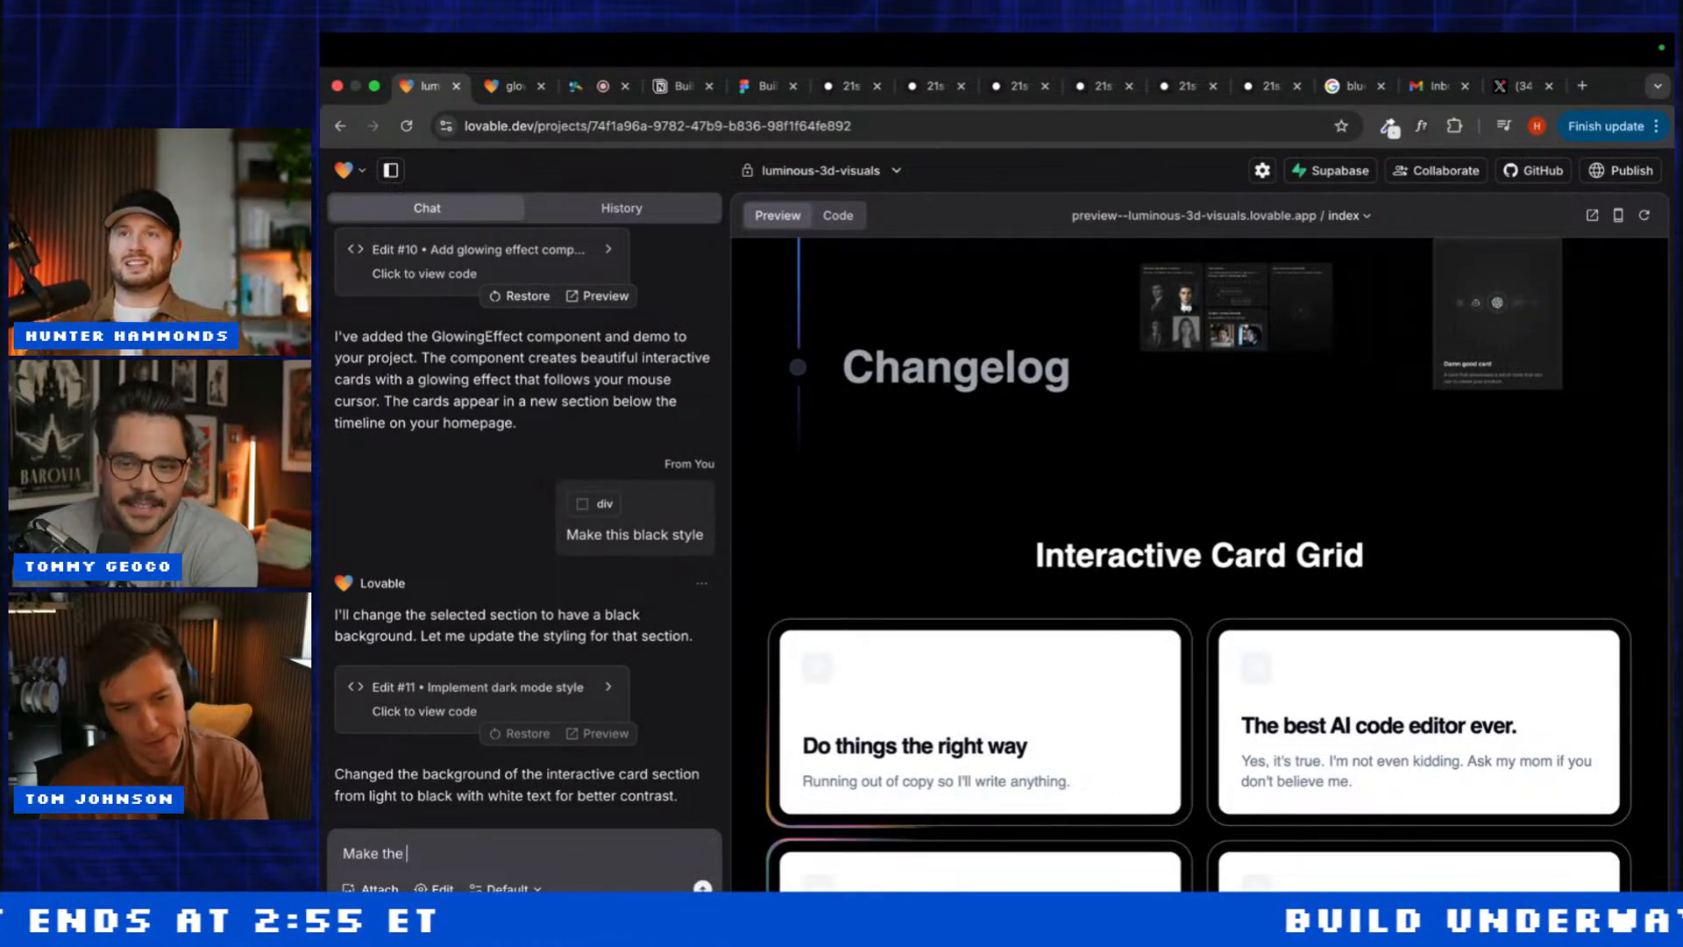
scroll(834, 593, "down", 2)
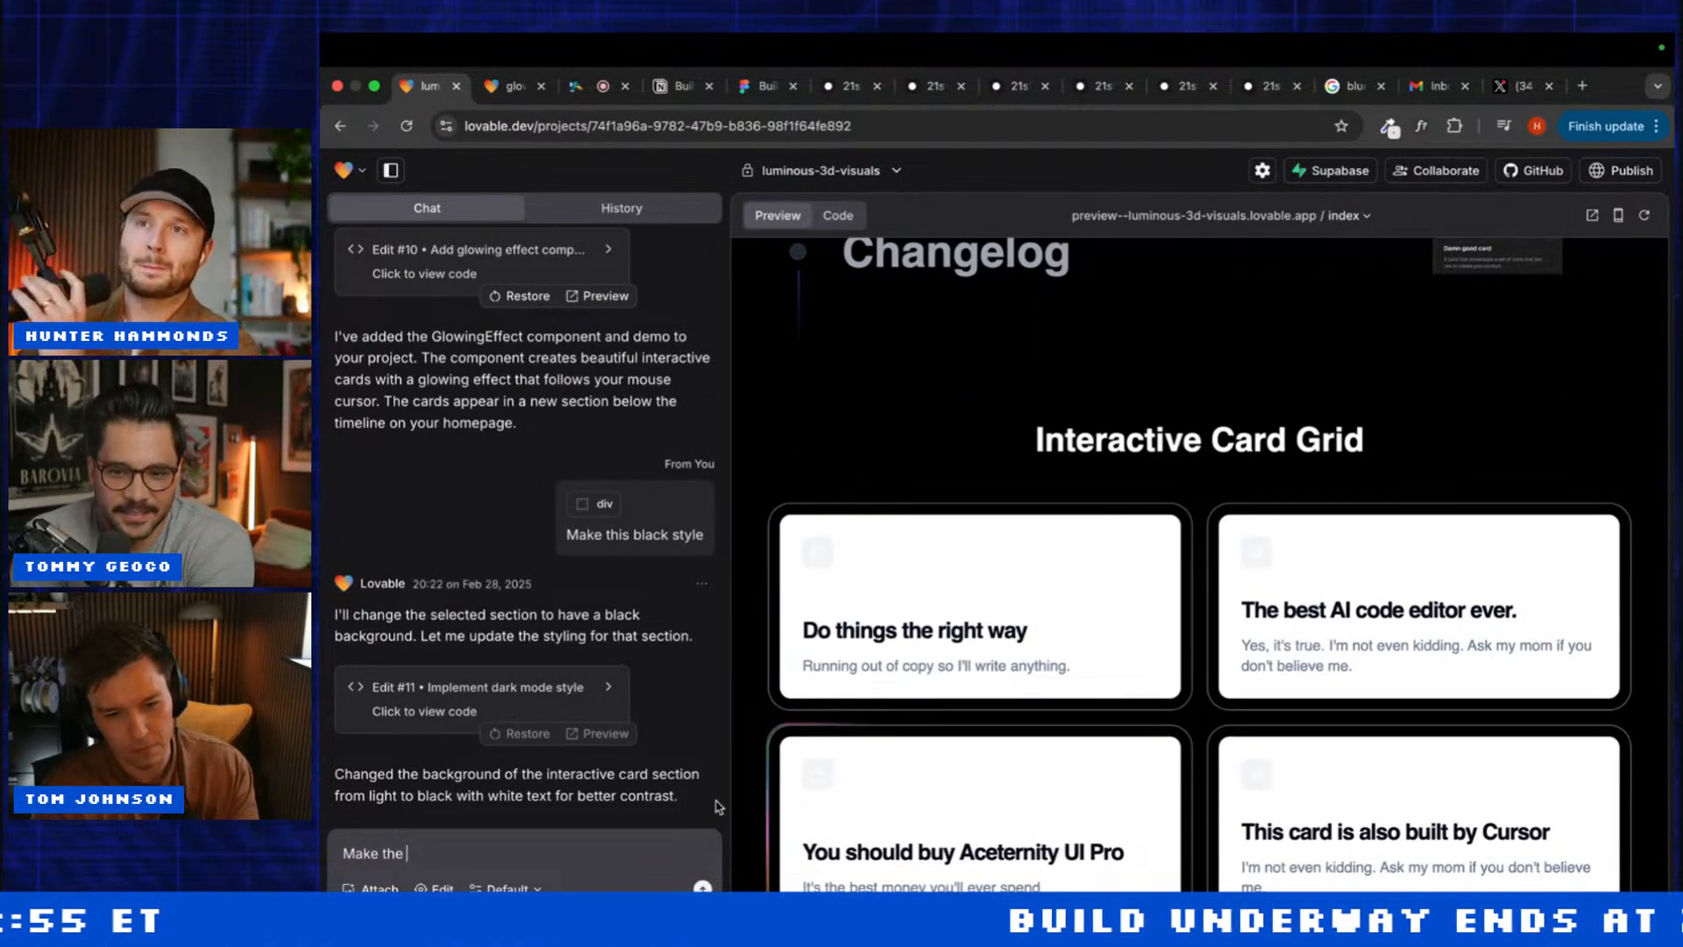
scroll(763, 770, "down", 1)
key("super+BackSpace")
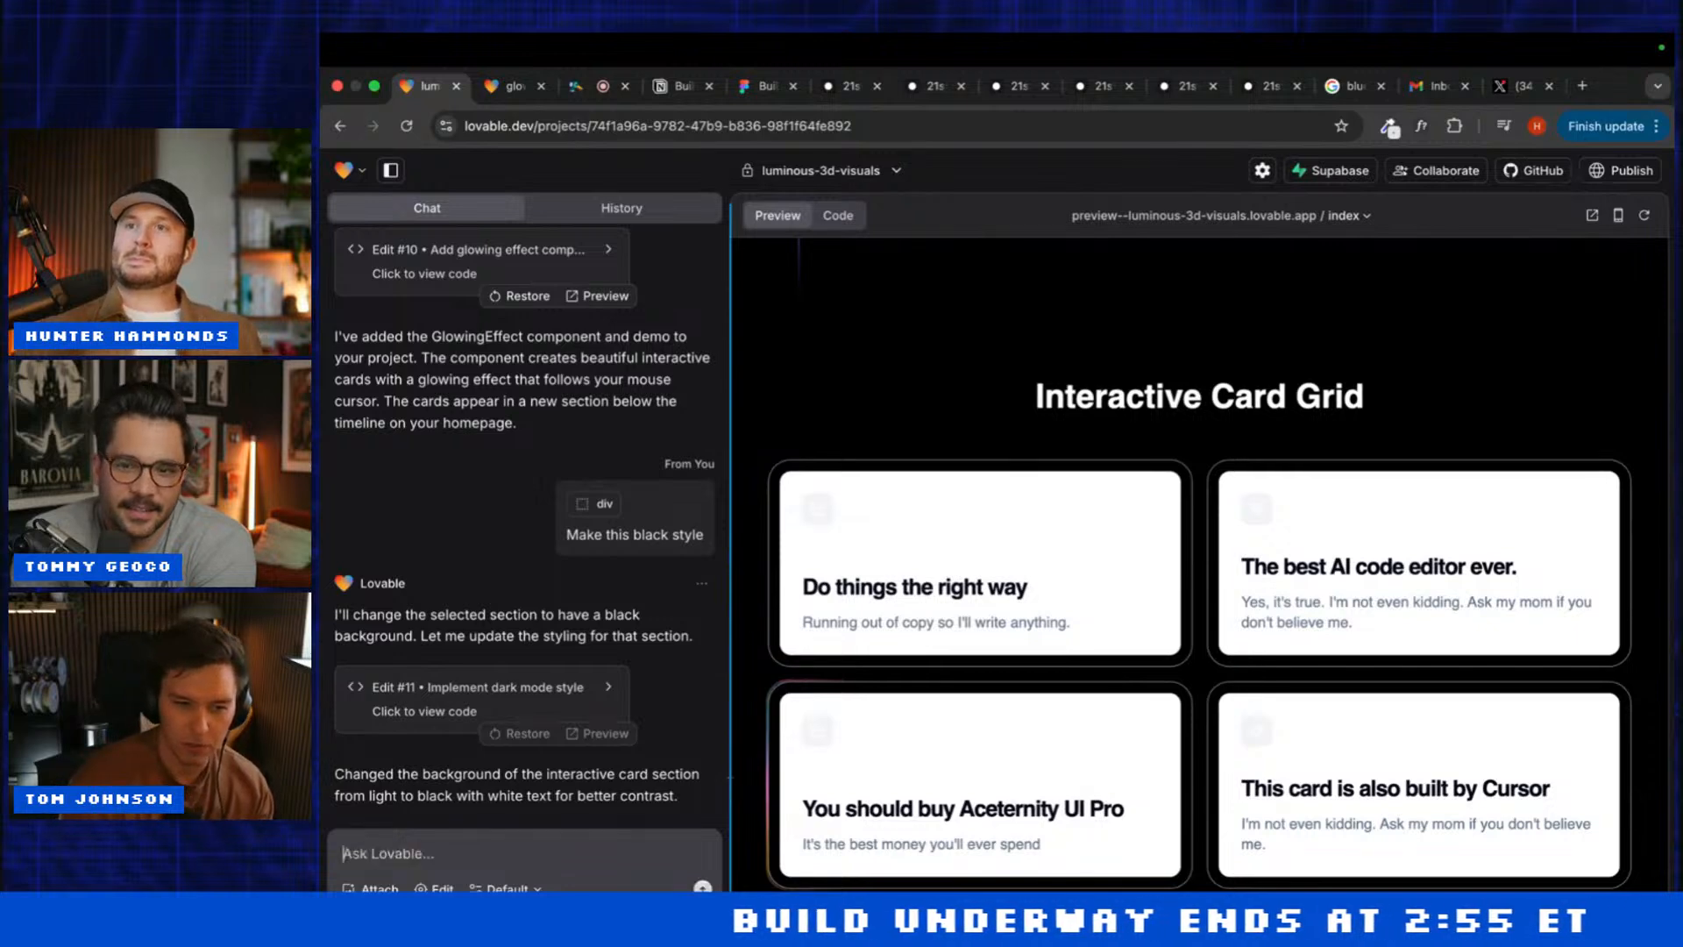
type("Use ")
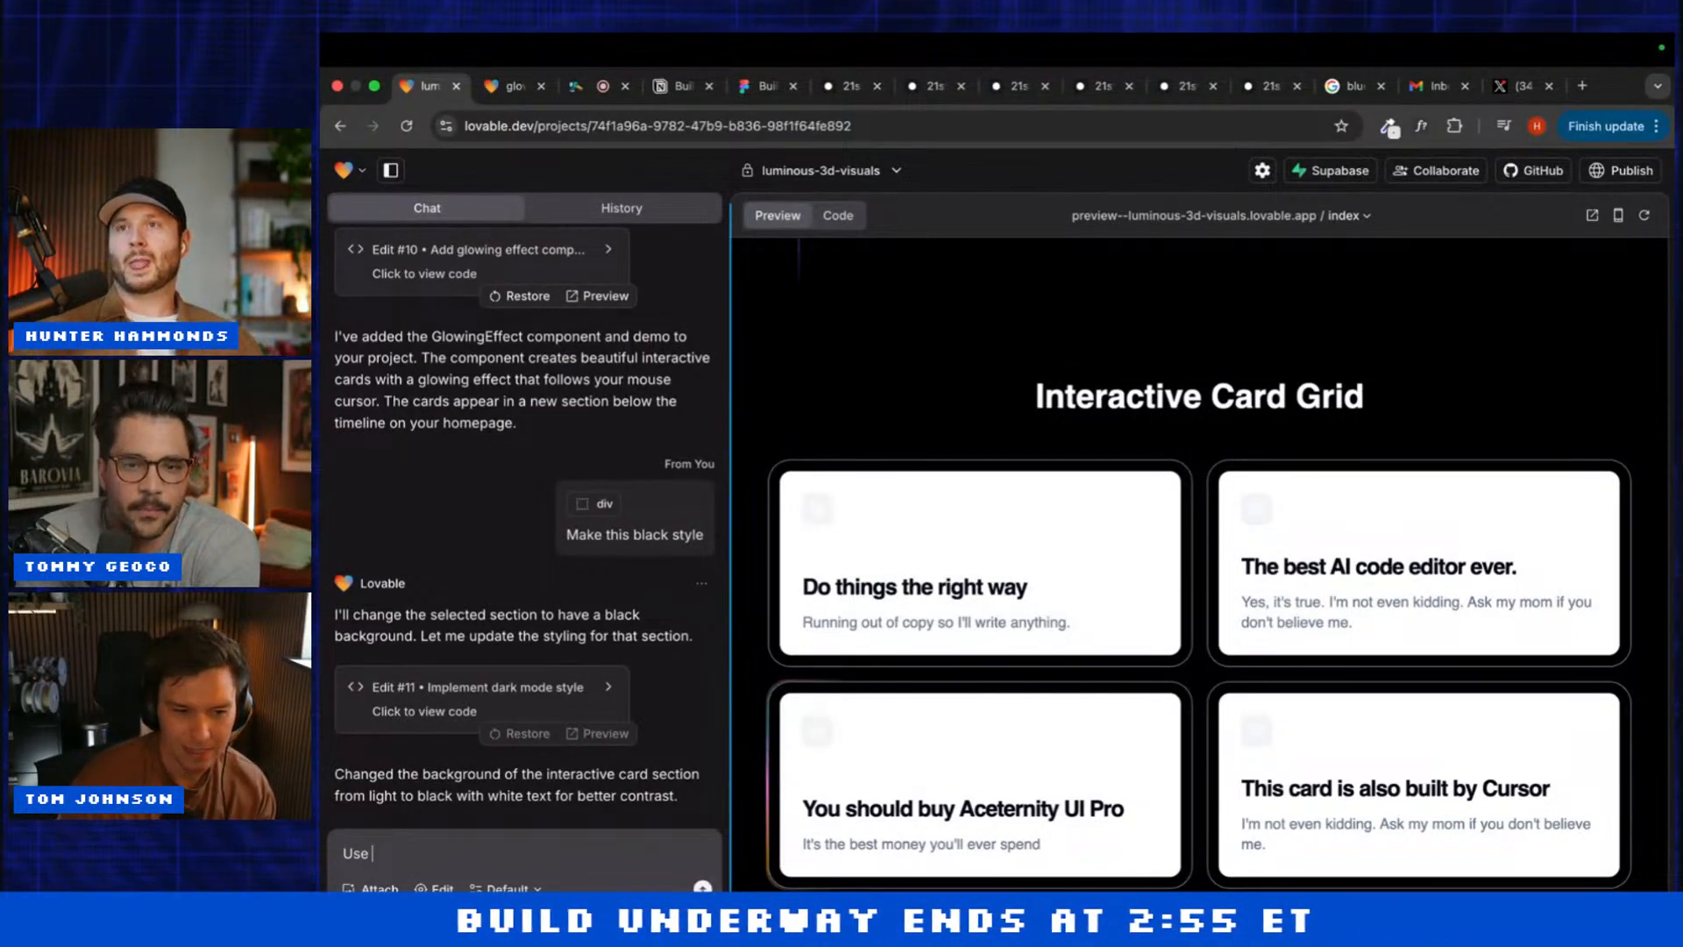
type("black")
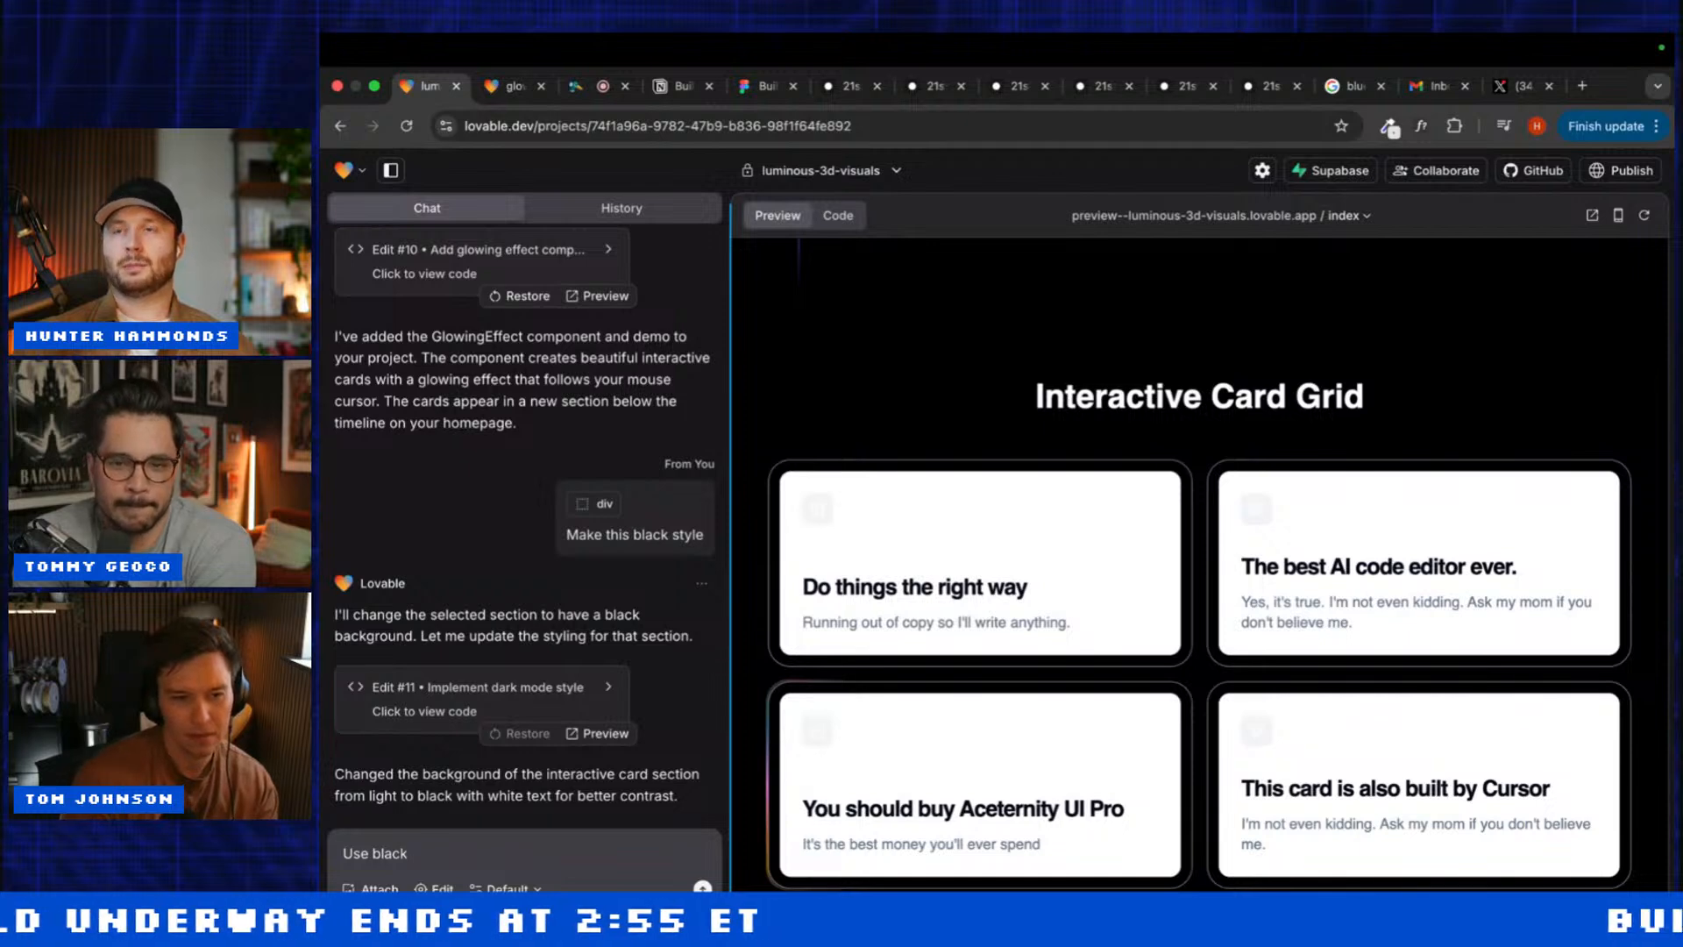
key("super+BackSpace")
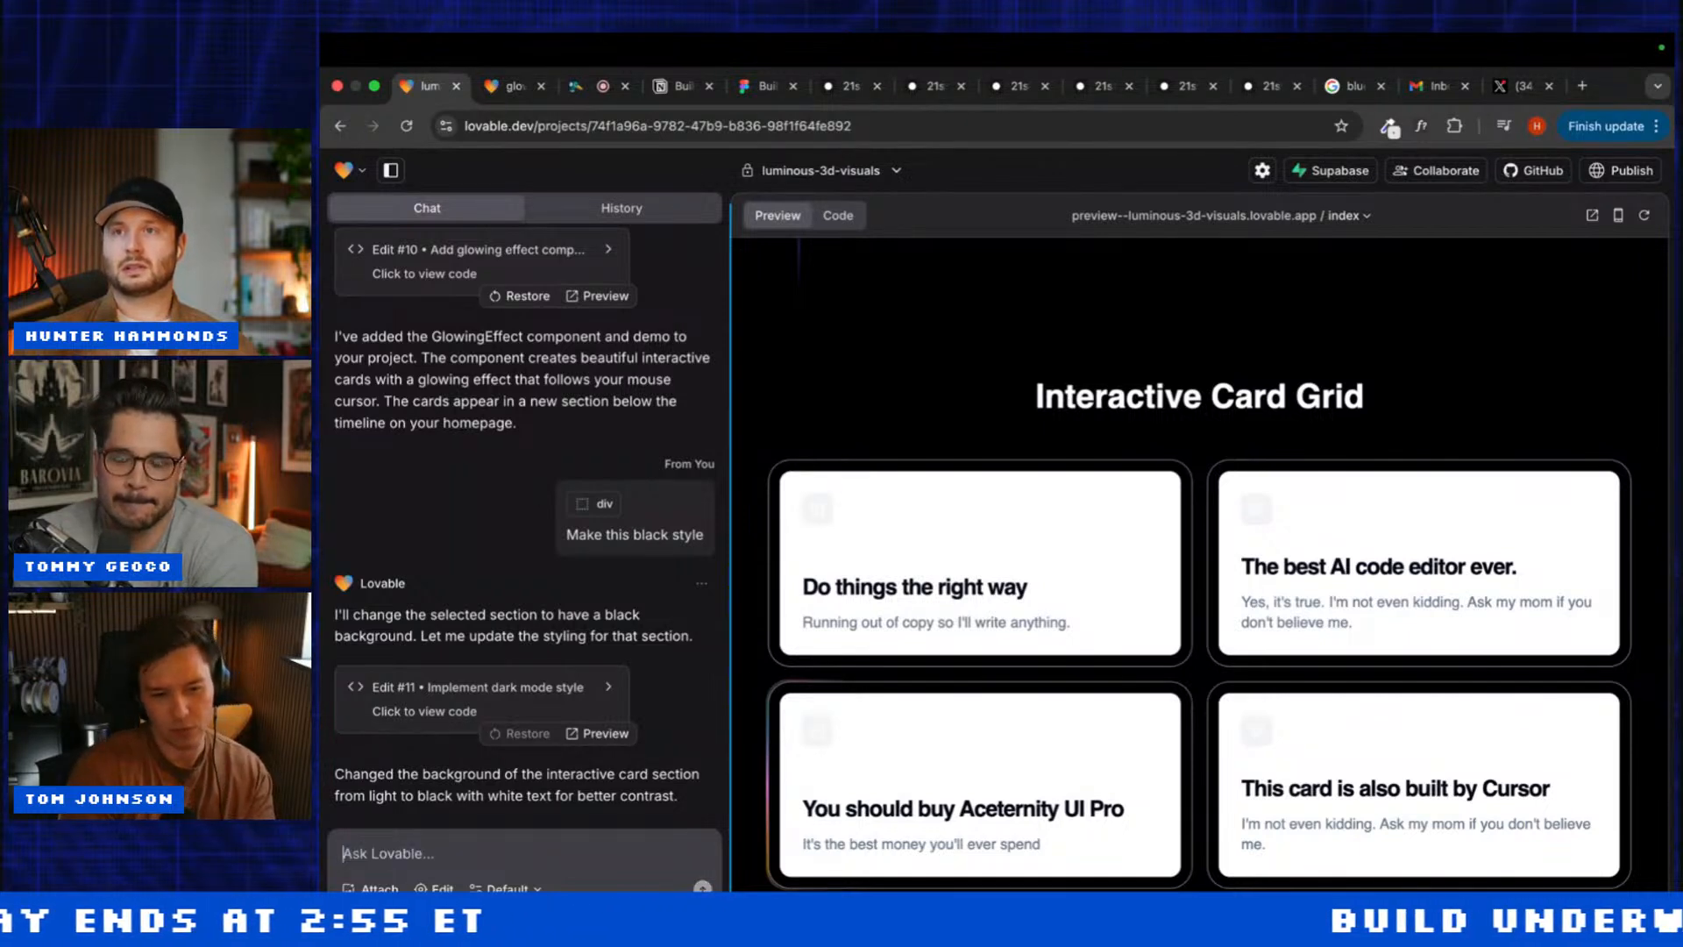
type("Use black")
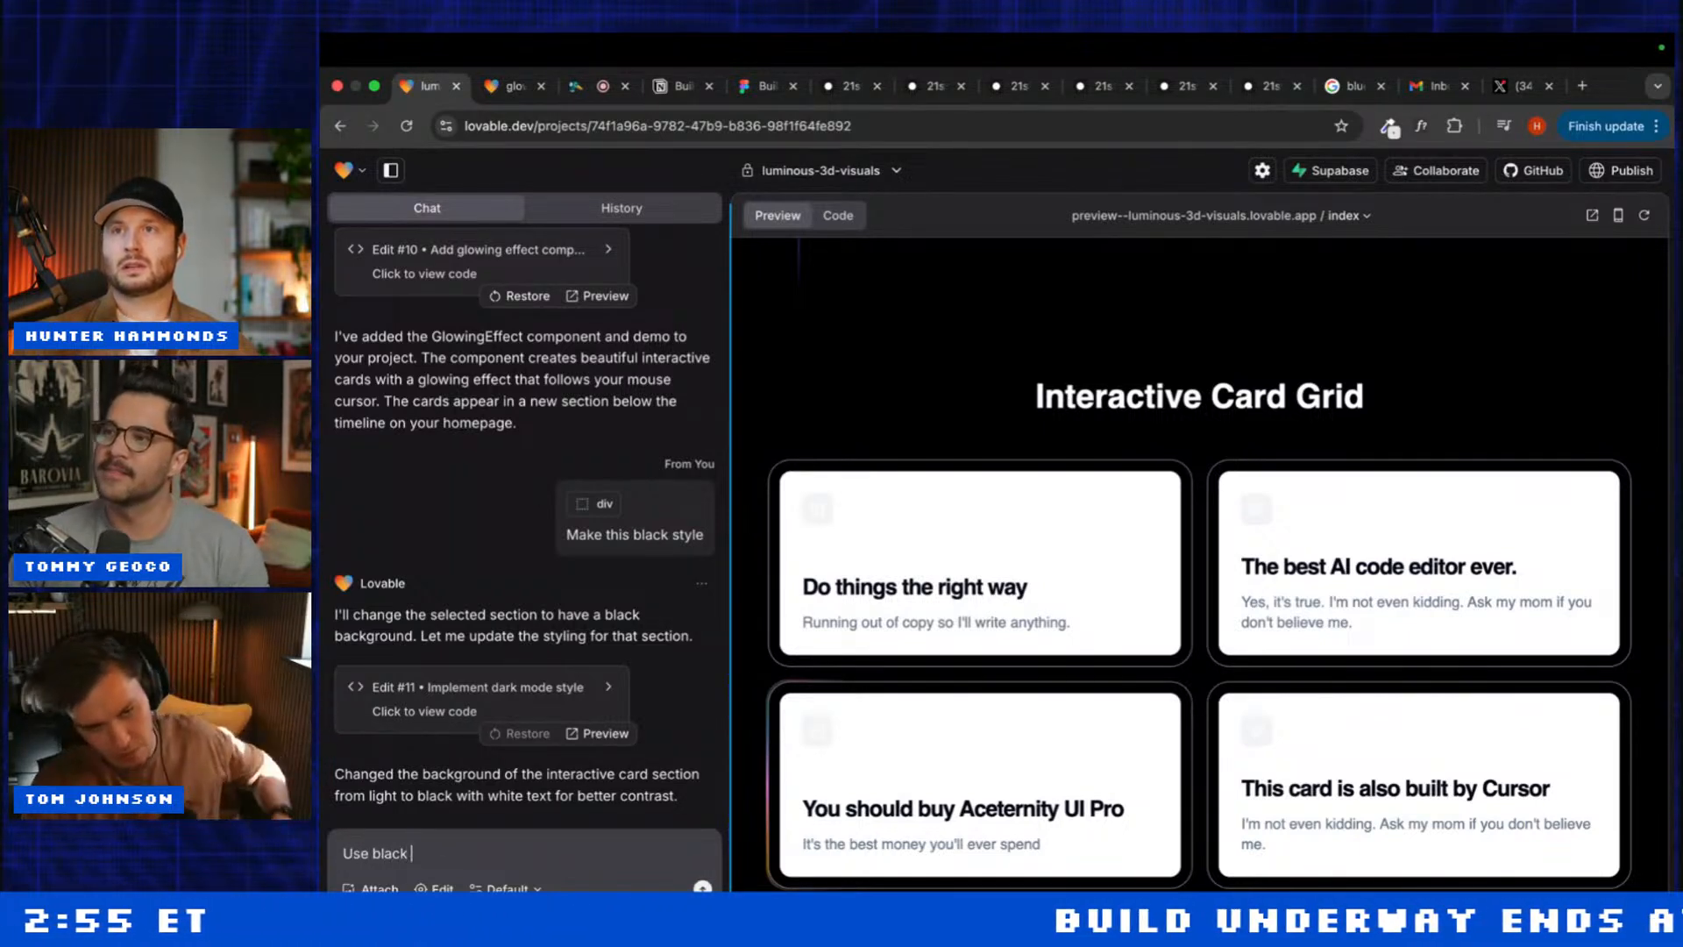
type(" baclground ")
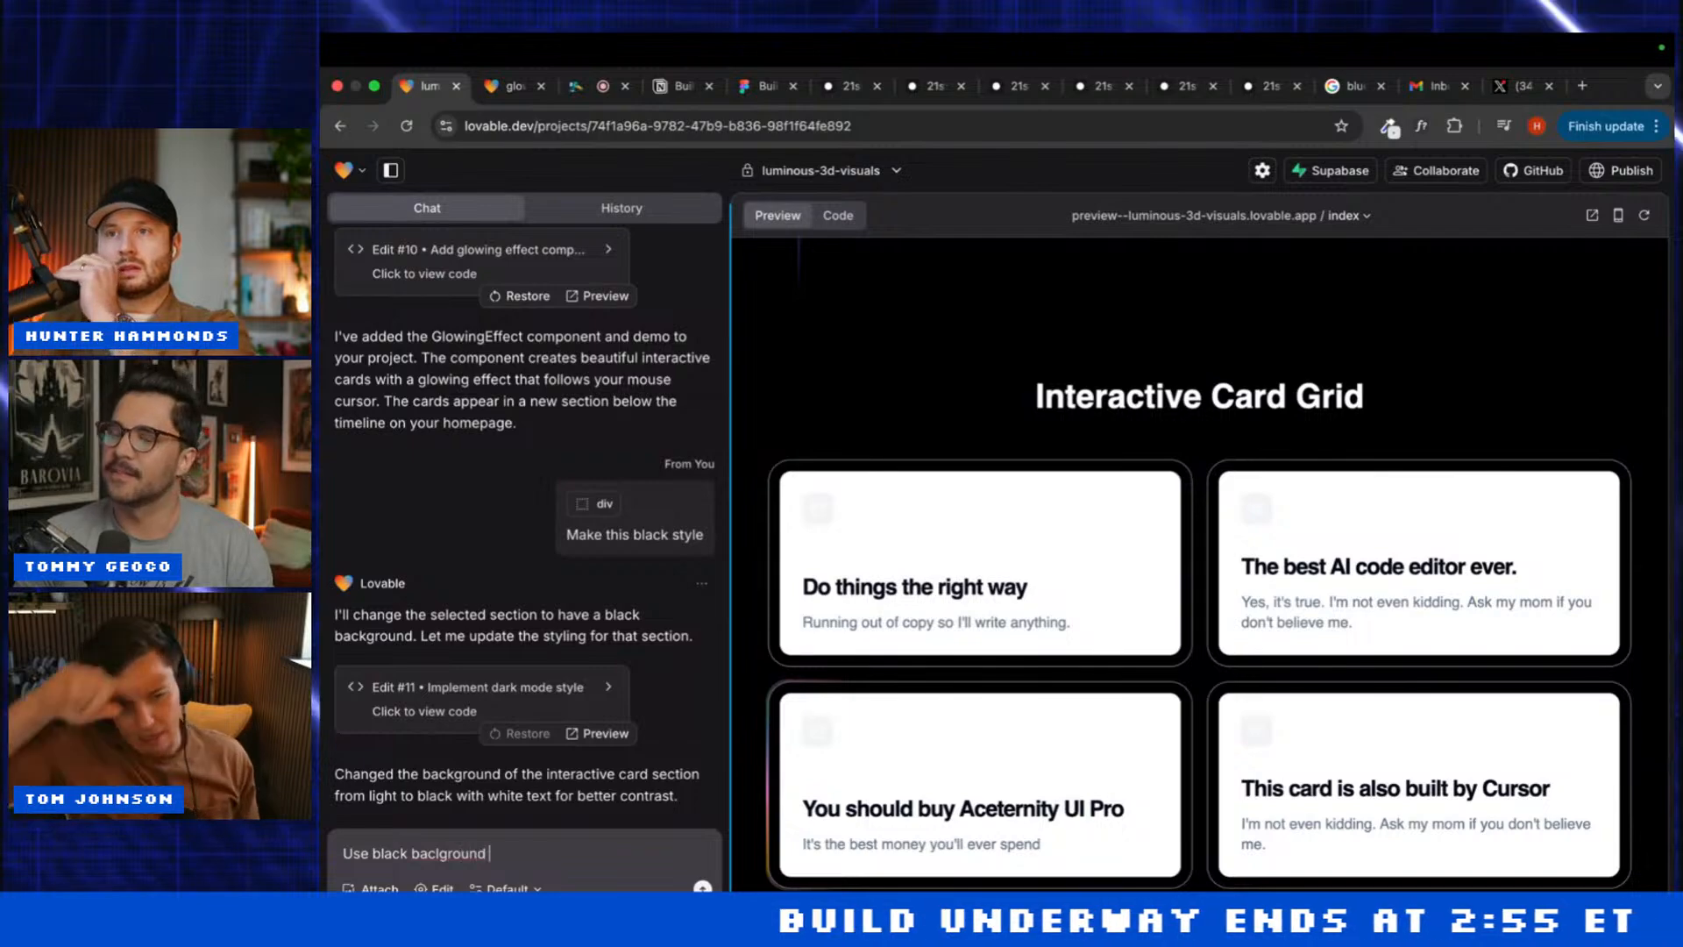
type("for the cards")
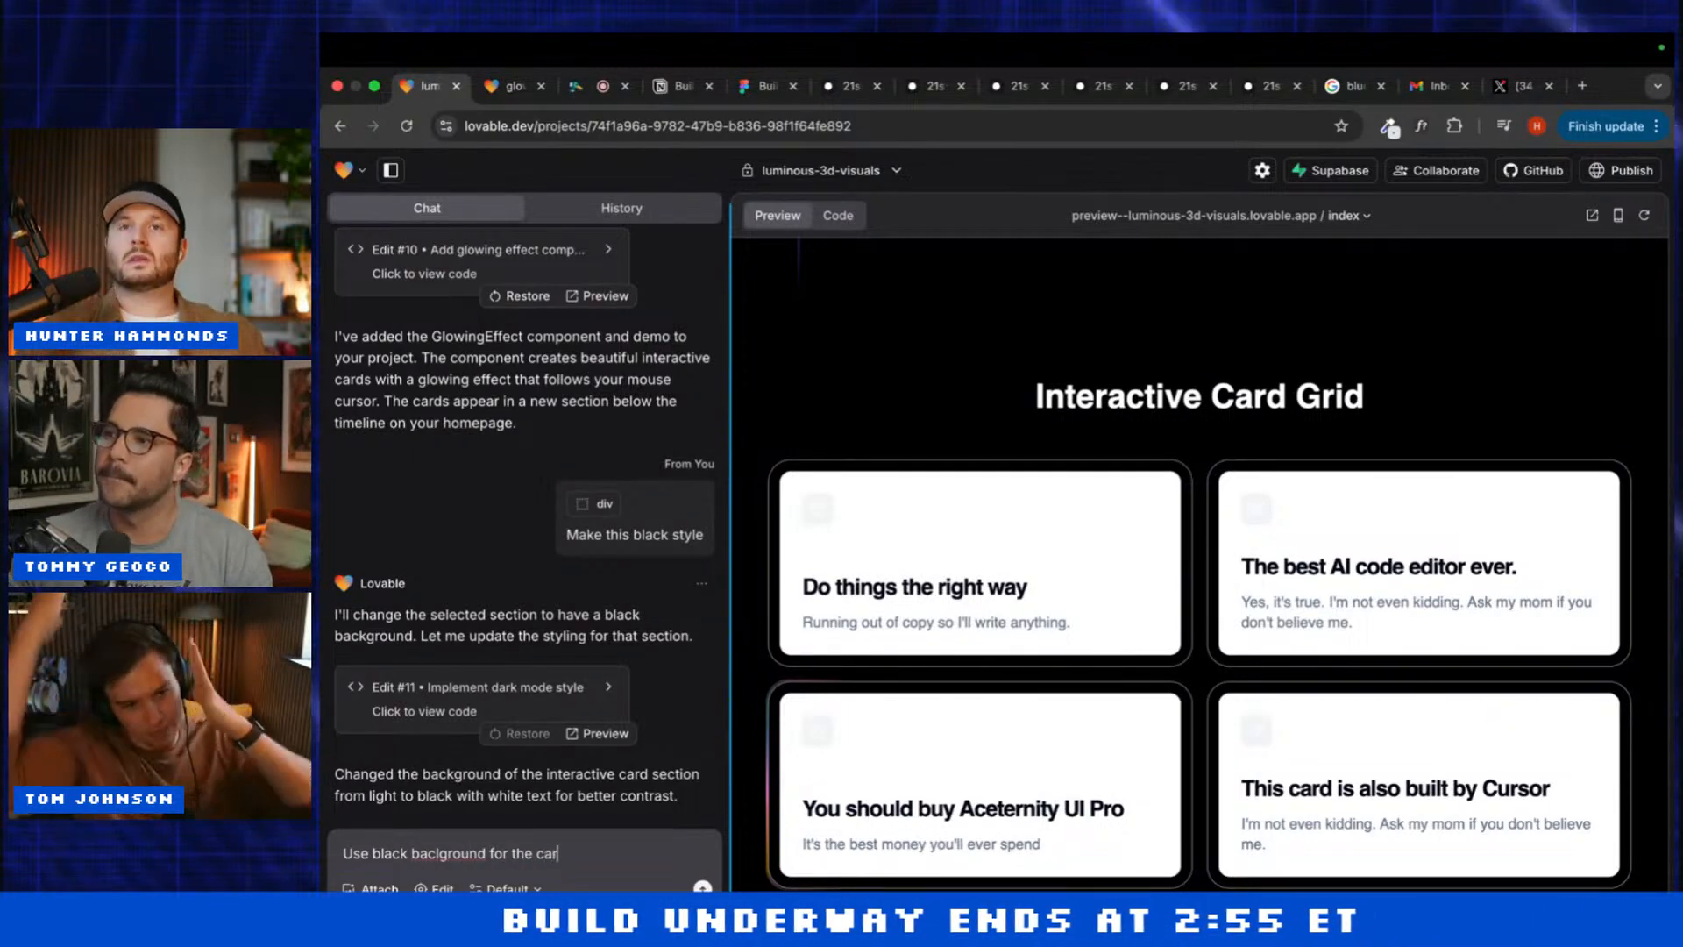
key("Return")
Step: Scroll the preview back up to the hero section
scroll(1011, 555, "up", 15)
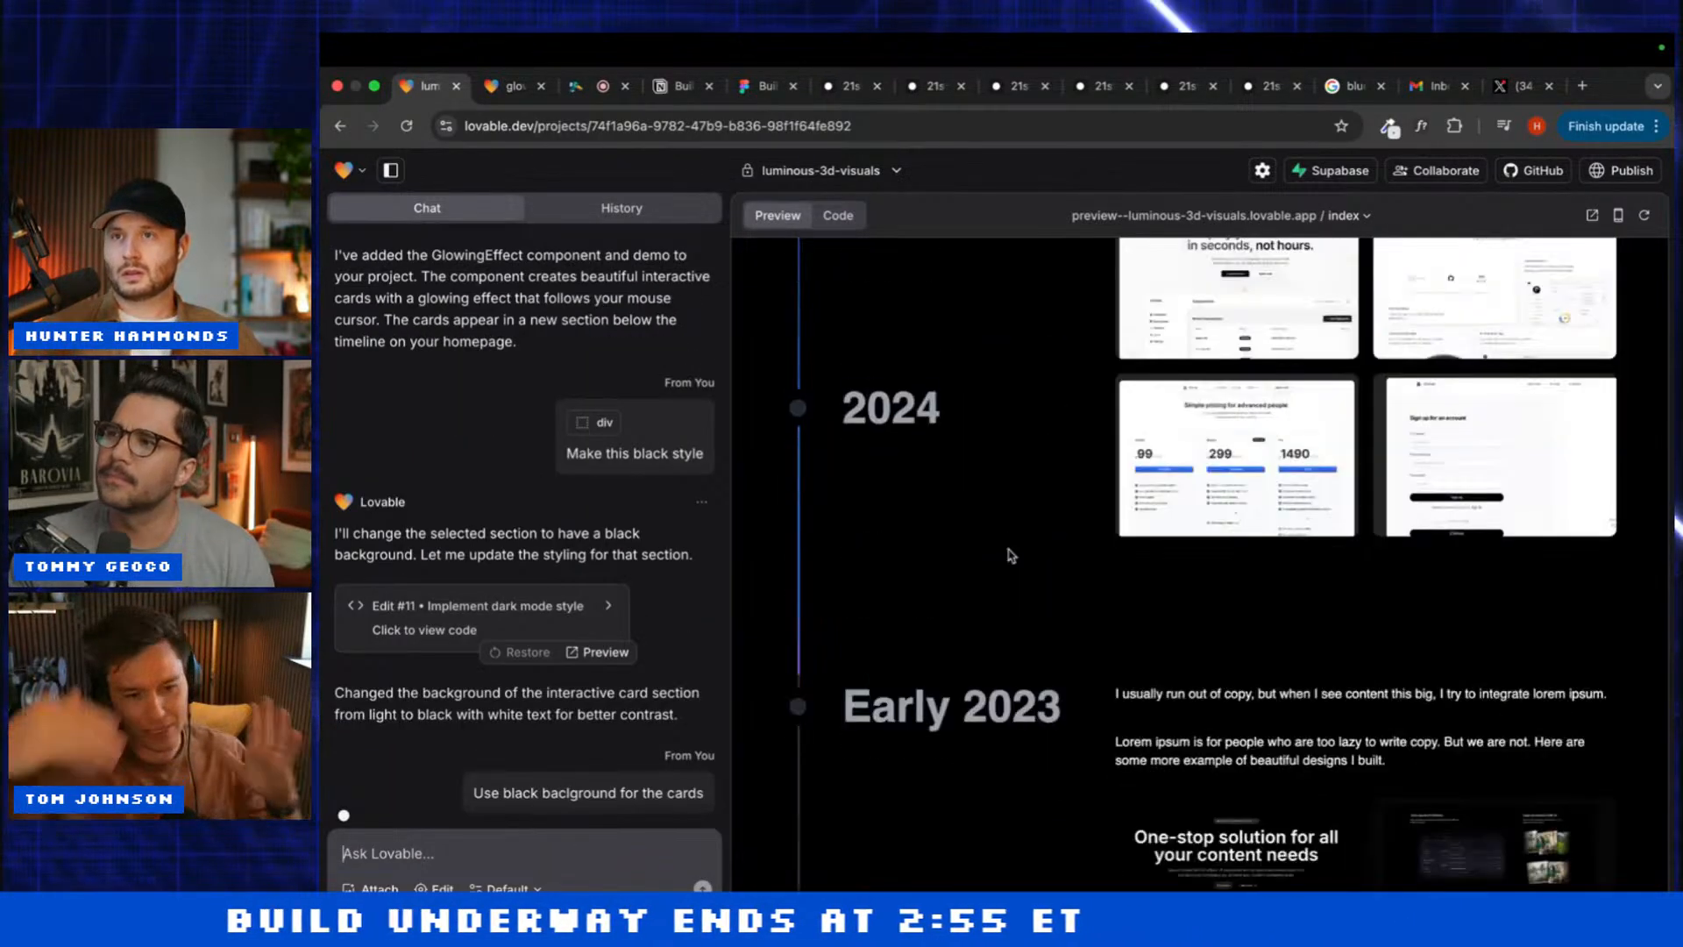
scroll(897, 724, "down", 2)
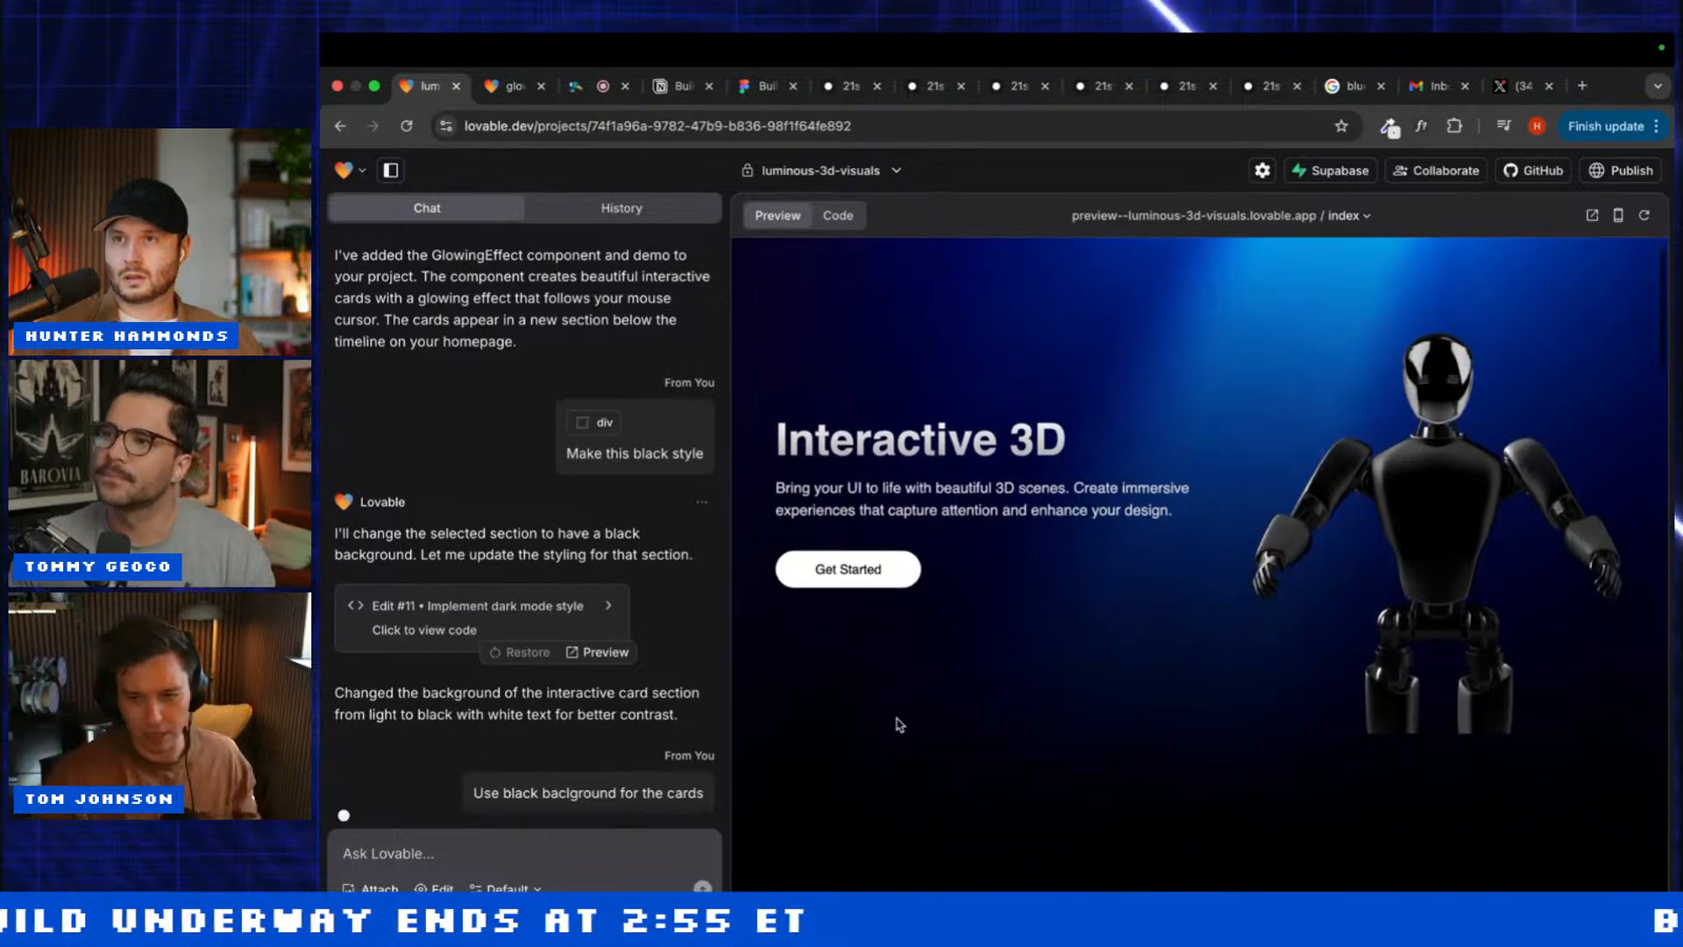
scroll(897, 724, "up", 1)
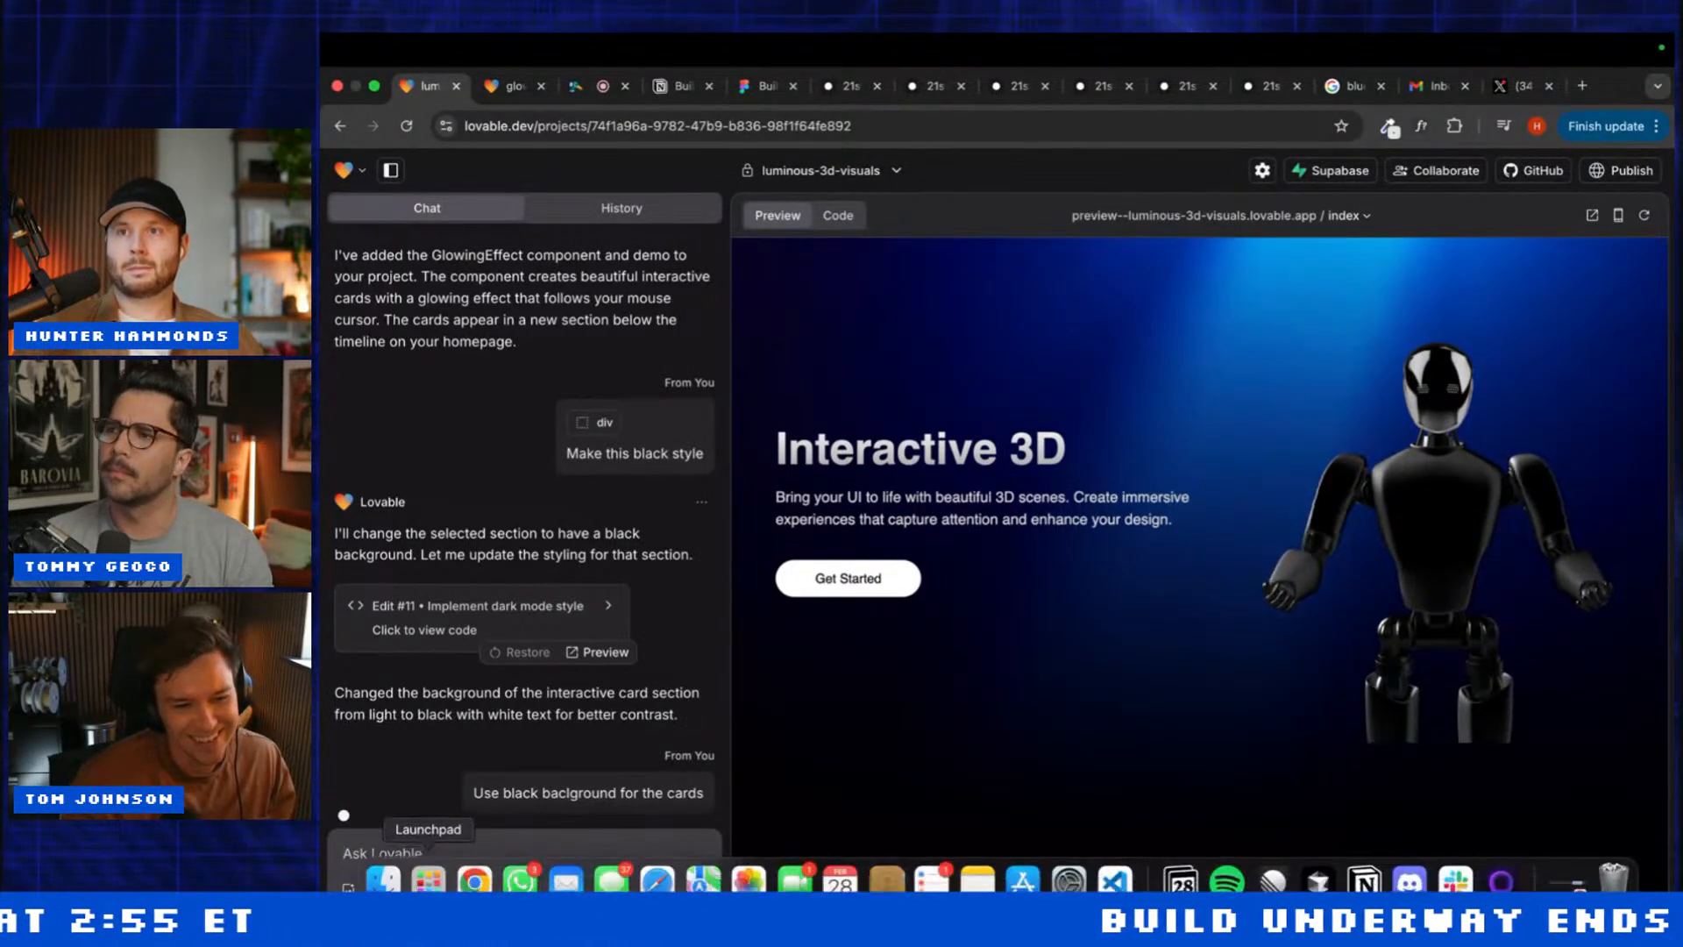
scroll(864, 641, "up", 1)
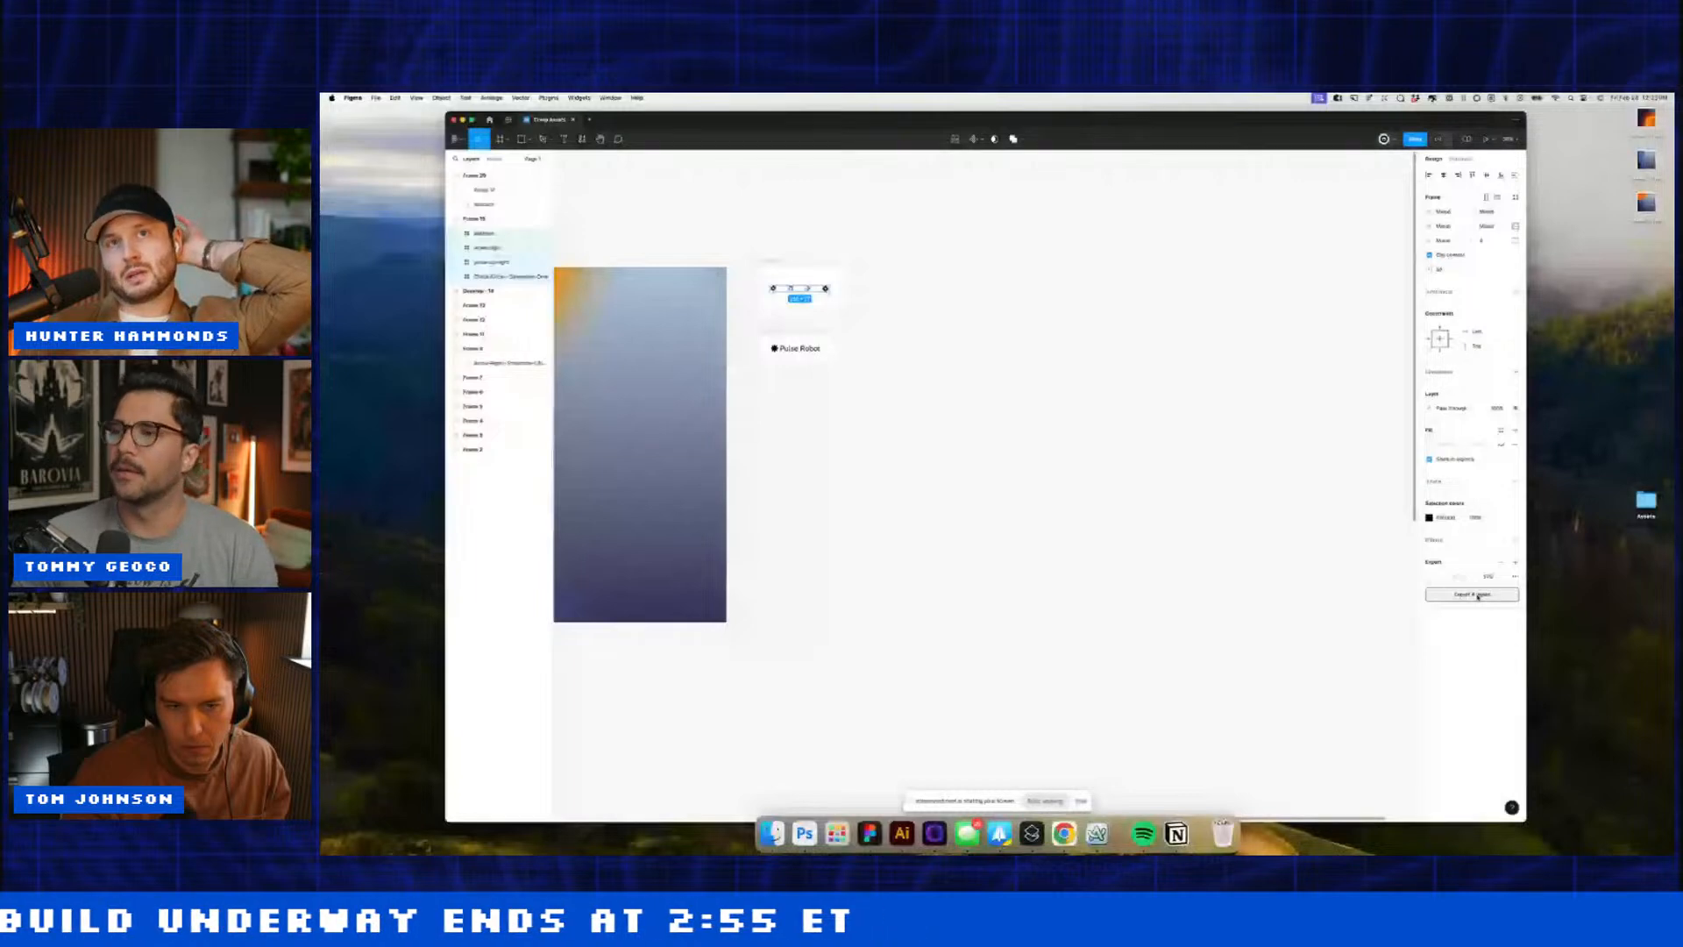
Step: Save the selected Figma layers as SVG exports and return to Webflow in Chrome
left_click(1478, 595)
key("Return")
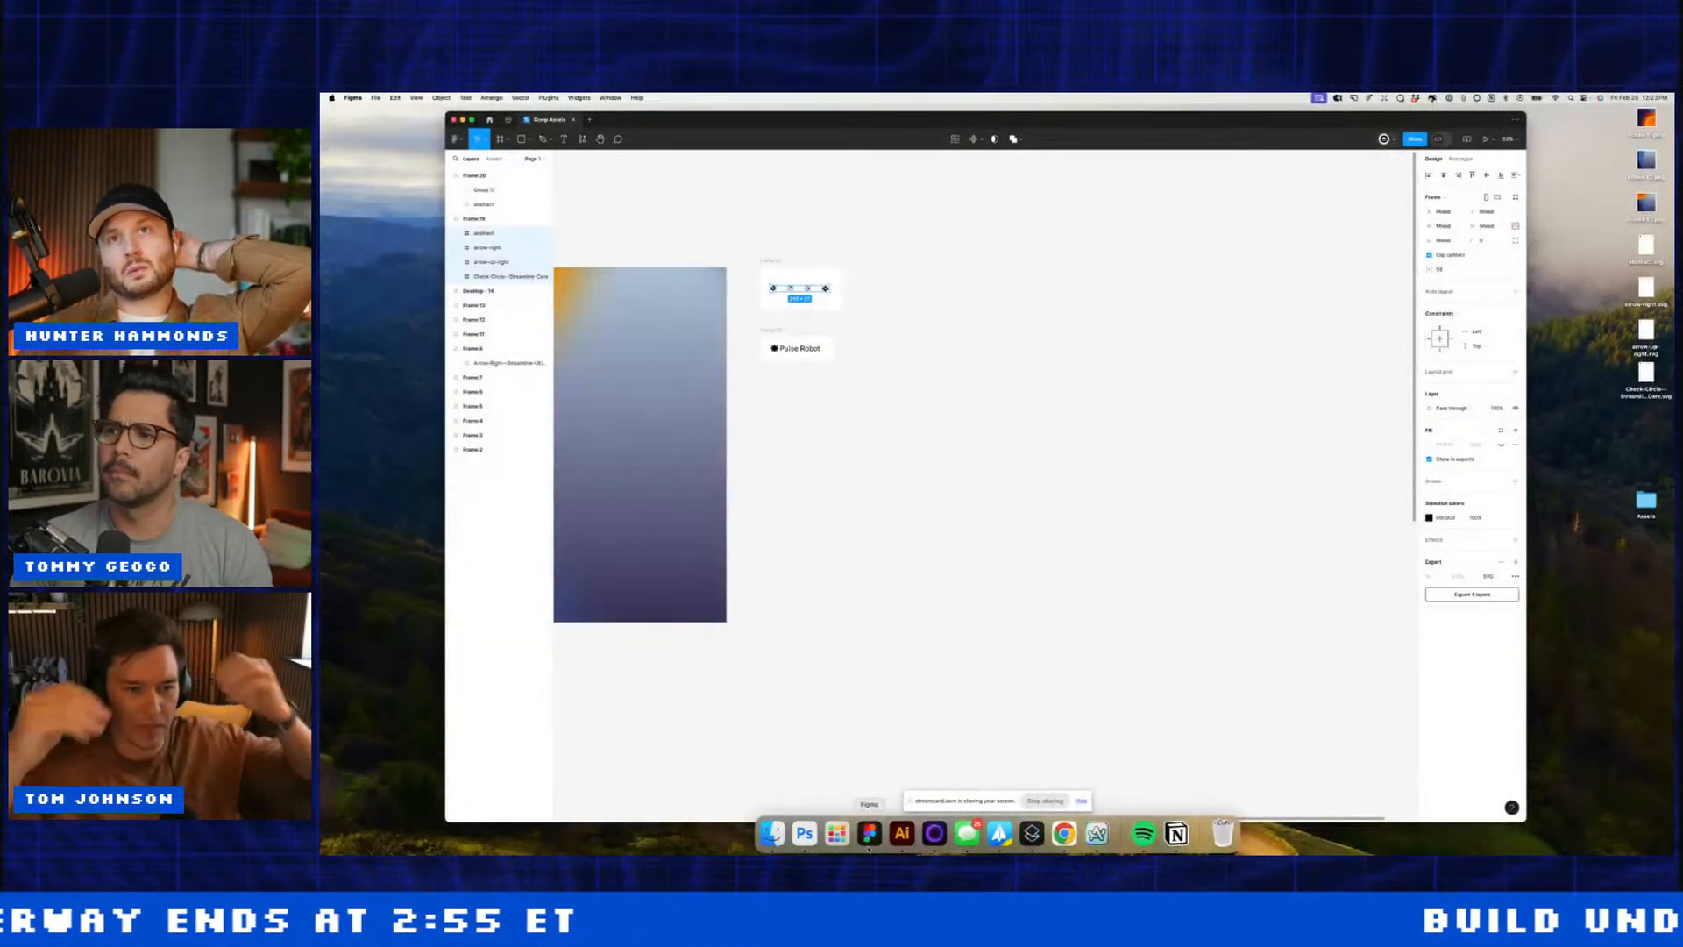
key("super+Tab")
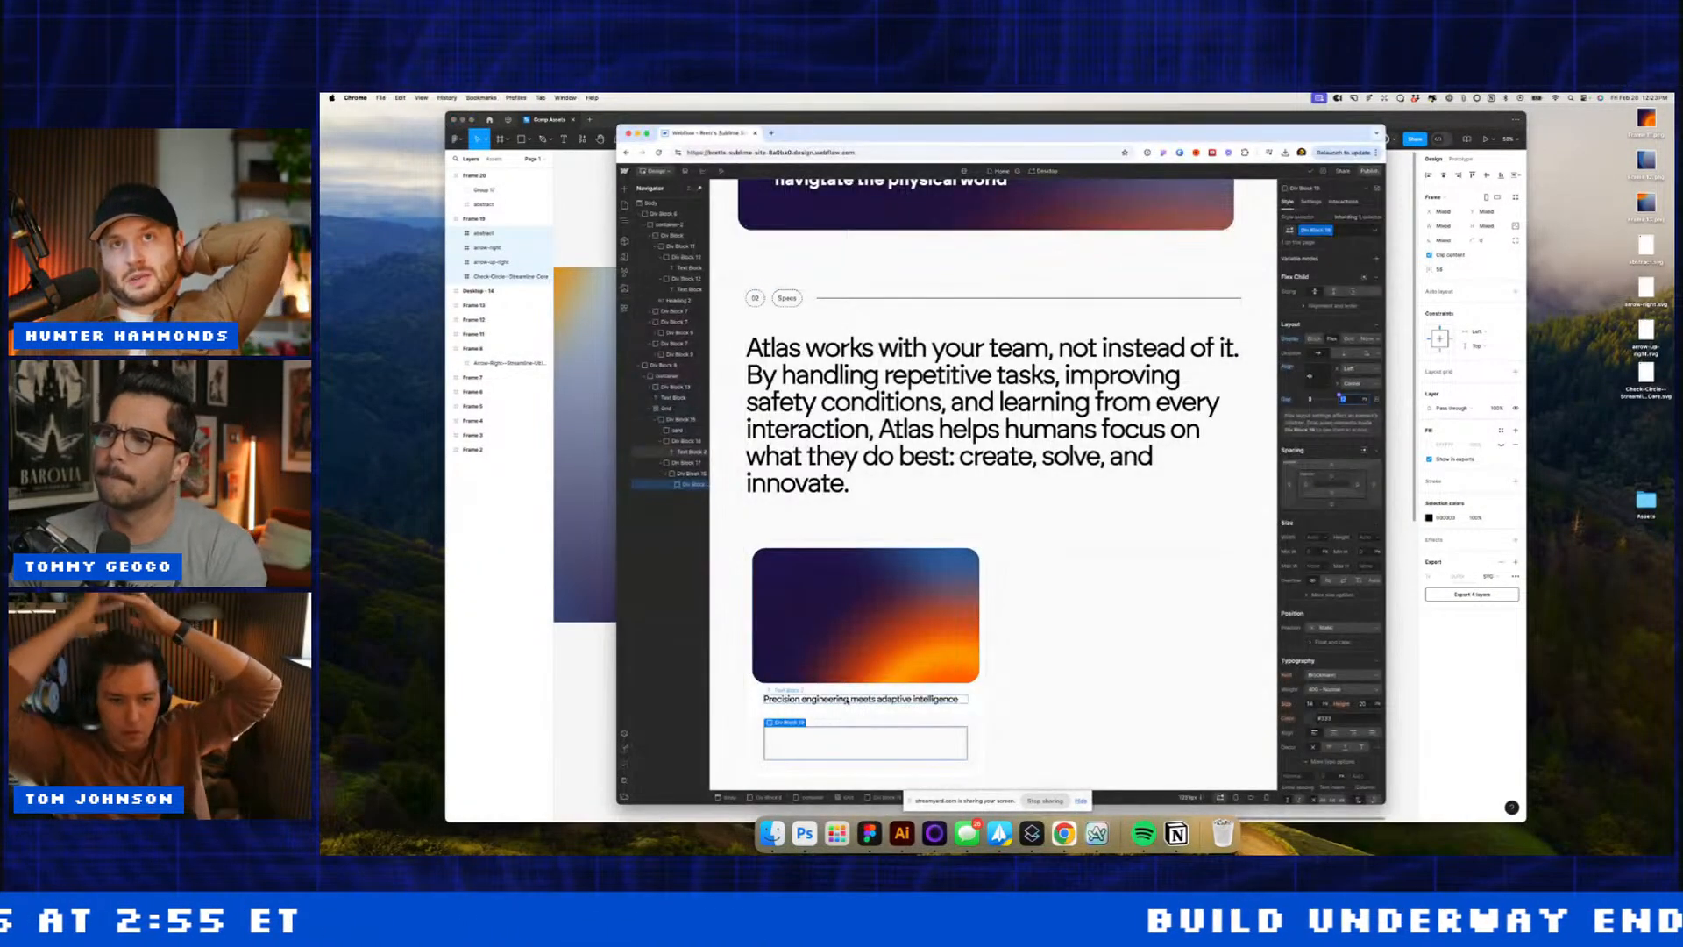
Step: Insert an image in the div block, uploading four files and using the check-circle icon
key("super+e")
type("im")
key("Return")
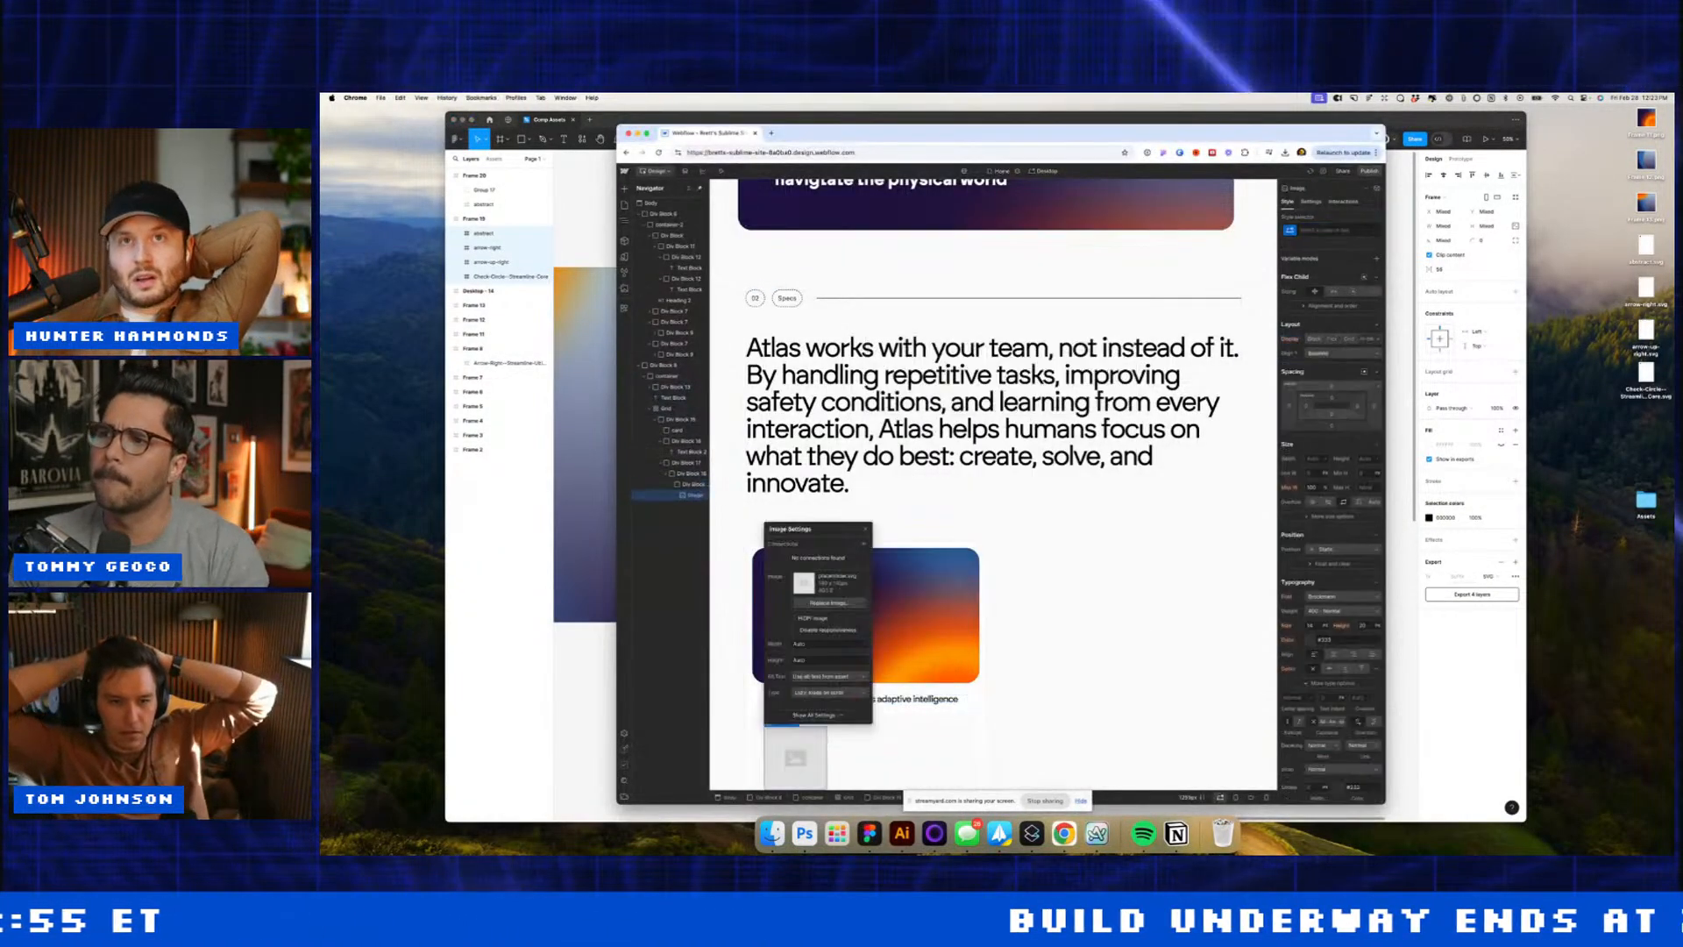
left_click(833, 604)
left_click(722, 191)
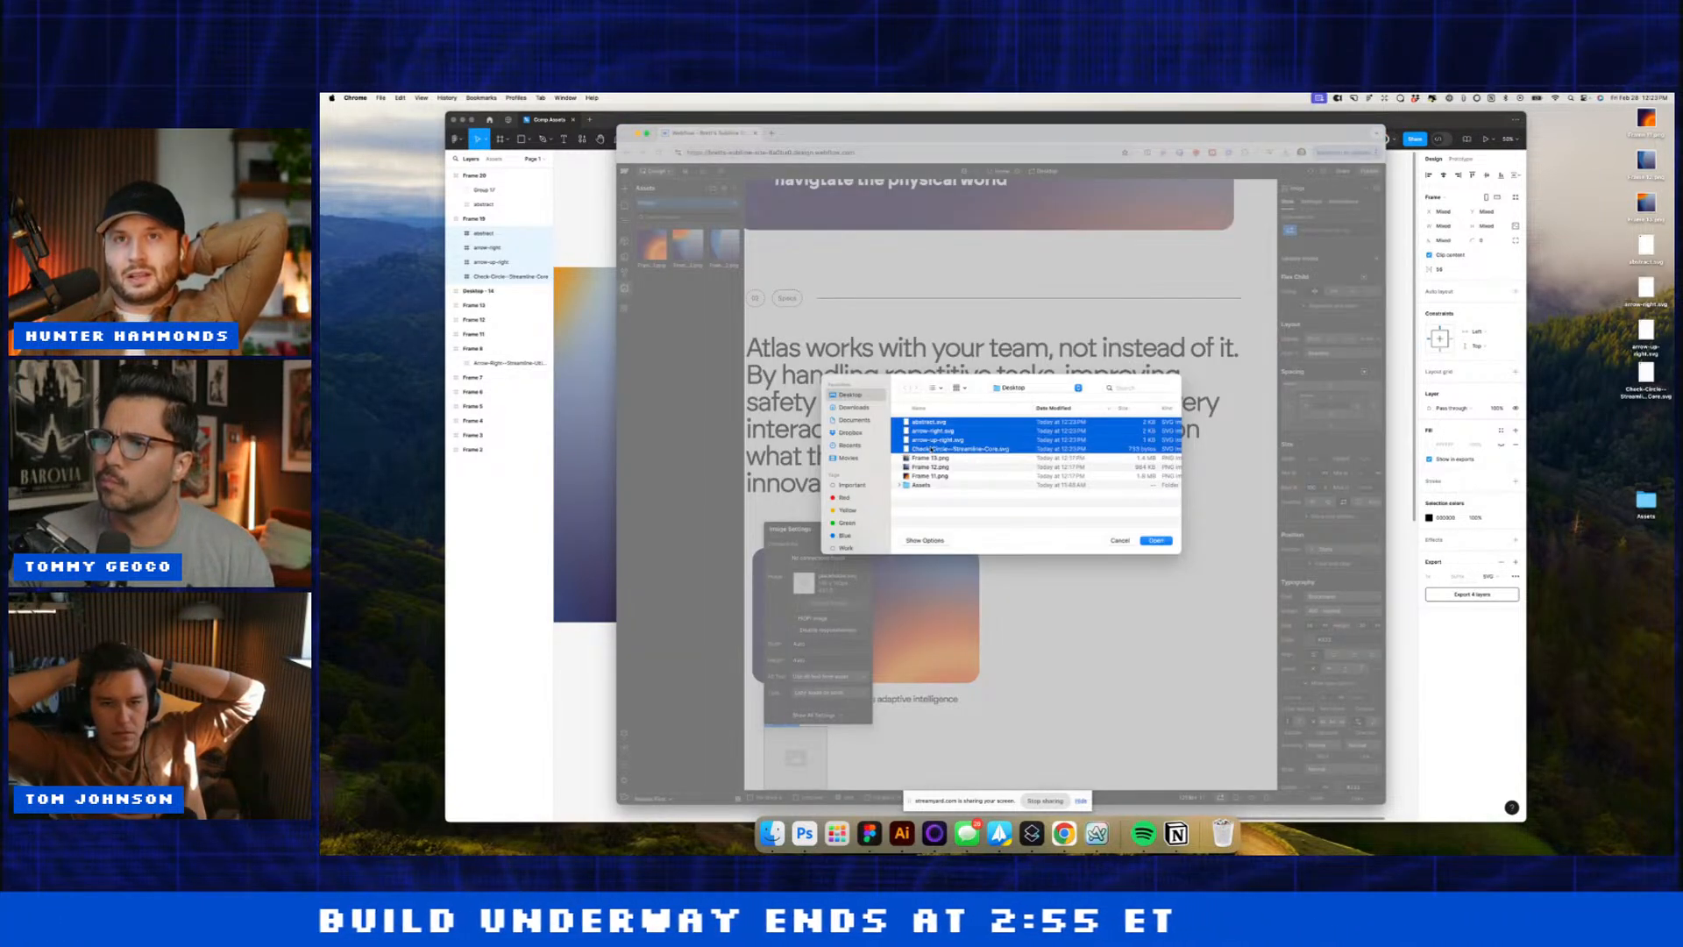
key("Return")
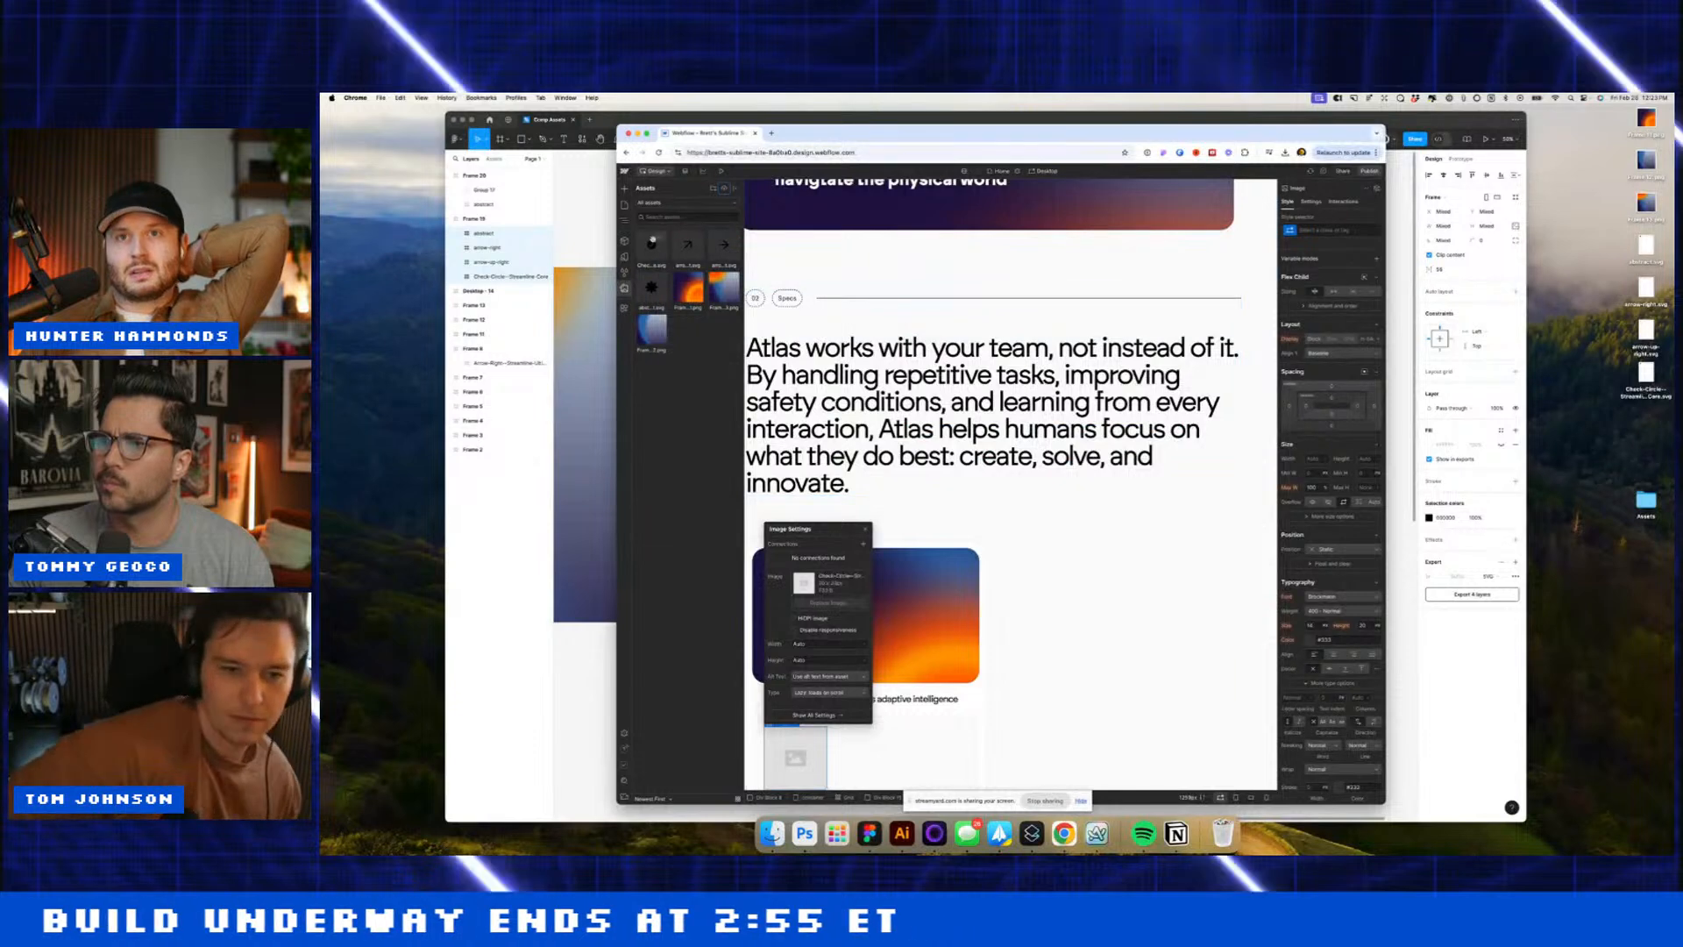
left_click(651, 248)
Step: Add a Text Block inside Div Block 19
left_click(825, 456)
left_click(801, 734)
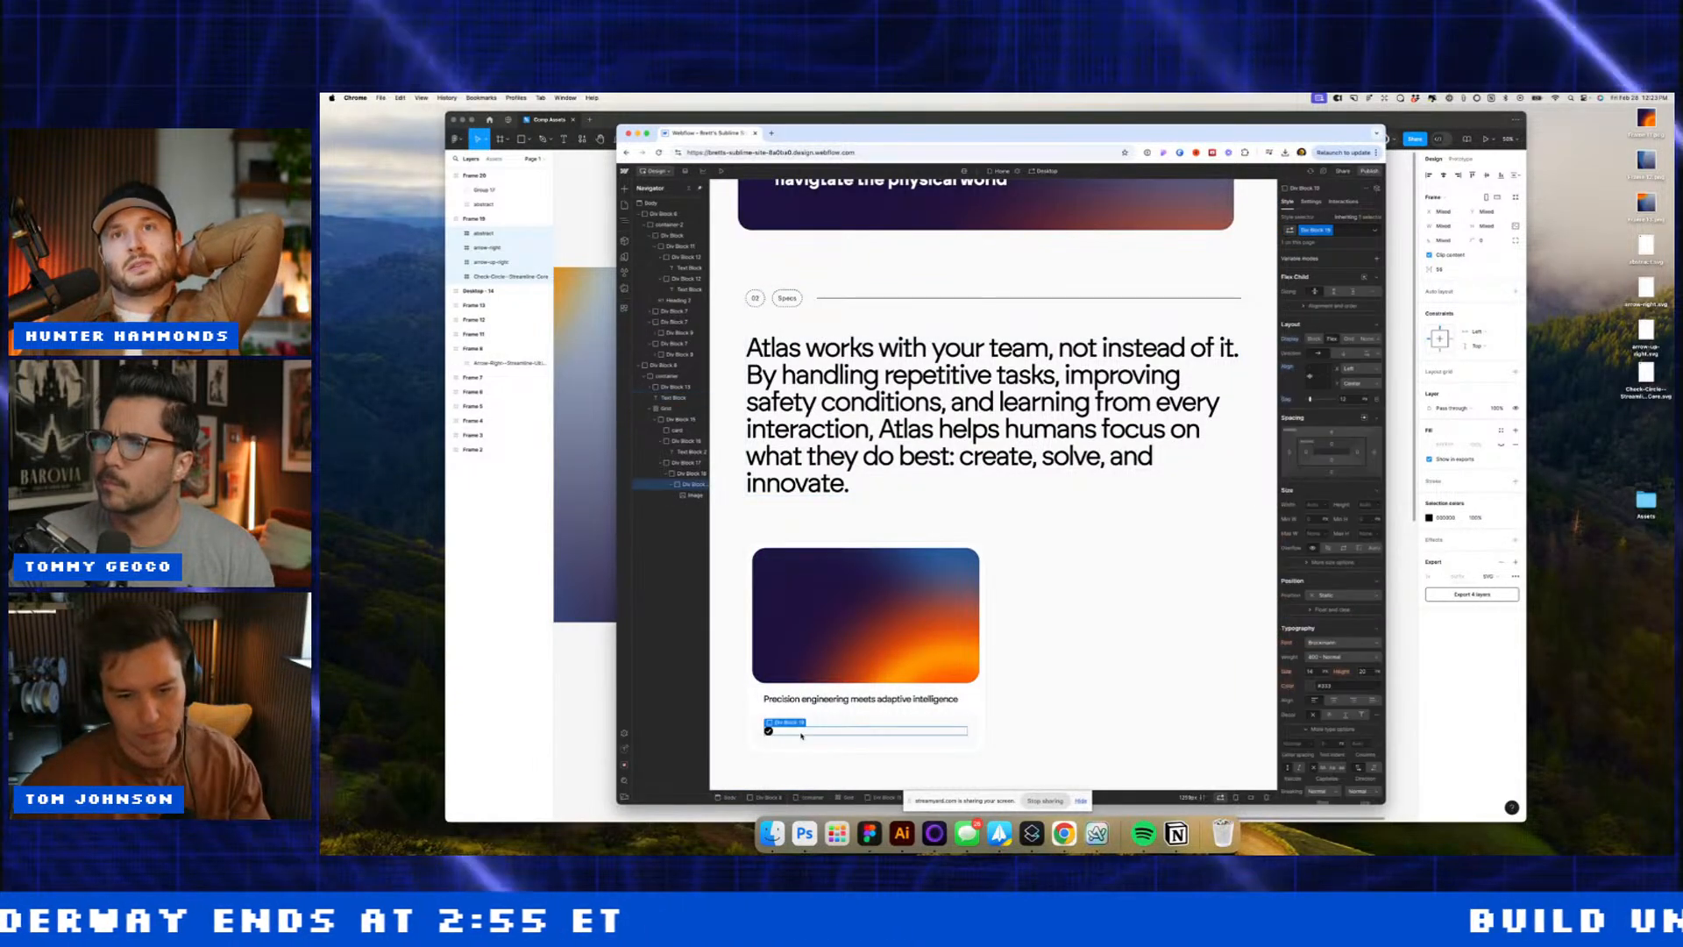
key("super+e")
type("te")
key("Return")
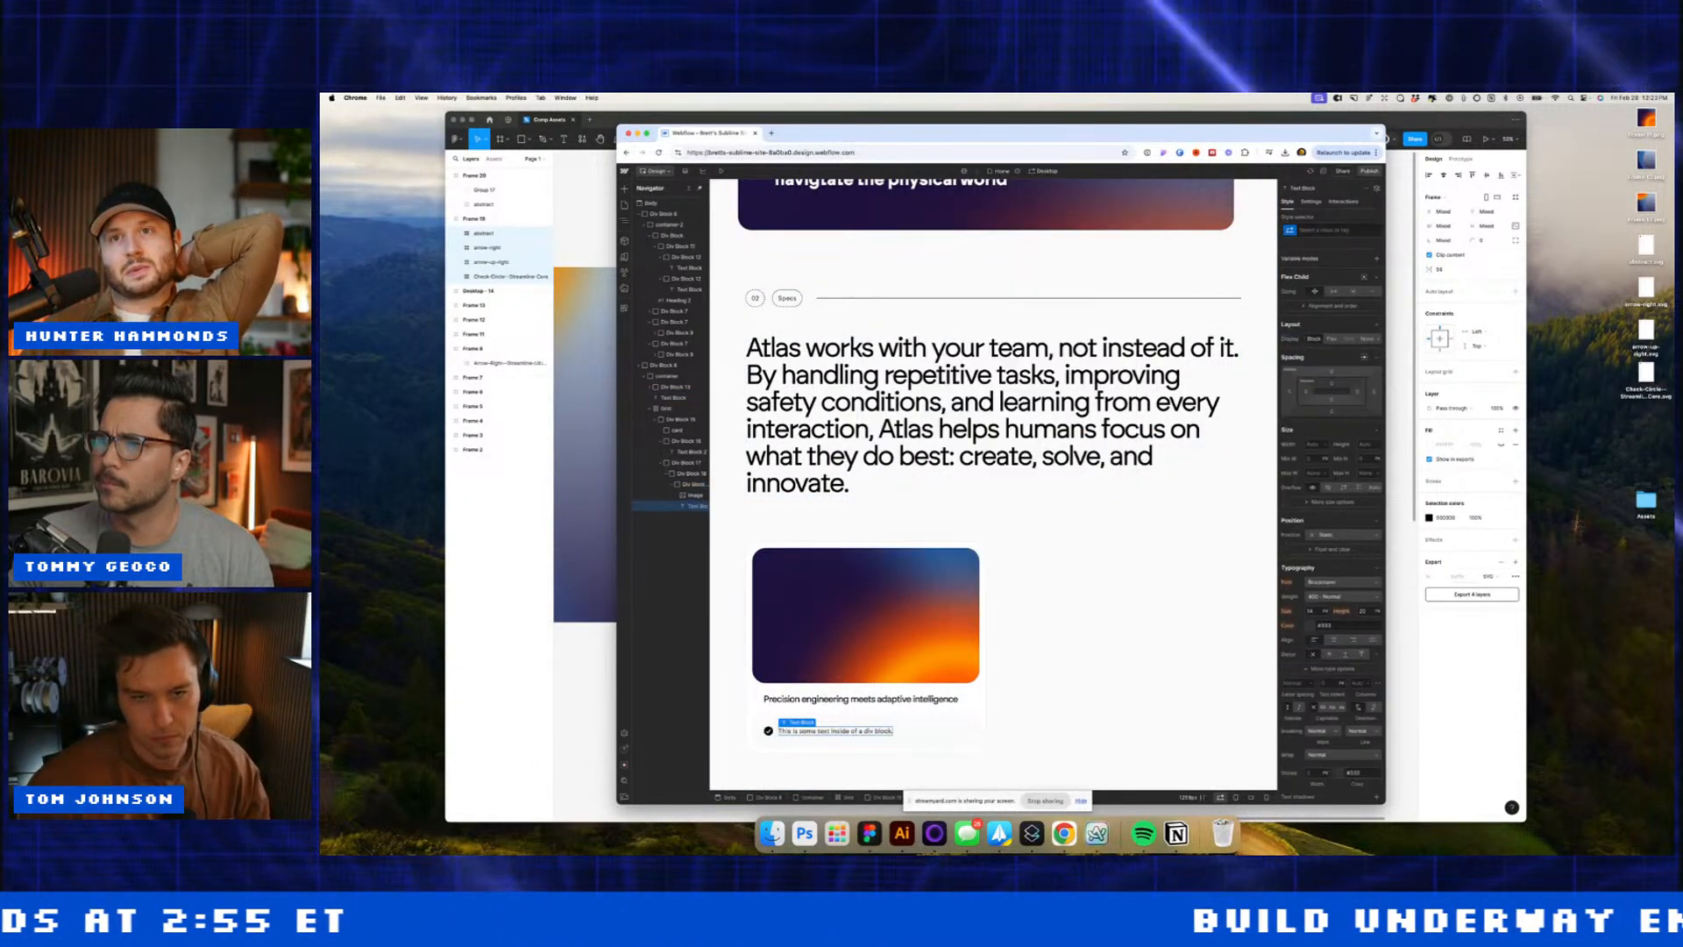
Step: Enter 'Height: 5'8"' as the first row and duplicate it into more rows
key("super+Tab")
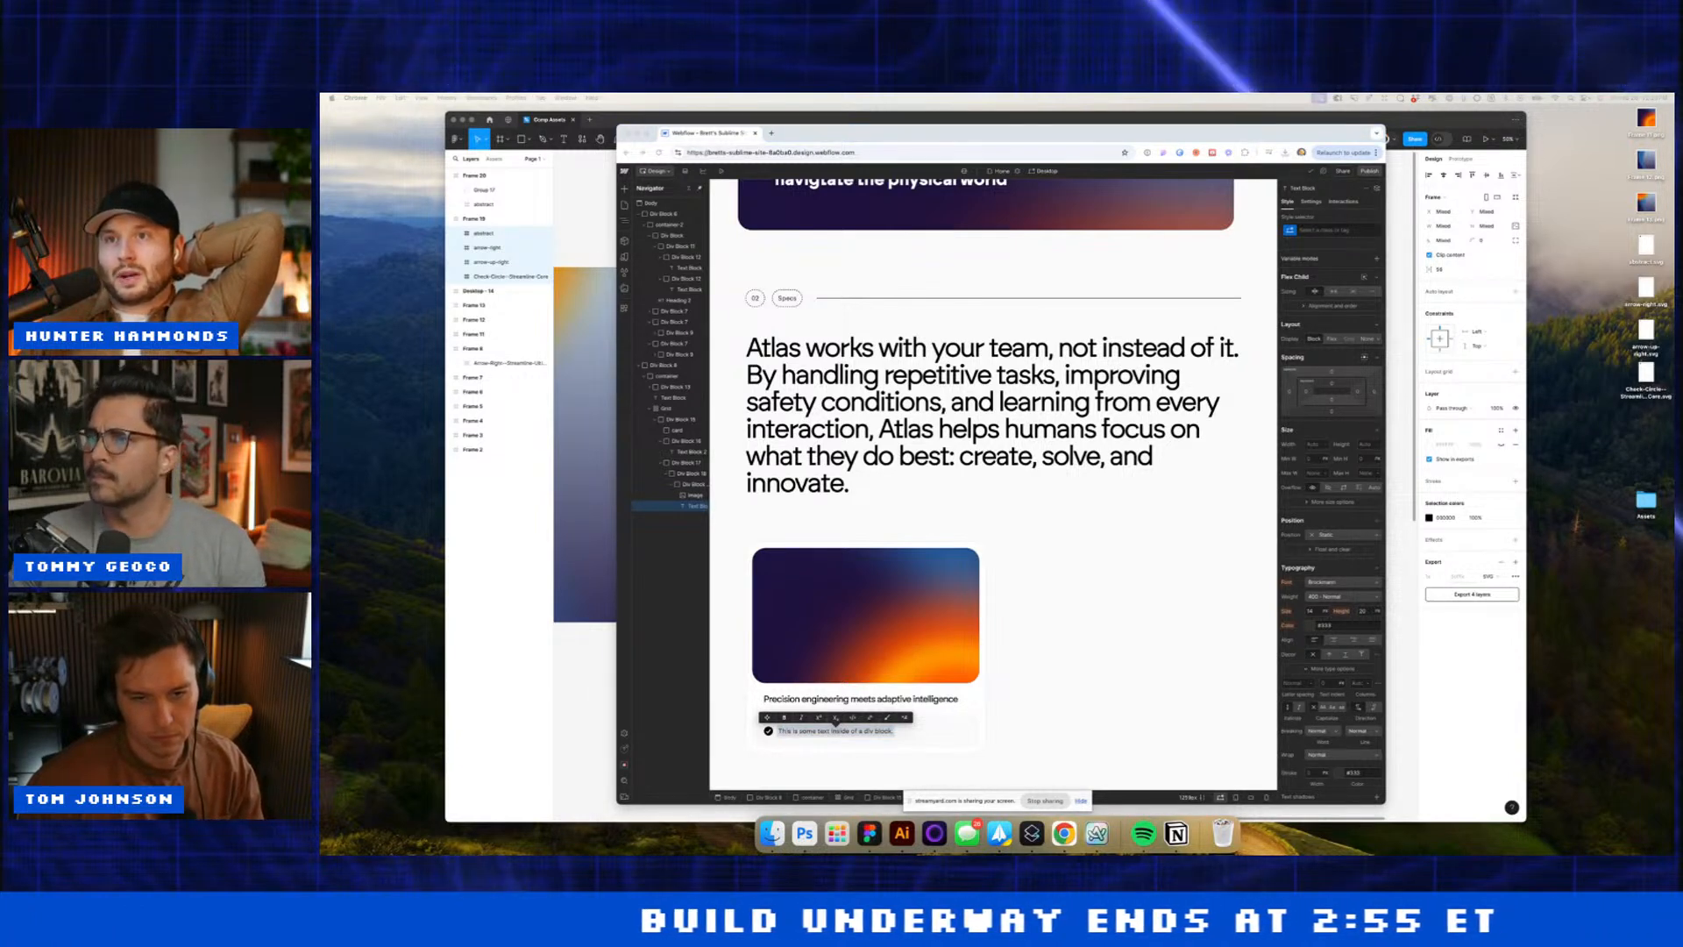
type("Height: 5'8\"")
left_click(839, 723)
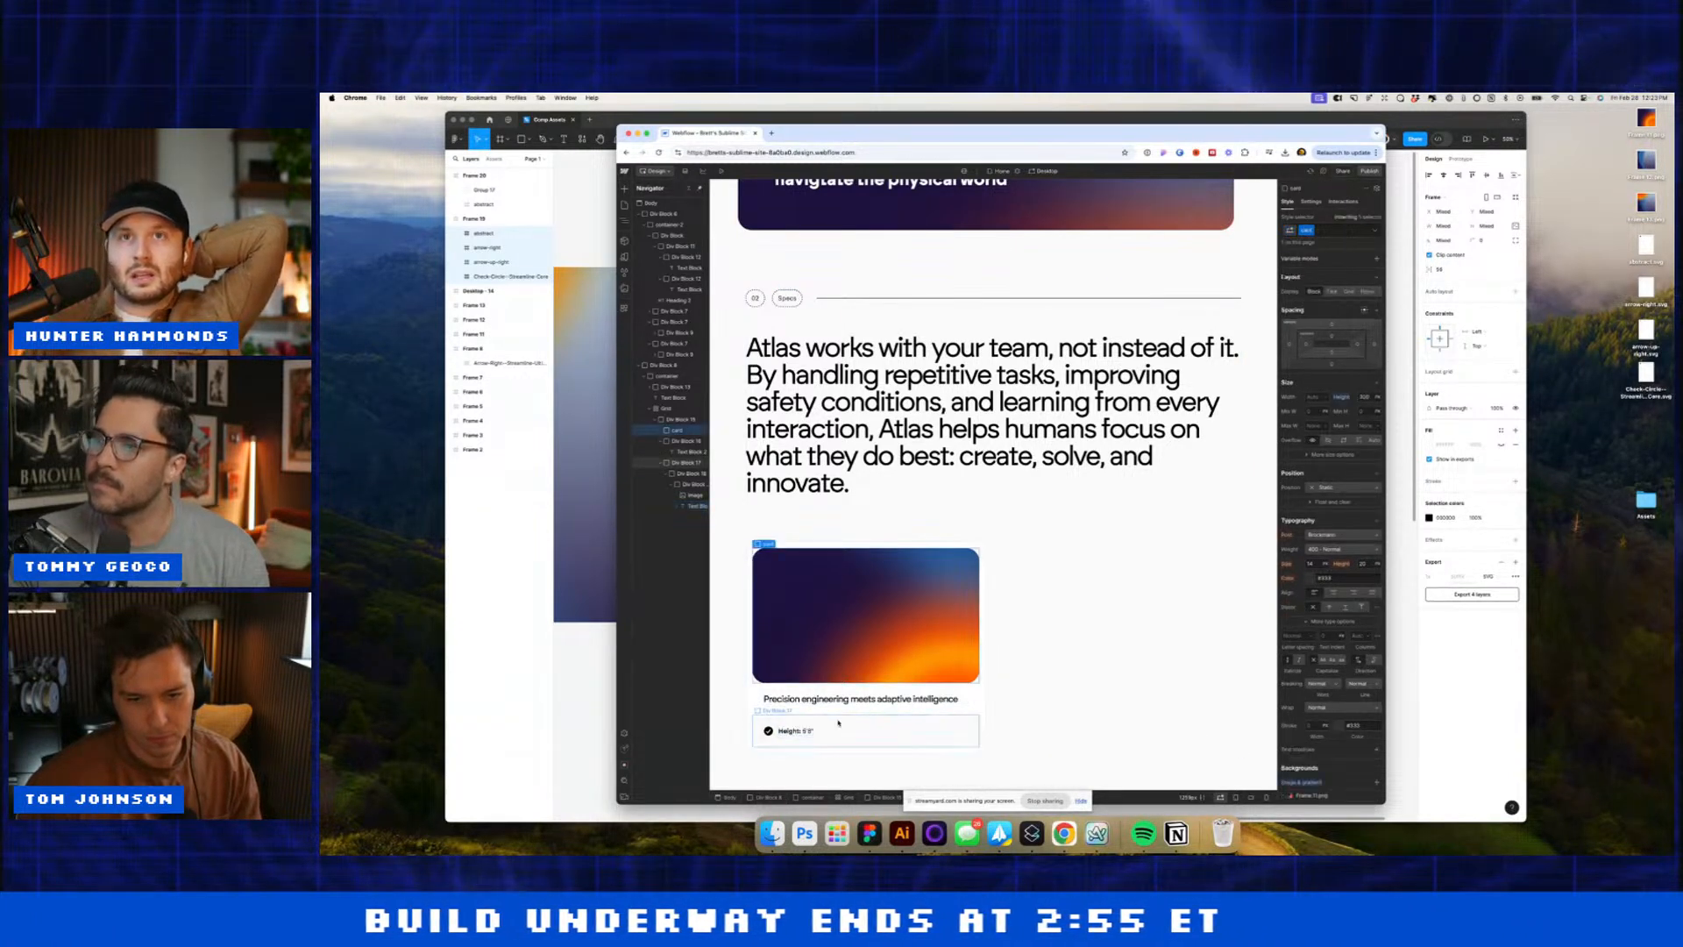
left_click(835, 729)
key("super+d")
key("super+d")
key("super+d")
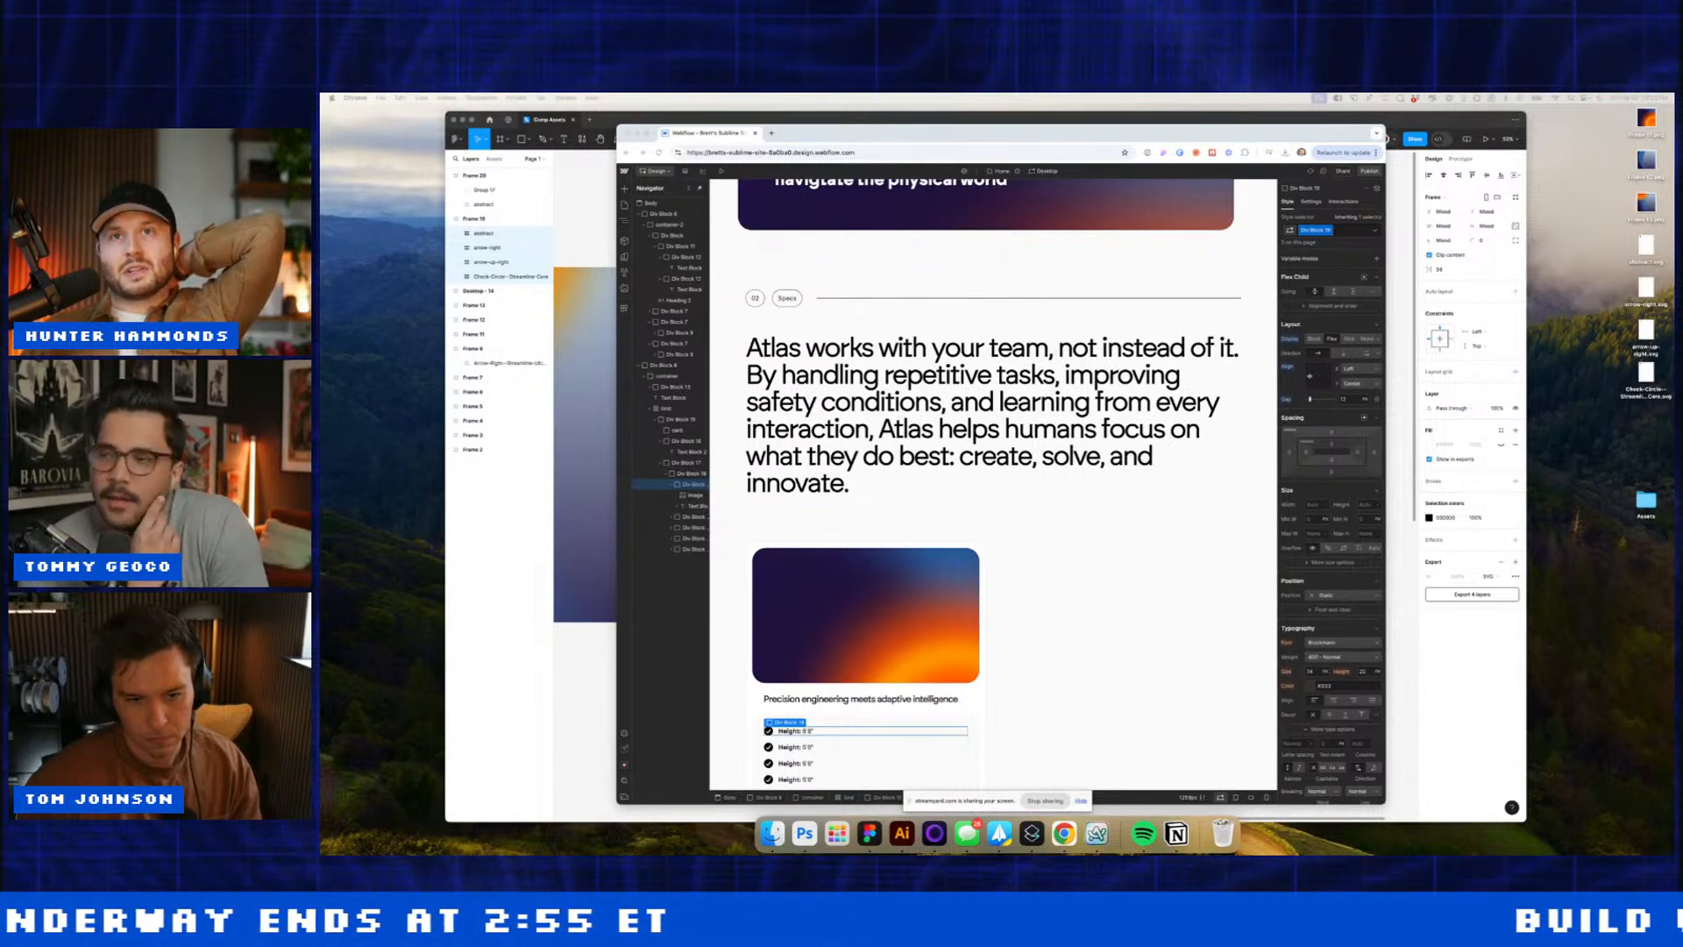
Step: Change the second row to Capacity 55lbs and adjust the Weight value
left_click(796, 751)
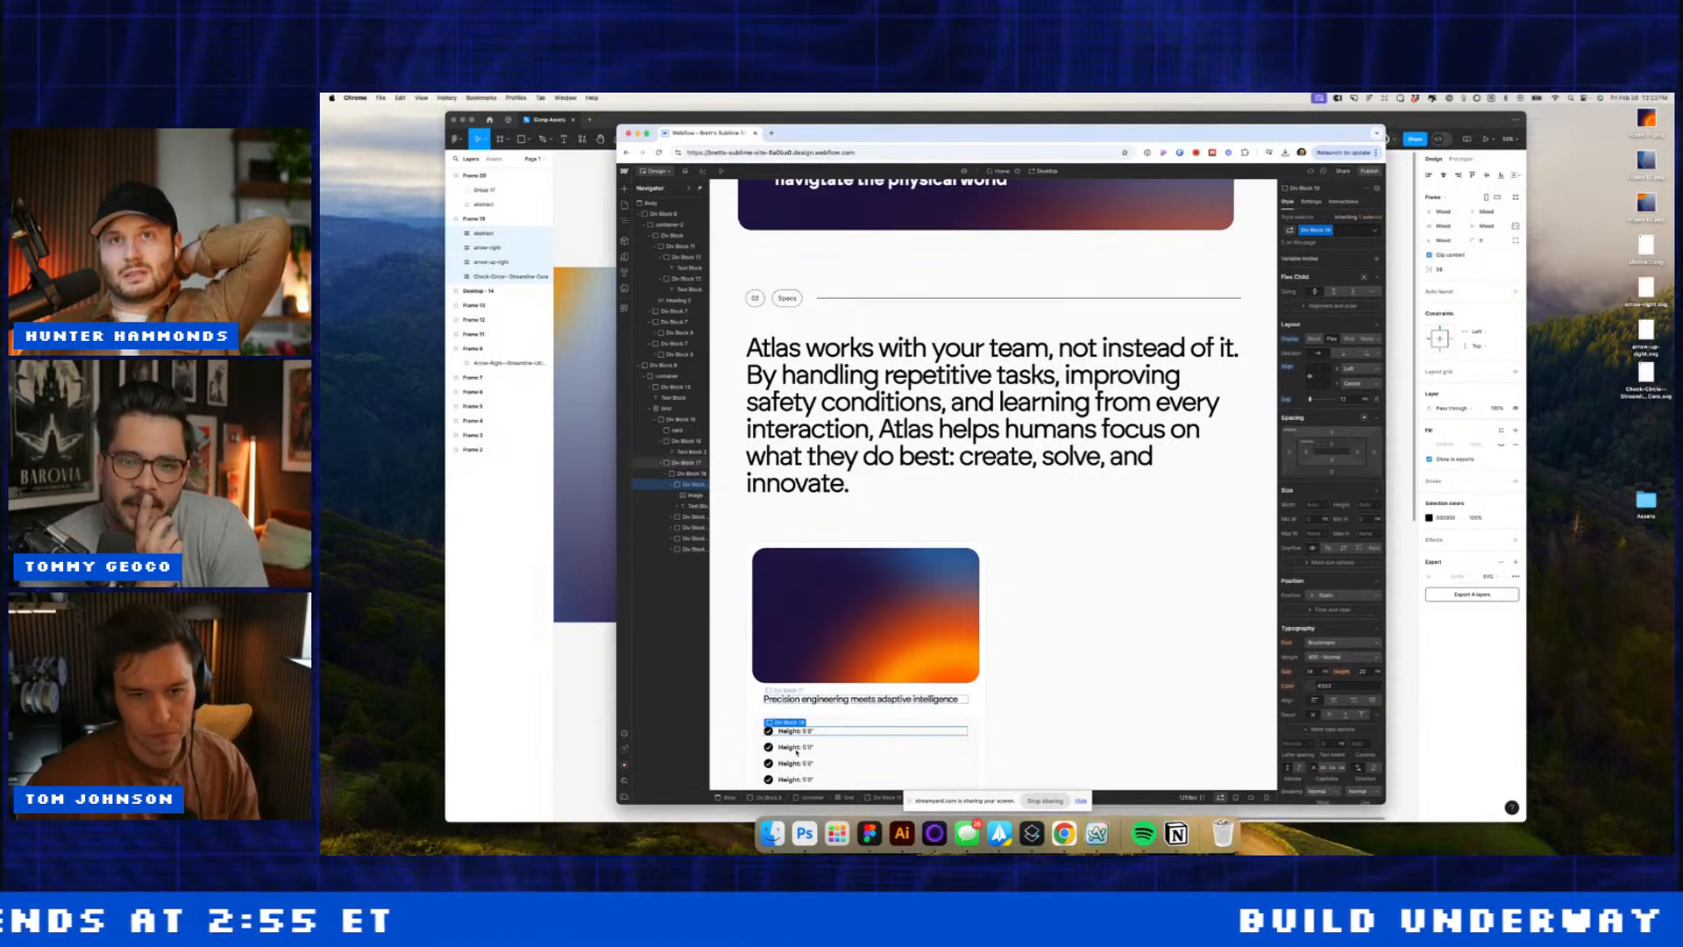
triple_click(801, 750)
type("Capacity: 55lbs")
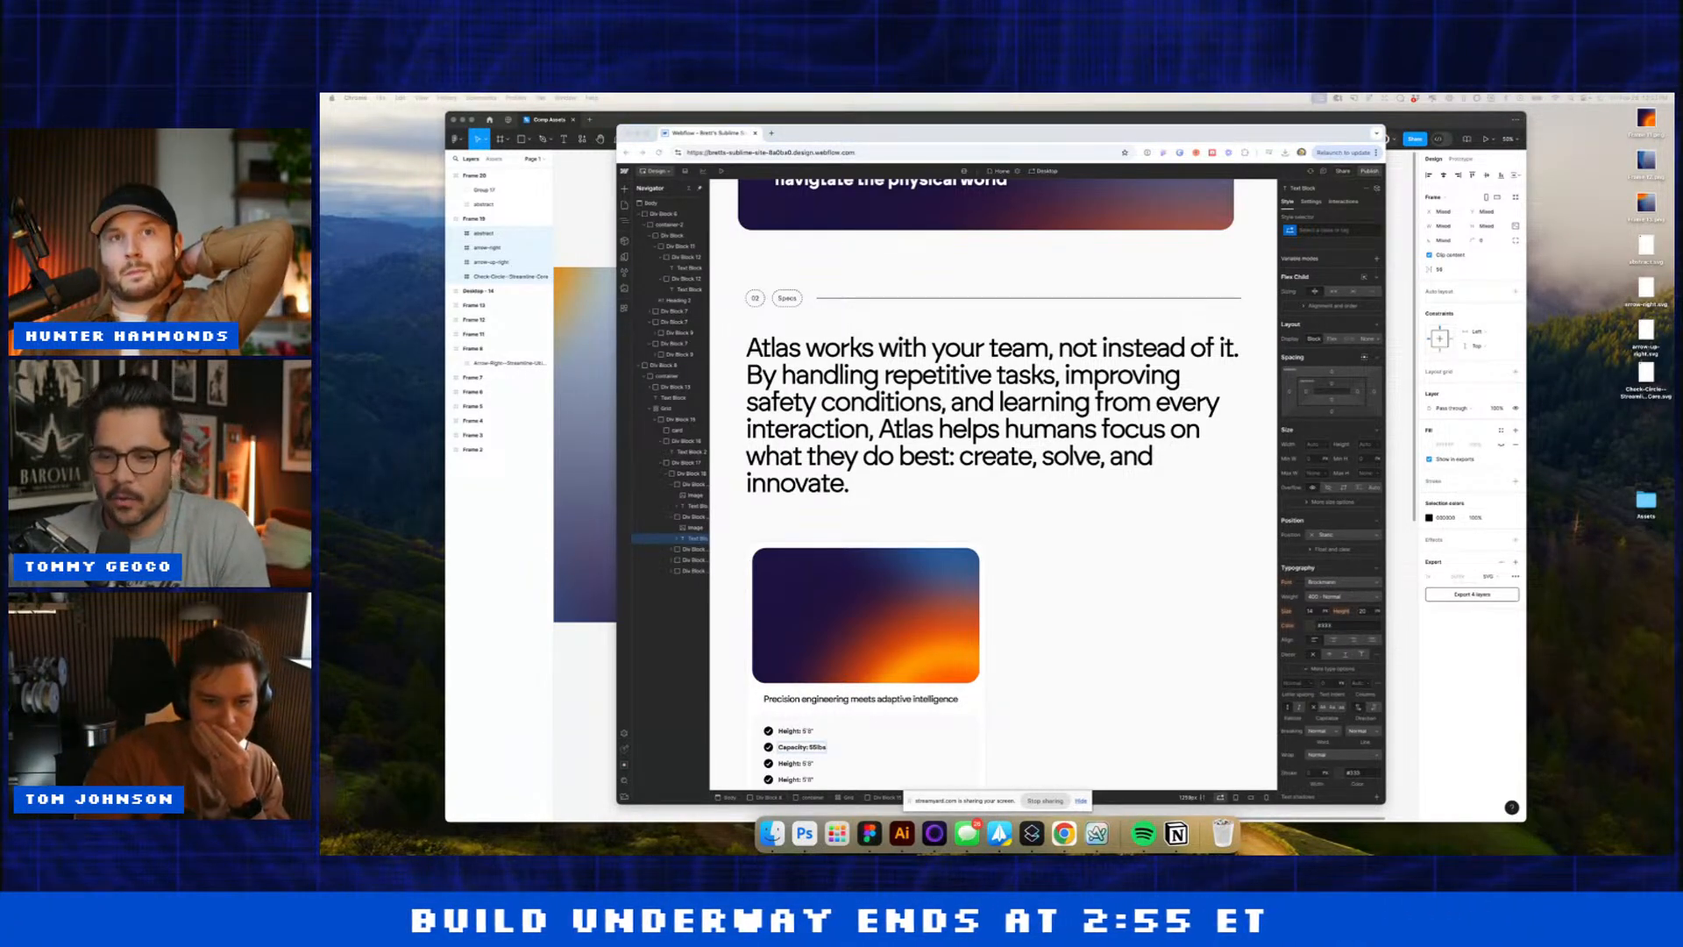
left_click(811, 760)
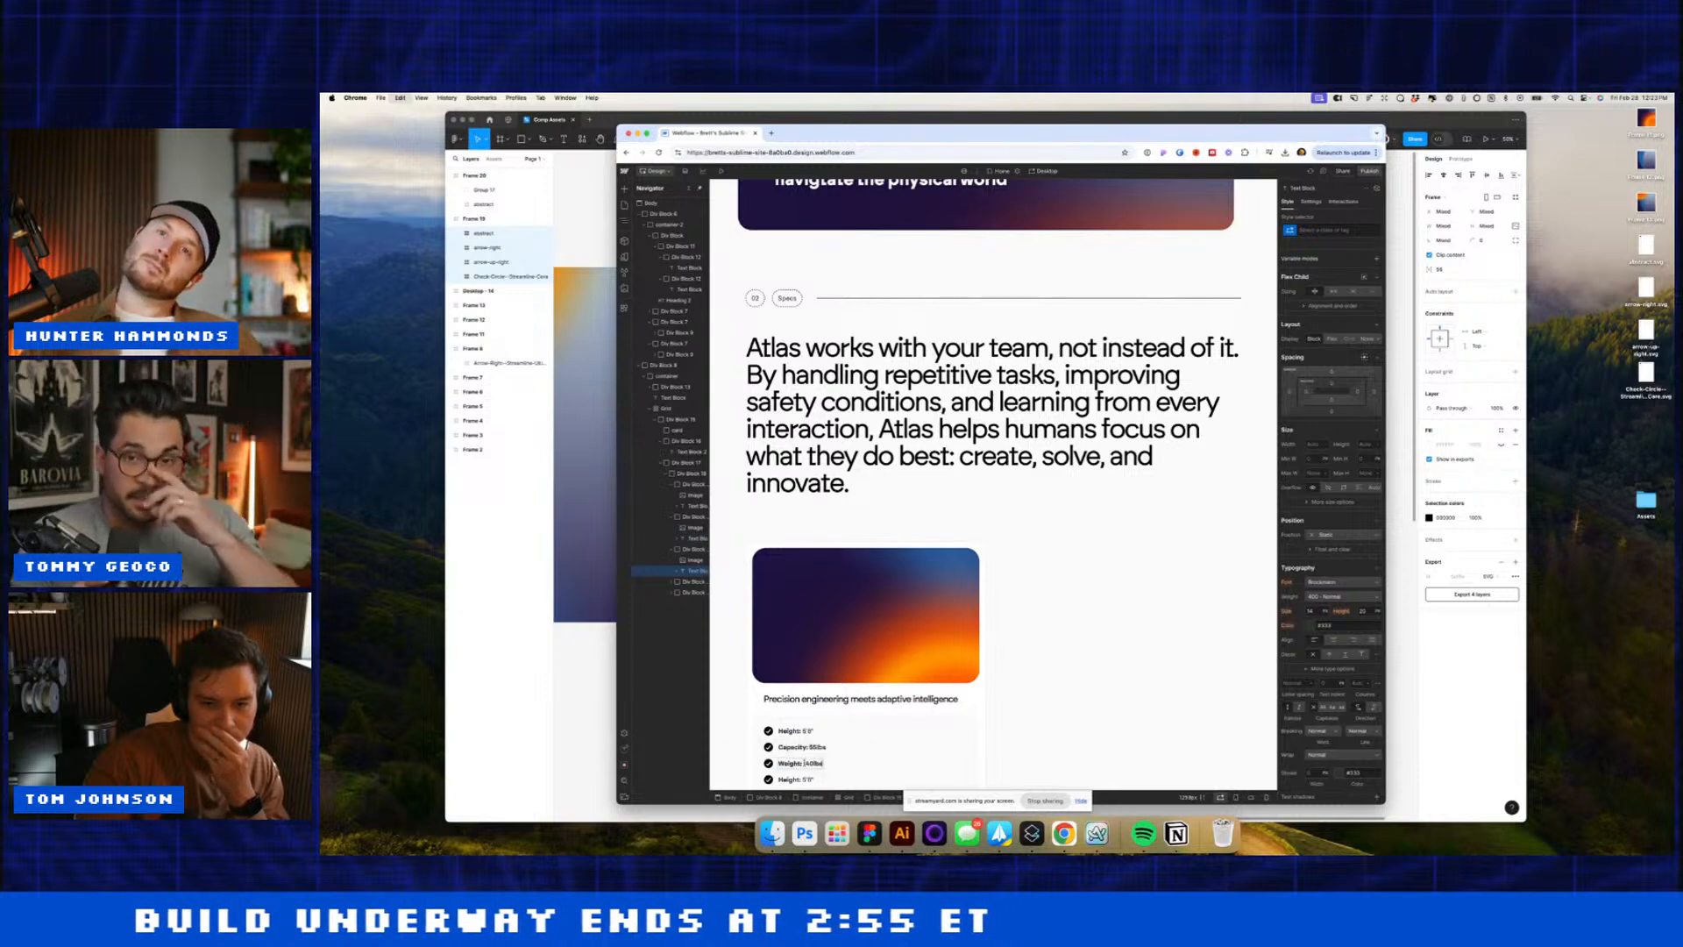
type("1")
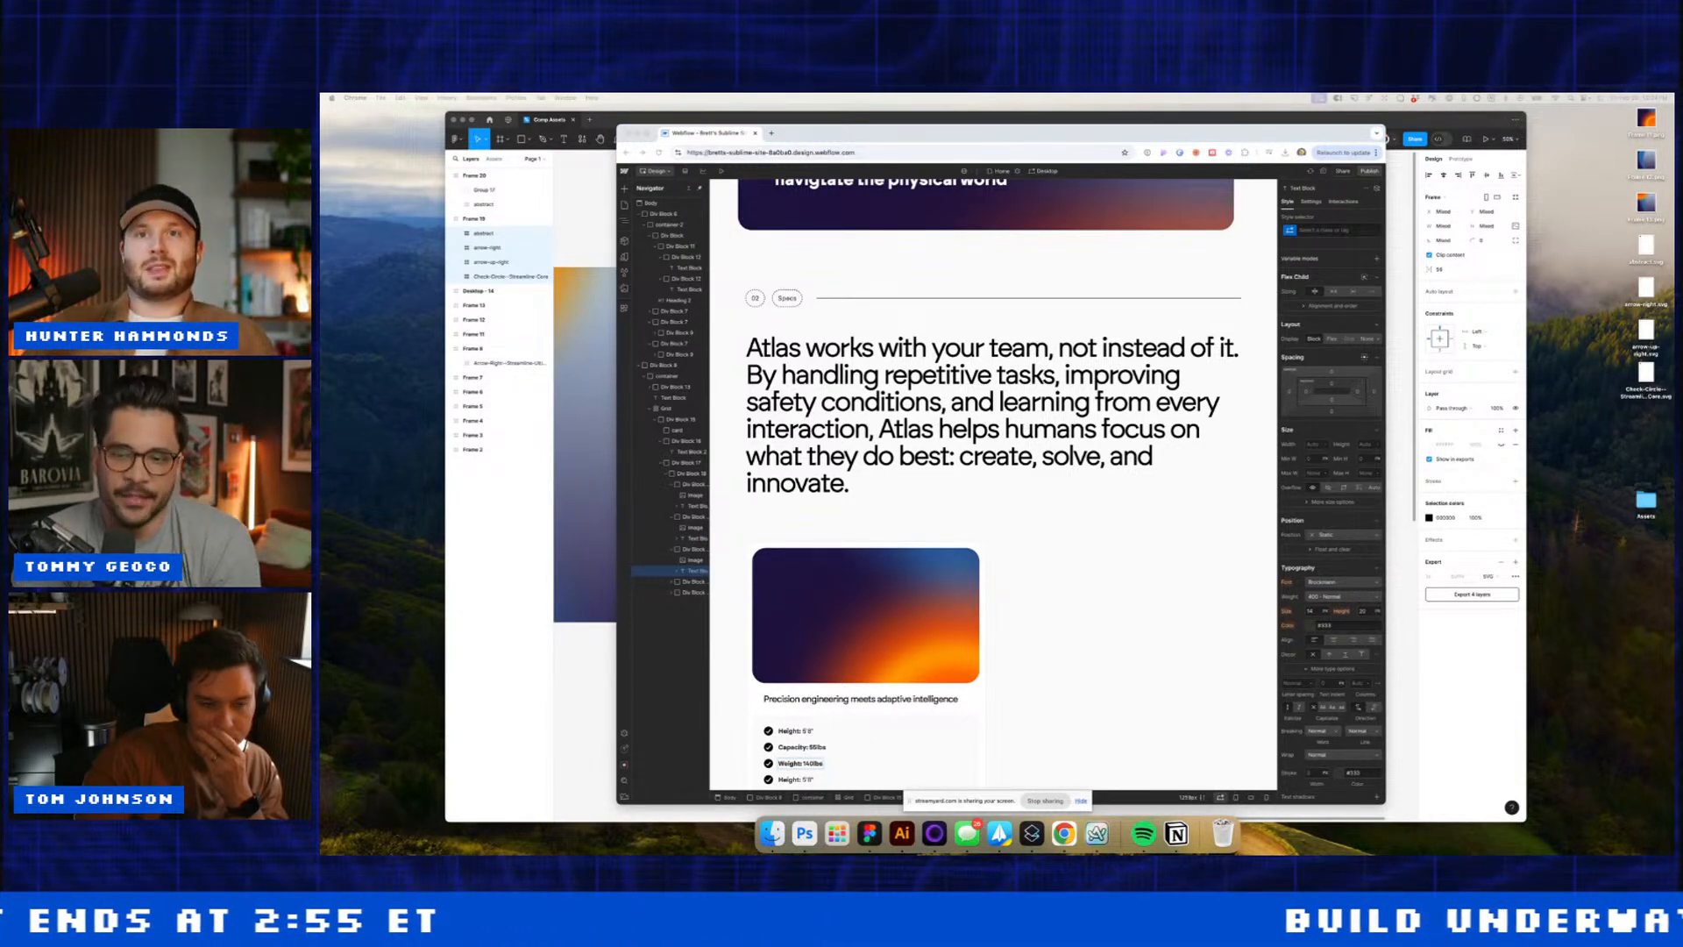
Step: Set the fourth and last rows to Uptime 6hr and Movement 1.5M/S
left_click(872, 699)
scroll(873, 699, "down", 2)
left_click(872, 700)
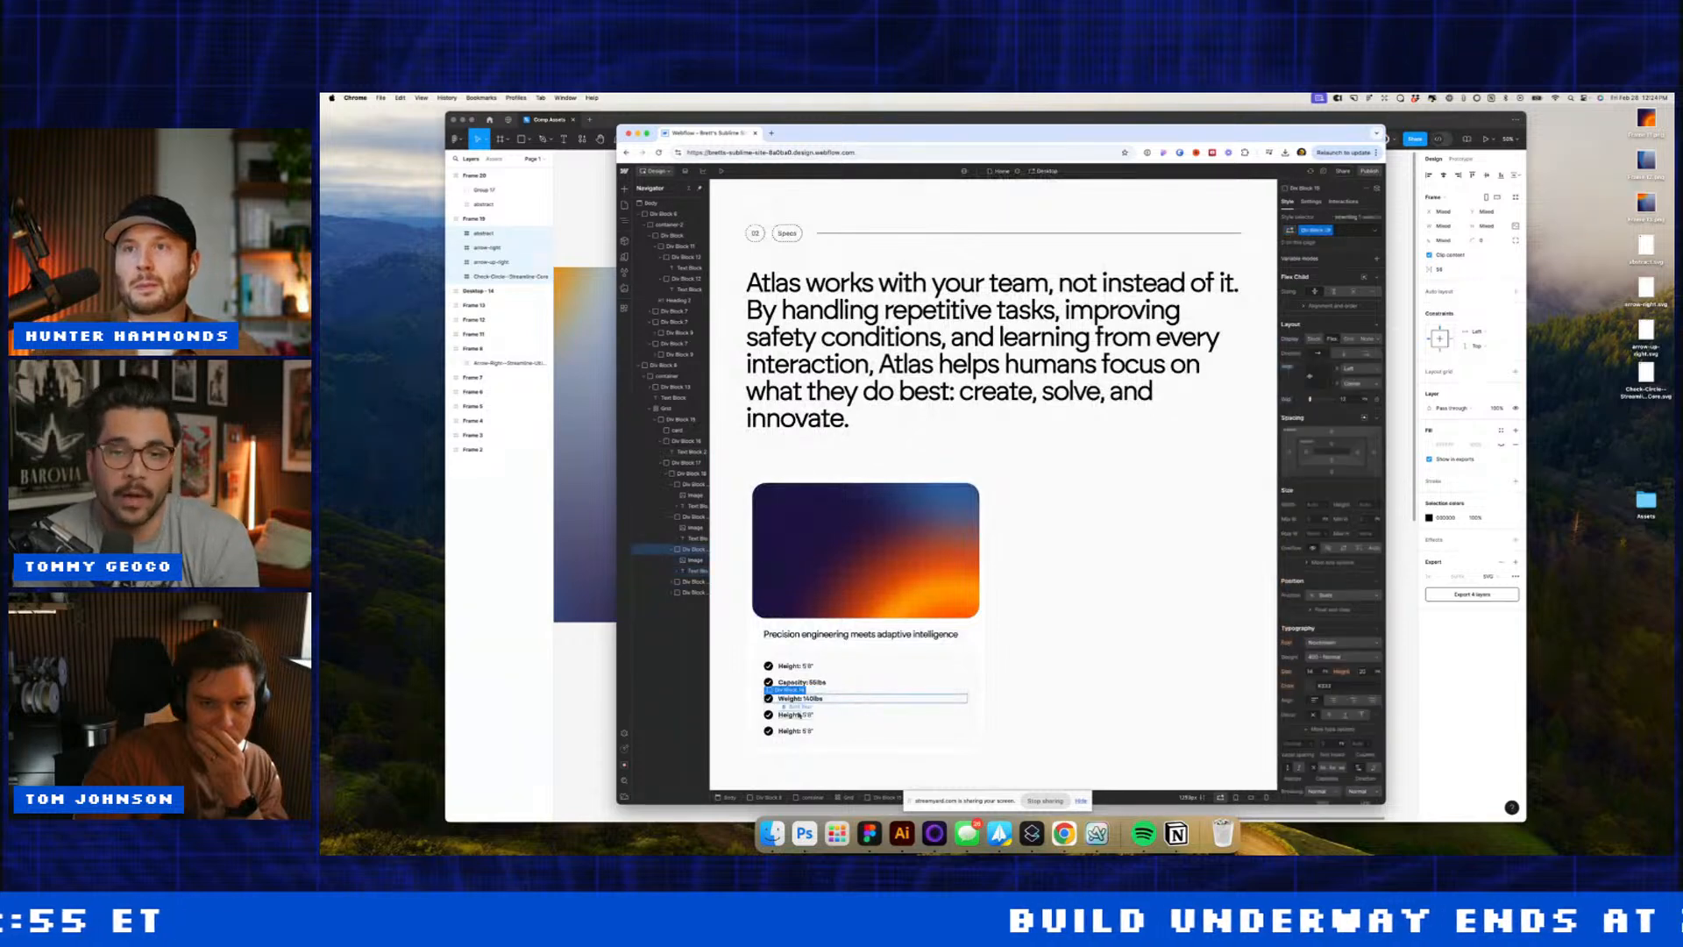
double_click(789, 714)
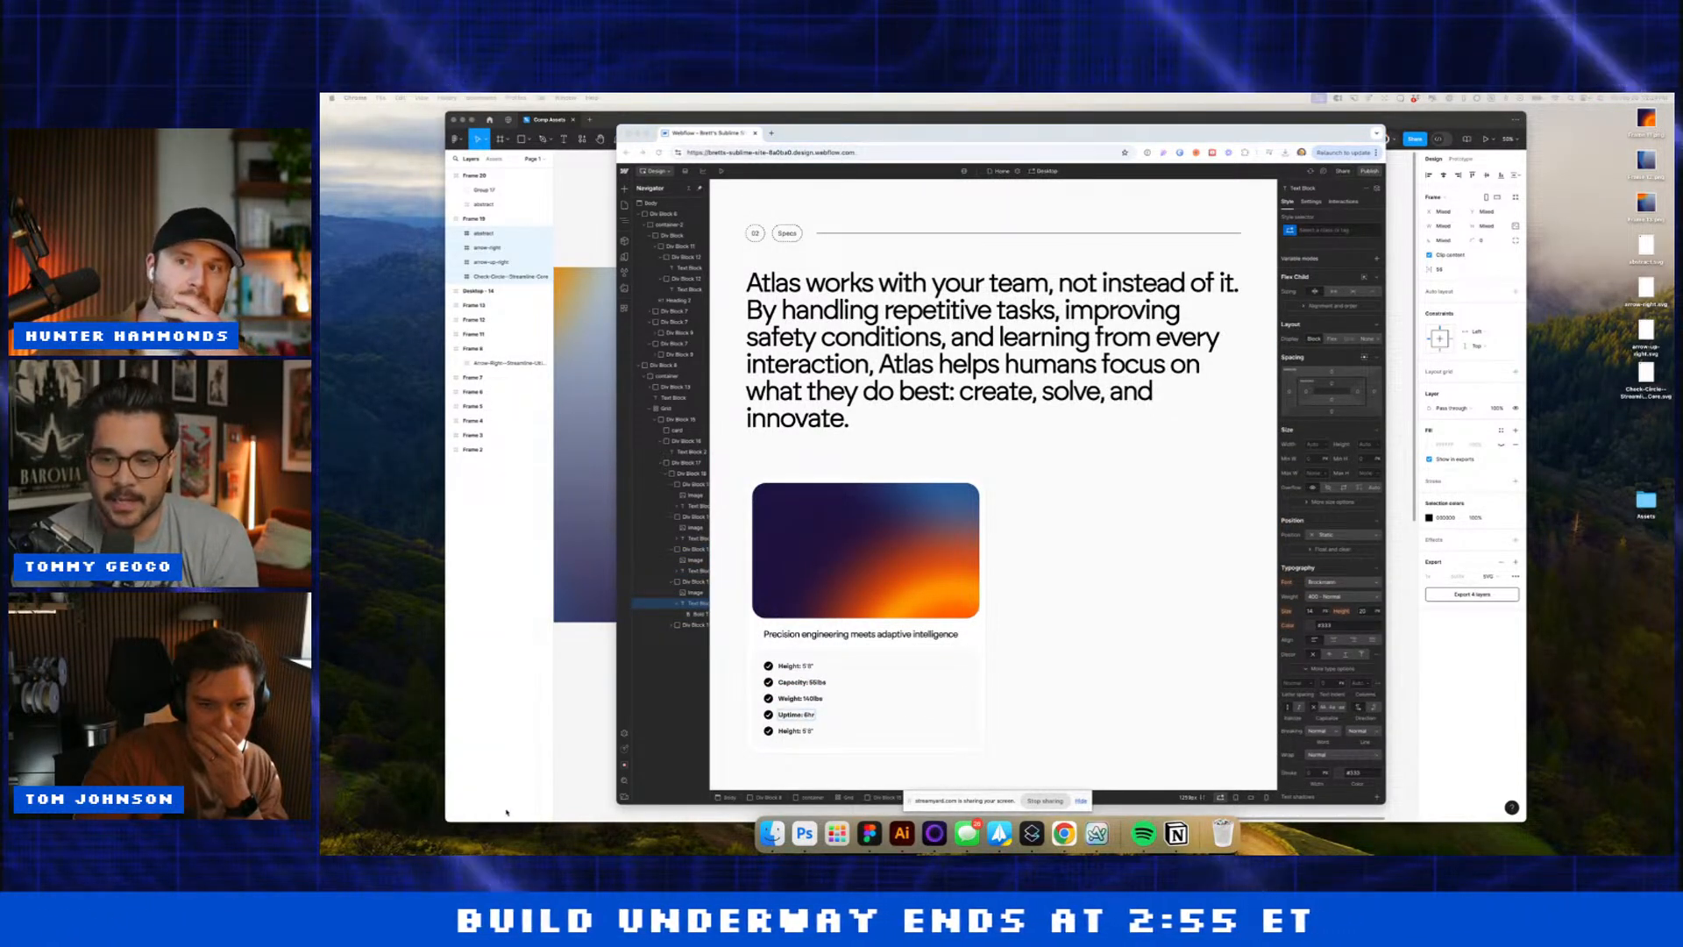
left_click(817, 750)
double_click(806, 731)
key("super+a")
type("Movement: 1.5M/S")
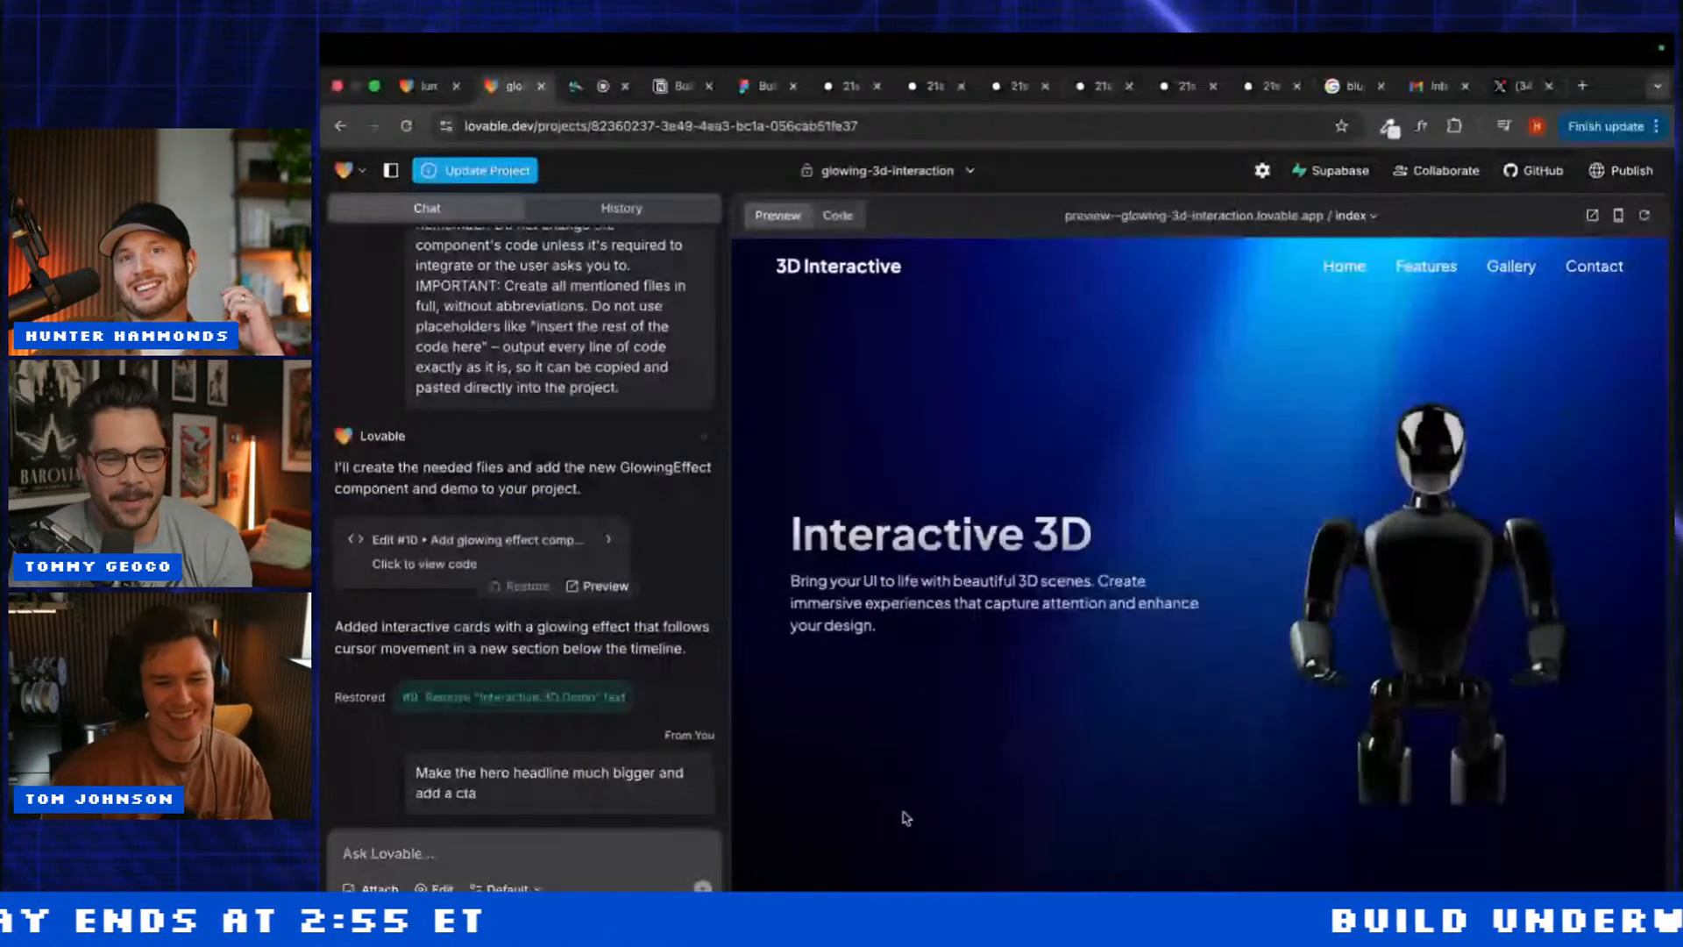
Step: Switch to the luminous-3d-visuals project and select the first card in Edit mode
scroll(786, 763, "down", 15)
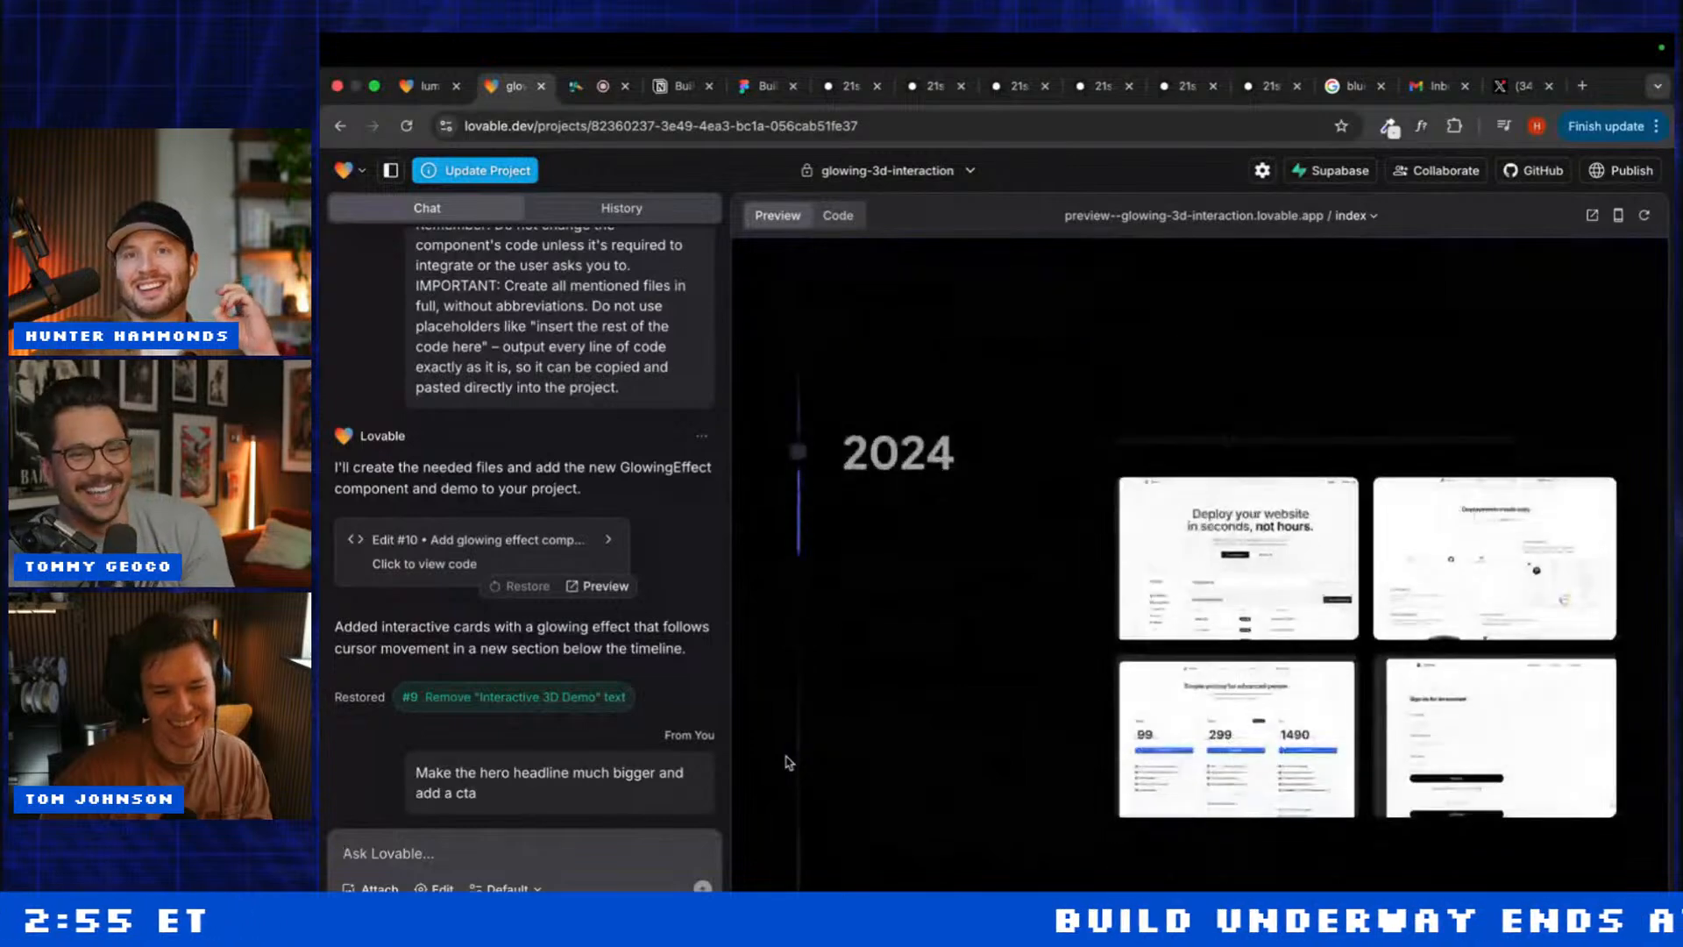
scroll(785, 763, "up", 10)
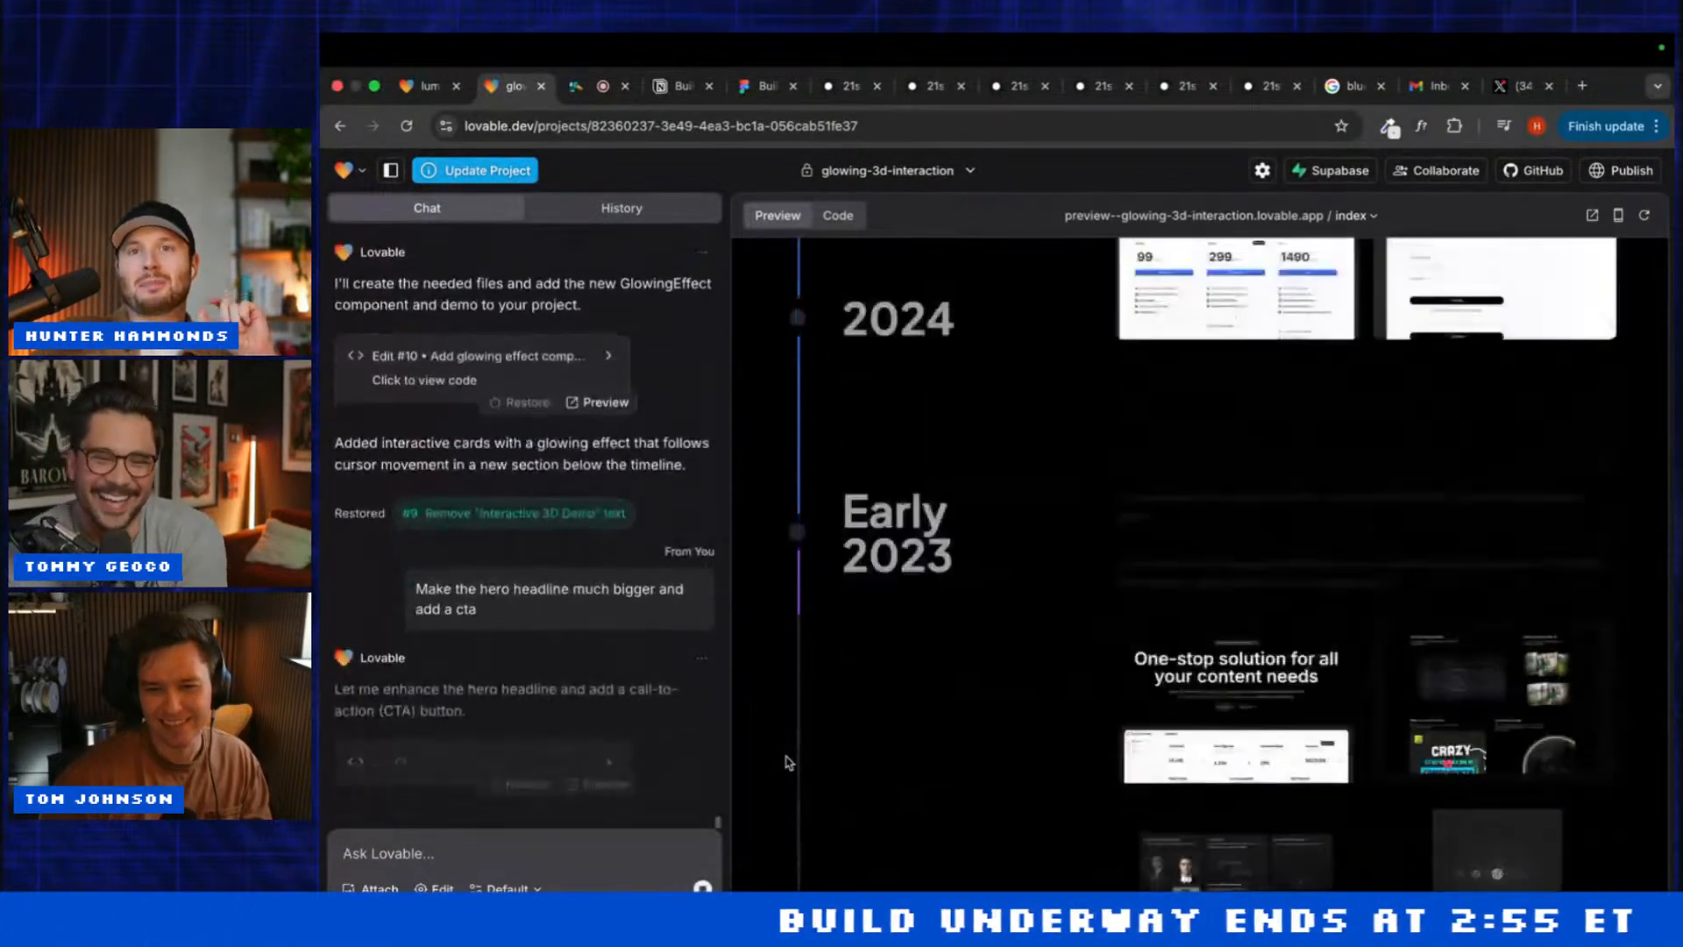
left_click(428, 85)
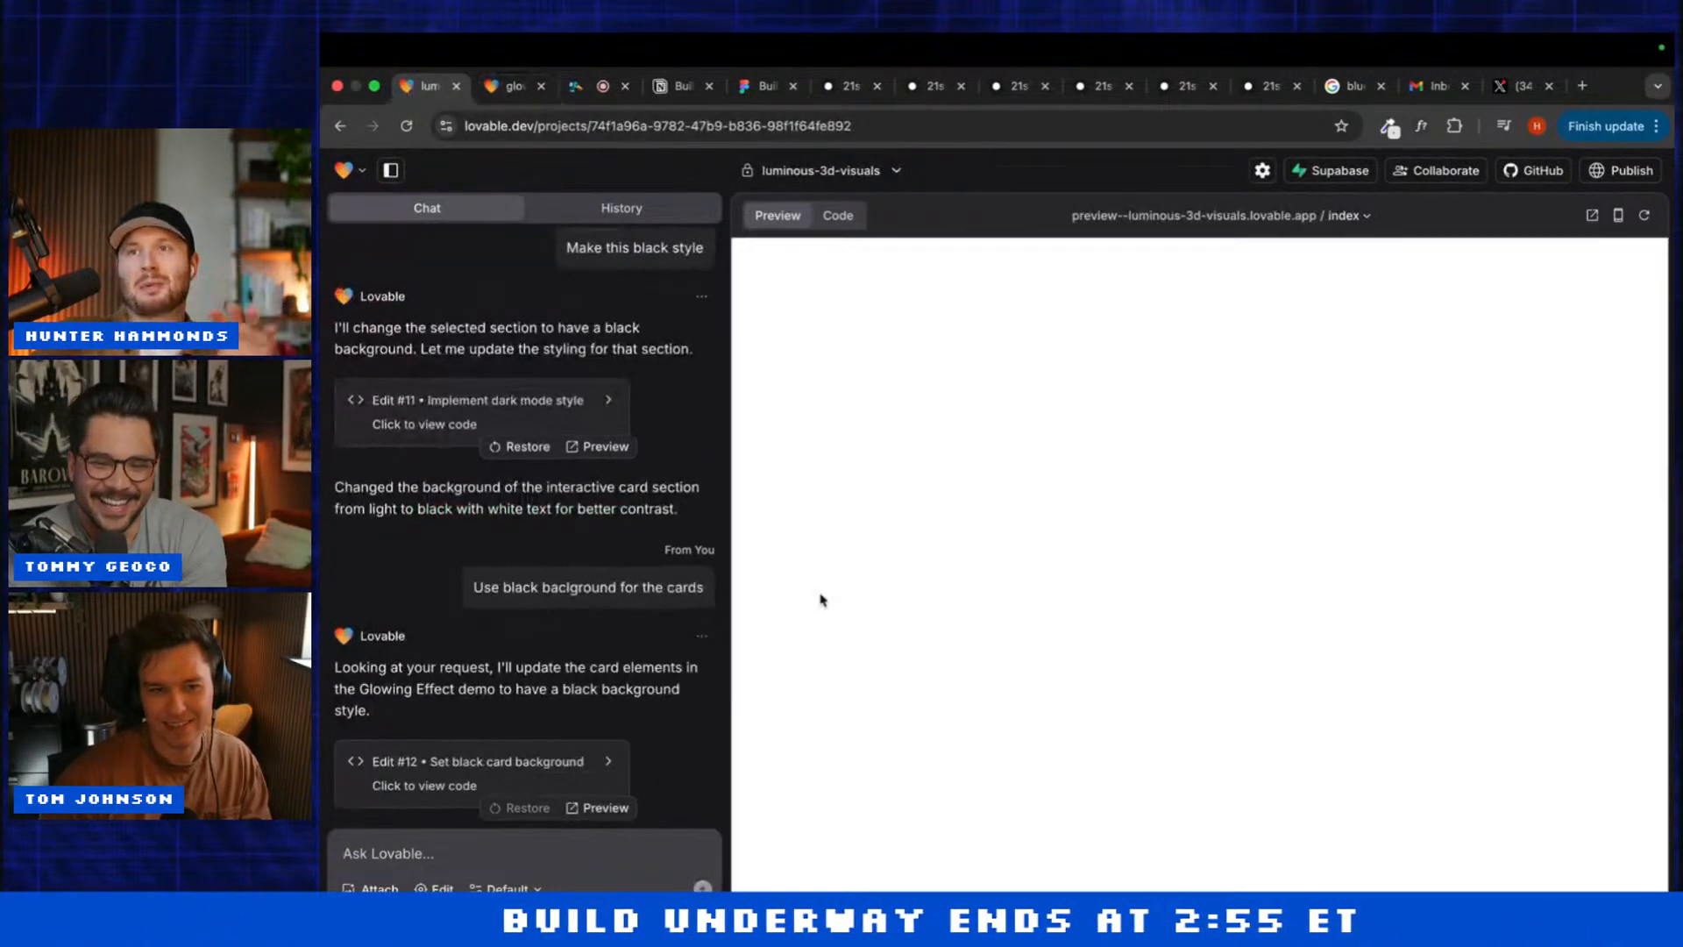
scroll(820, 526, "up", 8)
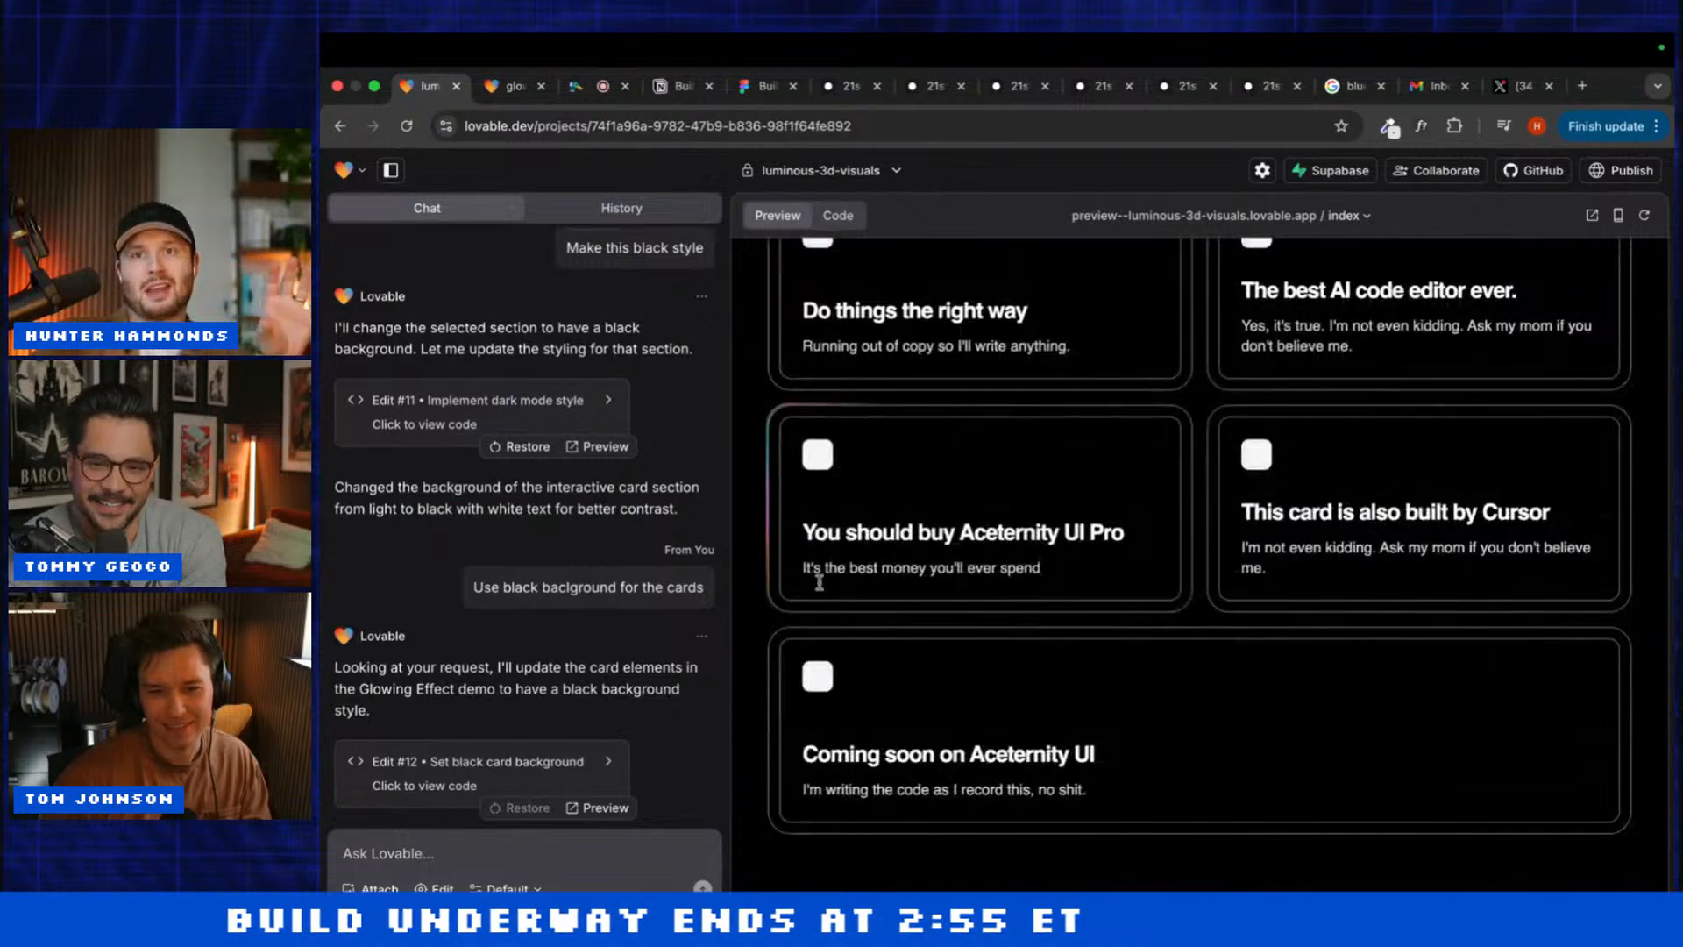
scroll(819, 581, "up", 5)
left_click(433, 888)
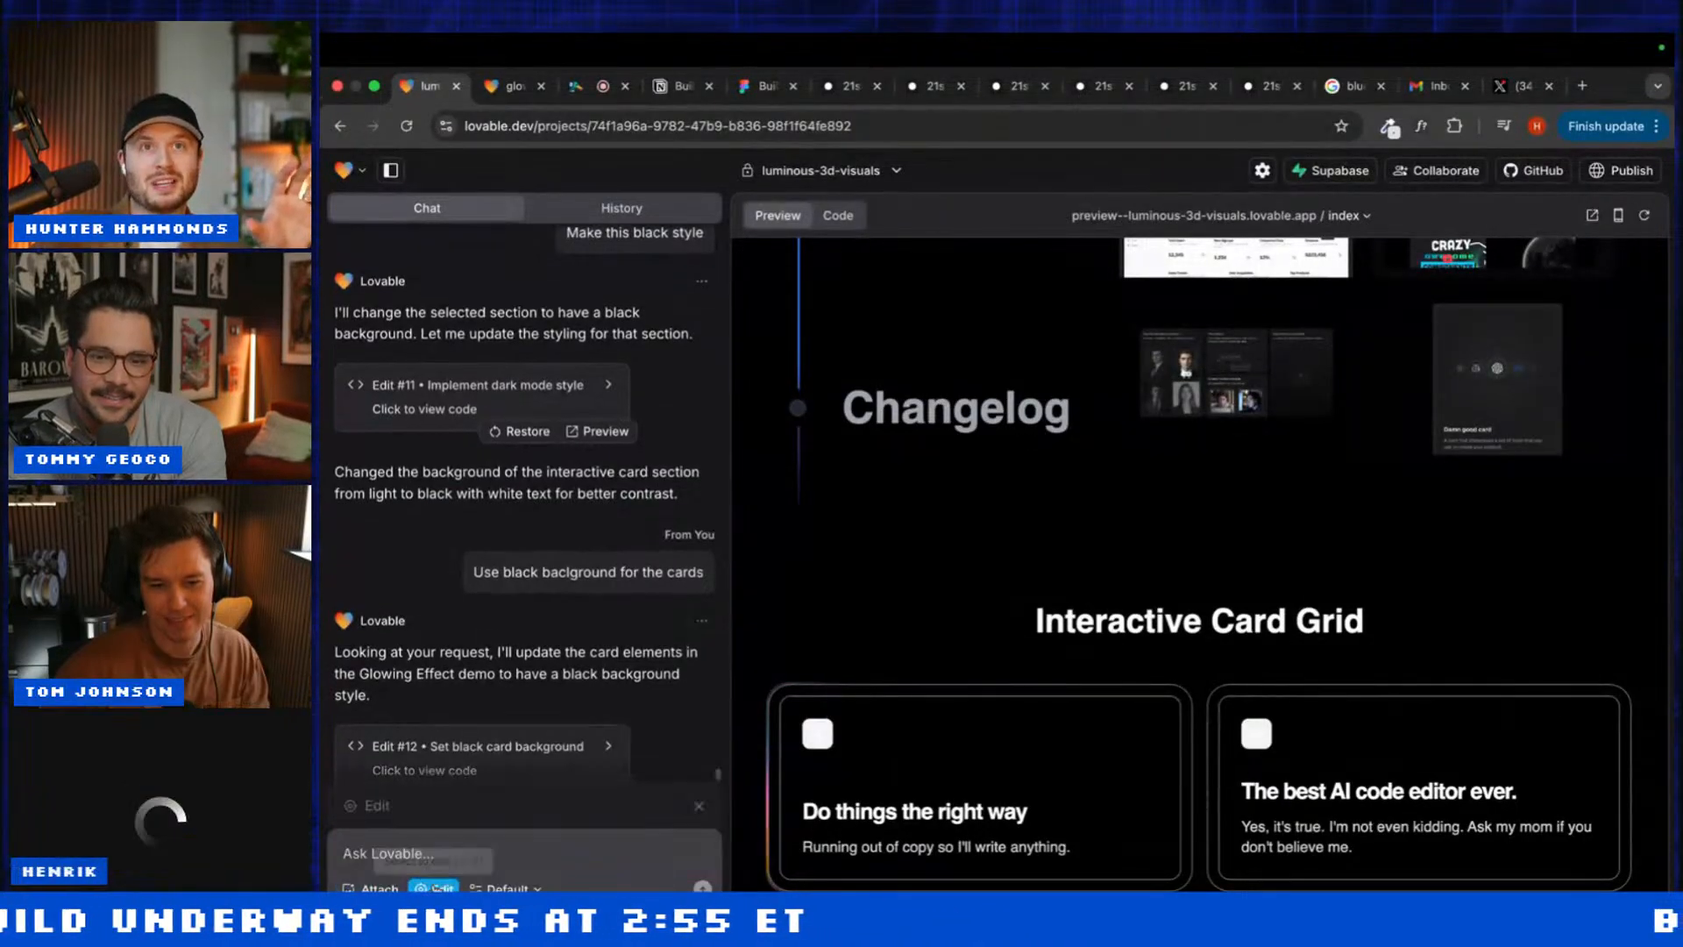
left_click(796, 780)
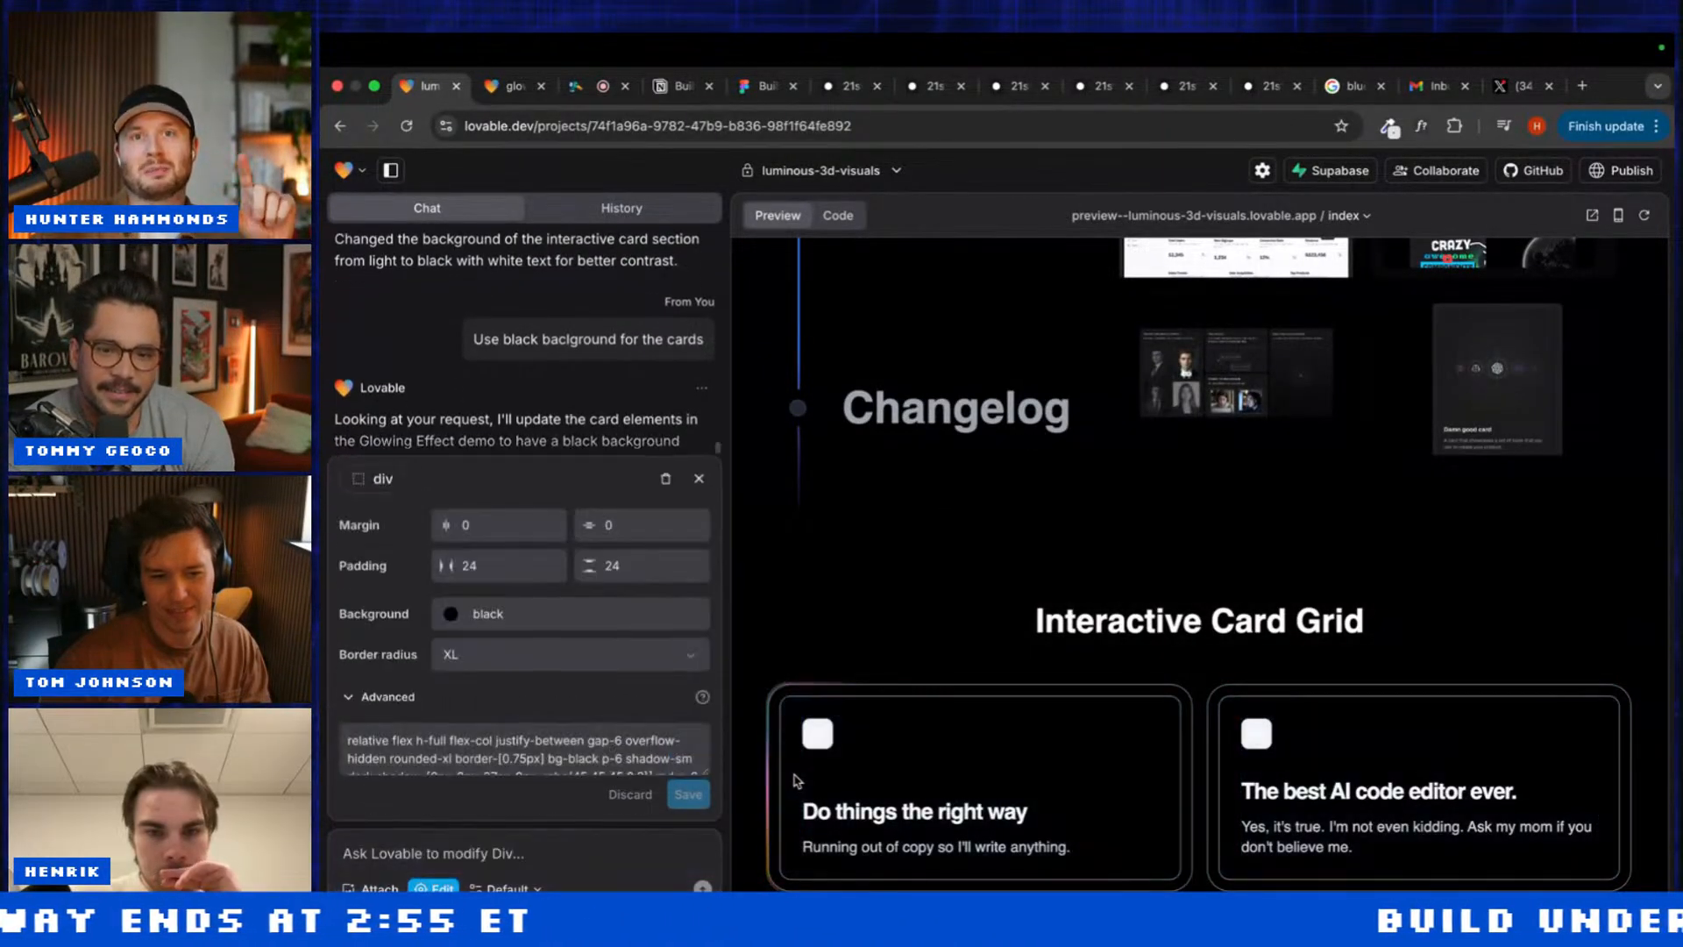
Step: Expand the card's class list to review its border and shadow classes, then select the grid
scroll(667, 745, "down", 1)
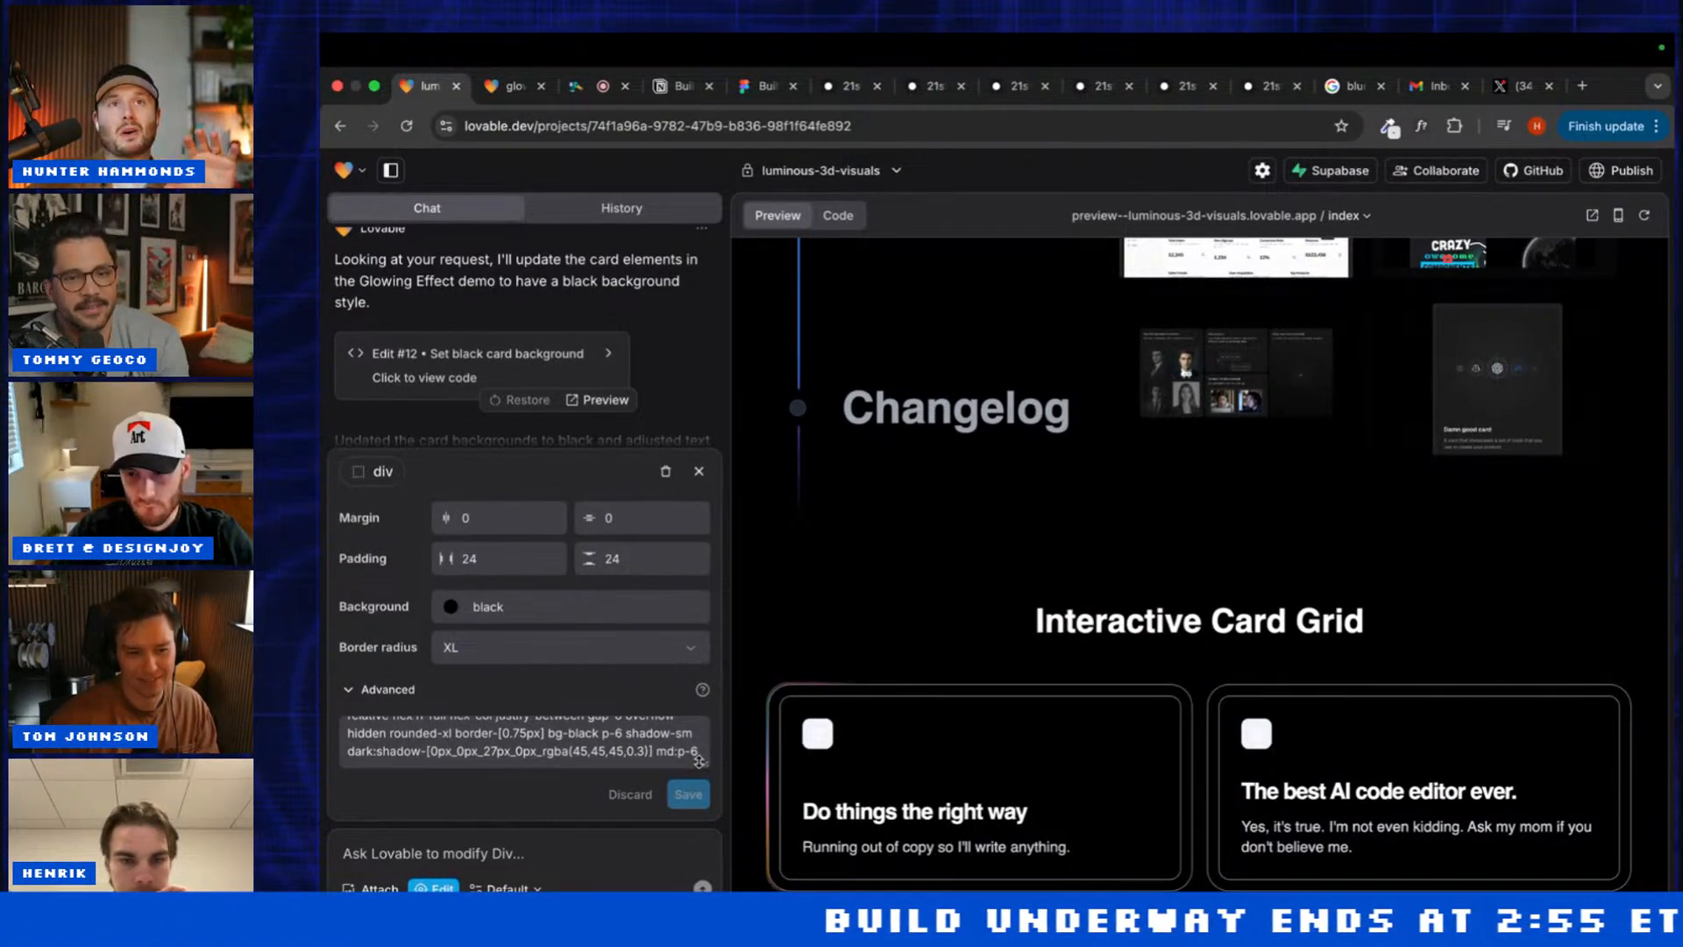
left_click_drag(698, 760, 703, 763)
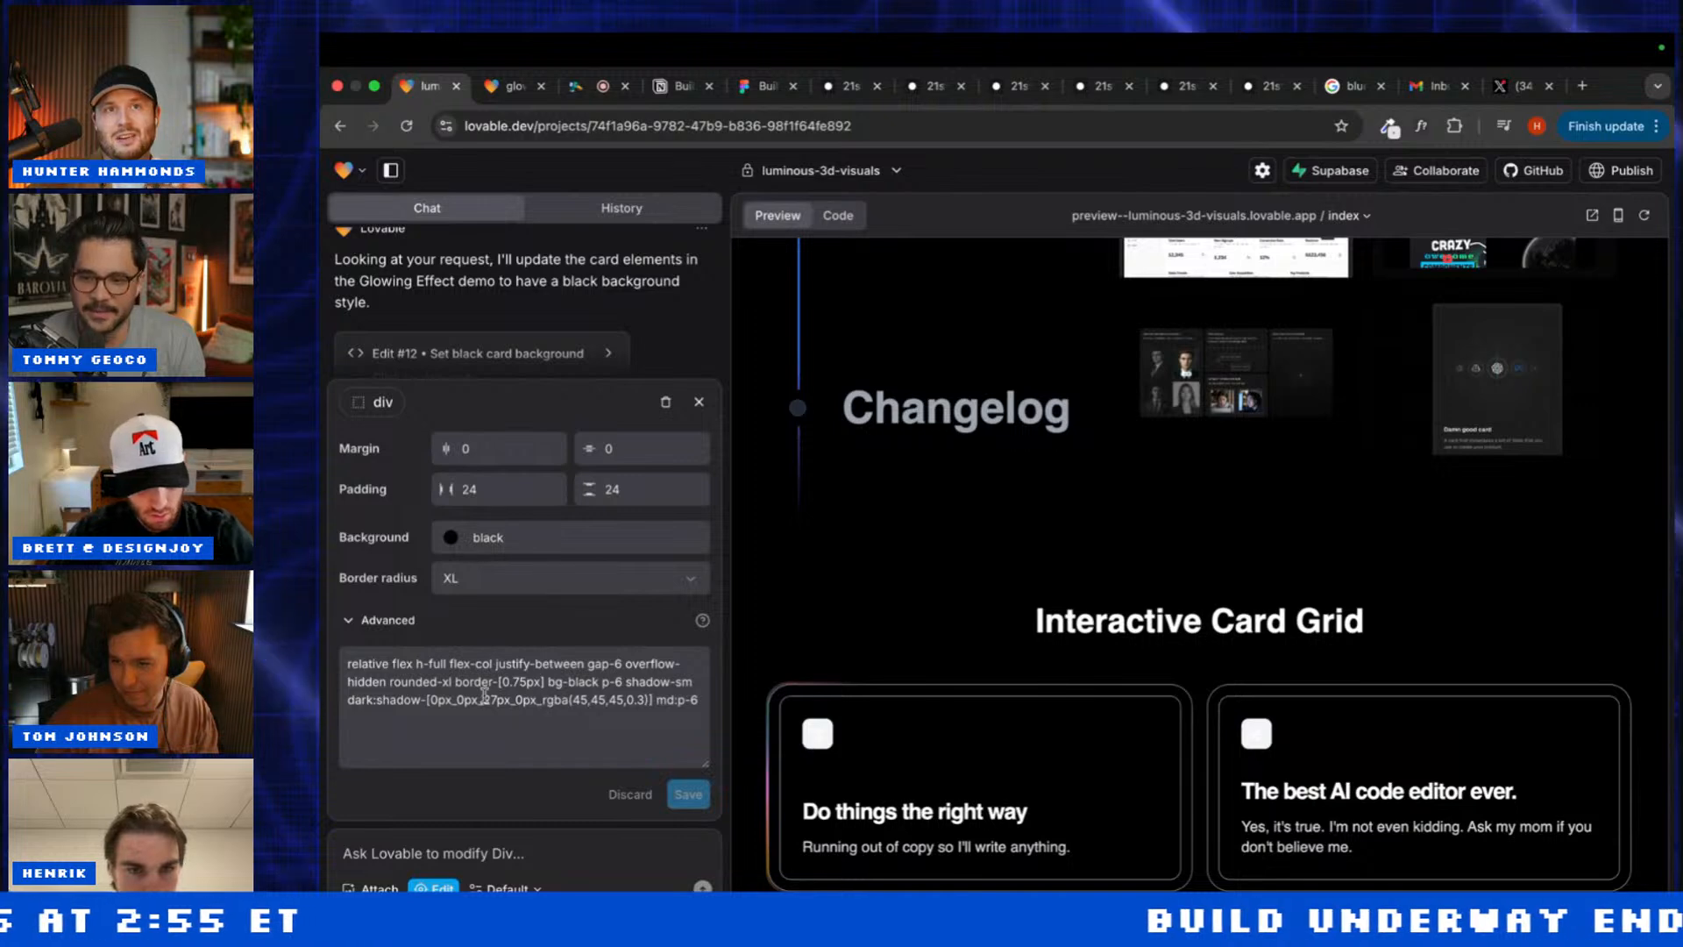
left_click_drag(457, 681, 530, 733)
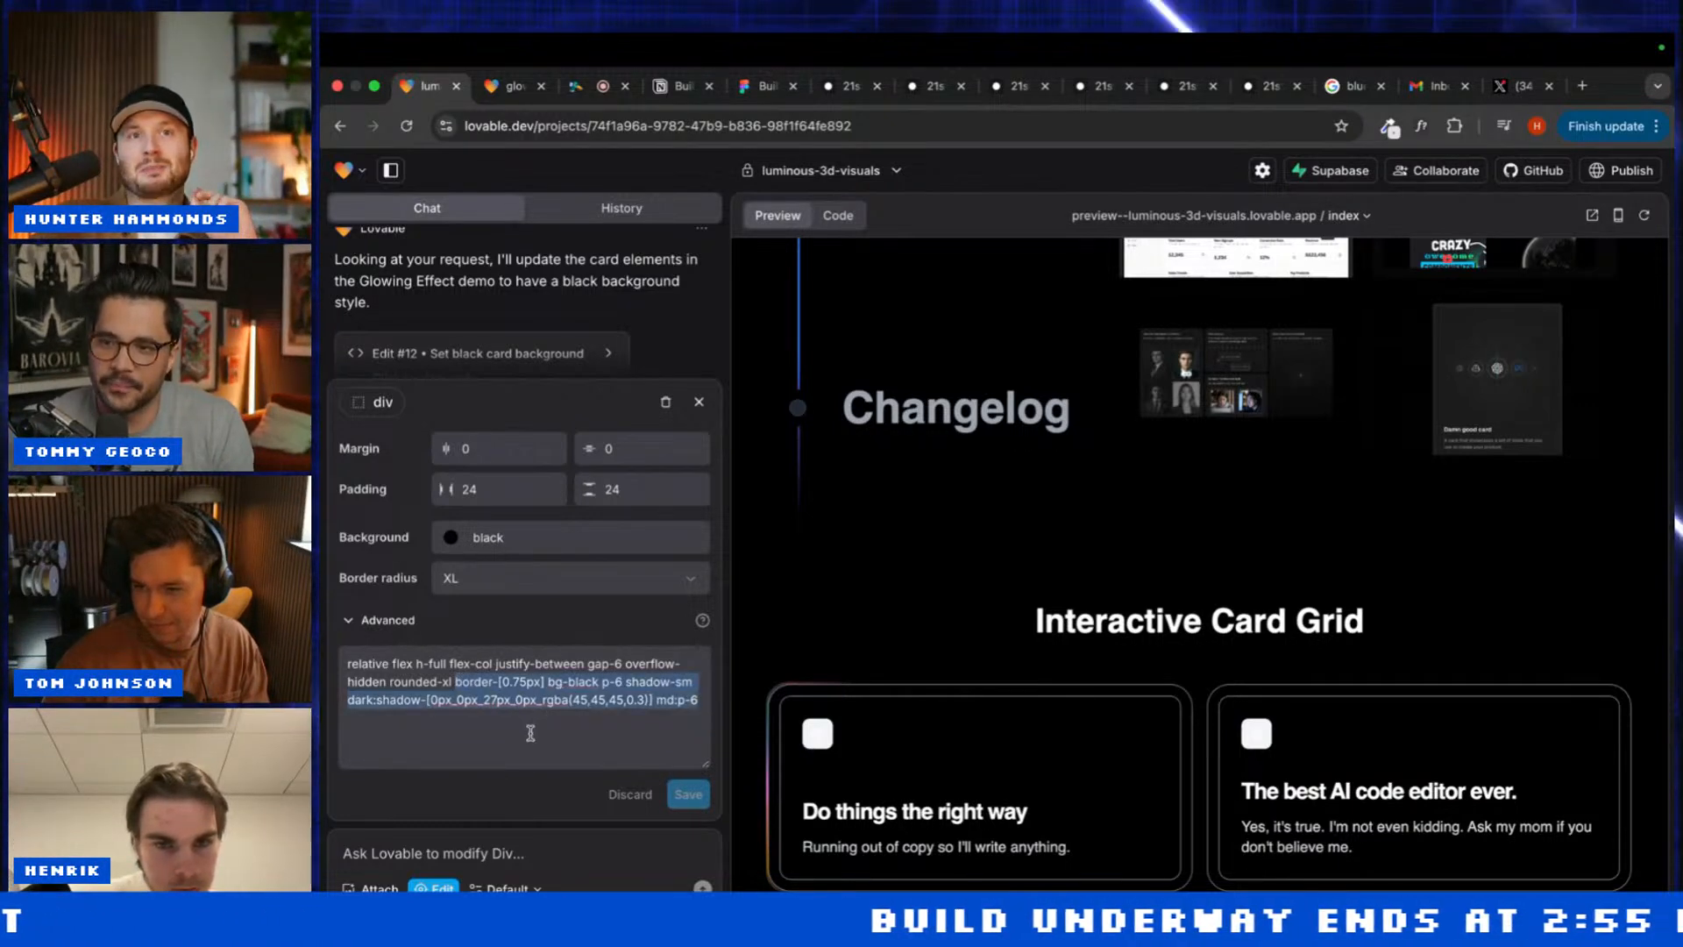
left_click(530, 733)
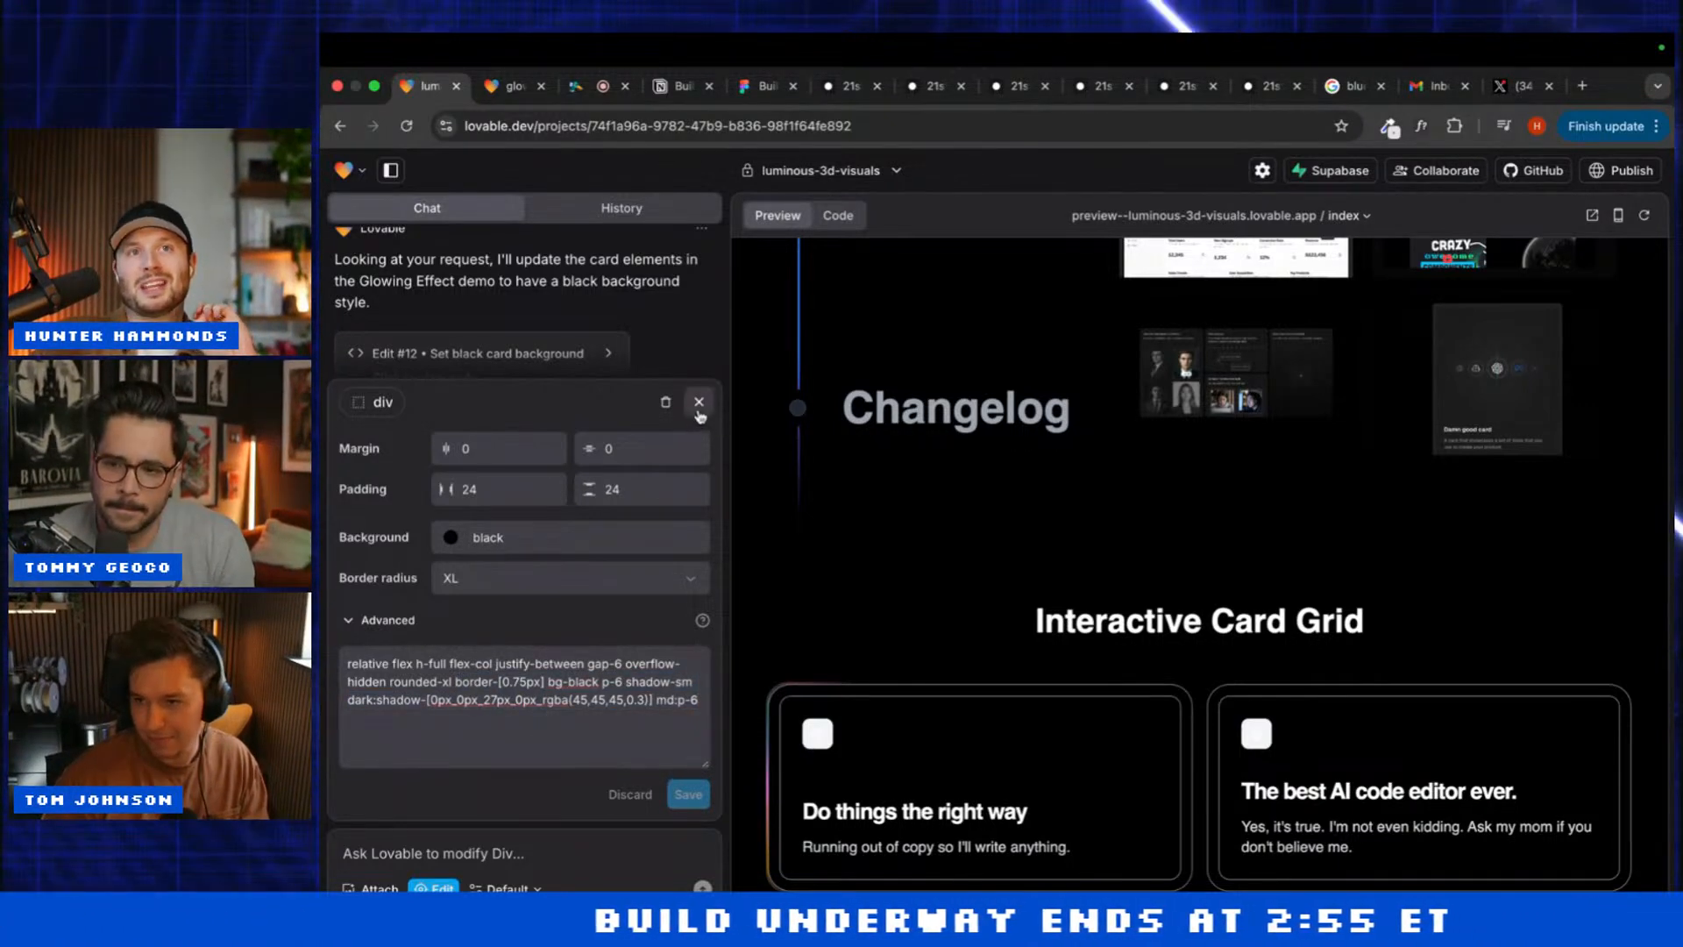
left_click(699, 403)
left_click(1202, 695)
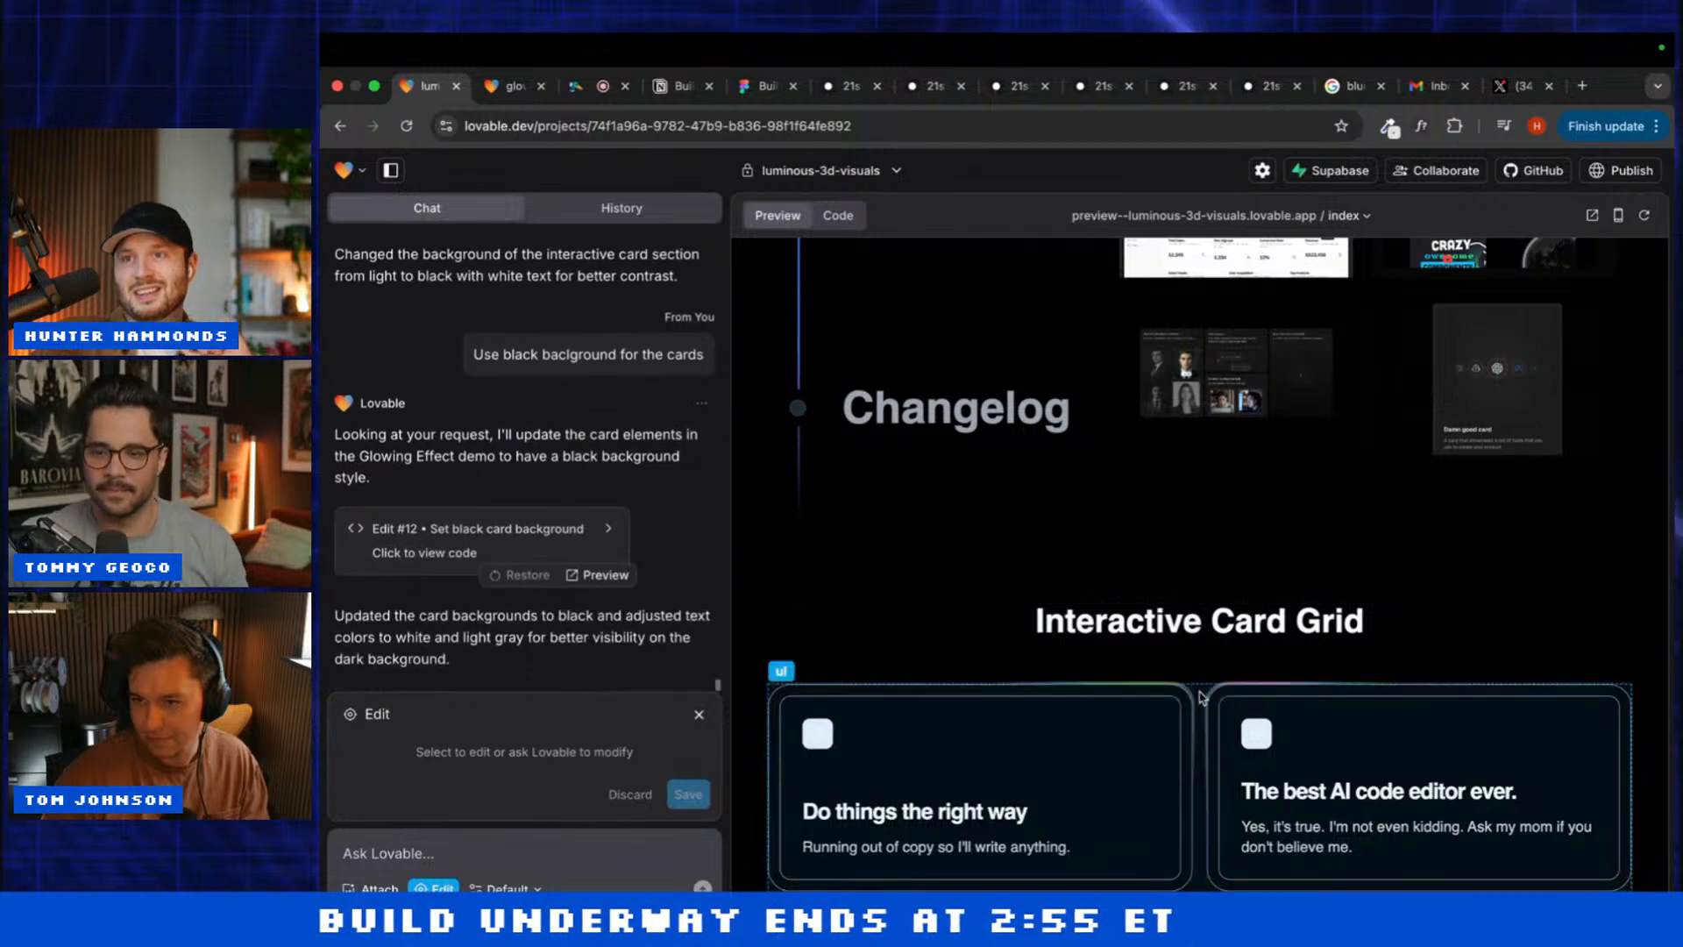
Step: With the card grid selected, ask Lovable to 'Use black border instead of white'
left_click(1201, 697)
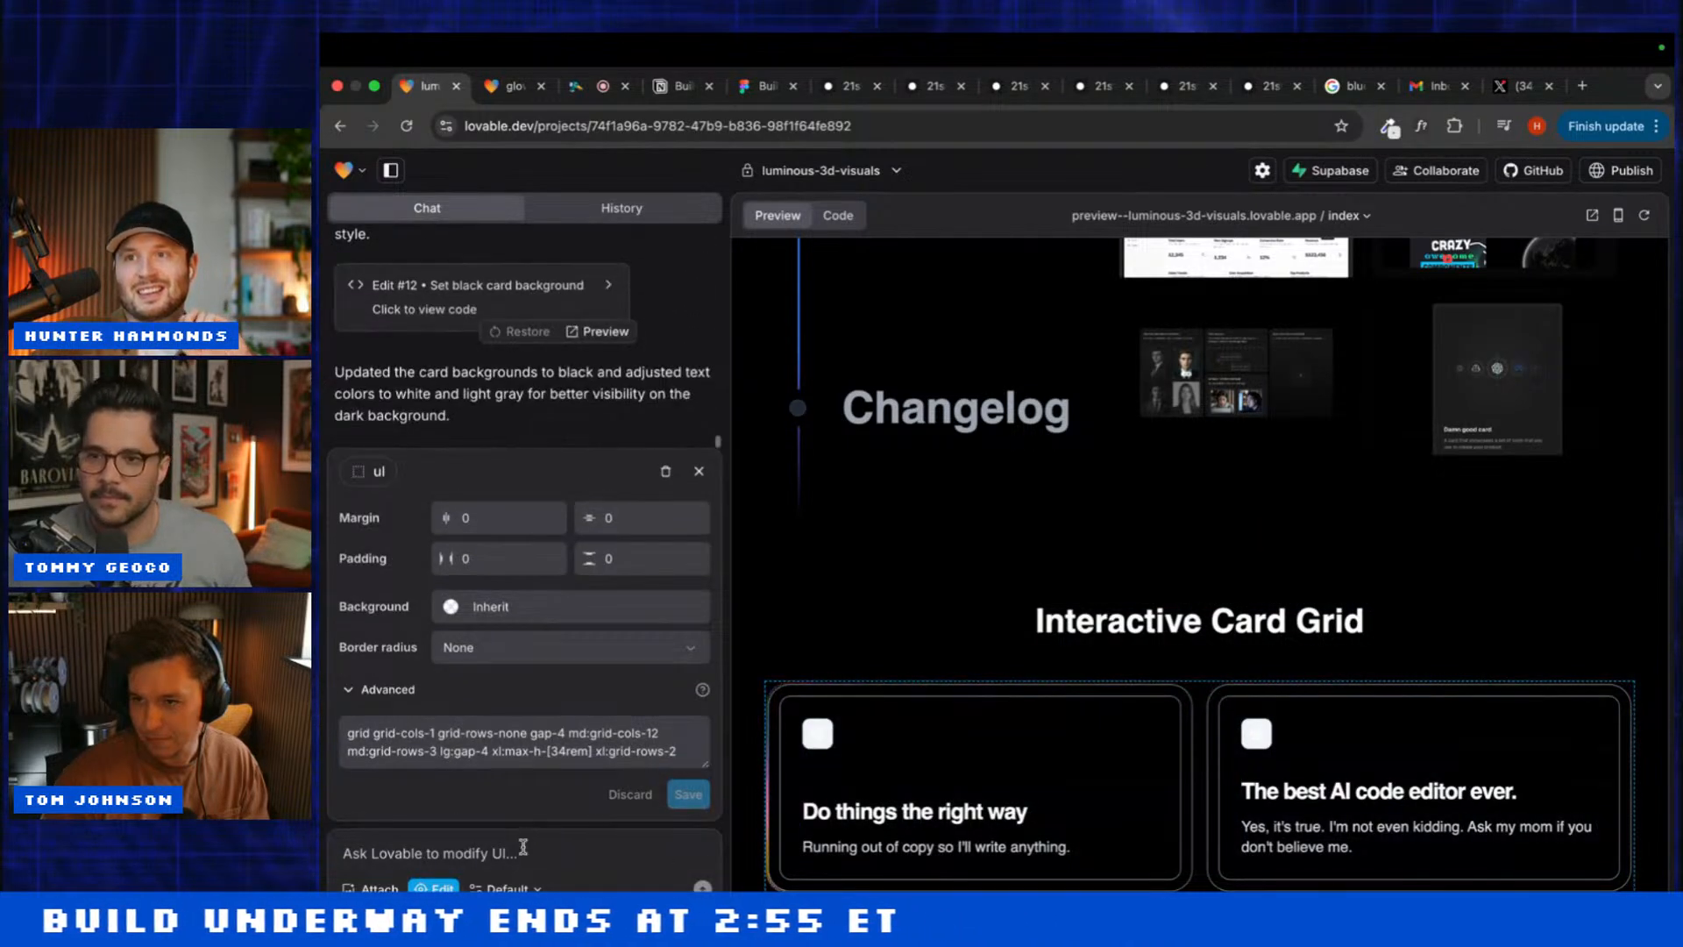
left_click(522, 847)
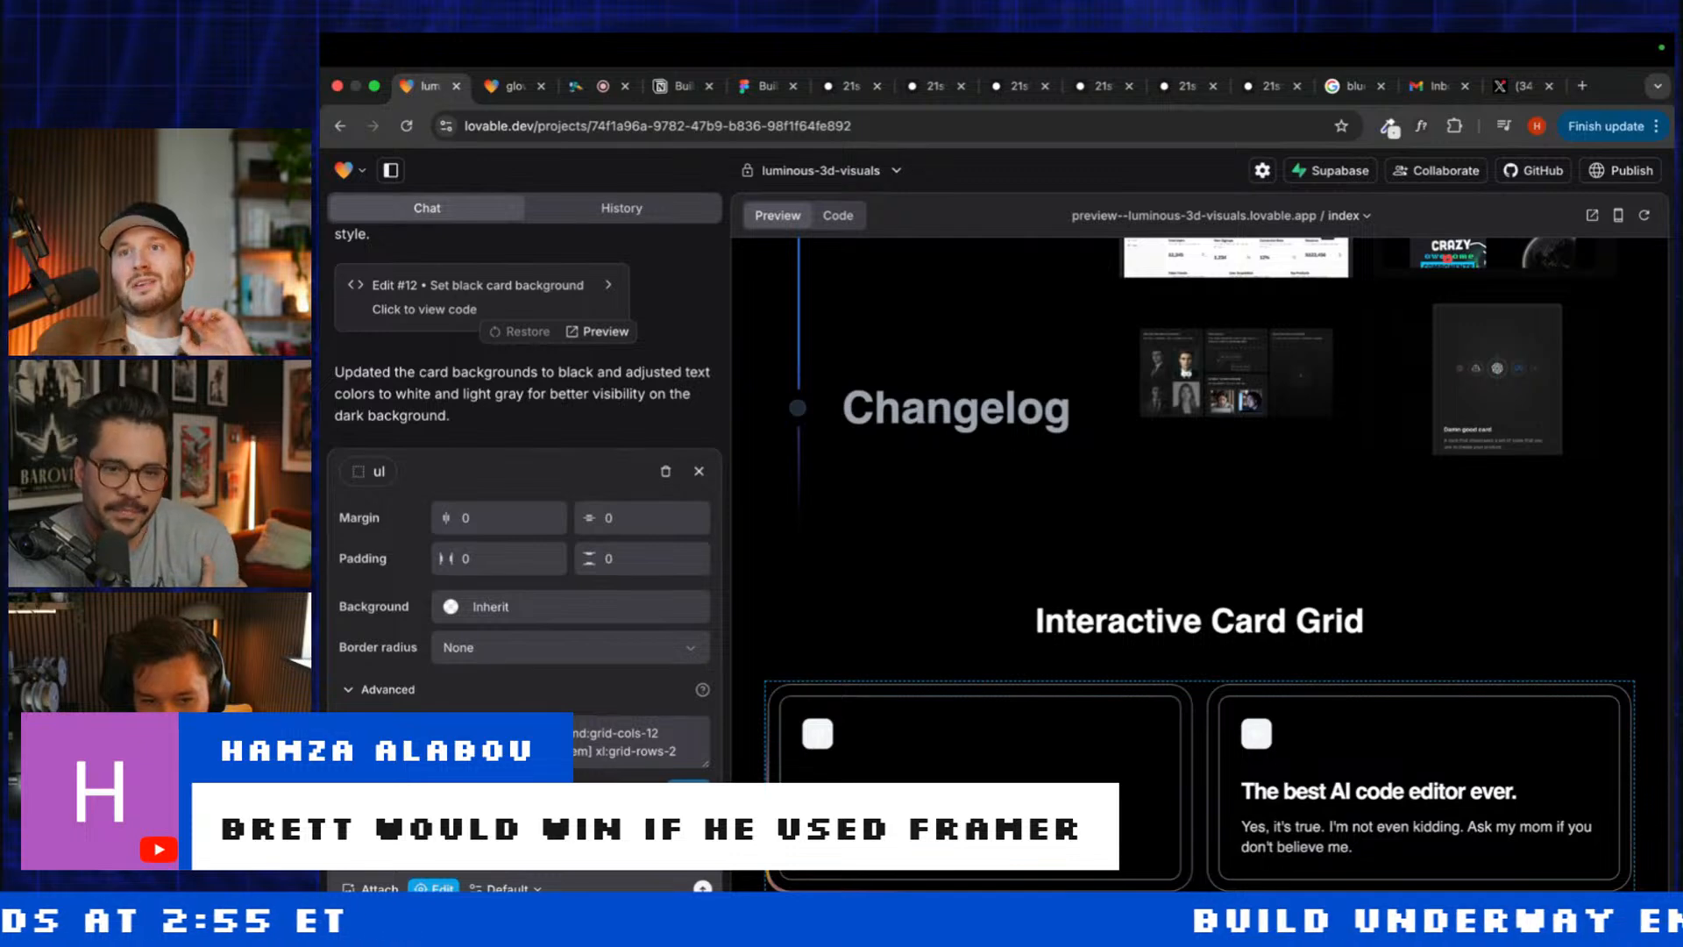
type("Use black border instead of")
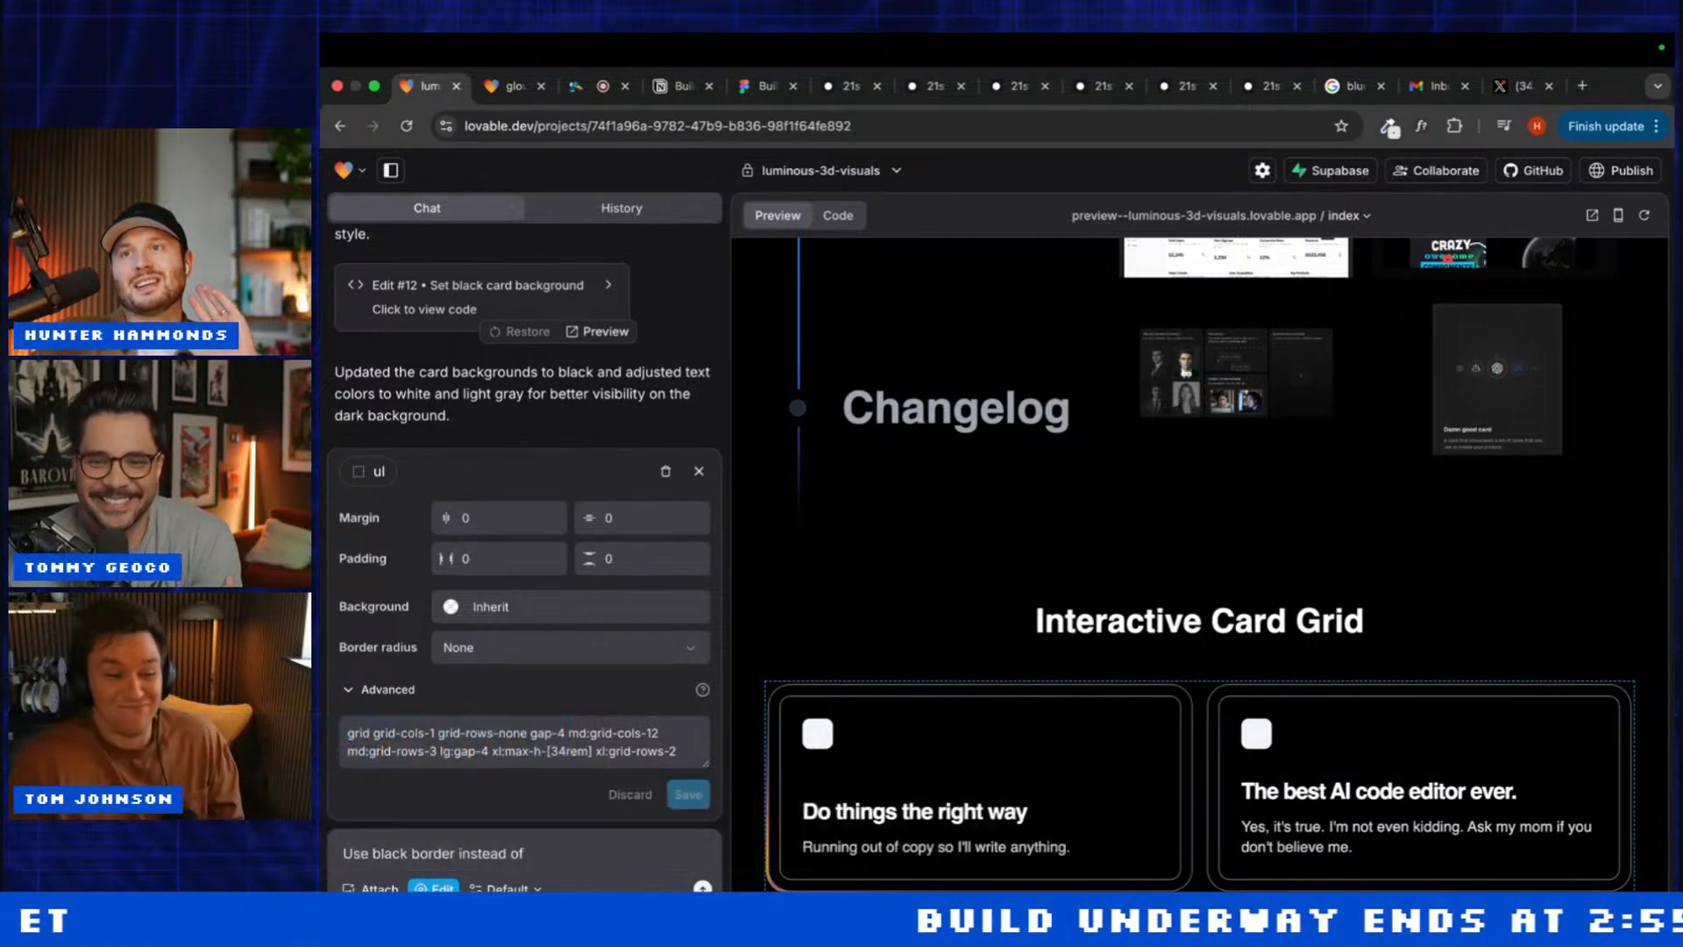
type(" white")
key("Return")
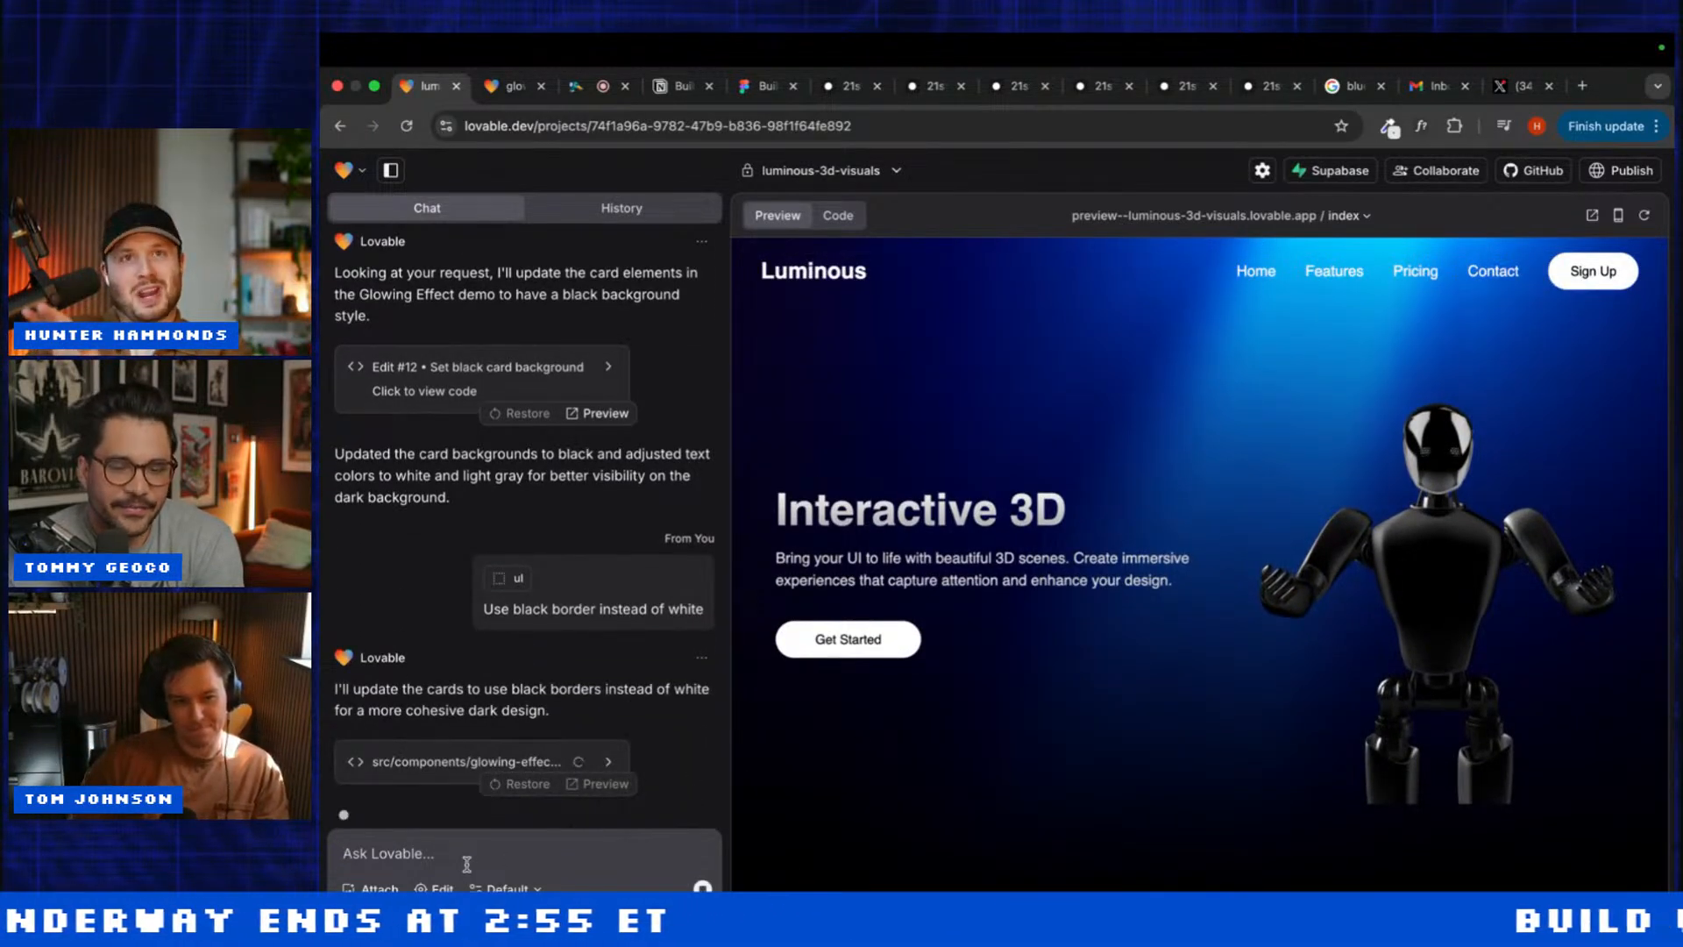
Step: Draft the prompt 'Make the hero vertical instead. Use the…' in the Lovable chat box
left_click(467, 864)
type("Use")
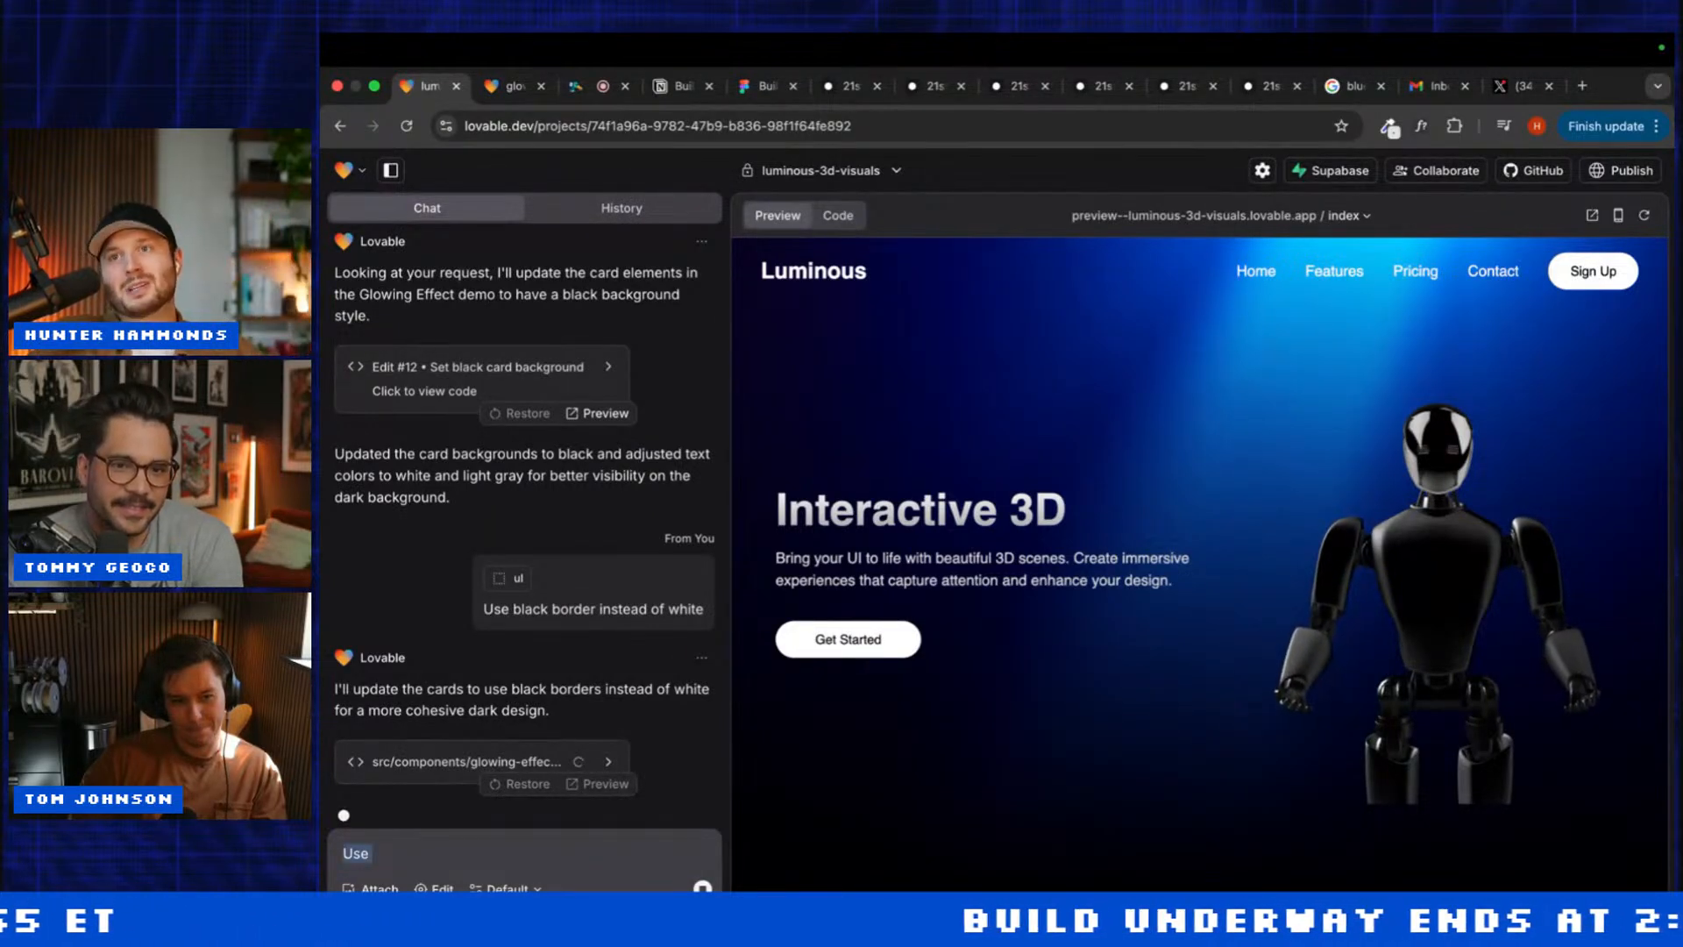
key("BackSpace")
type("Put th")
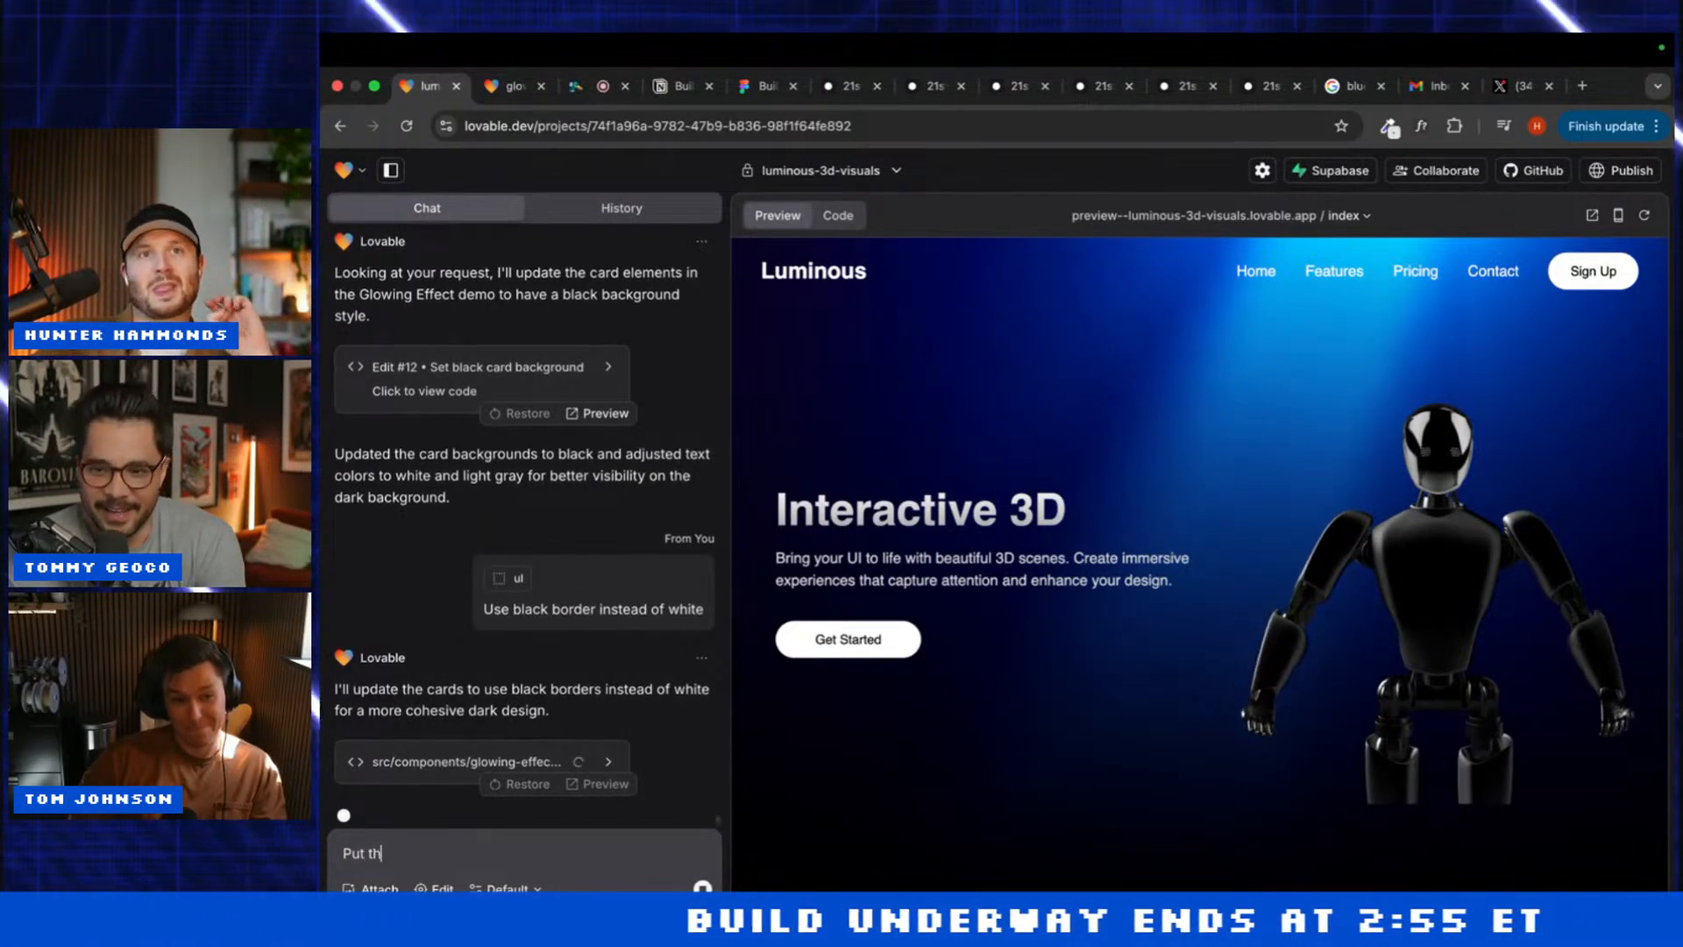
type("e ")
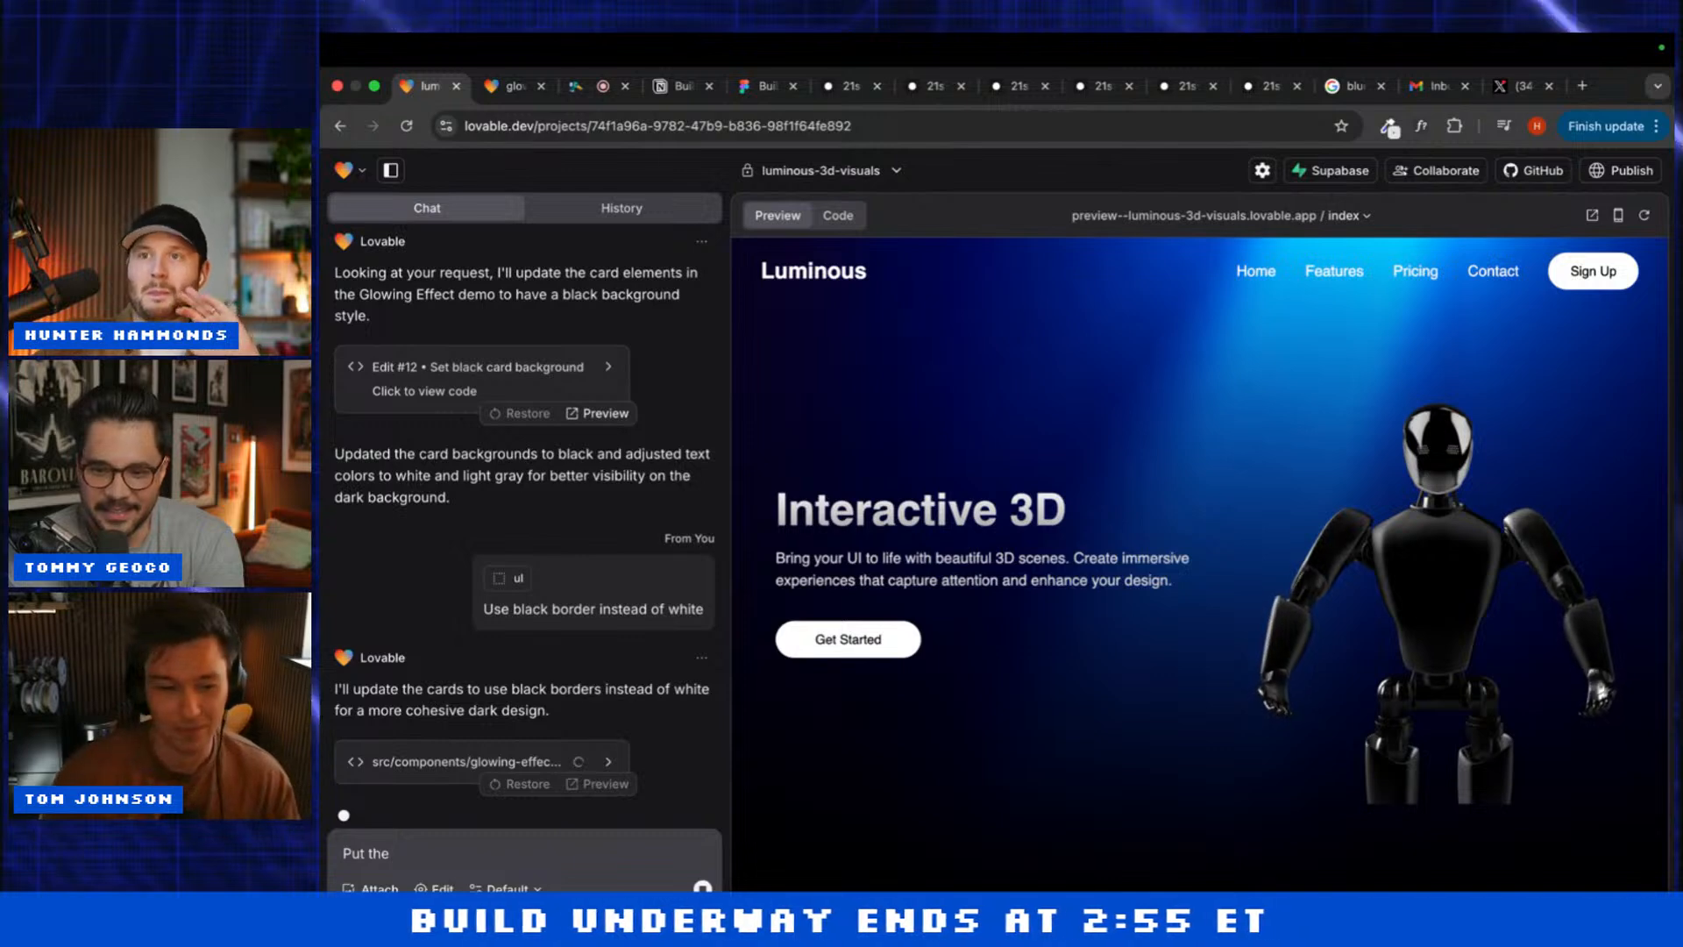
type("hero ")
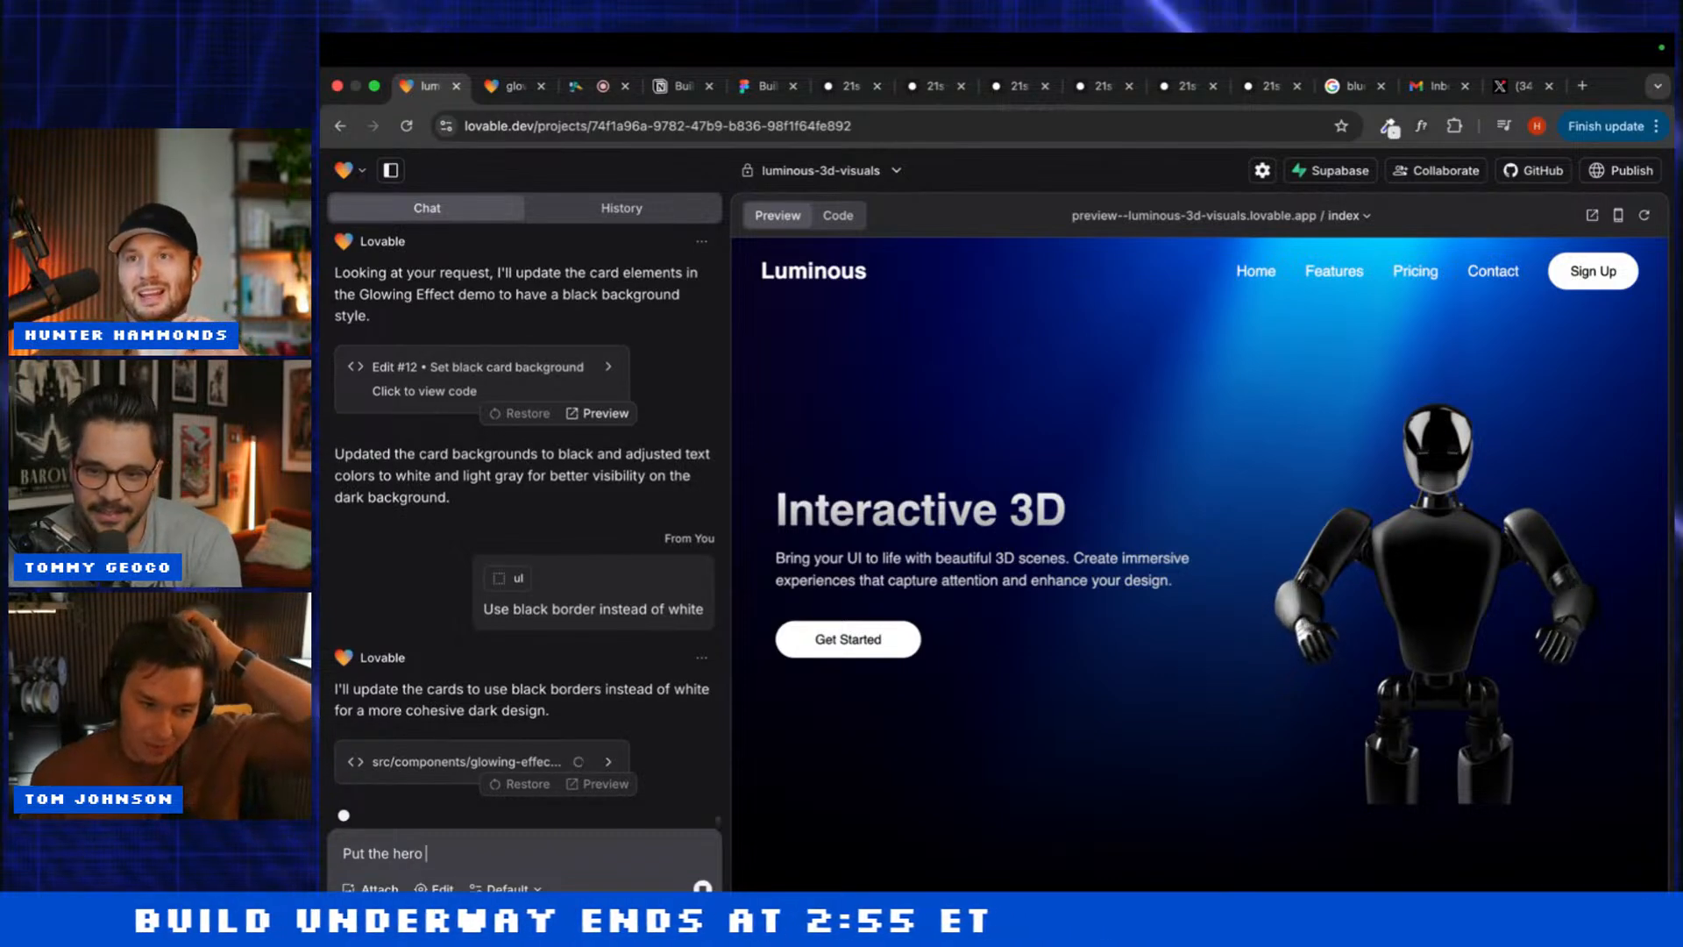
type("Make ")
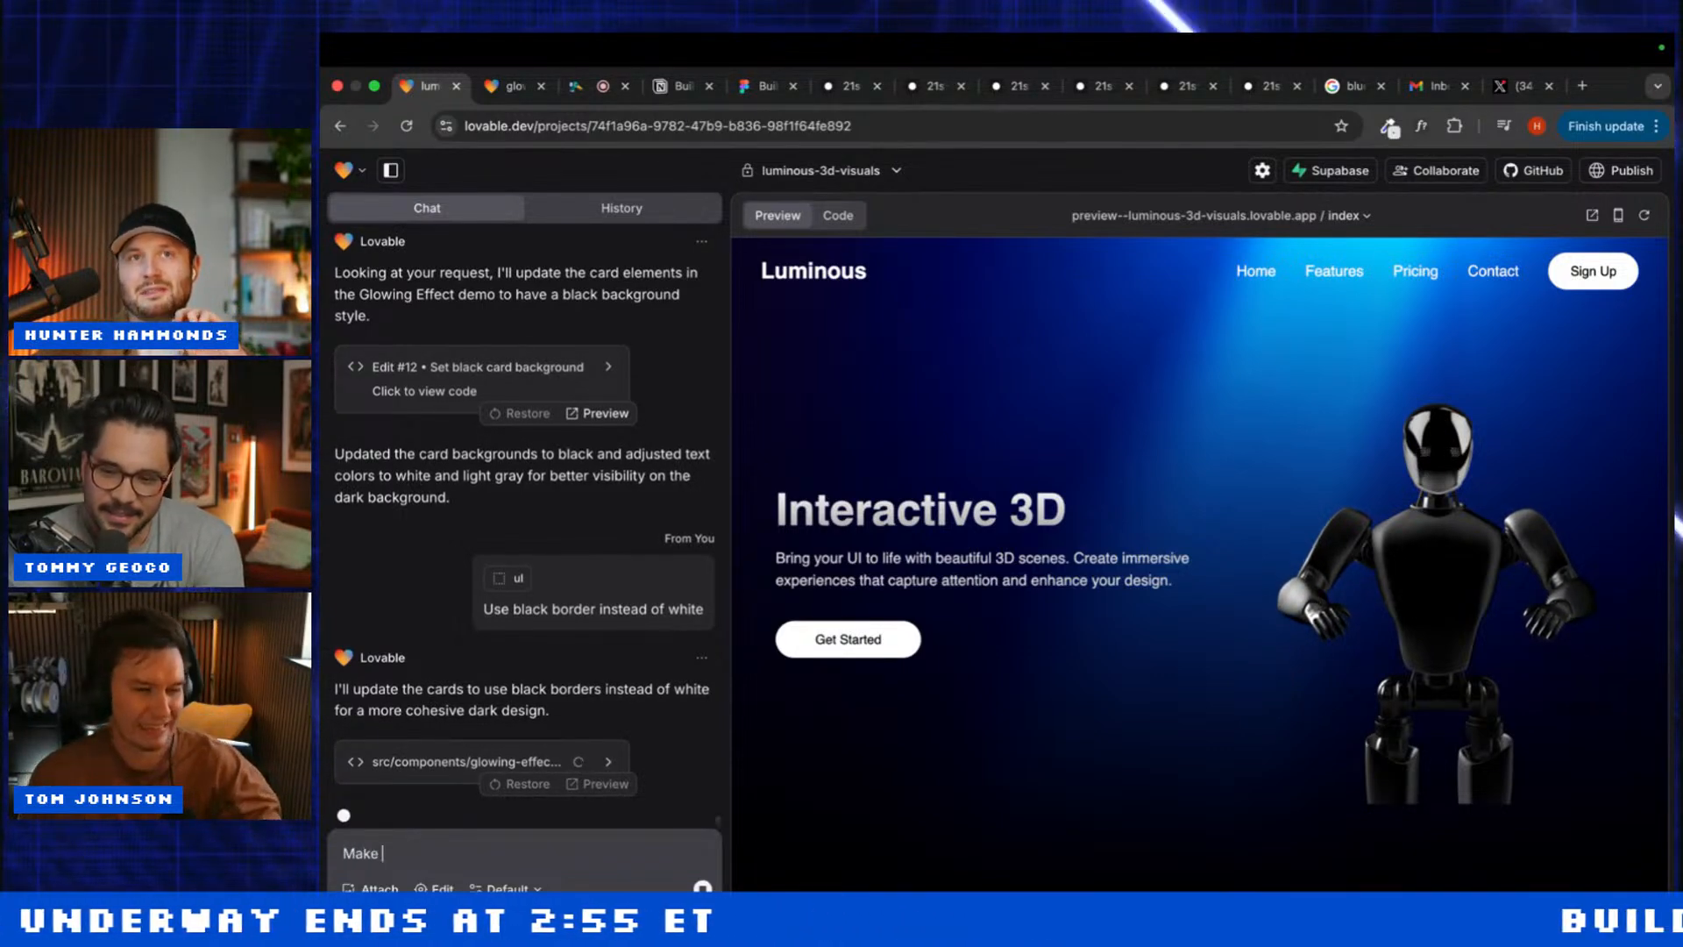
type("the hero v")
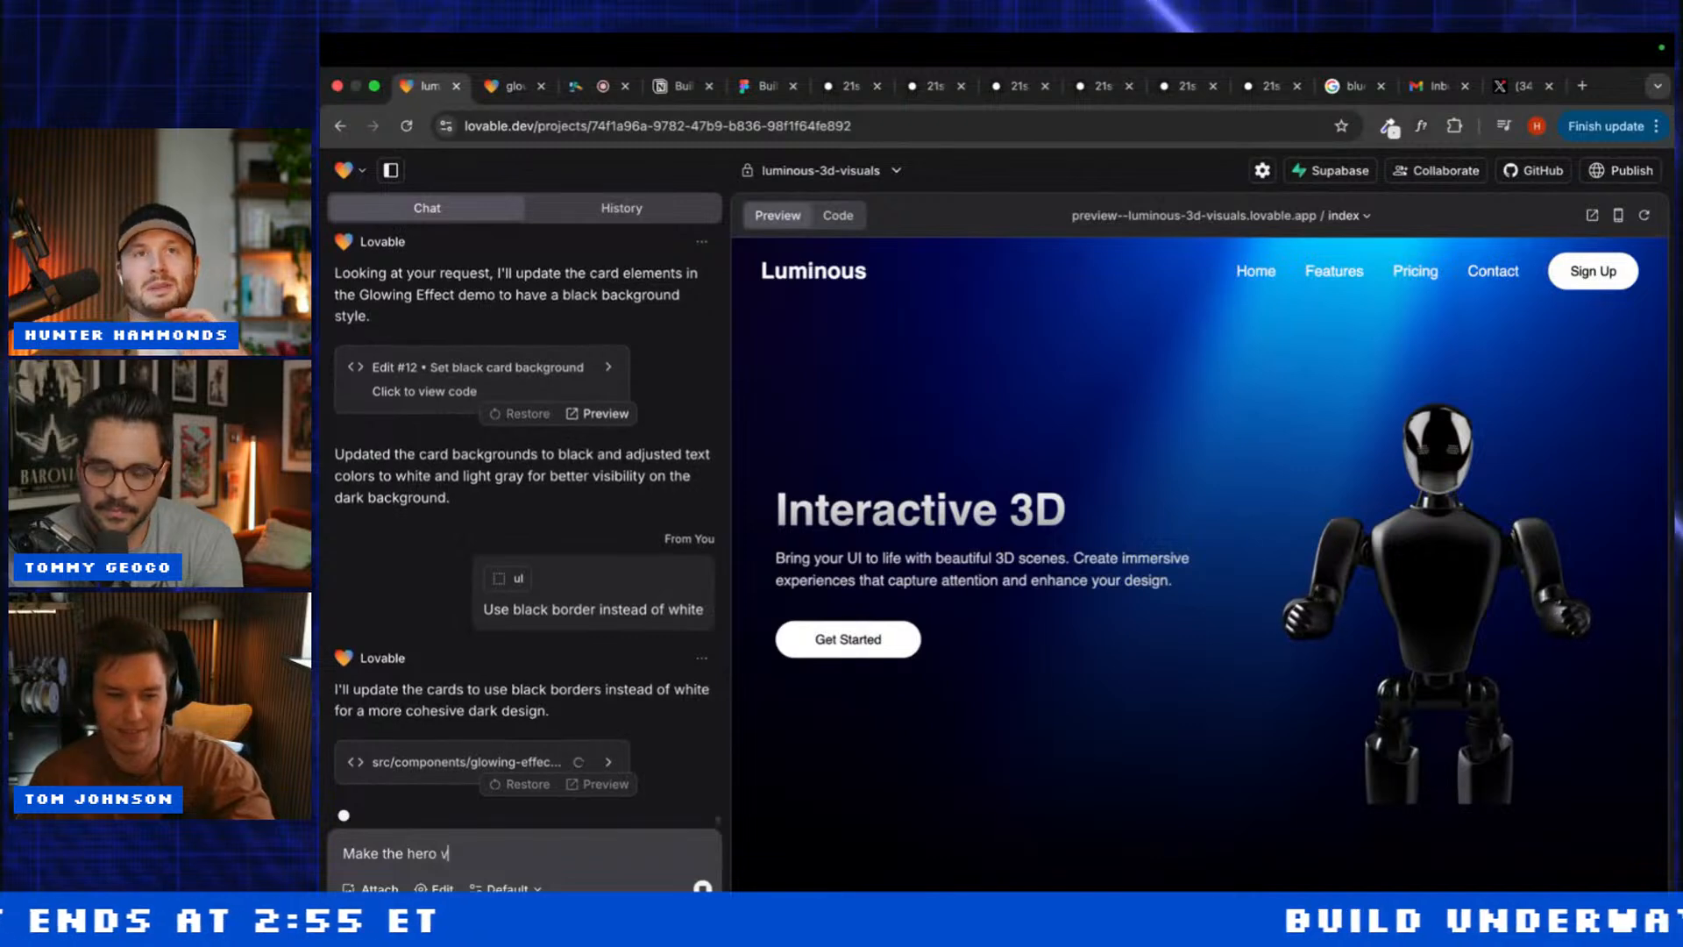
type("ertical instea")
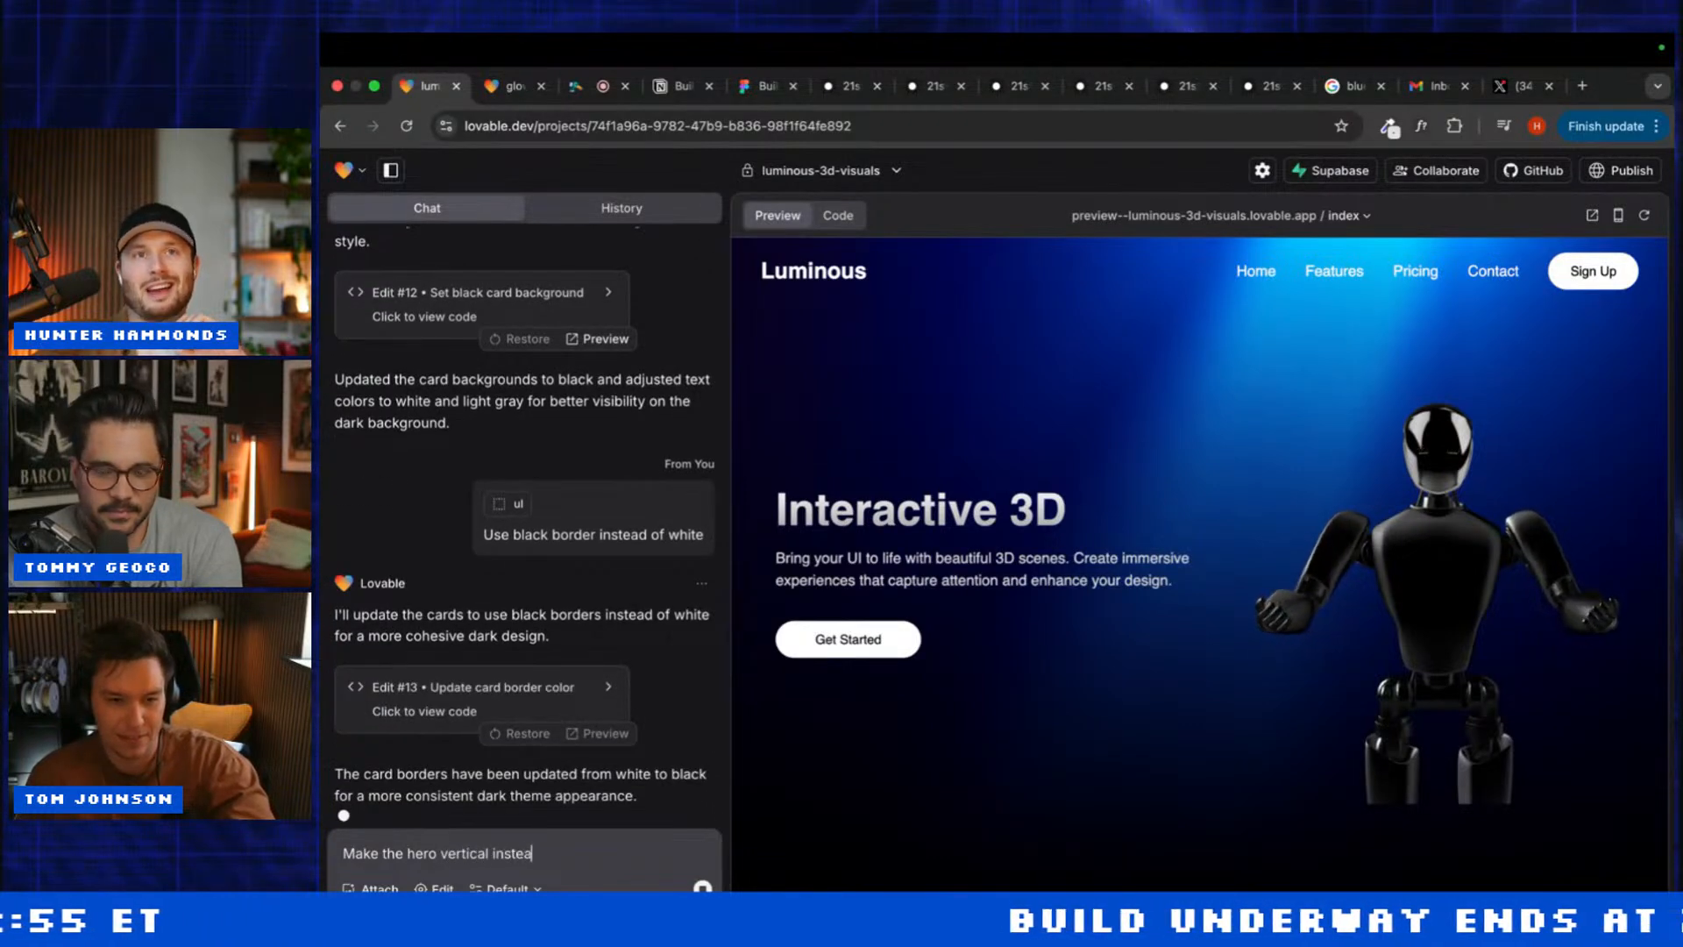
type("d. Use ")
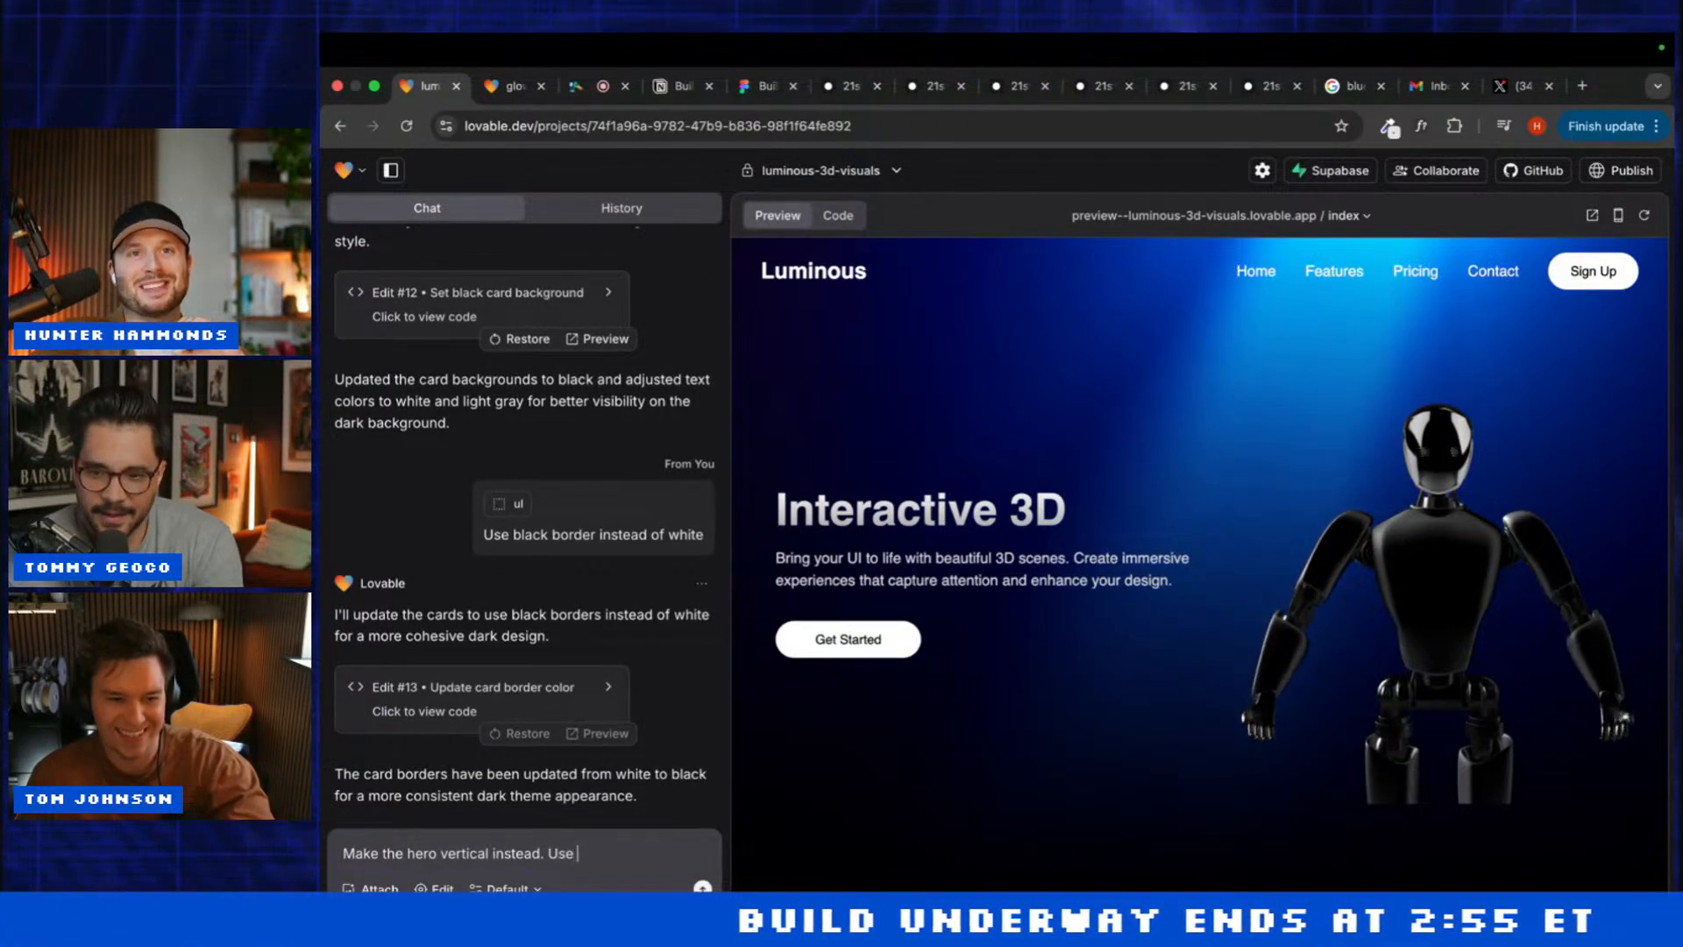
type("this")
key("BackSpace")
key("BackSpace")
type("e")
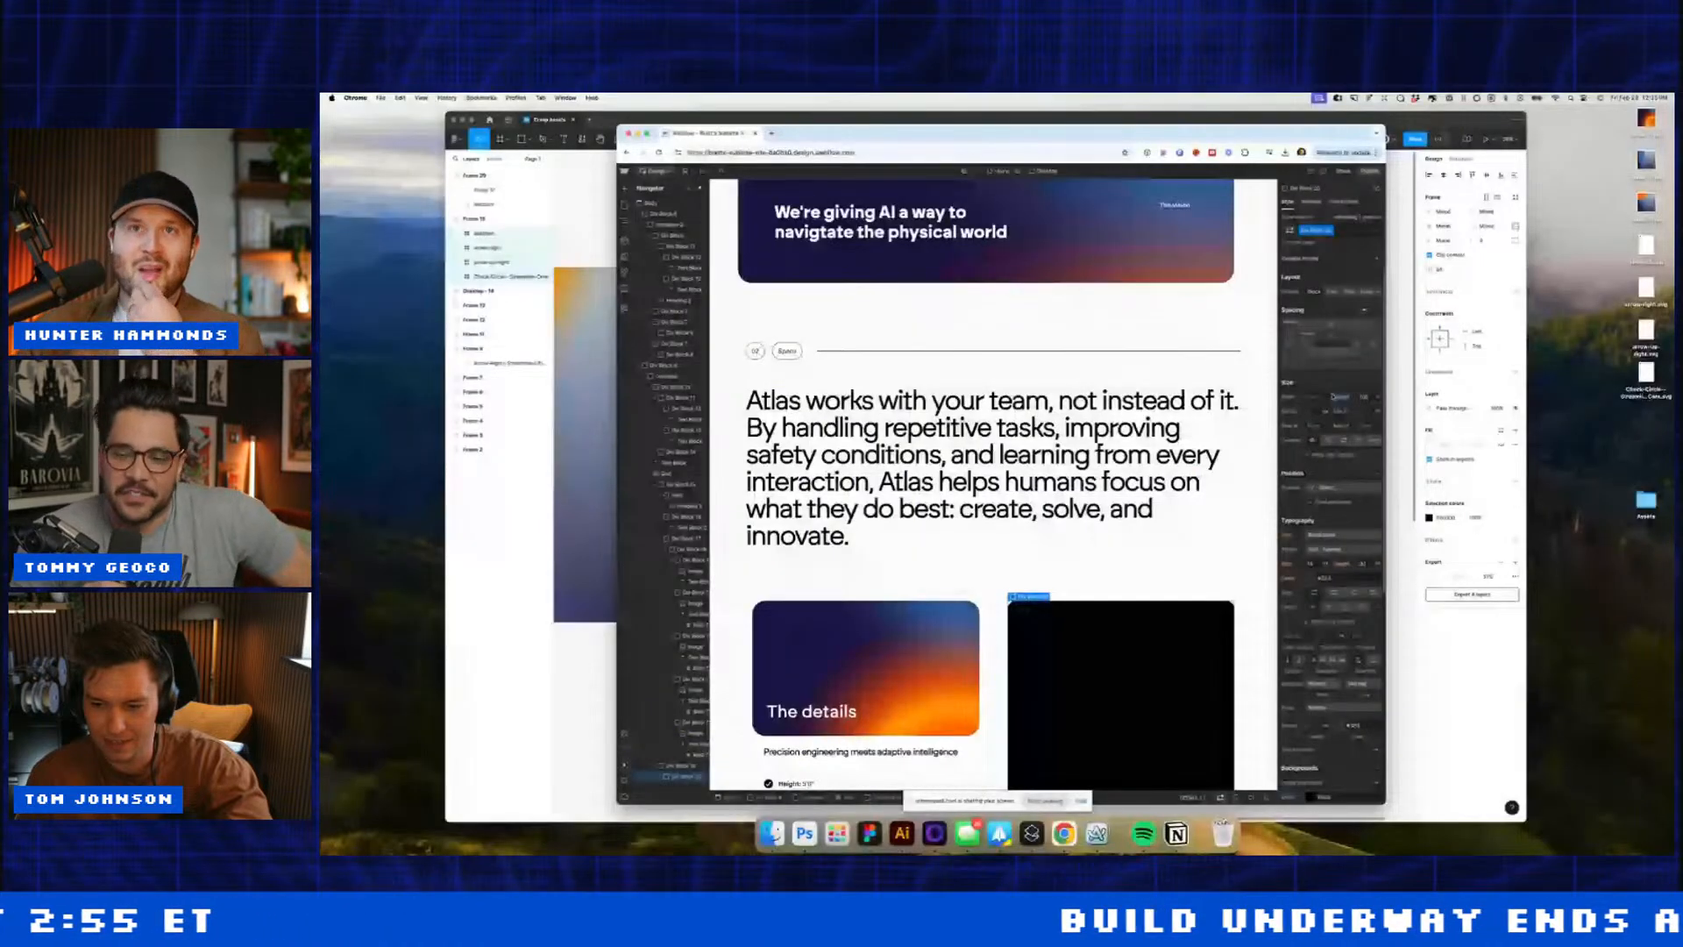
Step: Add padding to the black card and give the tag an orange border sampled from the page
left_click_drag(1332, 336, 1333, 359)
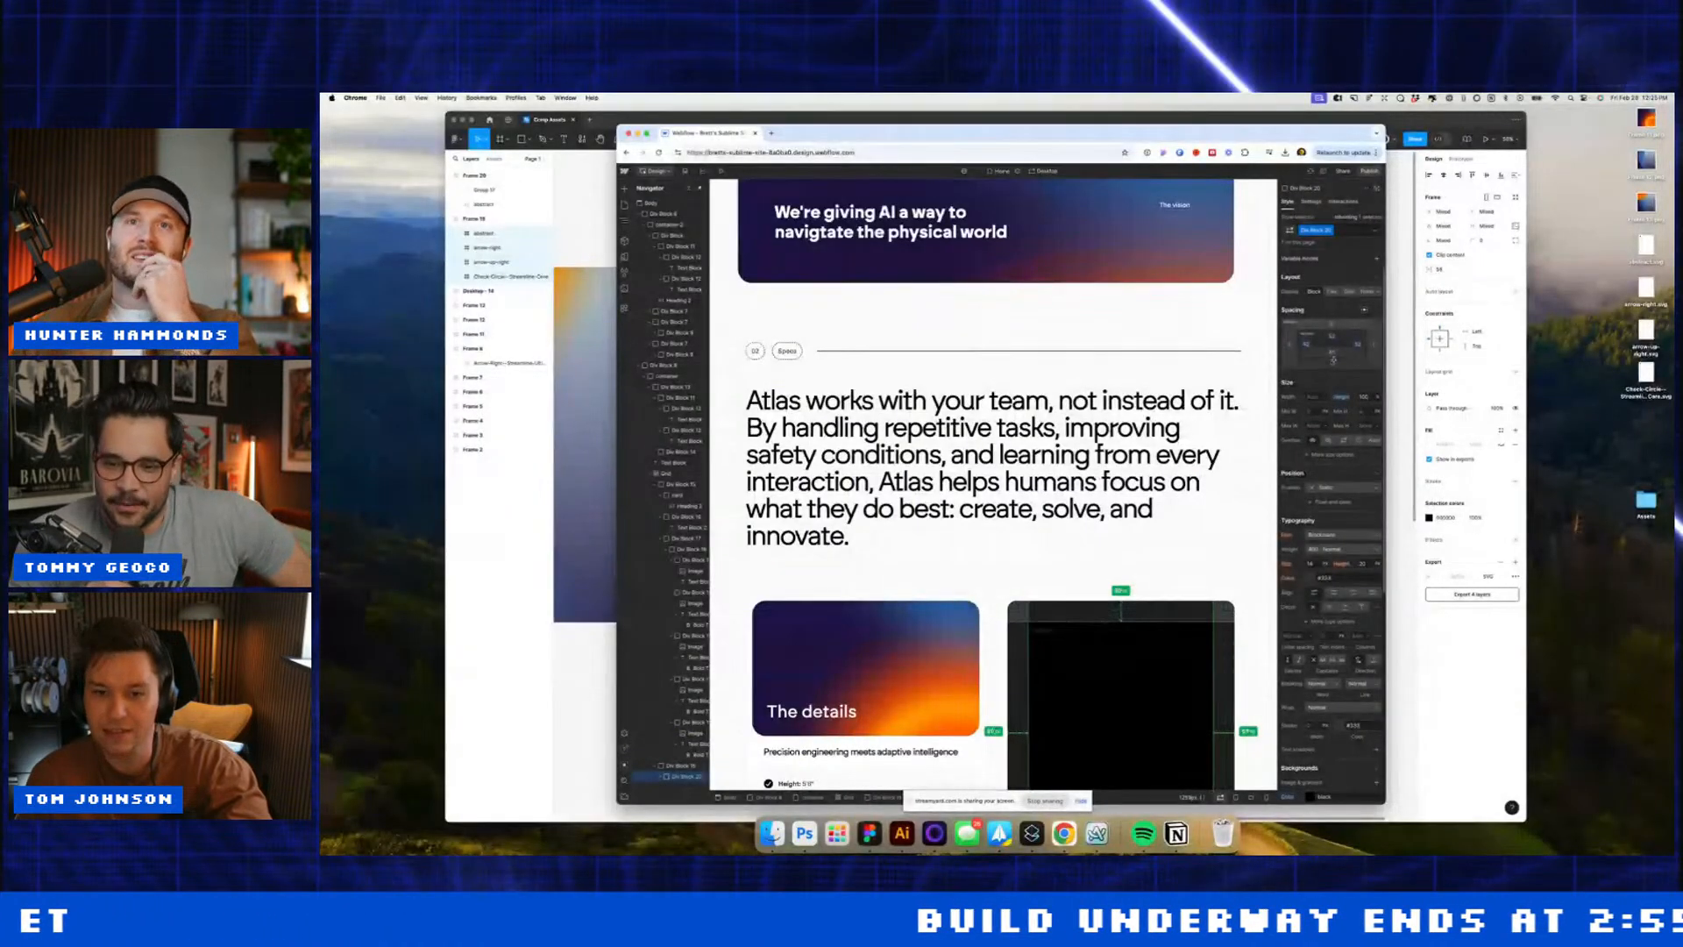
left_click(1039, 629)
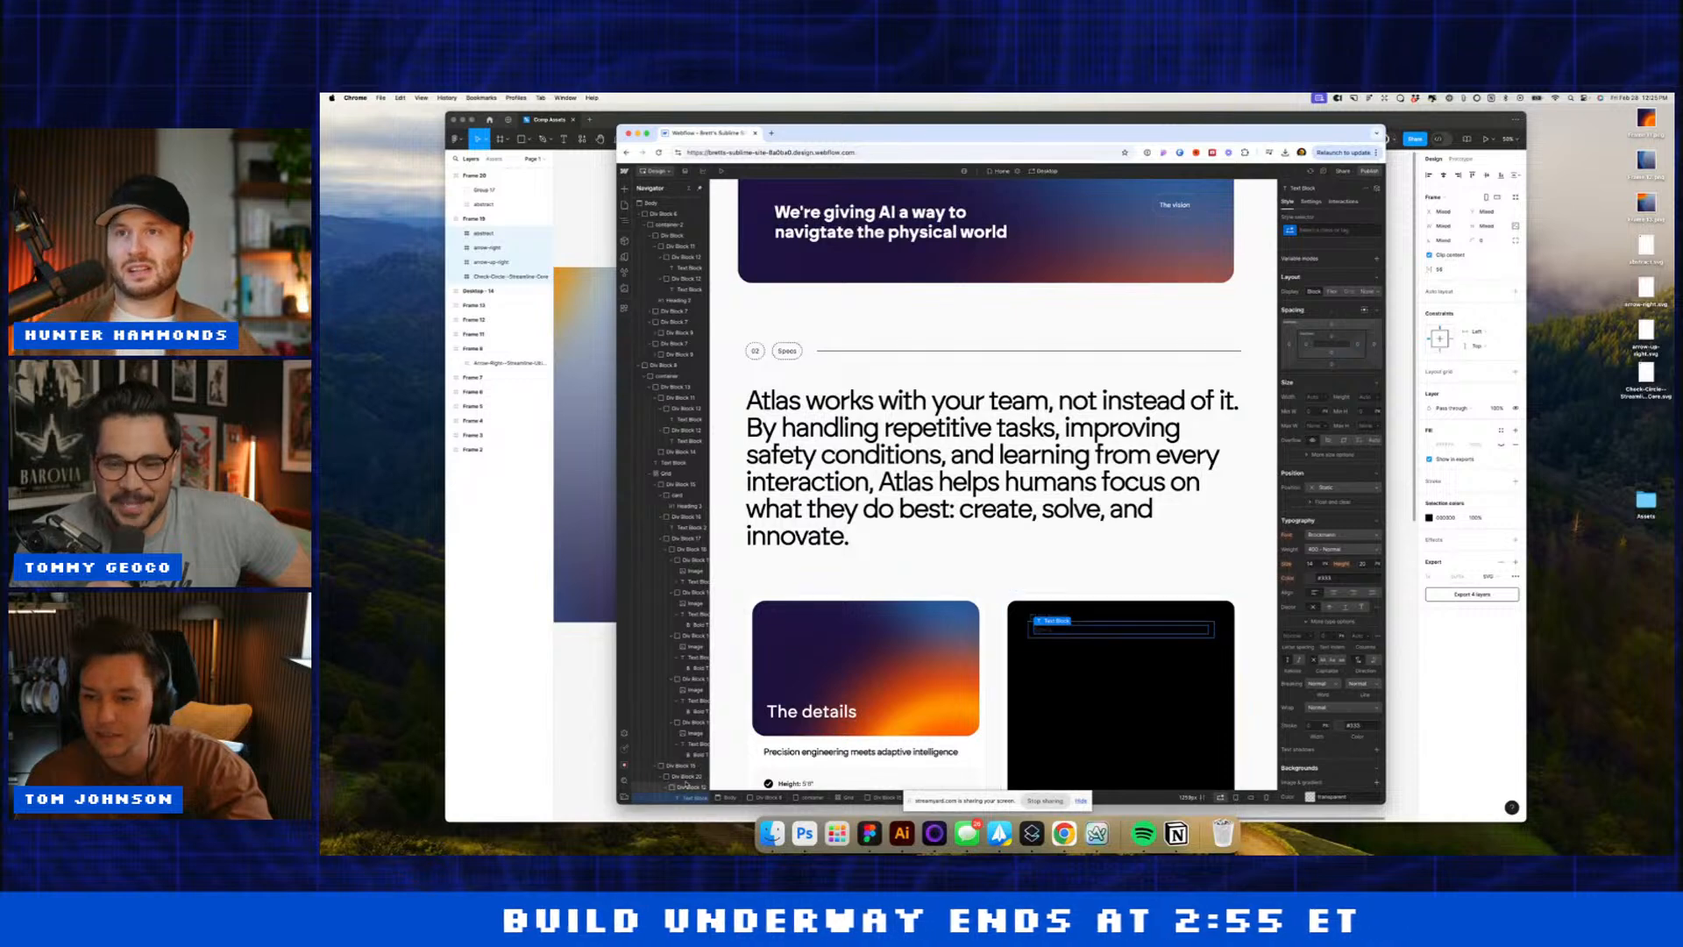
left_click(1020, 639)
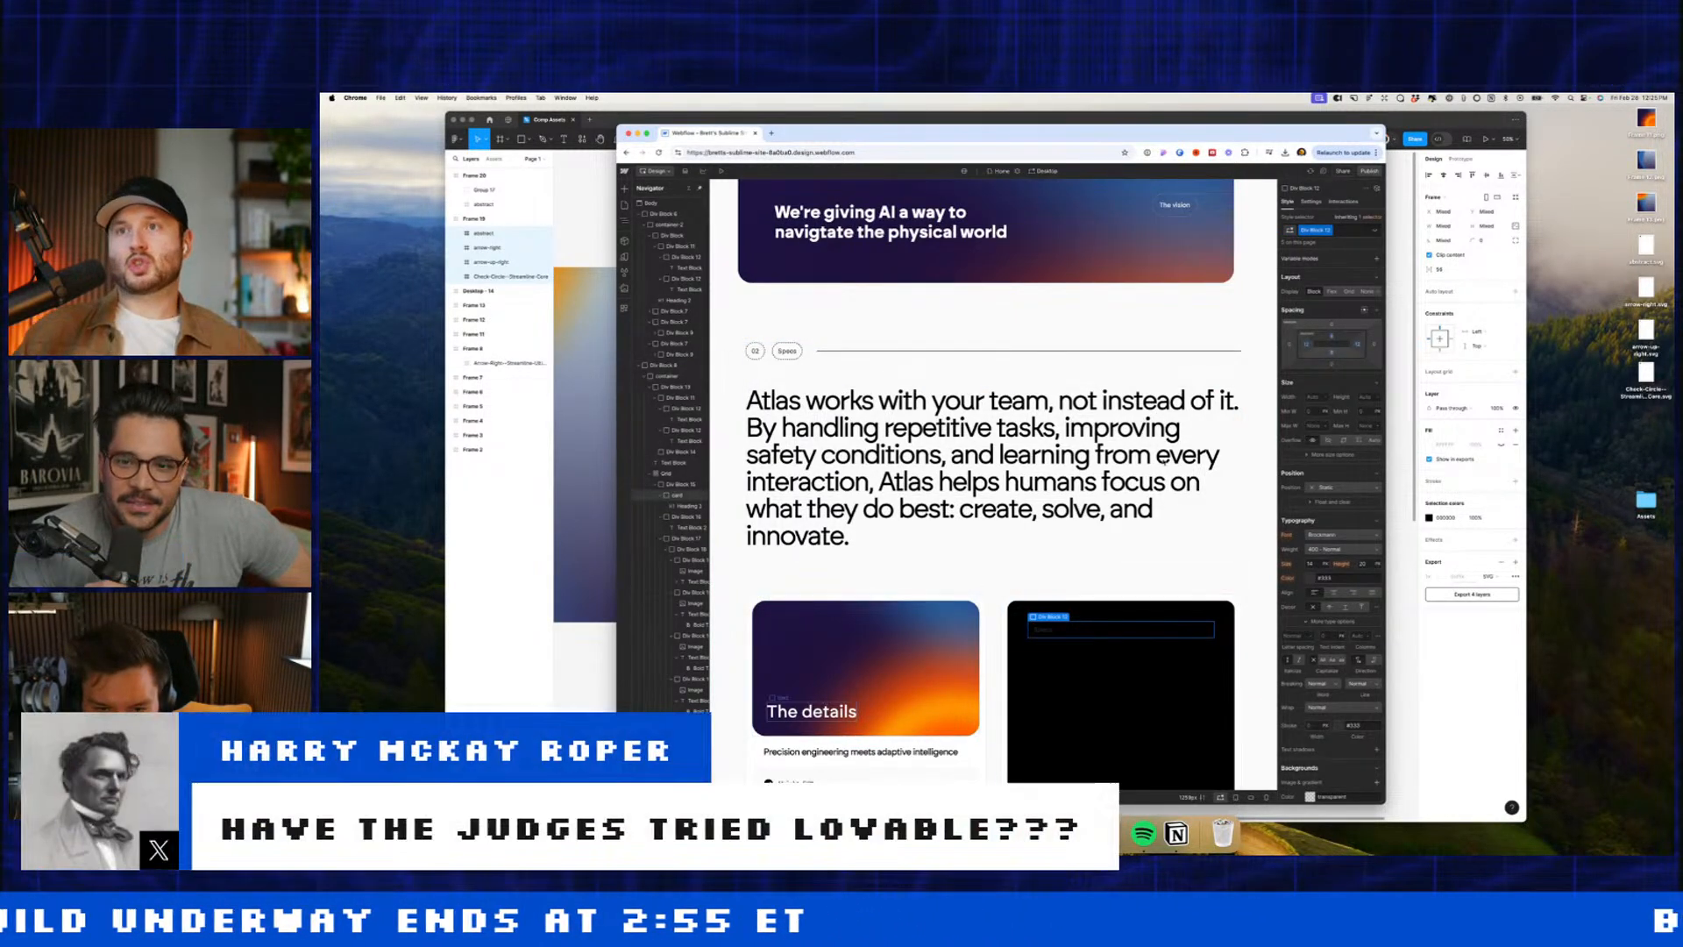
scroll(1322, 686, "down", 4)
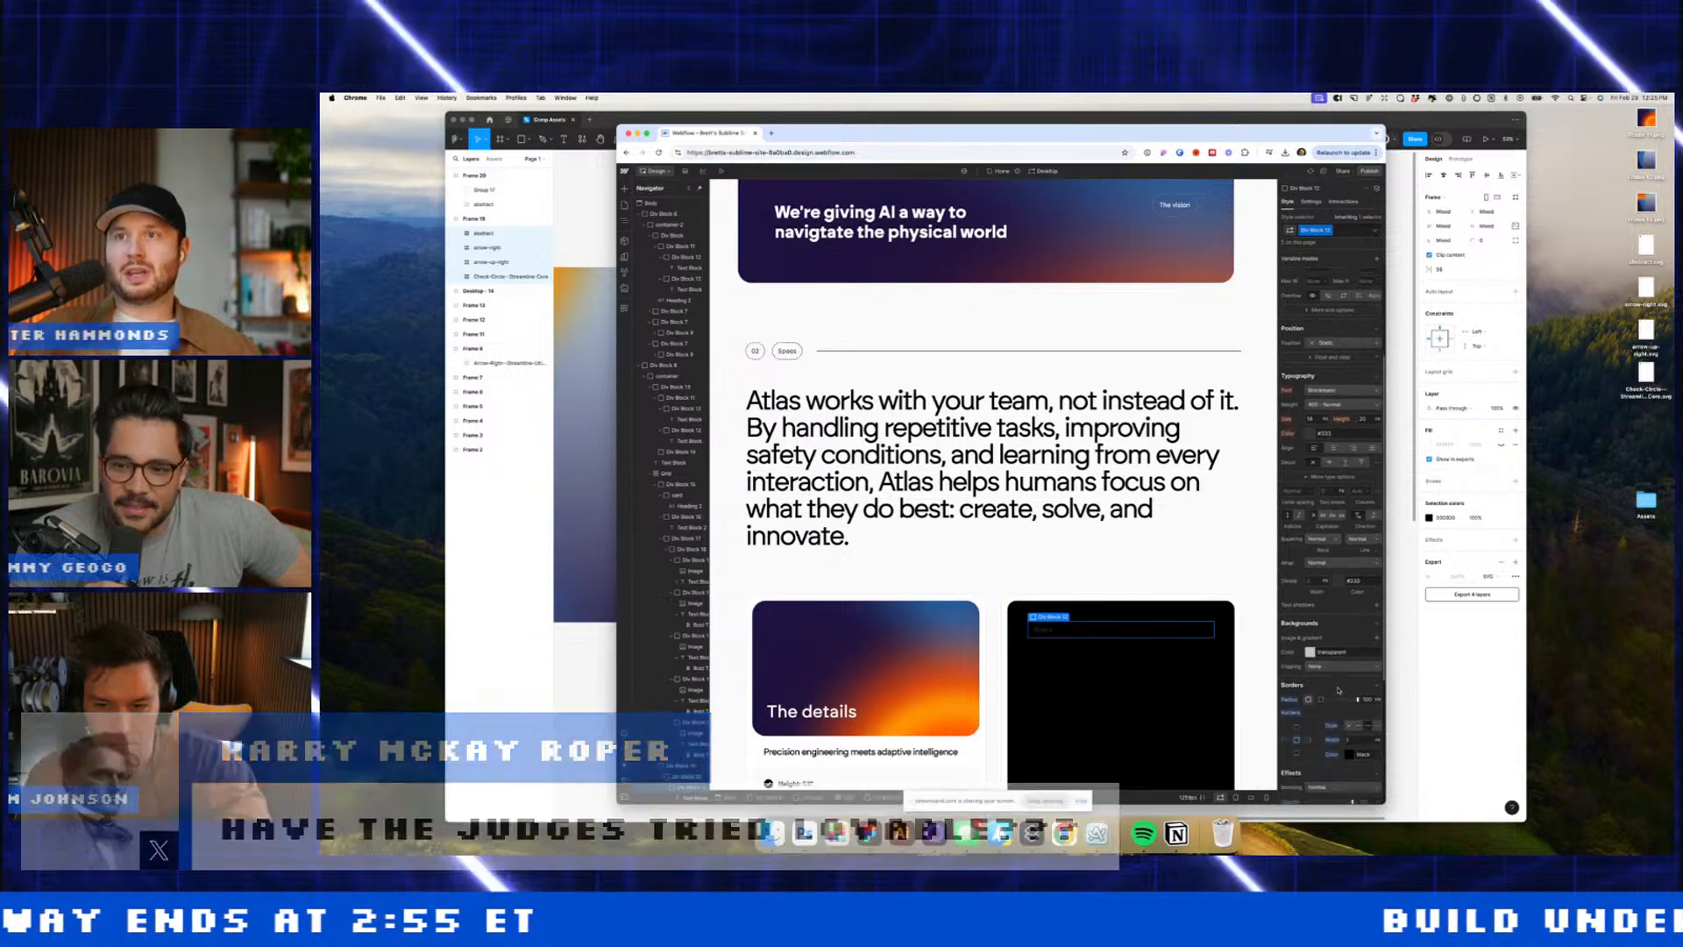
left_click(1348, 731)
left_click(1288, 679)
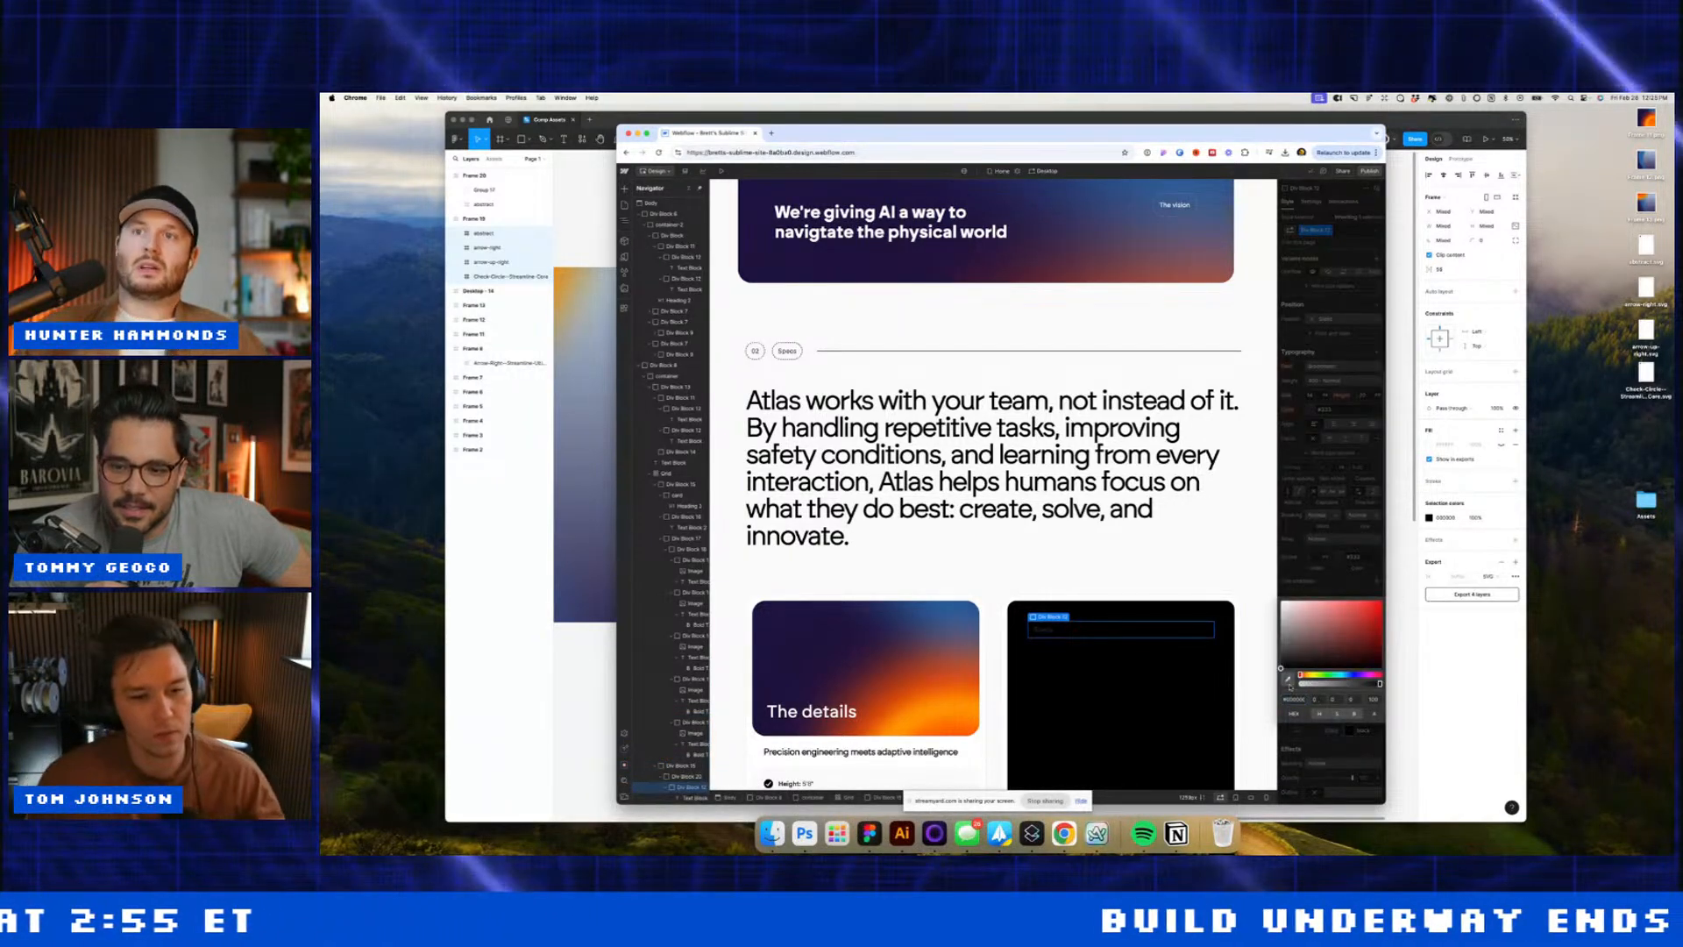
left_click(962, 734)
left_click(1348, 298)
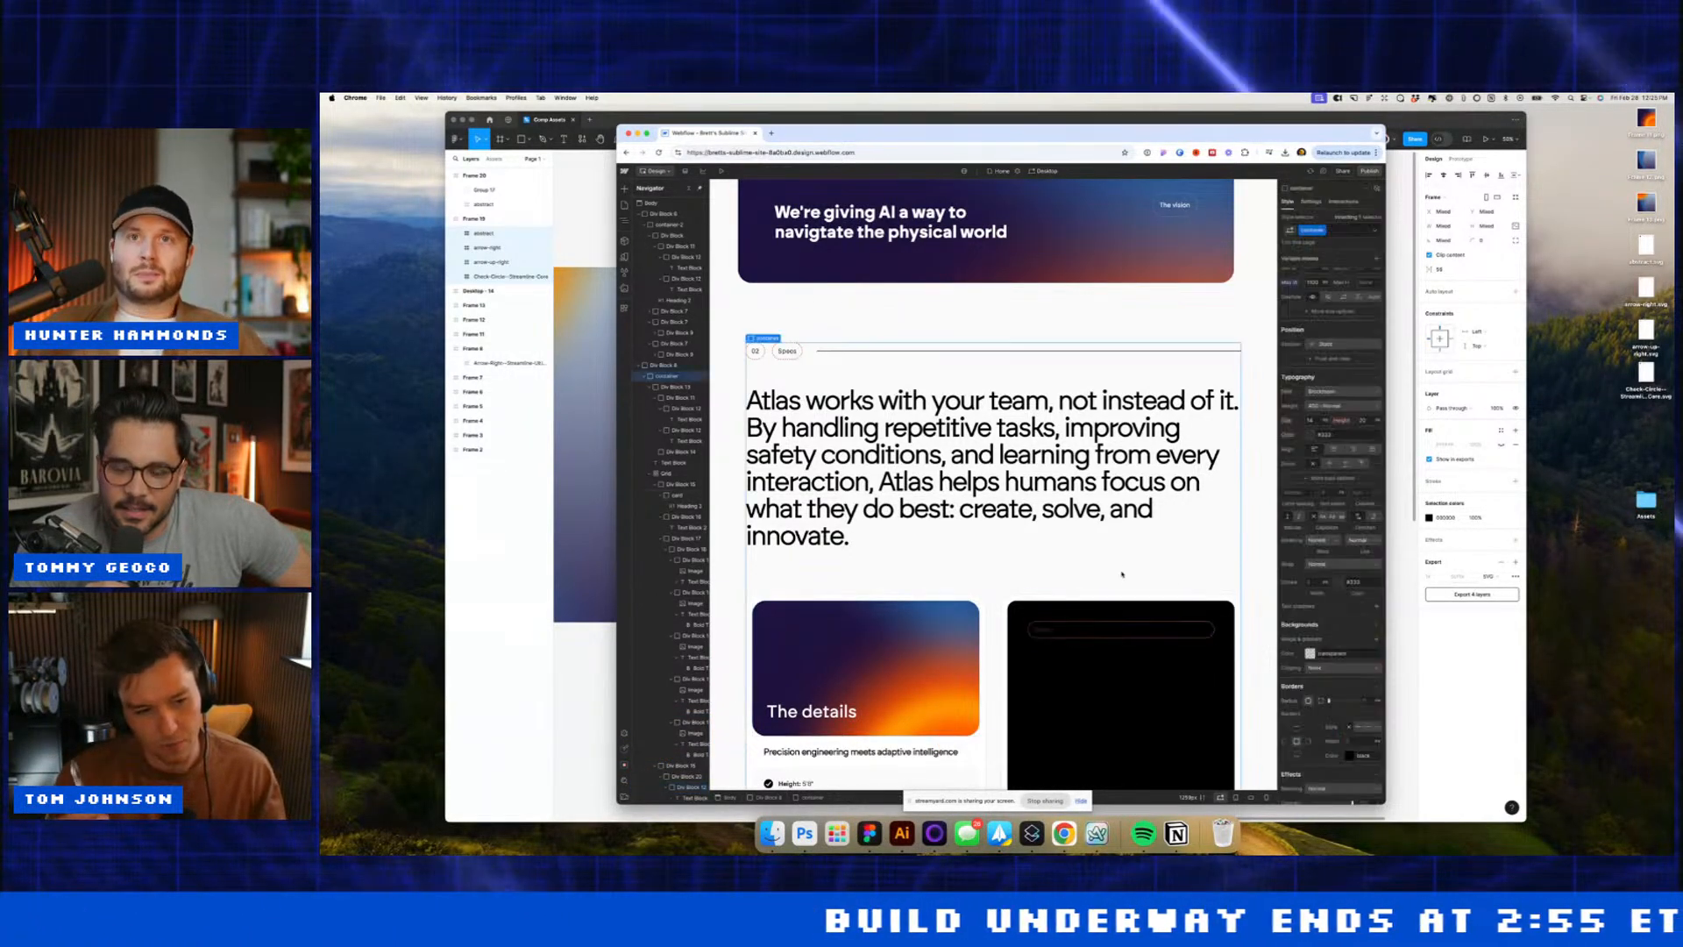
Step: Set the tag's Display to inline-flex and its text colour to the sampled orange
scroll(1347, 298, "up", 3)
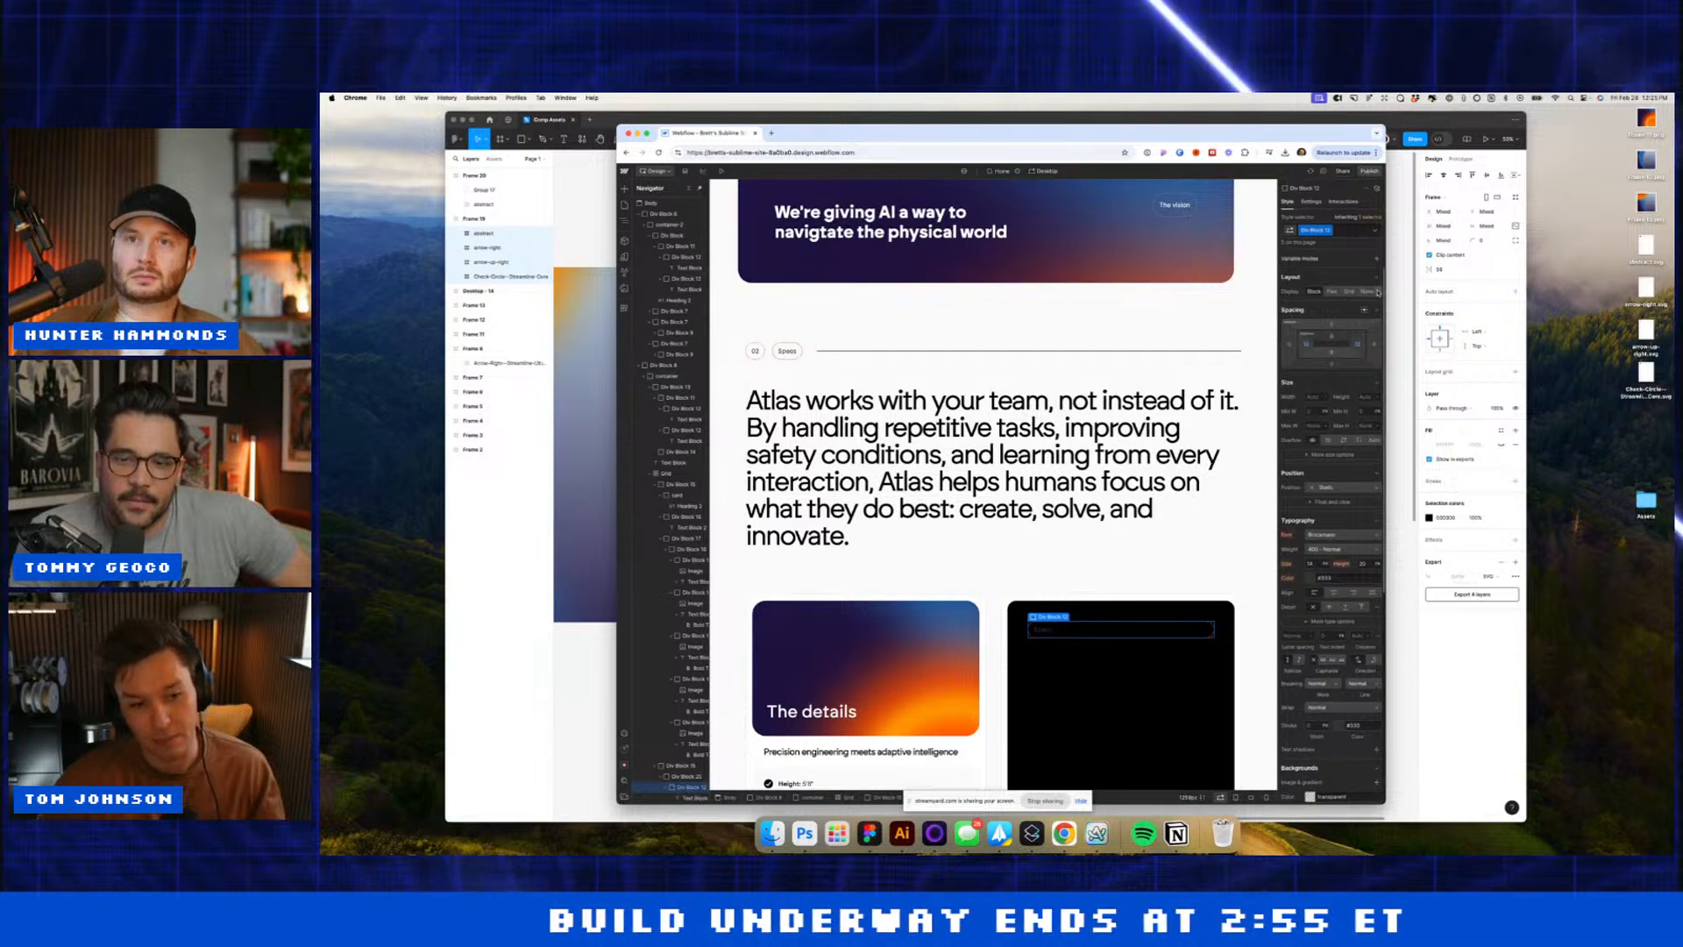
left_click(1352, 320)
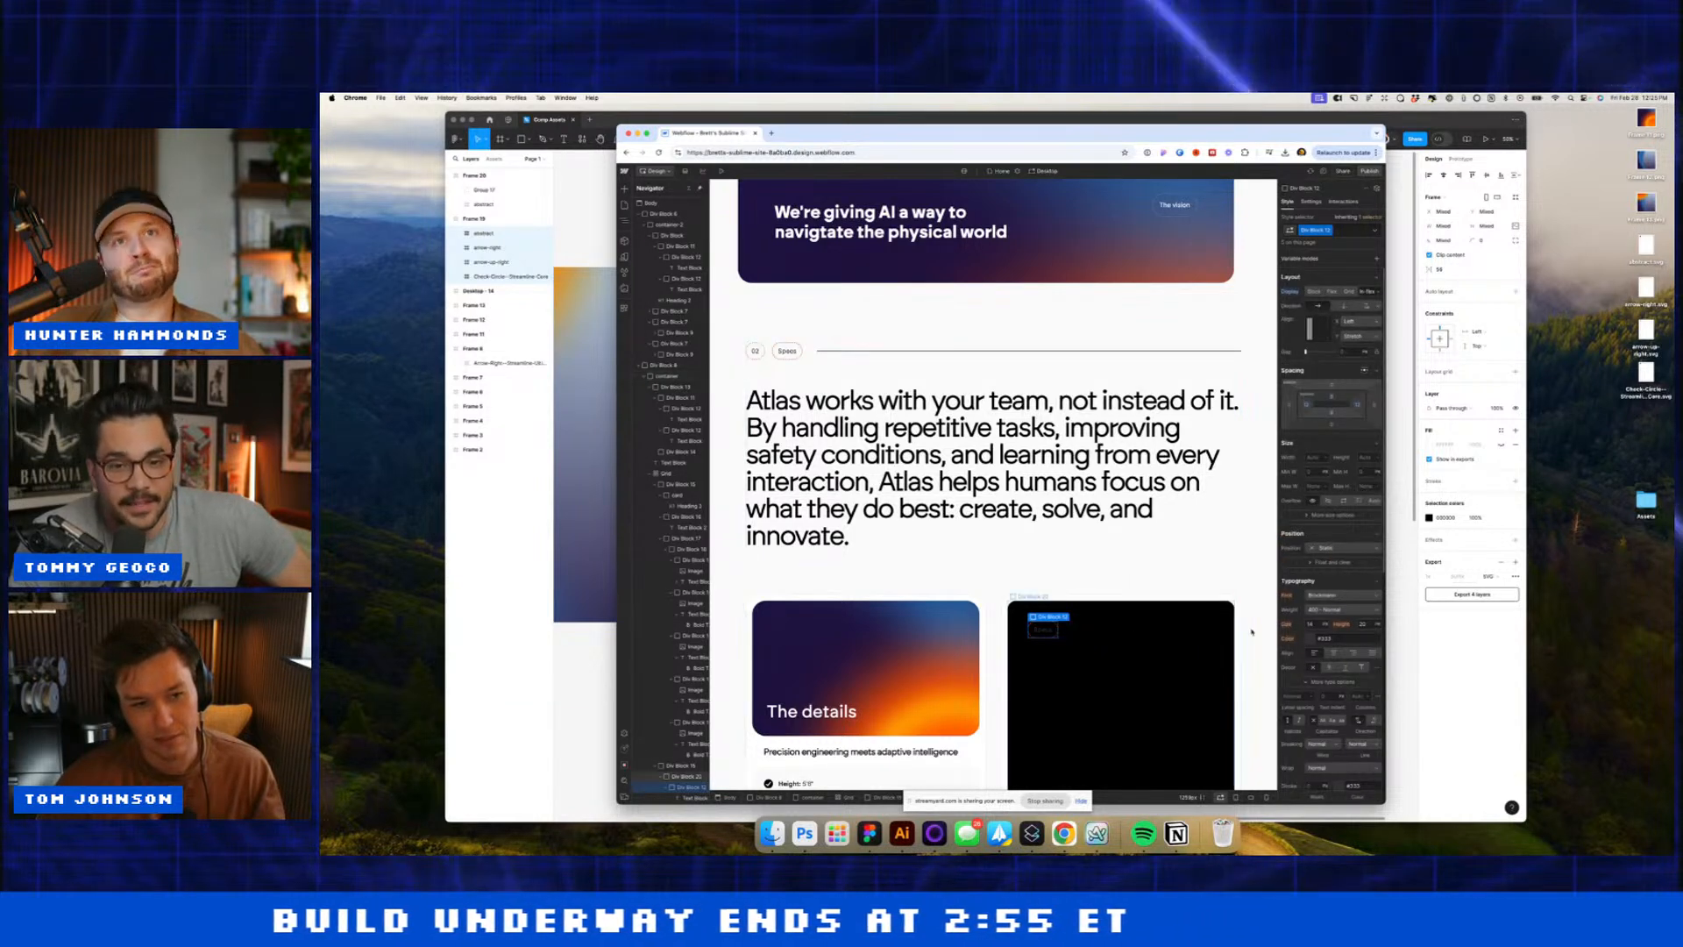
left_click(1314, 641)
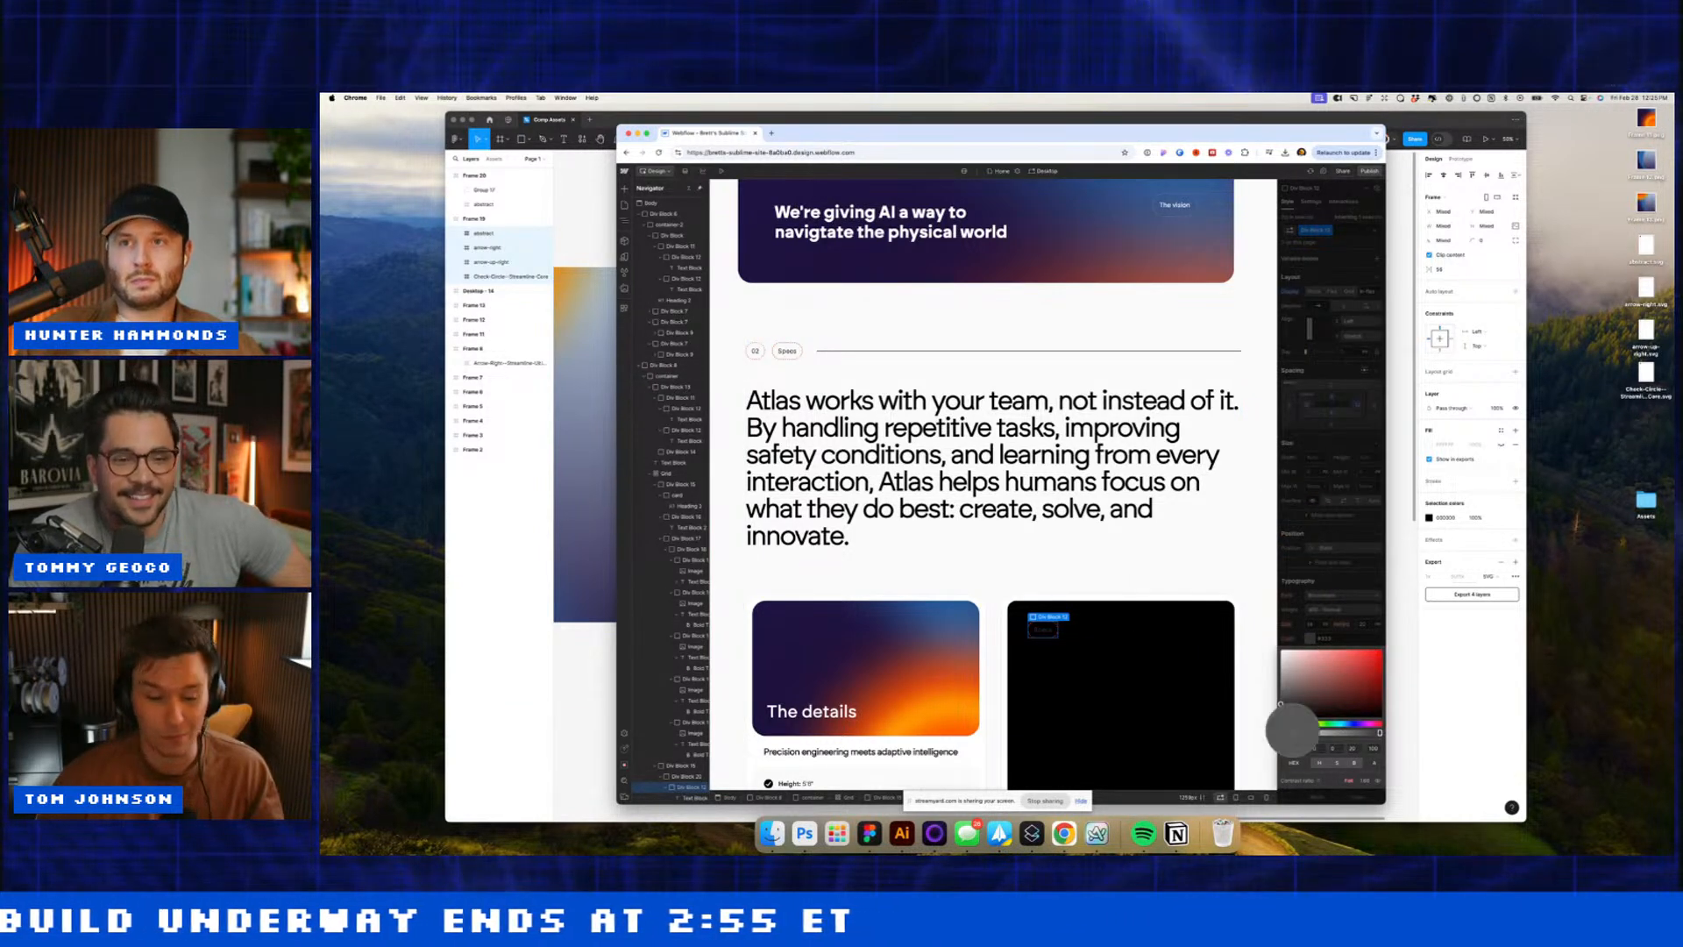
left_click(954, 726)
left_click(1085, 544)
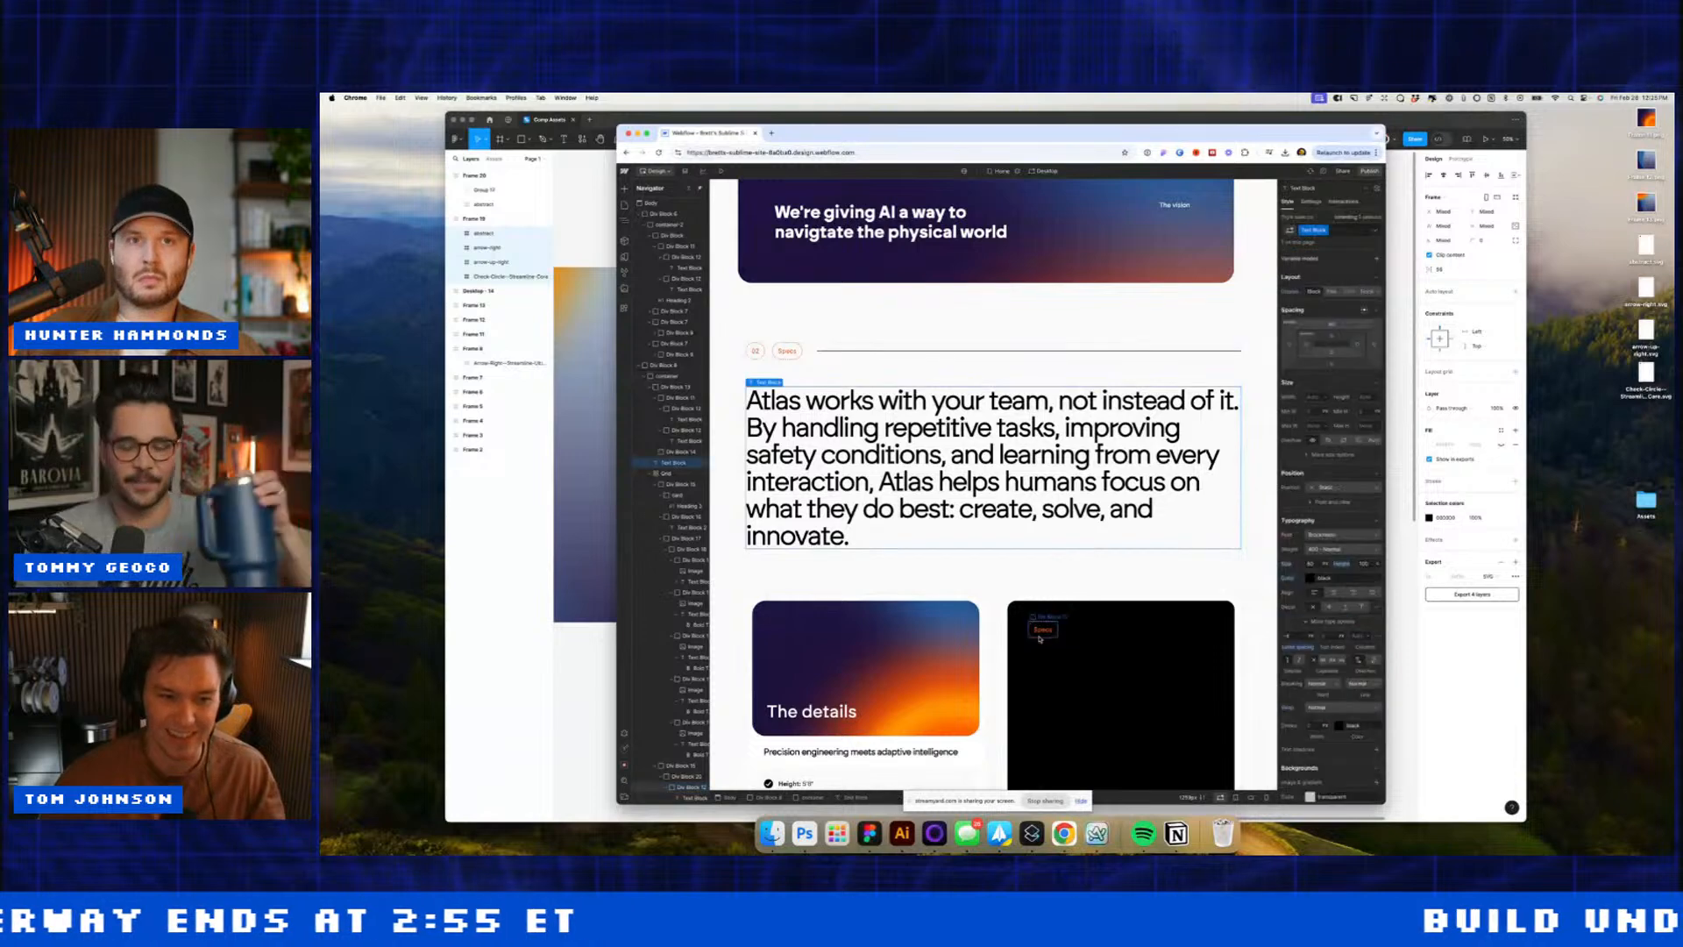
Step: Change the tag's wording to 'Request a demo'
double_click(1043, 629)
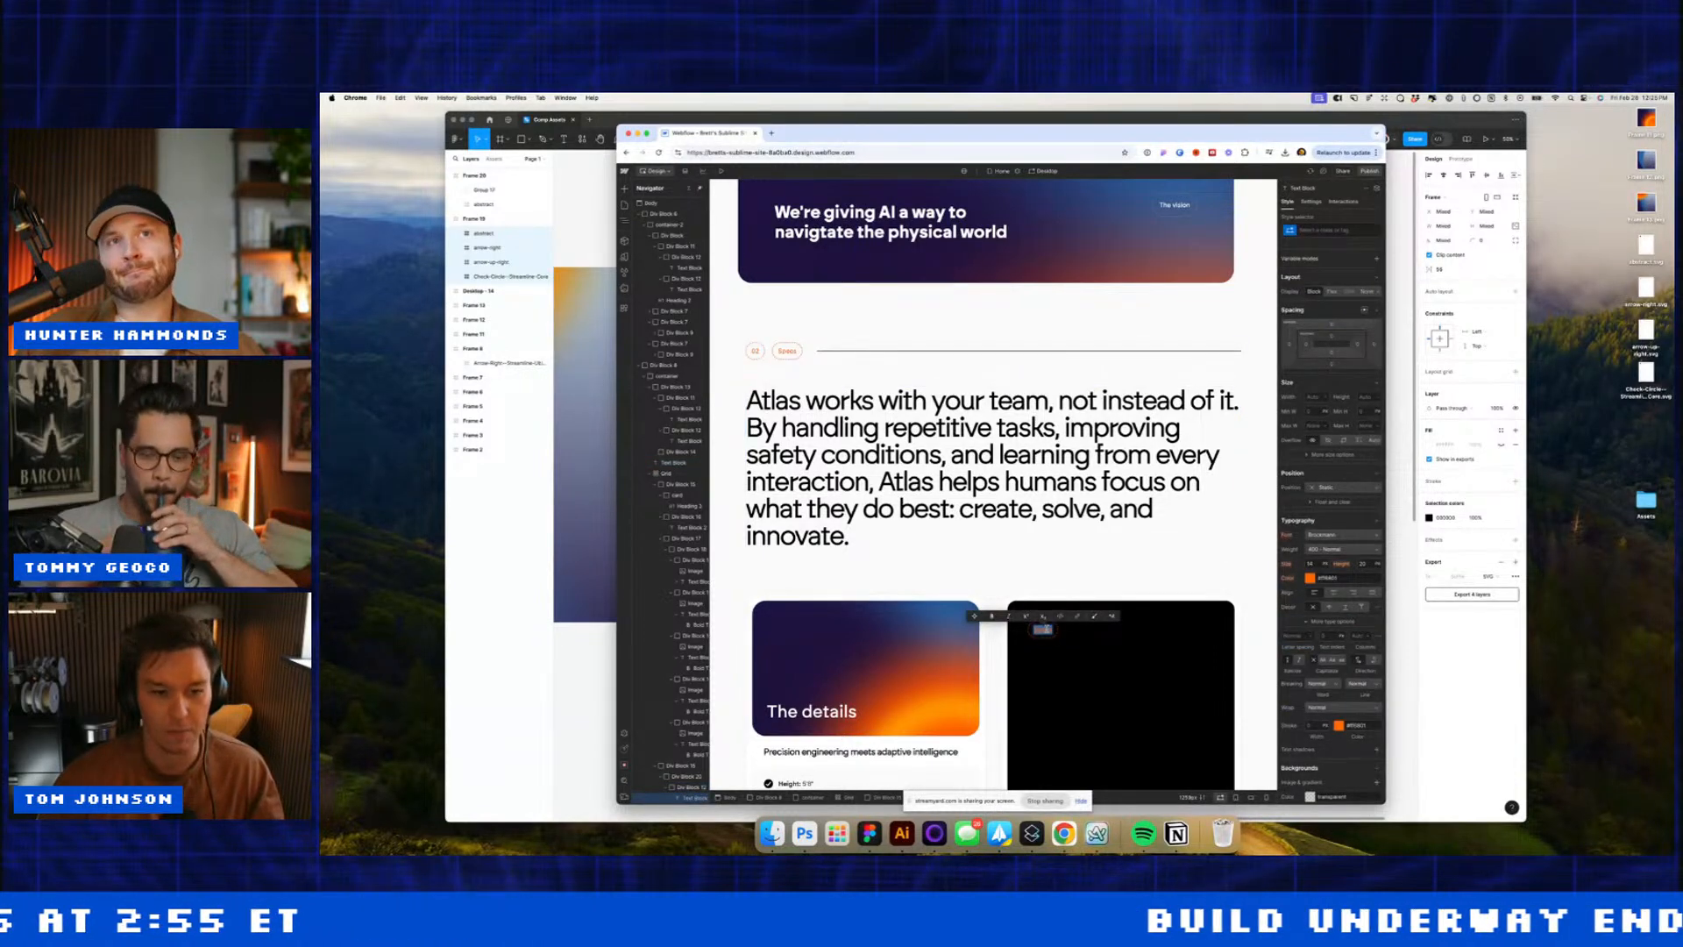
type("Ru")
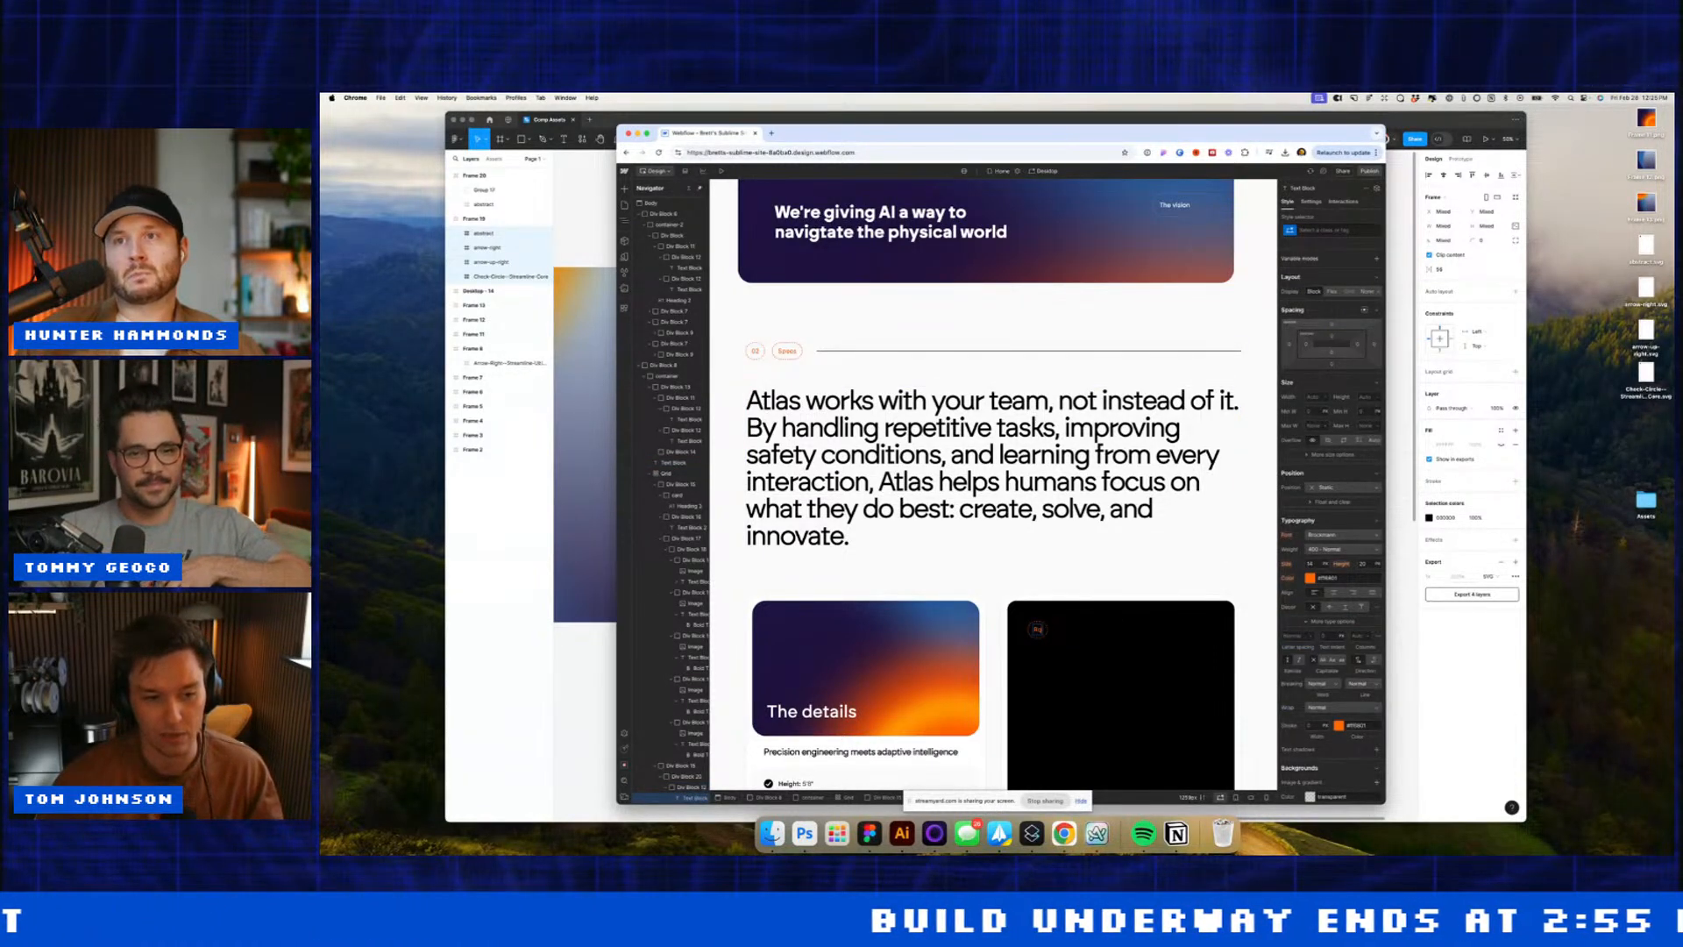
key("BackSpace")
key("BackSpace")
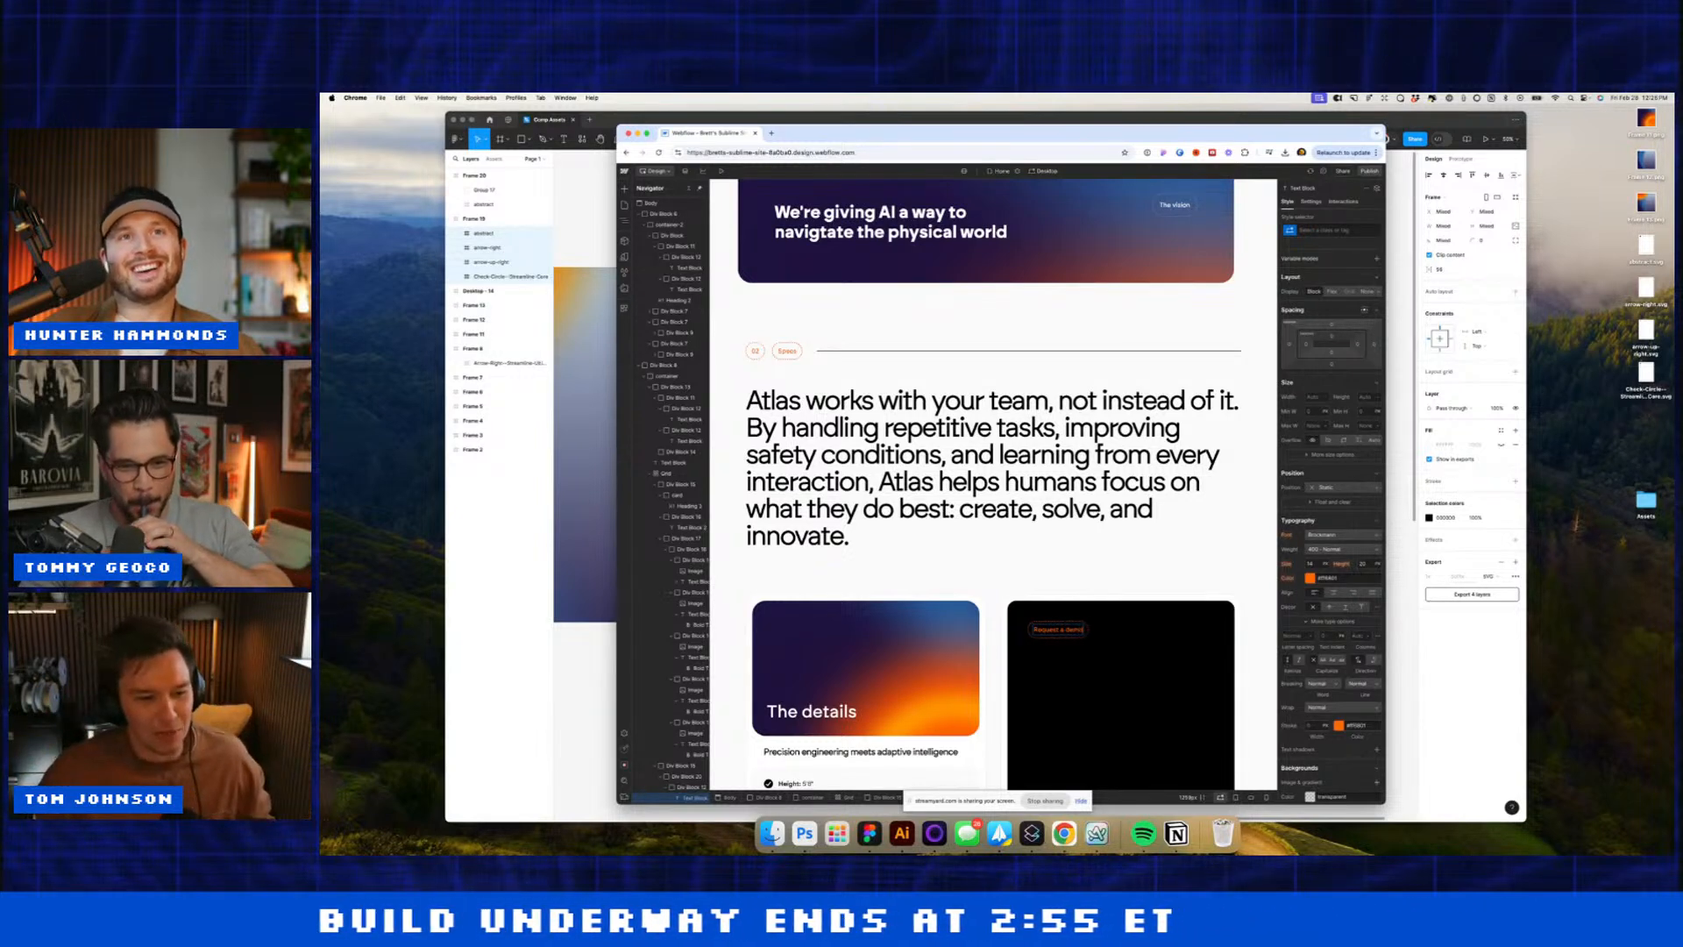
left_click(1077, 588)
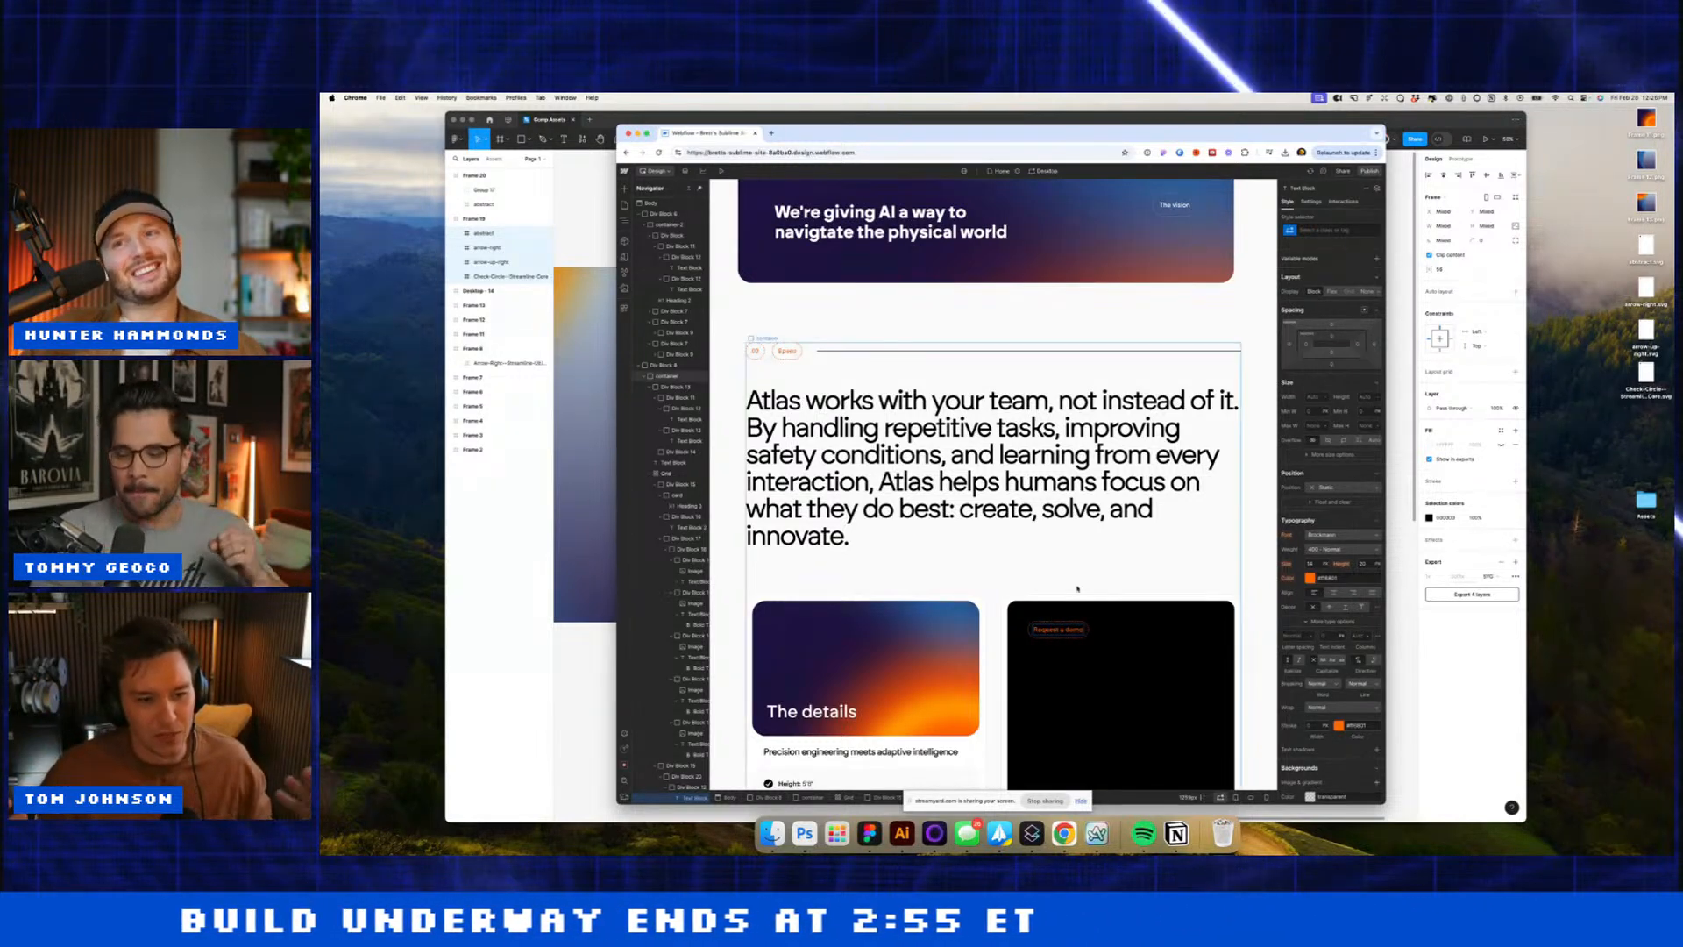
left_click(1087, 630)
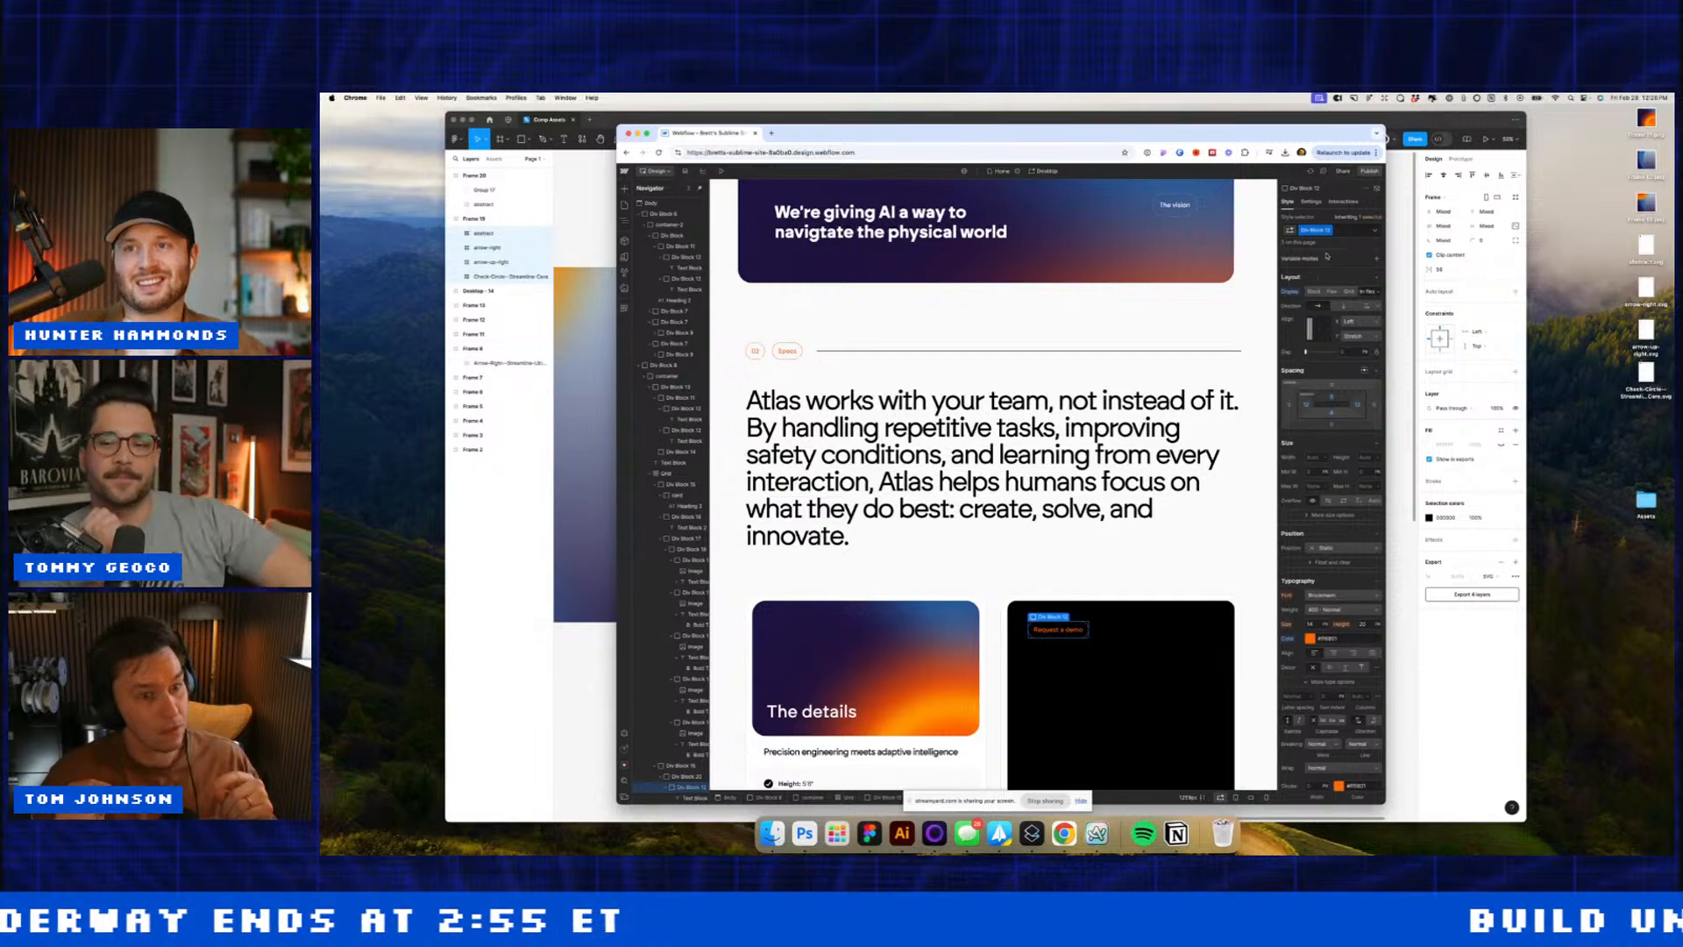
Step: Add a style class to the tag and retitle The details heading 'See it for yourself'
scroll(1141, 388, "up", 5)
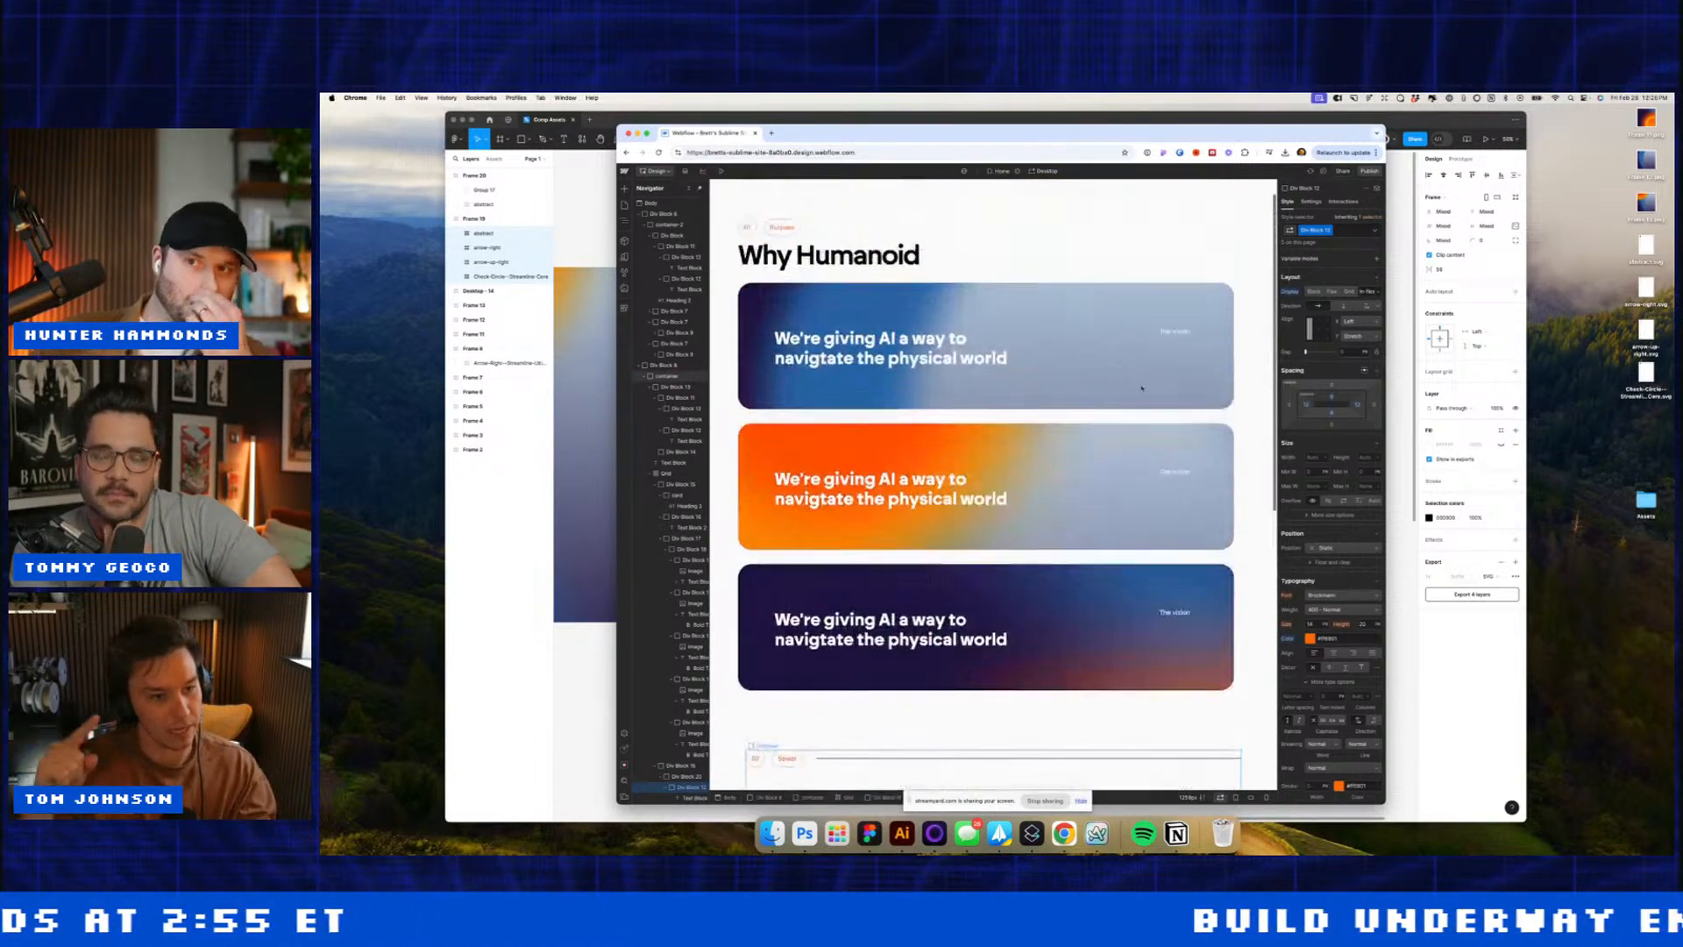
scroll(1141, 387, "down", 5)
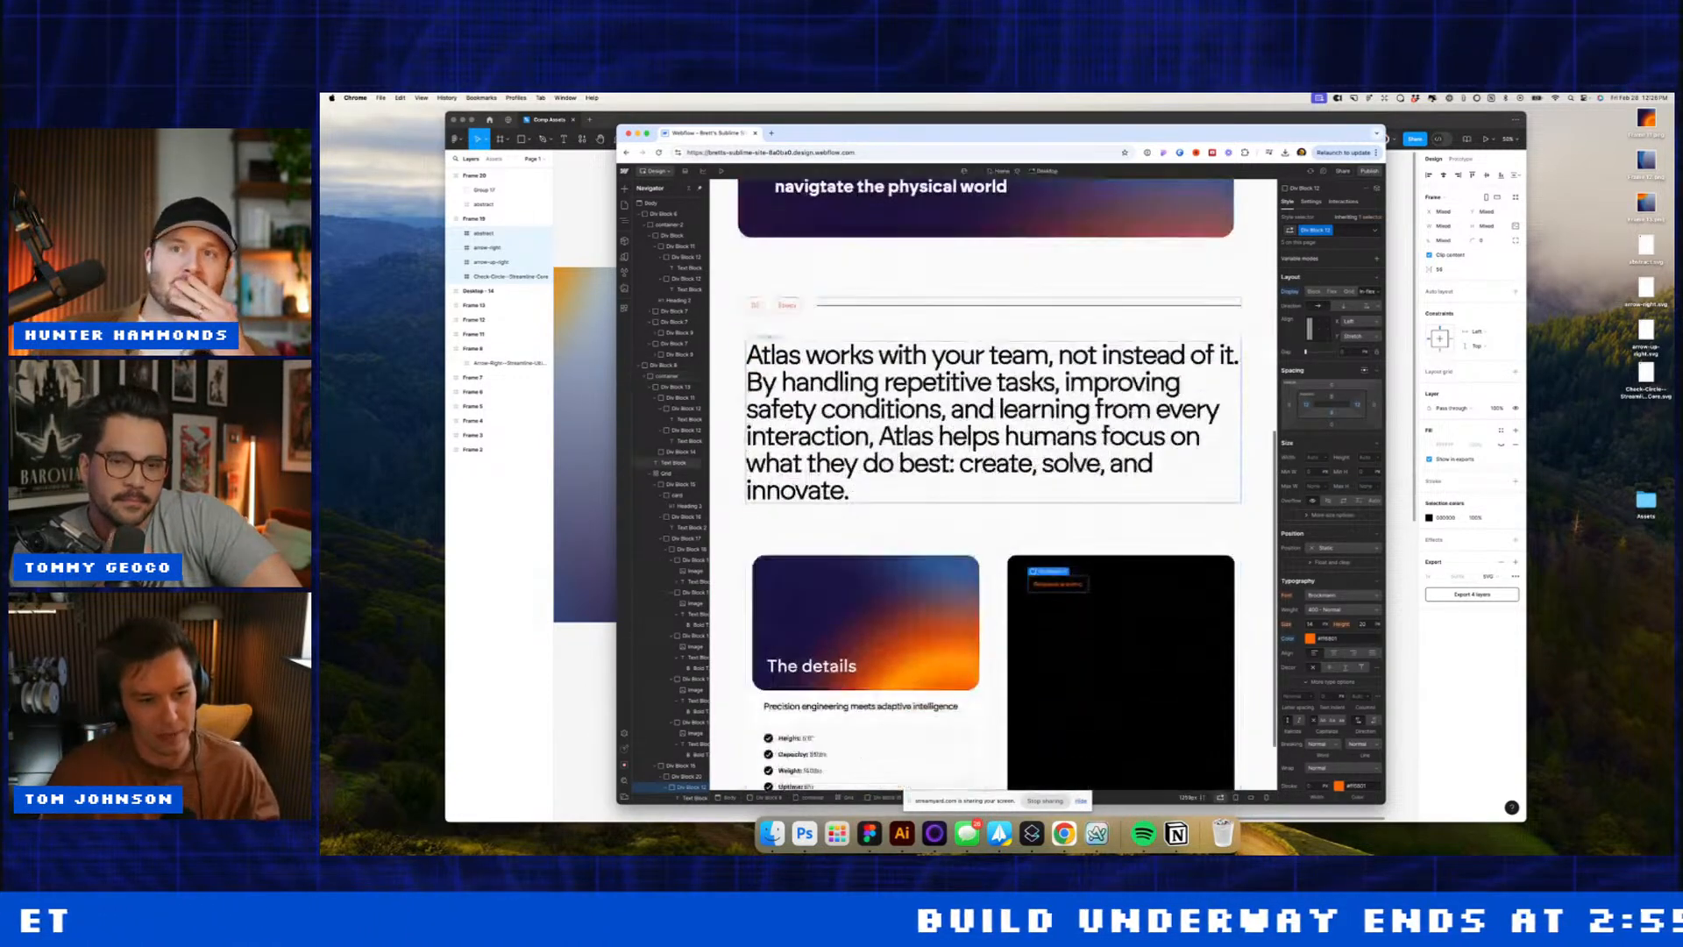
left_click(1340, 232)
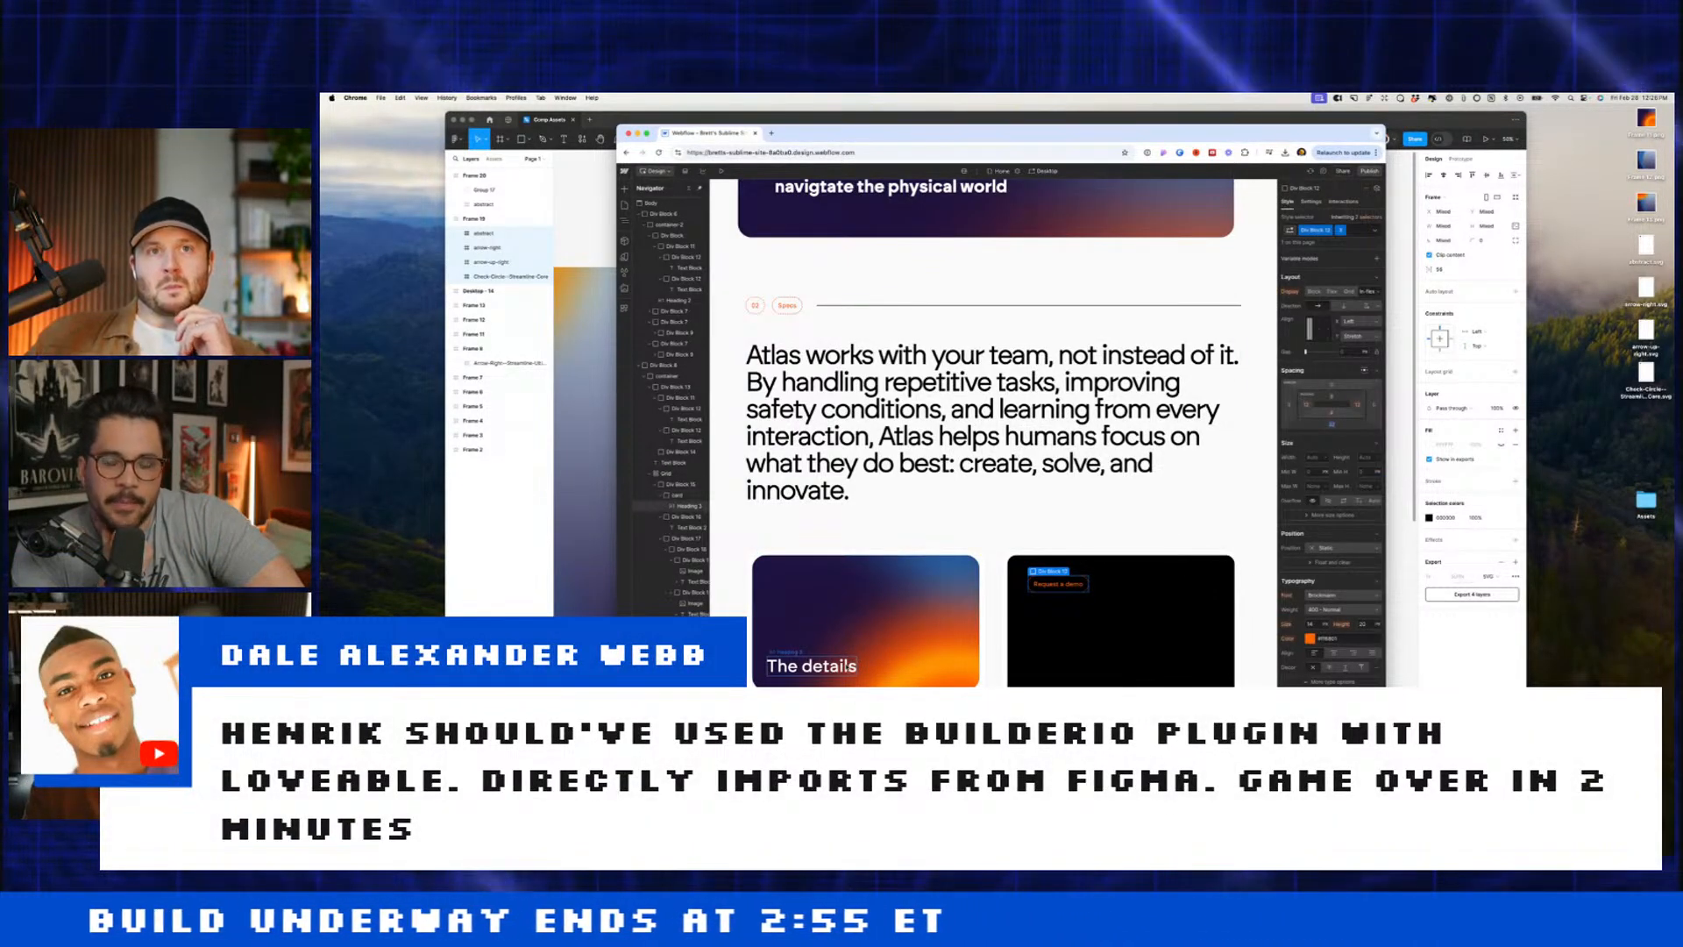
left_click(1115, 592)
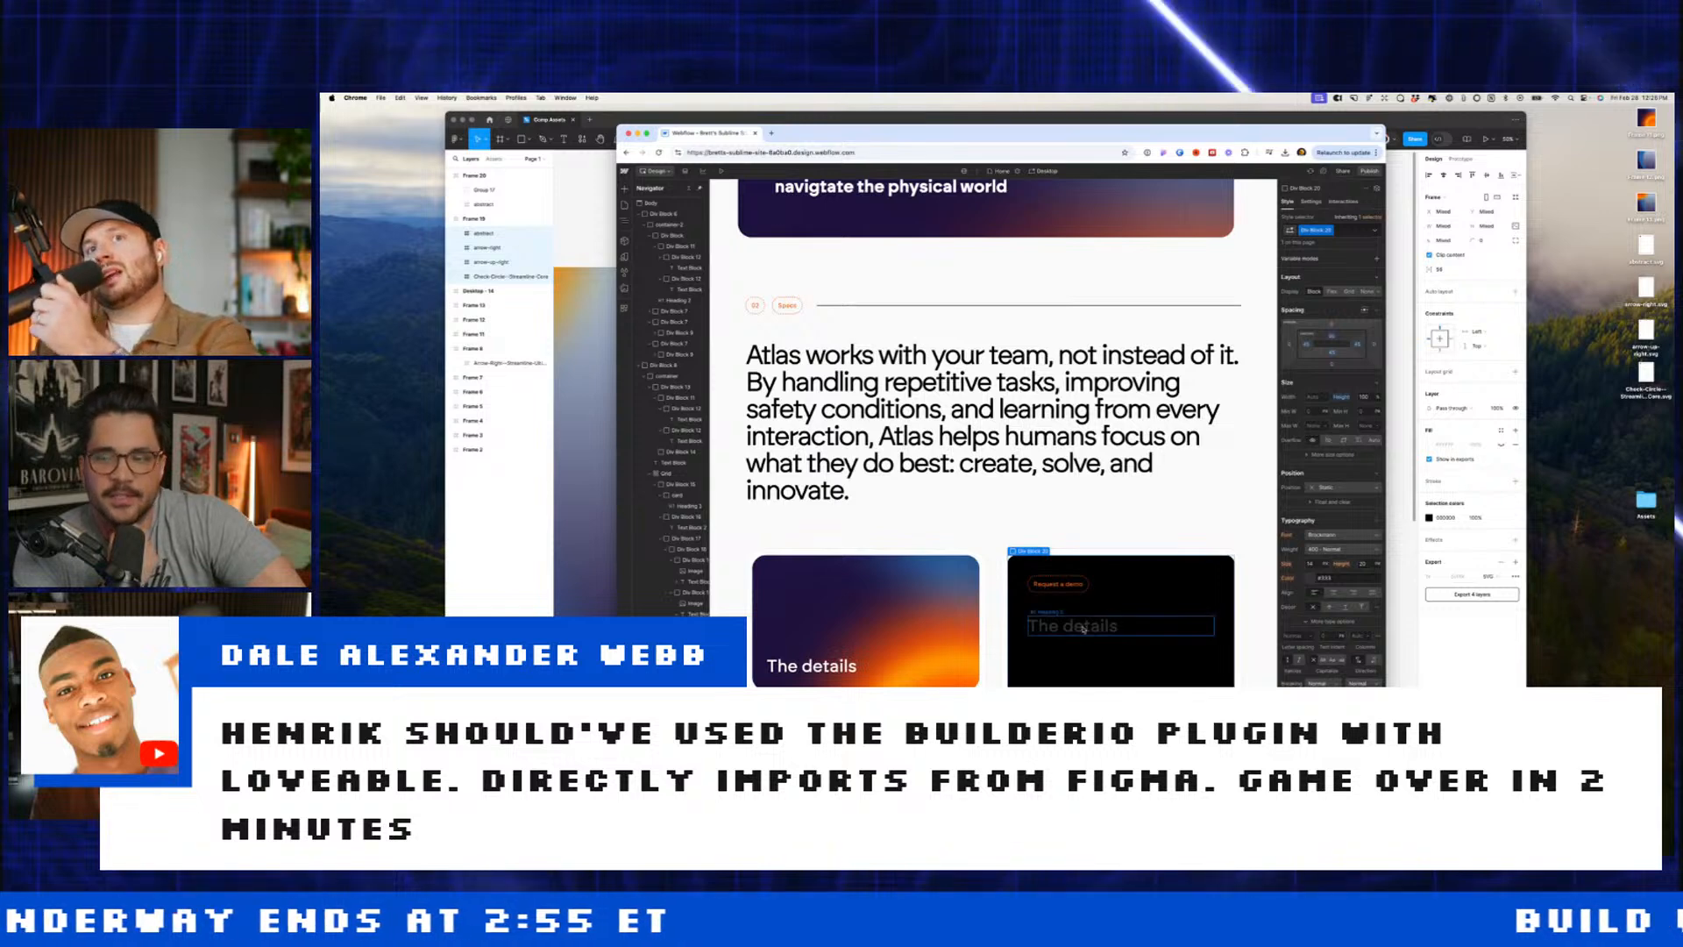
left_click(1117, 625)
left_click(1310, 579)
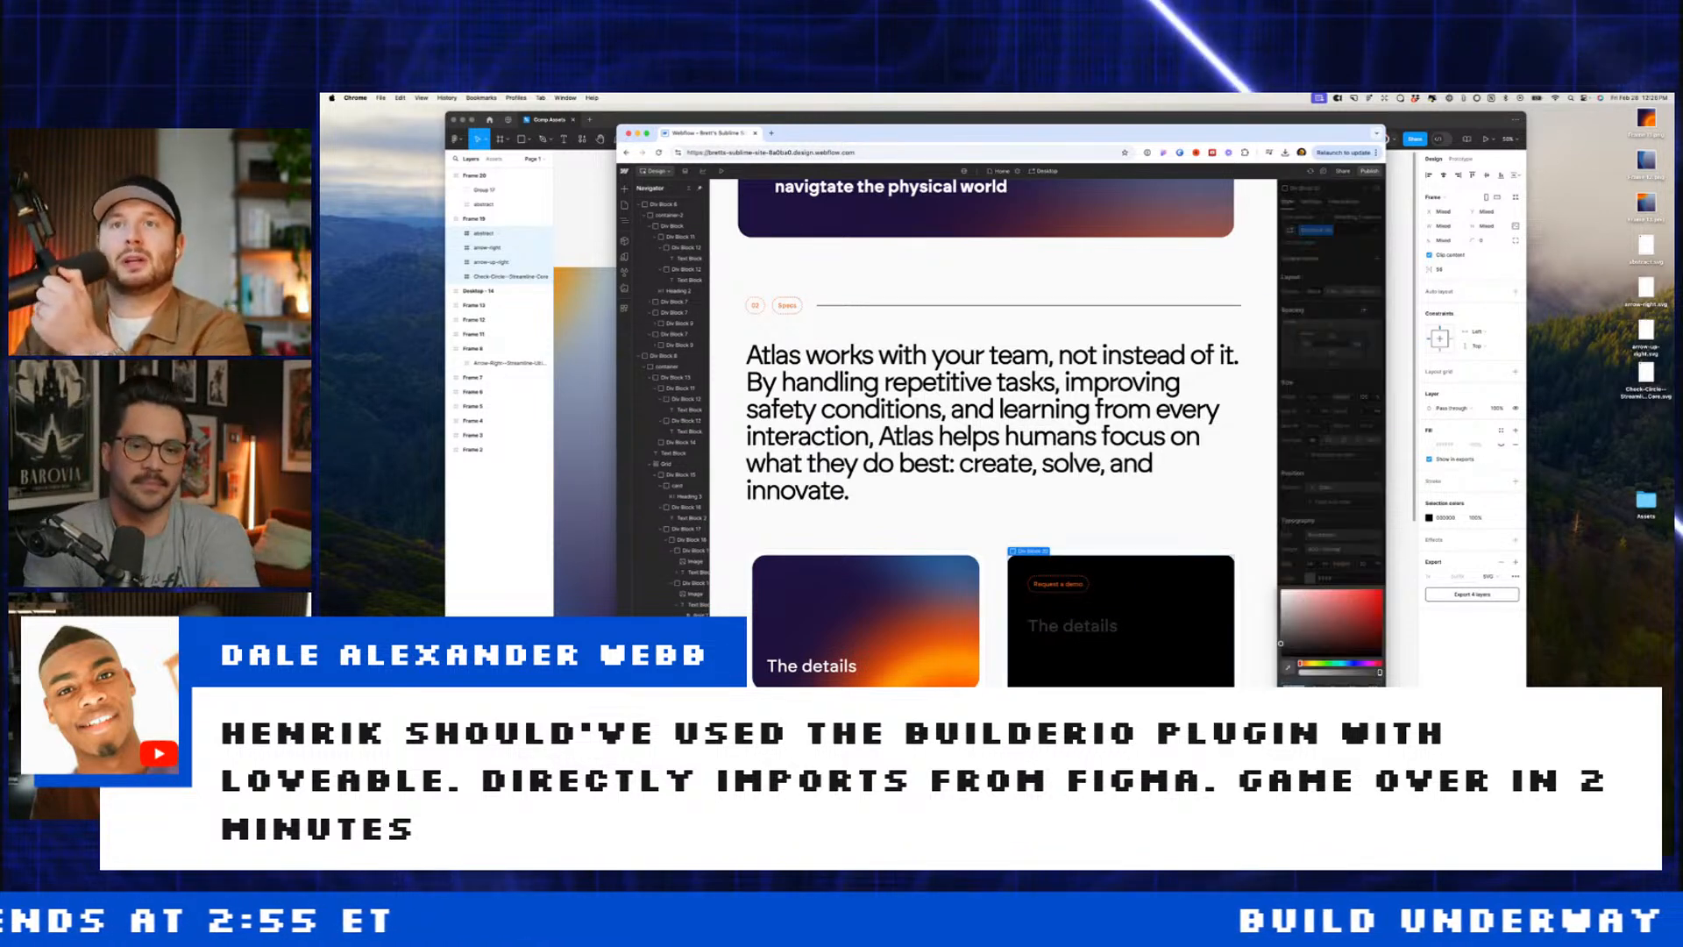
double_click(1075, 638)
type("a")
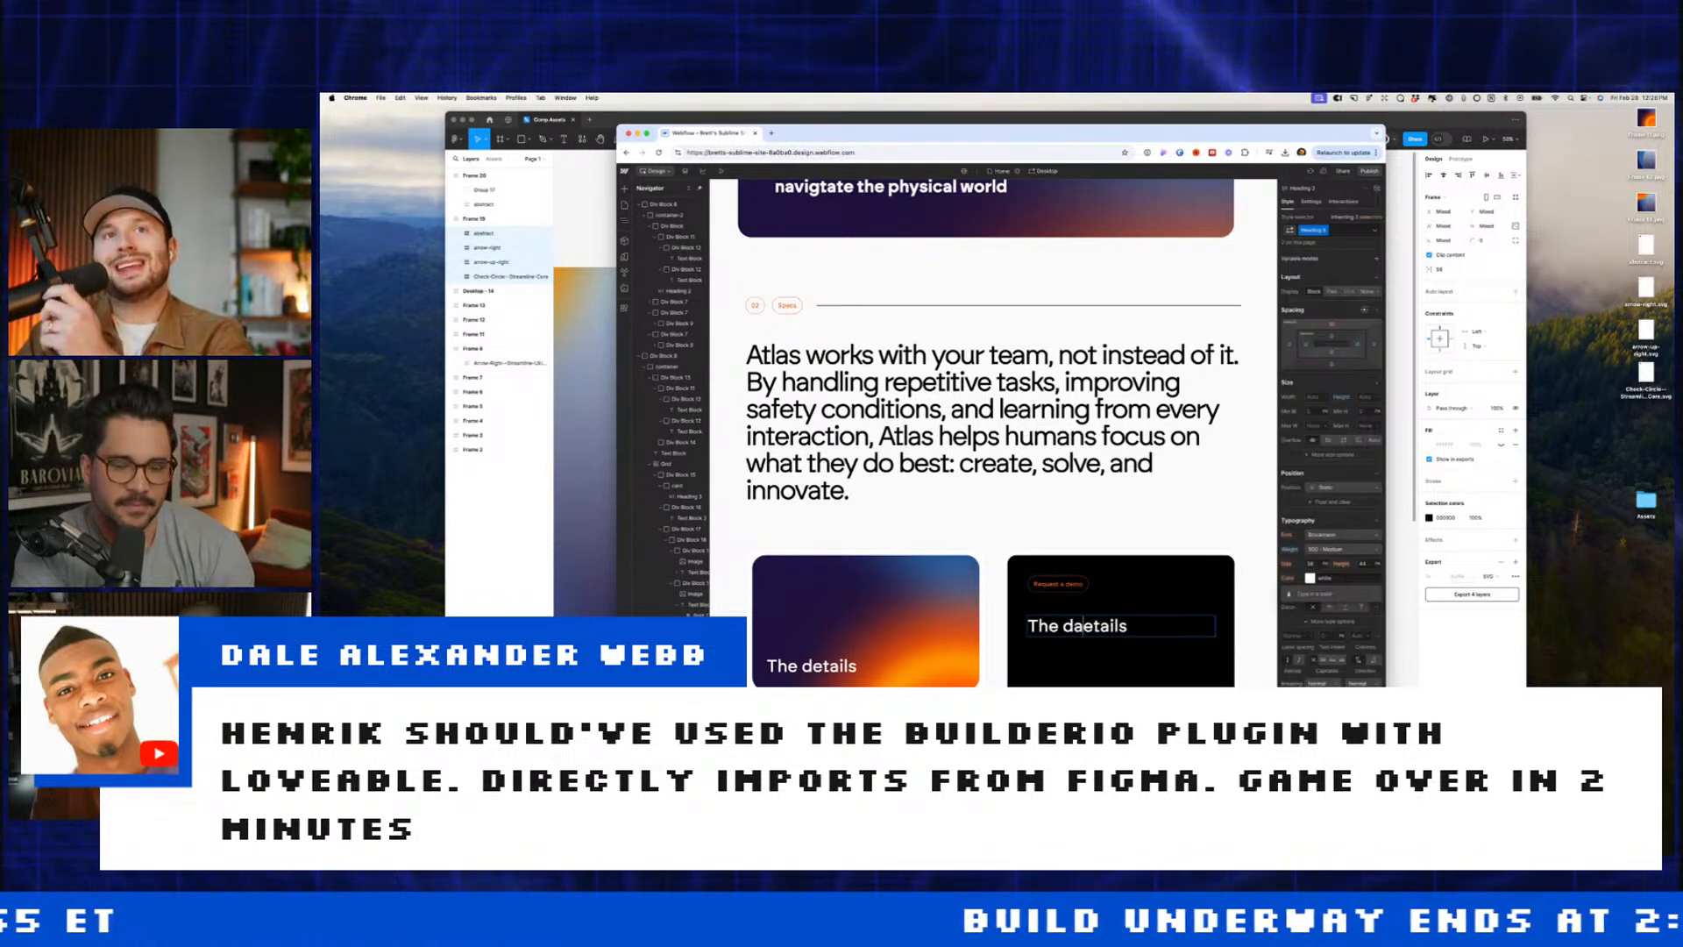
type("See it for ")
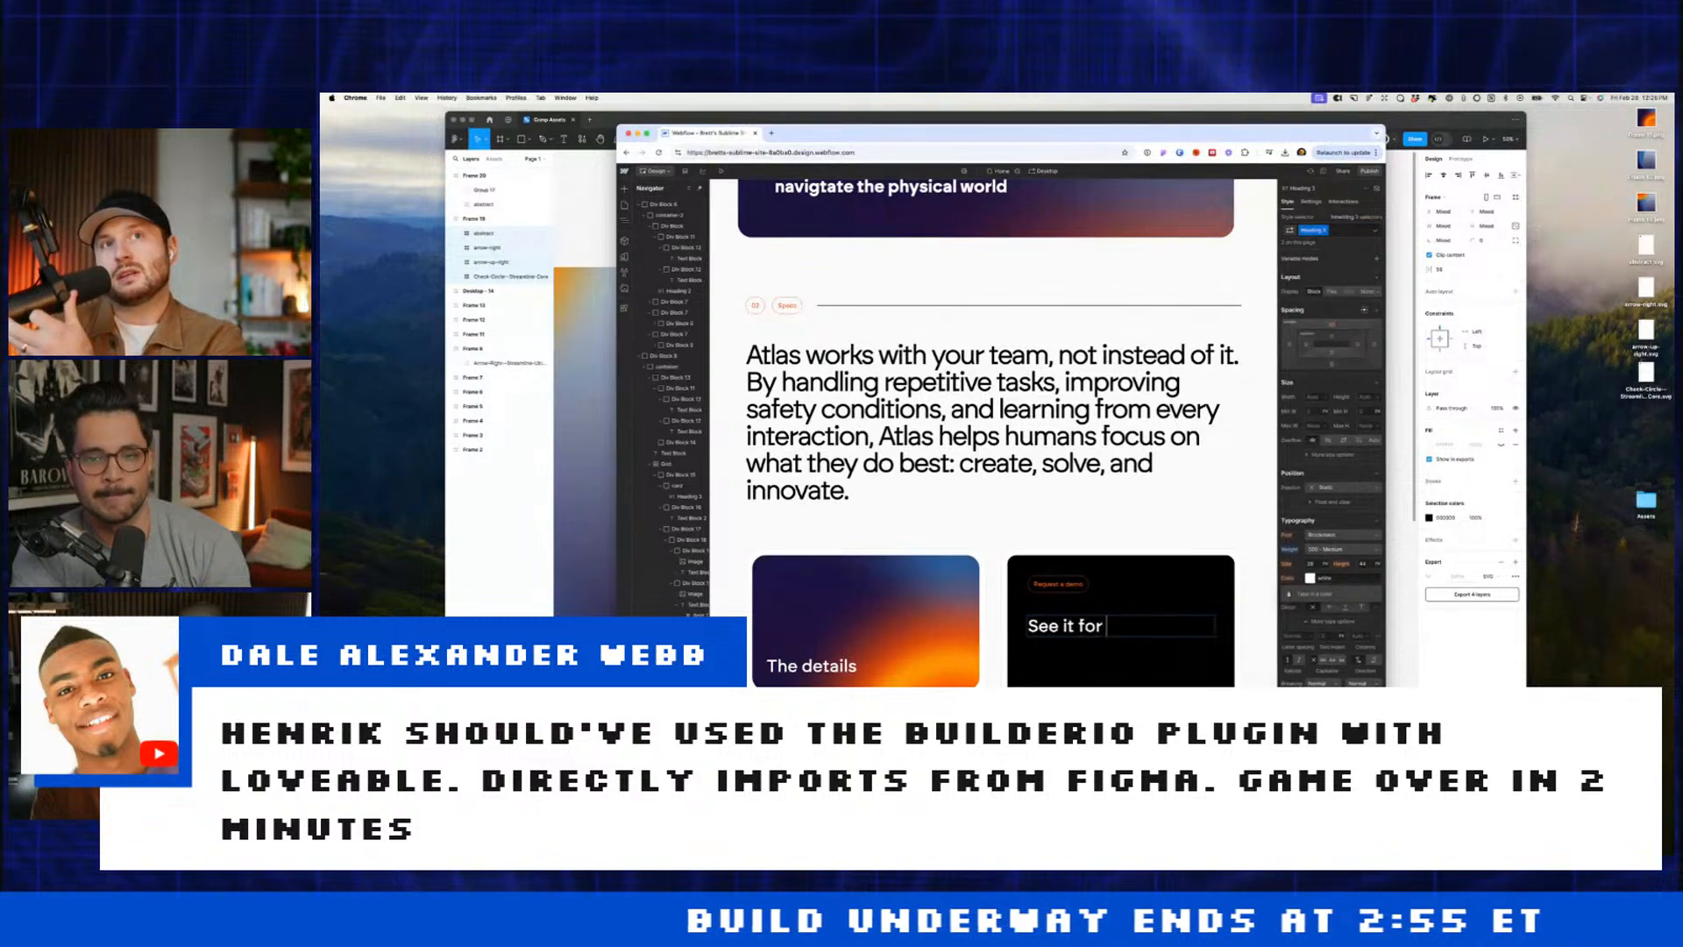
type("yourself")
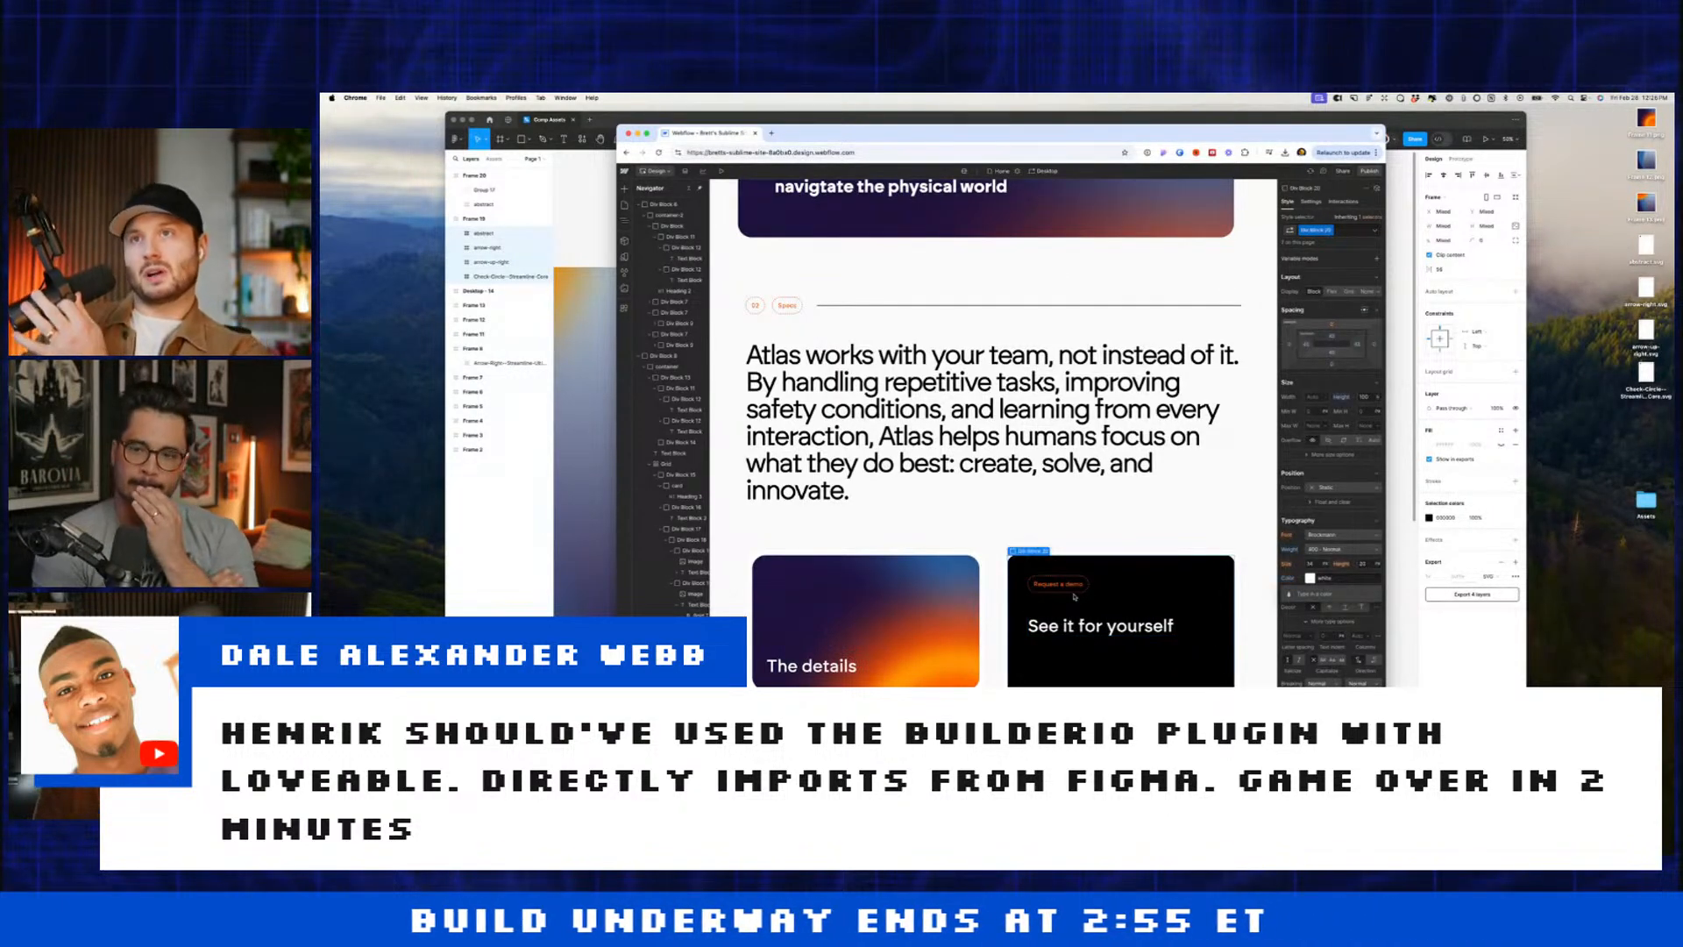
Step: Reduce the Request a demo block's spacing with a preset value so the content moves up
left_click(1075, 597)
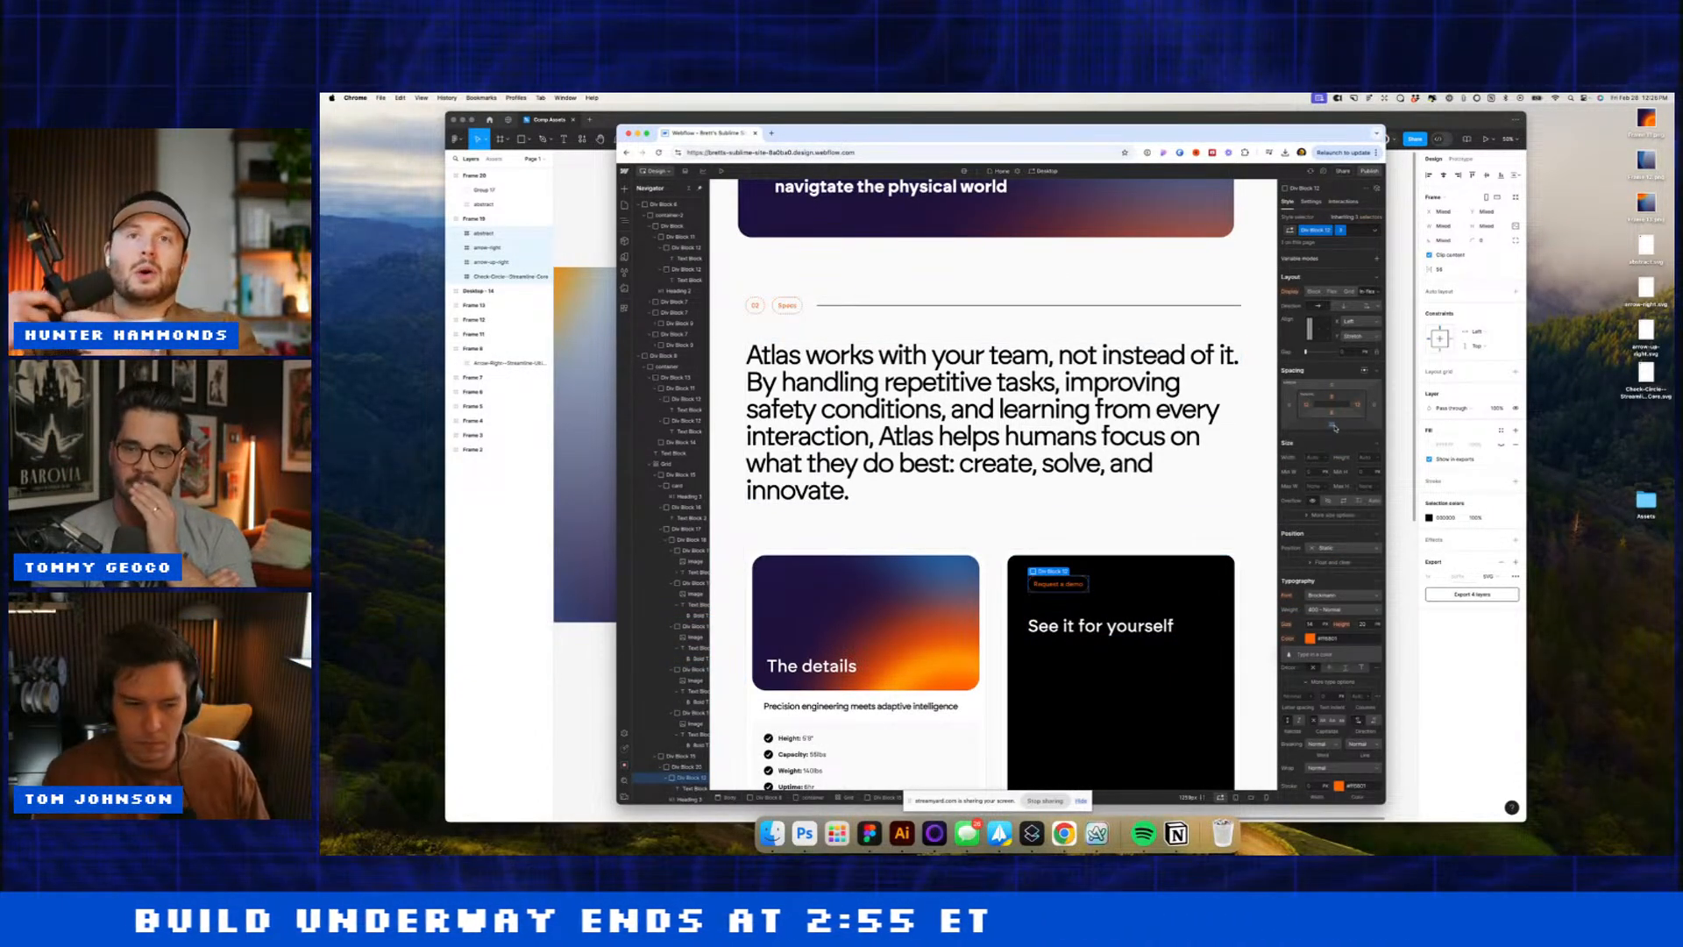
left_click(1334, 427)
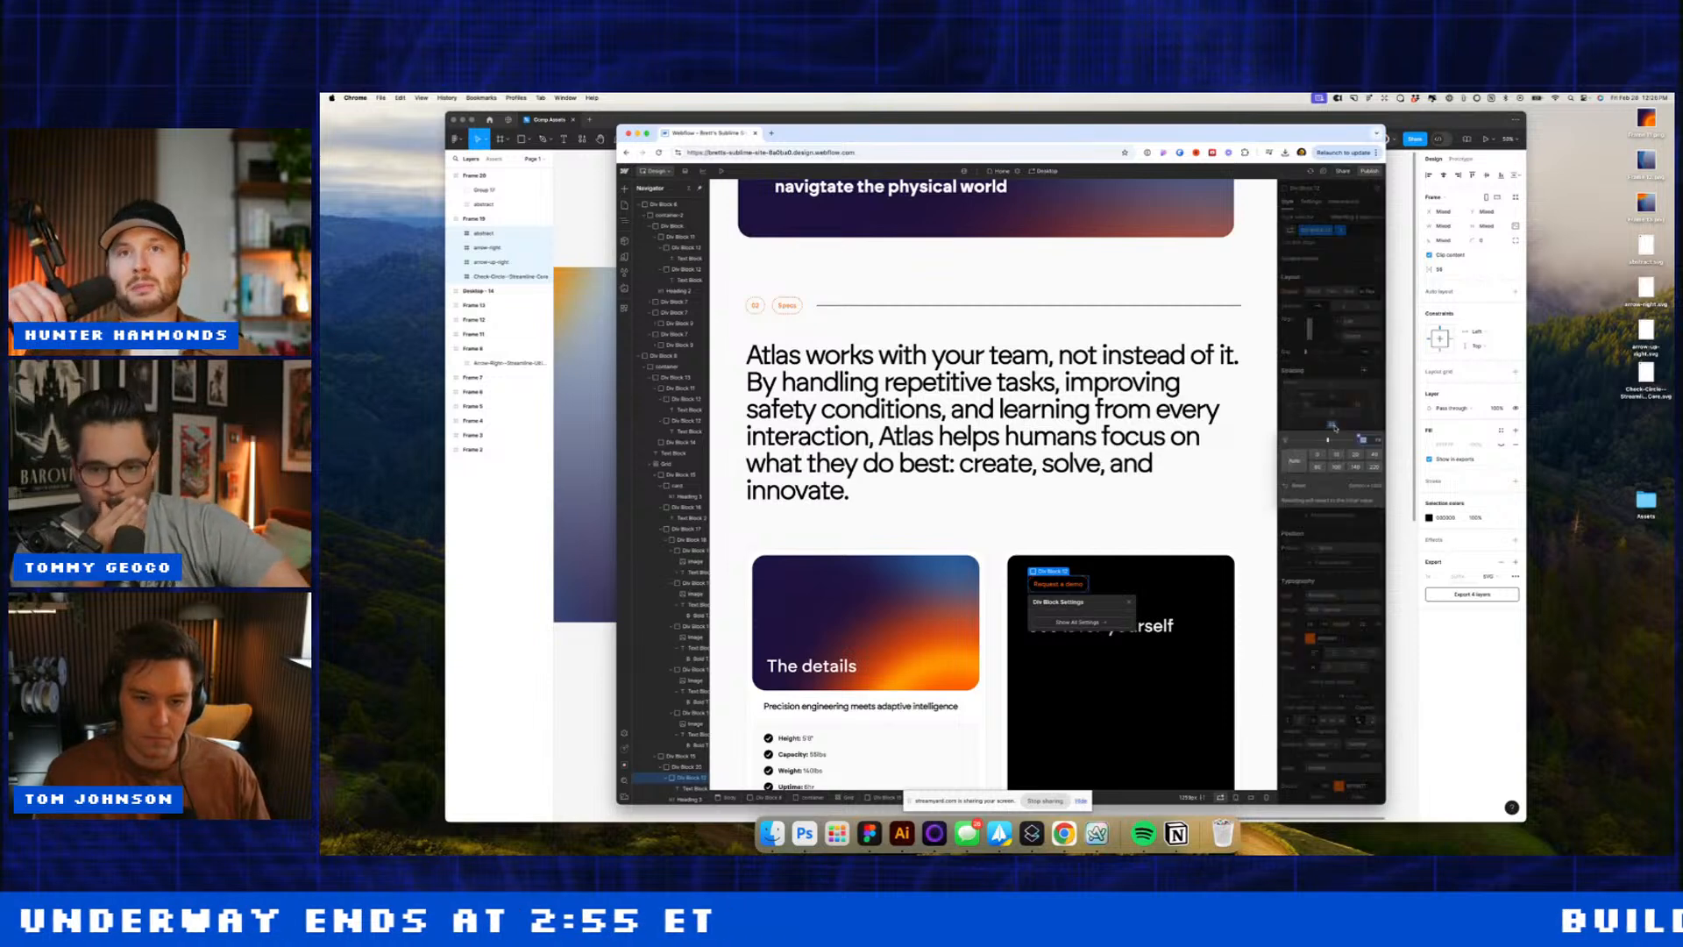
left_click(1316, 454)
left_click(1210, 452)
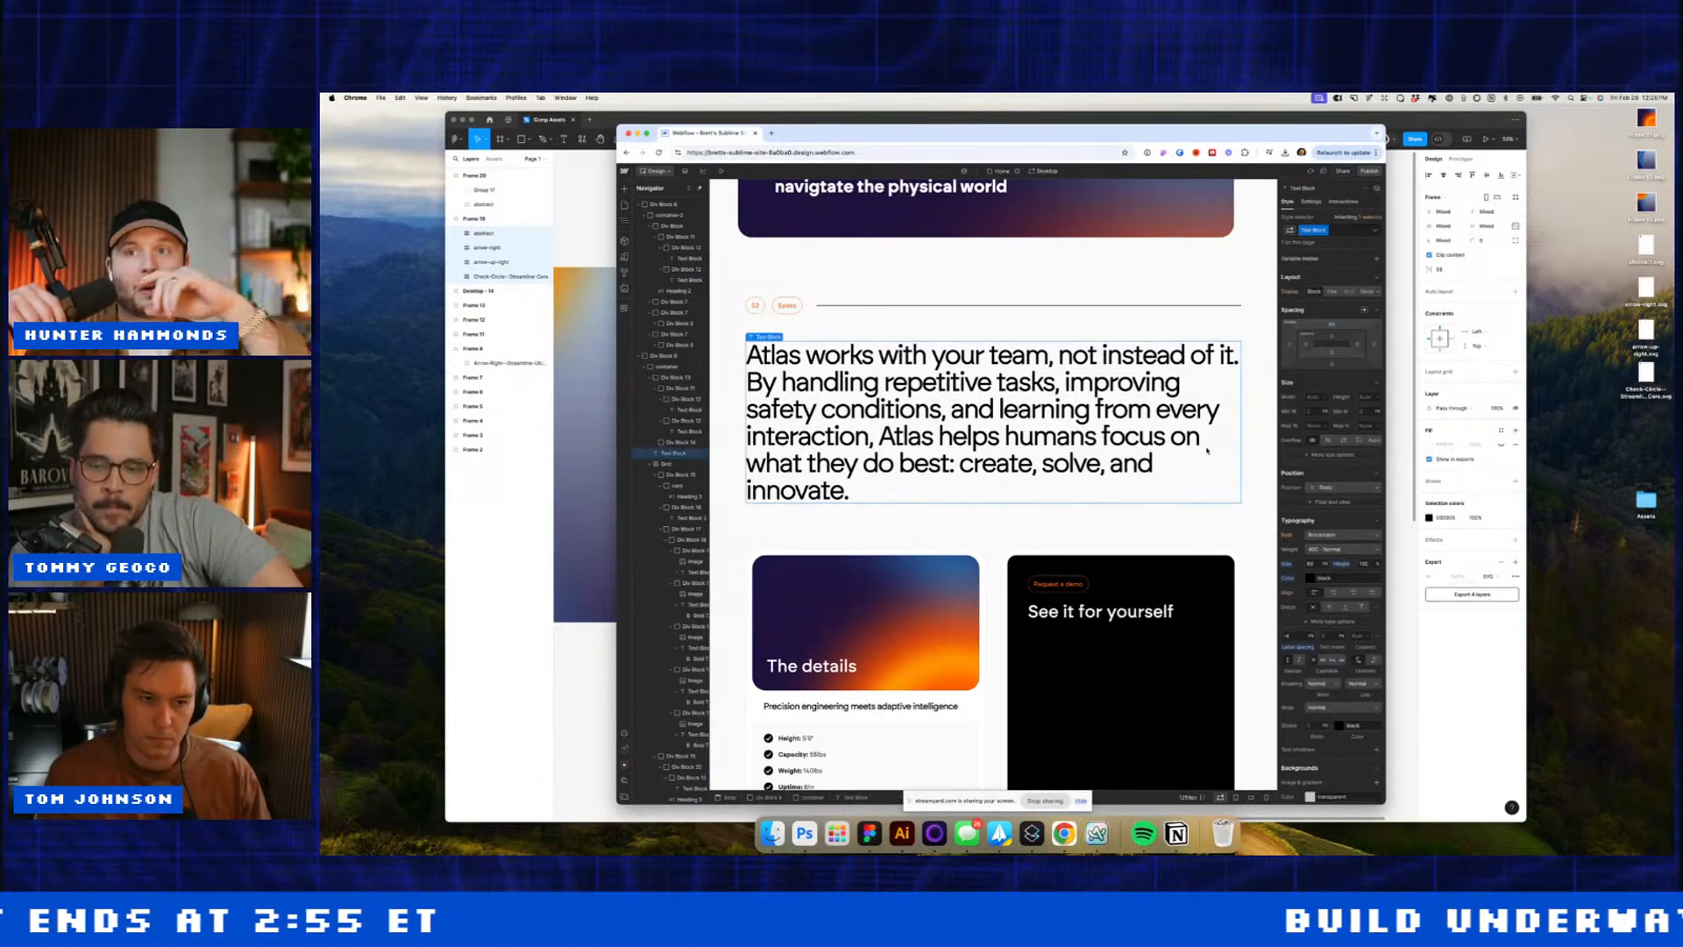
Step: Insert a Form Block below the 'See it for yourself' heading using Quick Find
left_click(1144, 614)
key("super+k")
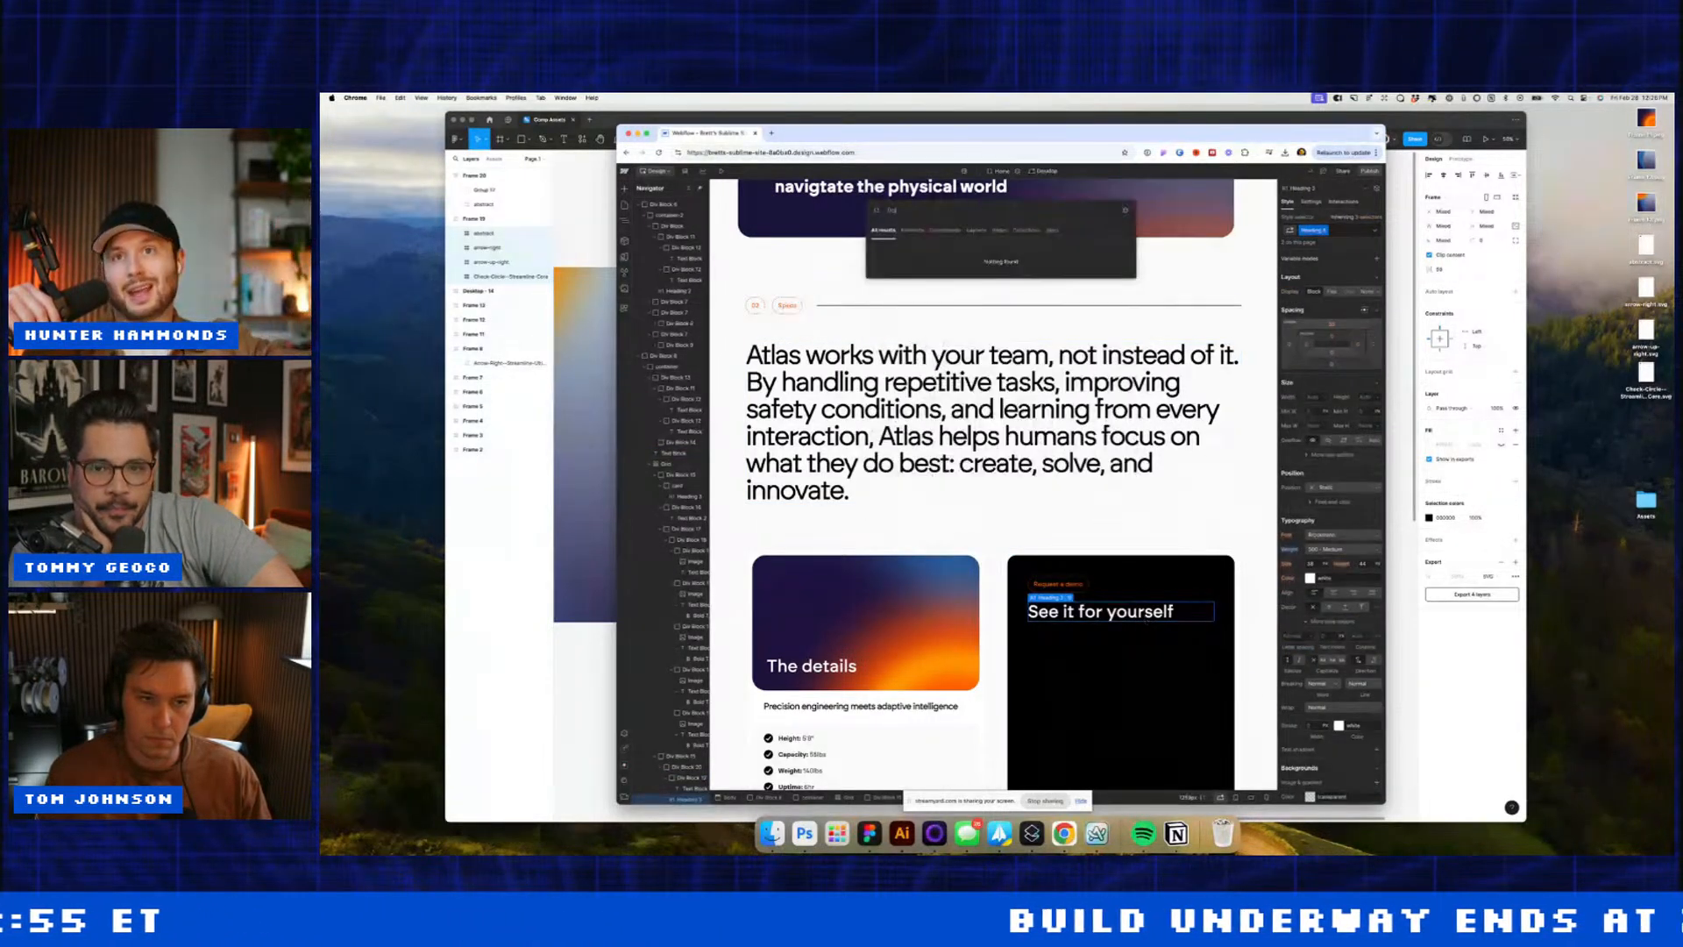
type("from")
key("BackSpace")
key("BackSpace")
key("BackSpace")
type("orm")
key("Return")
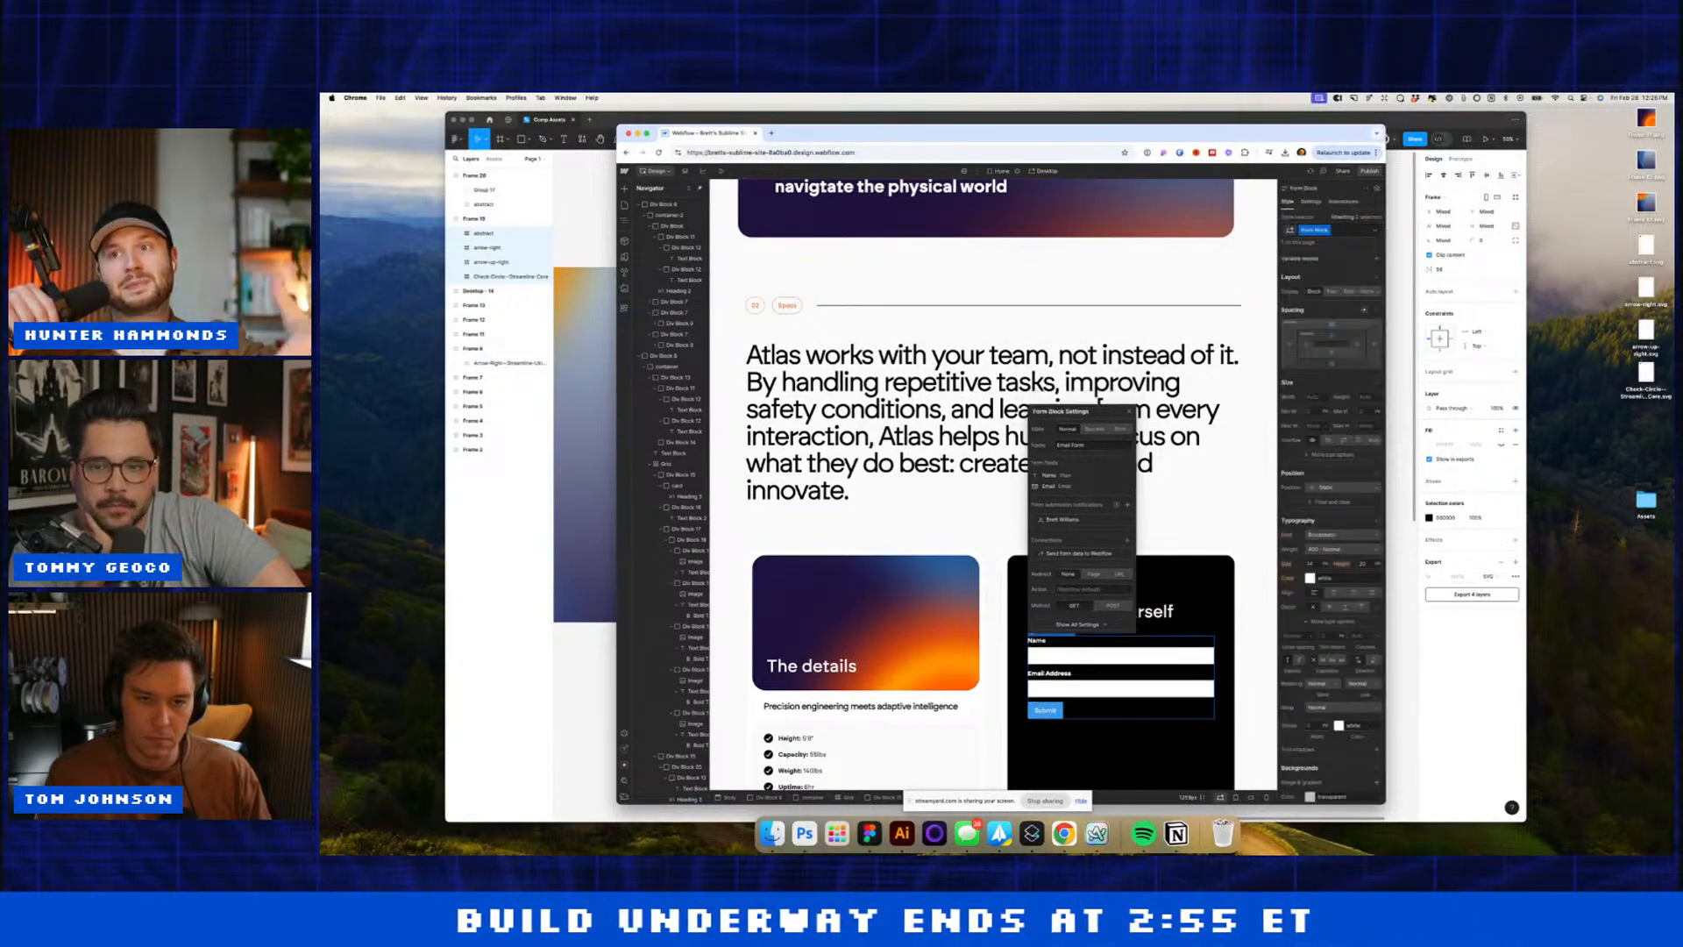
Step: Delete the form's Email Address and Name field labels
left_click(1083, 673)
key("BackSpace")
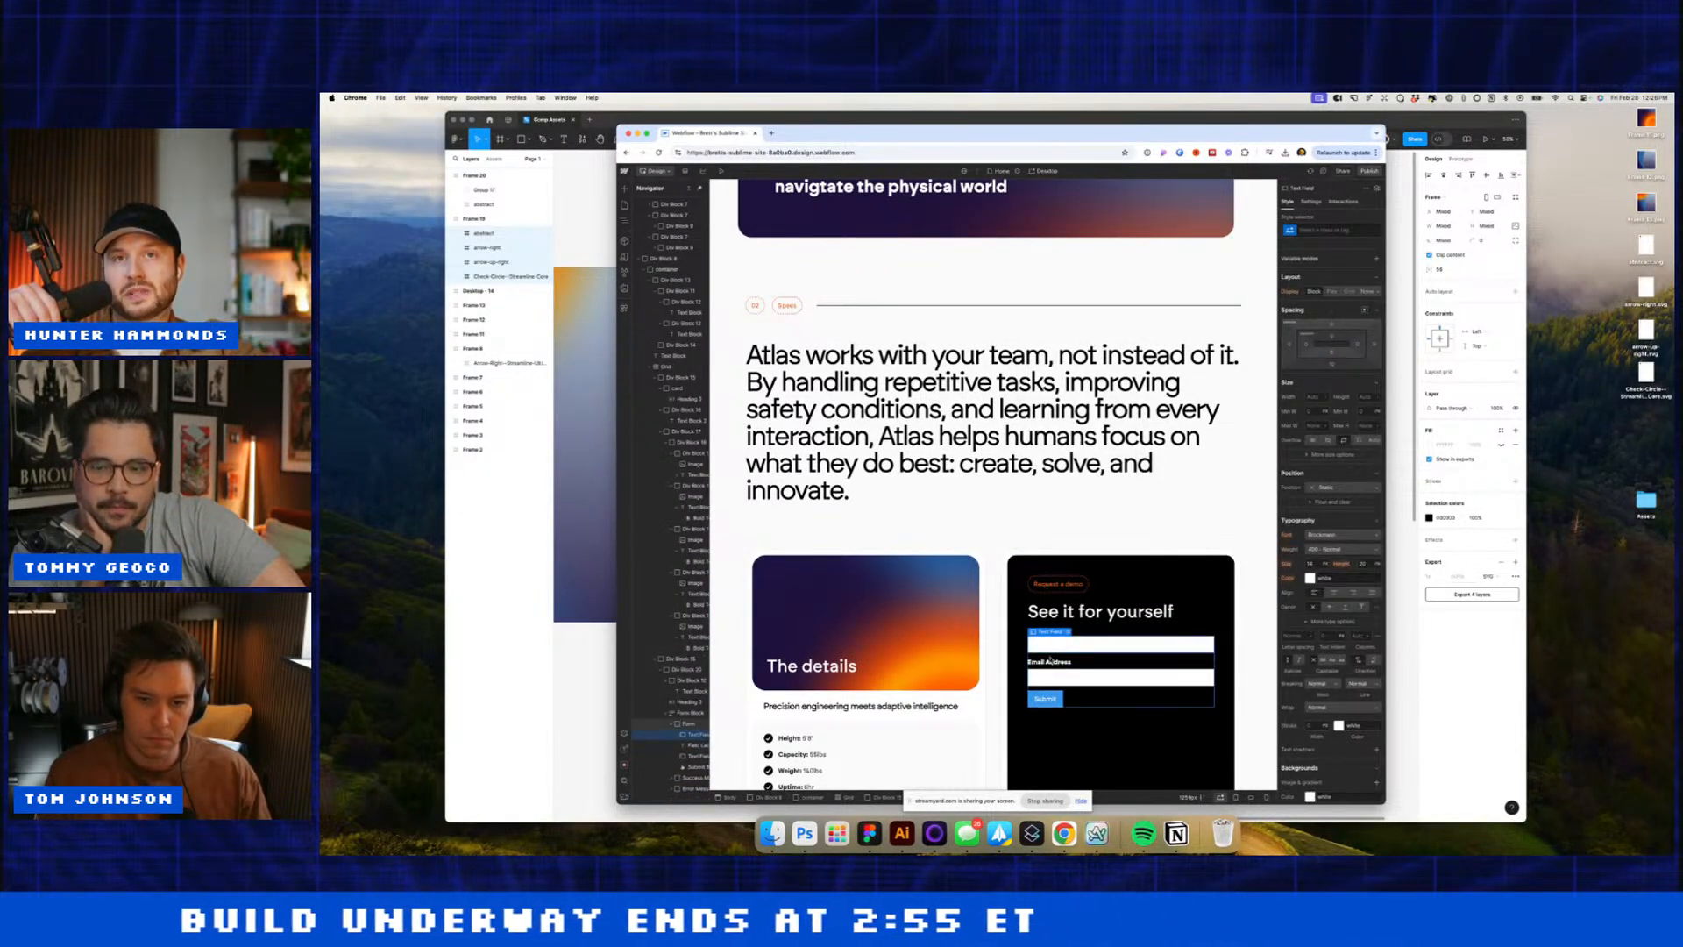
left_click(1061, 662)
key("BackSpace")
Step: Set the first text field's background alpha to 0, then check its border colour
scroll(1329, 672, "down", 4)
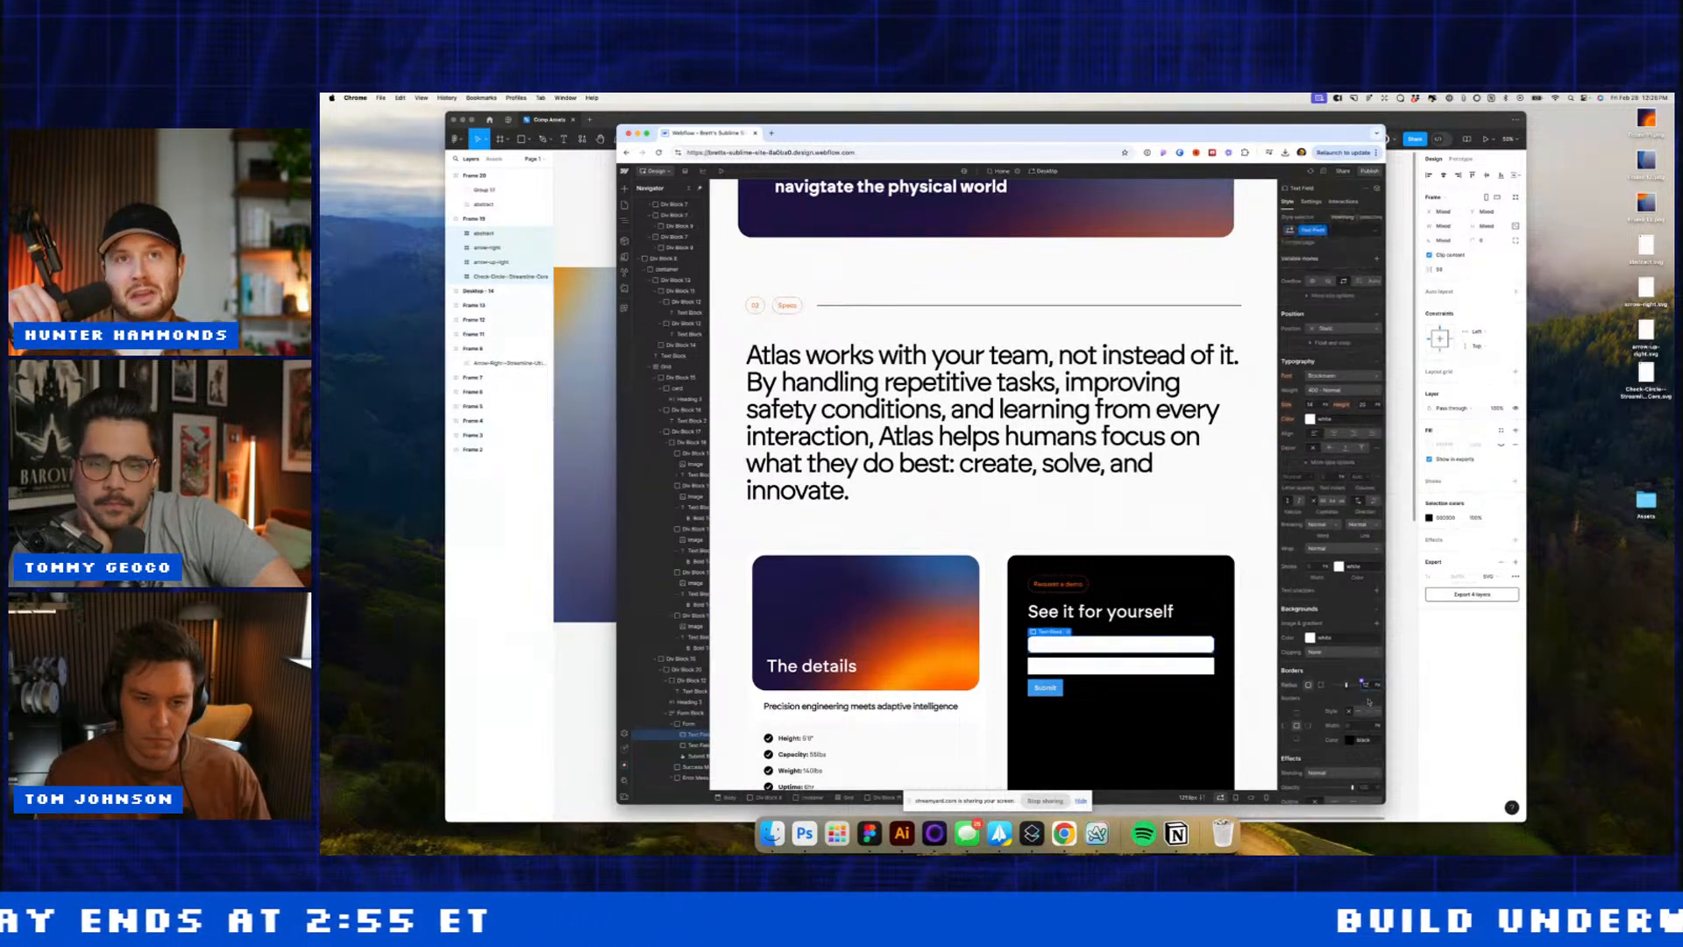
left_click(1311, 638)
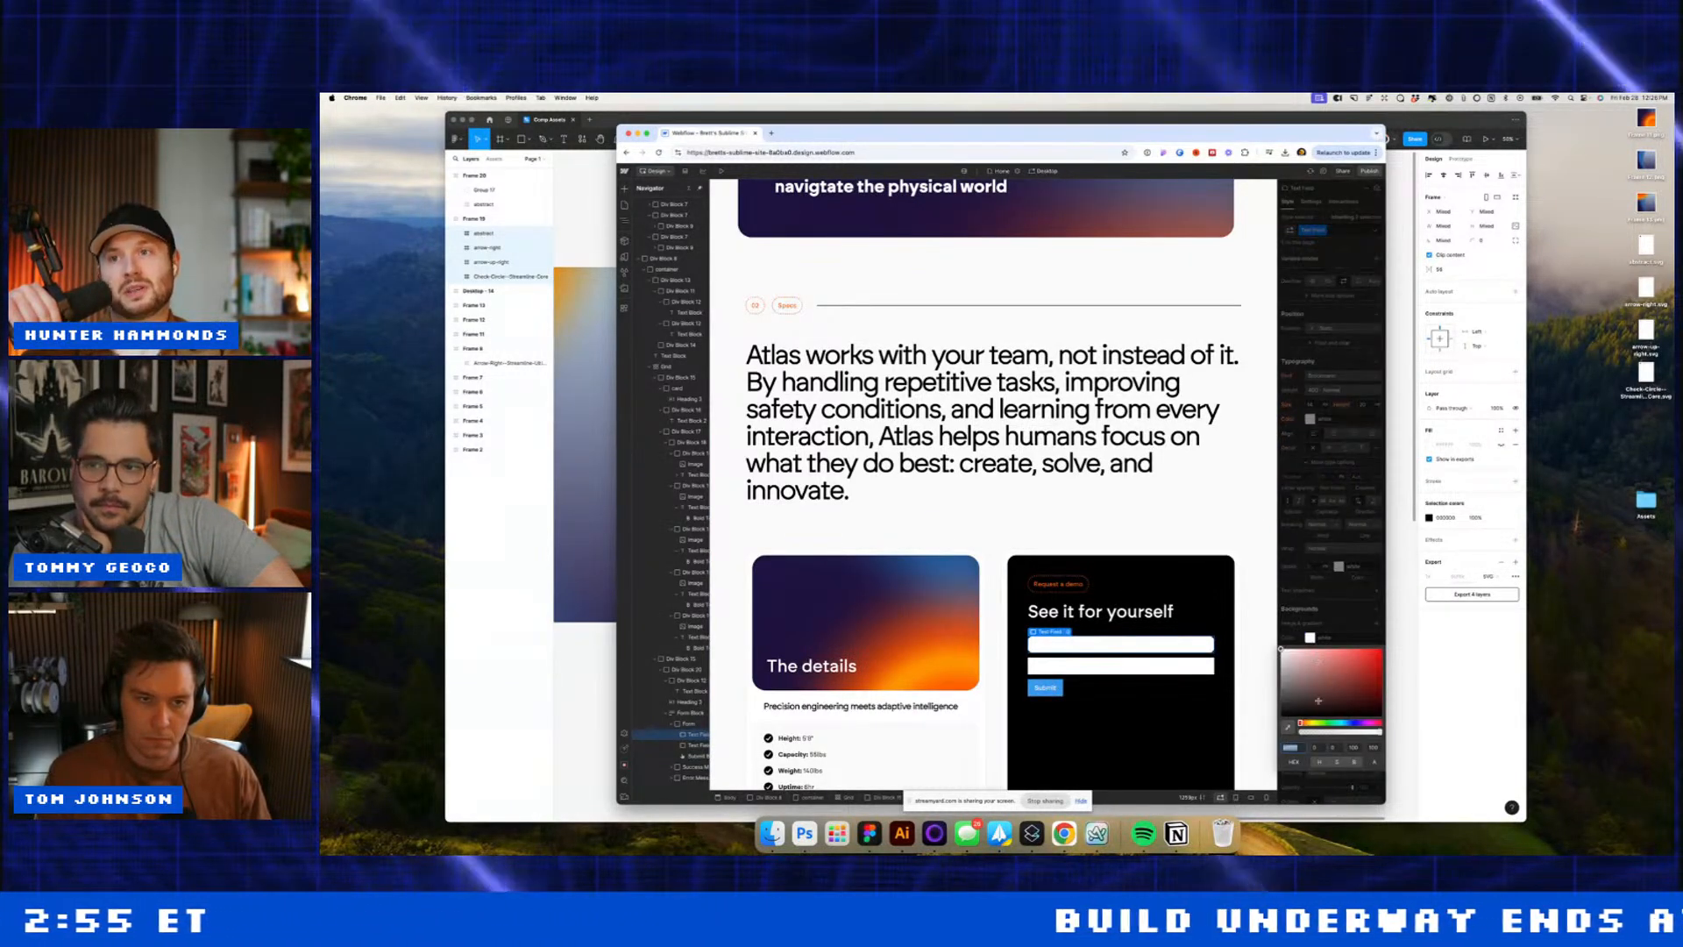
left_click_drag(1320, 730, 1285, 732)
key("Escape")
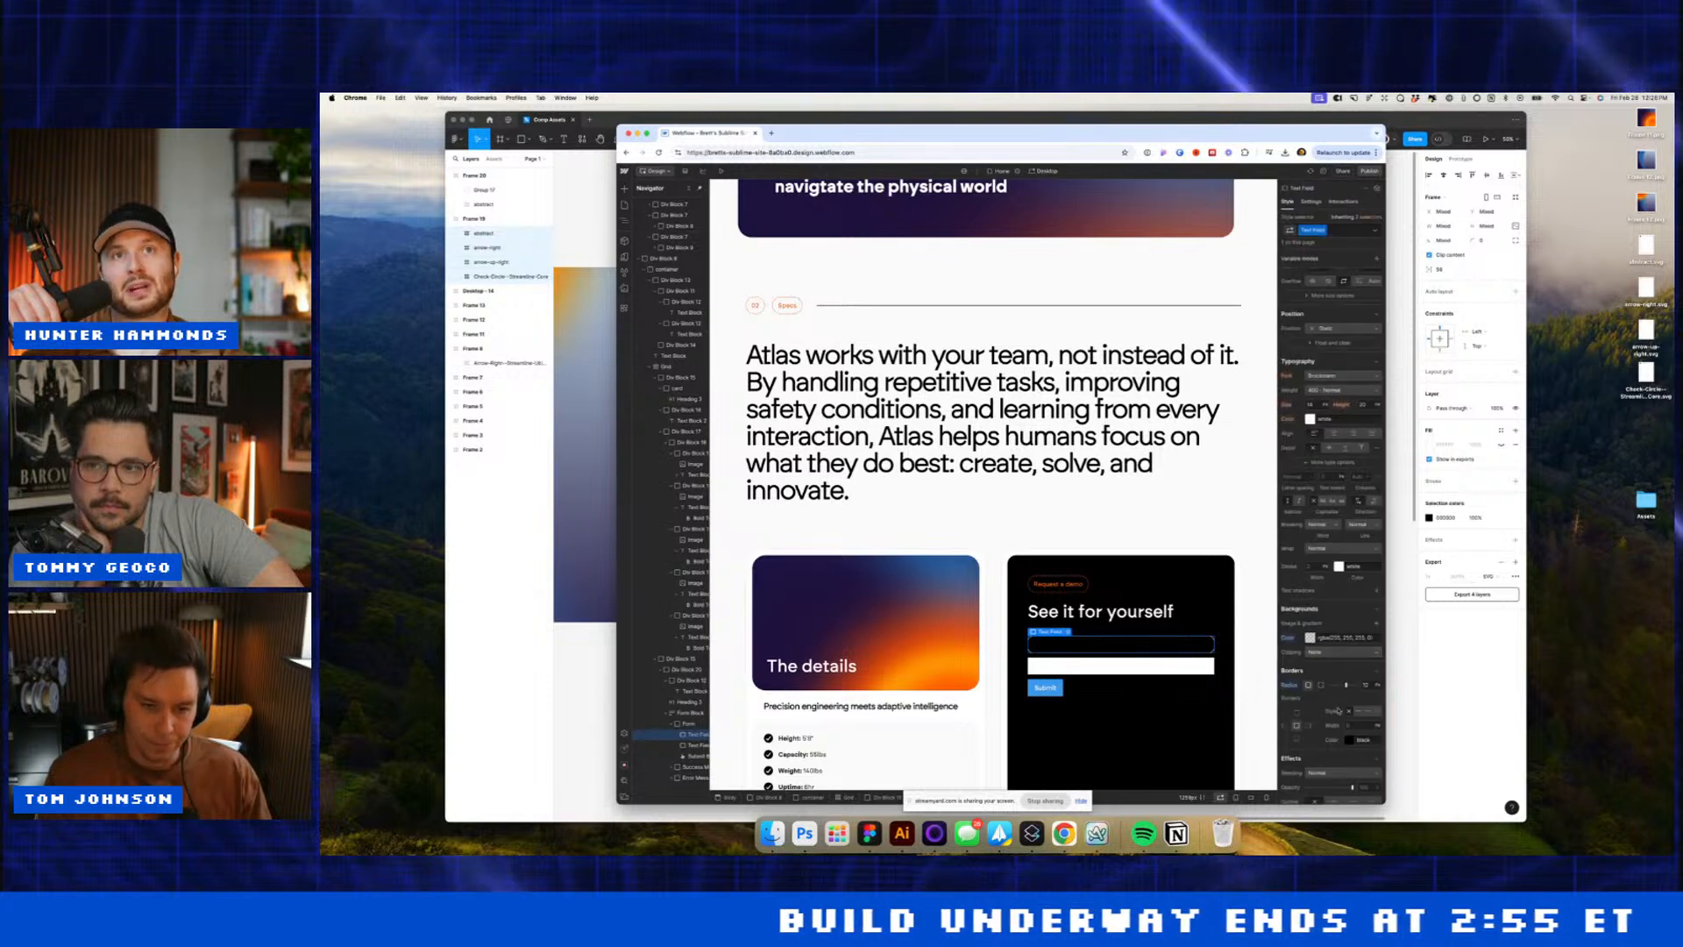
left_click(1348, 739)
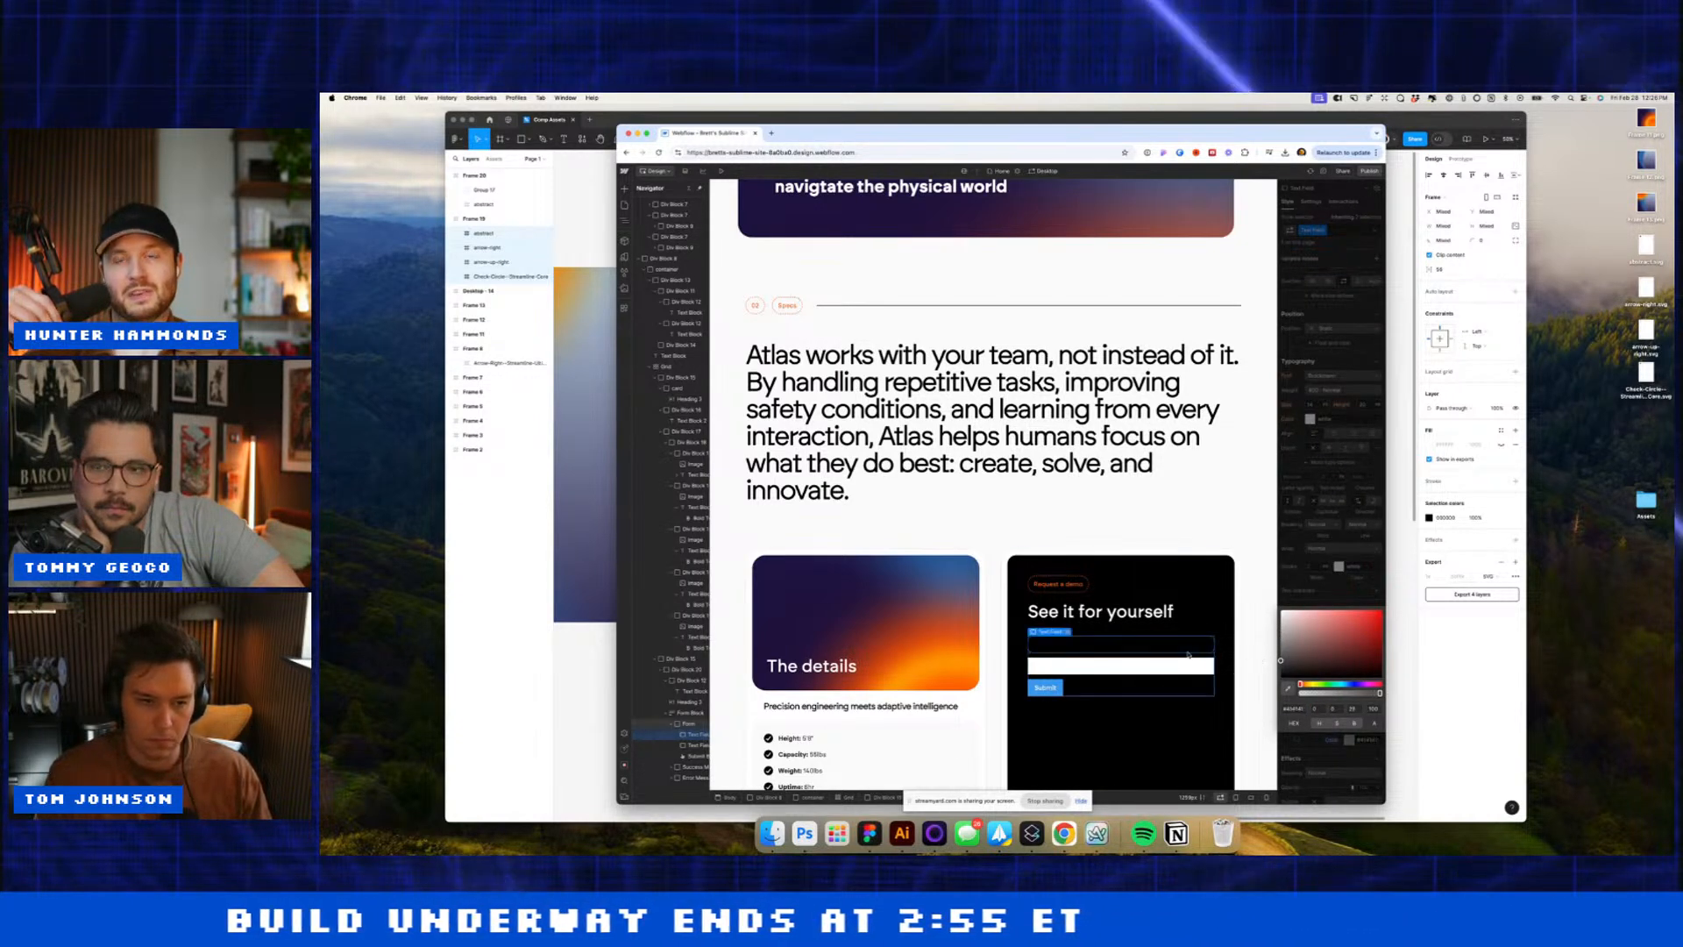
left_click(1355, 354)
scroll(1355, 353, "up", 3)
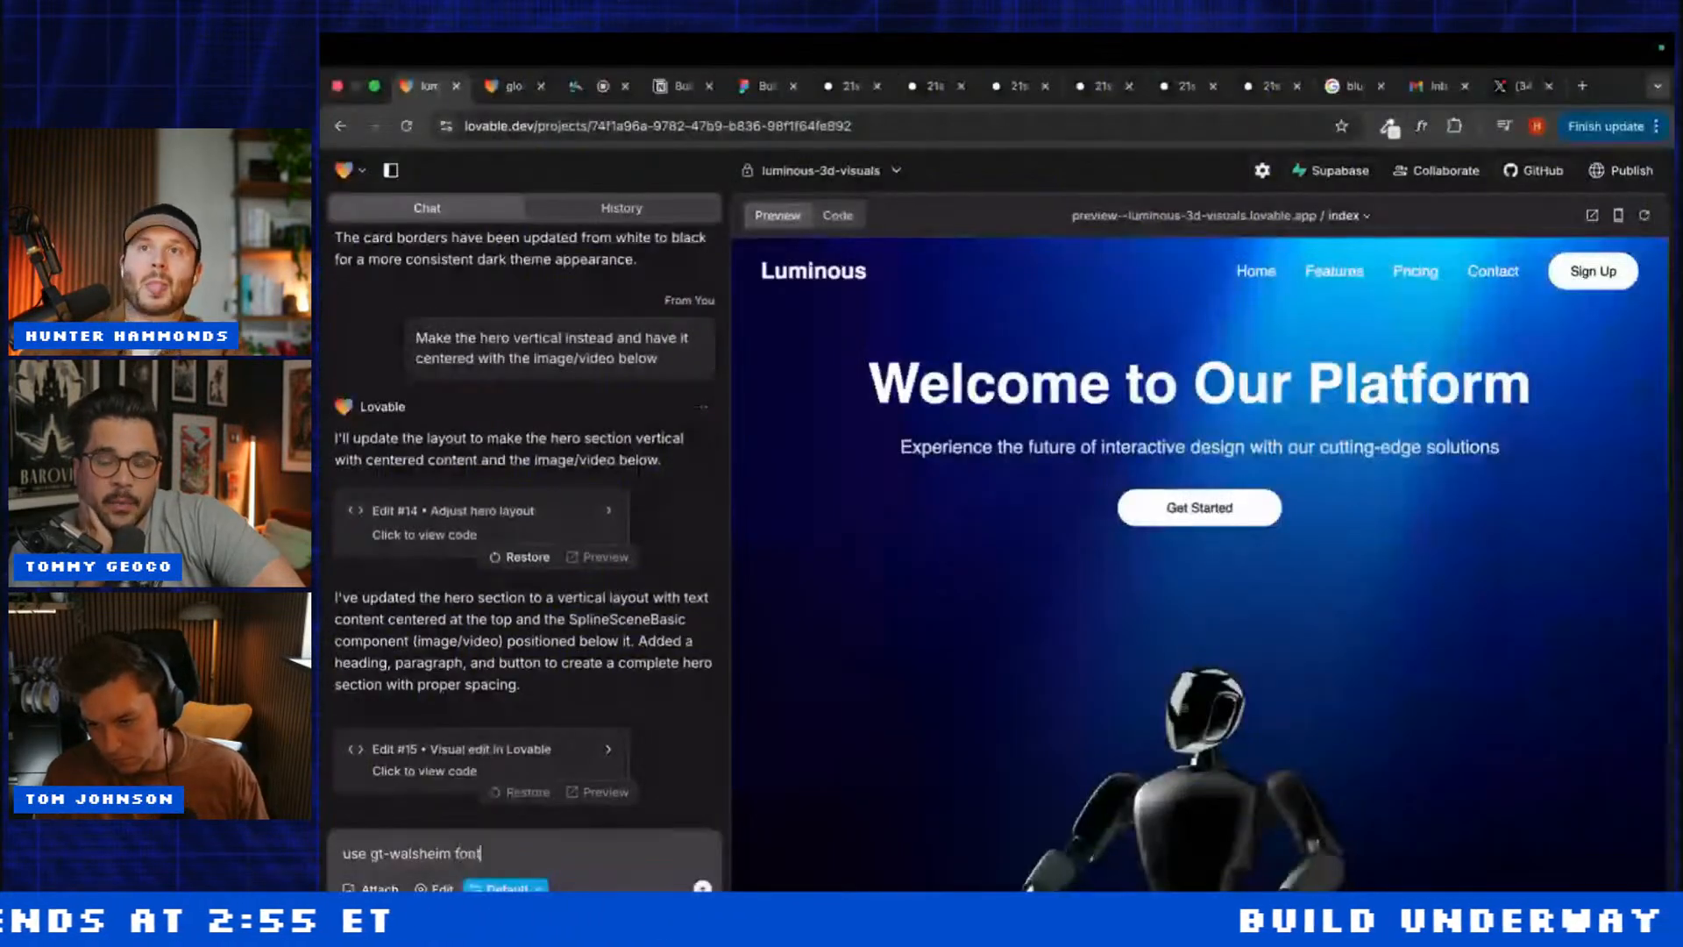
Step: Ask the Lovable assistant to use GT Walsheim instead of Inter and to import the font
type("instead o")
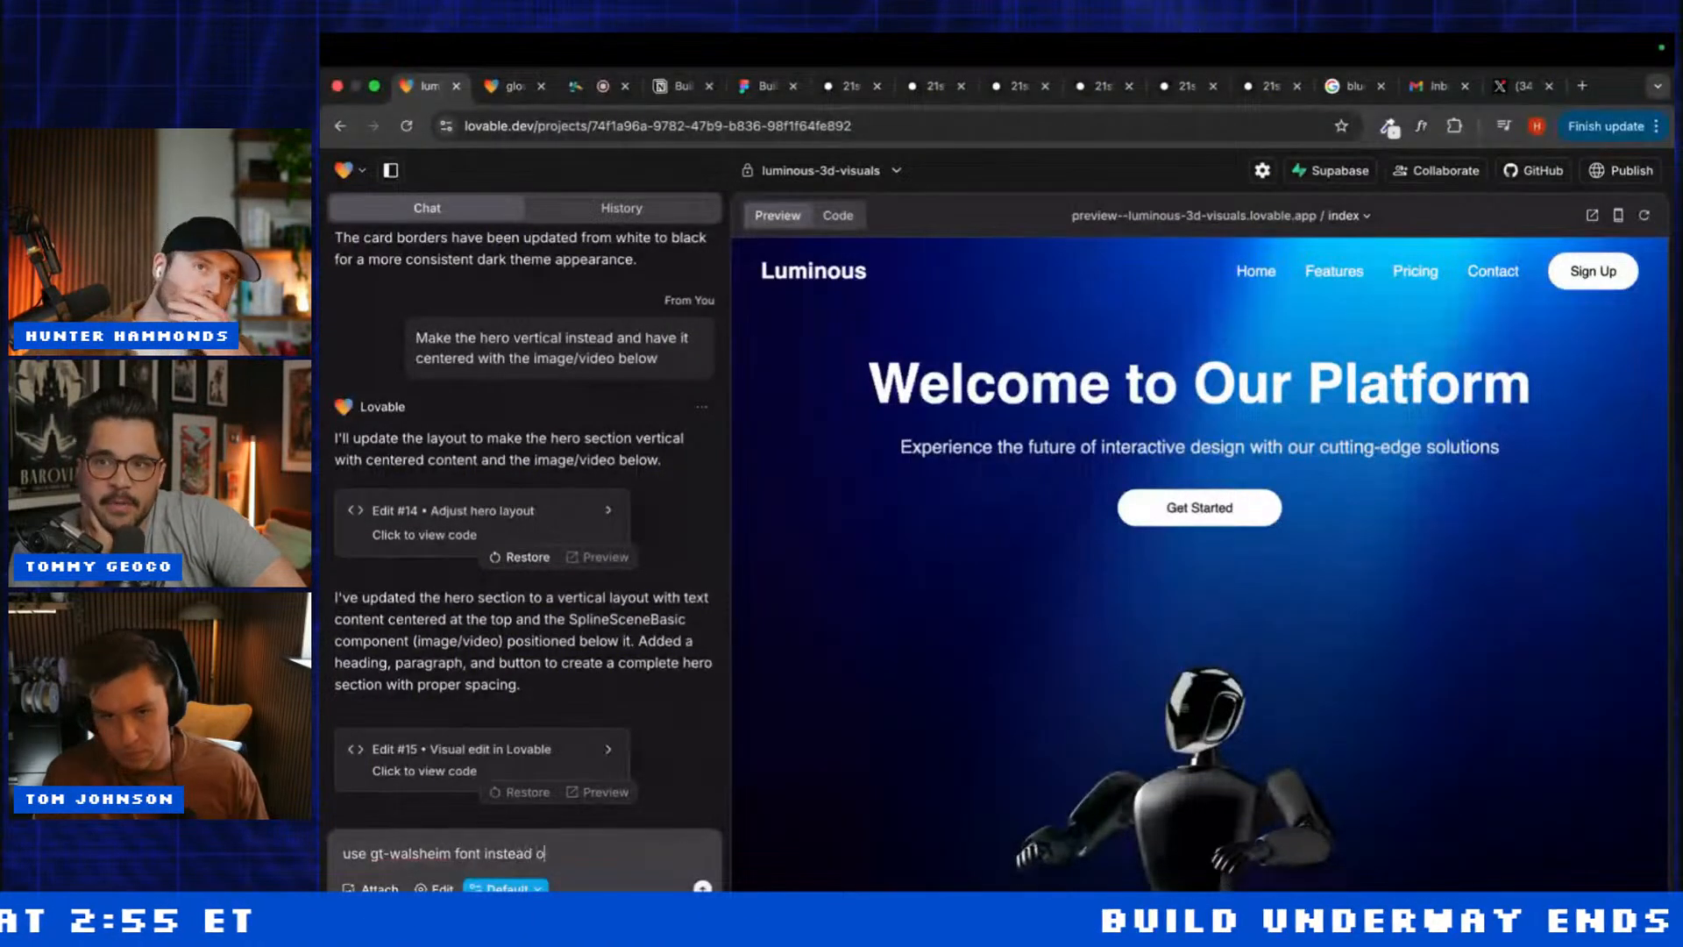
type("f inter")
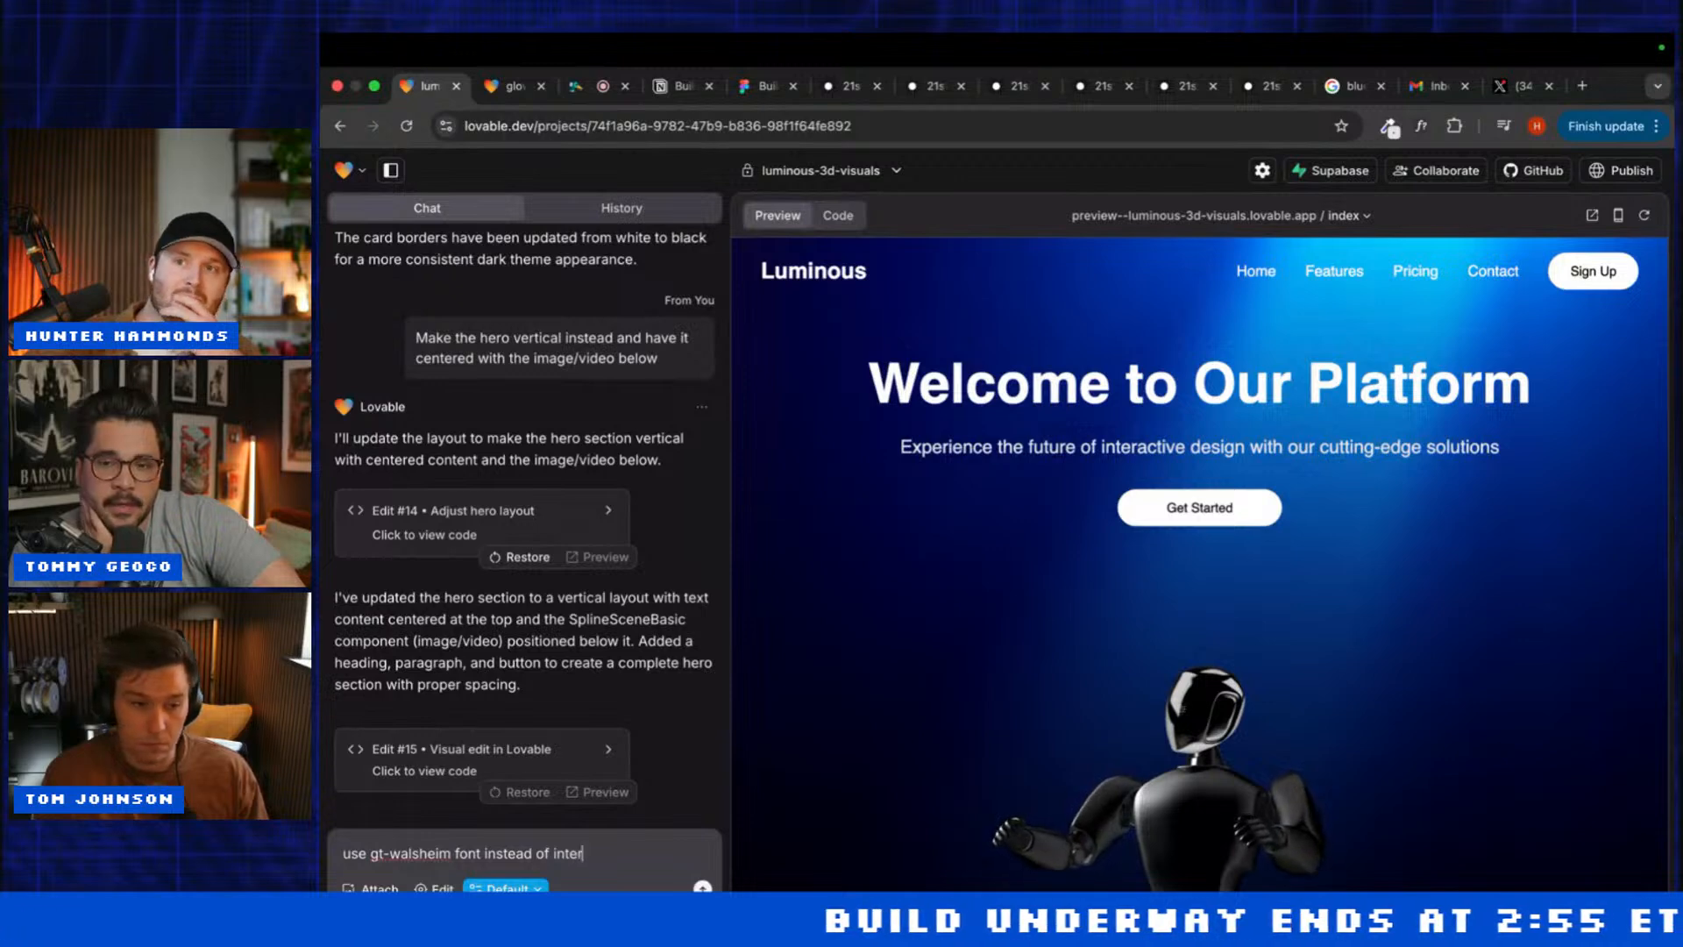
type(". ")
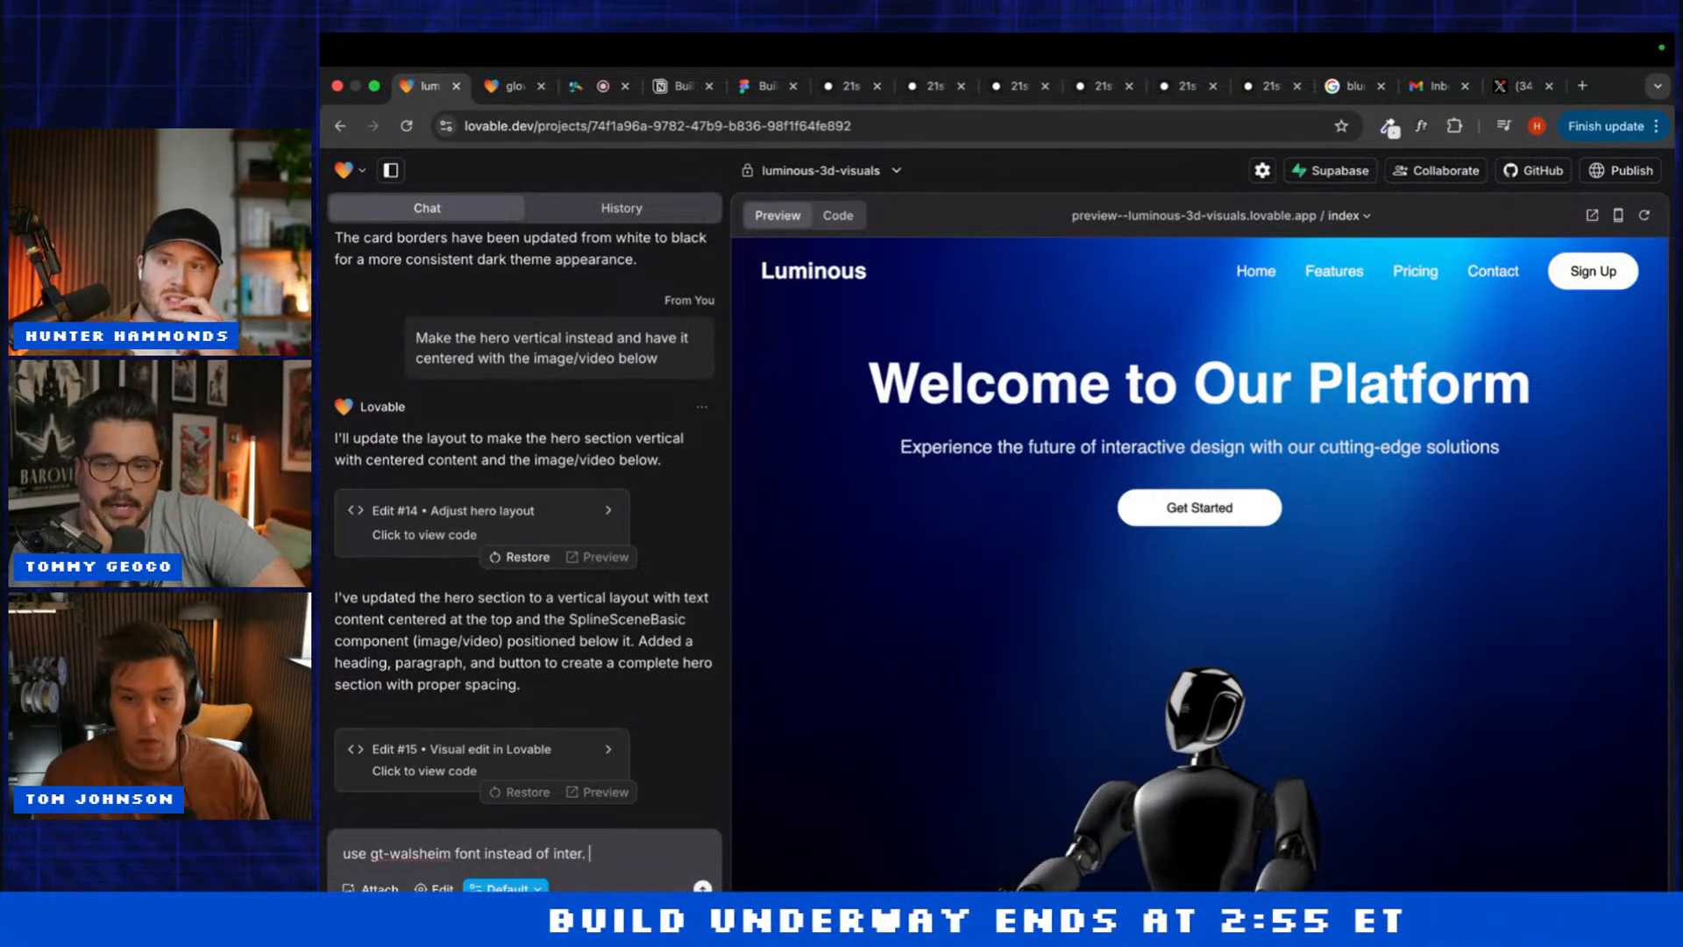
type("Reme")
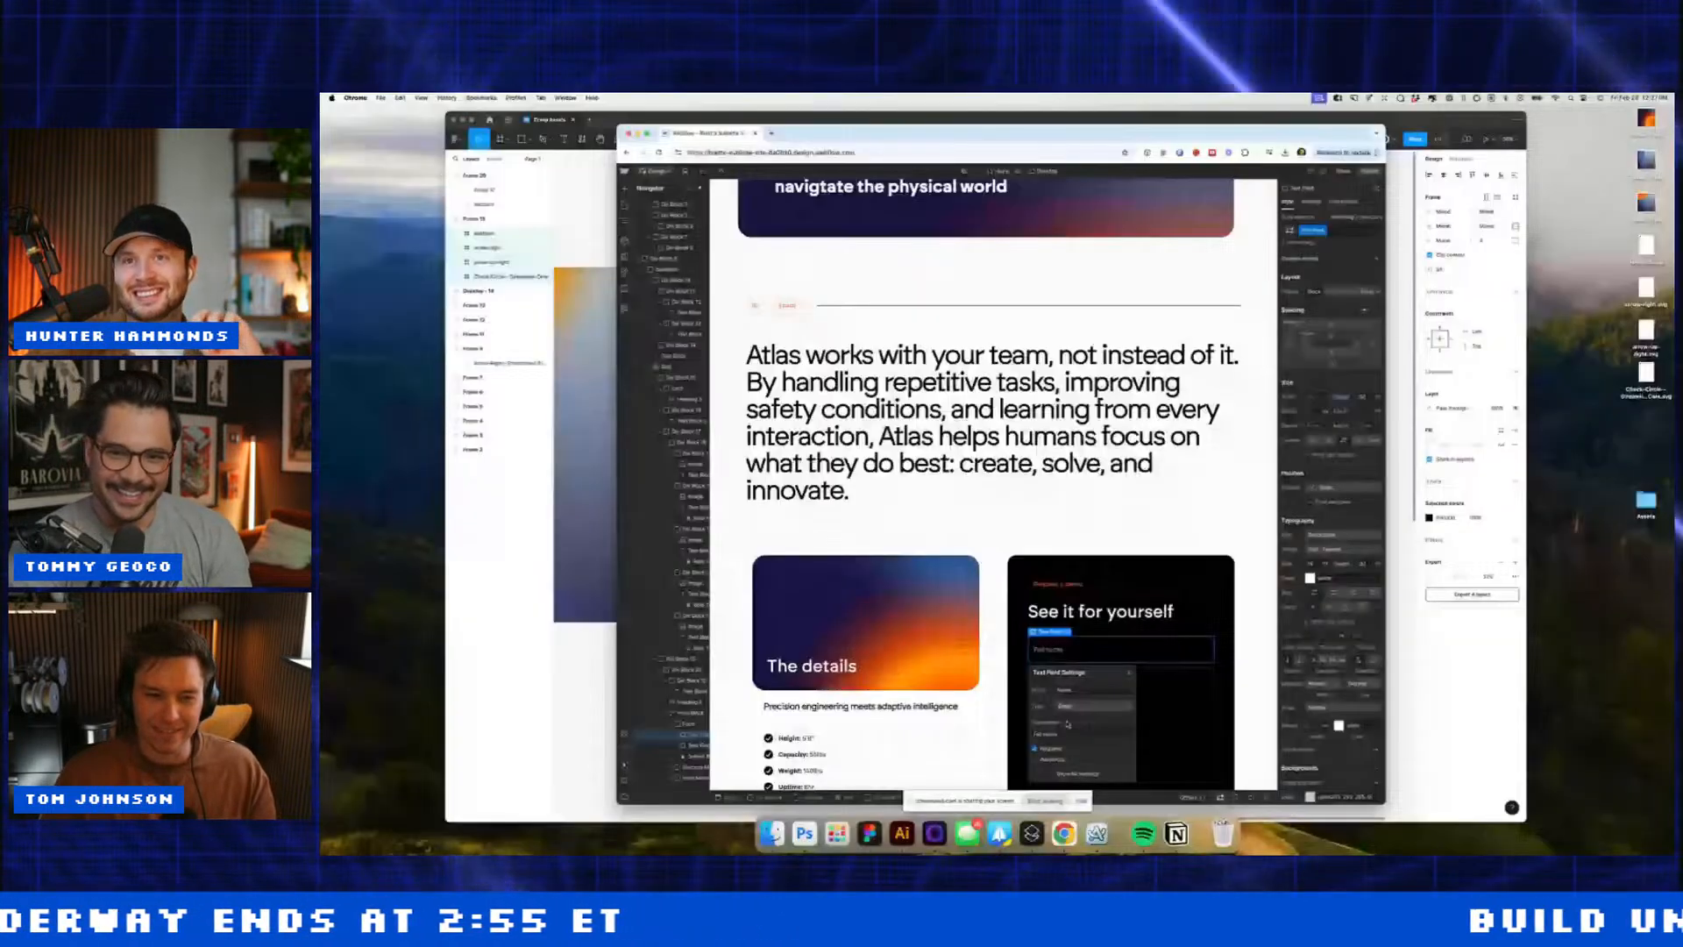
Step: Name the third text field 'Company' and set its placeholder to 'Company (optional)'
left_click(1129, 672)
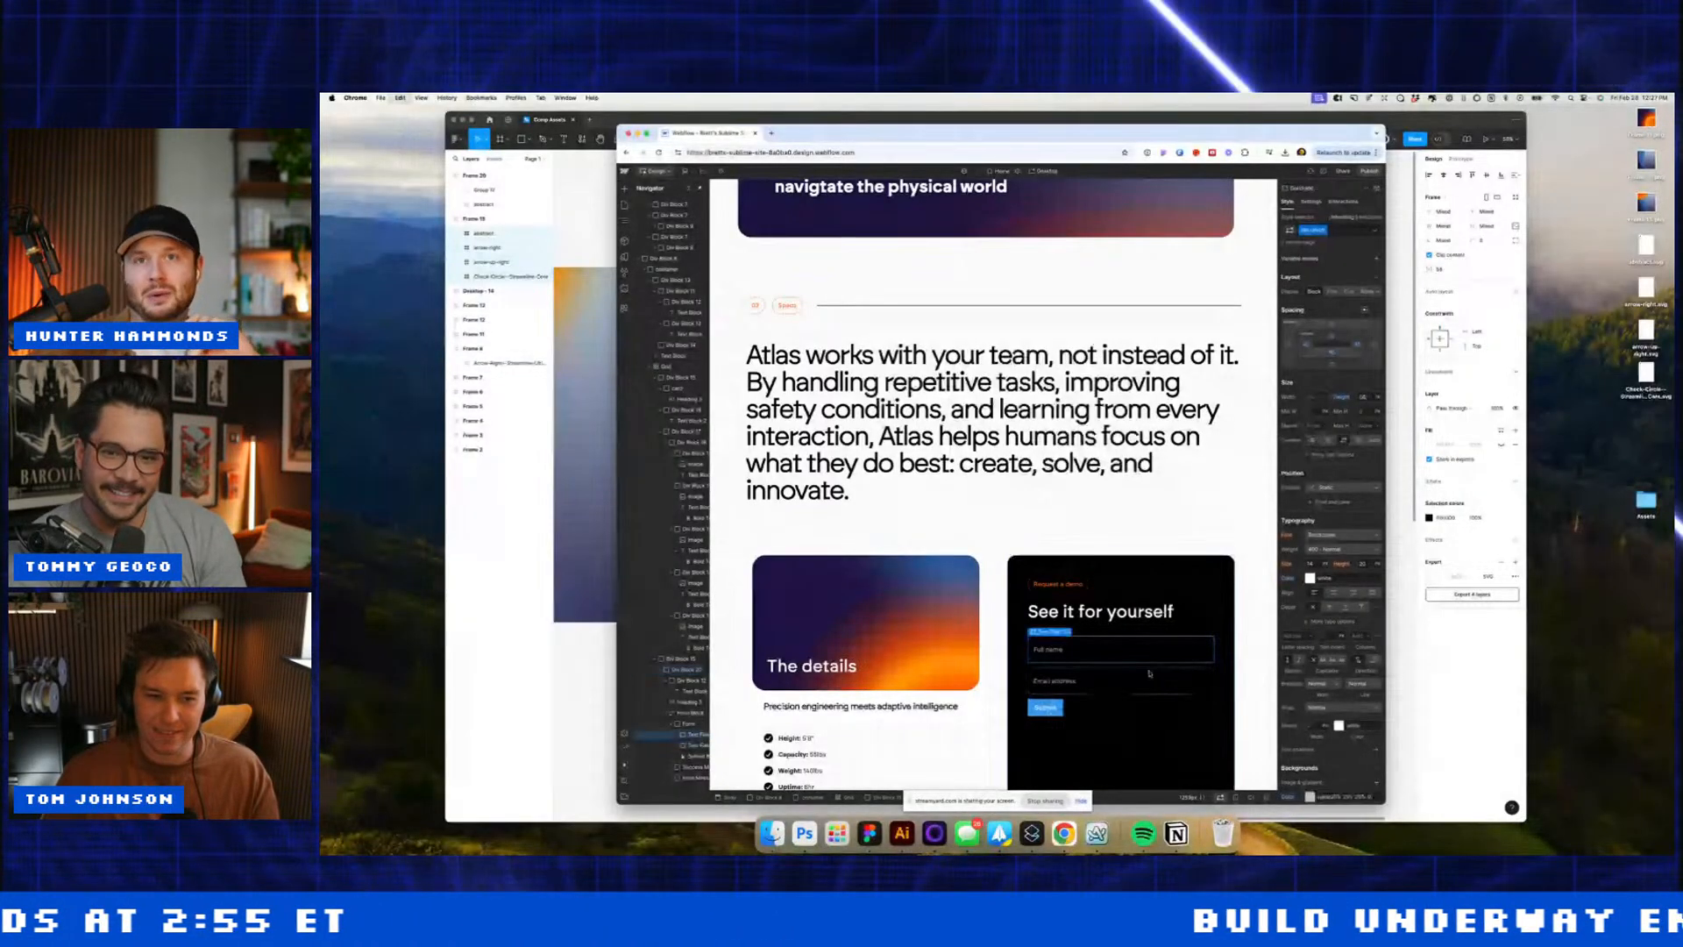
double_click(1085, 707)
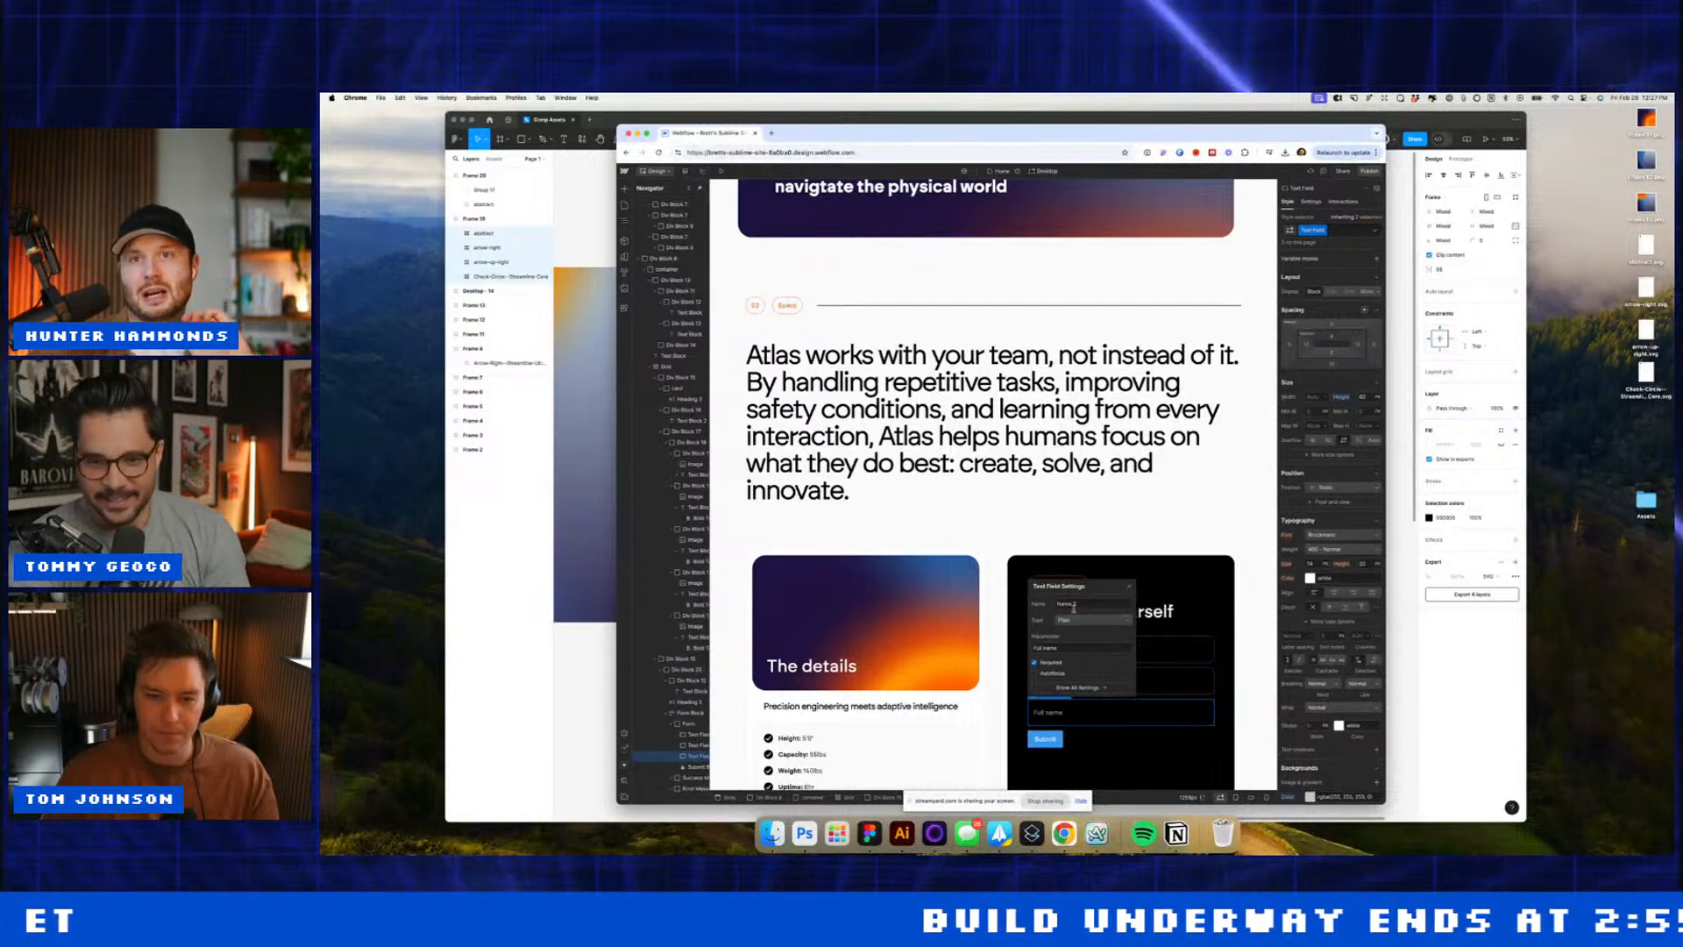
type("Company")
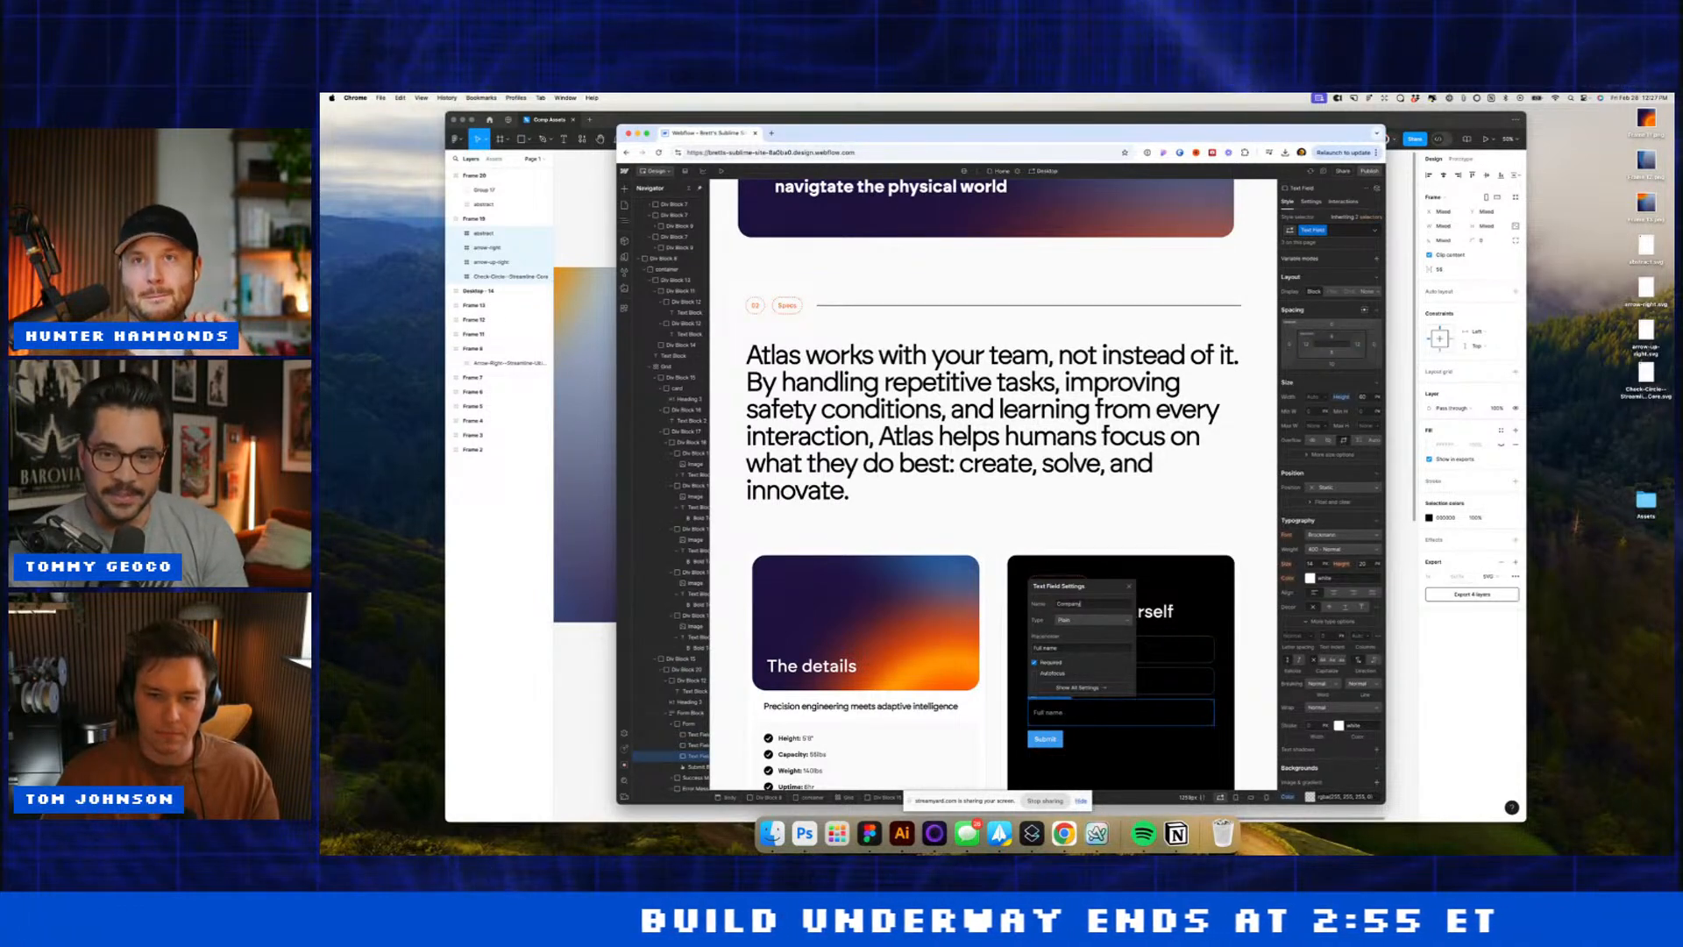
left_click(1029, 547)
double_click(1059, 713)
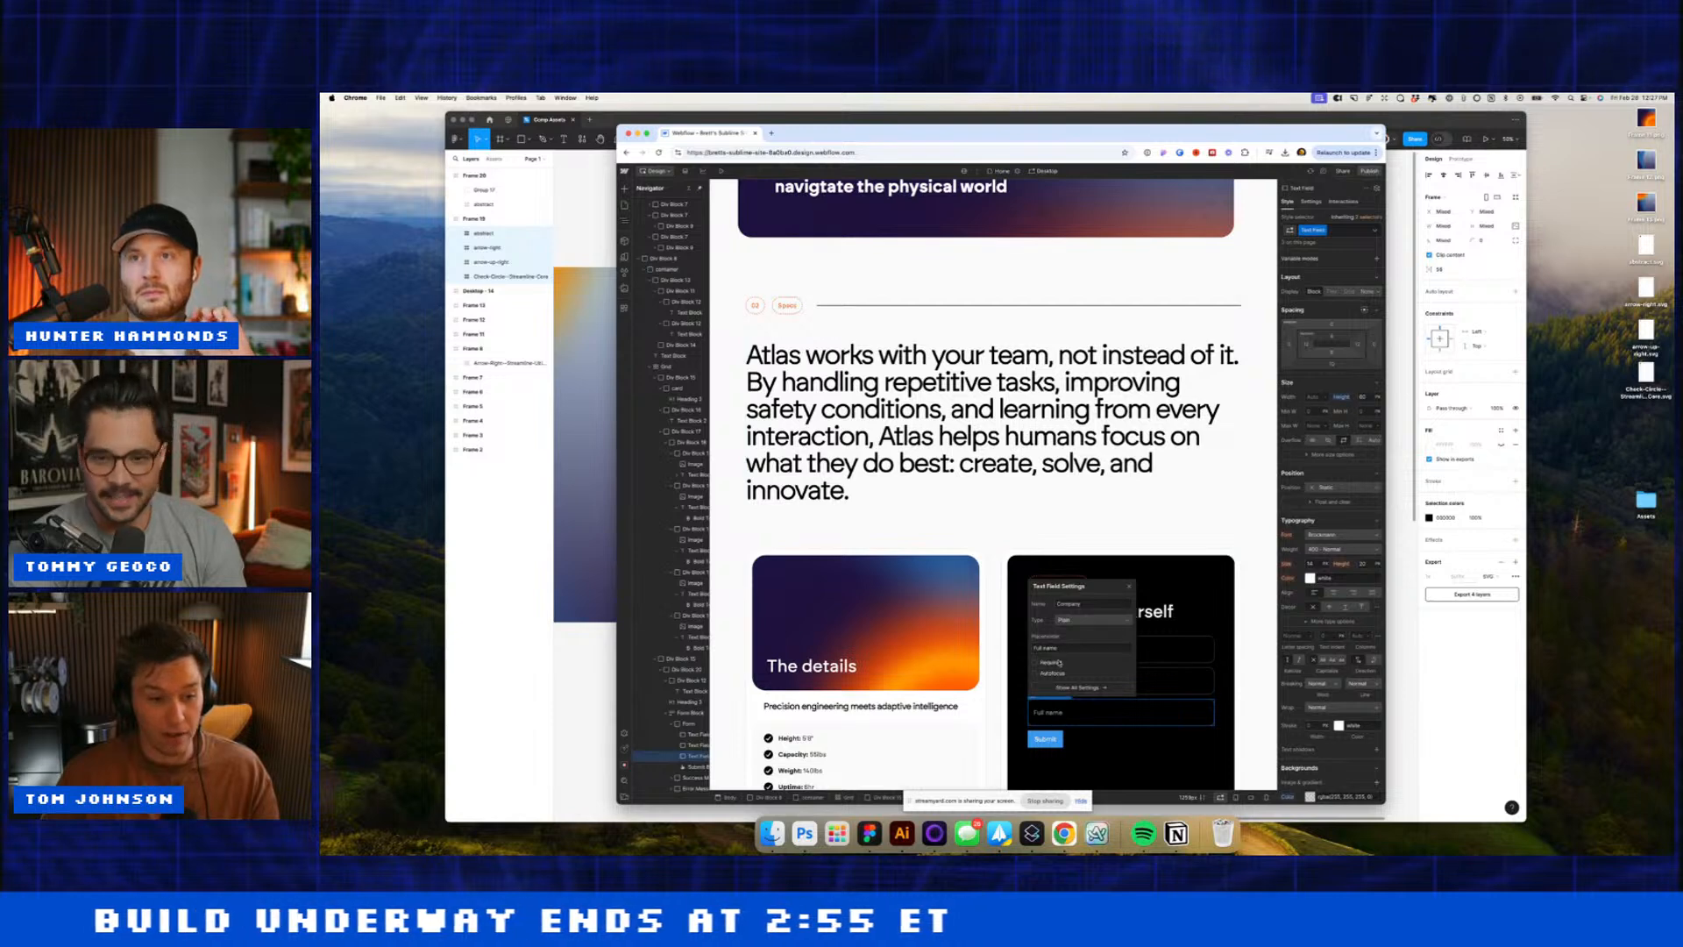
type("Company")
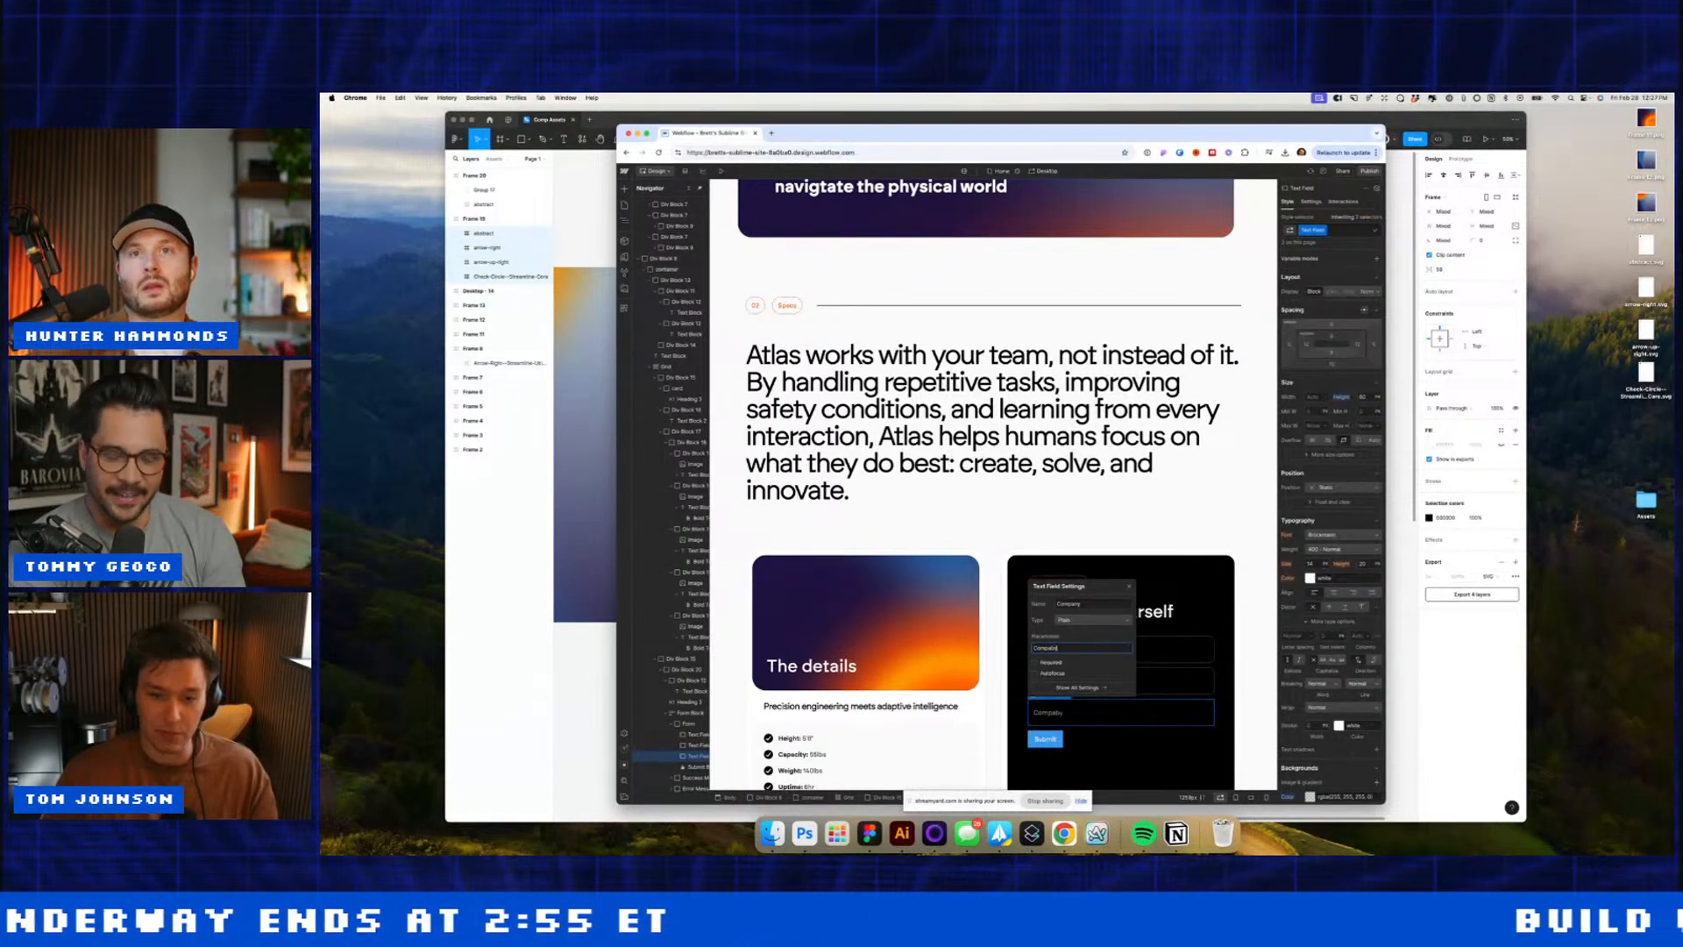
key("BackSpace")
key("BackSpace")
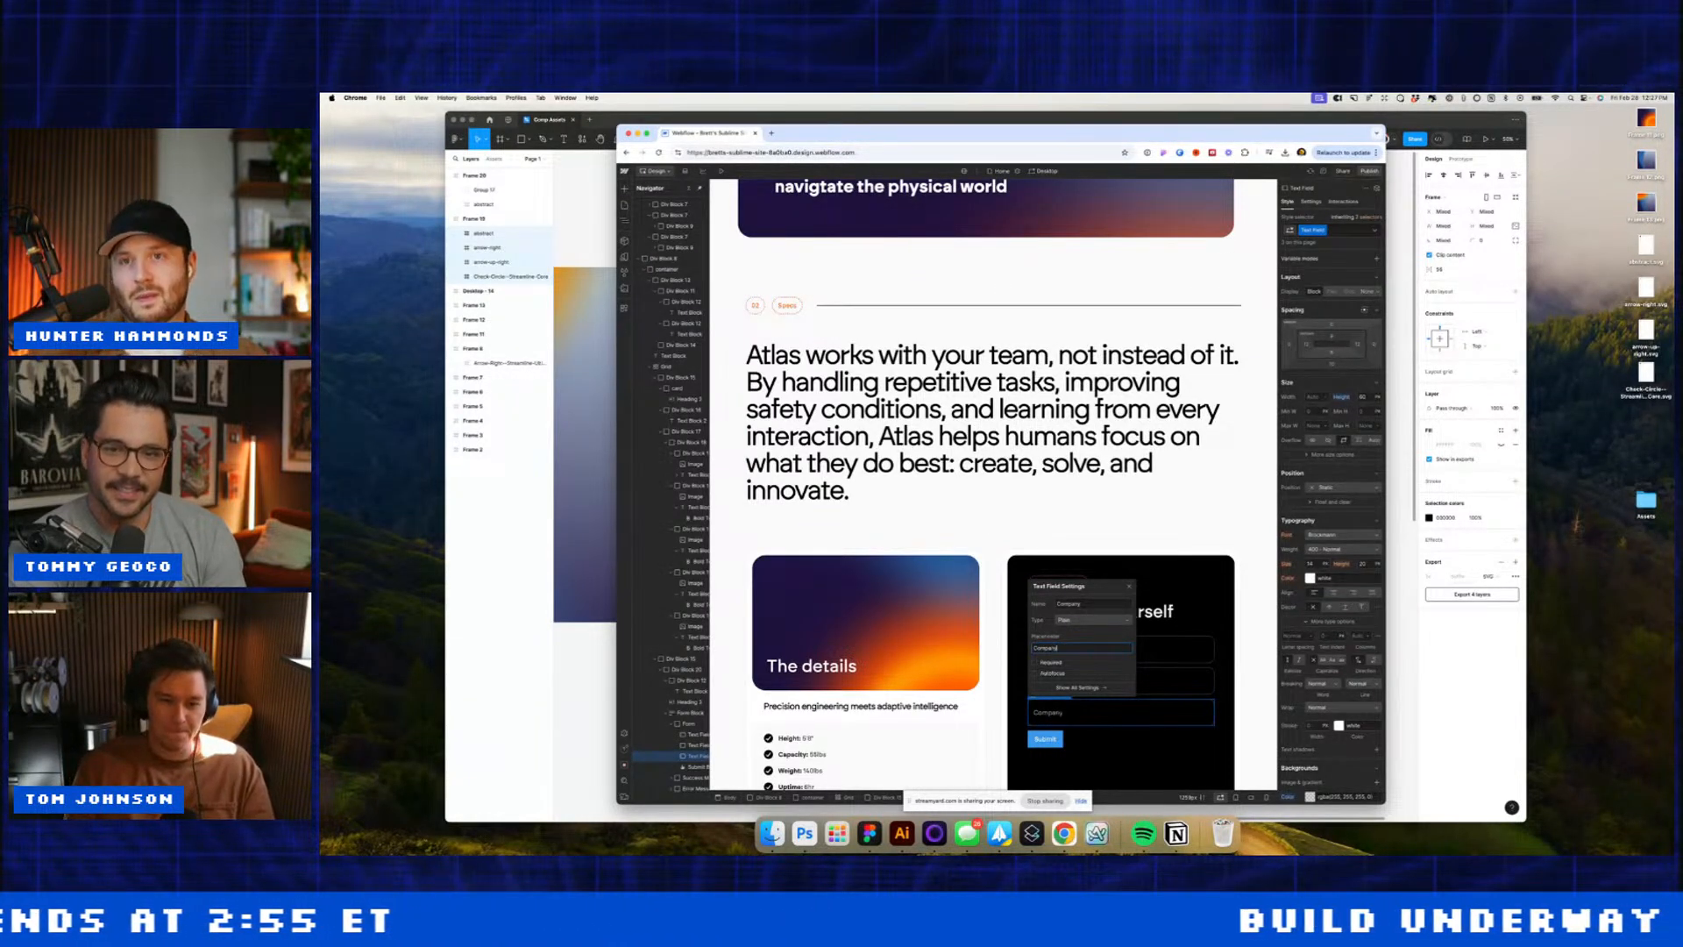
type("ny (o")
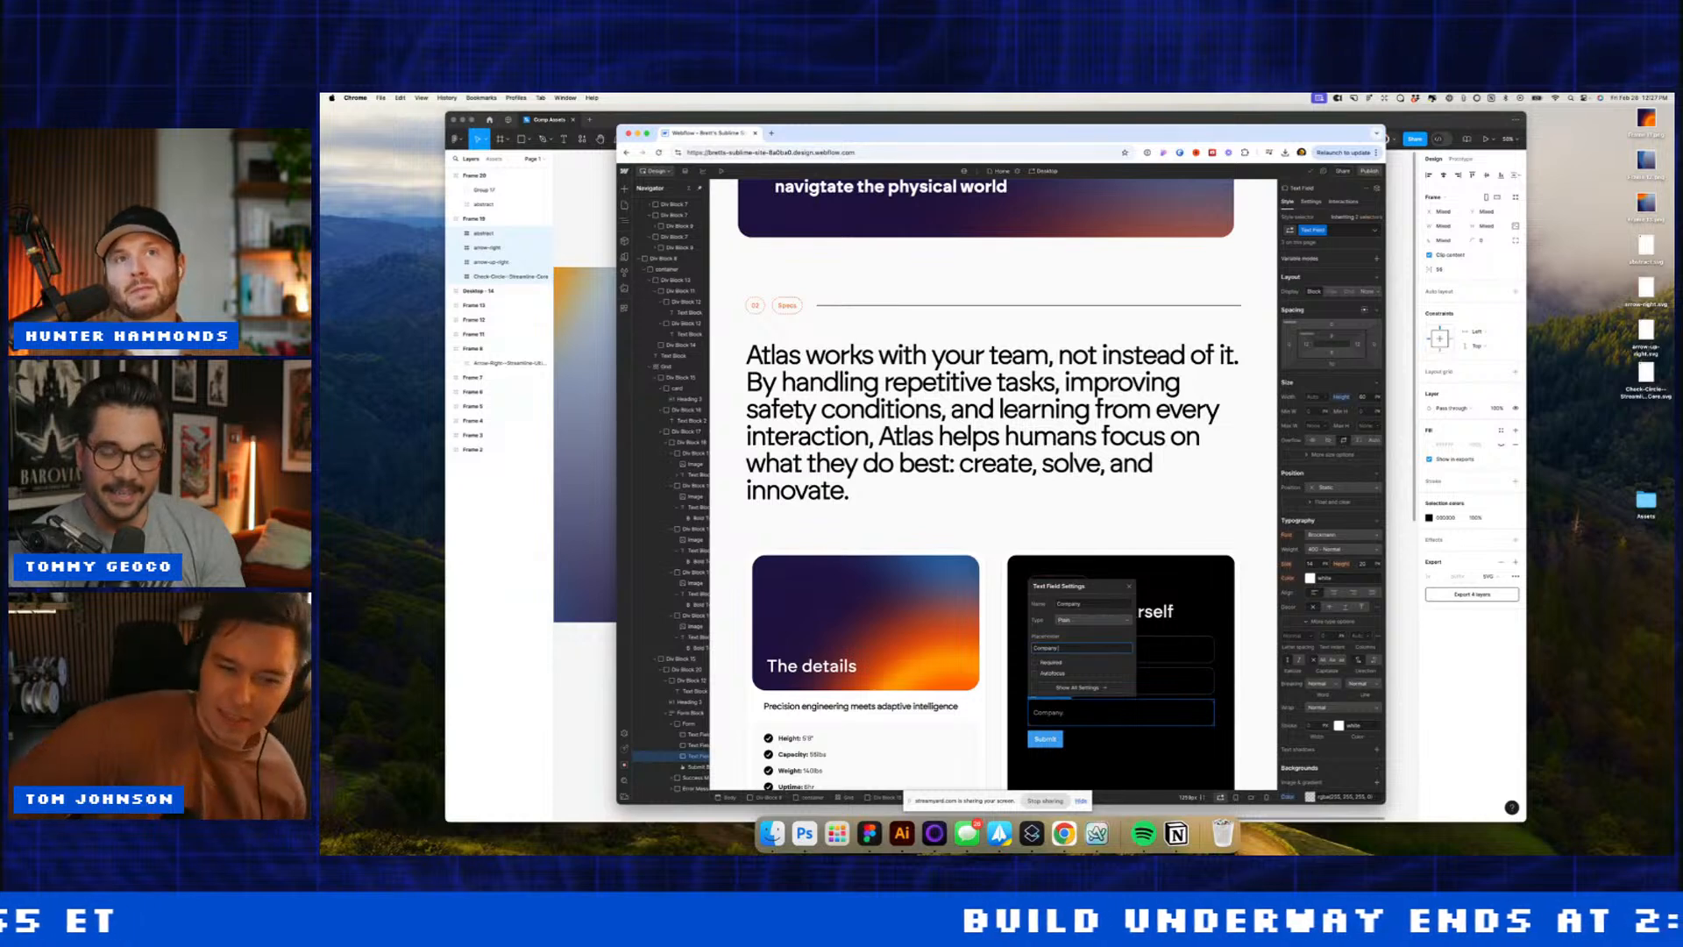
type("ptional)")
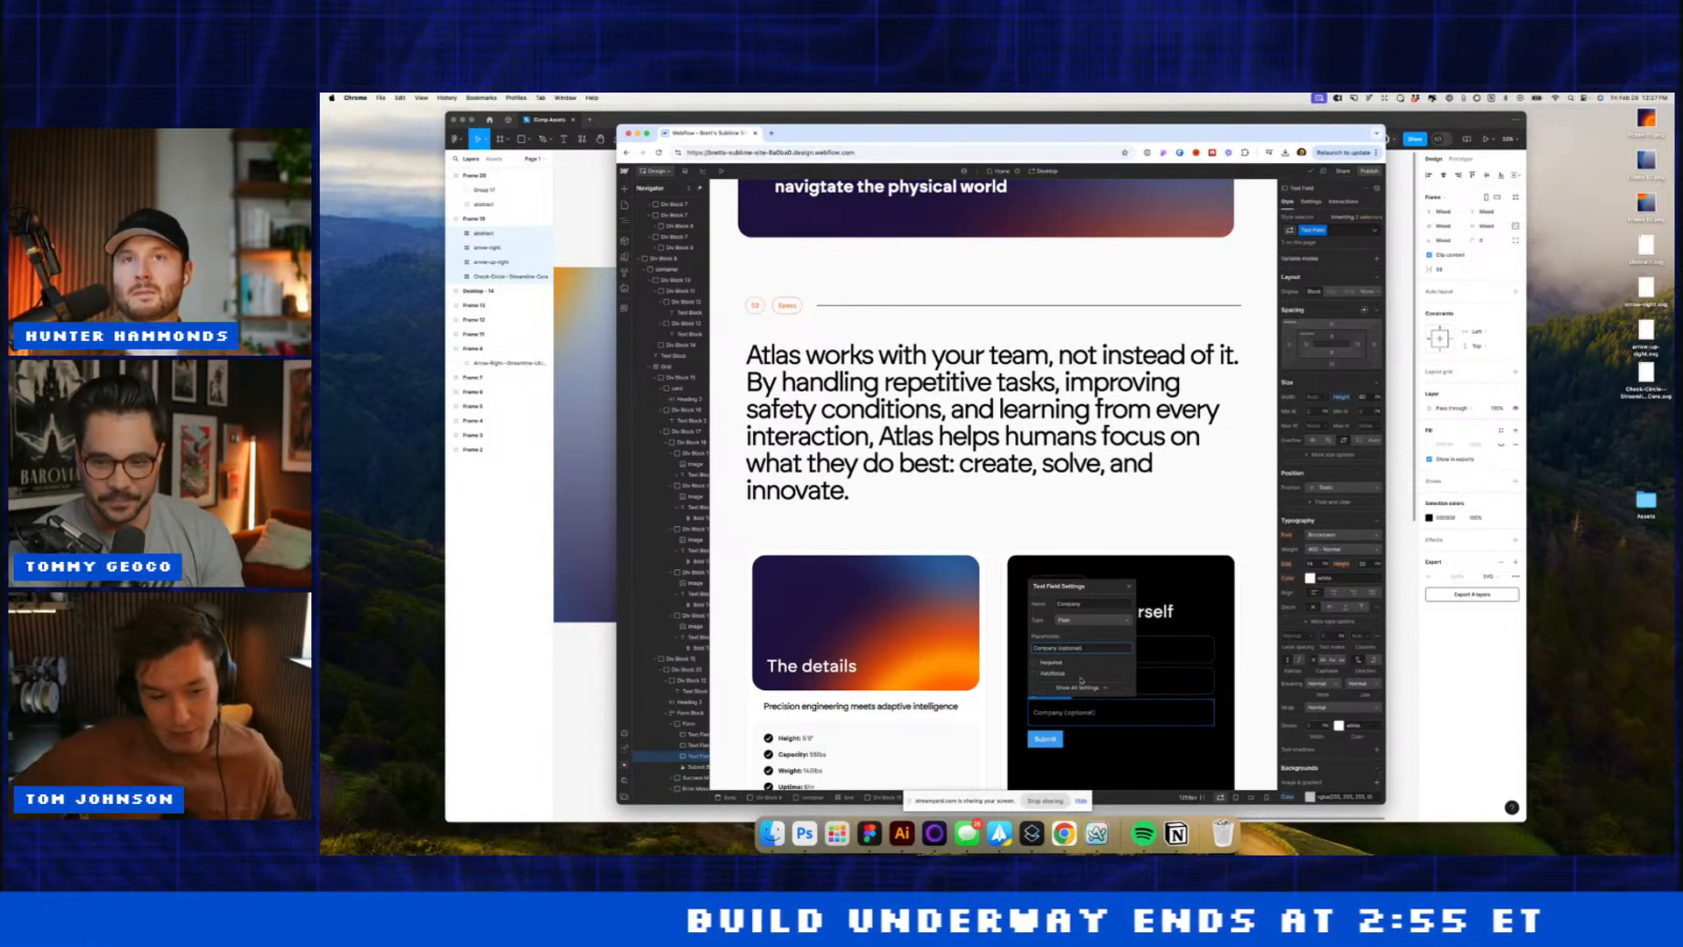
Step: Select the Submit button and start adding a style class to it
left_click(1069, 739)
left_click(1049, 739)
key("super+Return")
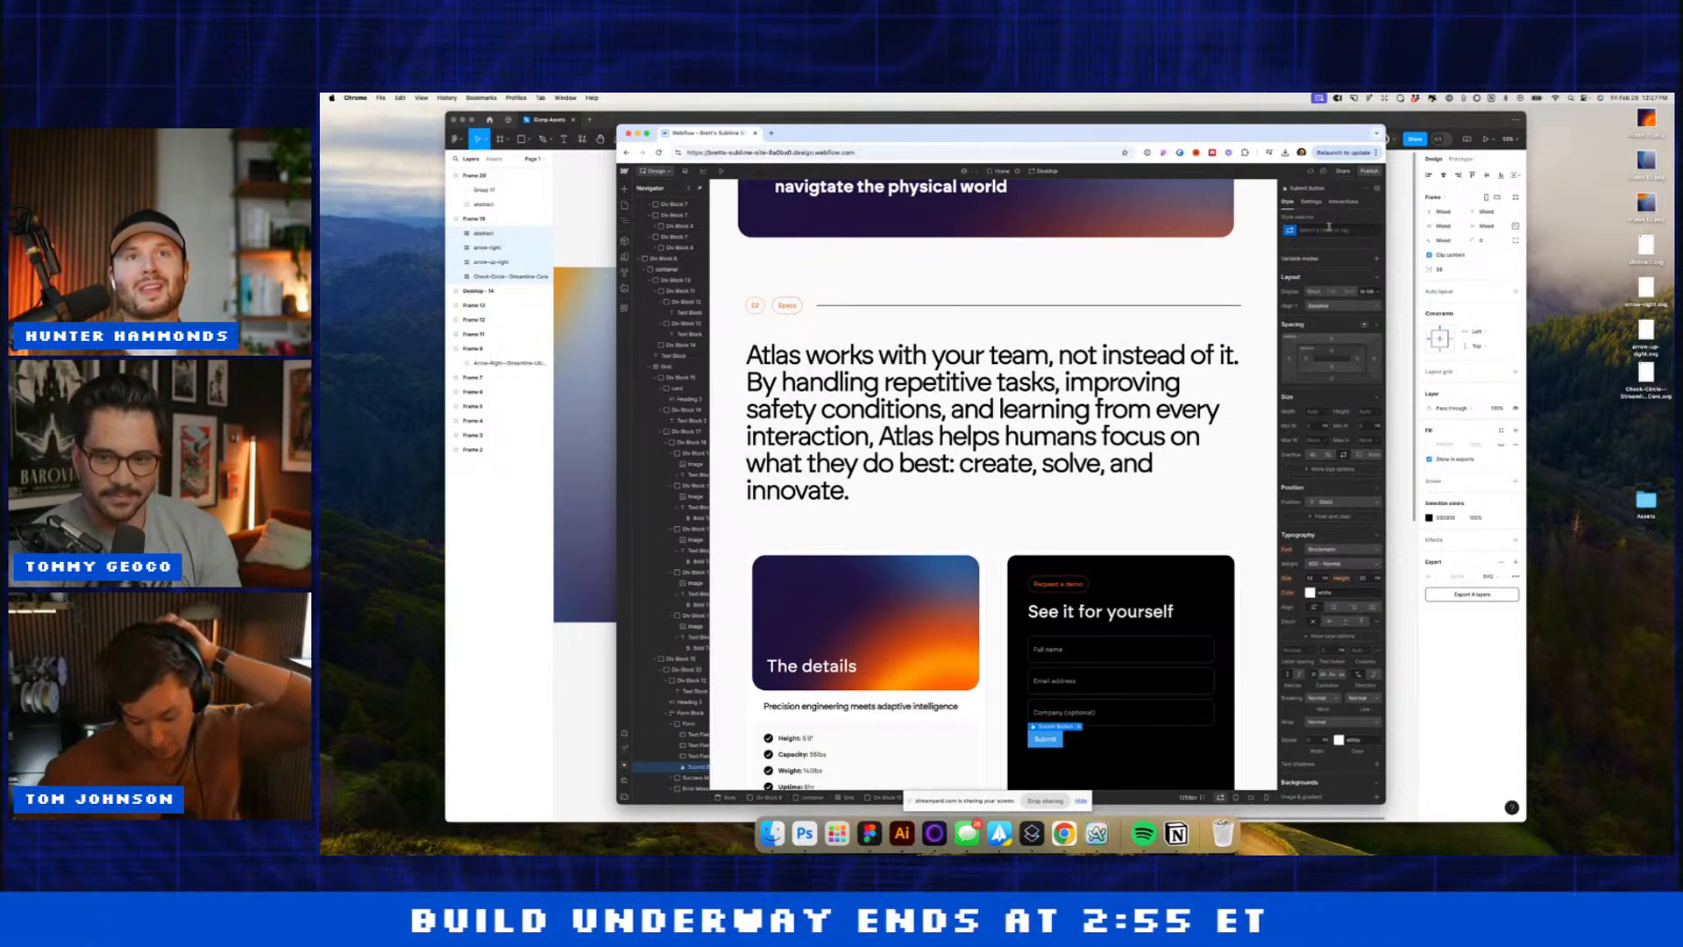
type("b")
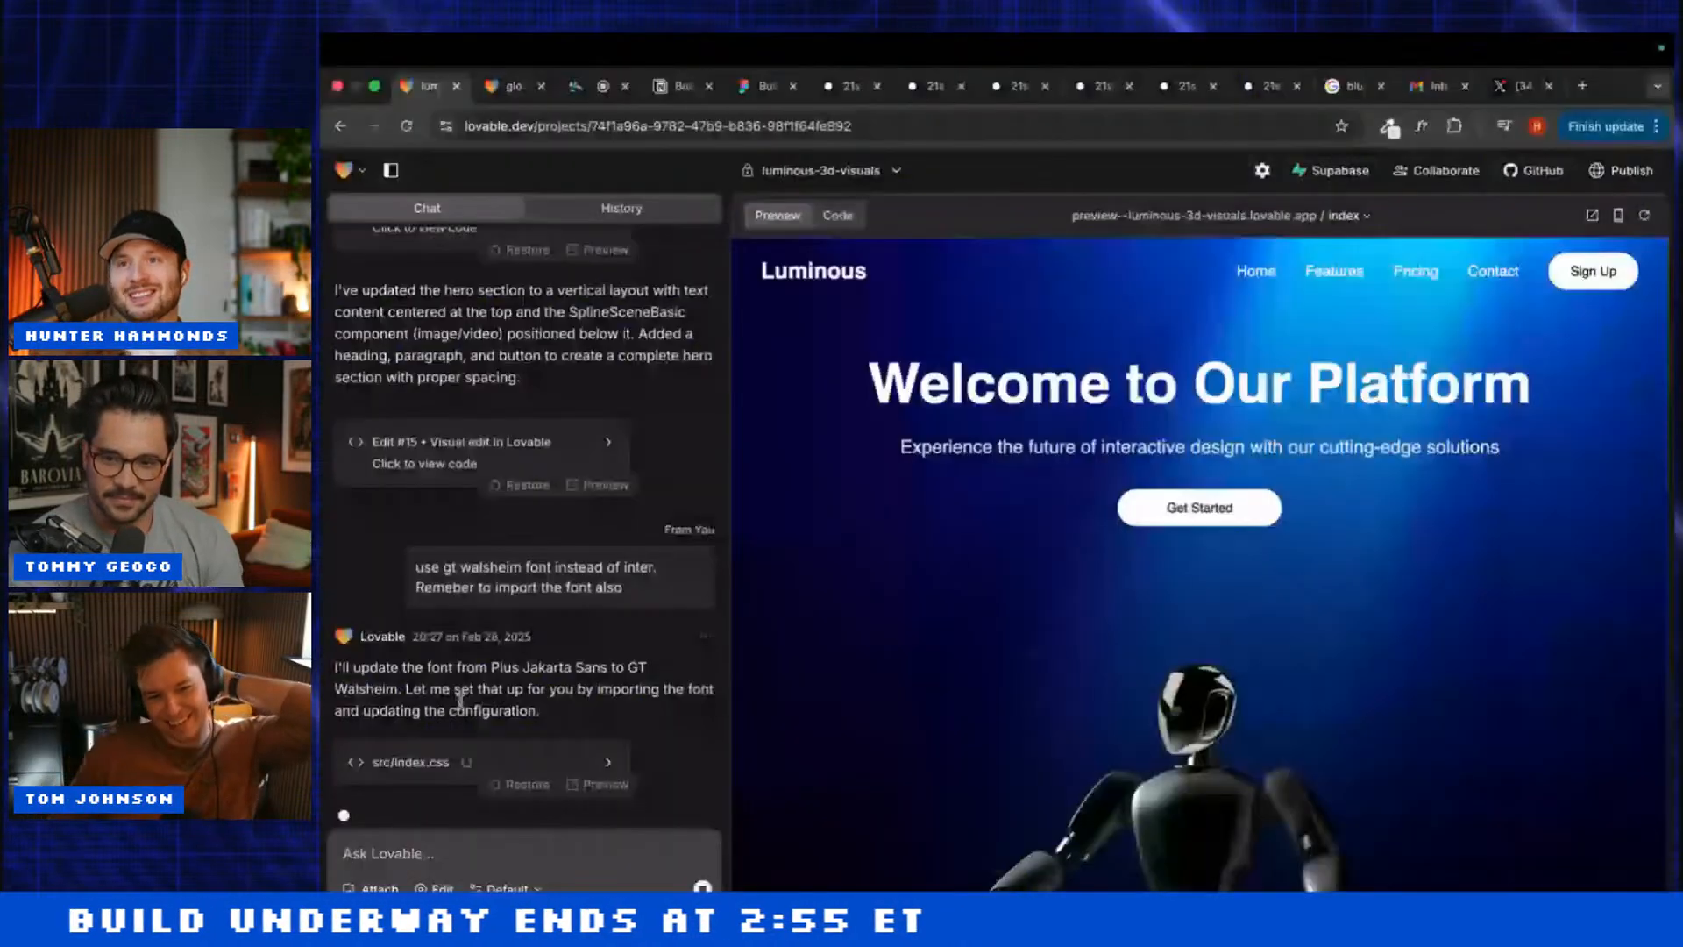
Step: Turn on visual editing in the Lovable preview and inspect the robot's container without changes
scroll(762, 695, "down", 3)
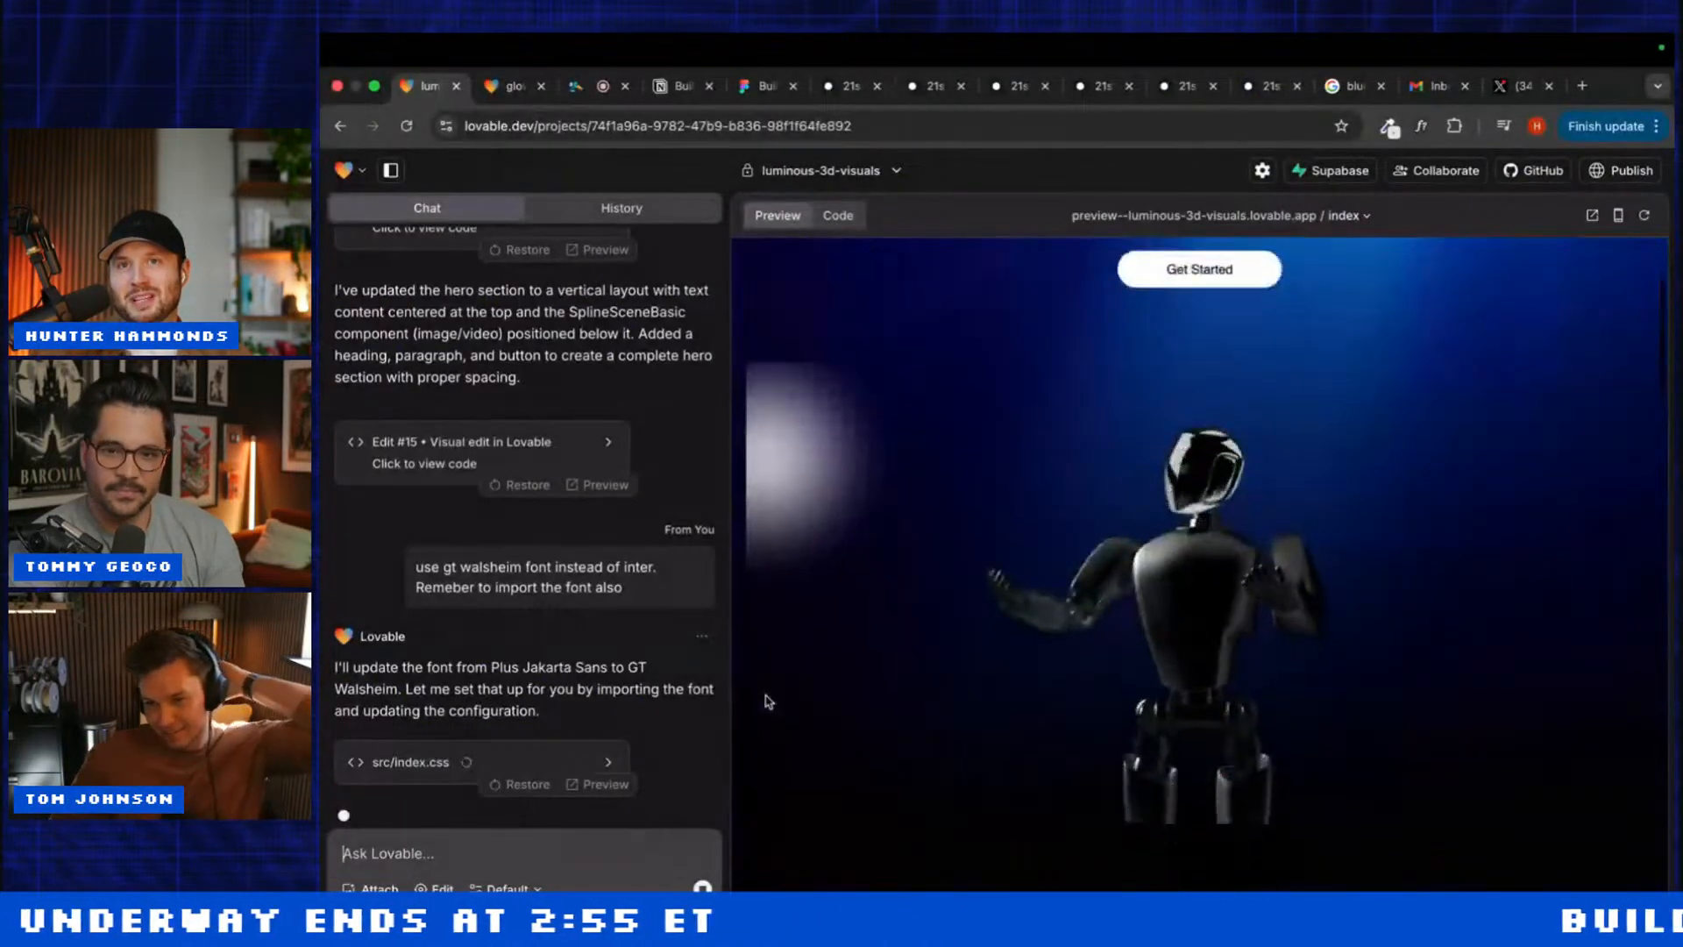
left_click(434, 888)
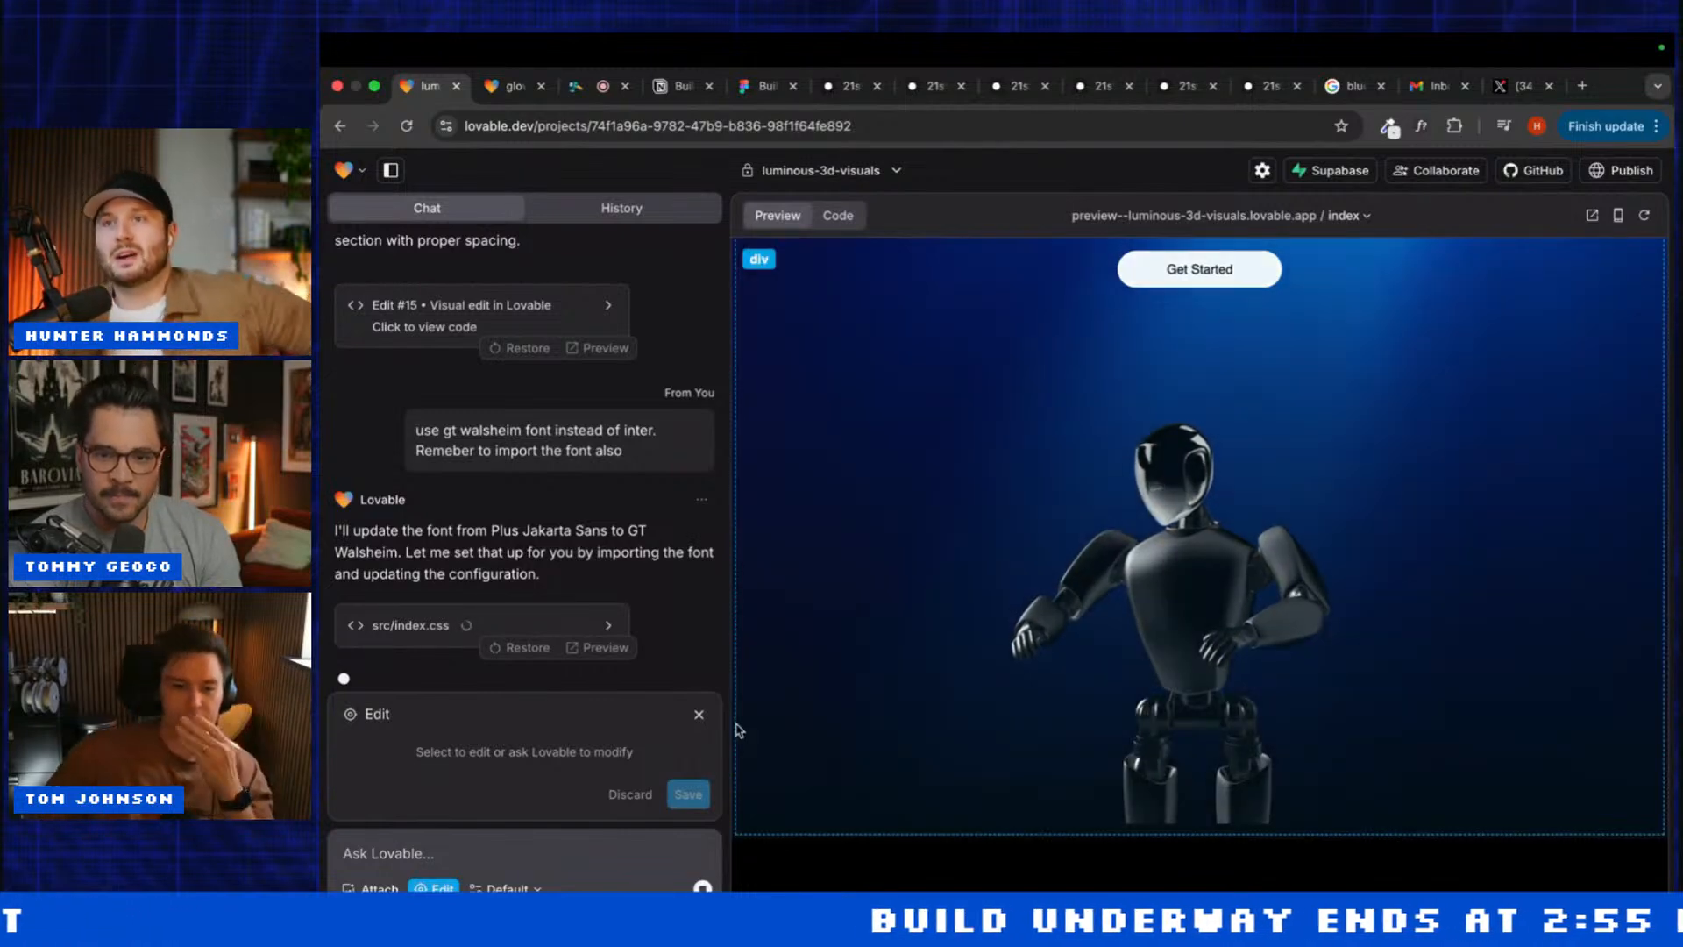
left_click(750, 724)
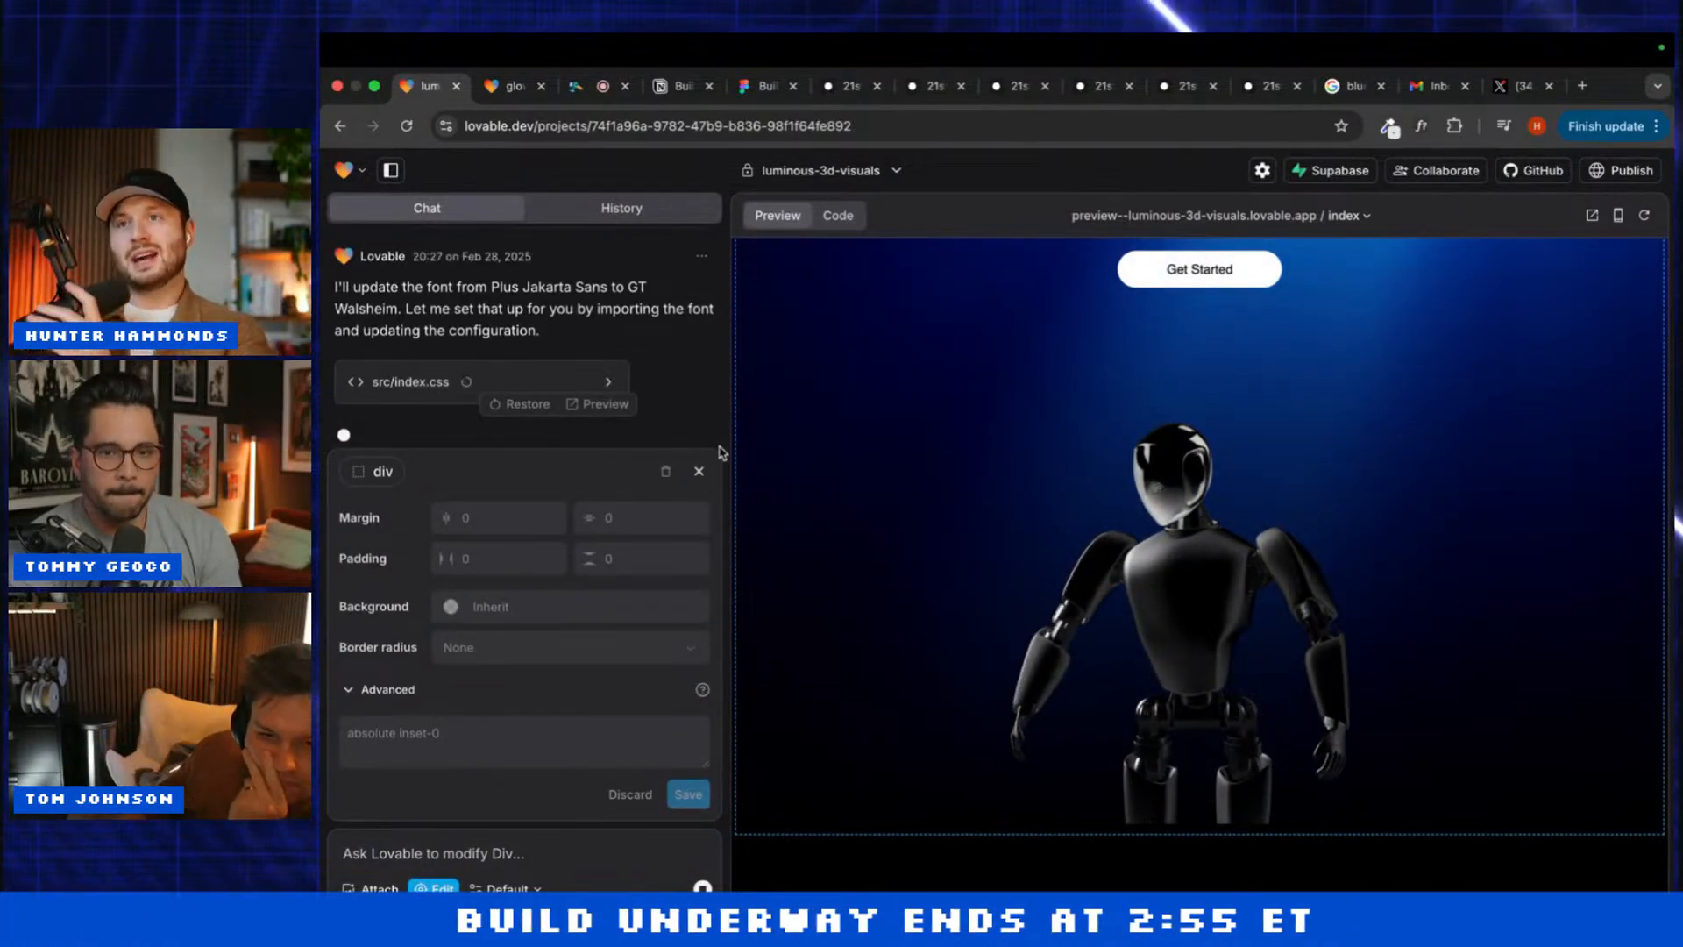
left_click(699, 471)
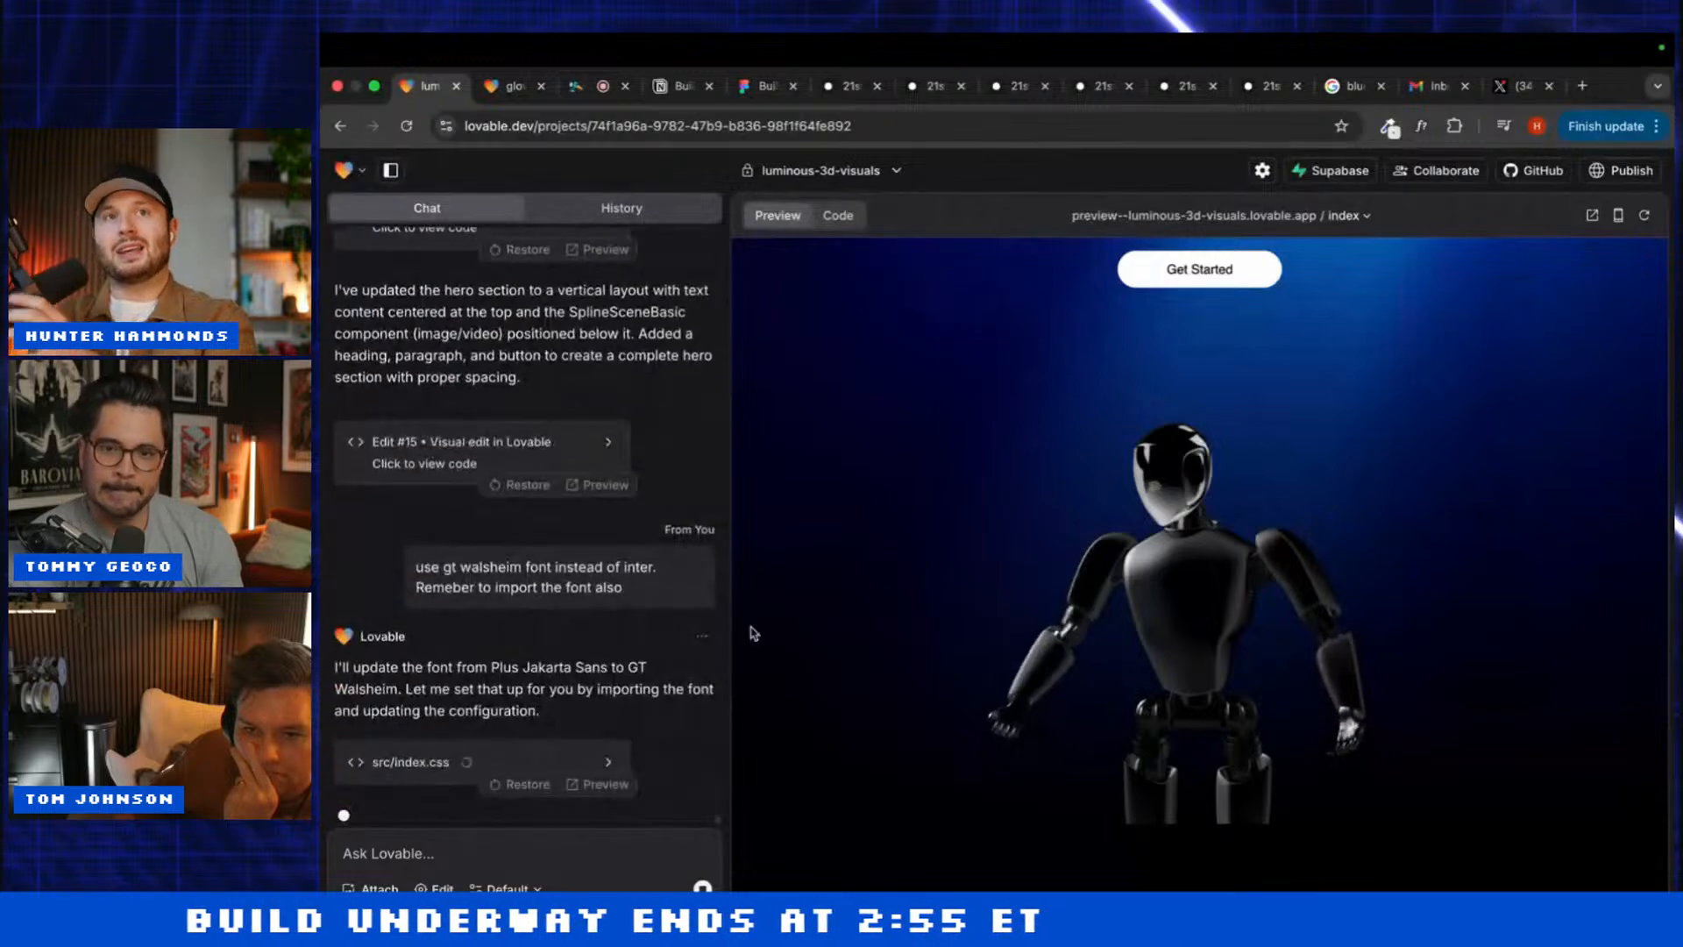
Step: Review the code of the font edit, then switch to the glowing-3d-interaction project
scroll(837, 733, "down", 2)
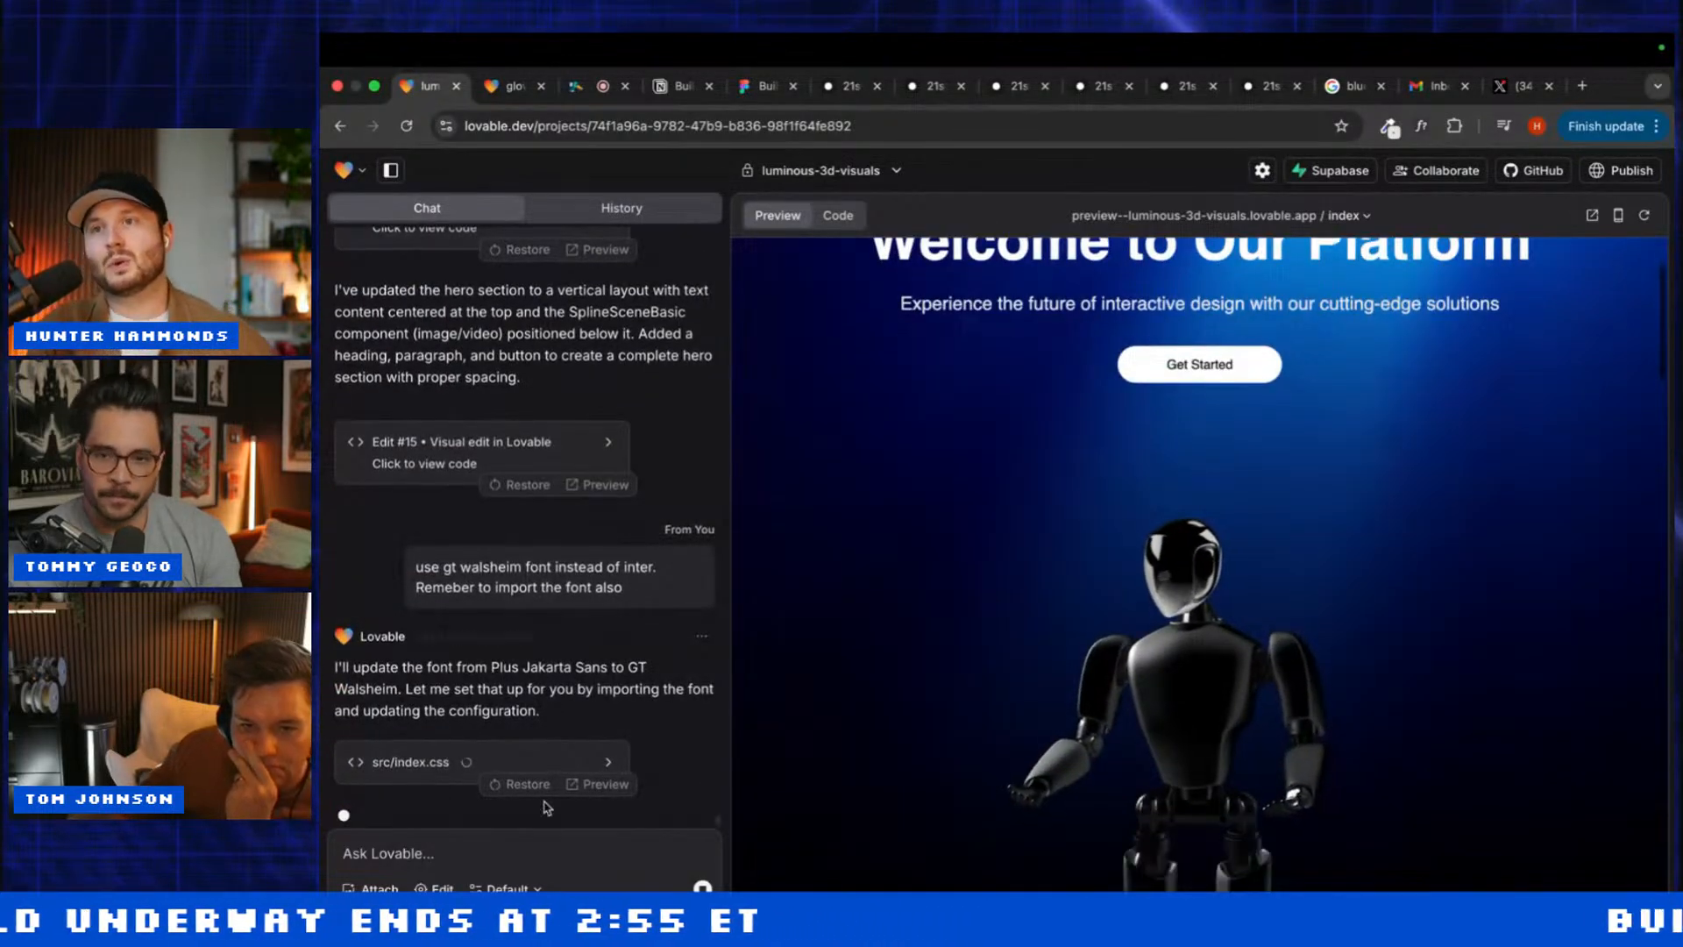
left_click(407, 766)
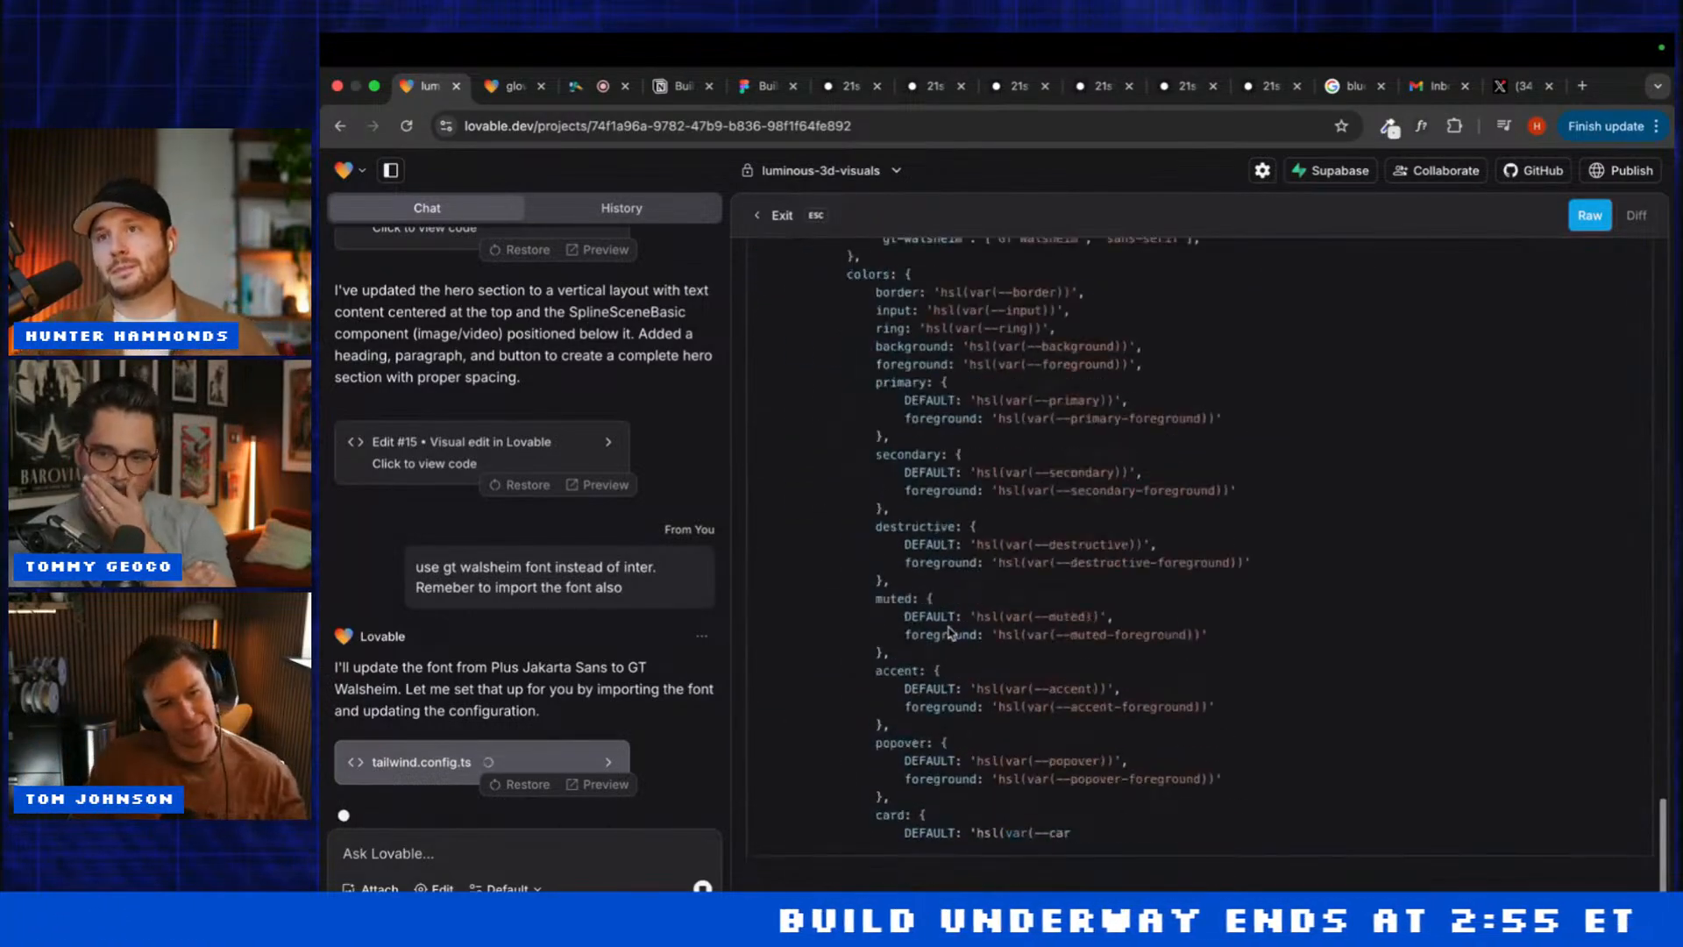
scroll(951, 631, "up", 15)
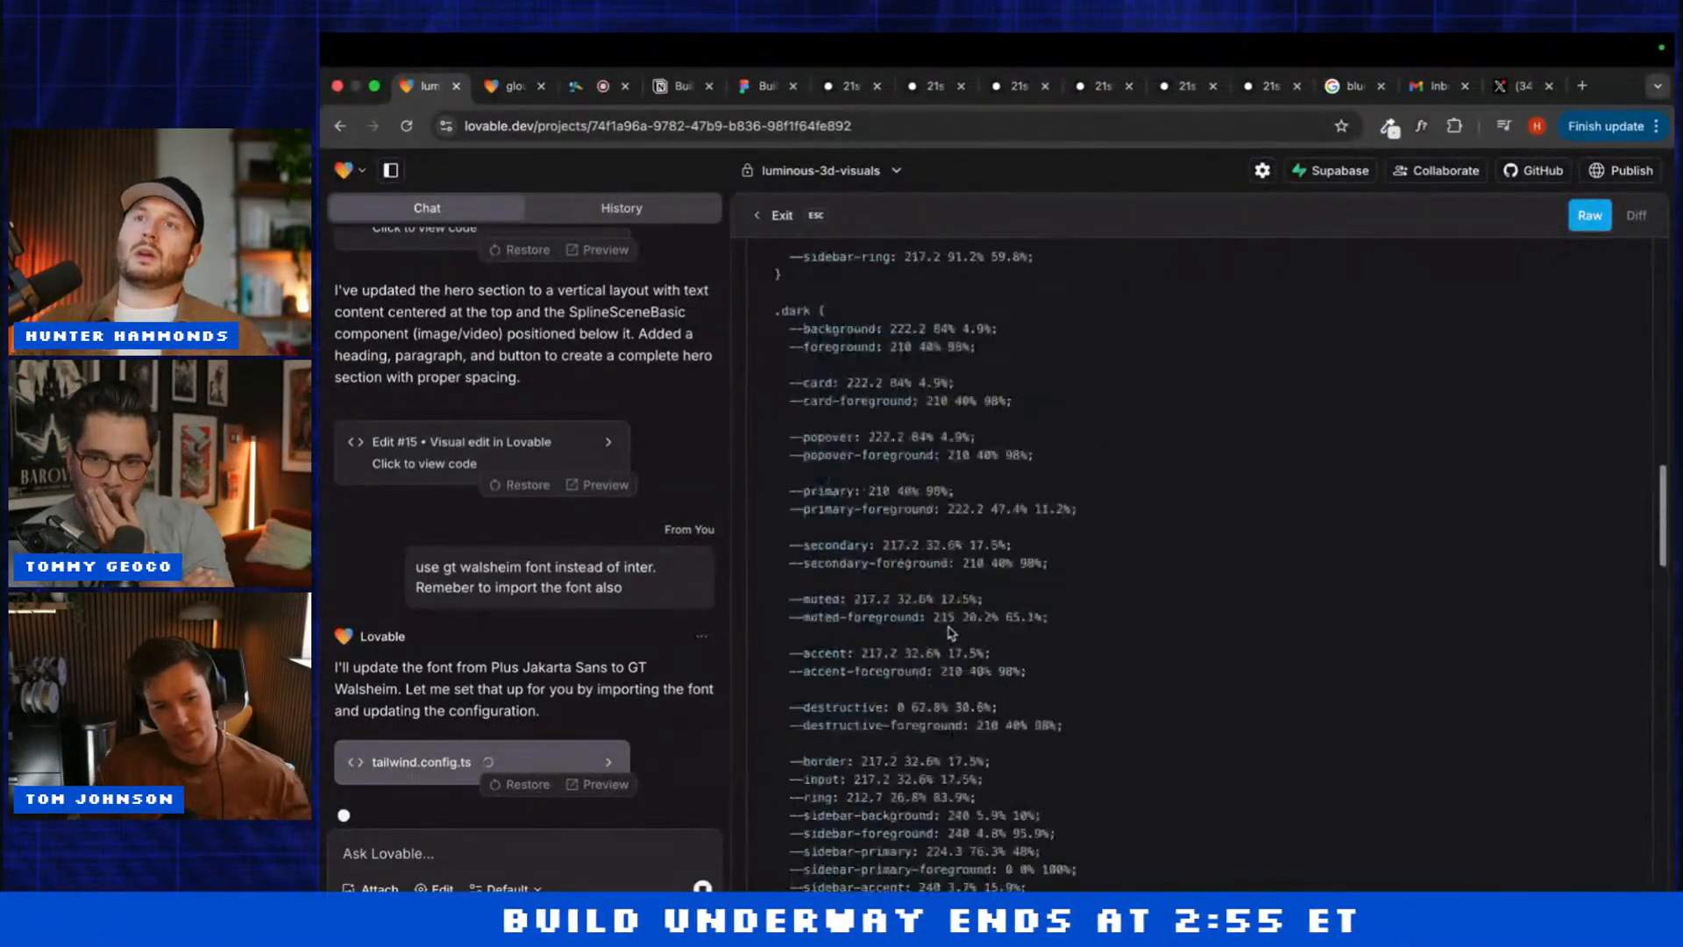
scroll(951, 633, "down", 20)
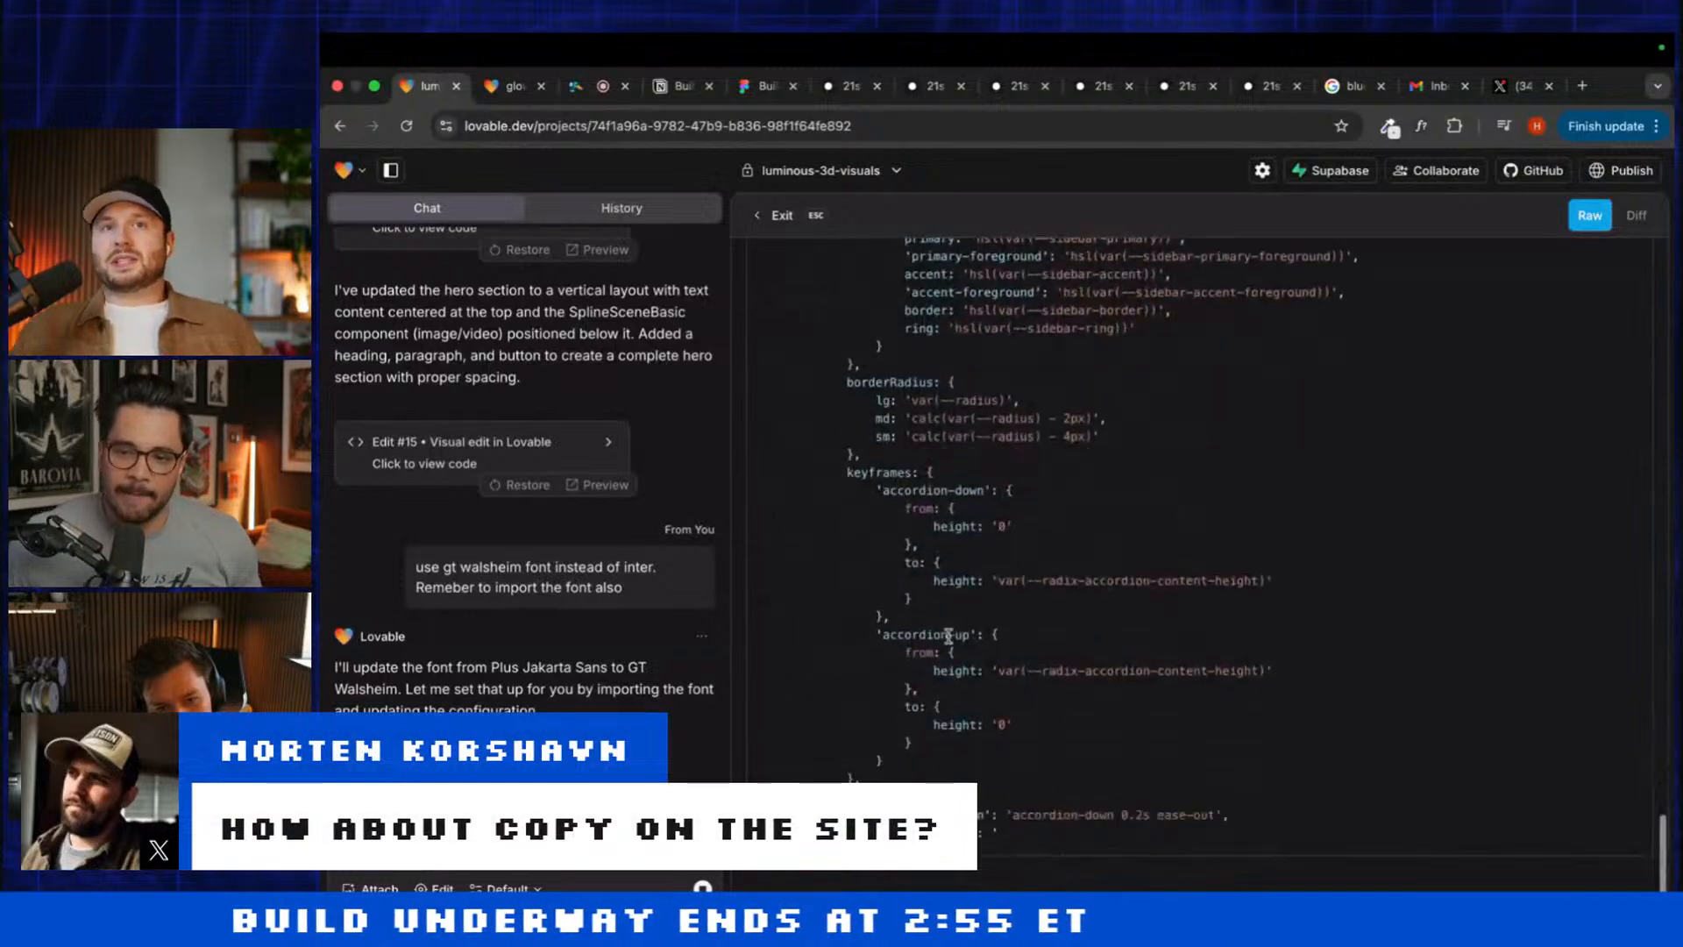
scroll(949, 637, "up", 1)
scroll(950, 640, "up", 6)
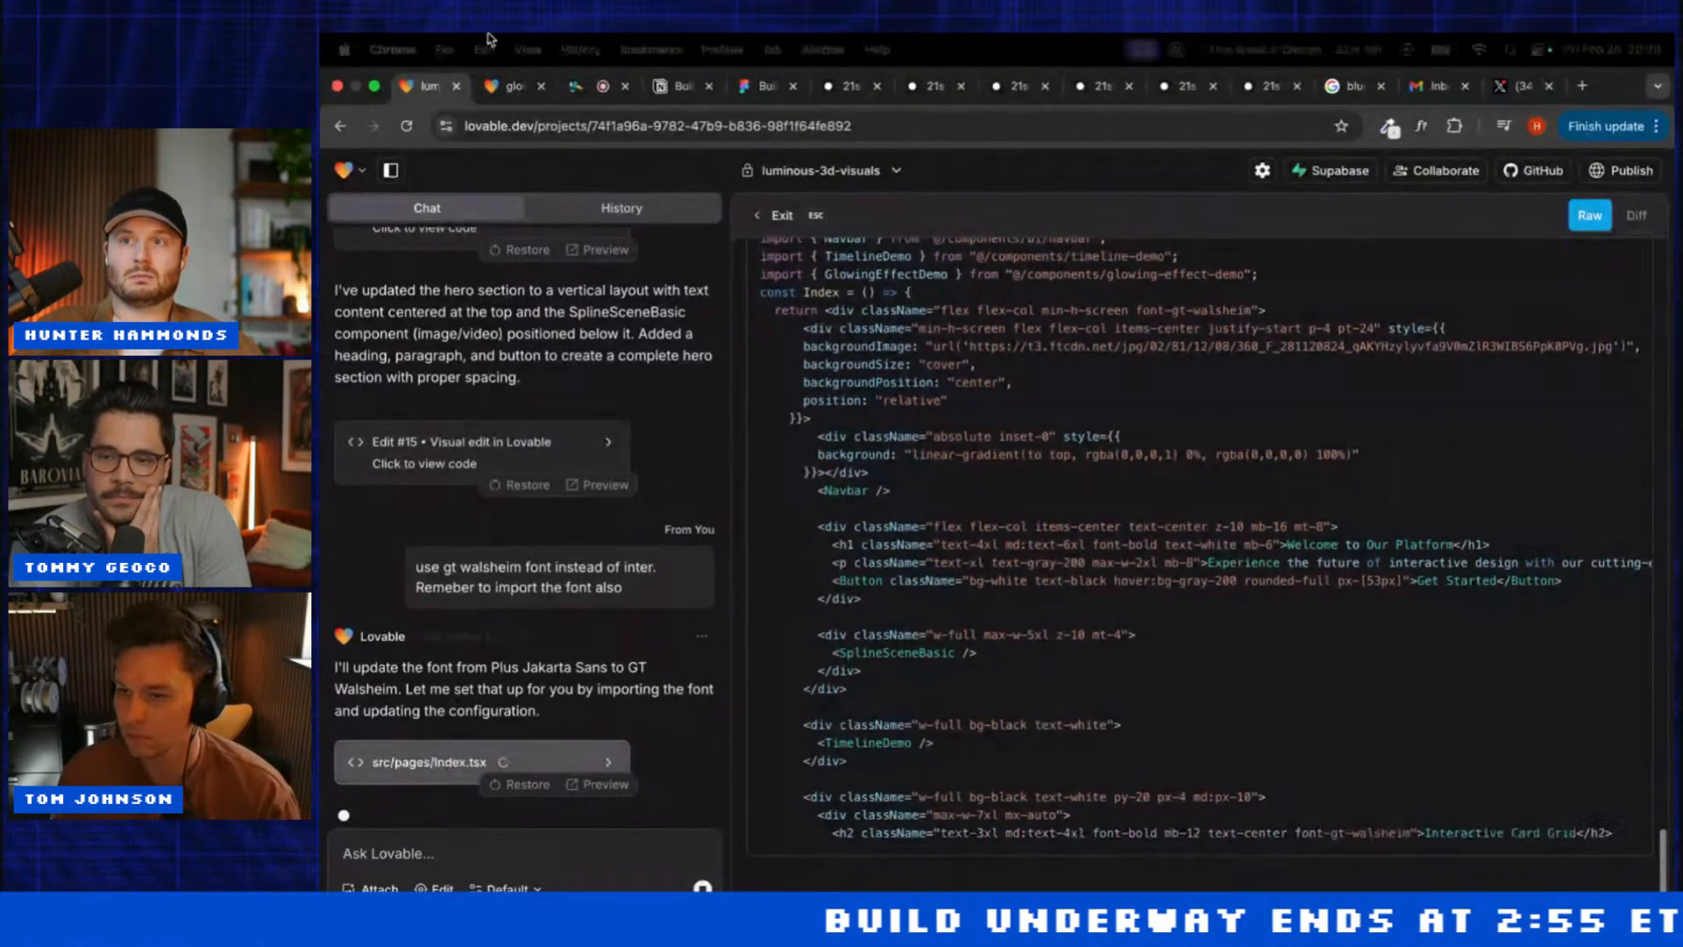
left_click(493, 88)
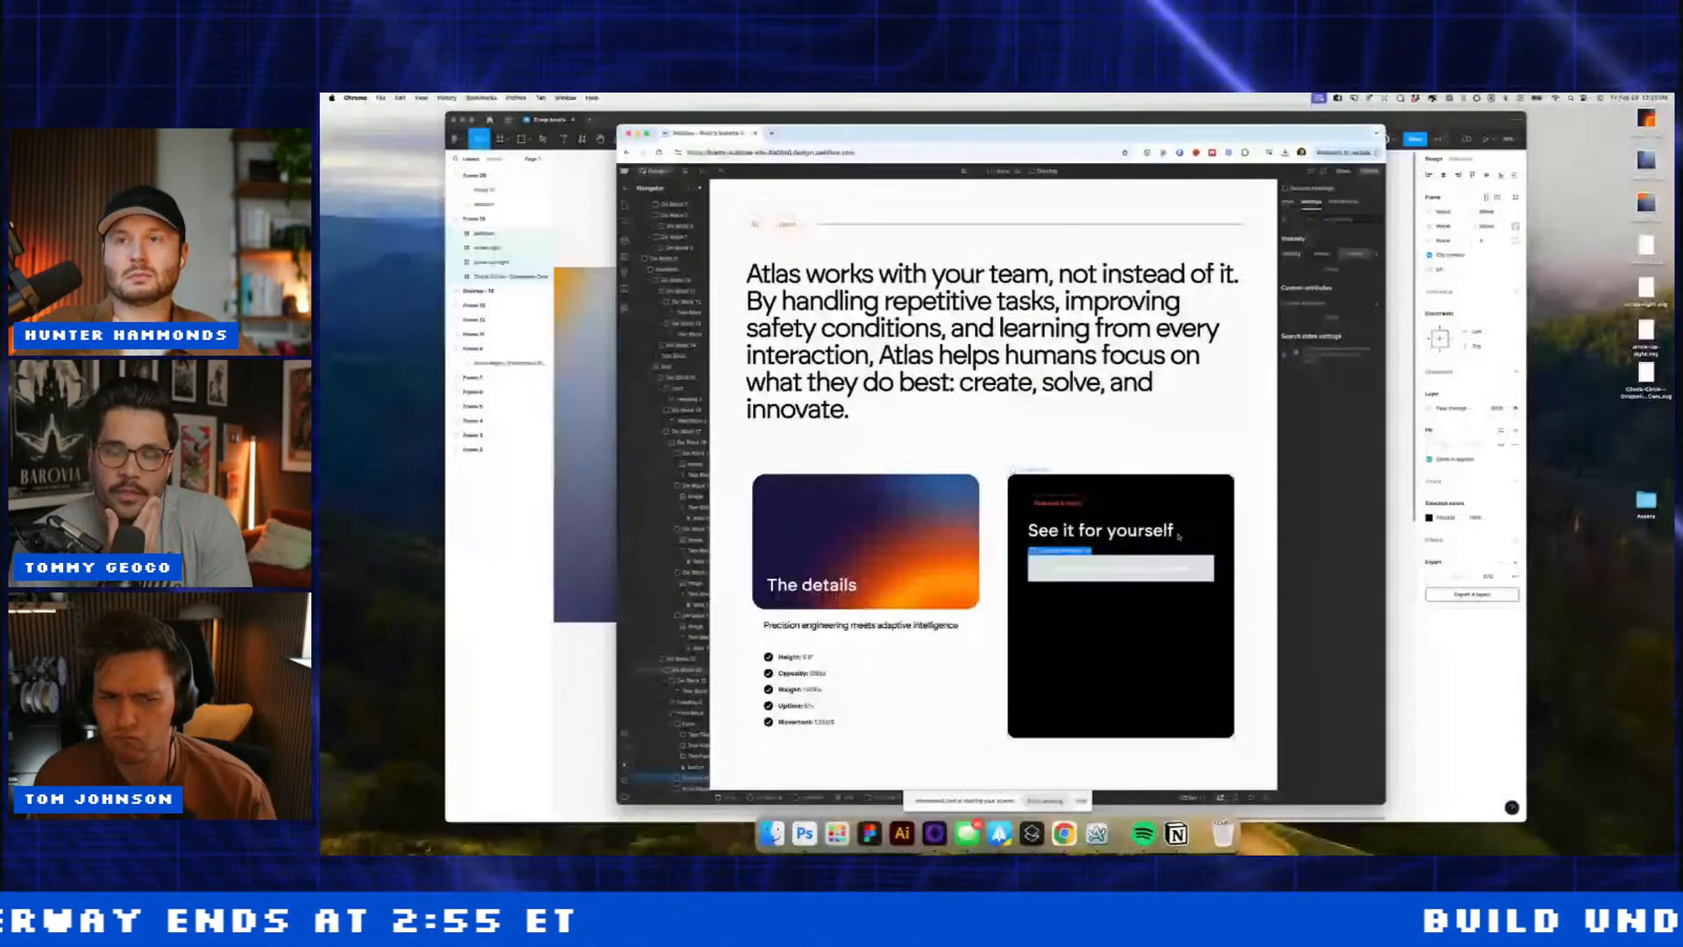
Step: Set the success message's background colour to black
left_click(1287, 202)
left_click(1310, 719)
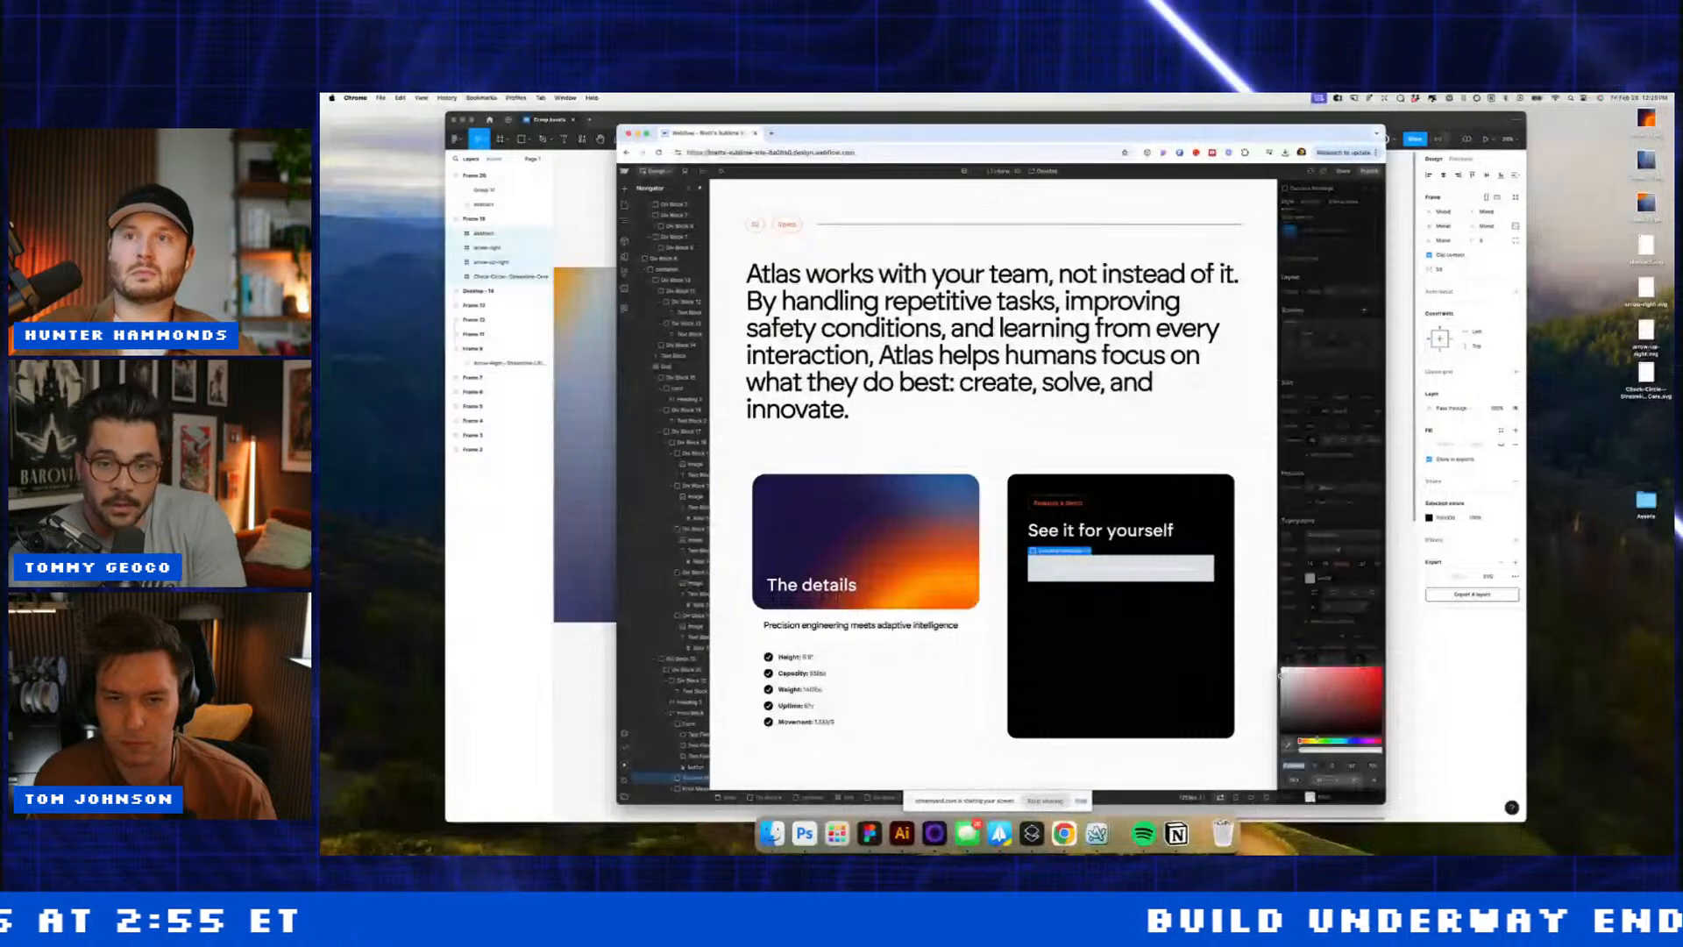
left_click_drag(1298, 692, 1254, 756)
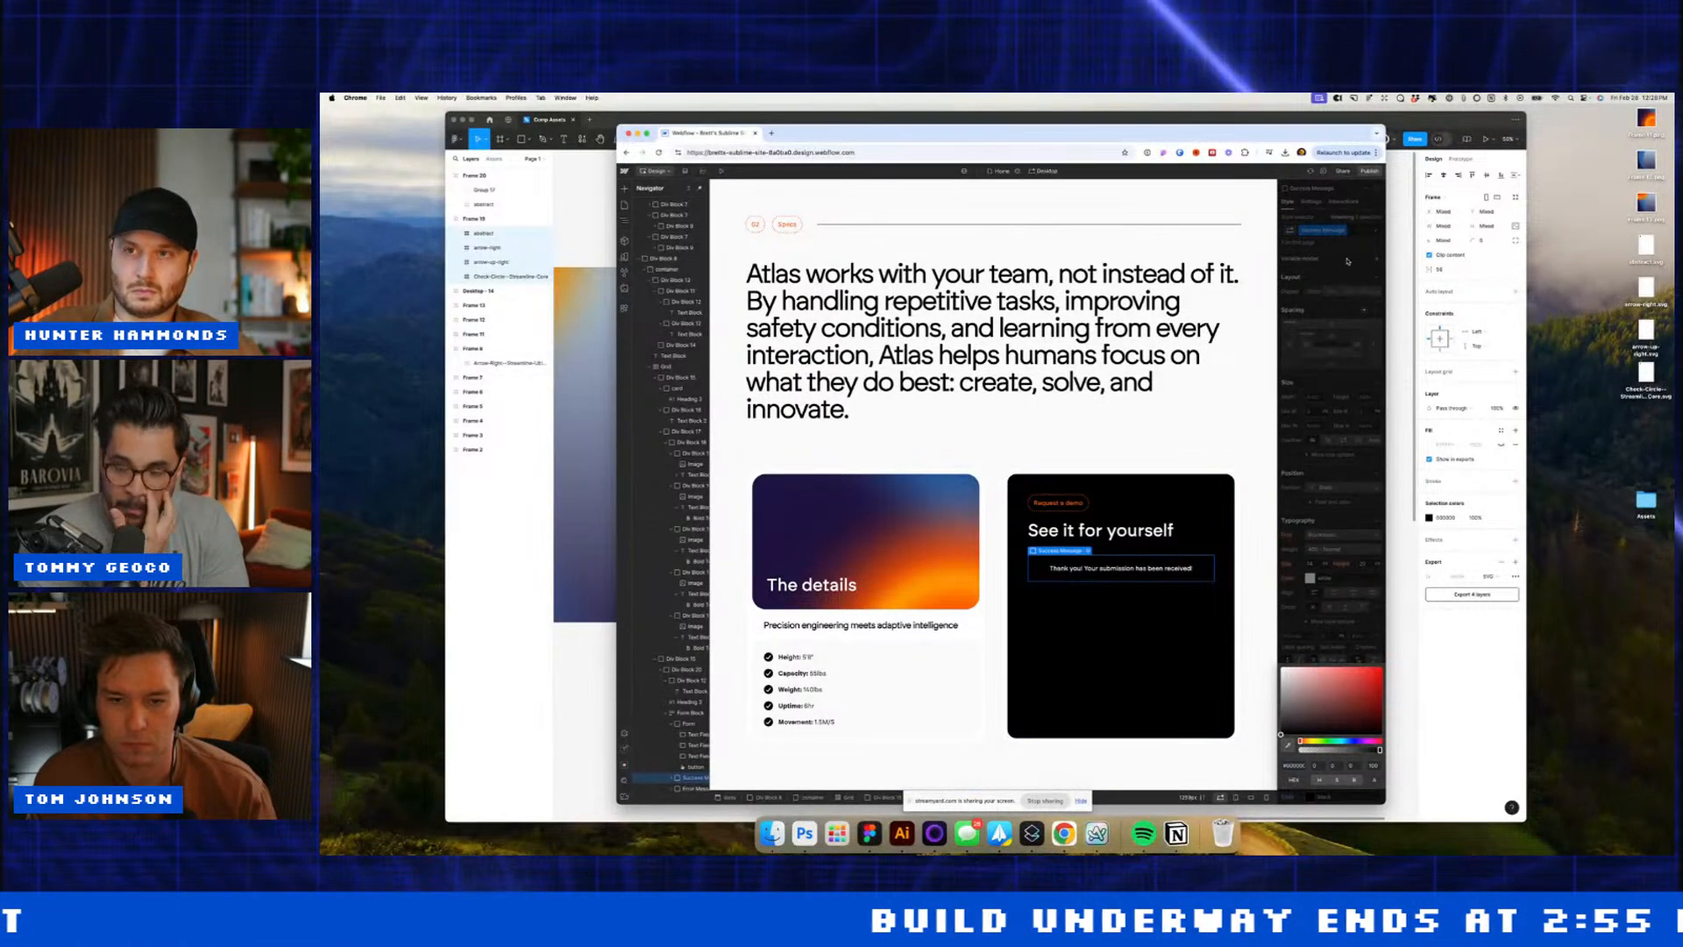
left_click(1306, 202)
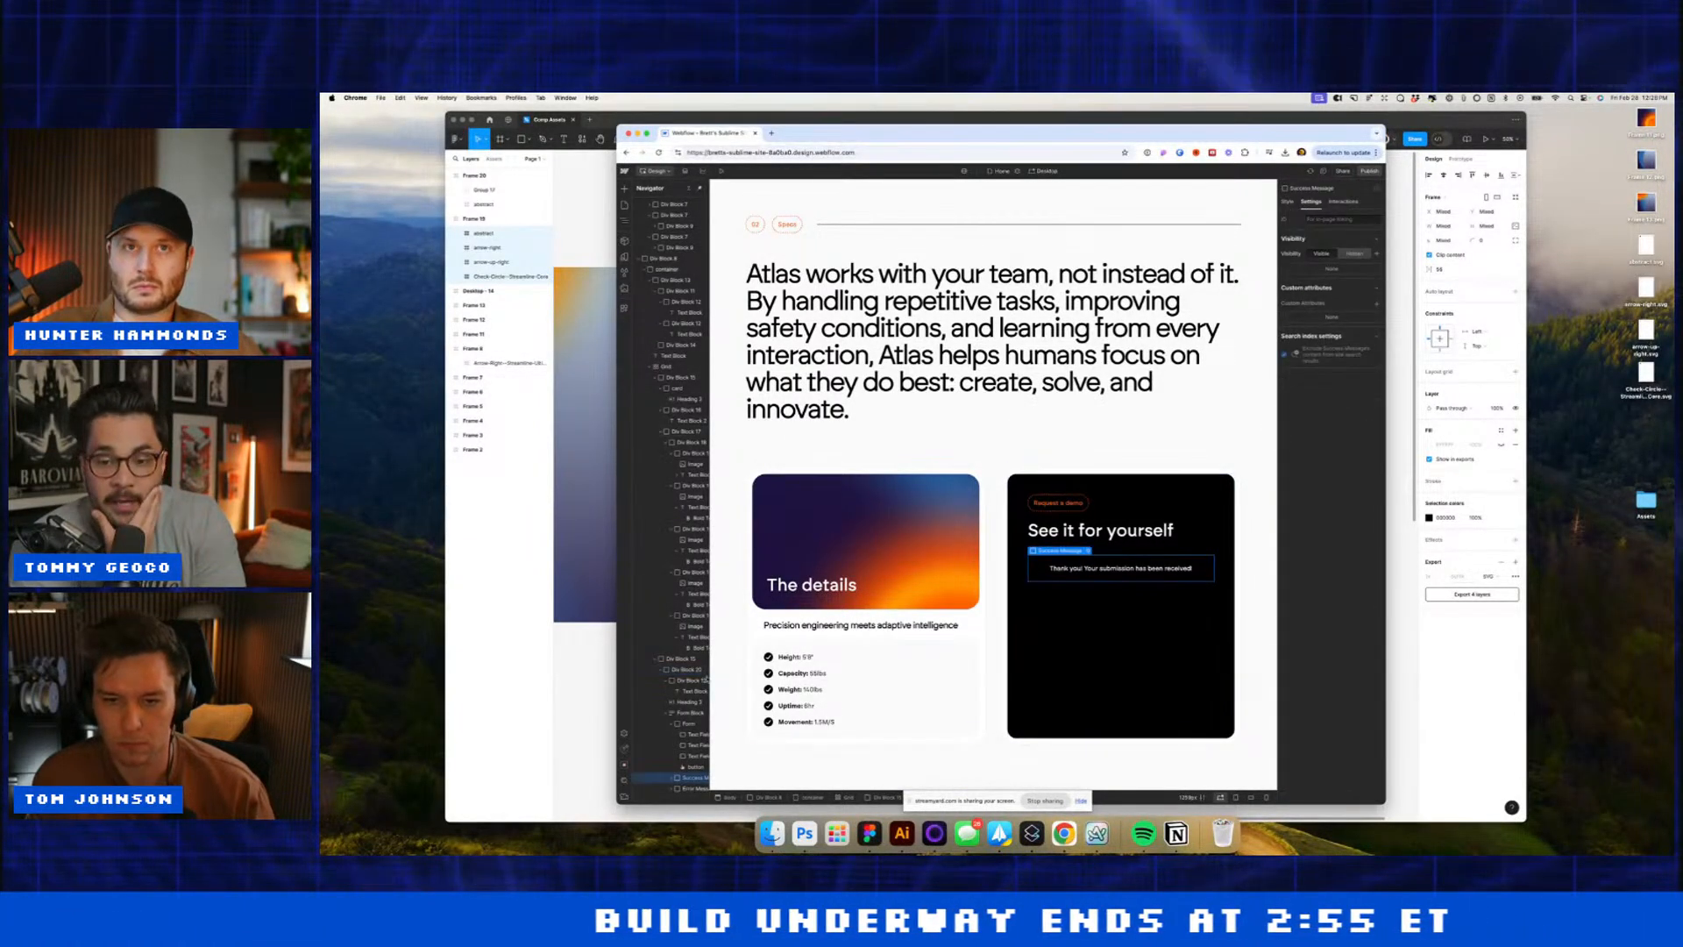
Step: Inspect the form, its container and the Full name field's text colour, then select the page Body
left_click(688, 714)
left_click(1318, 305)
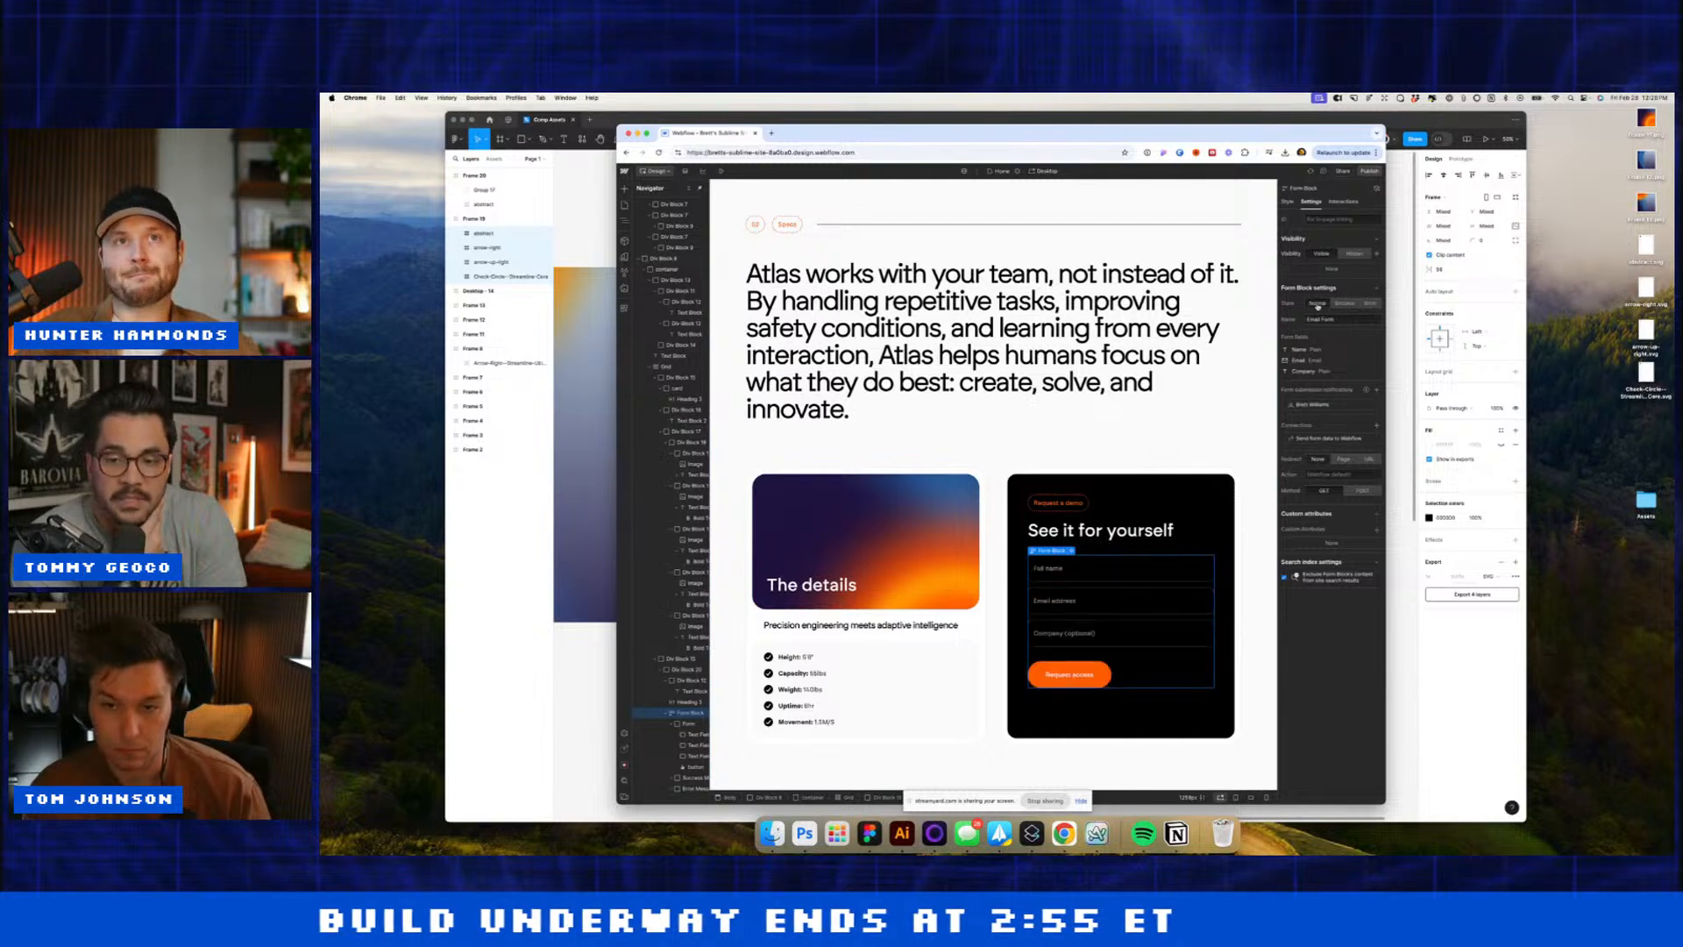
left_click(1085, 458)
left_click(1110, 568)
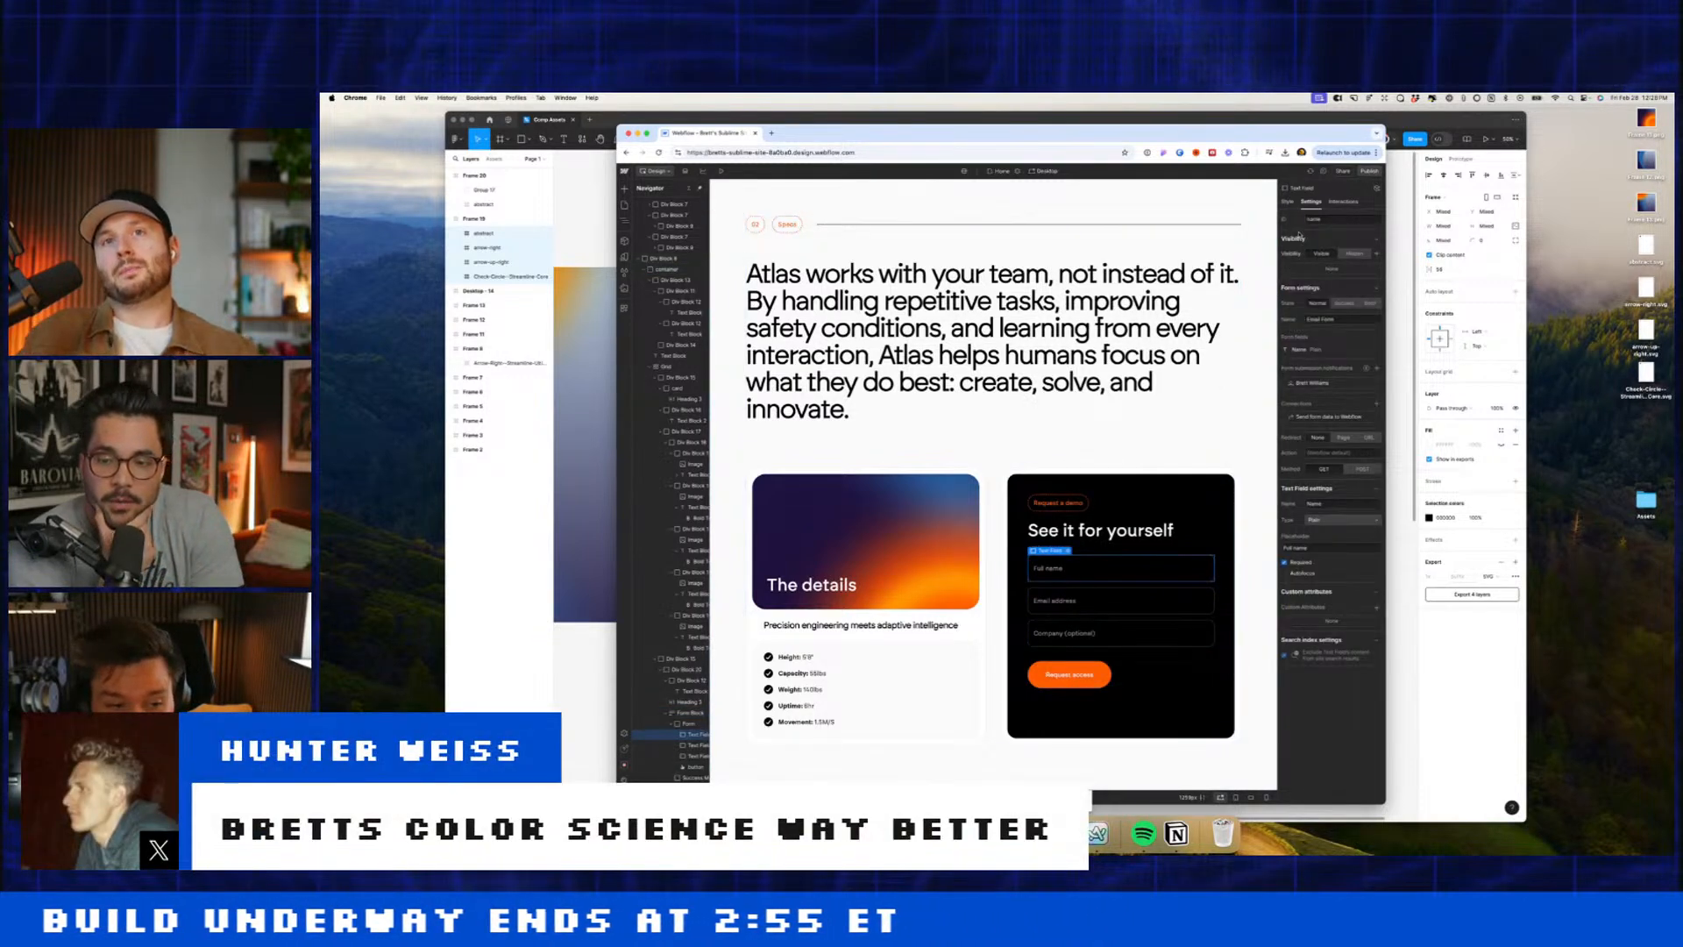
left_click(1287, 202)
left_click(1310, 578)
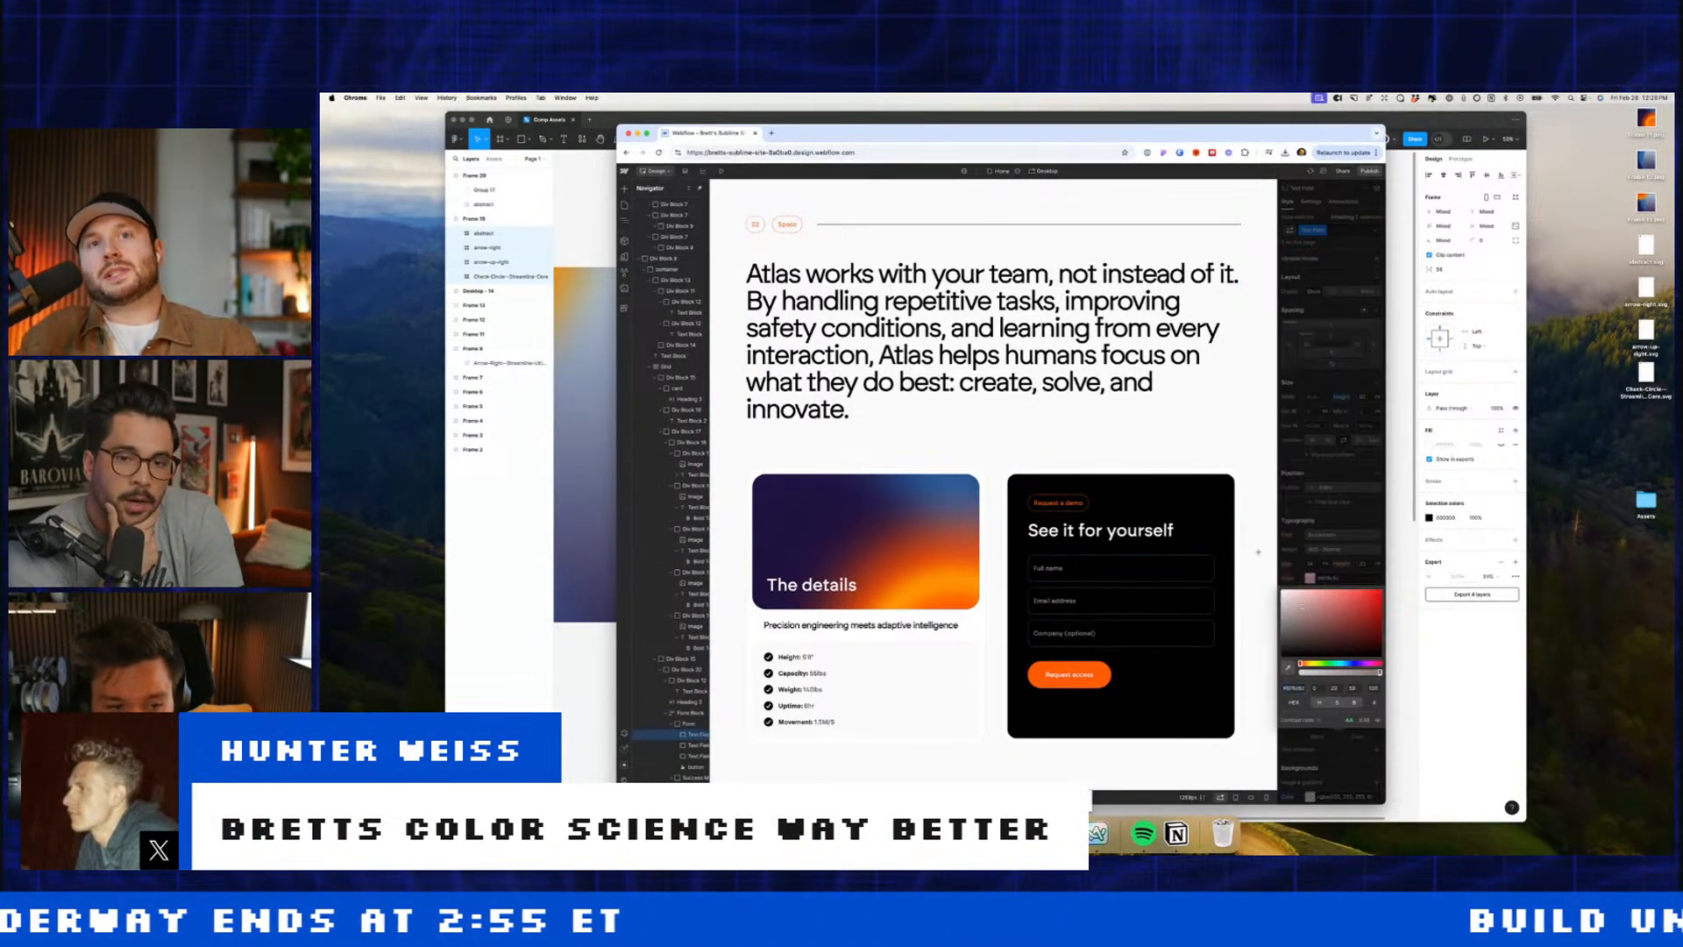
left_click(1148, 442)
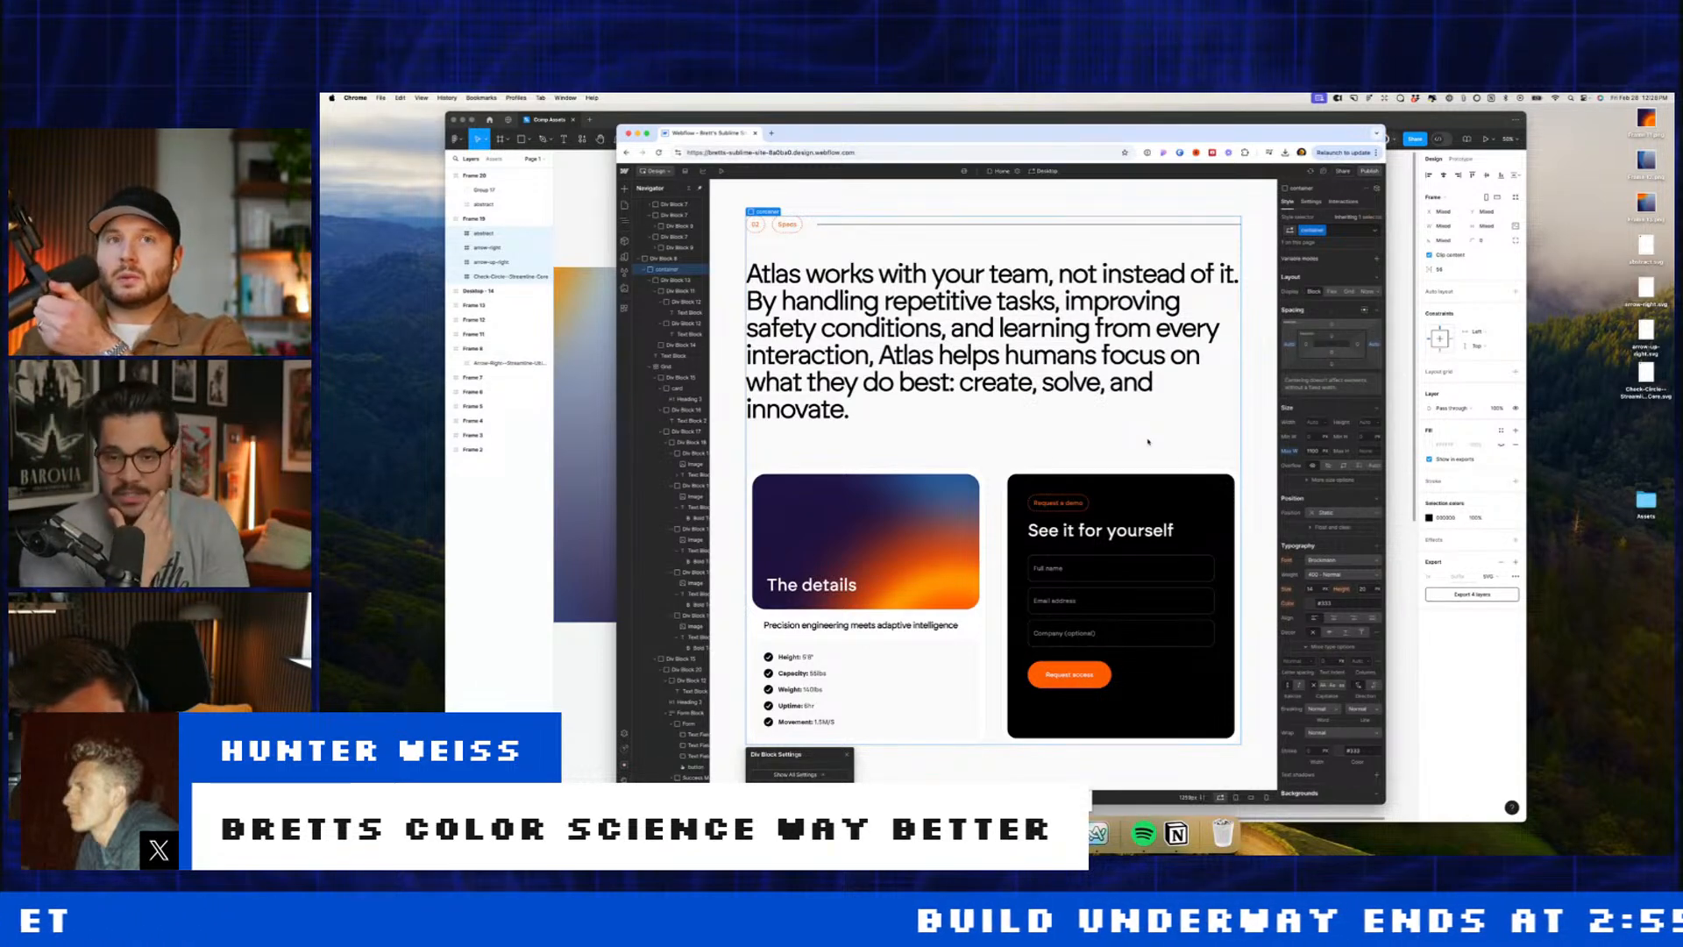
left_click(690, 190)
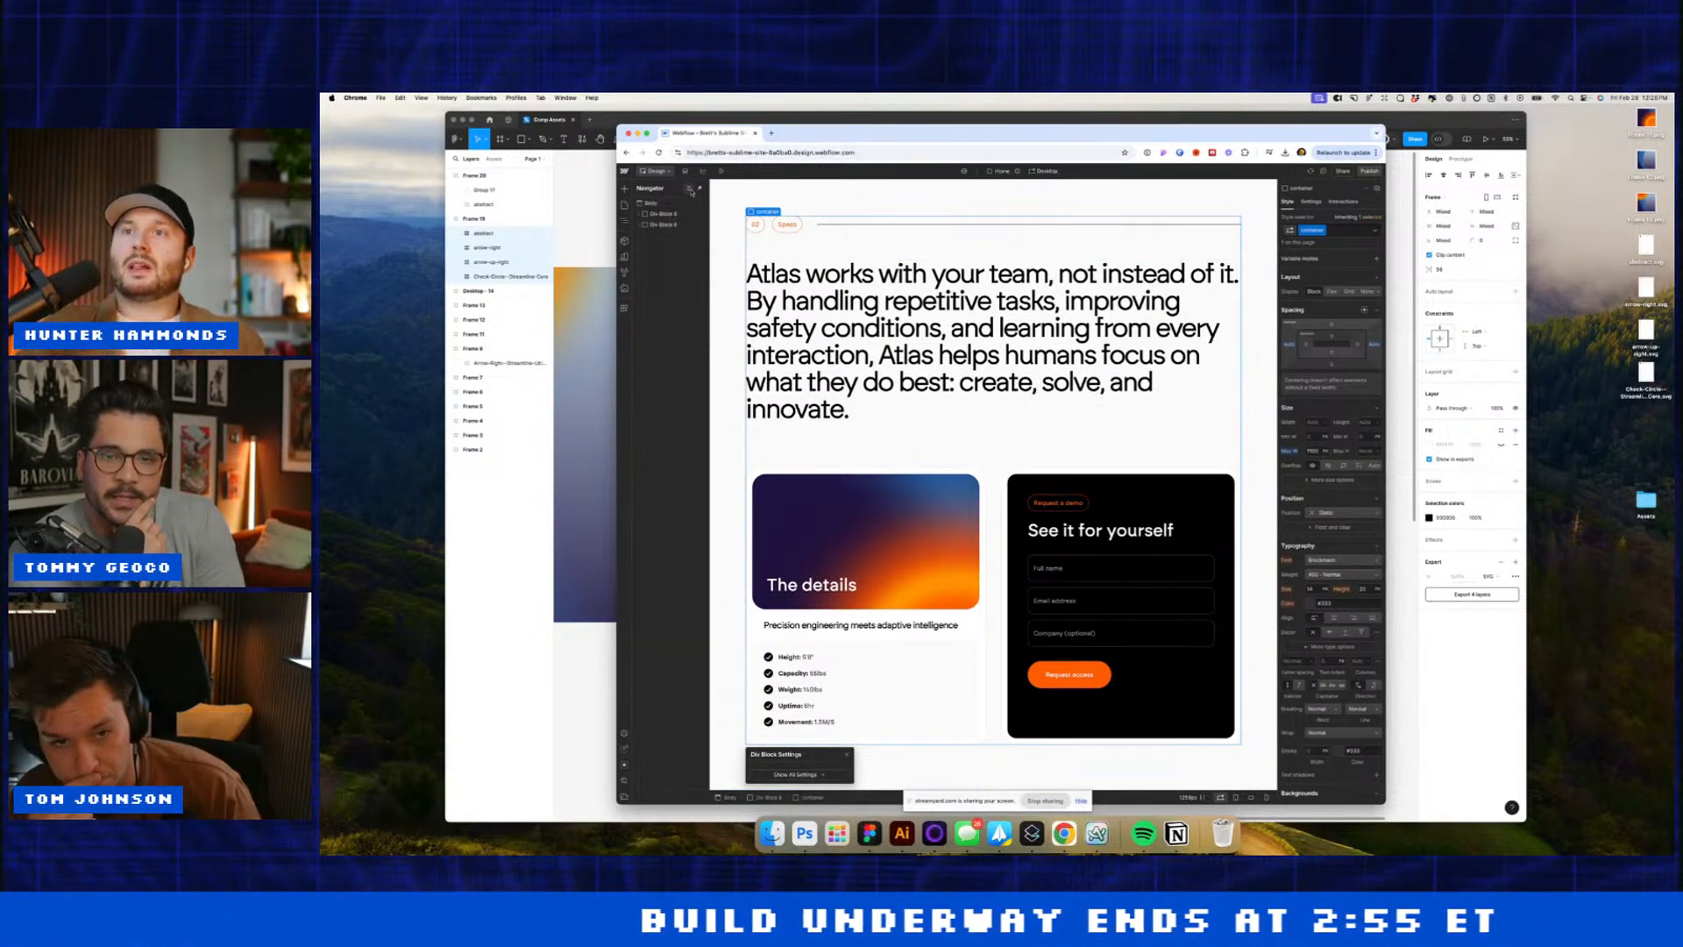
left_click(671, 205)
Step: Add a Div Block to the Body via Quick Find with 32 px right padding
key("super+e")
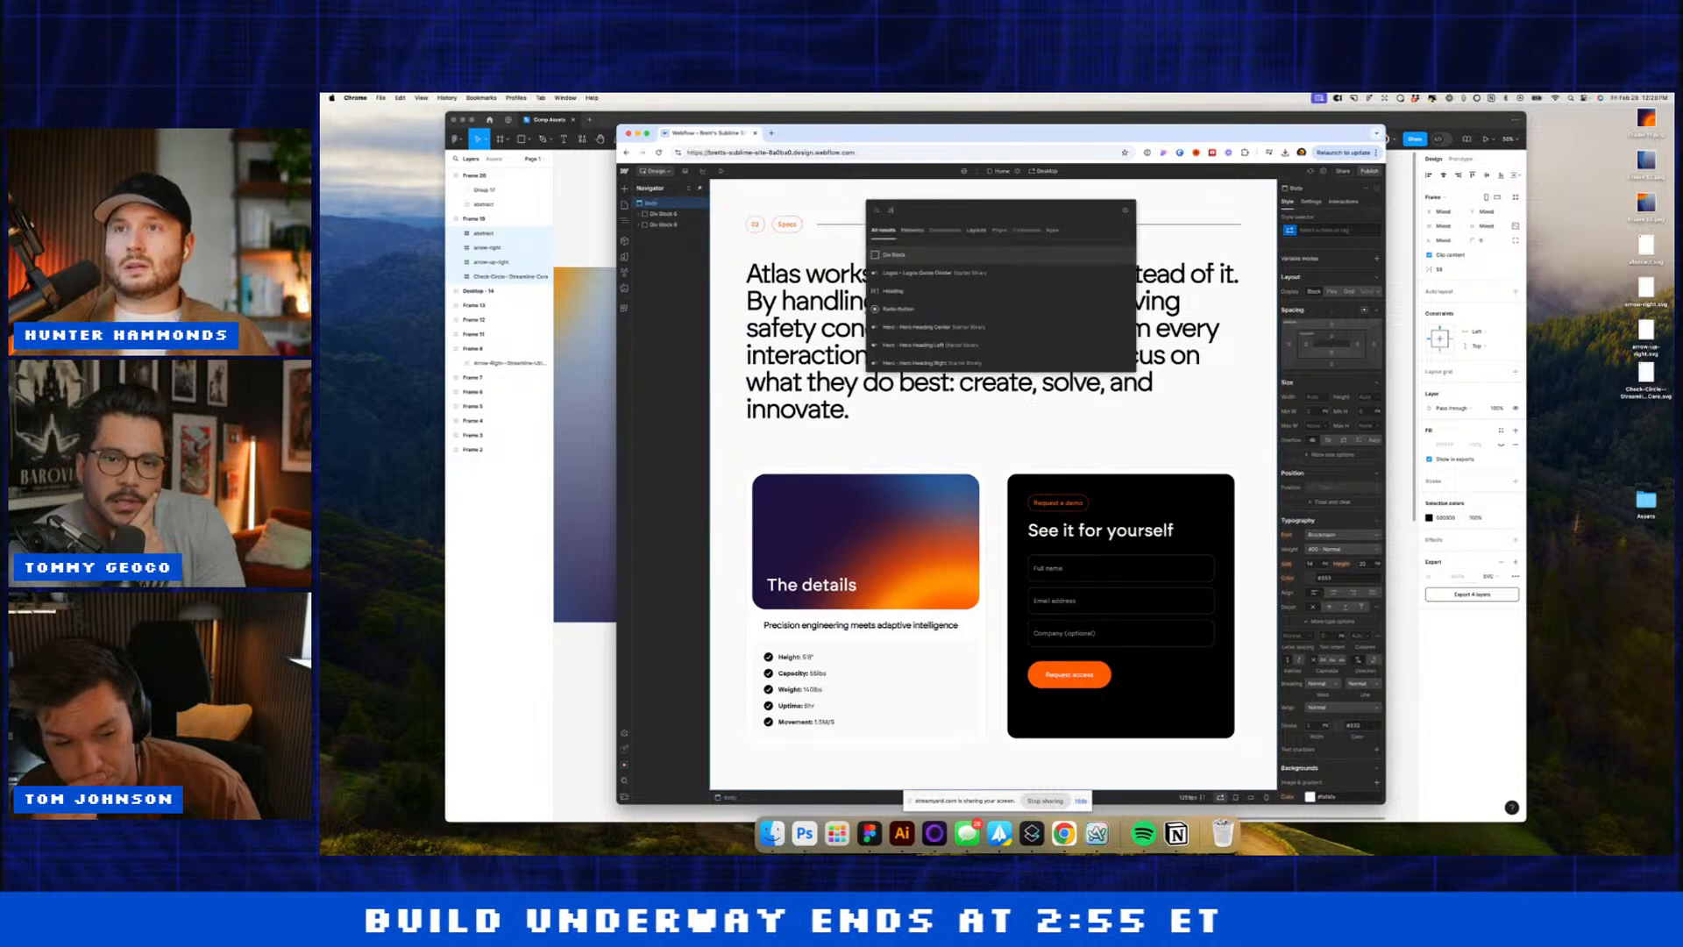
type("div")
key("Return")
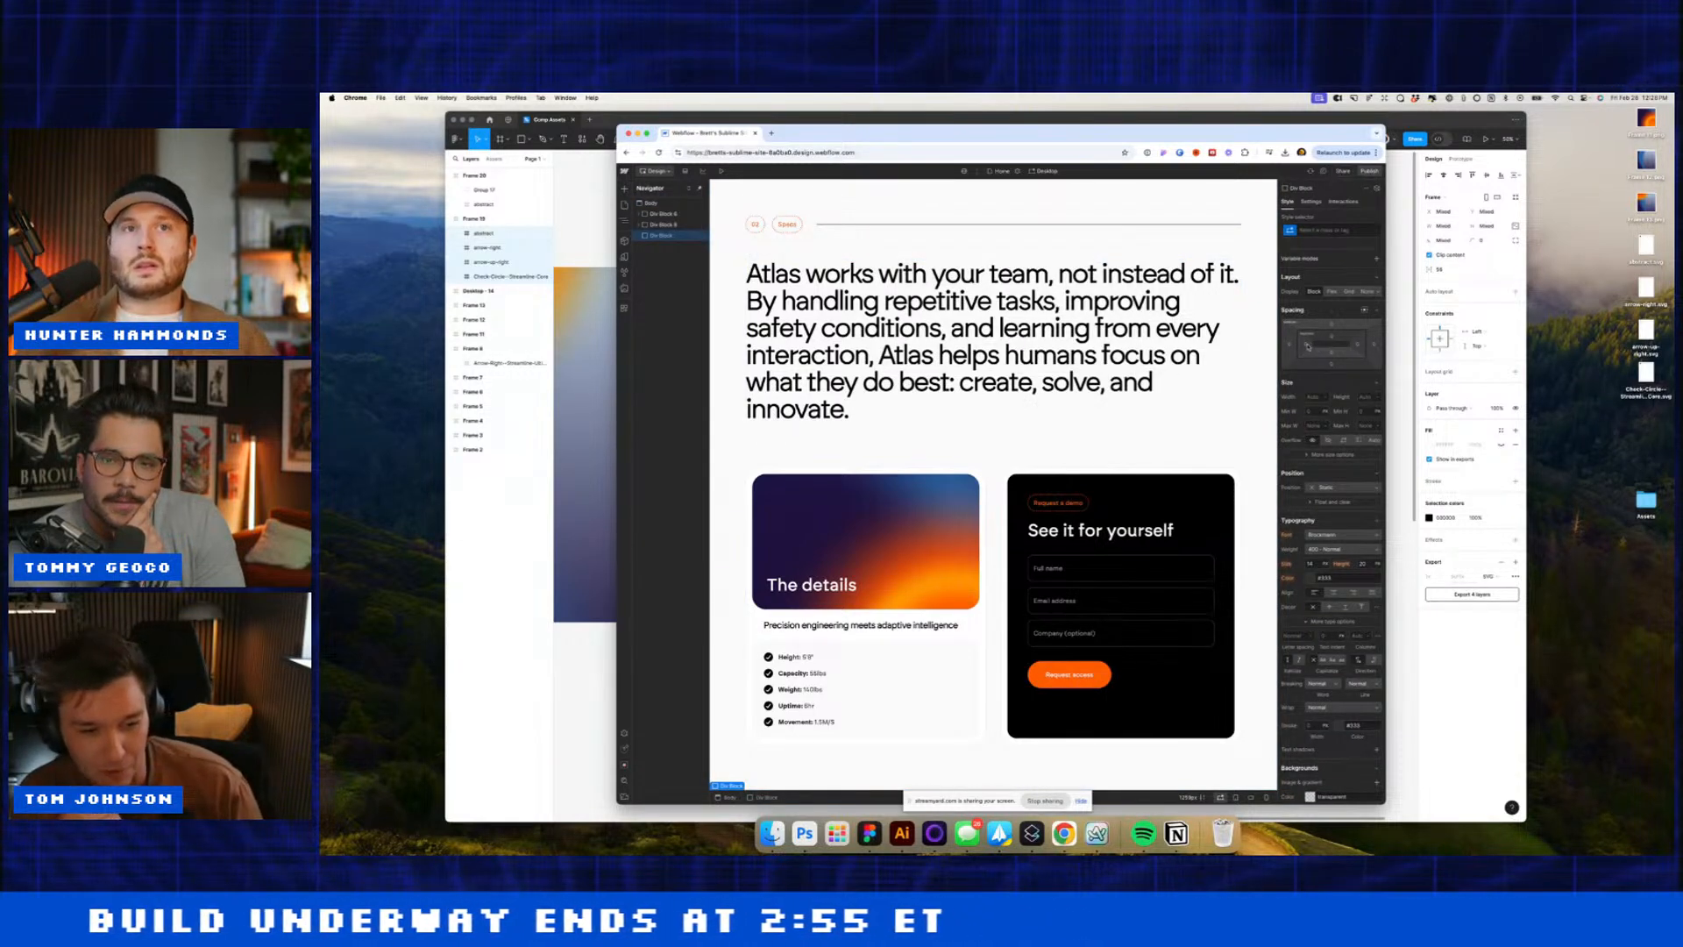
left_click(1360, 344)
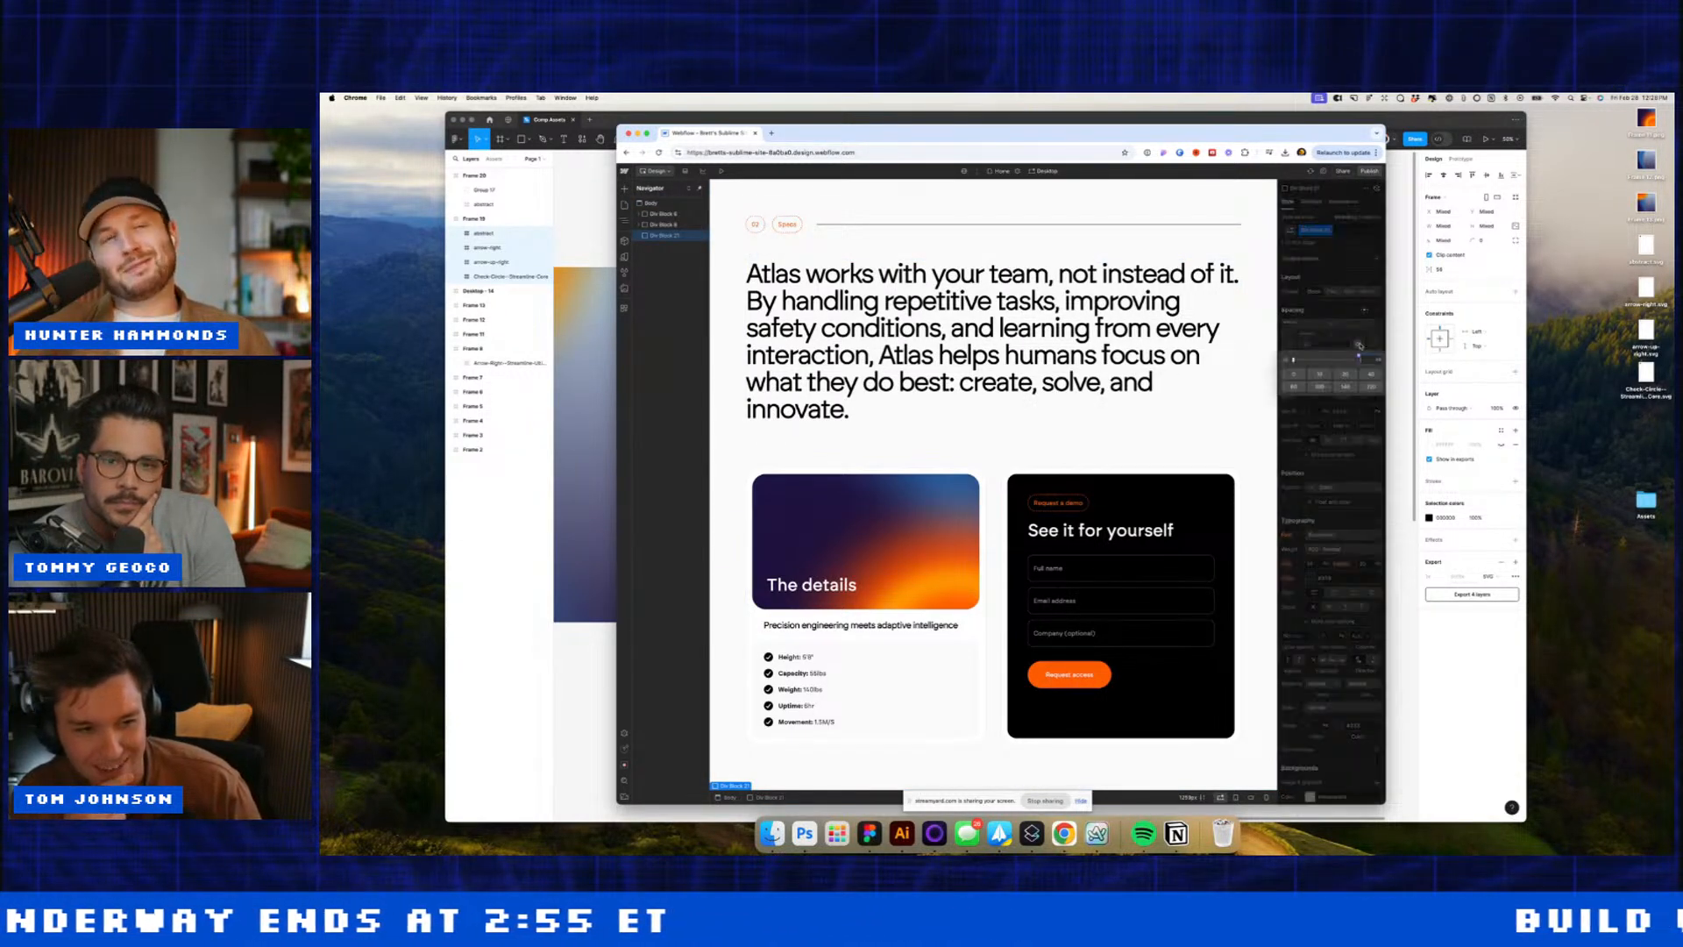
type("32")
key("Return")
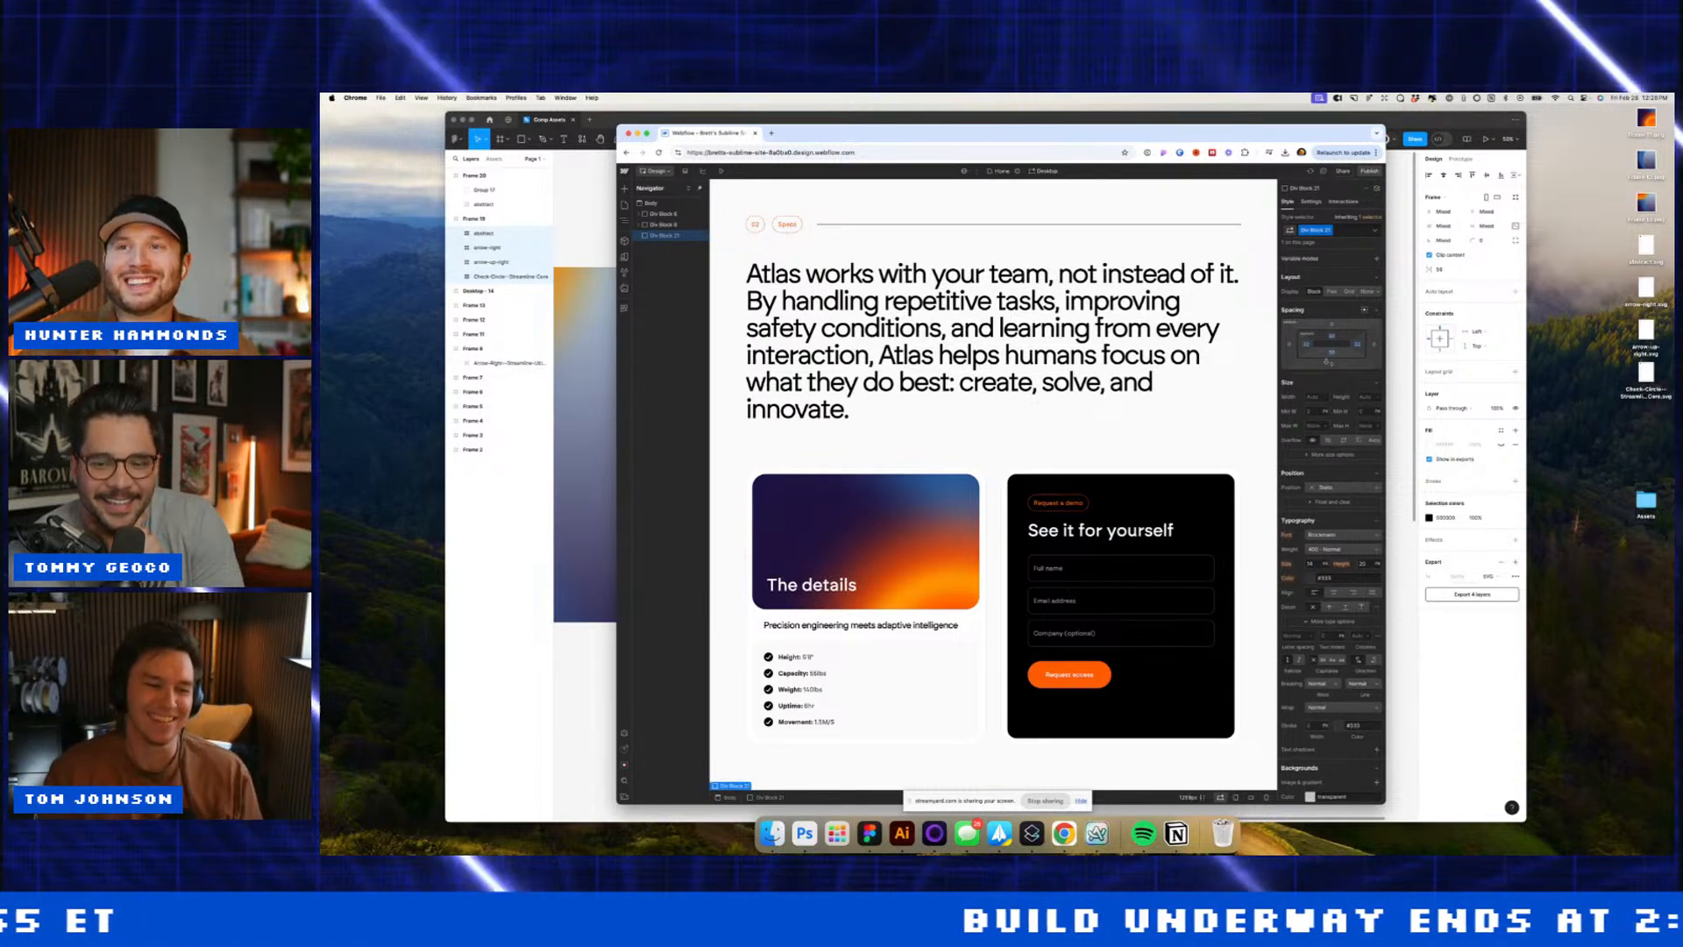
Step: Nest another Div Block inside it and give it the Div Block 22 class
key("super+e")
type("div")
key("Return")
scroll(1362, 756, "down", 2)
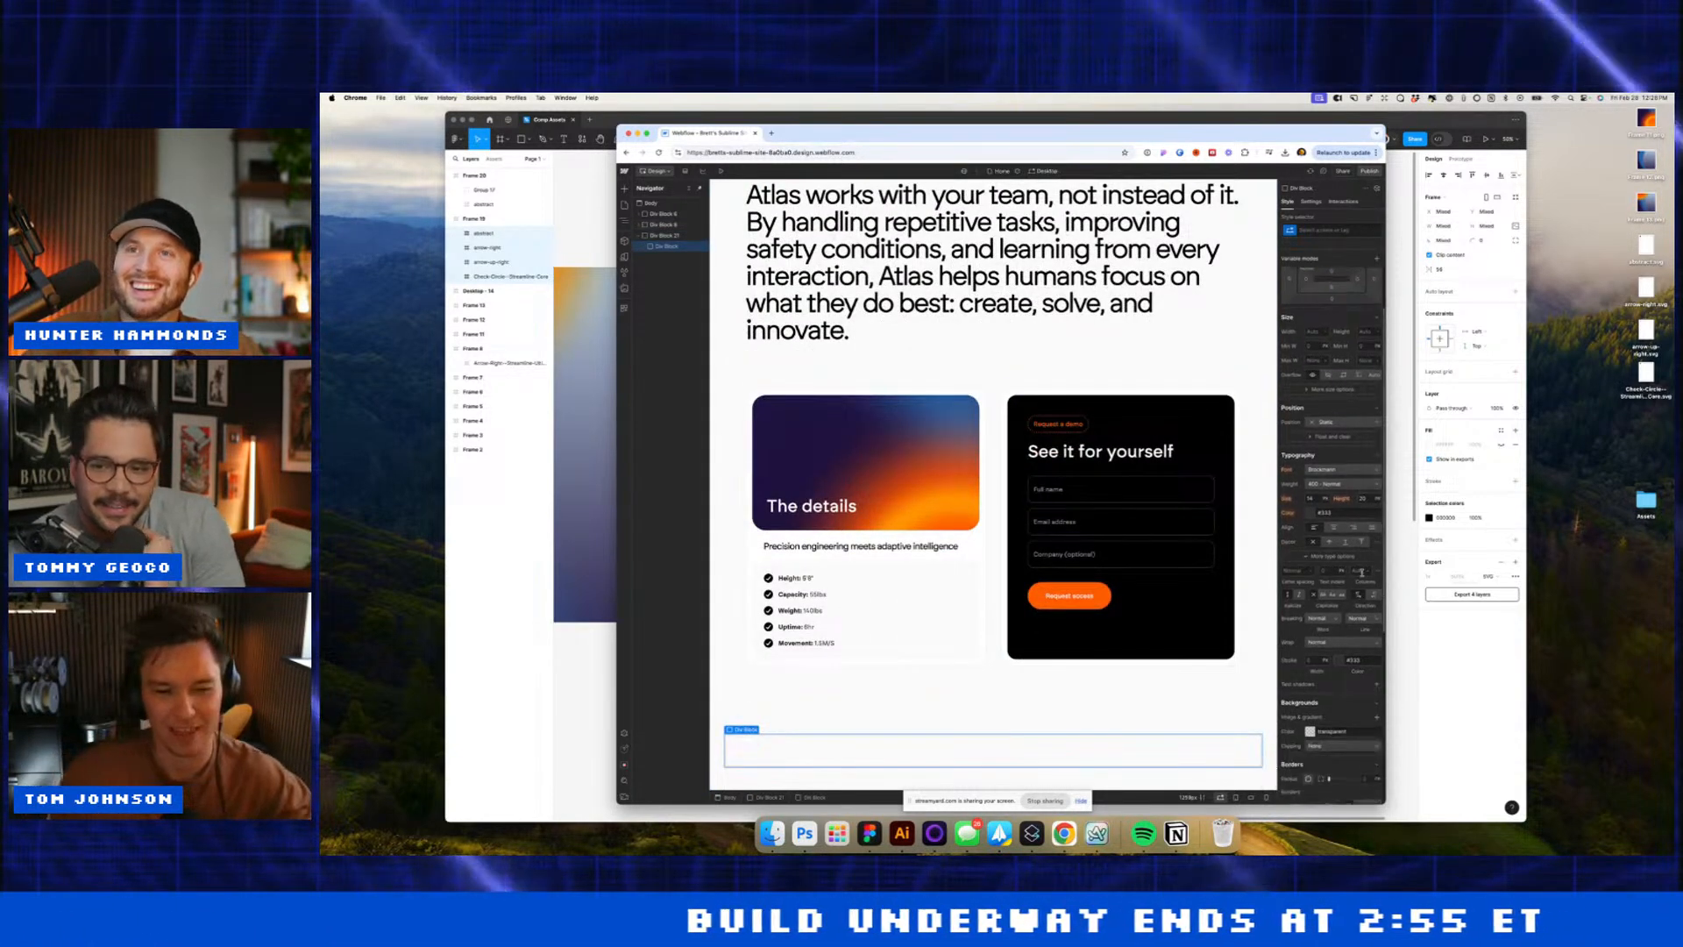
left_click(1366, 759)
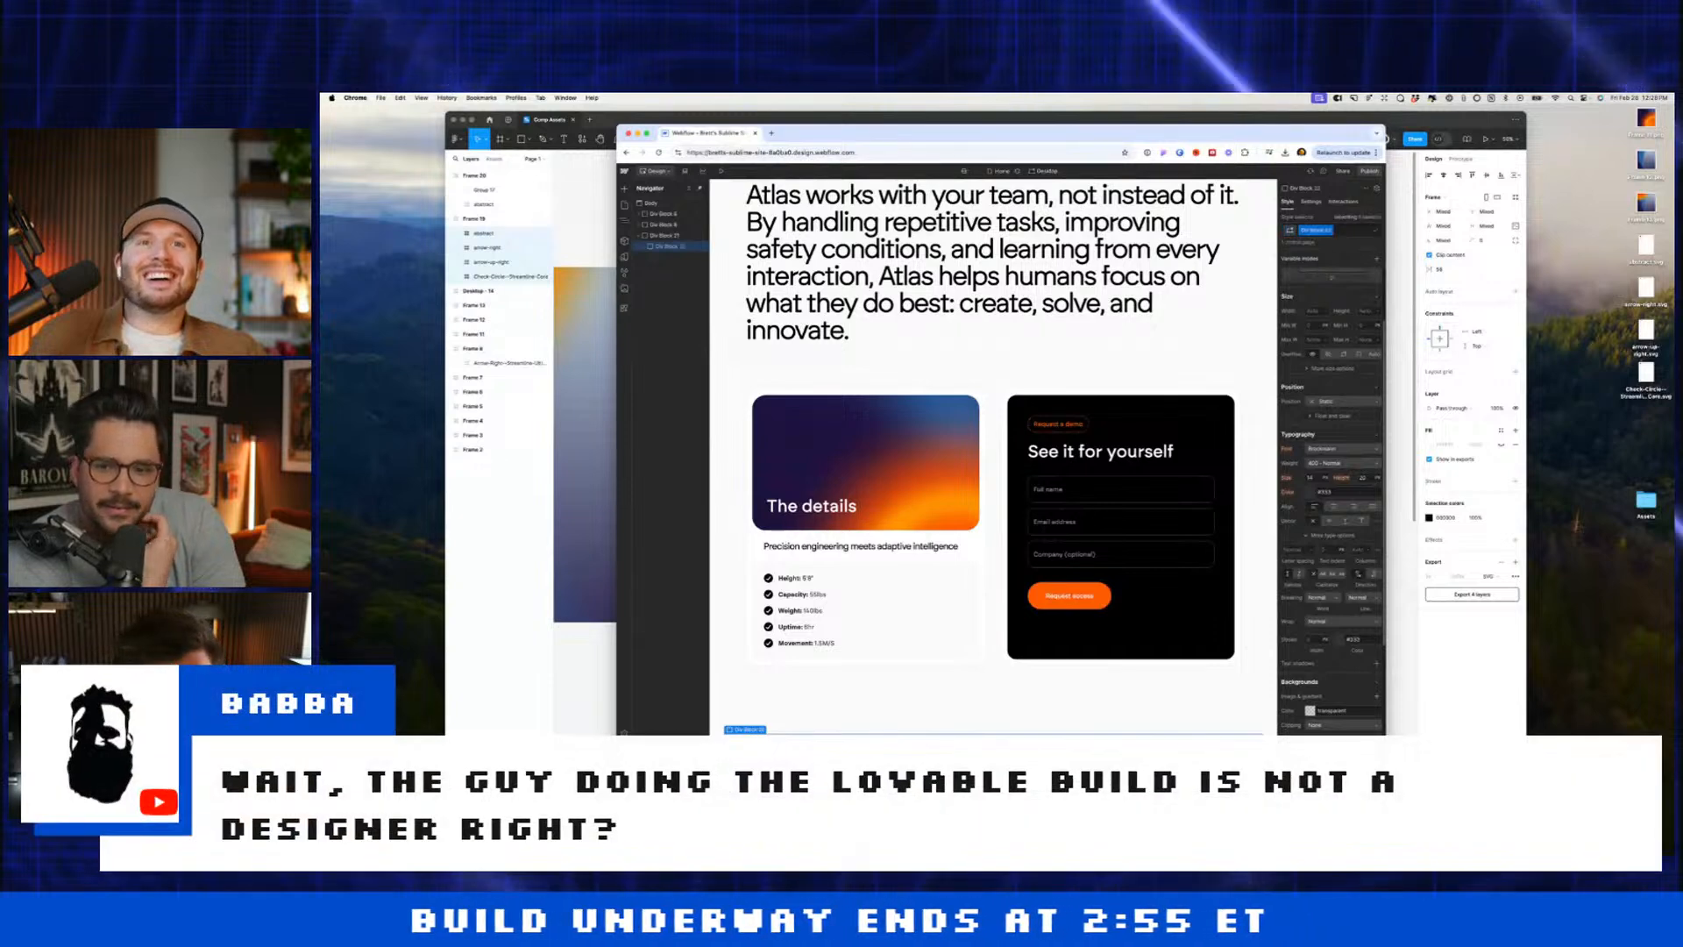
scroll(1359, 510, "up", 2)
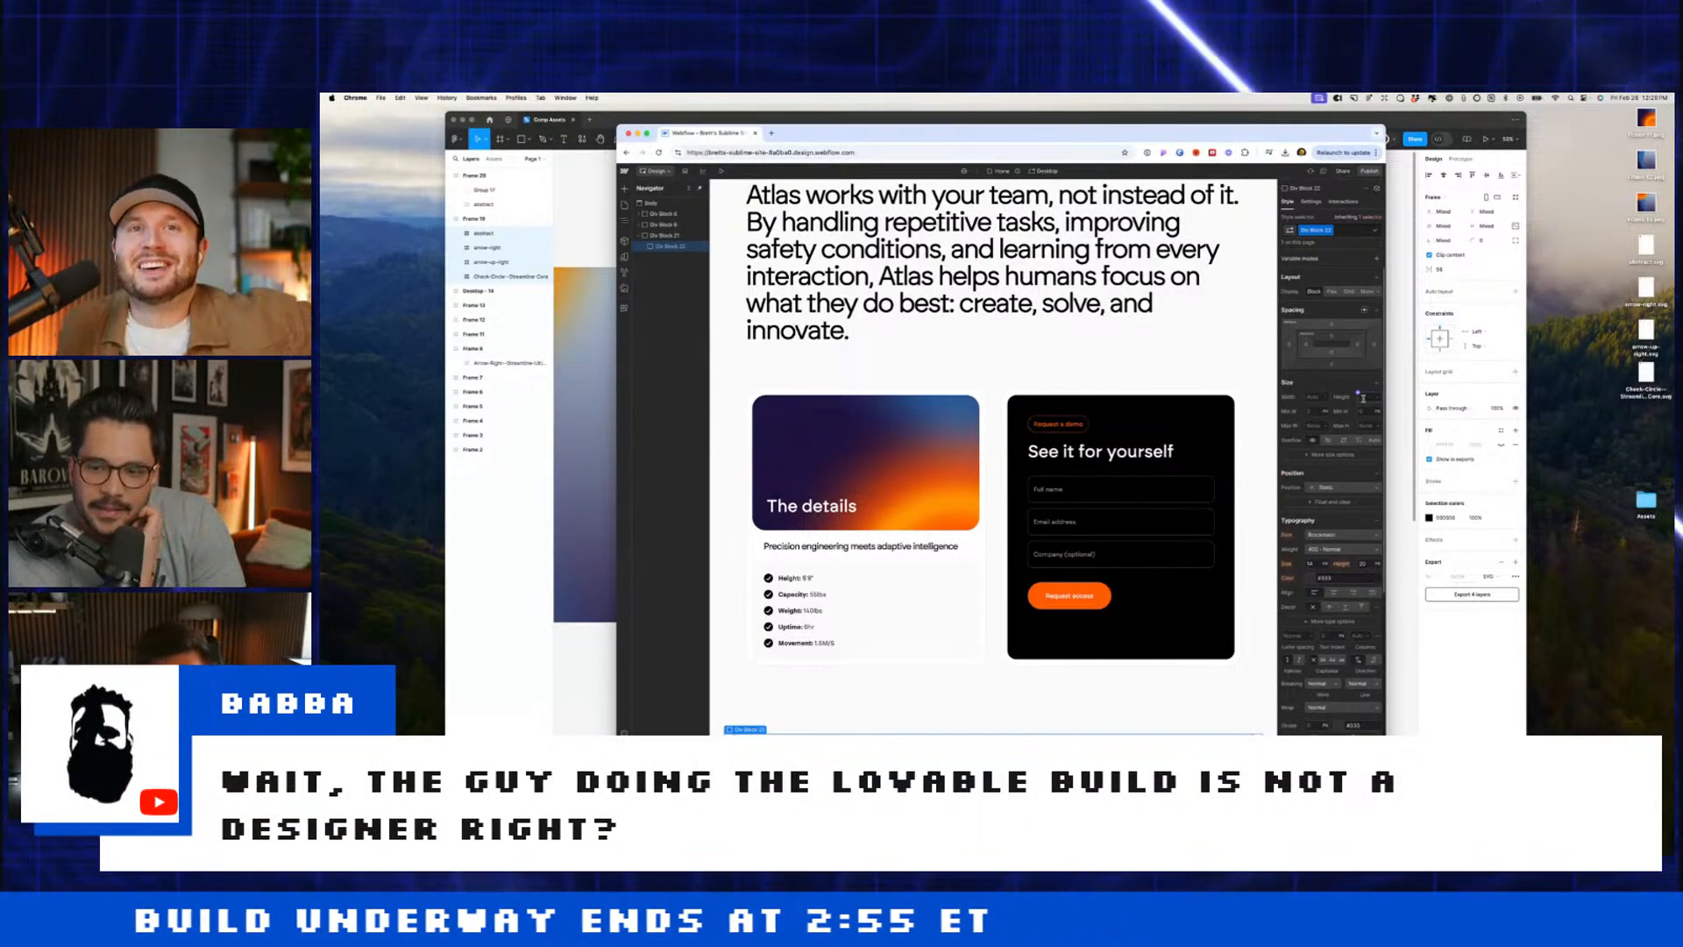
scroll(1058, 515, "down", 3)
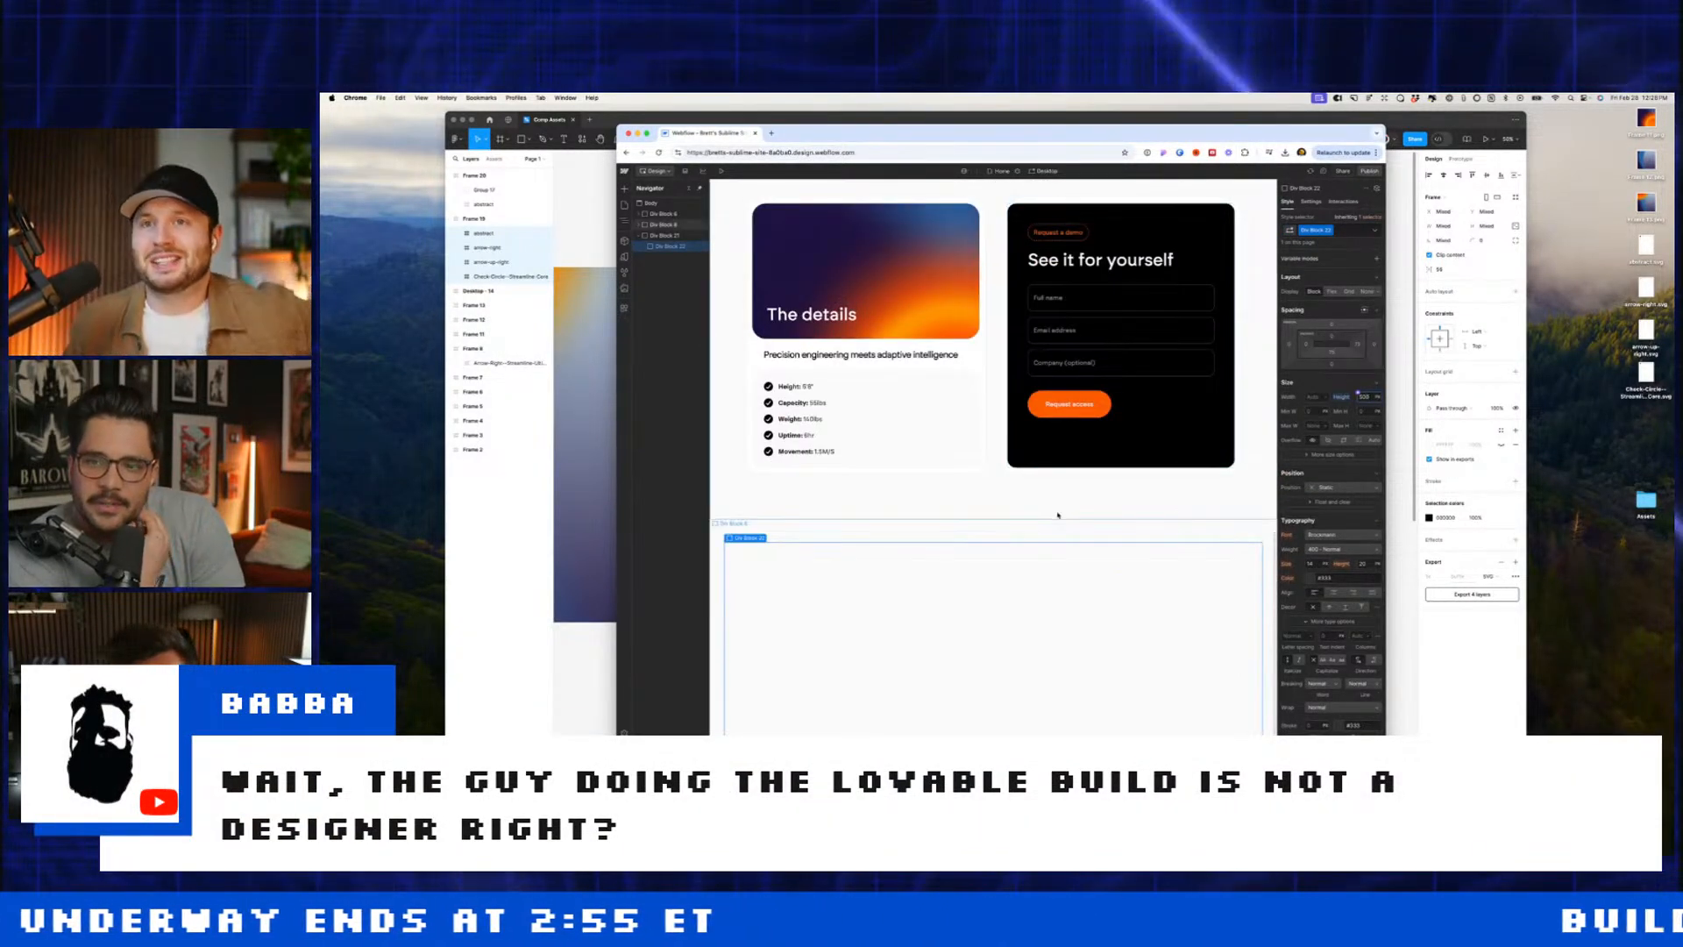
key("d")
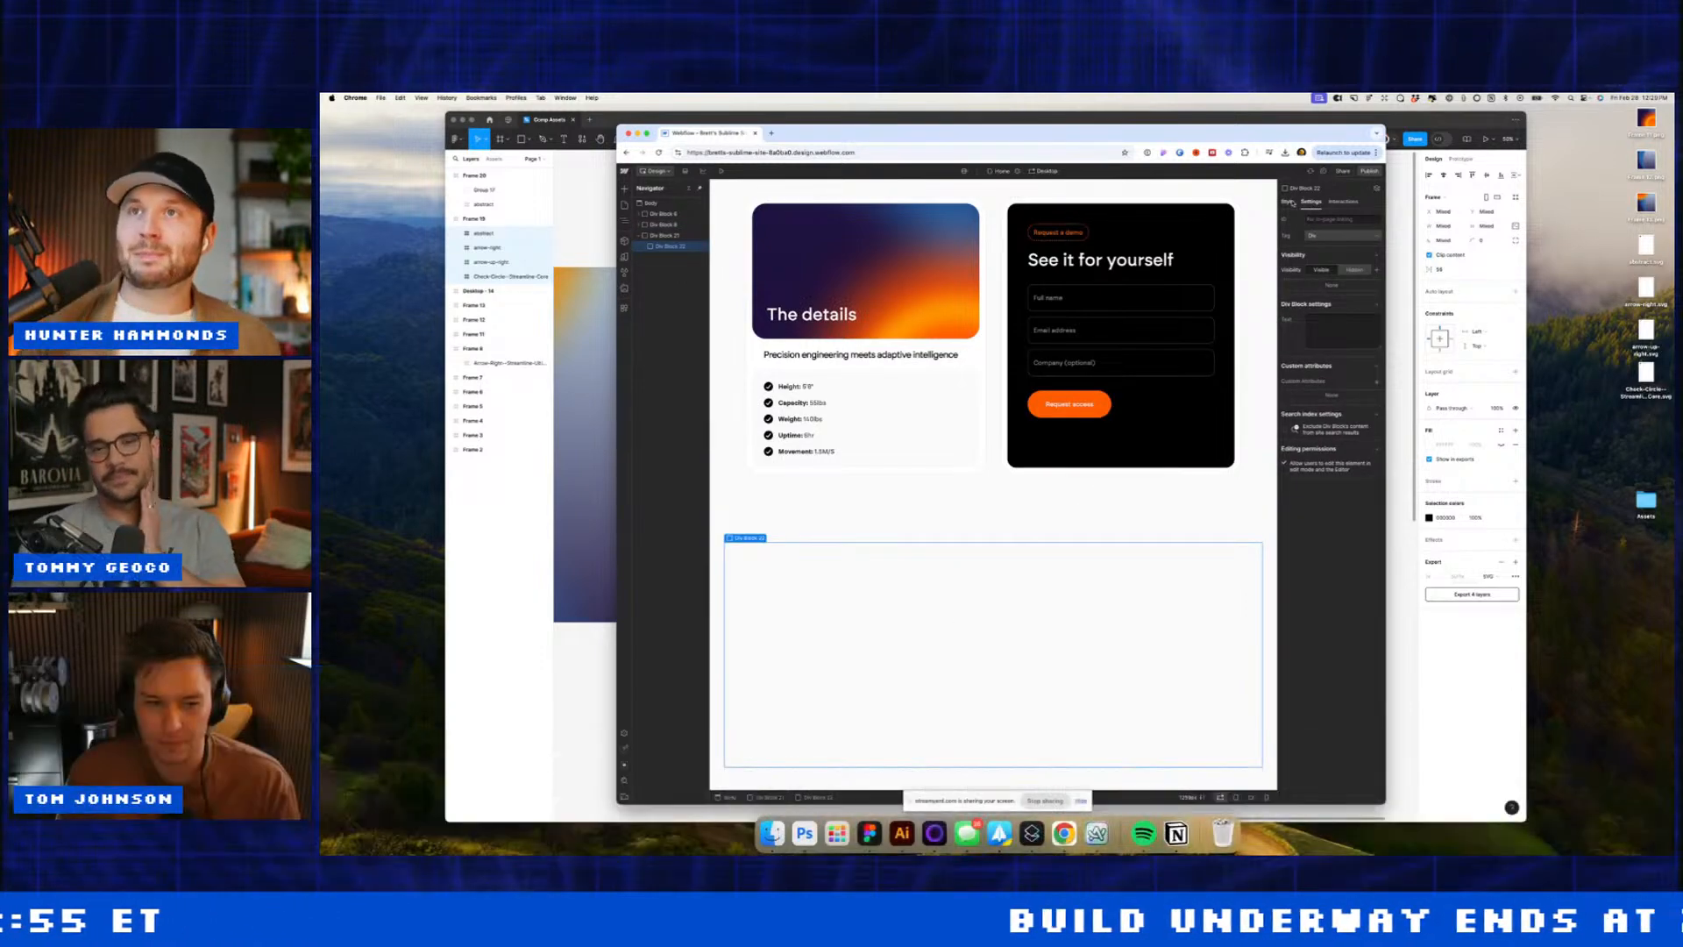
key("s")
scroll(1349, 555, "down", 4)
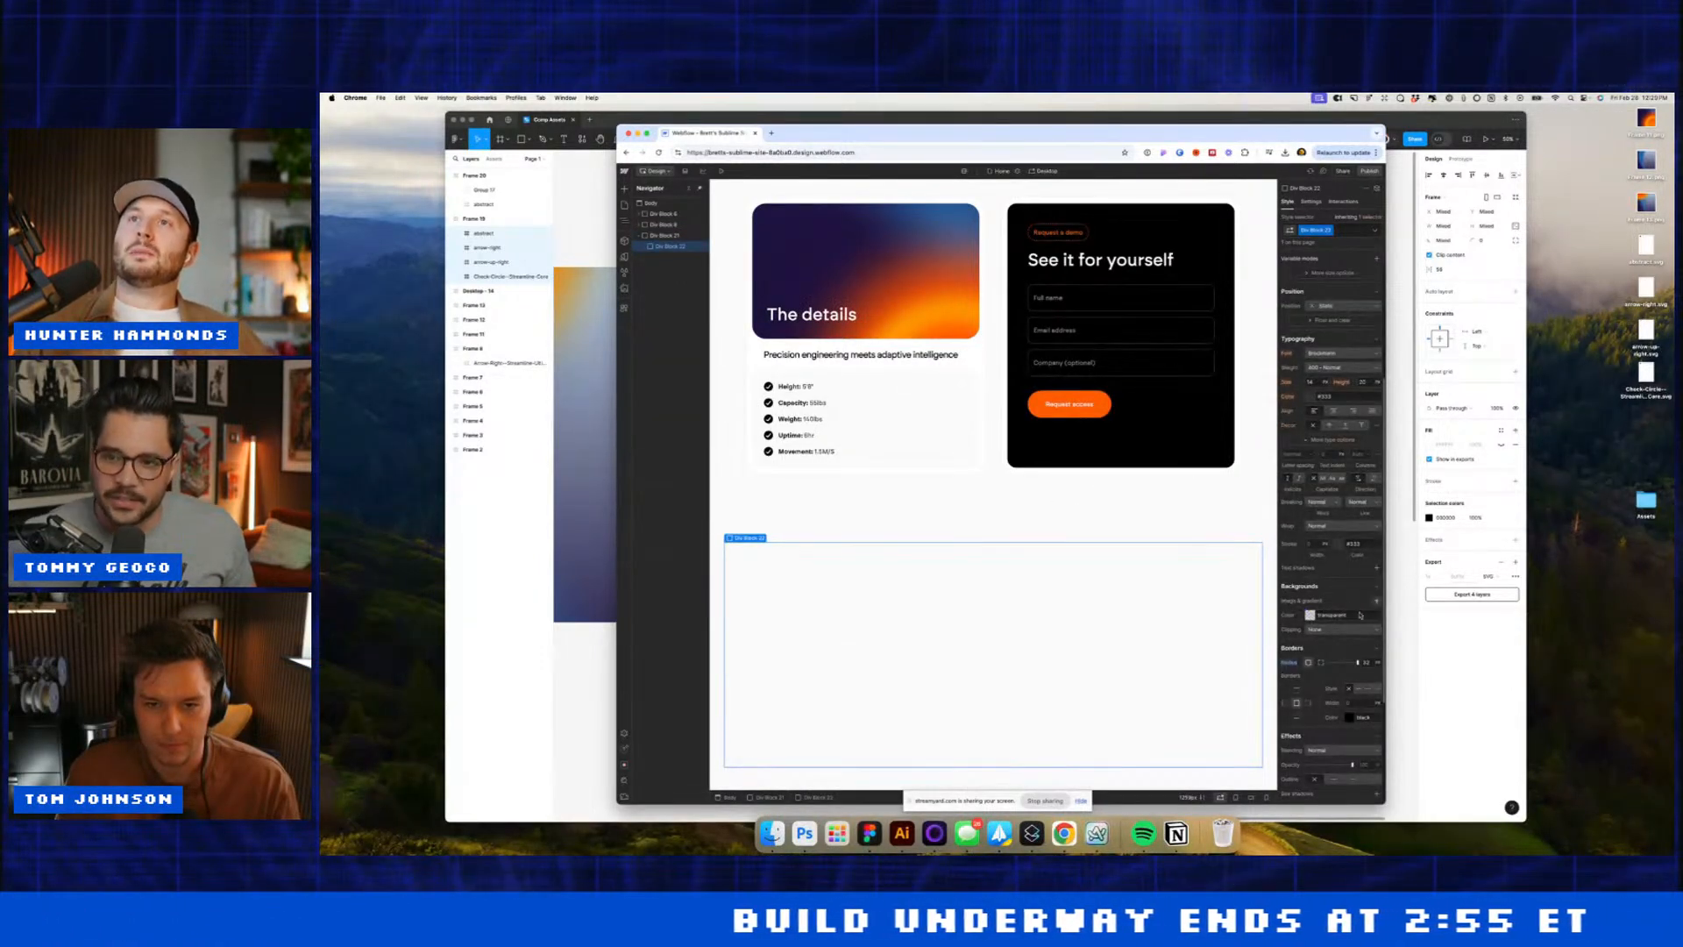
Step: Upload pixelcut-export.jpg from Assets and apply it as Div Block 22's background image
left_click(1375, 600)
left_click(1342, 685)
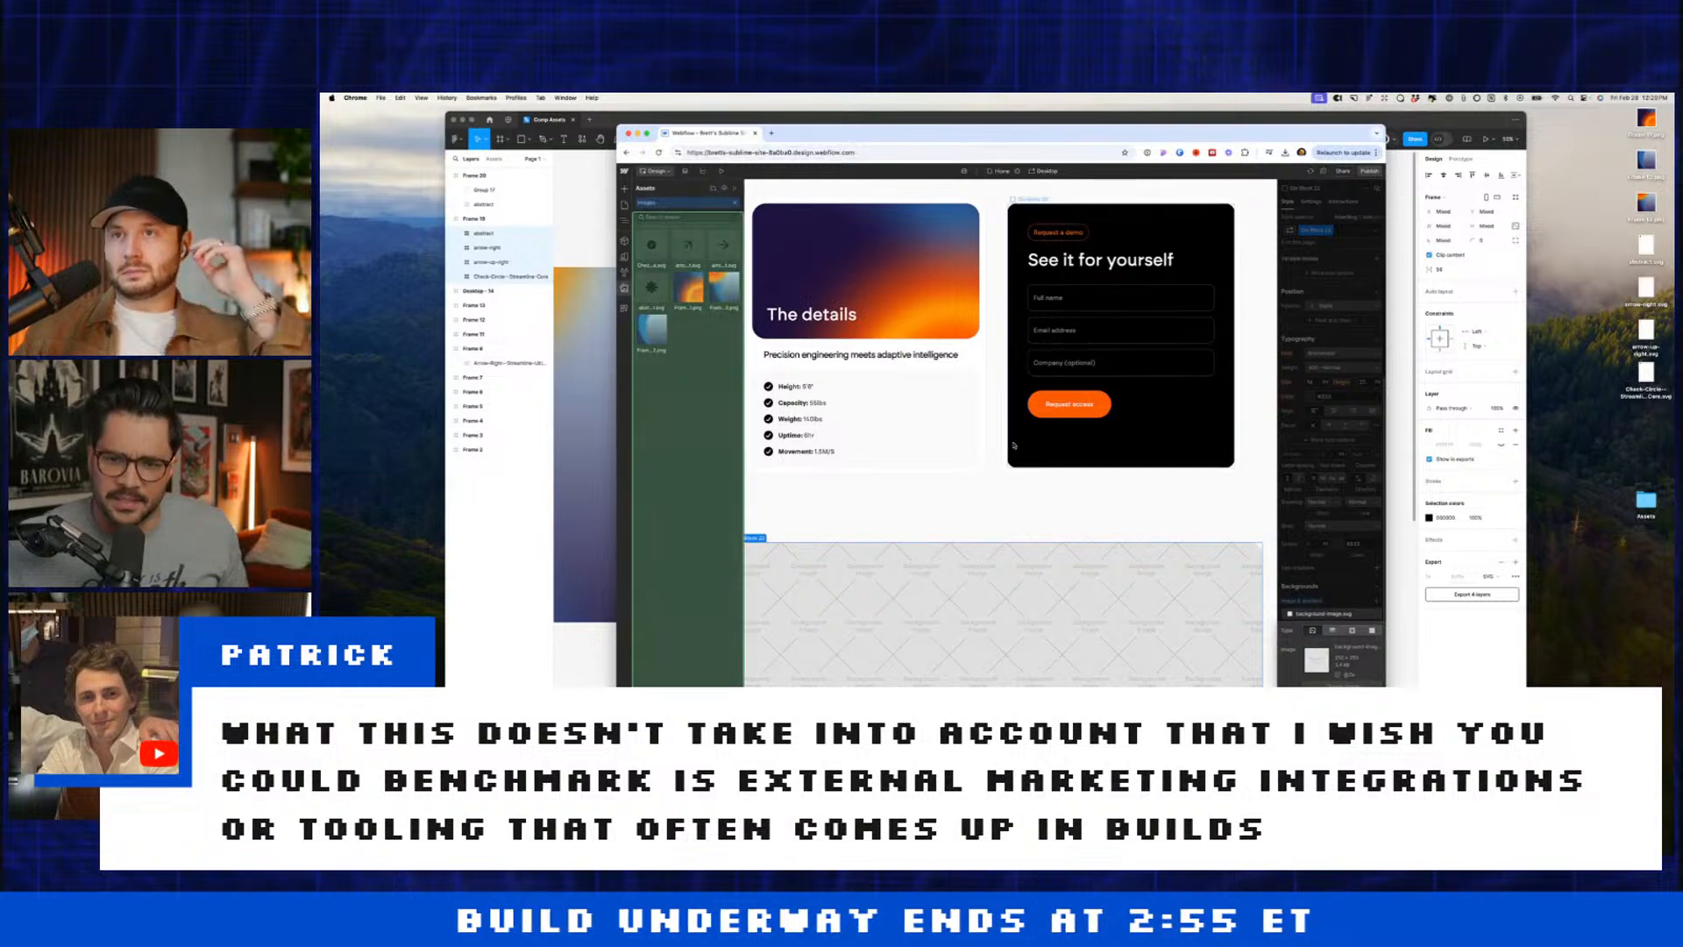
left_click(723, 187)
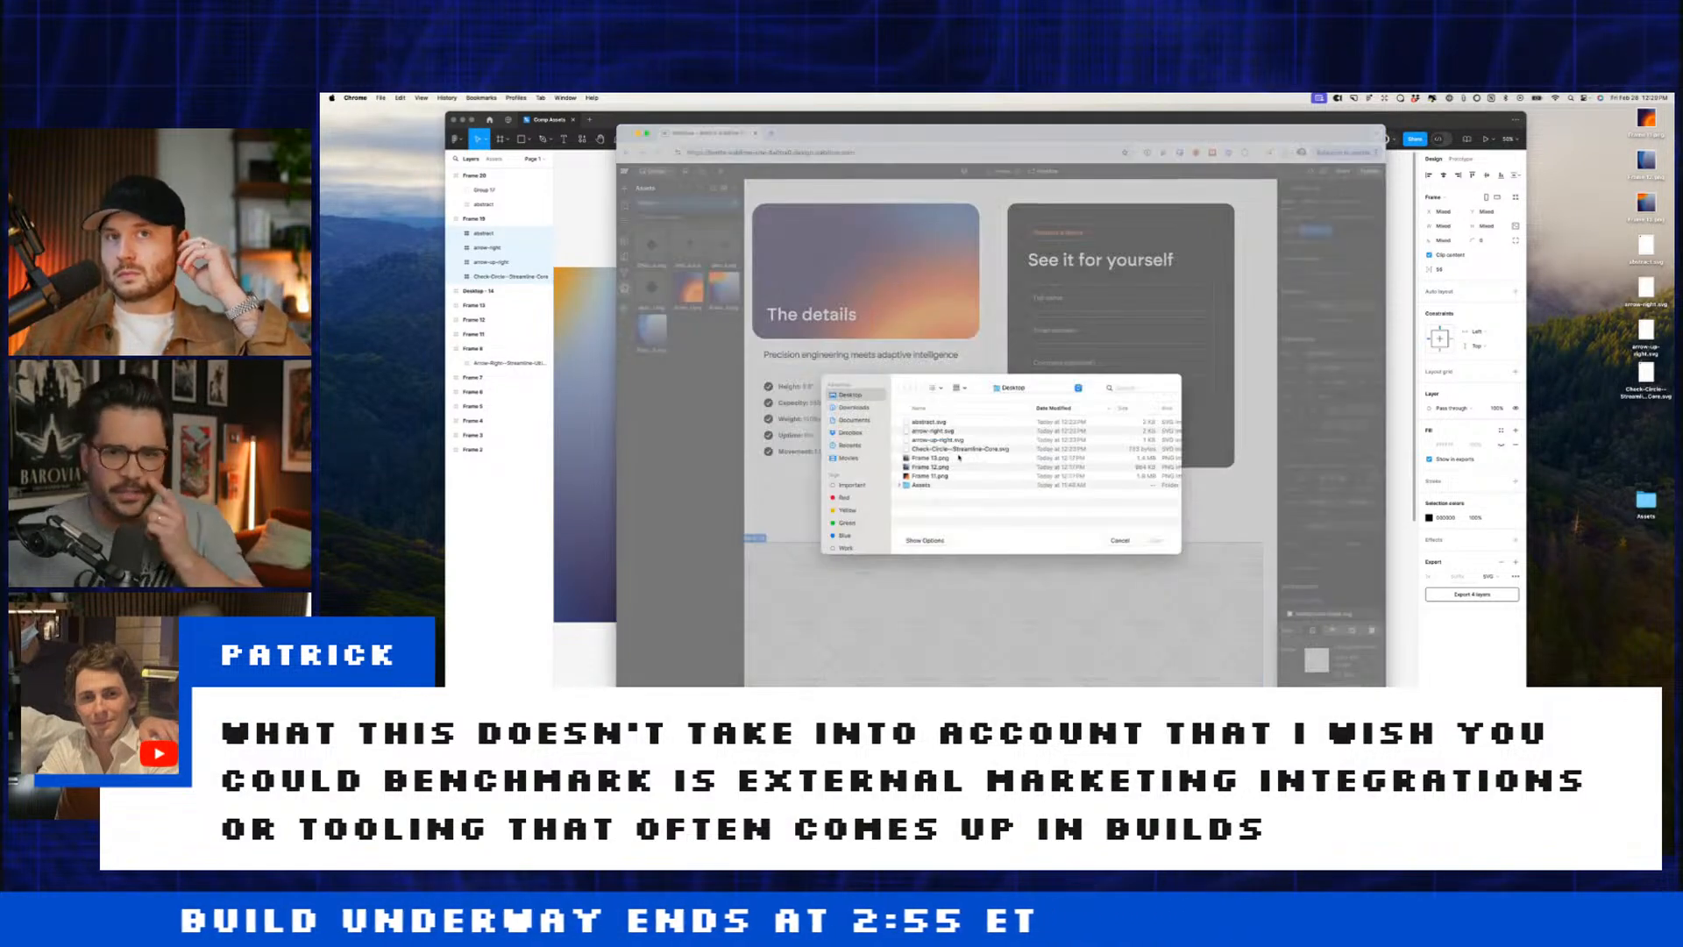
double_click(922, 484)
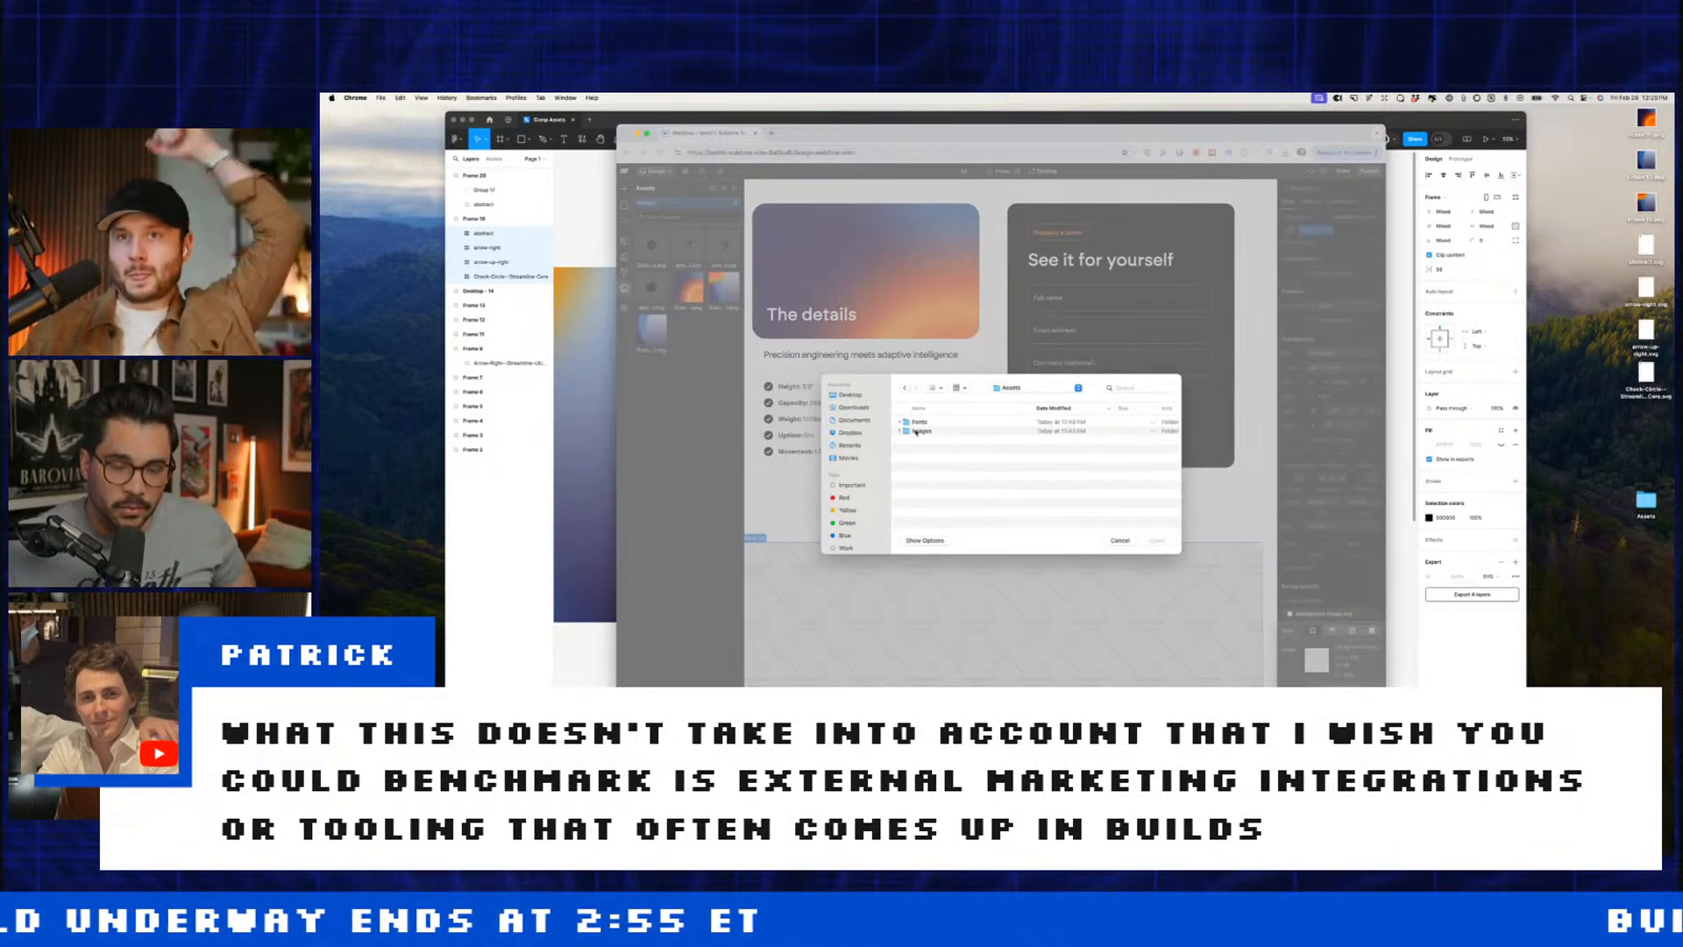
double_click(920, 430)
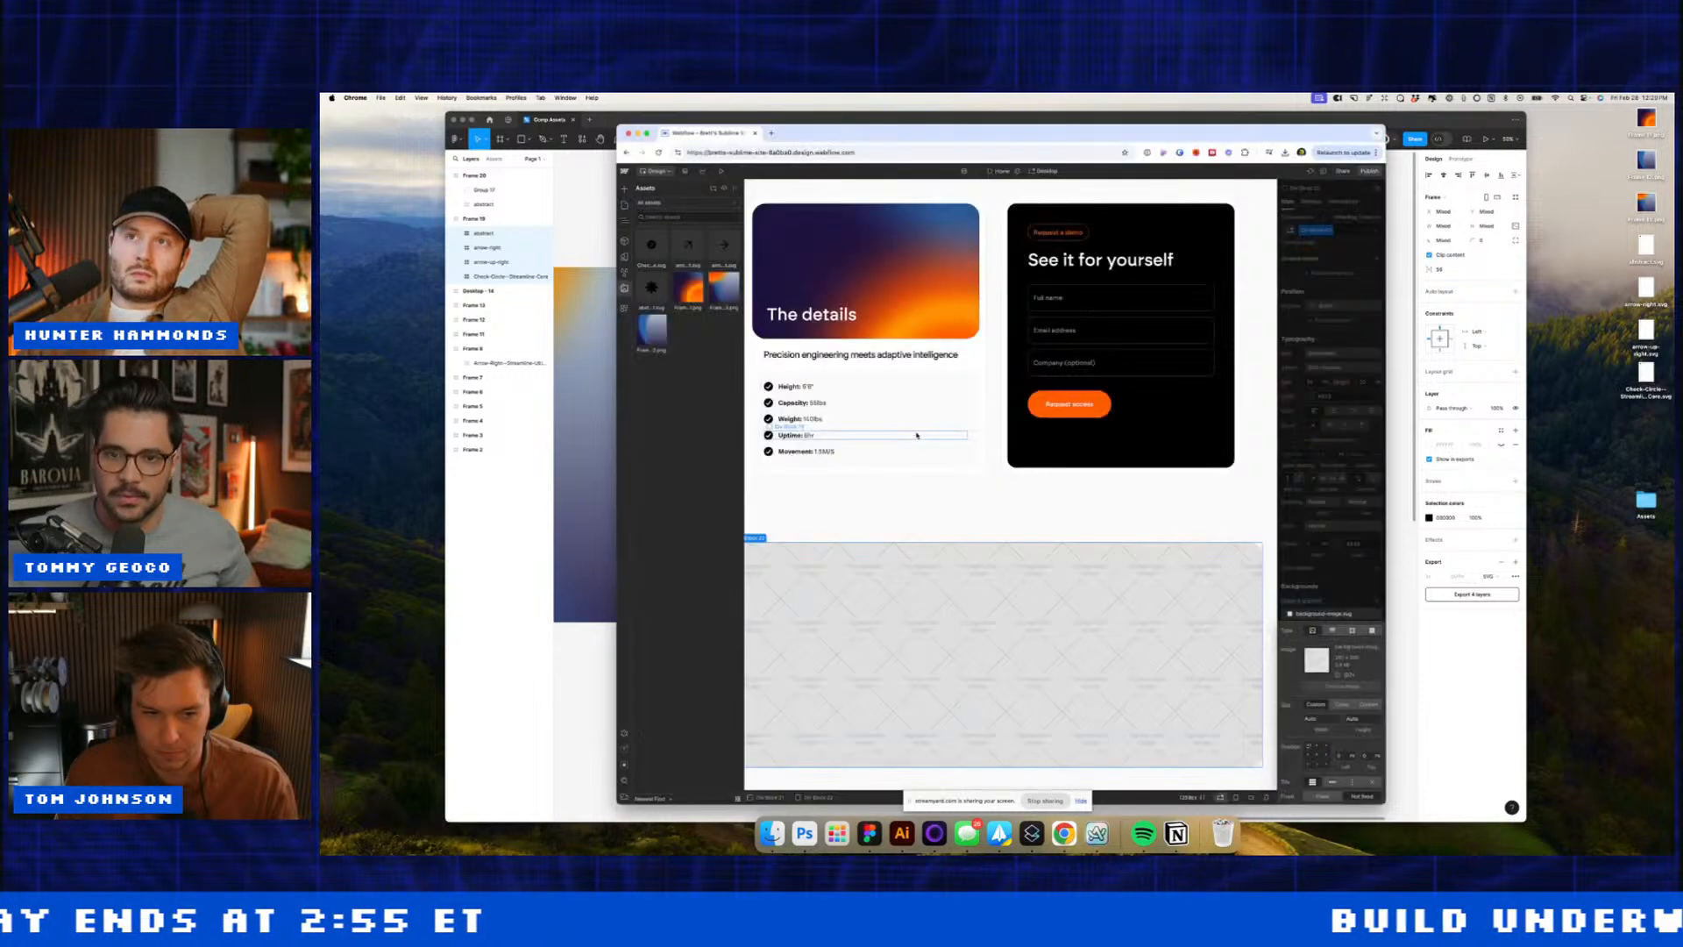
left_click(657, 250)
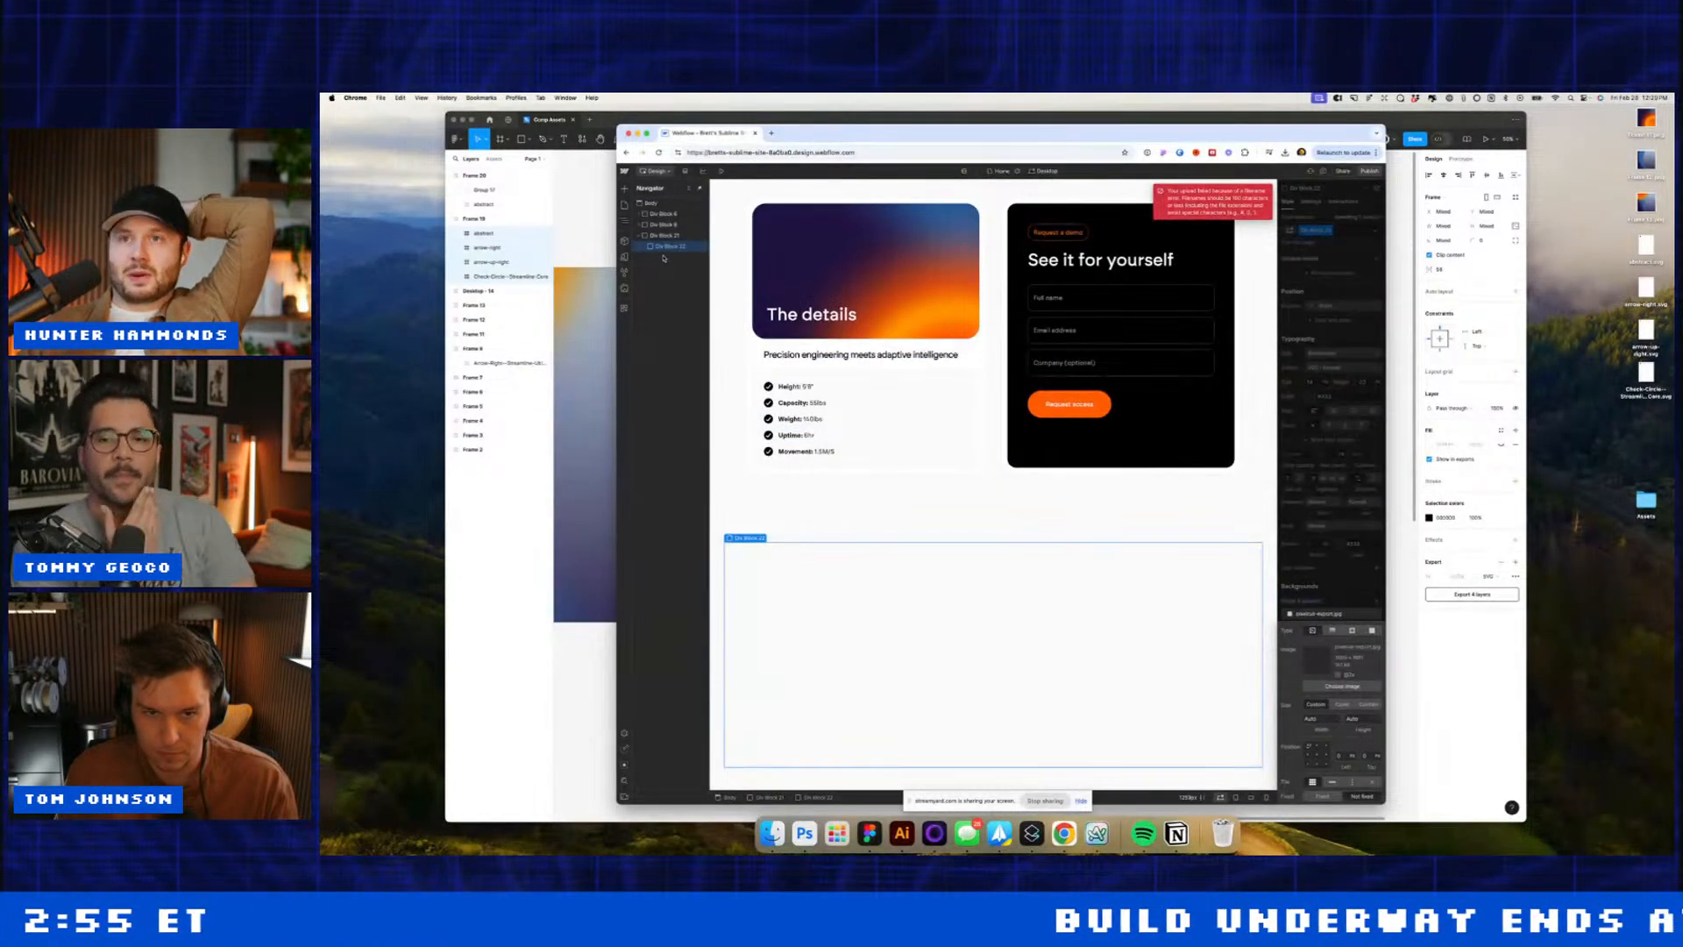
key("j")
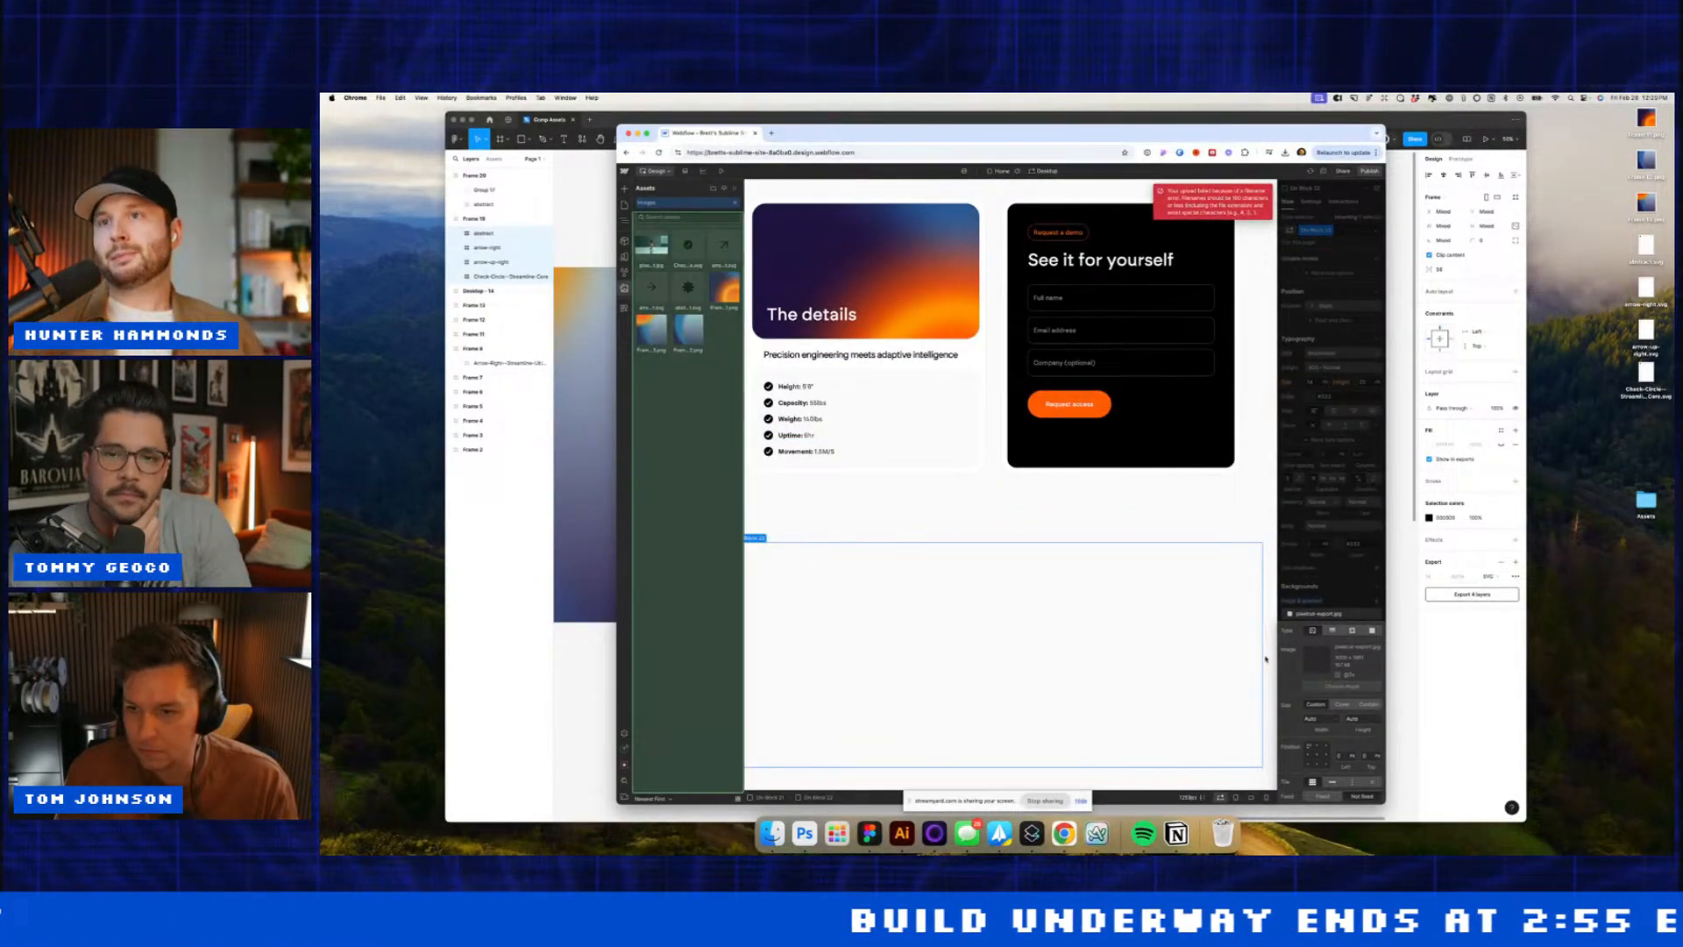
left_click(655, 249)
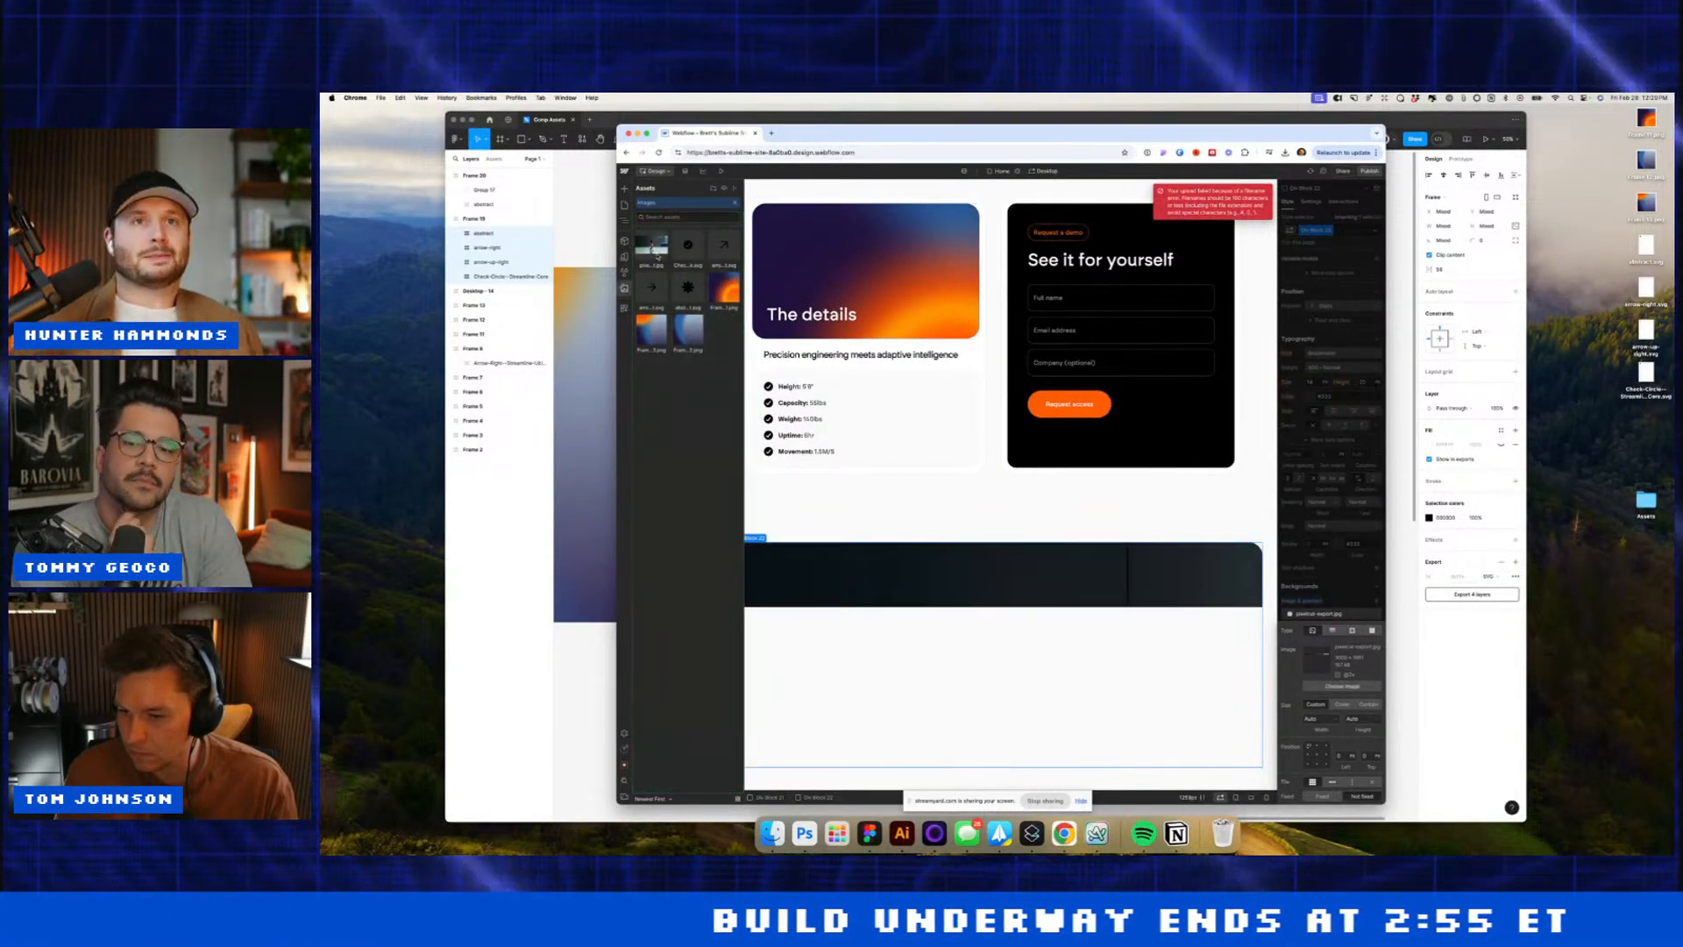
Step: Set the background image size to Cover and try other sizing options
left_click(1342, 704)
left_click(1106, 497)
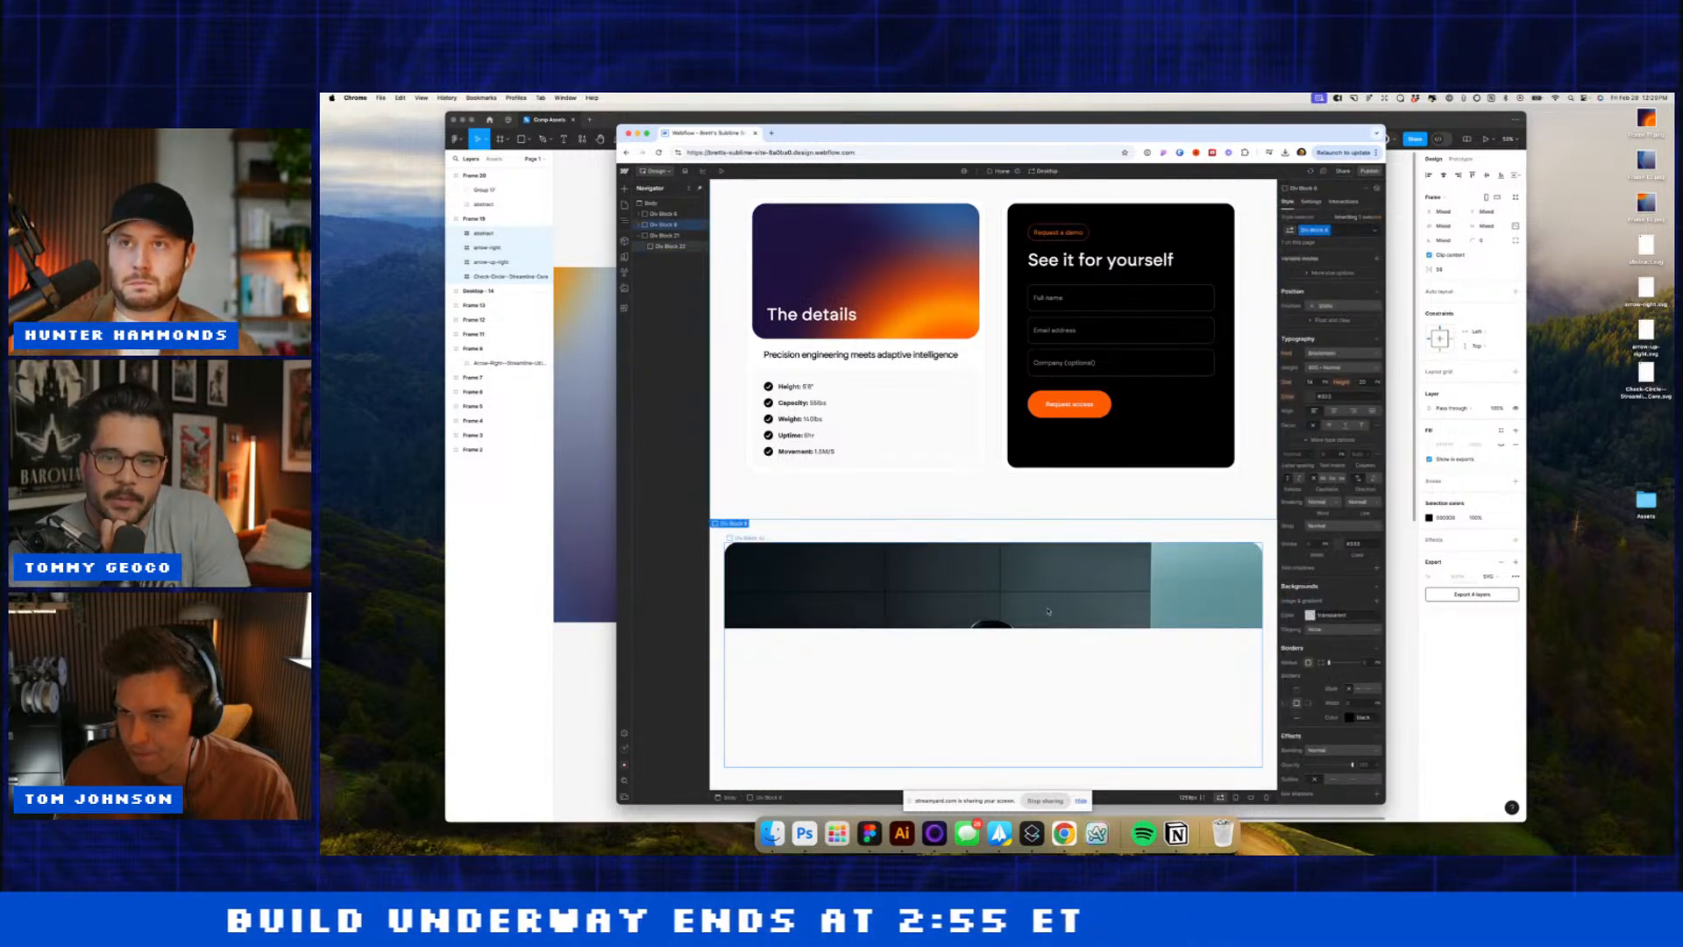
left_click(1325, 616)
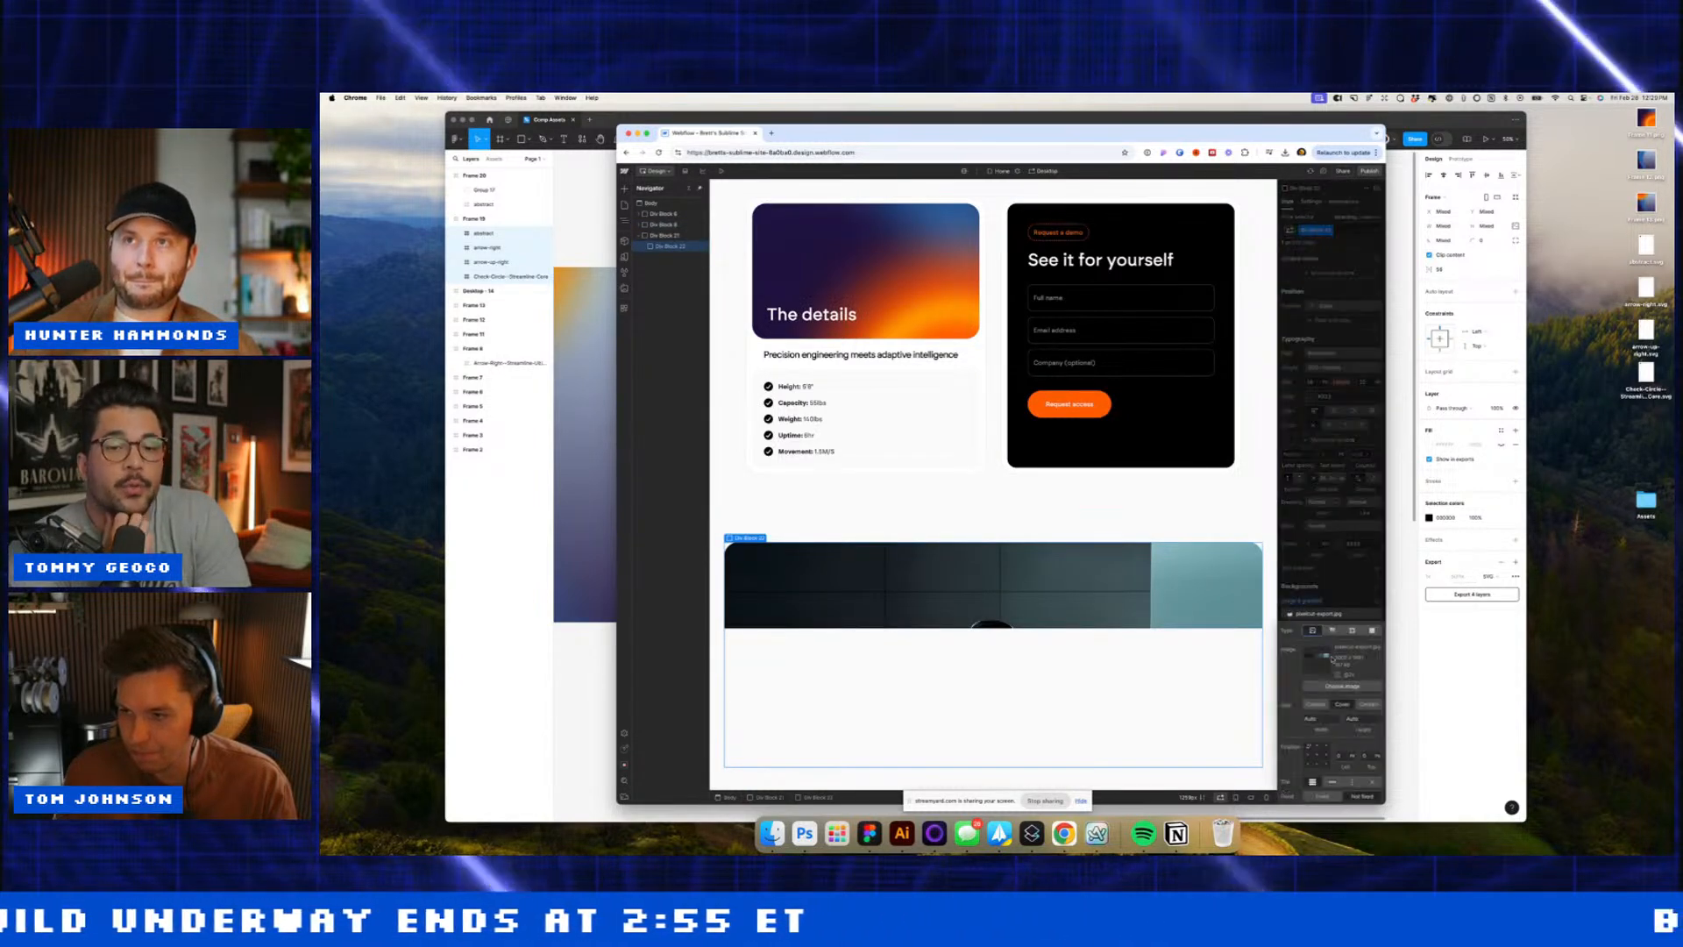
left_click(1329, 705)
left_click(1334, 707)
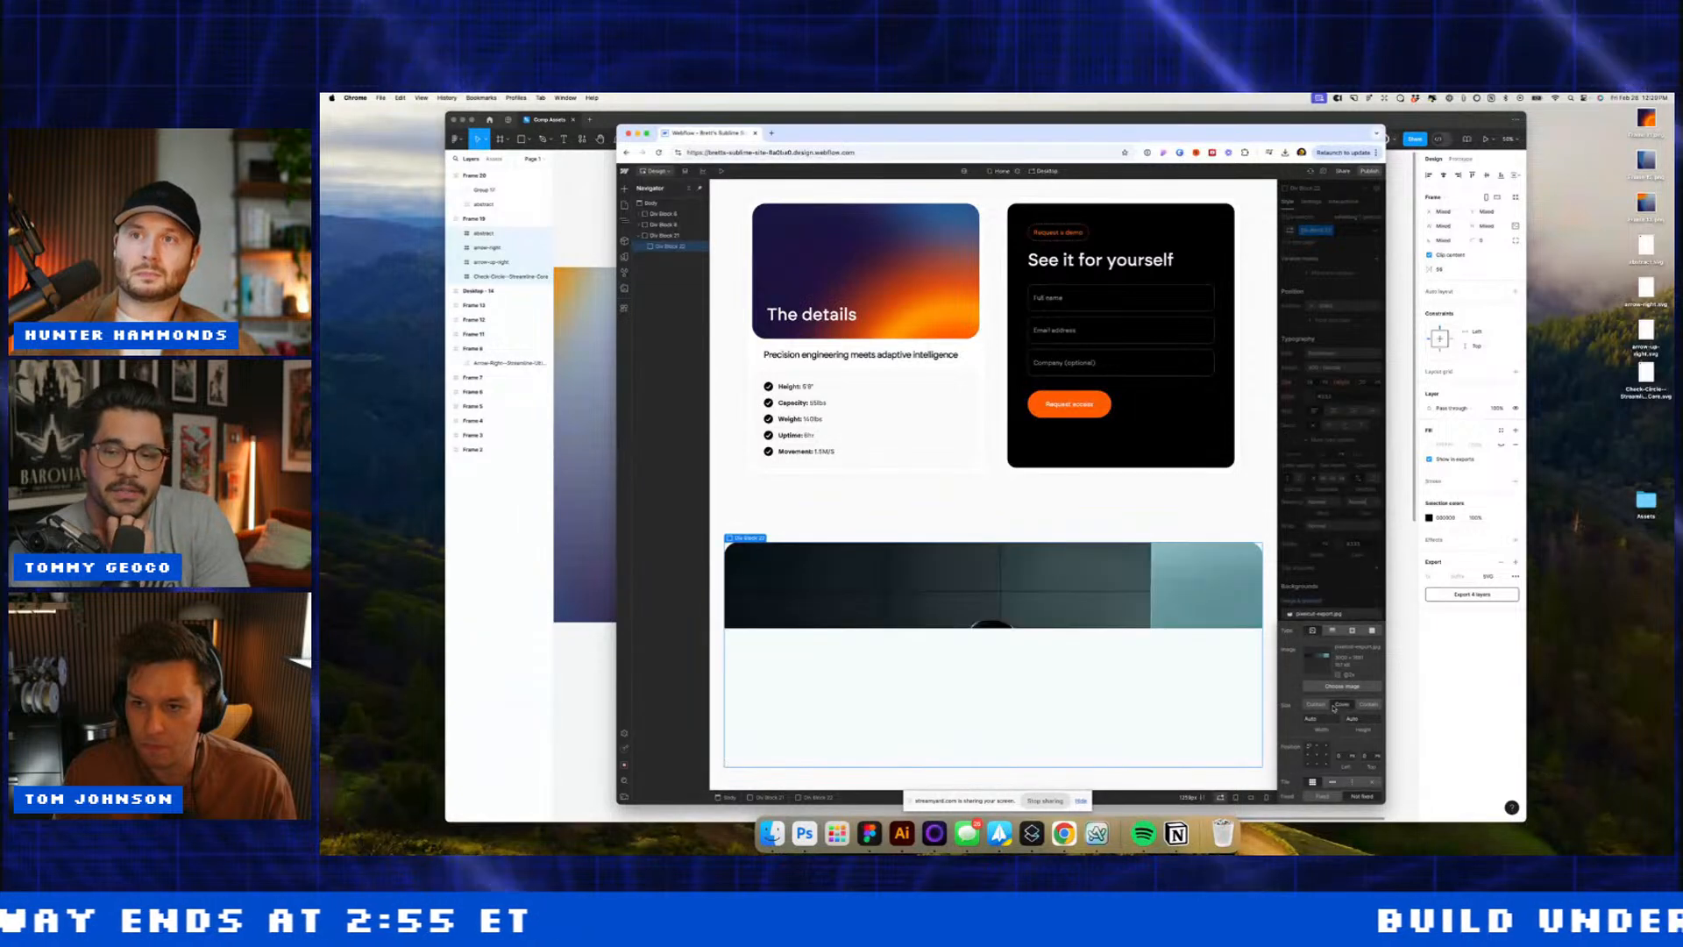
left_click(603, 477)
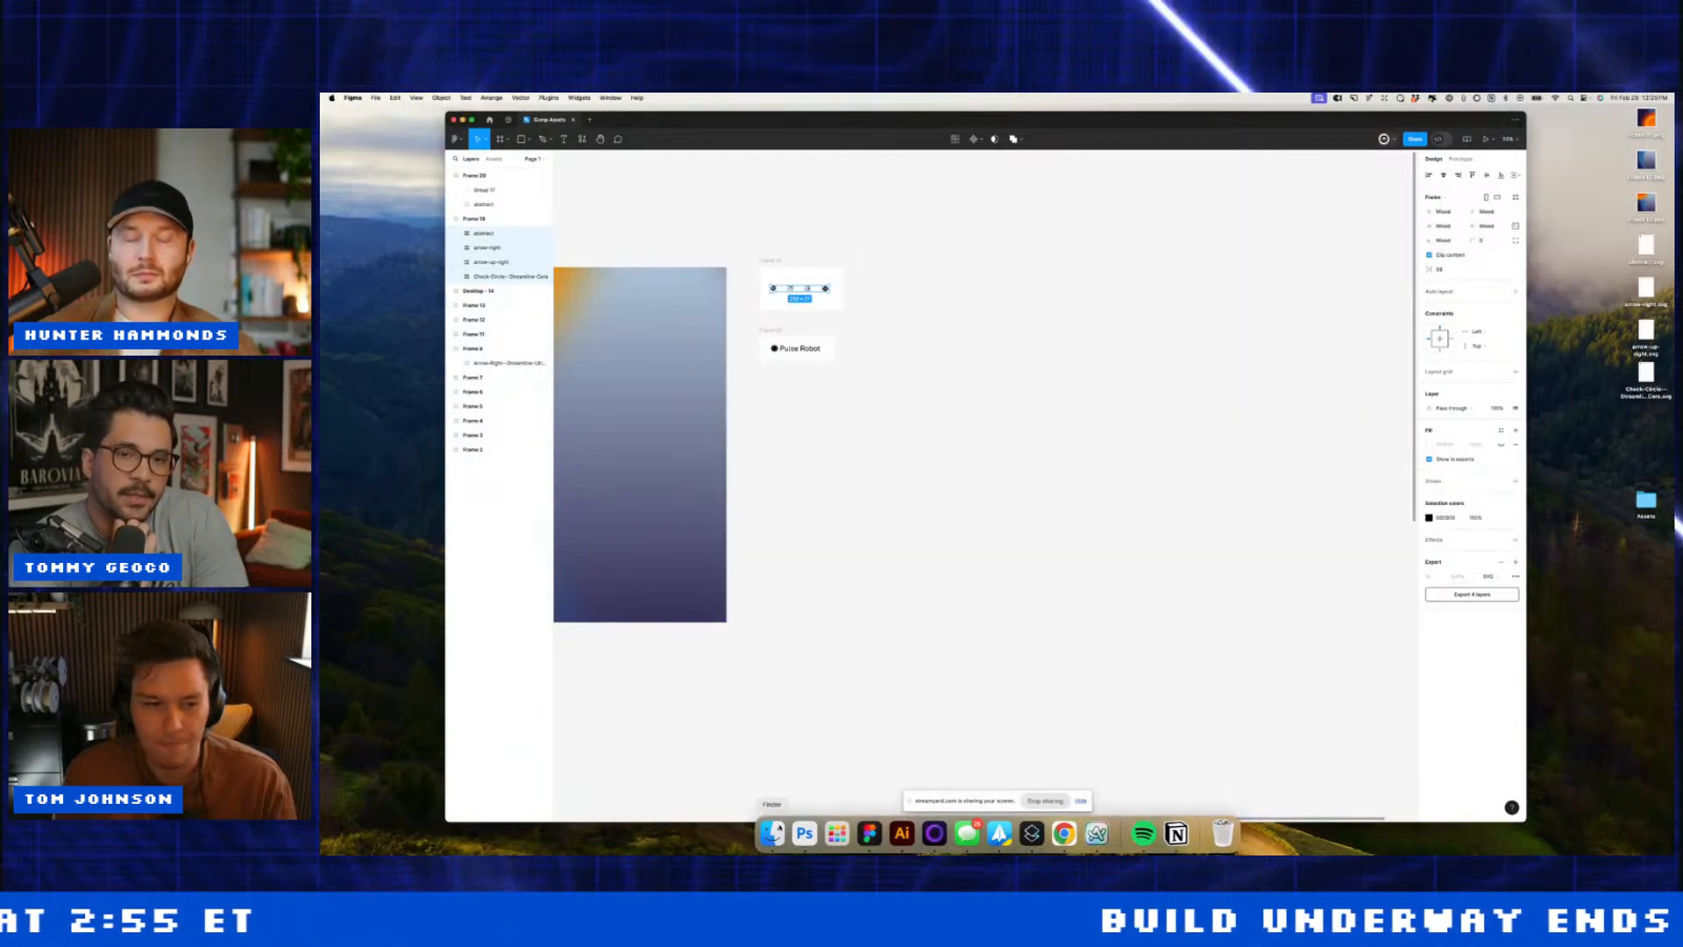
Step: Place the robot photo from Desktop/Assets/images on the Figma canvas, then nudge and shrink it
left_click(772, 833)
left_click(949, 621)
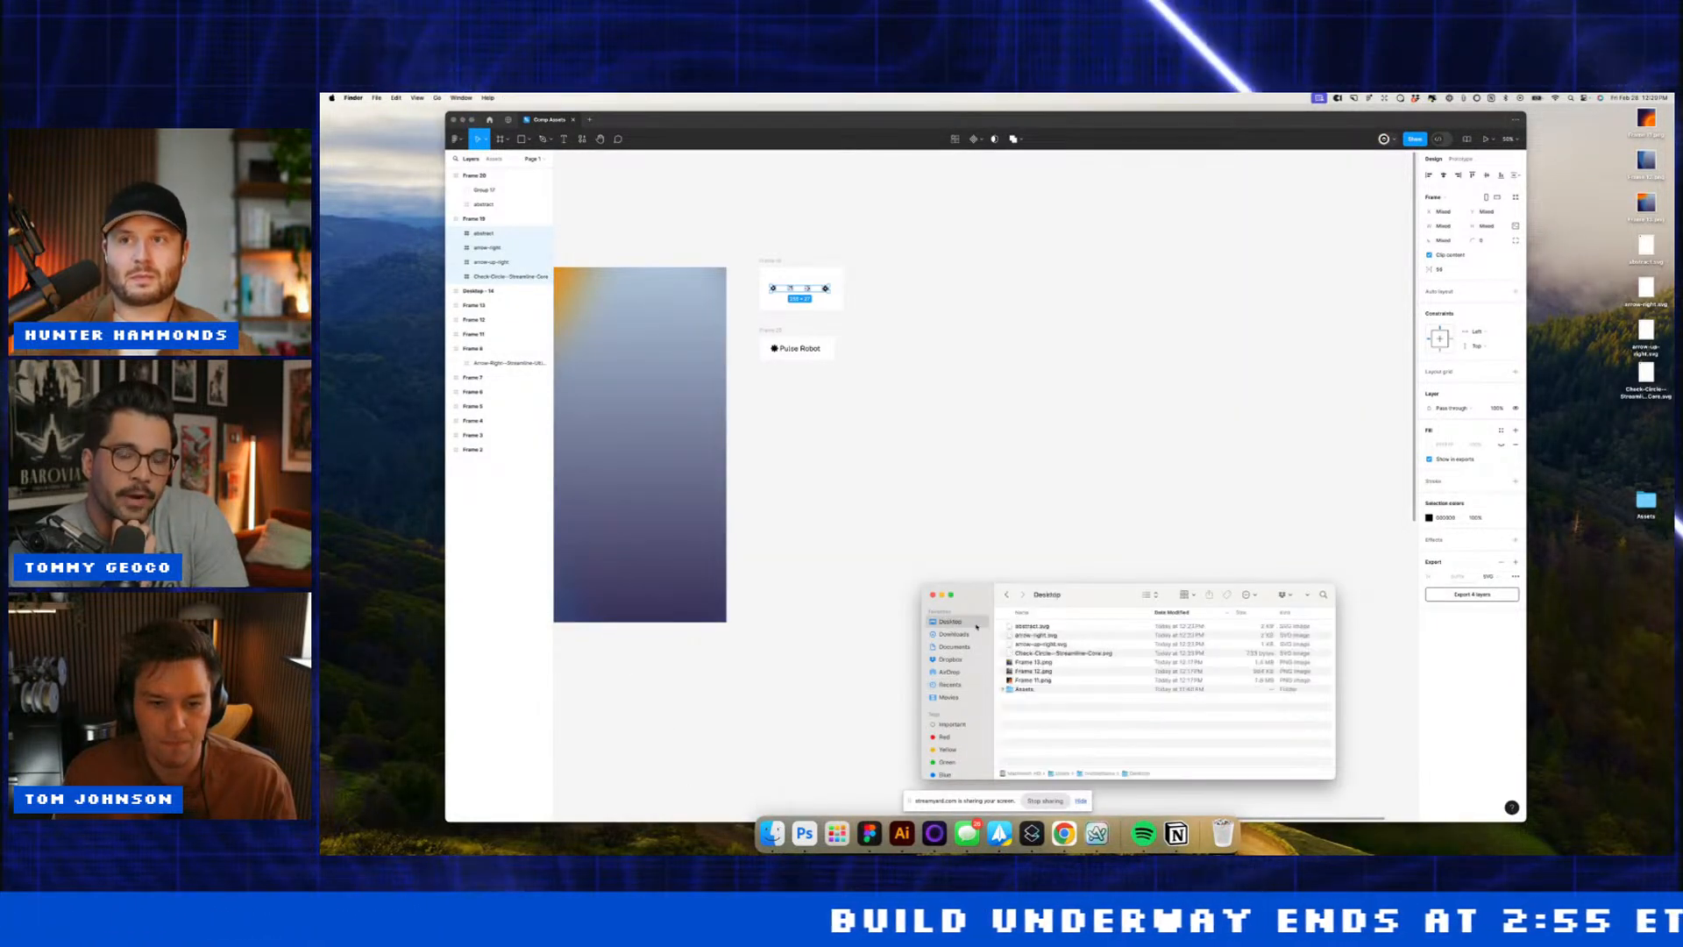
double_click(1039, 689)
left_click(1028, 627)
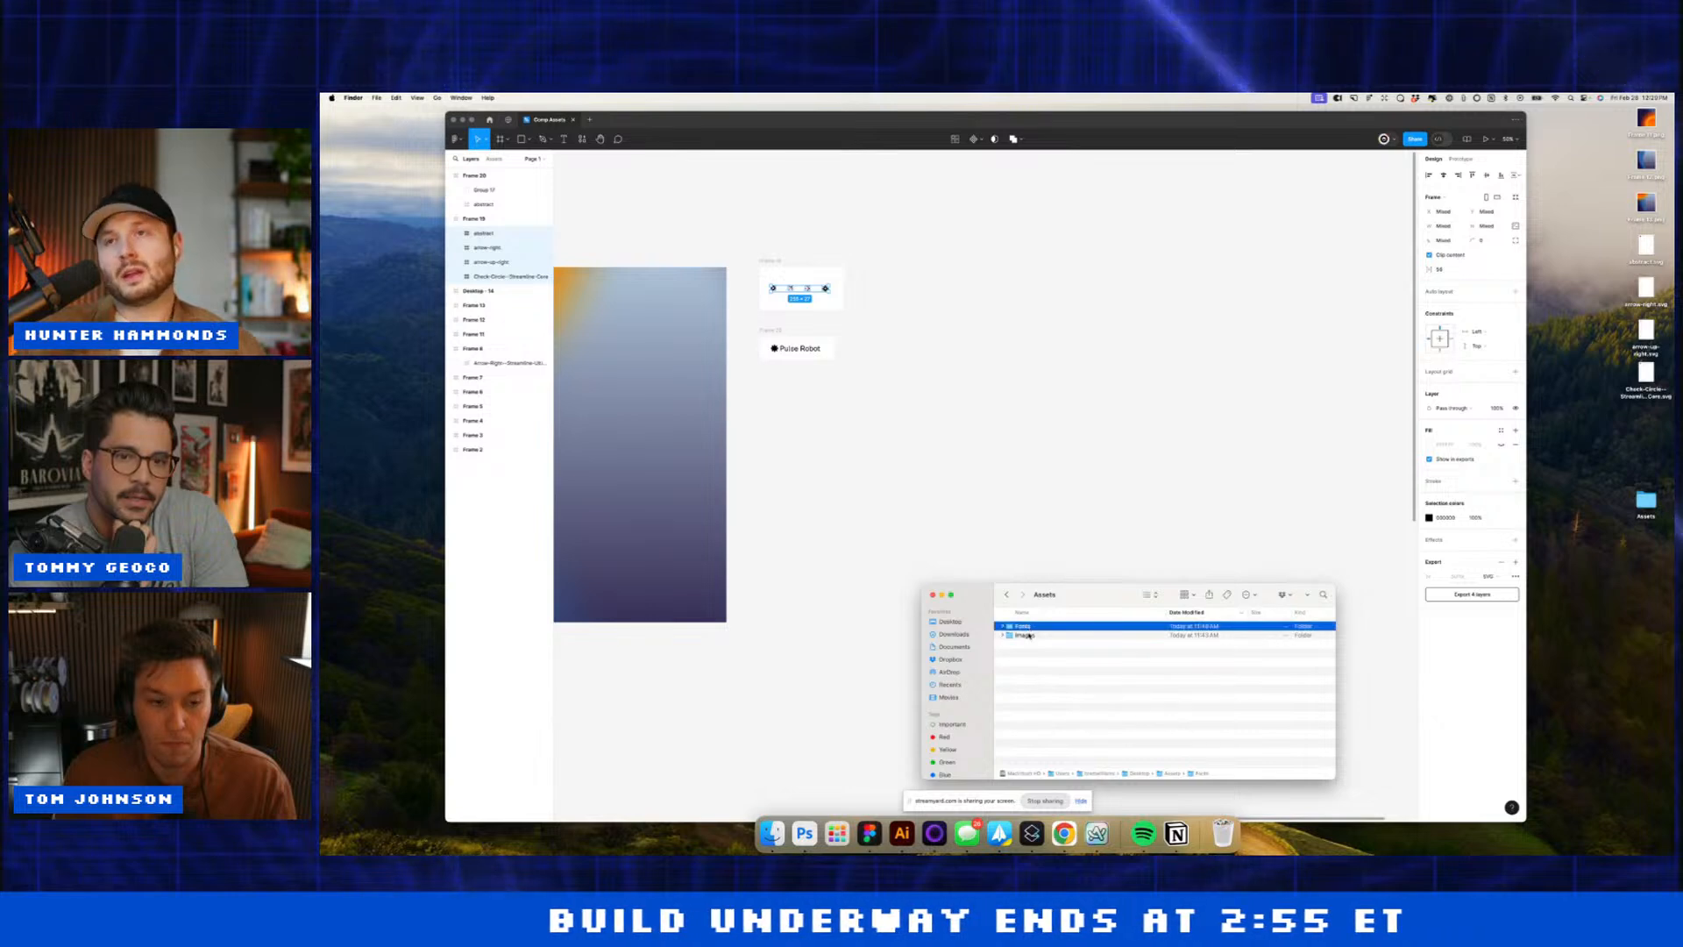
left_click_drag(1022, 636, 1120, 447)
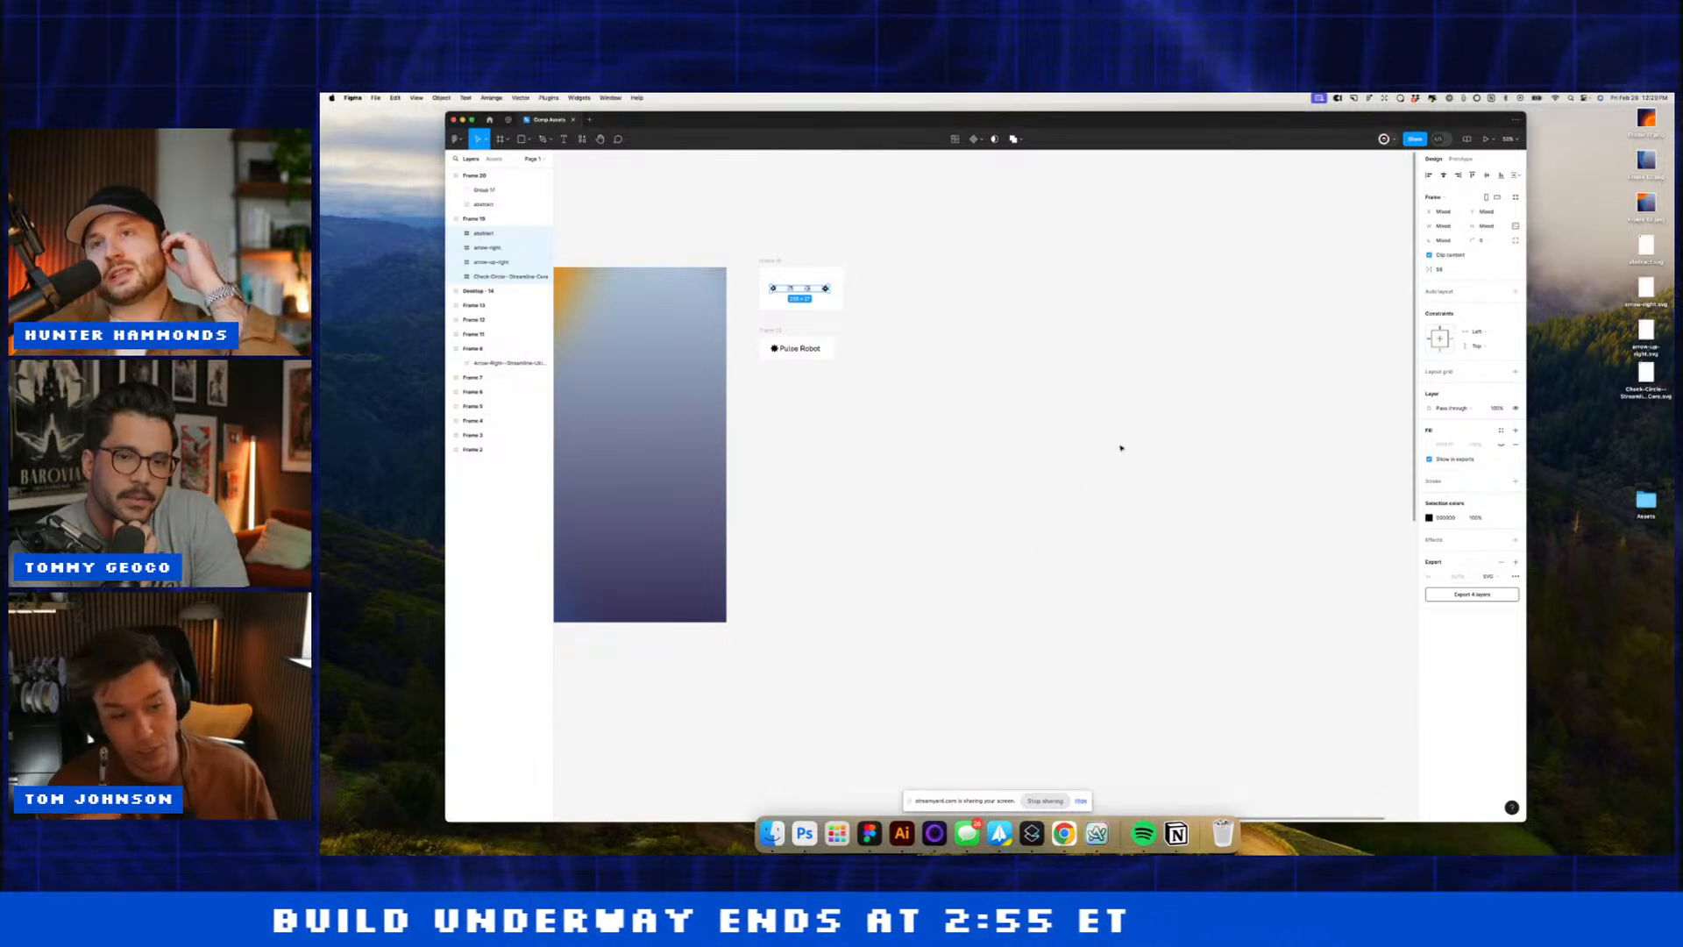
left_click_drag(1103, 256, 1118, 339)
left_click(1101, 289)
scroll(1125, 395, "right", 3)
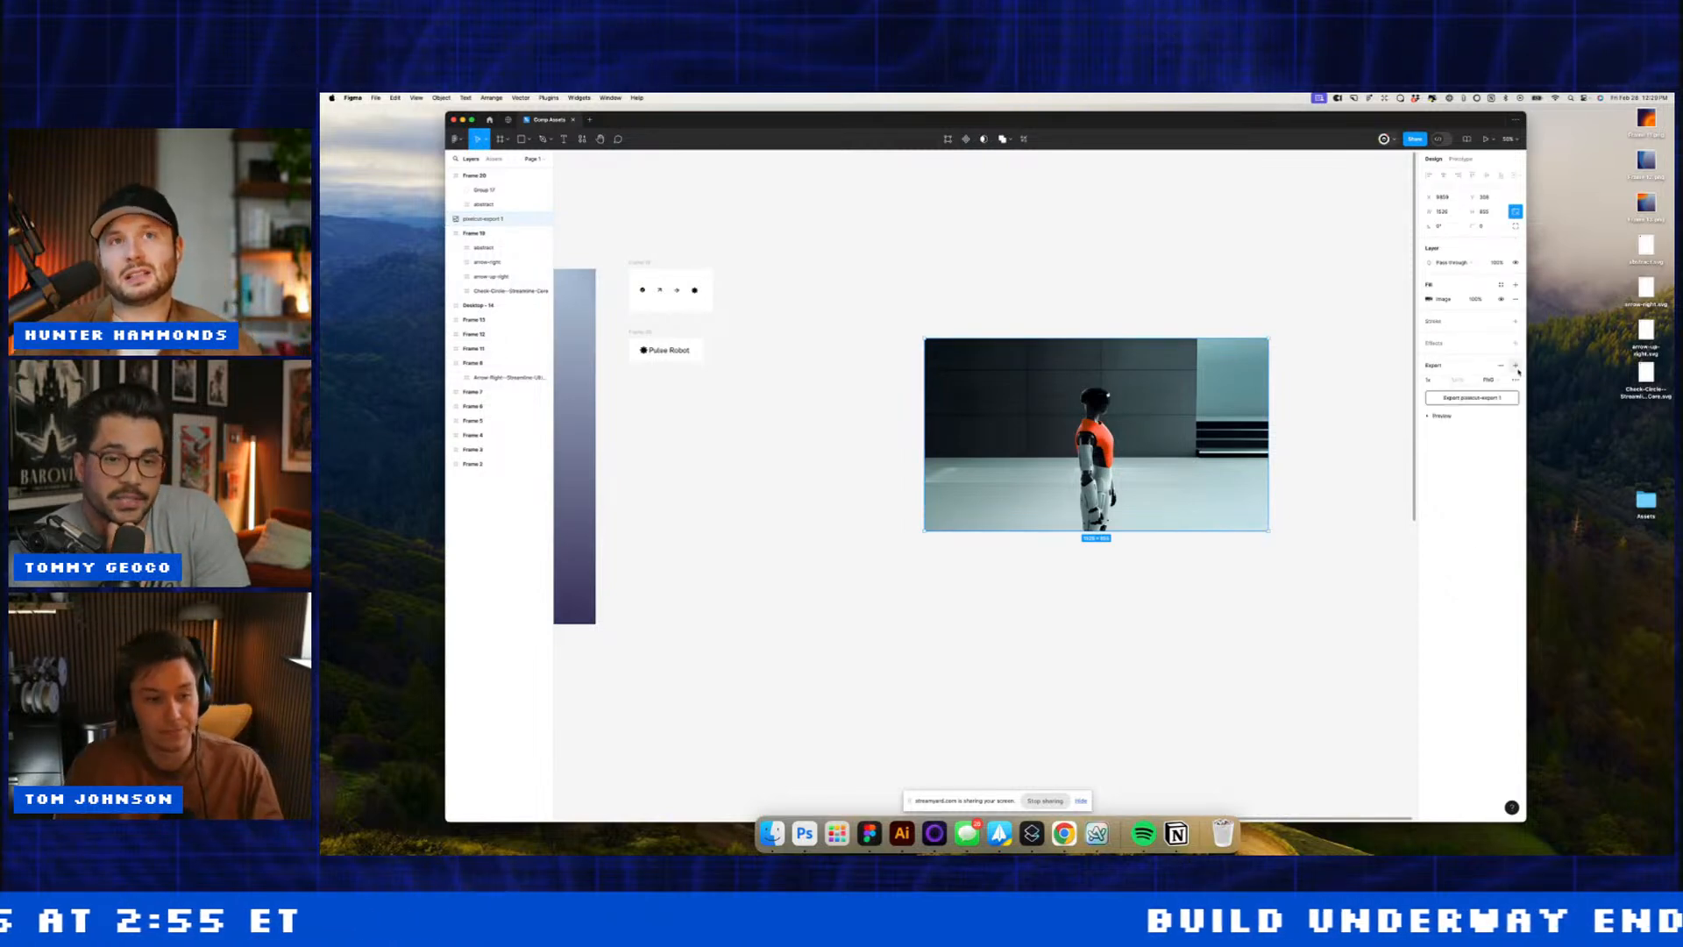
Step: Export the robot image to a file and return to the Webflow designer
left_click(1456, 399)
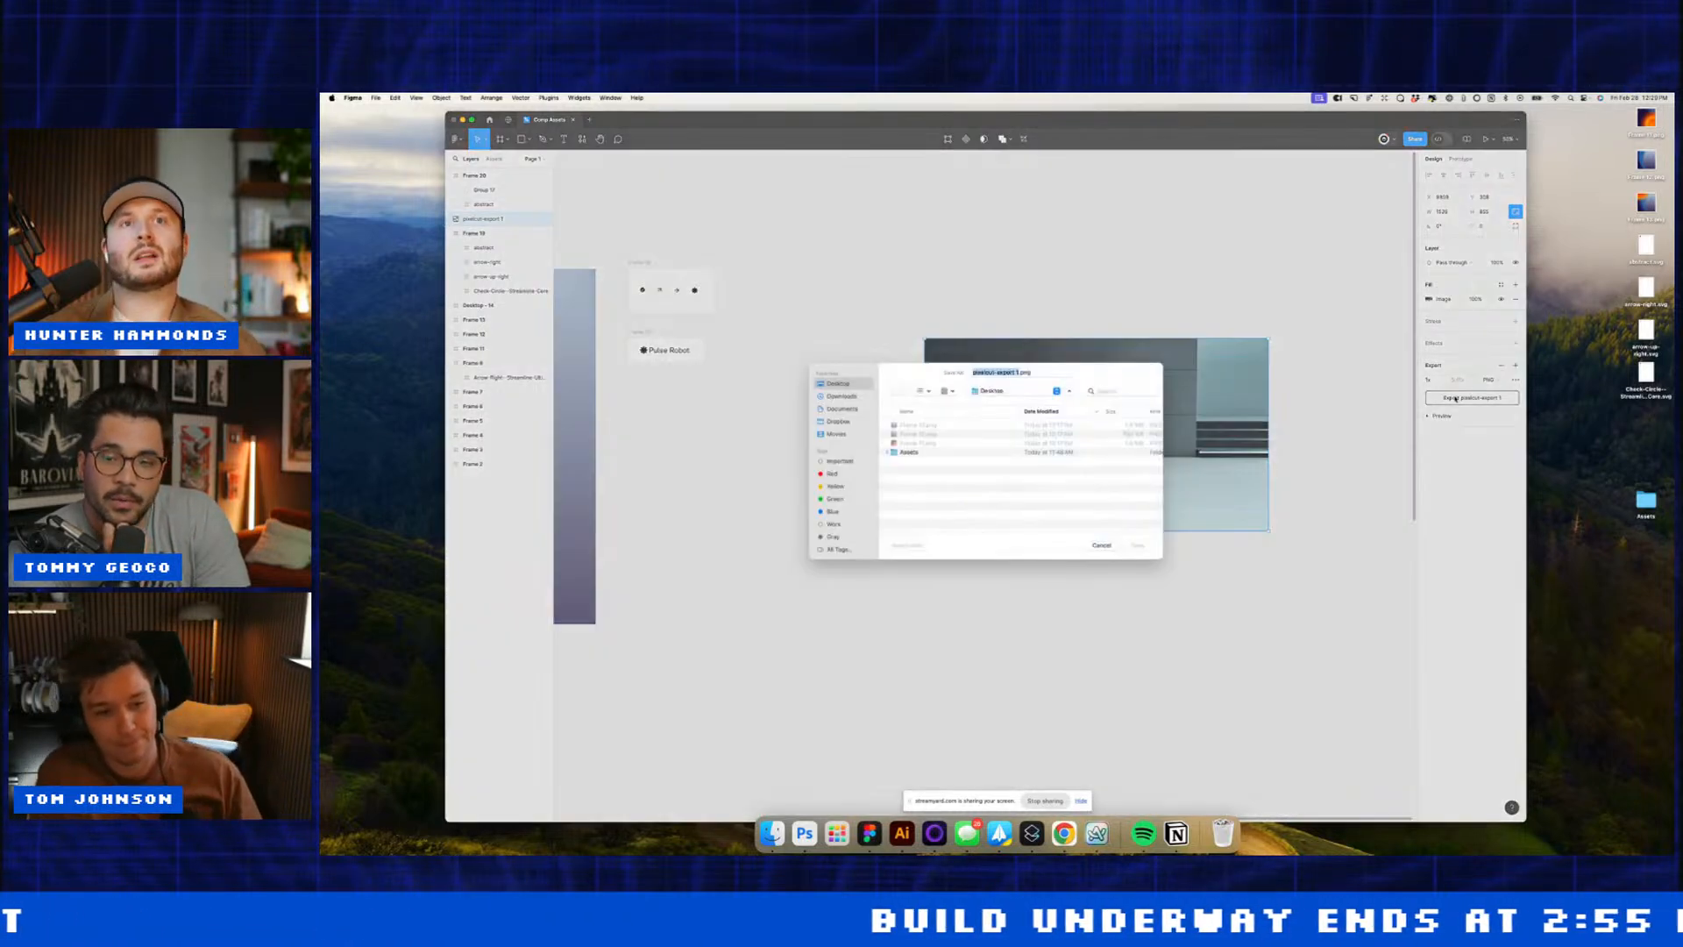
key("Return")
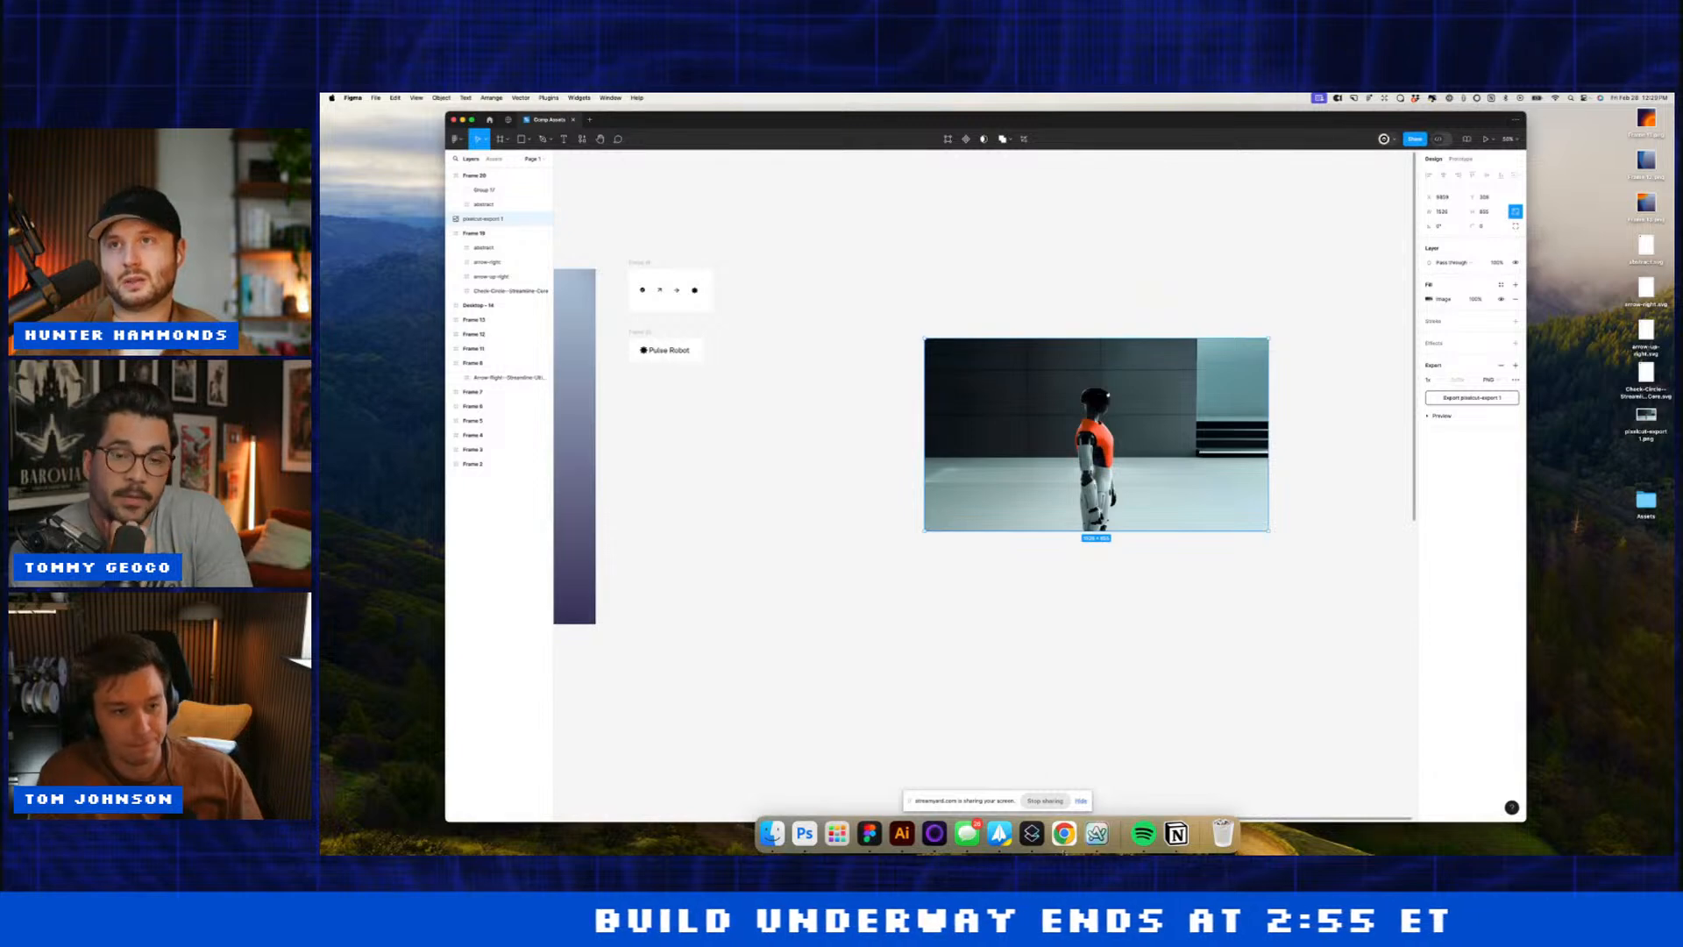
left_click(1034, 833)
left_click(1057, 831)
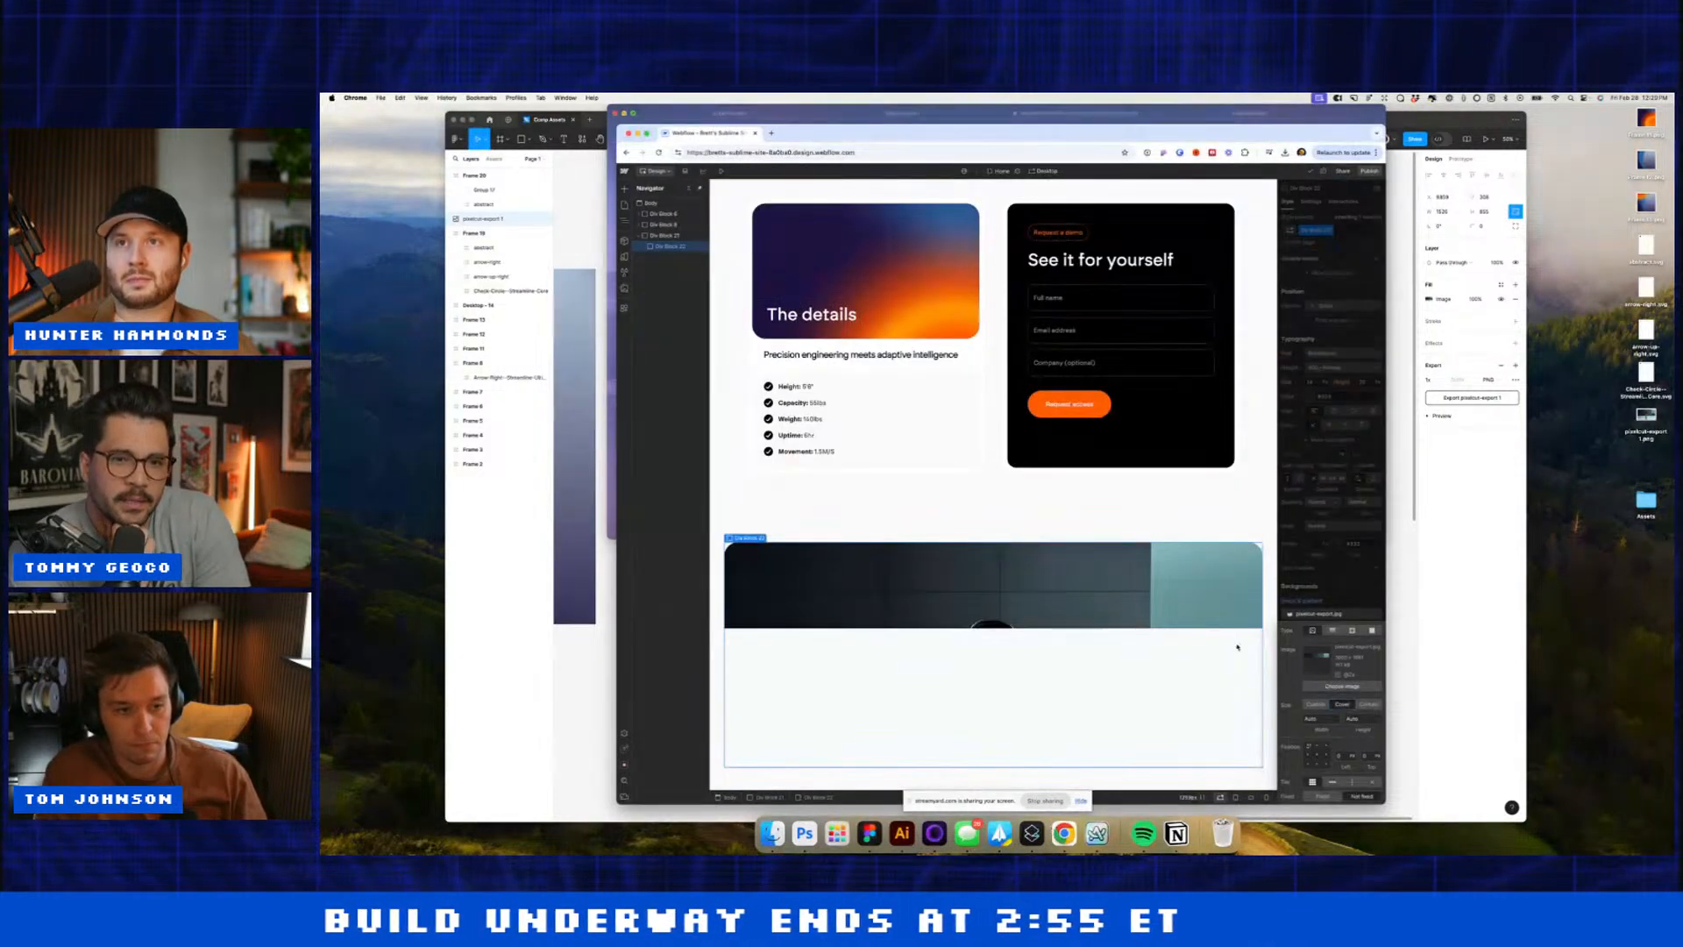
Step: Open the image assets' upload file picker, then show the luminous-3d-visuals project in Lovable
left_click(1329, 684)
left_click(724, 189)
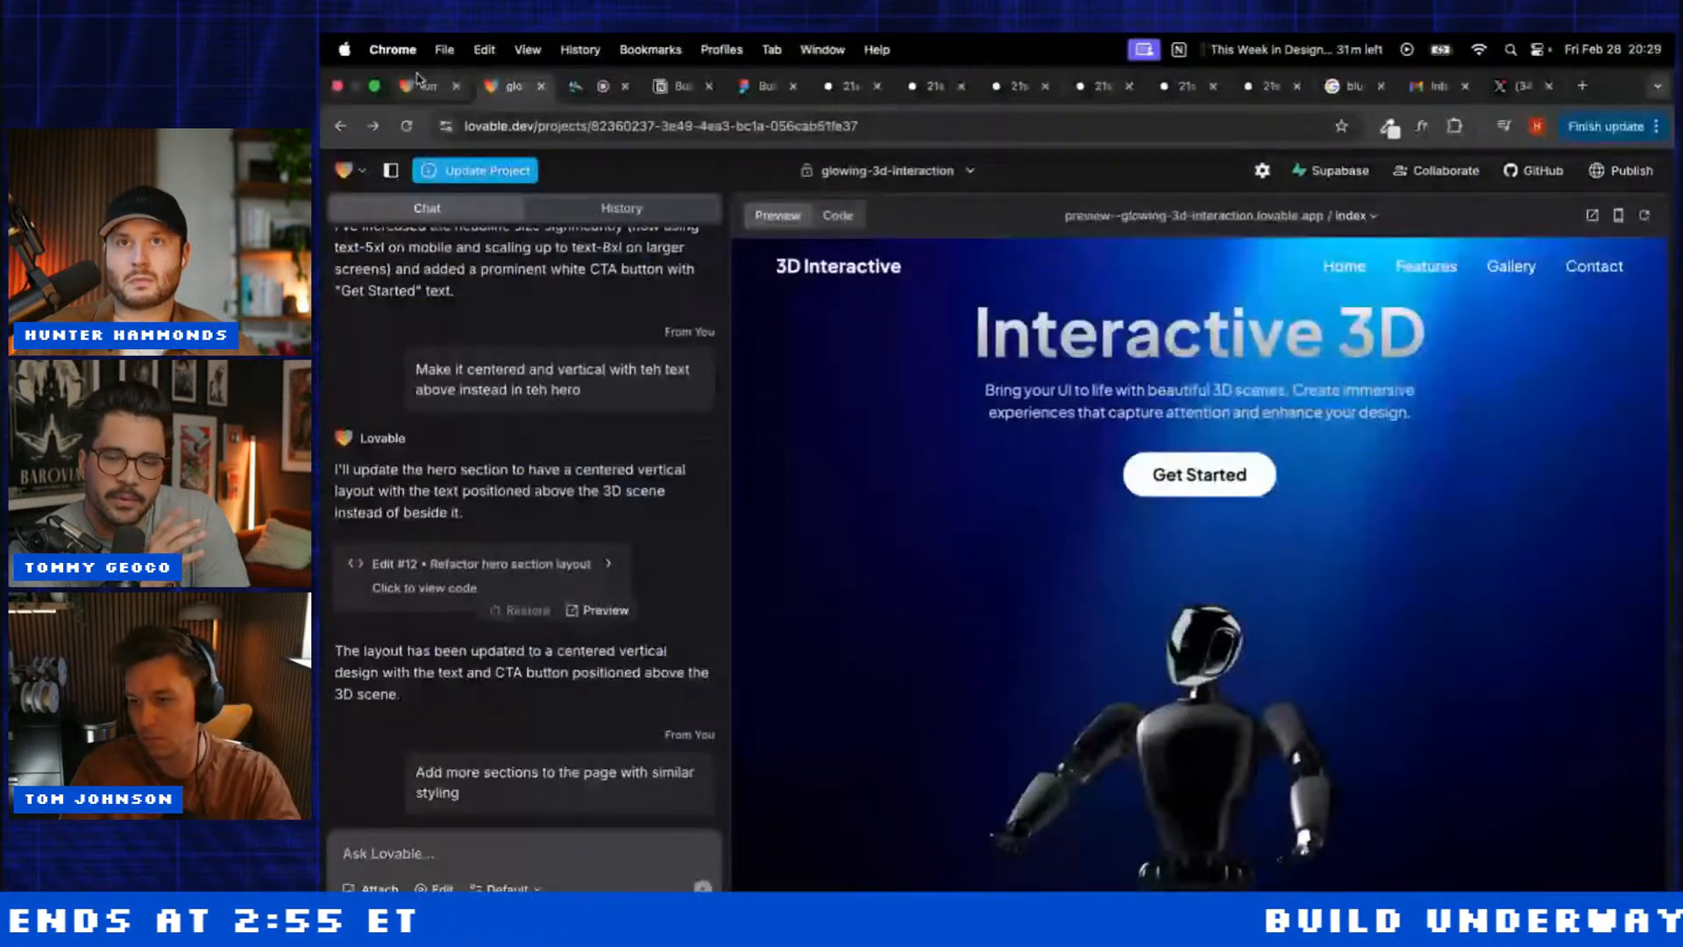
left_click(420, 85)
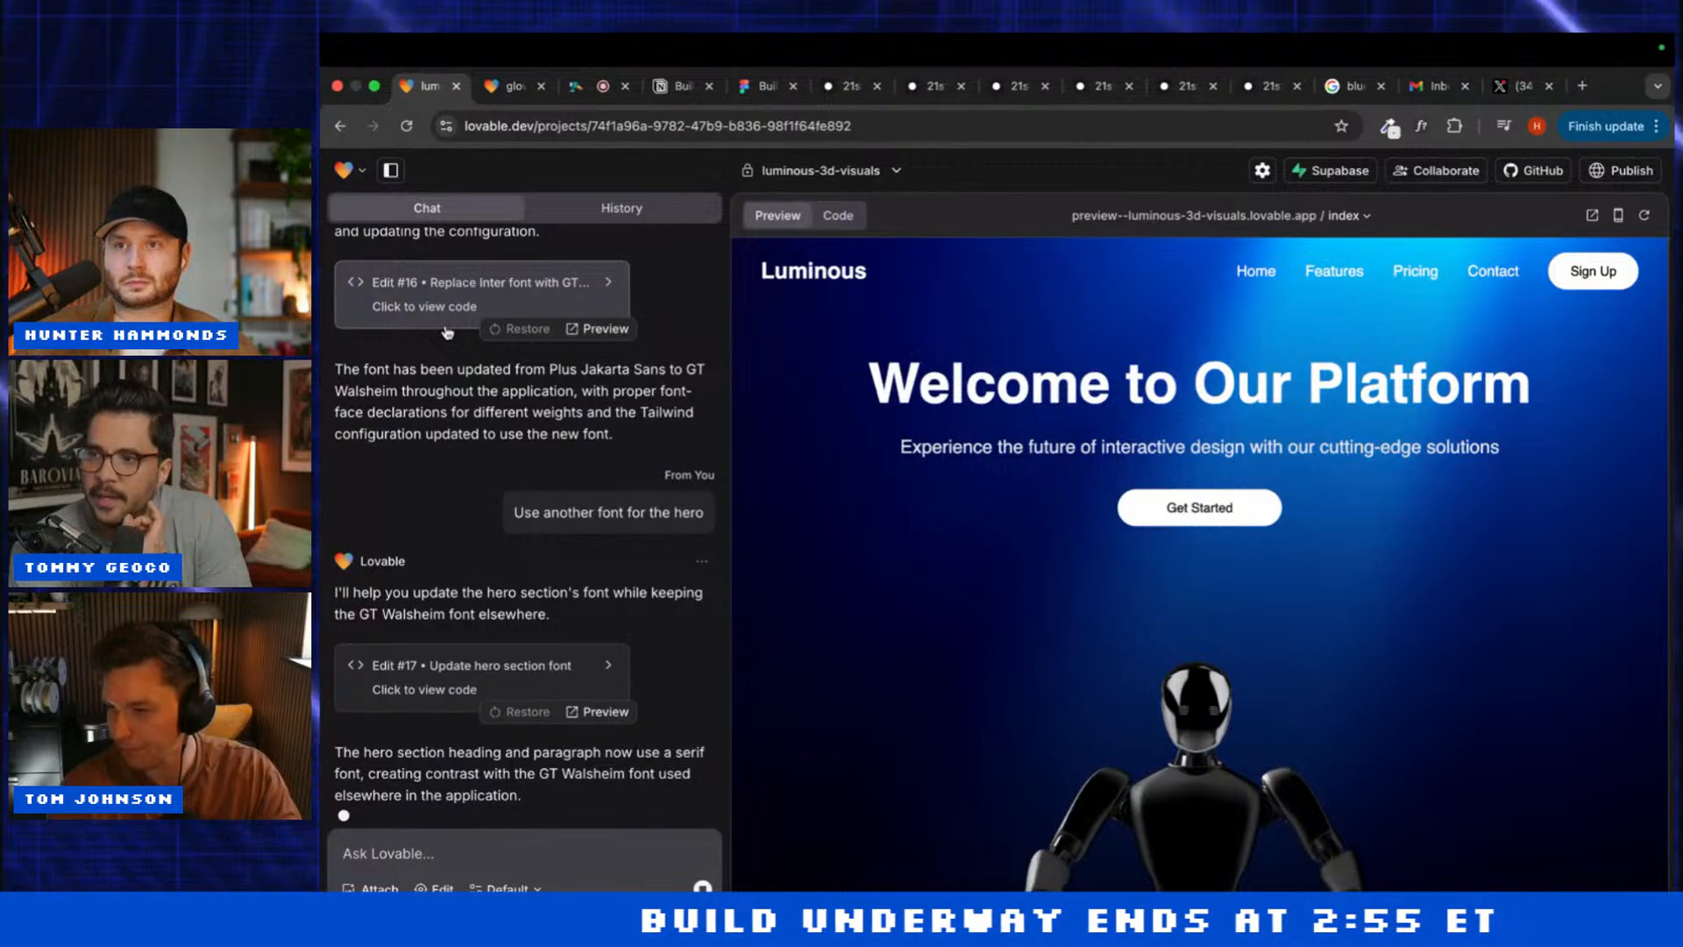
Step: Scroll the luminous-3d-visuals preview, then switch to glowing-3d-interaction and scroll its Interactive 3D preview
scroll(846, 741, "down", 10)
scroll(849, 744, "up", 2)
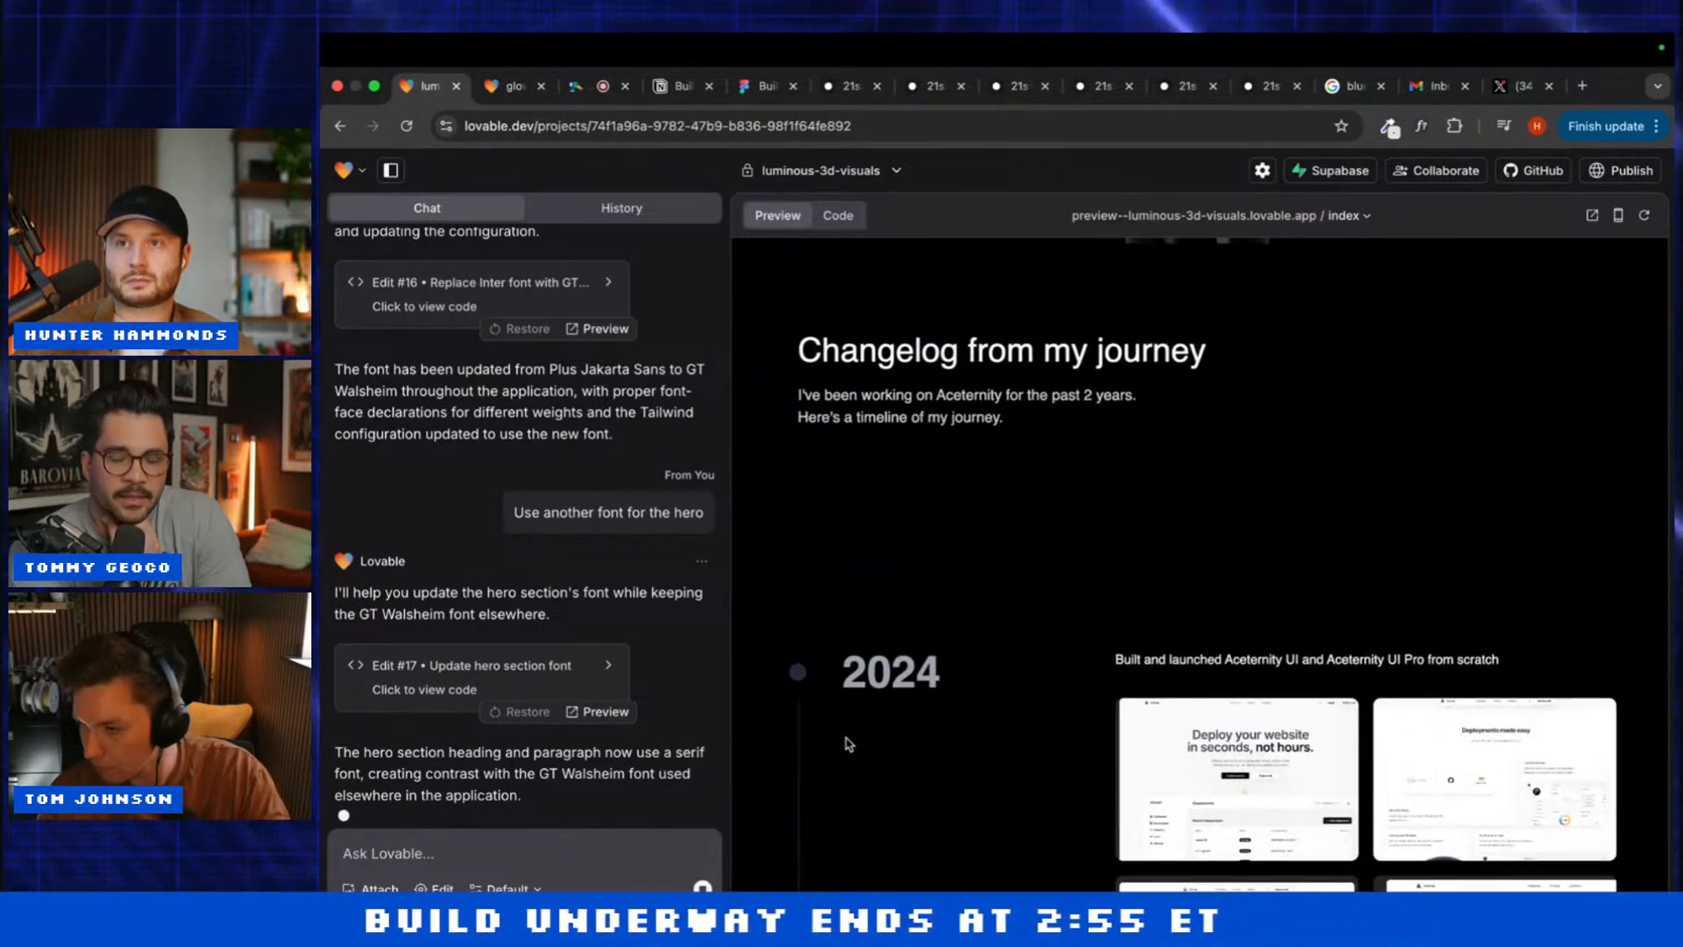
left_click(497, 99)
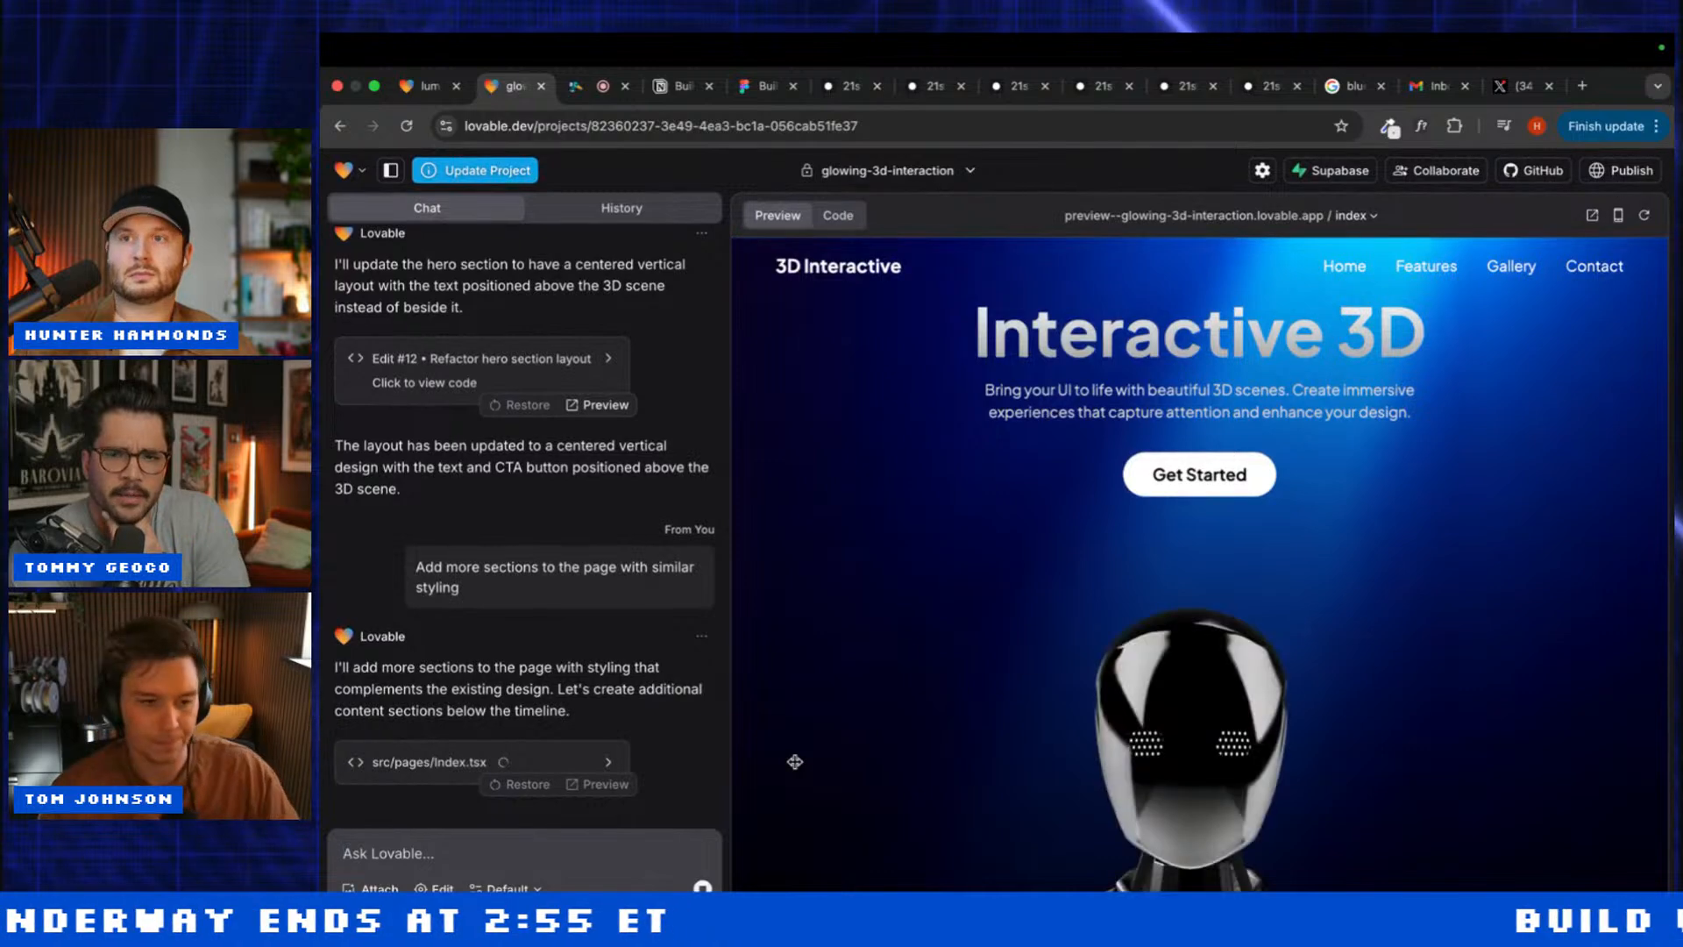
scroll(794, 761, "down", 5)
scroll(795, 761, "up", 3)
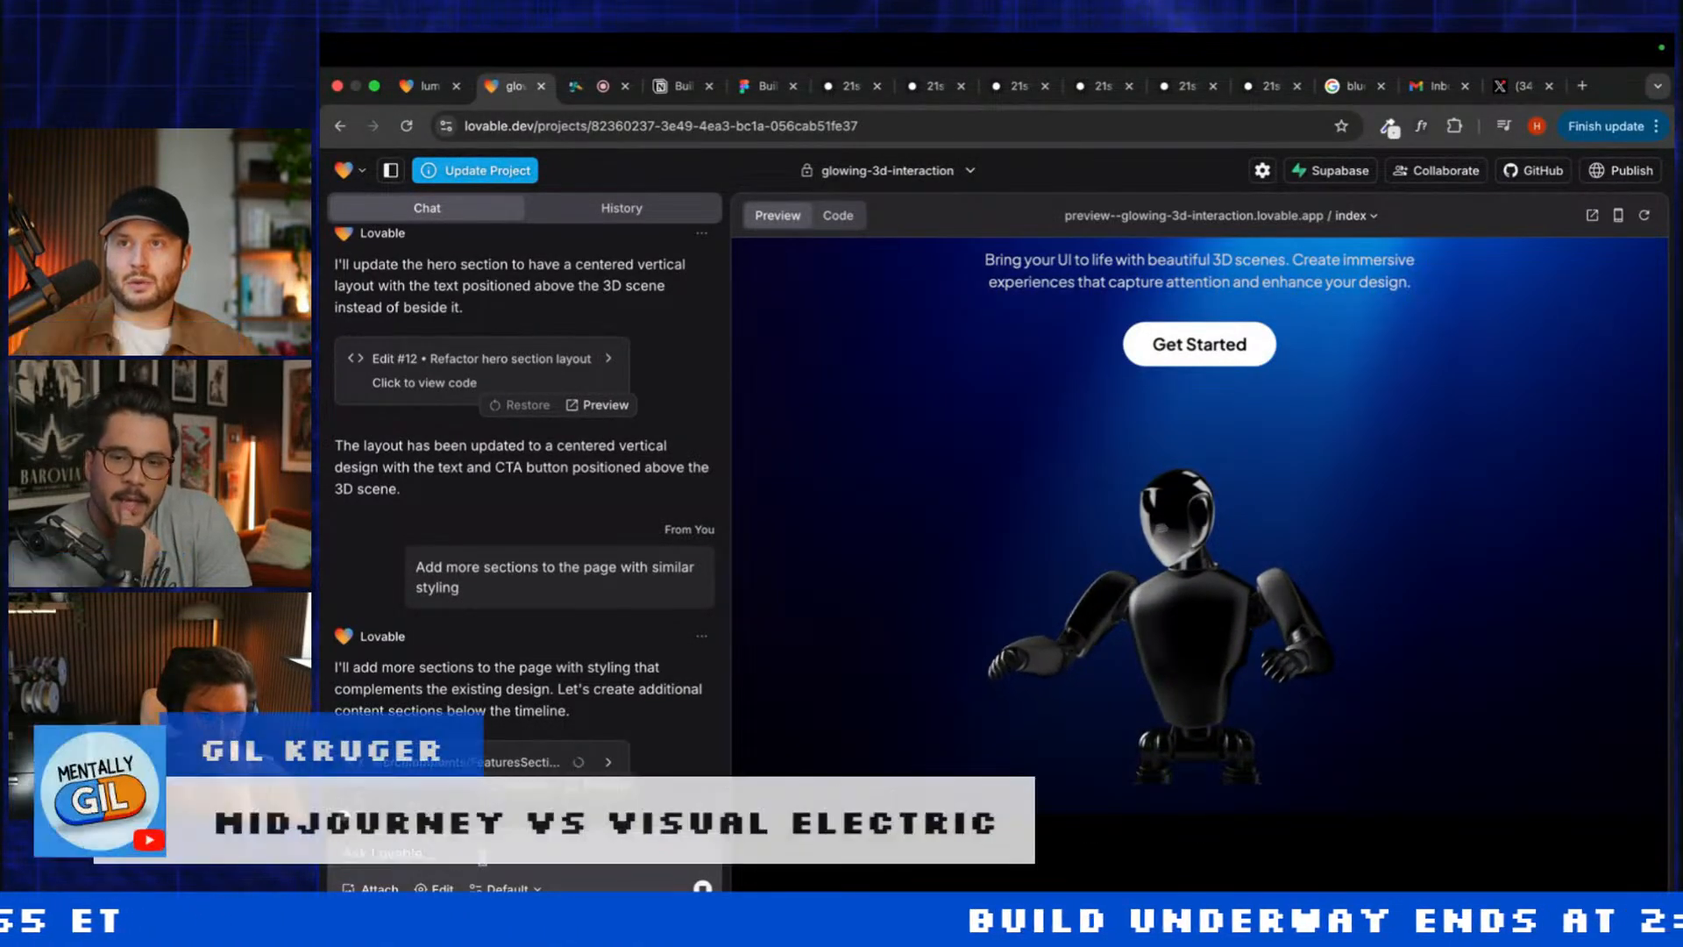
scroll(840, 874, "down", 3)
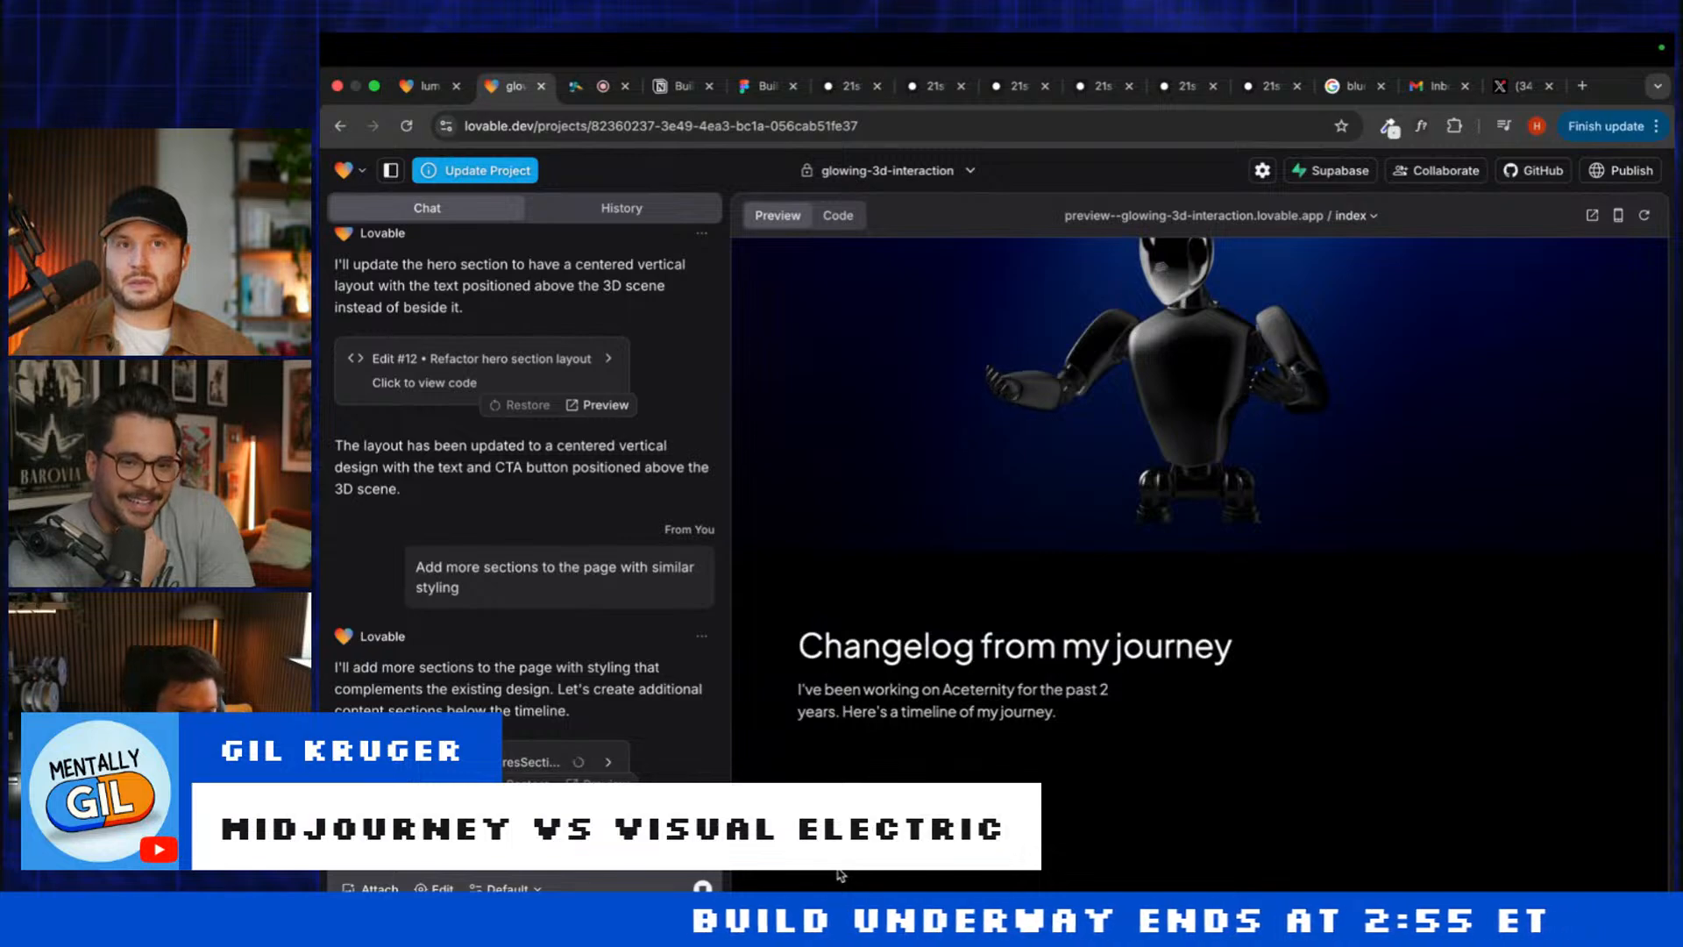
scroll(840, 874, "up", 1)
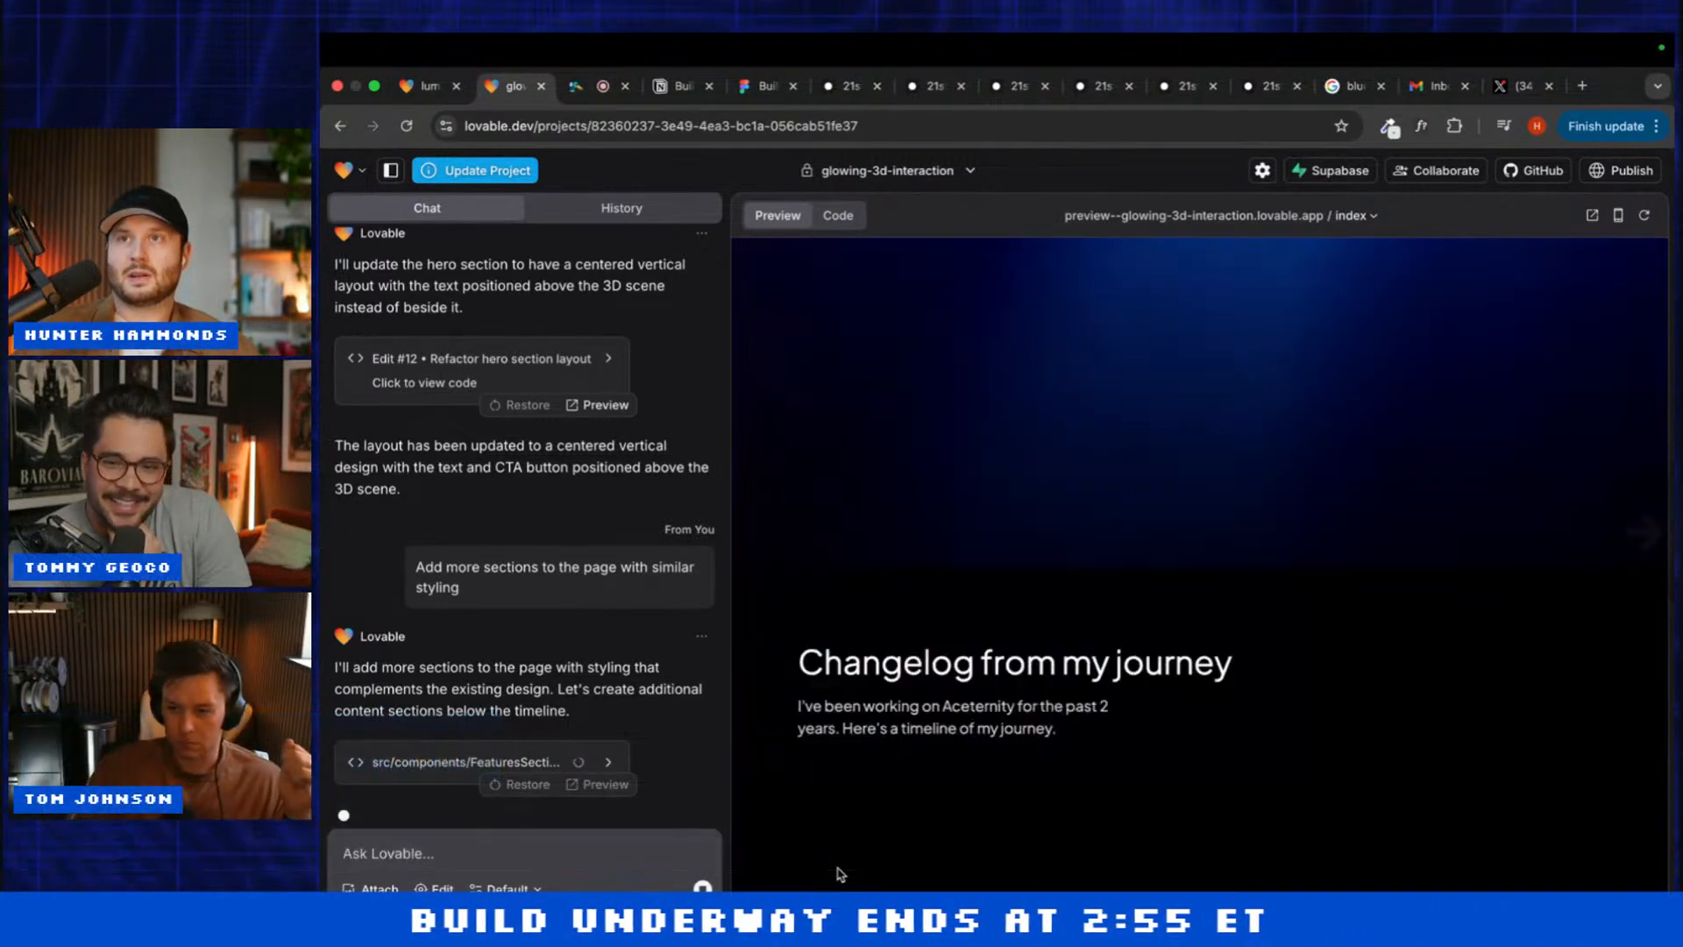
scroll(840, 874, "down", 8)
scroll(840, 874, "up", 6)
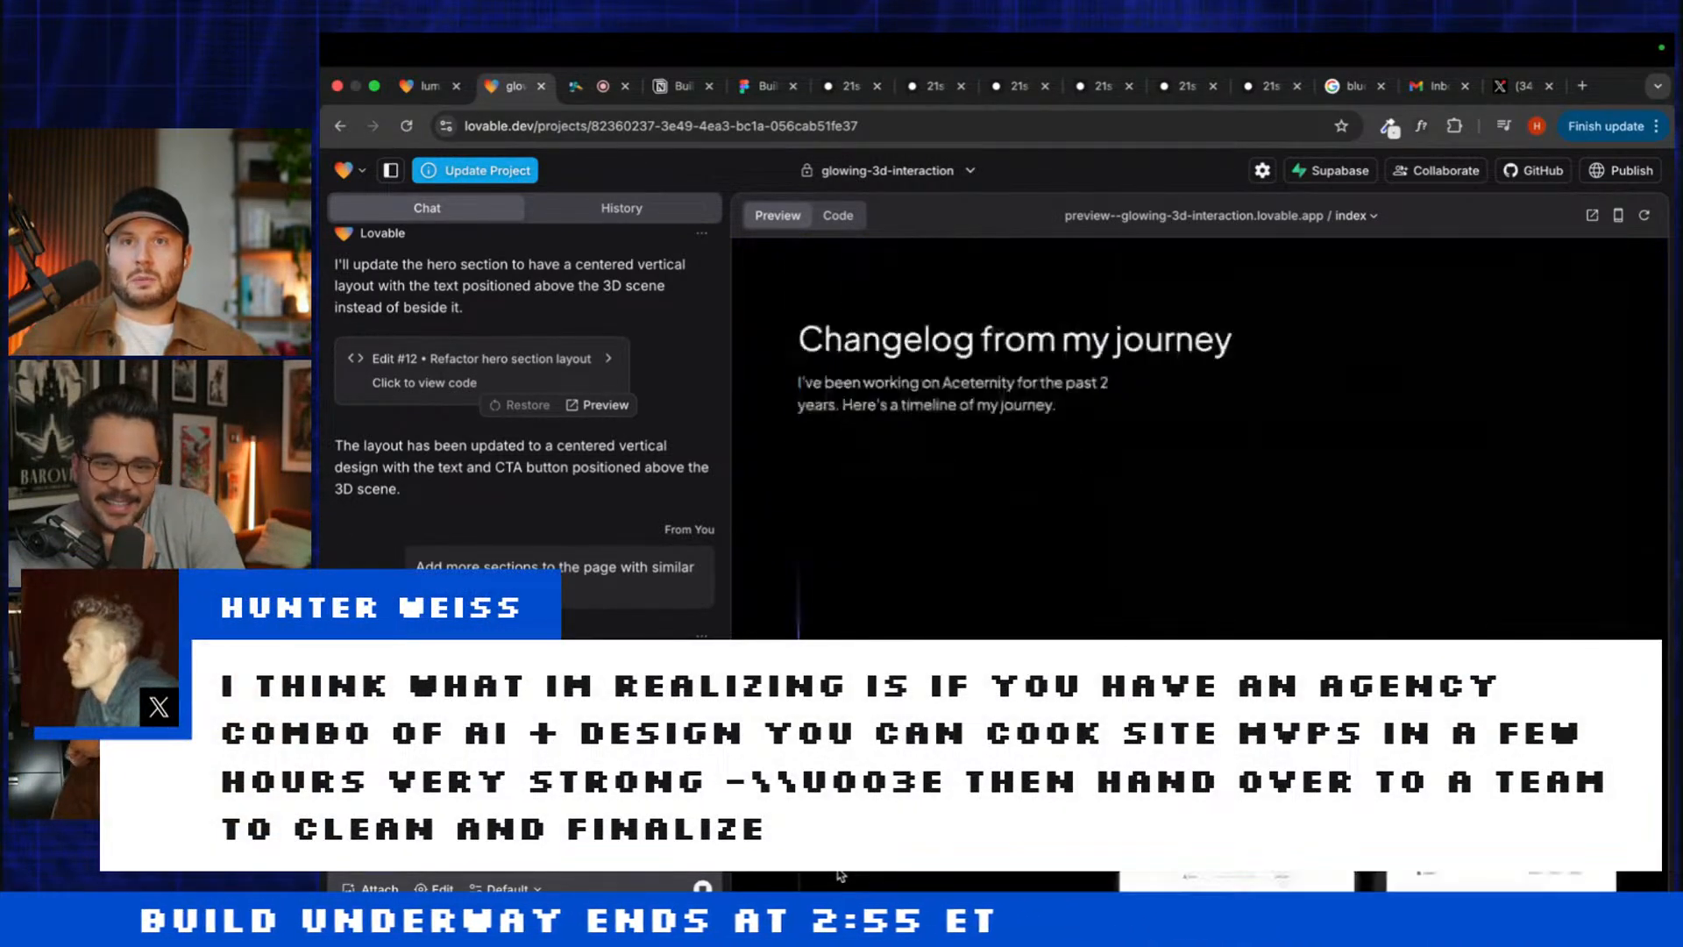
scroll(840, 874, "up", 5)
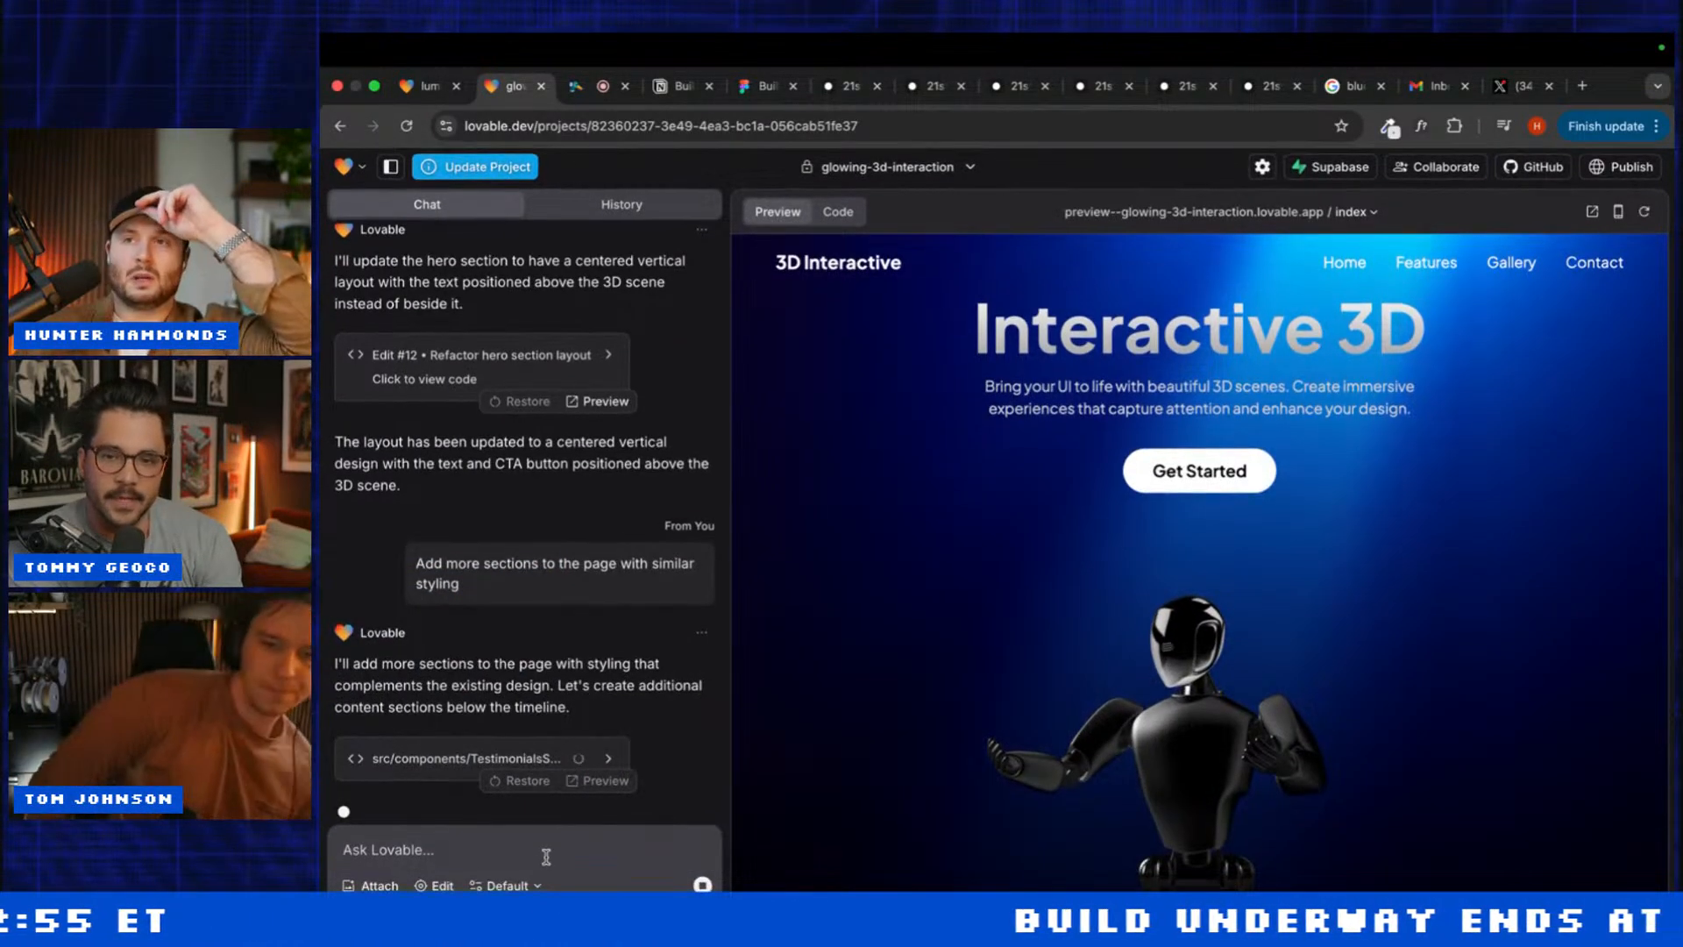
scroll(833, 632, "down", 5)
scroll(829, 632, "down", 5)
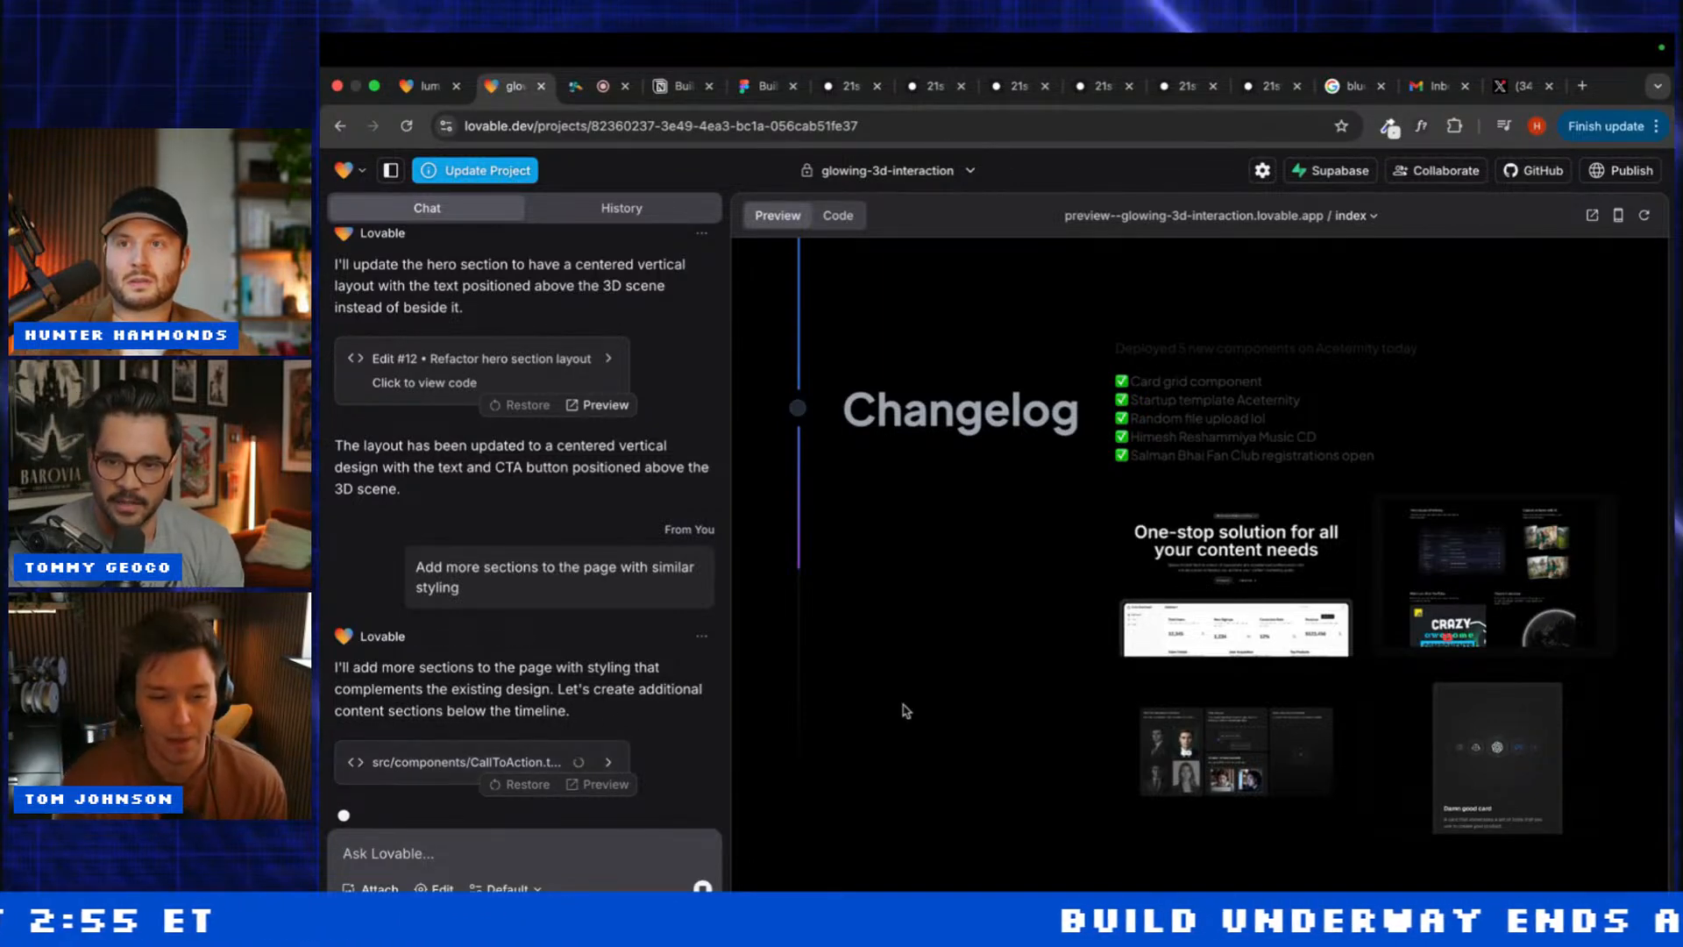
scroll(904, 705, "down", 3)
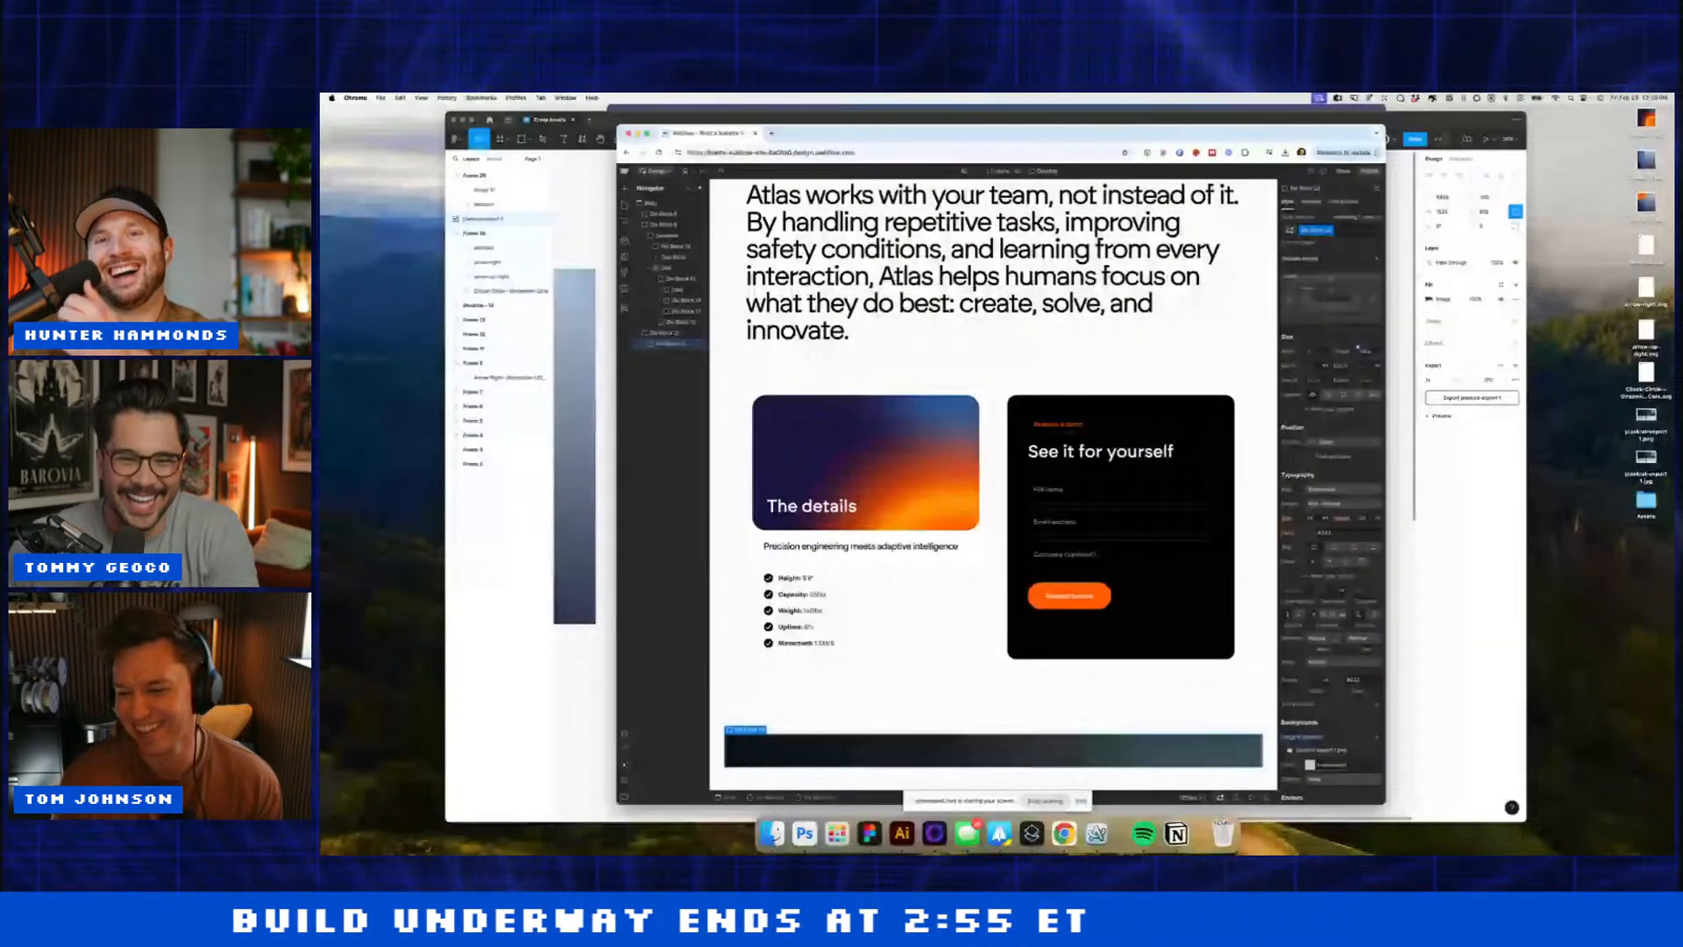
Step: Set Div Block 23's height to 500 and centre its robot background image
left_click(1139, 518)
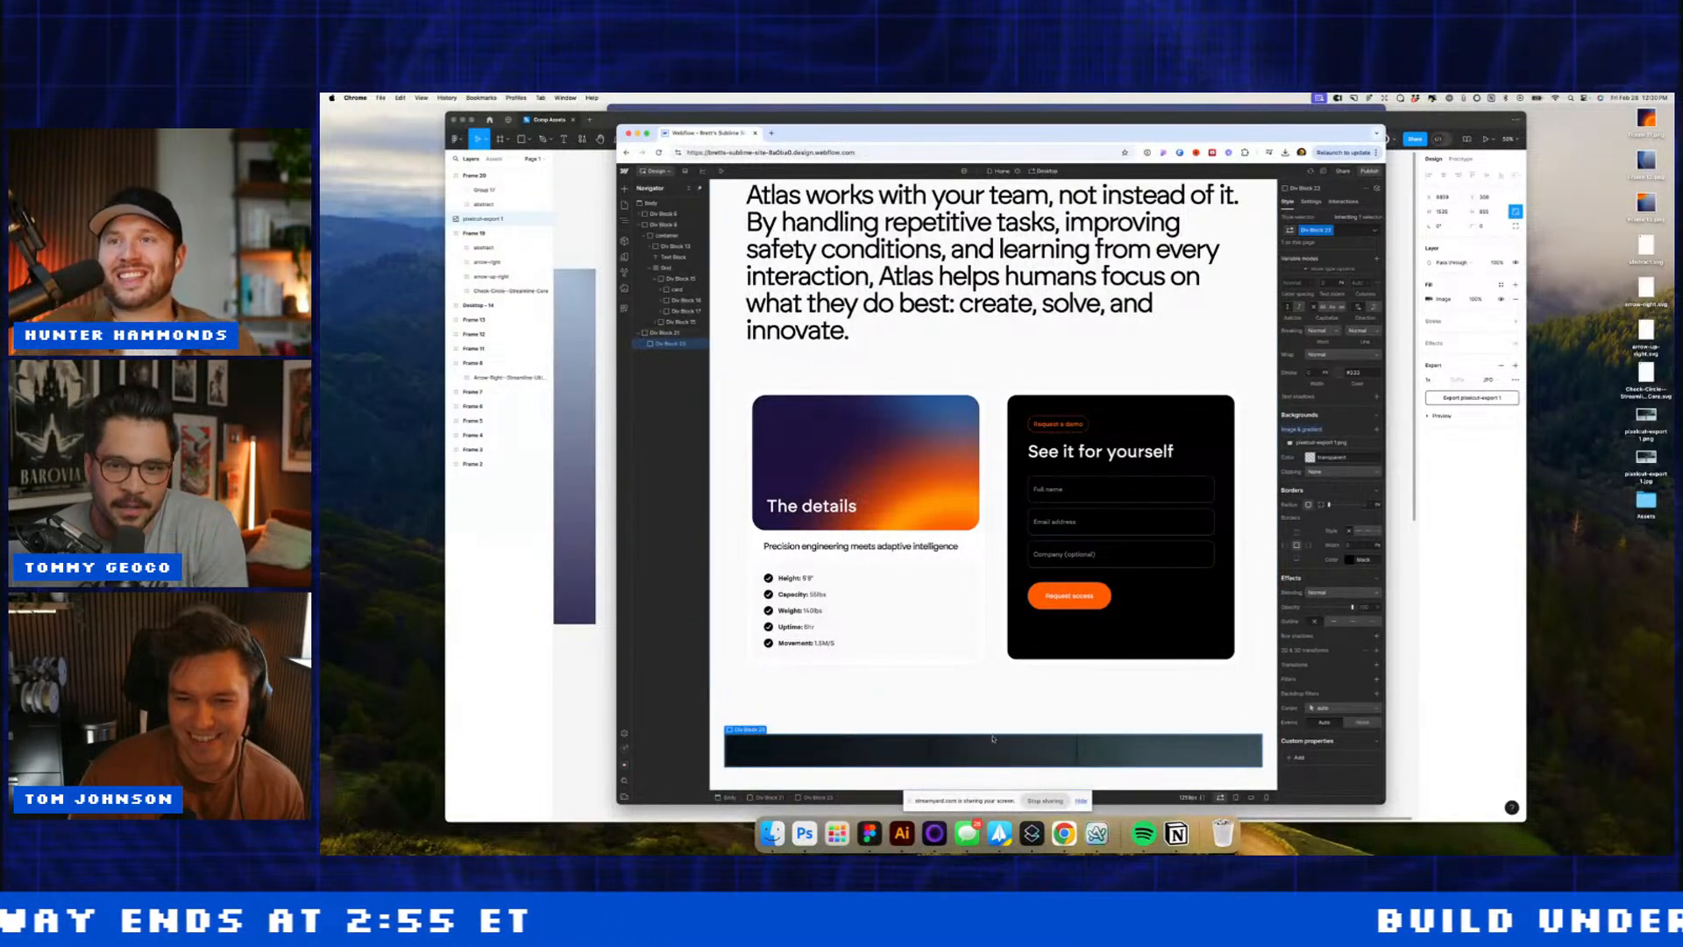
scroll(1341, 446, "up", 4)
left_click(1364, 354)
type("50")
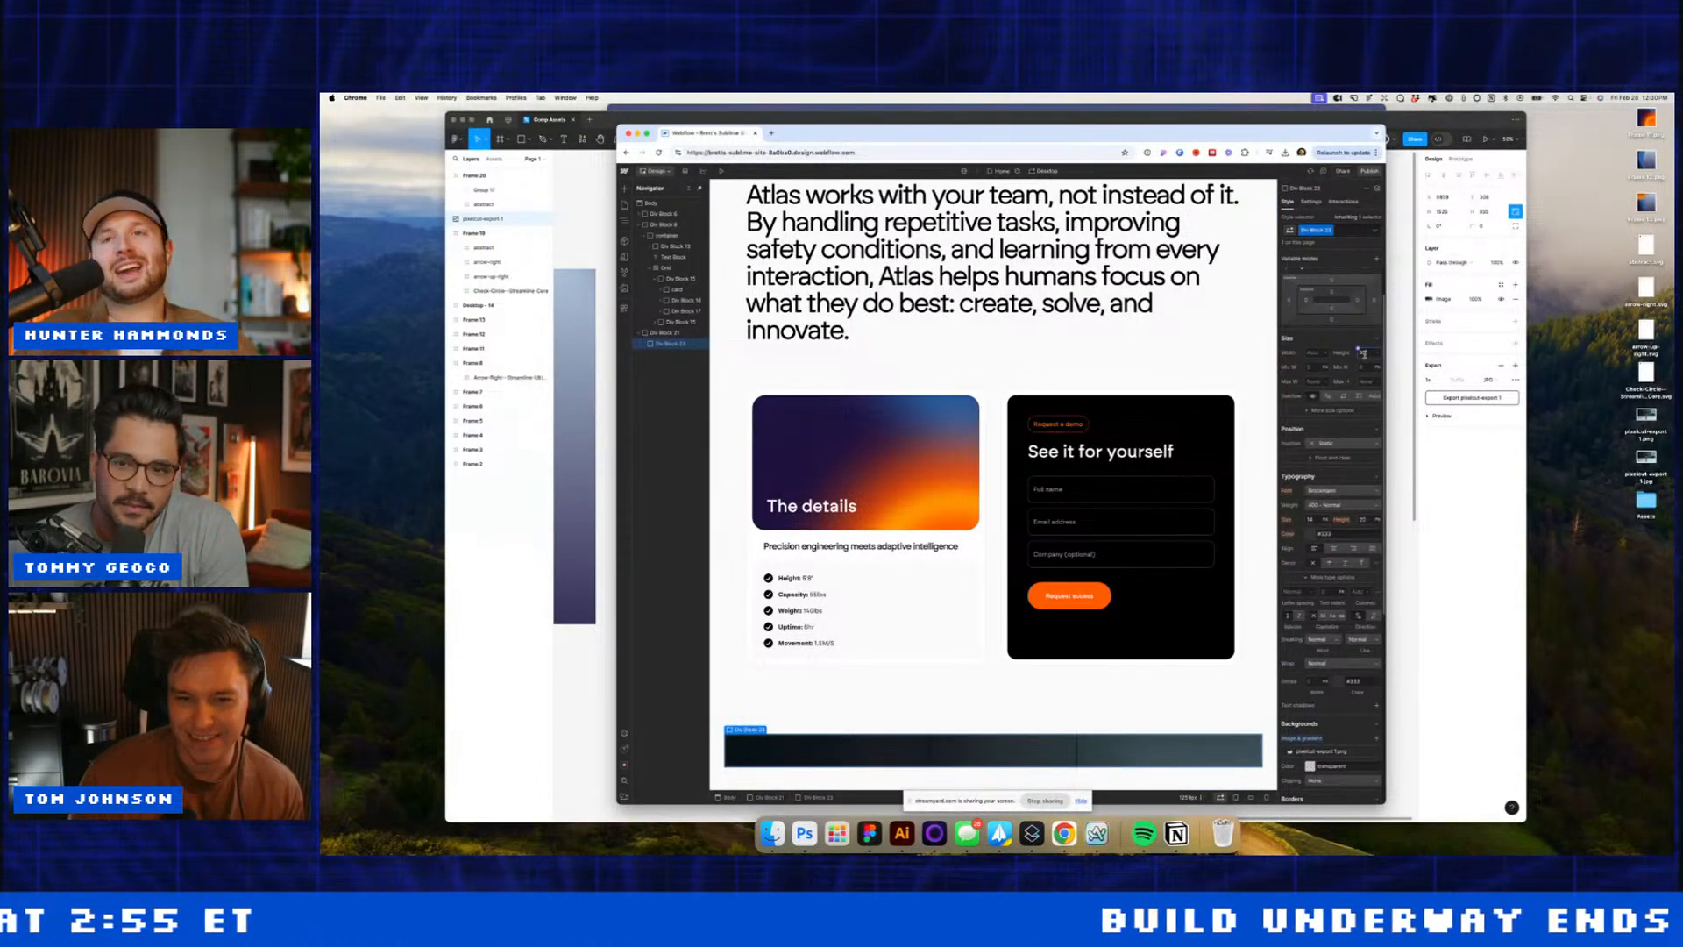
type("0")
key("Return")
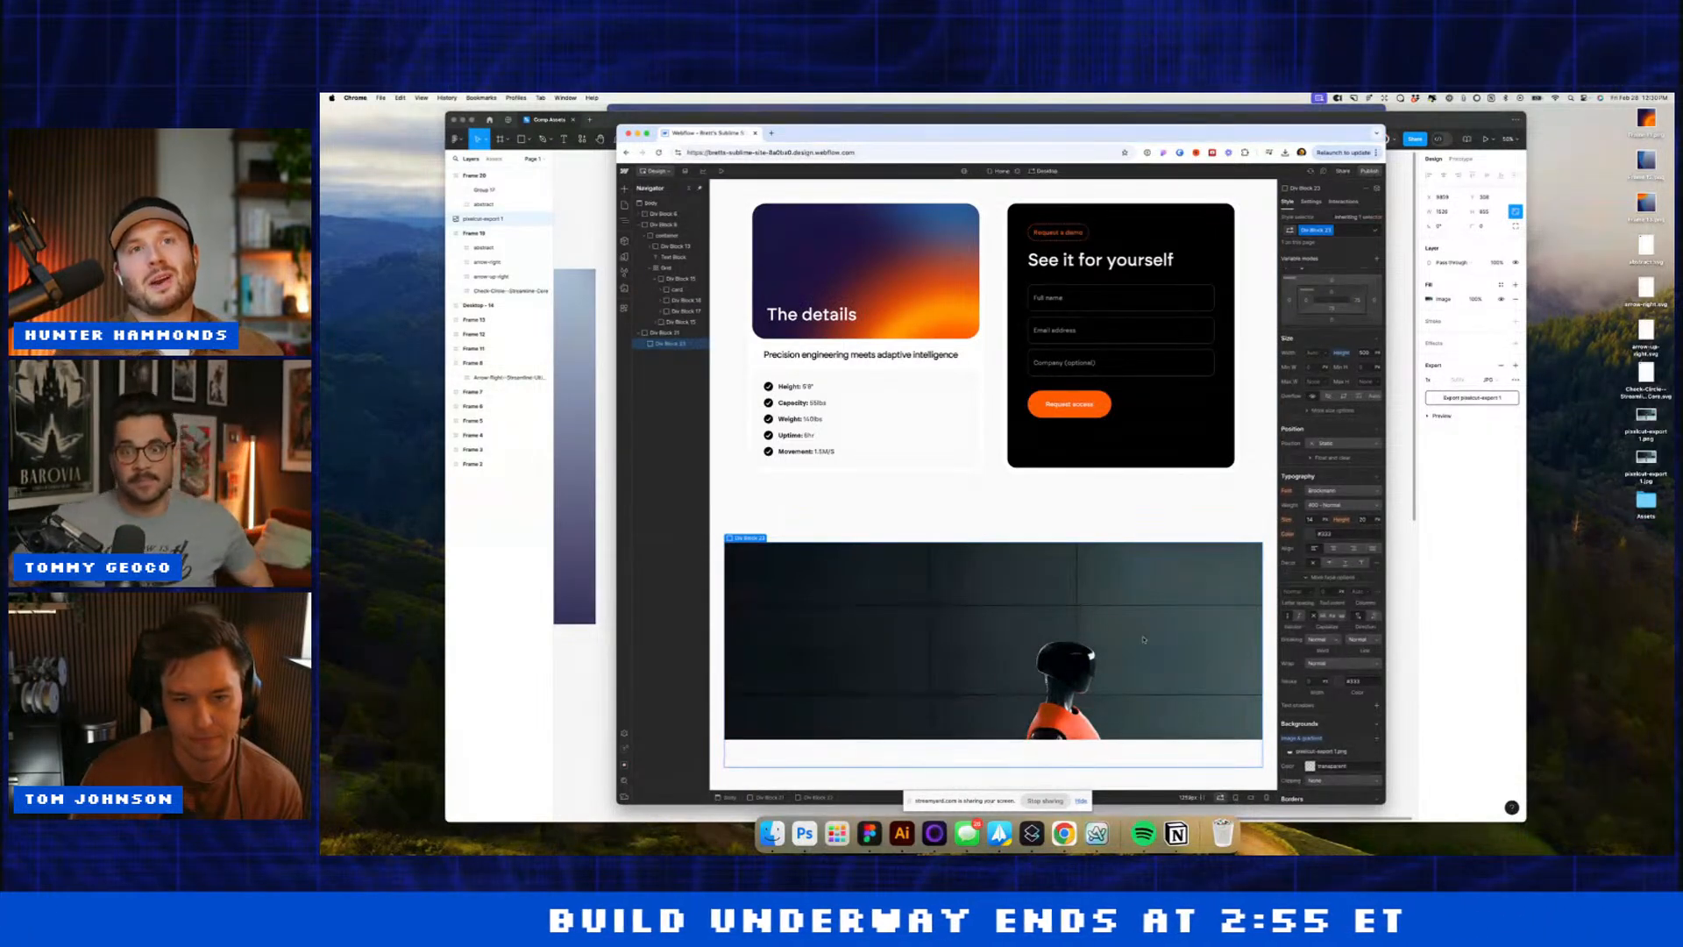
left_click(1313, 750)
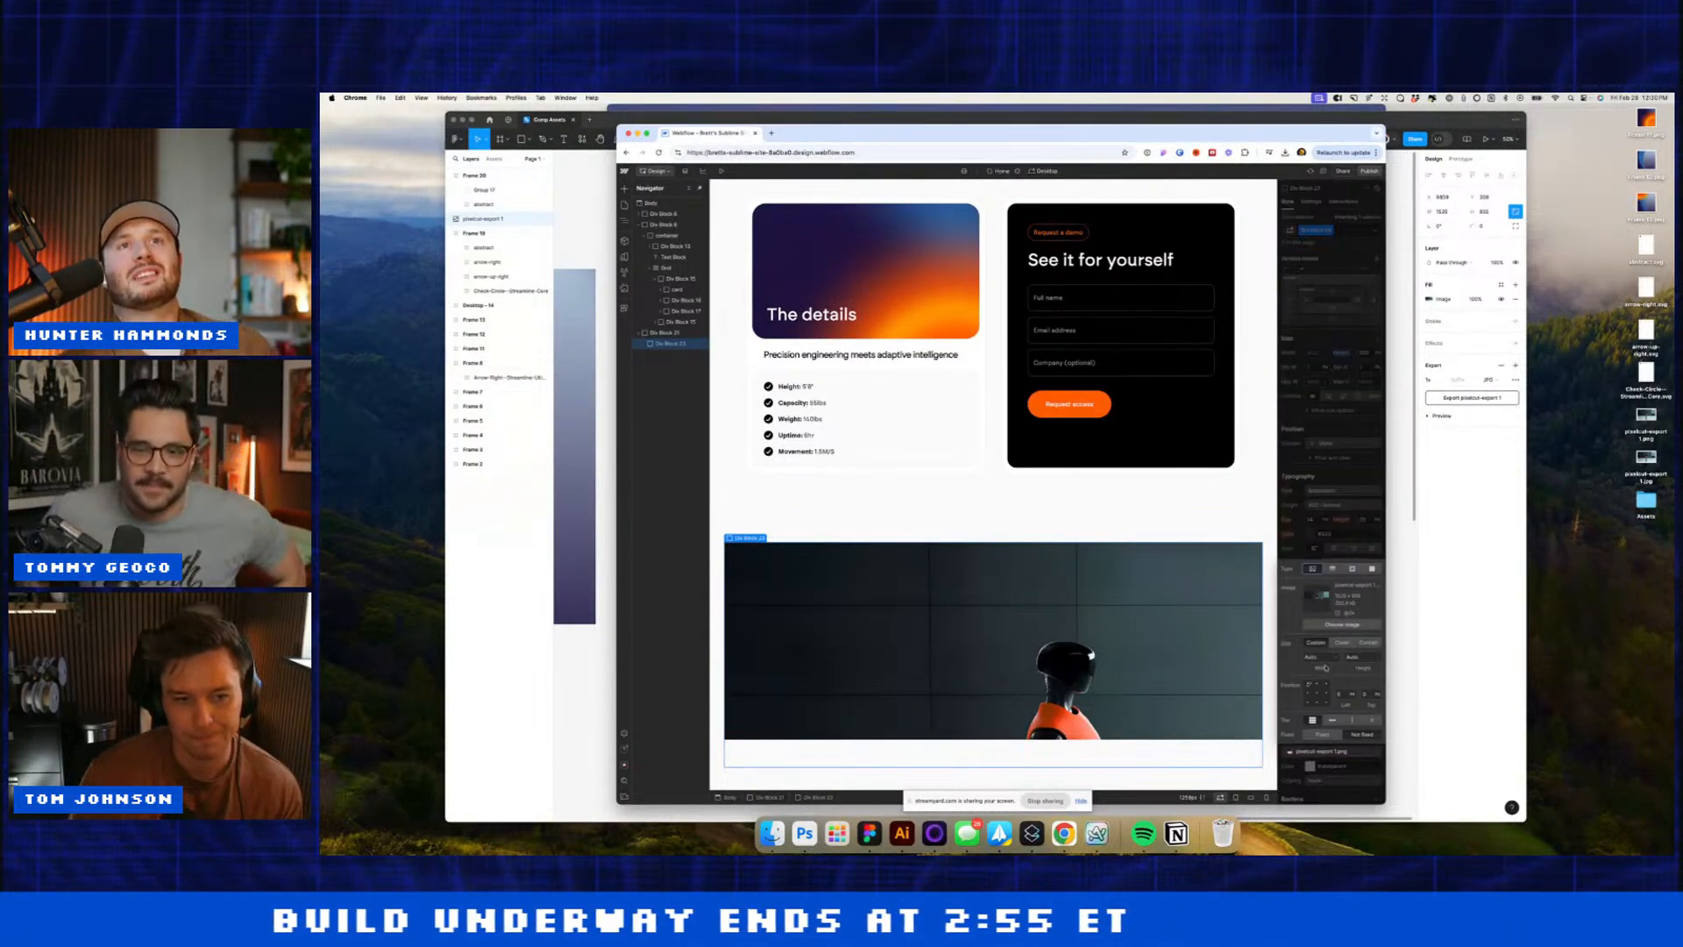
left_click(1317, 694)
Step: Add a Div Block under the page body and give it 30 px padding
left_click(1034, 456)
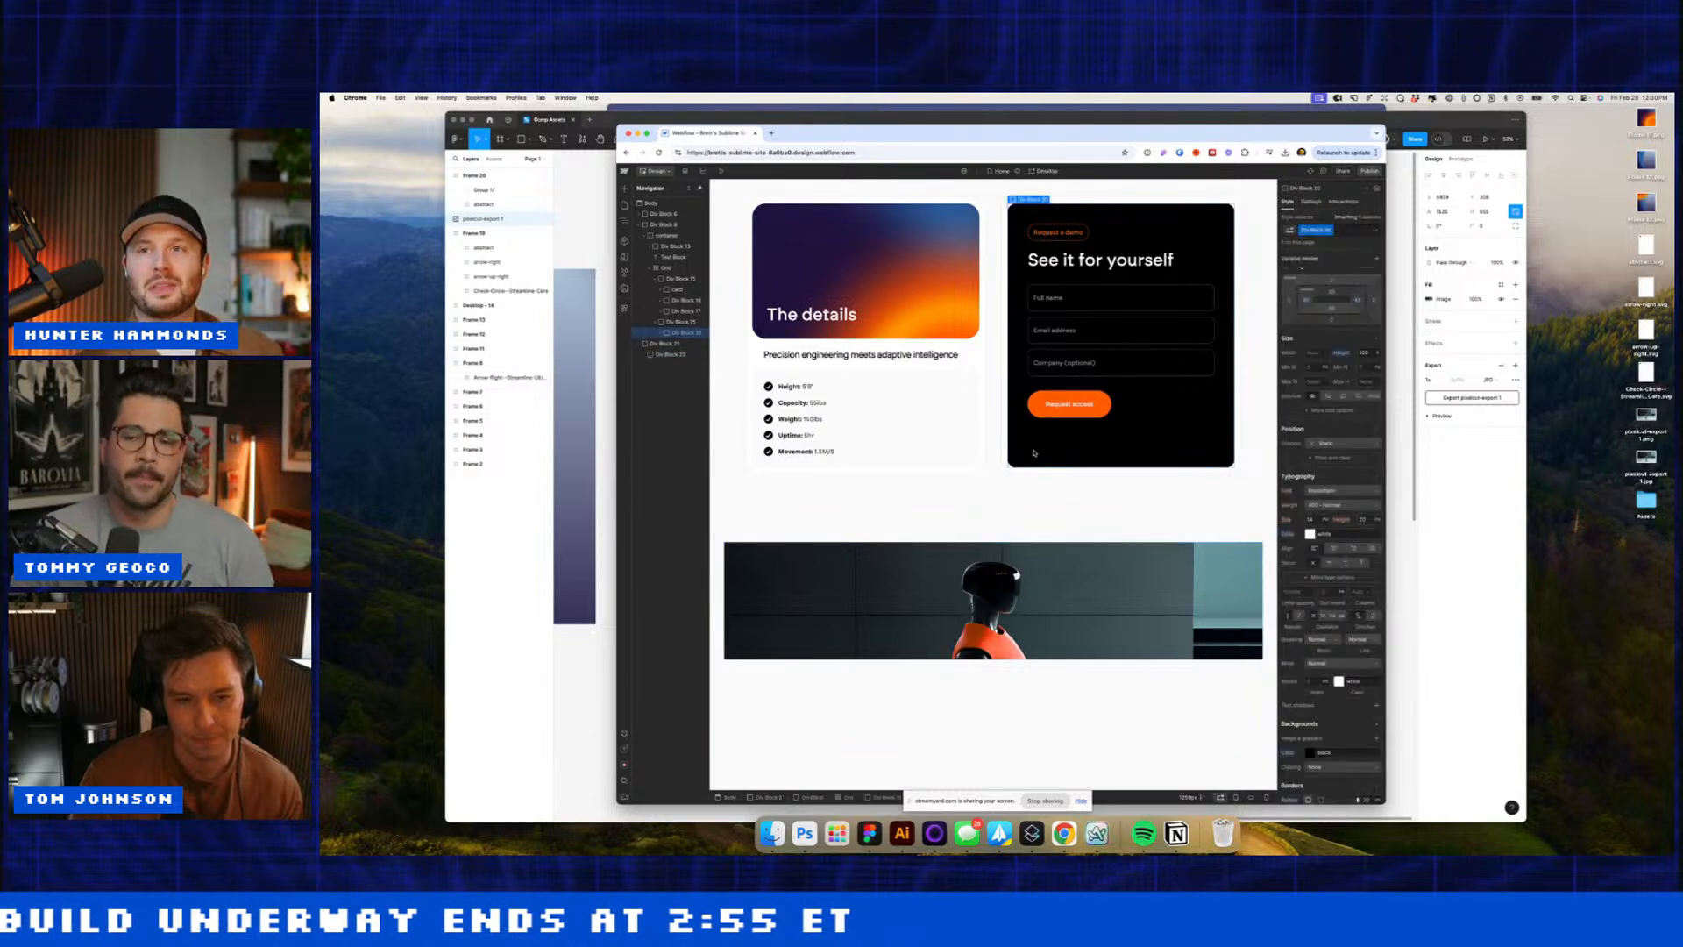
key("super+Tab")
left_click(816, 391)
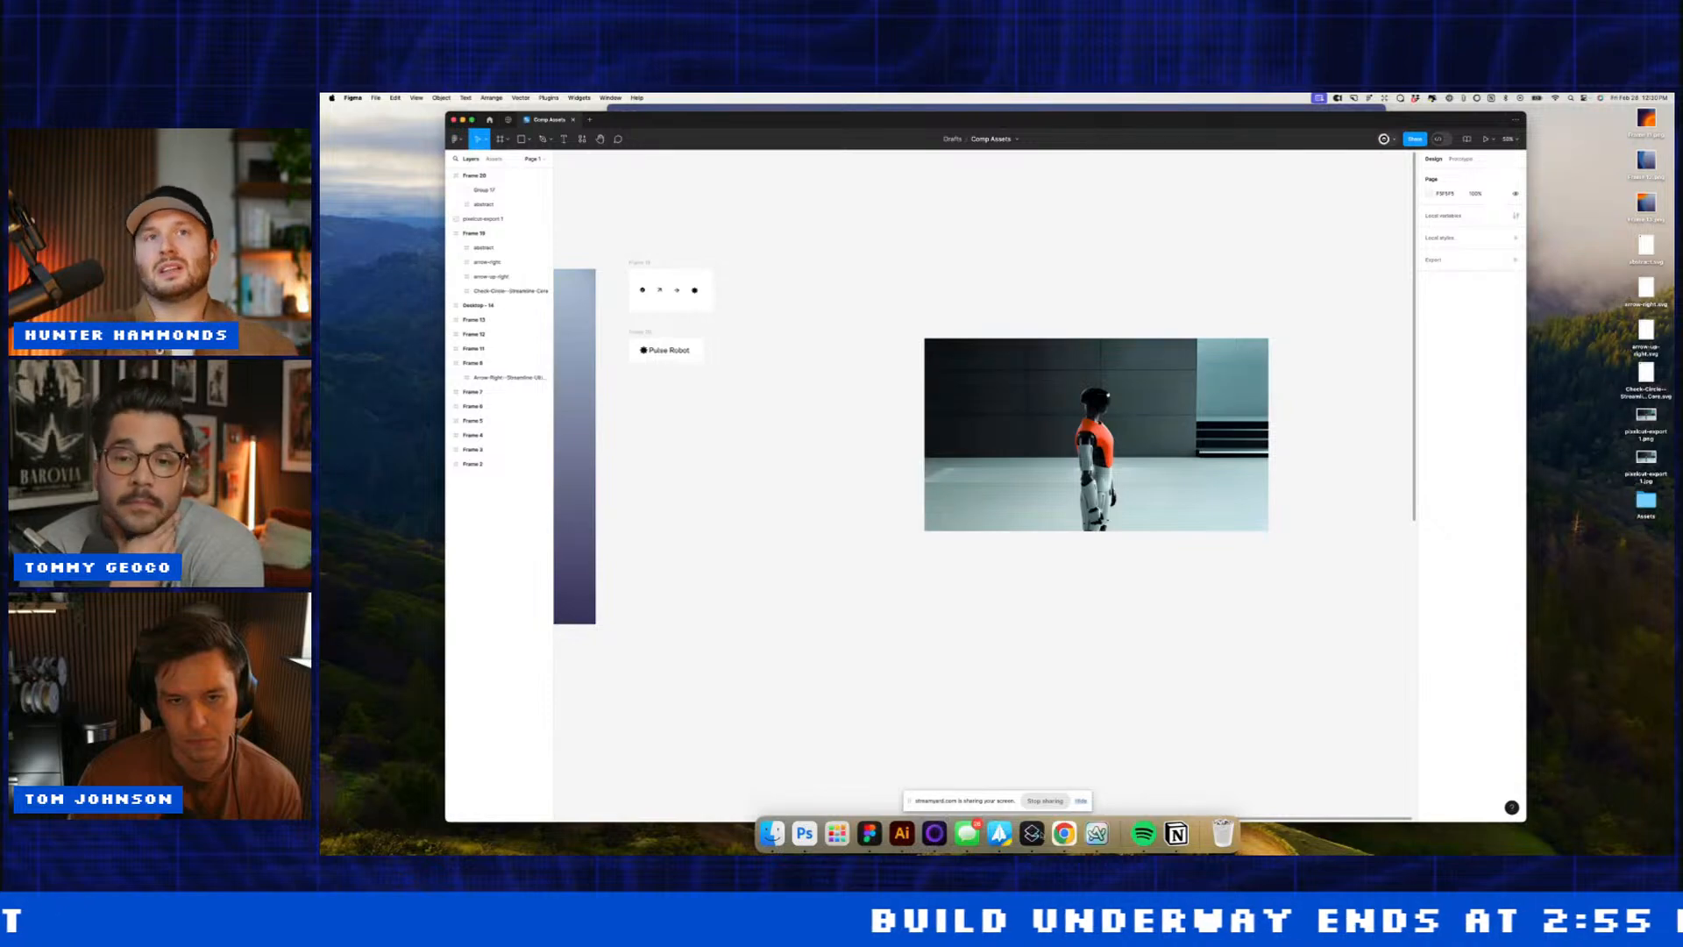
key("super+Tab")
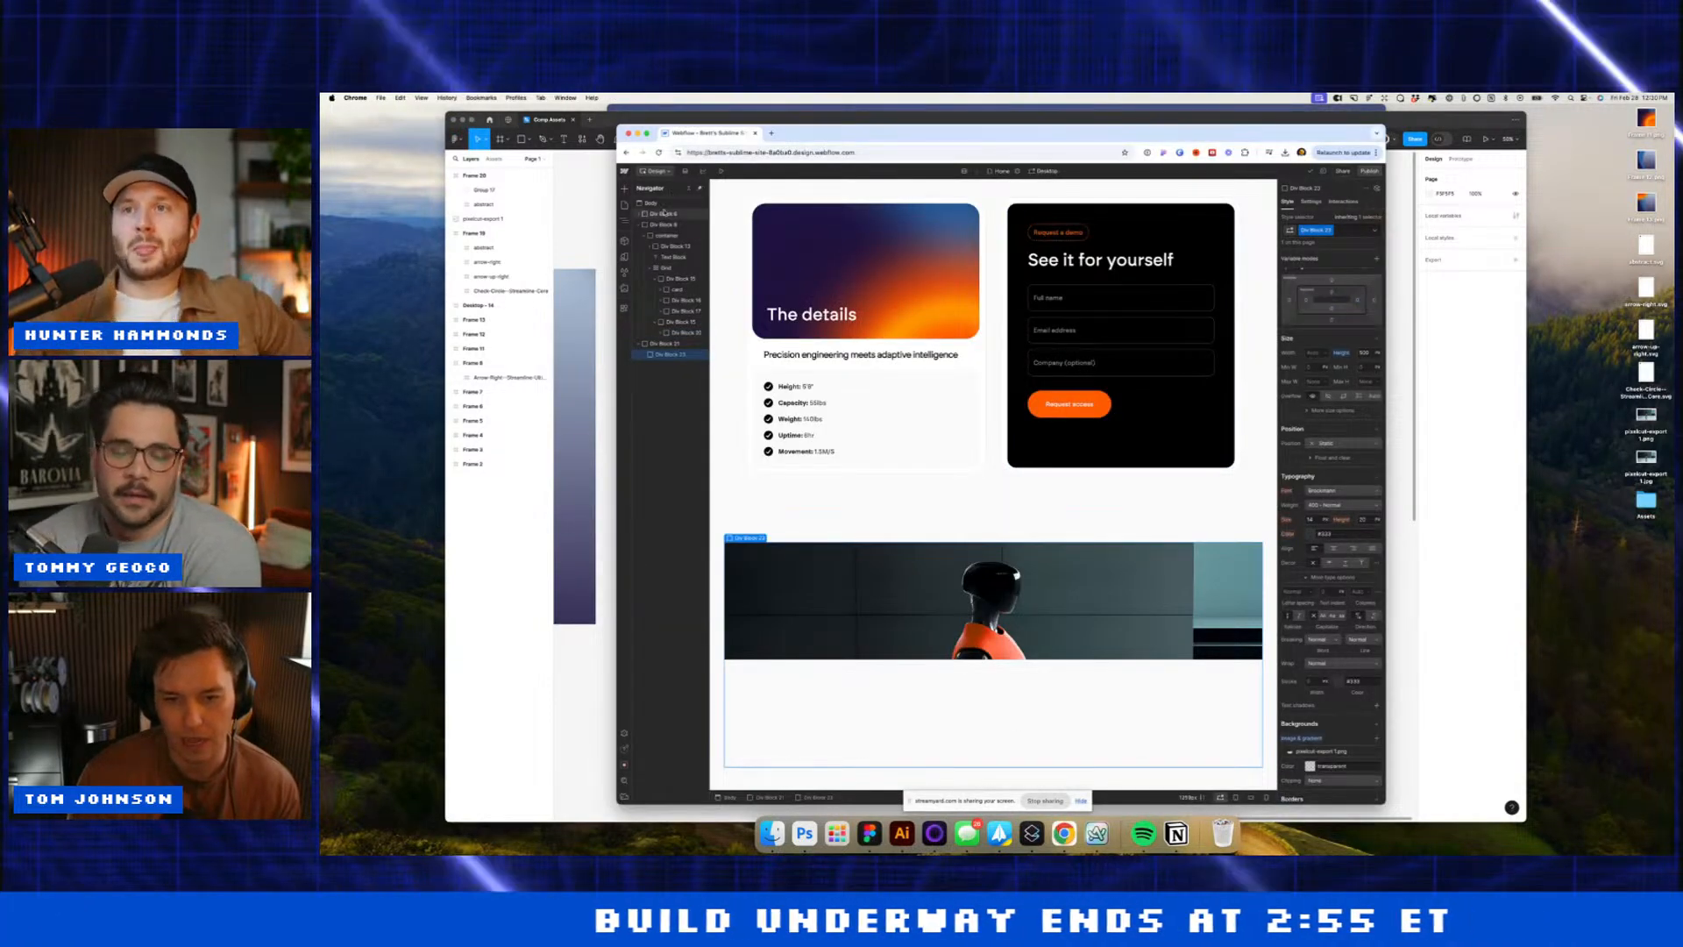
left_click(652, 204)
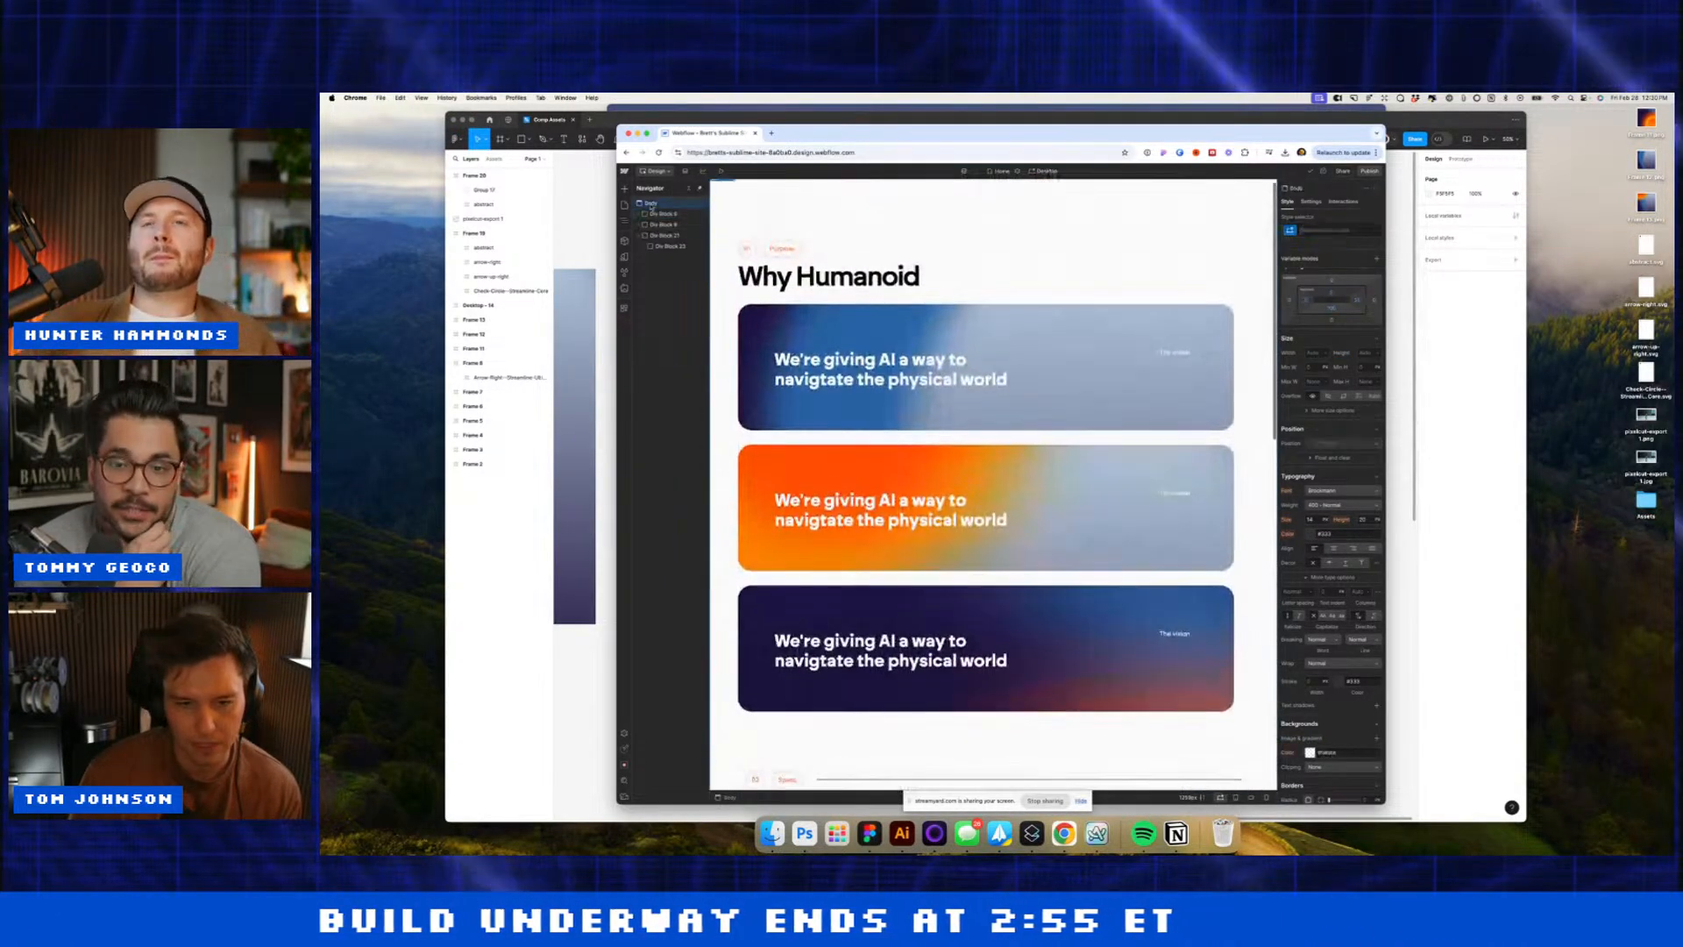
key("super+e")
key("Return")
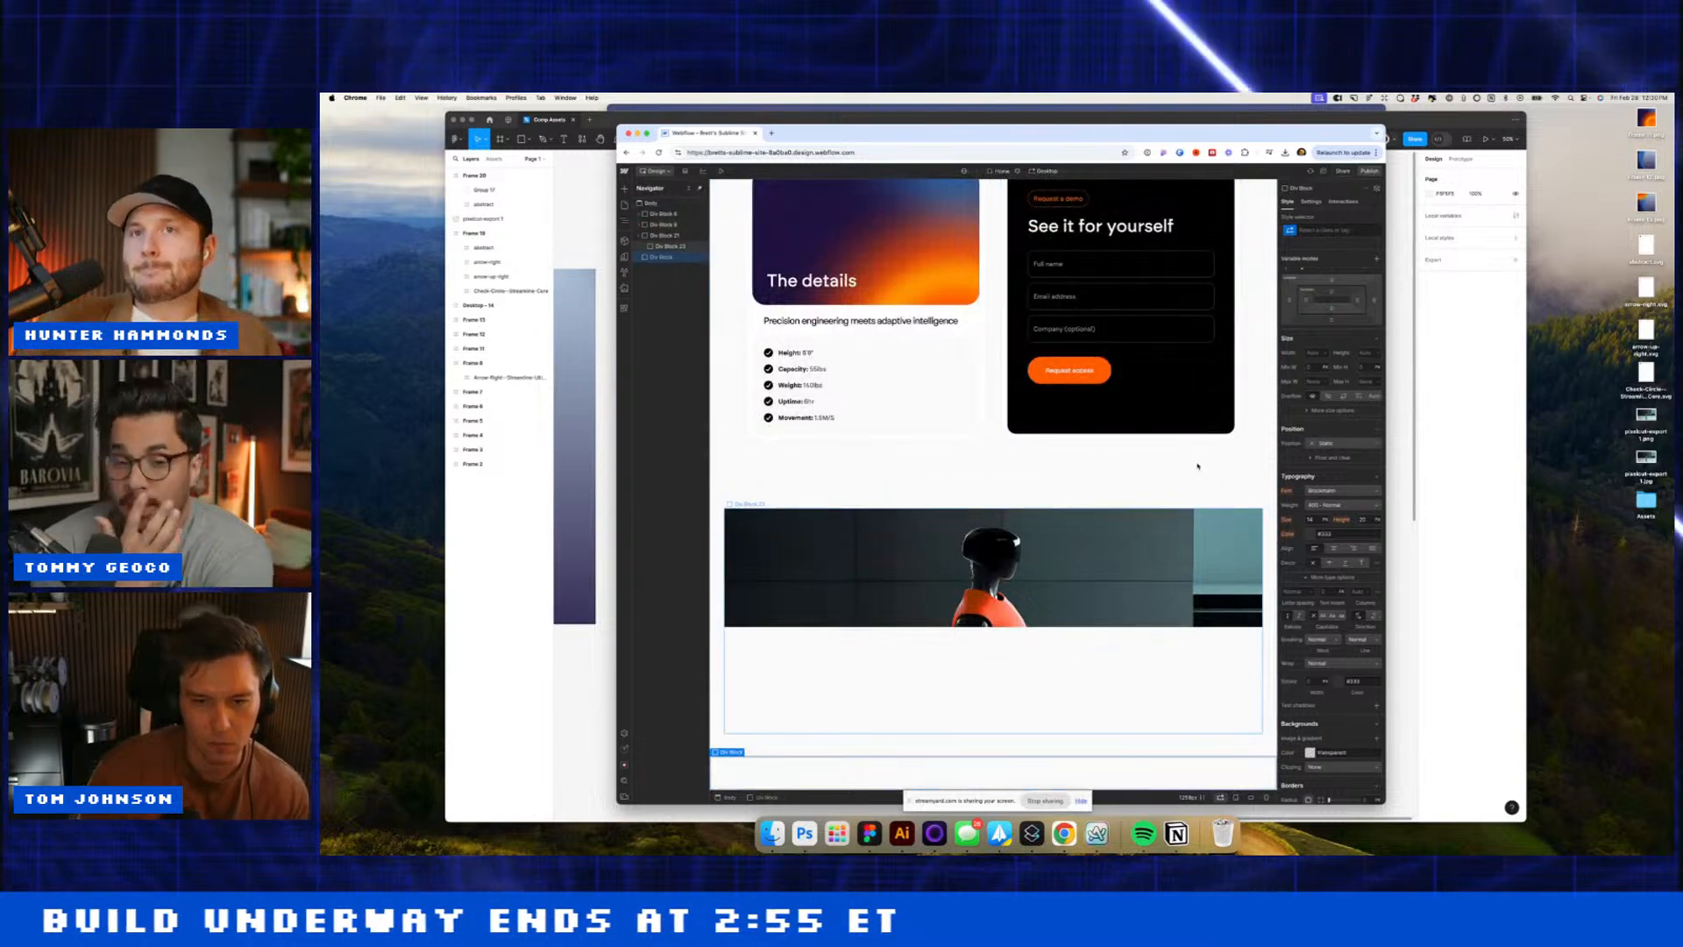
left_click(1332, 291)
type("30")
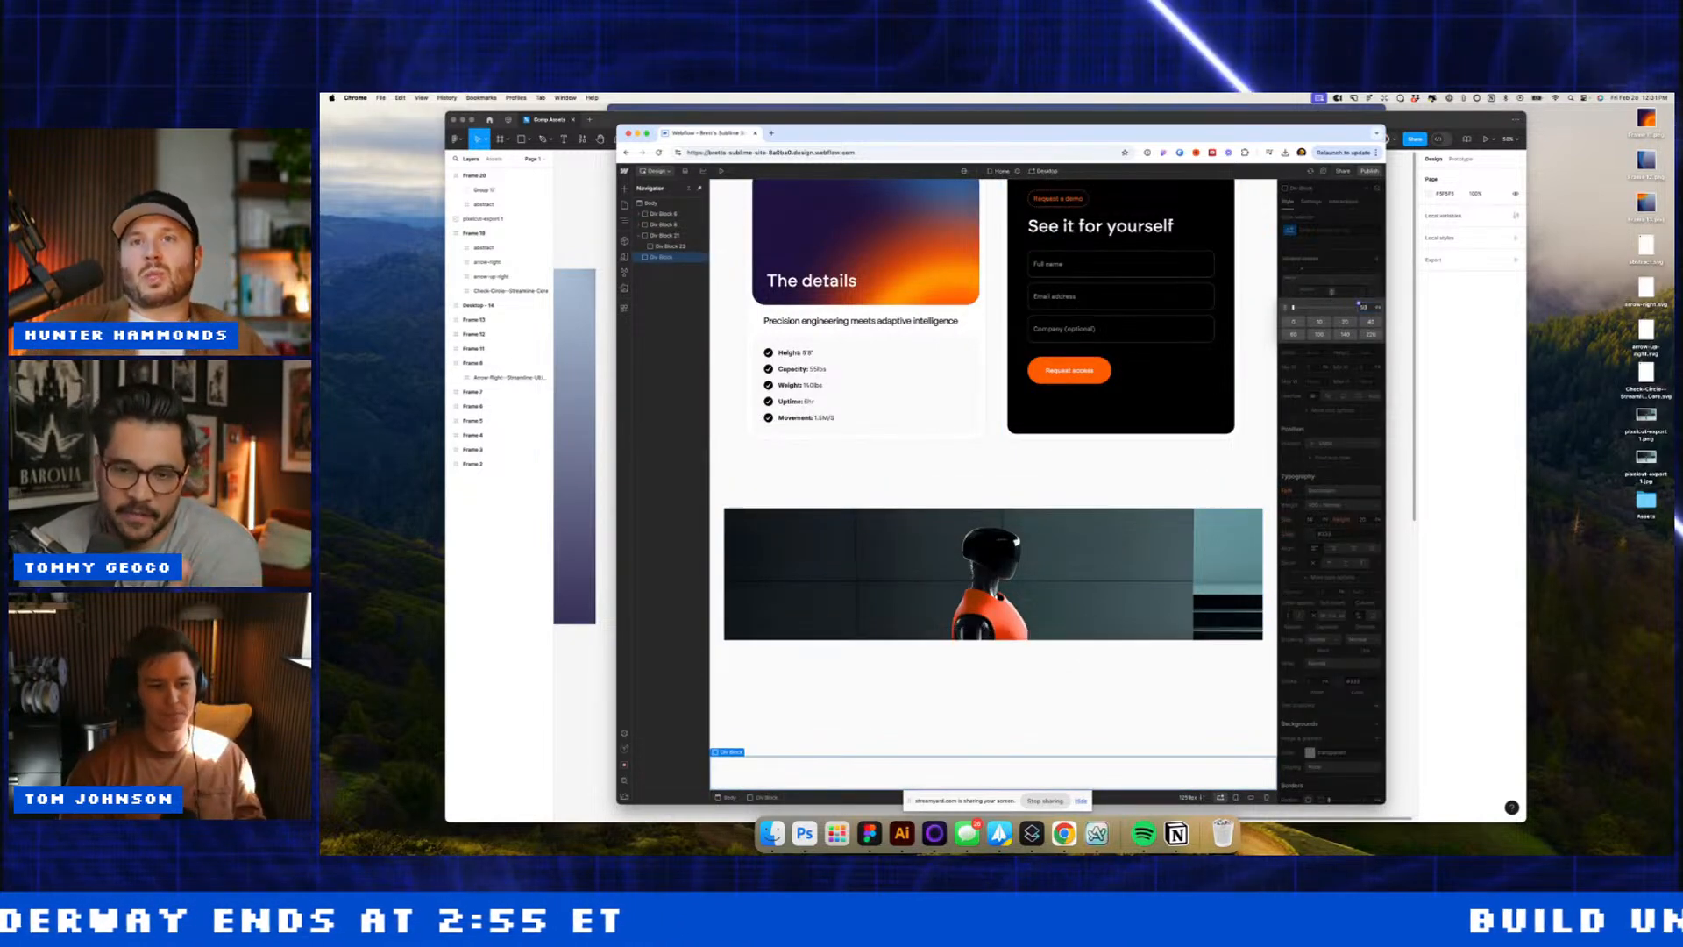
key("Return")
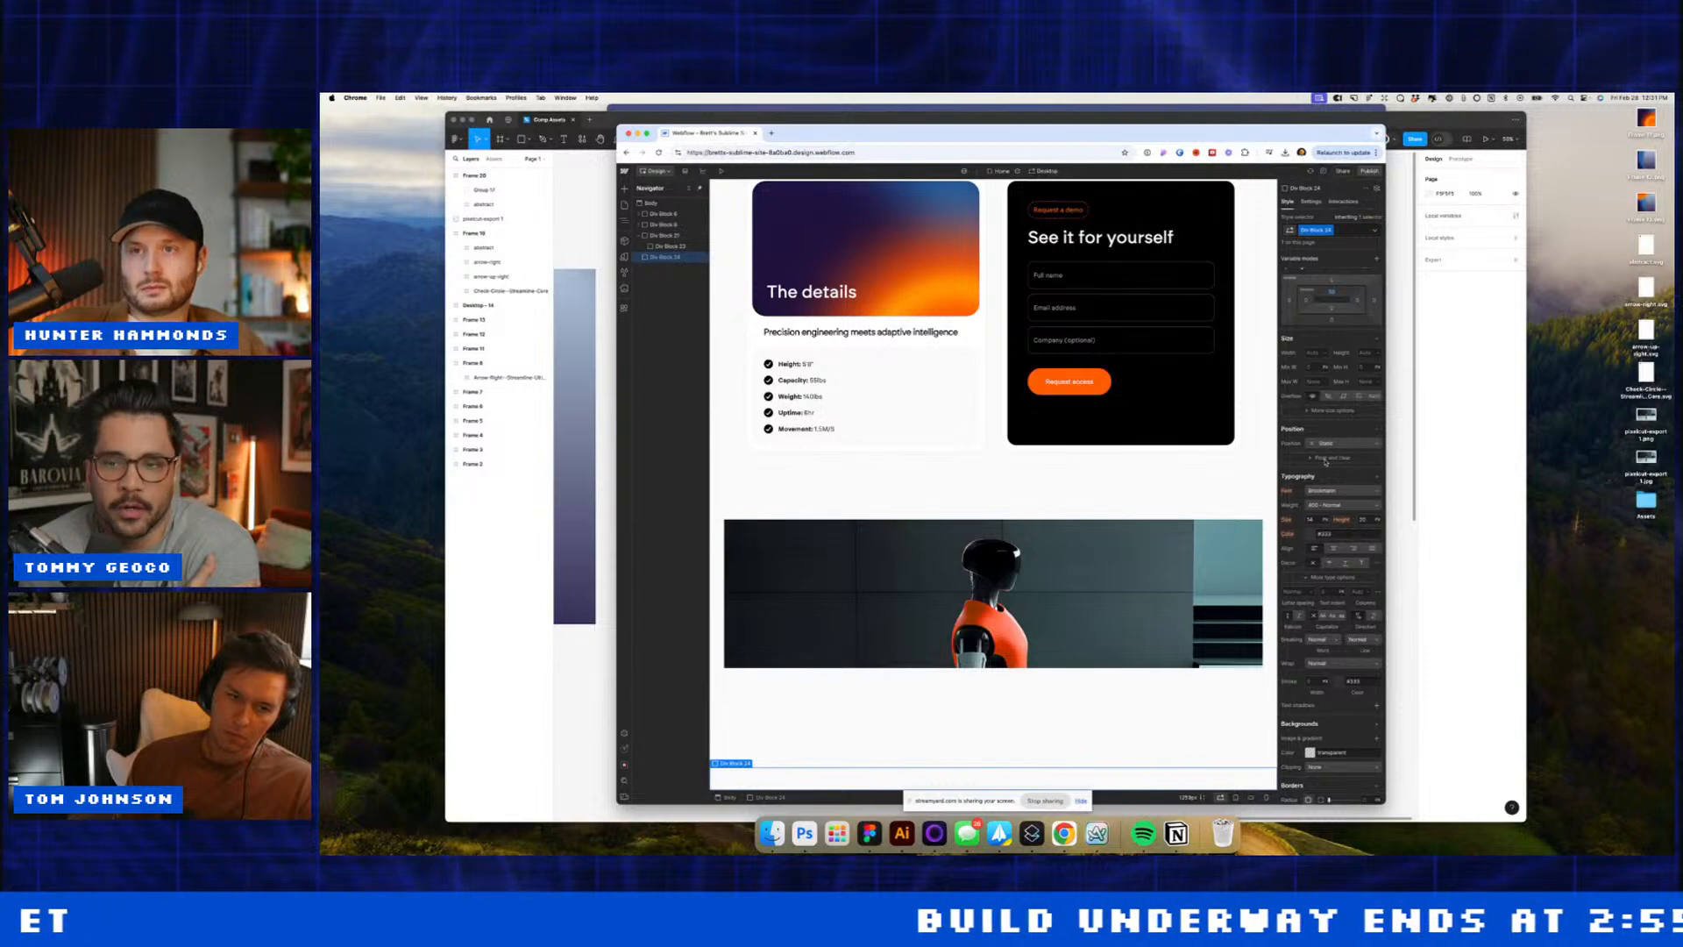
Step: Insert an inner Div Block with 32 px left and right margins
key("e")
key("super+e")
type("div")
key("Return")
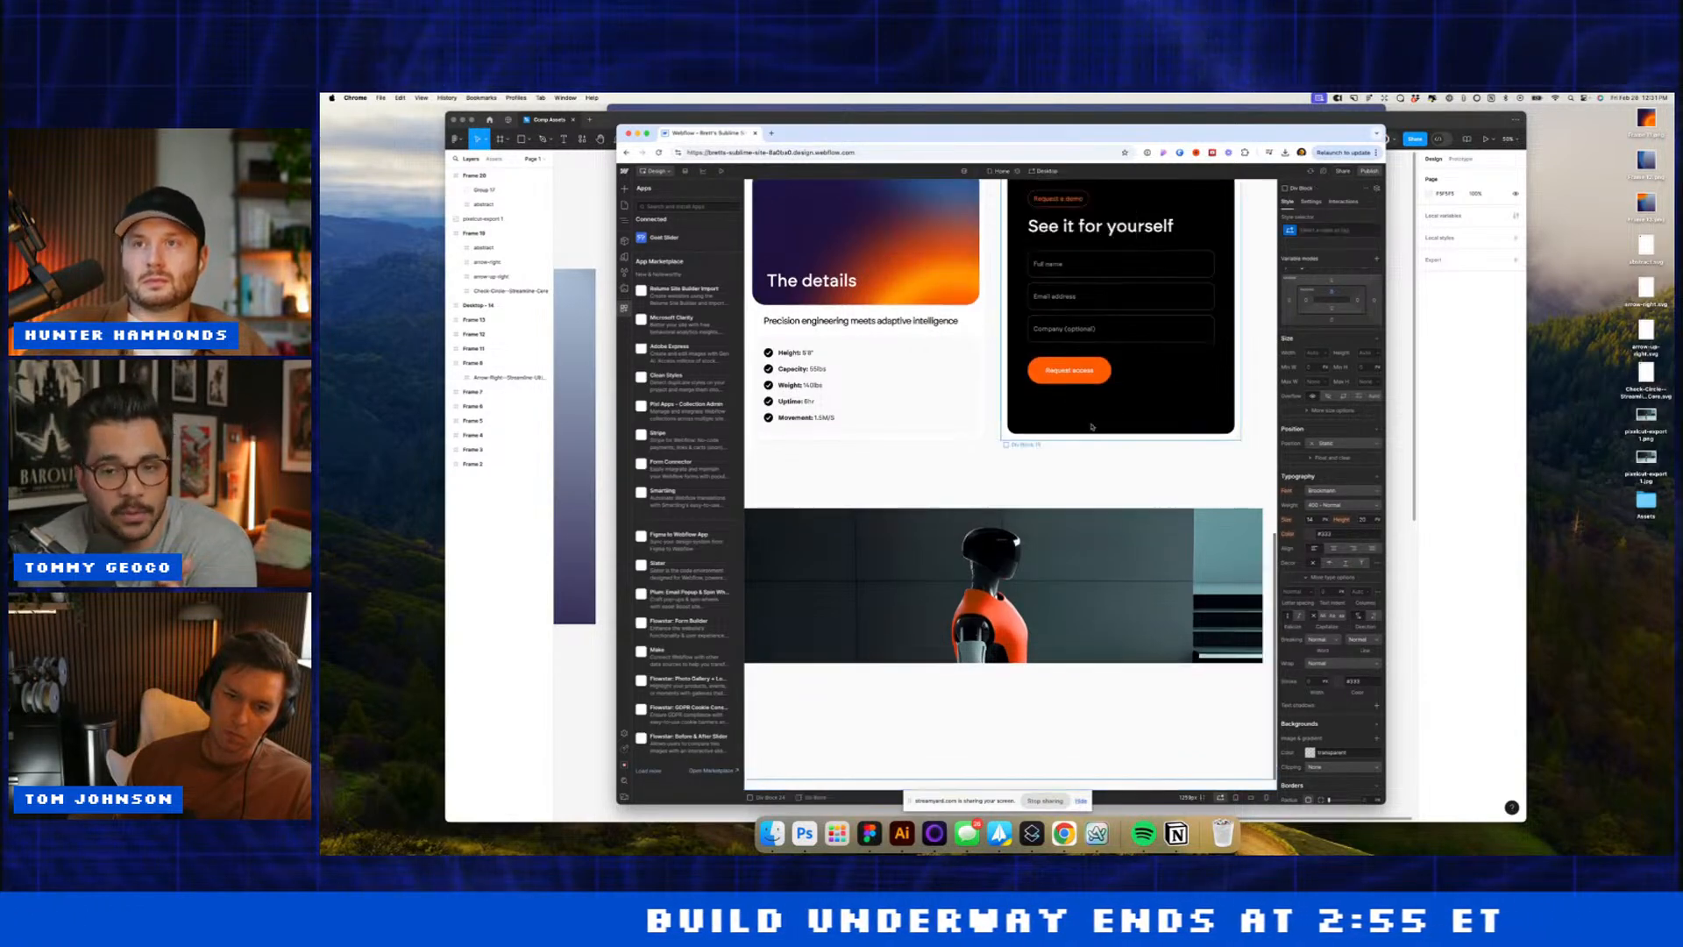
key("z")
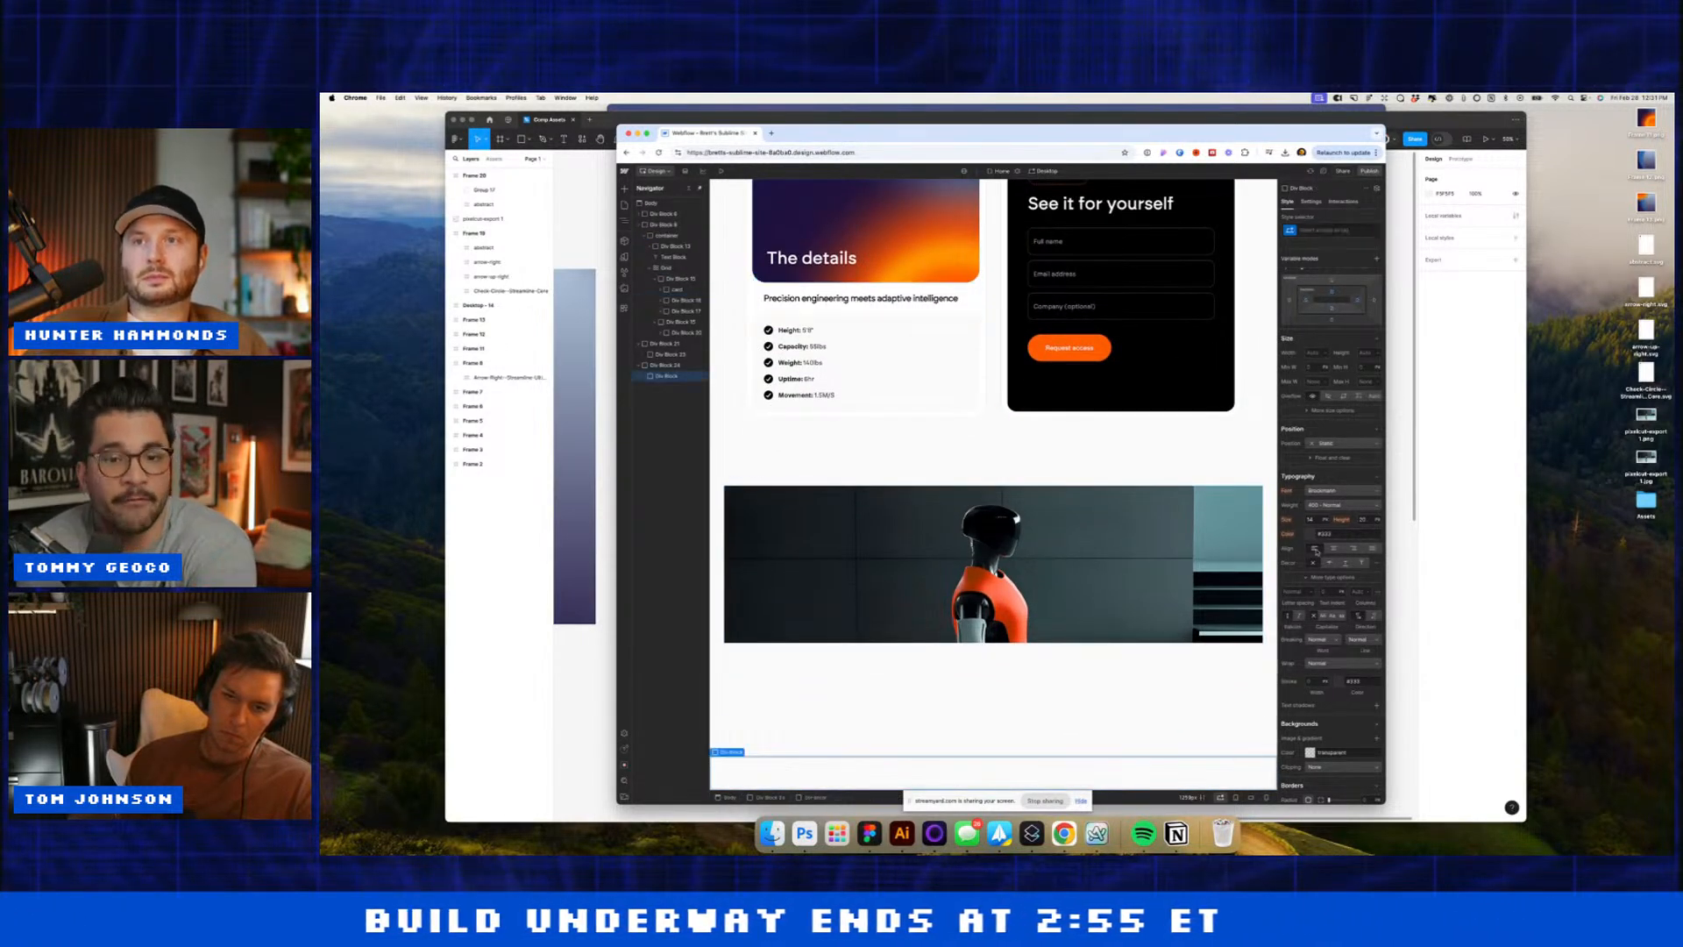
left_click(1290, 302)
type("32")
key("Return")
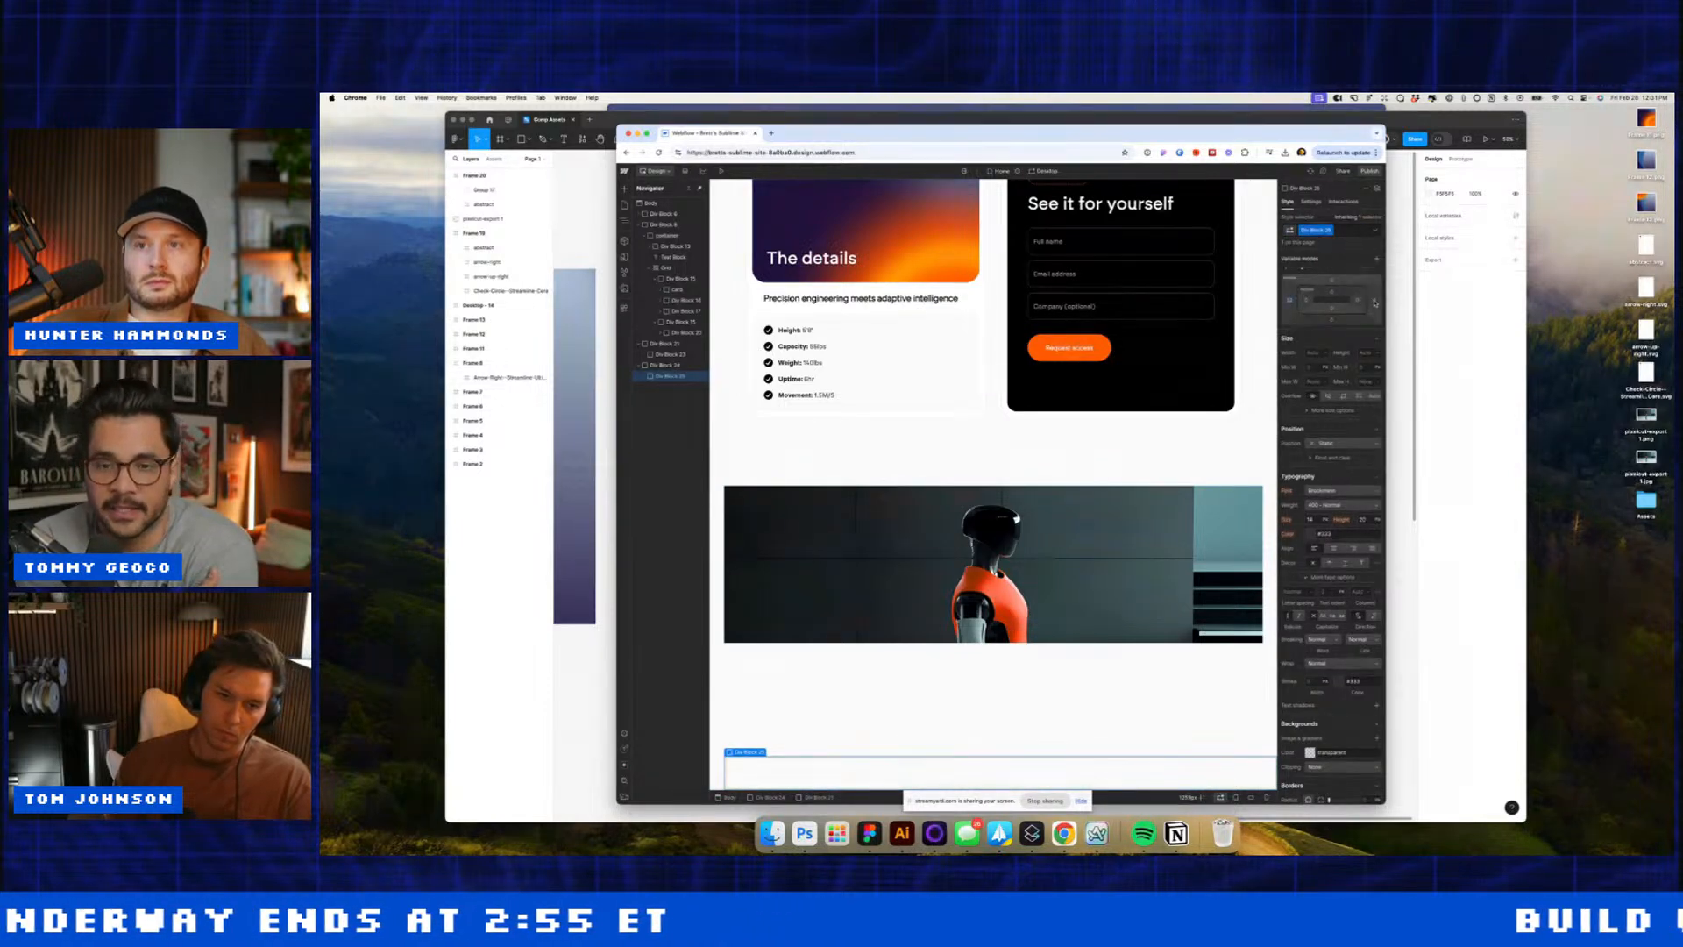
left_click(1374, 302)
type("32")
key("Return")
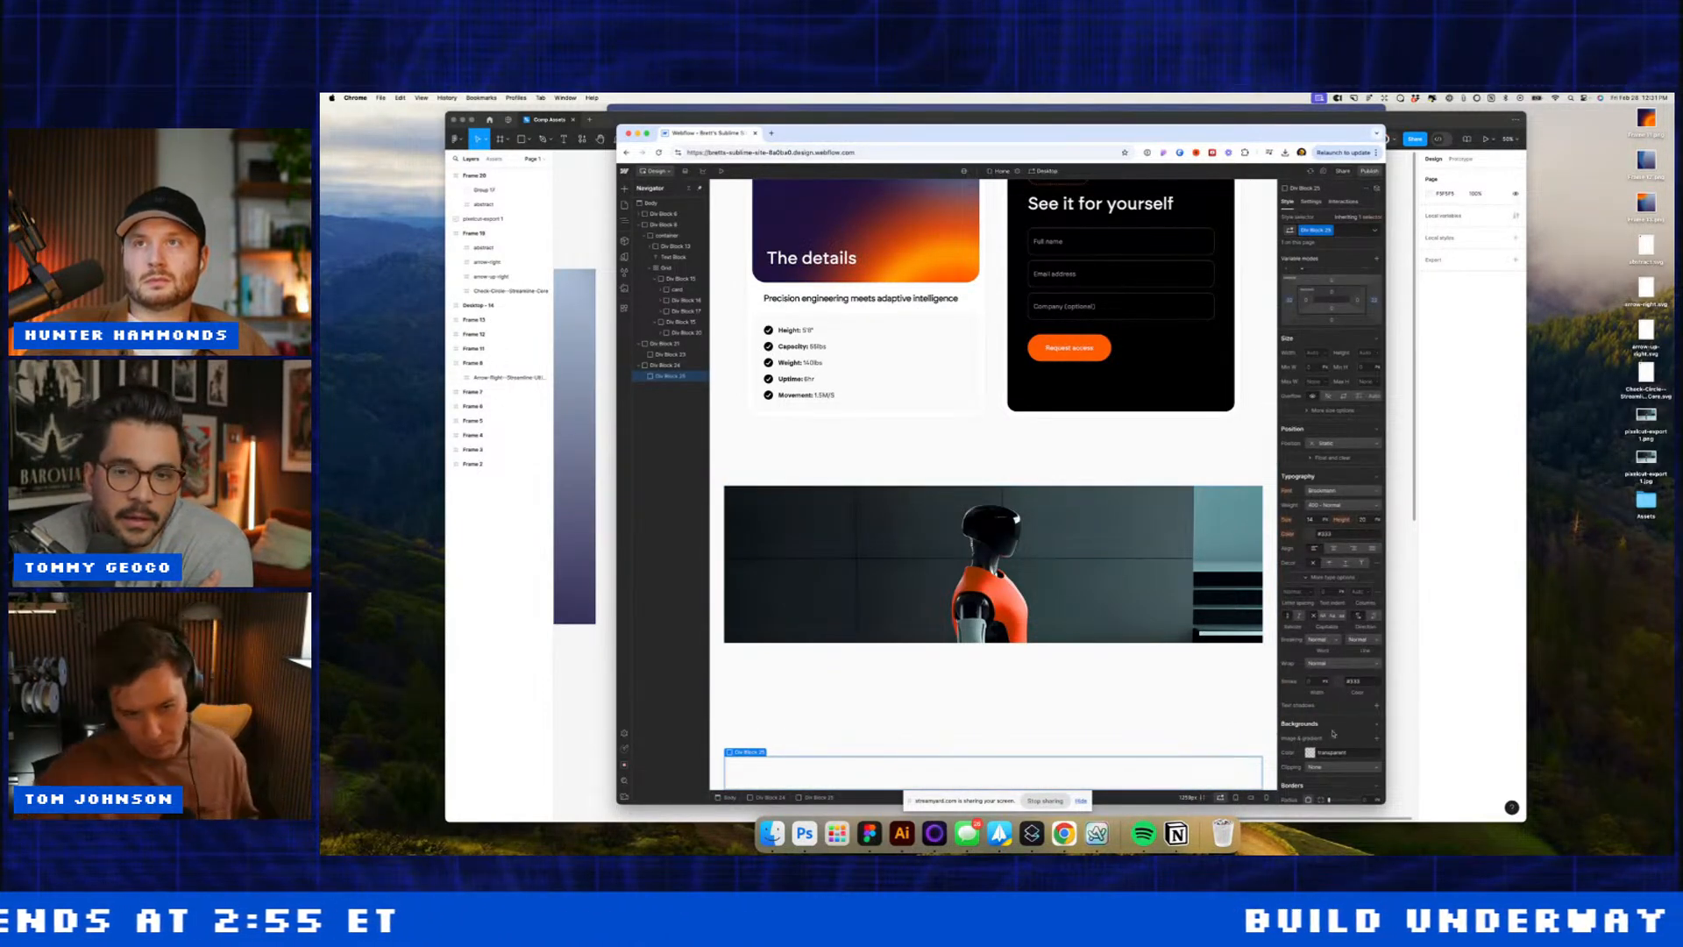
scroll(1333, 733, "down", 3)
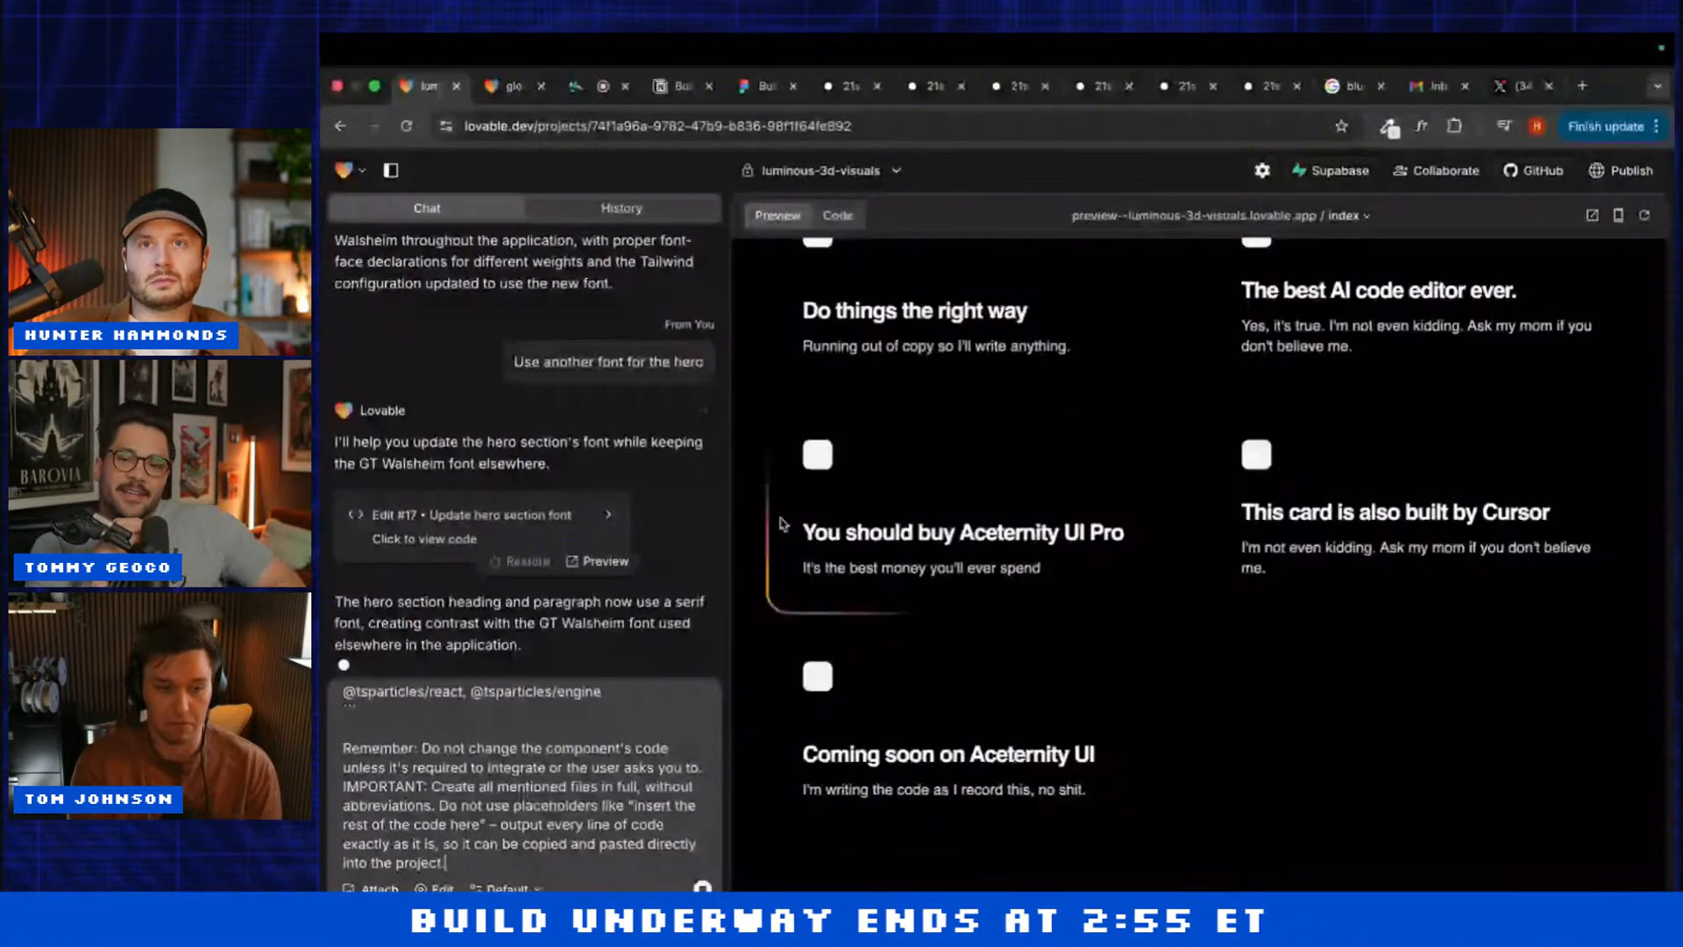
Step: Send 'Add a section below the hero' to glowing-3d-interaction, then return to the Luminous project
left_click(508, 94)
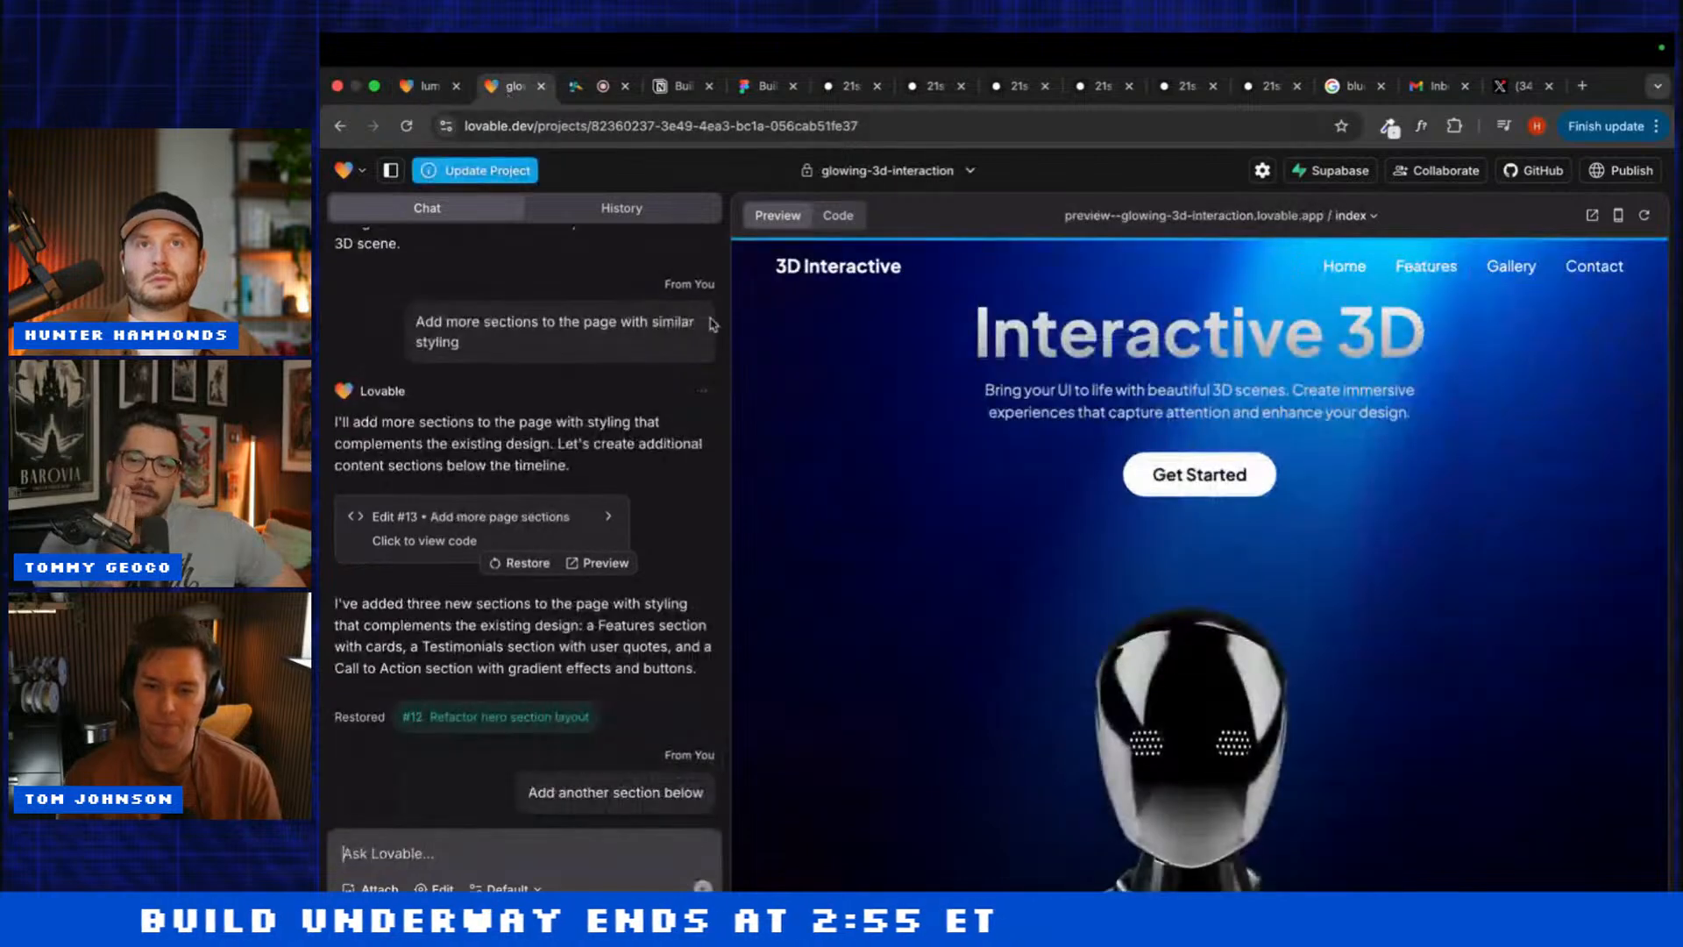
scroll(837, 537, "down", 10)
scroll(837, 537, "down", 2)
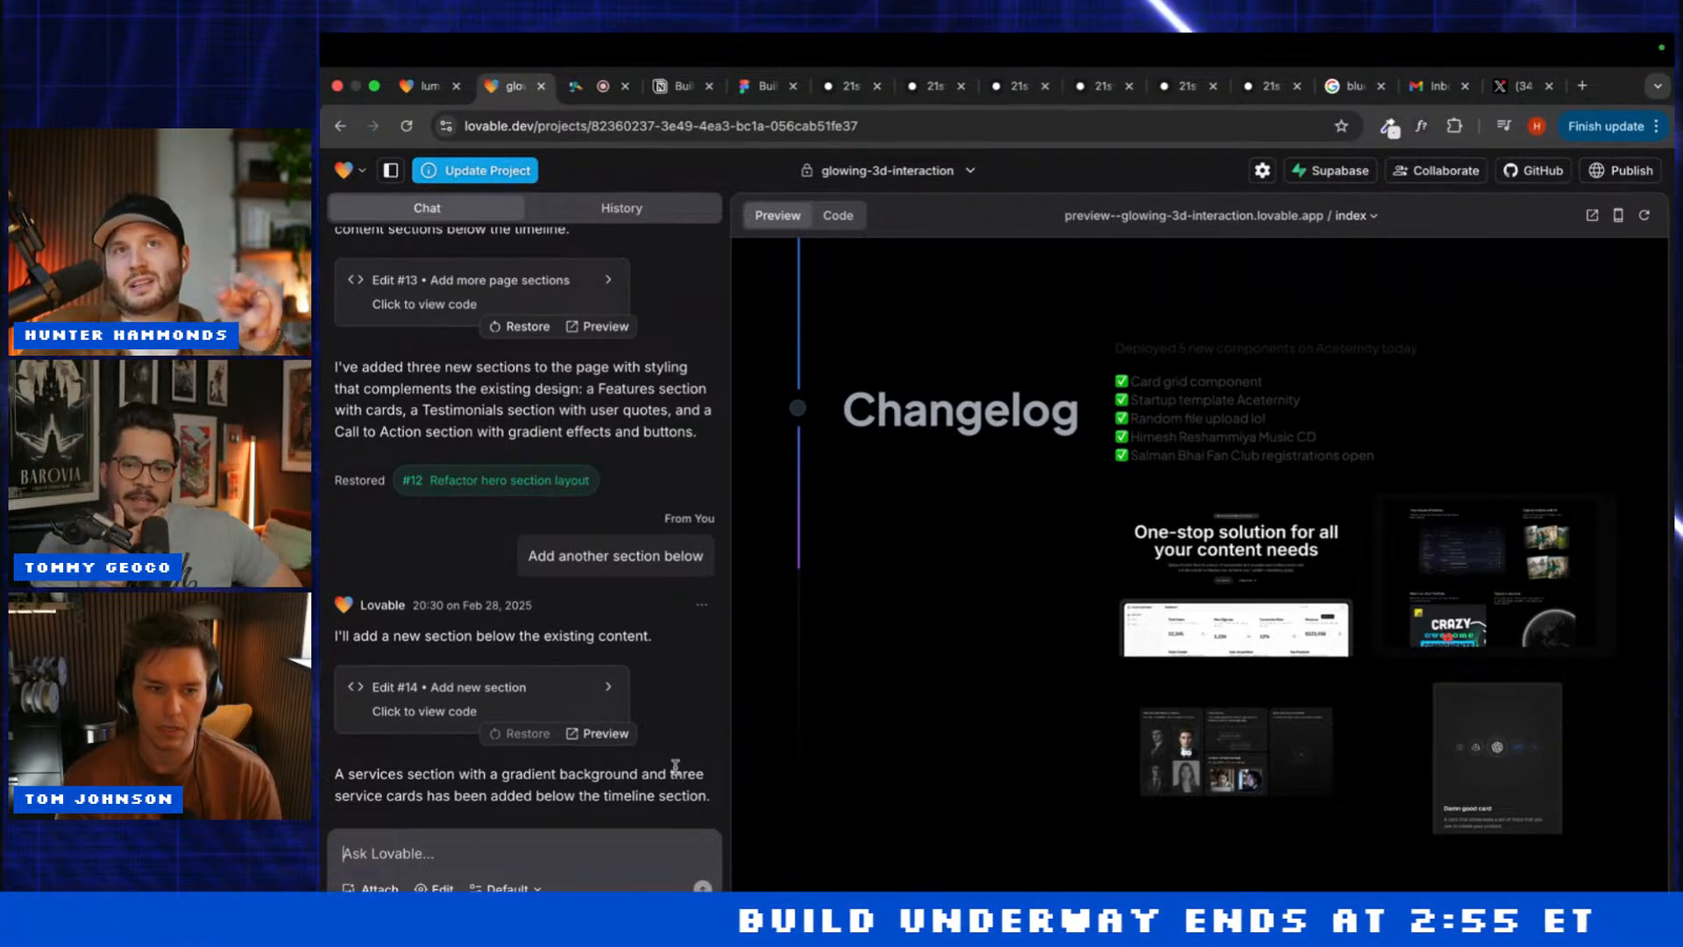
scroll(938, 623, "up", 15)
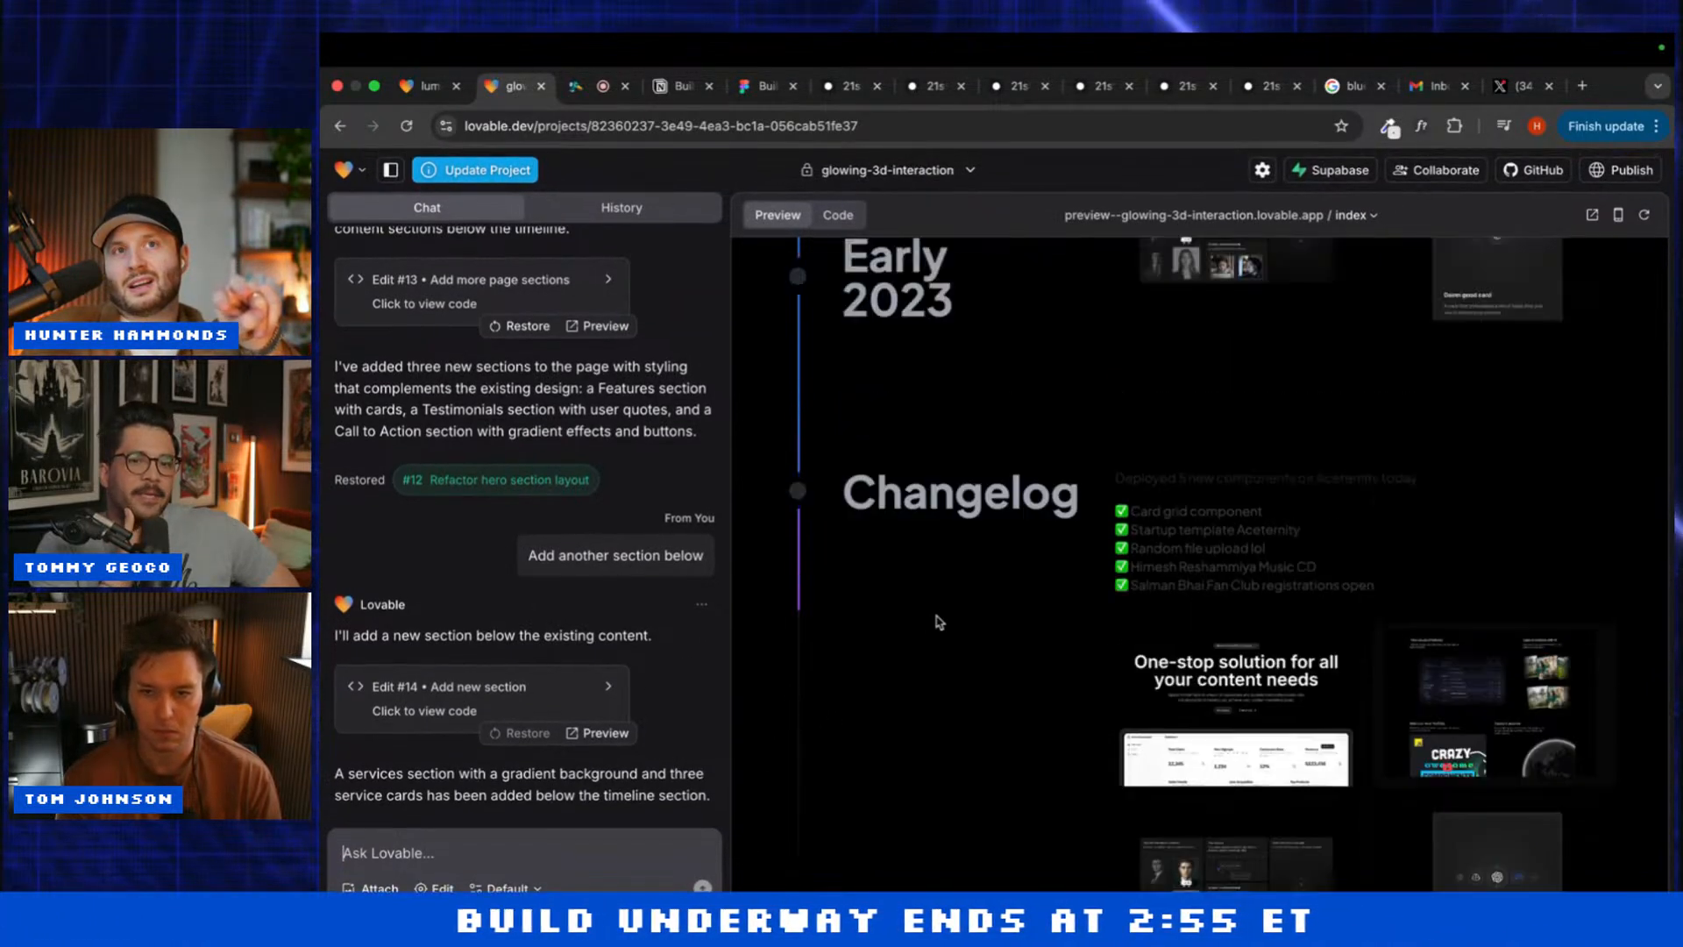
scroll(936, 614, "down", 5)
scroll(936, 614, "down", 6)
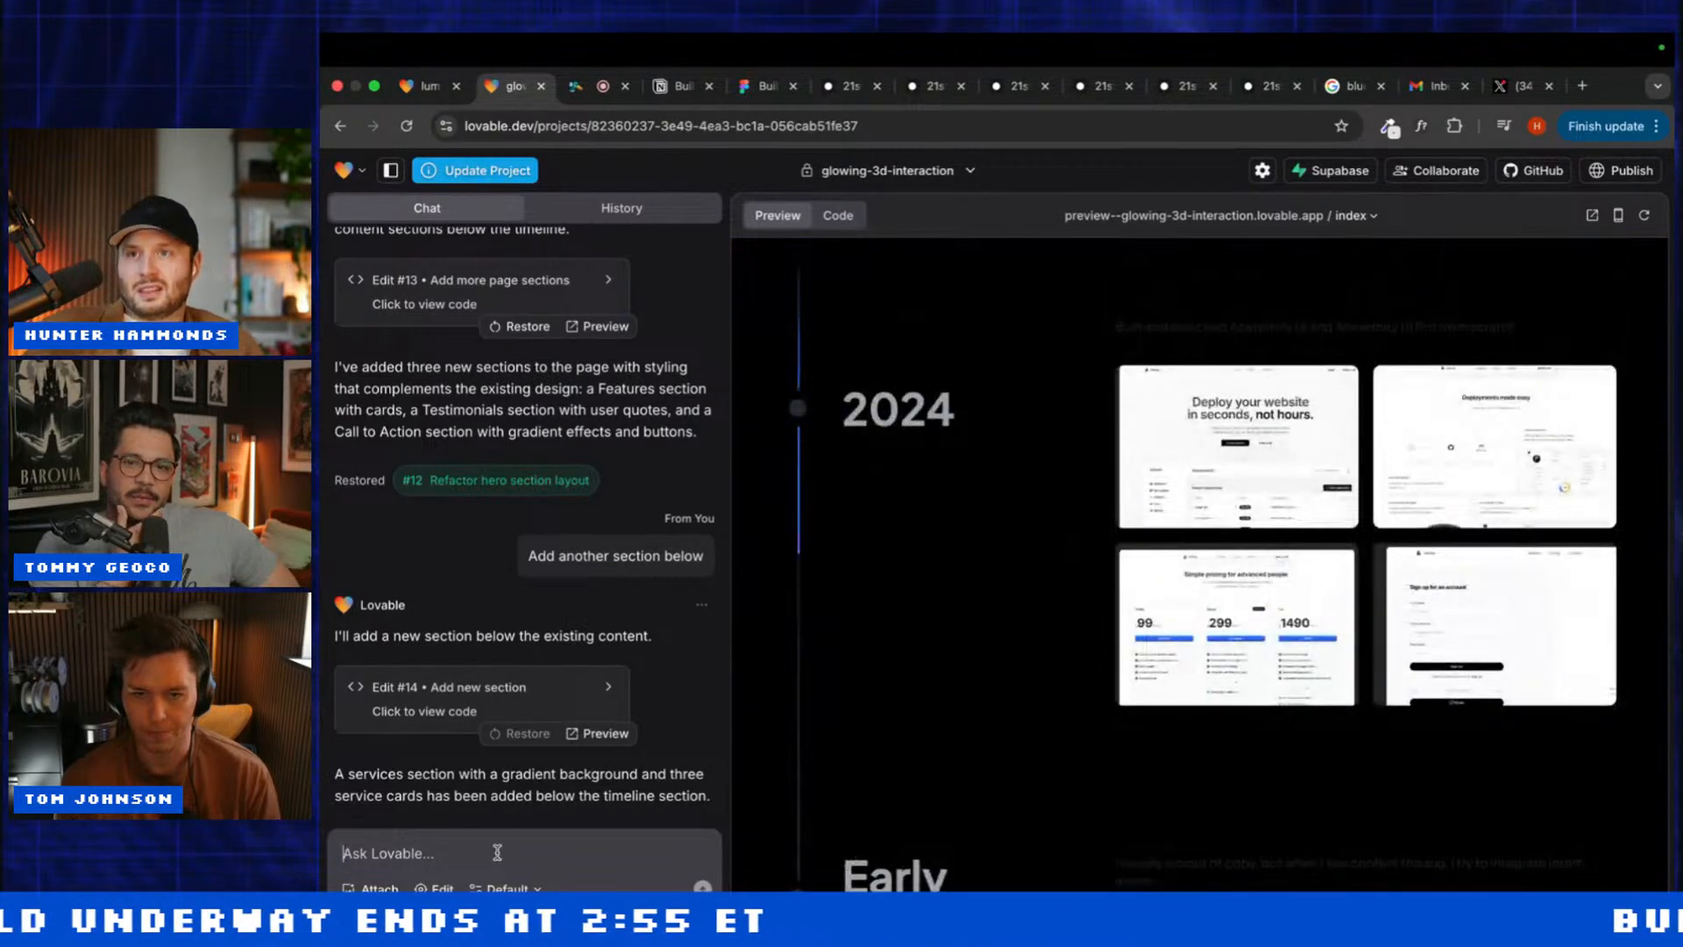
type("Add a section below the hero")
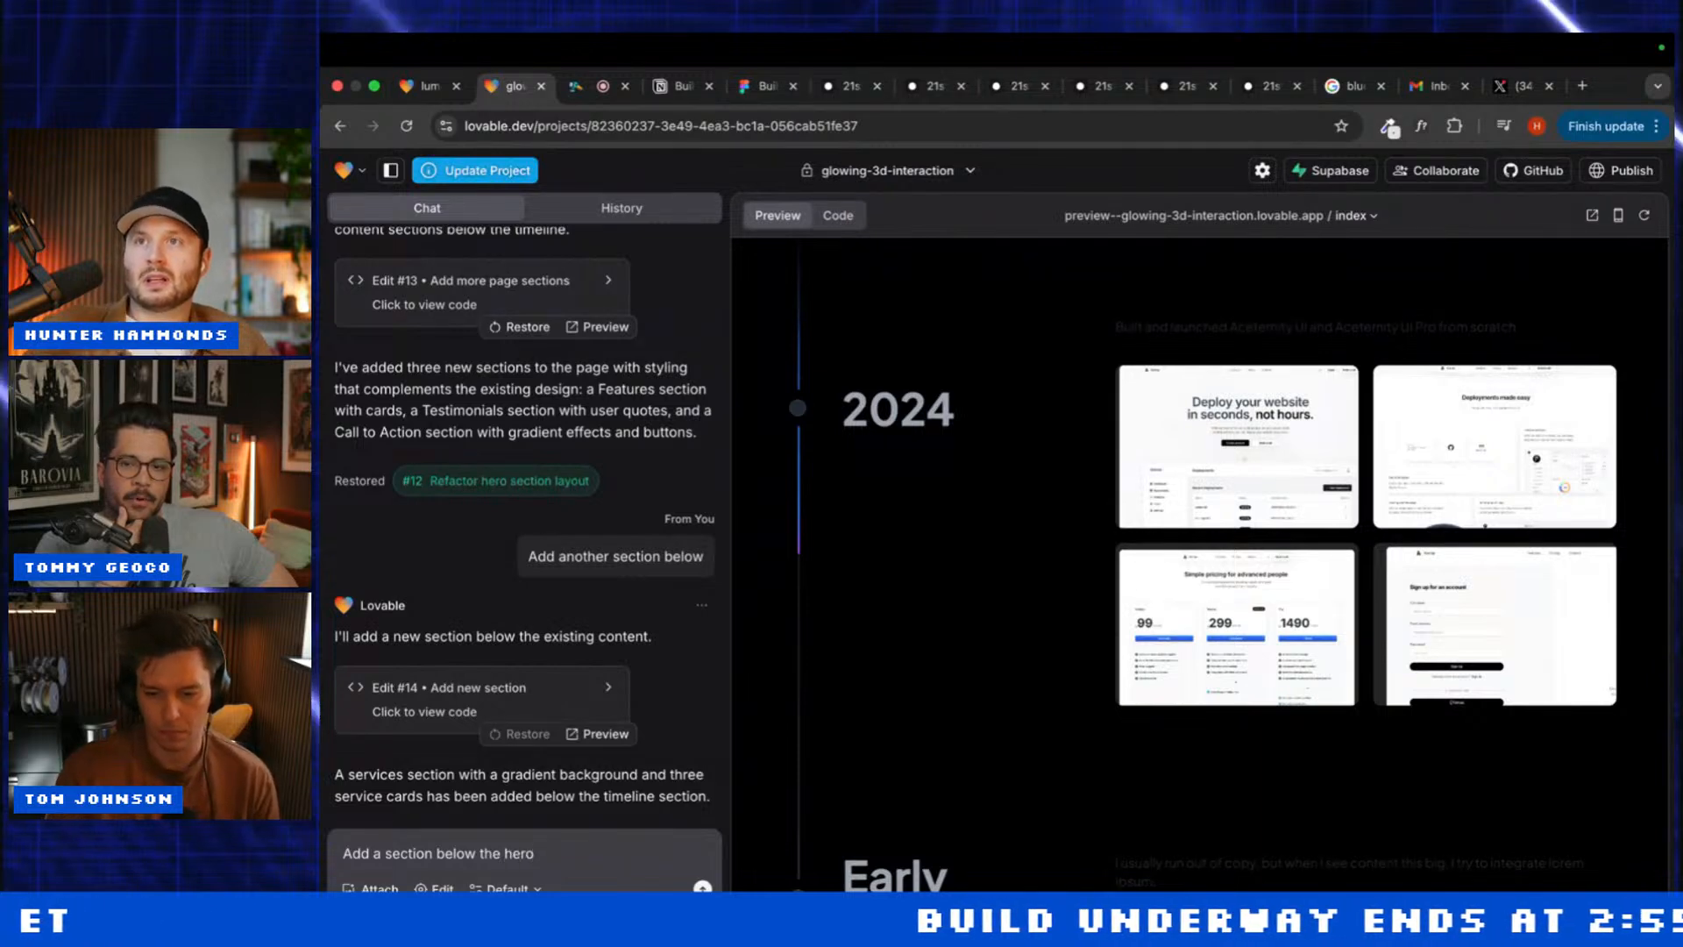
key("Return")
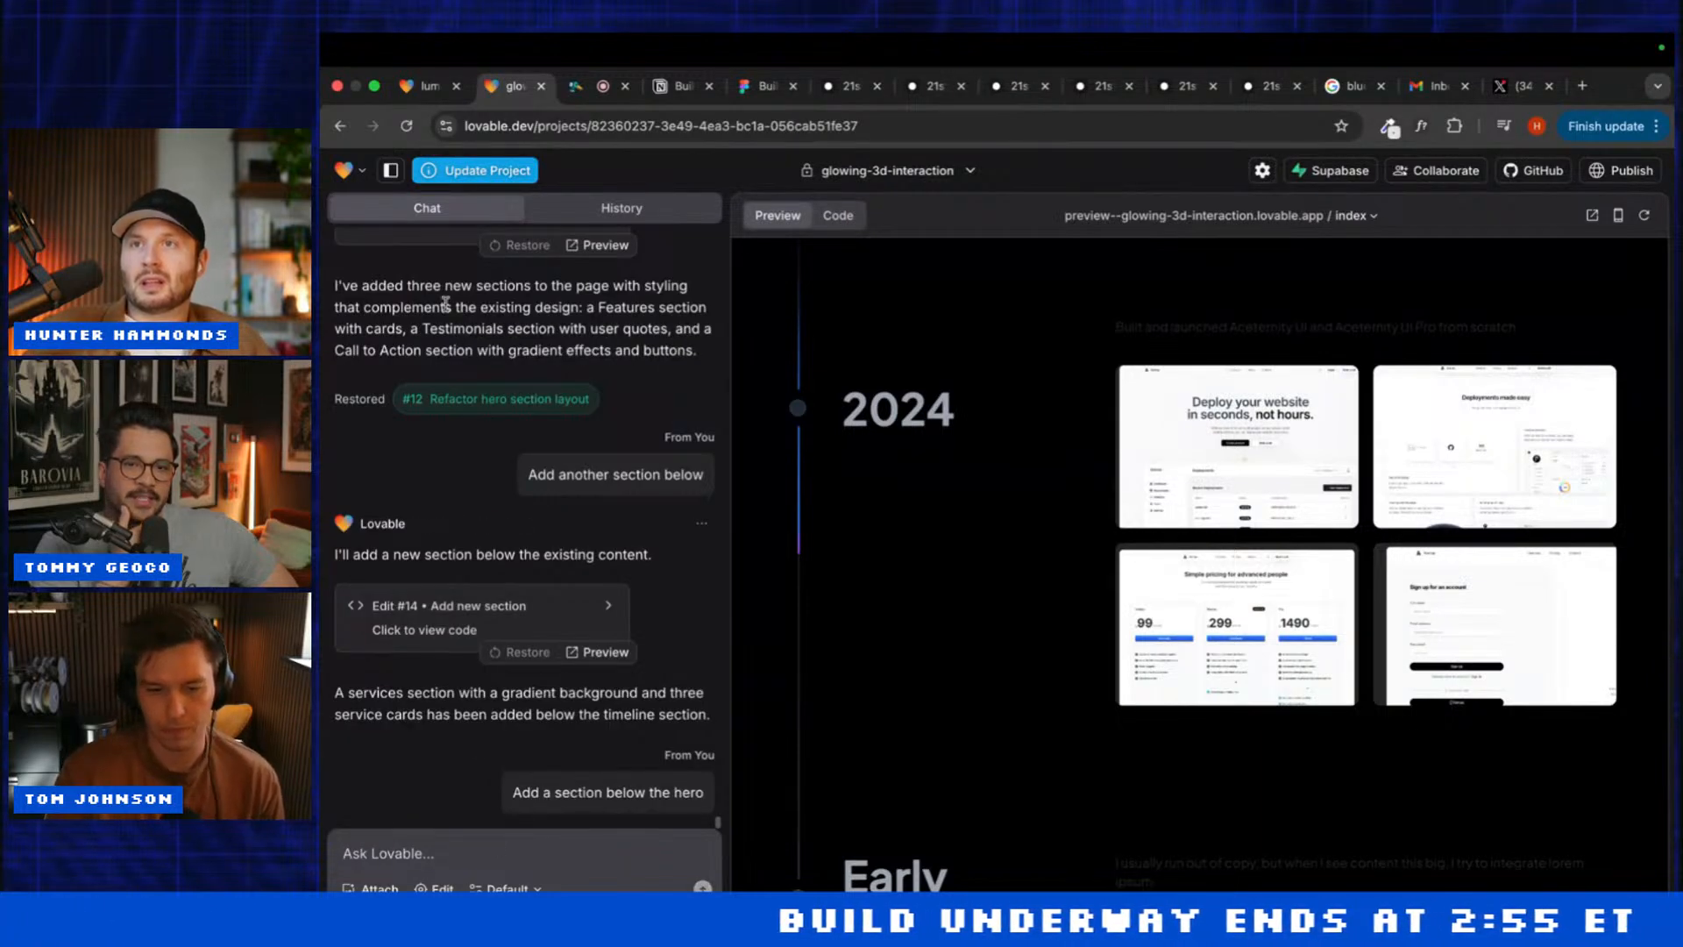
left_click(425, 85)
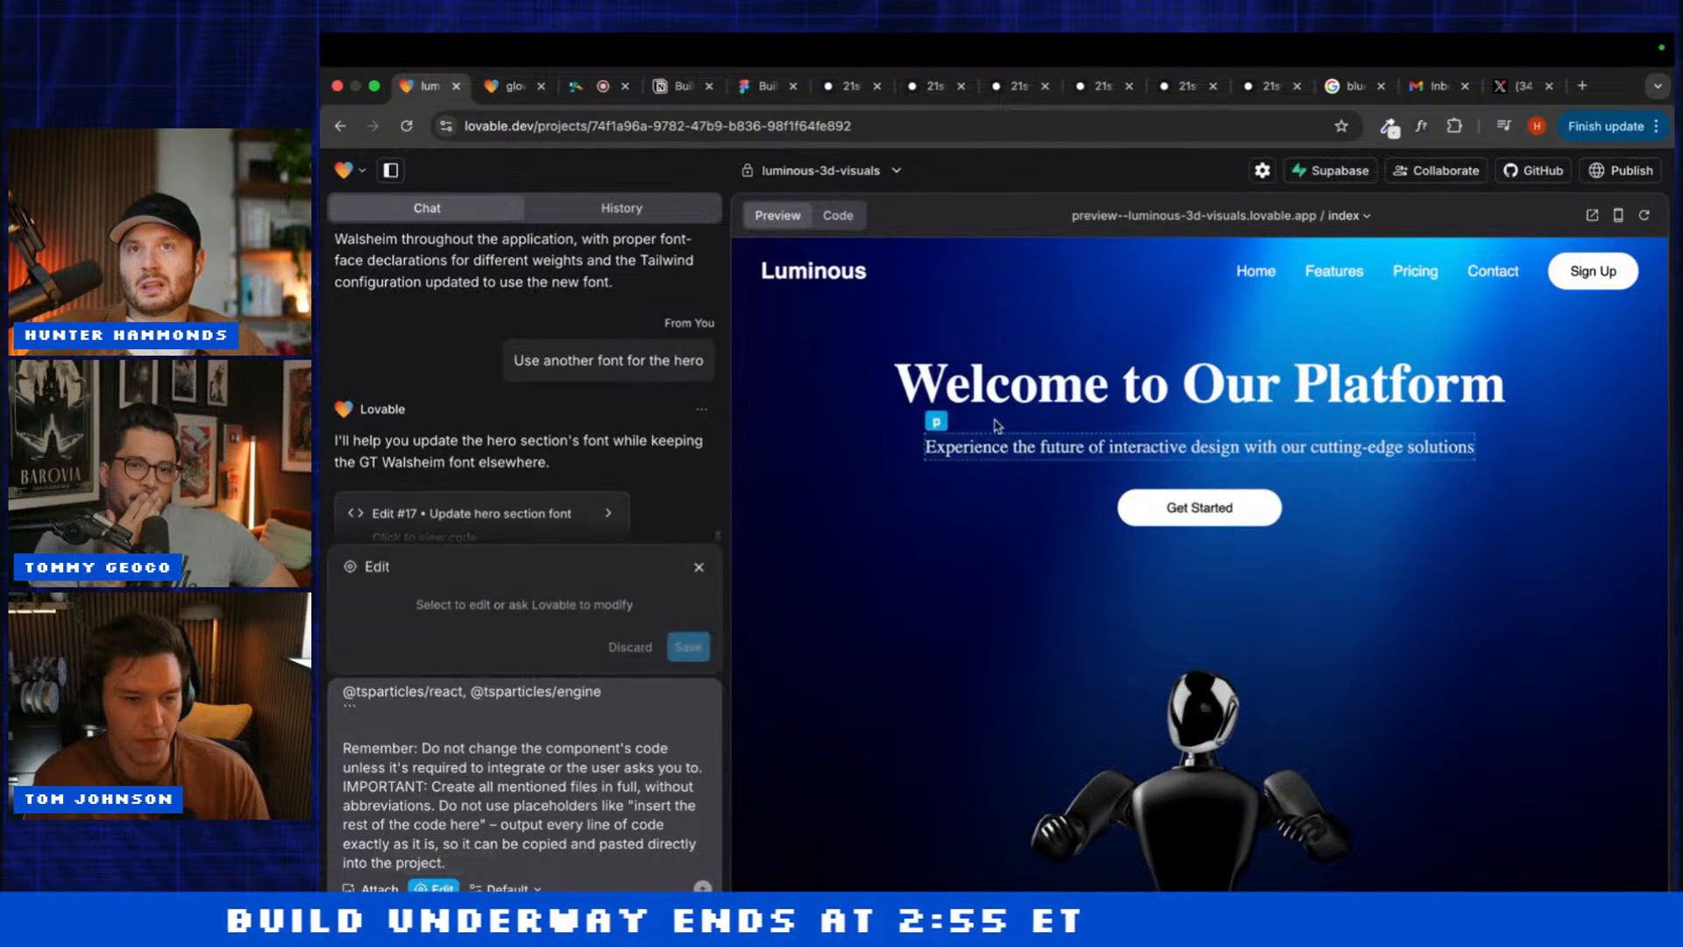
Step: Clear the pasted prompt from the chat box and send 'Use plus jakarta sans for the font'
left_click(964, 386)
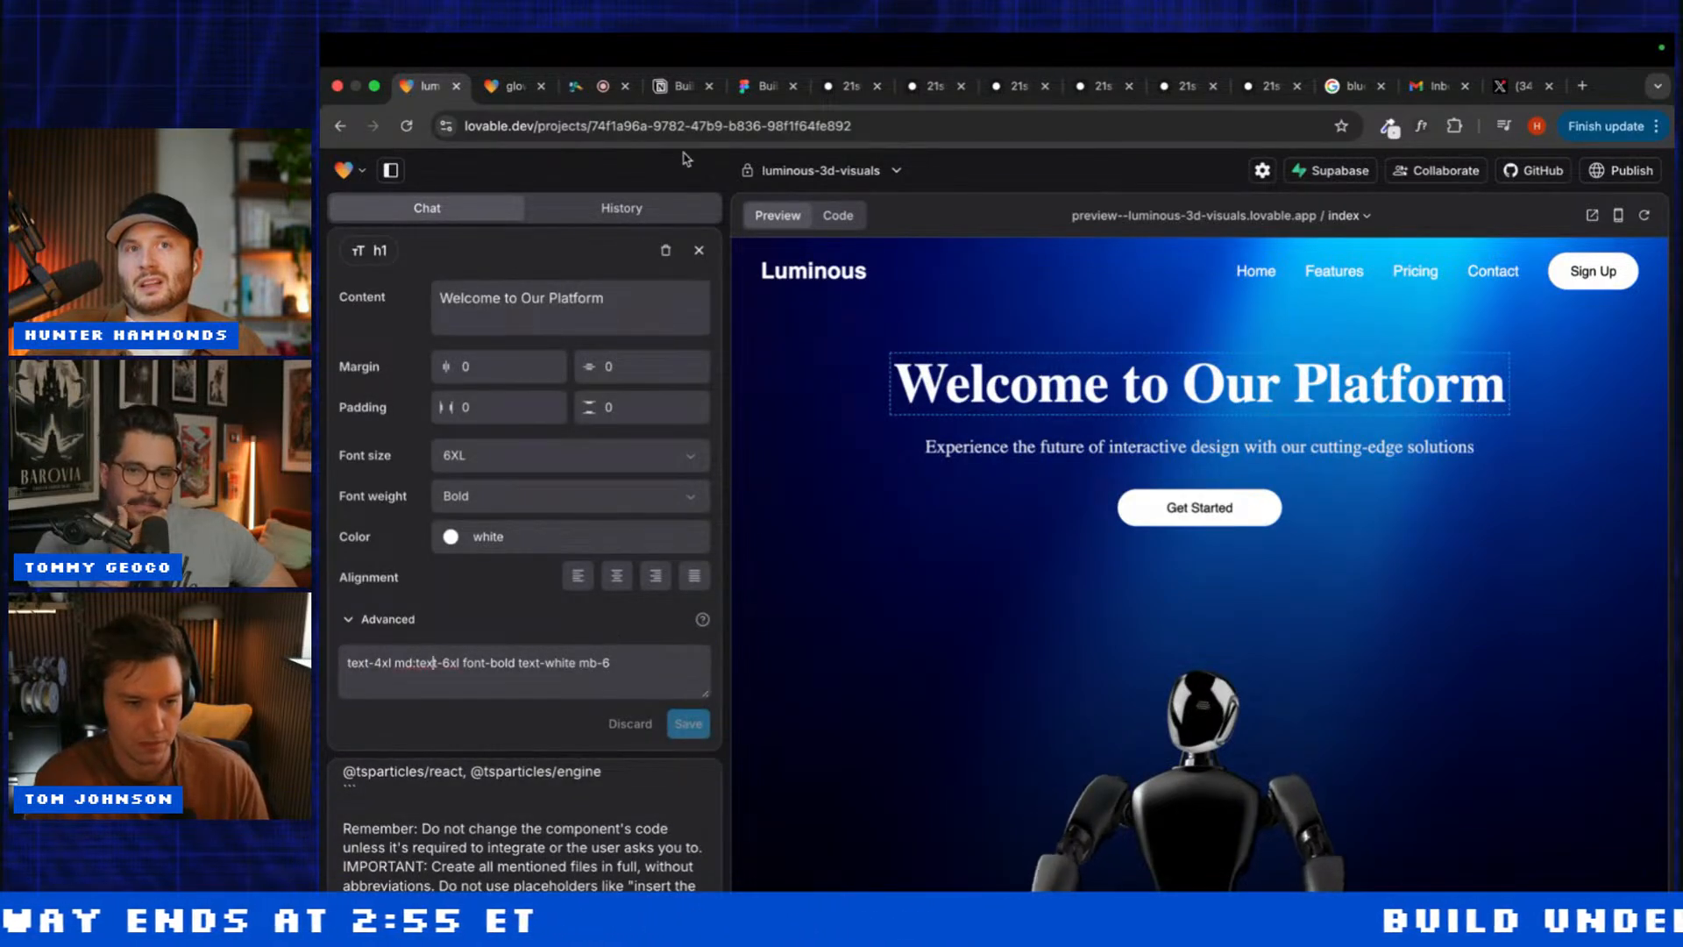
left_click(699, 250)
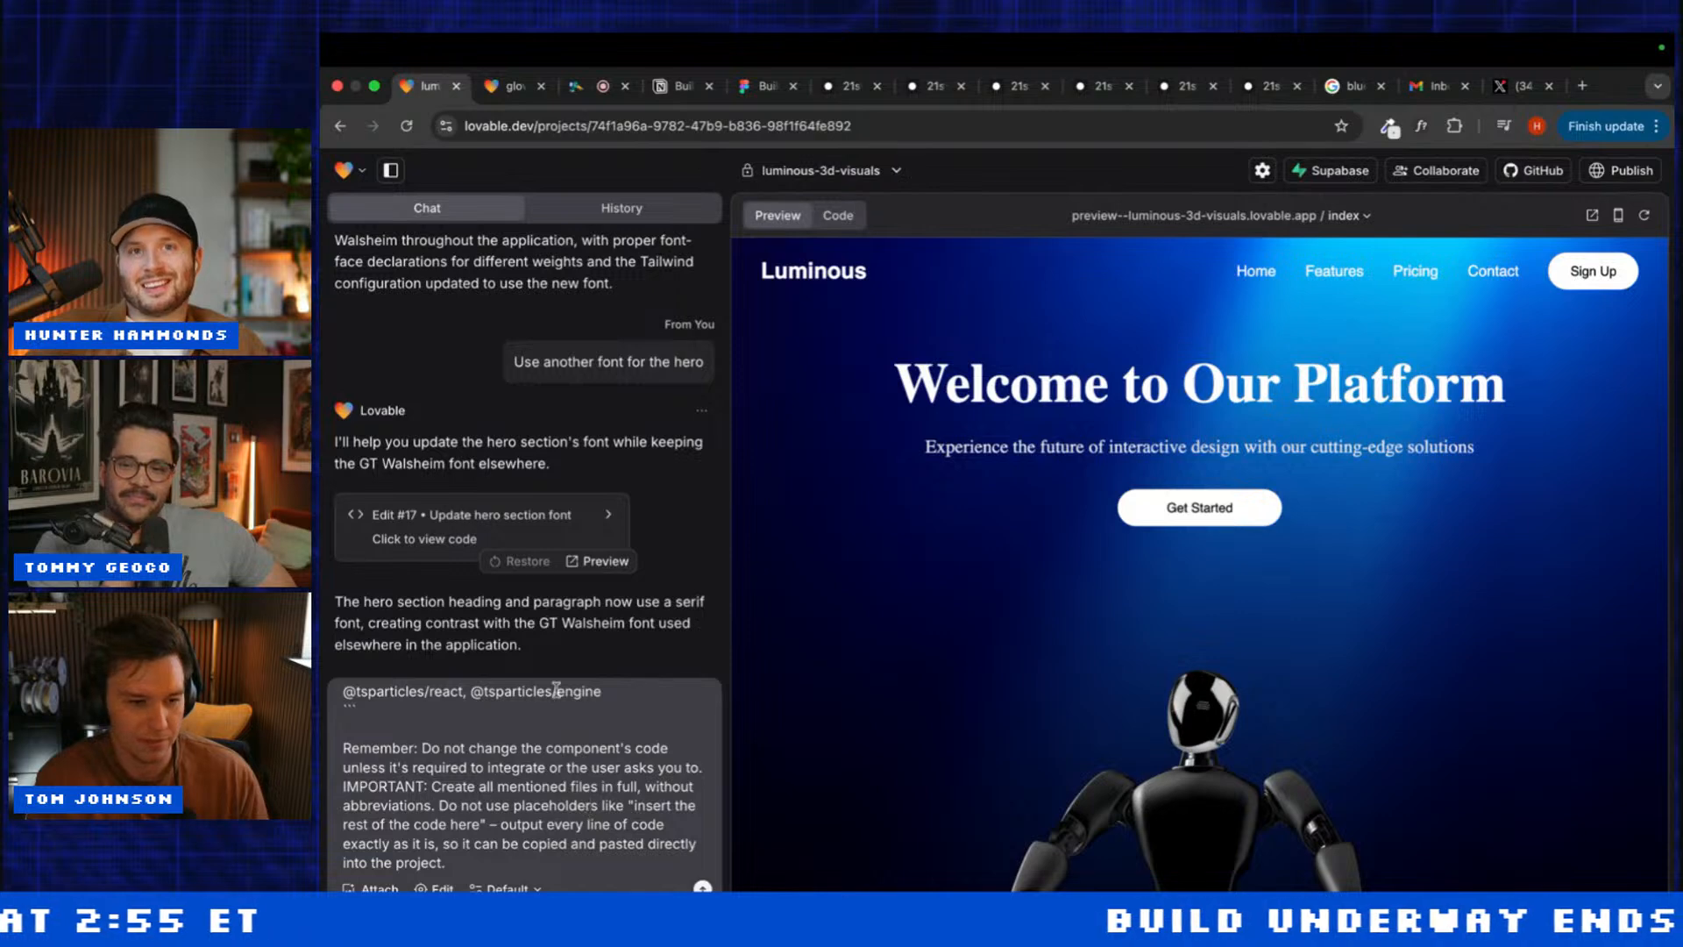
key("ctrl+a")
key("BackSpace")
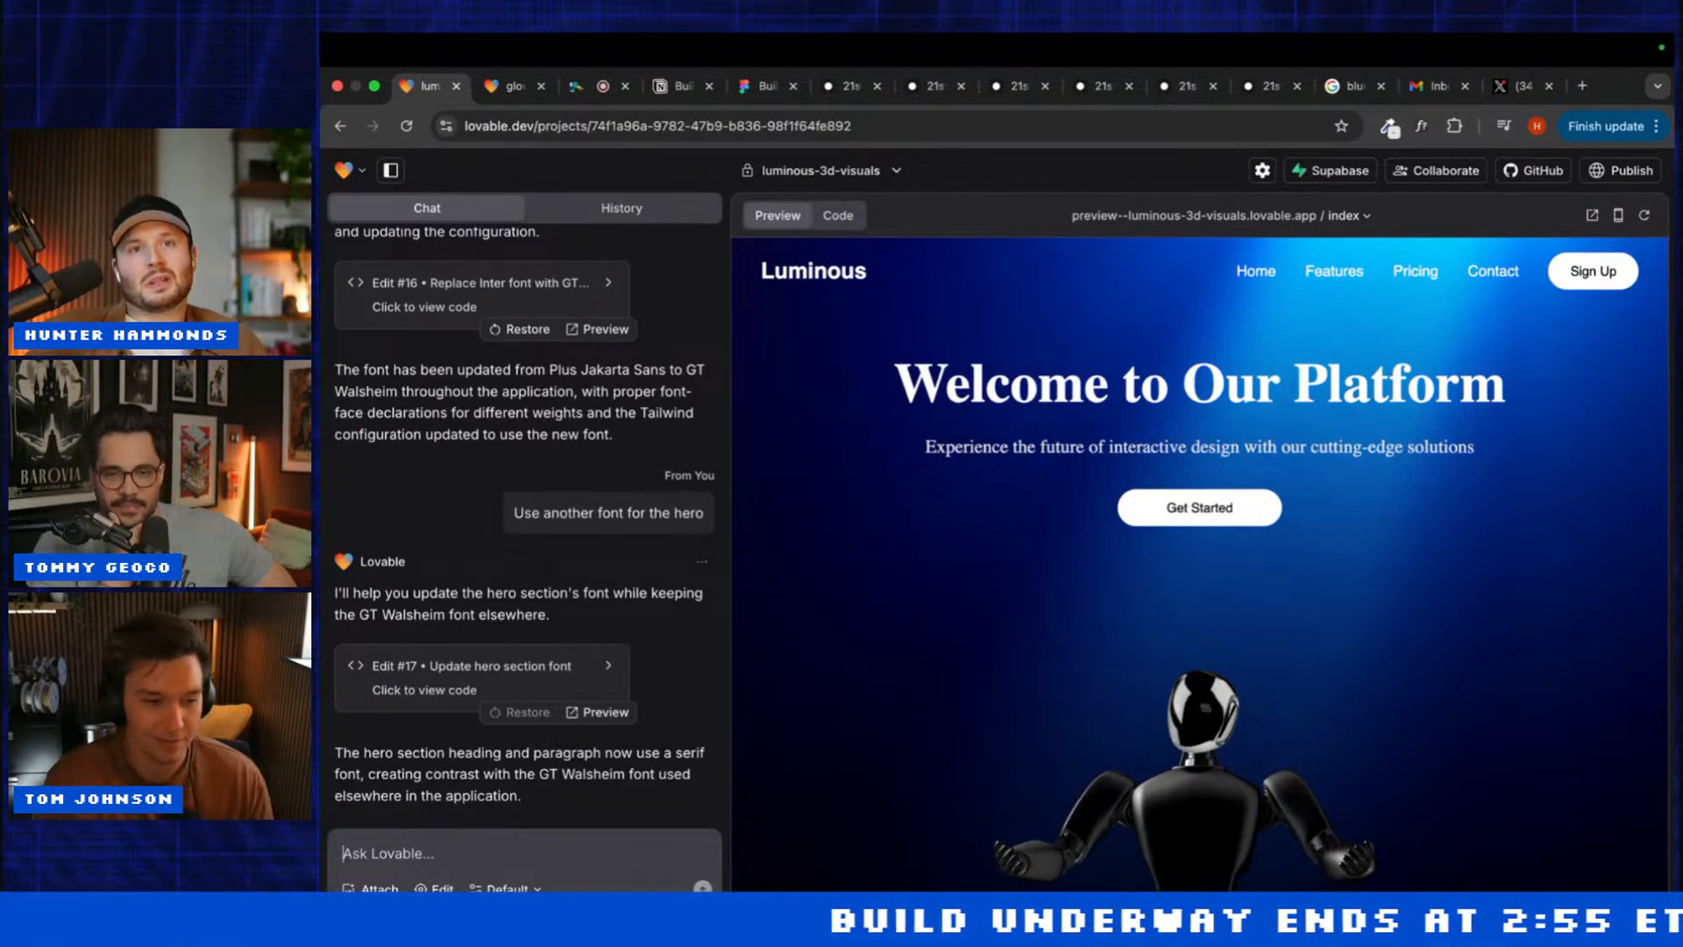
type("Use plus ")
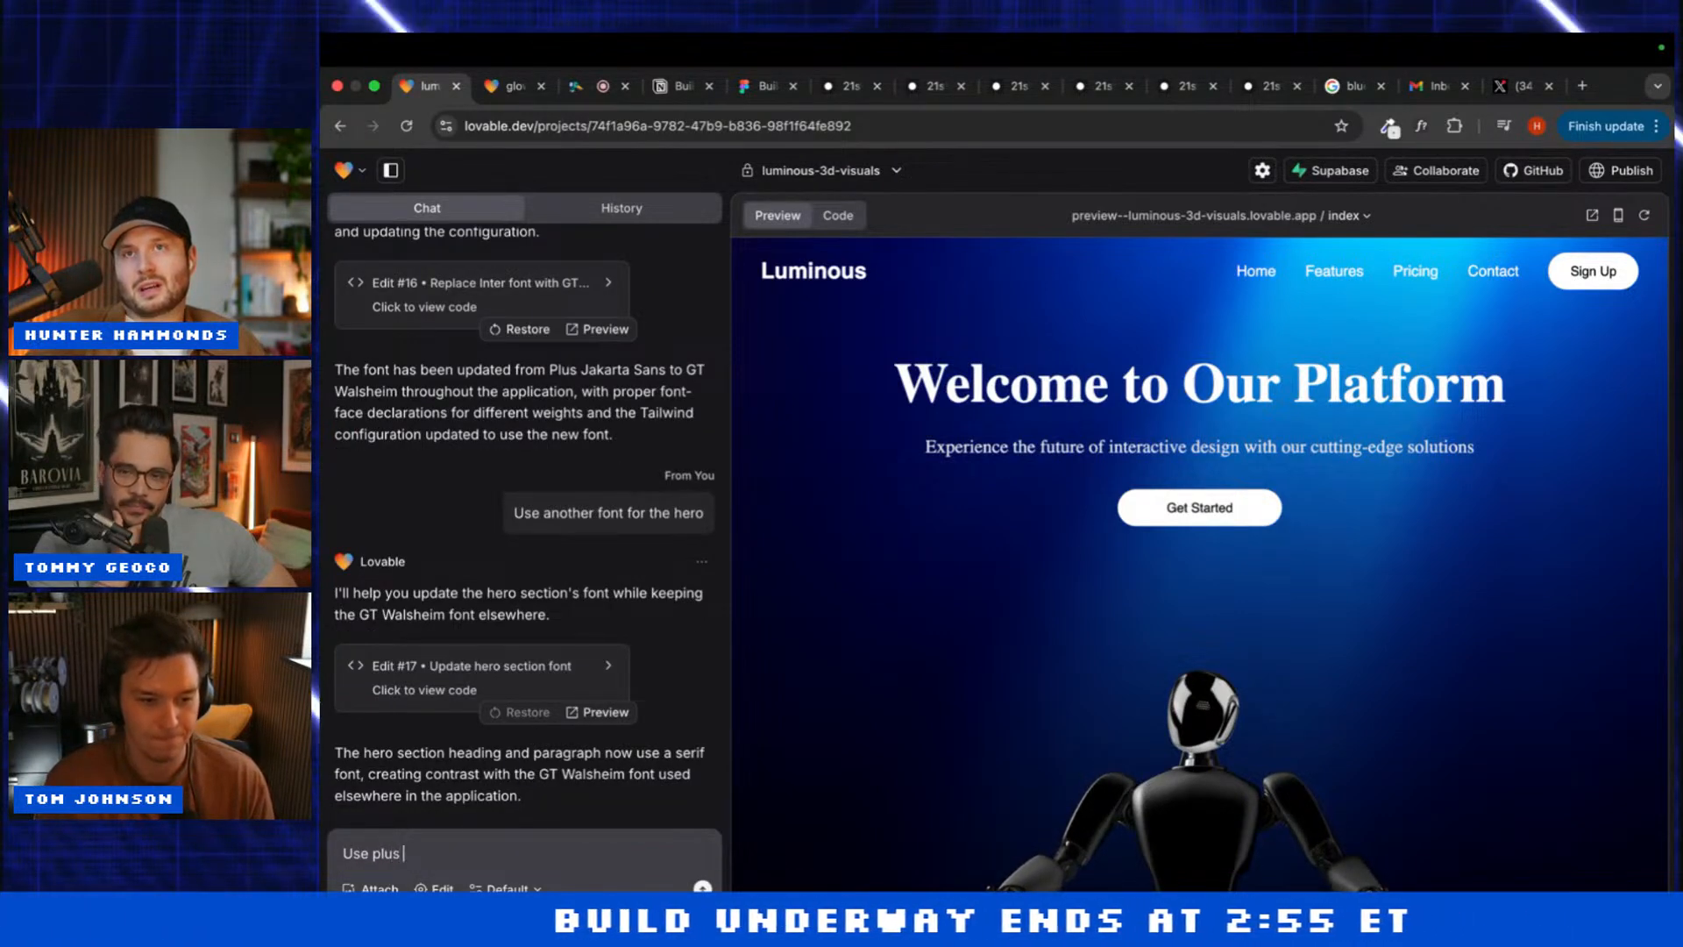
type("jakarta sans")
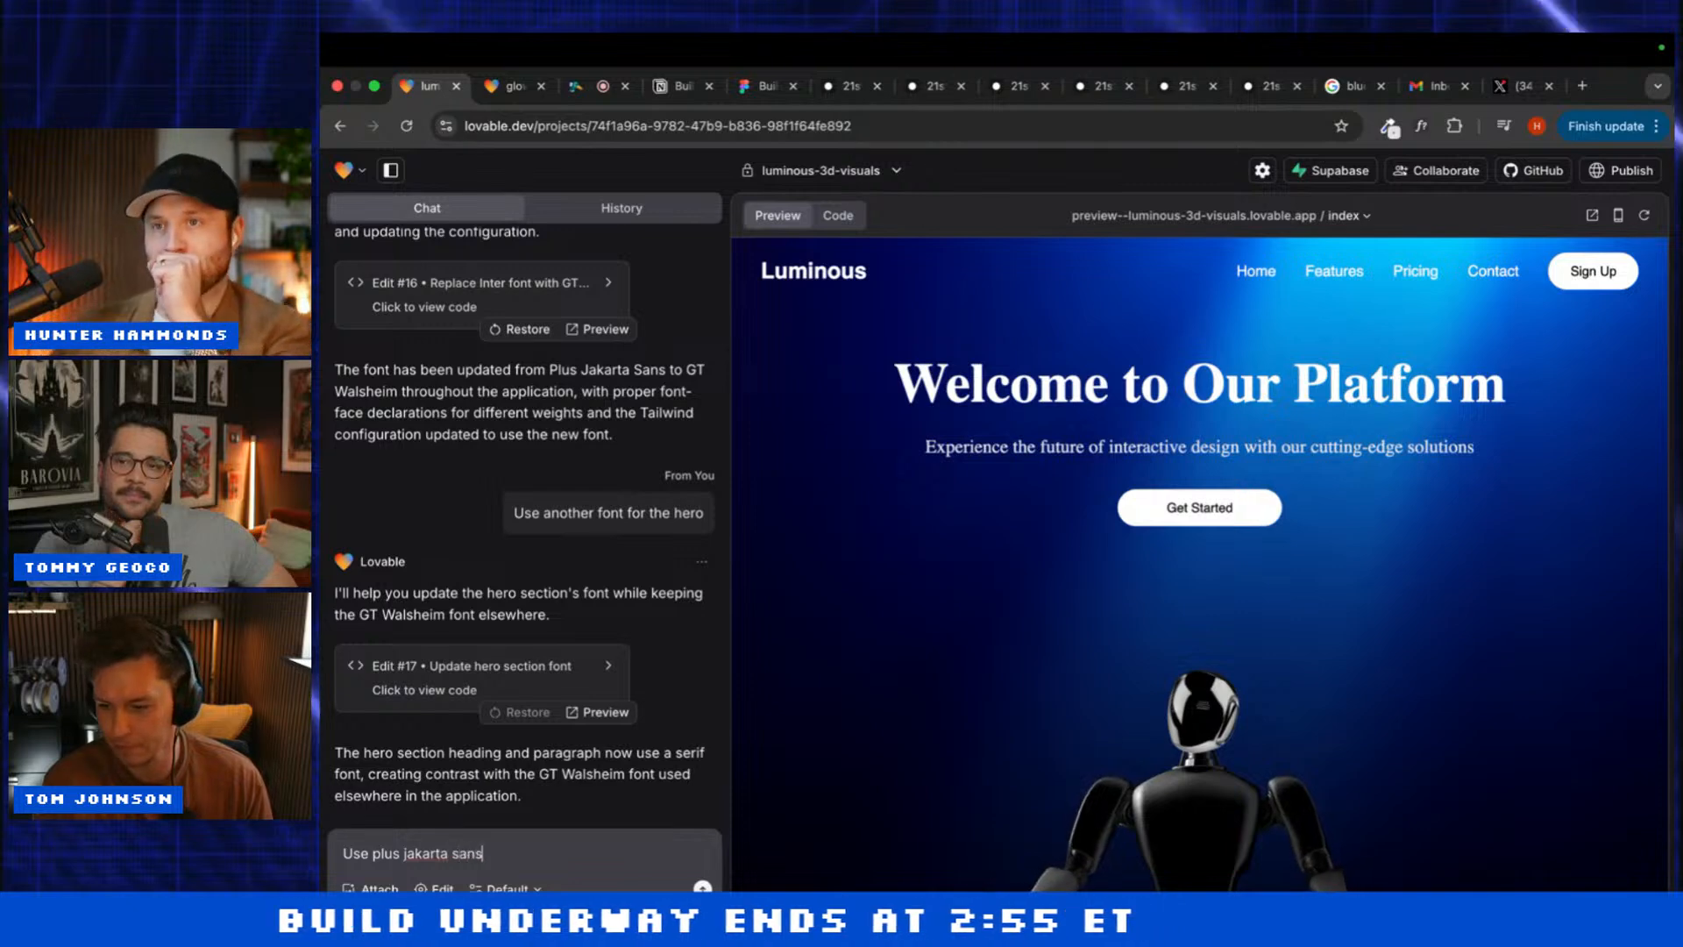
type(" for the")
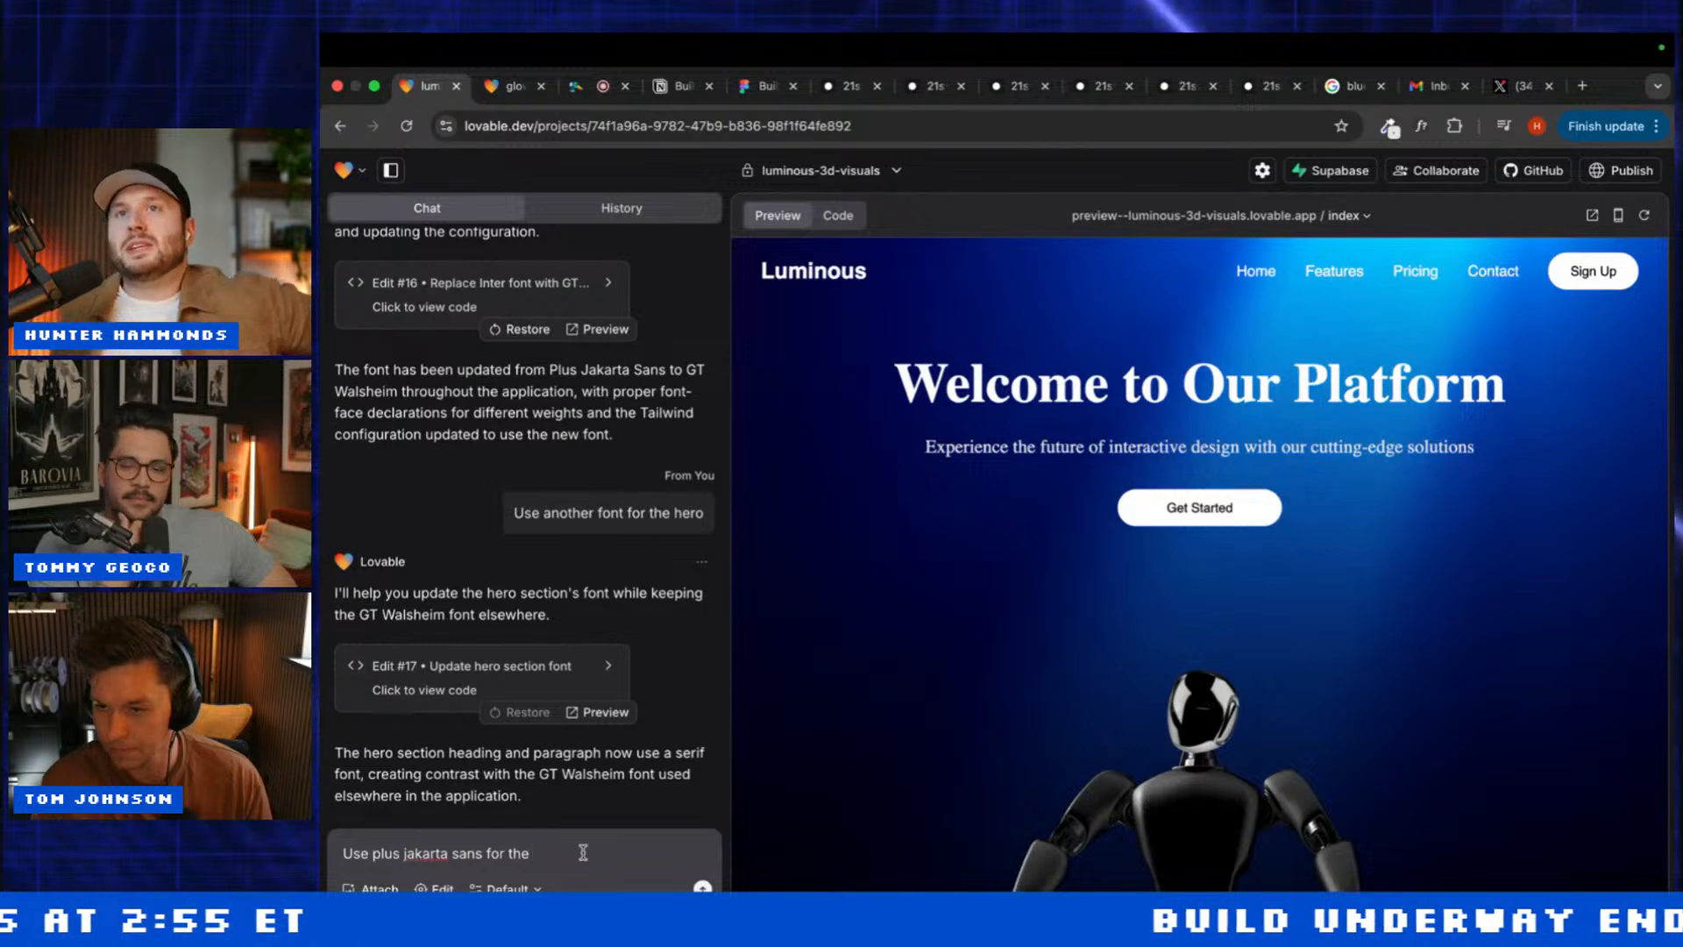
type(" font")
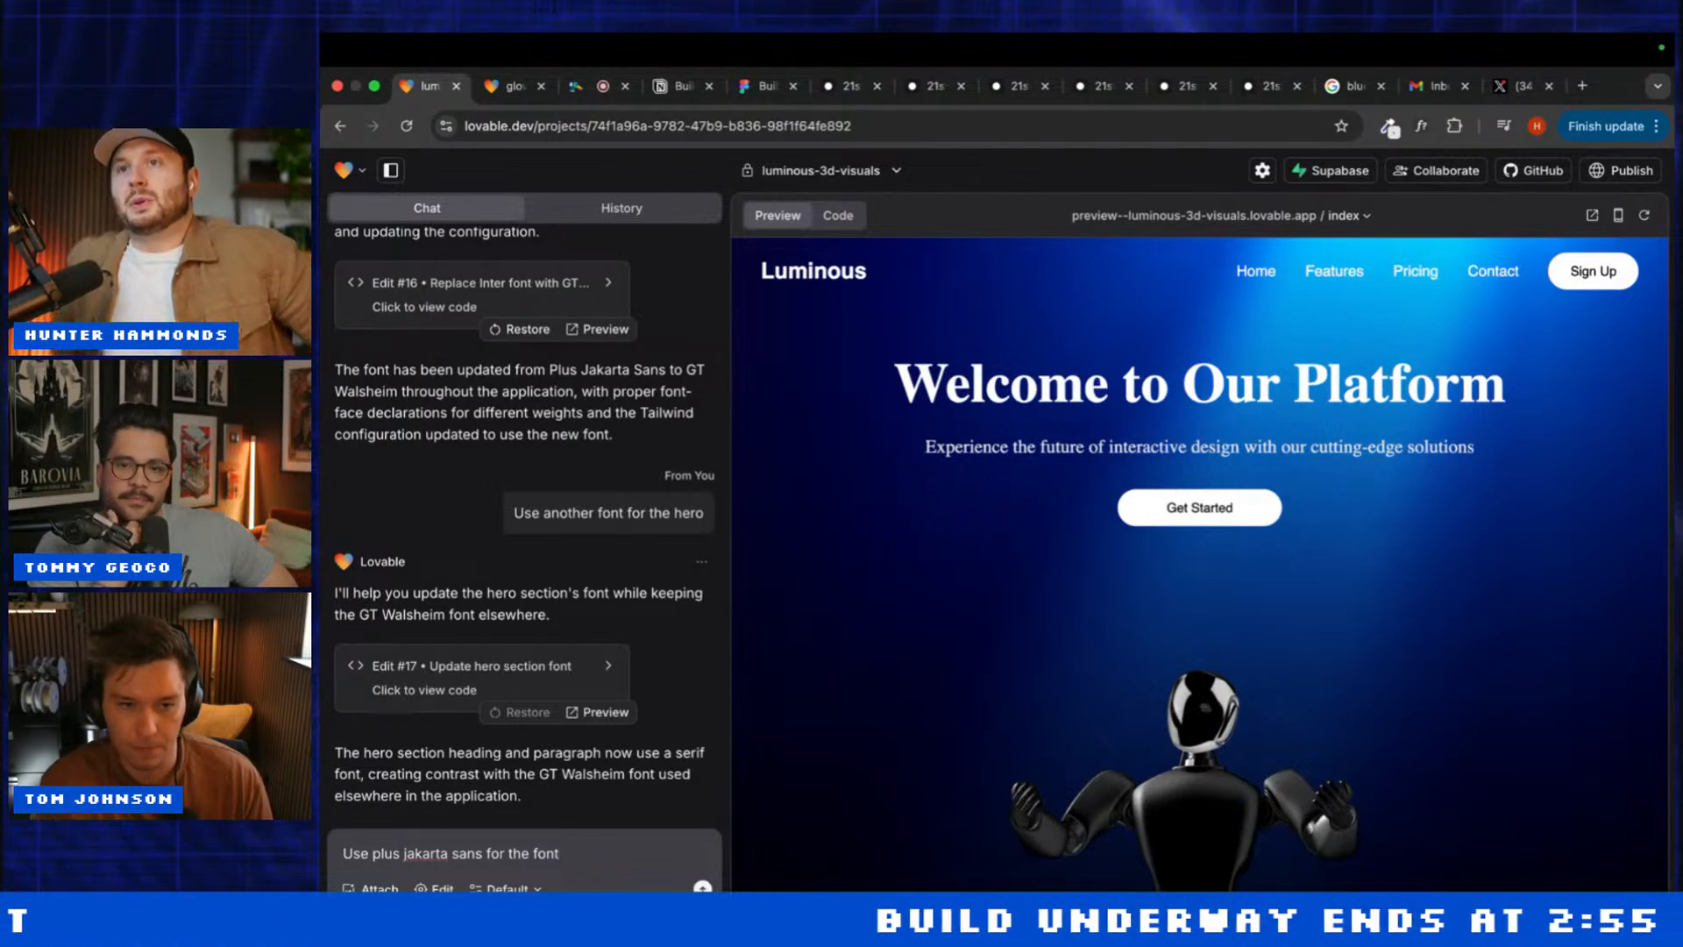
type(" ins")
key("BackSpace")
key("BackSpace")
key("BackSpace")
key("BackSpace")
key("Return")
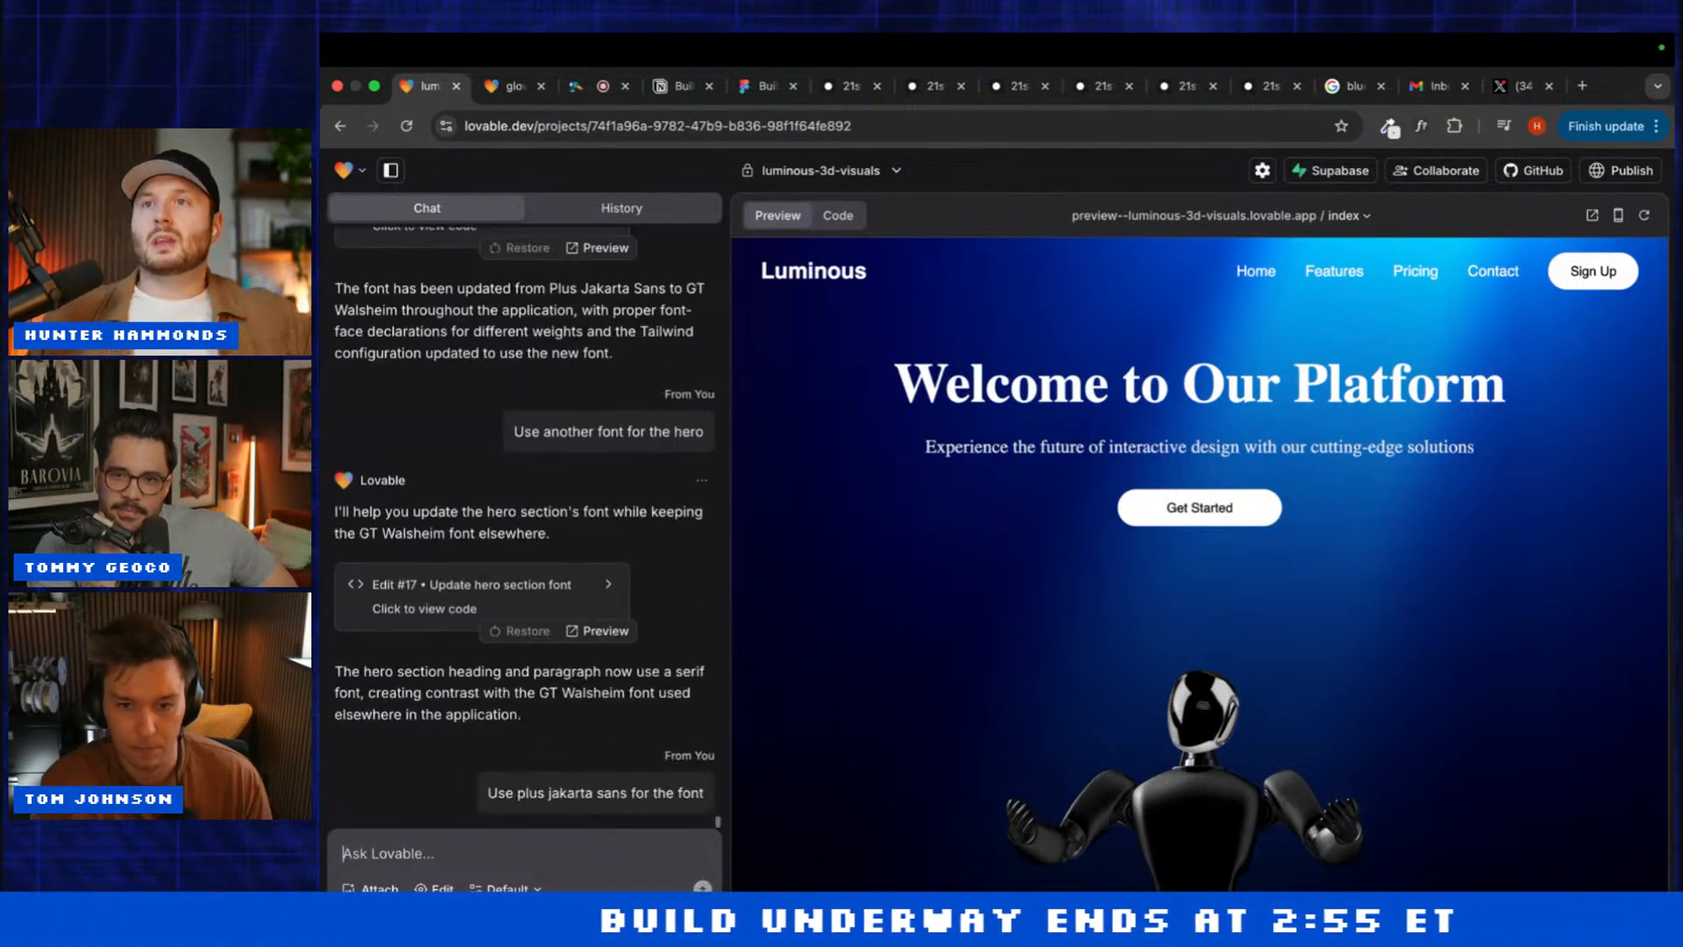
scroll(949, 672, "down", 10)
scroll(949, 672, "down", 15)
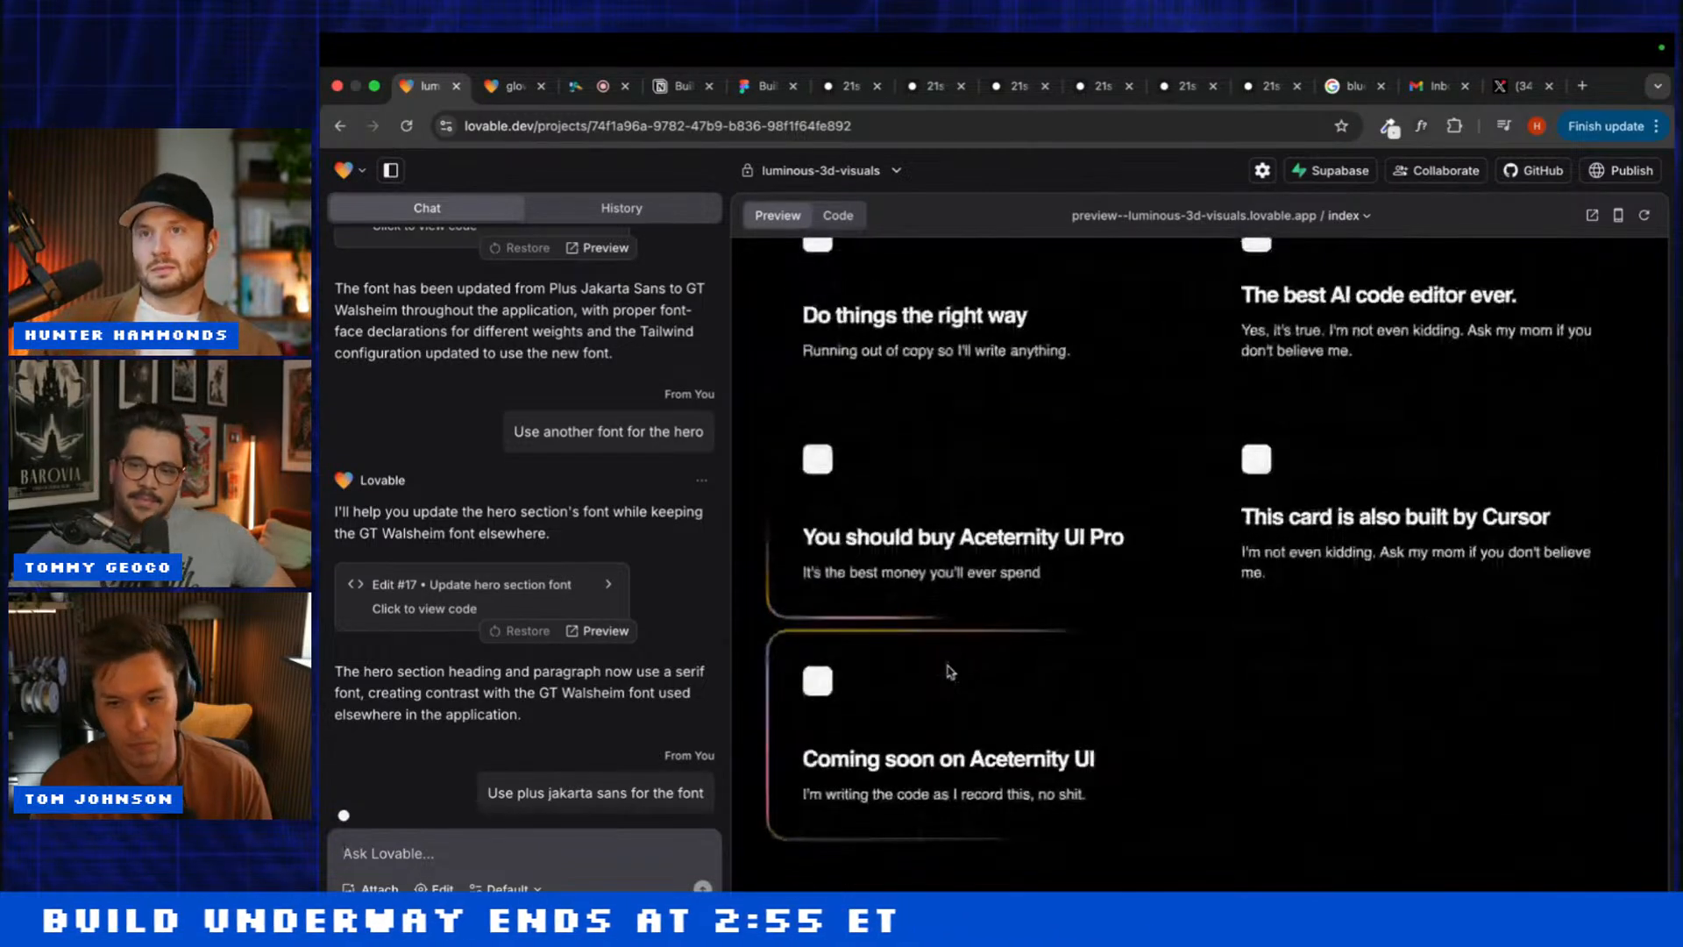
Step: Go through the 21st.dev component pages to Animated Testimonials and copy its AI prompt
left_click(999, 91)
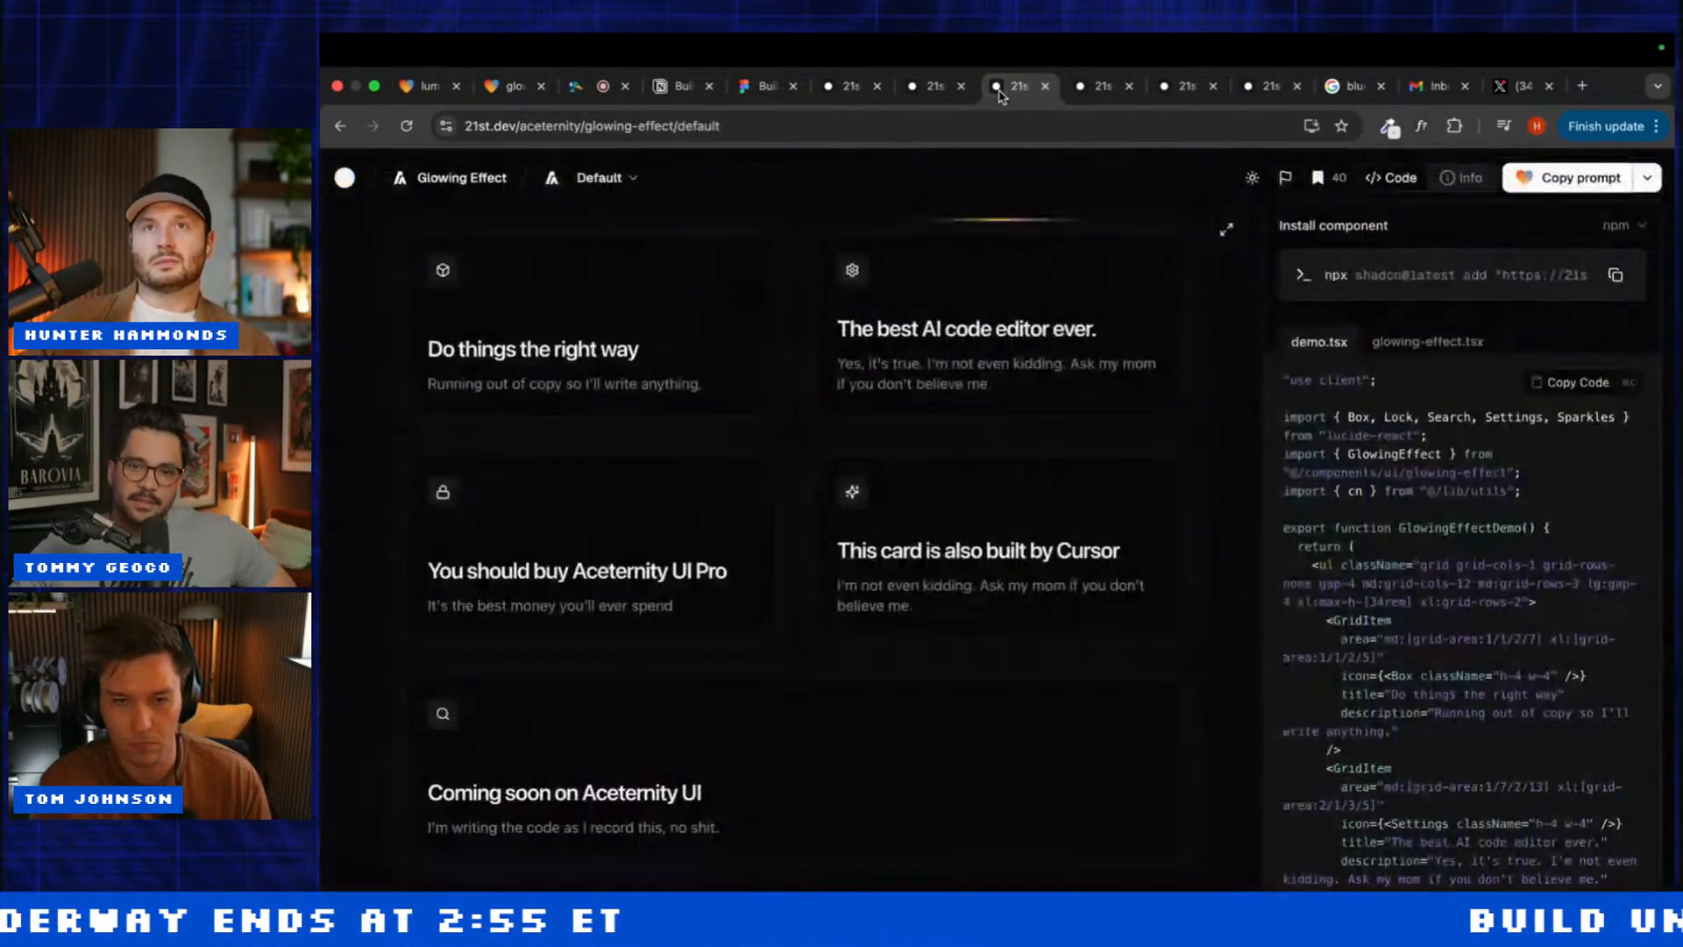
left_click(1081, 85)
left_click(1182, 85)
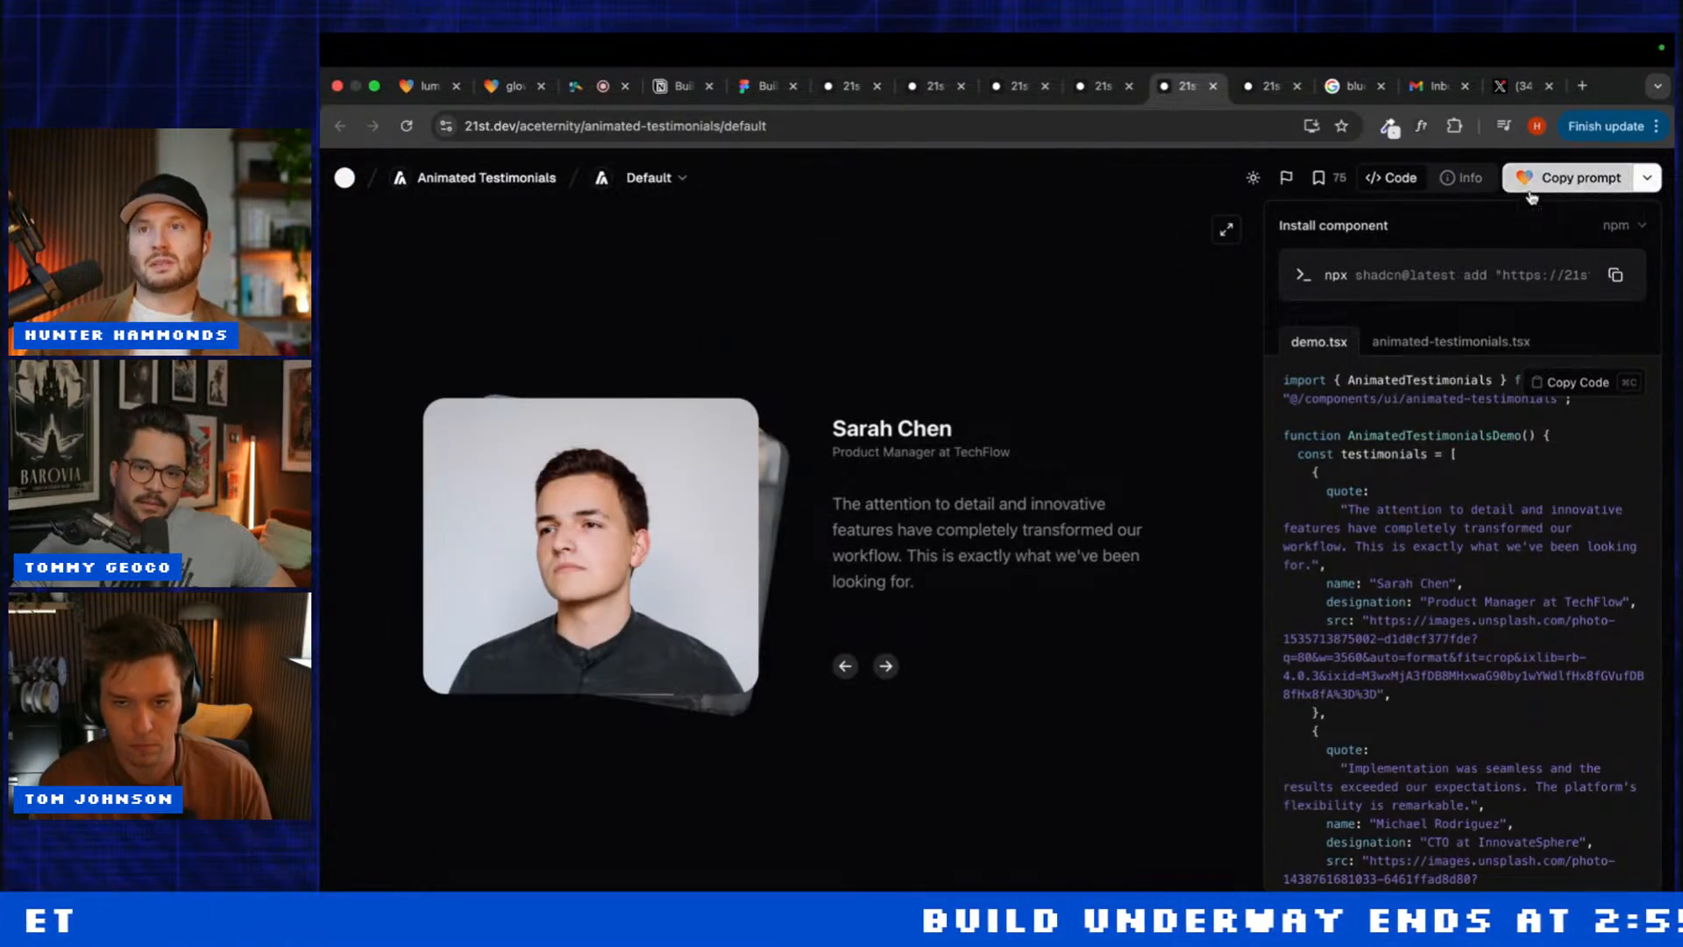
left_click(1530, 189)
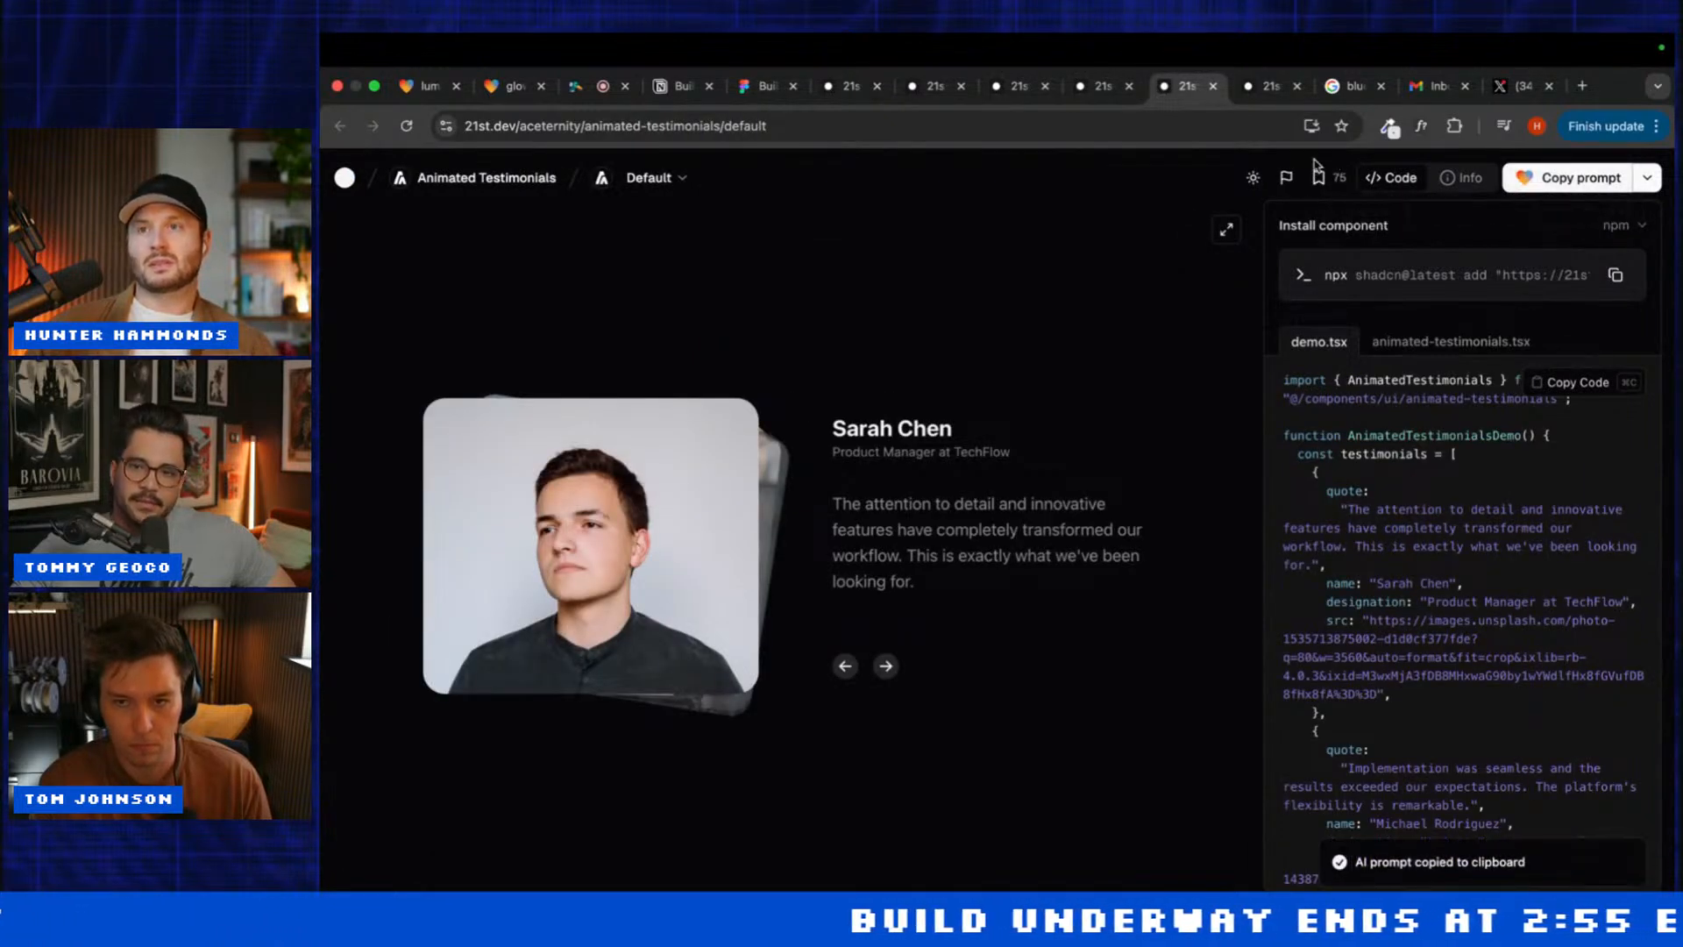
left_click(344, 180)
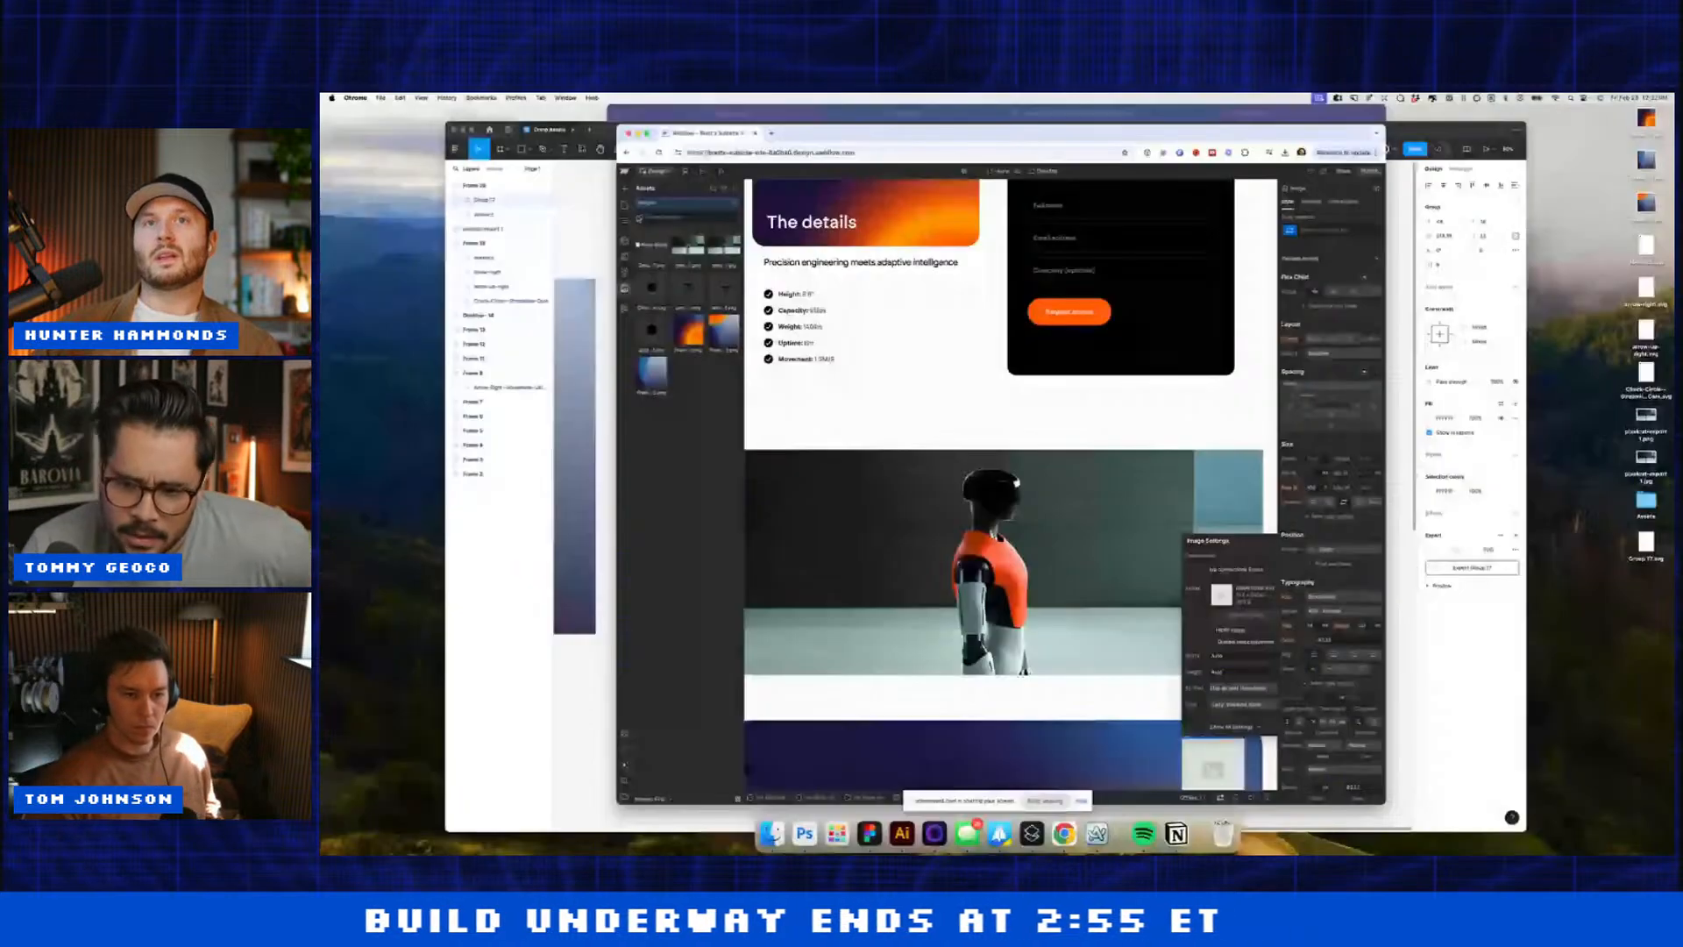
Step: Replace the purple block's placeholder image with an image from the site's assets
left_click(624, 220)
scroll(982, 512, "down", 1)
left_click(983, 512)
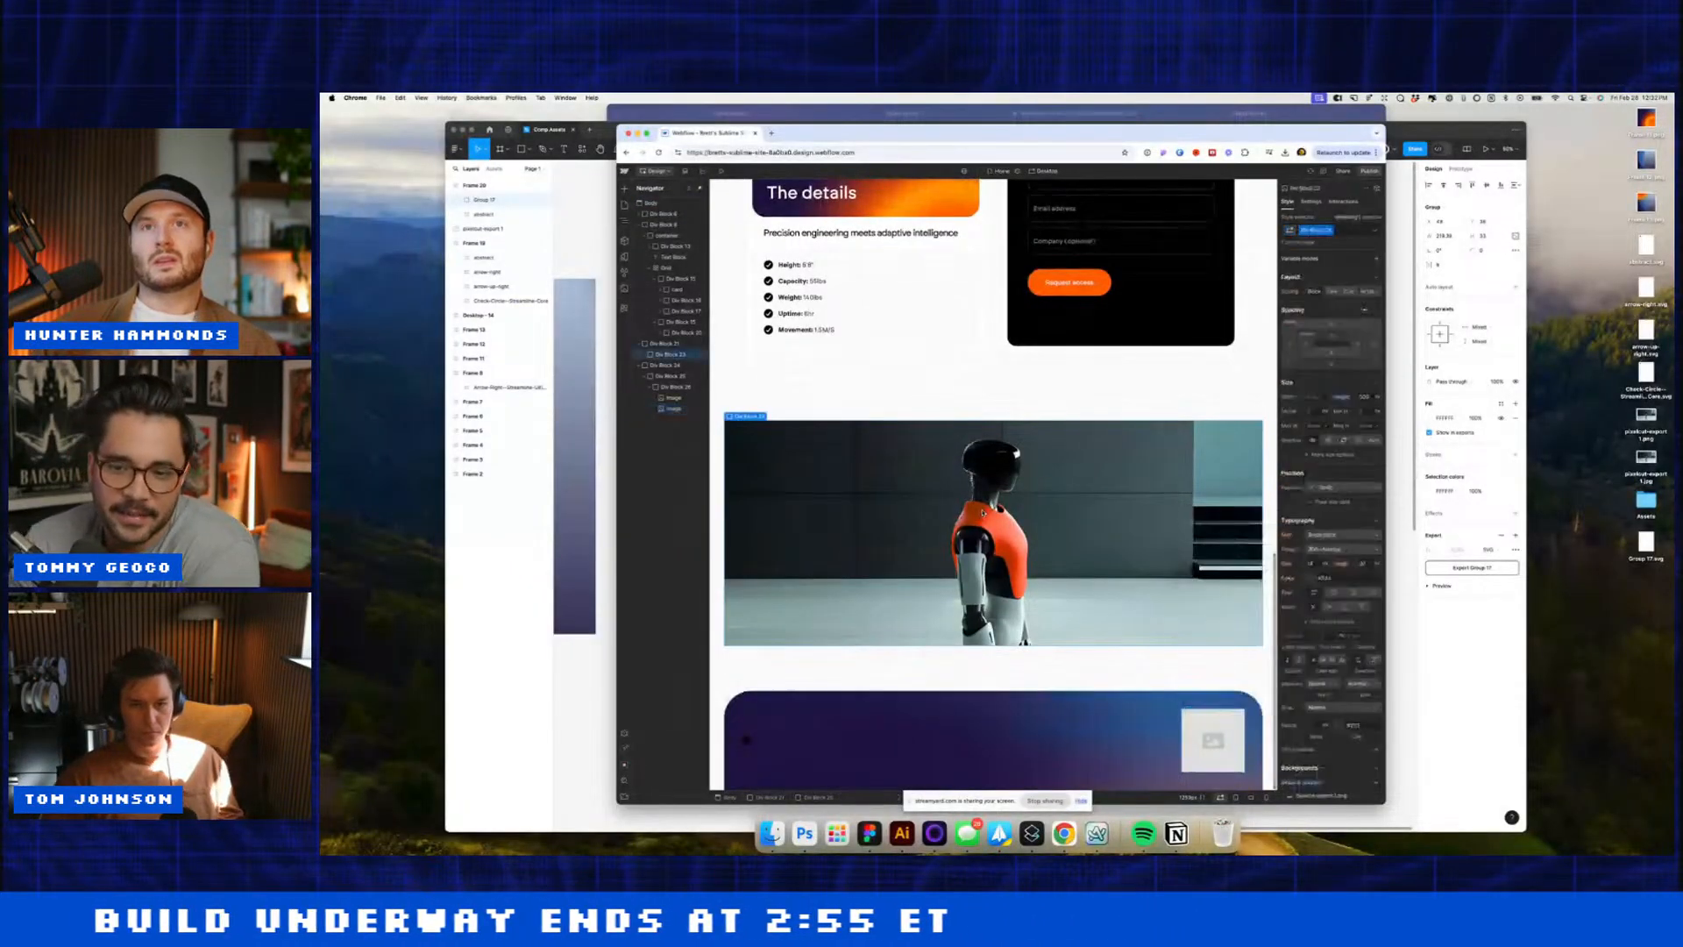
double_click(1196, 717)
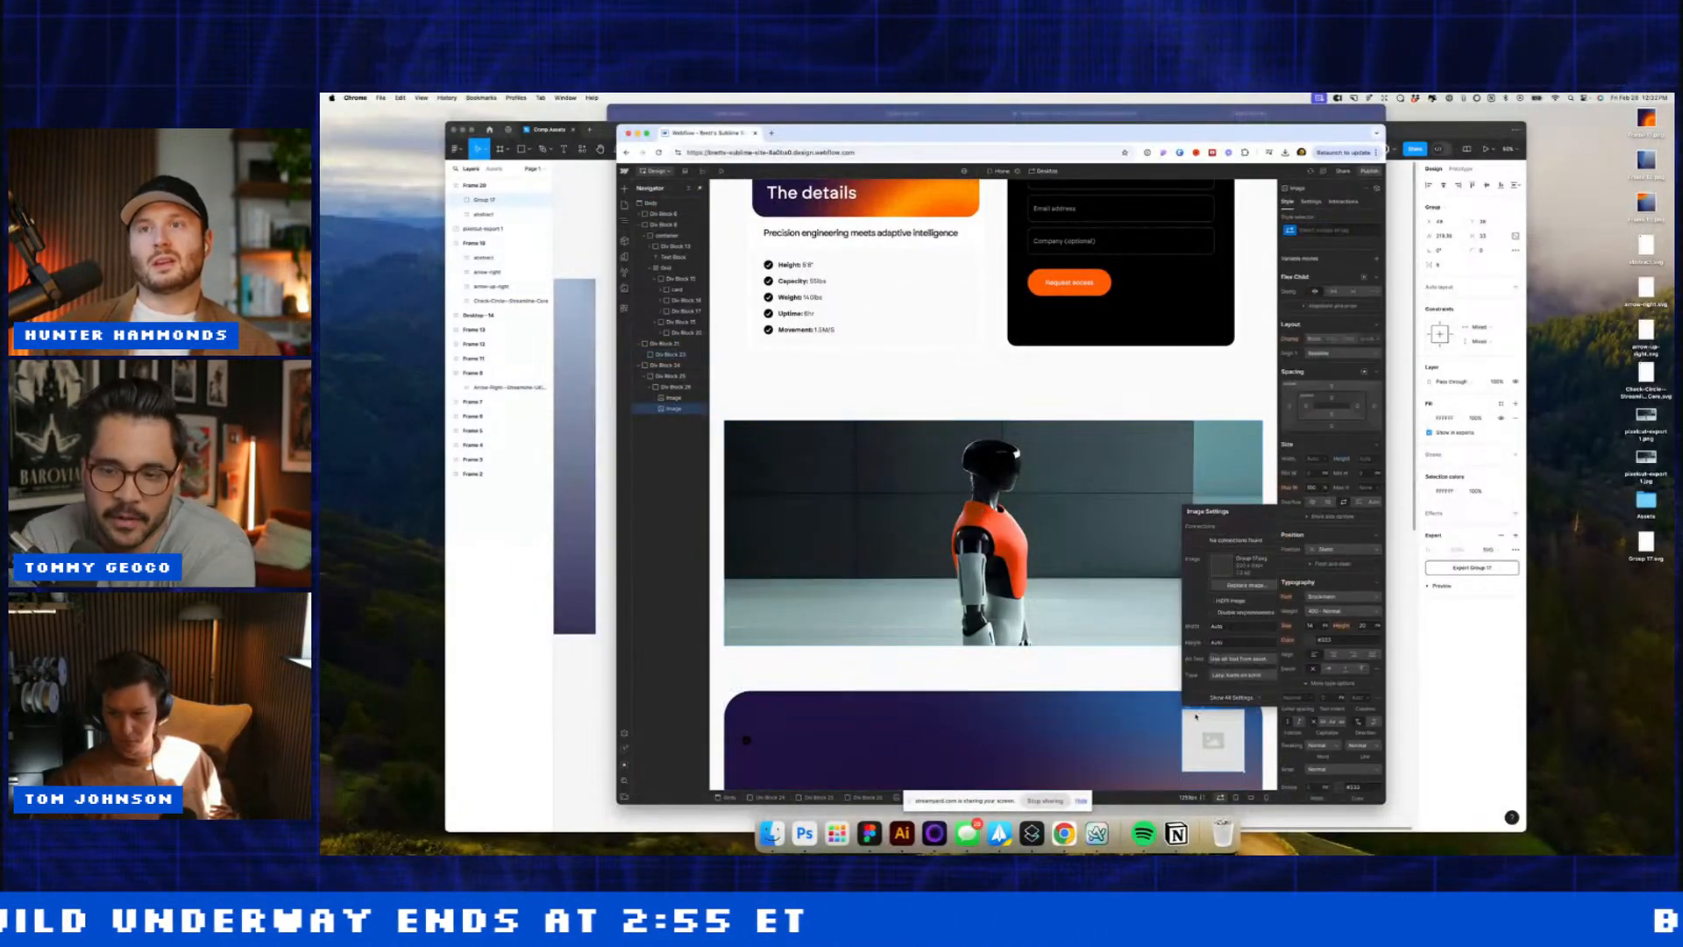
left_click(1216, 585)
left_click(648, 246)
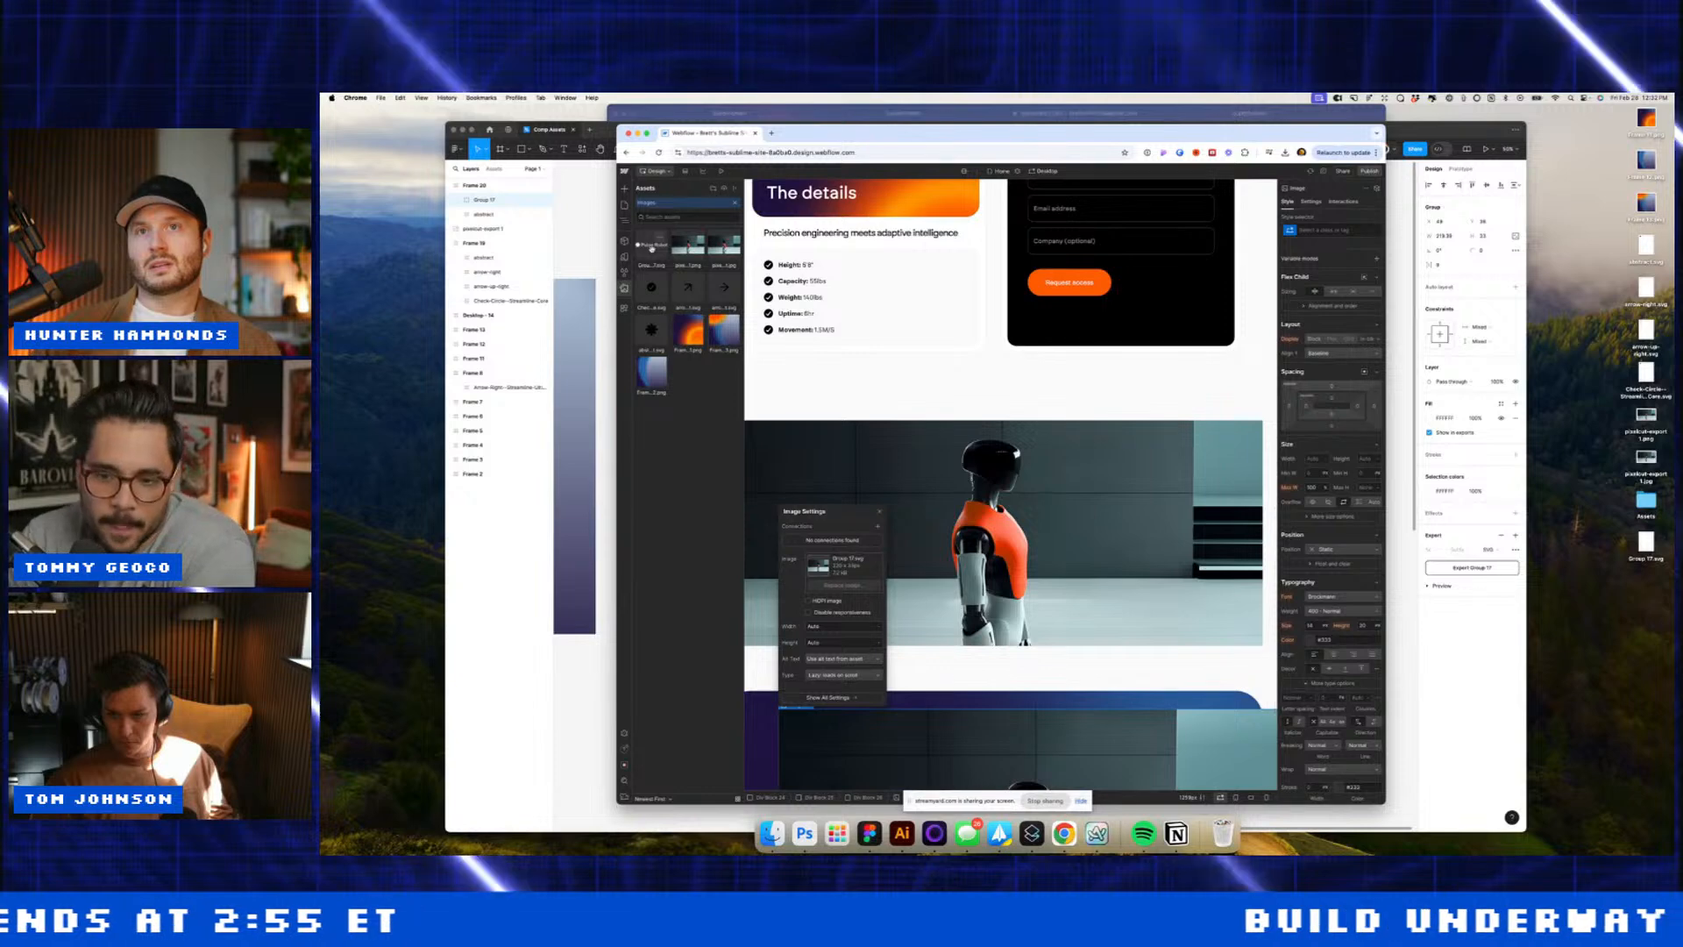
scroll(1146, 687, "down", 1)
left_click(1126, 739)
scroll(1126, 739, "up", 2)
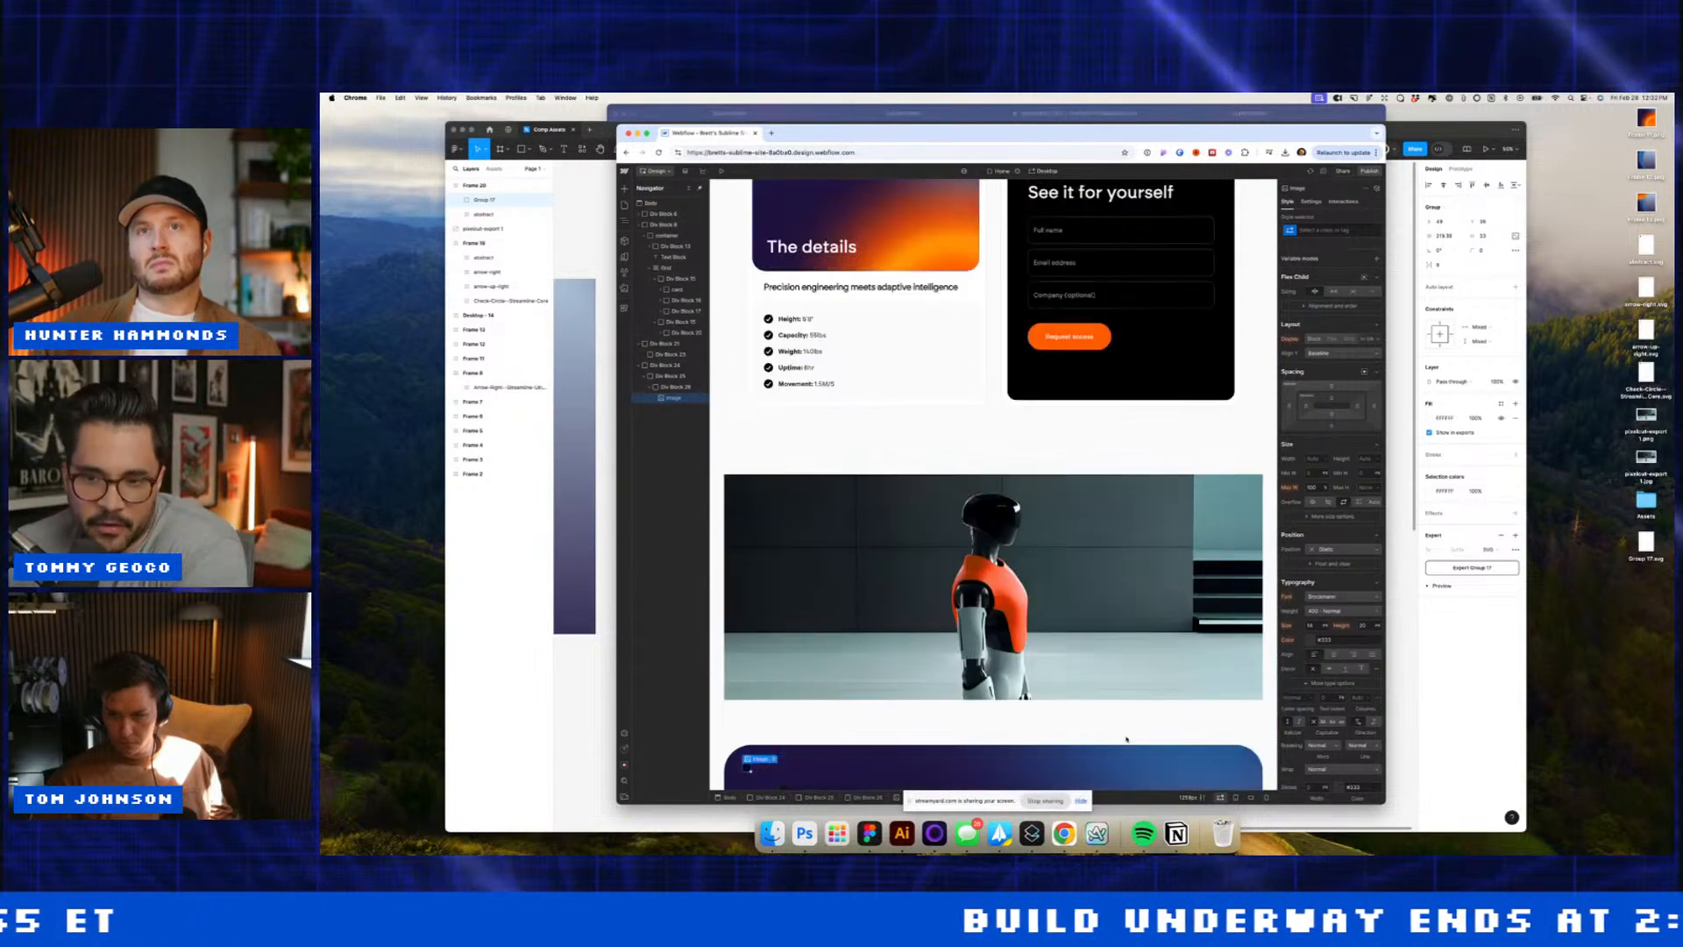
Step: Swap the purple block's image for the Pulse Robot logo from the assets
left_click(837, 767)
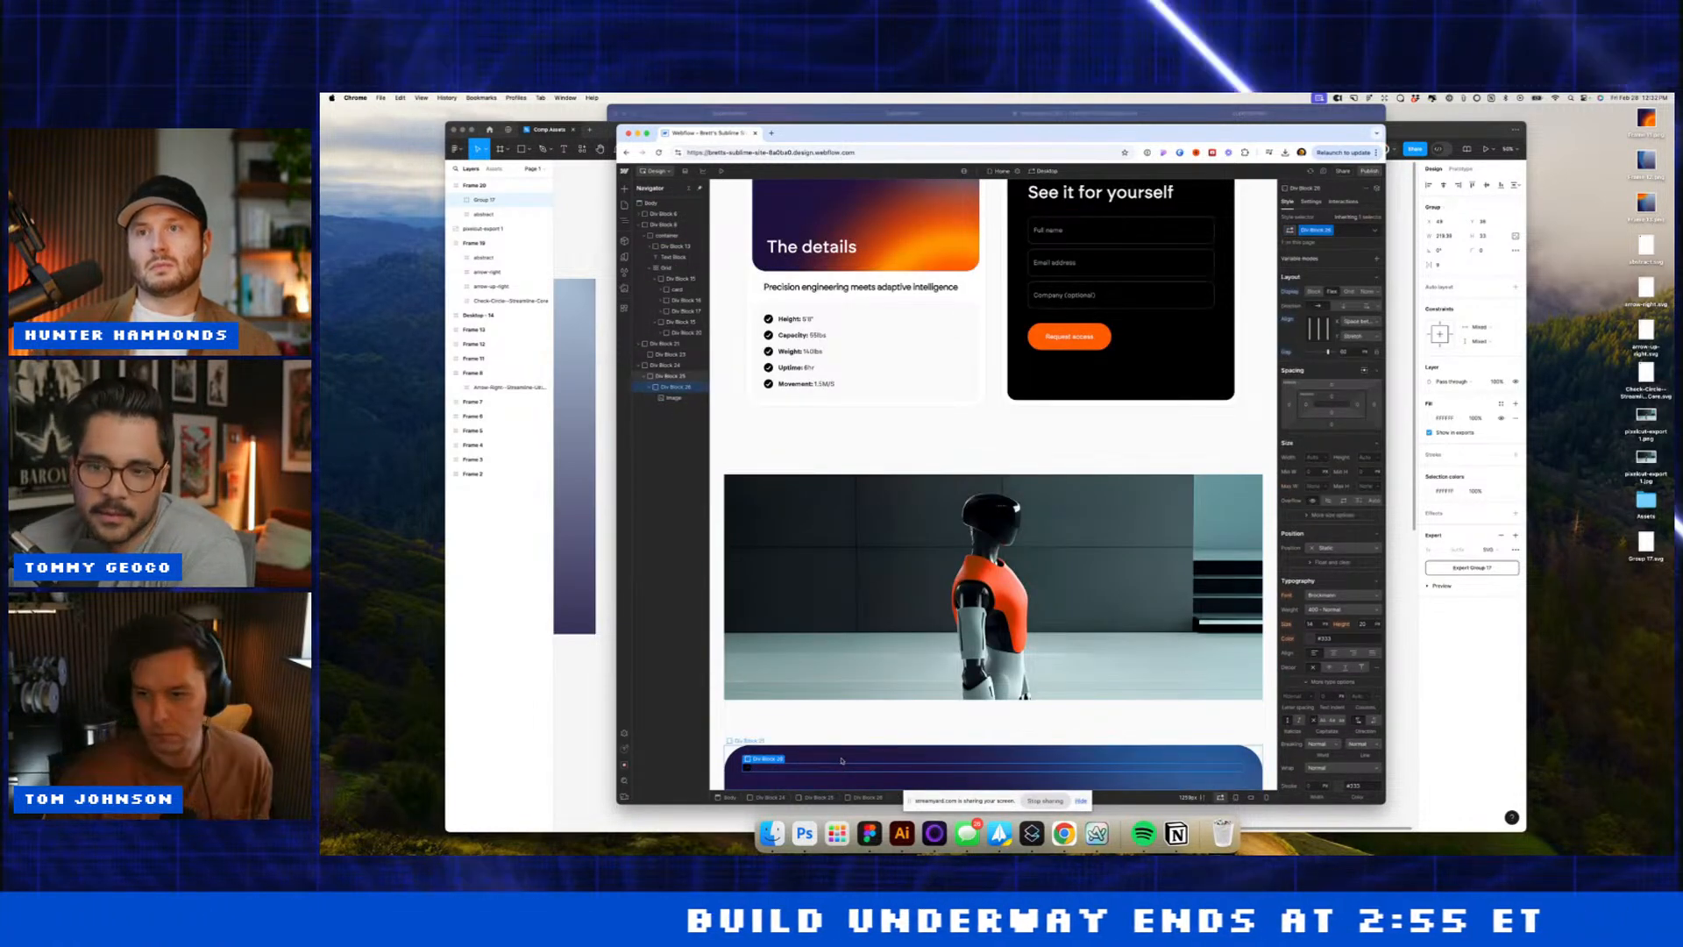
left_click(746, 768)
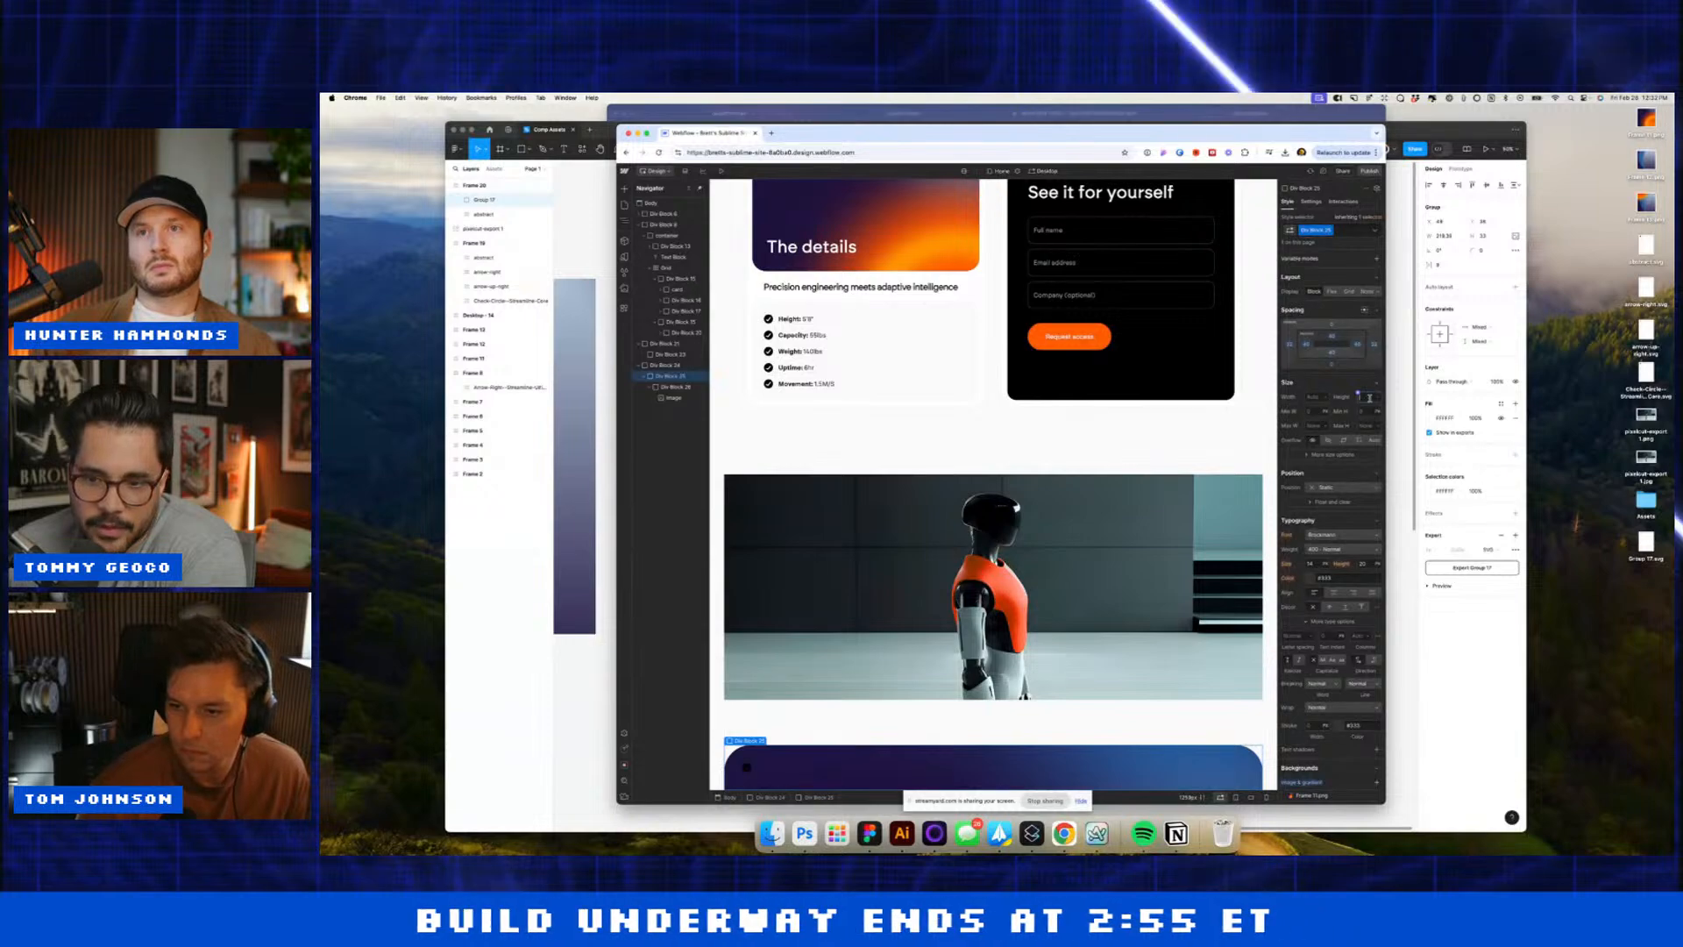
scroll(748, 668, "down", 2)
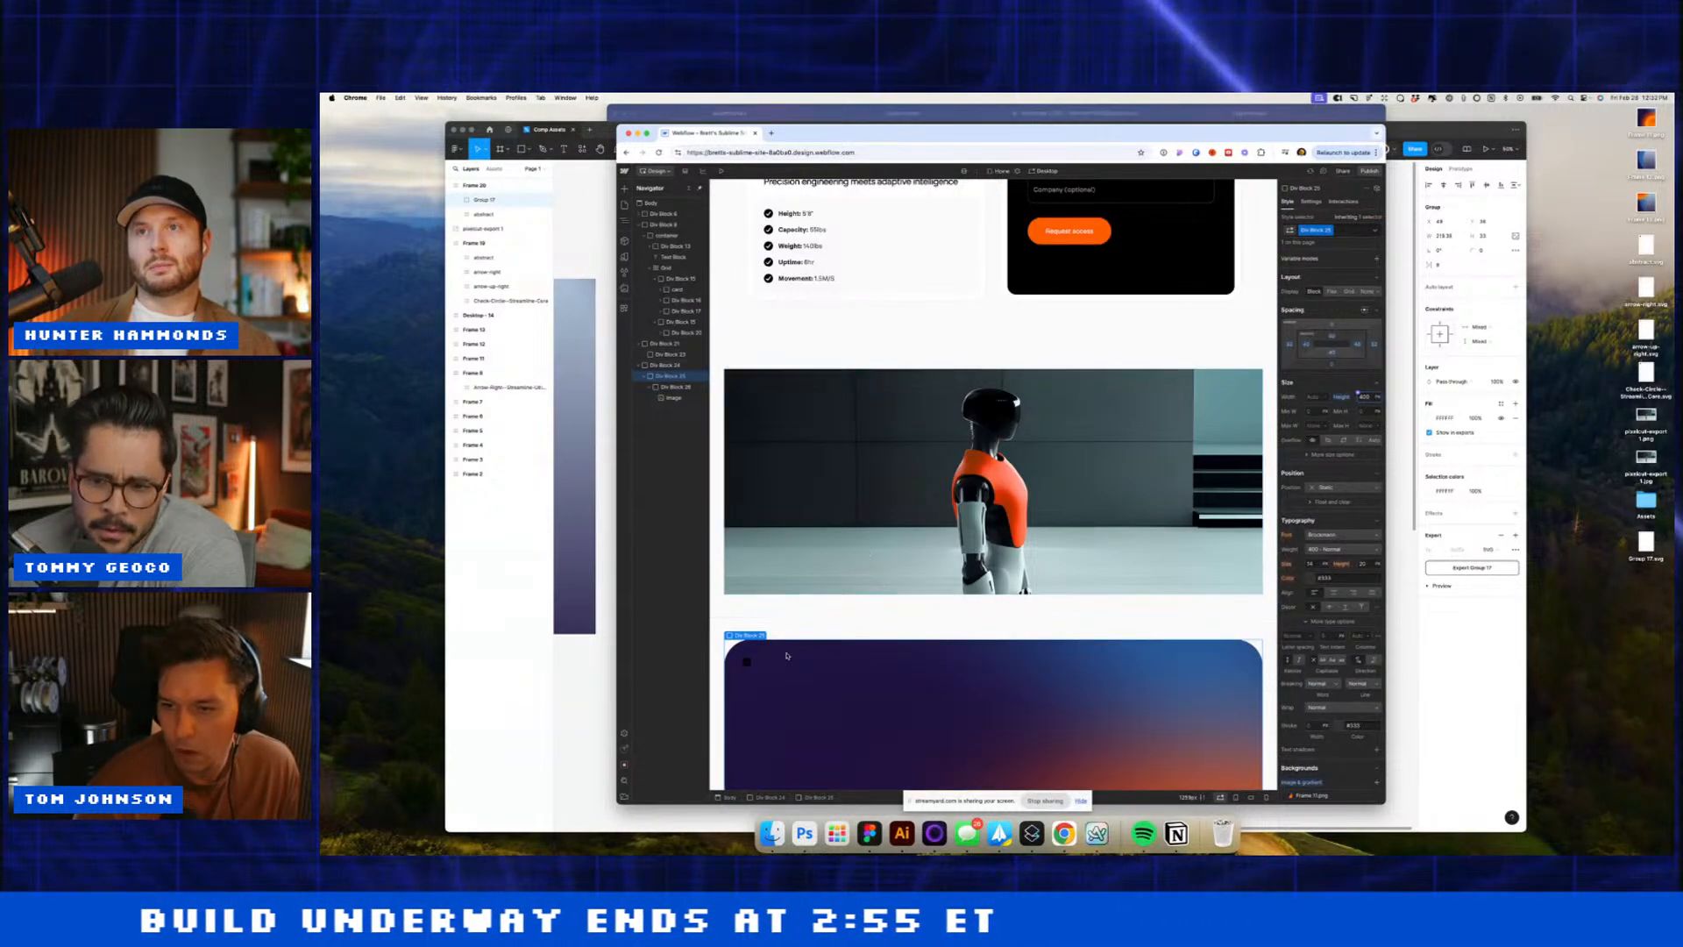
double_click(747, 668)
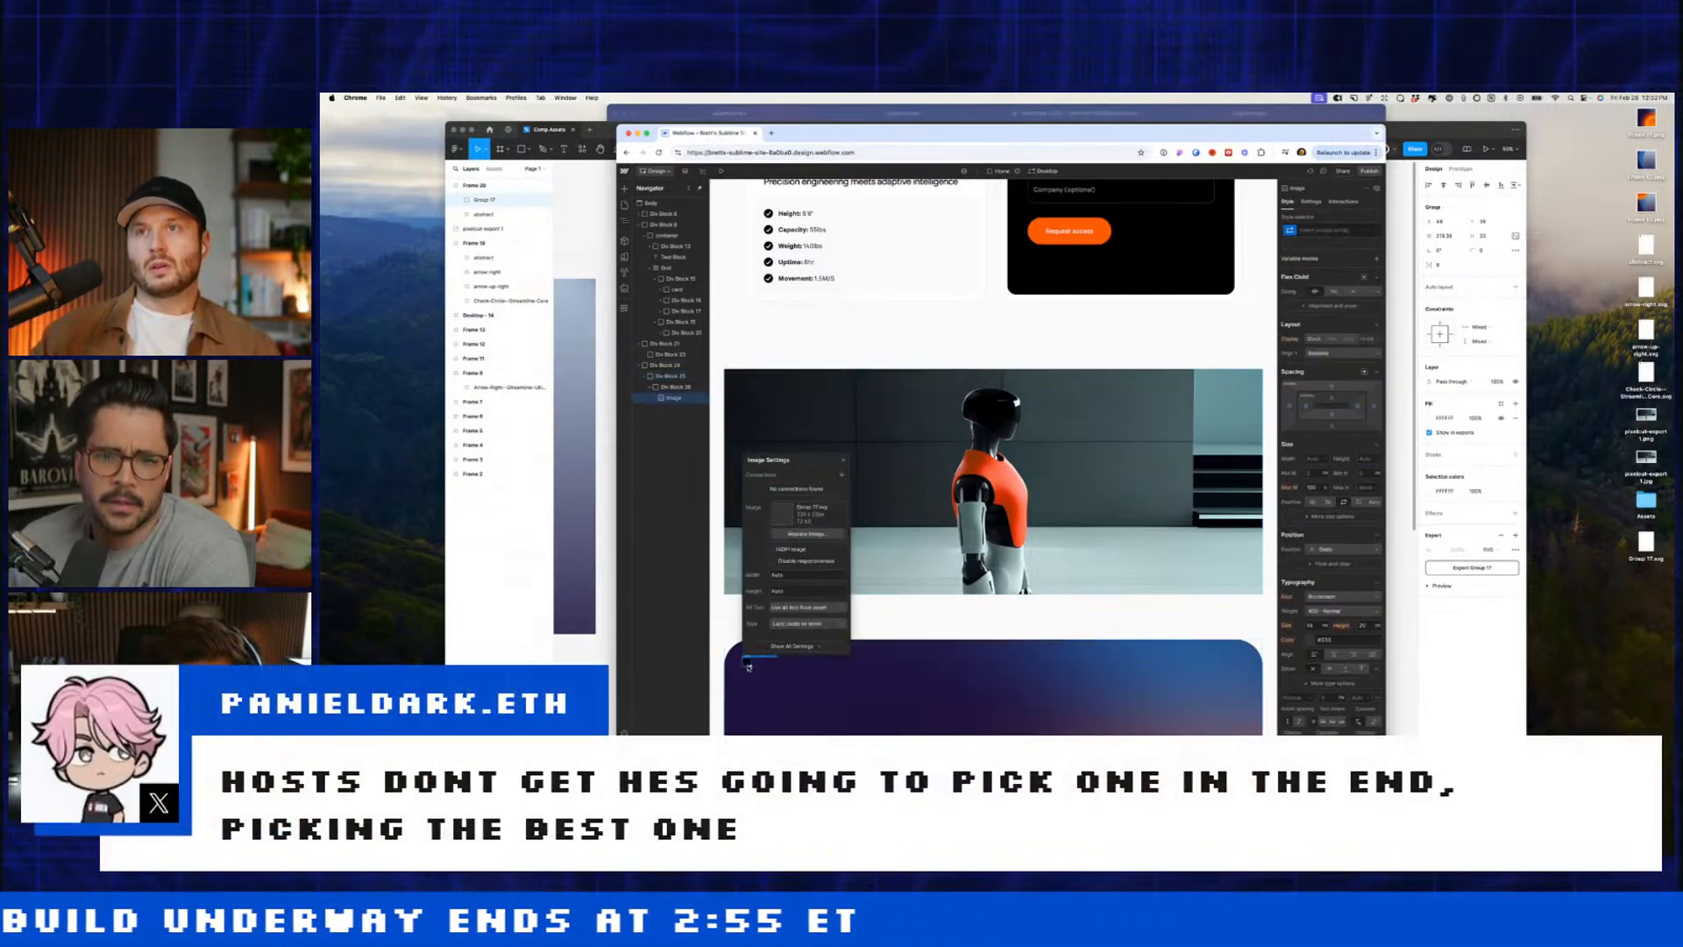
left_click(805, 535)
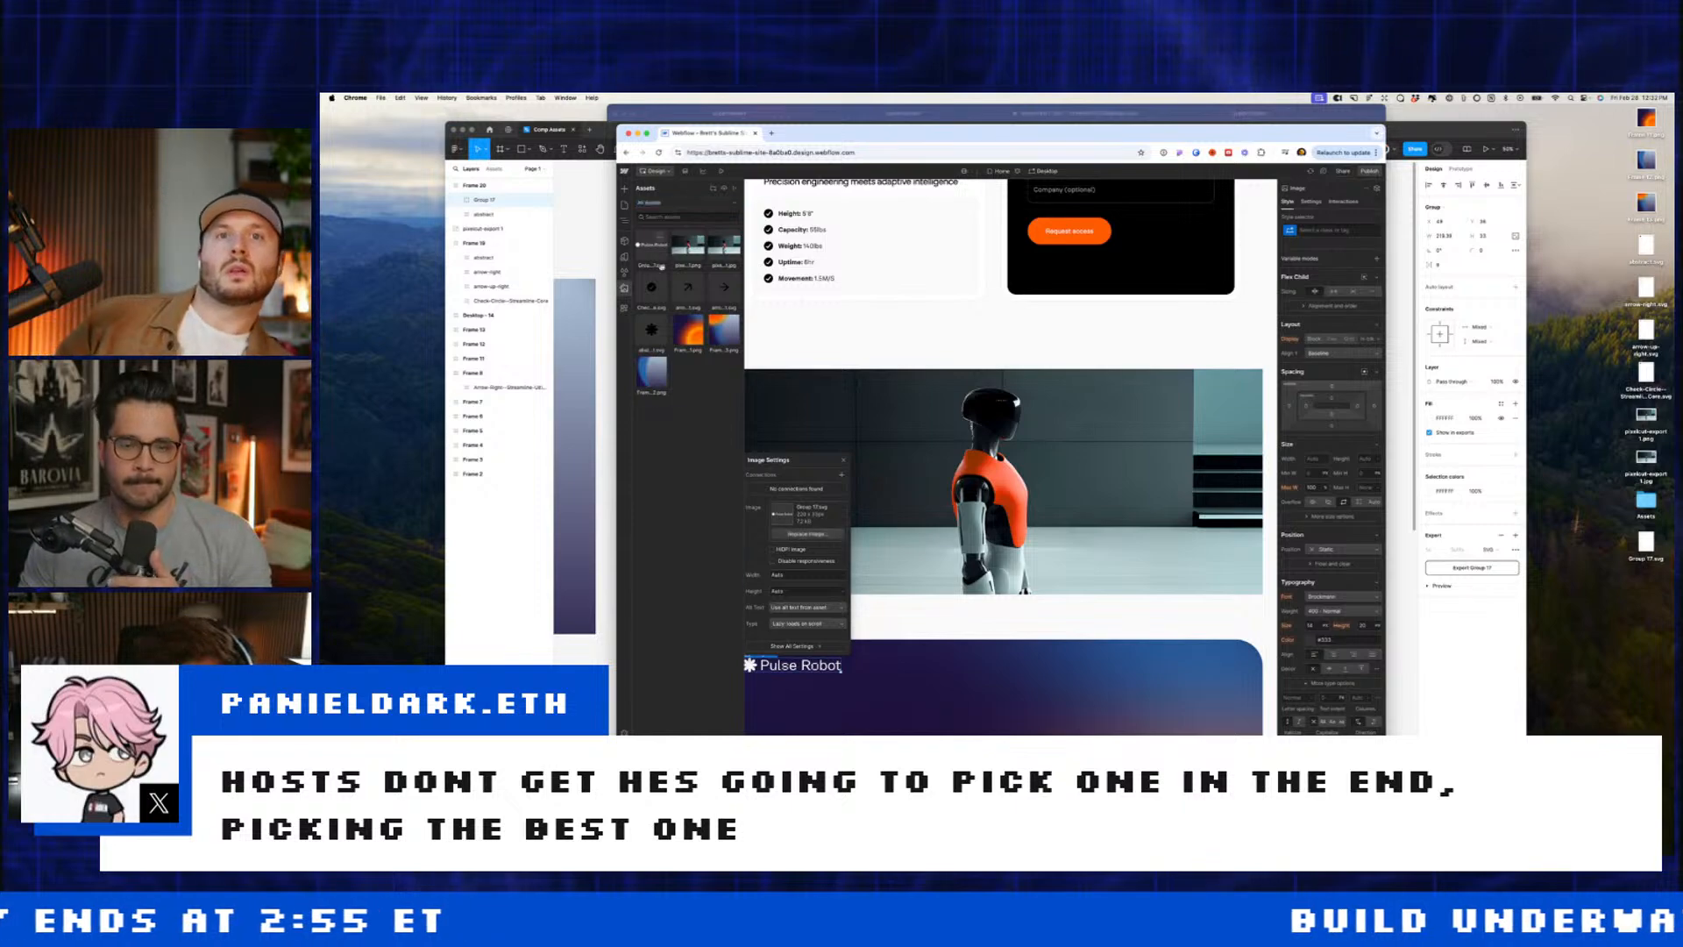
left_click(965, 611)
left_click(888, 659)
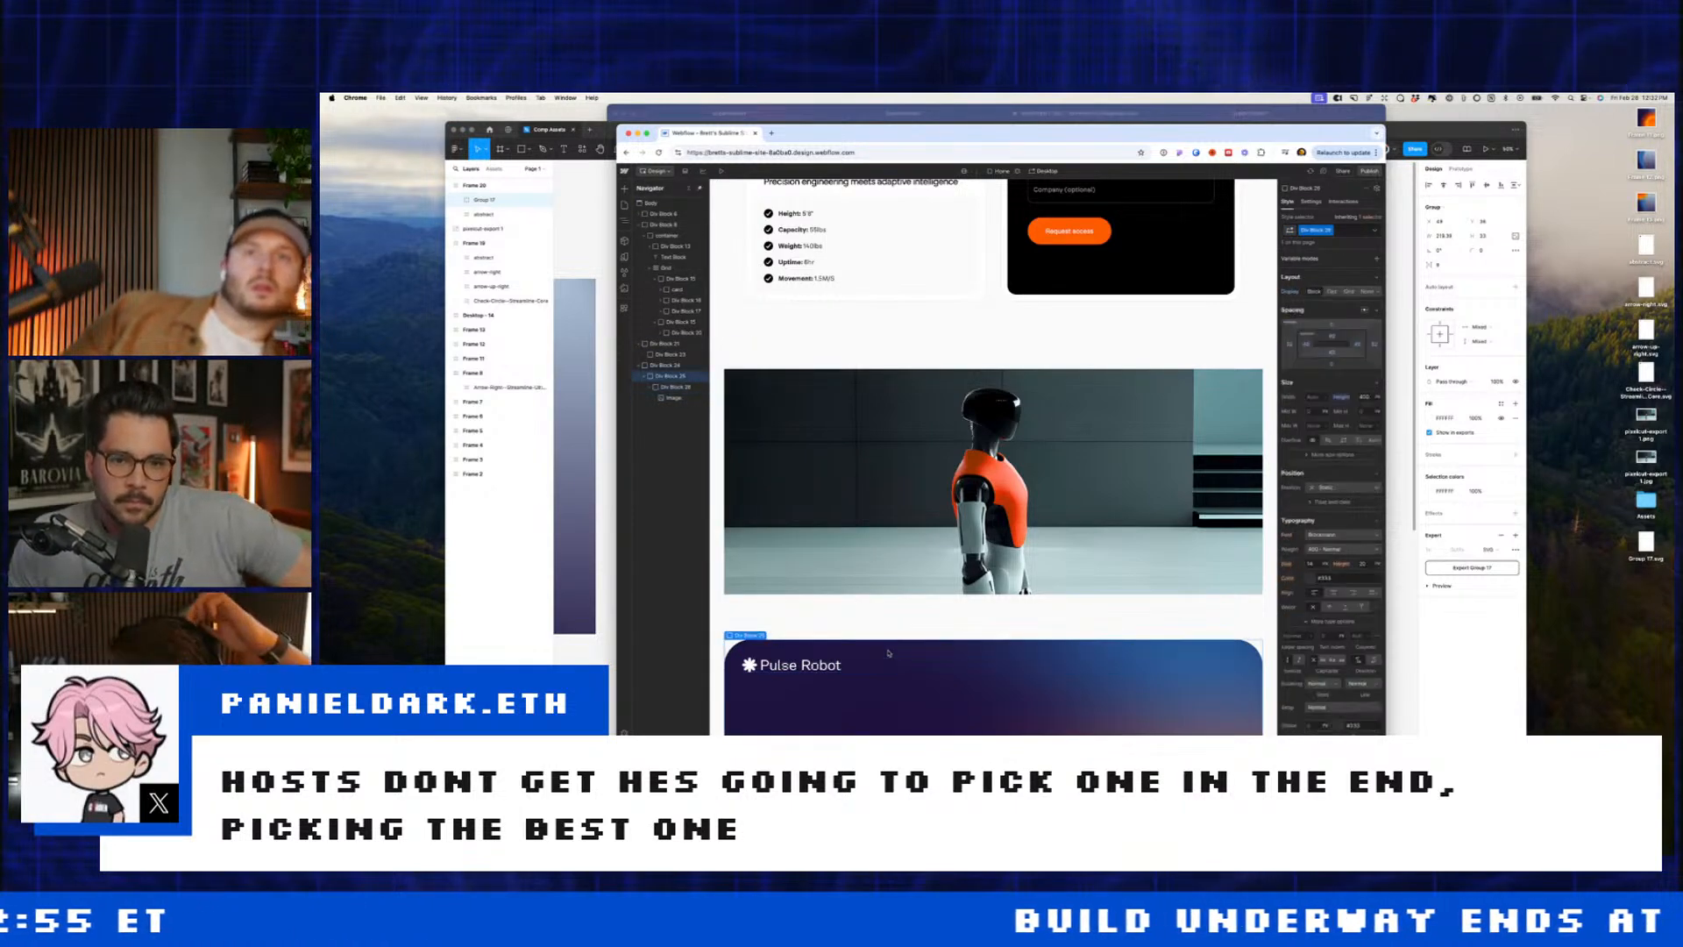
left_click(579, 626)
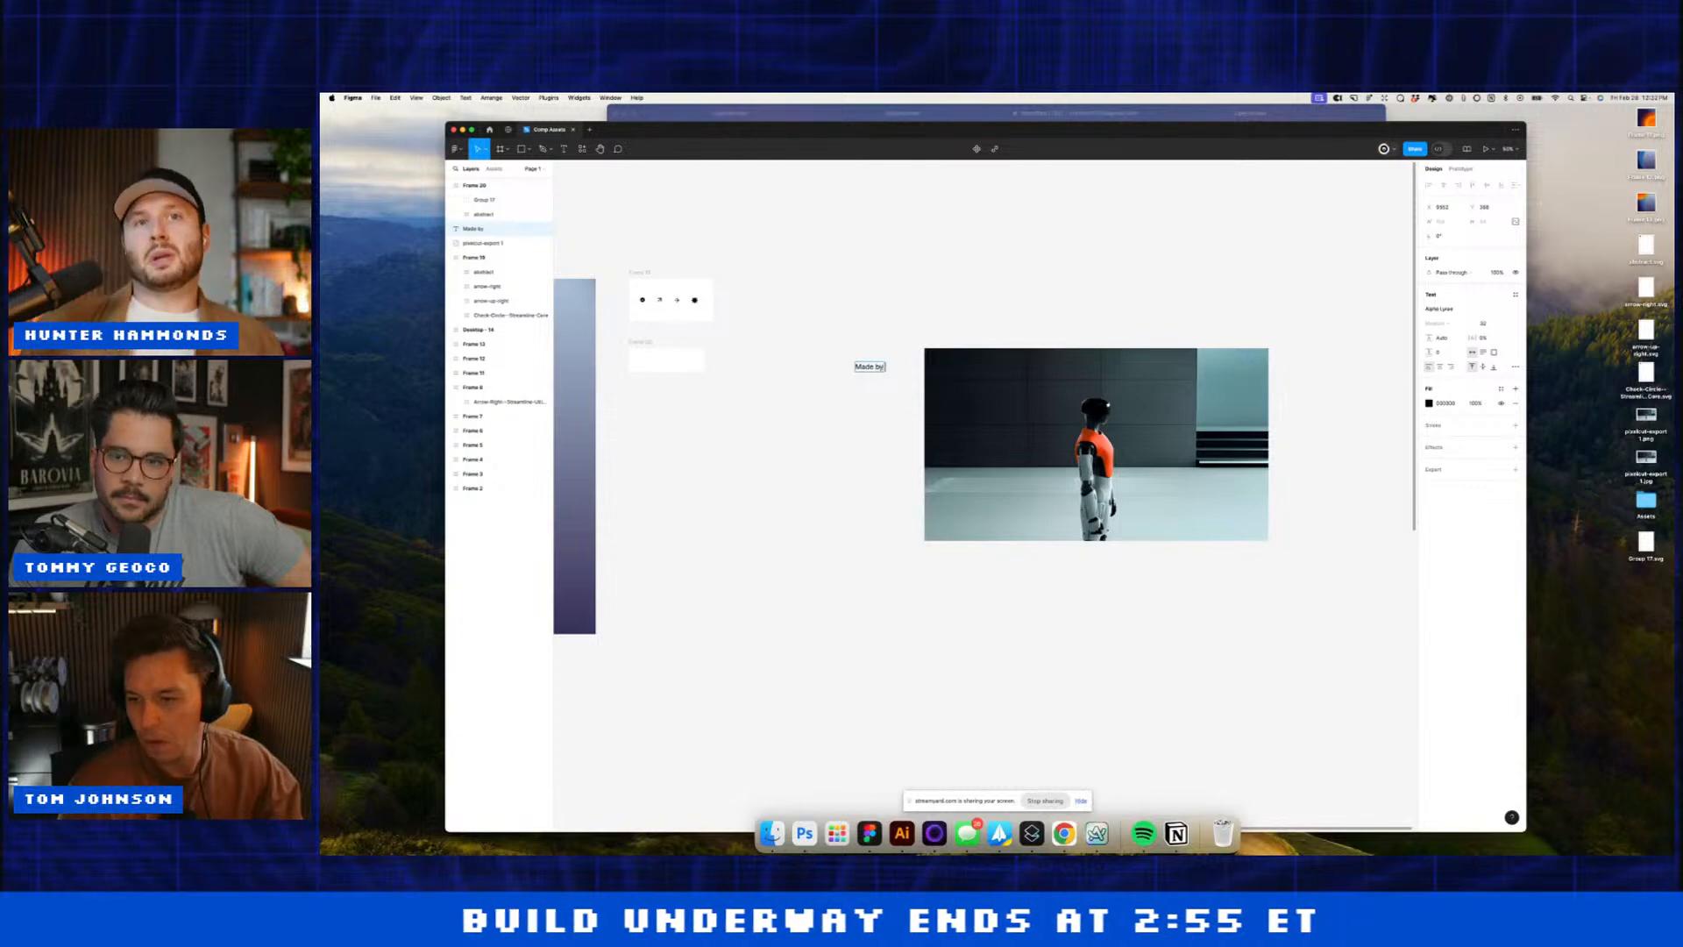
Step: Finish the 'Made by humans' text, apply a serif font, and colour it white
type("humans")
key("Escape")
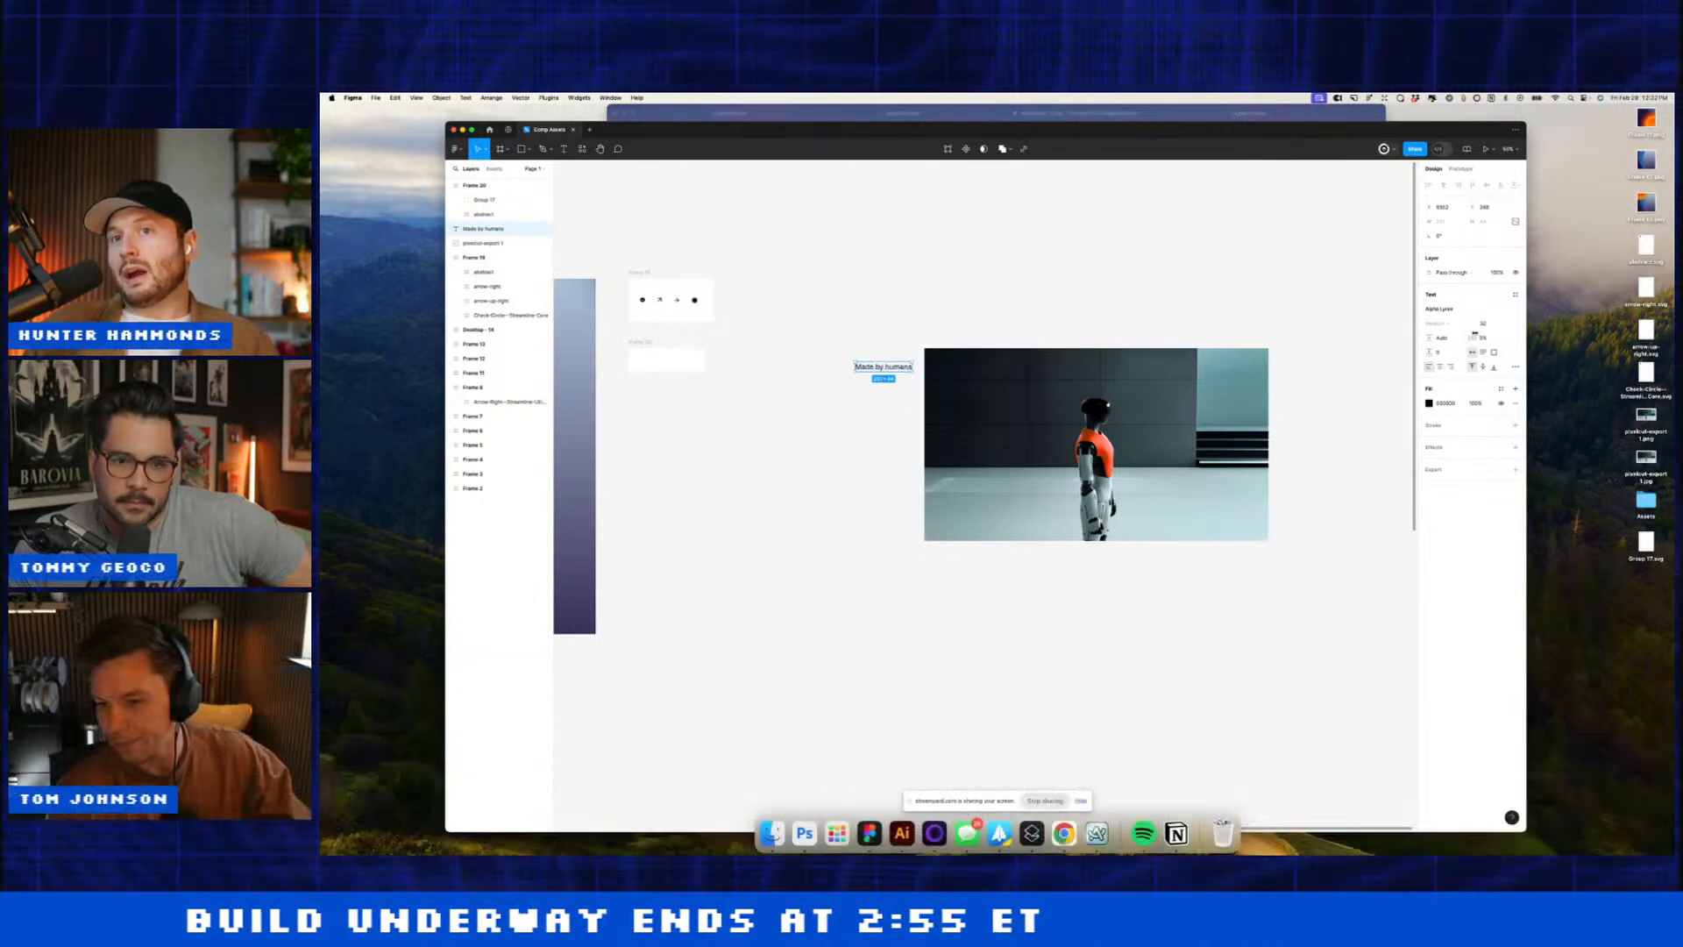
left_click(1466, 308)
type("ser")
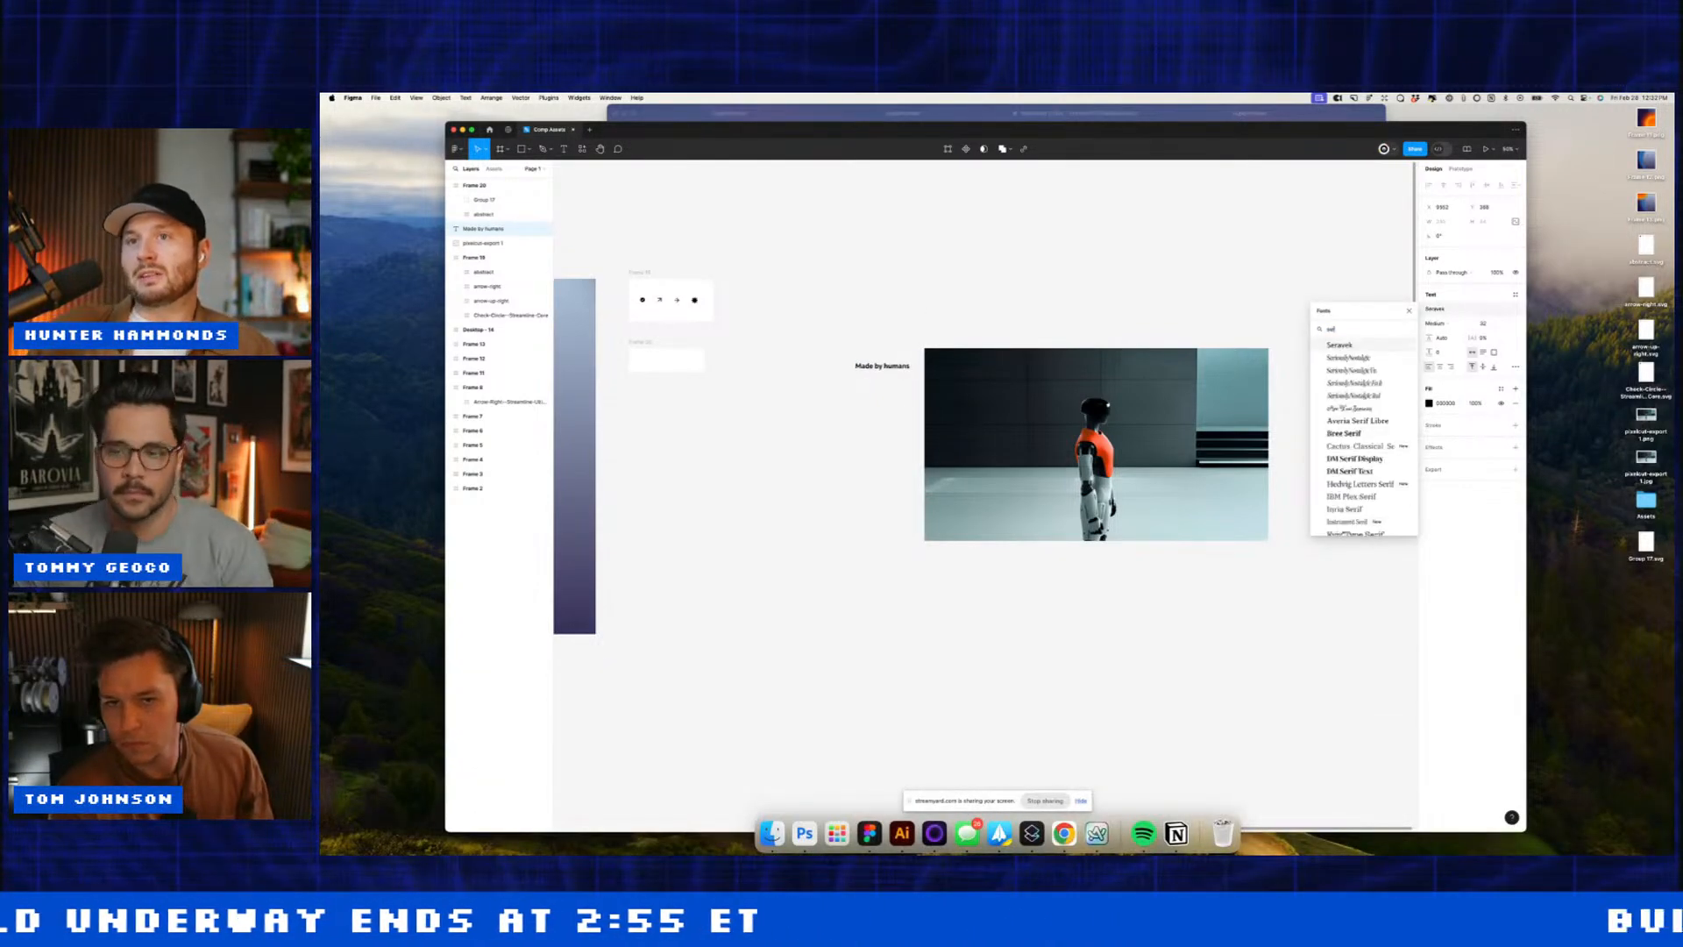
left_click(1355, 382)
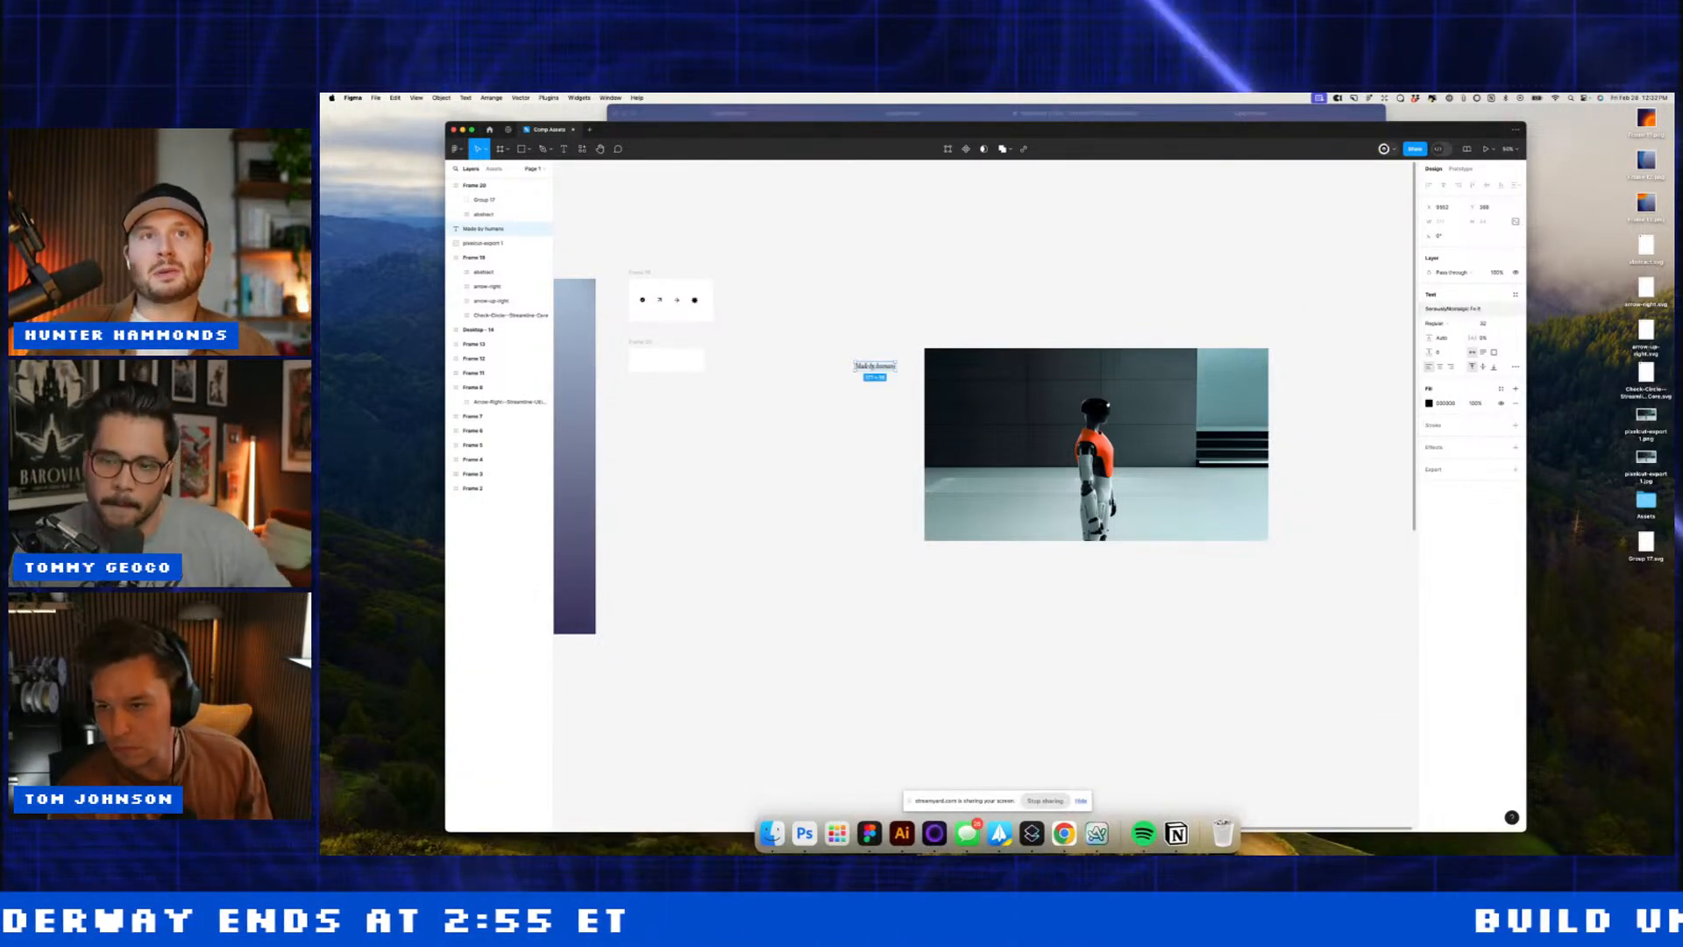
left_click(1430, 403)
left_click_drag(1350, 474, 1142, 338)
left_click(1142, 338)
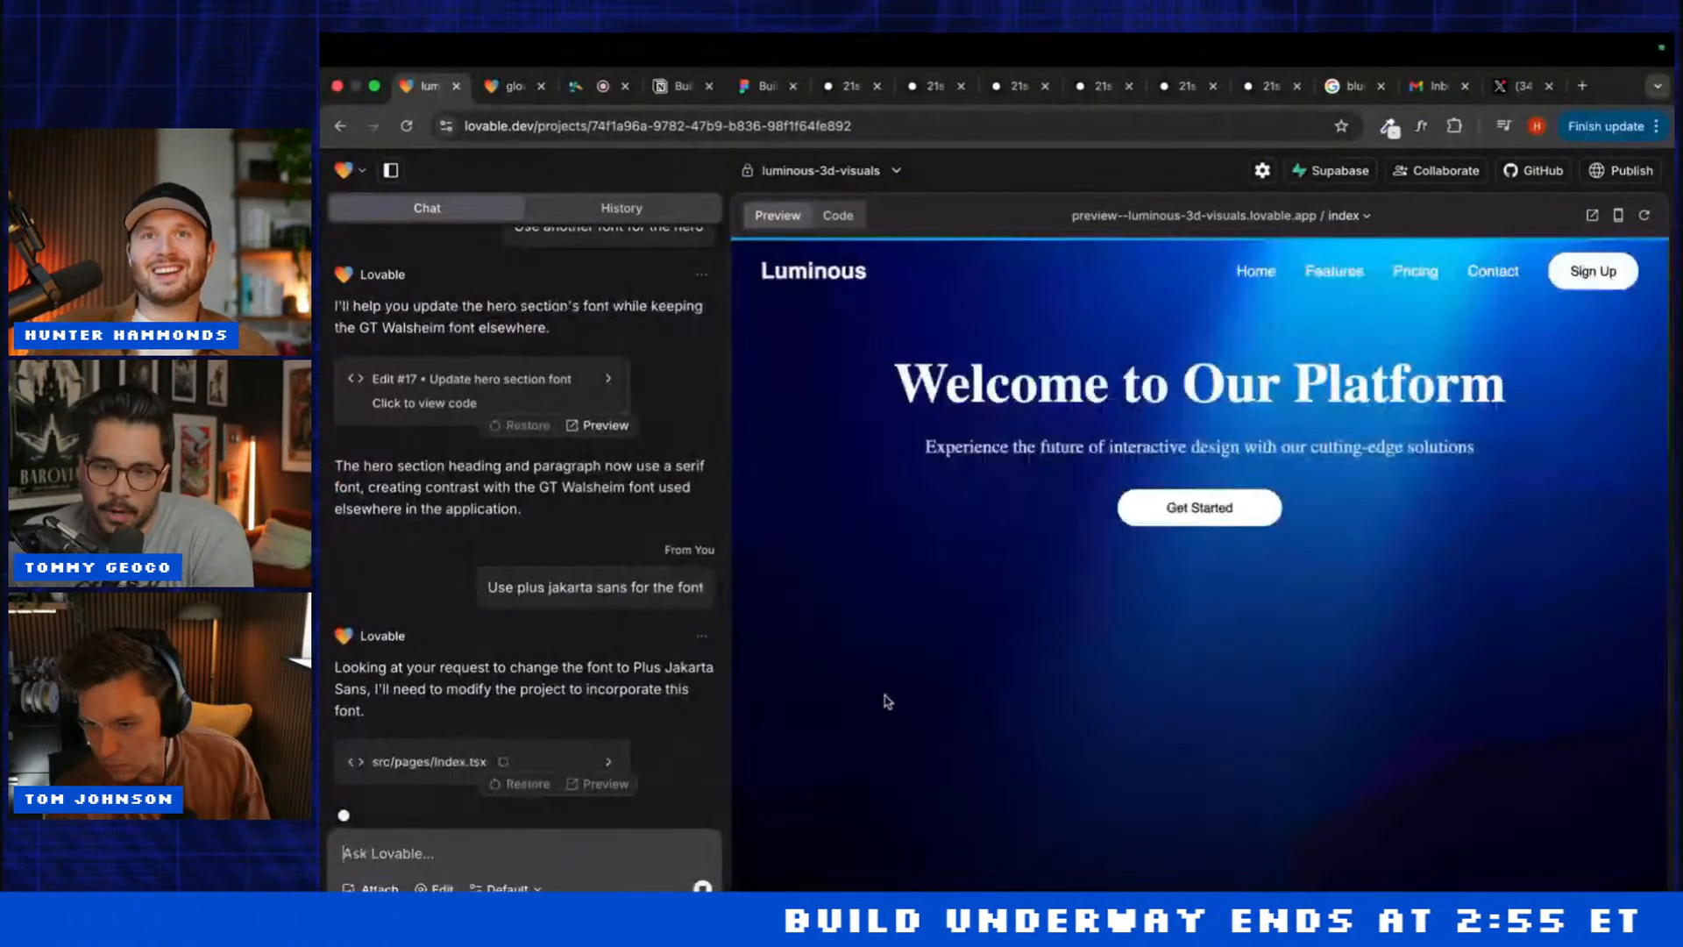
scroll(887, 702, "down", 15)
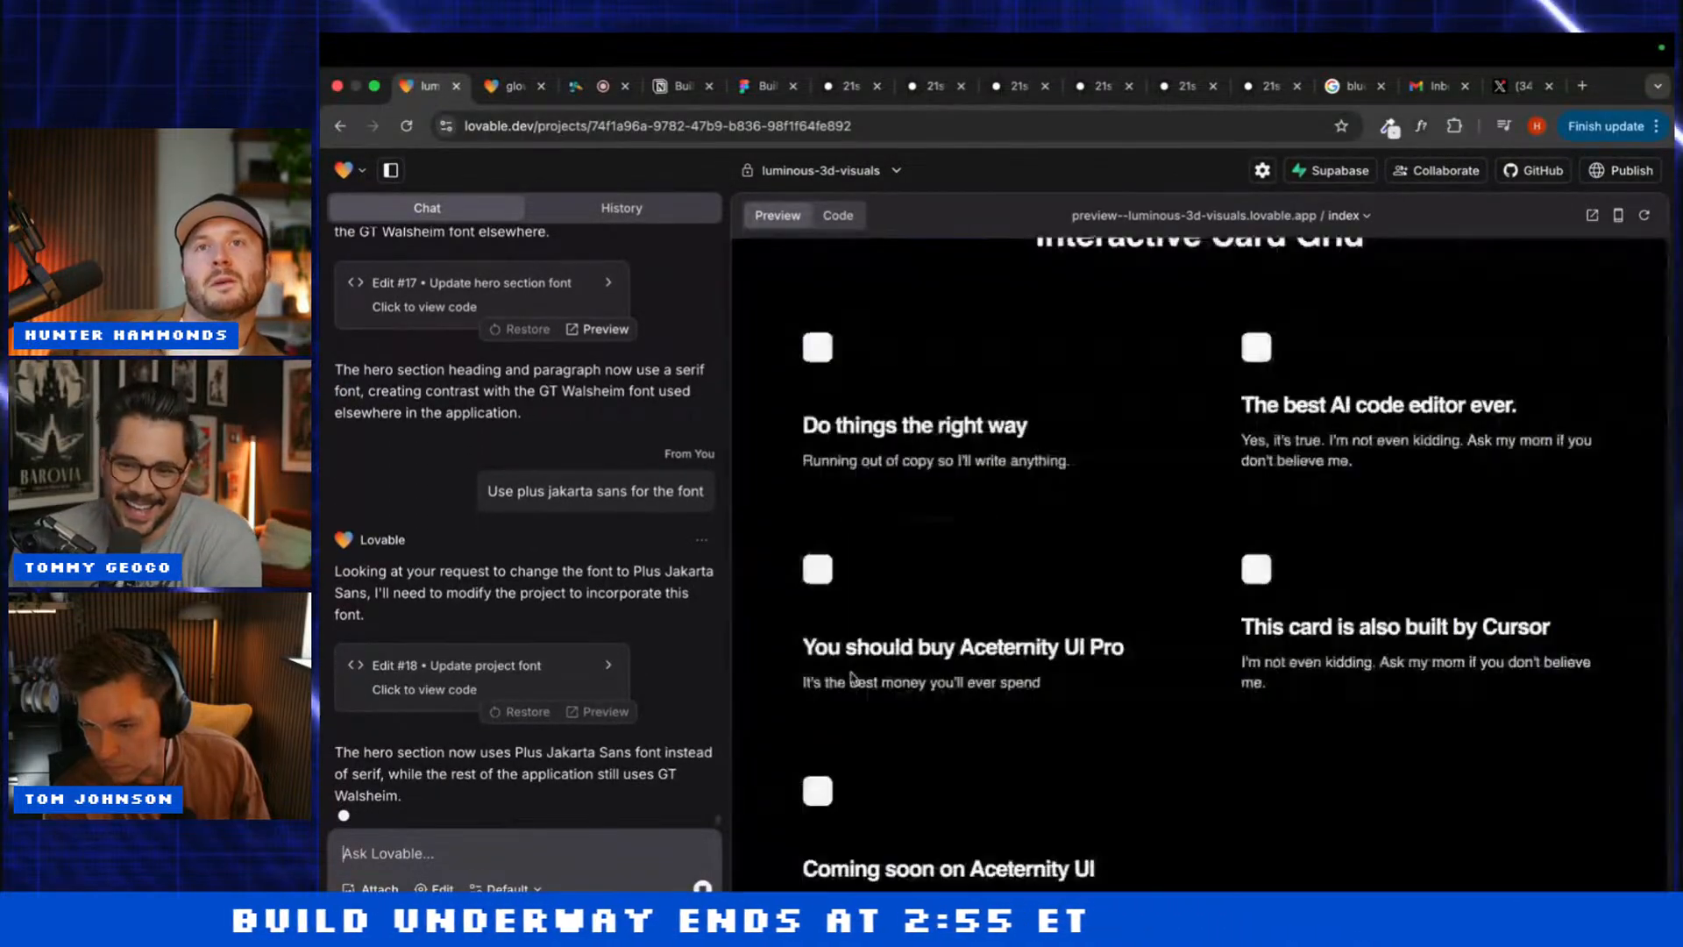
scroll(850, 680, "up", 15)
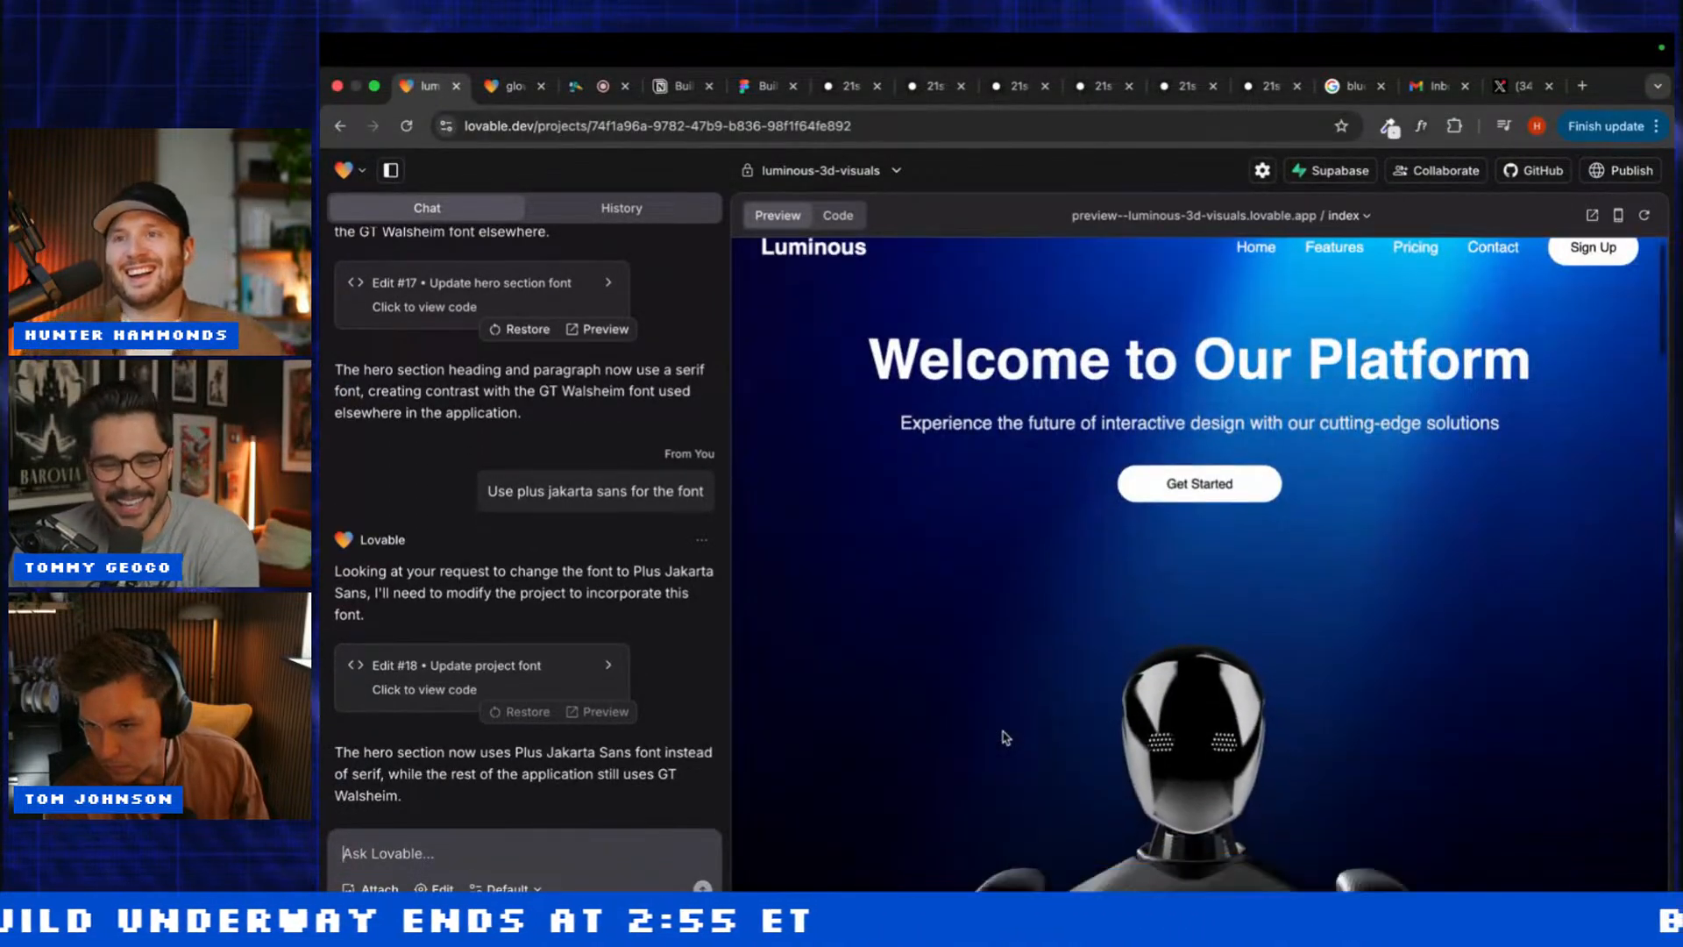
scroll(1006, 738, "down", 5)
scroll(900, 675, "up", 6)
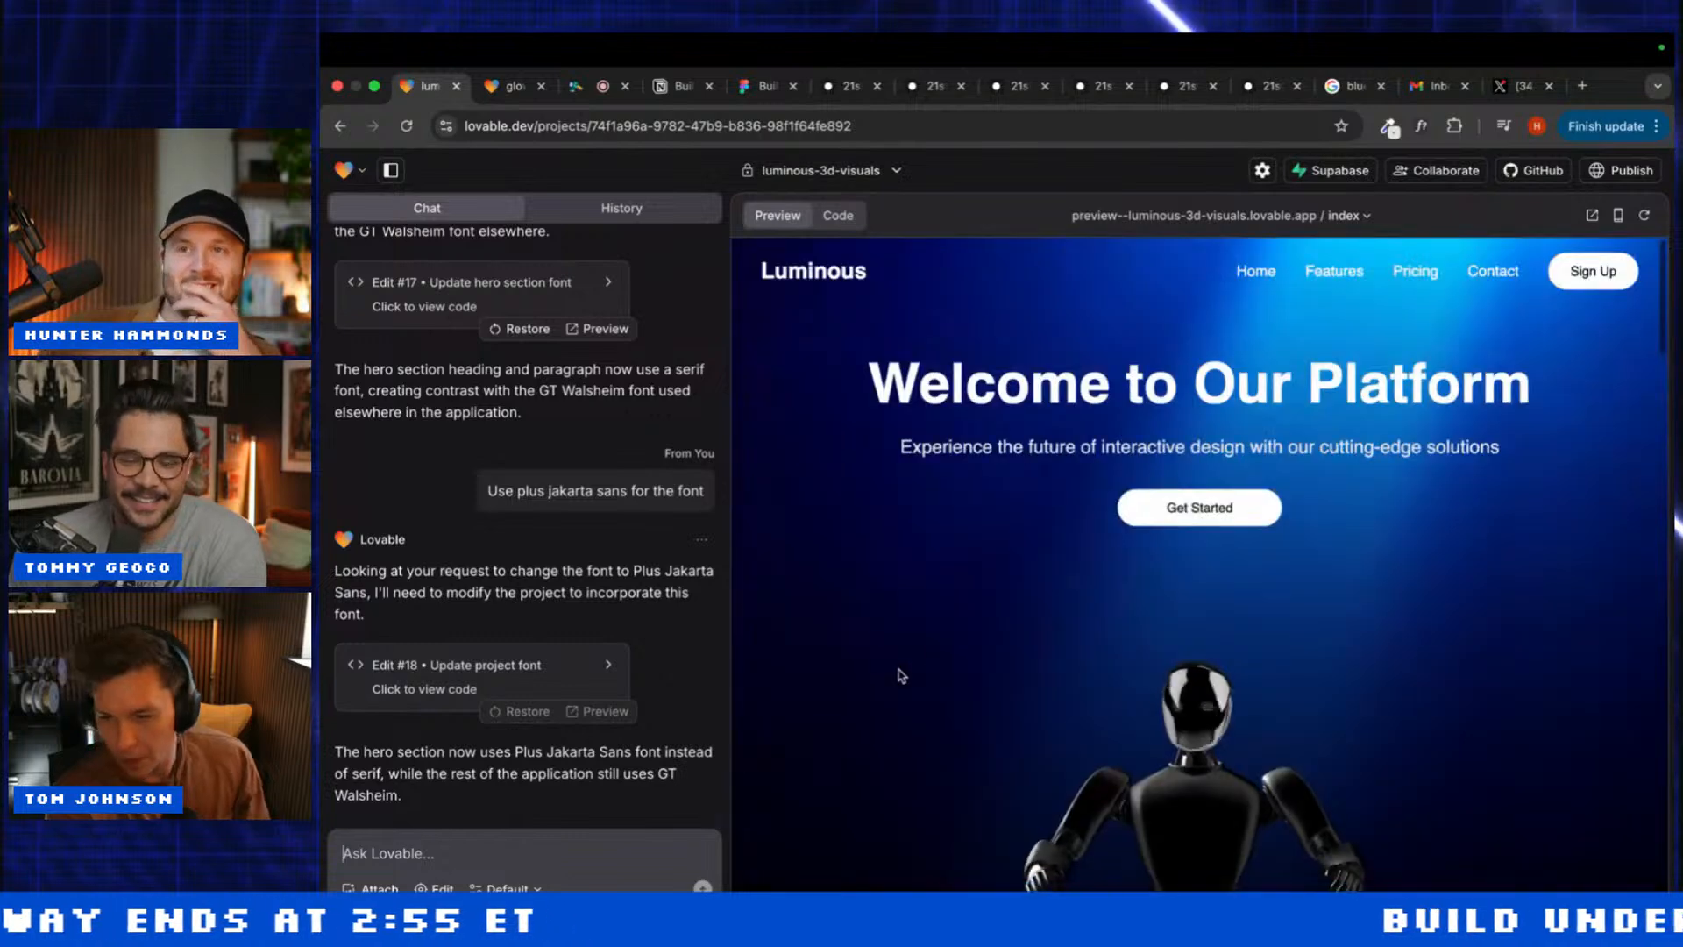
scroll(903, 701, "down", 15)
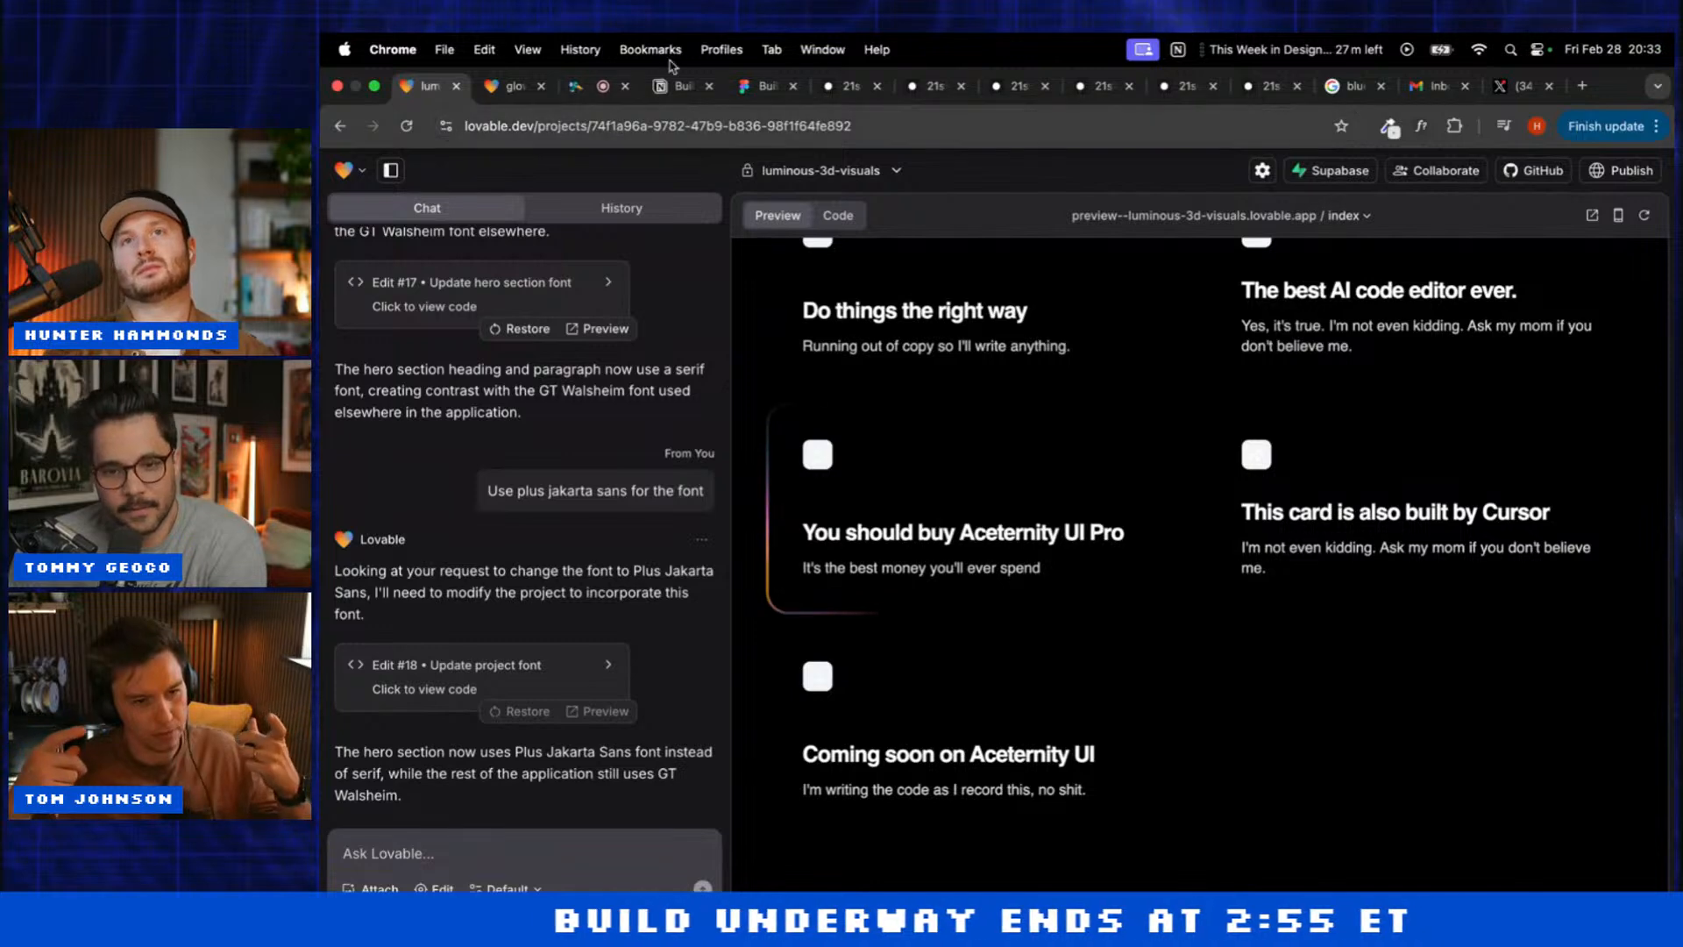
left_click(1011, 92)
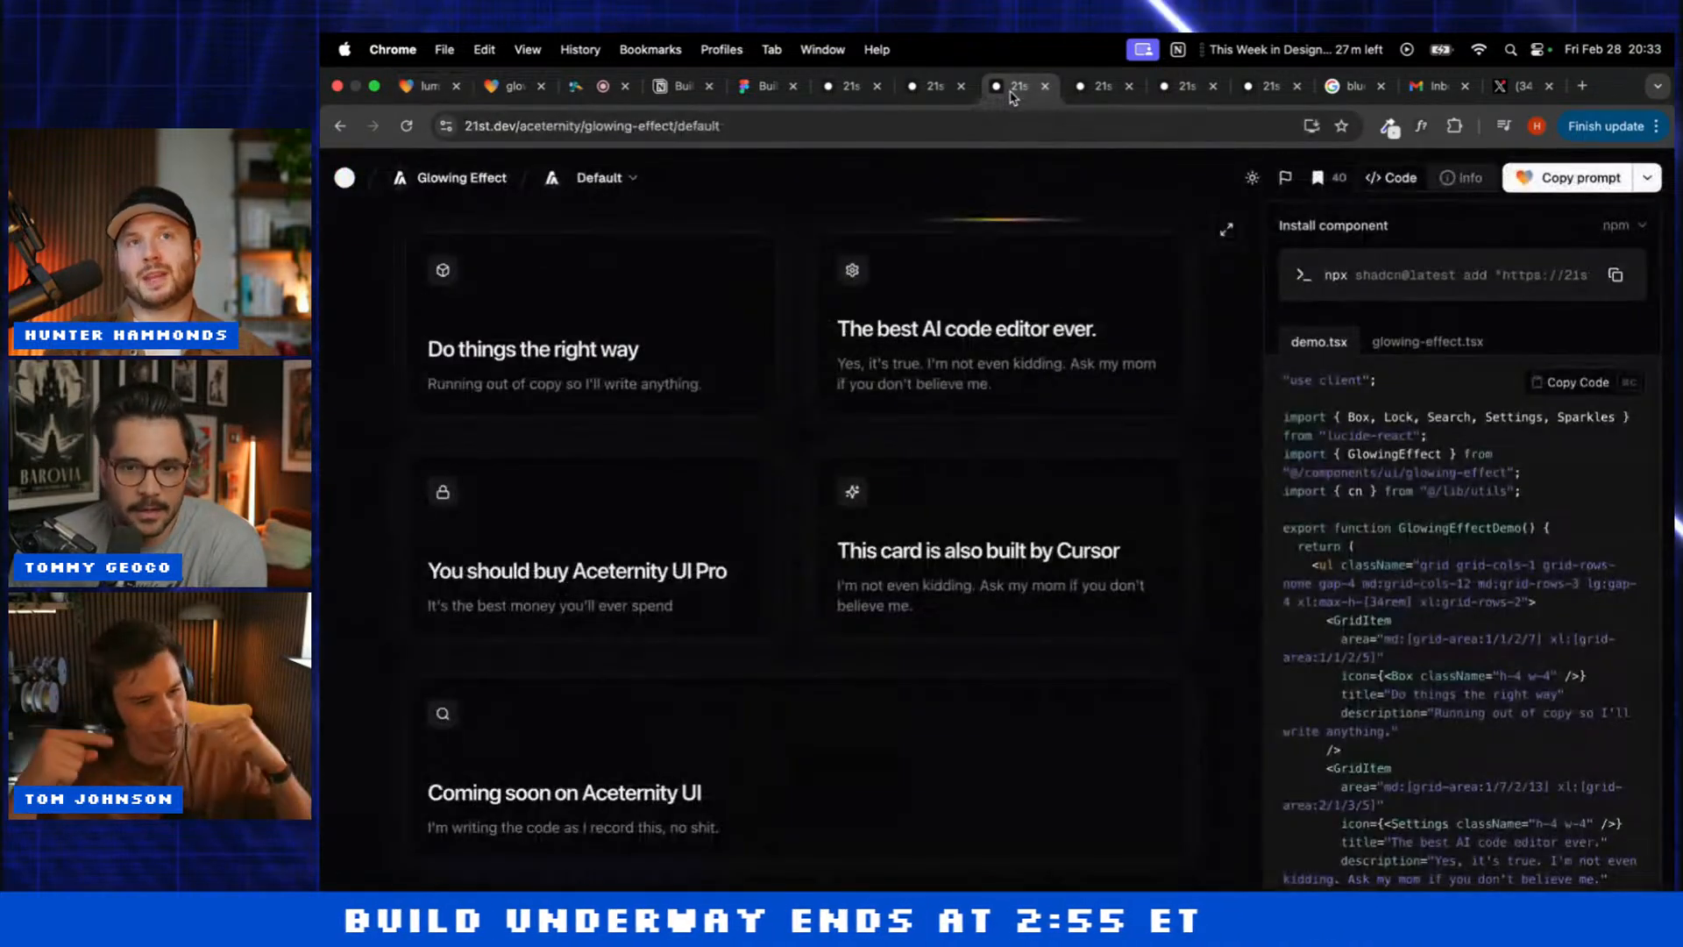
left_click(1079, 93)
left_click(1166, 92)
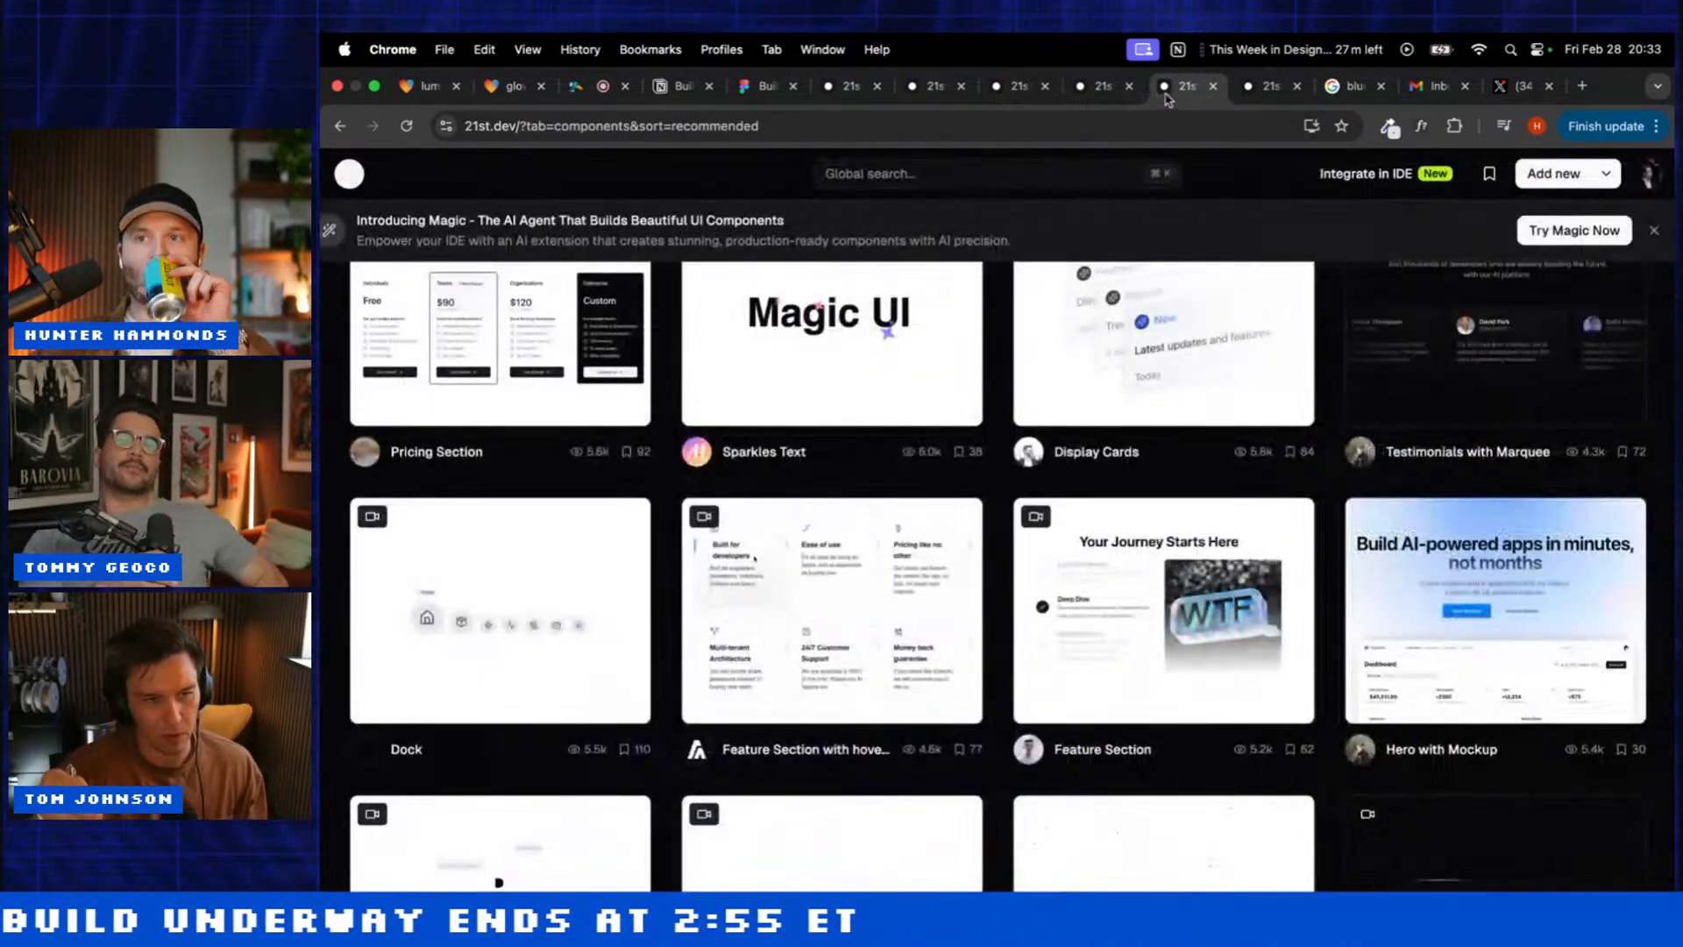
left_click(1249, 85)
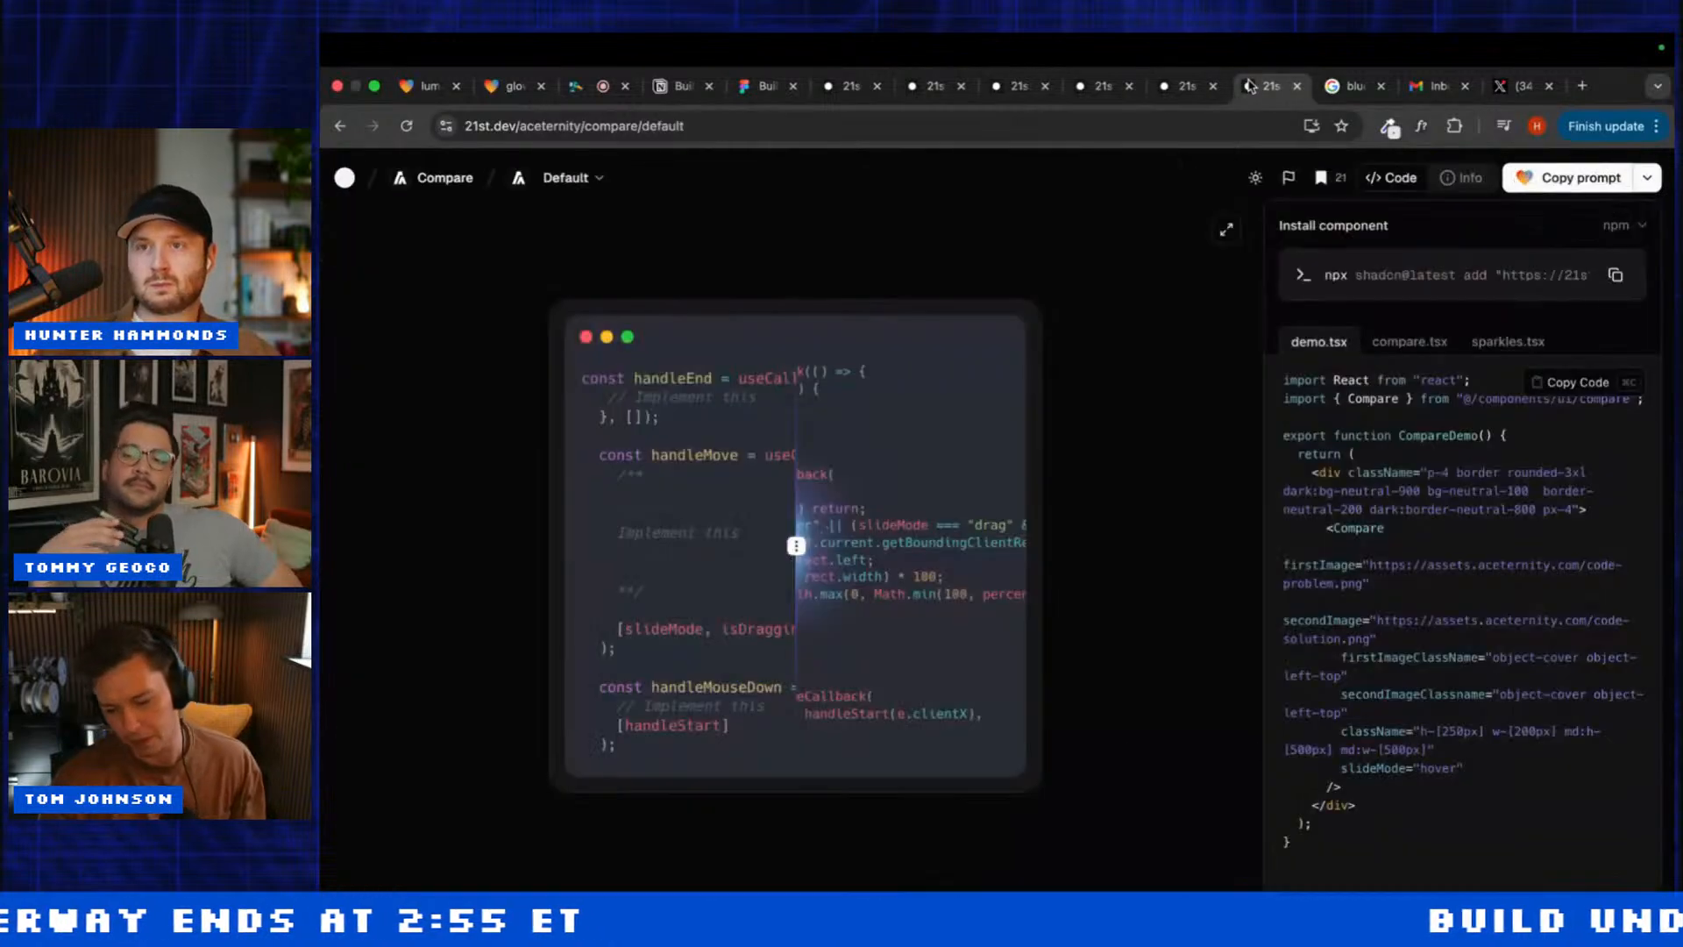
left_click(512, 86)
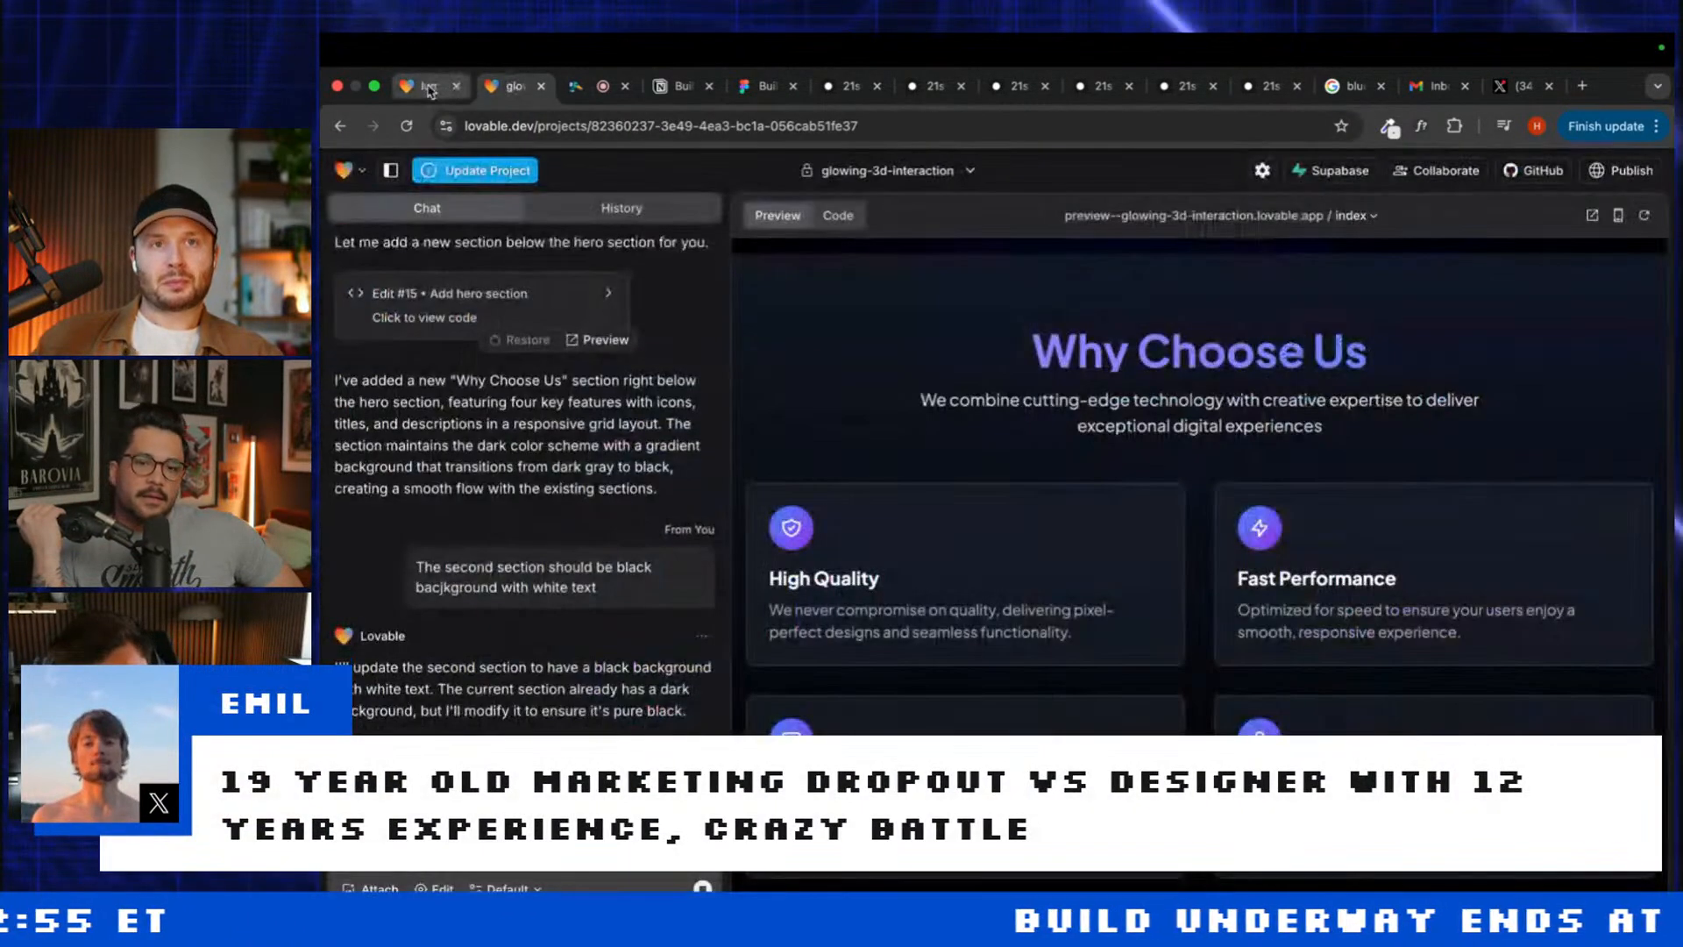
left_click(429, 87)
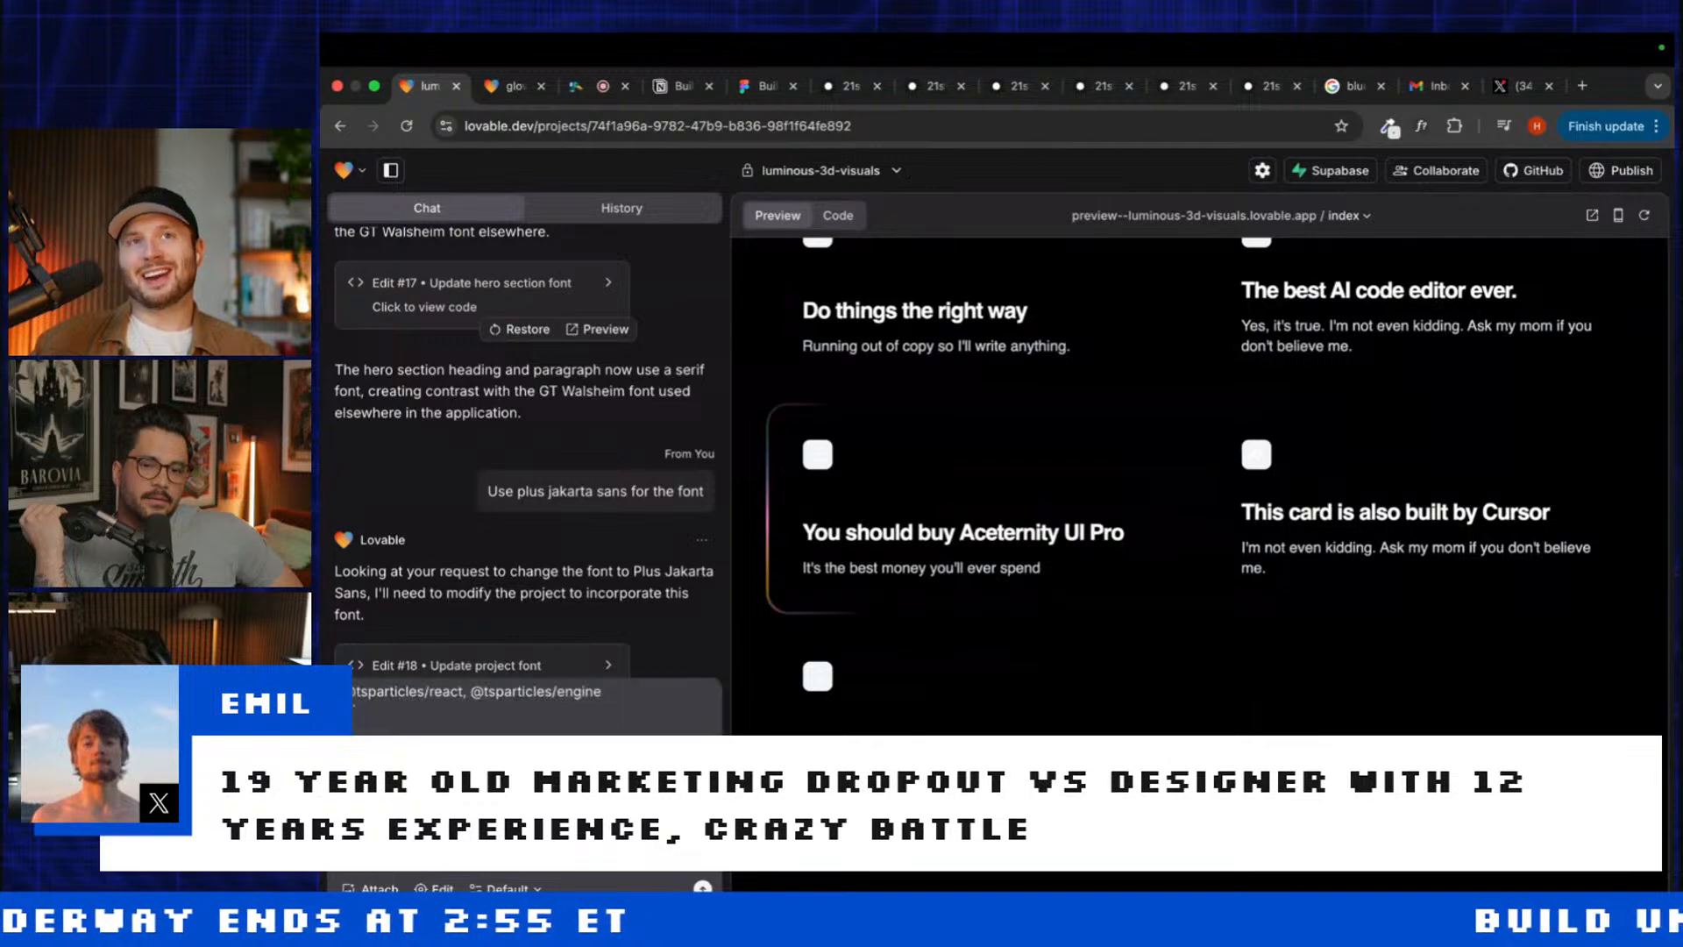
Step: Scroll through the Lovable preview and switch on the Edit visual editing mode
scroll(559, 571, "up", 15)
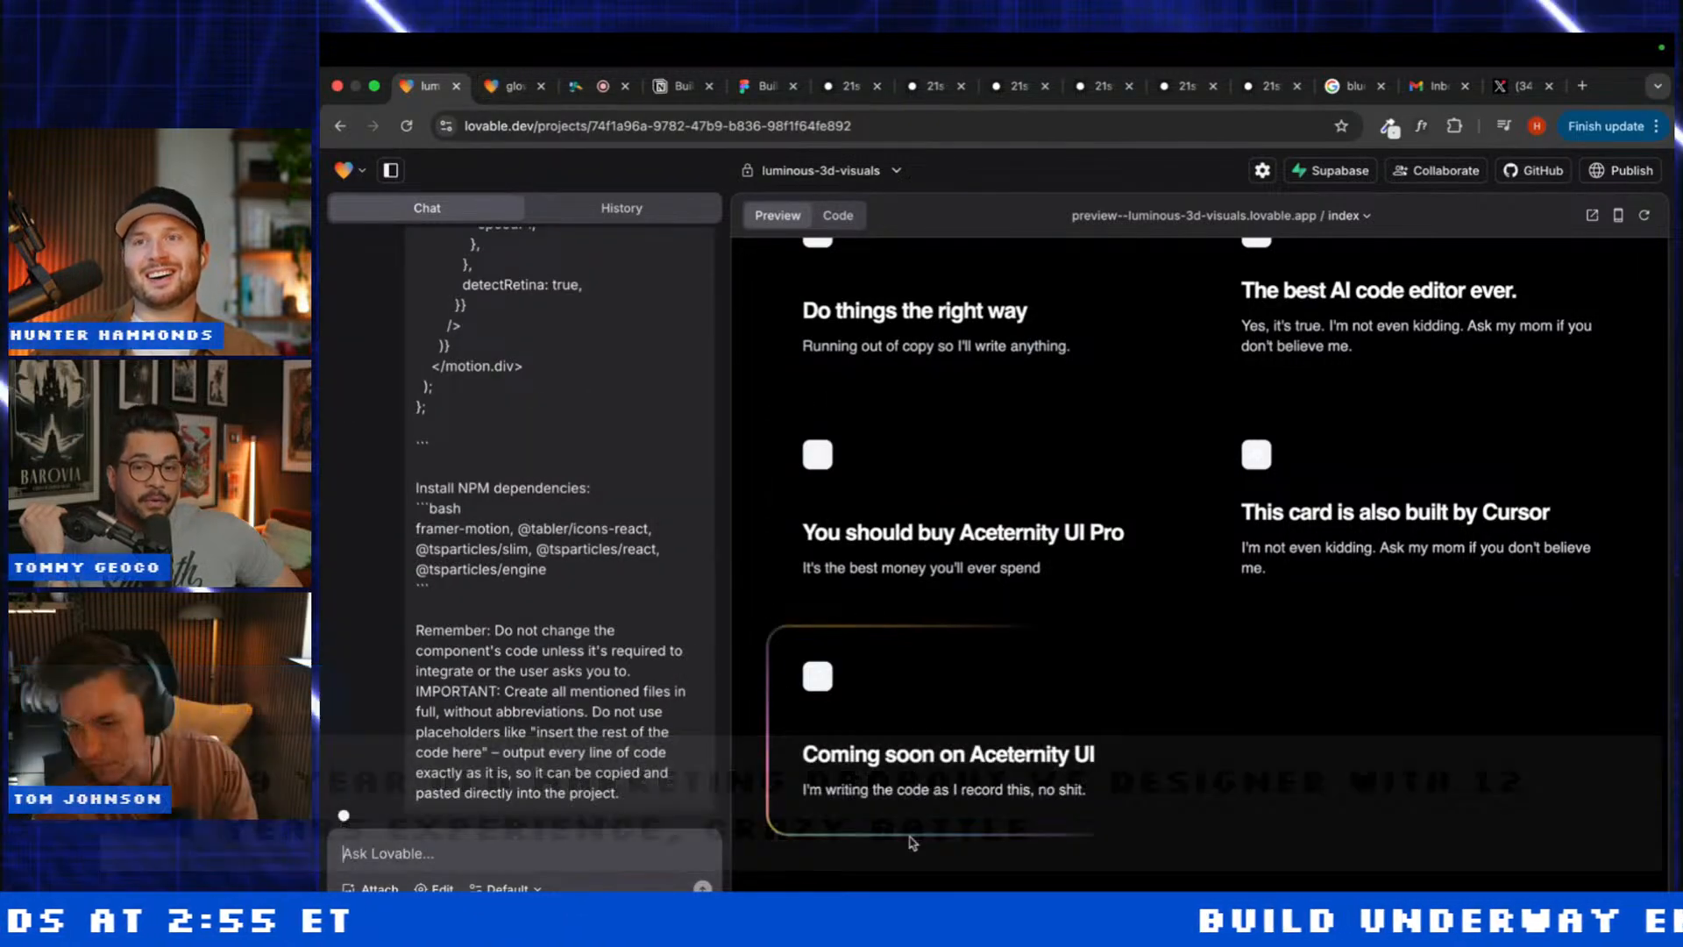
scroll(910, 836, "up", 10)
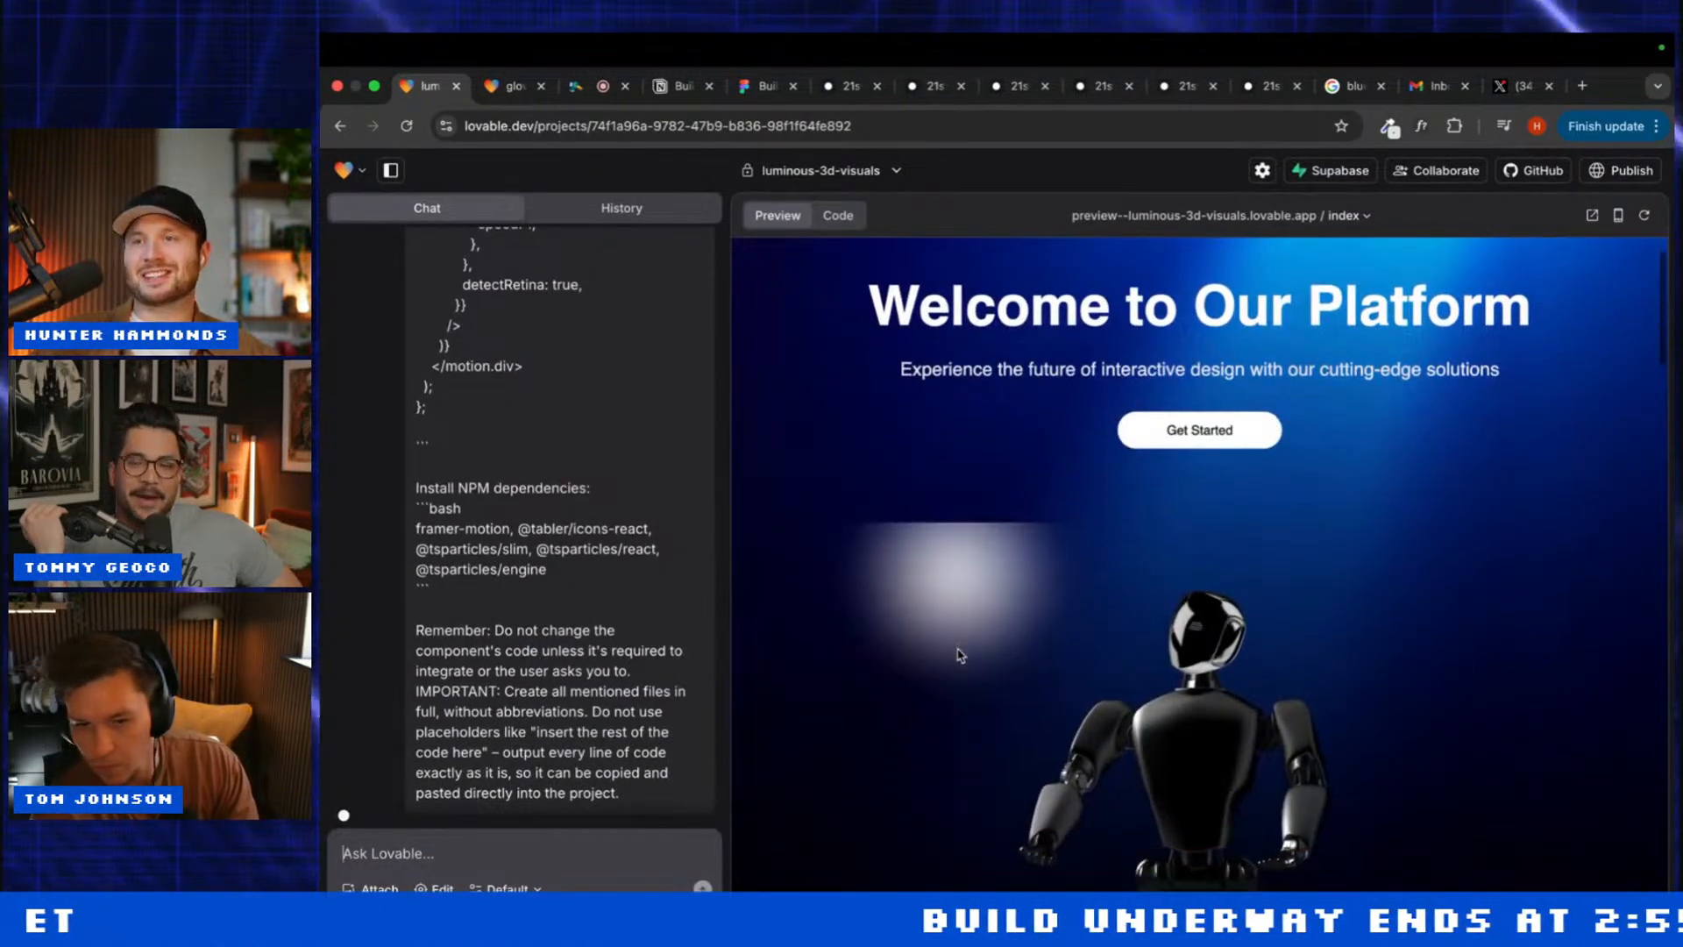
scroll(990, 645, "down", 10)
scroll(1043, 625, "down", 1)
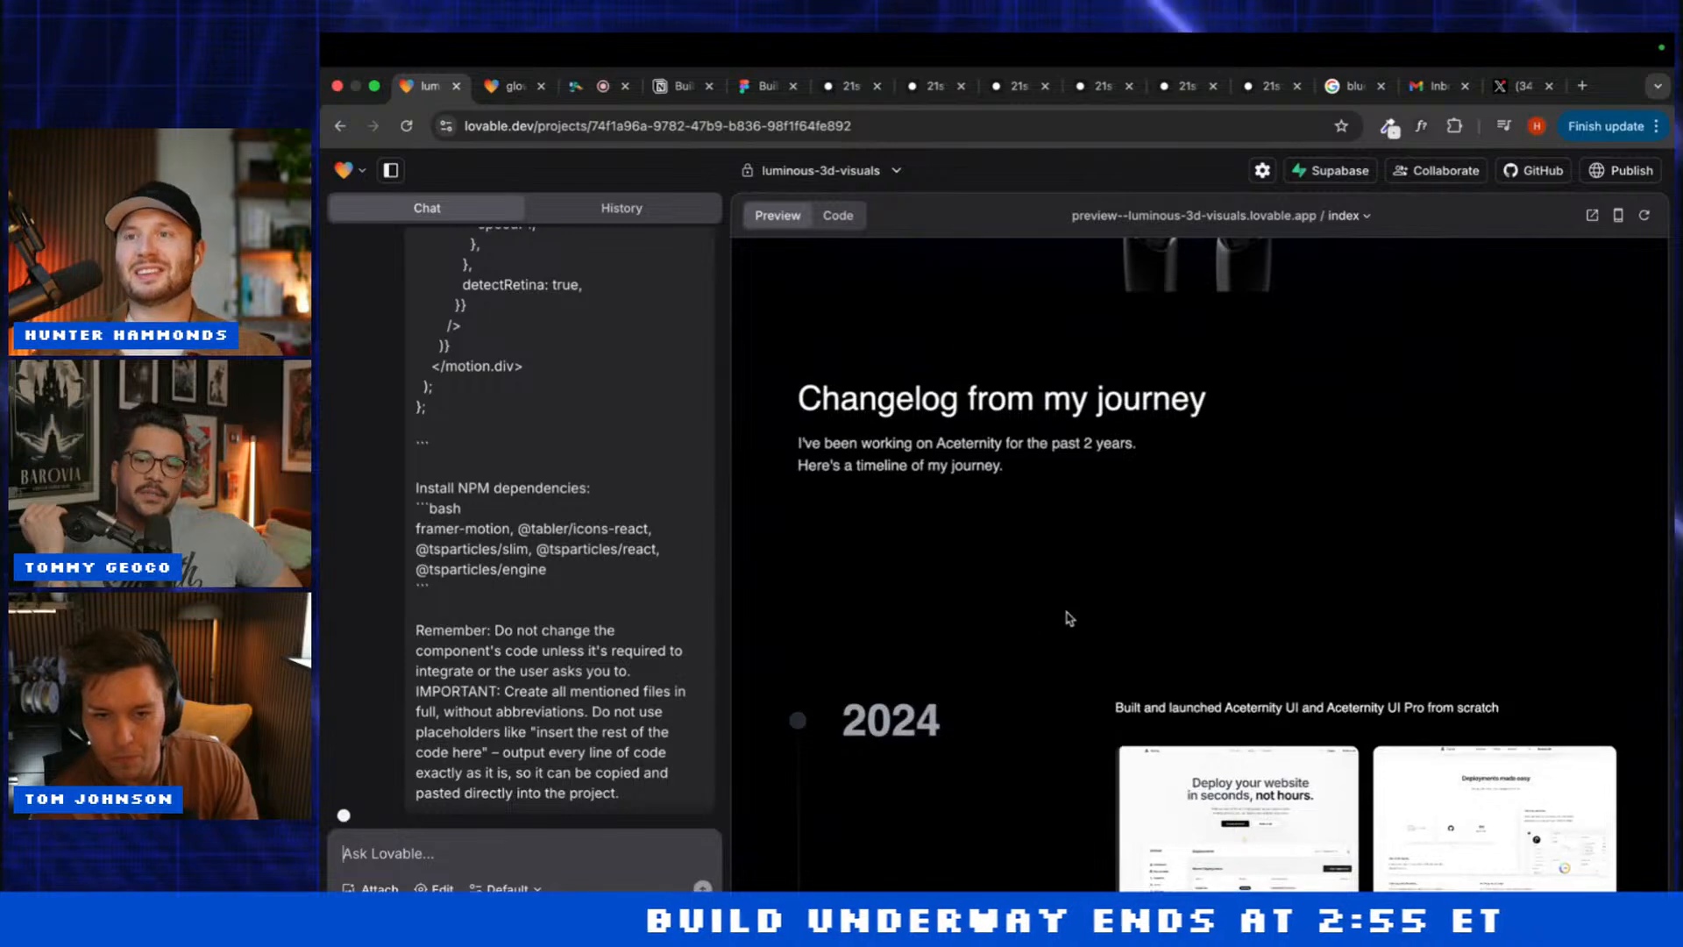
scroll(1064, 658, "down", 3)
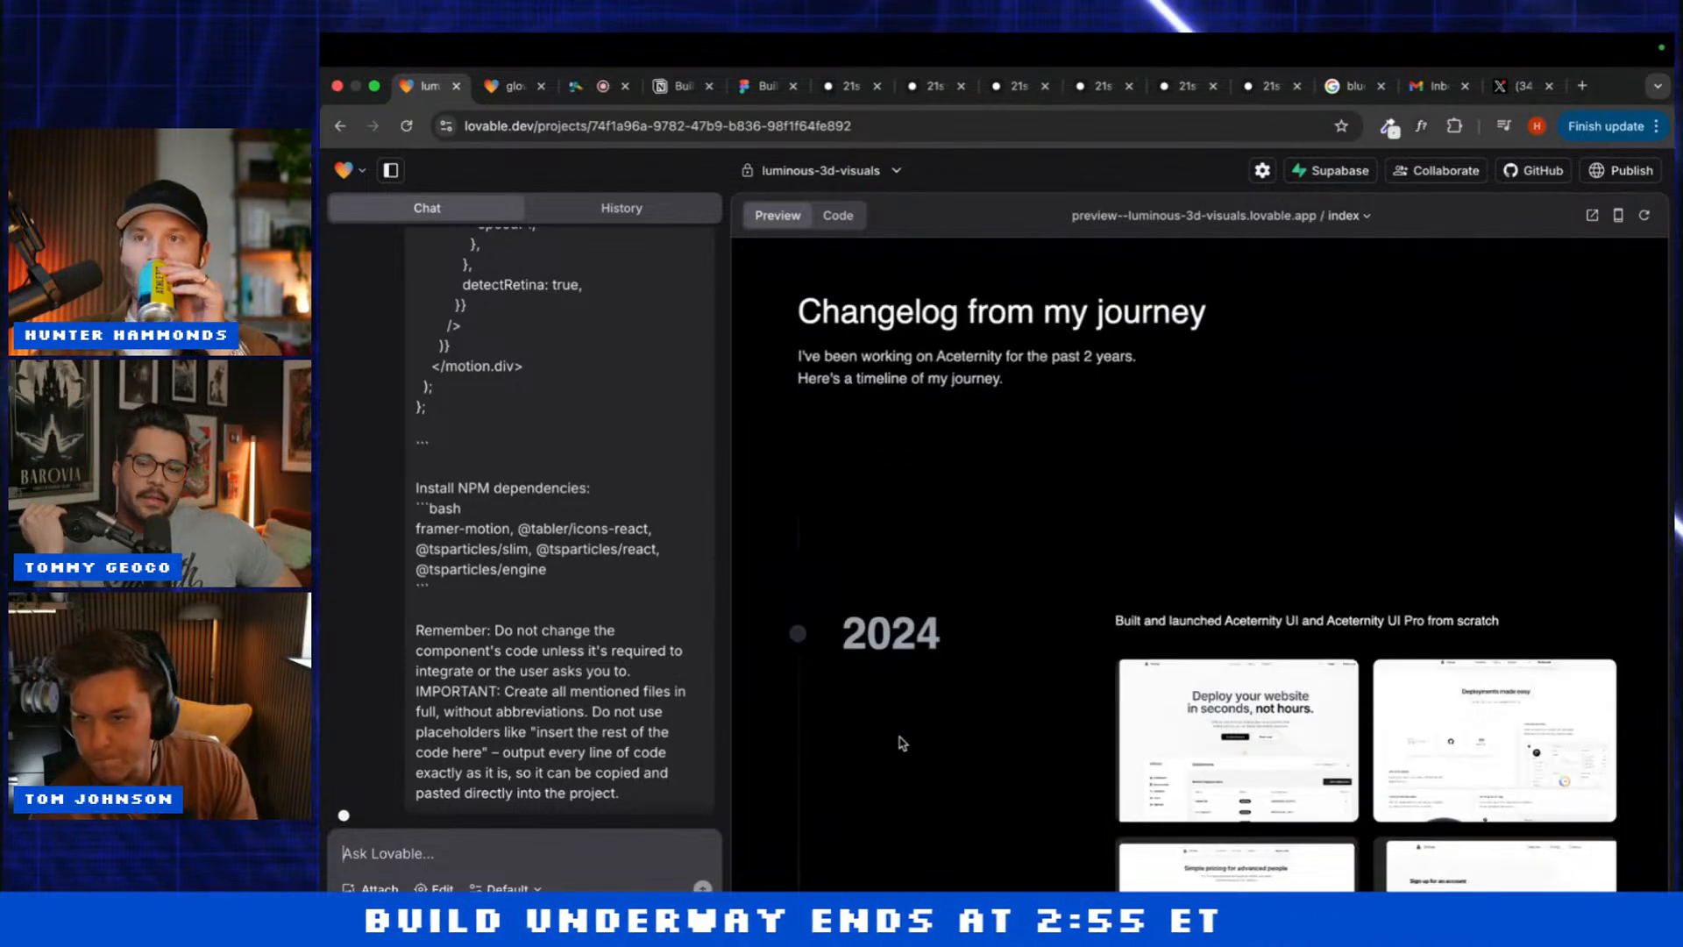
scroll(901, 743, "up", 12)
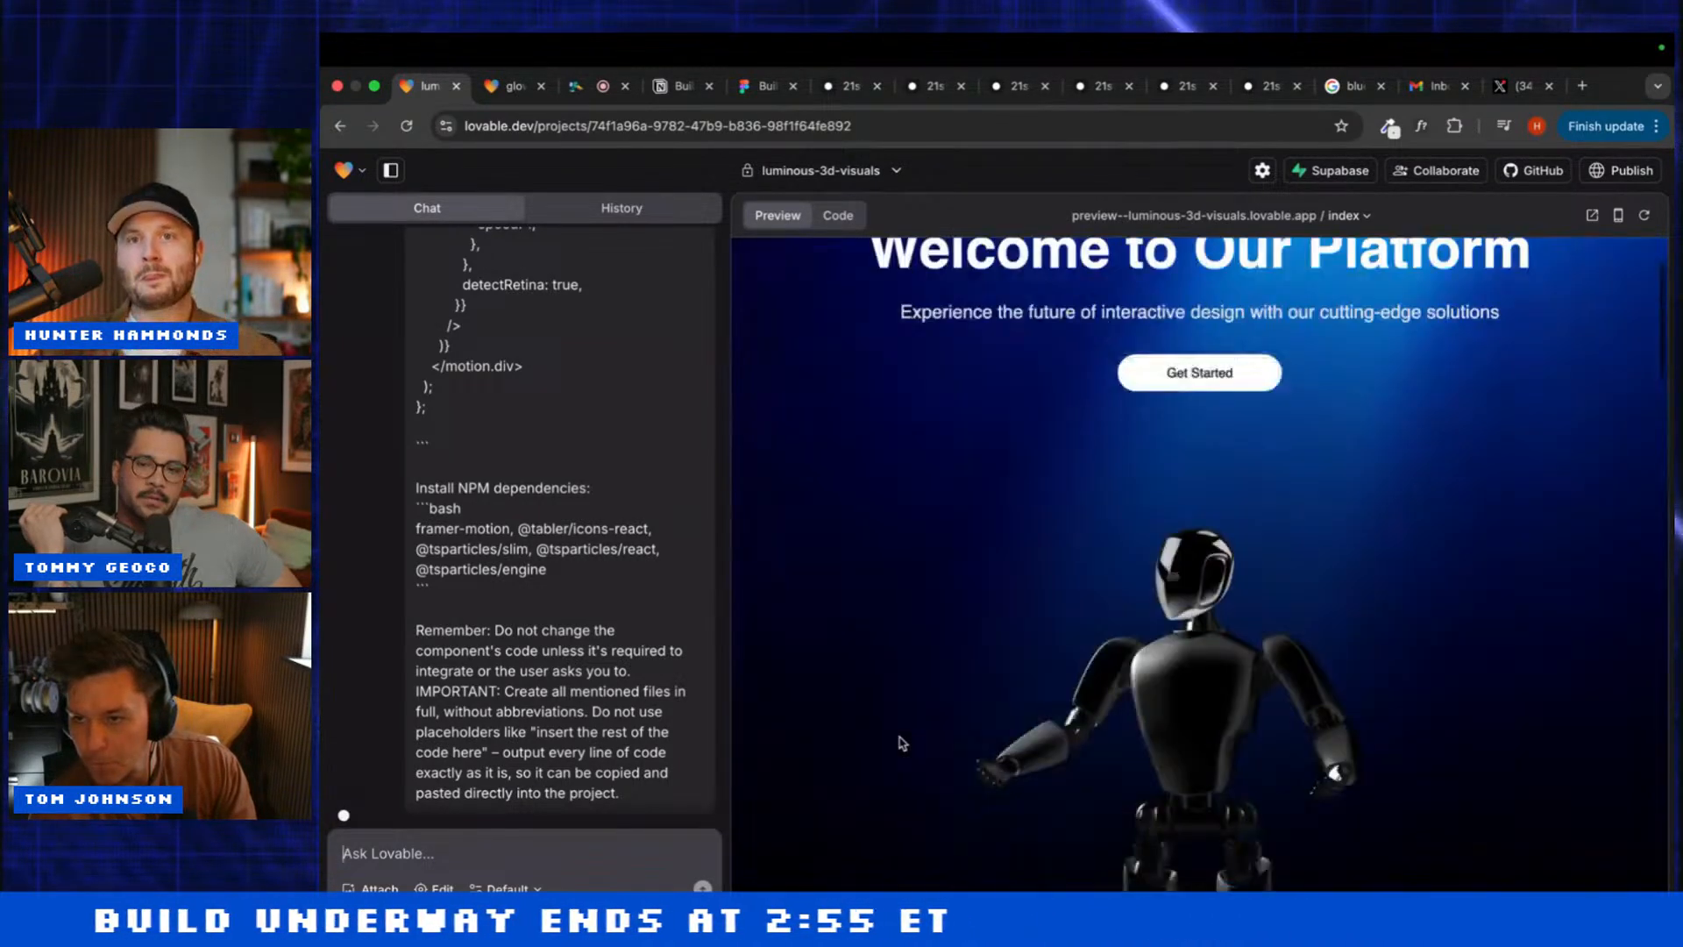
scroll(902, 743, "down", 9)
left_click(433, 887)
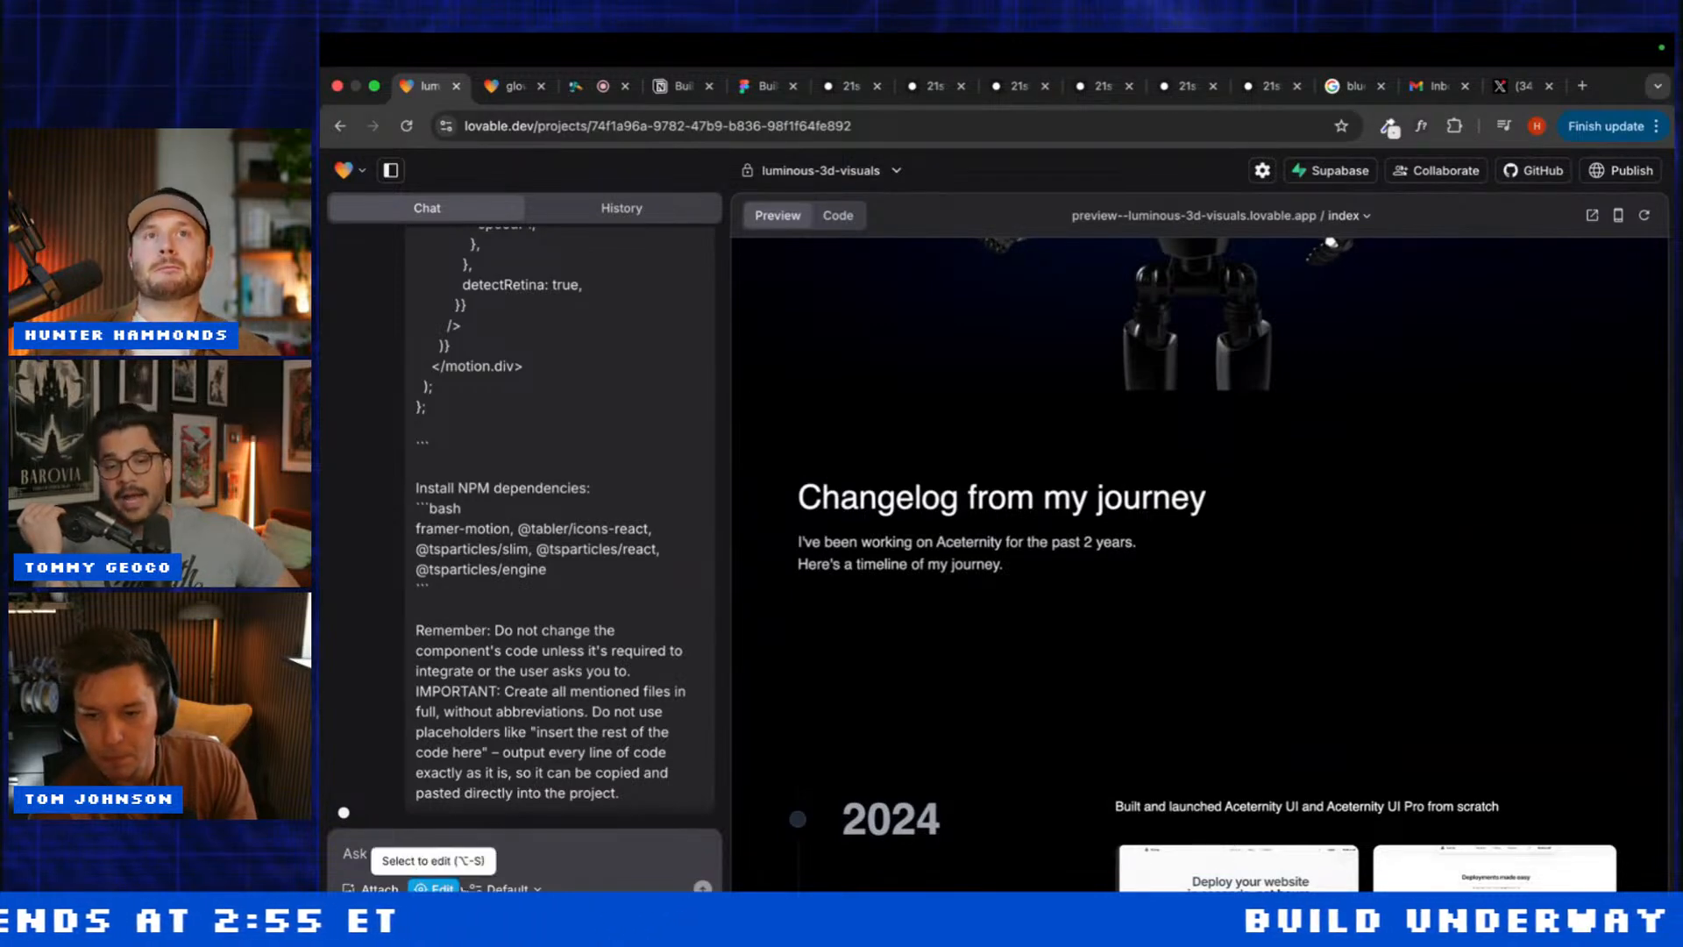
left_click(434, 888)
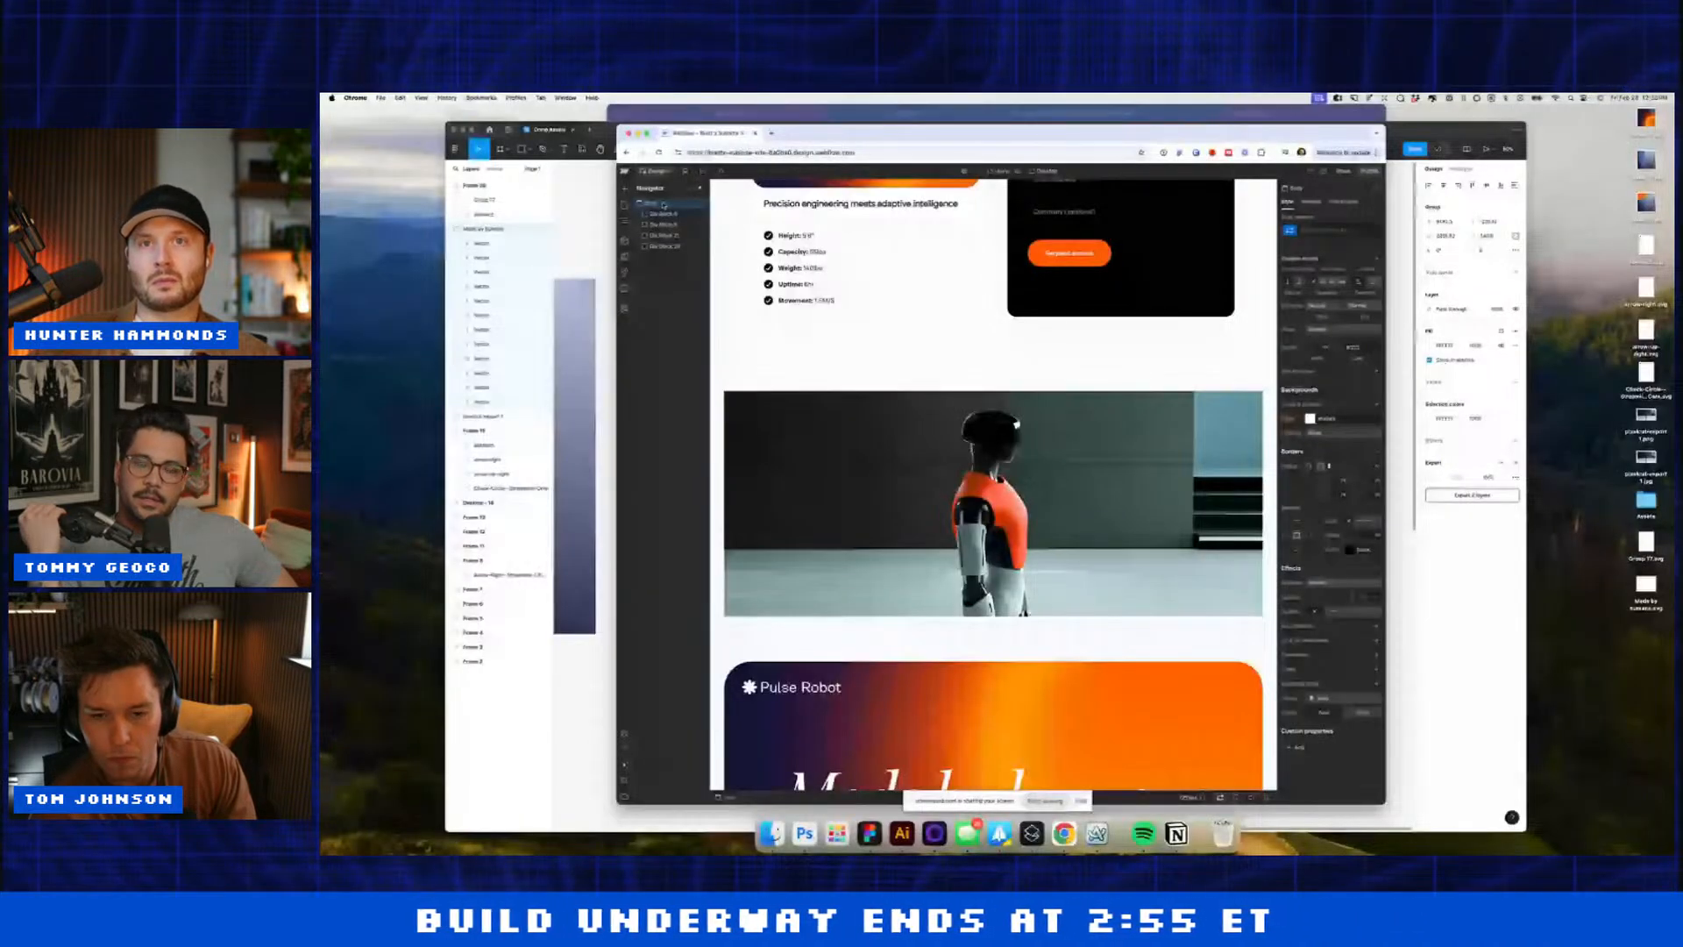
Step: Add a Div Block below the robot image with 5% left and right padding
key("super+e")
type("div")
key("Return")
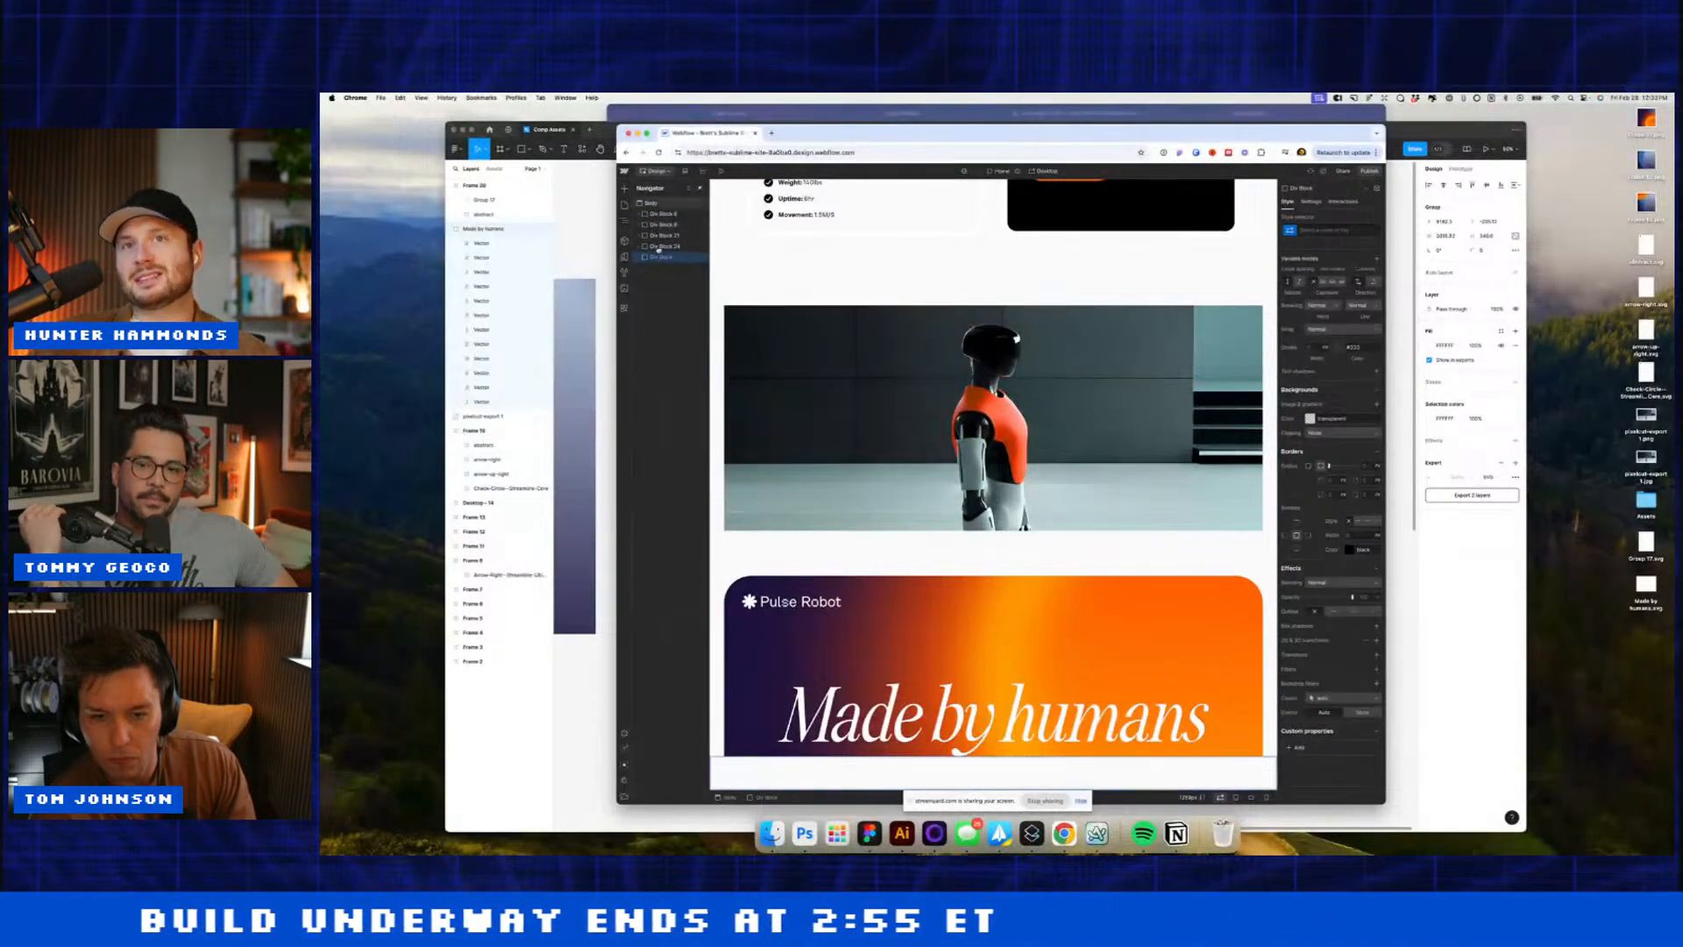
left_click_drag(659, 249, 659, 247)
scroll(1368, 303, "up", 6)
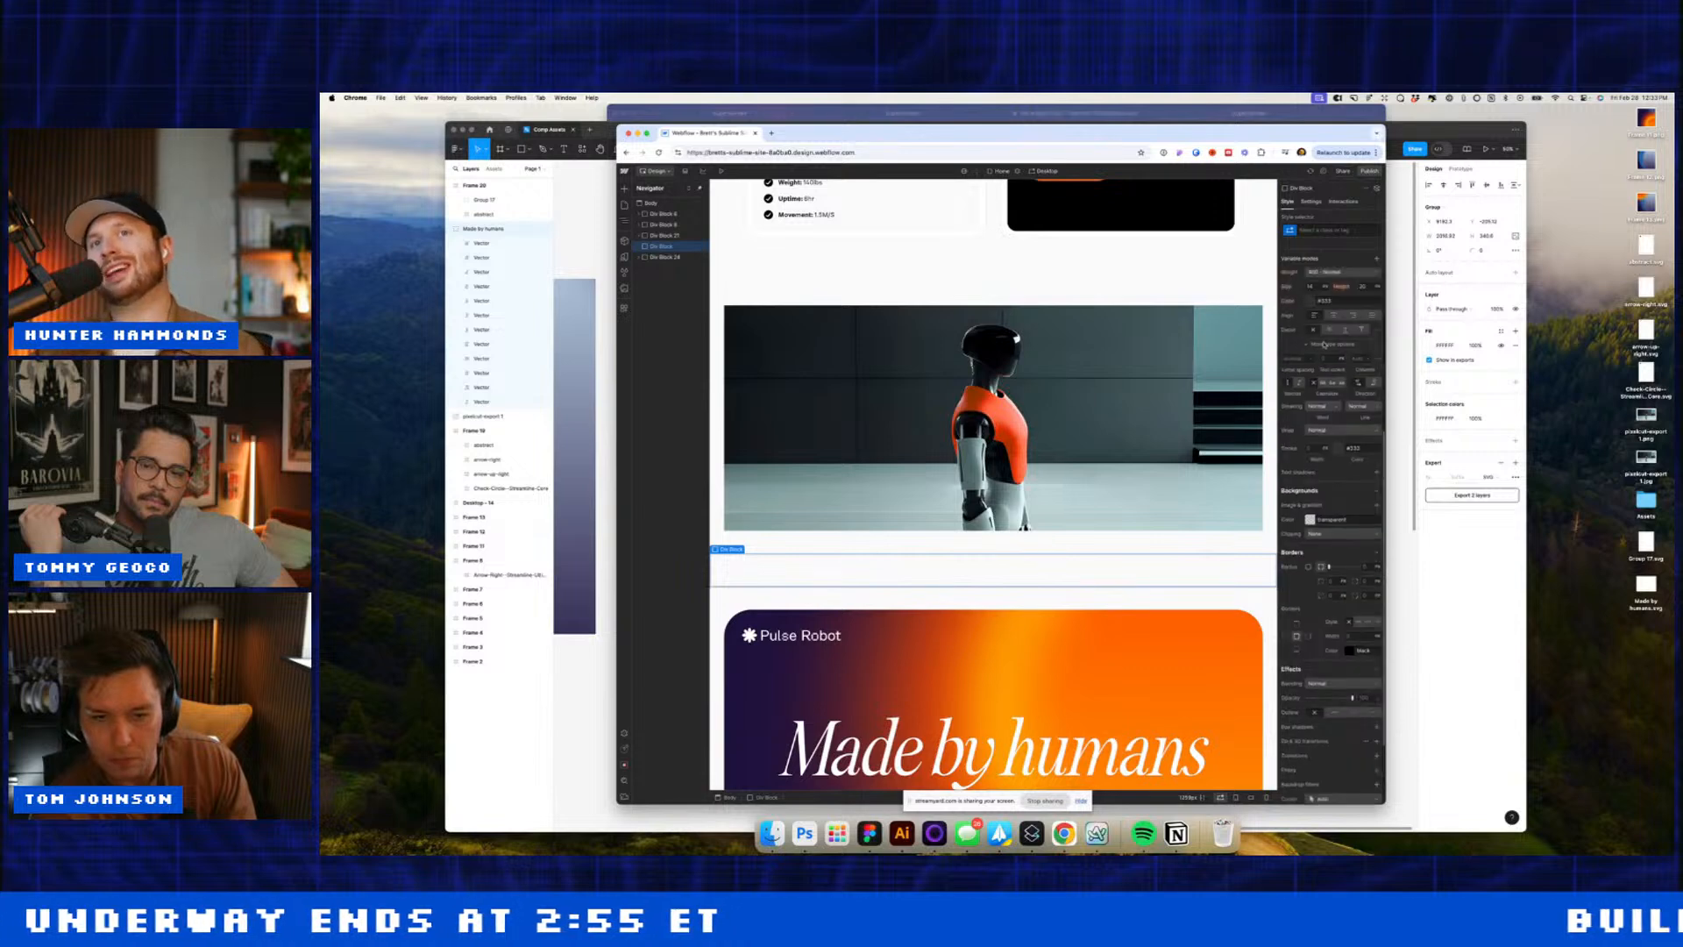
left_click(1310, 322)
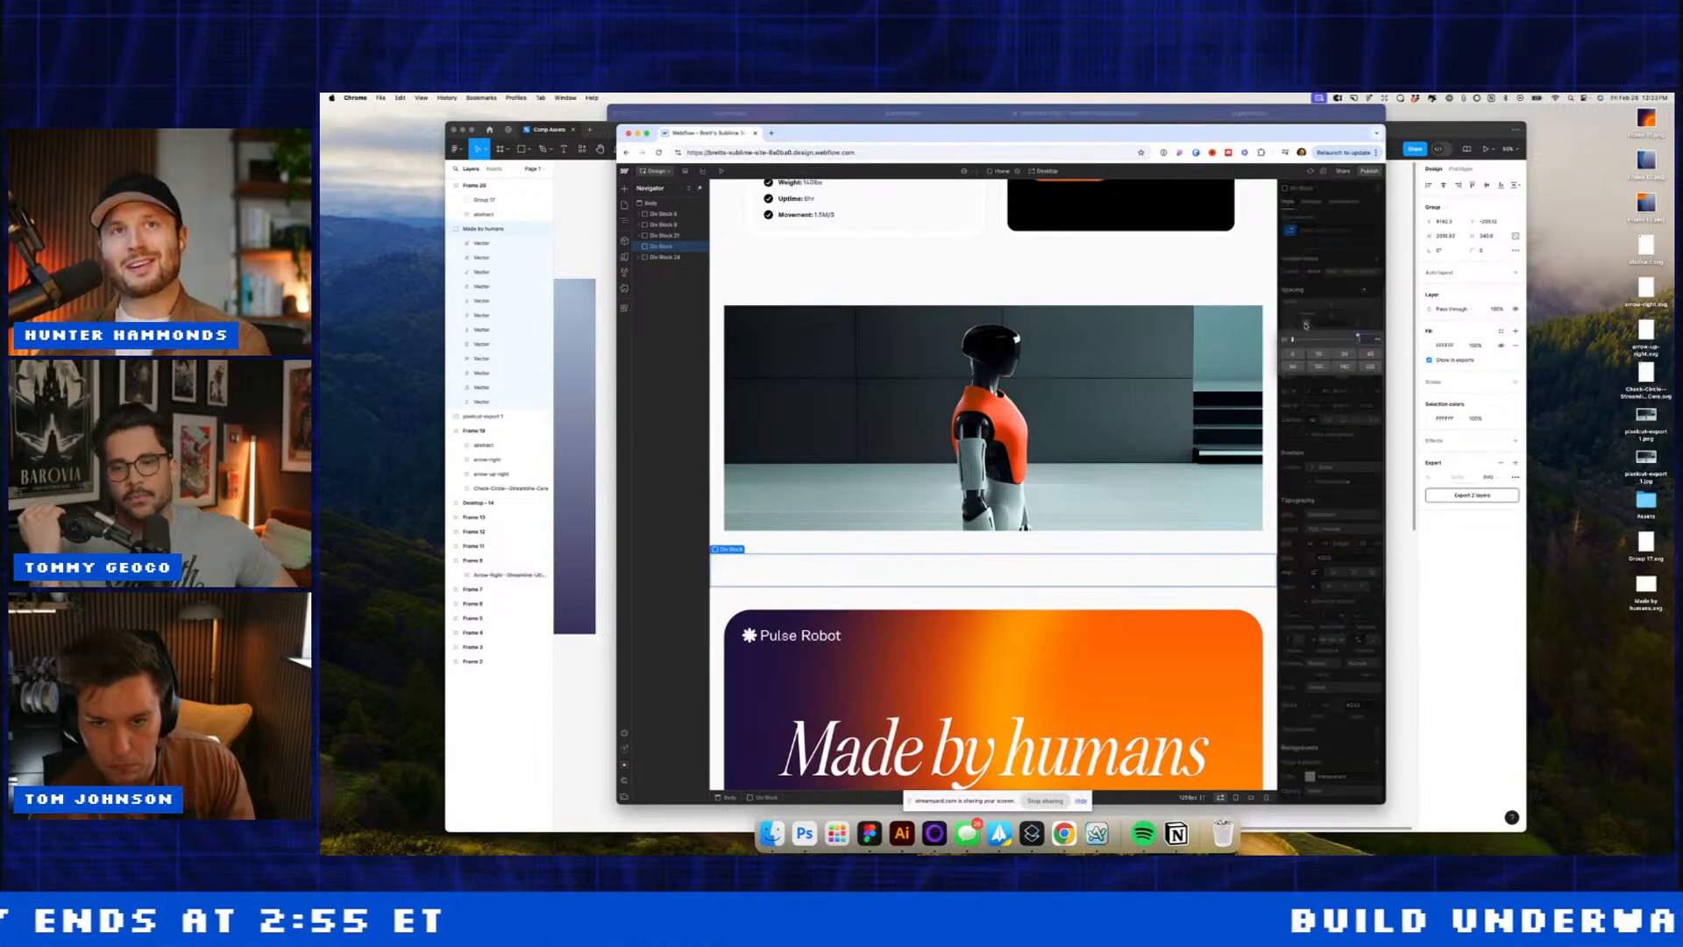
type("5%")
key("Return")
left_click(1356, 325)
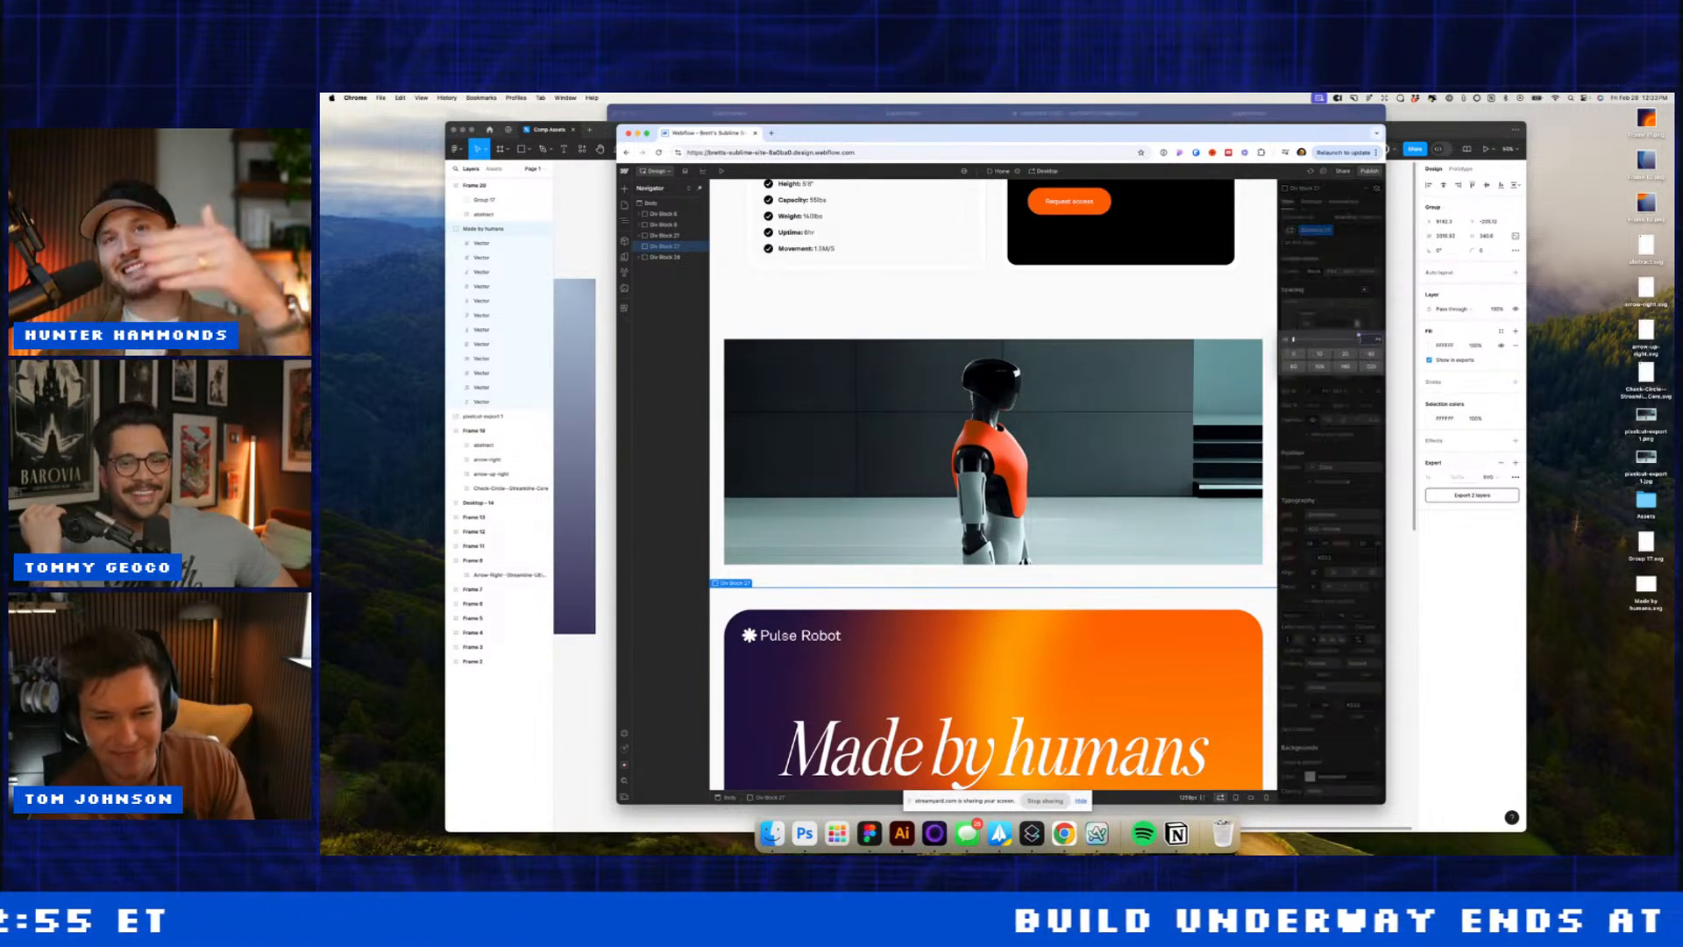
type("5%")
key("Return")
Step: Insert an inner Div Block and give it the container-2 class
key("super+e")
type("div")
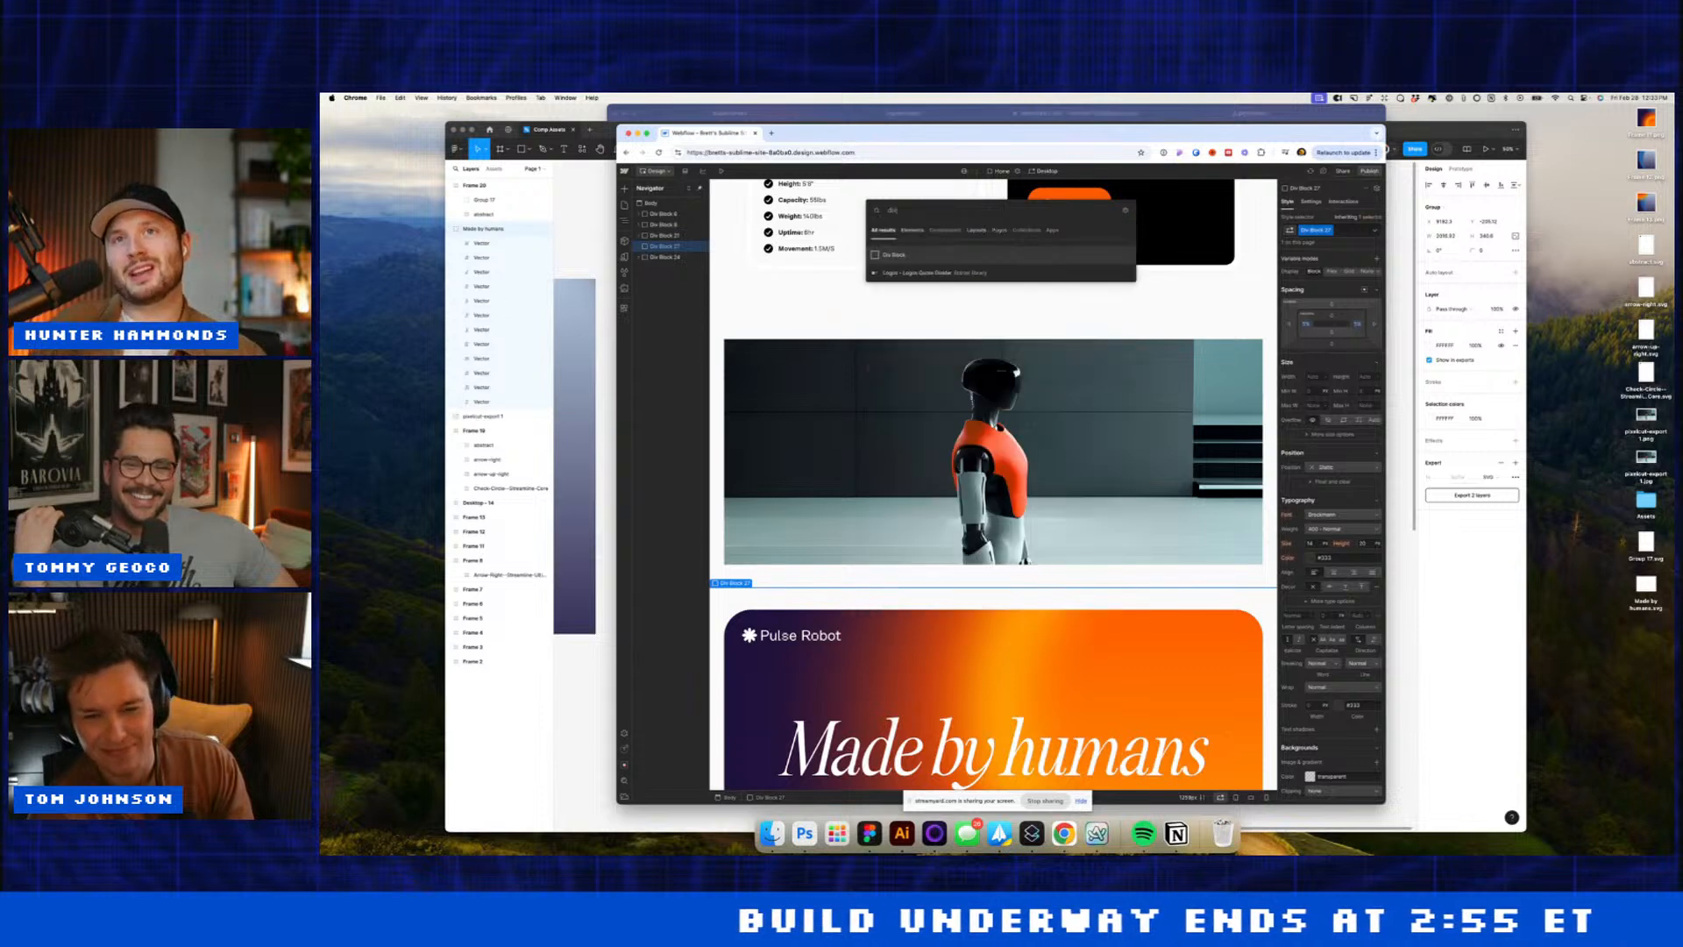
key("Return")
left_click(1330, 228)
type("content")
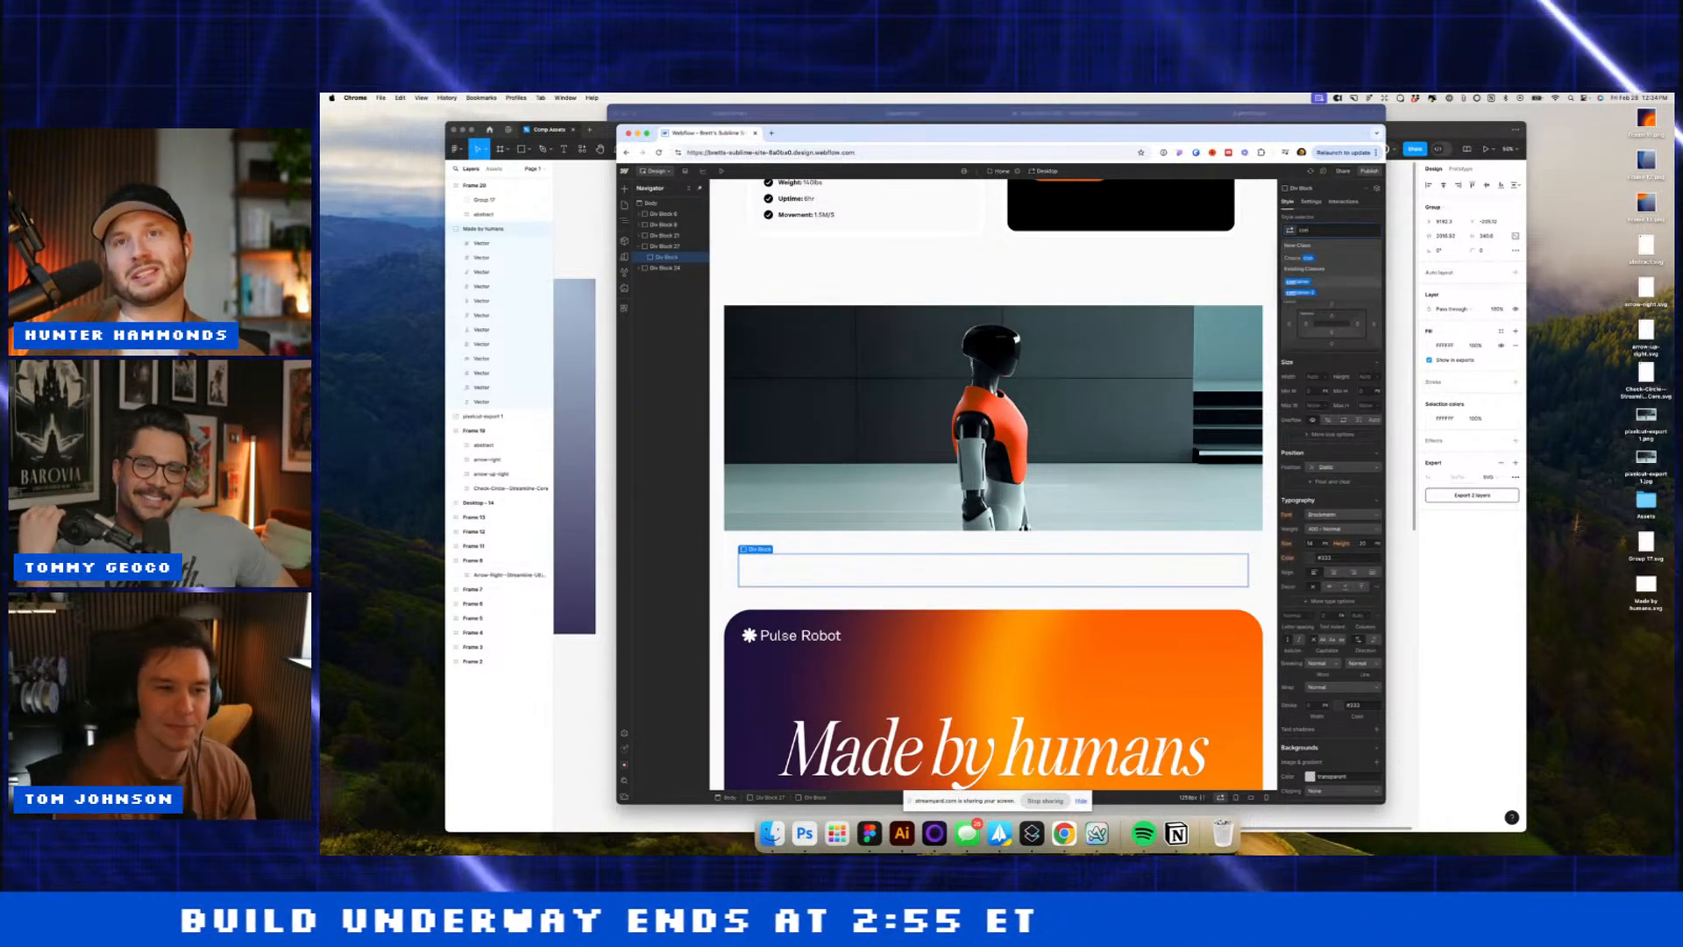
key("Down")
key("Down")
key("Return")
Step: Insert a Form Block, delete the Name and Email fields, and set the form to Flex with 12 gap
left_click(1161, 404)
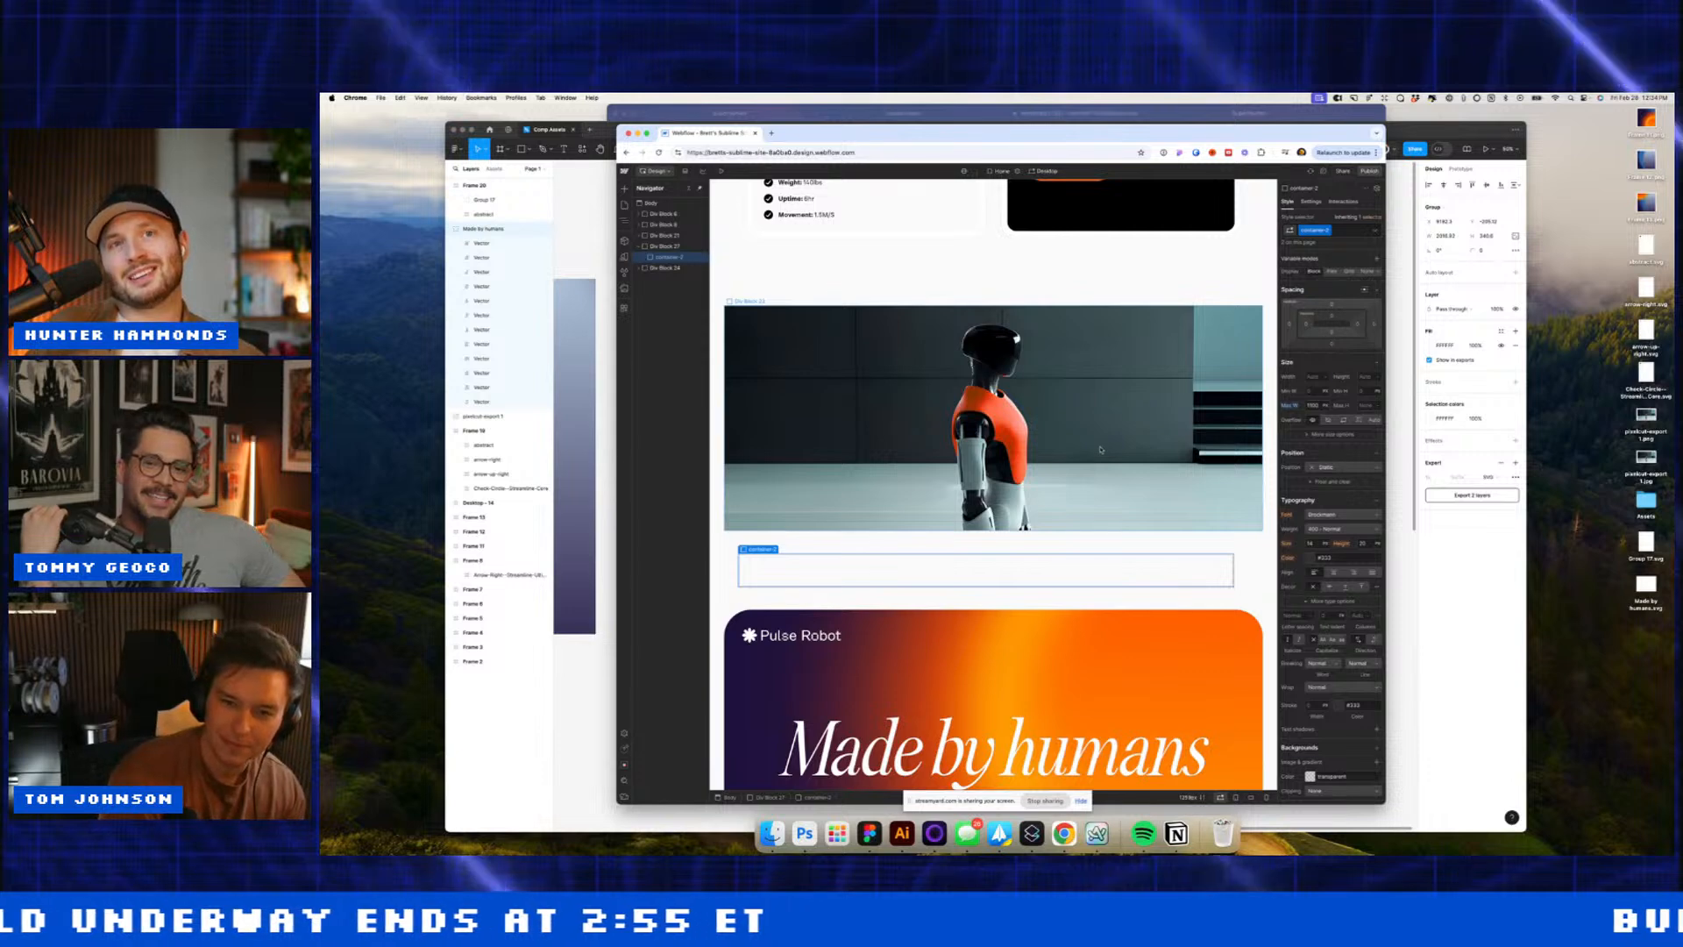
key("super+e")
type("form")
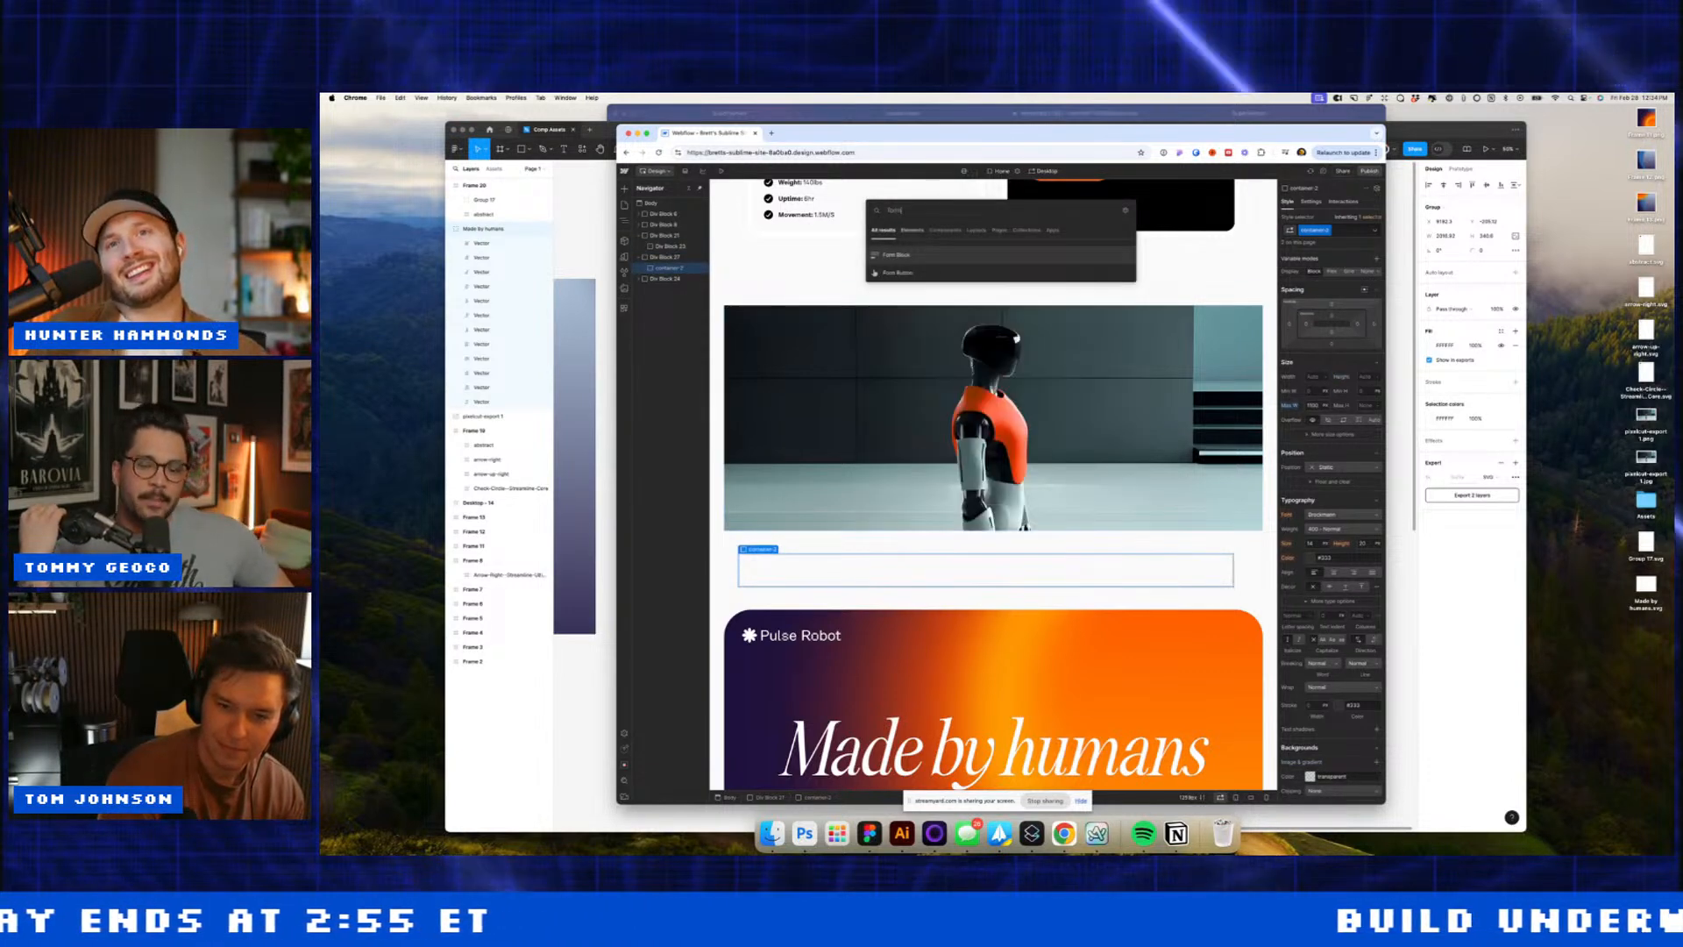
key("Return")
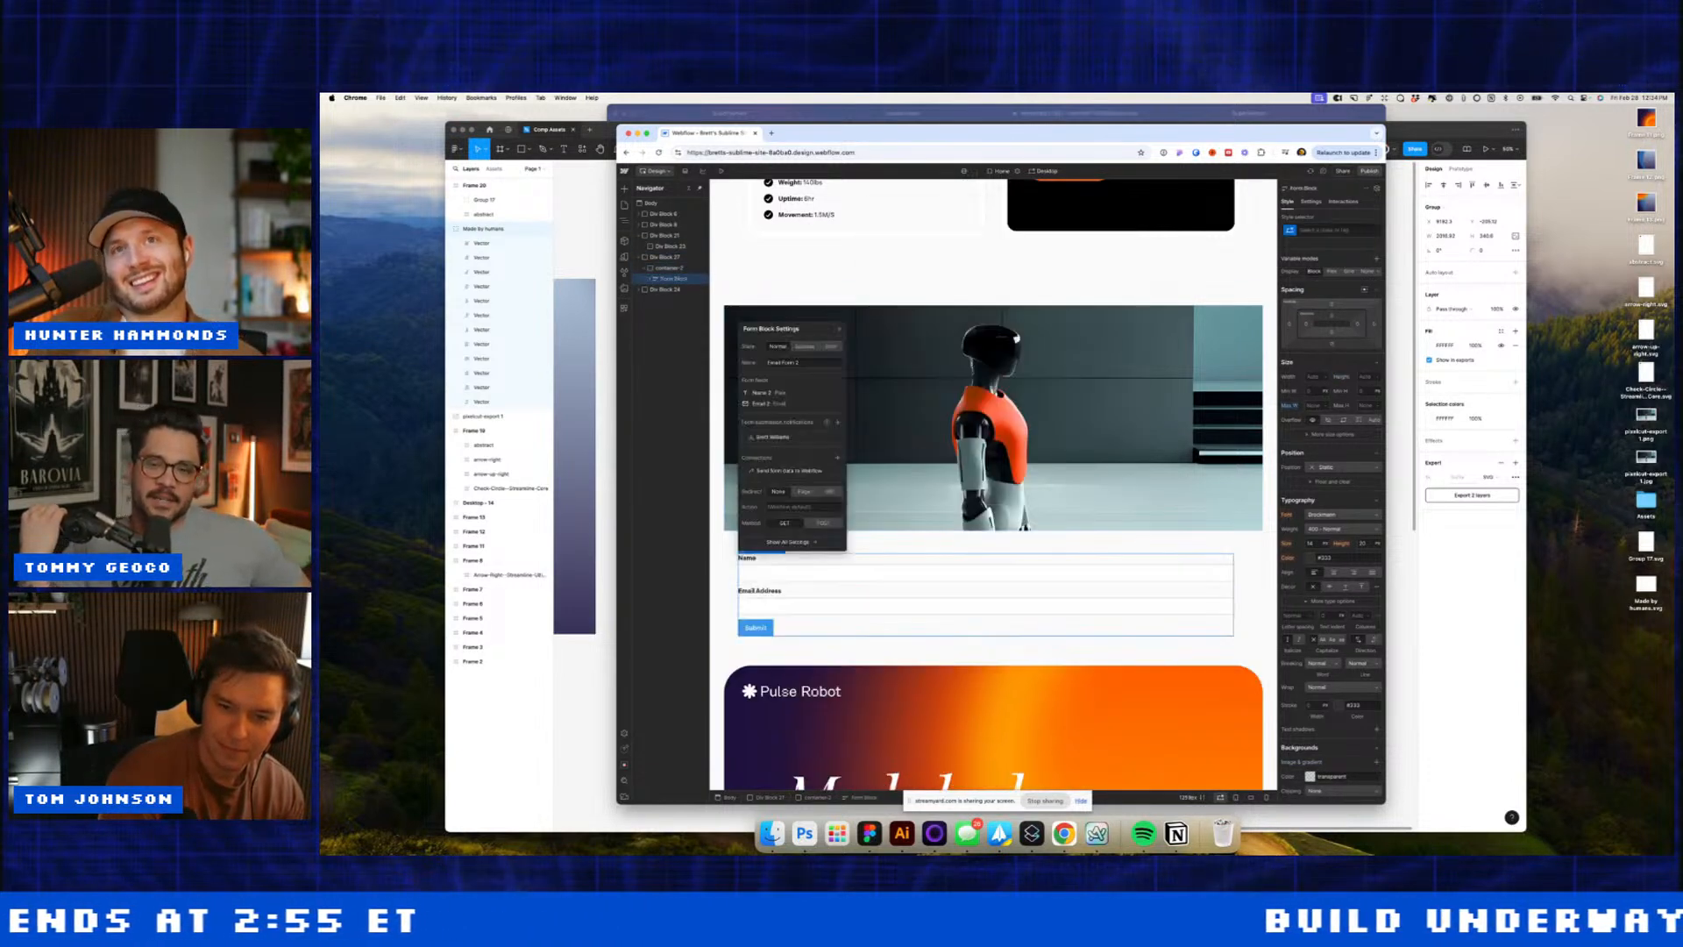
left_click(748, 561)
key("BackSpace")
left_click(757, 582)
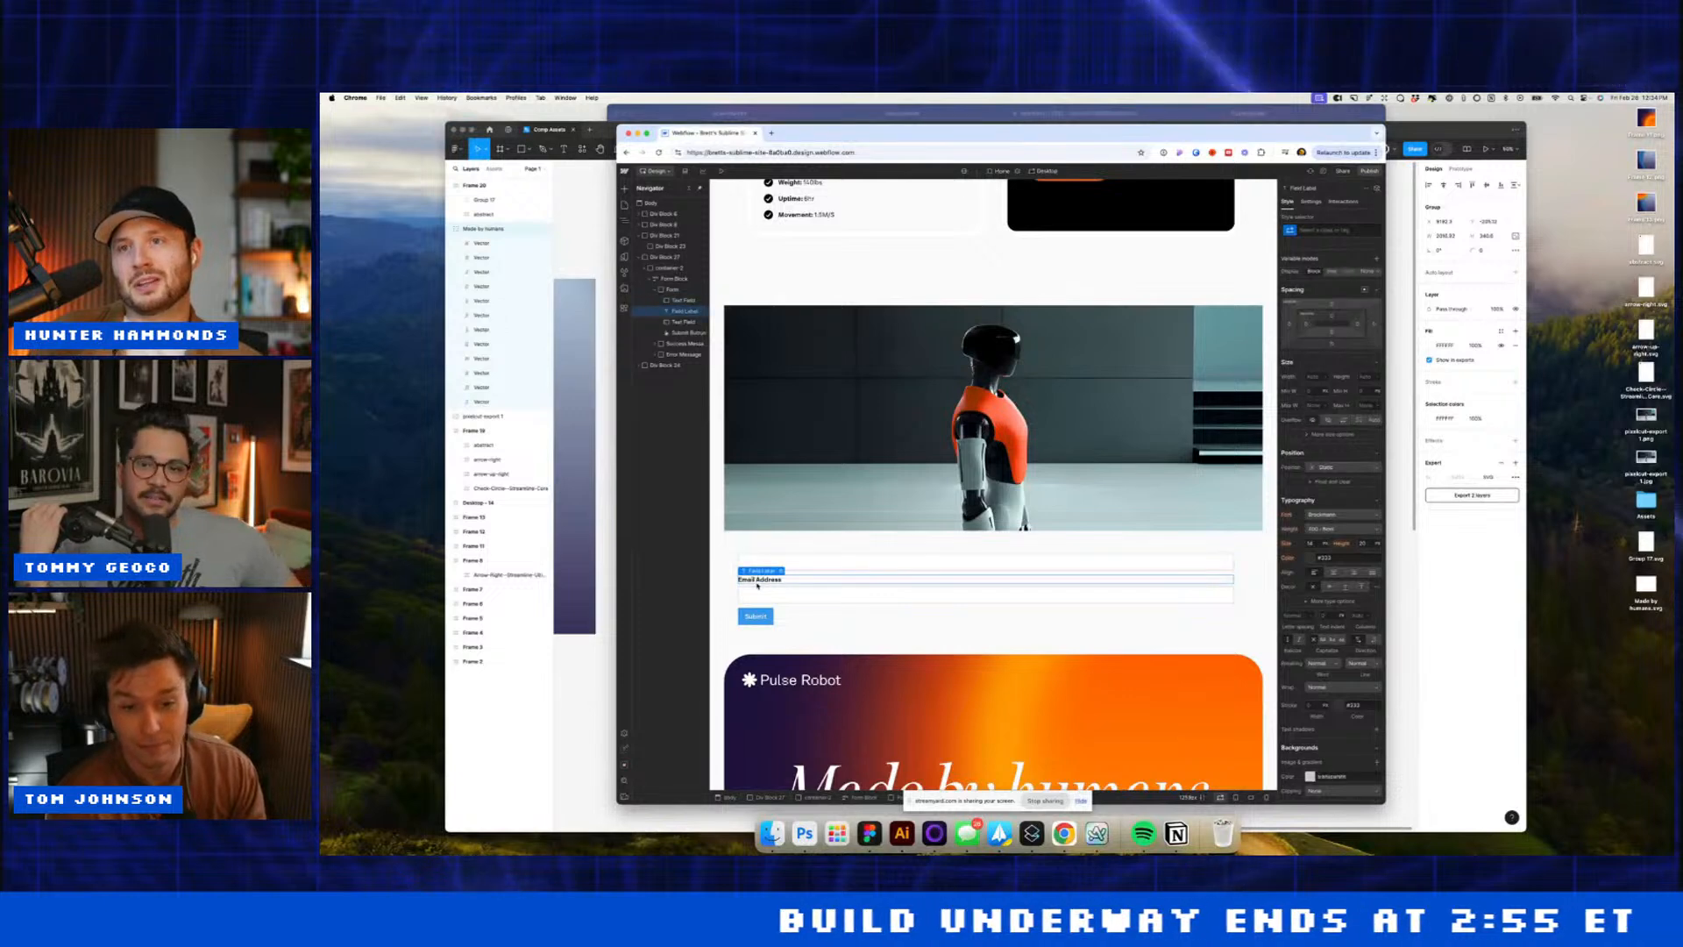
key("BackSpace")
key("BackSpace")
left_click(794, 587)
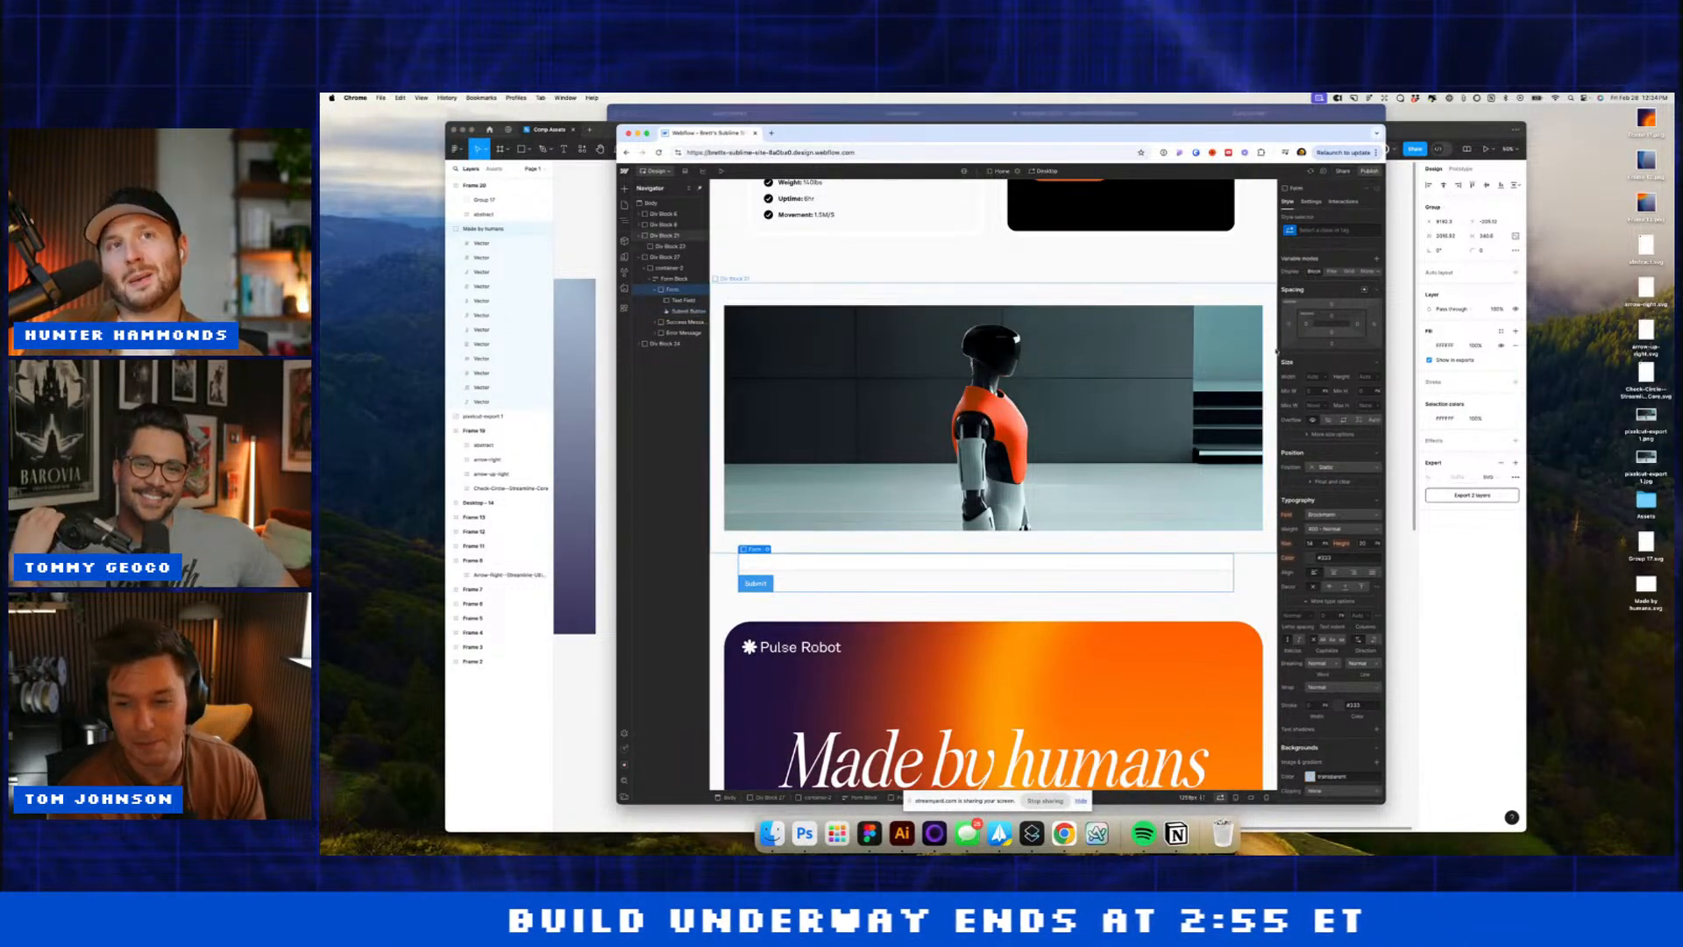
left_click(1332, 272)
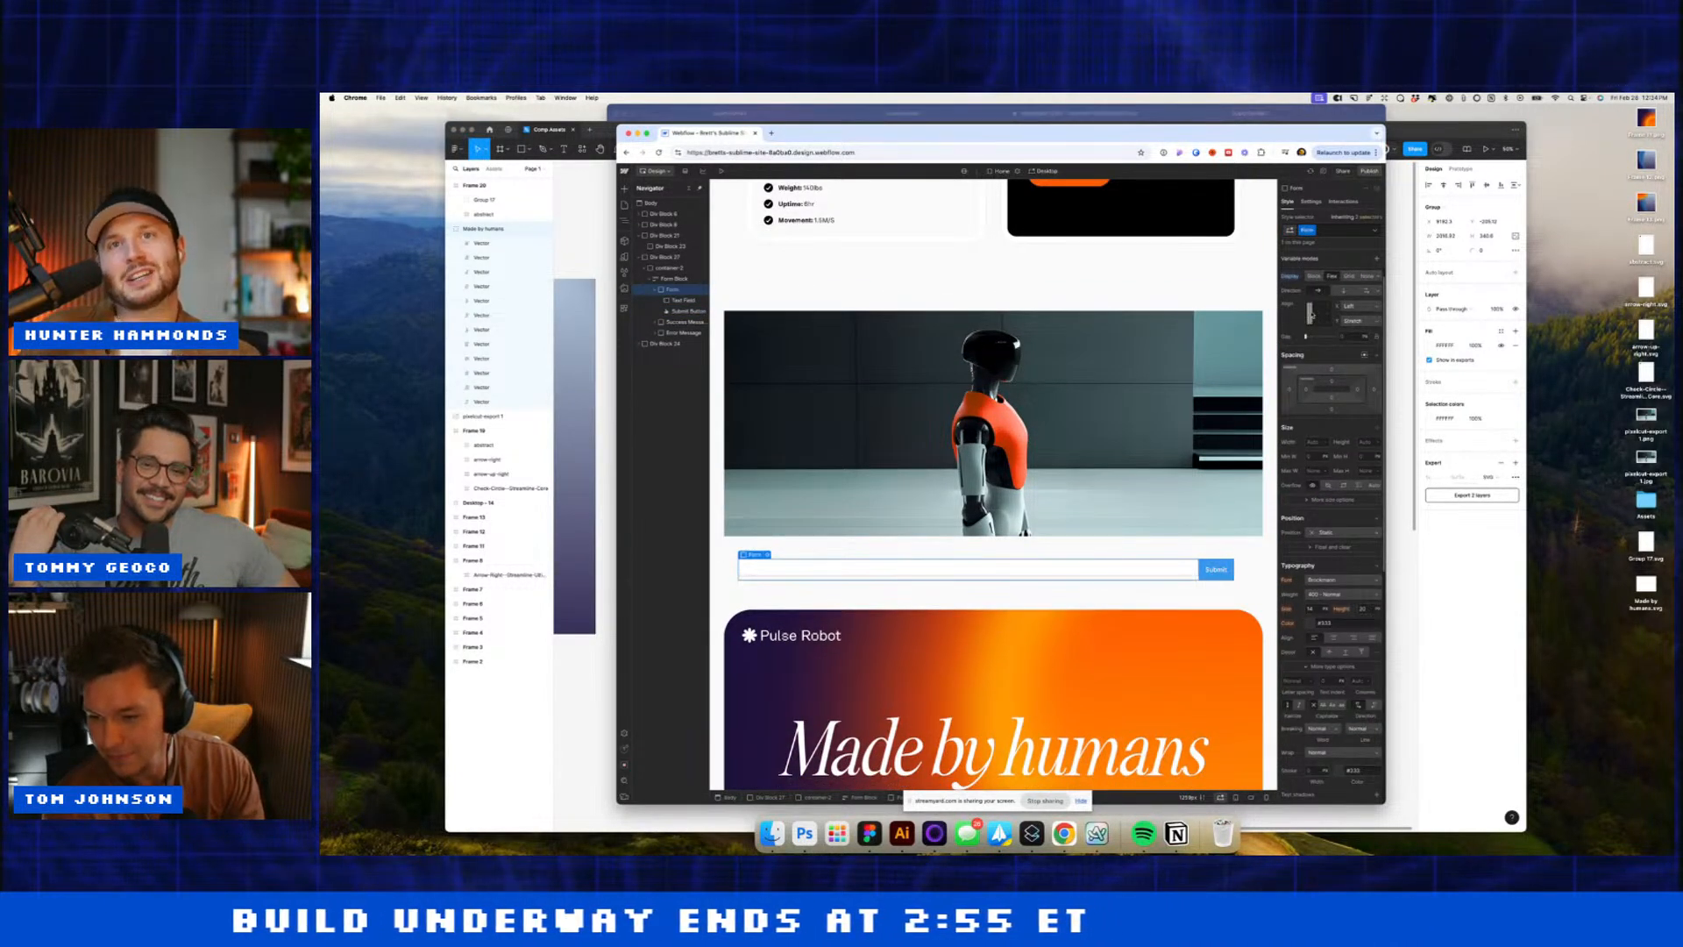
left_click(1348, 335)
type("12")
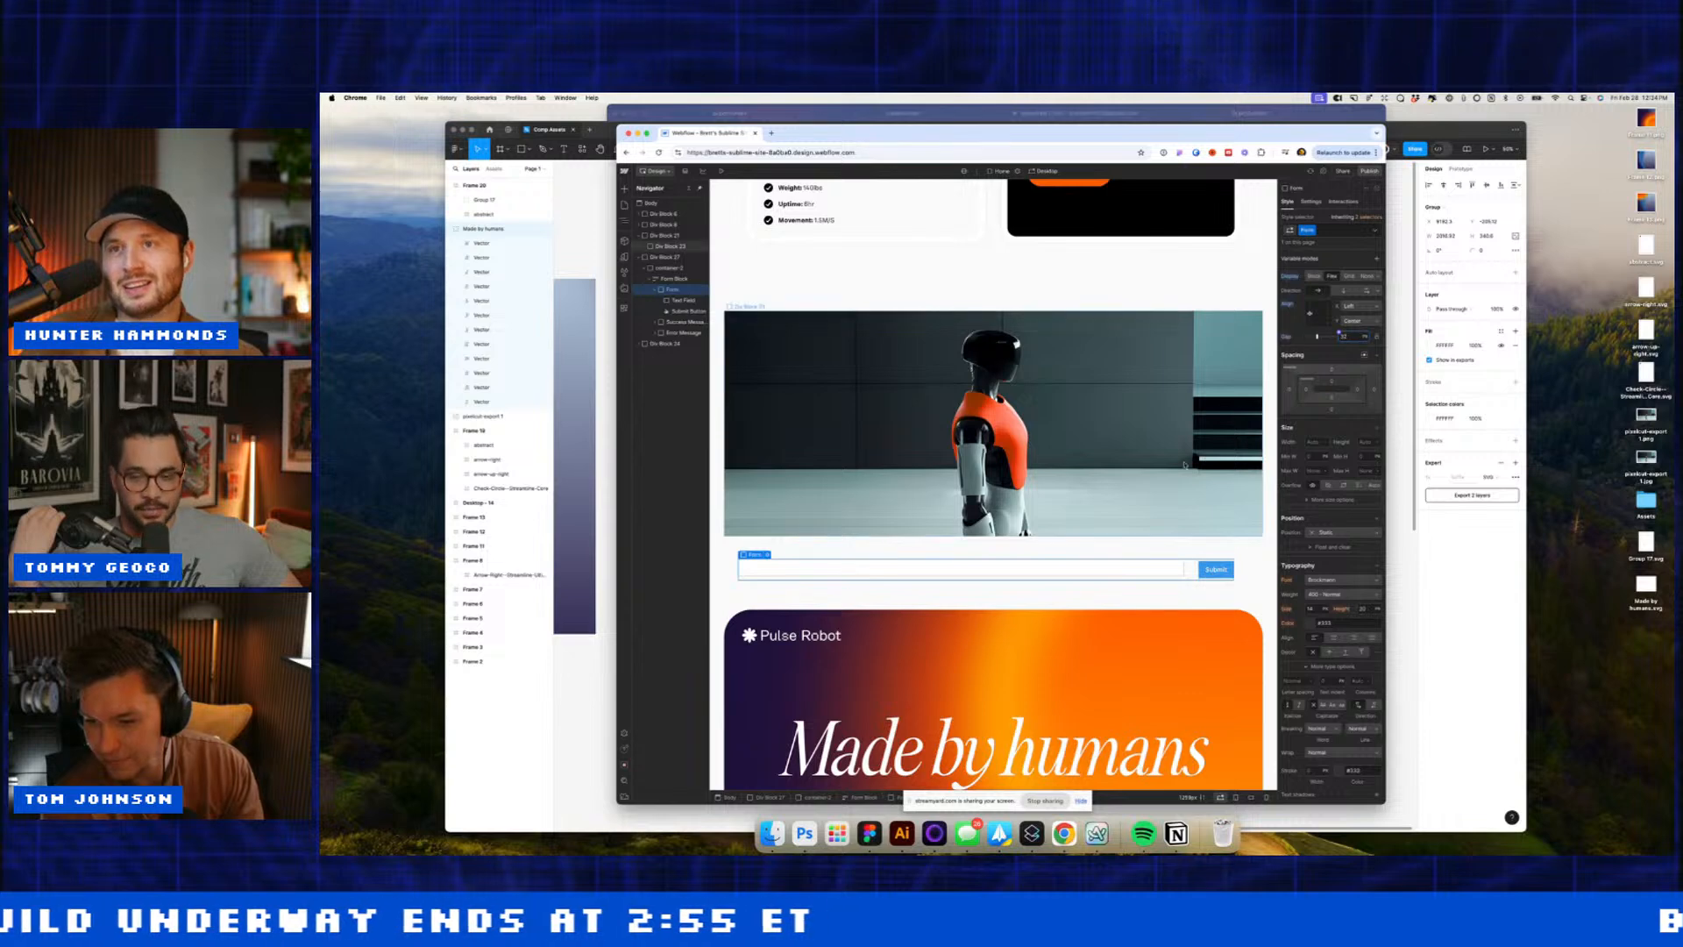
Step: Make the form's text field taller and select the Submit button for styling
left_click(1170, 569)
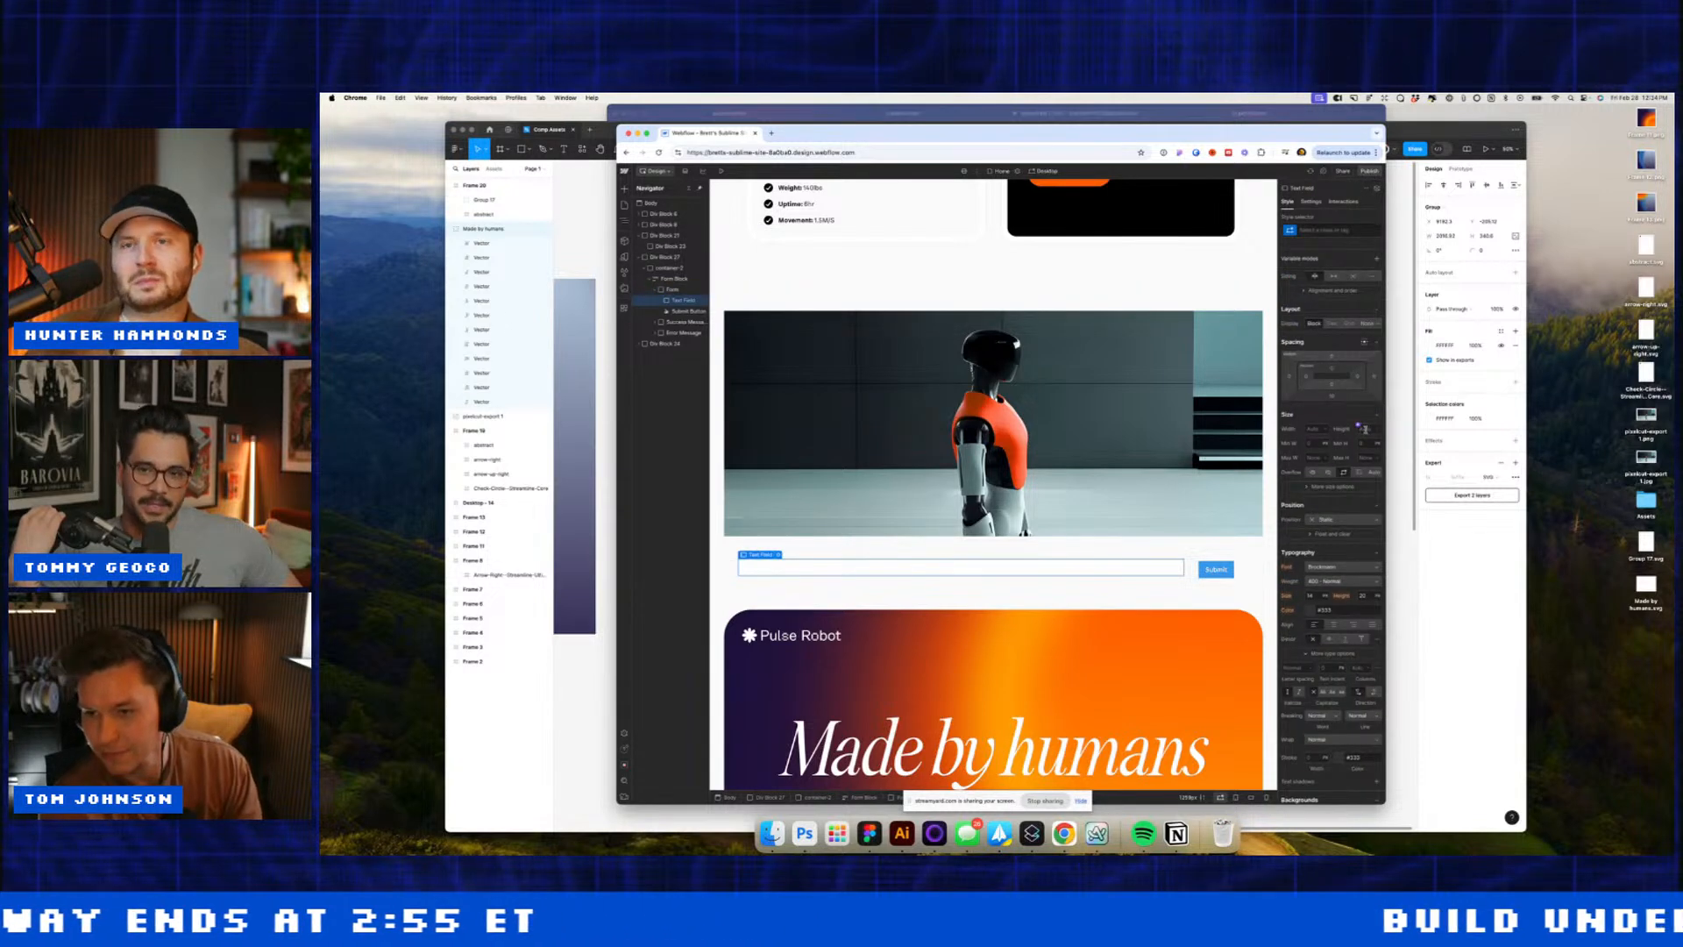
key("shift+Up")
key("shift+Up")
key("shift+Up")
key("shift+Up")
key("shift+Up")
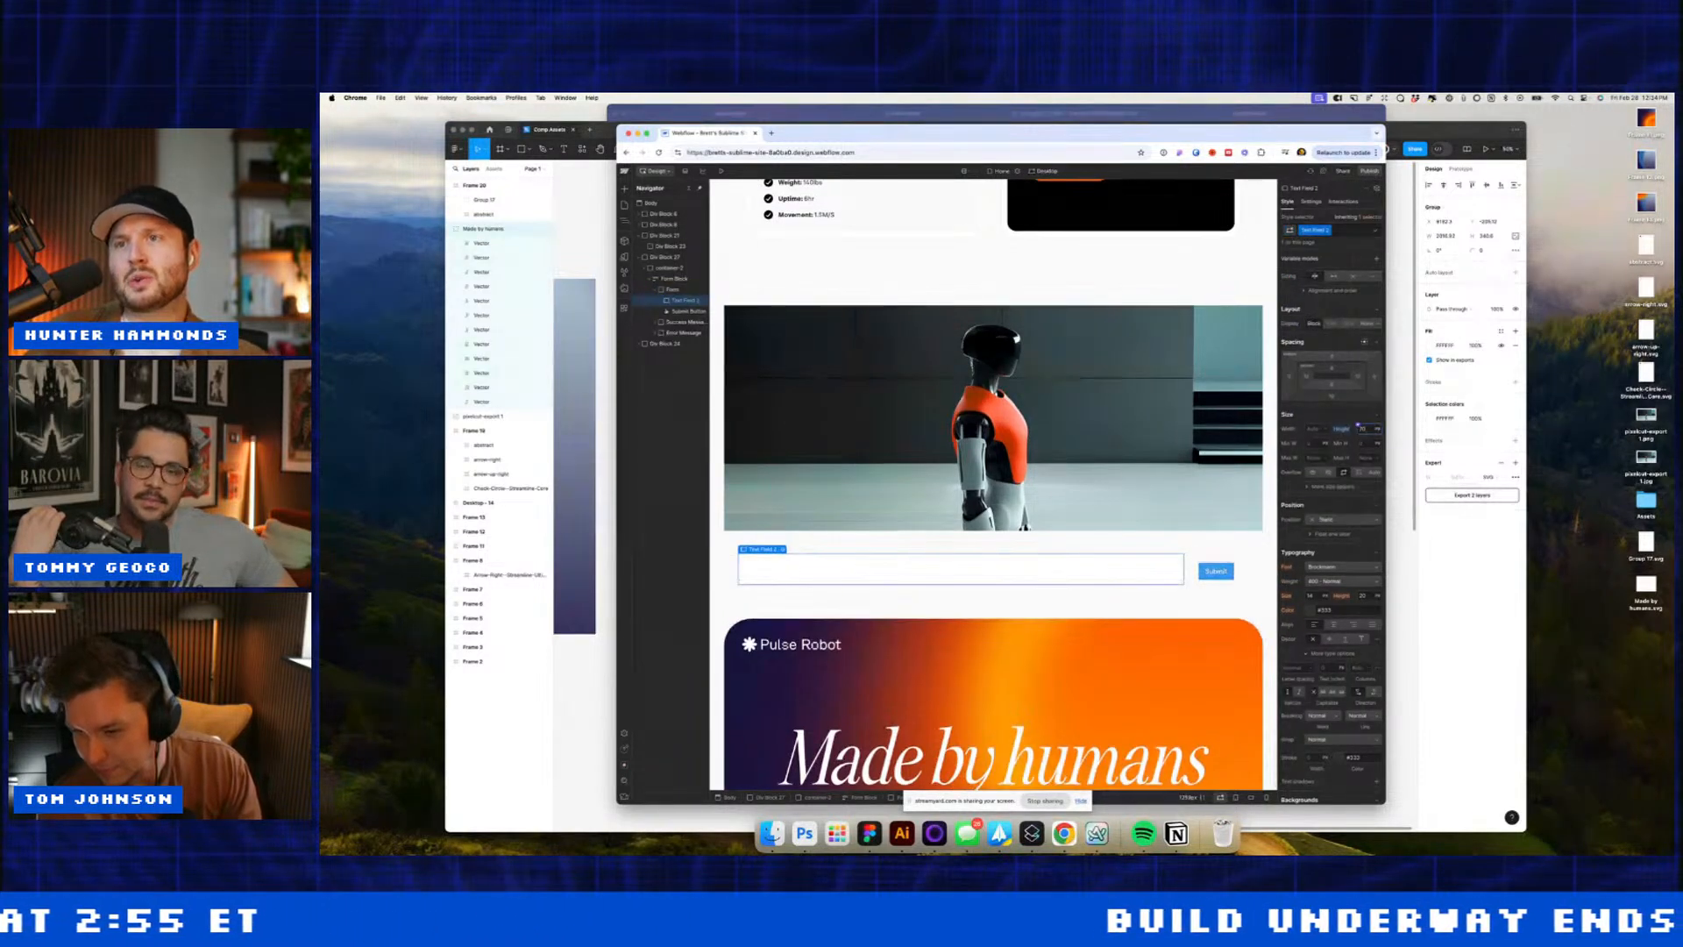
scroll(993, 487, "up", 2)
left_click(1068, 255)
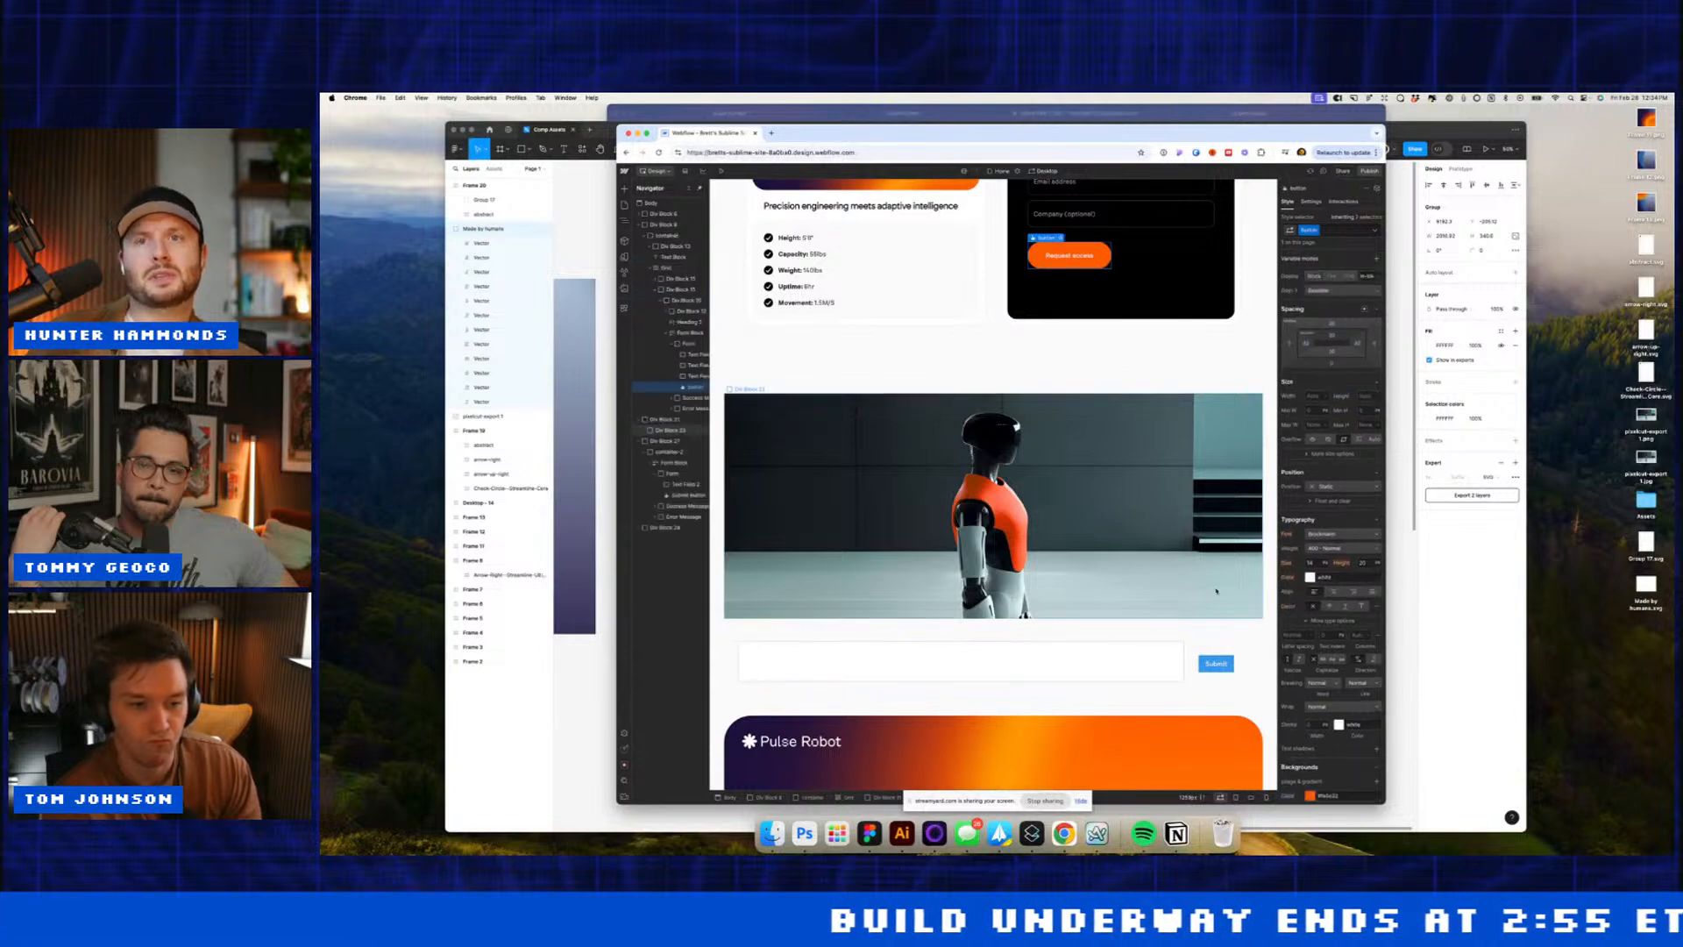
left_click(1221, 657)
left_click(1216, 663)
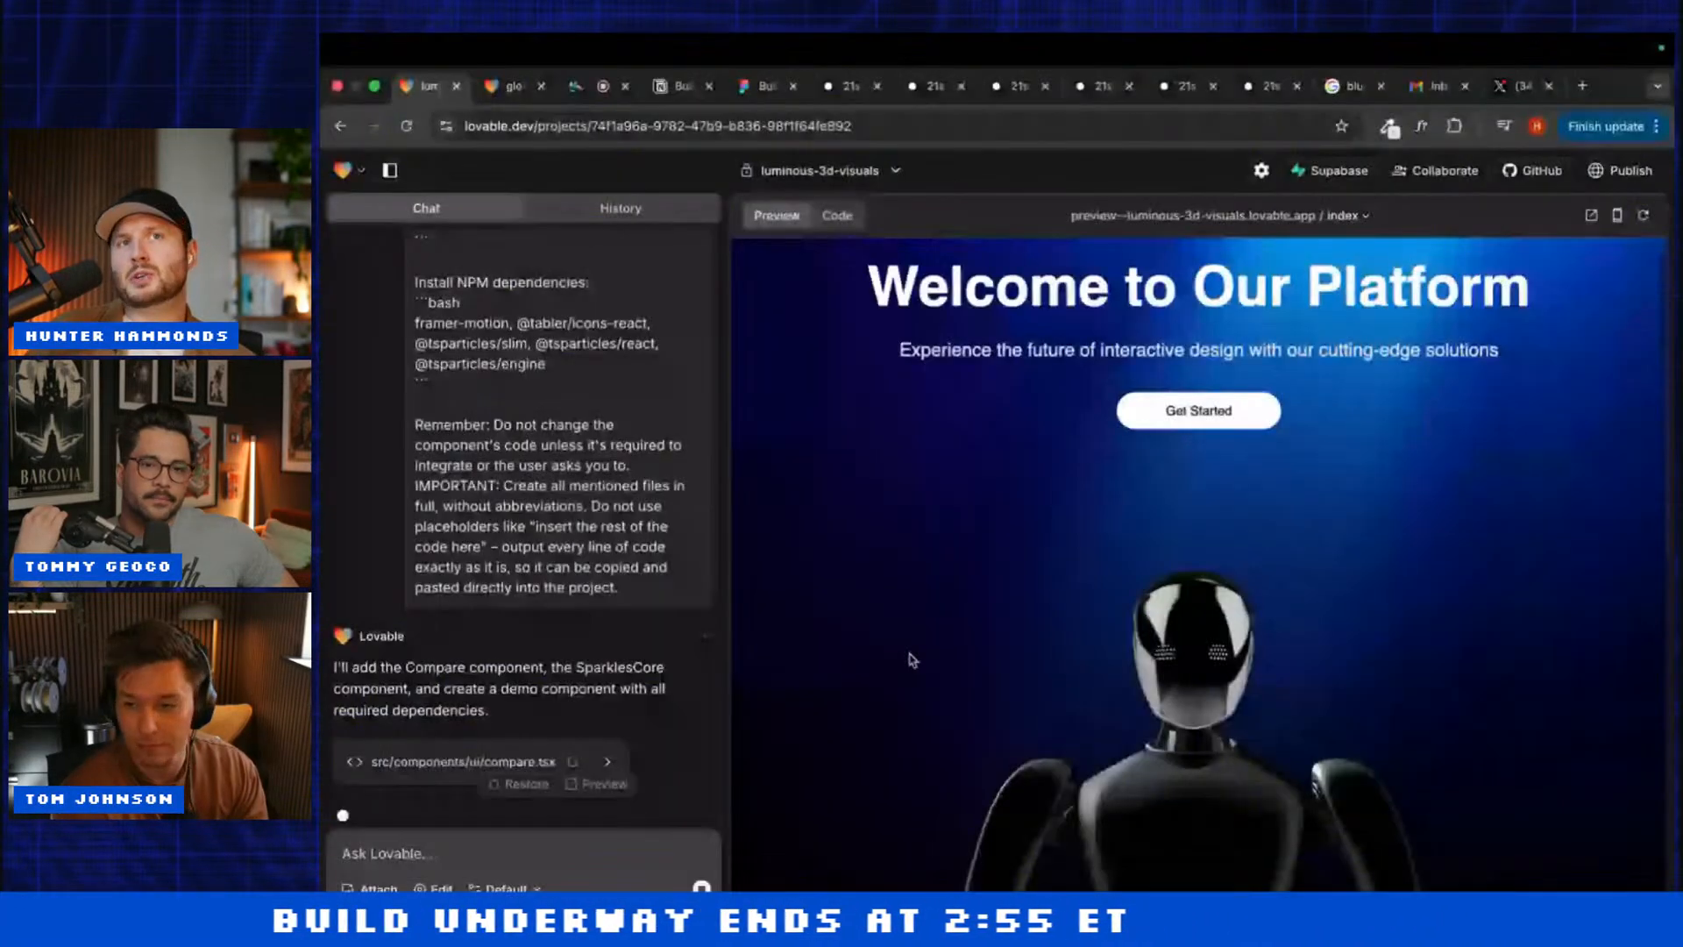
type("Use")
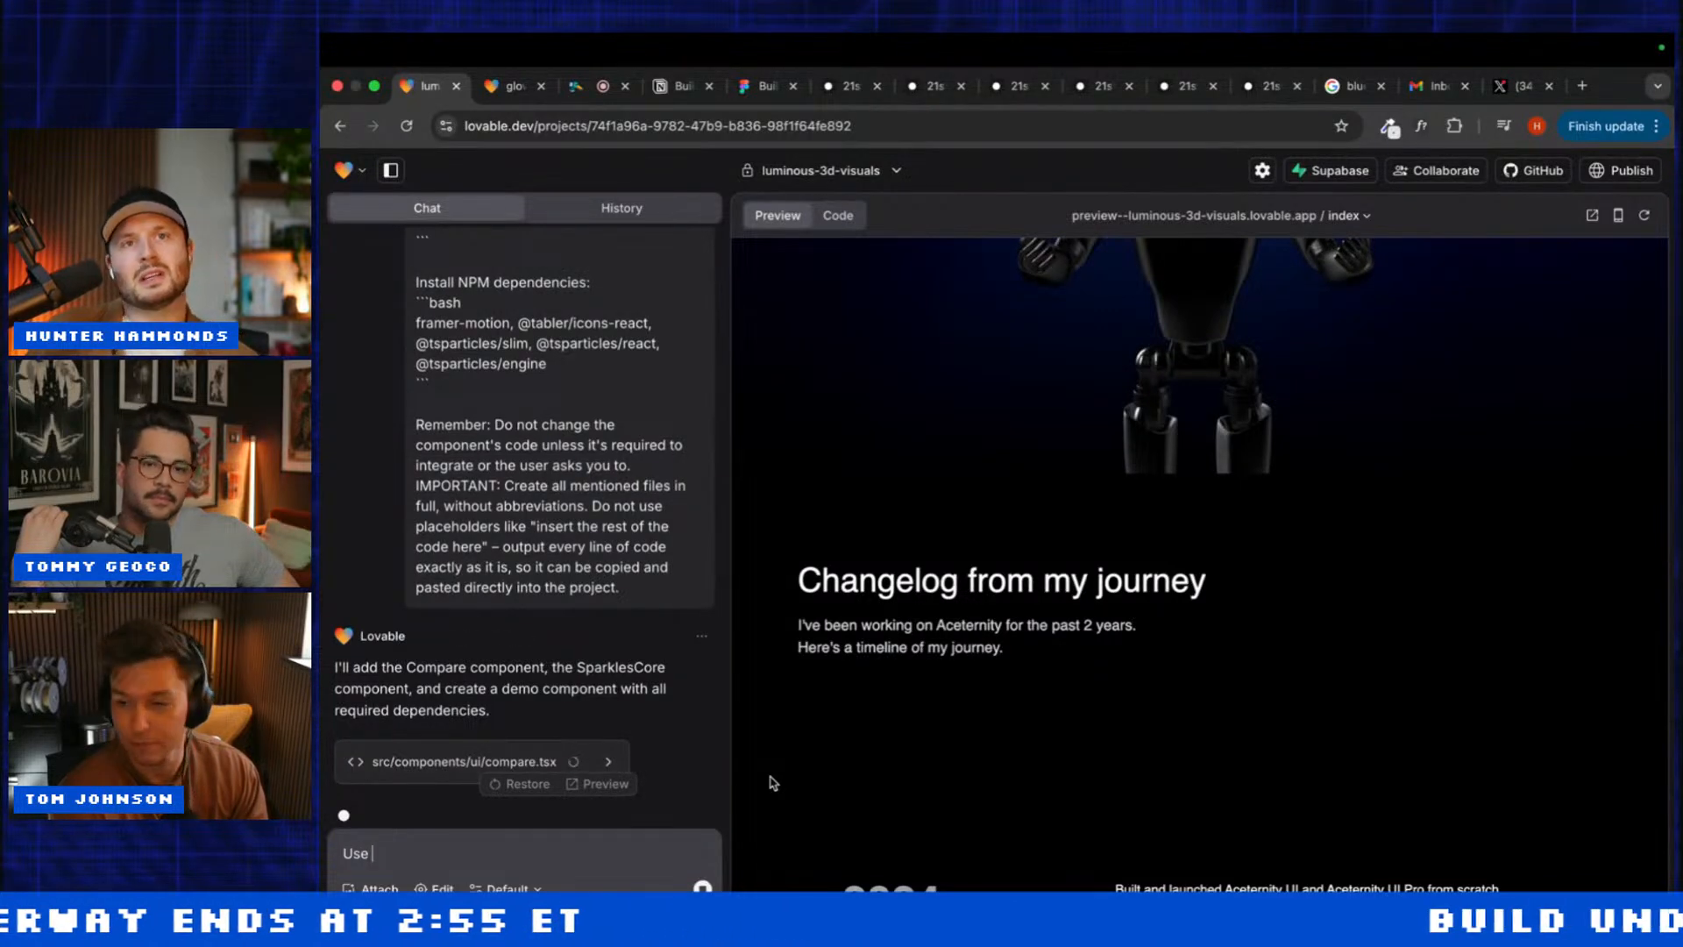
Step: Search for and open Google Fonts in a new browser tab, then go back to Lovable
left_click(1583, 87)
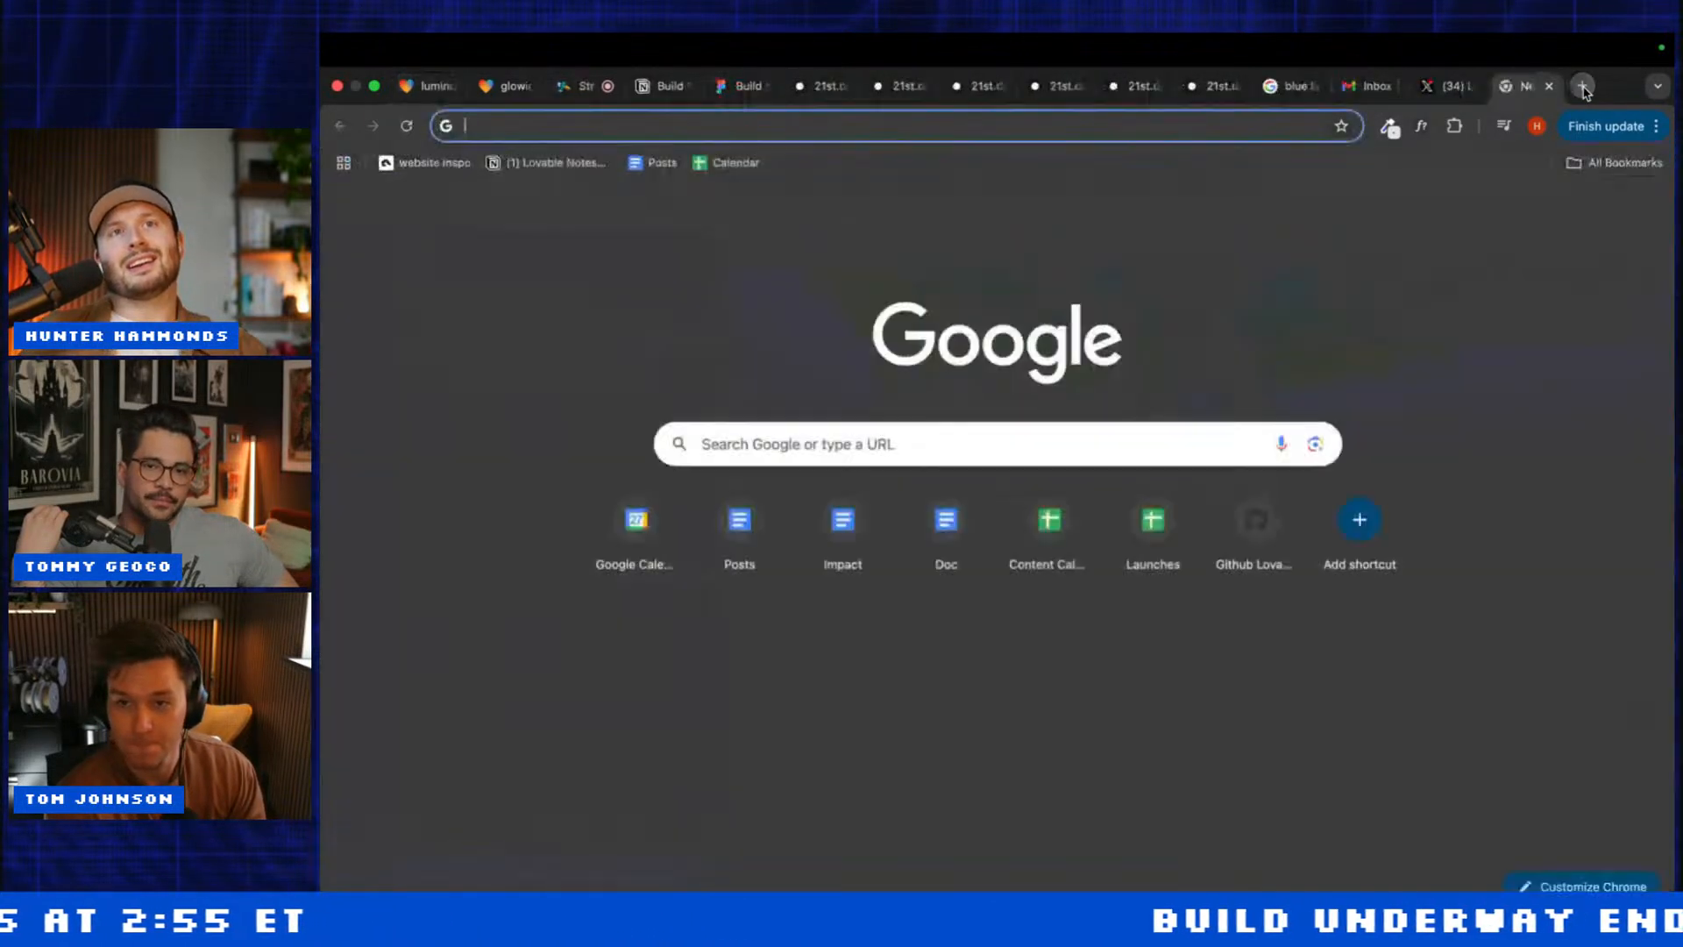
type("goof")
key("BackSpace")
type("g")
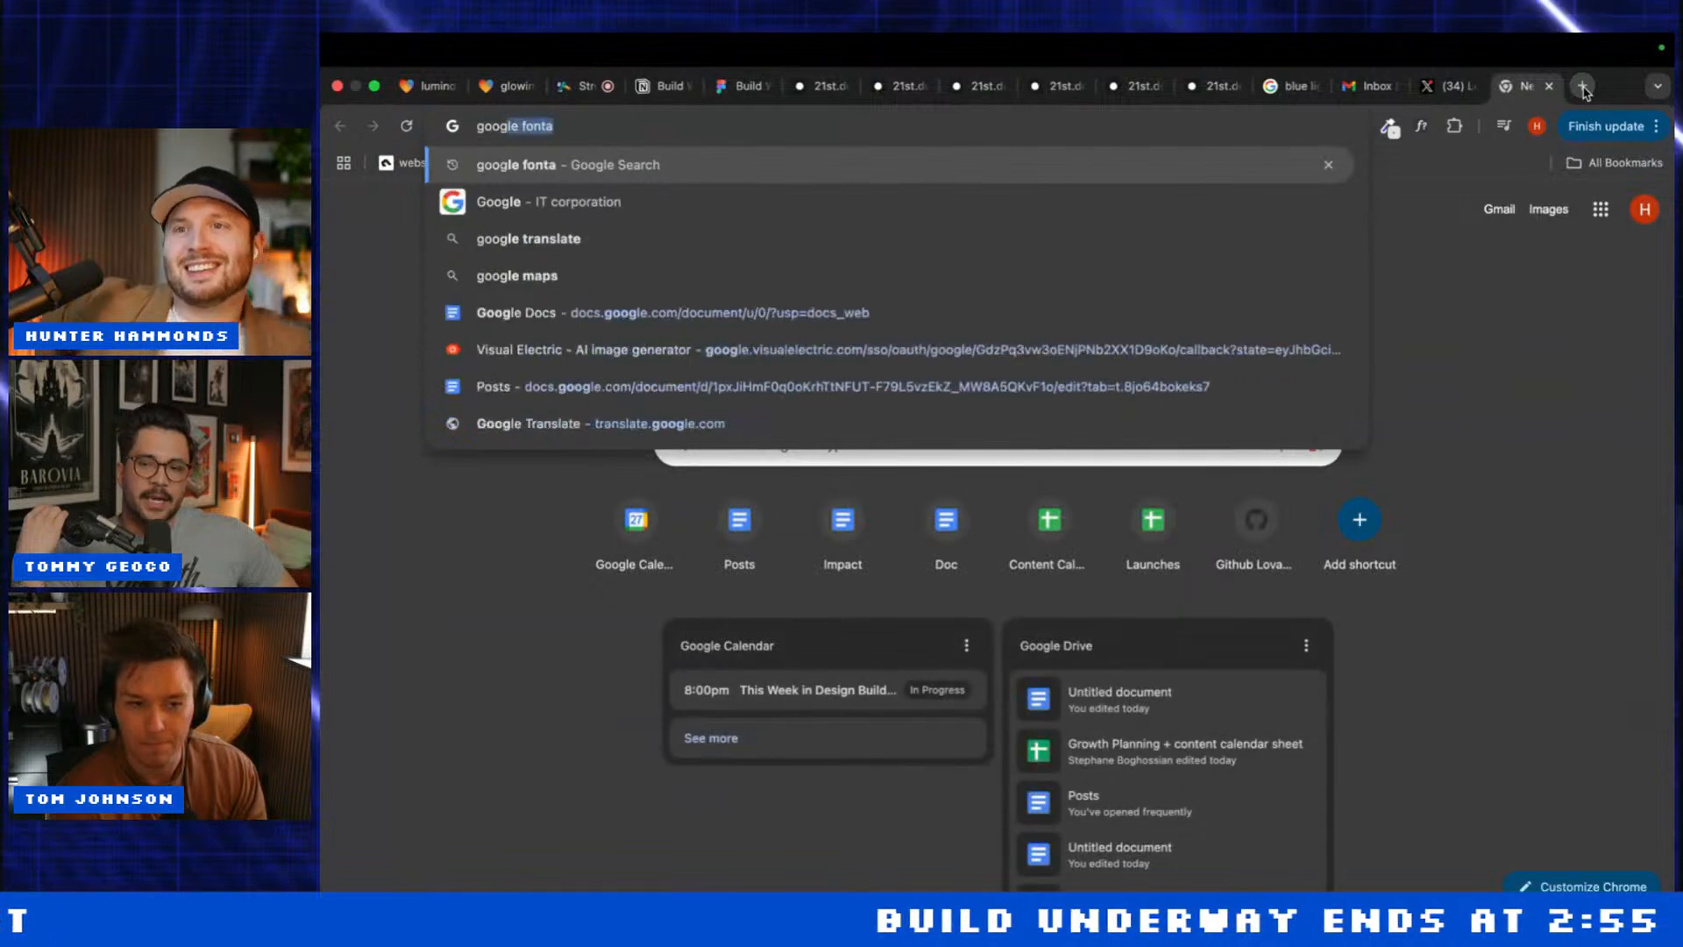
key("Return")
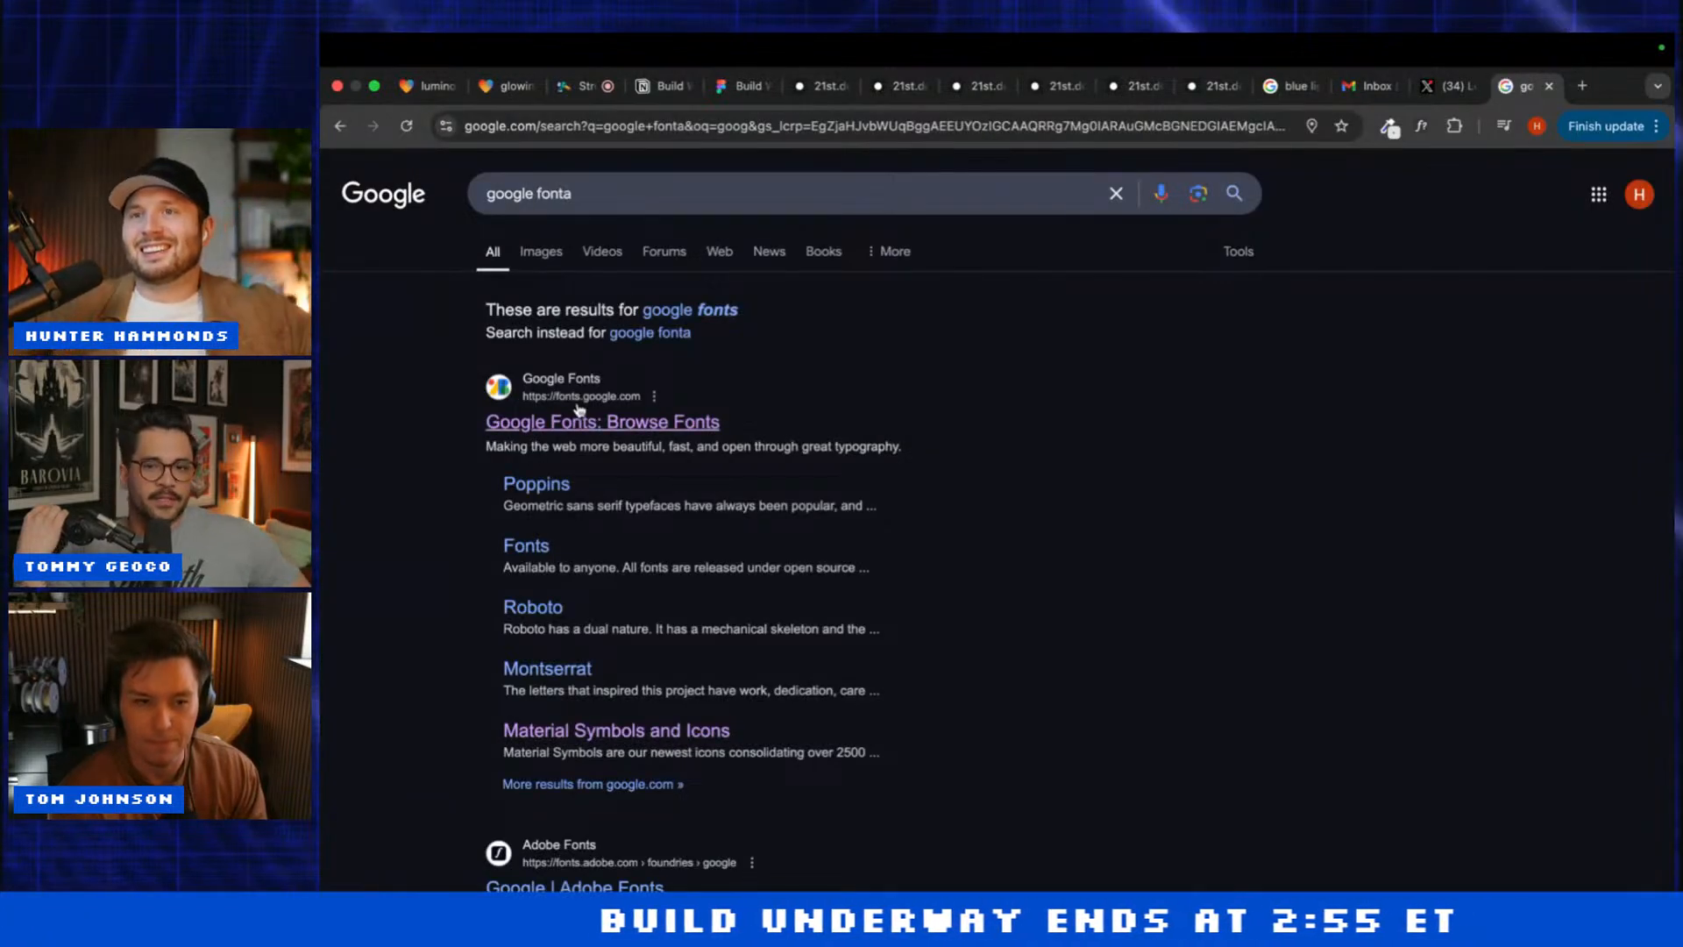
left_click(620, 424)
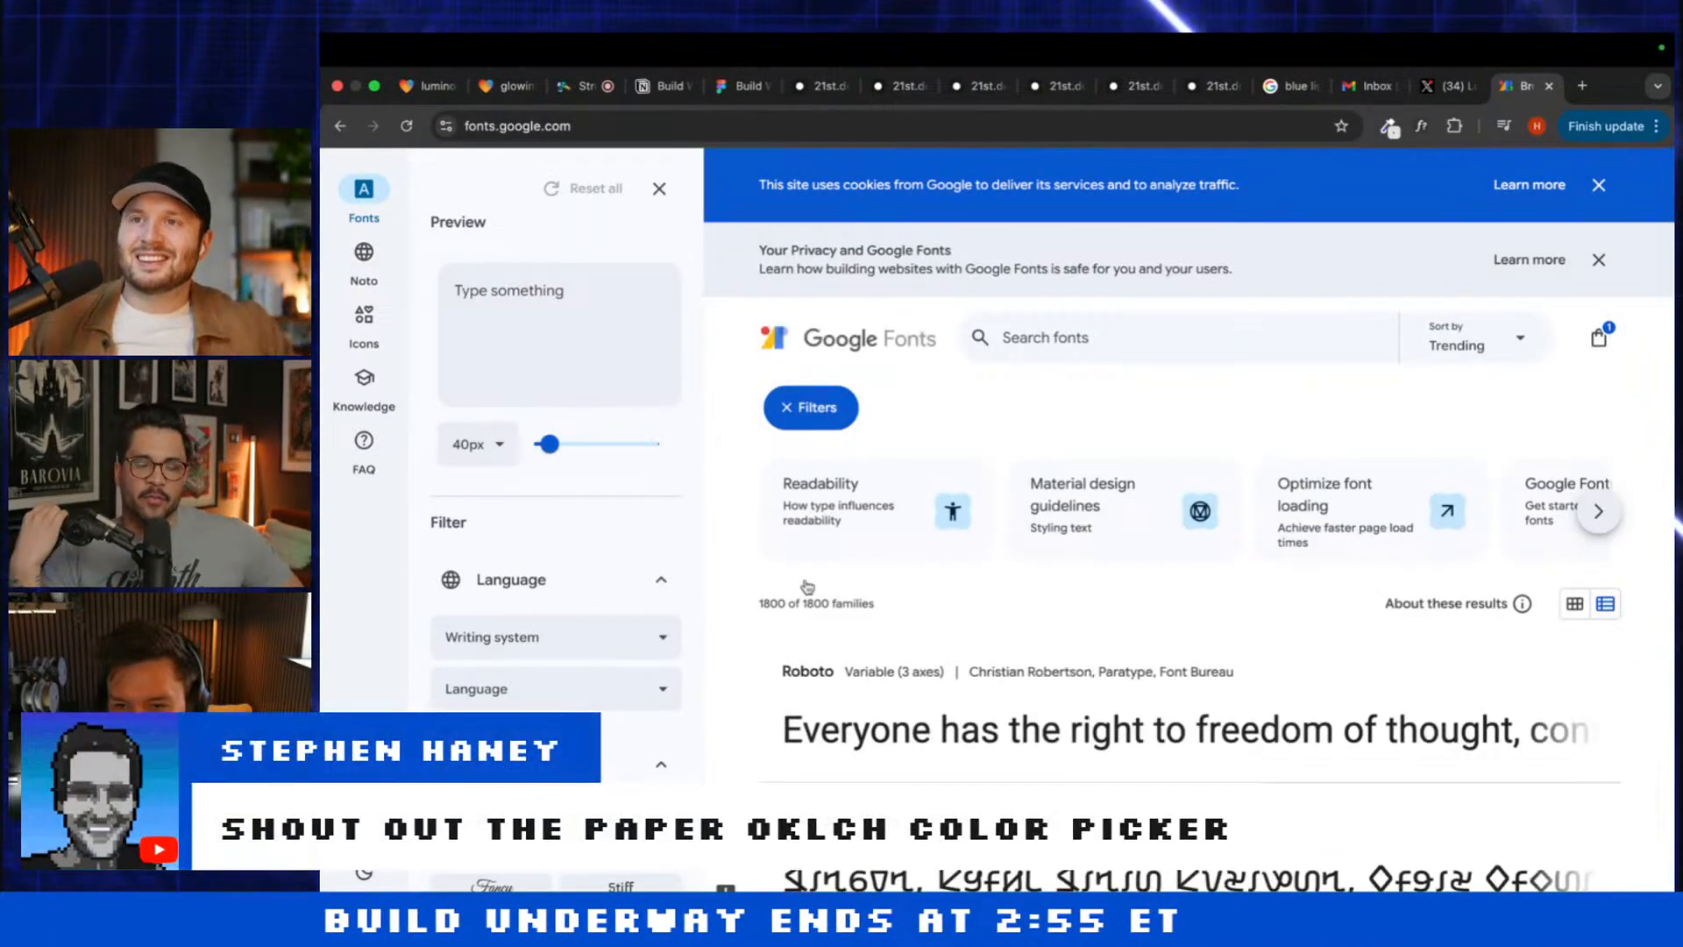
scroll(908, 700, "down", 5)
left_click(422, 85)
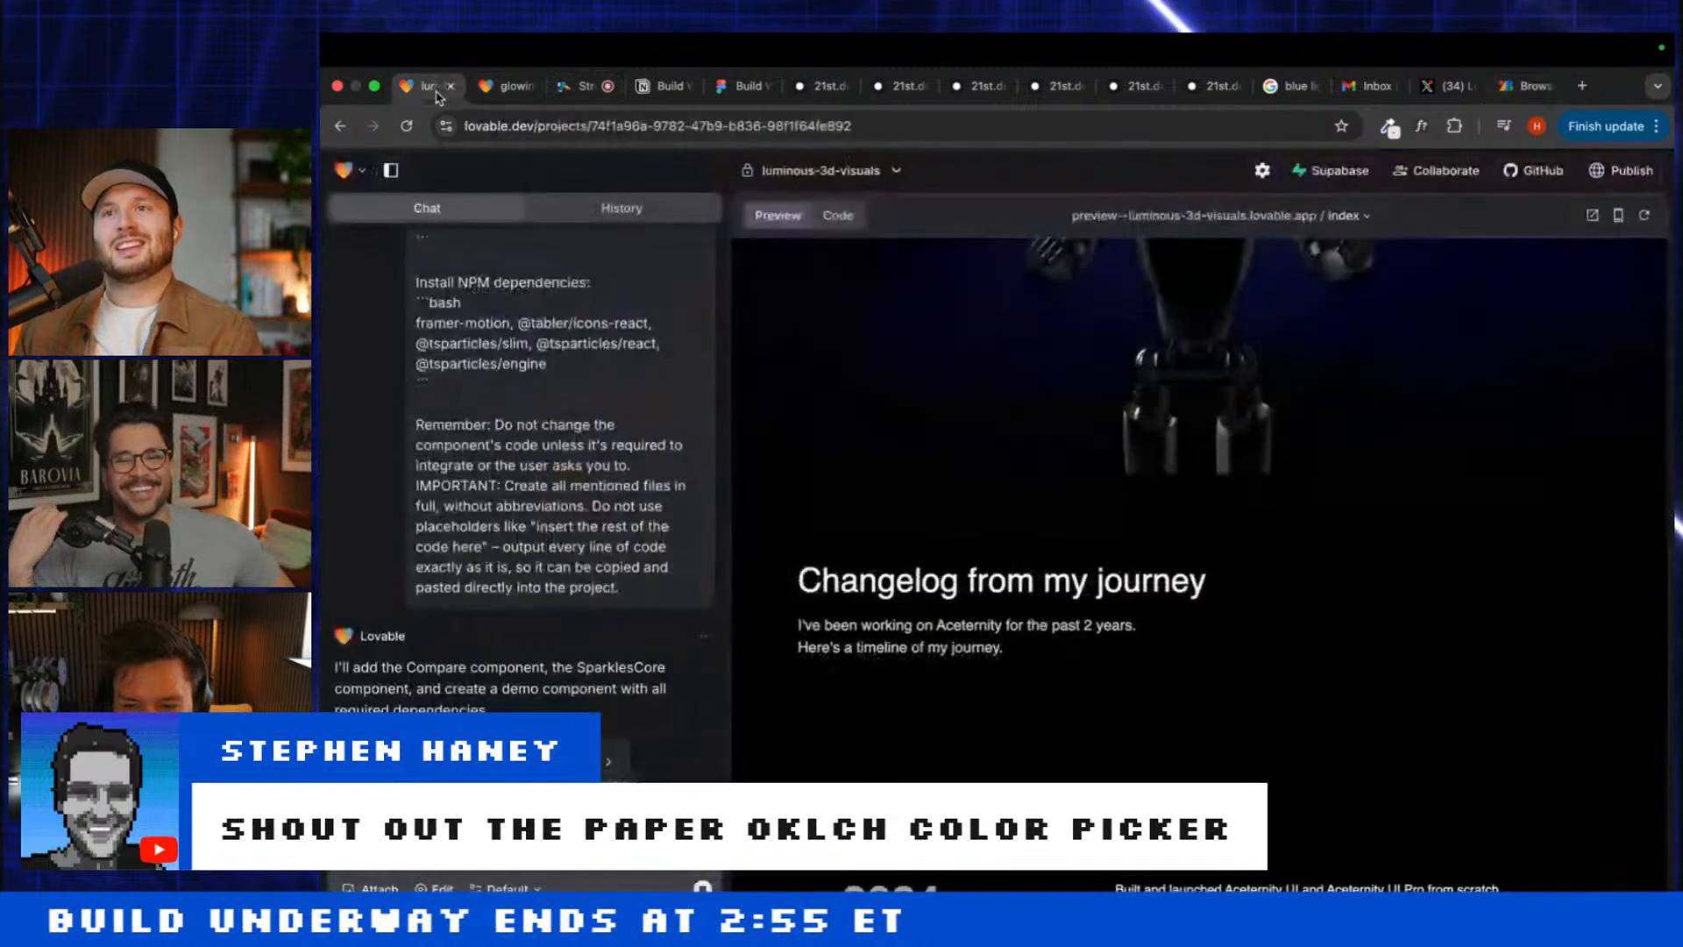
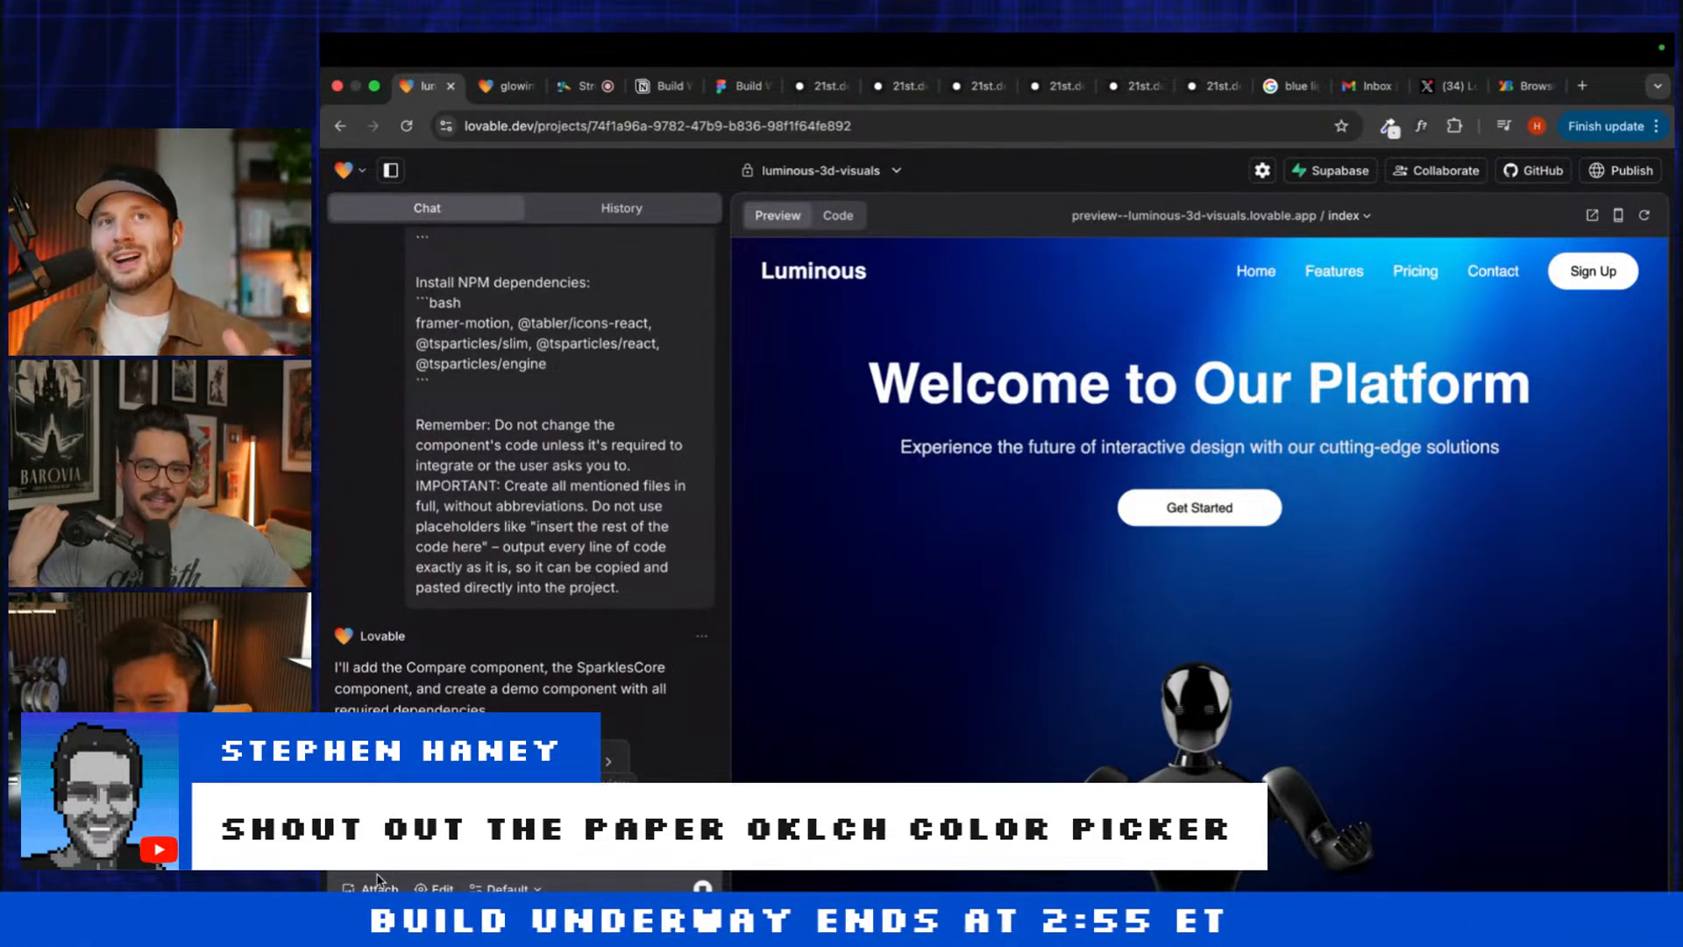
Step: Prefix the Plus Jakarta font prompt with 'Add a new Headline above the current and', lowercasing 'use'
type("Add a ne")
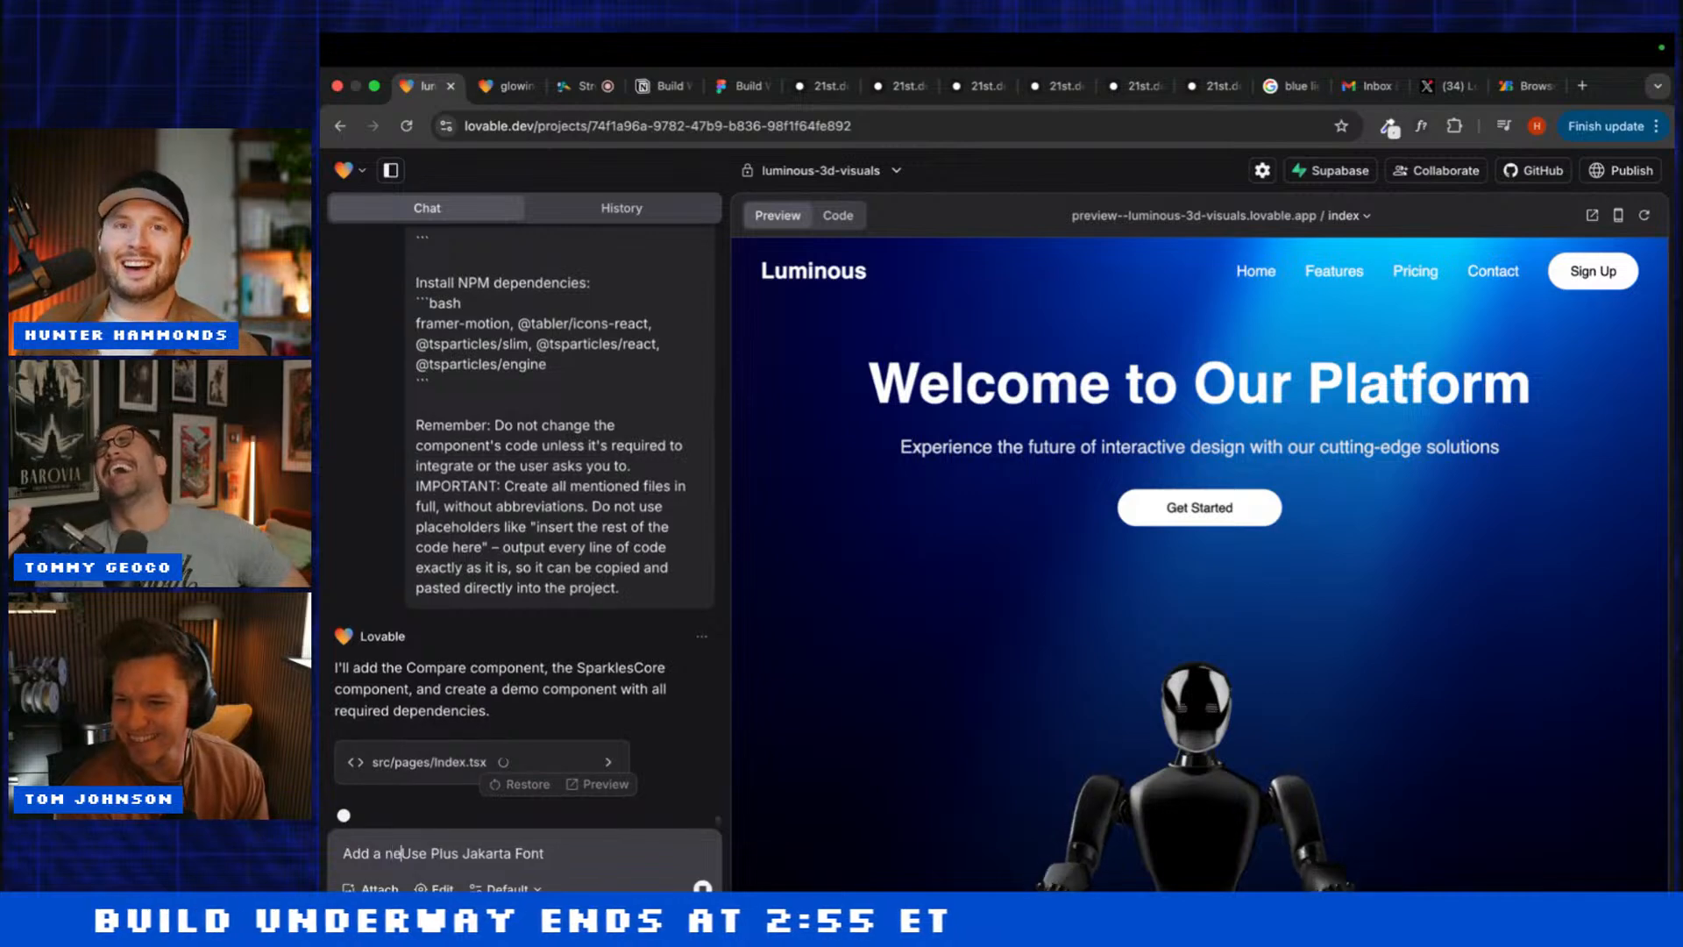
type("w ")
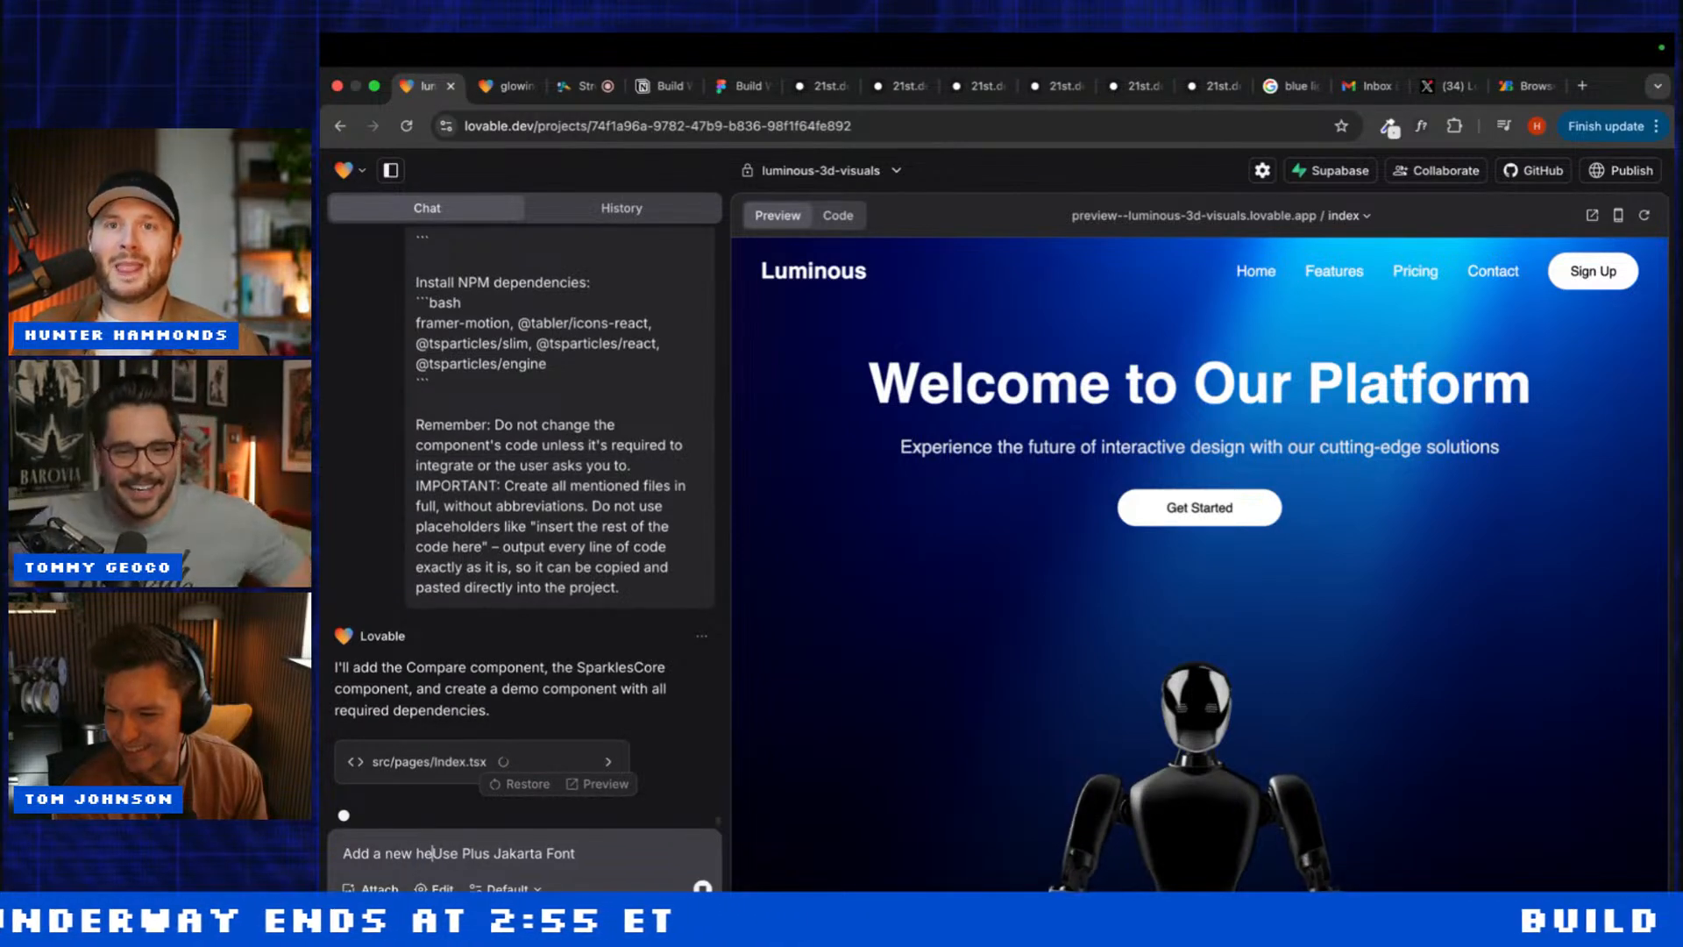
type("H")
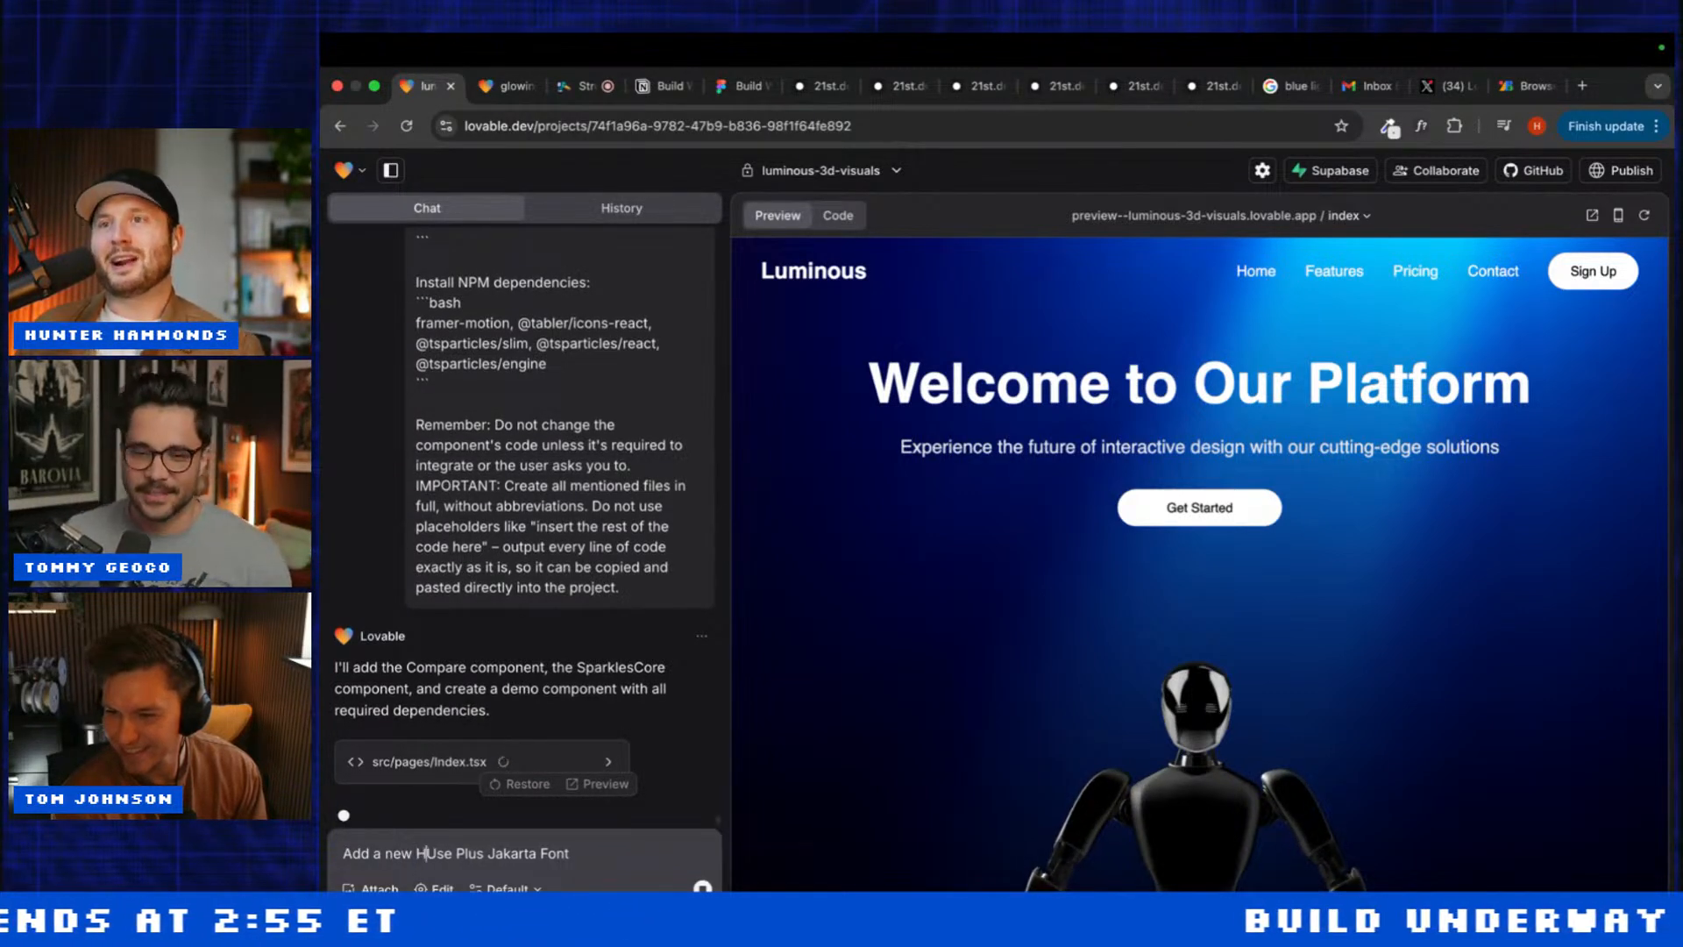
type("eadline ab")
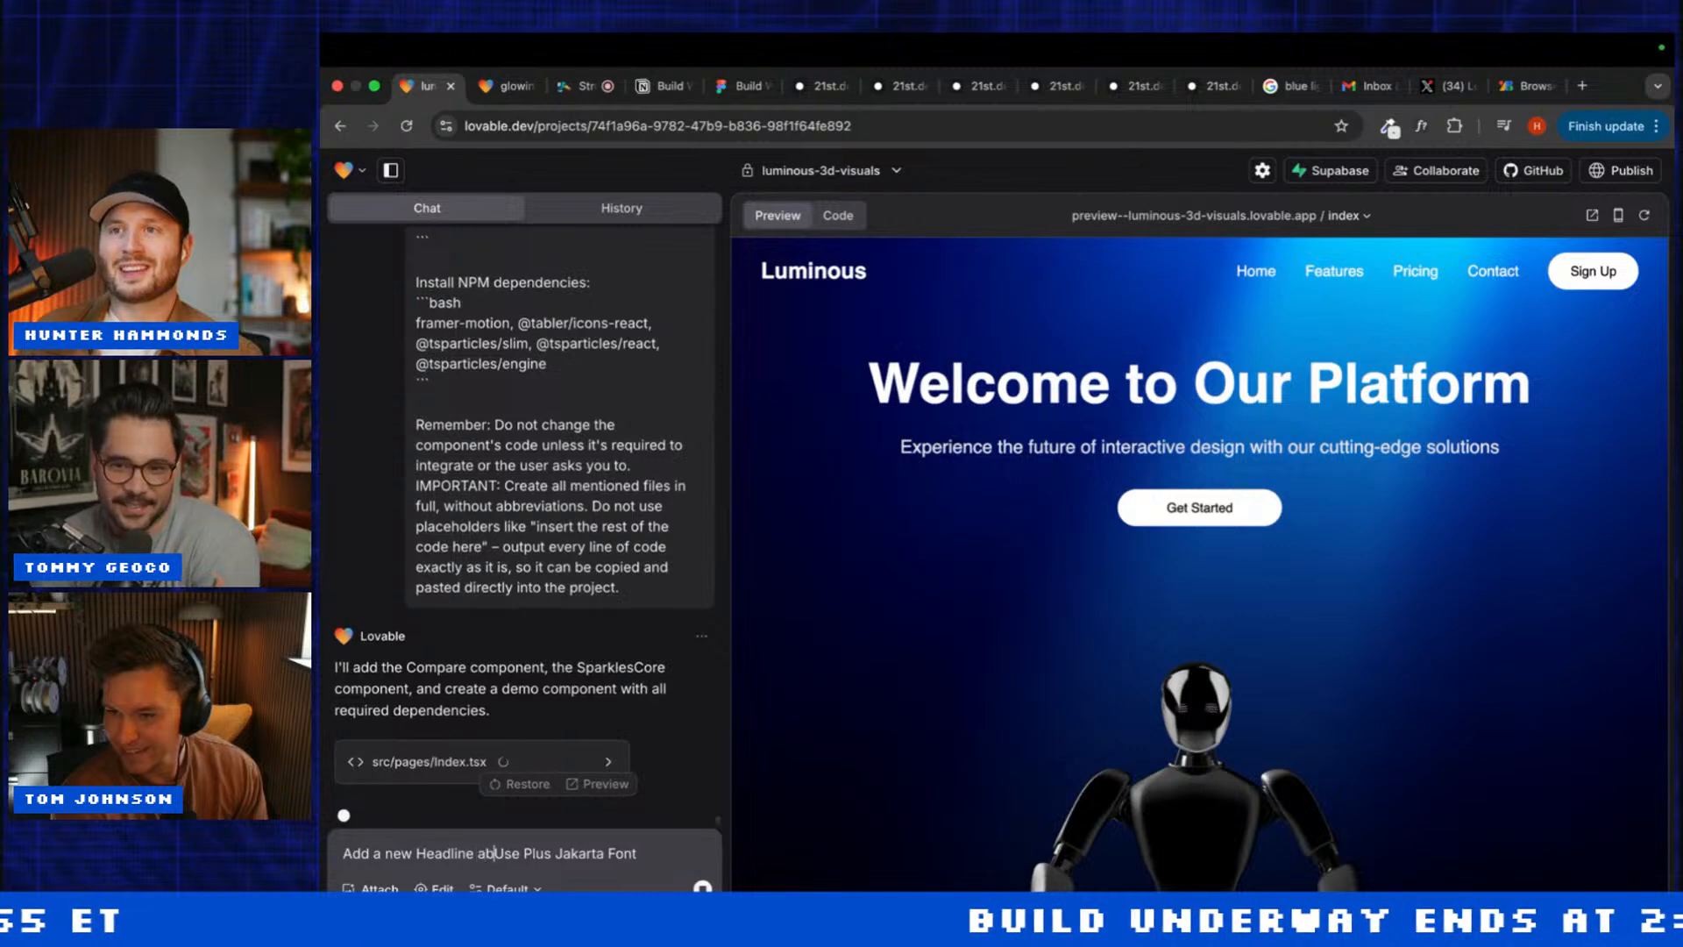
type("ove the cu")
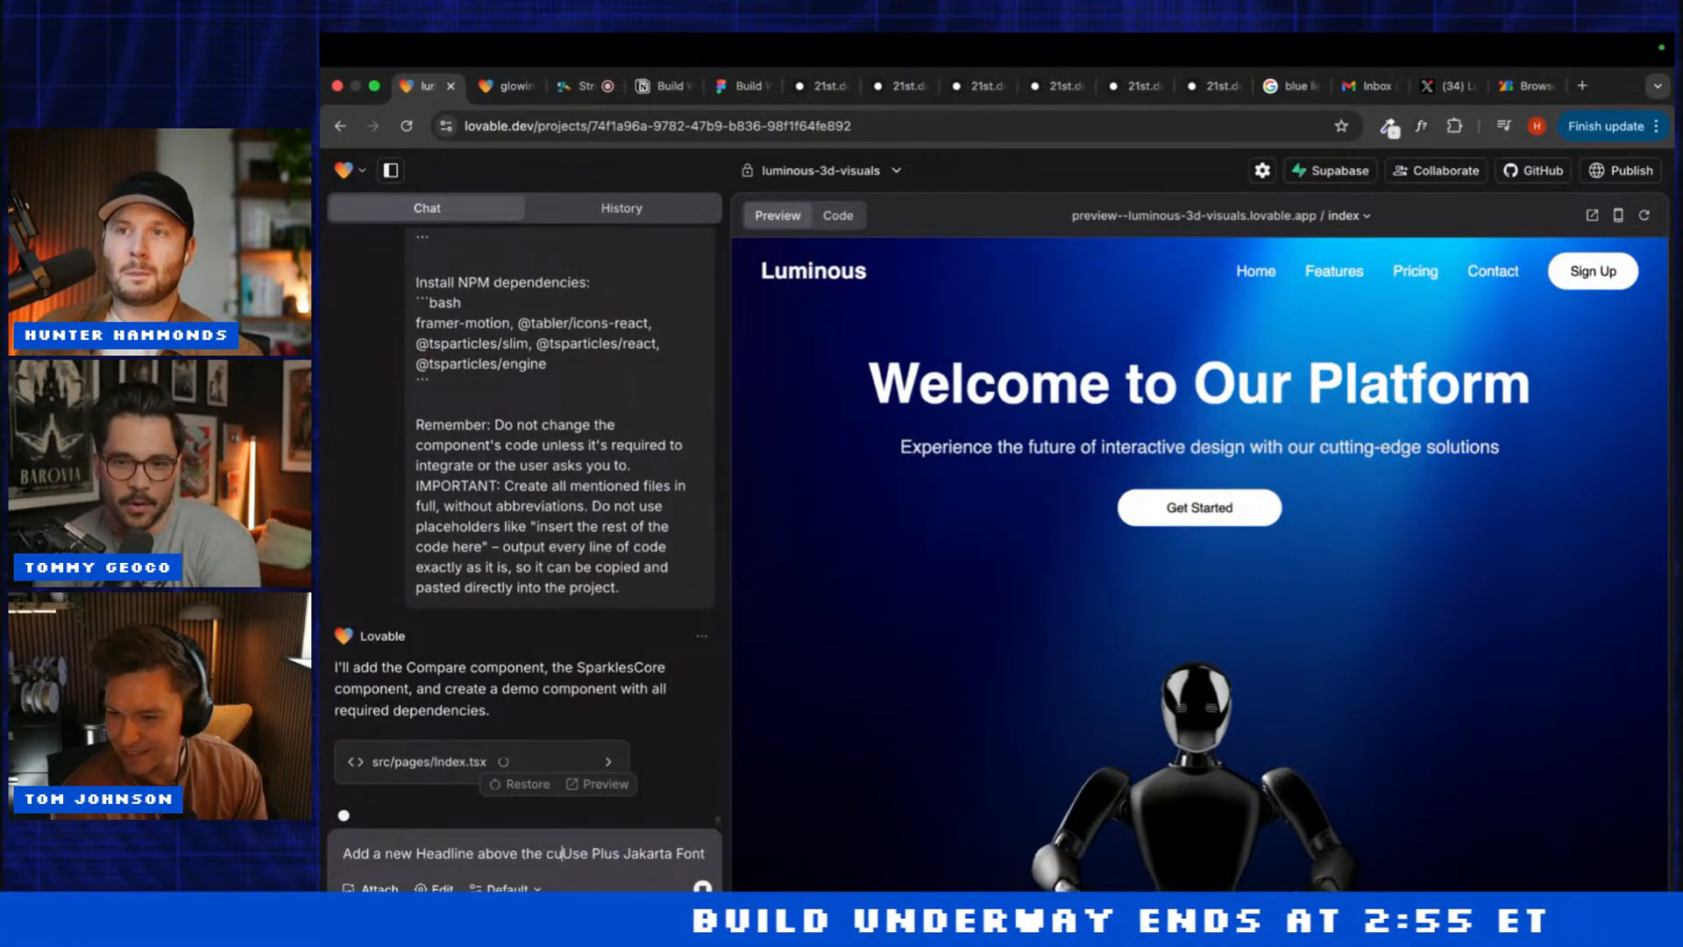
type("rren")
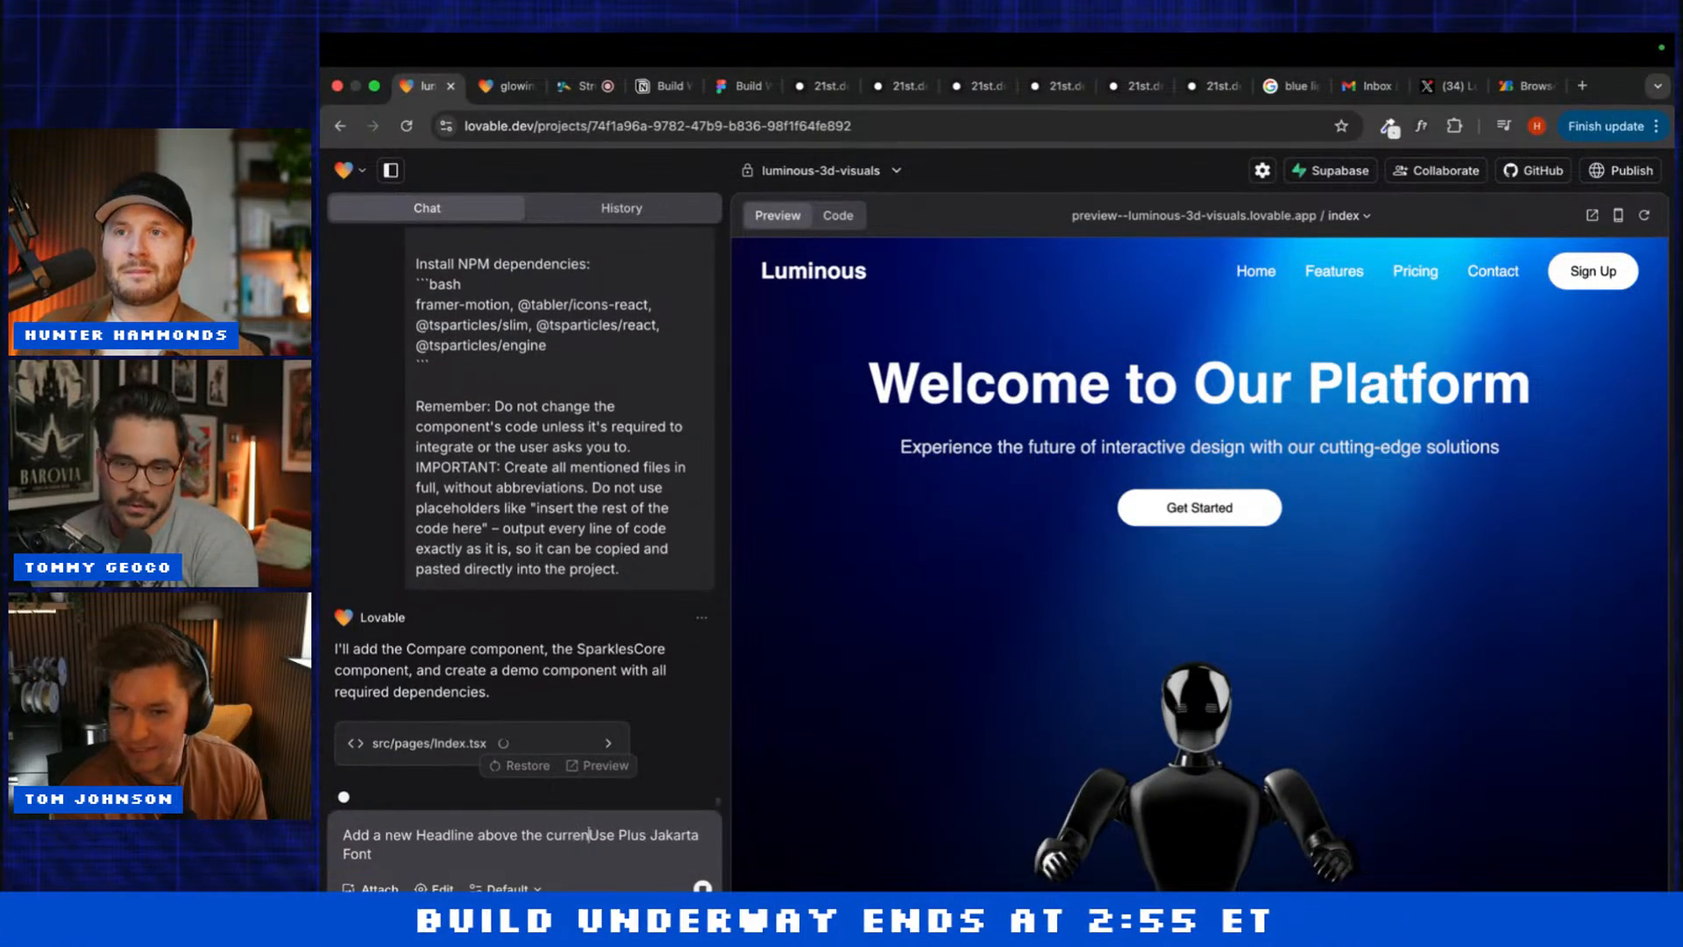
type("t and")
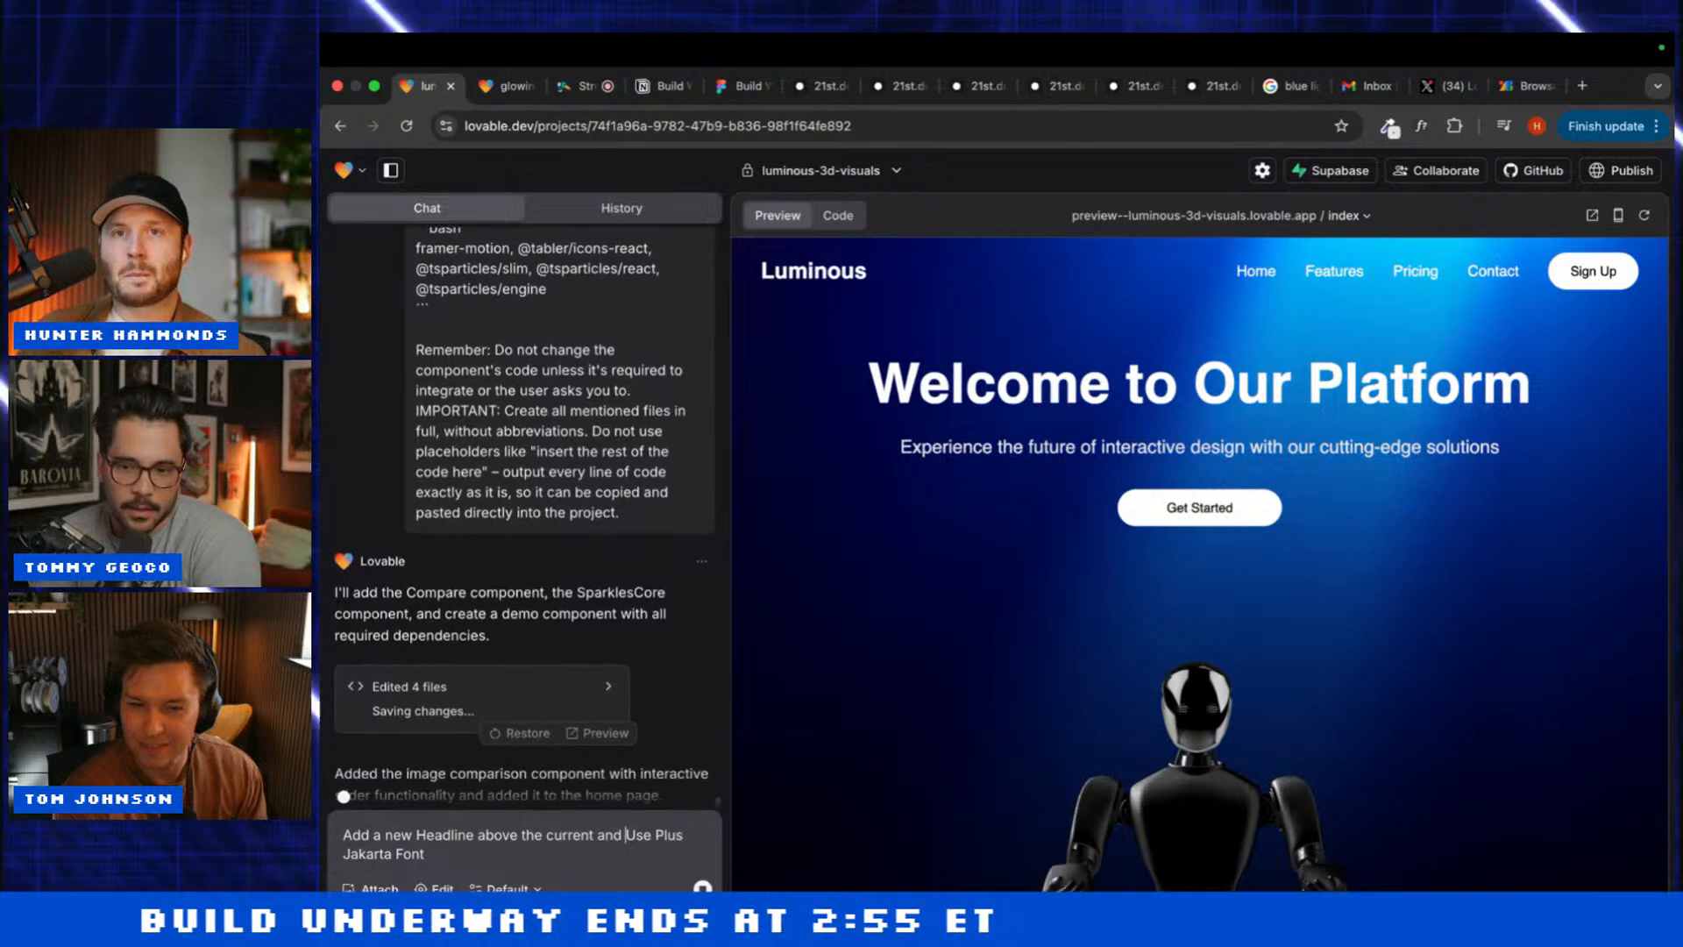
key("BackSpace")
type("u")
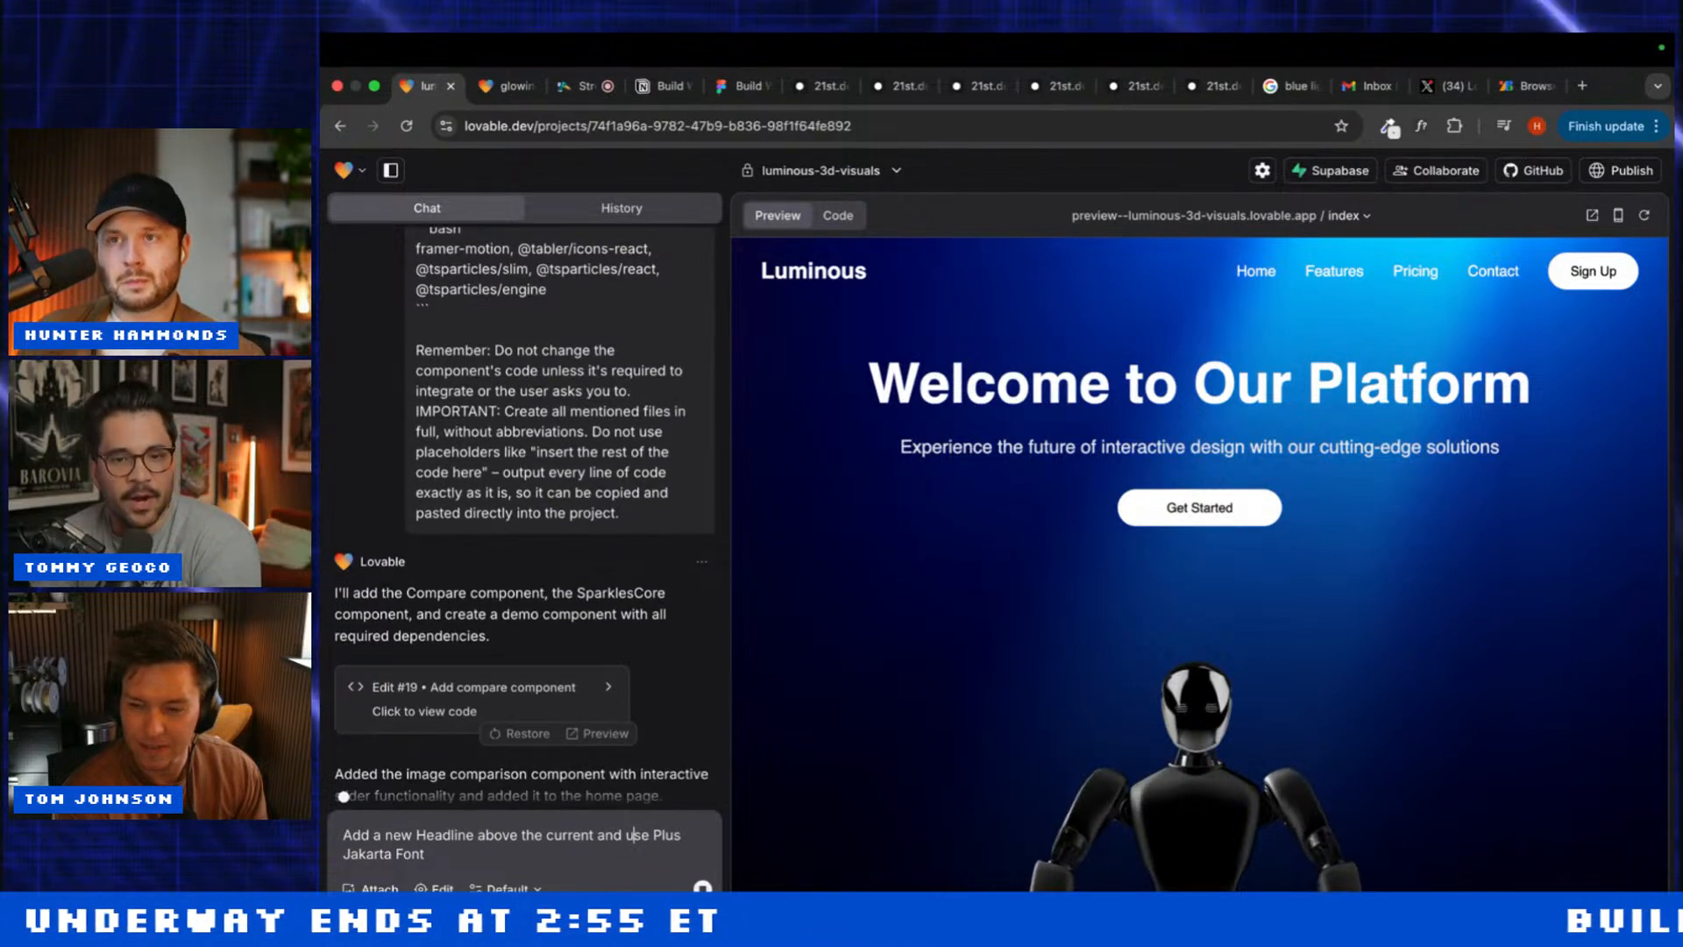
left_click(454, 850)
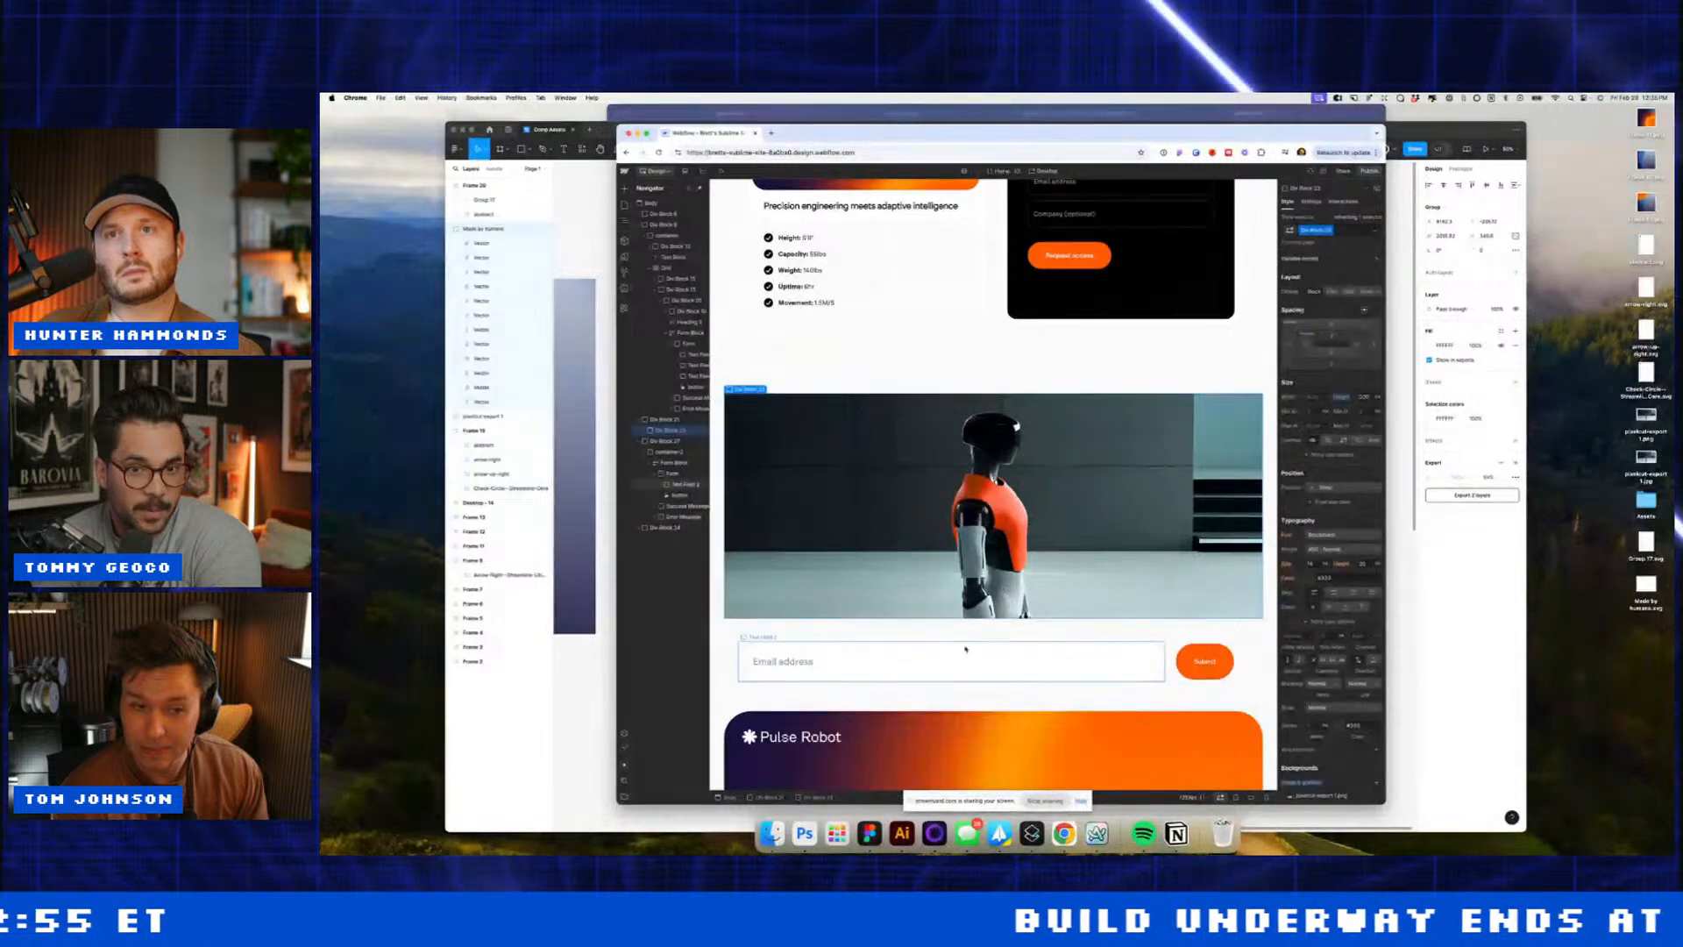
Step: Check the email field's font weight options without changing them
left_click(1340, 596)
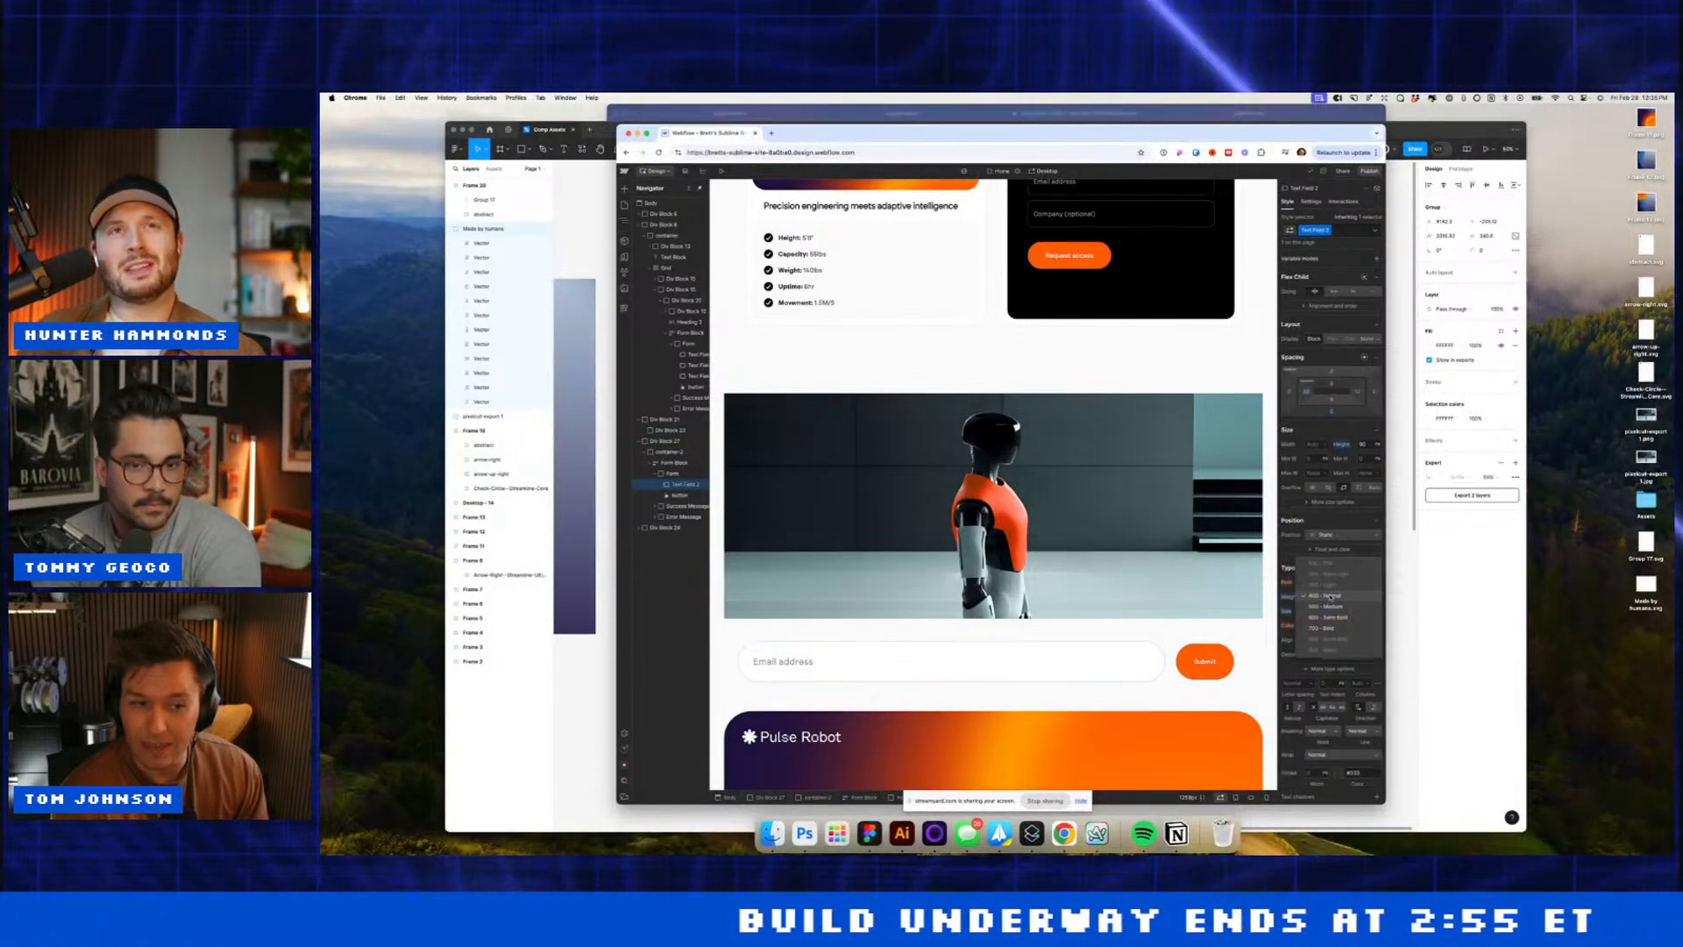
left_click(1329, 598)
left_click(1311, 625)
left_click(1078, 605)
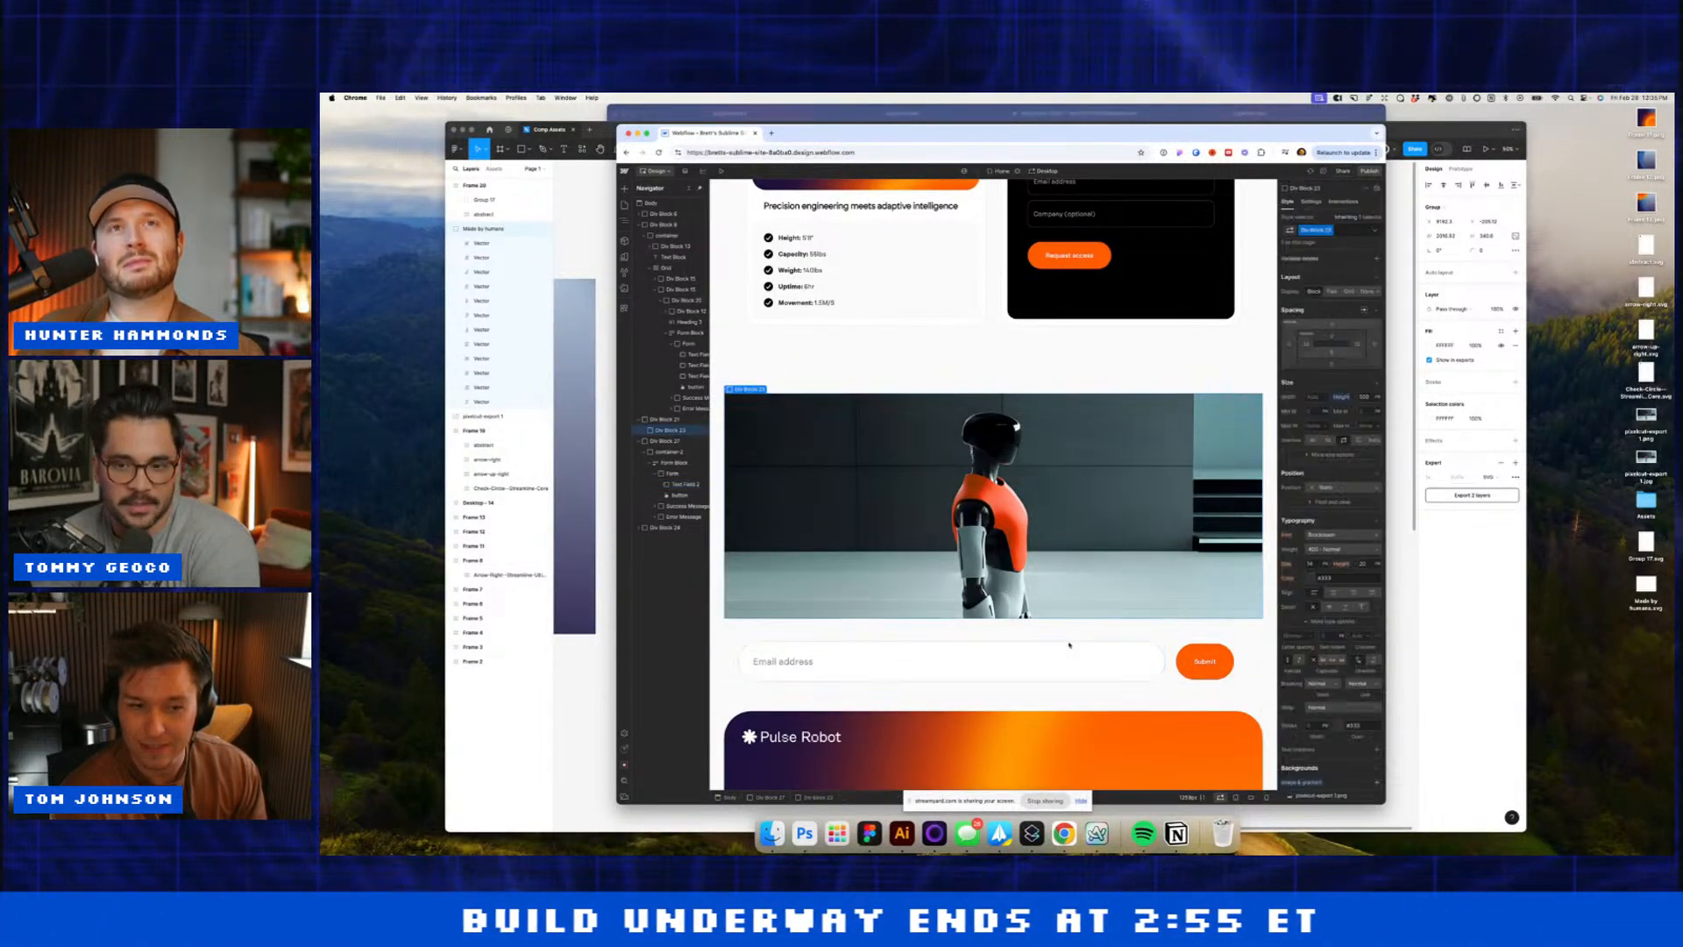
left_click(1071, 649)
left_click(1311, 625)
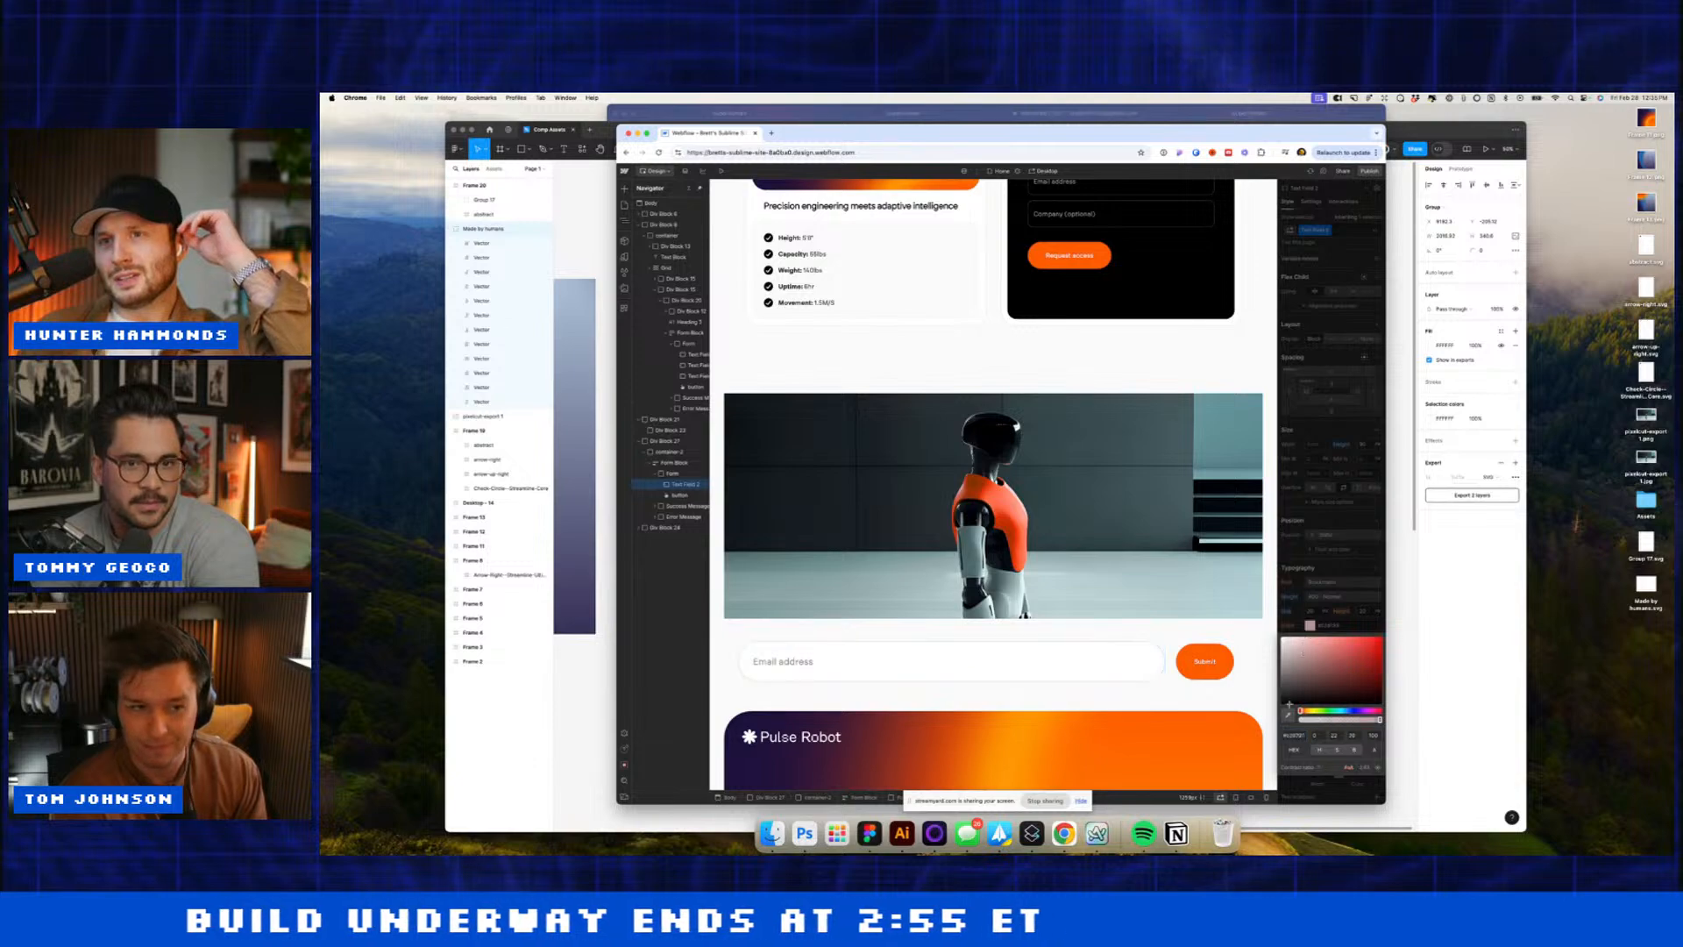
Step: Round the robot image block's corners with a border radius
left_click(1007, 460)
scroll(1008, 460, "up", 1)
scroll(1007, 460, "down", 15)
scroll(1008, 460, "up", 5)
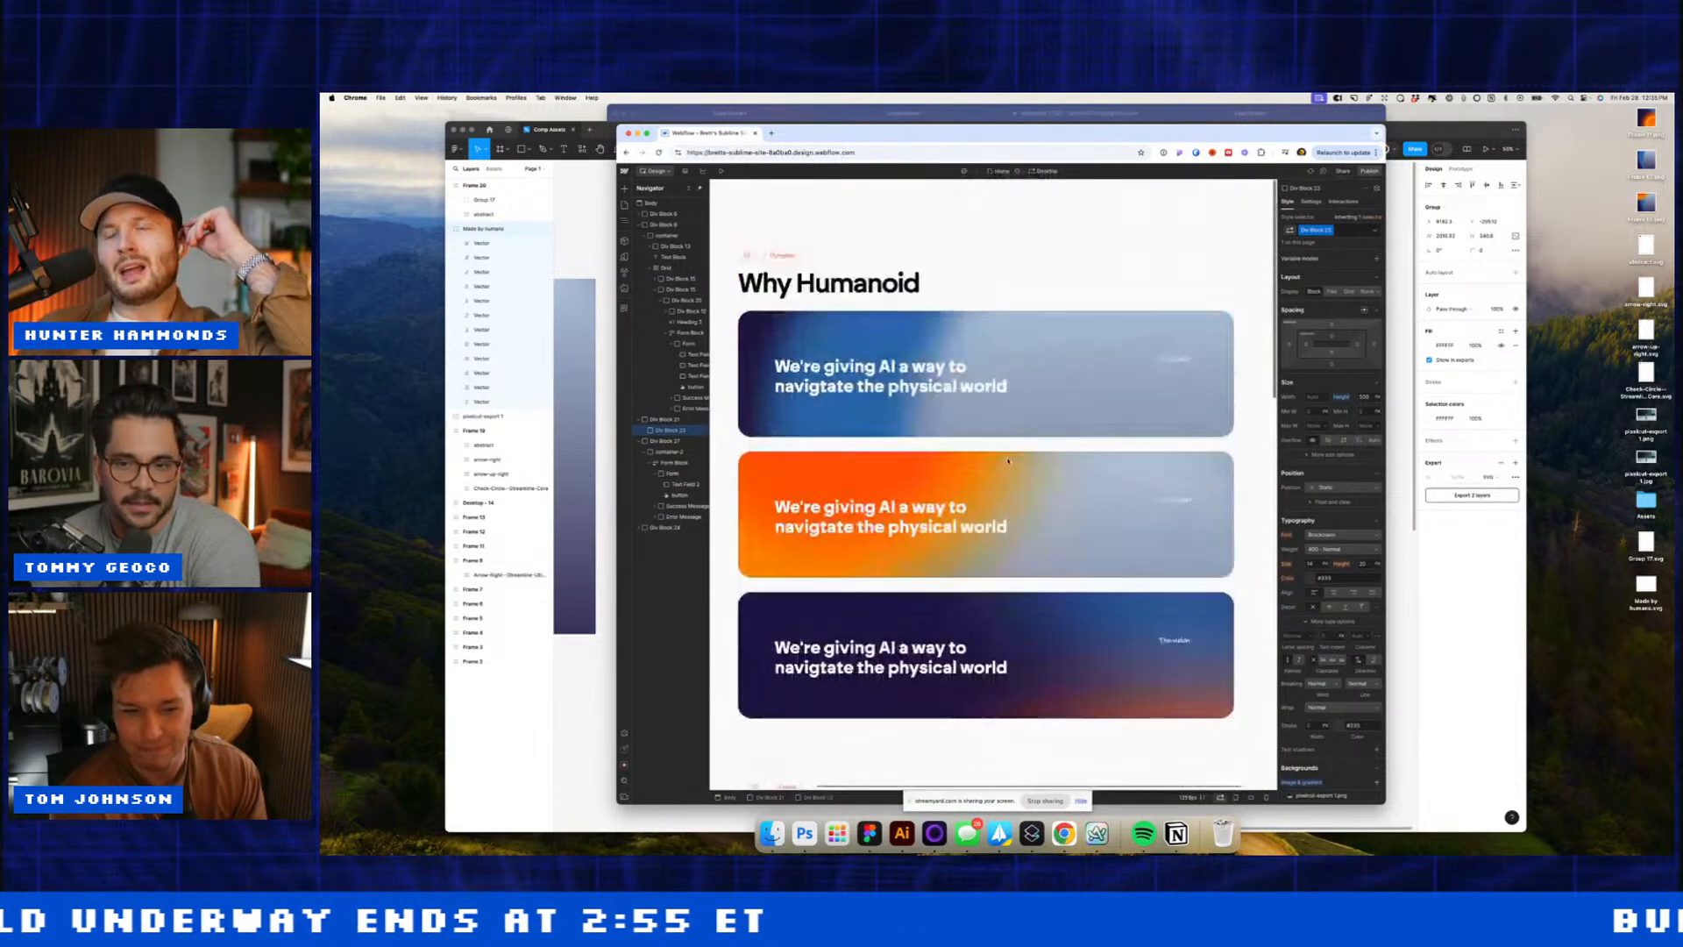
left_click(887, 270)
scroll(894, 263, "down", 10)
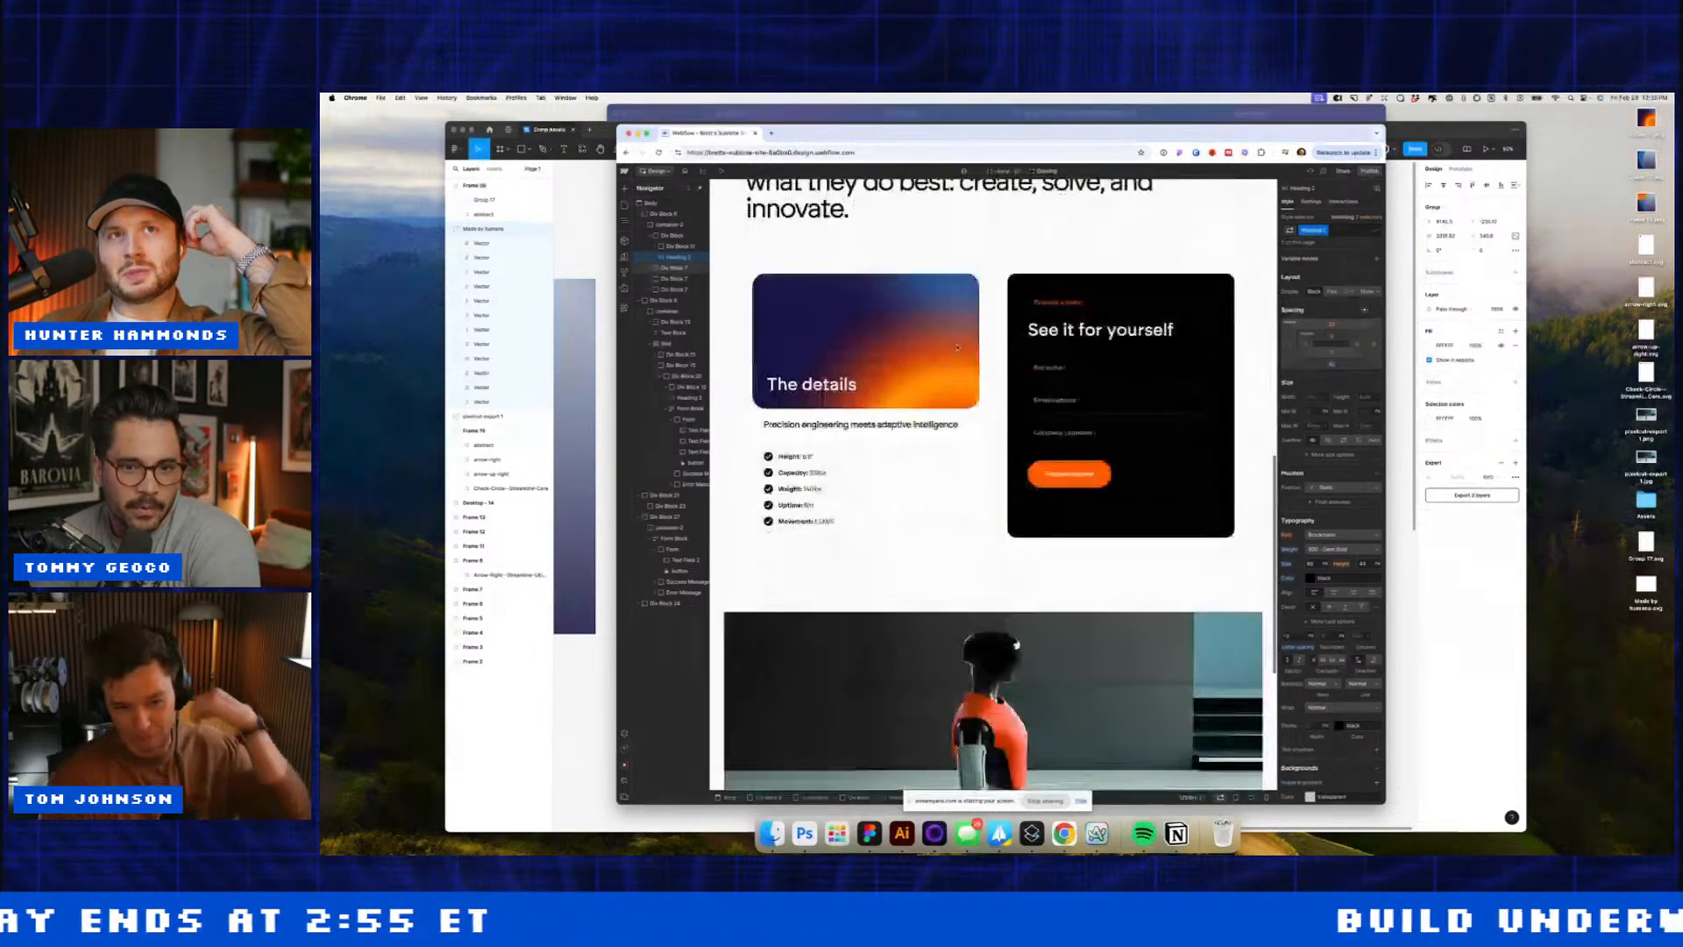
scroll(903, 249, "up", 5)
scroll(890, 259, "up", 2)
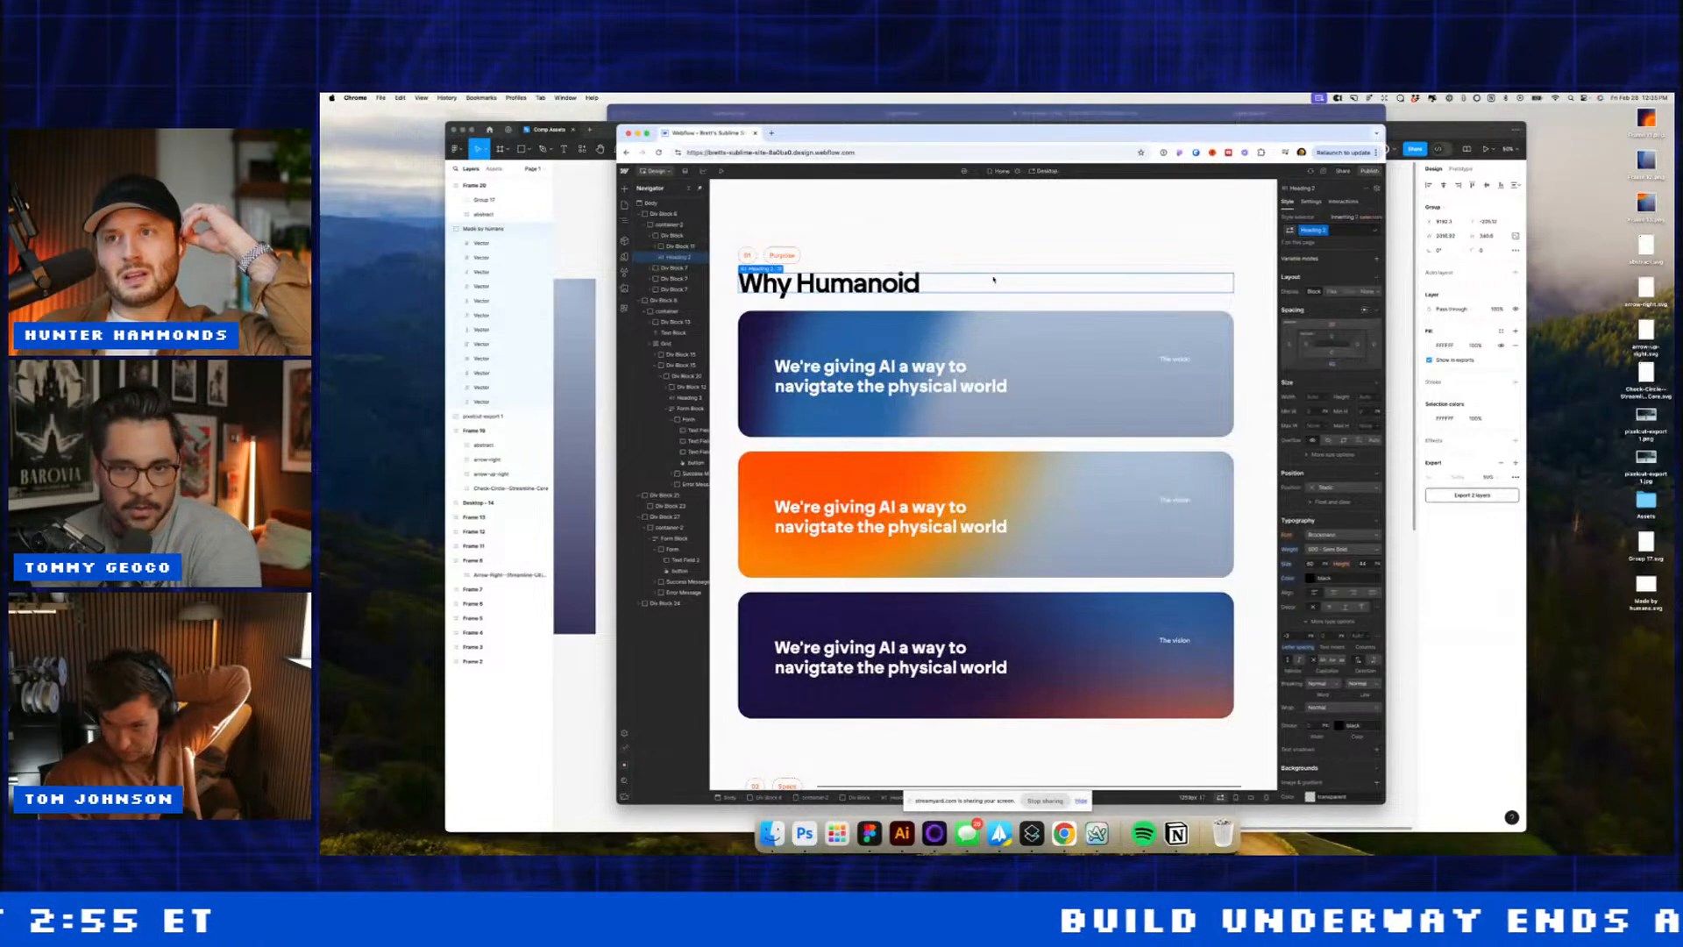
scroll(964, 368, "down", 15)
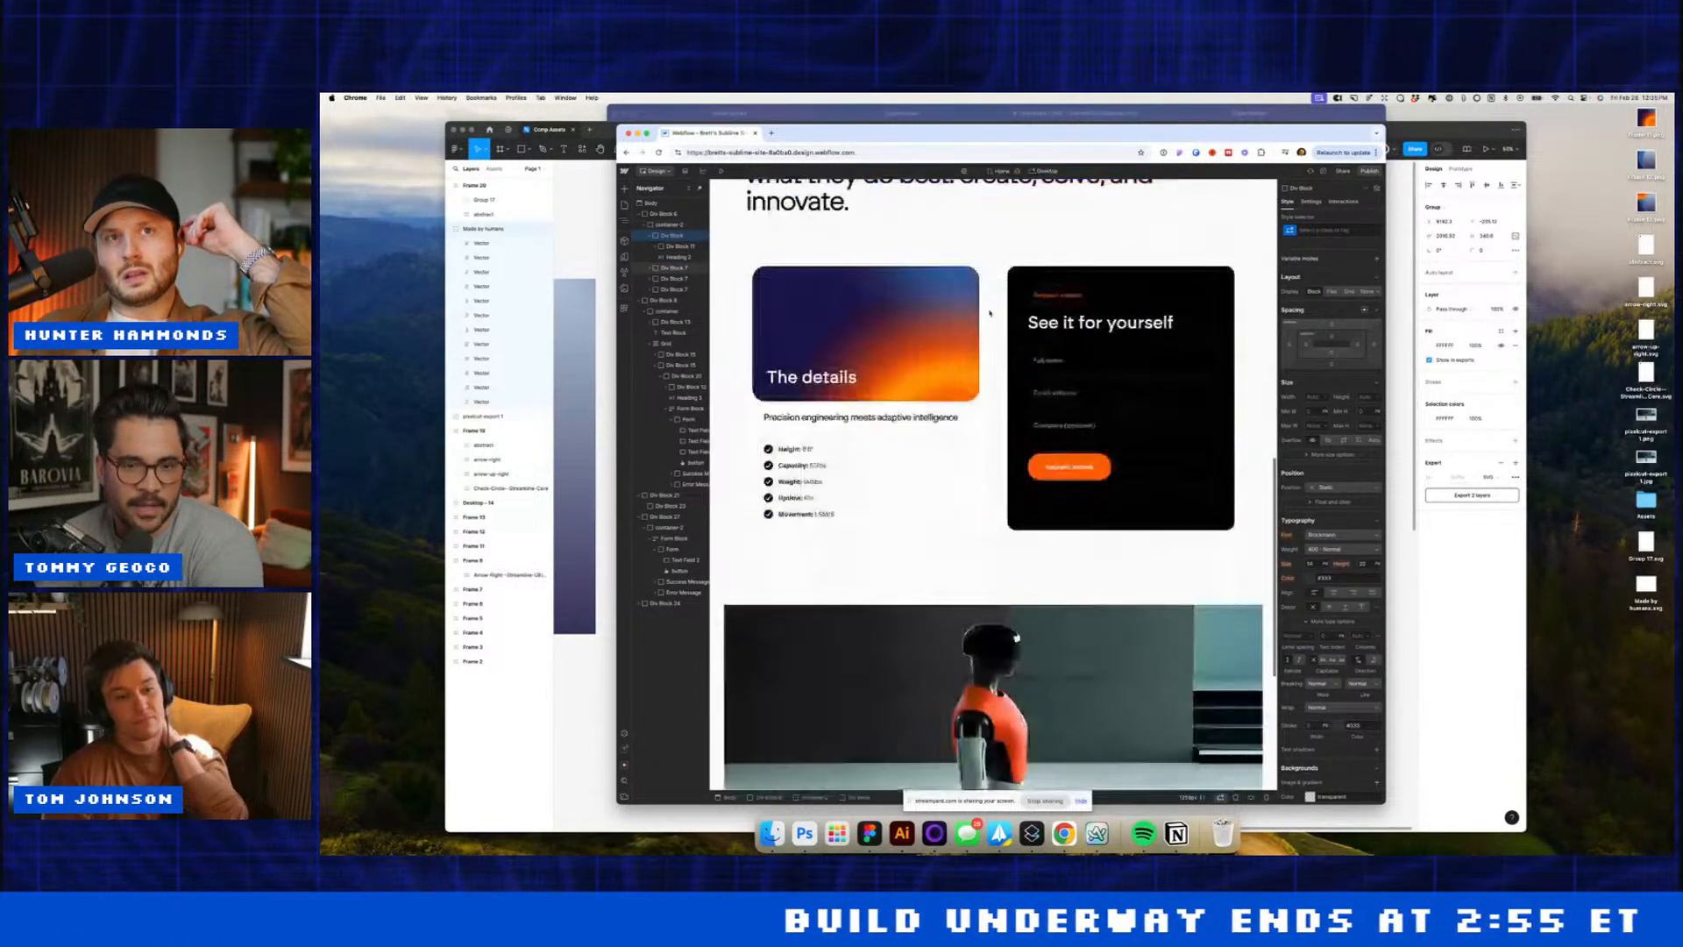
left_click(855, 480)
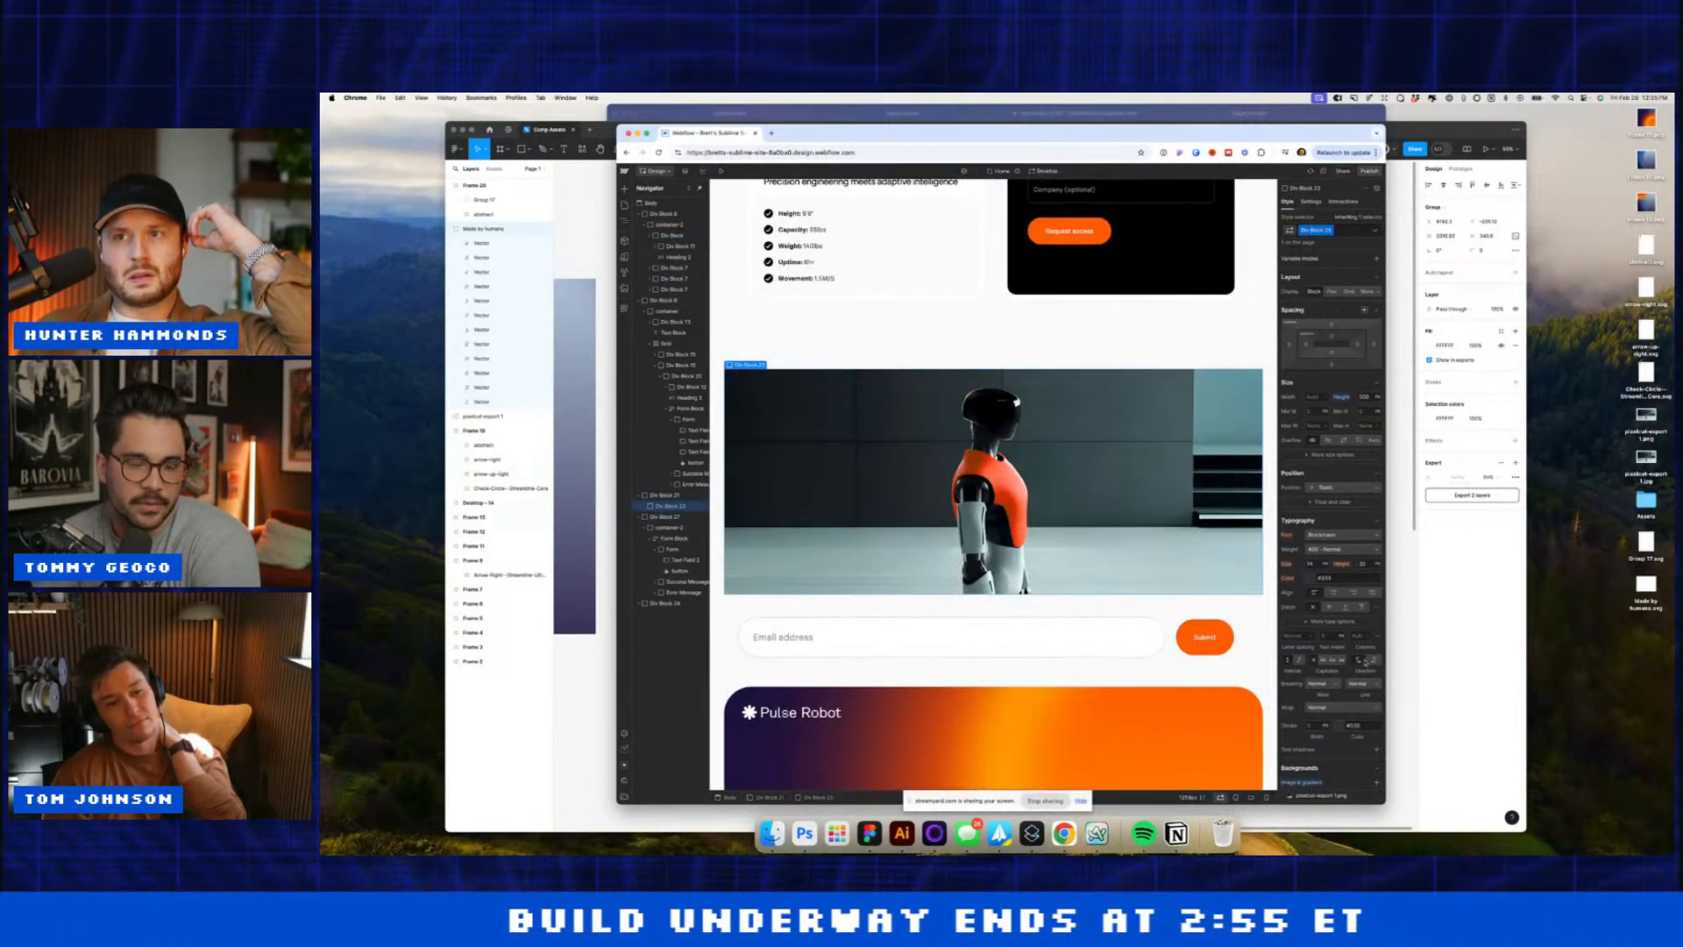
scroll(1365, 662, "down", 3)
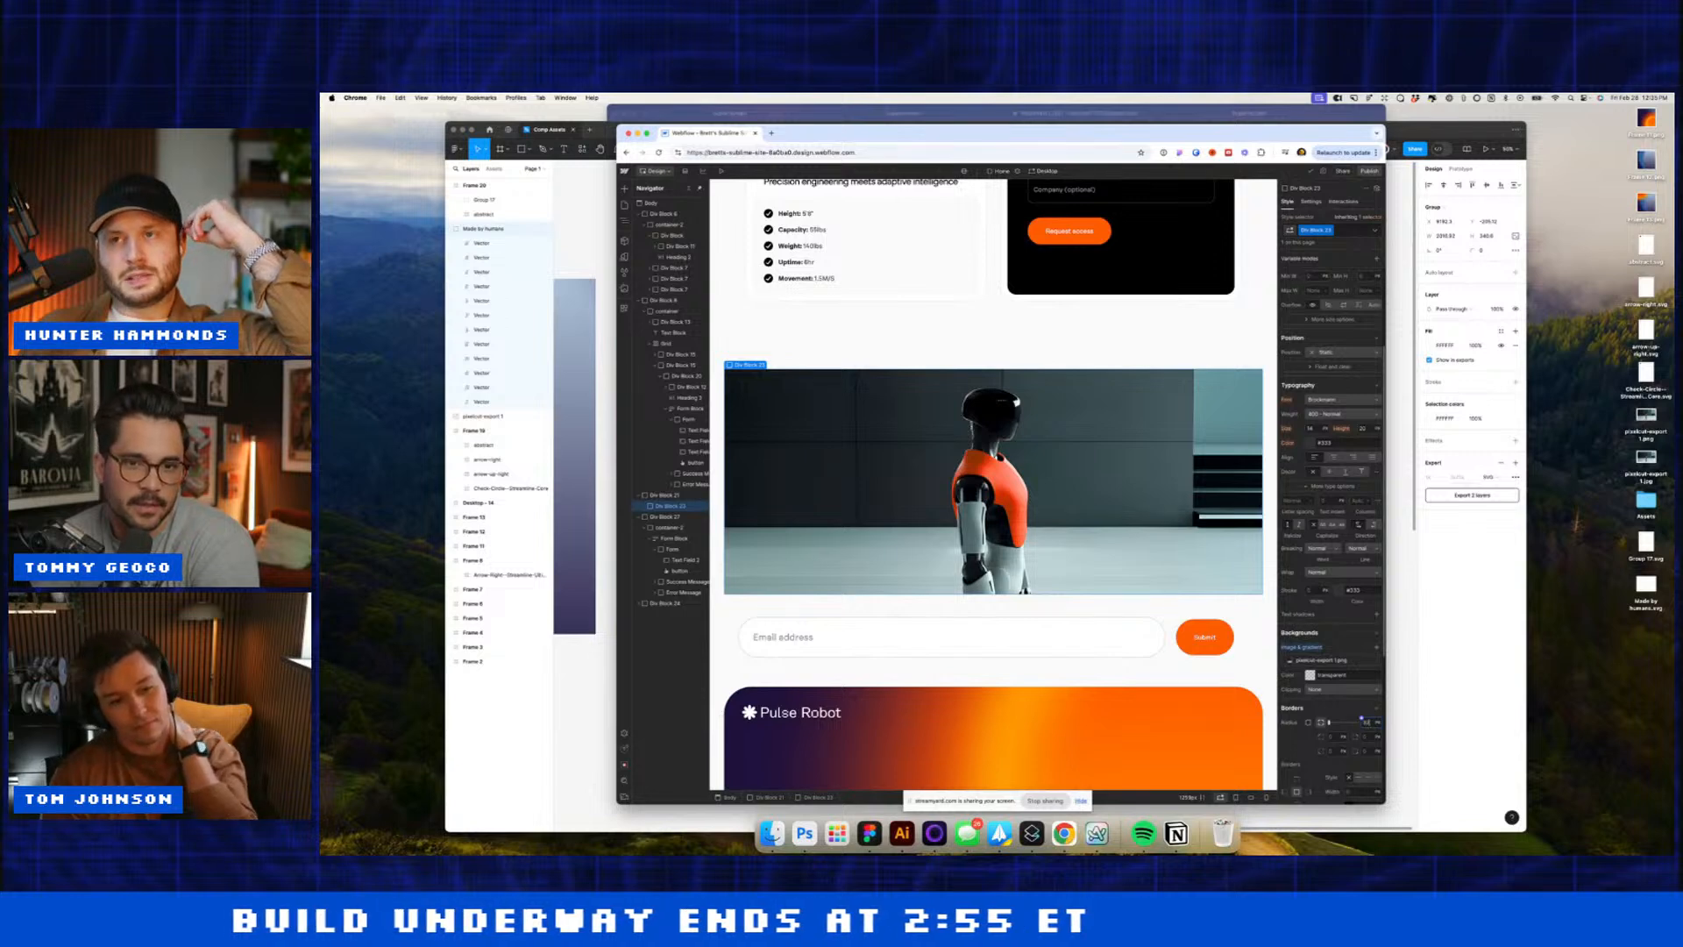
key("Return")
Step: Paste the copied Why Humanoid heading block, with its 01 Purpose tag, above the email form
left_click(1023, 301)
scroll(1097, 590, "down", 2)
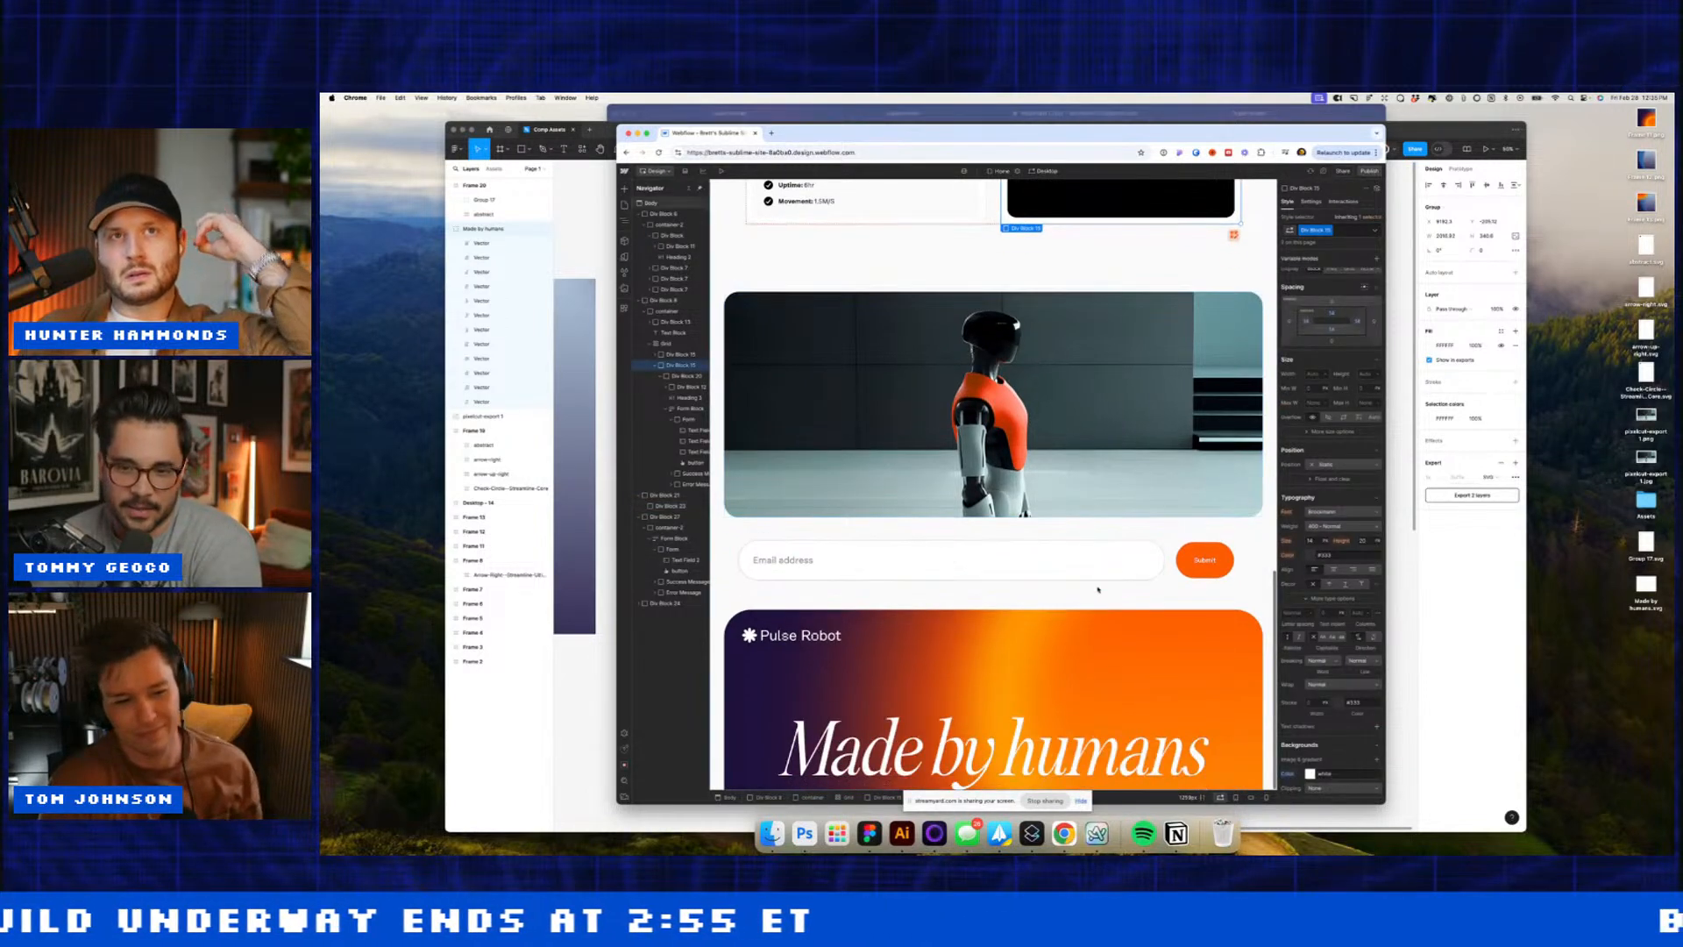
left_click(654, 548)
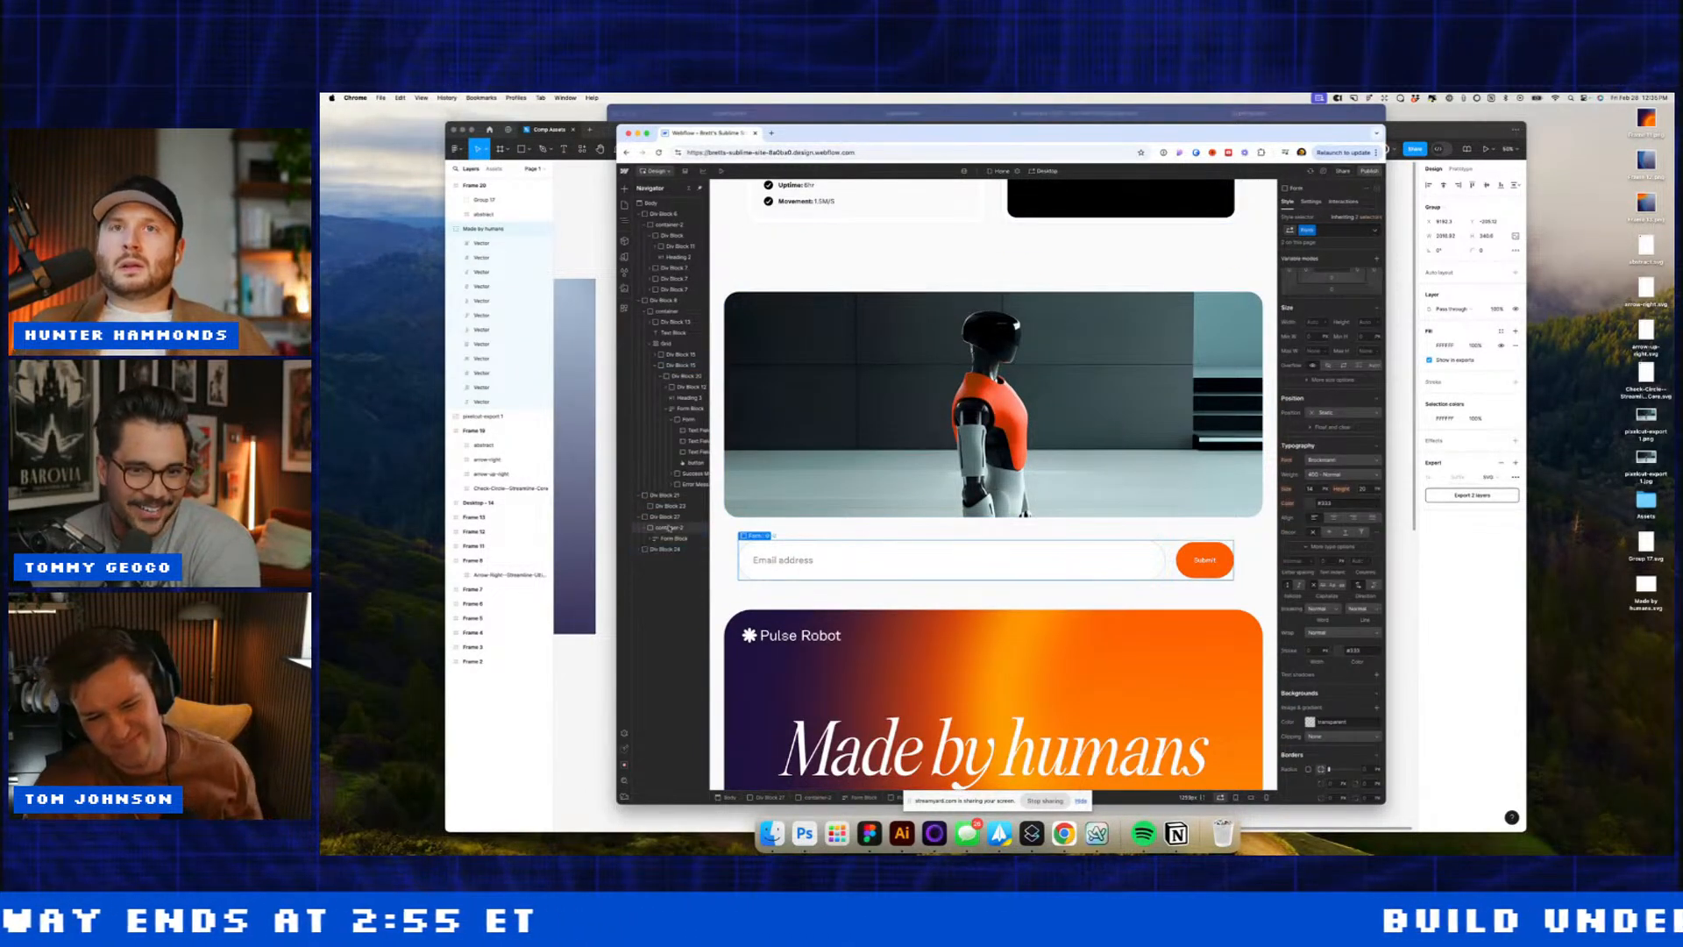
key("ctrl+v")
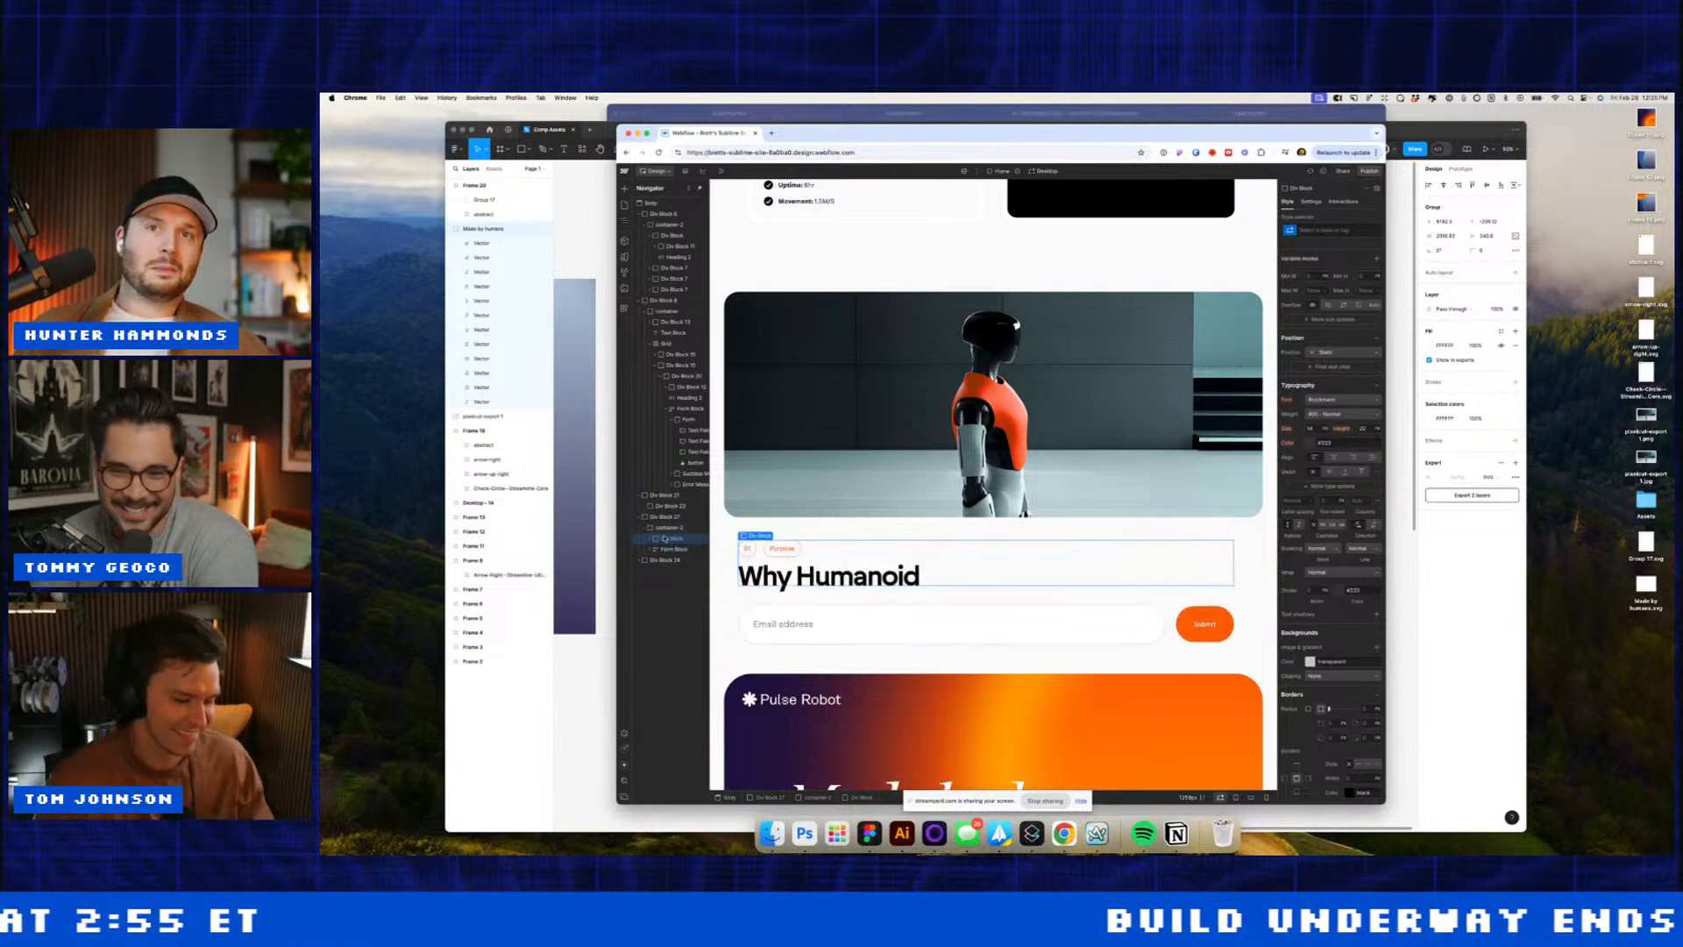
Step: Retitle the copied heading to 'Subscribe to the newsletter'
left_click(787, 581)
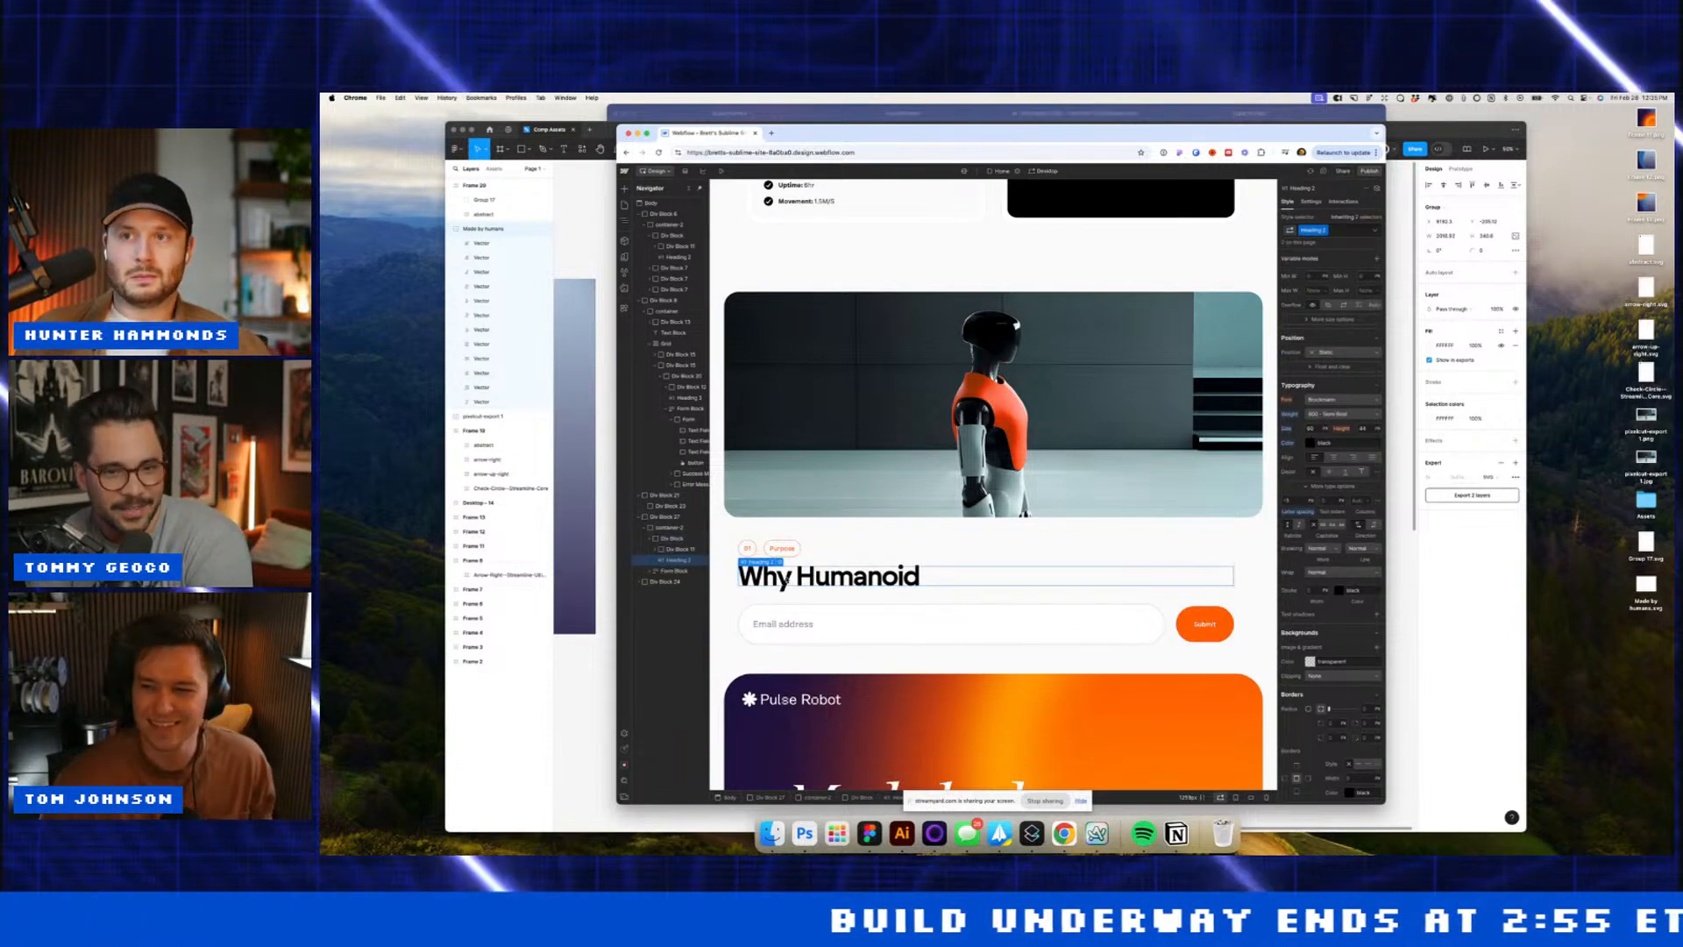
double_click(786, 580)
type("Subscribe")
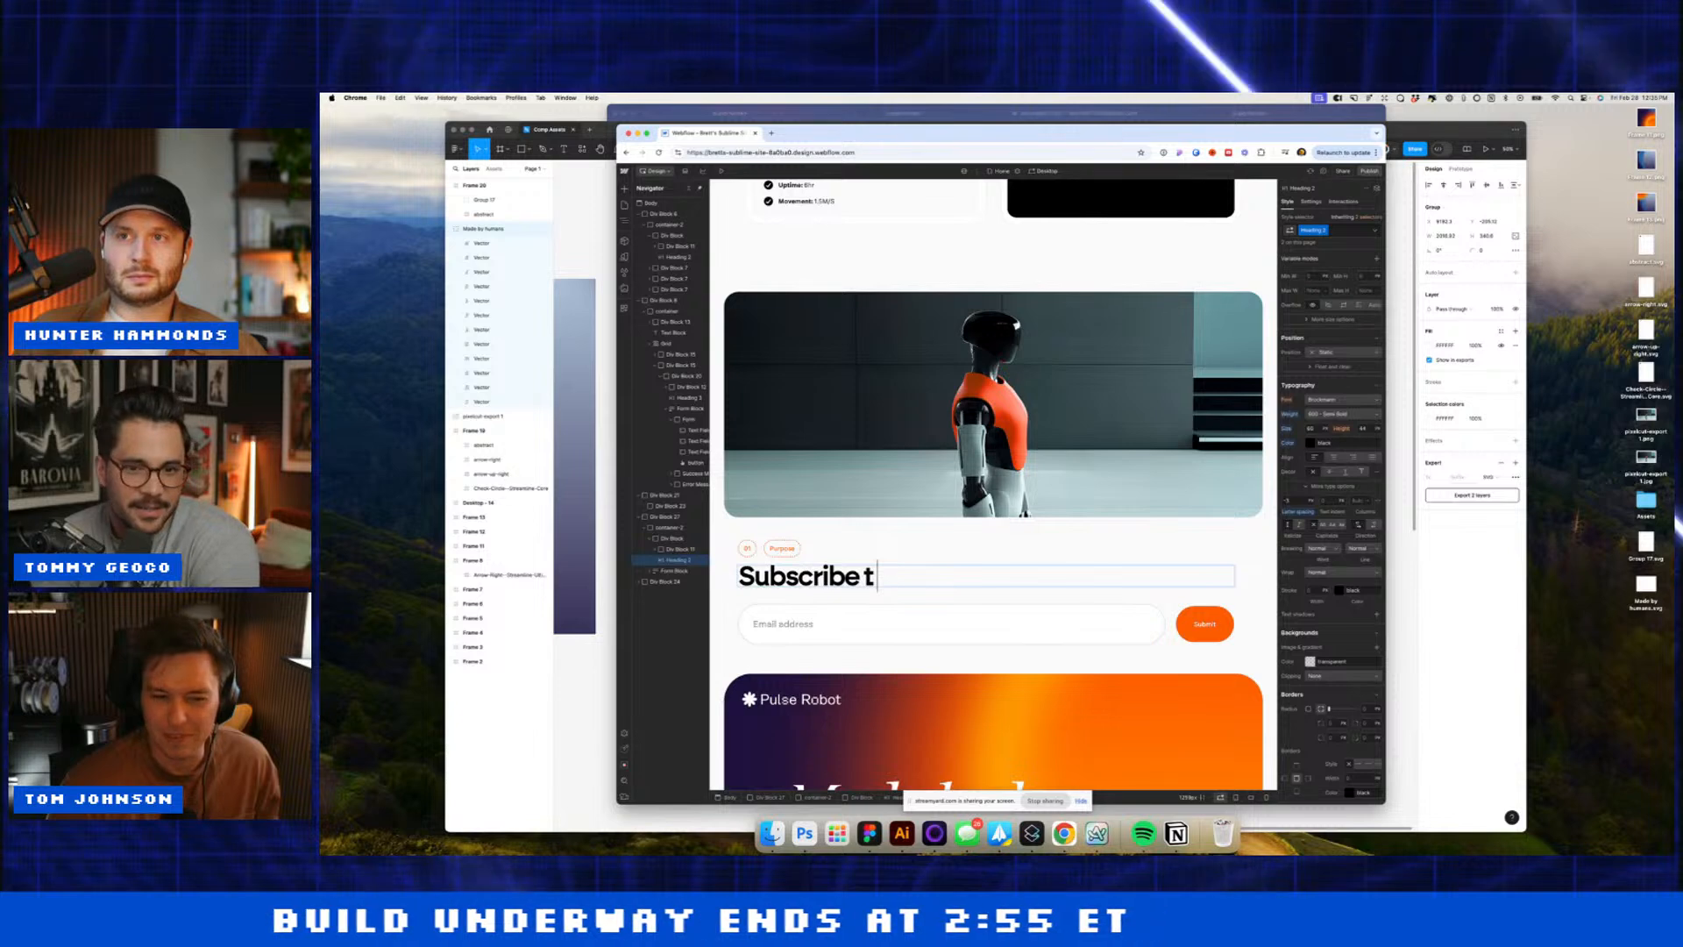
type(" t")
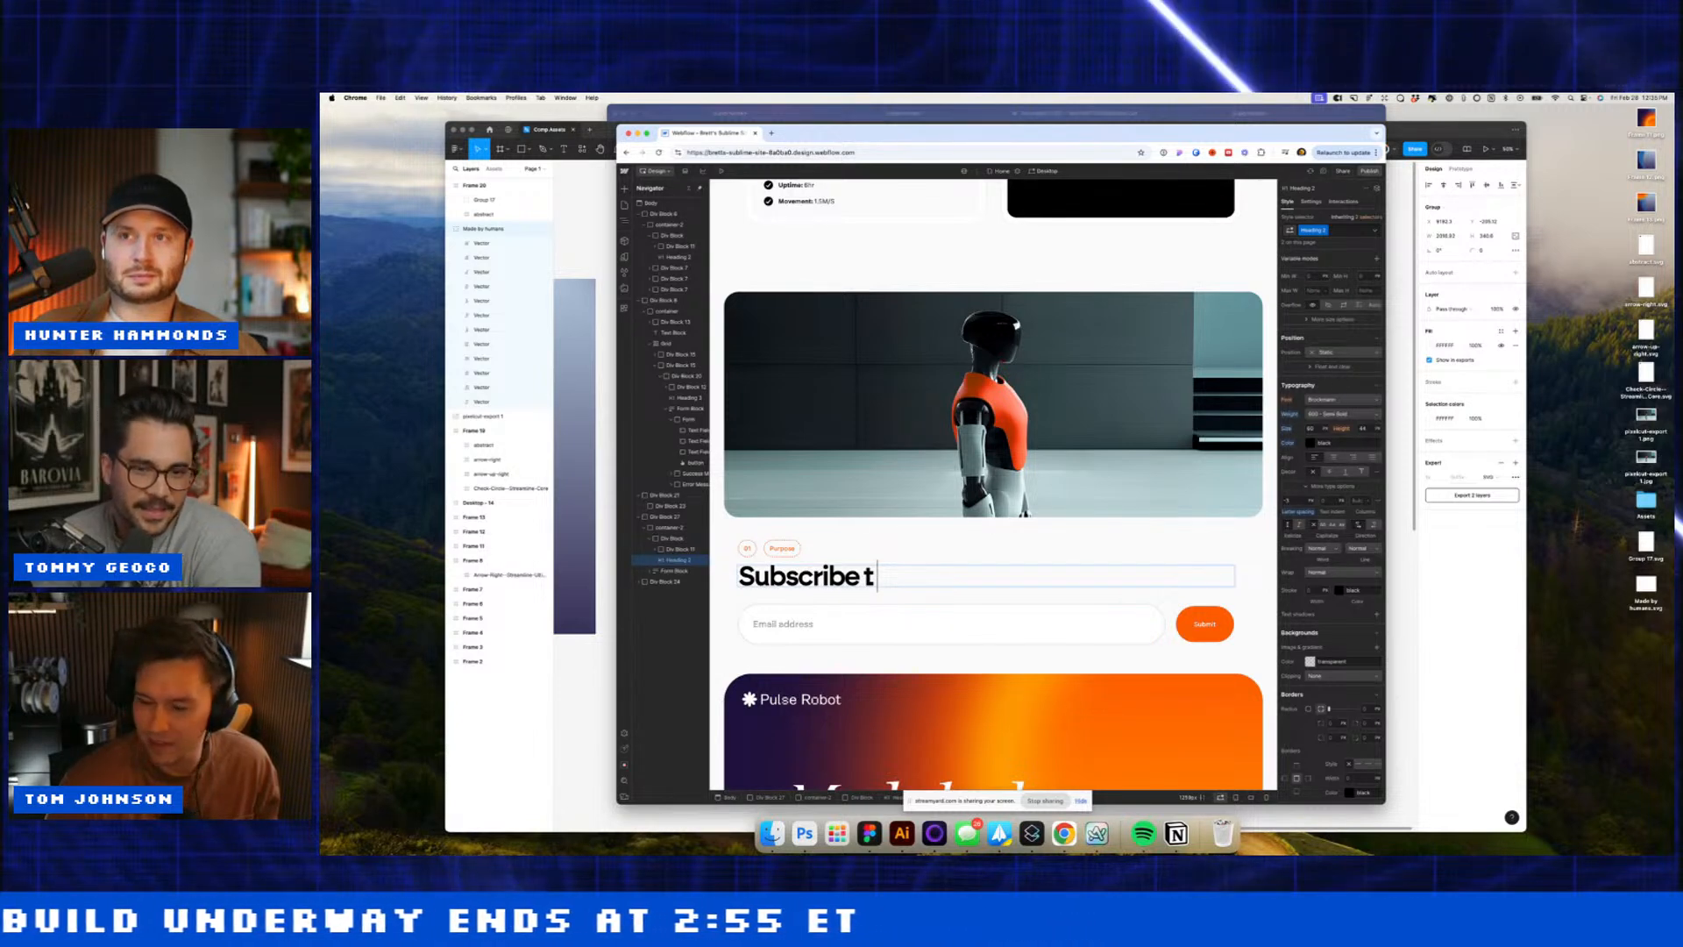
type(" t")
key("BackSpace")
key("BackSpace")
type("o")
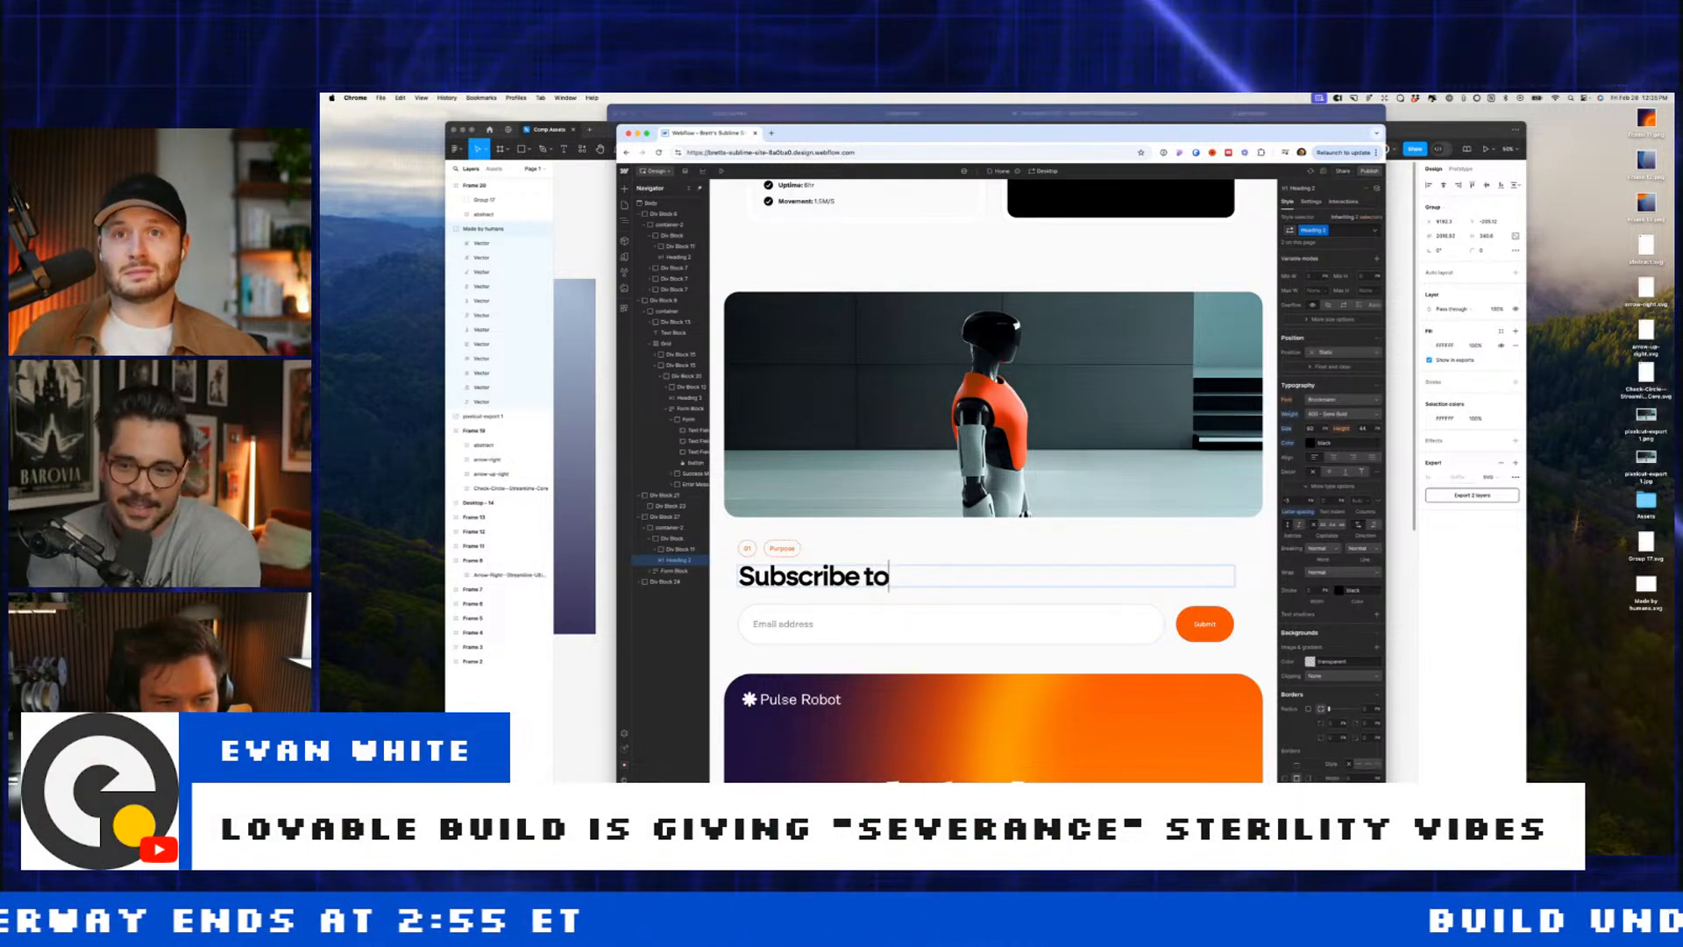
type(" the newlse")
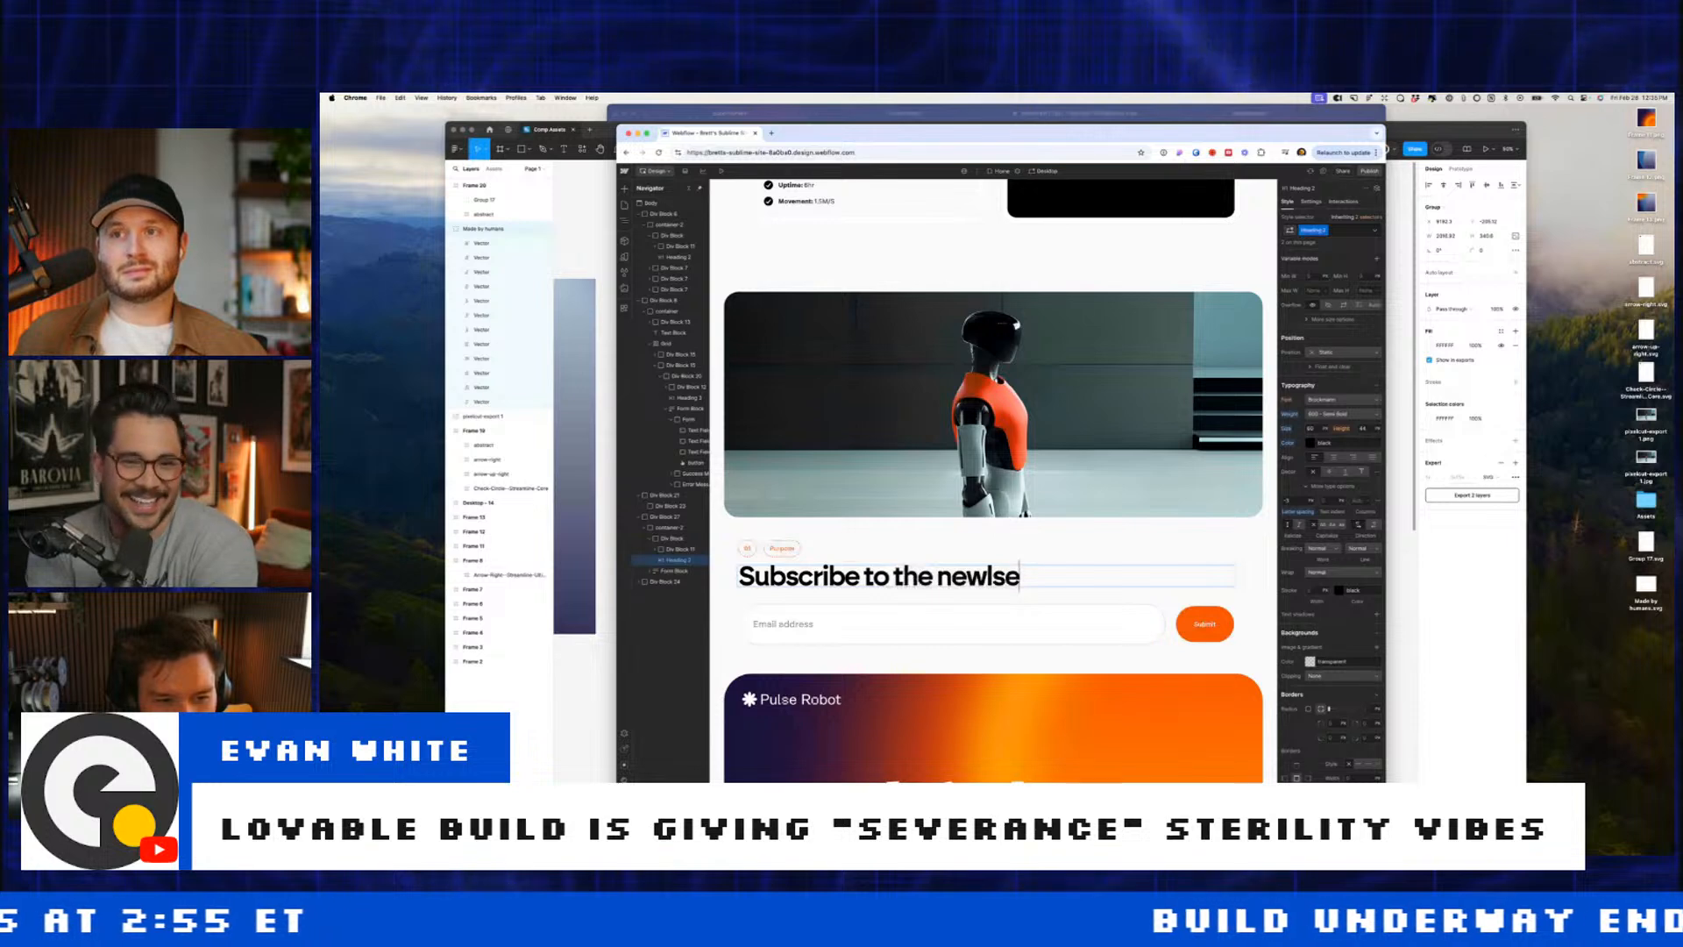
key("BackSpace")
key("BackSpace")
key("BackSpace")
type("sletter")
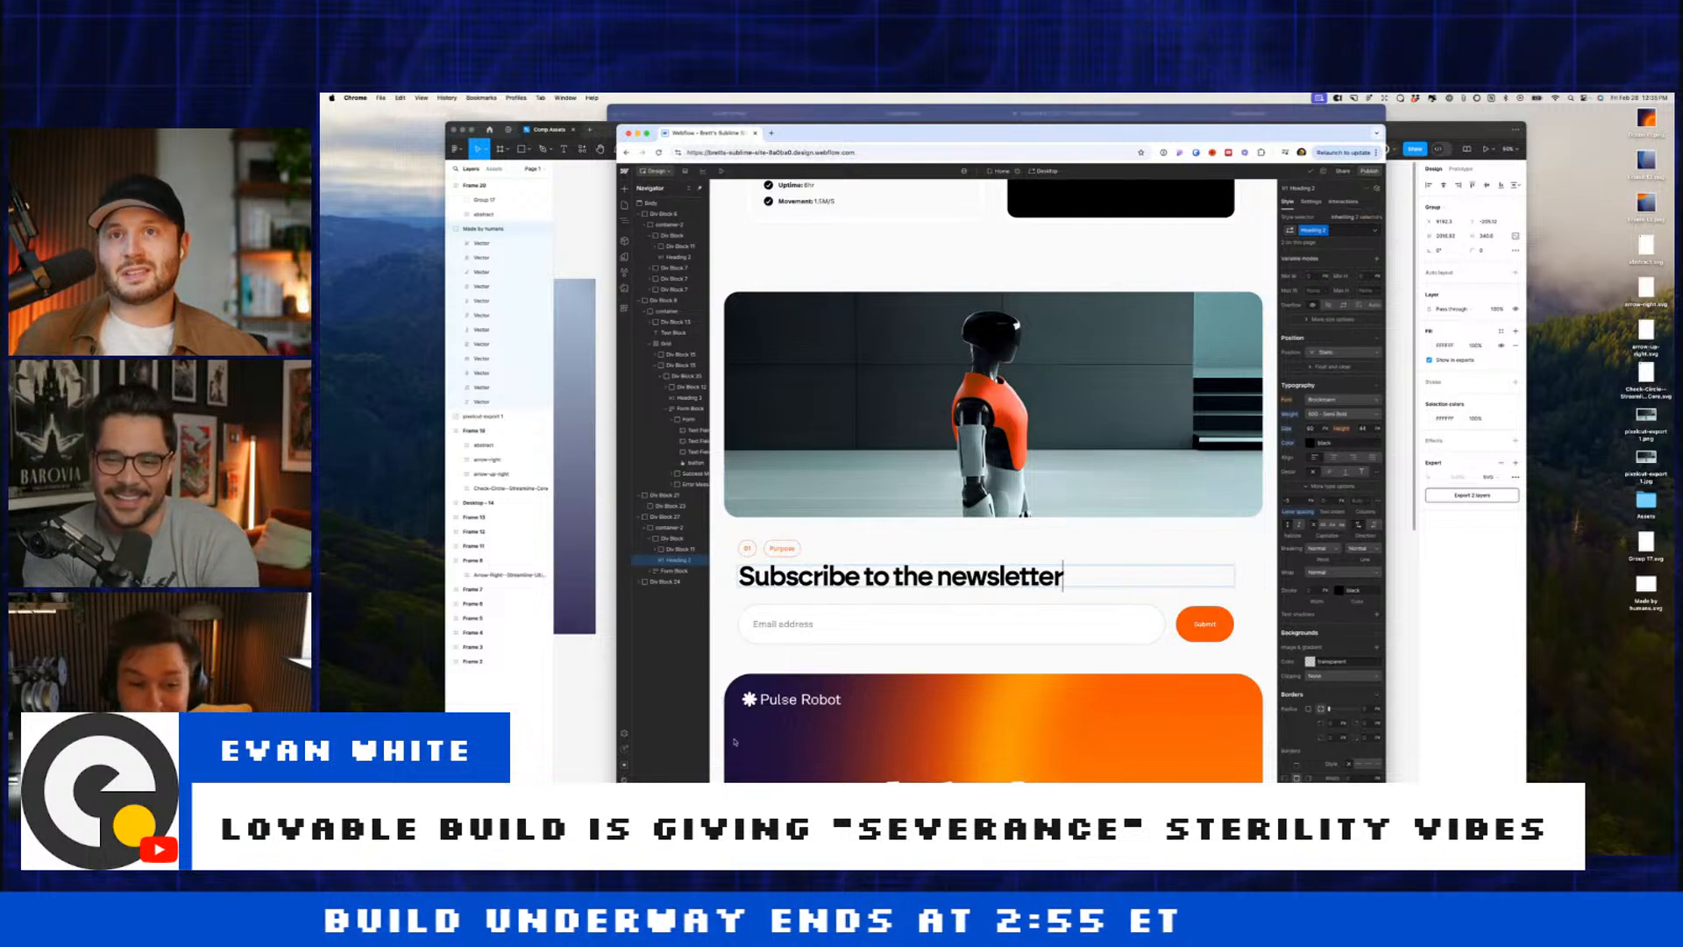
Step: Add a paragraph below the heading containing the pasted newsletter sentence
key("Return")
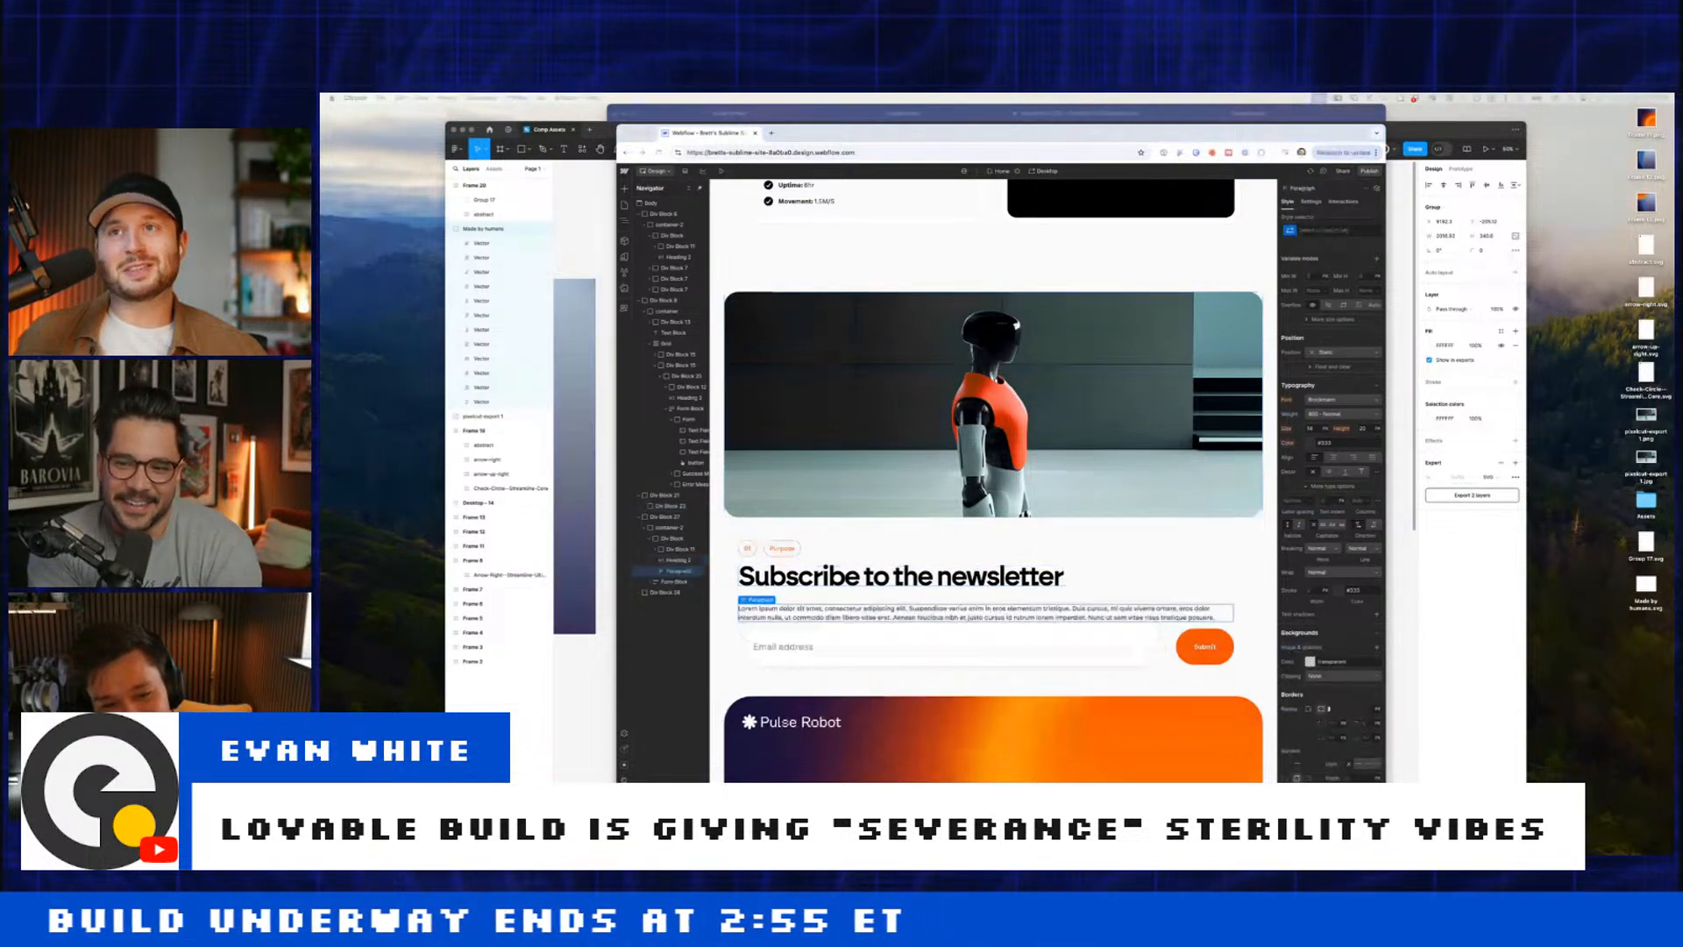
double_click(955, 613)
type("Be first to hear about breakthroughs, partnerships, and deployment opportunities")
left_click(920, 580)
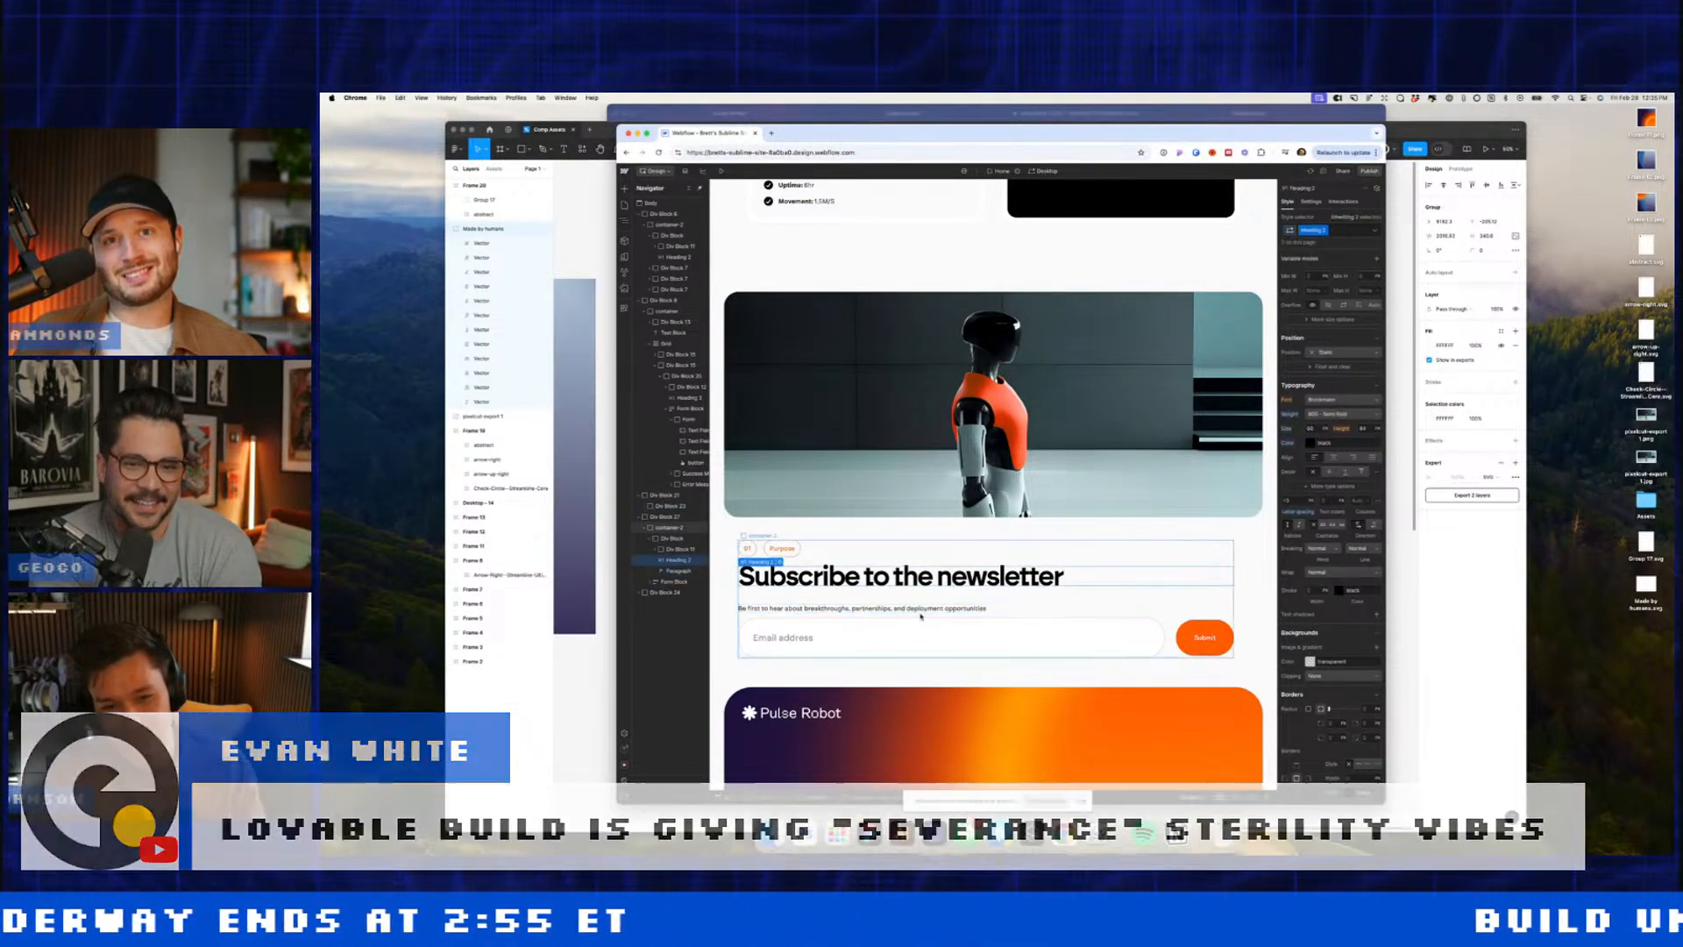
left_click(920, 614)
Step: Give the paragraph a new newsletter-p class and start adding a class to the heading
left_click(1338, 228)
type("new")
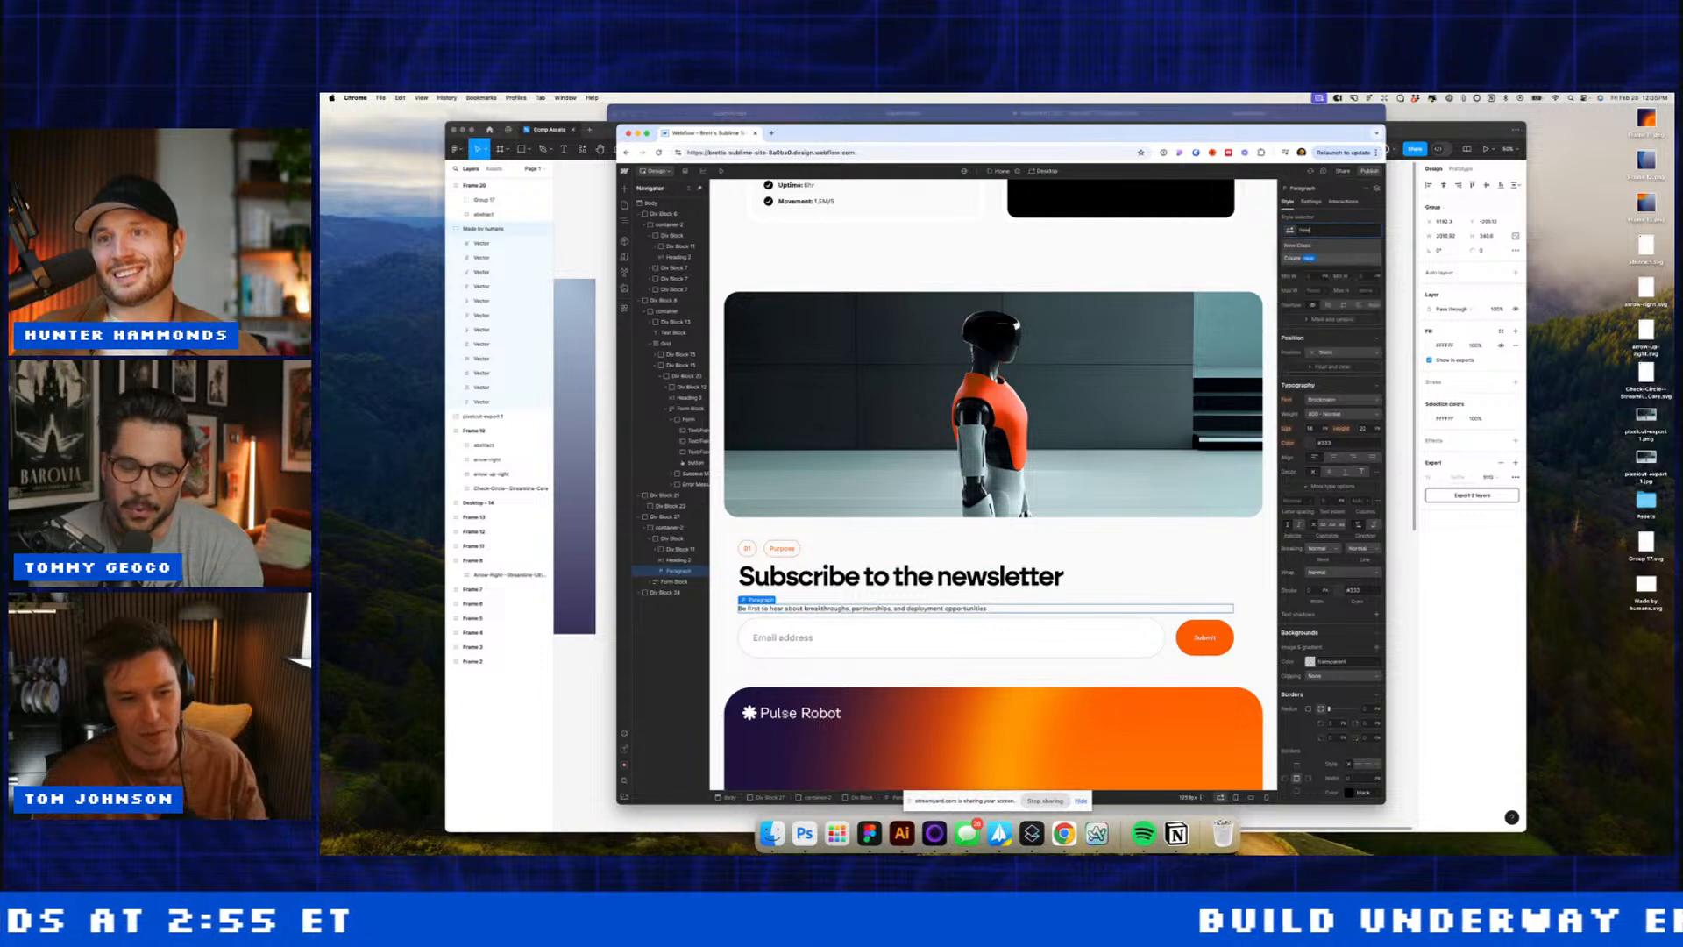
type("sletter-")
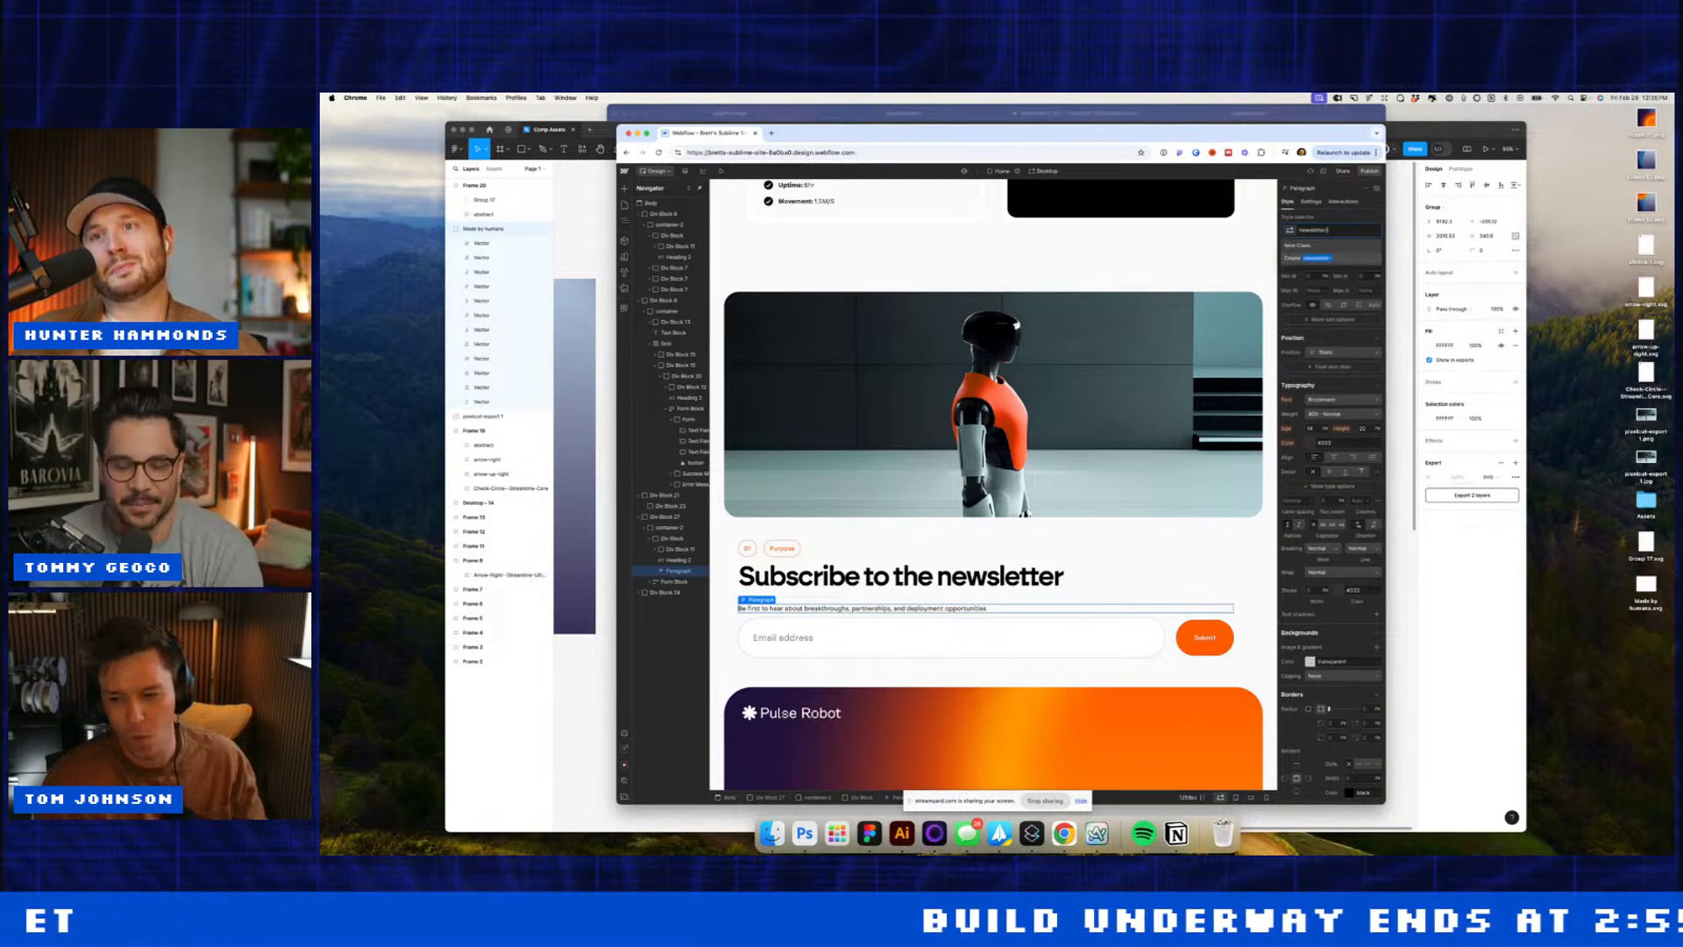
type("p")
key("Return")
left_click(1028, 570)
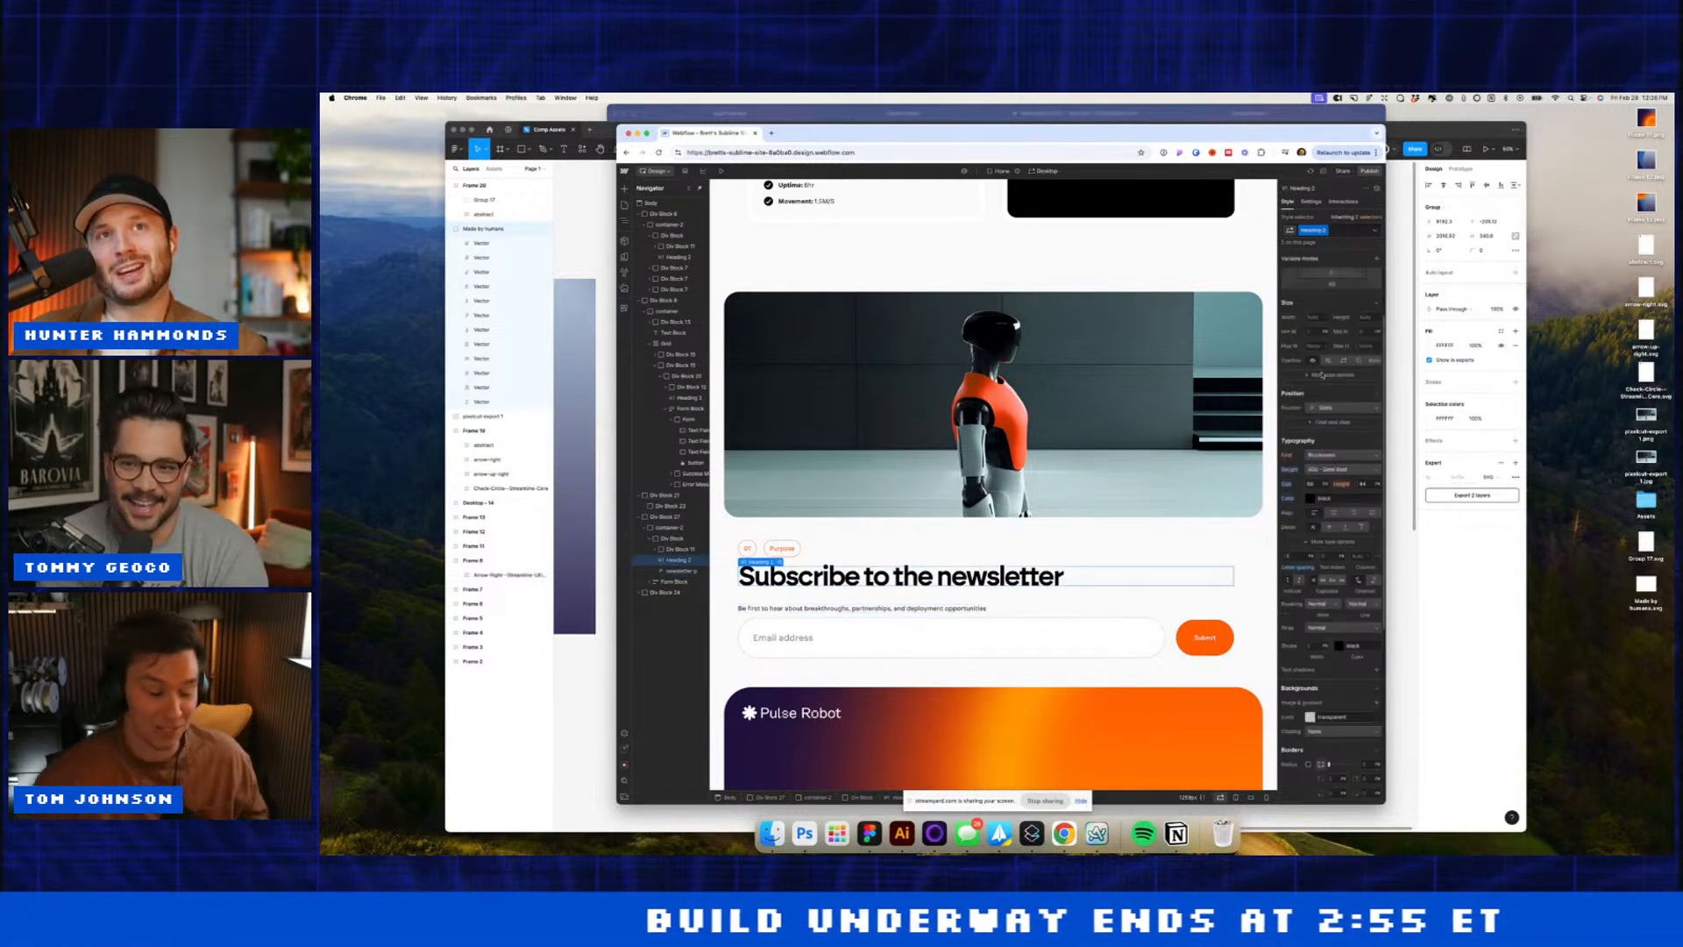
scroll(1323, 375, "up", 2)
left_click(1338, 230)
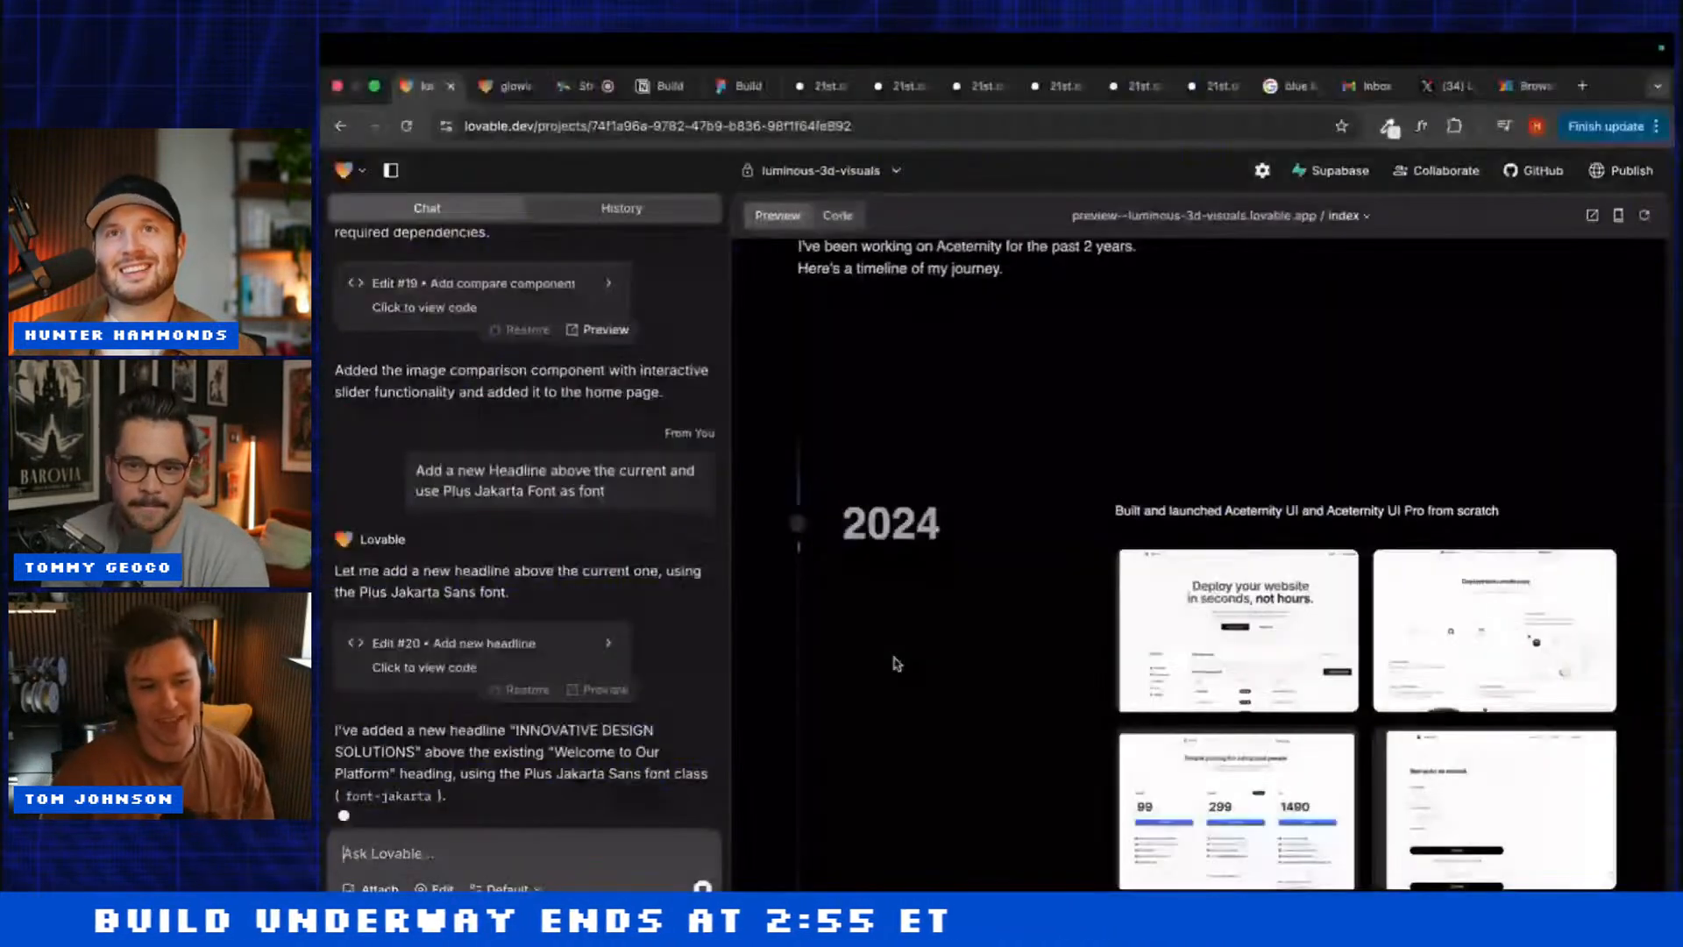
Step: In the glowing-3d-interaction project, ask Lovable to make the second section's text white
scroll(786, 733, "down", 3)
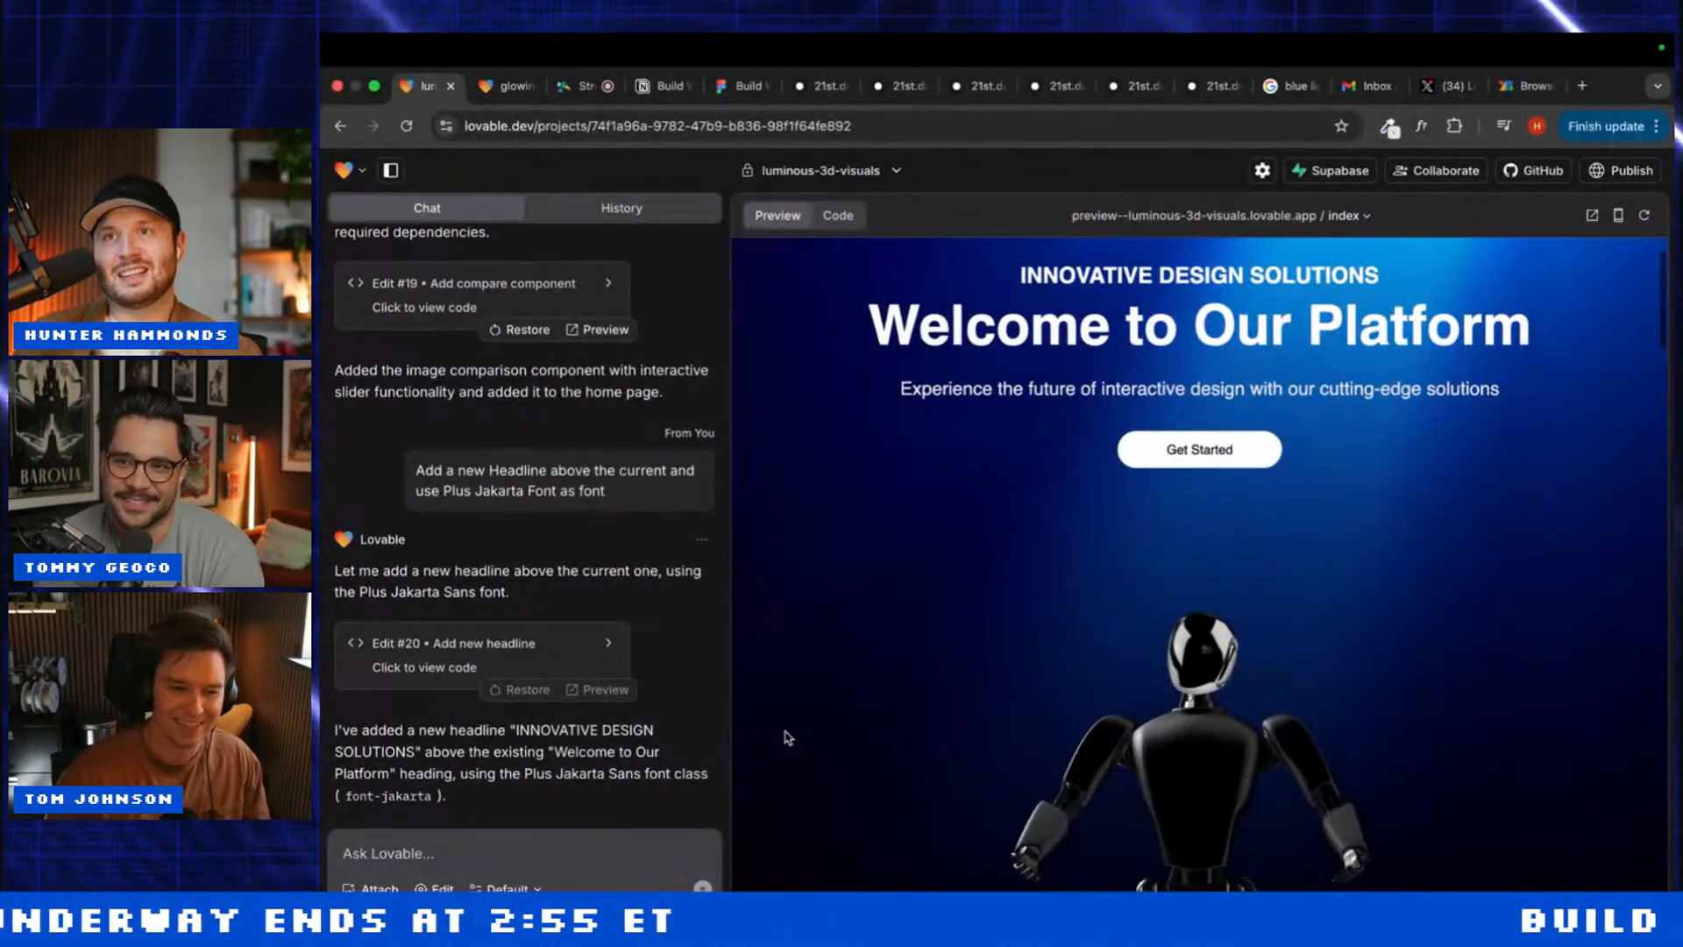
left_click(504, 86)
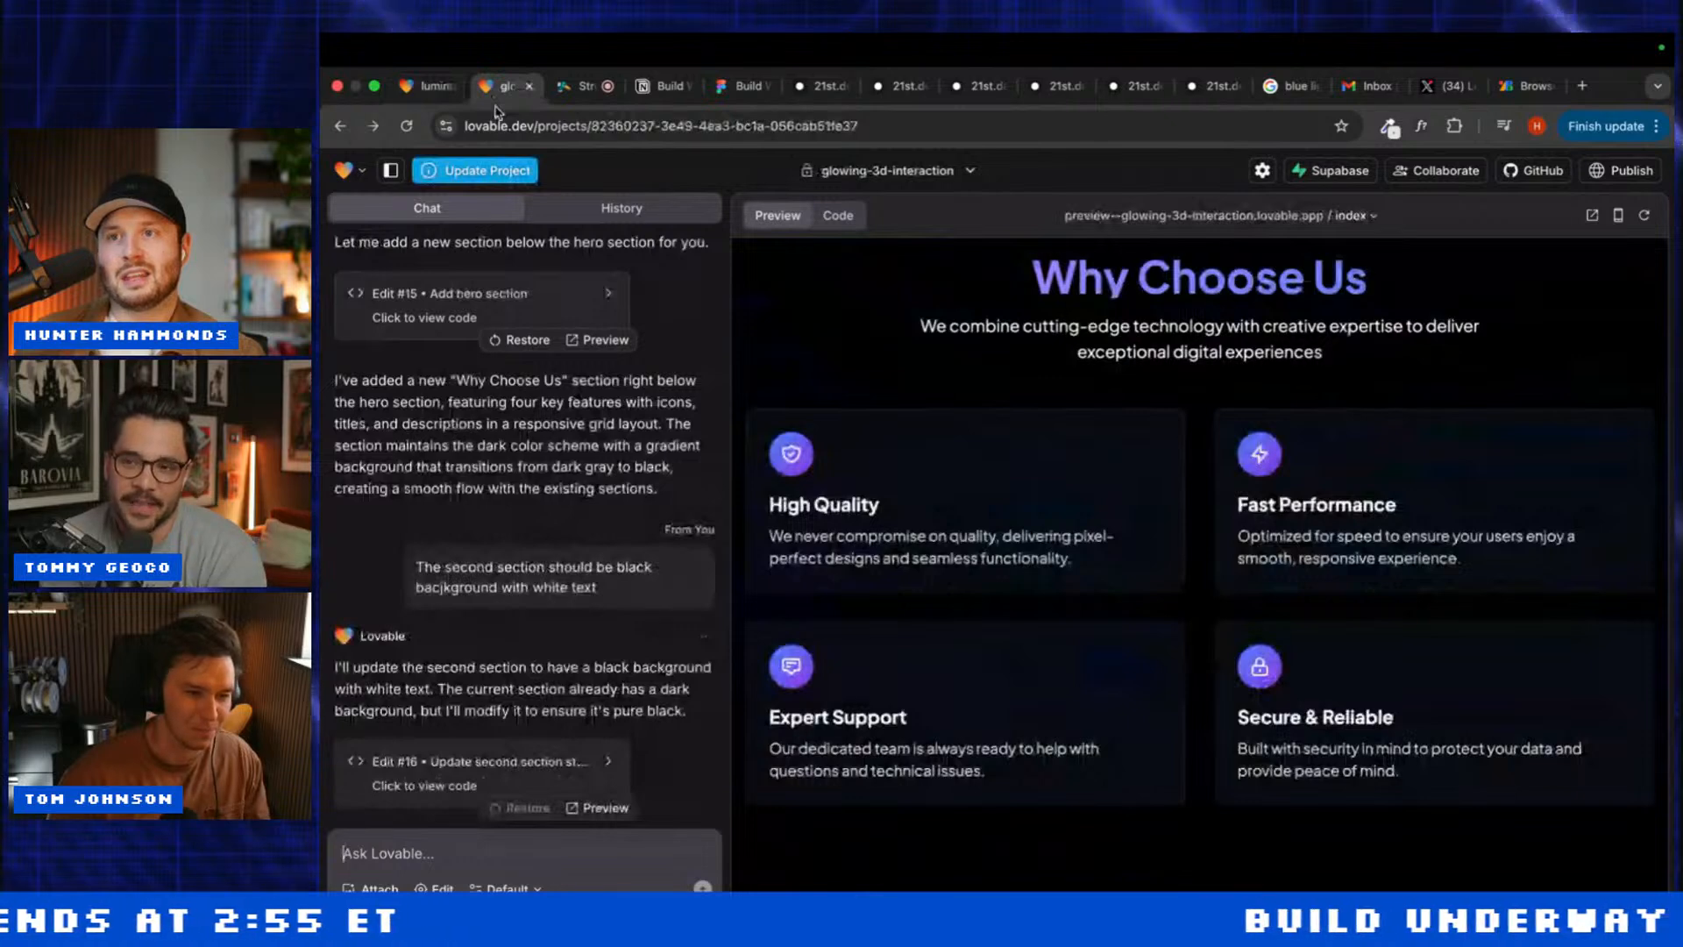
scroll(891, 612, "up", 2)
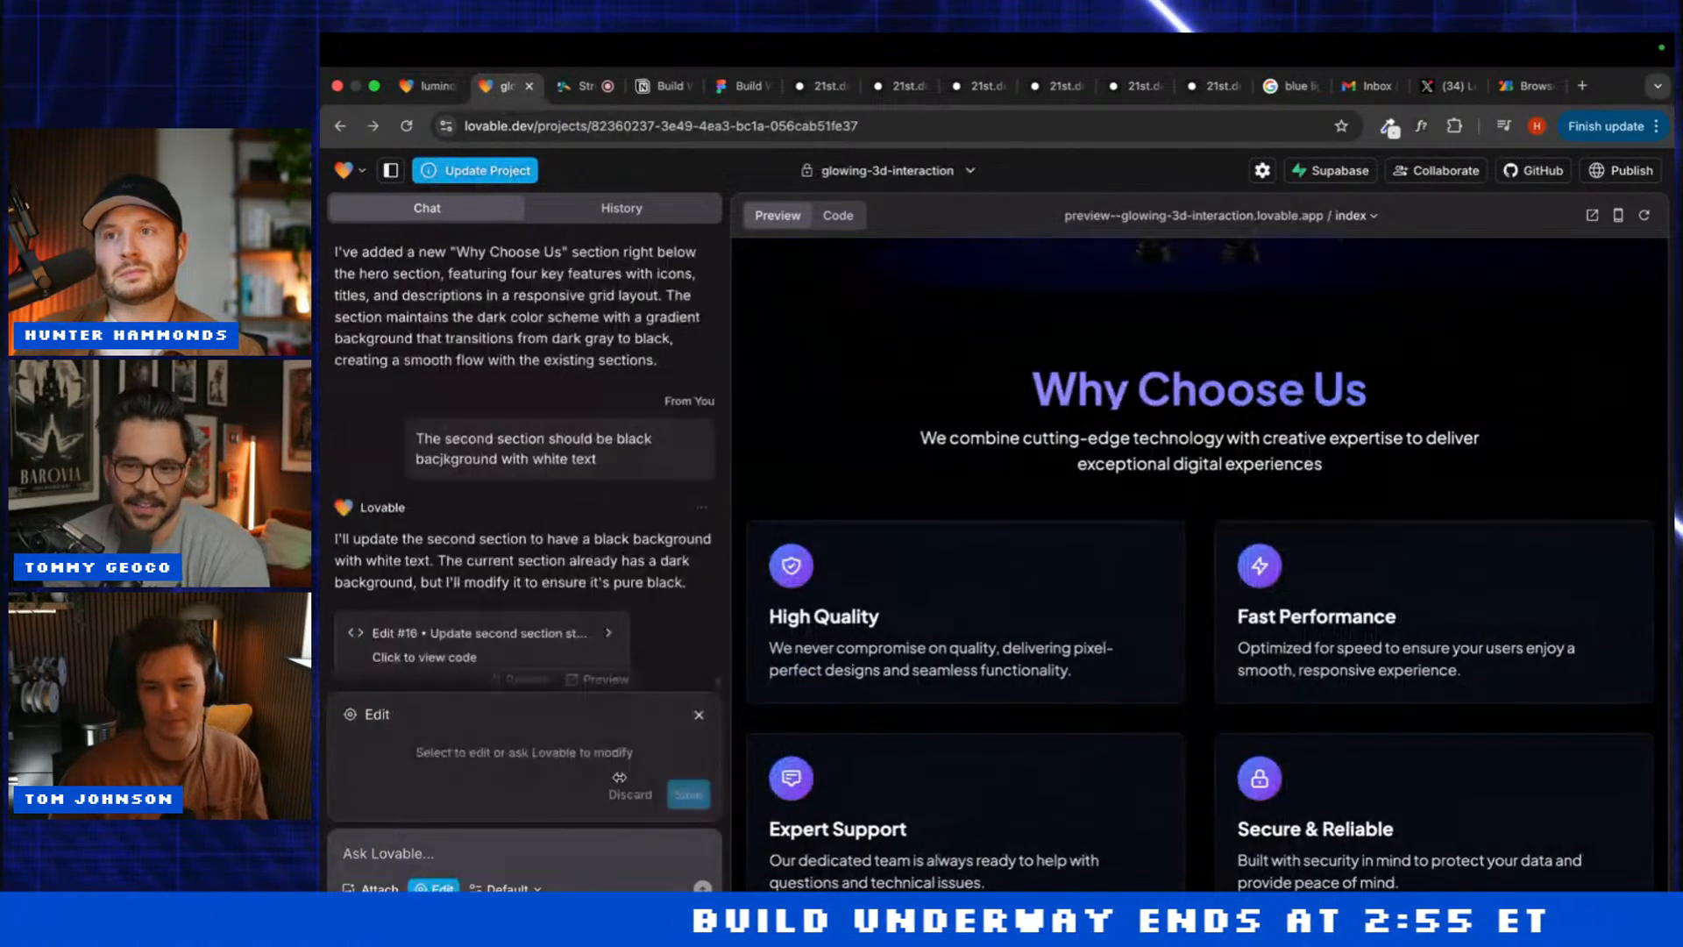
type("Ud")
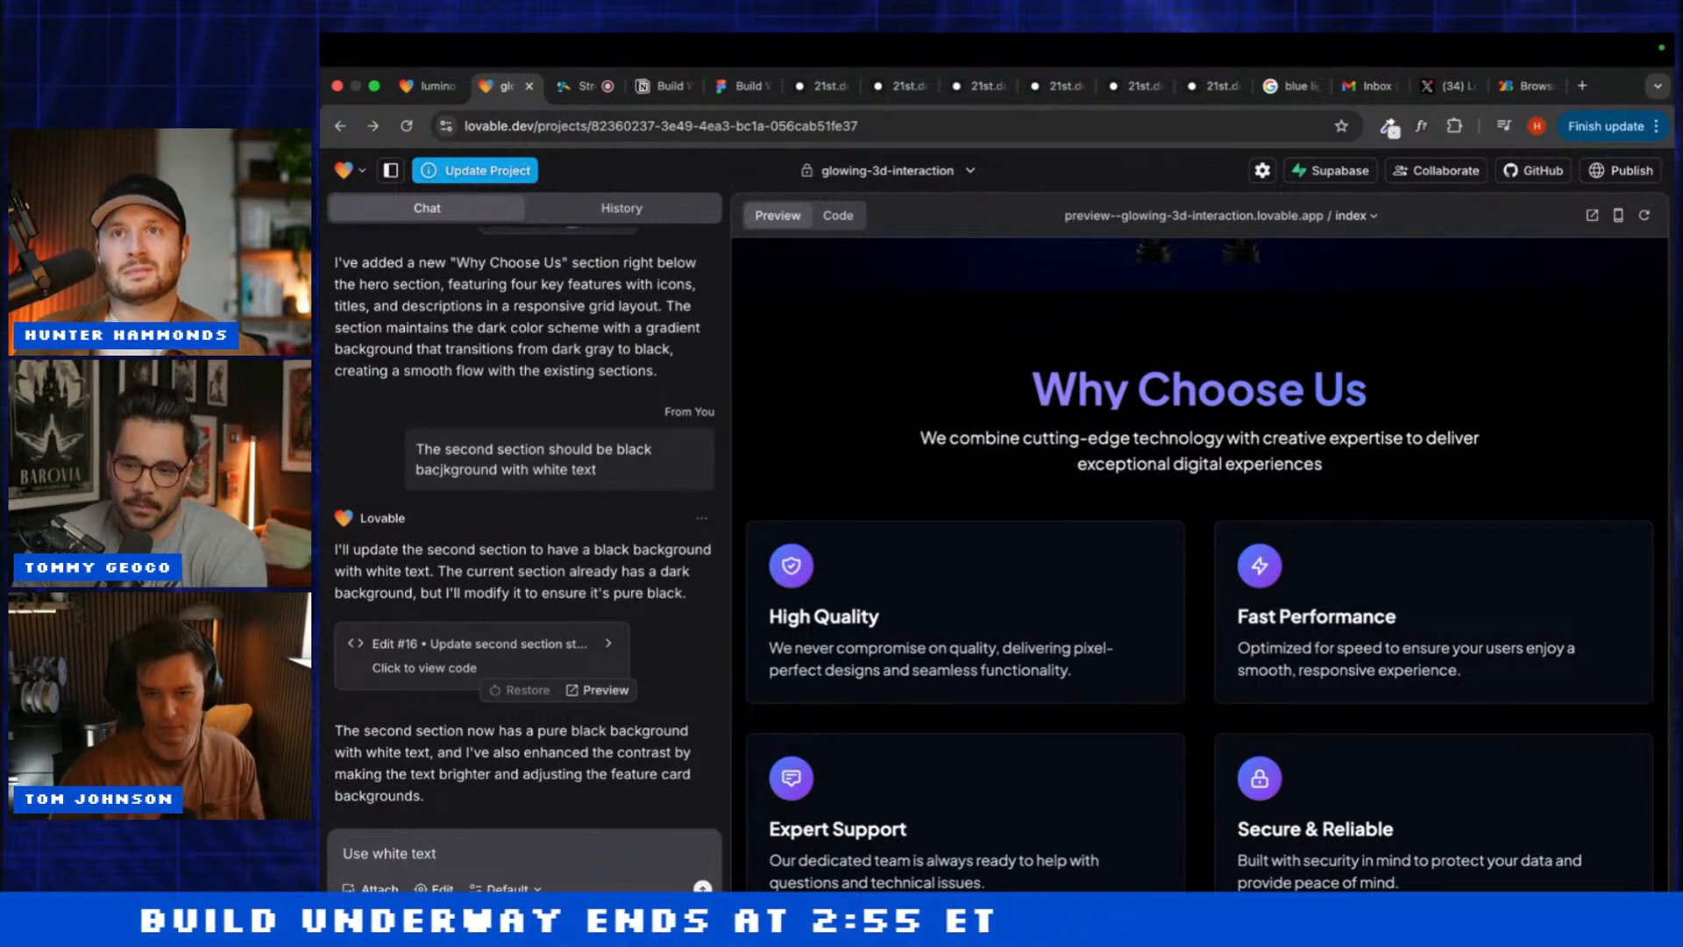
type("sec")
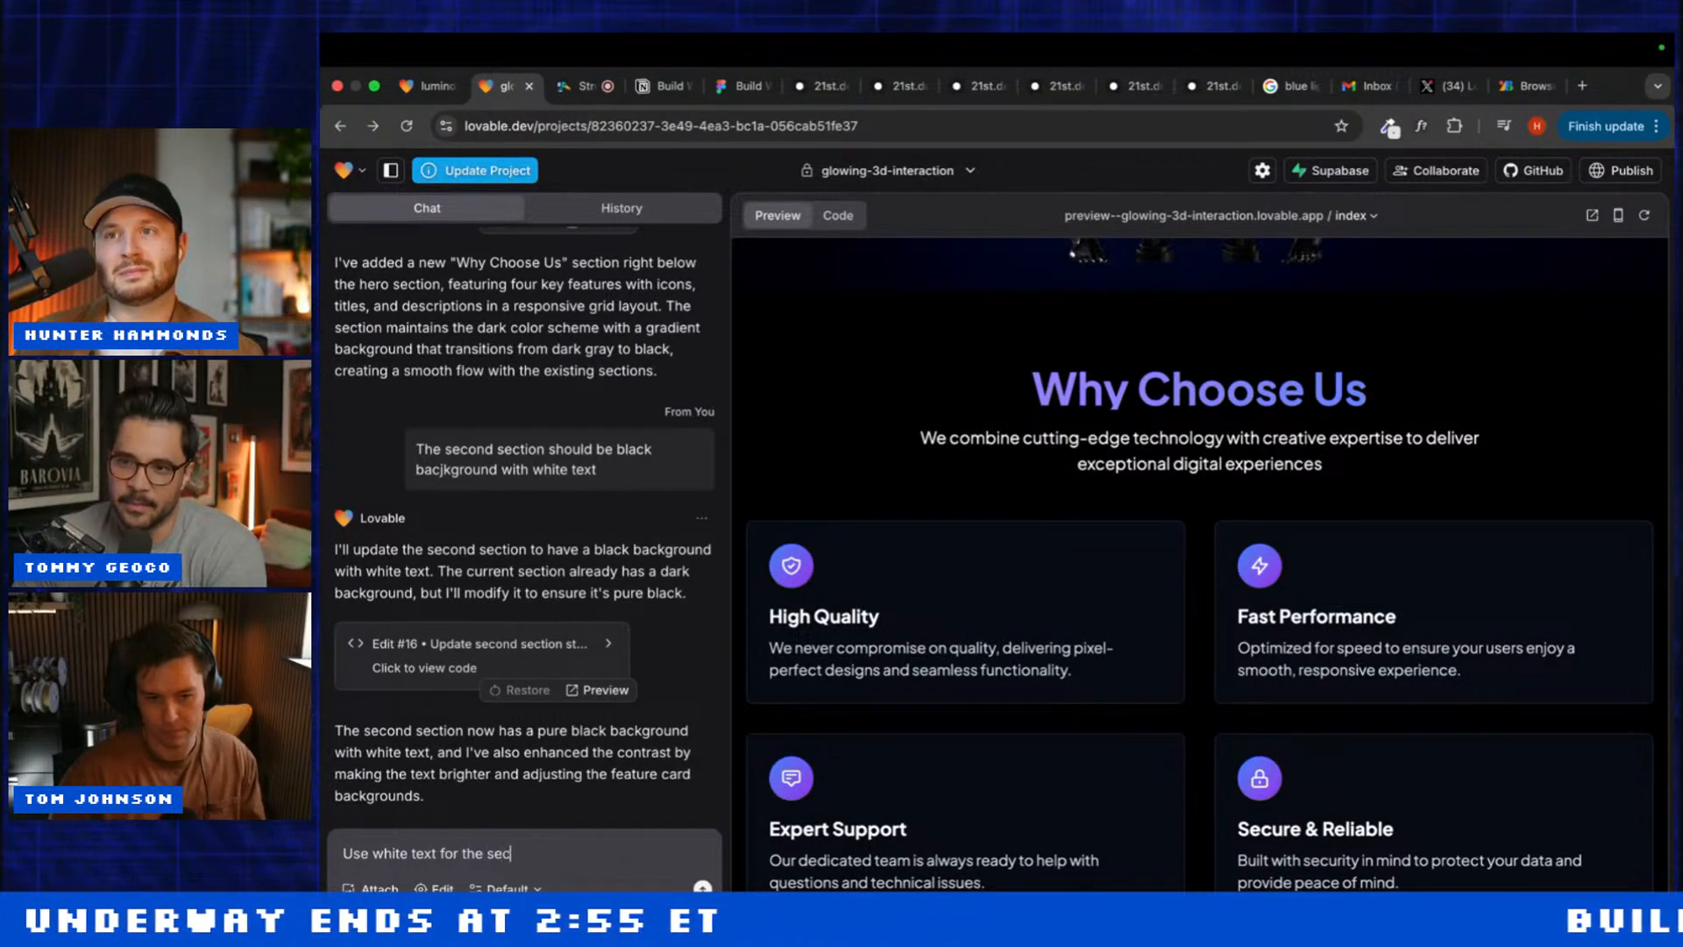
type("ond section")
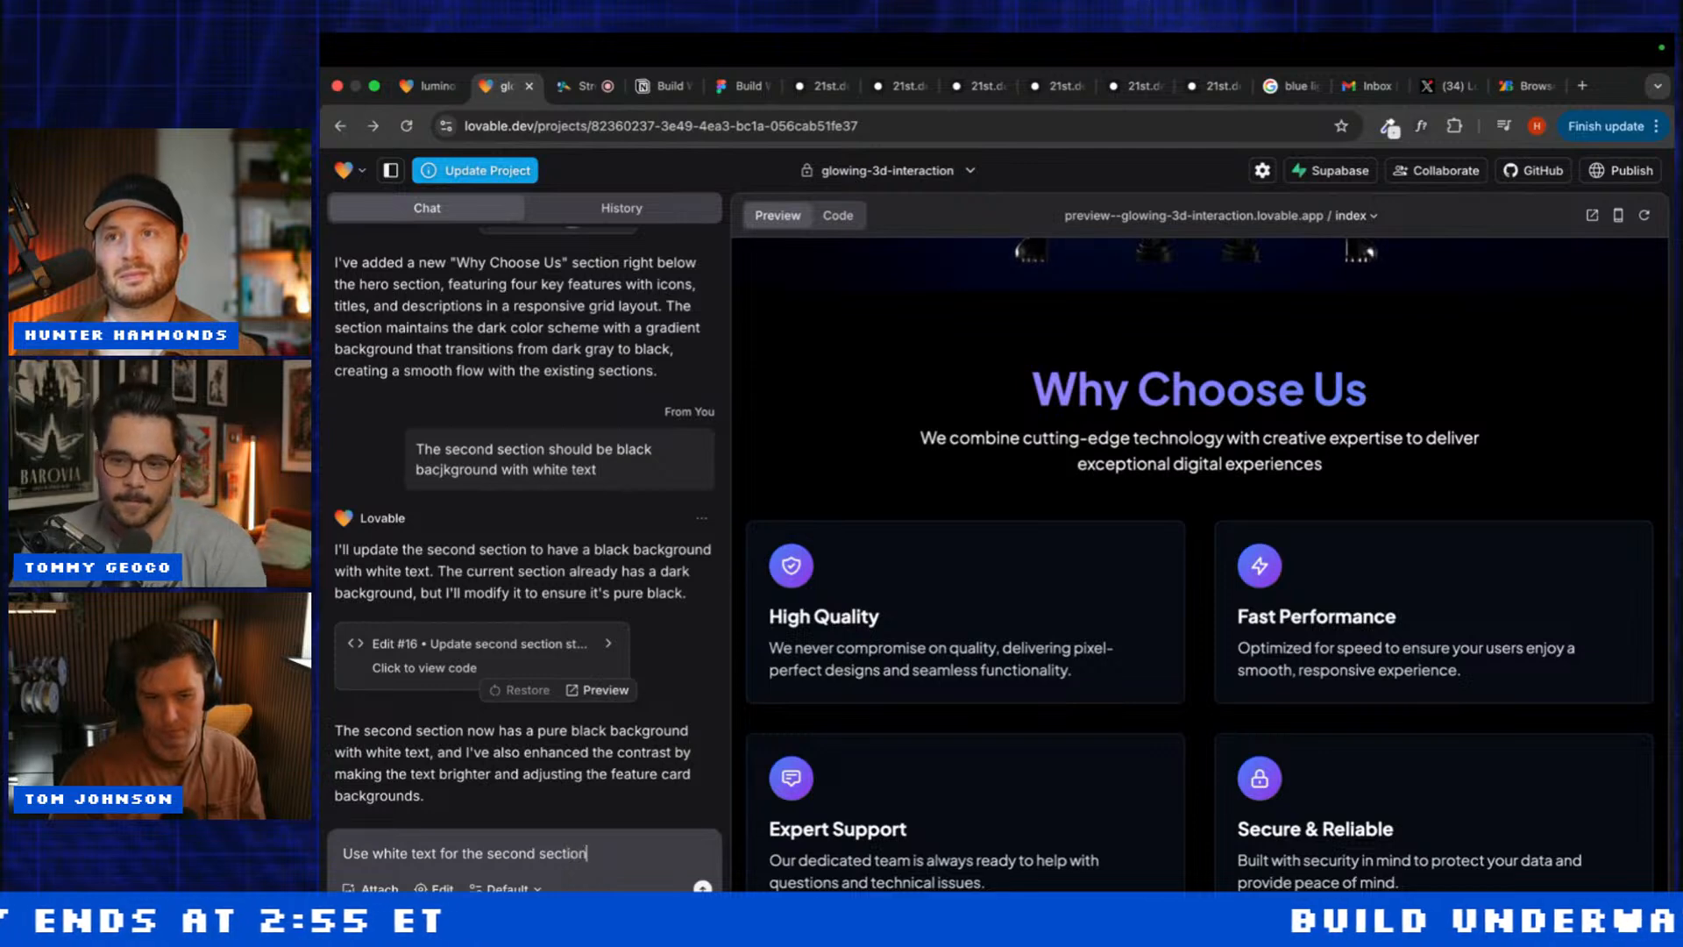
key("Return")
Step: Scroll the preview to check the Why Choose Us section's colours
scroll(981, 646, "up", 10)
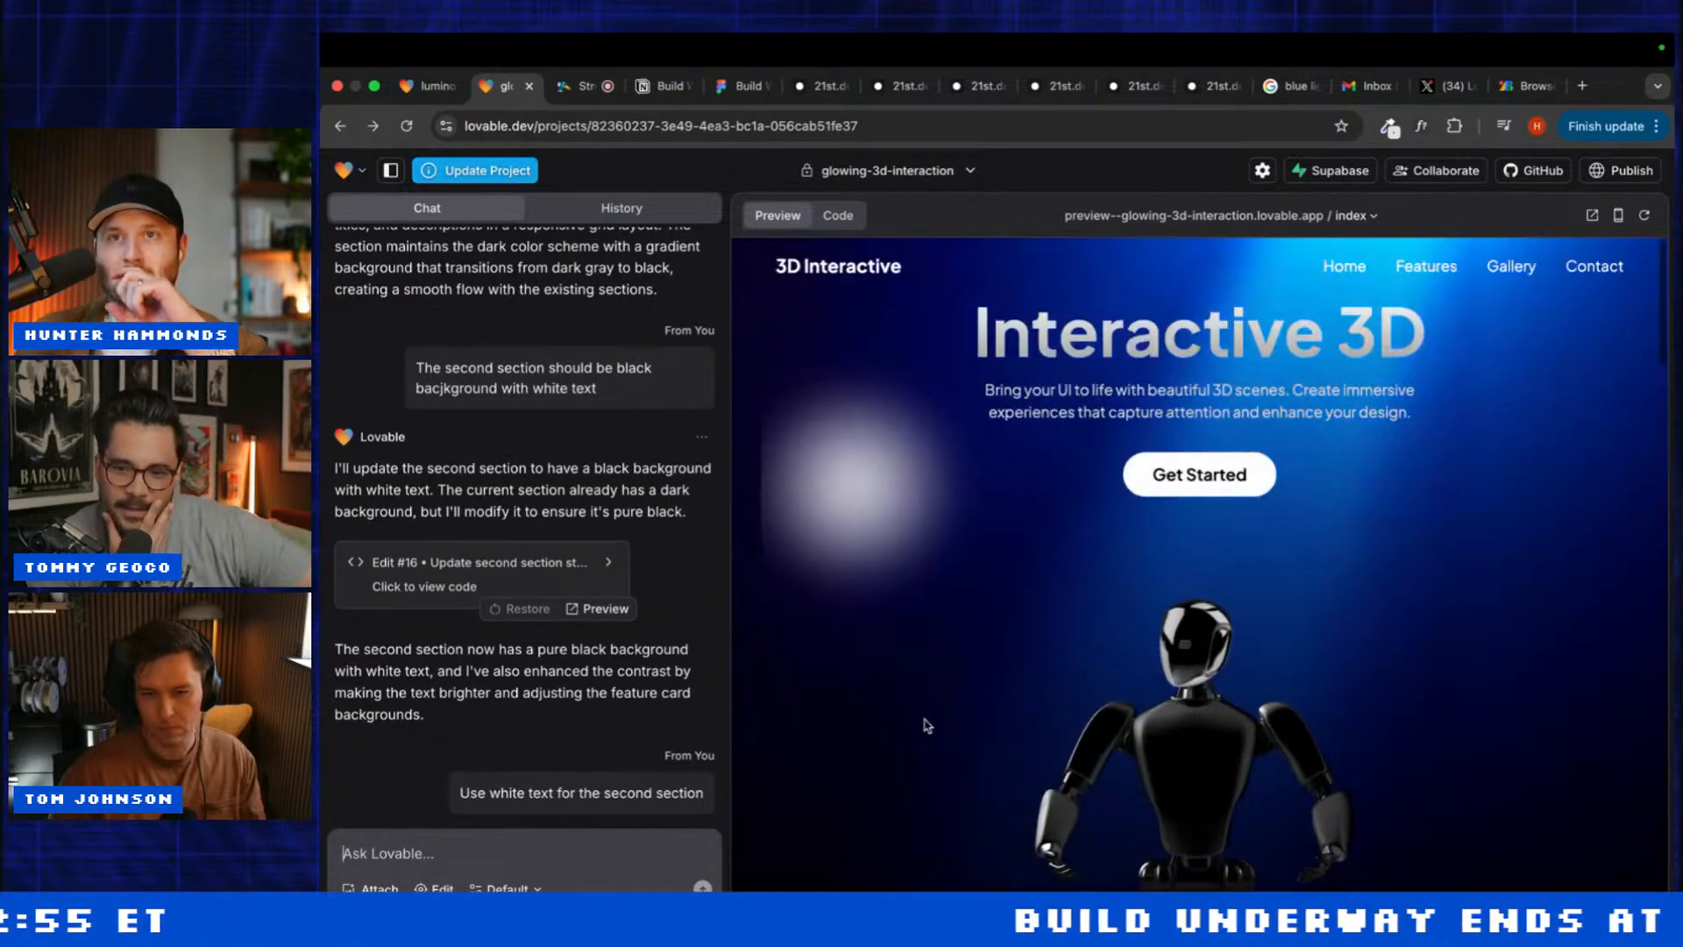
scroll(926, 724, "down", 1)
scroll(927, 724, "down", 10)
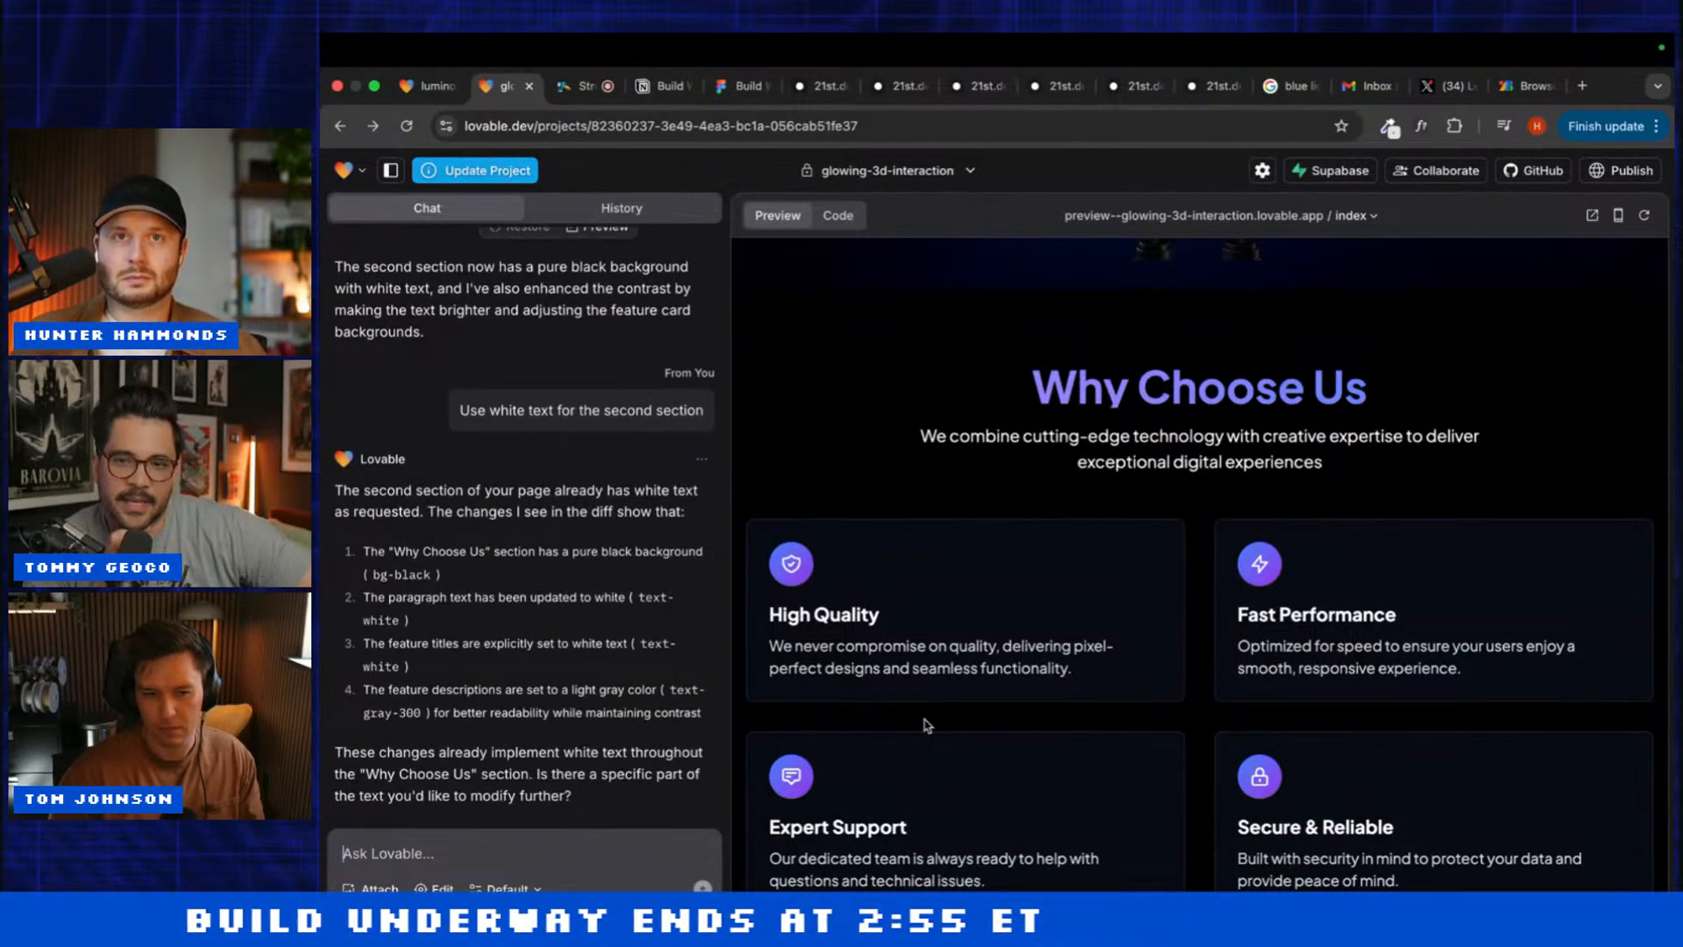
scroll(874, 607, "down", 15)
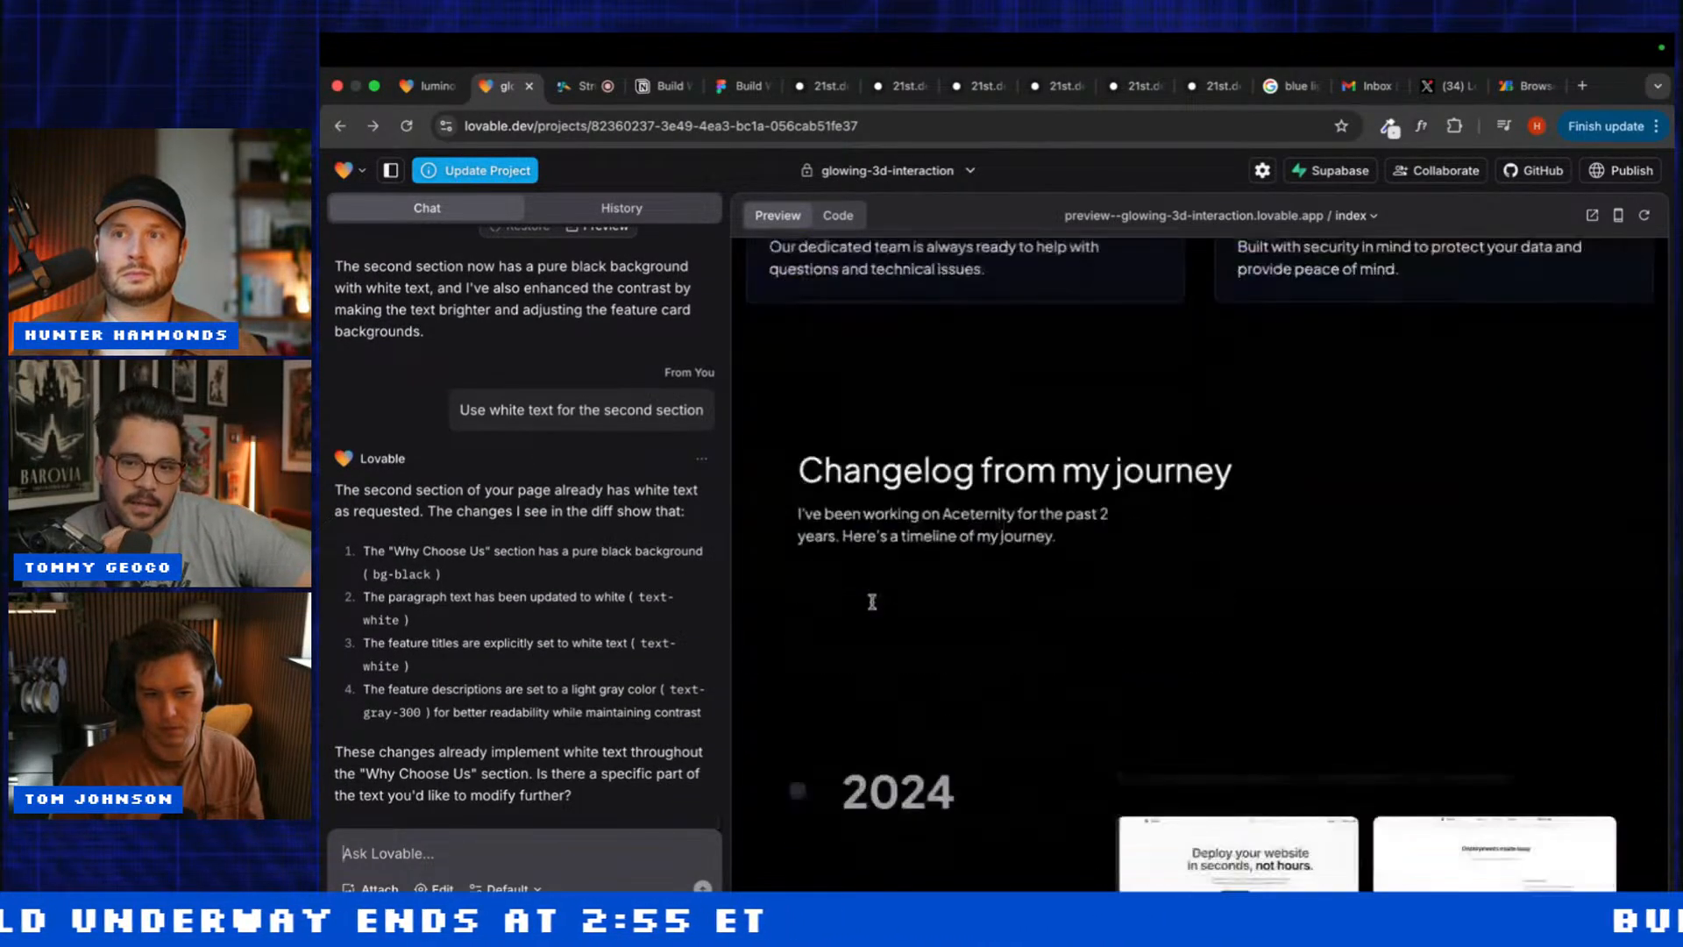
scroll(874, 607, "down", 15)
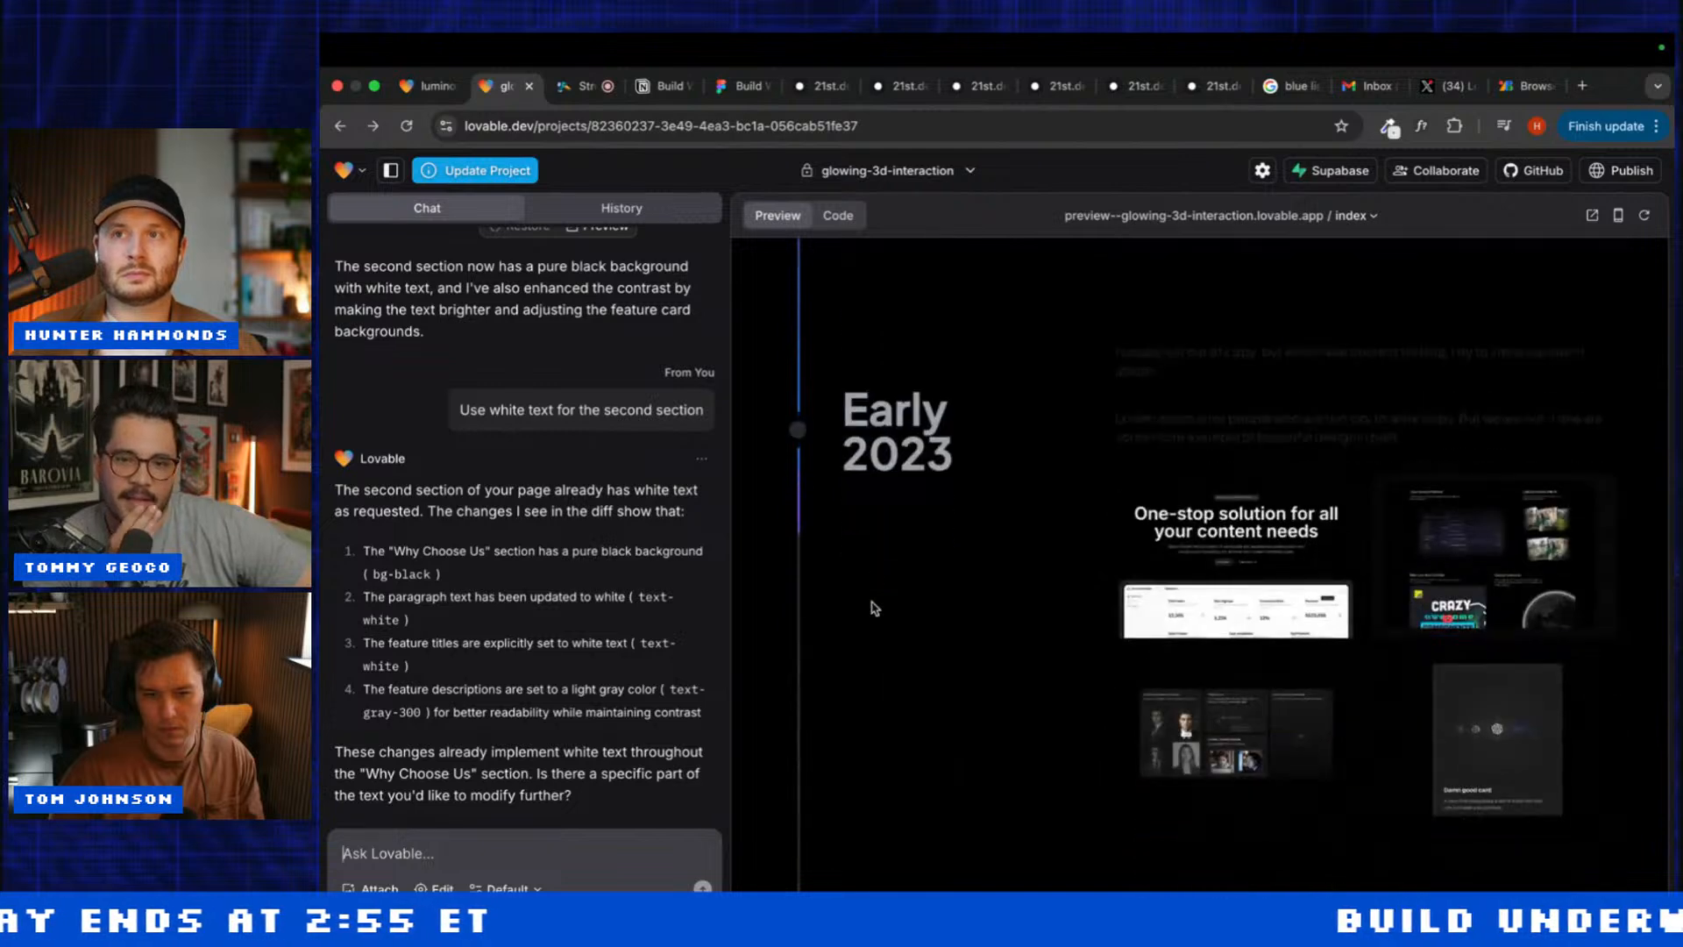
scroll(874, 606, "up", 10)
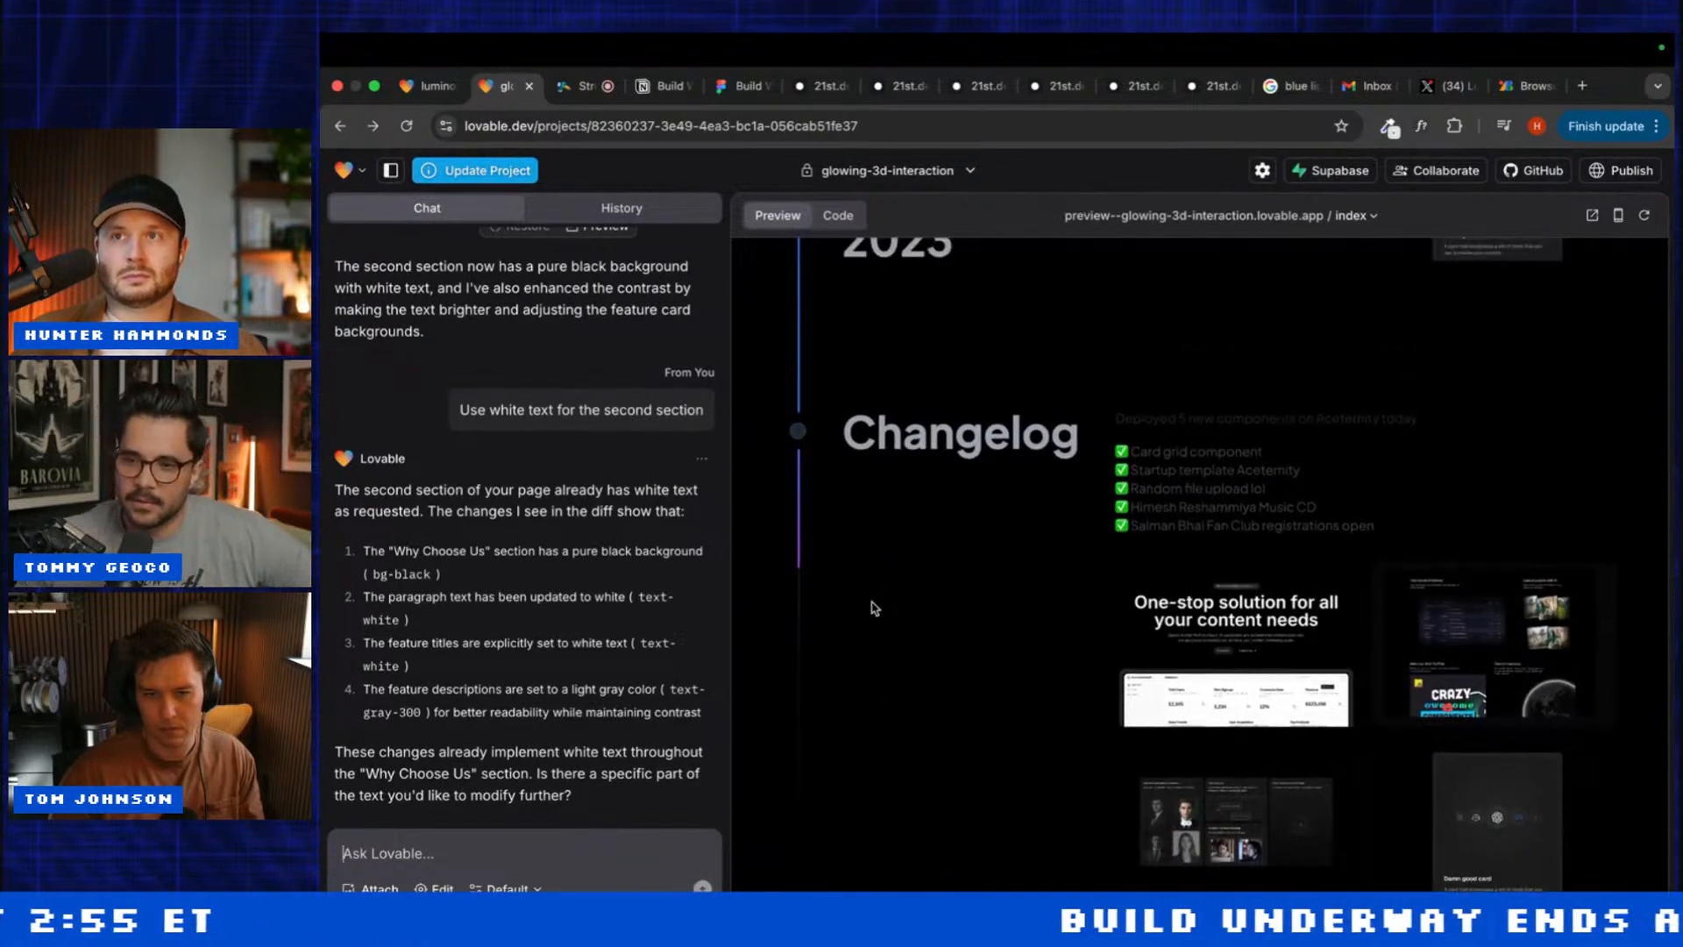
scroll(874, 607, "up", 3)
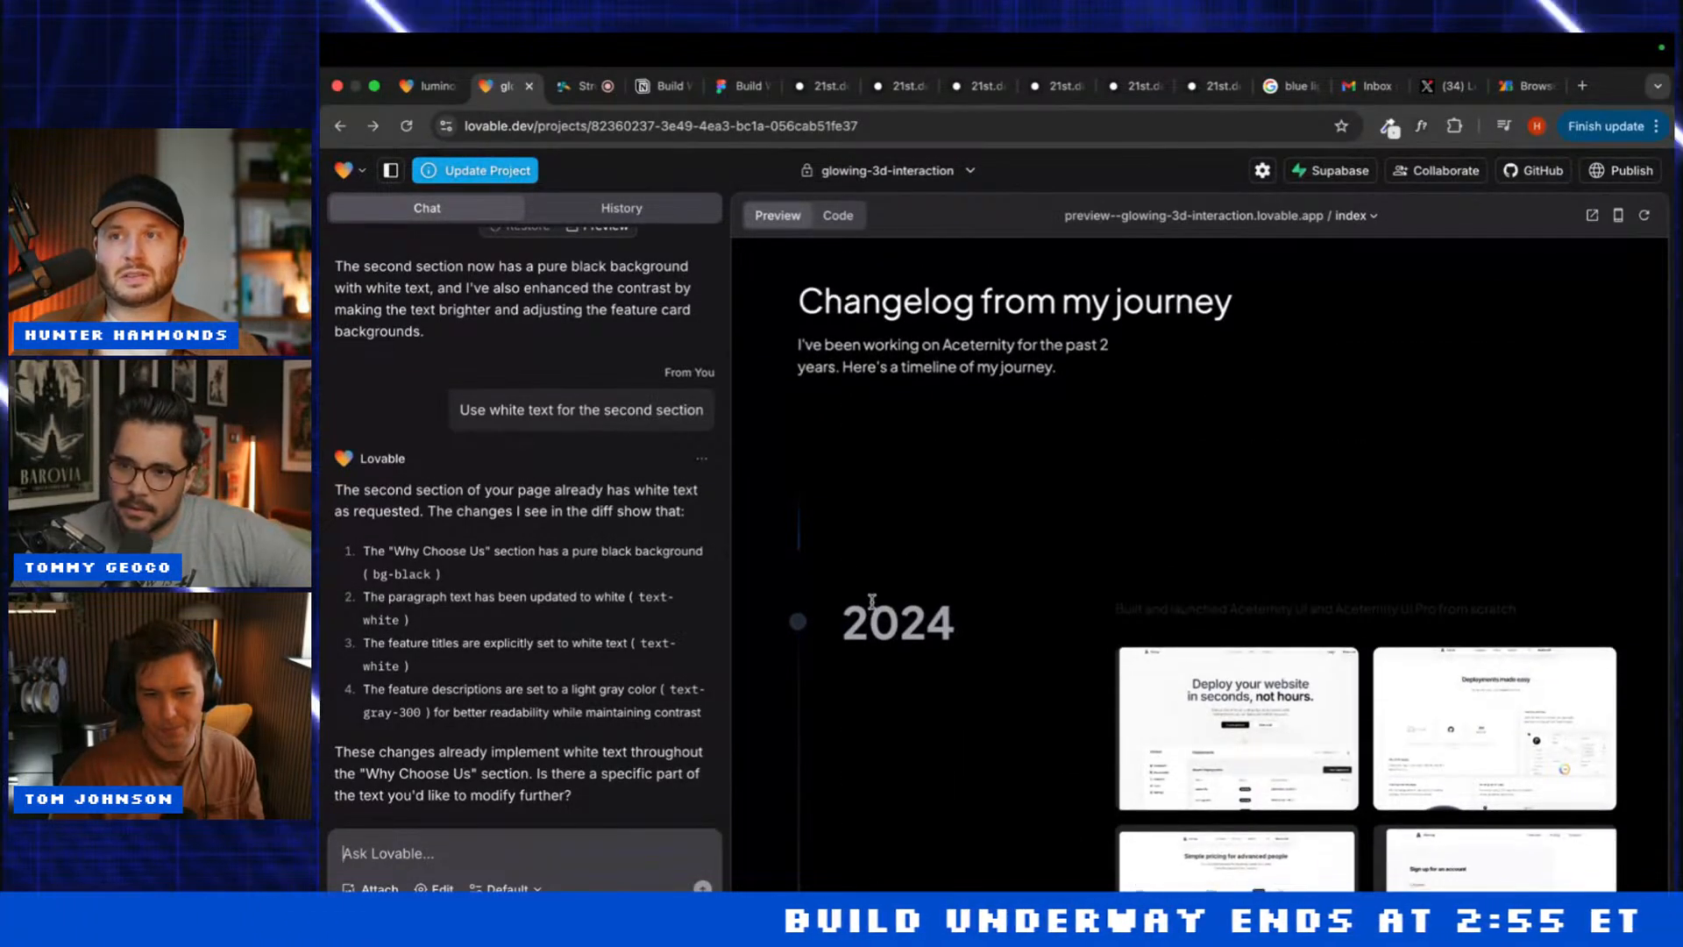
scroll(874, 607, "down", 10)
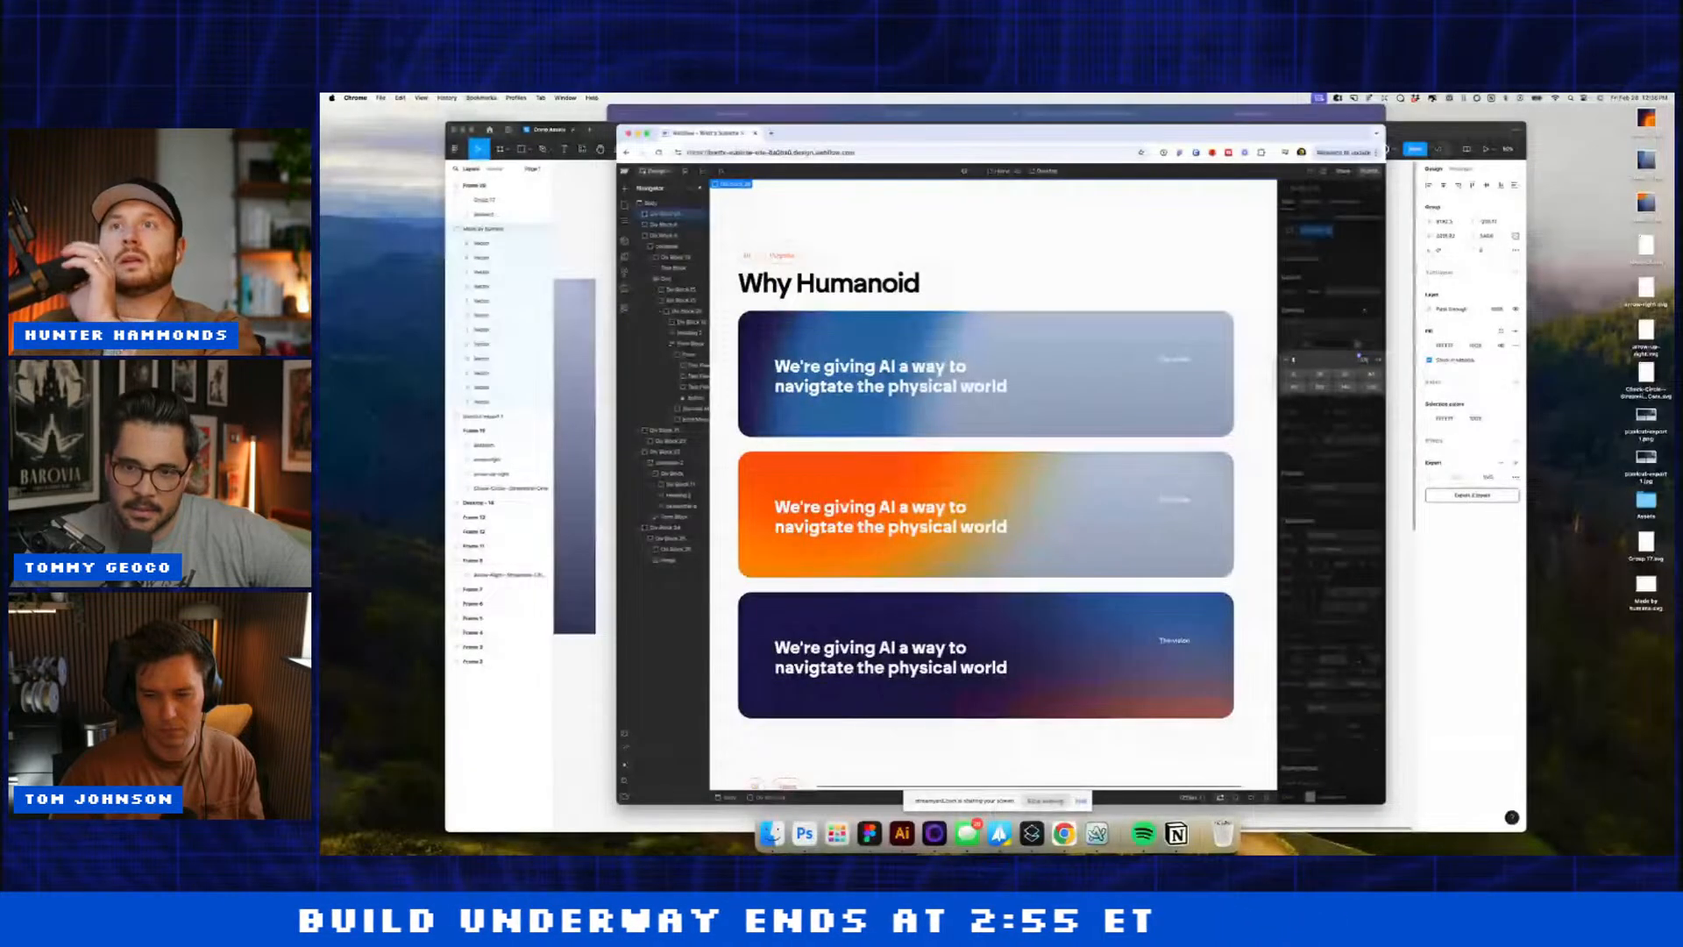
Step: Increase the section's padding and insert a container-2 Div Block above Why Humanoid
key("Return")
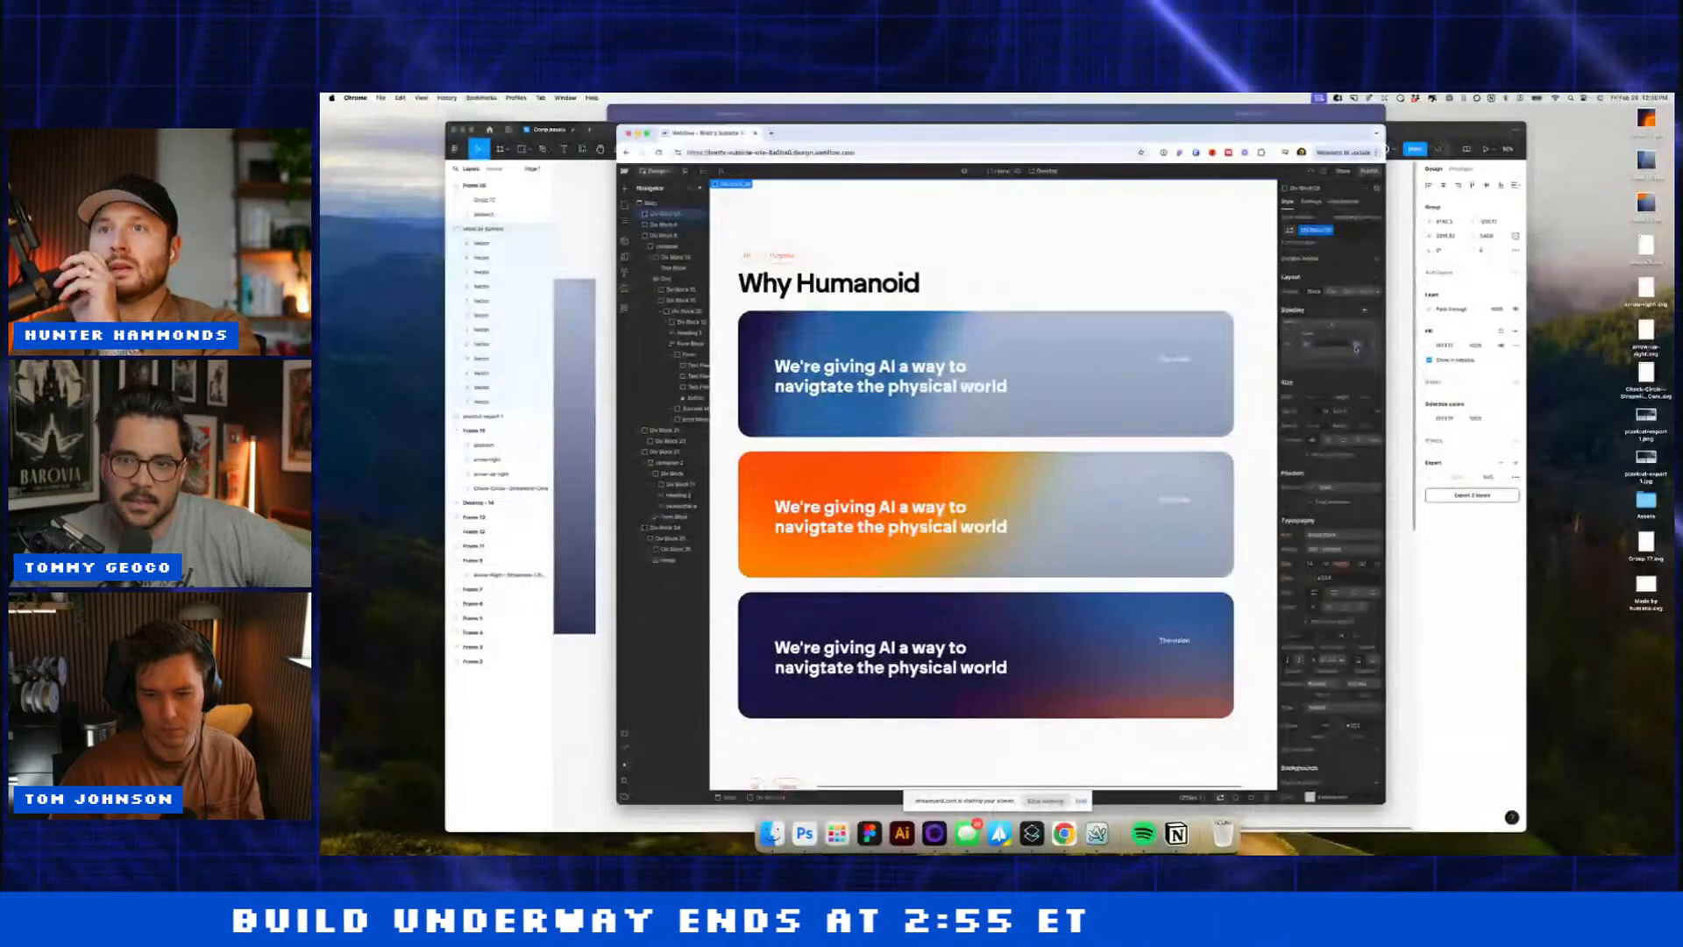
left_click_drag(1332, 336, 1336, 383)
key("super+k")
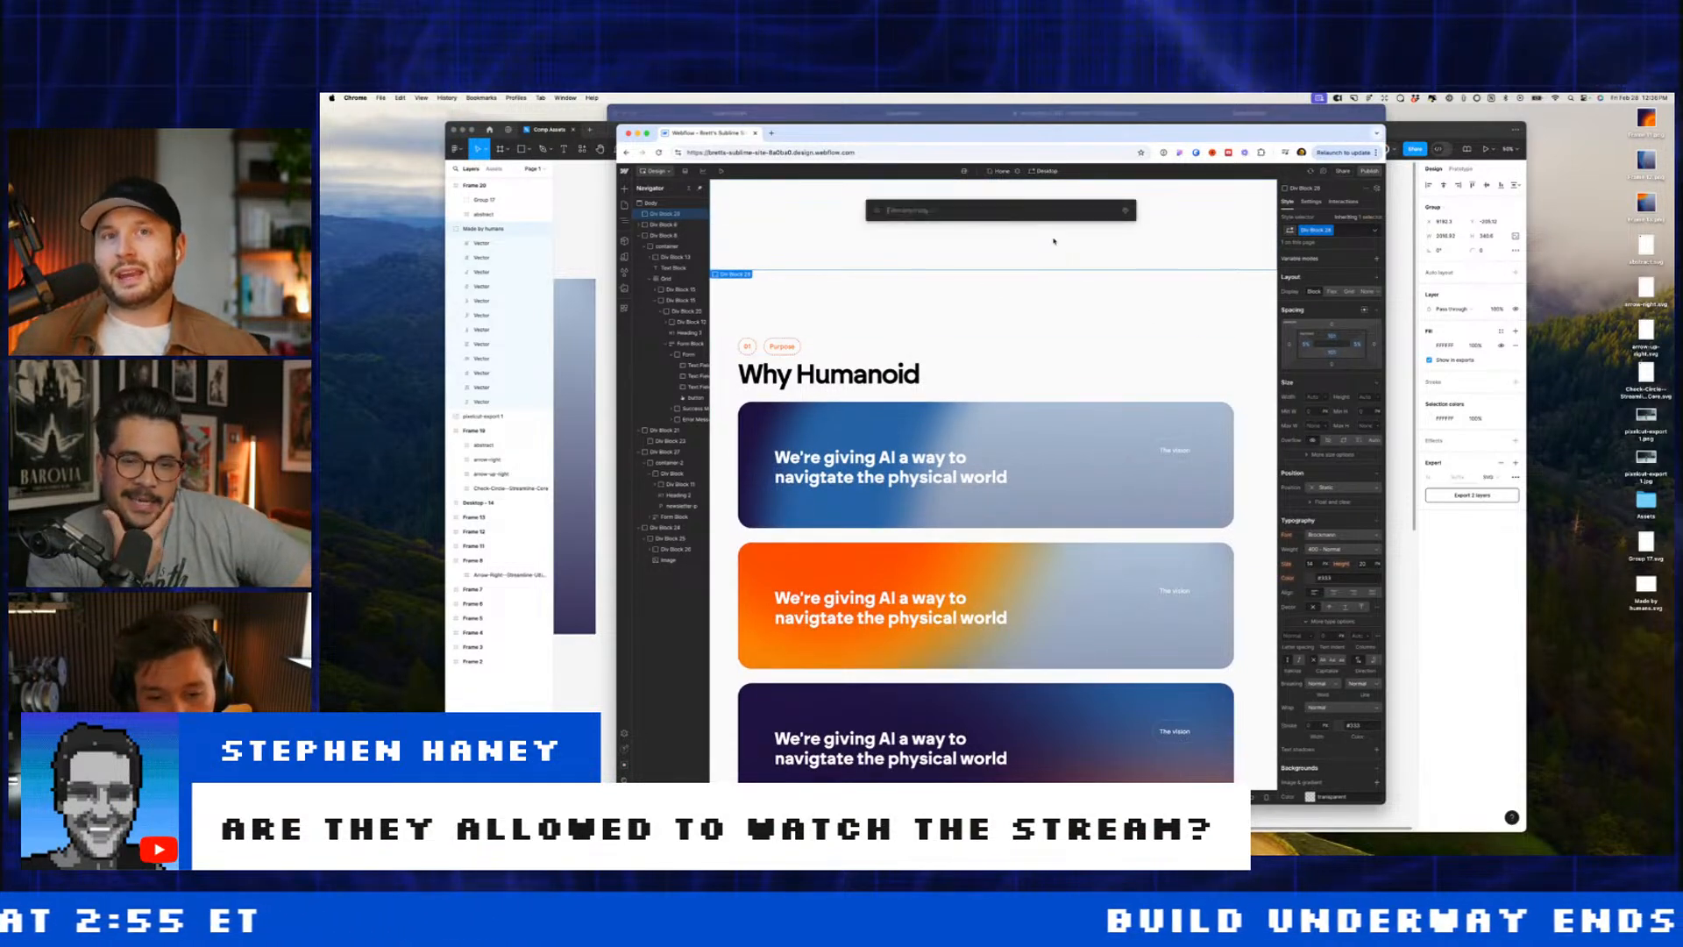
type("div")
key("Return")
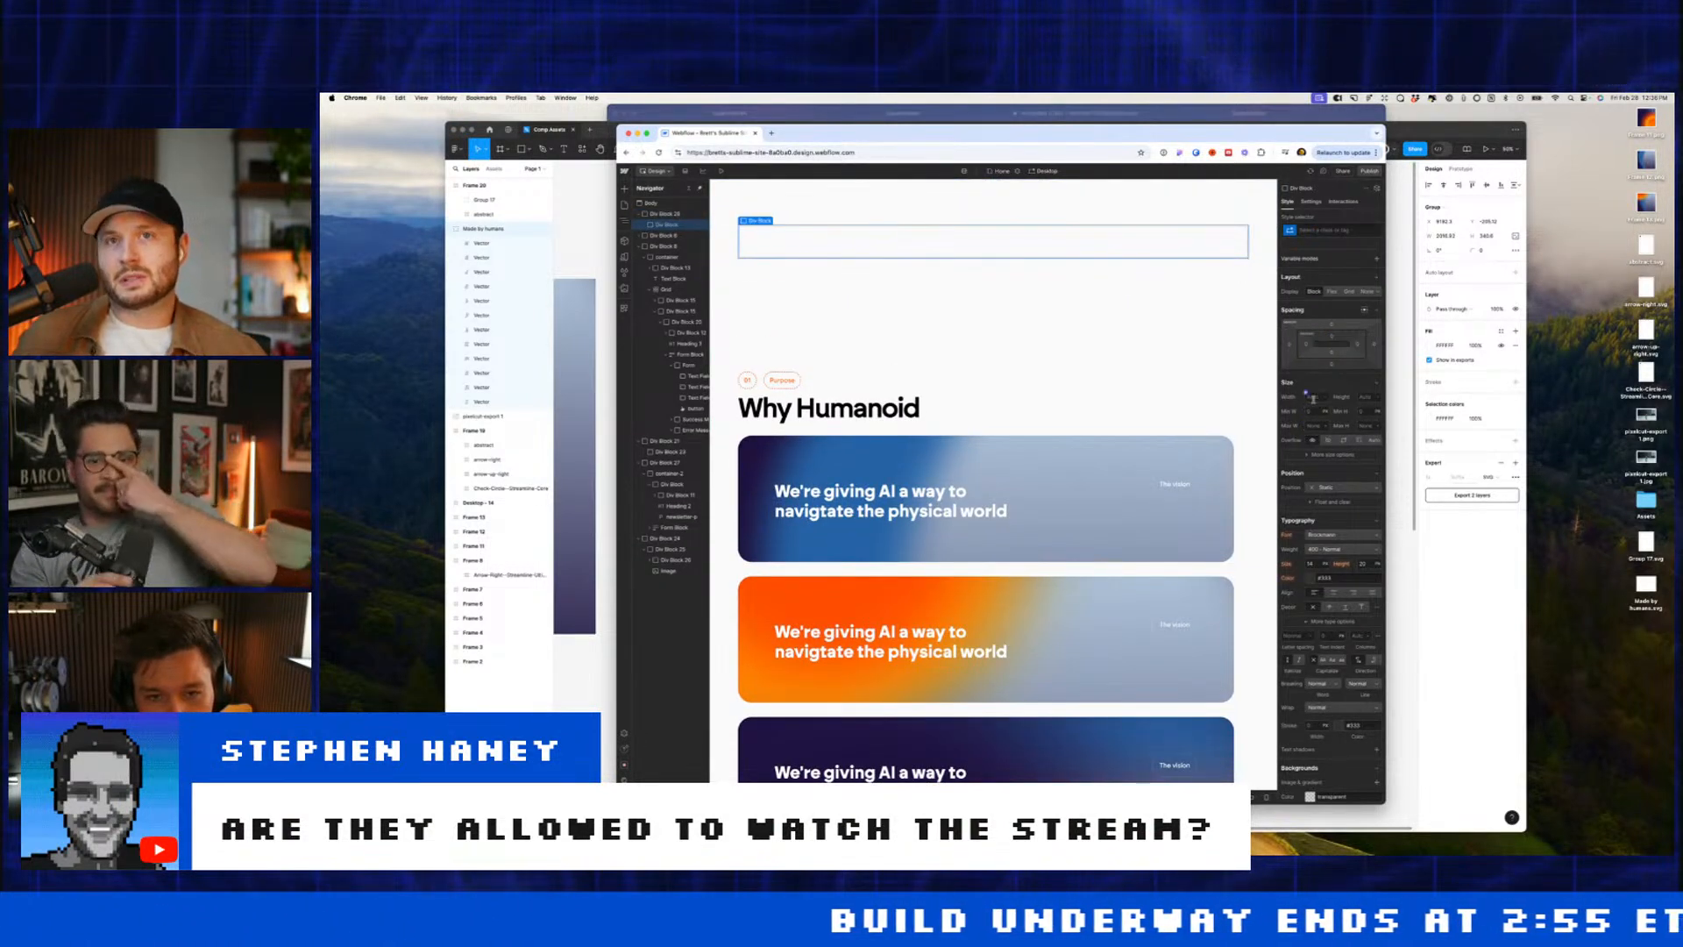
left_click(1320, 233)
type("conta")
key("Return")
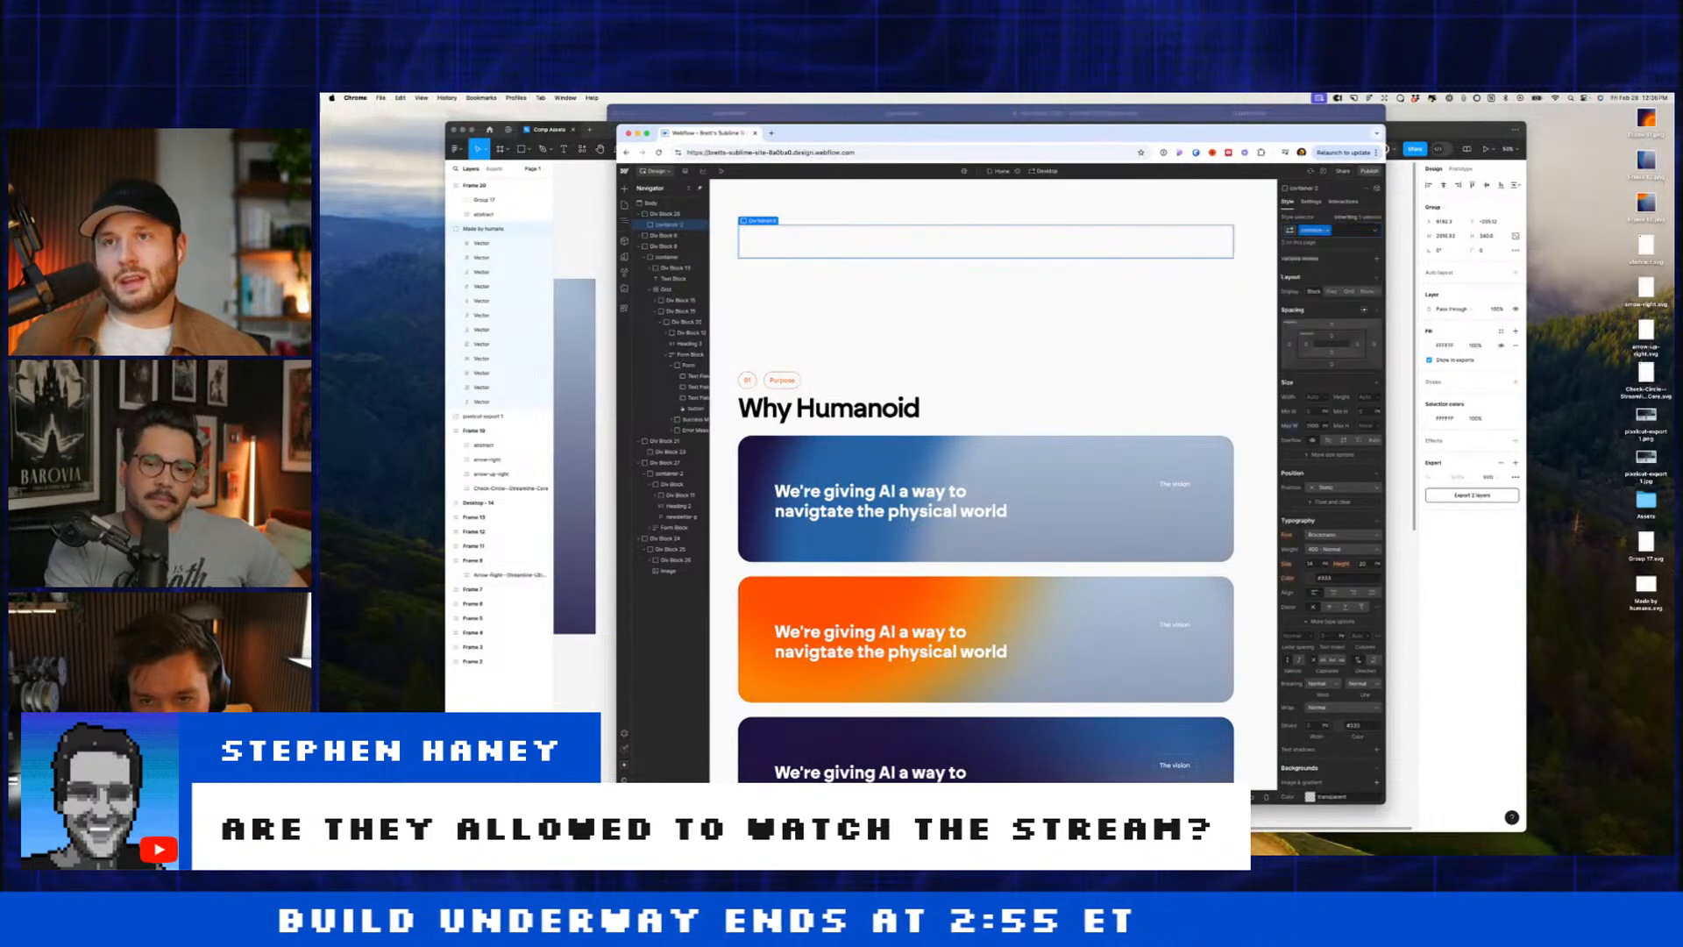
Step: Make container-2 a flex layout with 60 gap and space-between alignment
left_click(1338, 230)
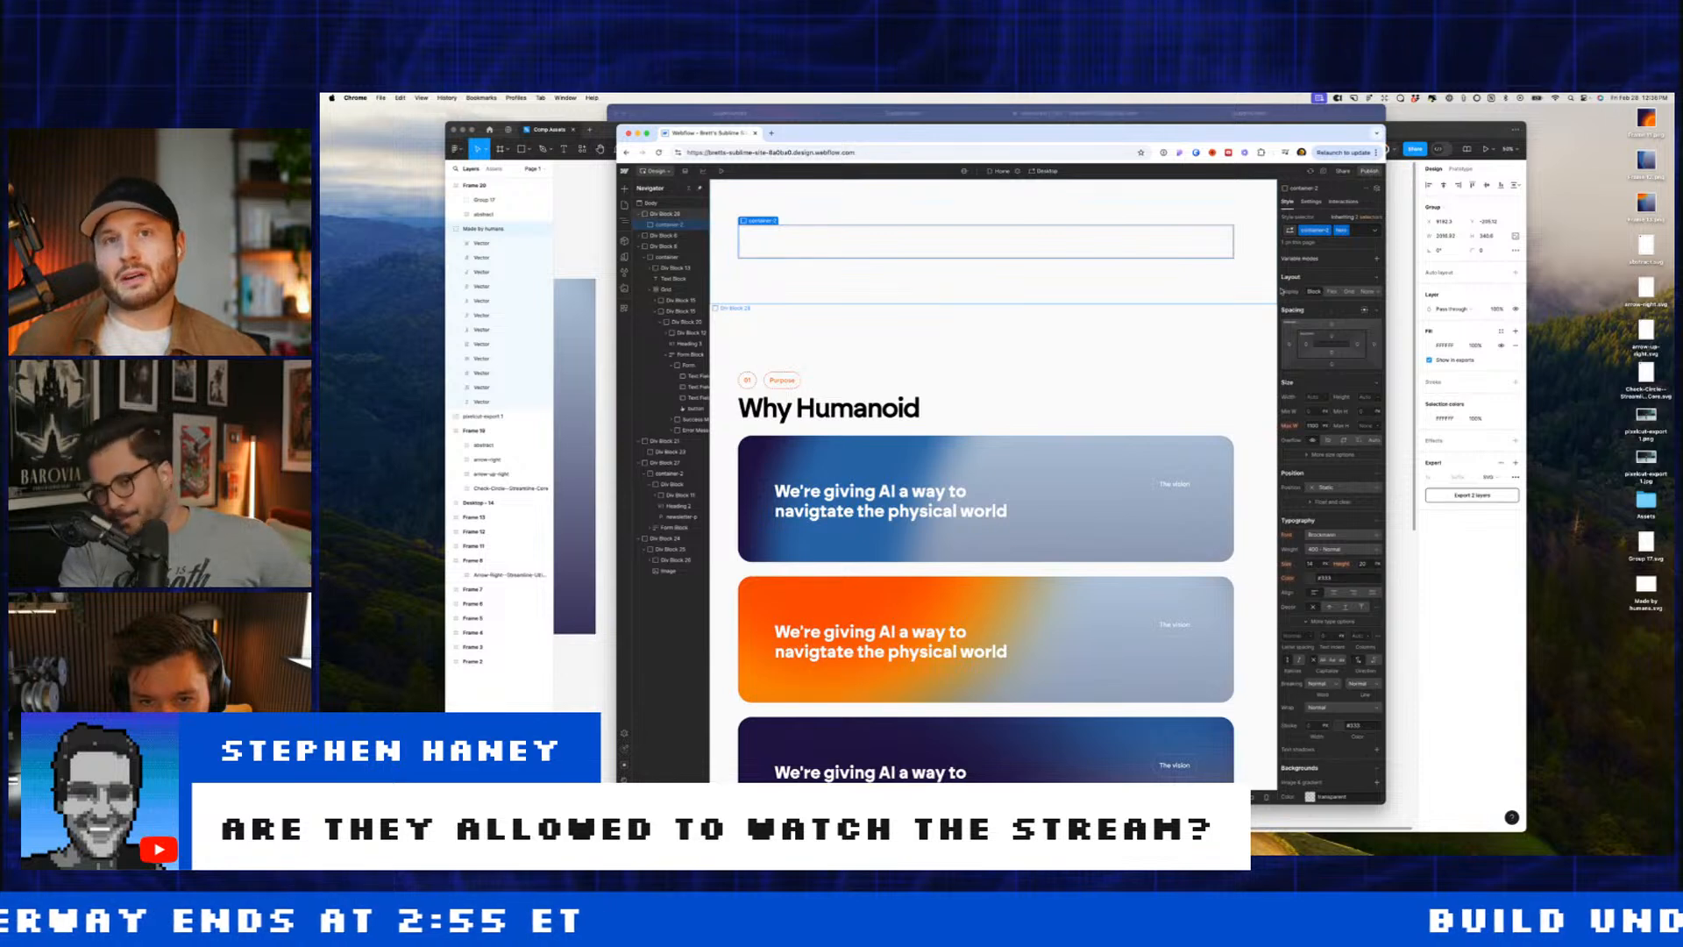
left_click(1332, 291)
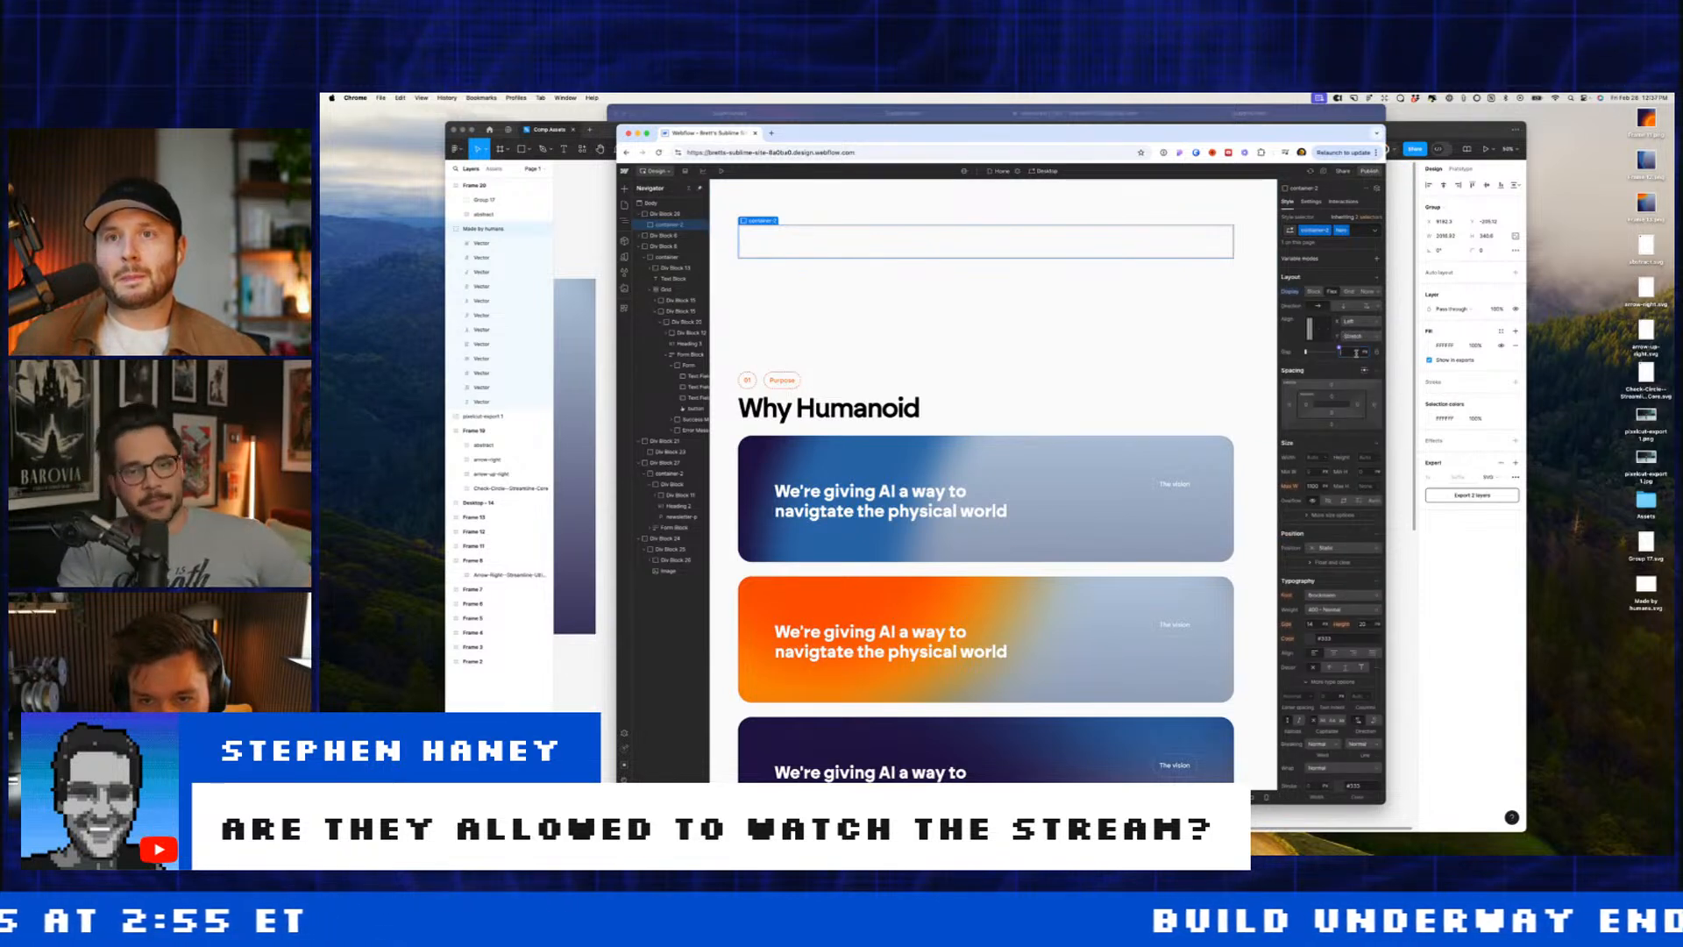
key("Return")
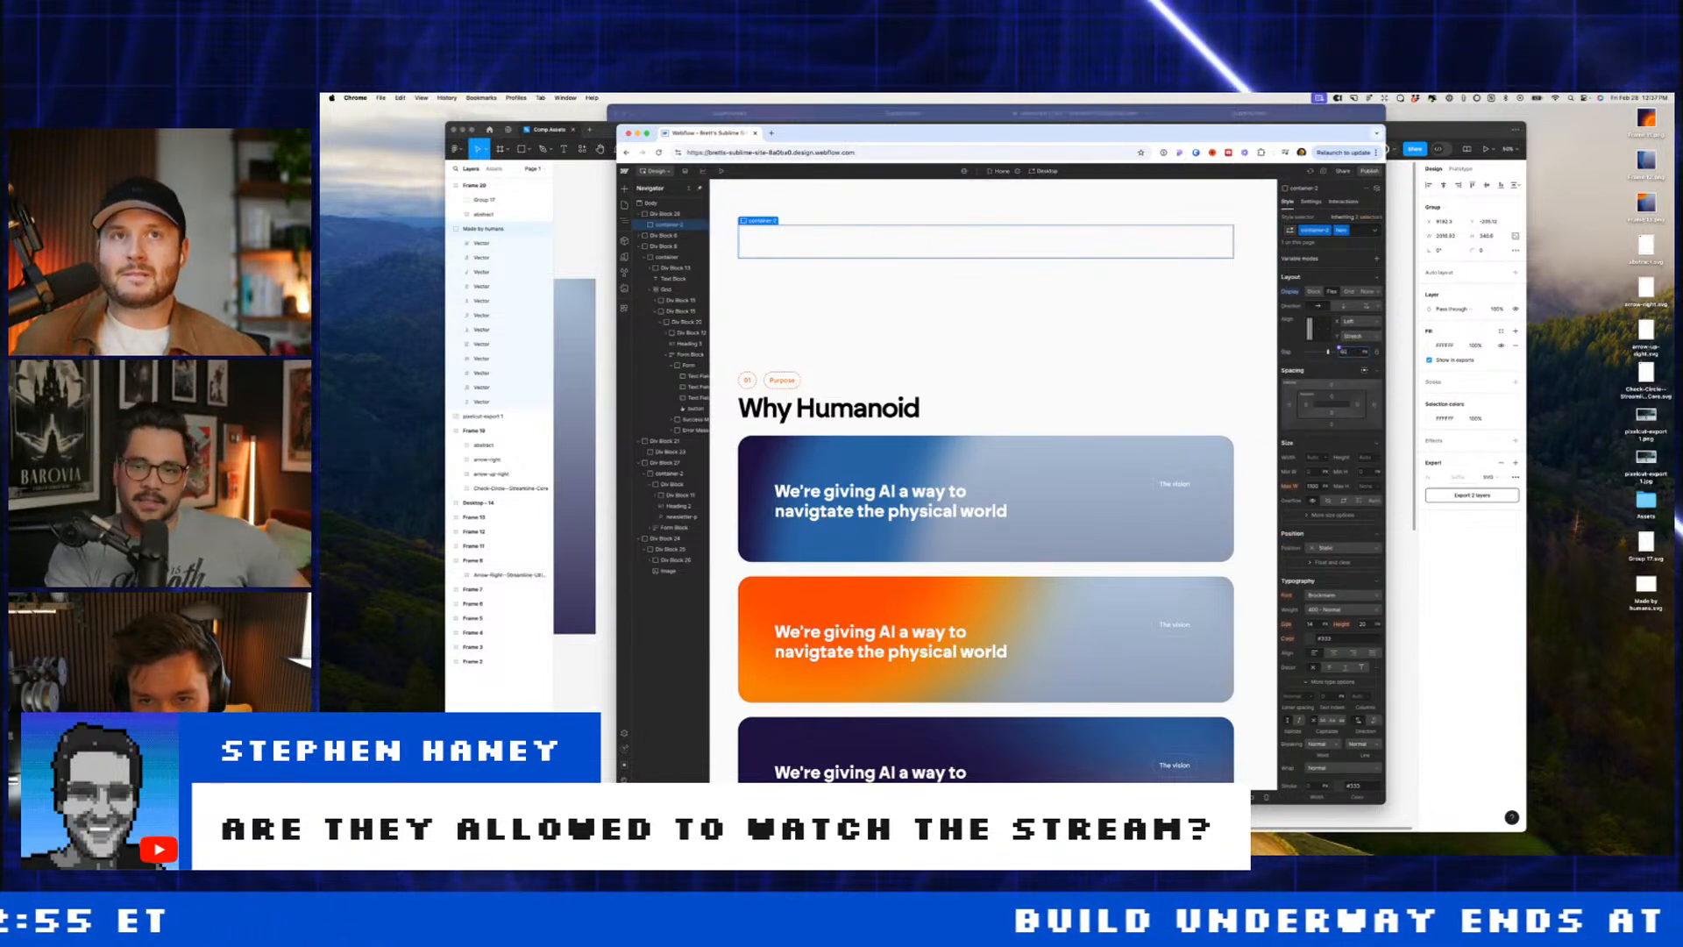
double_click(1322, 331)
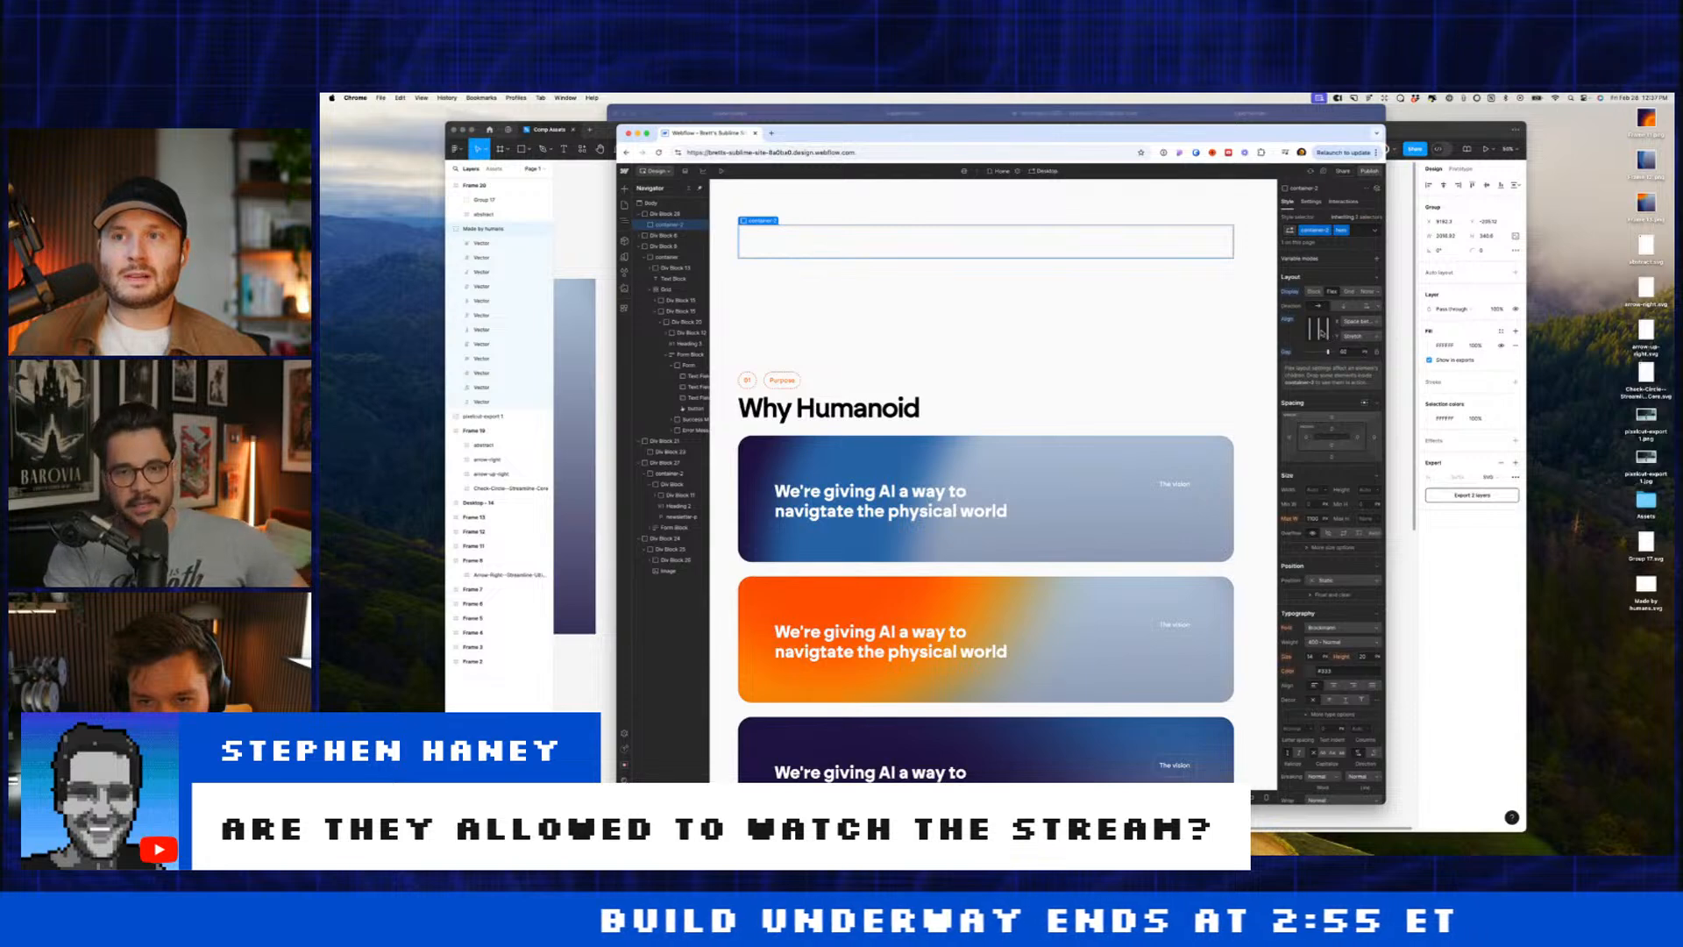
Step: Add an inner div inside container-2 with 50% width
key("super+e")
type("div")
key("Return")
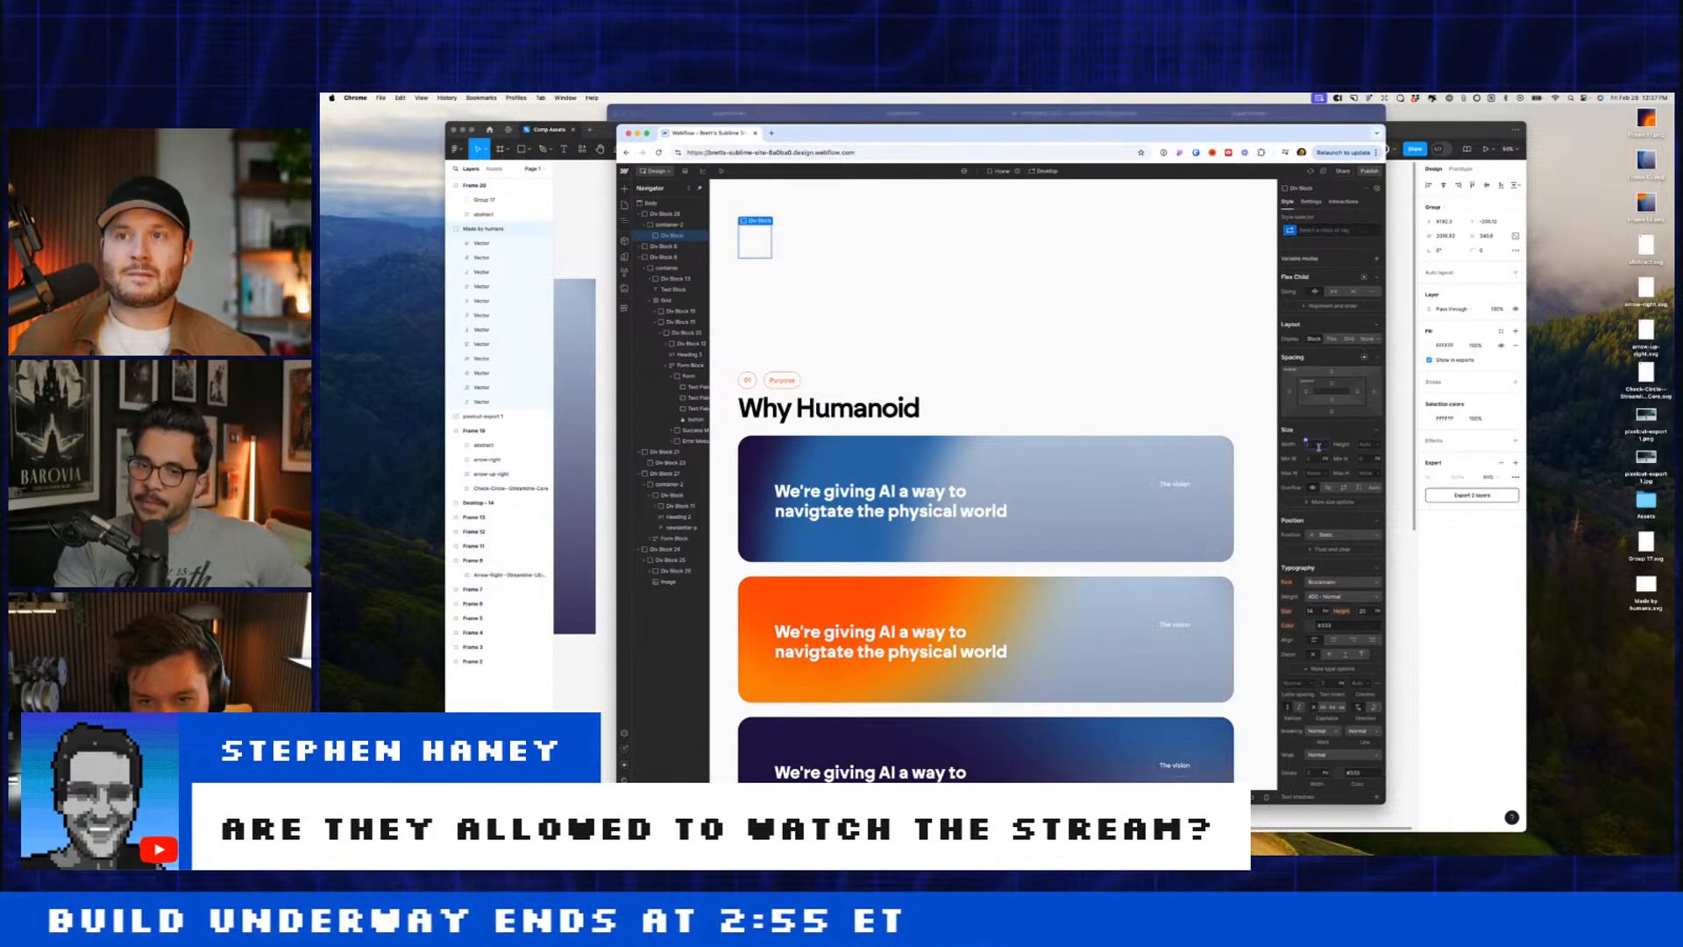
type("50%")
key("Return")
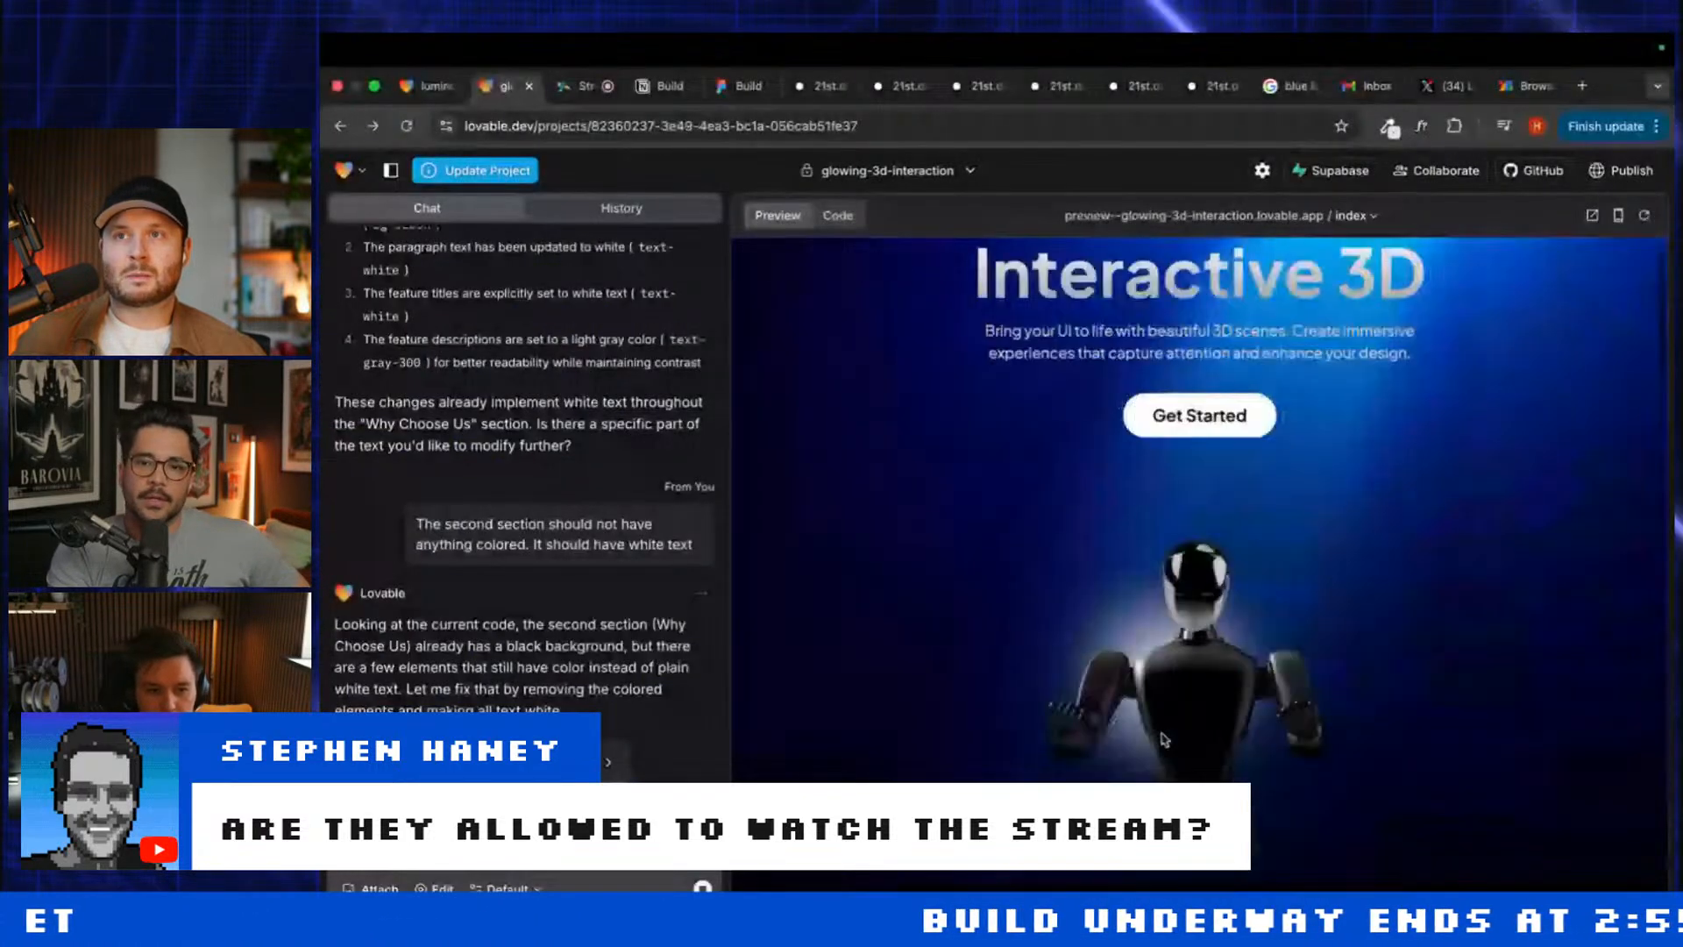
Step: Draft a Lovable prompt asking for a black to transparent hero gradient
scroll(1199, 437, "down", 5)
scroll(1199, 483, "up", 3)
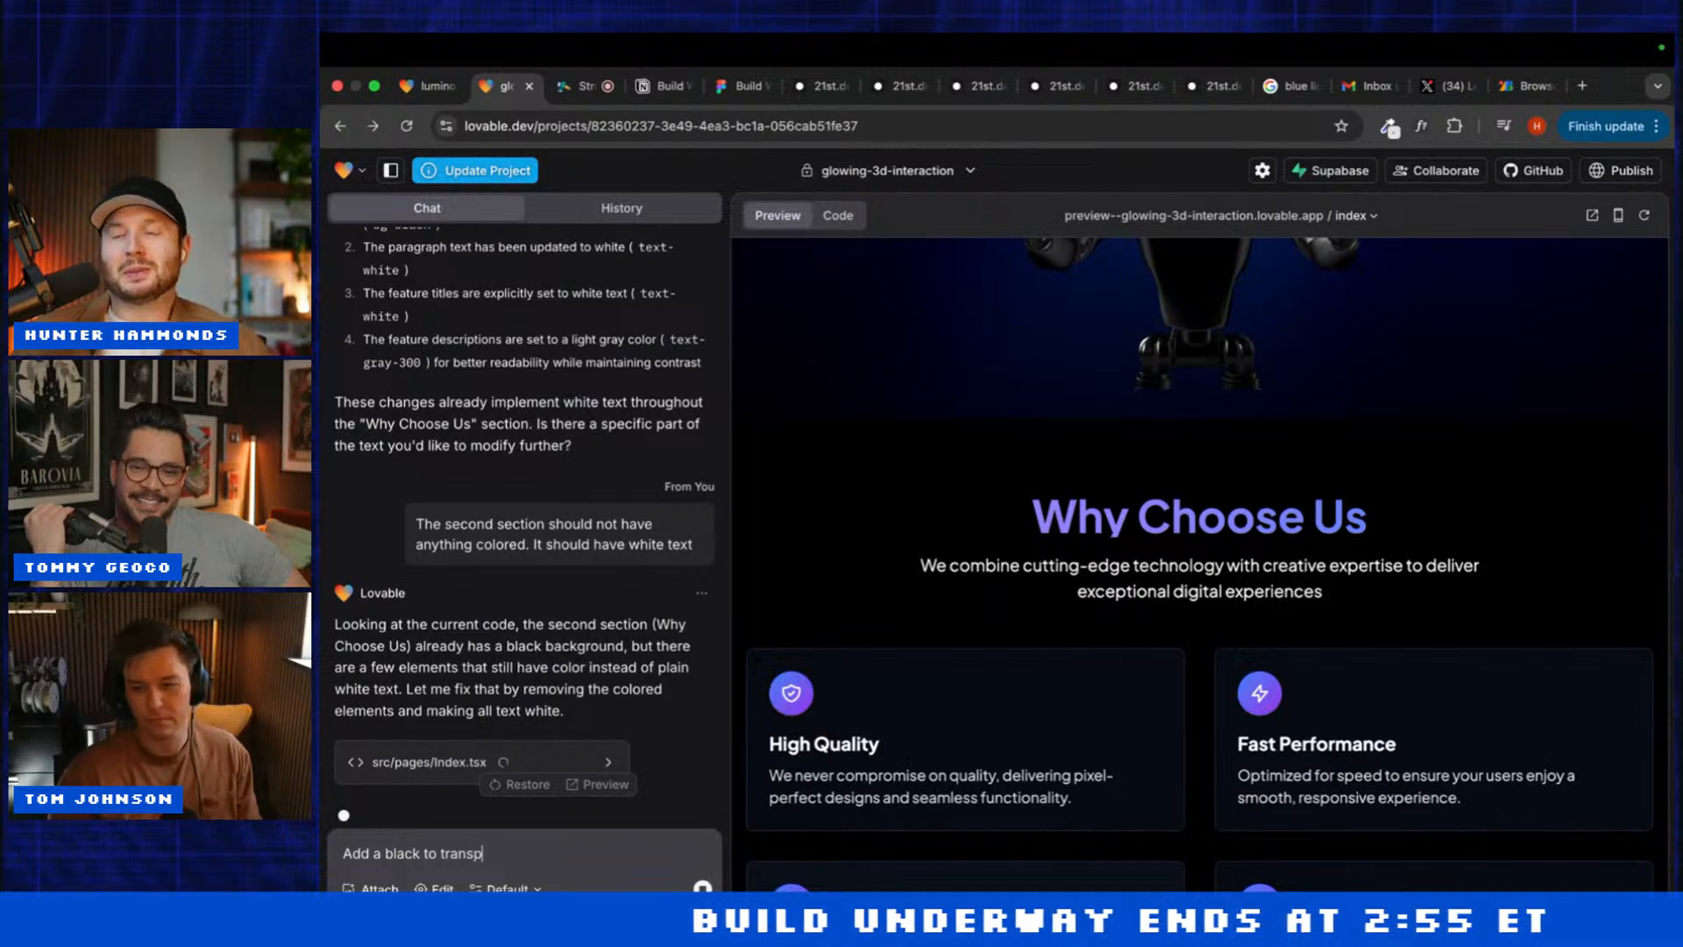
type("to transparent gradient to the hero section")
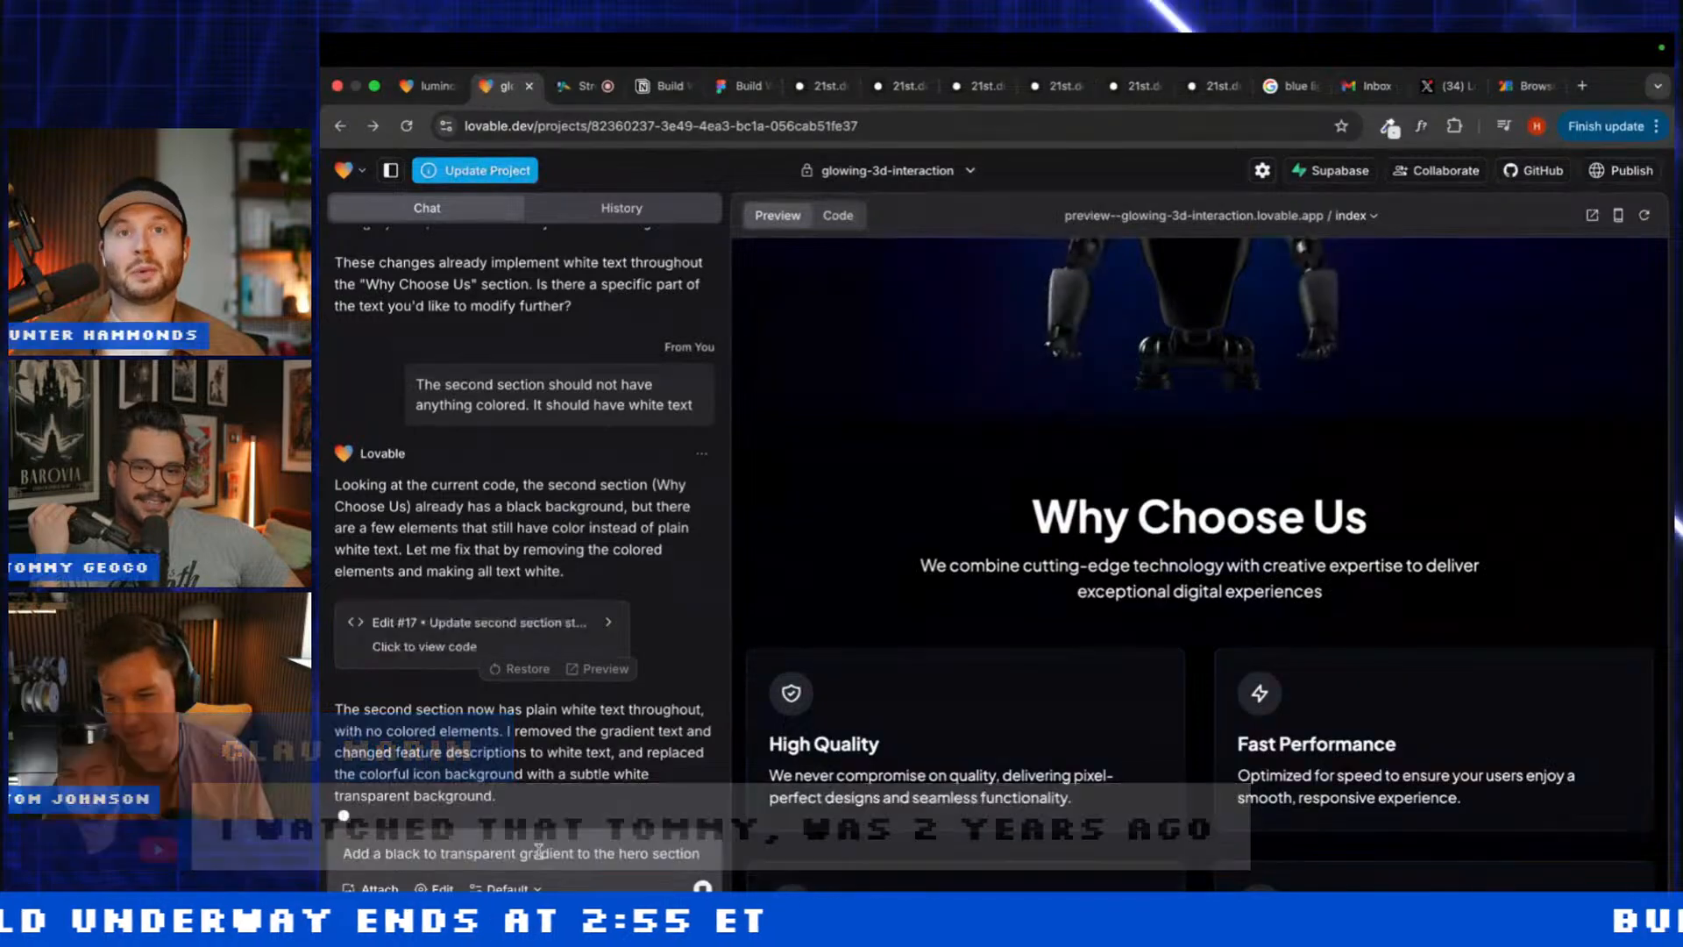
Step: Send the black-to-transparent hero gradient request and review the preview
key("Return")
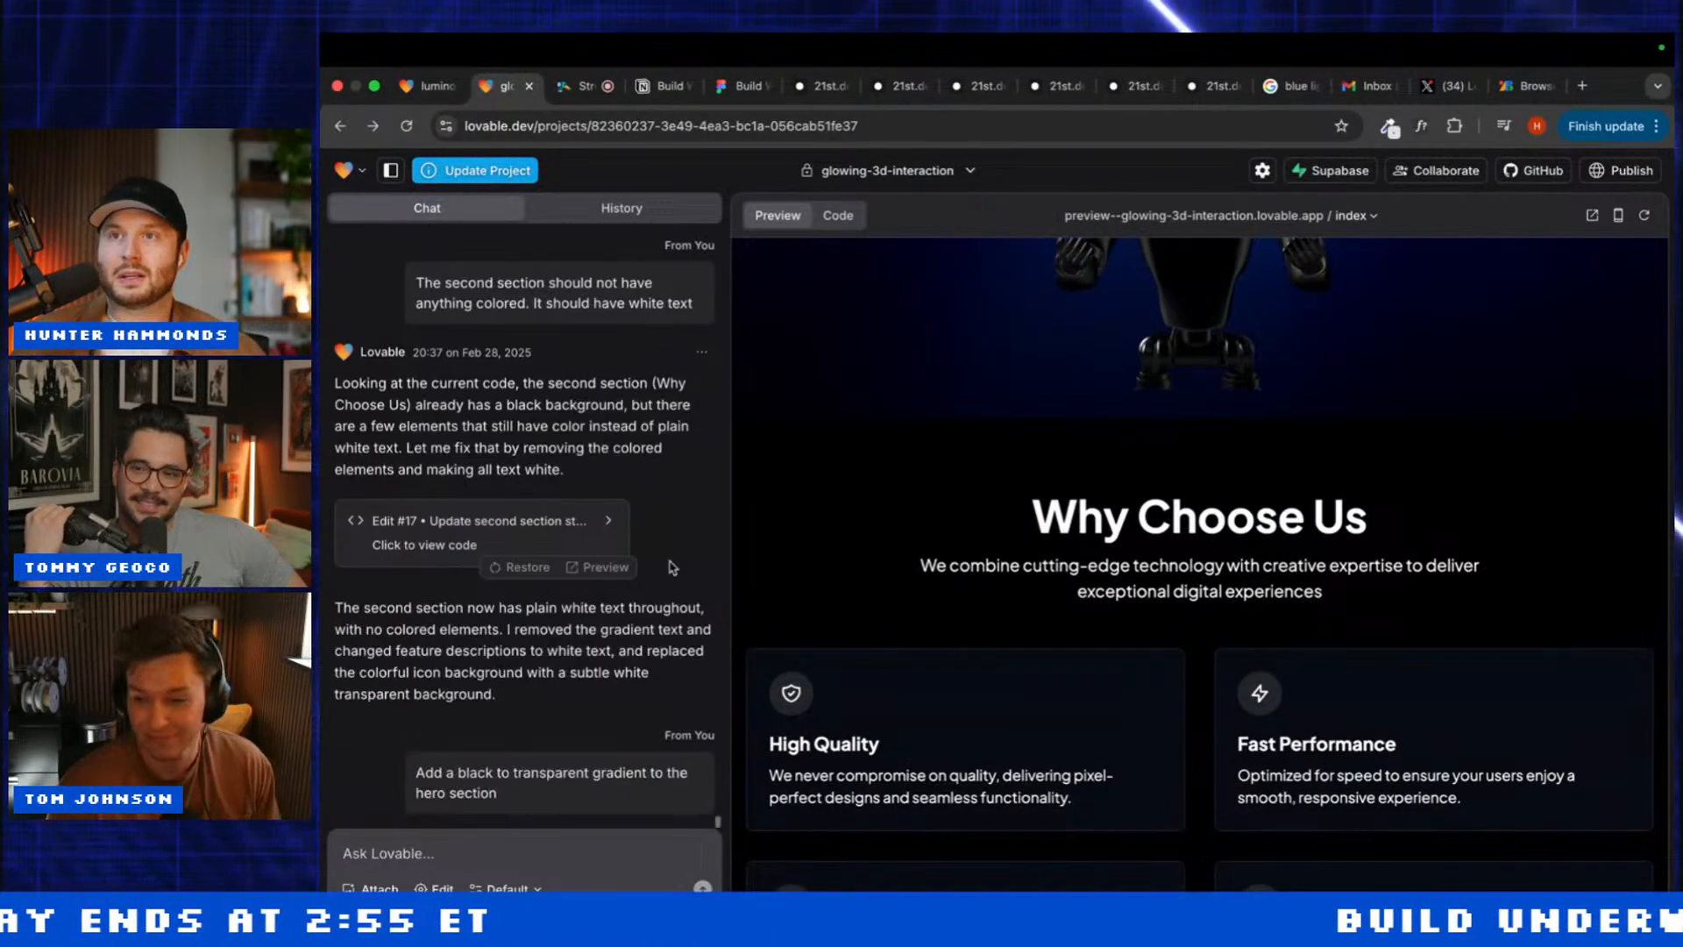
scroll(779, 438, "up", 10)
scroll(779, 502, "down", 15)
scroll(779, 502, "down", 10)
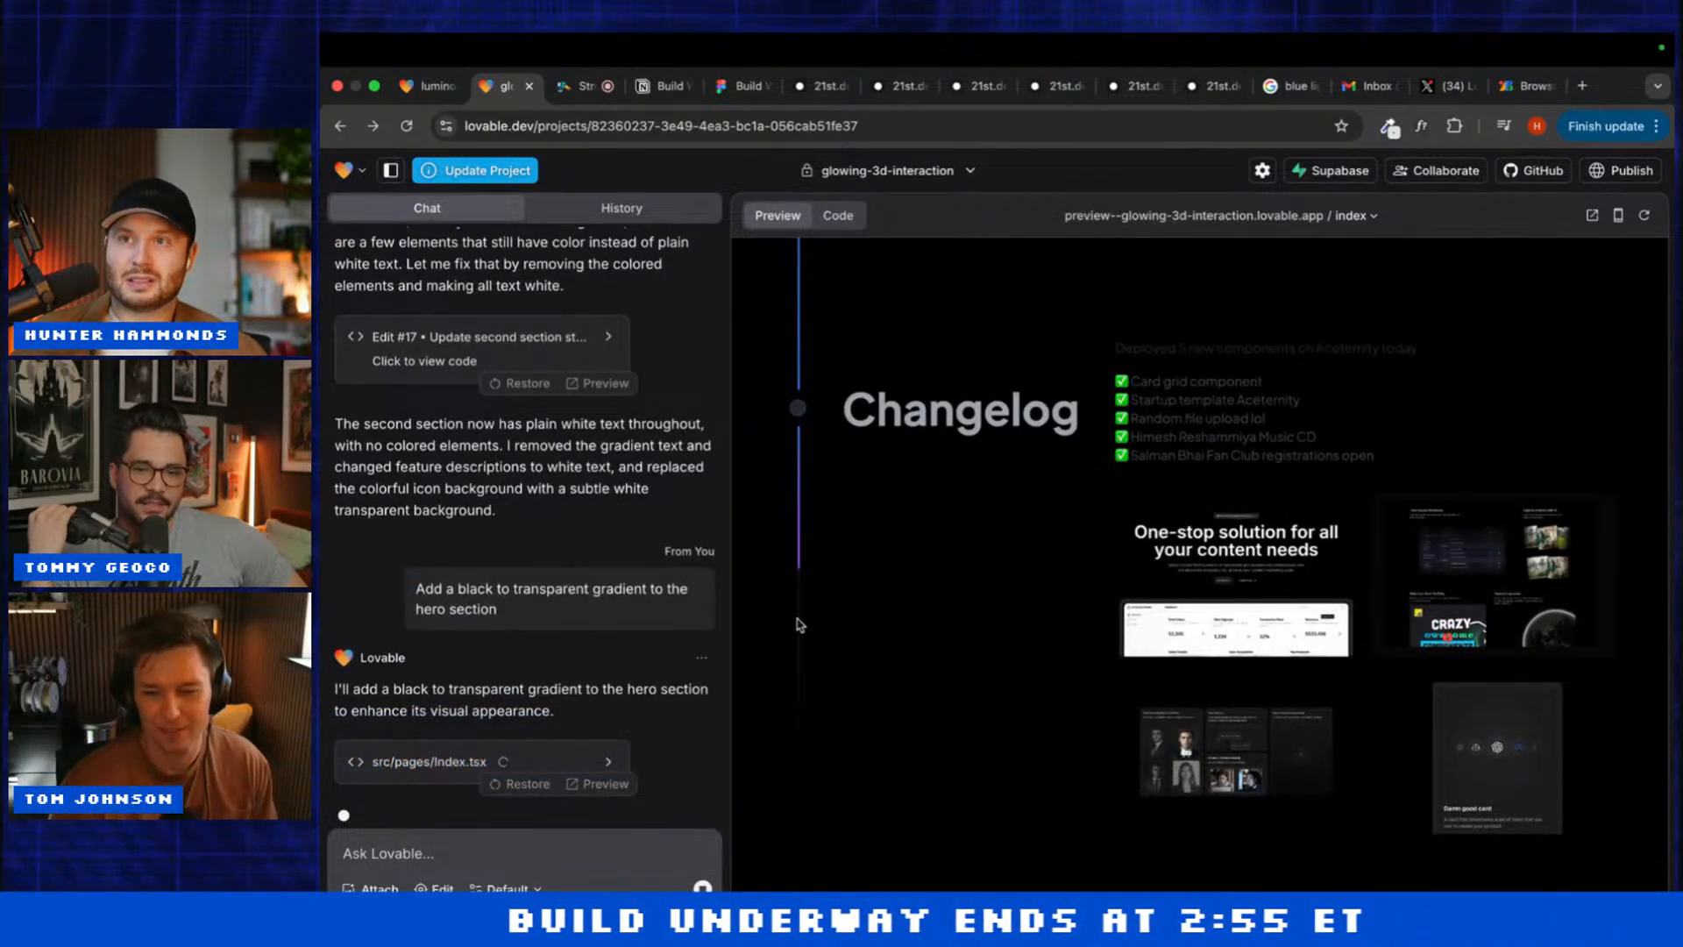
scroll(798, 624, "up", 10)
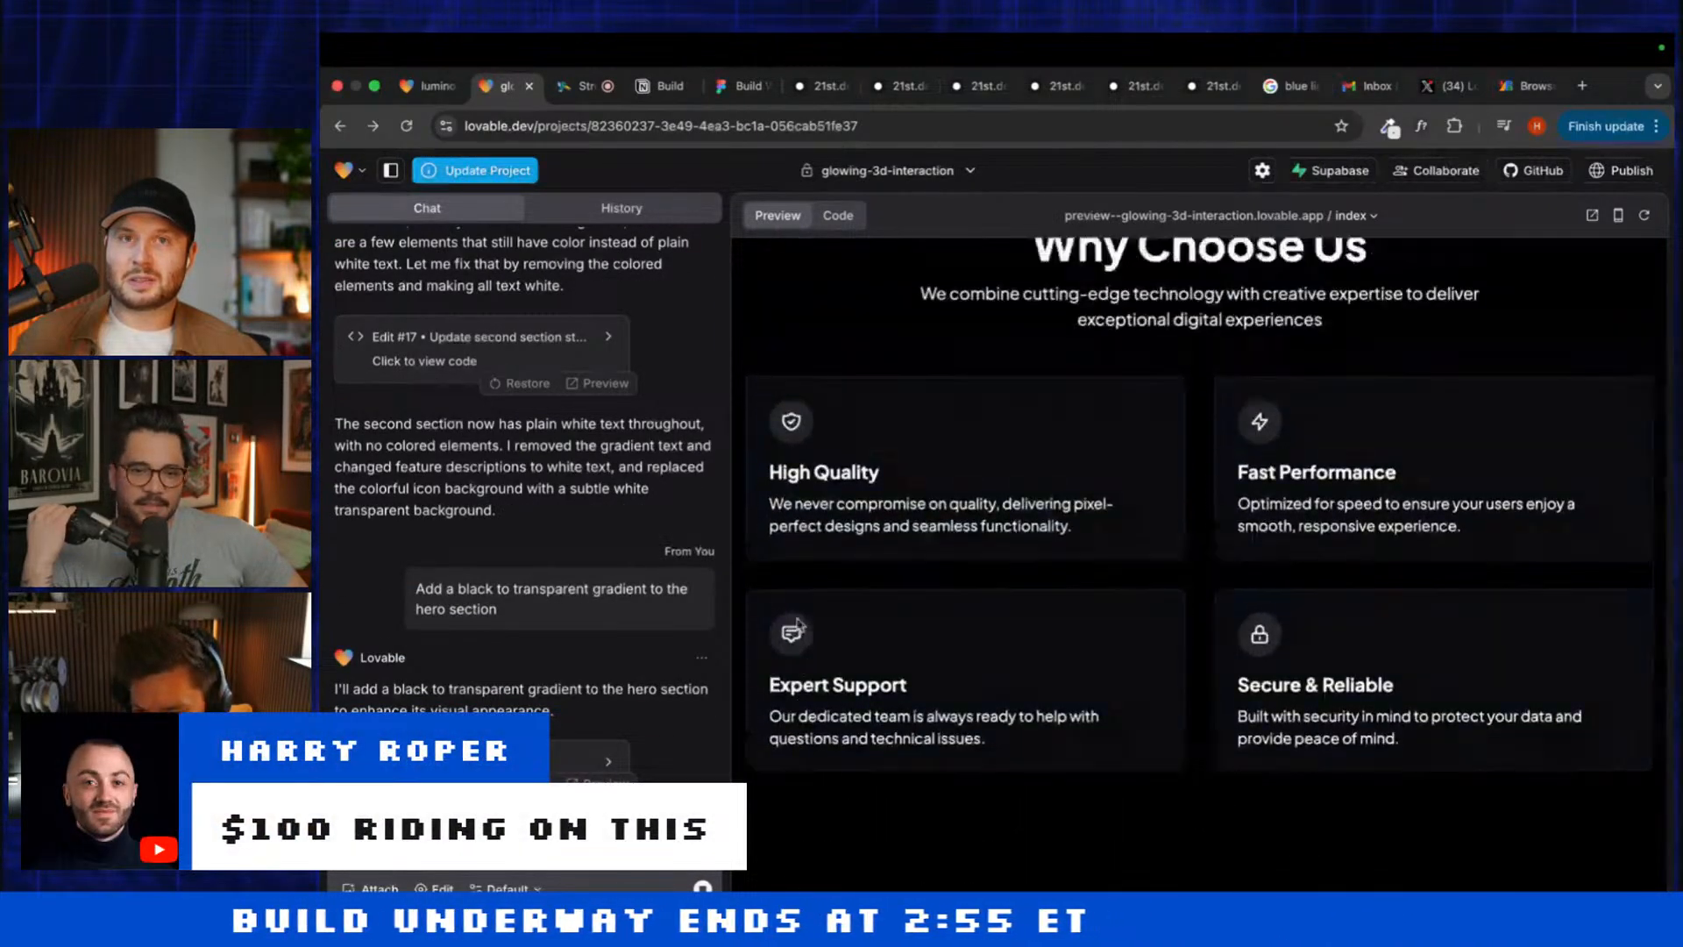
scroll(798, 624, "up", 9)
scroll(800, 624, "down", 5)
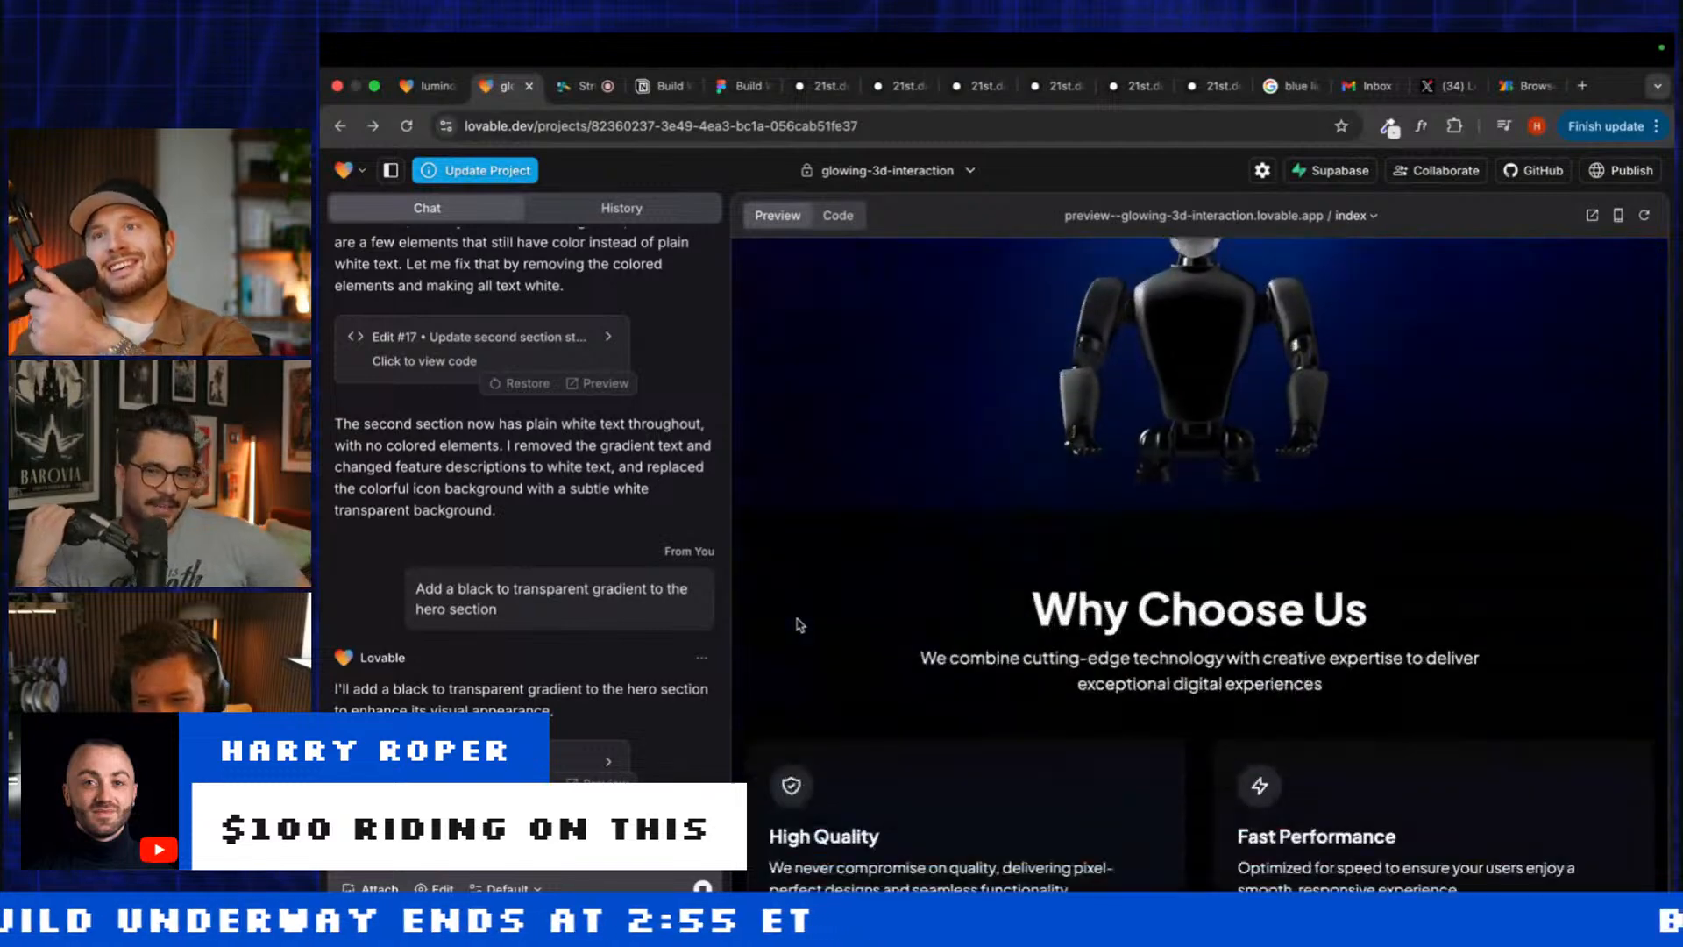
scroll(800, 625, "down", 2)
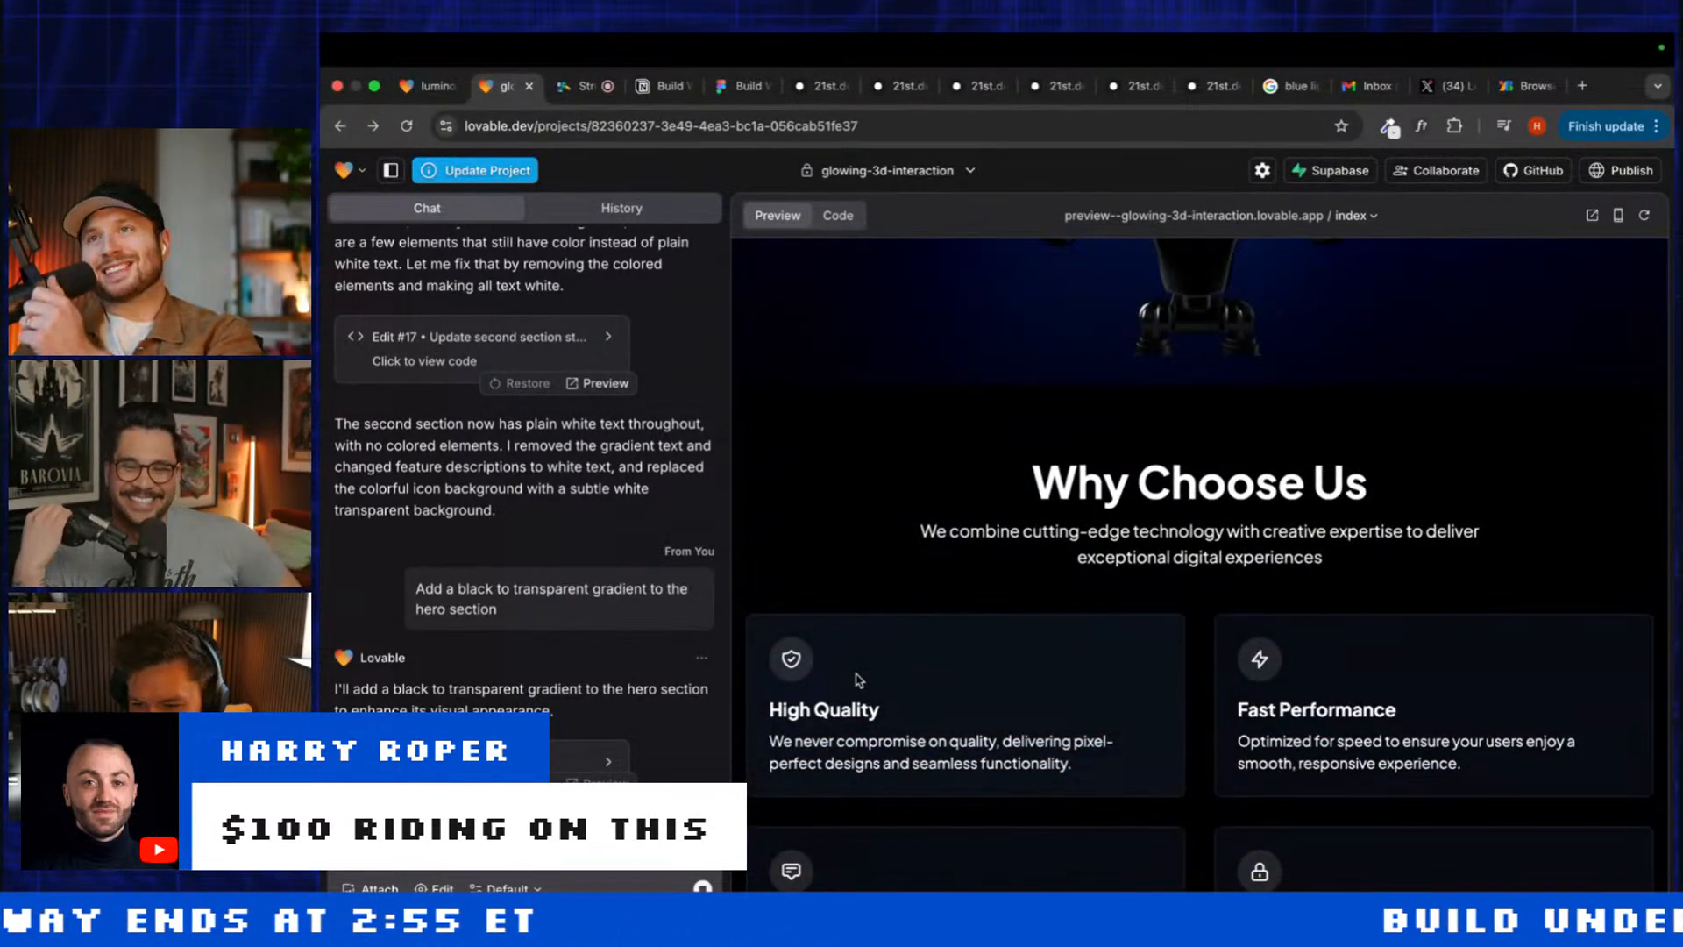
scroll(859, 681, "down", 1)
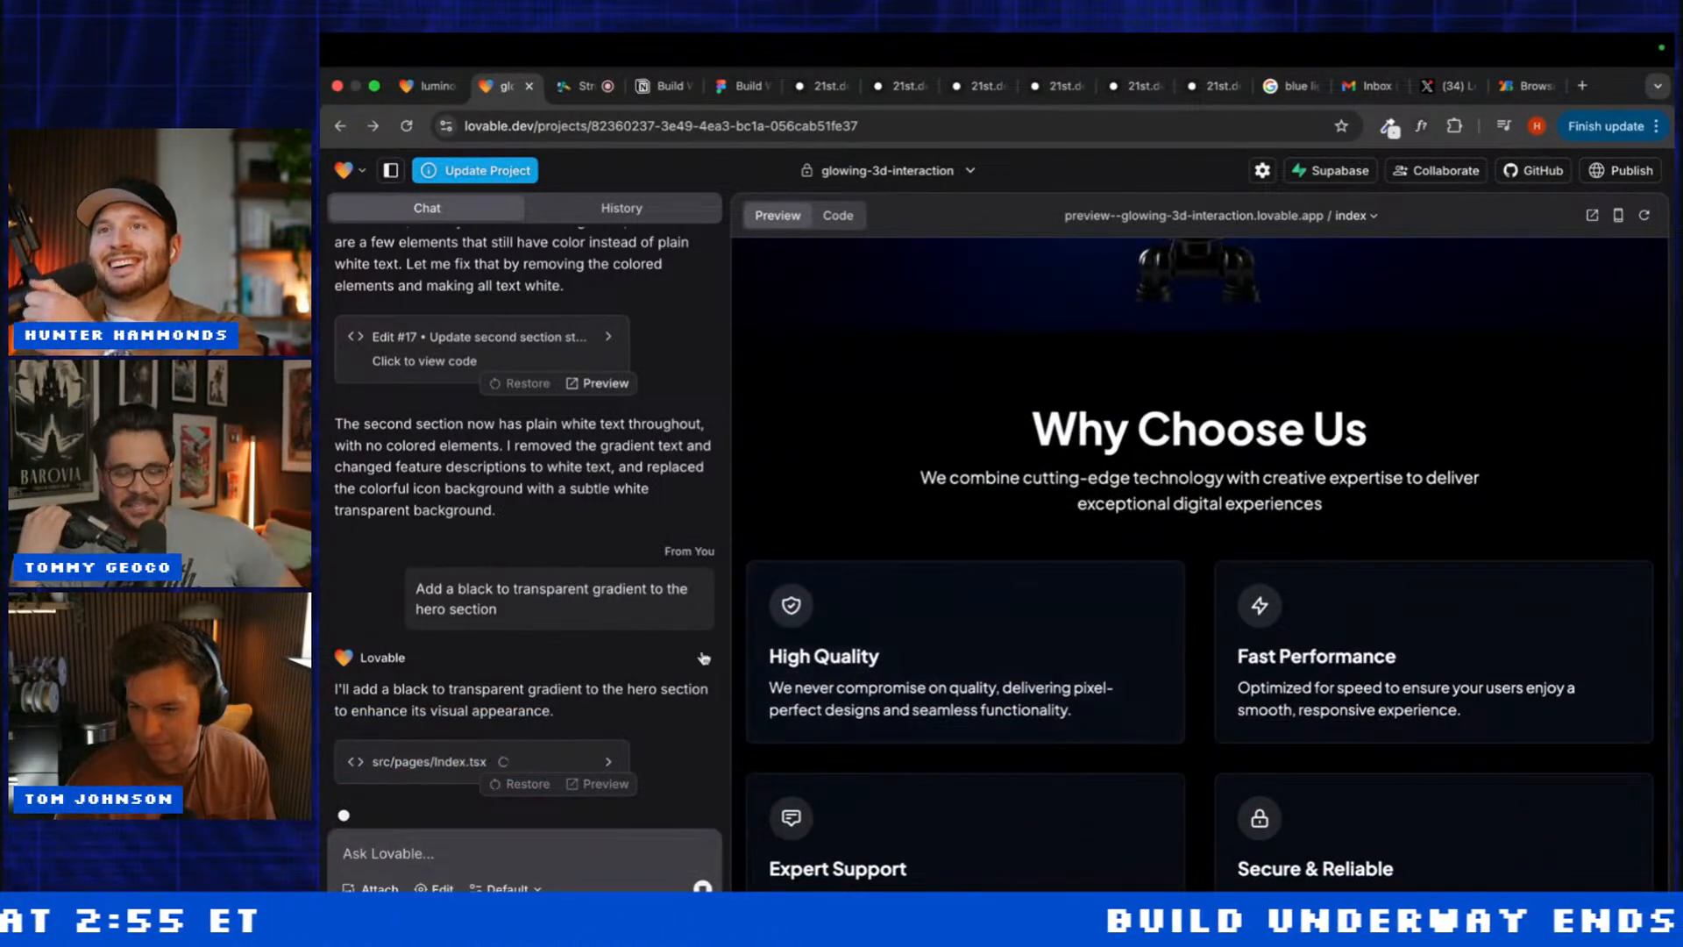
scroll(1184, 565, "down", 10)
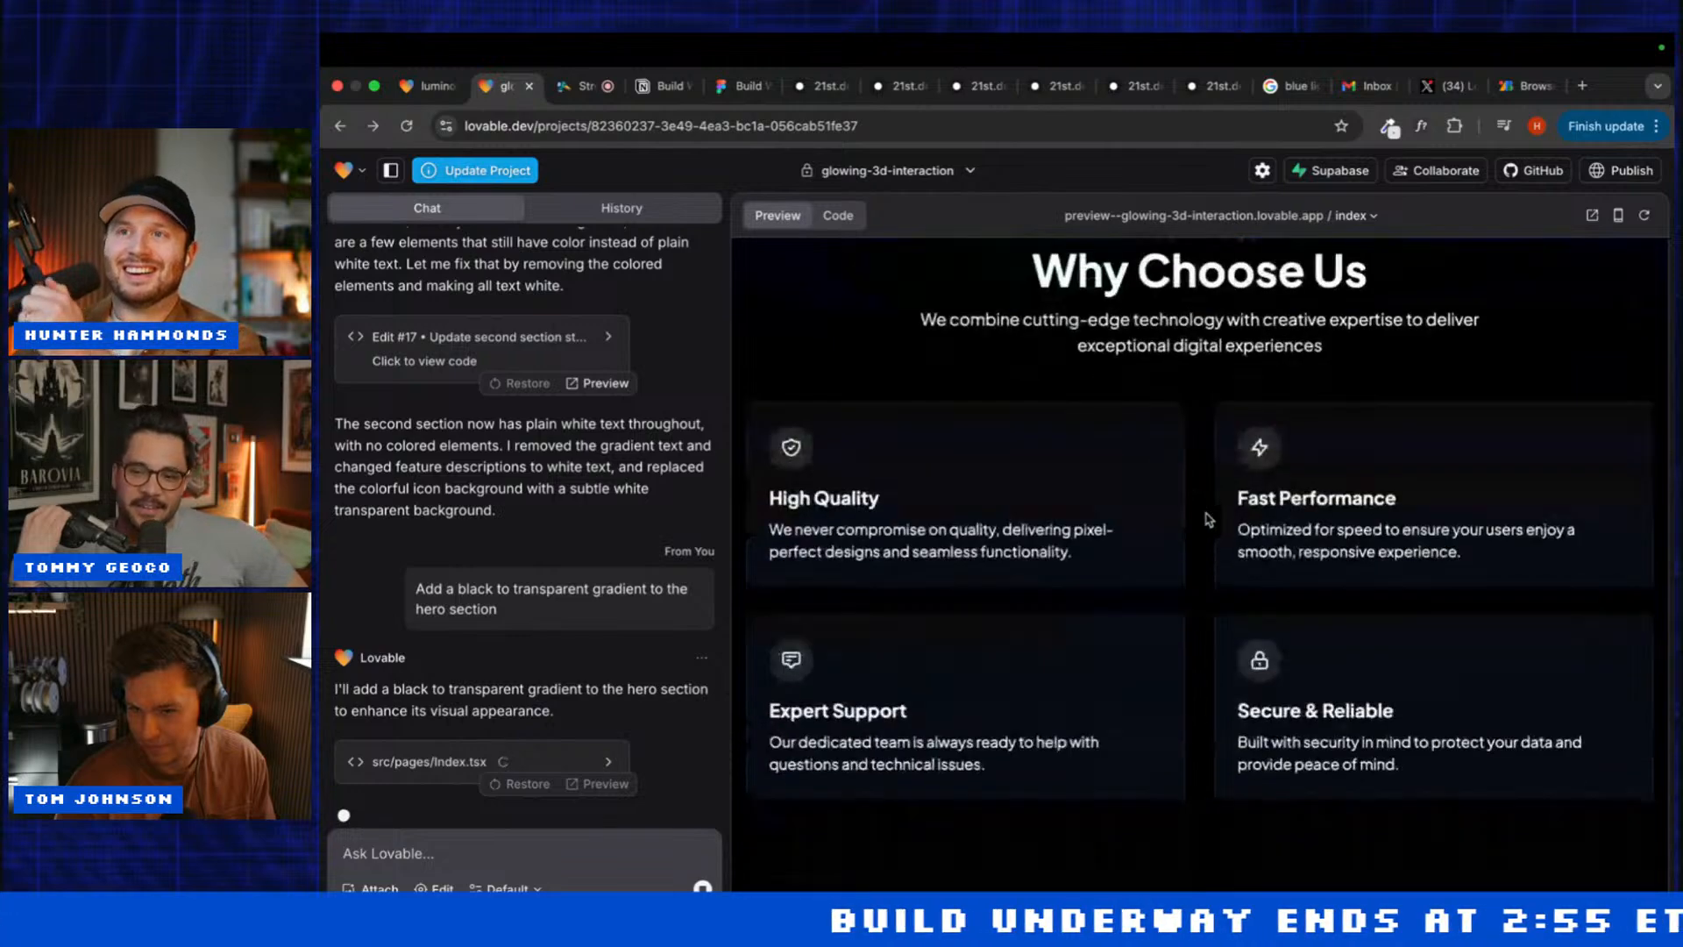
scroll(1208, 519, "up", 1)
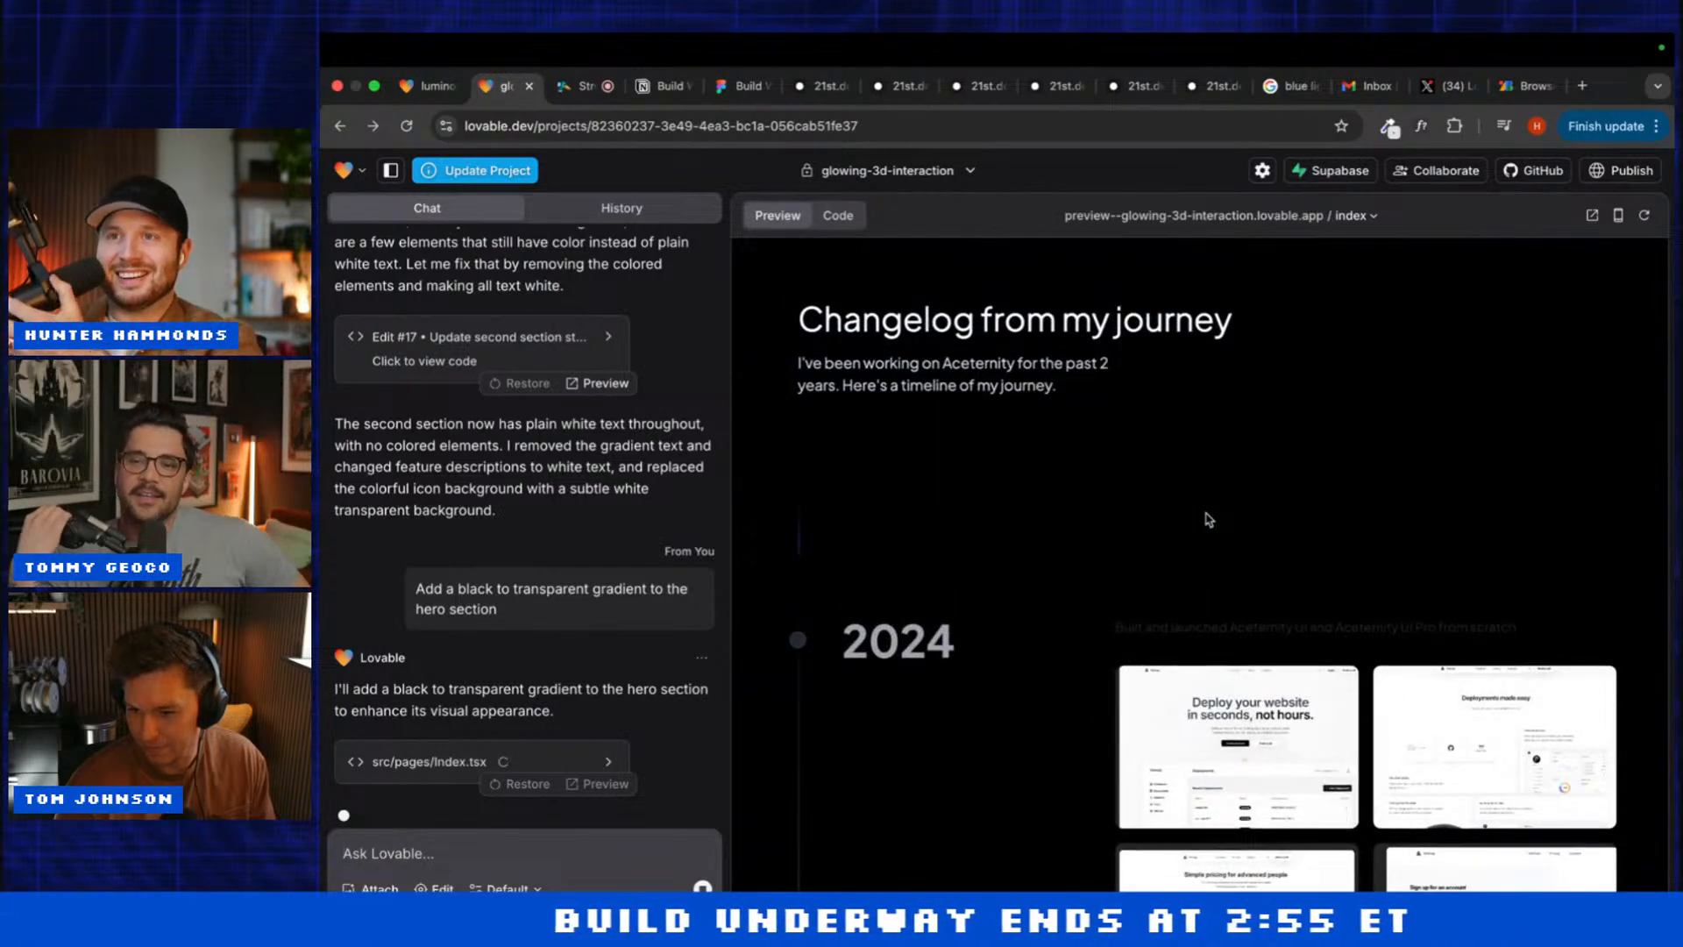
scroll(1208, 519, "down", 8)
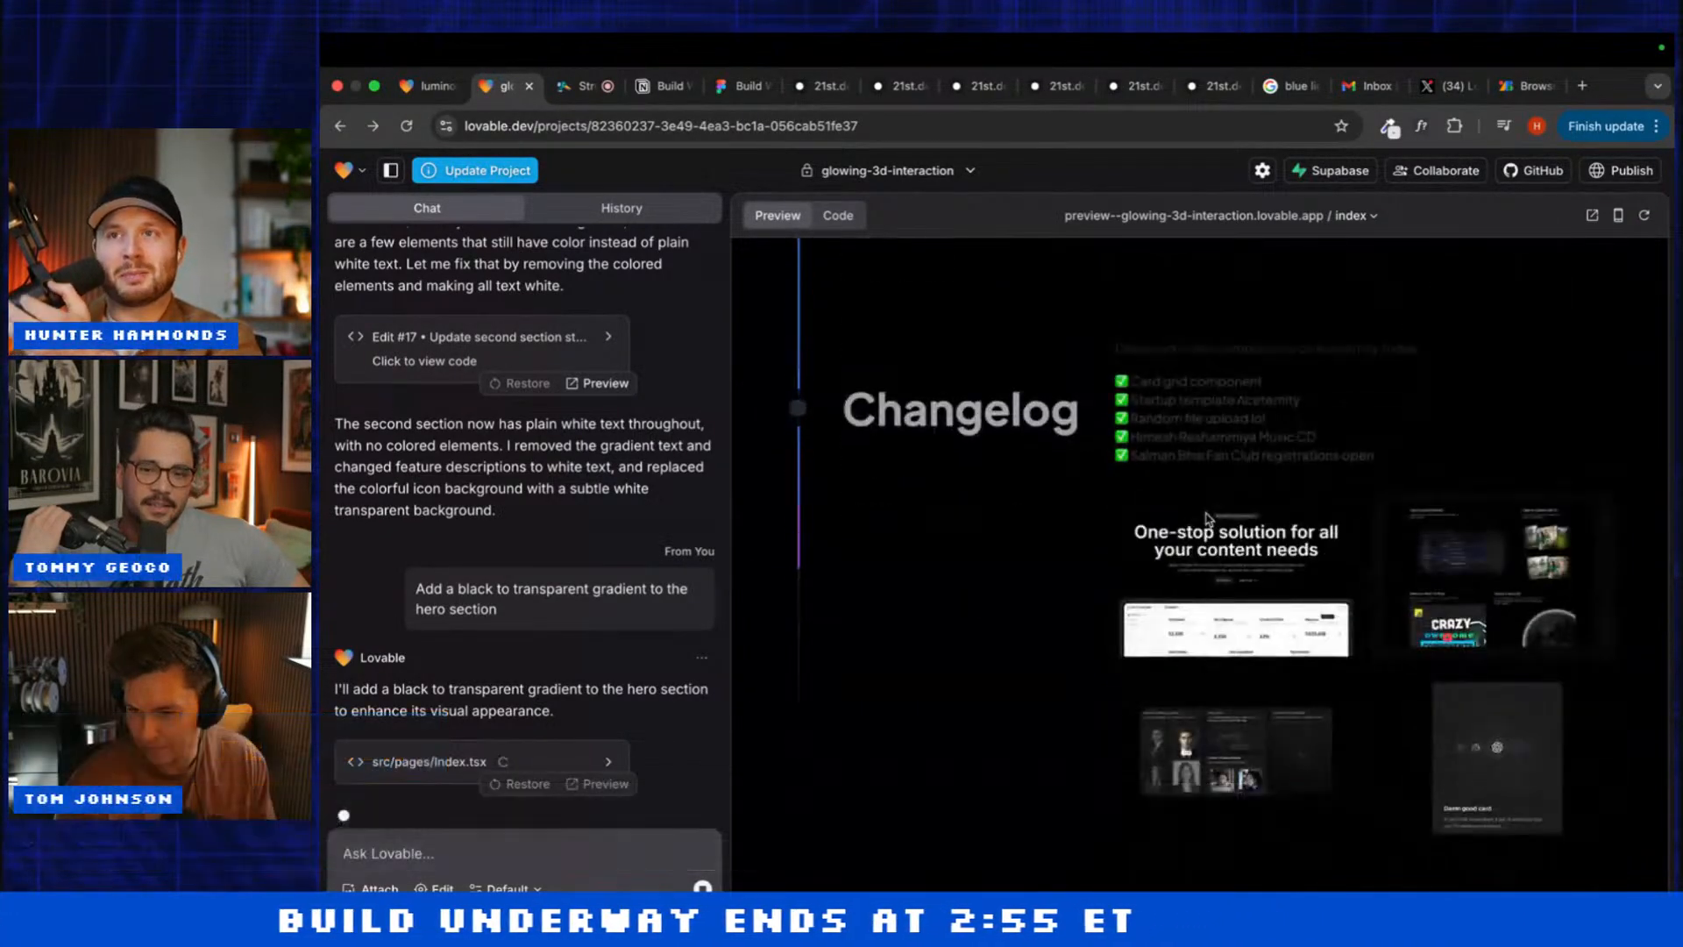
scroll(1209, 519, "up", 1)
scroll(1208, 519, "up", 5)
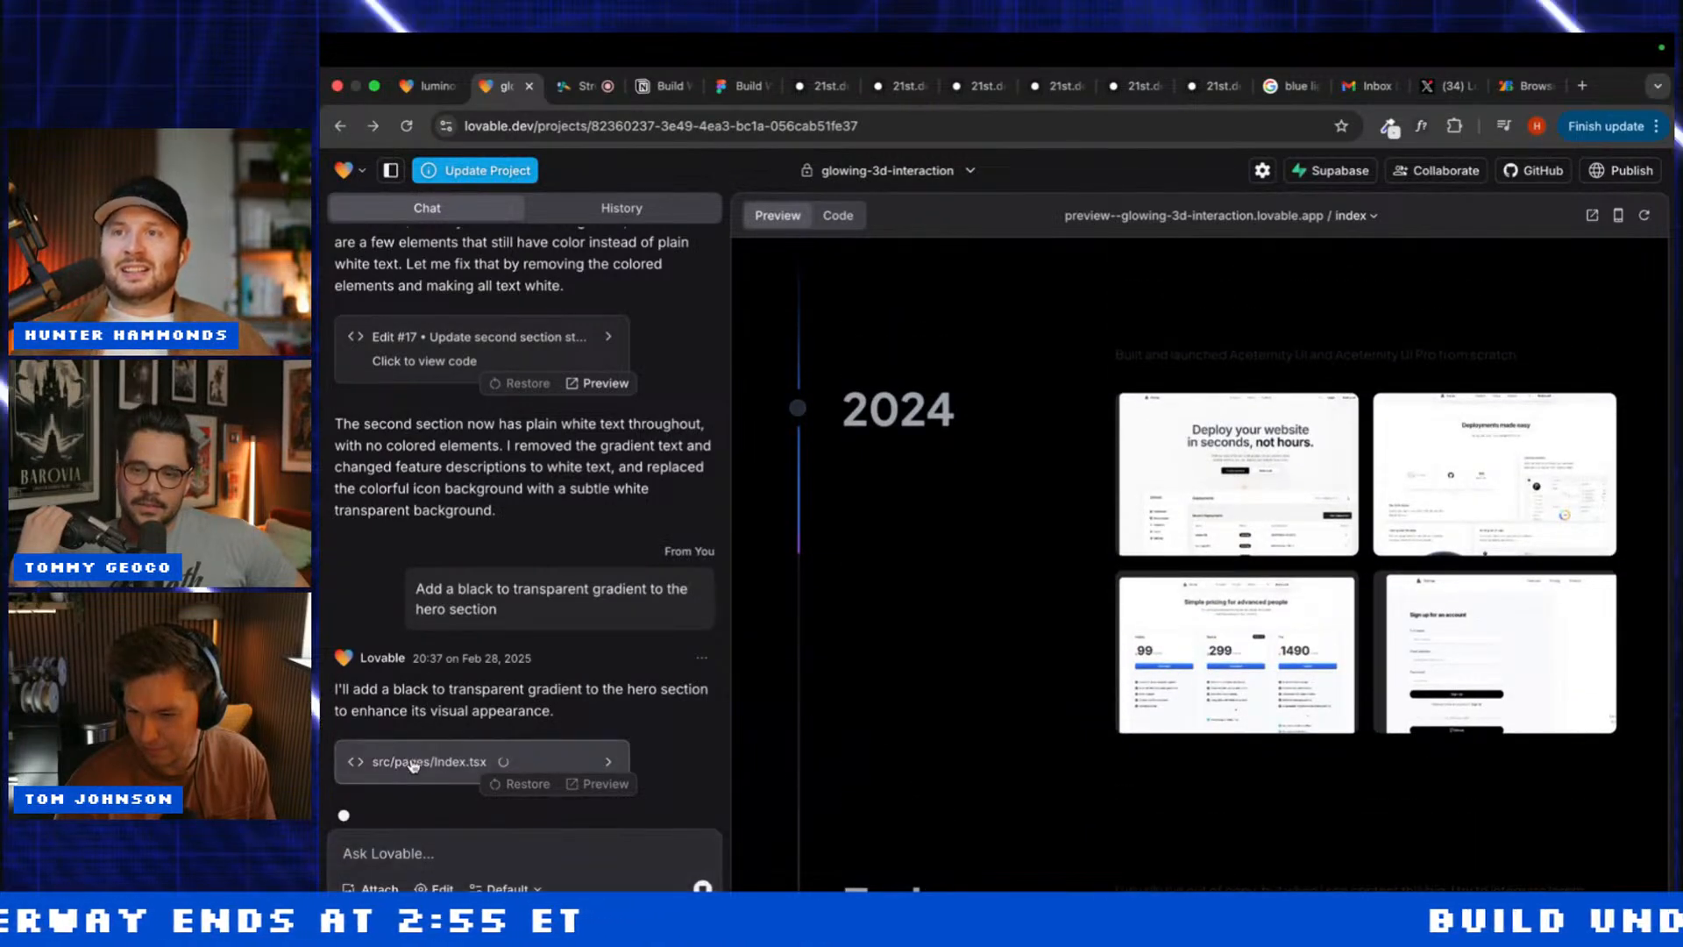
Step: Inspect the Index.tsx changes and close the luminous-3d-visuals project
left_click(412, 763)
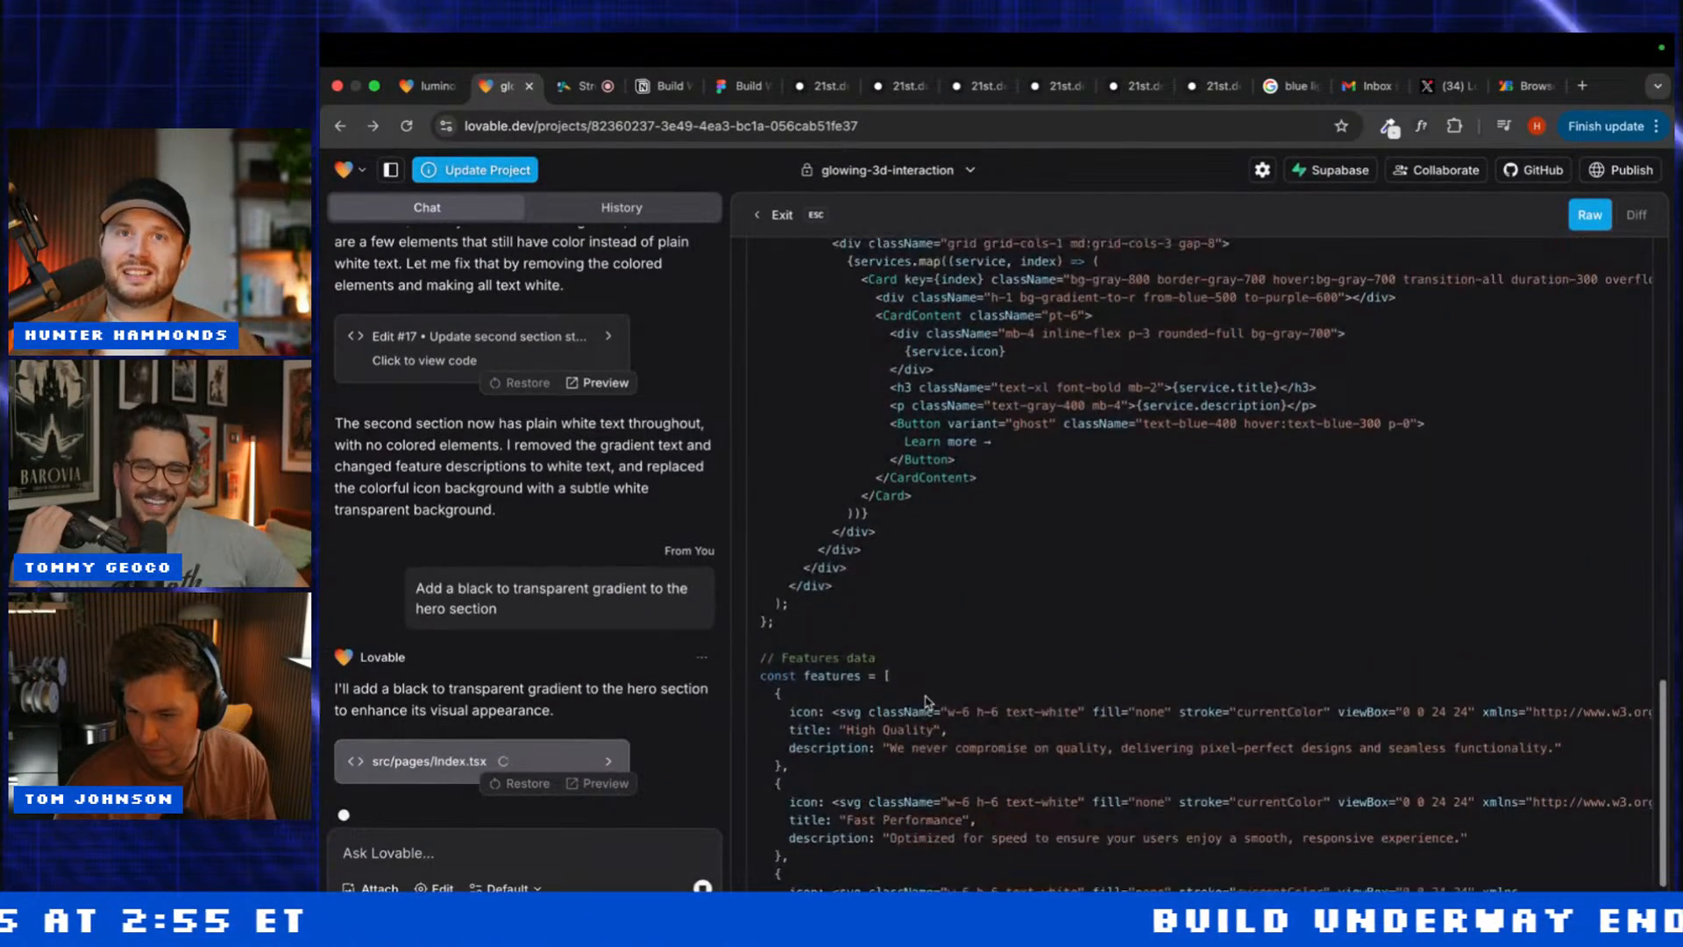
left_click(432, 87)
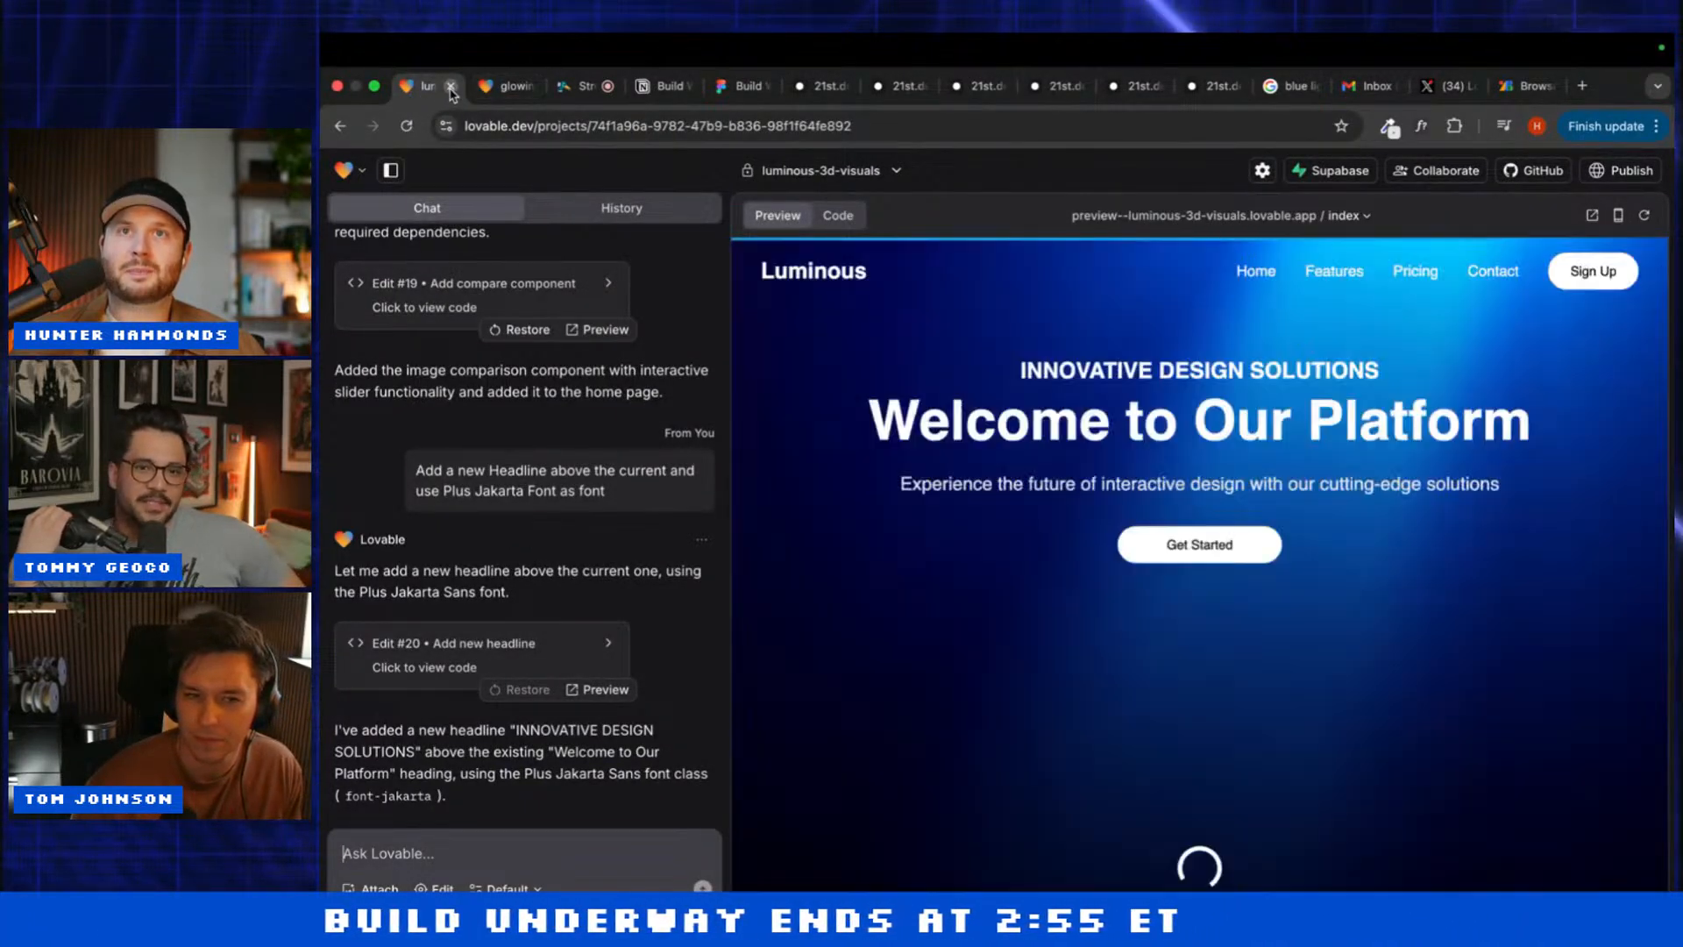
left_click(451, 87)
key("Escape")
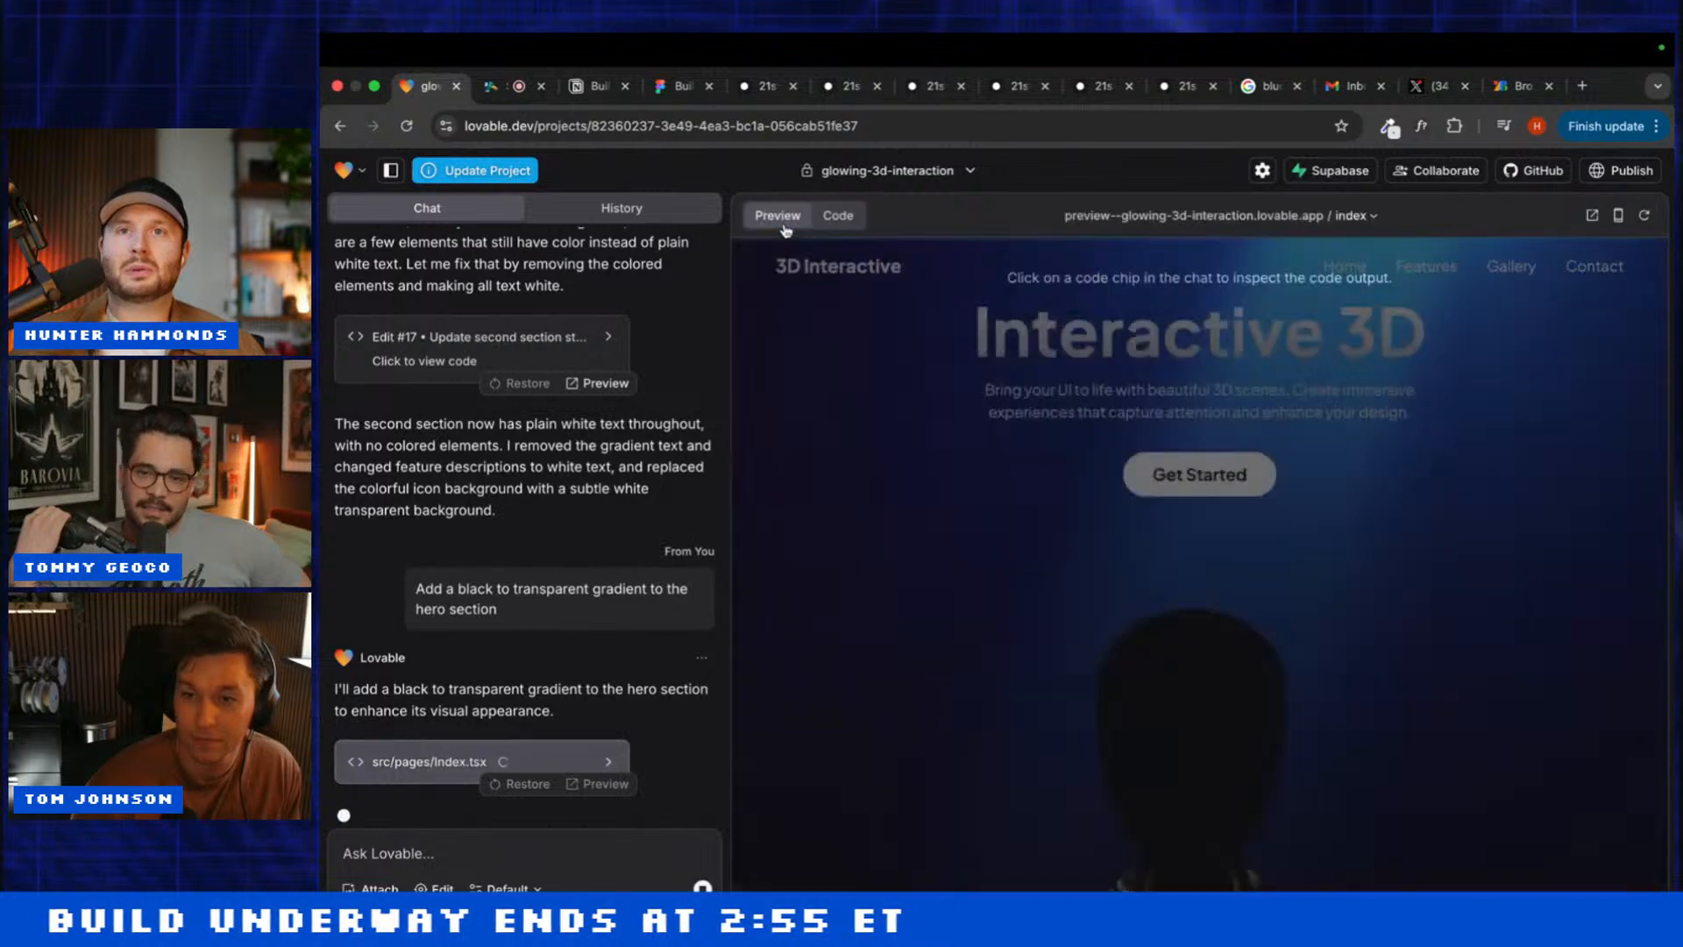
Step: Turn on visual editing and begin a new 'Add' request in the chat
scroll(833, 684, "down", 15)
scroll(833, 685, "down", 10)
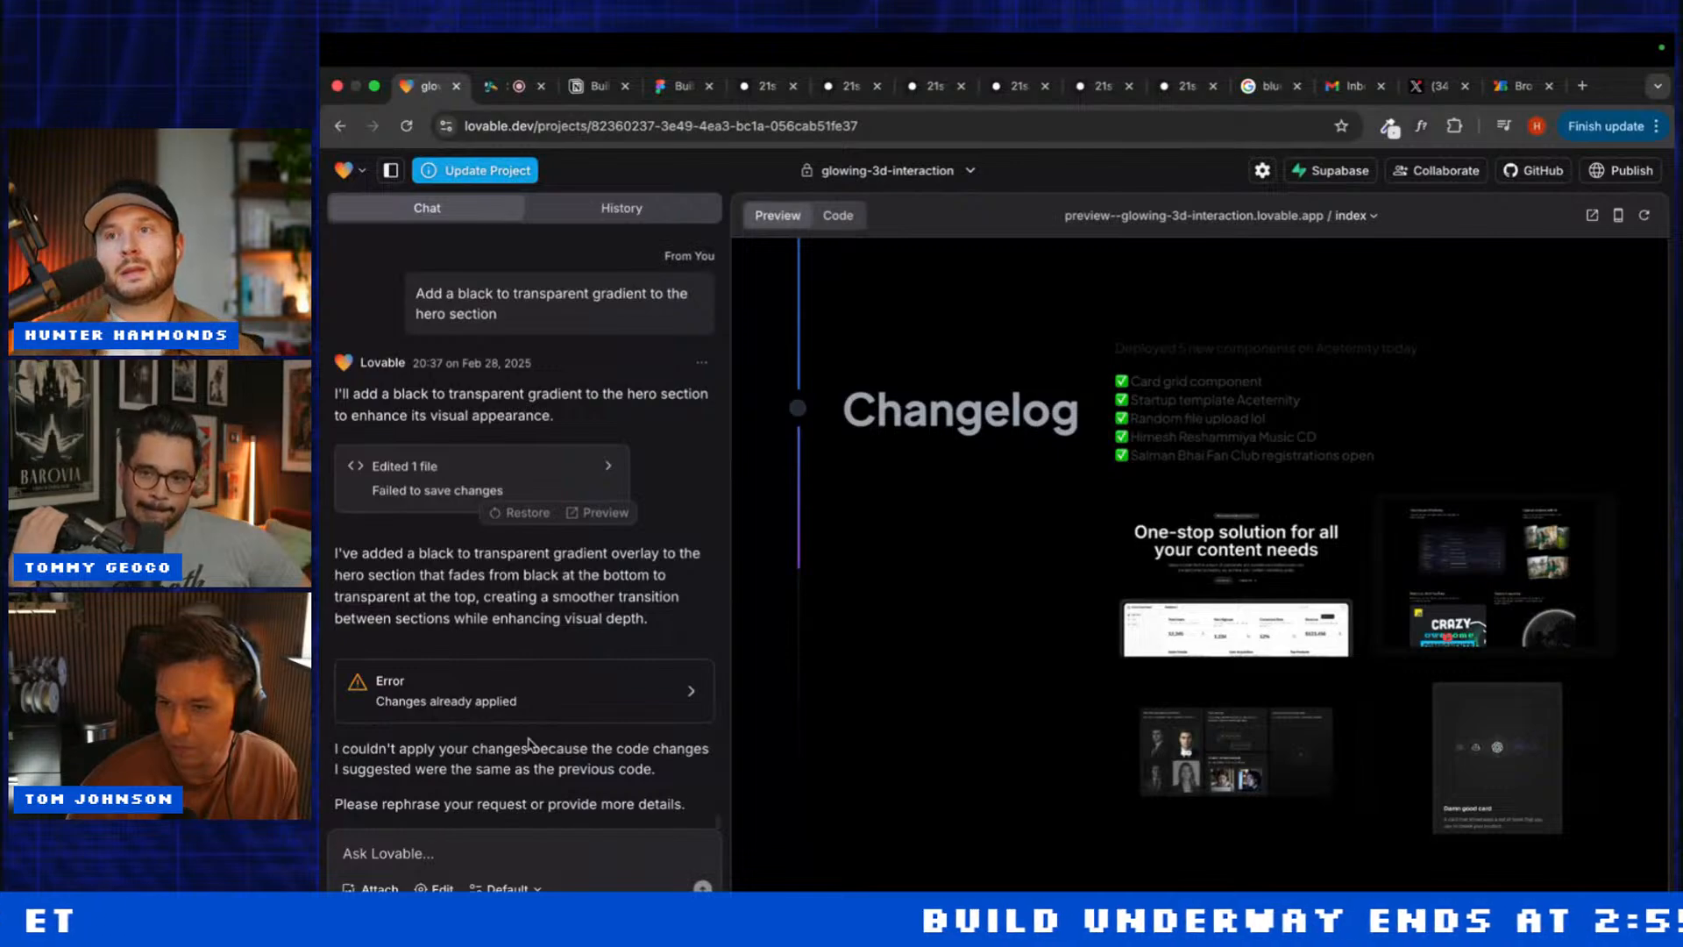
scroll(845, 772, "up", 15)
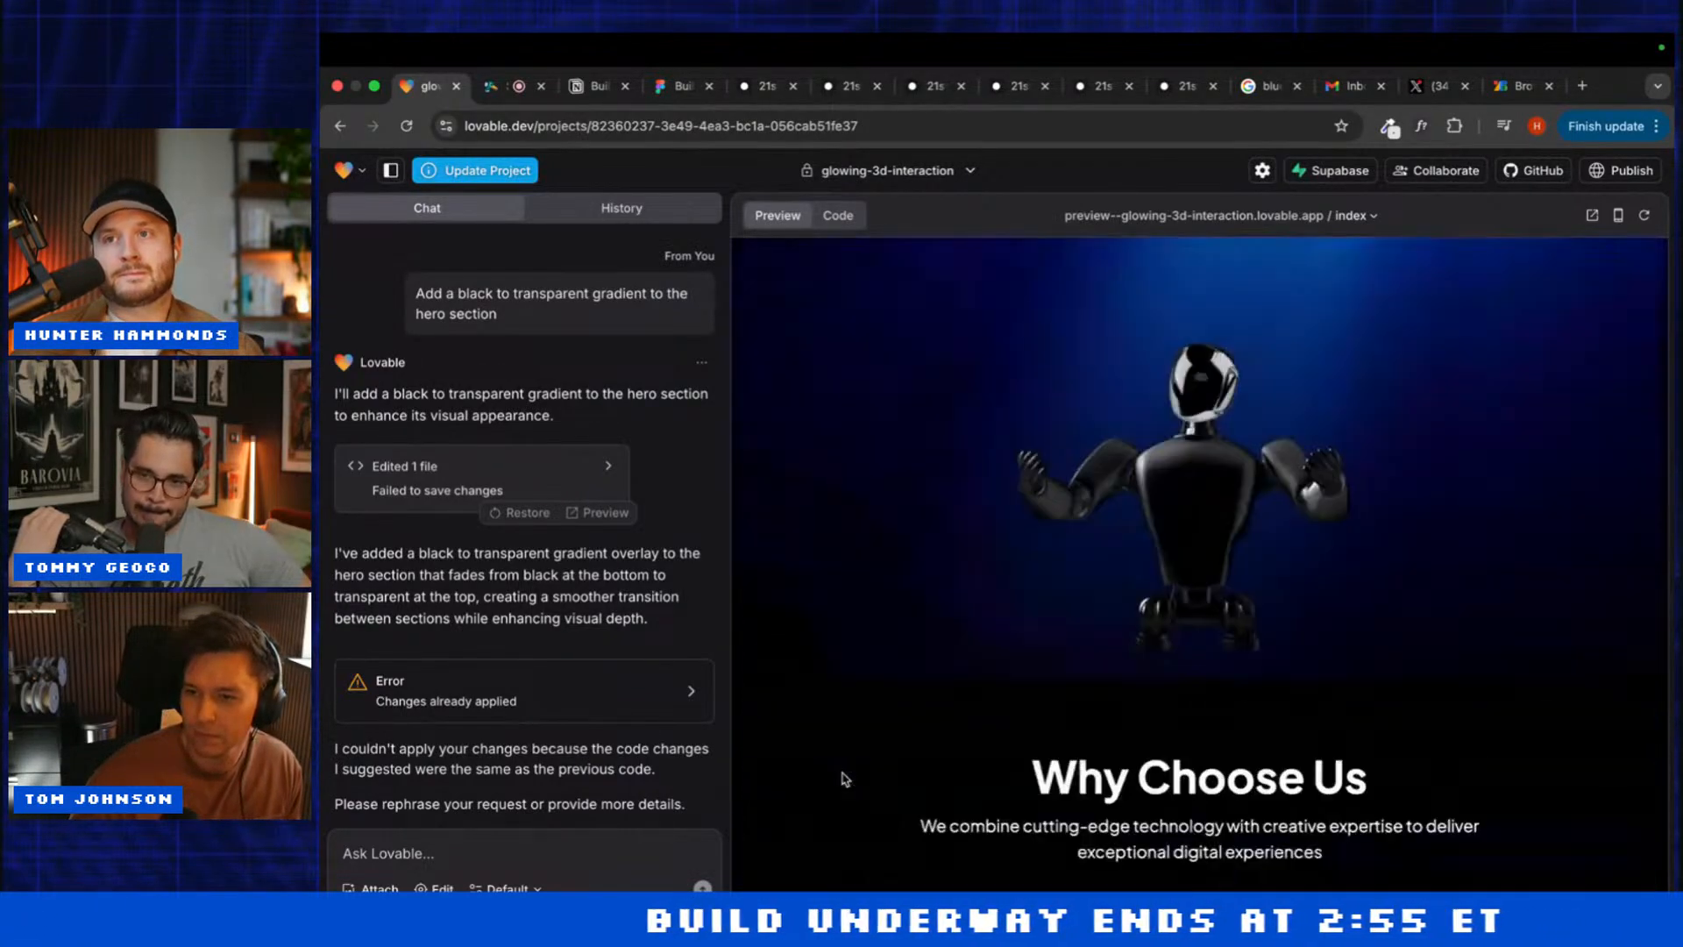
scroll(842, 778, "up", 4)
scroll(839, 778, "down", 9)
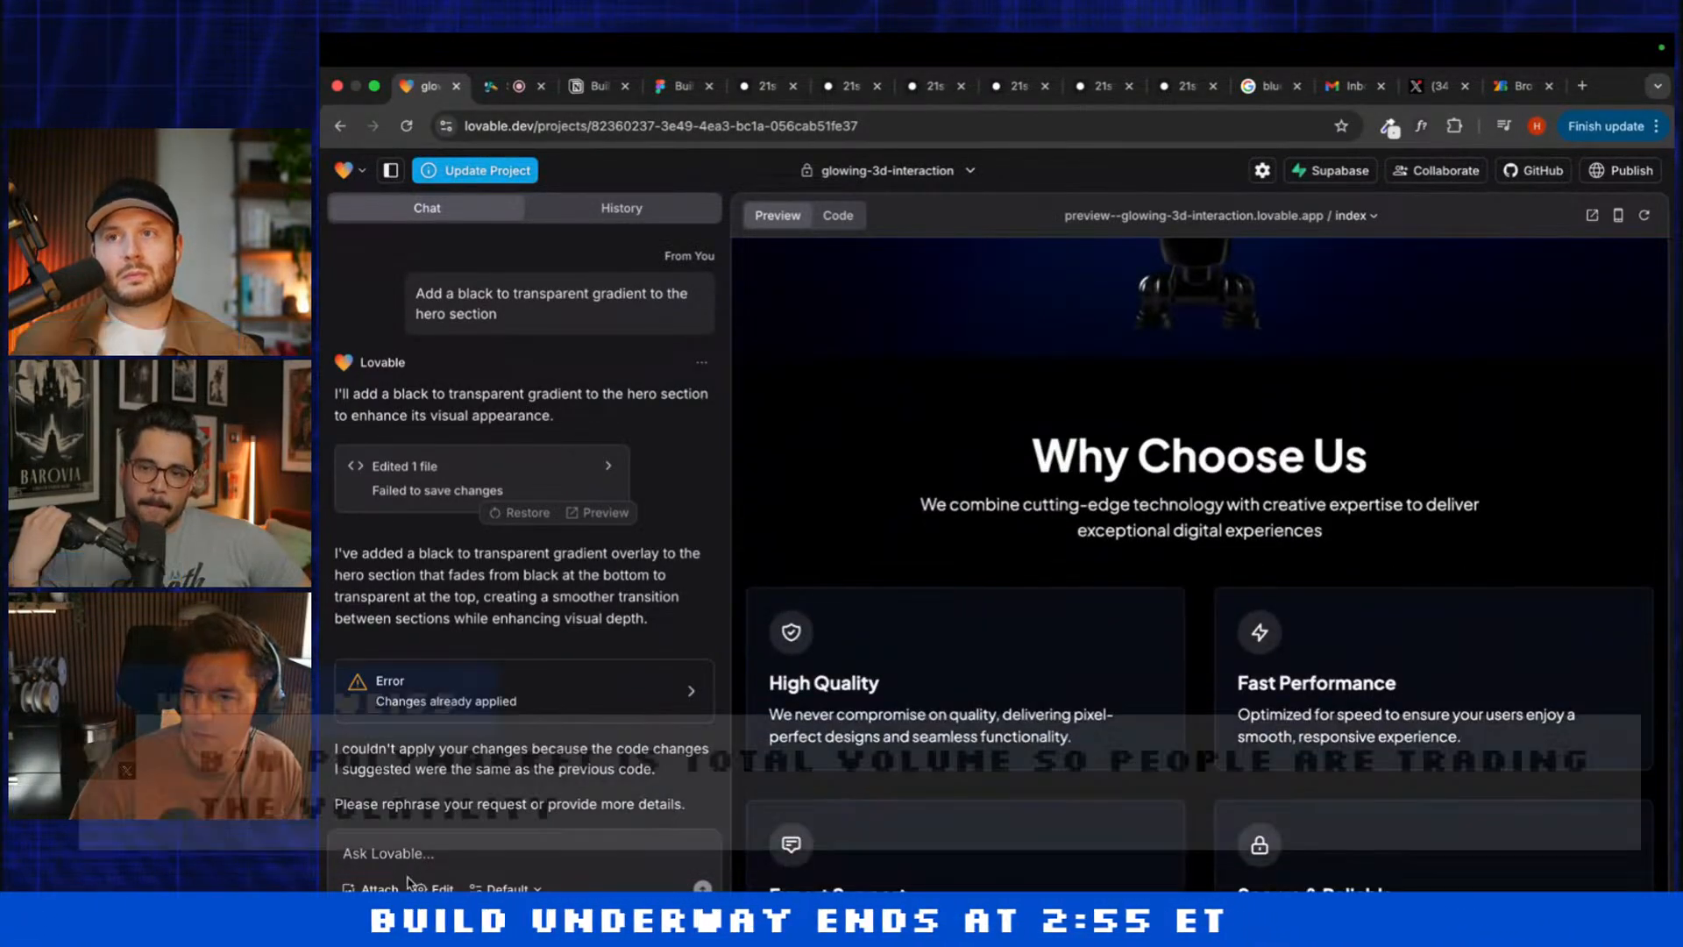
left_click(419, 885)
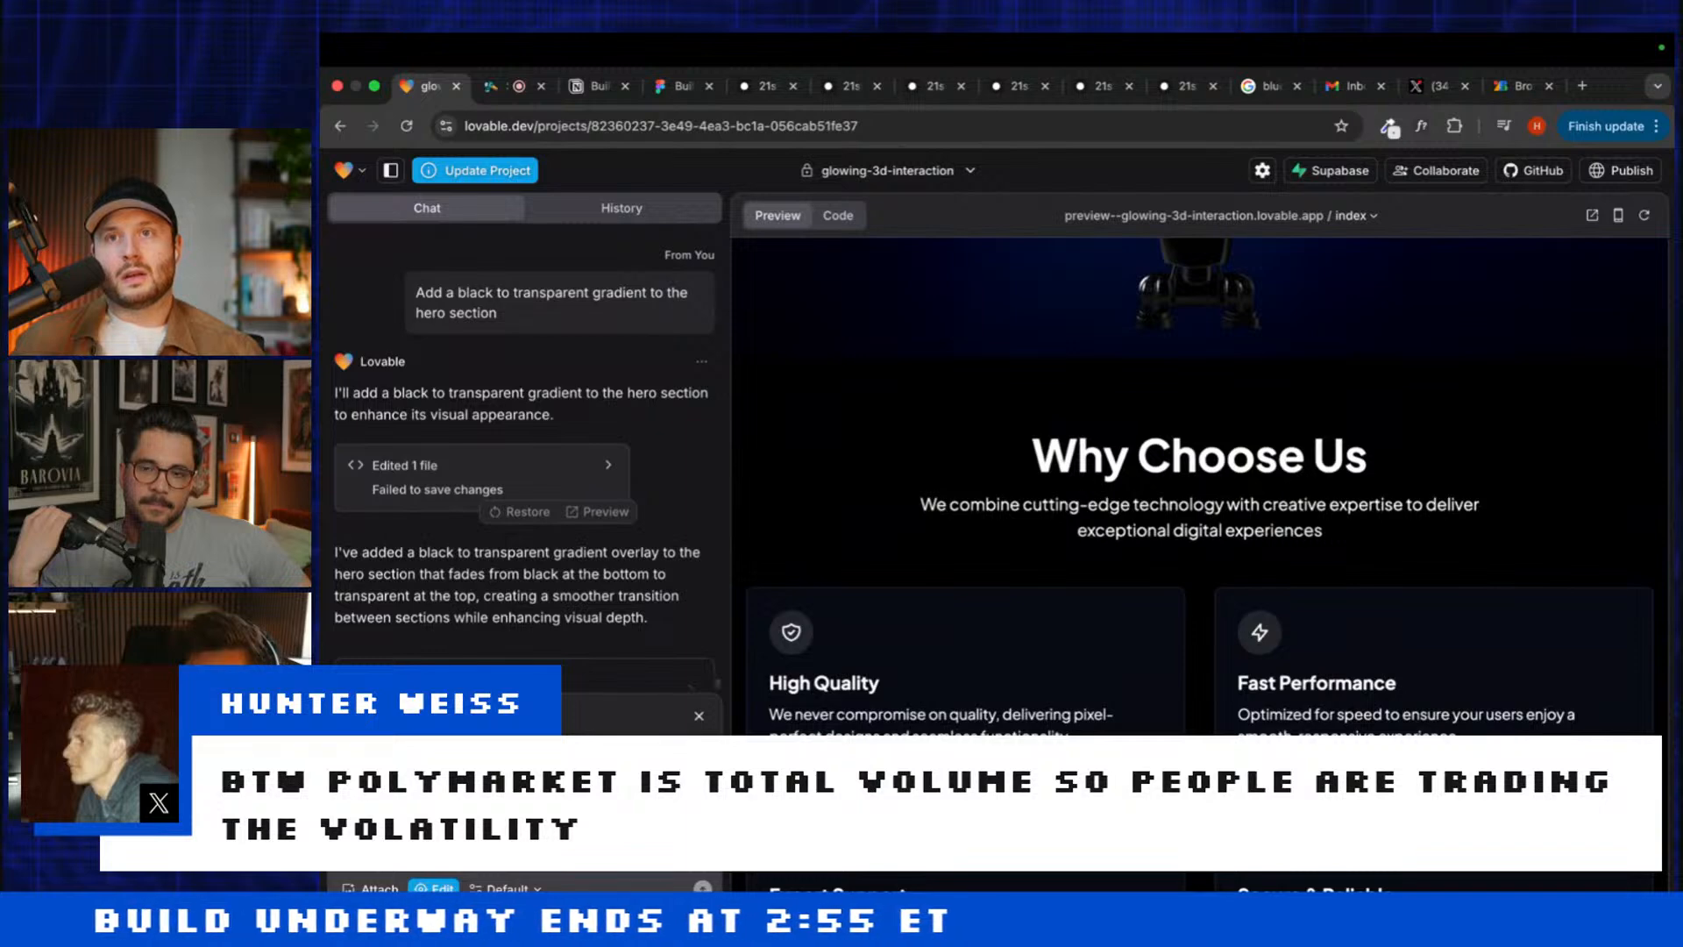
scroll(1199, 526, "down", 10)
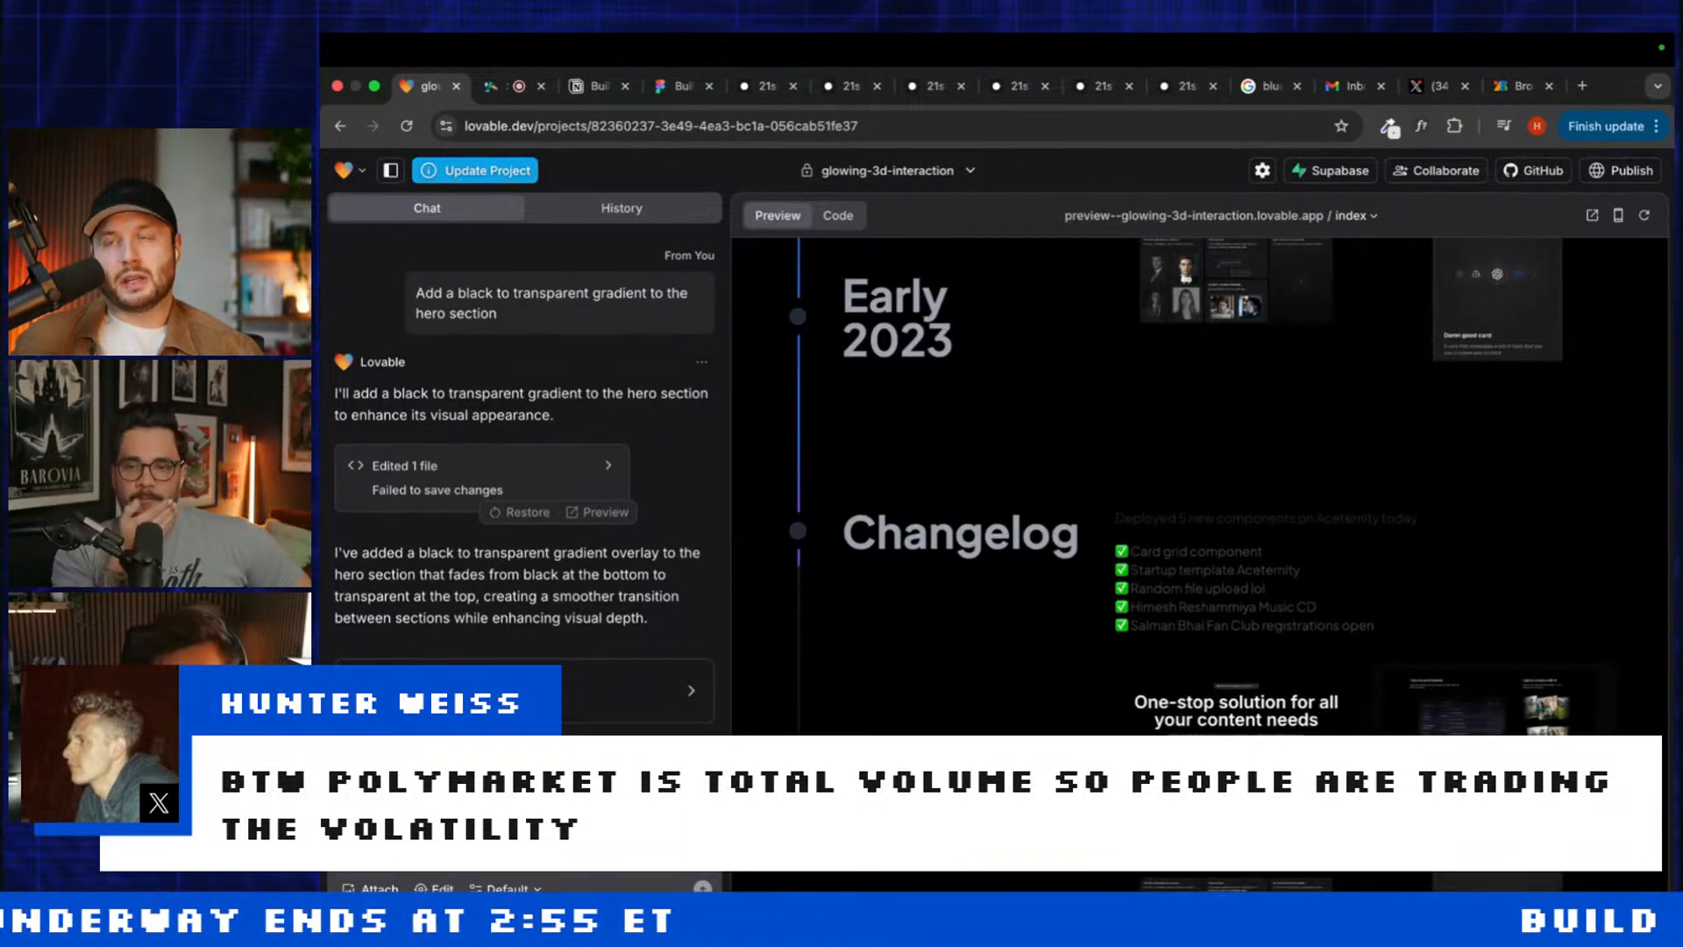
type("Add")
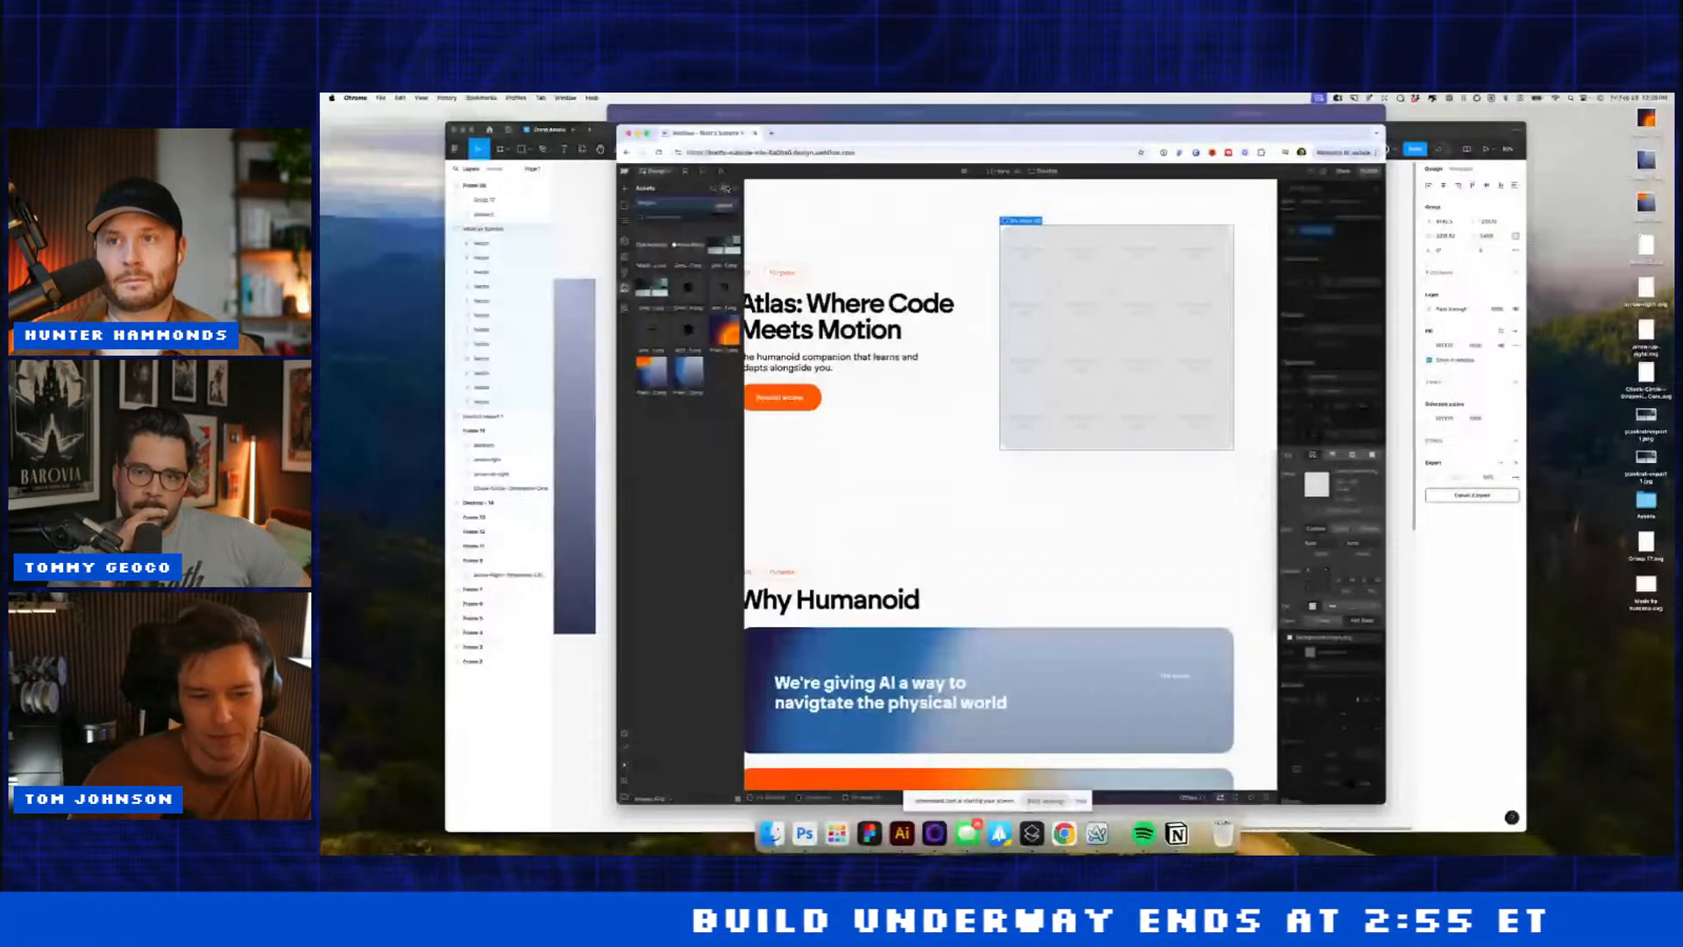
Step: Try uploading the first JPG from Assets > Images to the Webflow site assets
left_click(726, 189)
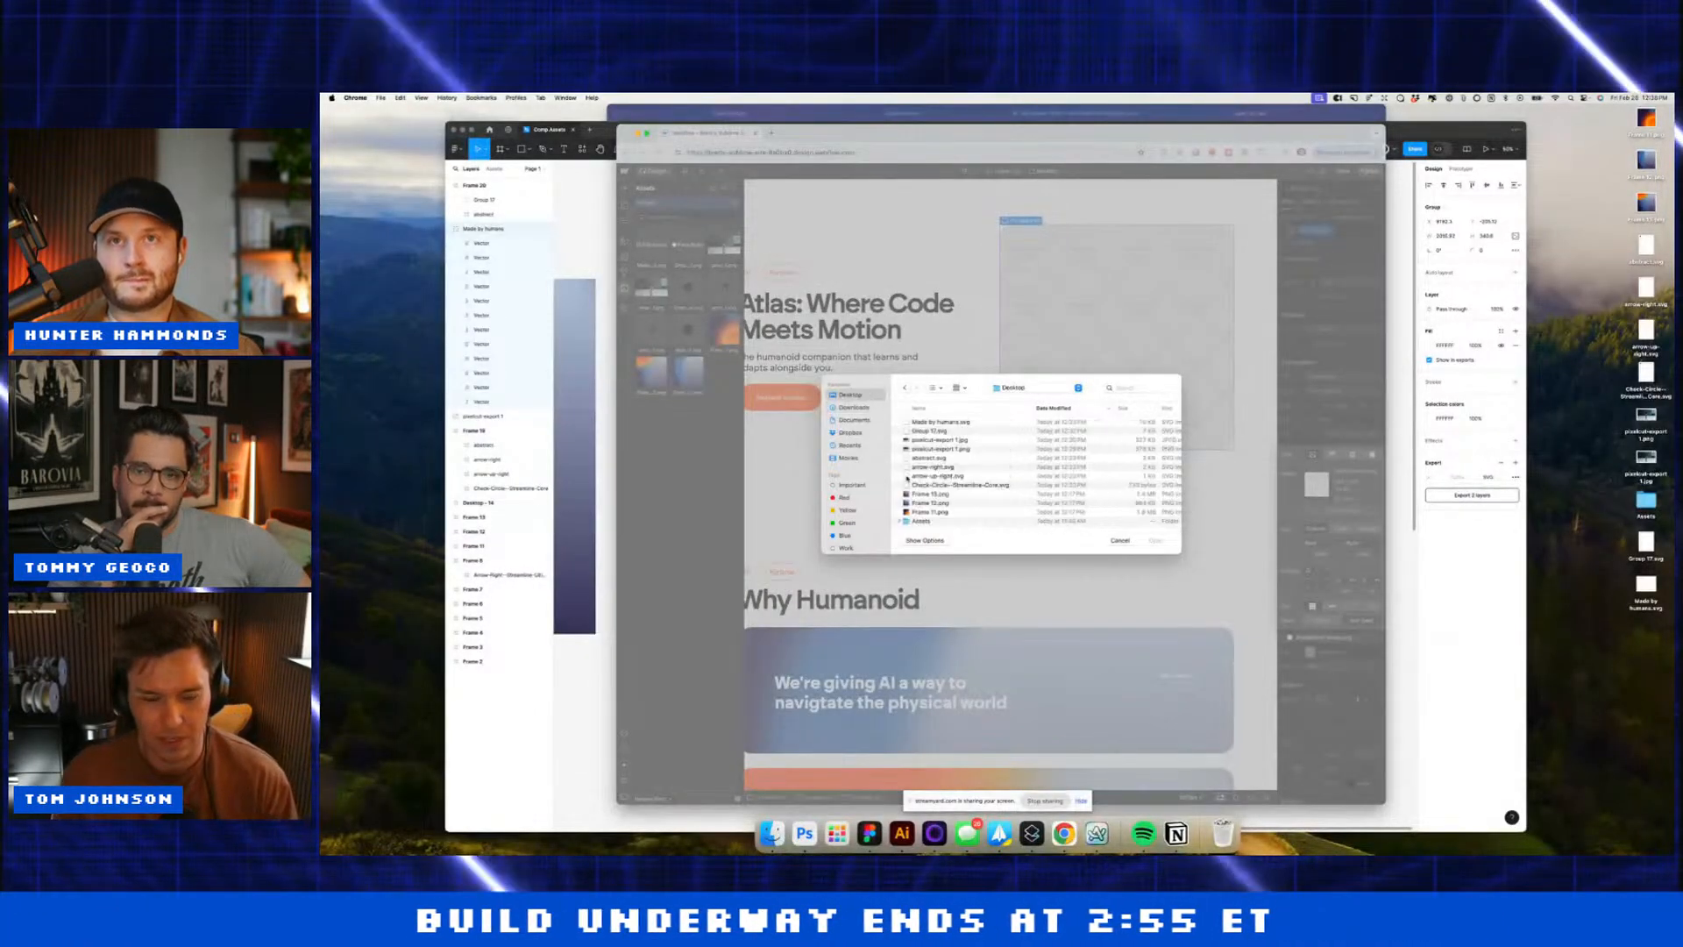
left_click(924, 519)
double_click(923, 519)
double_click(914, 432)
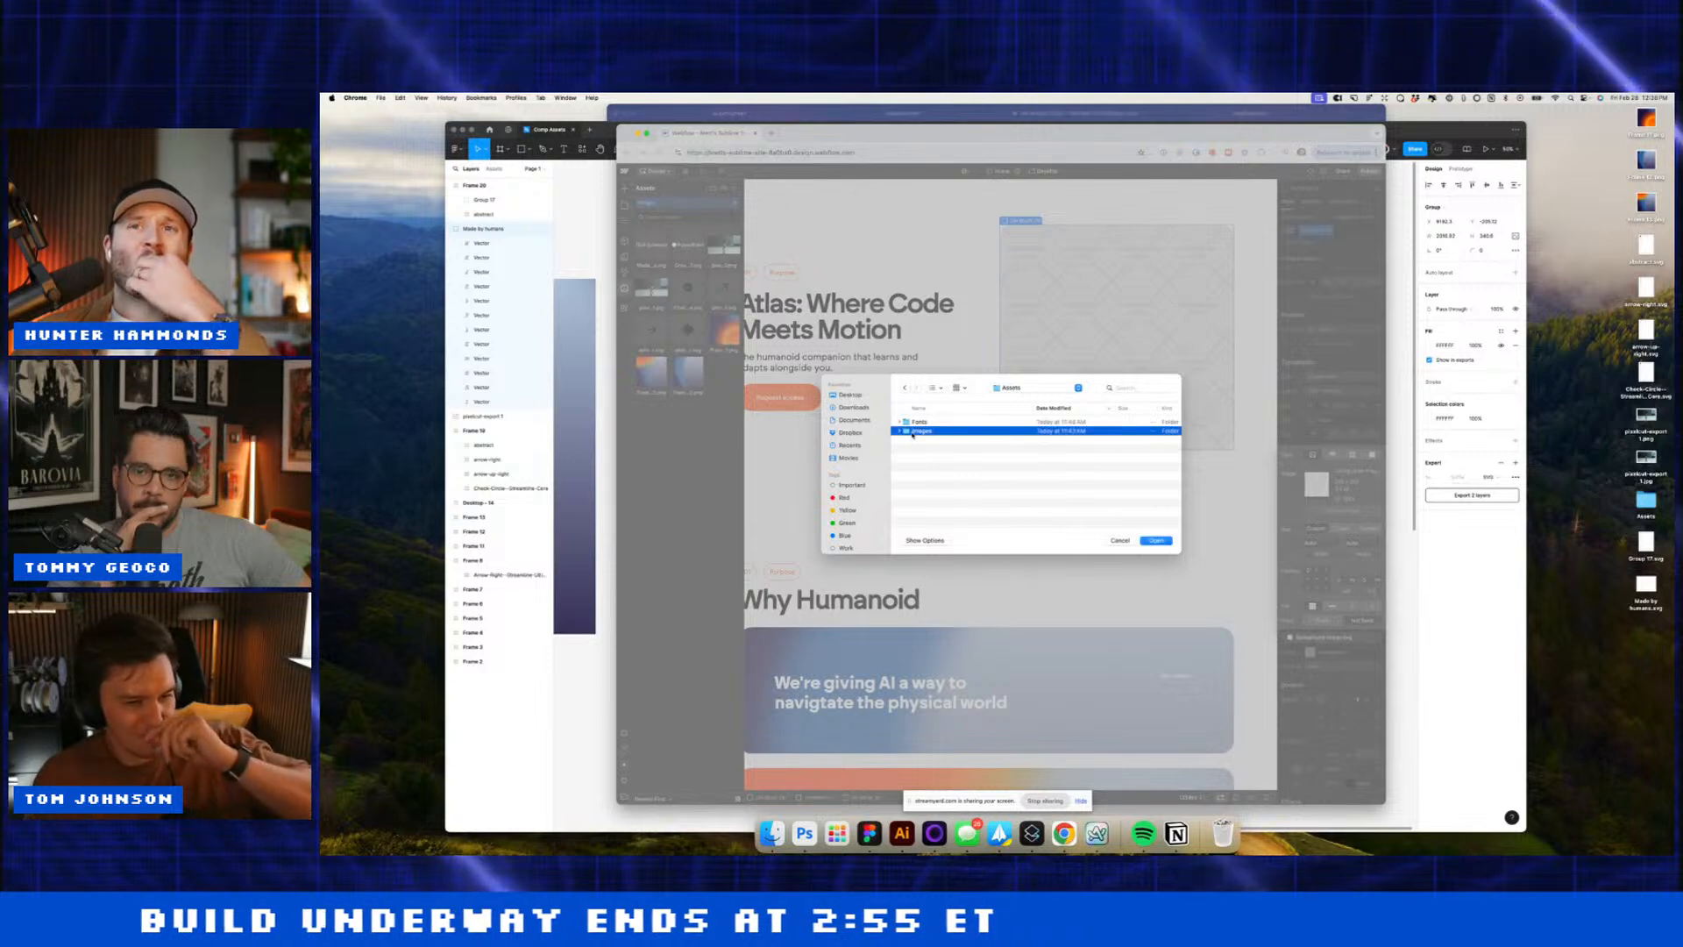
left_click(919, 423)
double_click(920, 424)
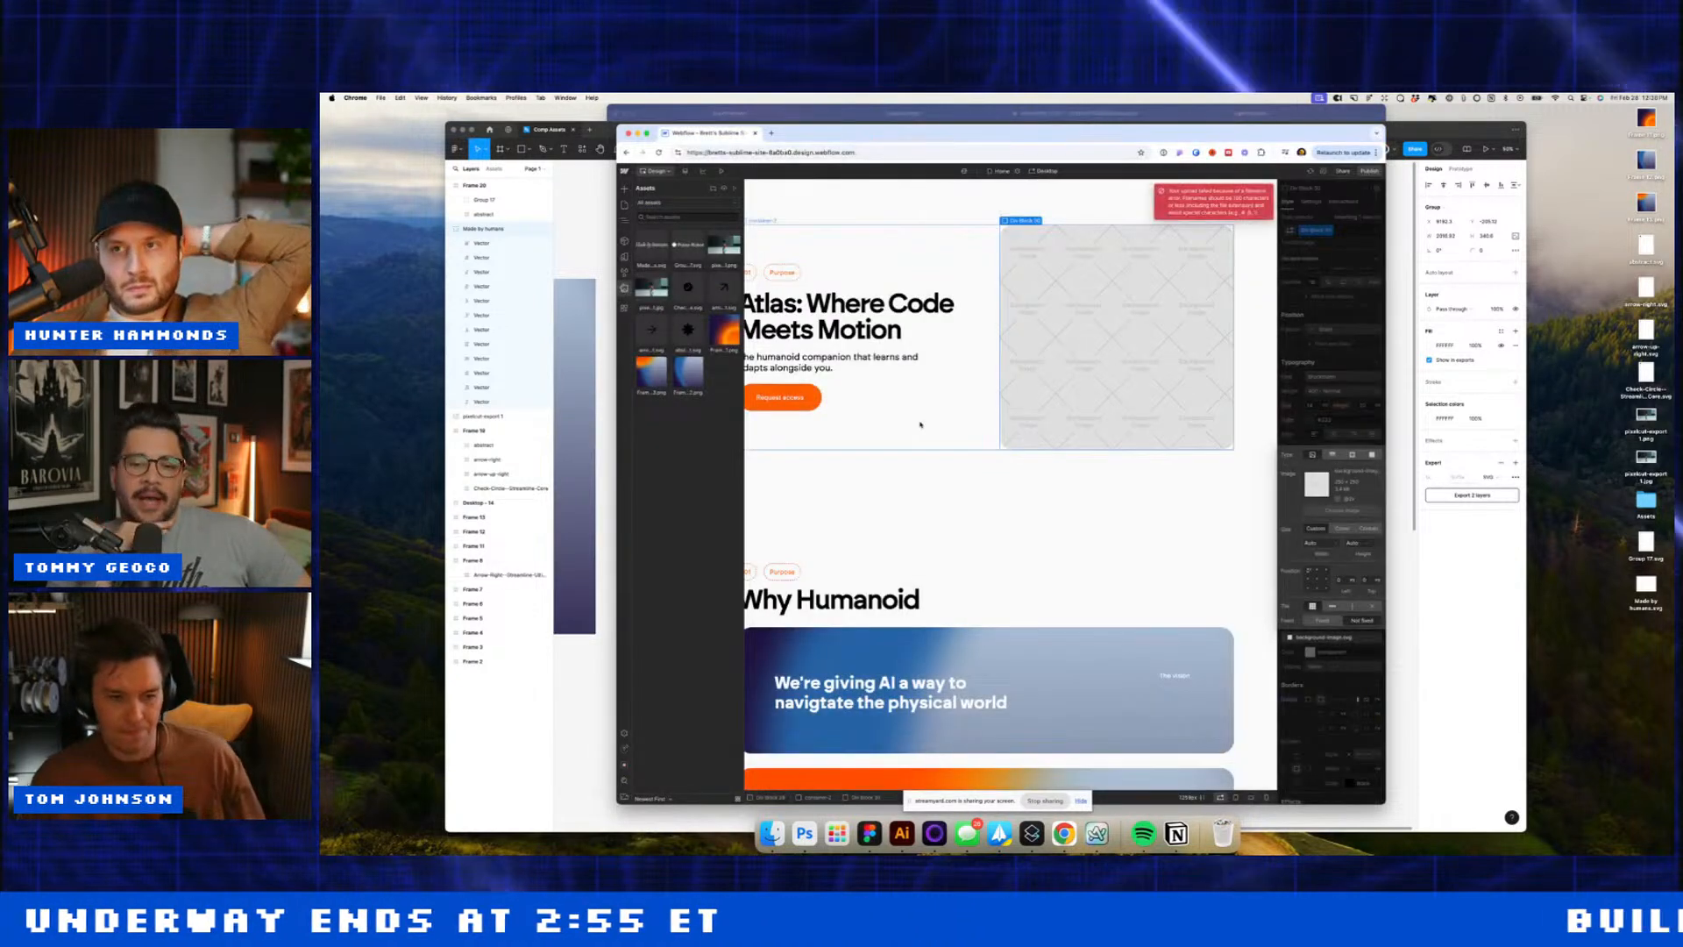
Step: Place the pixelcut-export.jpg robot image in Figma, shrink it, and export it as JPG
left_click(1415, 467)
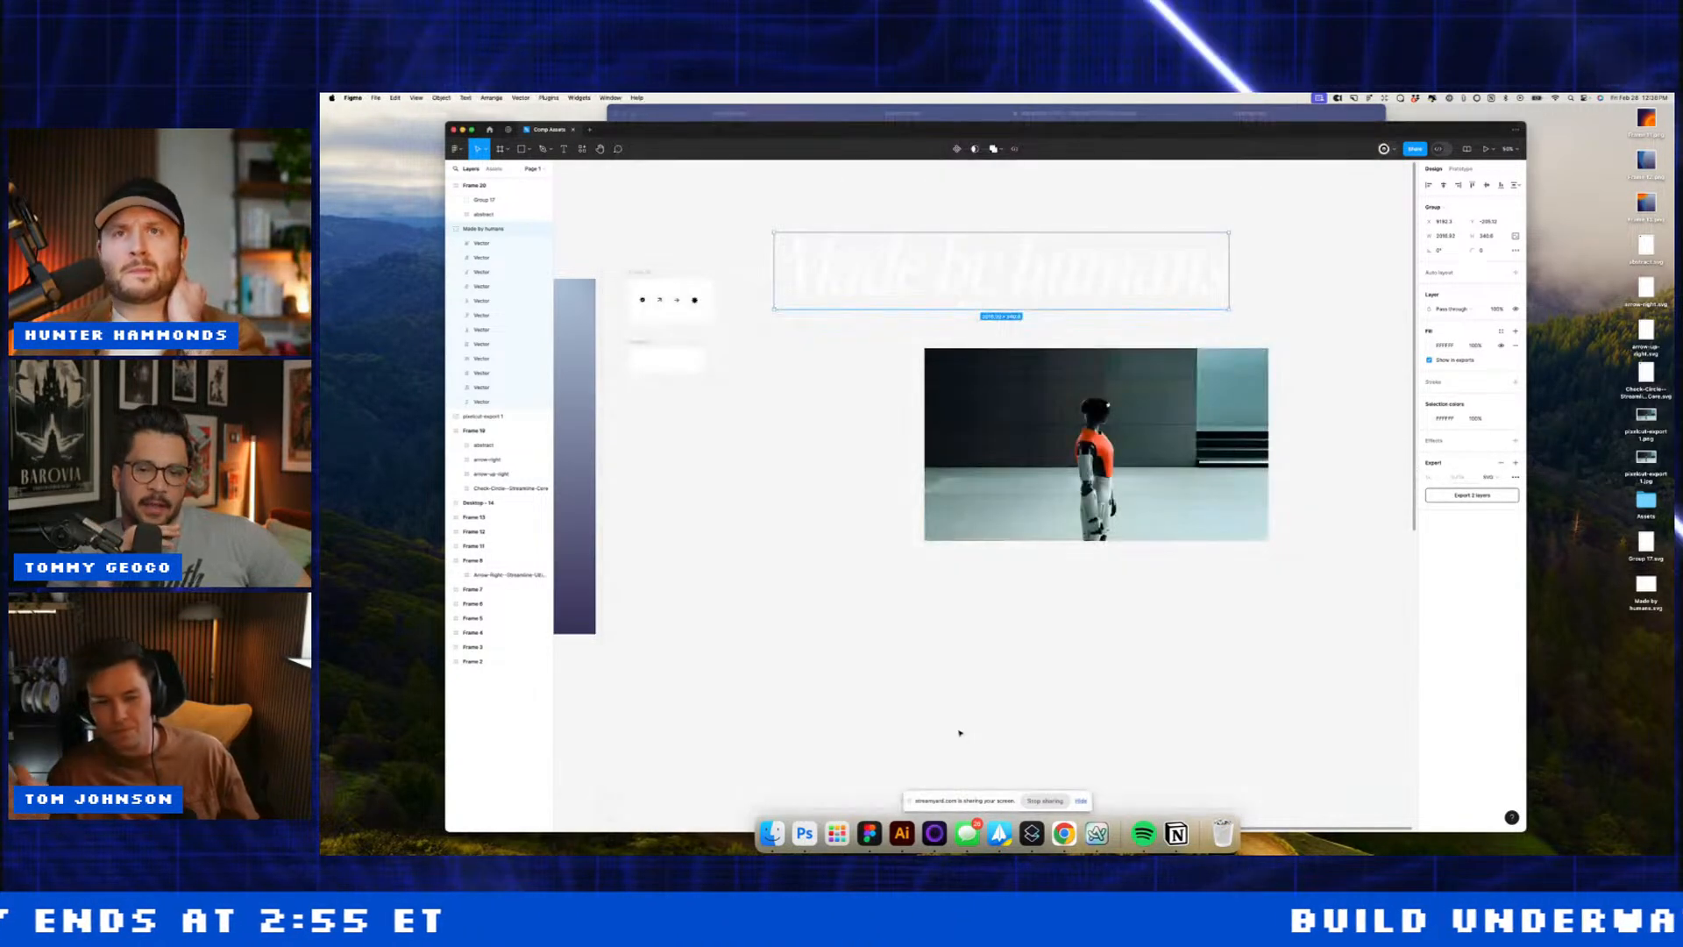
left_click(960, 733)
left_click(771, 833)
left_click_drag(1034, 633, 781, 605)
left_click_drag(995, 380, 917, 455)
left_click_drag(798, 524, 800, 547)
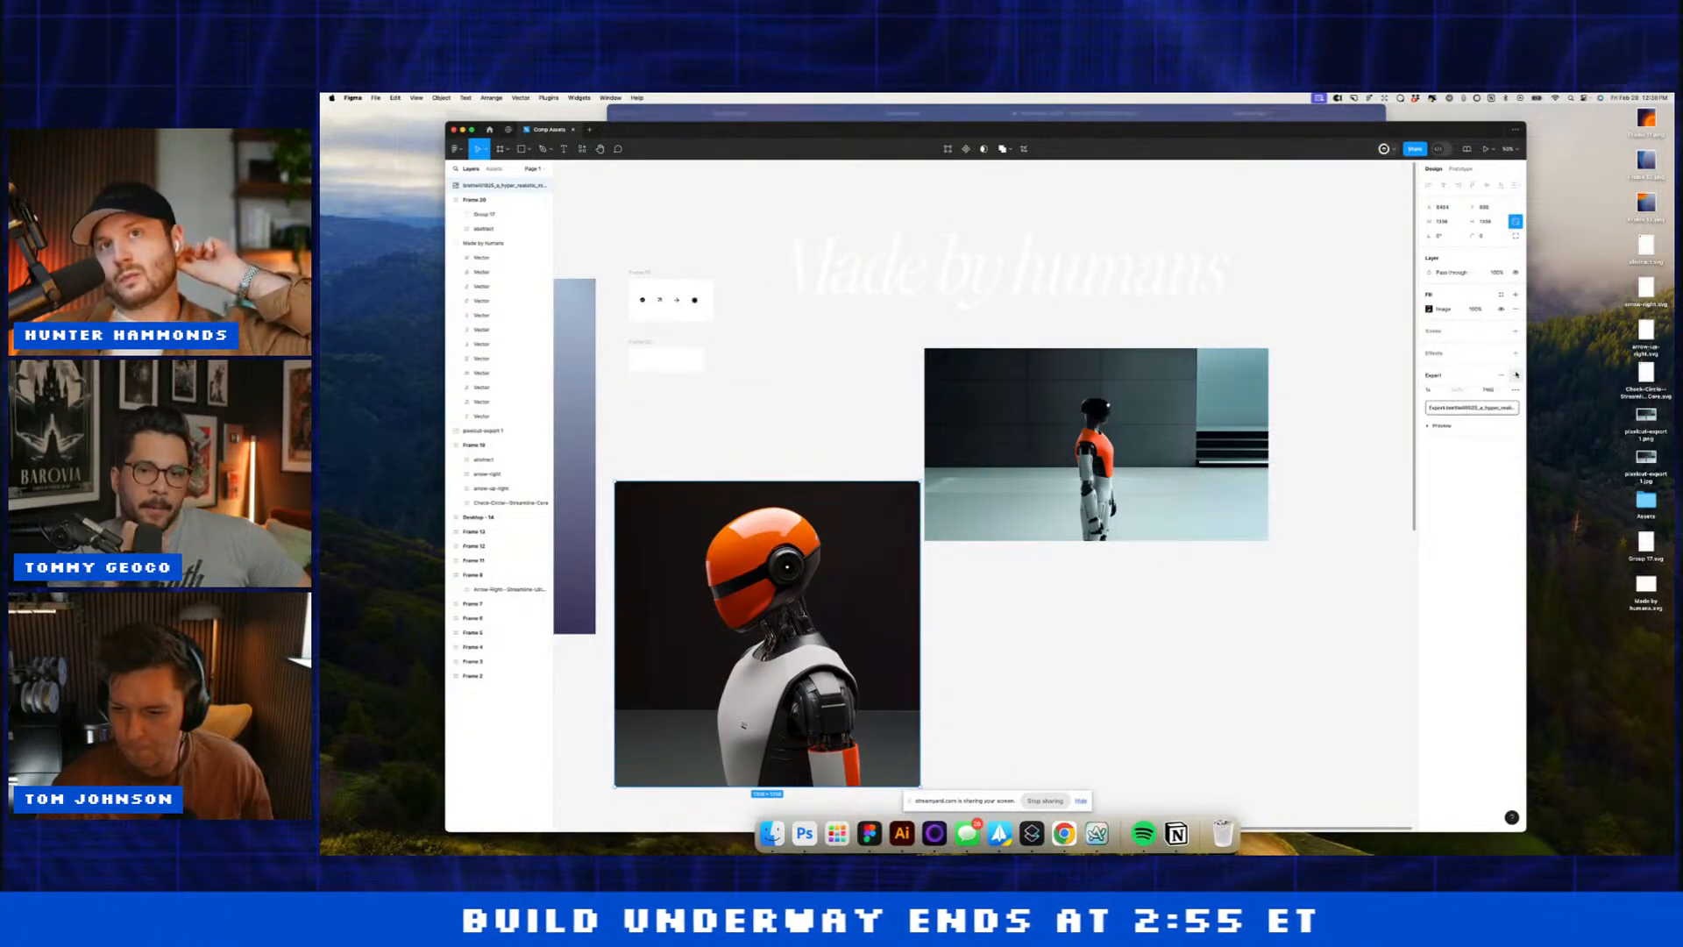
left_click(1476, 409)
key("Return")
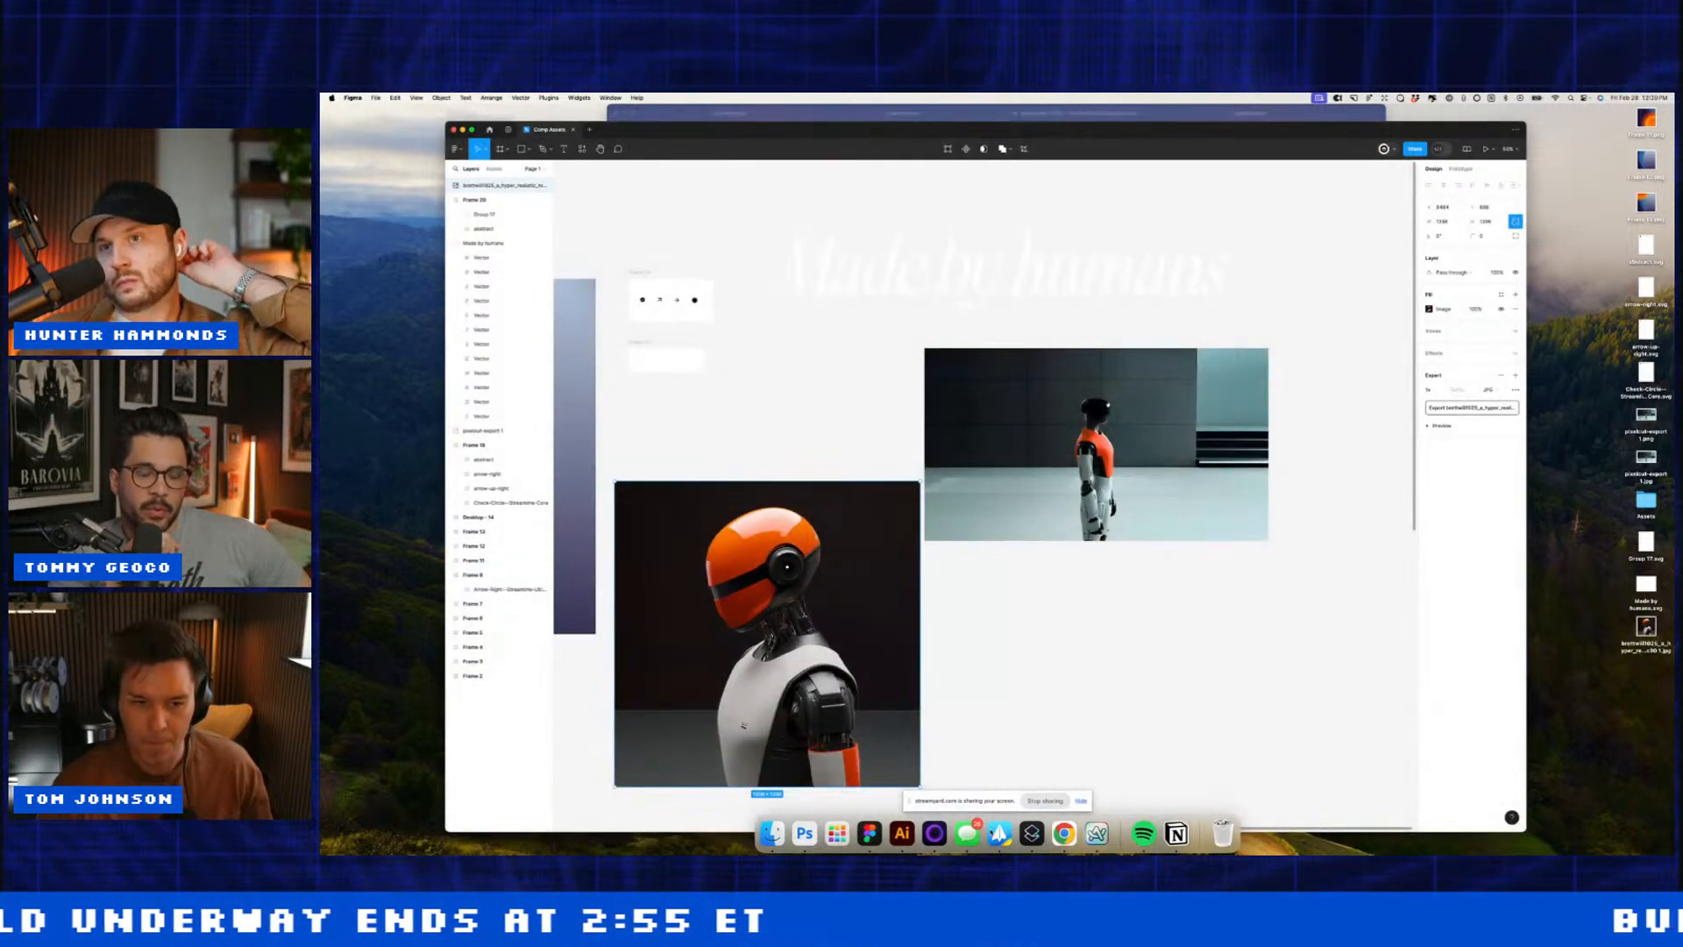
Step: Upload the exported robot JPG to the Webflow site assets
key("super+Tab")
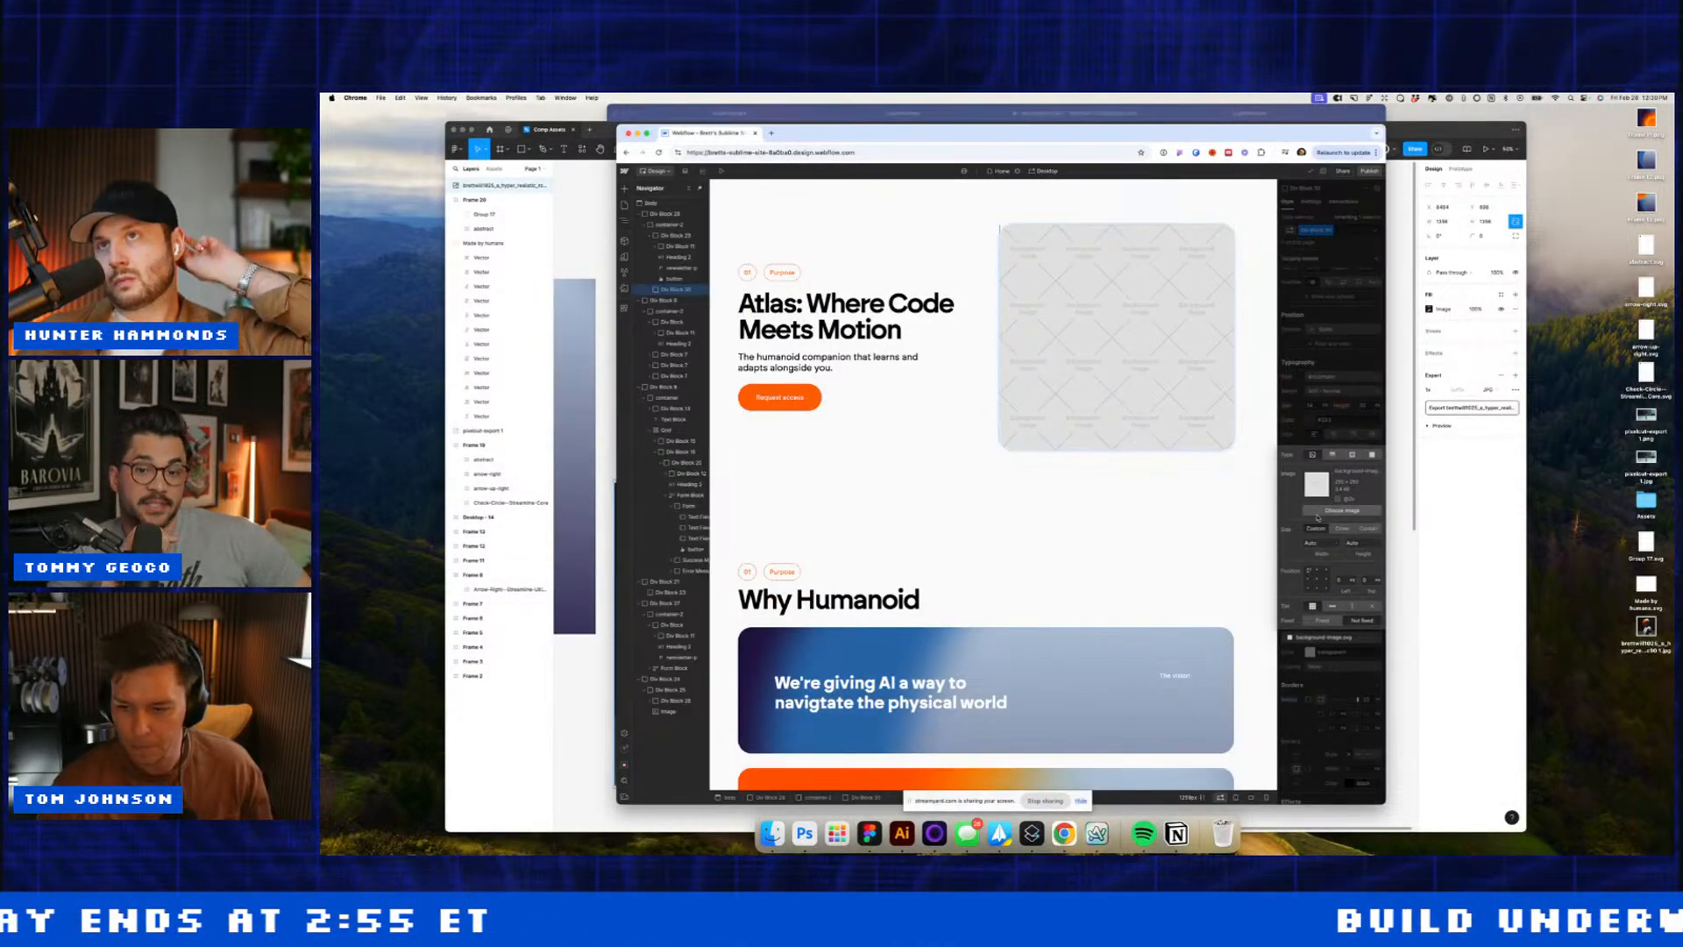
left_click(1318, 513)
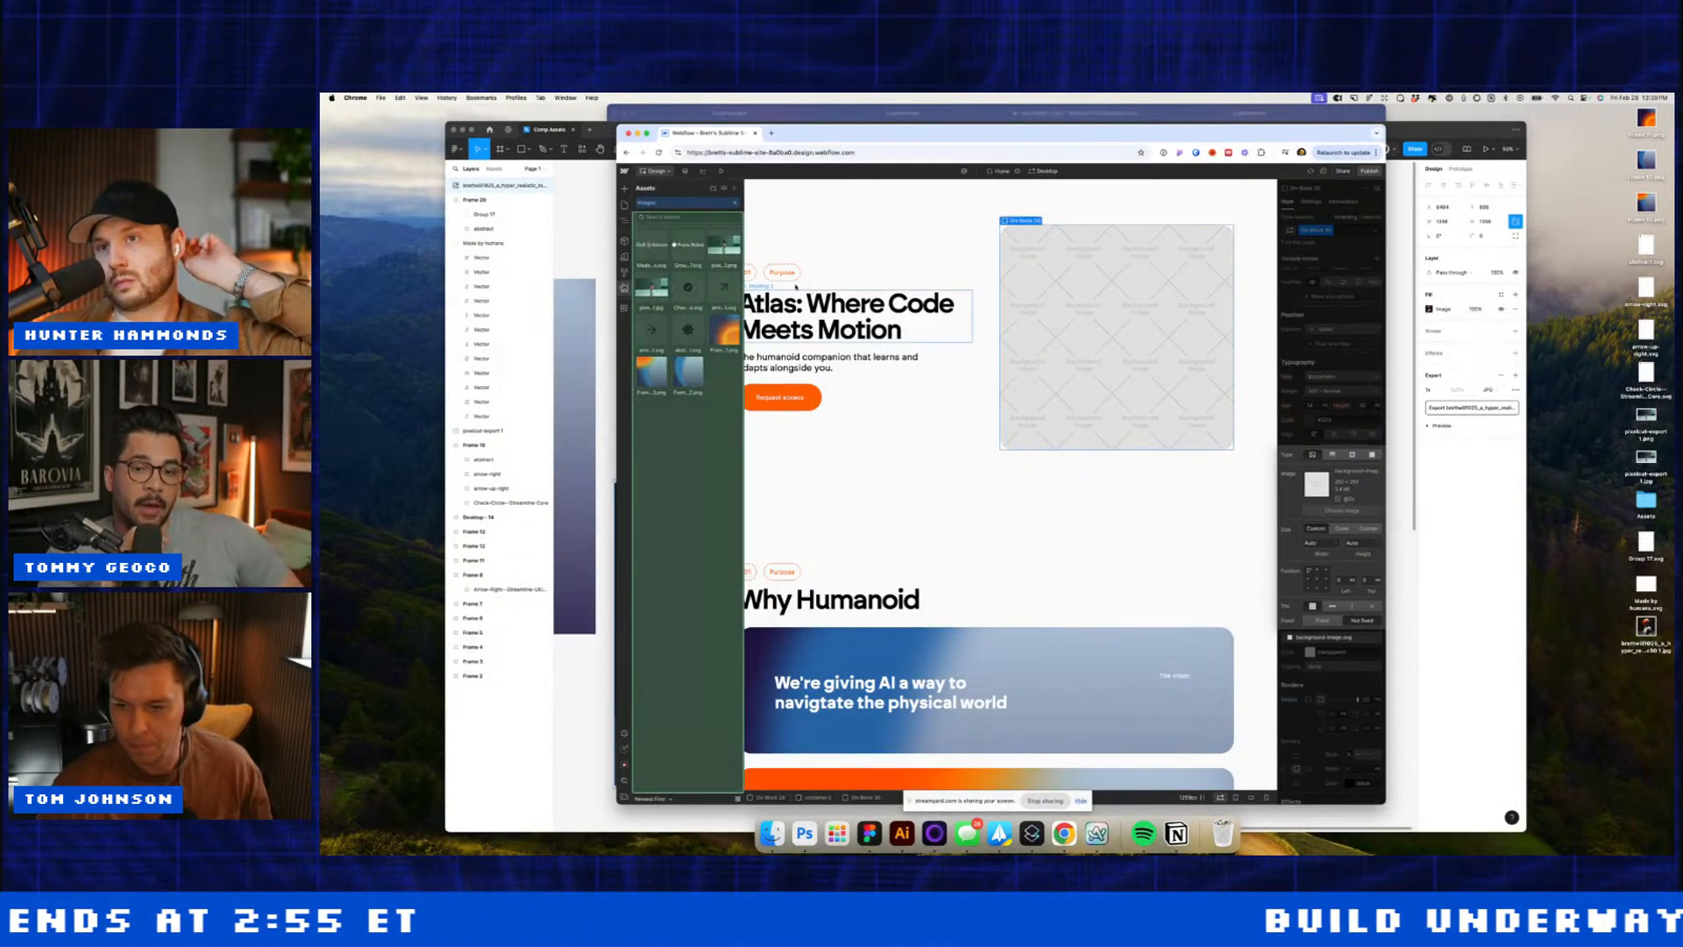
left_click(726, 190)
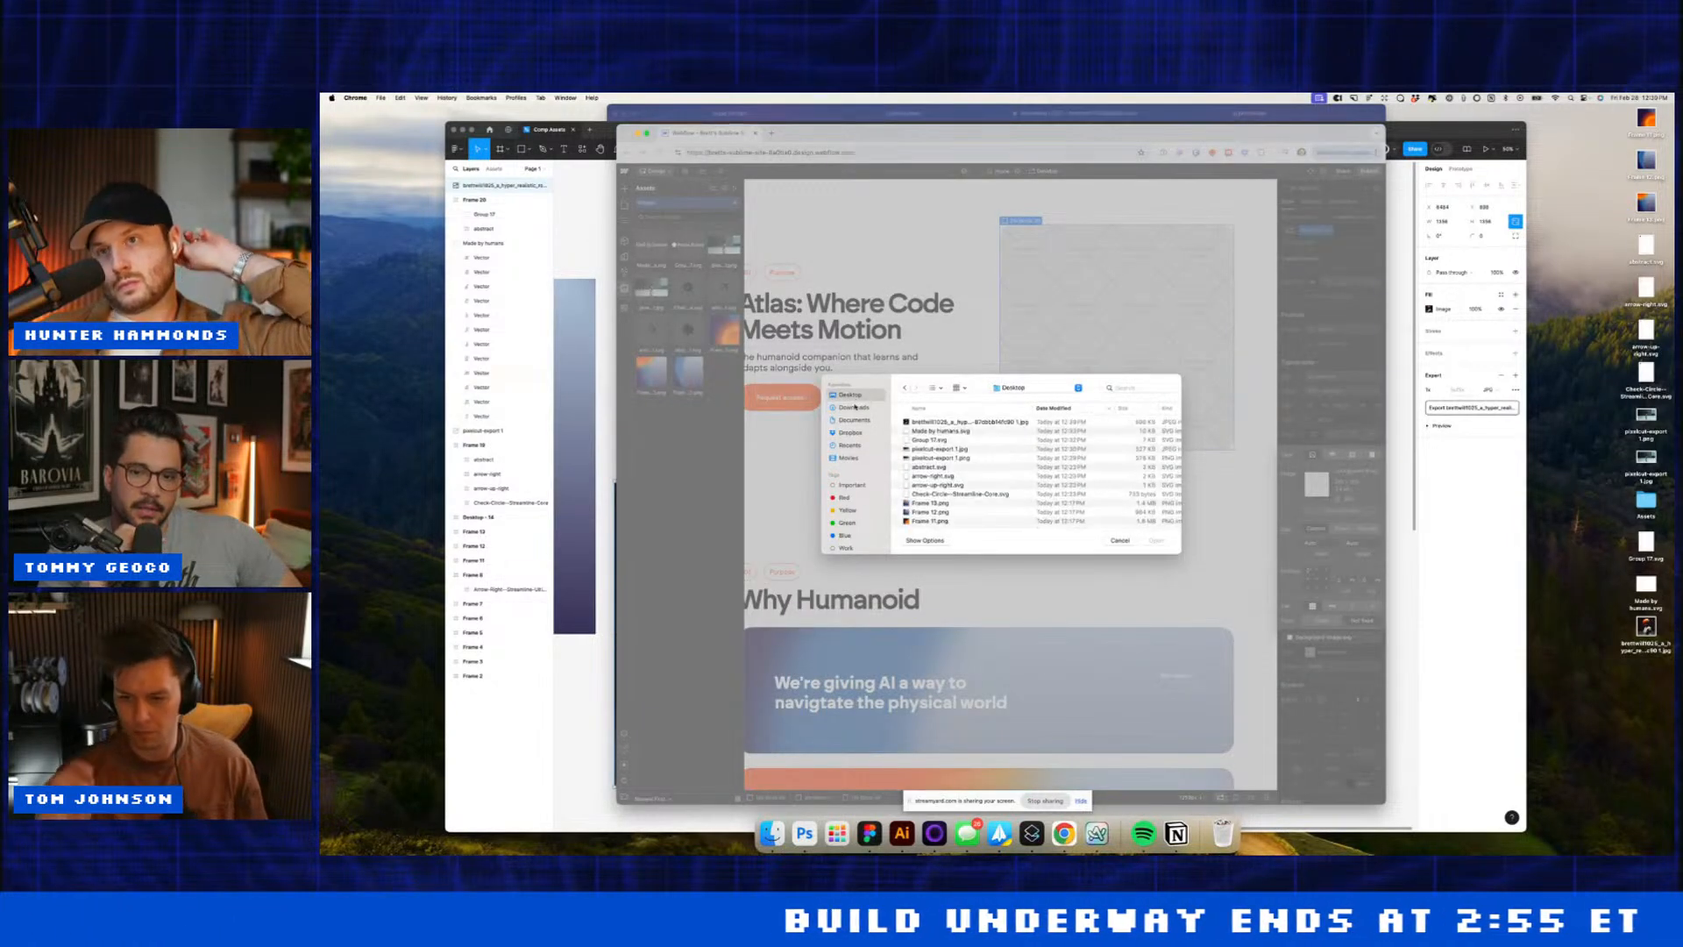
double_click(946, 423)
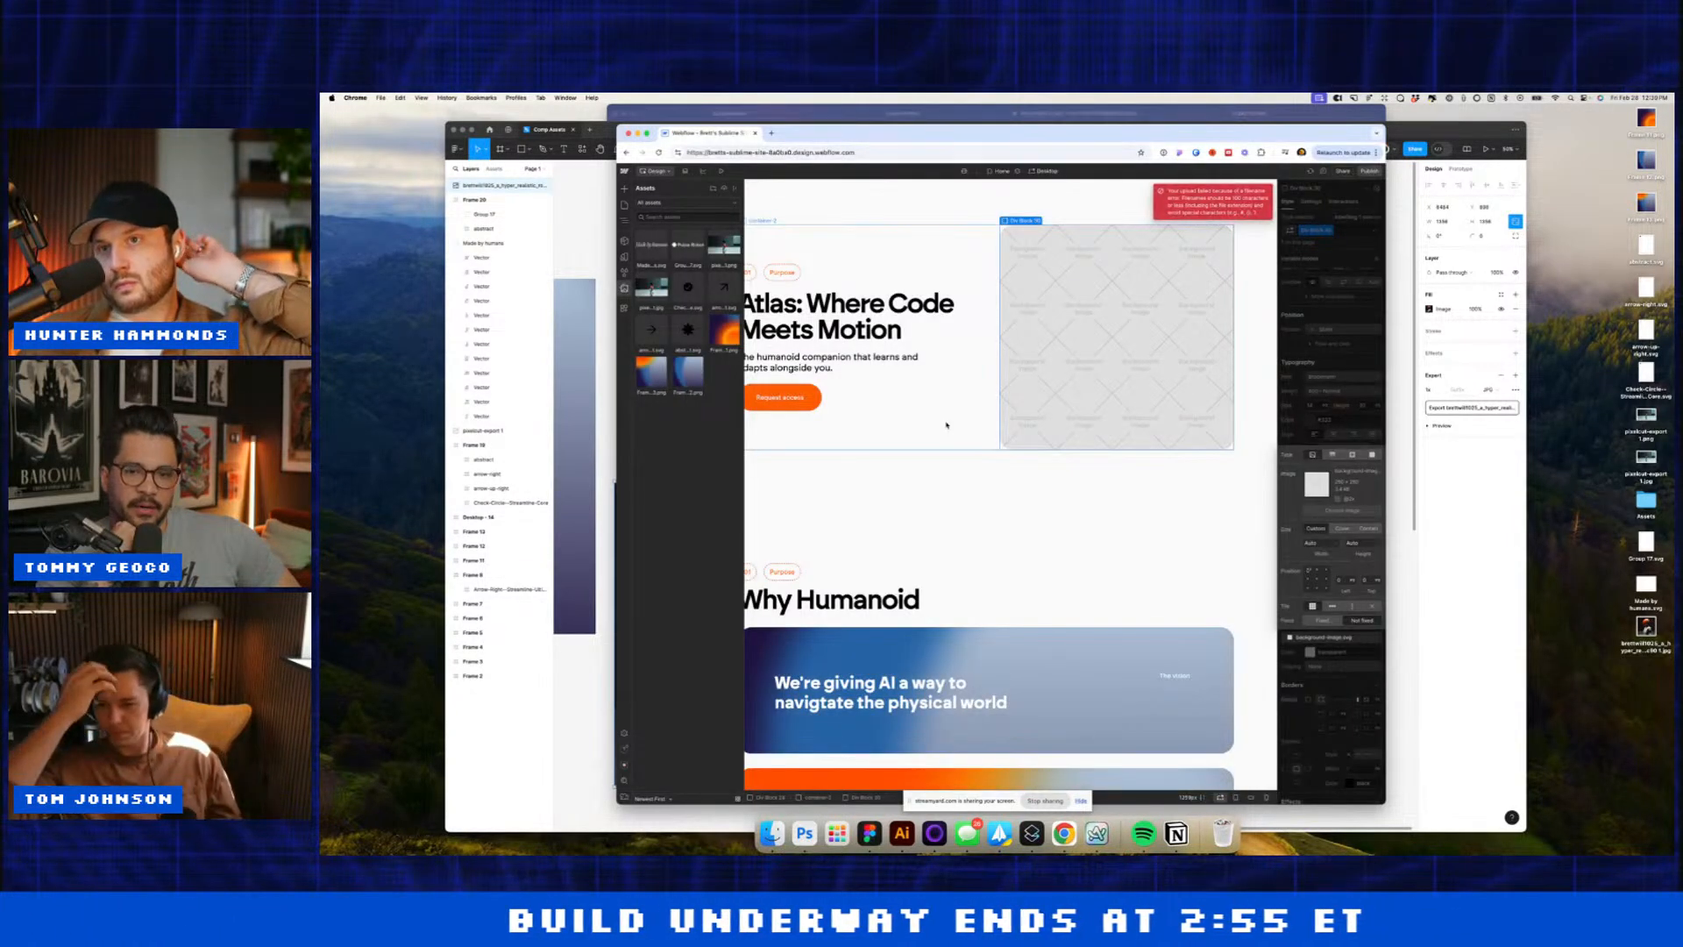
Step: Rename the Figma robot layer 'a' and export it as a.jpg
key("super+Tab")
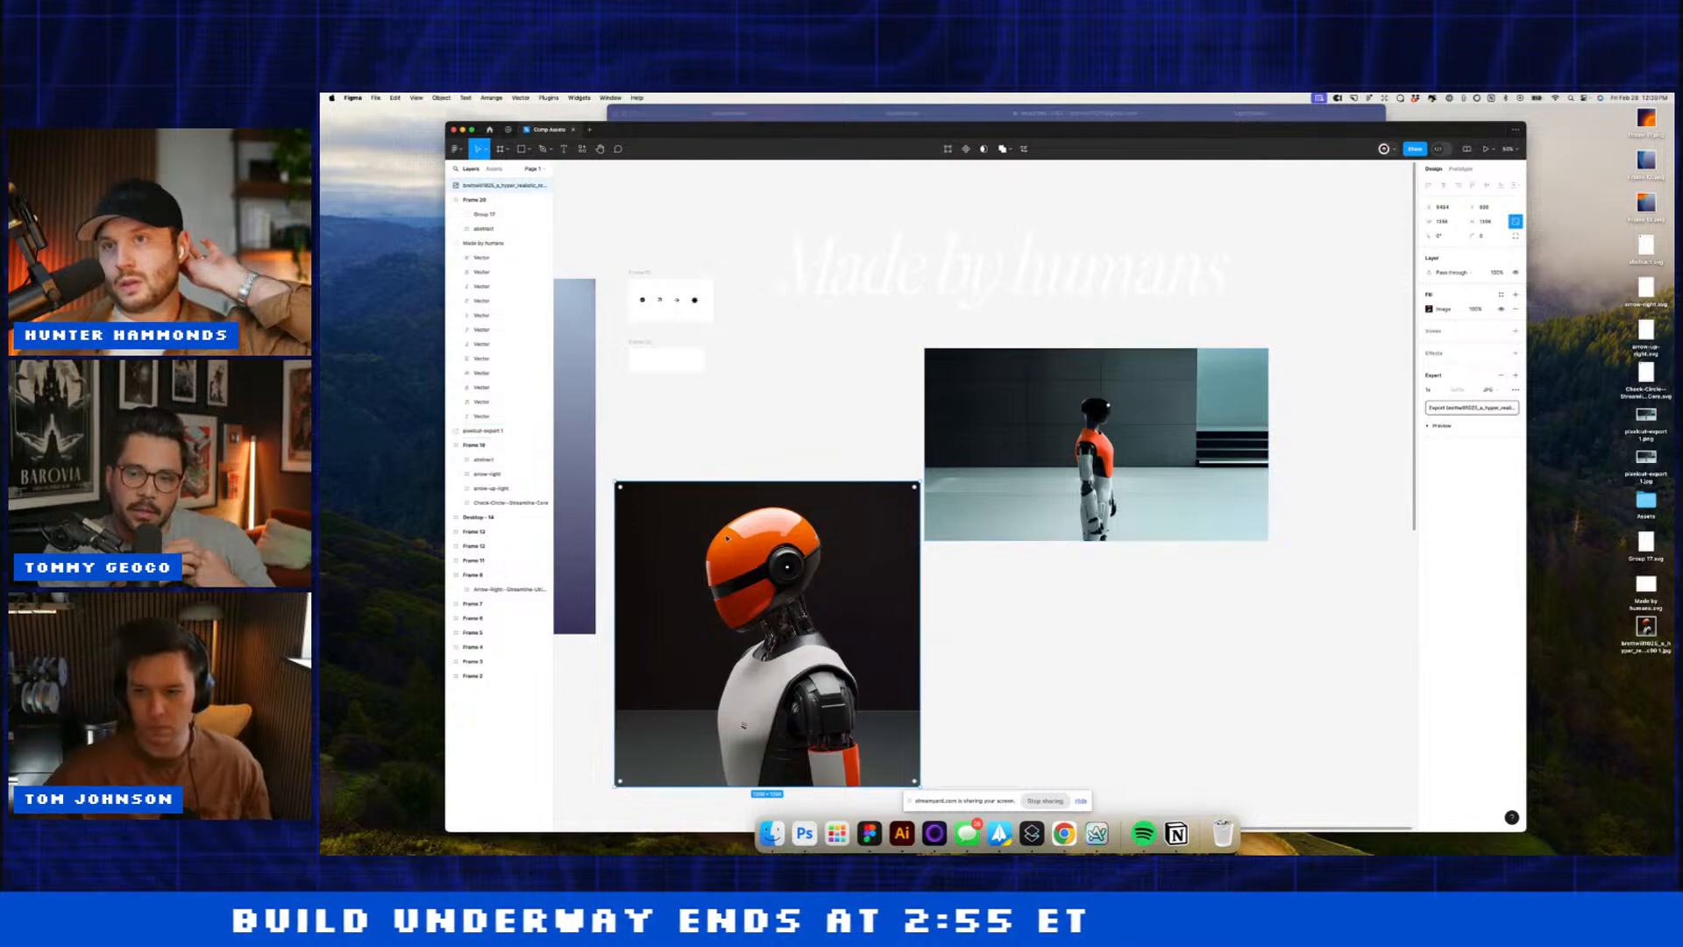
key("super+r")
type("a")
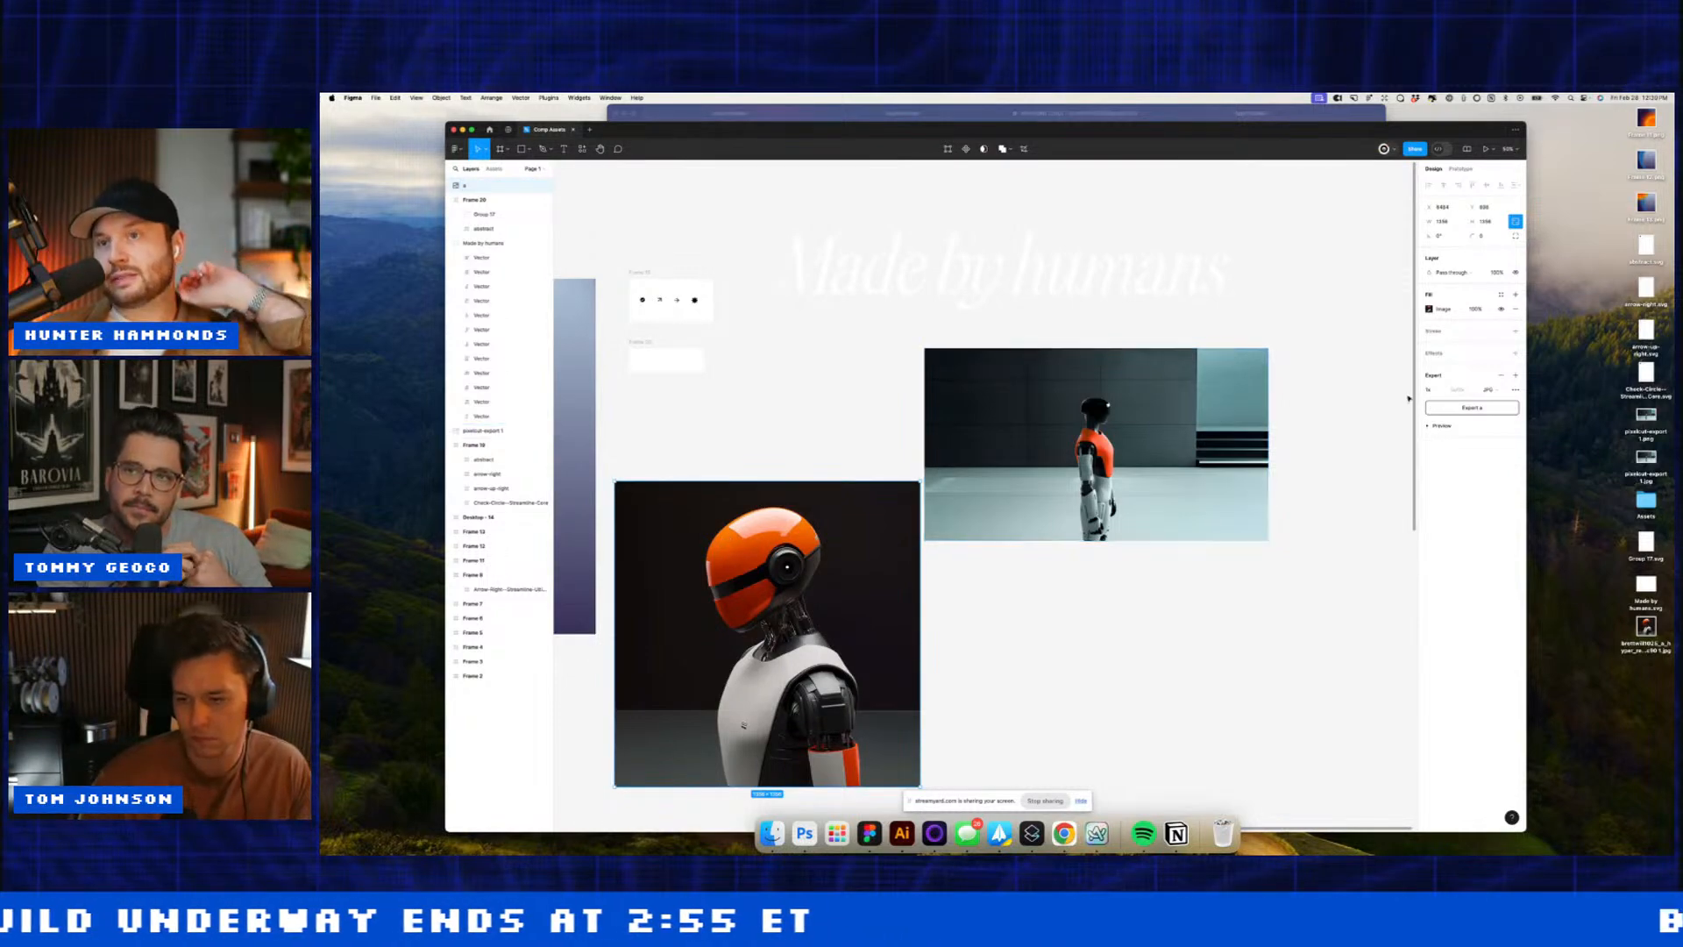
left_click(1436, 408)
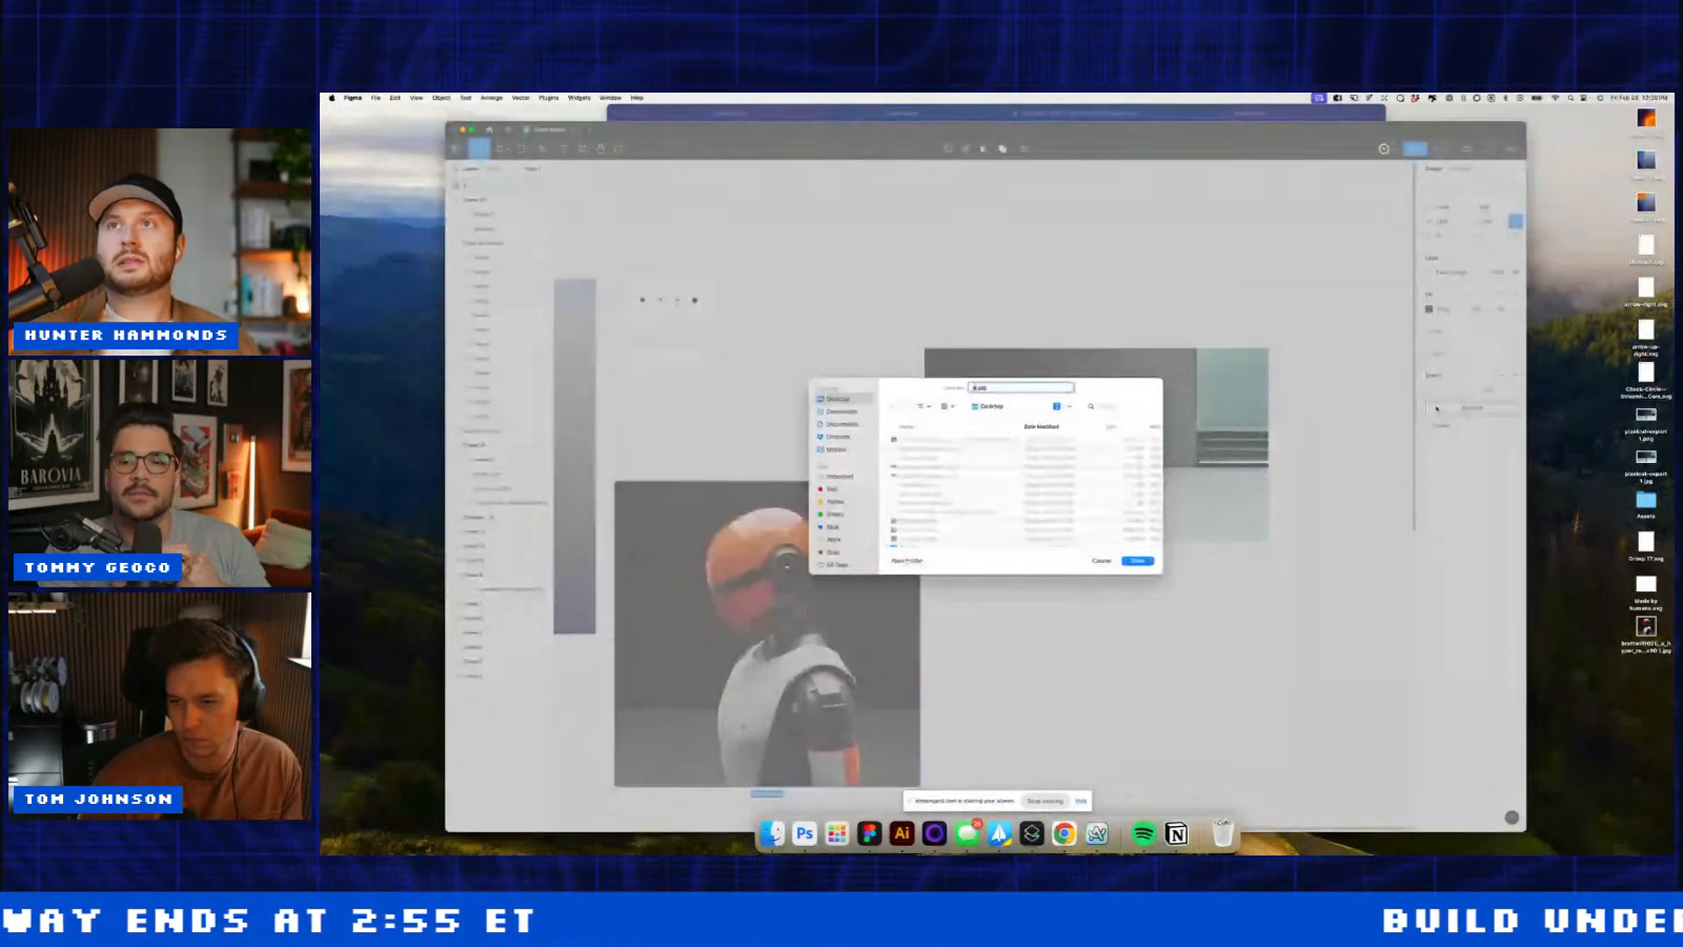
key("Return")
Step: Upload a.jpg to Webflow and set the hero image background size to Cover
left_click(1064, 833)
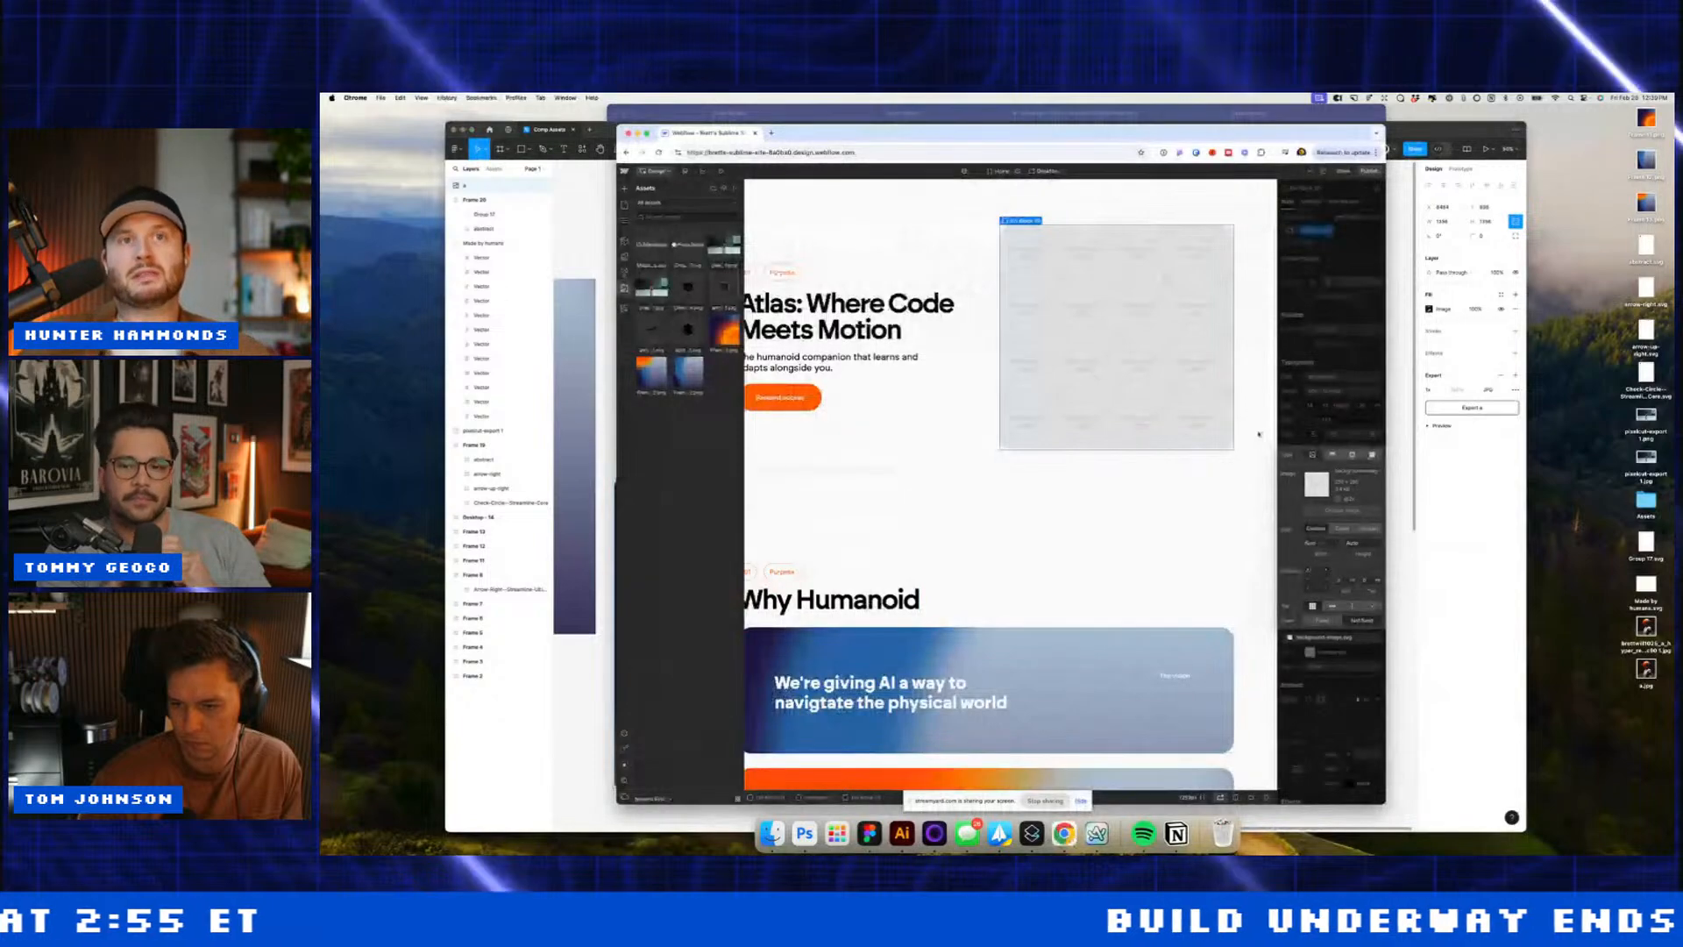
left_click(1322, 509)
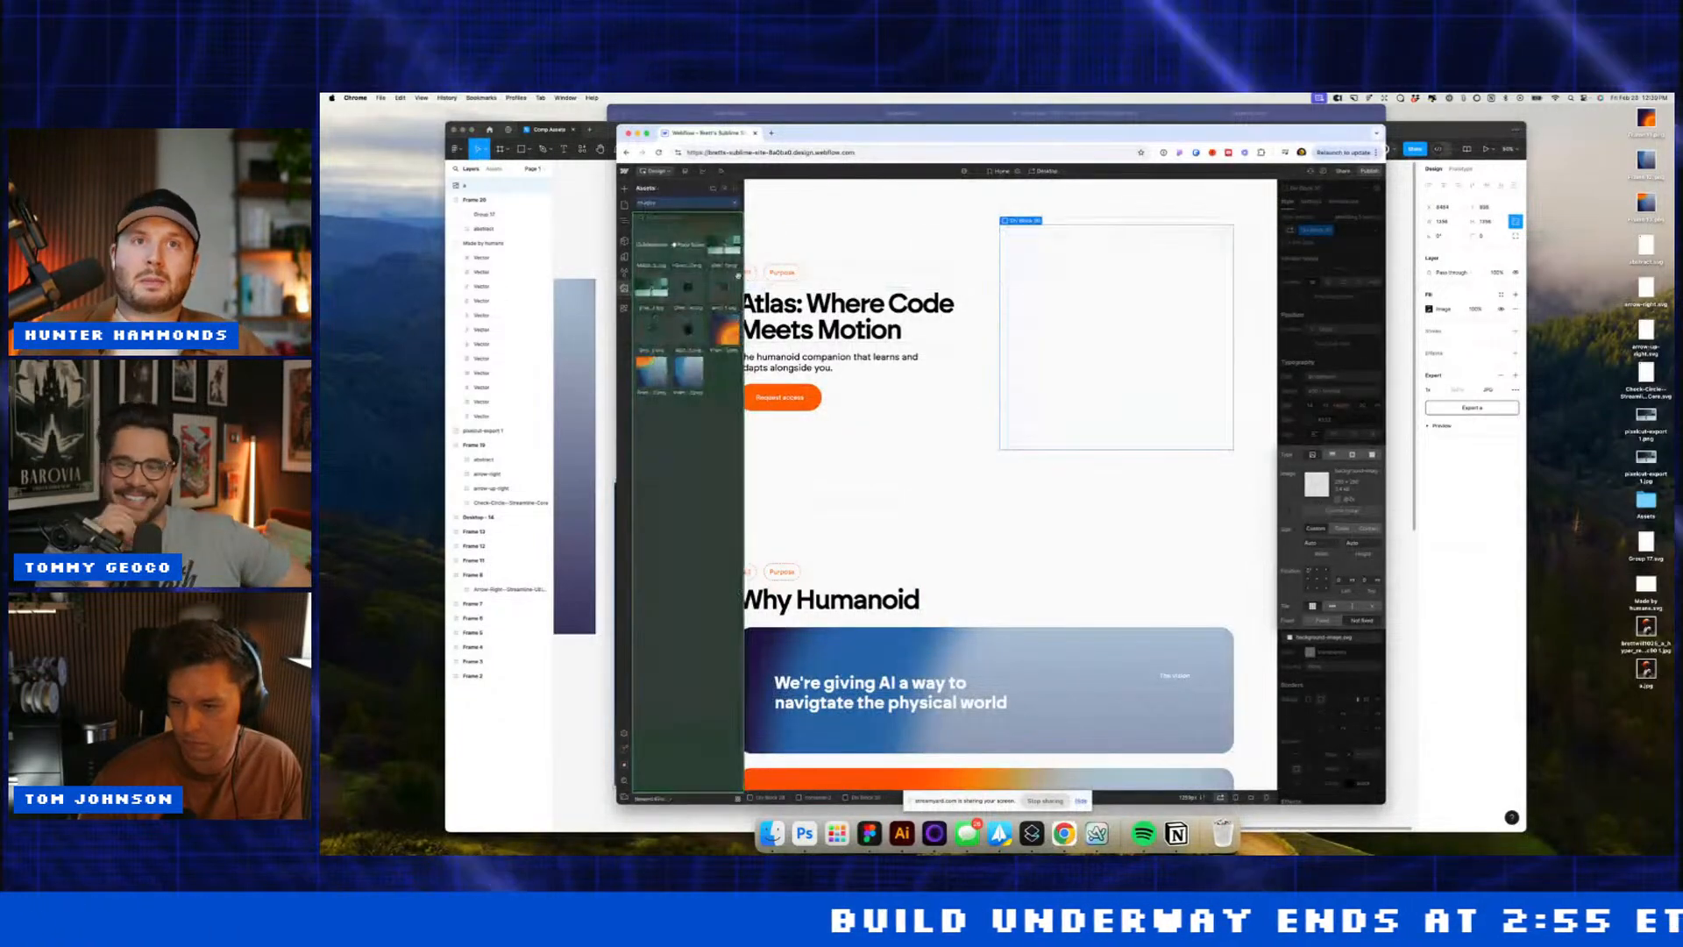
left_click(725, 190)
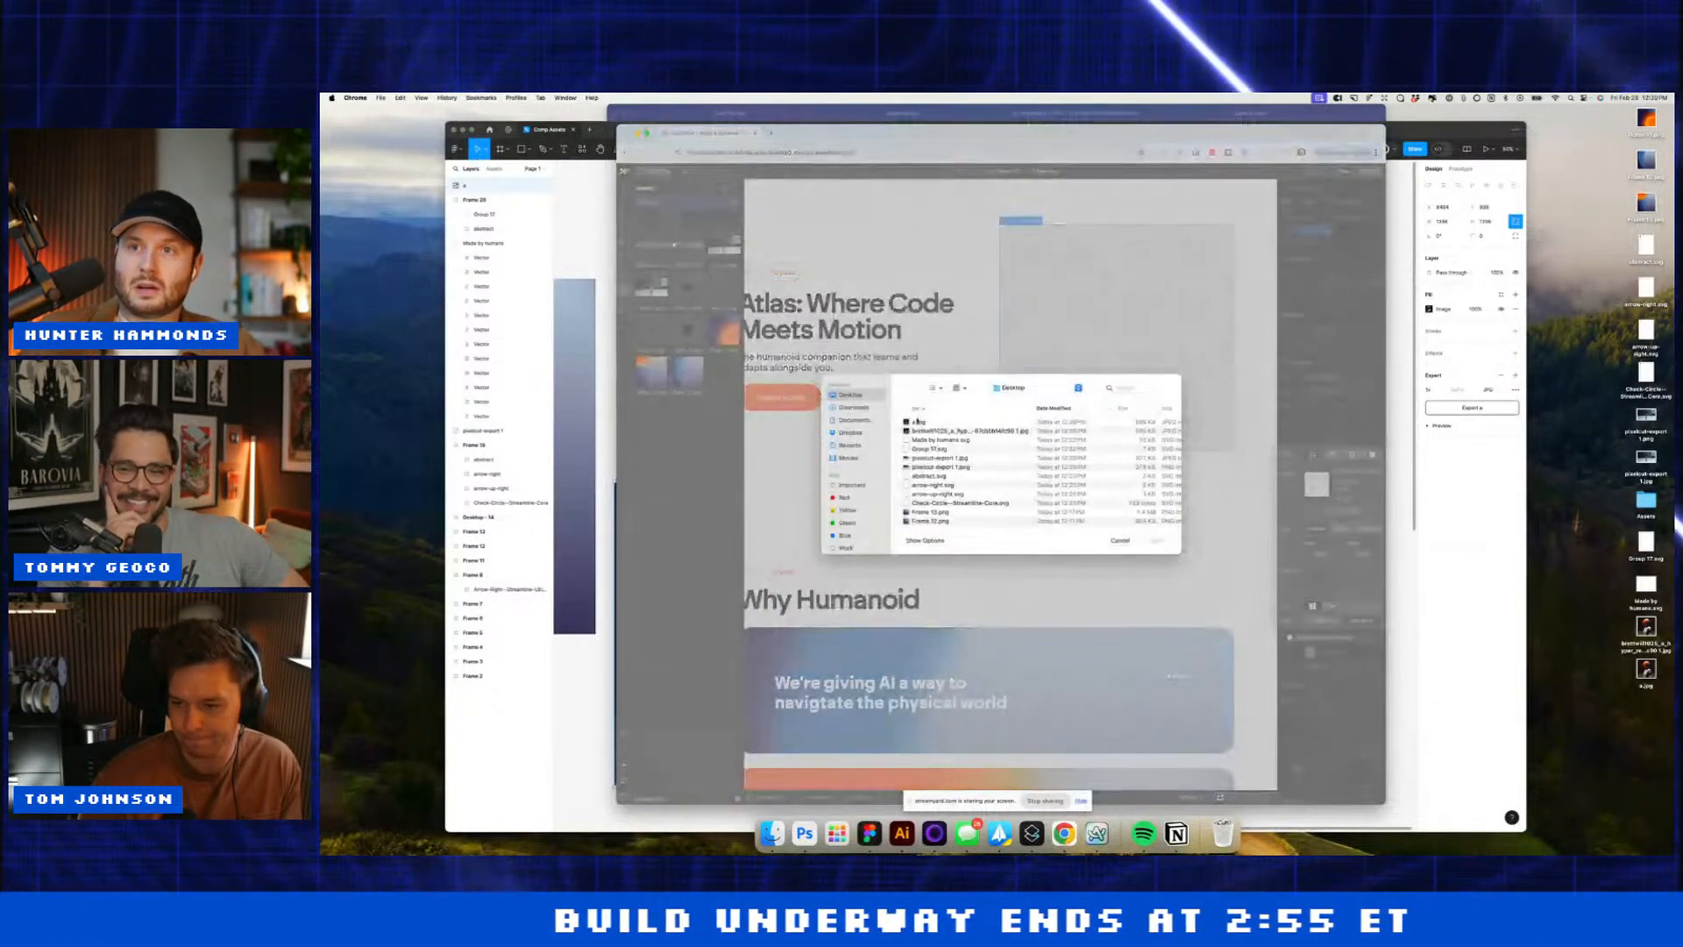
double_click(917, 422)
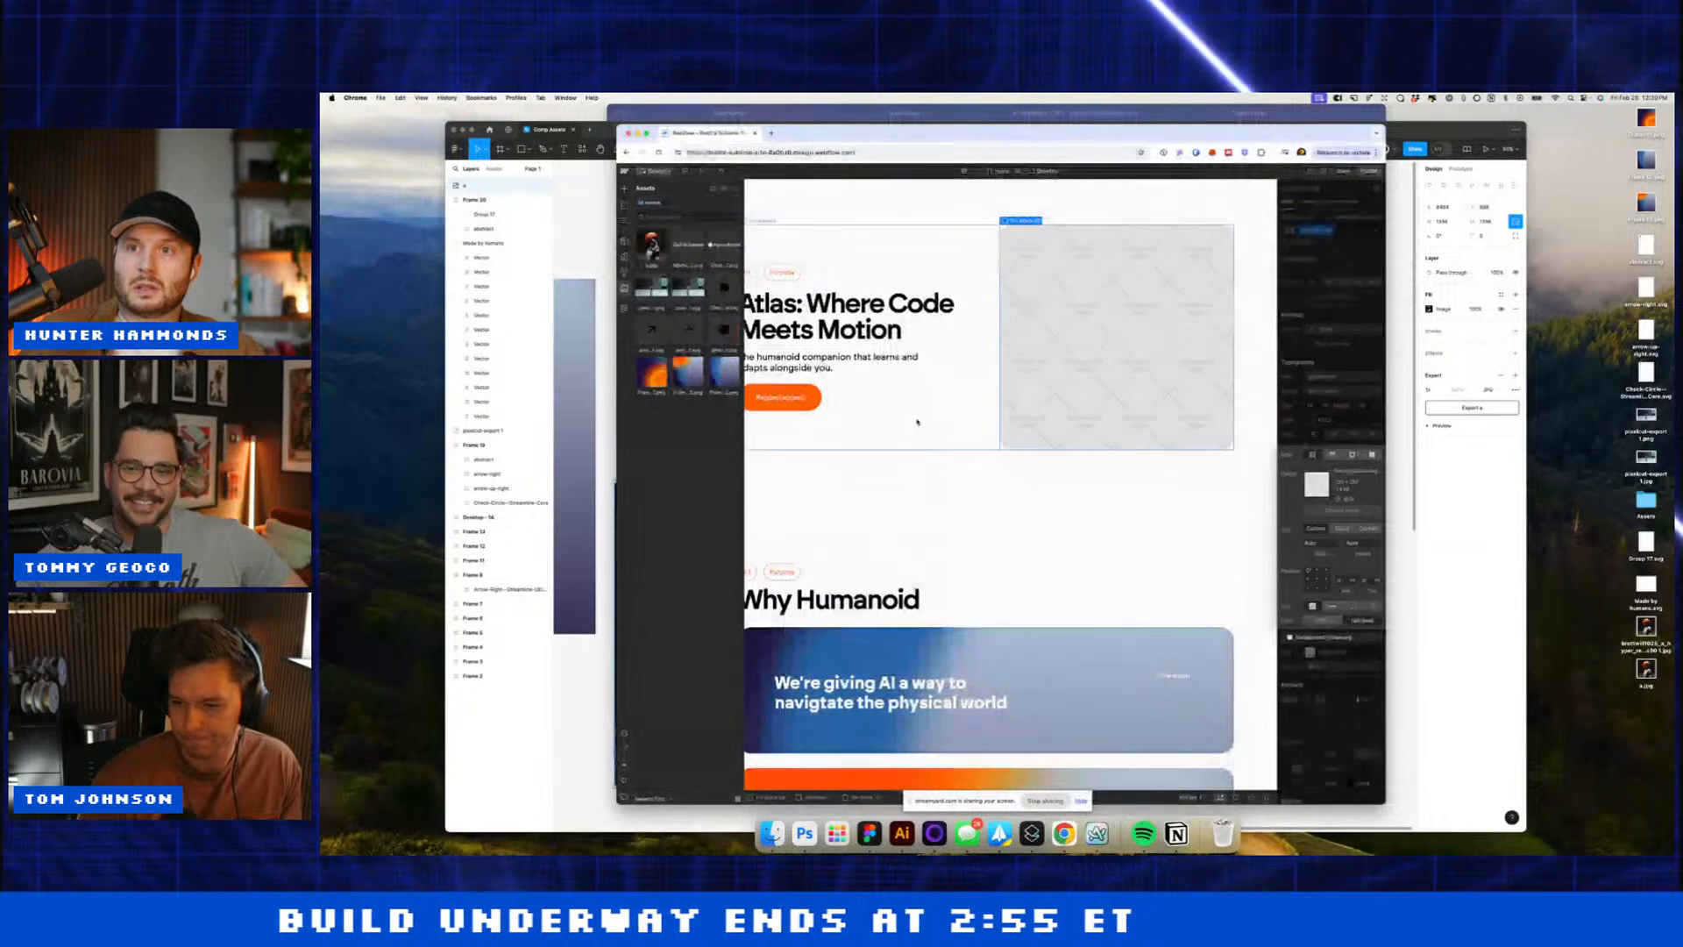
left_click(1343, 528)
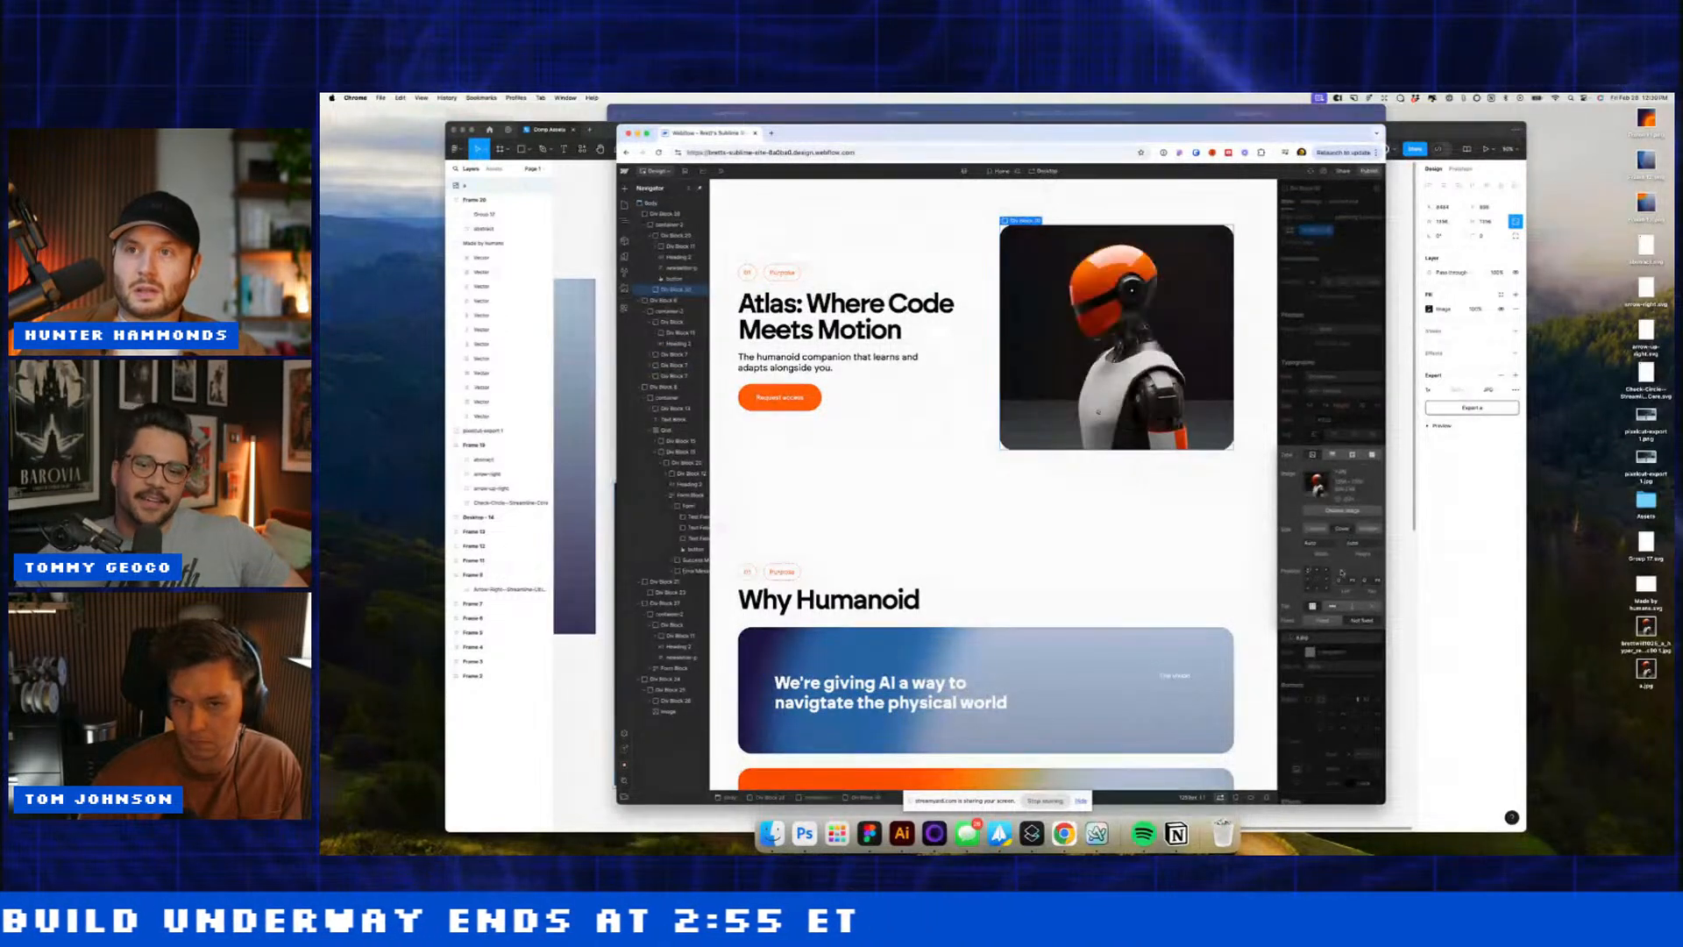
Step: Give the hero div block 200 of bottom padding
left_click(1045, 488)
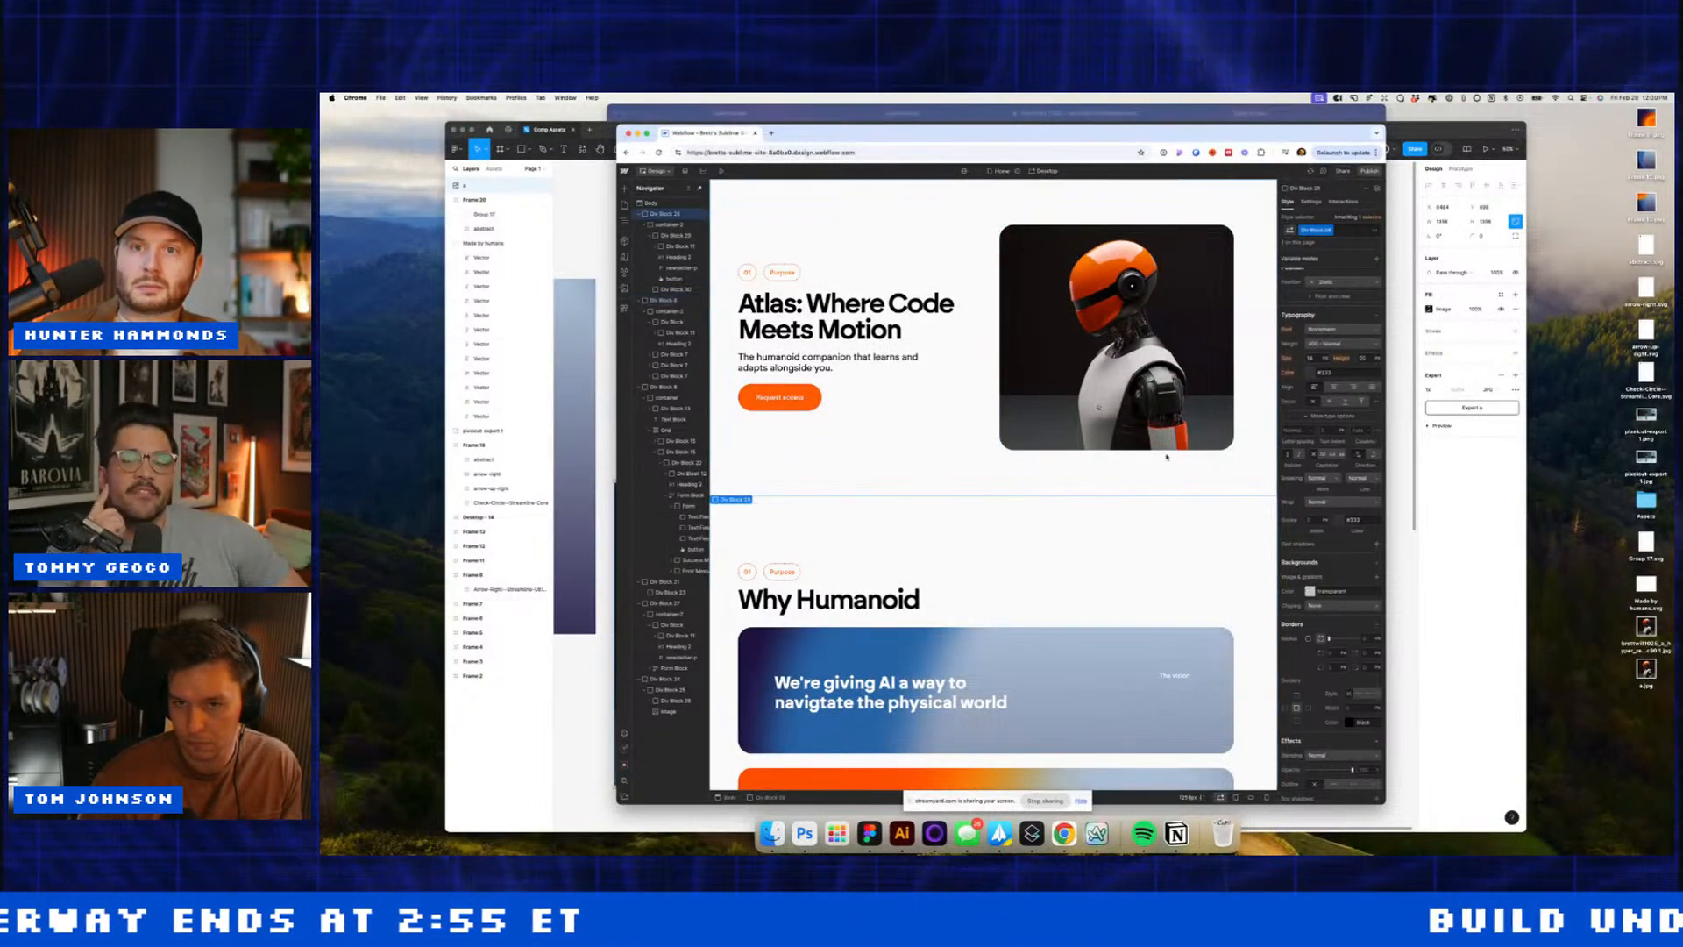
left_click(1331, 353)
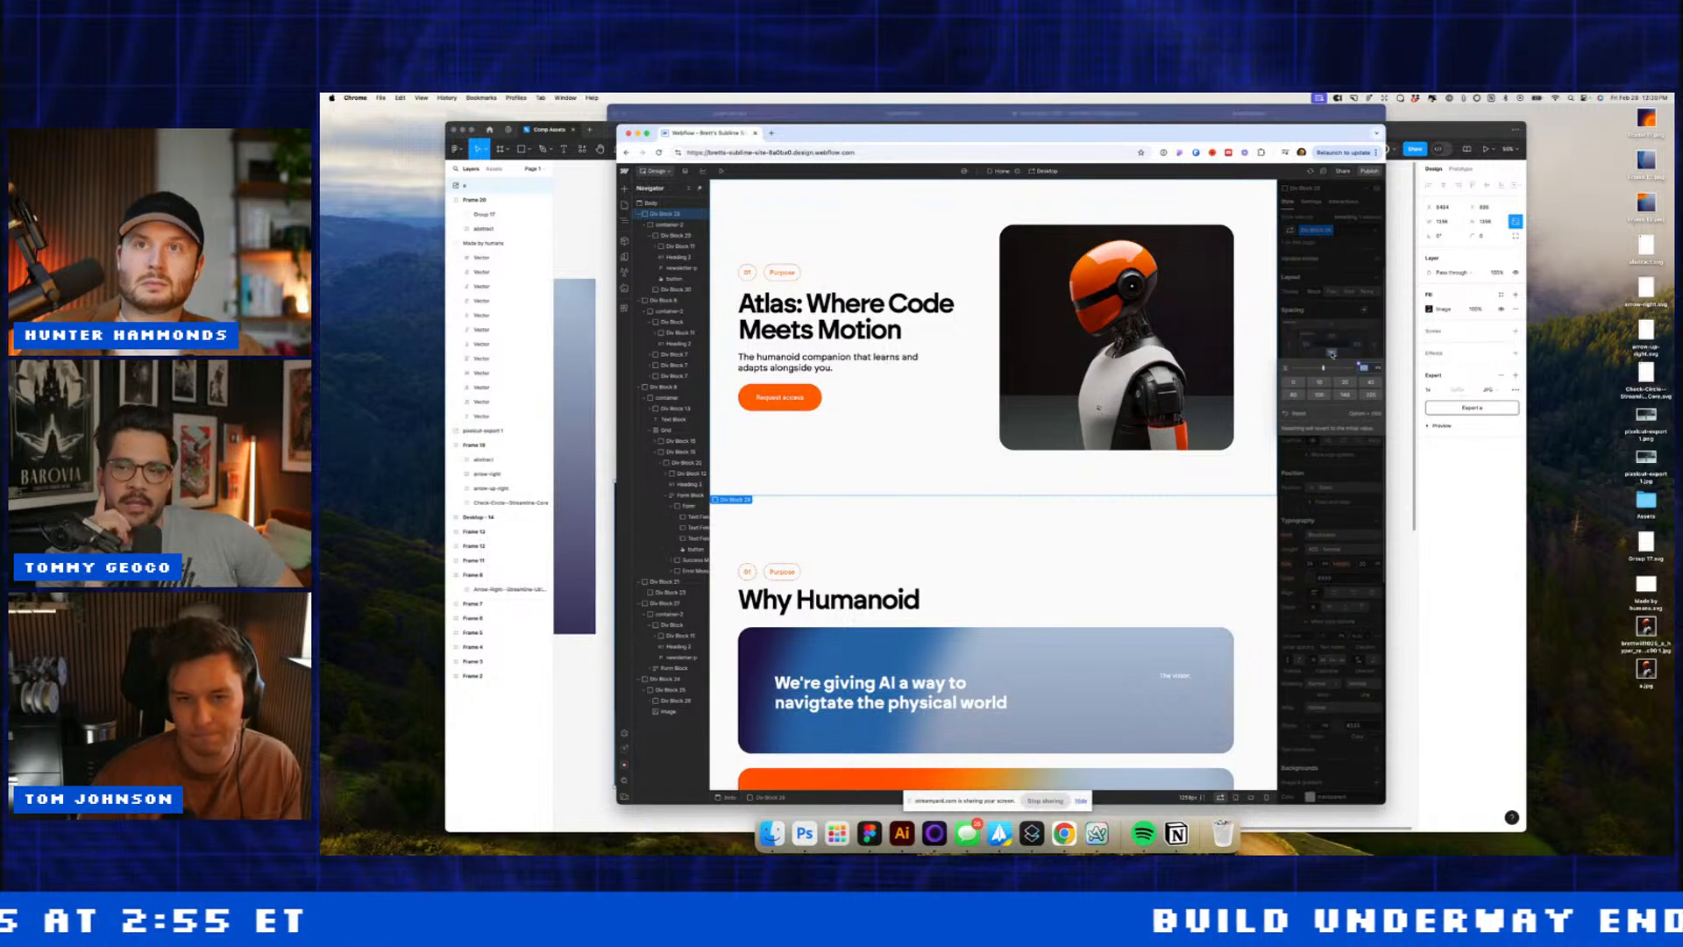
key("Return")
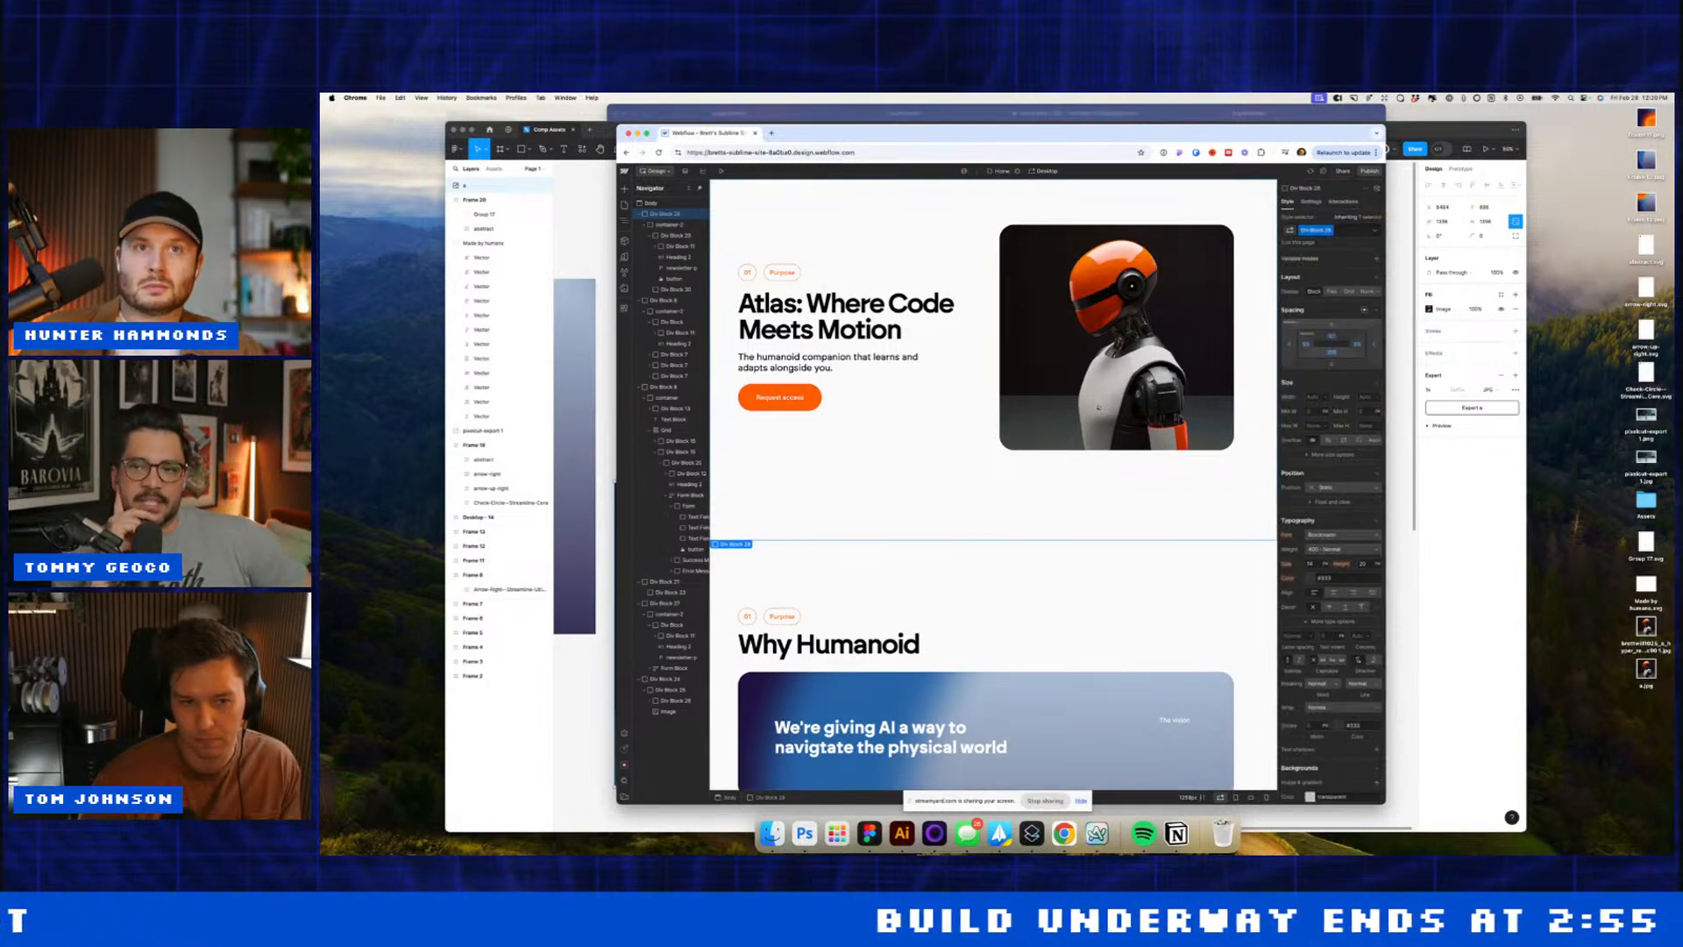
Step: Export the Desktop - 14 gradient frame from Figma as a PNG
left_click(1394, 356)
left_click(1373, 354)
scroll(1200, 368, "left", 10)
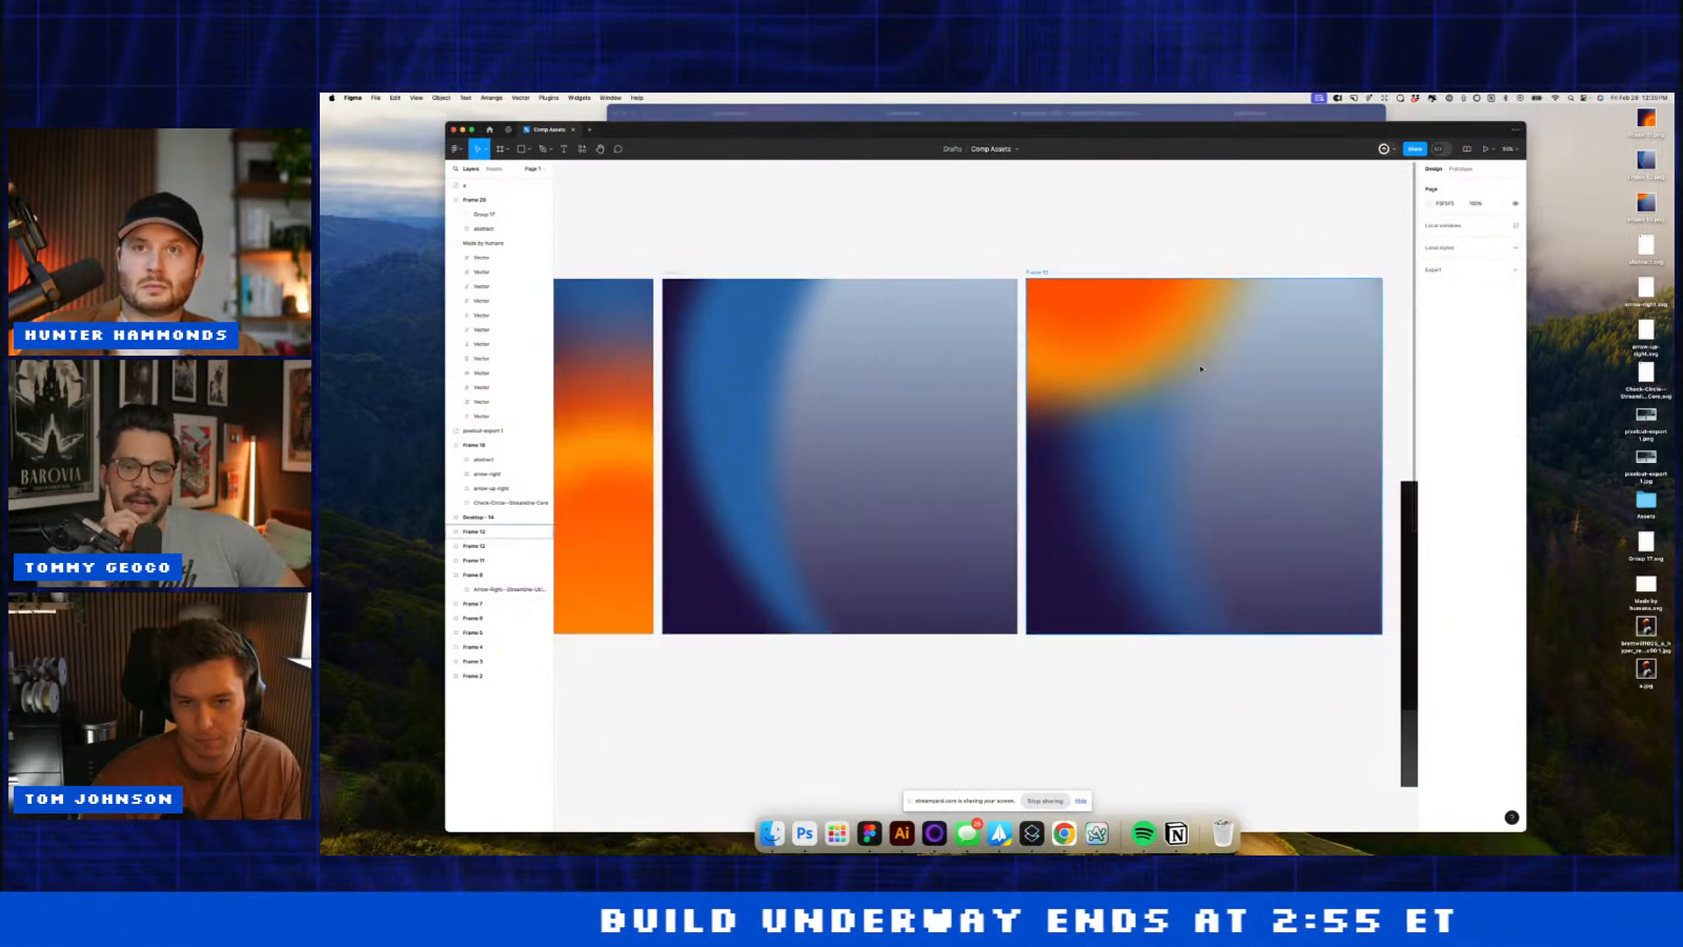
key("super+minus")
key("super+minus")
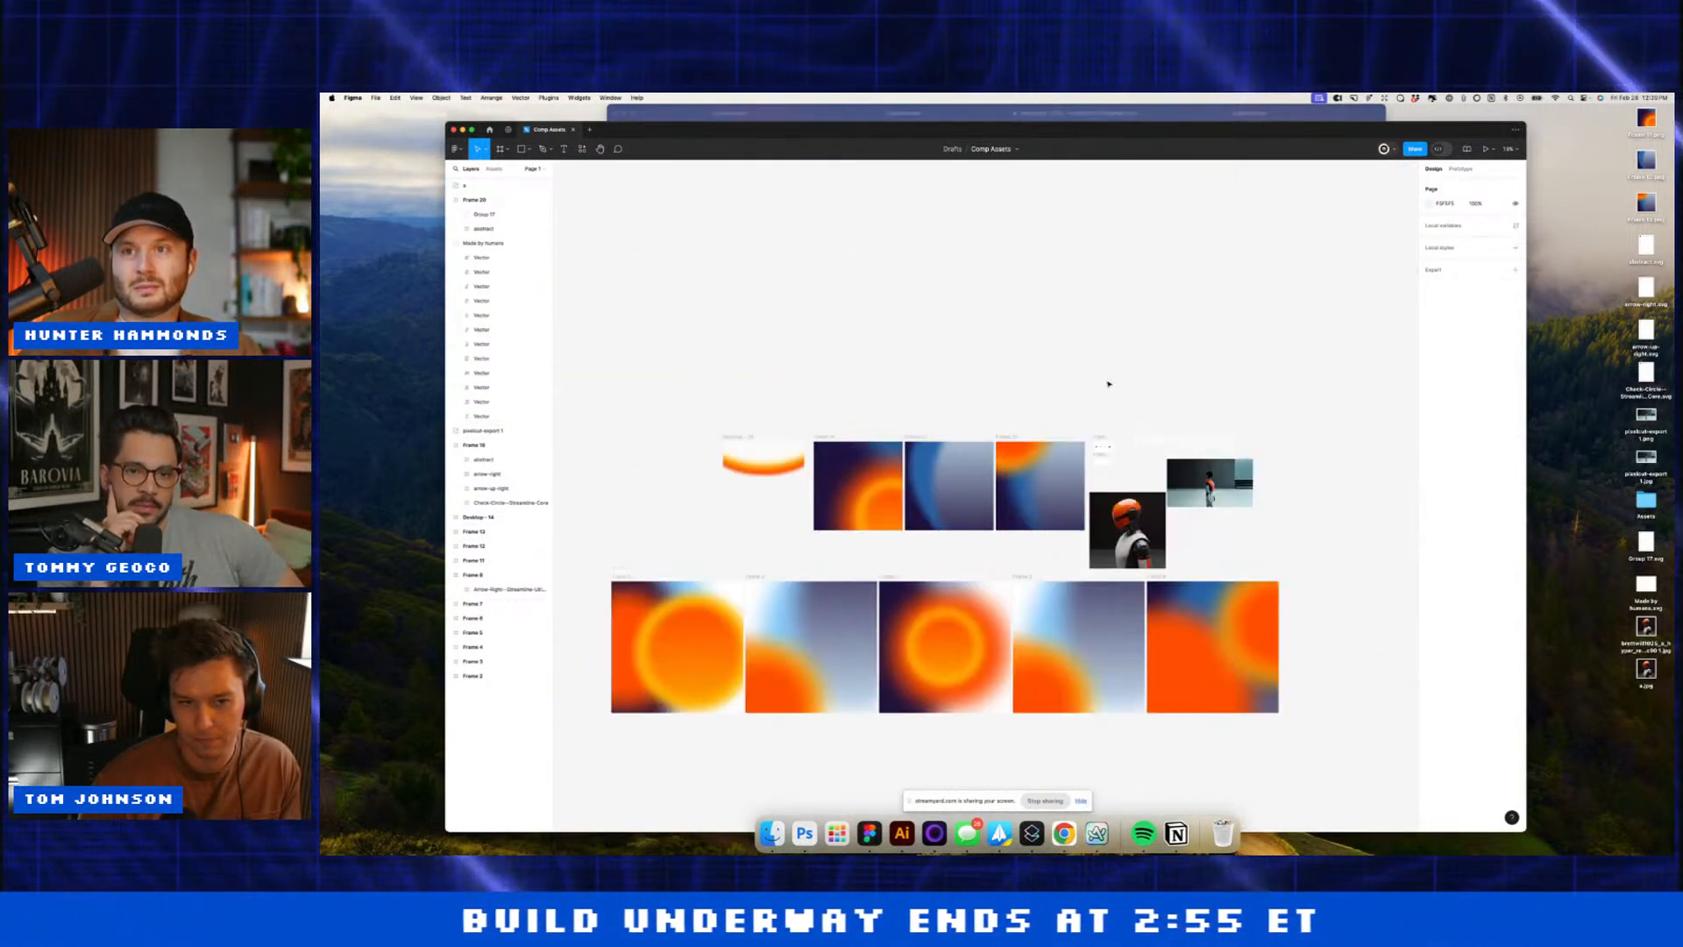
left_click(732, 441)
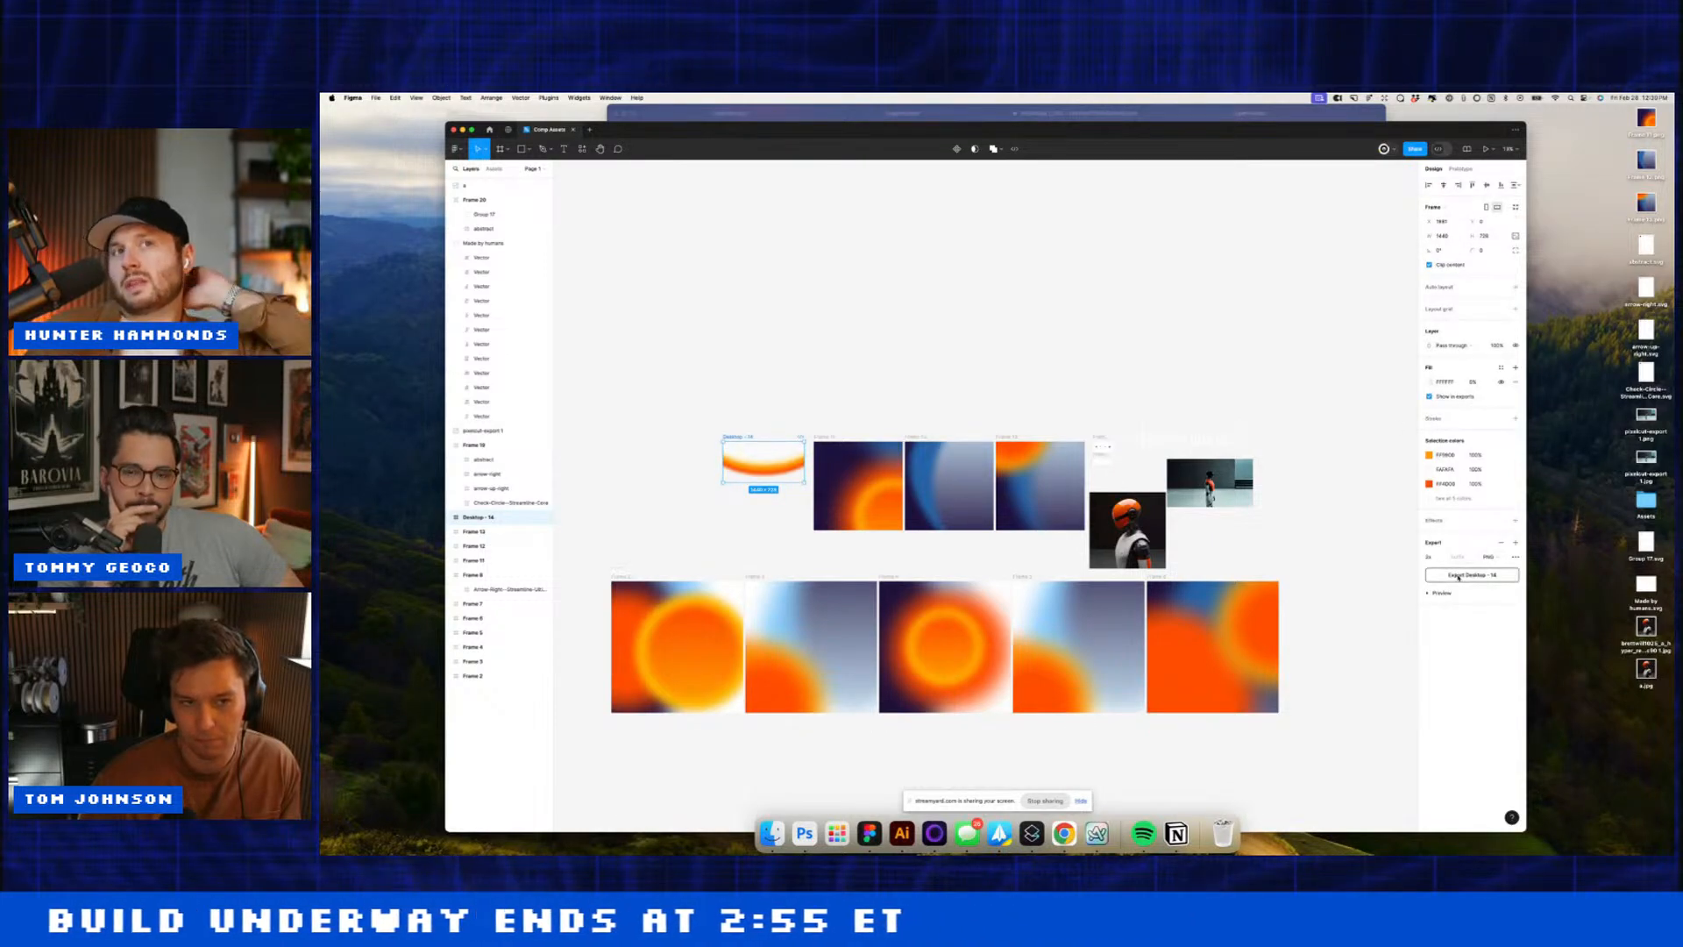
left_click(1458, 577)
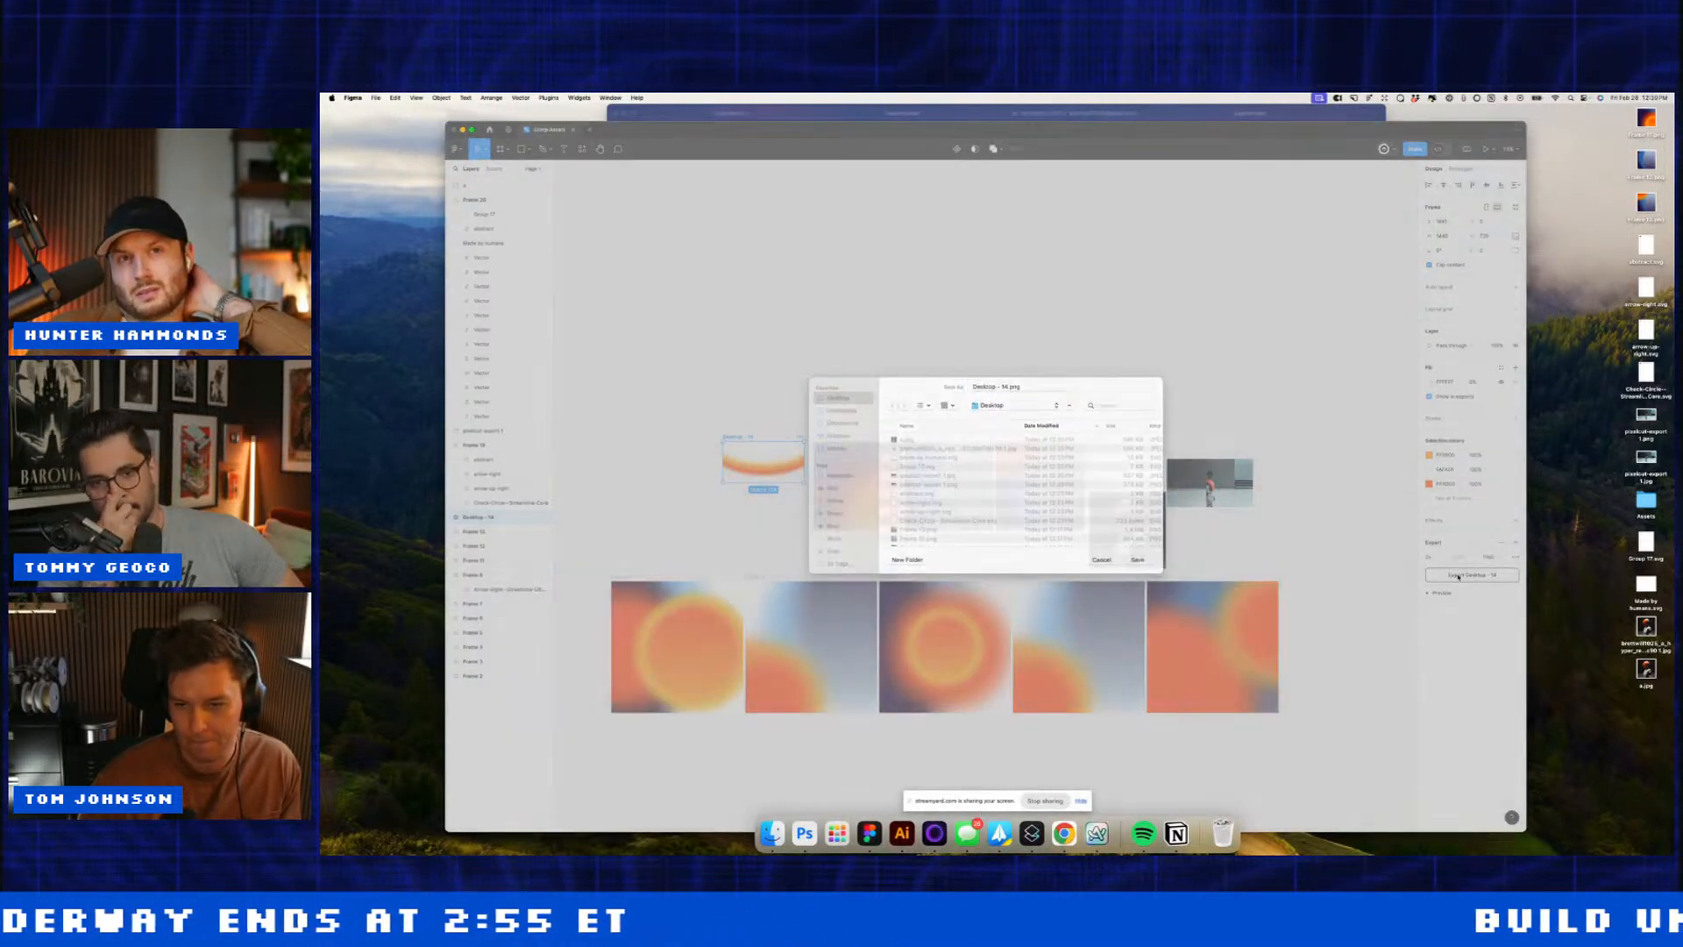
key("Return")
Step: Upload Desktop - 14.png as the block's background image in Webflow
left_click(1059, 834)
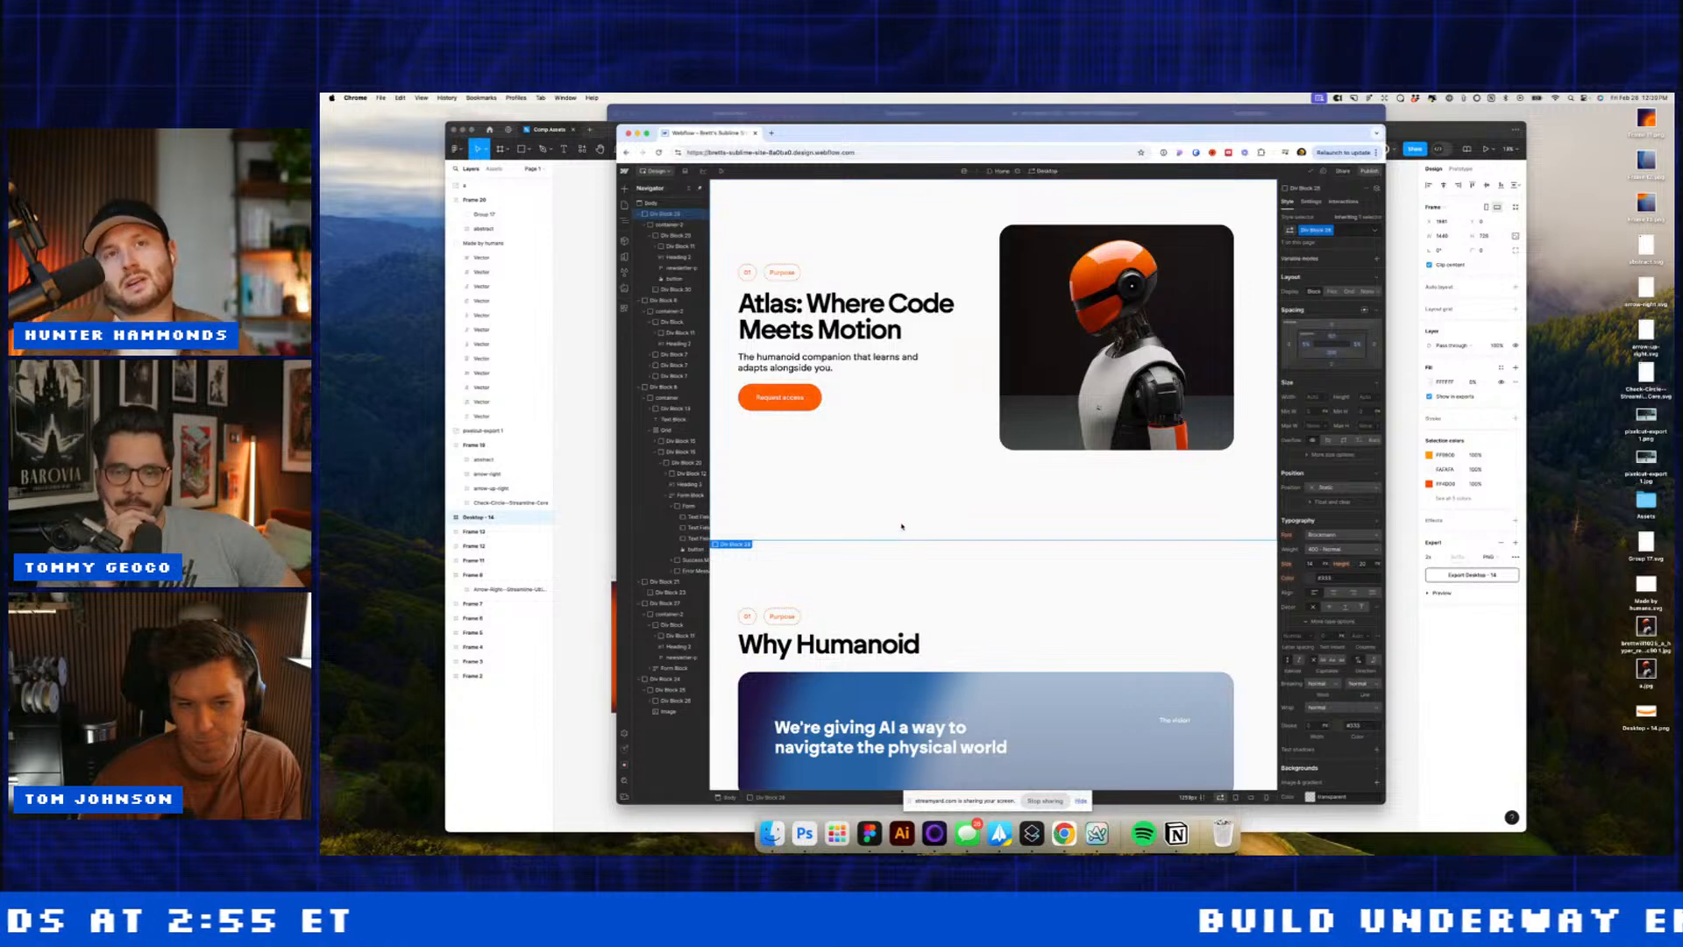
scroll(1370, 701, "down", 2)
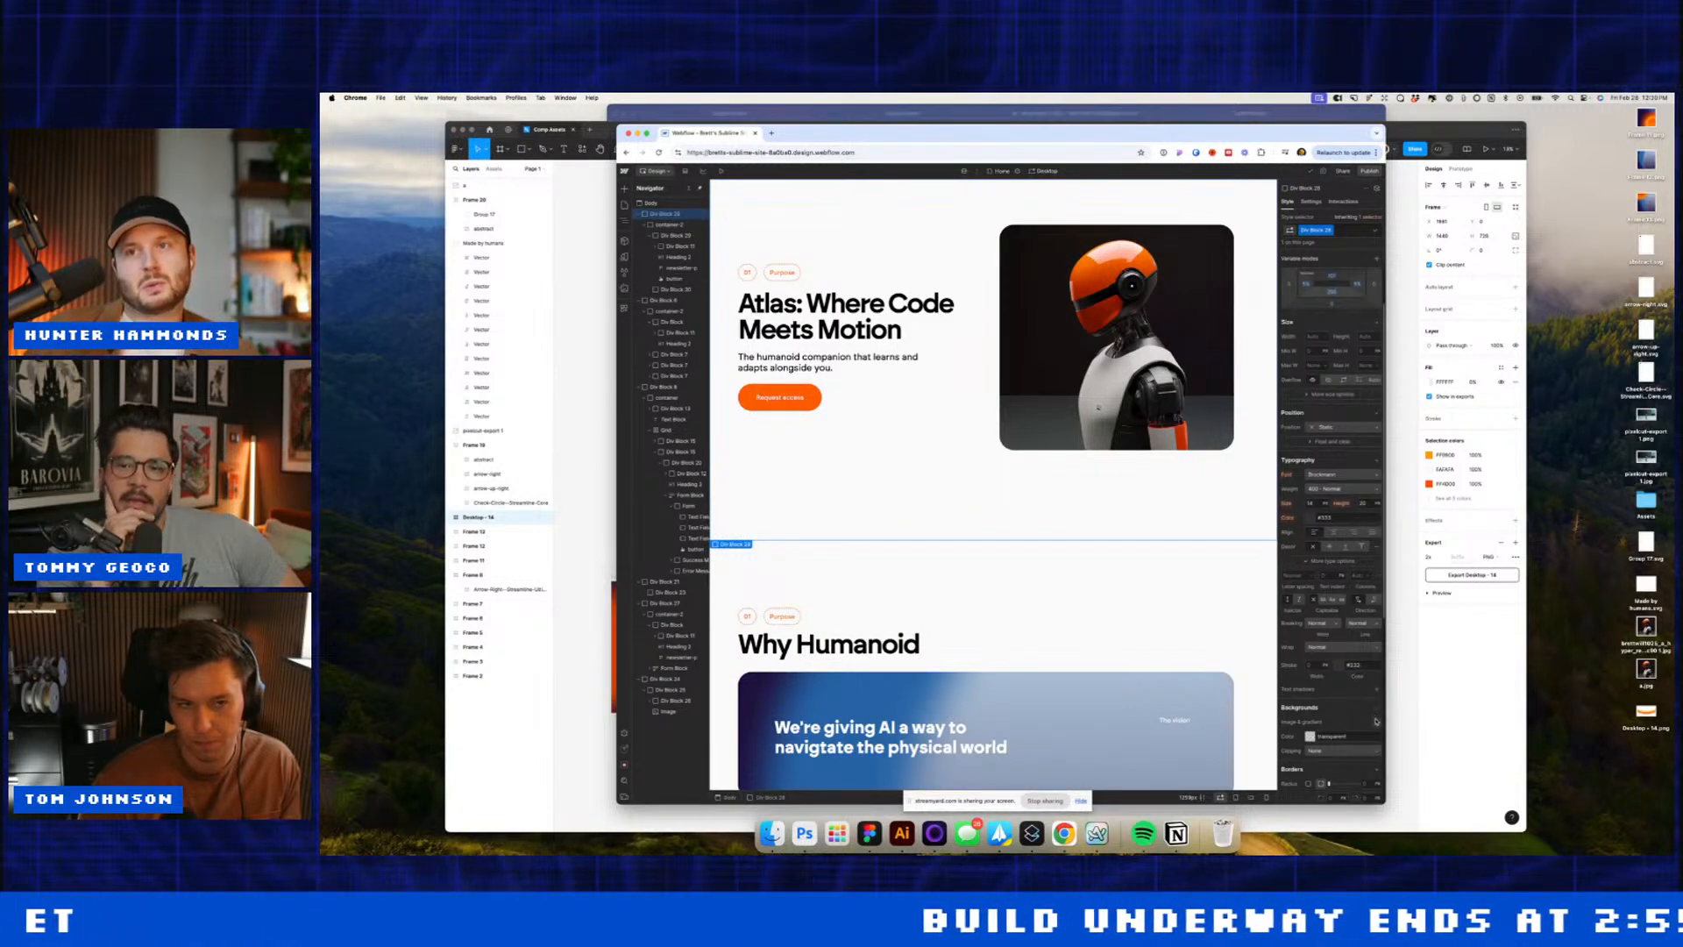
left_click(1376, 721)
left_click(1340, 609)
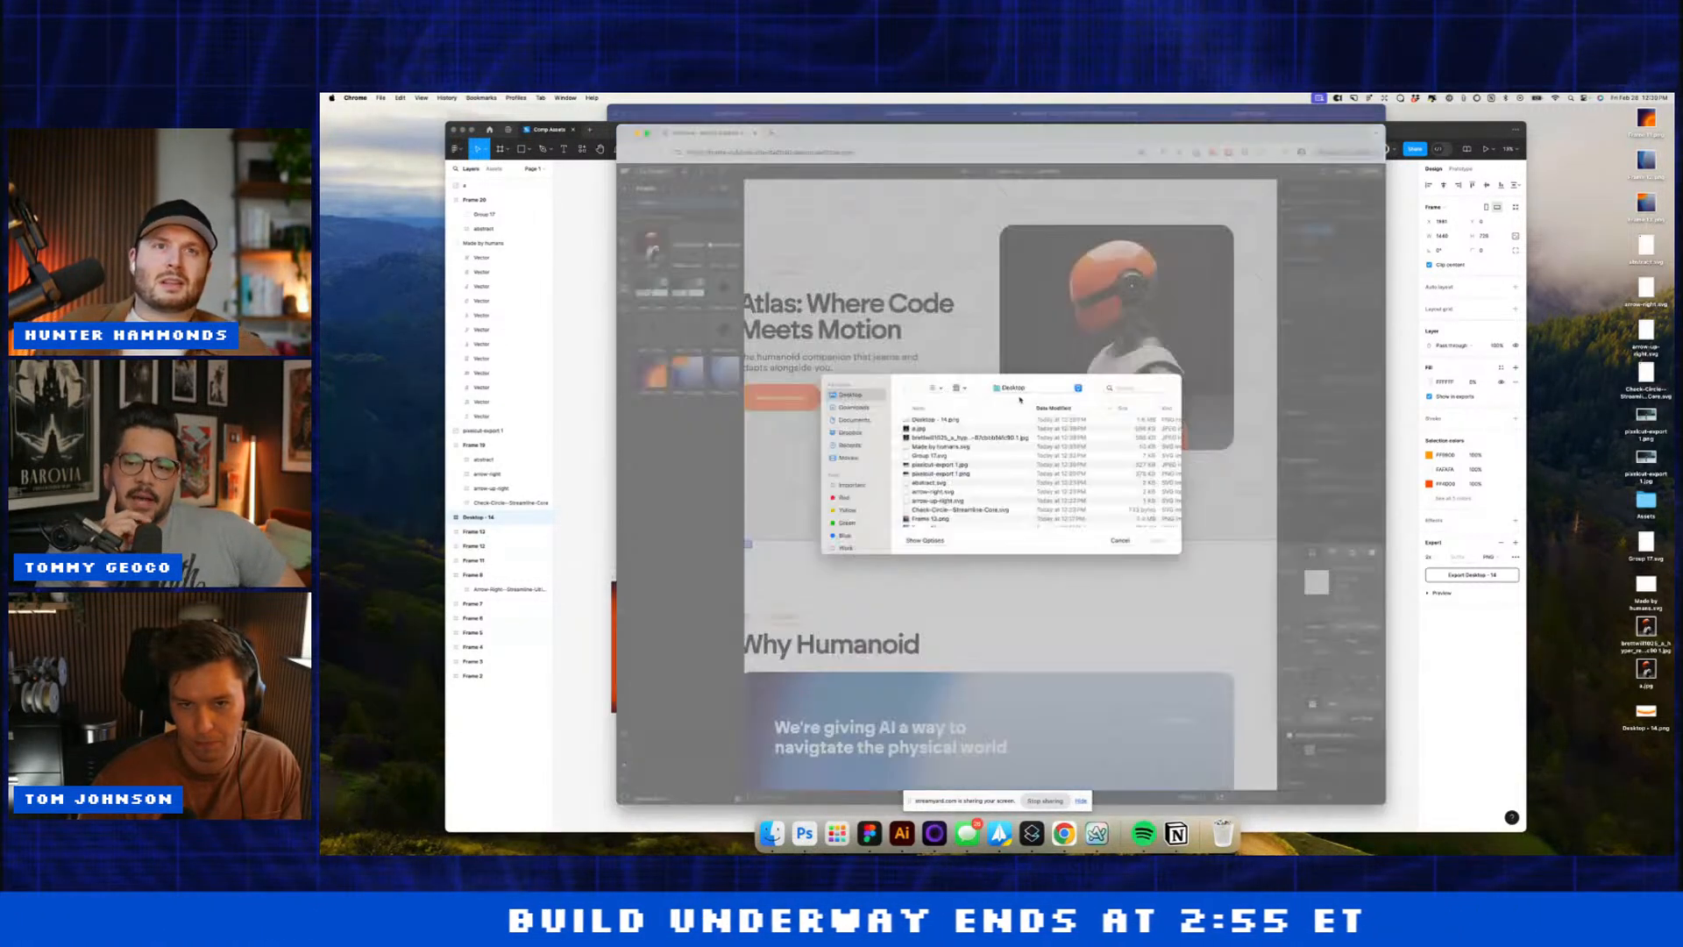
double_click(944, 419)
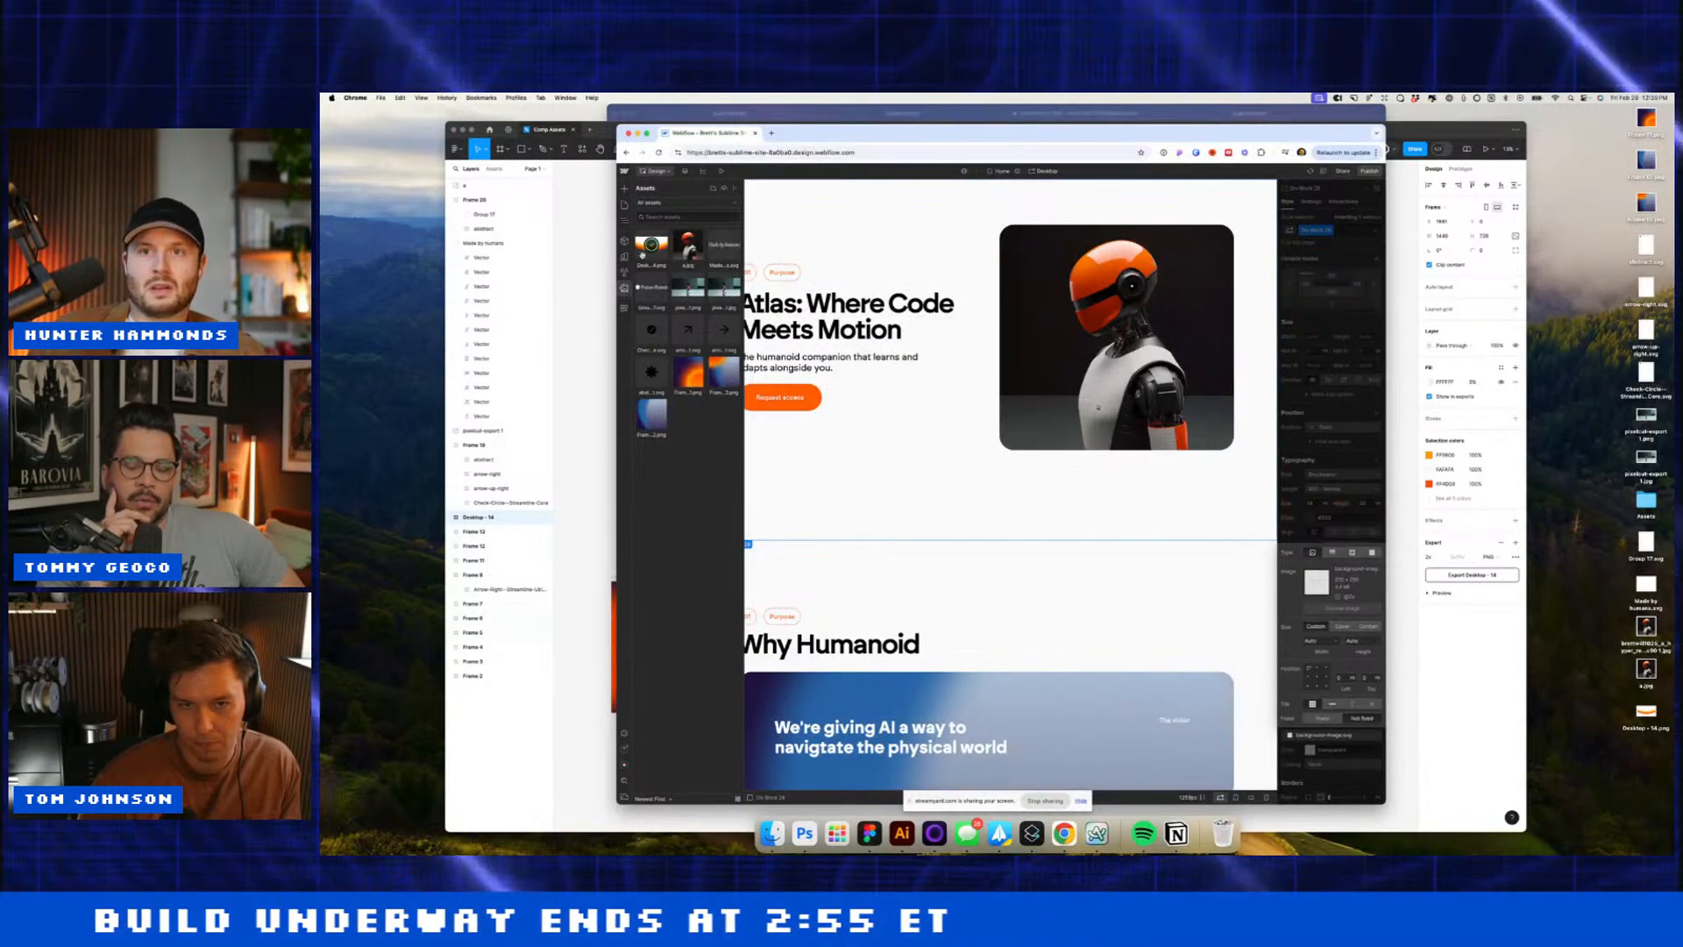
scroll(616, 703, "up", 1)
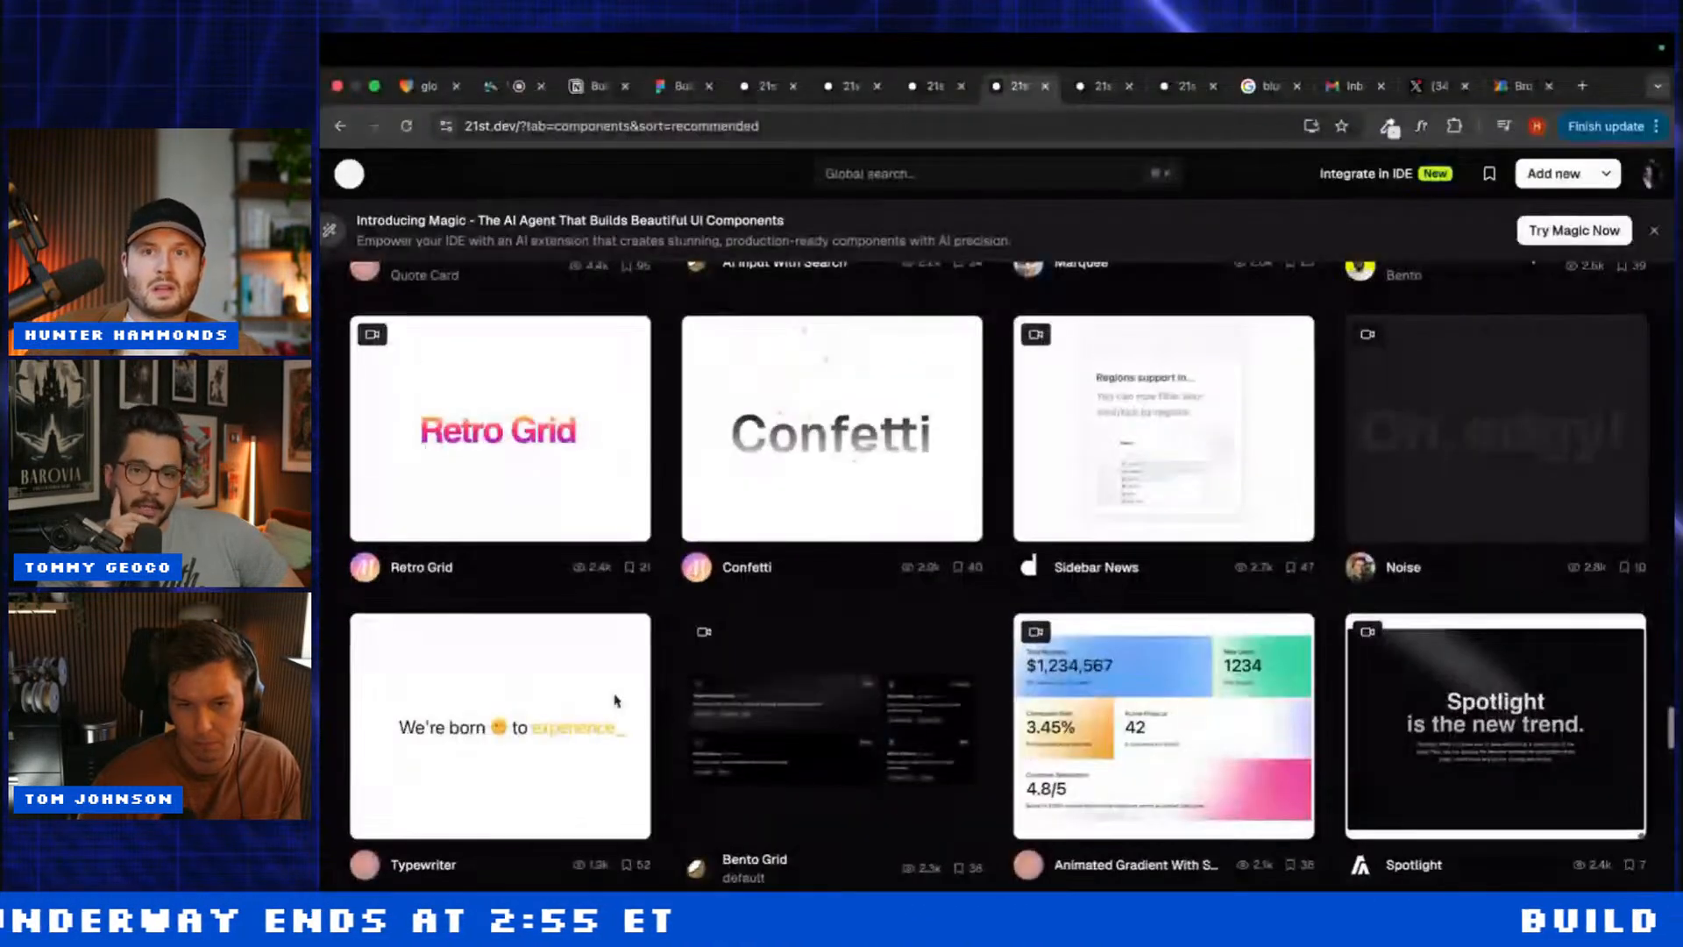
scroll(655, 728, "up", 2)
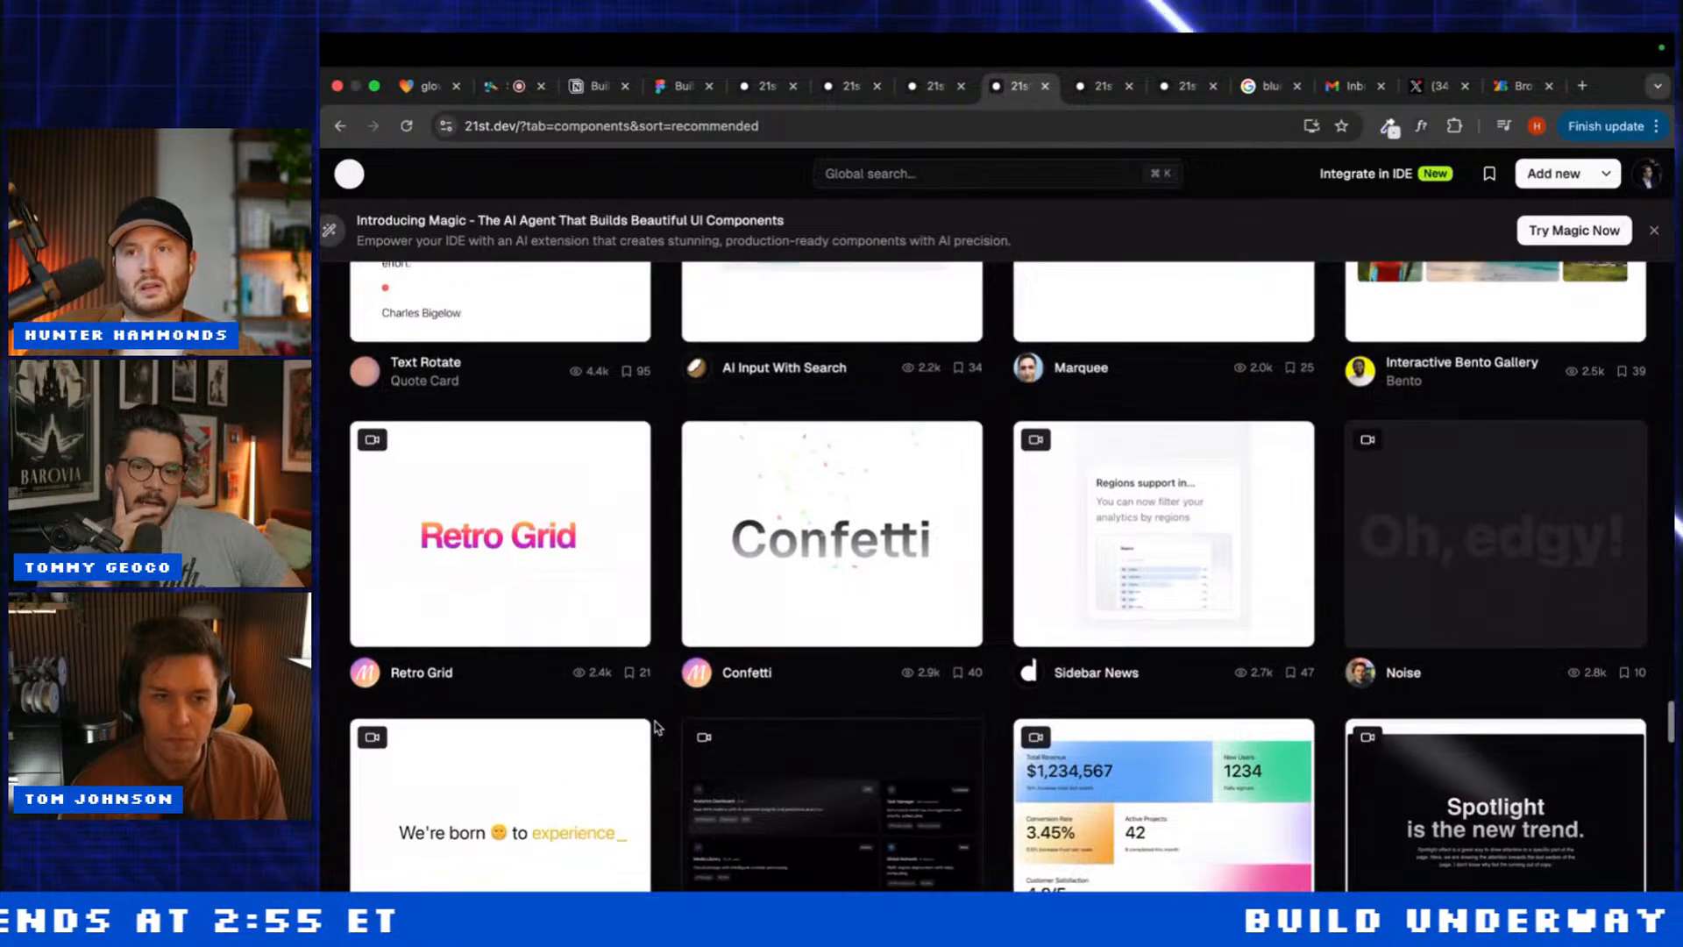
scroll(656, 728, "down", 15)
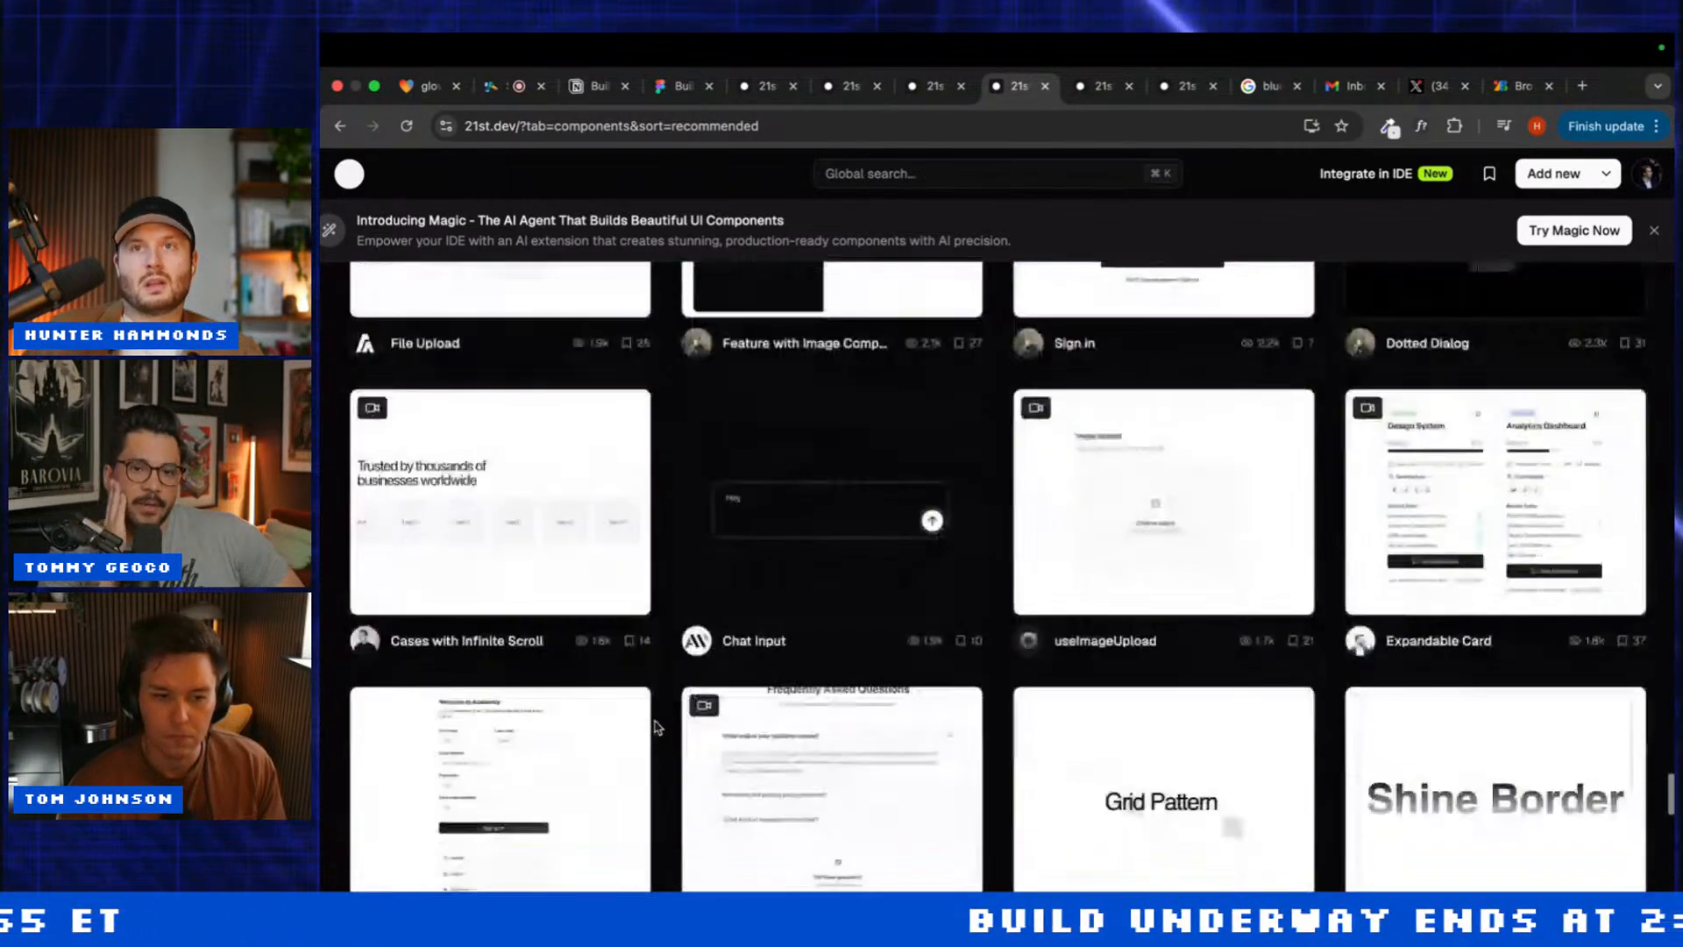
scroll(655, 727, "down", 8)
scroll(655, 727, "up", 6)
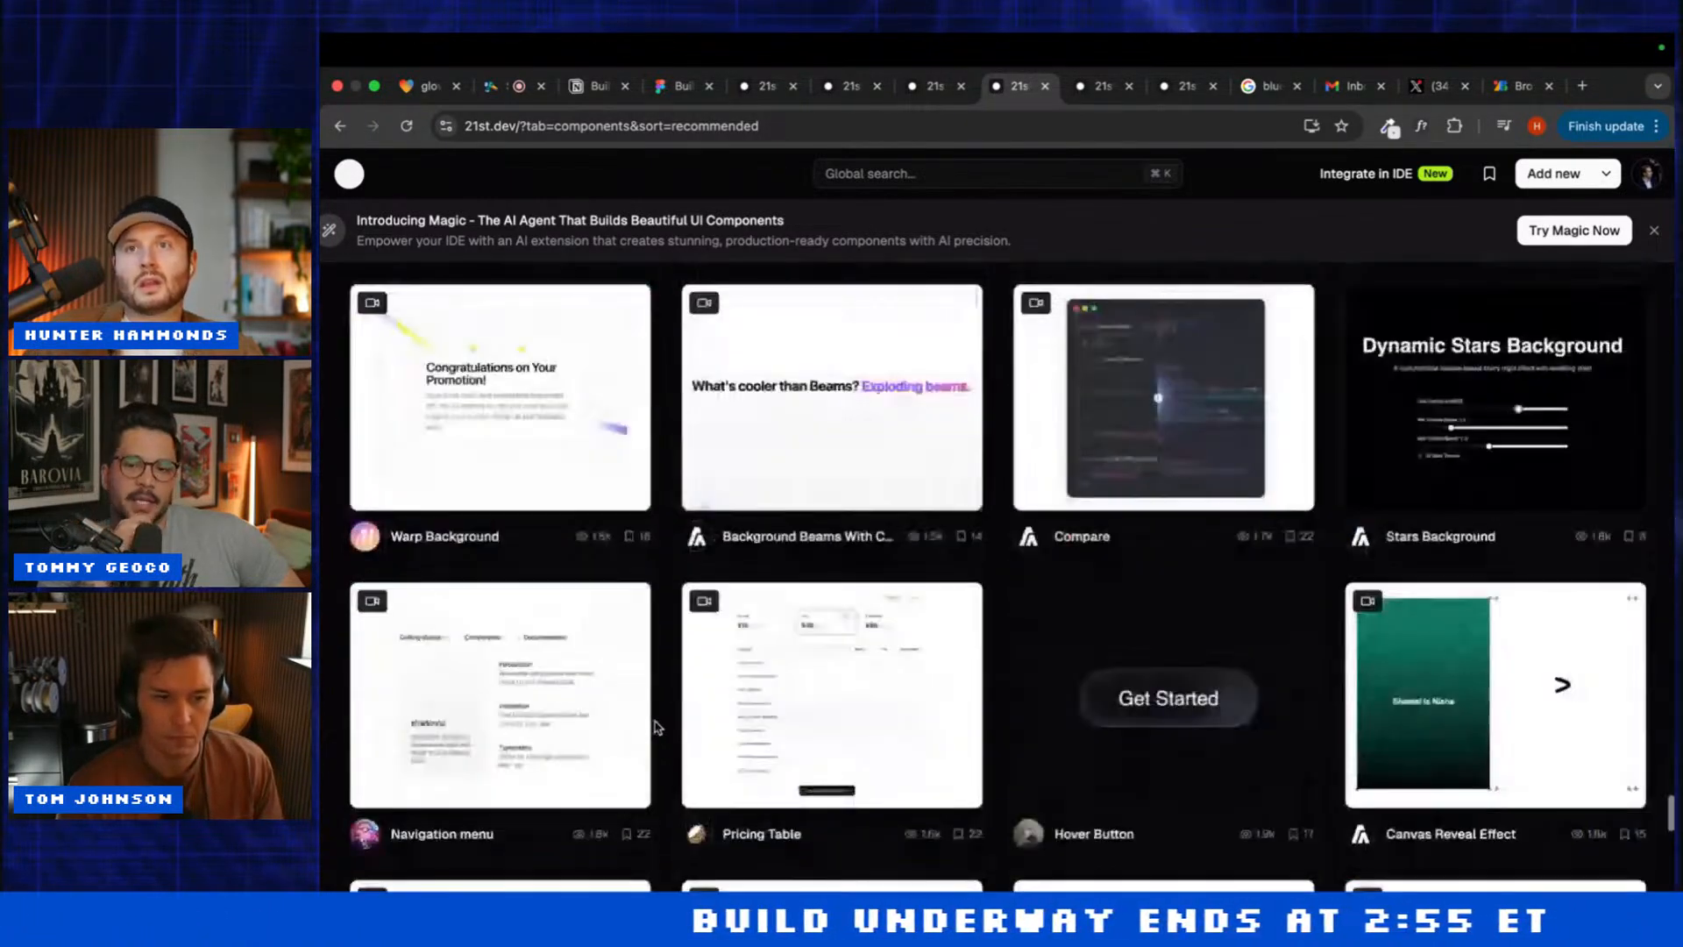
scroll(655, 726, "up", 2)
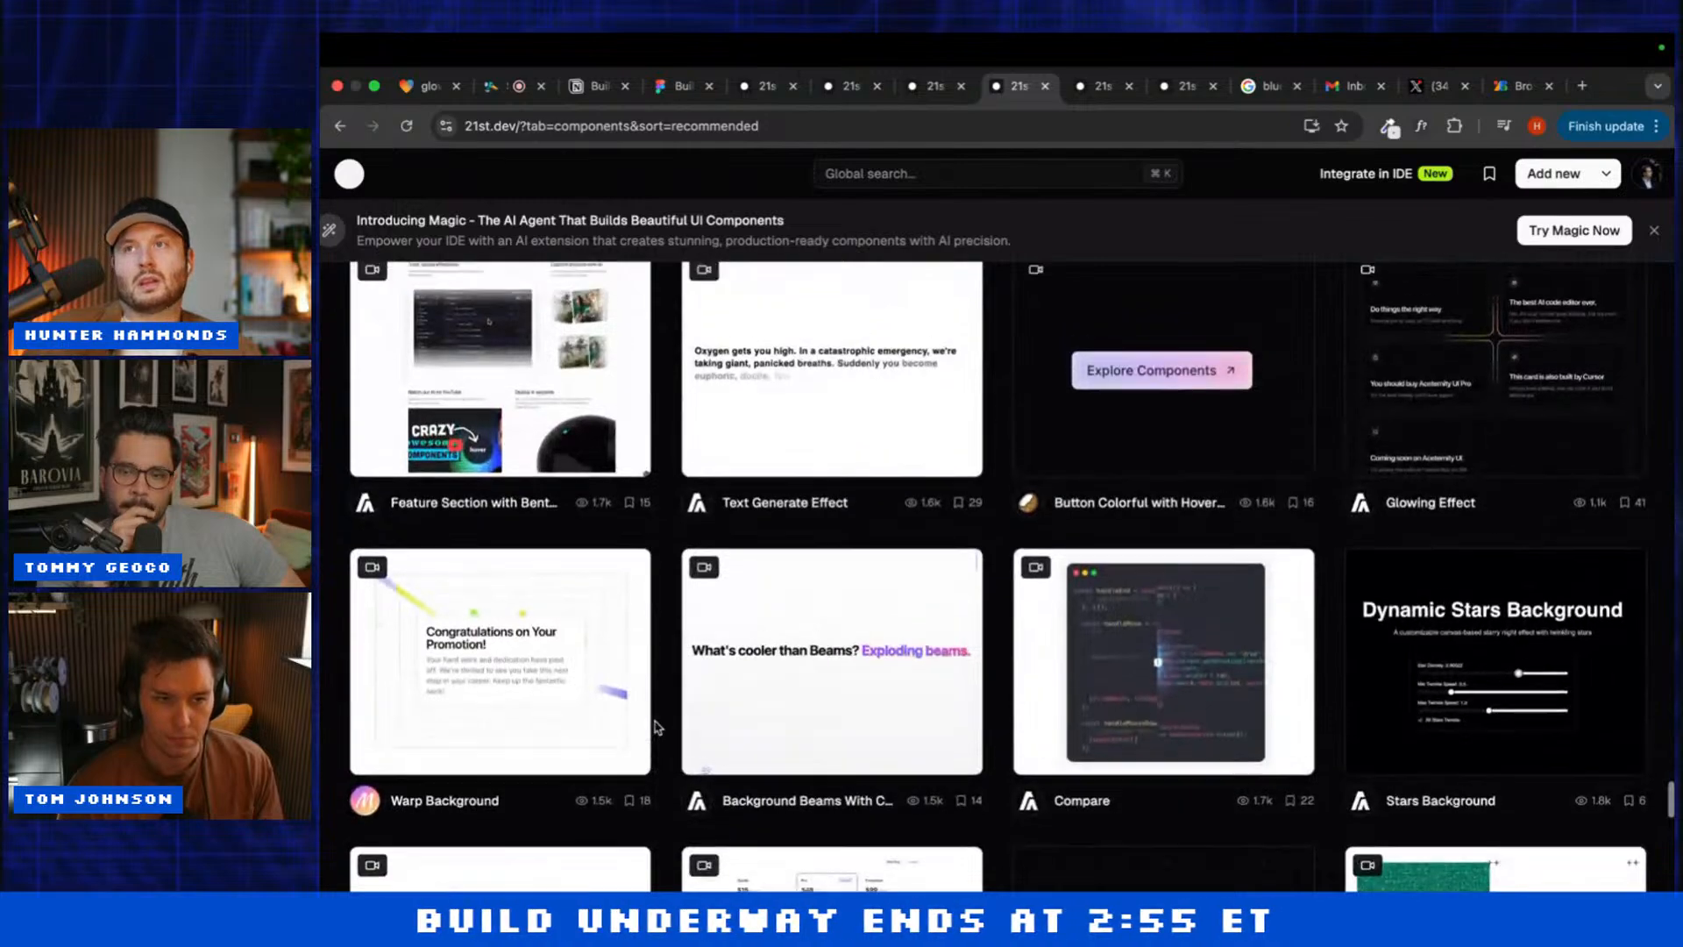
scroll(655, 727, "up", 5)
scroll(656, 726, "up", 8)
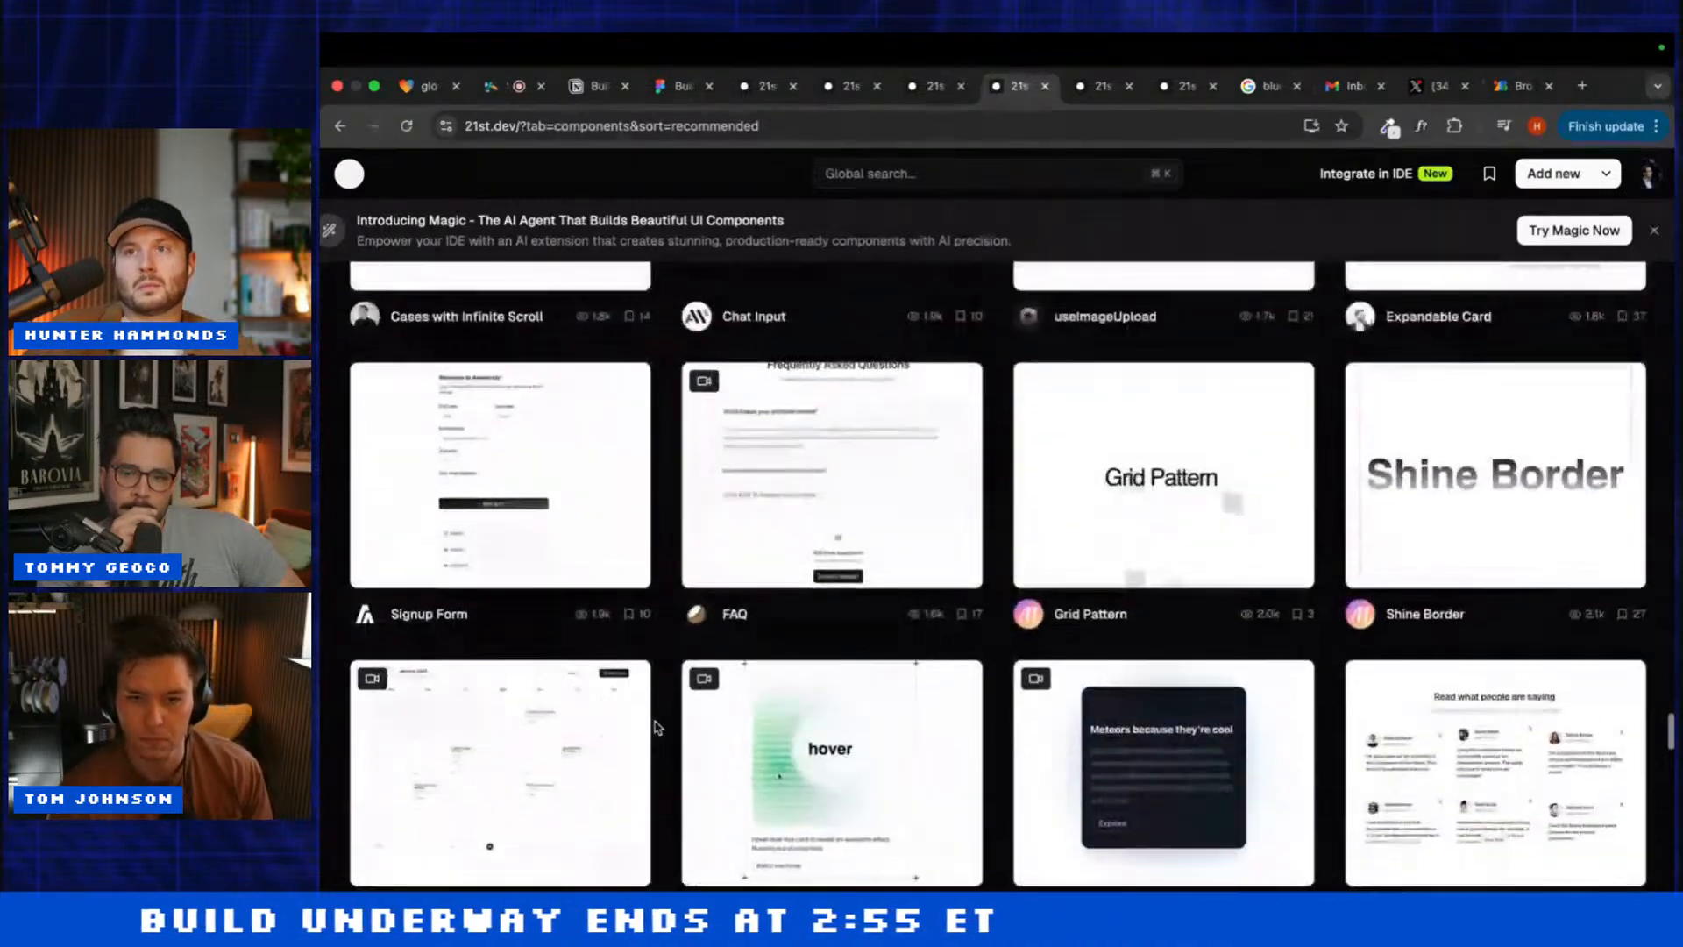
scroll(655, 727, "up", 1)
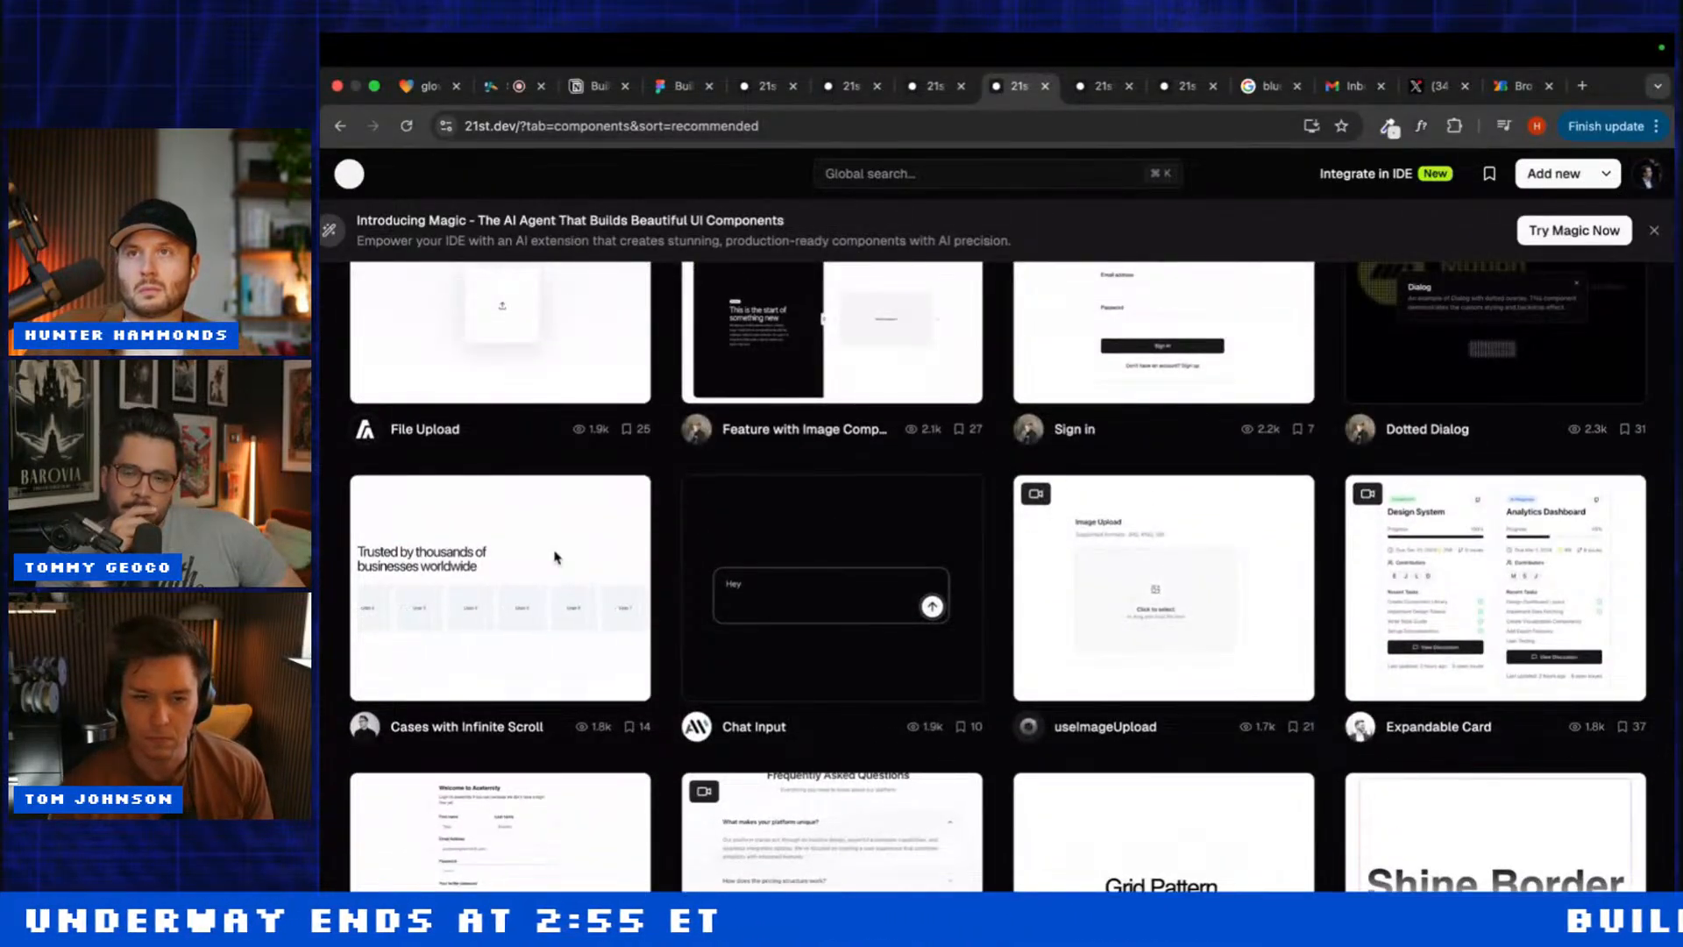
Step: Scroll through the glowing-3d-interaction preview and chat to review the new call-to-action section
key("super+1")
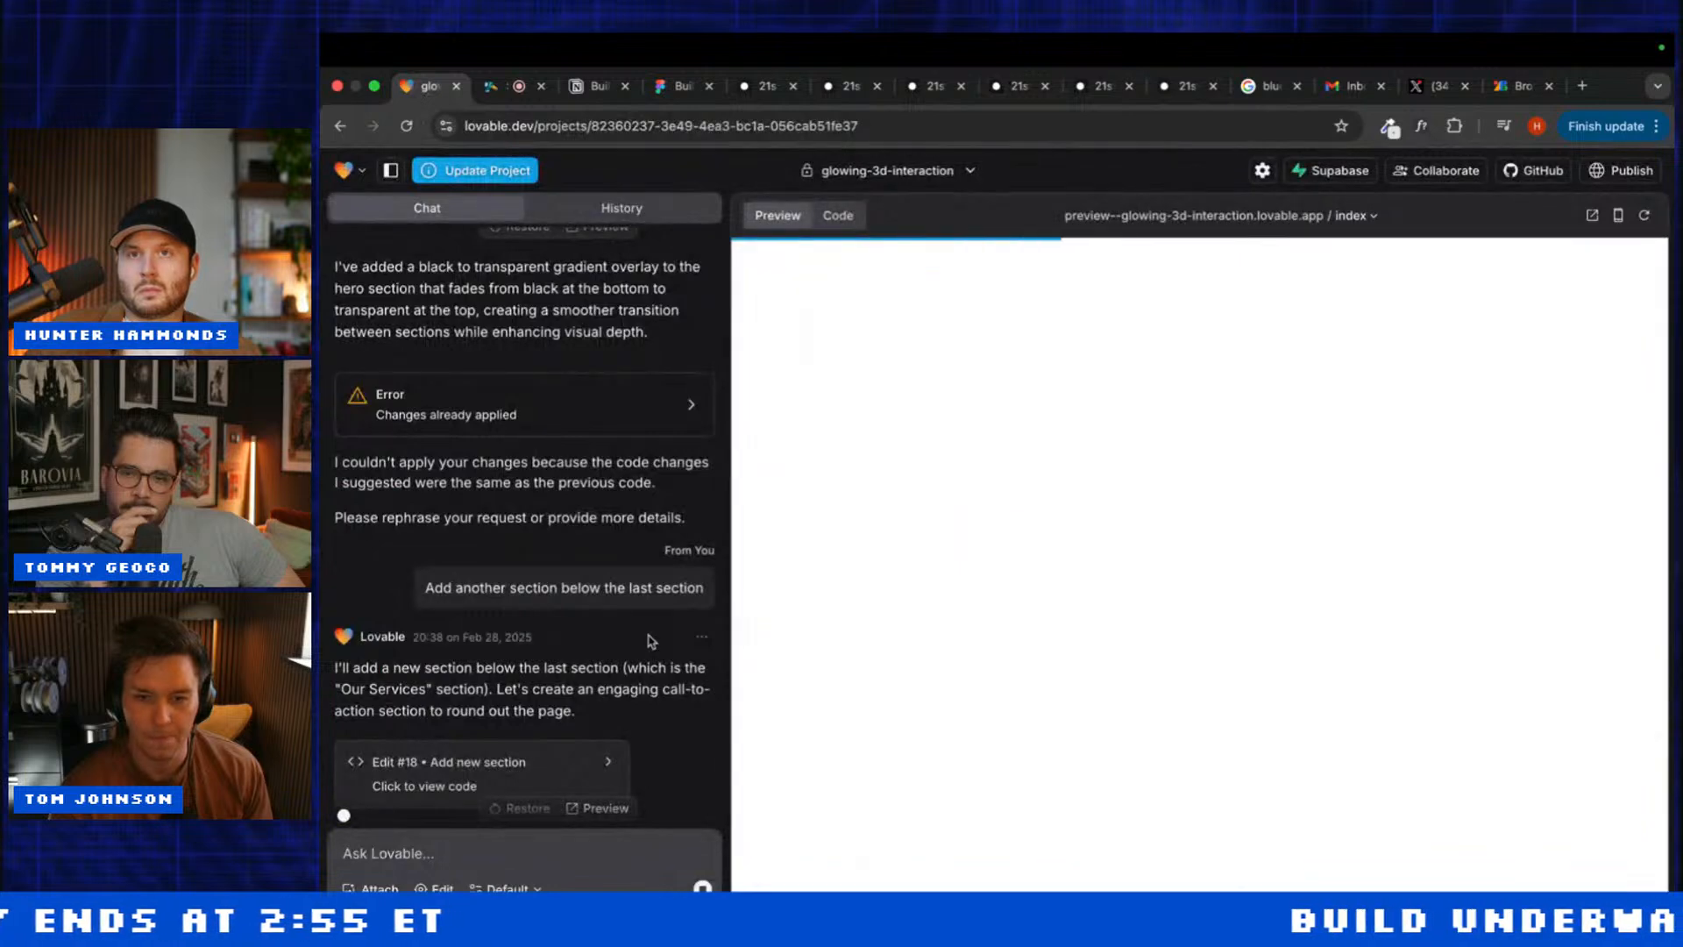
scroll(839, 625, "down", 15)
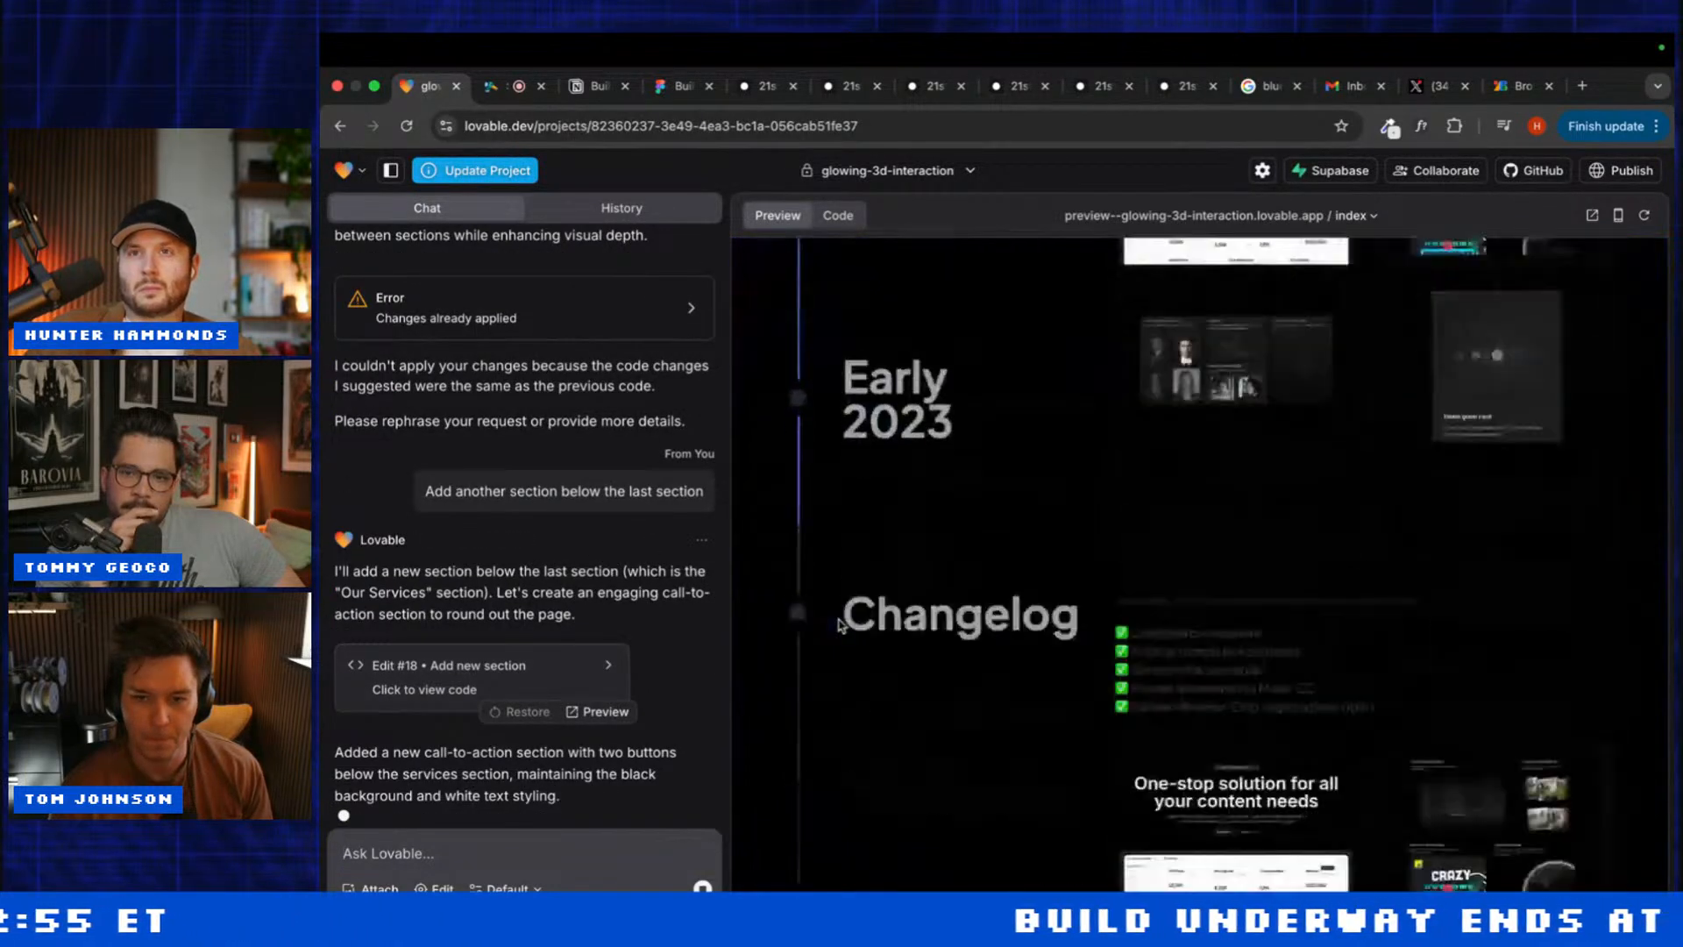
scroll(839, 625, "down", 3)
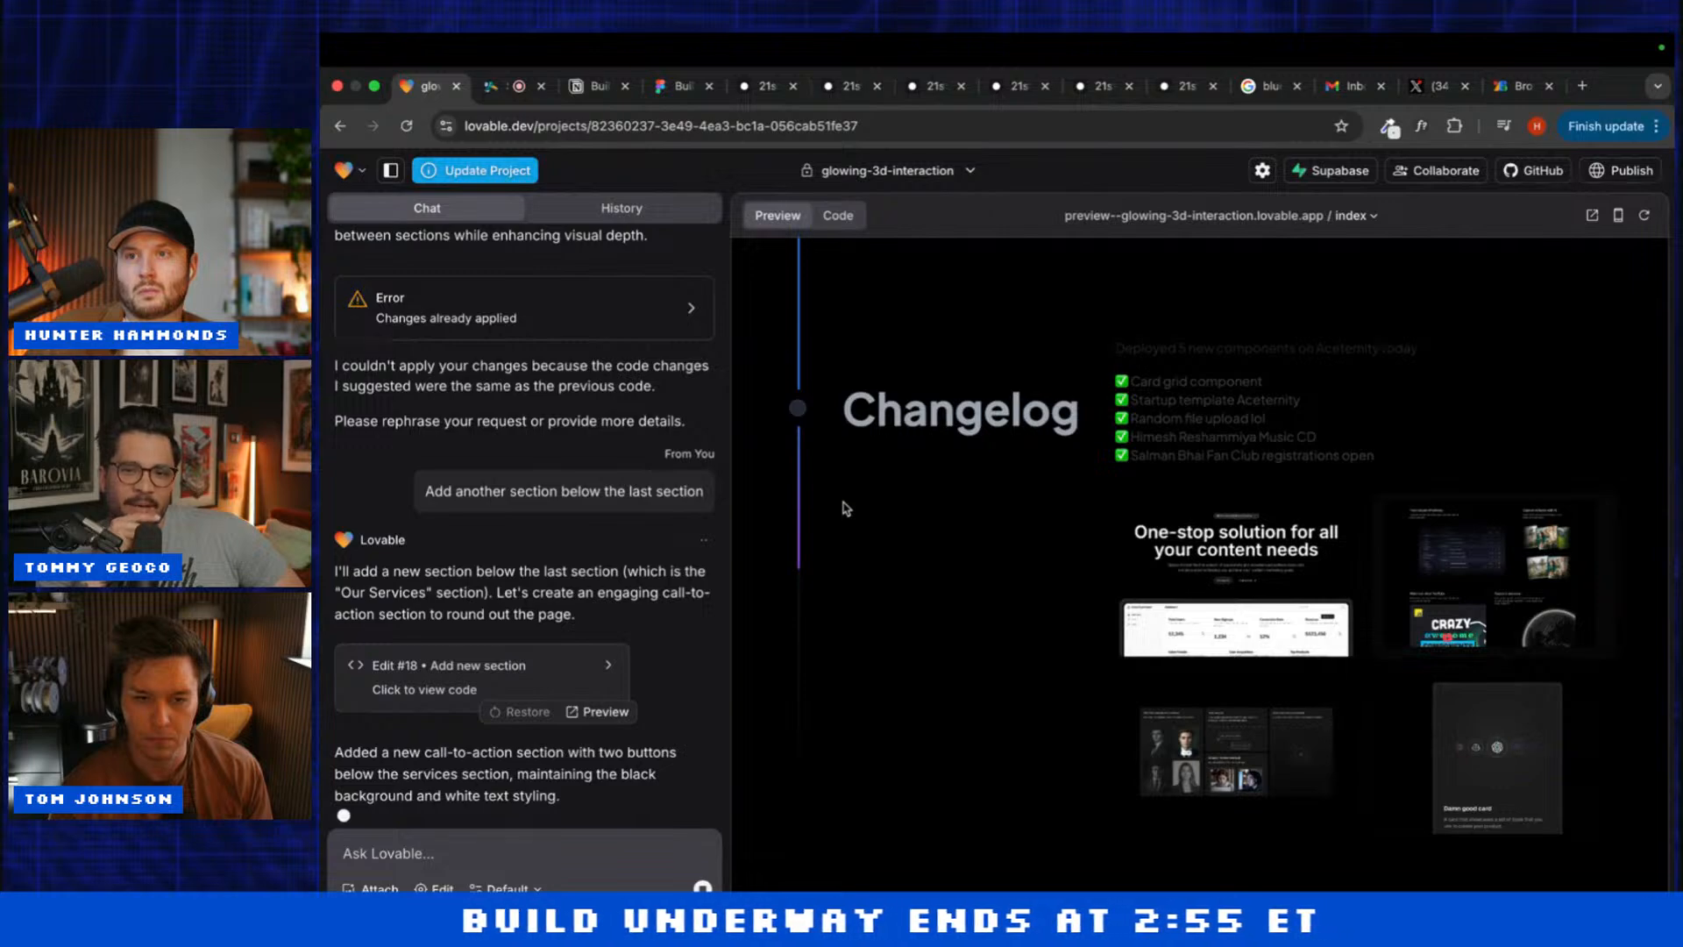
scroll(846, 508, "up", 10)
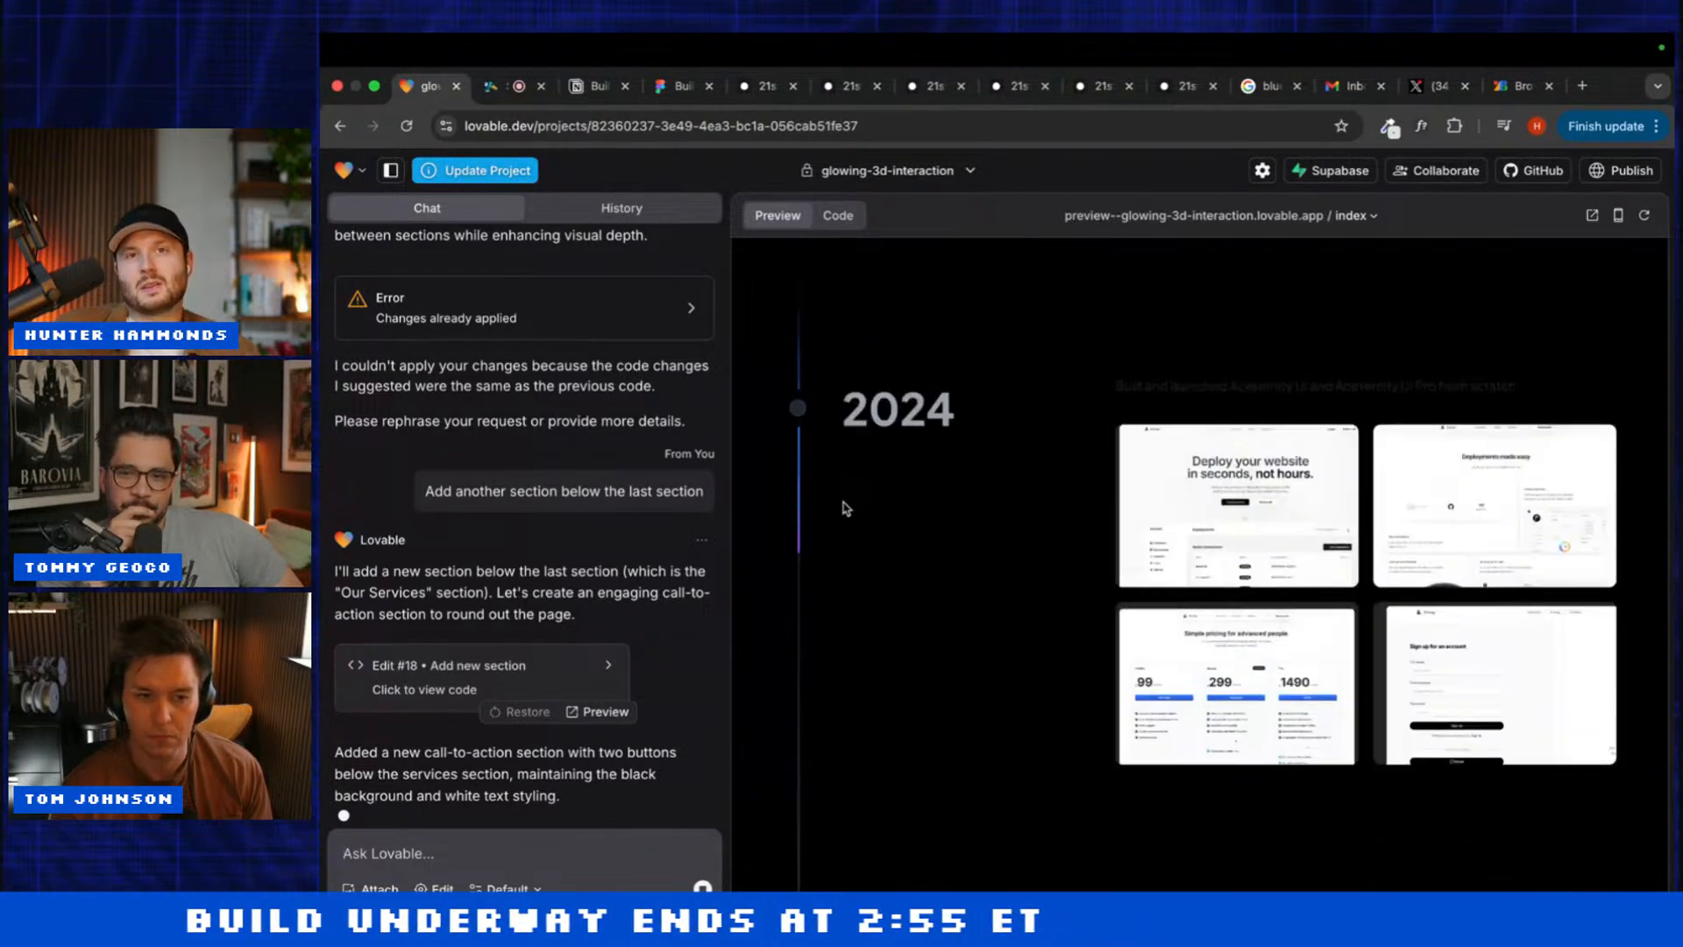
scroll(846, 509, "up", 15)
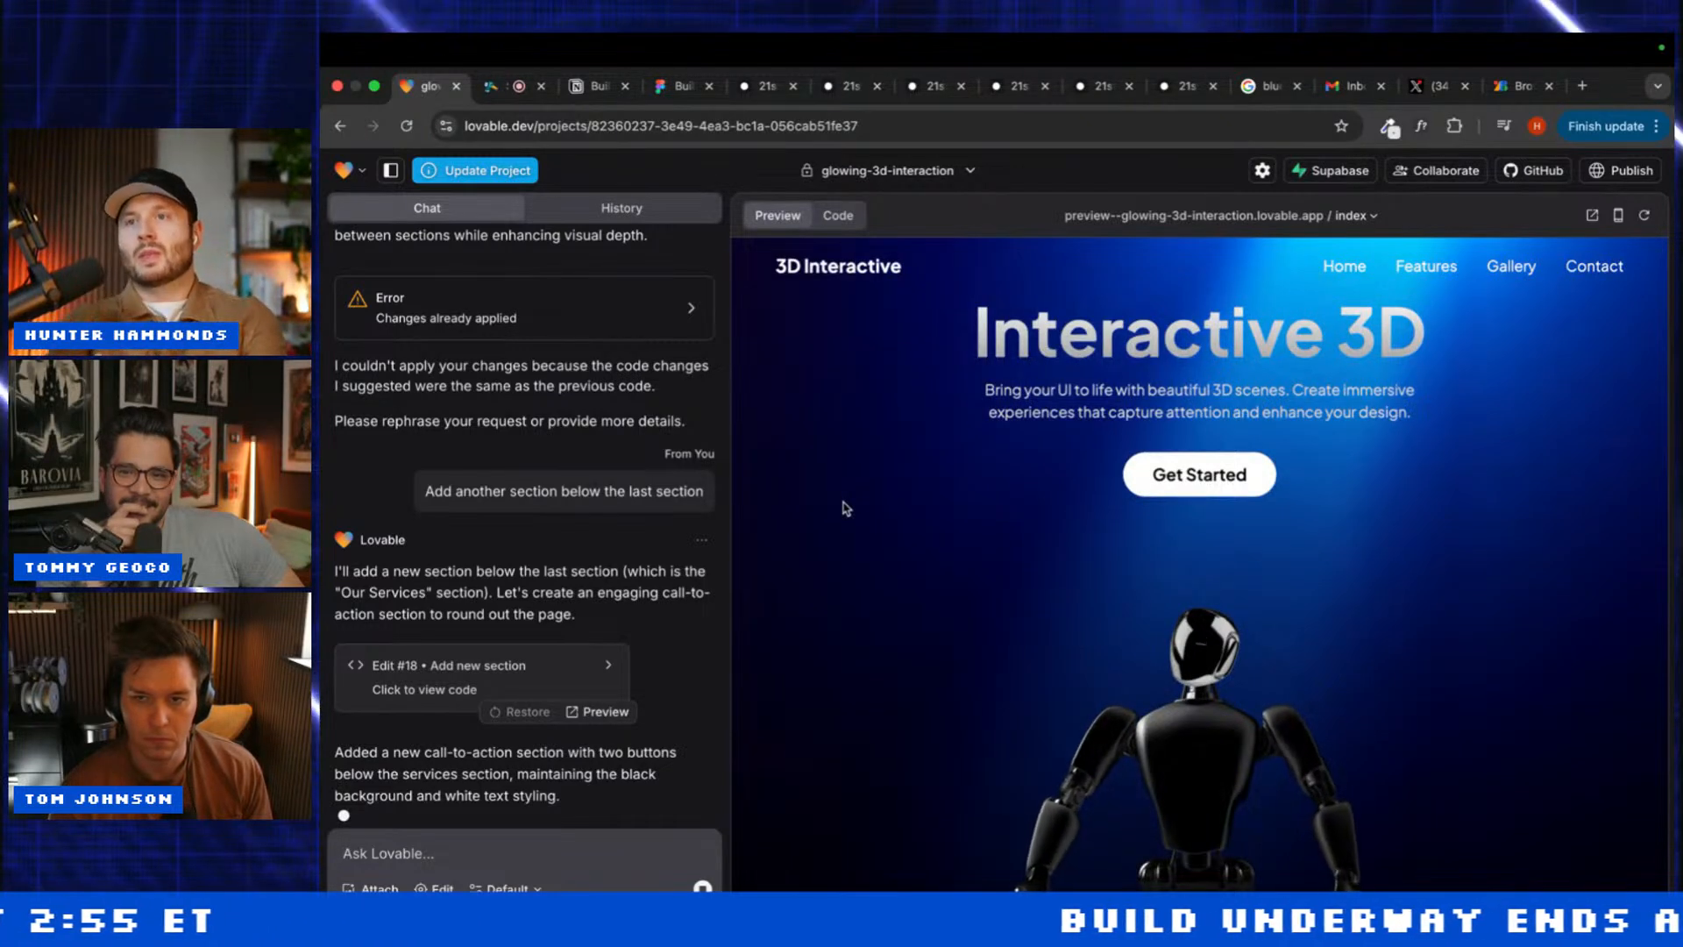
scroll(846, 508, "down", 1)
scroll(846, 508, "down", 15)
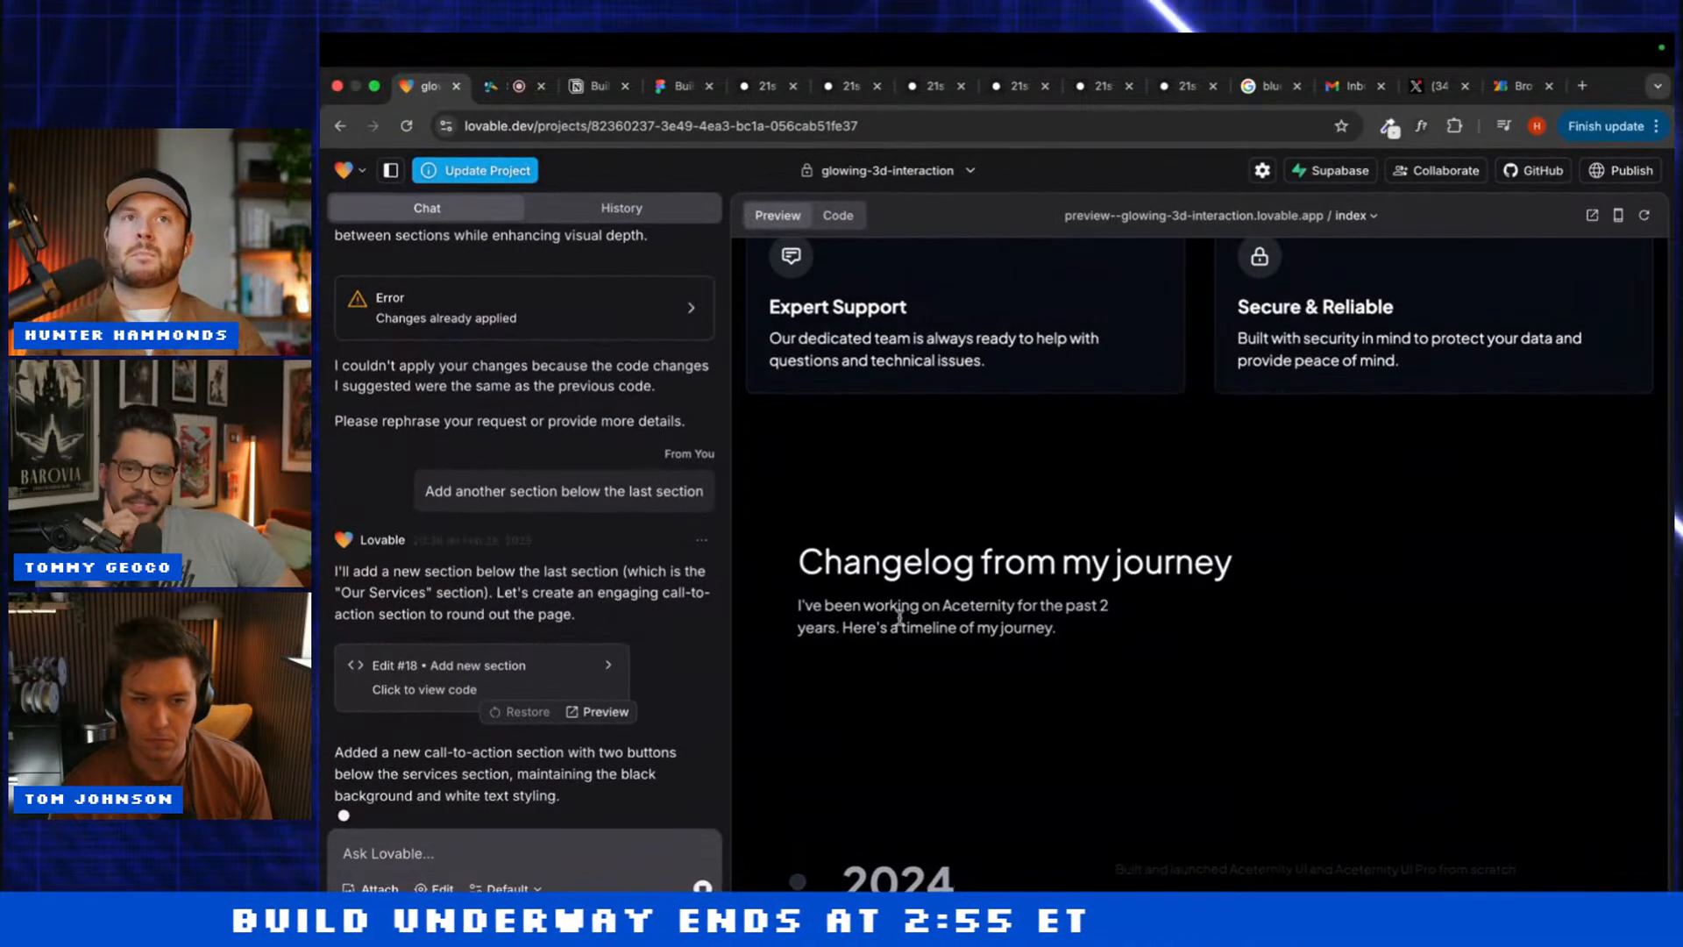
scroll(901, 624, "down", 5)
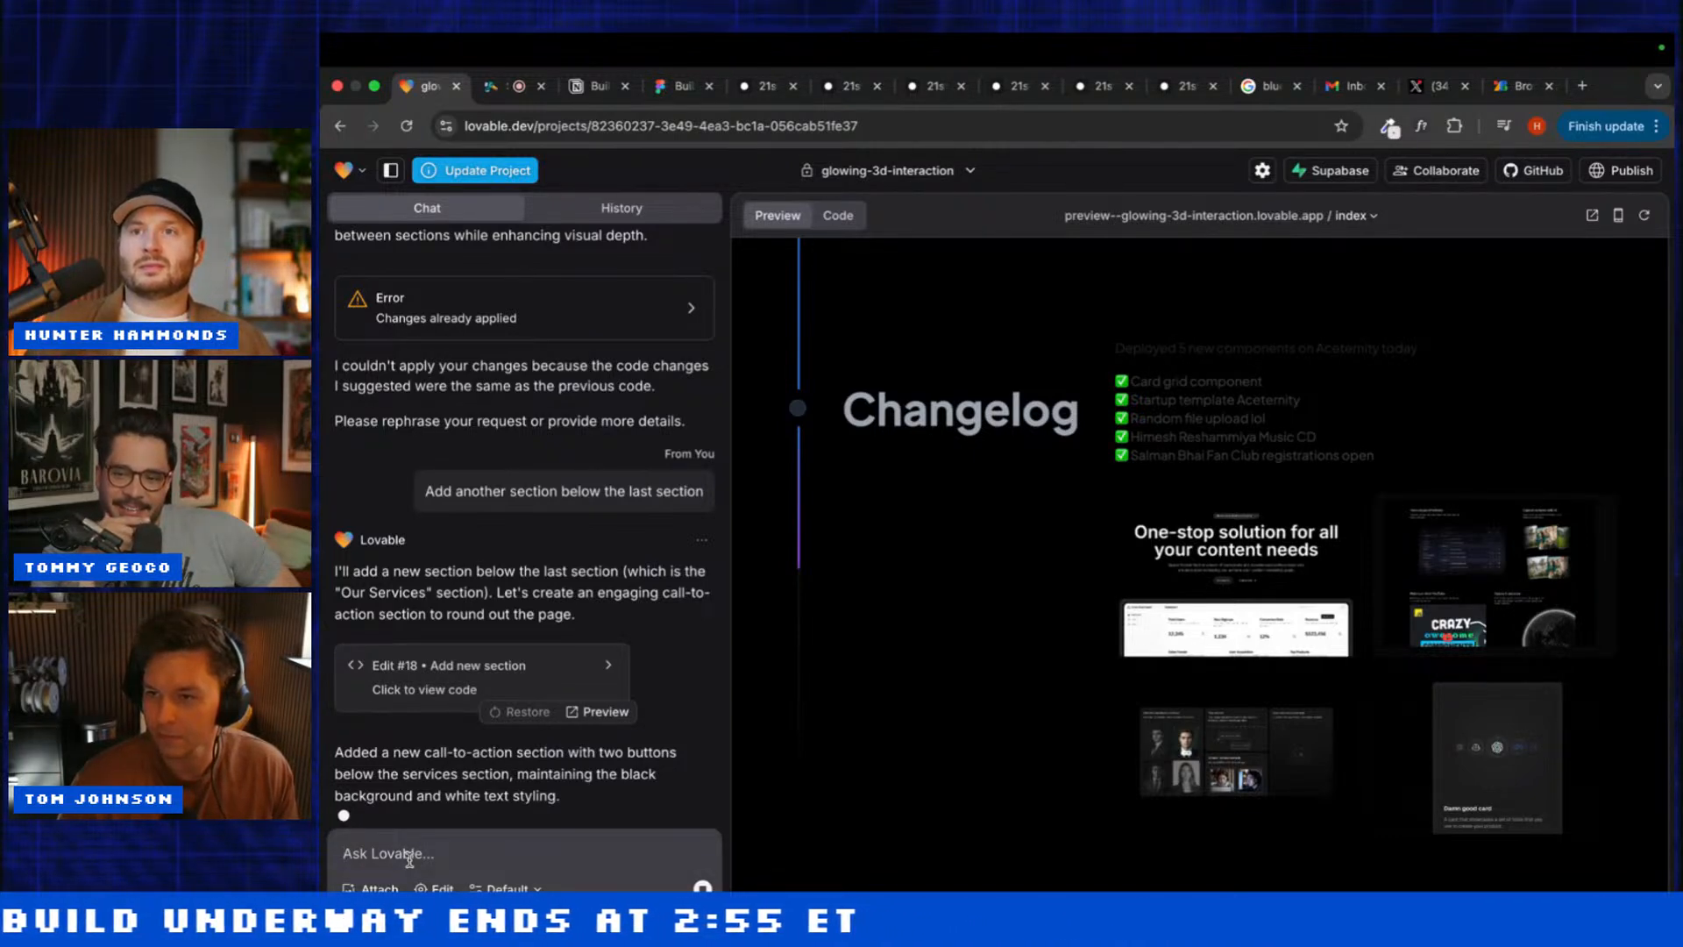
scroll(535, 780, "up", 3)
scroll(545, 782, "down", 3)
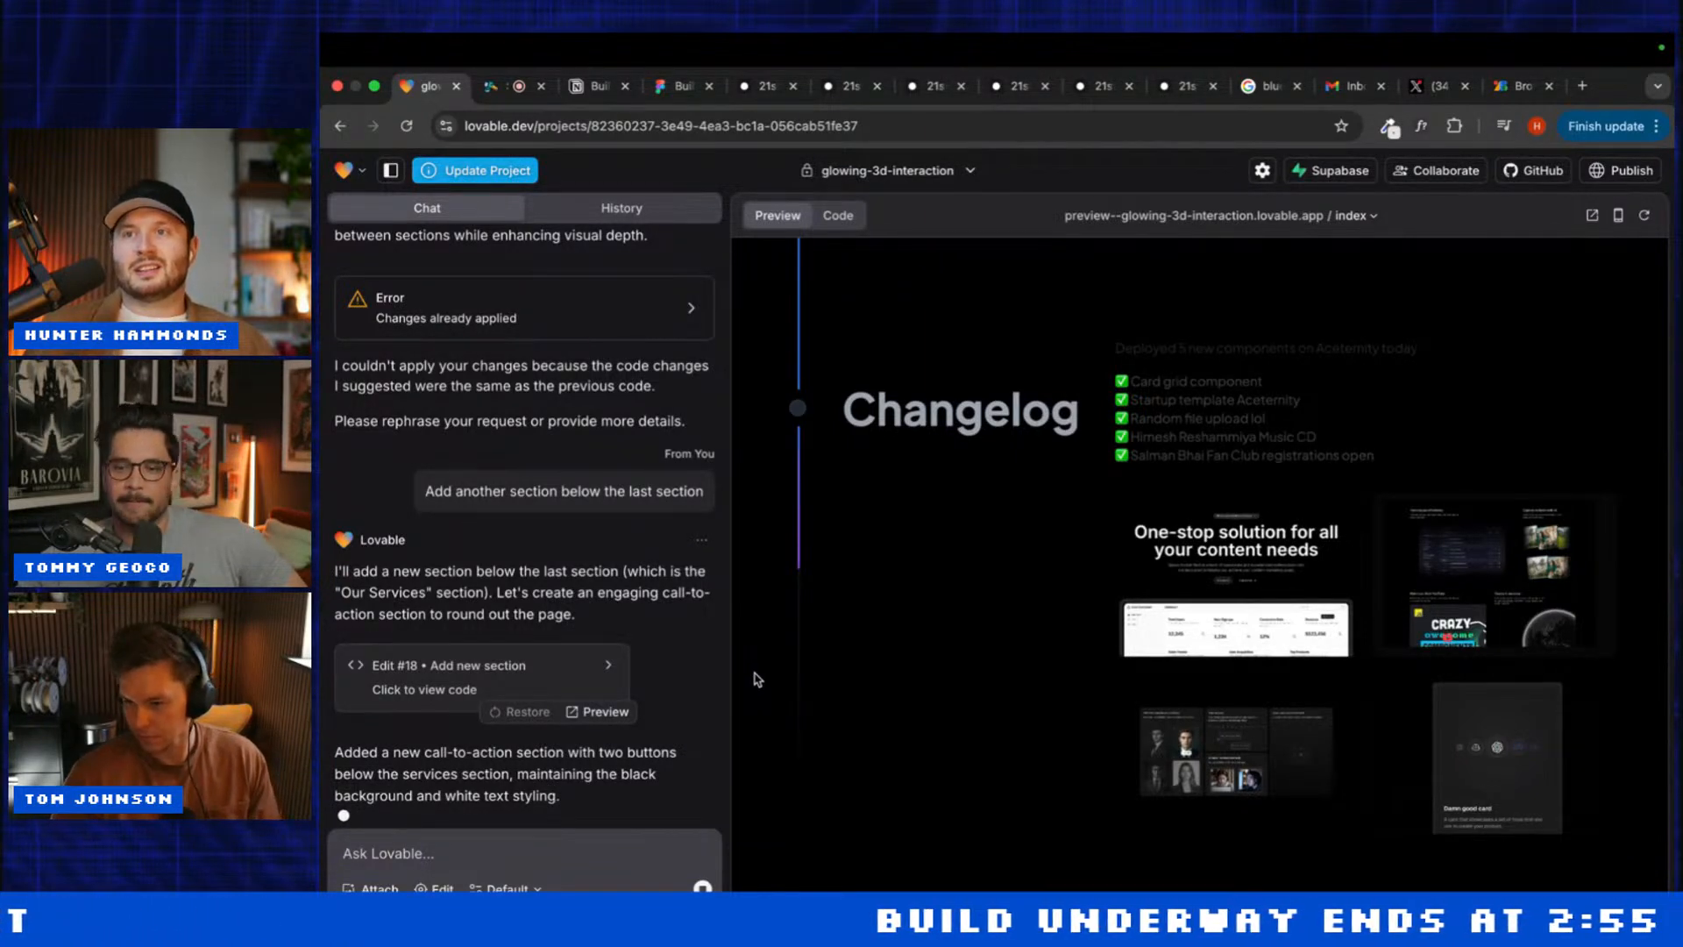
scroll(756, 679, "up", 5)
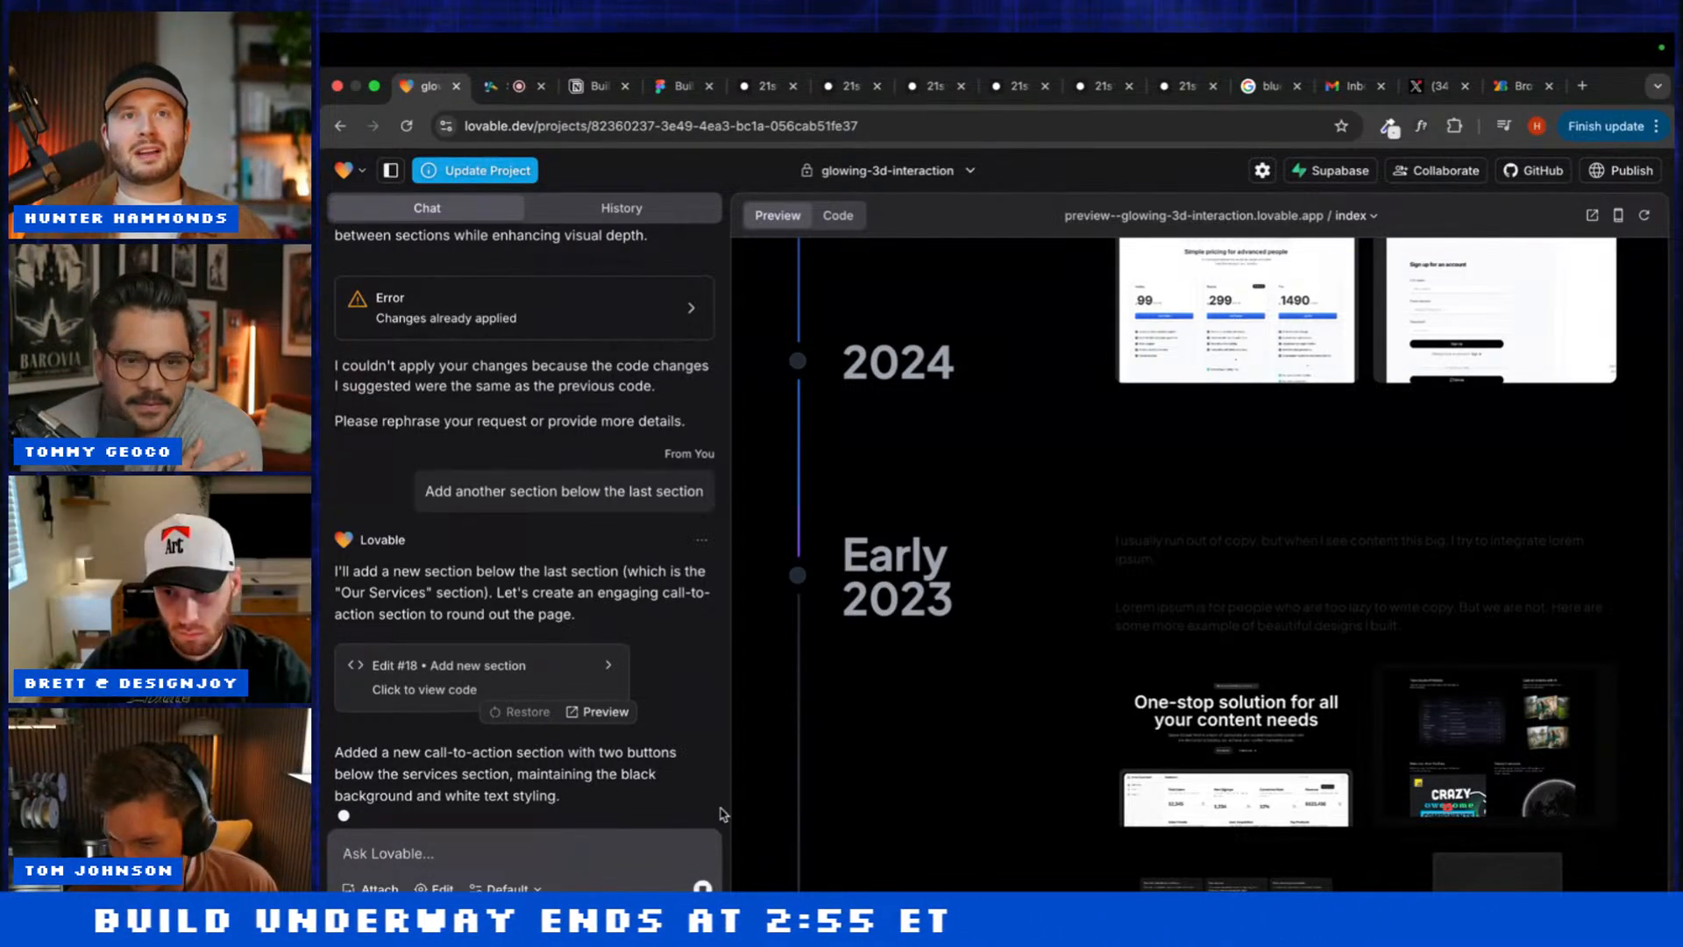
scroll(820, 700, "down", 5)
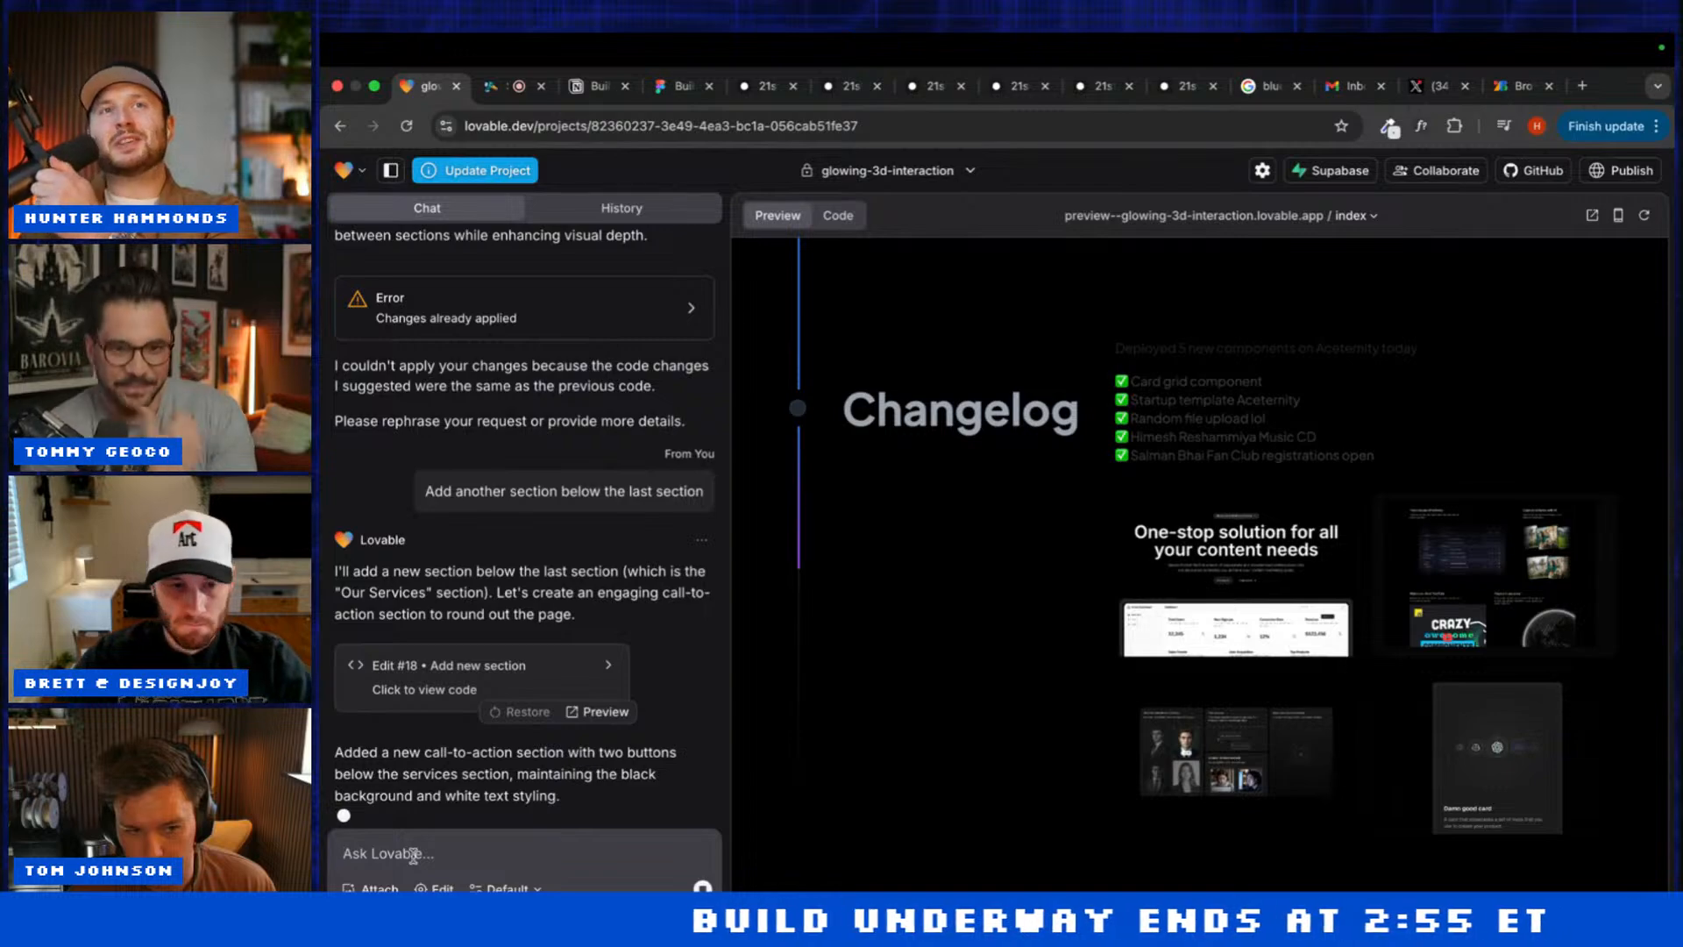
scroll(448, 799, "up", 10)
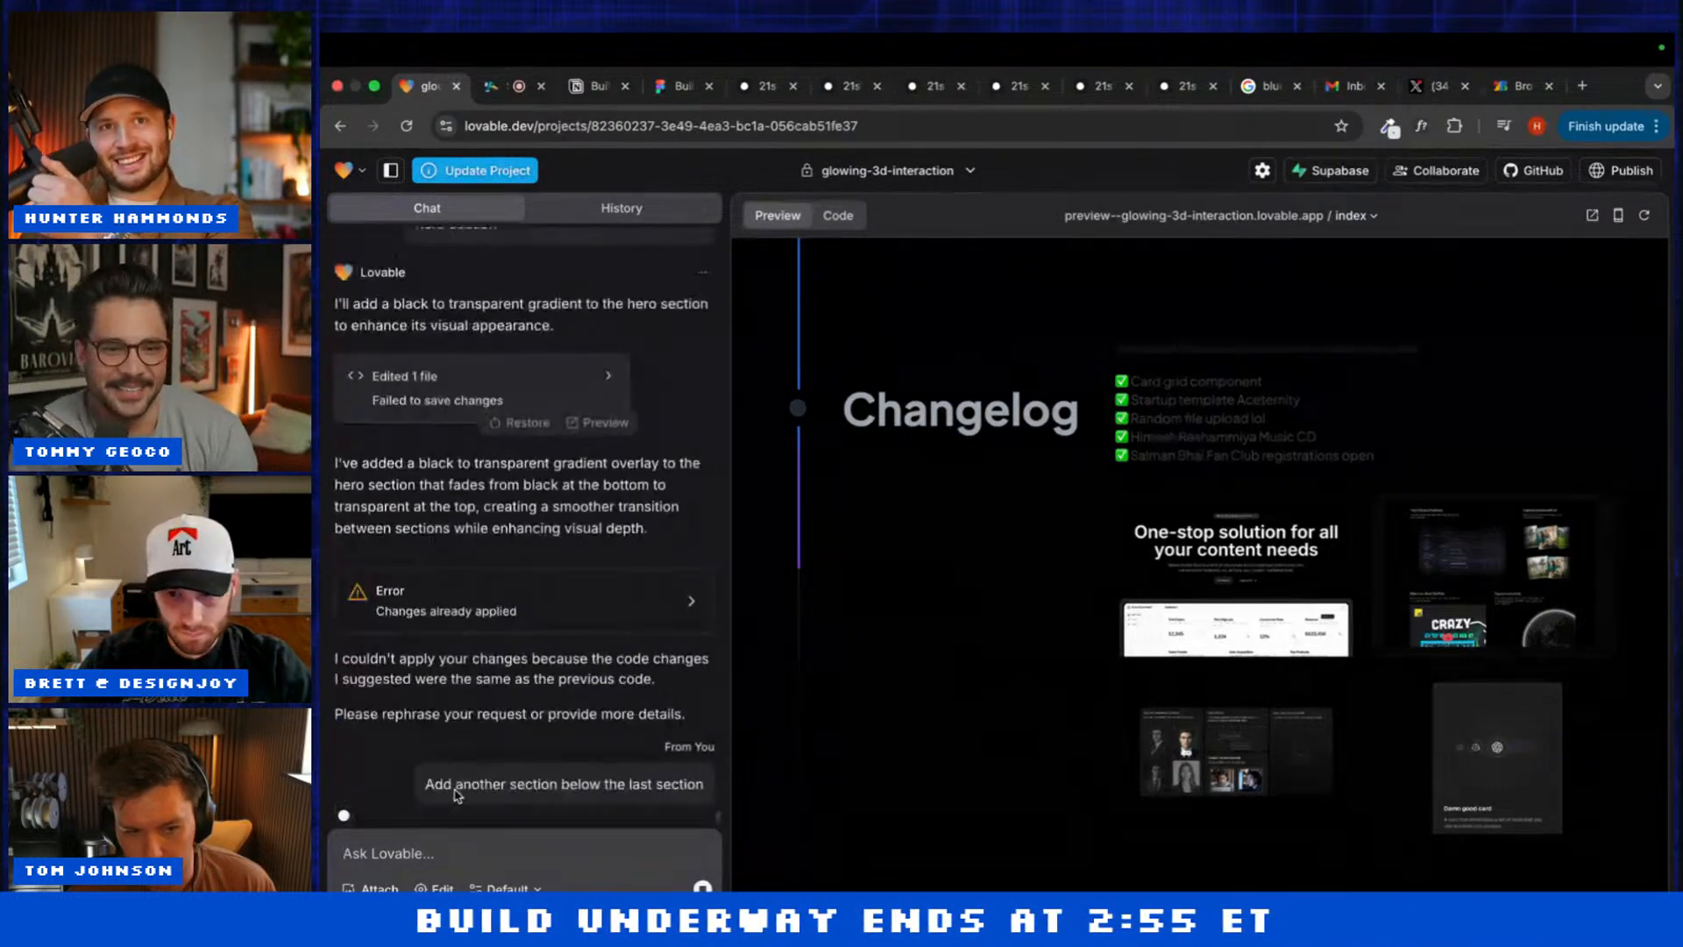
scroll(454, 794, "down", 10)
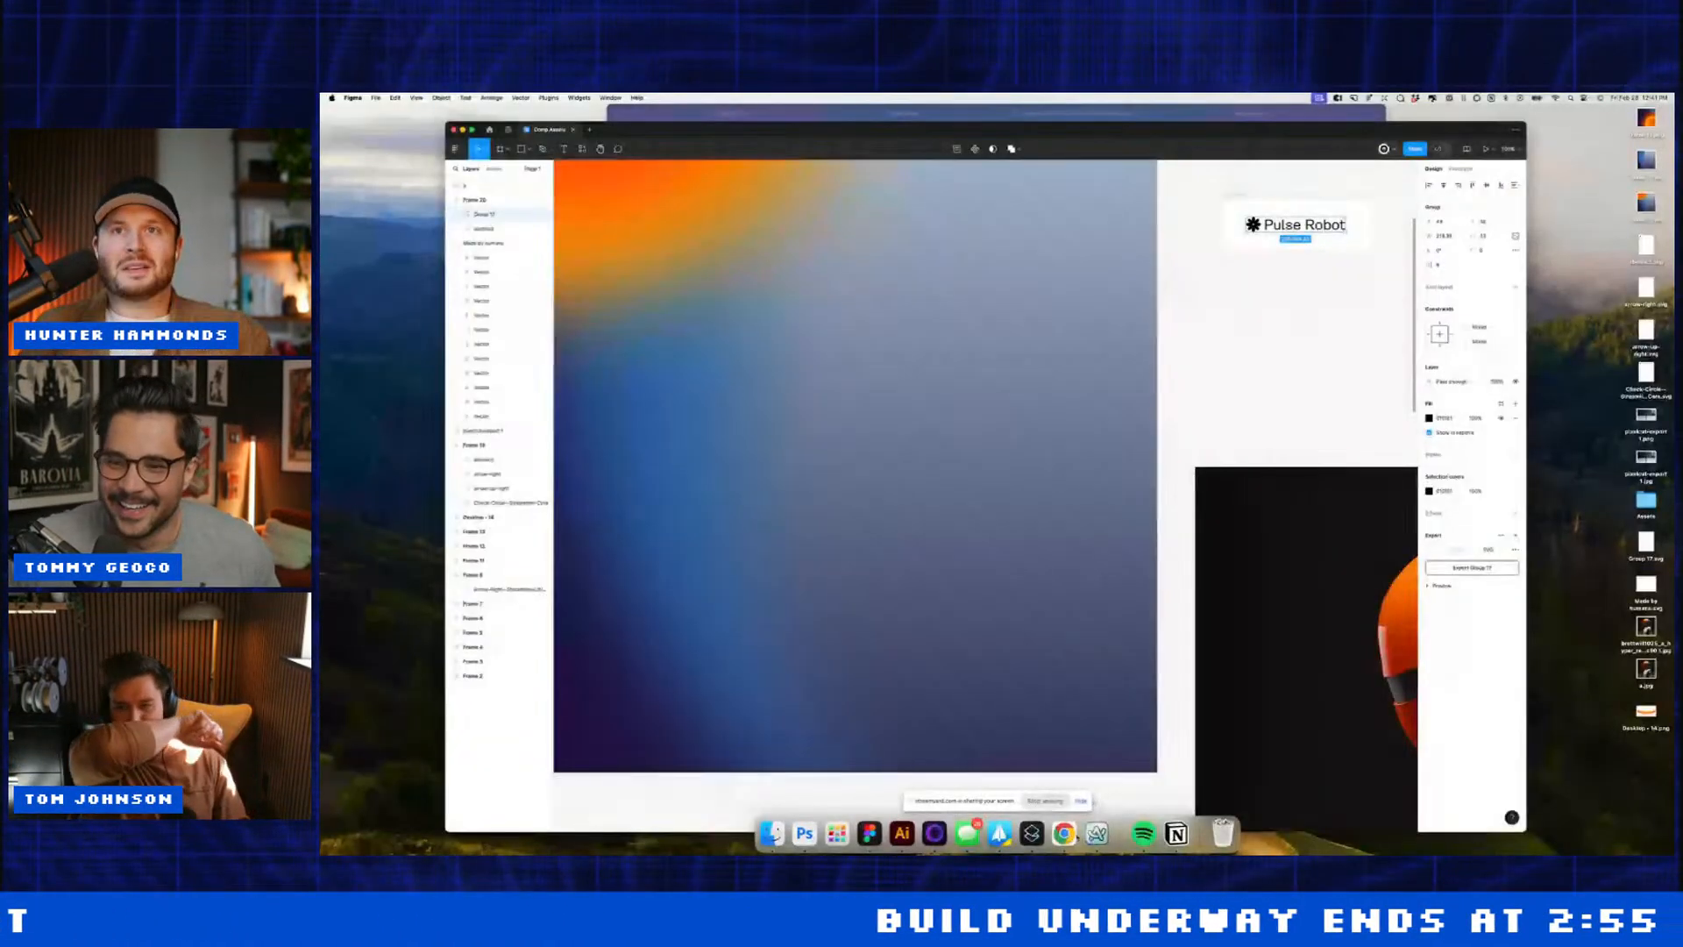
Step: Upload the Pulse Robot logo and place it as the navbar Brand image
left_click(1069, 833)
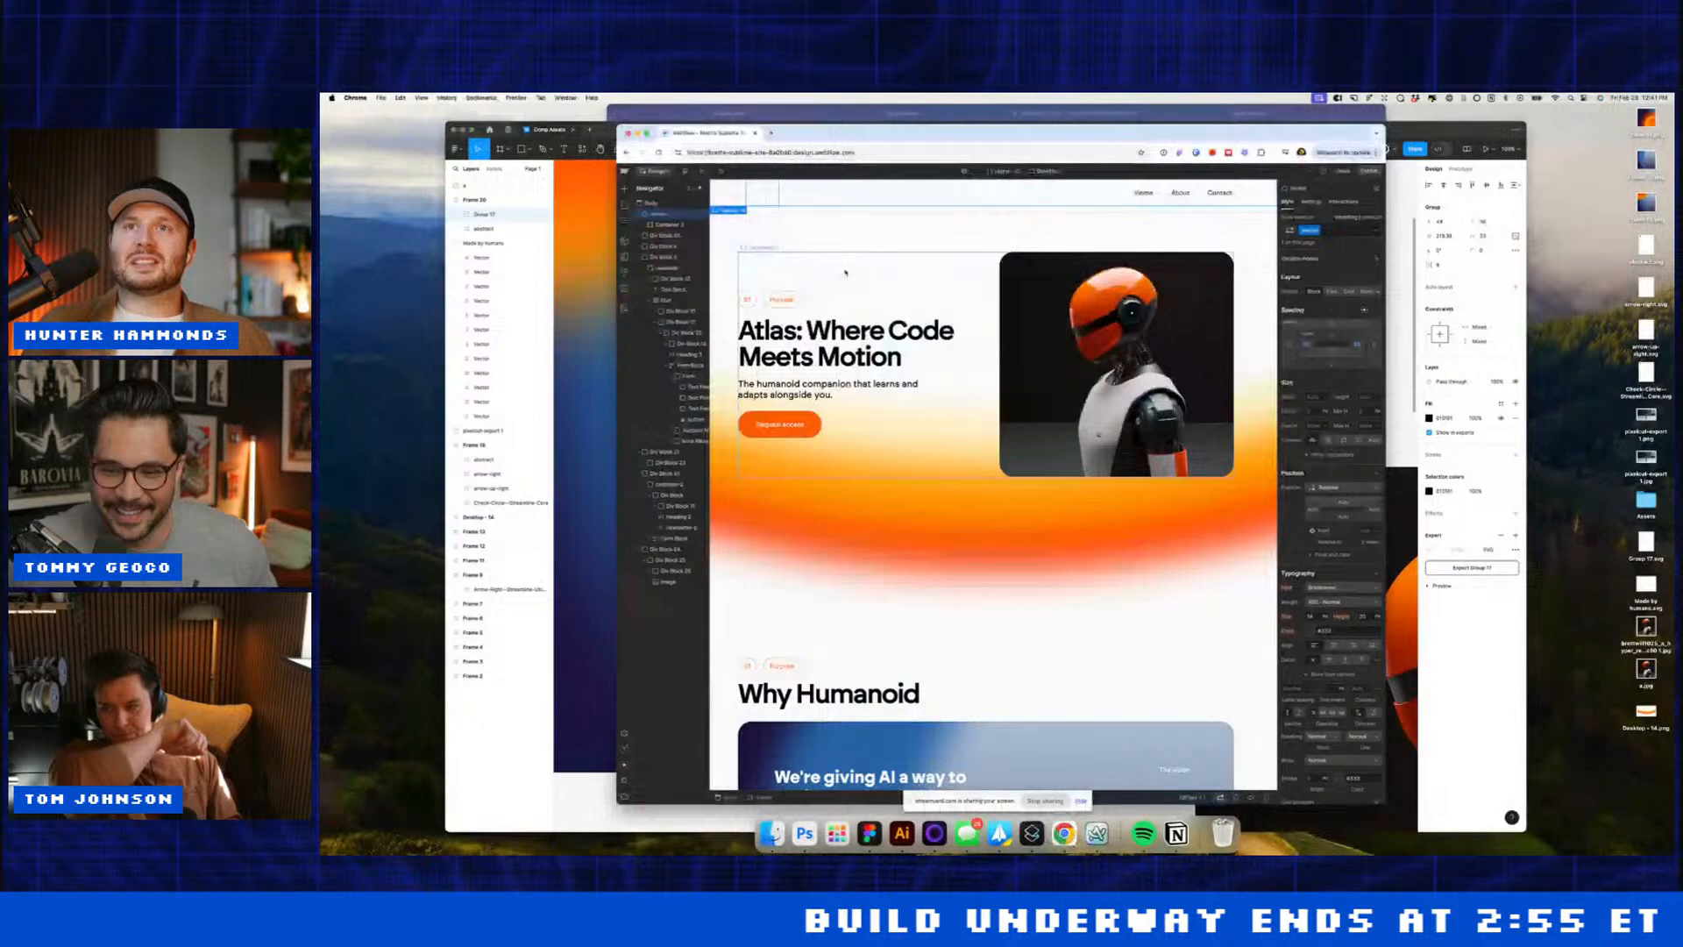
left_click(767, 199)
key("super+e")
type("im")
key("Return")
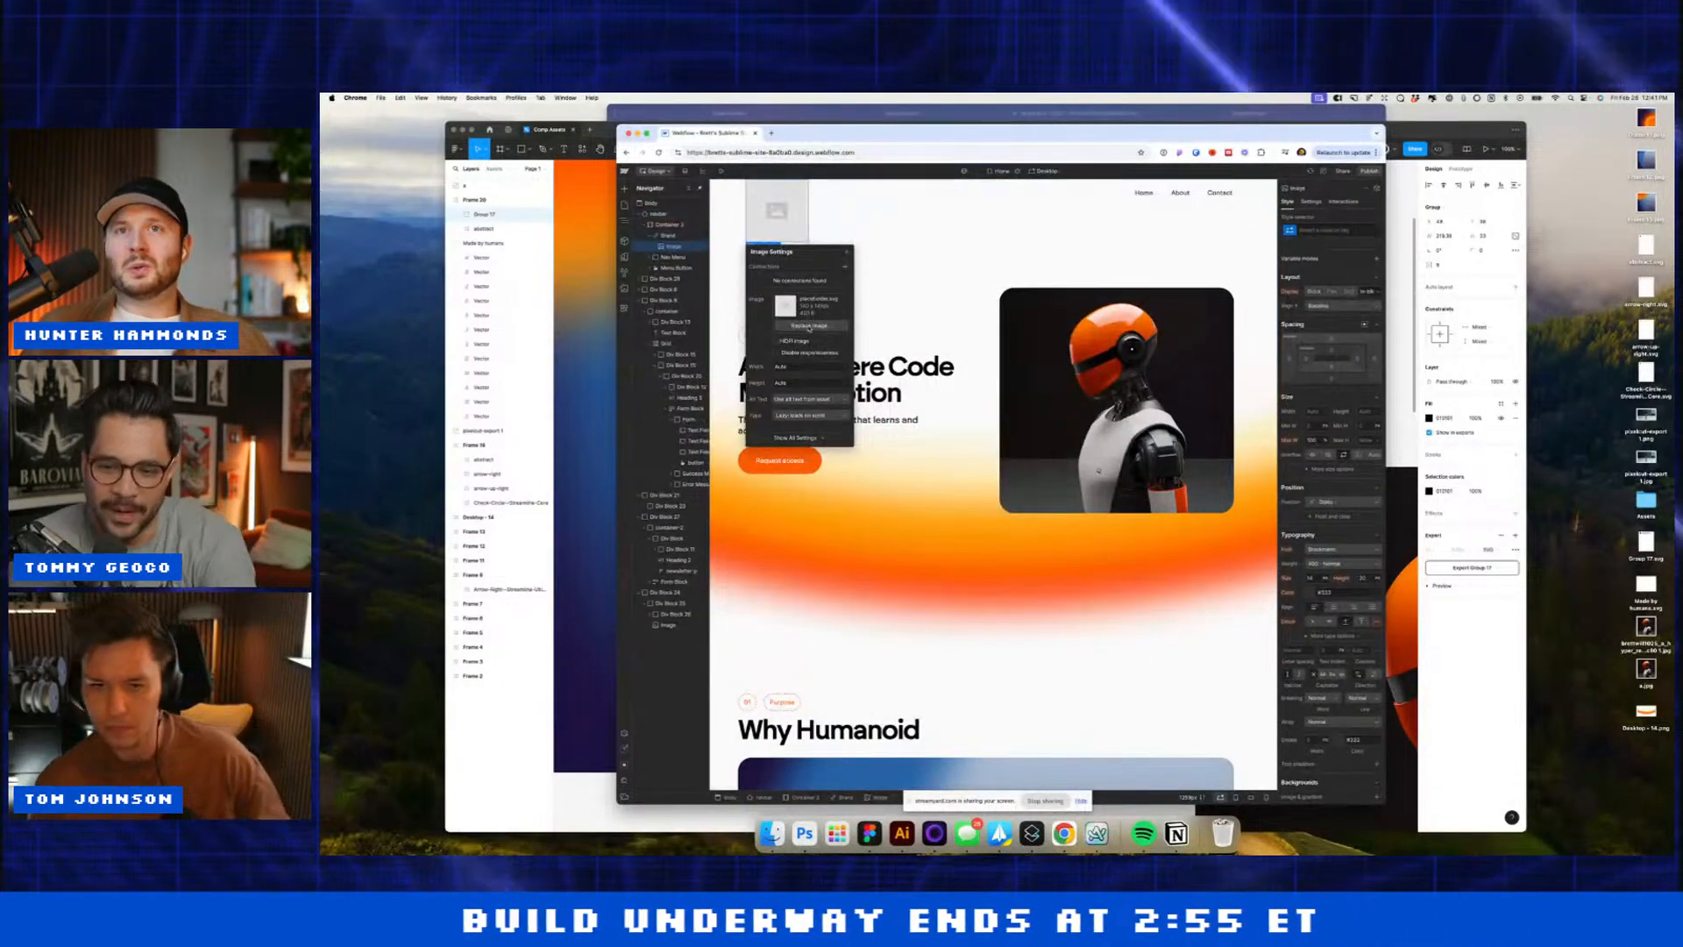
left_click(803, 326)
left_click(693, 281)
key("super+z")
left_click(724, 188)
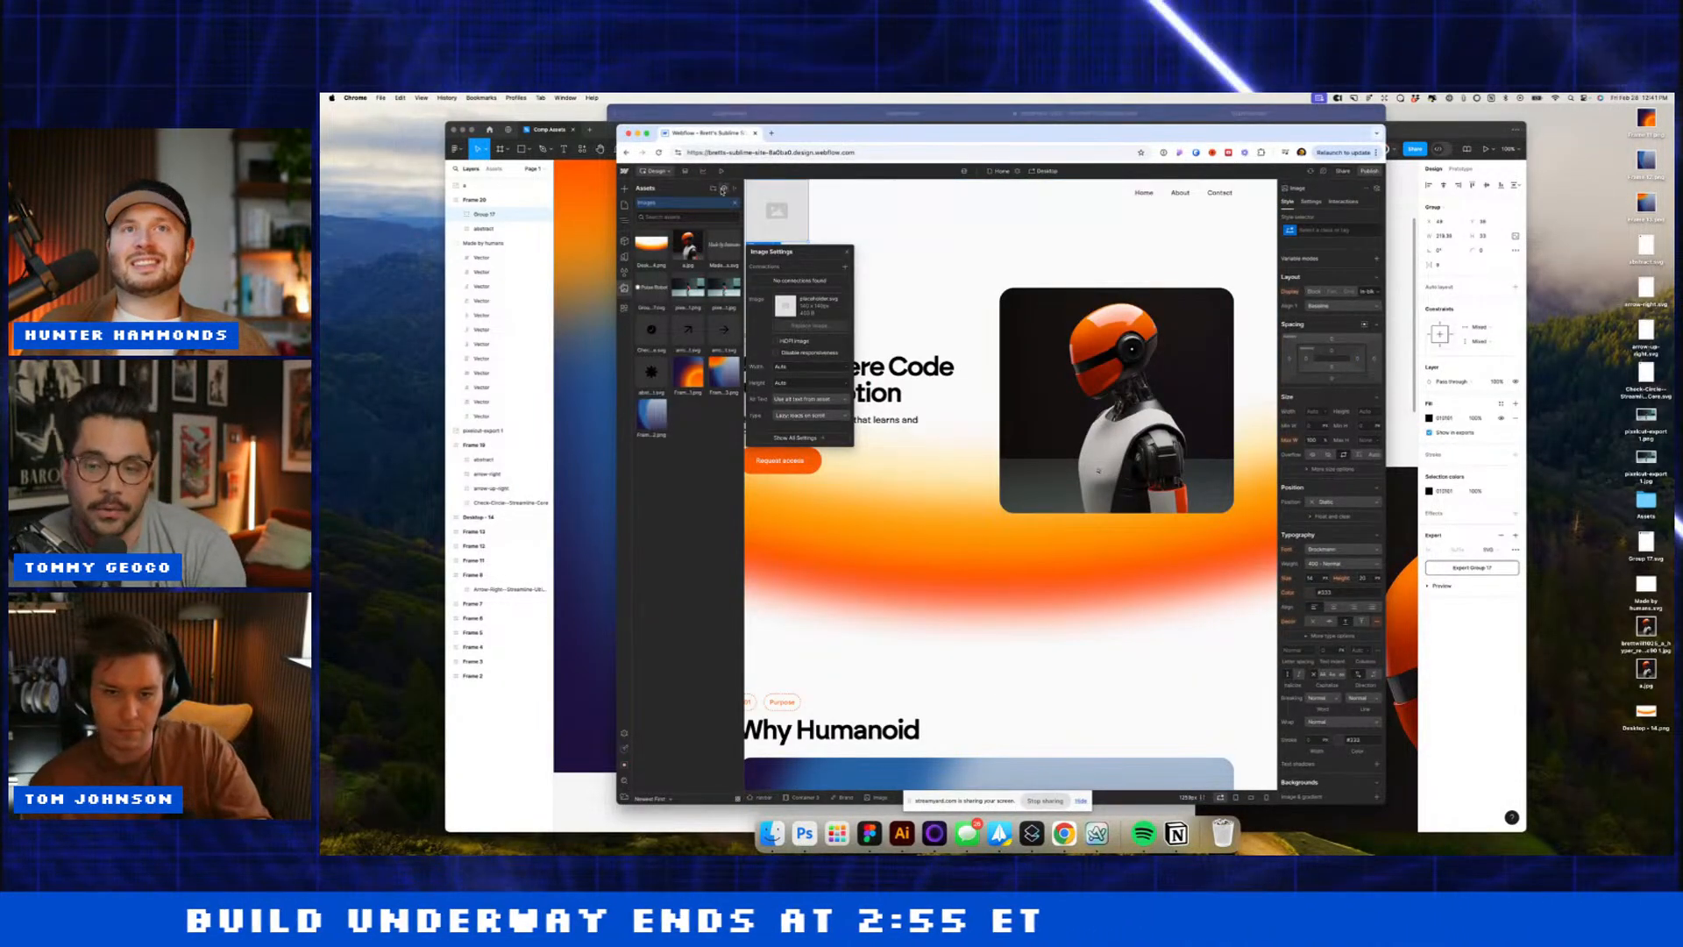
double_click(926, 430)
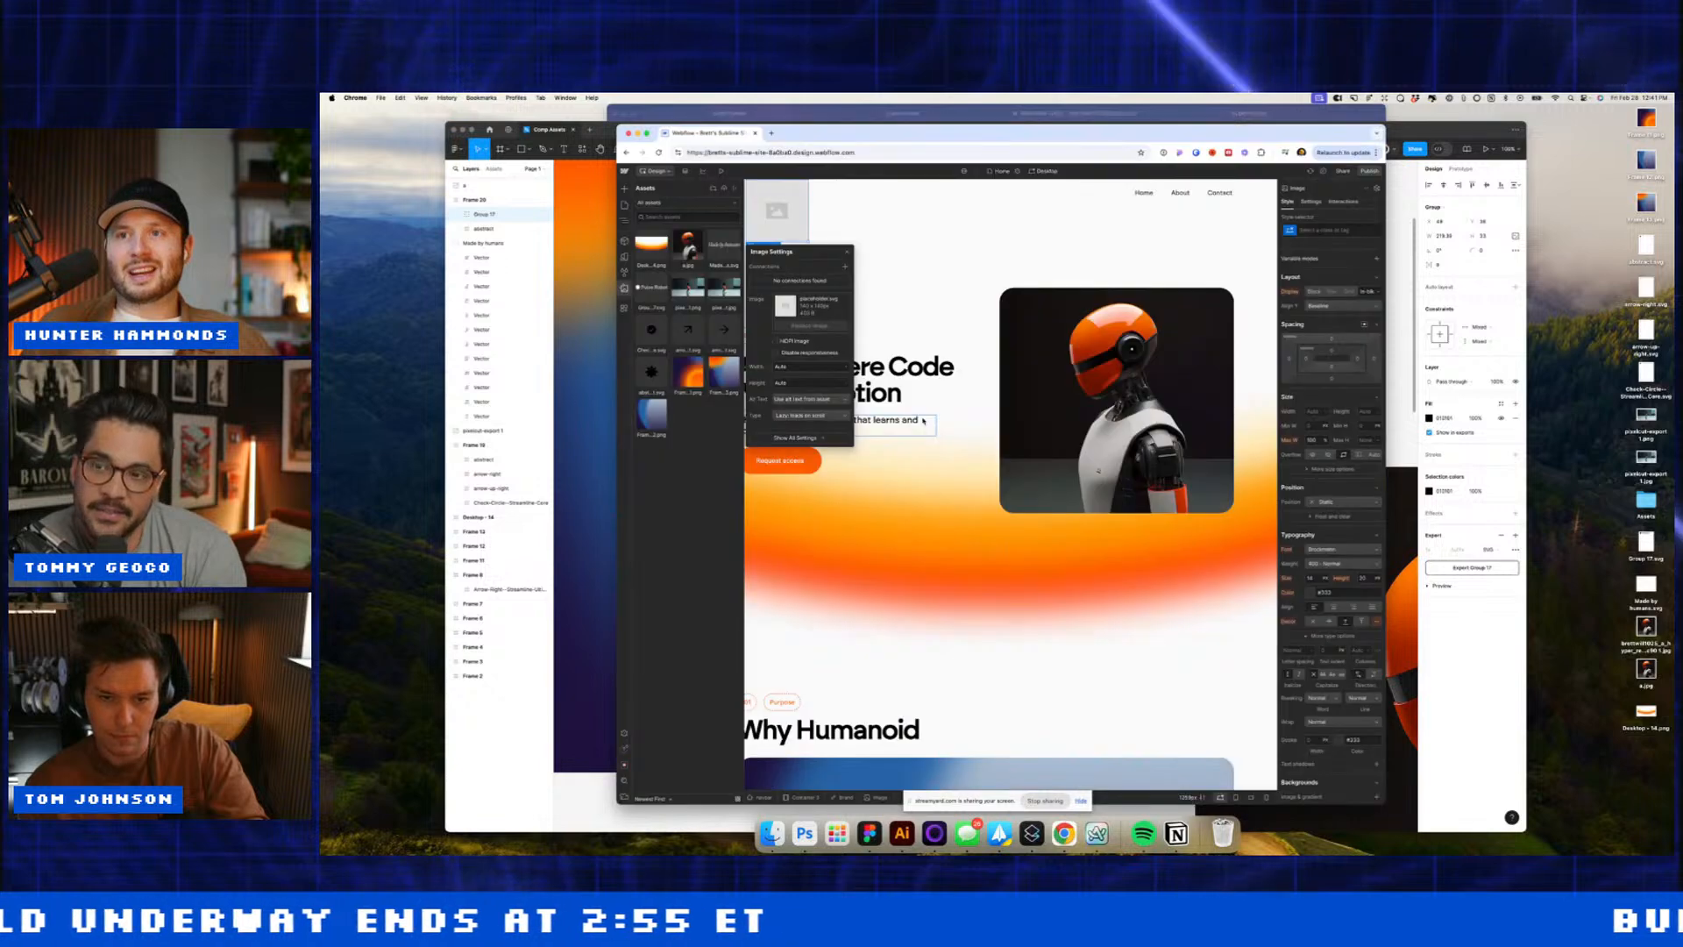
left_click(664, 262)
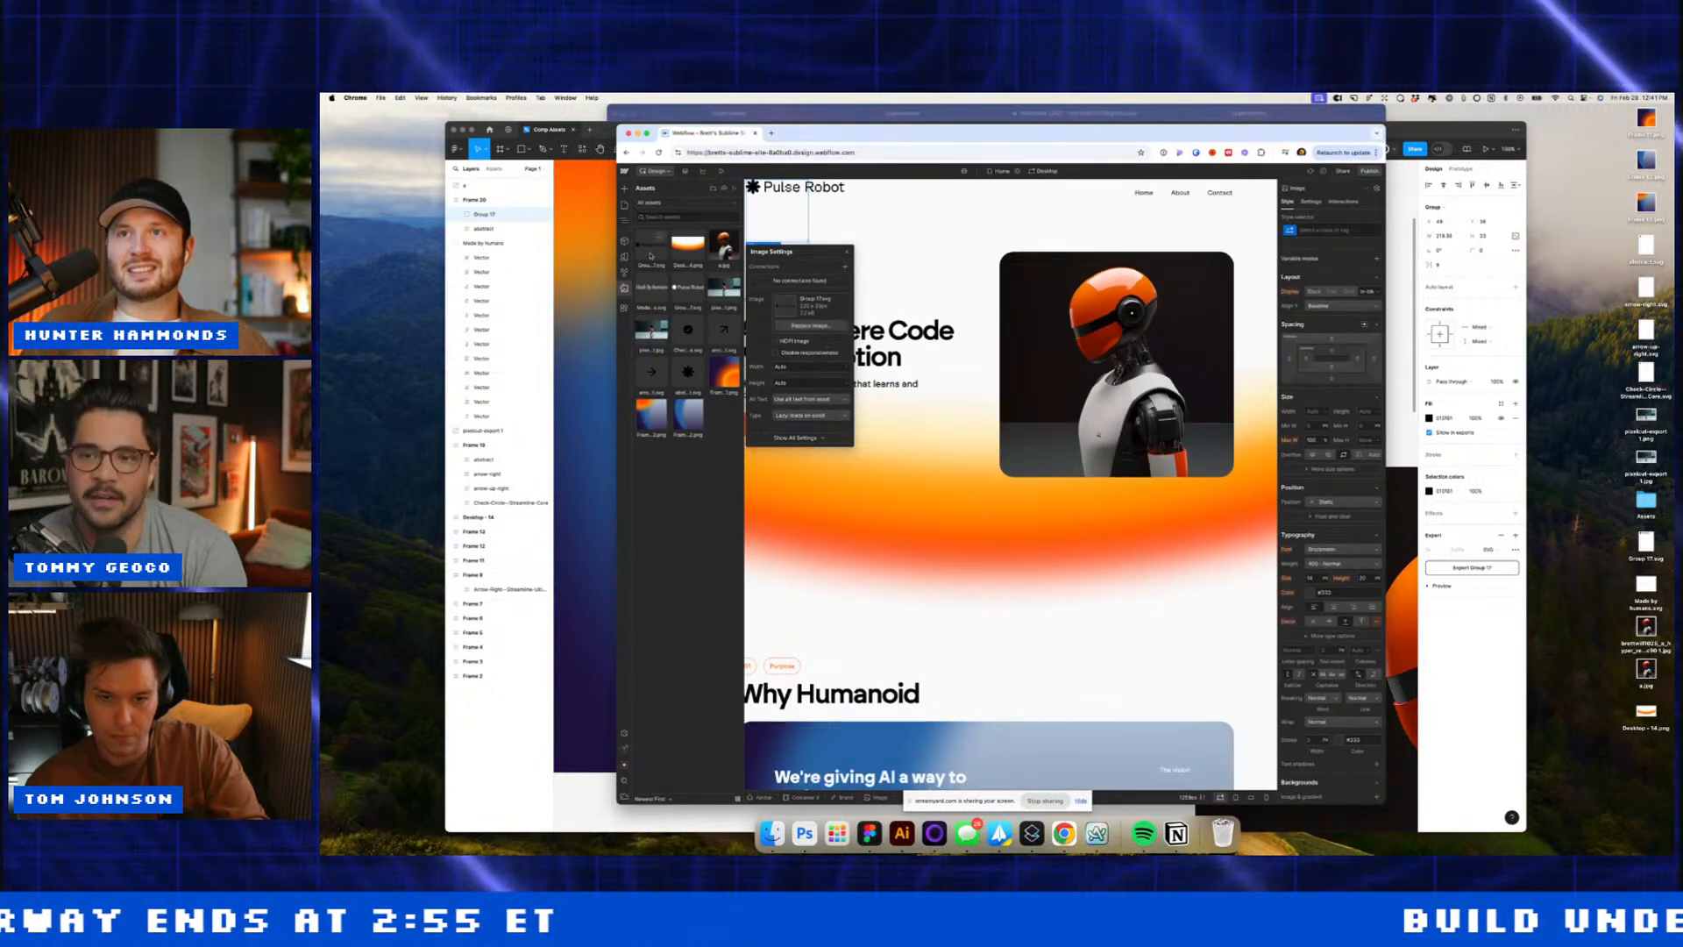
Step: Make the navbar container flex, centred, space-between, with the Brand set to grow
left_click(973, 198)
left_click(1330, 292)
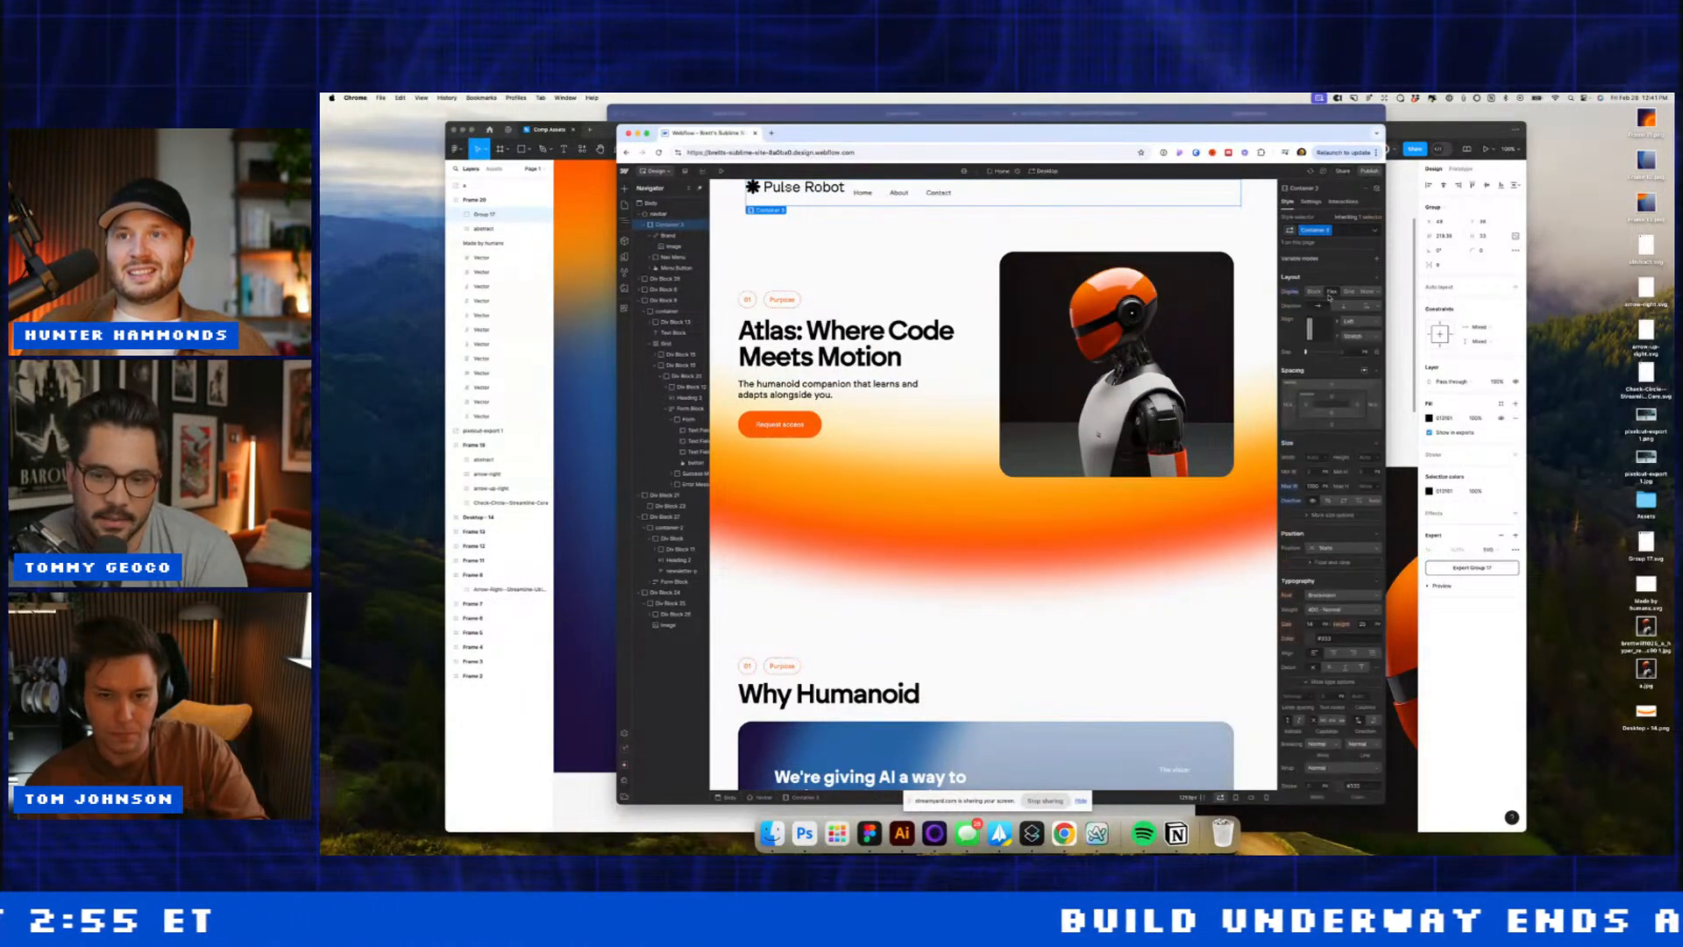
left_click(1319, 331)
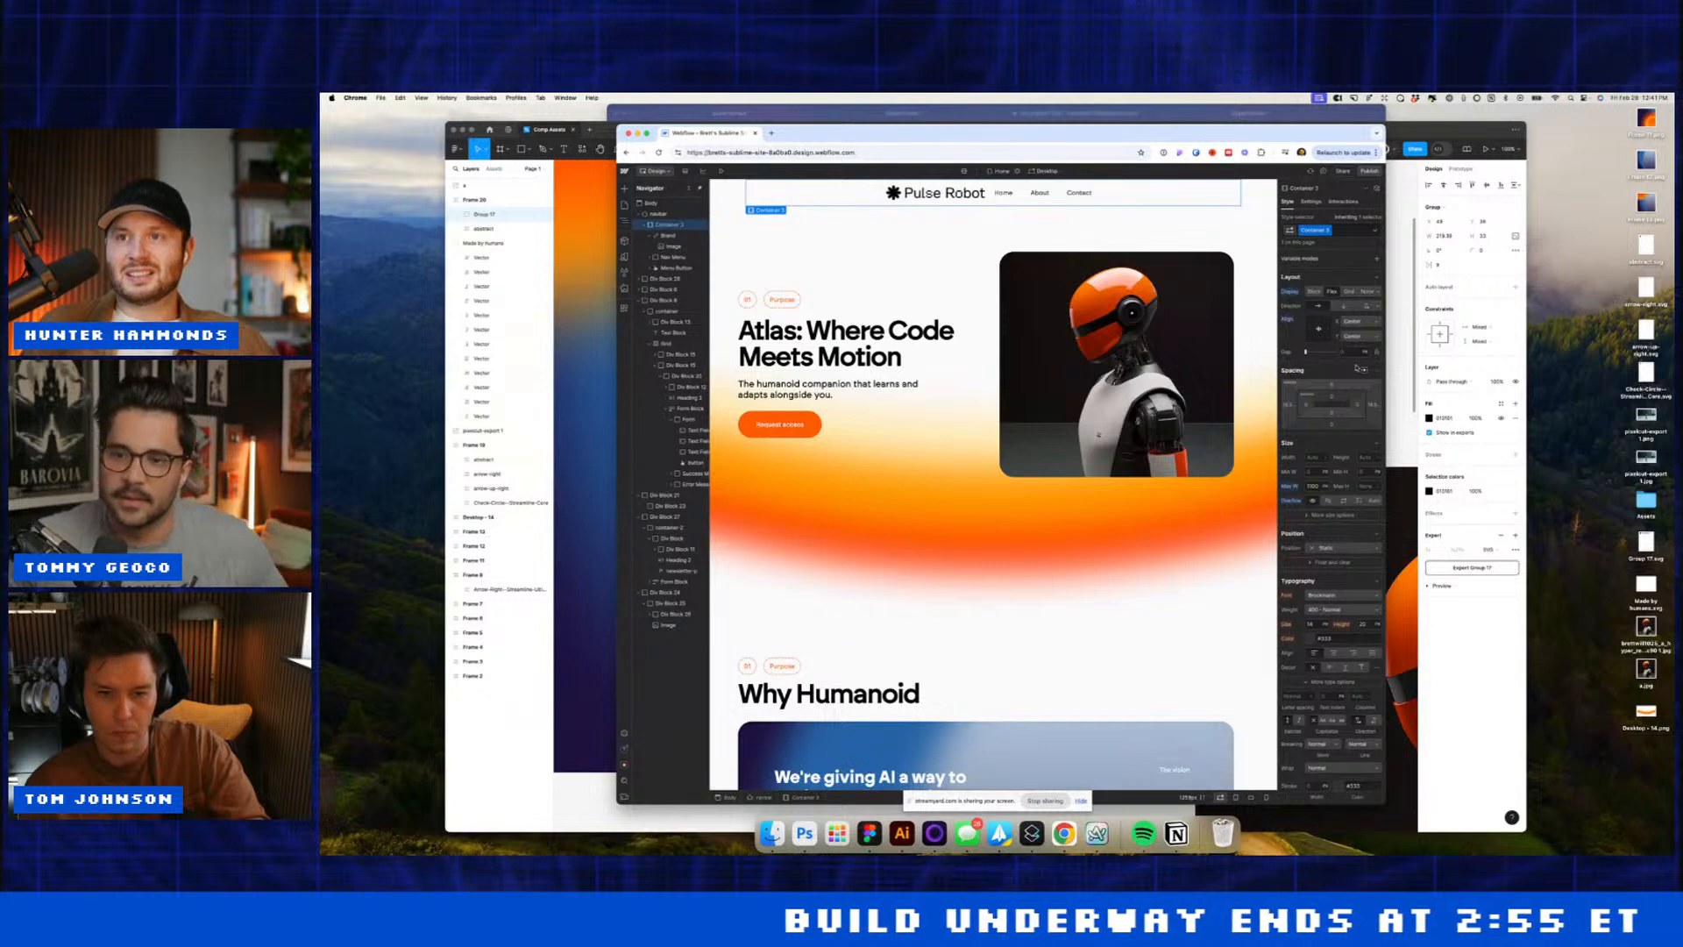
left_click(1331, 332)
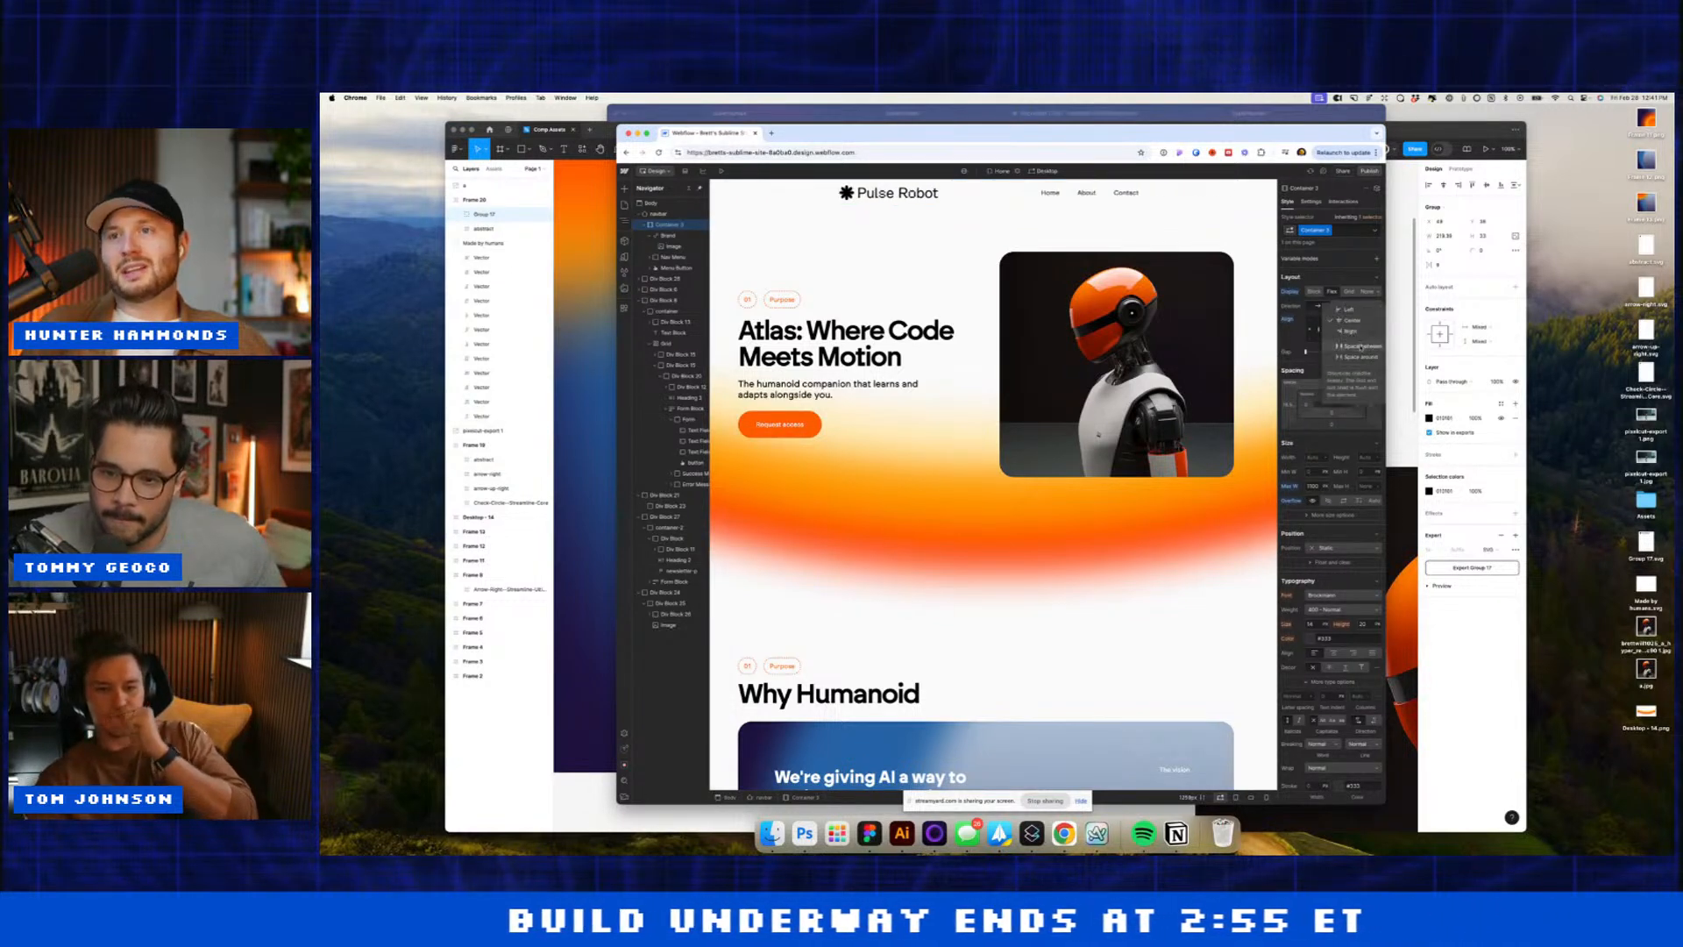
left_click(668, 235)
left_click(1332, 291)
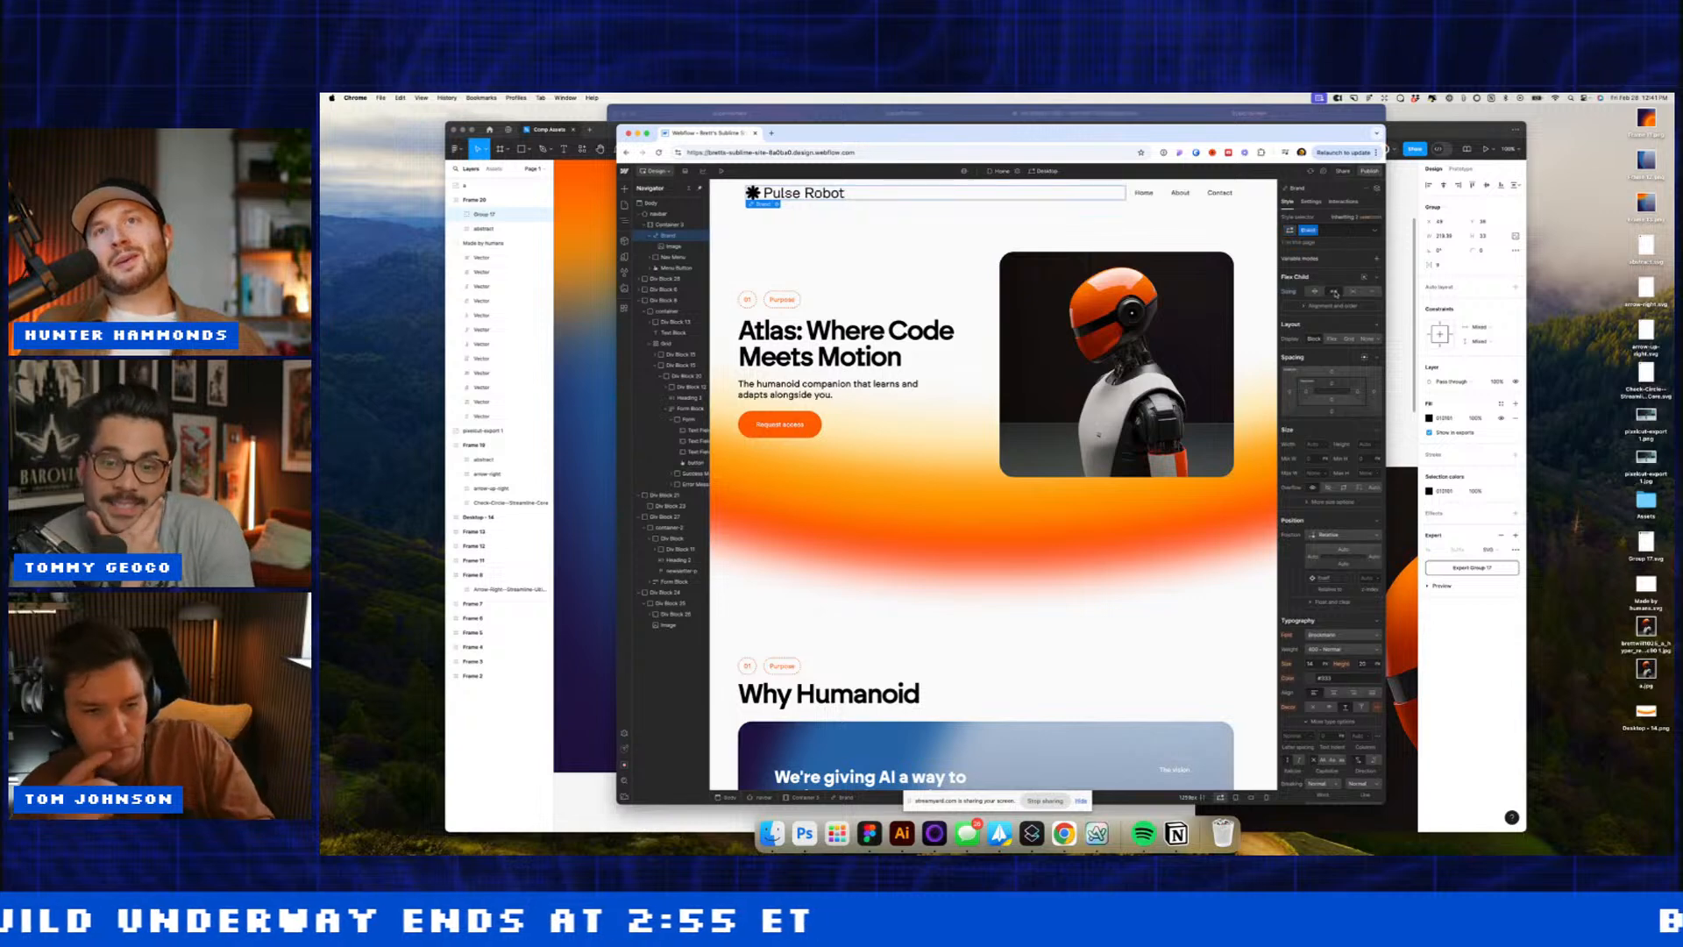
Step: Give the whole navbar 32 px top padding
left_click(1207, 195)
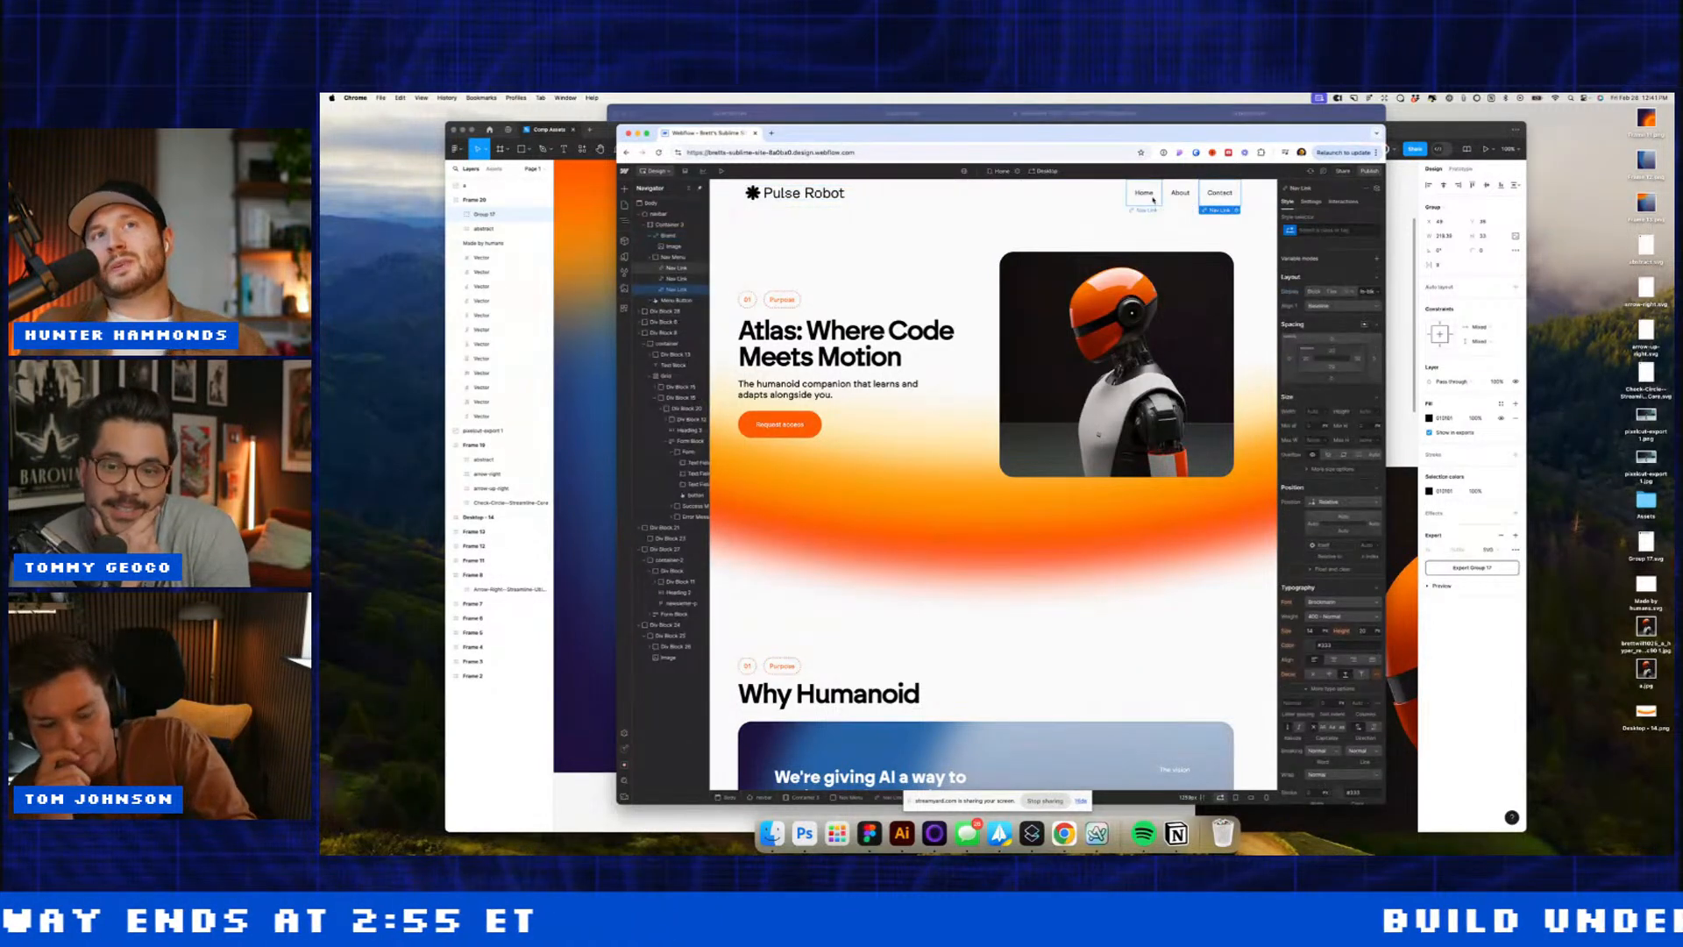
left_click(1147, 197)
left_click(1096, 263)
left_click(735, 196)
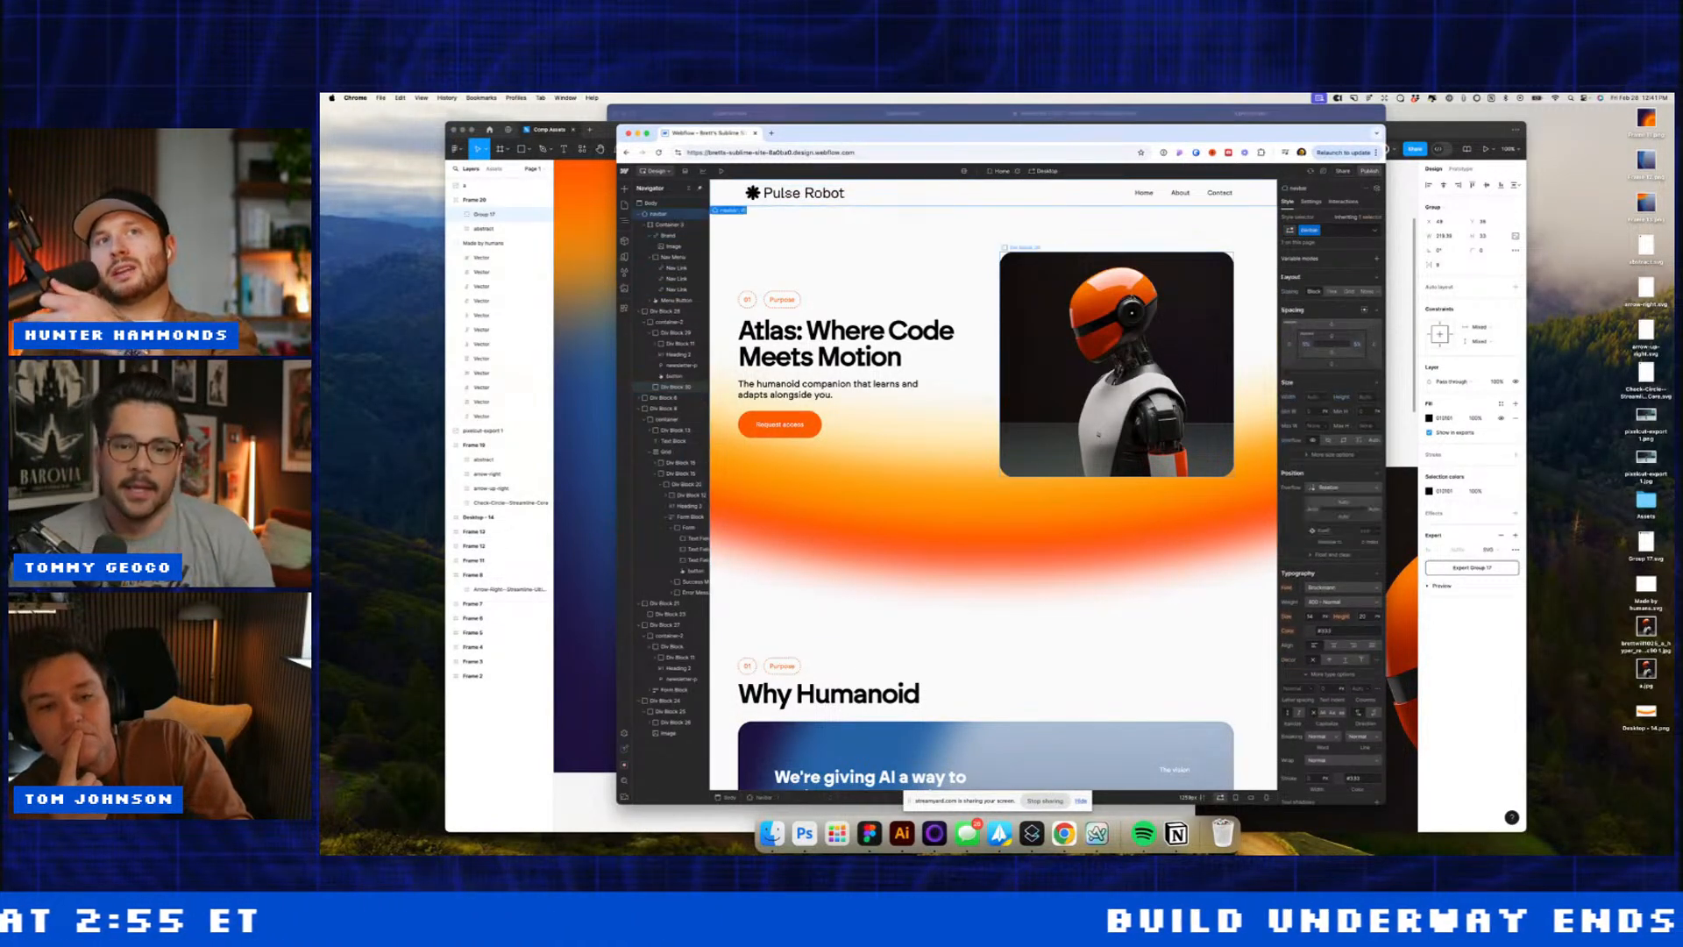
left_click(1332, 336)
type("32")
key("Return")
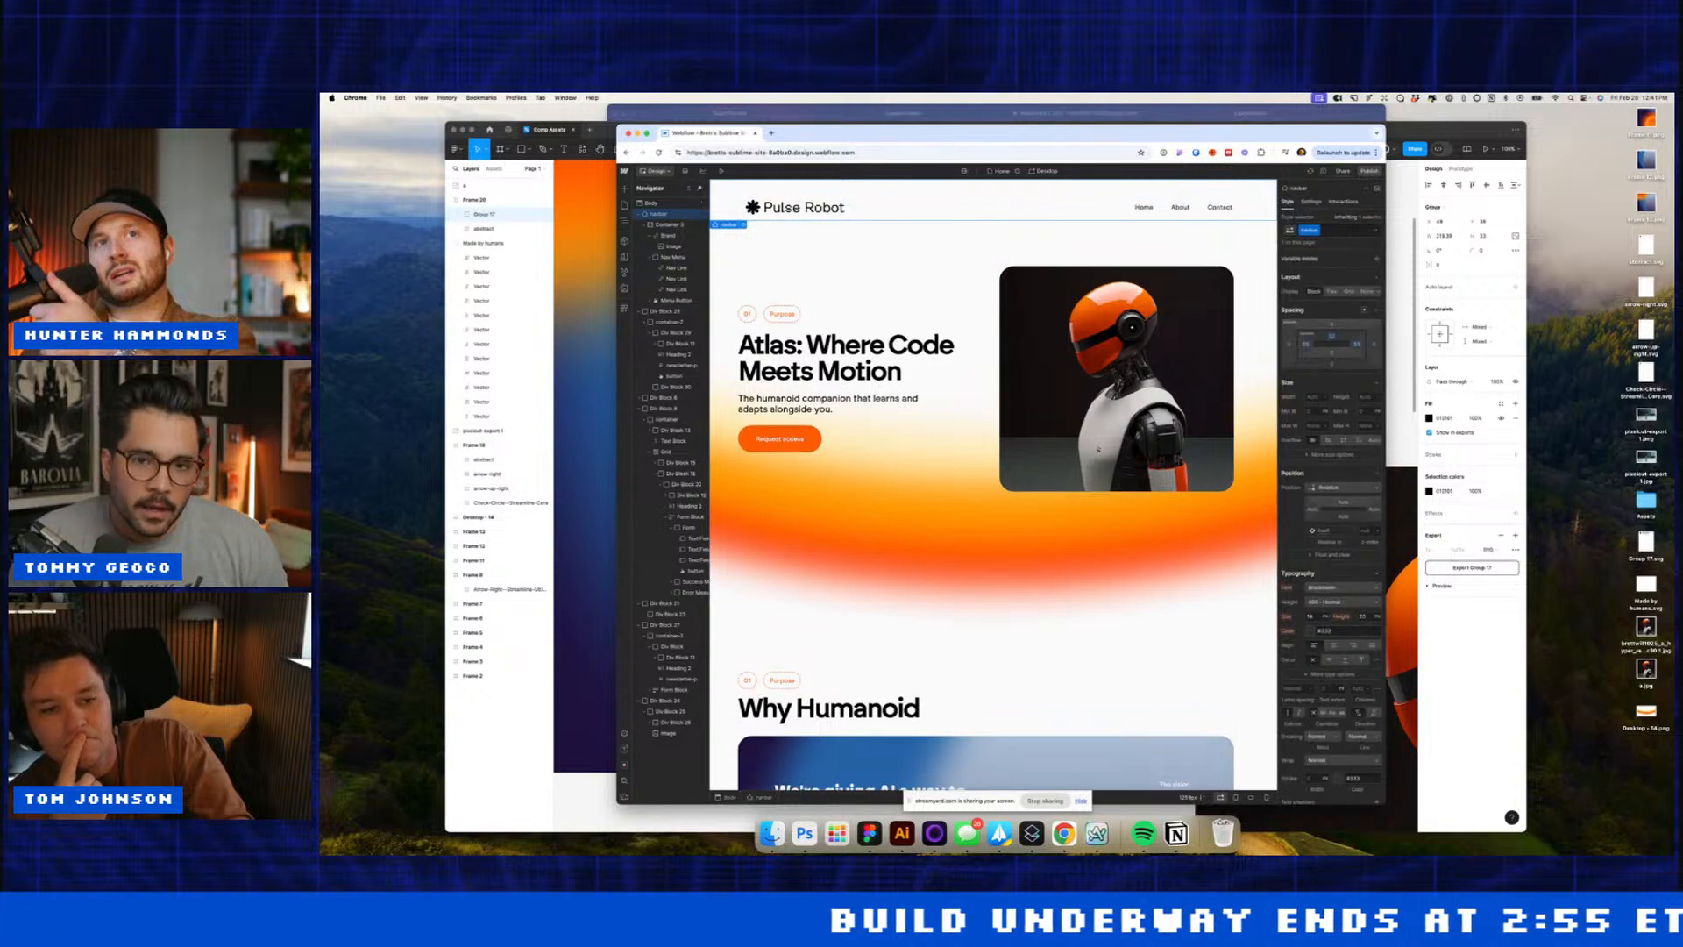
left_click(1057, 381)
Step: Insert a new Div Block into the page body using the 'div' quick-find search
scroll(1057, 382, "down", 3)
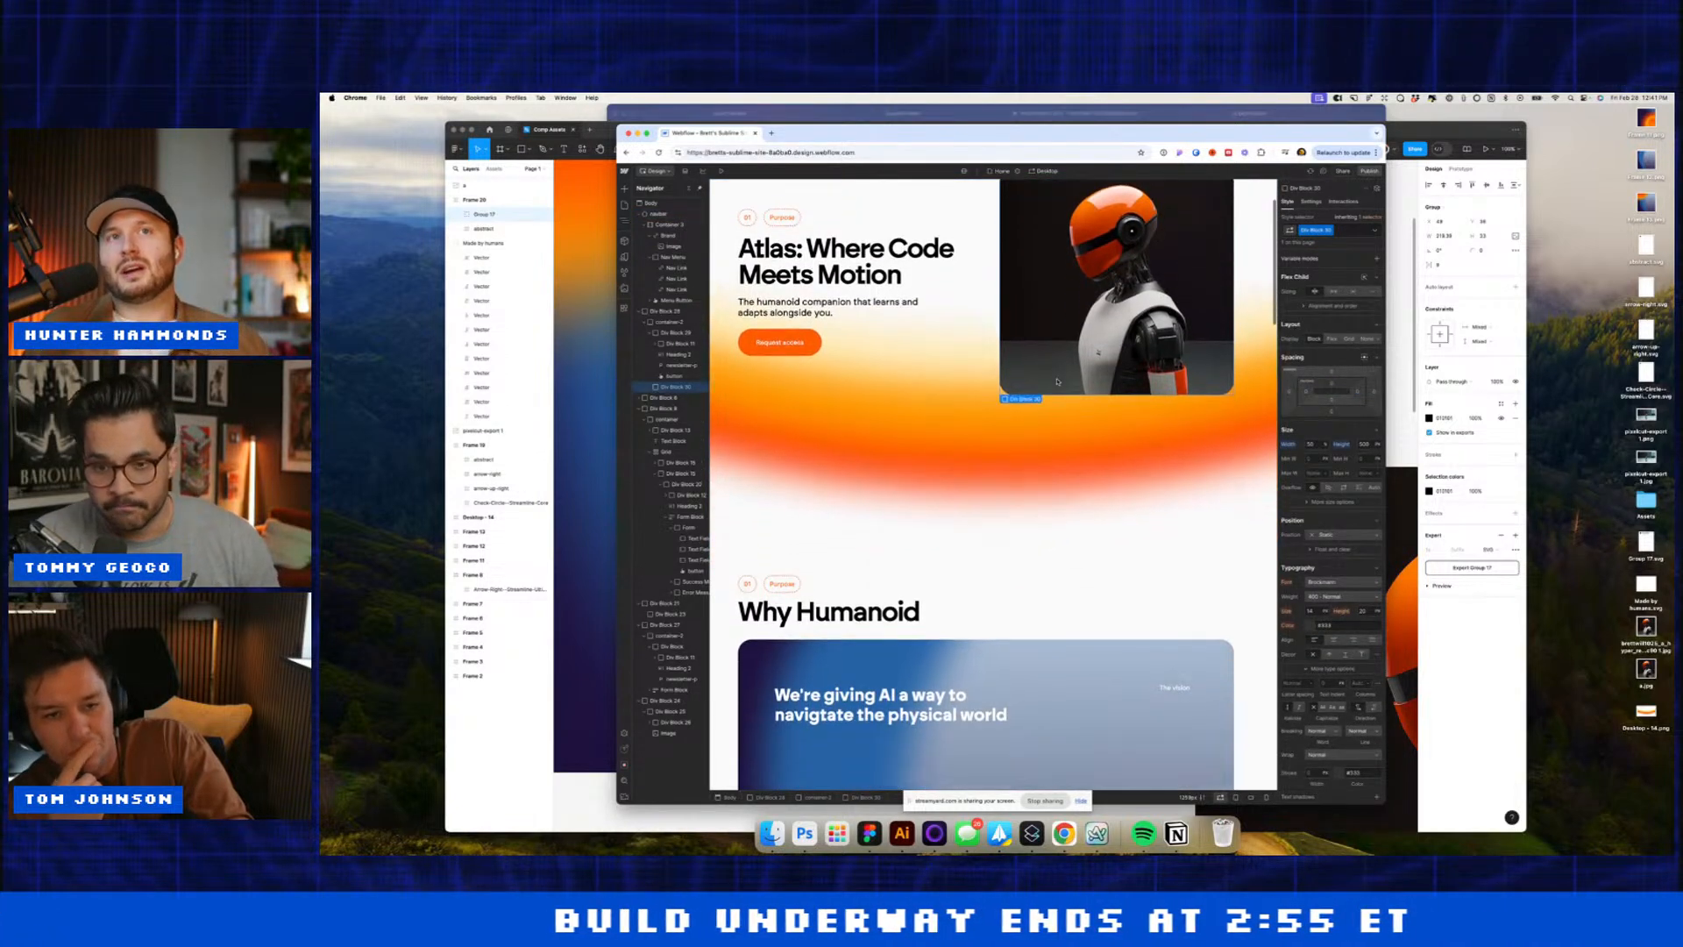
scroll(1057, 381, "down", 3)
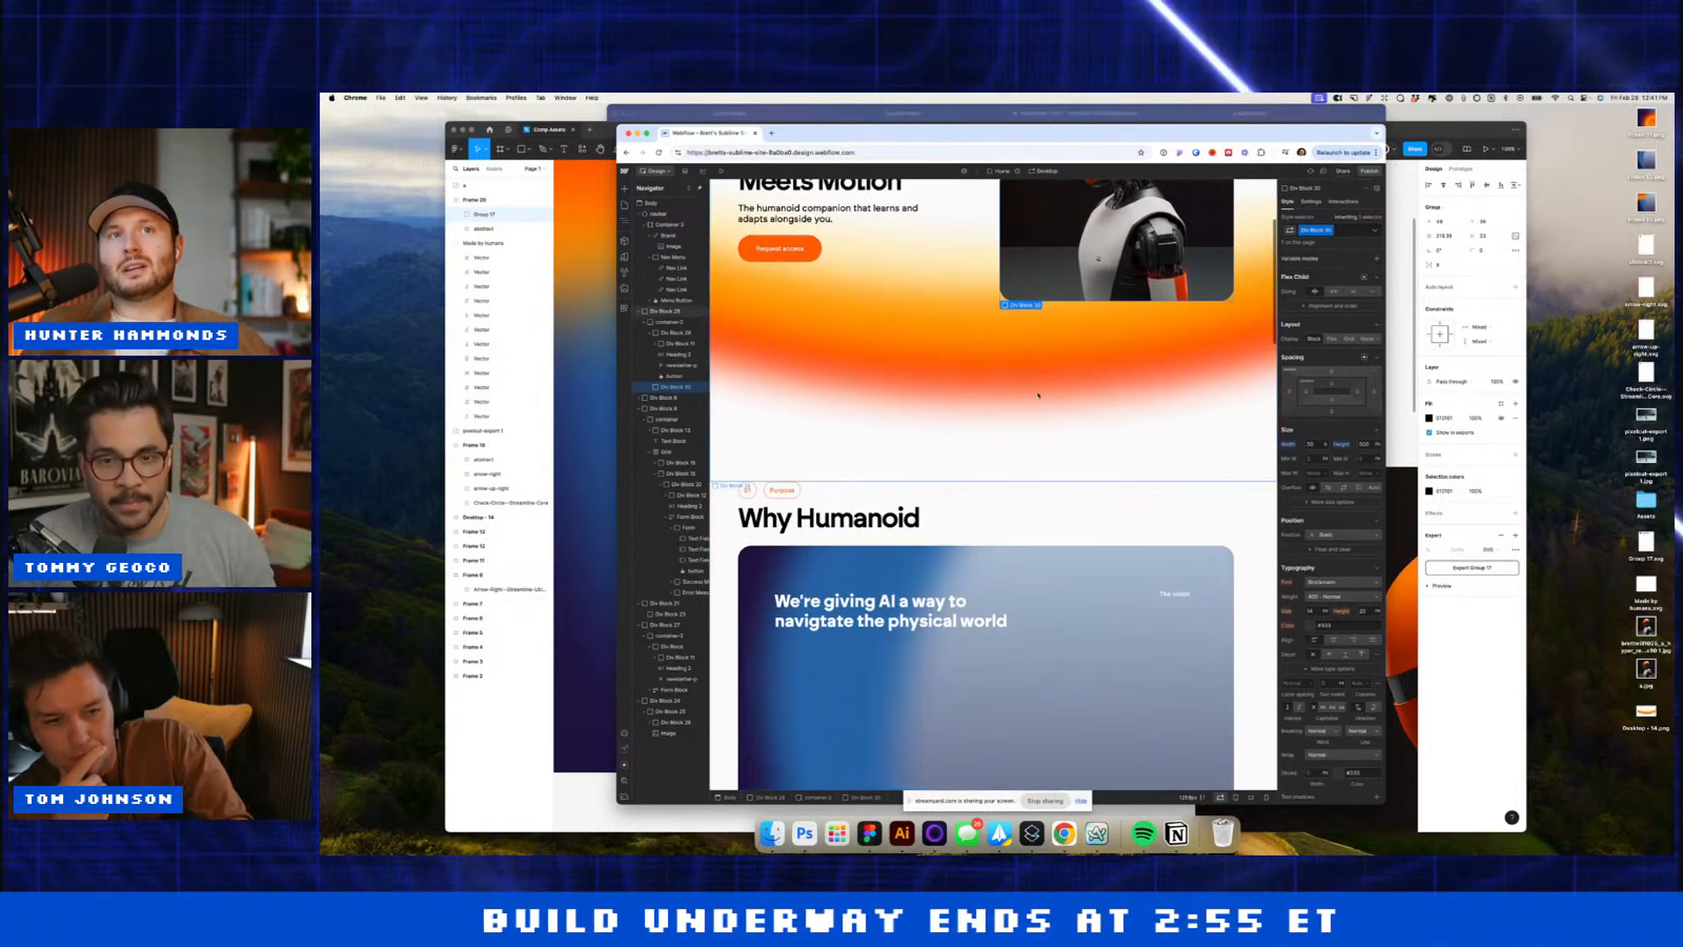
left_click(987, 421)
scroll(987, 421, "down", 8)
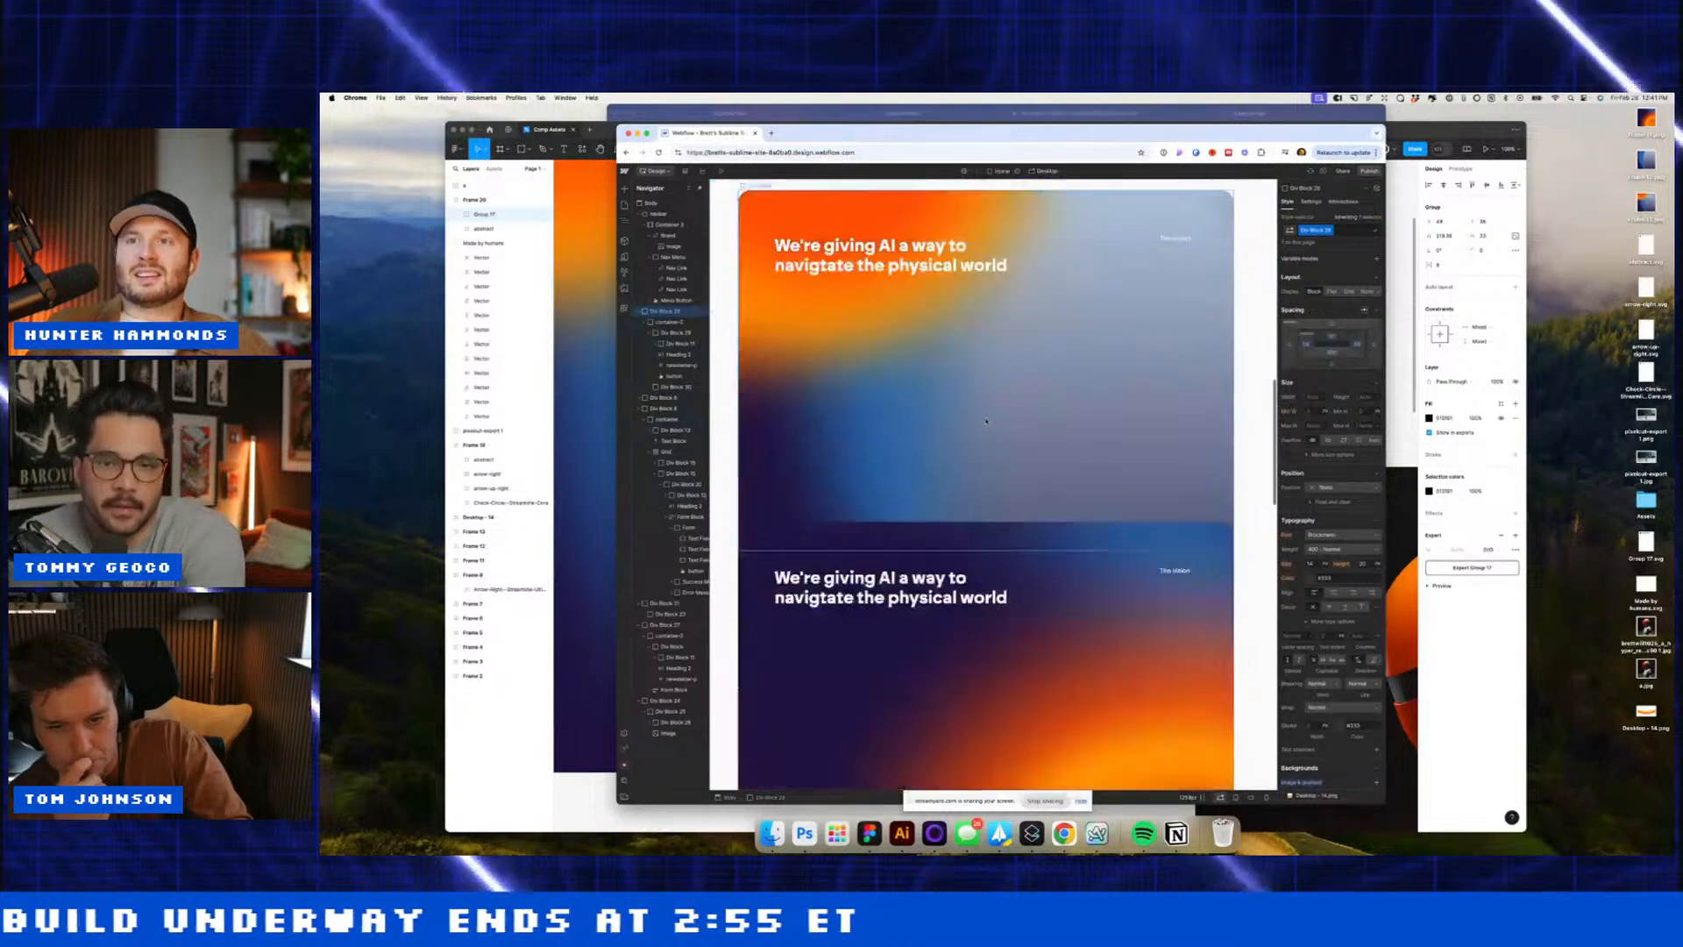
scroll(986, 421, "down", 20)
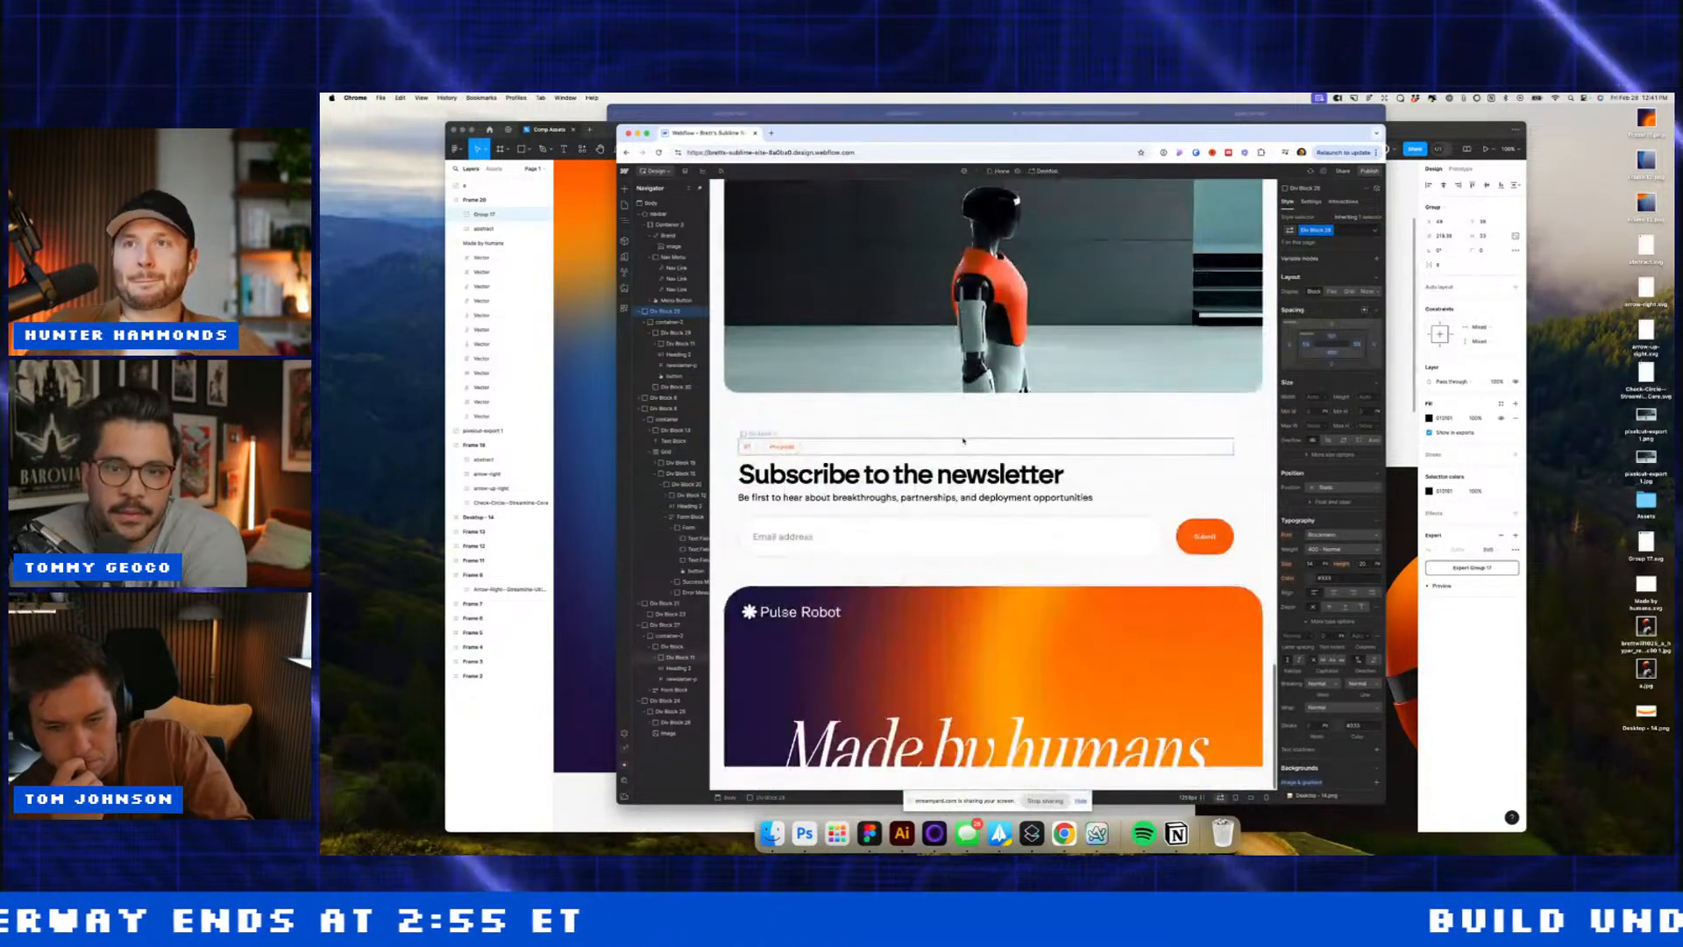
left_click(963, 441)
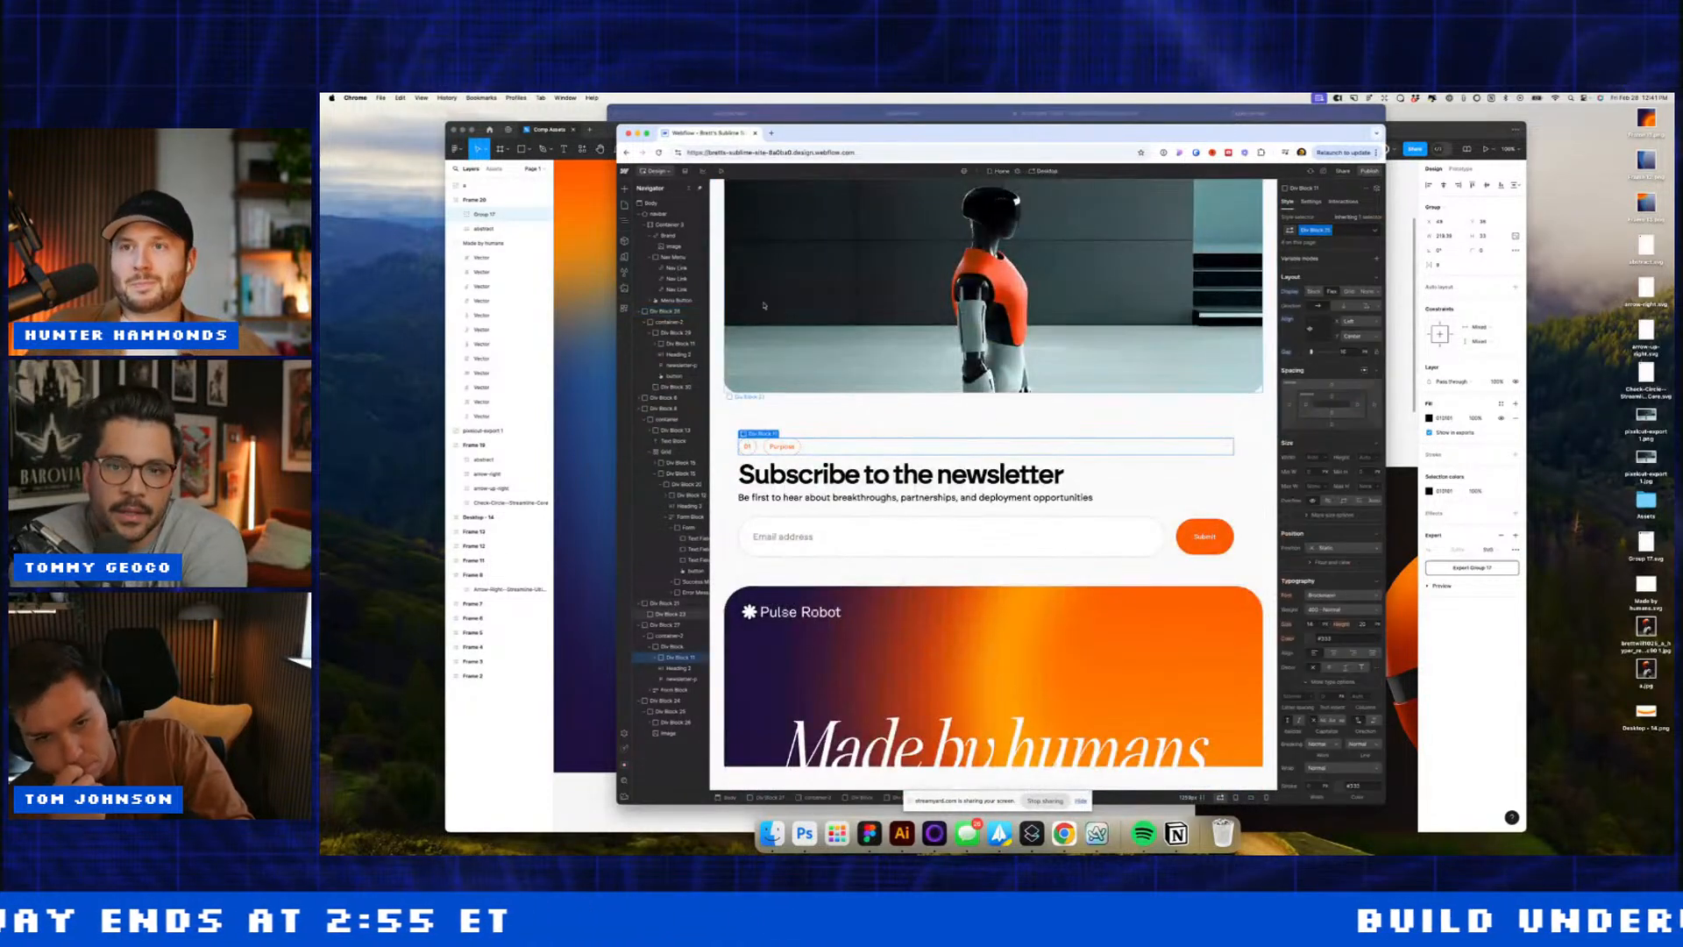
left_click(662, 204)
key("super+e")
type("div")
key("Return")
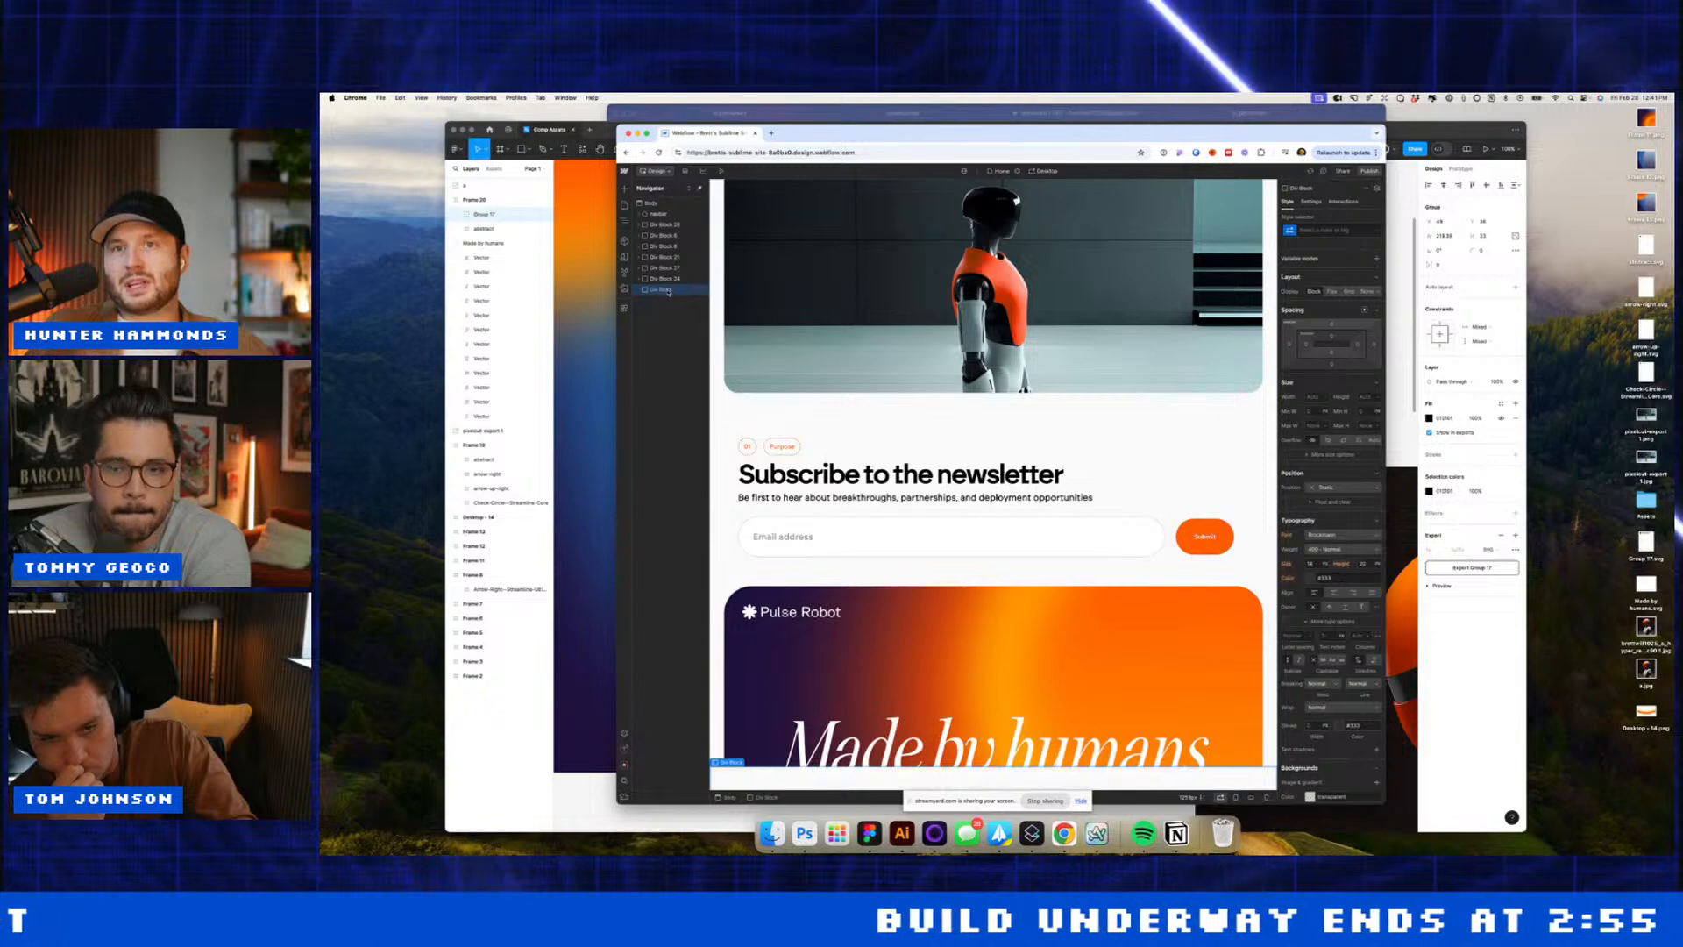
Step: Move the new block above the newsletter section and give it 16 px left padding
left_click_drag(668, 290, 664, 263)
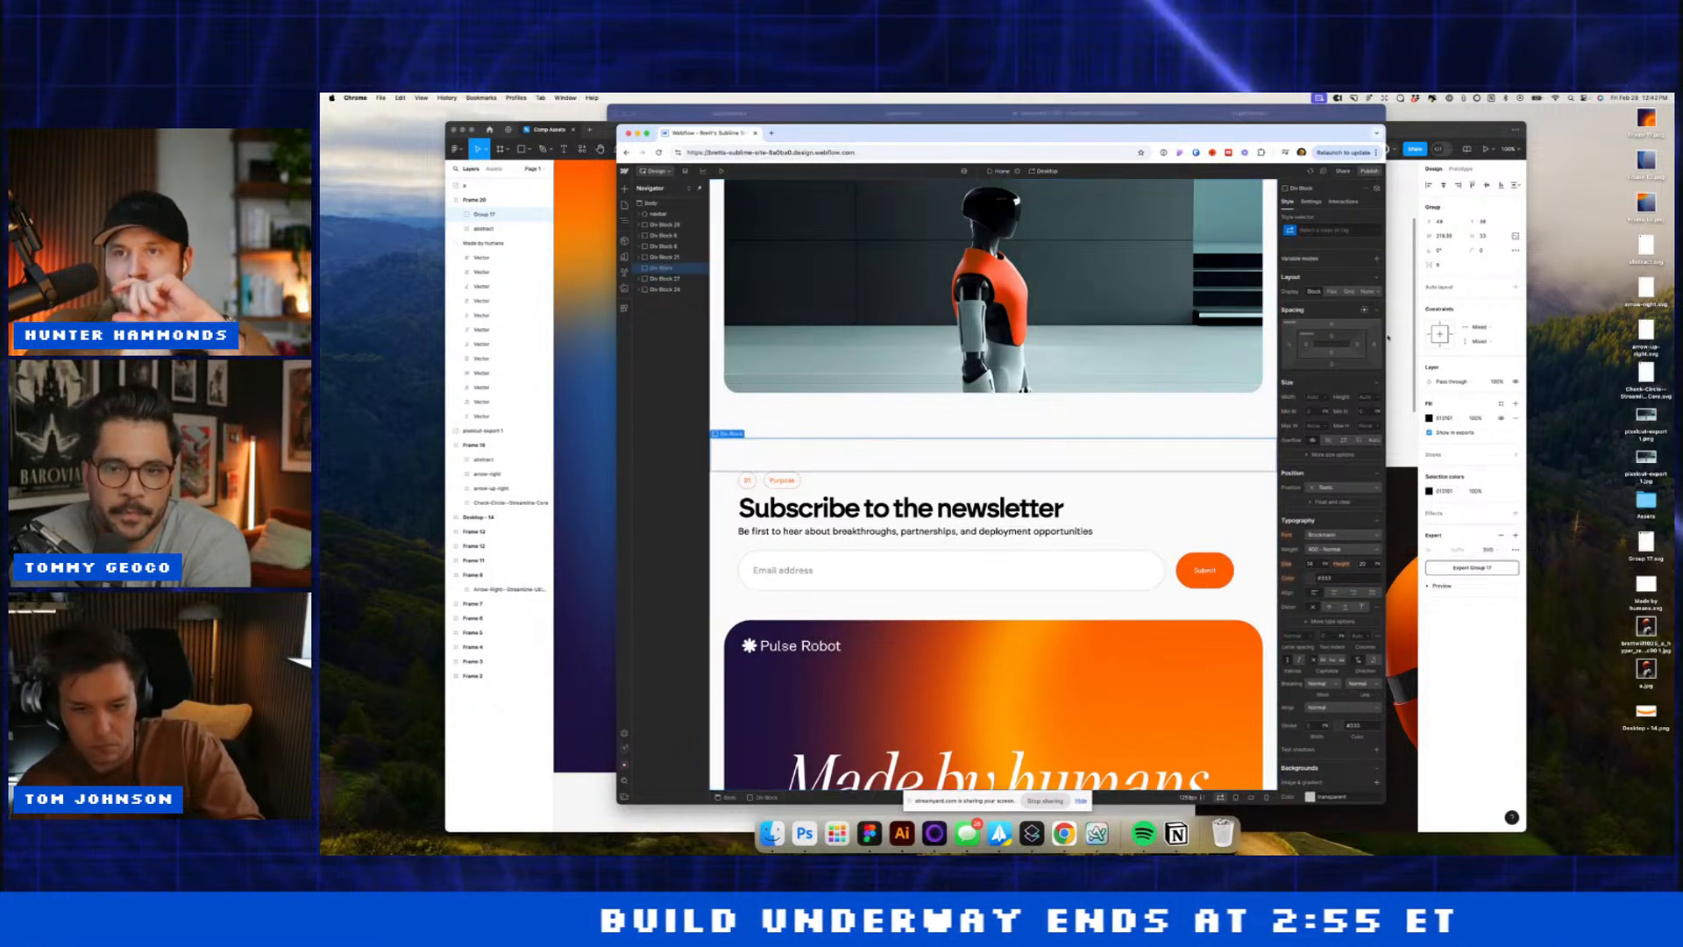
left_click(1307, 344)
type("16")
key("Return")
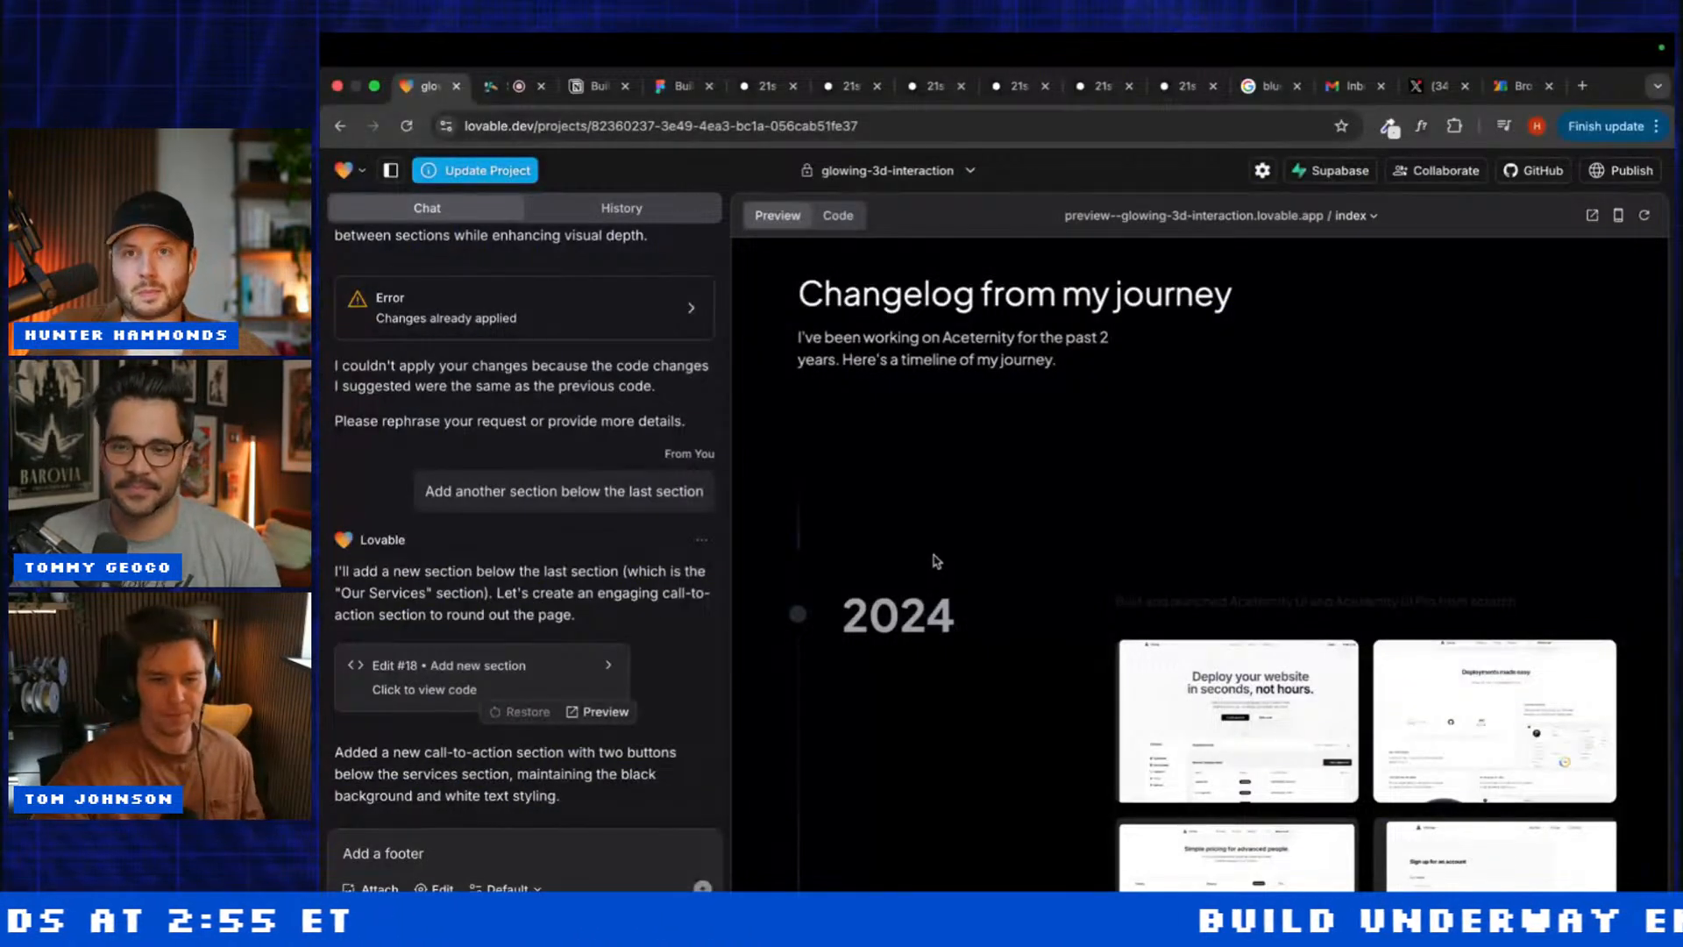
Step: Look over the preview, then send the drafted 'Add a footer' request in the chat
scroll(801, 519, "down", 10)
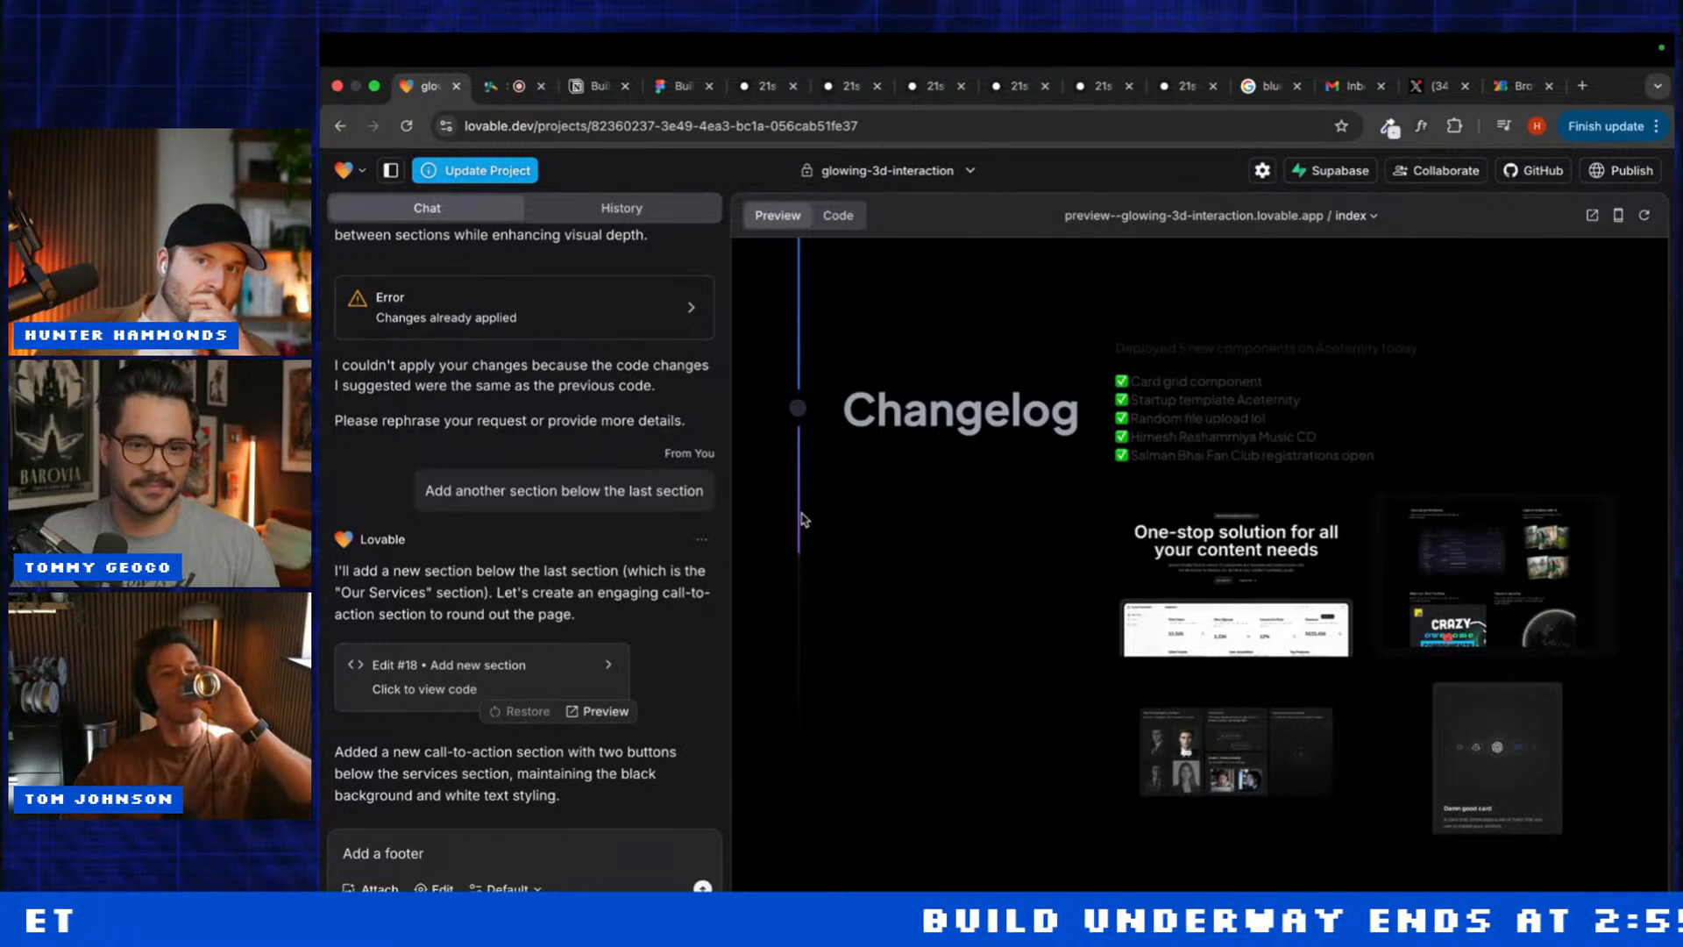
scroll(802, 519, "up", 15)
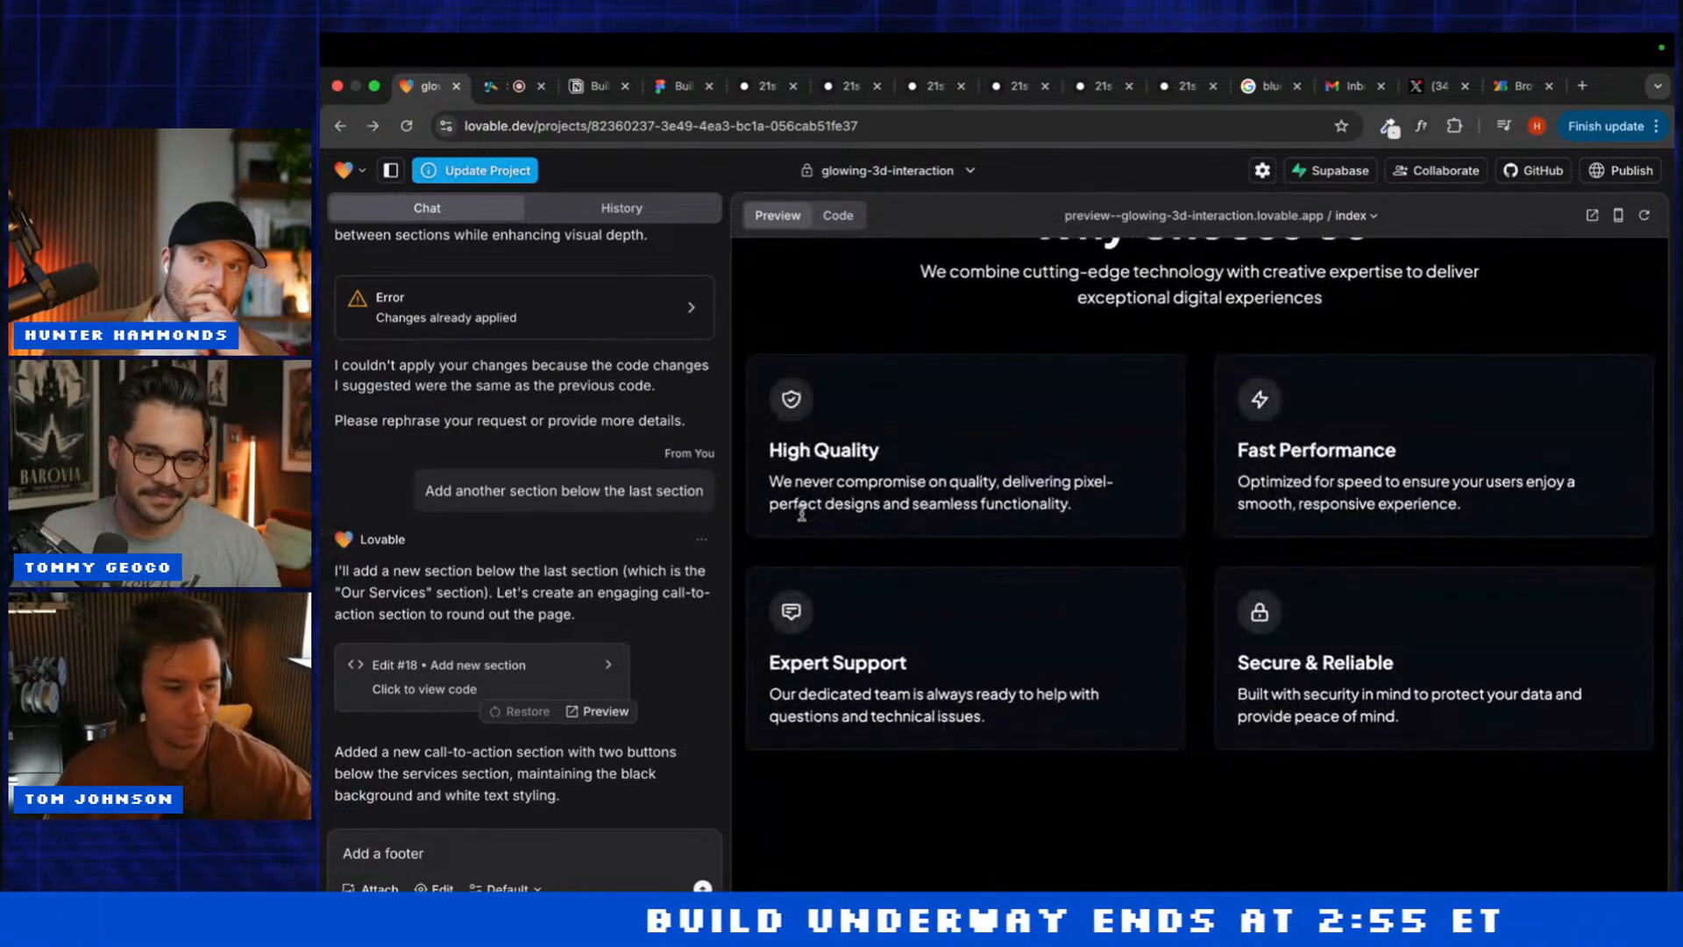
scroll(802, 514, "up", 10)
scroll(800, 510, "down", 10)
scroll(799, 505, "up", 5)
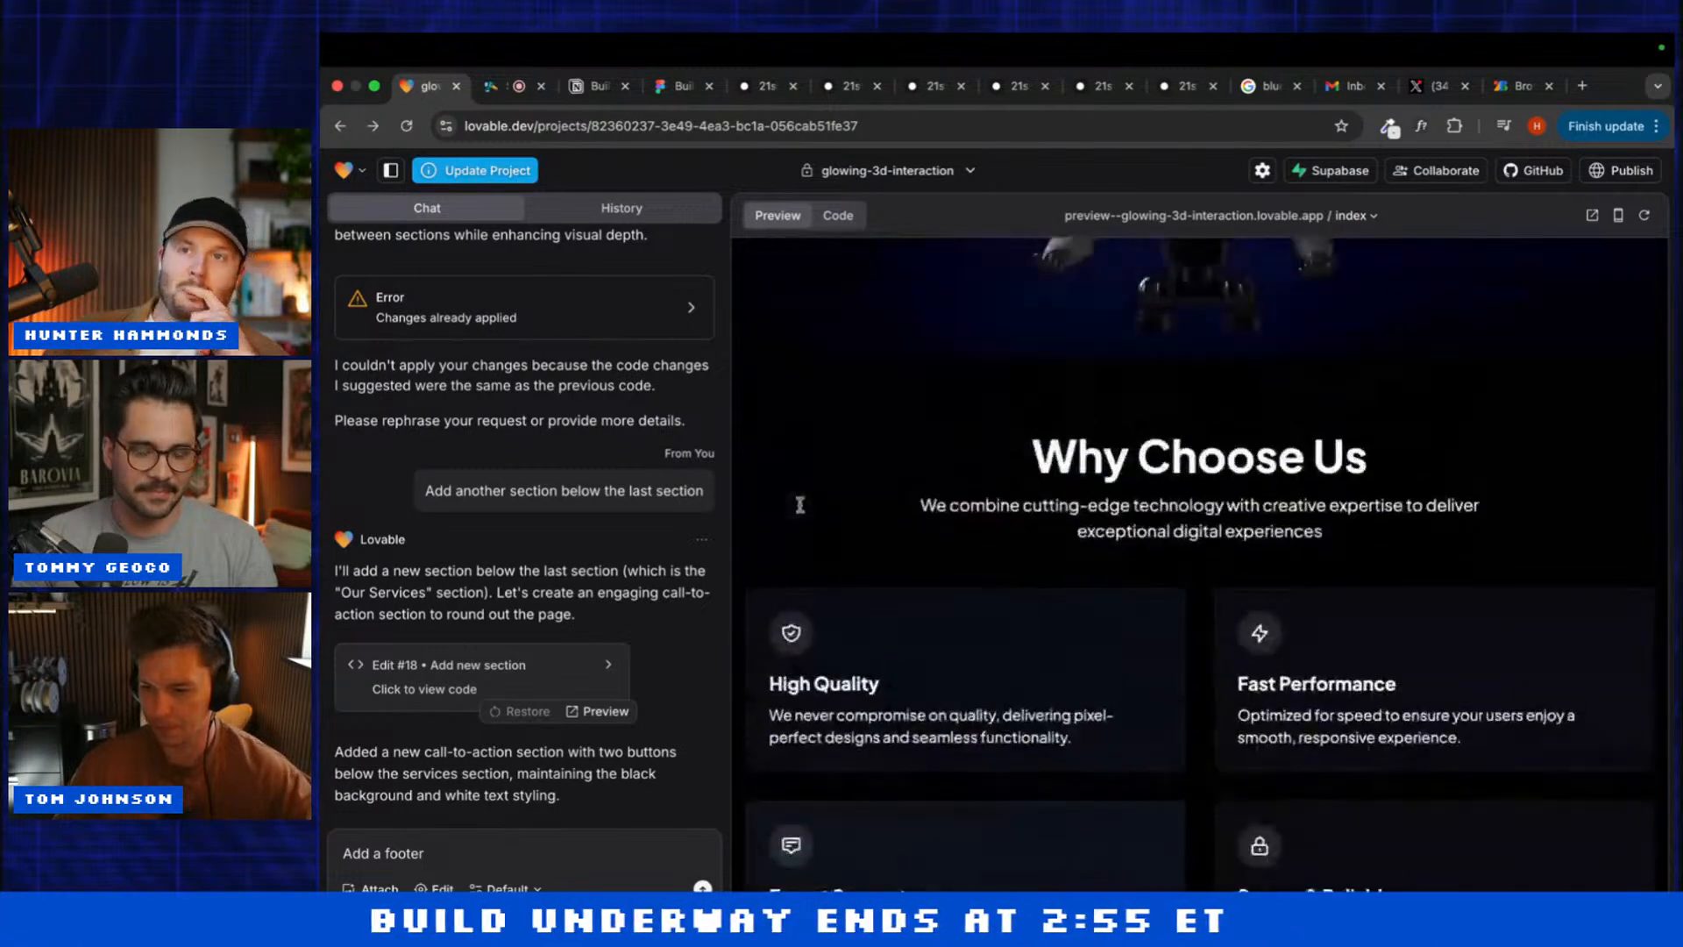
left_click(470, 860)
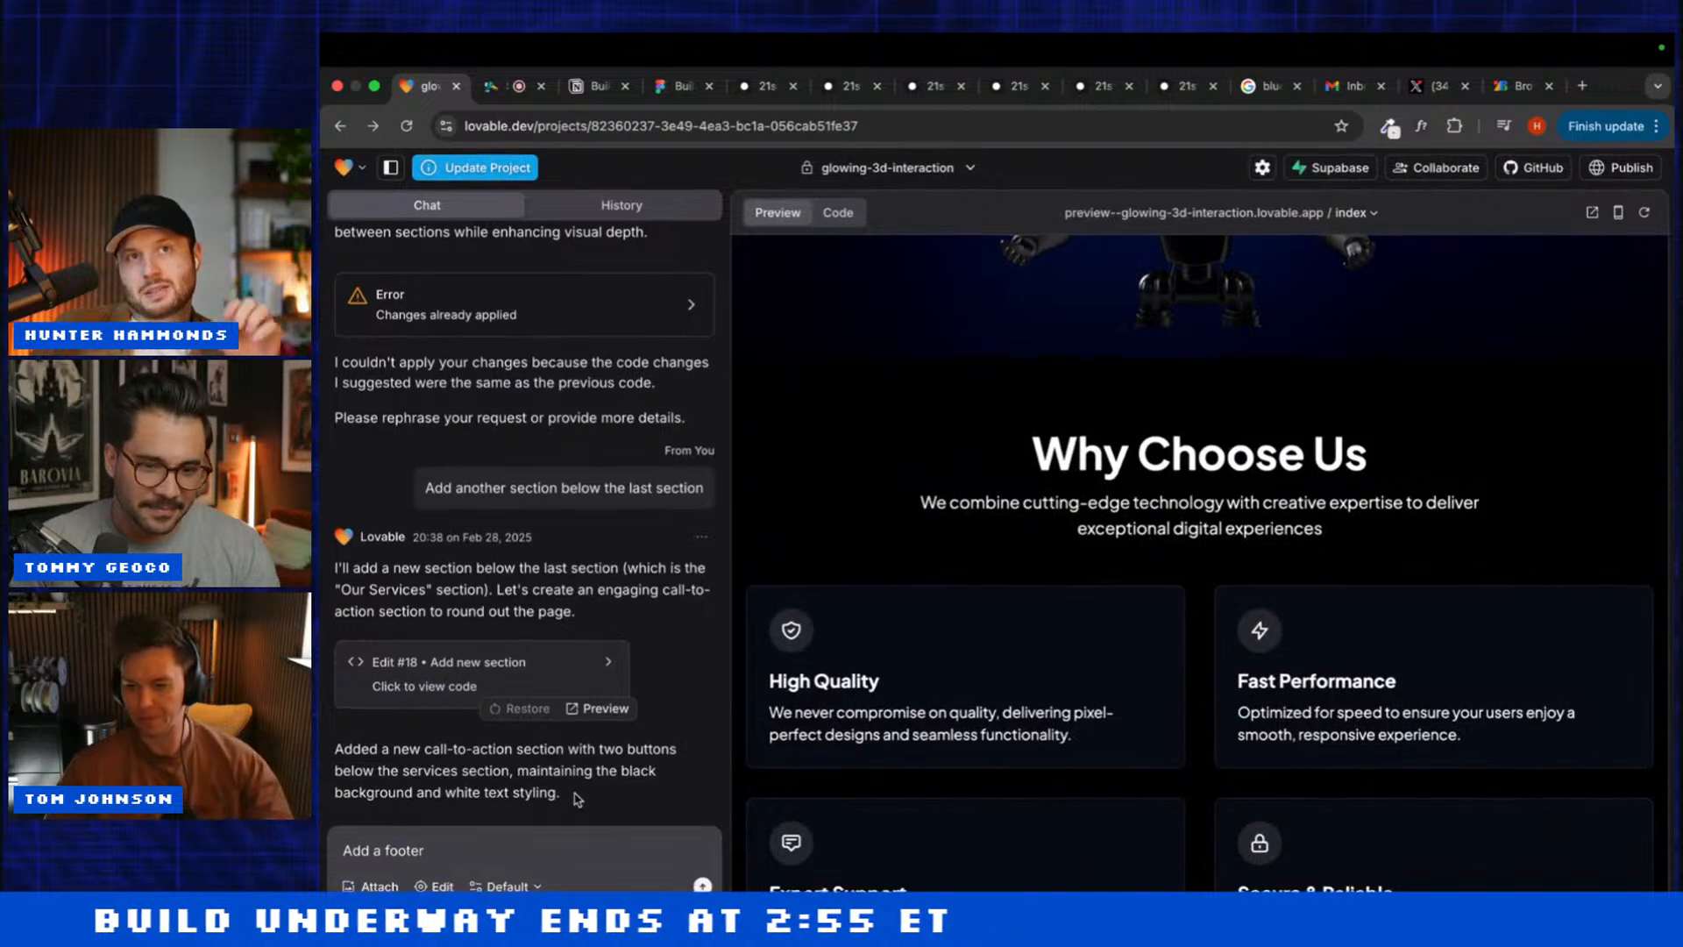
key("Return")
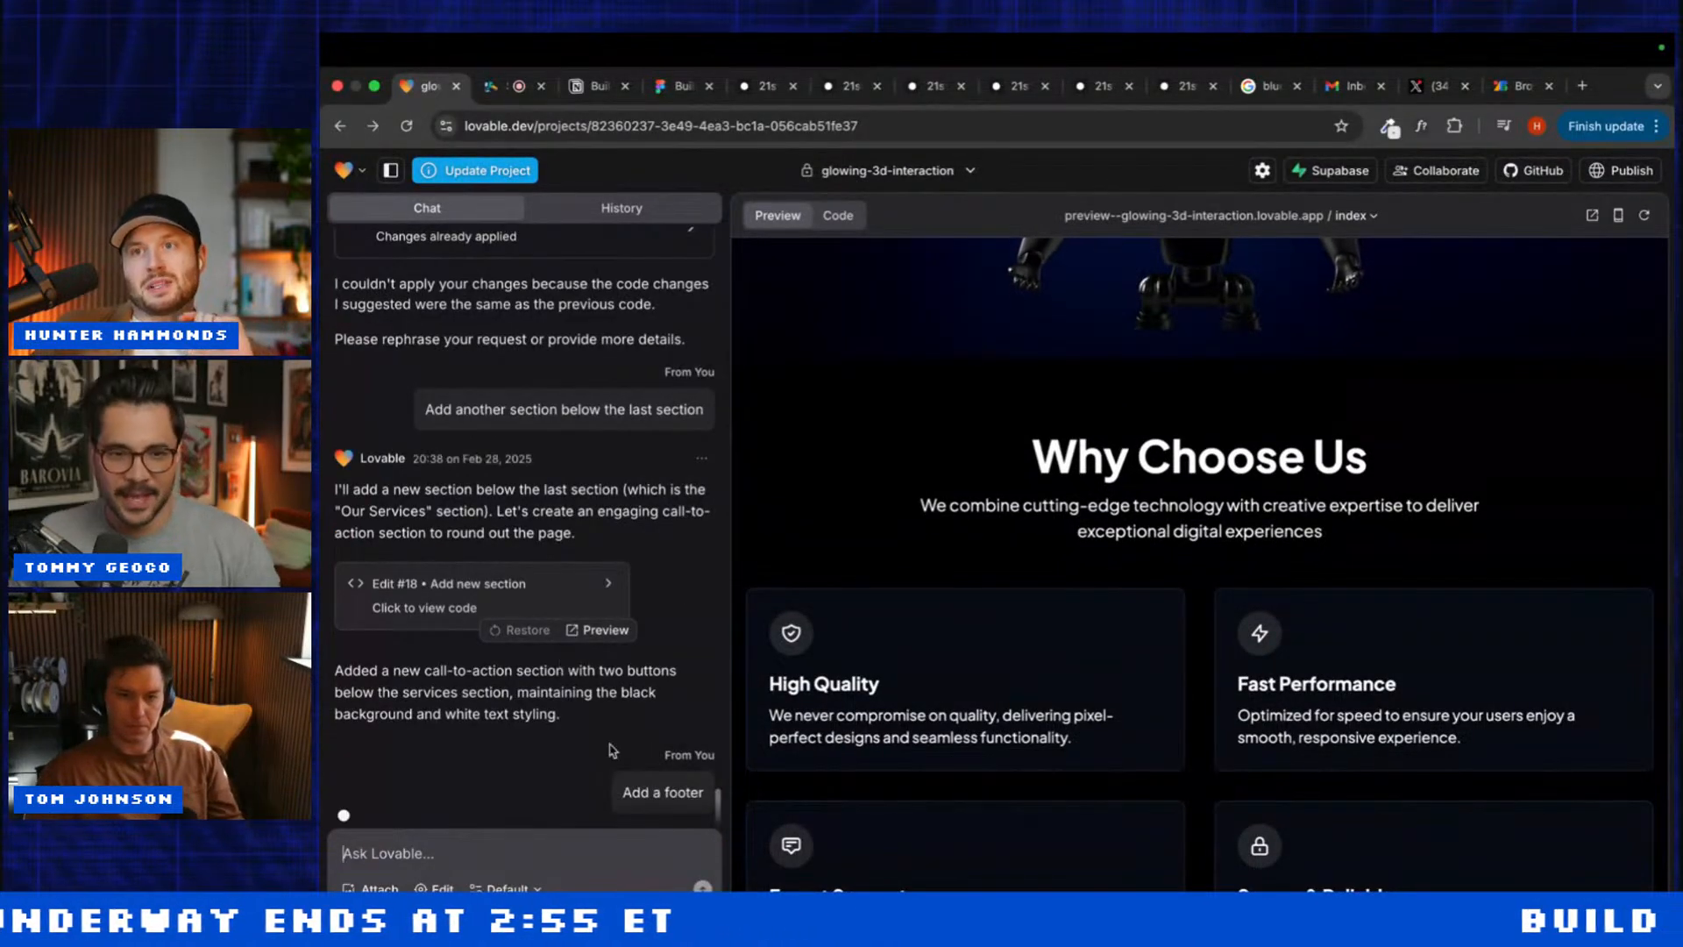
scroll(921, 608, "down", 8)
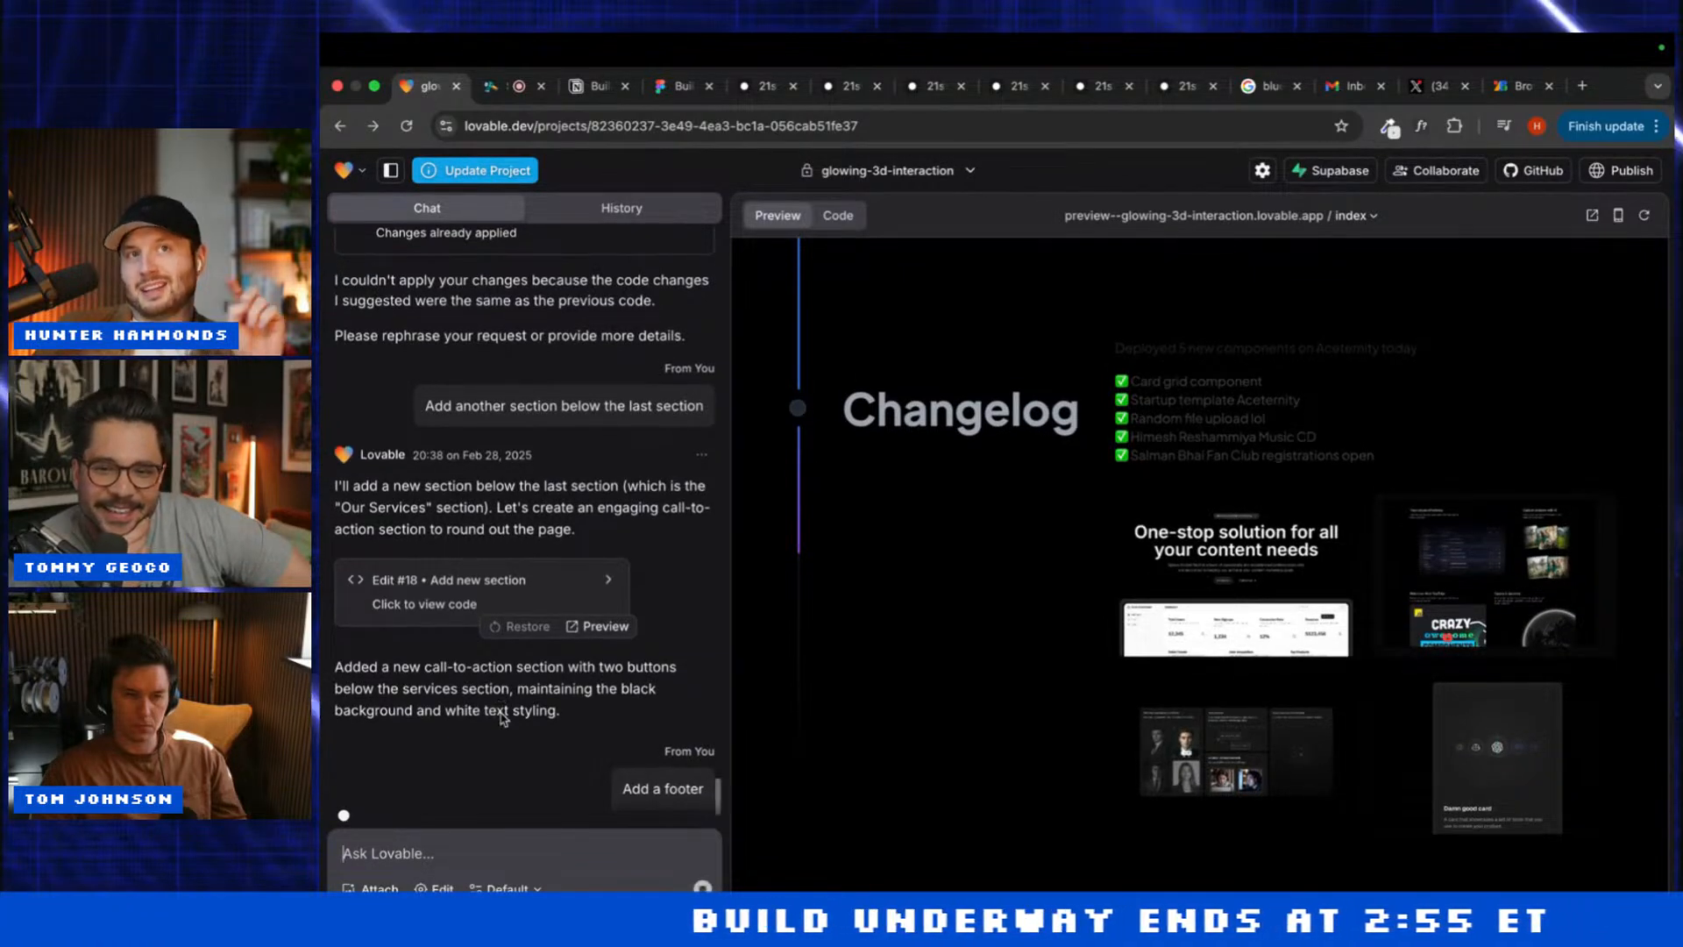
left_click(425, 845)
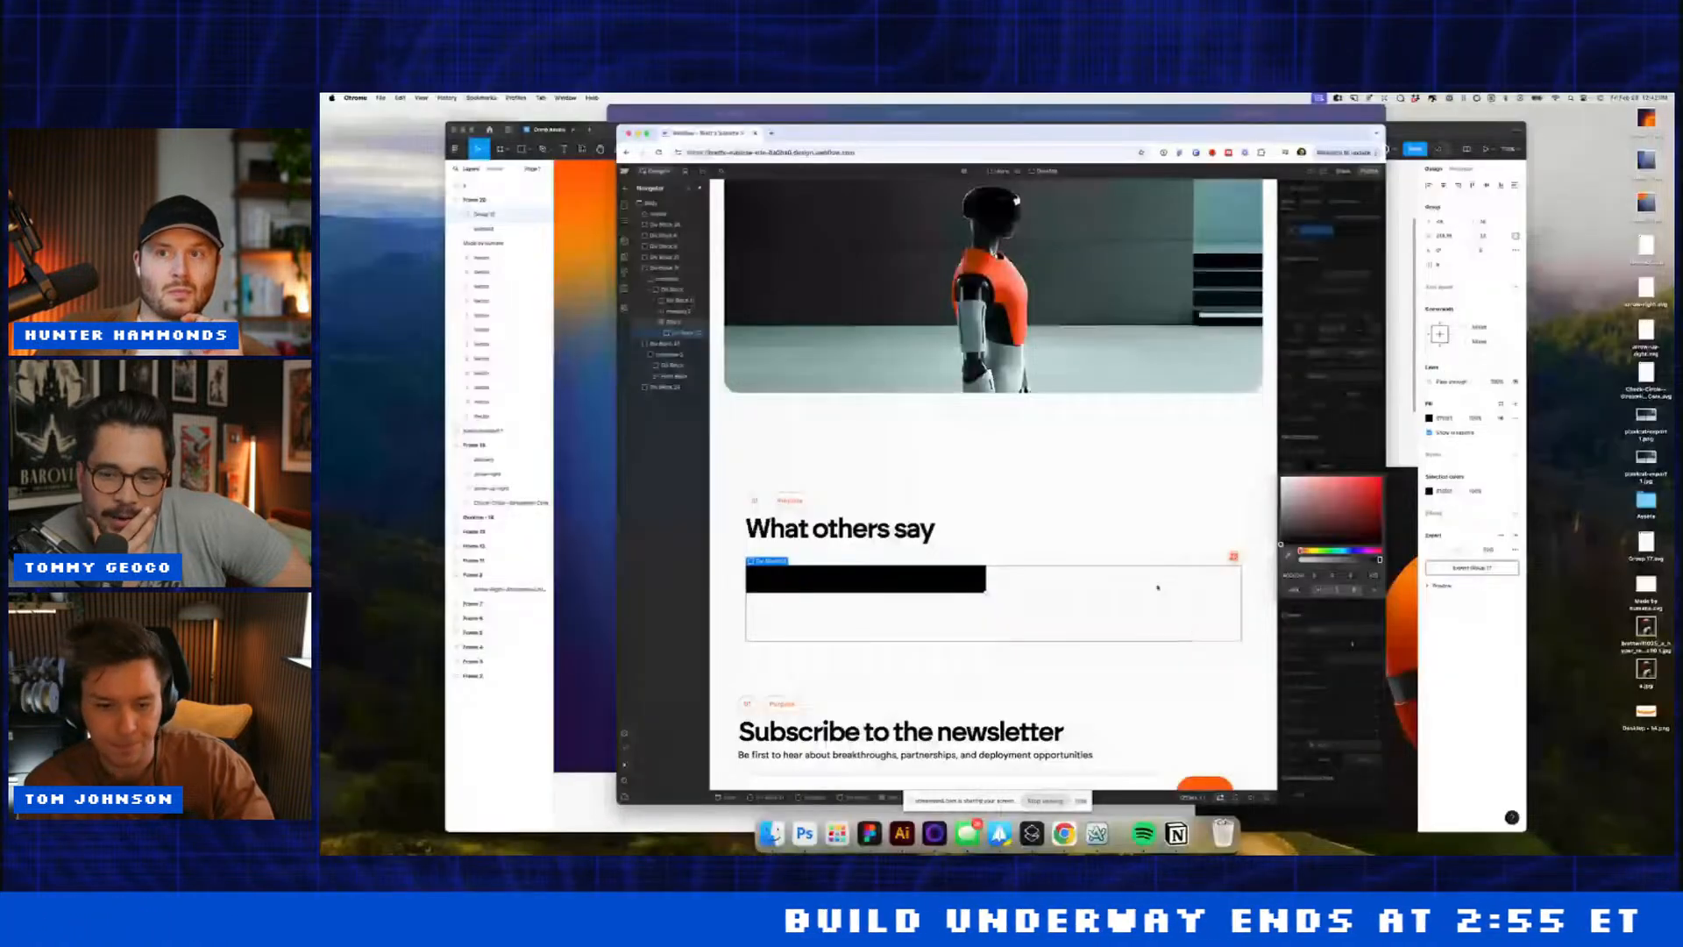
Step: Add an inner div block to the black testimonial block and duplicate it
left_click(964, 582)
left_click(963, 582)
key("super+e")
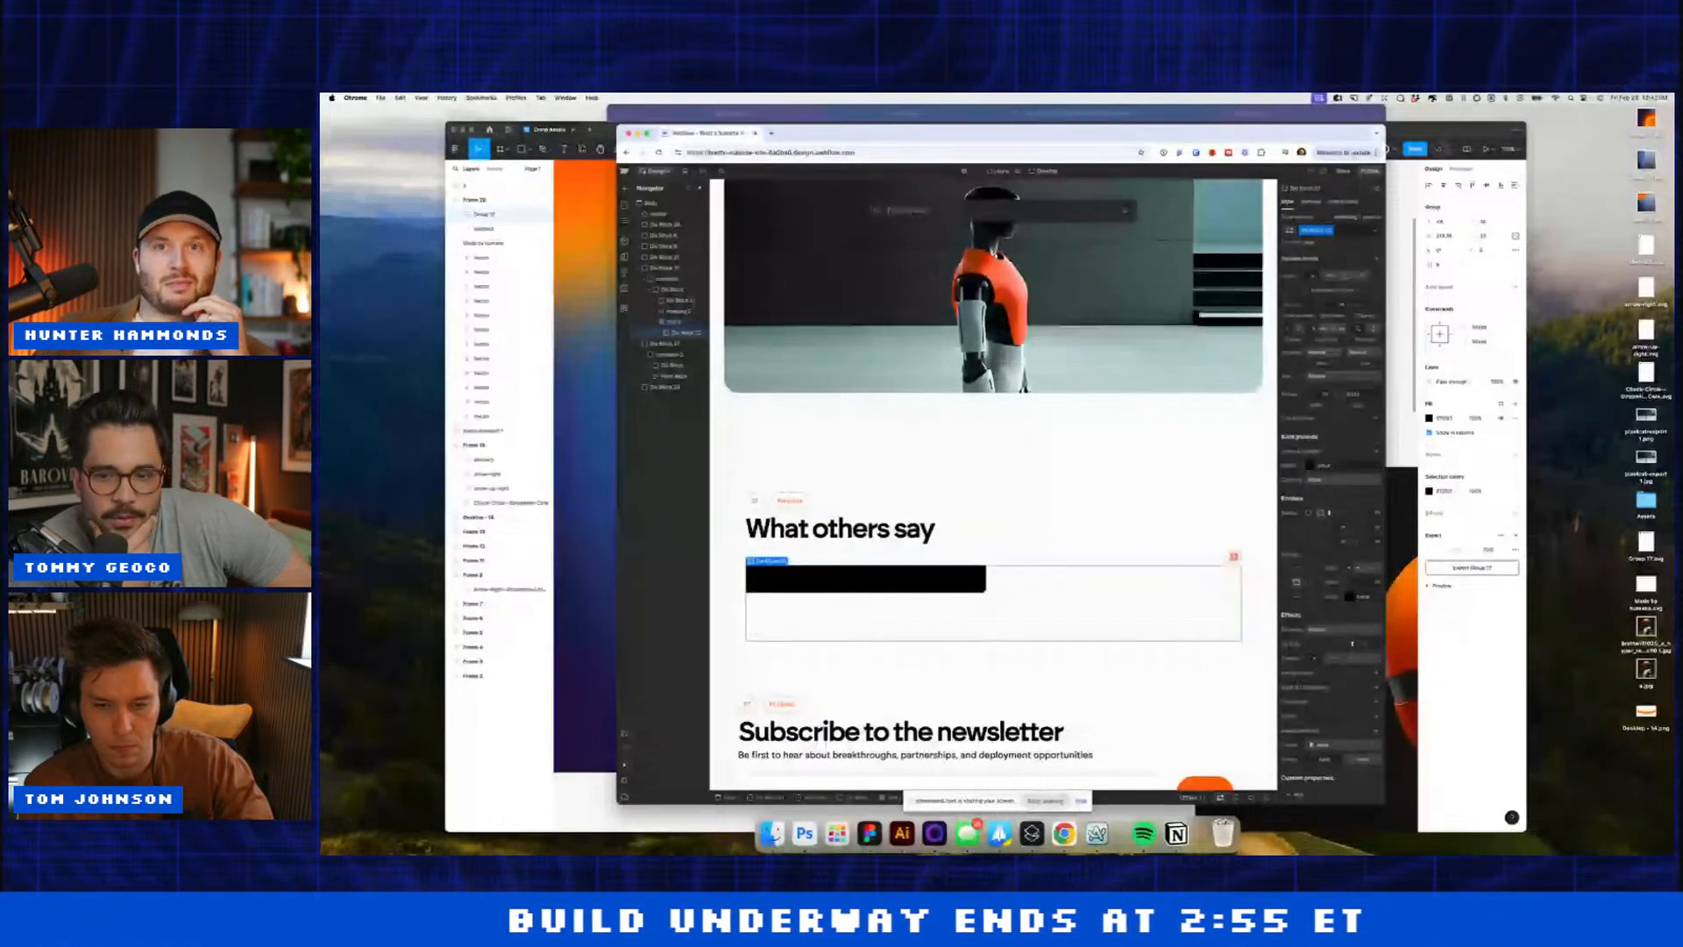
type("div")
key("Return")
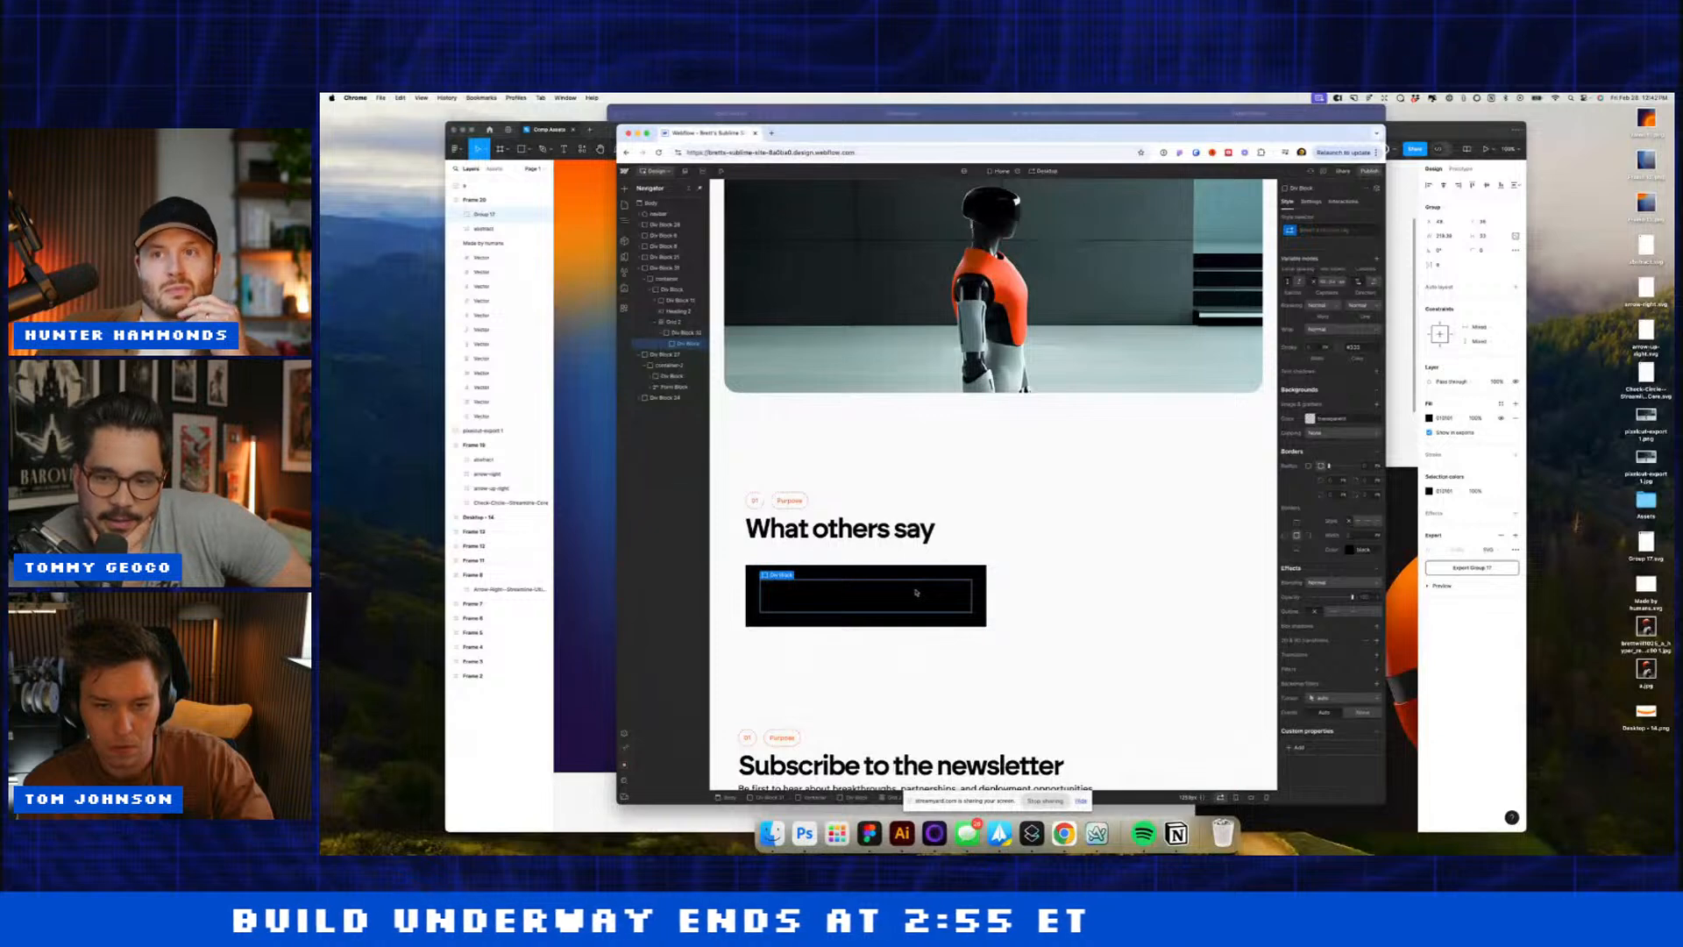
left_click(924, 578)
left_click(910, 593)
key("super+d")
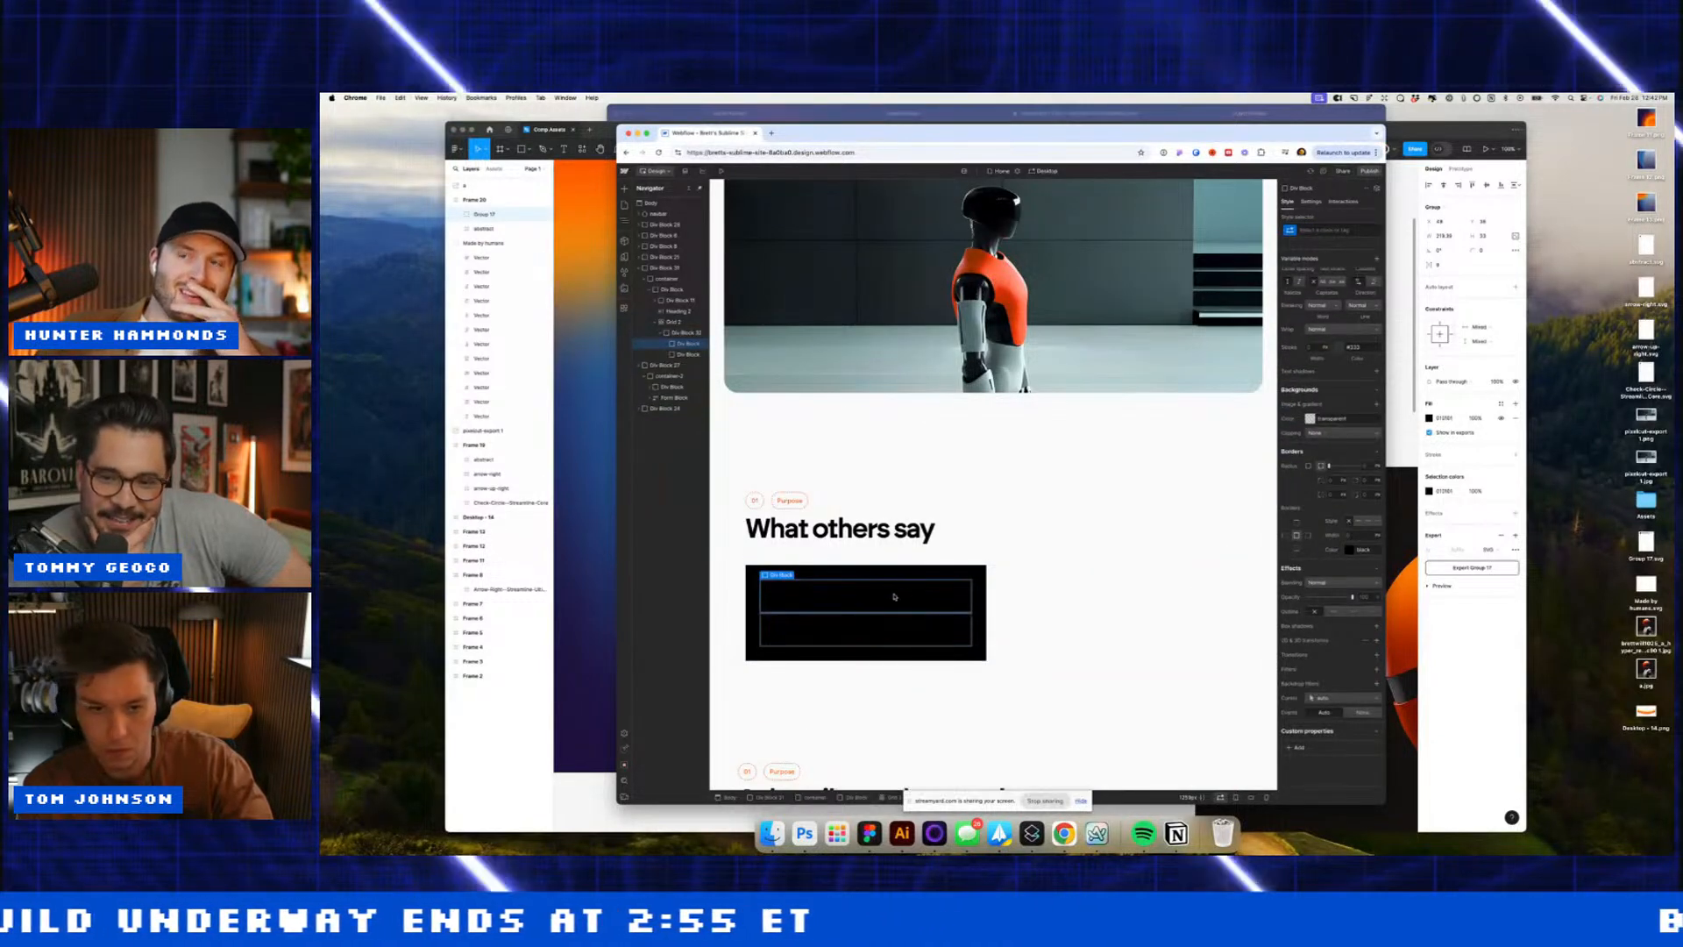
left_click(912, 575)
Step: Set the black block's height to 400 and add a Text Block inside the inner div
scroll(1367, 458, "up", 5)
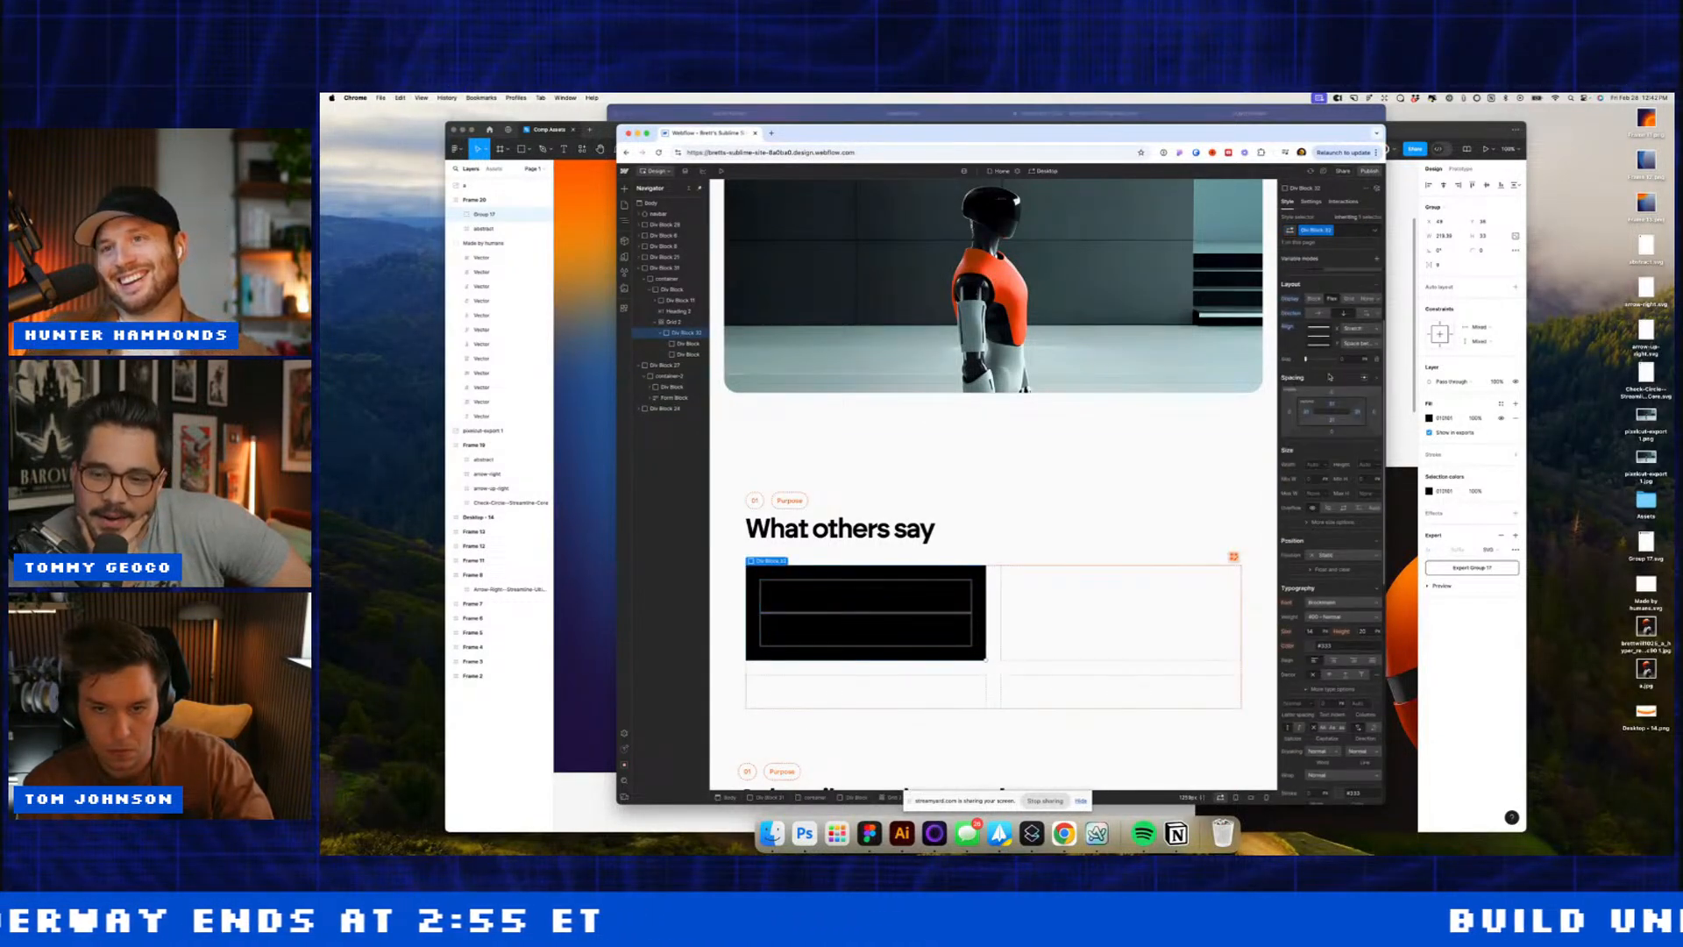
left_click(1364, 464)
type("400")
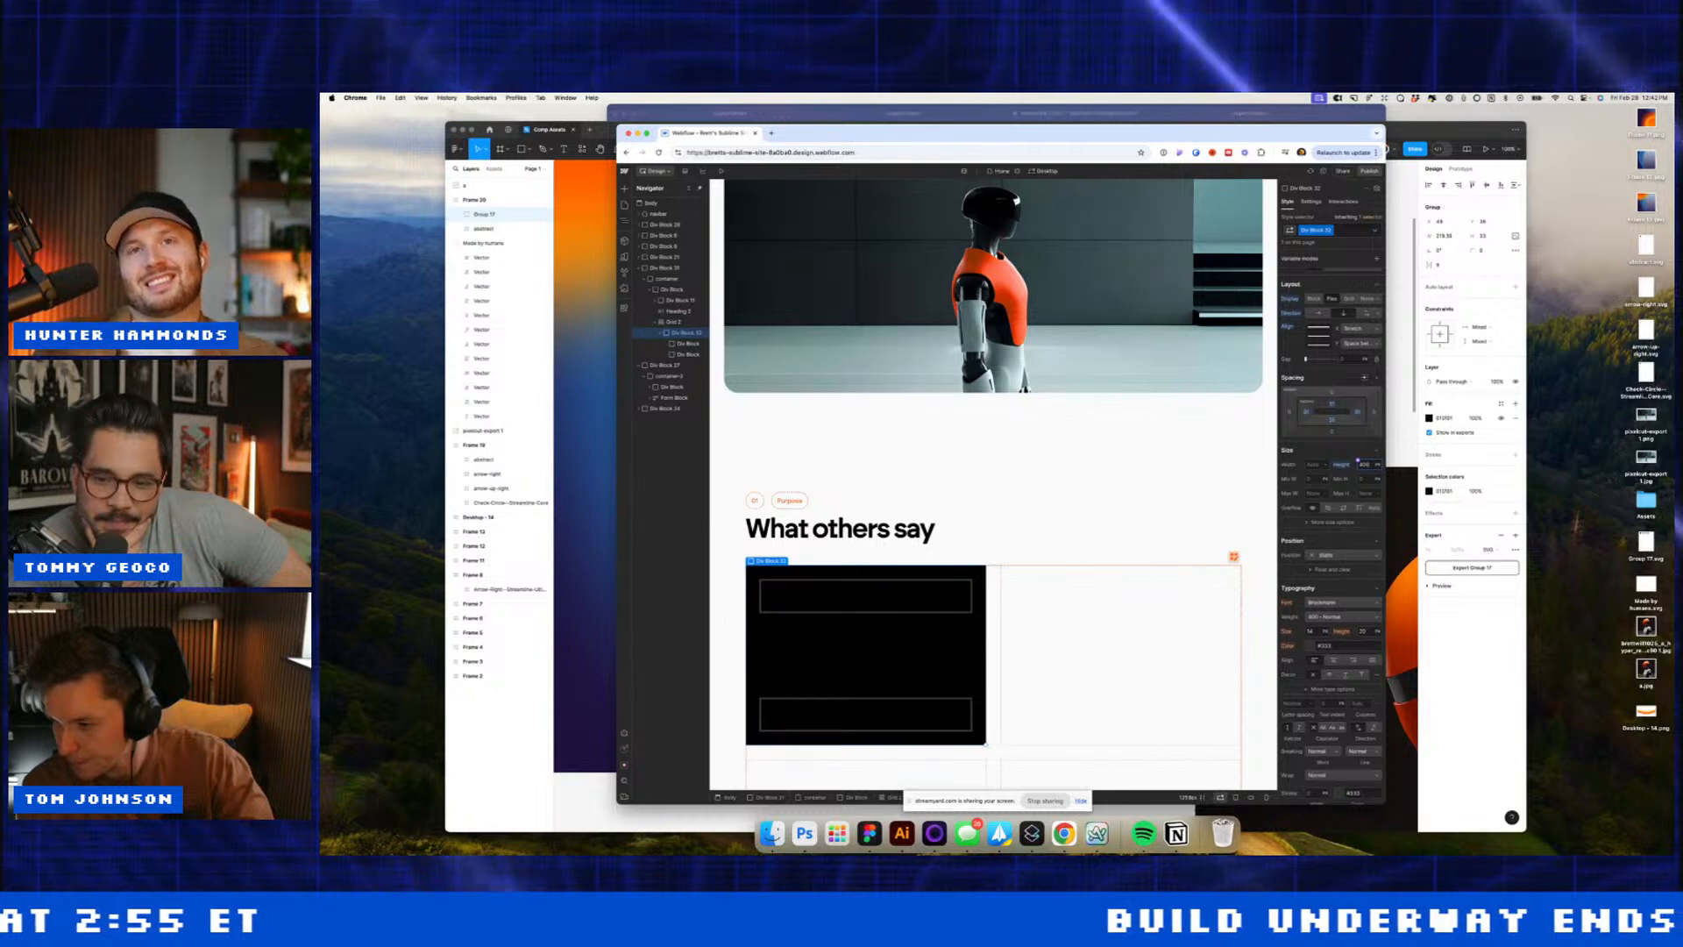
left_click(891, 600)
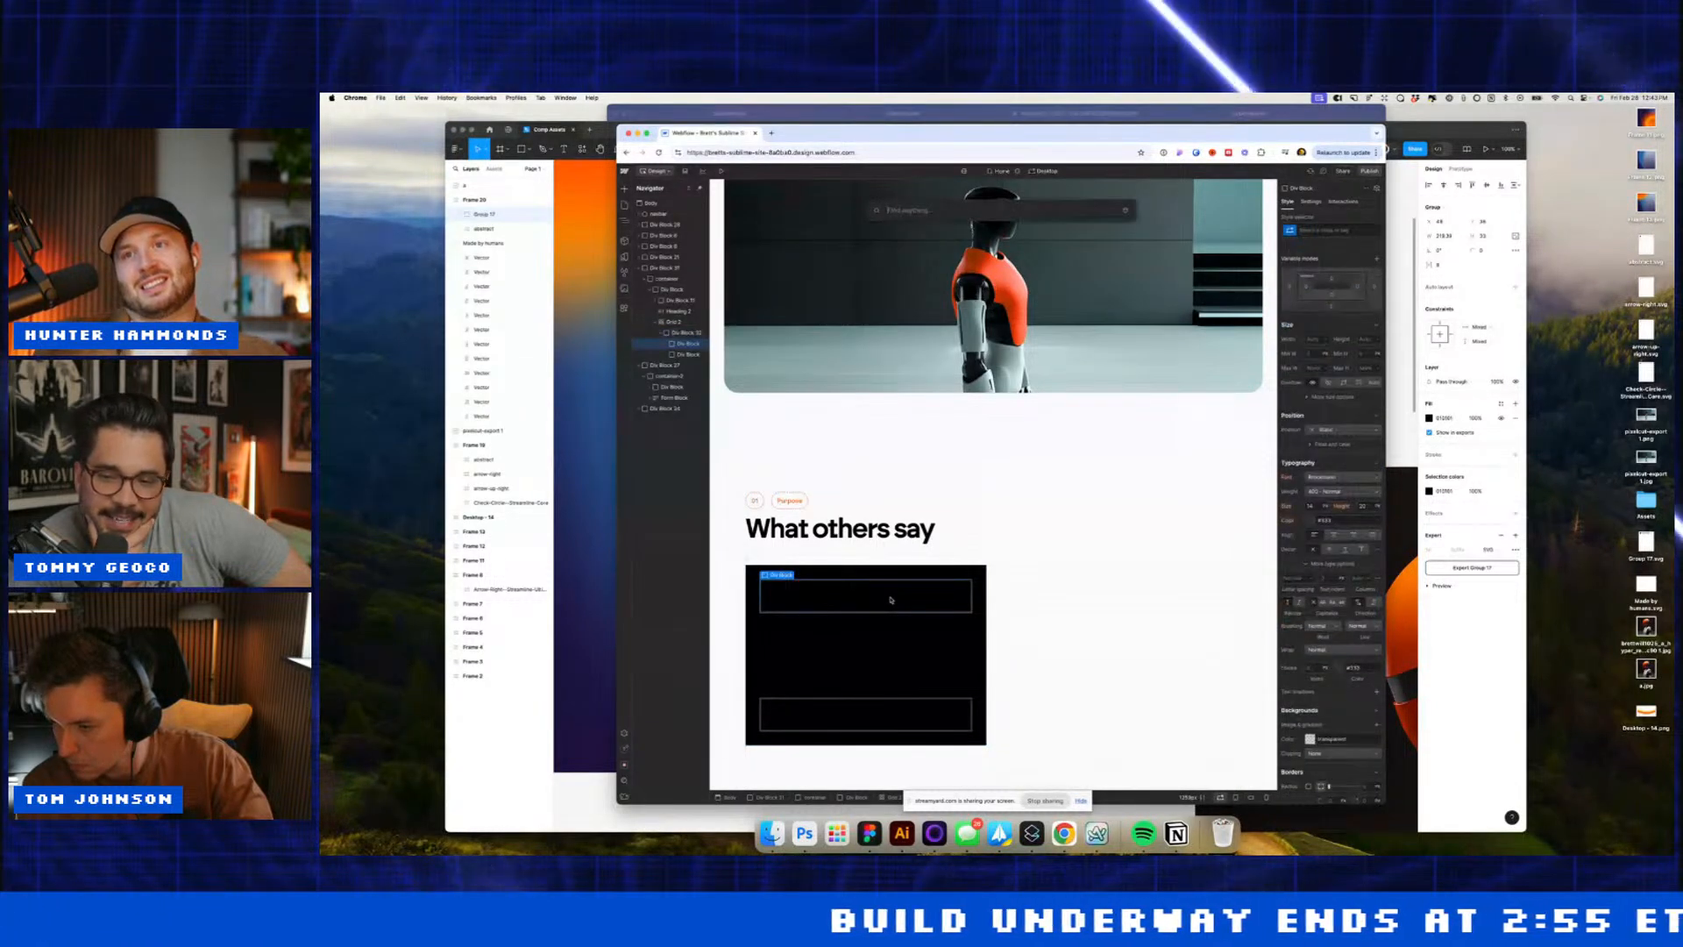
key("Down")
key("Return")
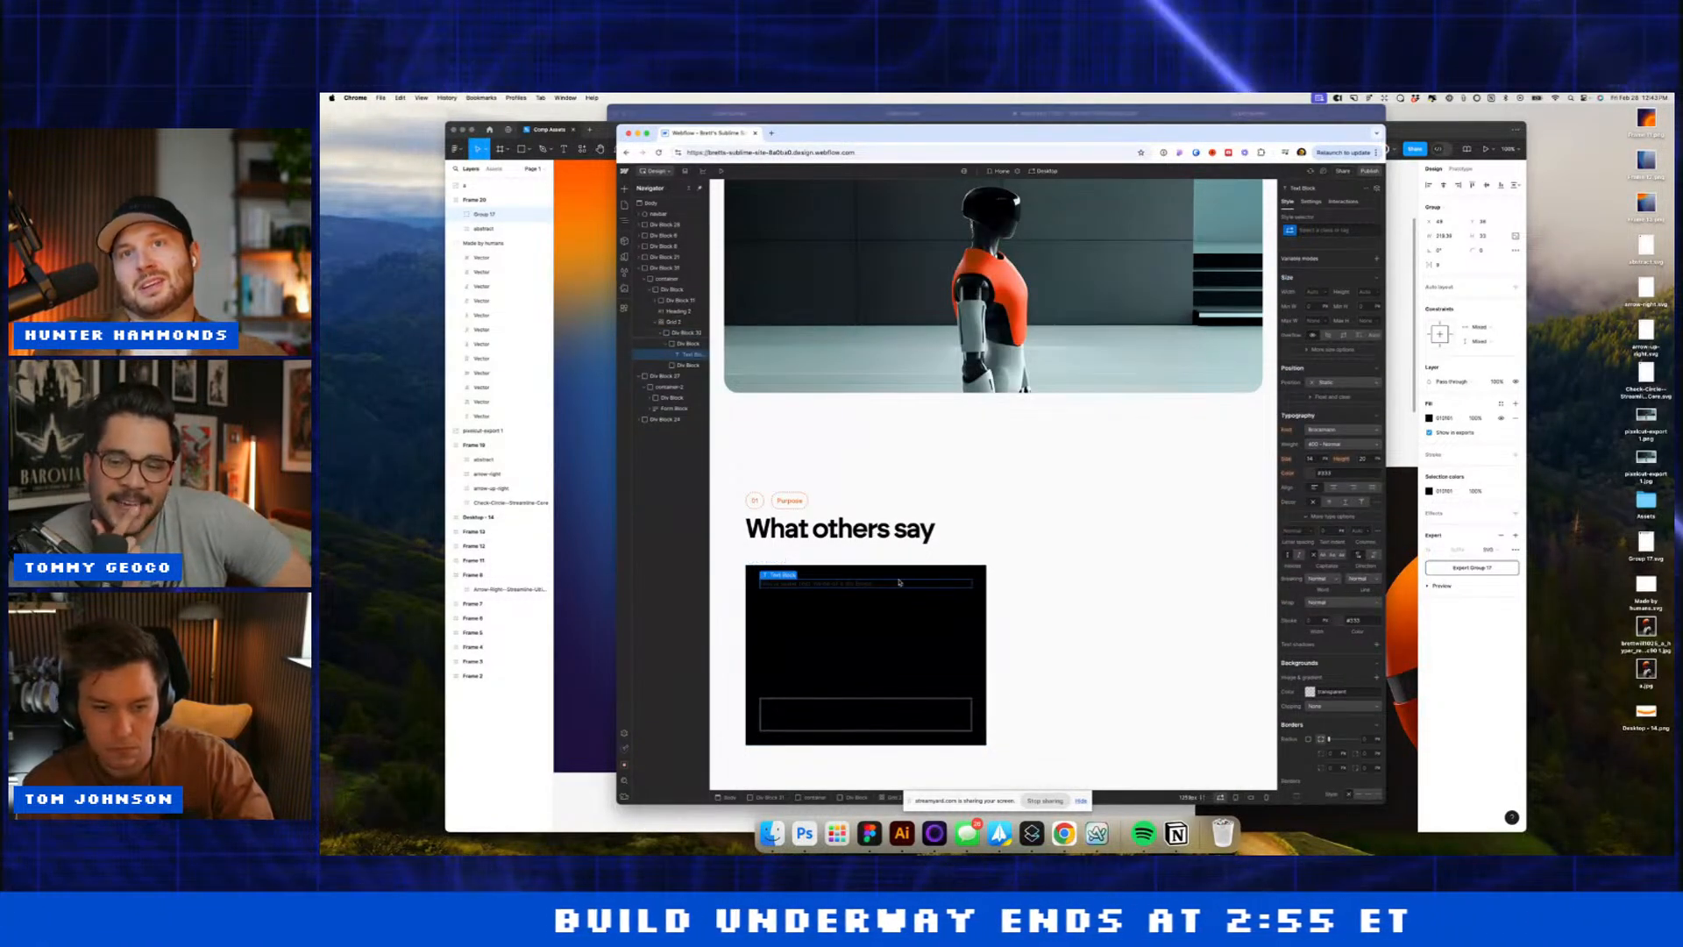
Step: Make the card text white and replace the placeholder with the reviewer's name
left_click(899, 613)
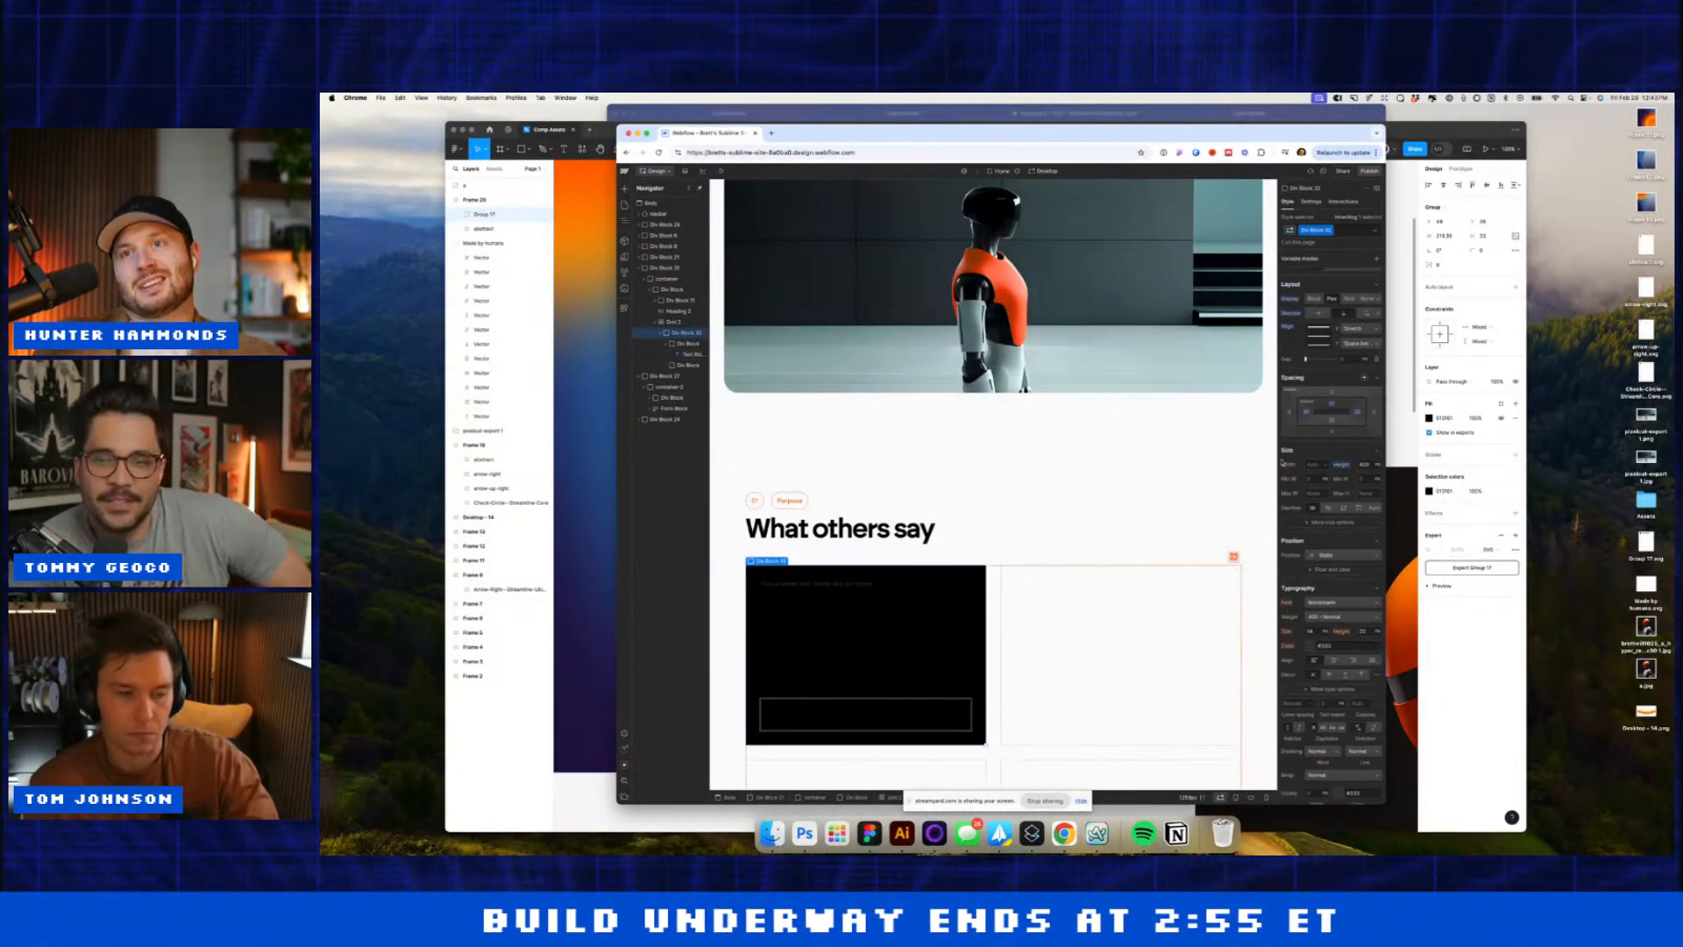
left_click(1309, 645)
left_click_drag(1298, 680, 1251, 639)
key("Return")
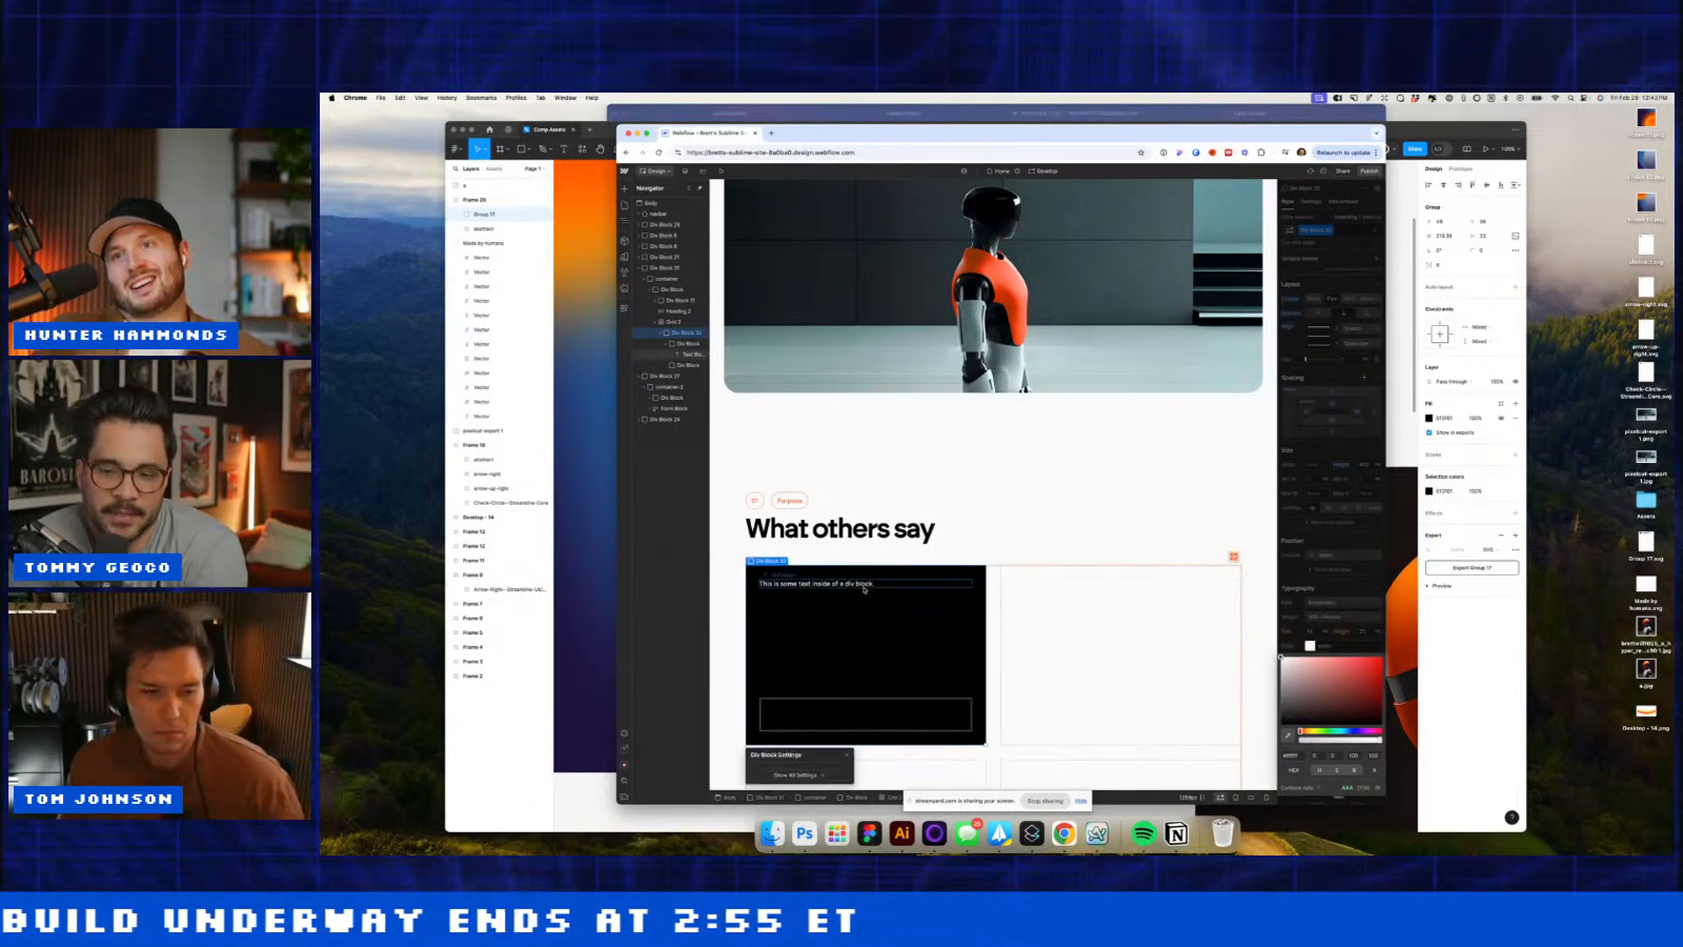
double_click(864, 586)
triple_click(864, 586)
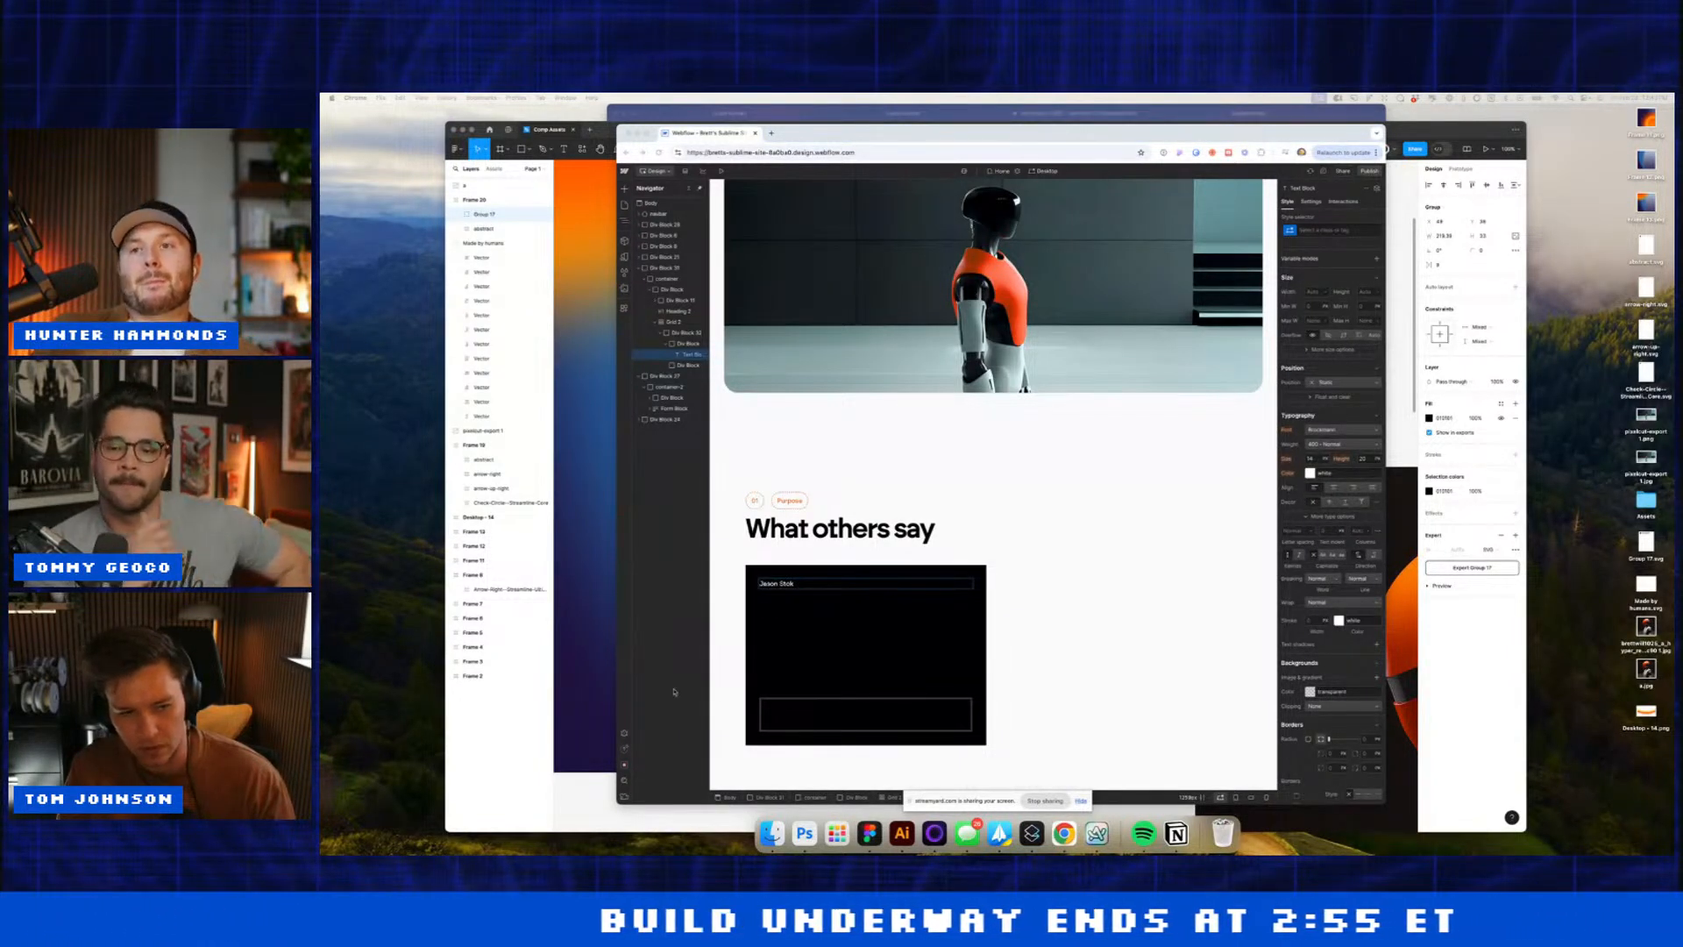
Step: Paste in the reviewer's name to finish the card's name line
left_click(785, 592)
key("super+a")
left_click(793, 611)
left_click(797, 585)
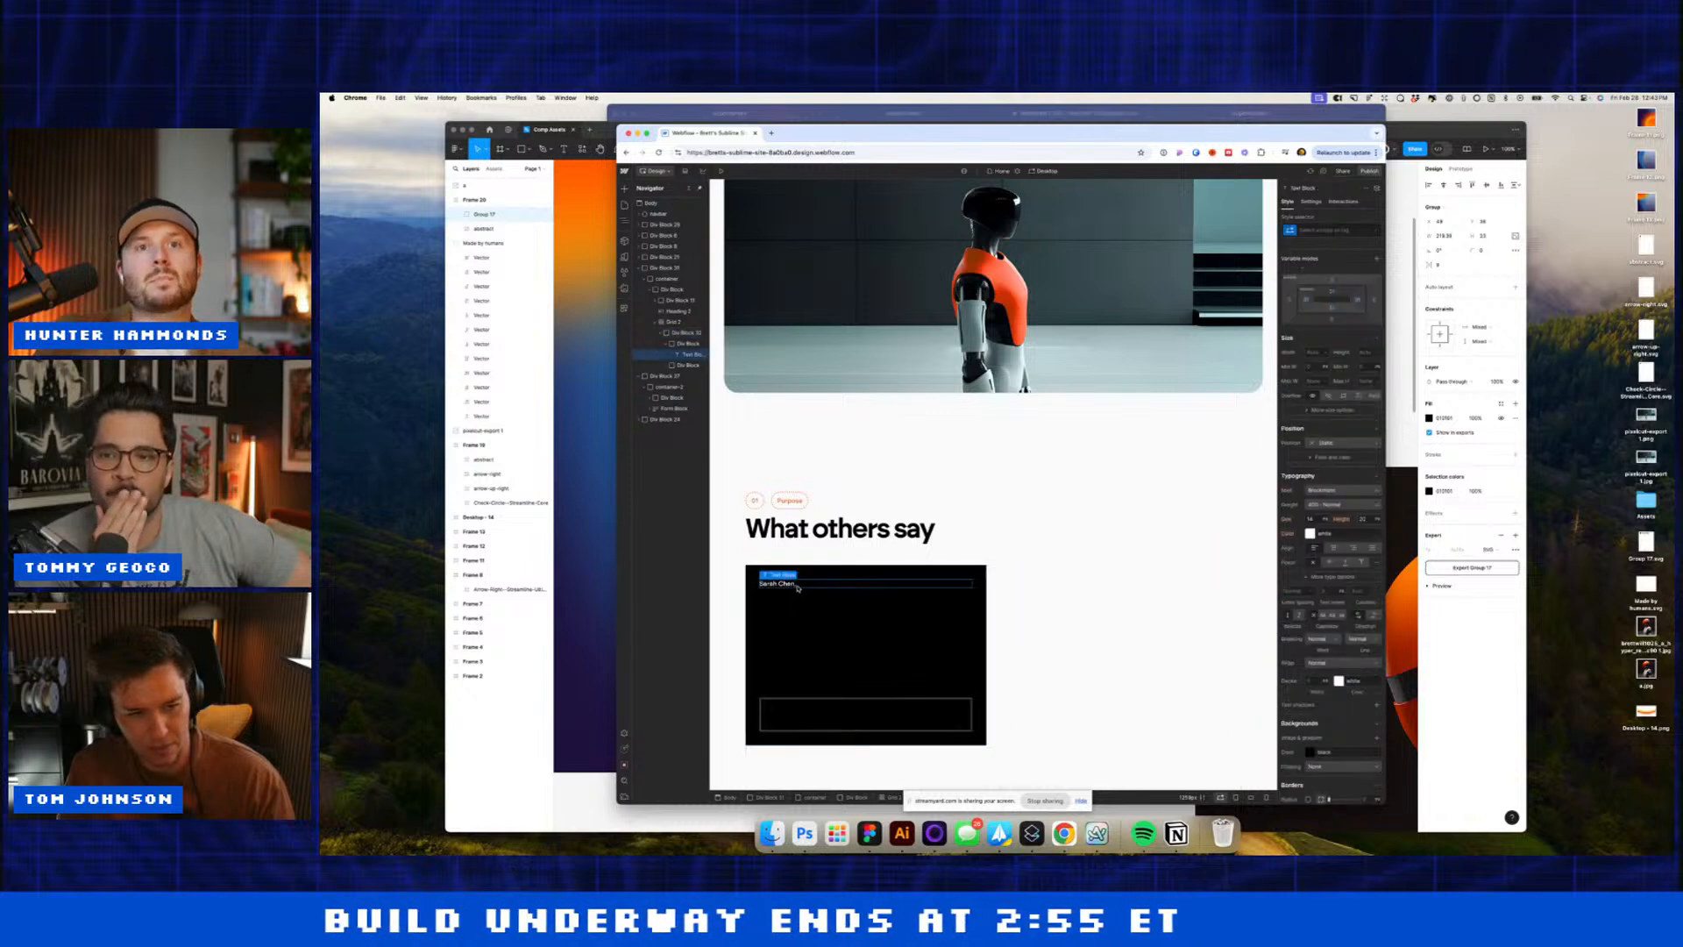
double_click(797, 586)
Step: Duplicate the name line and paste the subtitle 'VP of Operations, Axion Manufacturing'
key("super+d")
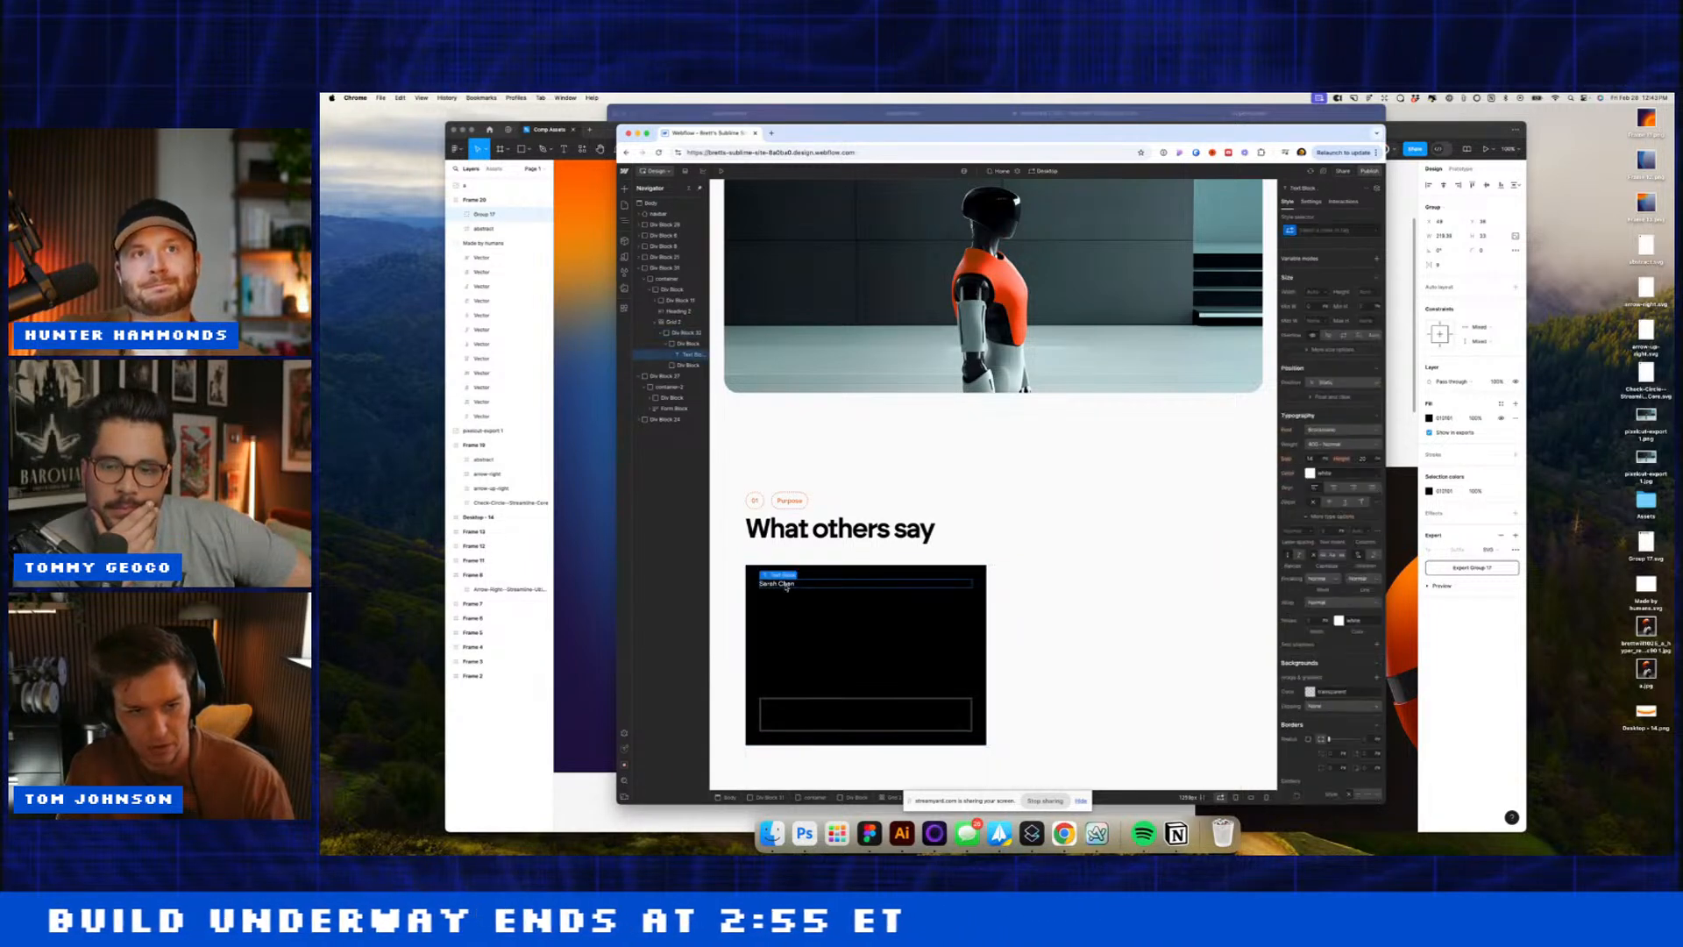
left_click(786, 583)
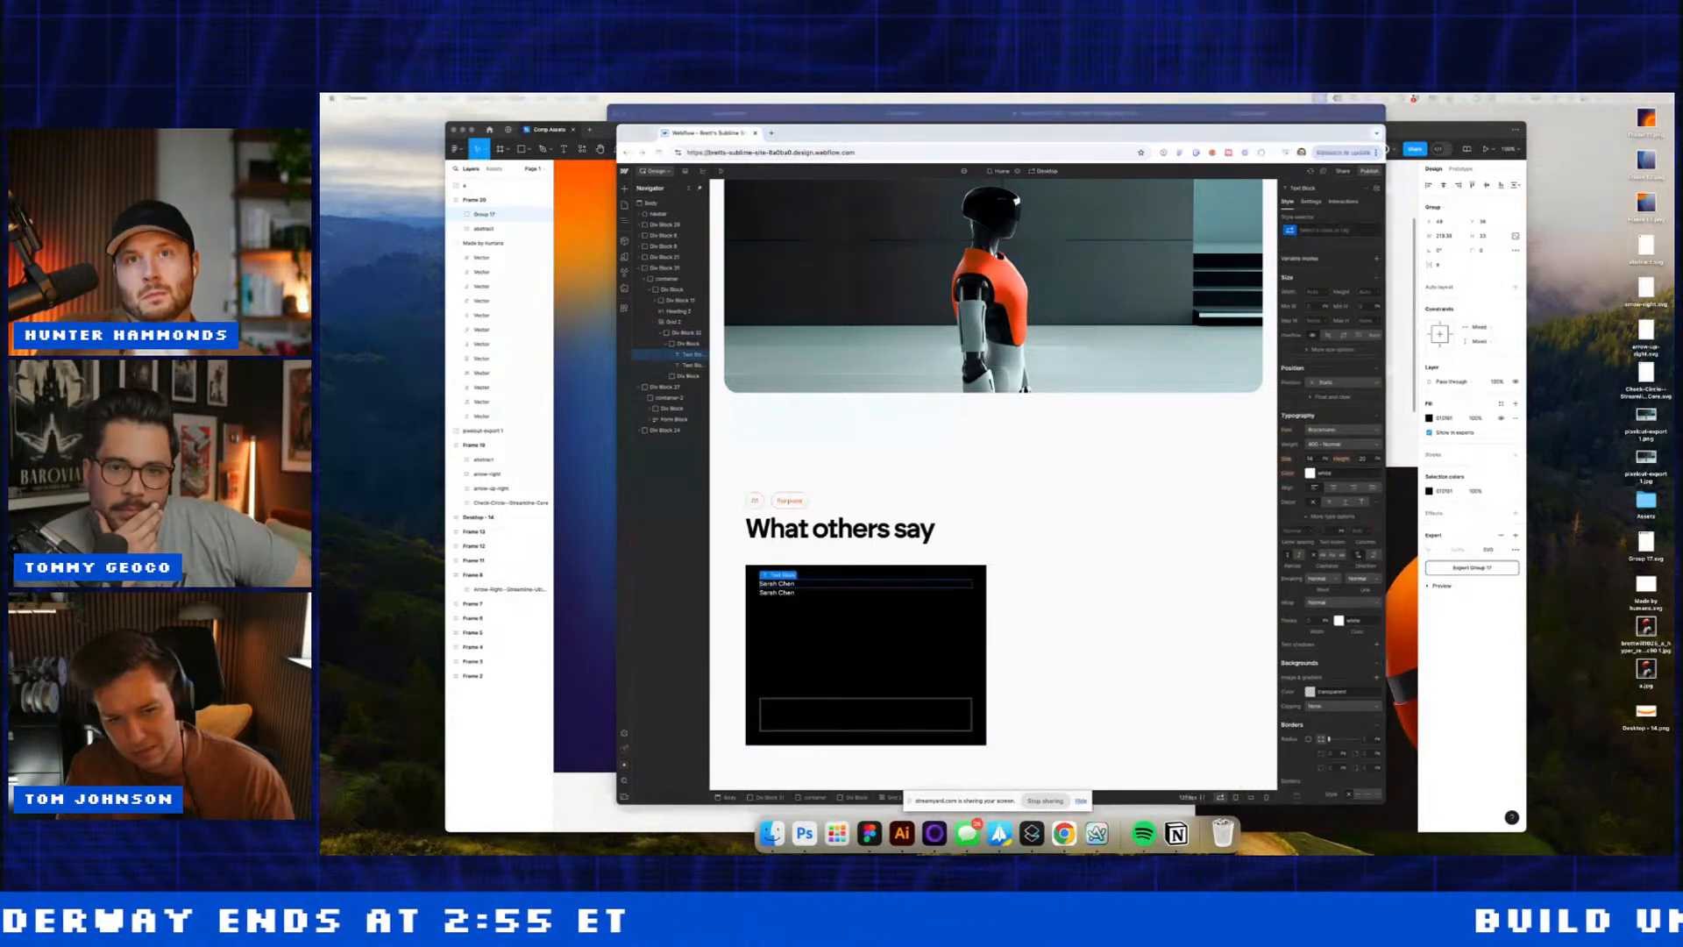
triple_click(782, 594)
type("VP of Operations, Axion Manufacturing")
left_click(779, 606)
left_click(778, 583)
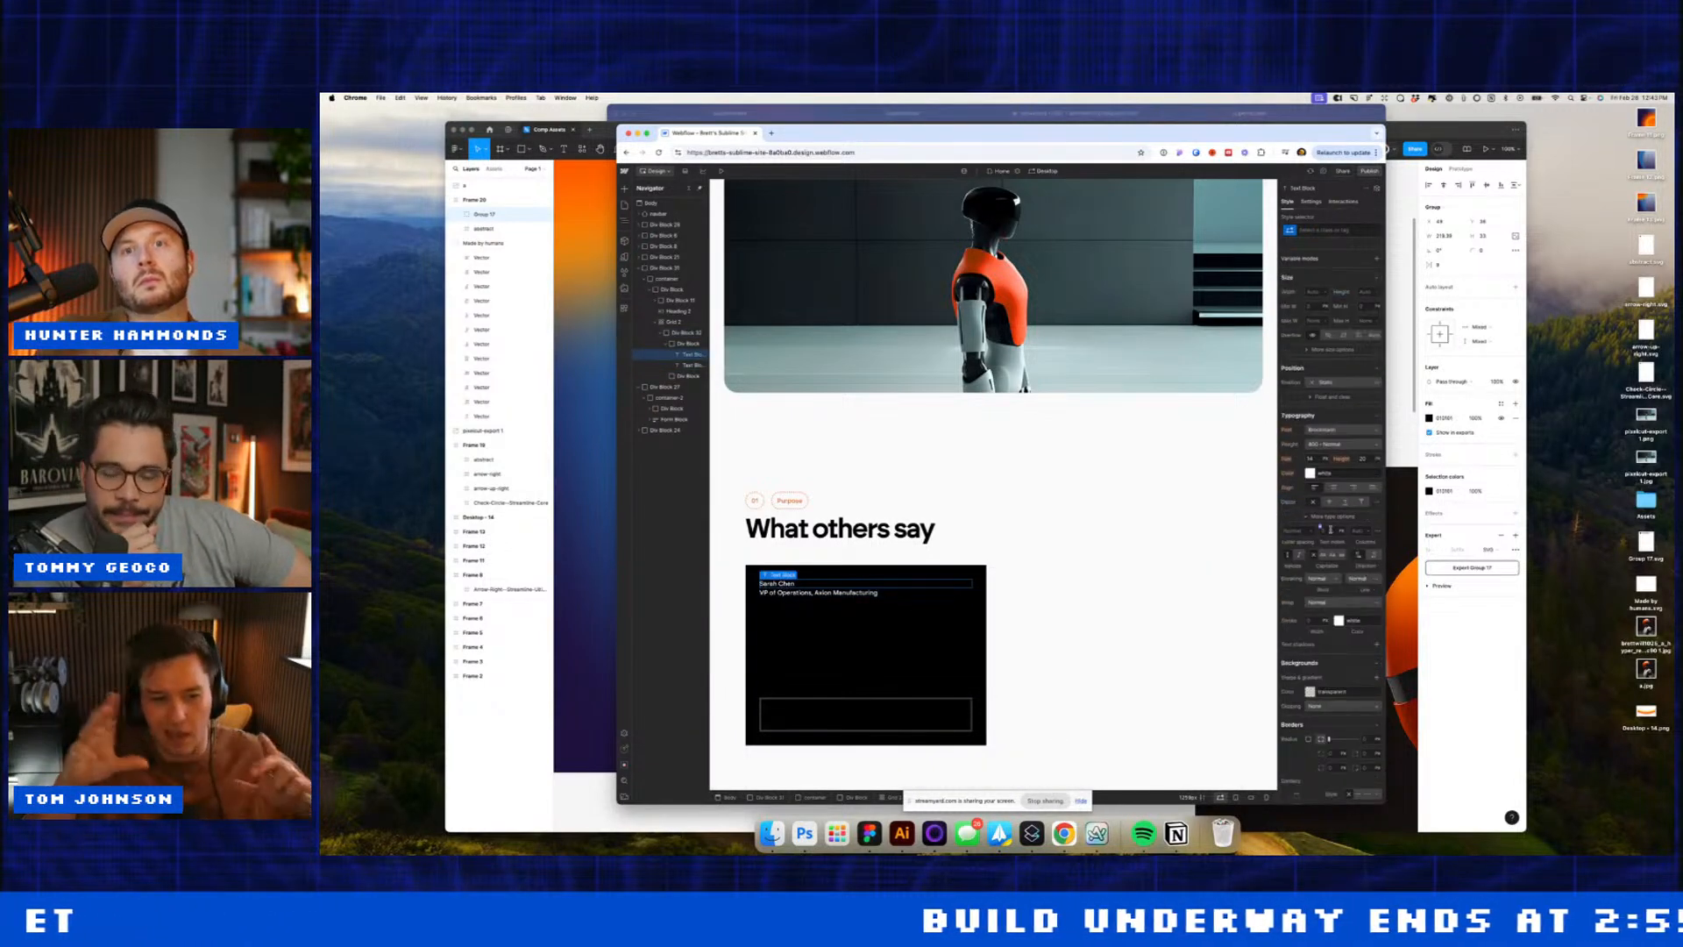
Step: Give the name text block a 12 px bottom margin
left_click(1317, 458)
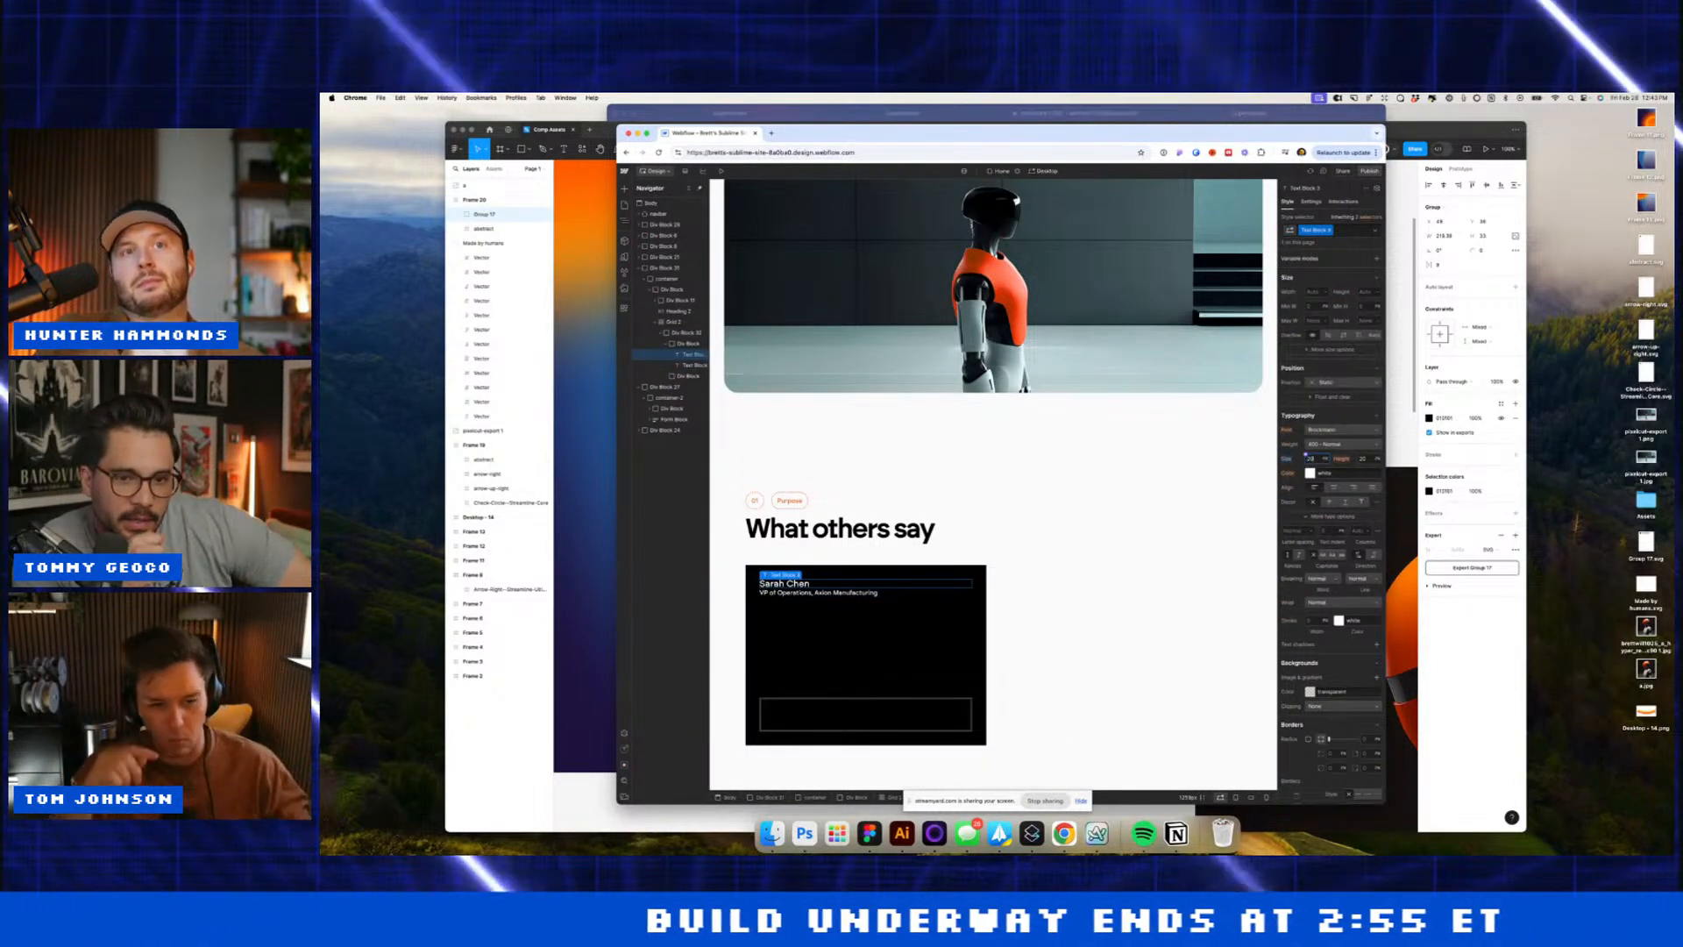
scroll(1340, 382, "up", 3)
left_click(1334, 365)
type("12")
key("Return")
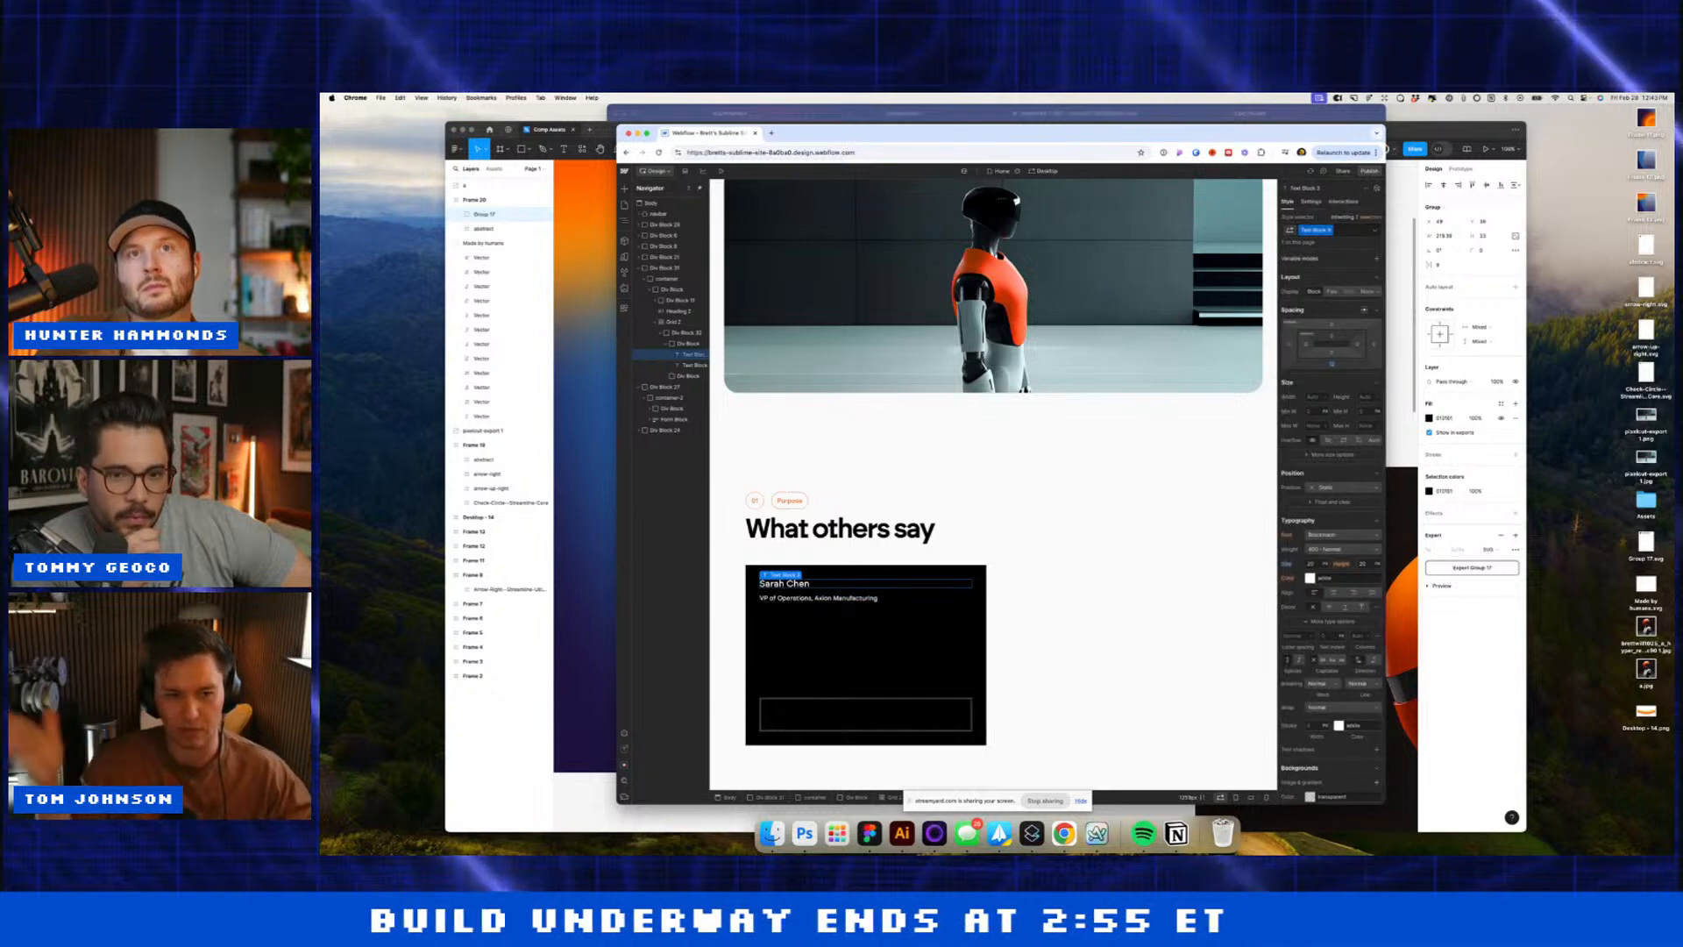
left_click(1334, 365)
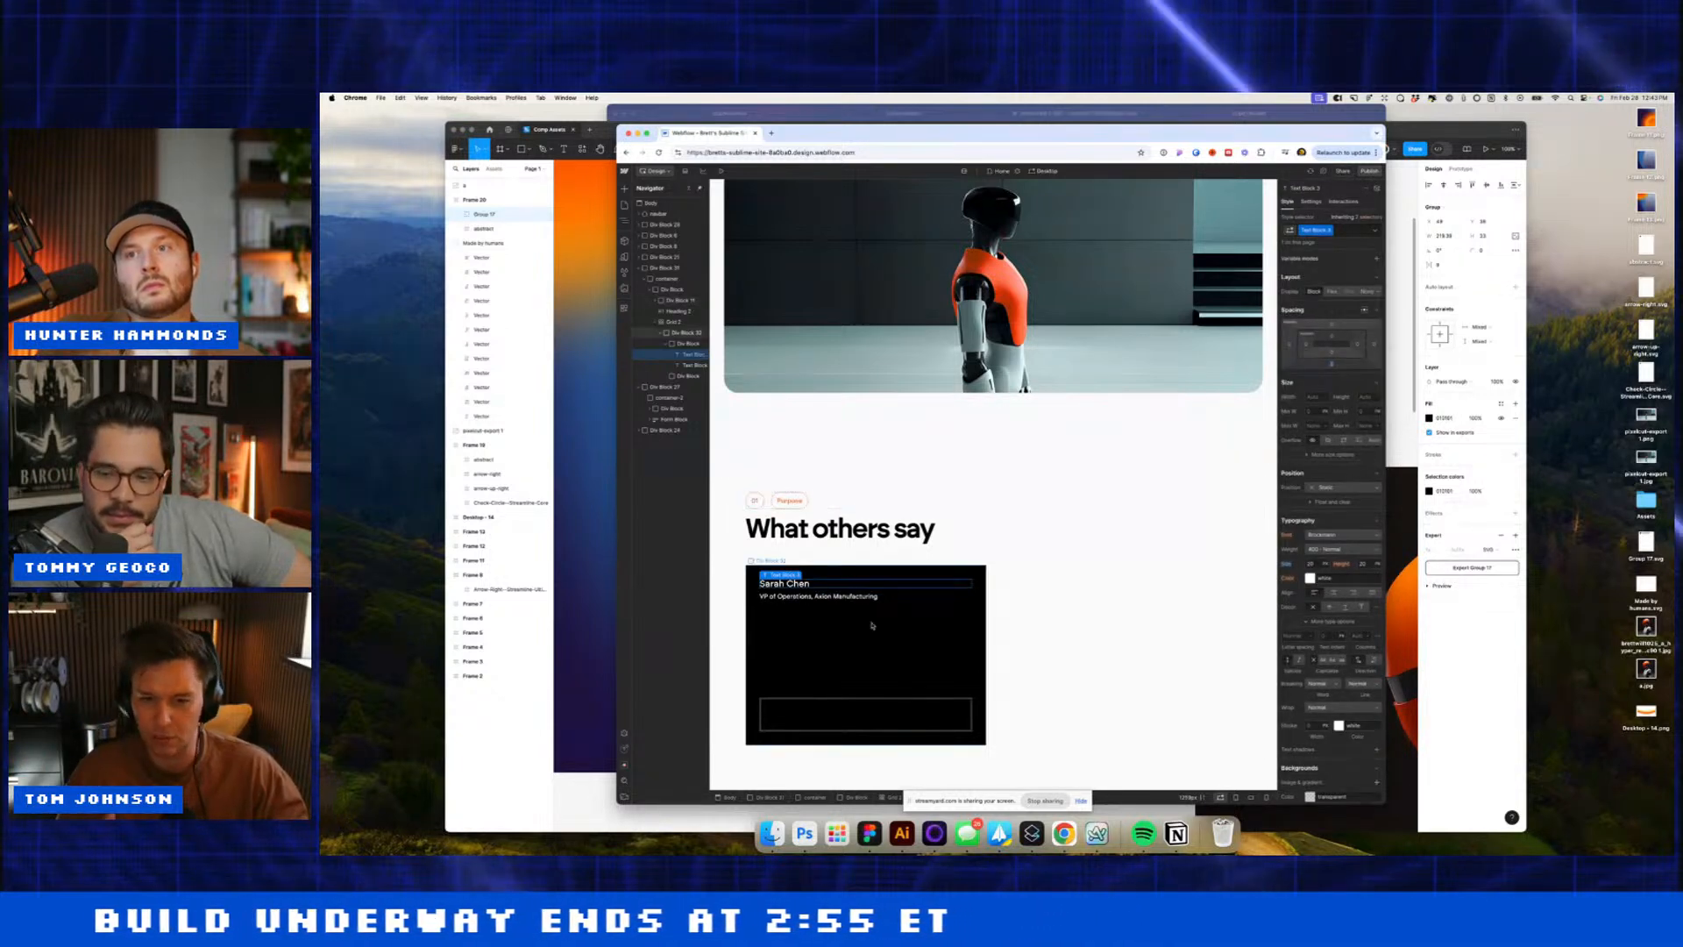
Step: Insert a Text Block into the card's lower box
left_click(857, 702)
key("super+e")
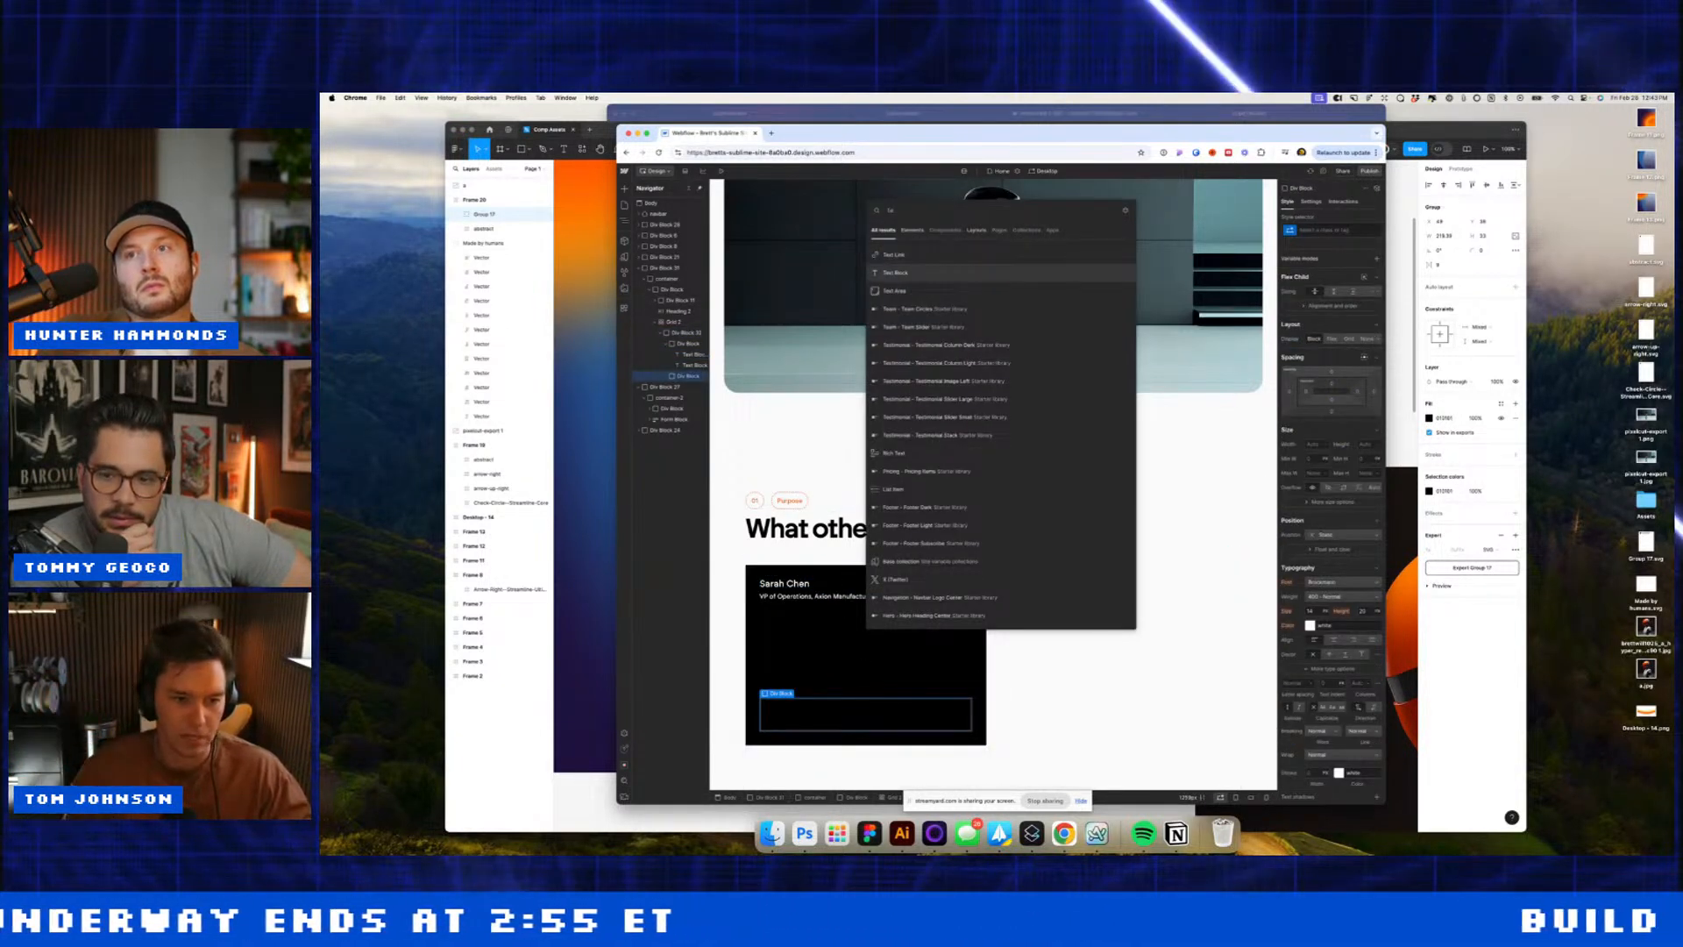
key("Return")
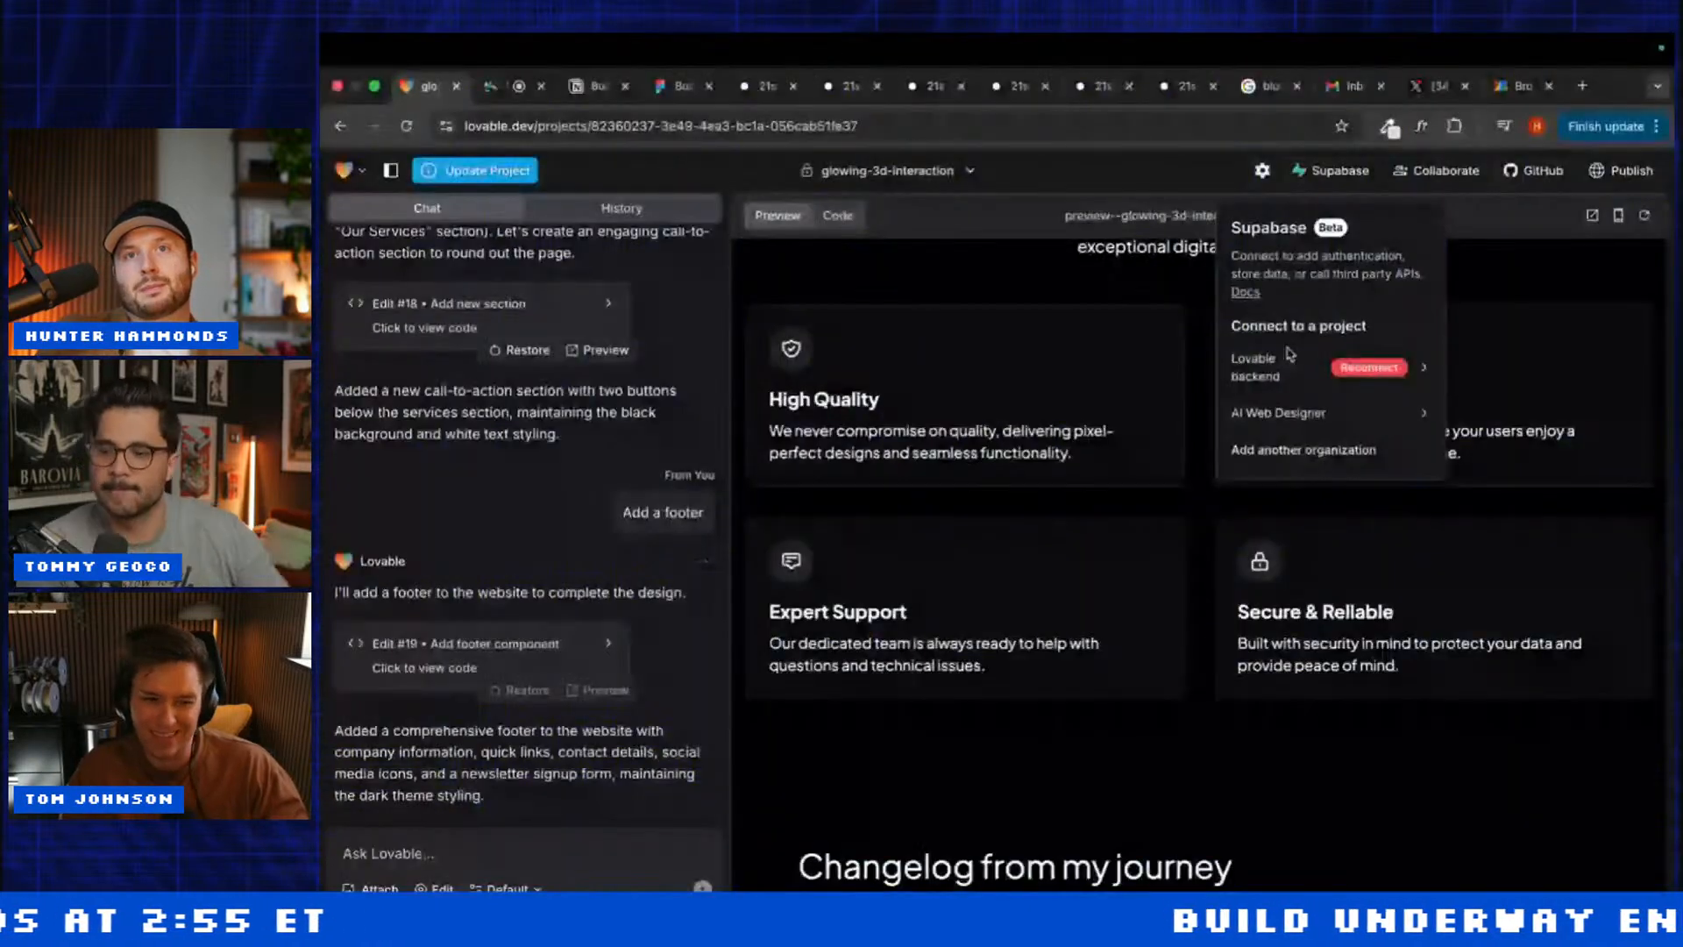
Step: Connect the glowing-3d-interaction project to the chosen Supabase project
mouse_move(1353, 413)
left_click(1490, 493)
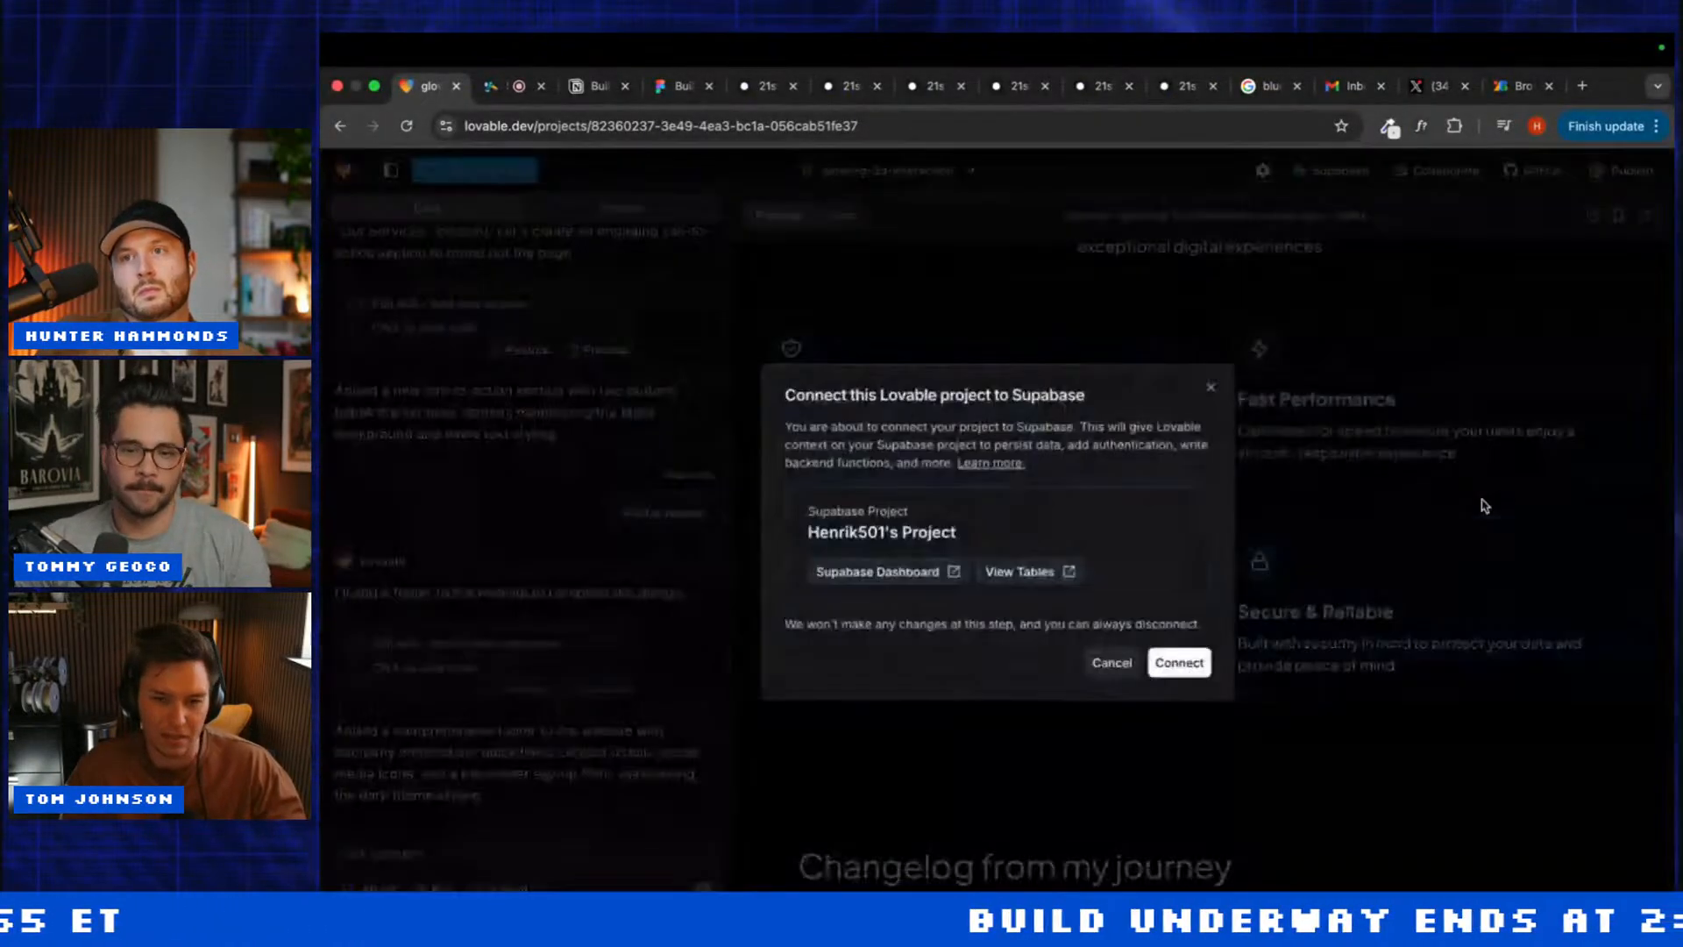
left_click(1203, 663)
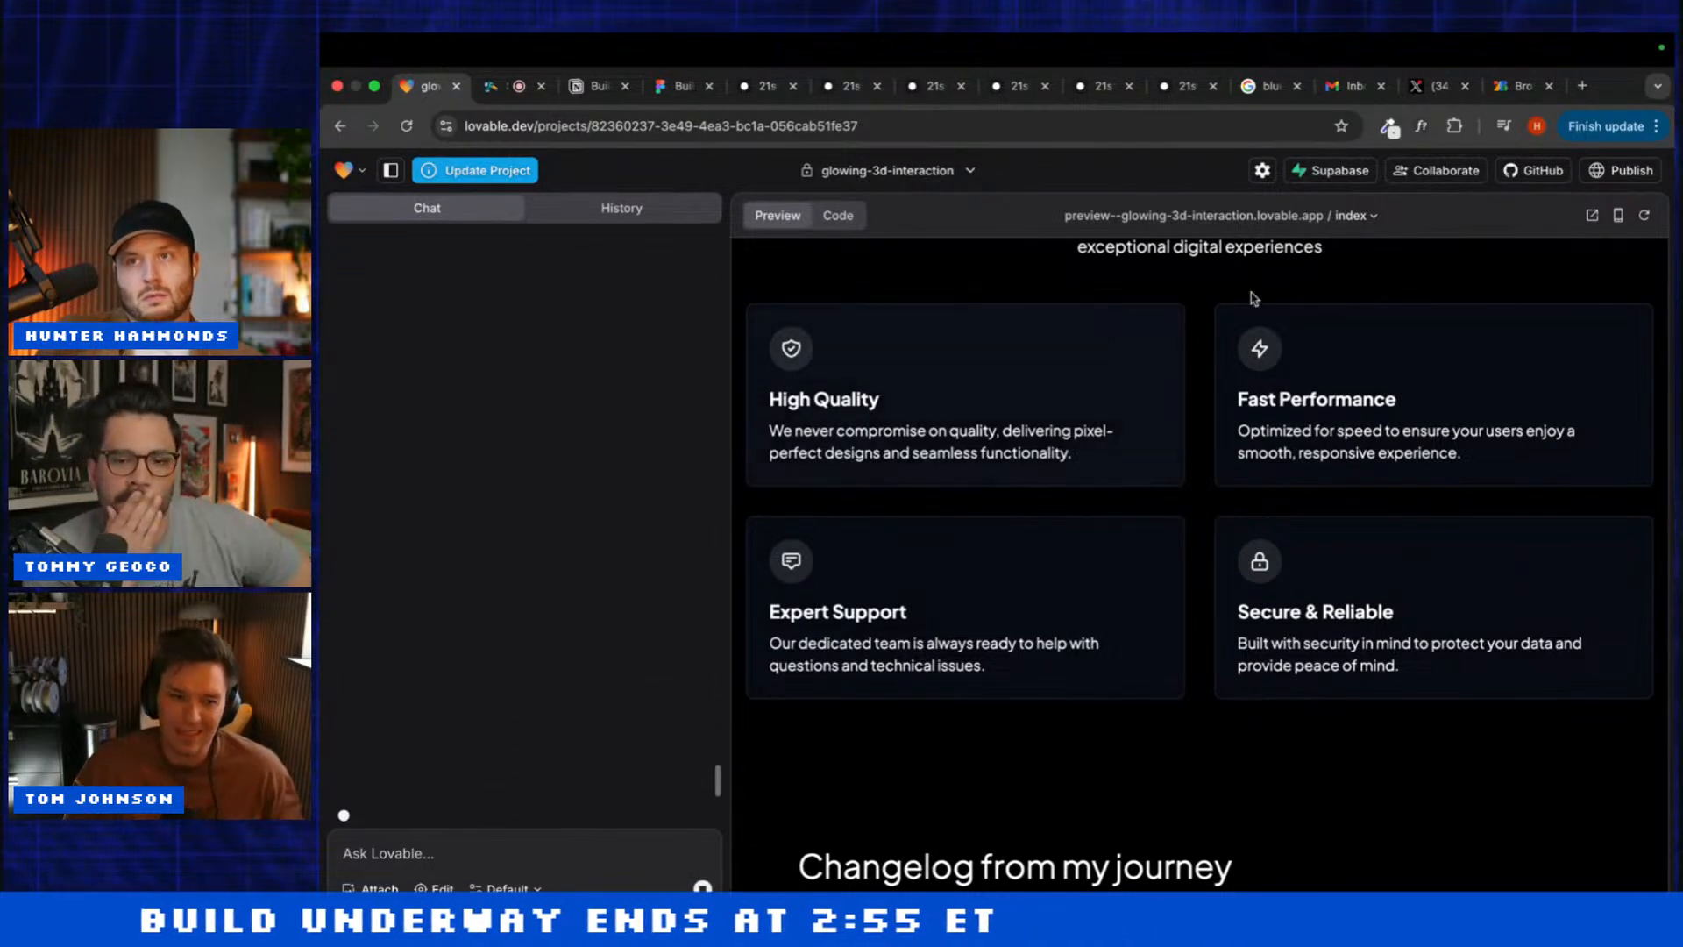
Step: Open the Interactive 3D preview site in its own tab and scroll through it
left_click(1592, 214)
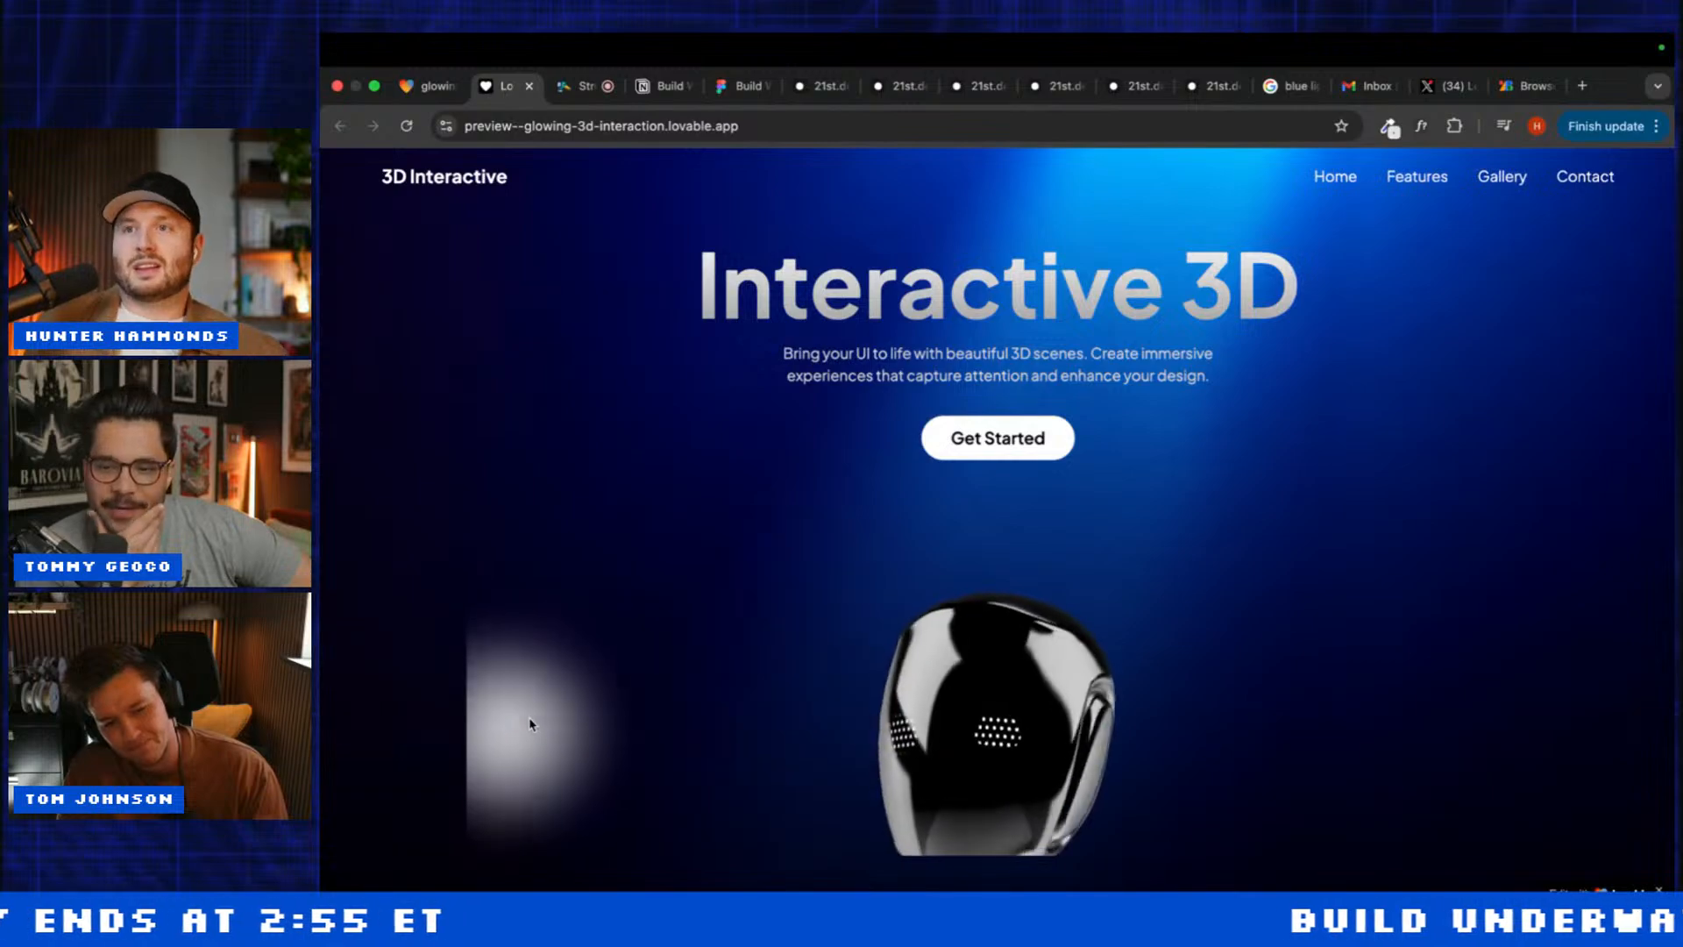
scroll(529, 720, "down", 5)
scroll(530, 719, "down", 10)
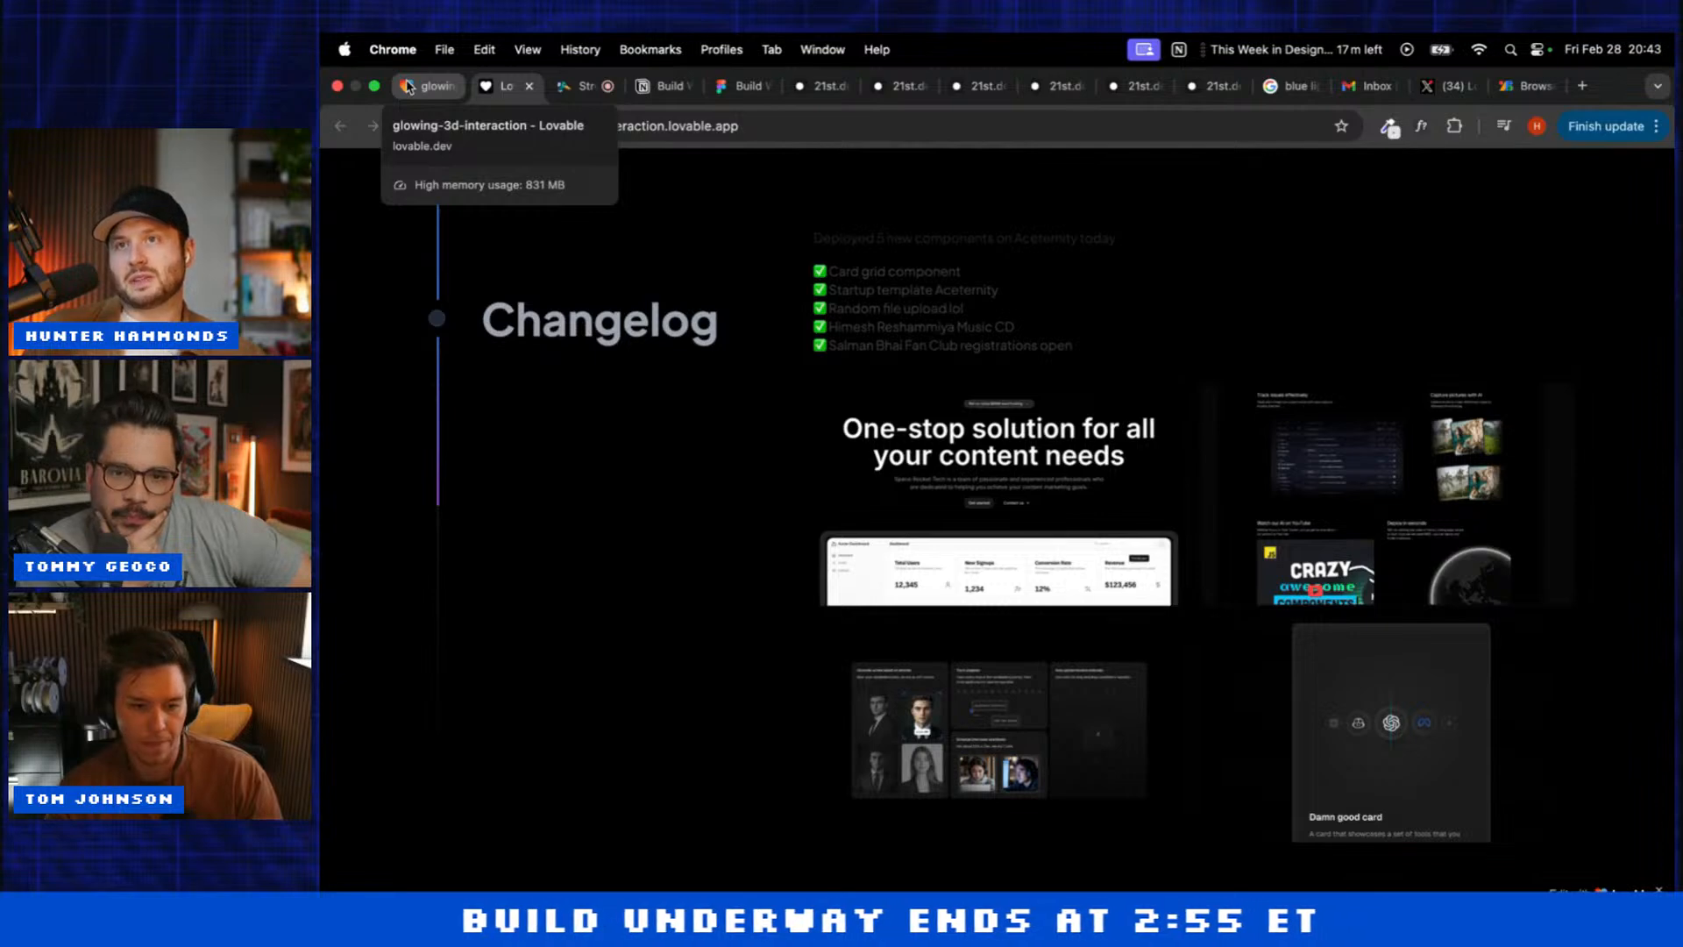
left_click(407, 85)
scroll(523, 396, "down", 10)
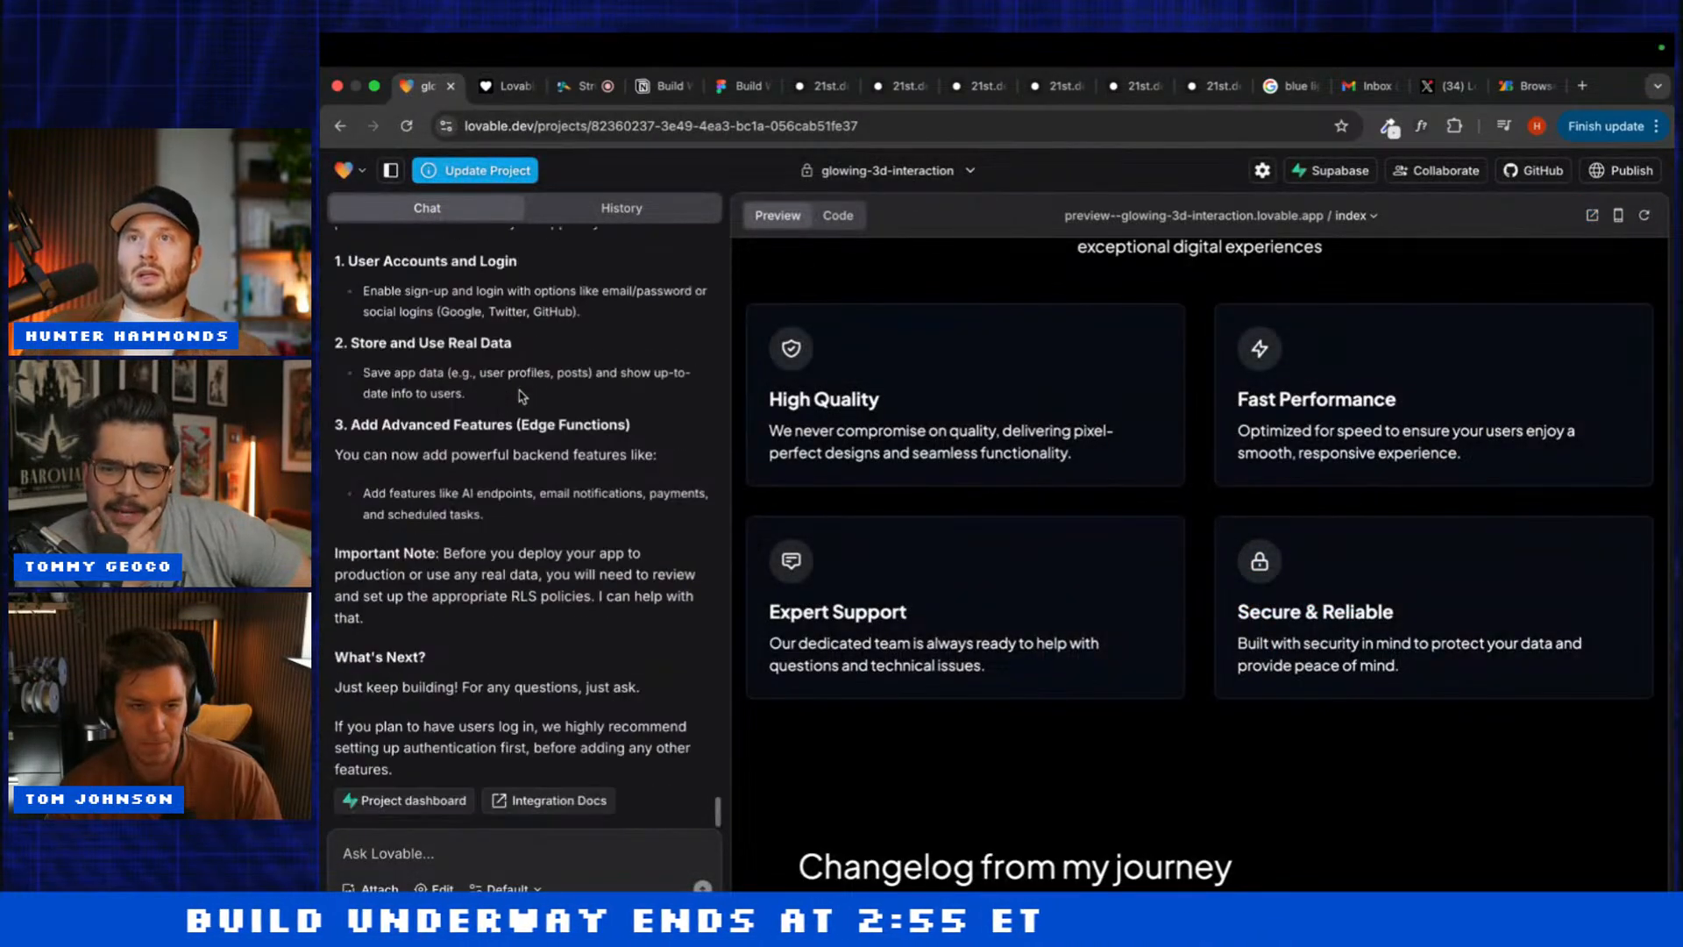
scroll(876, 528, "down", 15)
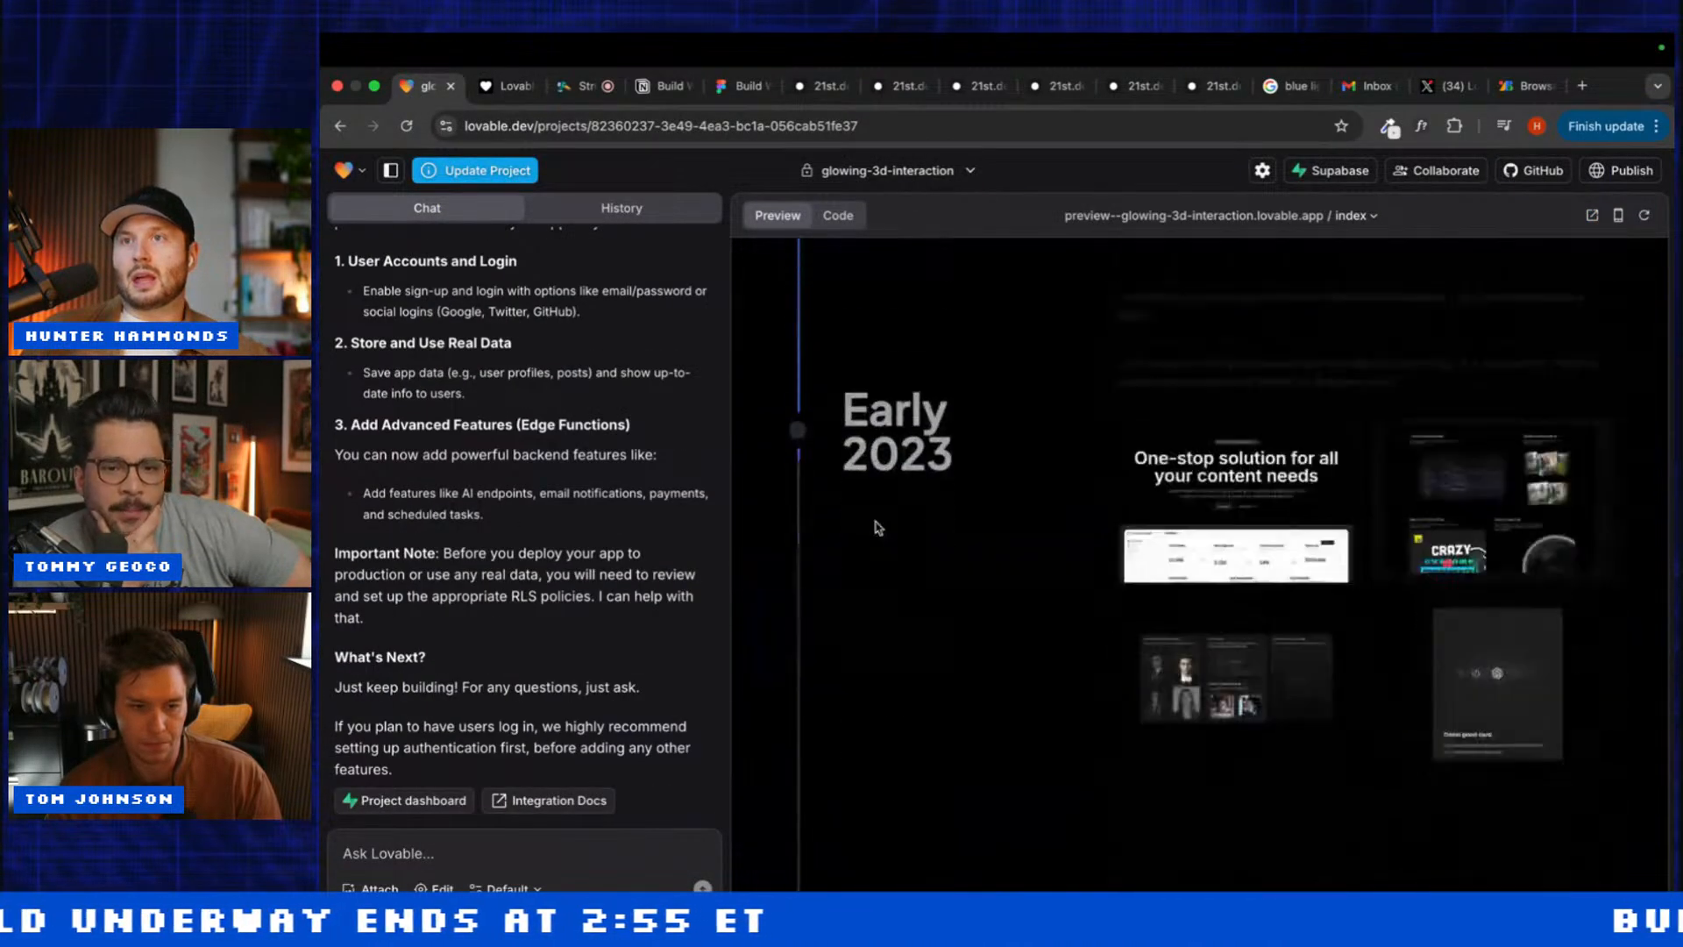
key("super+shift+t")
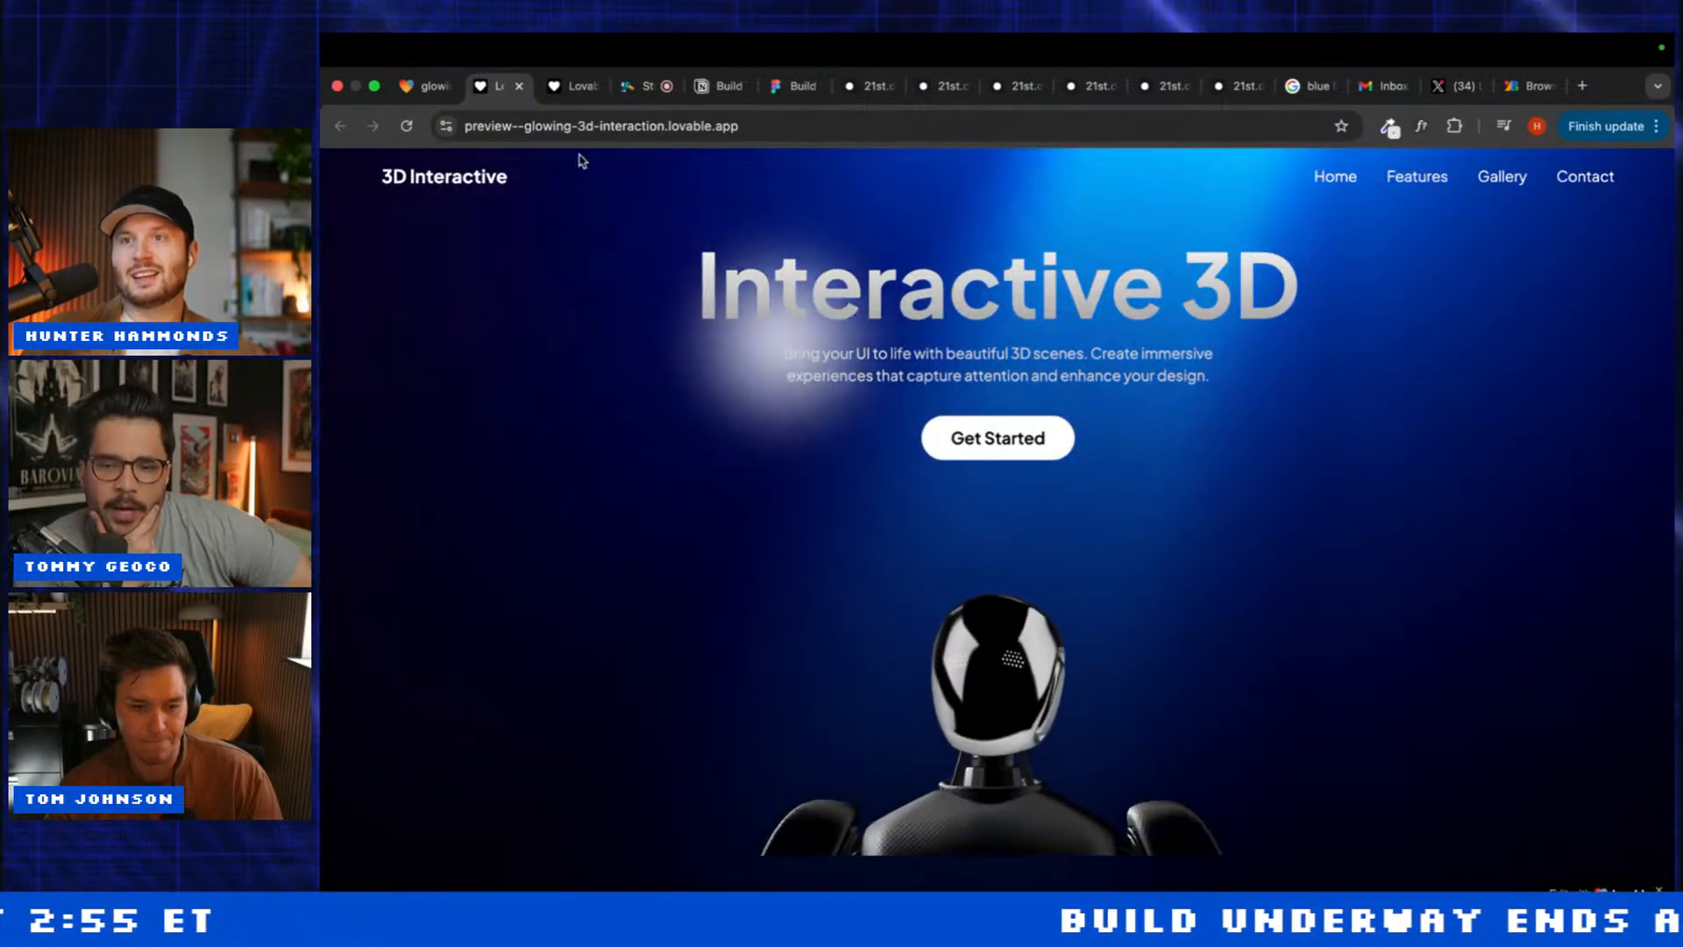
Step: Send 'Add a newsletter form' to the Lovable project chat
left_click(429, 85)
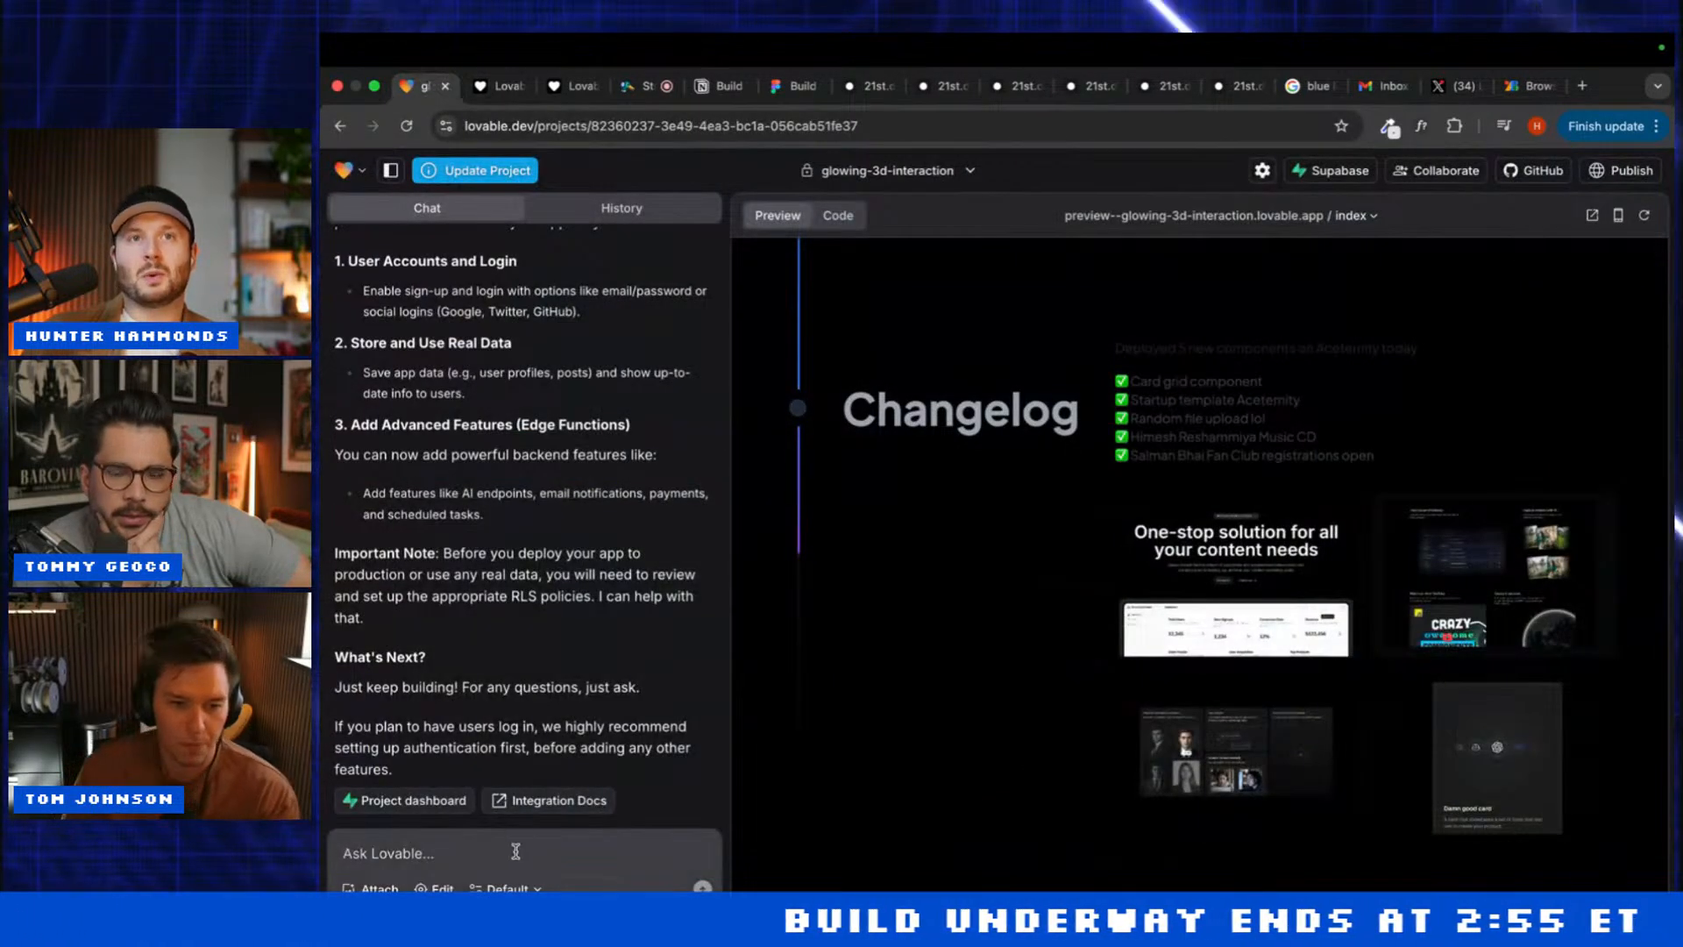
type("Add a newsle")
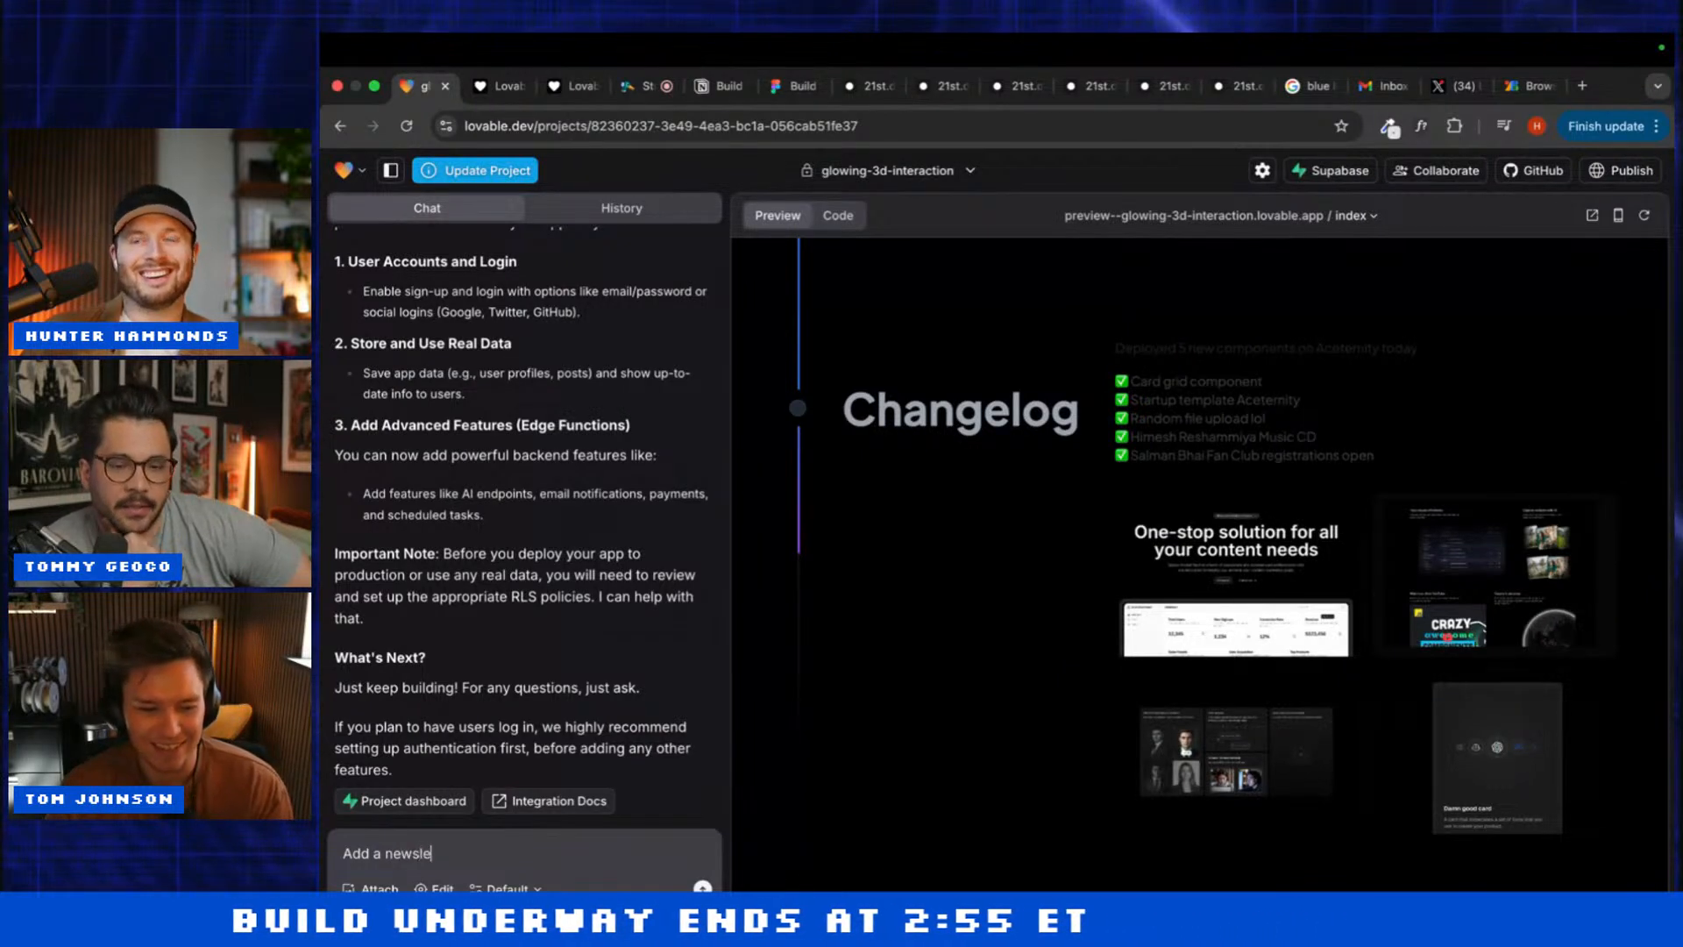
type("tter form")
key("Return")
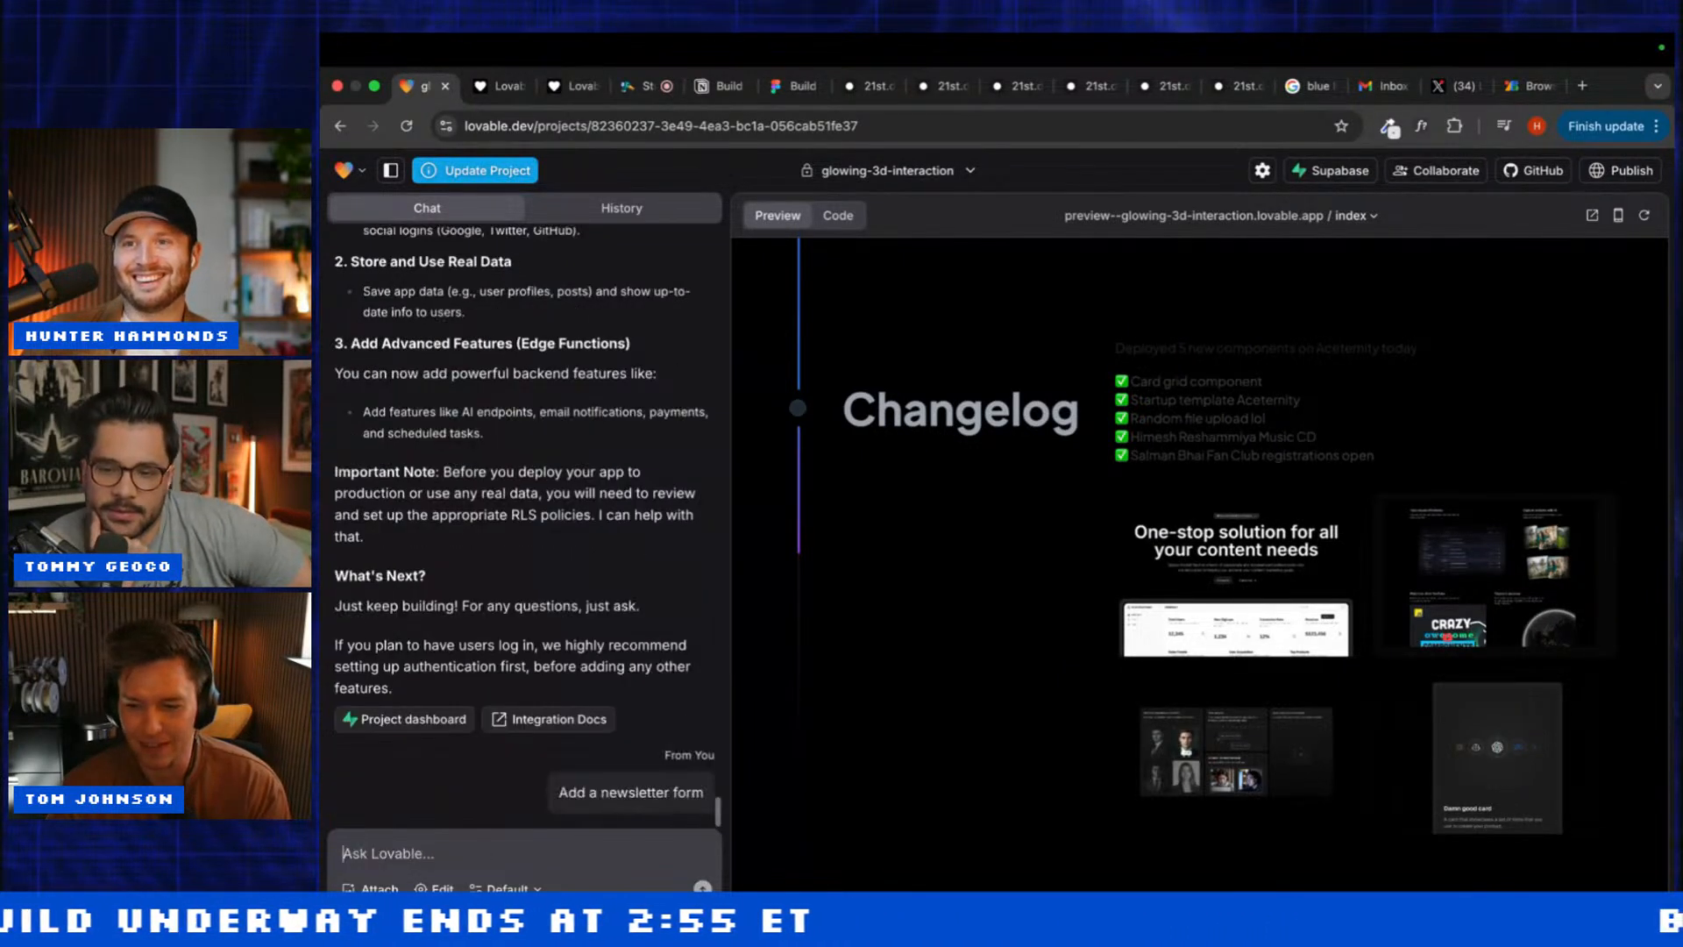
Step: Duplicate the Lovable editor tab, then return to the original one
right_click(409, 83)
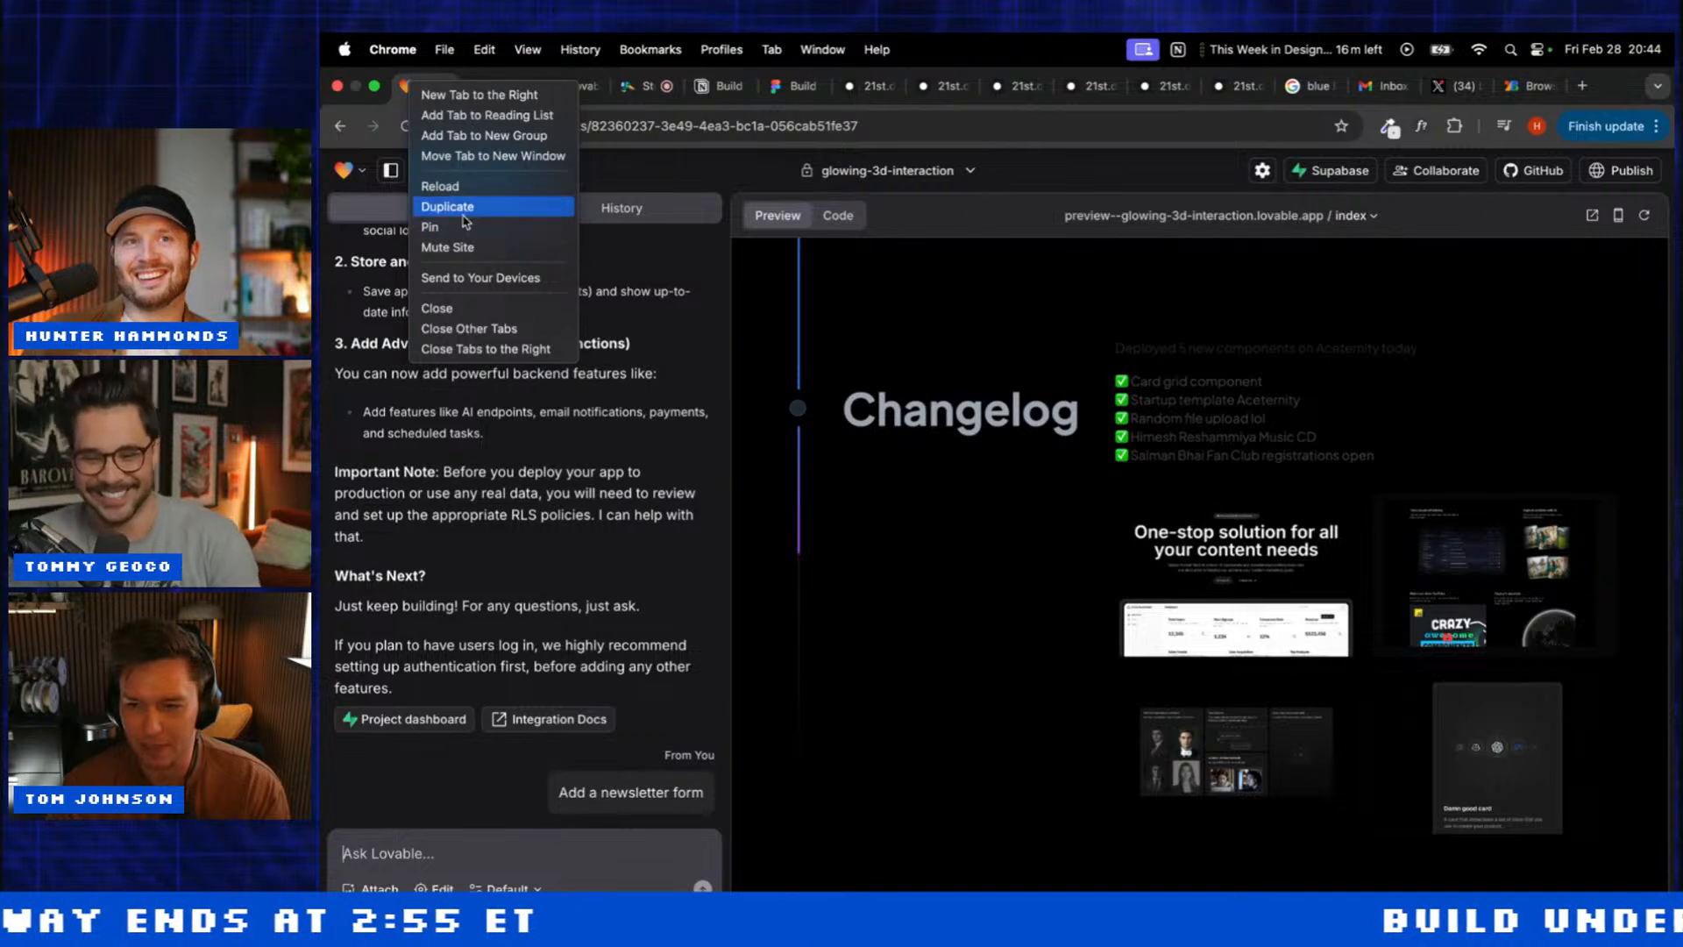
left_click(467, 210)
left_click(418, 87)
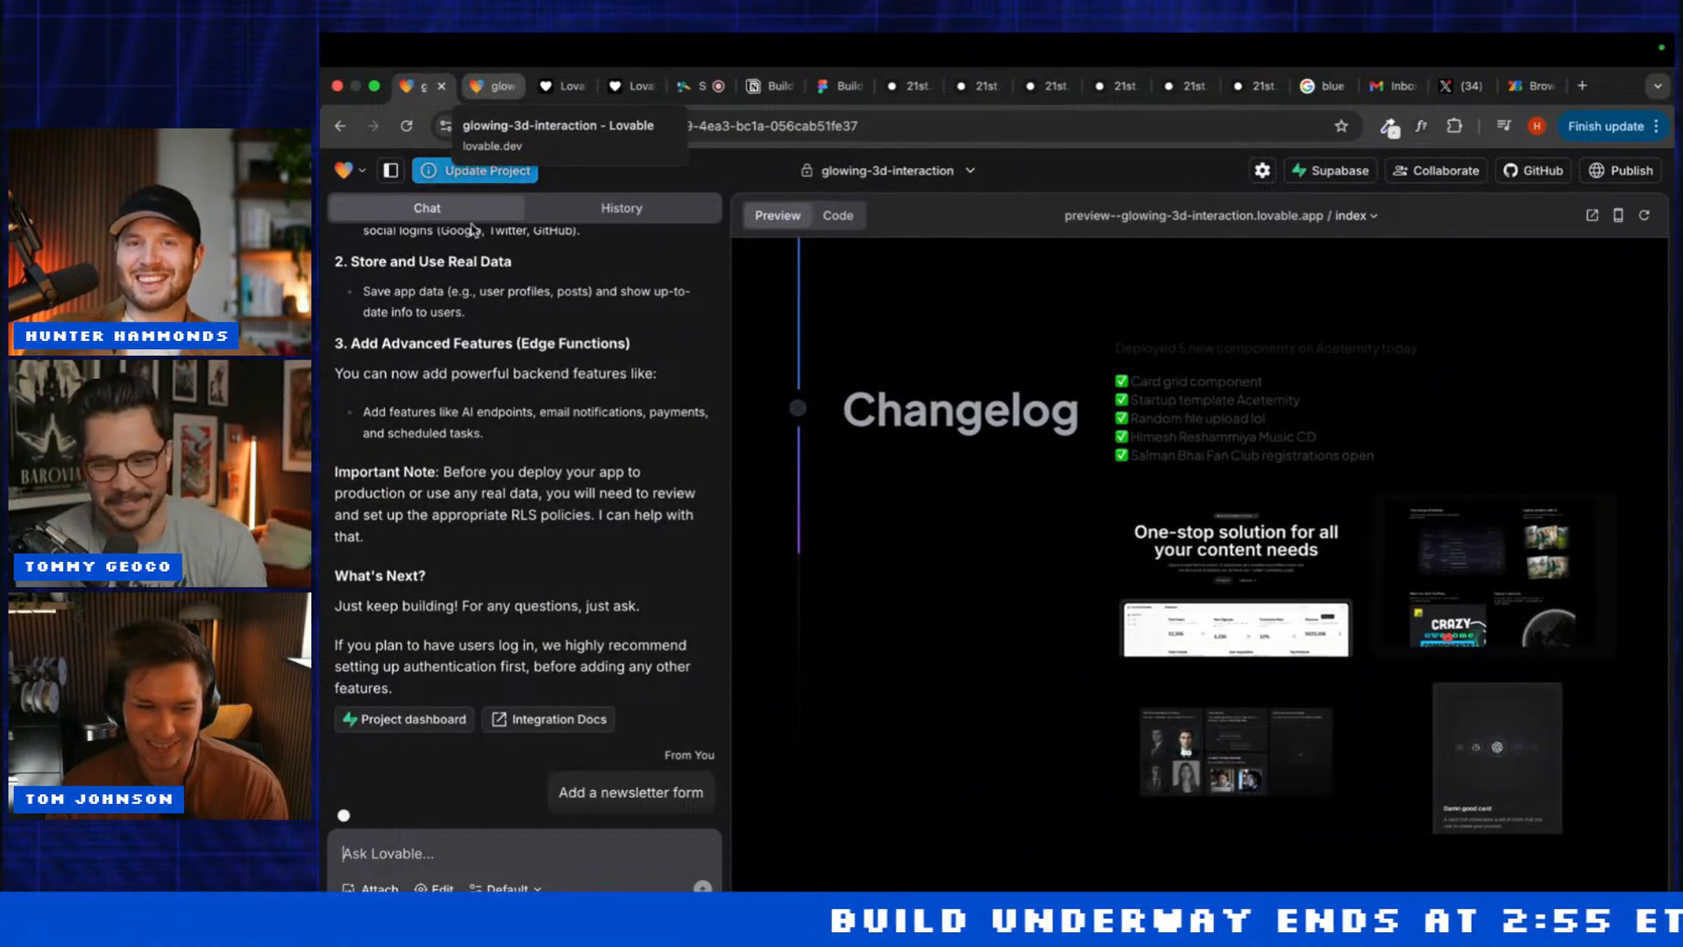
scroll(506, 596, "up", 10)
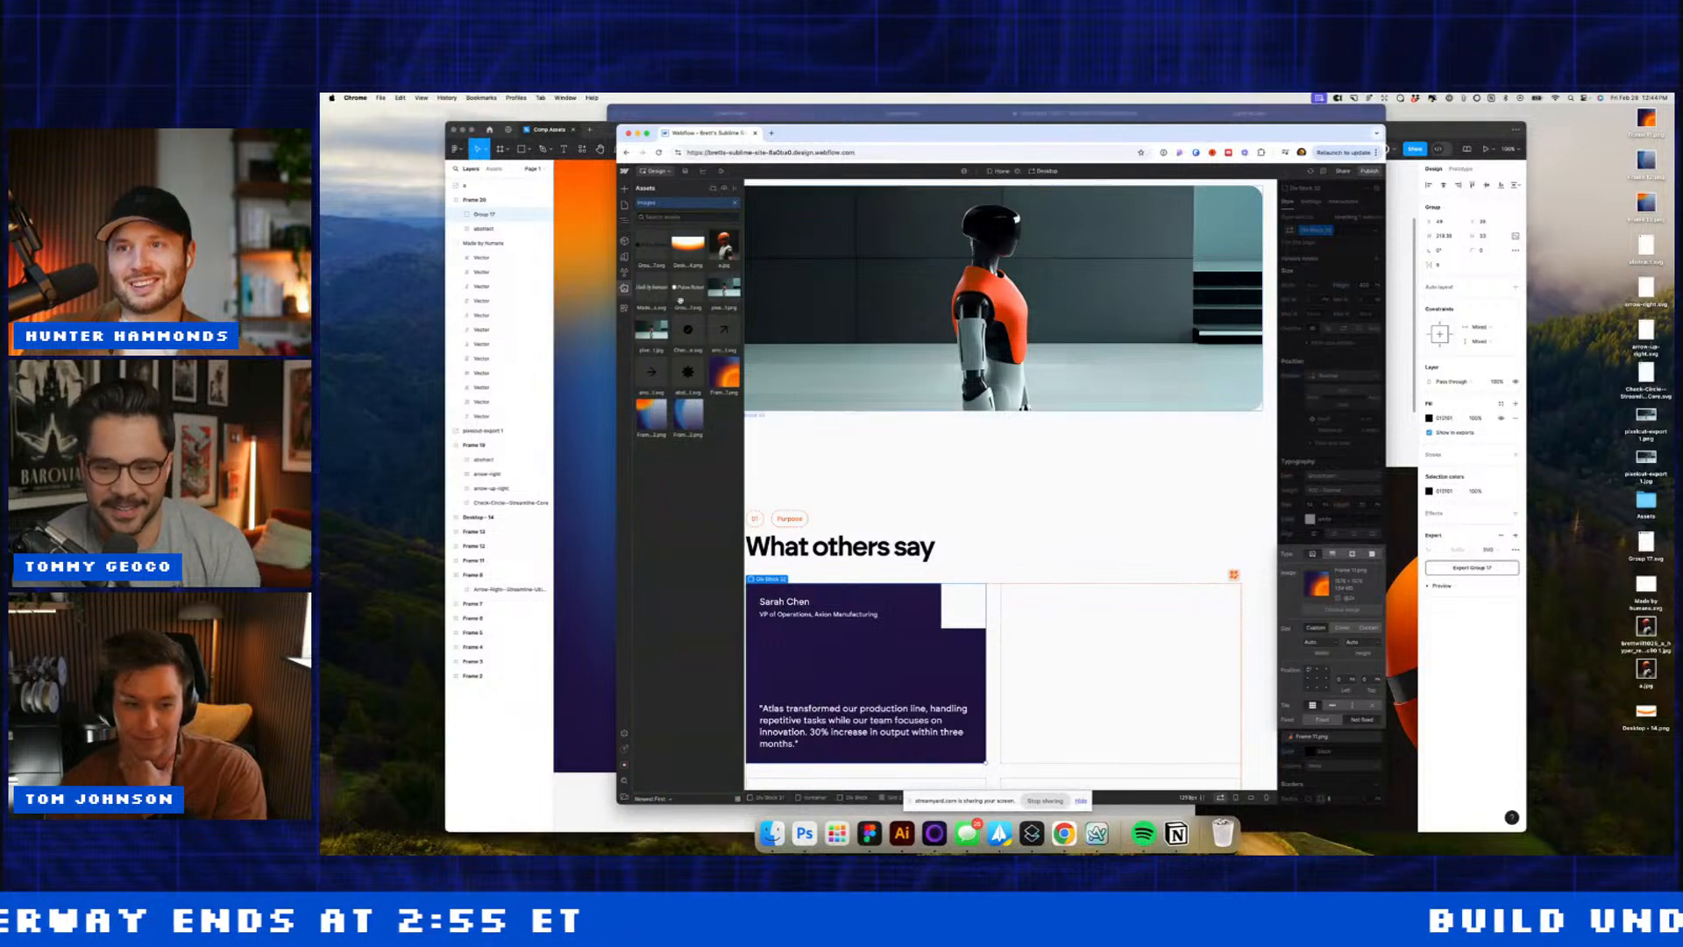
Step: Give the card a Frame 13 gradient background set to cover, then duplicate the card
left_click(651, 419)
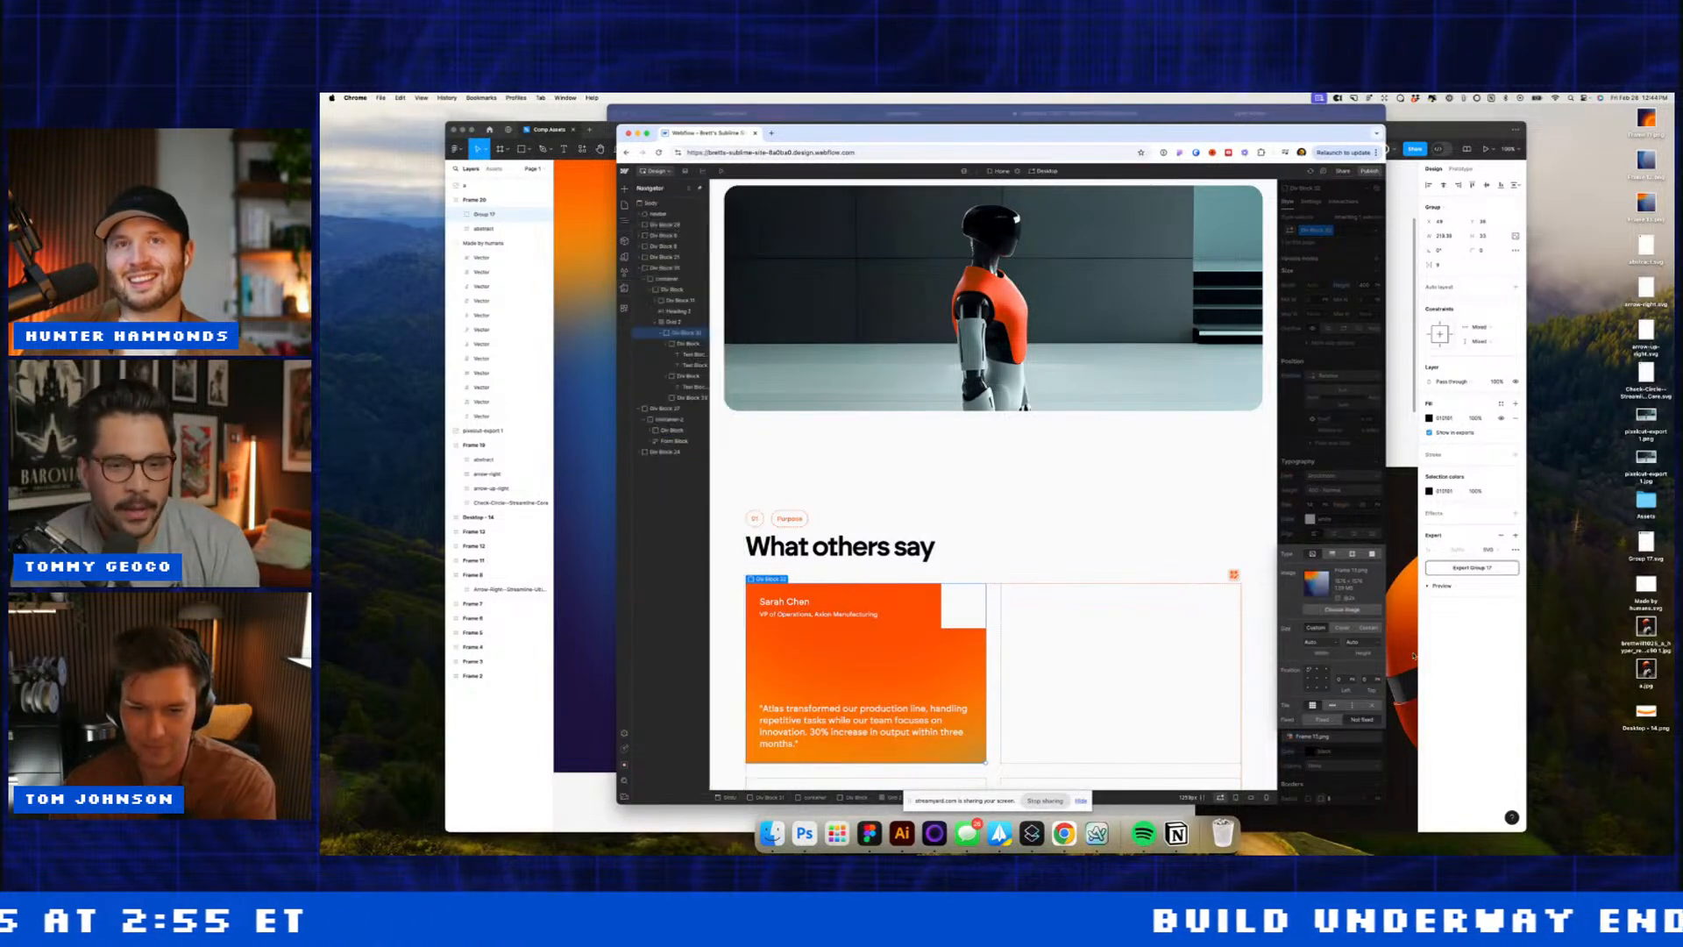
left_click(1342, 628)
left_click(1038, 552)
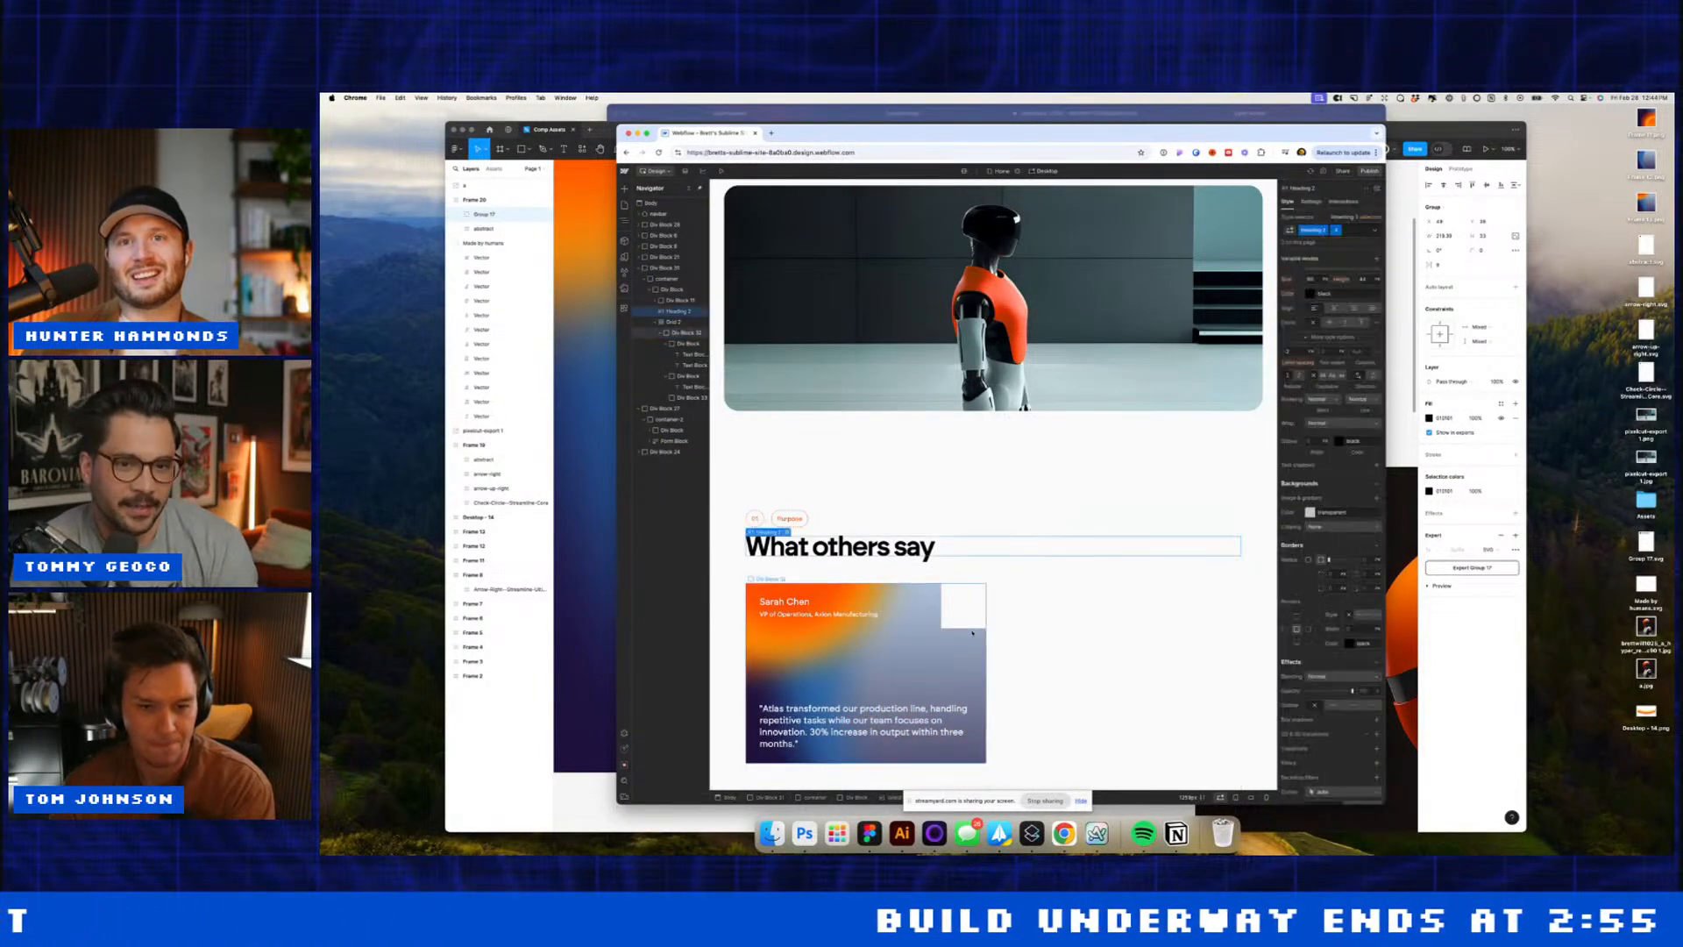
left_click(967, 643)
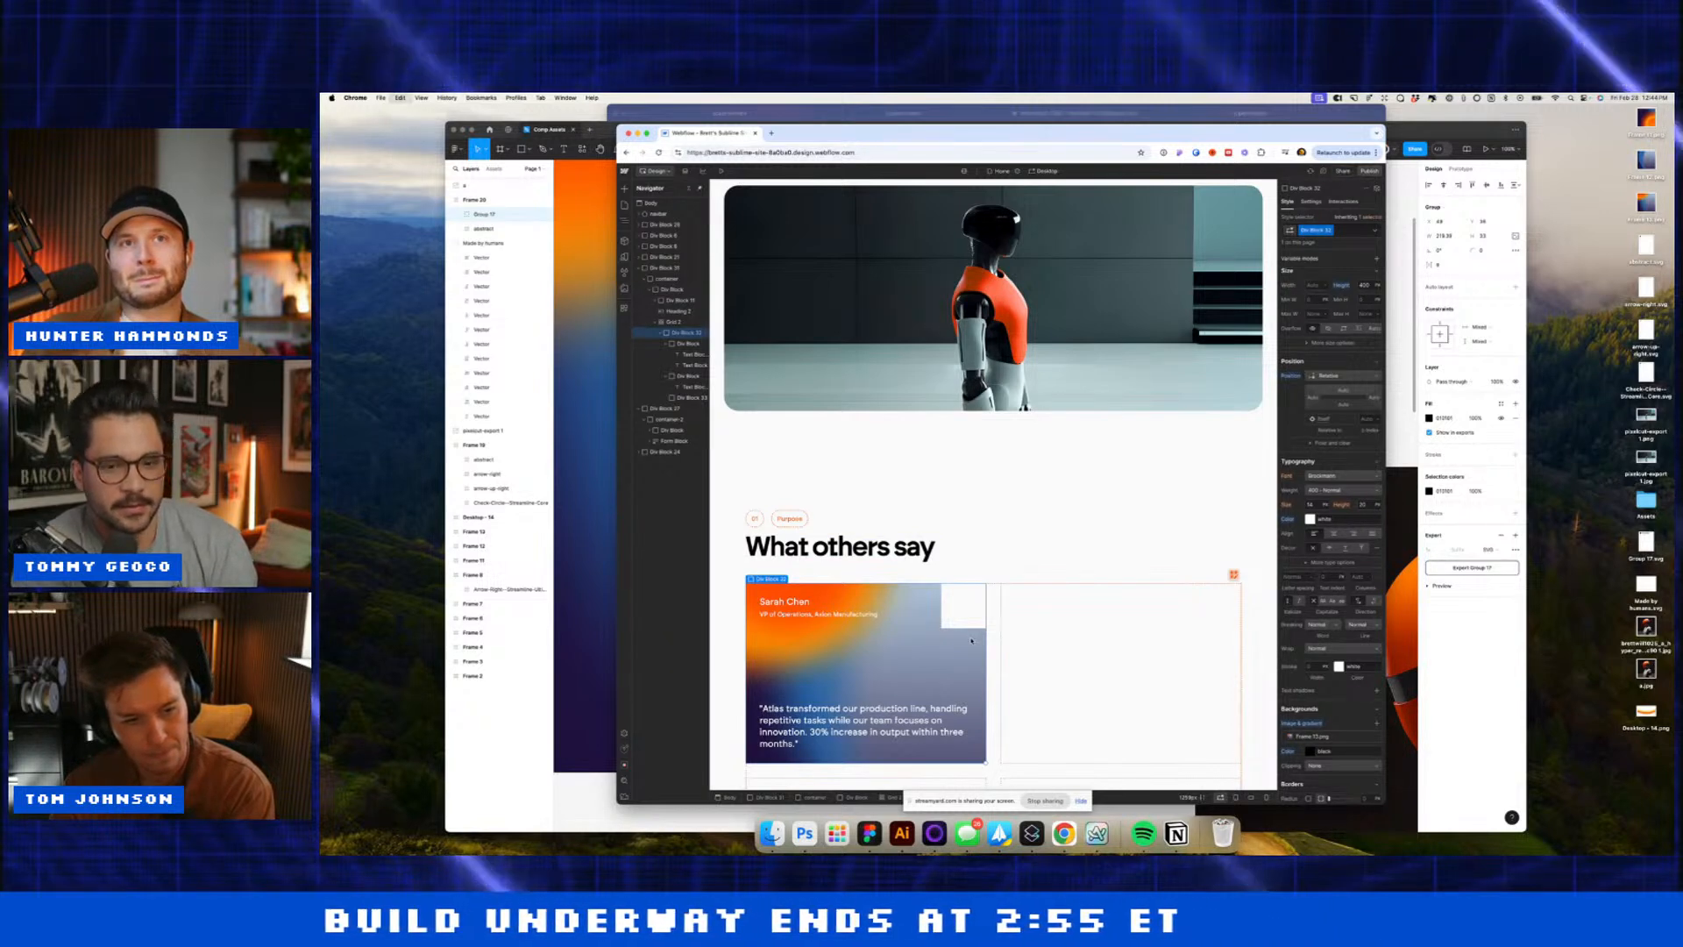
key("super+d")
key("super+d")
key("super+d")
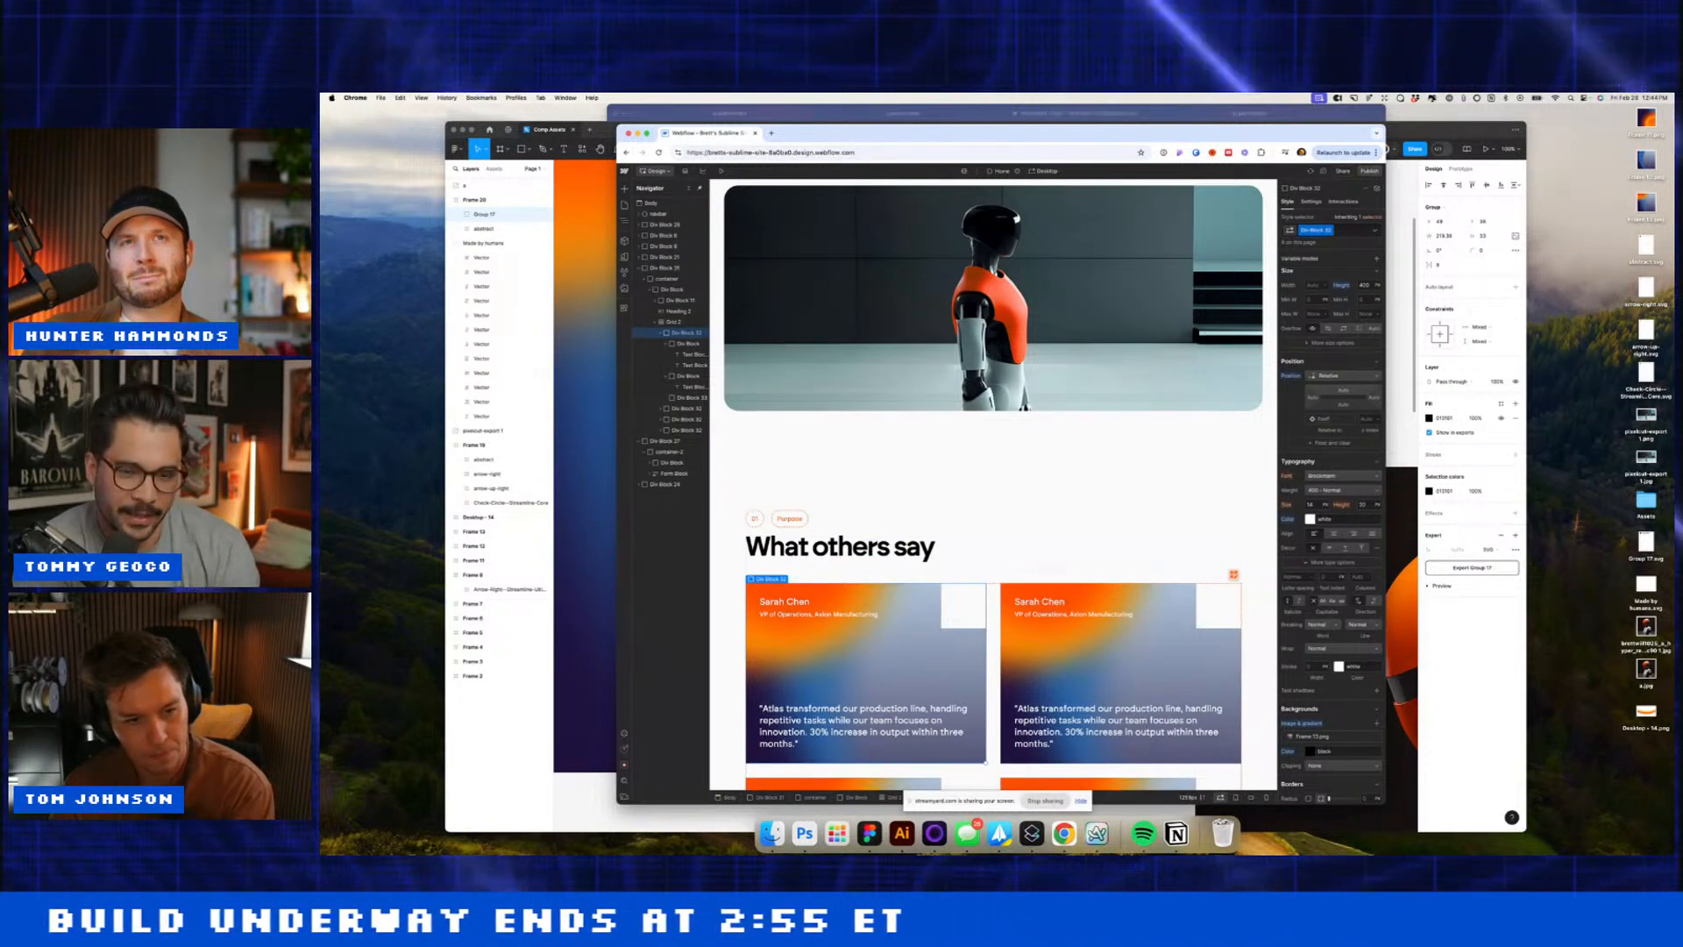
Step: Give the second card combo class 2 and an orange-purple gradient background image
left_click(1047, 642)
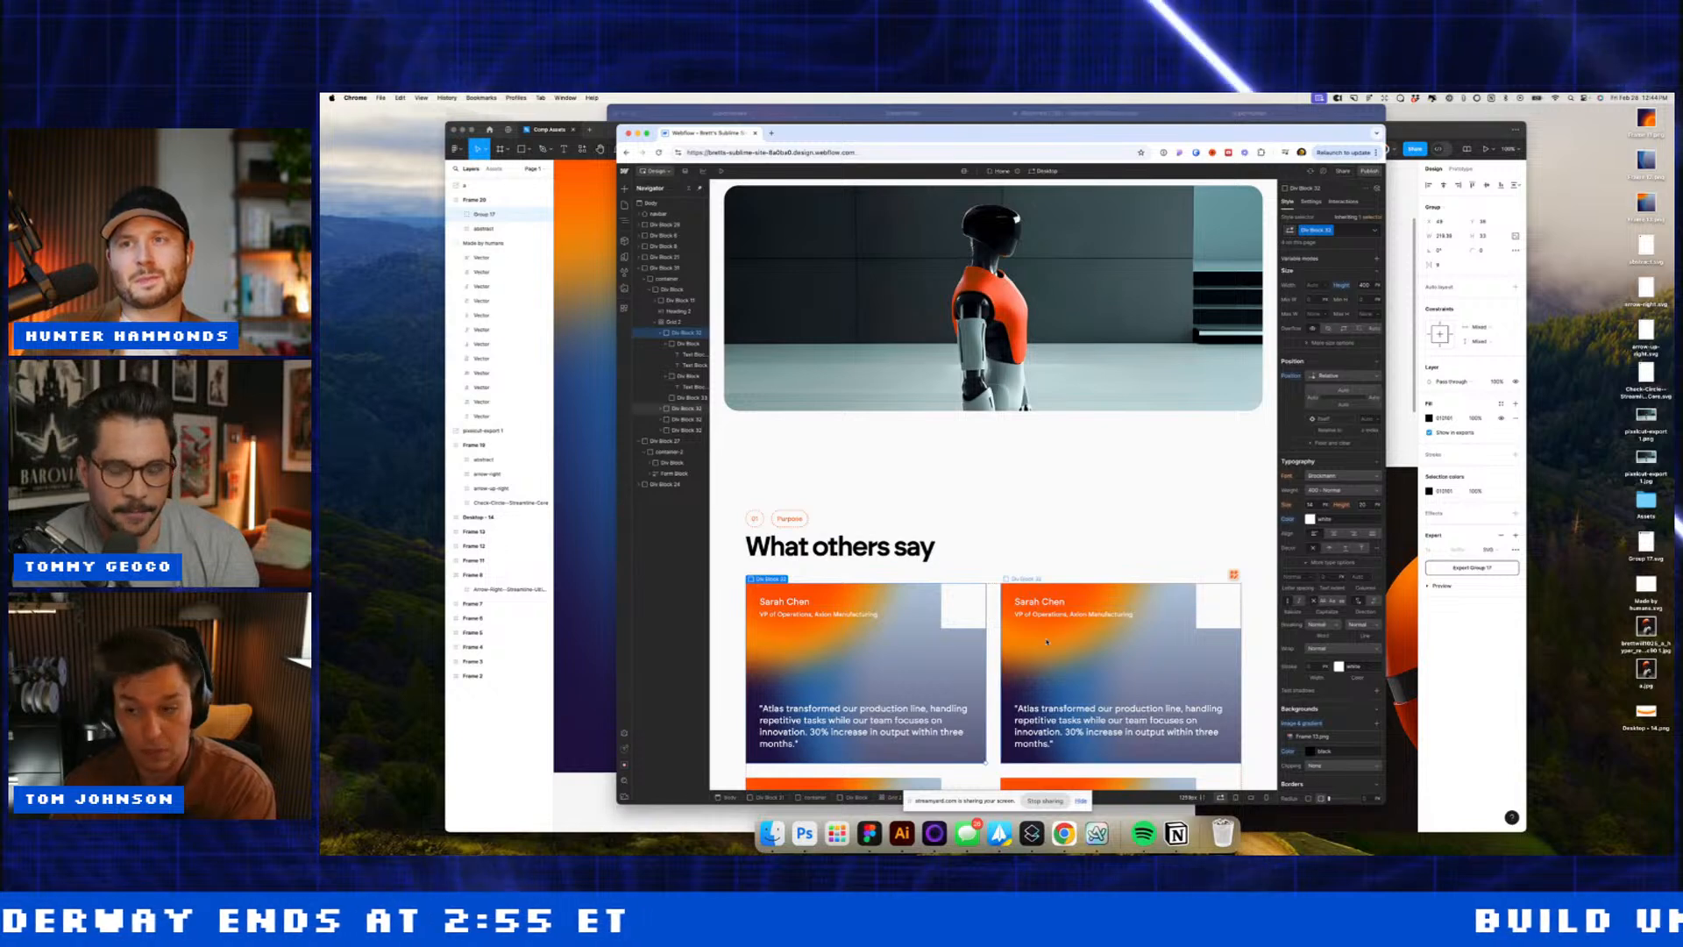
left_click(1351, 231)
type("2")
key("Return")
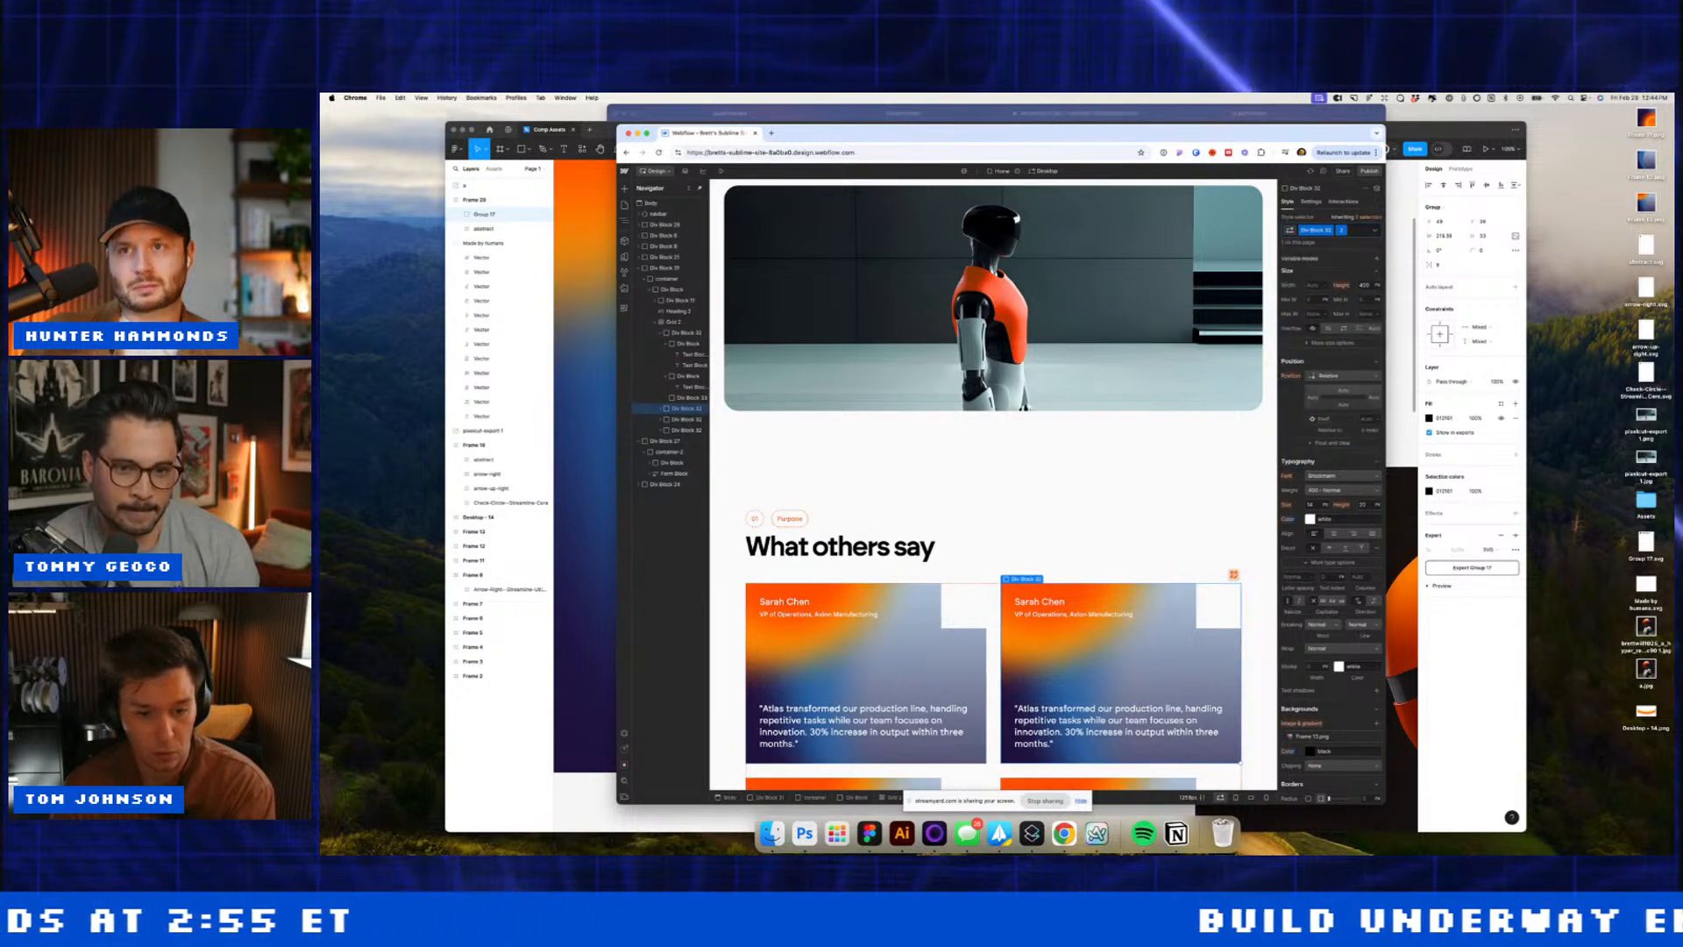
left_click(1310, 736)
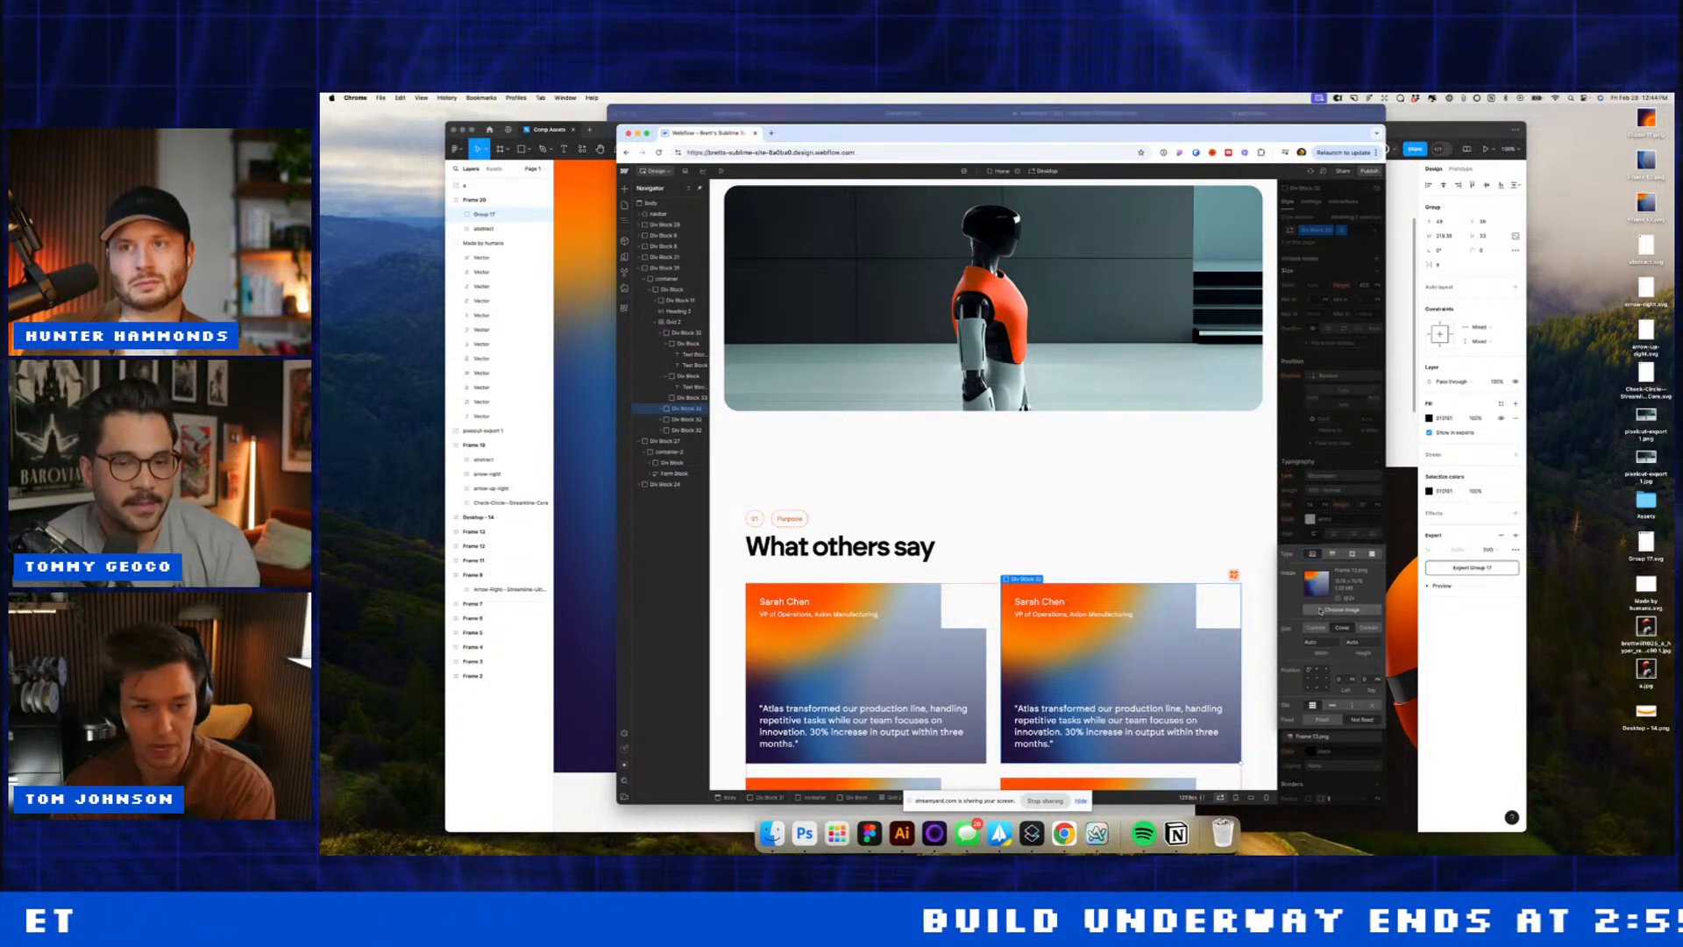
left_click(1342, 609)
left_click(722, 381)
Step: Add combo class 4 to the bottom-left card and set its background to Frame 12.png
left_click(971, 395)
scroll(973, 398, "down", 3)
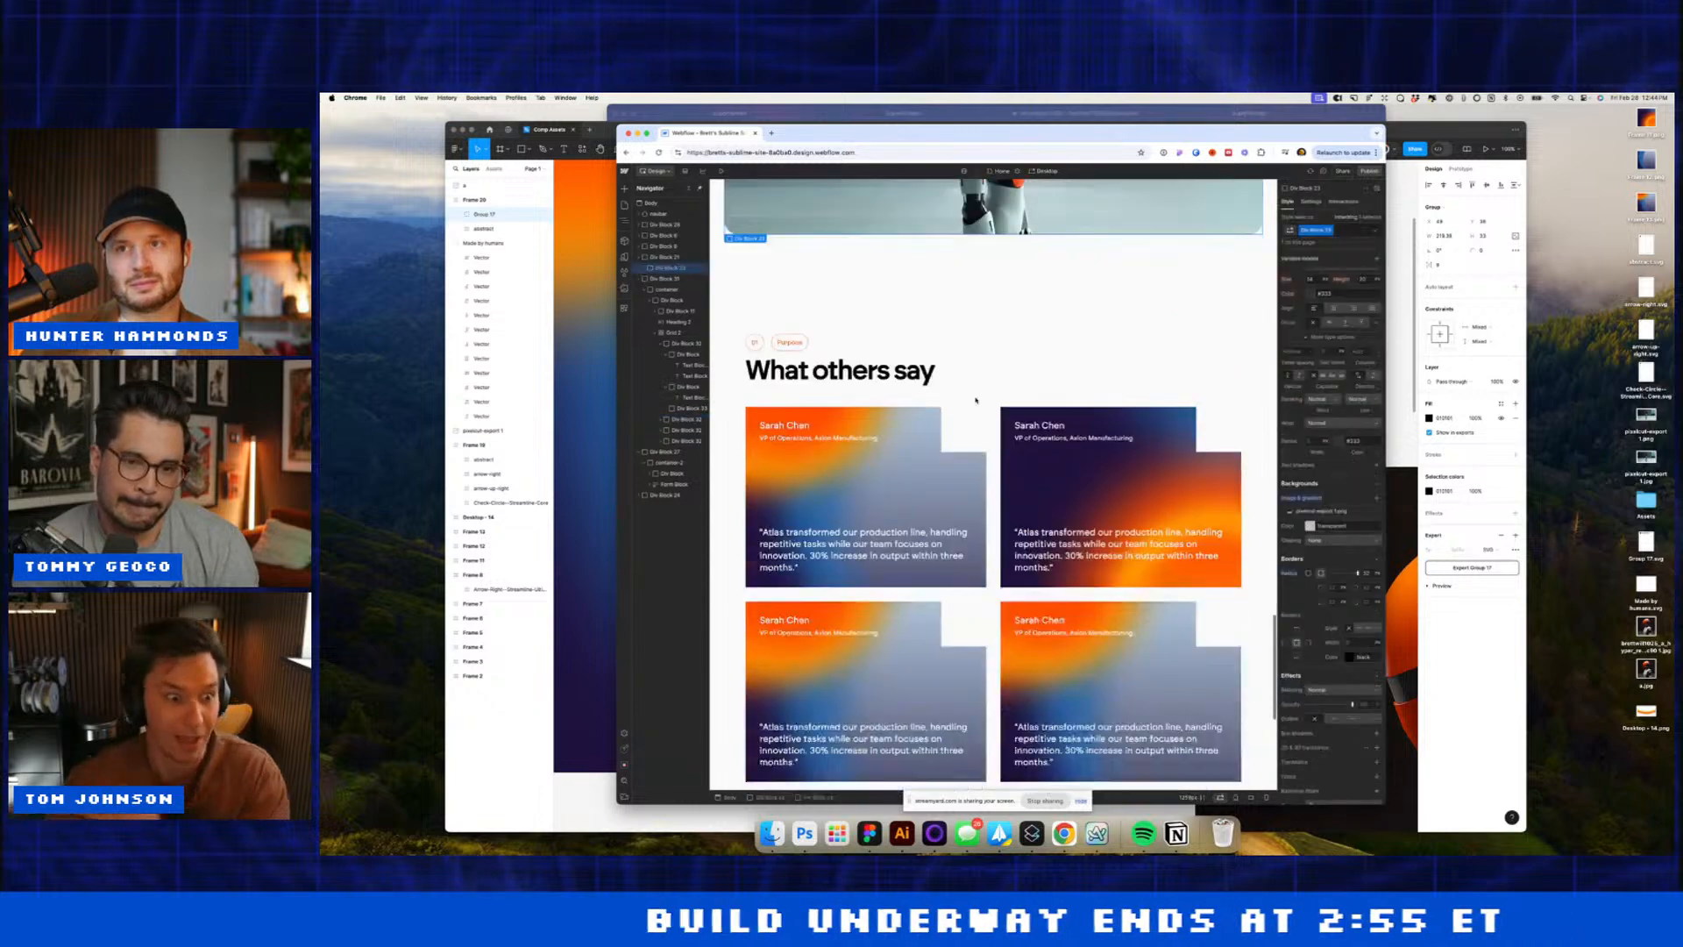
left_click(905, 582)
left_click(1346, 230)
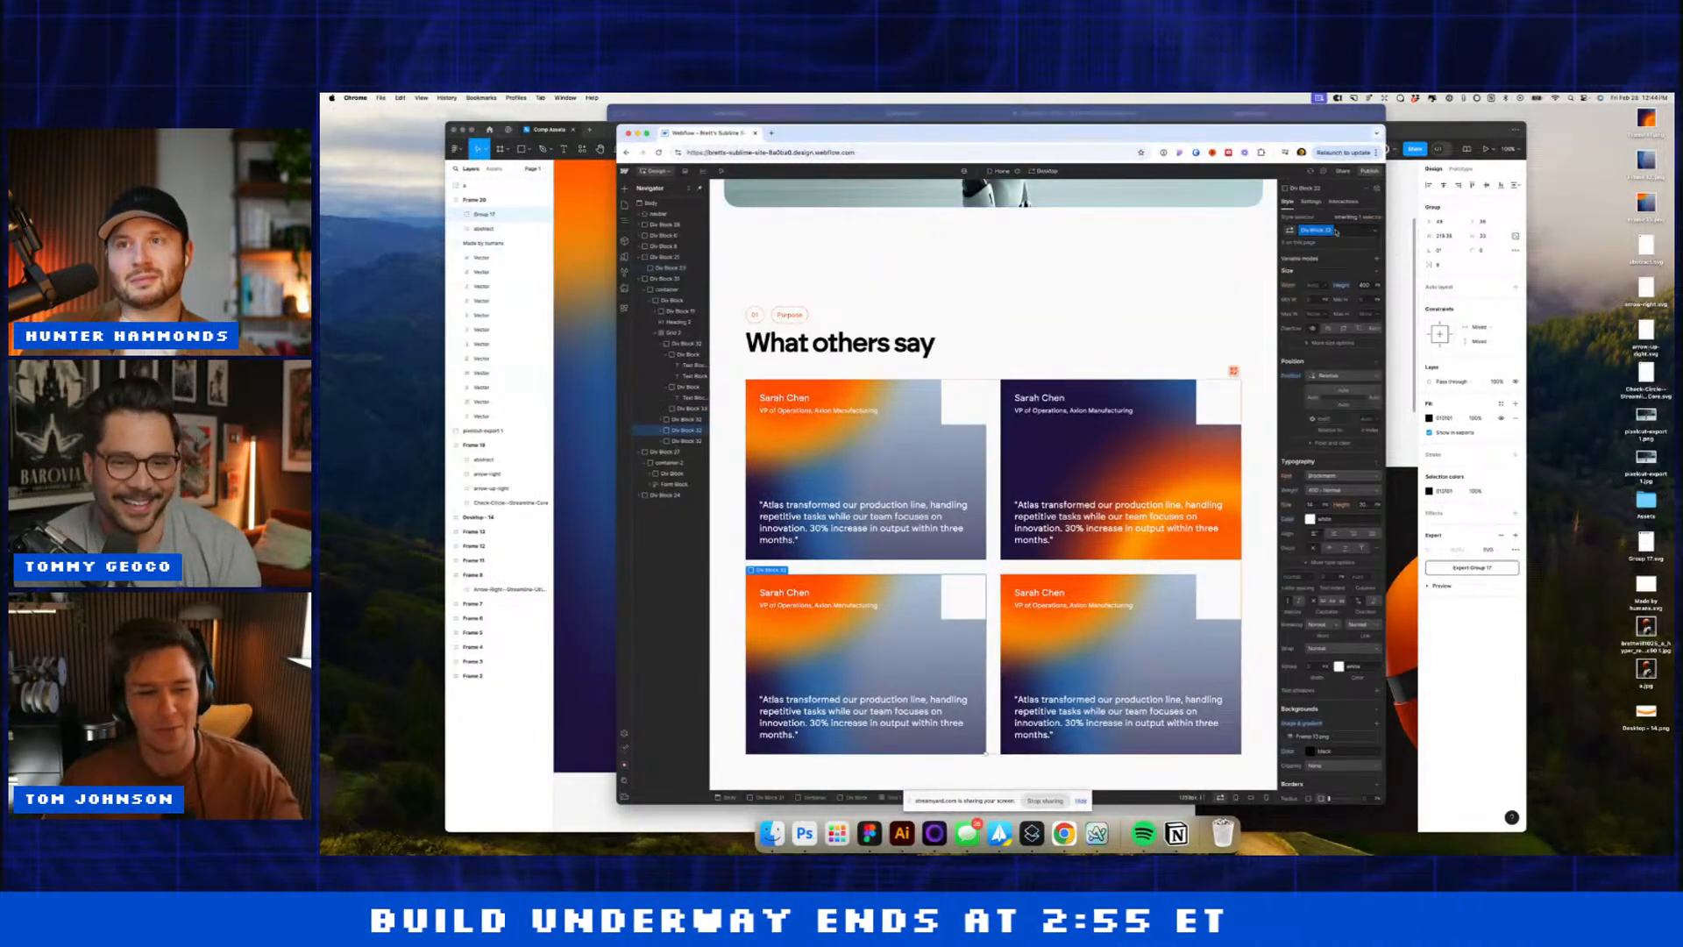
type("4")
key("Return")
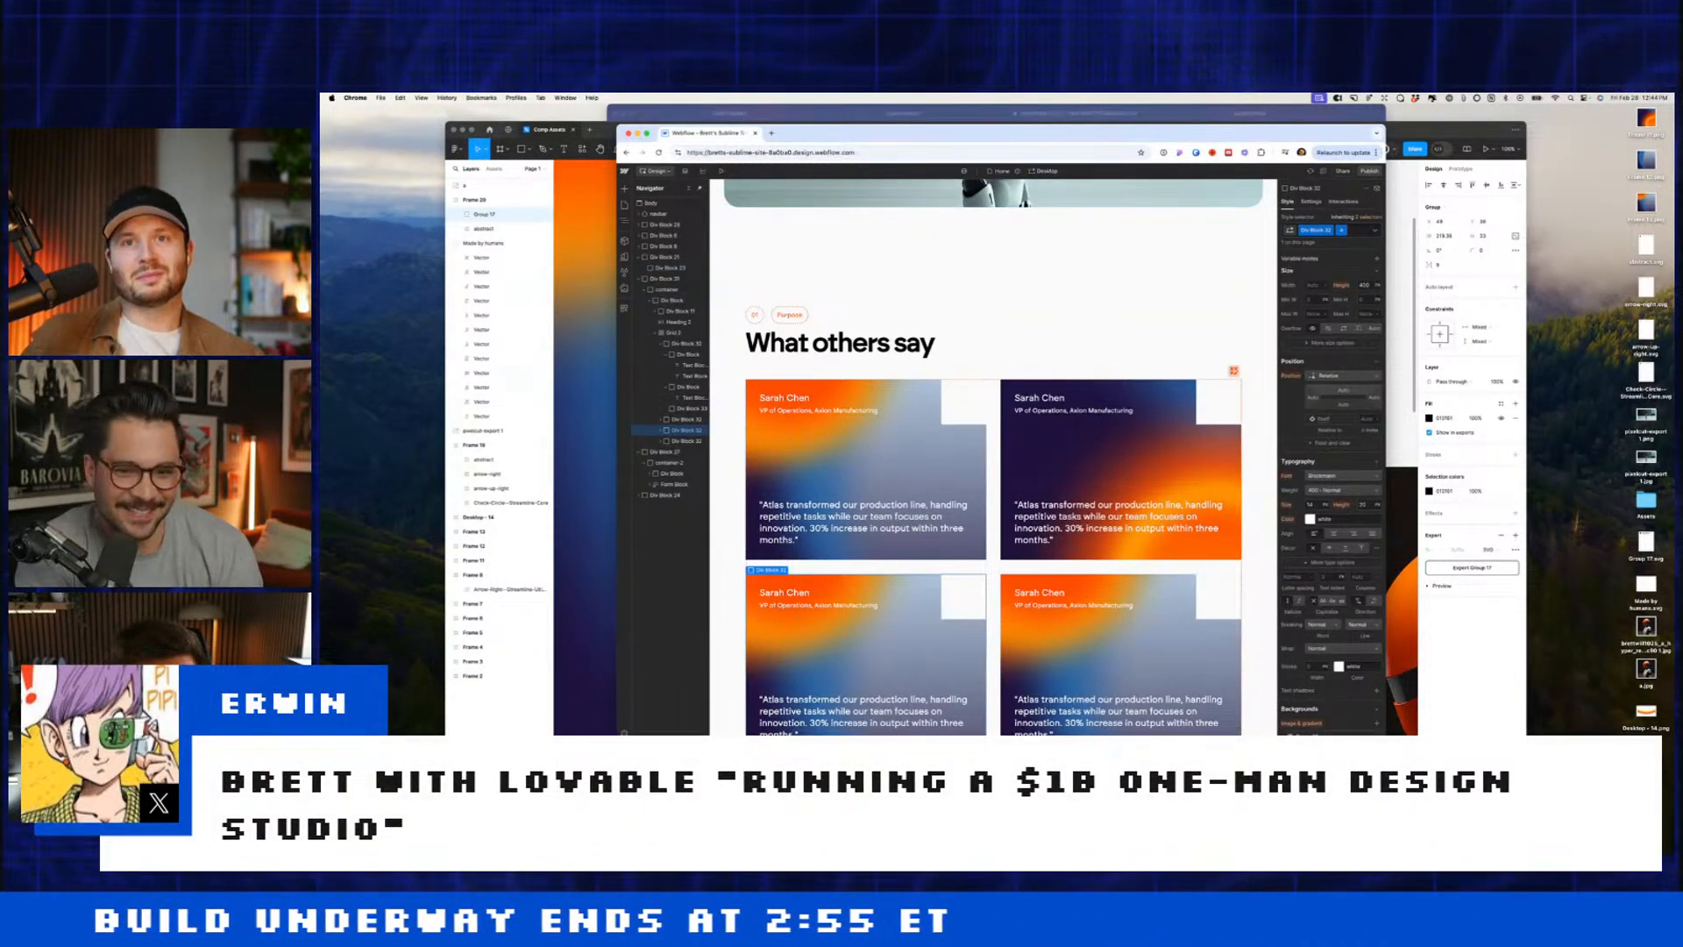
left_click(1332, 735)
left_click(1342, 610)
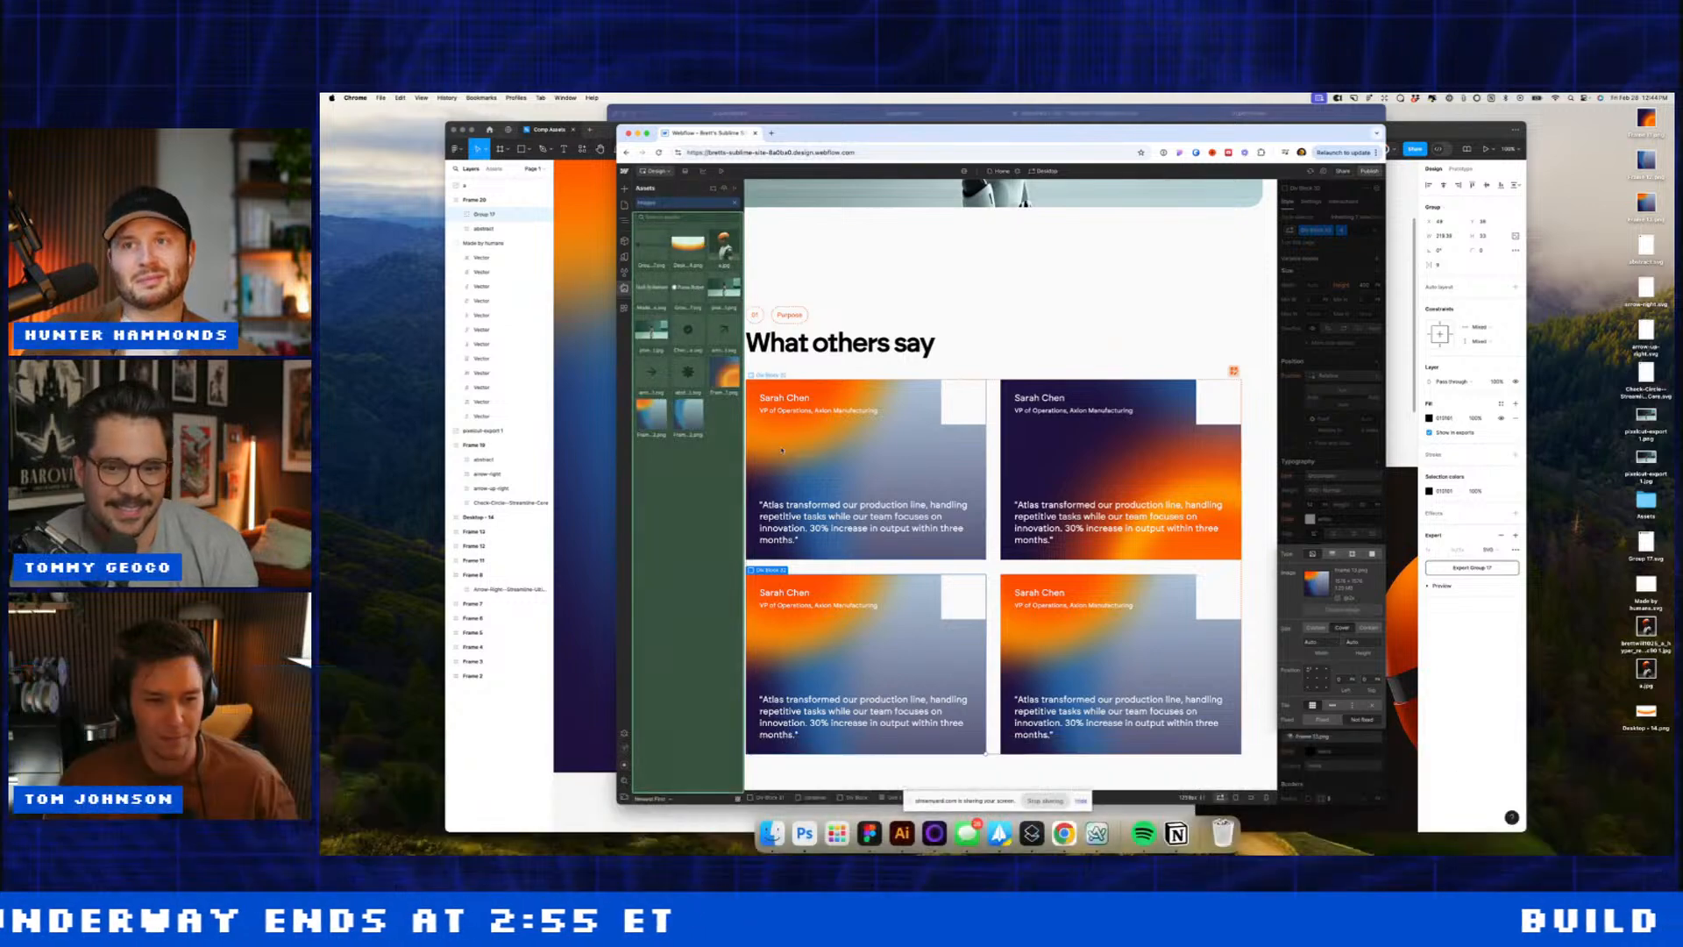
left_click(688, 415)
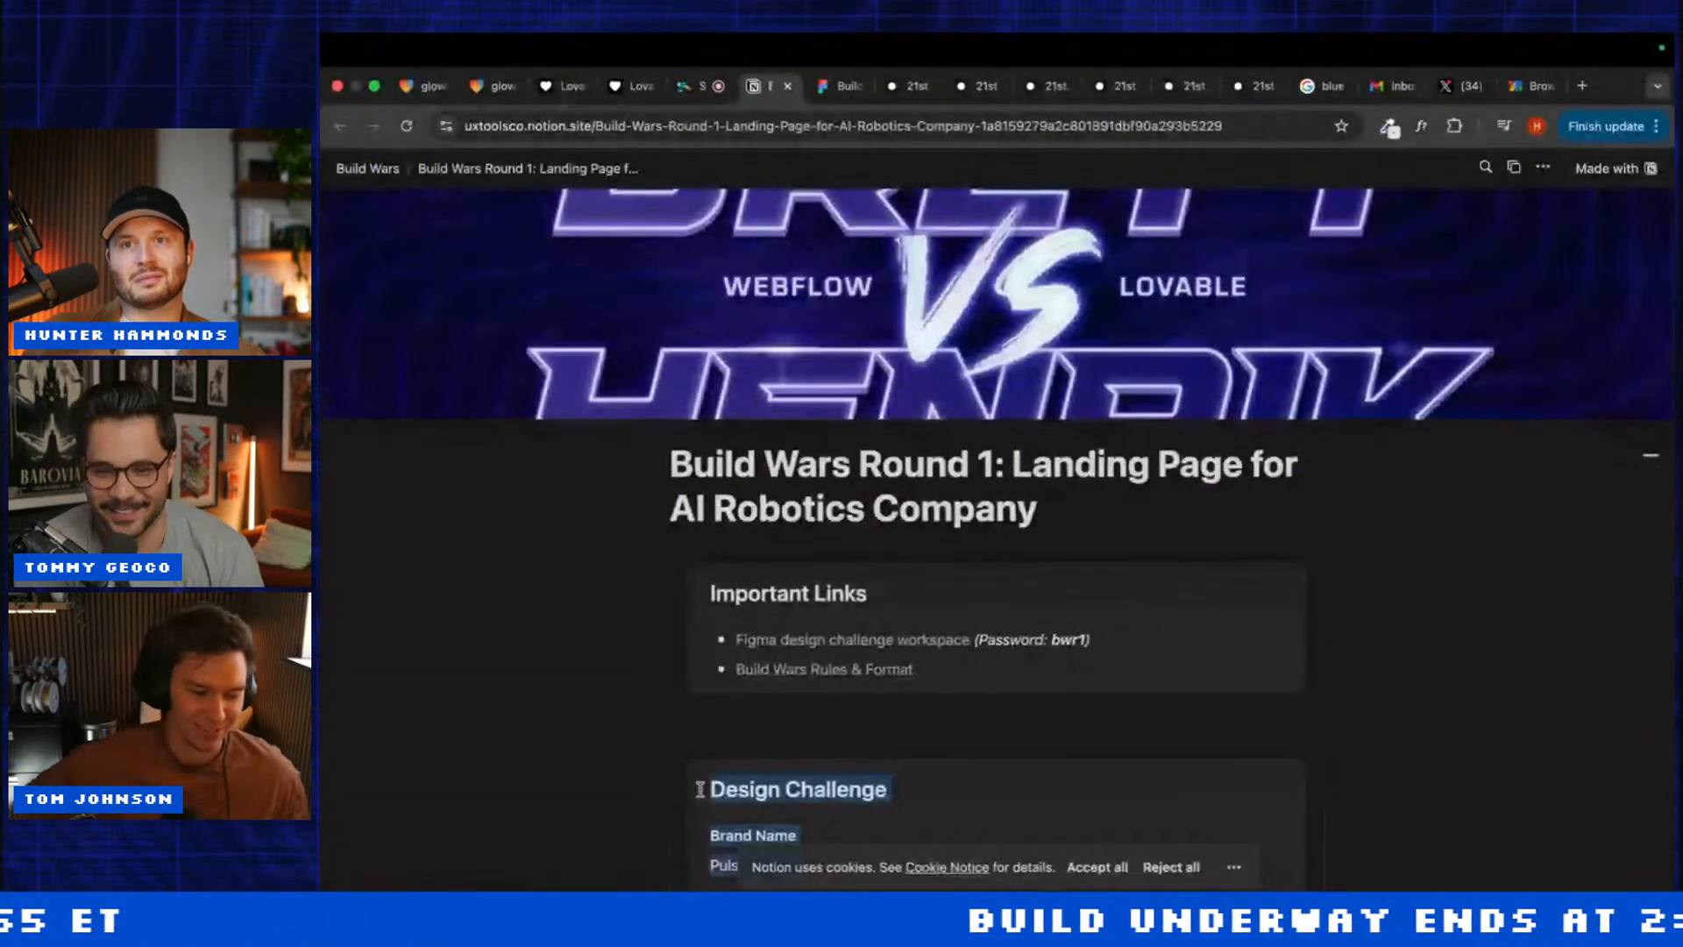
Step: From the Lovable dashboard, submit 'Build this:' followed by the pasted landing-page brief
left_click(482, 85)
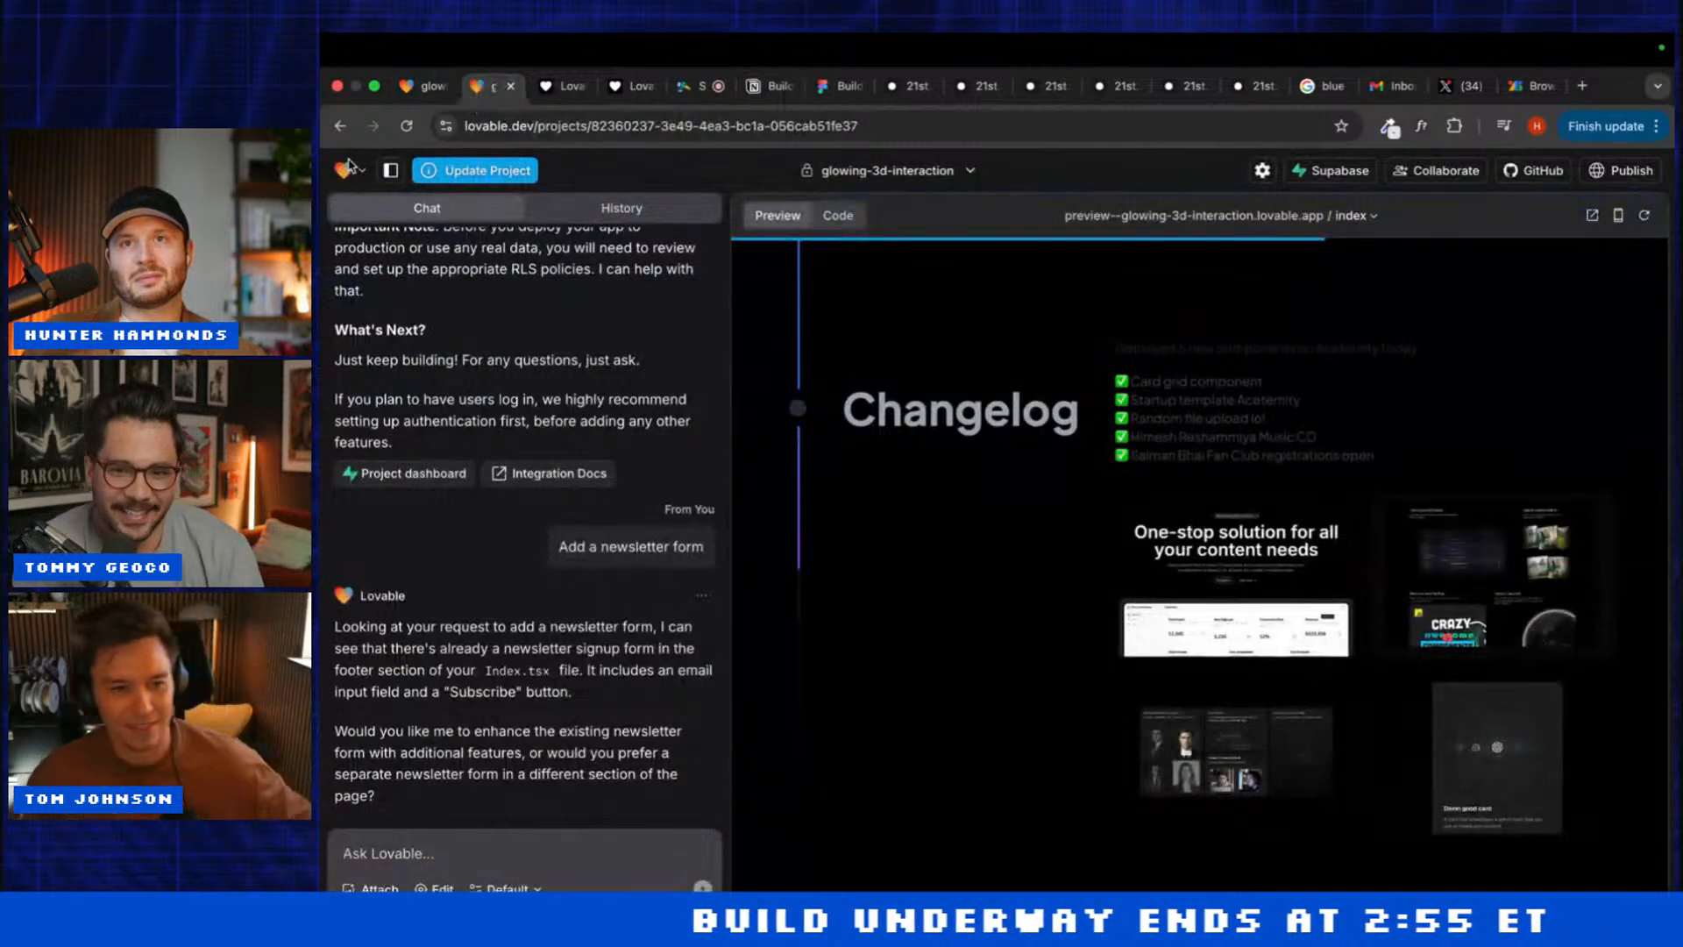
left_click(348, 164)
left_click(377, 212)
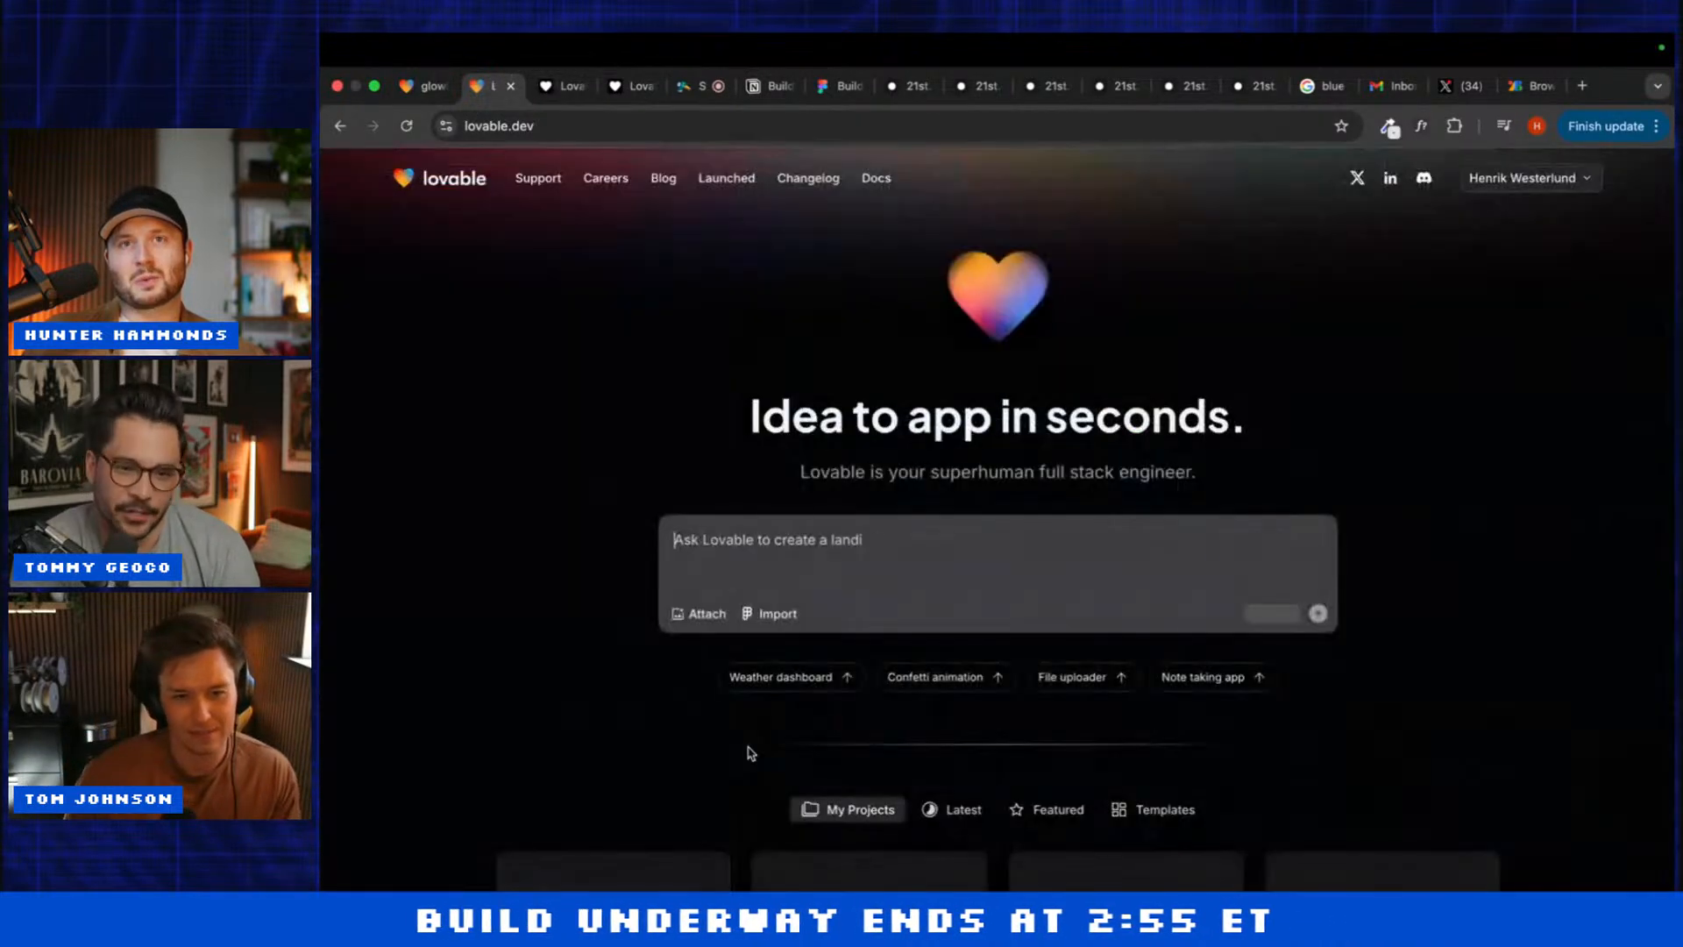
type("Bui")
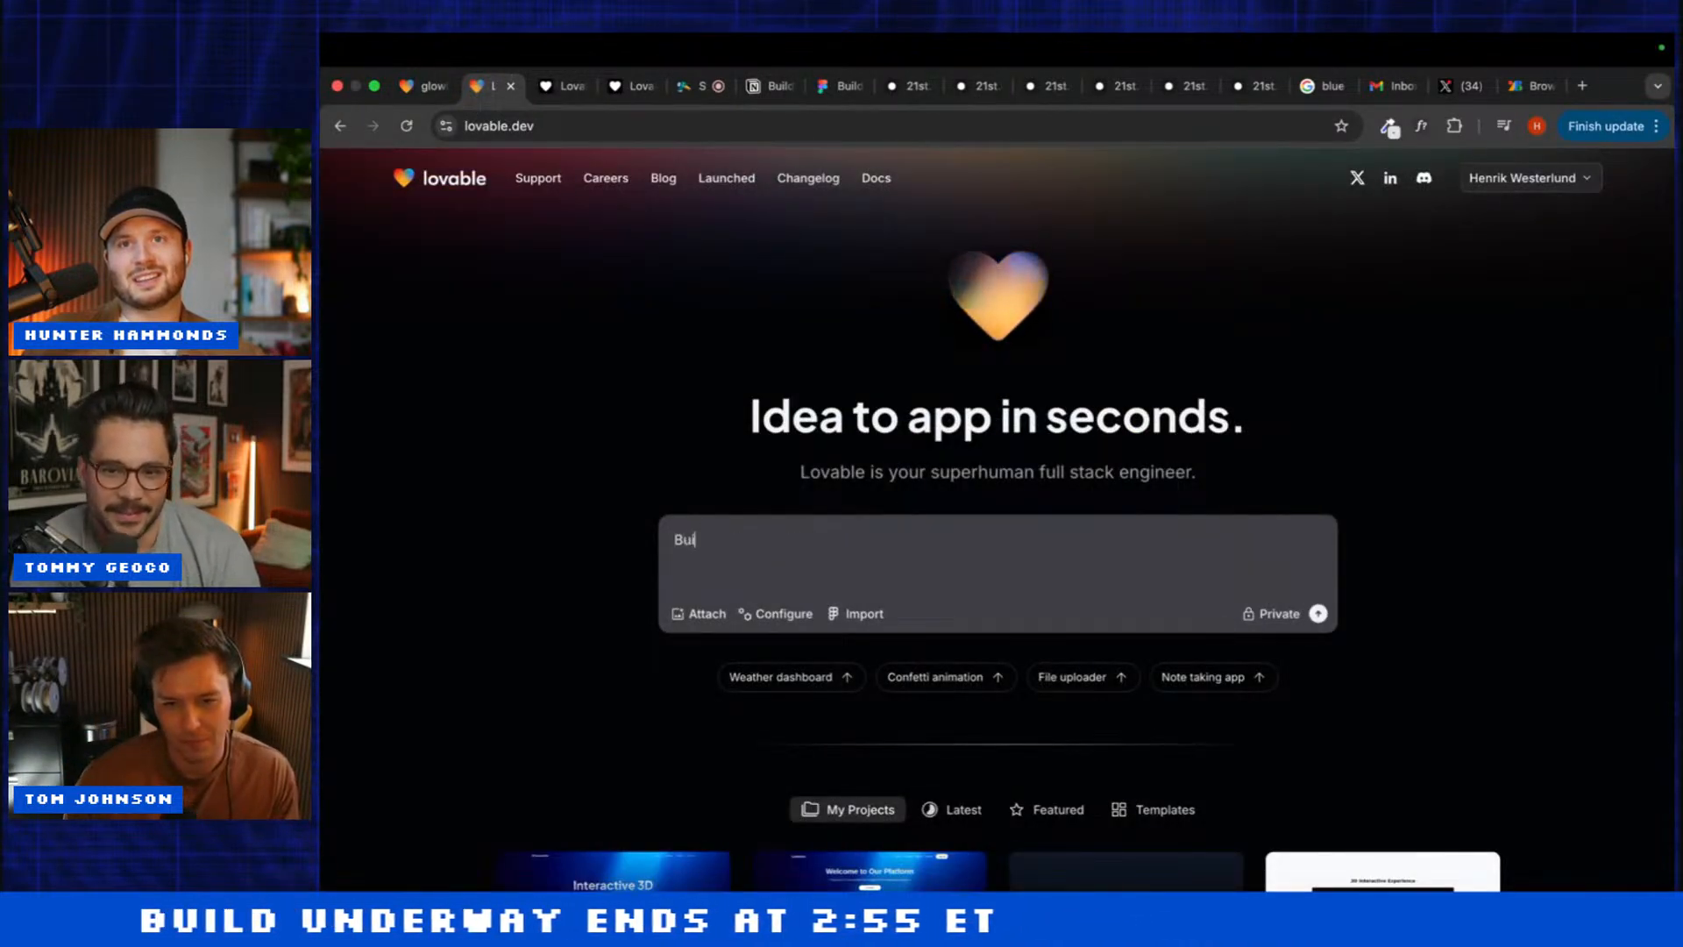
type("ld this:")
key("shift+Return")
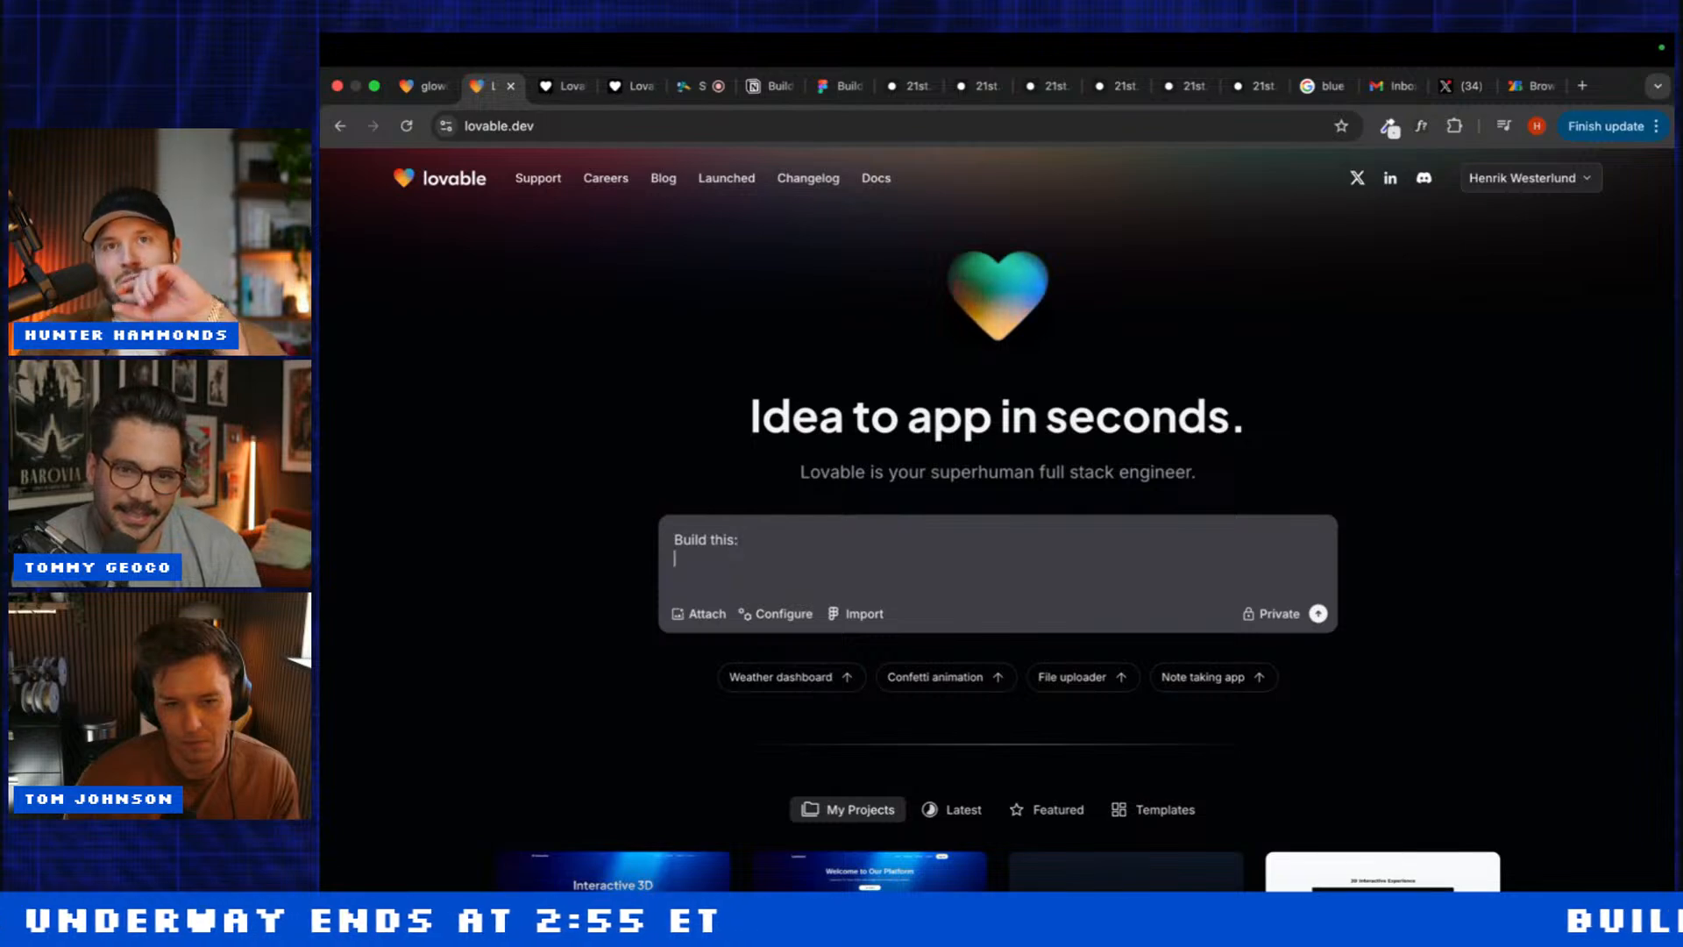
key("super+v")
key("Return")
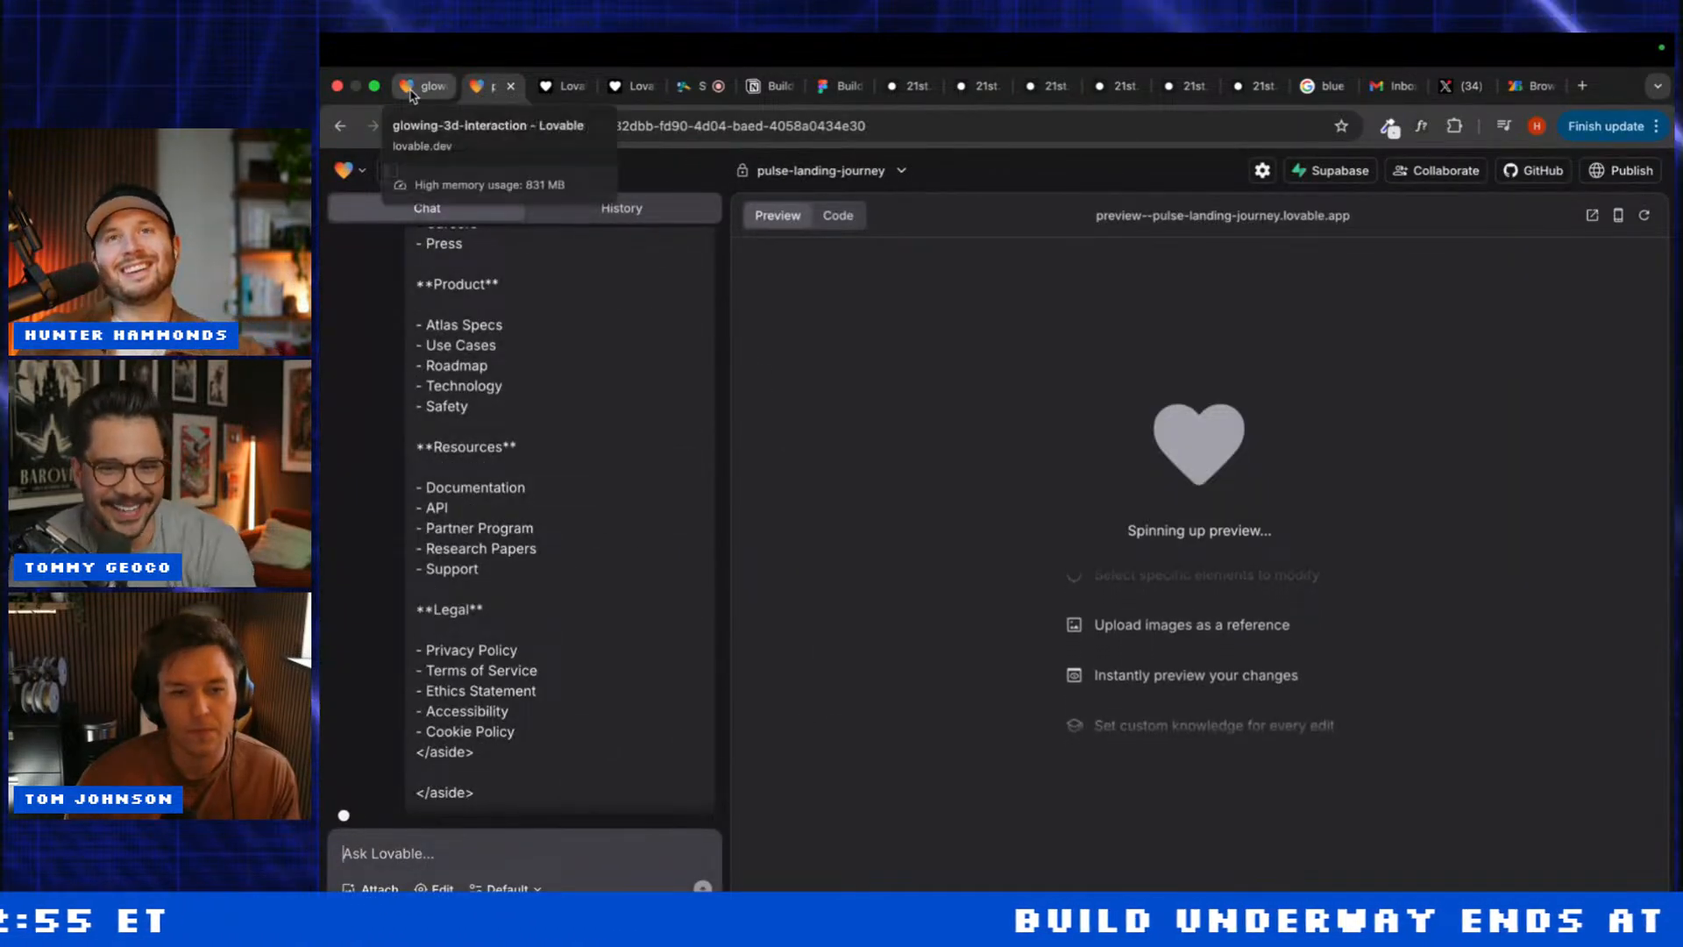
Step: Review glowing-3d-interaction, toggling visual edit on and off, then move to pulse-landing-journey
left_click(410, 88)
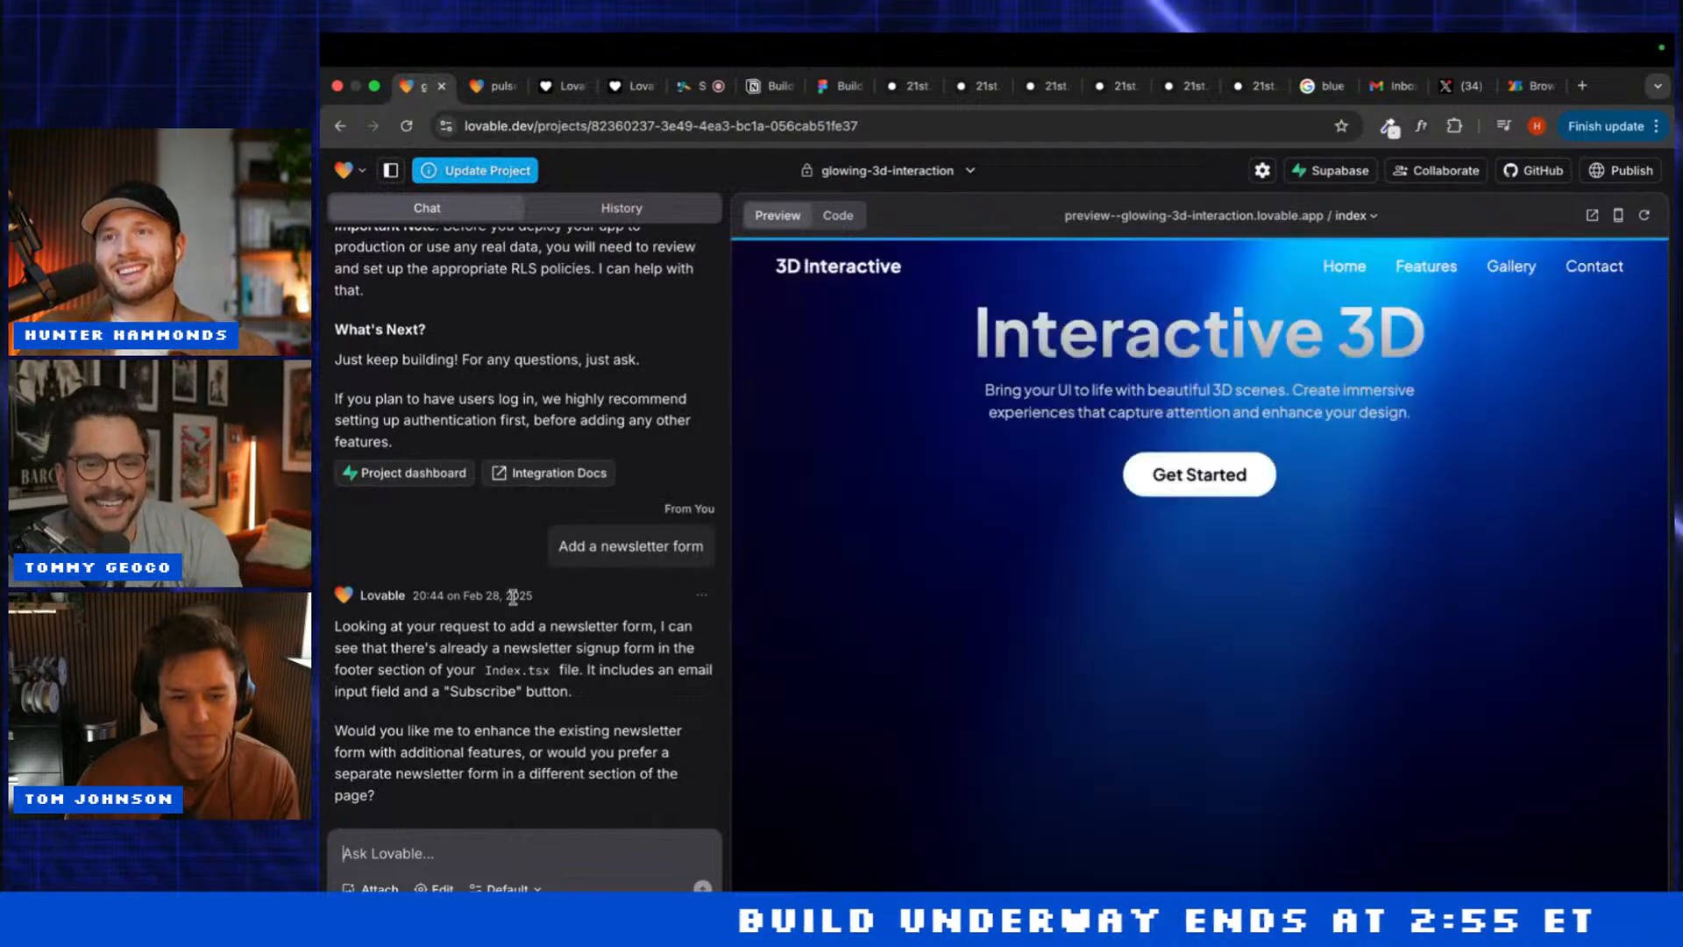
scroll(920, 582, "down", 10)
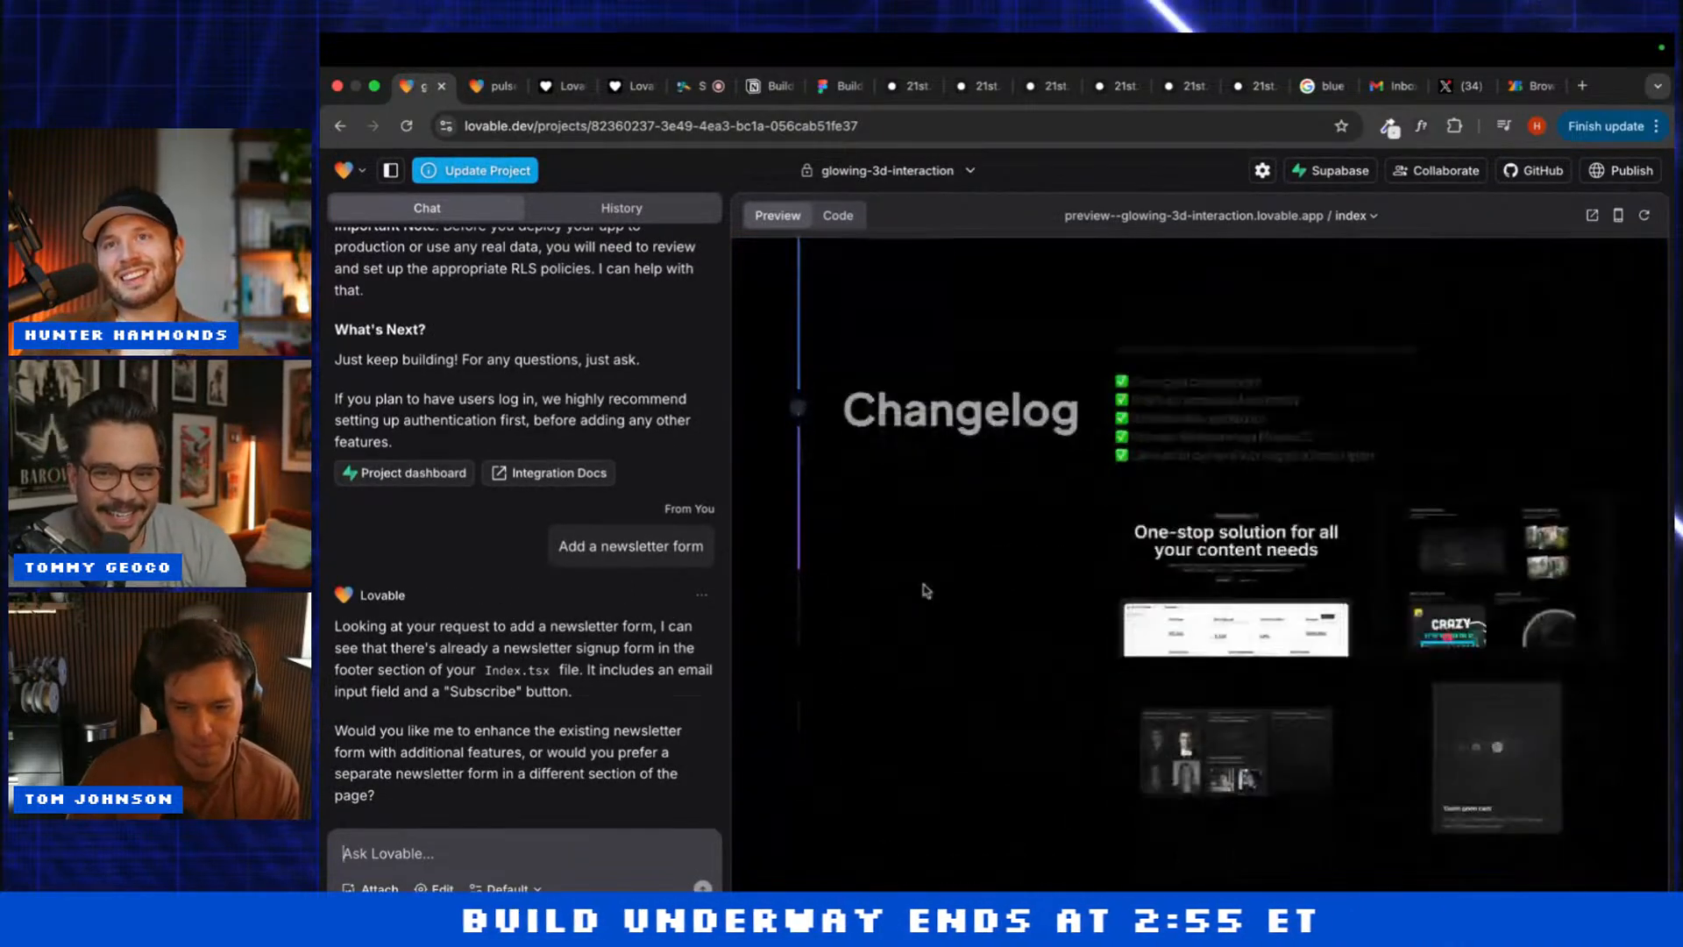
scroll(925, 590, "up", 5)
scroll(922, 590, "up", 5)
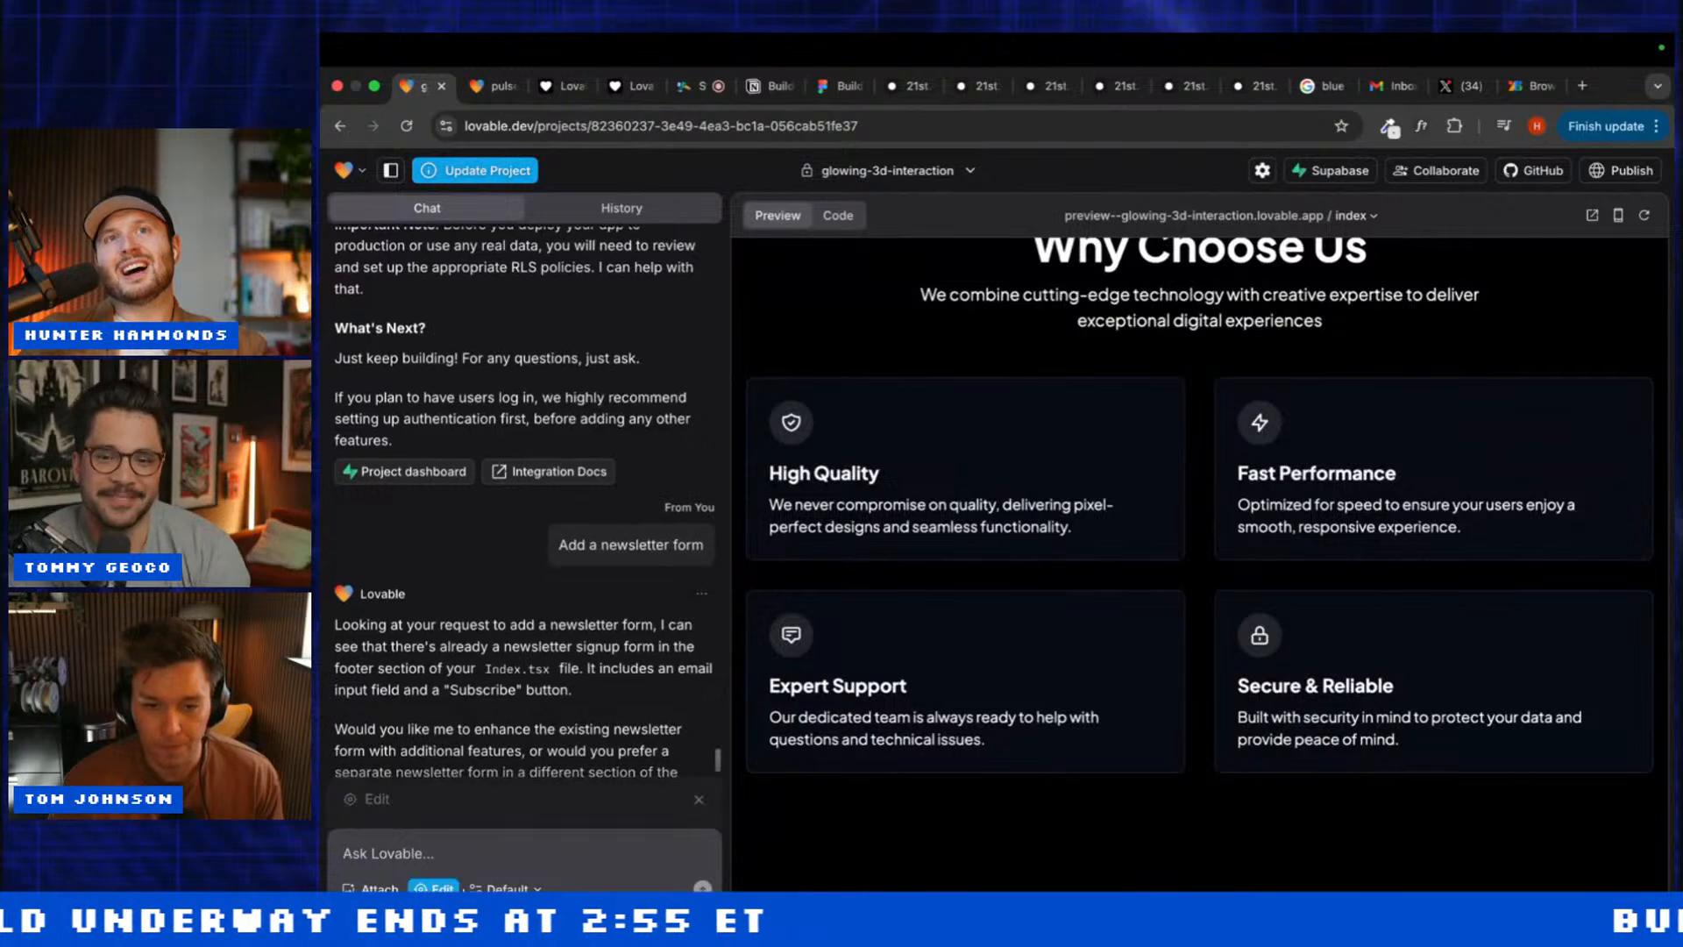
left_click(435, 888)
left_click(697, 716)
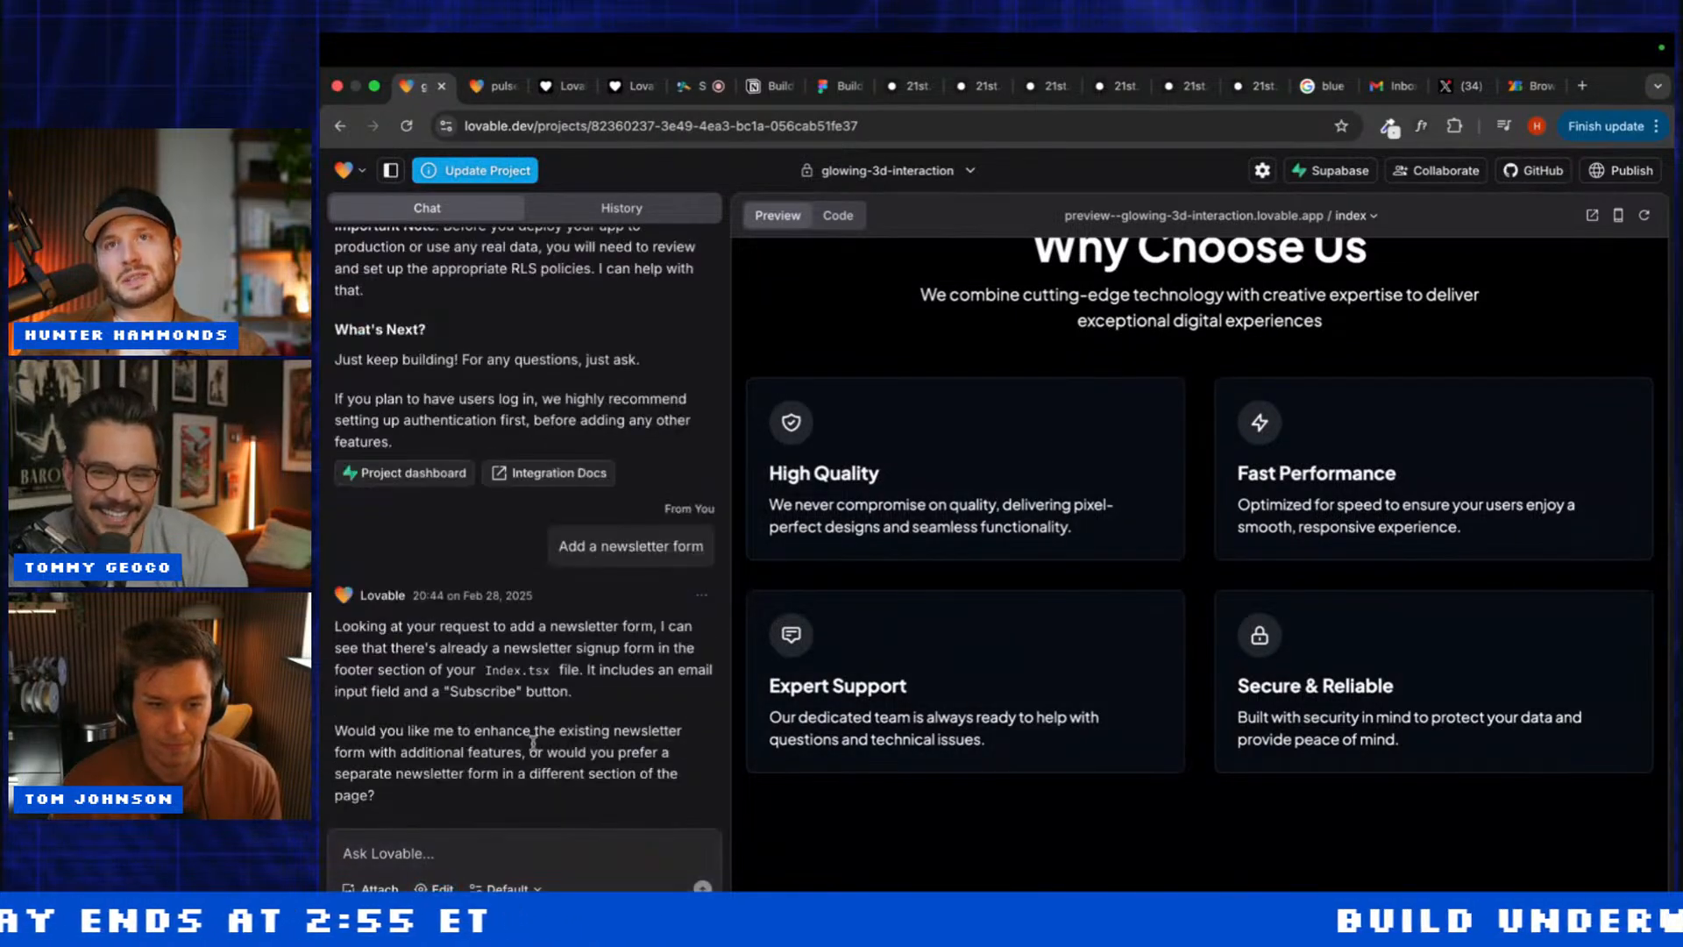
left_click(487, 86)
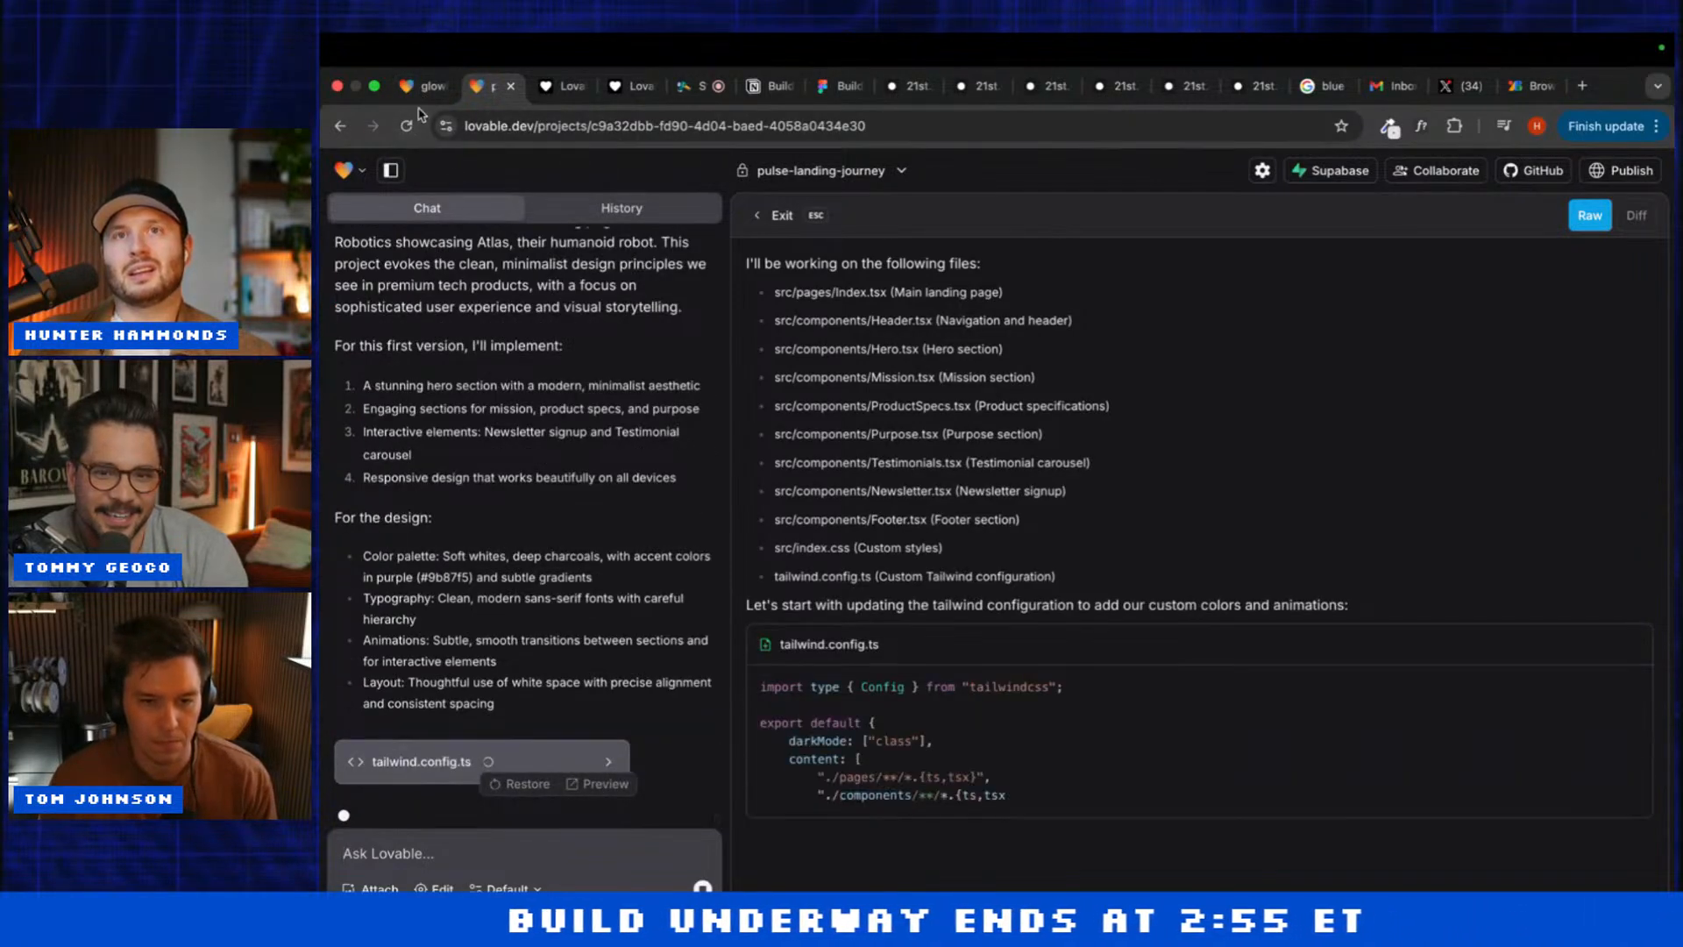
Step: Ask glowing-3d-interaction to 'Add another section', checking pulse-landing-journey while it generates
left_click(426, 85)
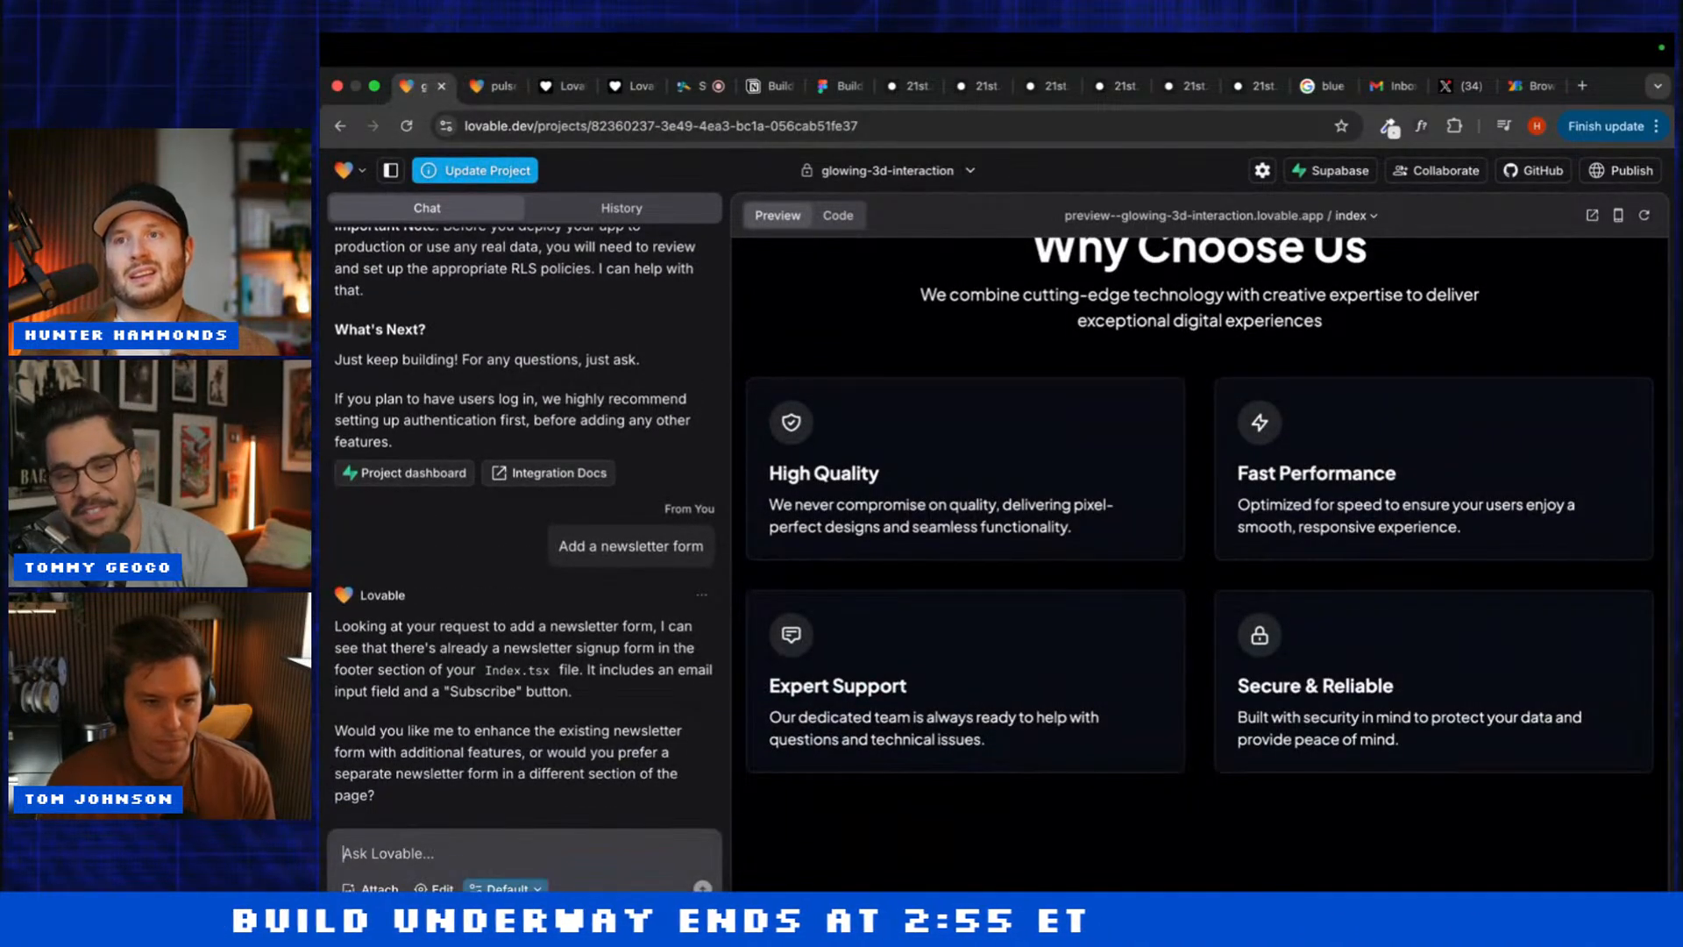
type("Add another section")
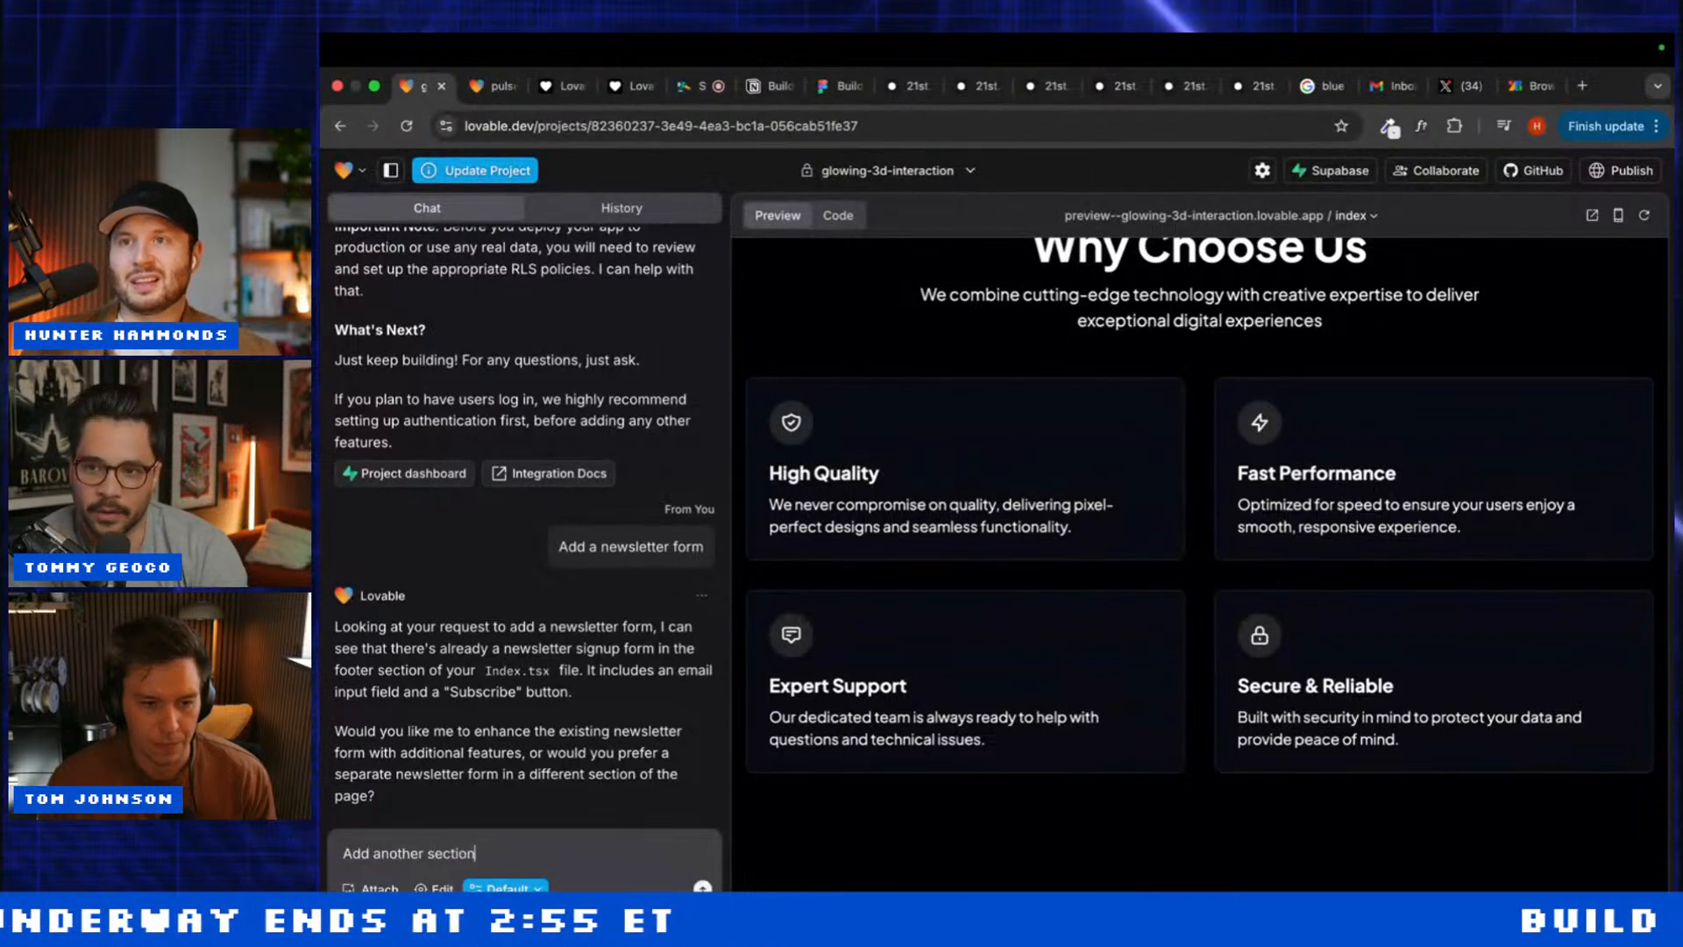
key("Return")
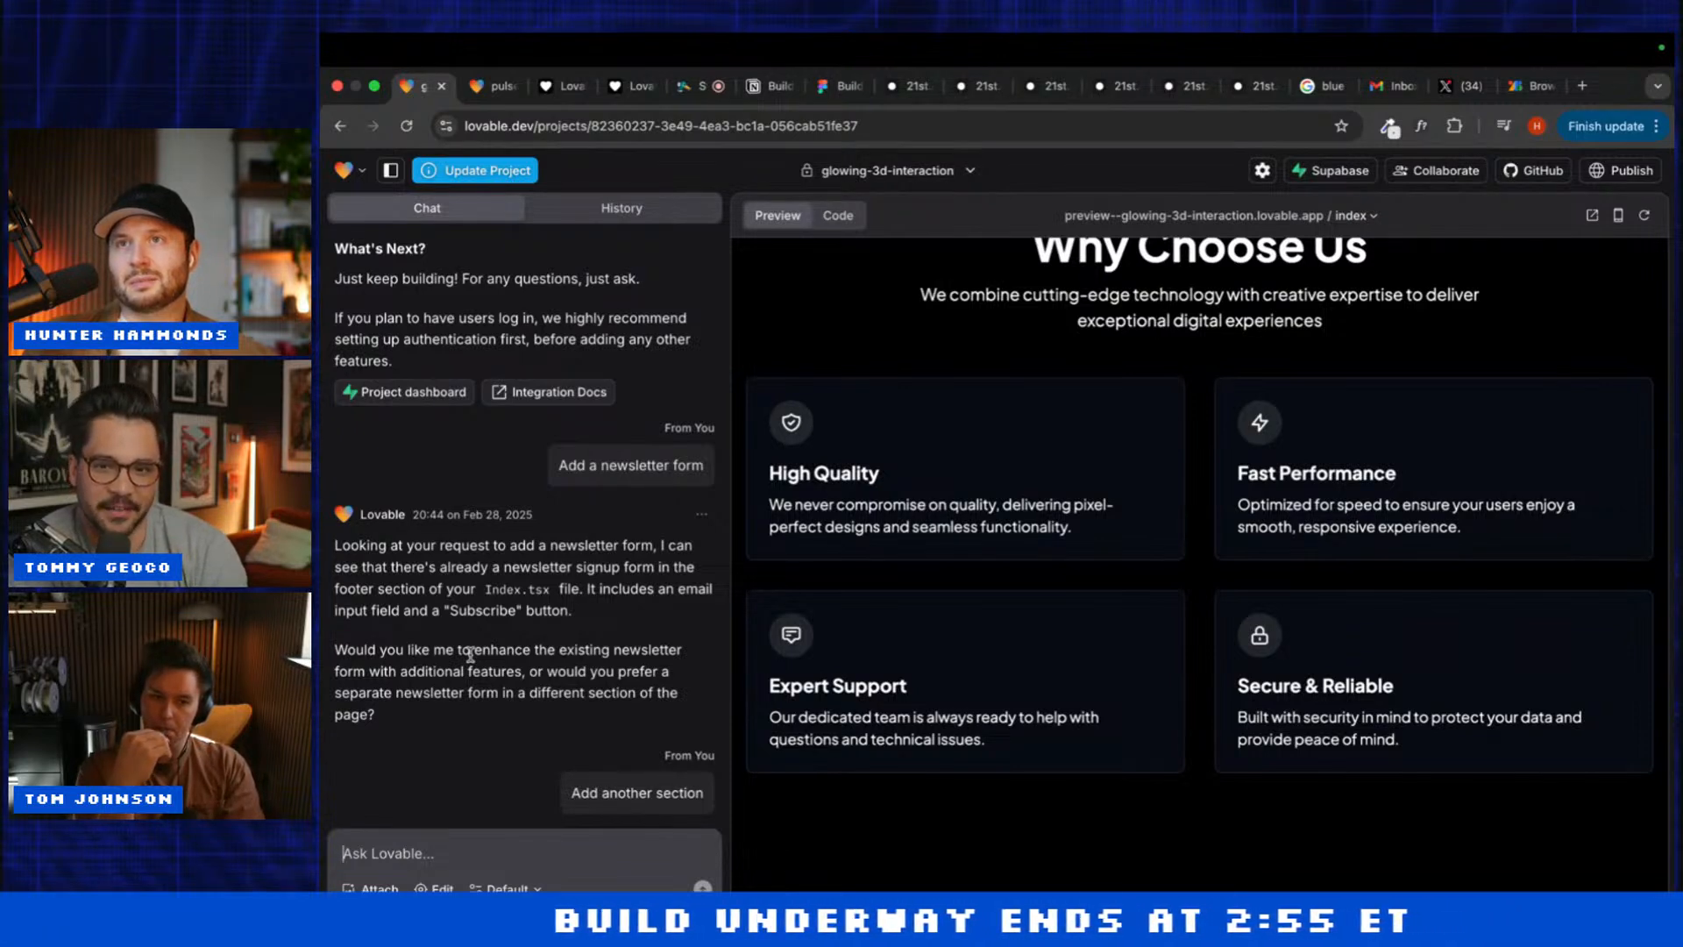
left_click(473, 85)
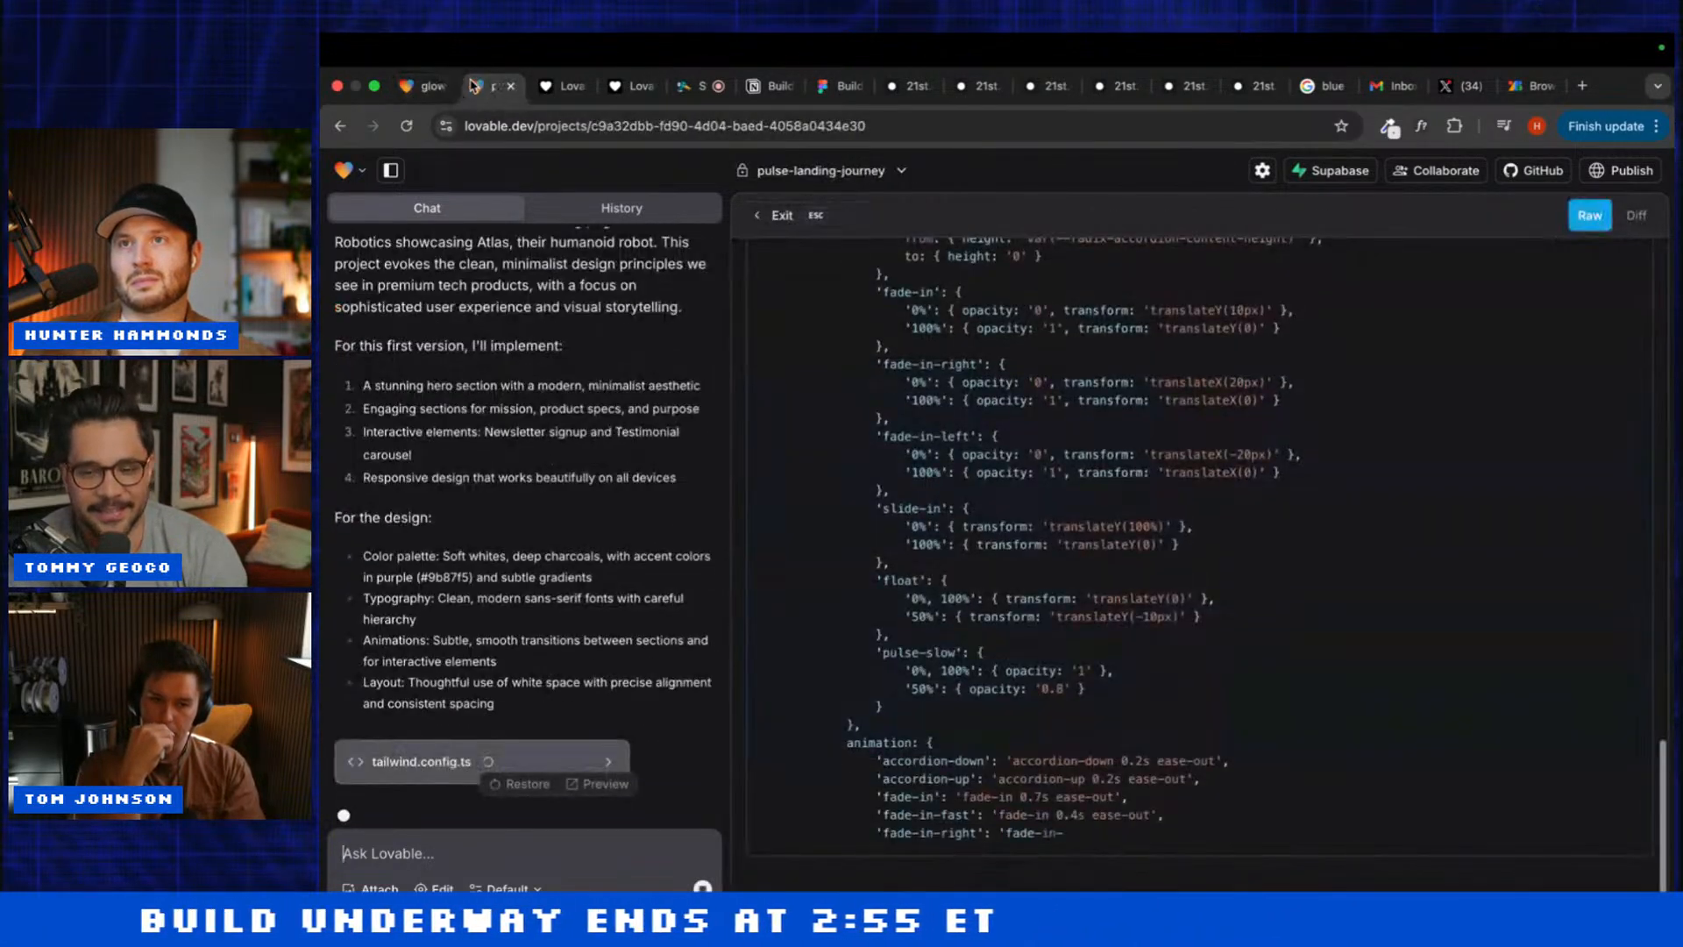
left_click(417, 85)
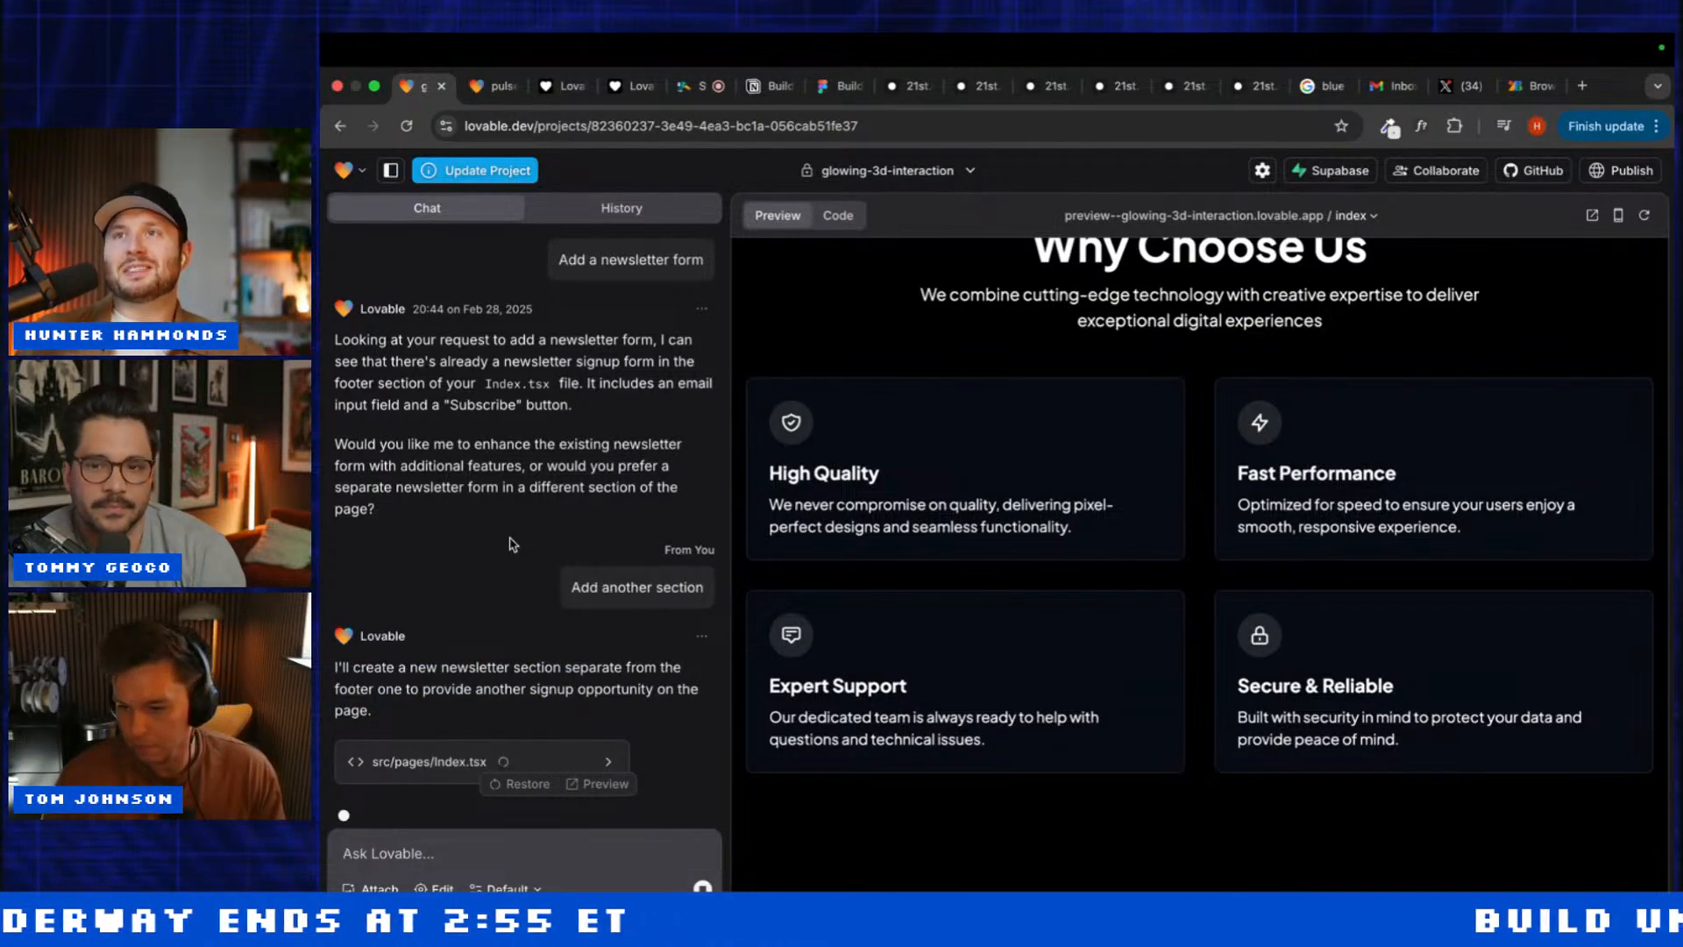
scroll(513, 543, "up", 4)
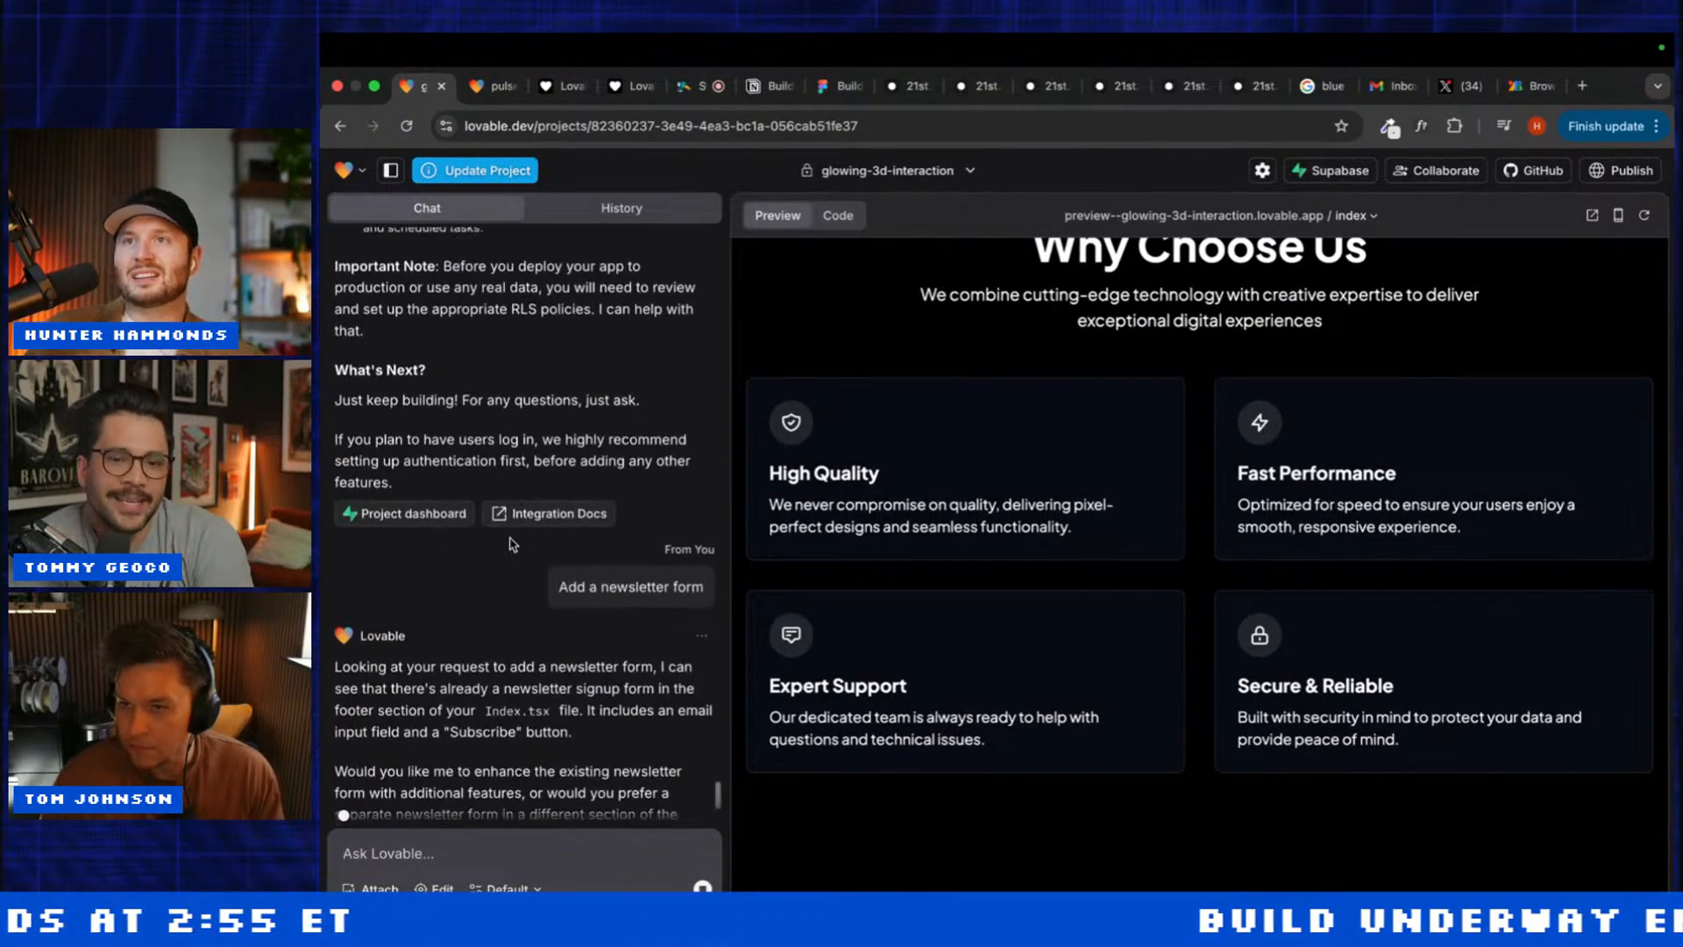
scroll(1023, 582, "down", 10)
scroll(418, 684, "down", 4)
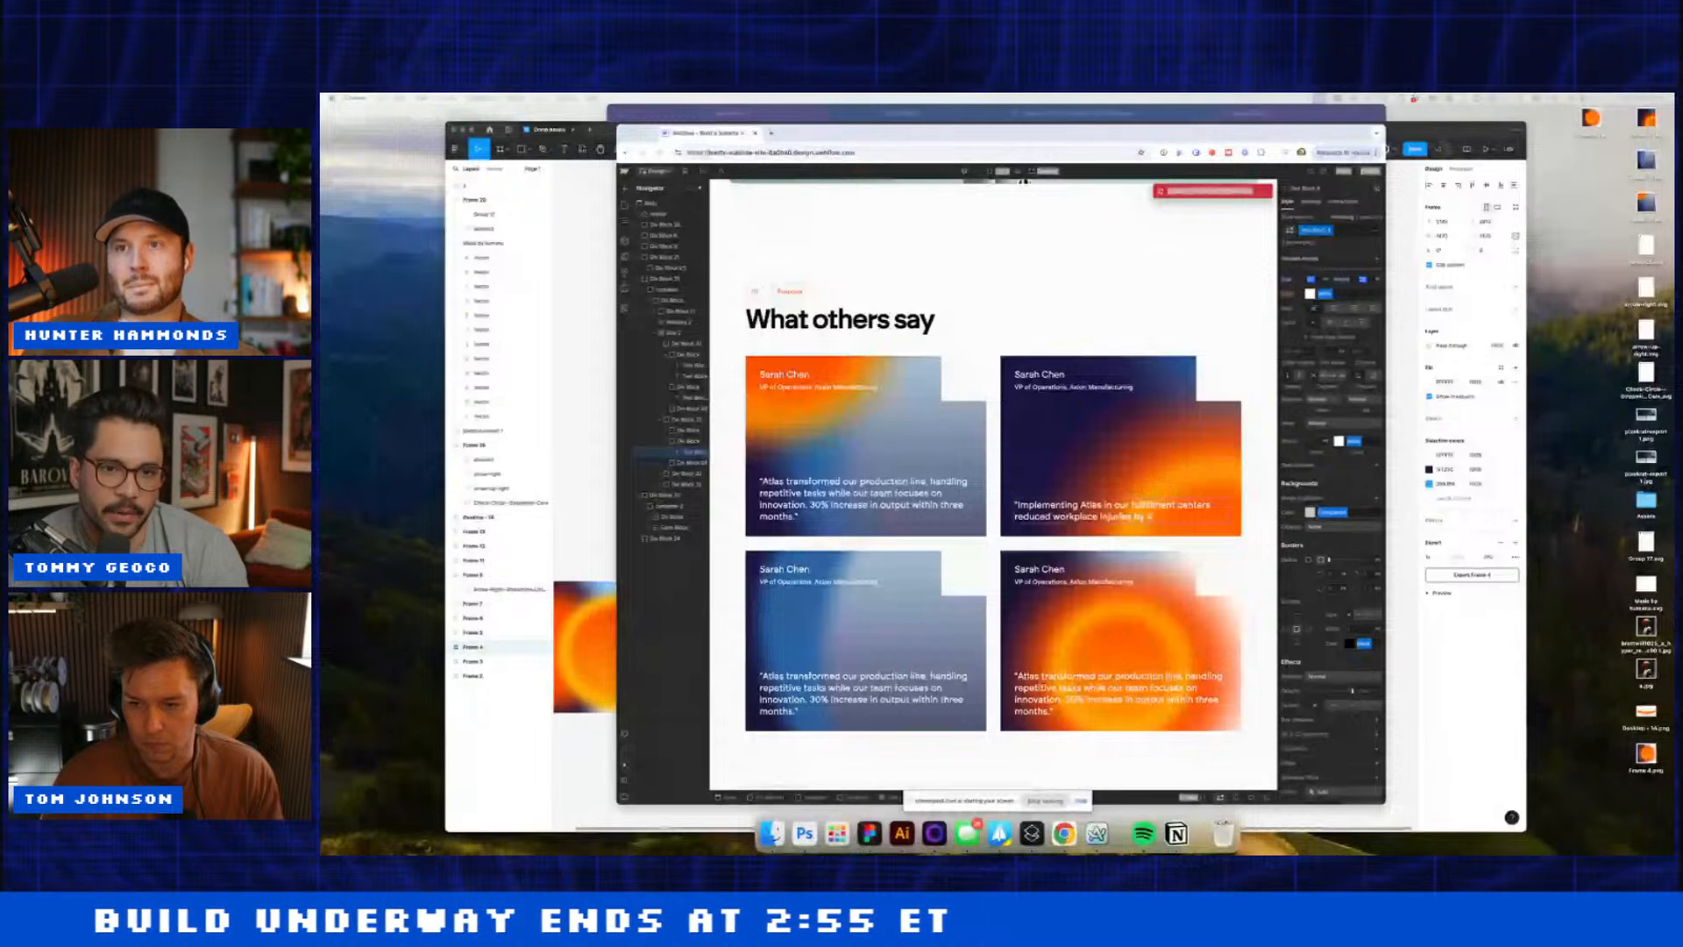
Step: Paste new quotes into cards two, three and four: injury reduction, lab protocols, mid-size business robotics
triple_click(1116, 505)
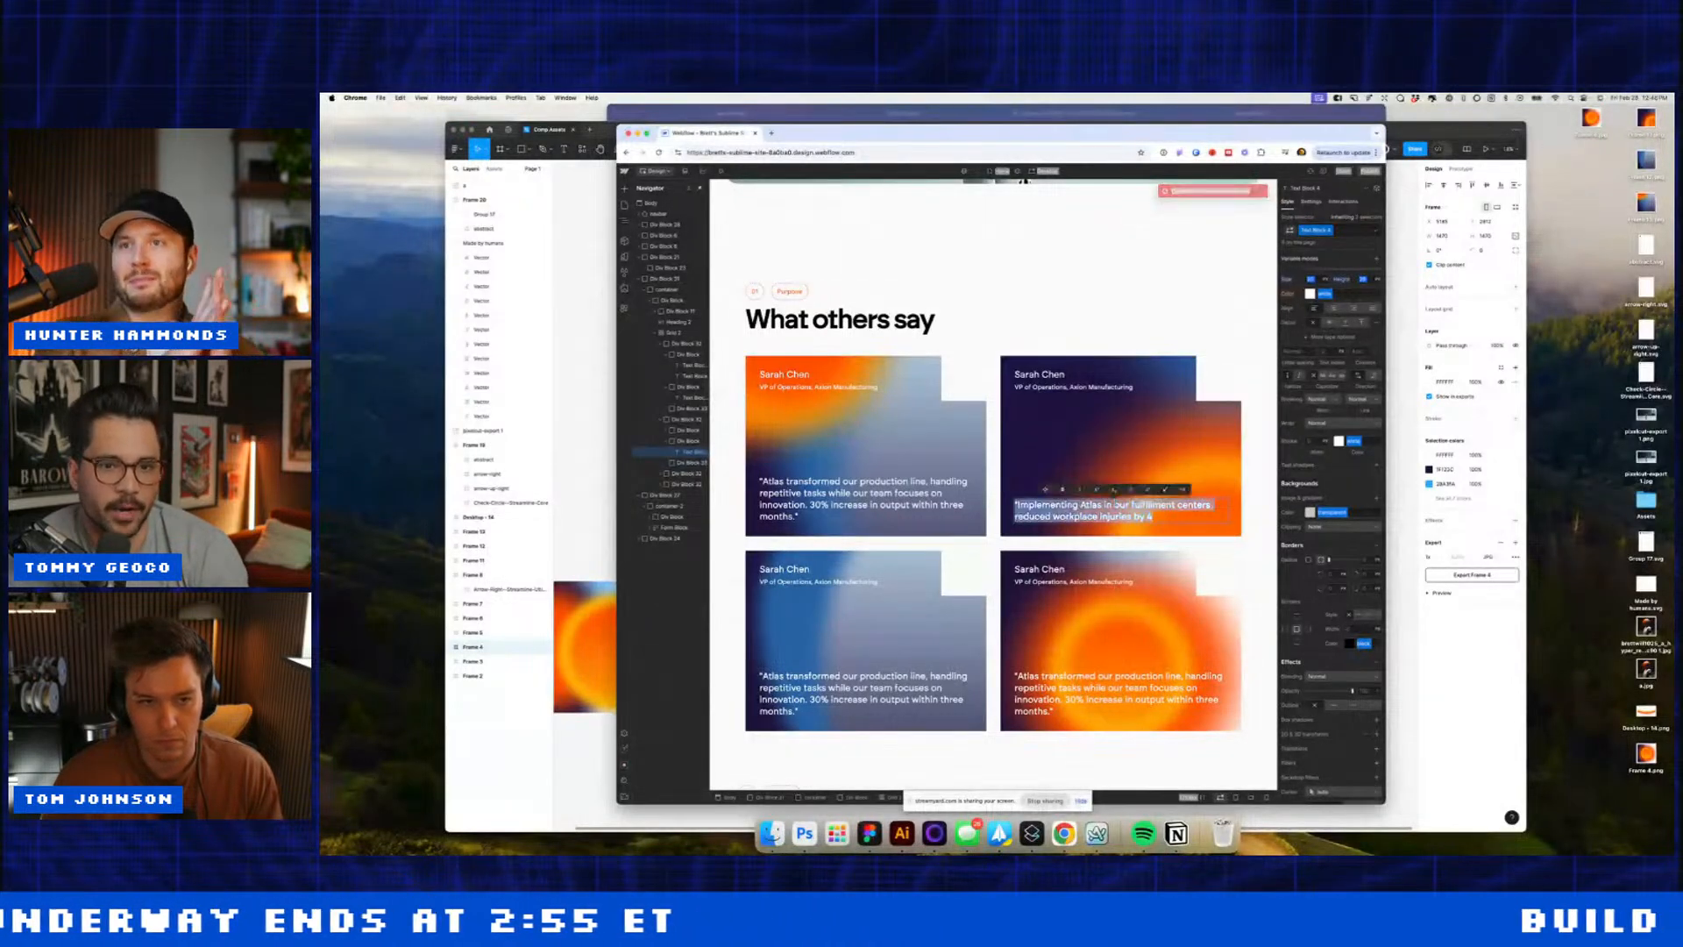
type("\"Implementing Atlas in our fulfillment centers reduced workplace injuries by 40% while improving order accuracy. The learning capabilities are remarkable.\"")
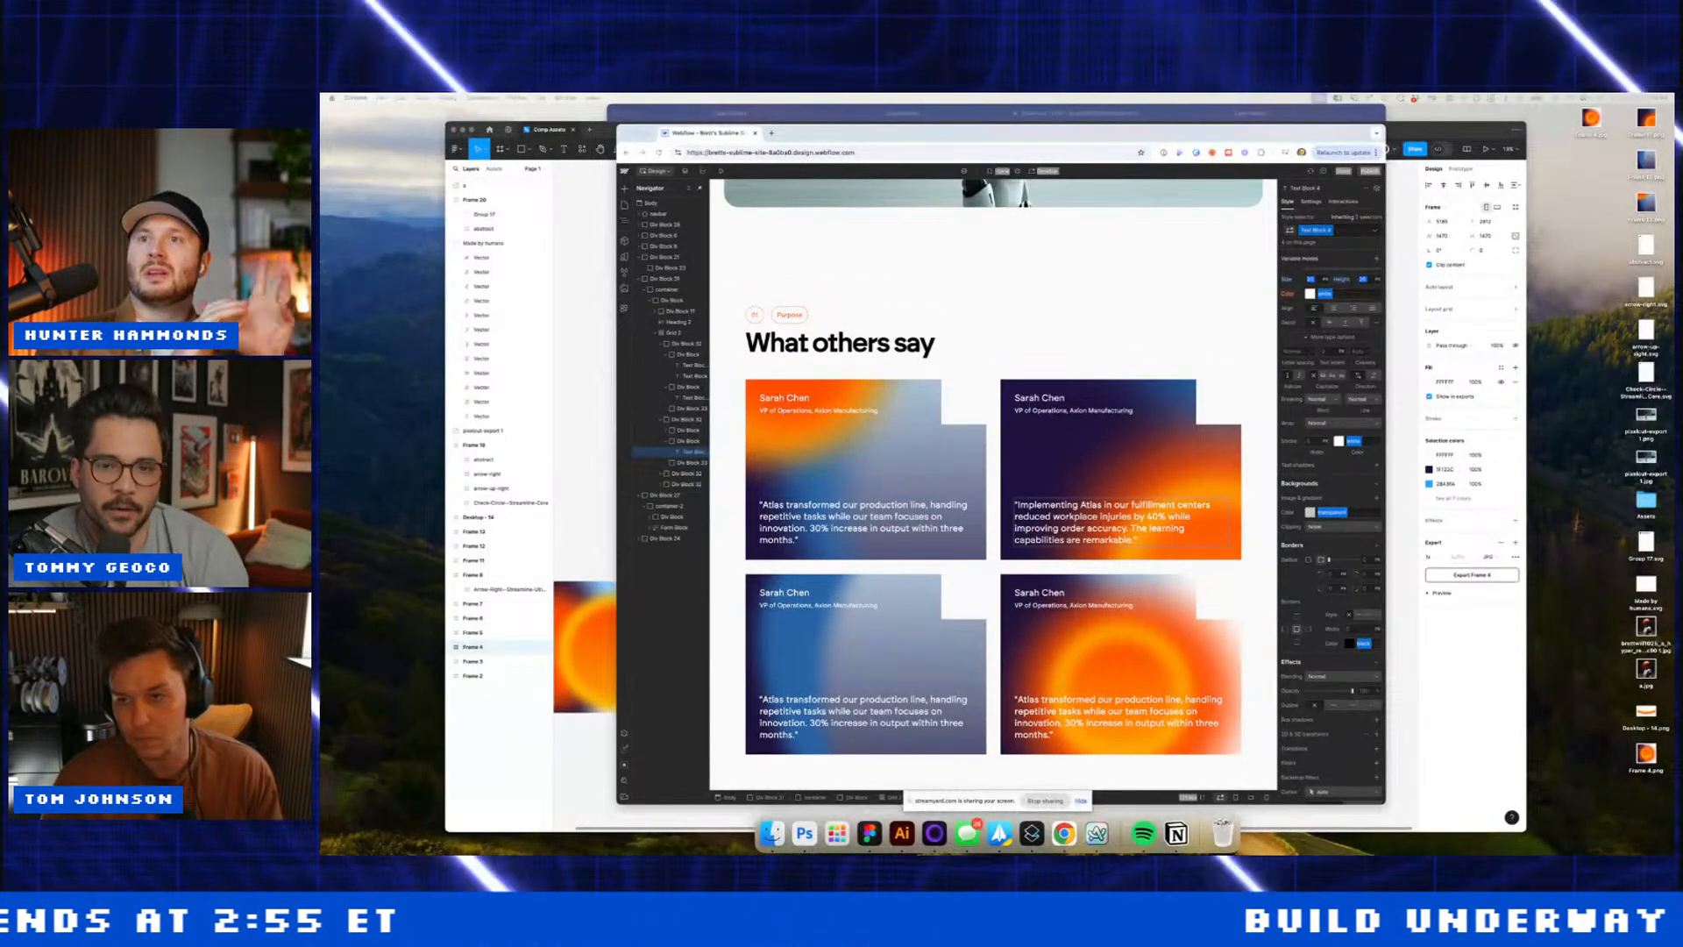
left_click(937, 719)
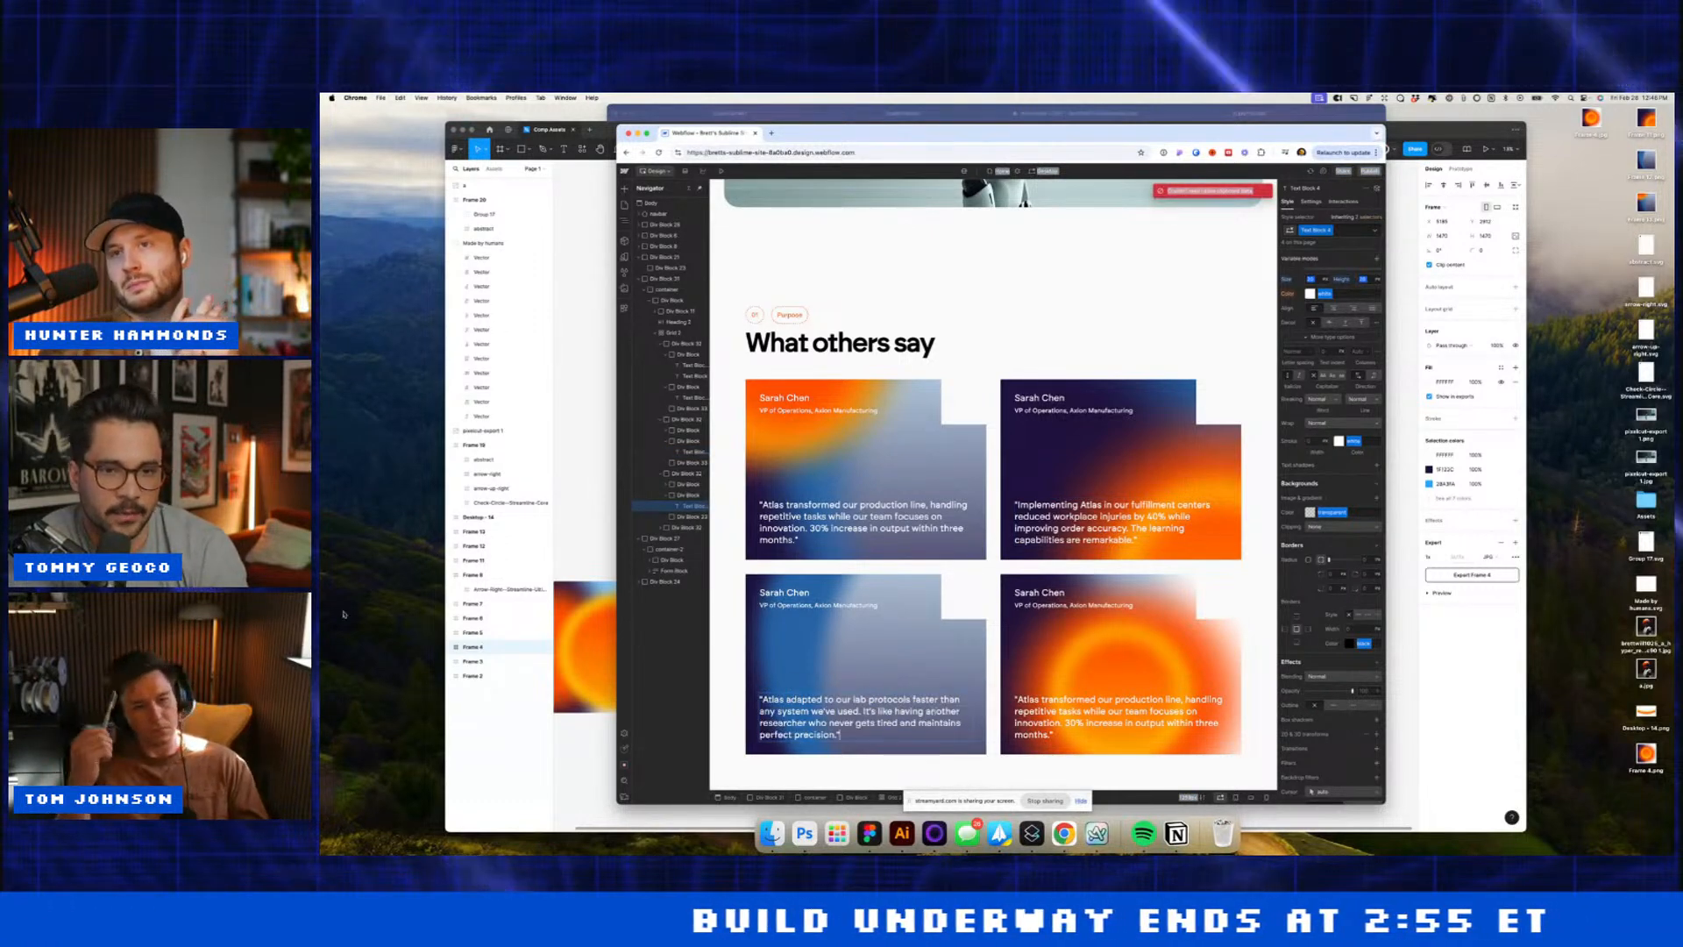
type("\"Atlas adapted to our lab protocols faster than any system we've used. It's like having another researcher who never gets tired and maintains perfect precision.\"")
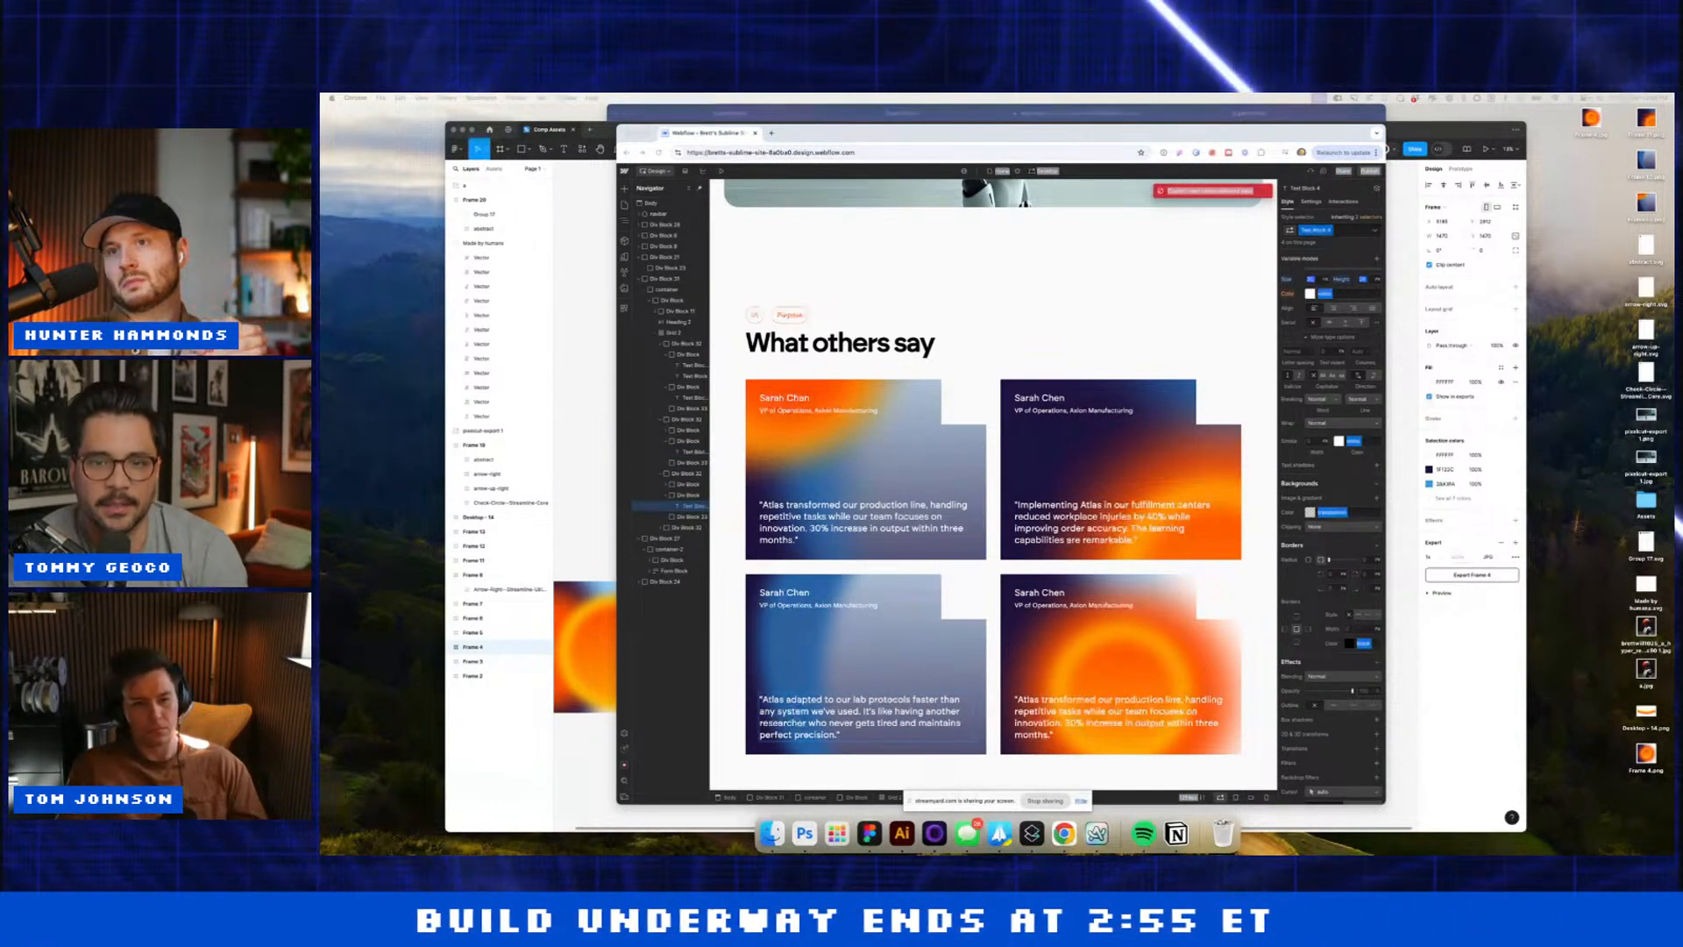
left_click(1064, 712)
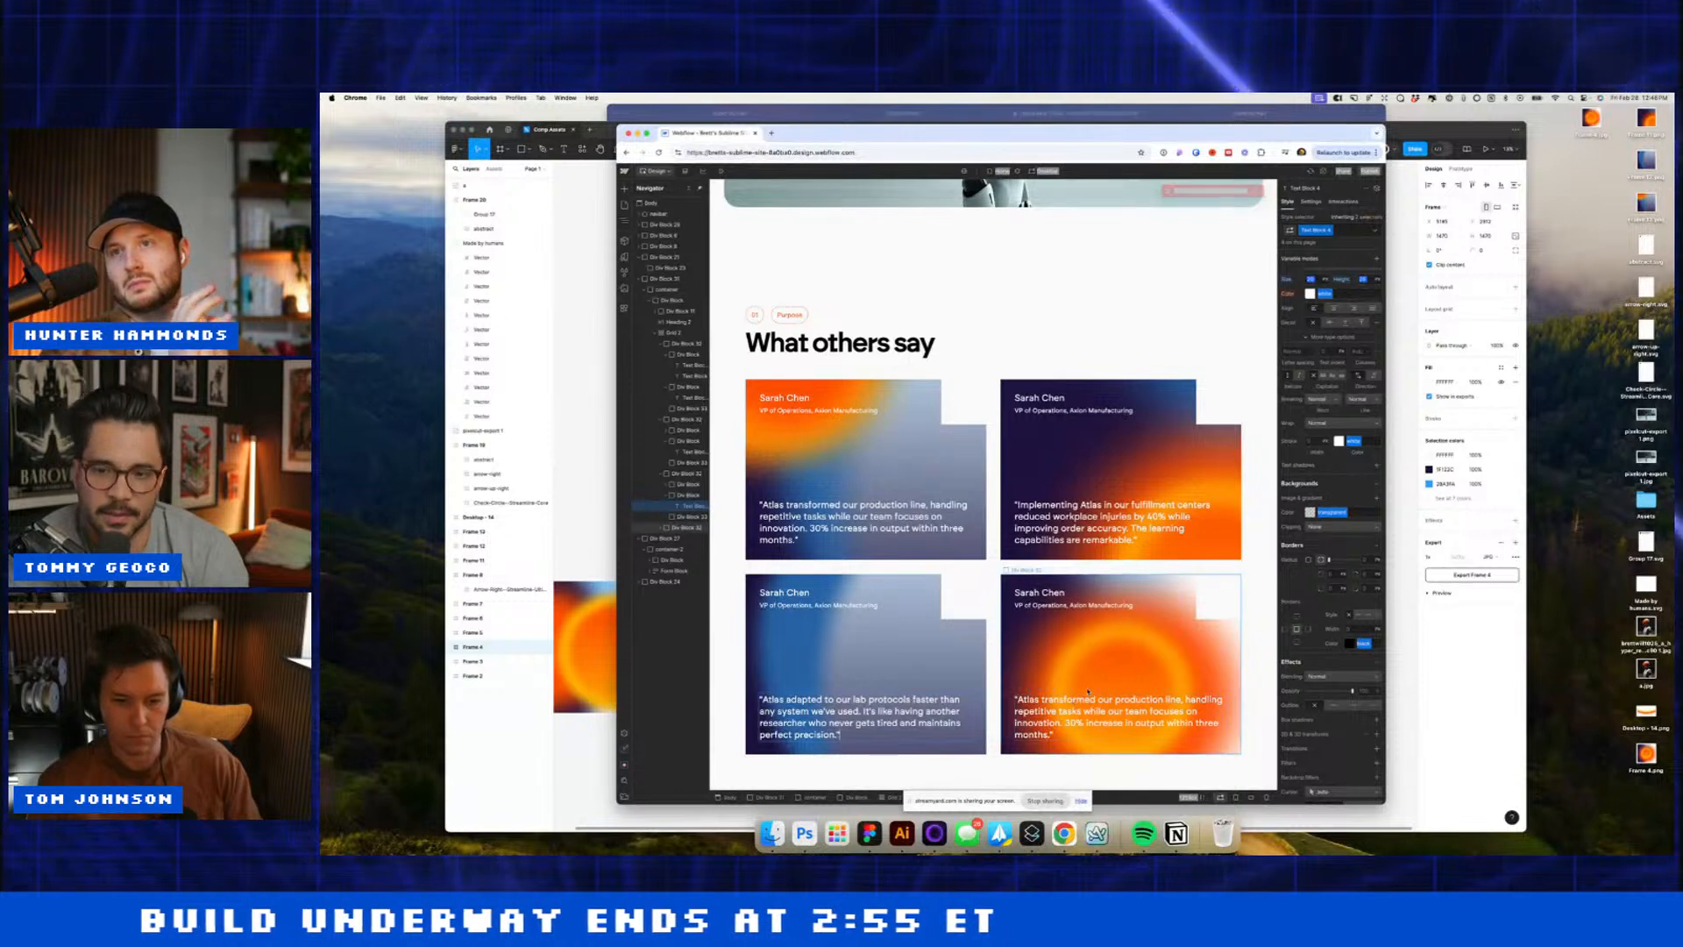
type("\"As a mid-size business, we never thought advanced robotics would be accessible to us. Atlas changed that equation entirely with its versatility and ease of deployment.\"")
scroll(999, 589, "down", 3)
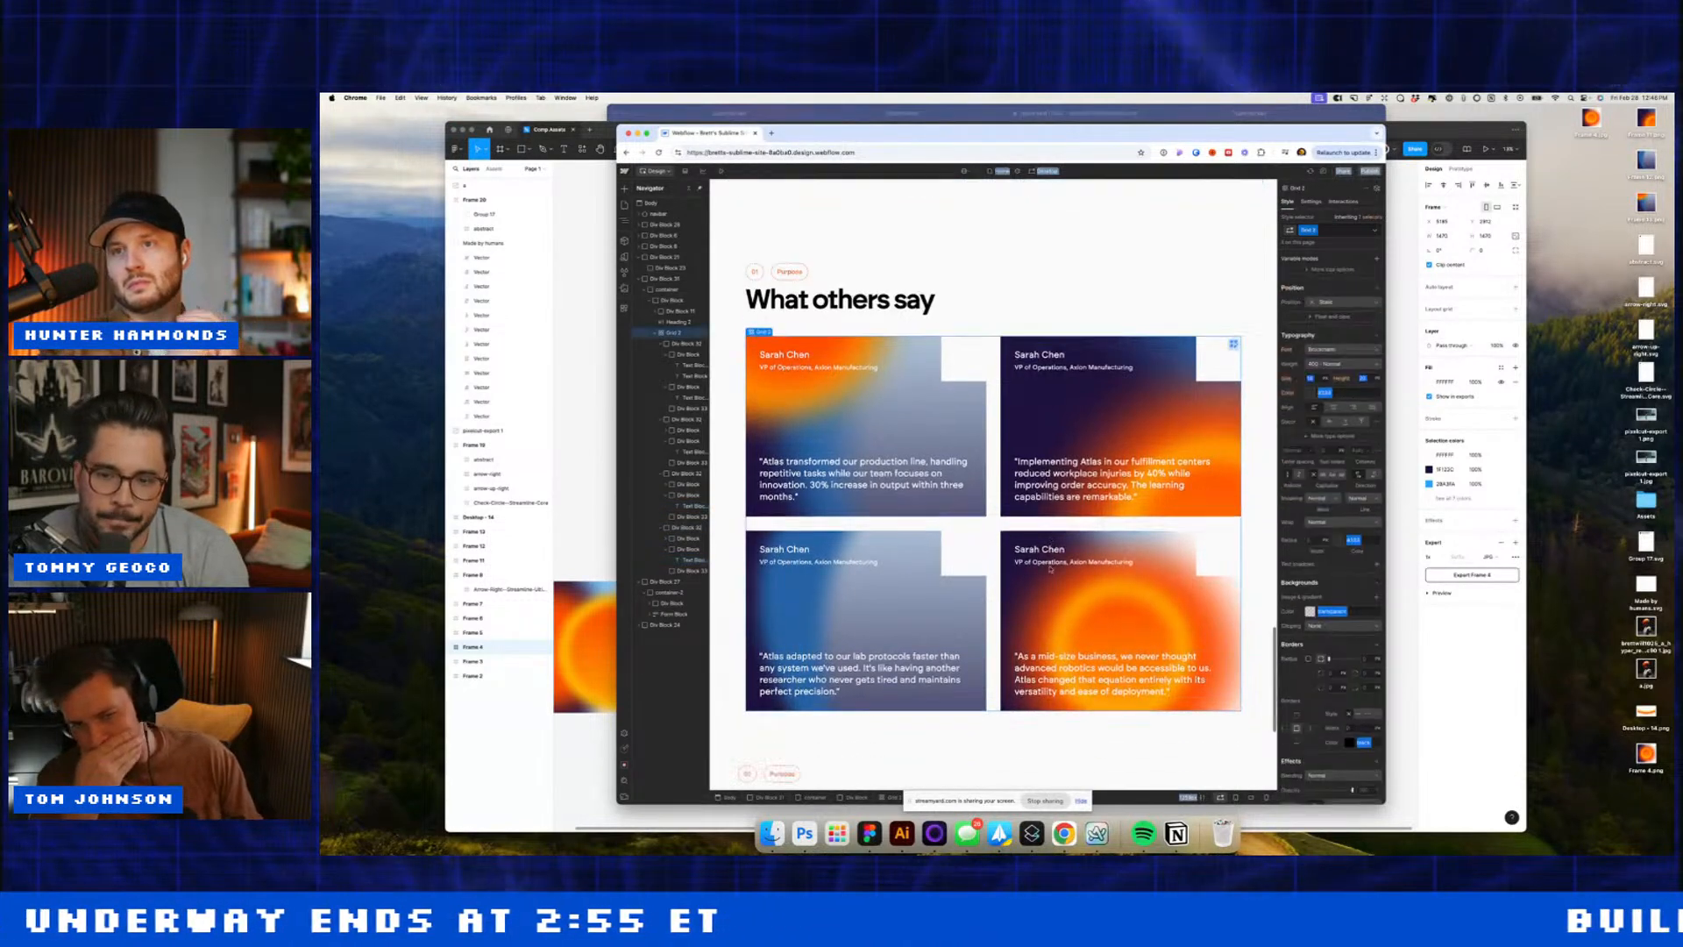
scroll(993, 658, "down", 2)
Step: Switch the form to its Success state and set a background colour for the success message
left_click(1171, 645)
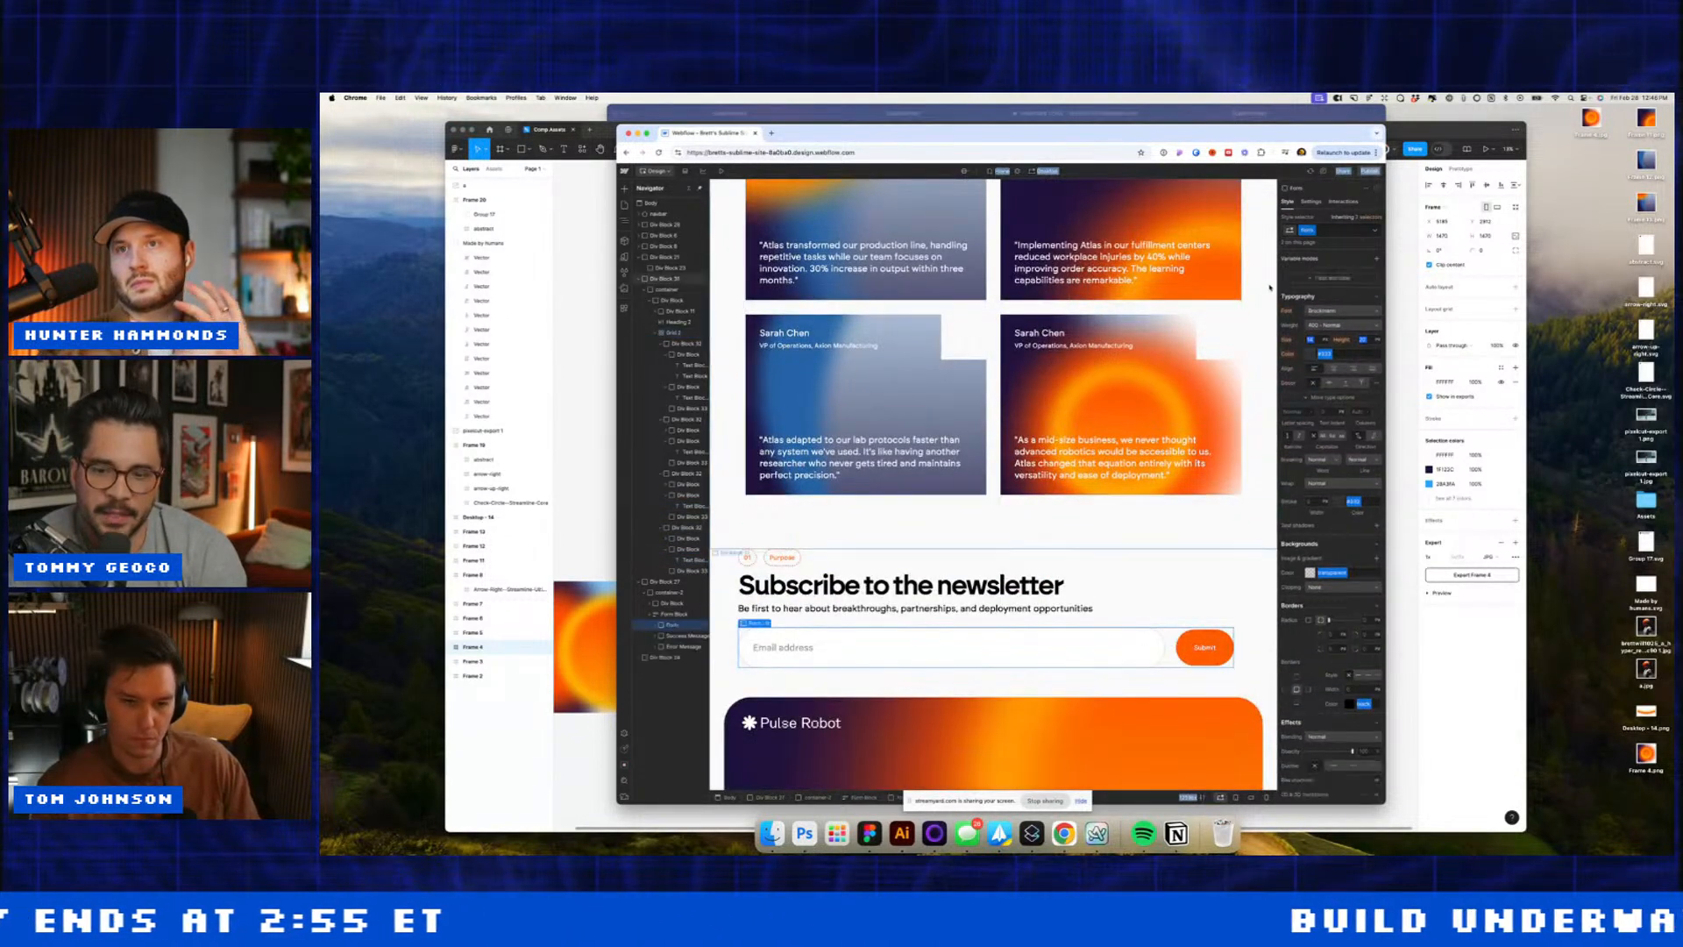
left_click(1312, 202)
left_click(1335, 304)
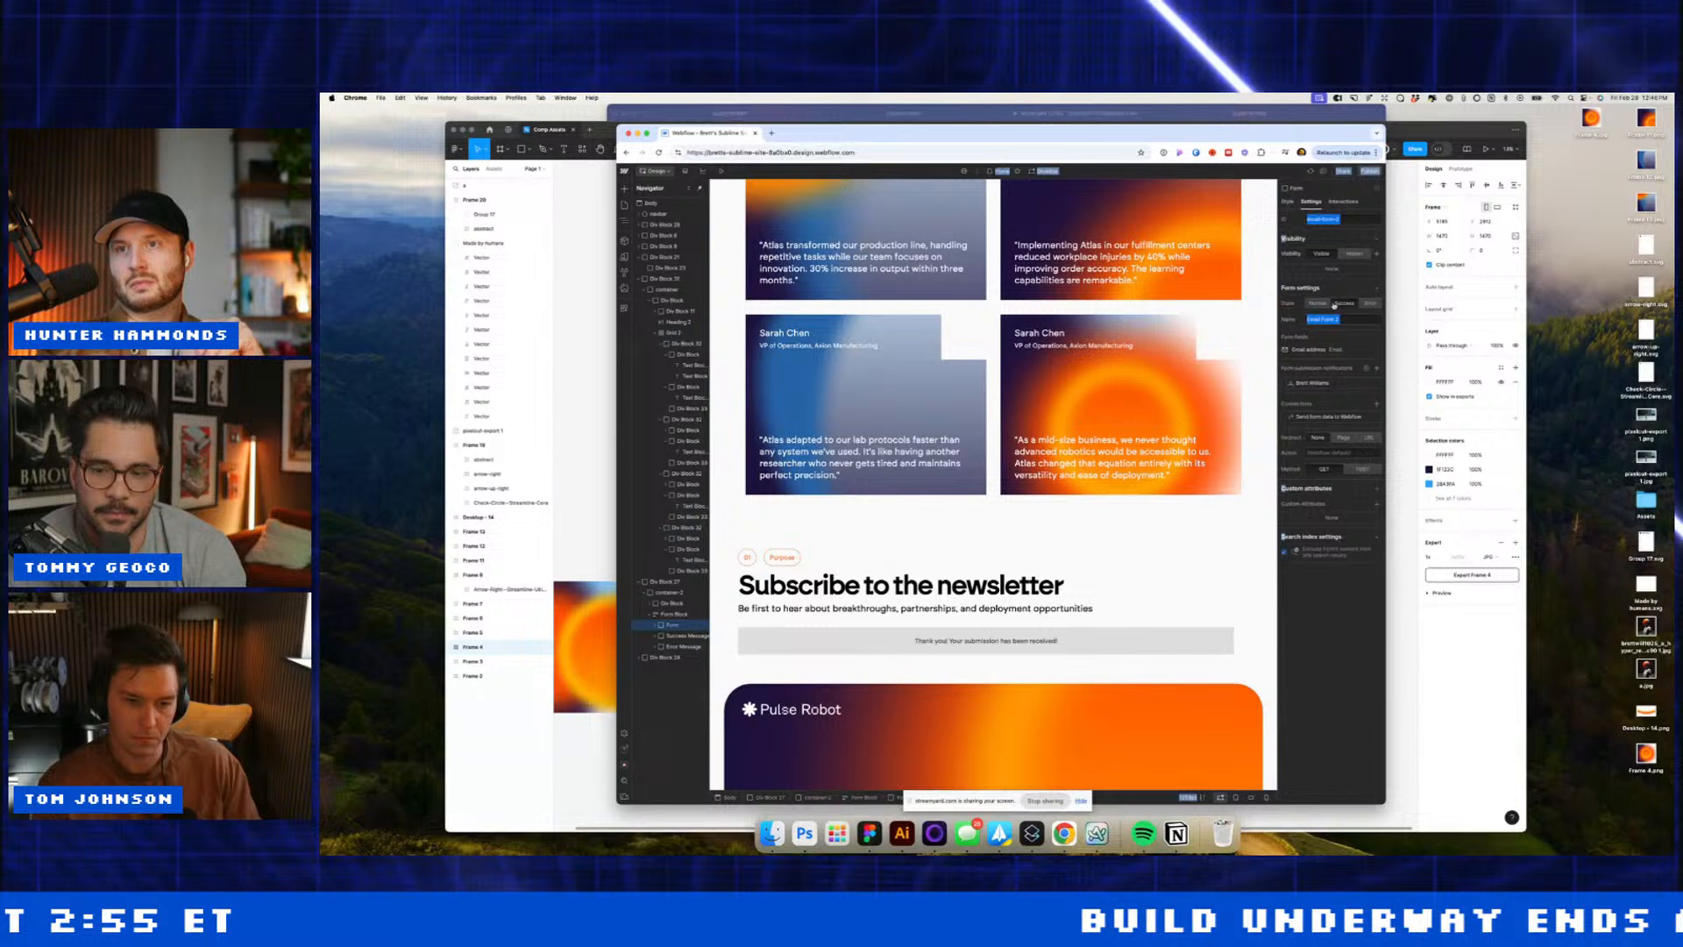
left_click(1148, 633)
left_click(1289, 201)
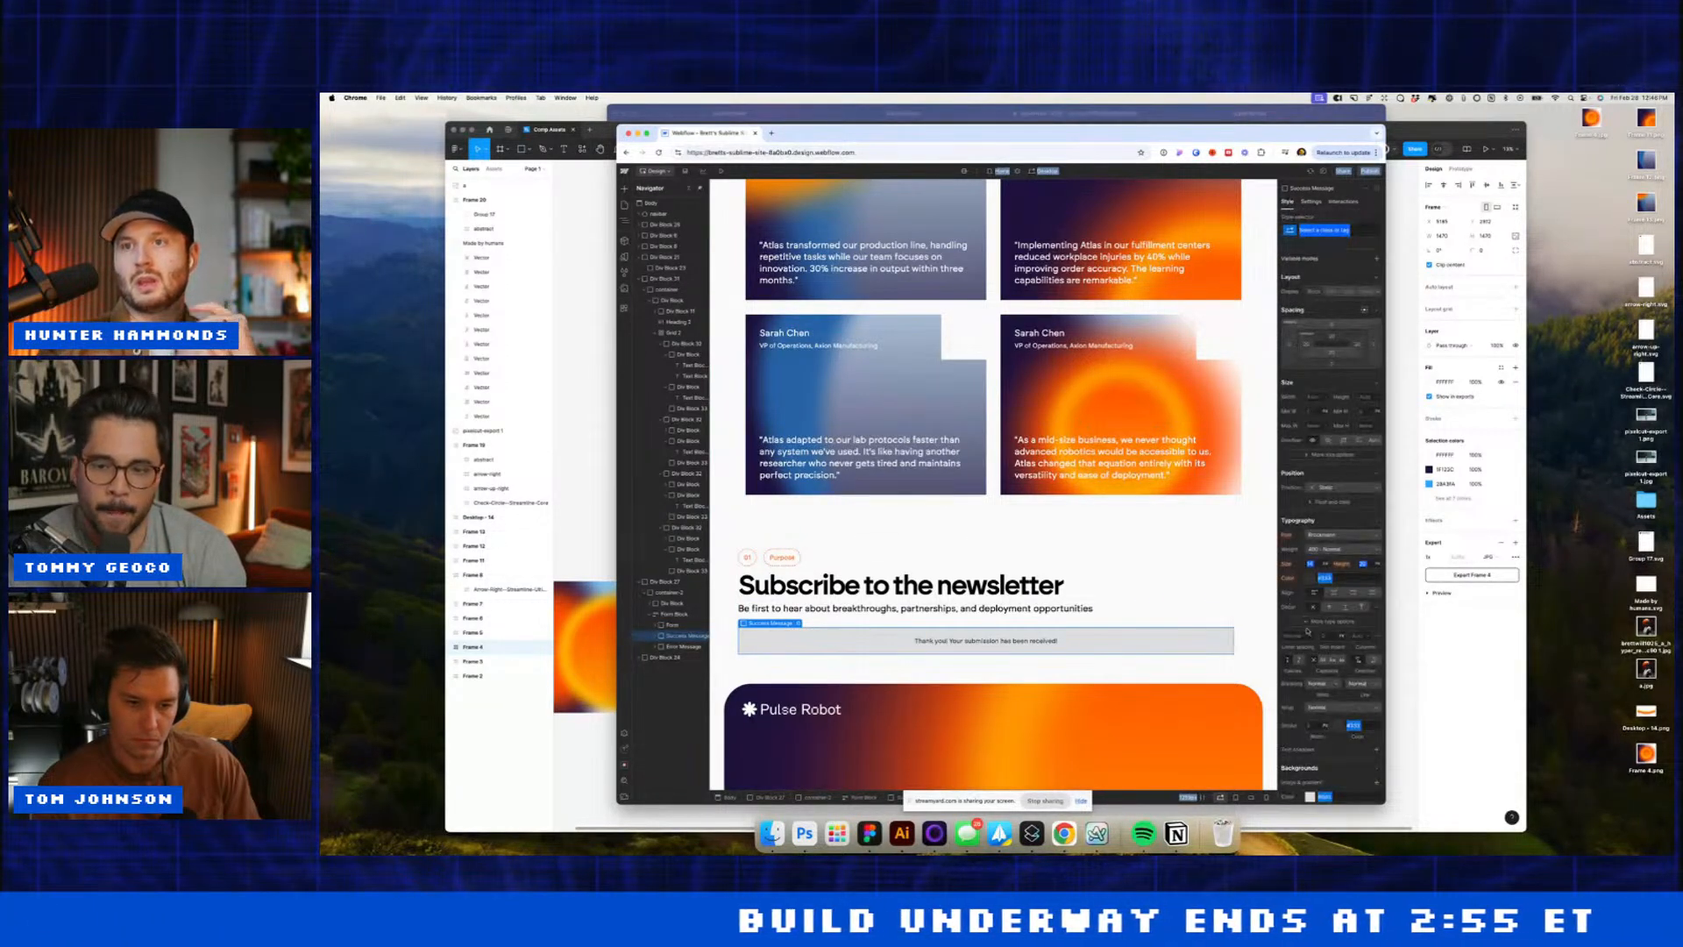
scroll(1307, 630, "down", 2)
left_click(1310, 756)
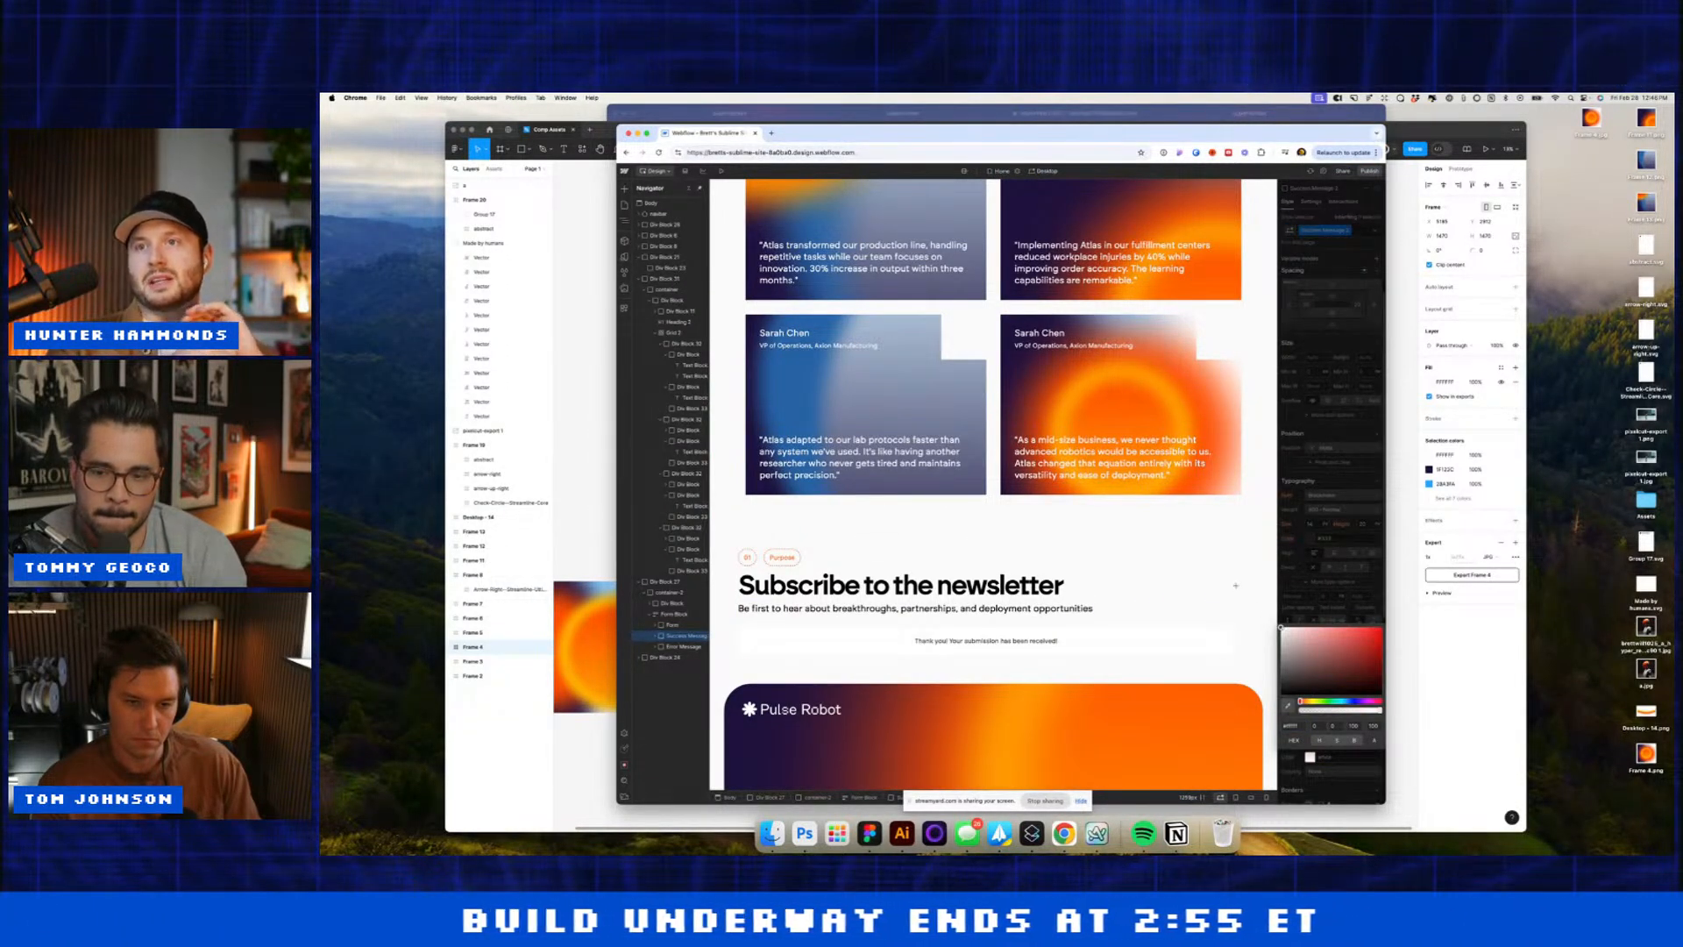
Step: Set the form State back to Normal and adjust the email field's border colour
left_click(1151, 655)
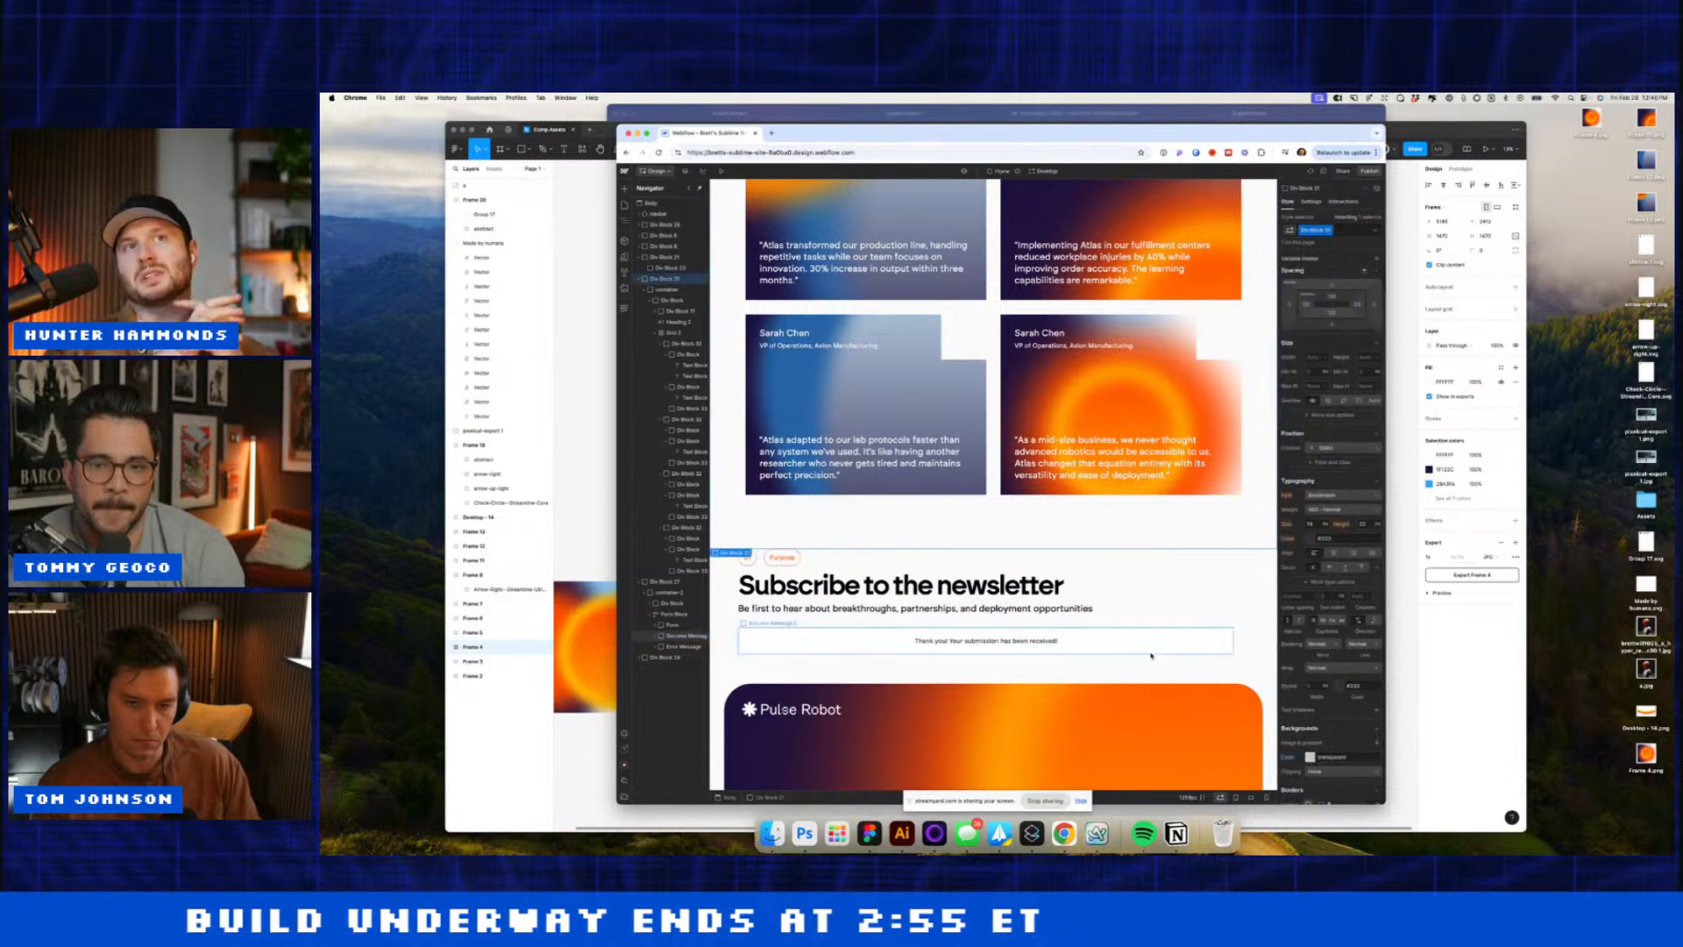
left_click(1313, 202)
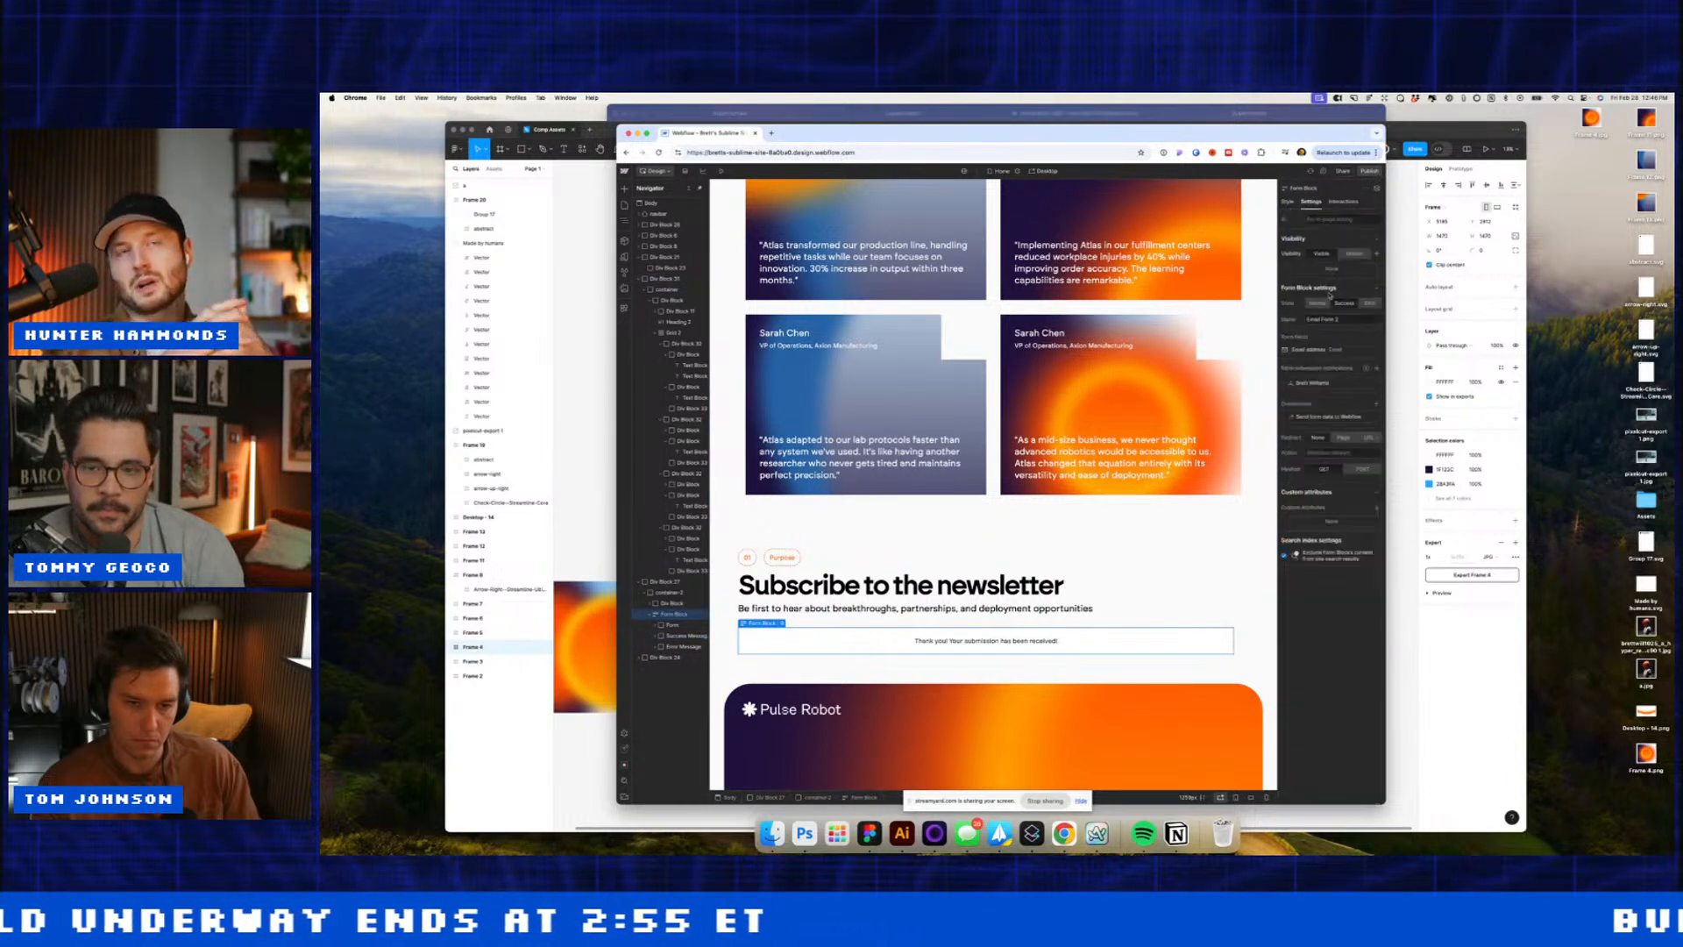
left_click(1318, 304)
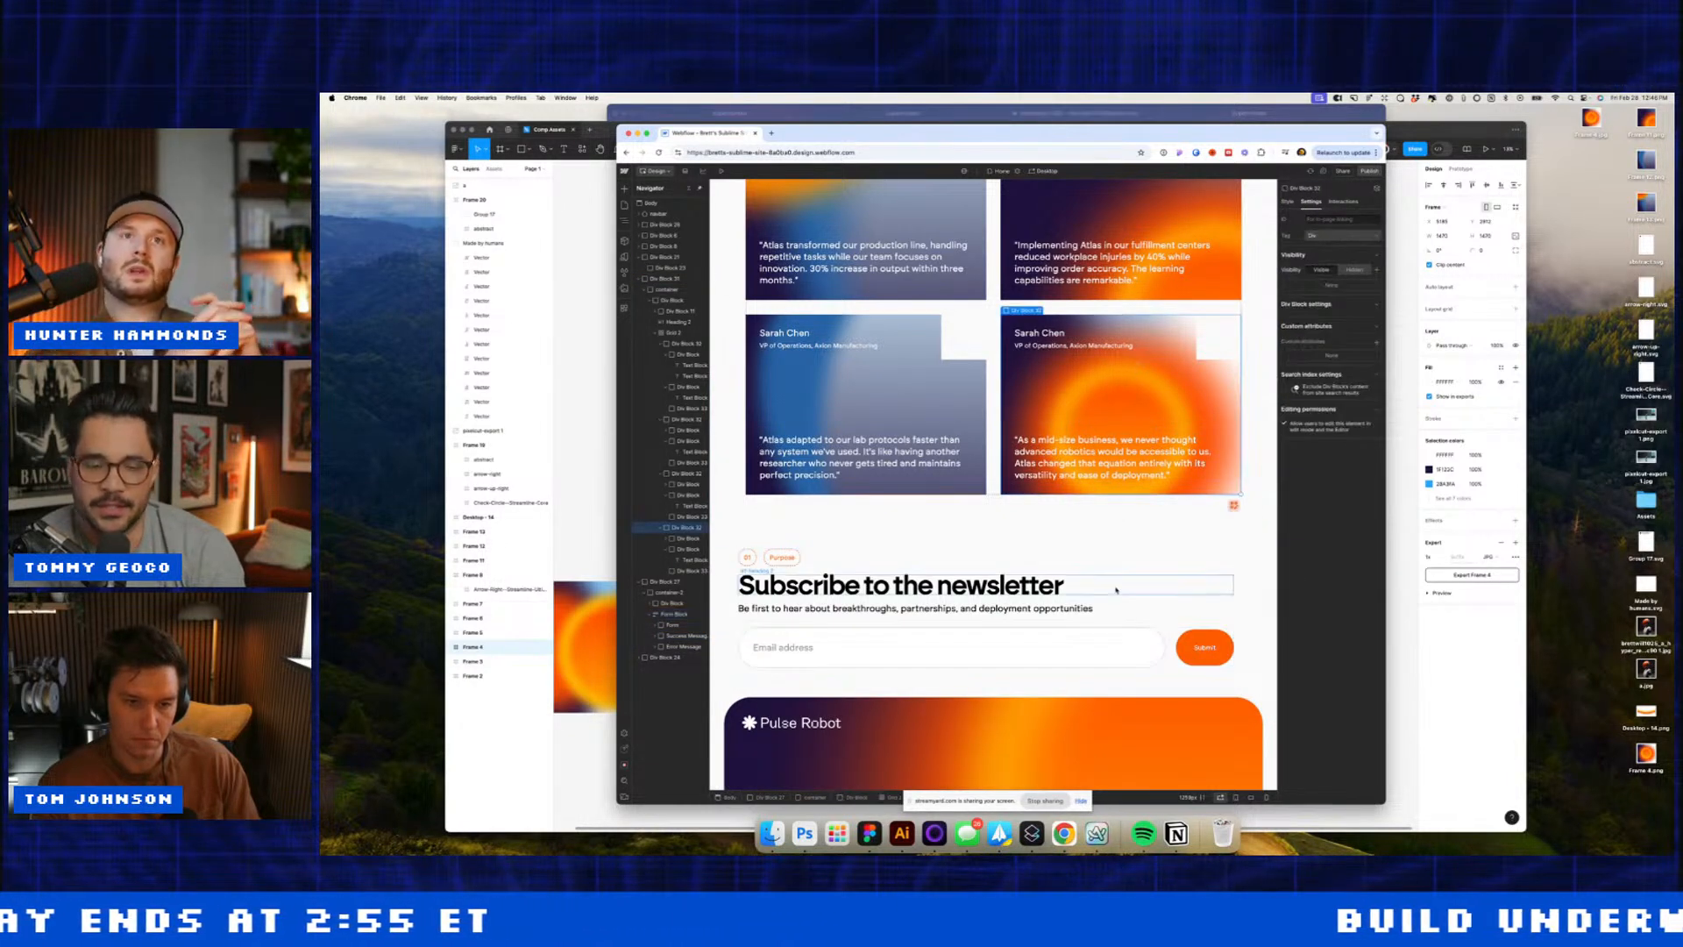
left_click(1142, 638)
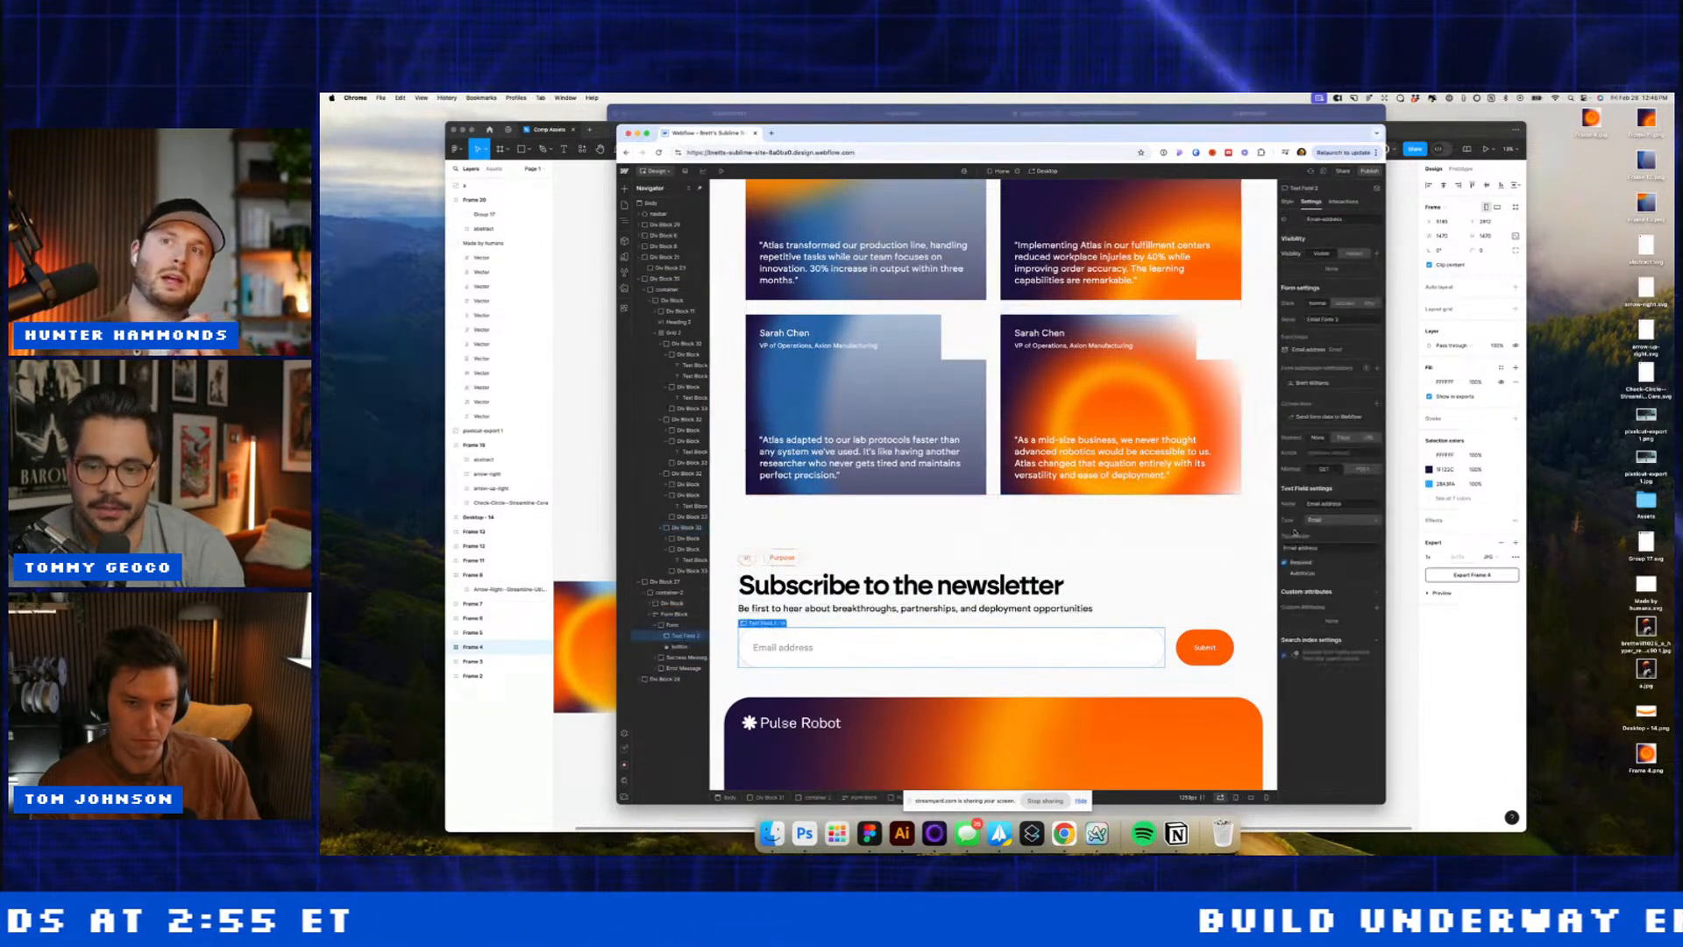
left_click(1289, 202)
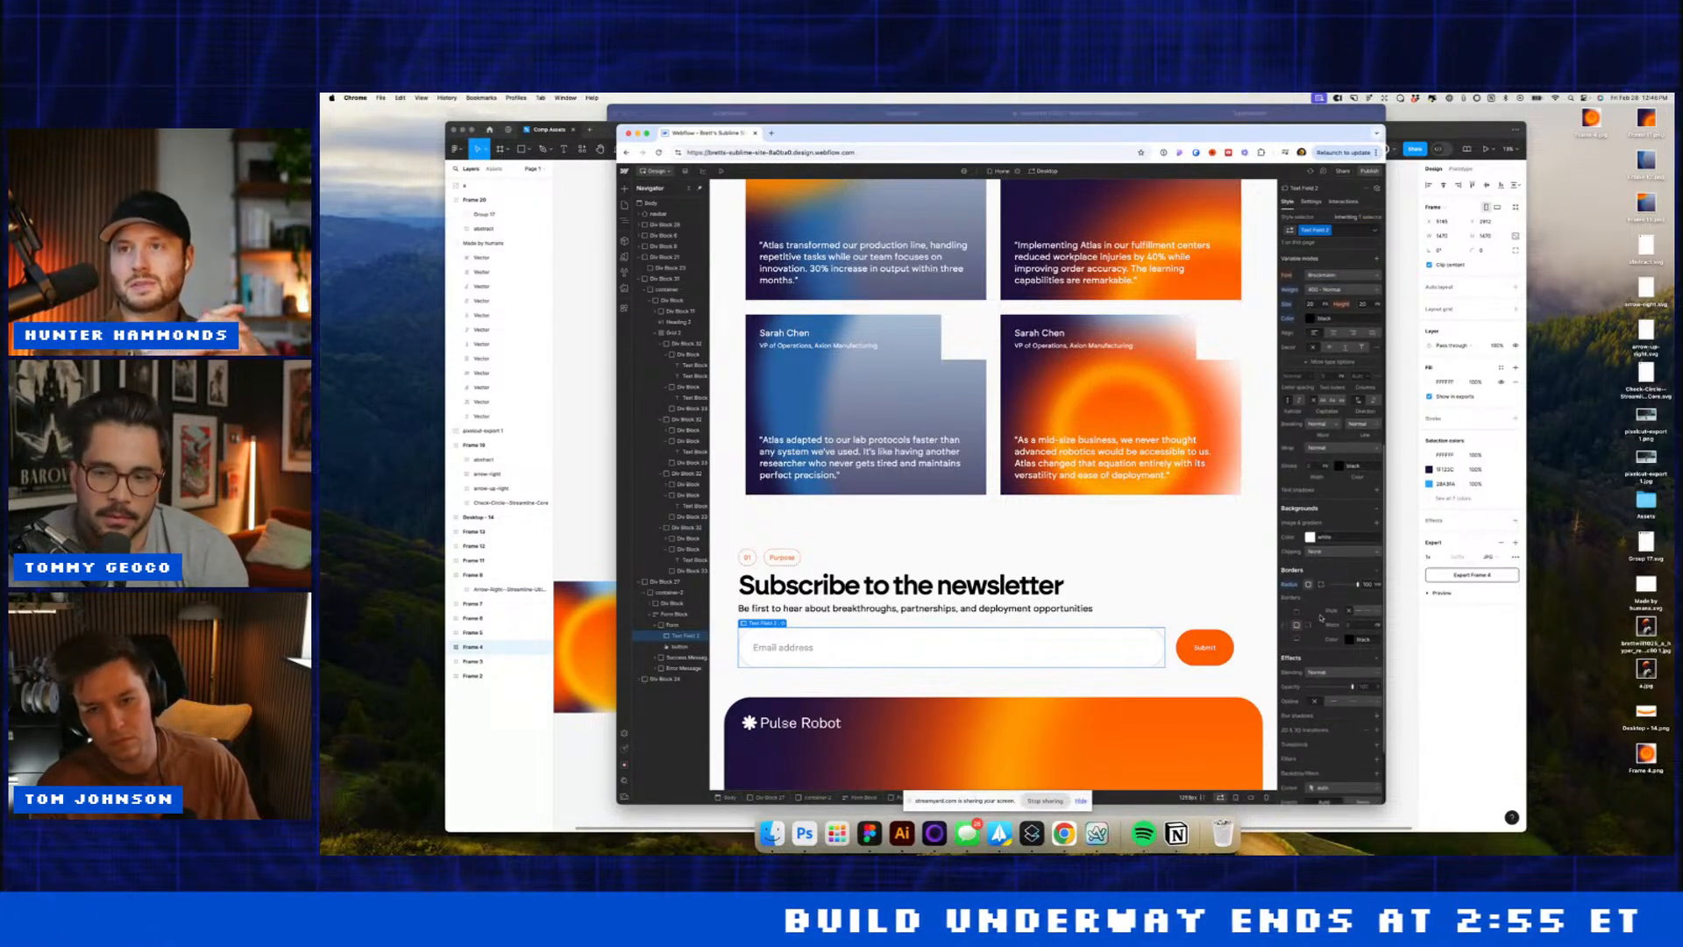
left_click(1350, 640)
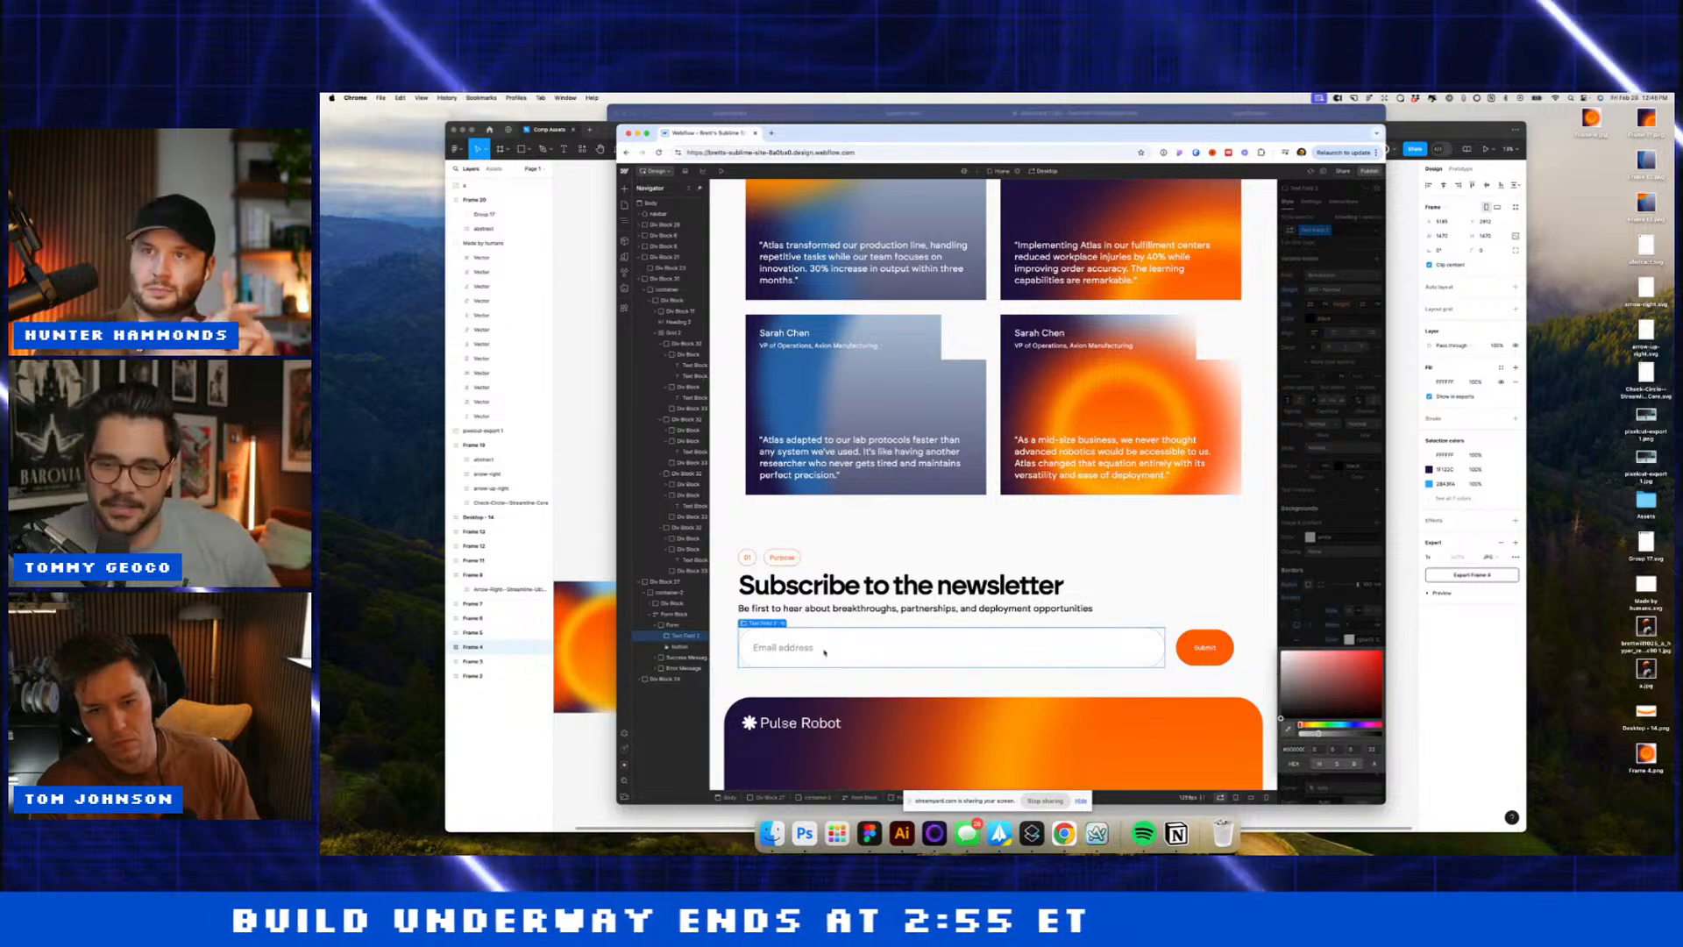
left_click(676, 646)
left_click(681, 636)
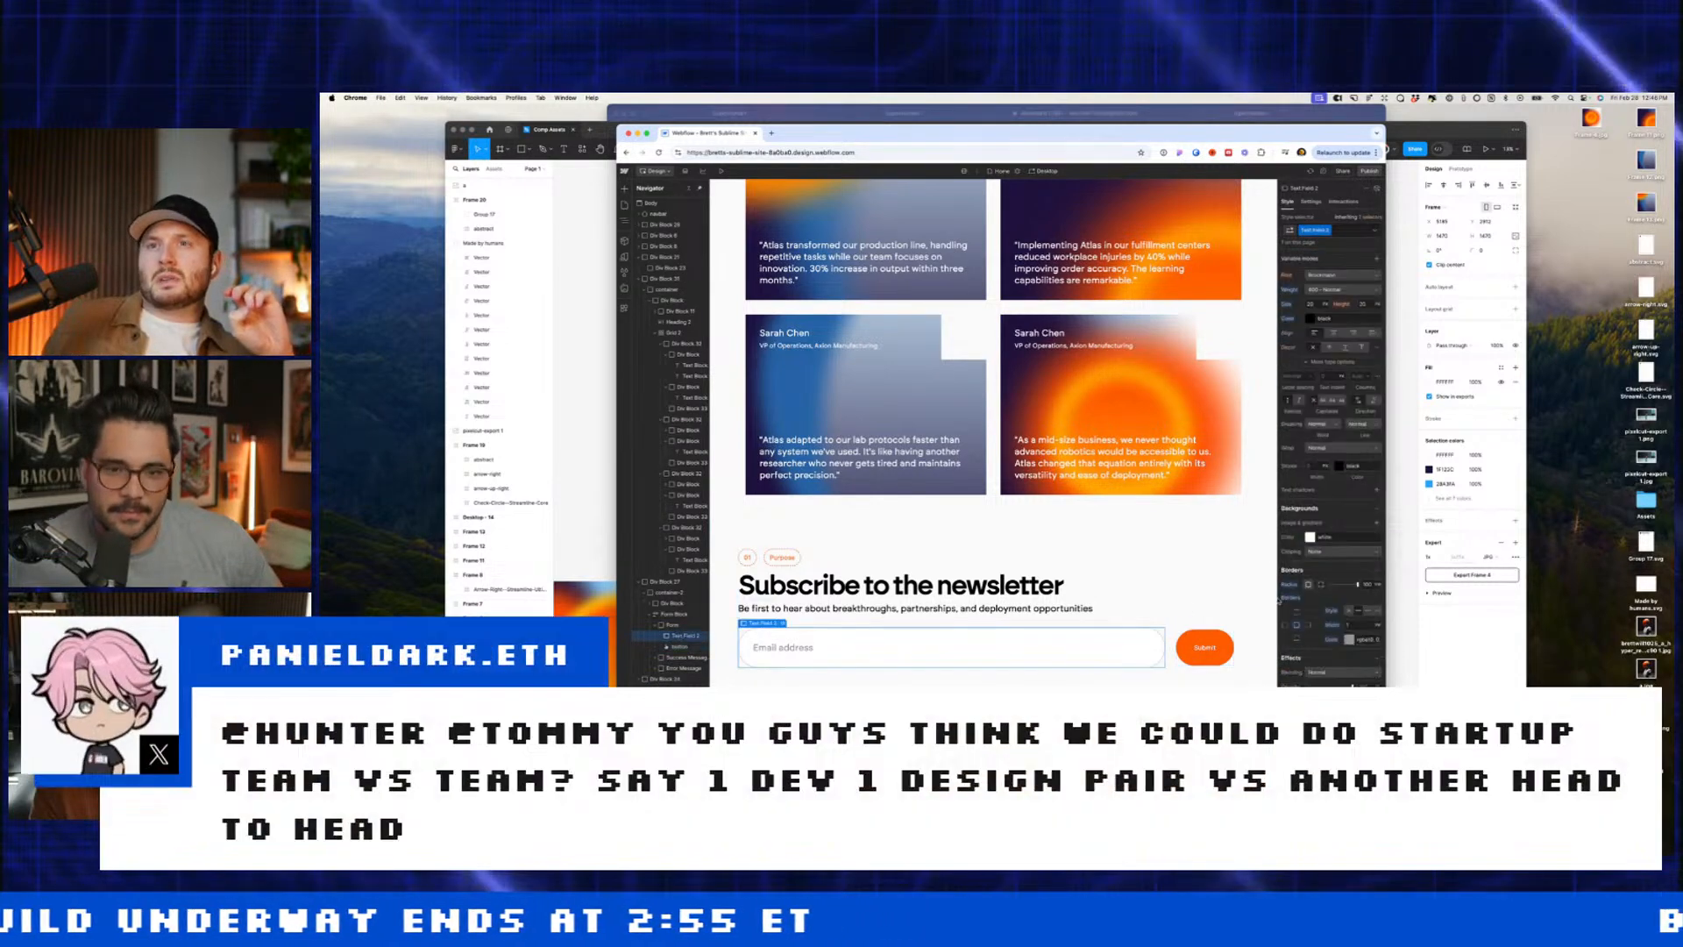
left_click(1349, 639)
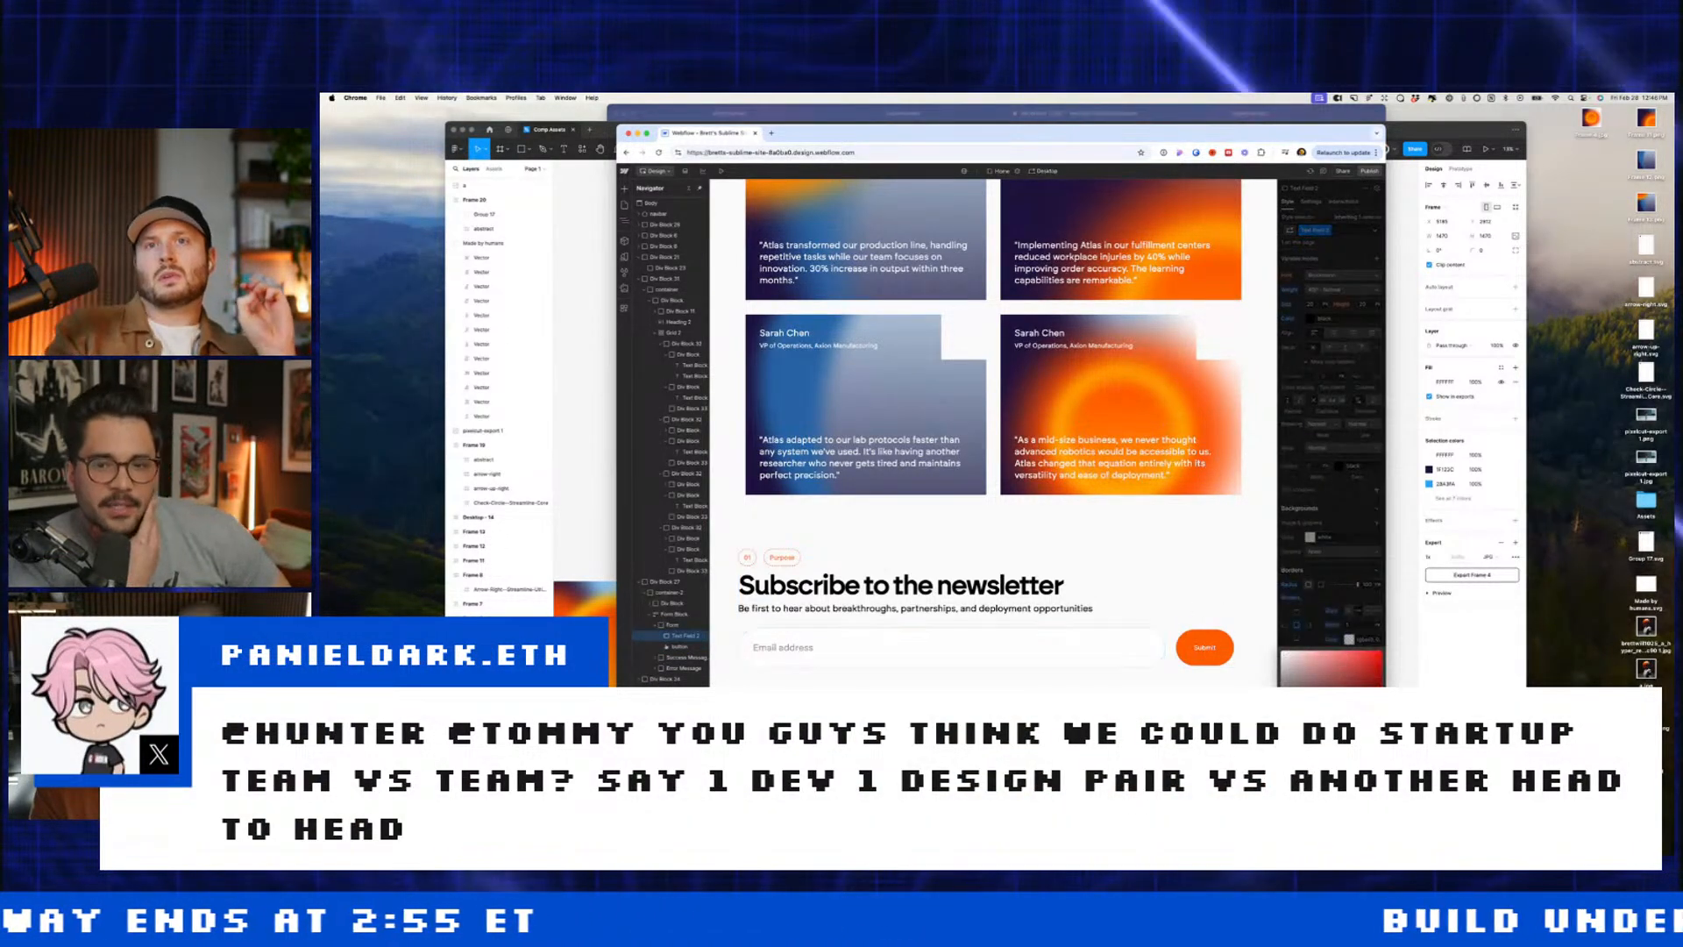
left_click(1144, 540)
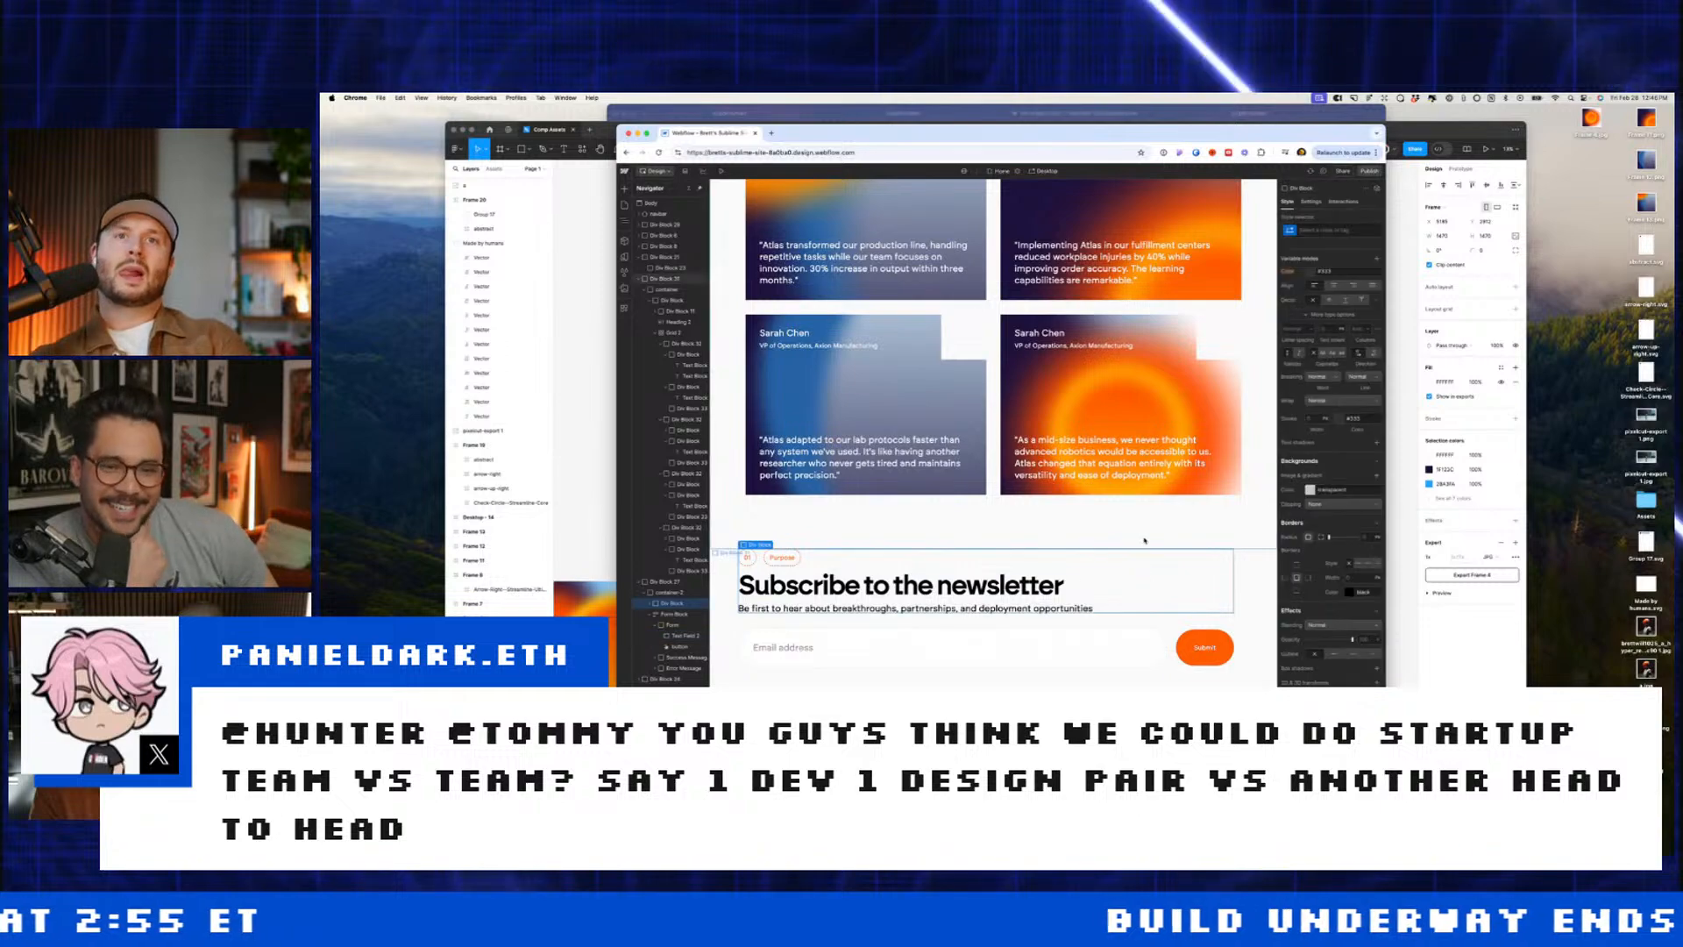
Step: Change the tag above 'What others say' from Purpose to Testimonials
scroll(1144, 540, "up", 2)
scroll(1145, 540, "up", 15)
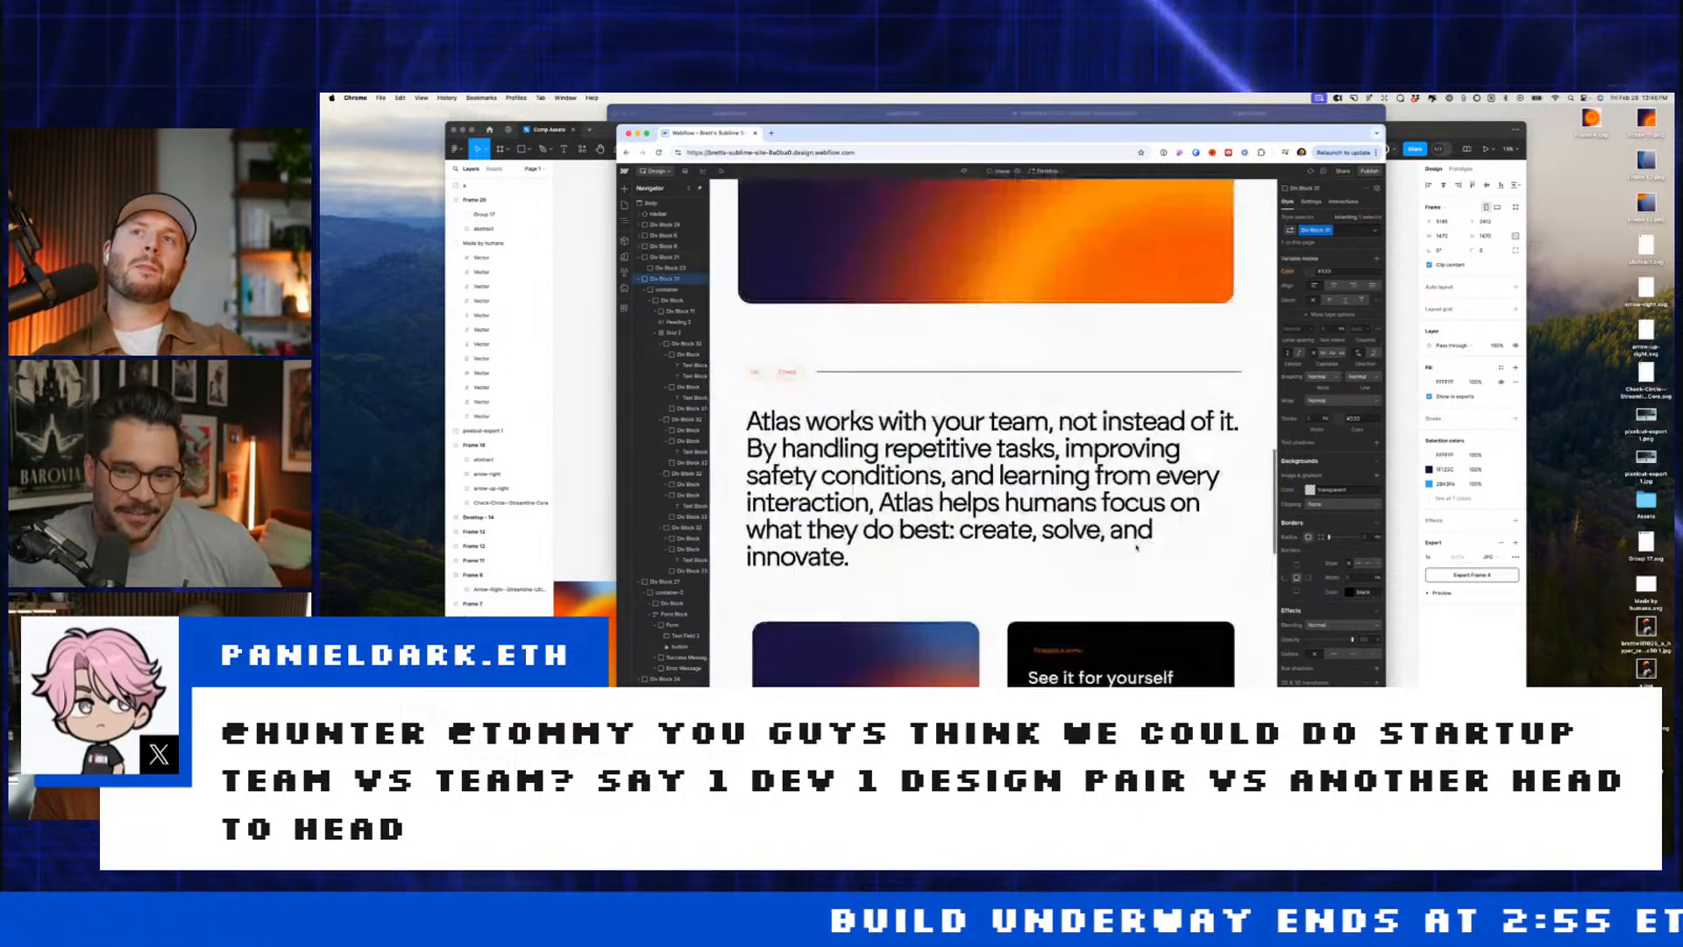
scroll(831, 462, "down", 10)
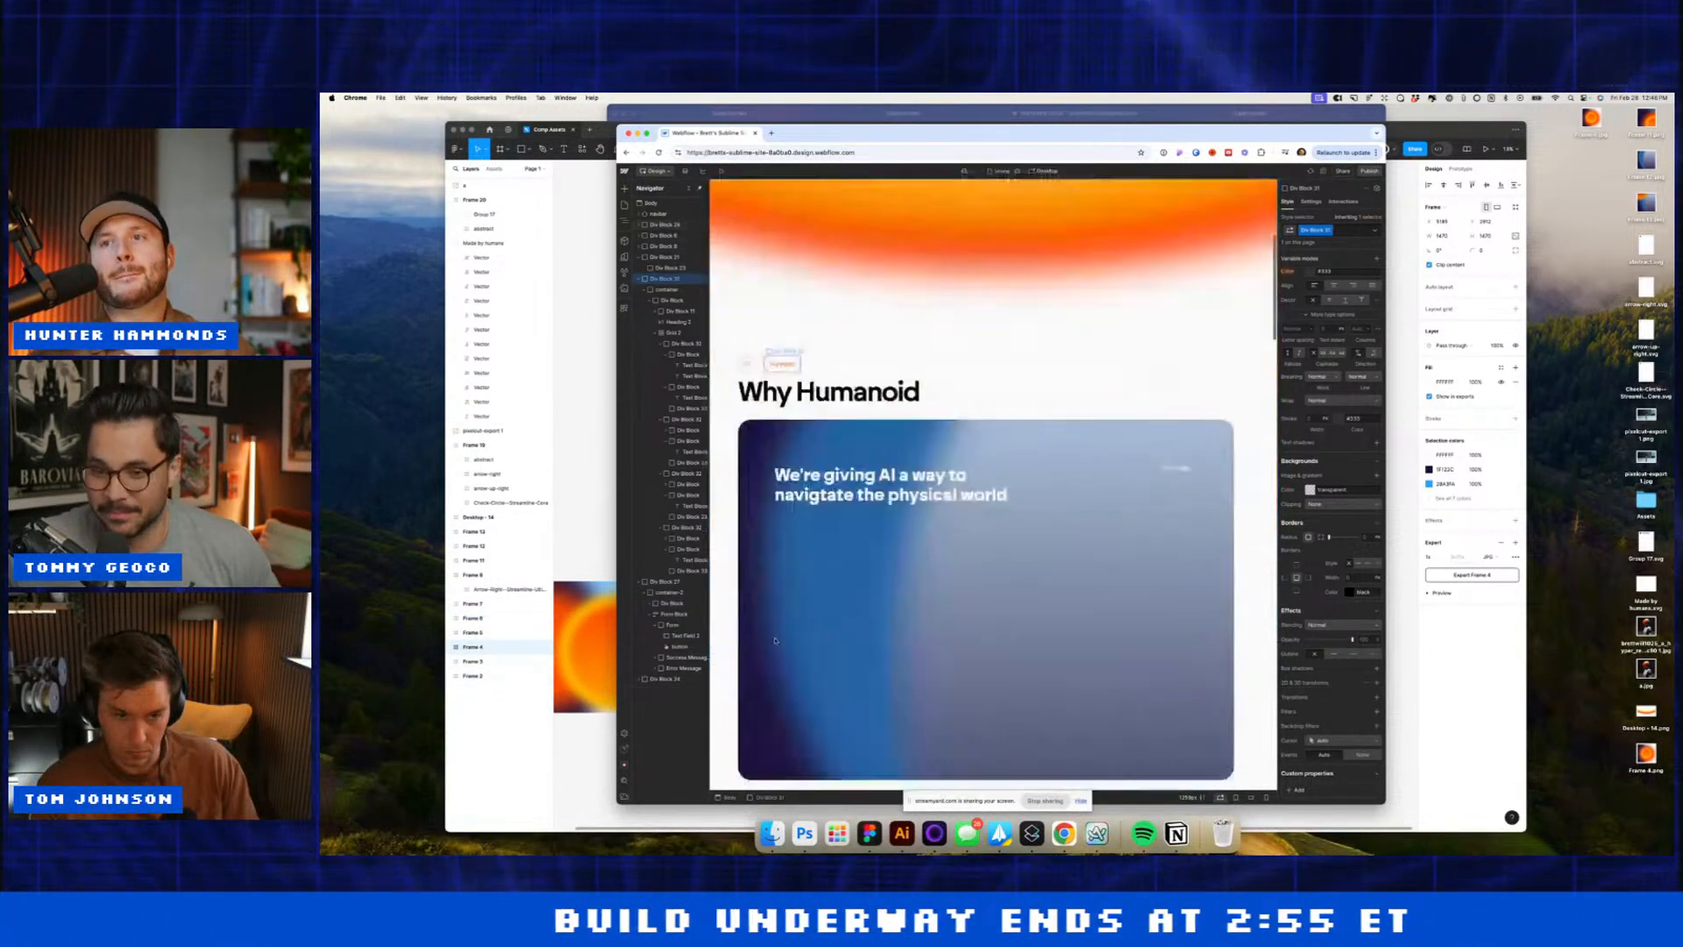
scroll(776, 638, "down", 5)
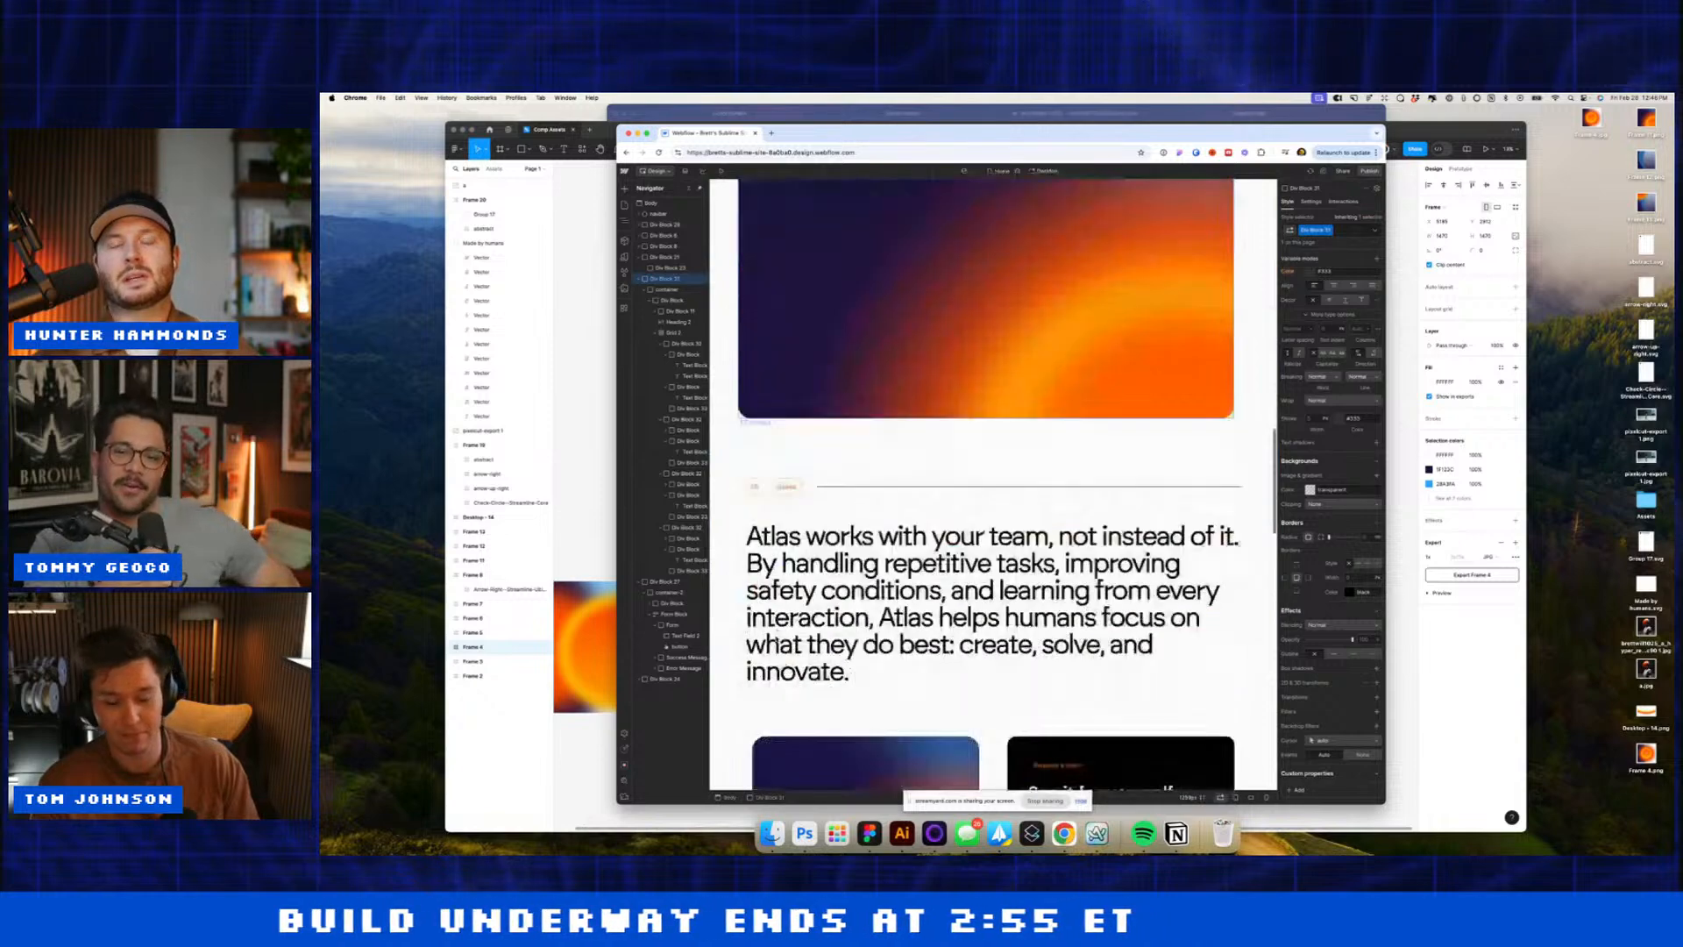
scroll(777, 445, "down", 5)
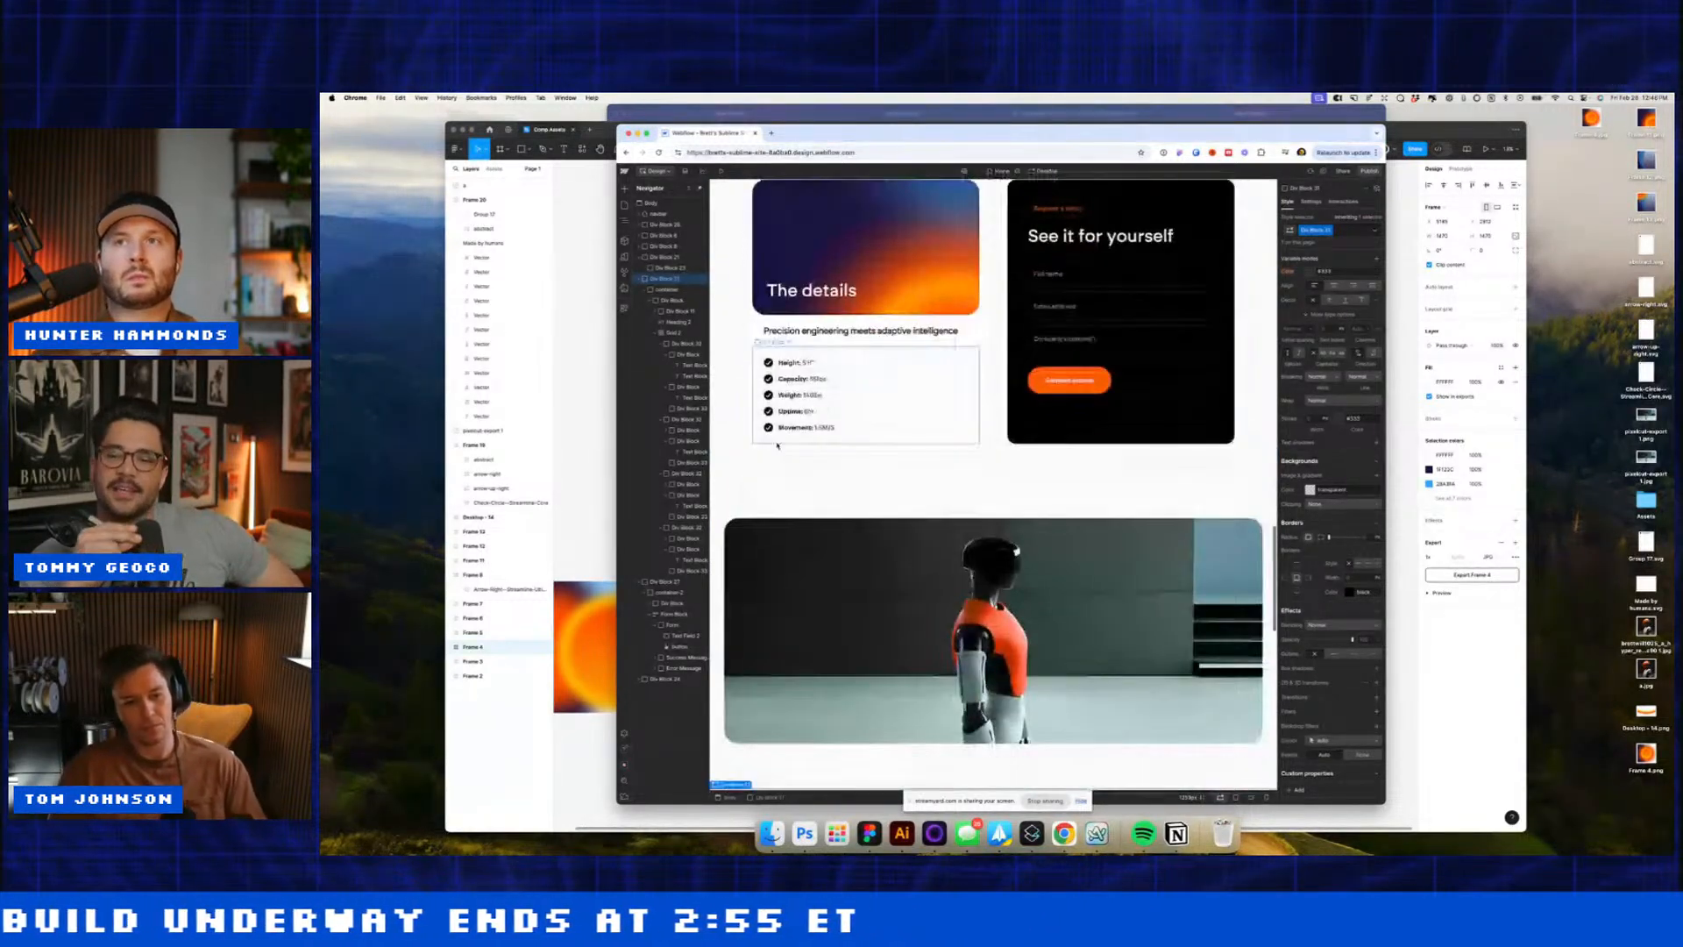
scroll(777, 445, "down", 5)
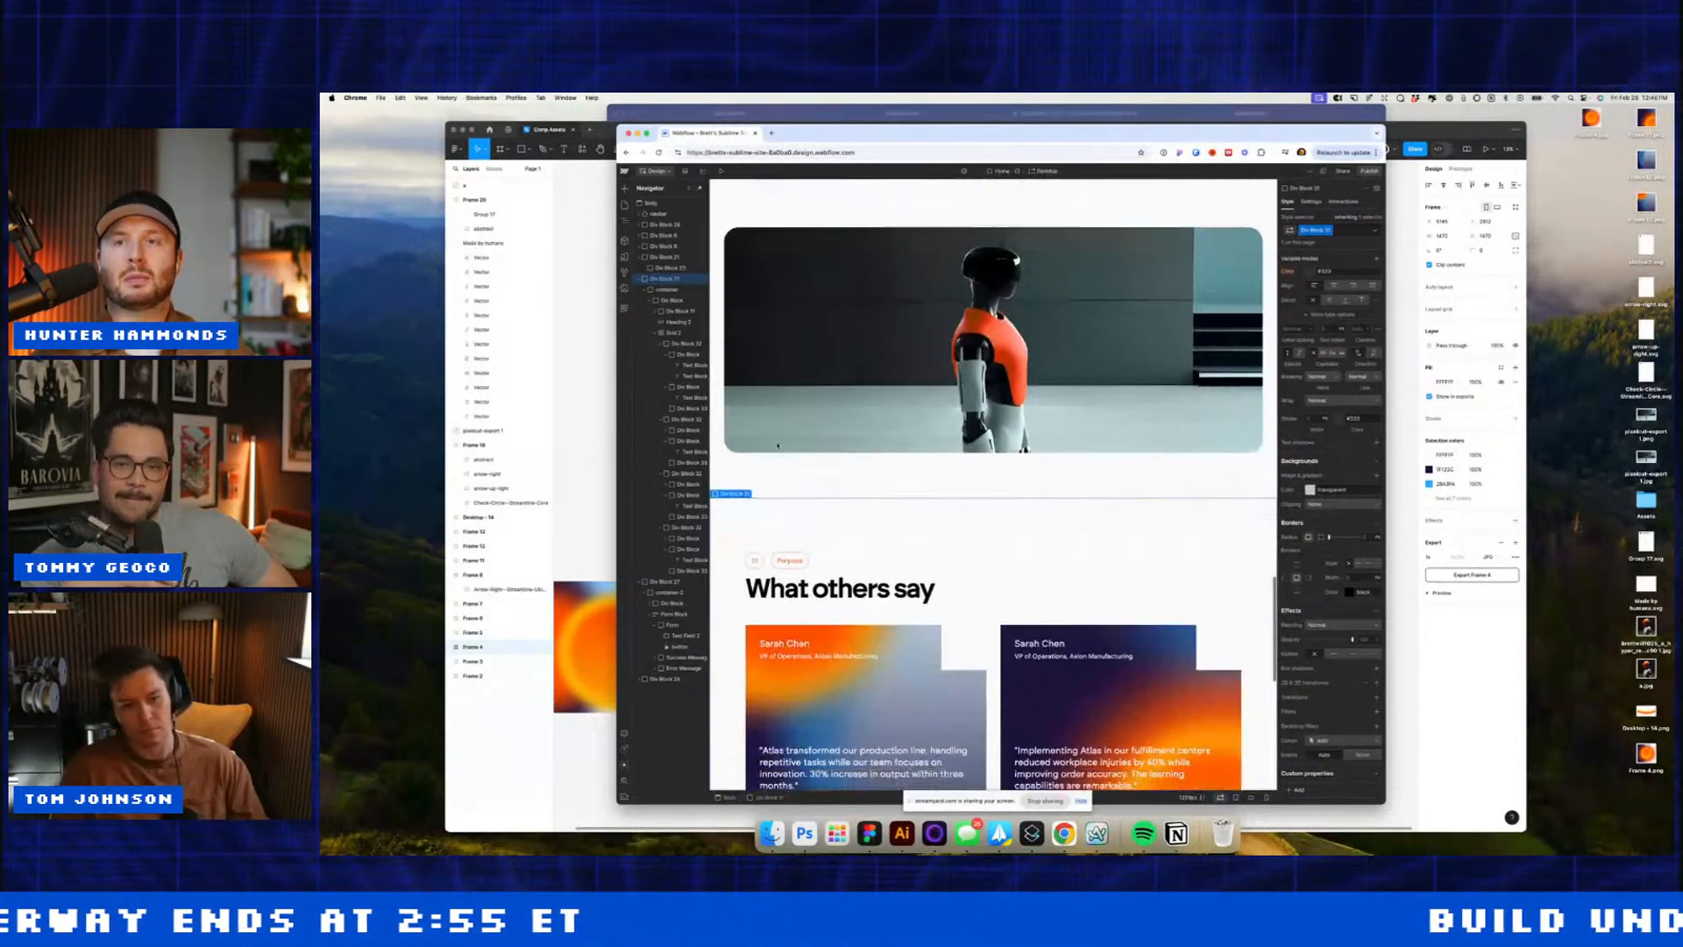
double_click(756, 561)
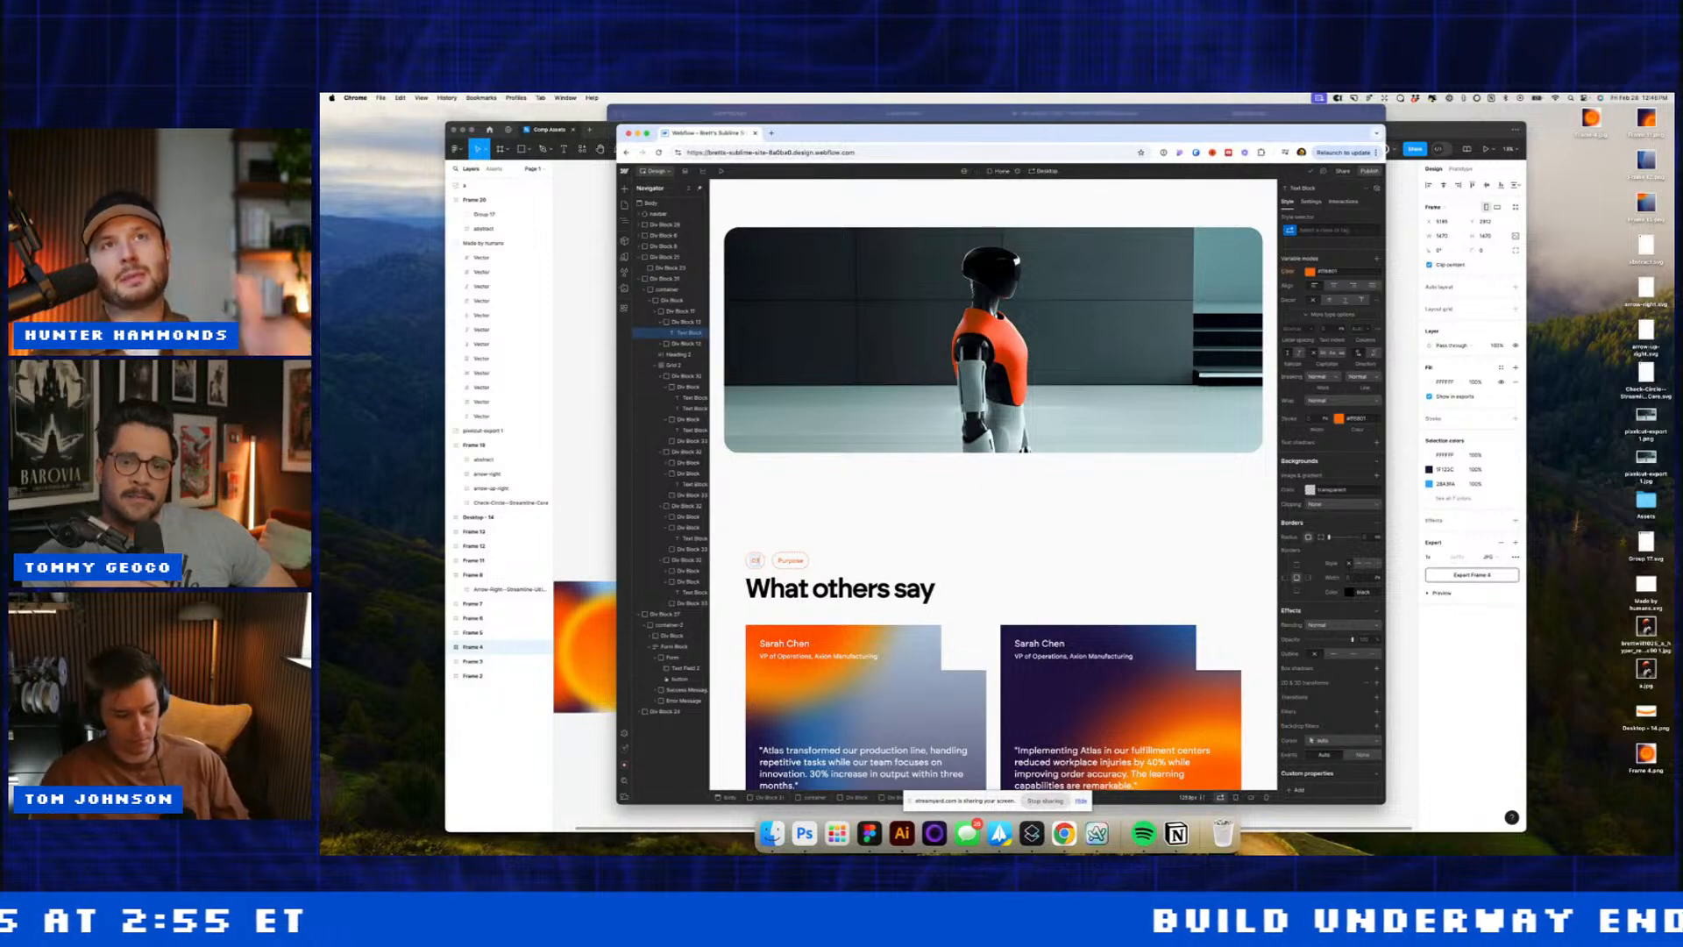
left_click(780, 559)
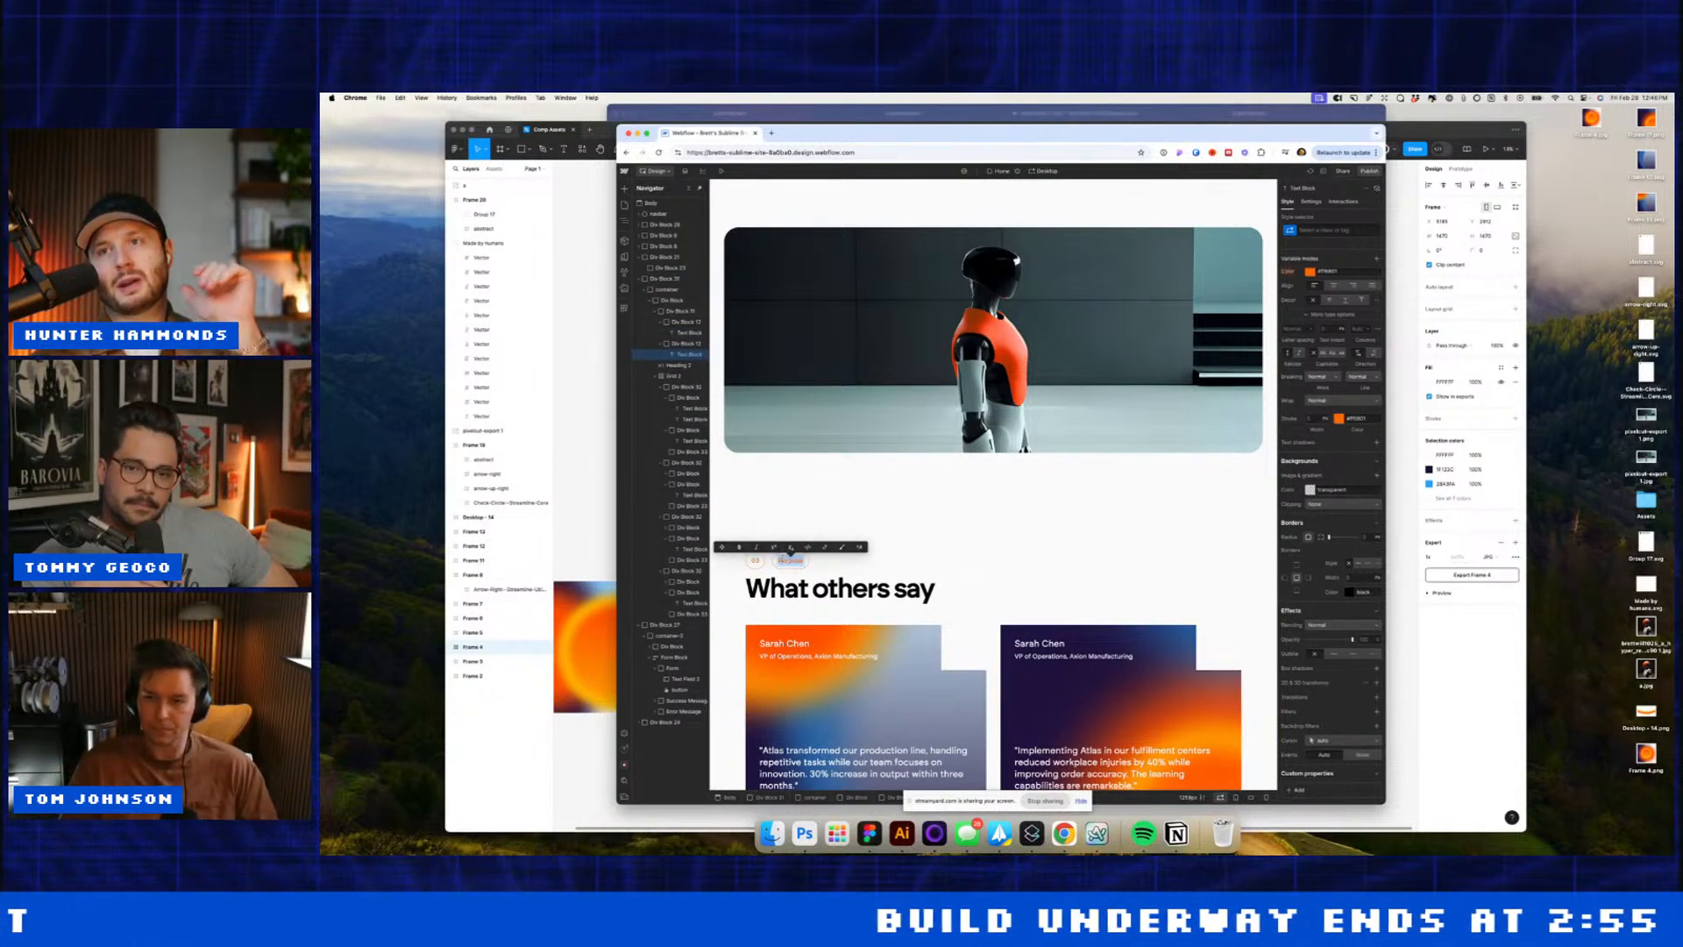
type("Testim")
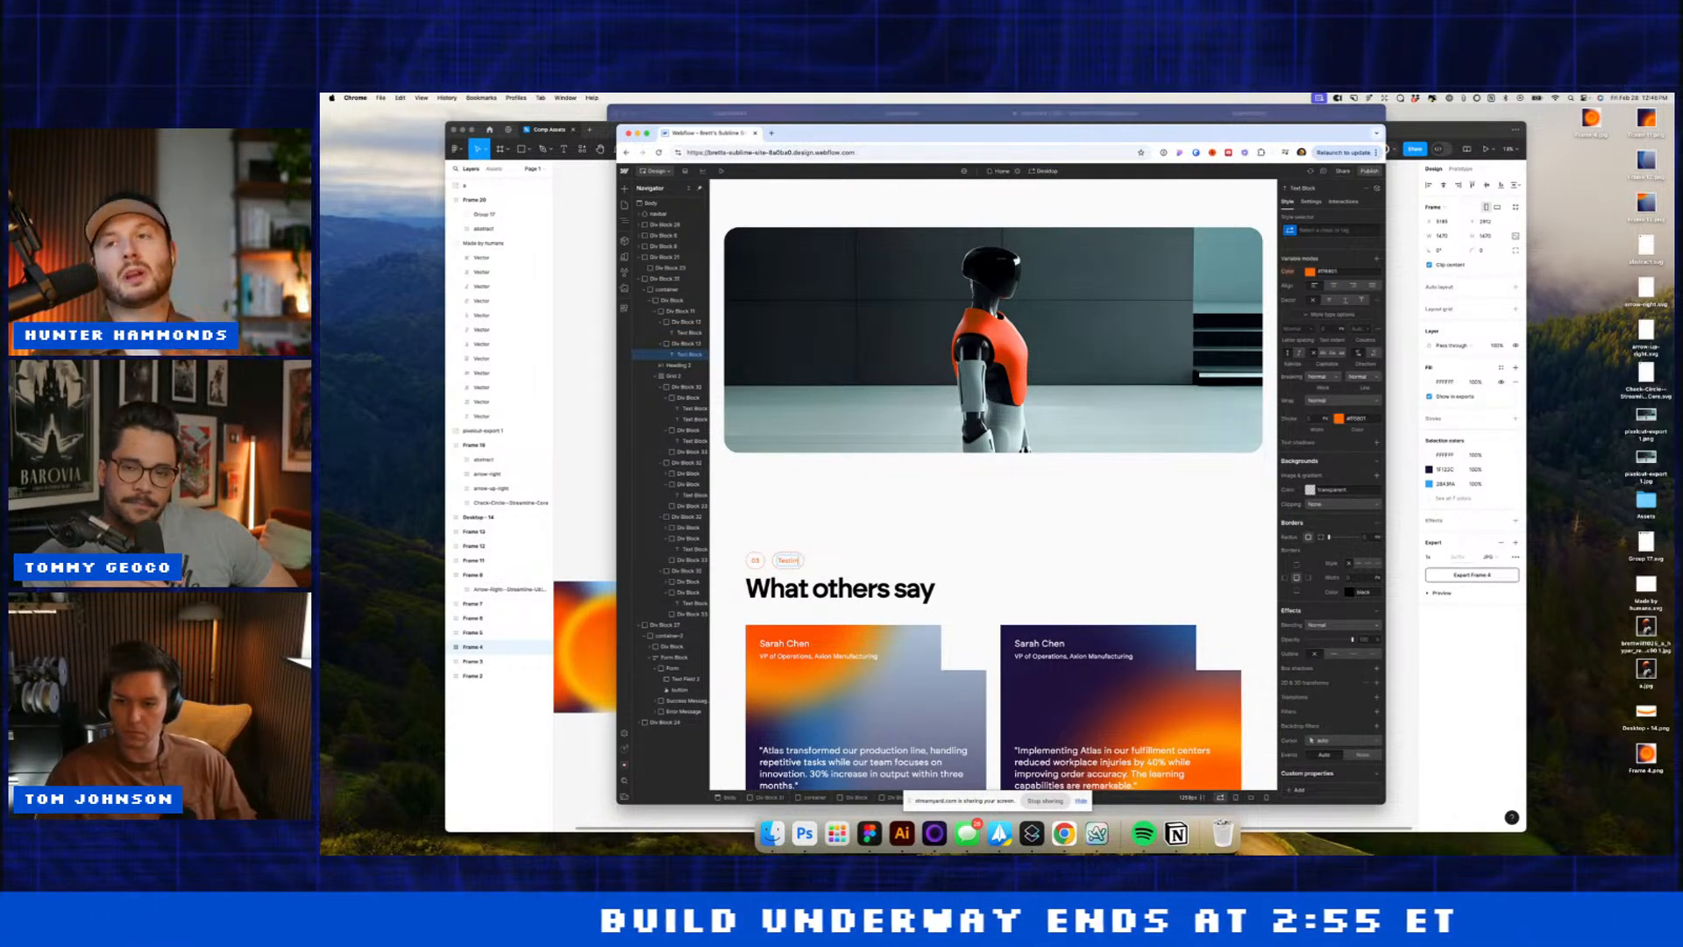
type("onials")
left_click(811, 522)
Step: Renumber the newsletter section's tag to 04 and relabel it Newsletter
scroll(810, 522, "down", 2)
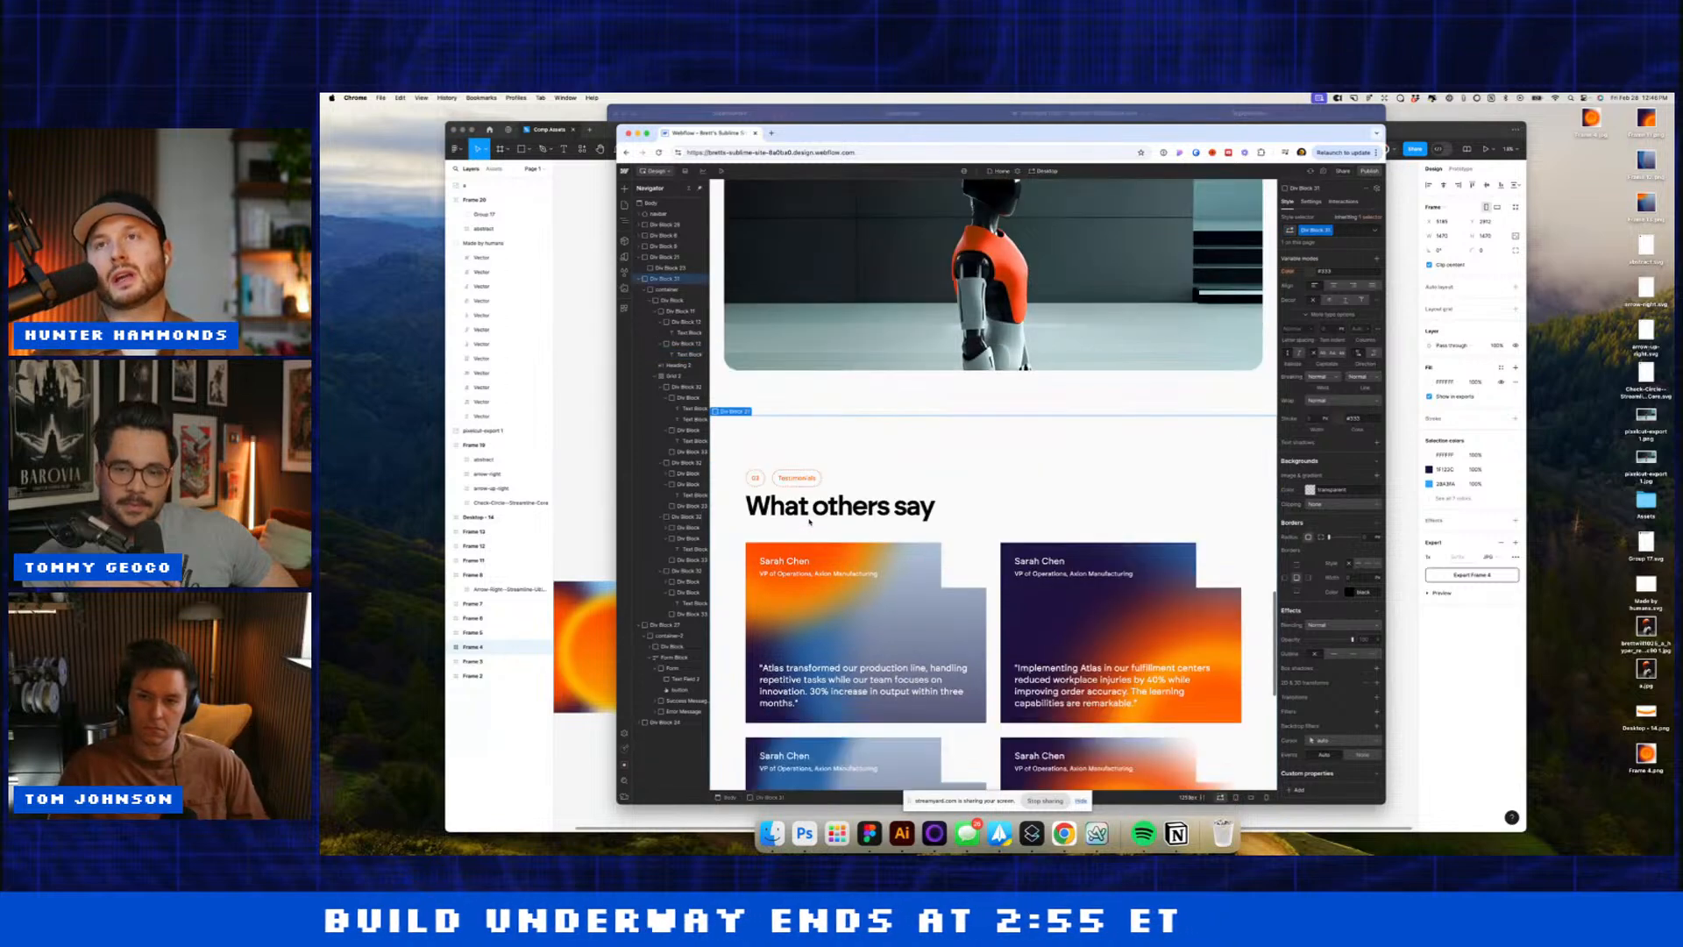
scroll(809, 521, "down", 10)
left_click(748, 448)
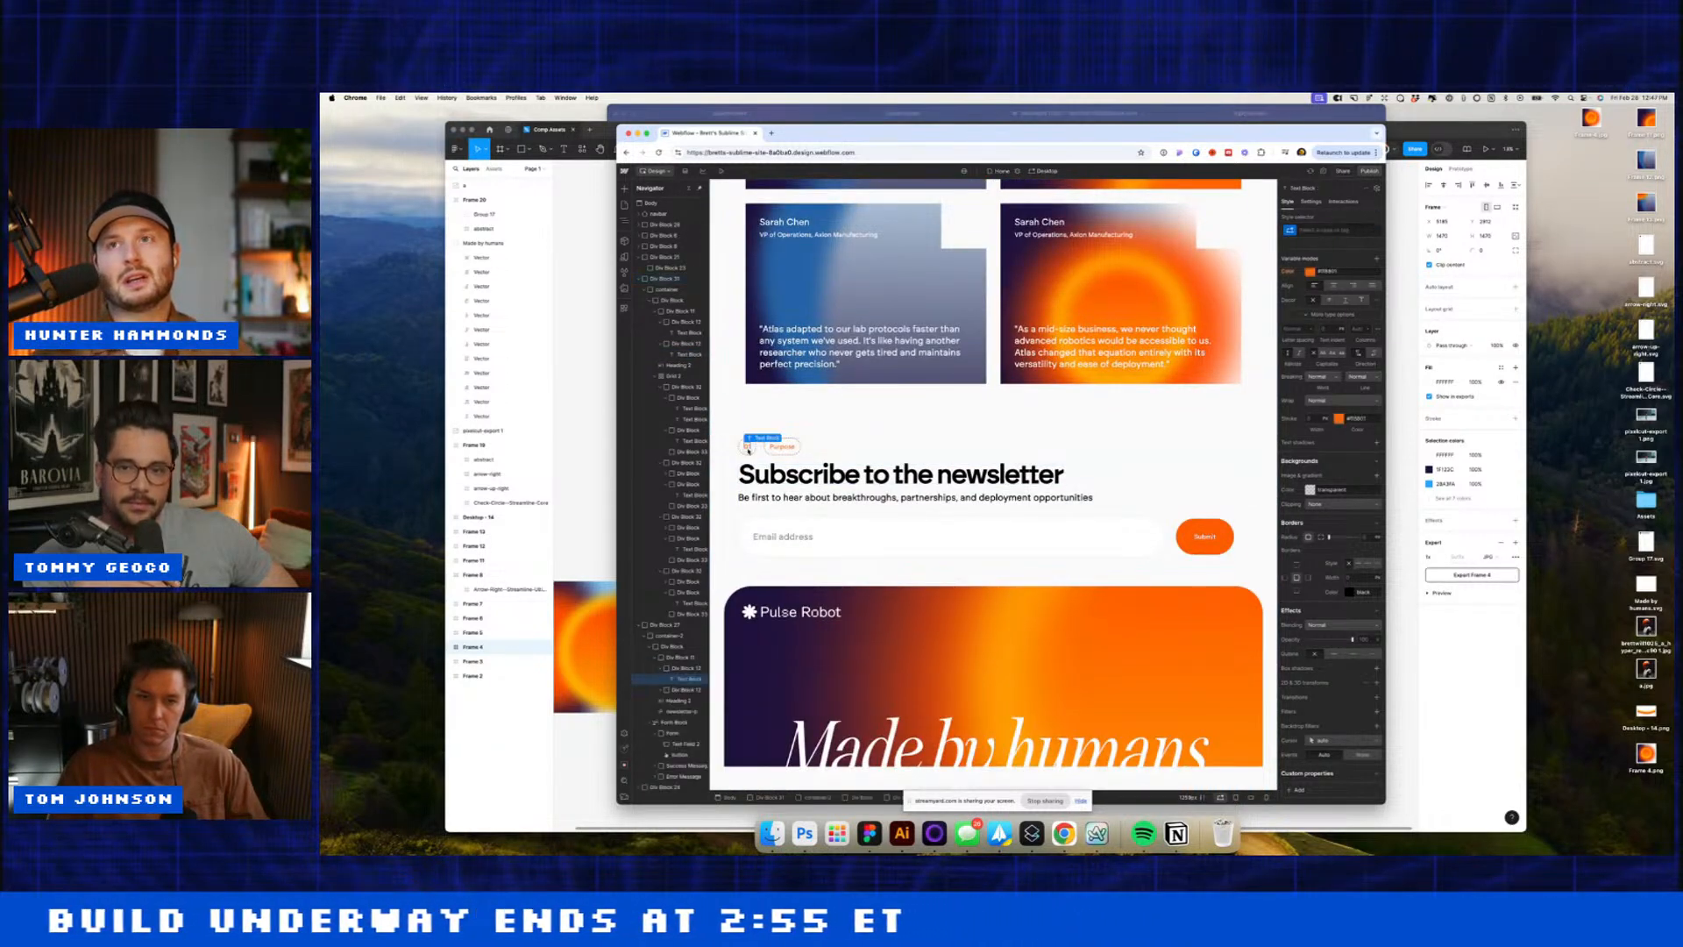
key("super+a")
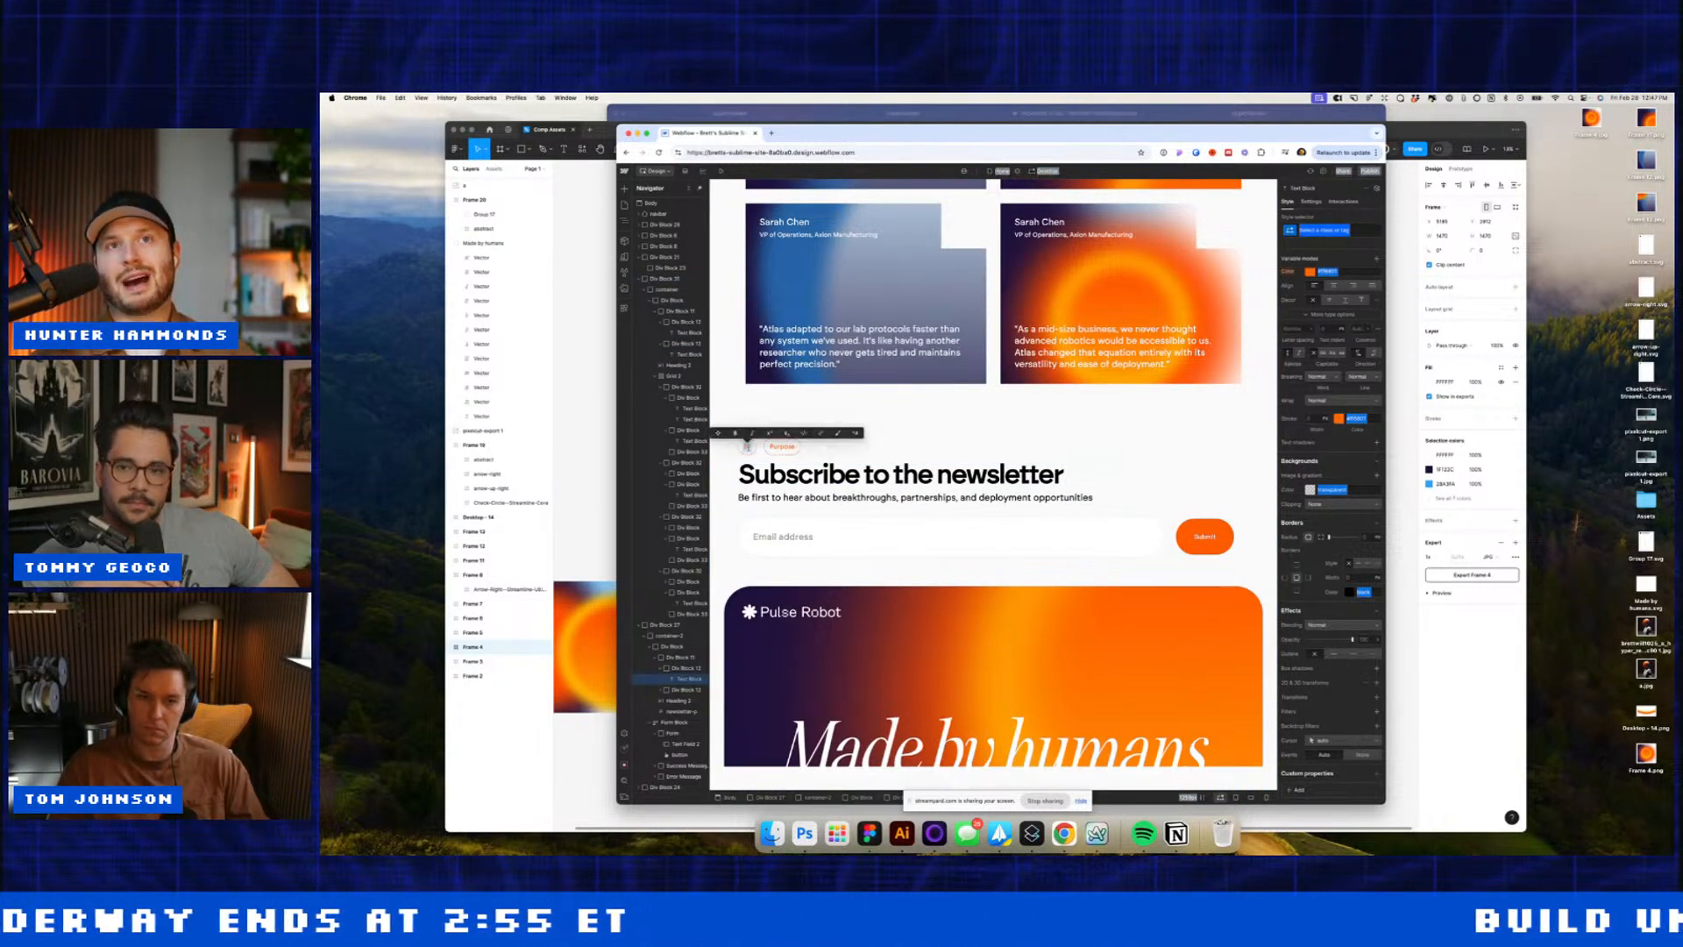
type("04")
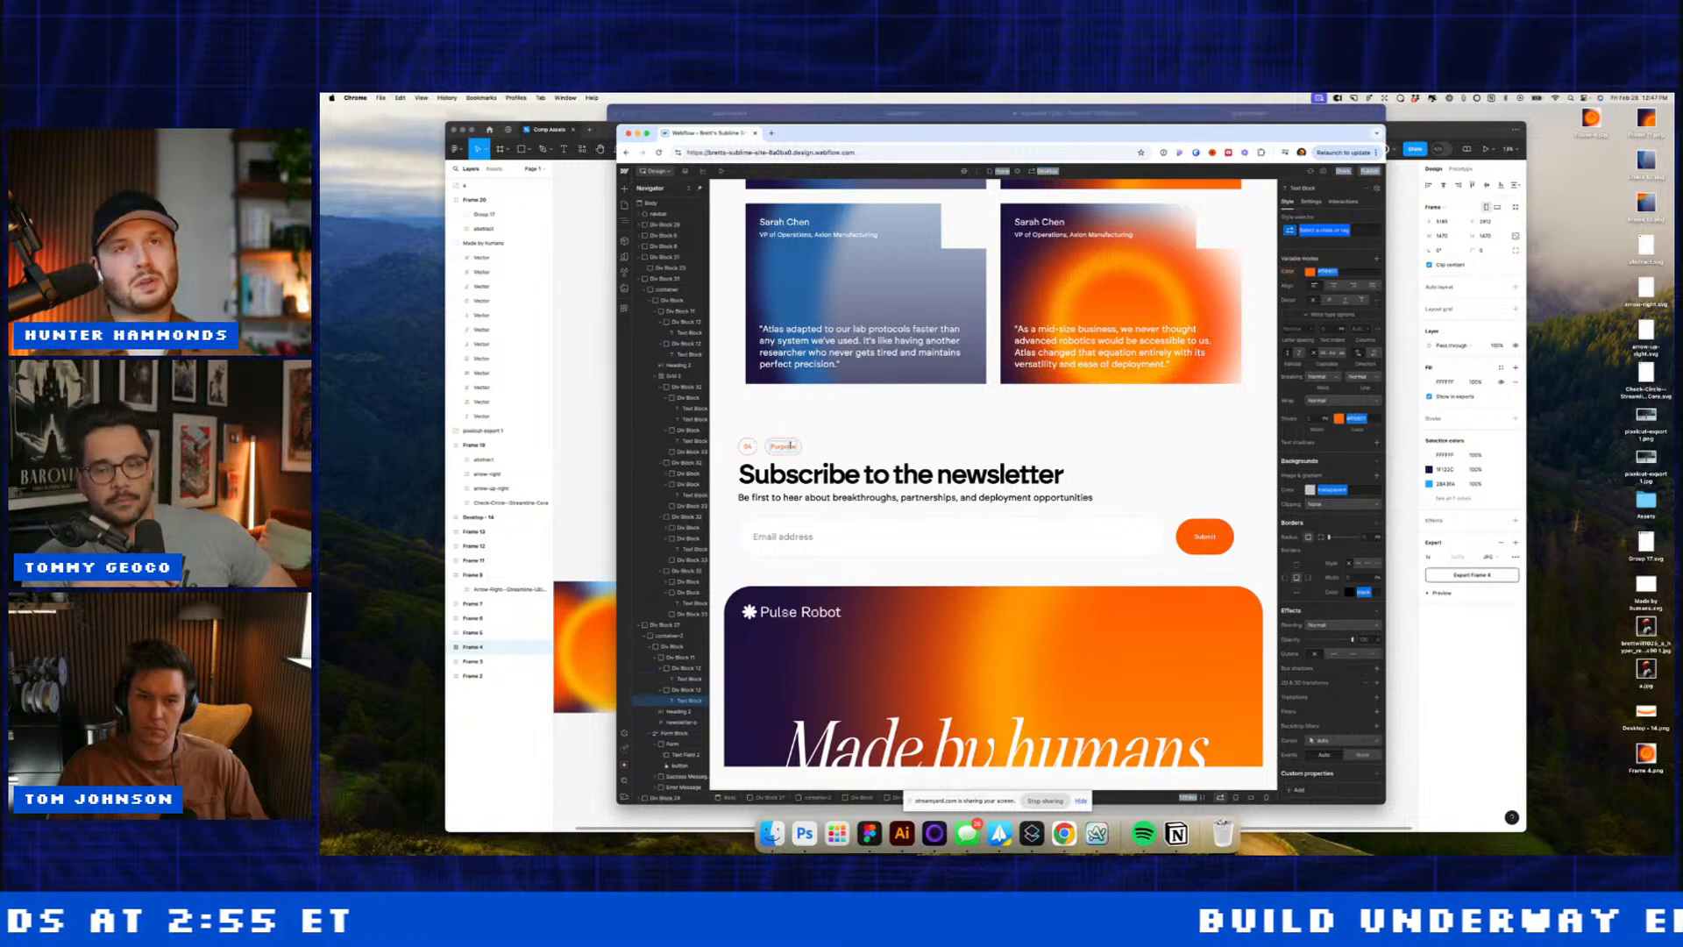
double_click(790, 445)
type("Newsletter")
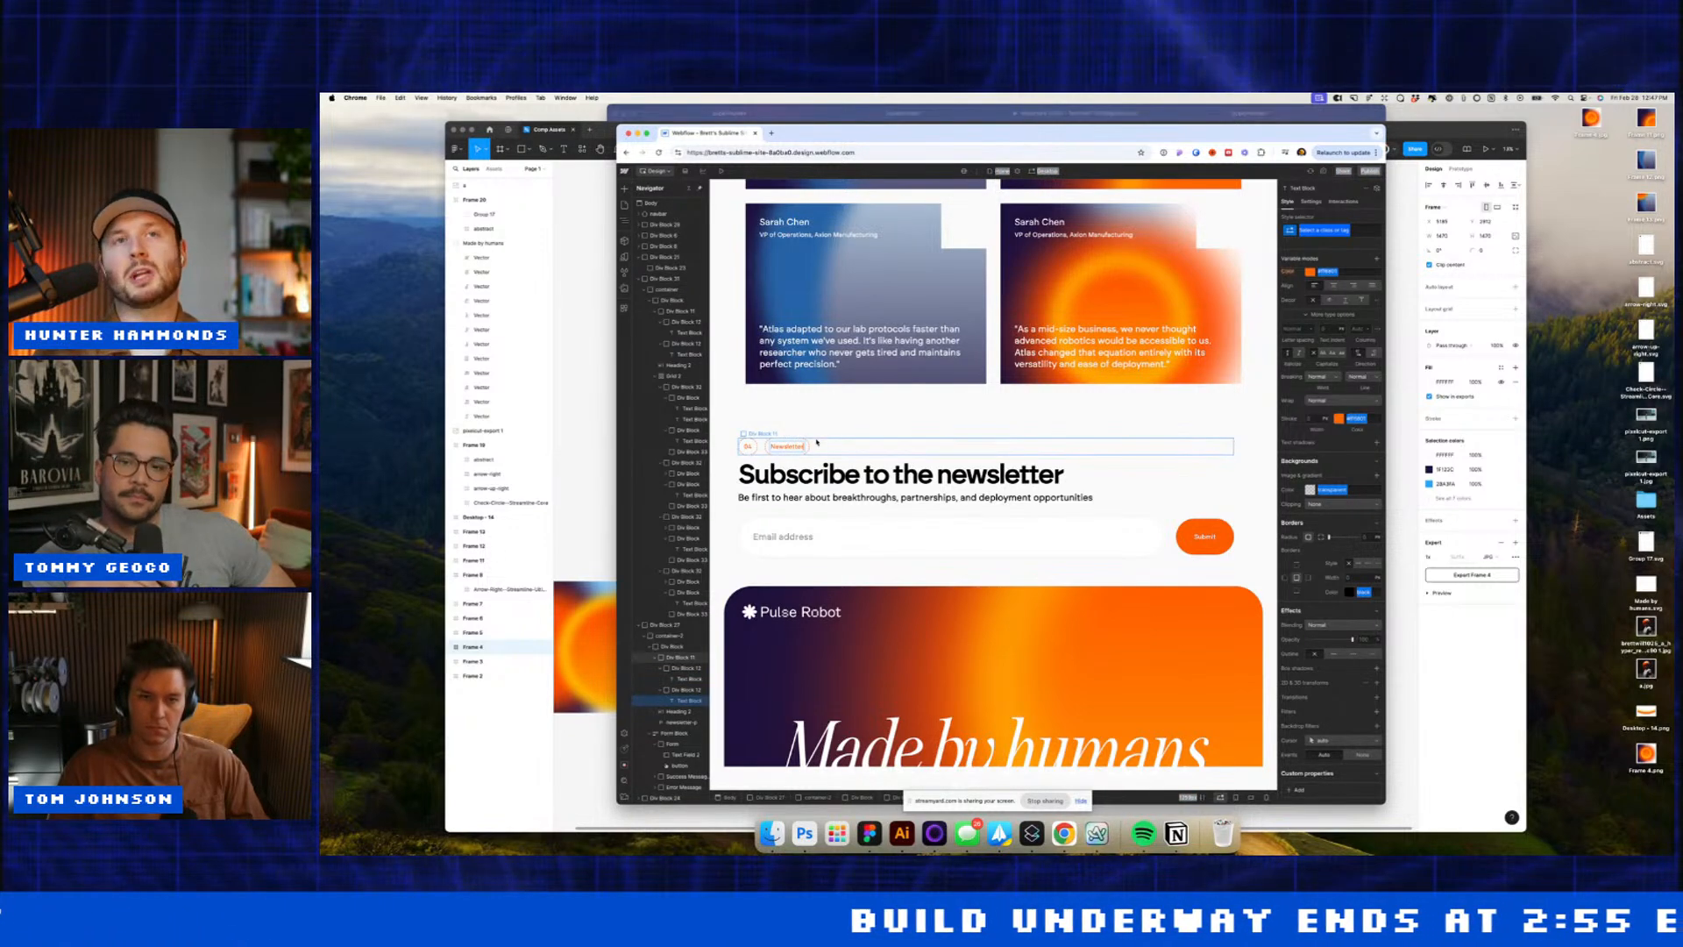
scroll(835, 439, "up", 15)
scroll(835, 439, "up", 3)
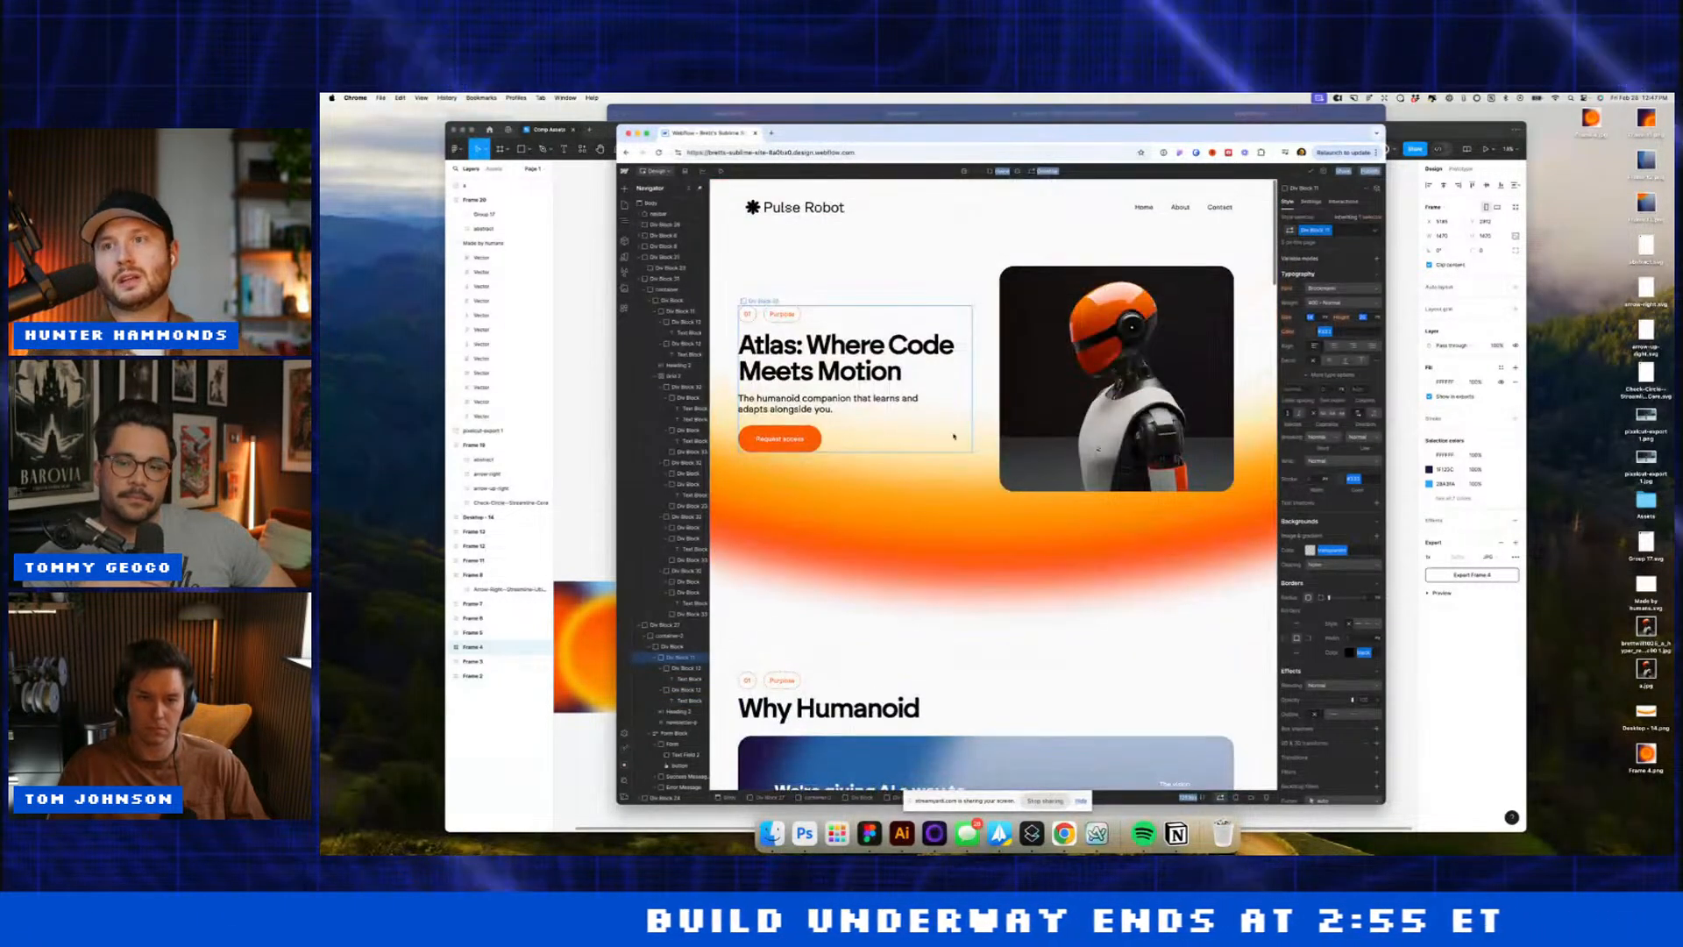
Step: Add a Scroll into view trigger with a Slide action to the hero, targeting class container-2
left_click(1343, 202)
left_click(1379, 234)
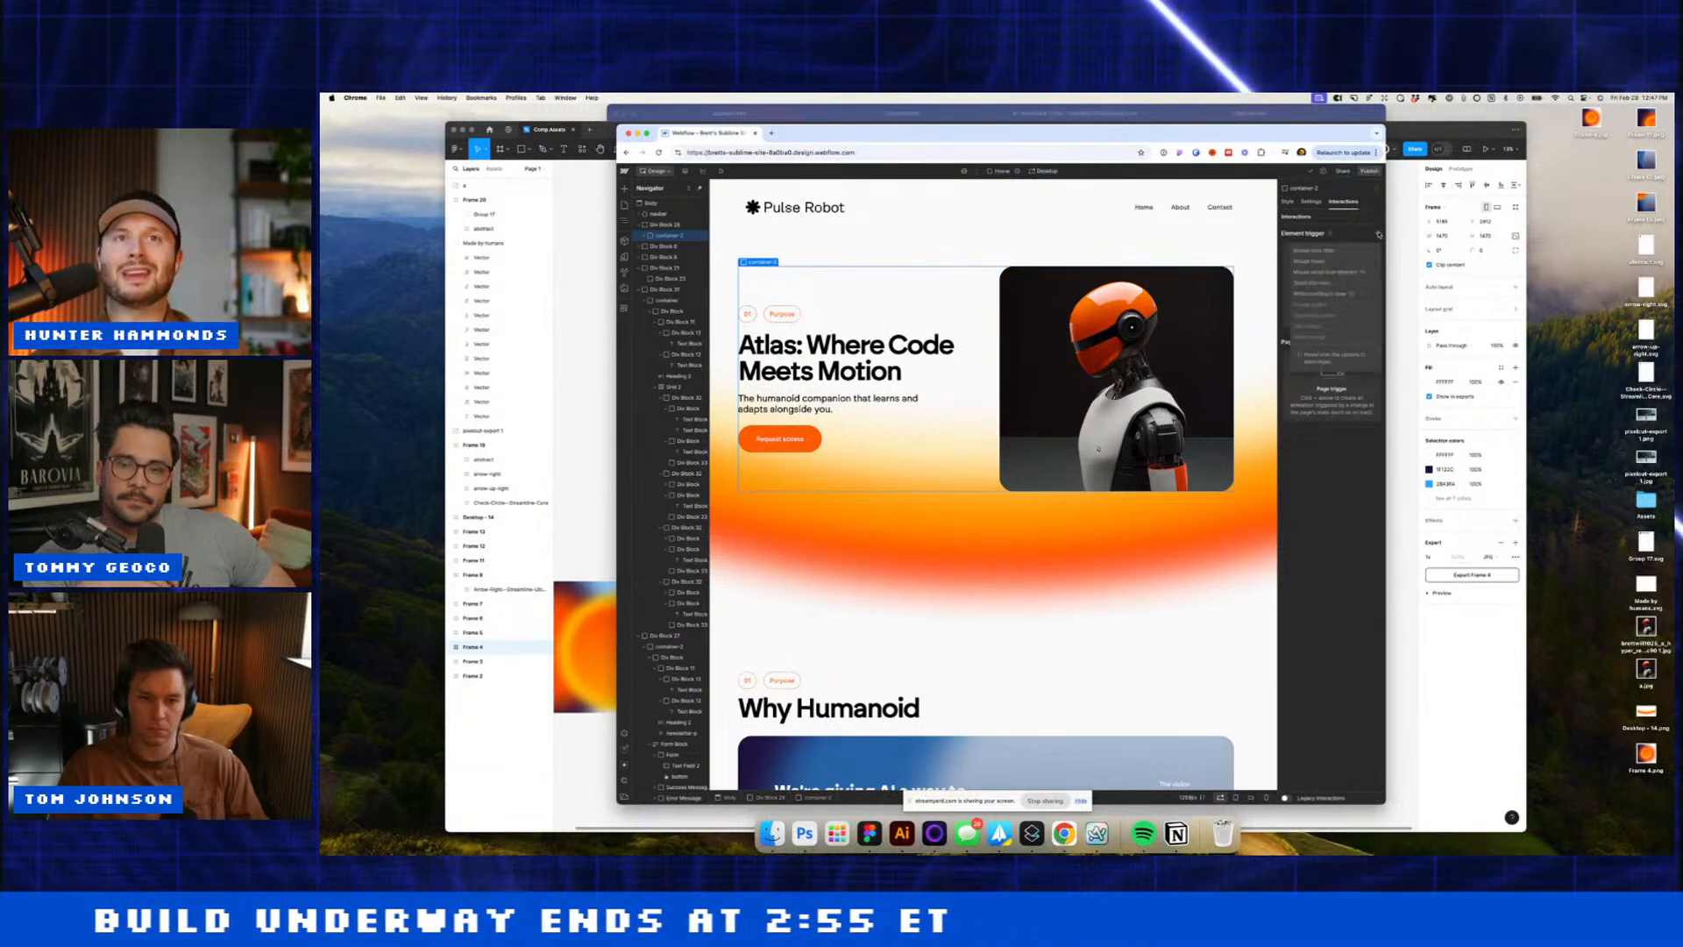
left_click(1328, 282)
left_click(1338, 280)
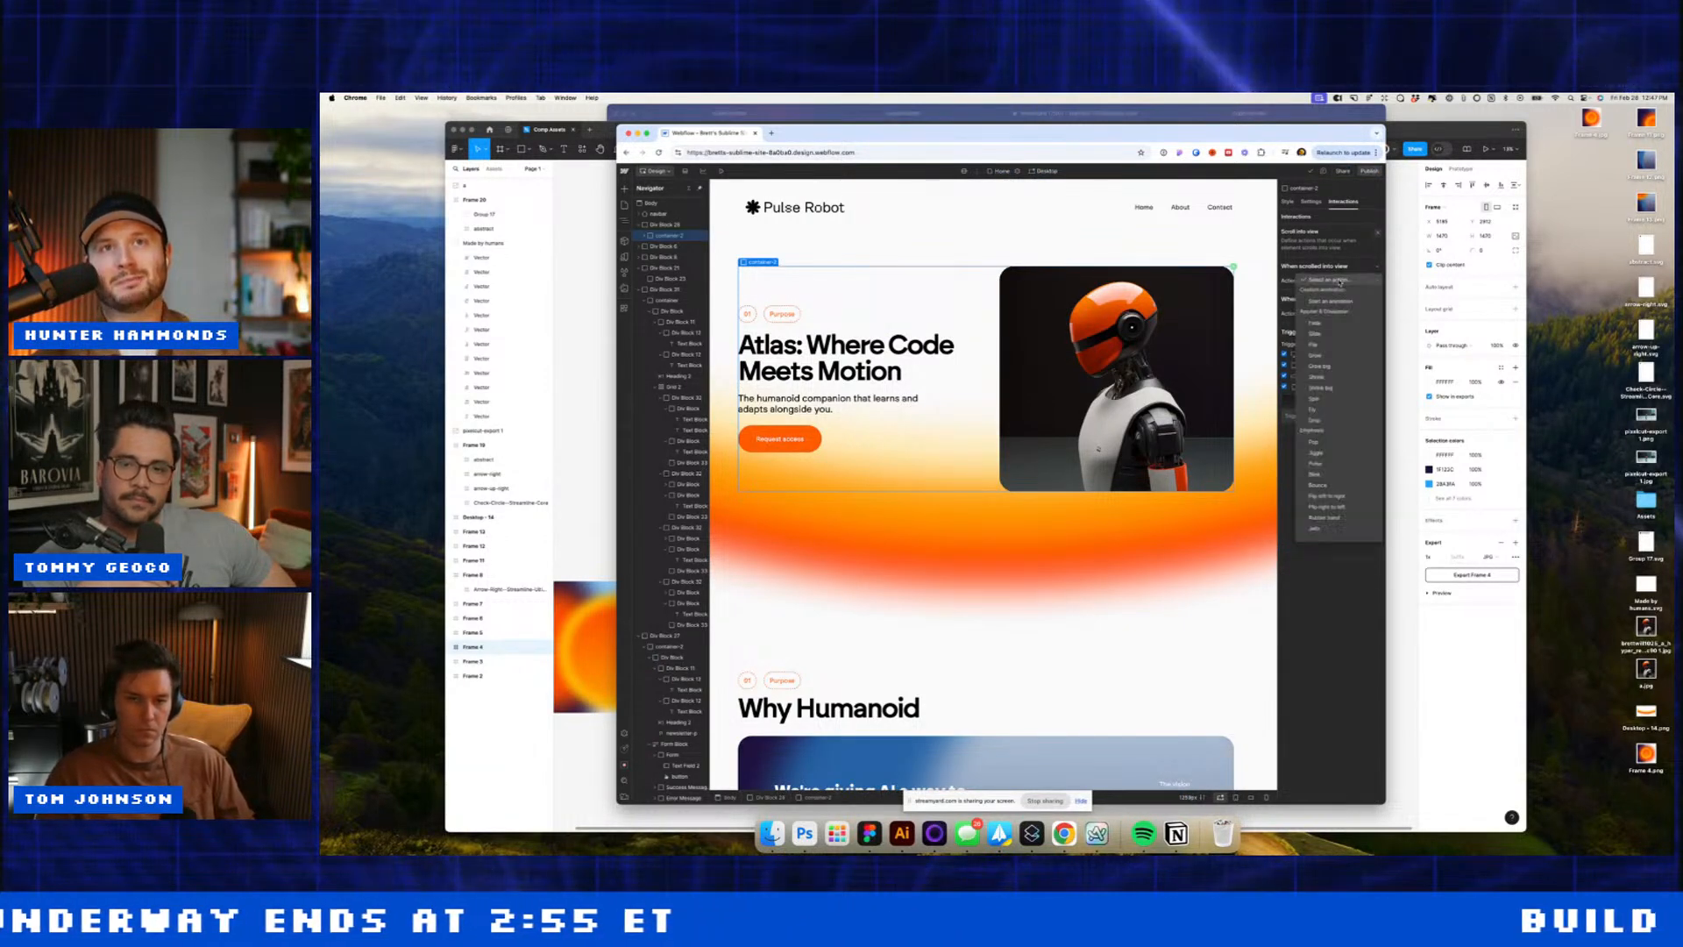
left_click(1319, 334)
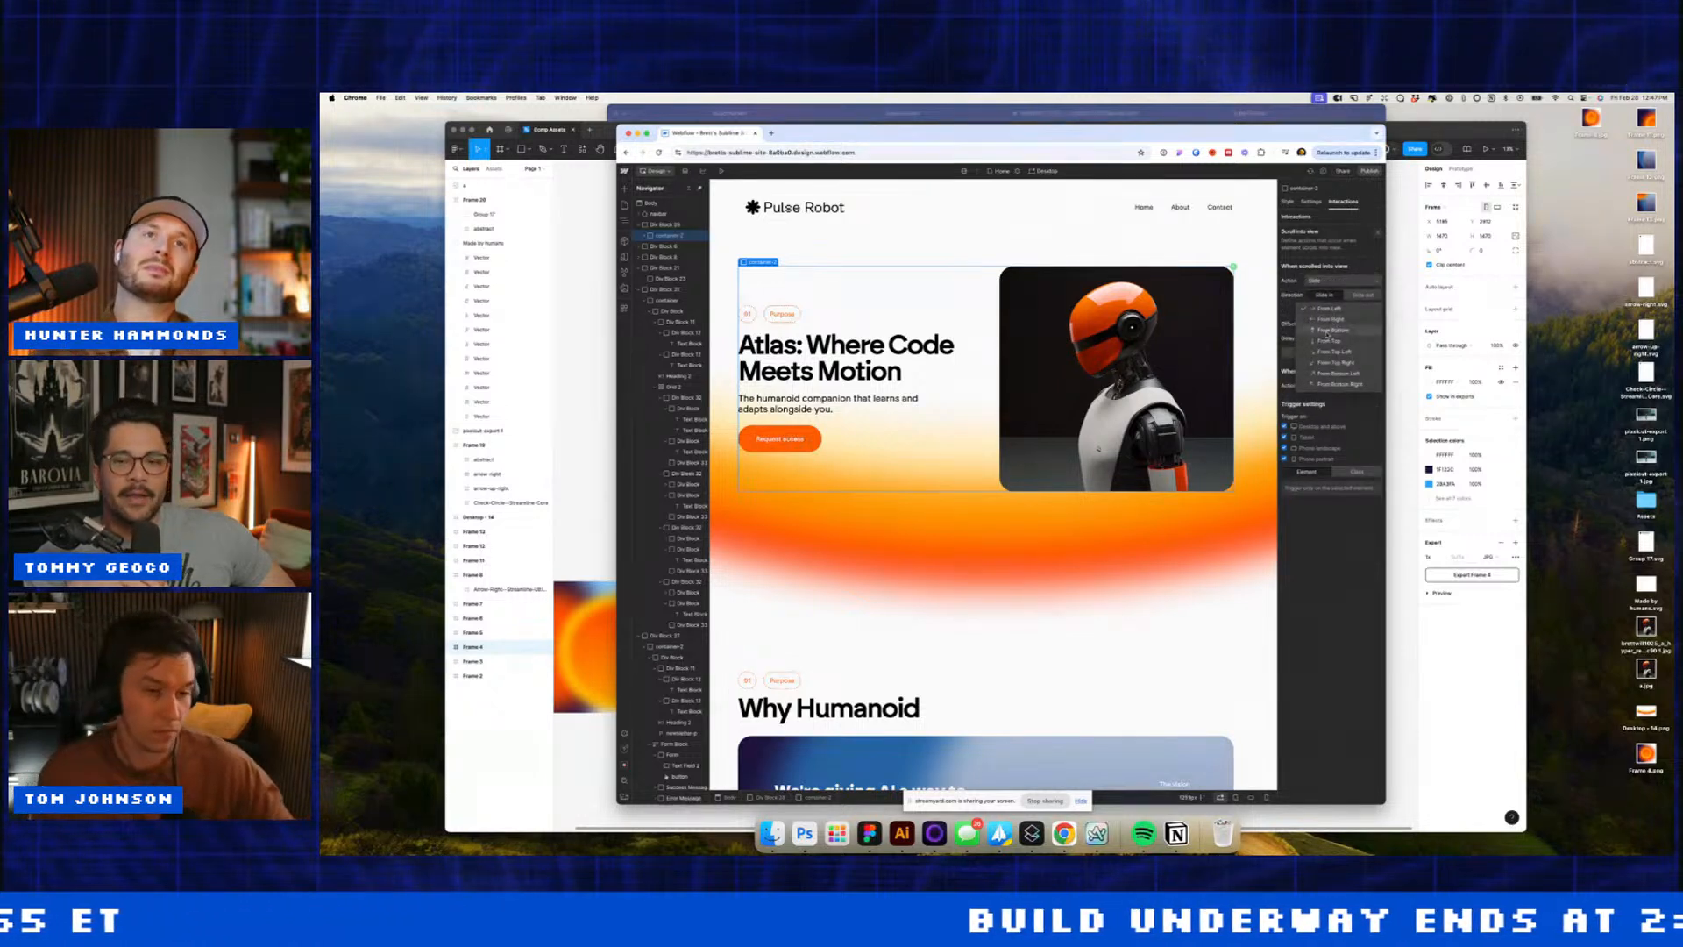
left_click(1359, 473)
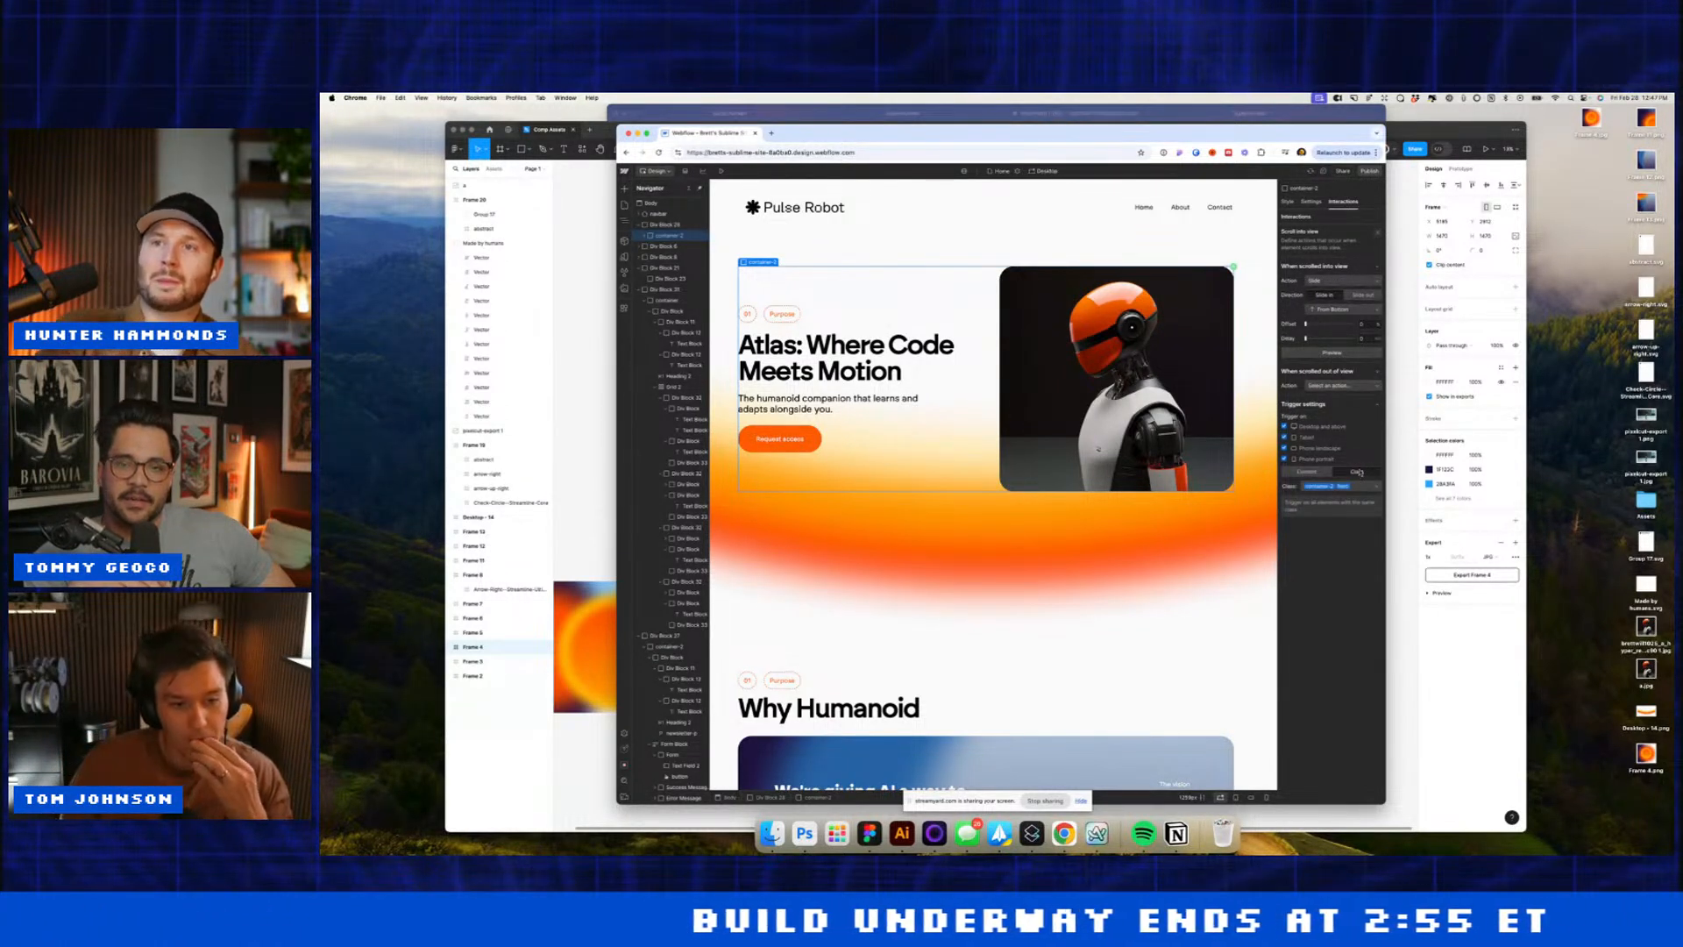
left_click(1096, 252)
scroll(933, 525, "down", 3)
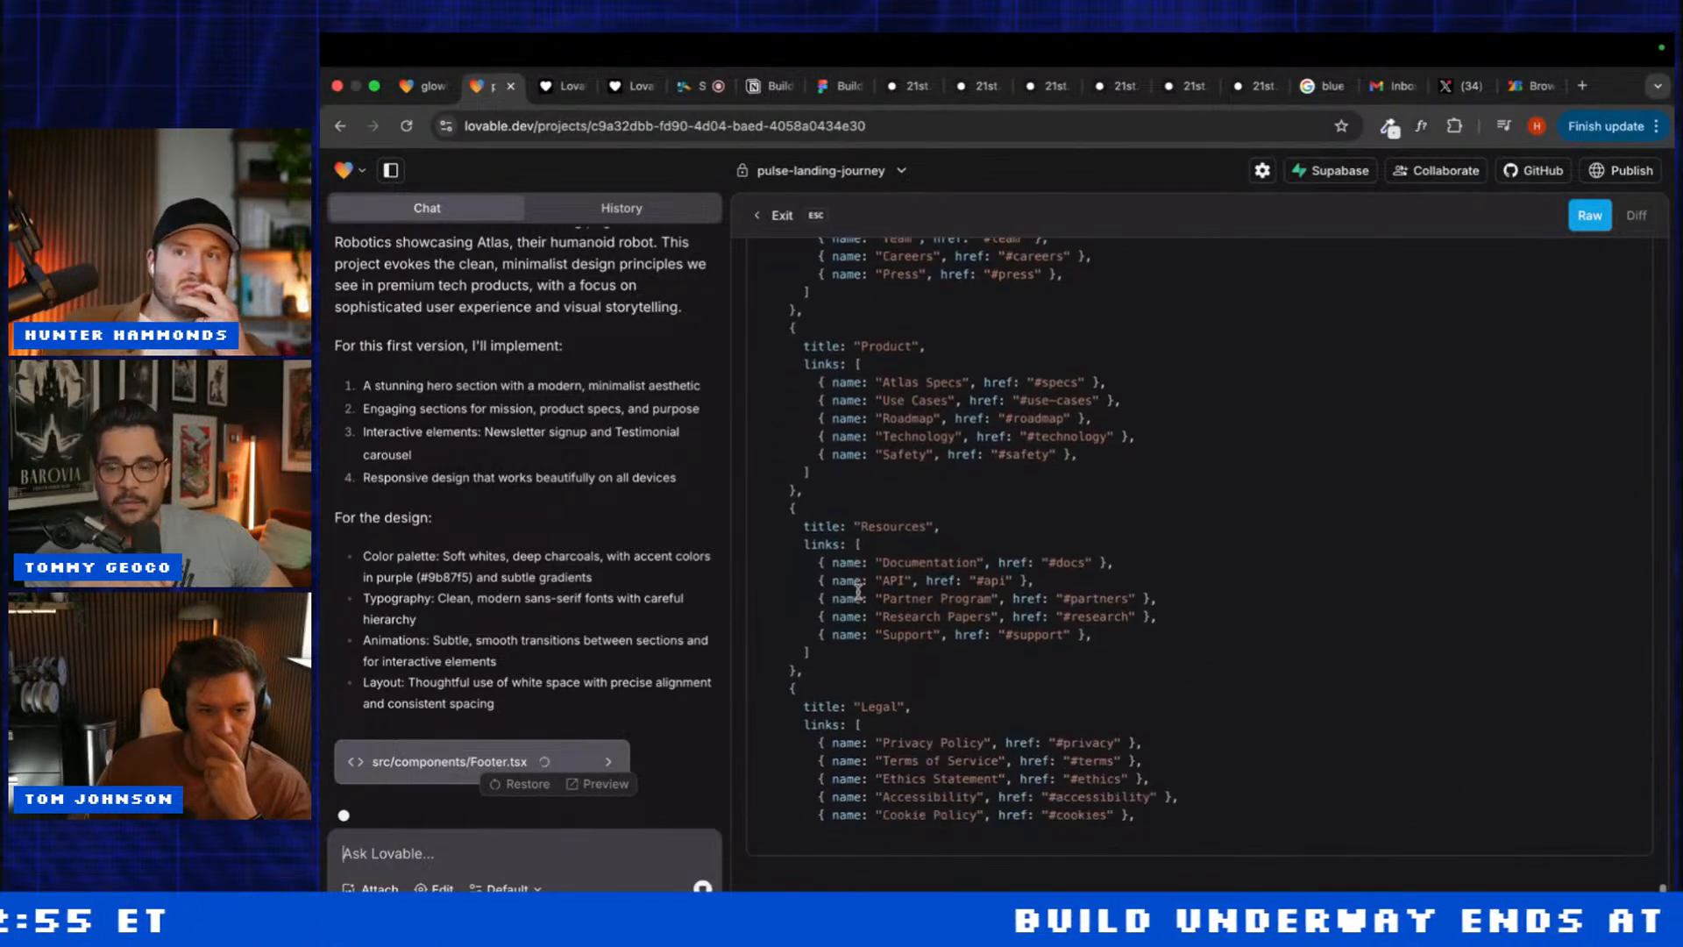
Step: Scroll the glowing-3d-interaction preview, glance at pulse-landing-journey, then return to glowing-3d-interaction
left_click(429, 87)
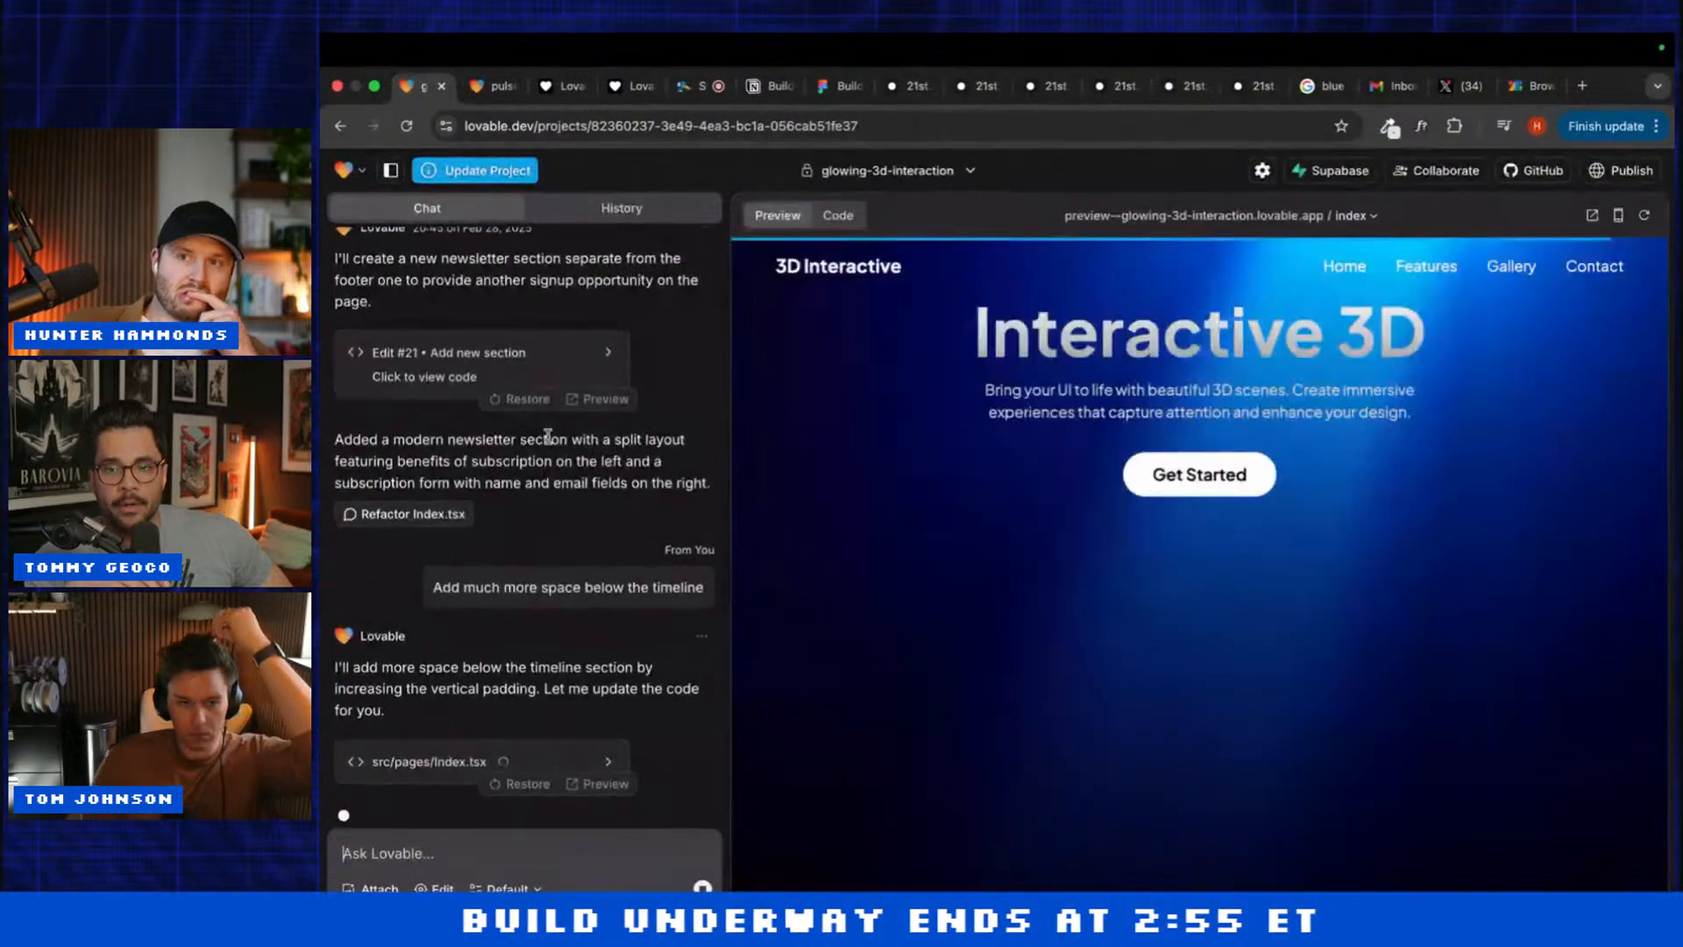
scroll(831, 582, "down", 15)
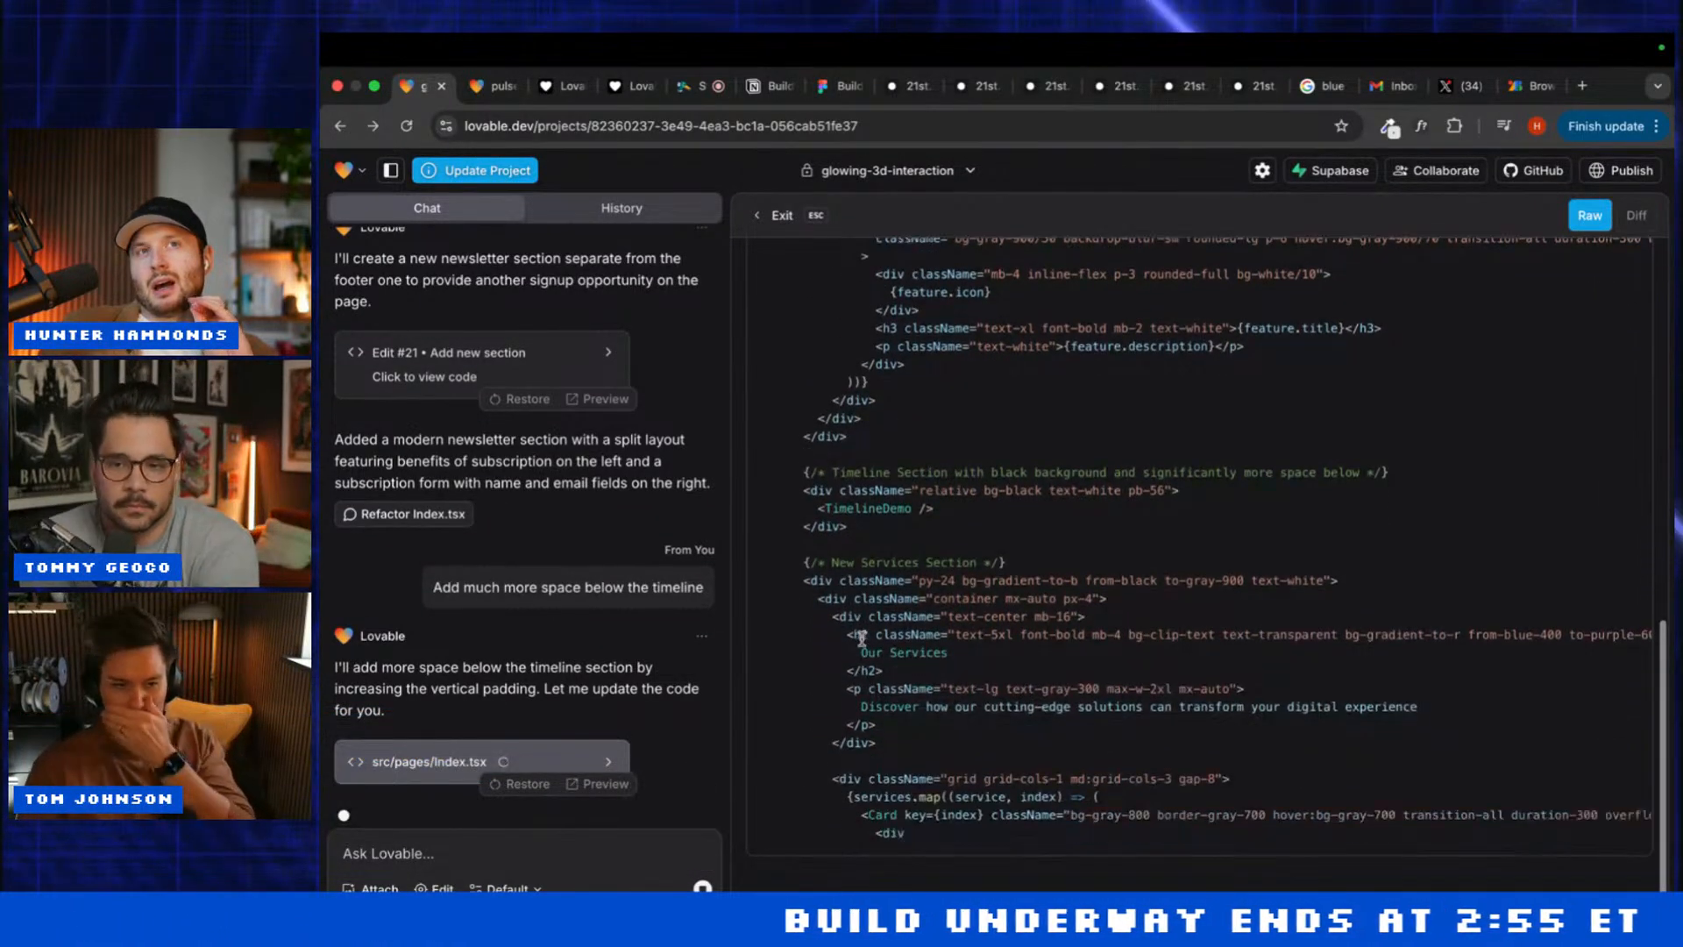
left_click(491, 85)
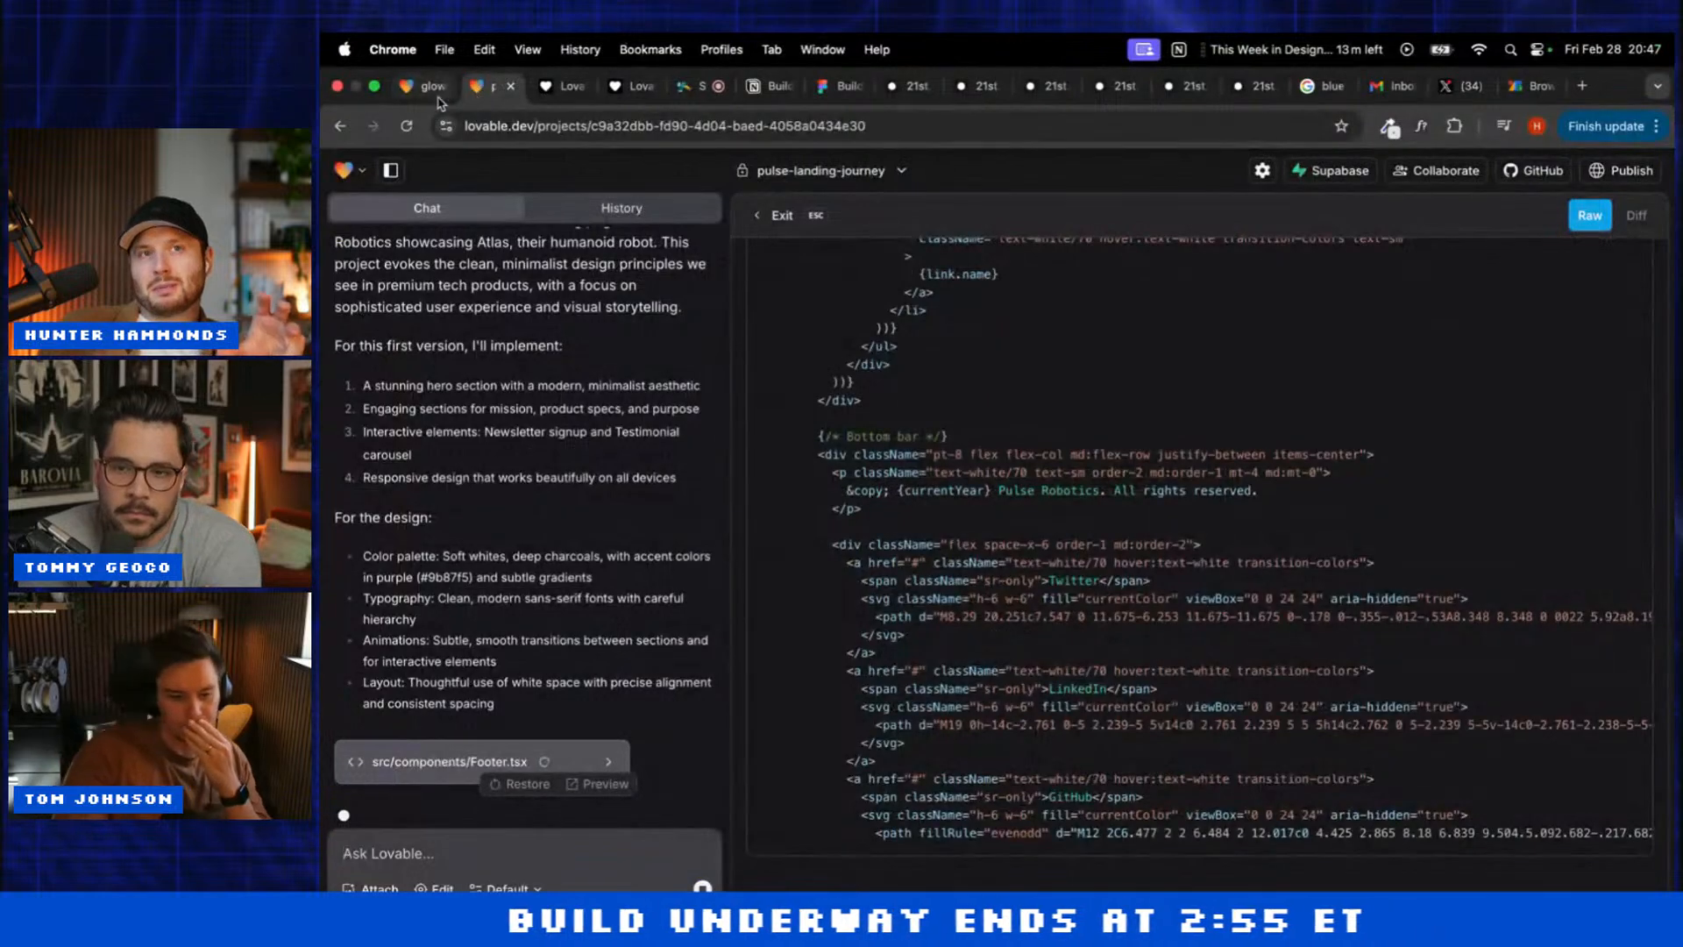
left_click(407, 88)
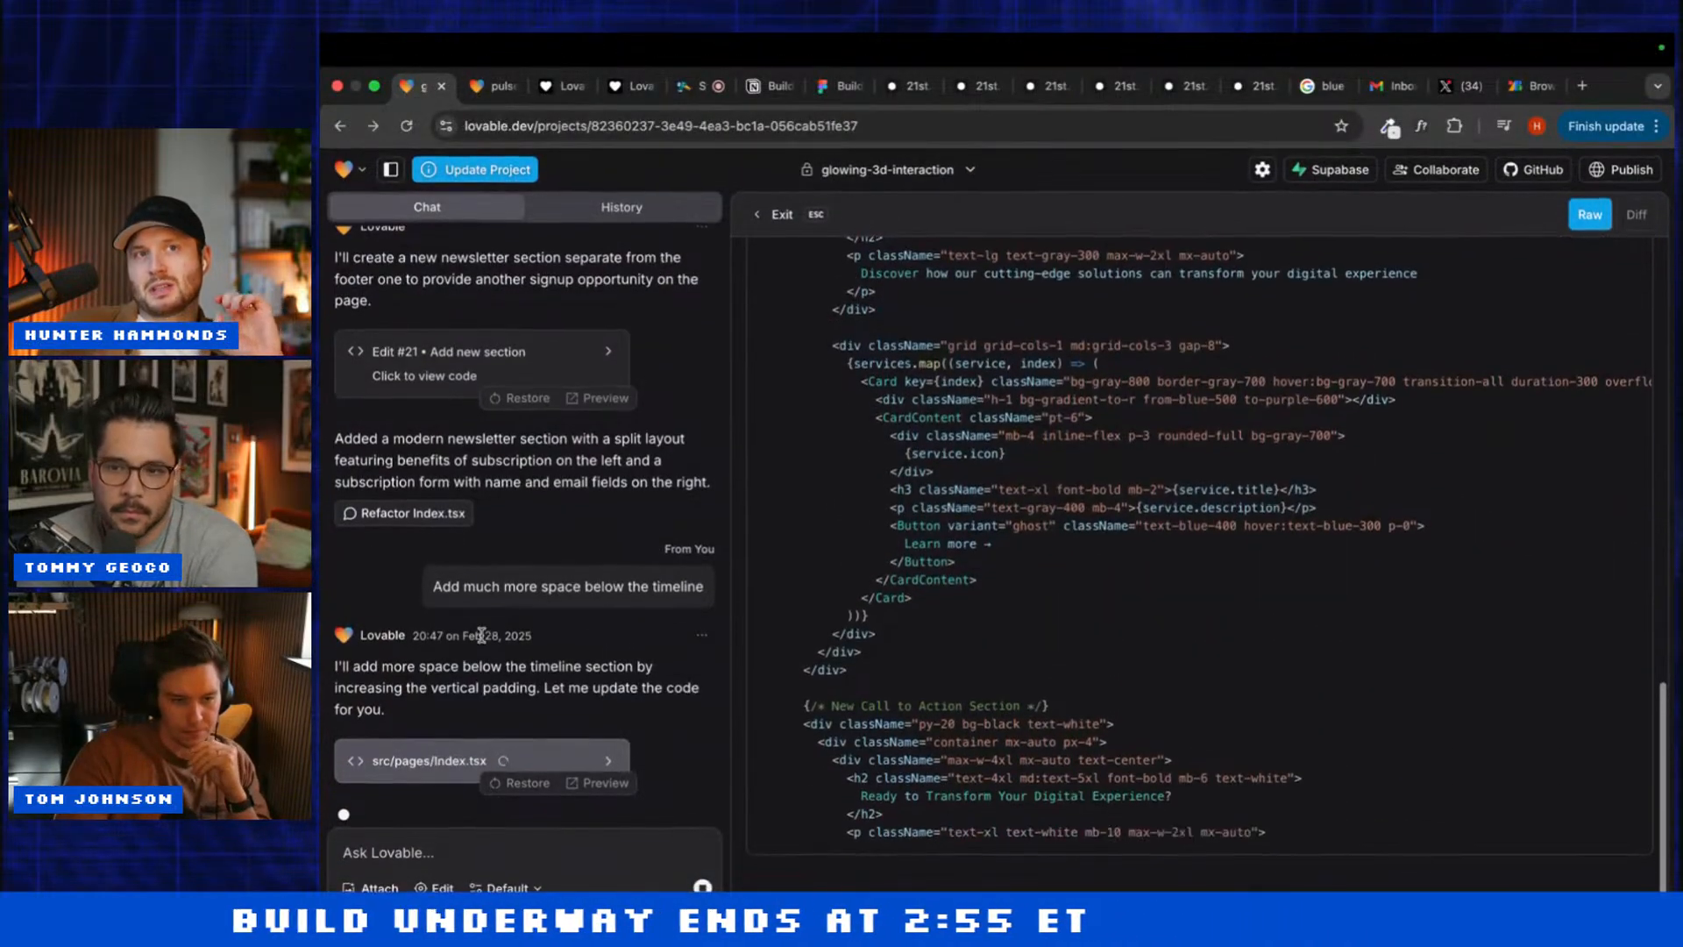
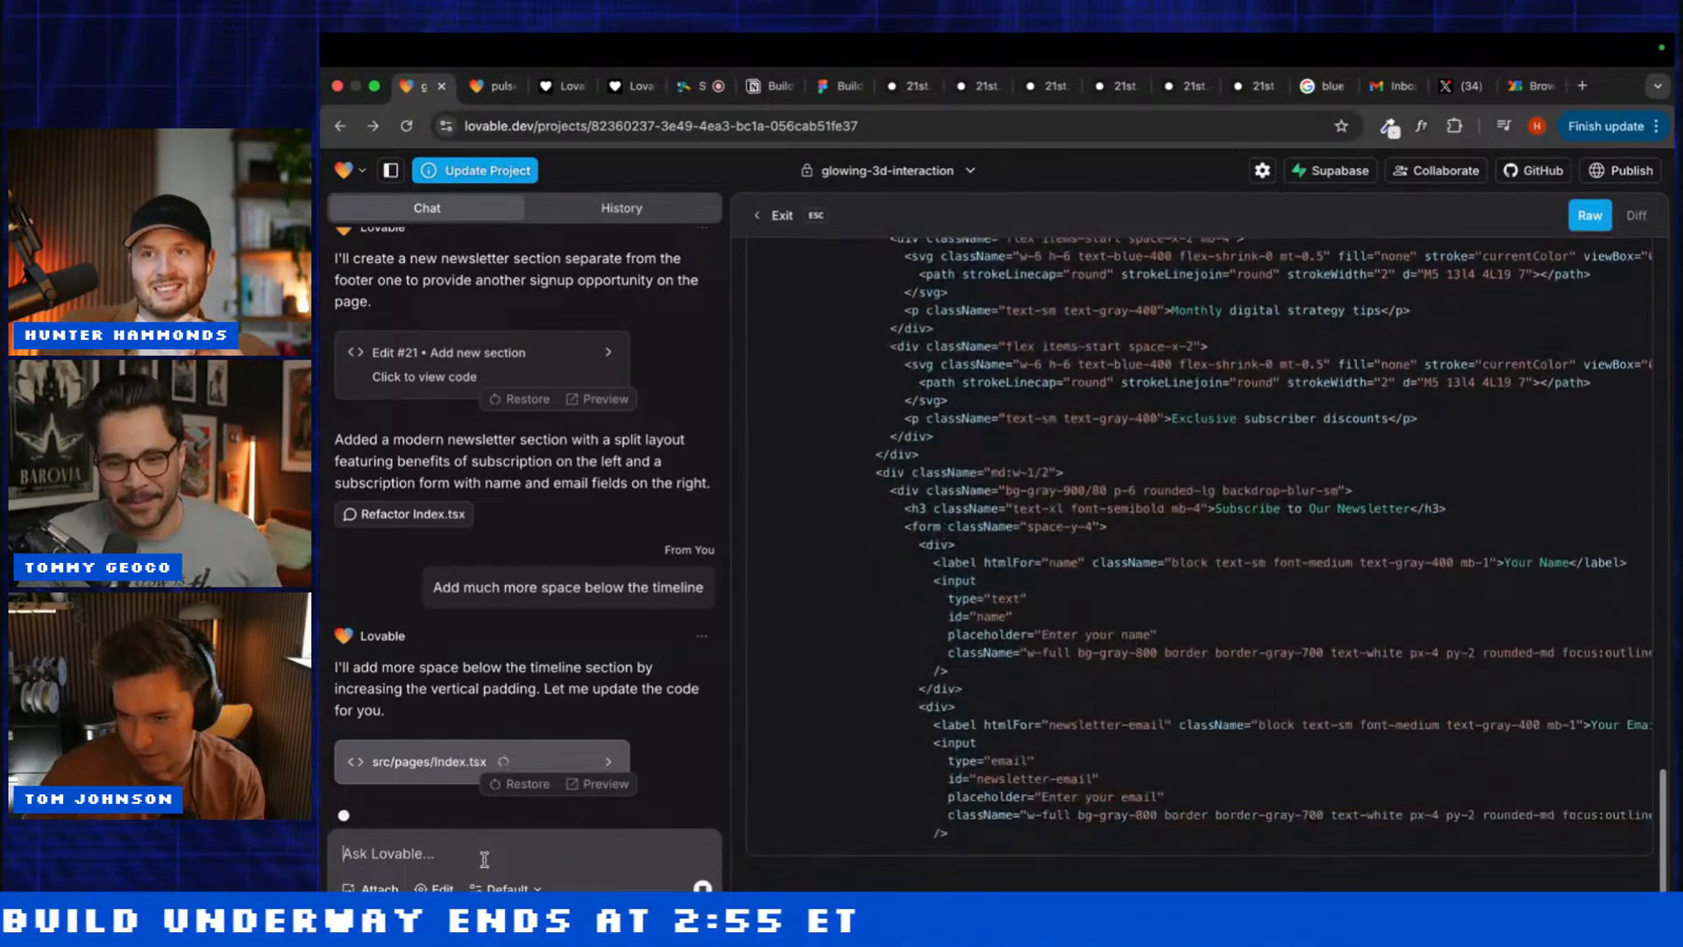
Step: Duplicate the pulse-landing-journey tab so the Pulse Robotics project opens in a second tab
left_click(480, 86)
right_click(480, 86)
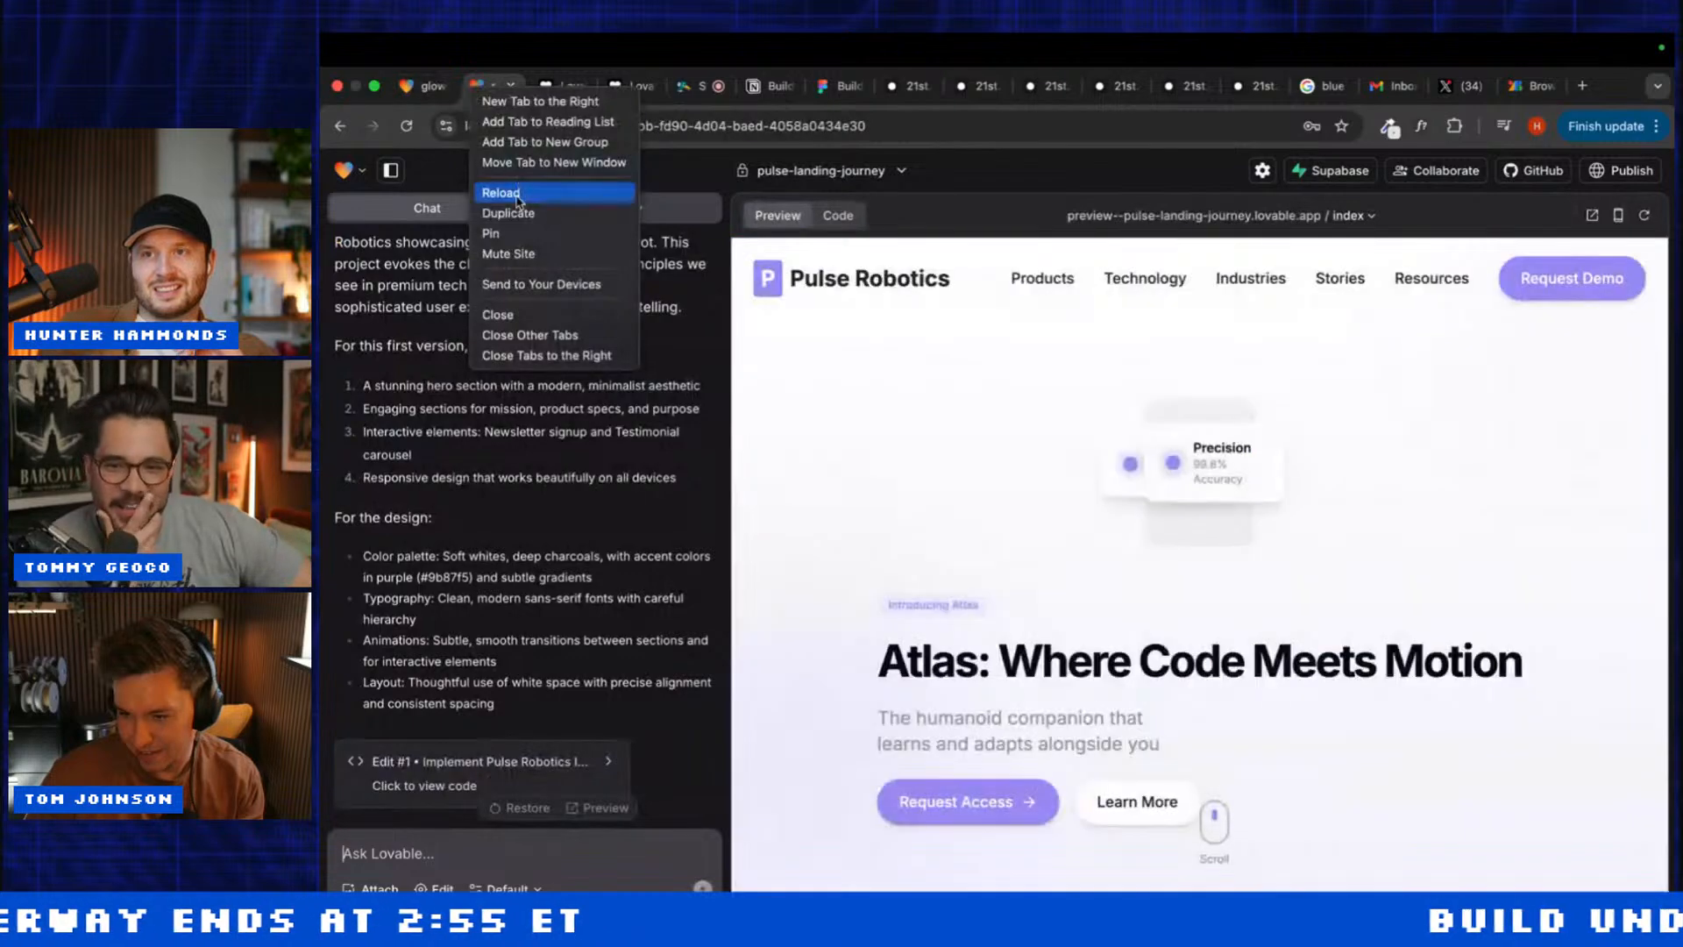
left_click(801, 346)
scroll(800, 347, "down", 15)
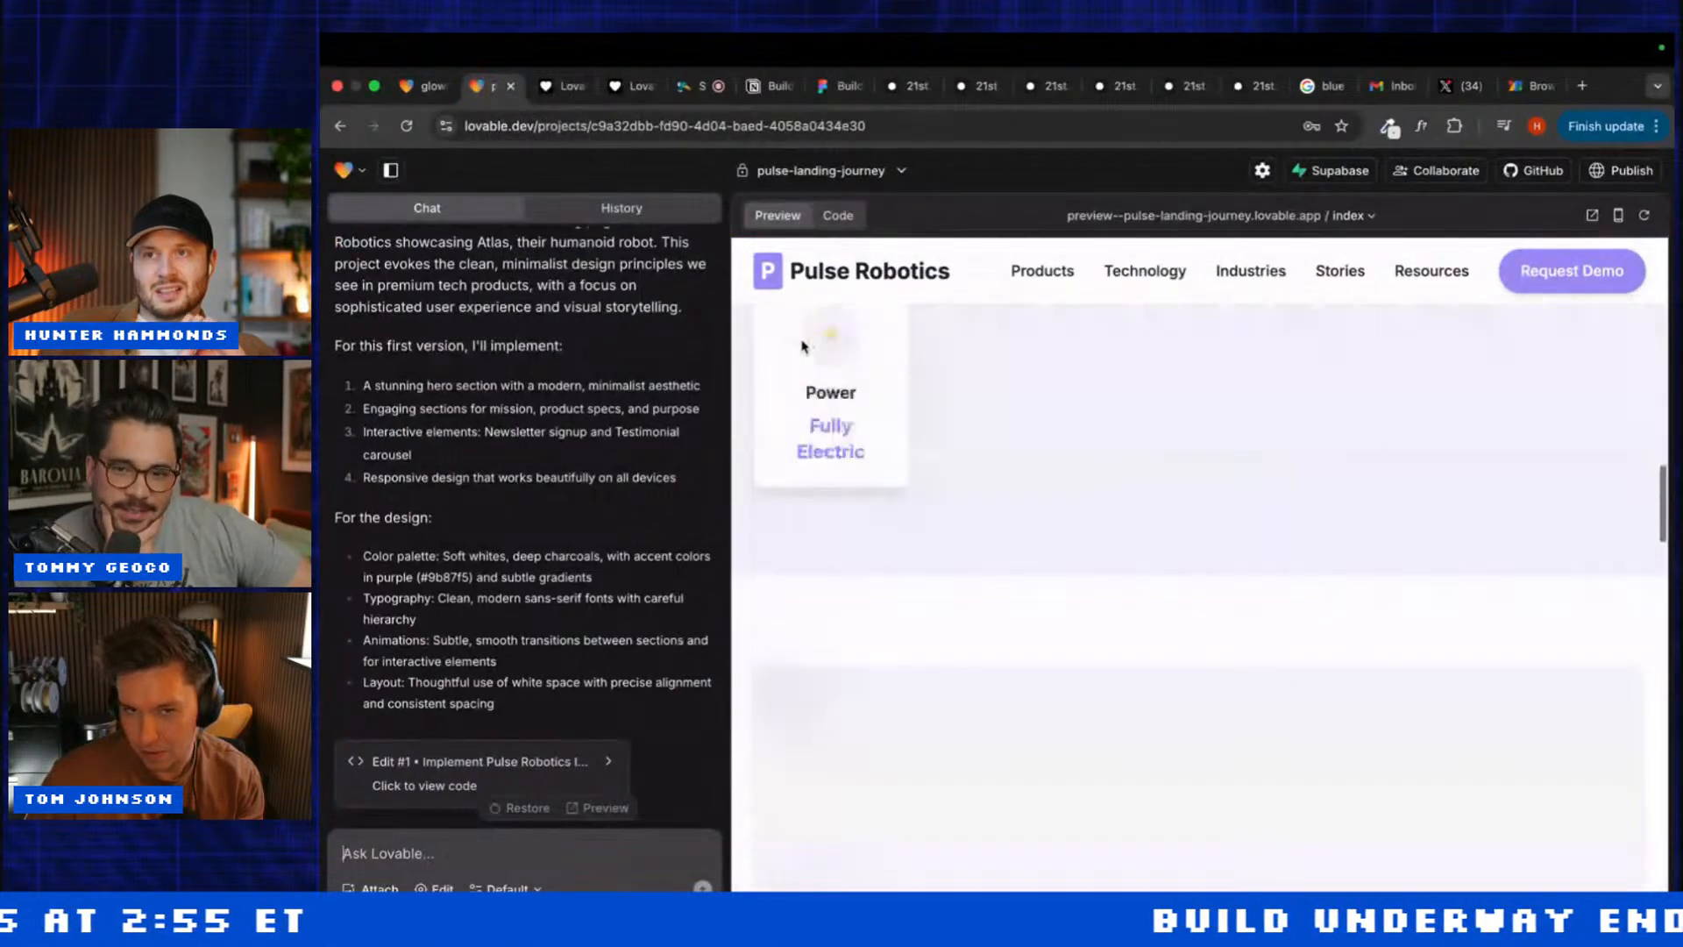
scroll(802, 346, "down", 15)
scroll(802, 347, "up", 10)
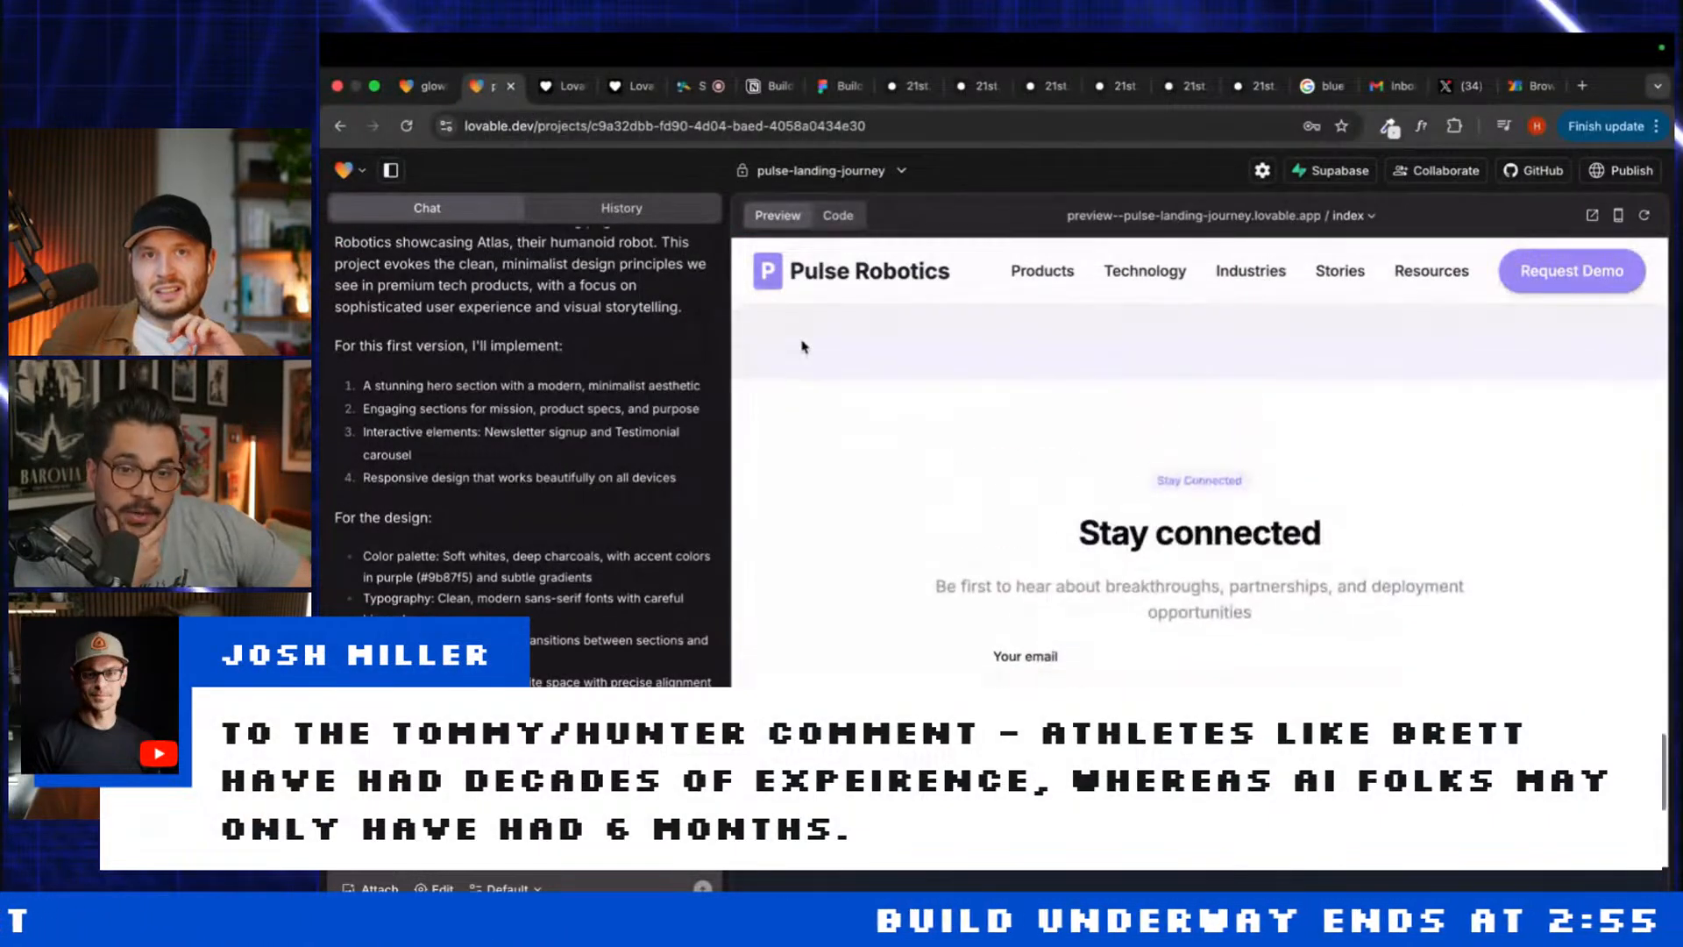
right_click(484, 87)
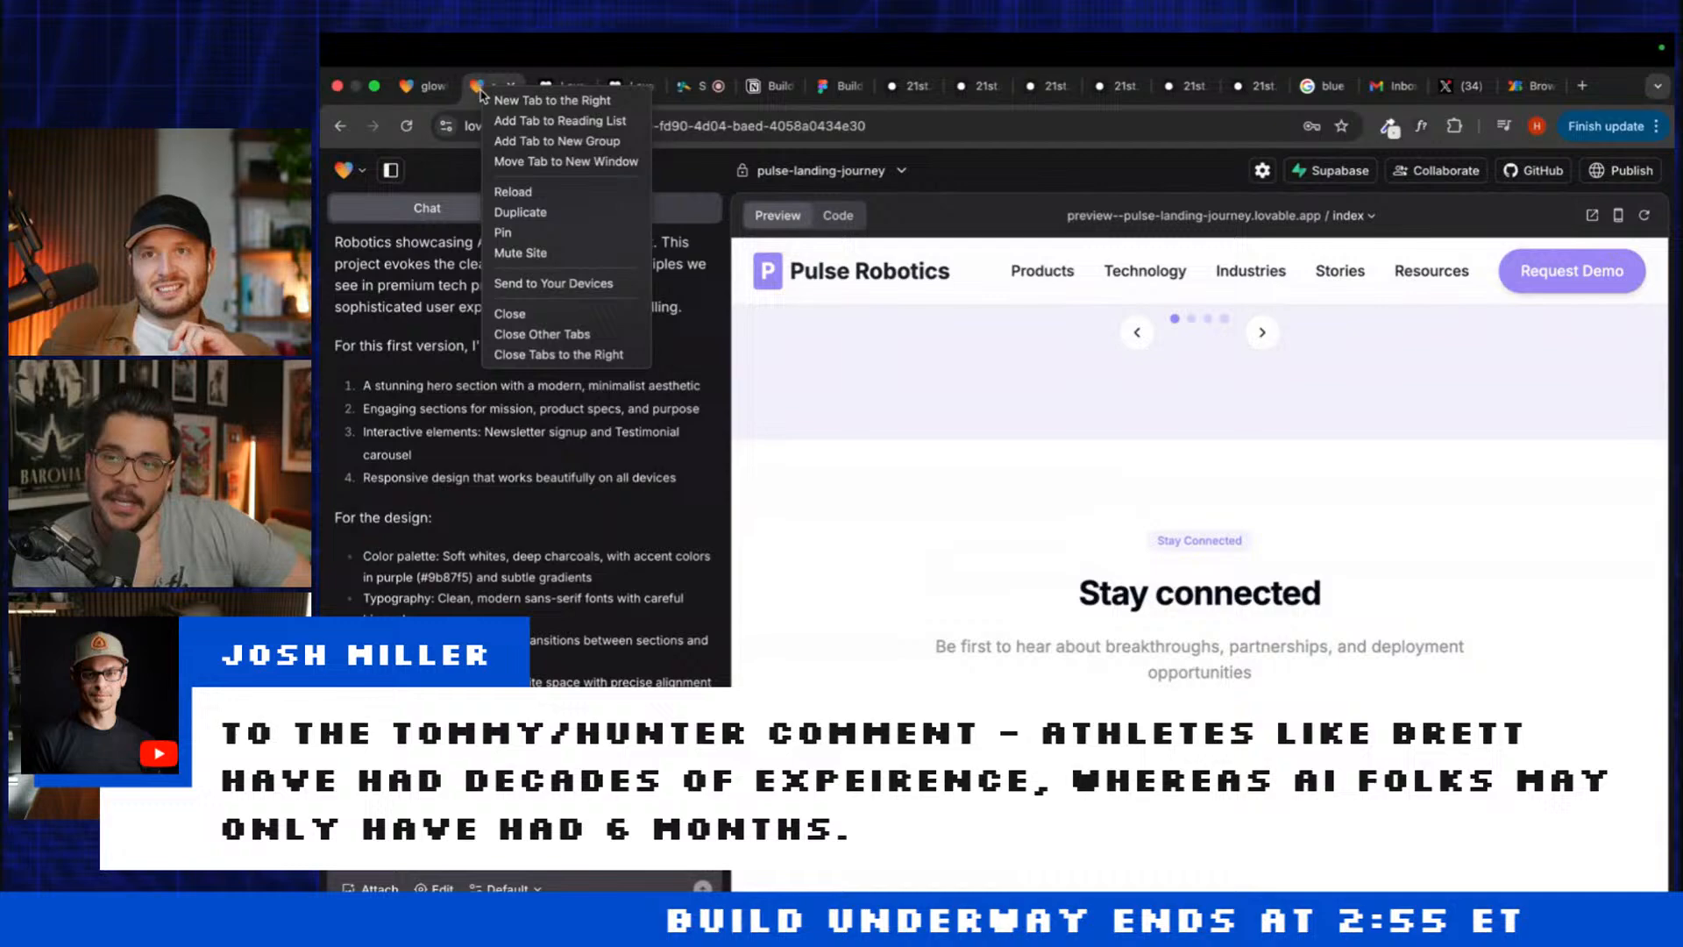
left_click(518, 212)
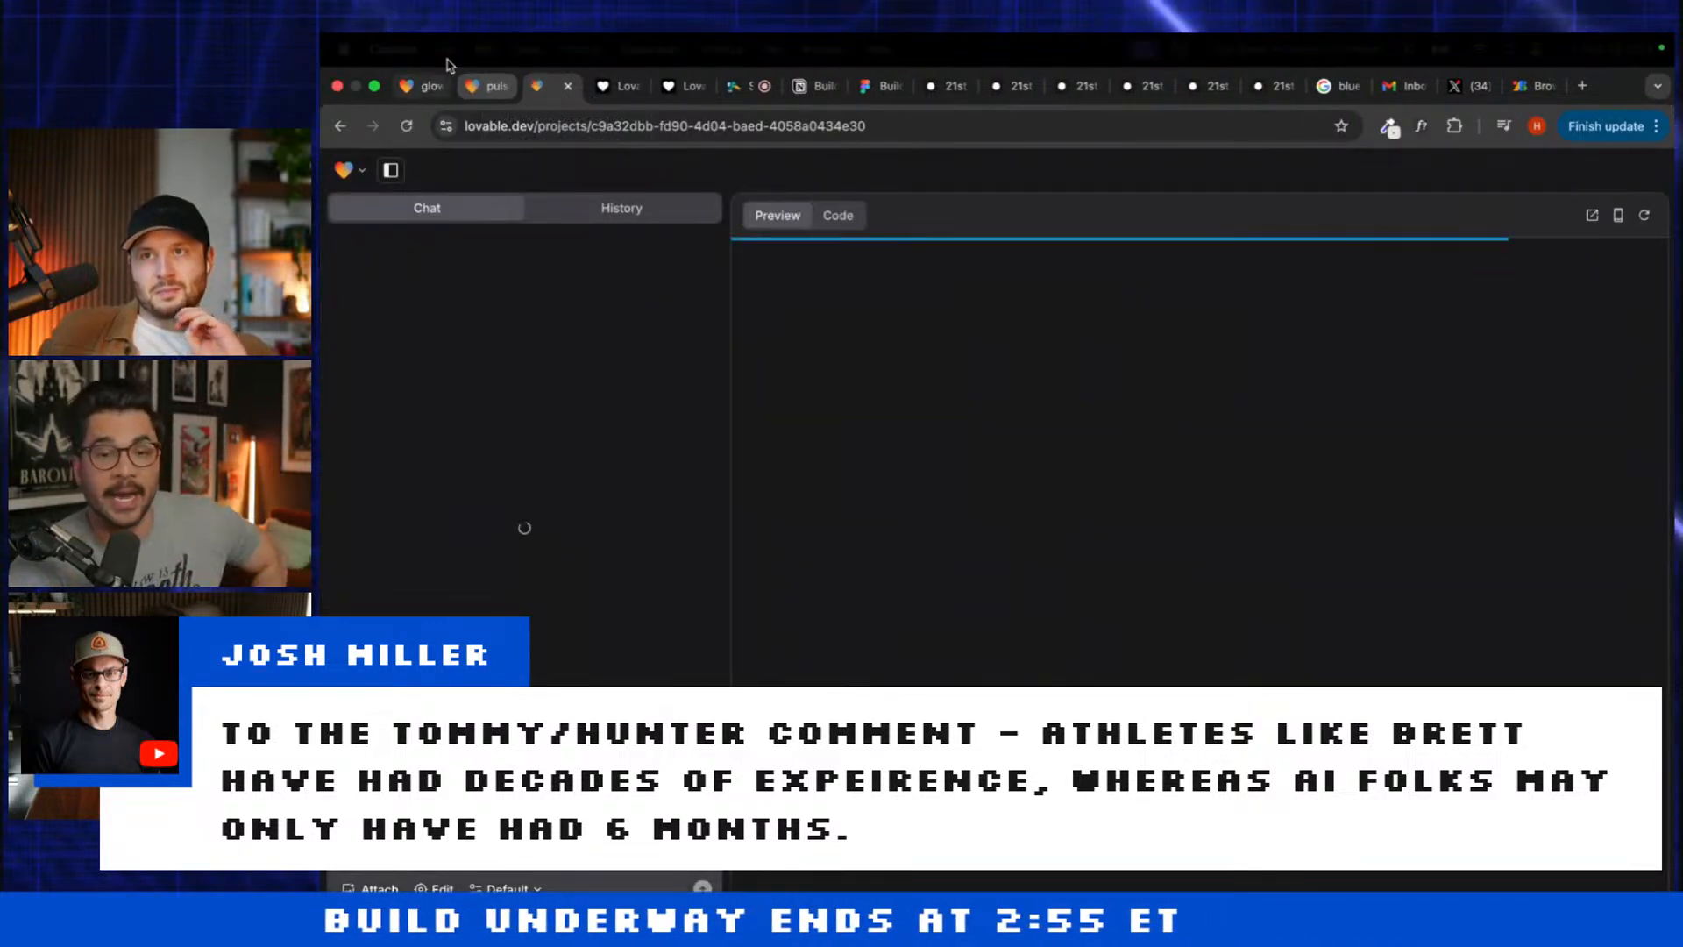
left_click(344, 170)
Step: From the Lovable home page, type the prompt 'Build a hero section… robot landing page'
left_click(408, 218)
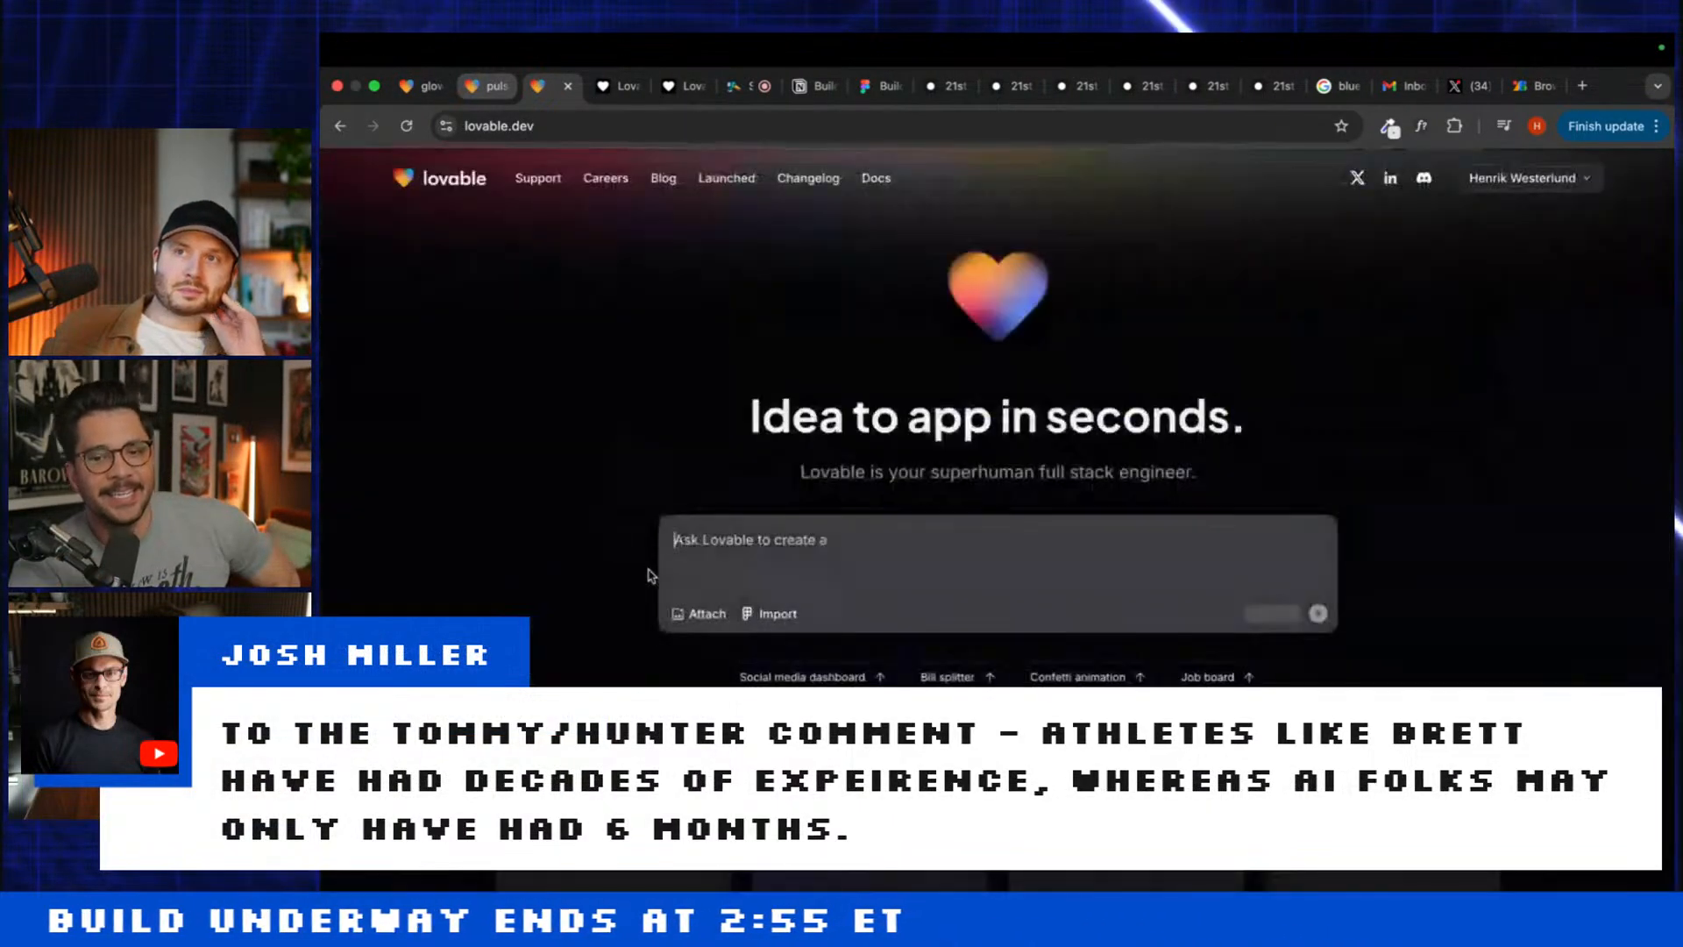
type("Build a")
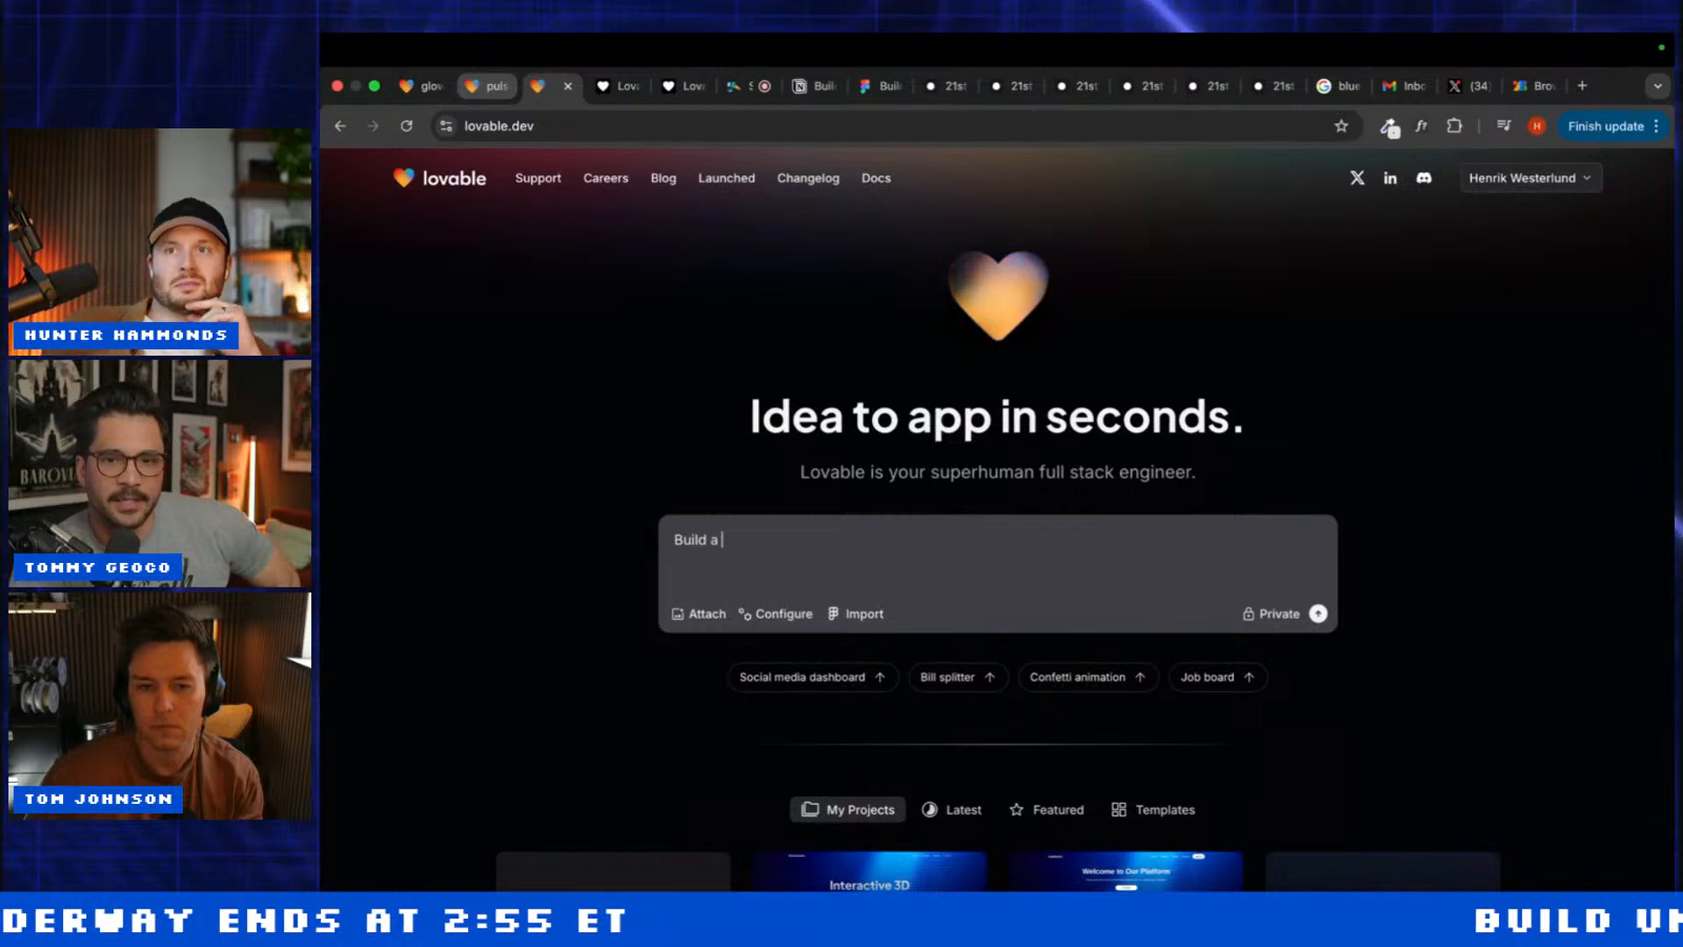
type(" hero section for a")
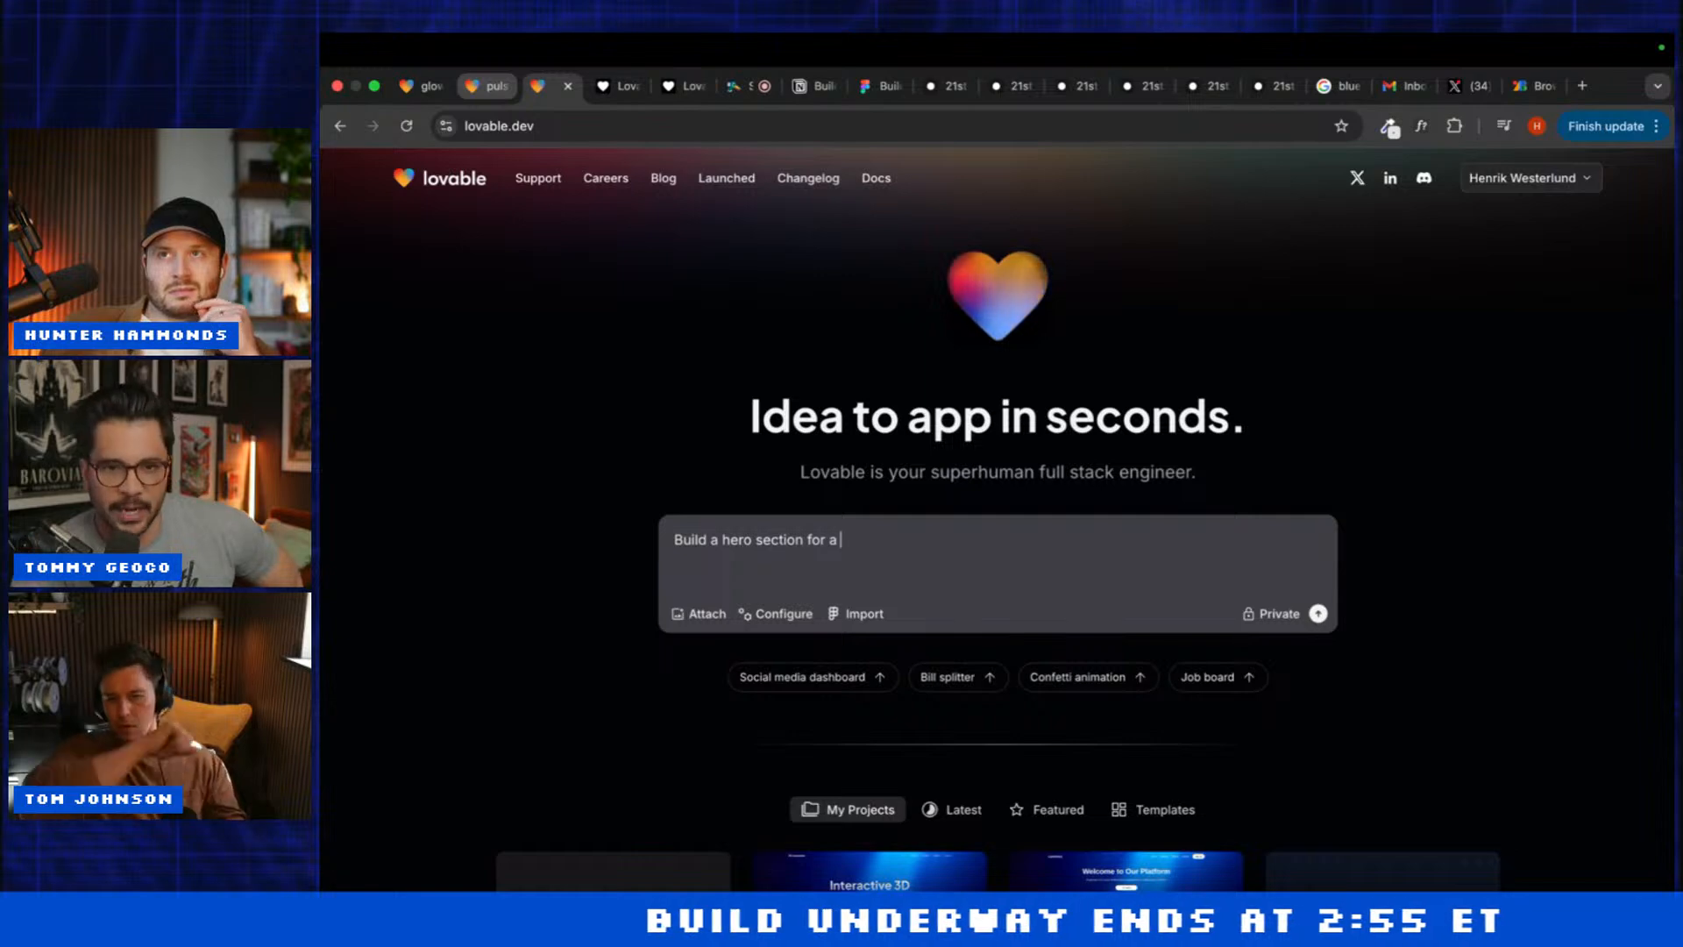
left_click(425, 85)
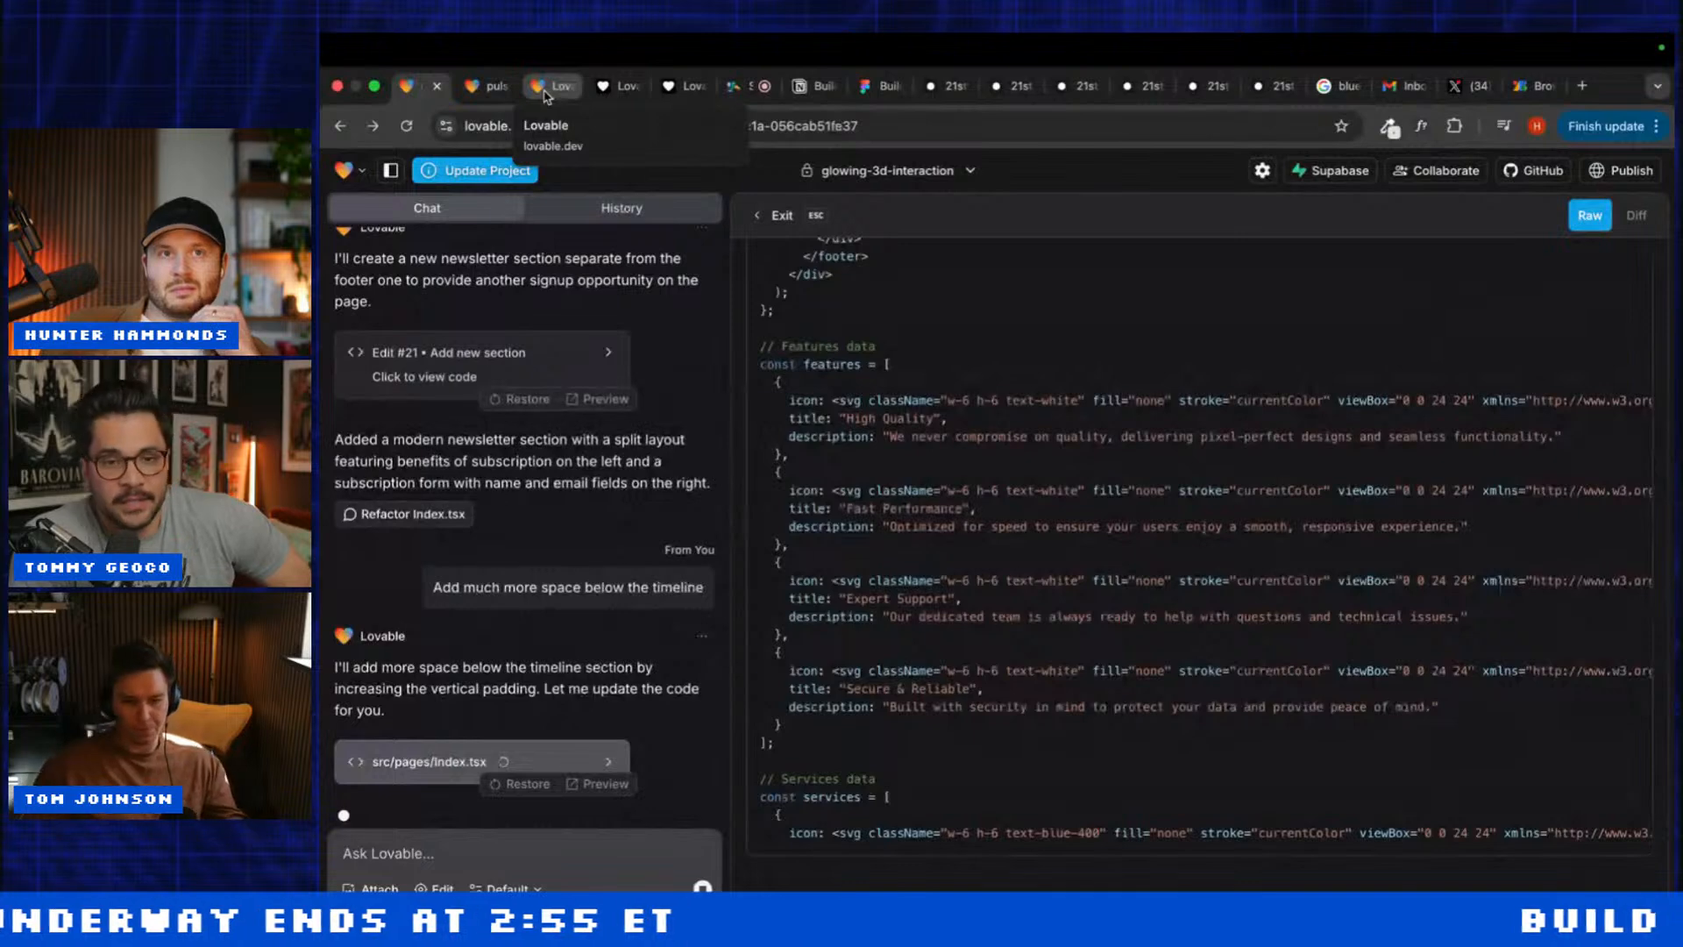
left_click(546, 88)
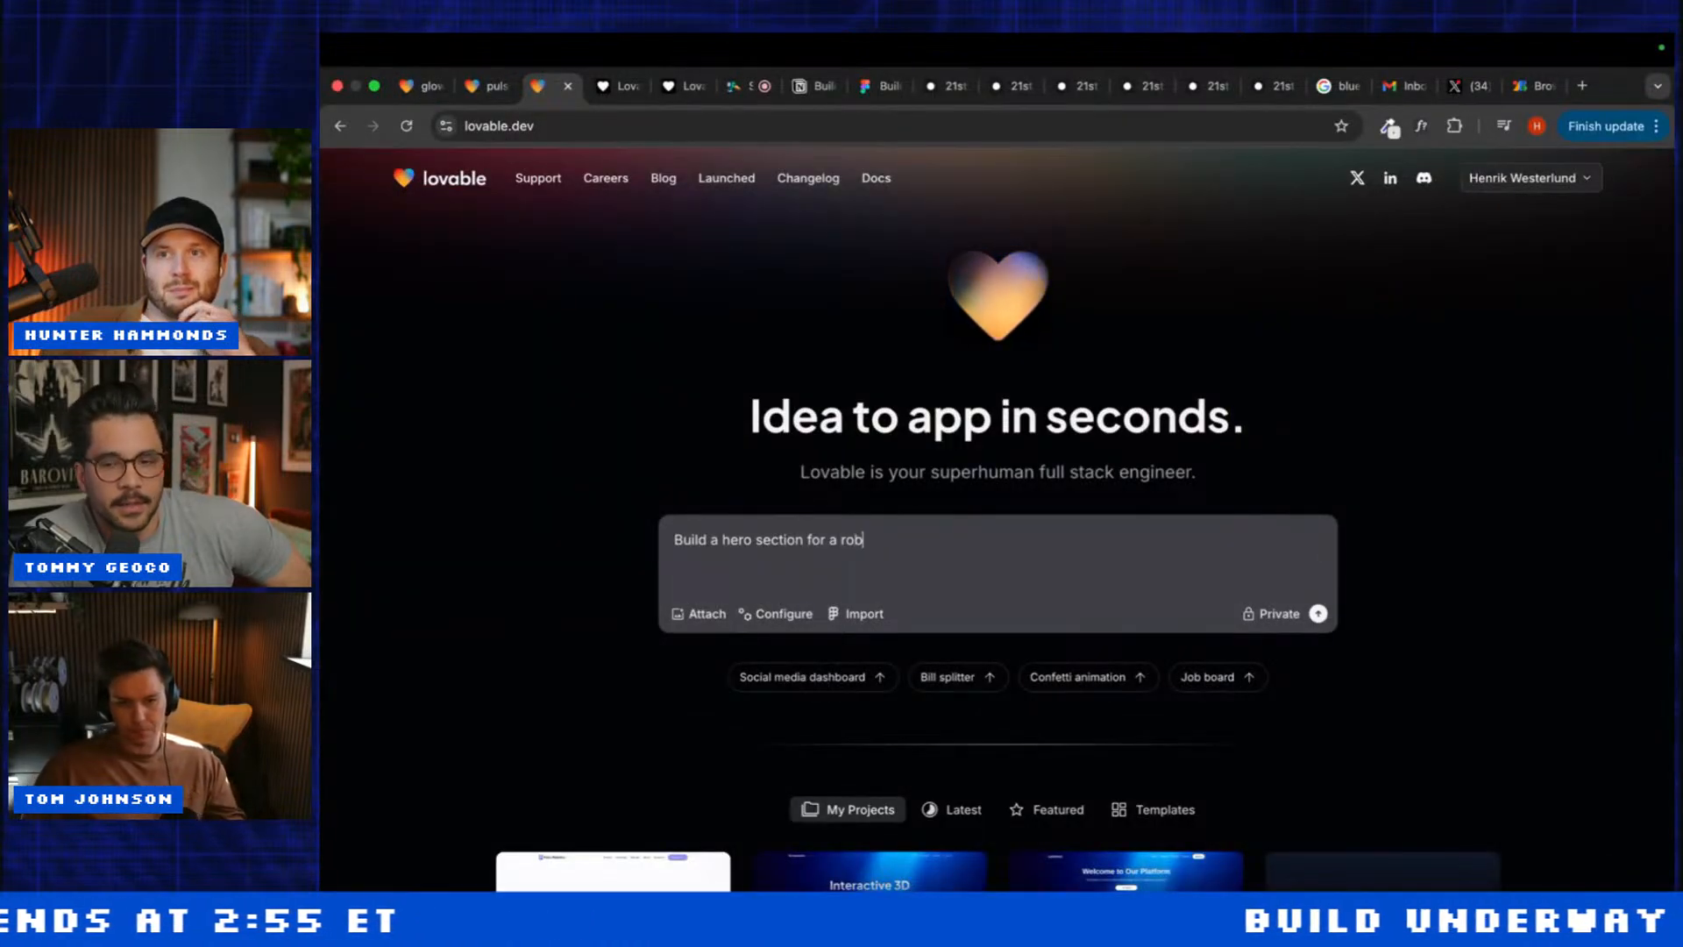
type("ot landing pa")
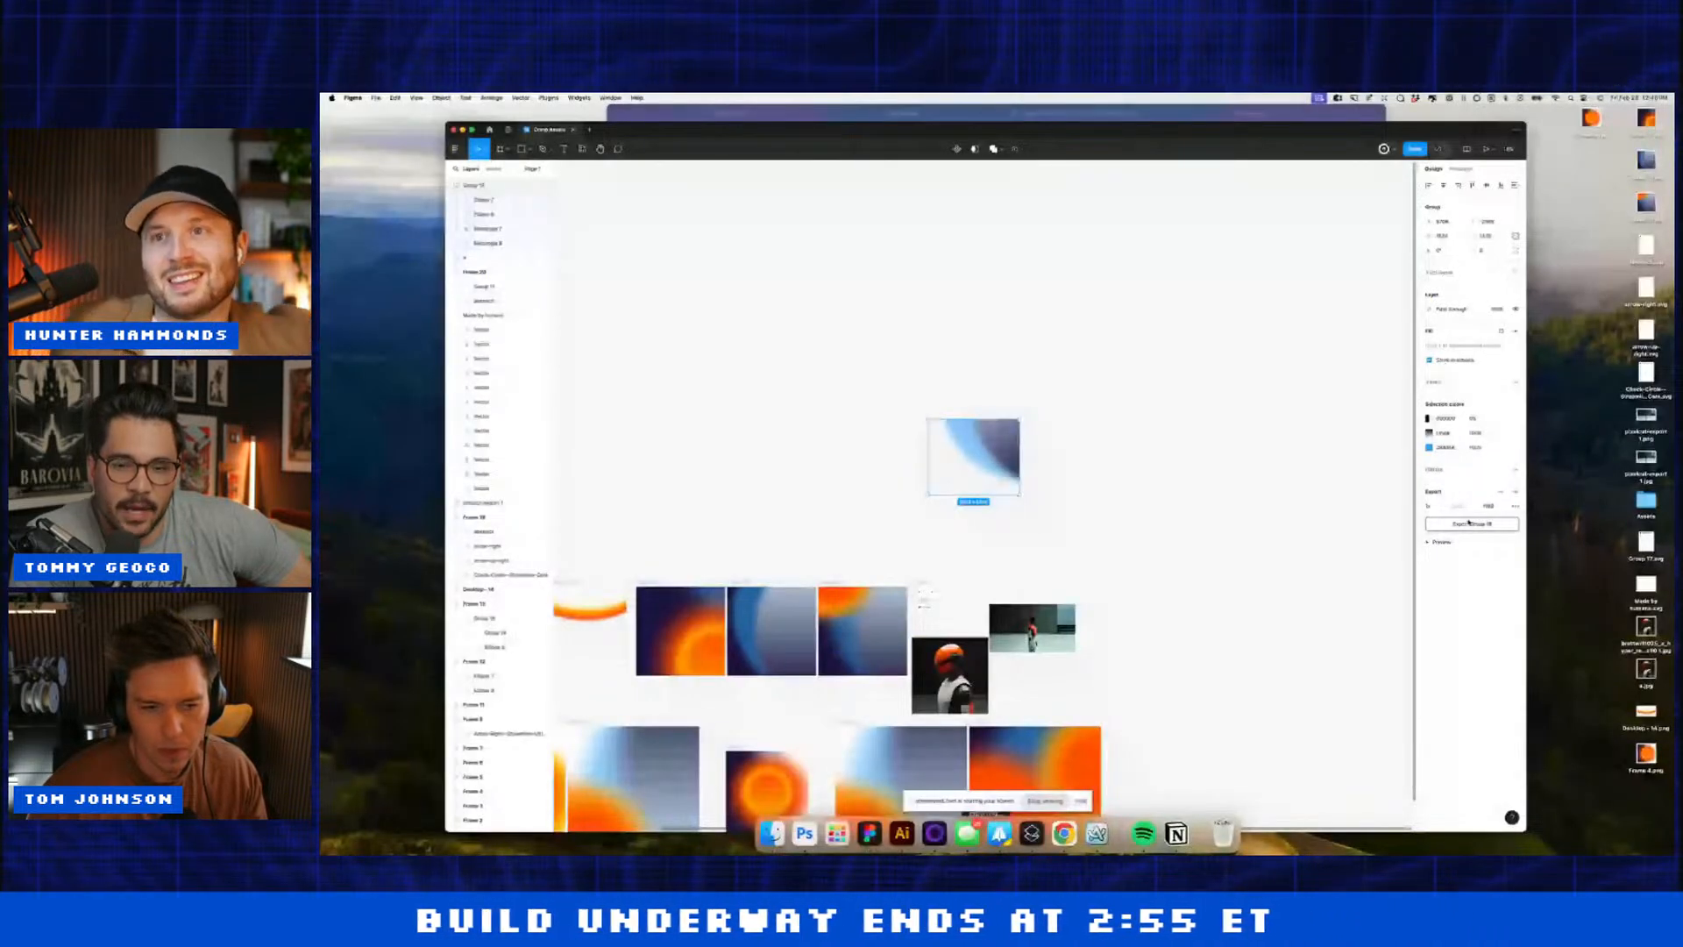
Step: Save the exported Figma artwork and return to the Webflow robot landing page
left_click(1194, 549)
key("super+Tab")
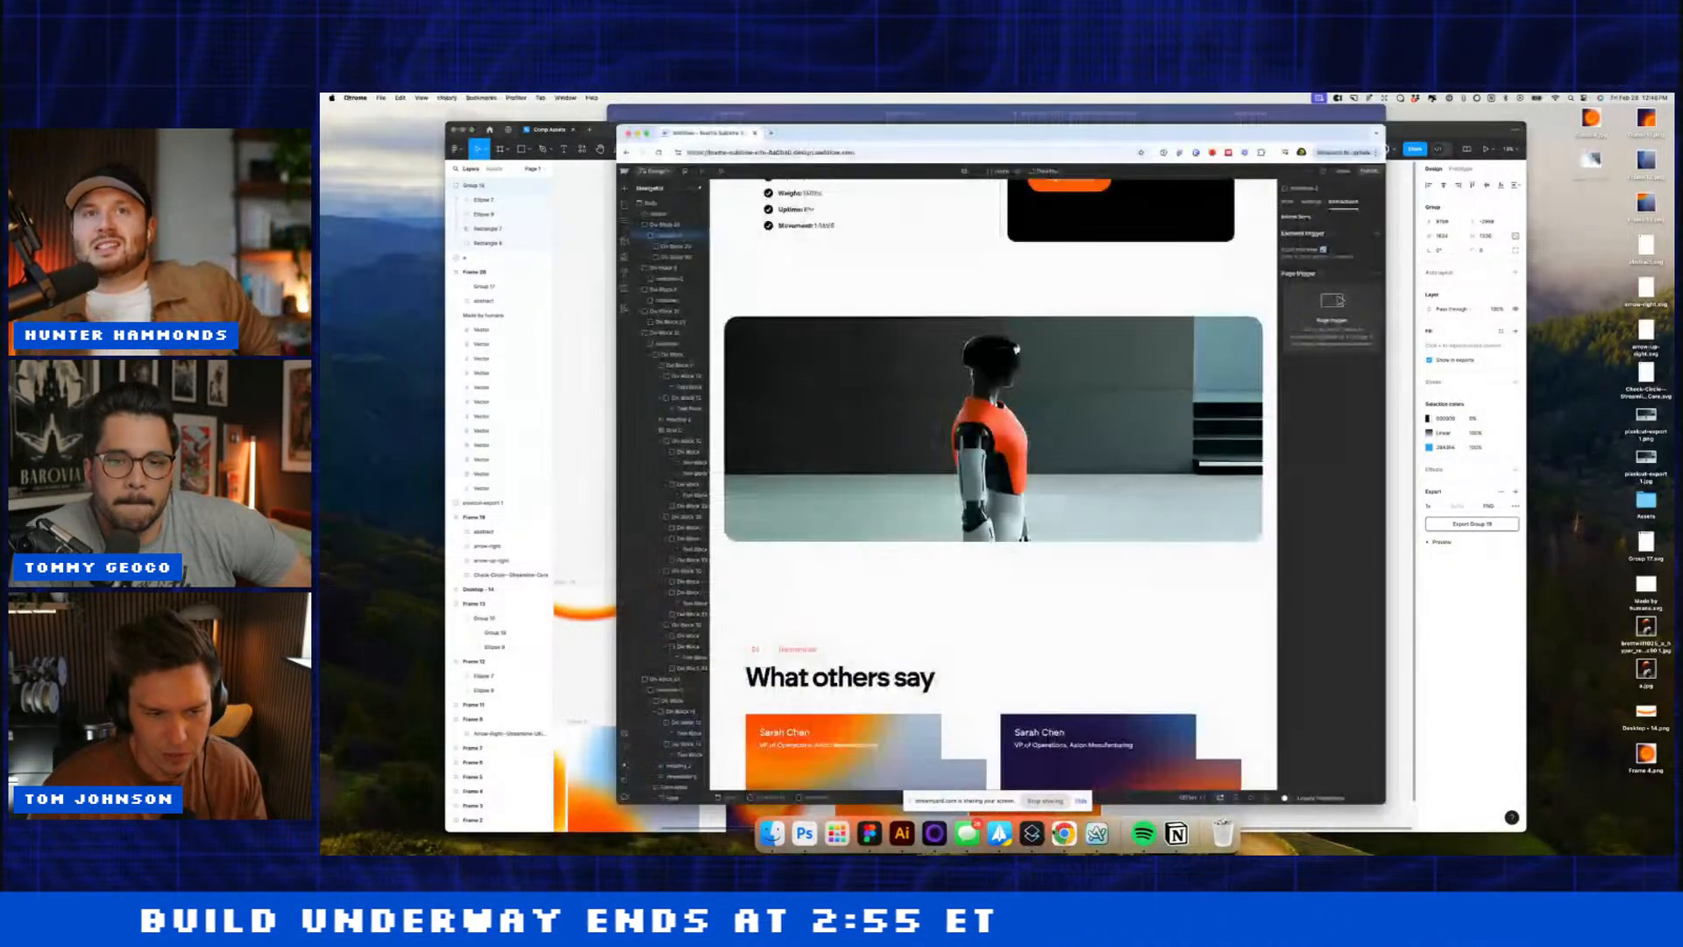
scroll(985, 450, "up", 5)
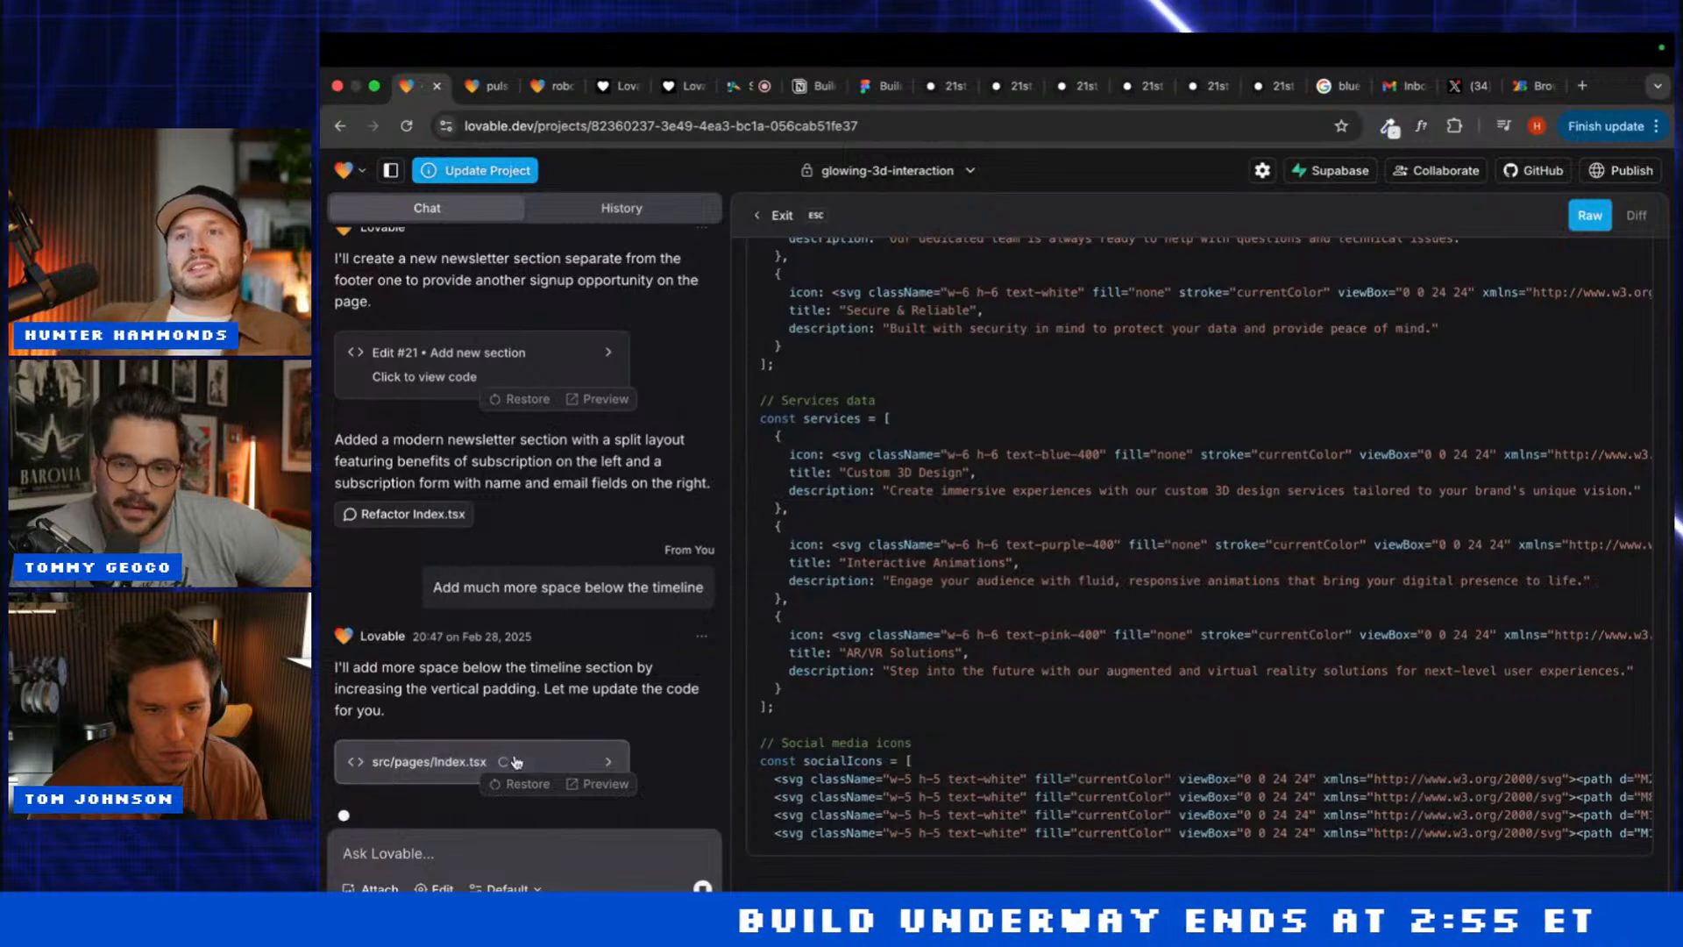
Step: Scroll through the glowing-3d-interaction project preview to review its sections
left_click(479, 85)
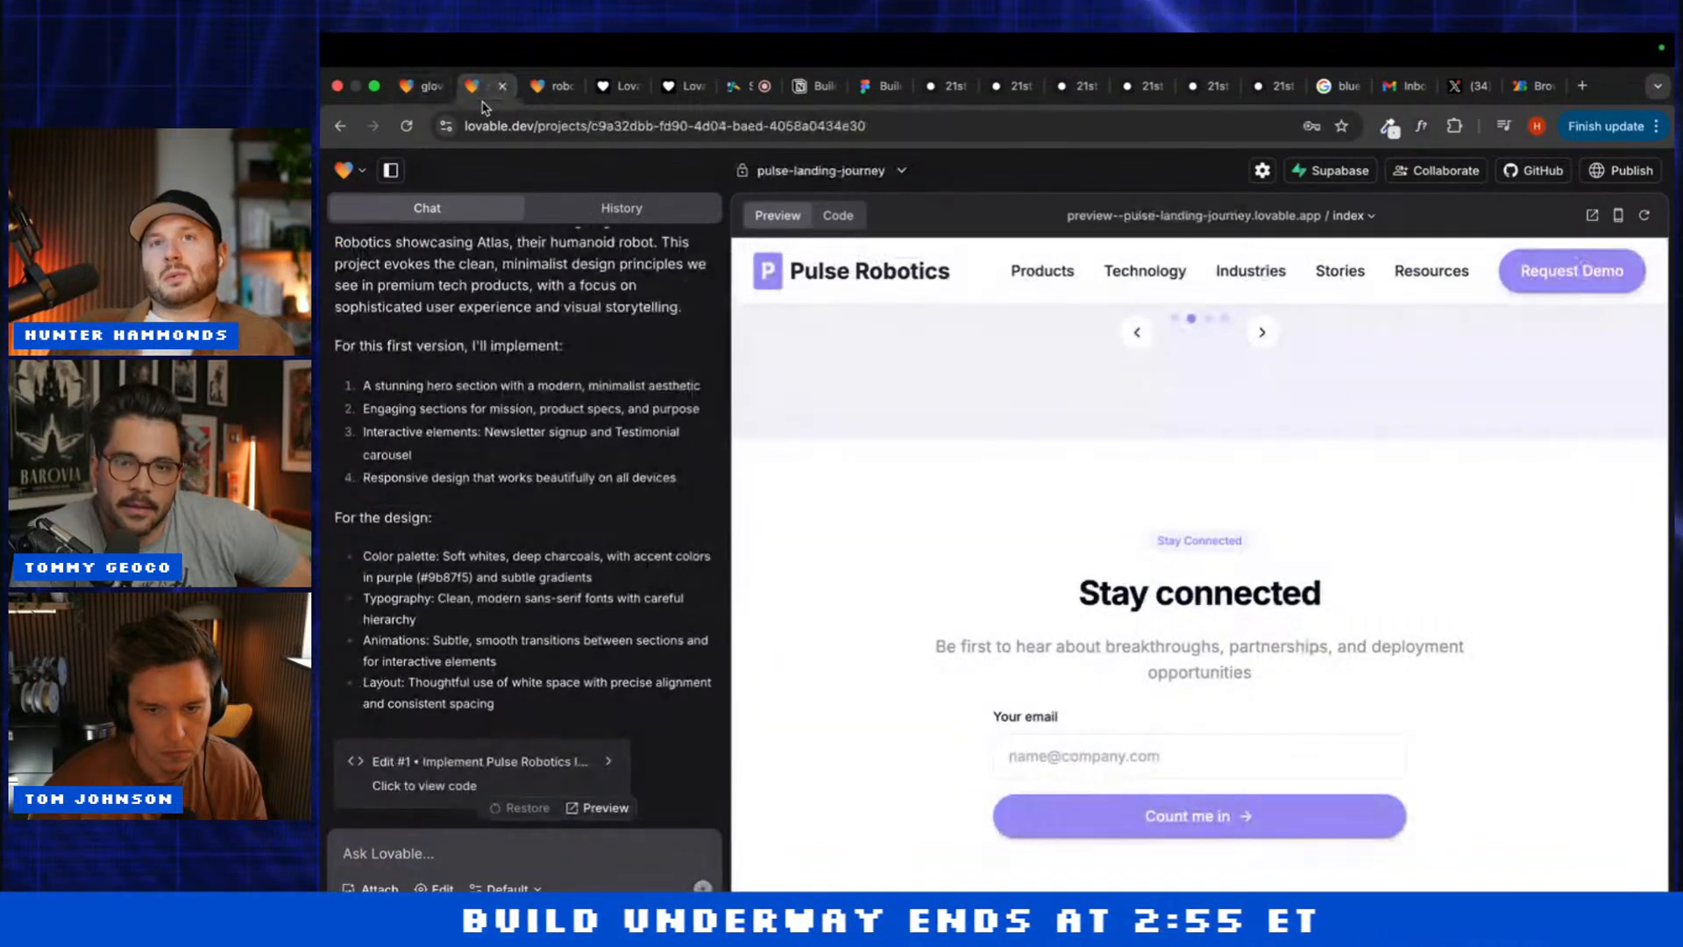
left_click(419, 85)
scroll(1001, 621, "down", 10)
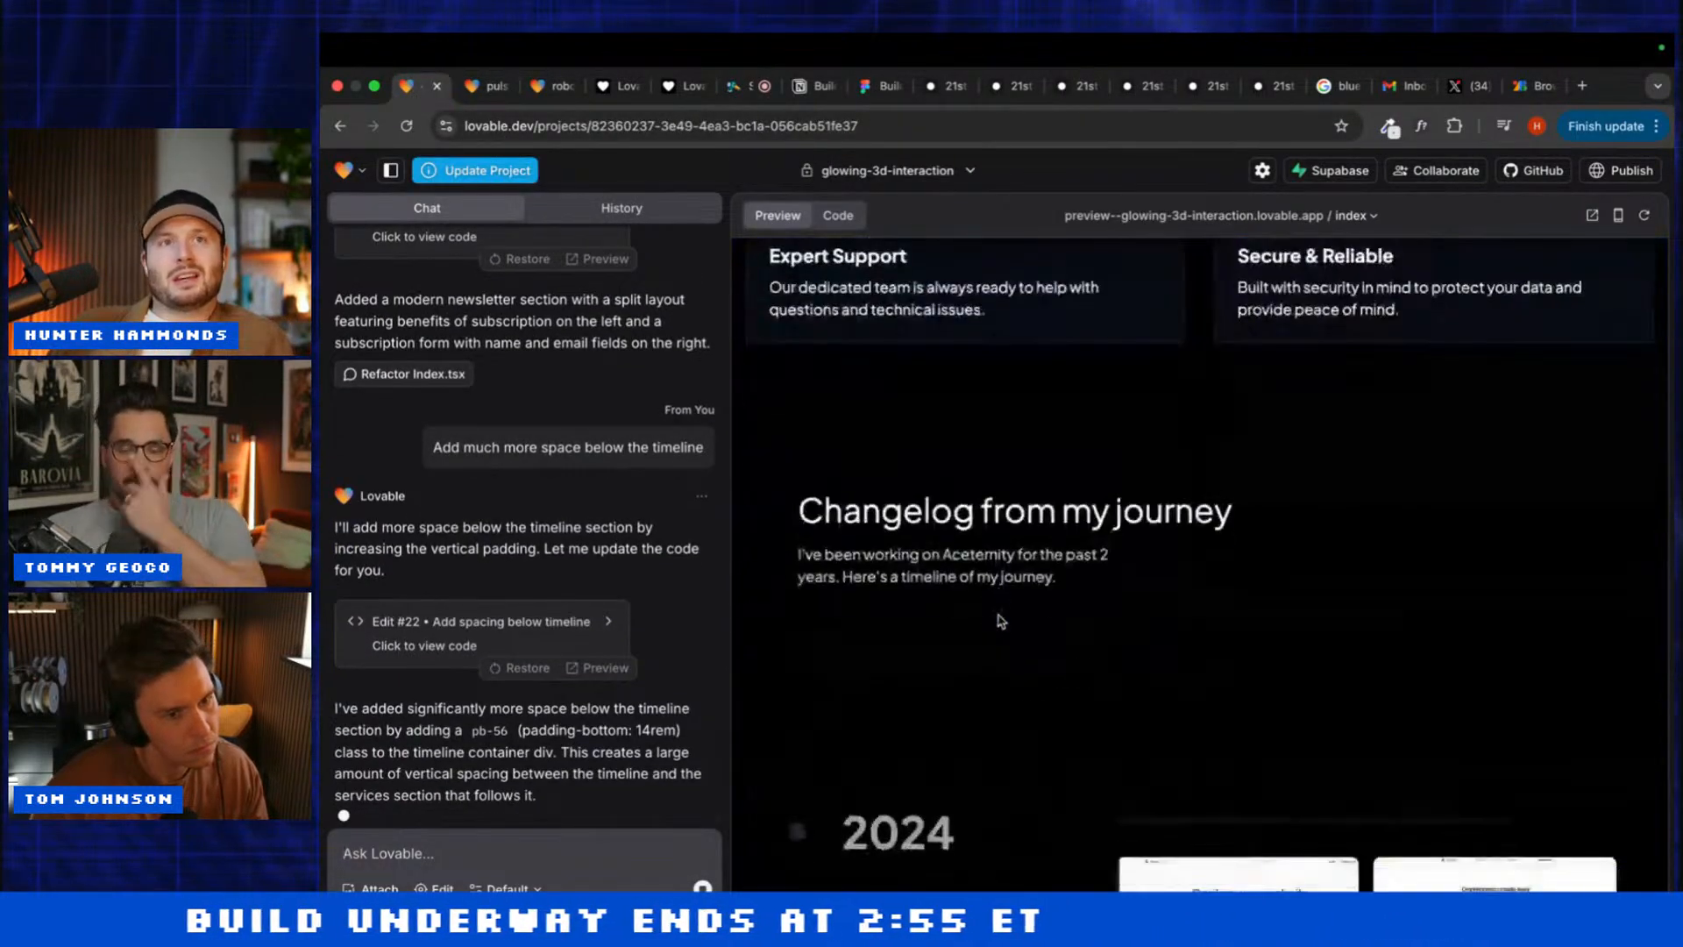
scroll(1001, 620, "down", 1)
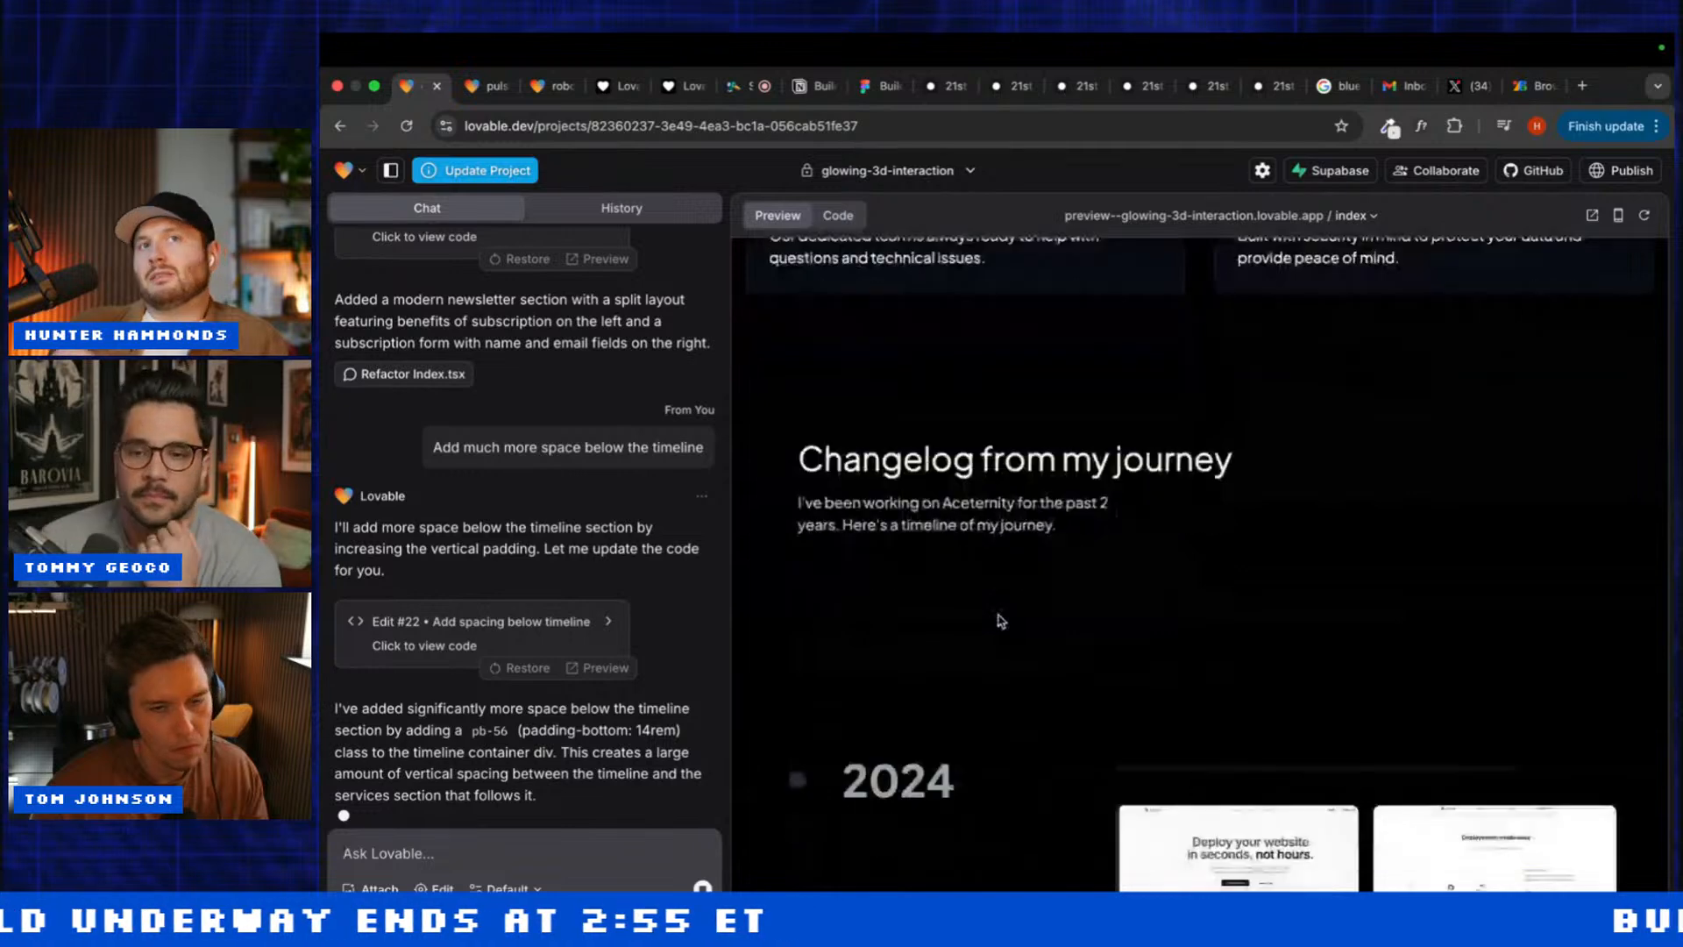
scroll(1001, 620, "down", 10)
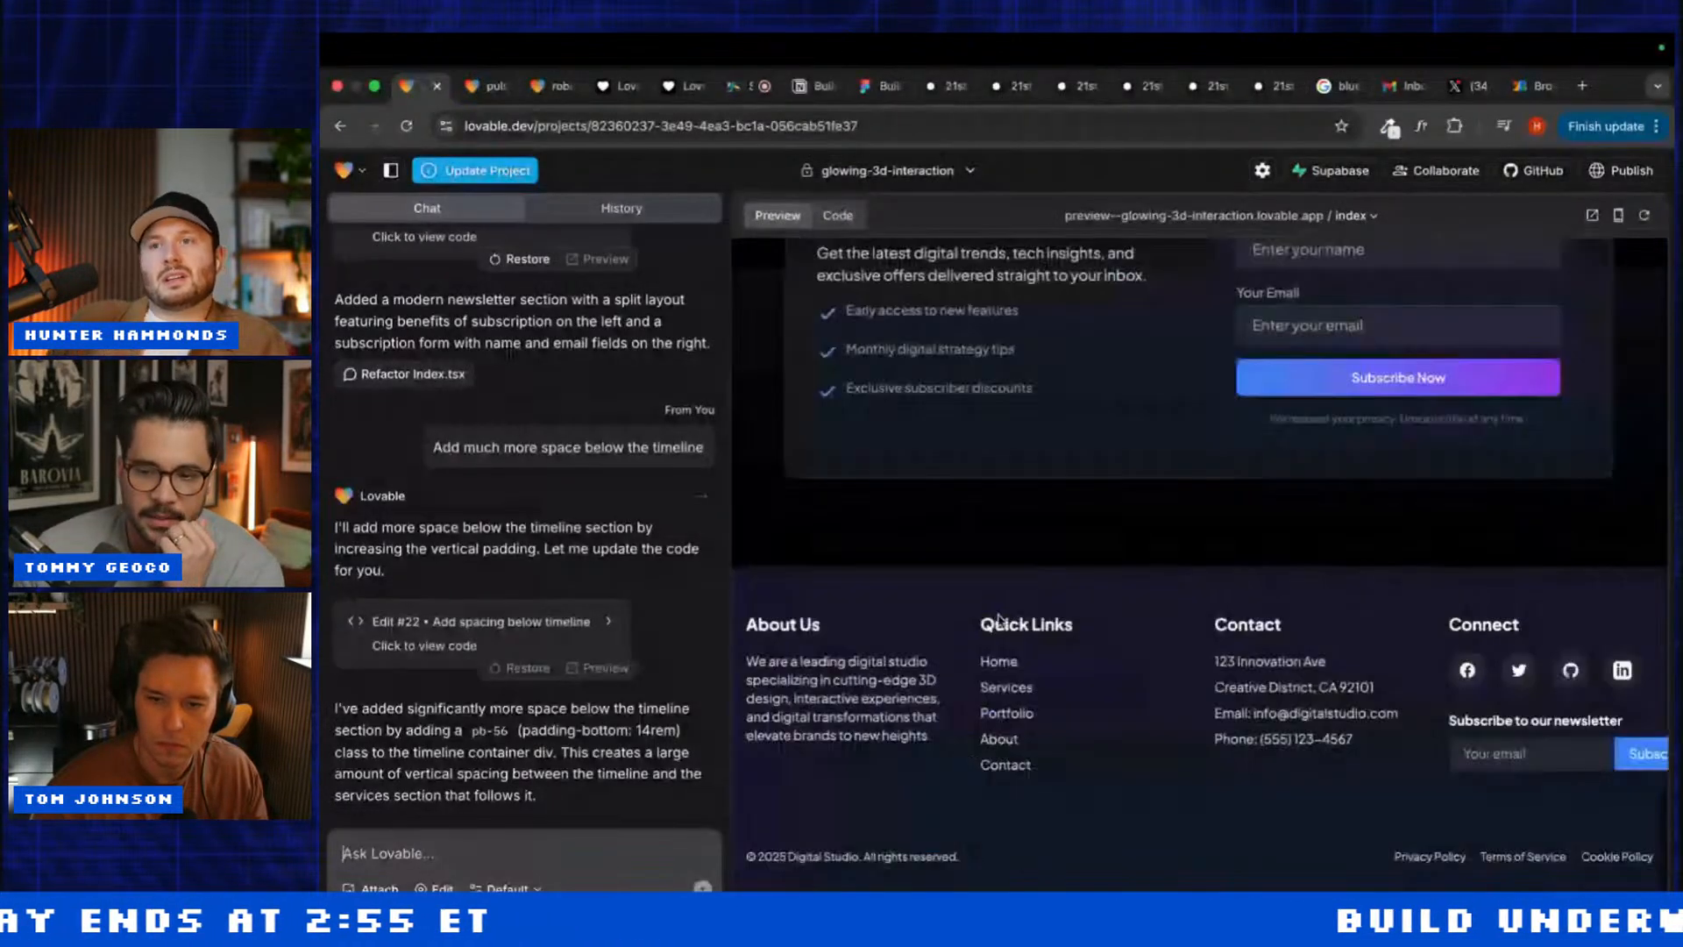
scroll(1001, 621, "up", 2)
scroll(1001, 621, "up", 15)
scroll(1002, 621, "down", 5)
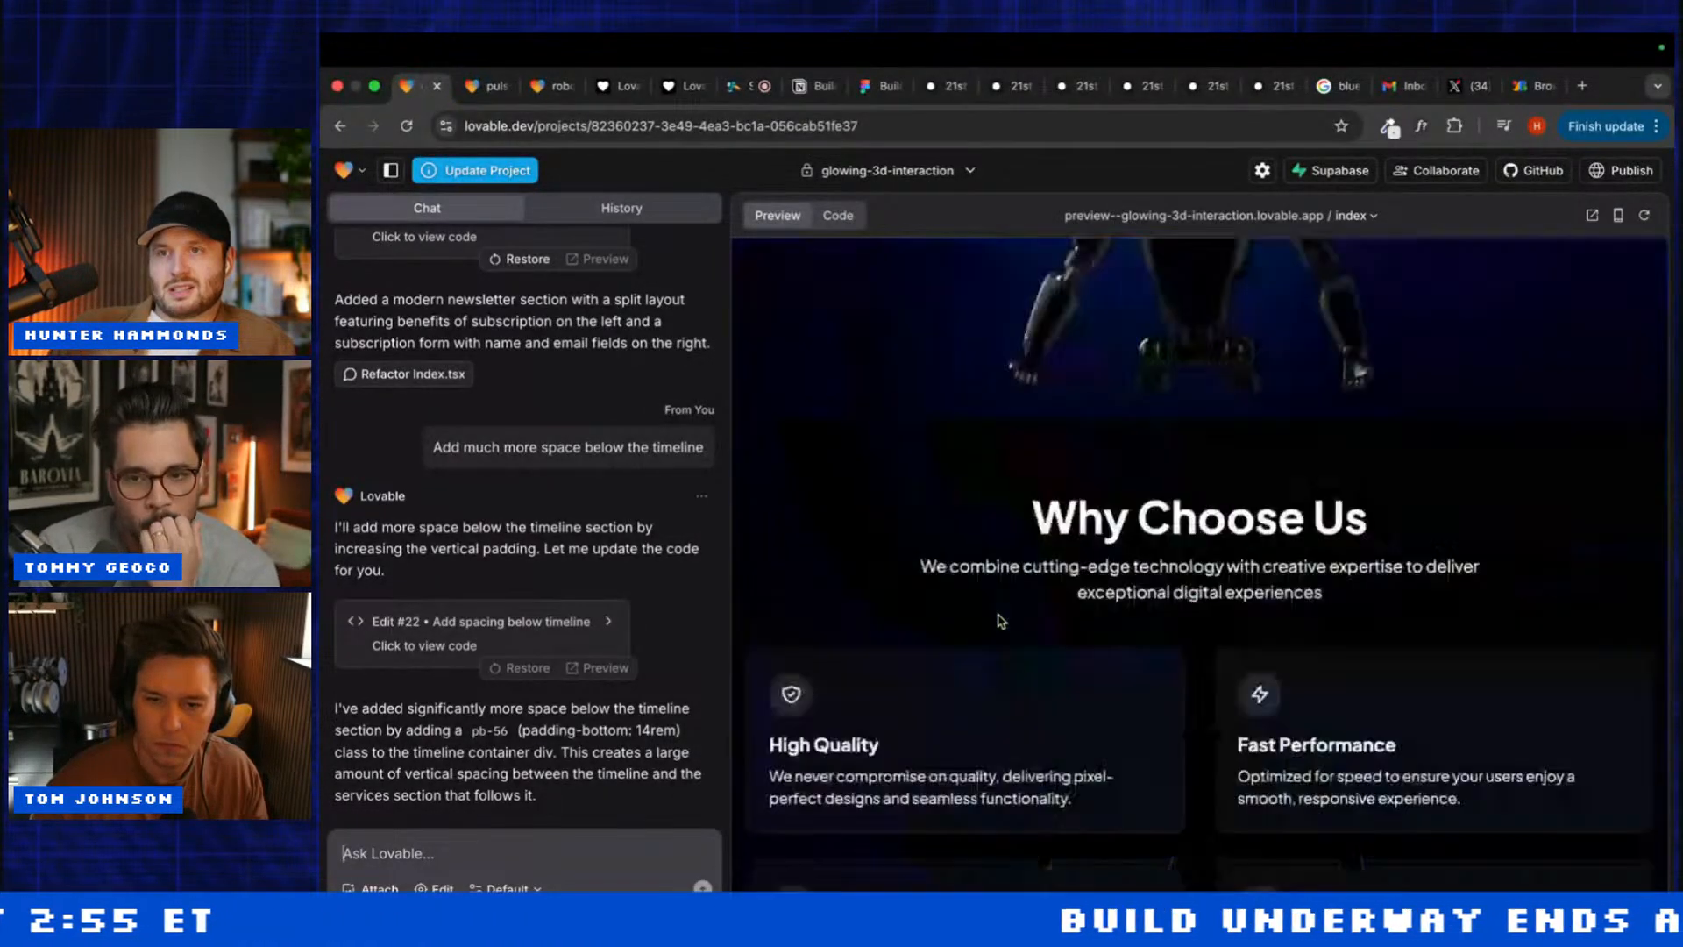
scroll(1002, 621, "down", 10)
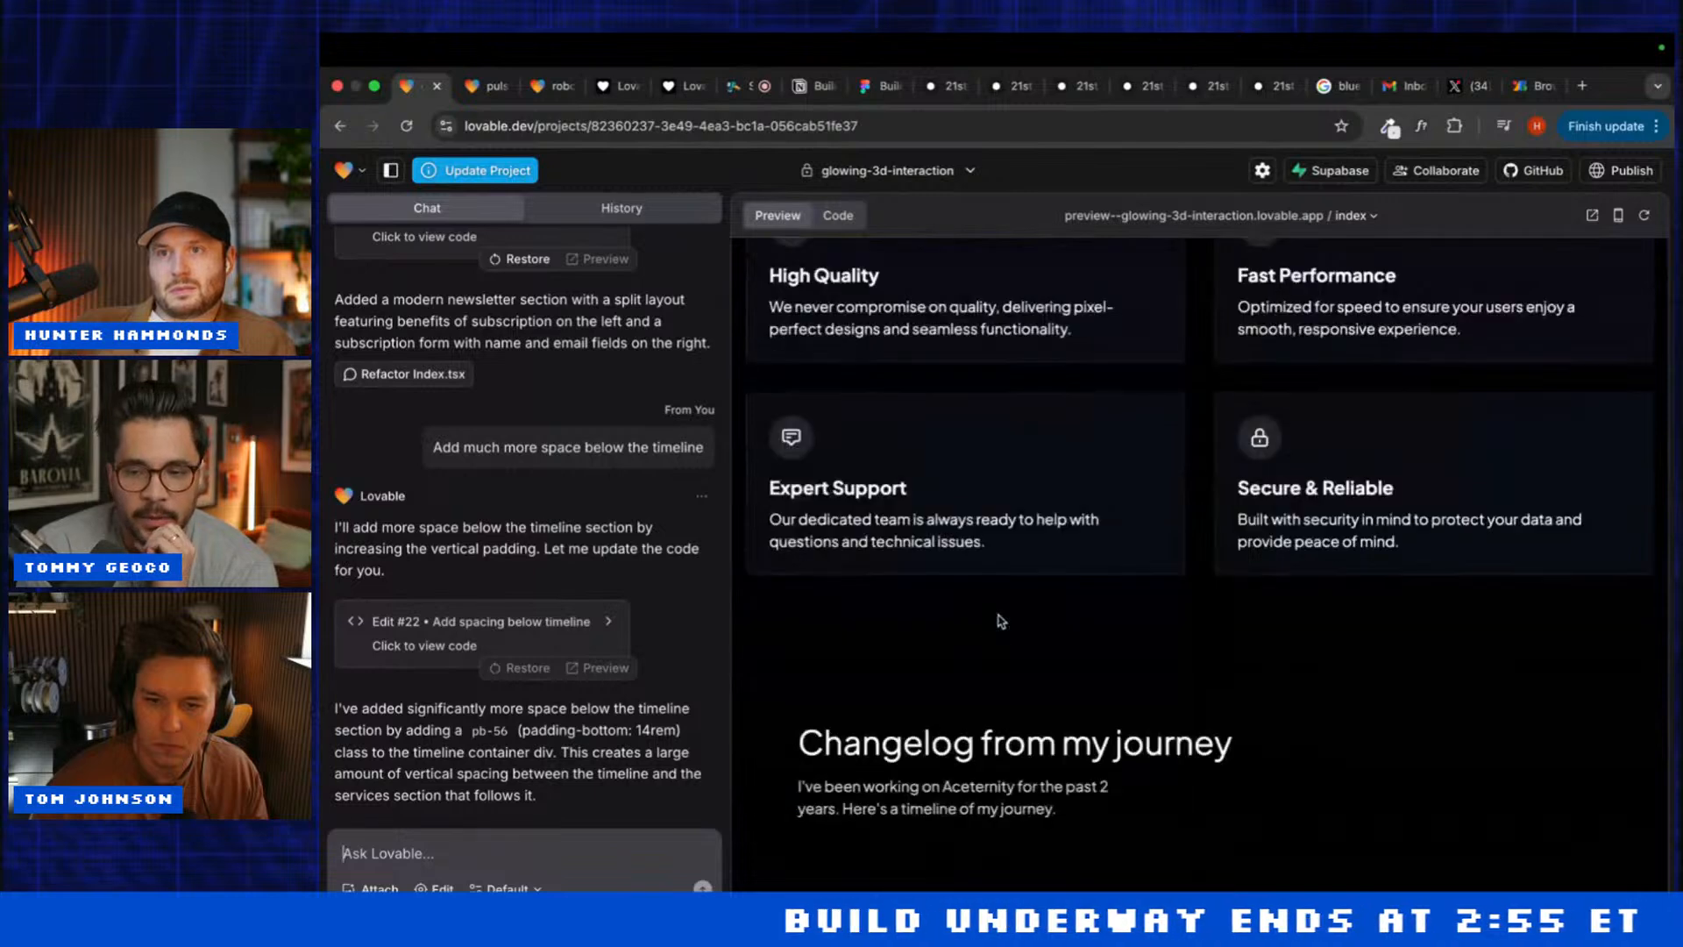
scroll(916, 703, "down", 5)
Step: Send 'Make all the spacing and colors consistent across the website' and close the Pulse Robotics tab
type("Make all")
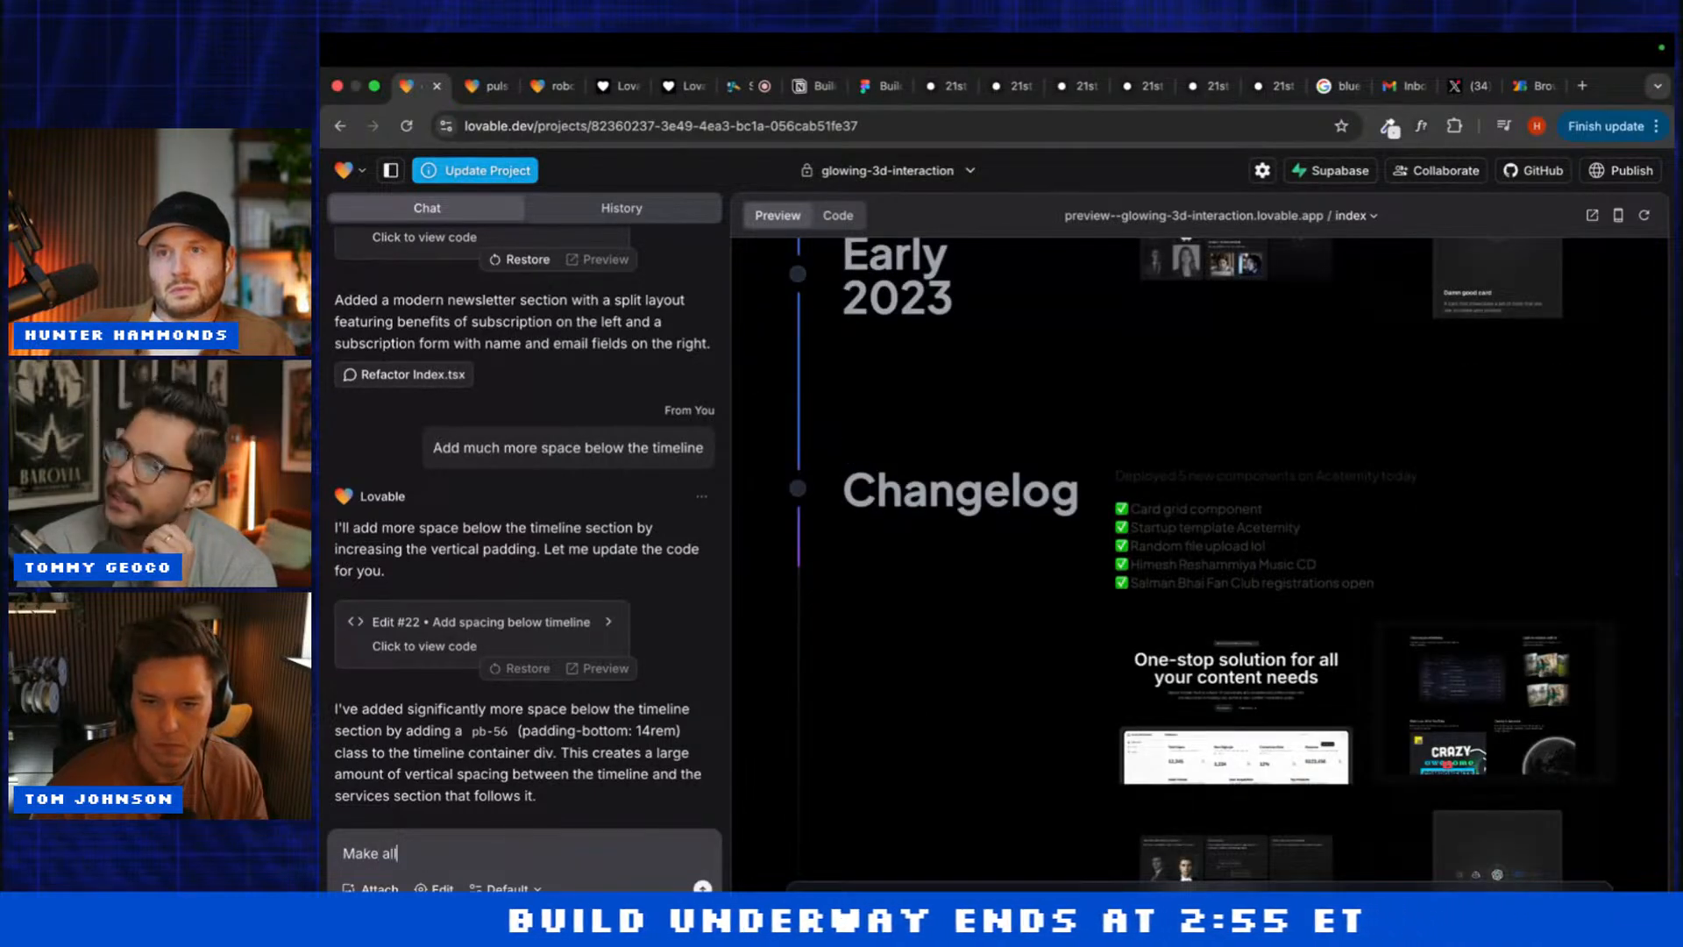
type(" the spac")
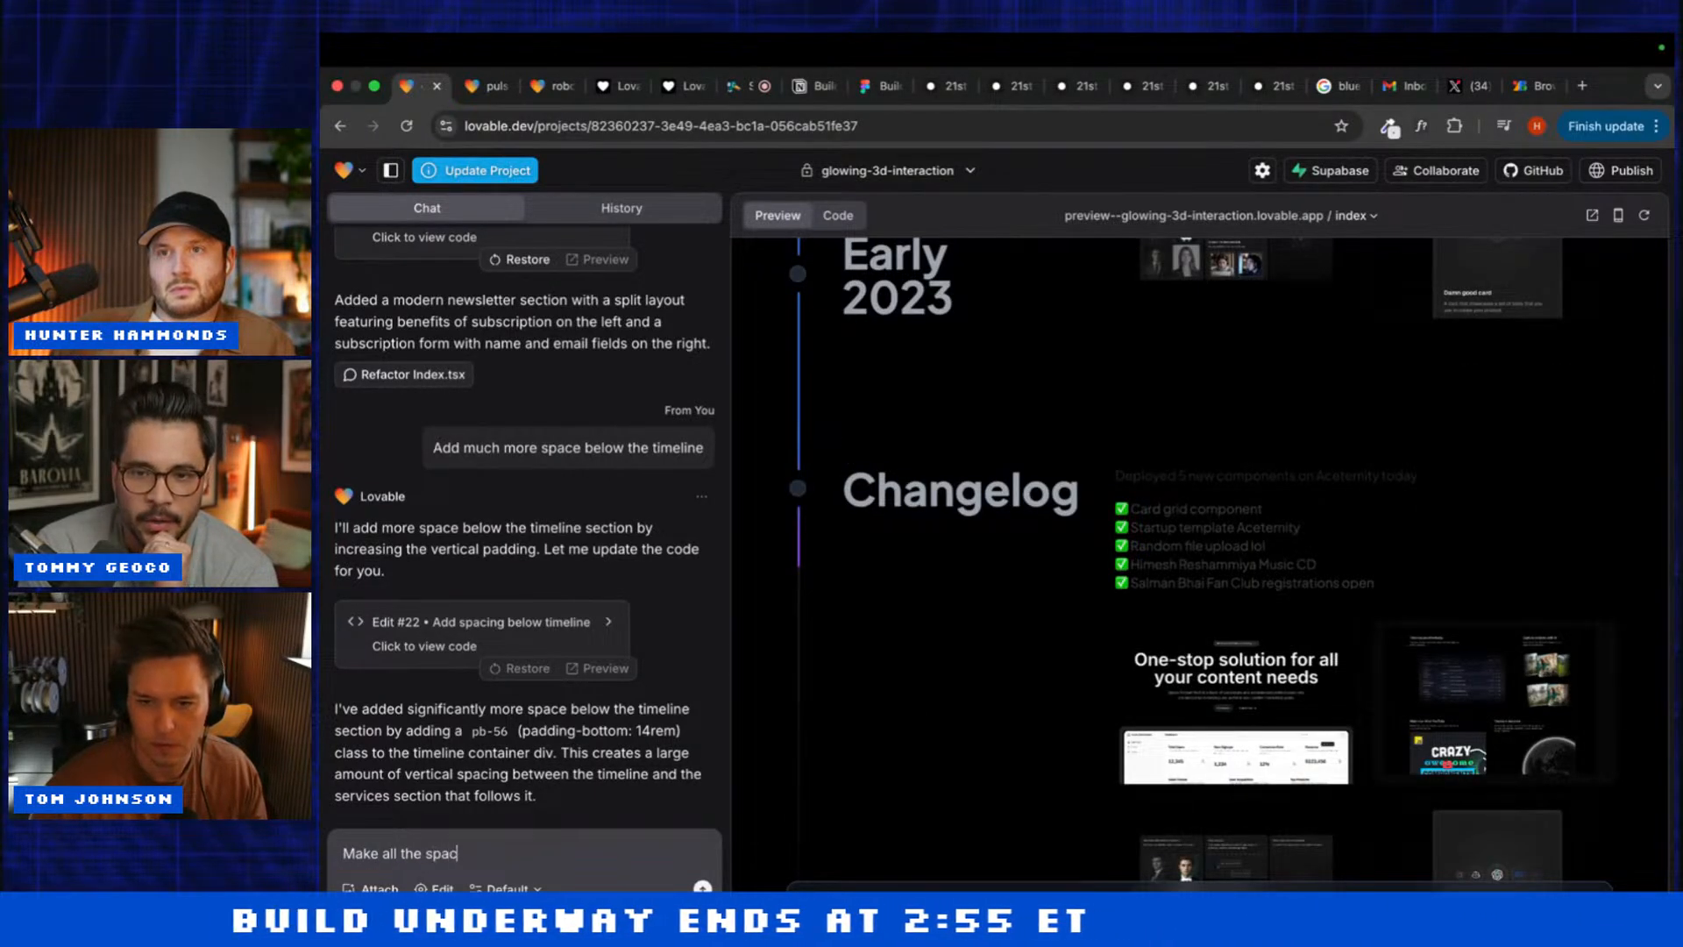
type("ing and")
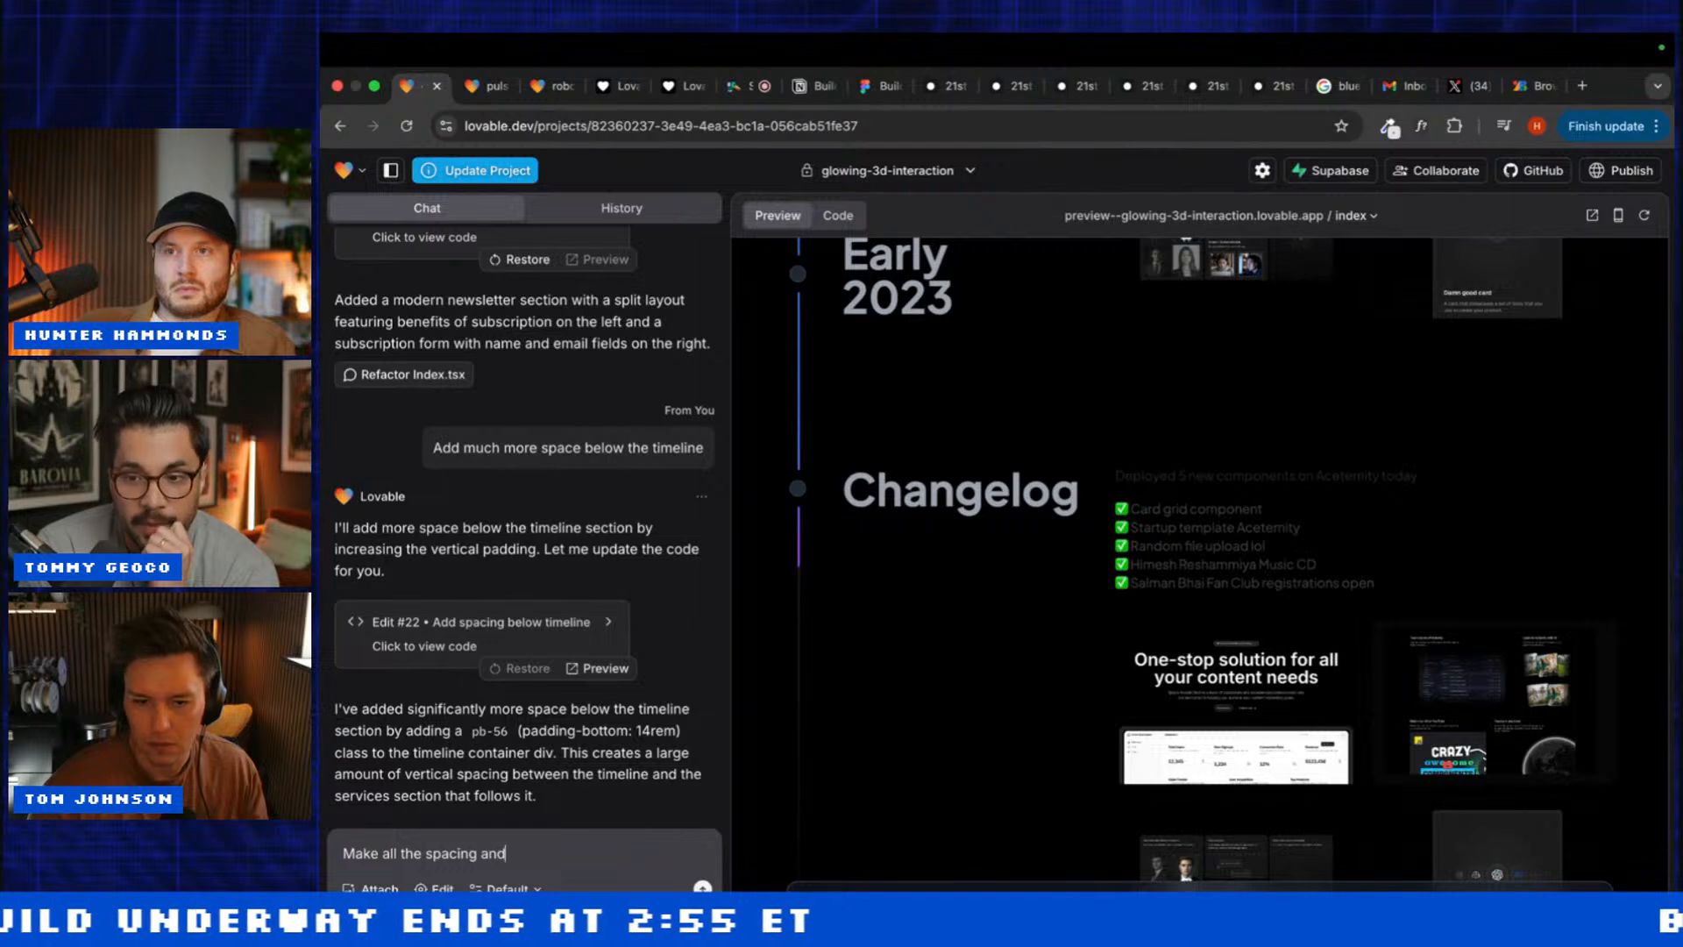
type(" colors cons")
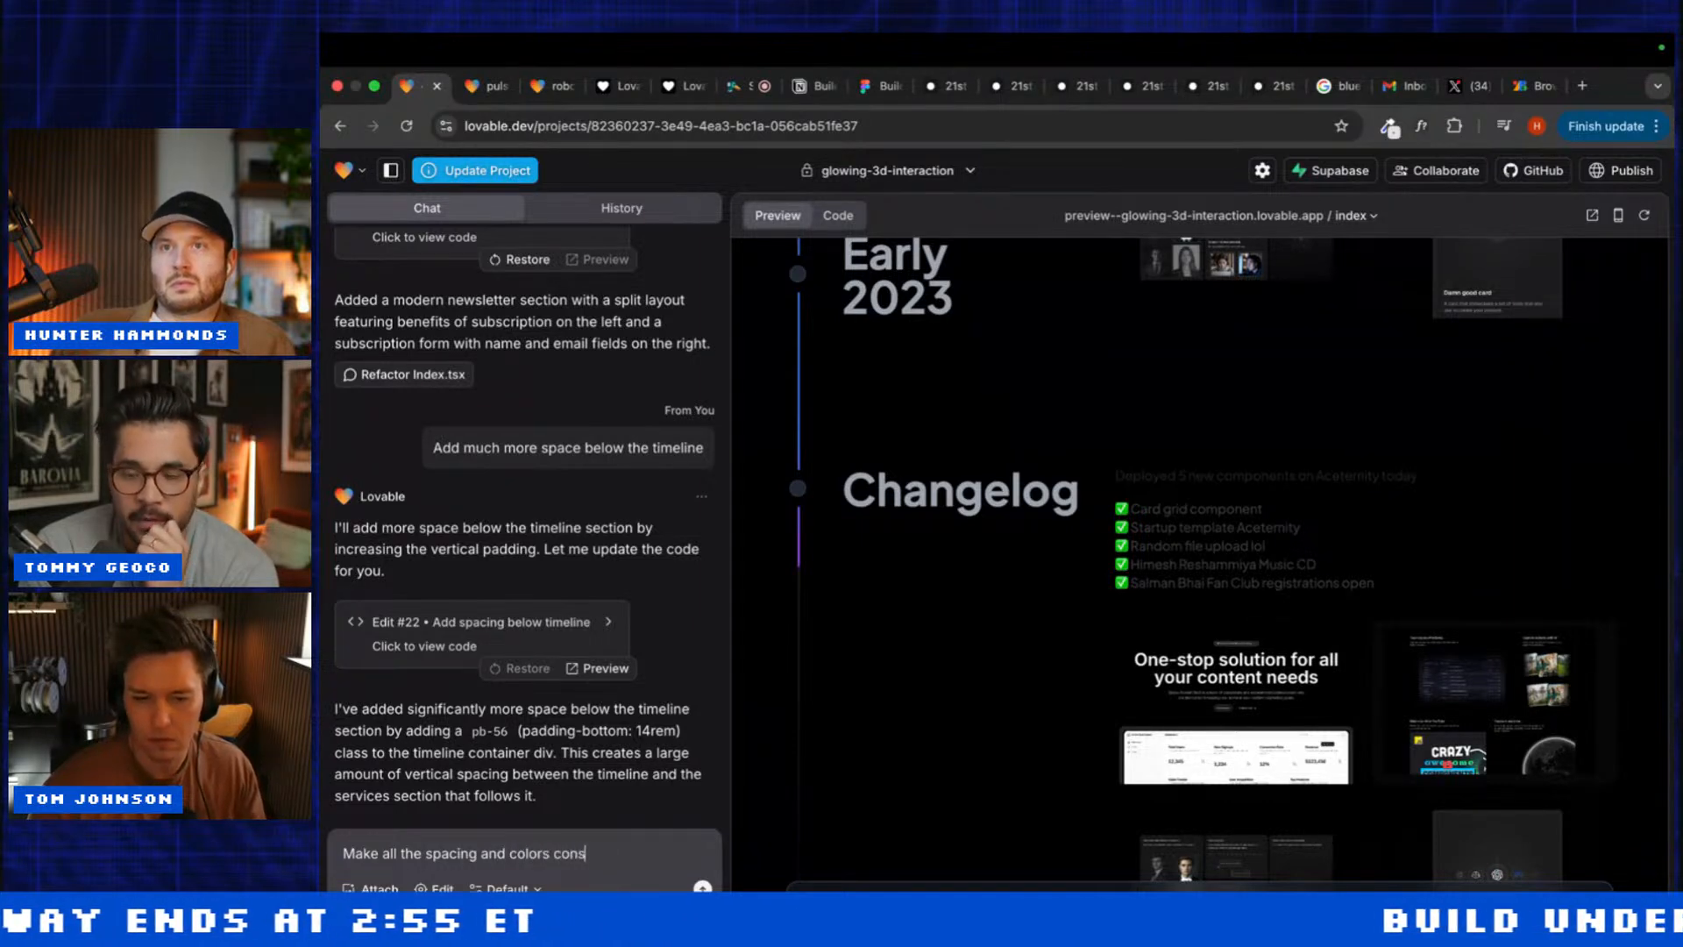
type("istent")
scroll(960, 618, "down", 3)
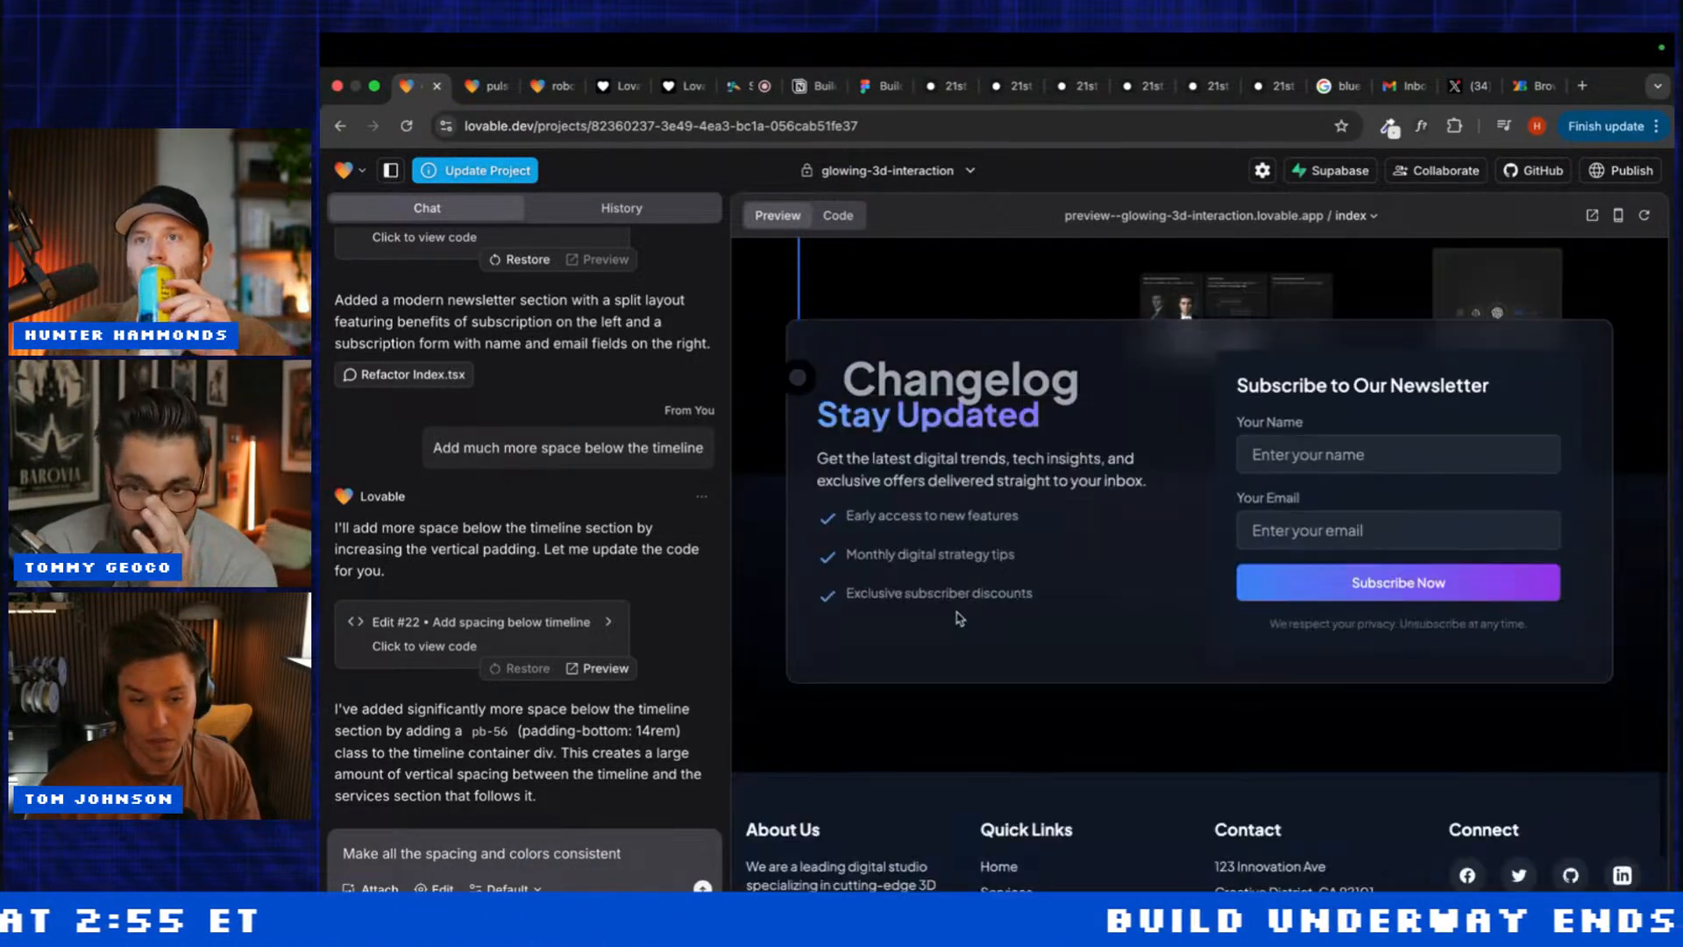
type("ent ")
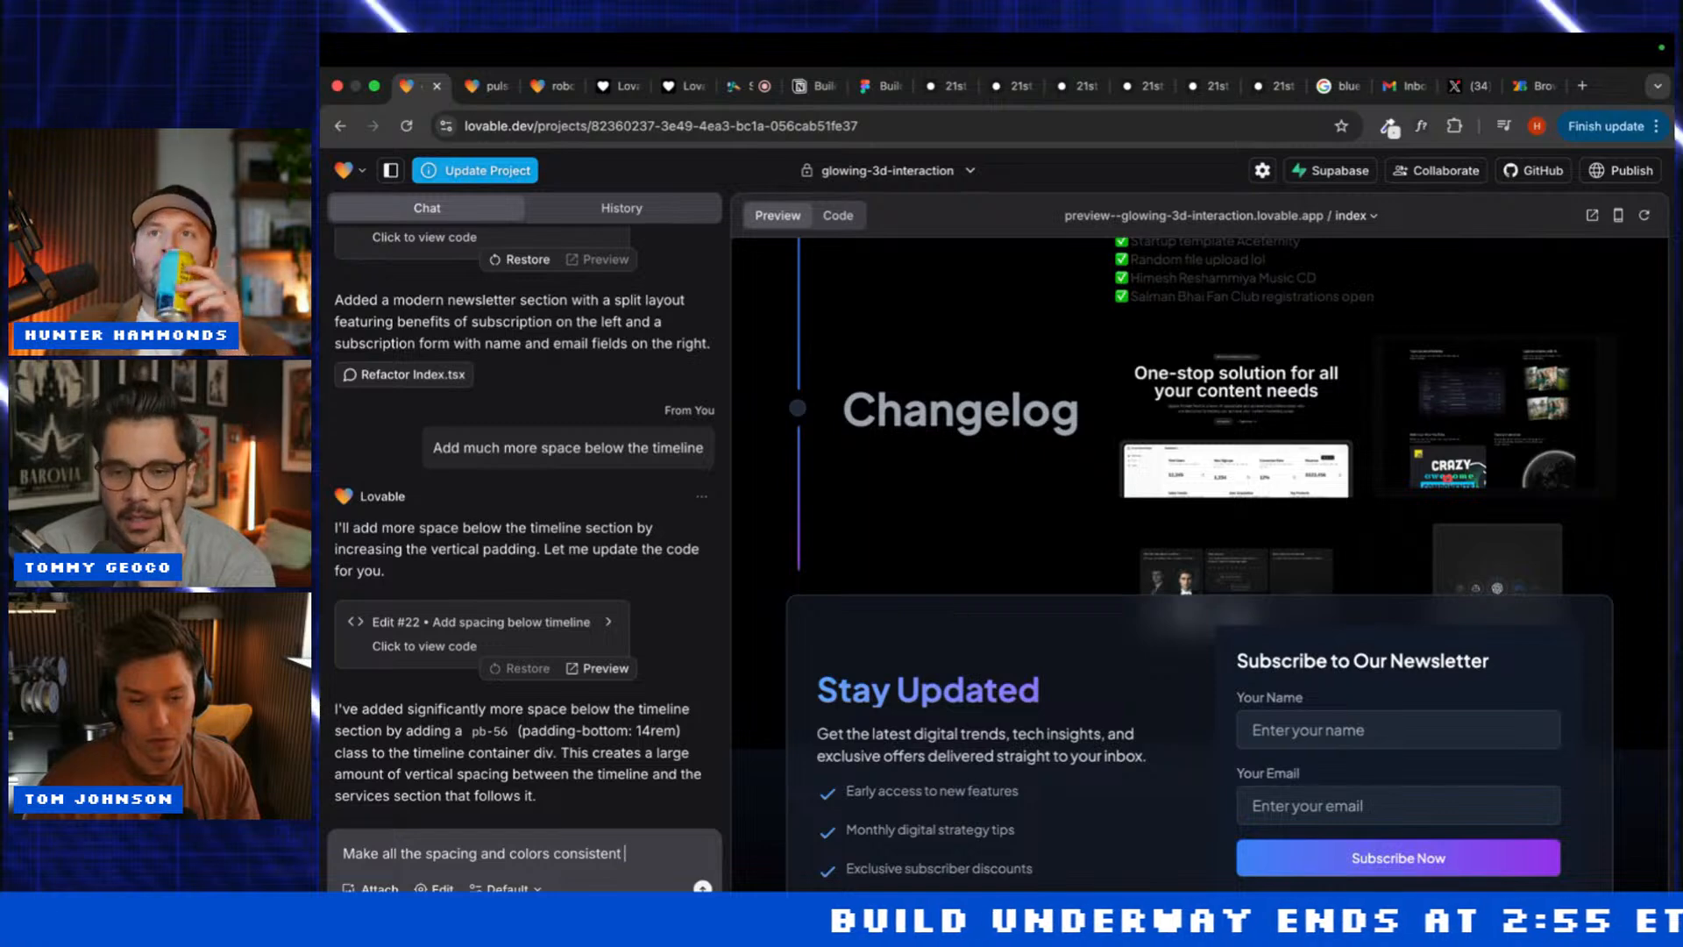
type("across the")
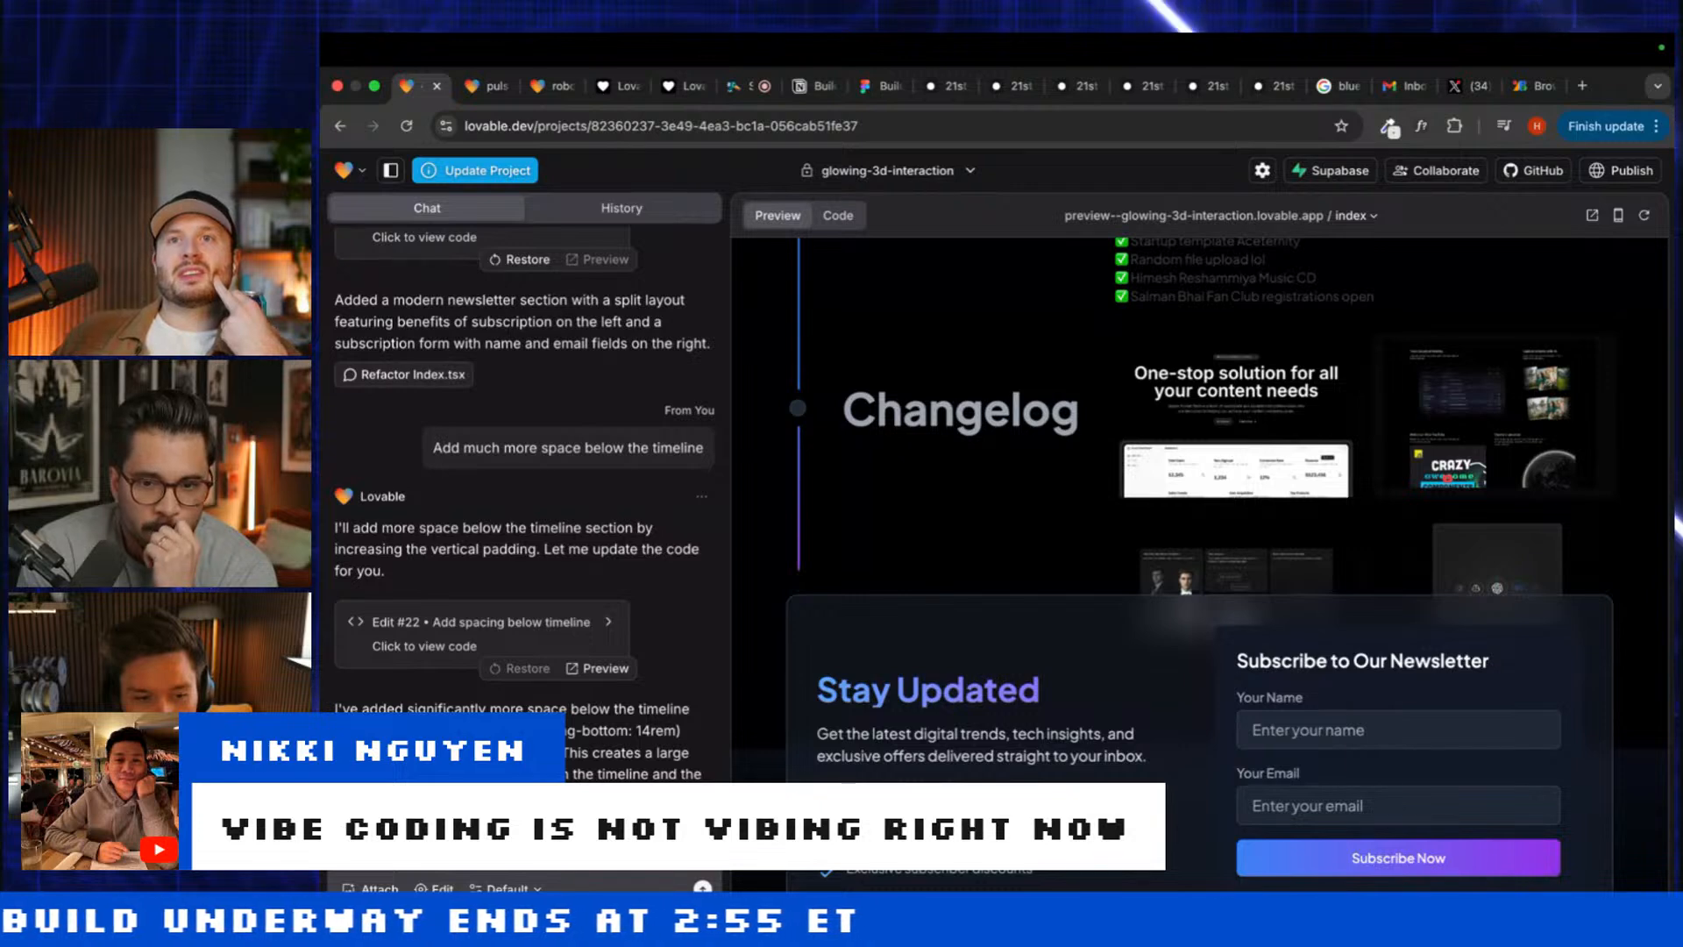
key("Return")
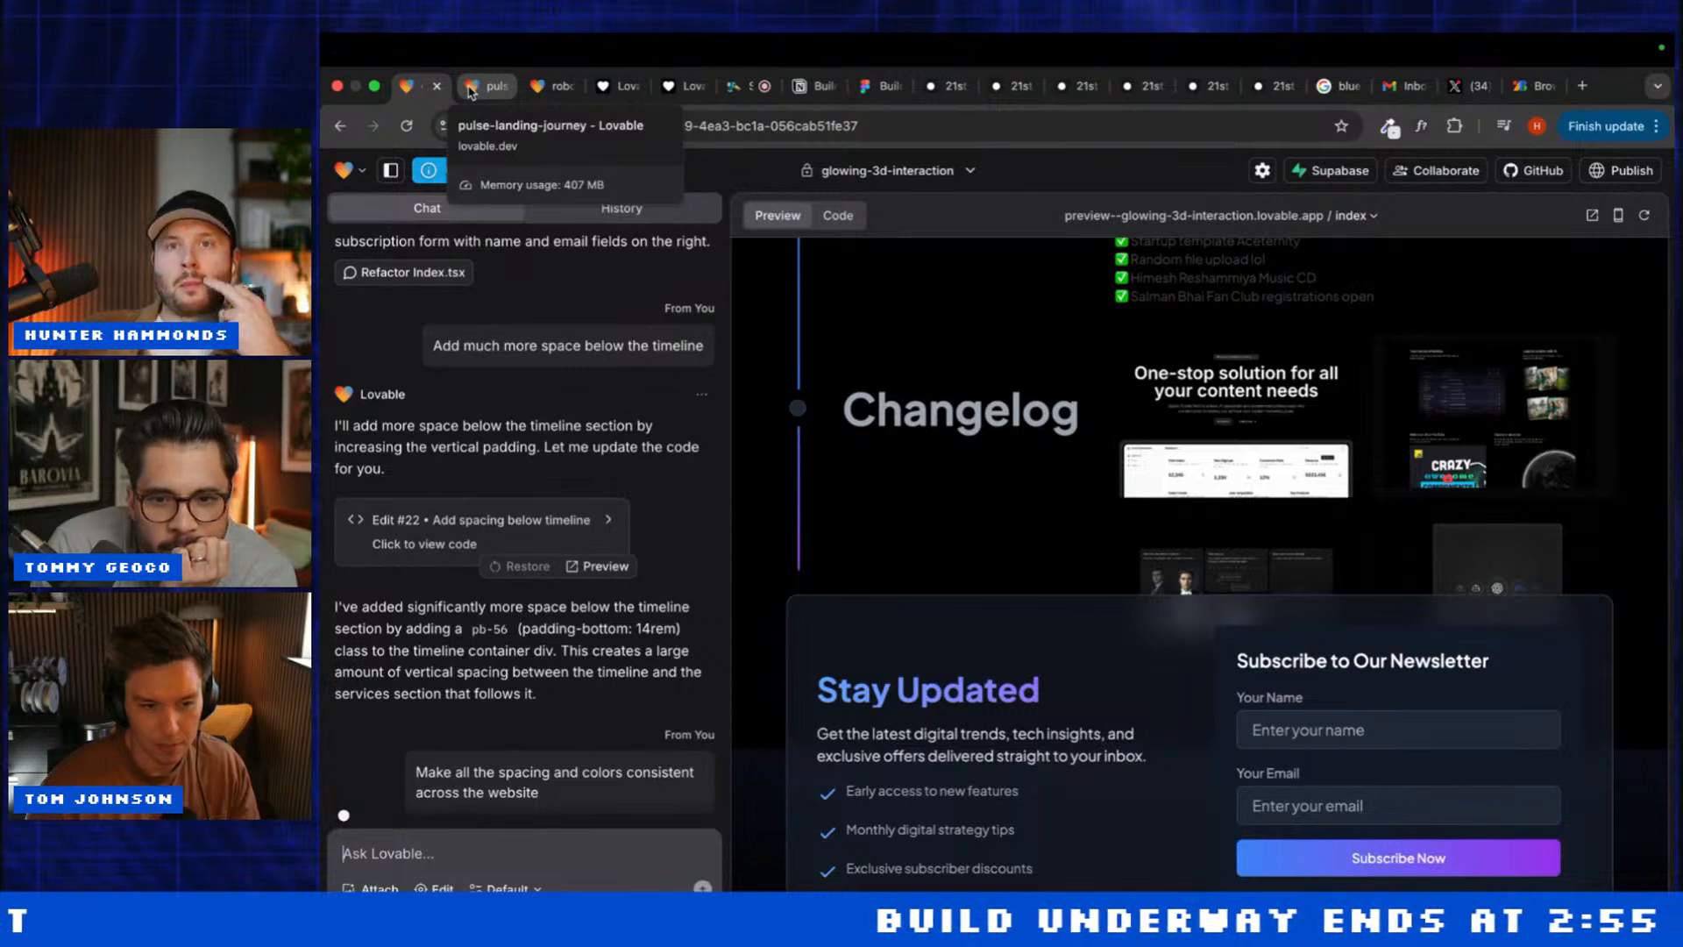
left_click(470, 86)
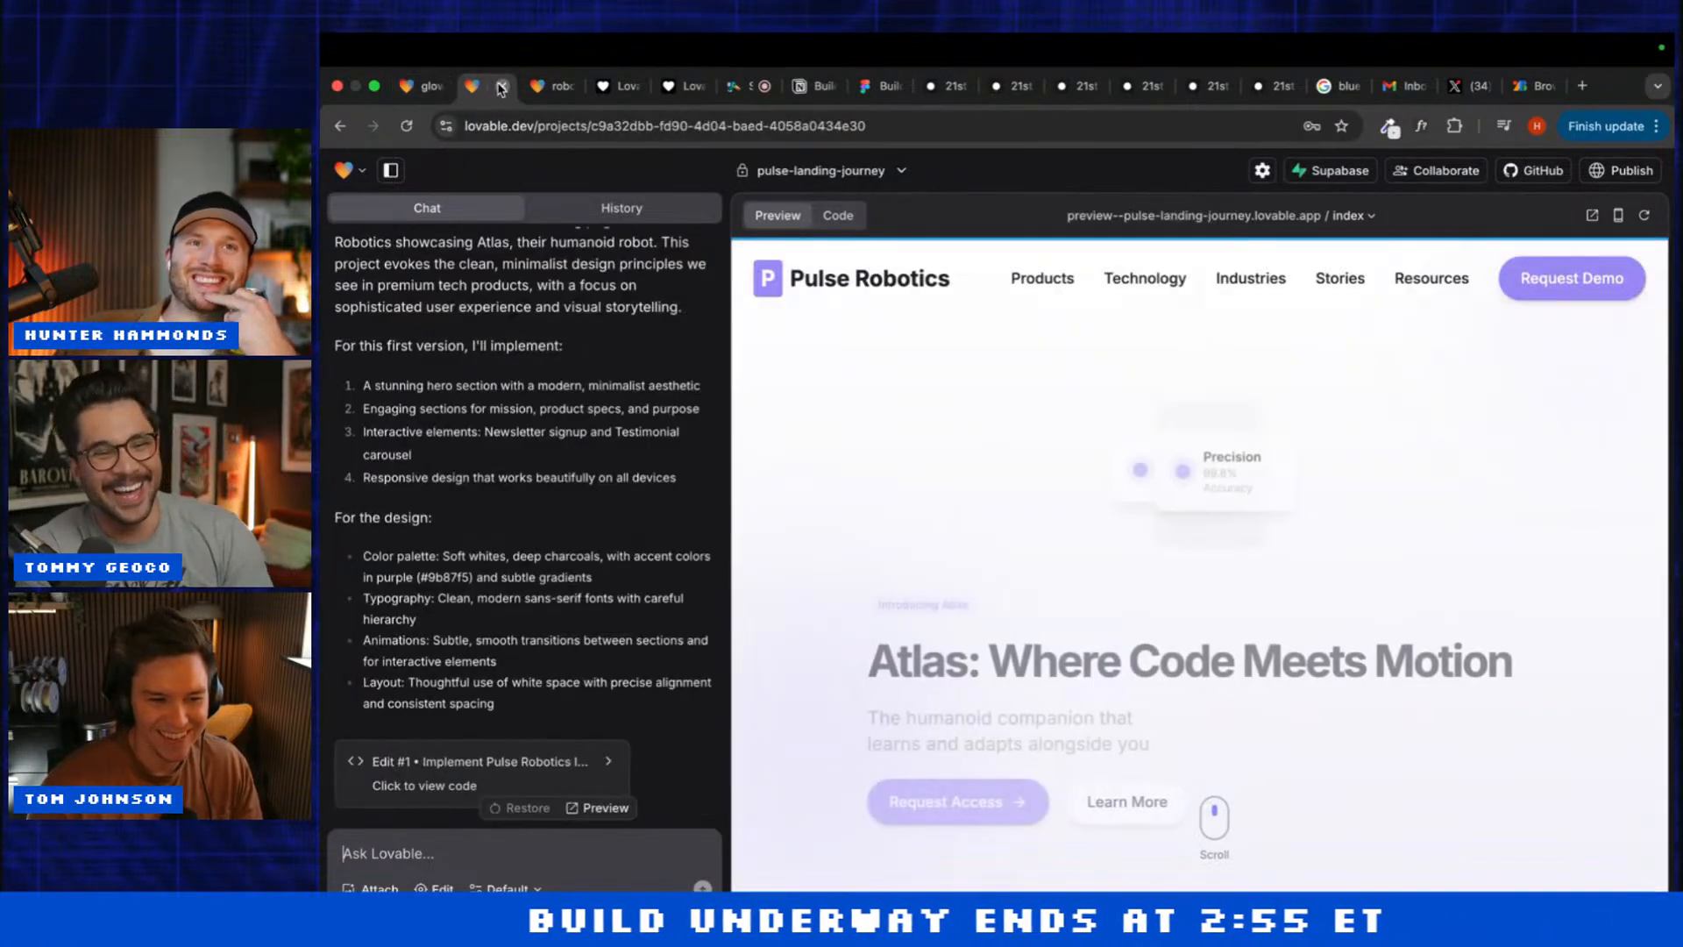
left_click(501, 86)
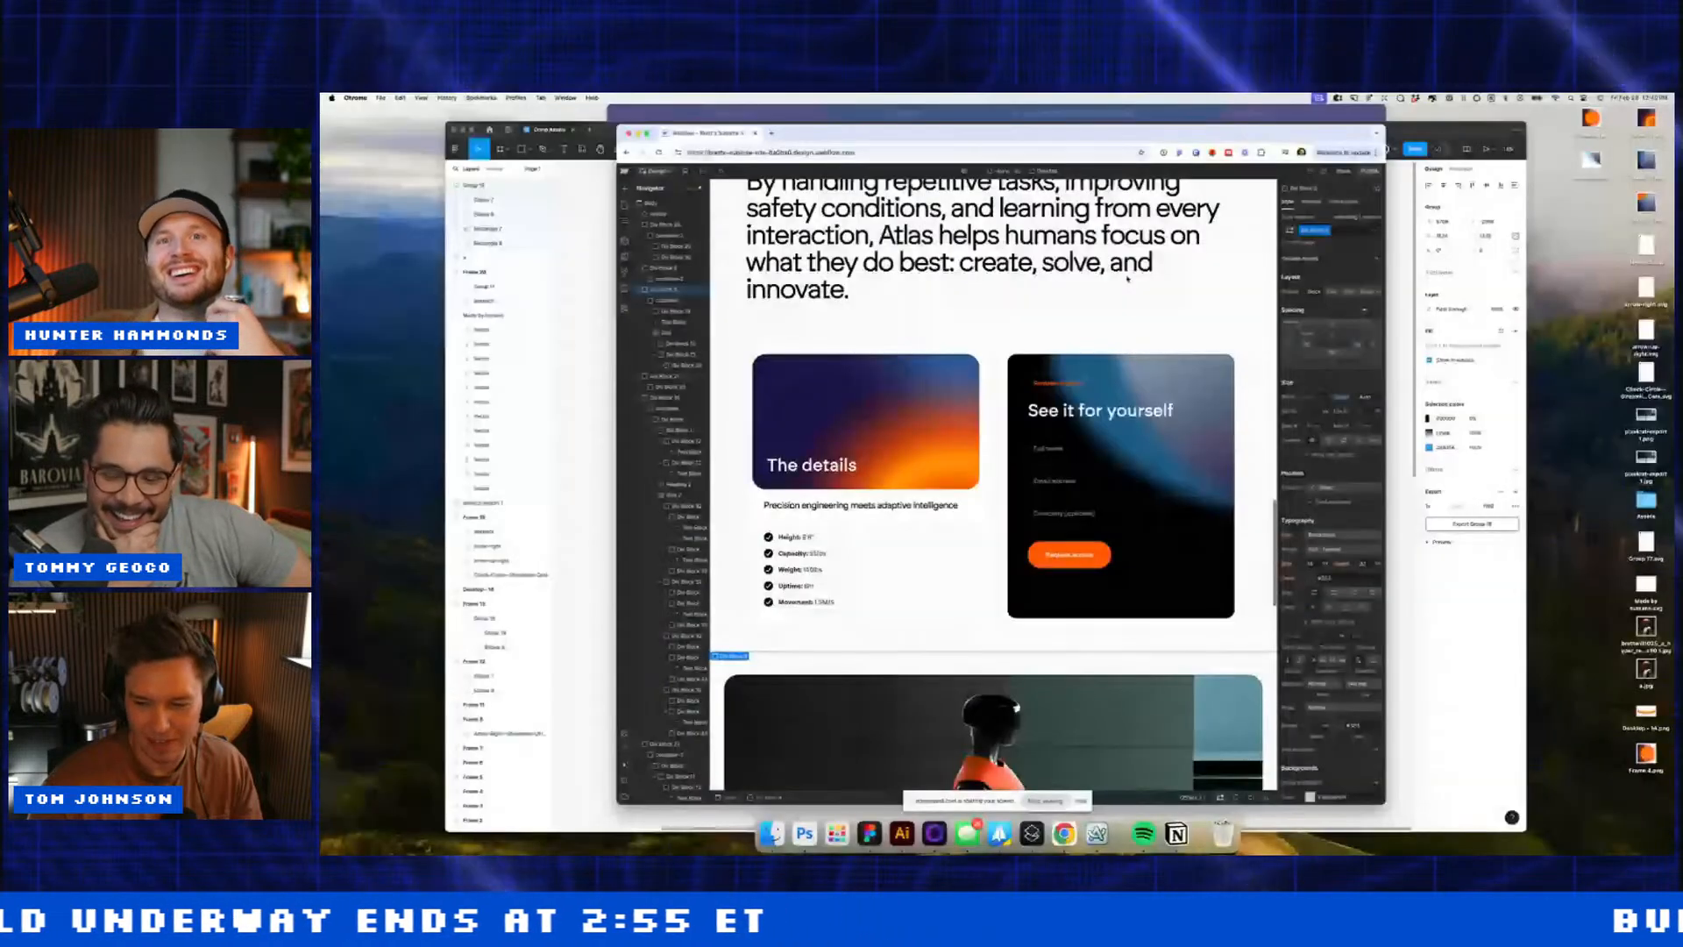
Step: Select both mission-card headings and set their font size to 50
scroll(1128, 279, "up", 5)
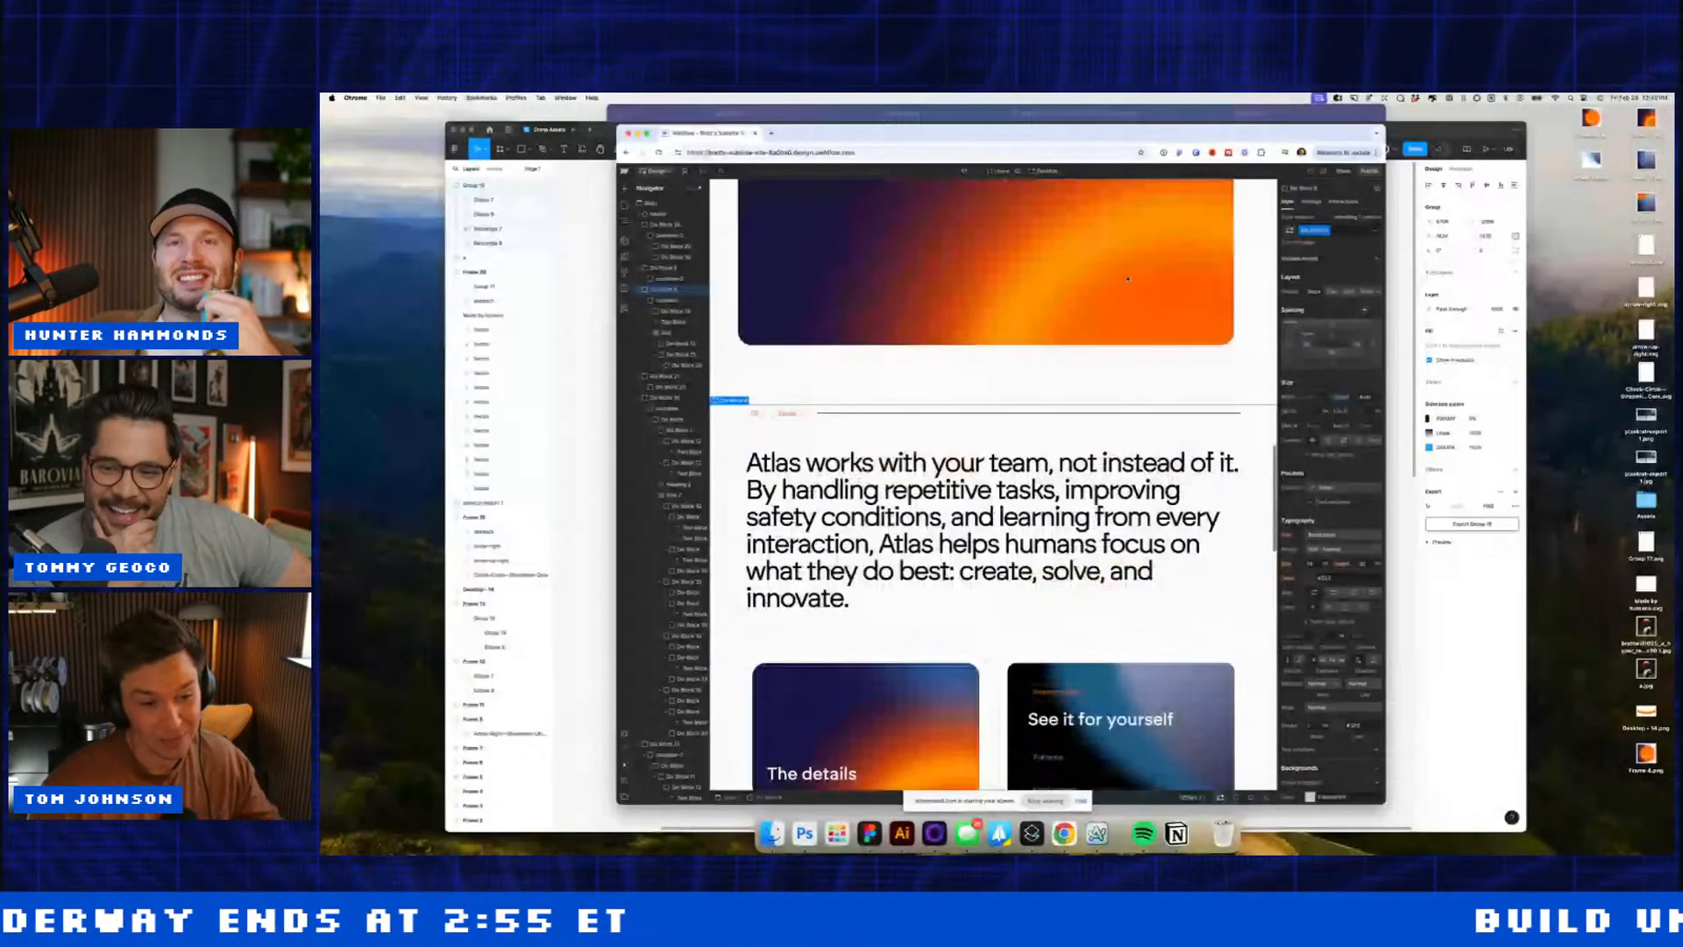
scroll(1129, 278, "up", 5)
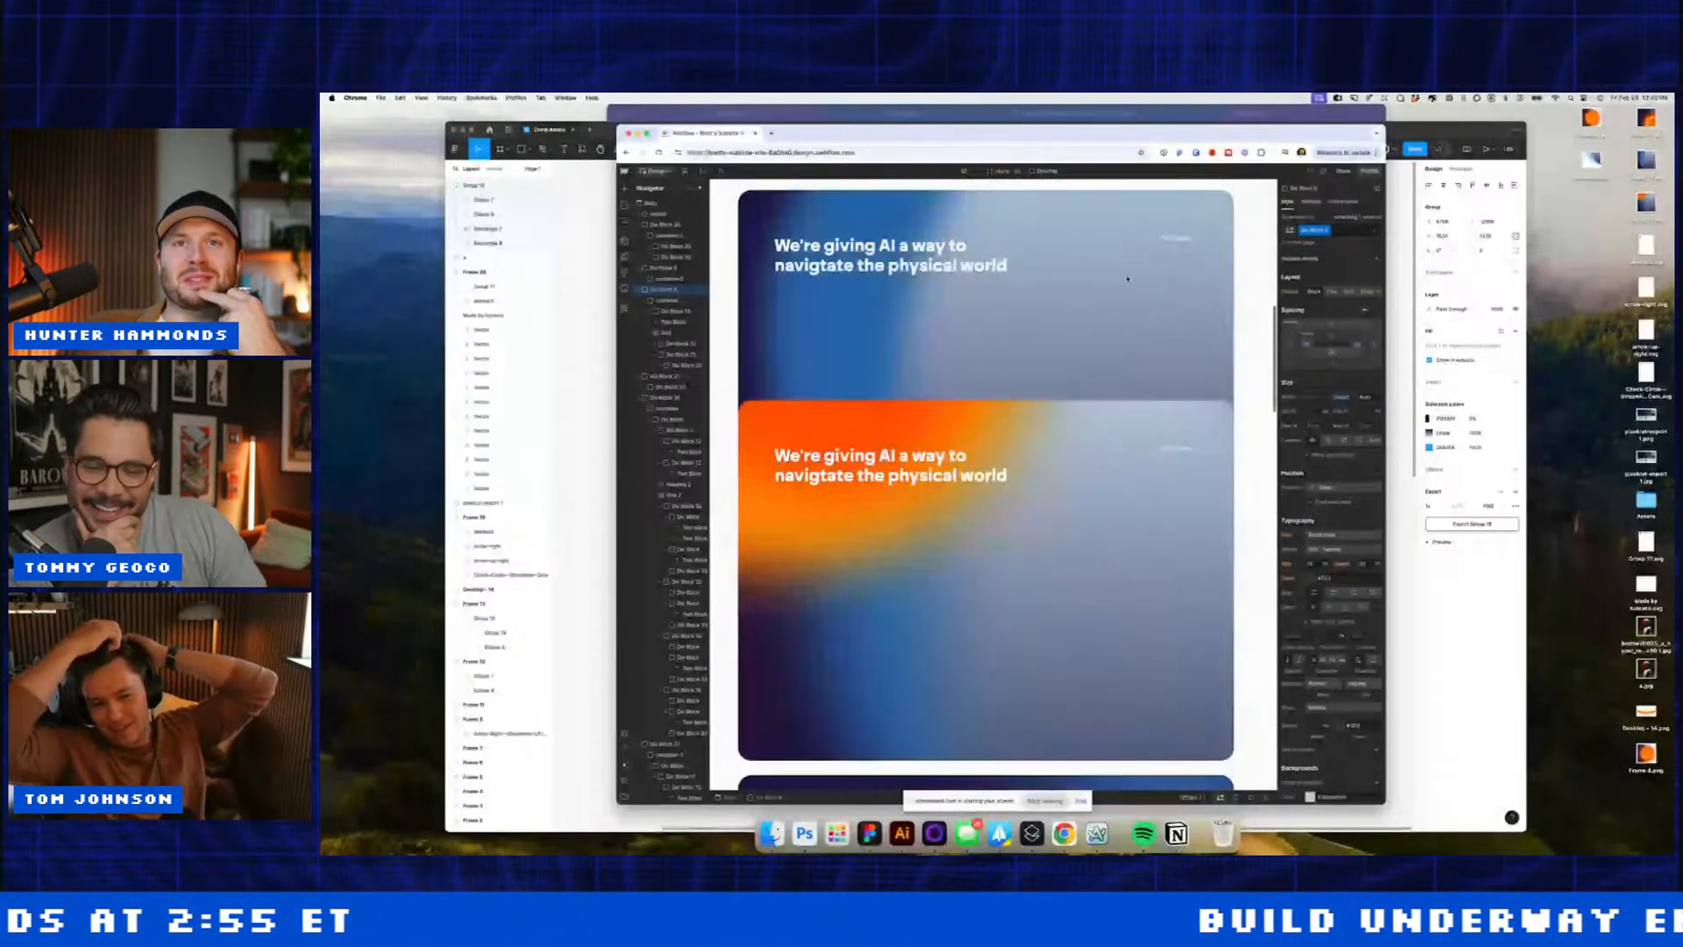
scroll(1128, 279, "up", 3)
left_click(890, 255)
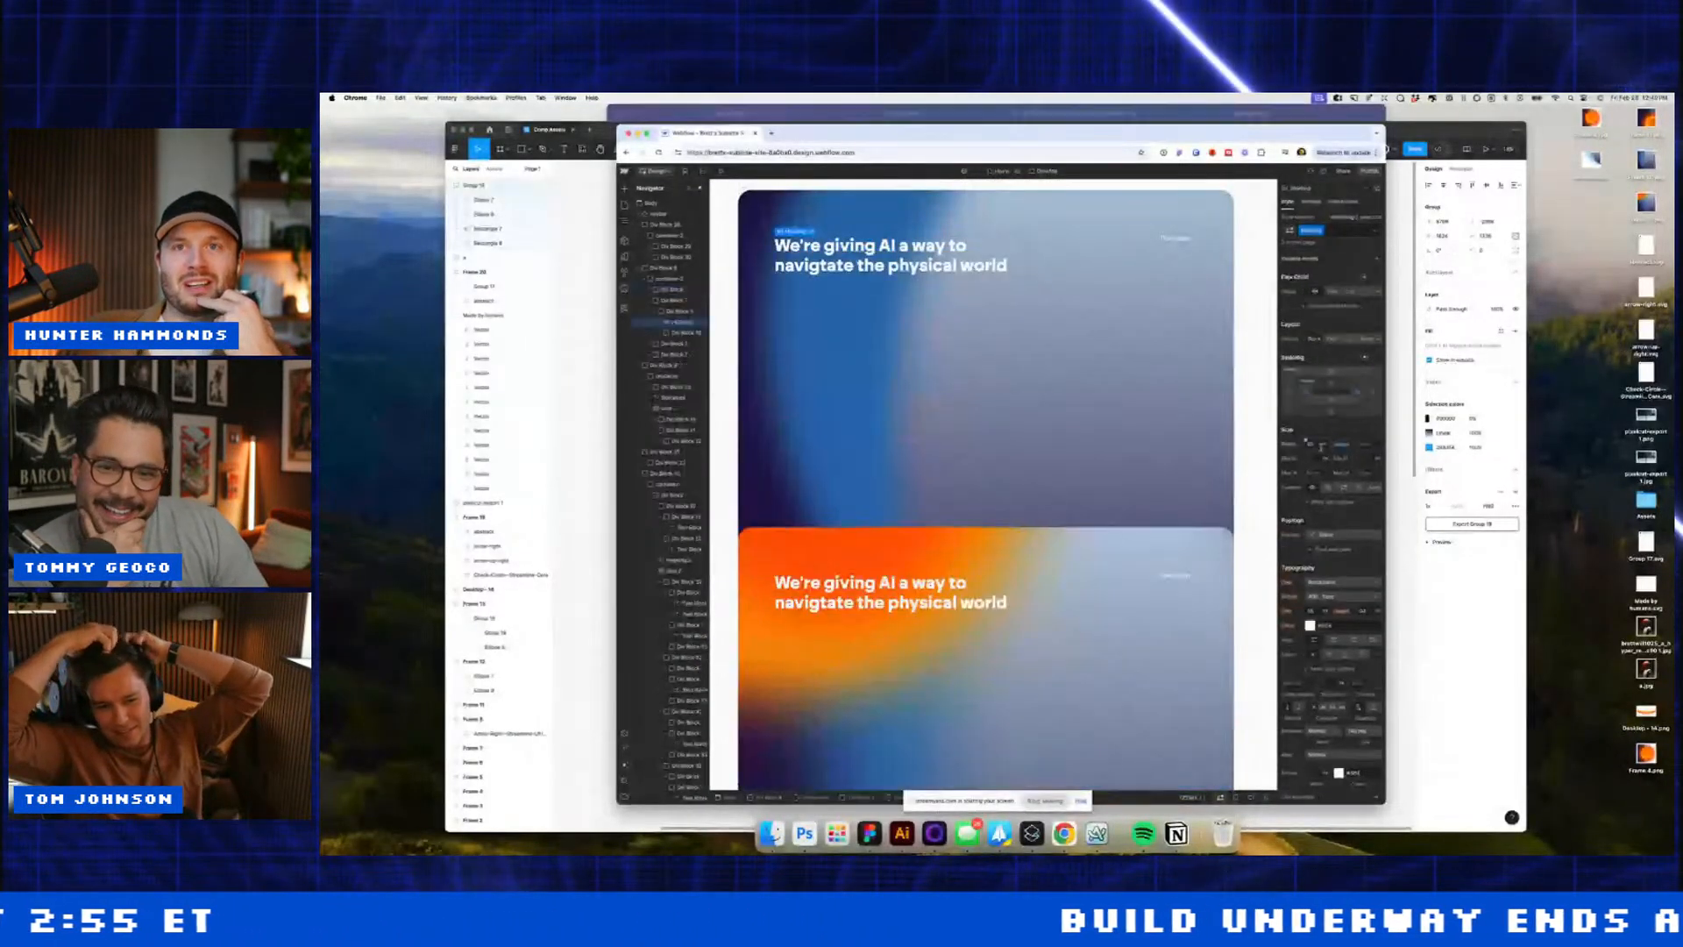
left_click(1331, 599)
left_click(1331, 582)
left_click(1000, 601)
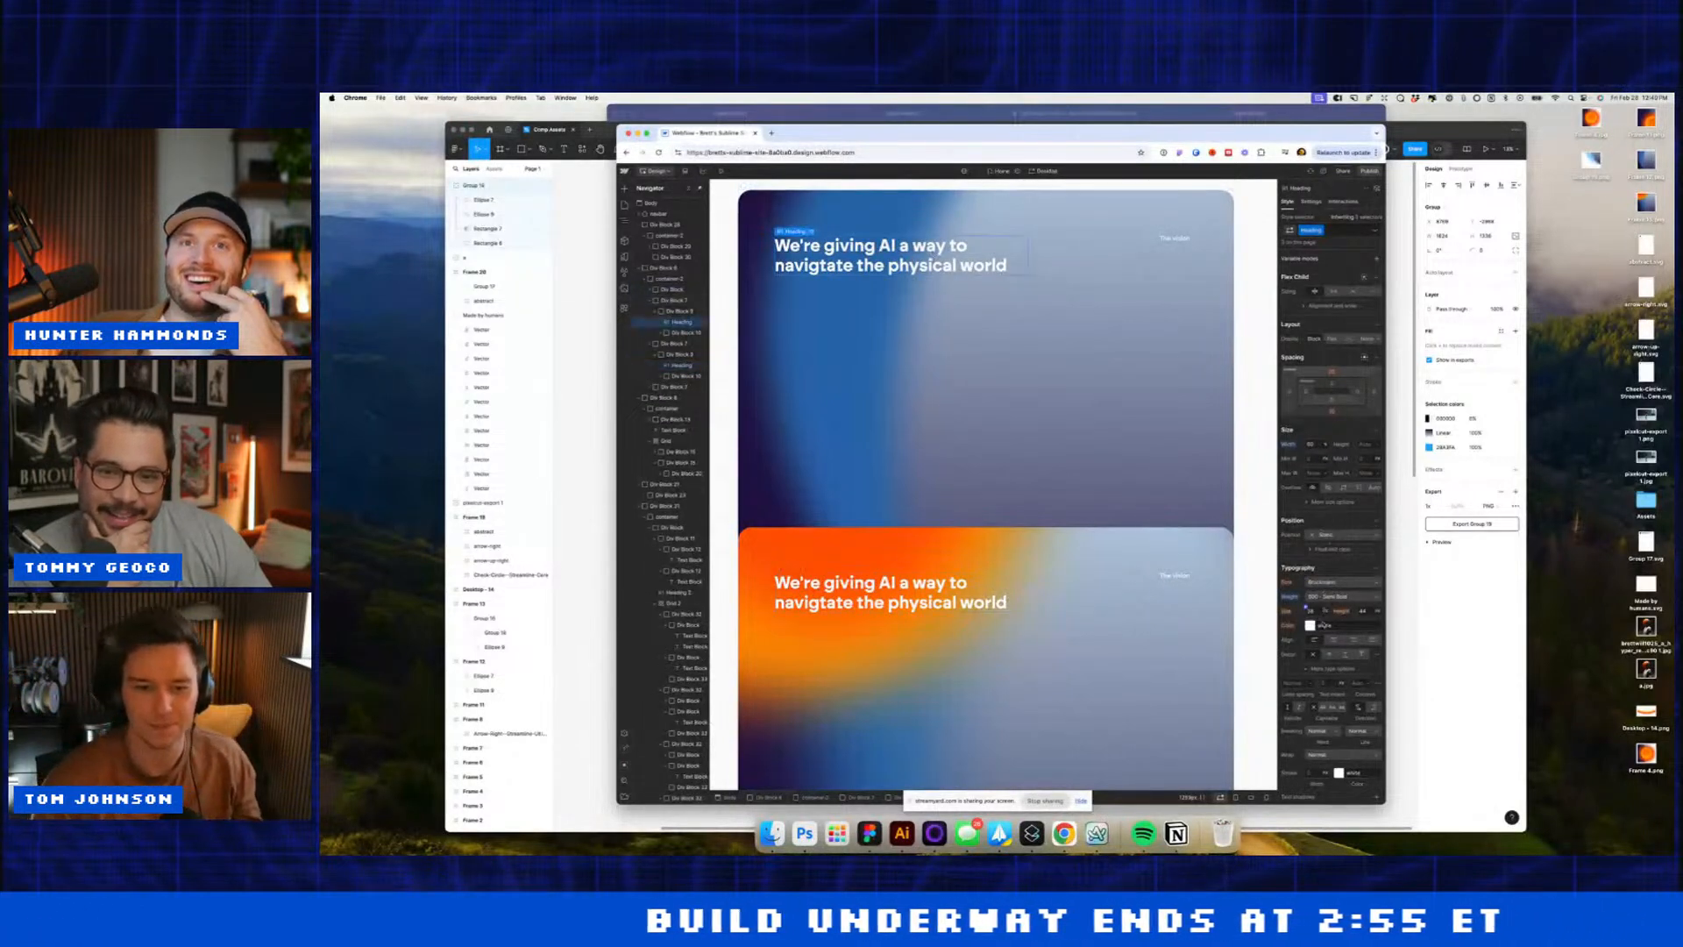
left_click(1312, 610)
type("50")
key("Return")
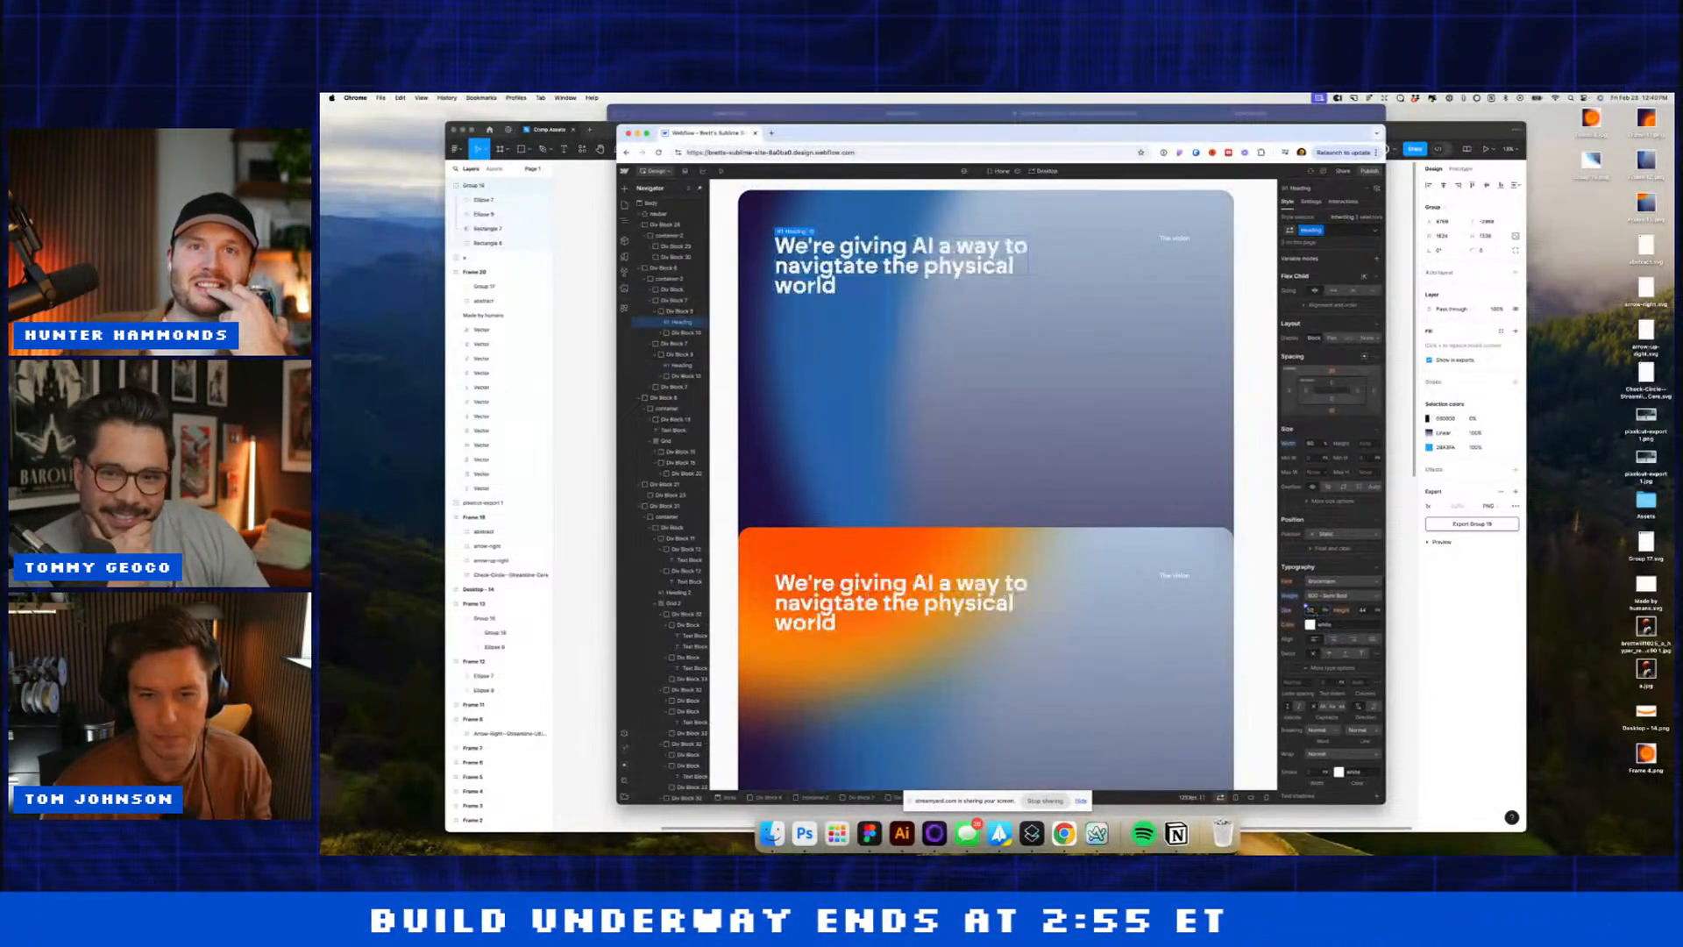
Step: Set the card headings to Medium weight with a line height of 120
left_click(1329, 595)
left_click(1331, 583)
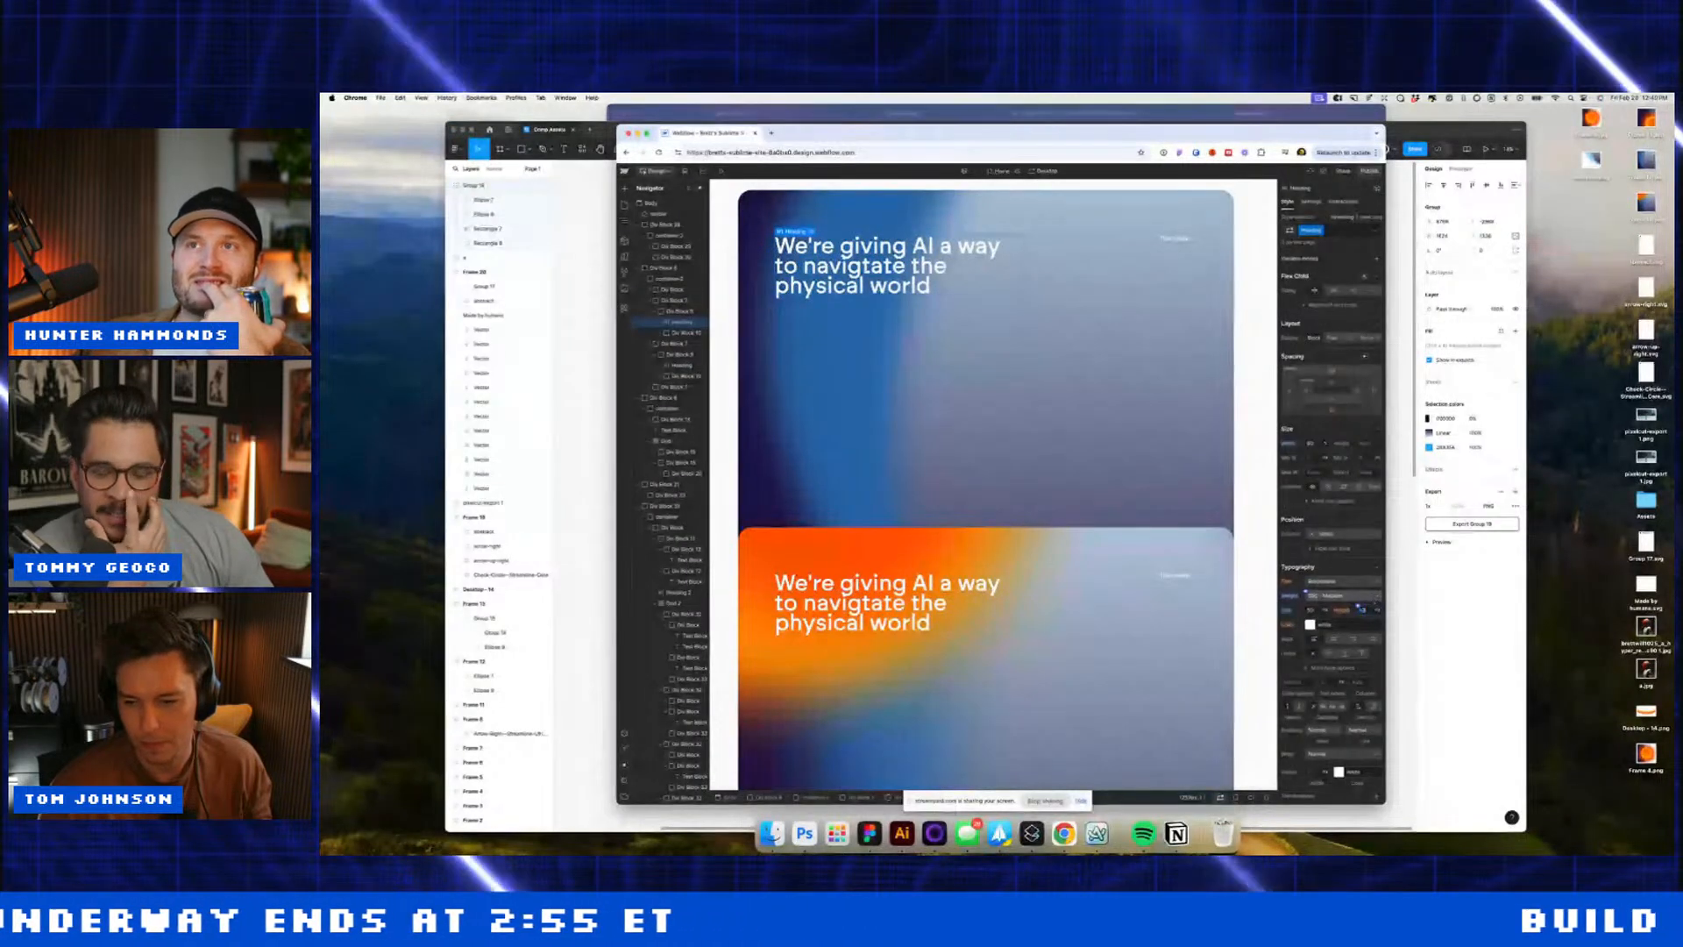
key("Return")
type("120")
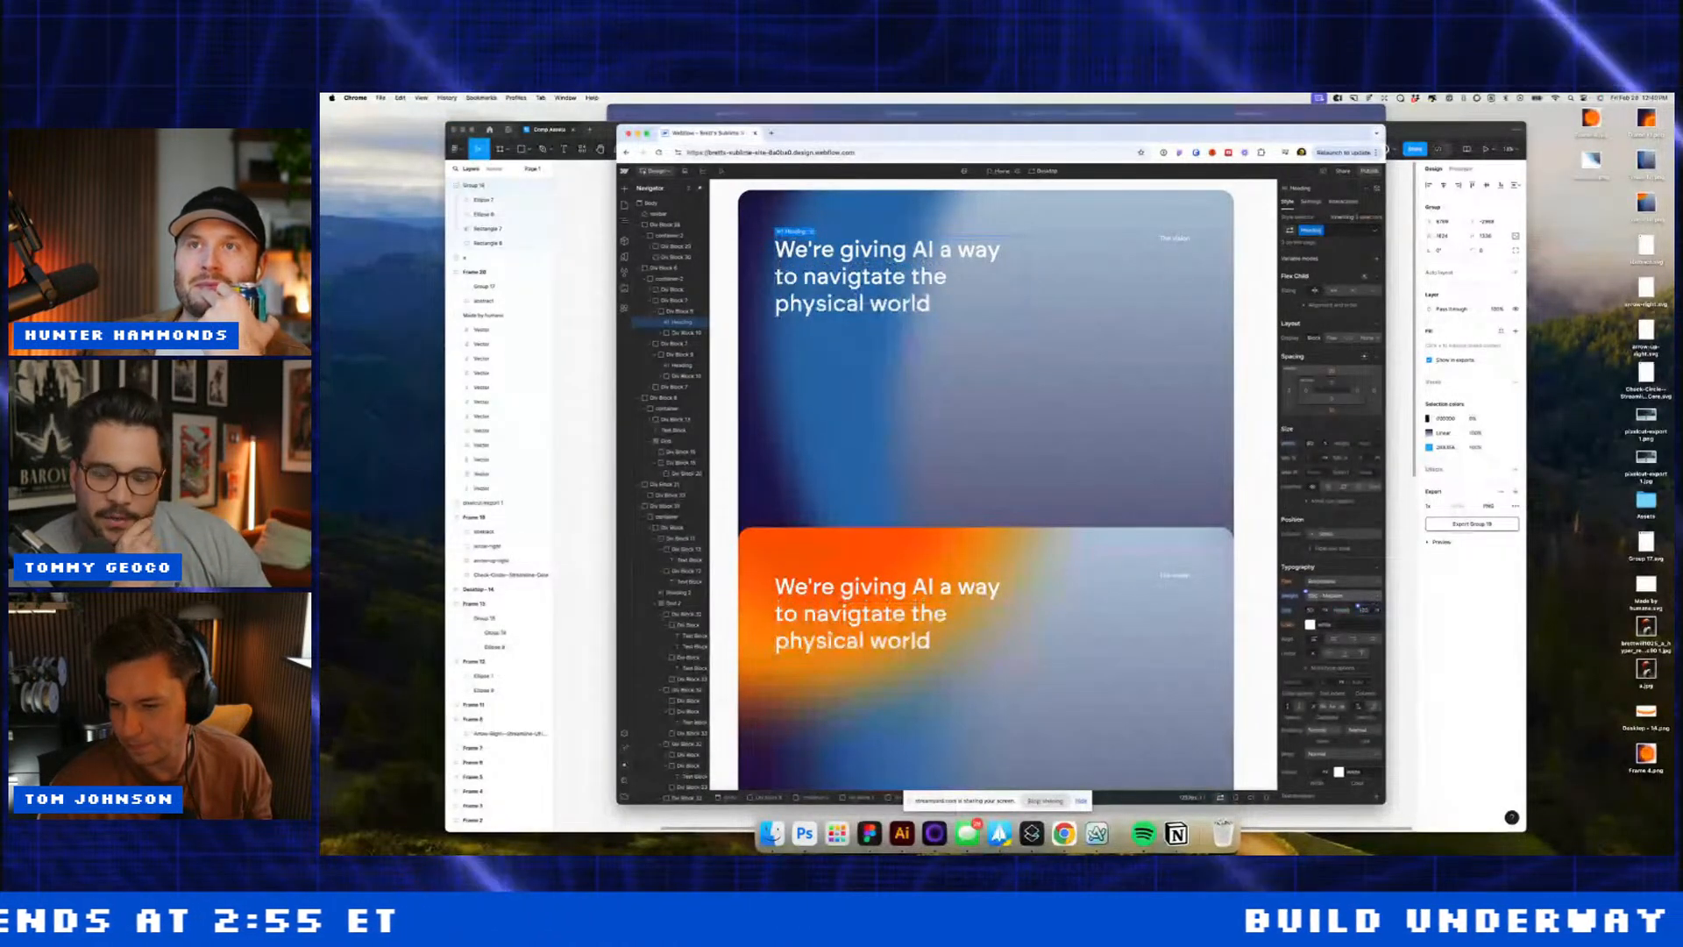
key("Return")
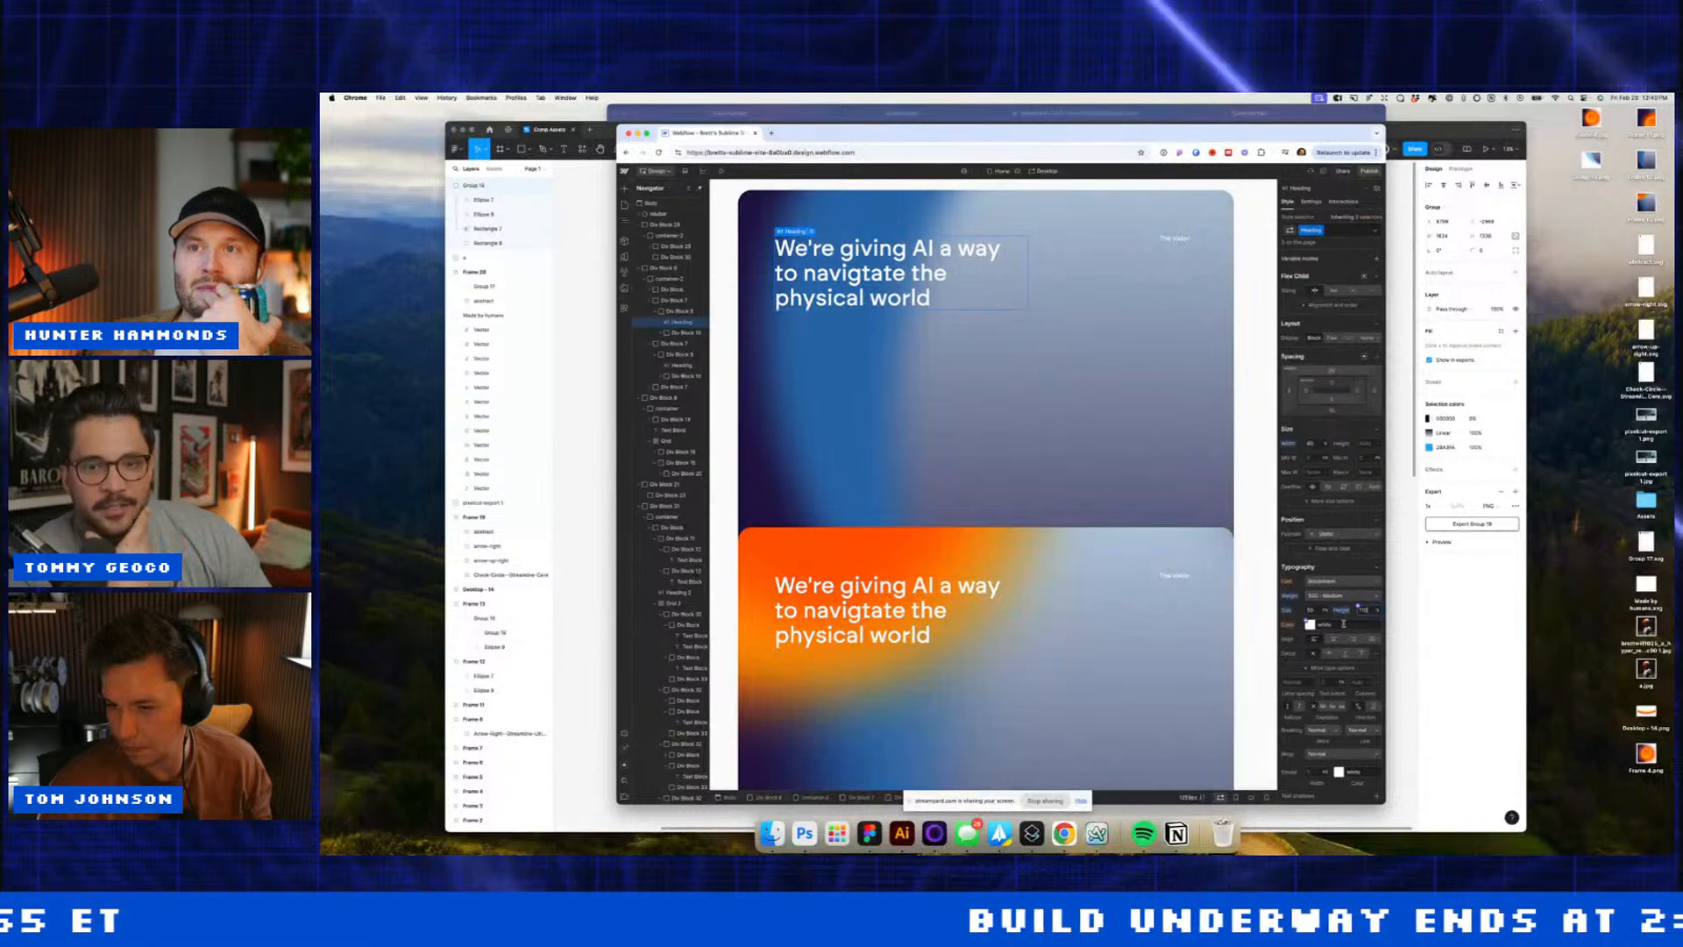
Step: Tighten the headings' letter spacing and narrow them to 50% width
left_click(1293, 682)
key("Down")
key("Down")
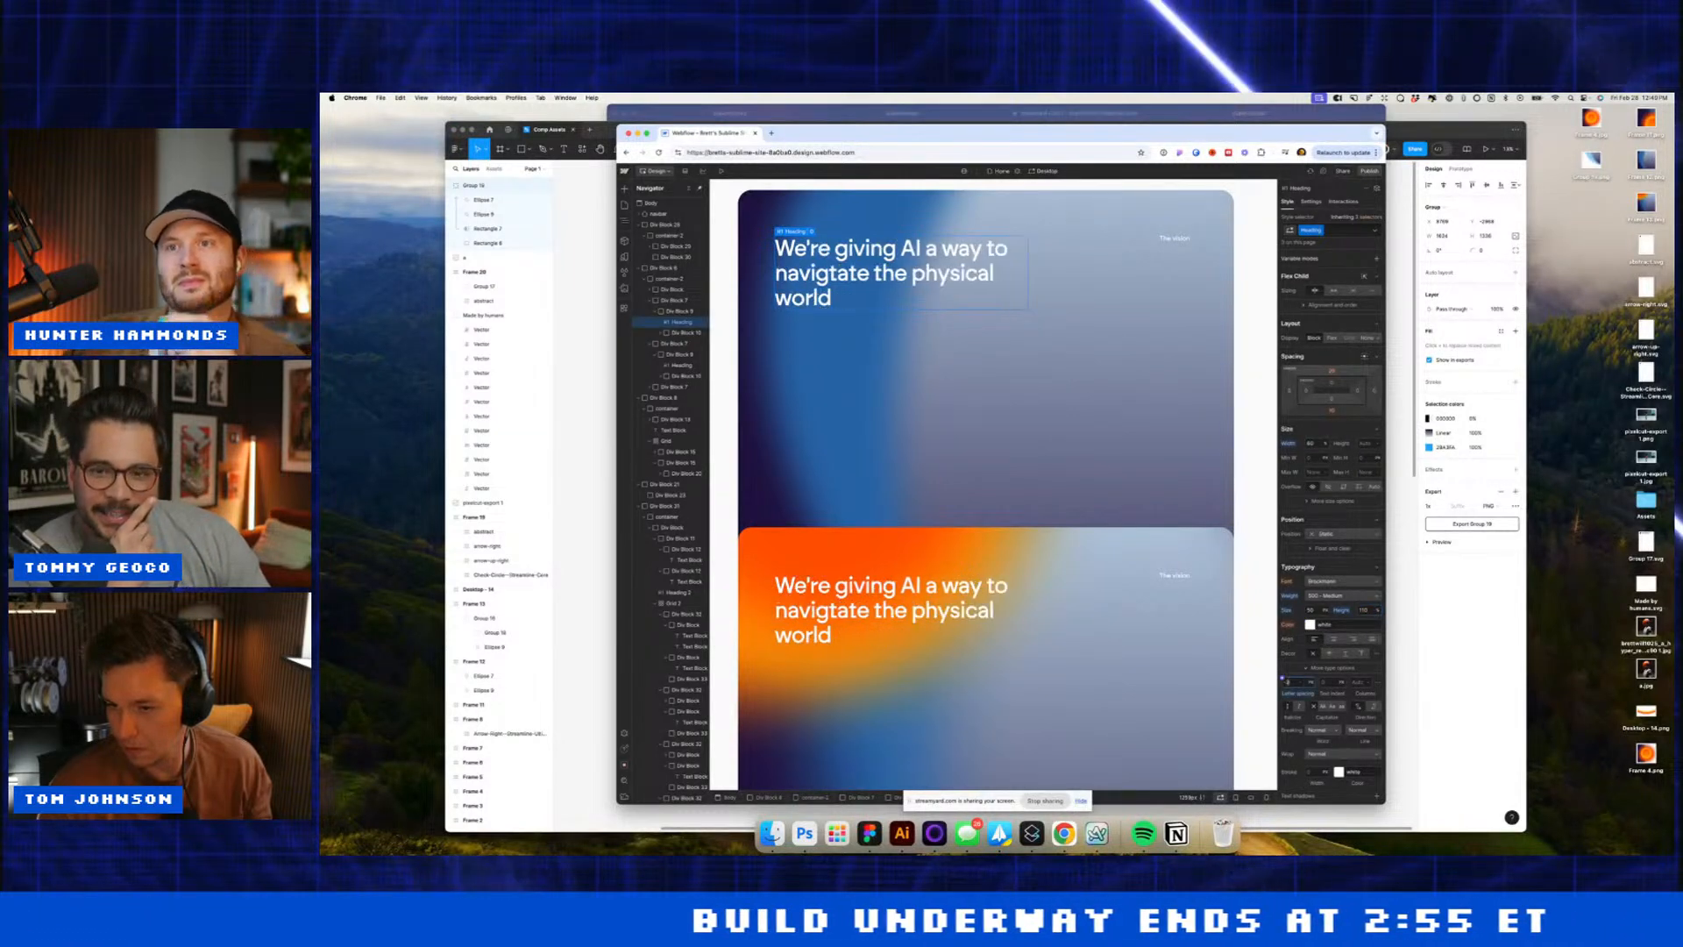
key("Up")
key("Up")
key("Down")
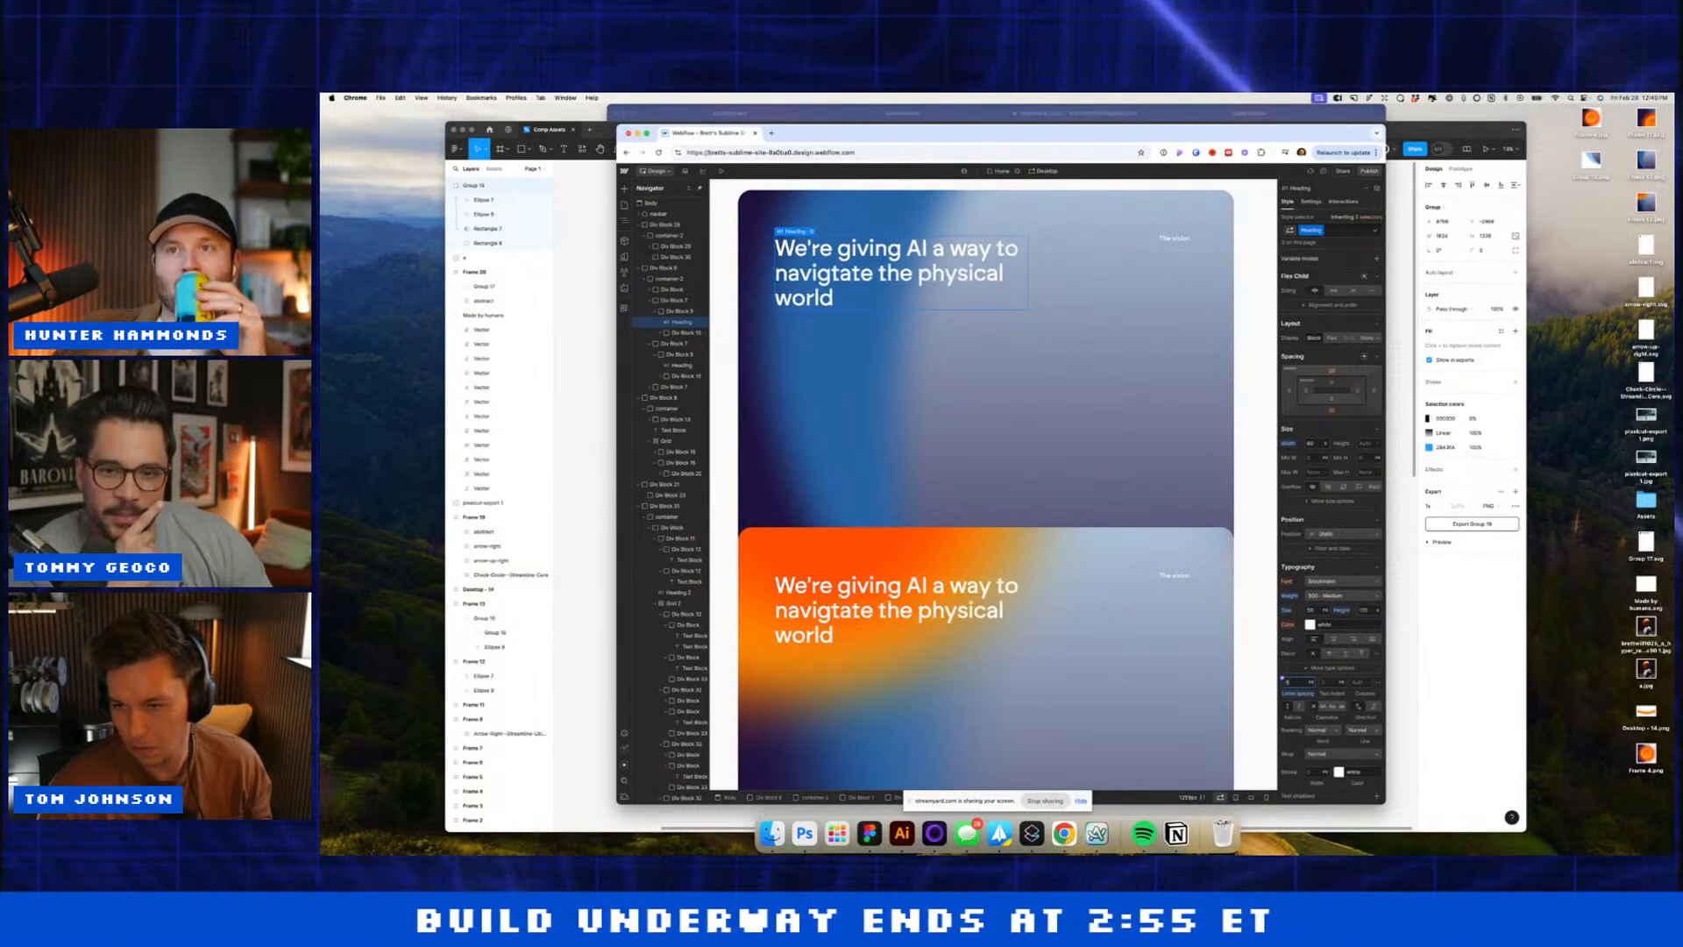
left_click(676, 312)
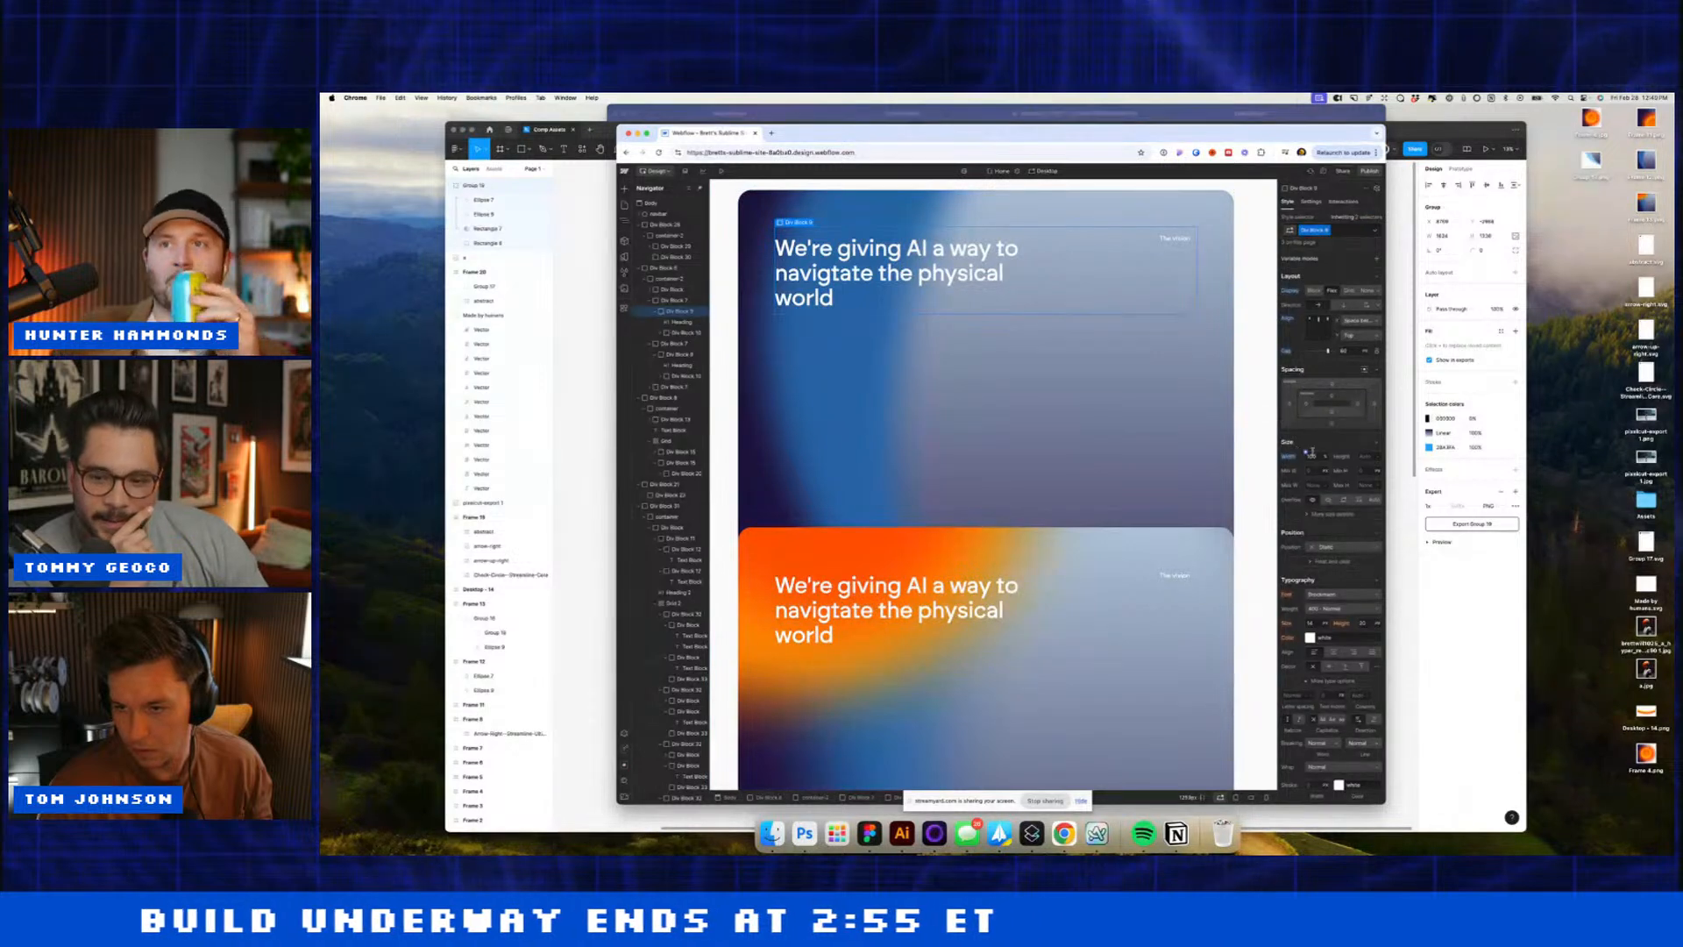
left_click(680, 321)
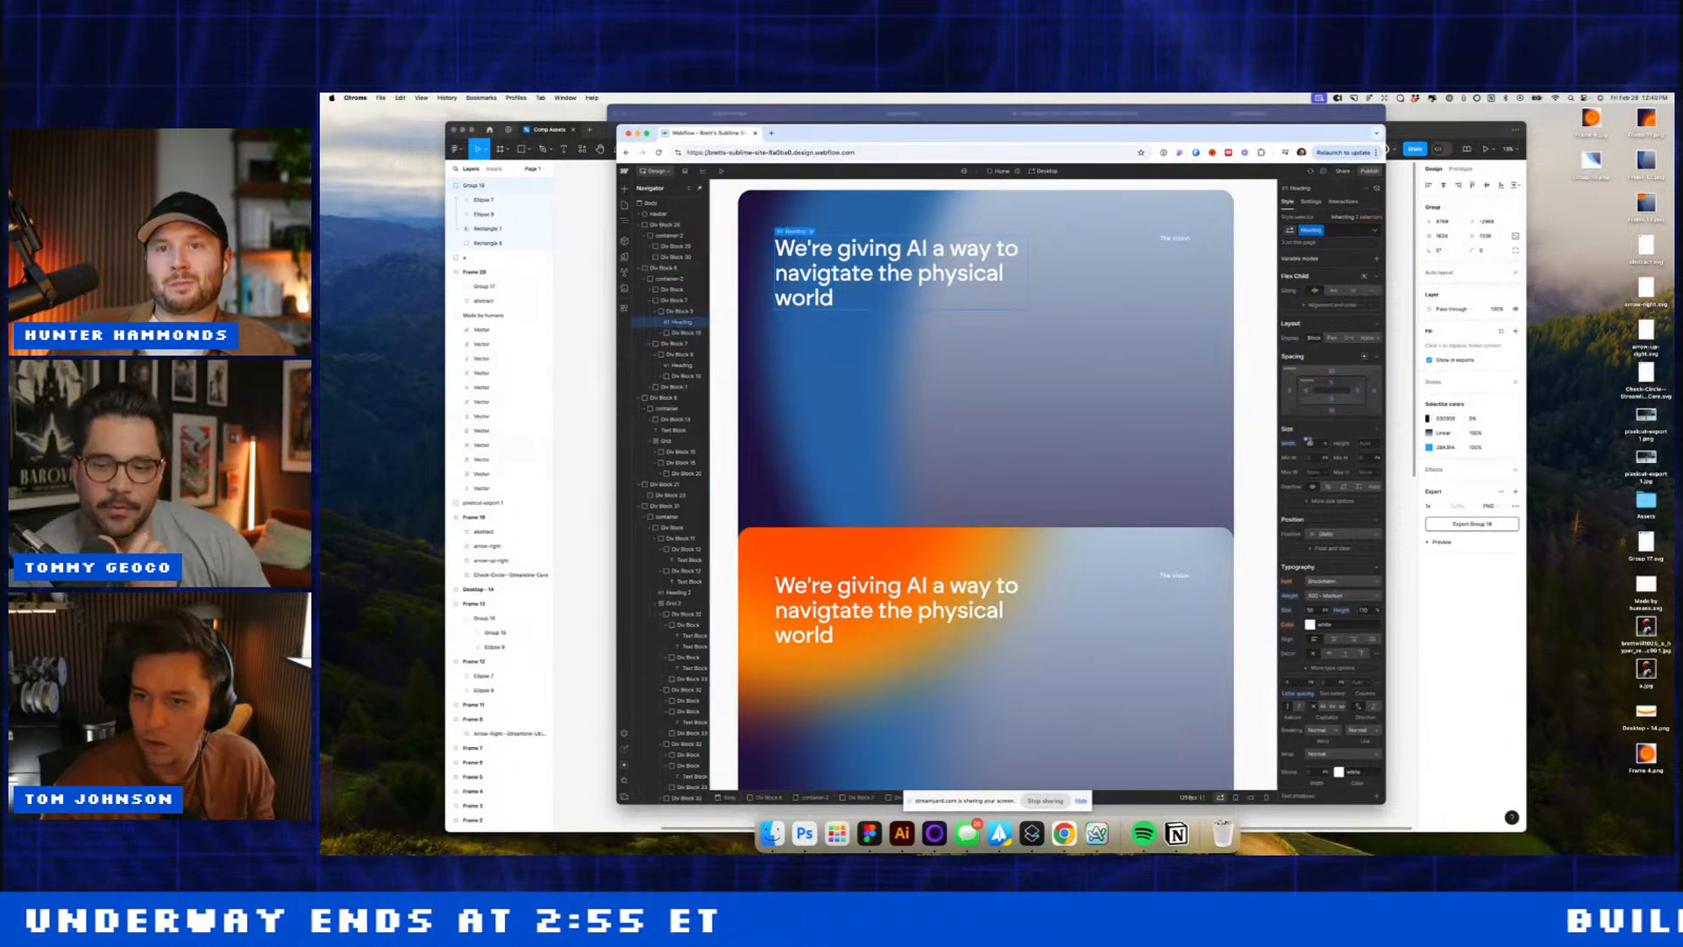
key("shift+Down")
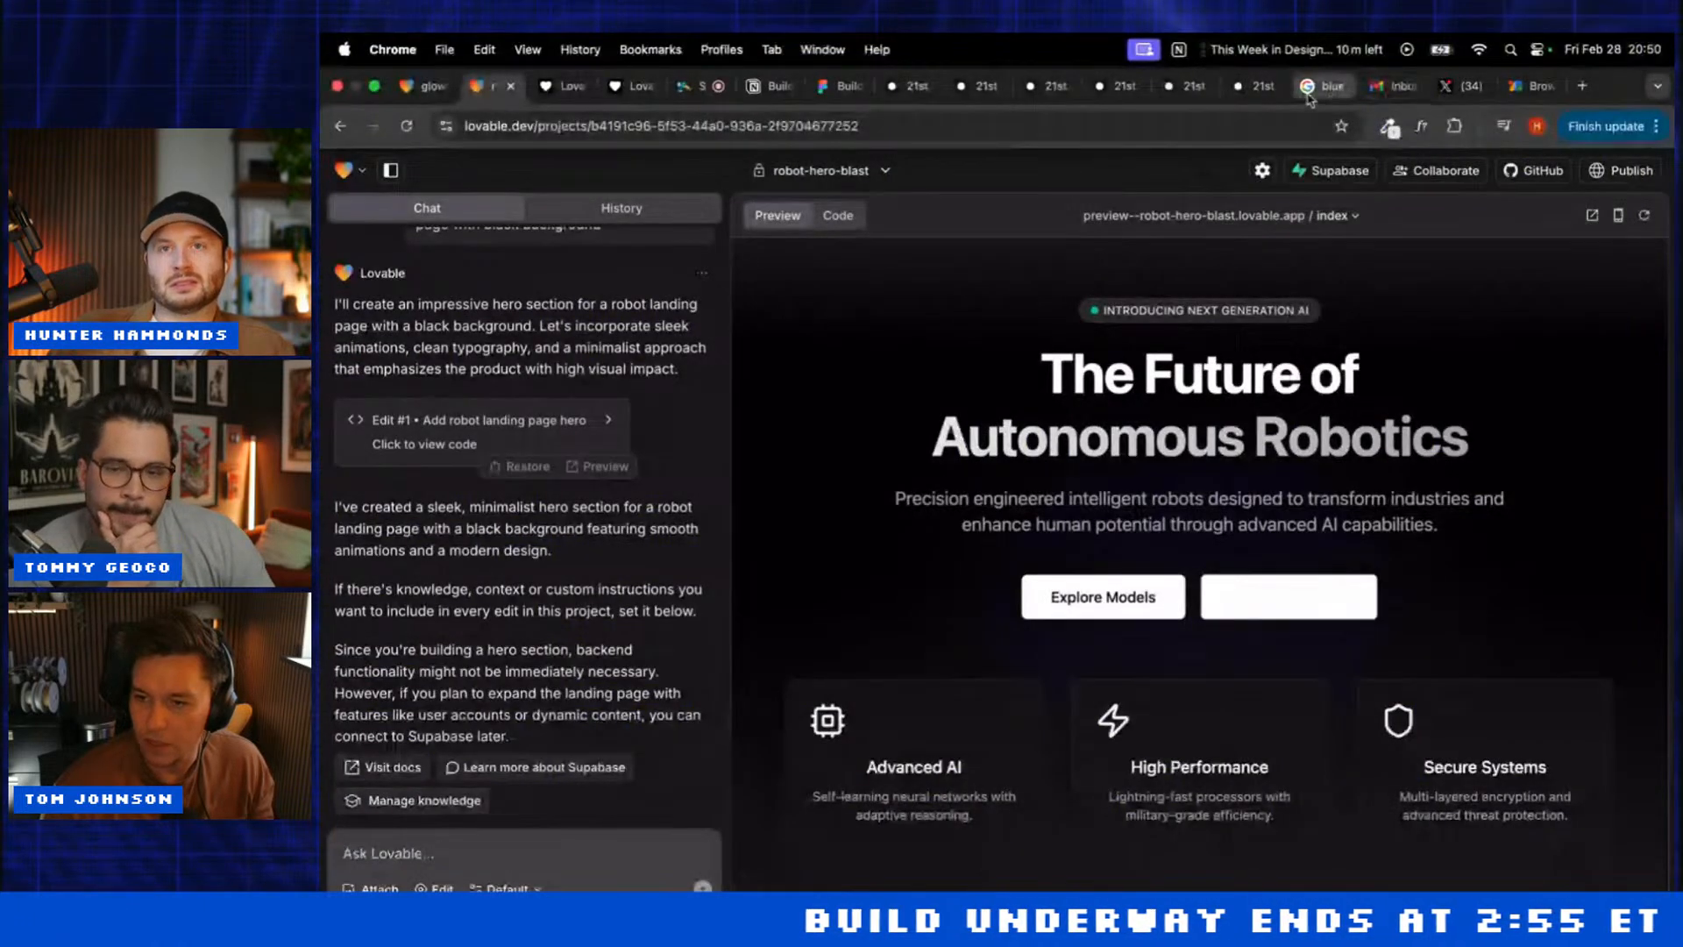
Step: Copy the blue light-beam stock image from the Google image results
left_click(1309, 95)
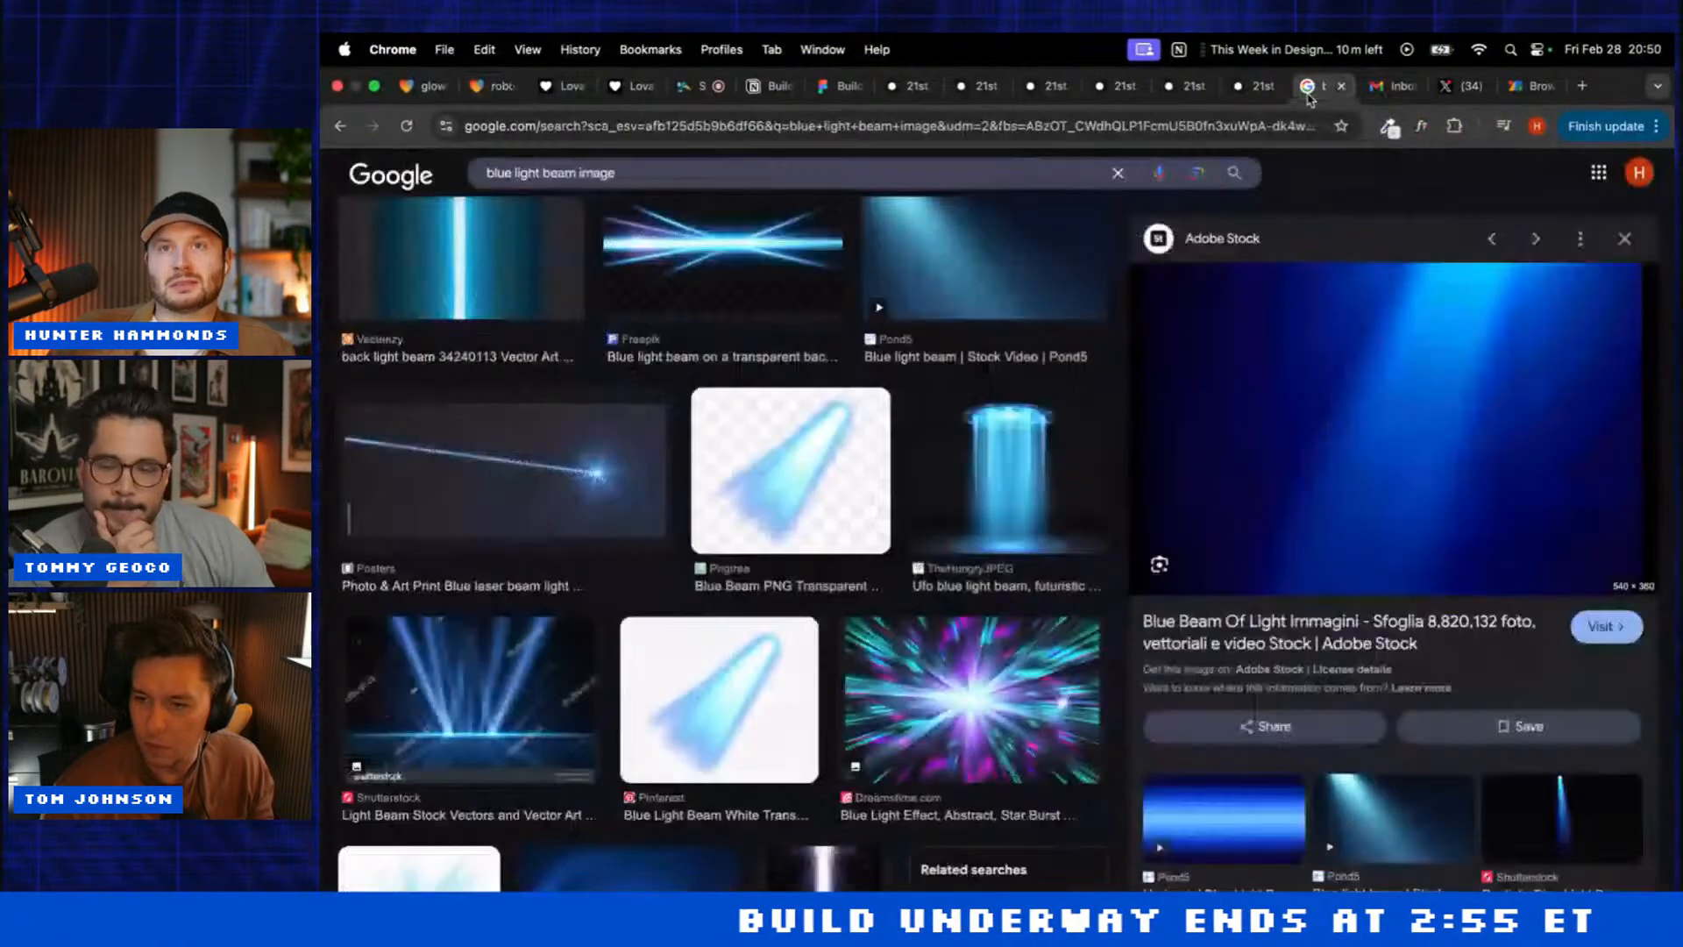
right_click(1273, 474)
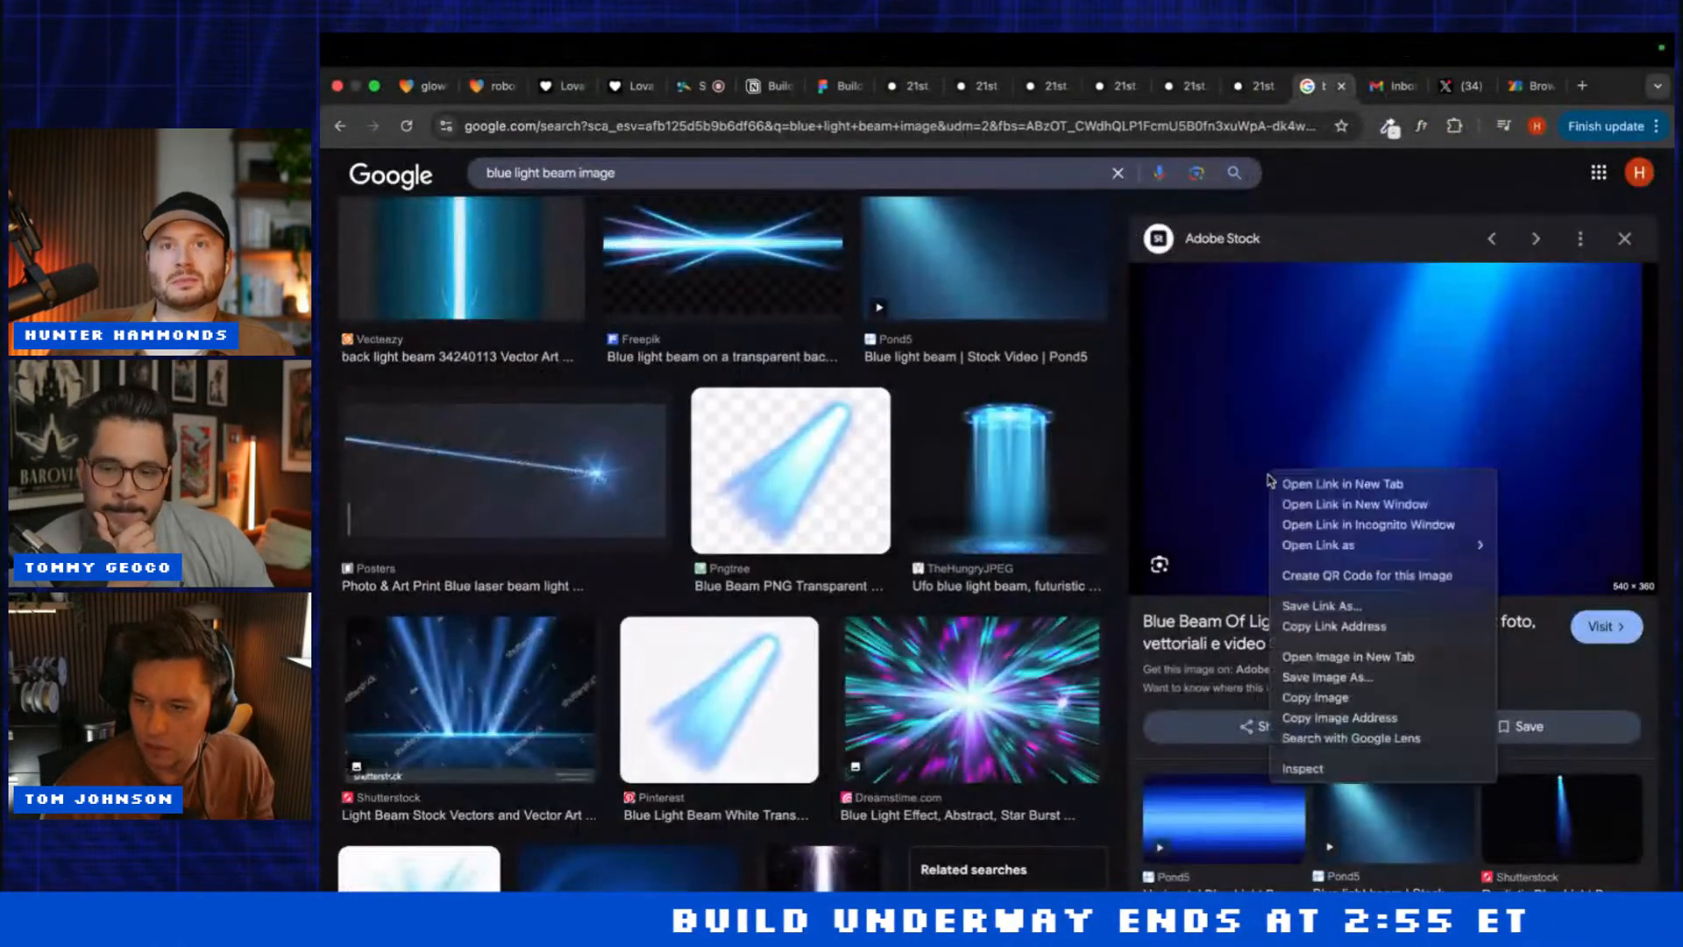
left_click(1339, 706)
left_click(487, 85)
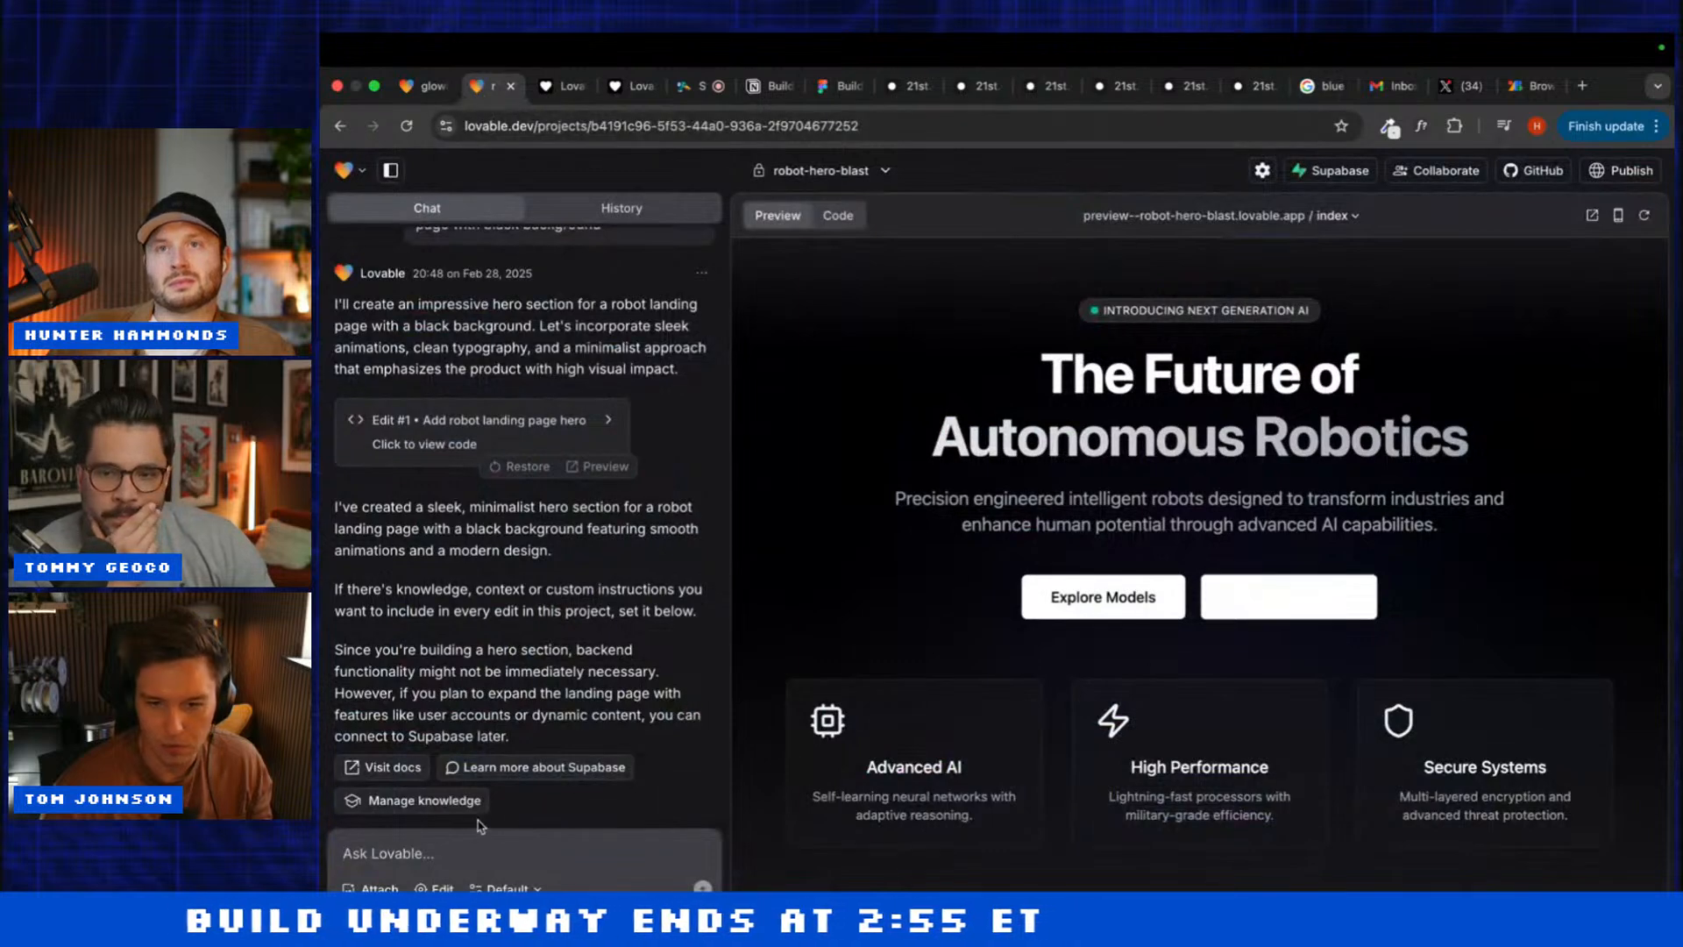
Step: Ask robot-hero-blast to use the copied background image and the GT Walsheim font
left_click(421, 851)
type("Use this background image")
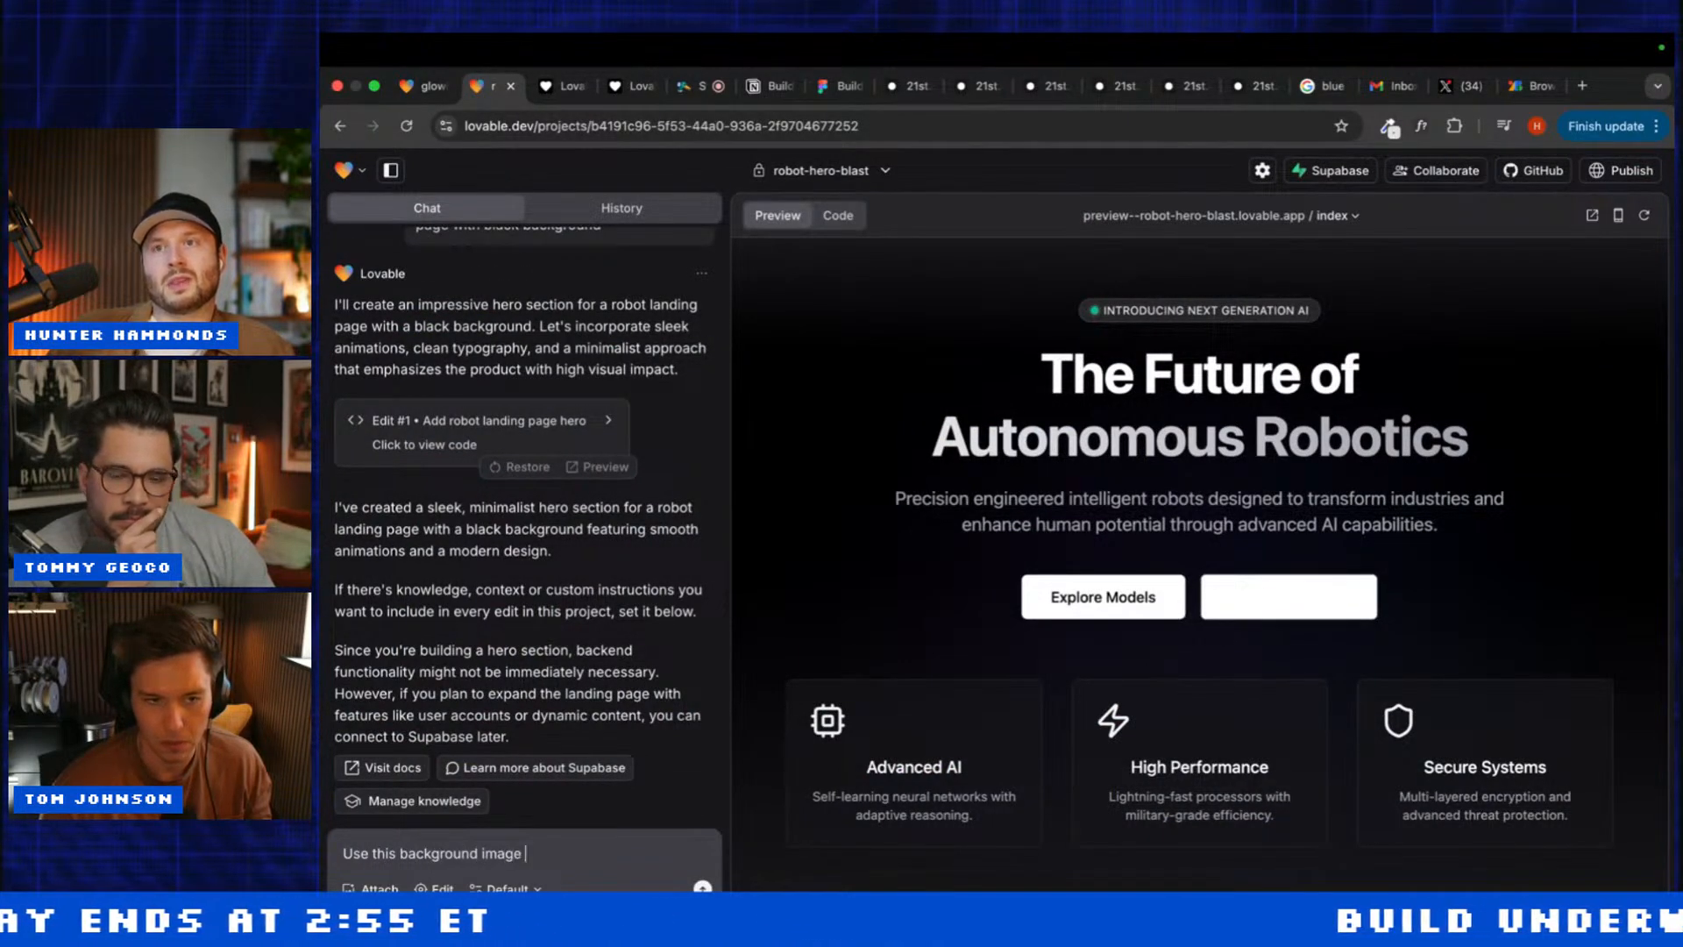
type(" and us")
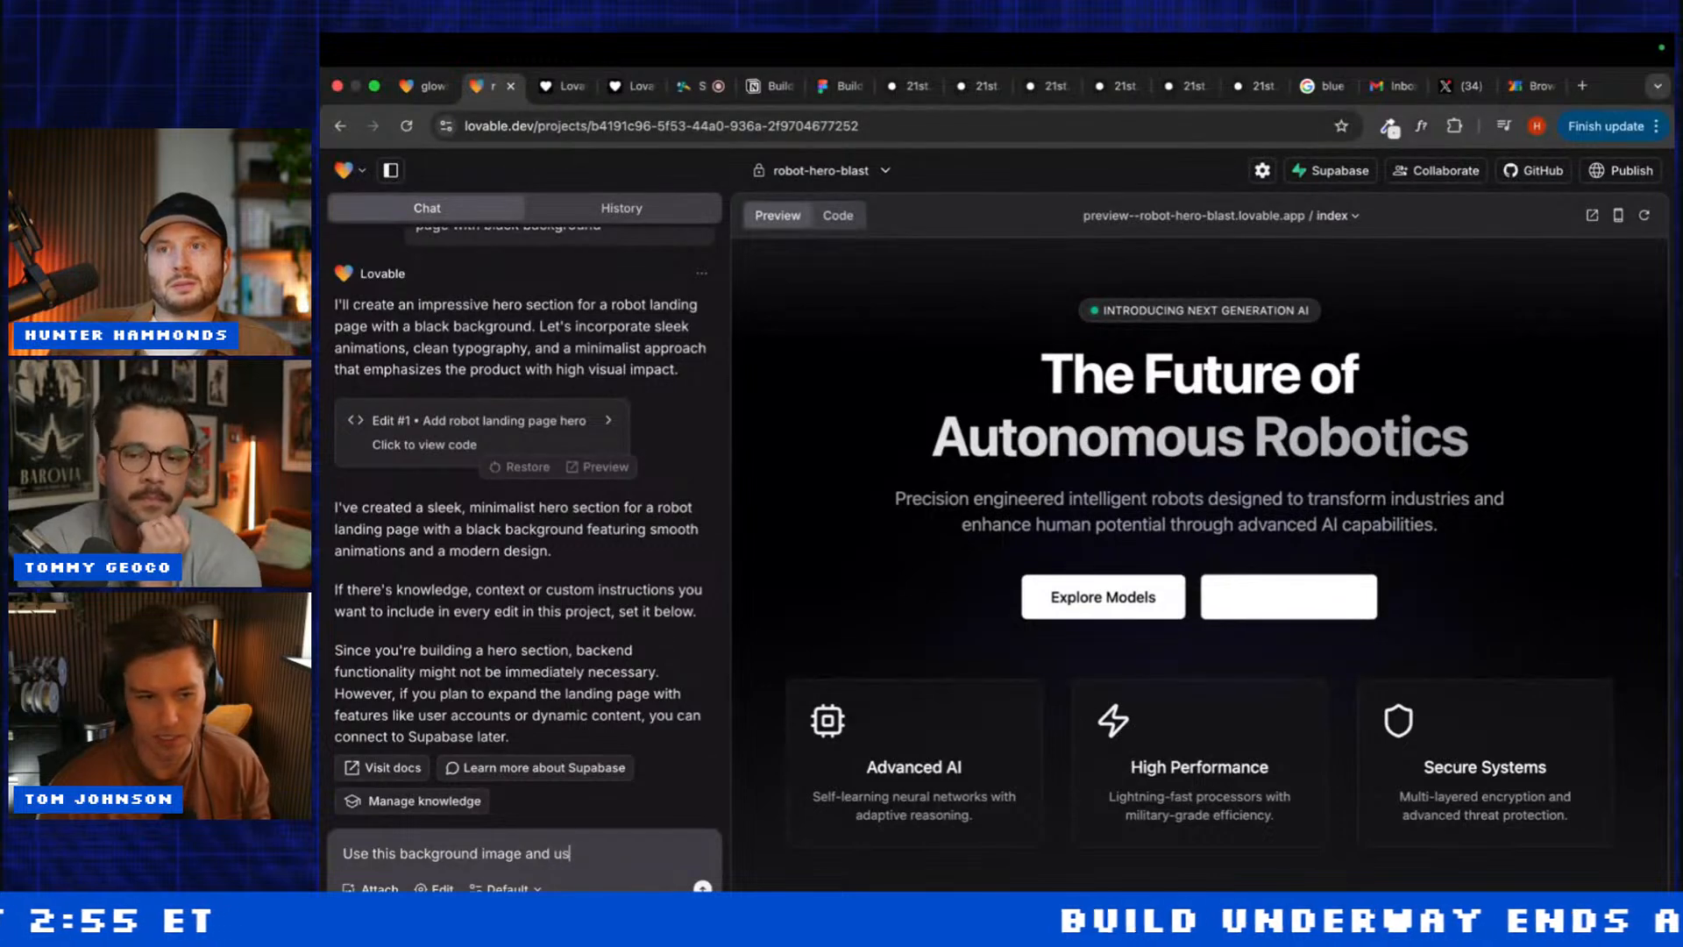
type("e gt")
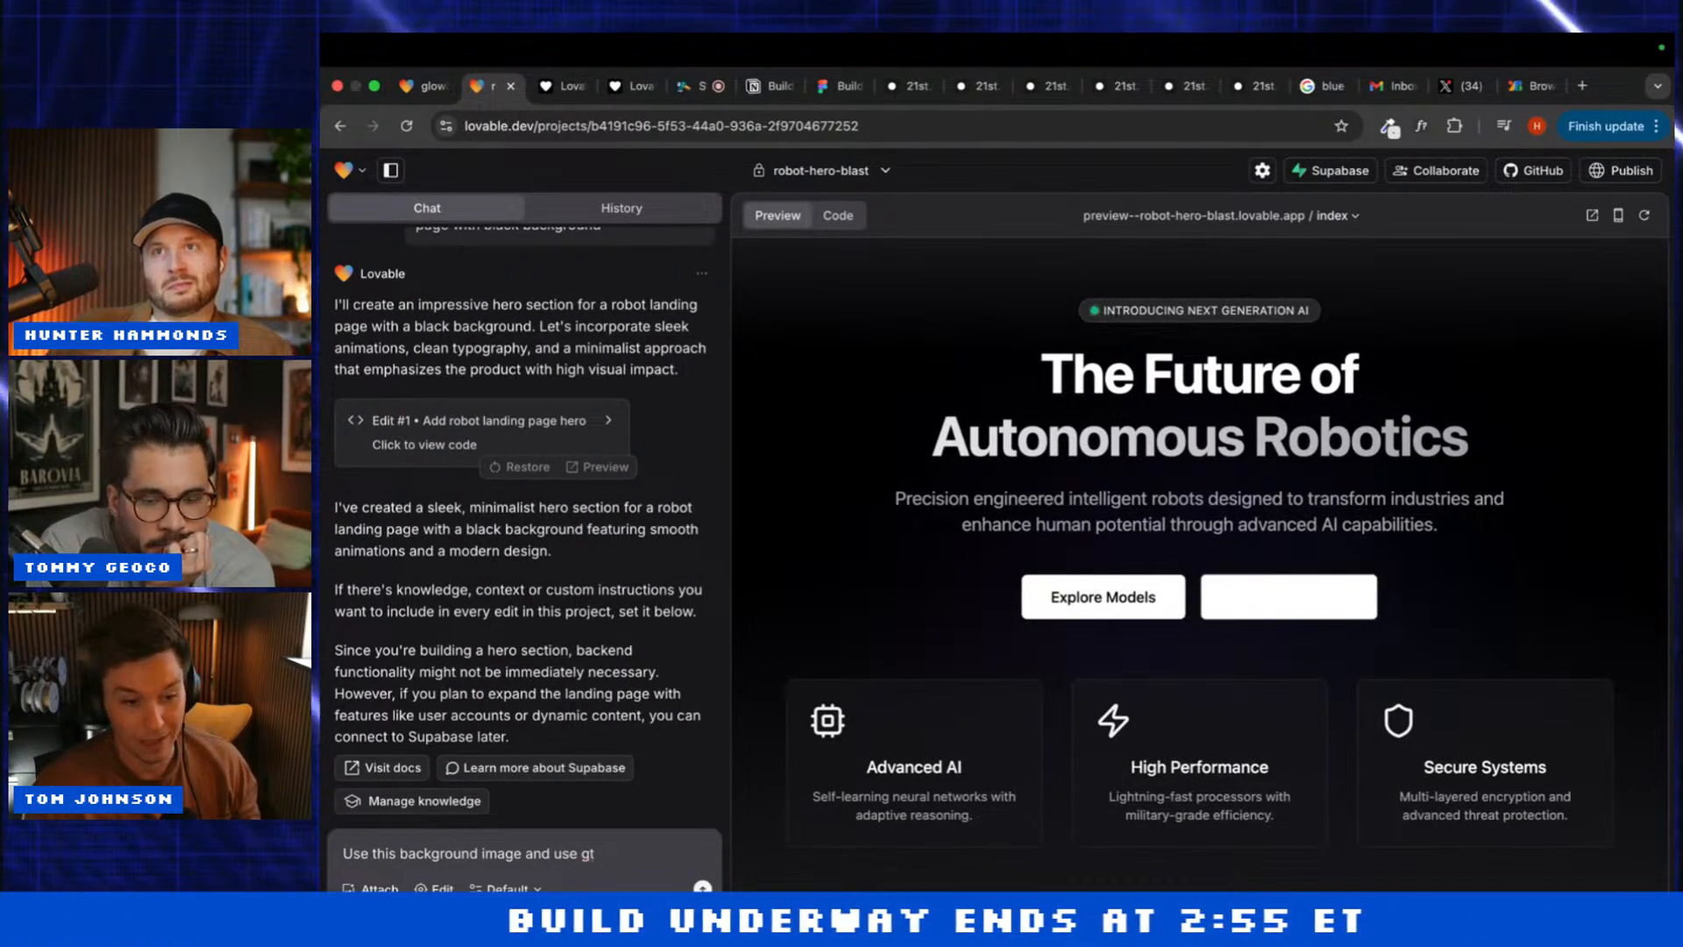
type(" walsheim font")
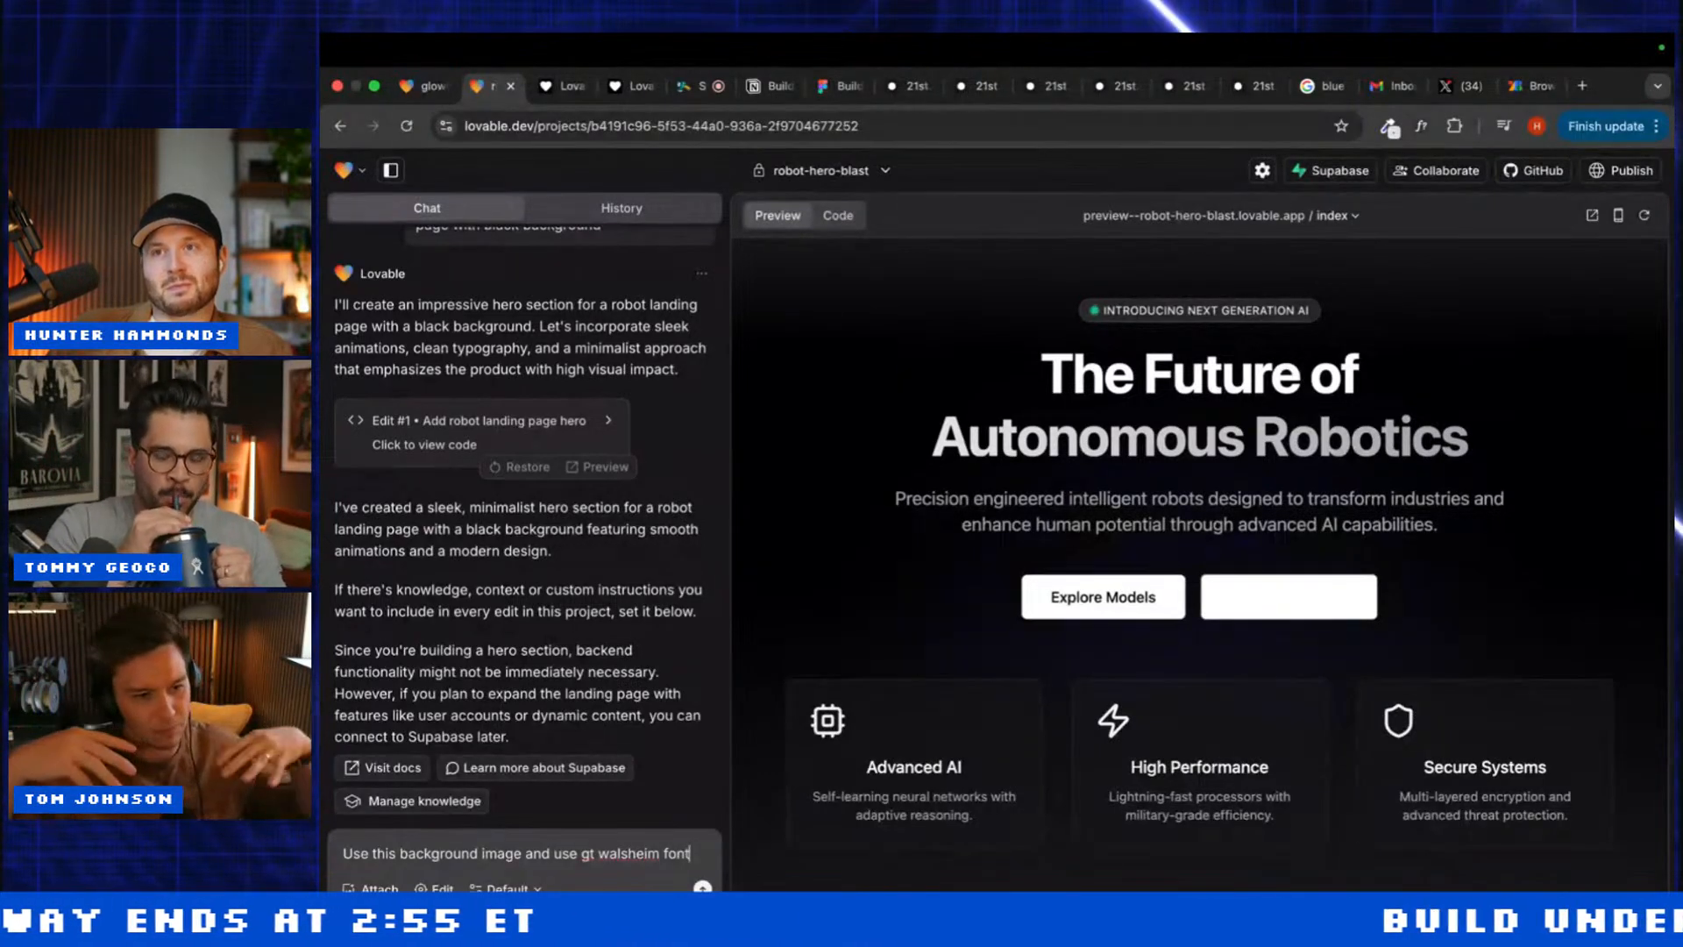
key("shift+Return")
key("shift+Return")
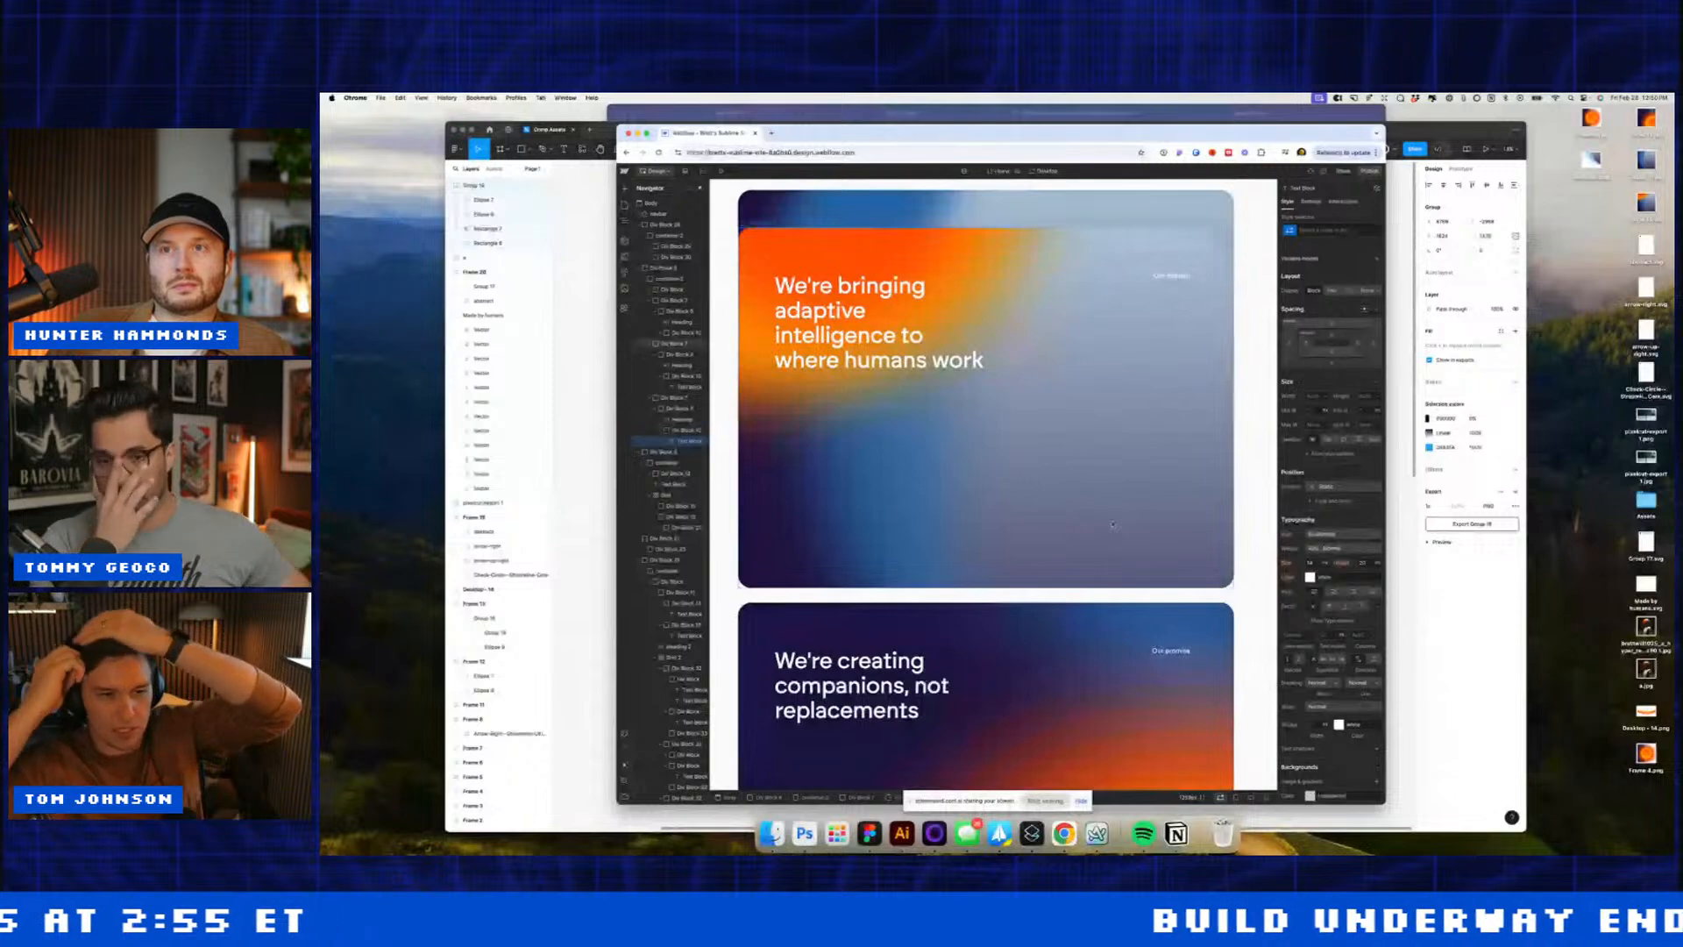
Step: Draw a rectangle in the middle of the Figma canvas
scroll(1113, 524, "down", 10)
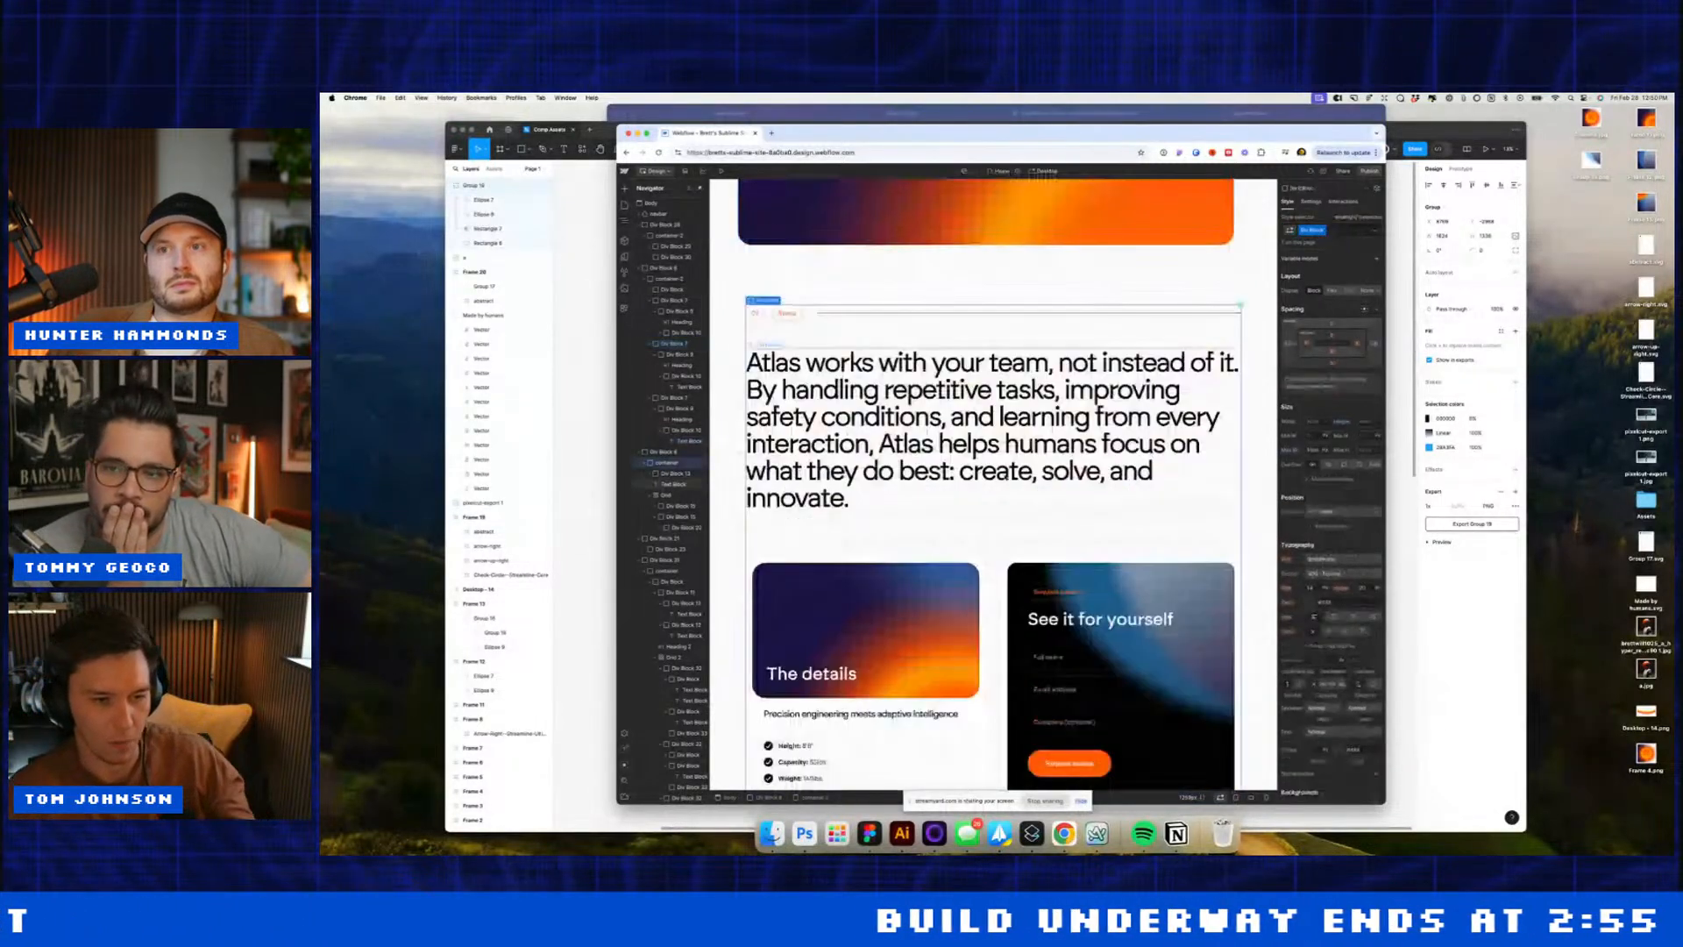
left_click(603, 479)
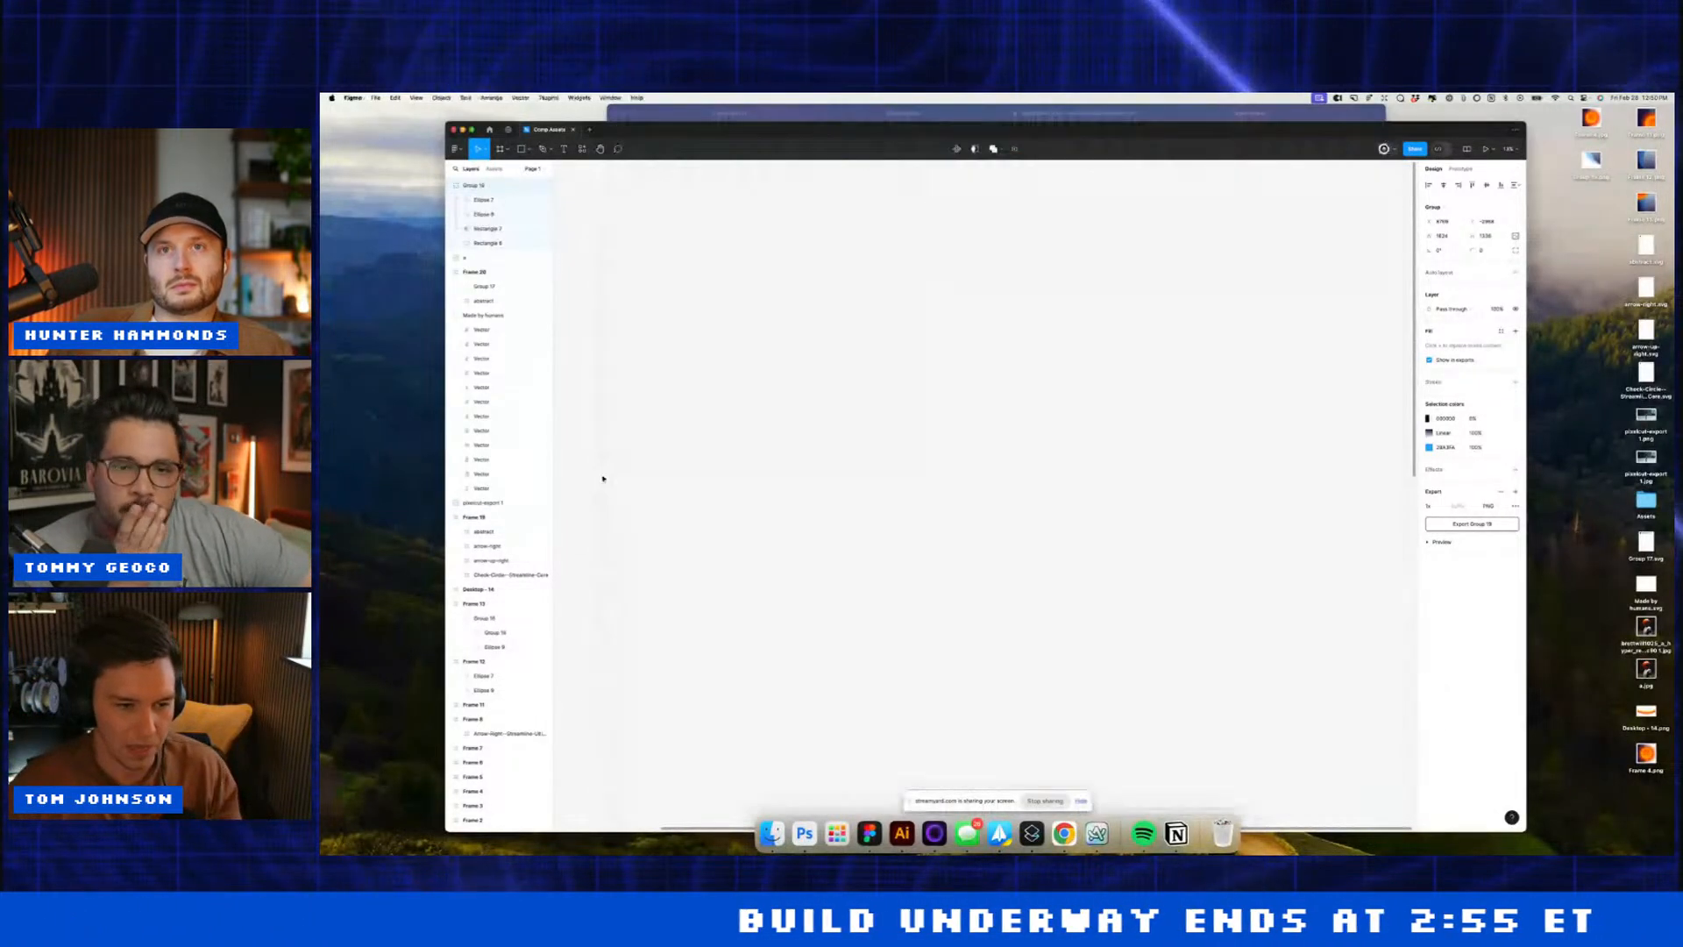
left_click(521, 149)
mouse_move(754, 290)
left_mouse_down()
mouse_move(1149, 459)
mouse_move(1158, 448)
left_mouse_up()
left_click(1017, 533)
key("minus")
key("minus")
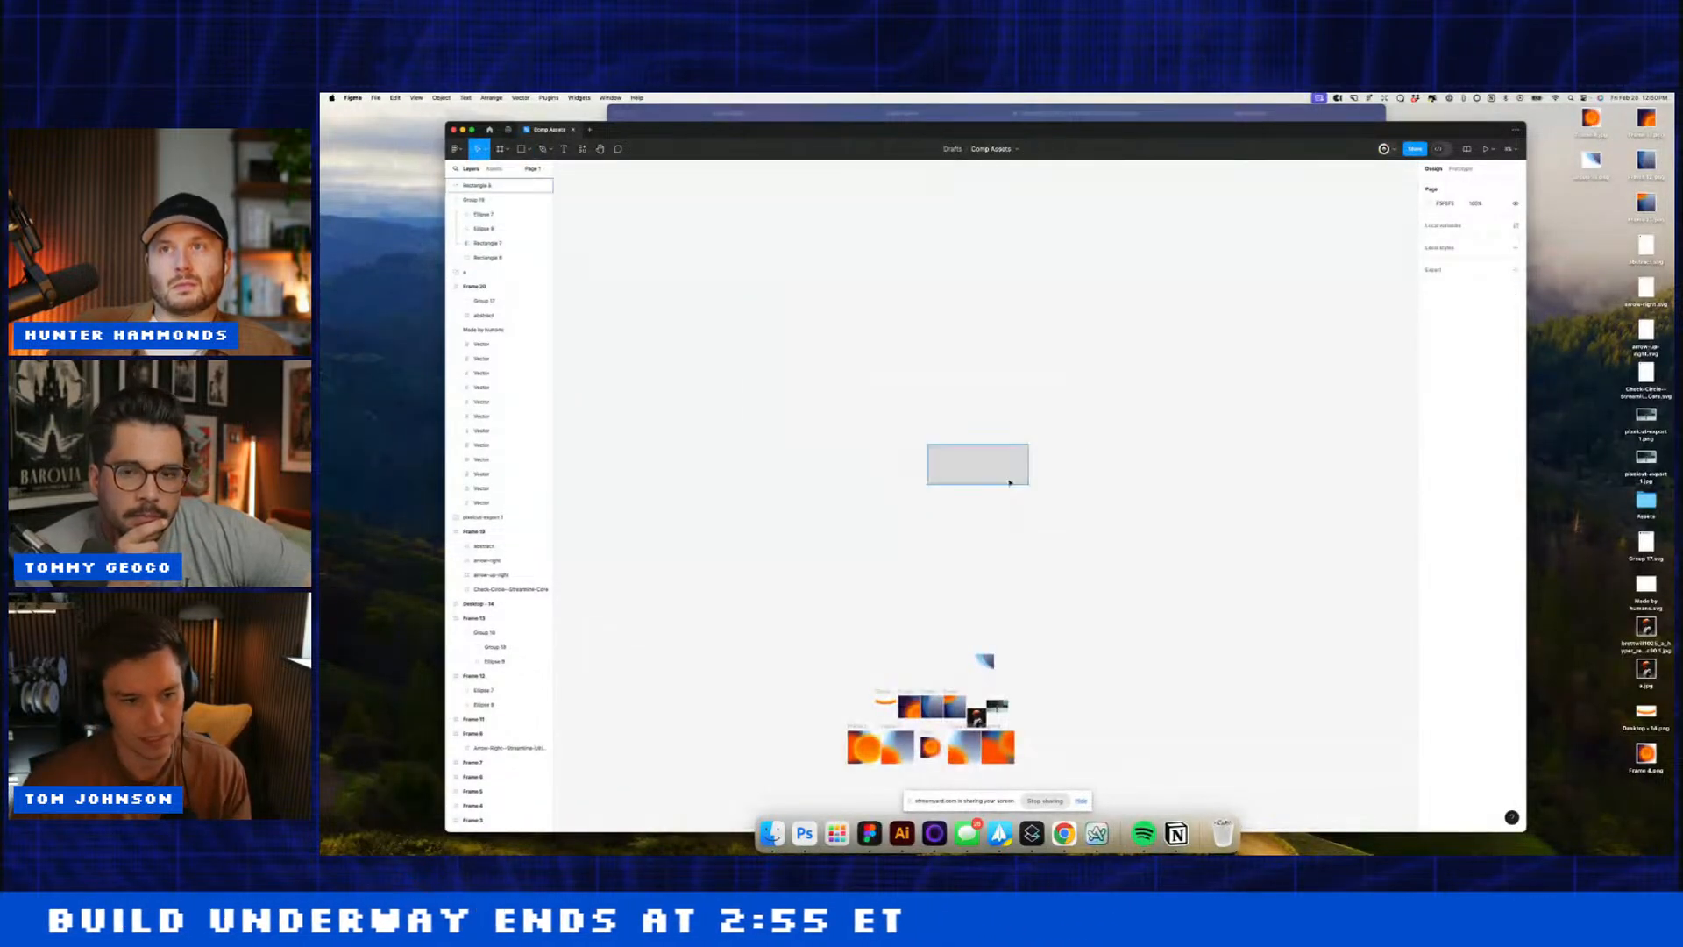
Step: Turn the rectangle into a mask and paste the orange gradient Frame 2 into its group
left_click(1022, 481)
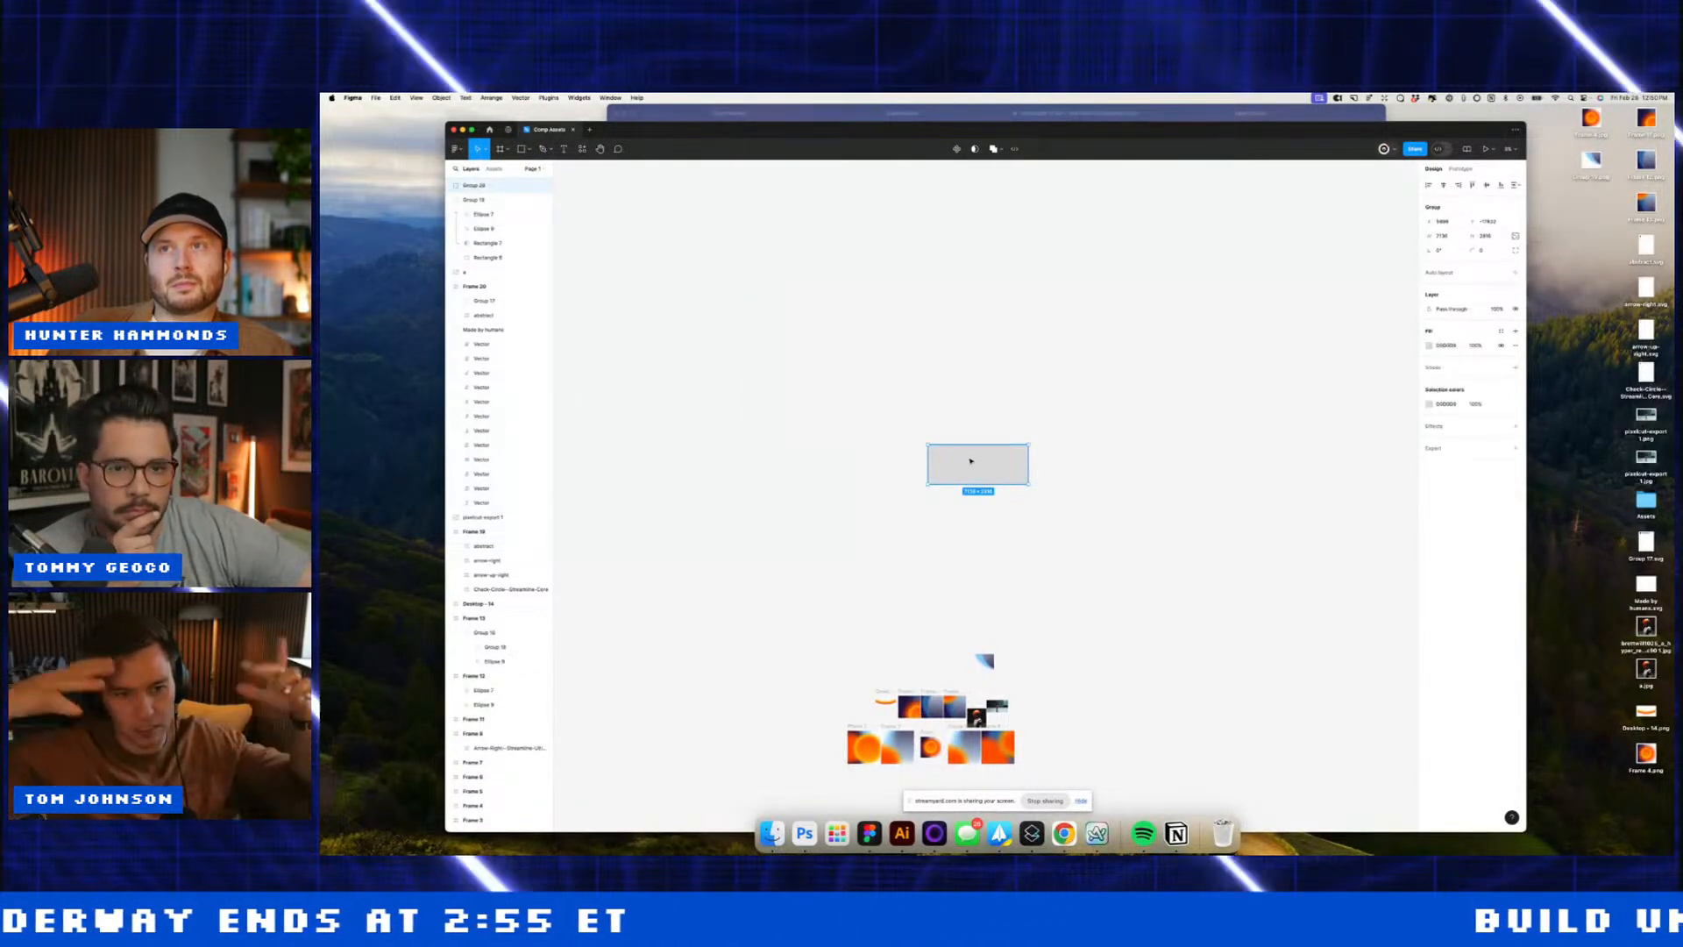
right_click(973, 463)
left_click(1002, 604)
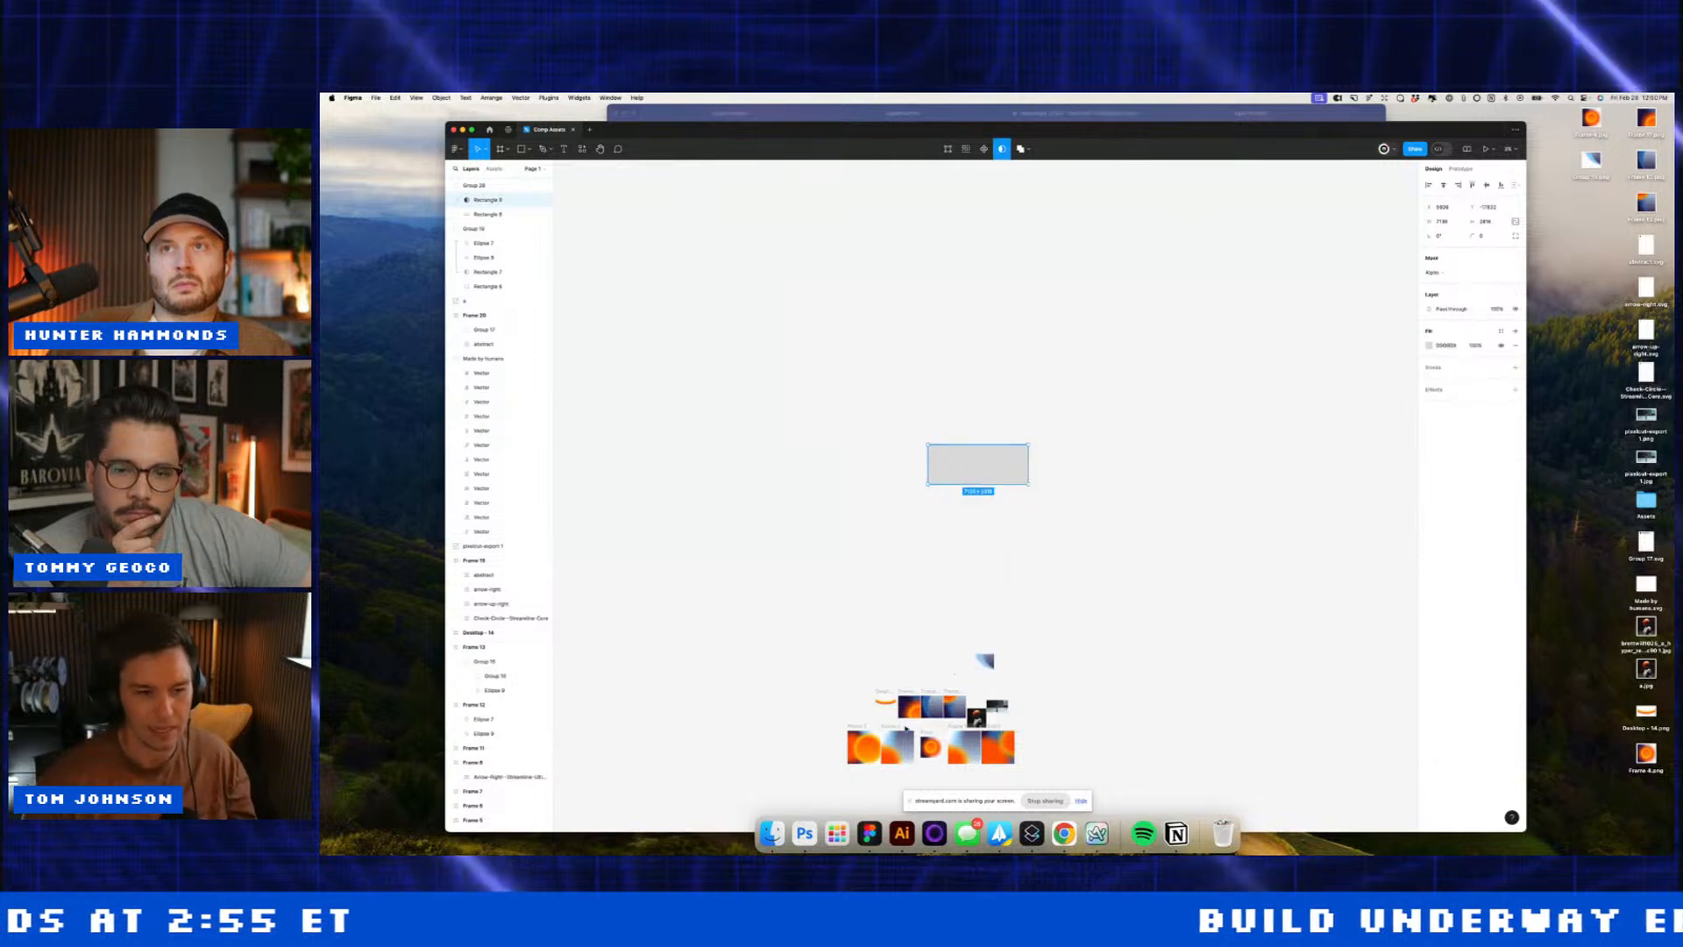
left_click(878, 727)
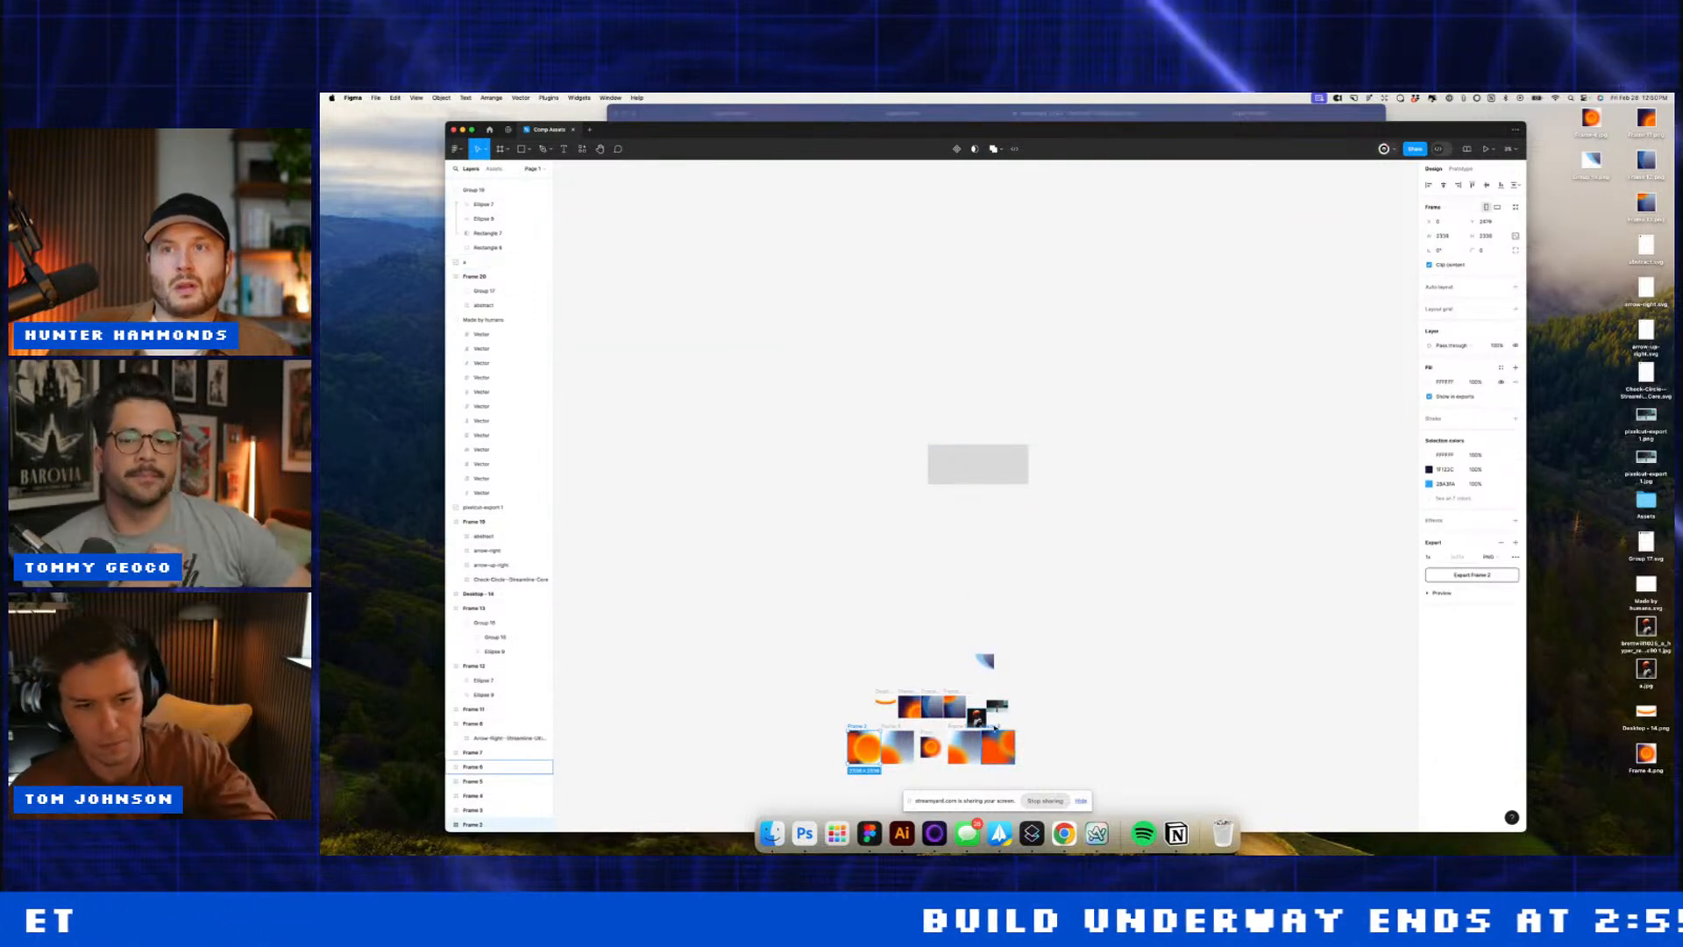
key("plus")
key("plus")
left_click(1030, 387)
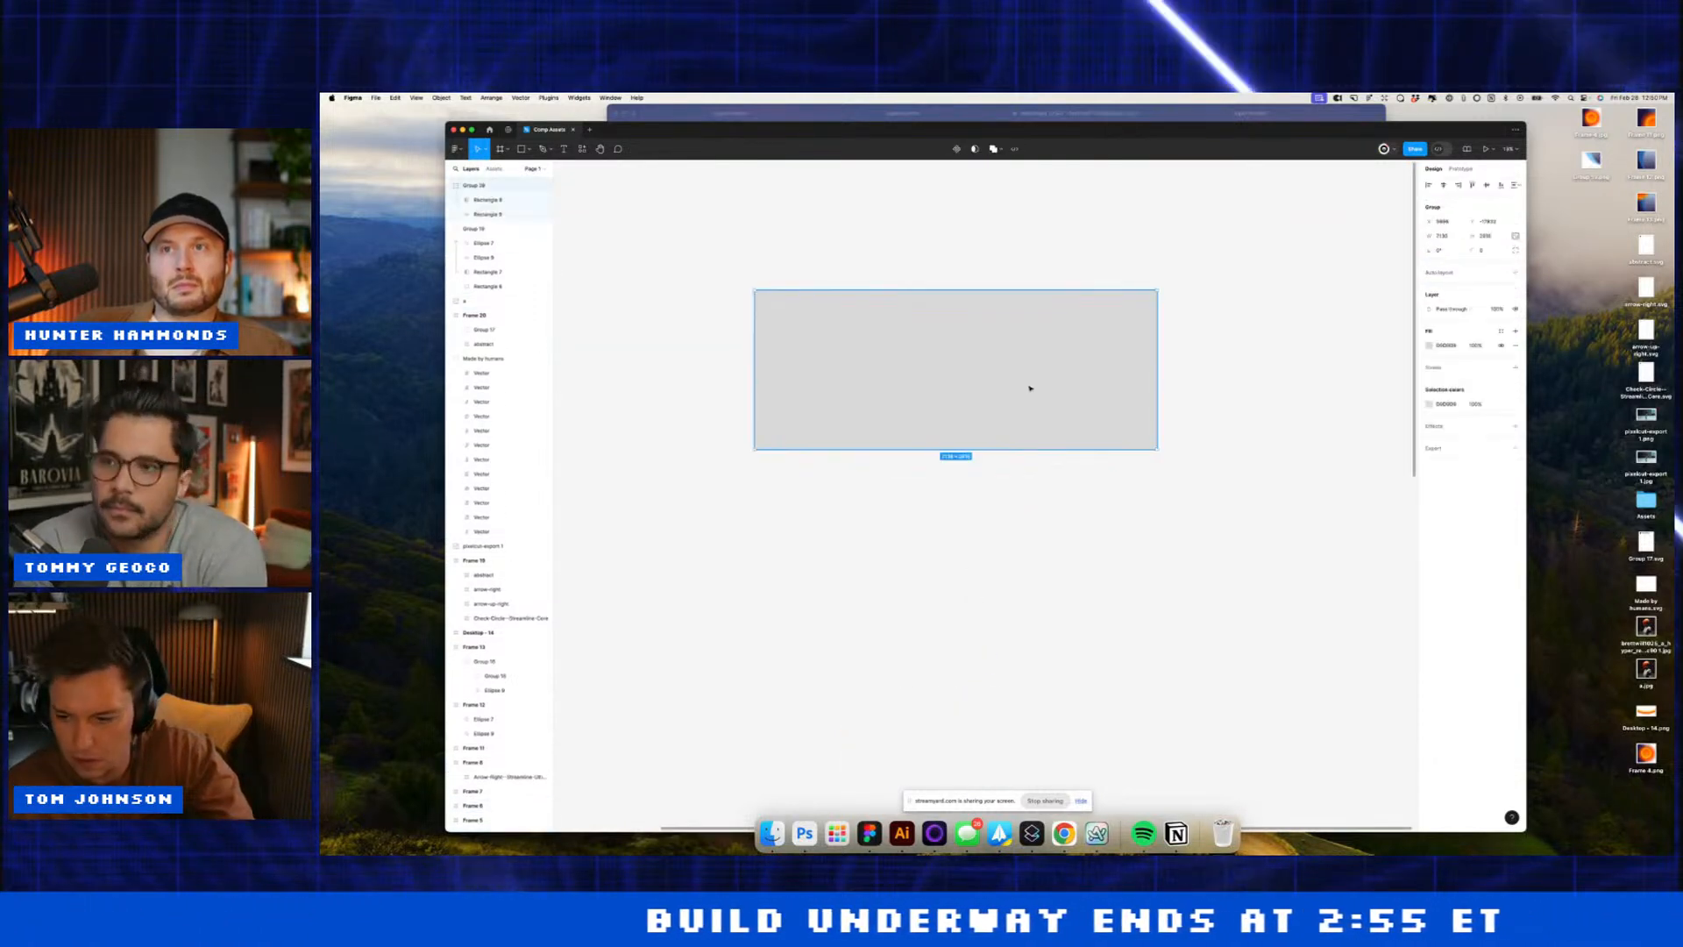
key("super+v")
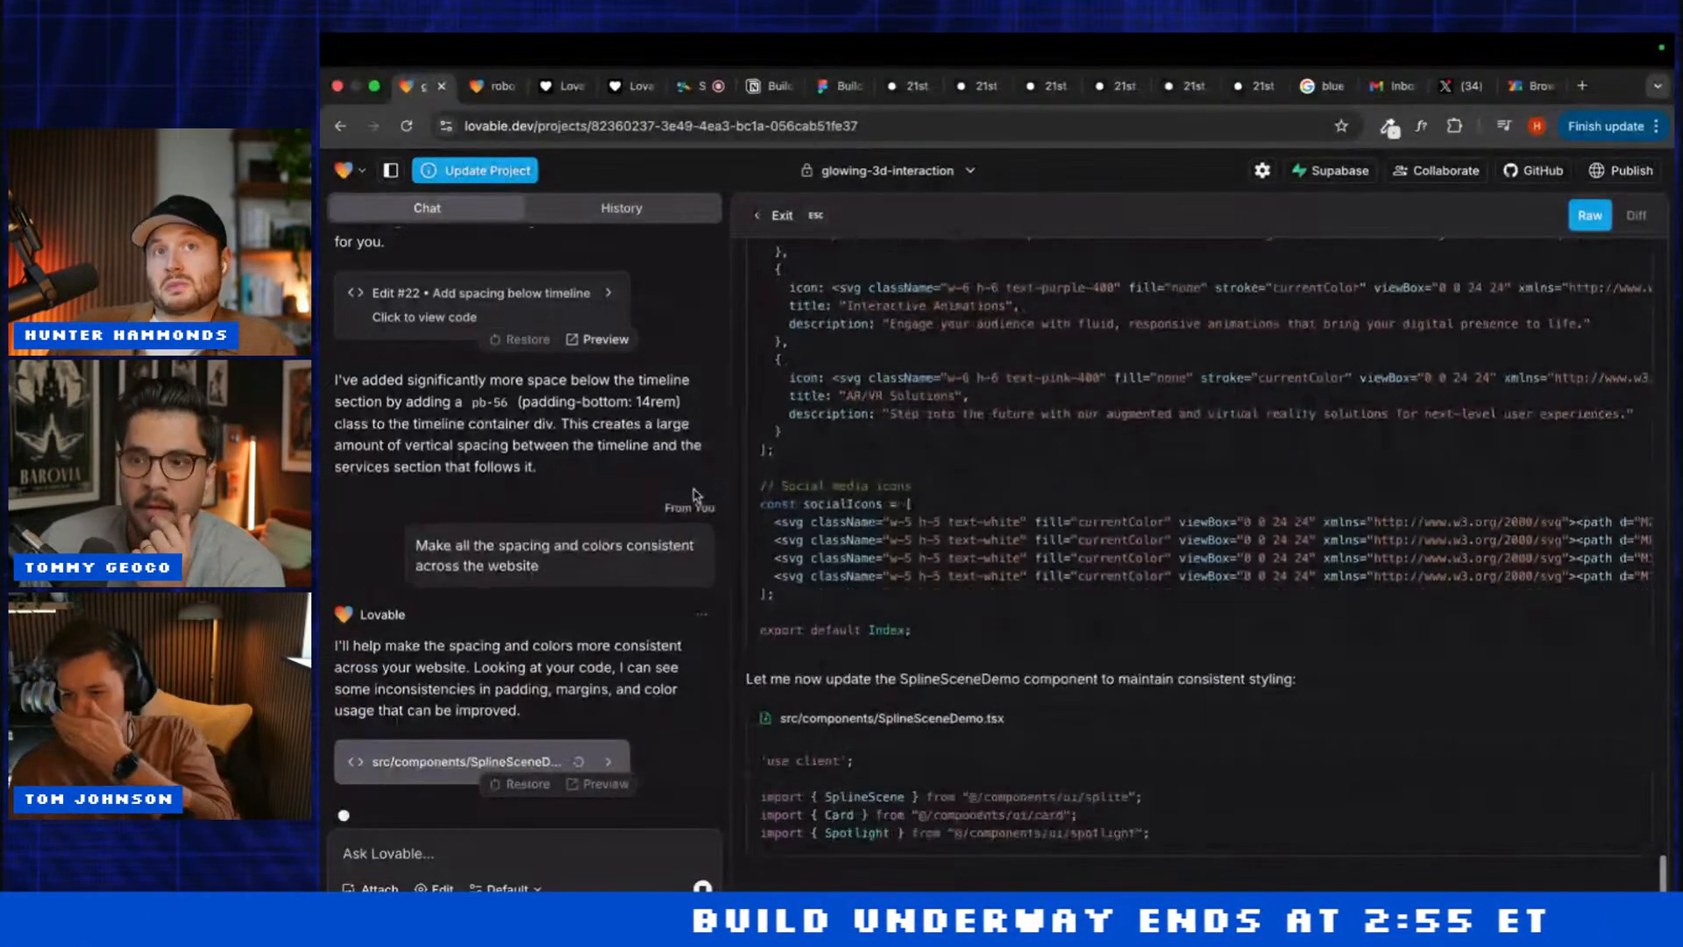
Step: Review the glowing-3d-interaction preview with code view closed, then open robot-hero-blast
left_click(493, 86)
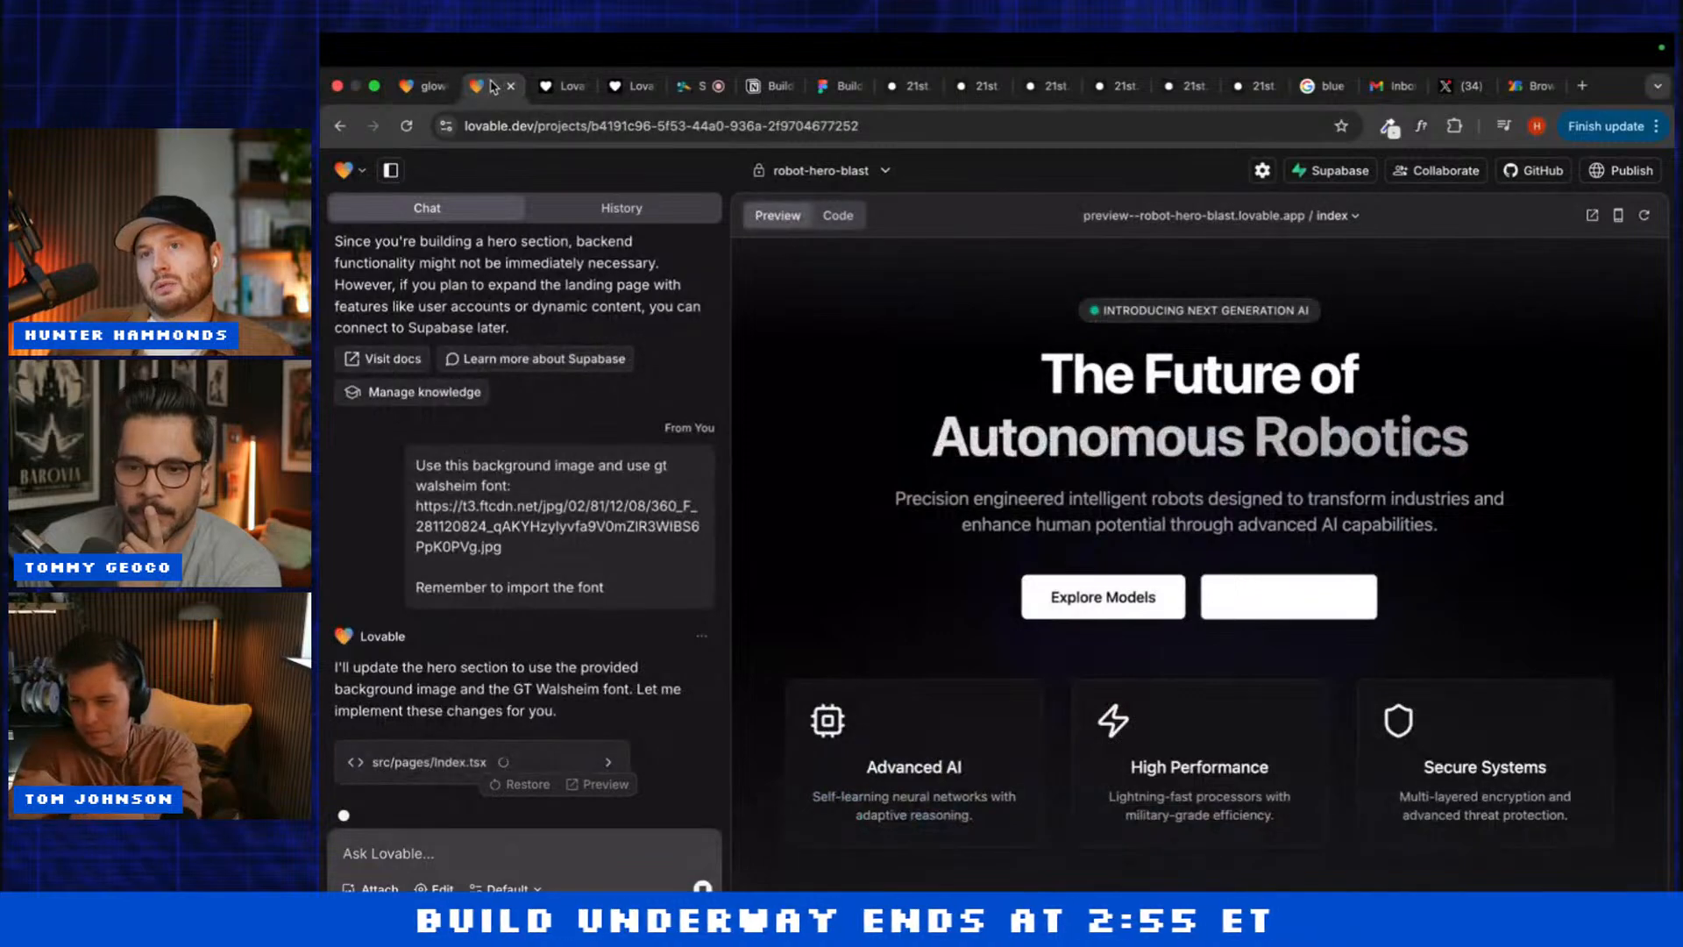
left_click(421, 86)
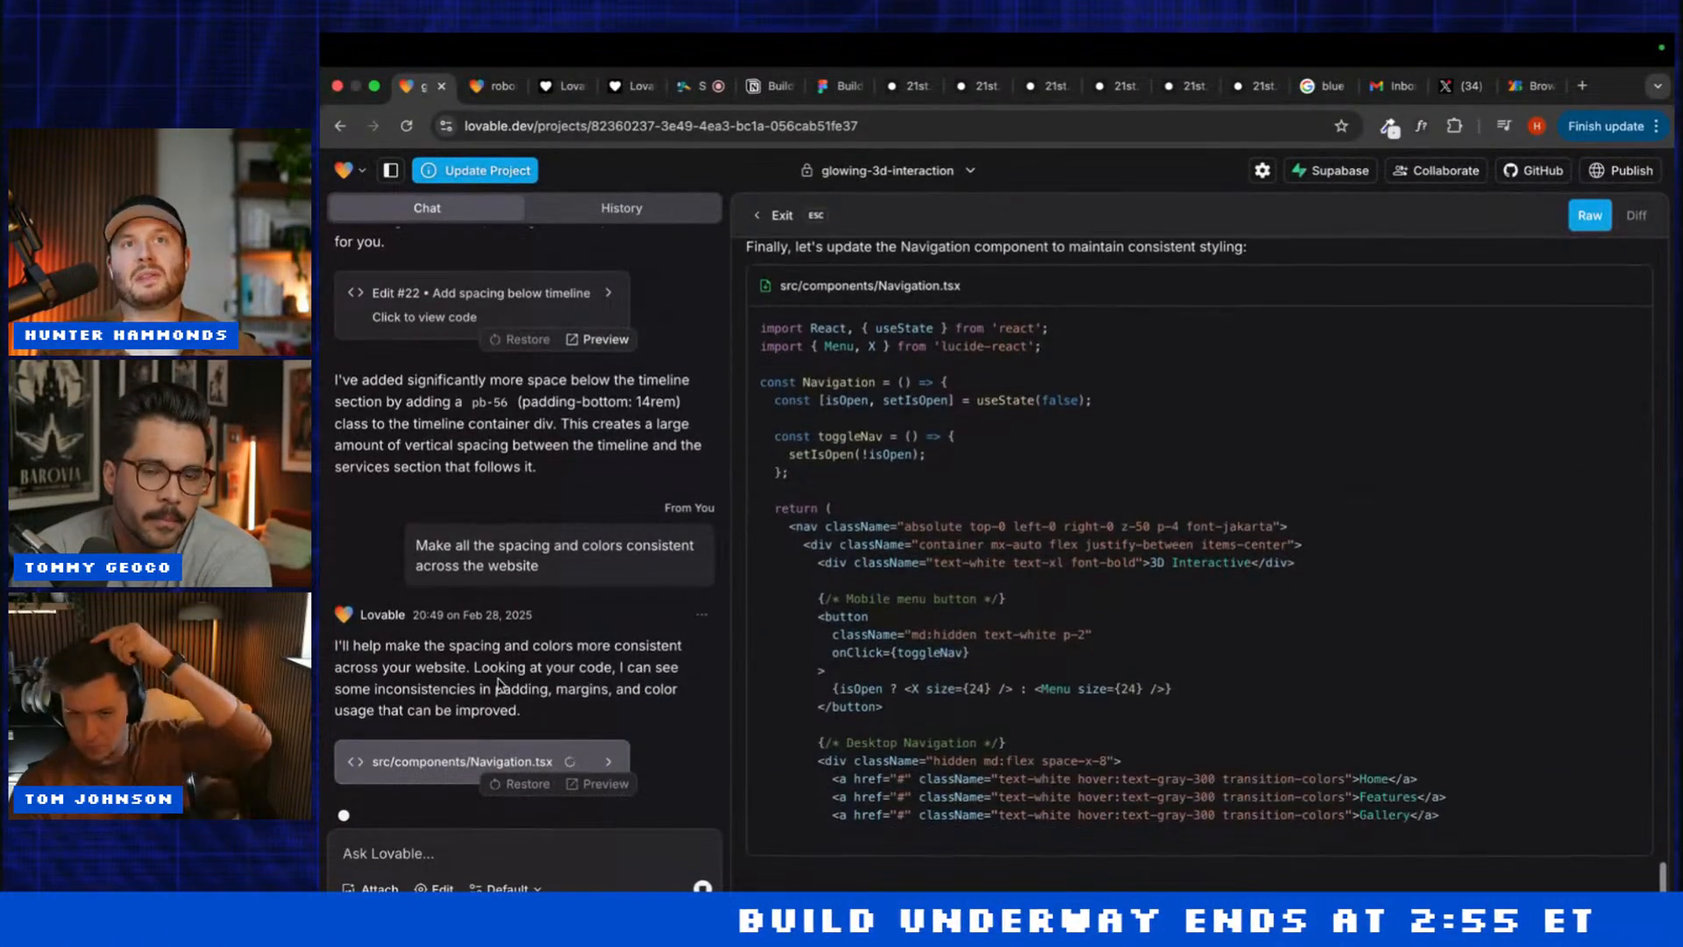
left_click(446, 752)
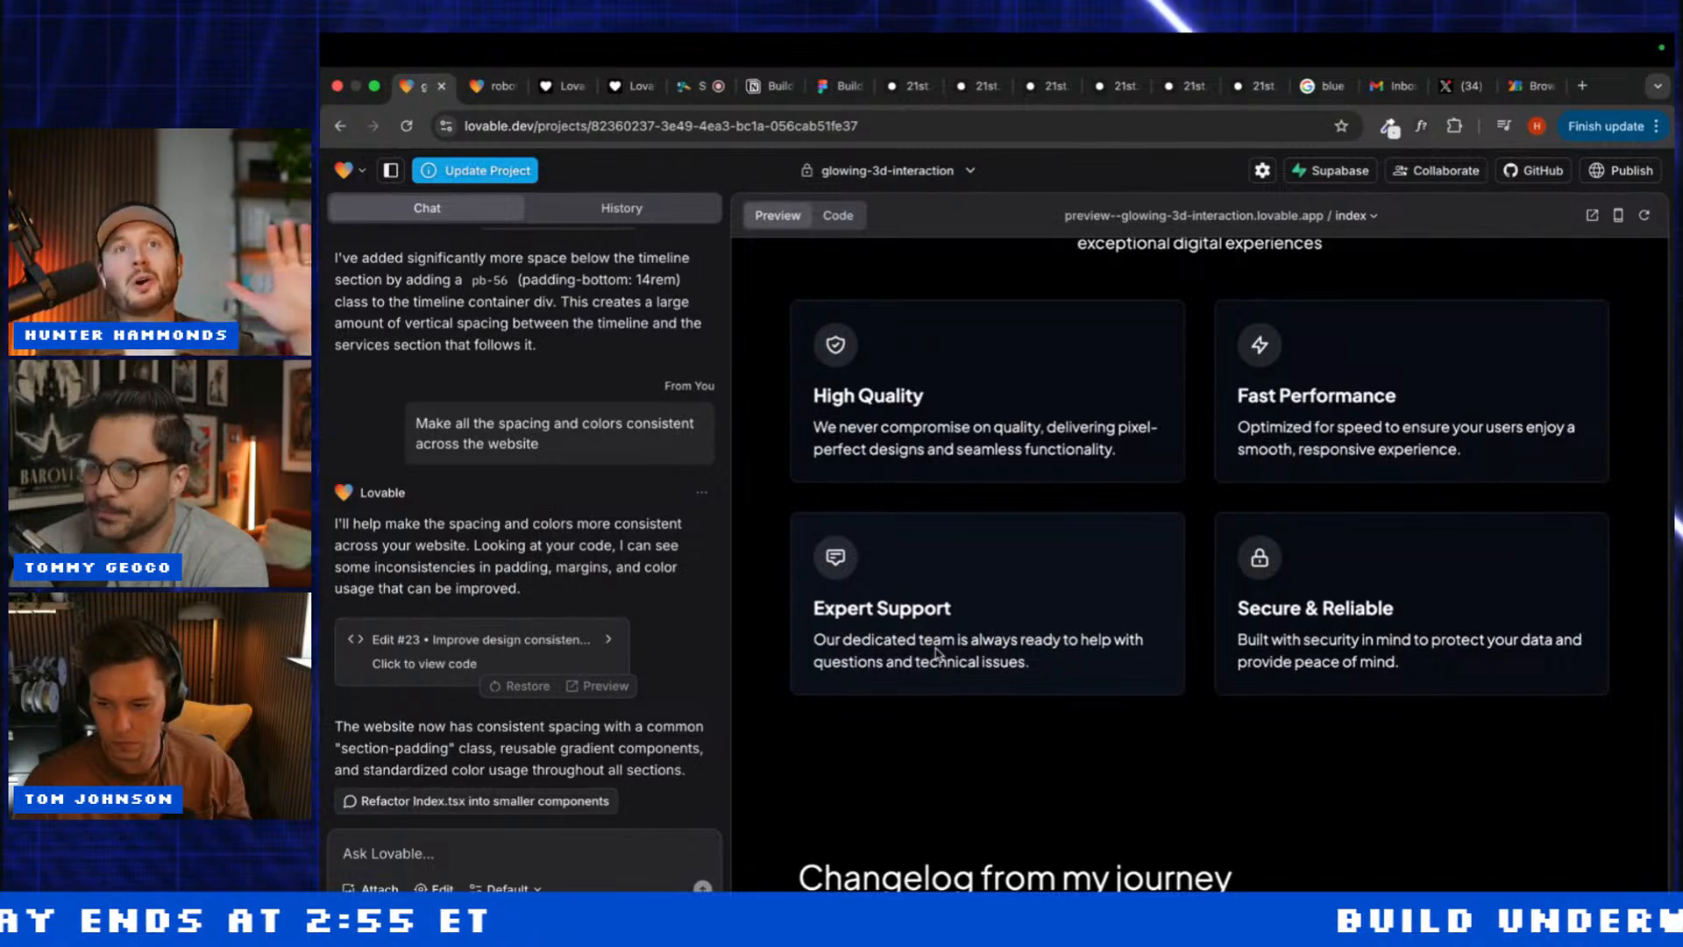
scroll(936, 654, "down", 15)
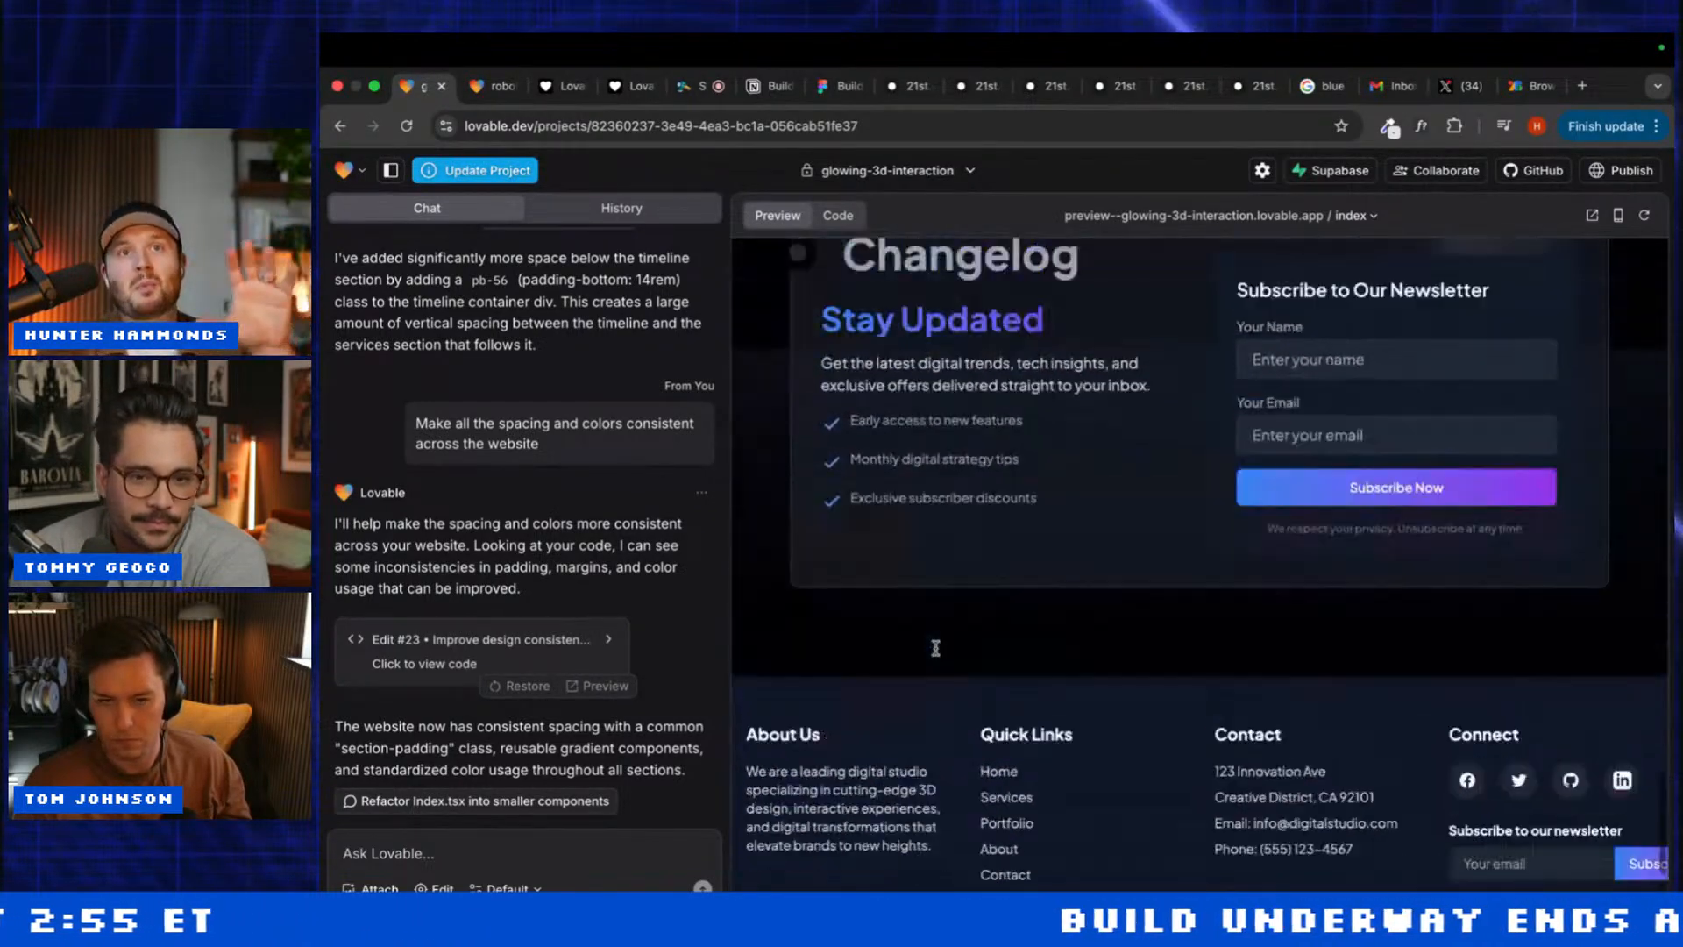
scroll(814, 671, "up", 5)
left_click(496, 85)
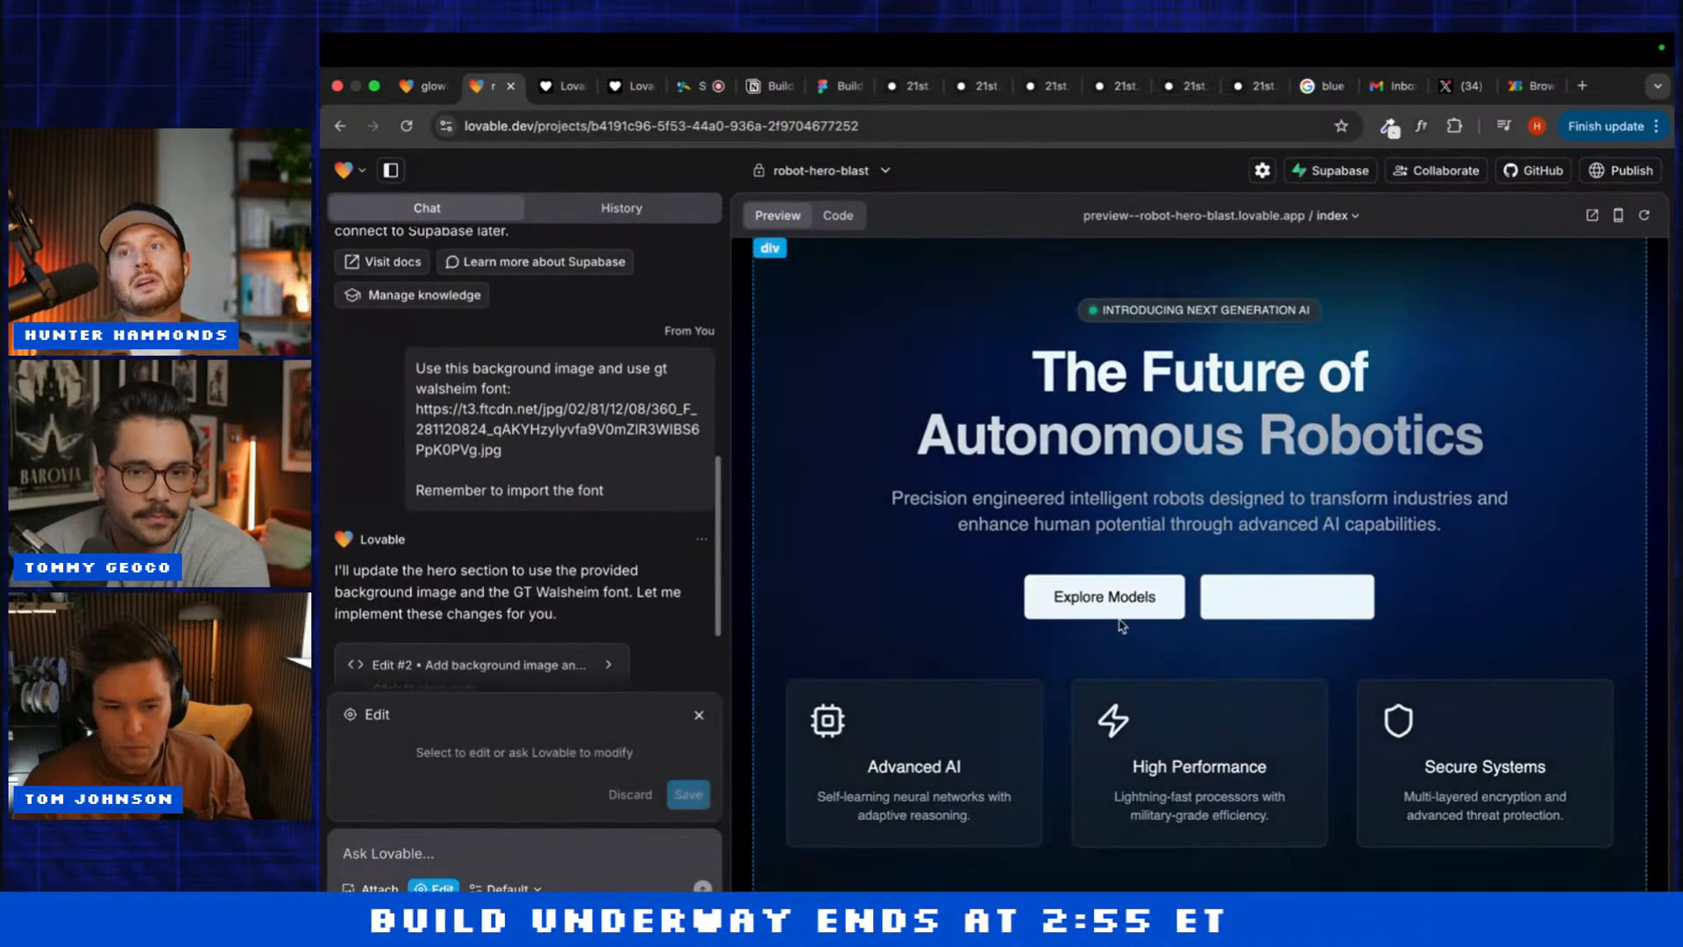
Step: Give the Explore Models button a Full border radius and save it
left_click(1116, 612)
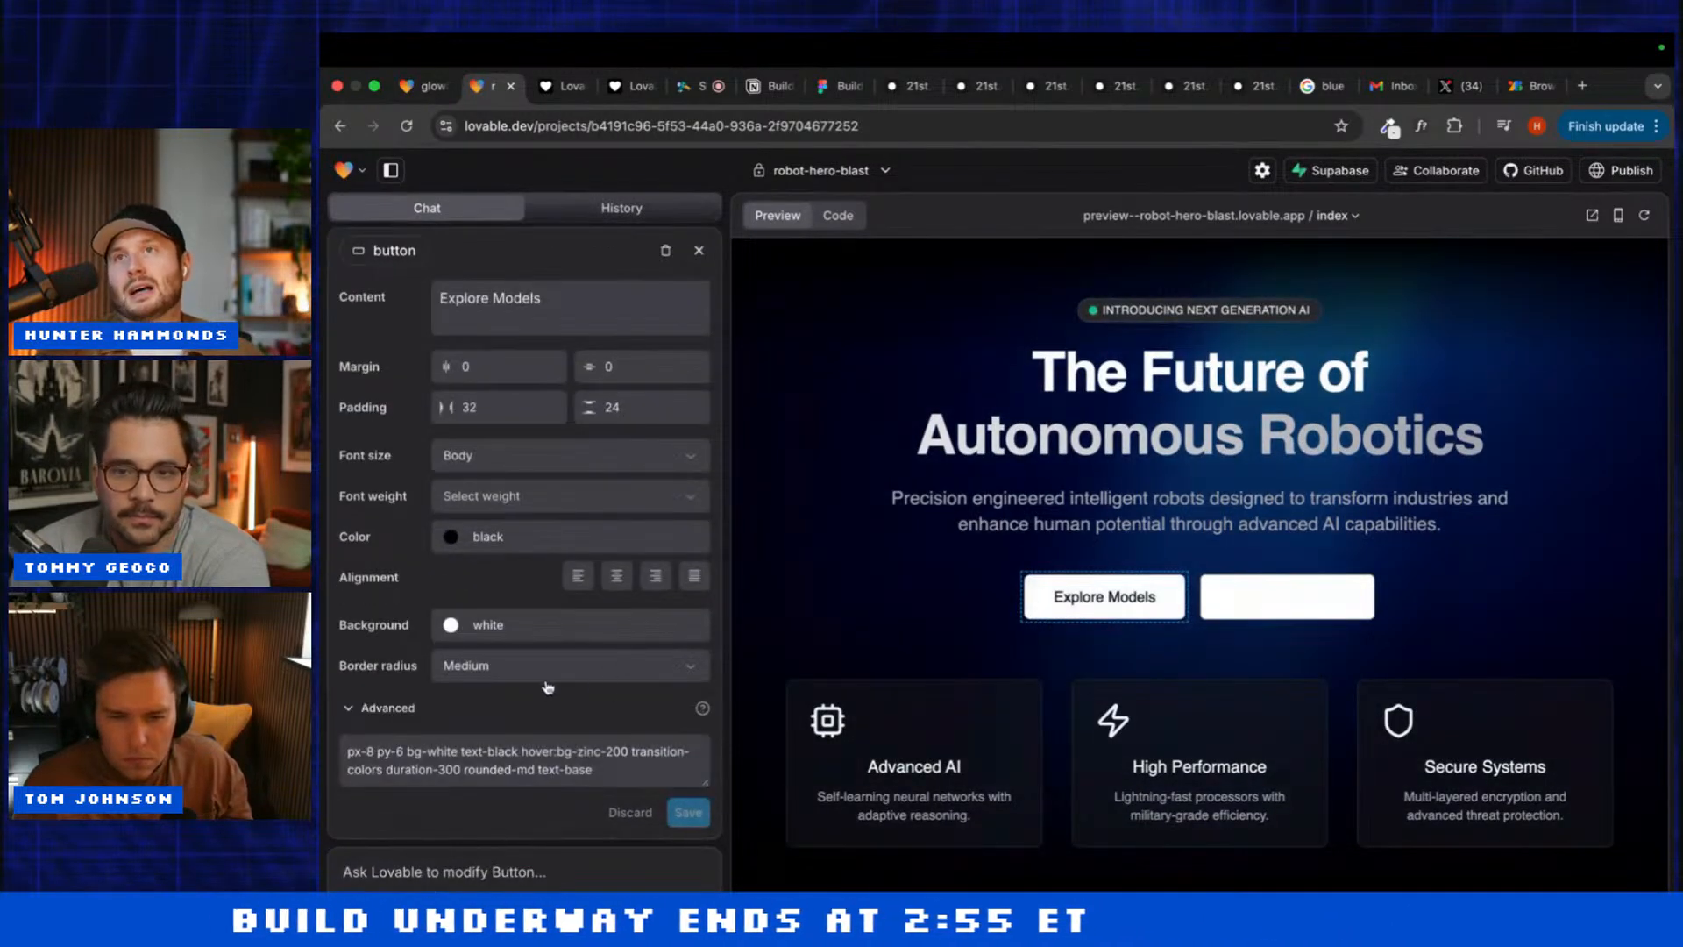
left_click(459, 678)
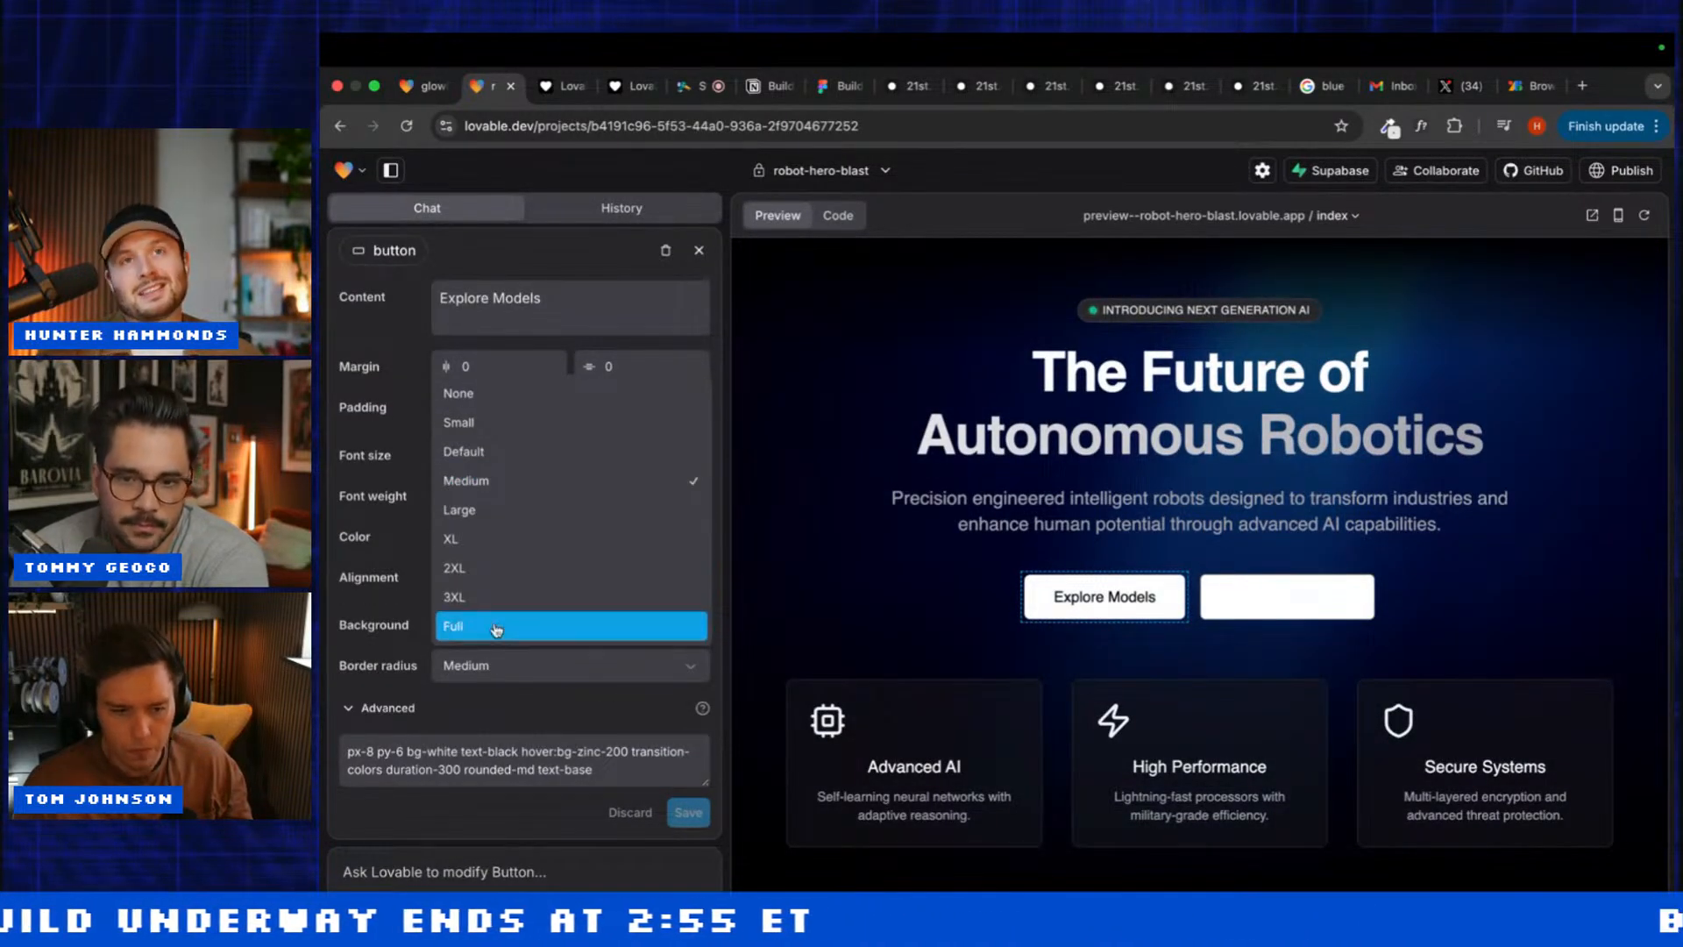
left_click(493, 624)
left_click(681, 815)
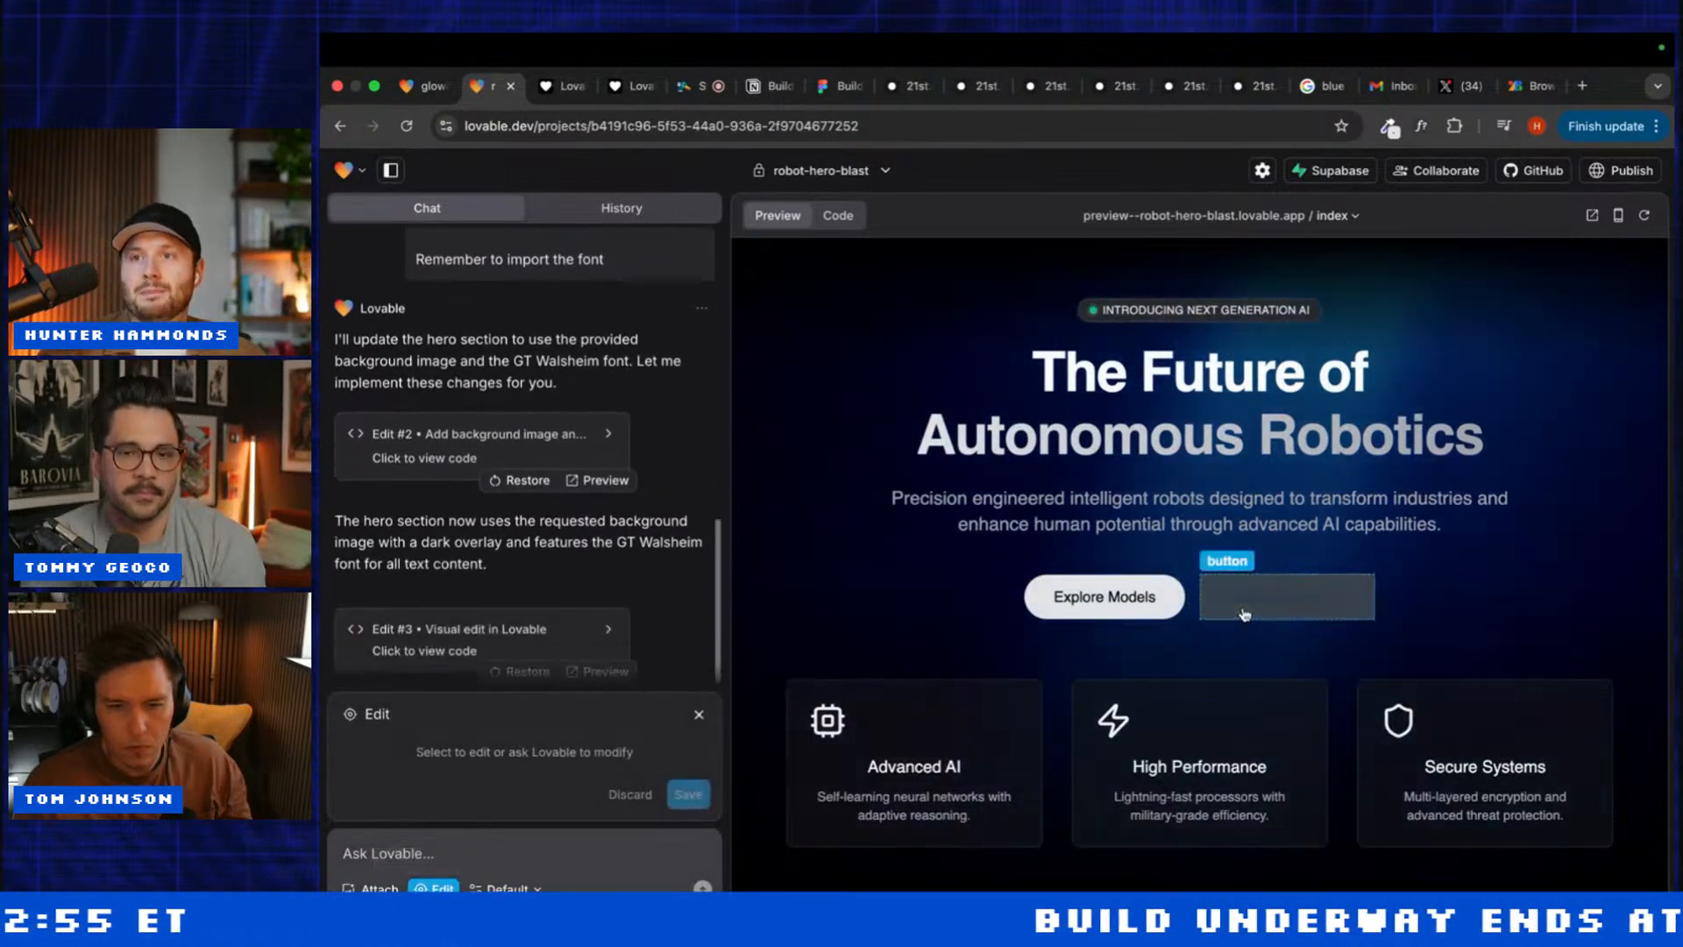
Step: Delete the second hero button and the row of three feature cards
left_click(1245, 614)
left_click(667, 254)
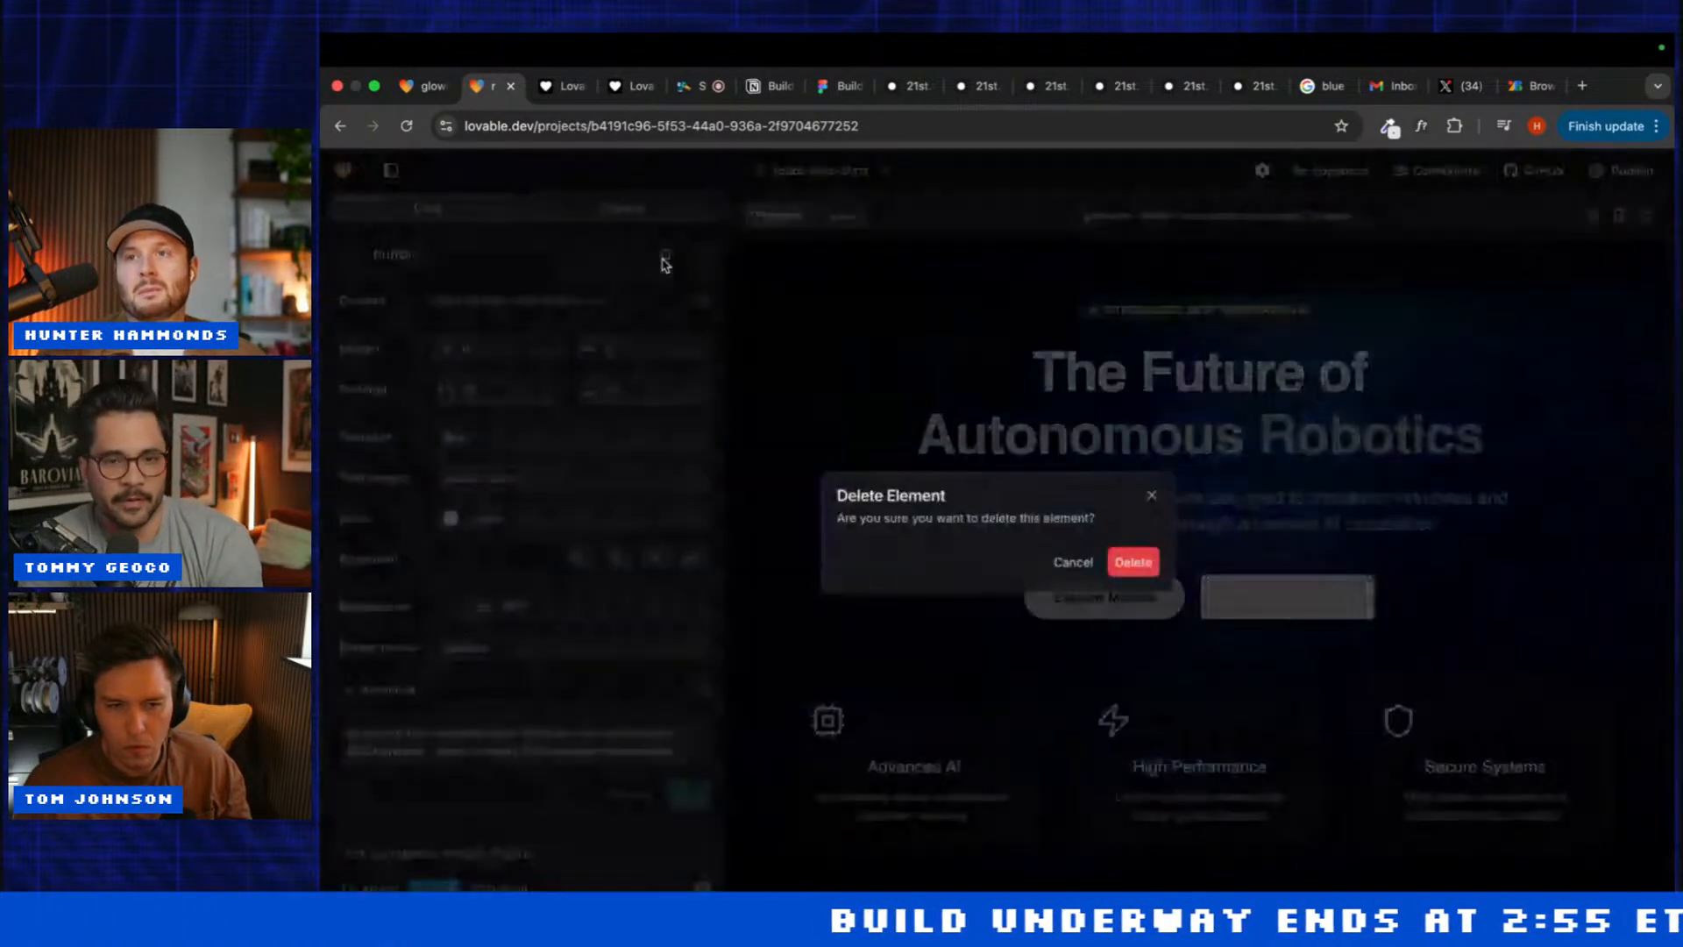
left_click(1127, 562)
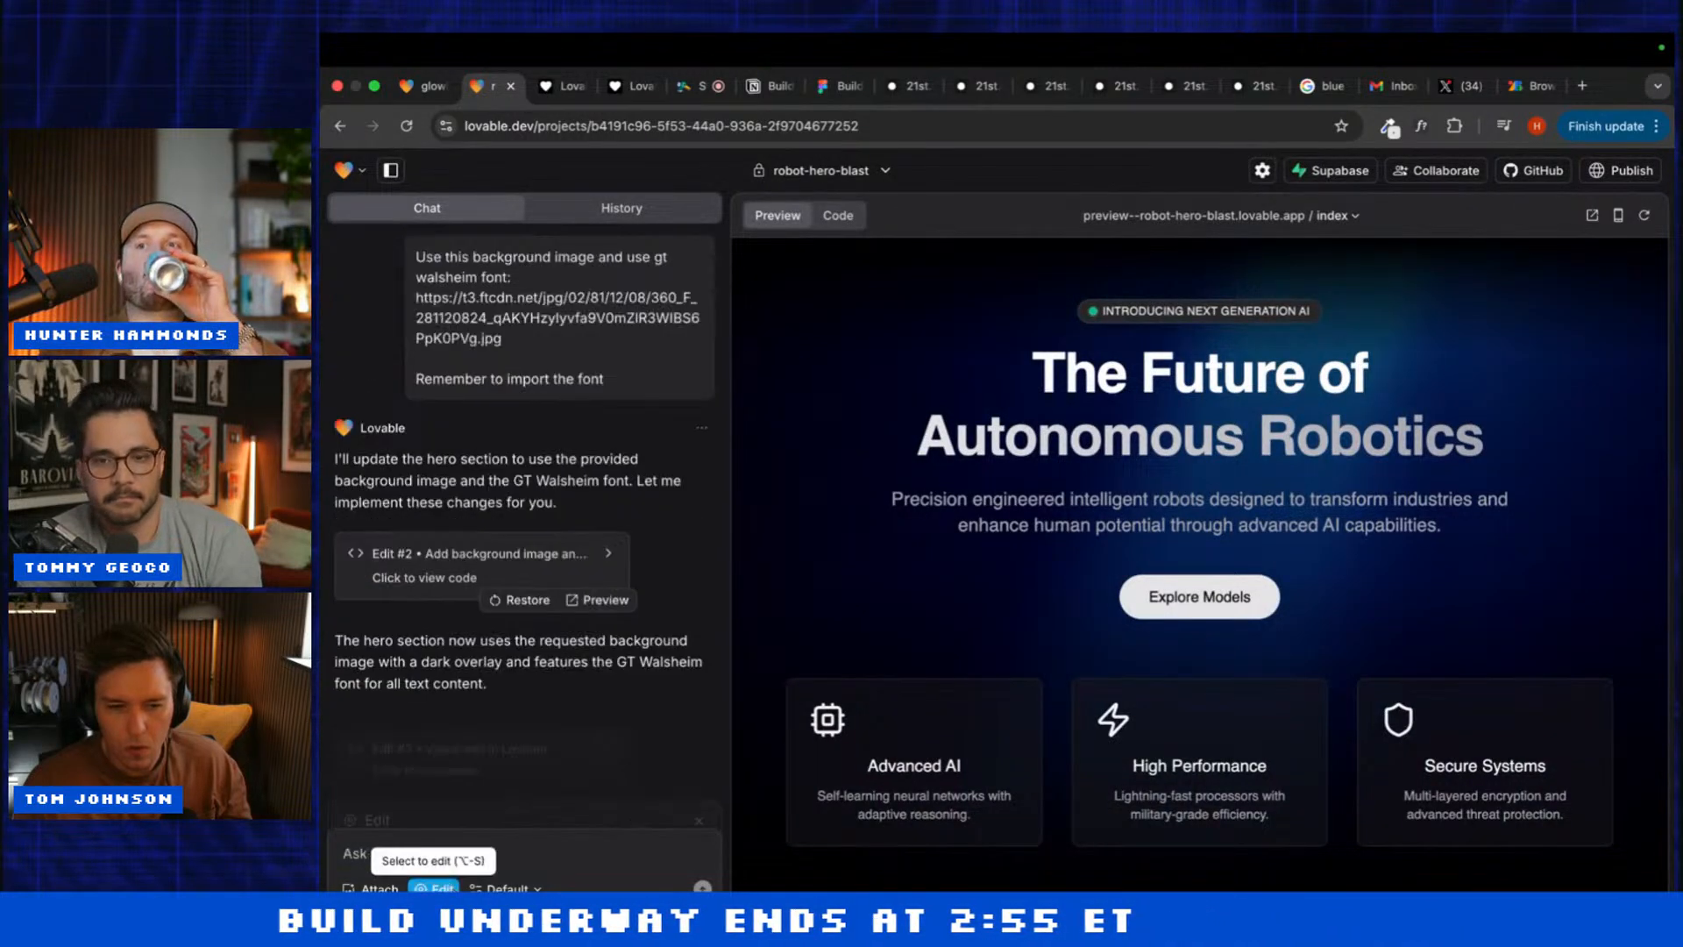
left_click(1064, 735)
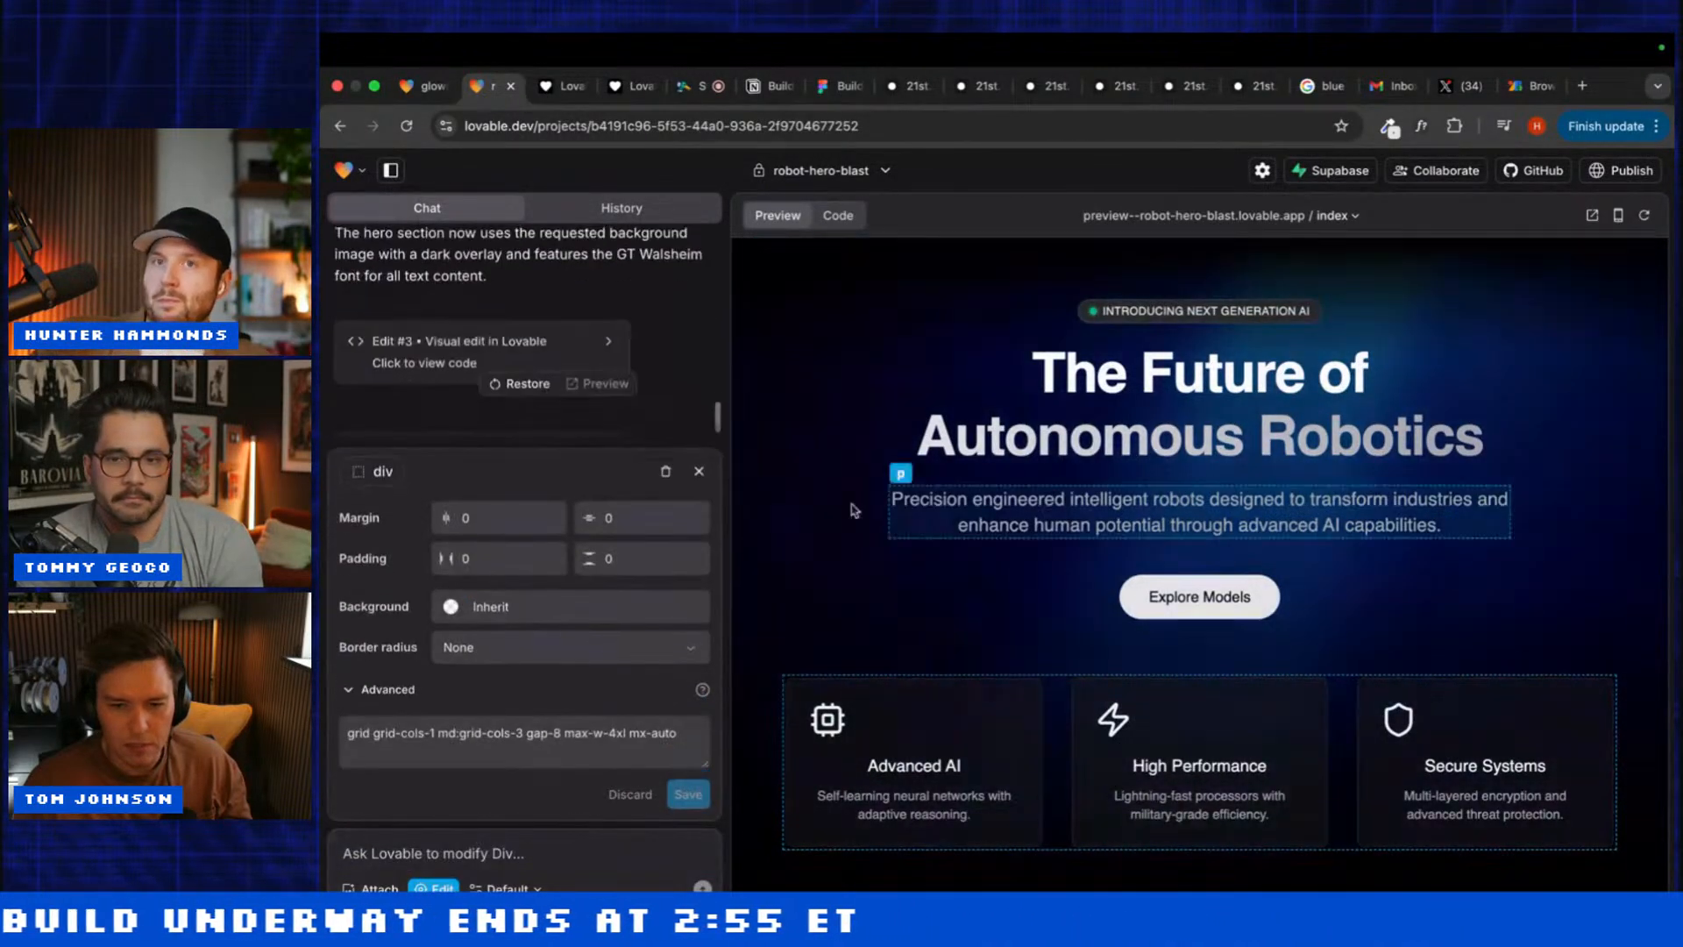
left_click(667, 471)
left_click(1132, 566)
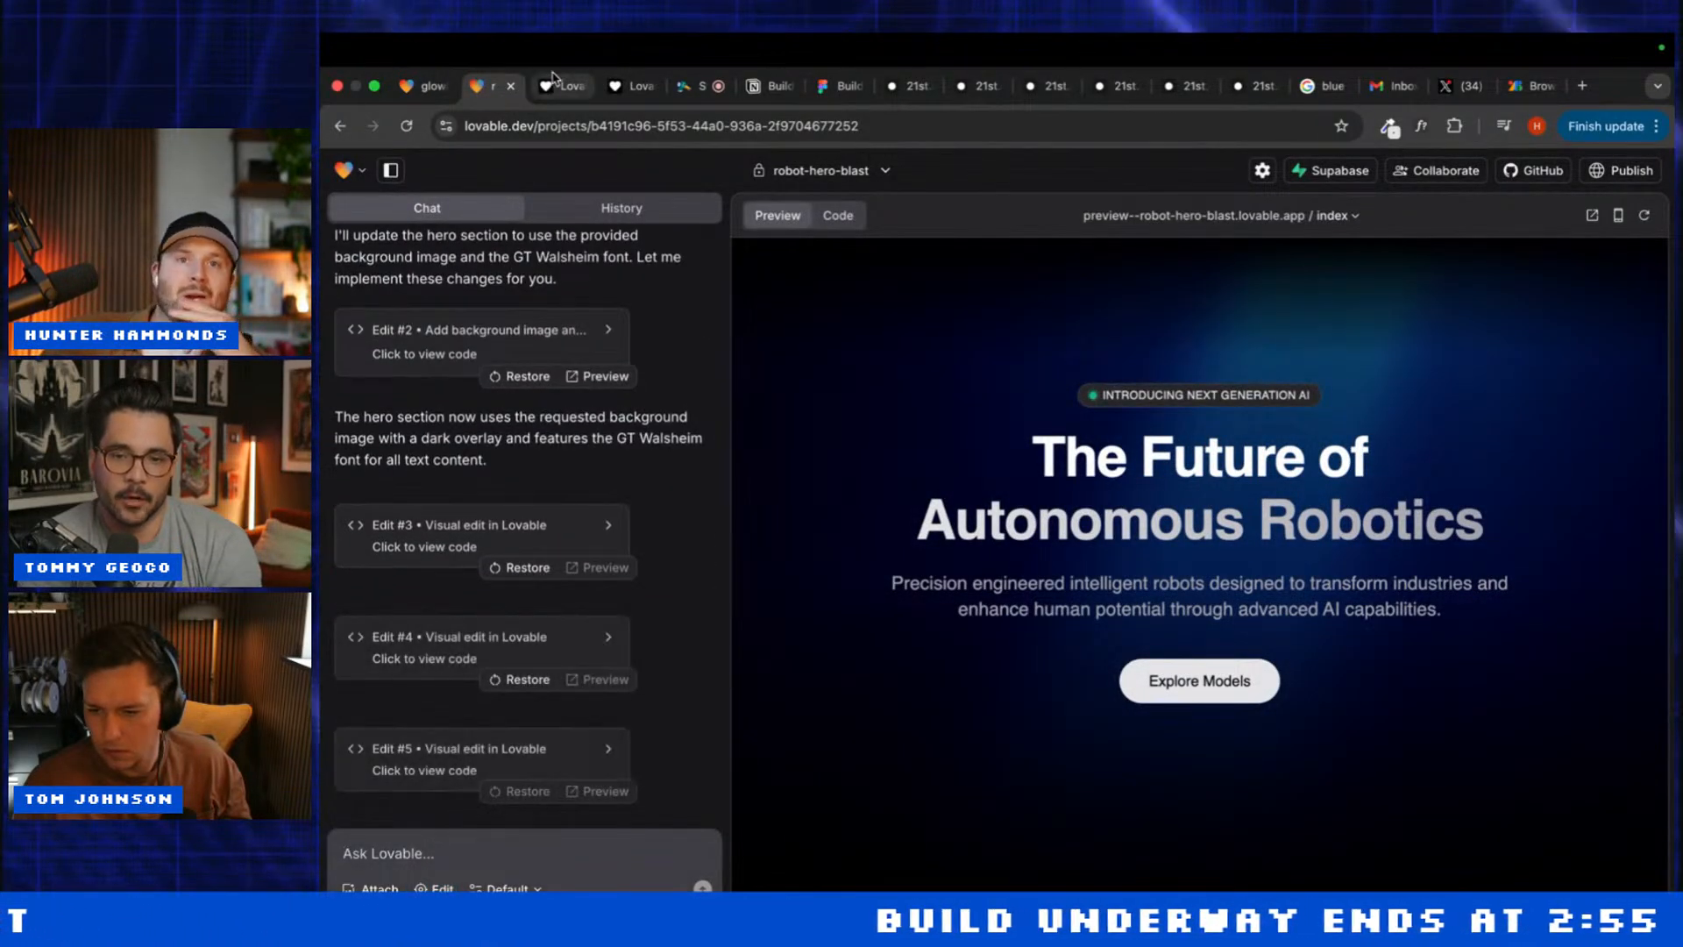
left_click(756, 86)
Step: Skim the Build Wars brief, then return to robot-hero-blast and begin typing 'Bul'
scroll(848, 593, "down", 20)
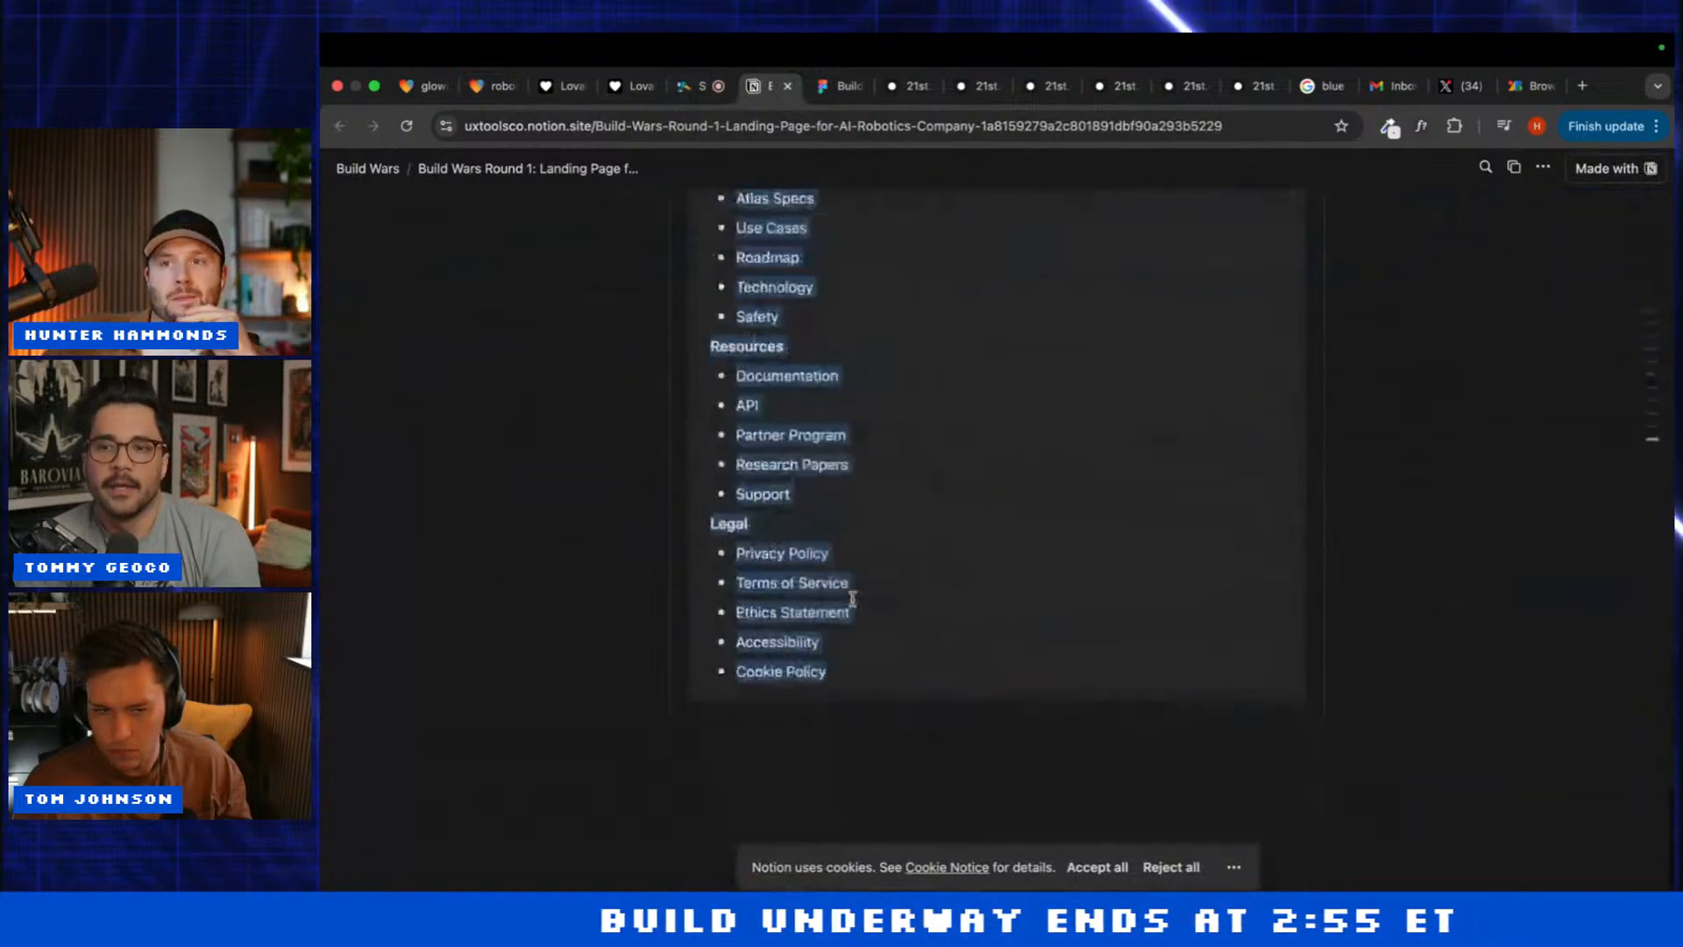
scroll(846, 605, "up", 20)
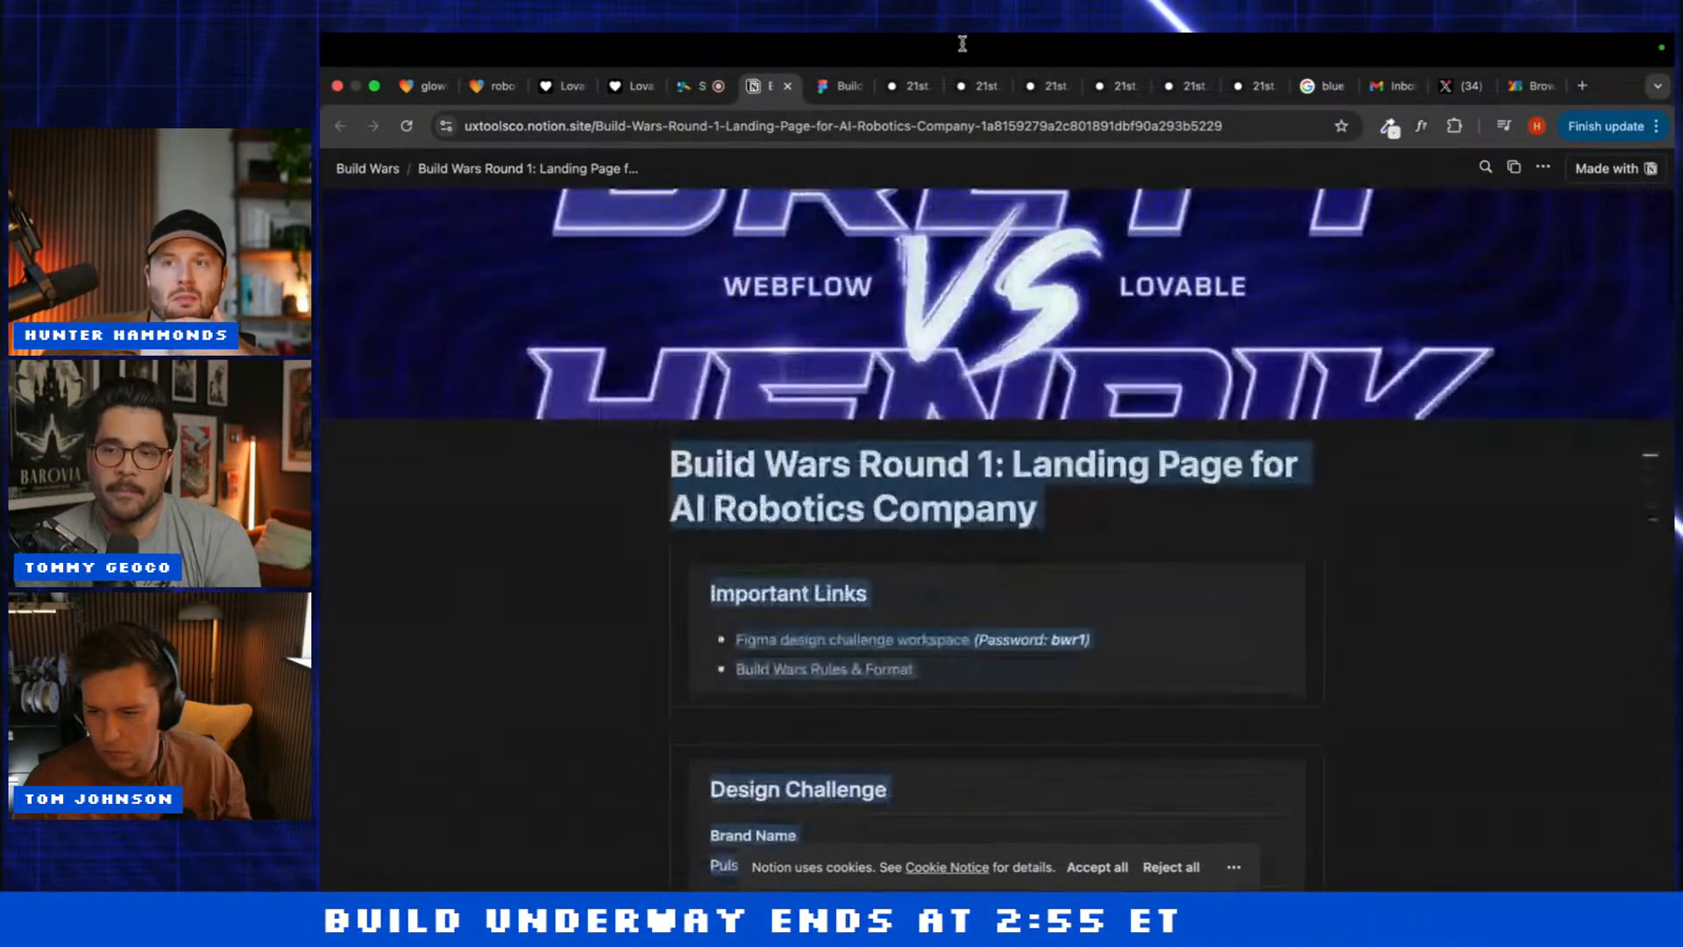
left_click(488, 86)
type("Bul")
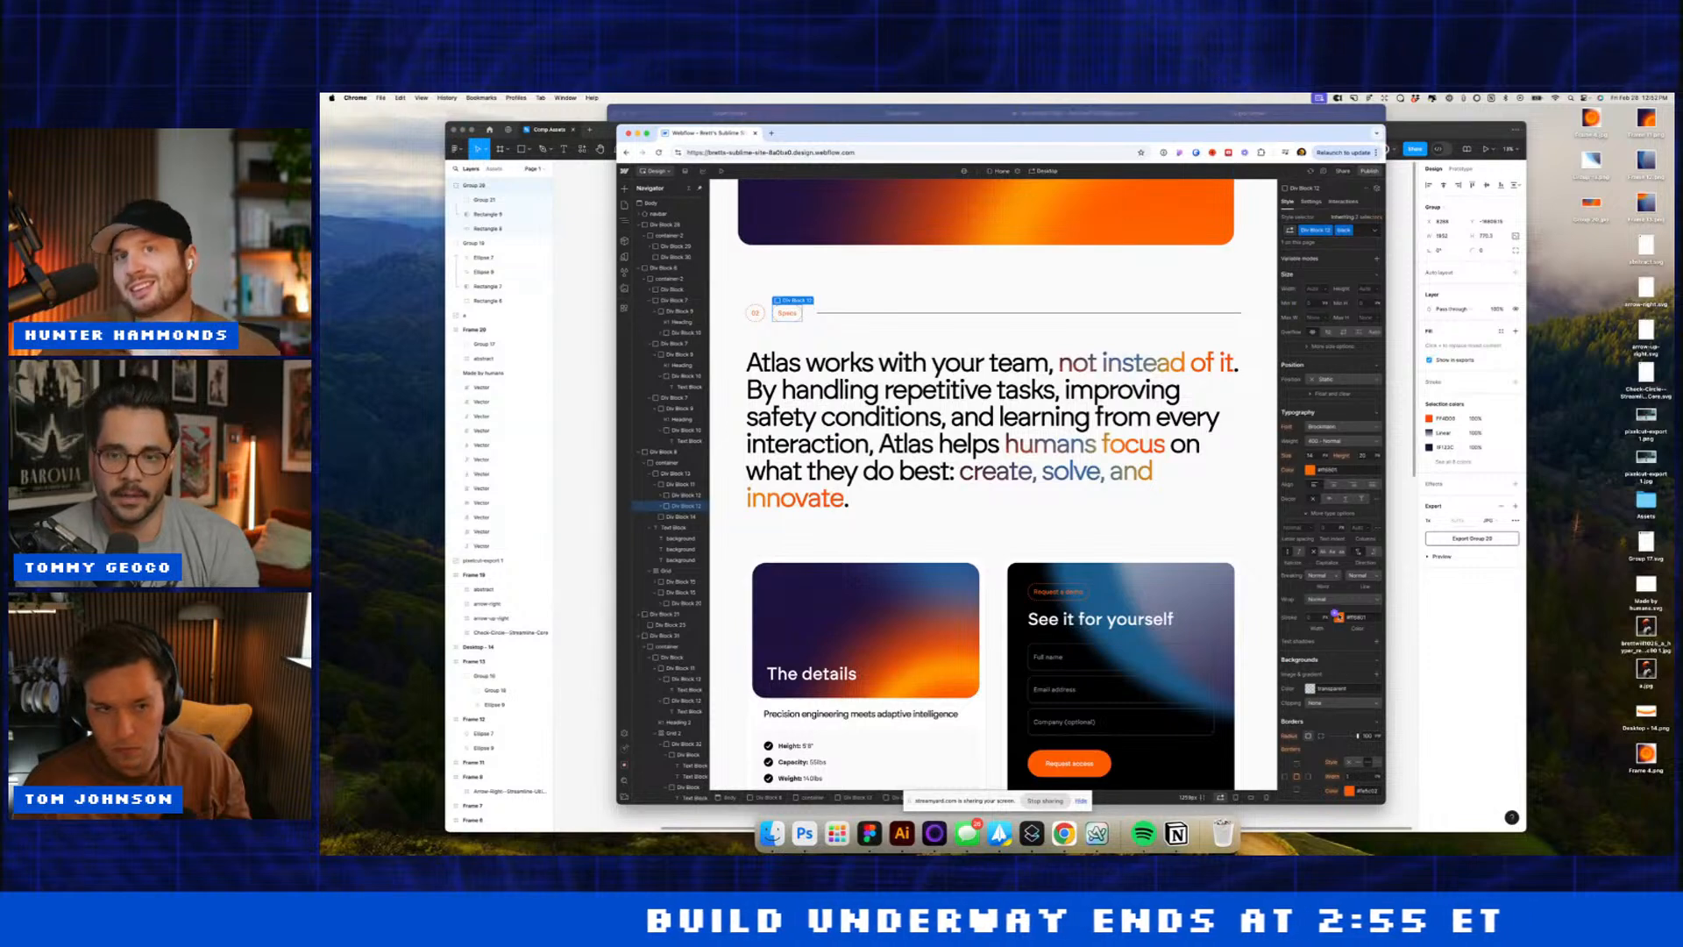
Step: Set the Specs tag's label text colour to black
left_click(1339, 617)
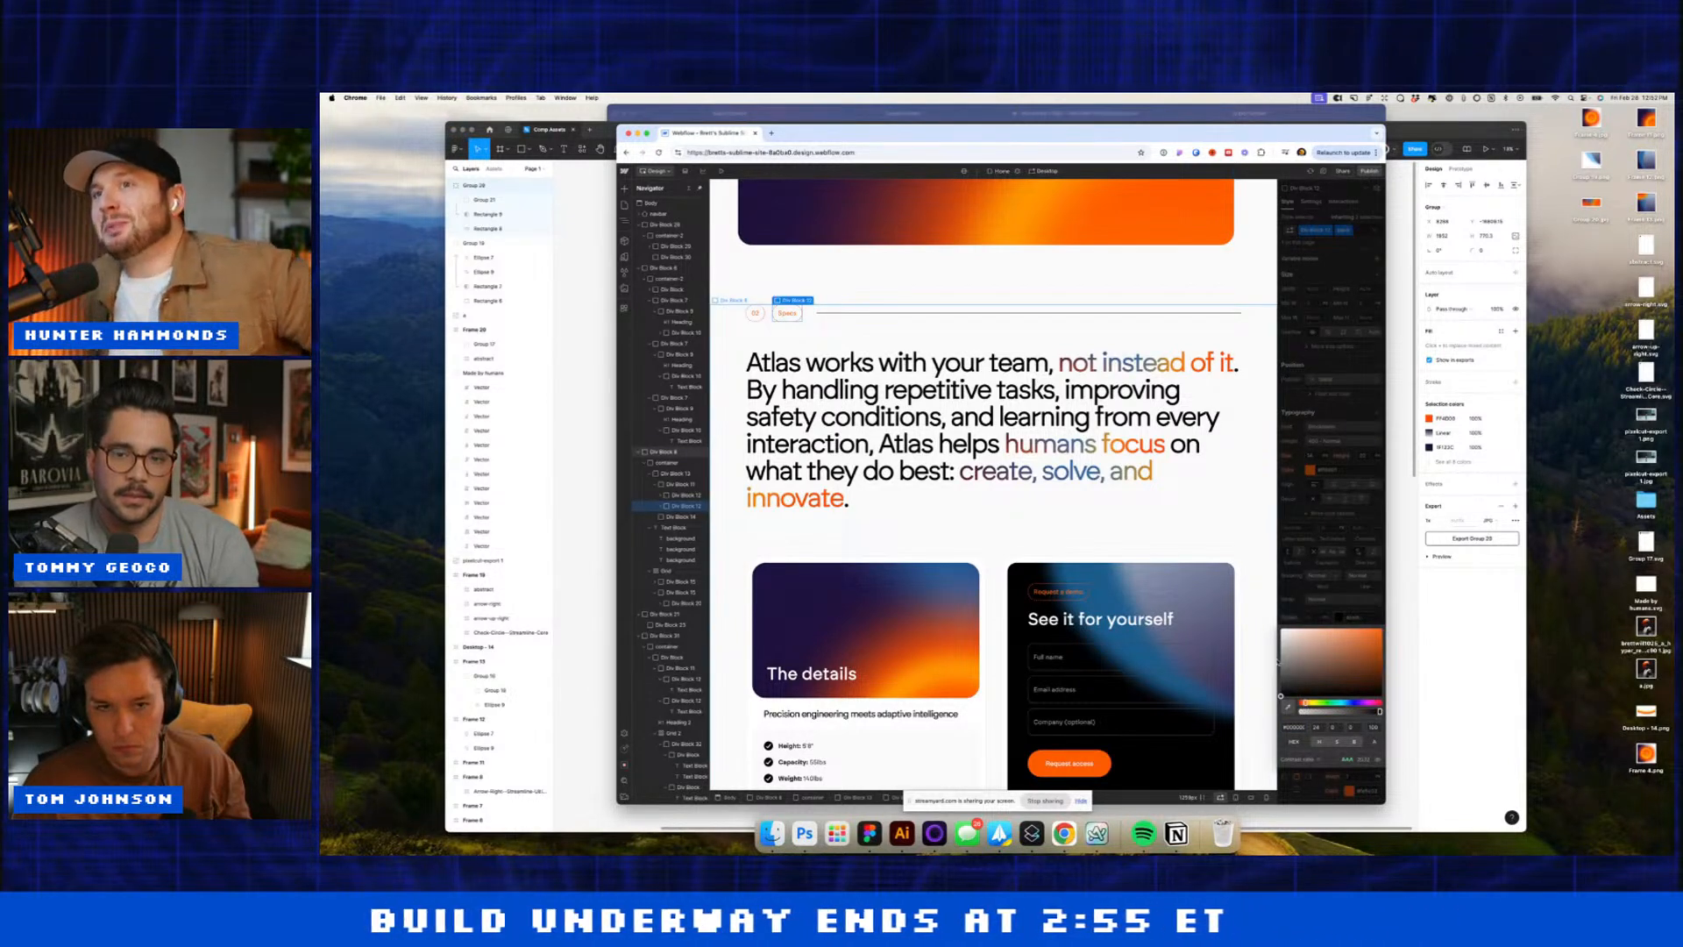
left_click(1349, 790)
left_click(1349, 791)
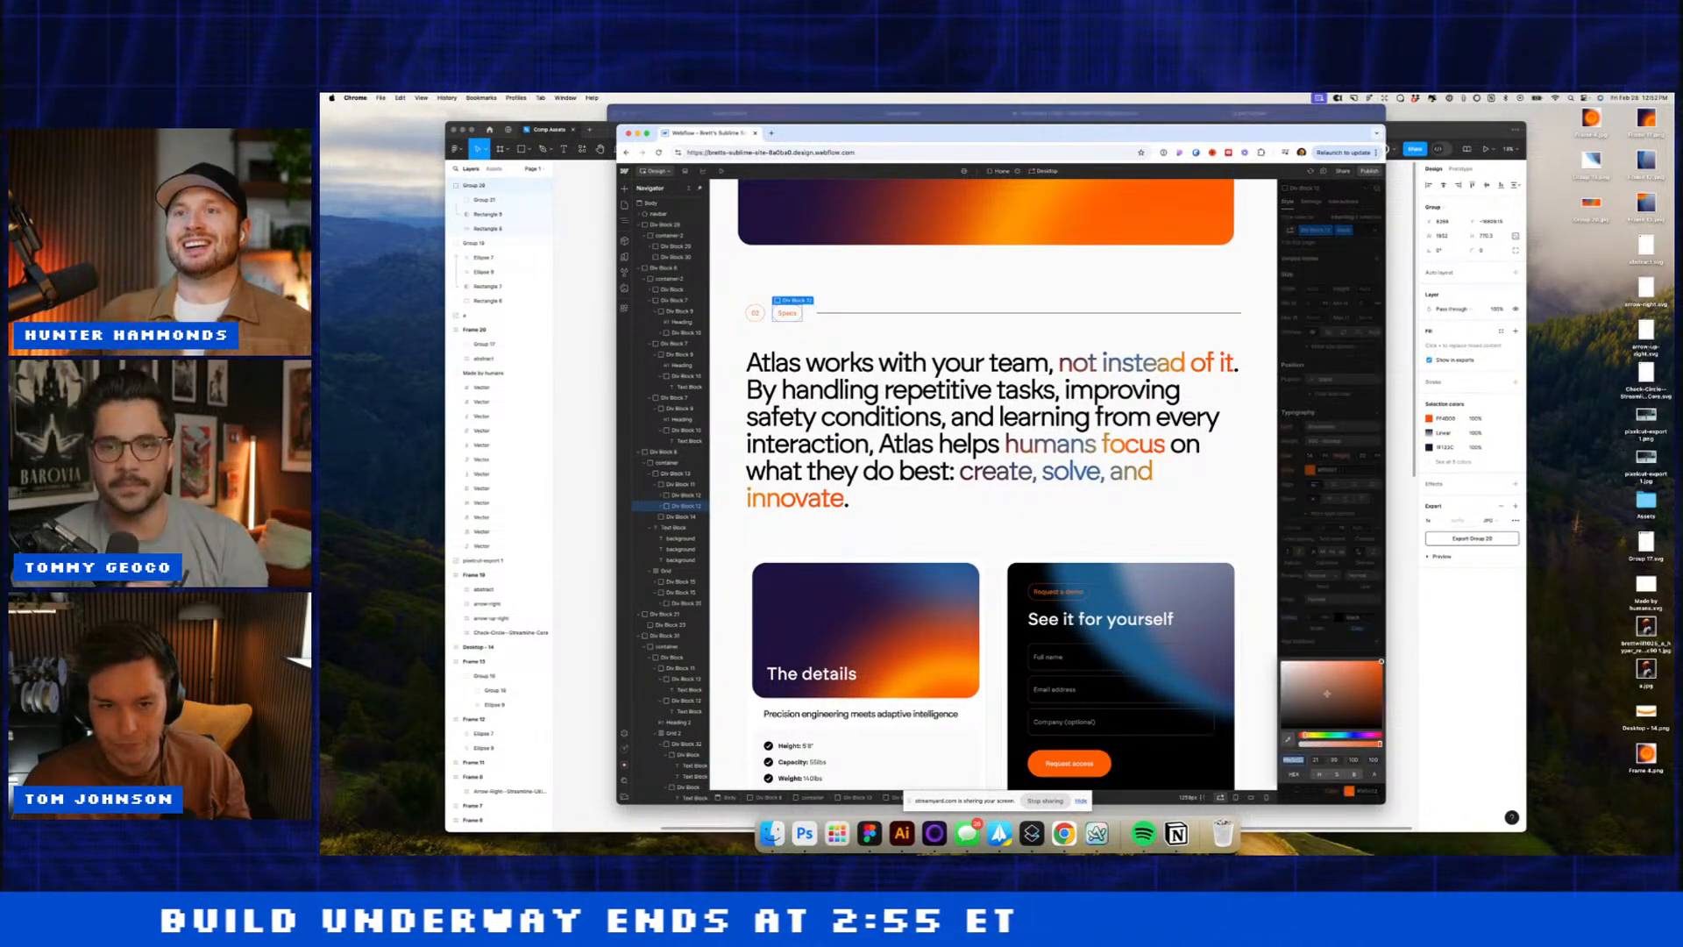
left_click(1258, 768)
left_click(1309, 470)
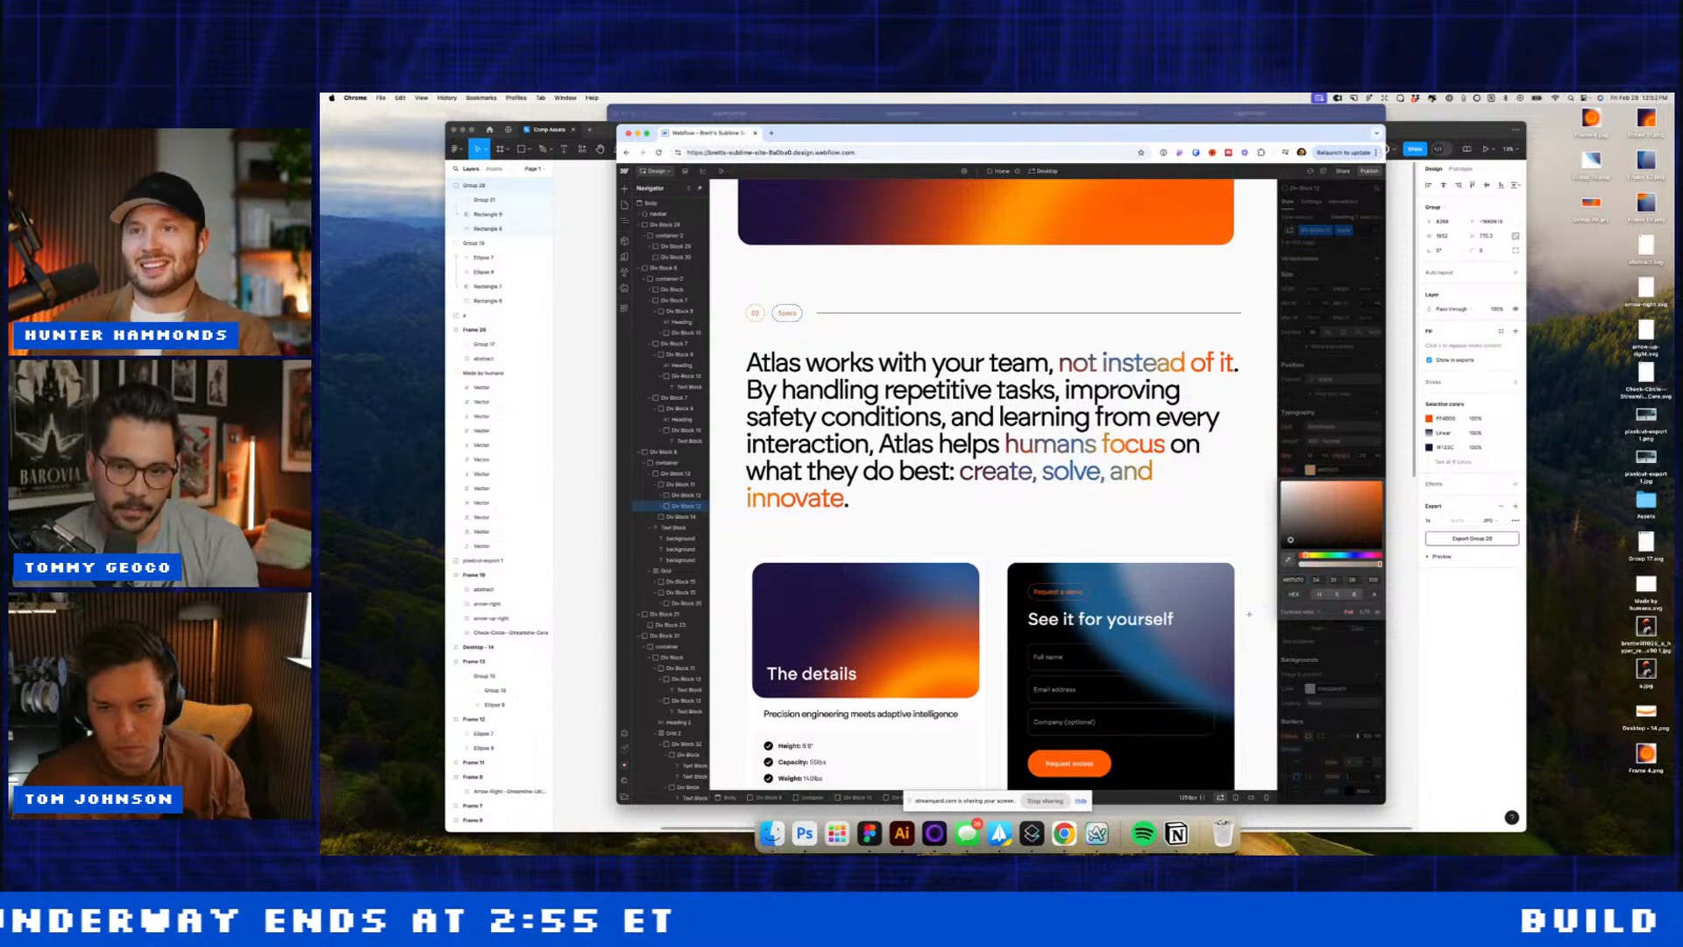
left_click_drag(1250, 613, 1246, 614)
Step: Add a 'black' combo class to the 02 Specs block and apply it to the Testimonials tag
left_click(755, 315)
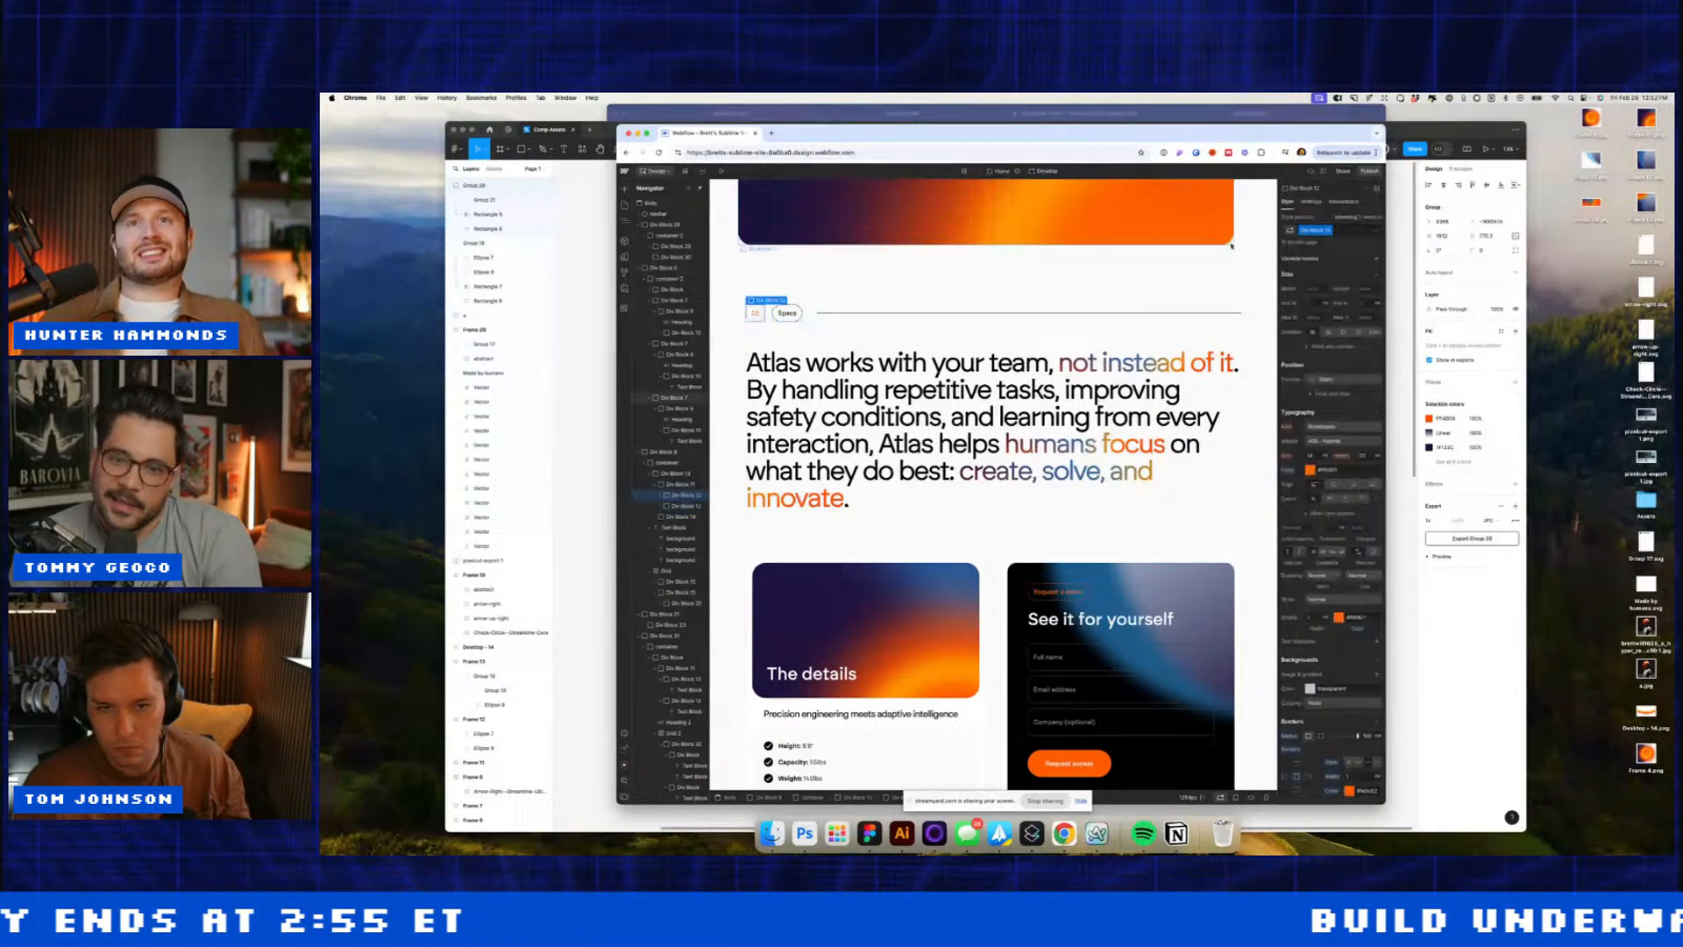
left_click(1363, 230)
type("black")
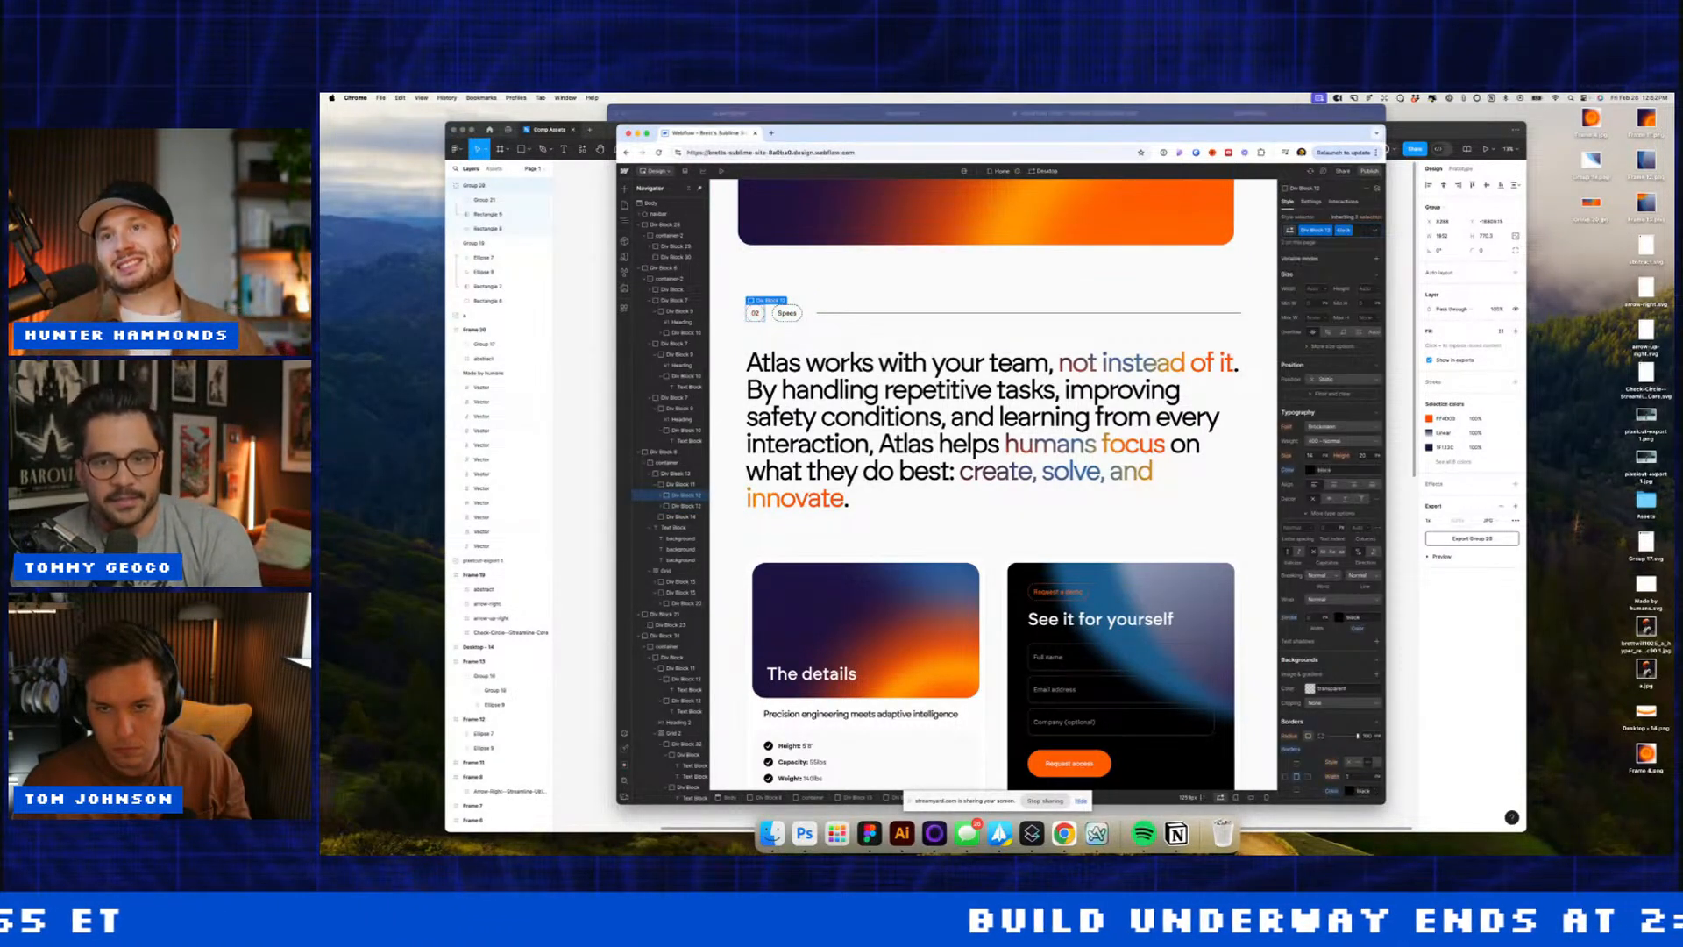
scroll(817, 345, "down", 10)
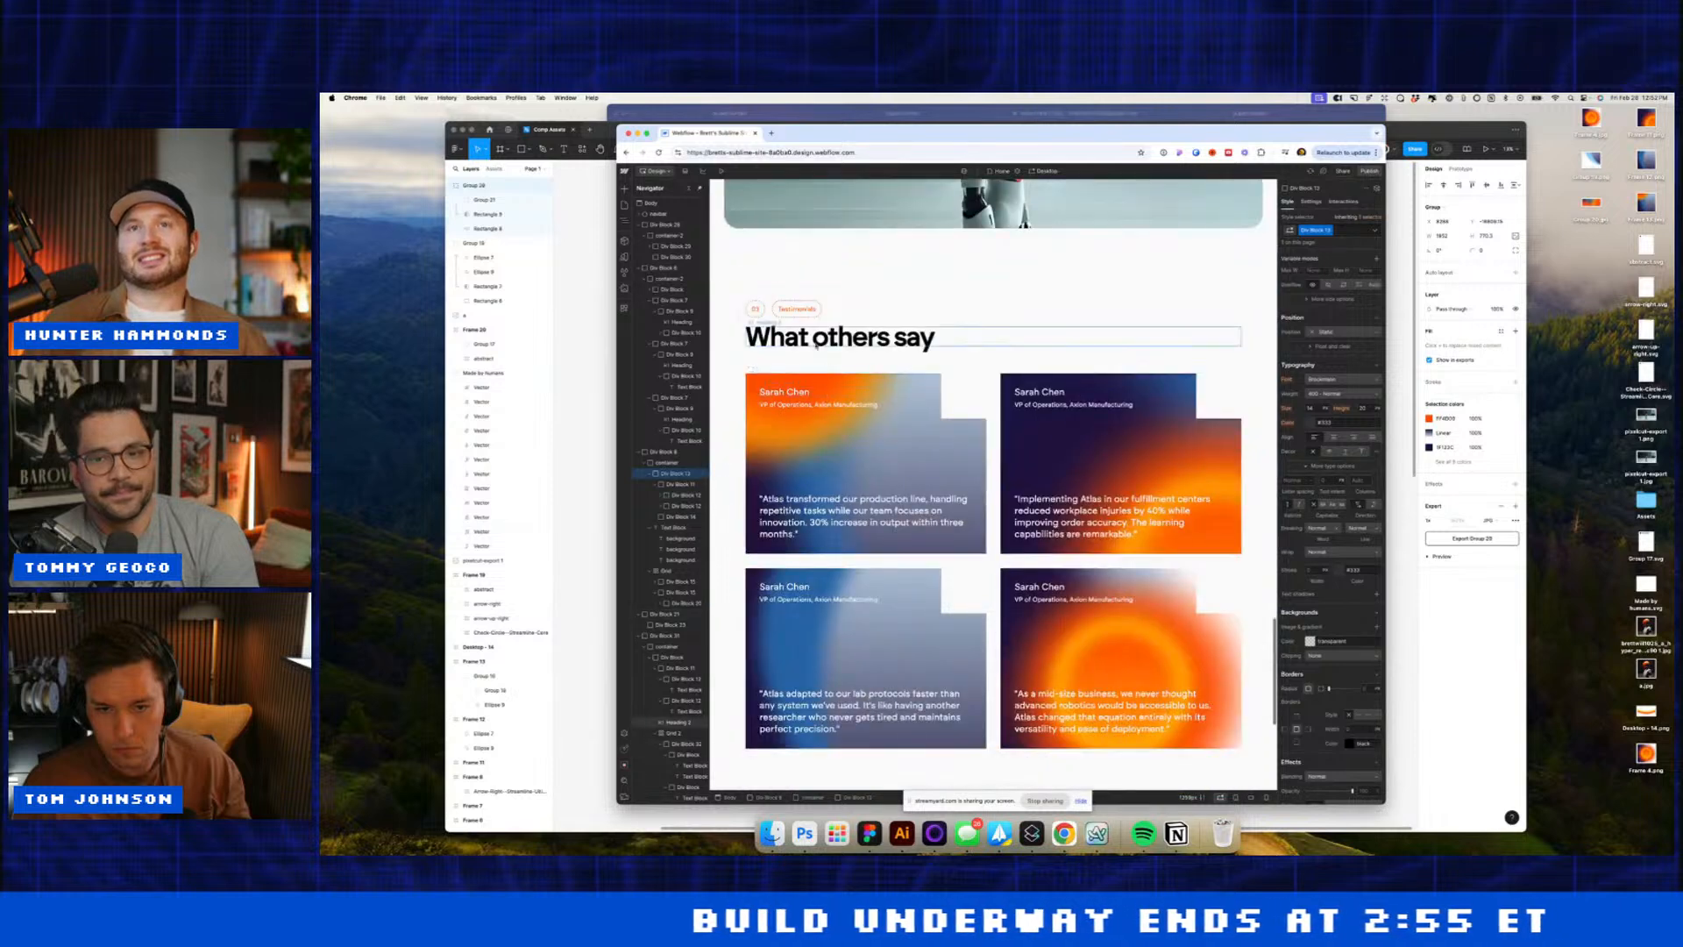
left_click(777, 314)
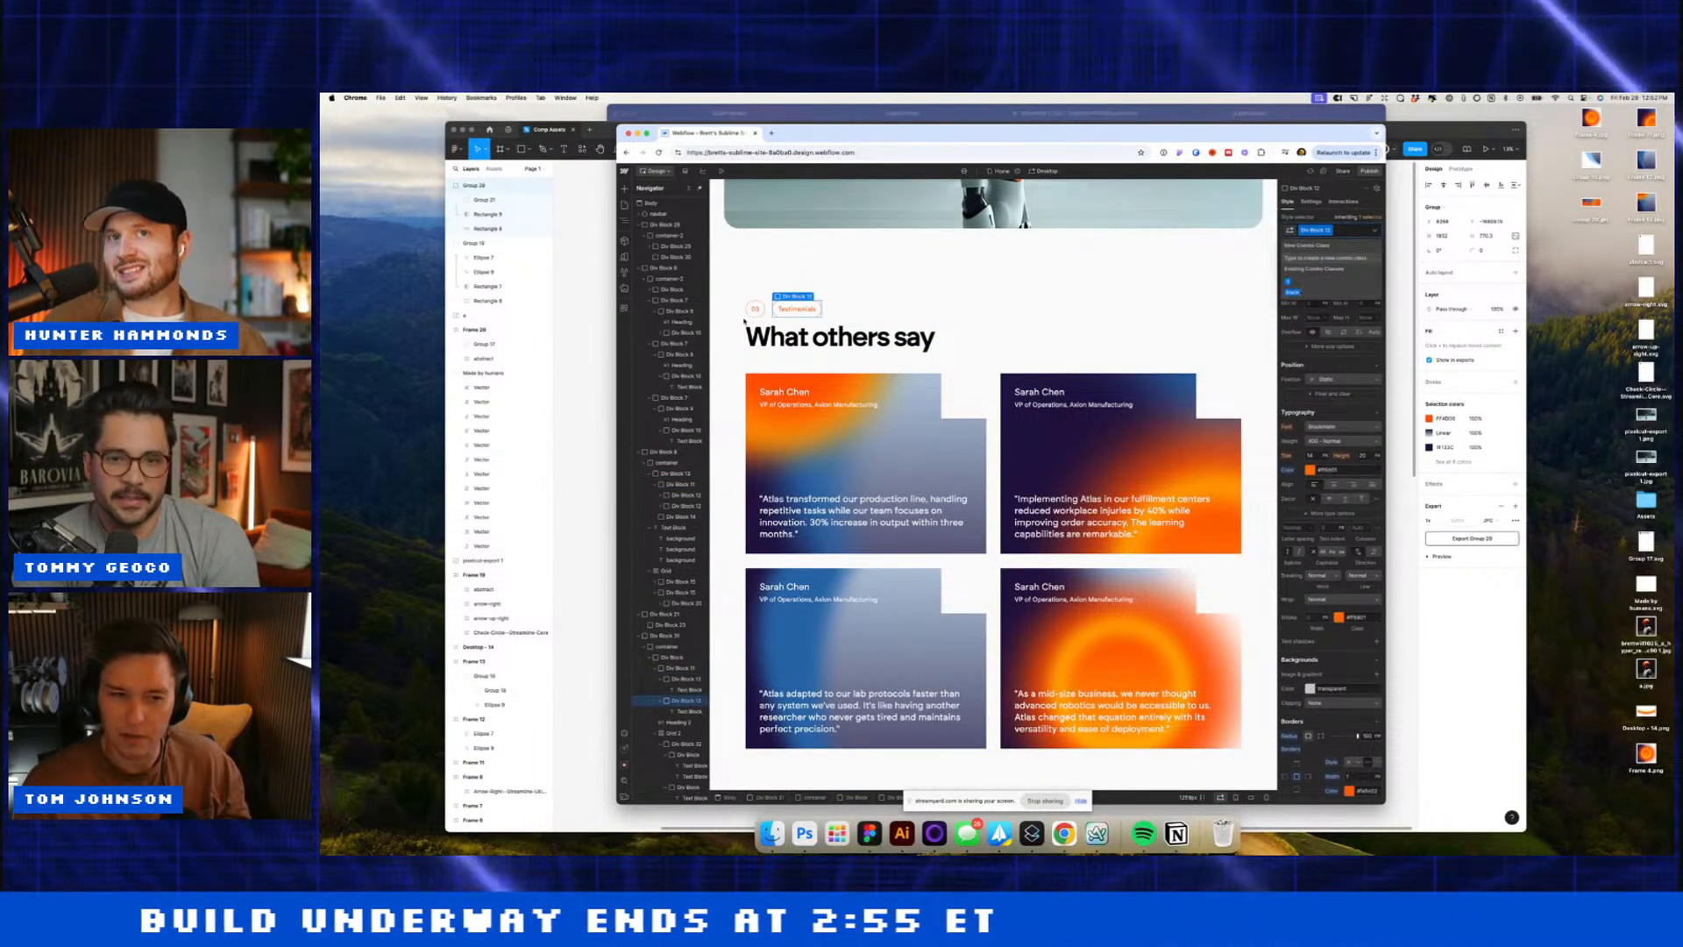
left_click(1297, 292)
Step: Move up the parent blocks to Div Block 12 and give it the 'black' class too
left_click(1232, 308)
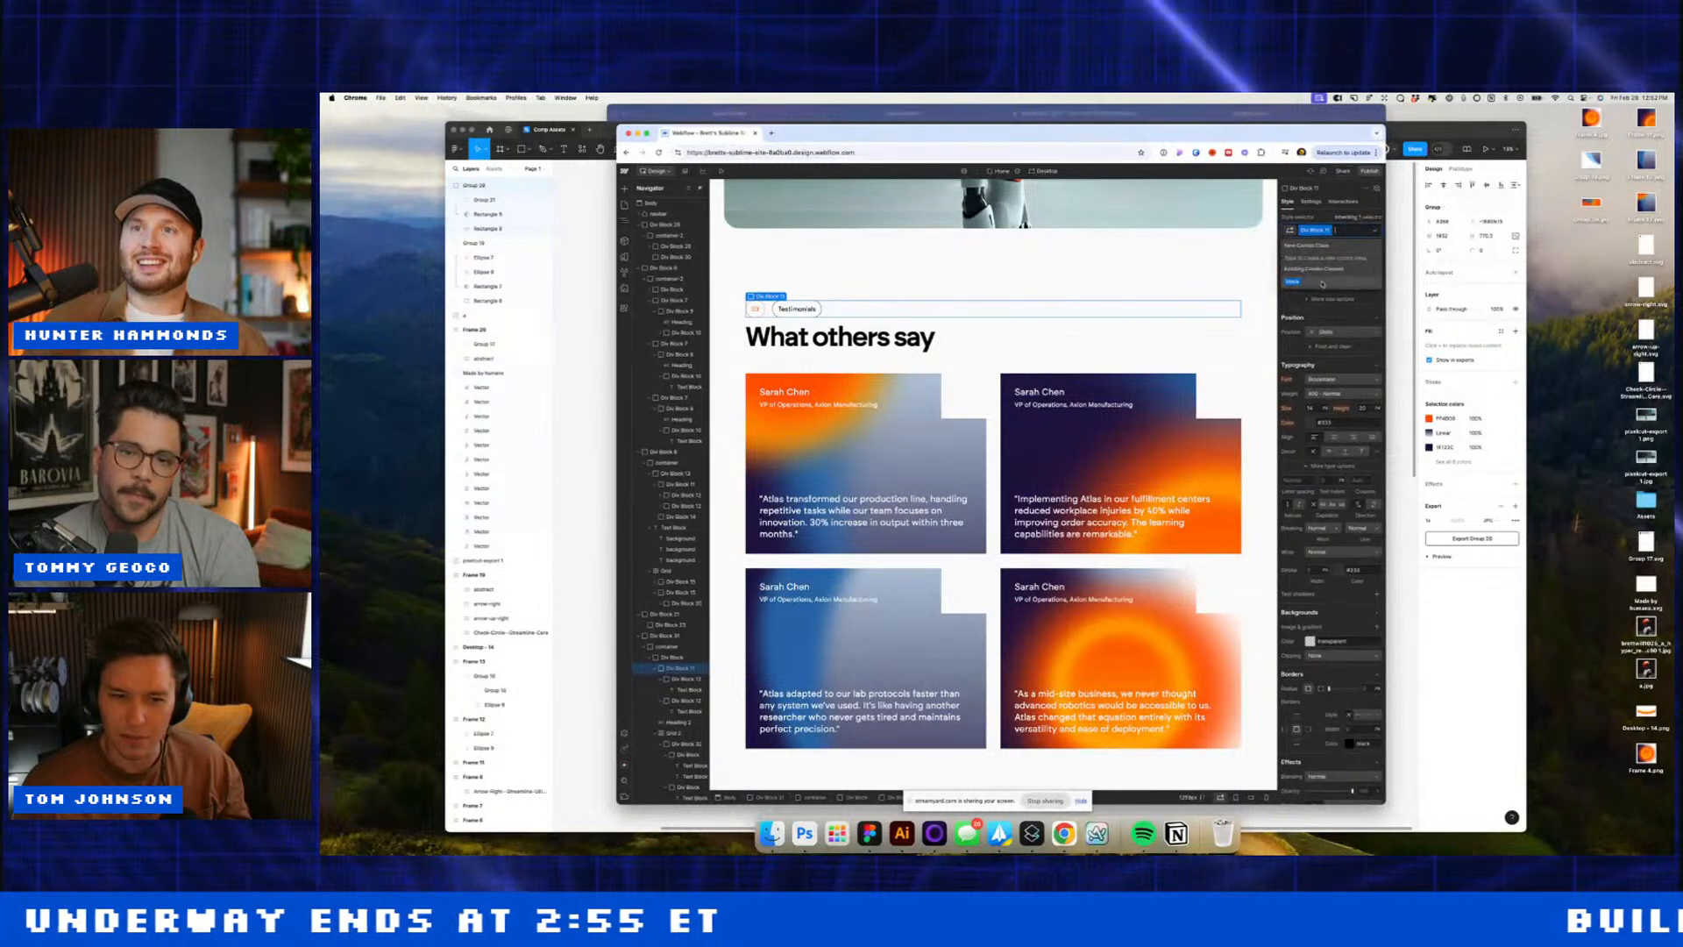
left_click(815, 327)
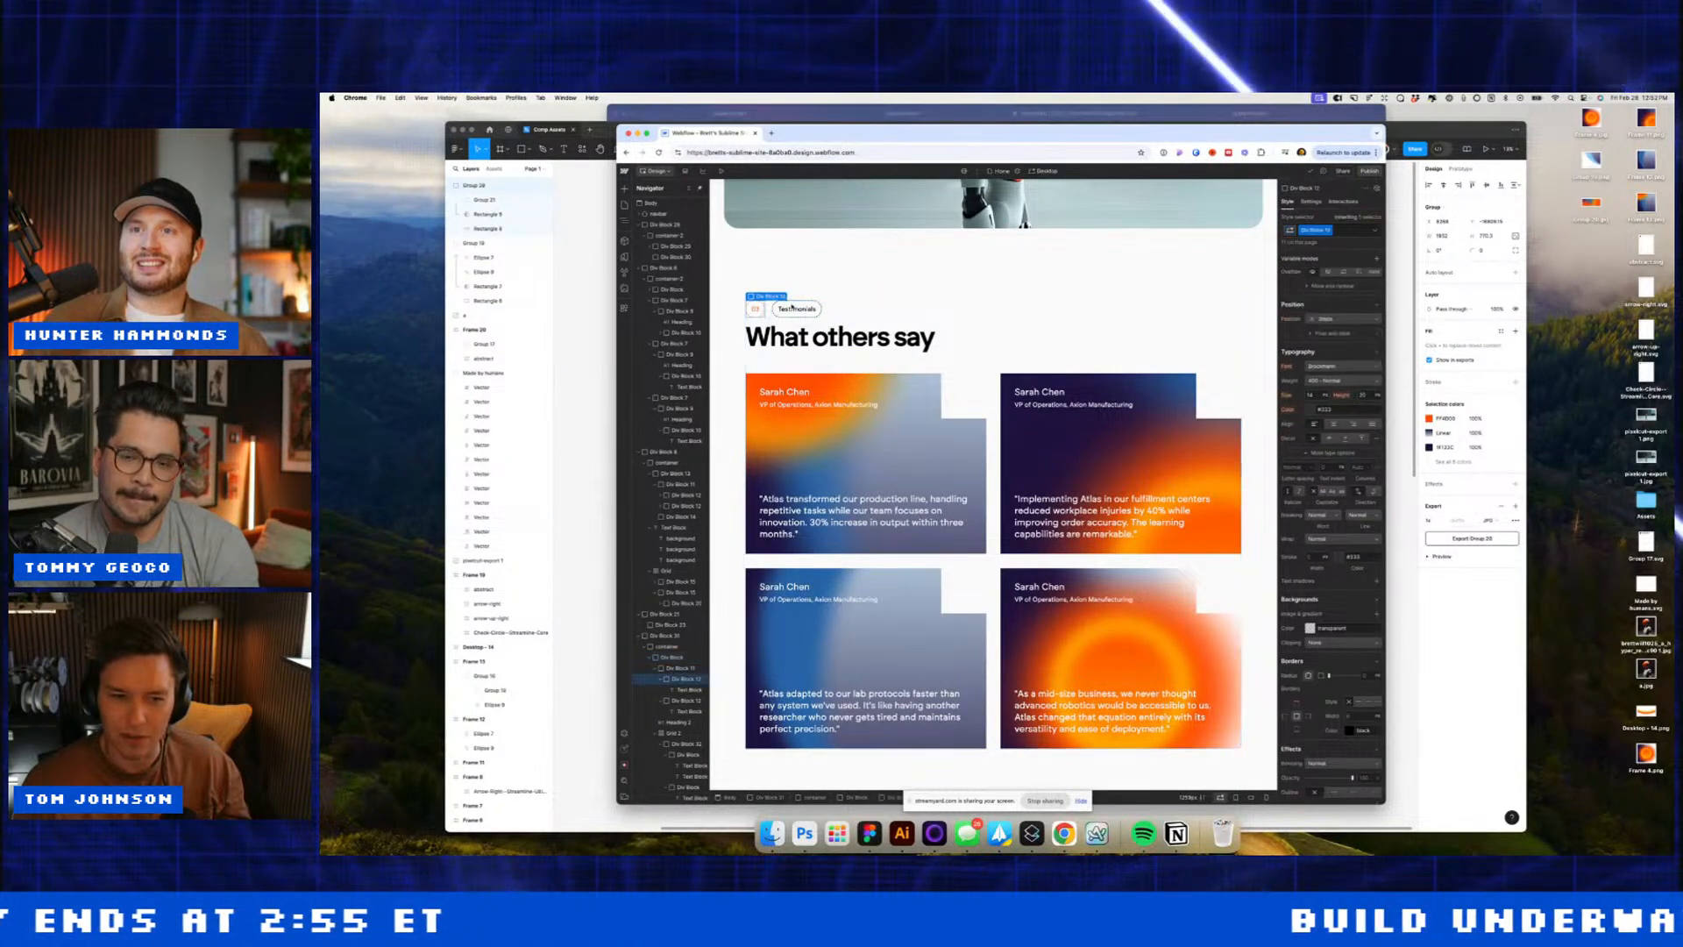
left_click(762, 313)
type("black")
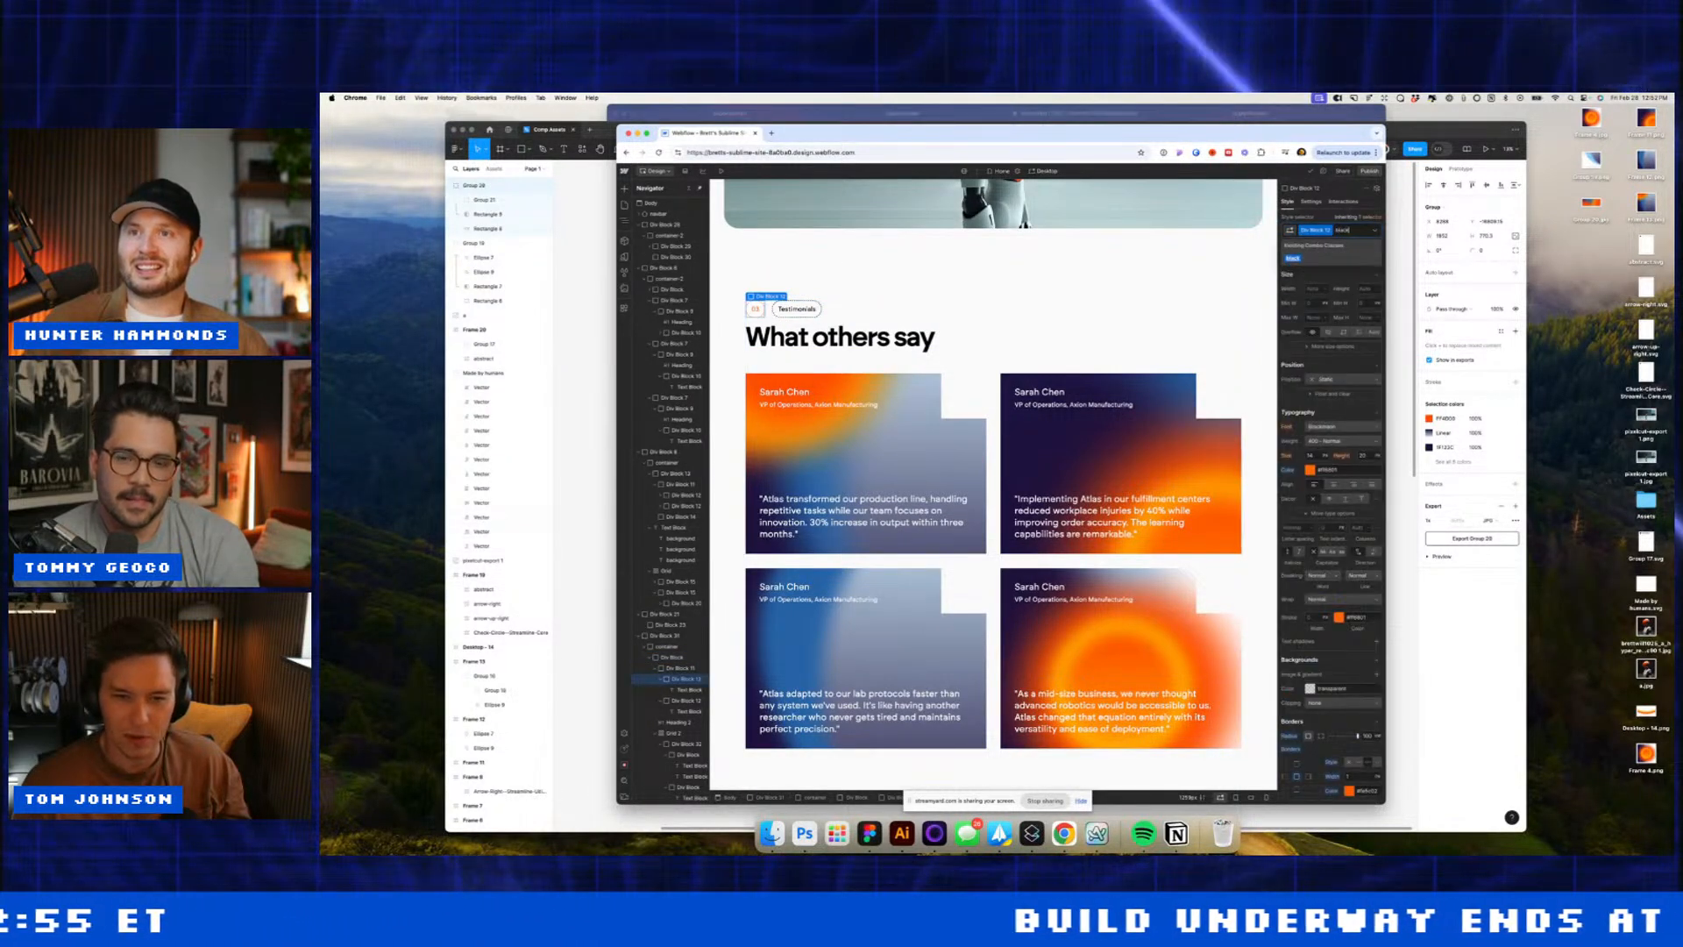
Step: Inspect Div Block 31, the 02 Specs tag container, Div Block 7 and the footer wrapper
left_click(1164, 281)
scroll(1165, 282, "down", 1)
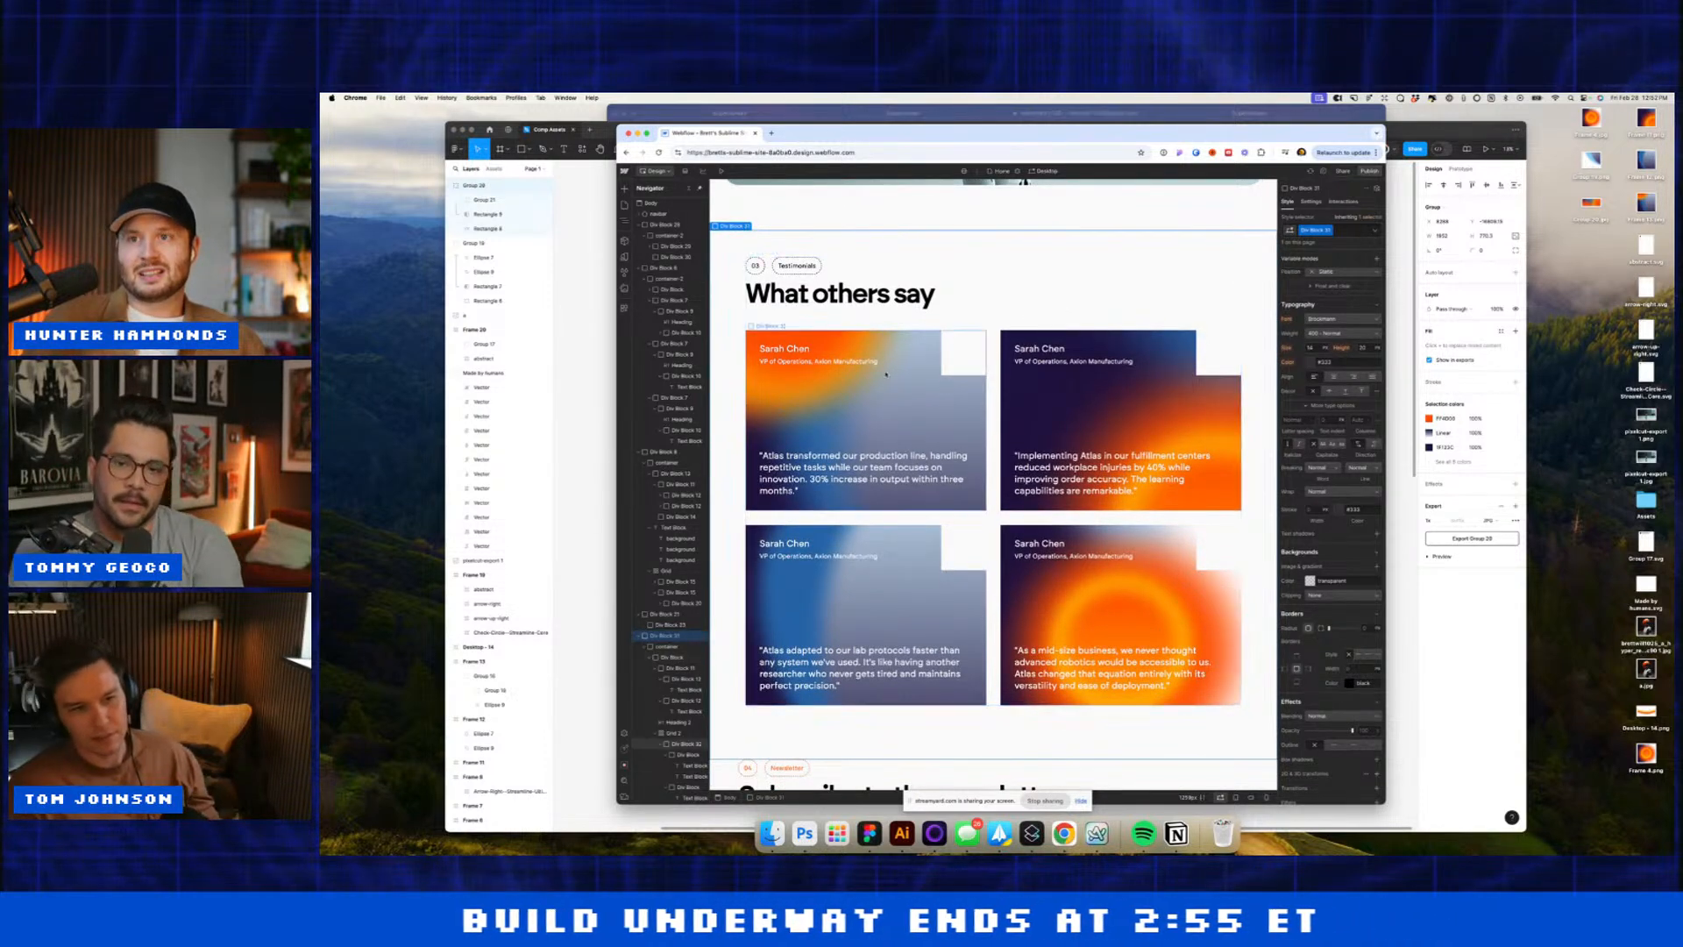
scroll(1061, 246, "up", 10)
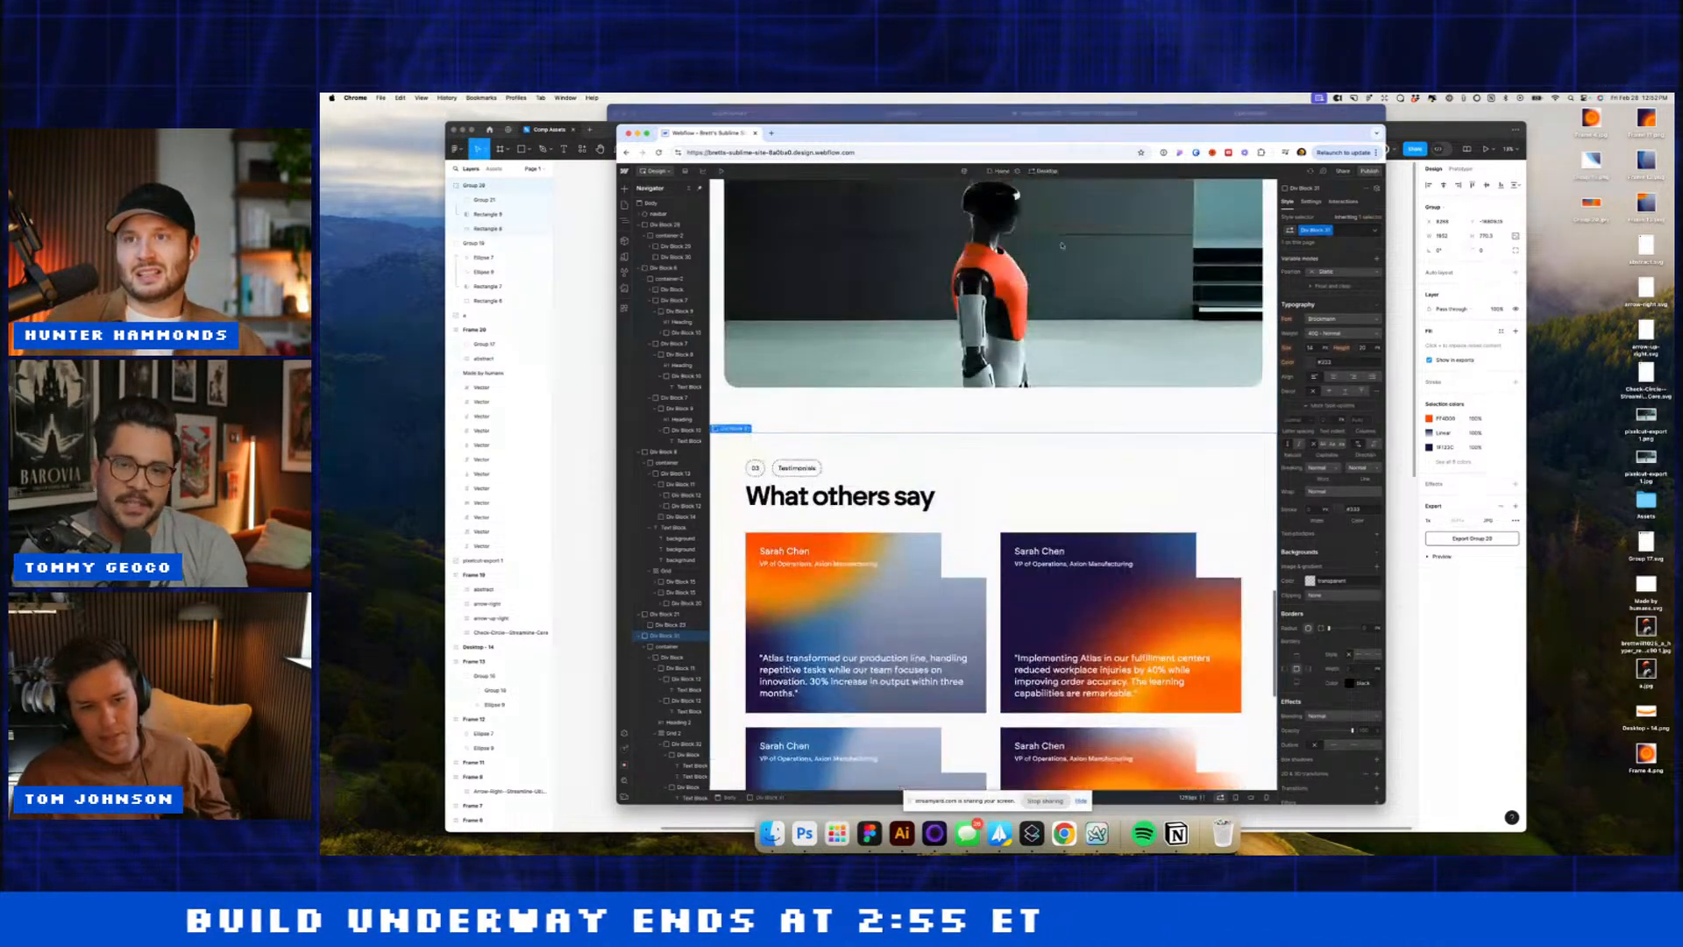
scroll(1061, 246, "up", 8)
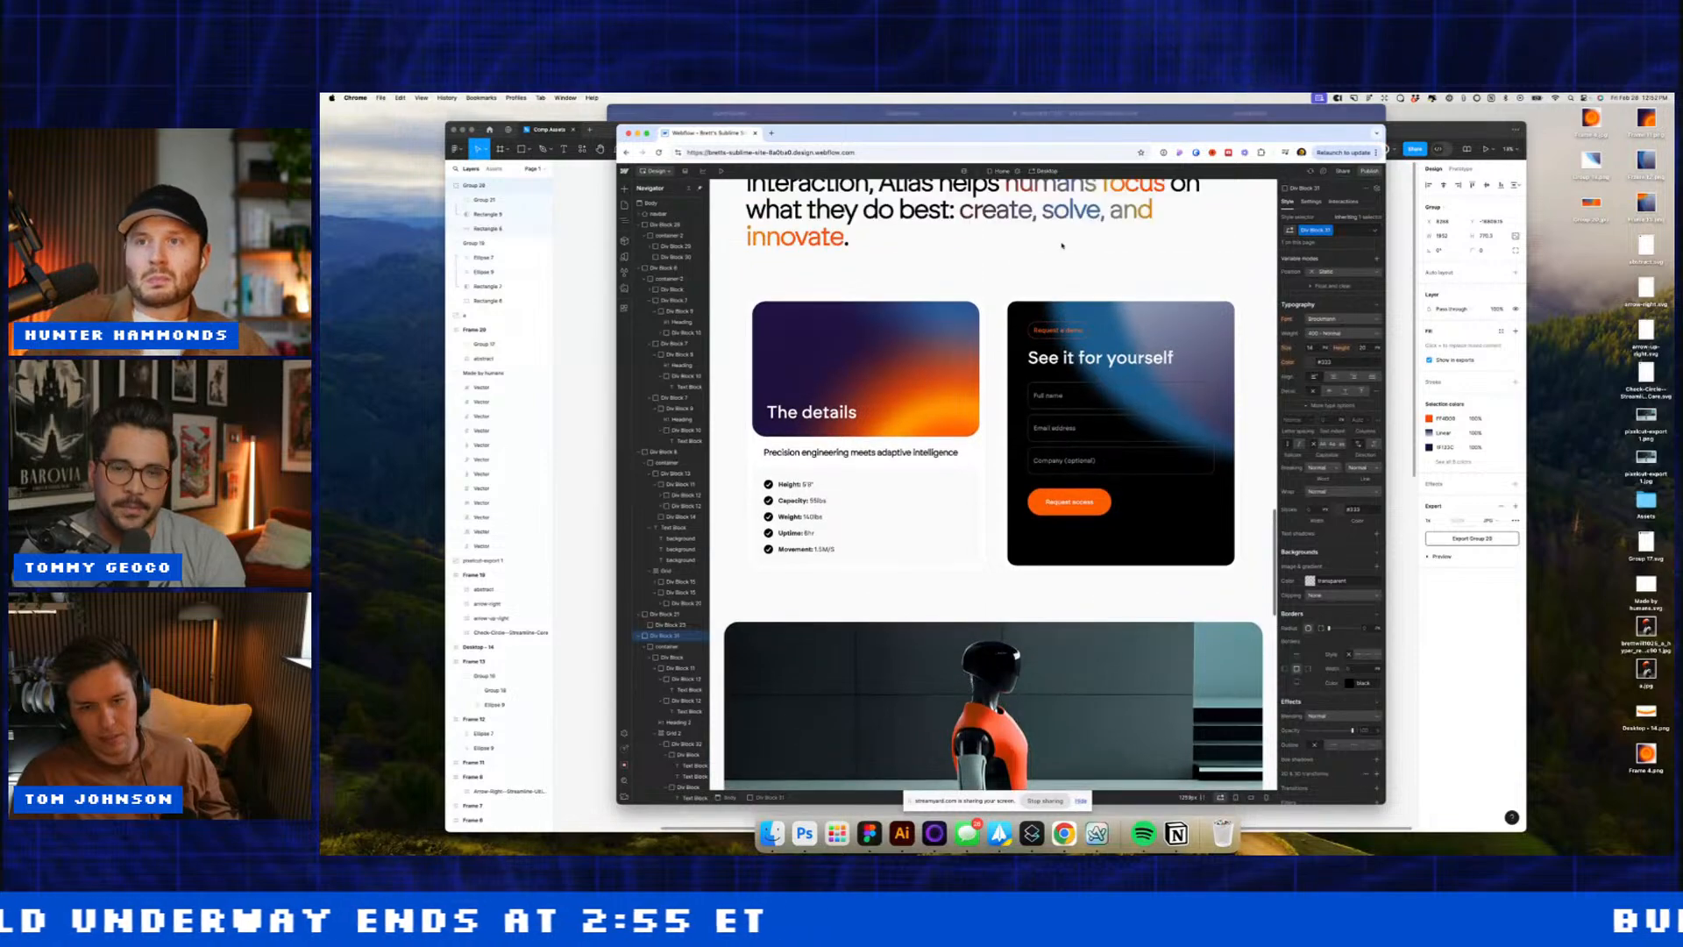
scroll(1061, 245, "up", 6)
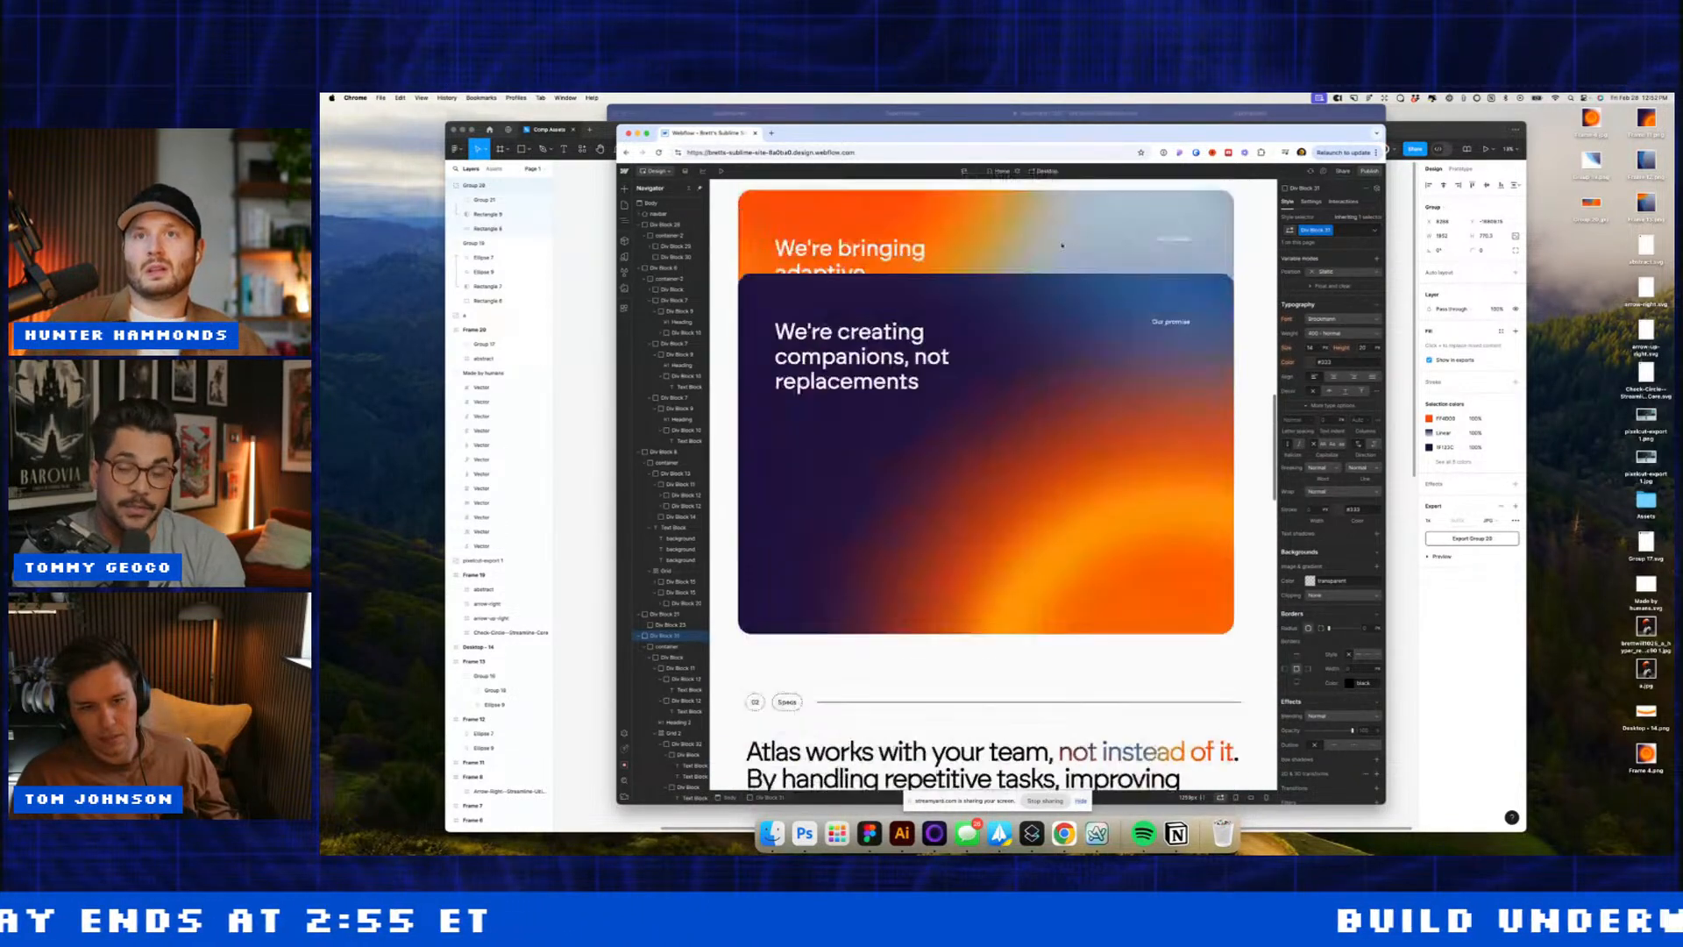
left_click(763, 682)
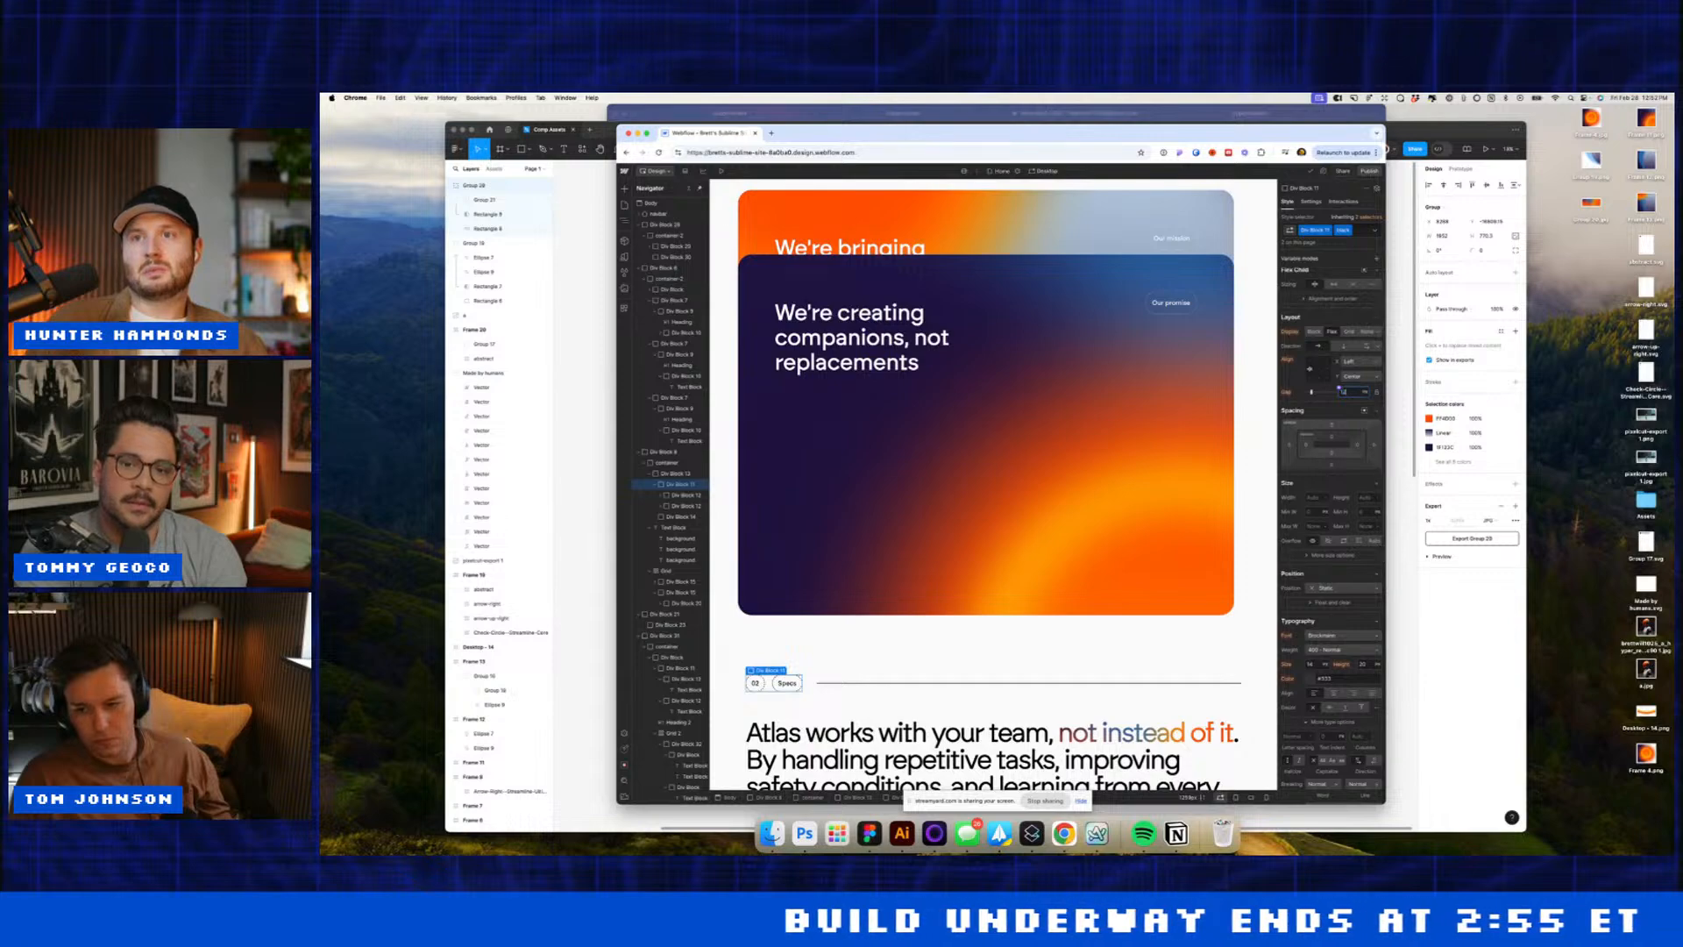
left_click(1020, 416)
scroll(1020, 417, "up", 15)
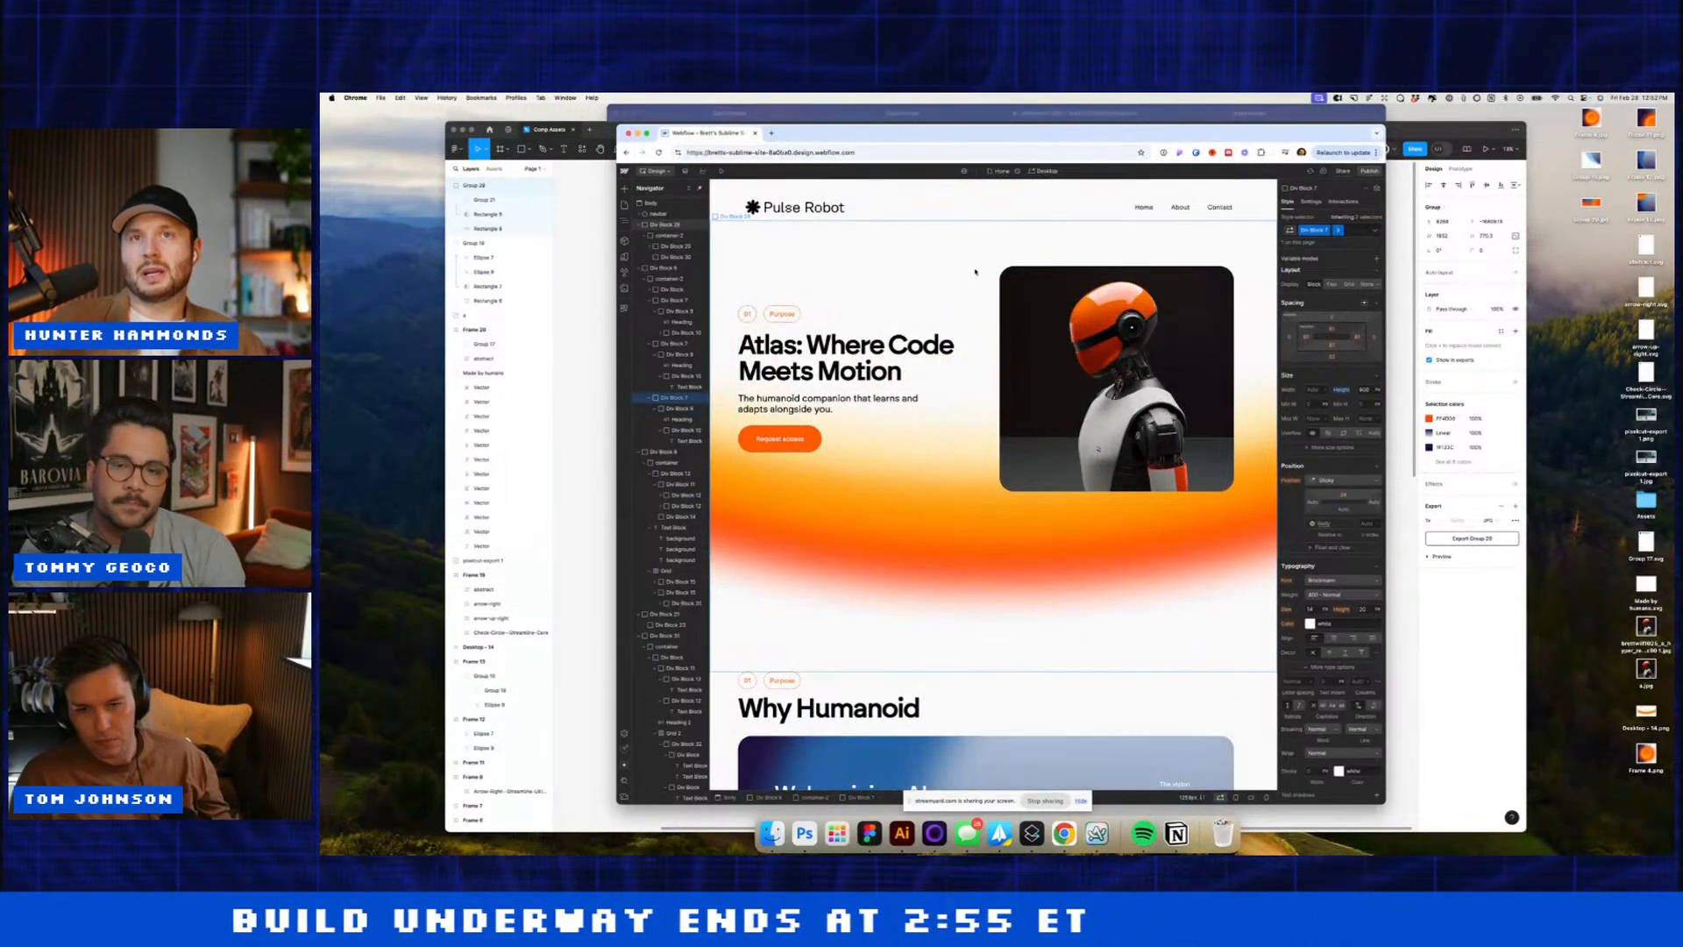
scroll(976, 271, "down", 15)
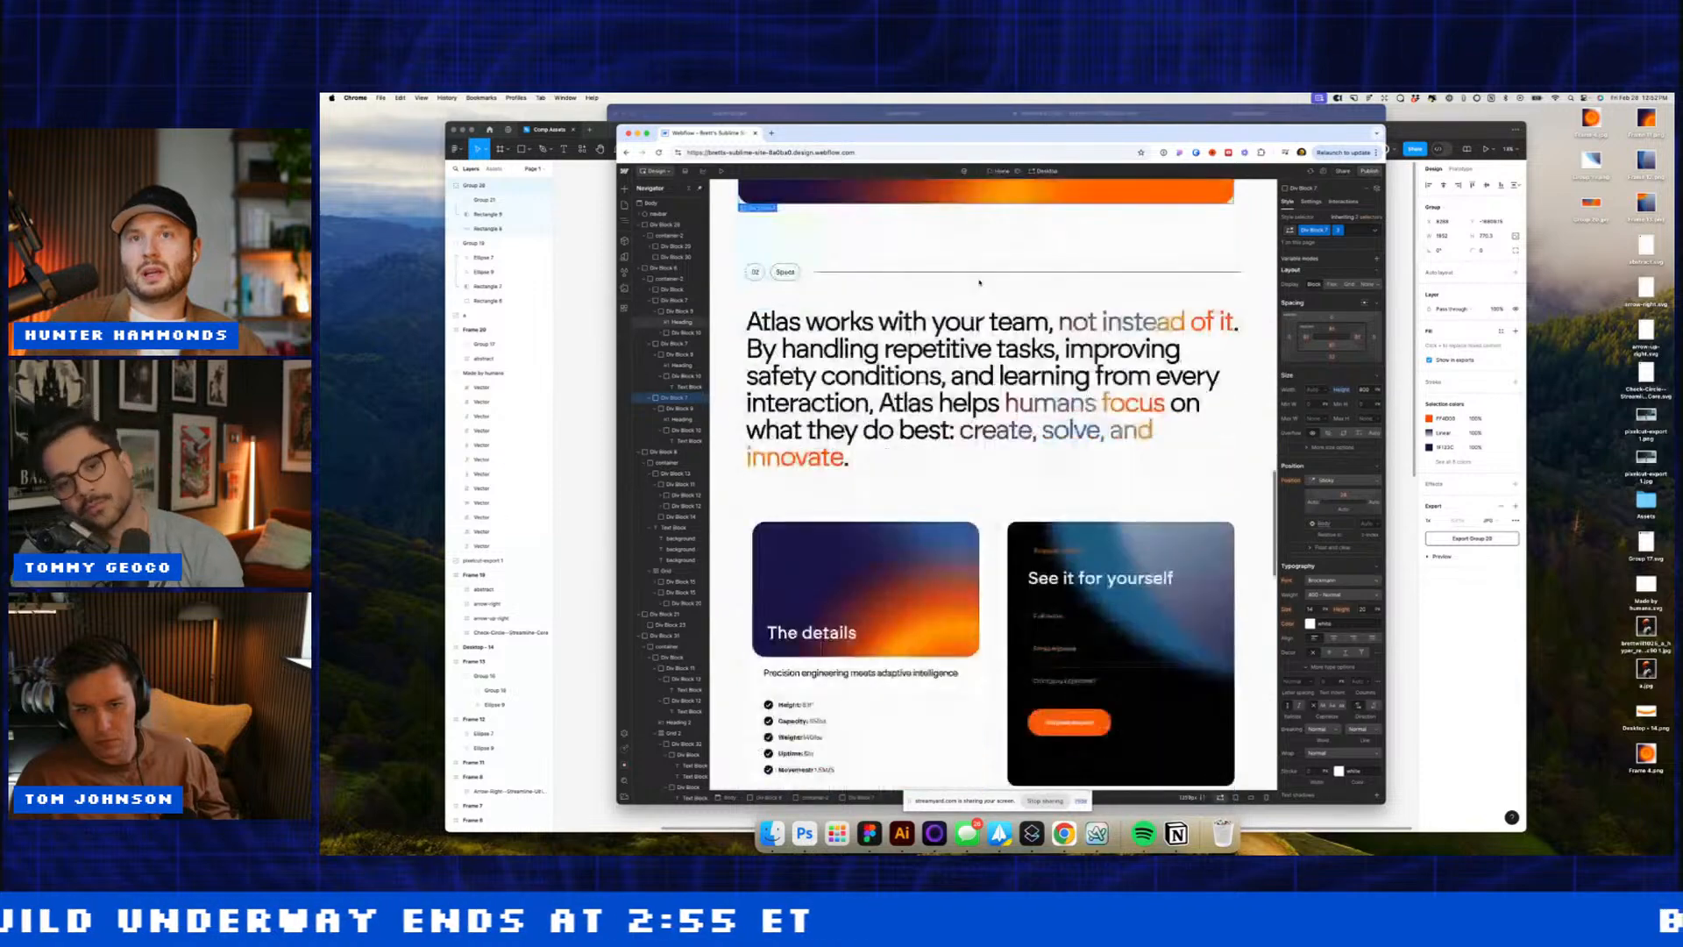
scroll(980, 282, "down", 15)
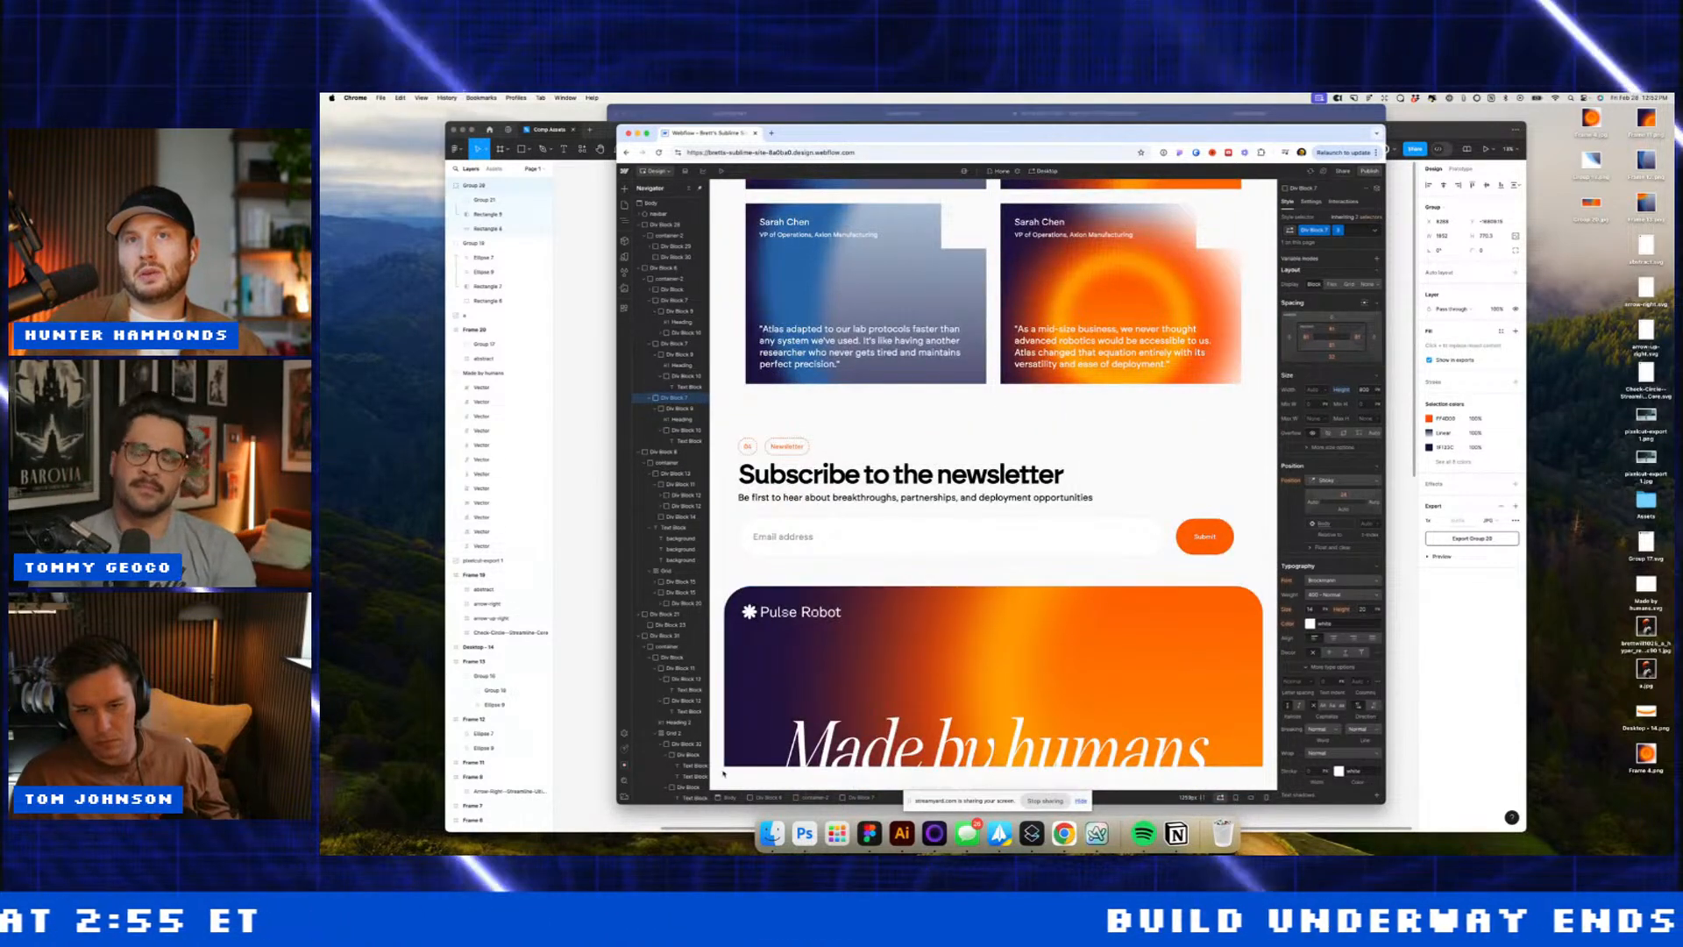
left_click(666, 635)
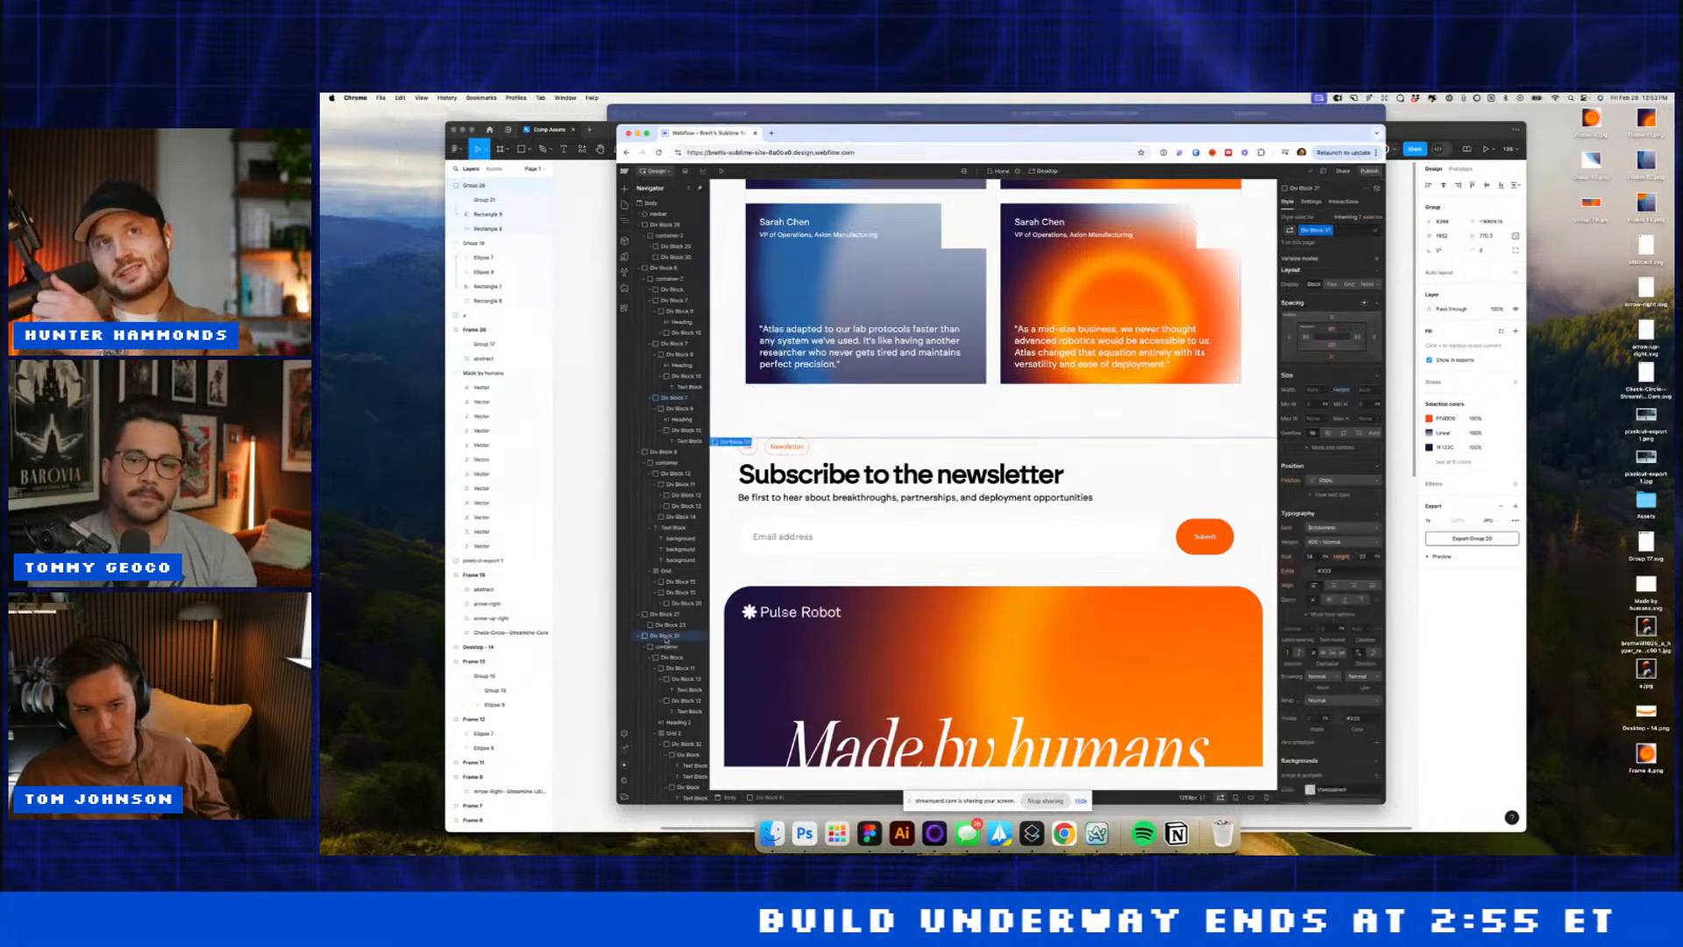
left_click(720, 598)
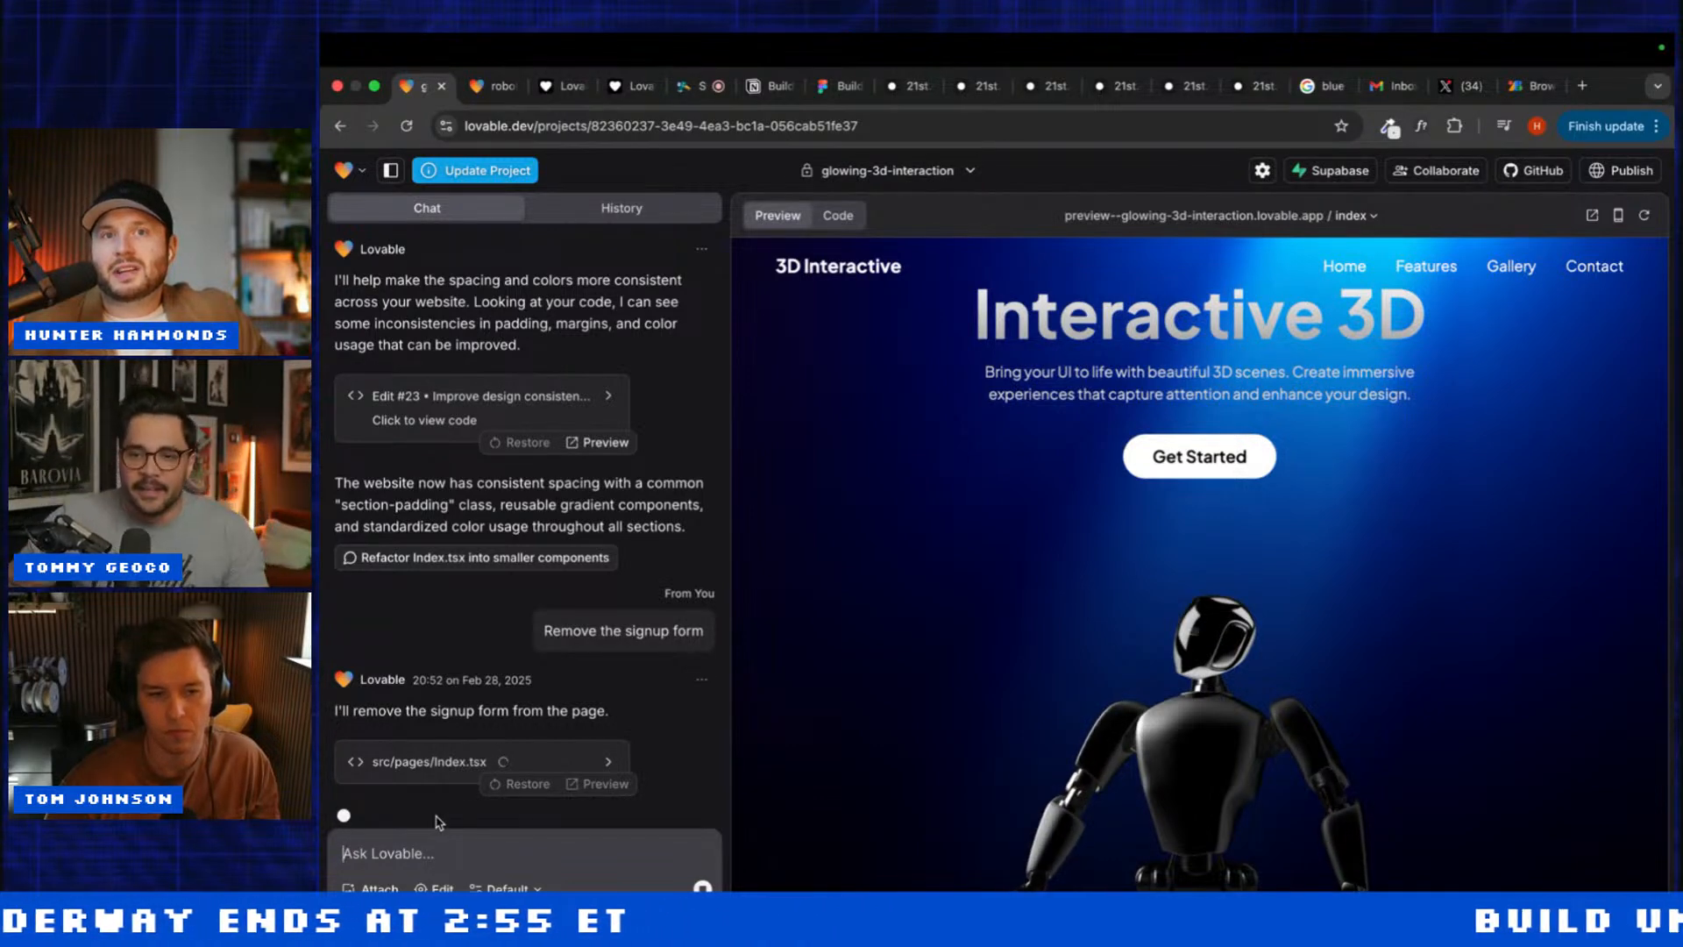
Step: Open the Index.tsx code card and compare the glowing-3d-interaction and robot-hero-blast project tabs
left_click(438, 761)
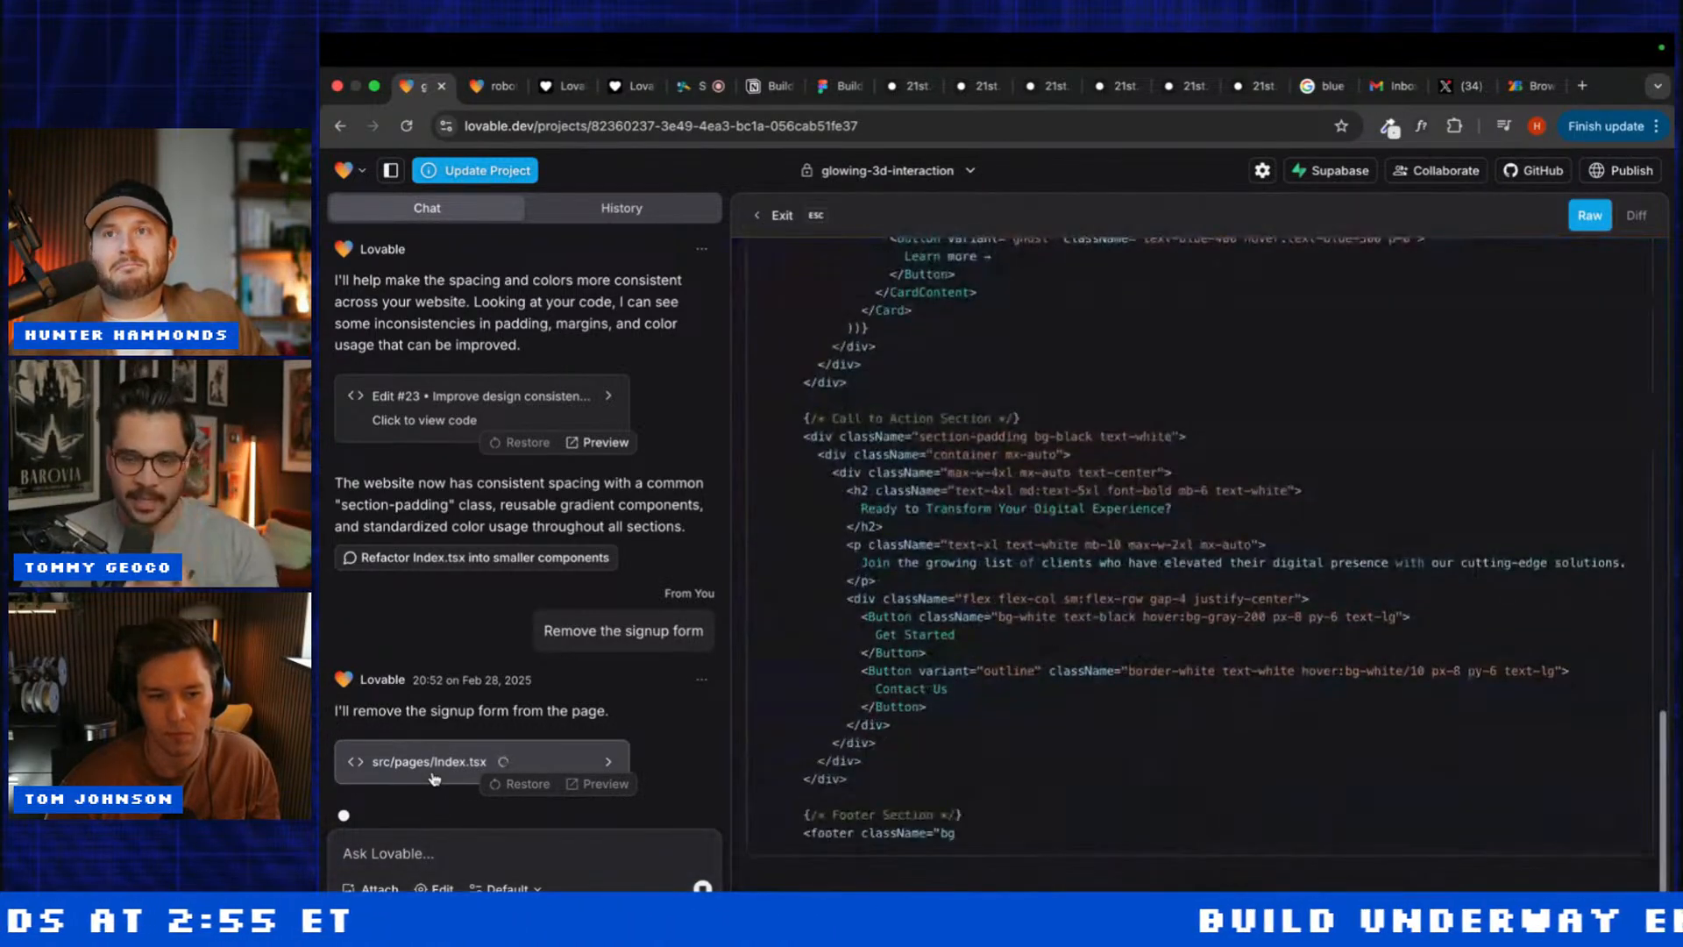
left_click(491, 88)
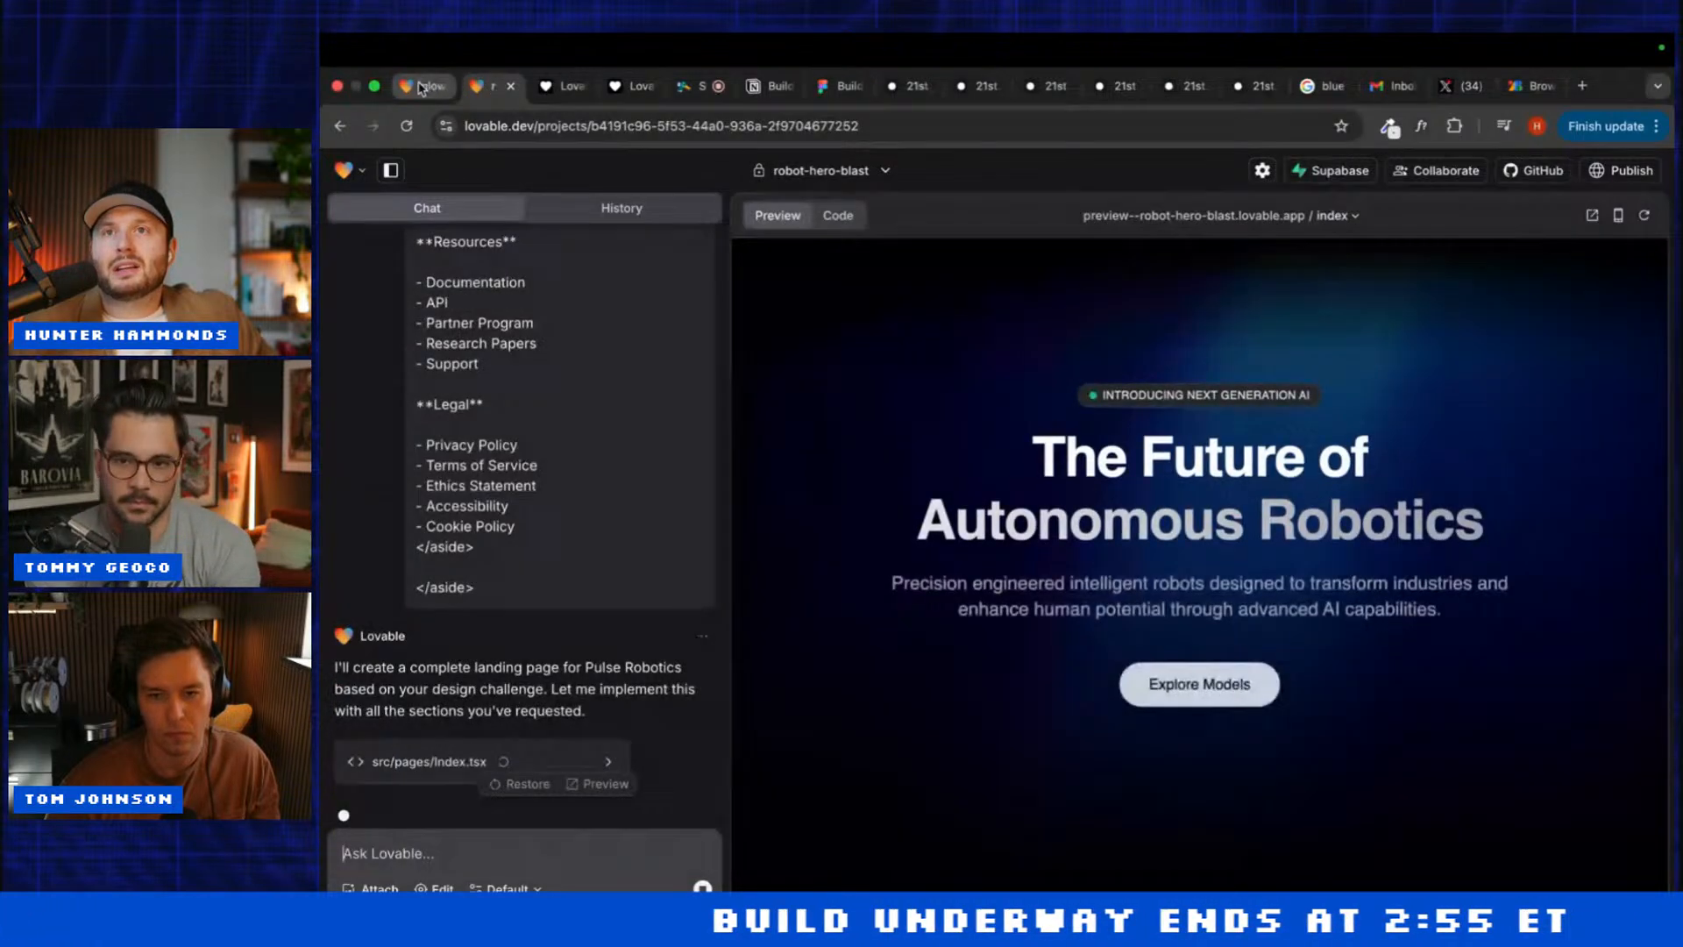
left_click(421, 87)
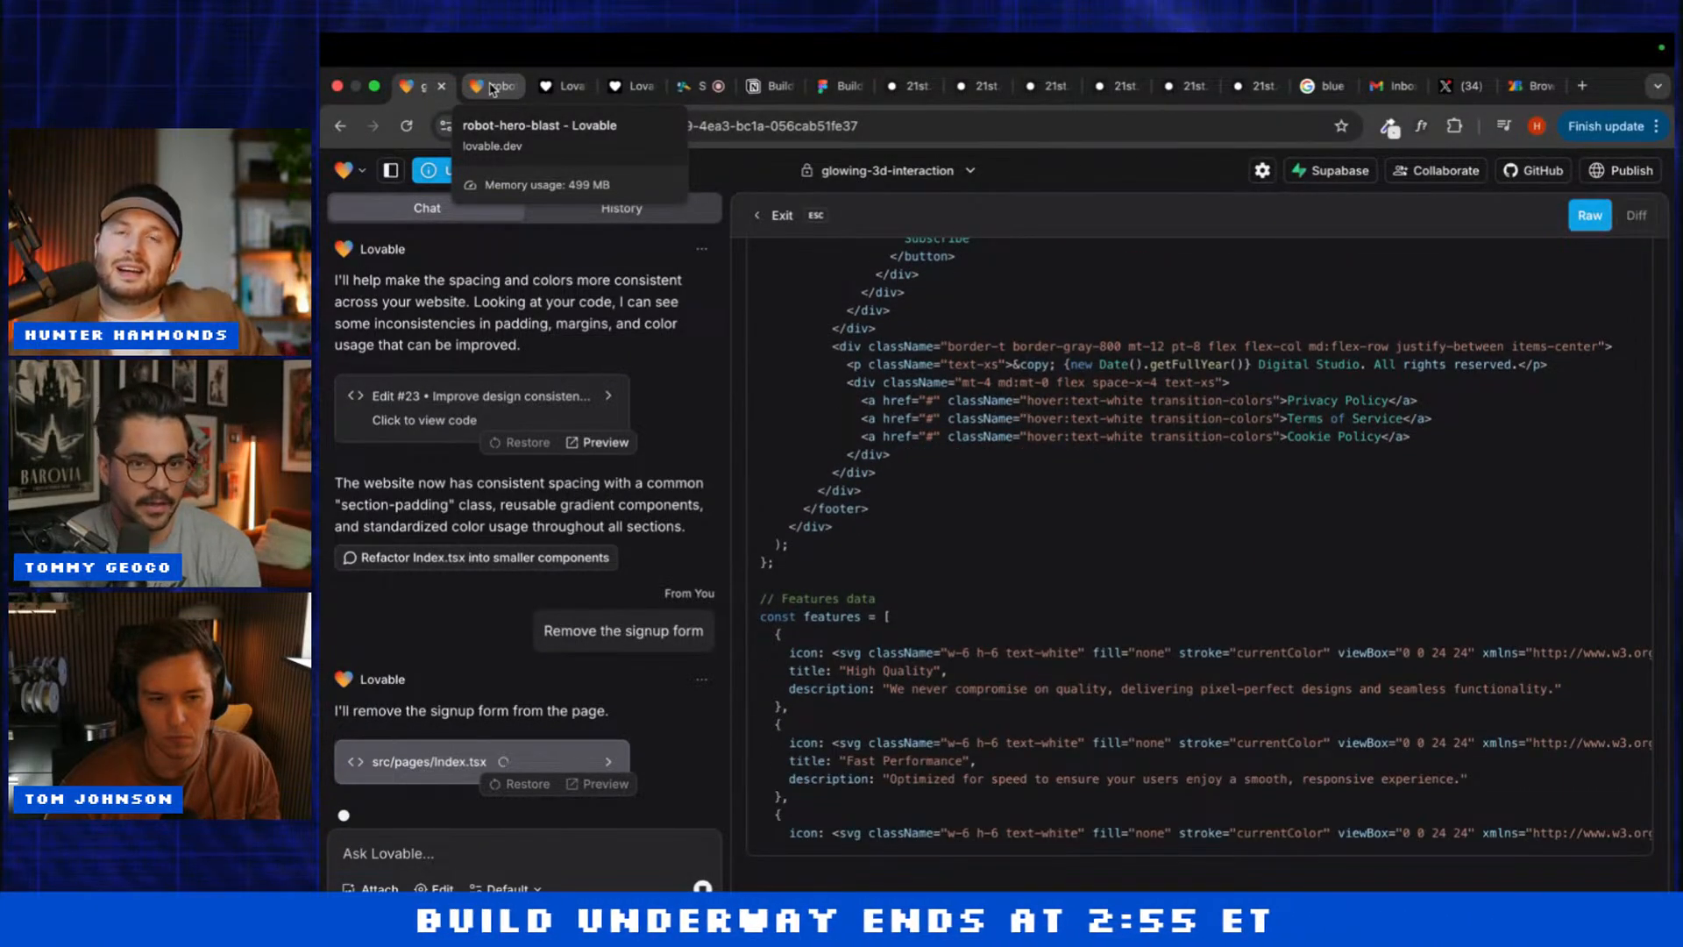
left_click(491, 88)
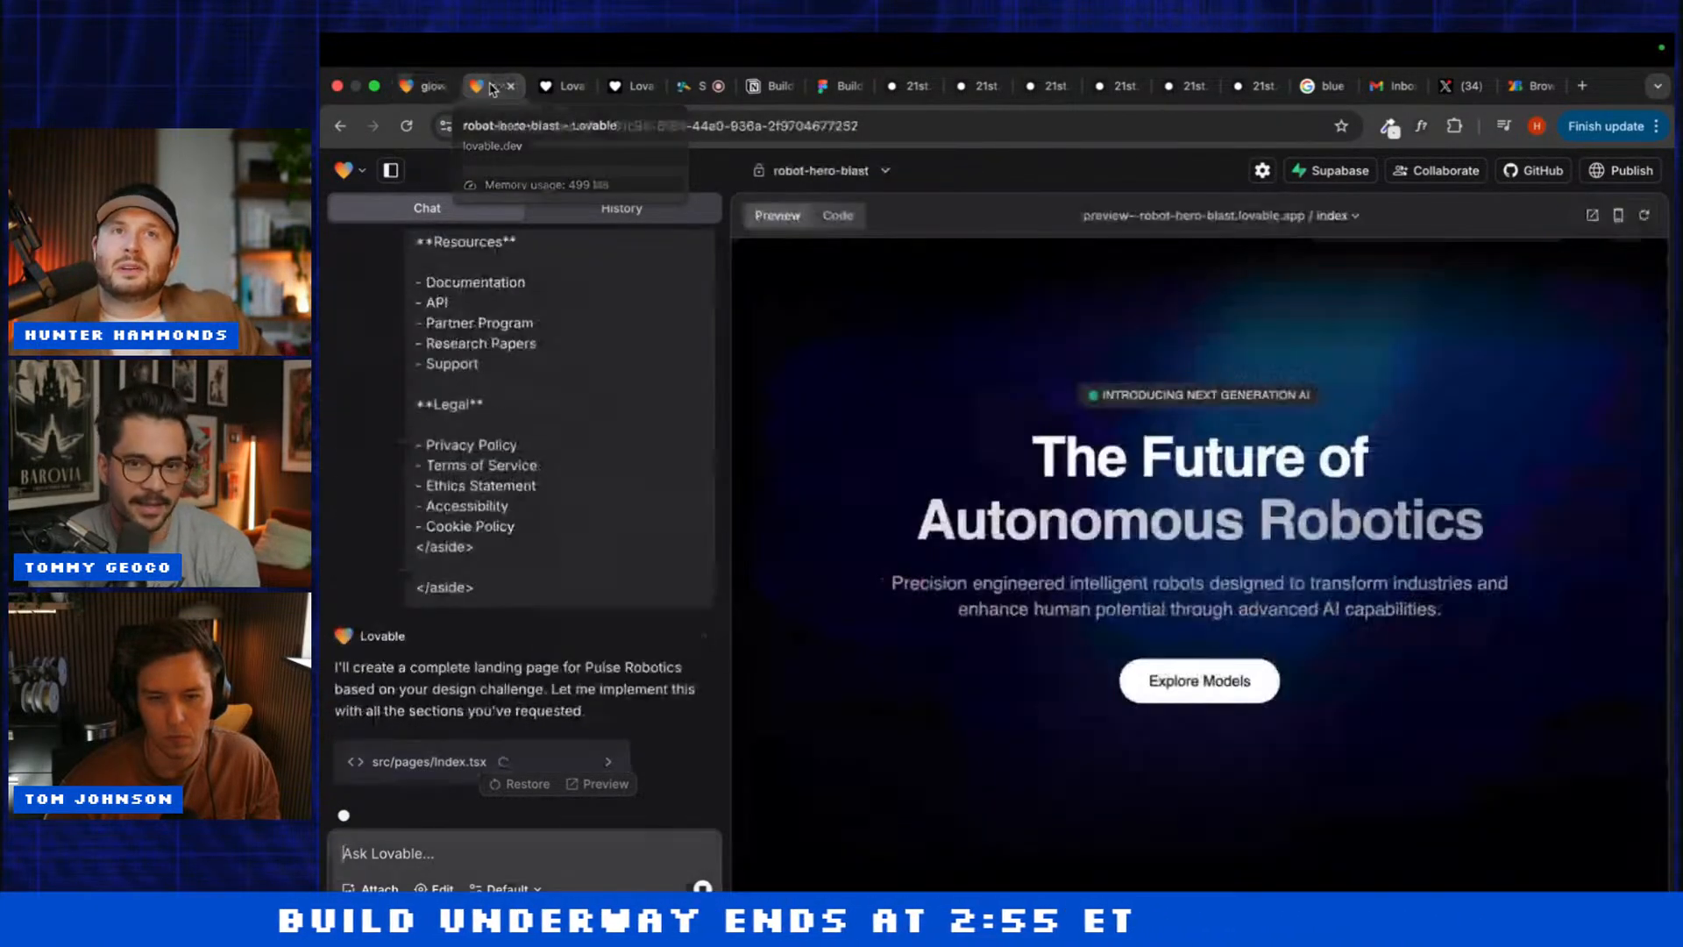
left_click(453, 87)
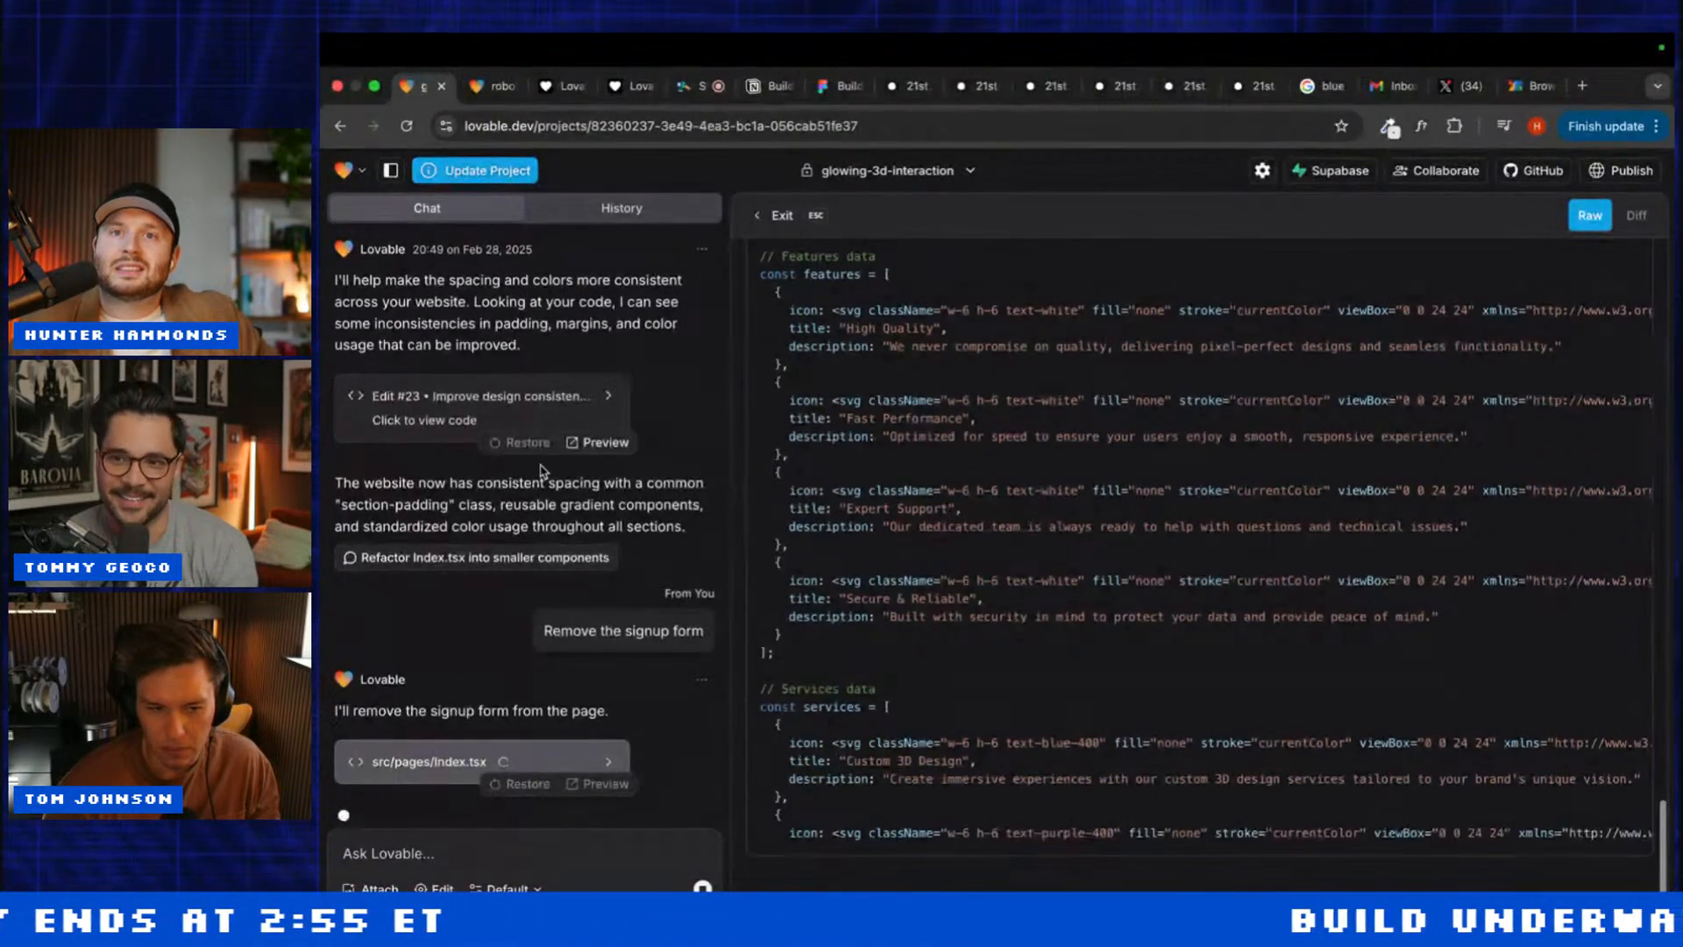
Step: Check the live site preview, then reopen the Index.tsx source code
left_click(439, 757)
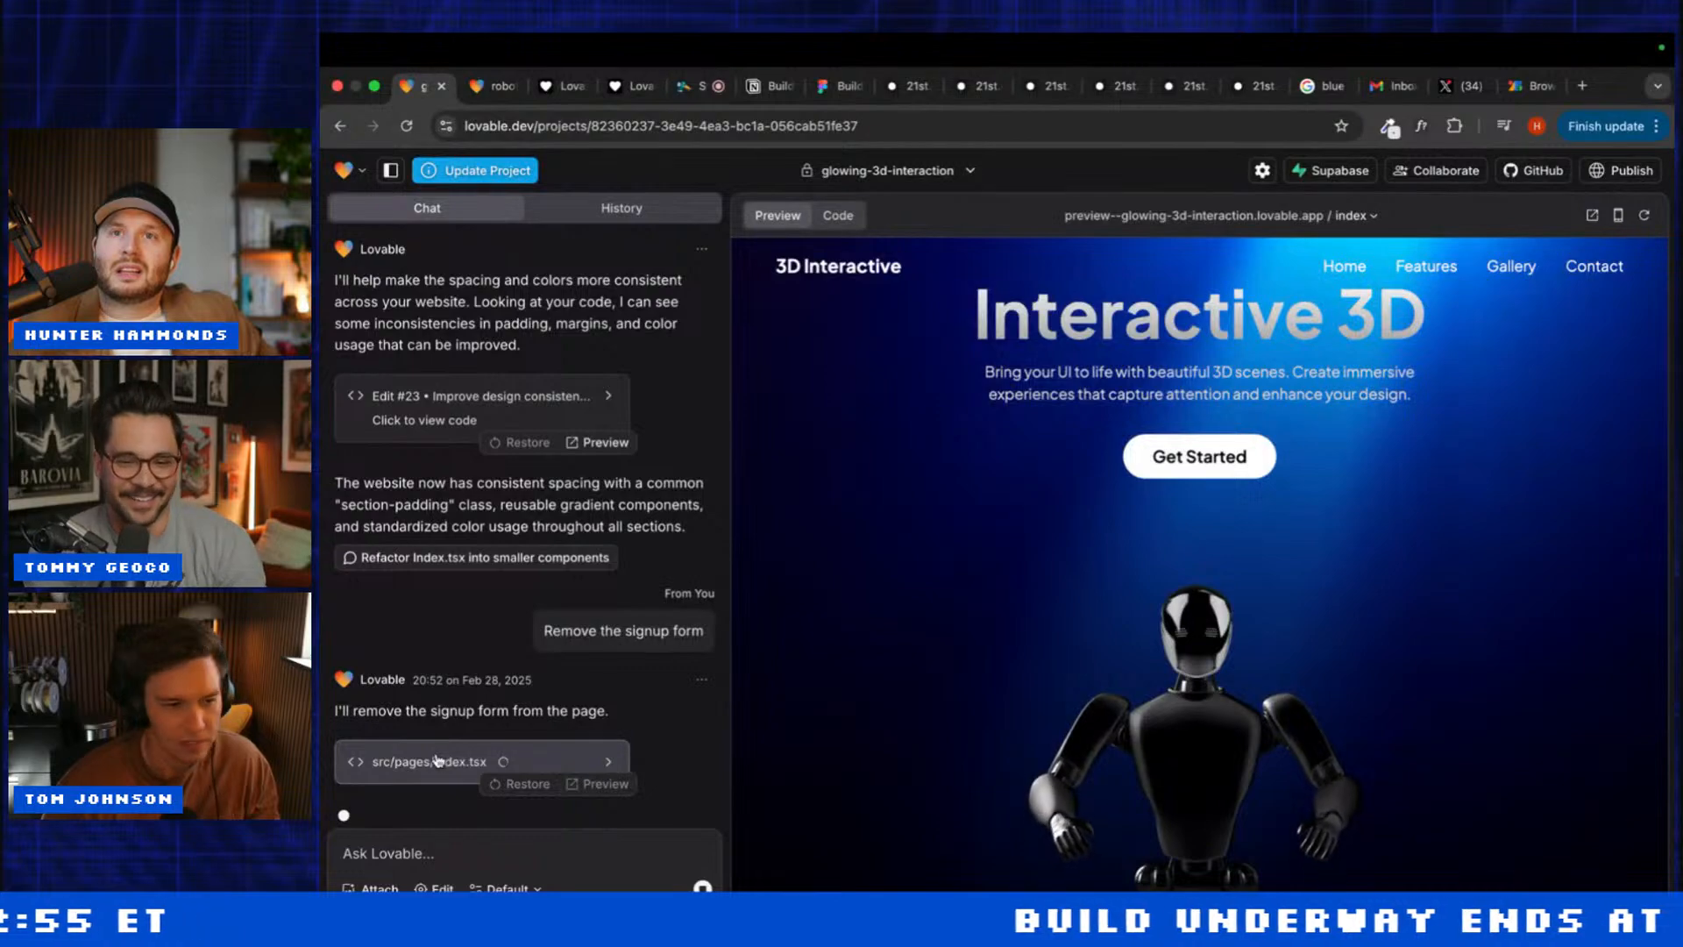
scroll(898, 701, "down", 4)
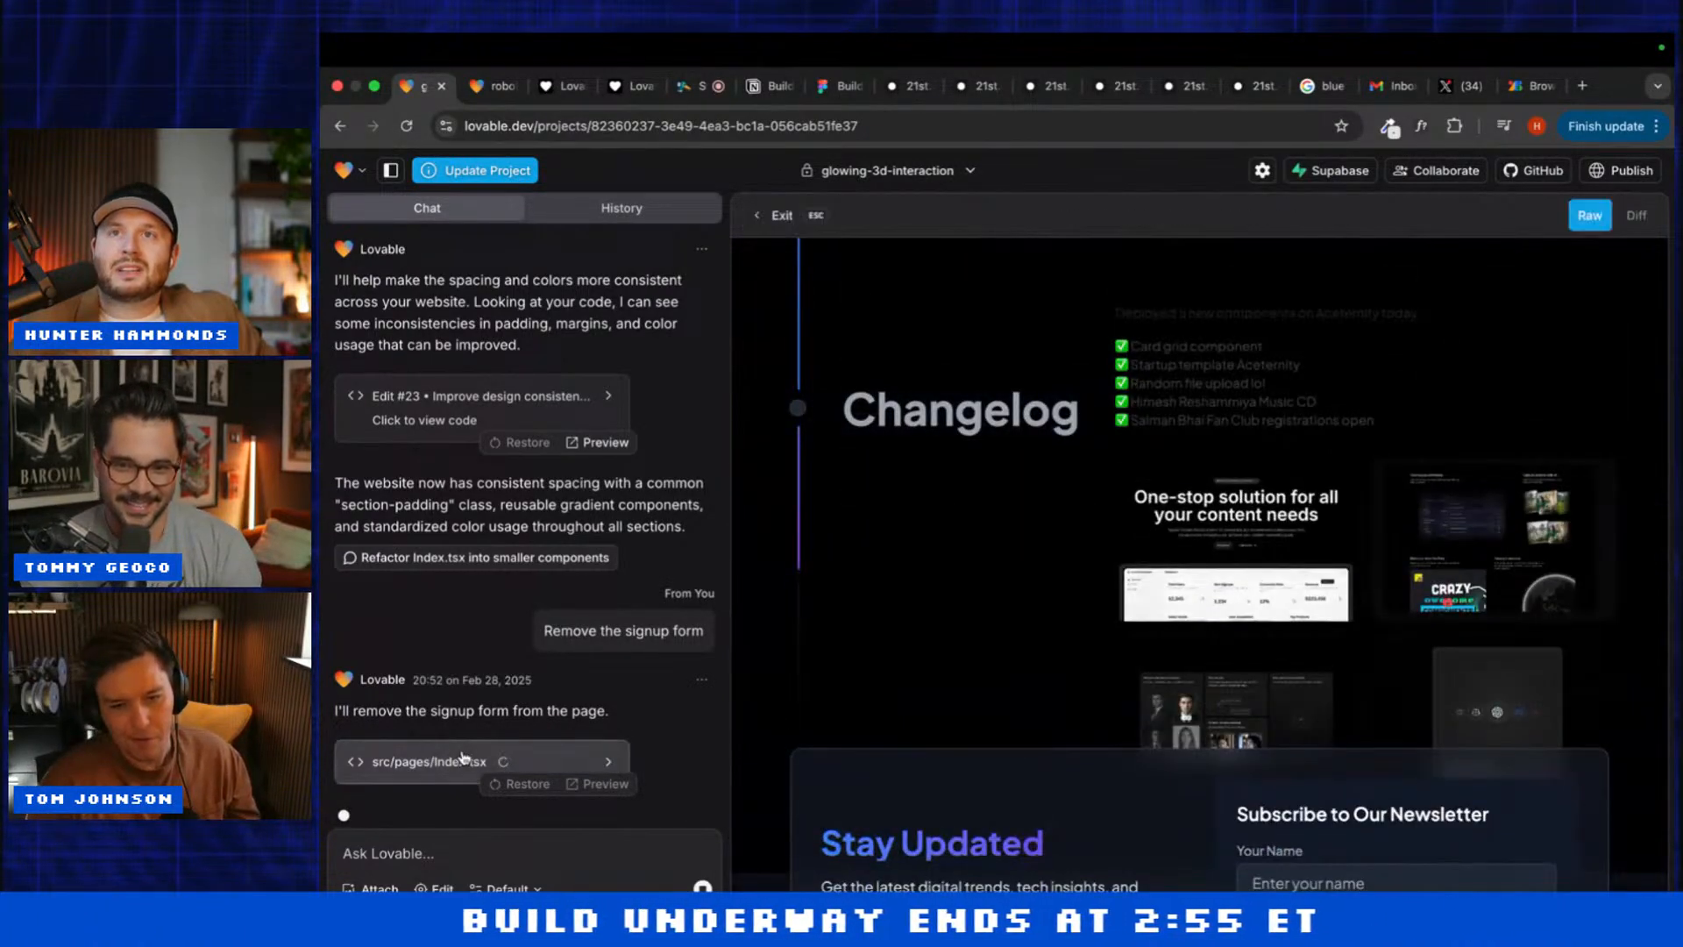
left_click(462, 757)
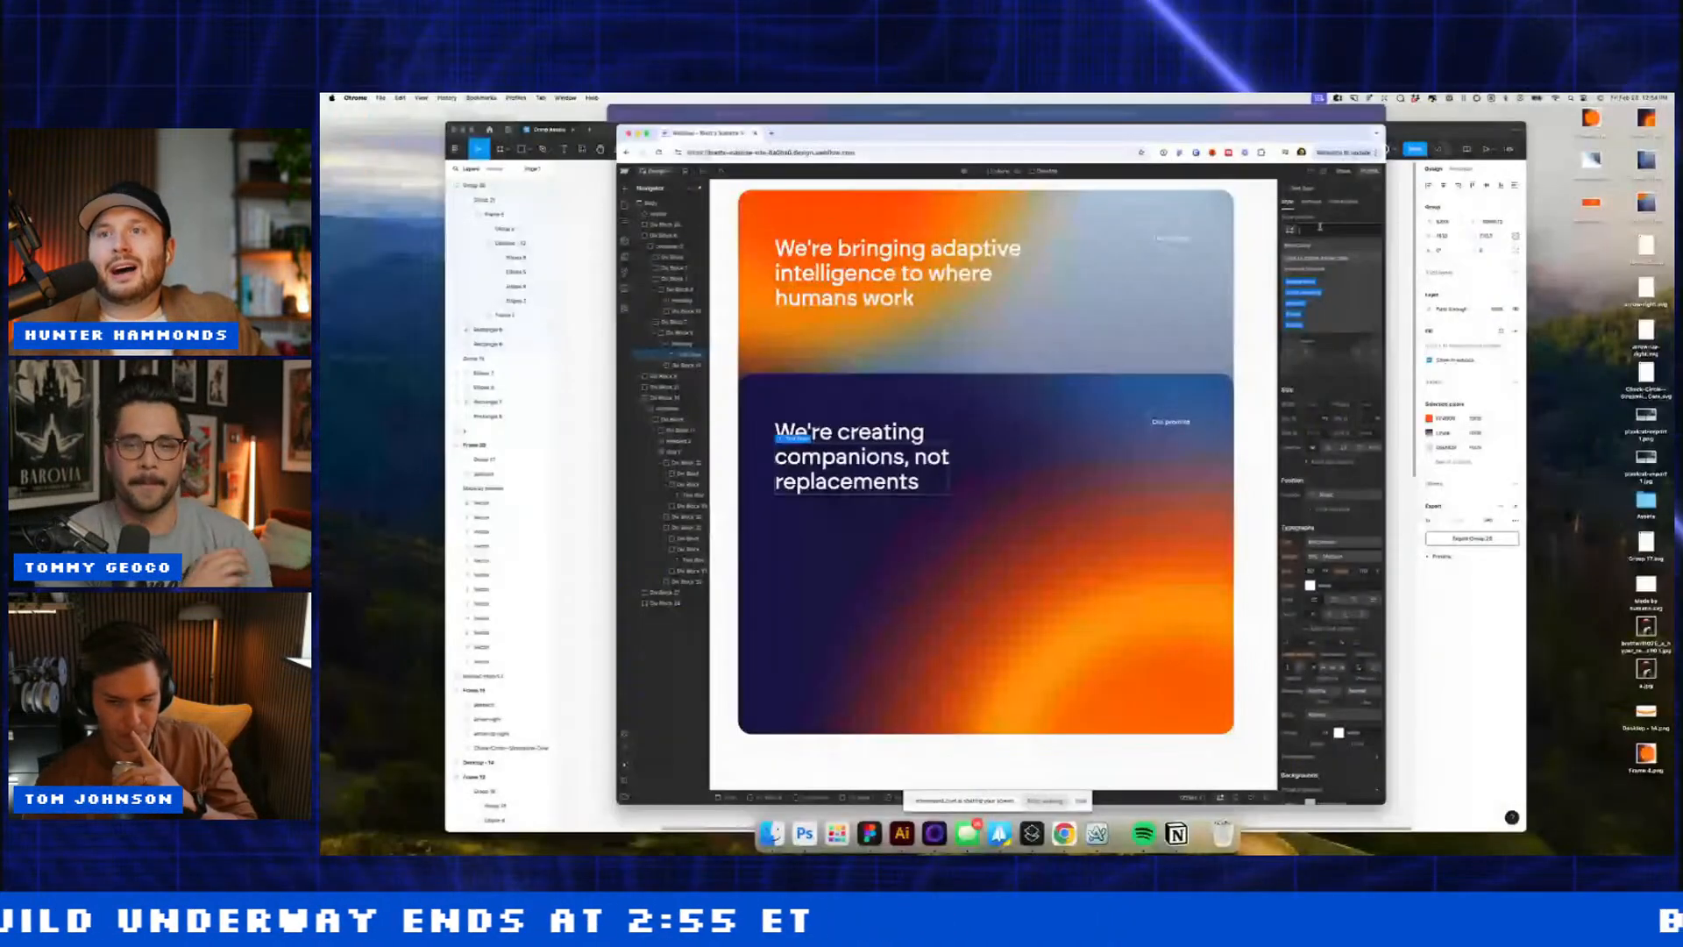
Step: Give the text span a new class with an uploaded Group 20.jpg background clipped to text
key("super+v")
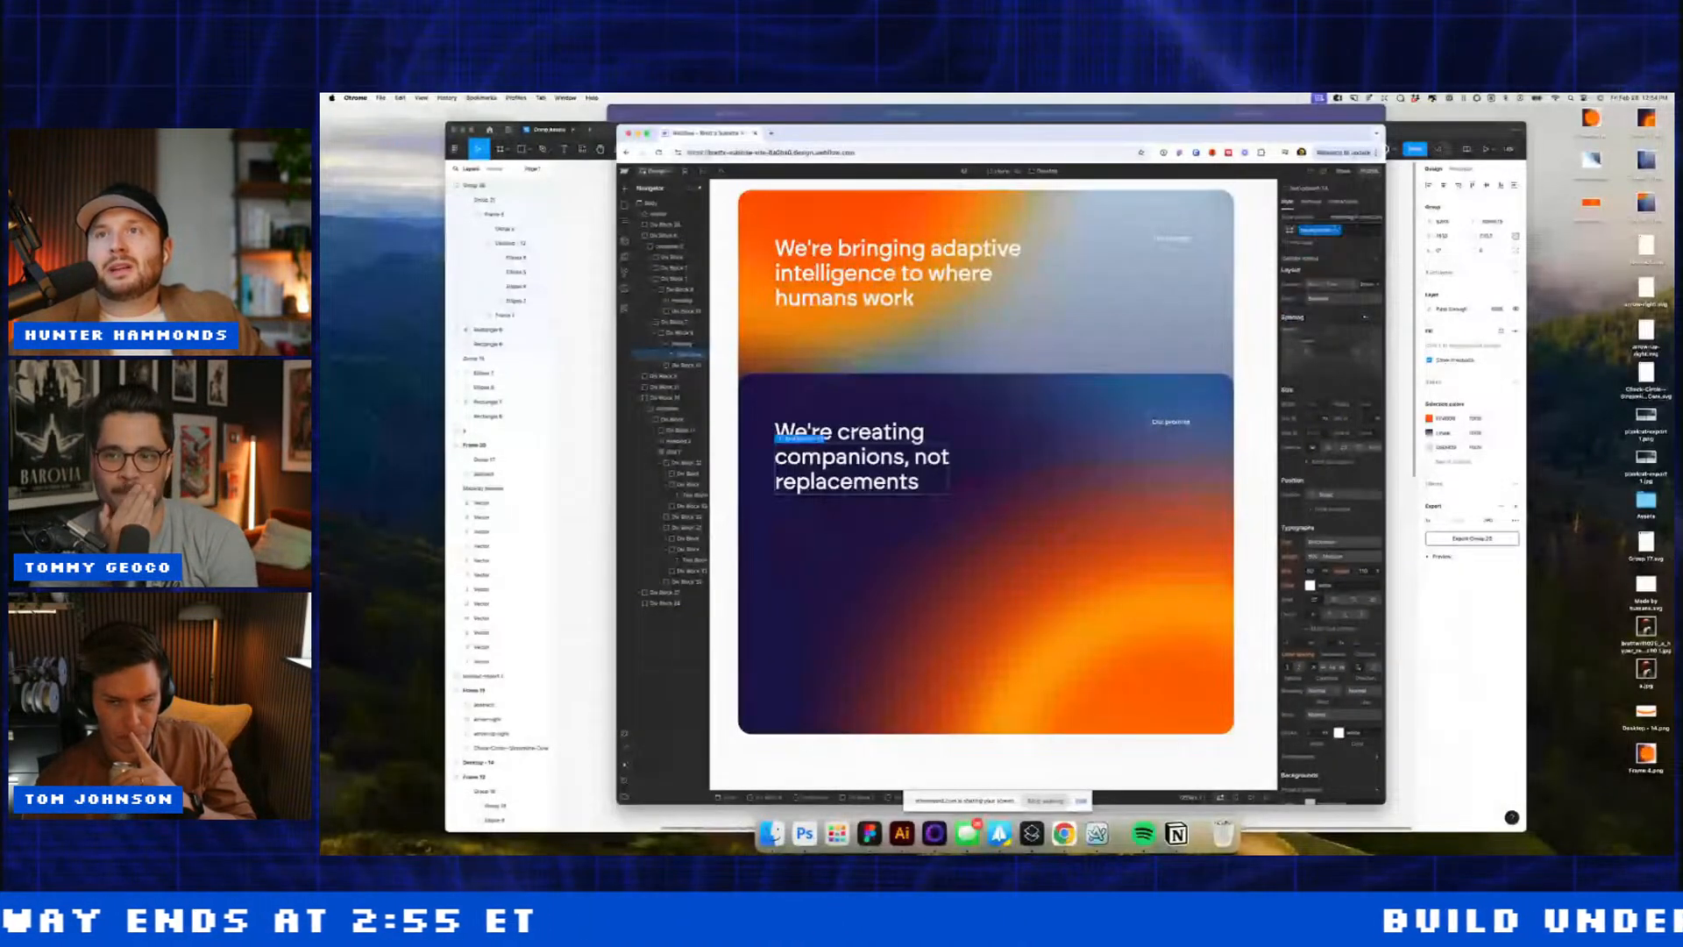
scroll(1339, 608, "down", 5)
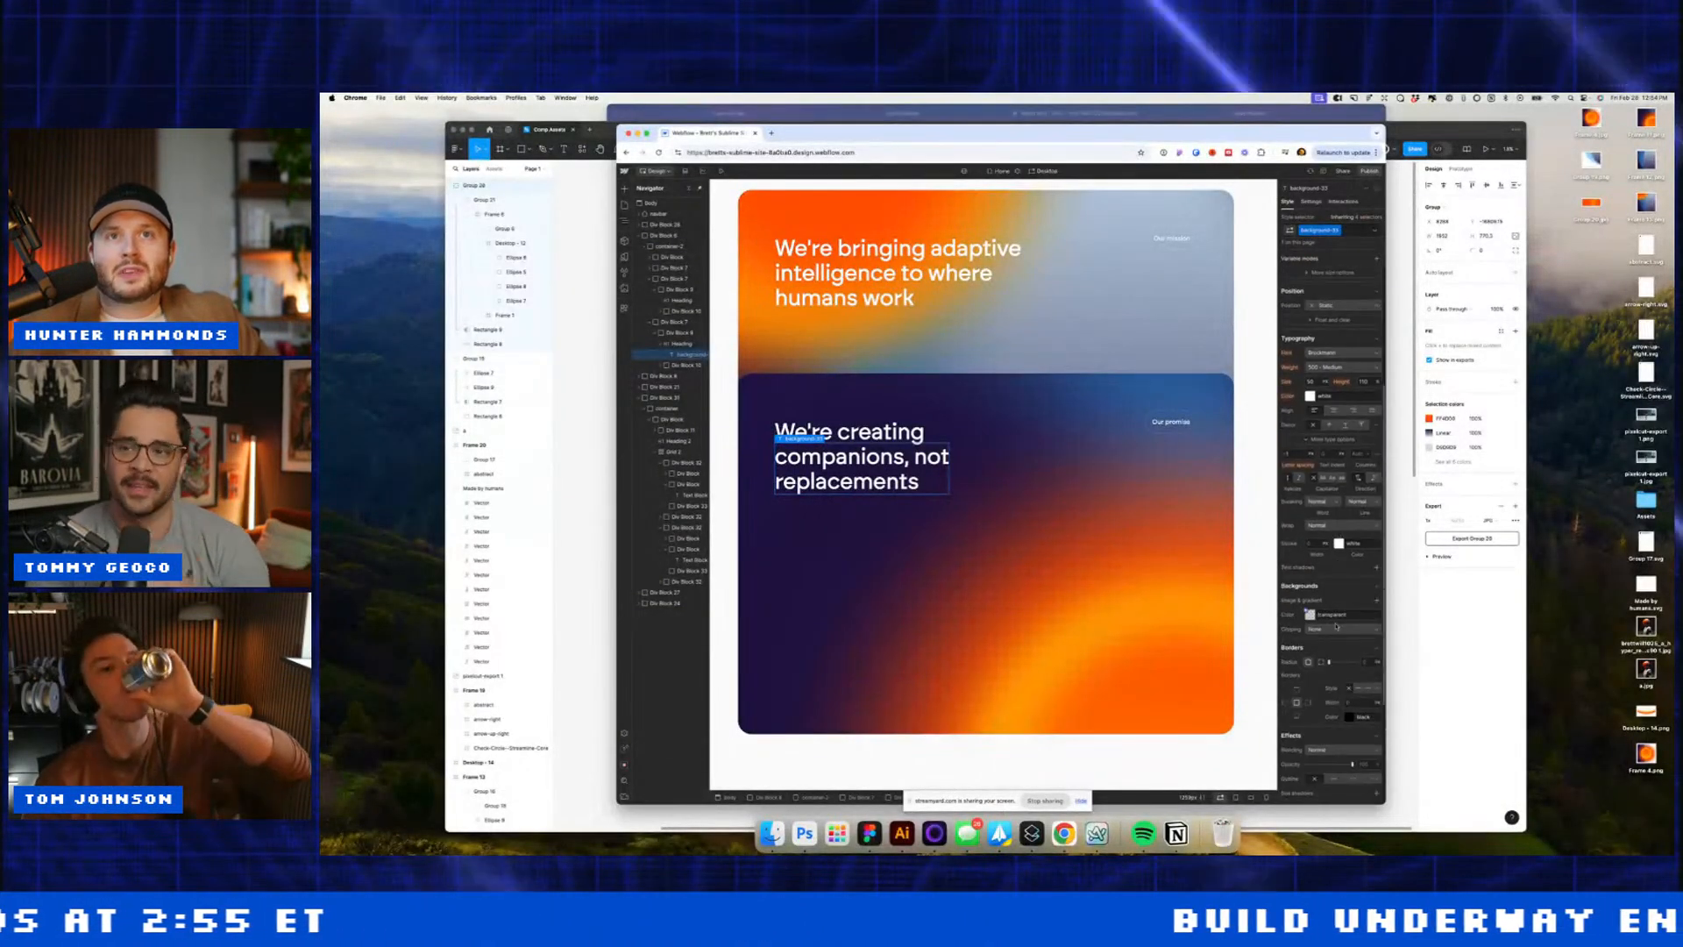
left_click(1376, 601)
left_click(1342, 686)
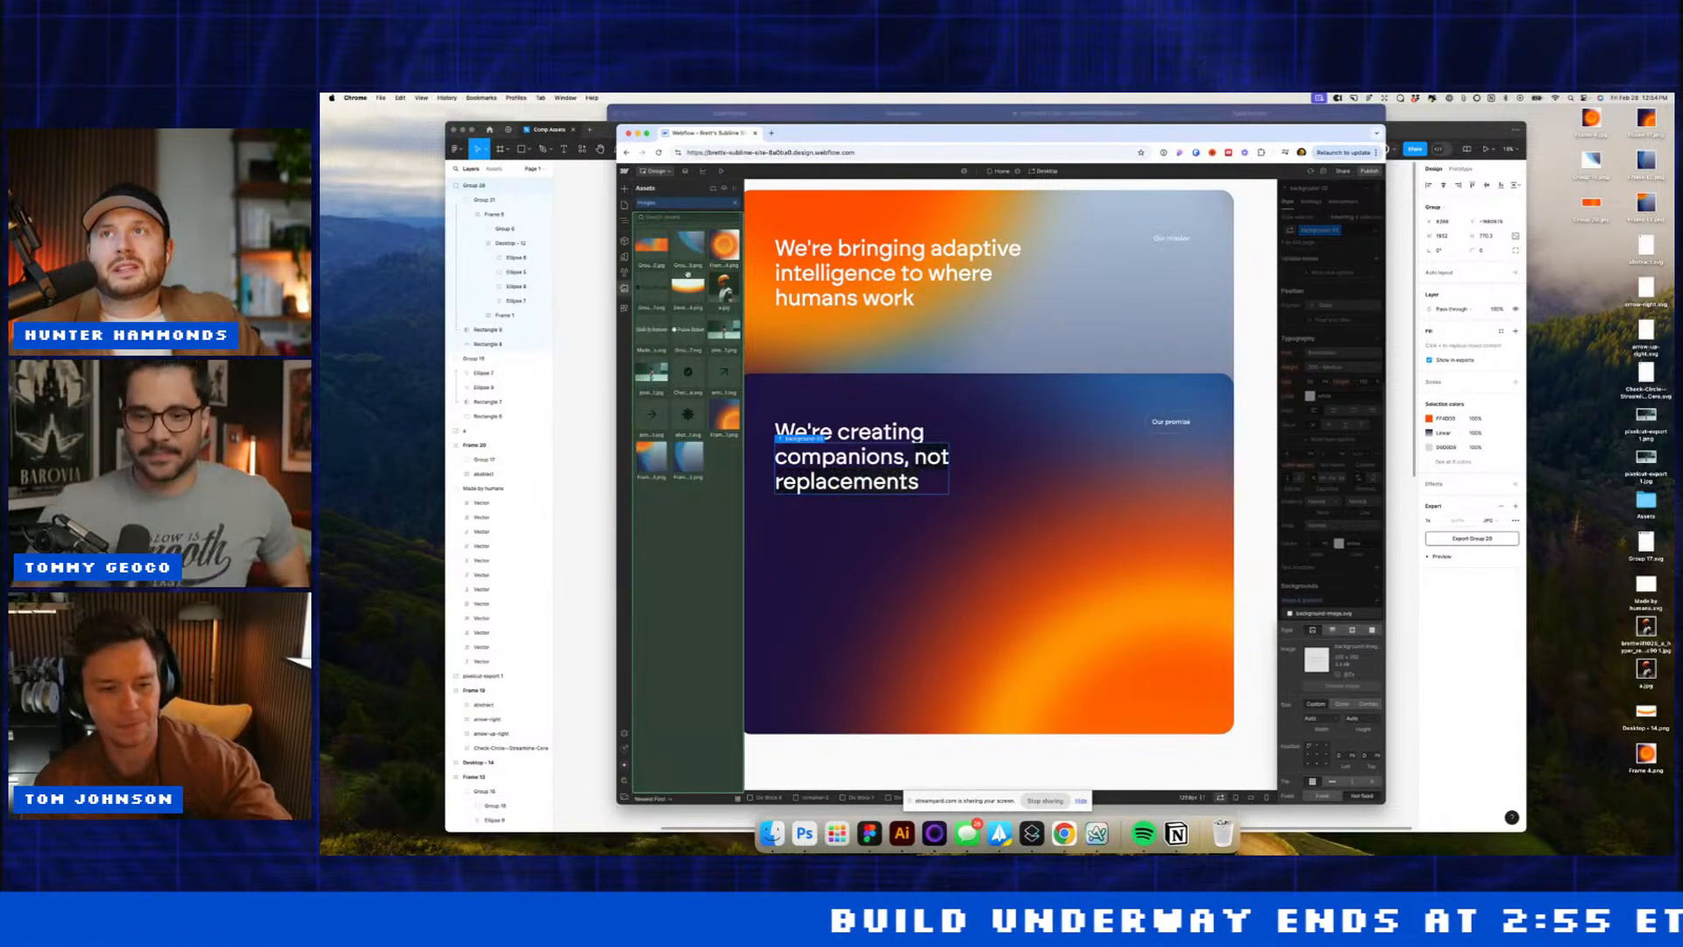
left_click(727, 188)
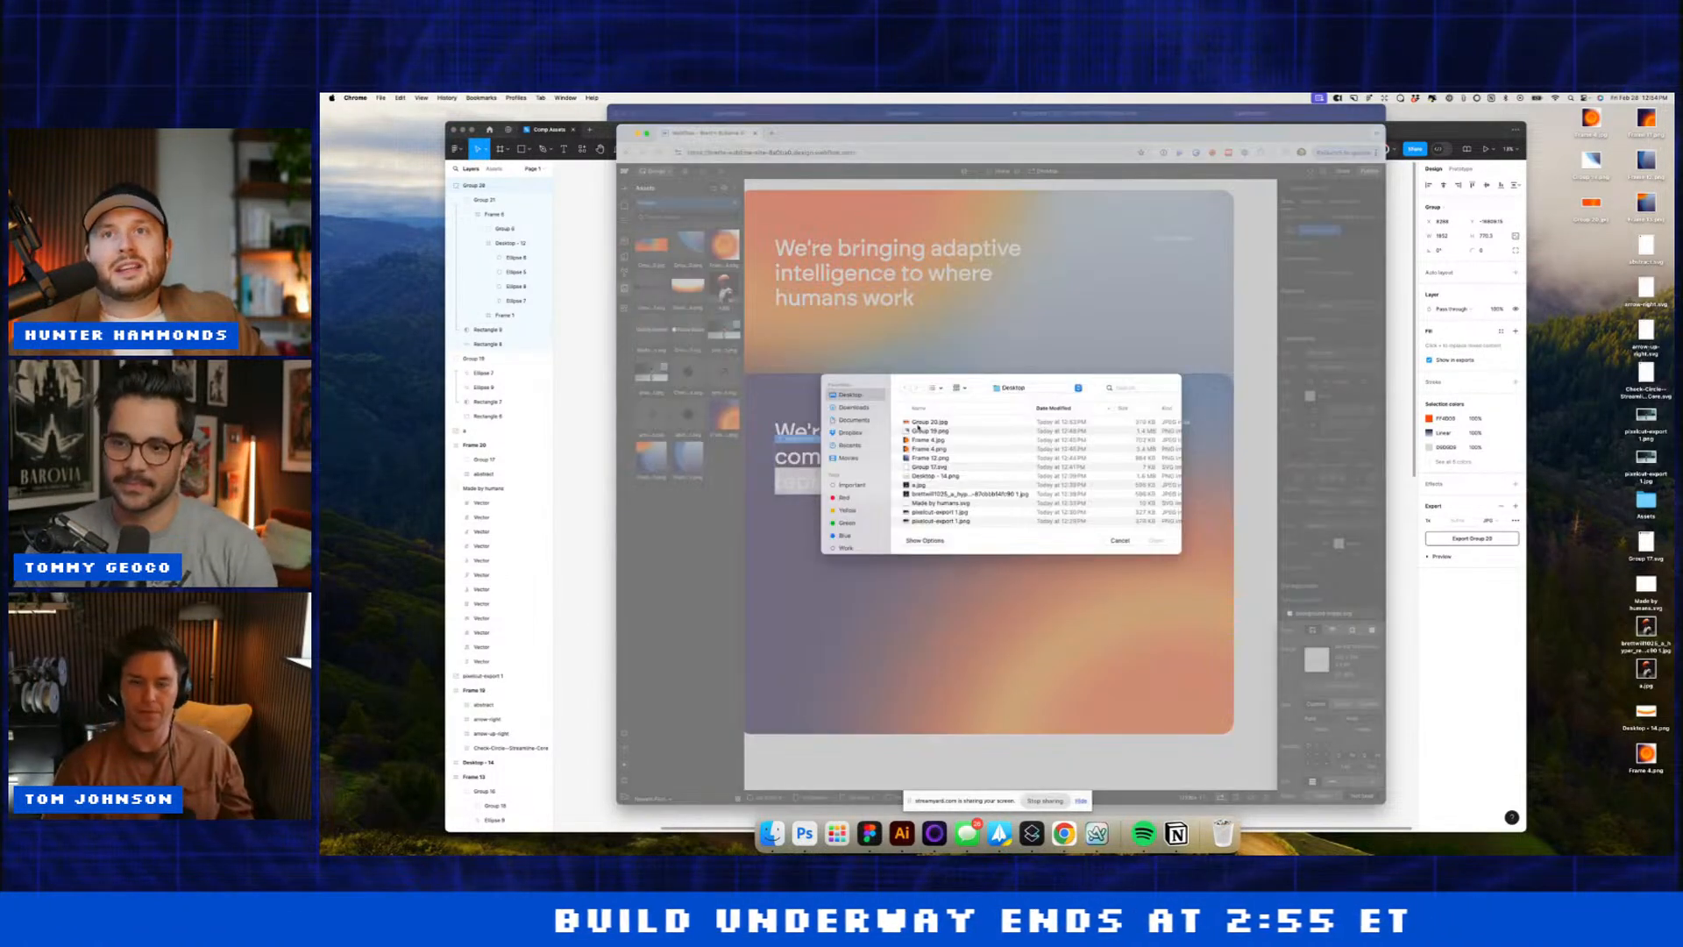
double_click(917, 426)
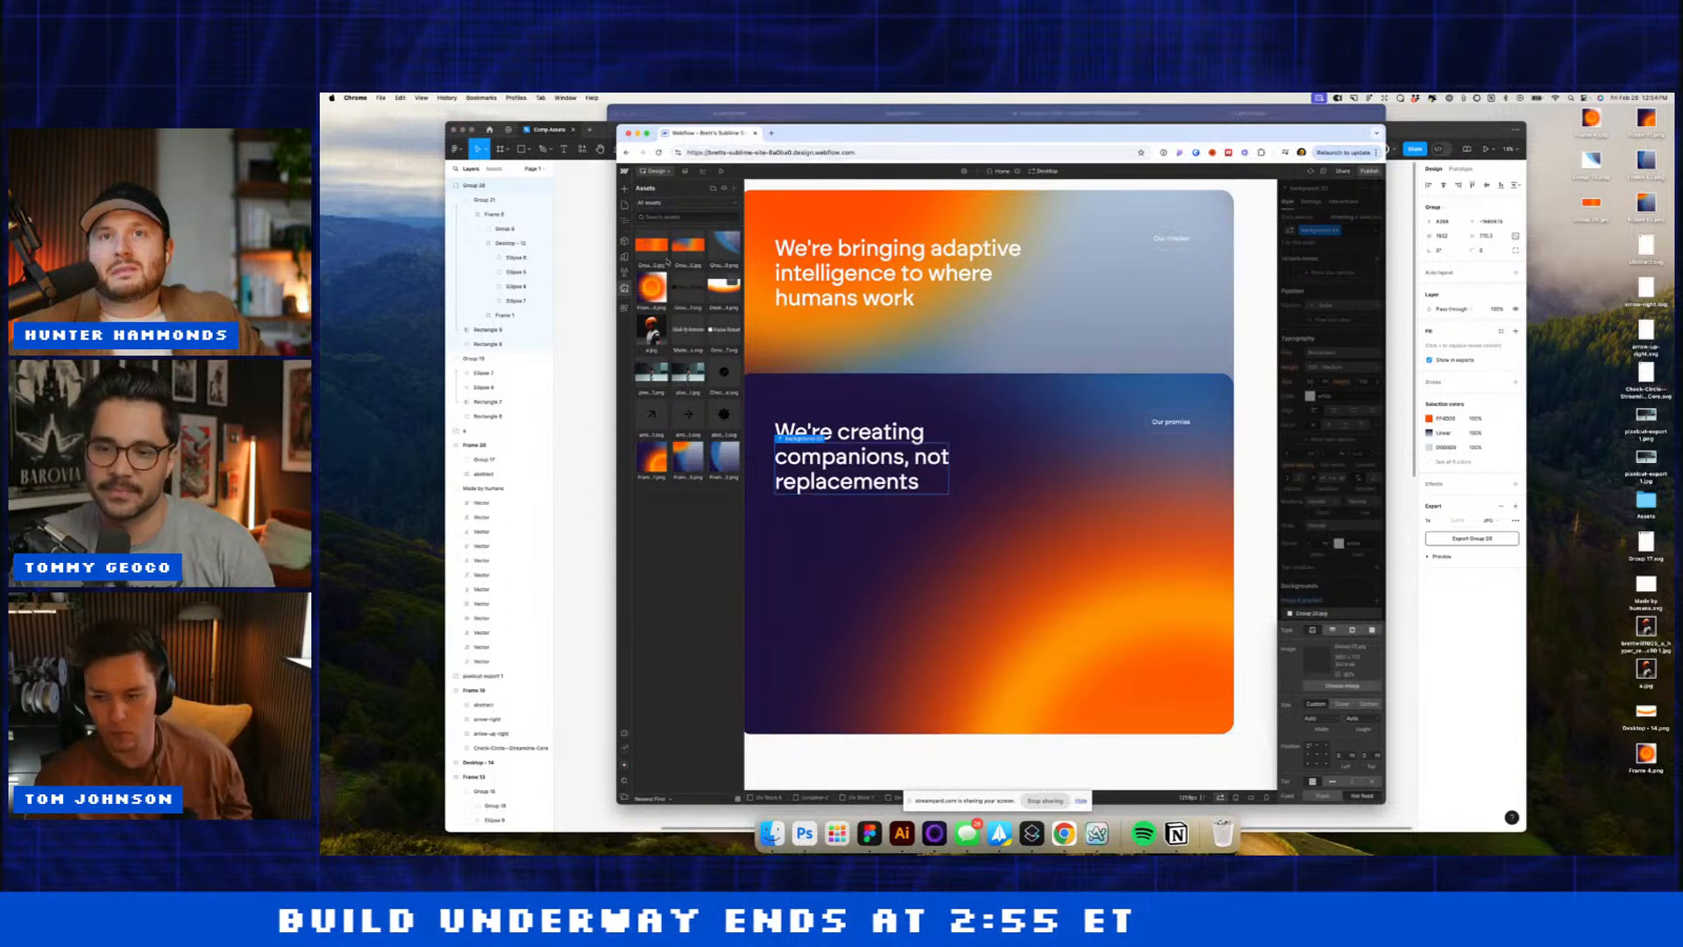
left_click(668, 259)
left_click(1338, 604)
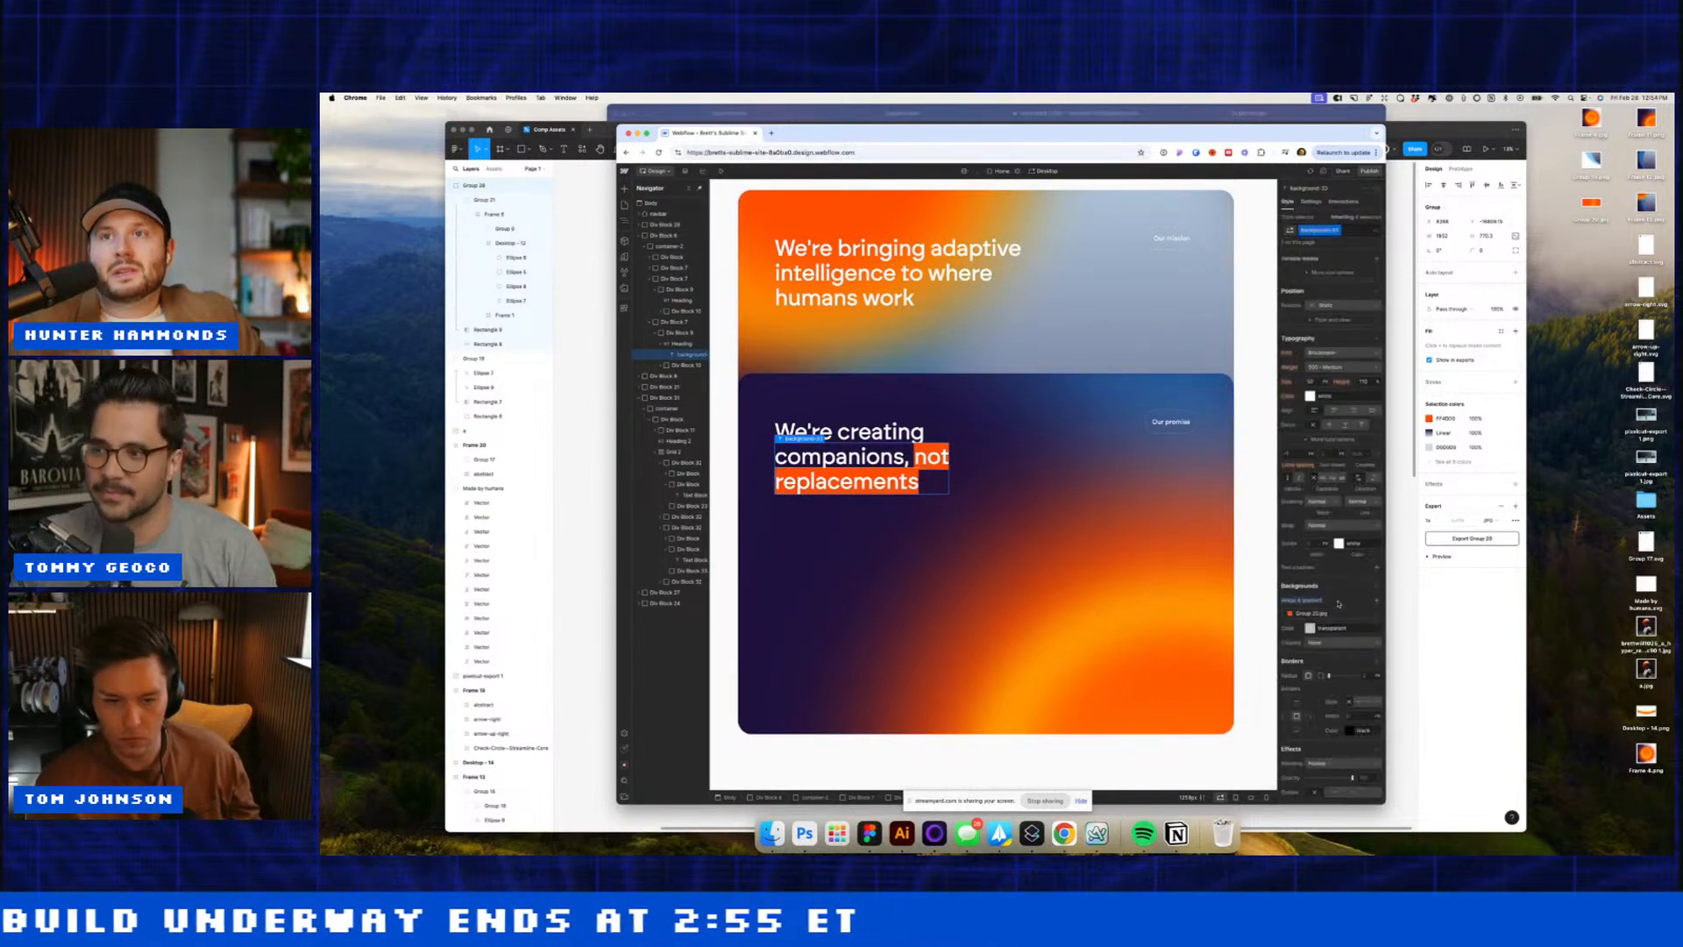
left_click(1332, 641)
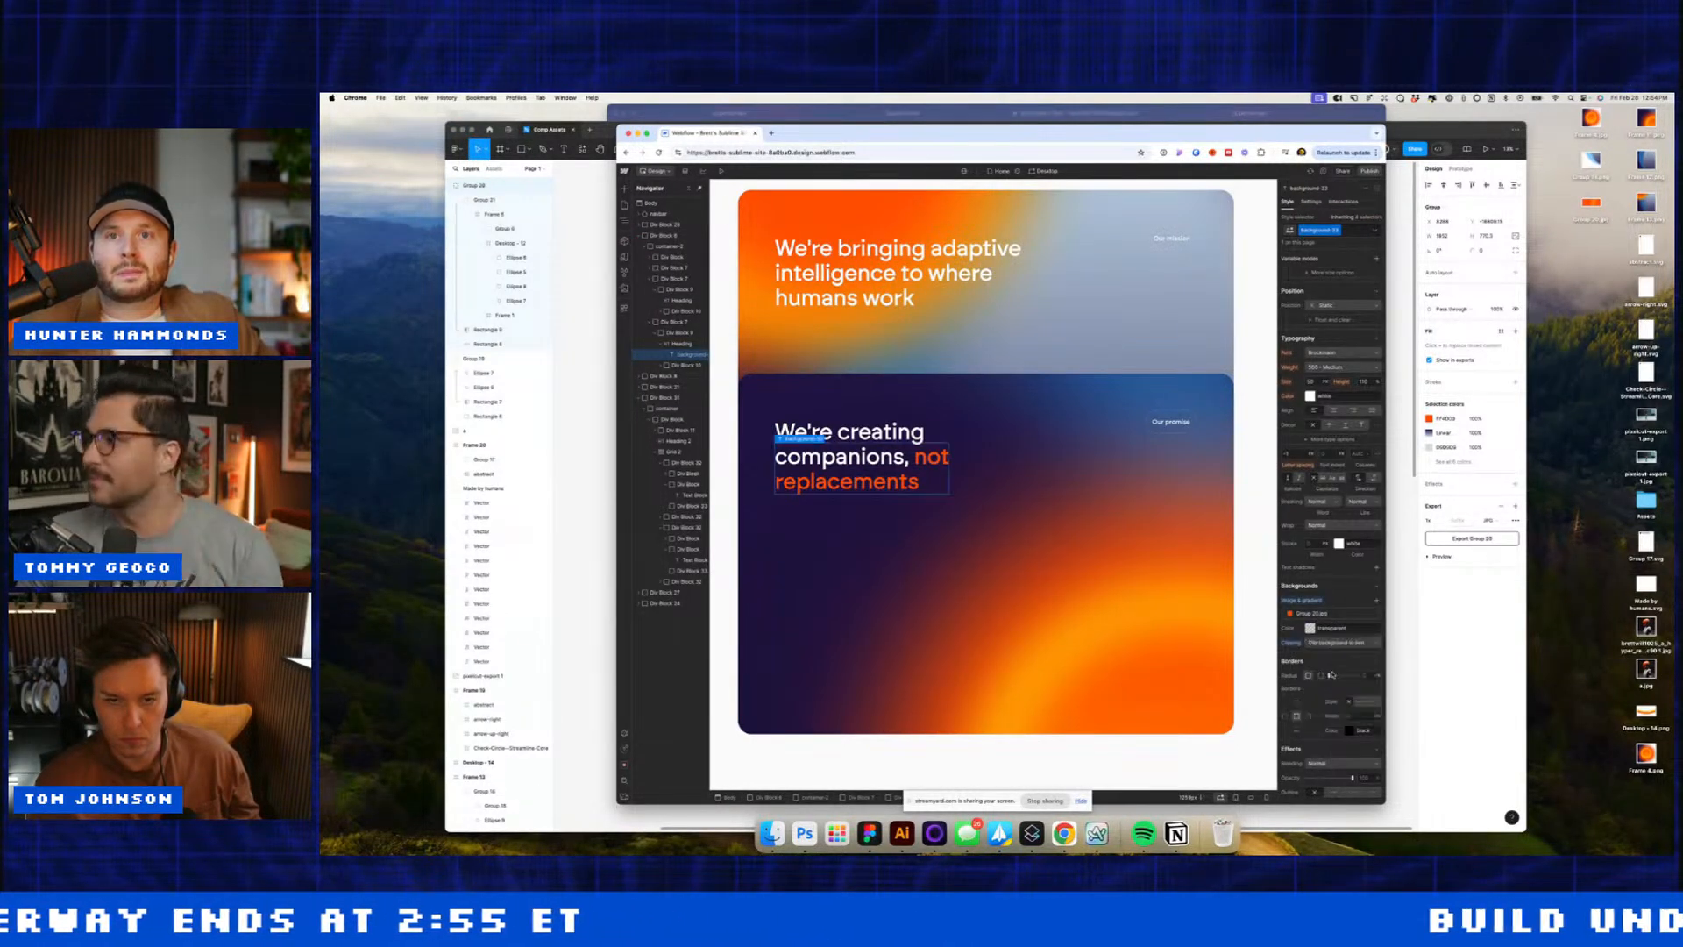
Step: Wrap "physical world" in the We're giving AI heading in its own span and check both spans
left_click(1051, 475)
scroll(1051, 475, "up", 10)
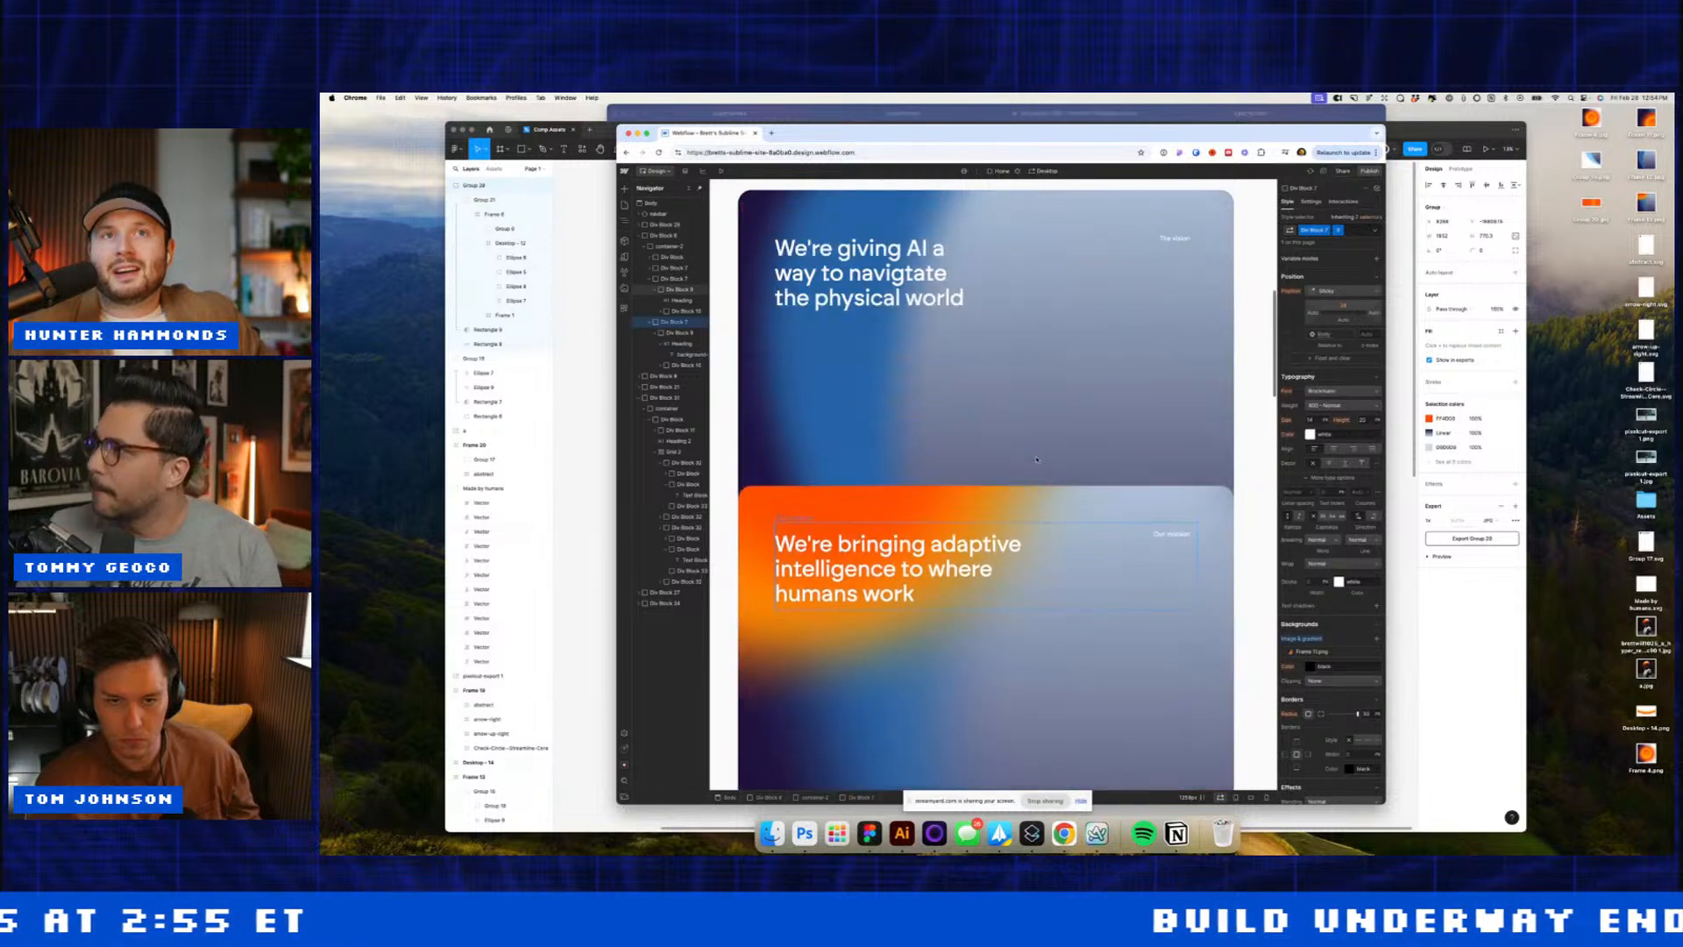
left_click(874, 308)
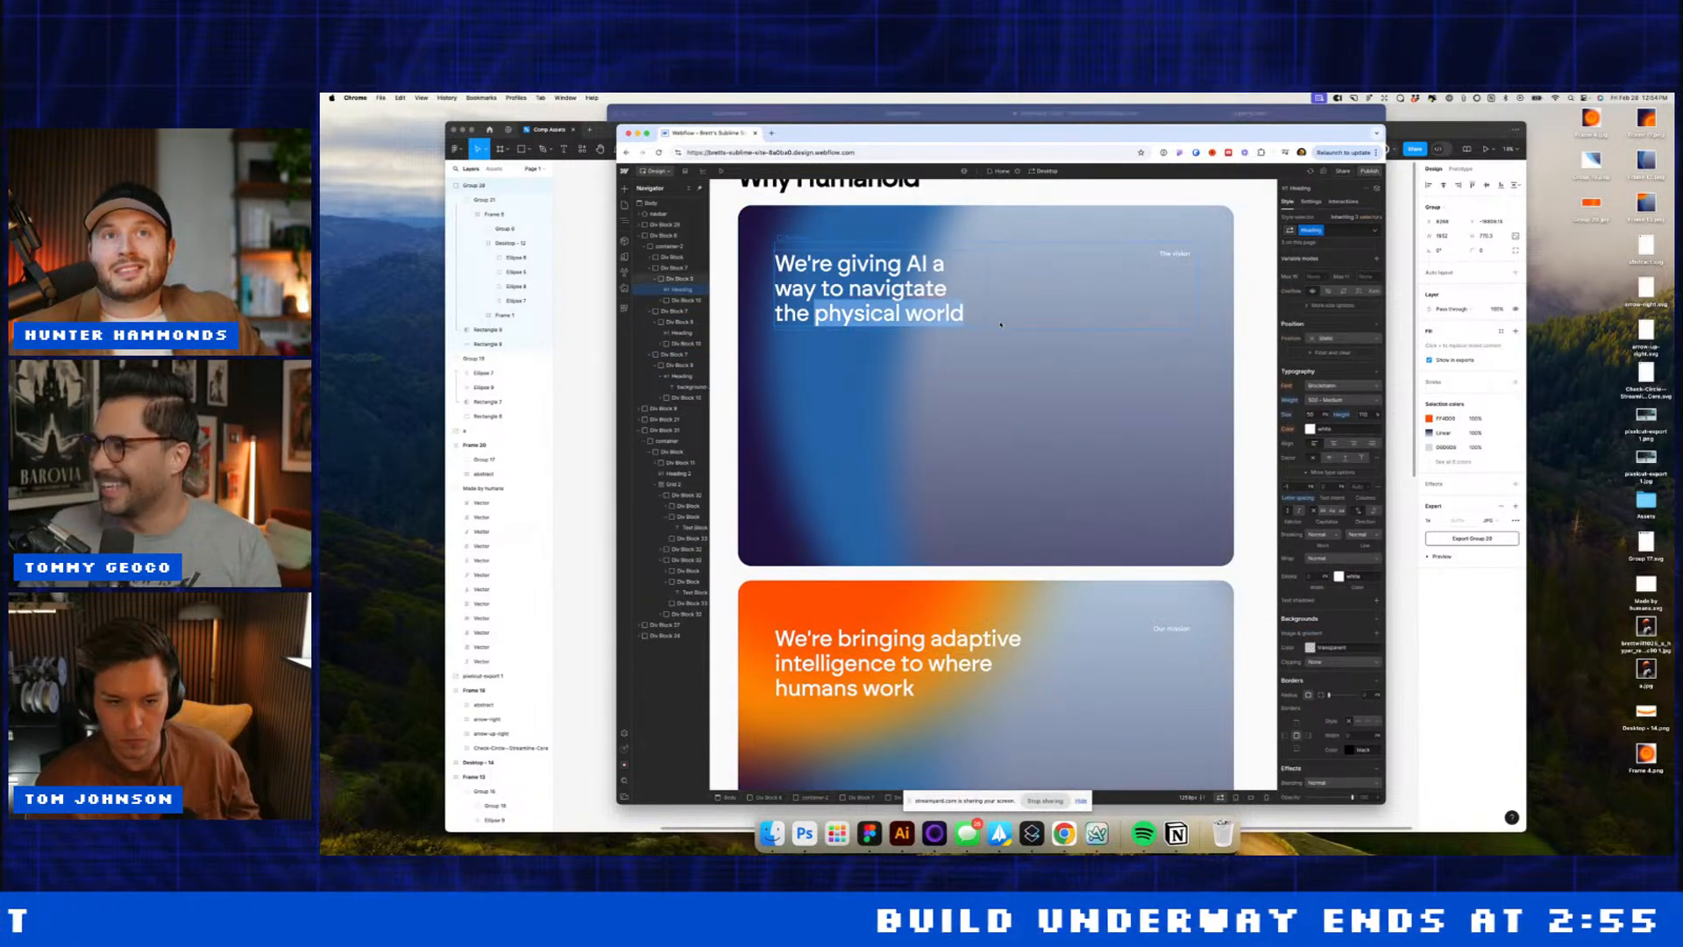
left_click(939, 291)
scroll(939, 290, "down", 5)
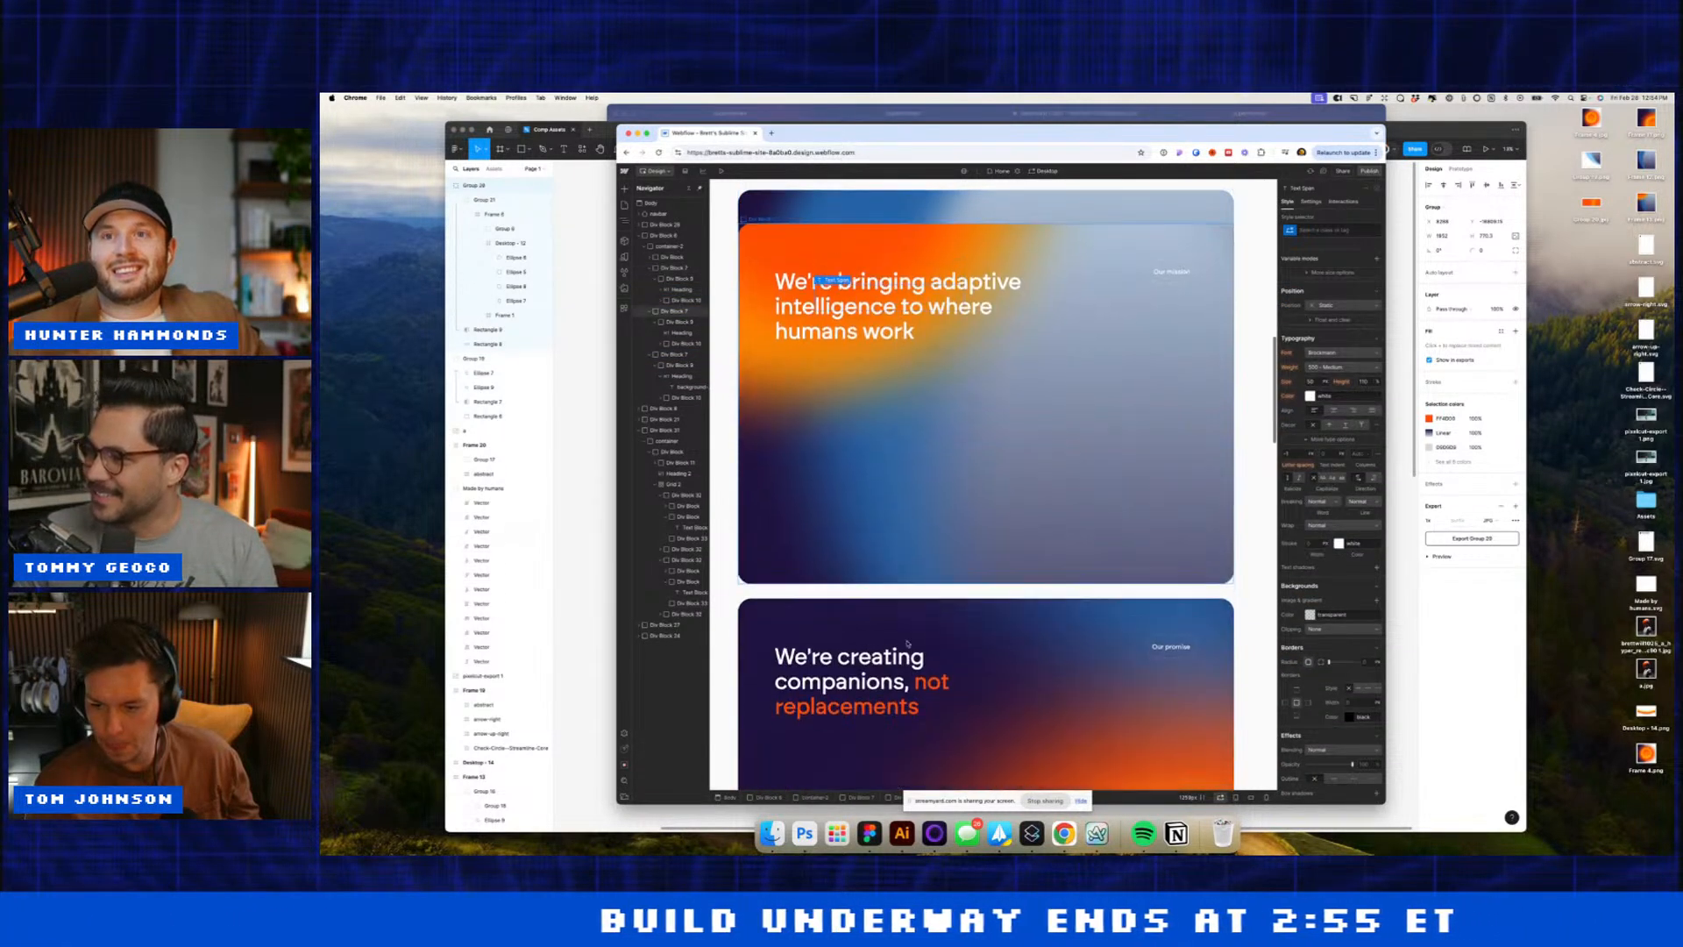
left_click(886, 693)
scroll(897, 327, "up", 3)
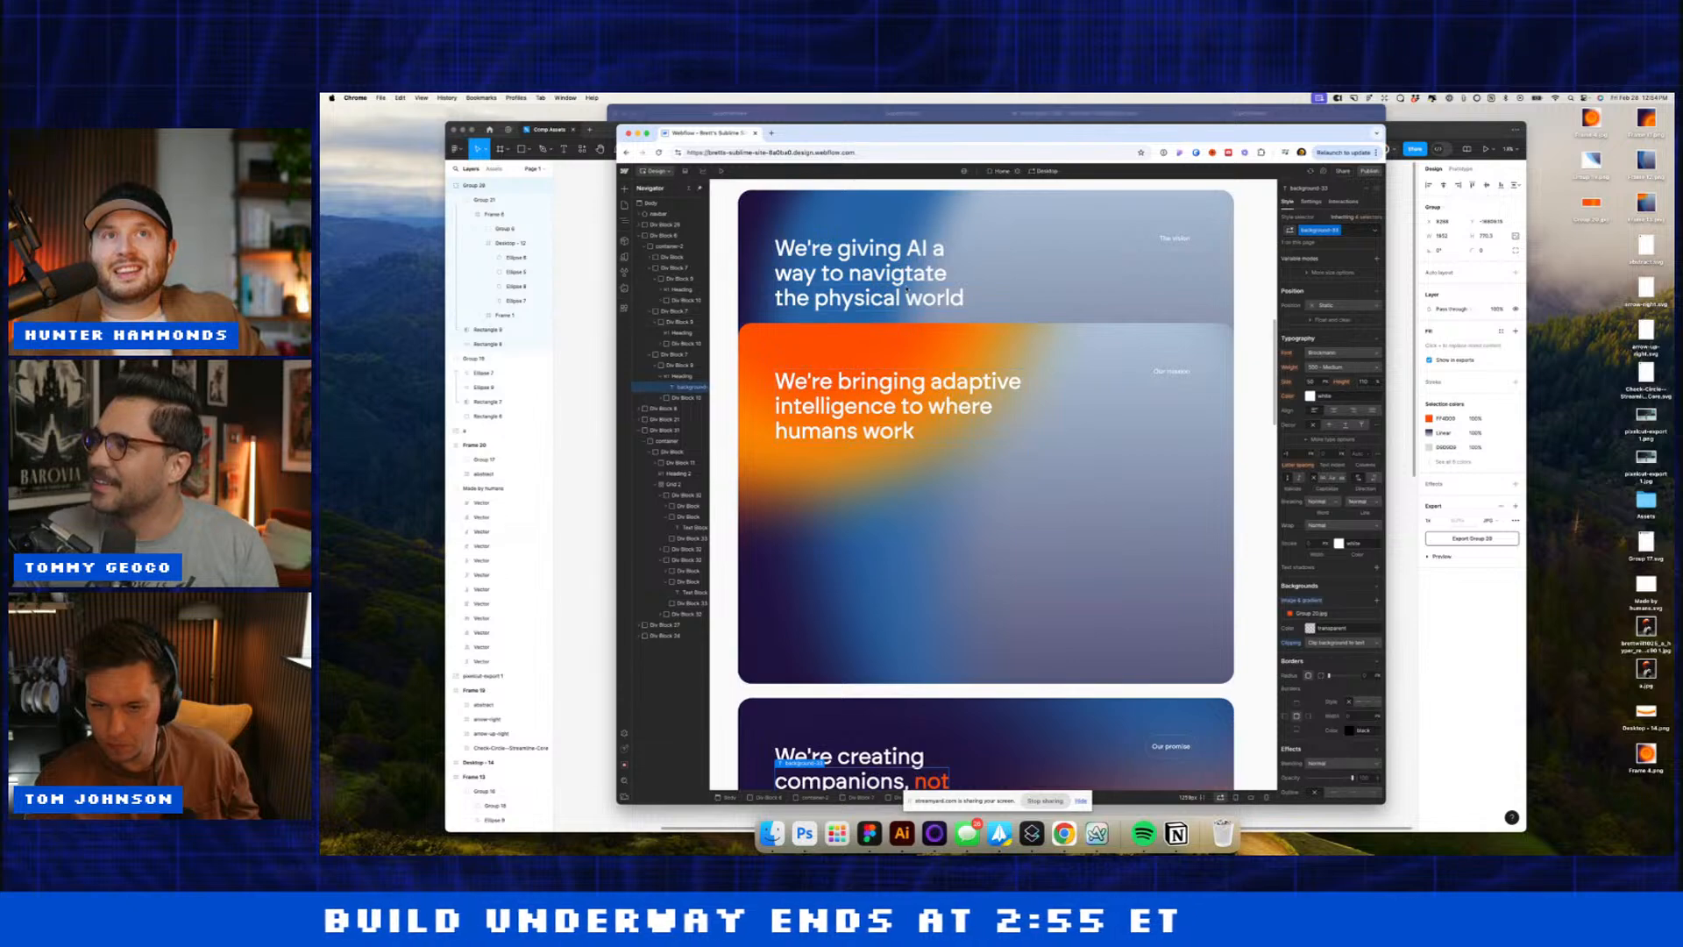
left_click(907, 292)
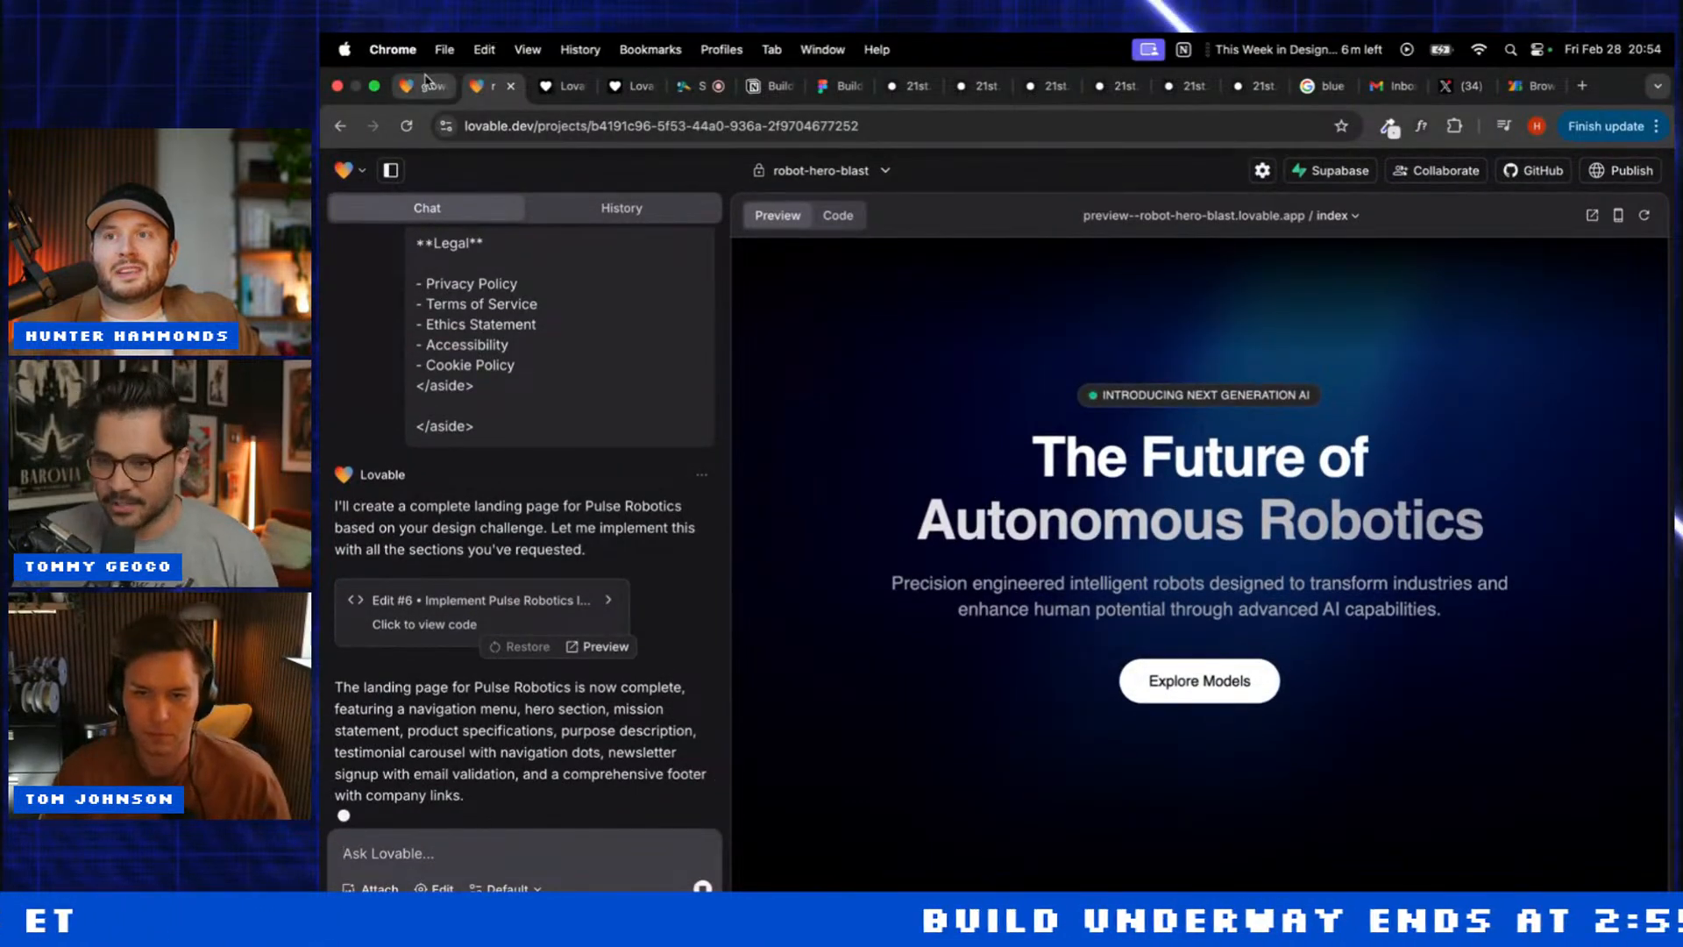
Step: Review the Pulse Robotics Edit #6 code diff in robot-hero-blast, then close it
left_click(425, 85)
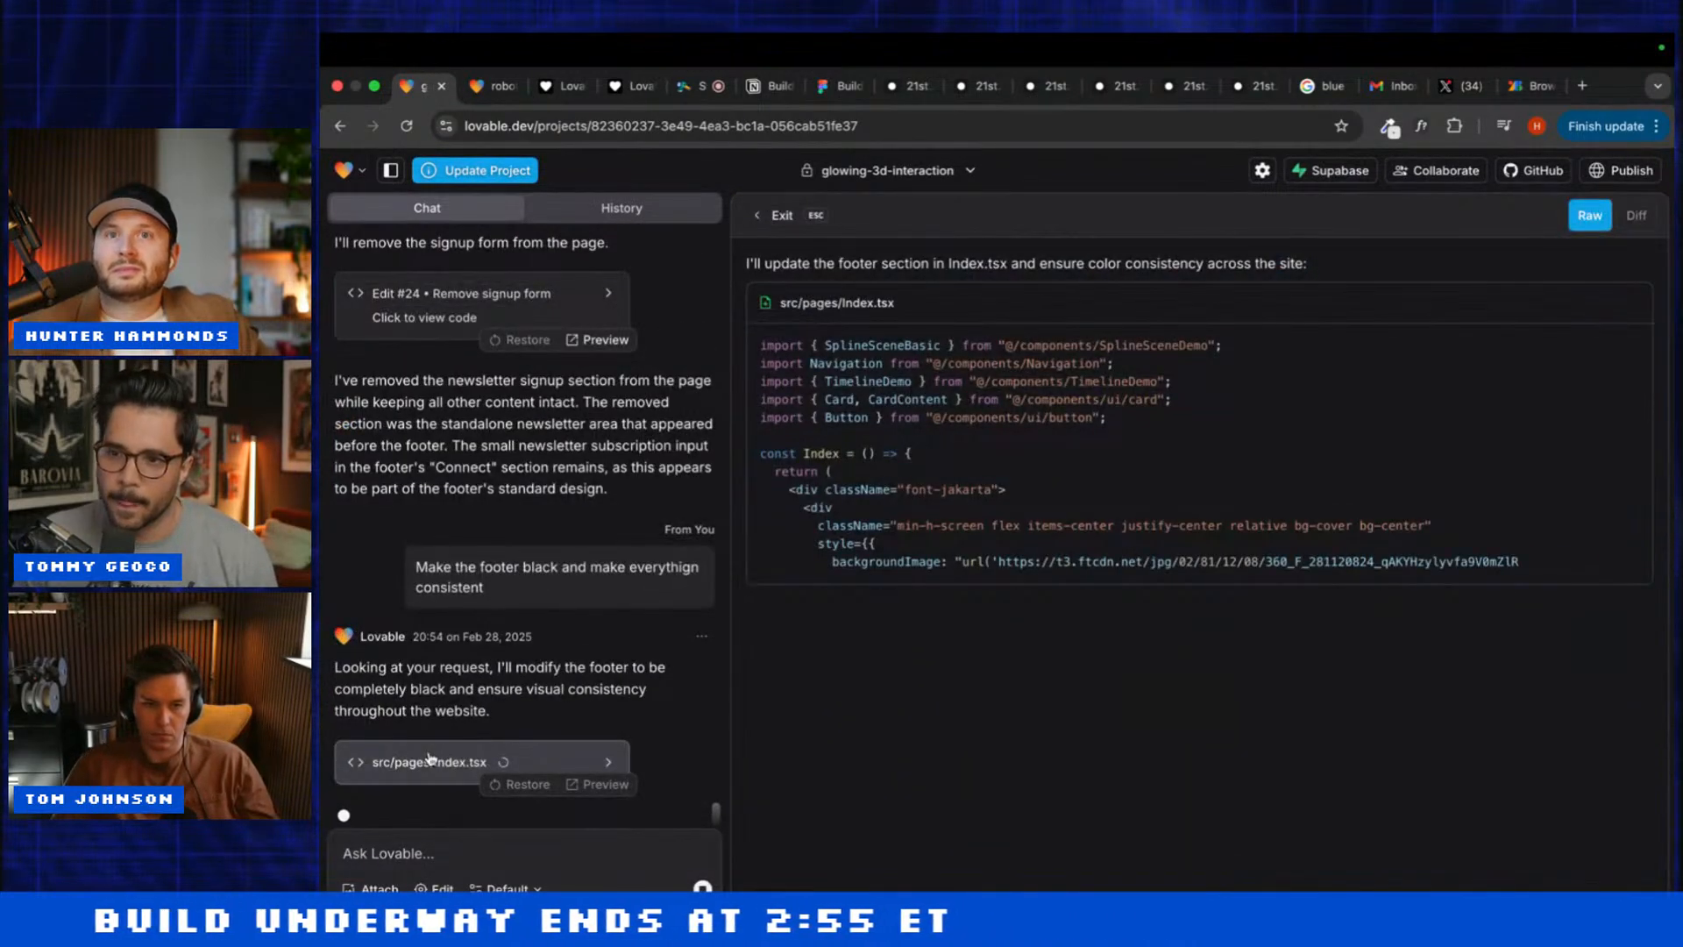
left_click(489, 87)
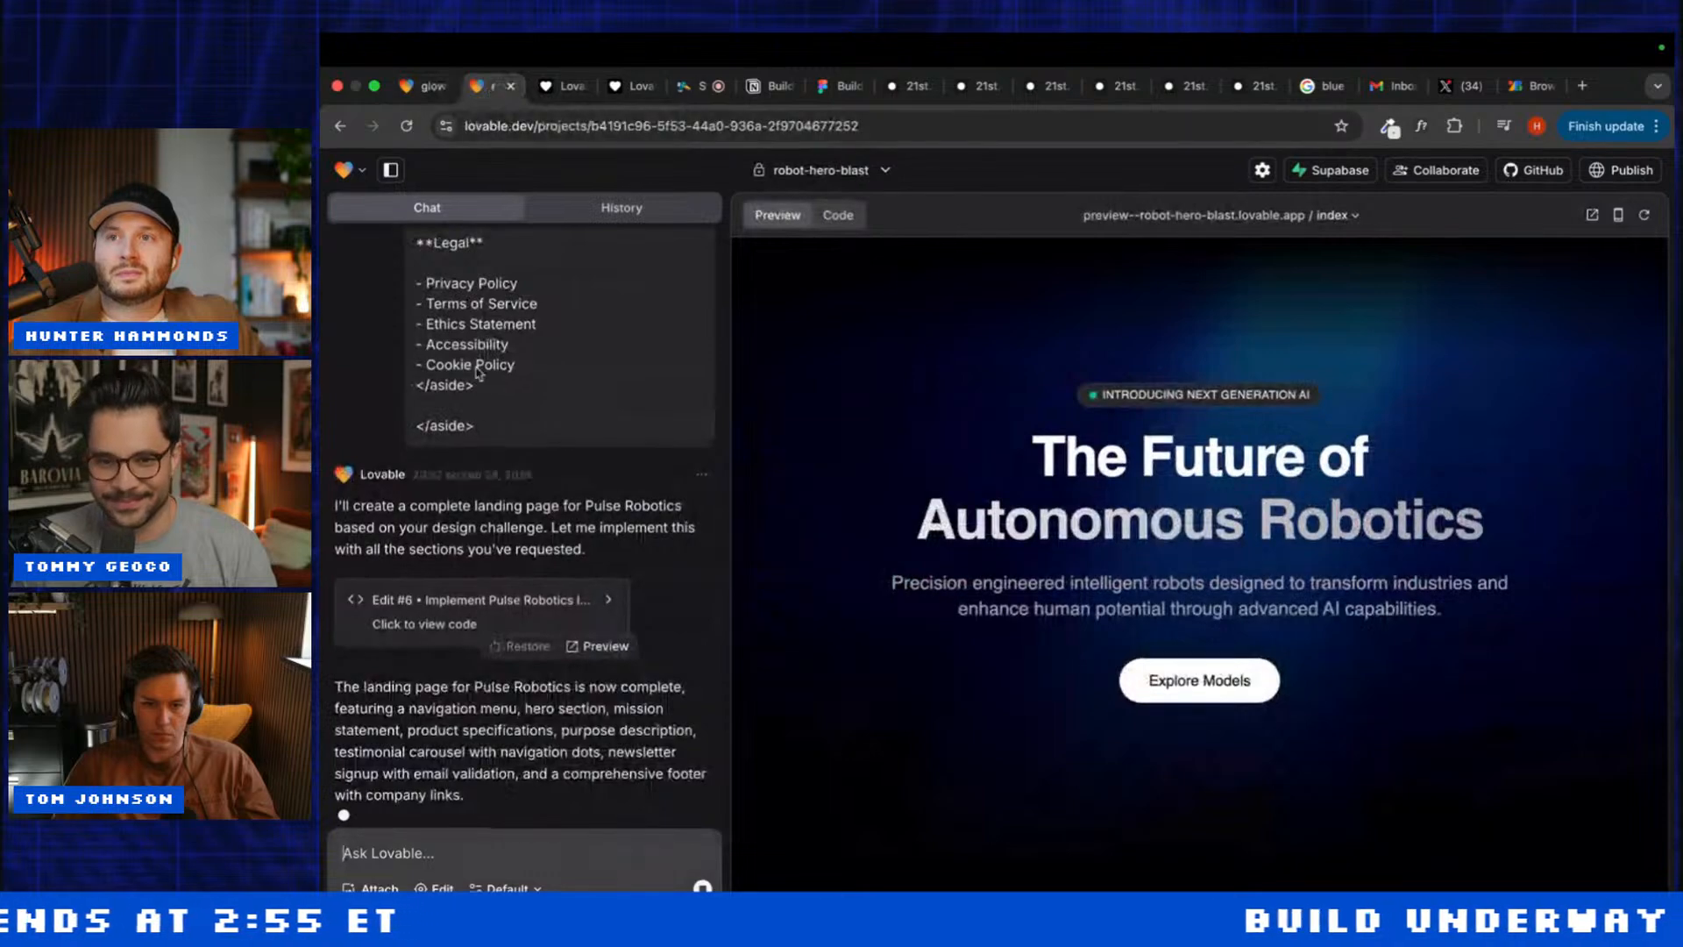
left_click(481, 619)
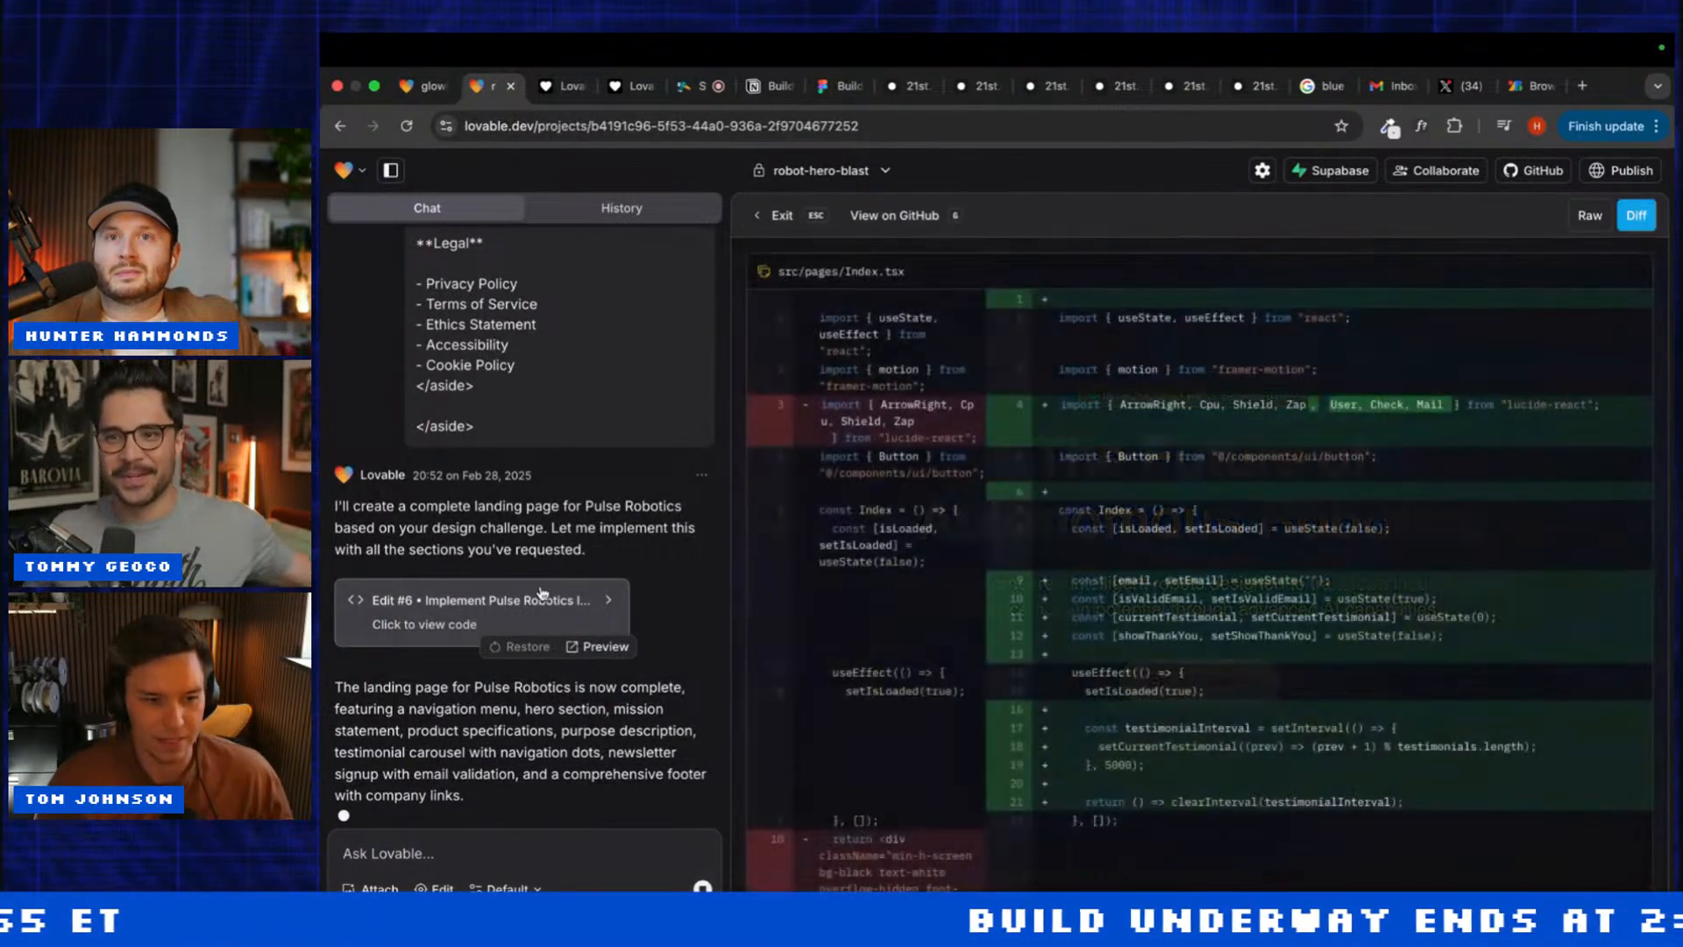
scroll(888, 608, "down", 10)
scroll(887, 608, "down", 15)
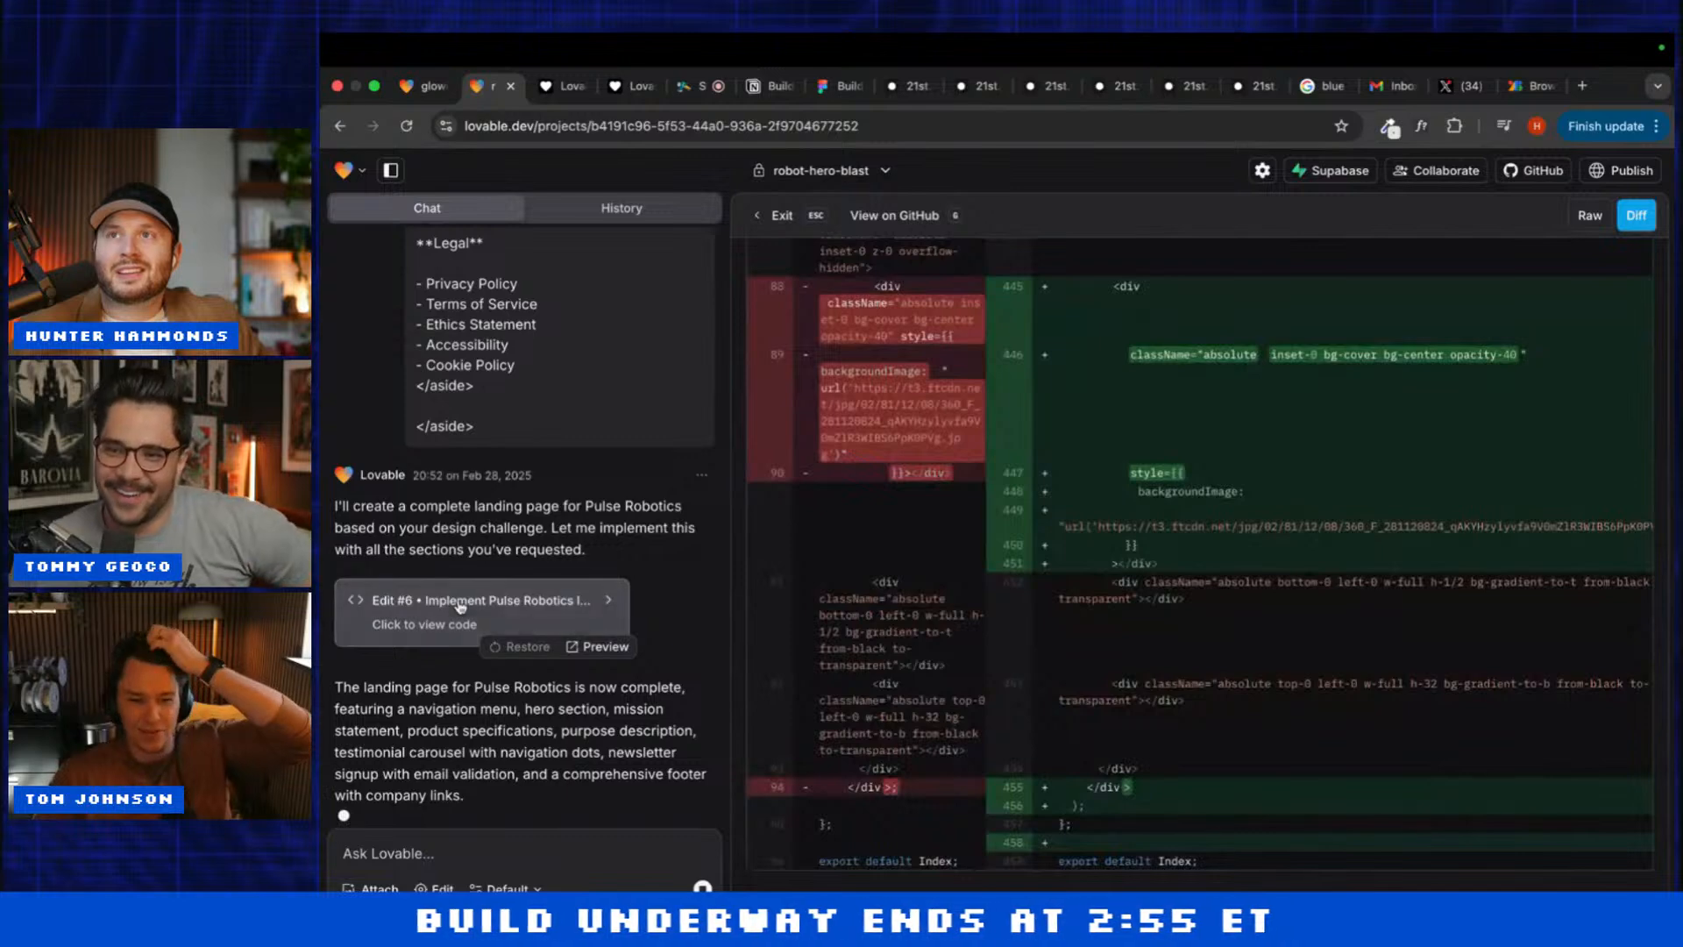
key("Escape")
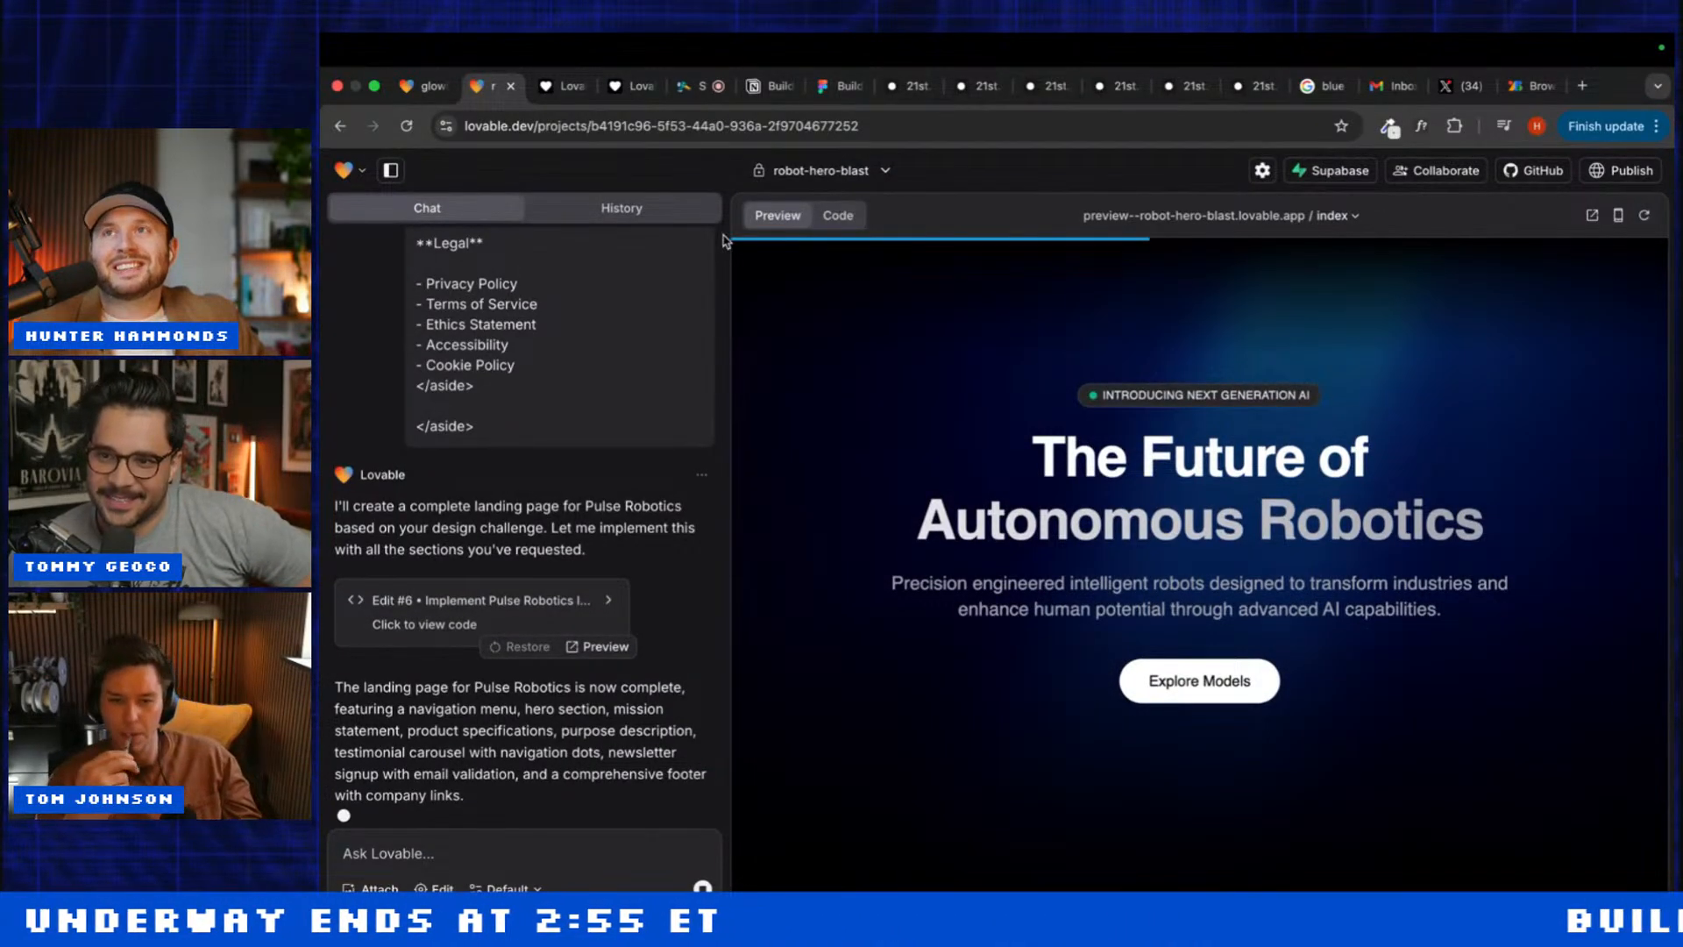
Step: Switch to the glowing-3d-interaction project and scroll down its preview
left_click(450, 81)
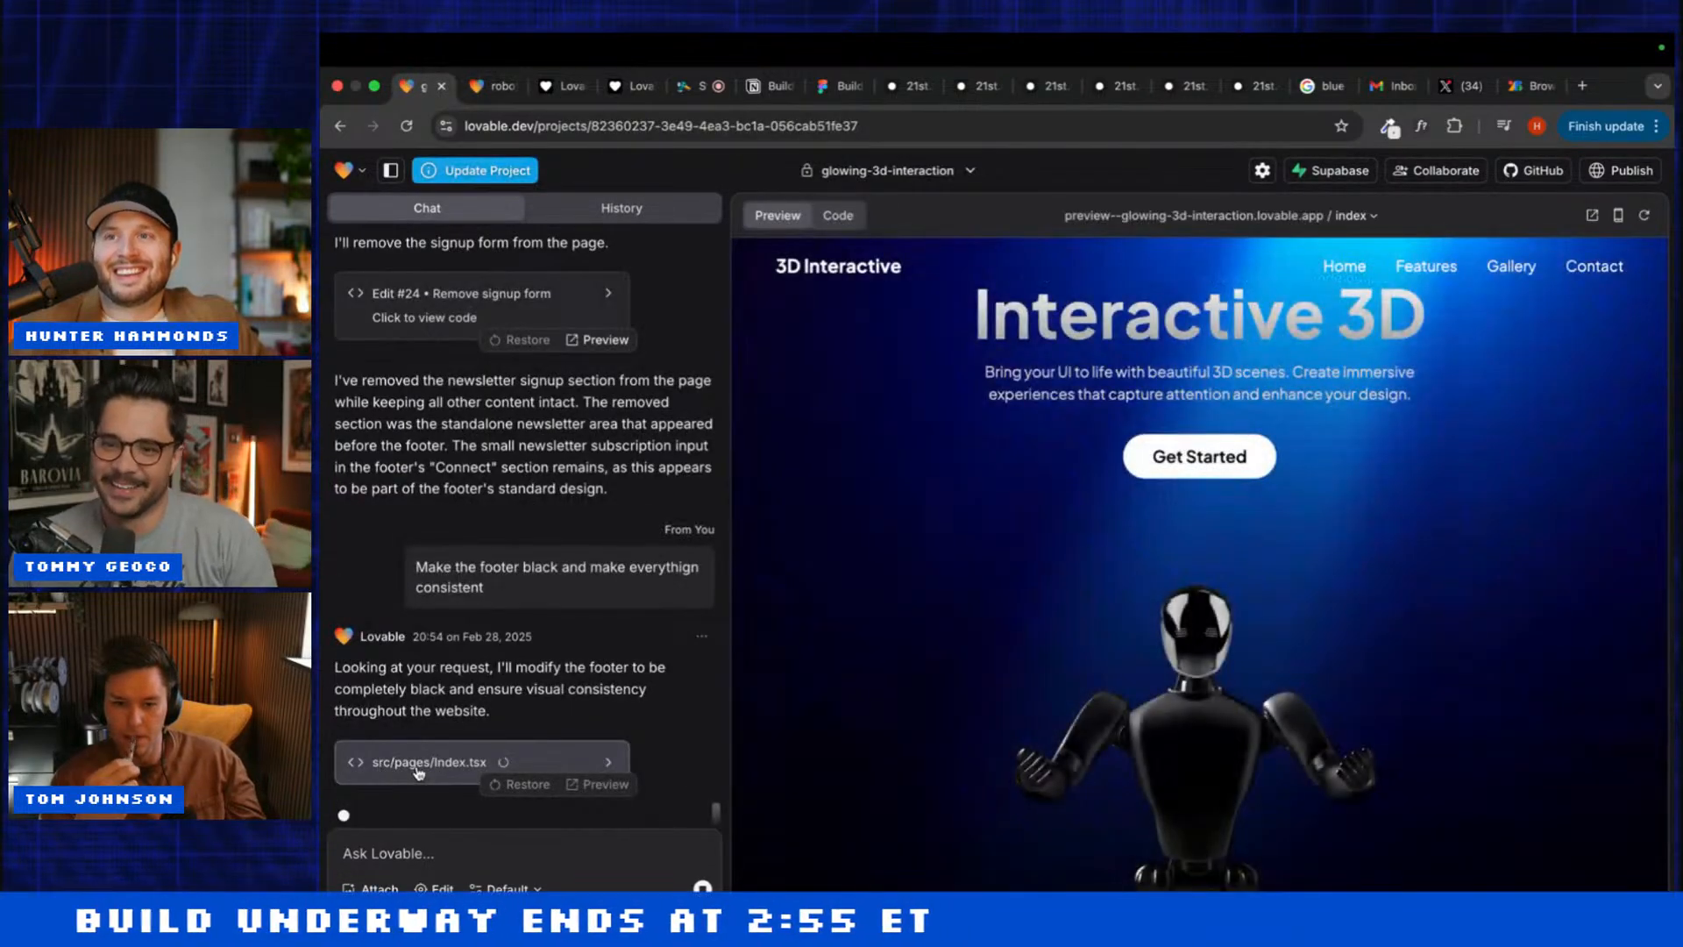
scroll(868, 670, "down", 10)
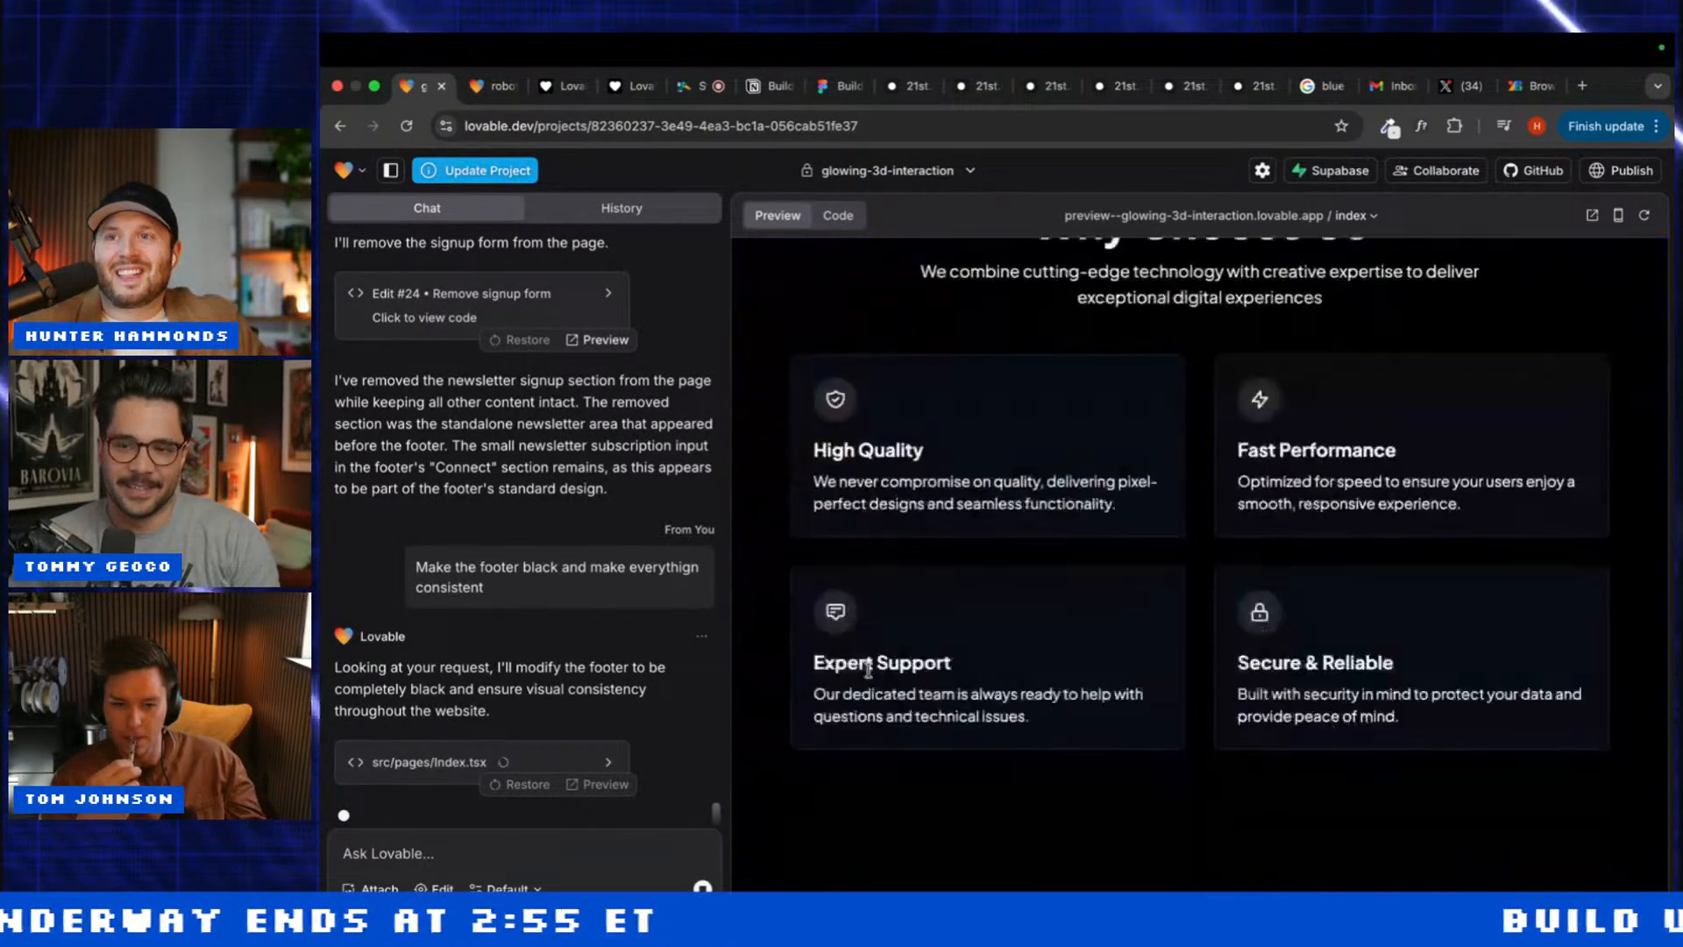
scroll(868, 675, "down", 15)
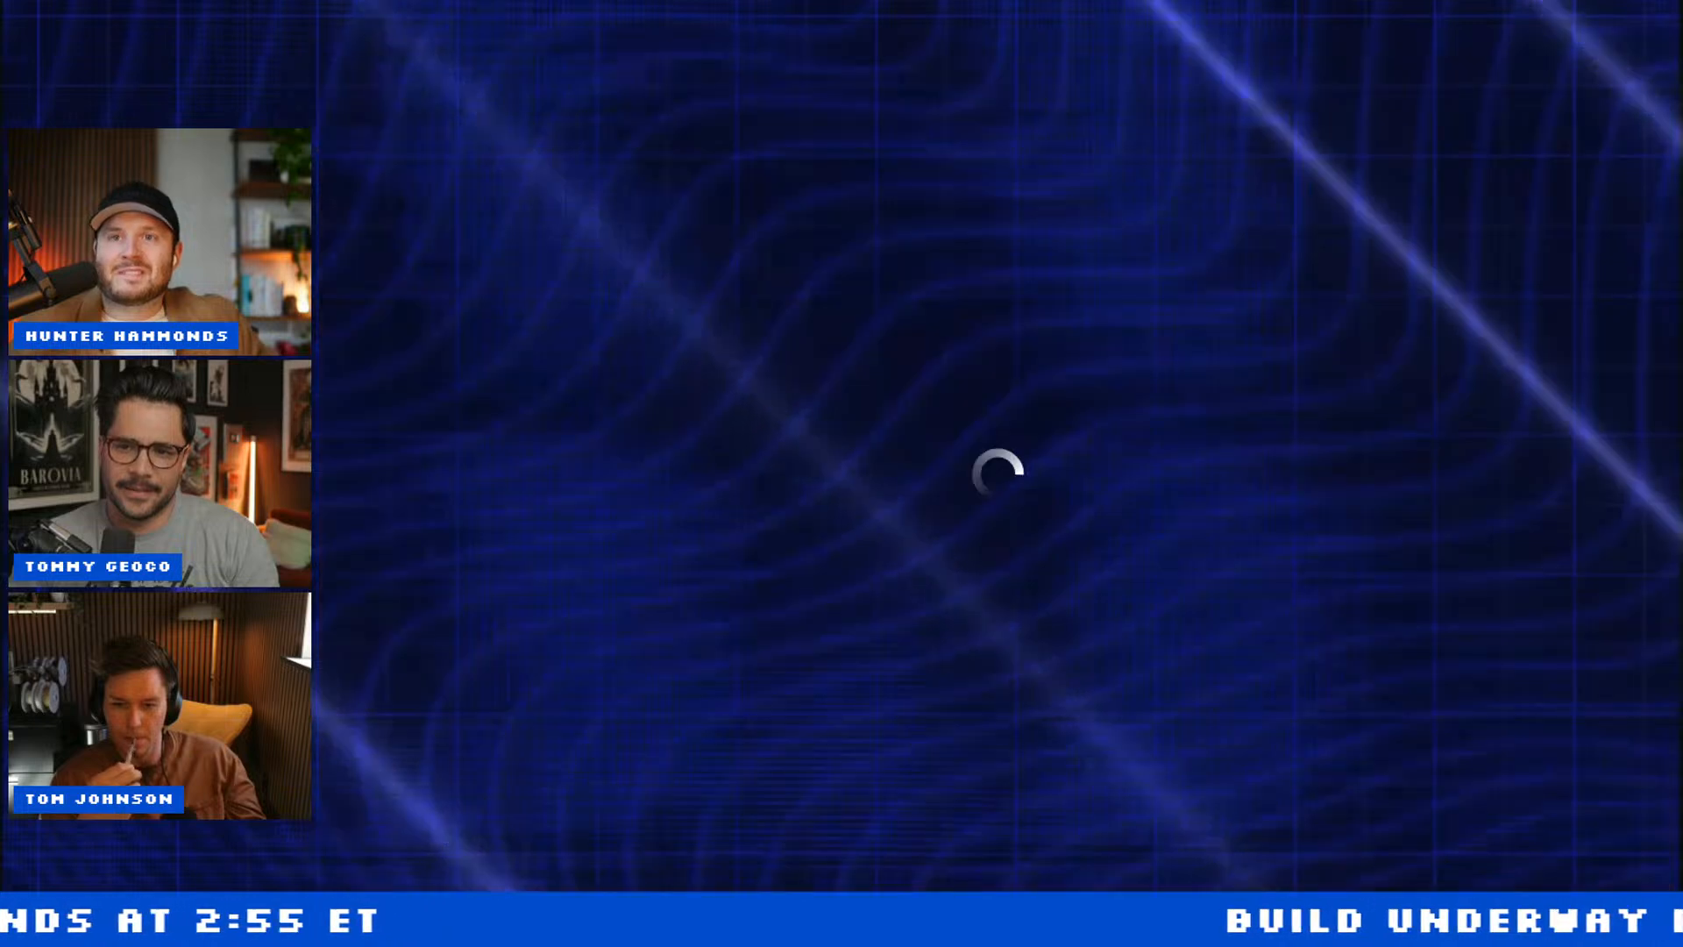
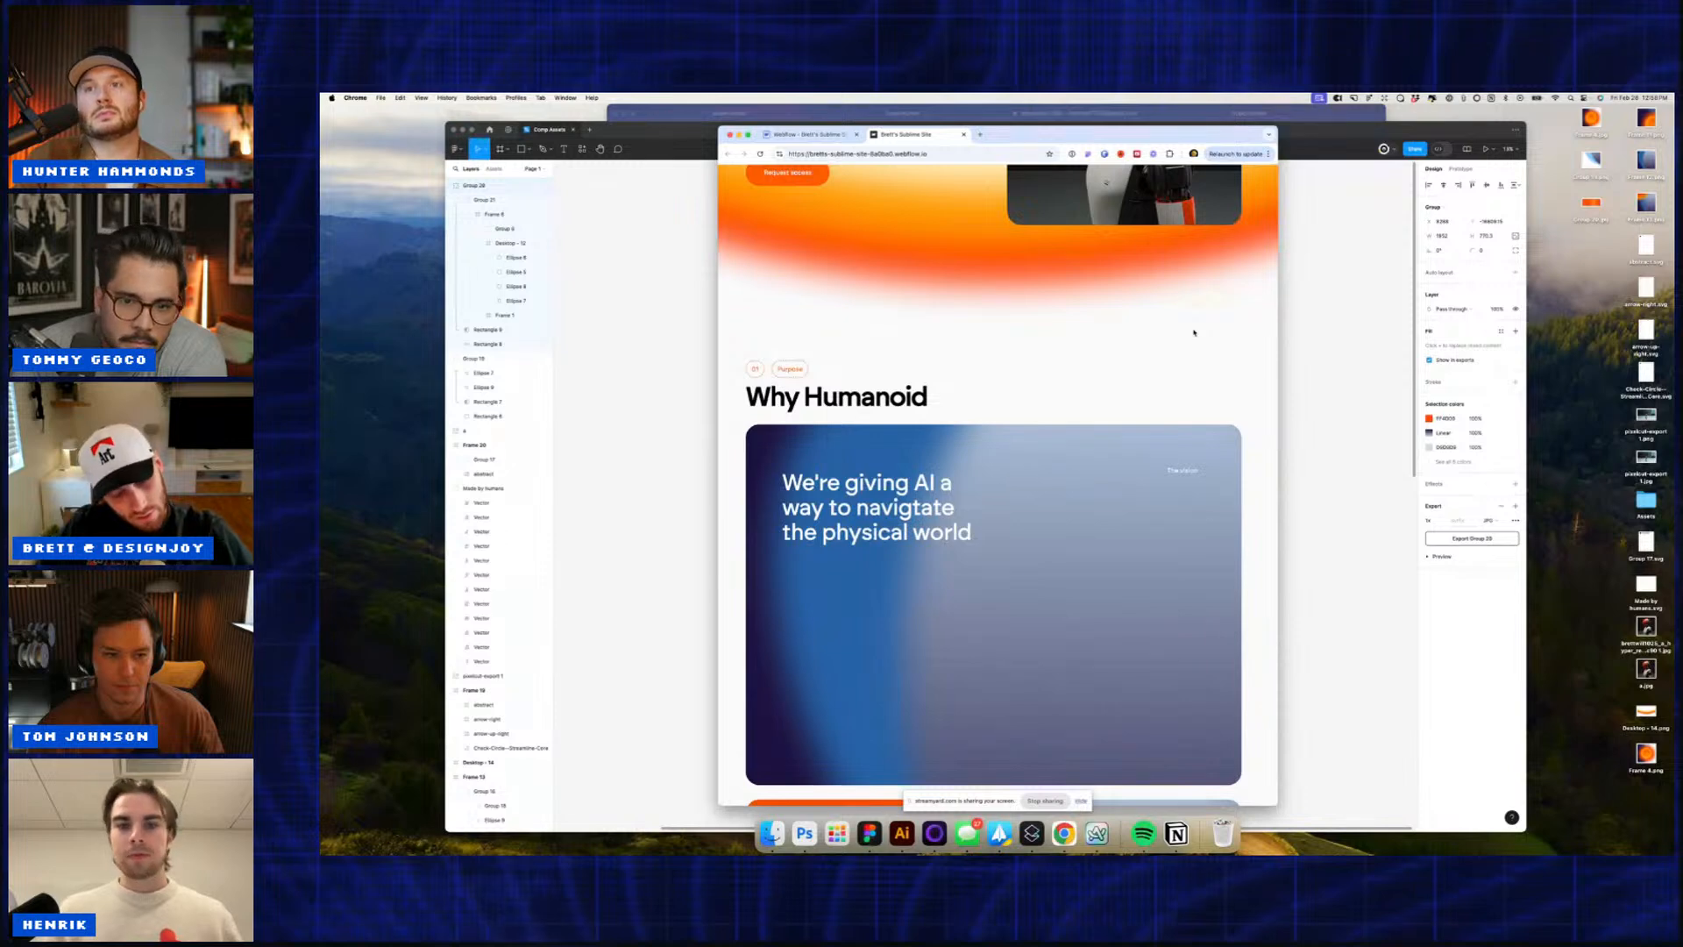
scroll(1171, 351, "down", 10)
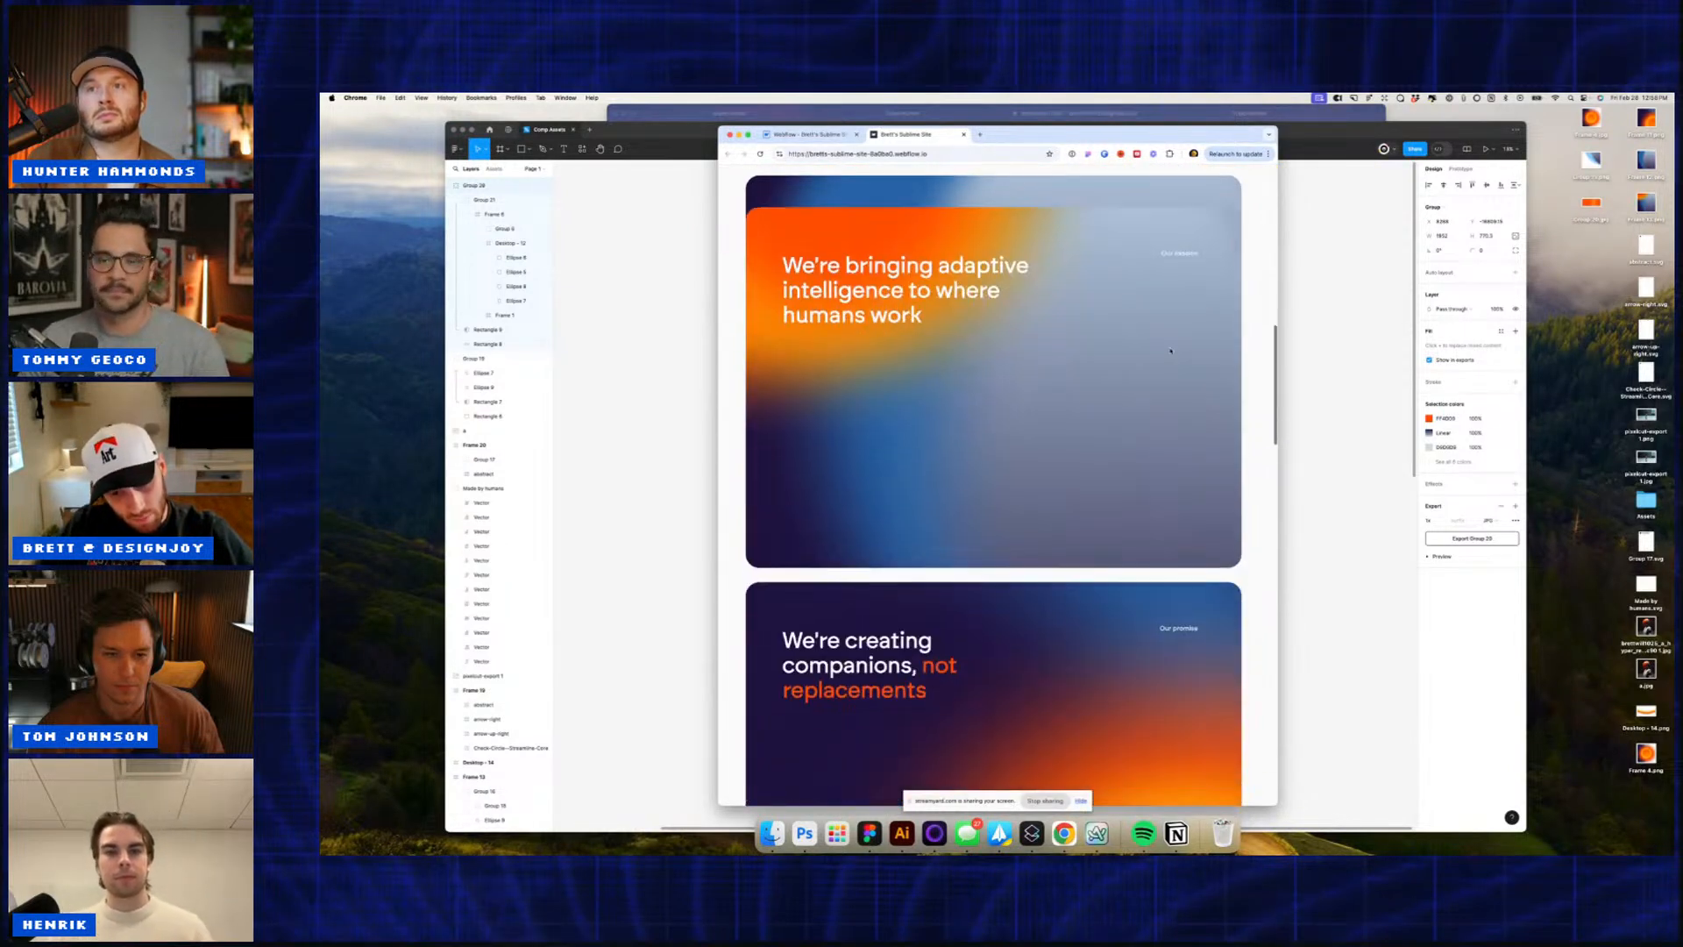
scroll(1170, 351, "down", 3)
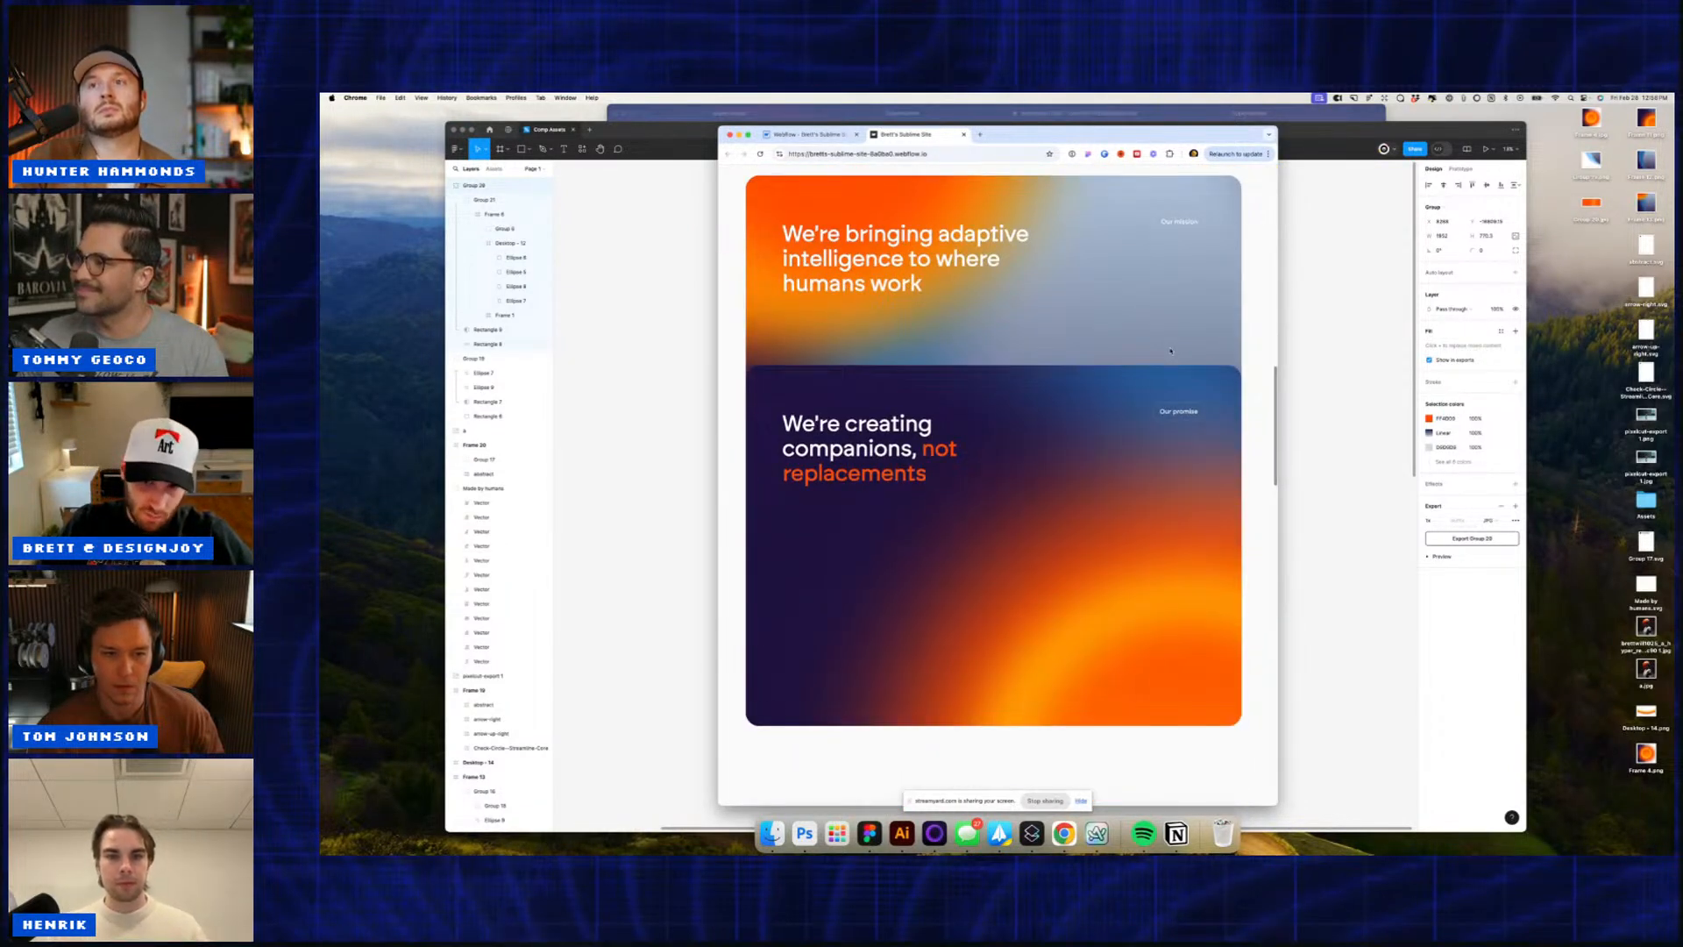
scroll(1170, 350, "up", 10)
scroll(1170, 350, "up", 1)
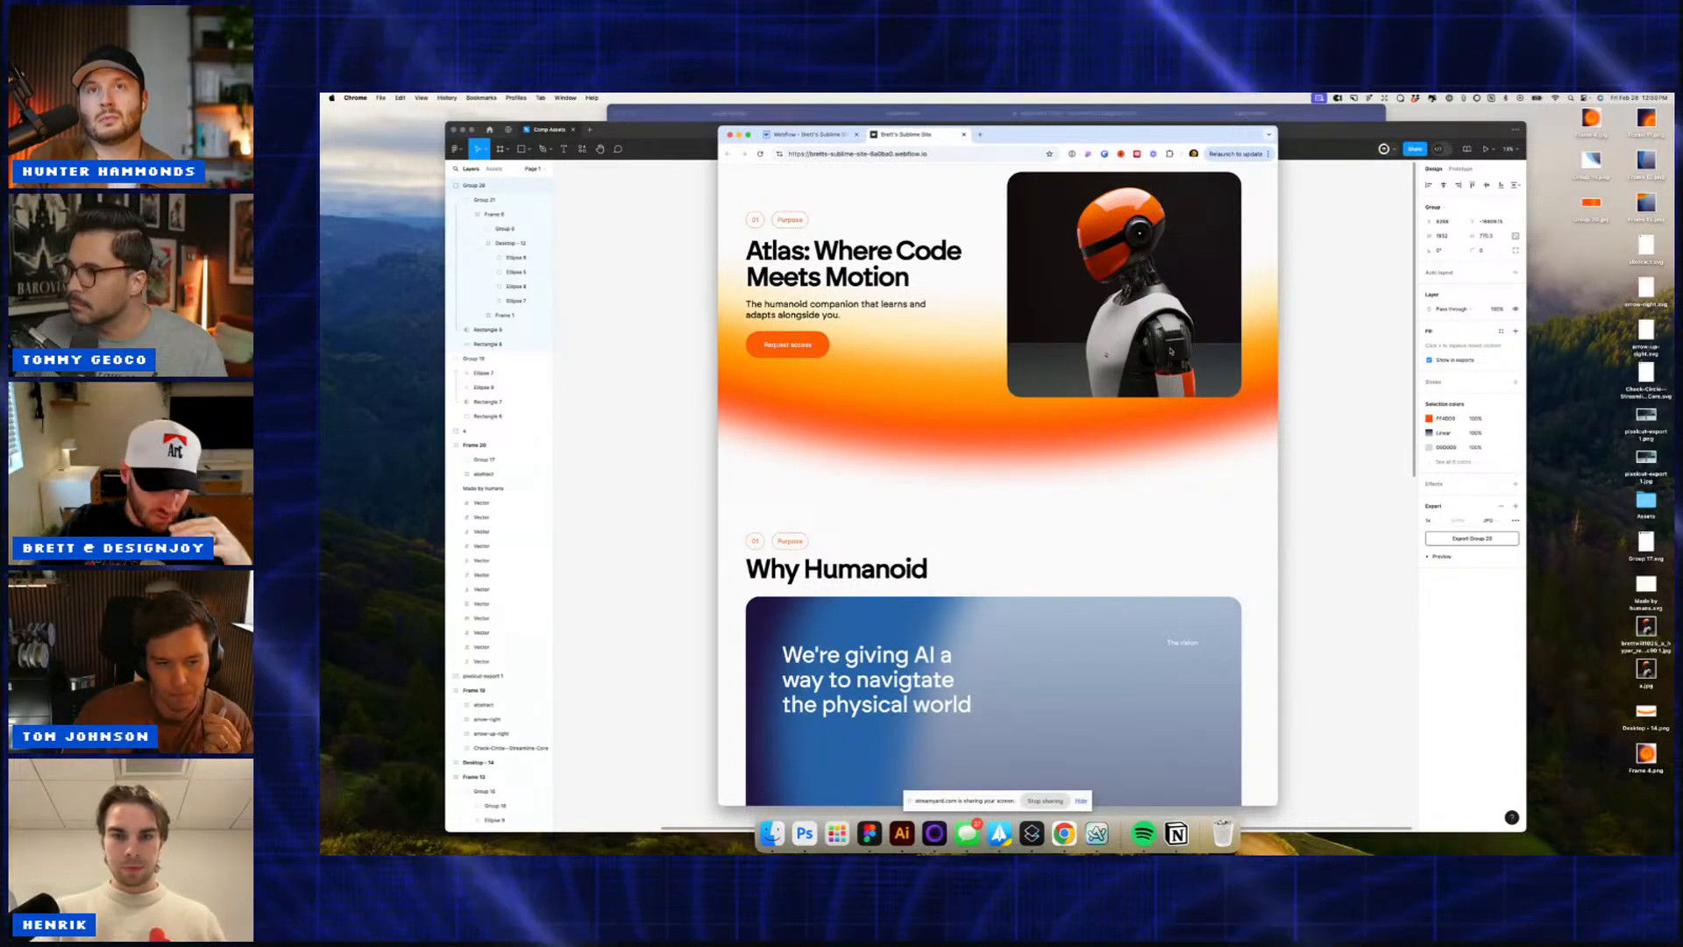
scroll(1058, 473, "down", 10)
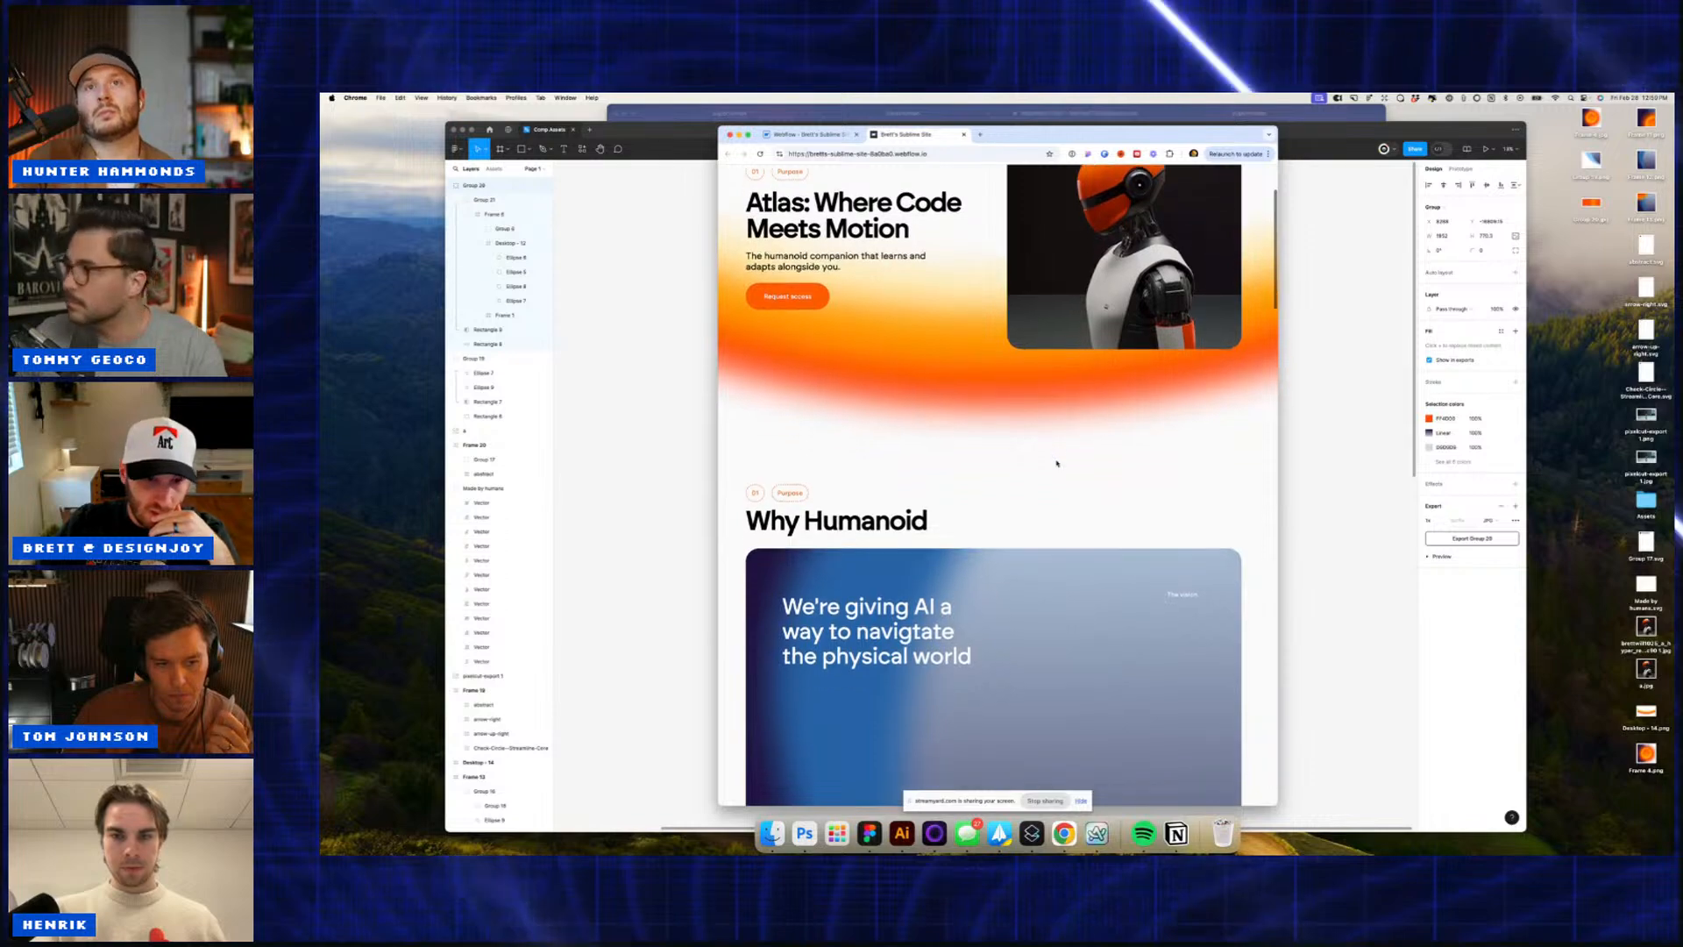
scroll(1057, 463, "down", 20)
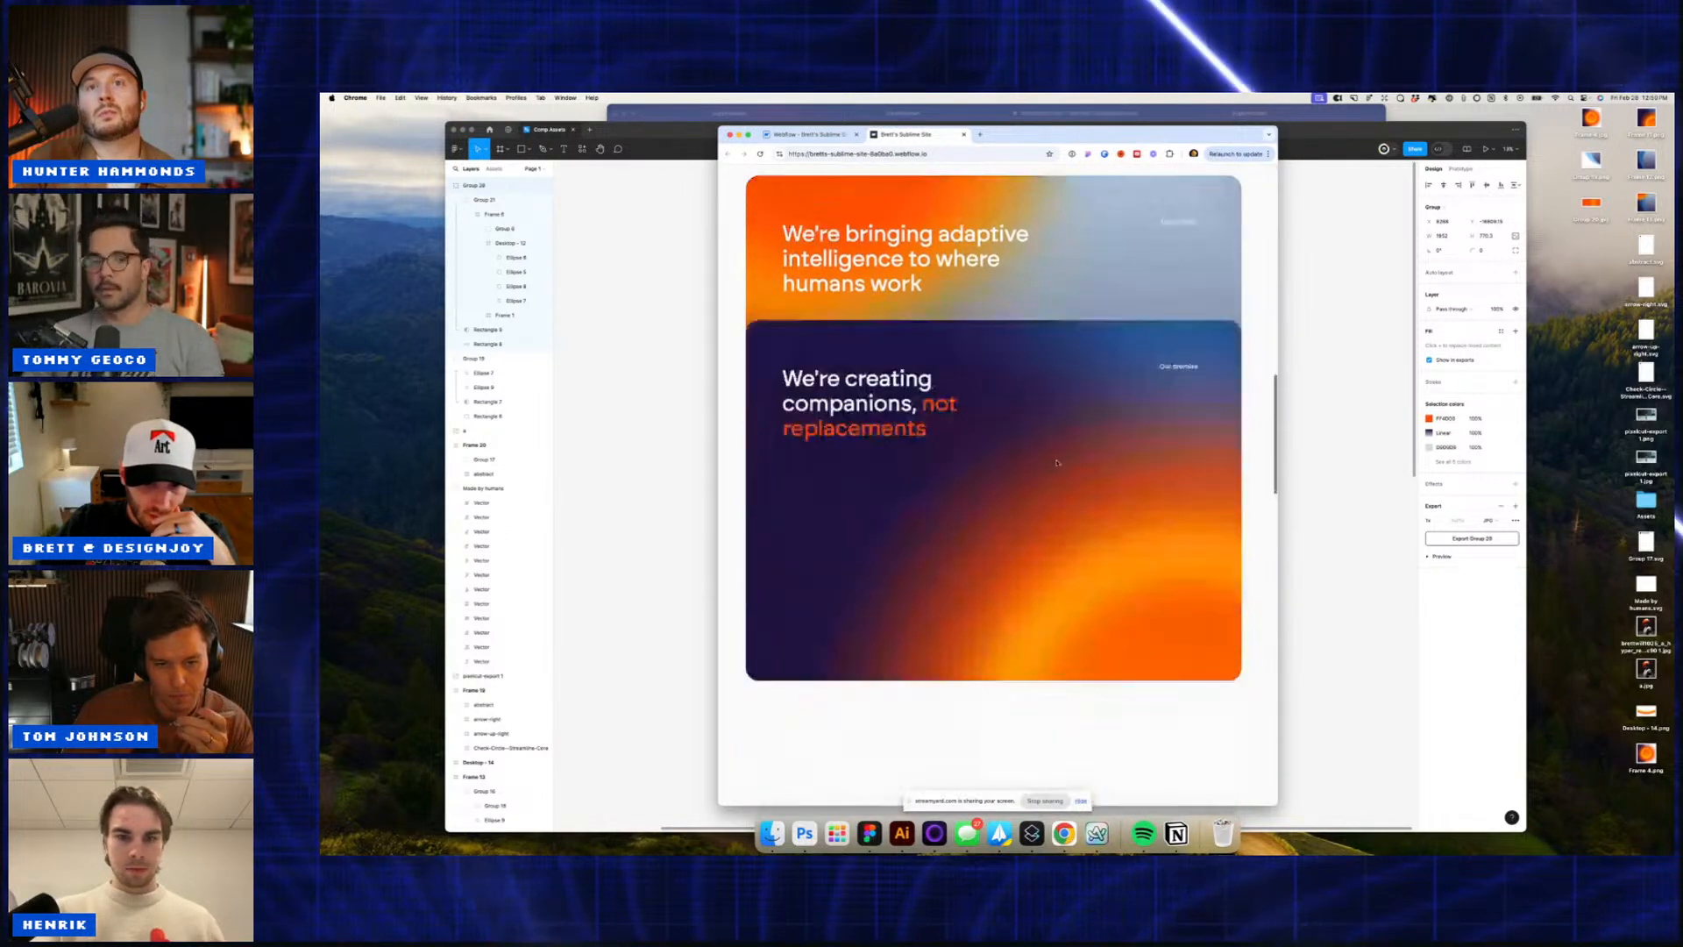
scroll(1056, 463, "down", 8)
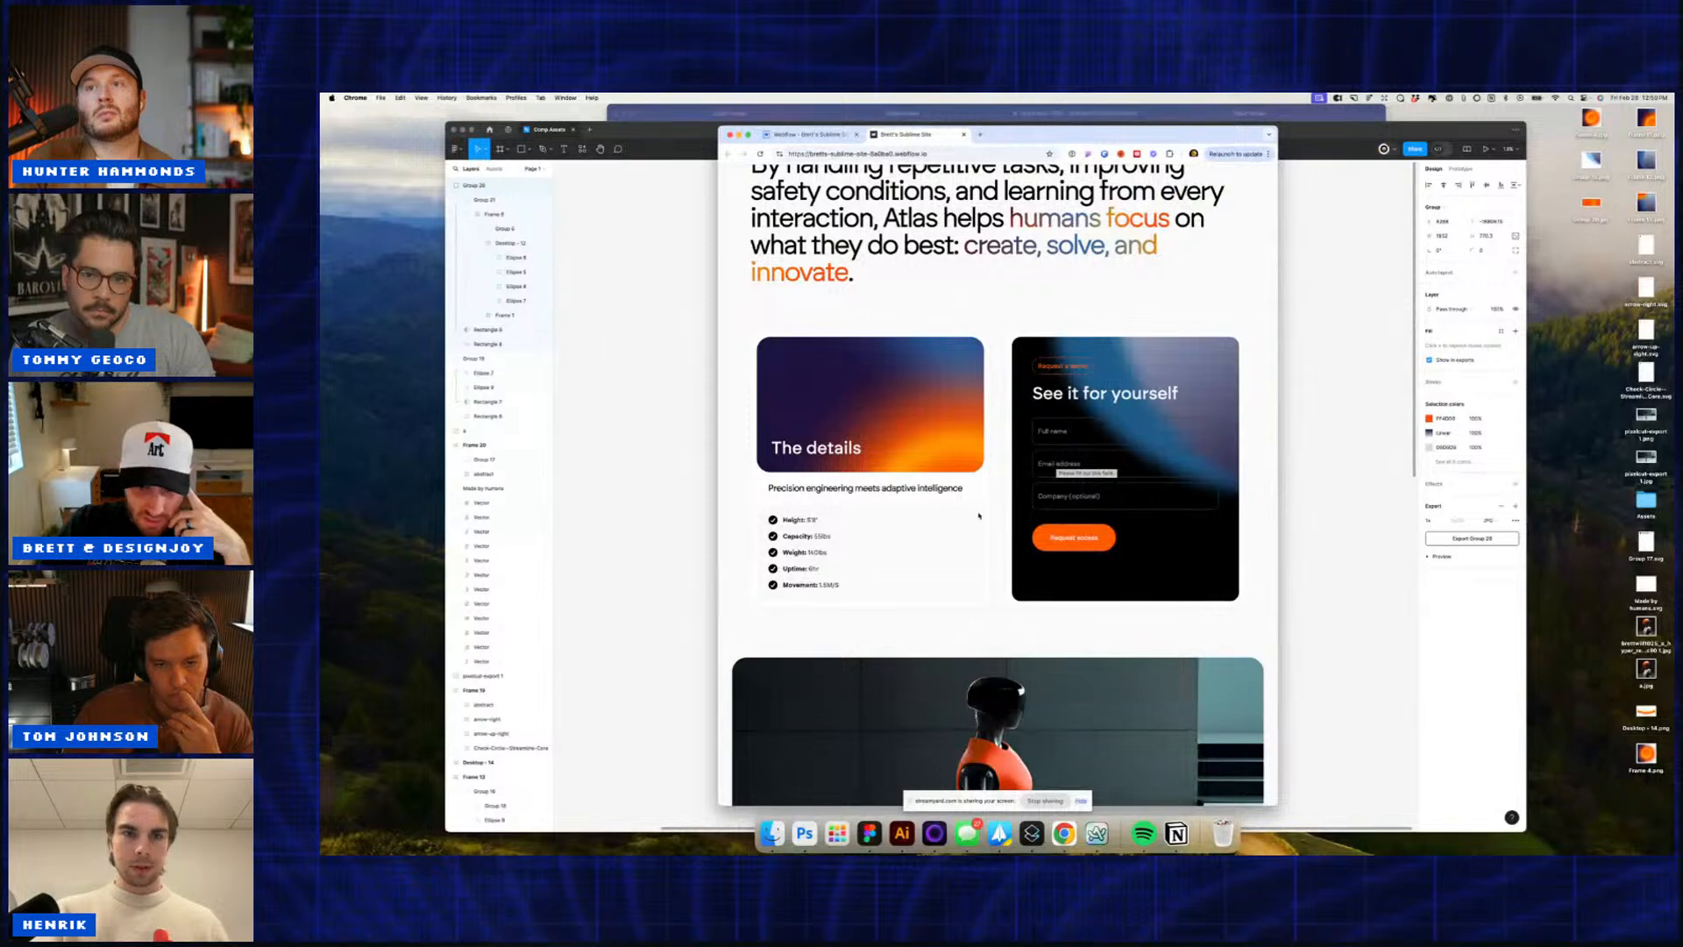
scroll(977, 515, "down", 5)
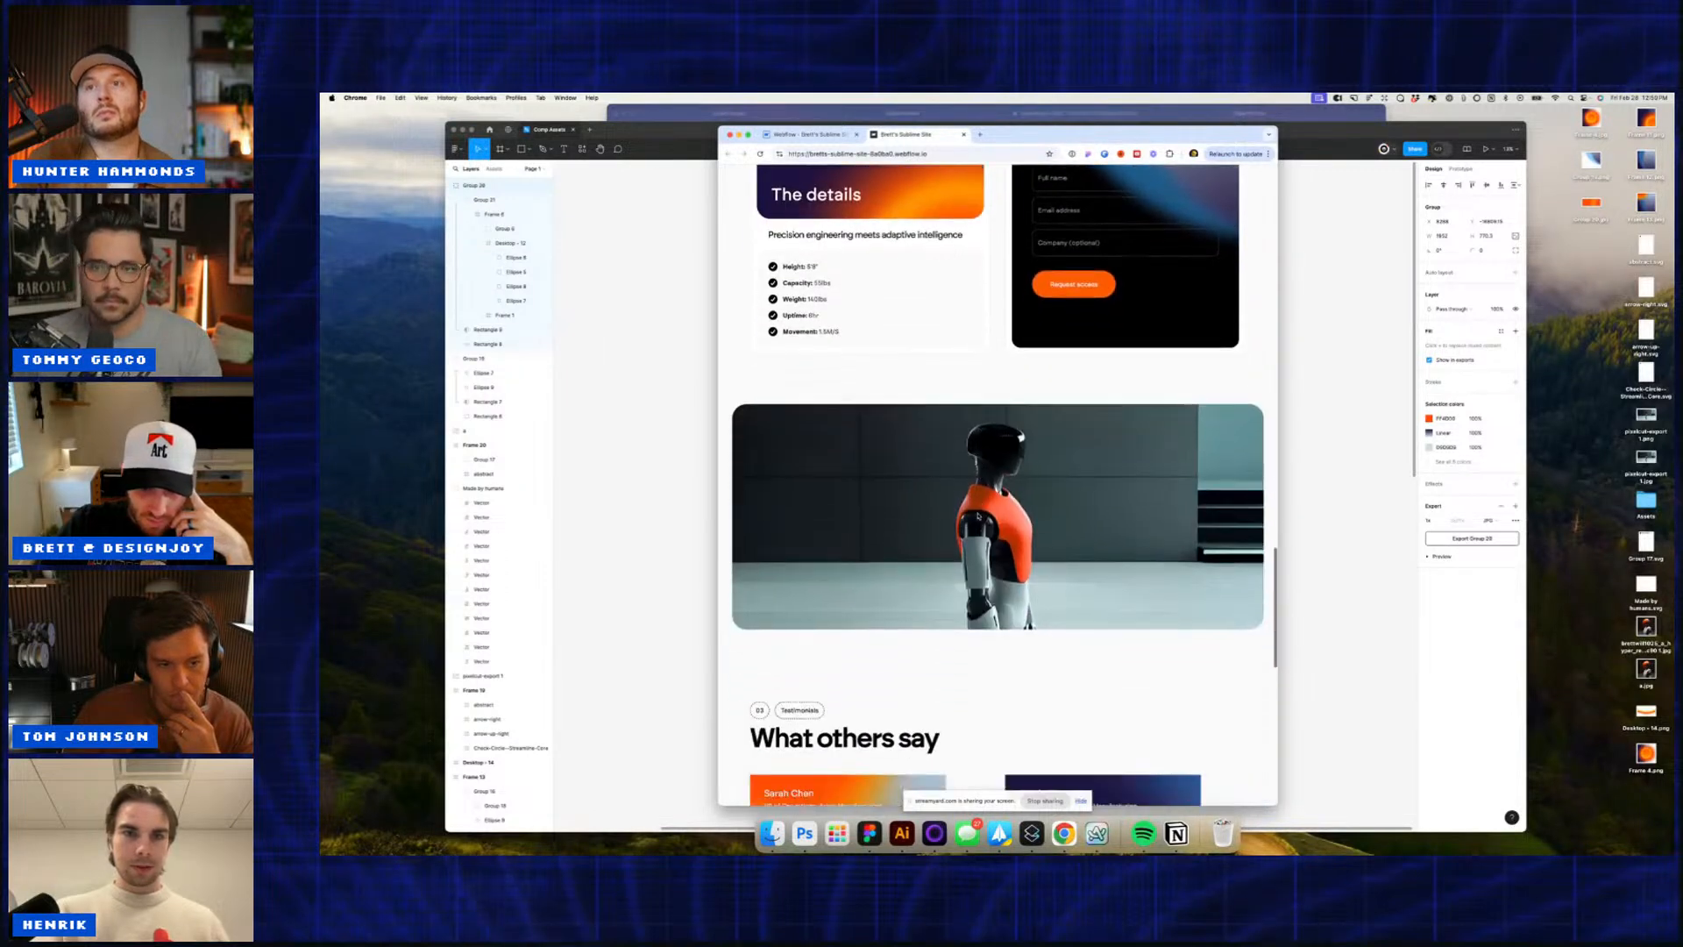
scroll(980, 516, "down", 8)
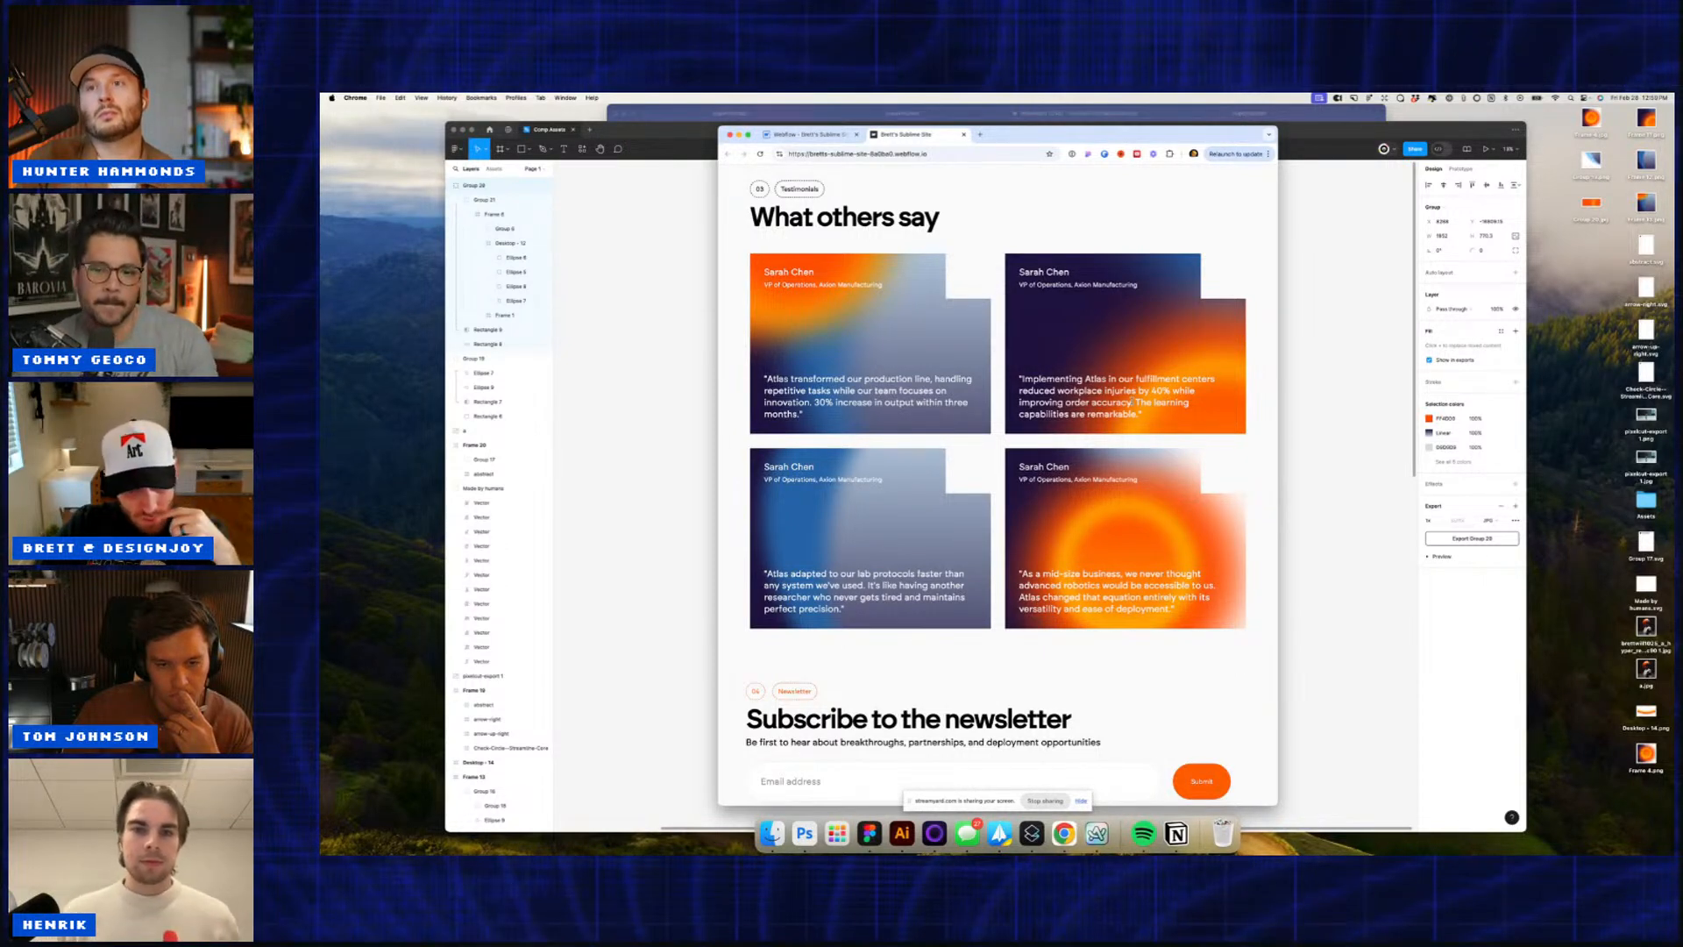
scroll(1128, 420, "down", 3)
scroll(1129, 420, "down", 3)
scroll(1128, 420, "up", 1)
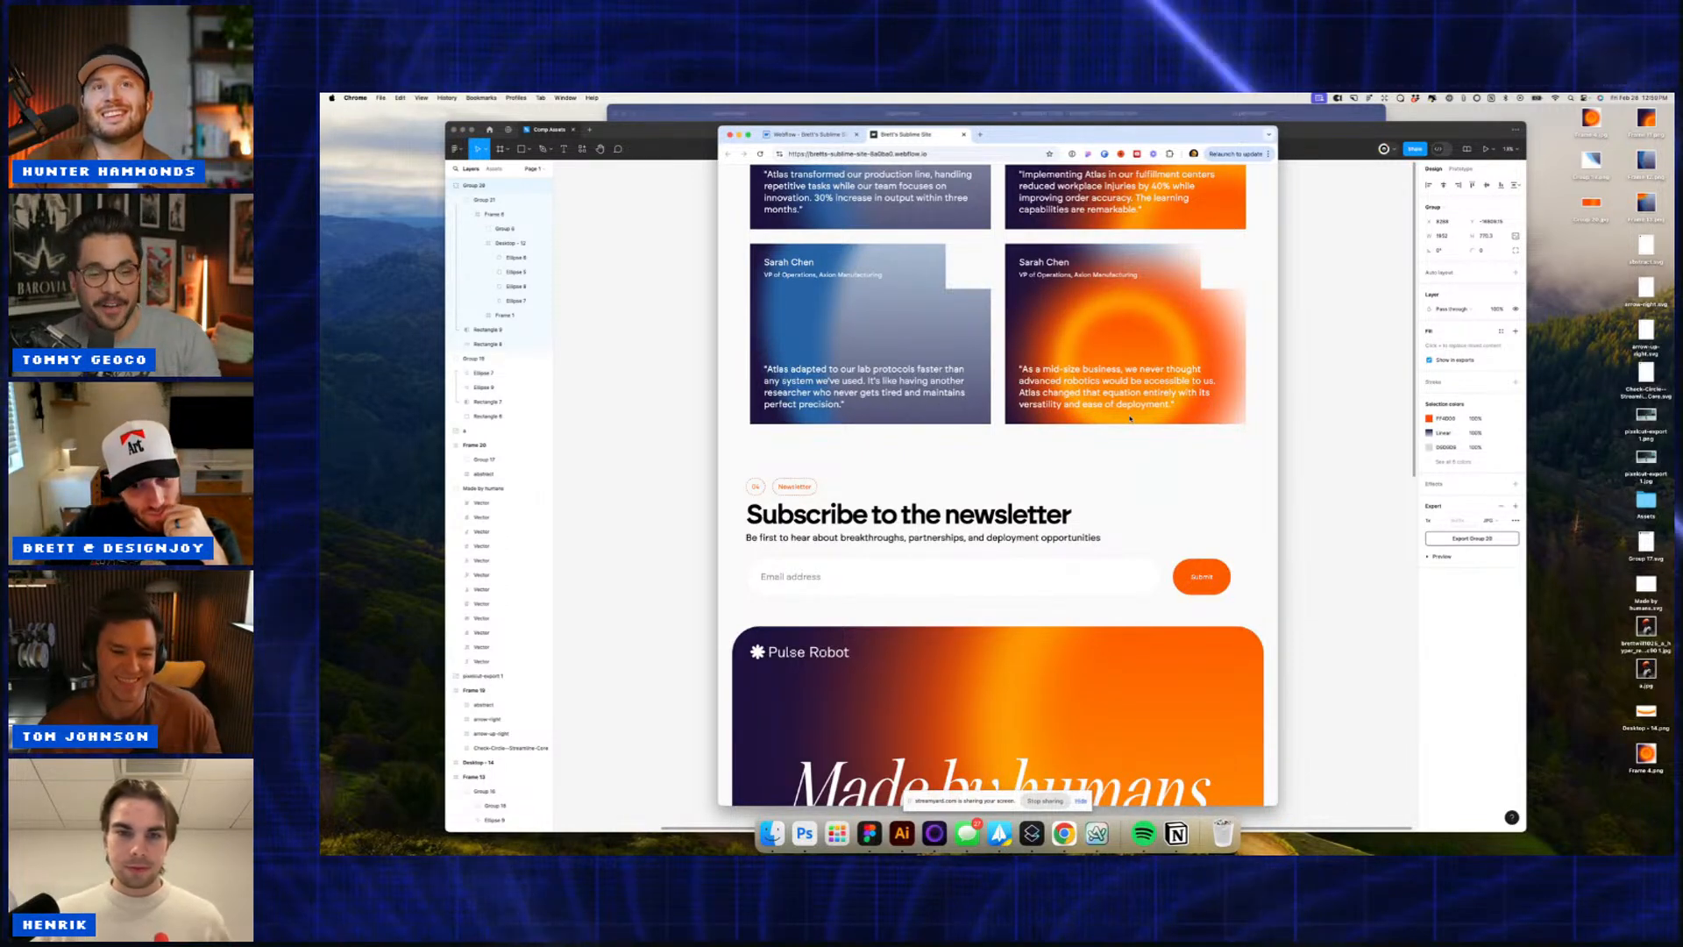
scroll(1130, 418, "up", 5)
scroll(1130, 421, "up", 15)
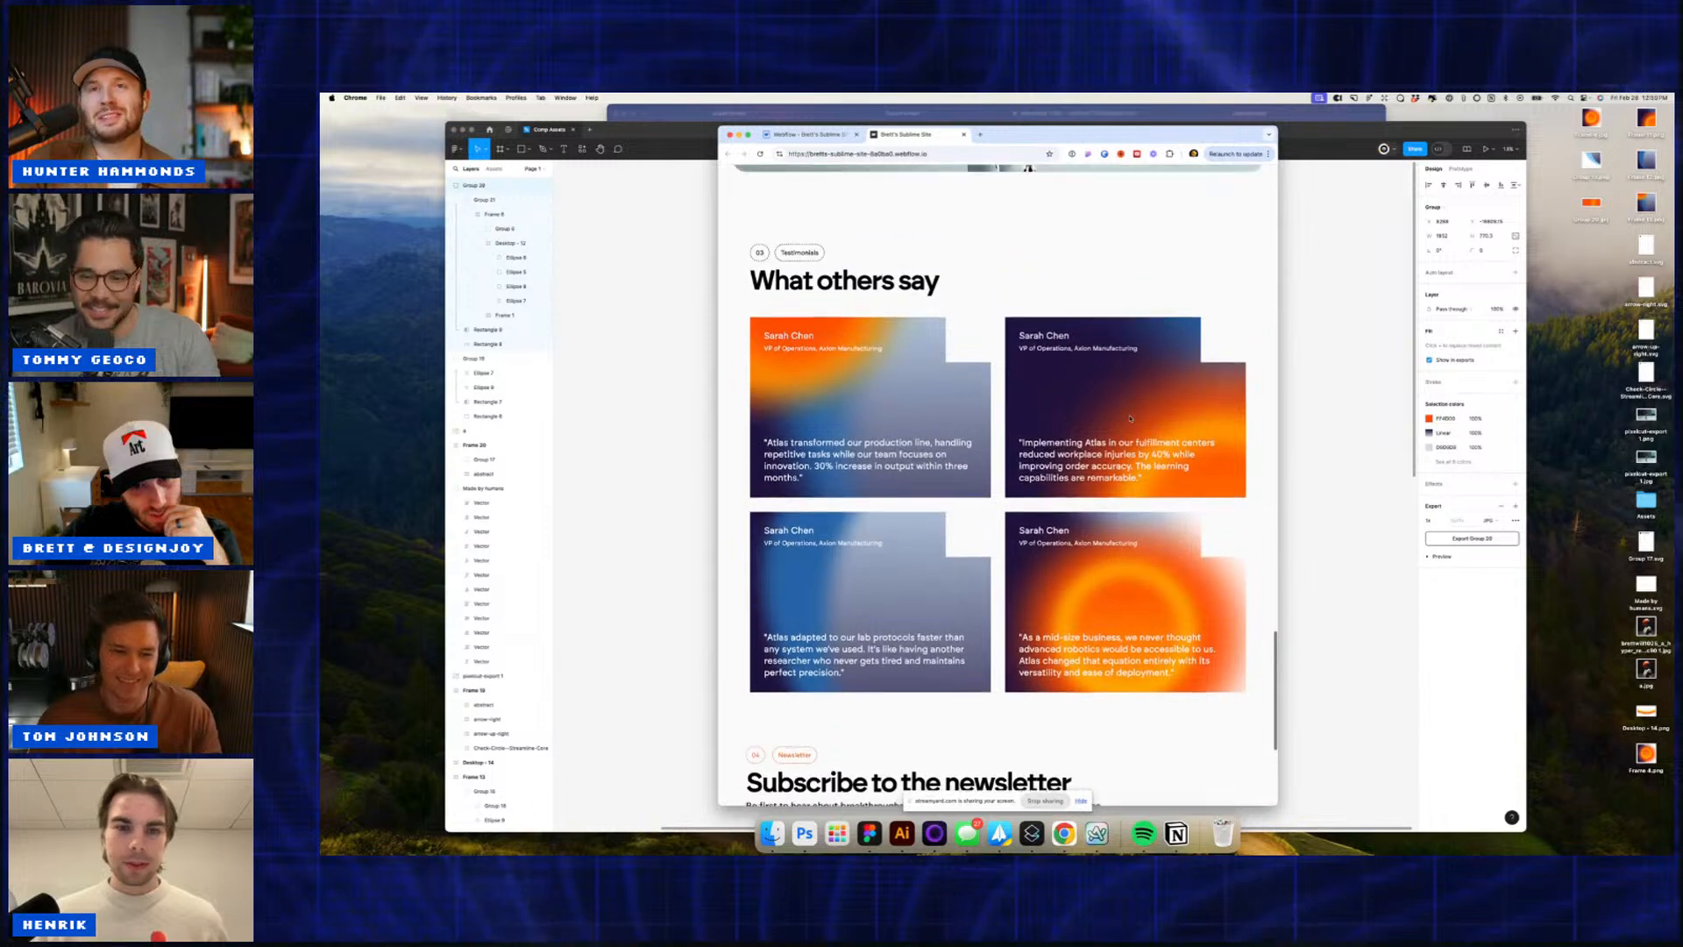
scroll(1130, 418, "up", 4)
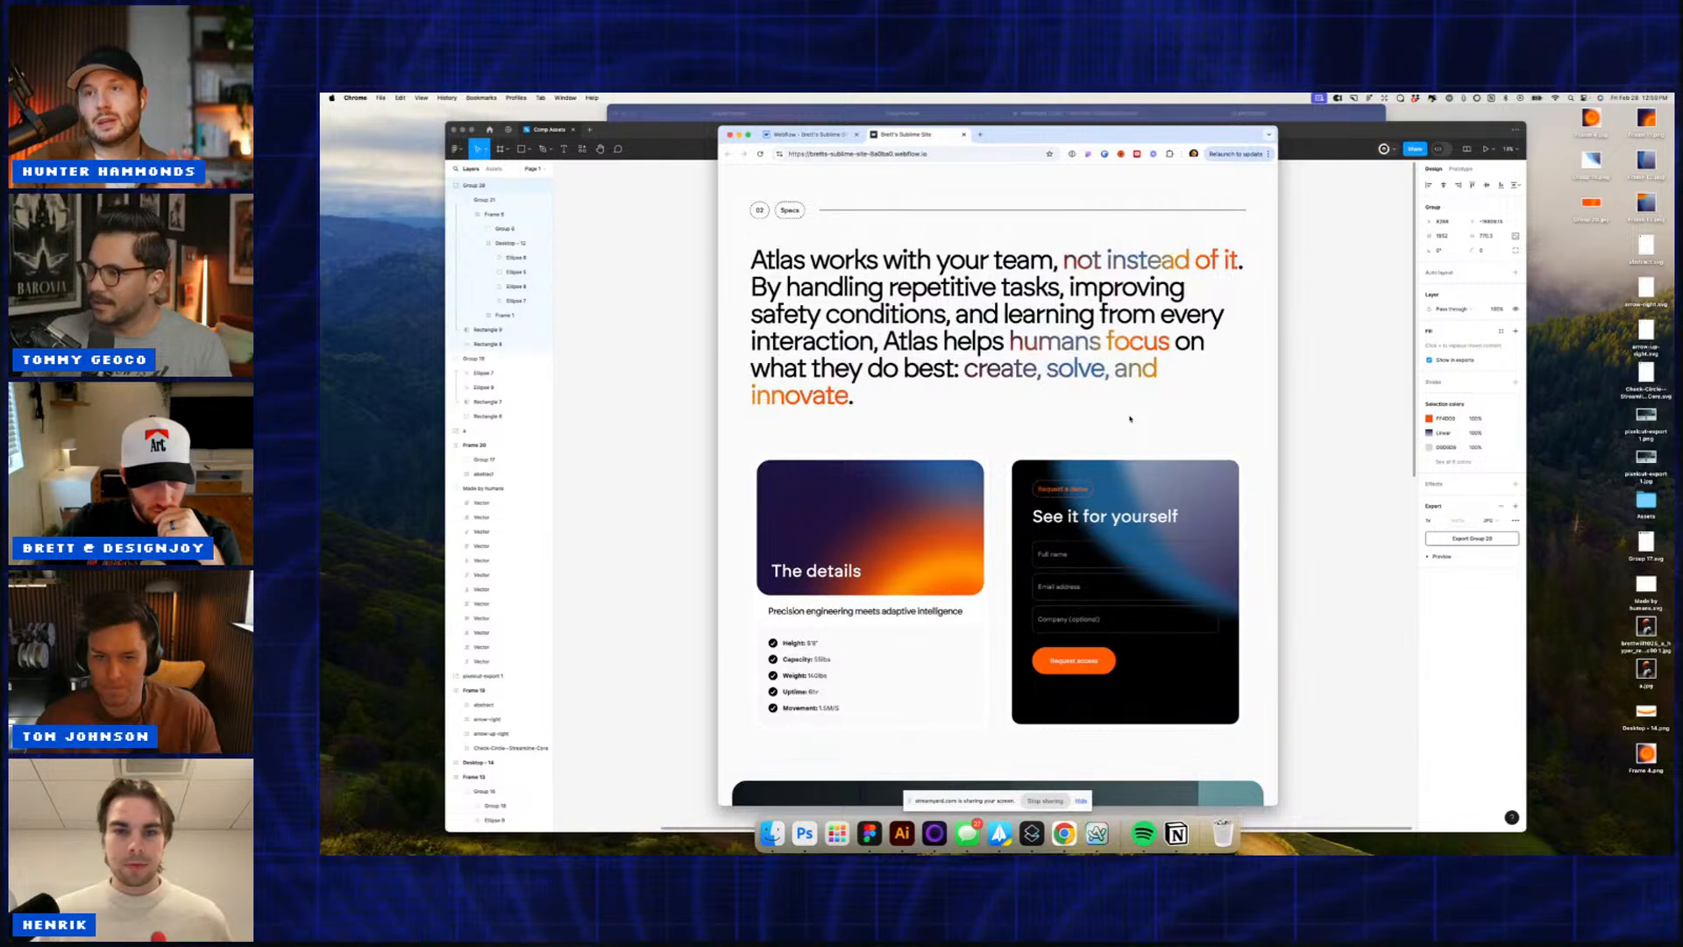
scroll(1130, 418, "up", 3)
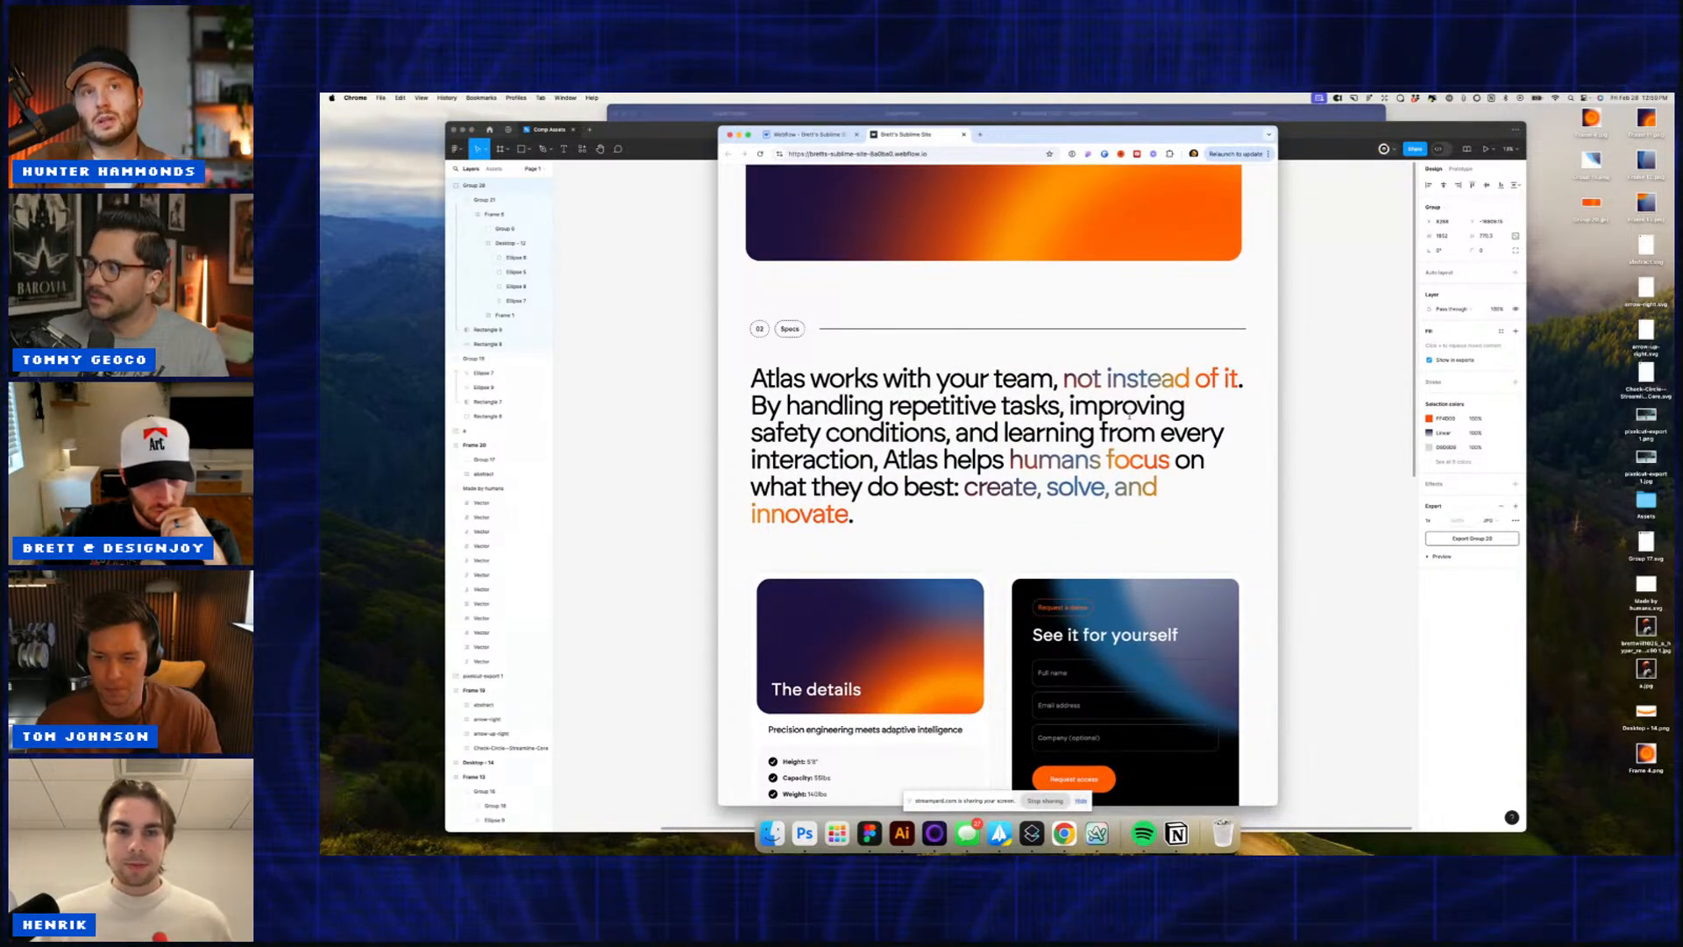
scroll(1130, 418, "up", 8)
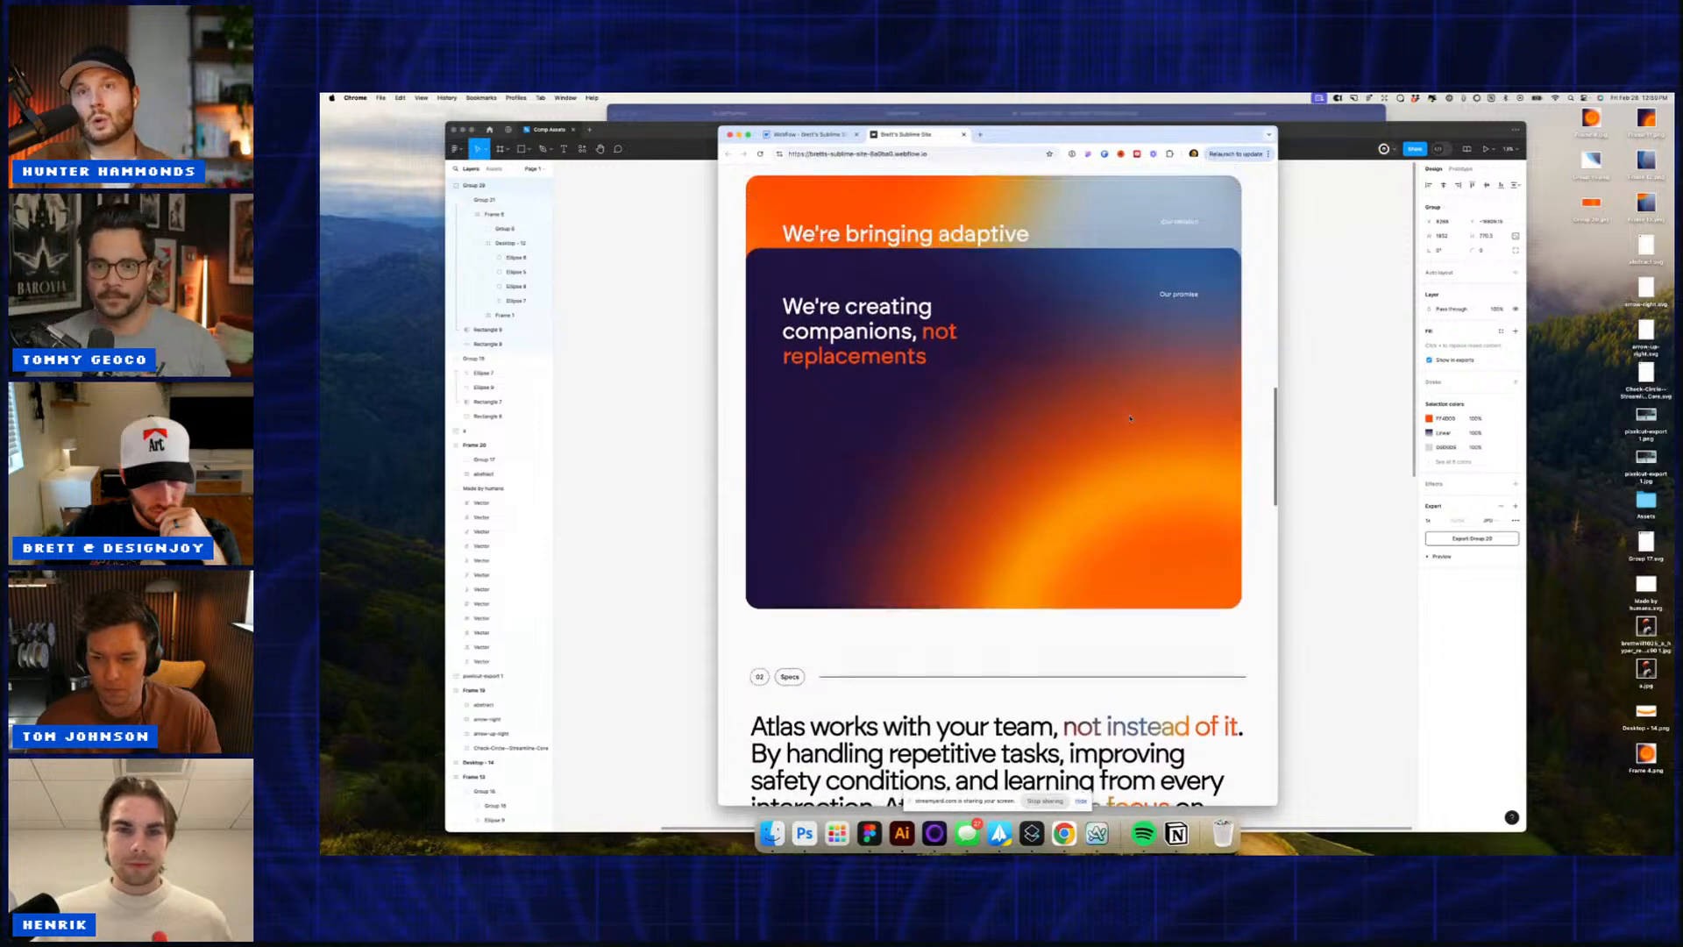
scroll(1130, 418, "up", 10)
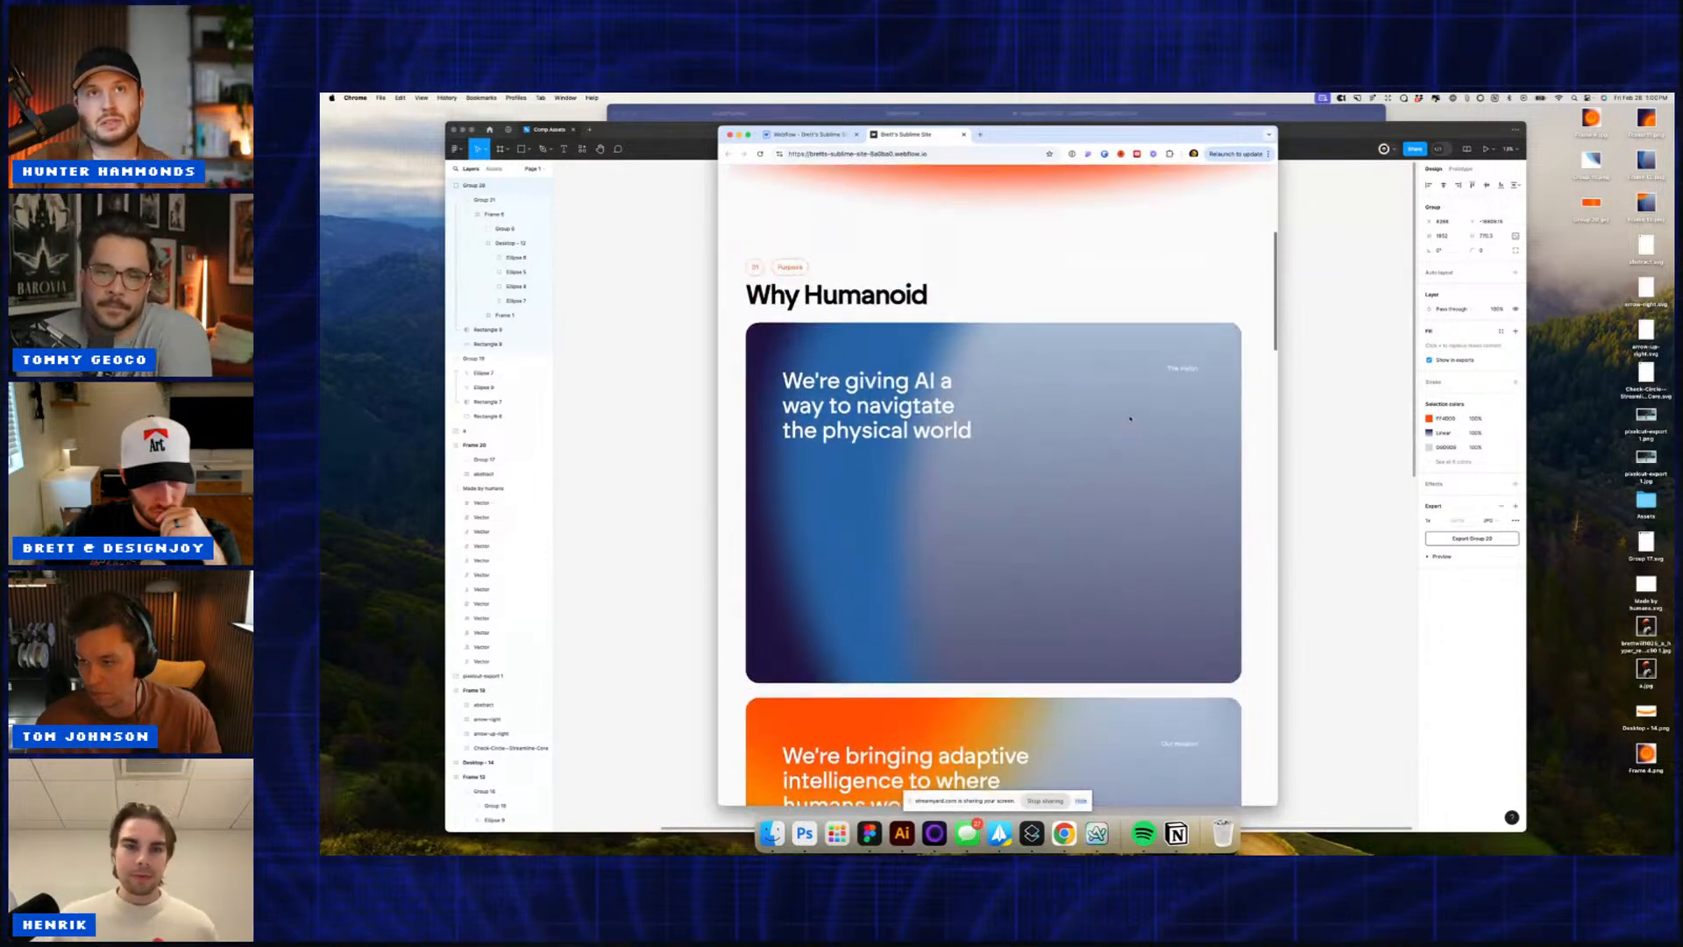
scroll(1130, 418, "up", 8)
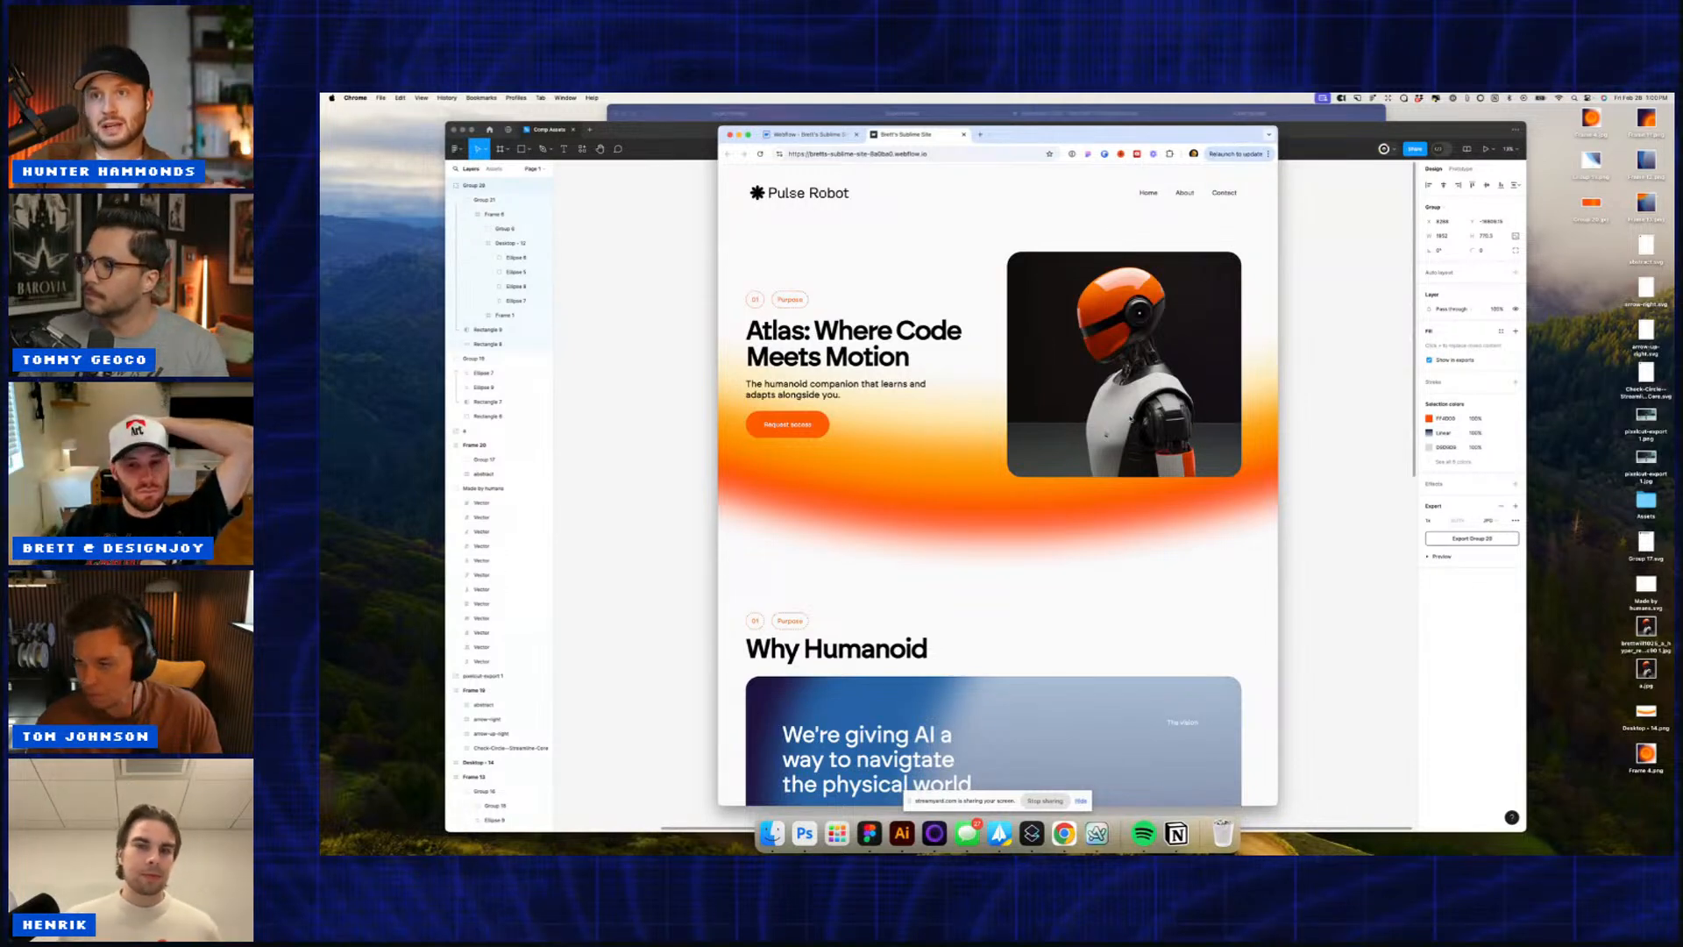
Step: Scroll down past the newsletter, then back up to the 02 Specs paragraph and details cards
scroll(1130, 418, "down", 5)
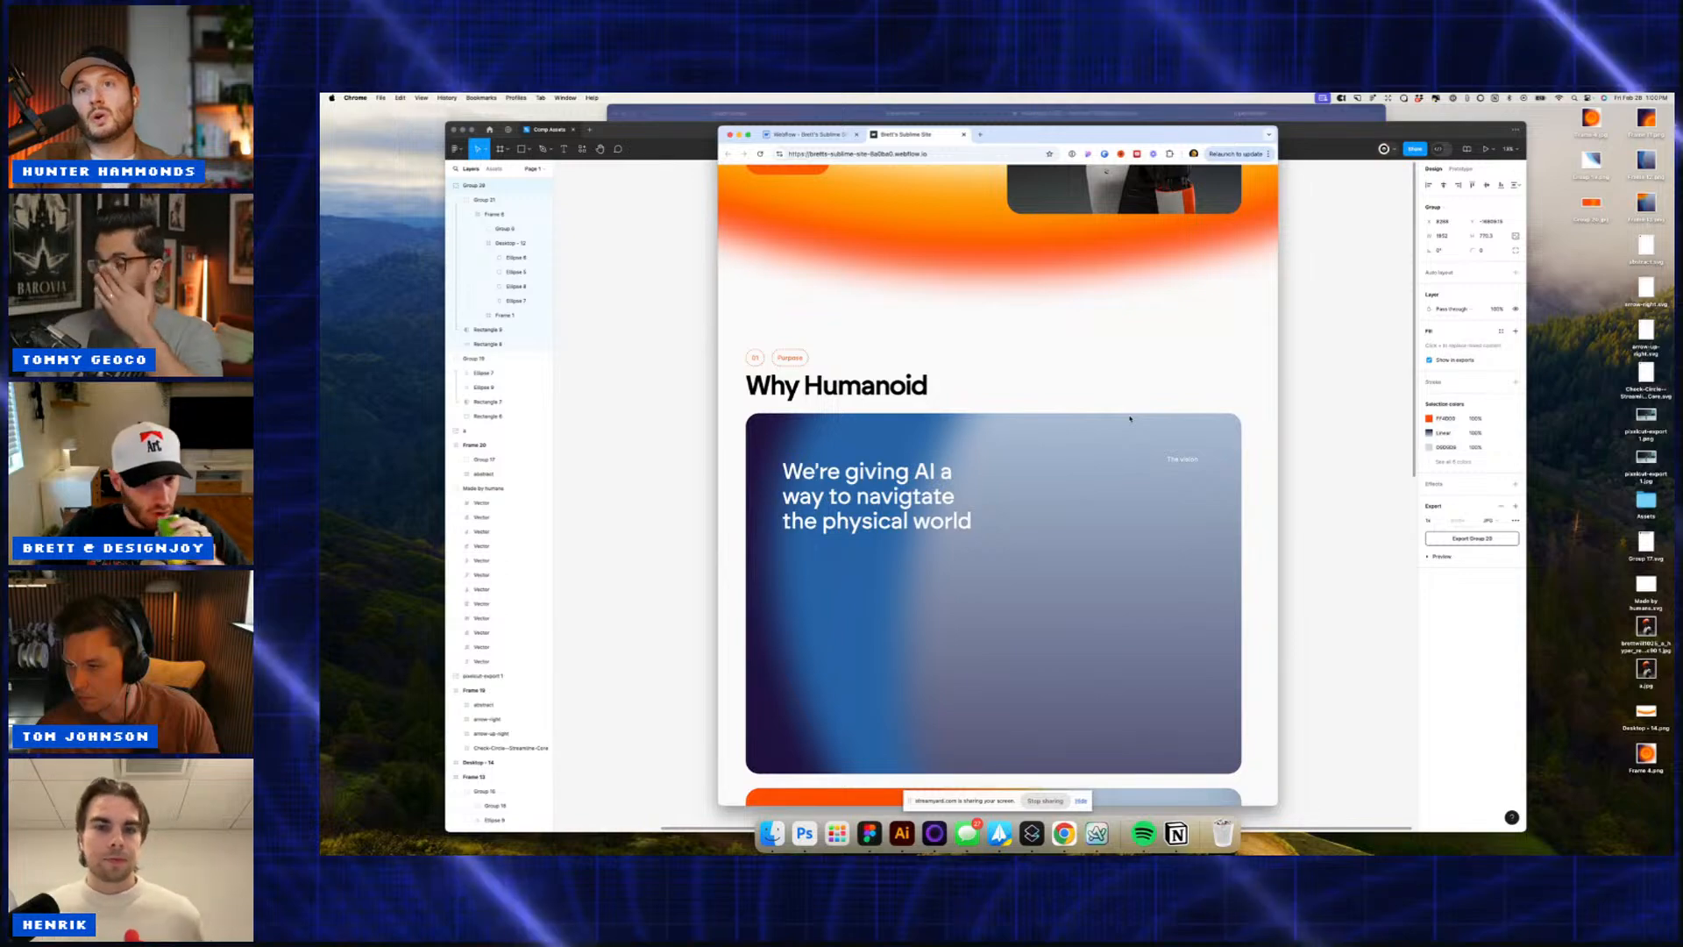
scroll(1130, 418, "down", 10)
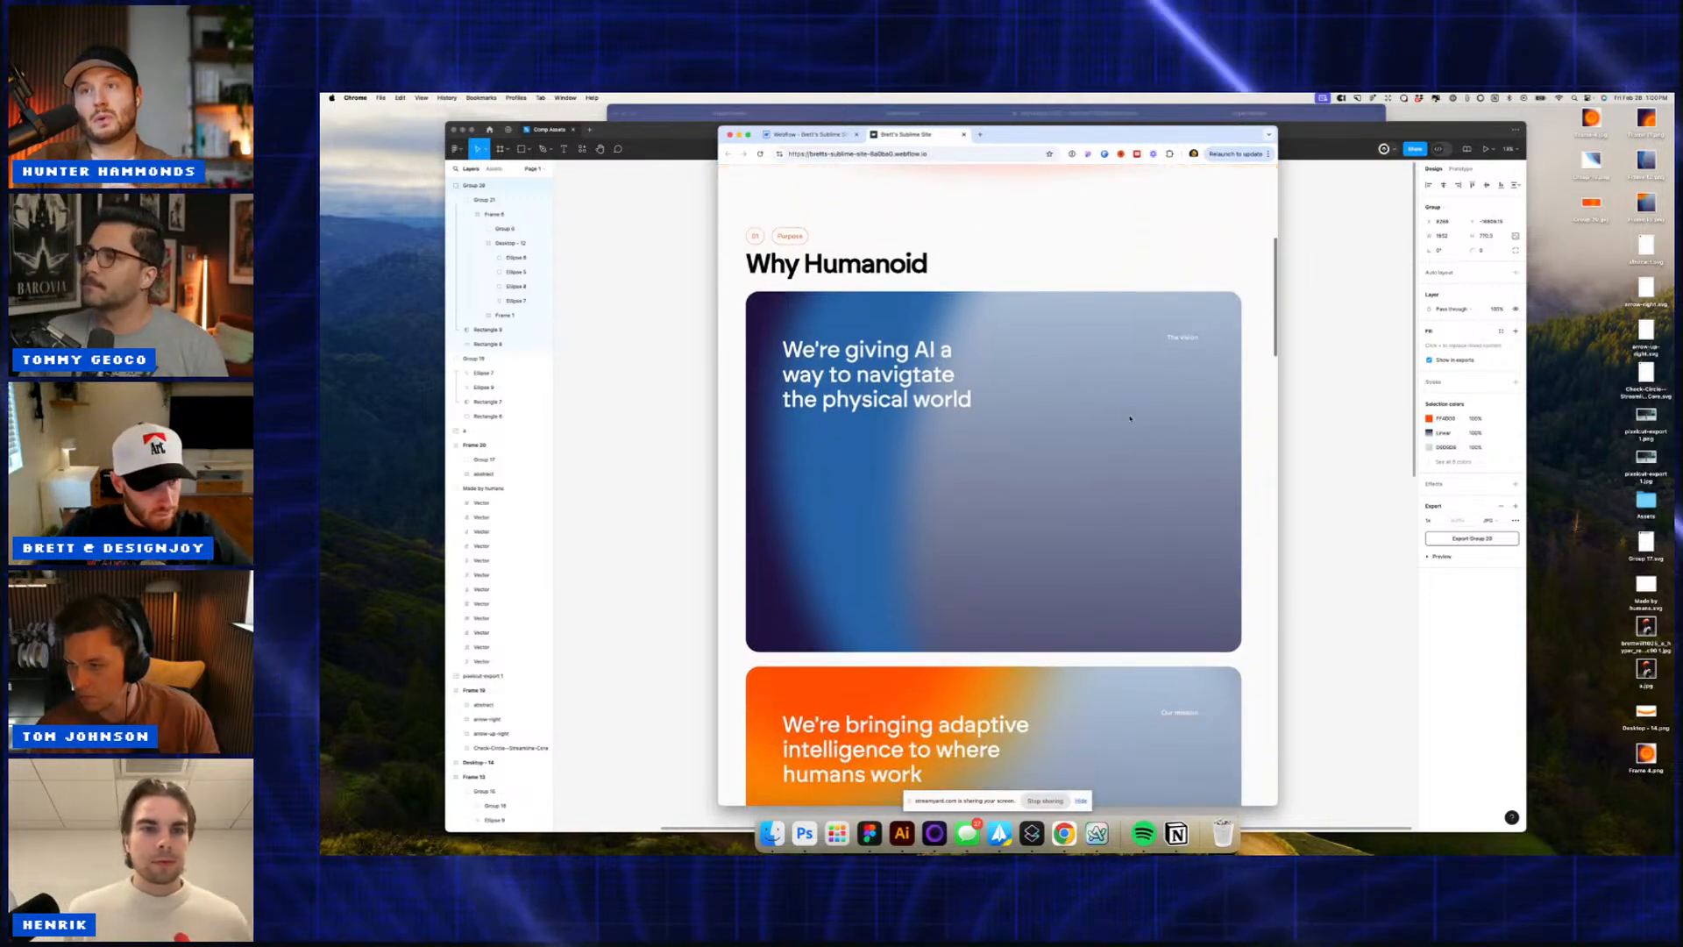
scroll(1130, 418, "down", 8)
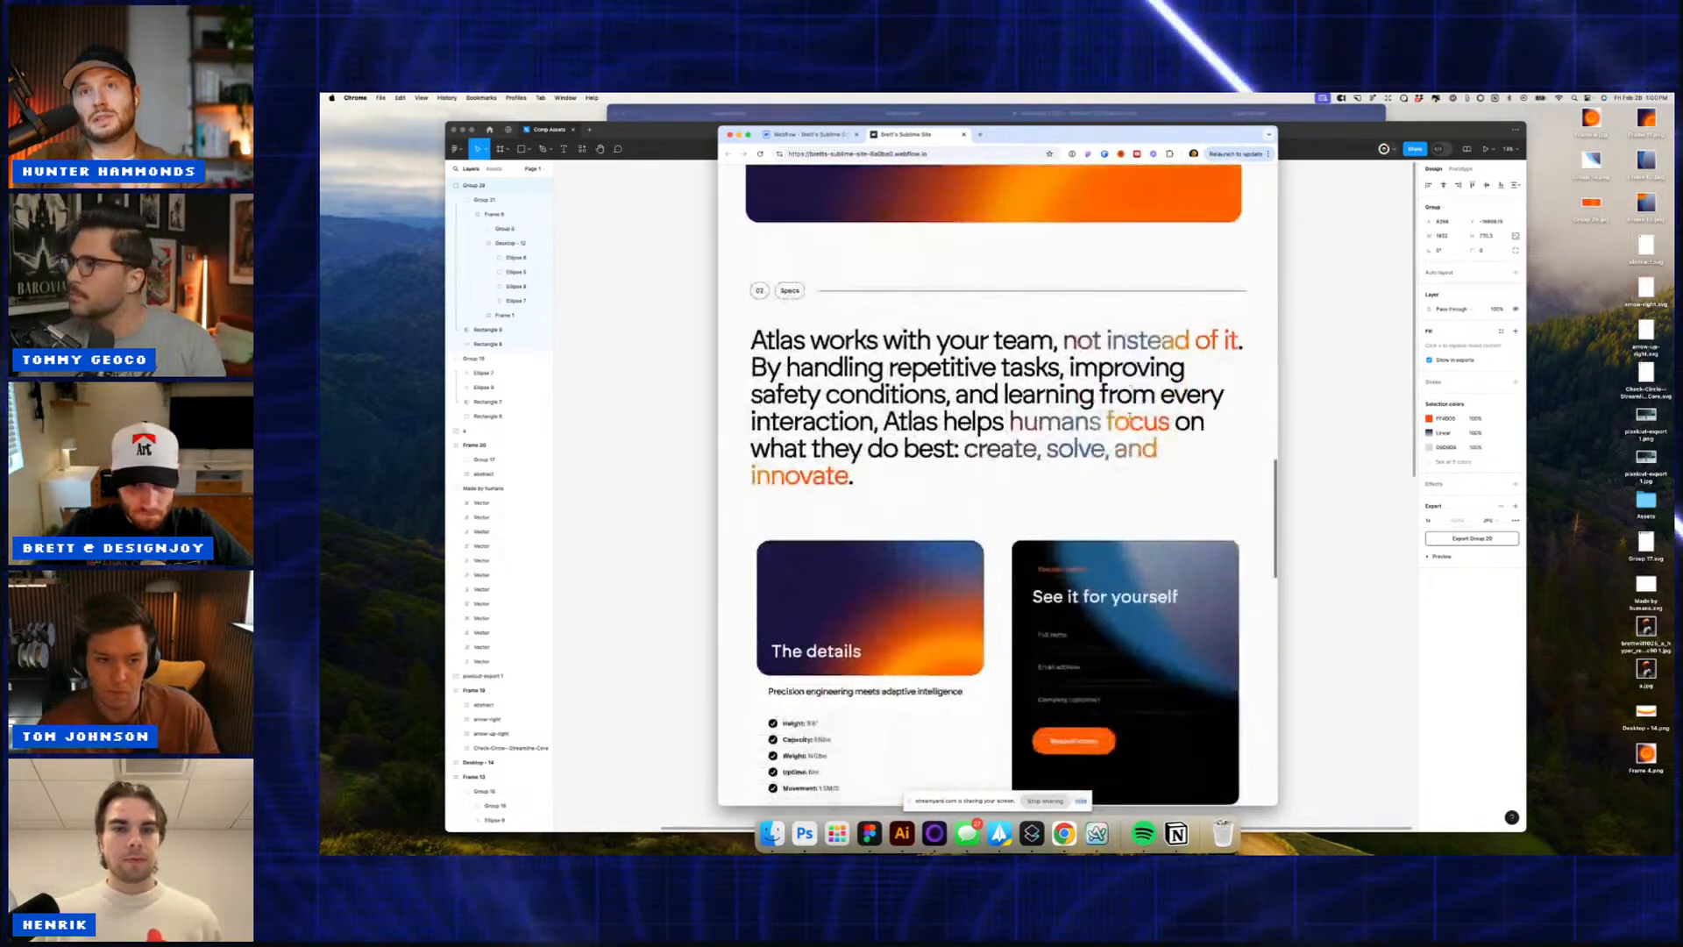
scroll(1042, 422, "up", 2)
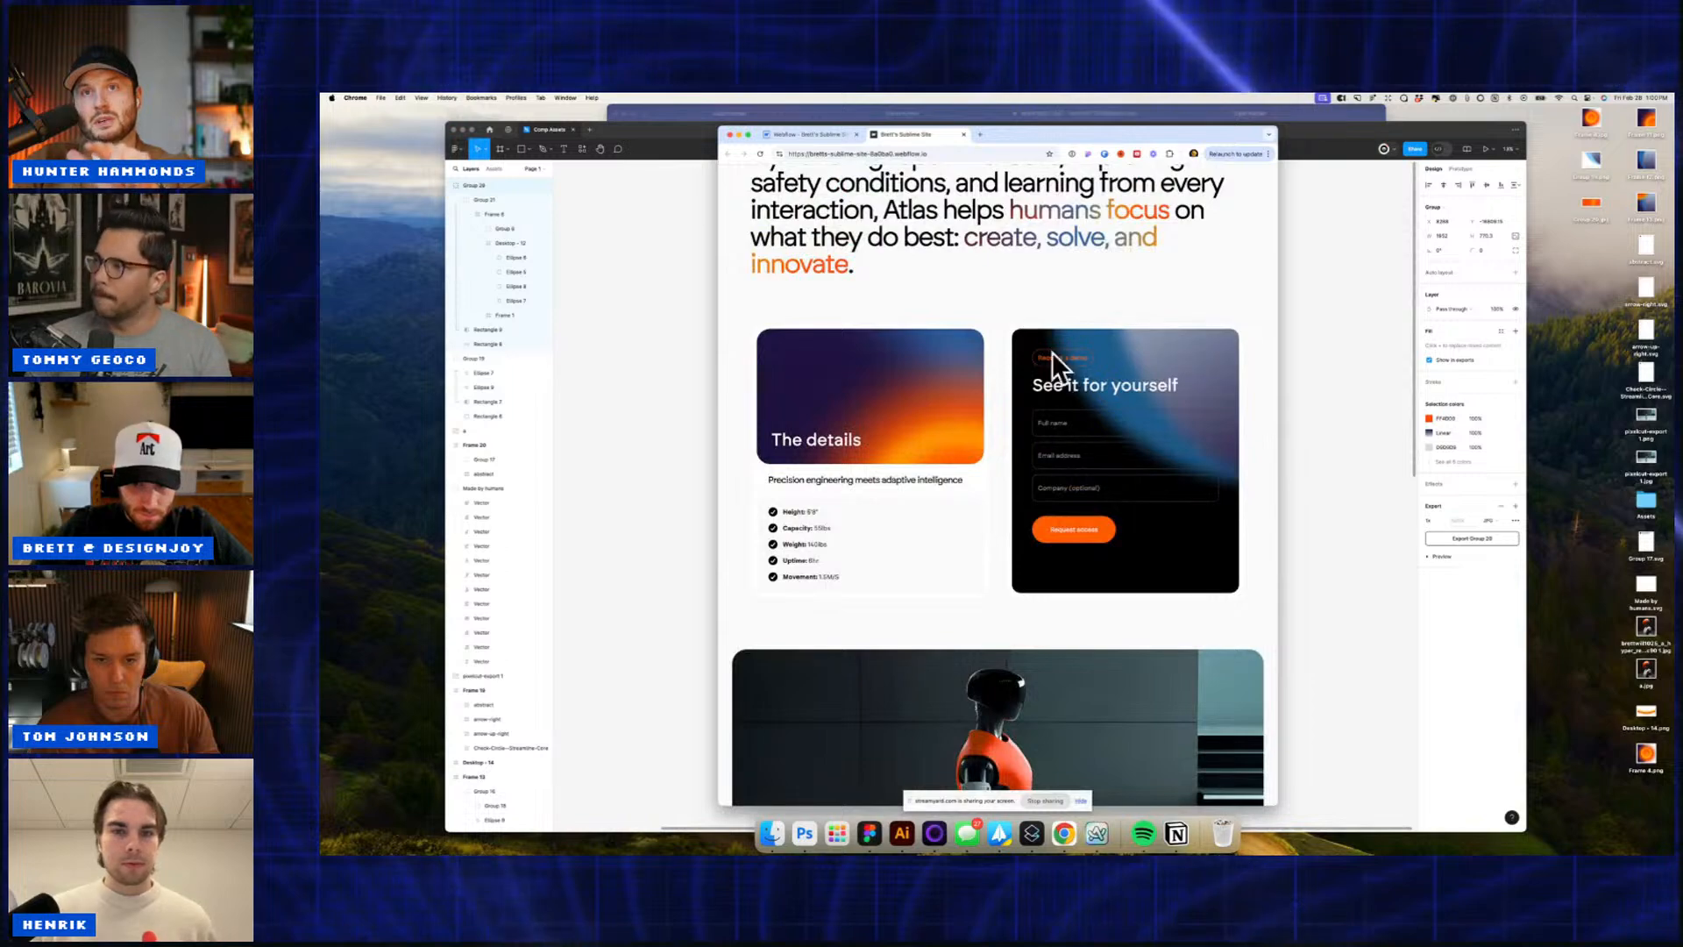
scroll(1046, 381, "down", 3)
scroll(1046, 381, "up", 2)
scroll(1046, 383, "down", 6)
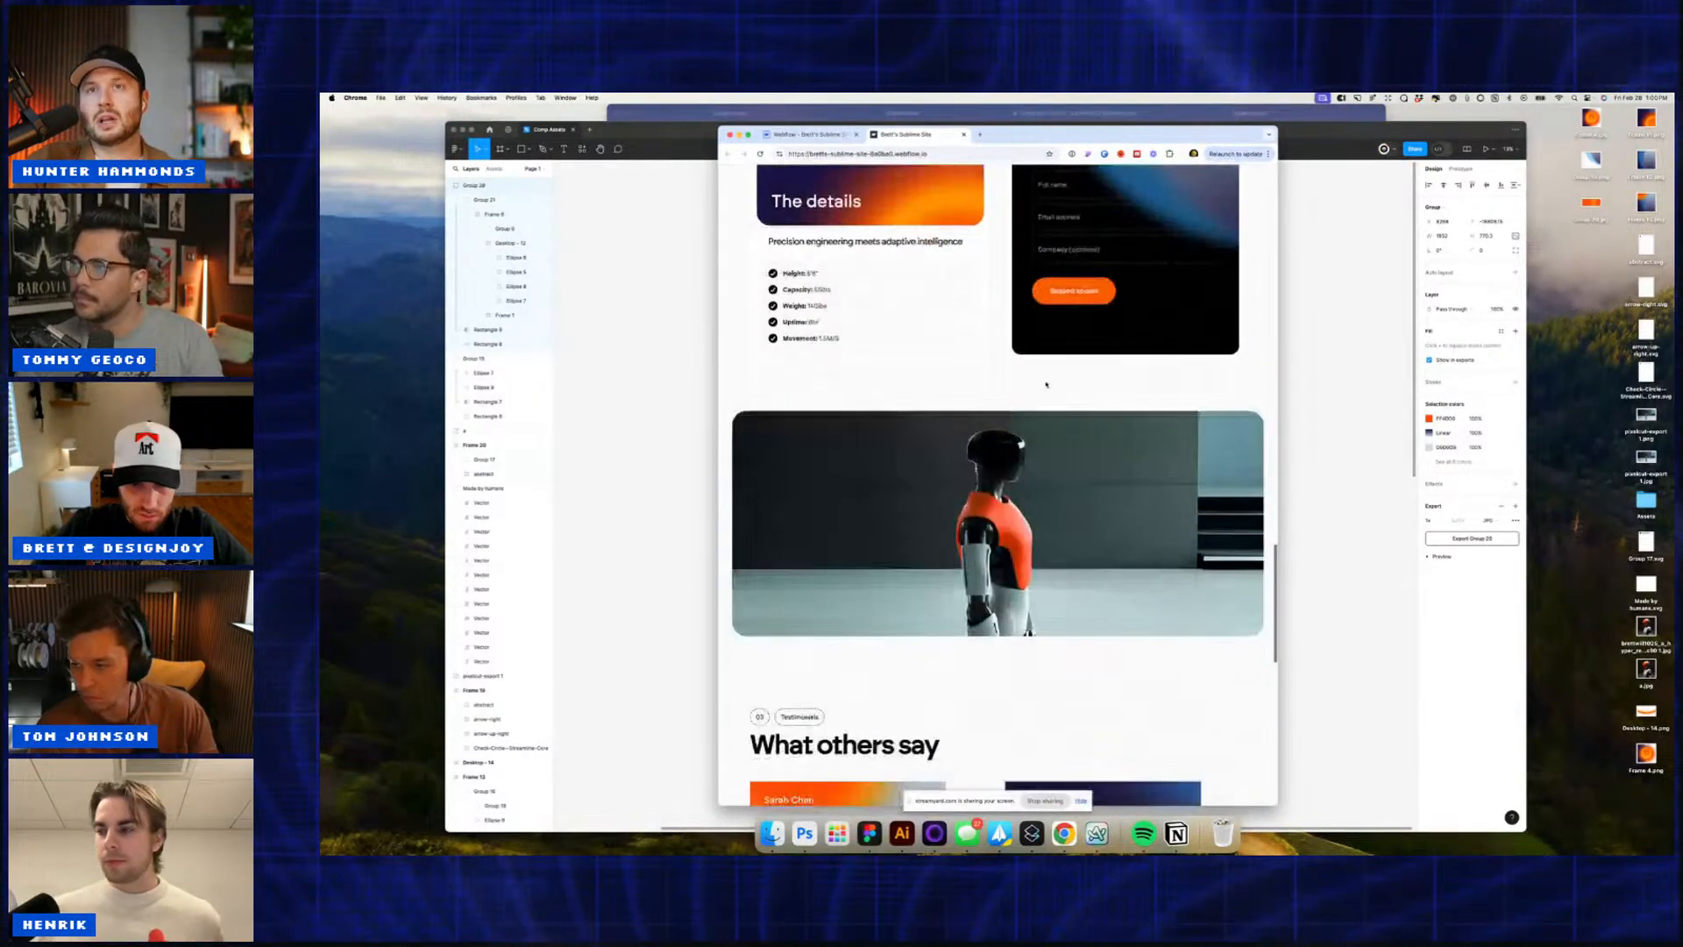
scroll(1046, 383, "up", 6)
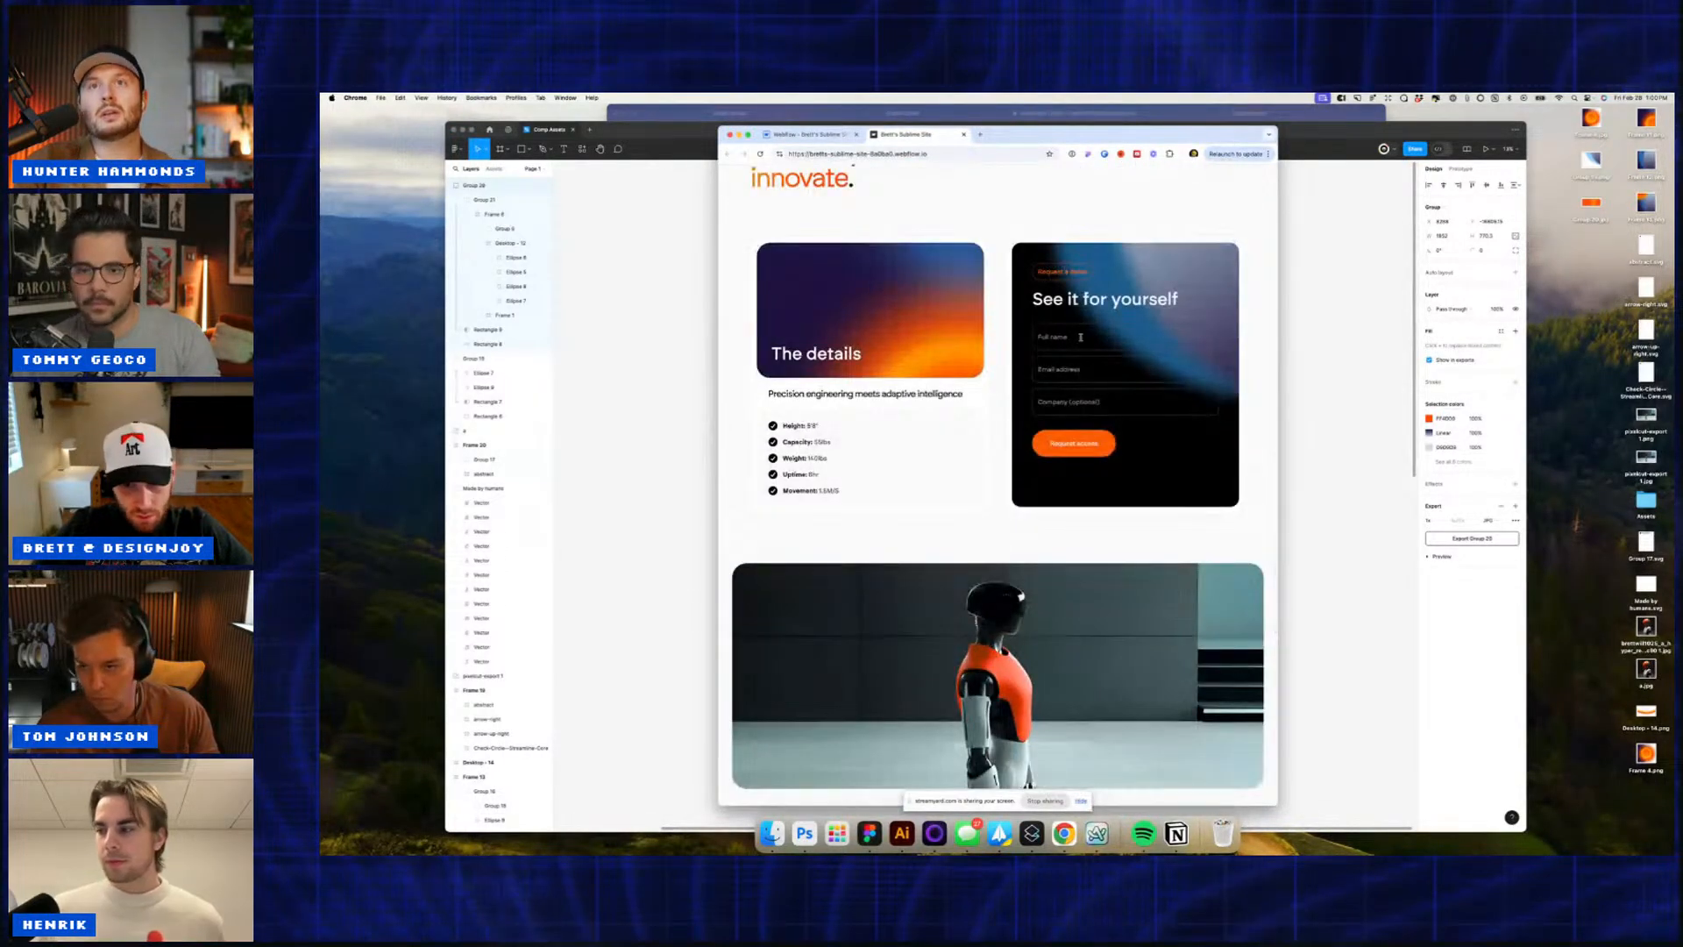
scroll(1106, 436, "down", 4)
scroll(1105, 435, "down", 2)
scroll(1105, 436, "up", 4)
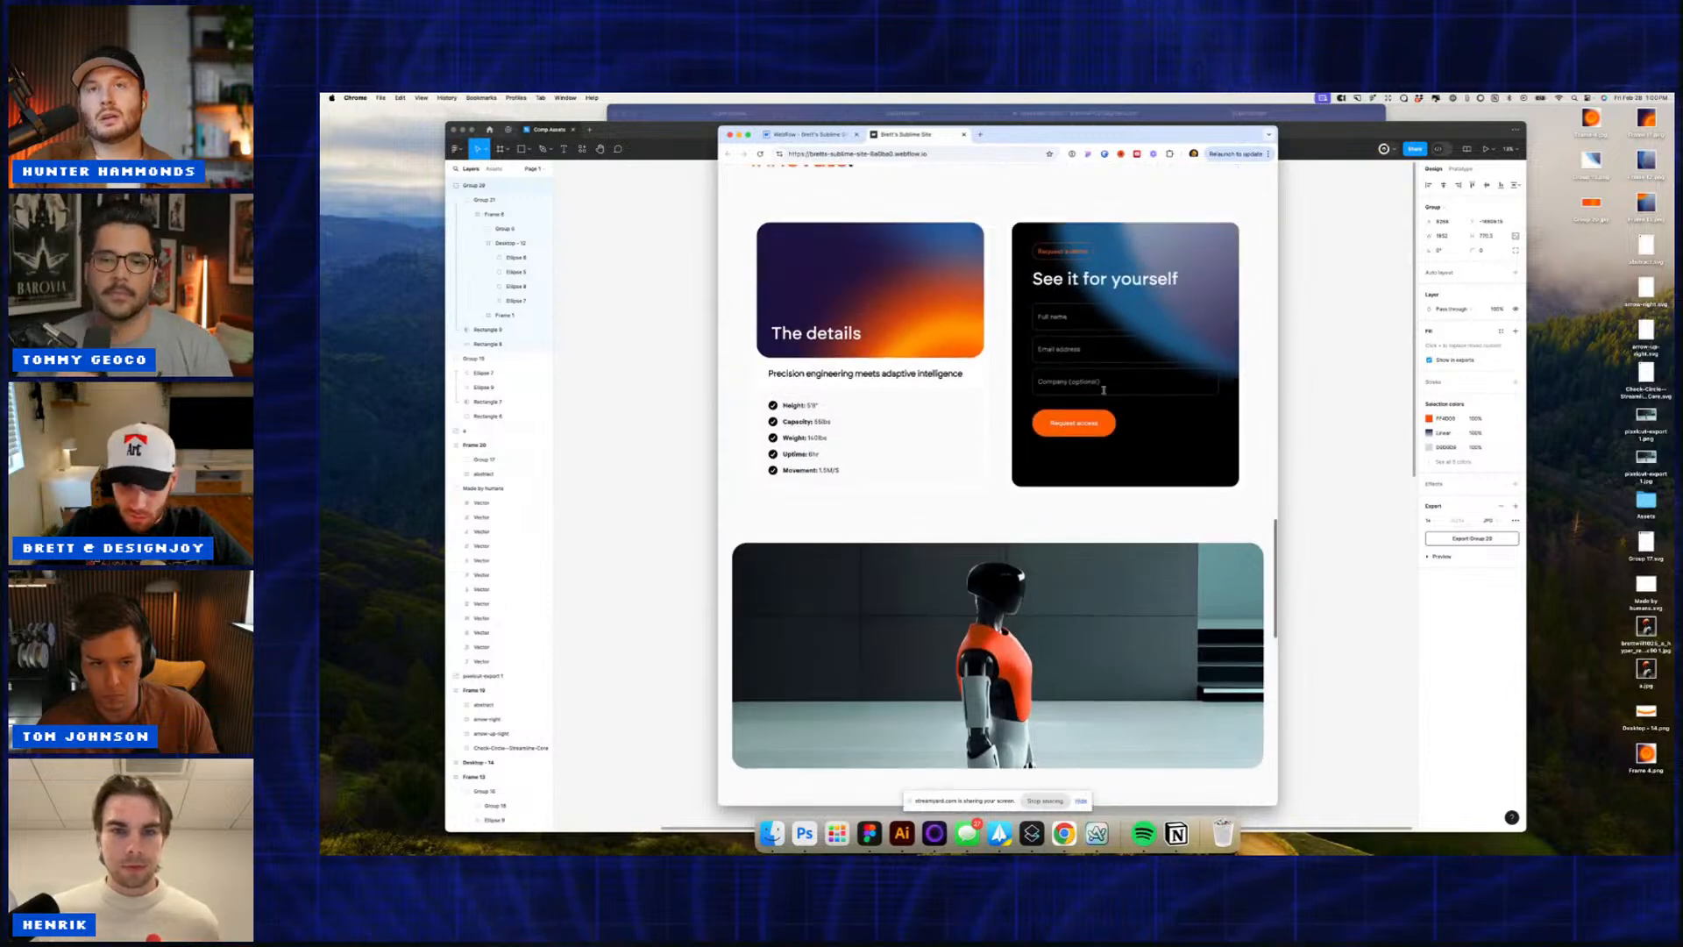
scroll(1100, 379, "down", 10)
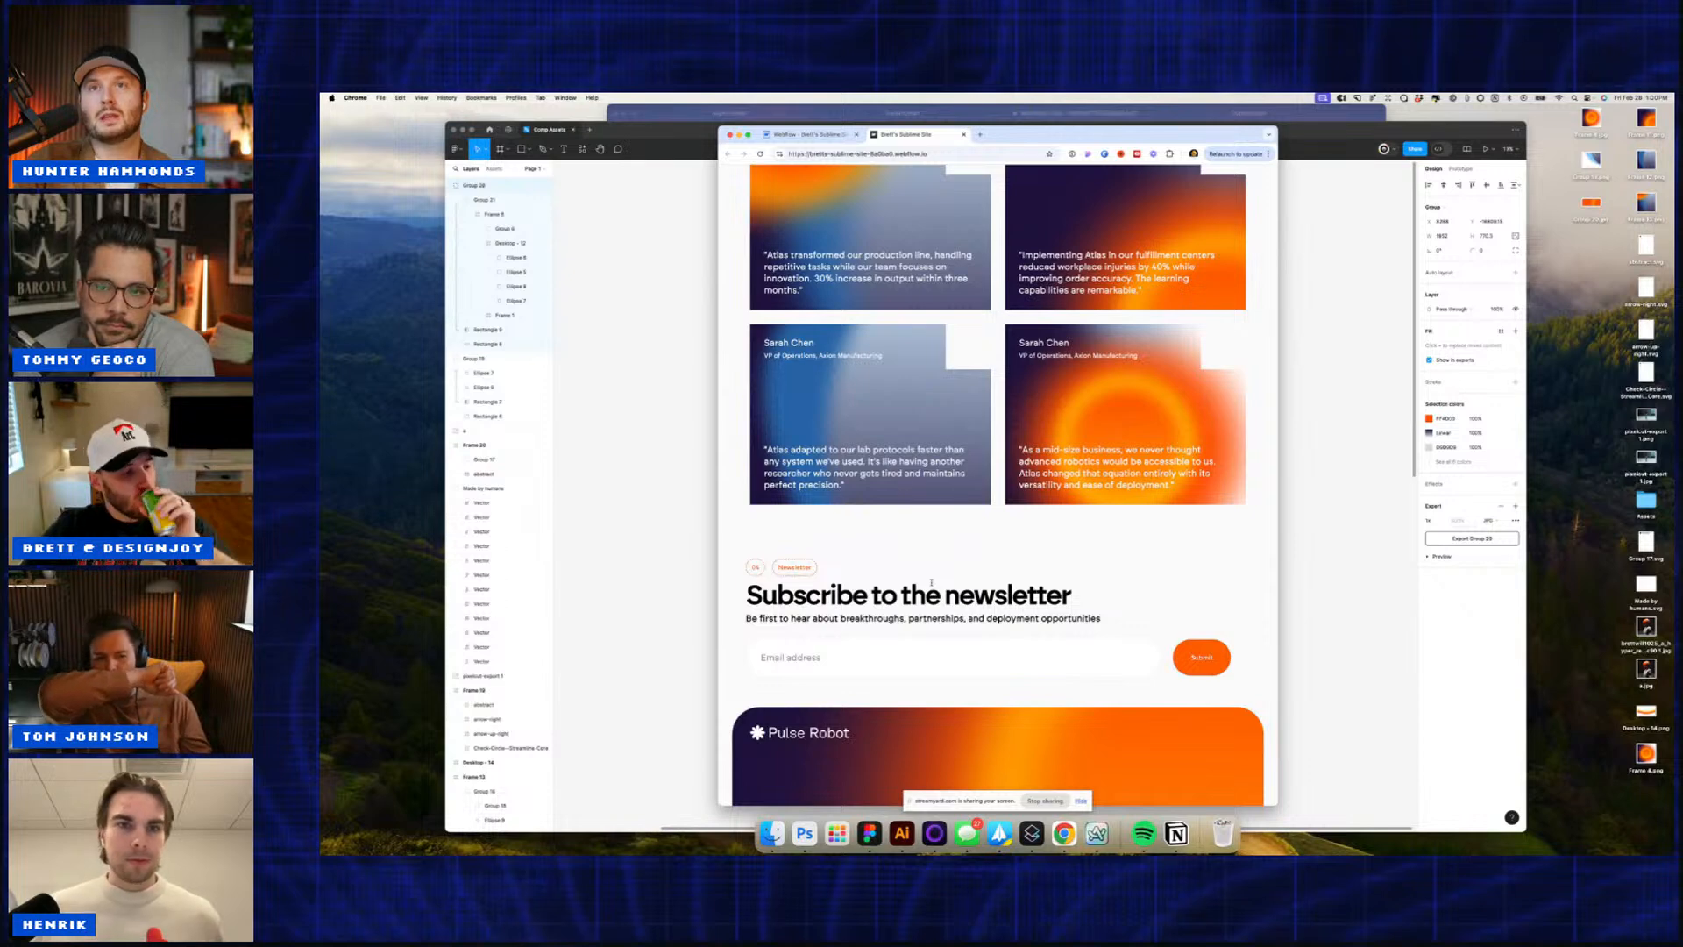
scroll(931, 582, "down", 2)
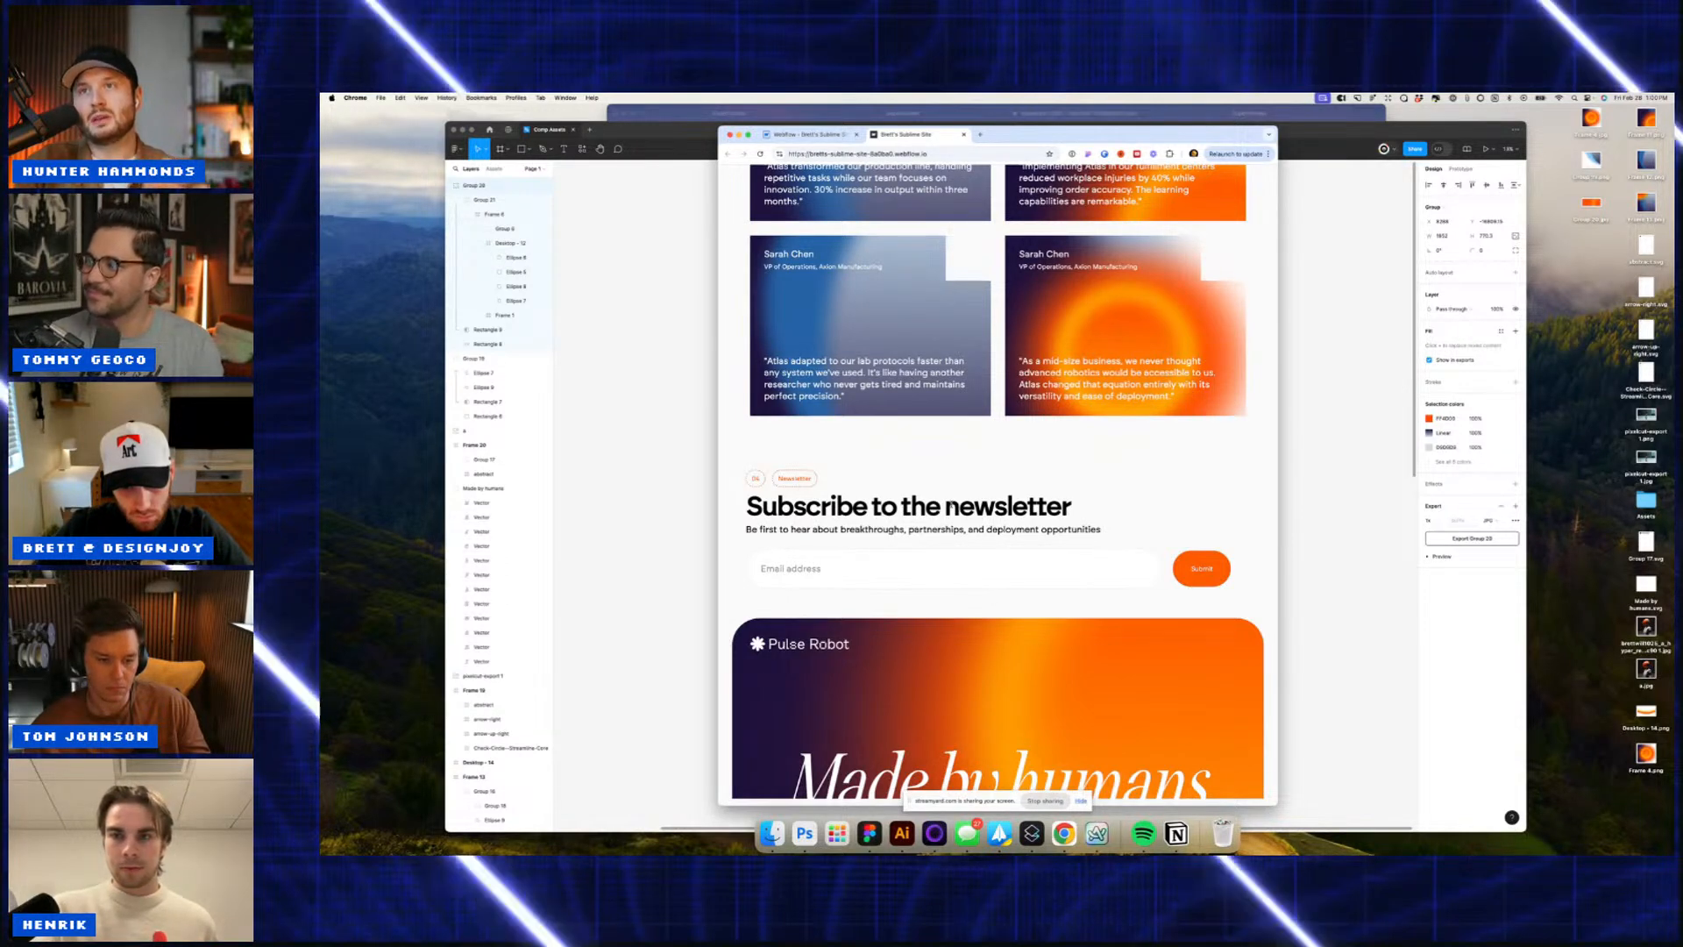
scroll(952, 506, "up", 3)
scroll(952, 507, "up", 10)
scroll(952, 507, "up", 4)
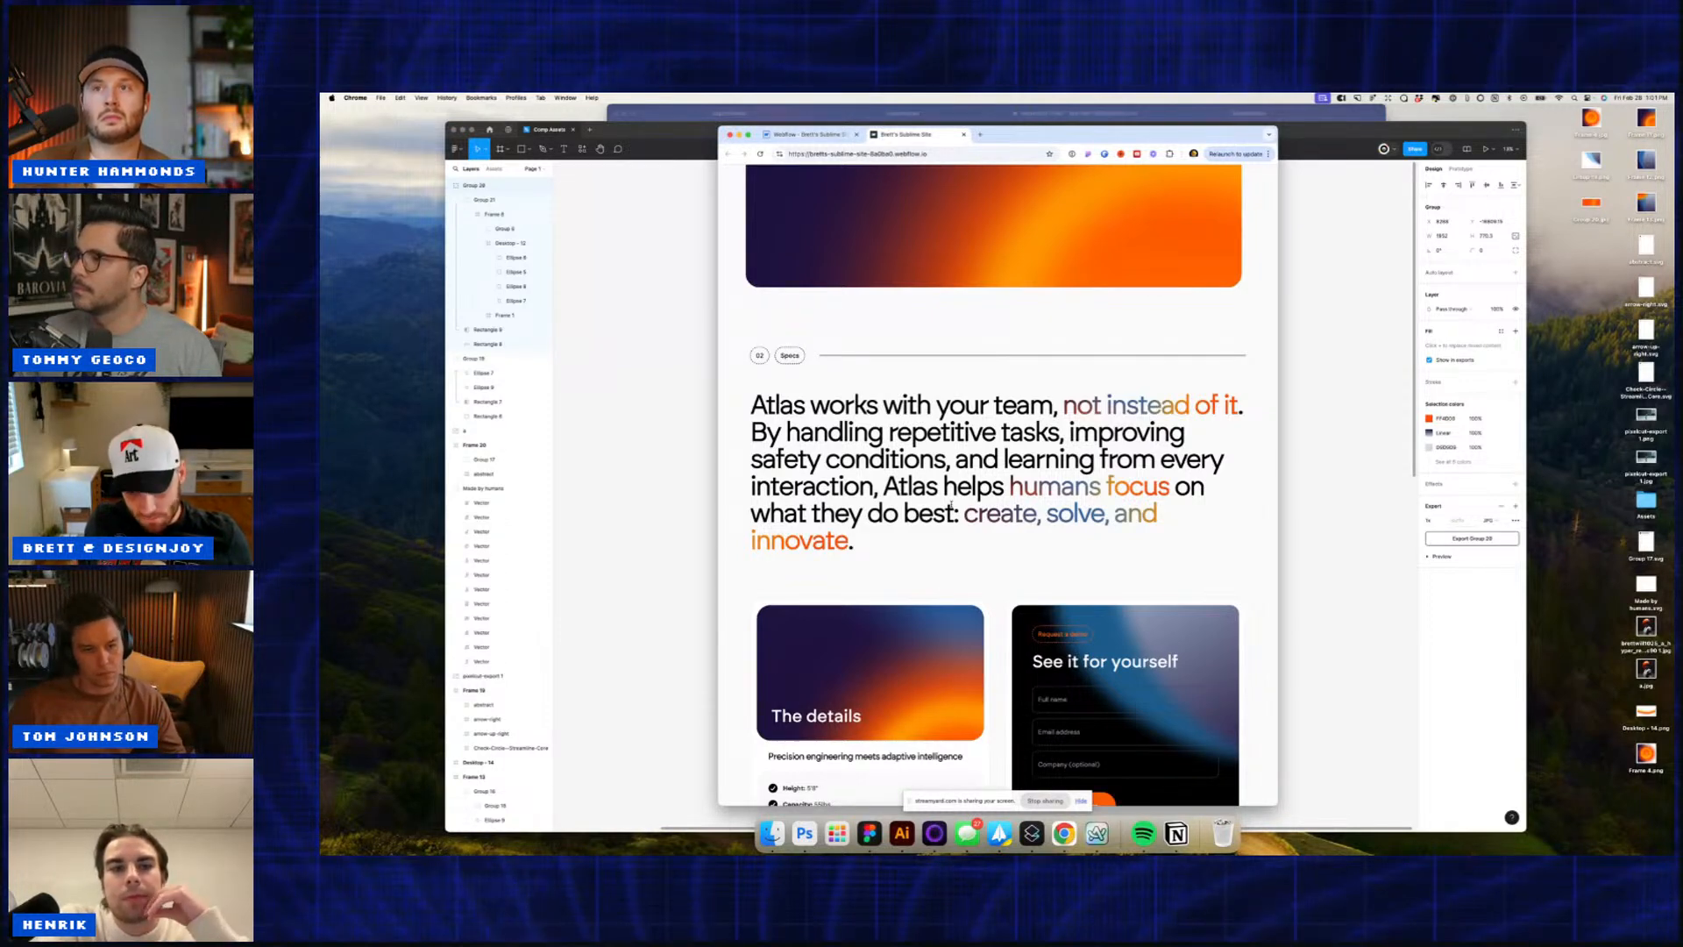
Step: Scroll back up to the Atlas hero at the top of the published page
scroll(951, 507, "up", 5)
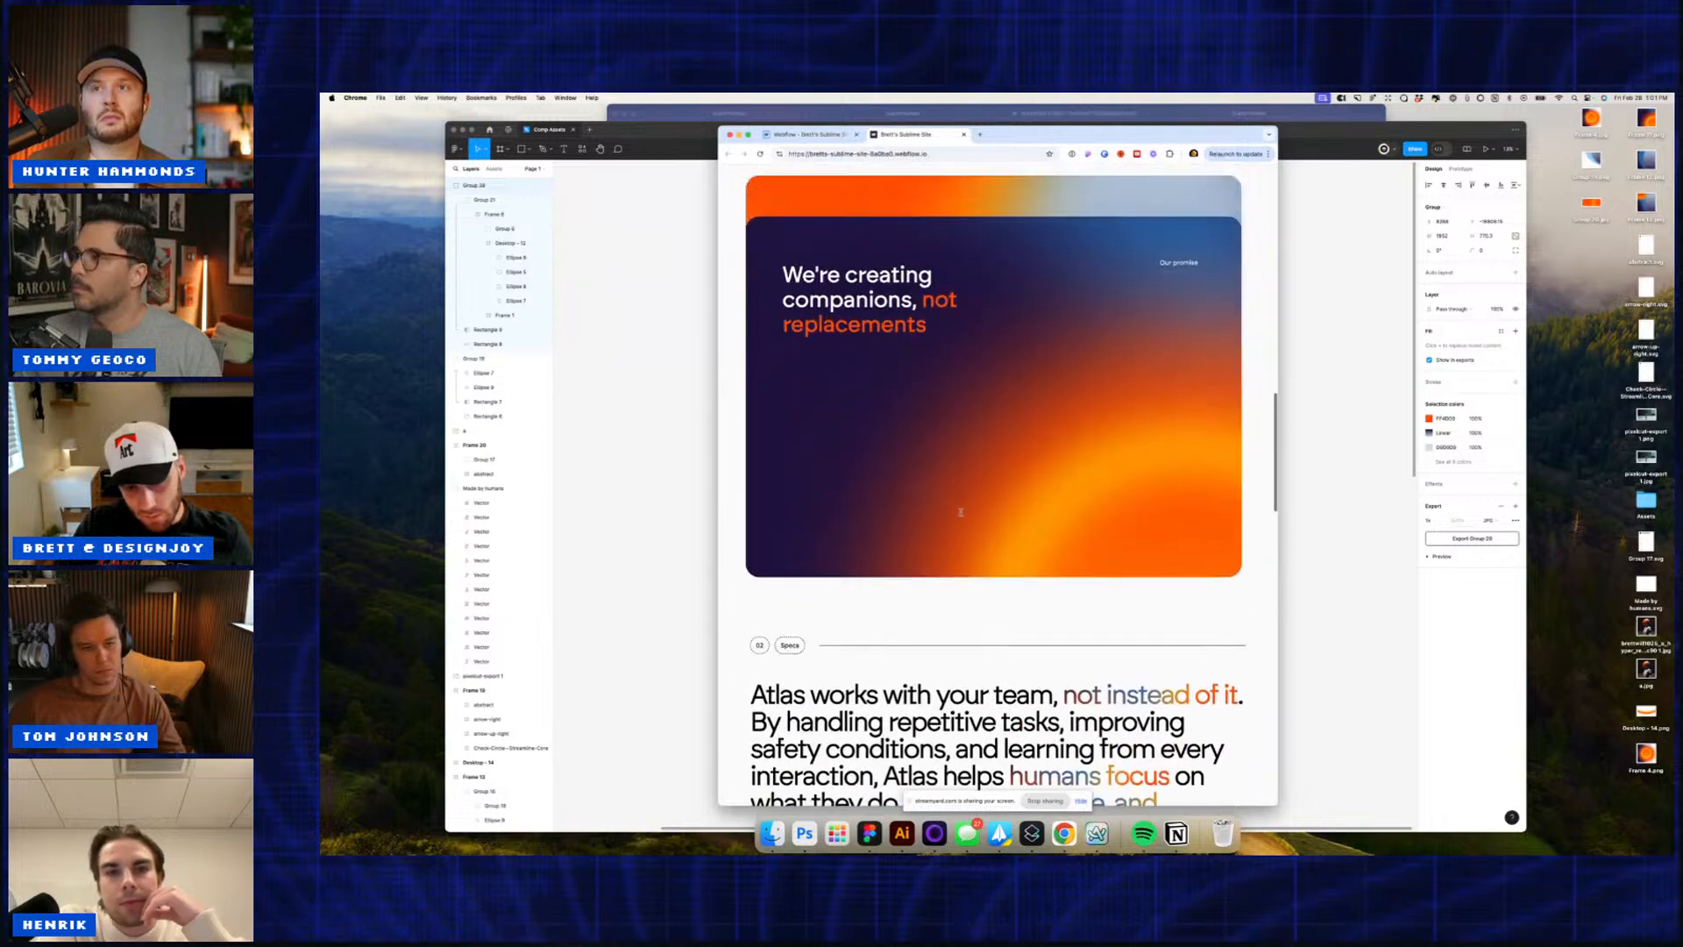
scroll(962, 515, "up", 5)
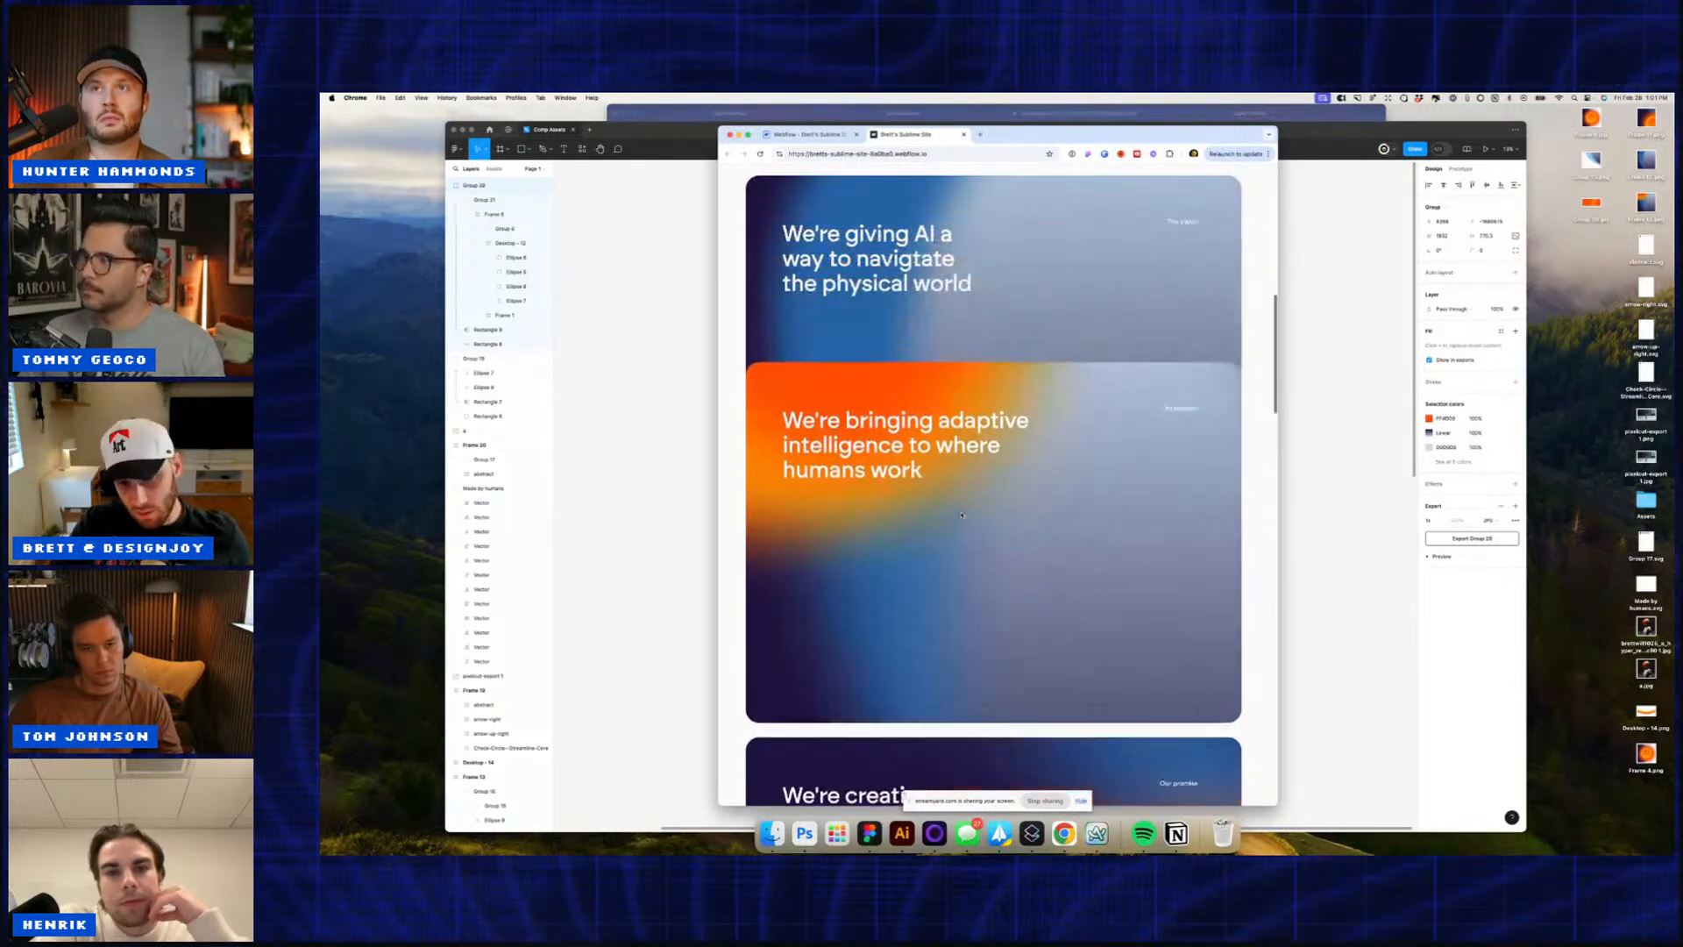
scroll(961, 516, "up", 5)
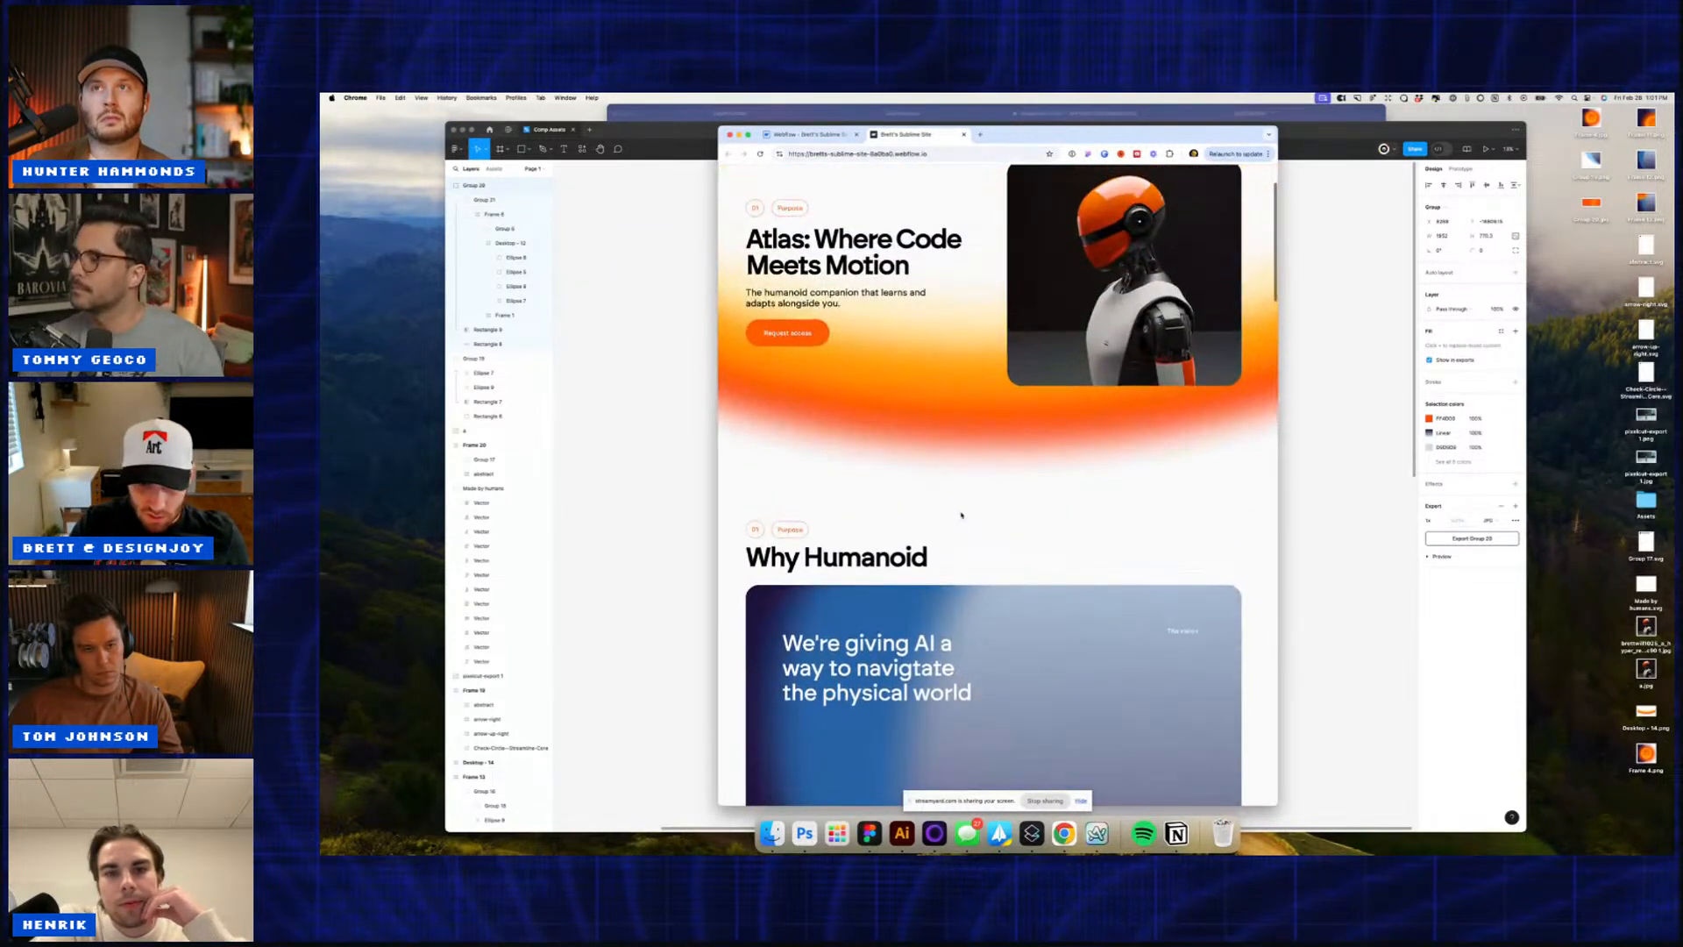
scroll(961, 516, "down", 3)
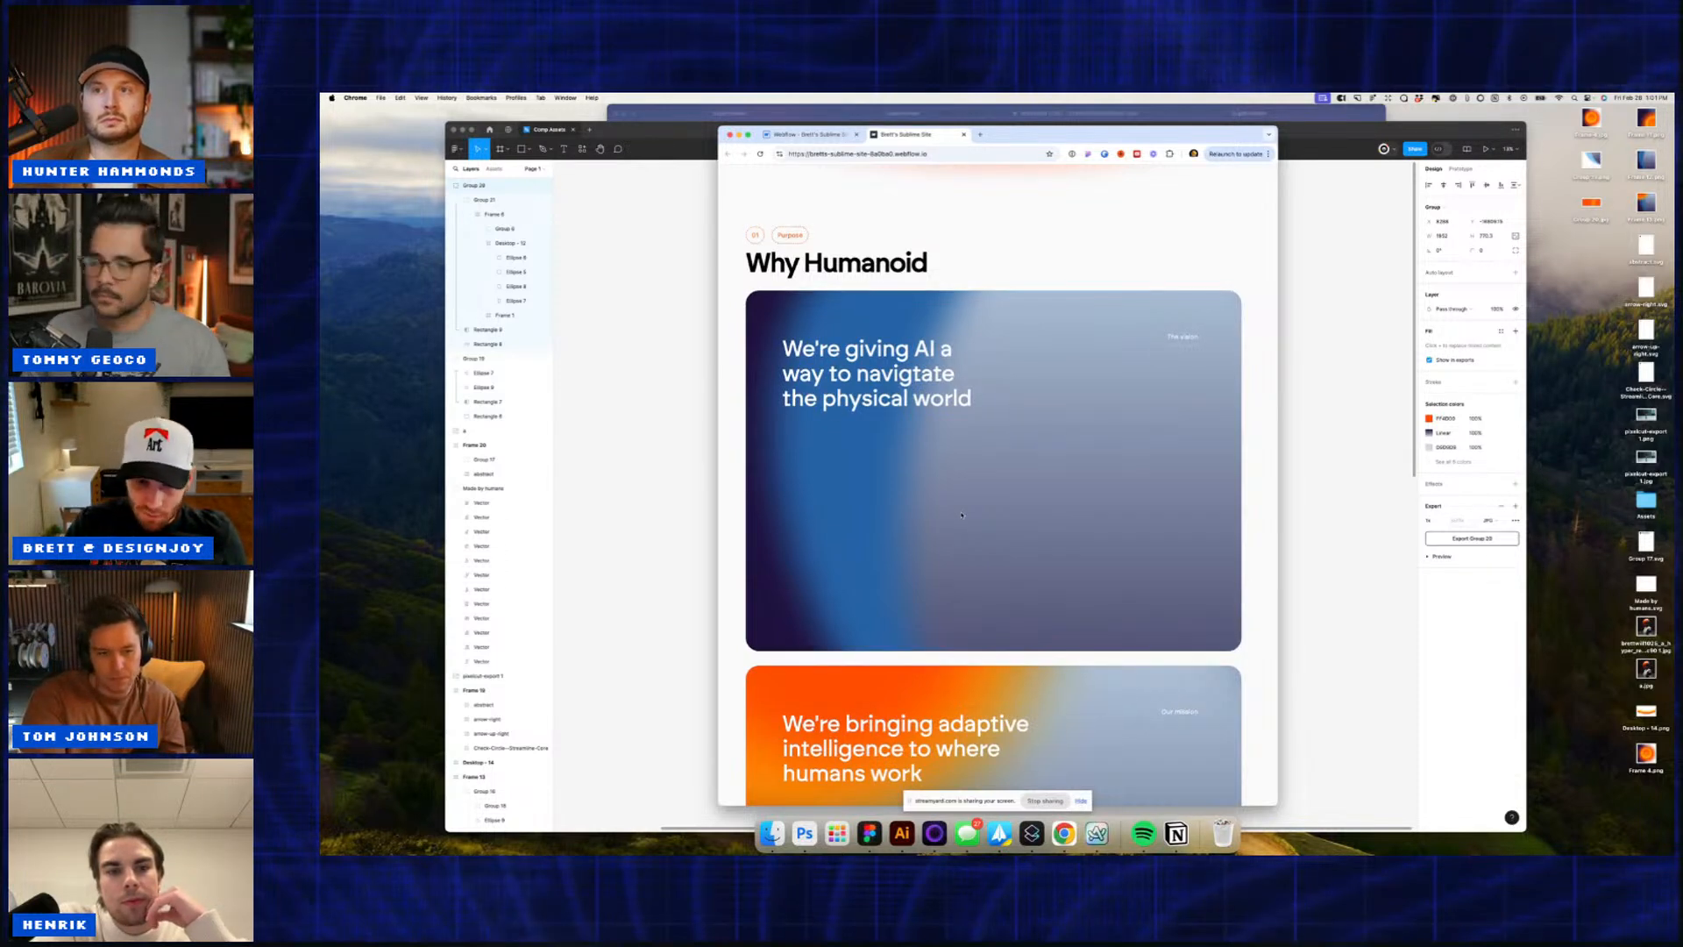
Step: Scroll down through the gradient cards to the Height, Capacity, Weight, Uptime and Movement specs
scroll(962, 515, "down", 1)
scroll(962, 515, "down", 2)
scroll(962, 515, "down", 4)
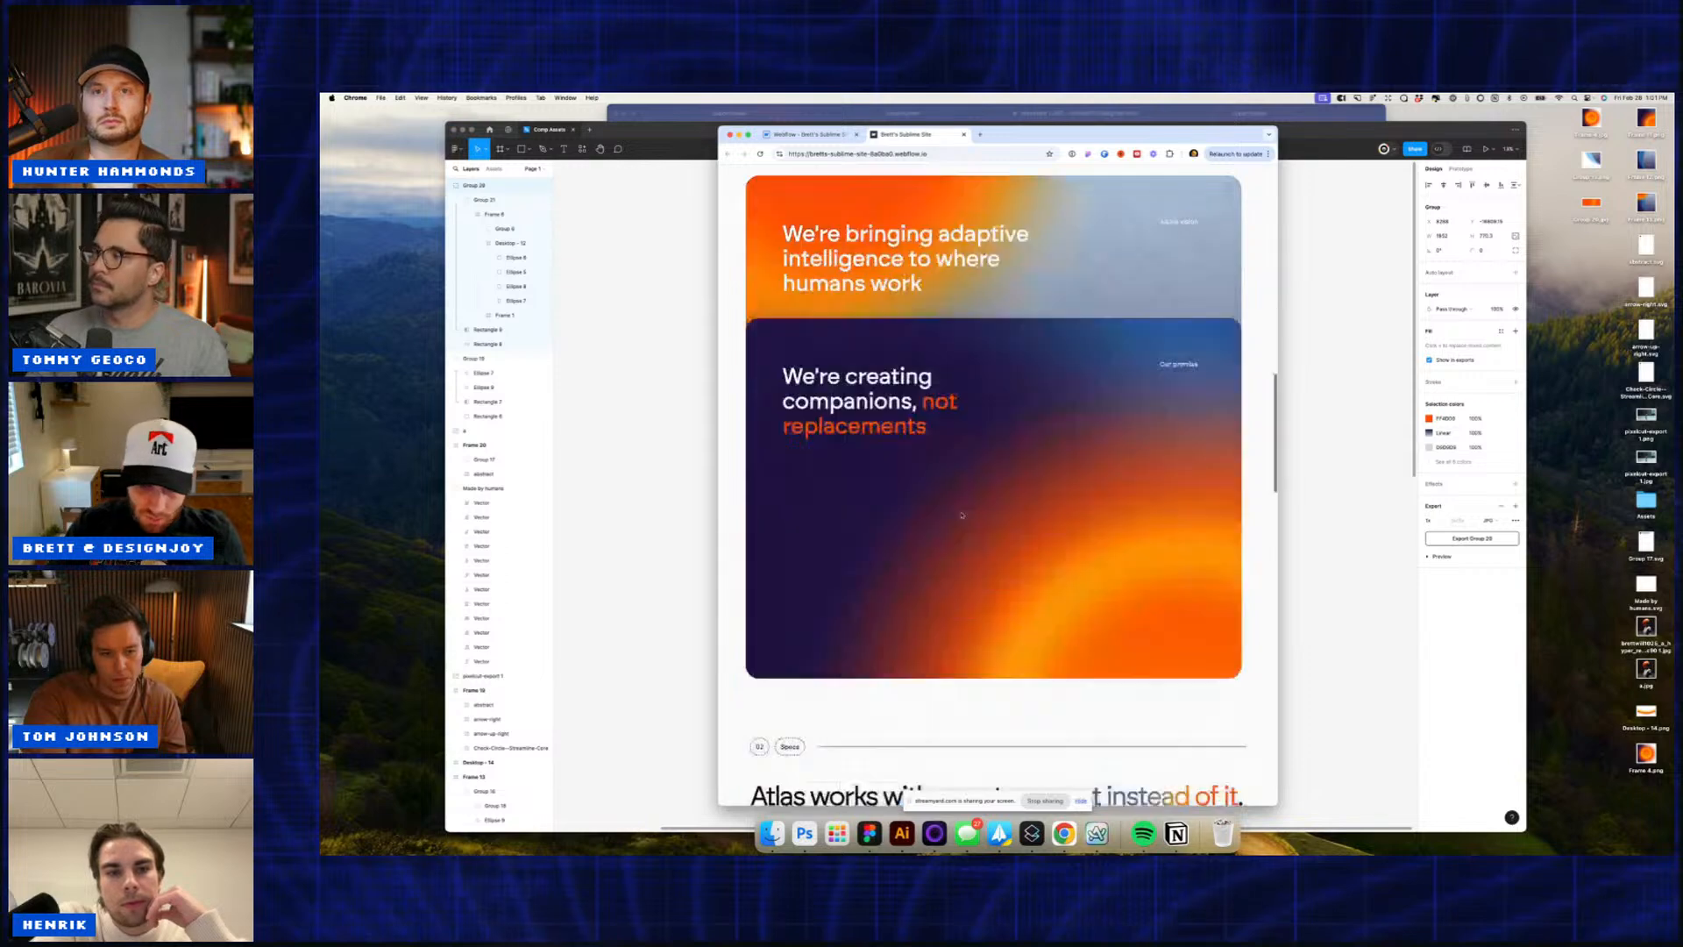
scroll(961, 516, "down", 1)
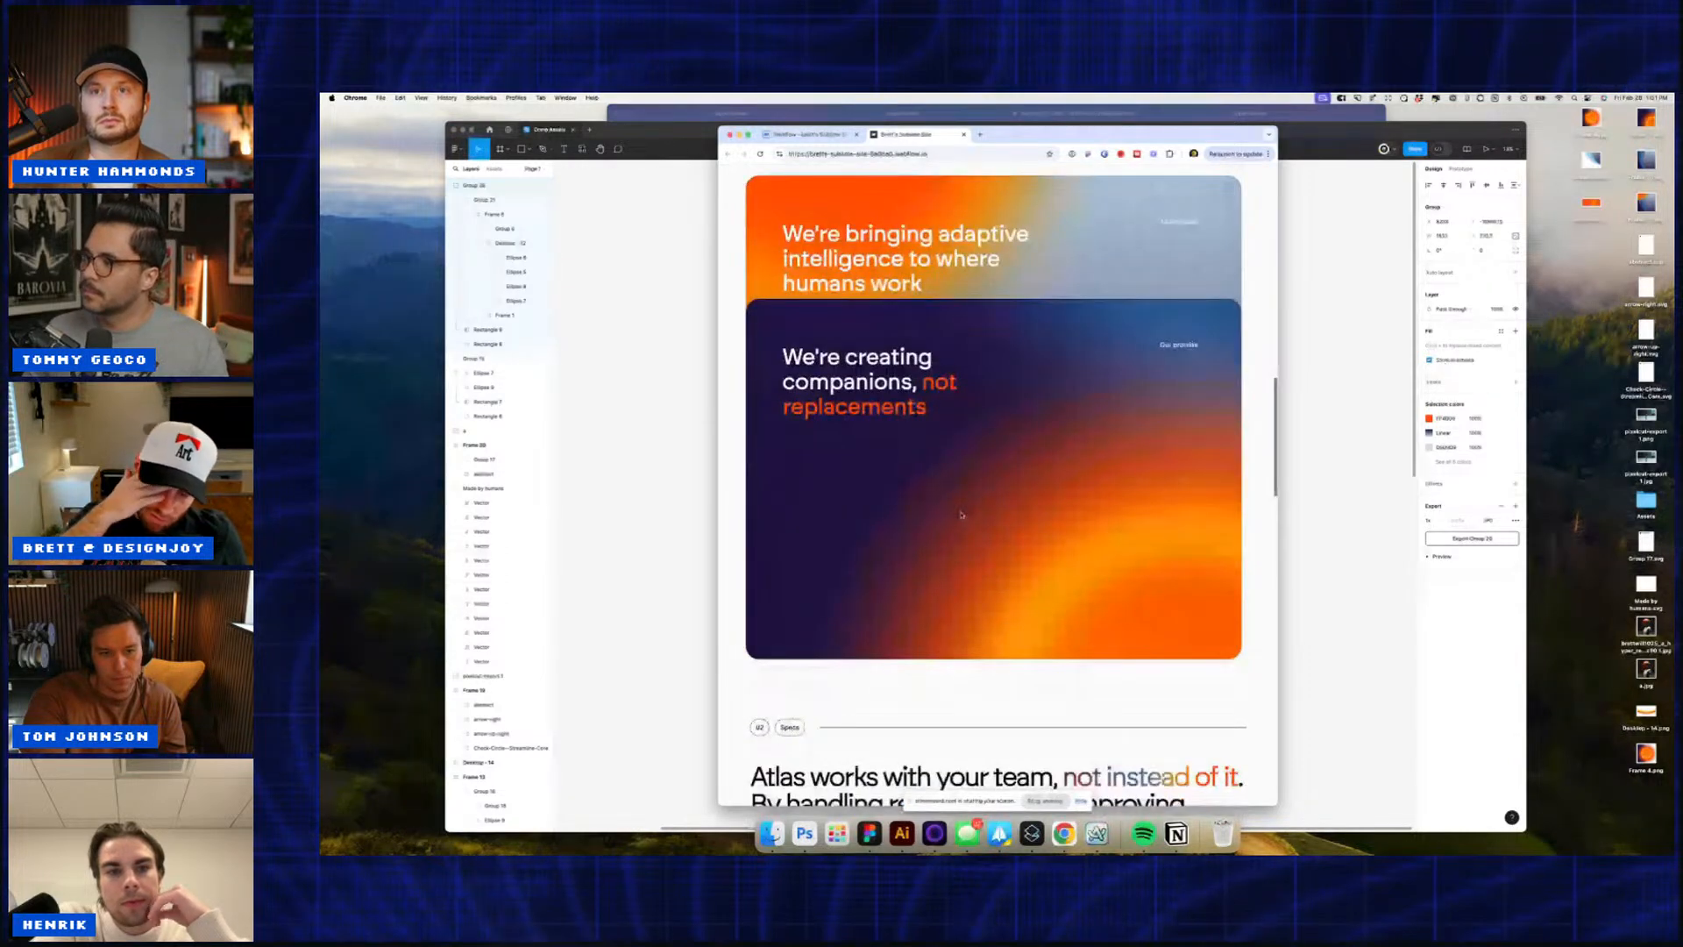
scroll(962, 515, "down", 2)
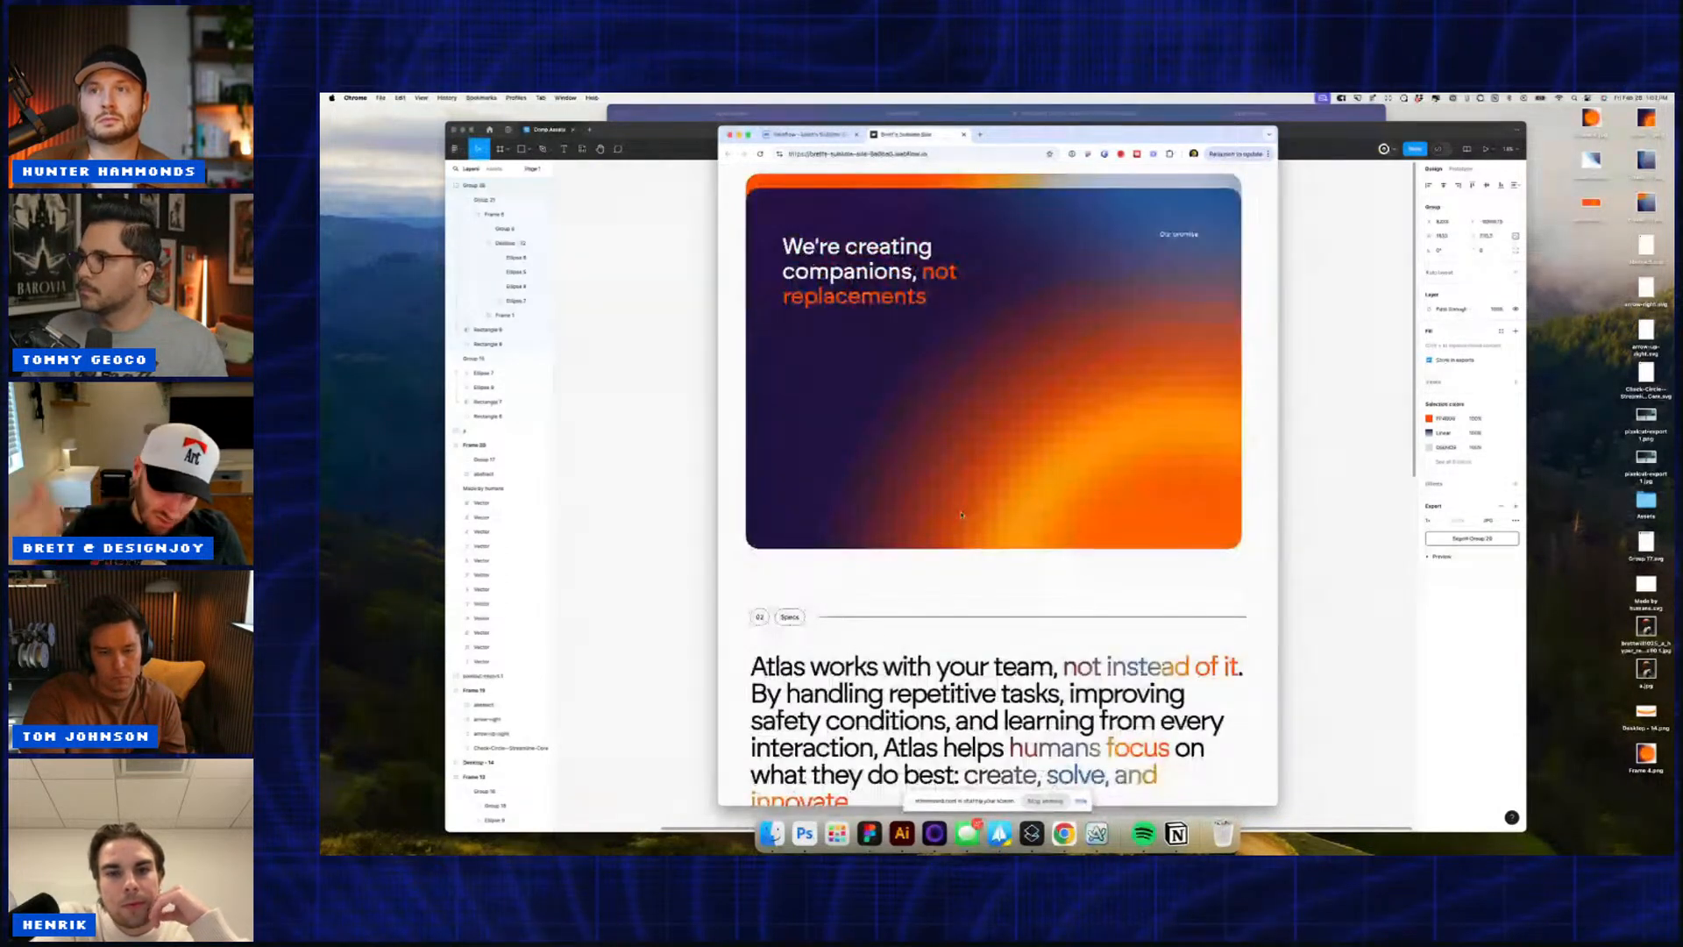
scroll(962, 515, "down", 1)
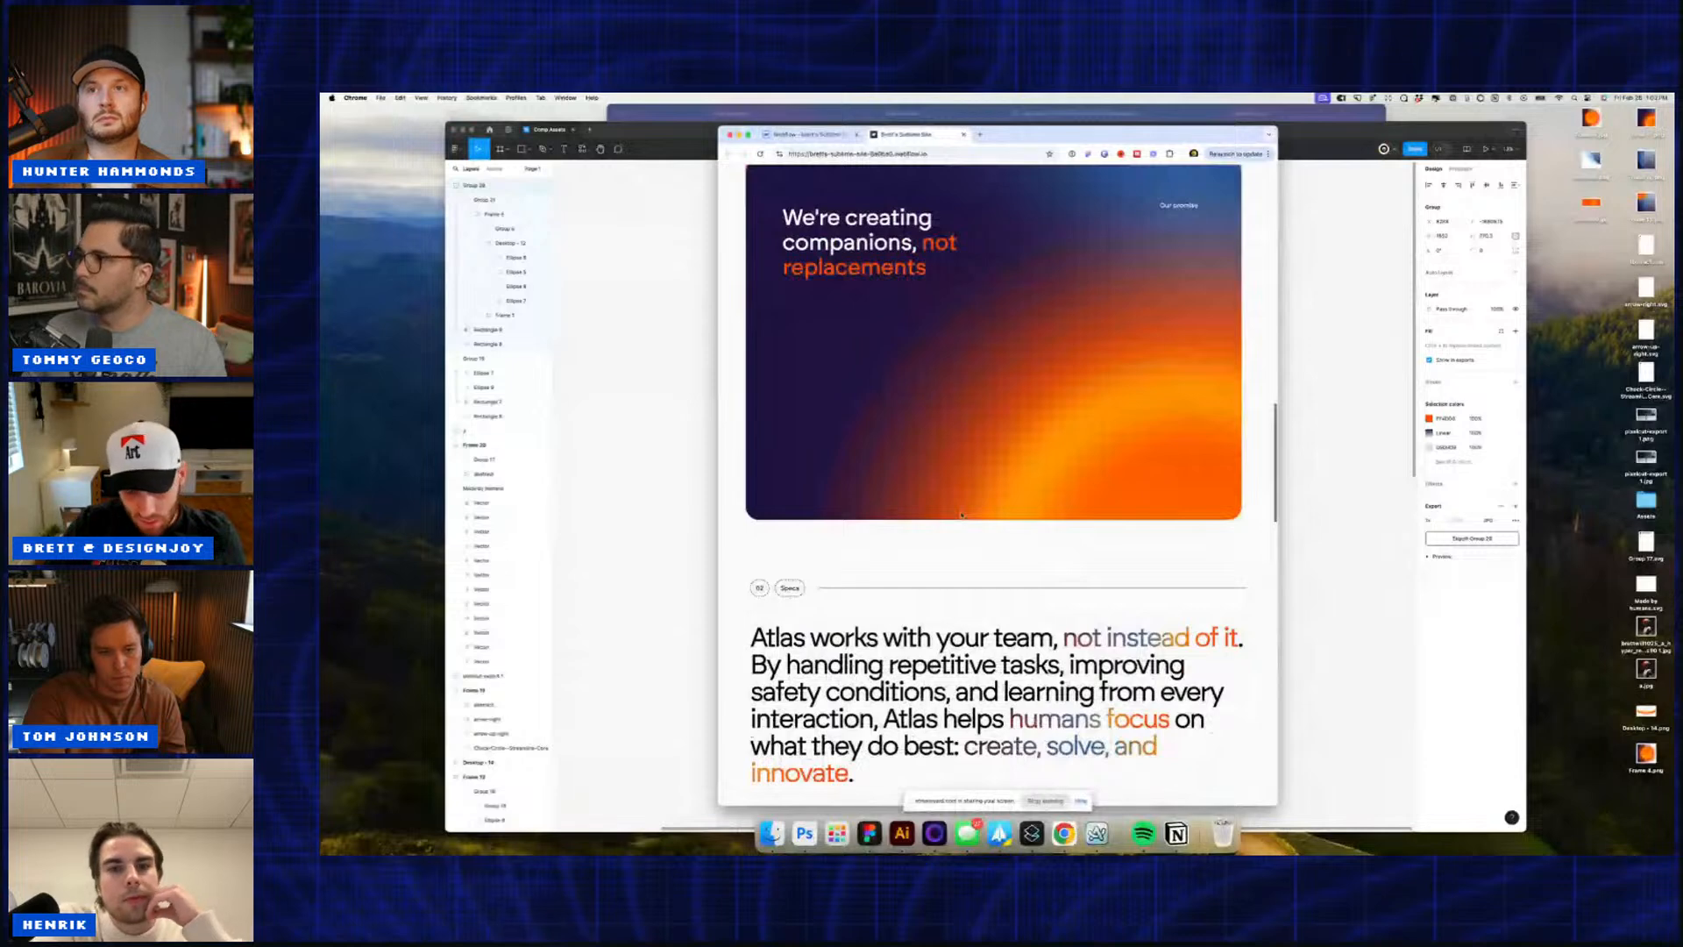
scroll(961, 516, "down", 3)
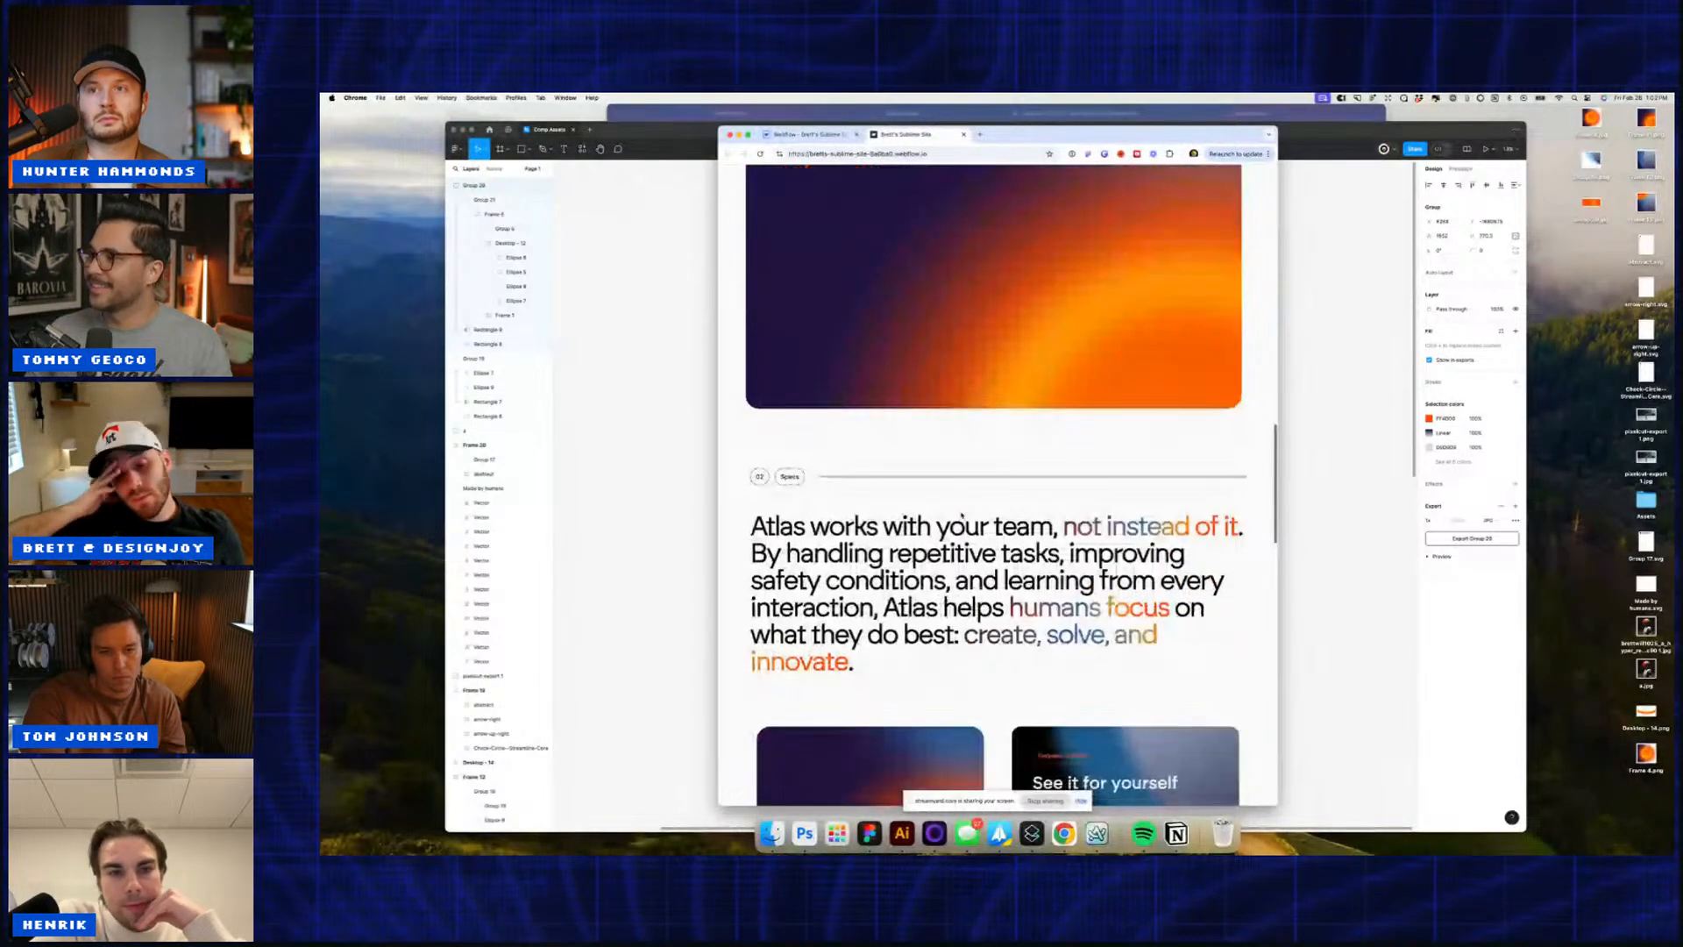
scroll(962, 516, "down", 4)
scroll(962, 516, "down", 5)
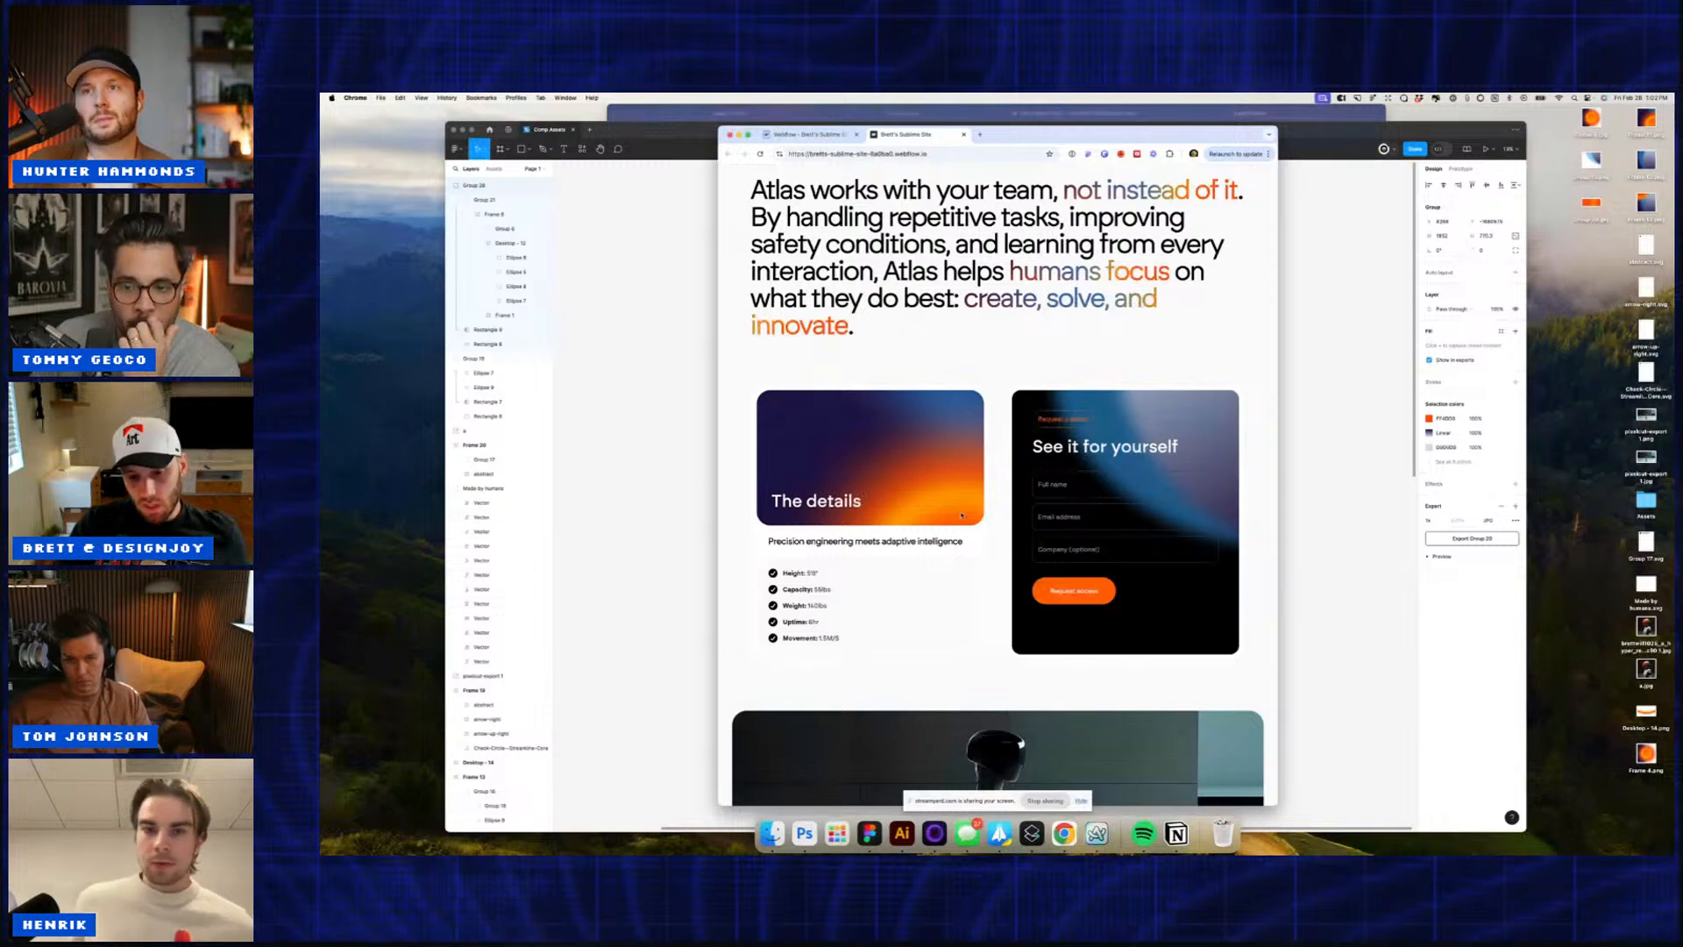
Step: Scroll the published Pulse Robot page to the robot image, back to the top, and down again
scroll(961, 516, "down", 5)
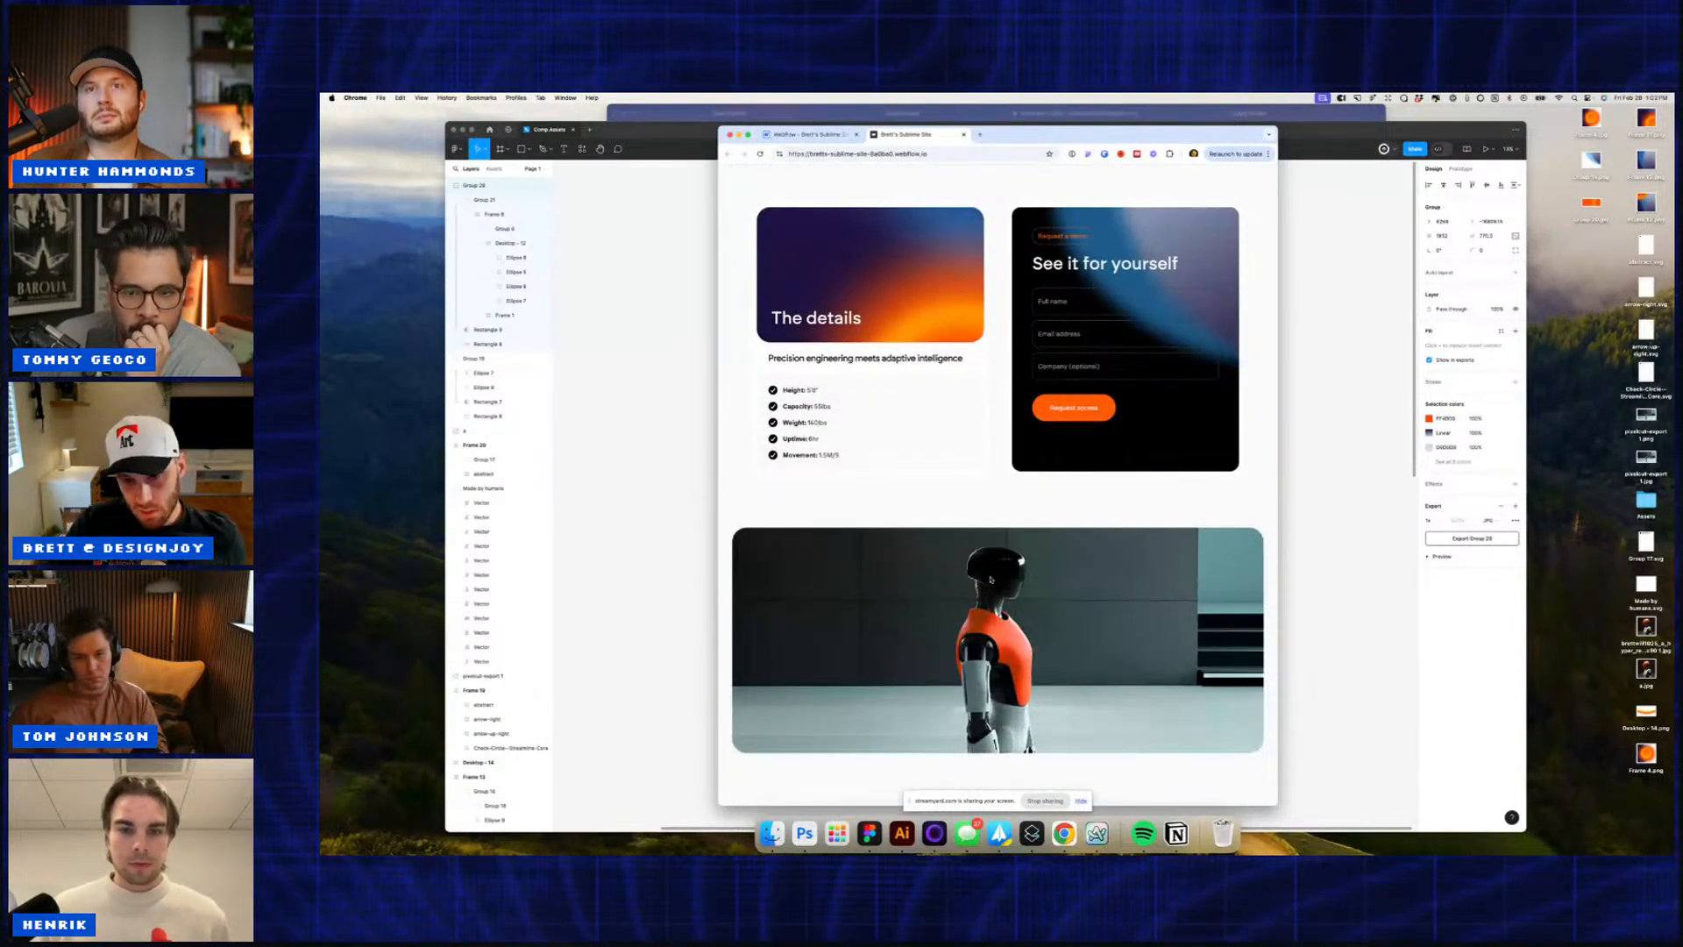
scroll(991, 579, "up", 20)
scroll(991, 580, "up", 6)
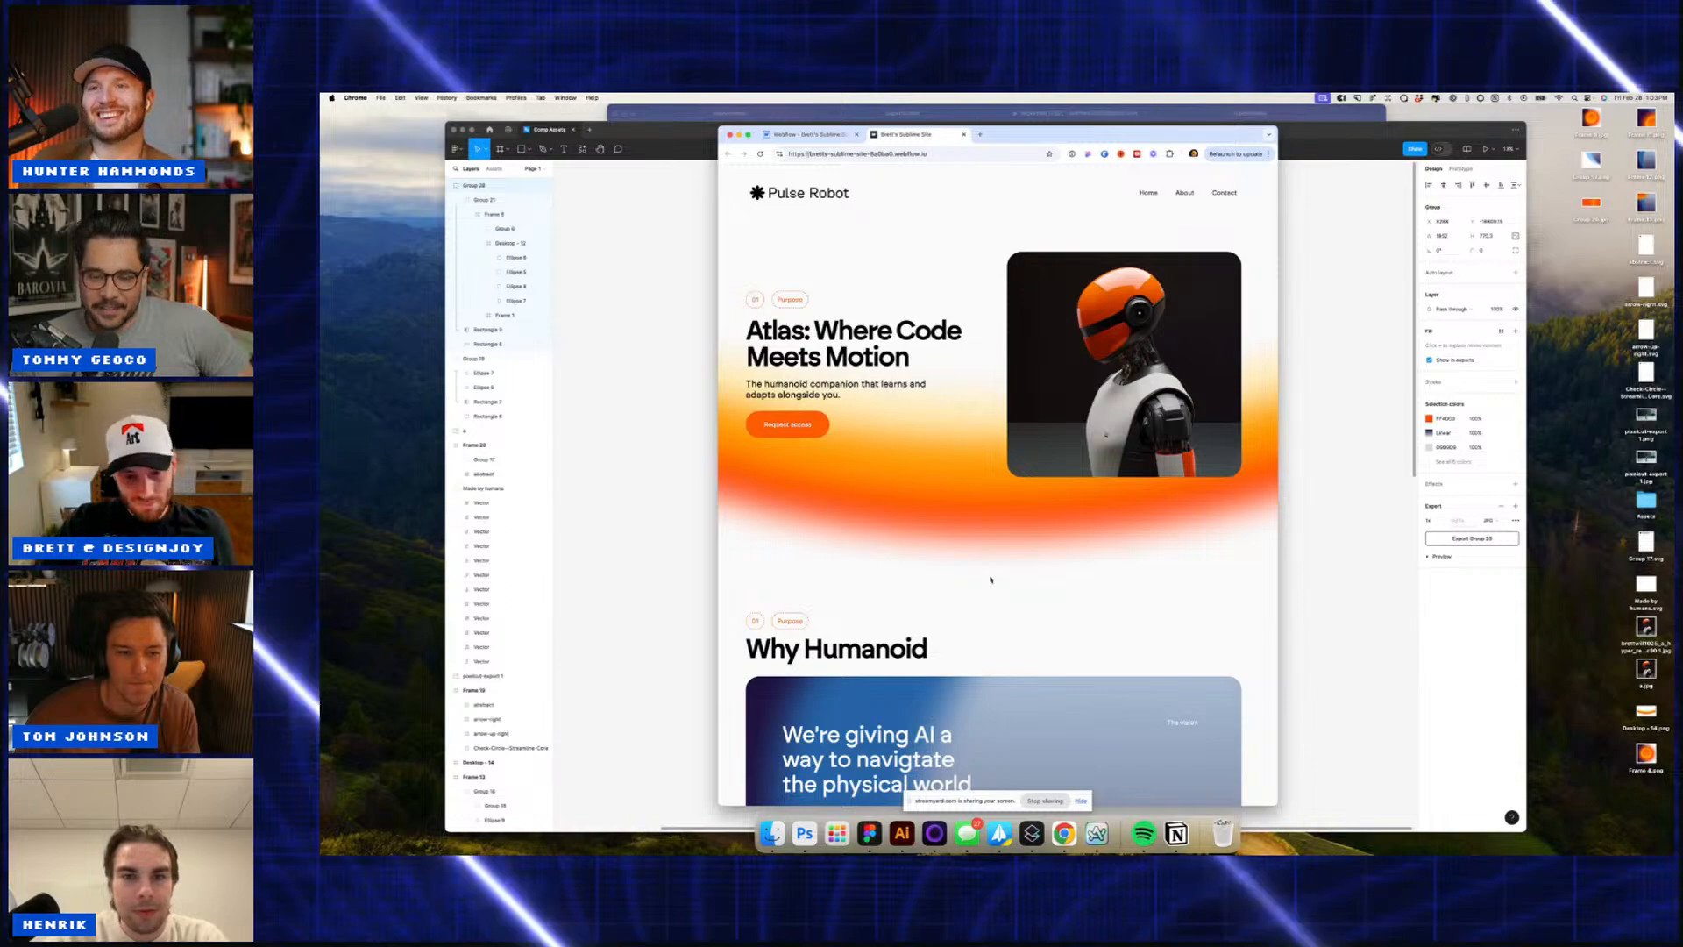
scroll(991, 579, "down", 10)
scroll(991, 574, "down", 15)
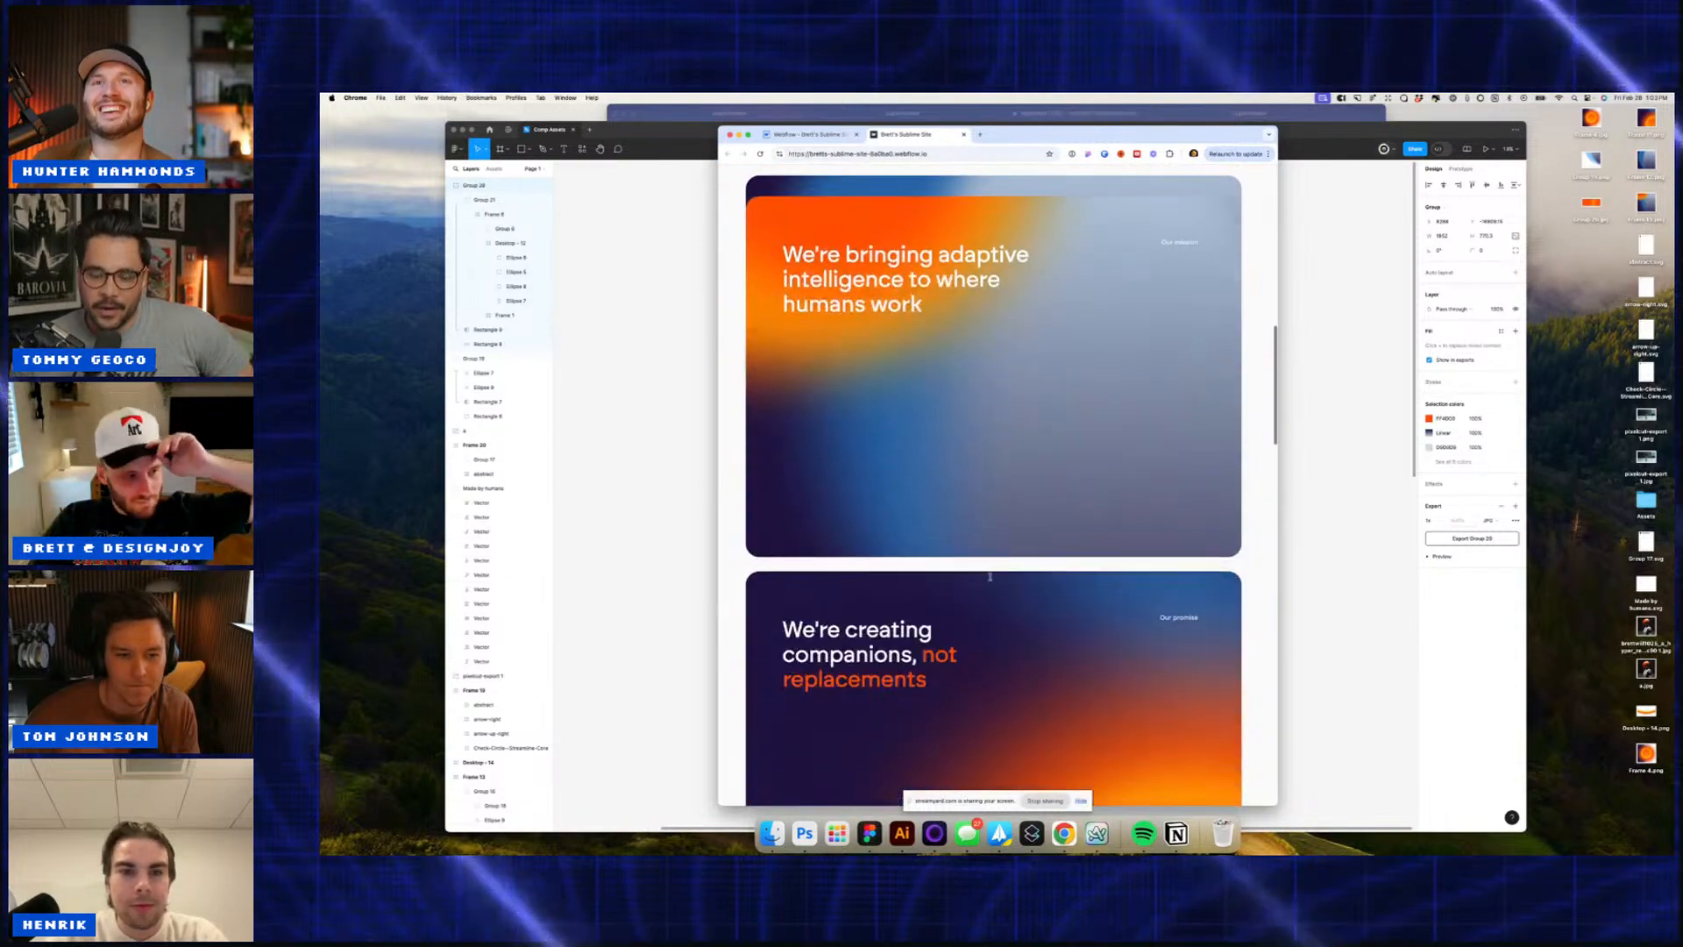
scroll(991, 579, "down", 1)
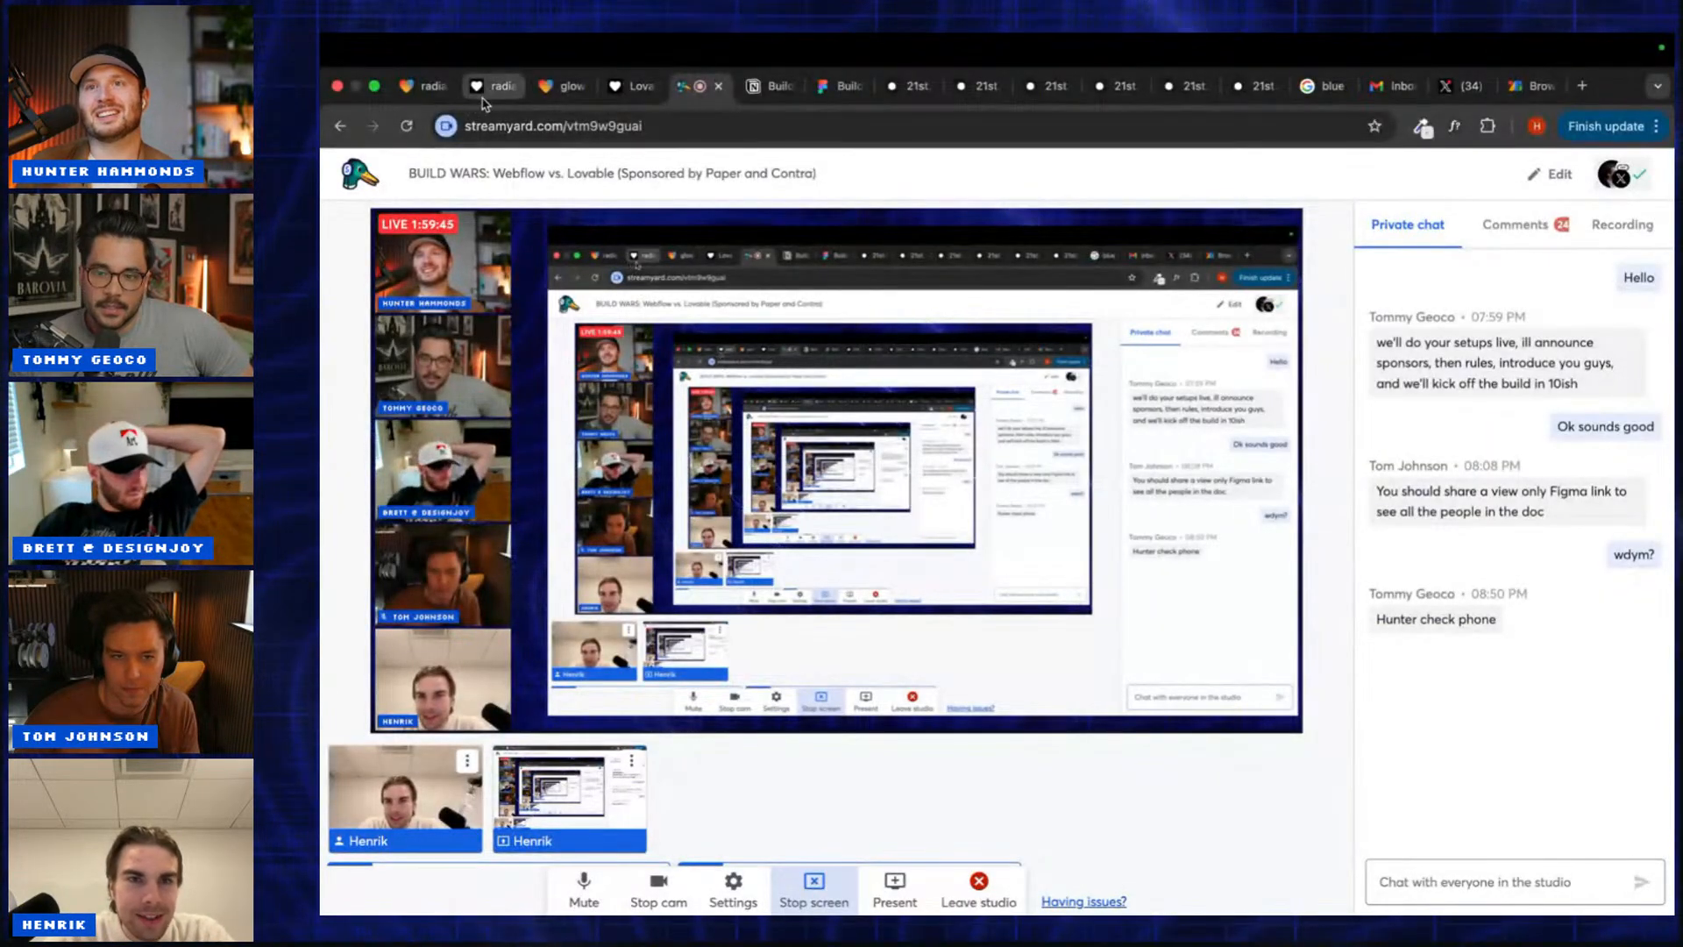
Step: Compare the glowing-3d-interaction project against the original 21st.dev Spline Scene component page, ending on the project
left_click(555, 88)
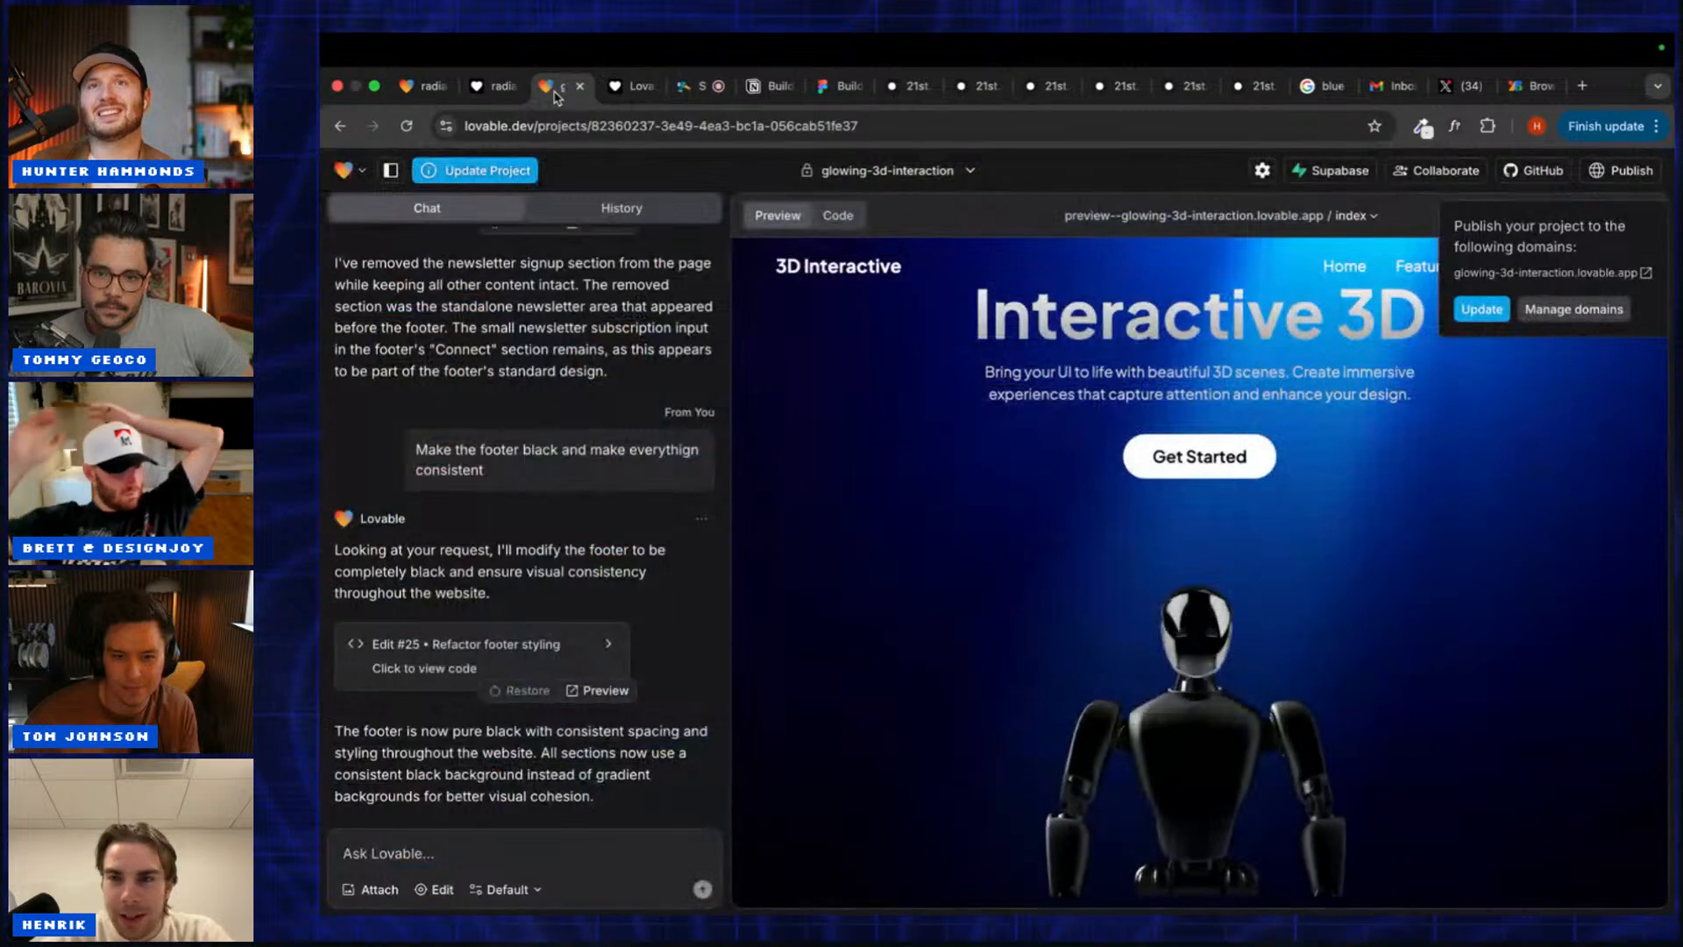
left_click(1413, 216)
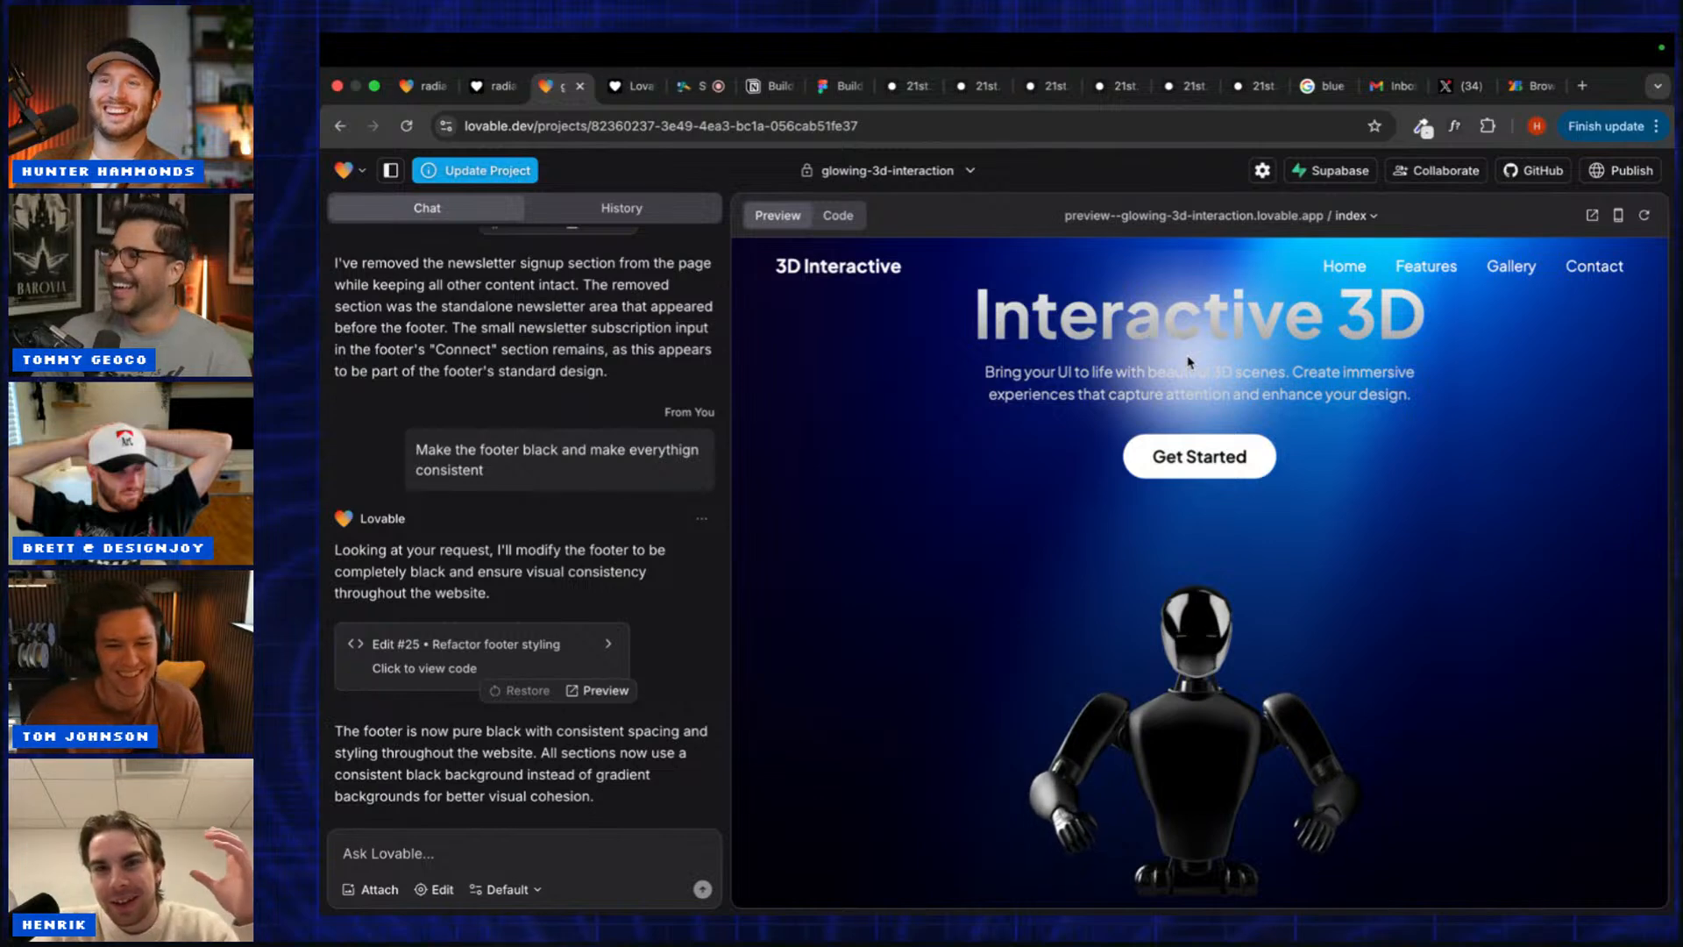
left_click(898, 85)
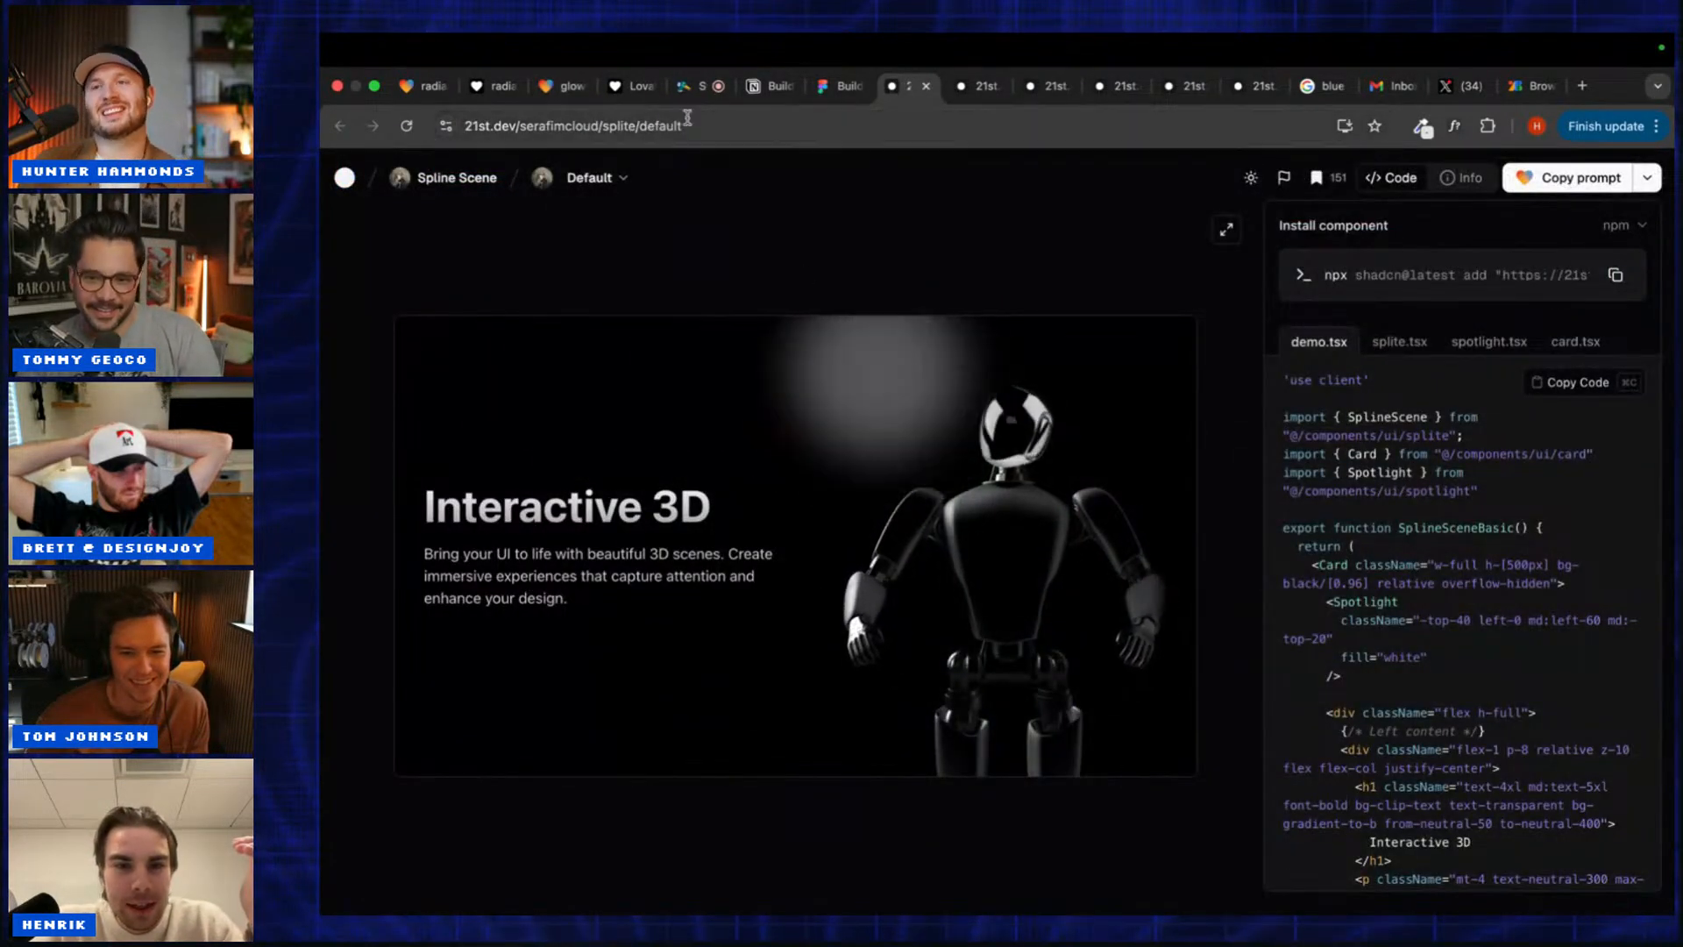
left_click(484, 88)
left_click(545, 88)
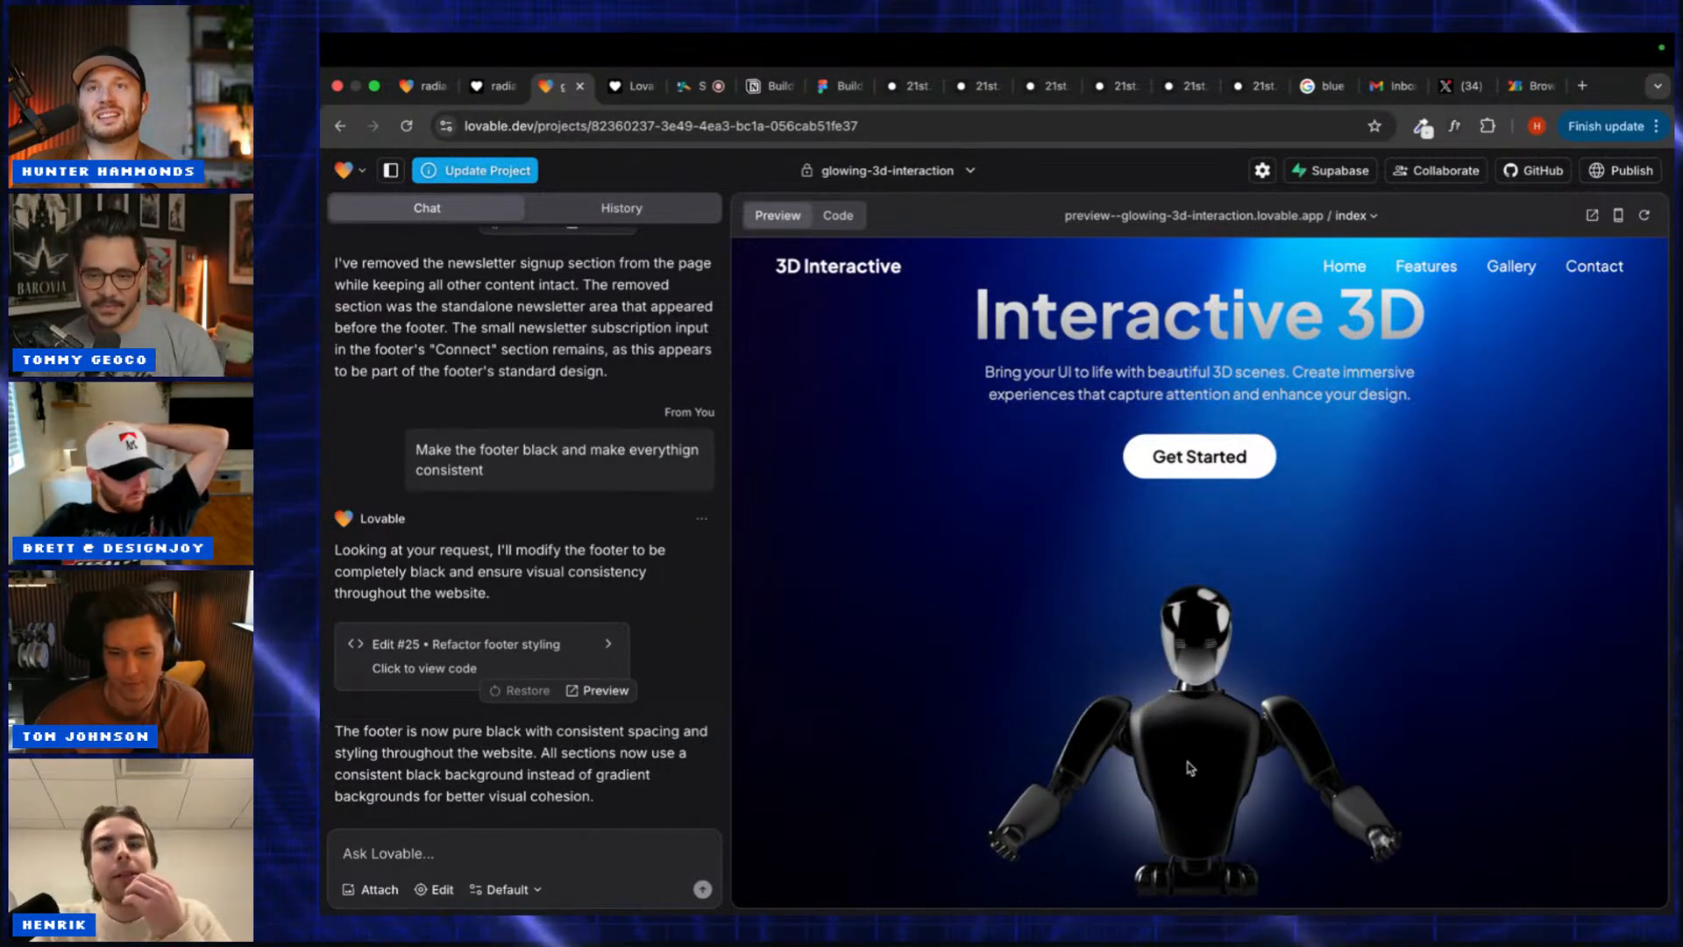
Step: Collapse the chat panel so the Interactive 3D preview fills the full width
scroll(1190, 768, "down", 2)
scroll(1189, 768, "down", 3)
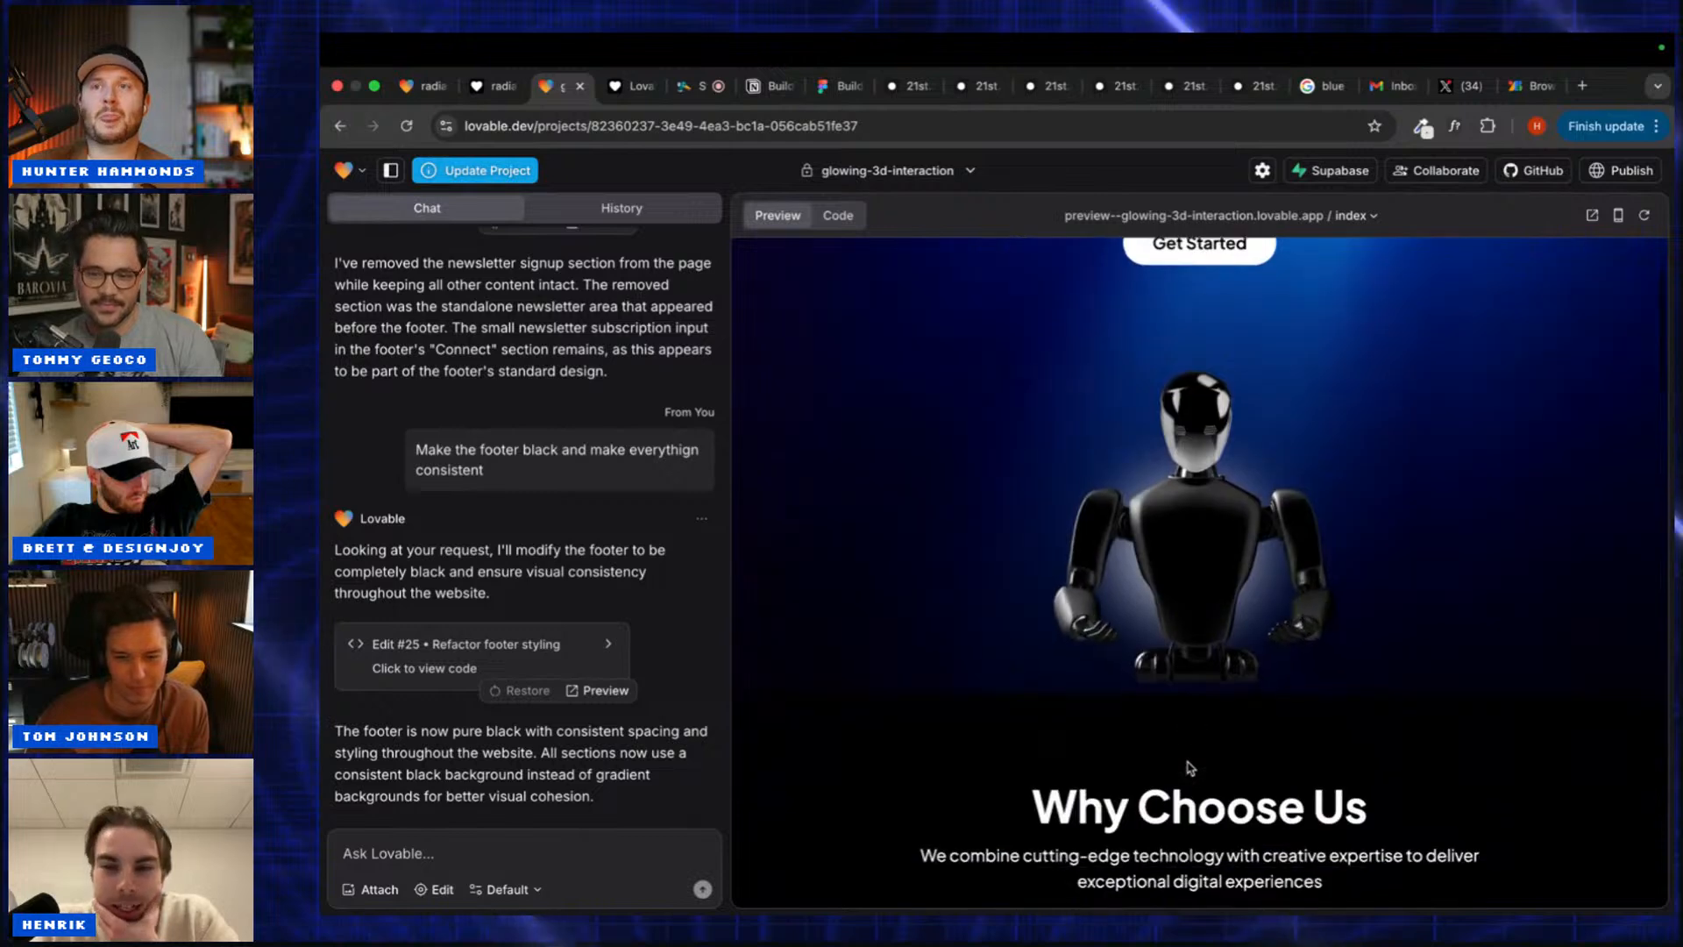
scroll(1190, 768, "up", 5)
left_click(391, 172)
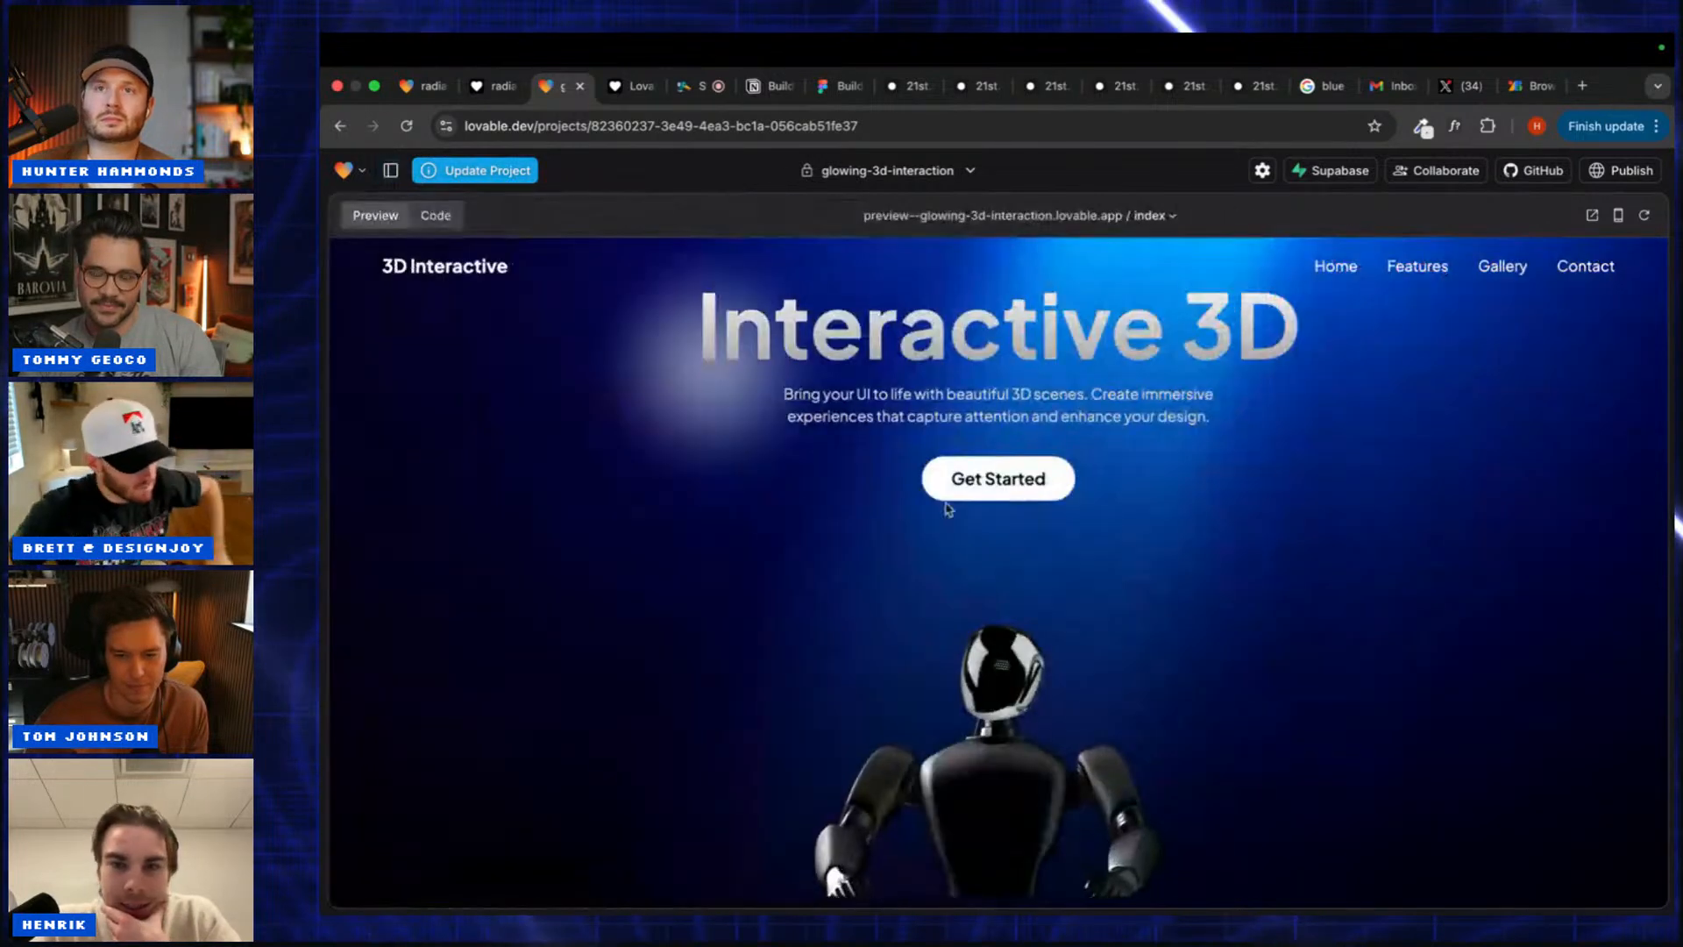
Step: Scroll the preview through Why Choose Us down to the Changelog timeline and back up
scroll(1296, 537, "down", 2)
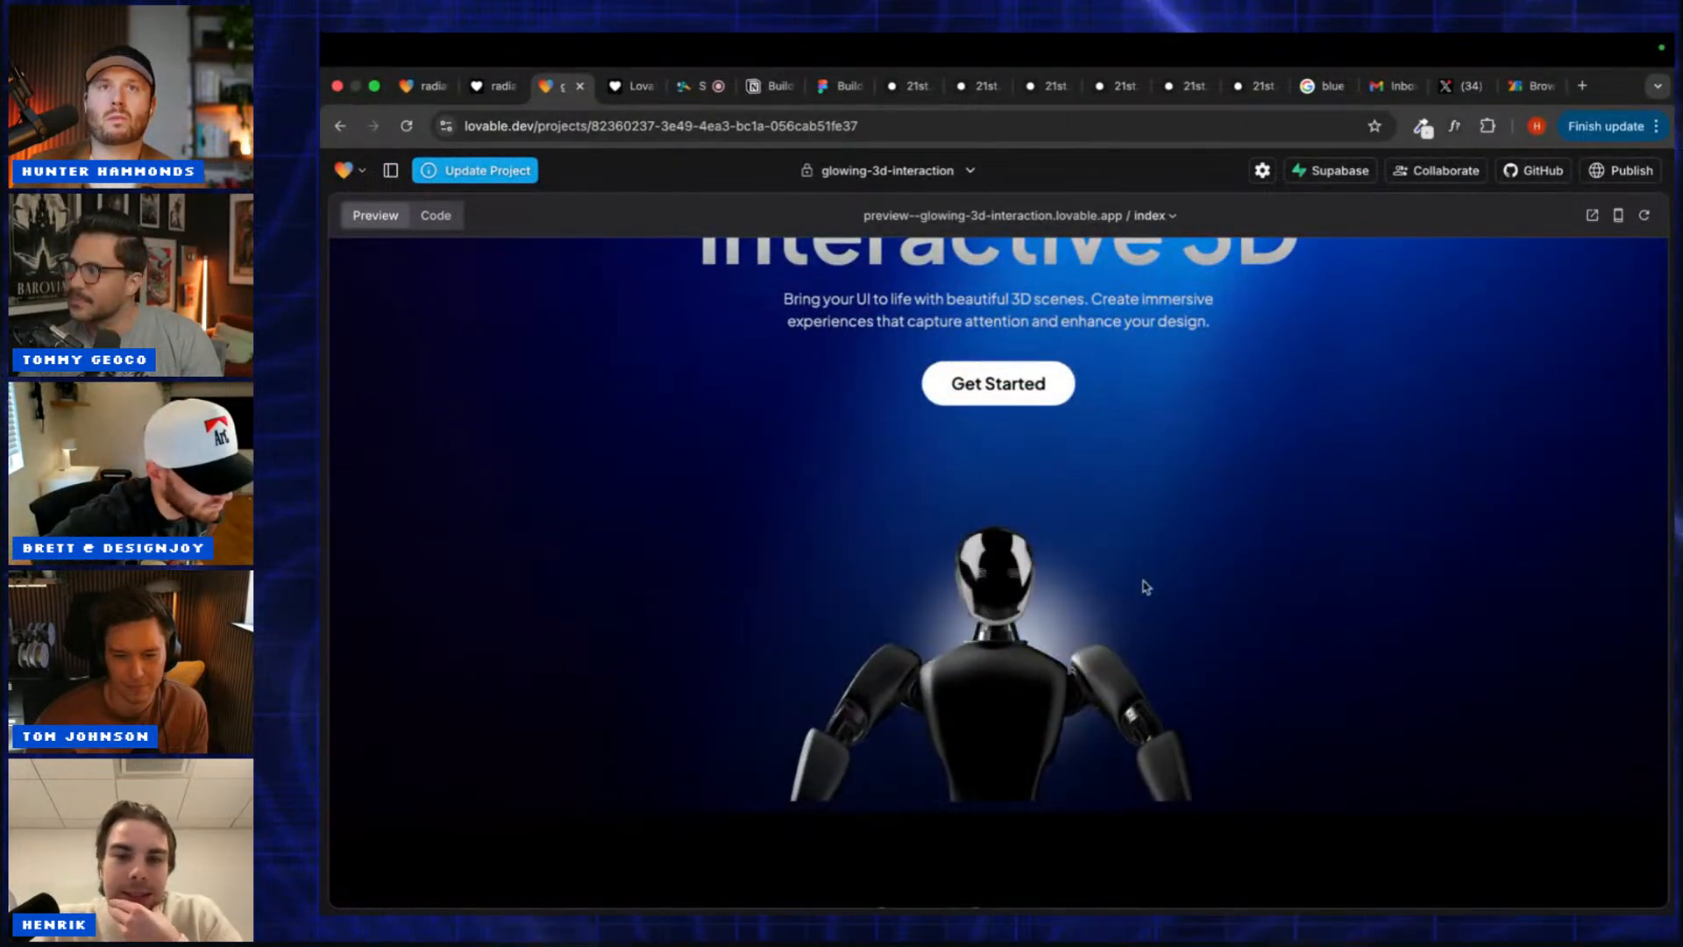
scroll(1172, 741, "down", 4)
scroll(1173, 741, "down", 3)
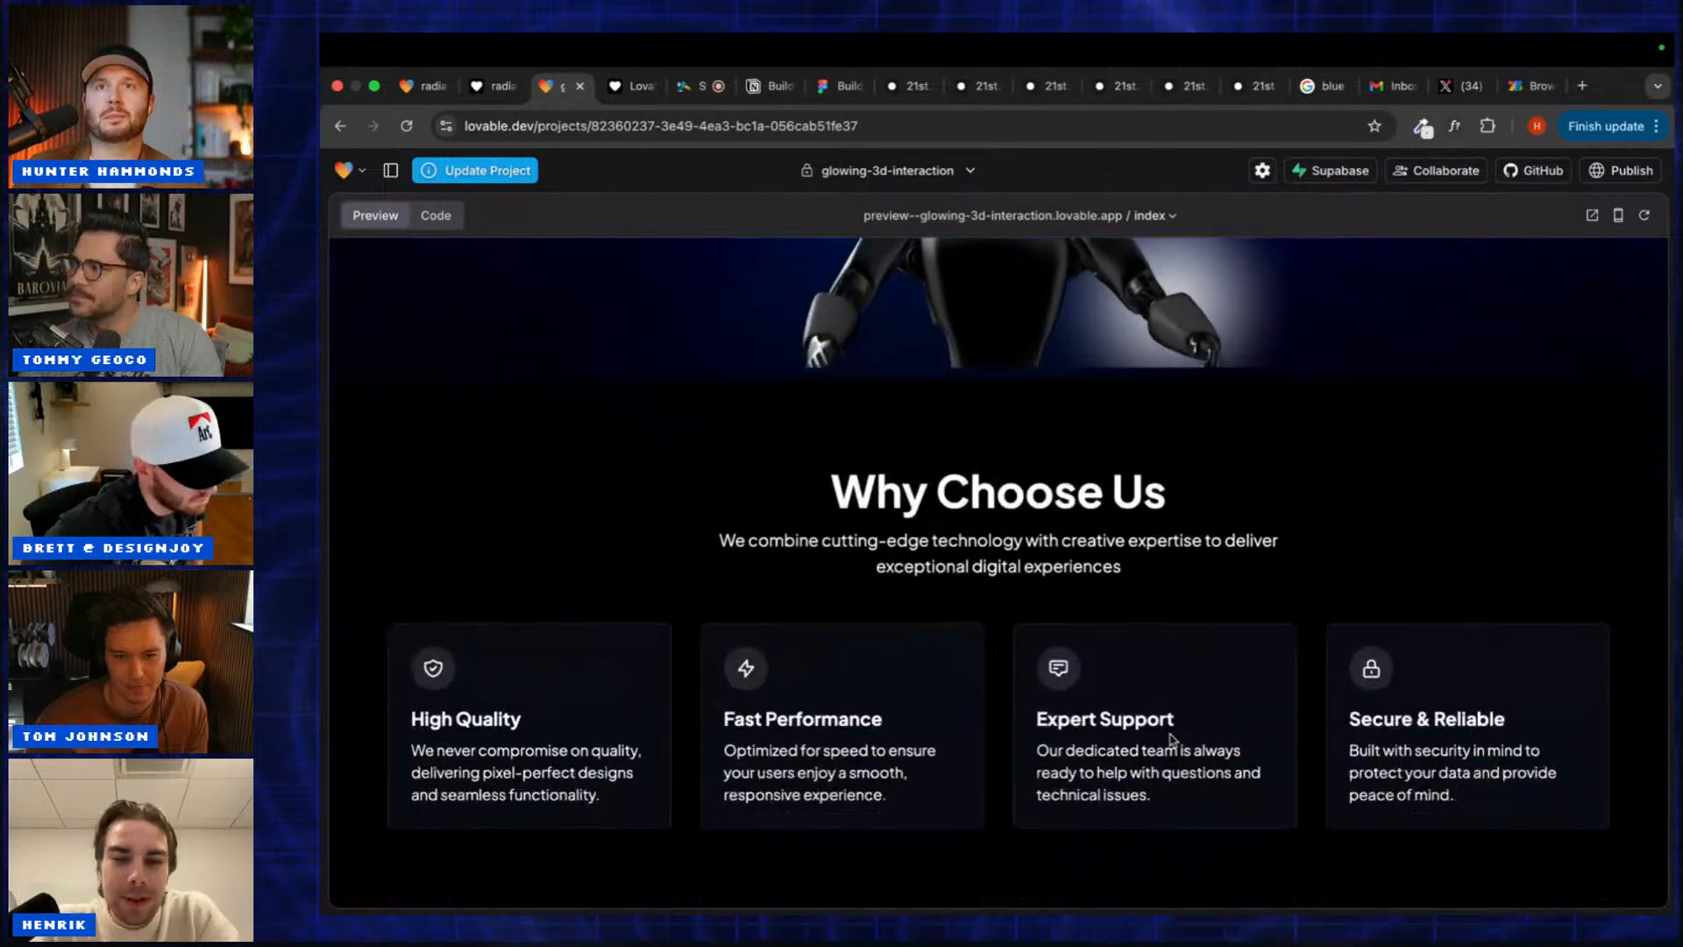
scroll(1172, 741, "down", 9)
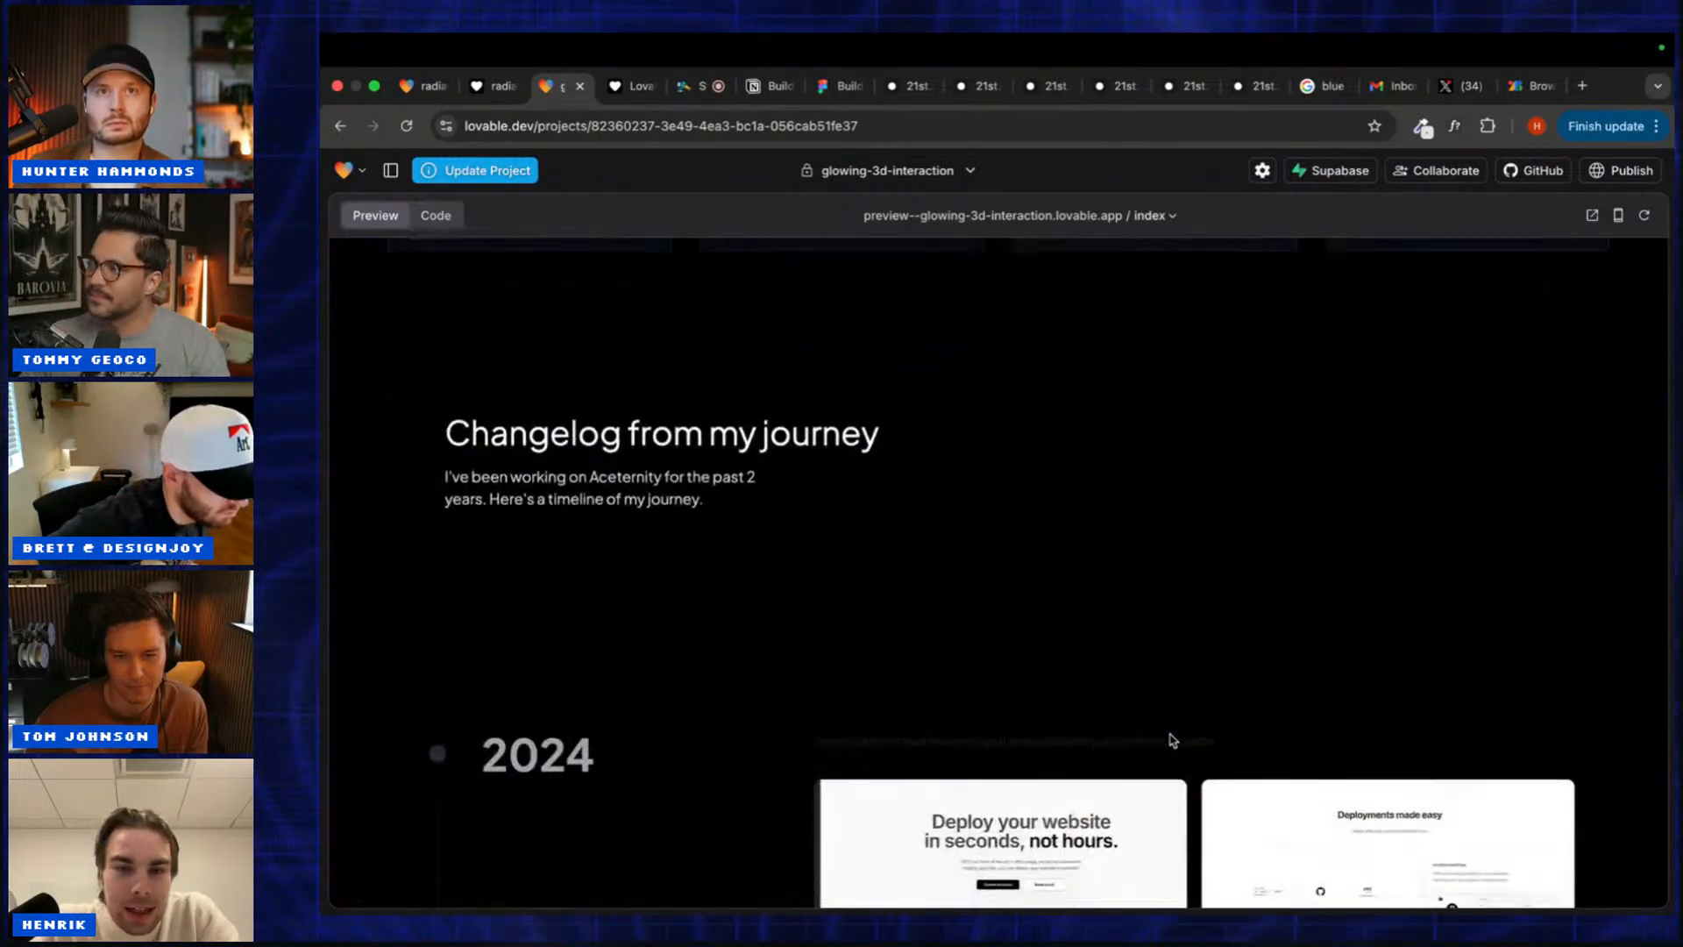
scroll(1172, 741, "down", 8)
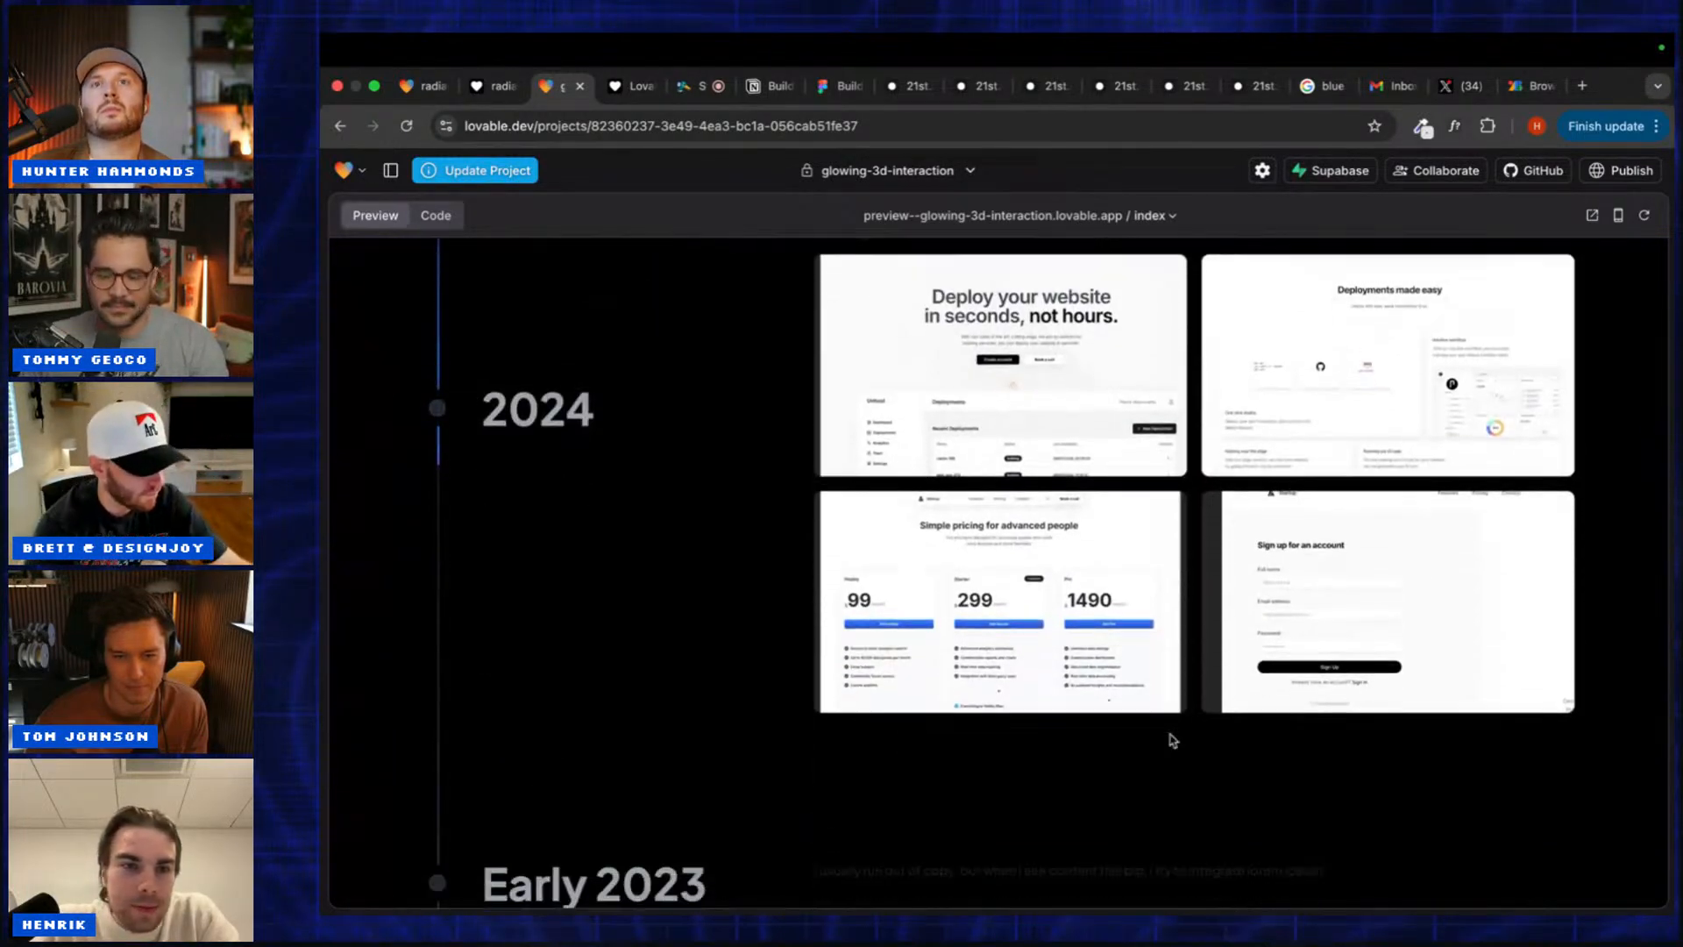
scroll(1172, 741, "down", 10)
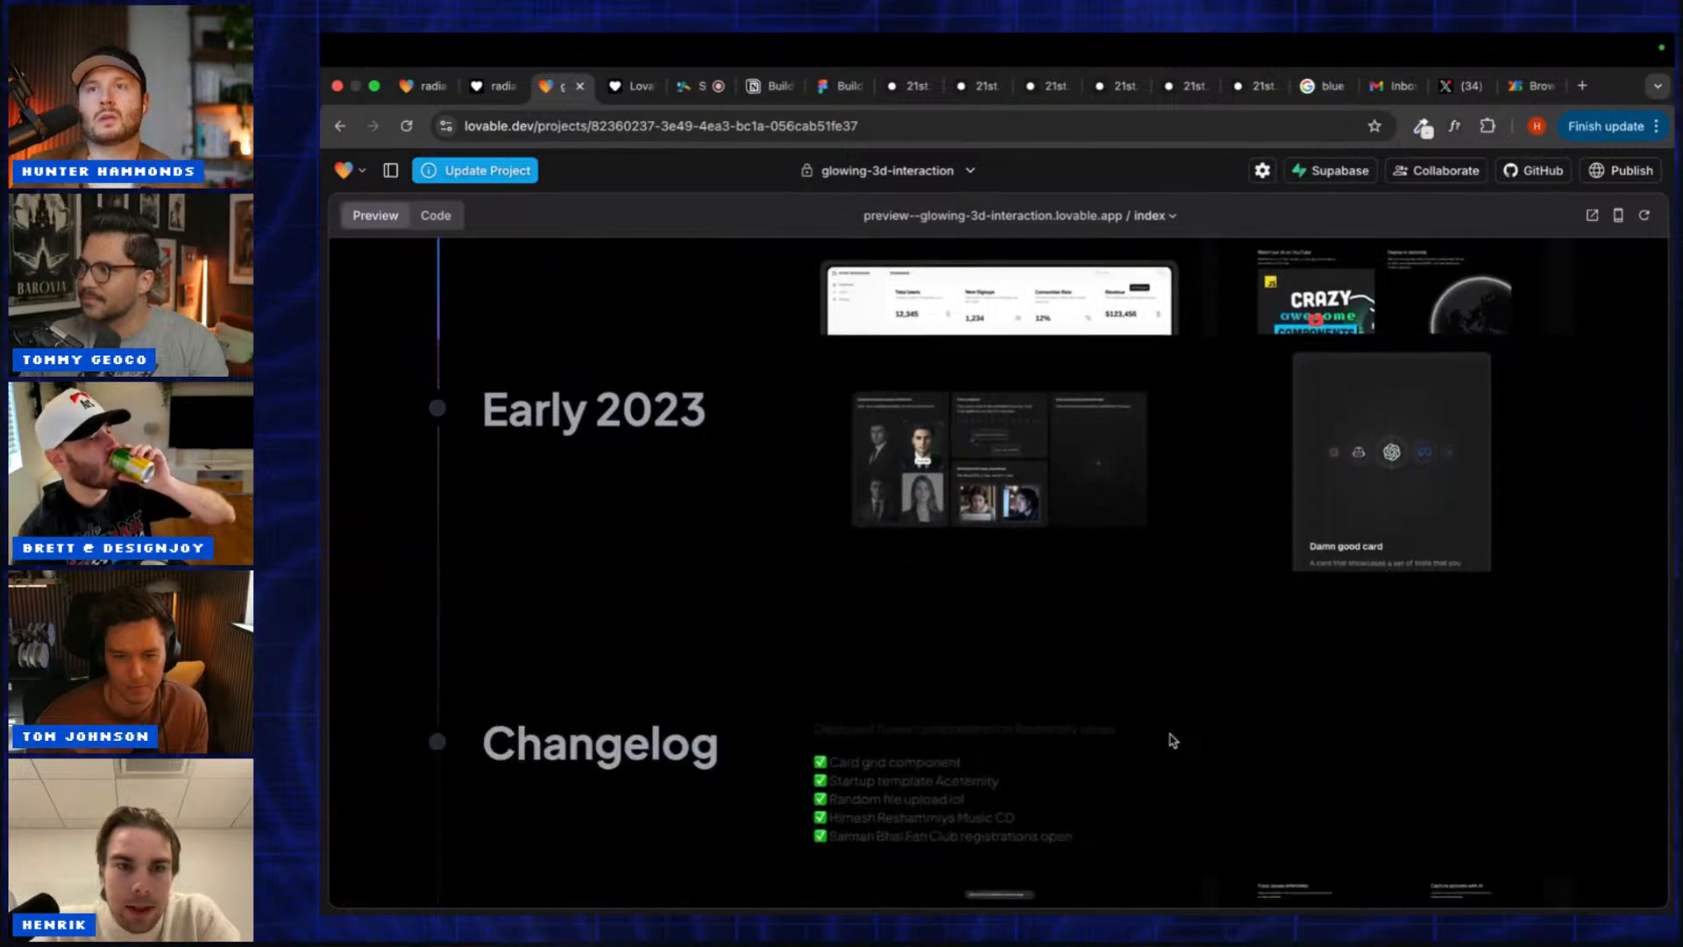
scroll(1172, 740, "down", 2)
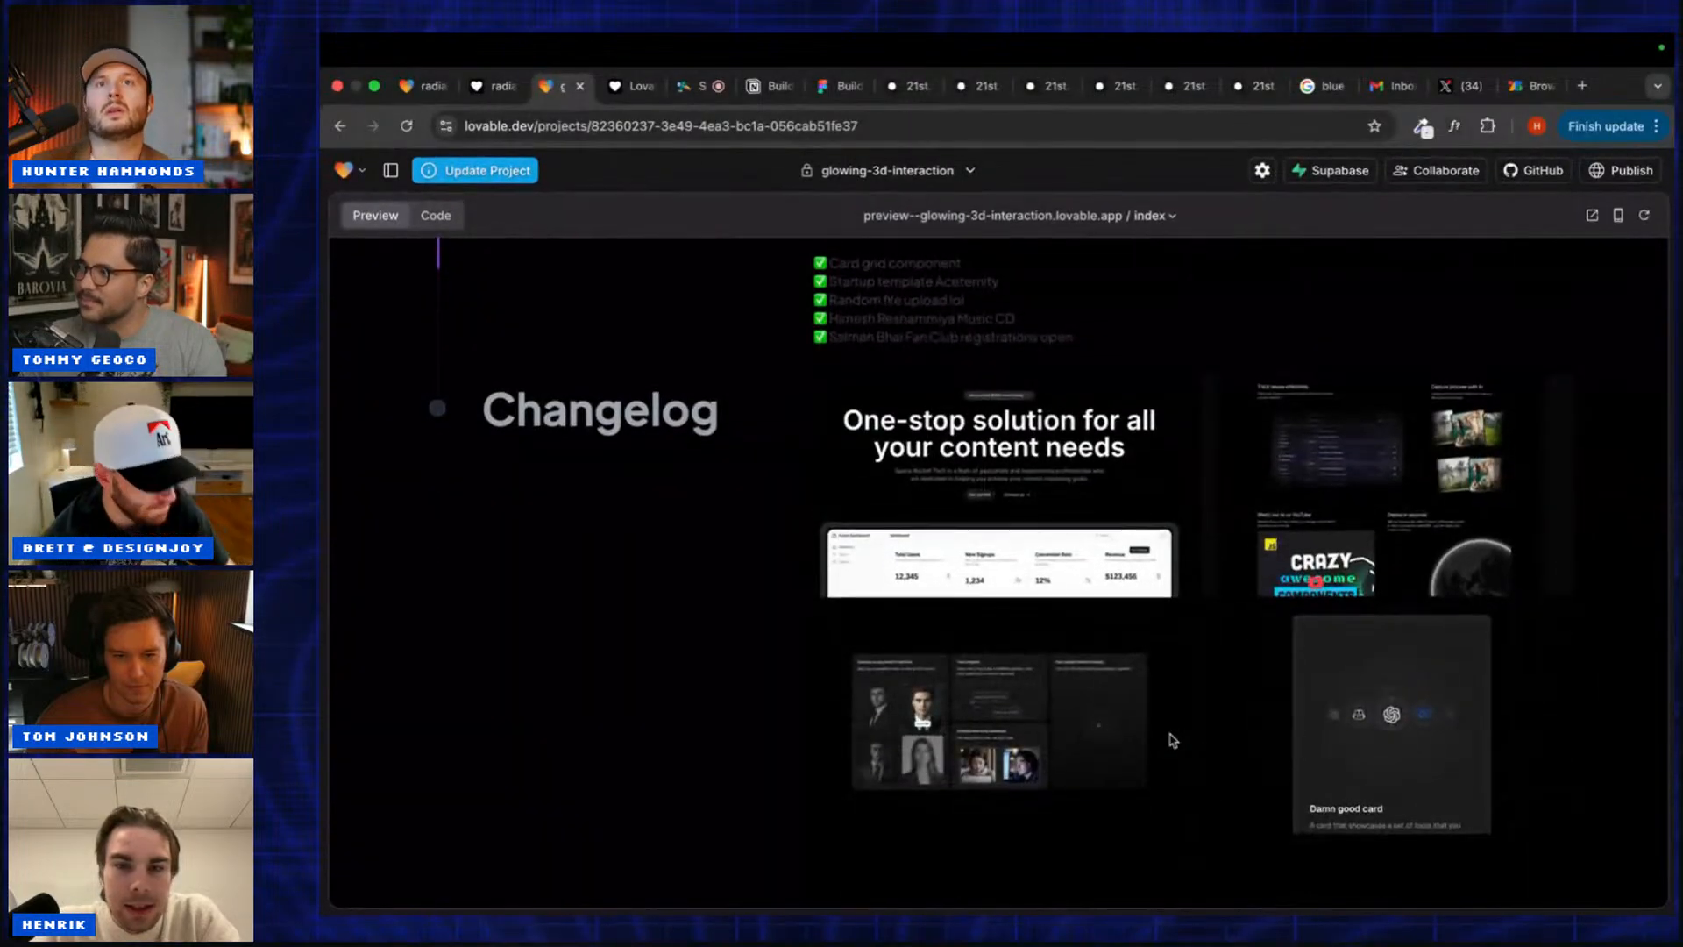
scroll(1172, 741, "up", 18)
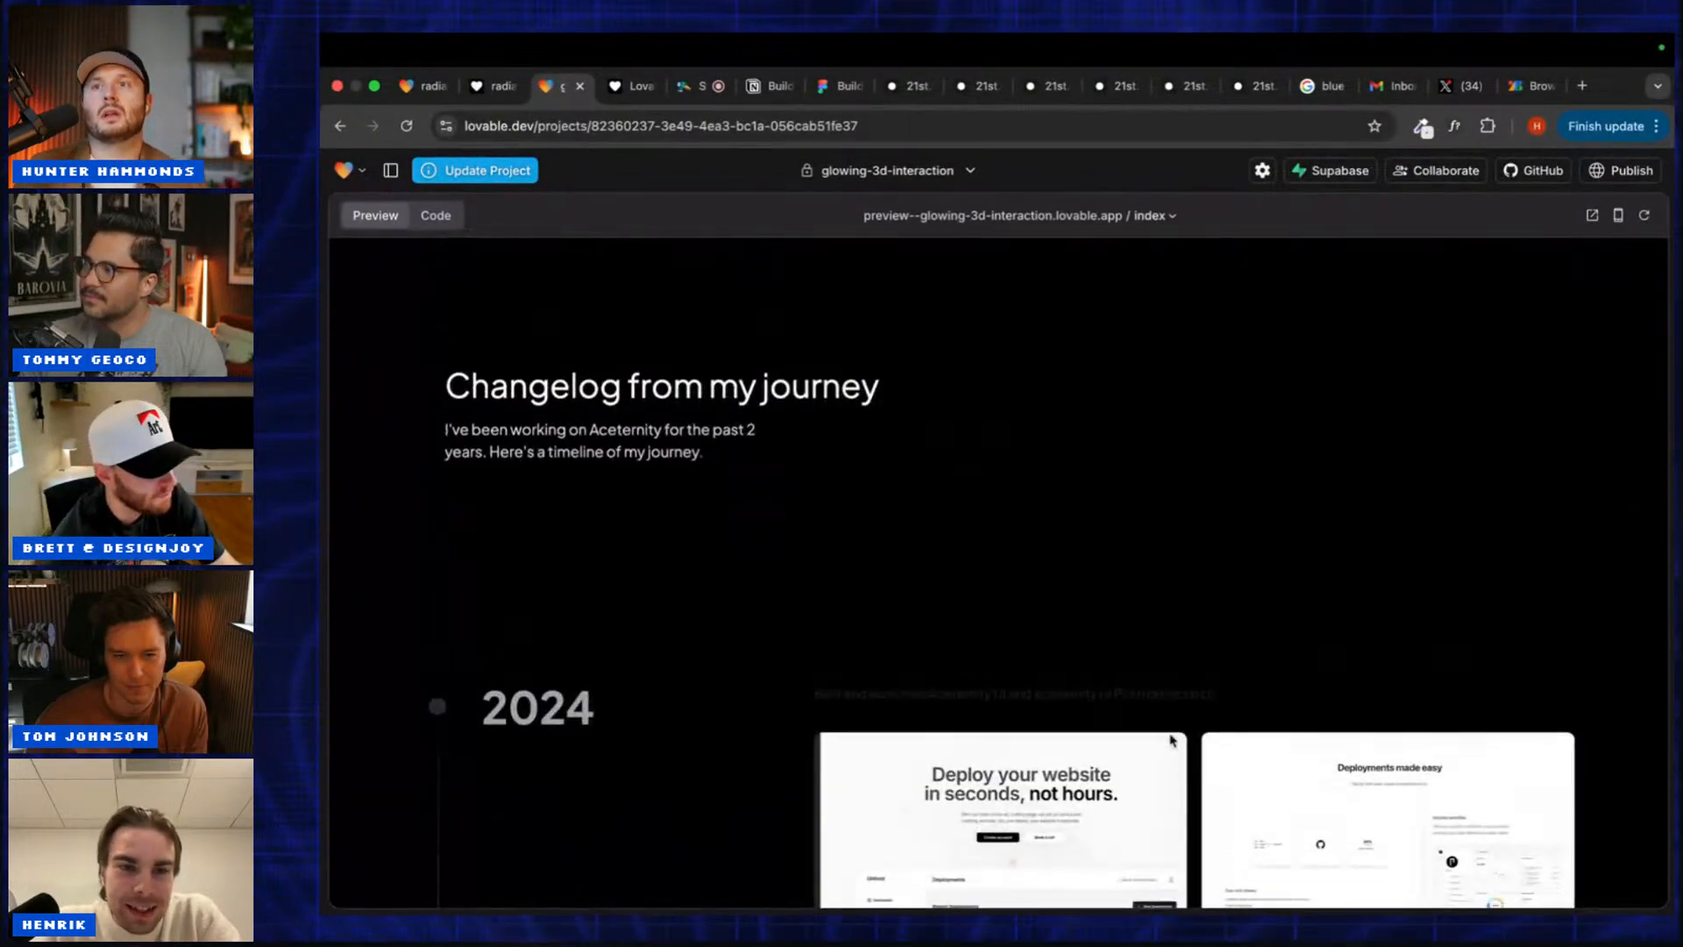
scroll(1172, 741, "down", 16)
scroll(1172, 741, "down", 1)
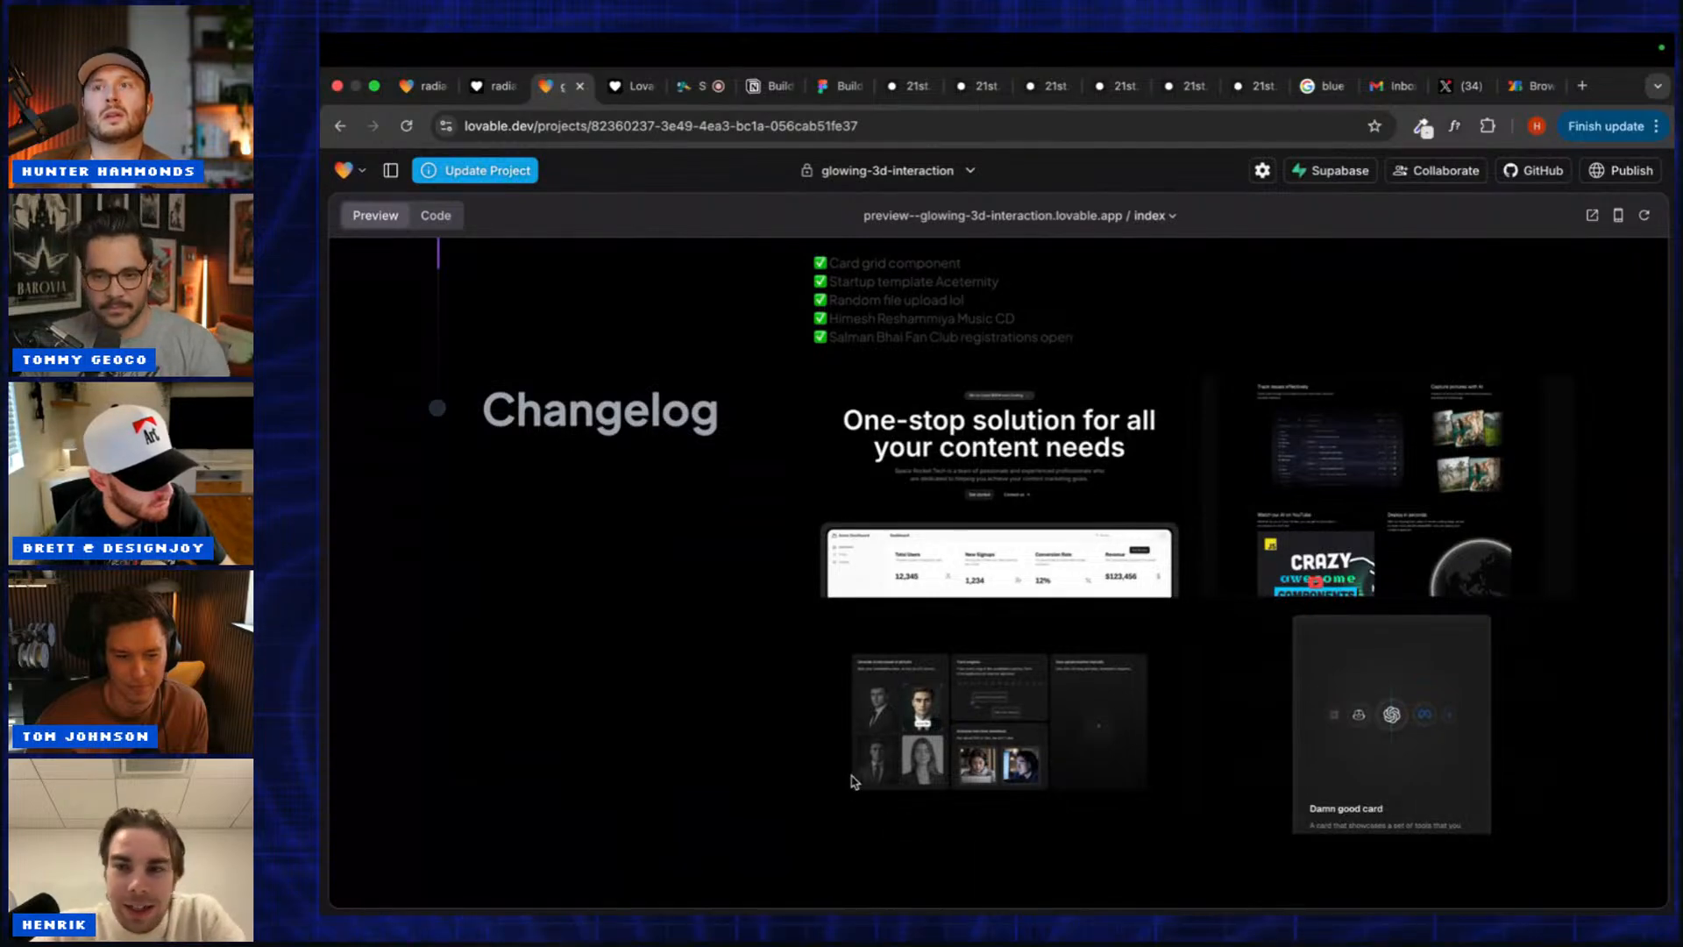
scroll(851, 781, "up", 15)
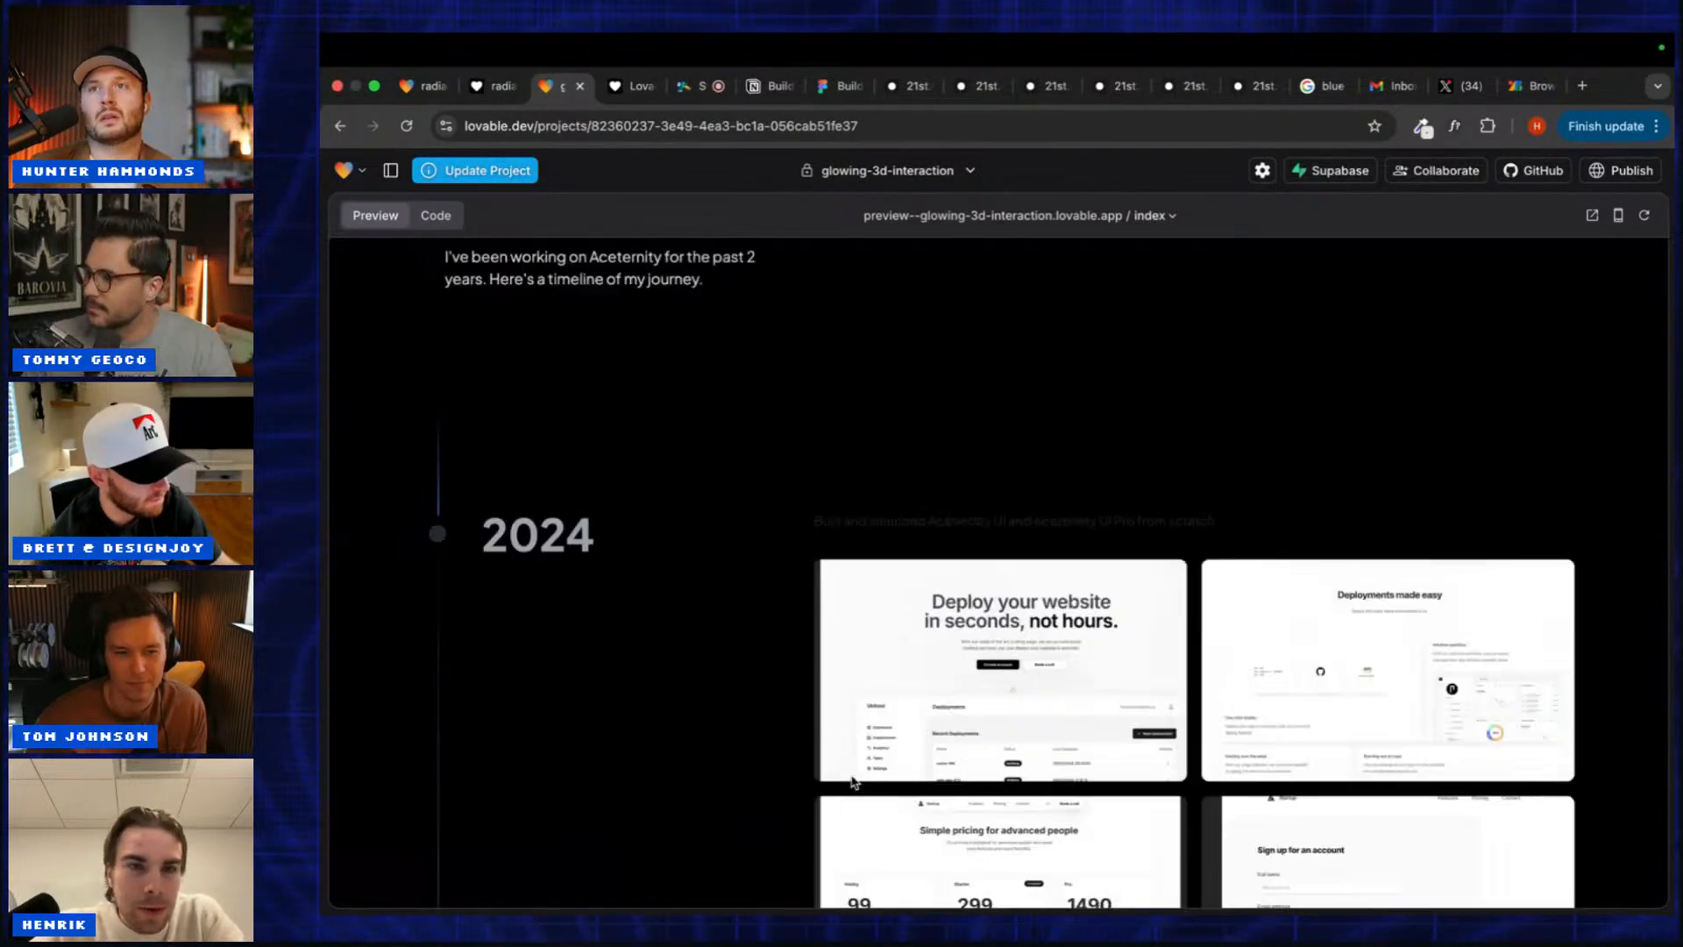
scroll(851, 781, "up", 10)
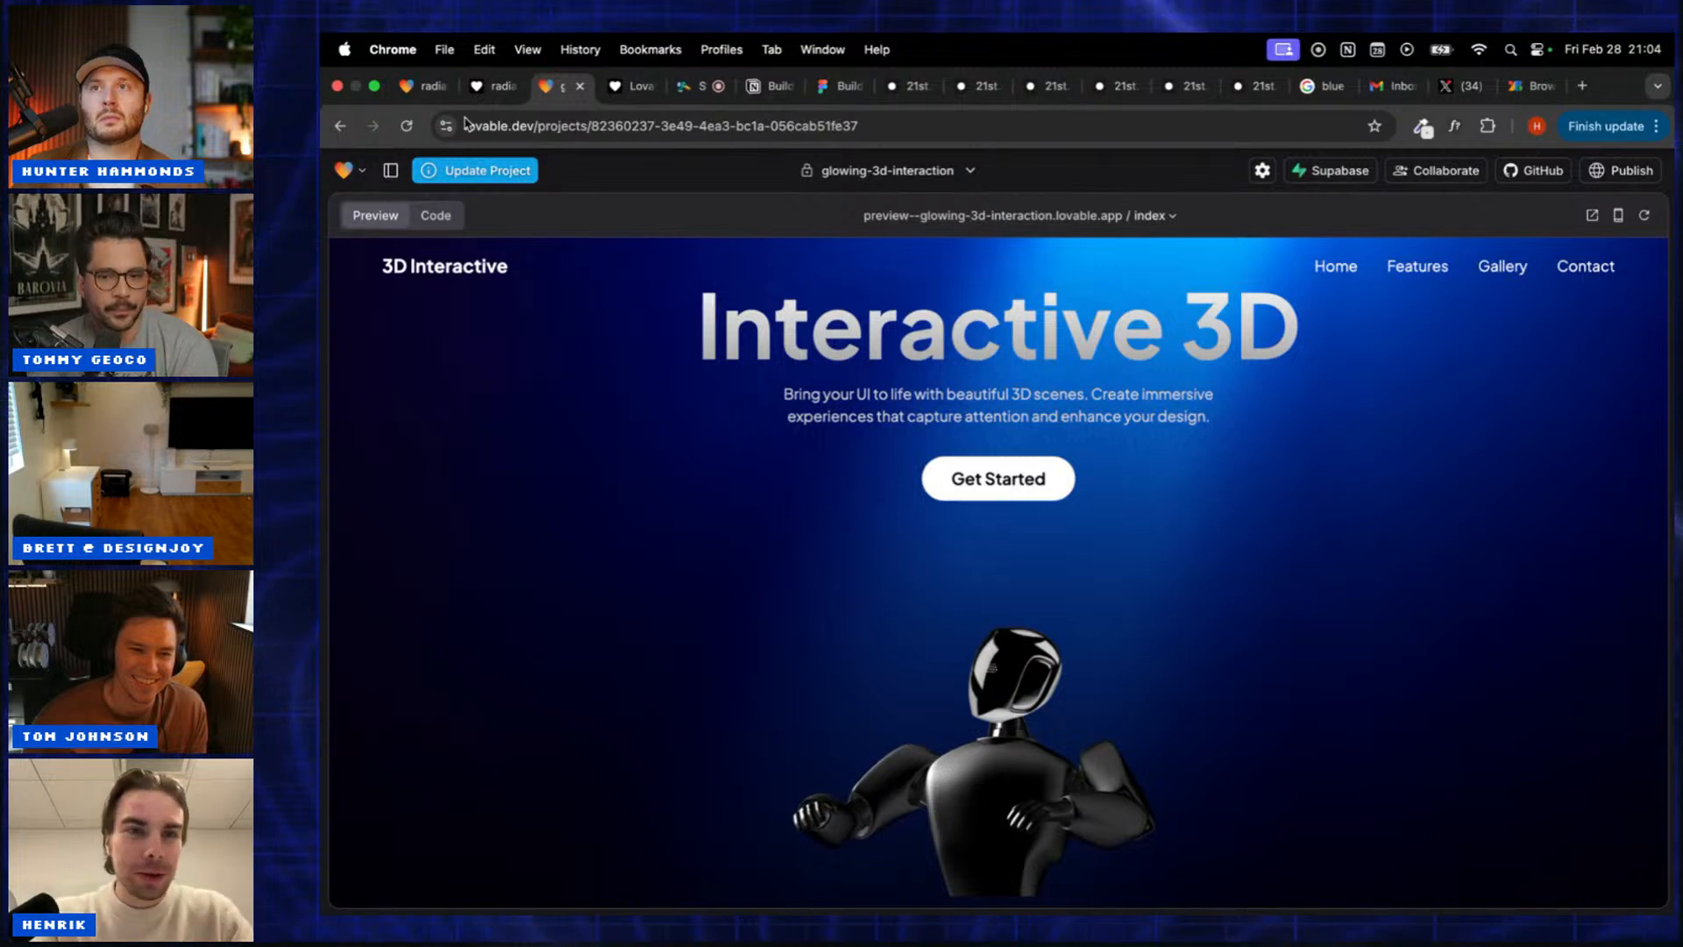
Step: Open the published Interactive 3D site at glowing-3d-interaction.lovable.app from the browser tabs
left_click(485, 87)
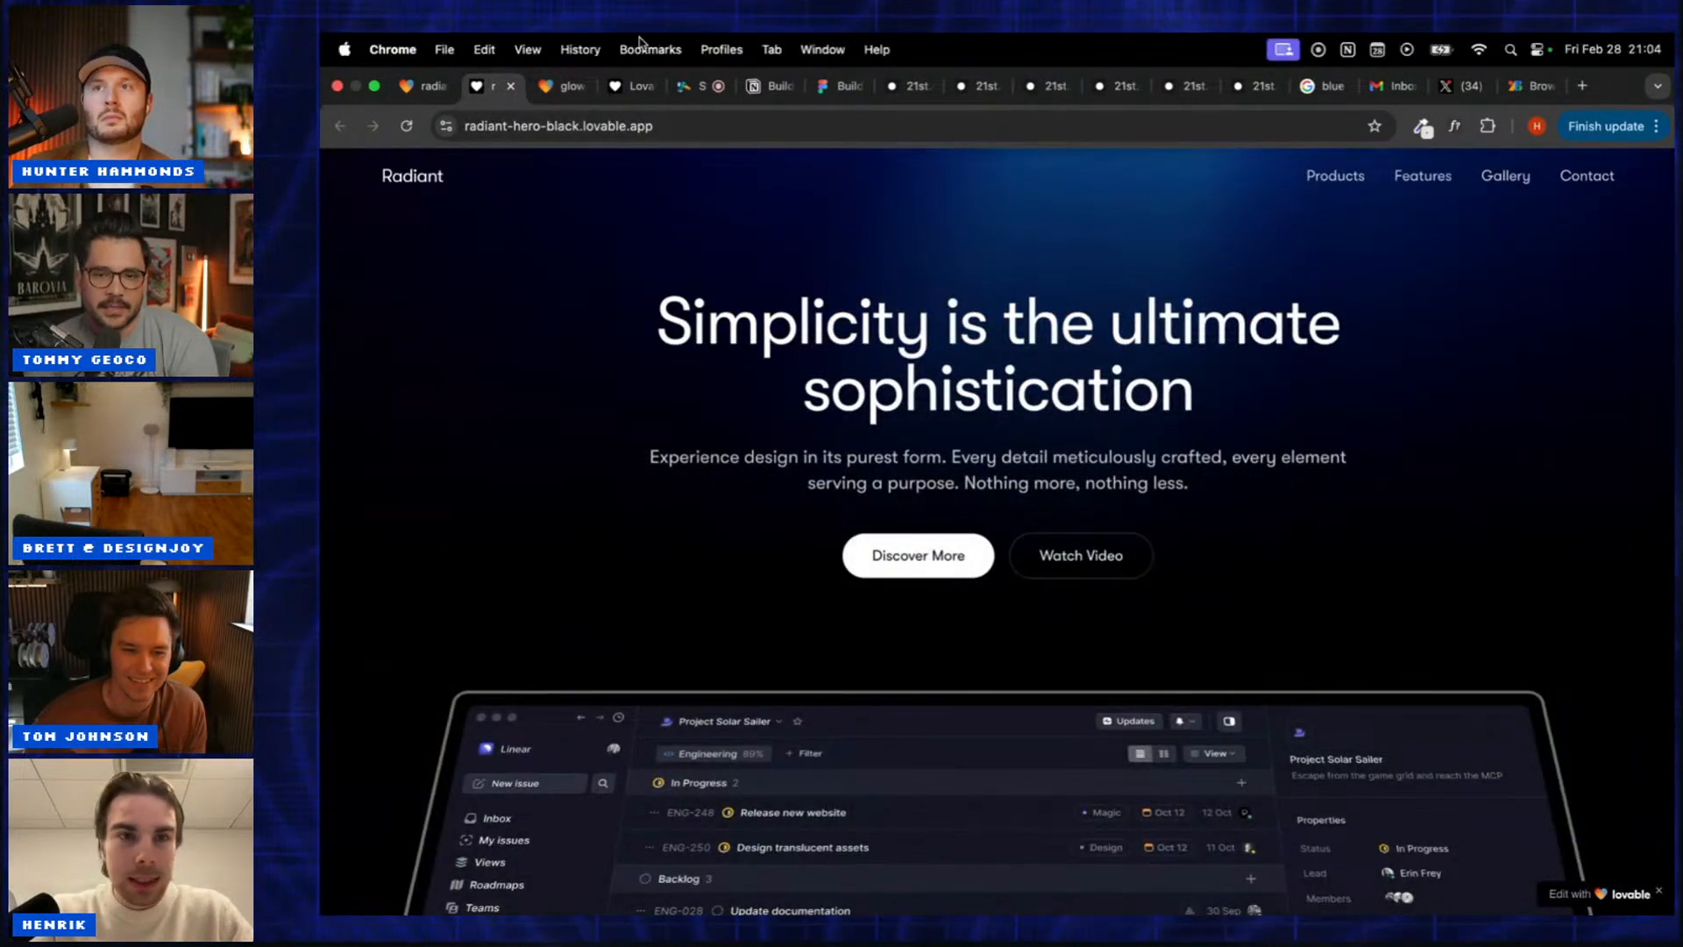
left_click(557, 85)
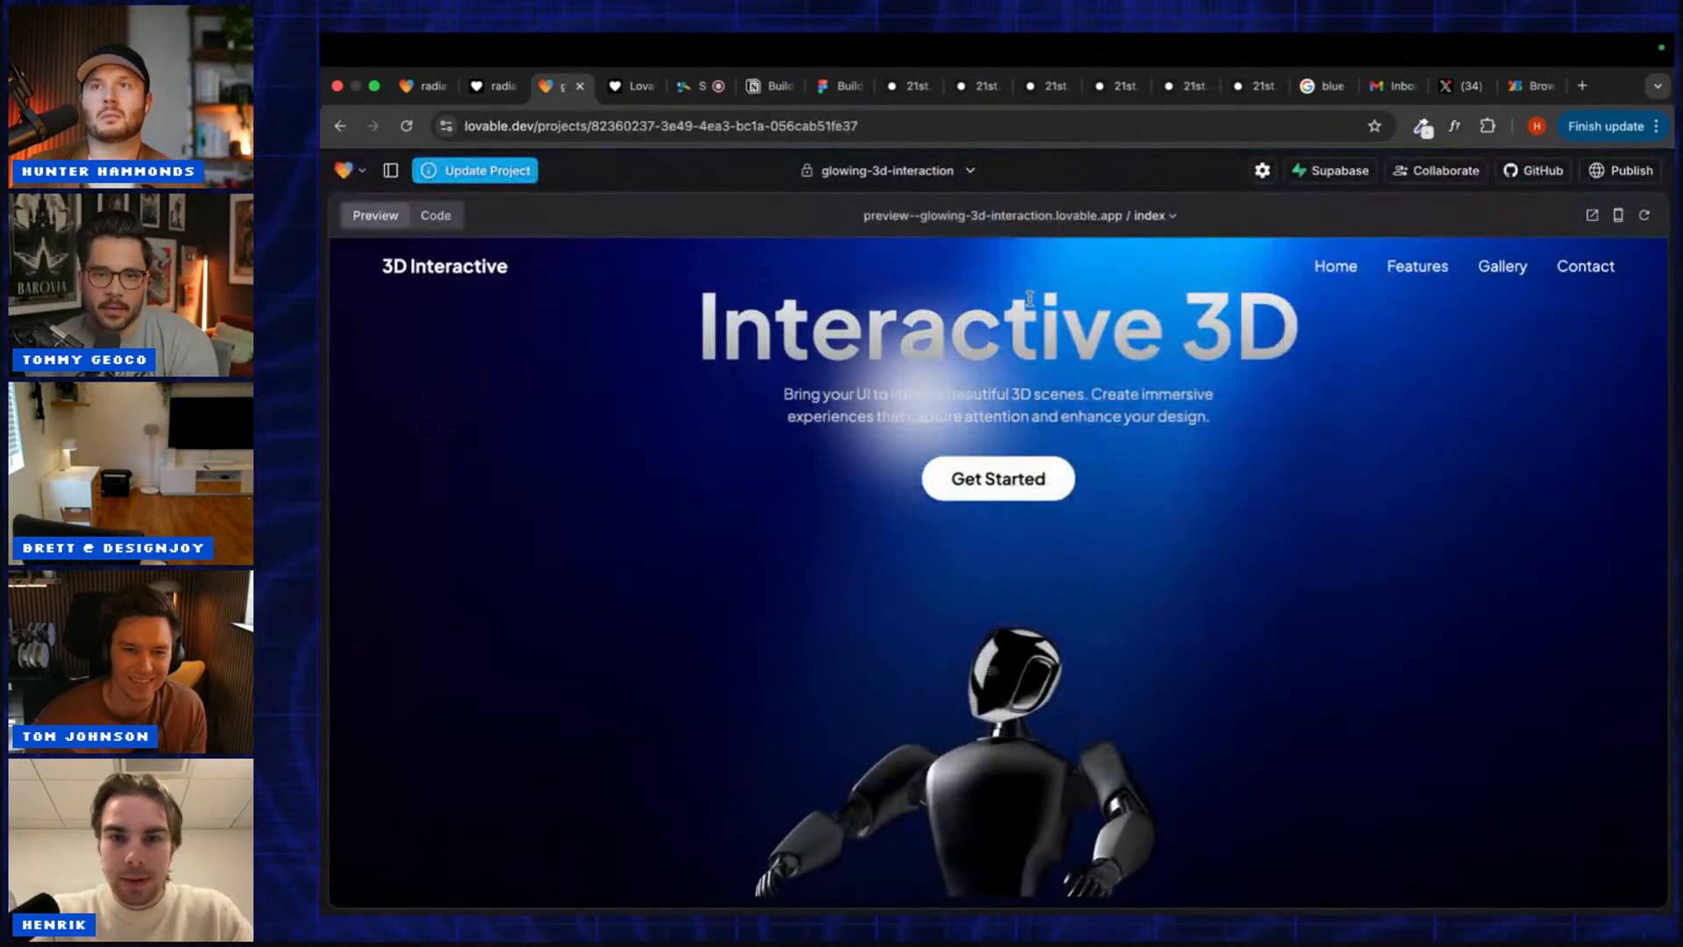
left_click(628, 86)
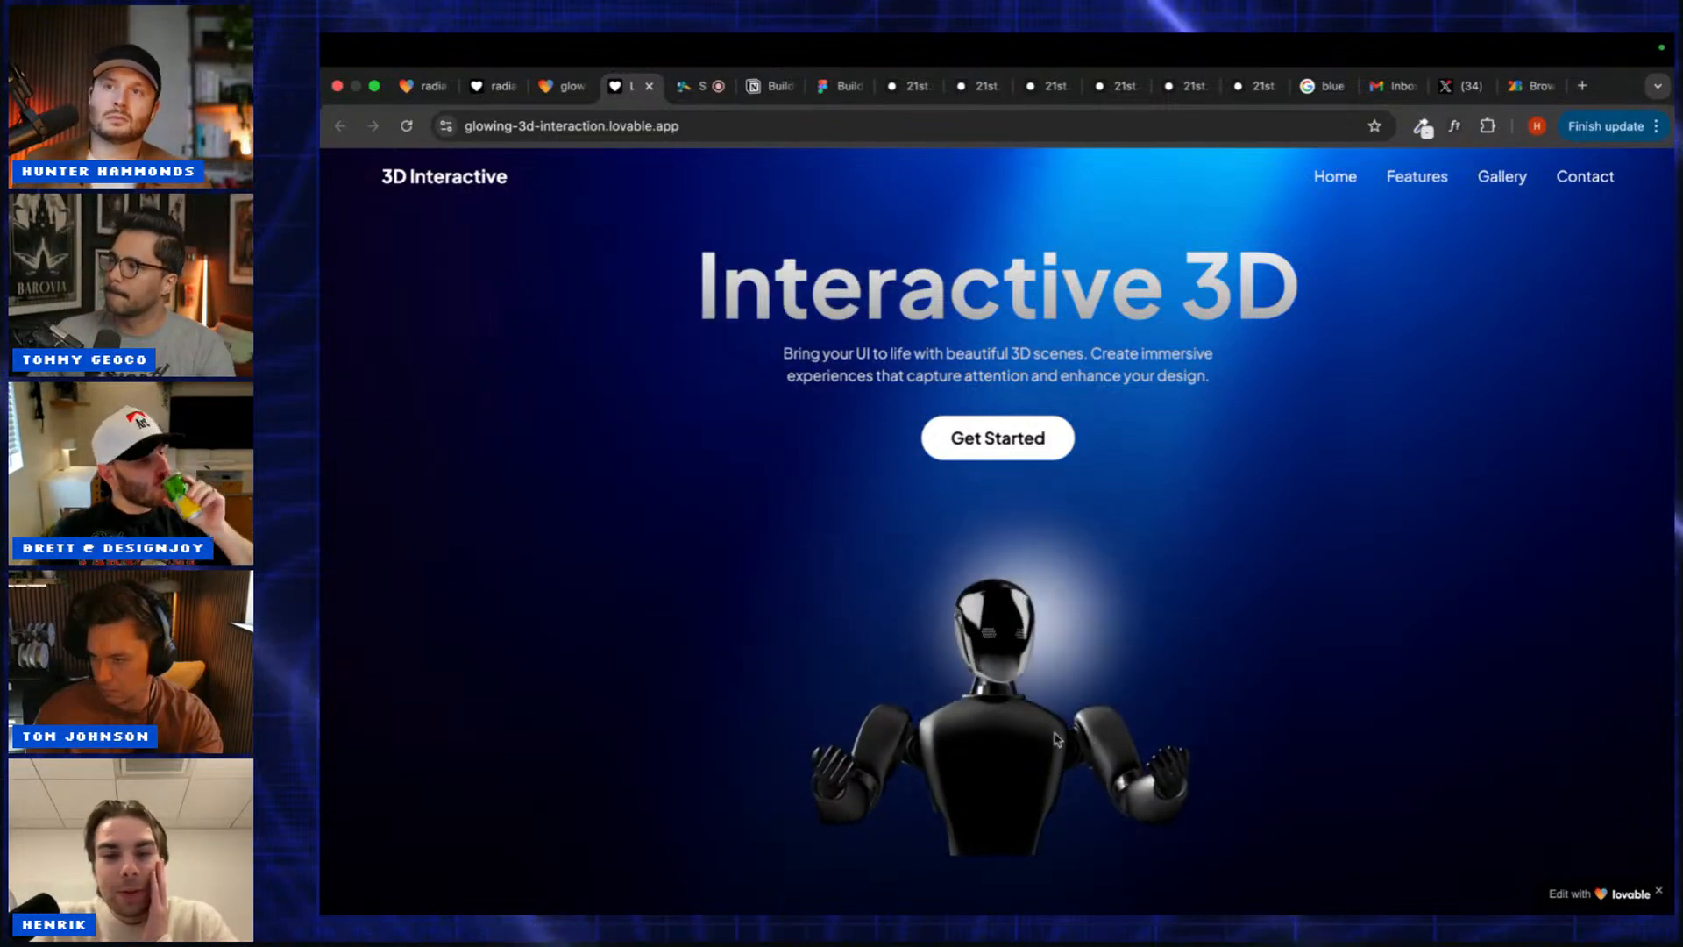
Step: Scroll the published Interactive 3D site down to its changelog and back up
scroll(1364, 618, "down", 3)
scroll(1368, 630, "up", 3)
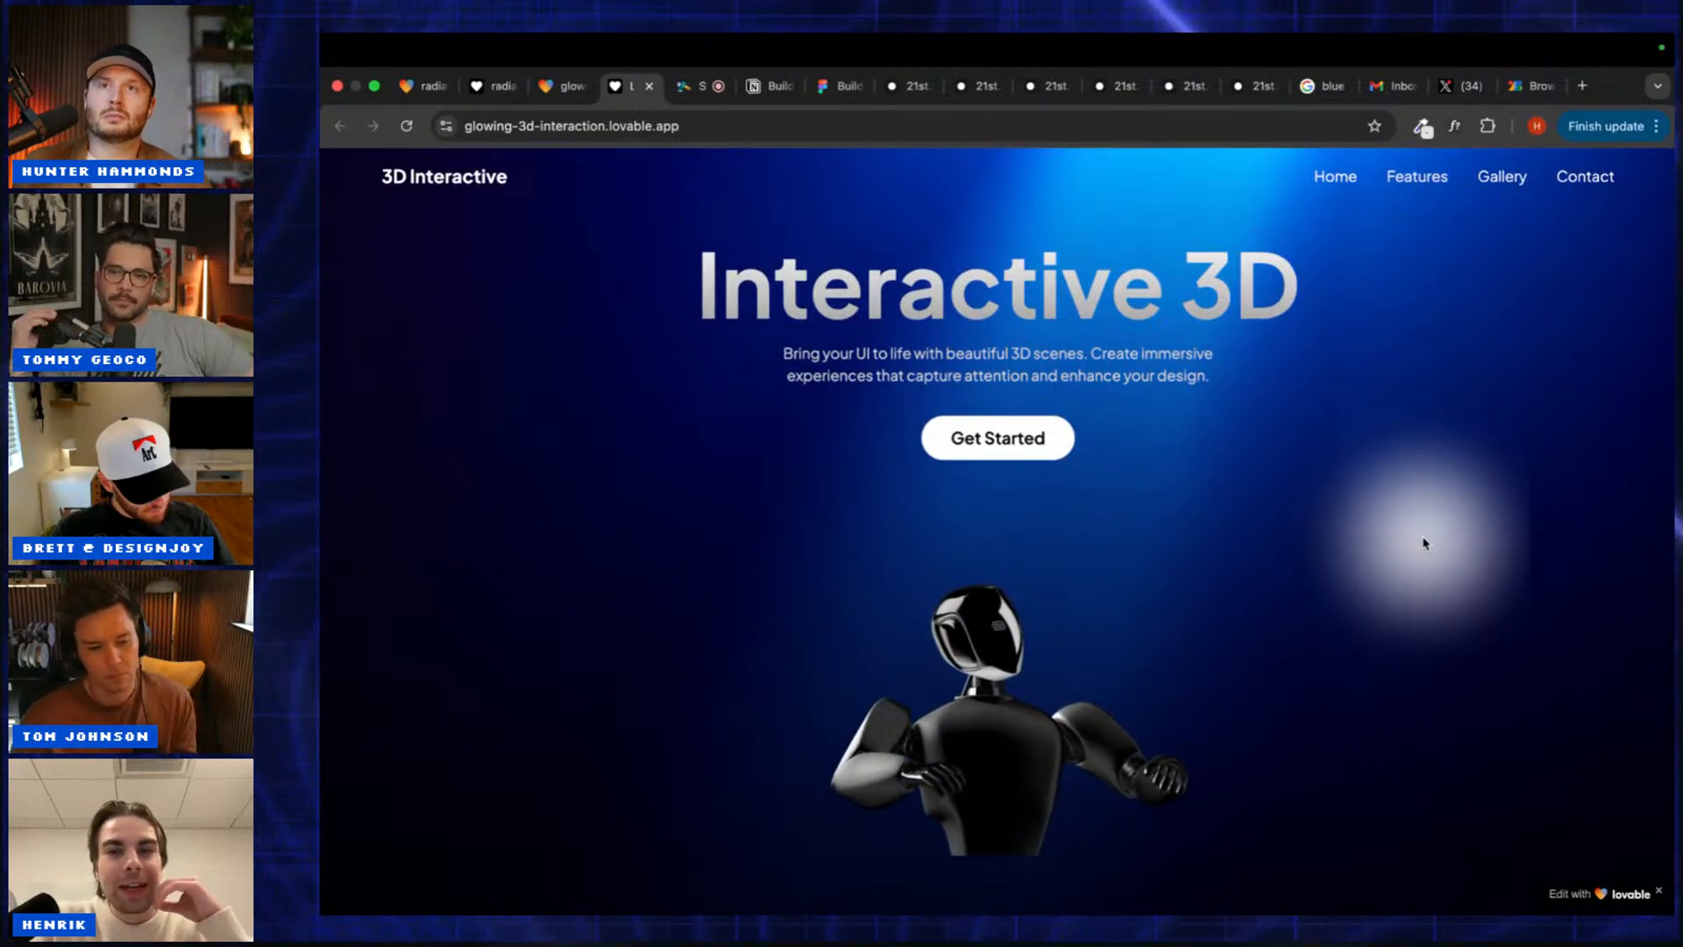
scroll(1424, 544, "down", 3)
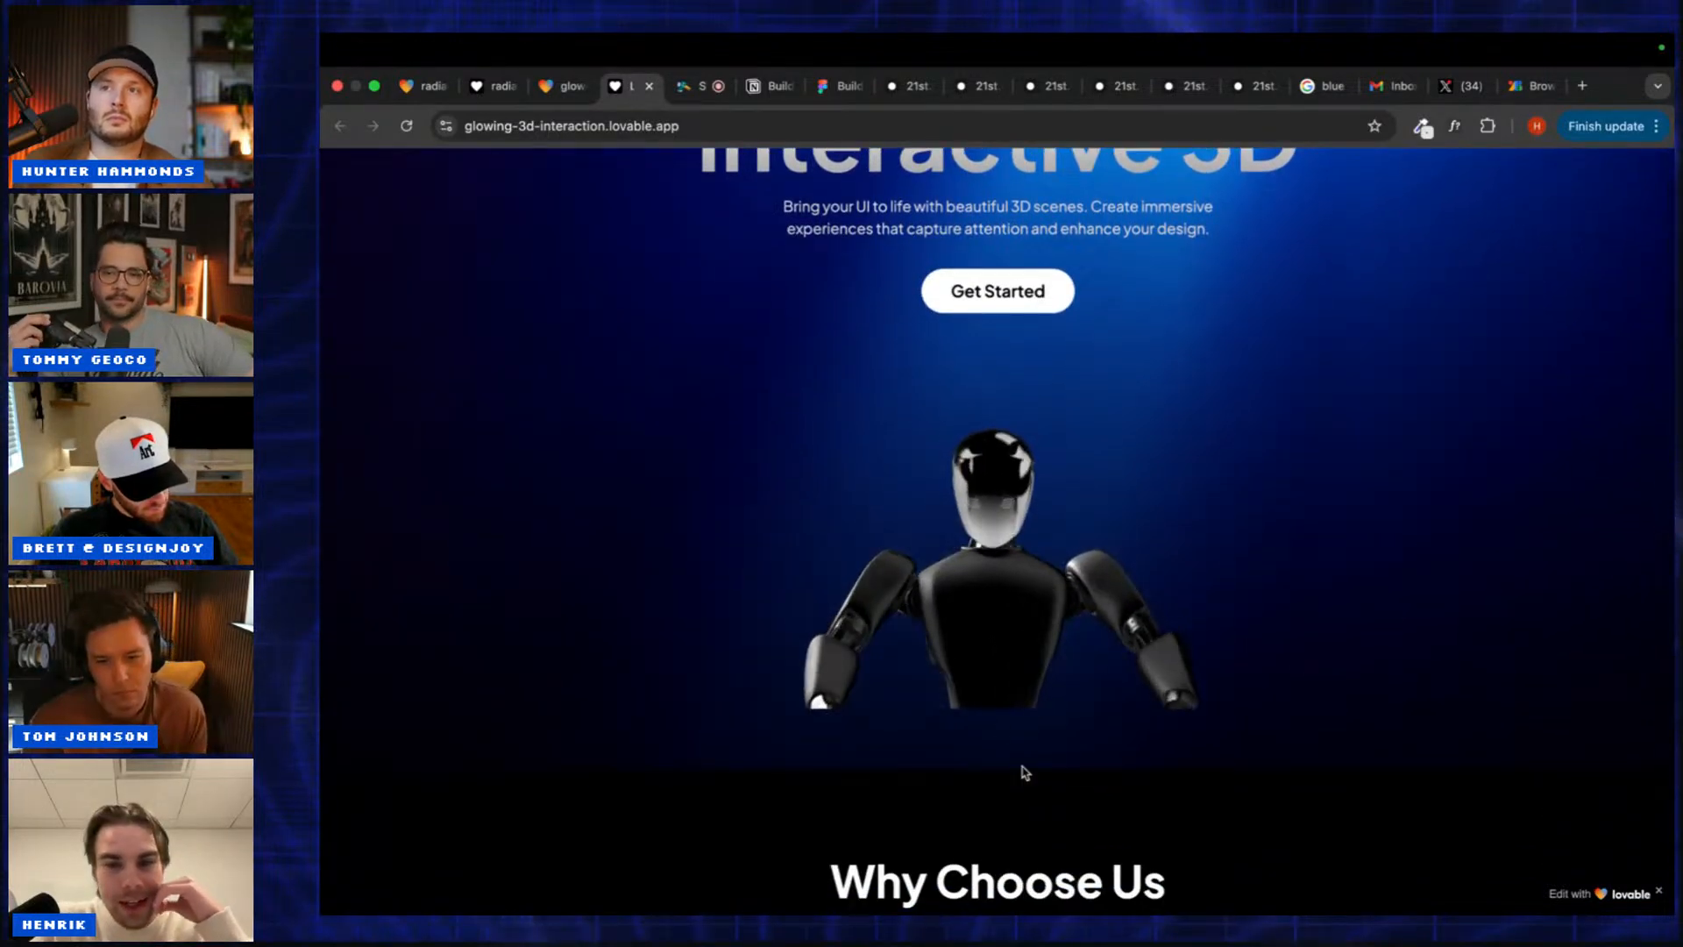
scroll(1024, 771, "down", 4)
scroll(1024, 772, "down", 10)
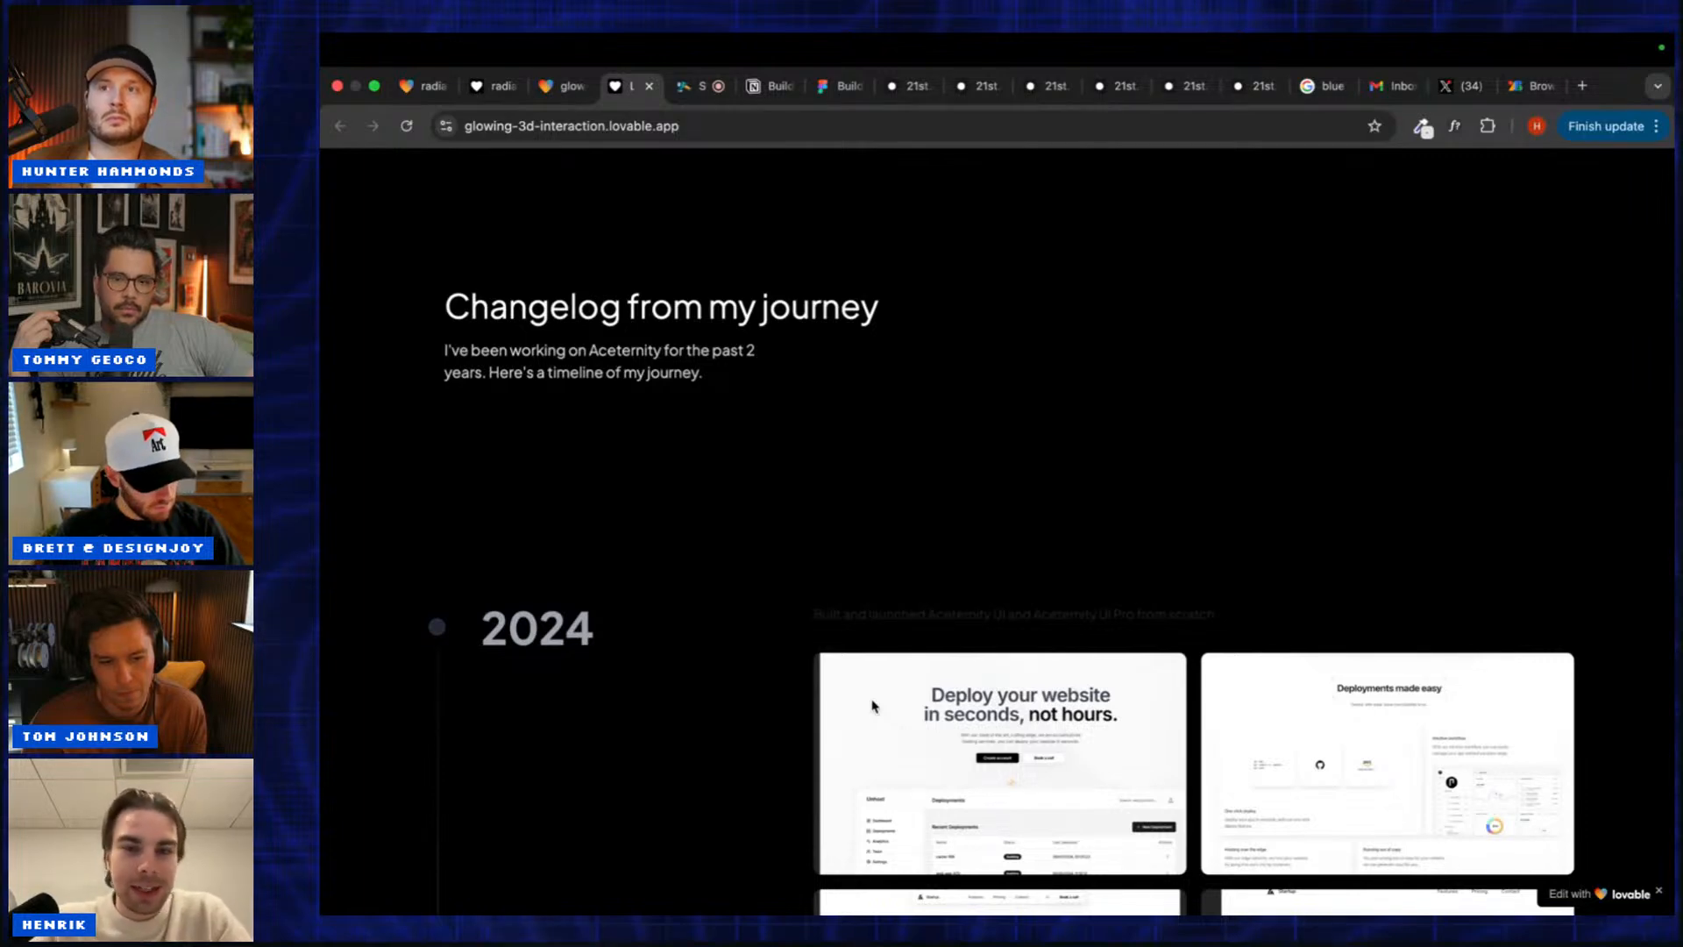
scroll(743, 628, "up", 15)
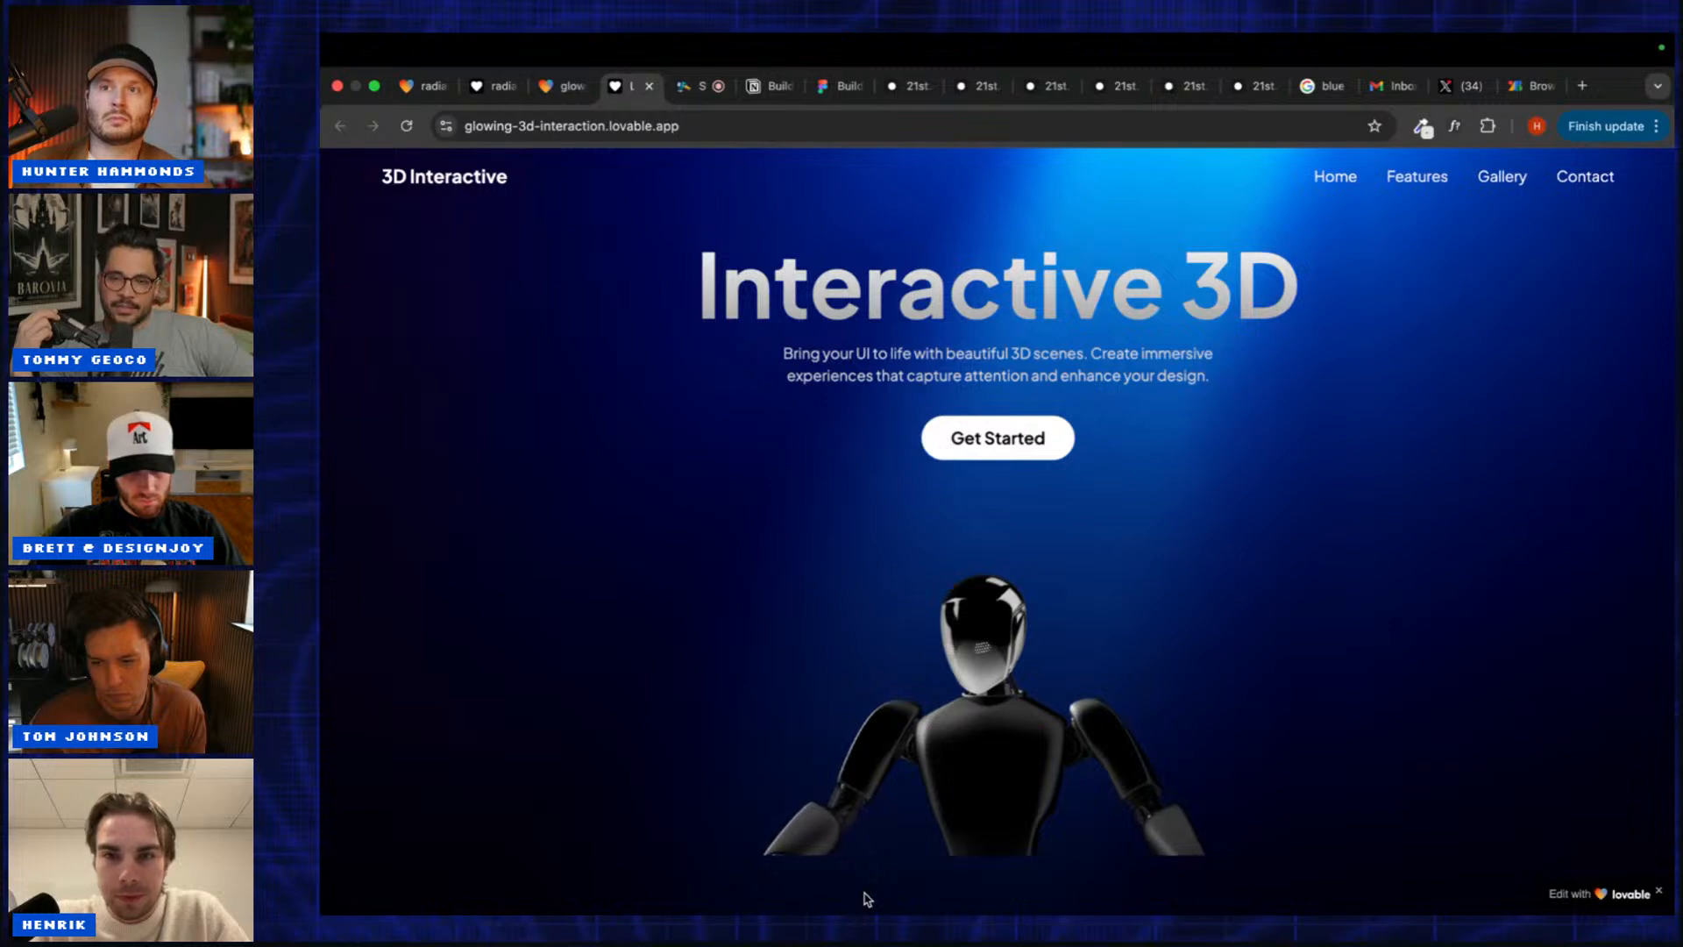
scroll(867, 899, "down", 5)
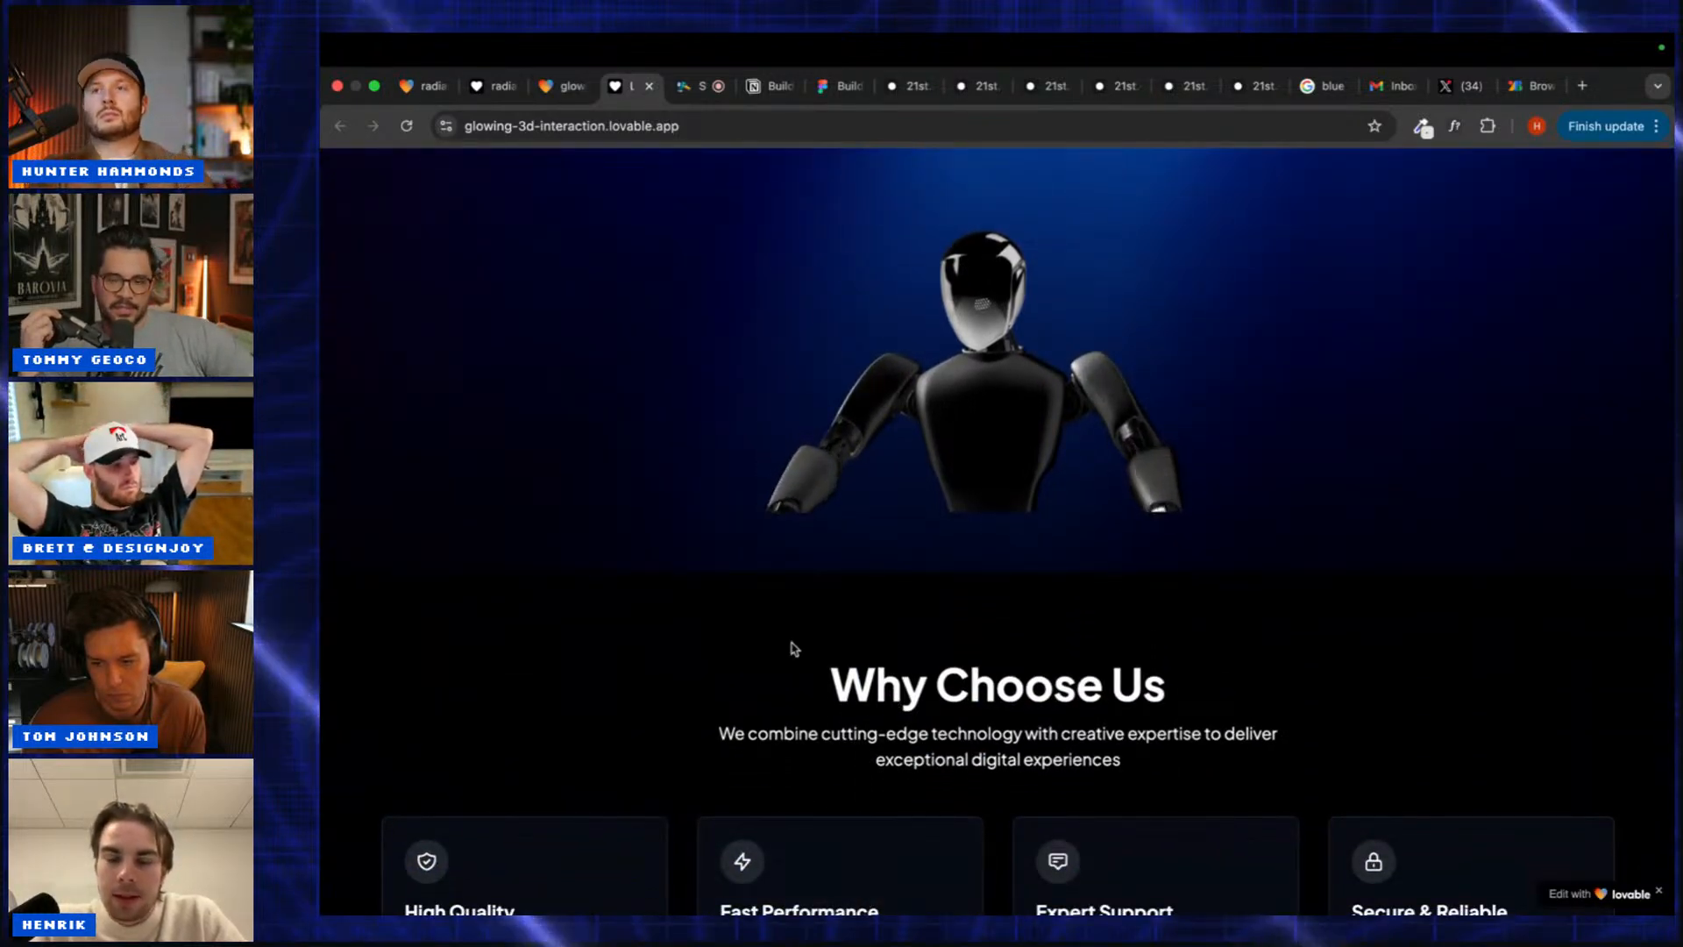
scroll(789, 646, "up", 5)
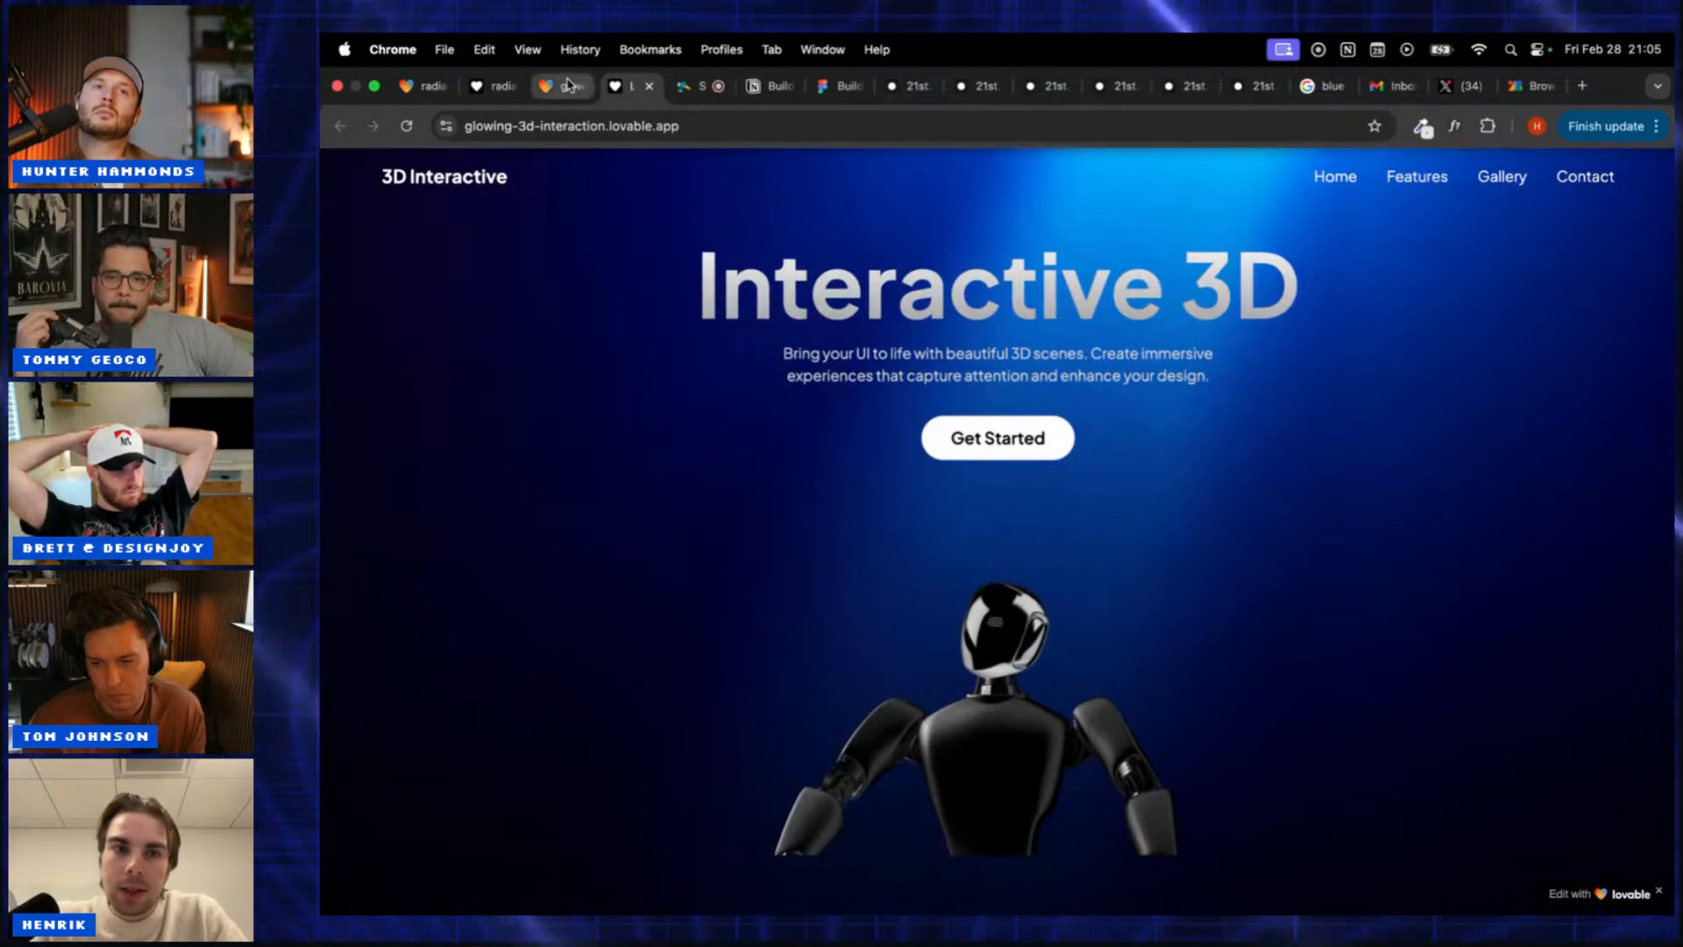
Step: Return to the glowing-3d-interaction editor and check that Supabase is enabled
left_click(565, 85)
left_click(1342, 172)
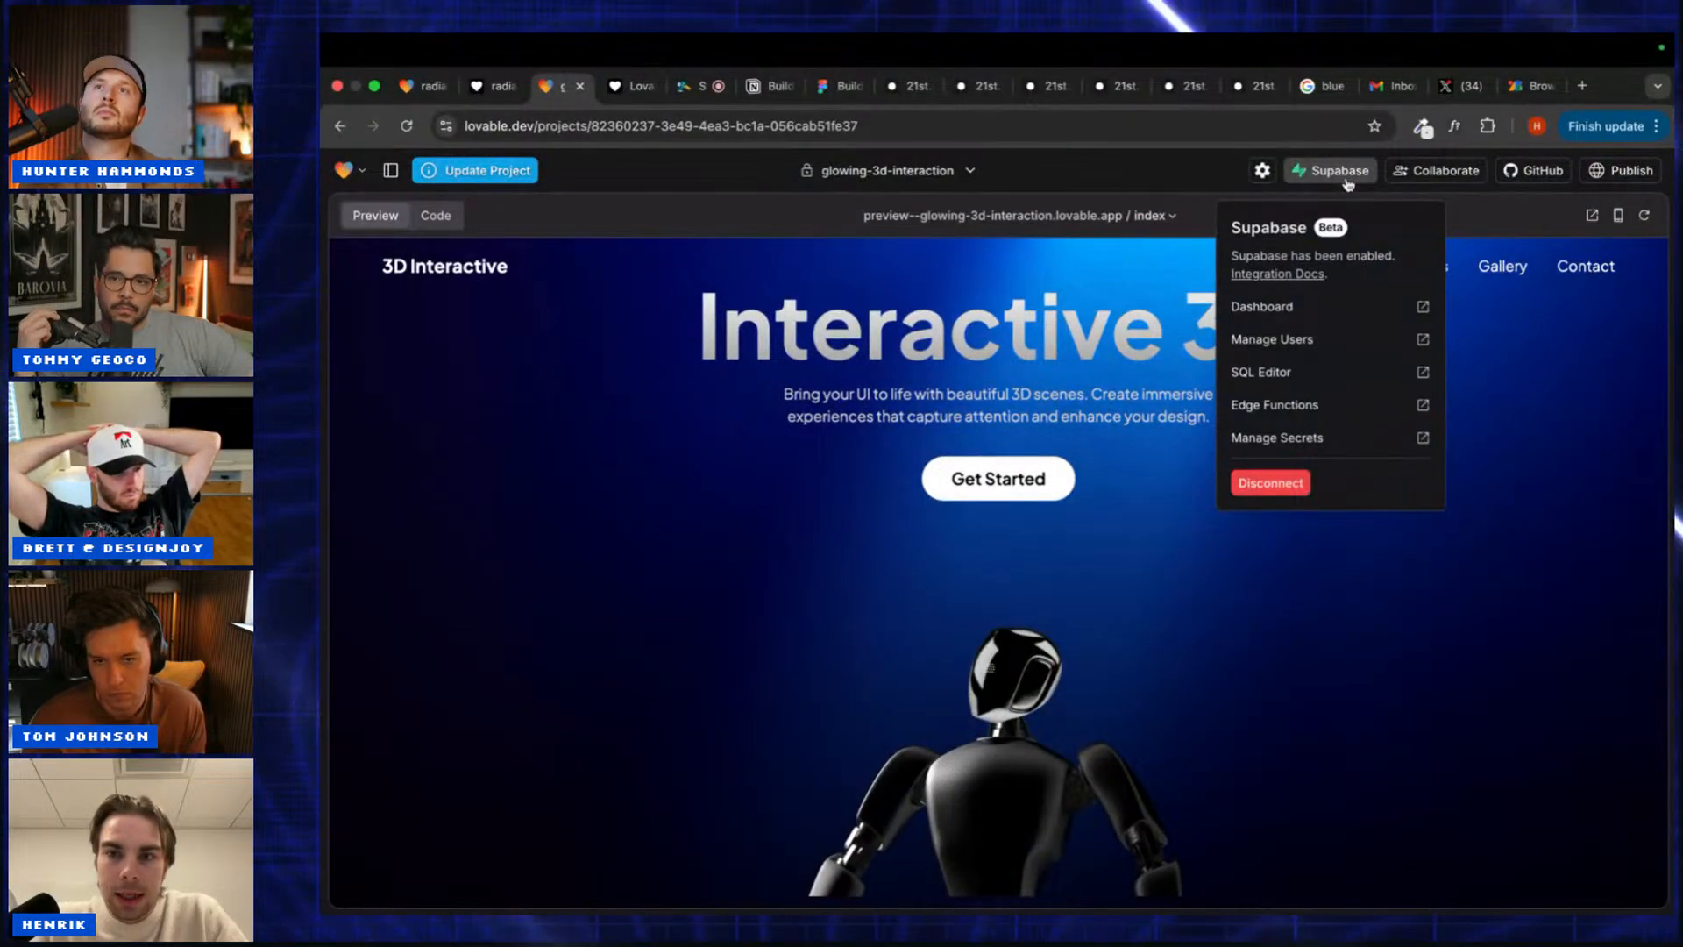
left_click(1347, 181)
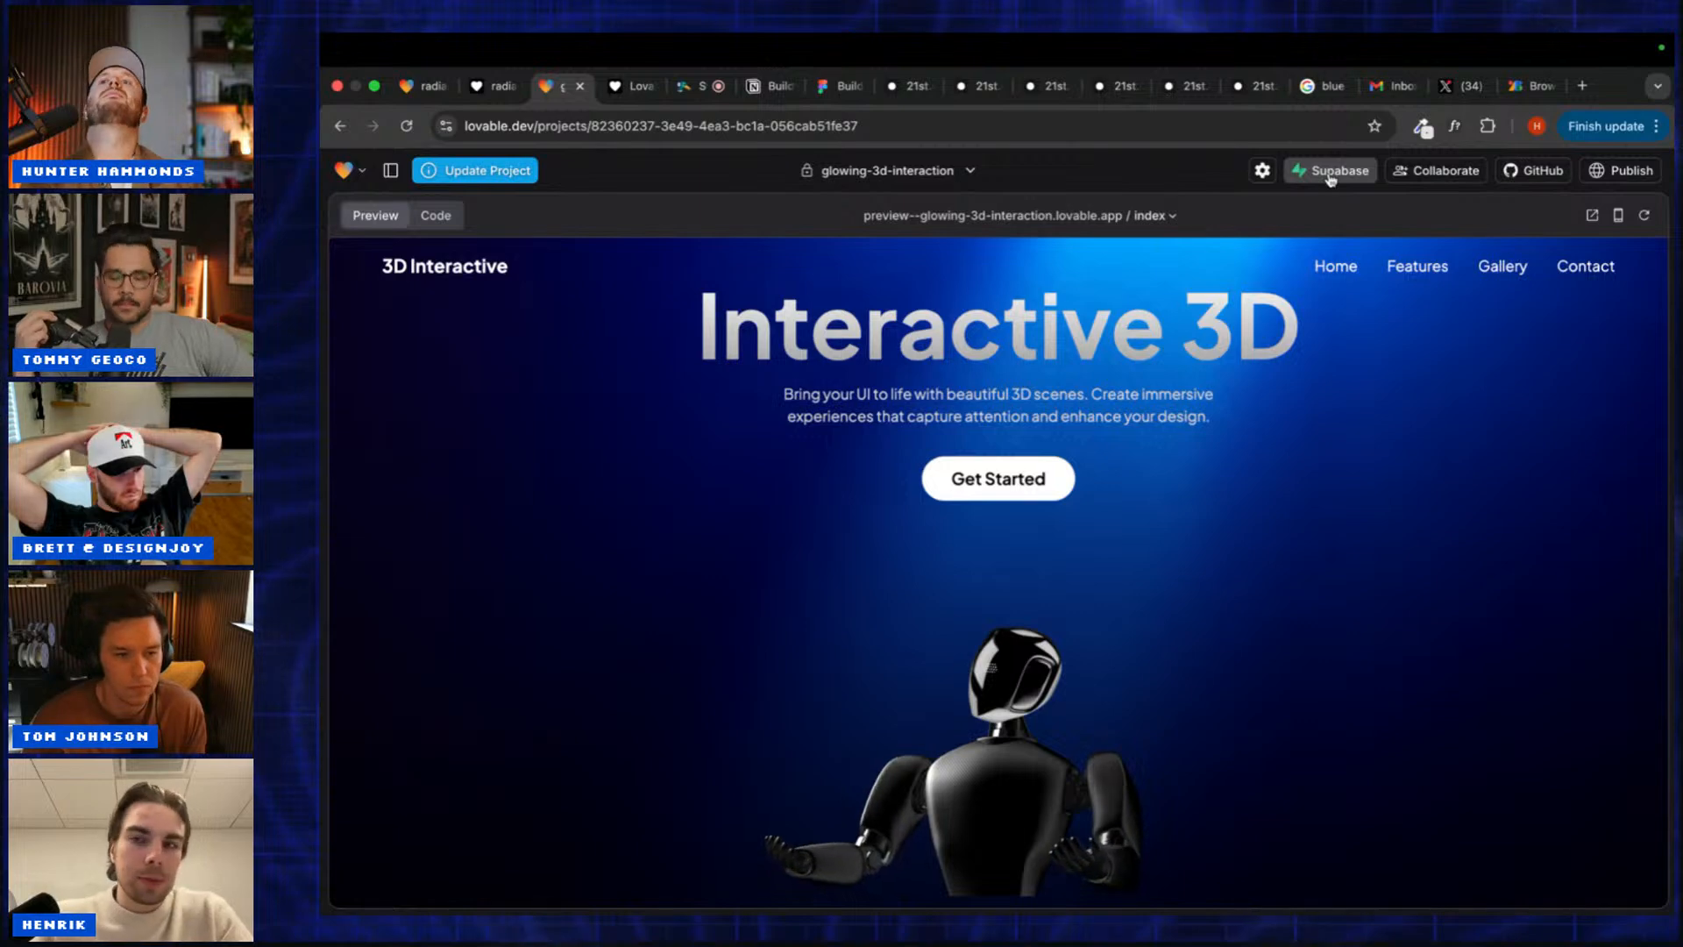
left_click(1331, 179)
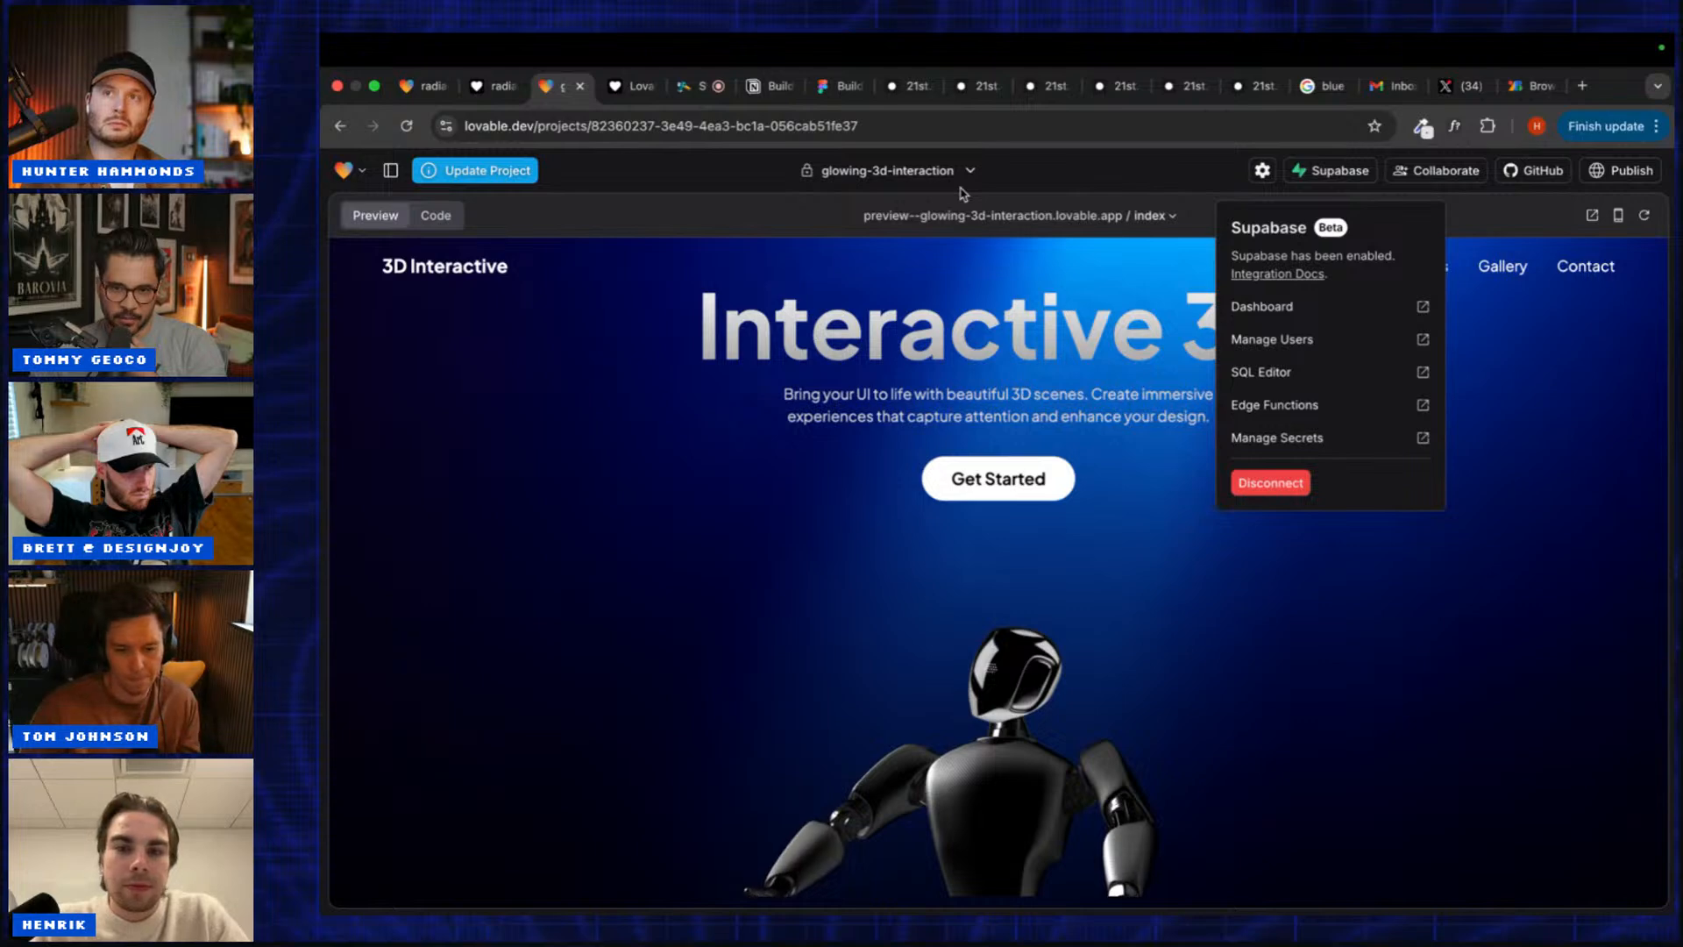
left_click(1316, 164)
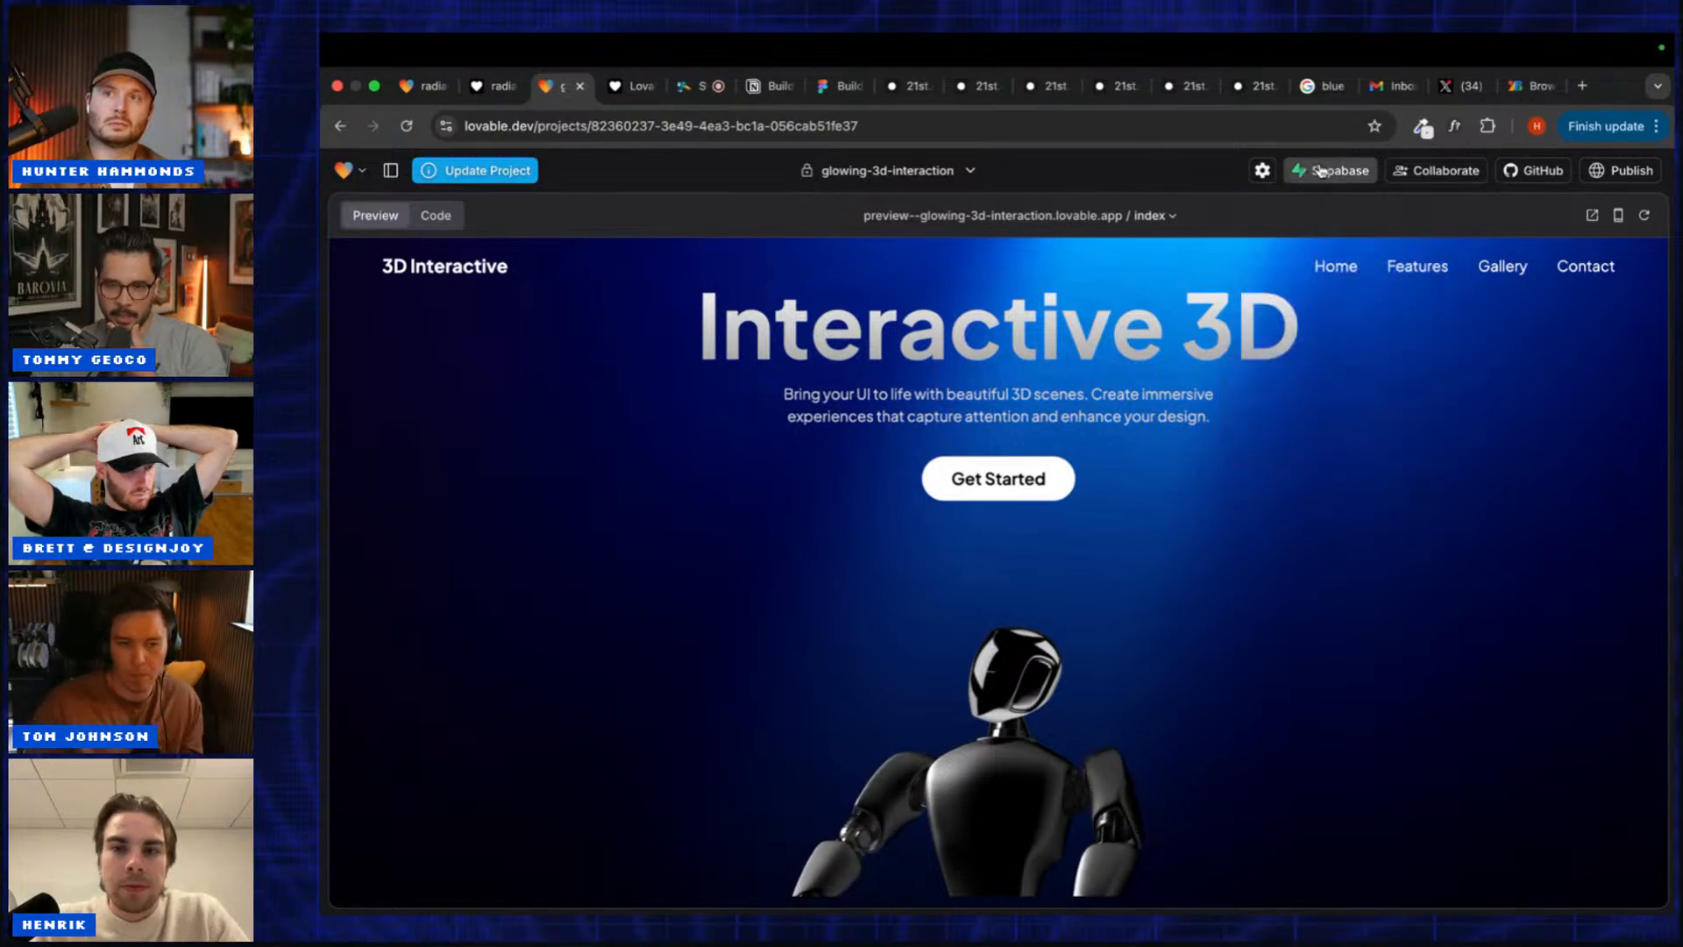
Step: Scroll the preview down through the Changelog timeline past its Early 2023 entry
scroll(1311, 458, "down", 10)
scroll(1312, 488, "down", 3)
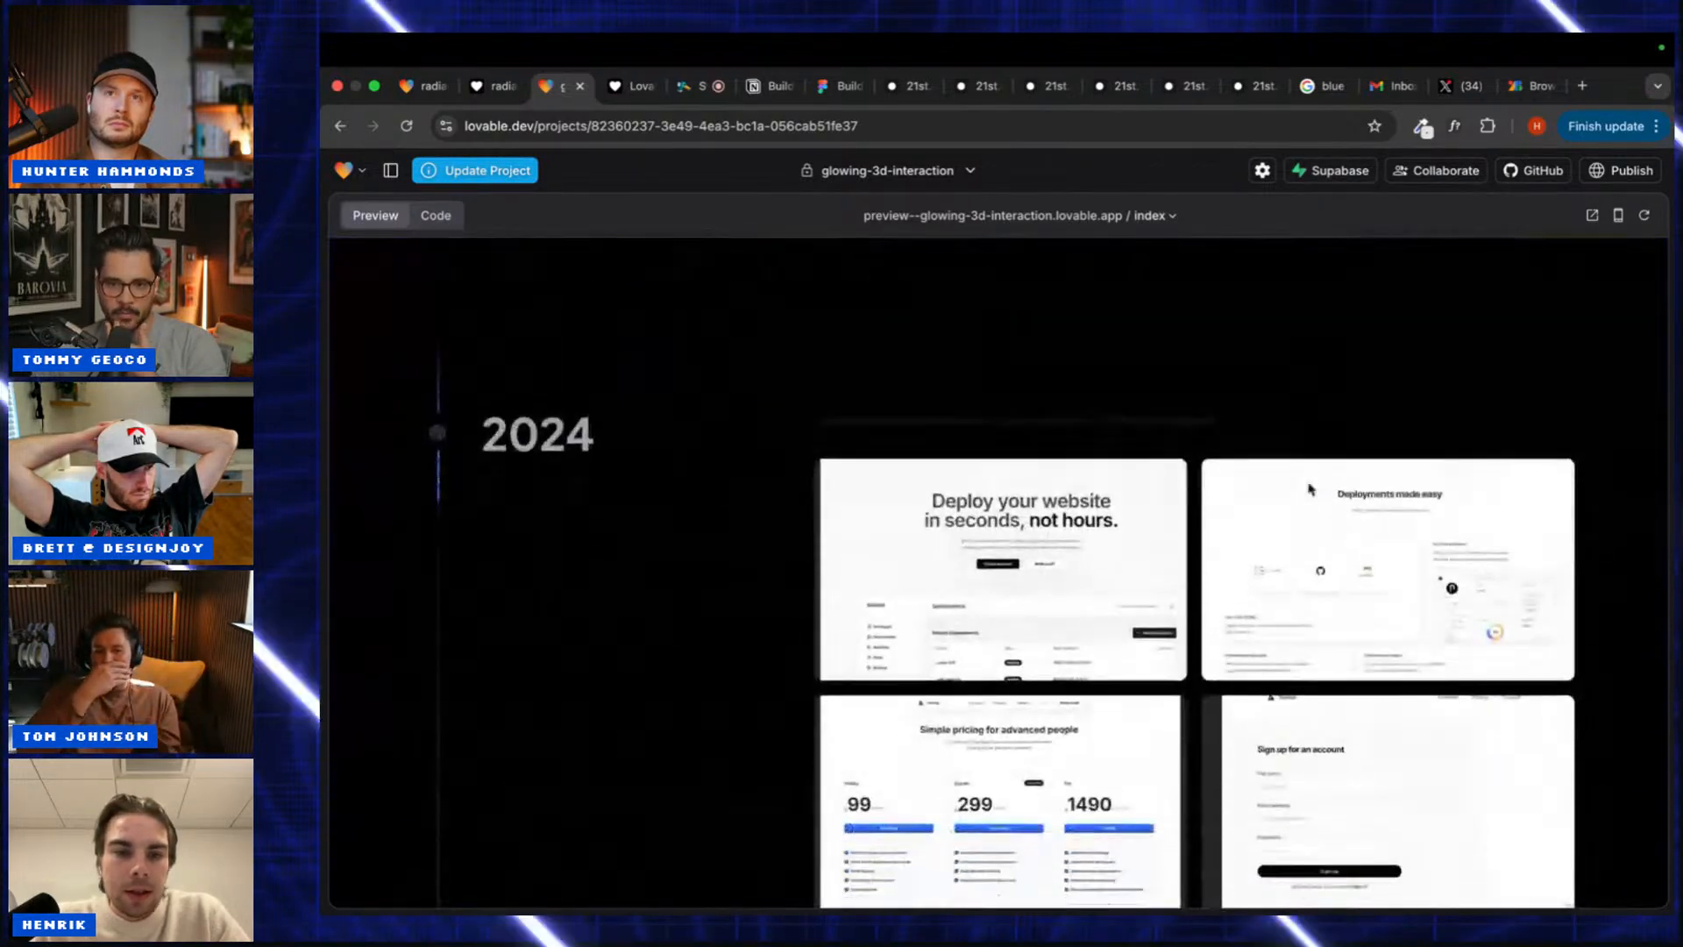
scroll(1311, 488, "down", 4)
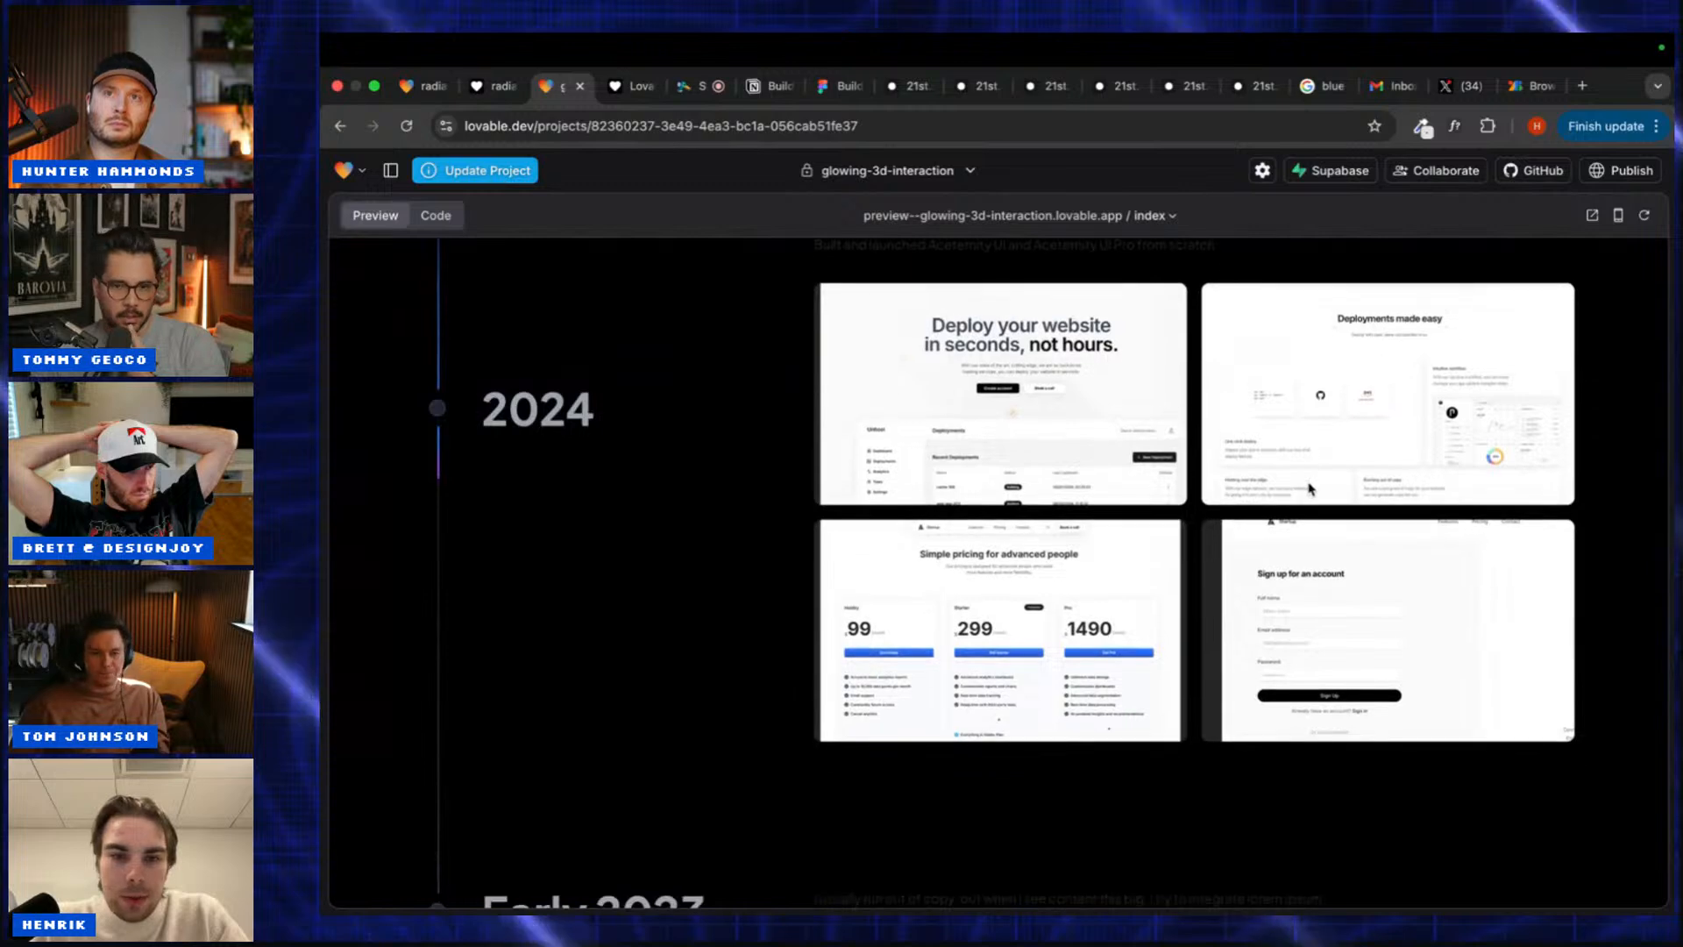
scroll(1311, 488, "down", 2)
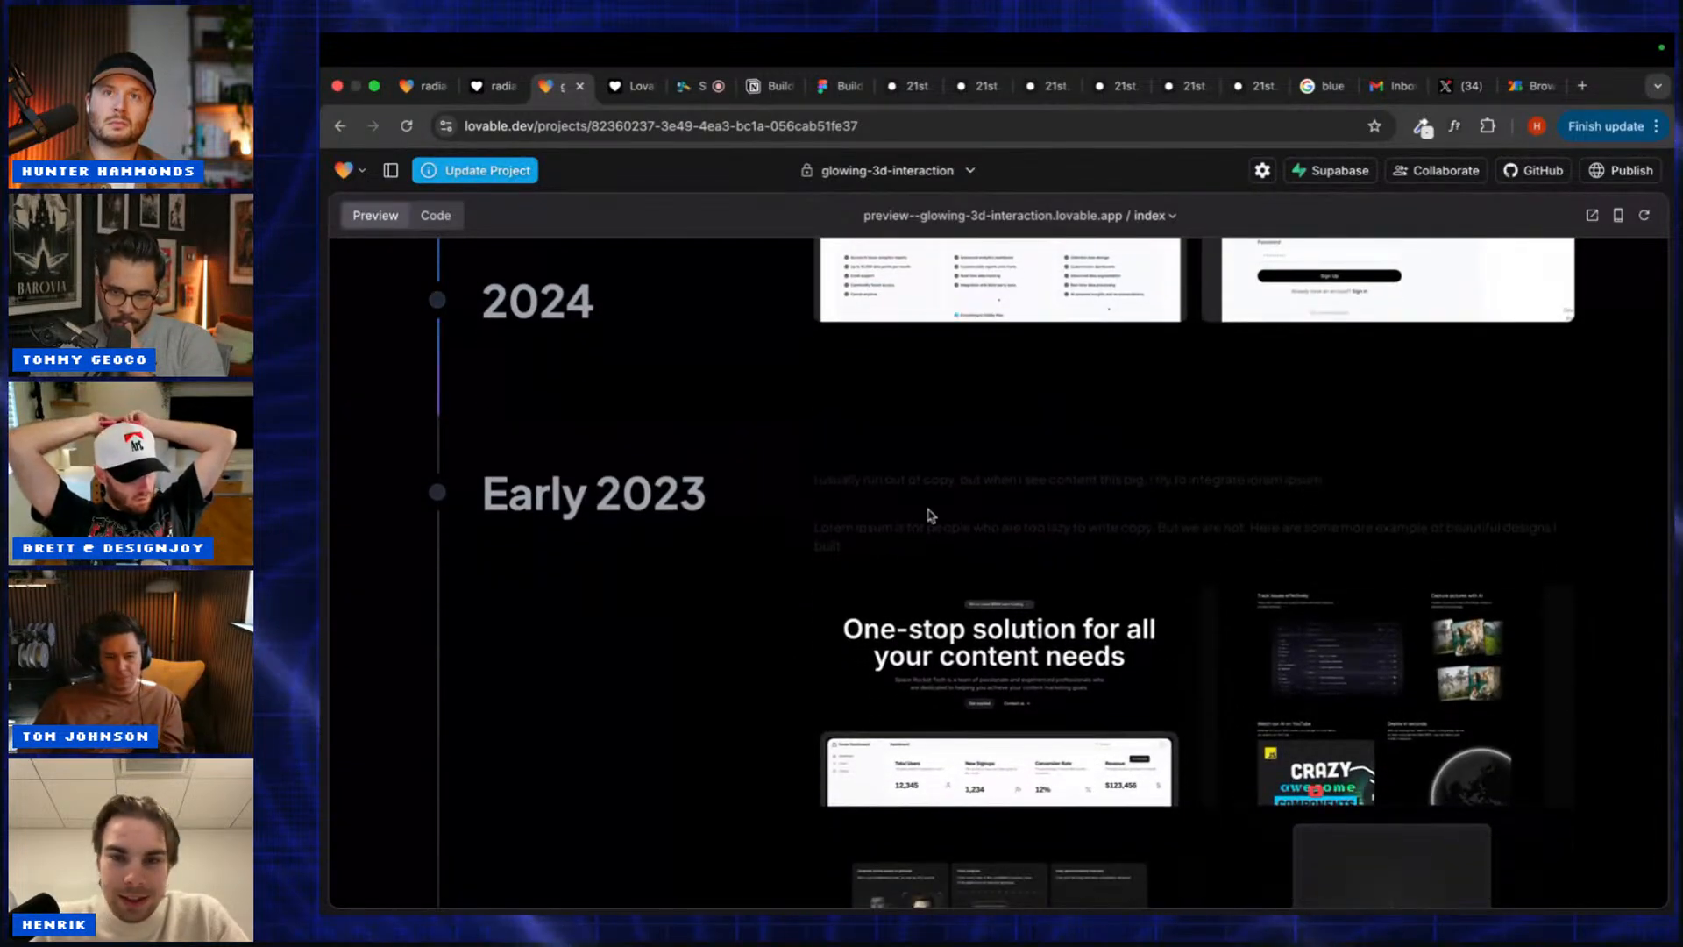
left_click_drag(845, 497, 893, 509)
left_click(897, 519)
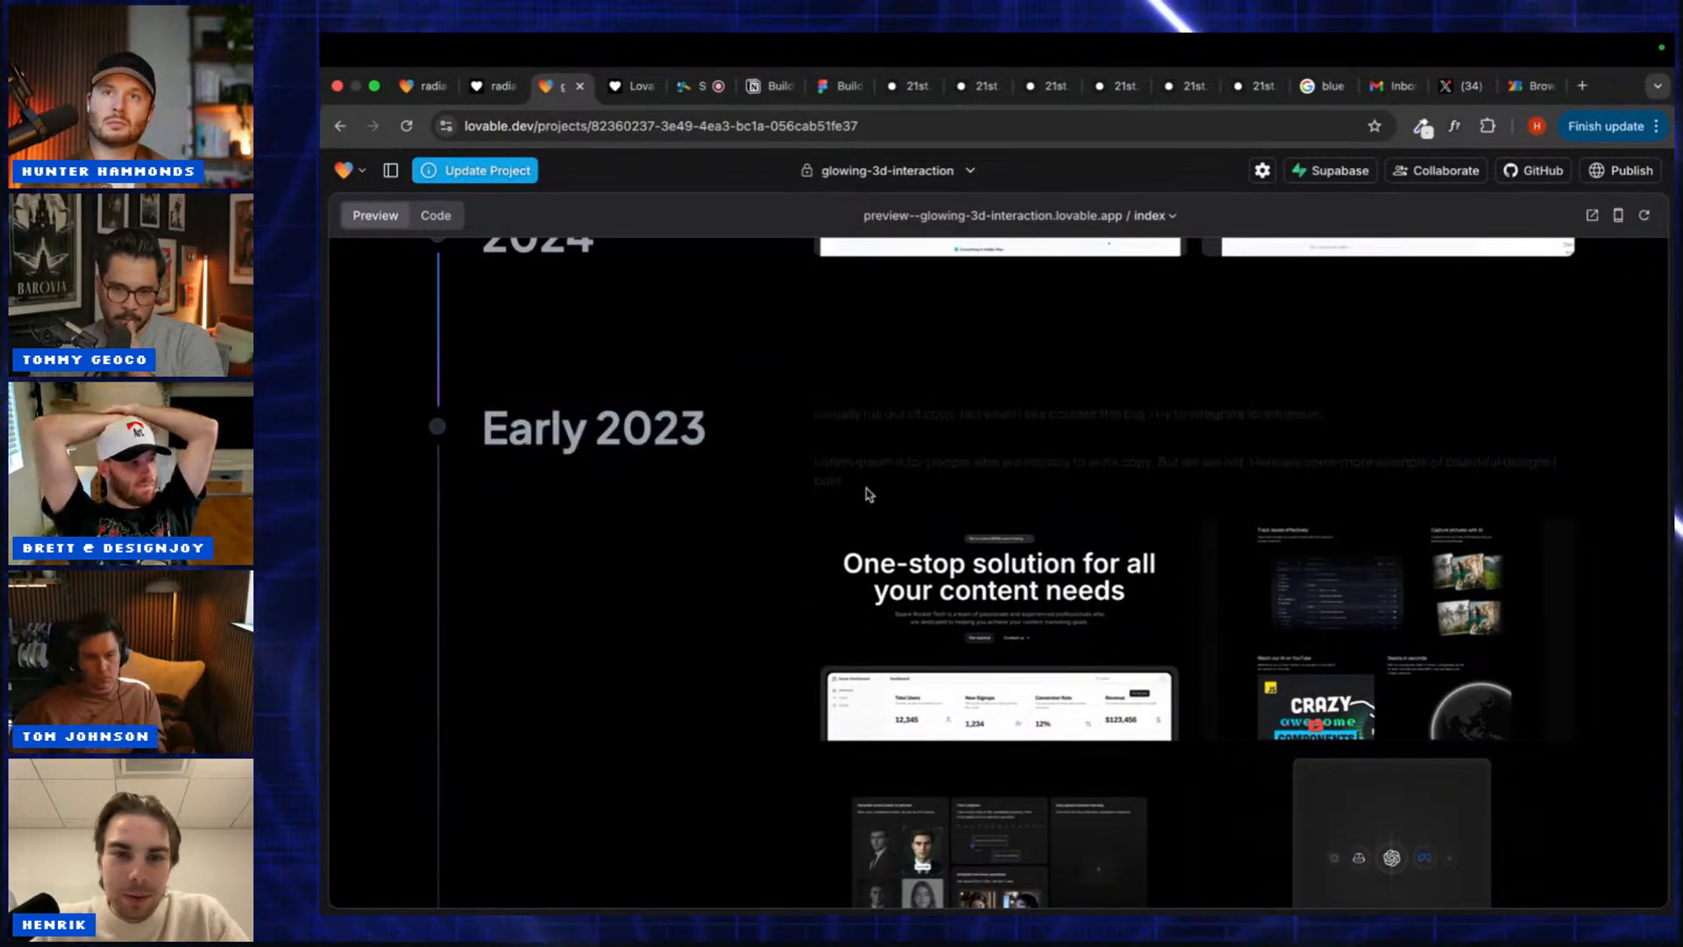
scroll(865, 492, "down", 4)
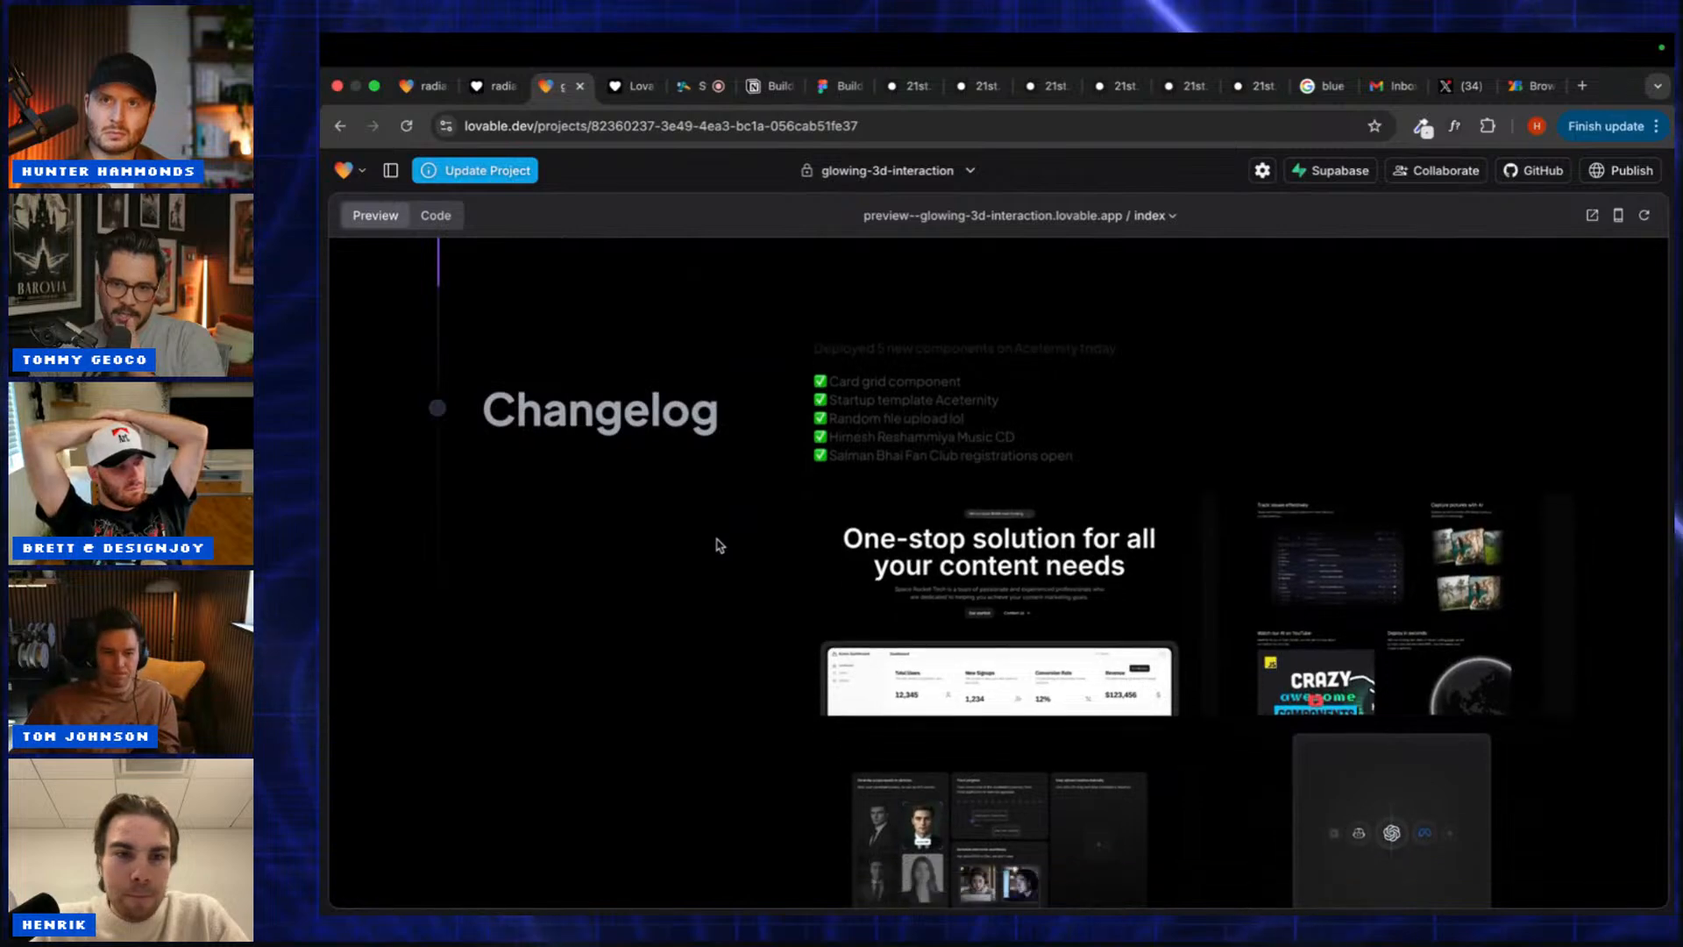
scroll(718, 544, "down", 2)
scroll(717, 544, "up", 5)
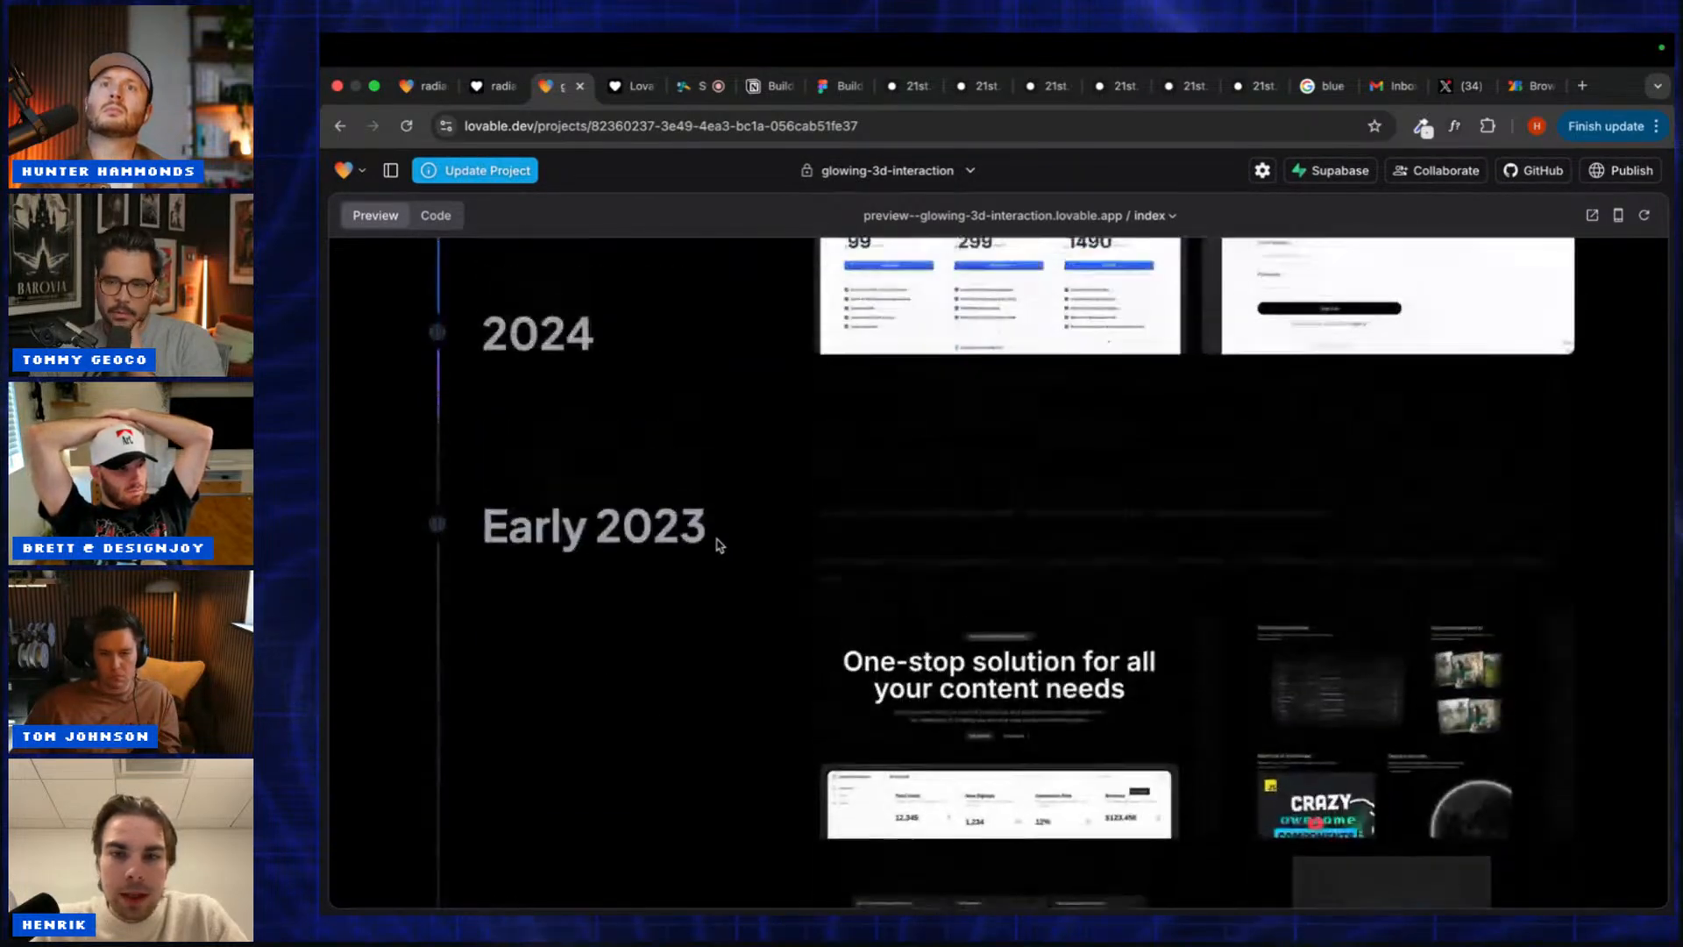
scroll(724, 547, "down", 4)
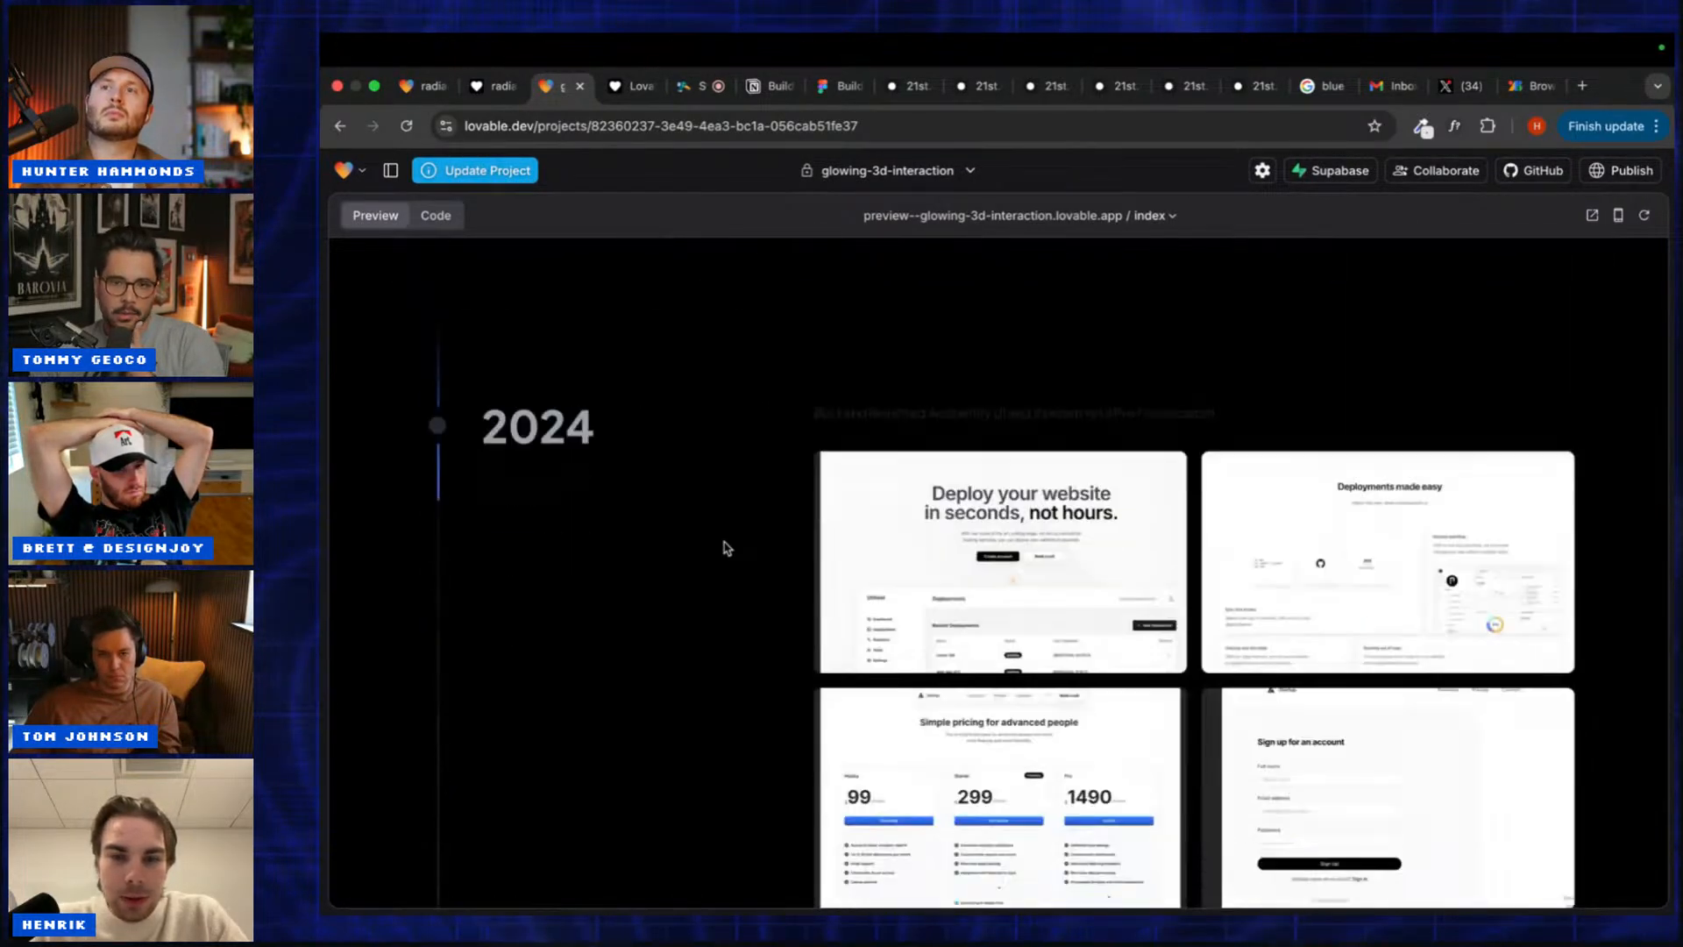
scroll(1037, 671, "down", 1)
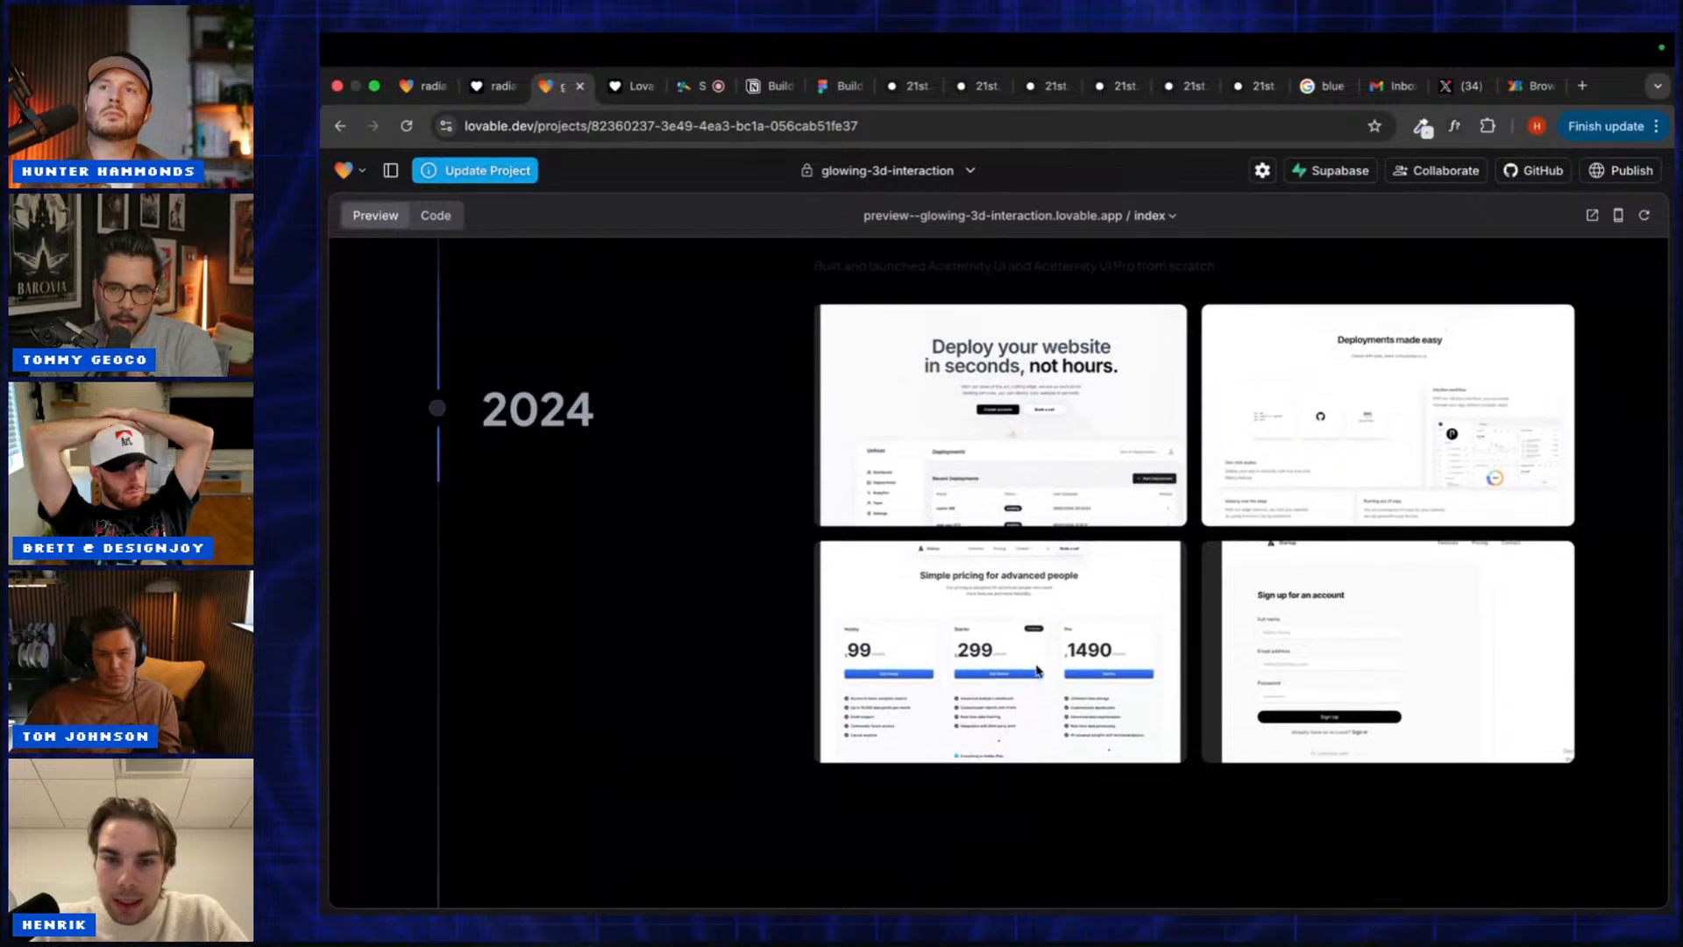
Step: Compare it with the original 21st.dev timeline component, then return to the project preview
left_click(969, 89)
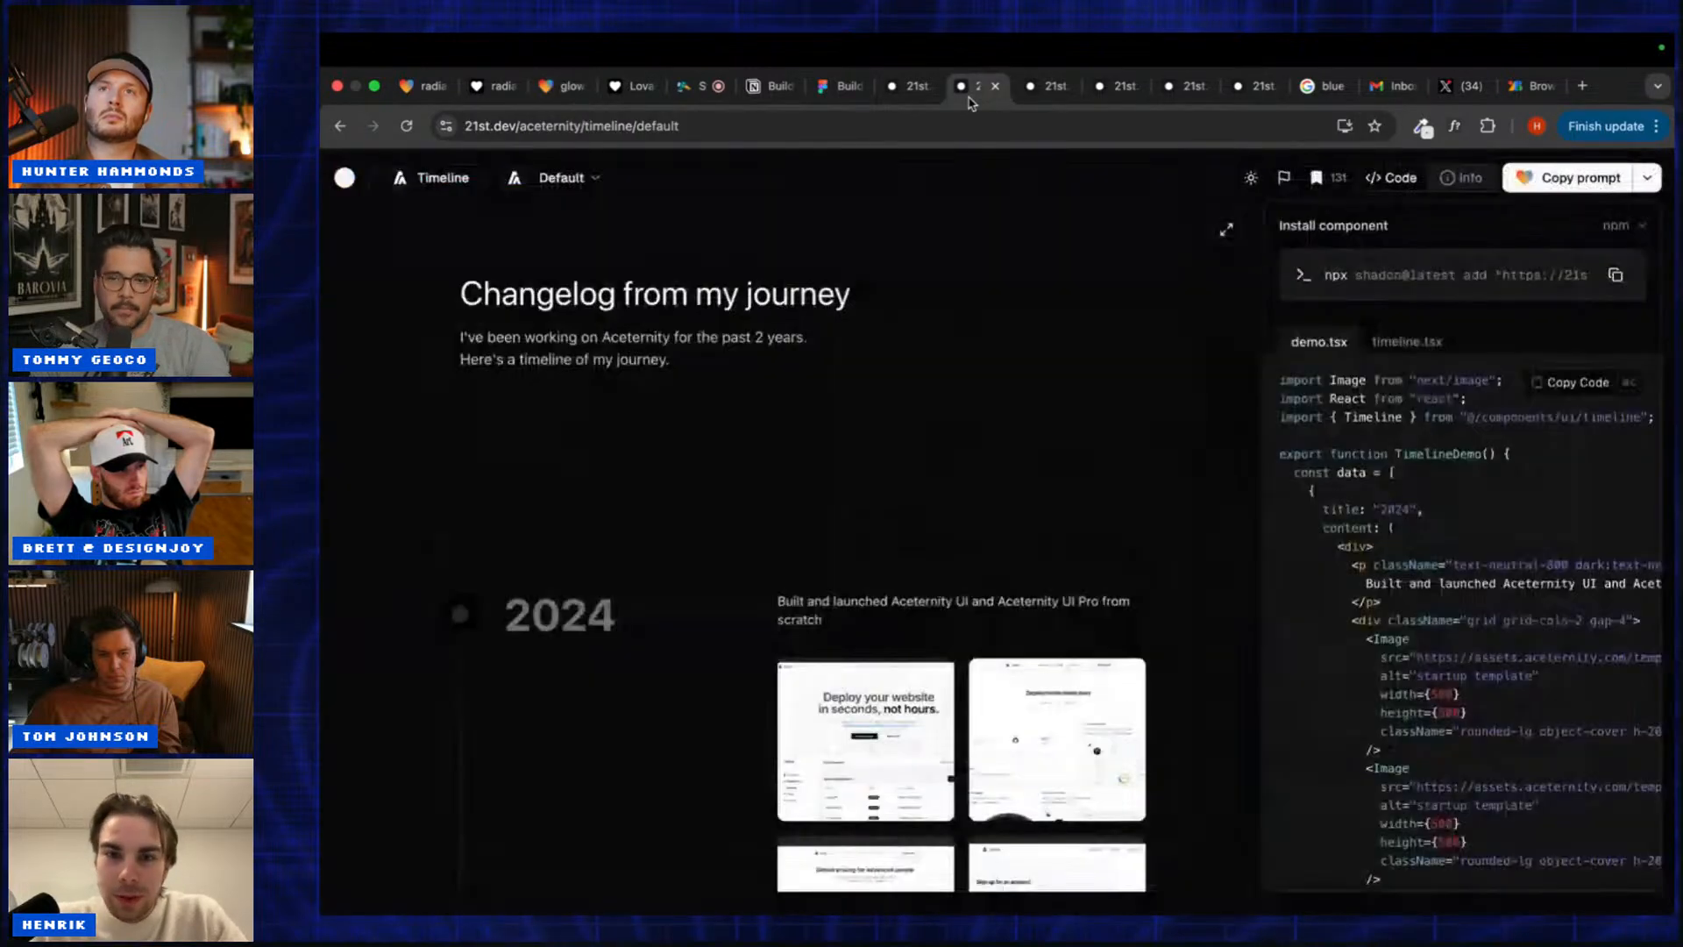
scroll(894, 267, "down", 3)
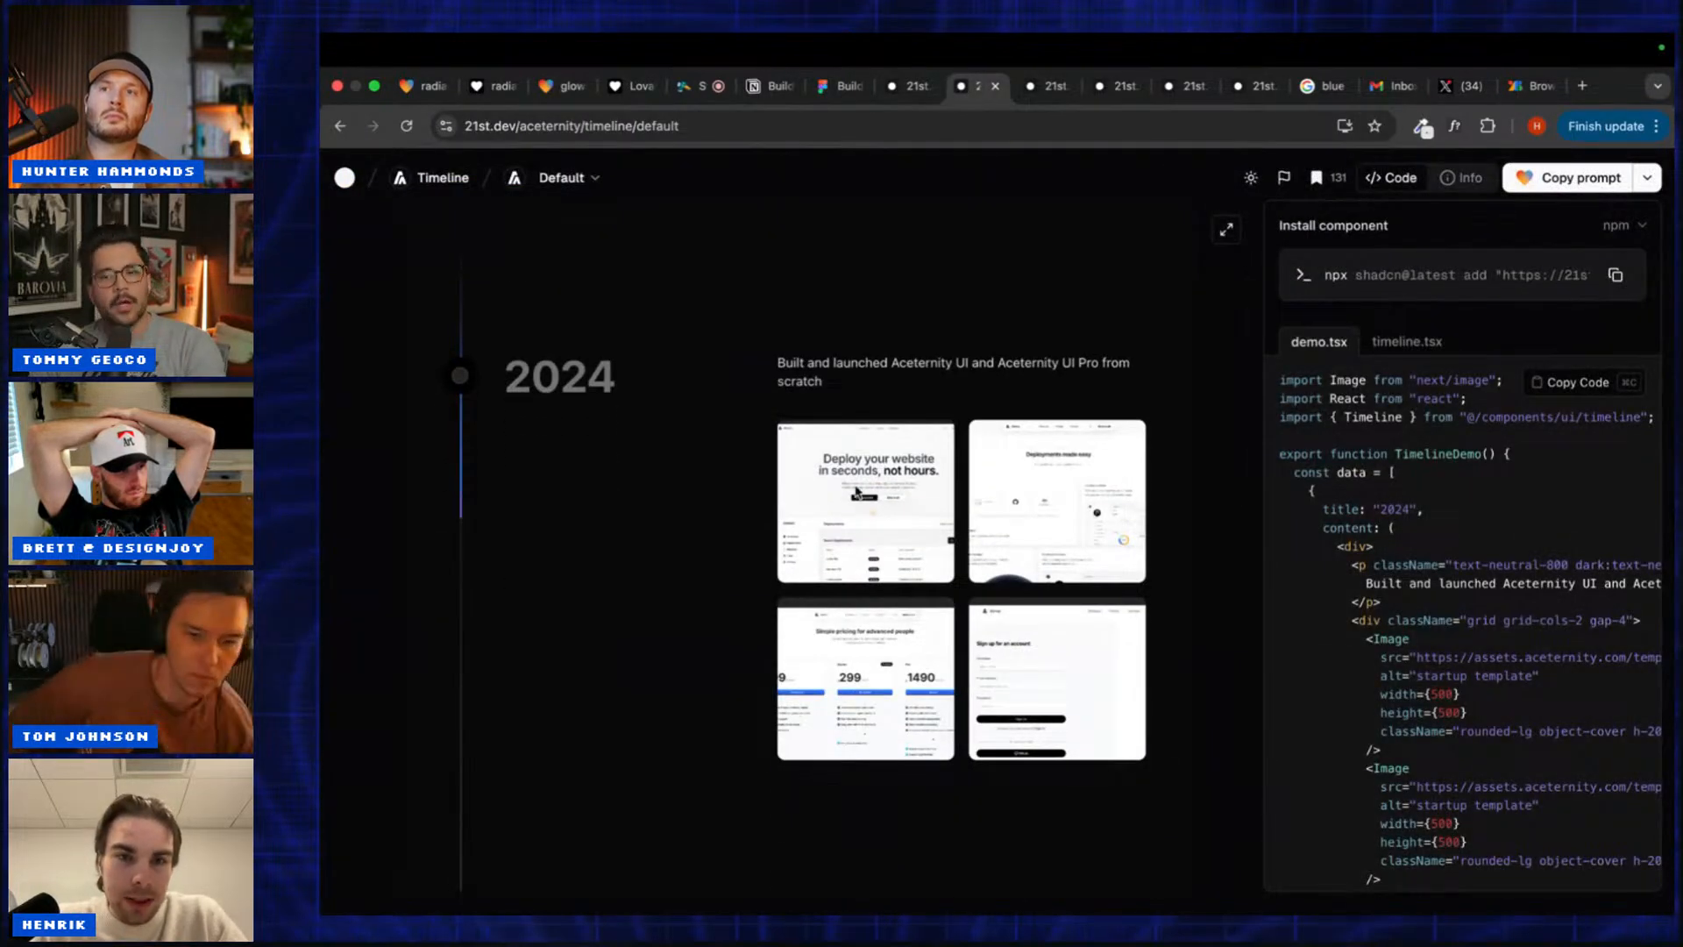
double_click(793, 473)
scroll(794, 472, "up", 2)
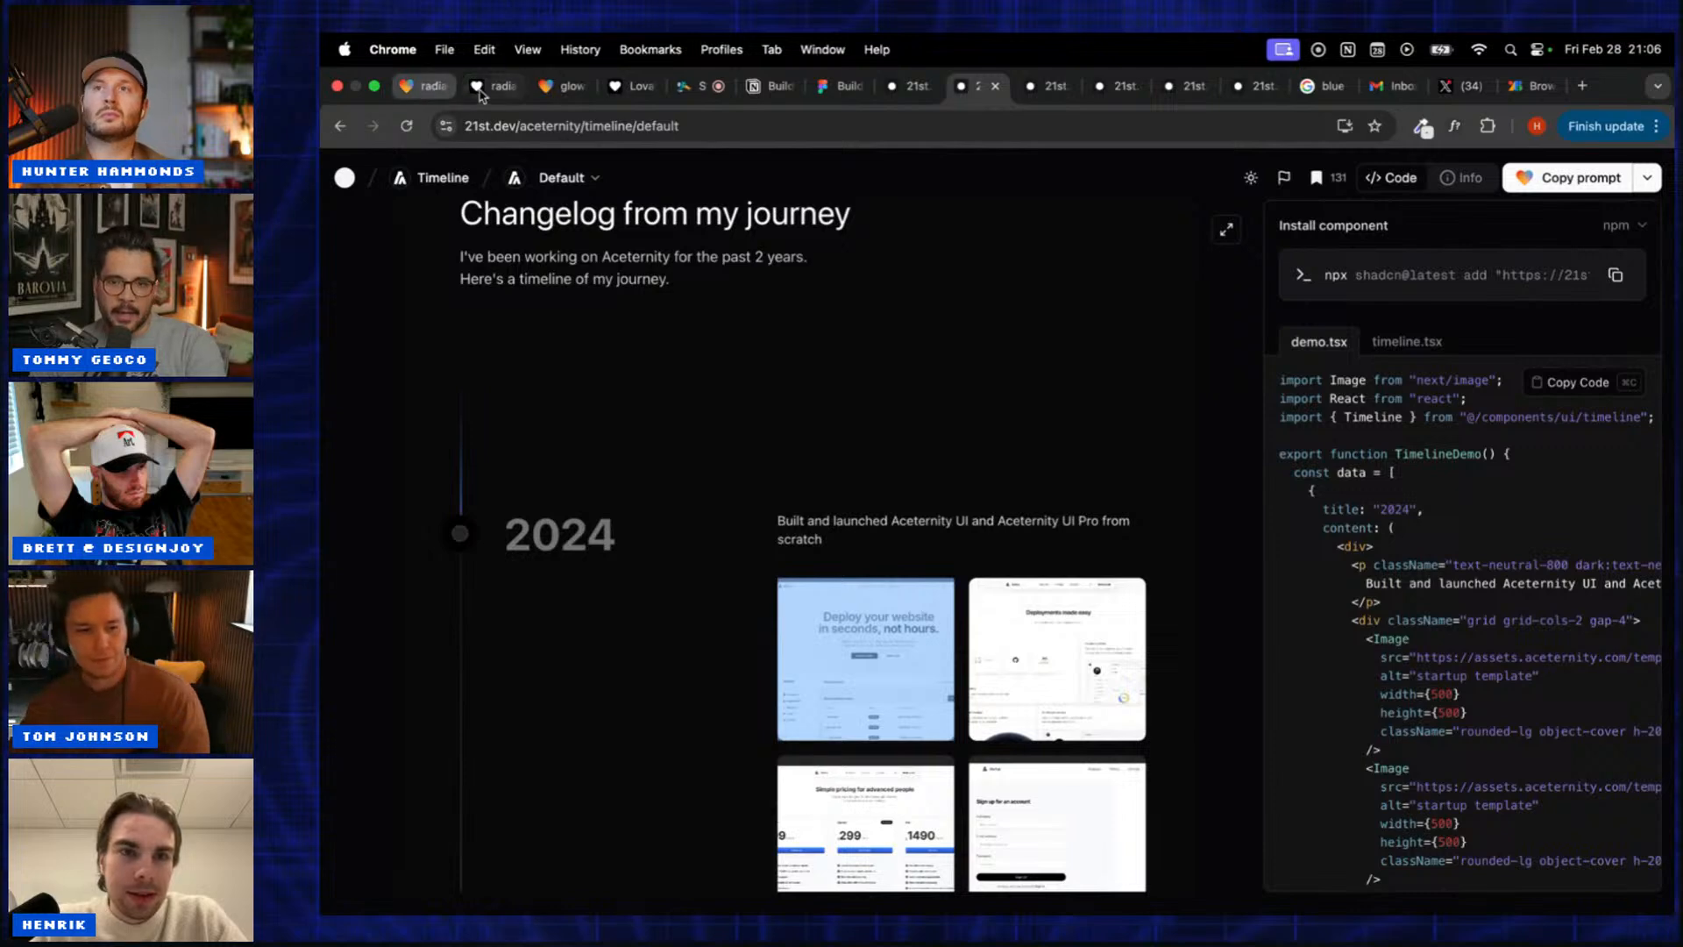
left_click(560, 85)
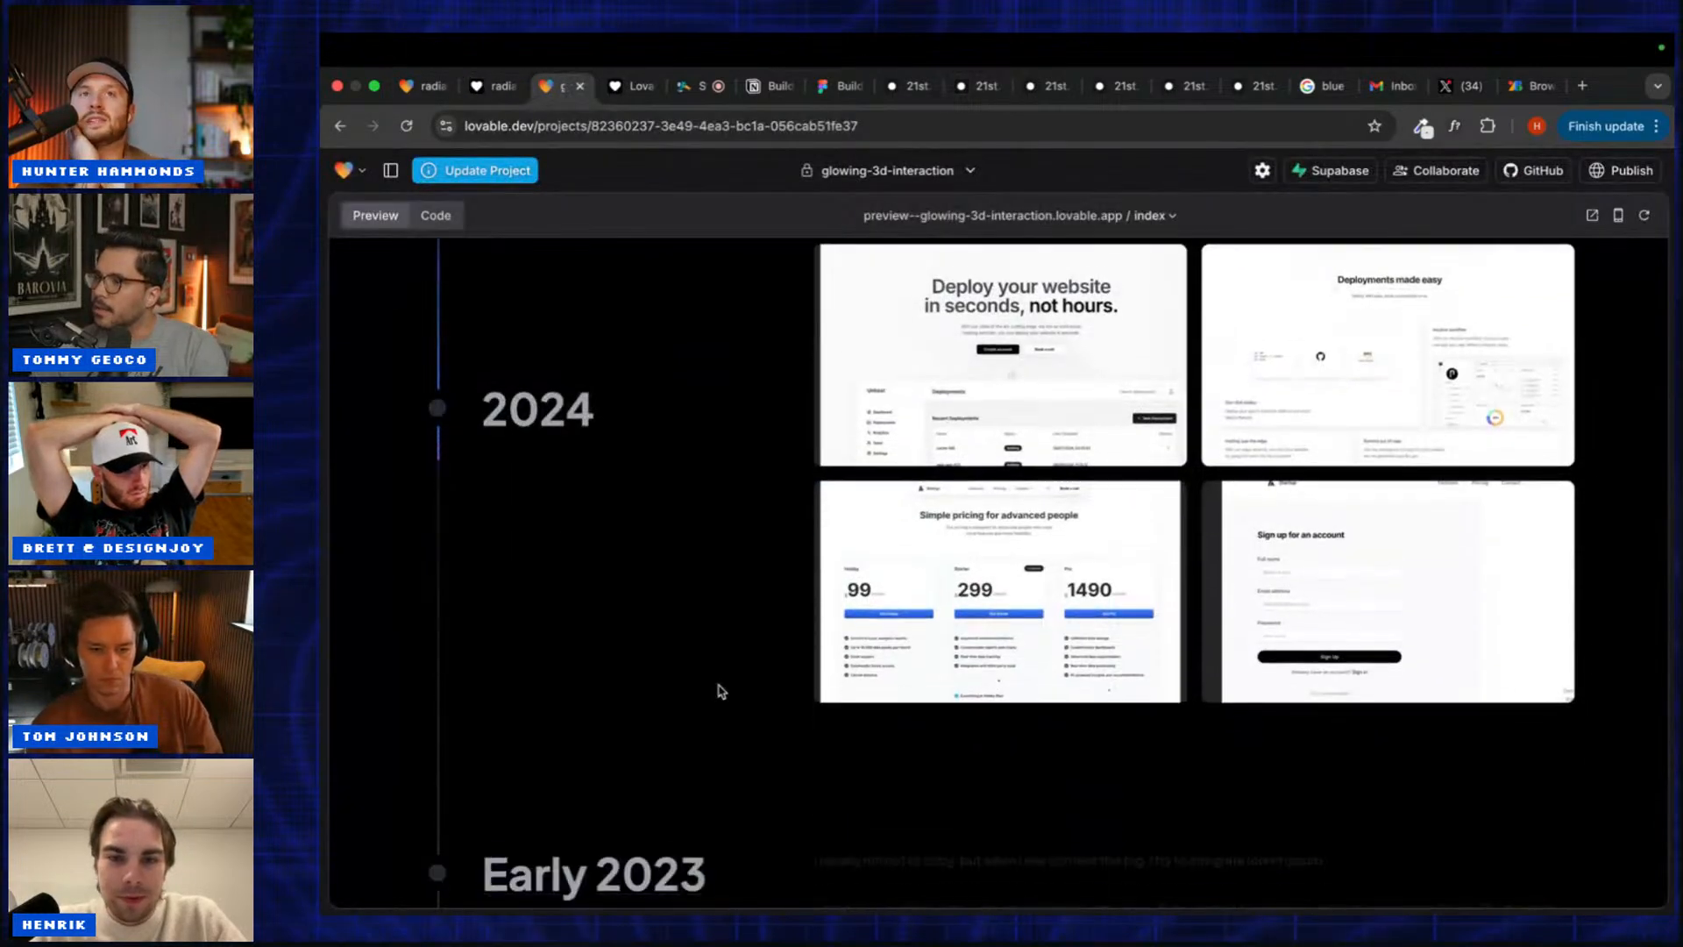
Step: Scroll the preview up to the 'Interactive 3D' hero and its 'Bring your UI to life' tagline
scroll(719, 691, "up", 2)
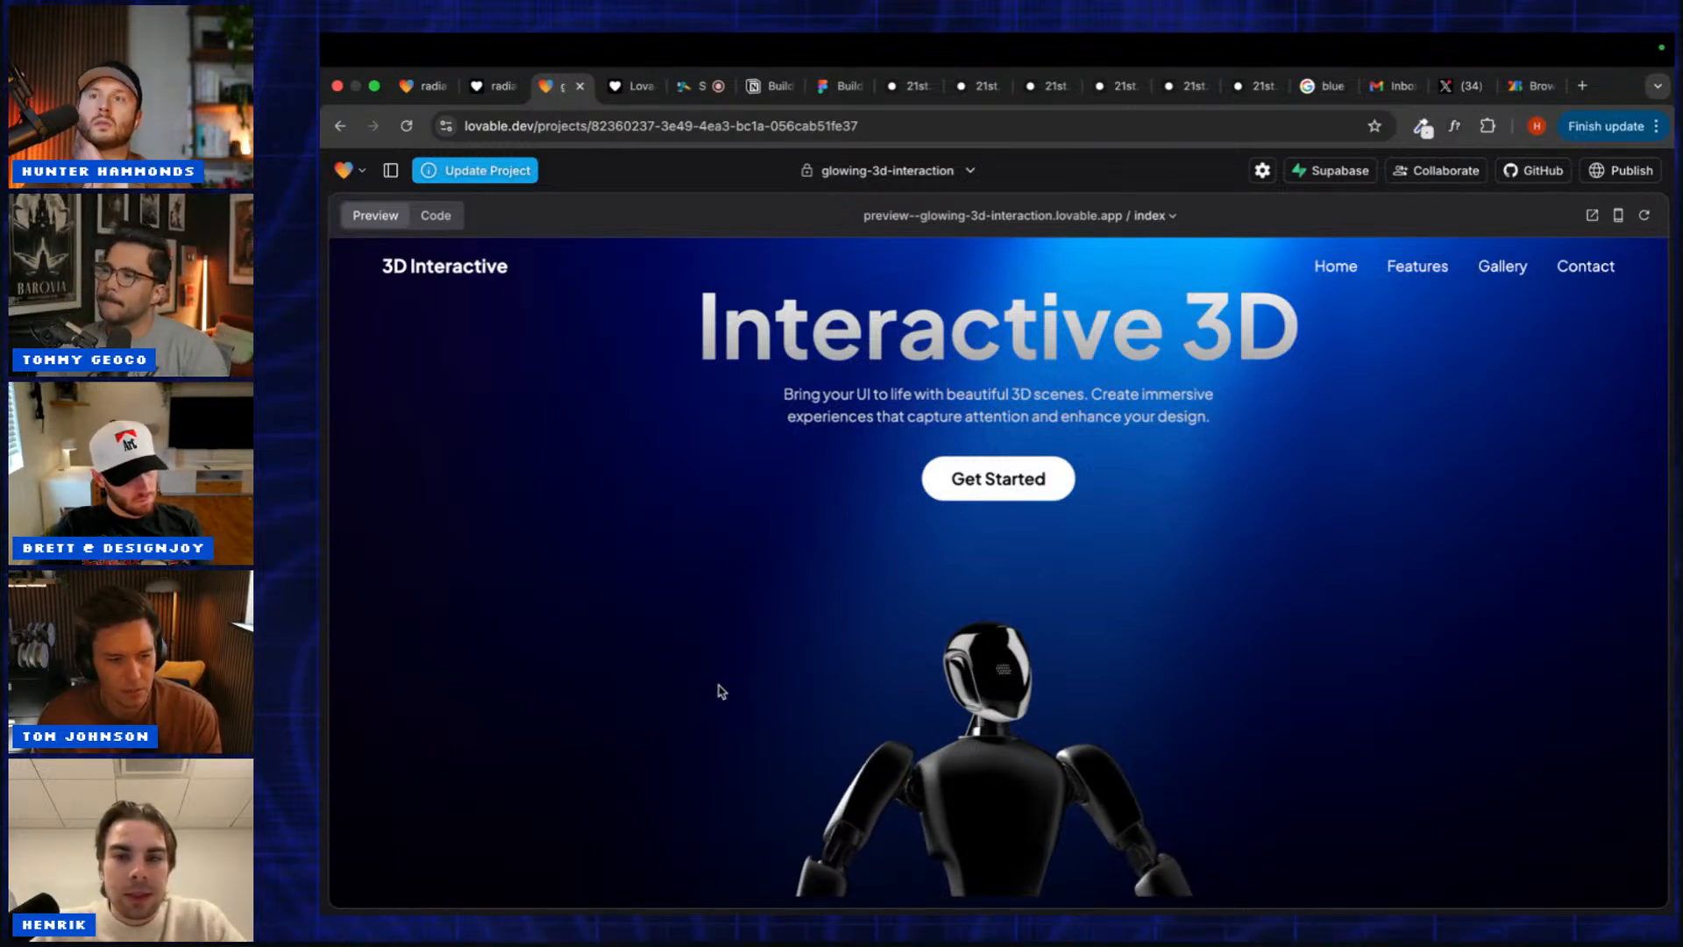
Step: Scroll the Interactive 3D preview down and back up, then zoom the browser page out
scroll(720, 692, "down", 3)
scroll(721, 692, "down", 10)
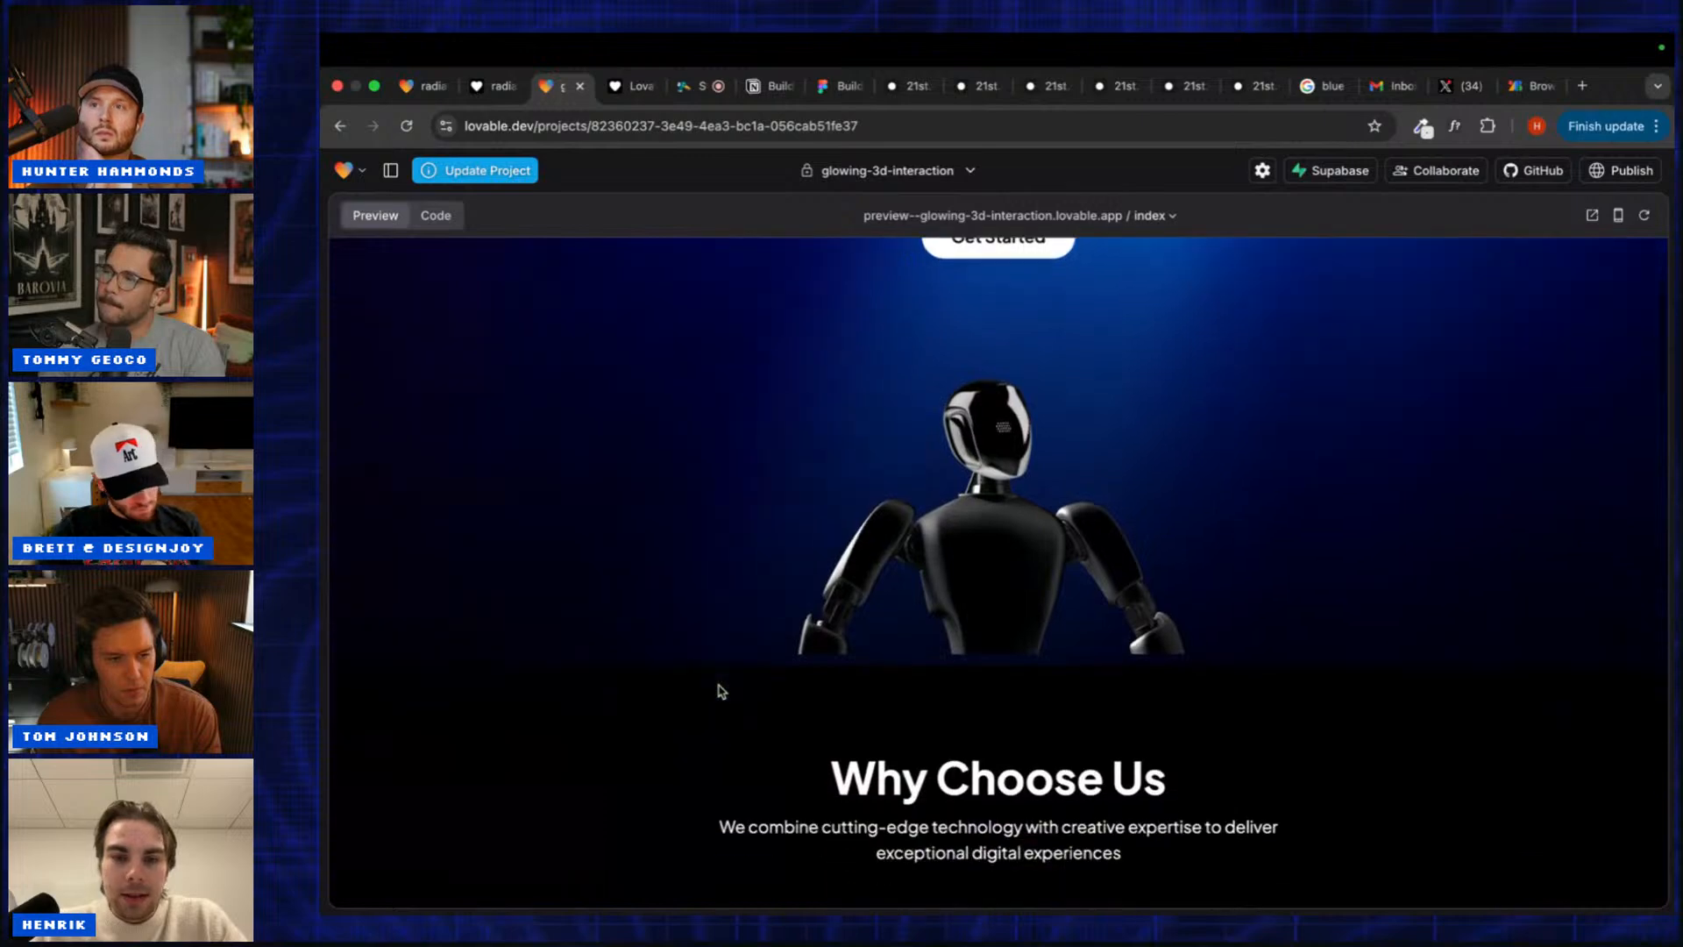
scroll(721, 691, "up", 15)
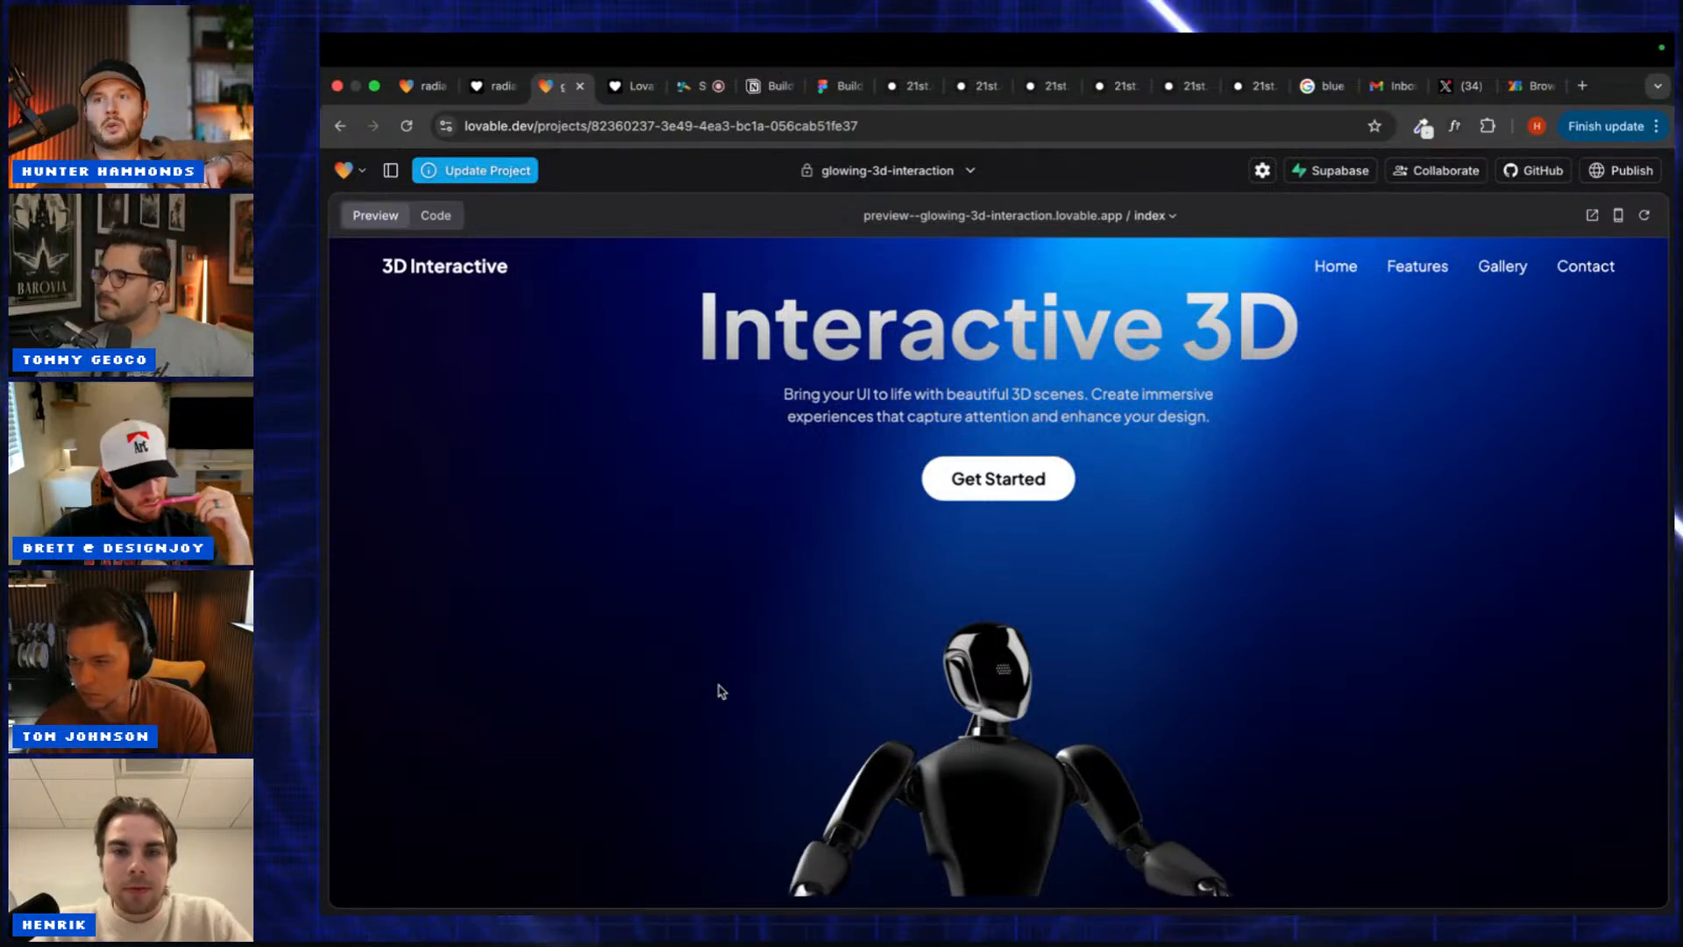
key("ctrl+minus")
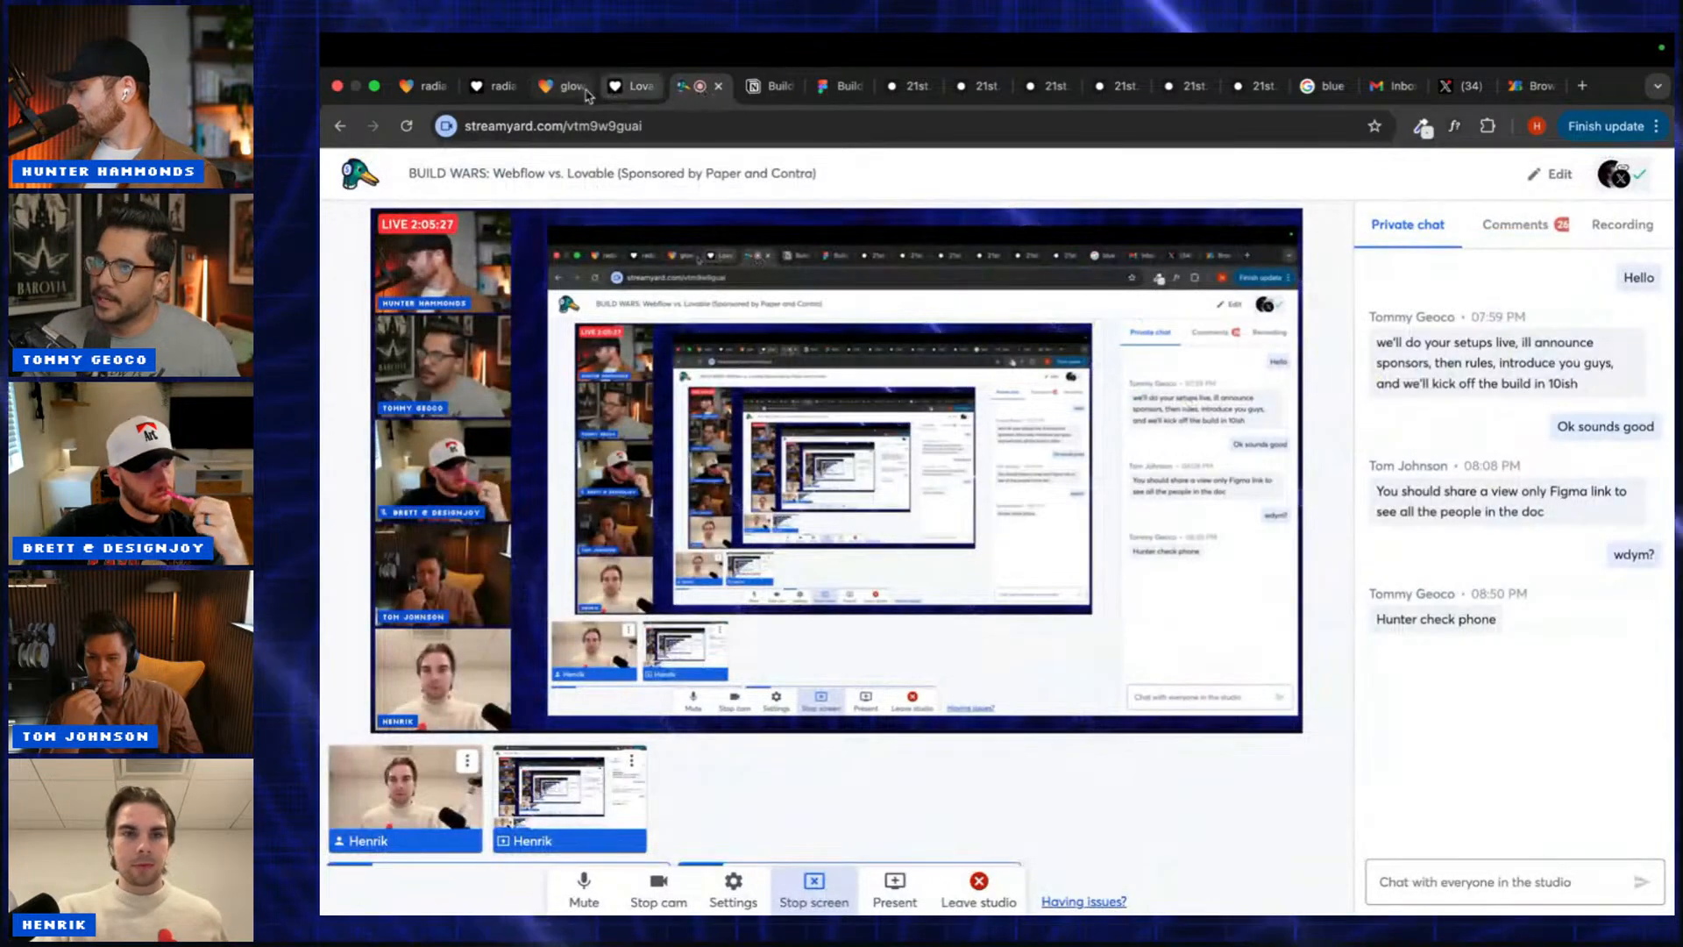
Step: Show the Lovable glowing-3d-interaction preview, zooming out briefly and then restoring the original zoom
left_click(558, 87)
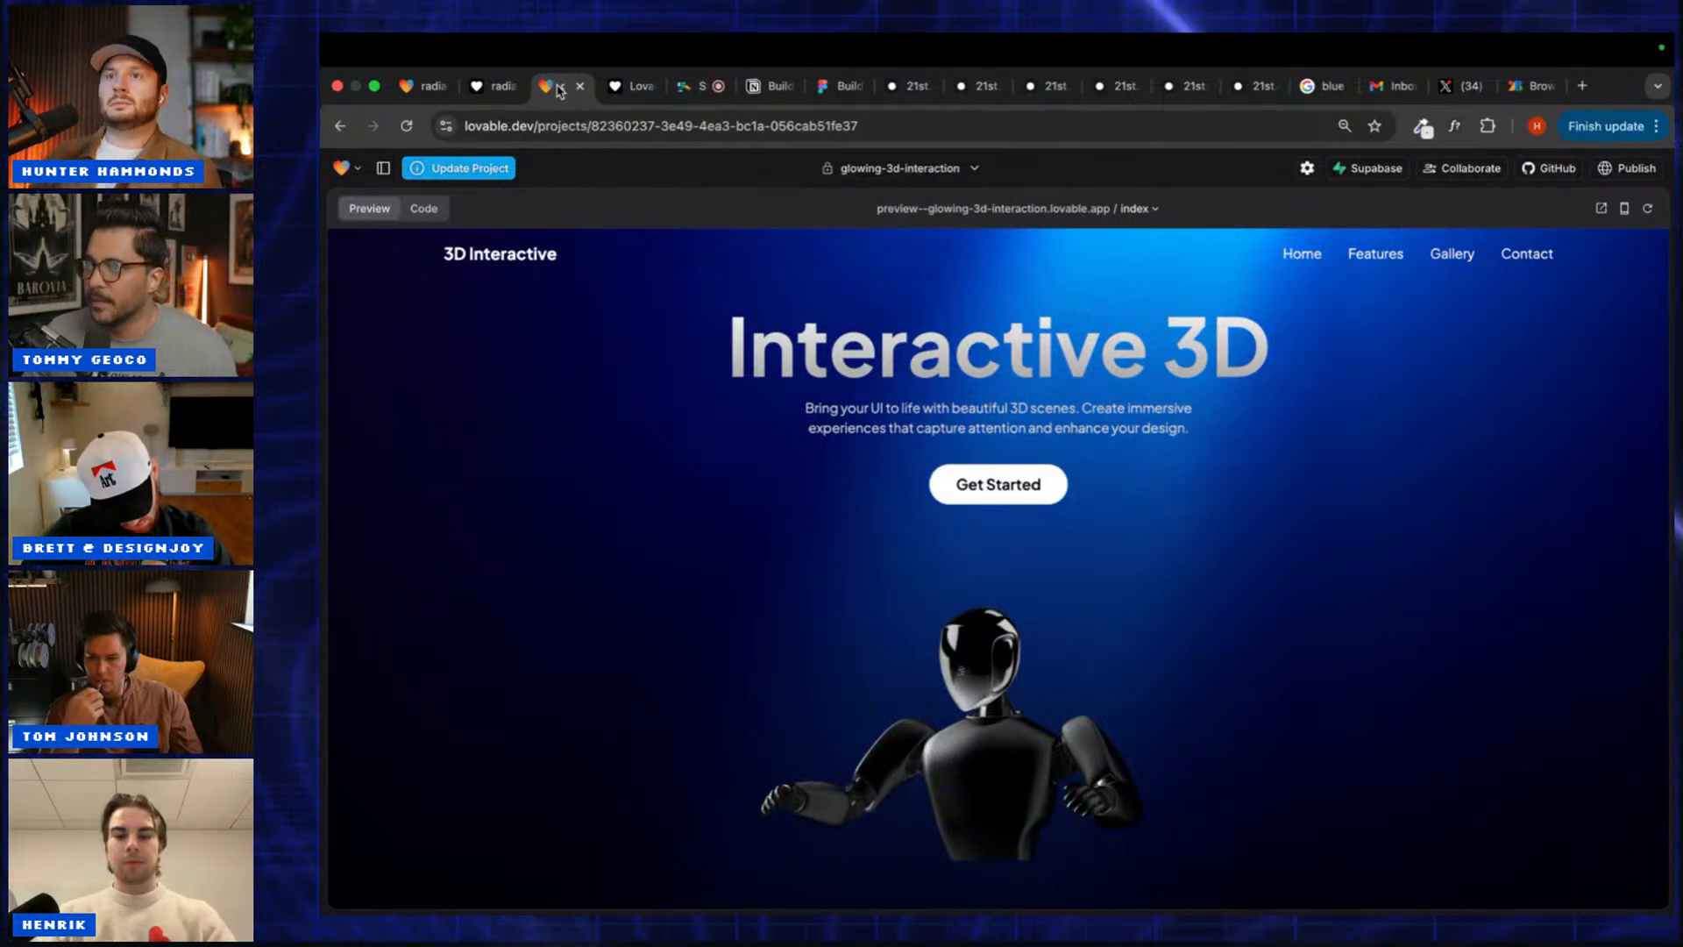
key("super+minus")
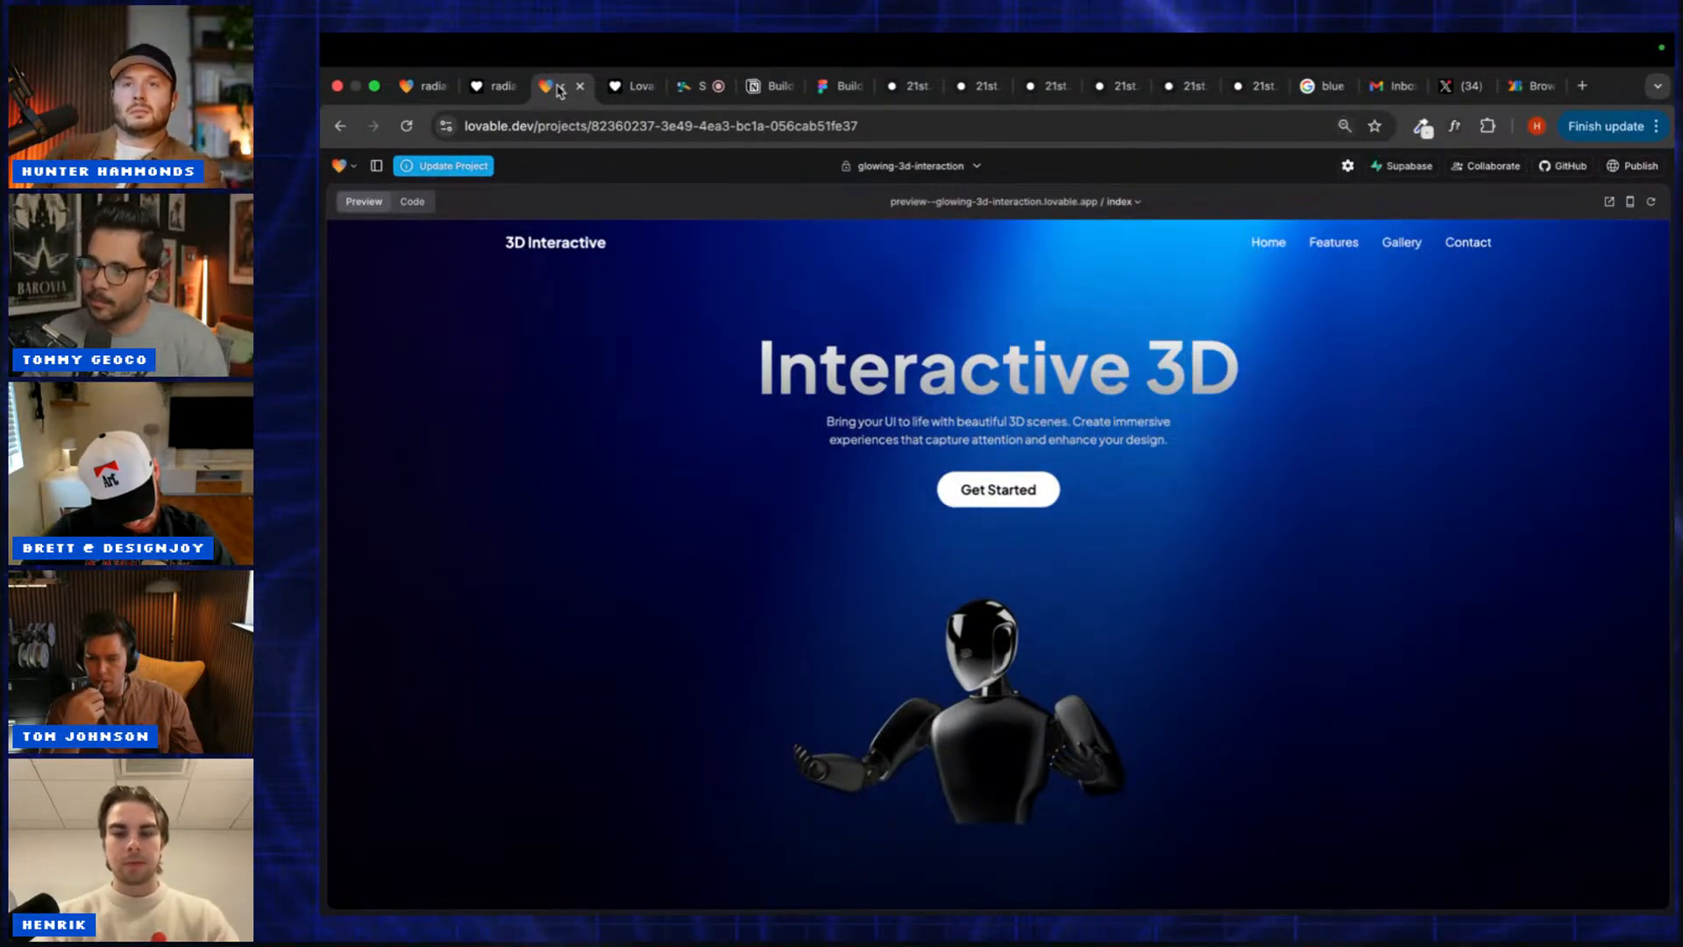
key("super+equal")
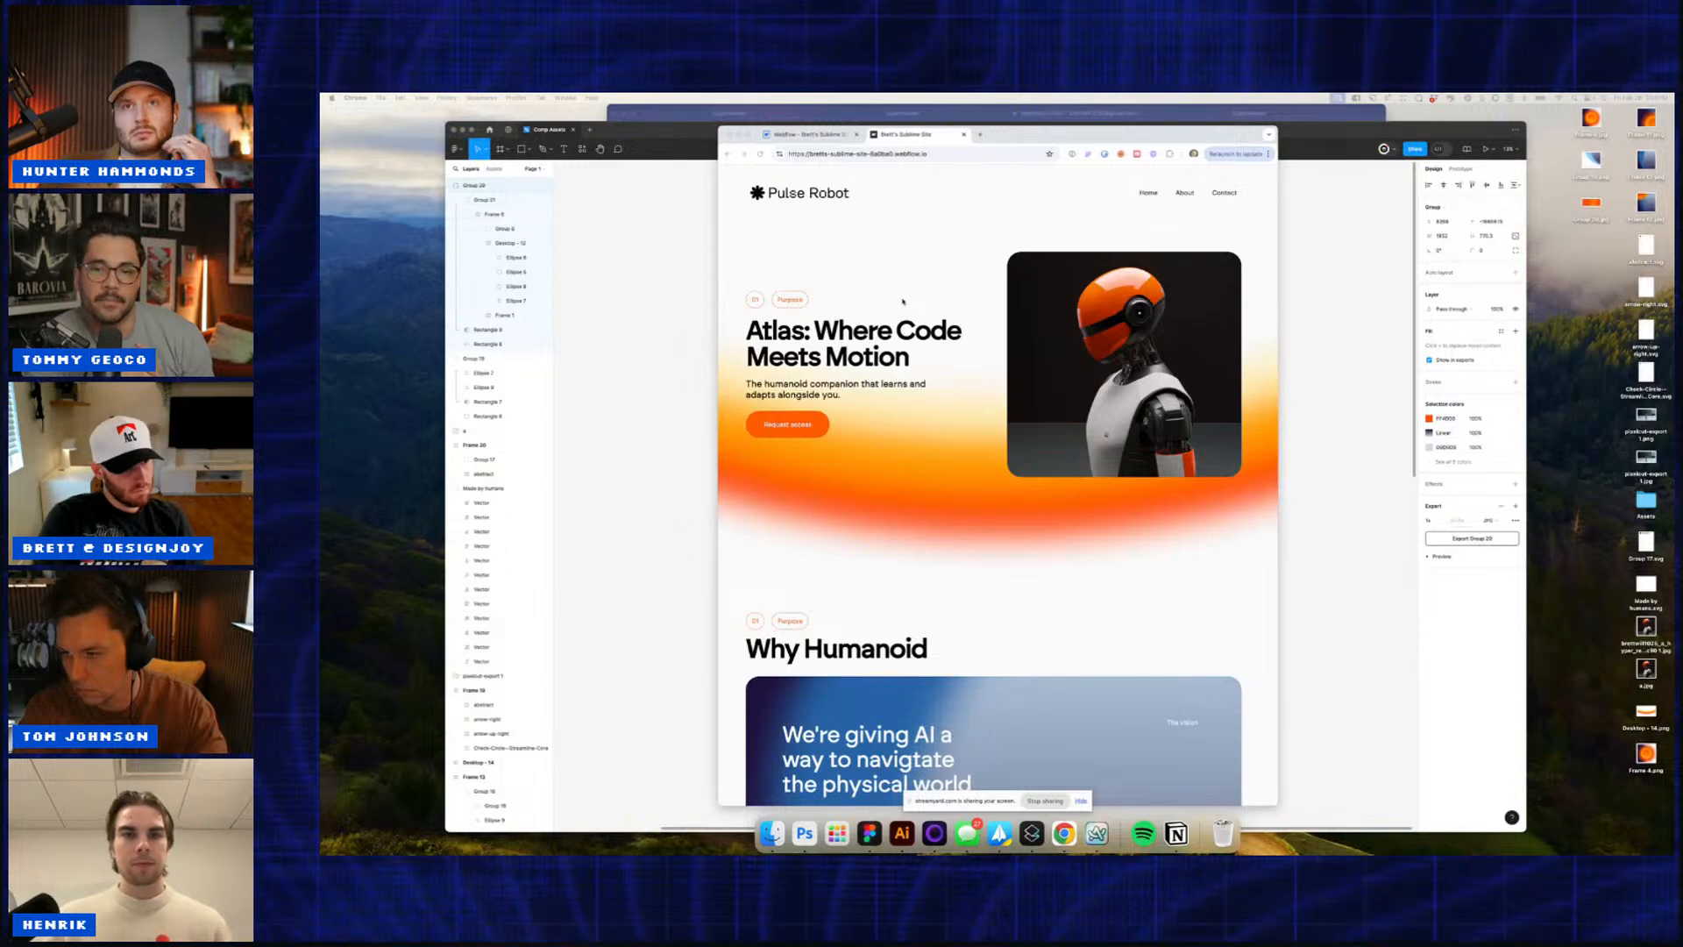
scroll(903, 301, "down", 5)
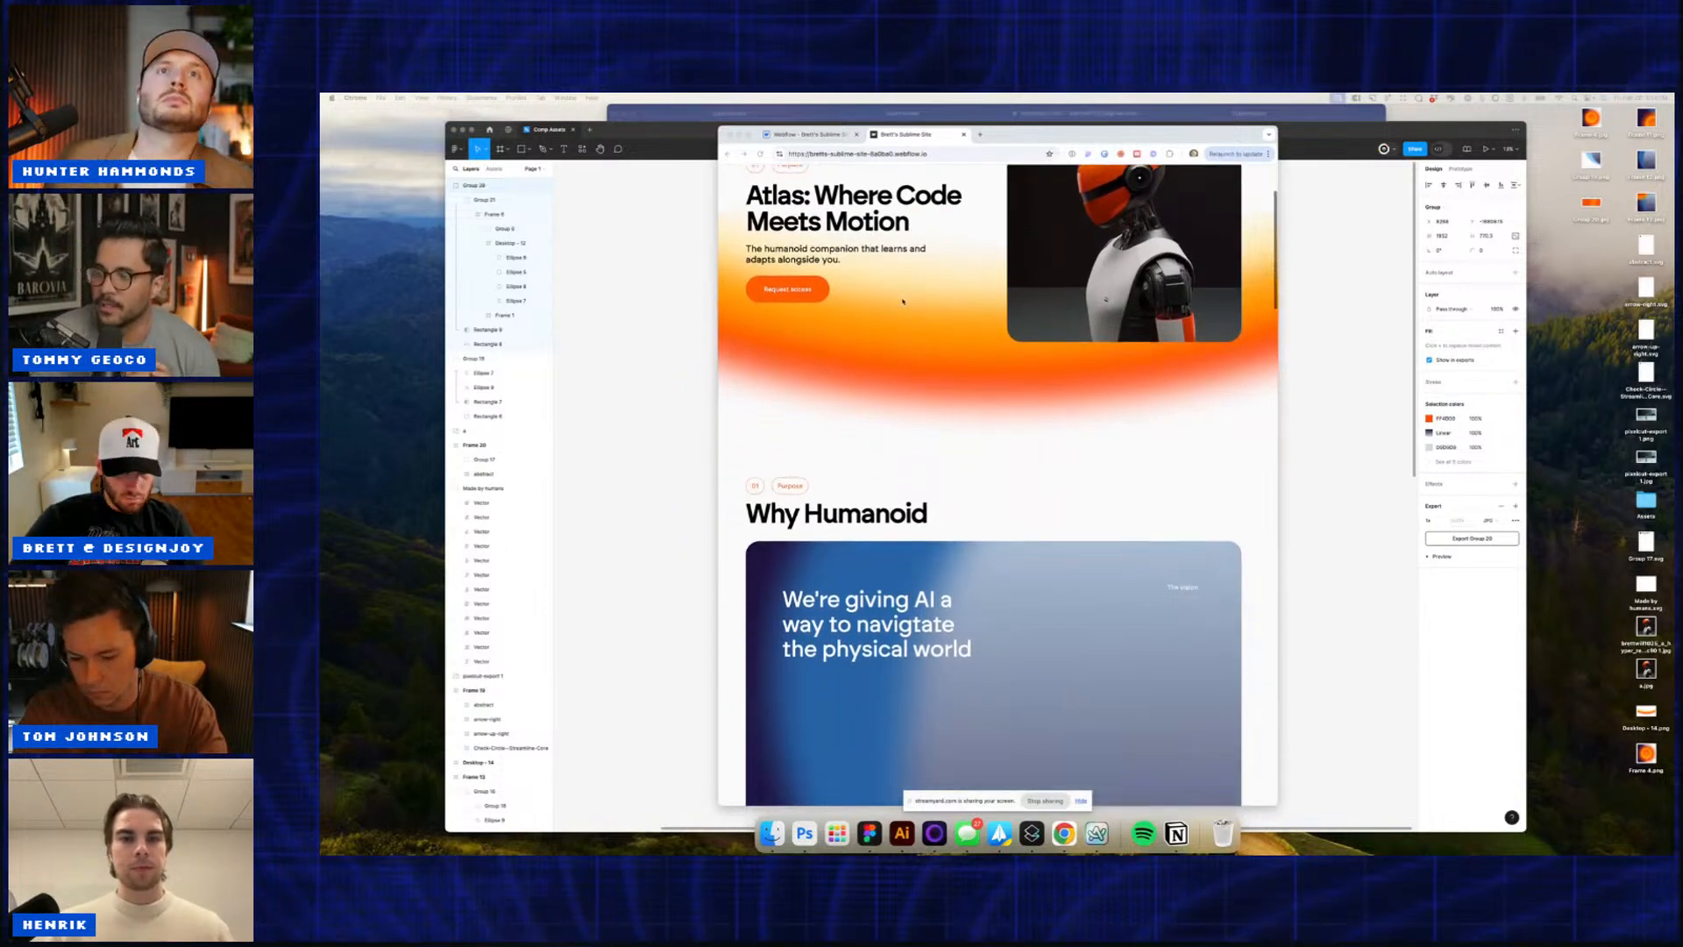
scroll(903, 301, "down", 10)
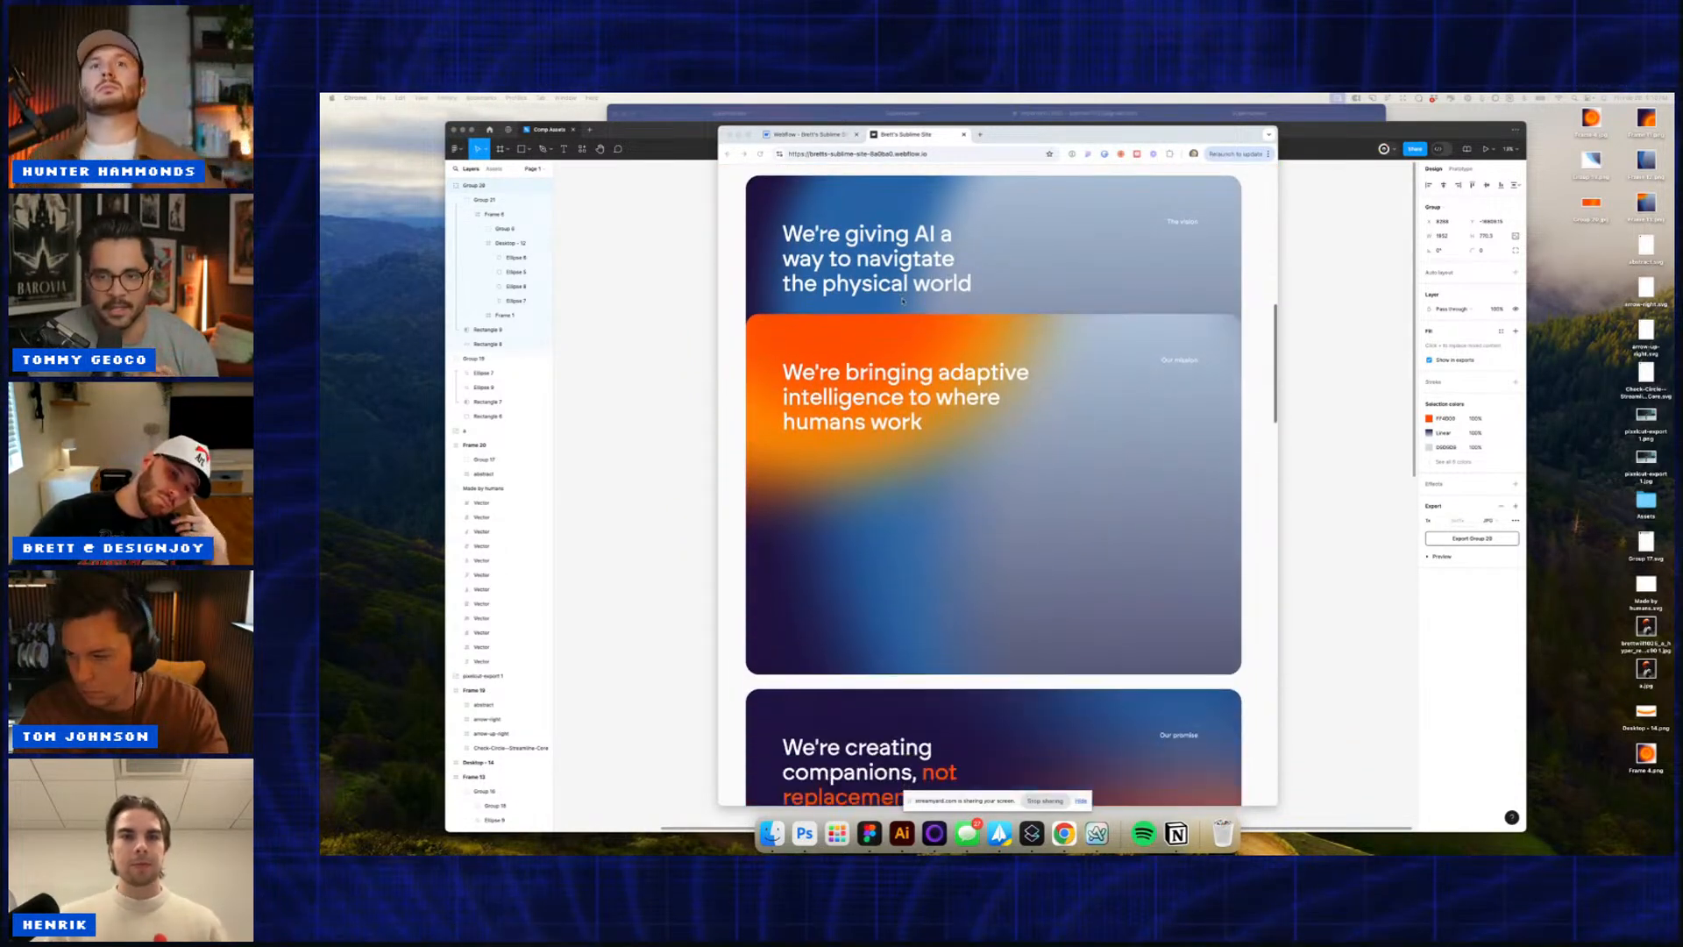
scroll(903, 301, "down", 9)
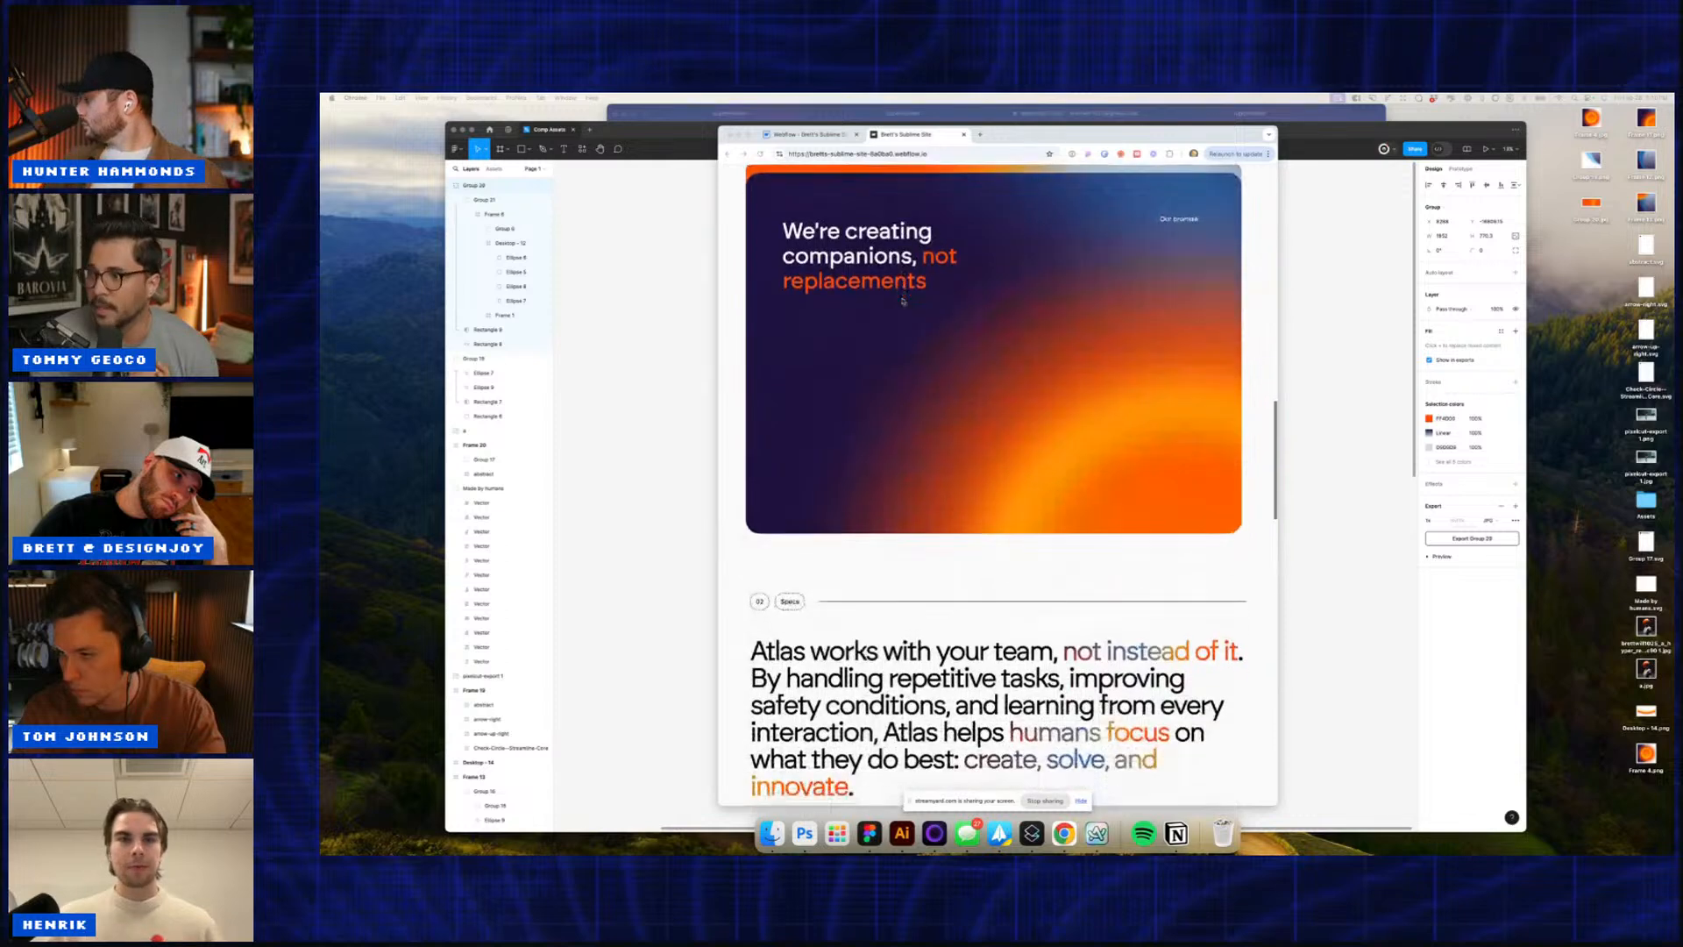
scroll(903, 301, "down", 8)
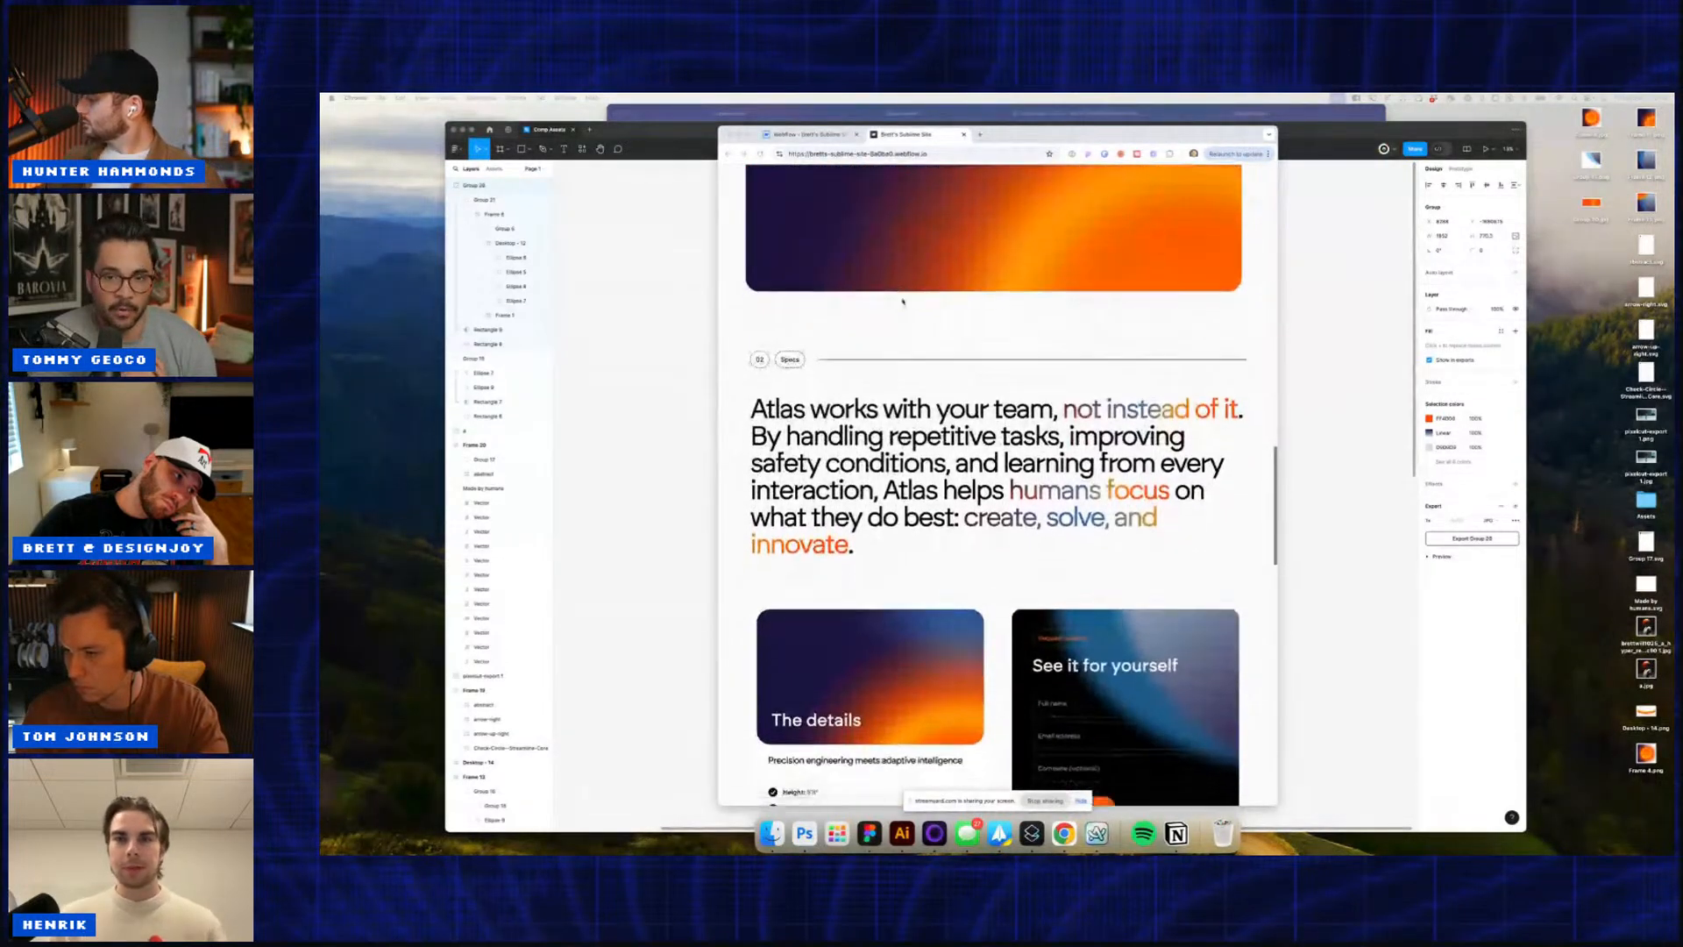
scroll(903, 302, "down", 1)
scroll(903, 301, "down", 2)
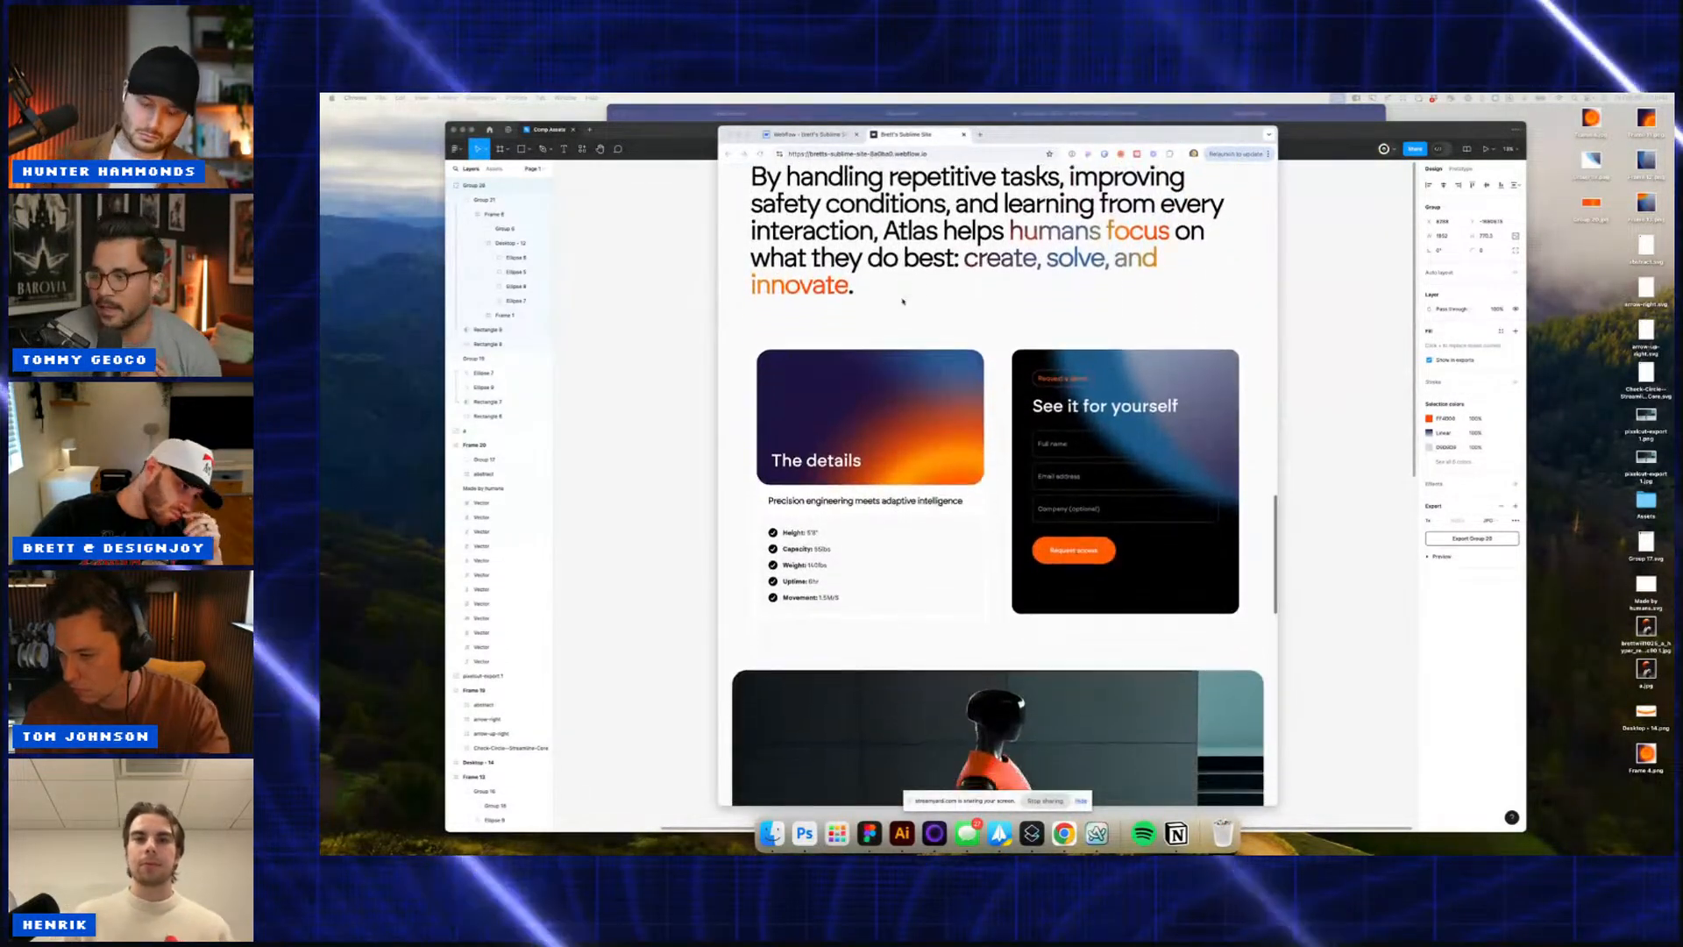
scroll(903, 301, "down", 5)
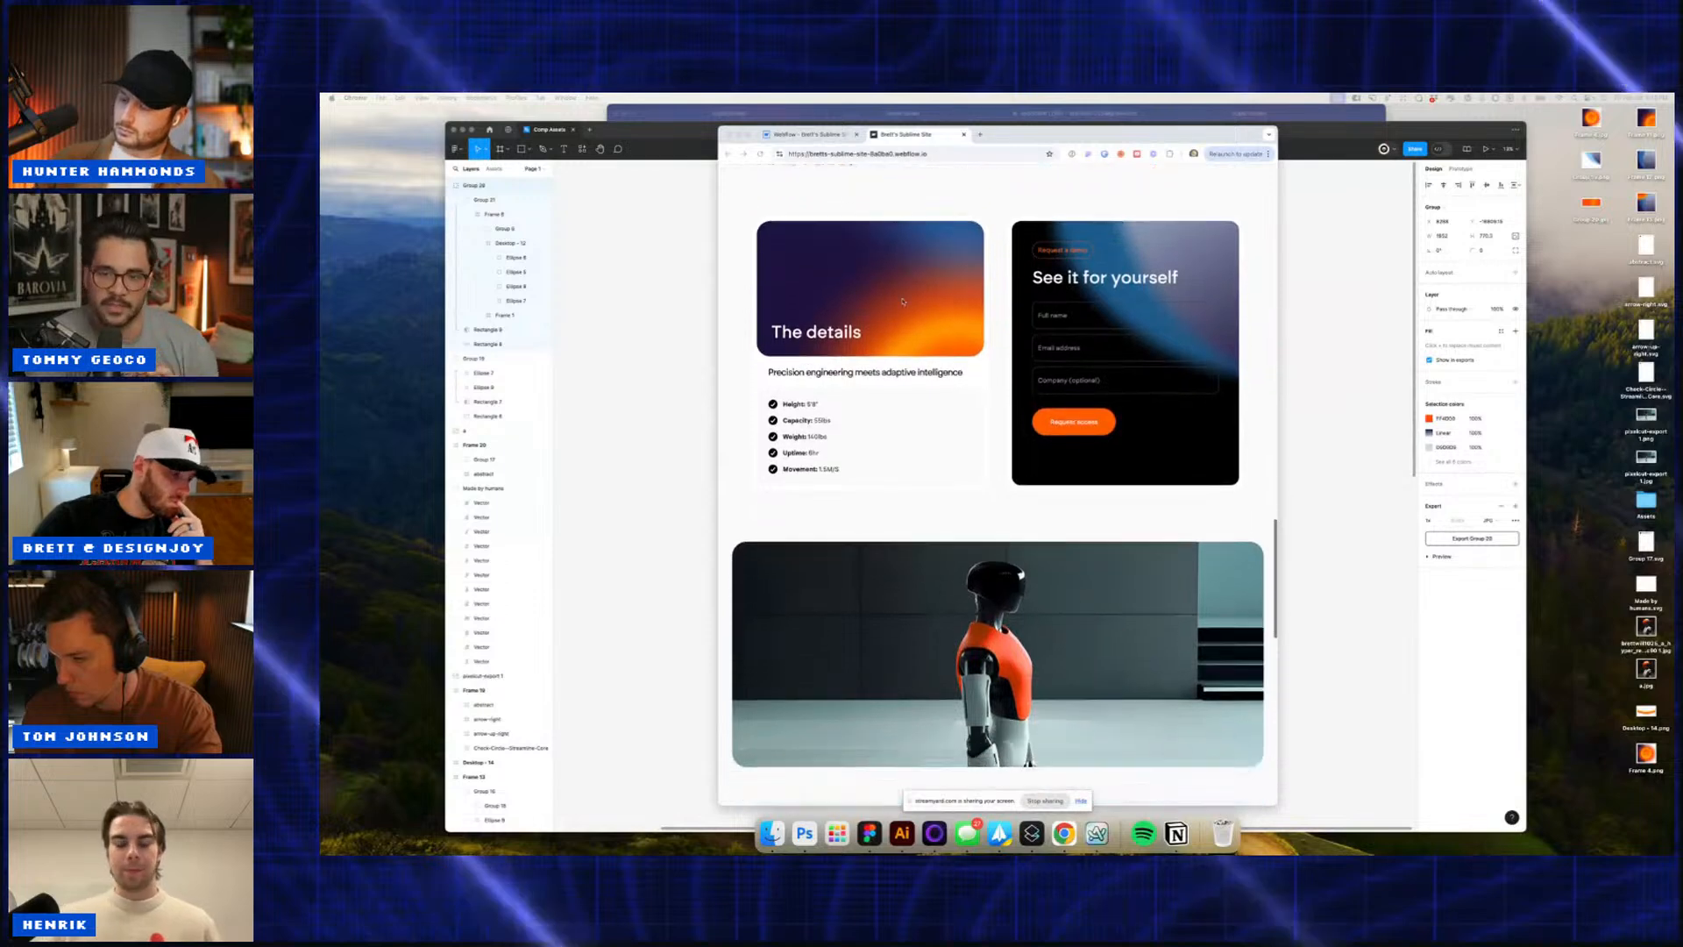
scroll(903, 302, "down", 9)
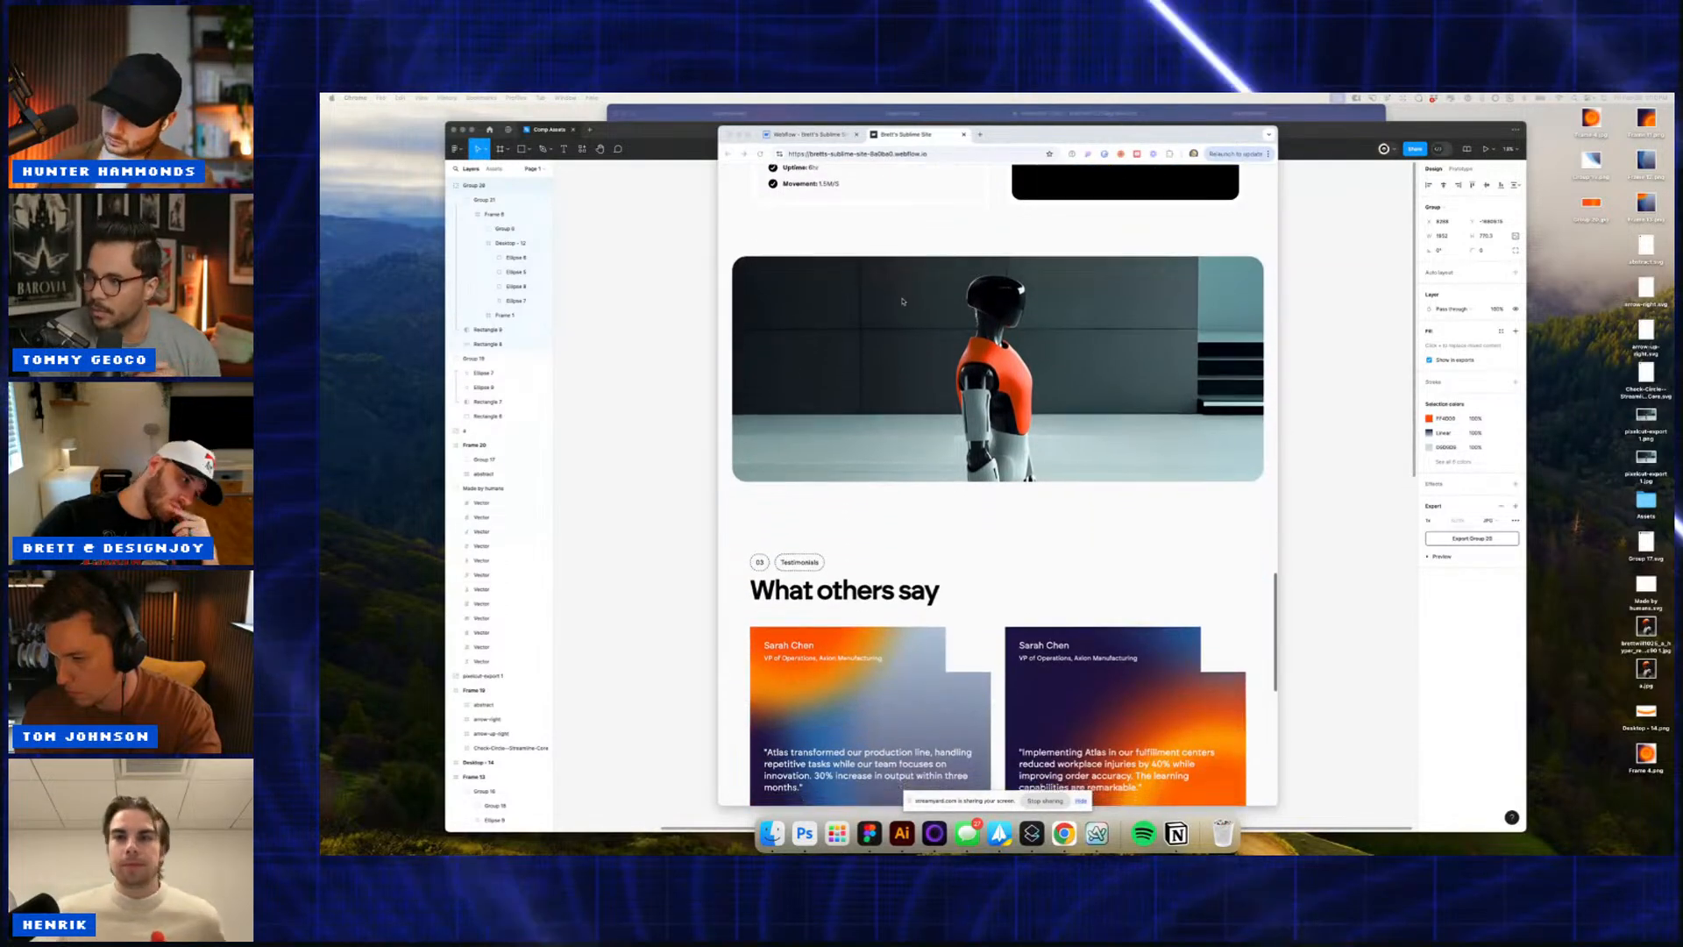
scroll(903, 302, "down", 1)
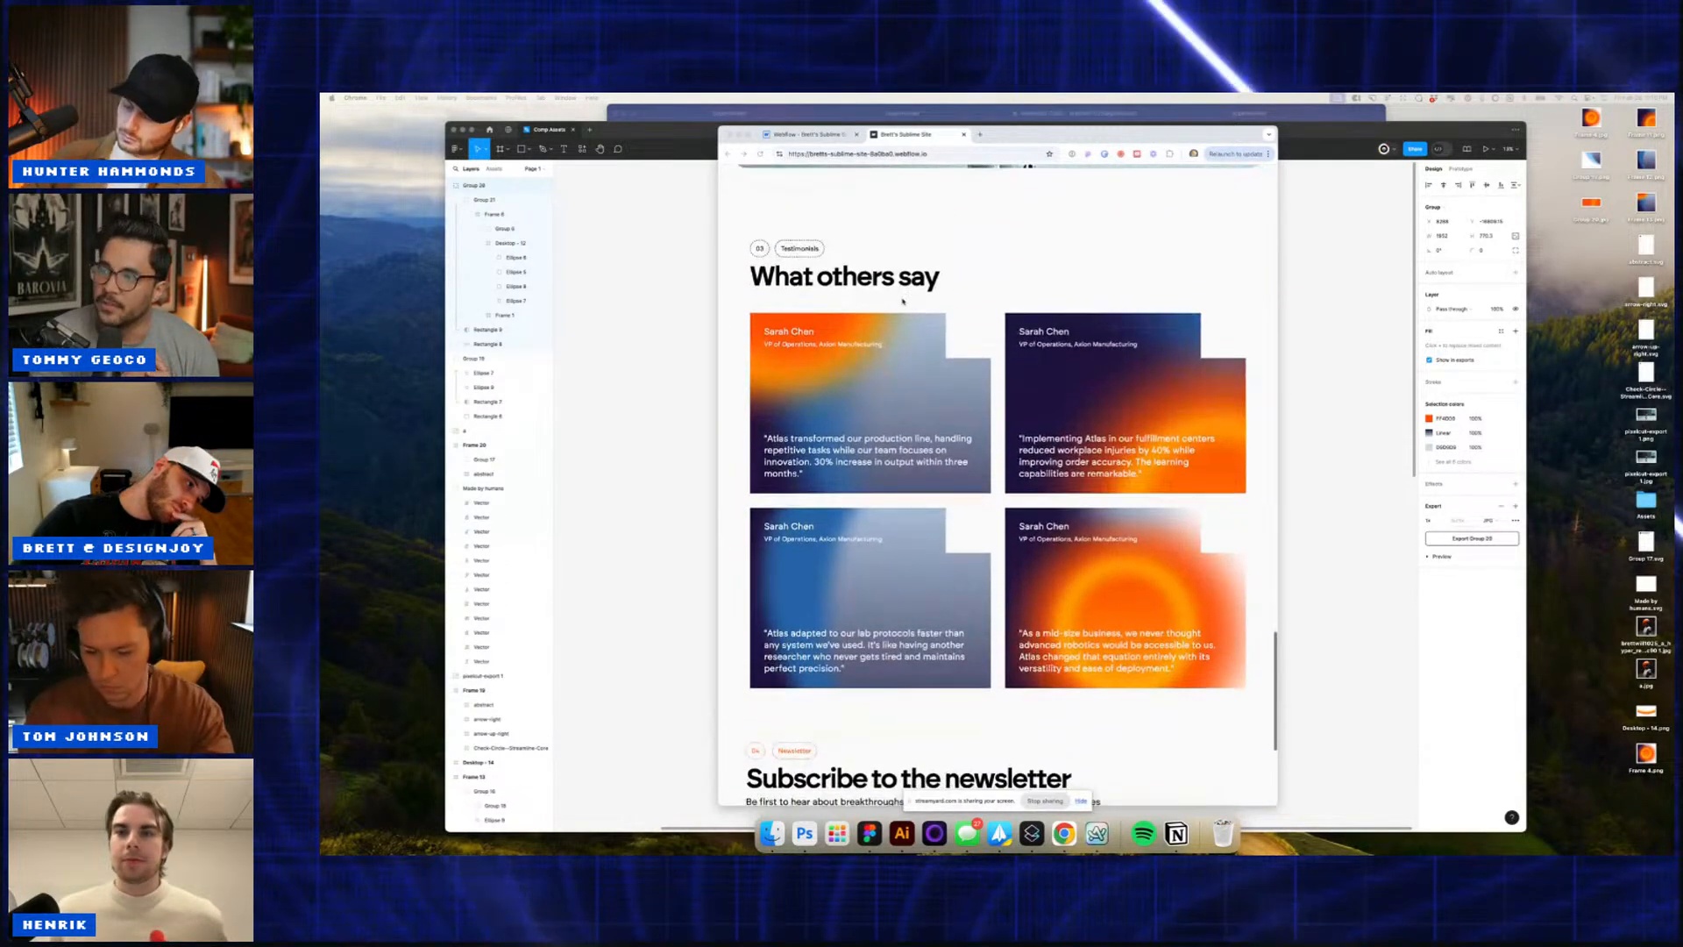
scroll(903, 301, "down", 3)
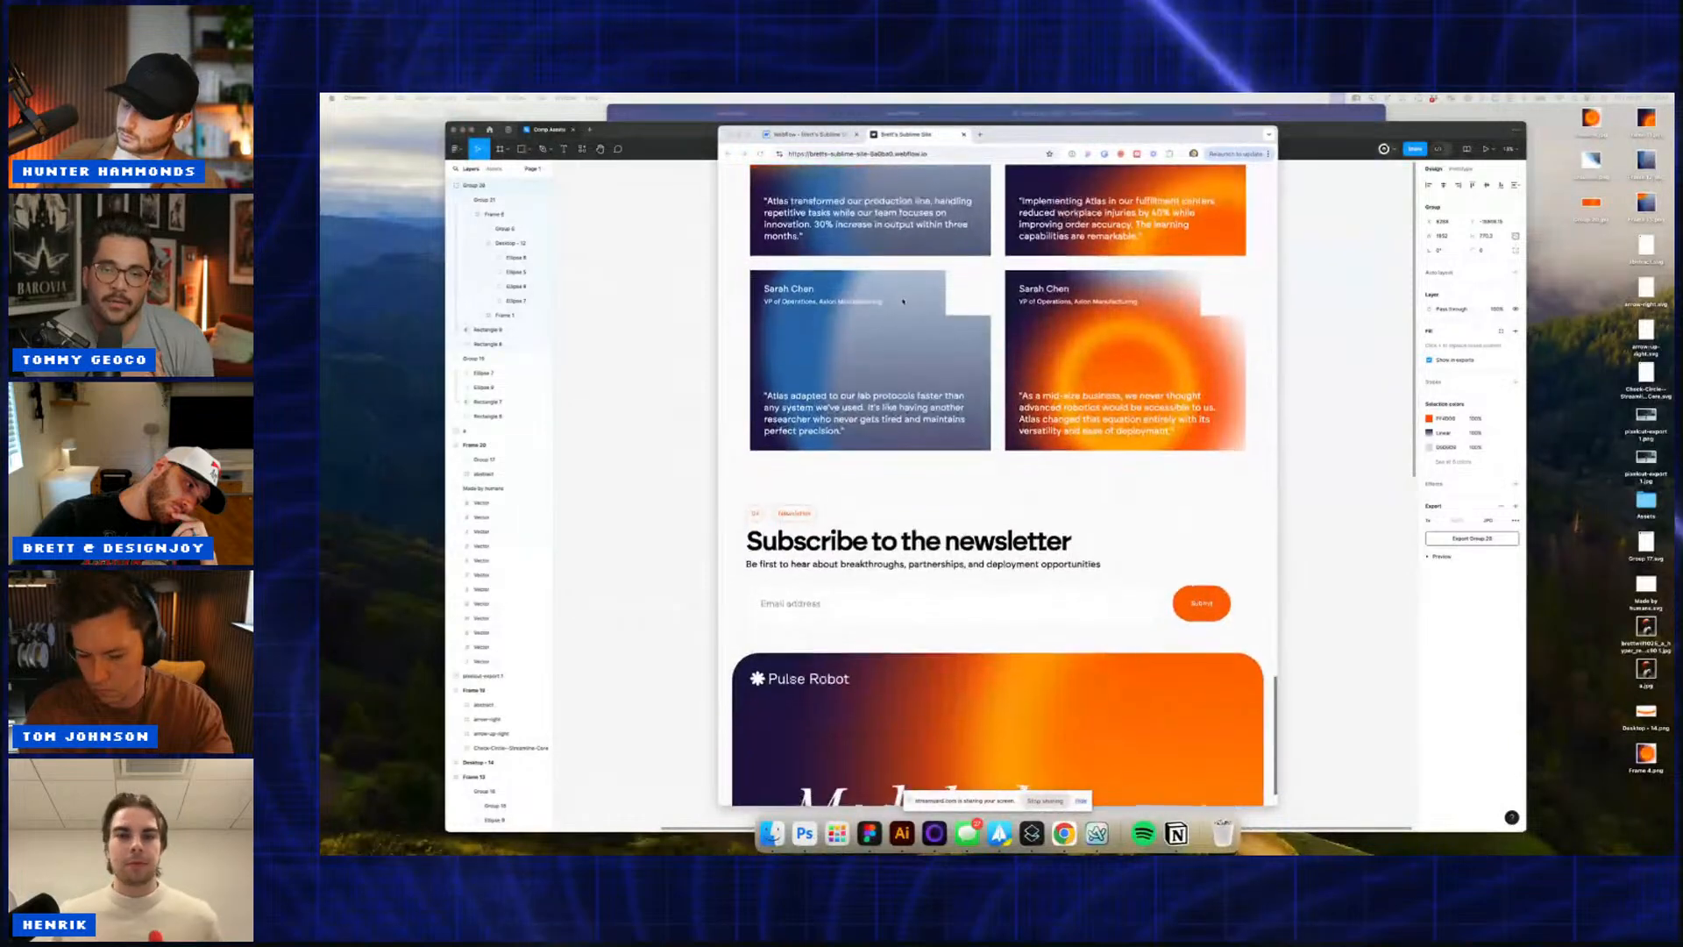
scroll(903, 301, "down", 1)
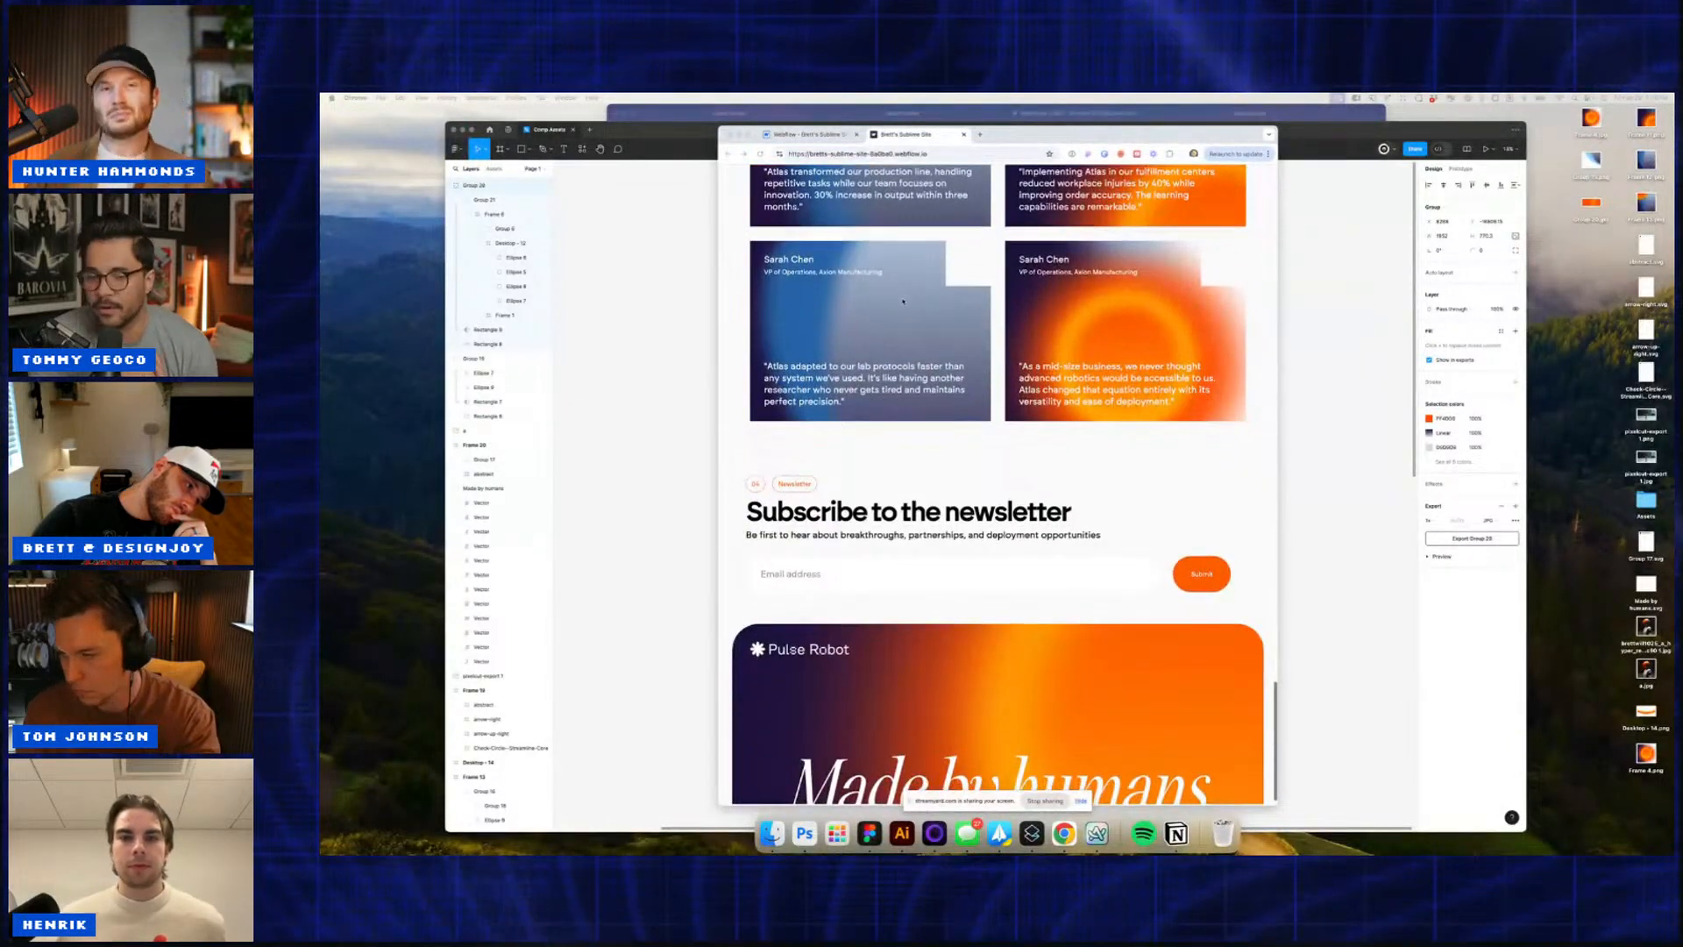
scroll(903, 302, "up", 1)
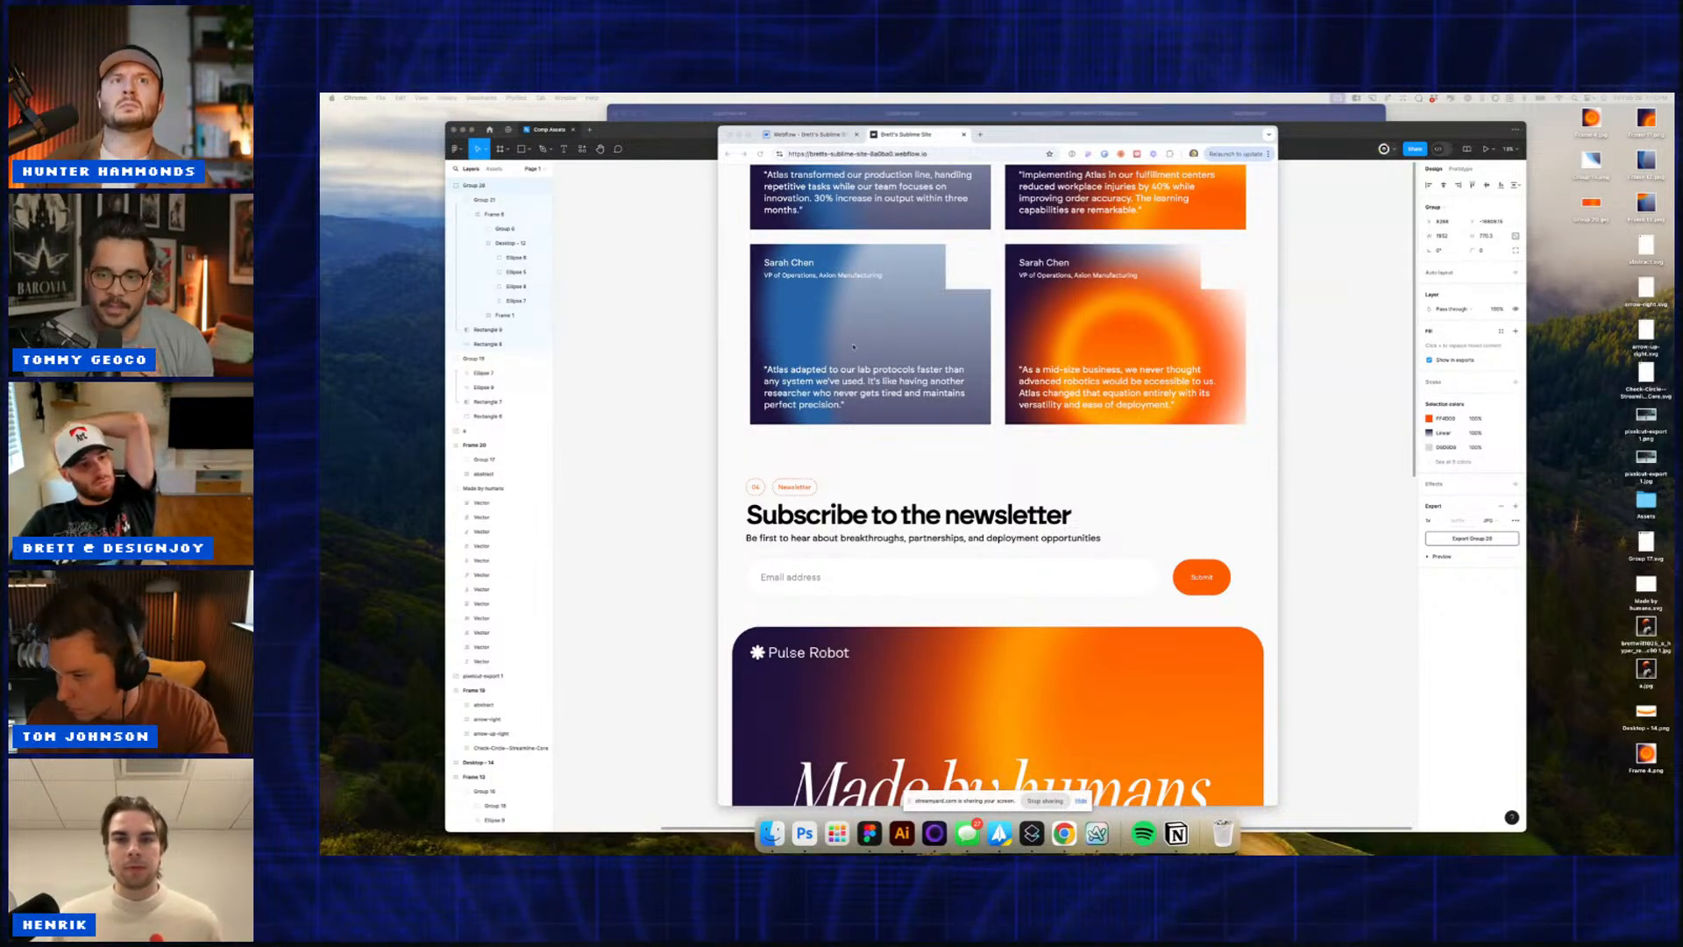
scroll(1039, 374, "up", 3)
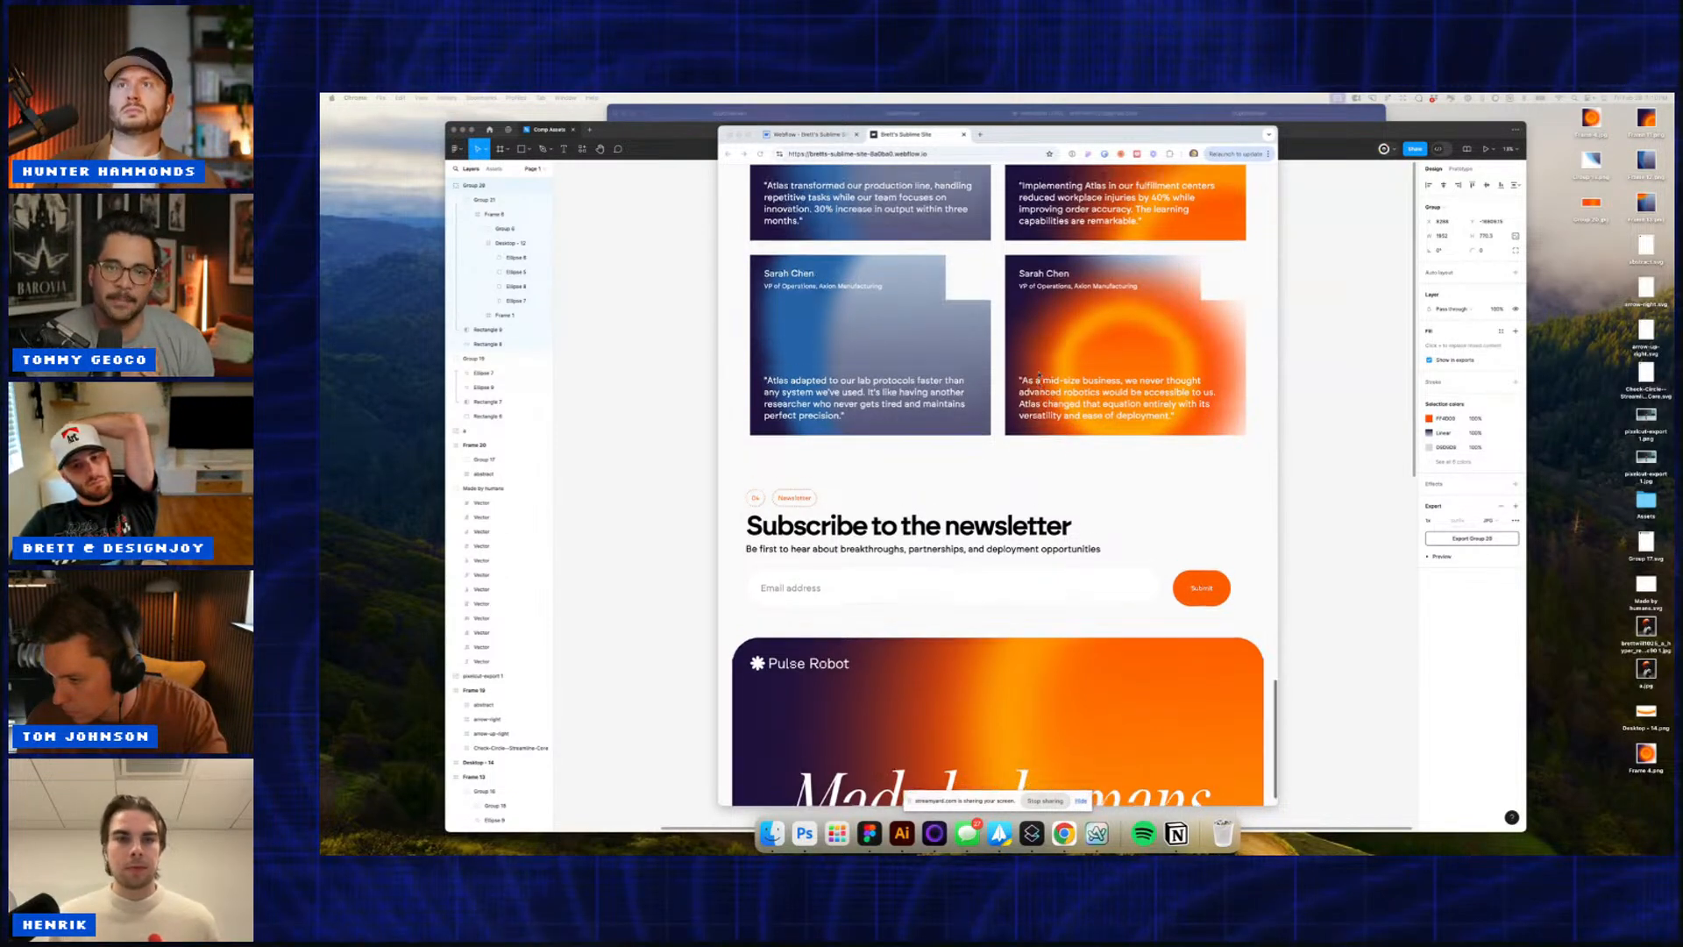
scroll(1039, 373, "up", 8)
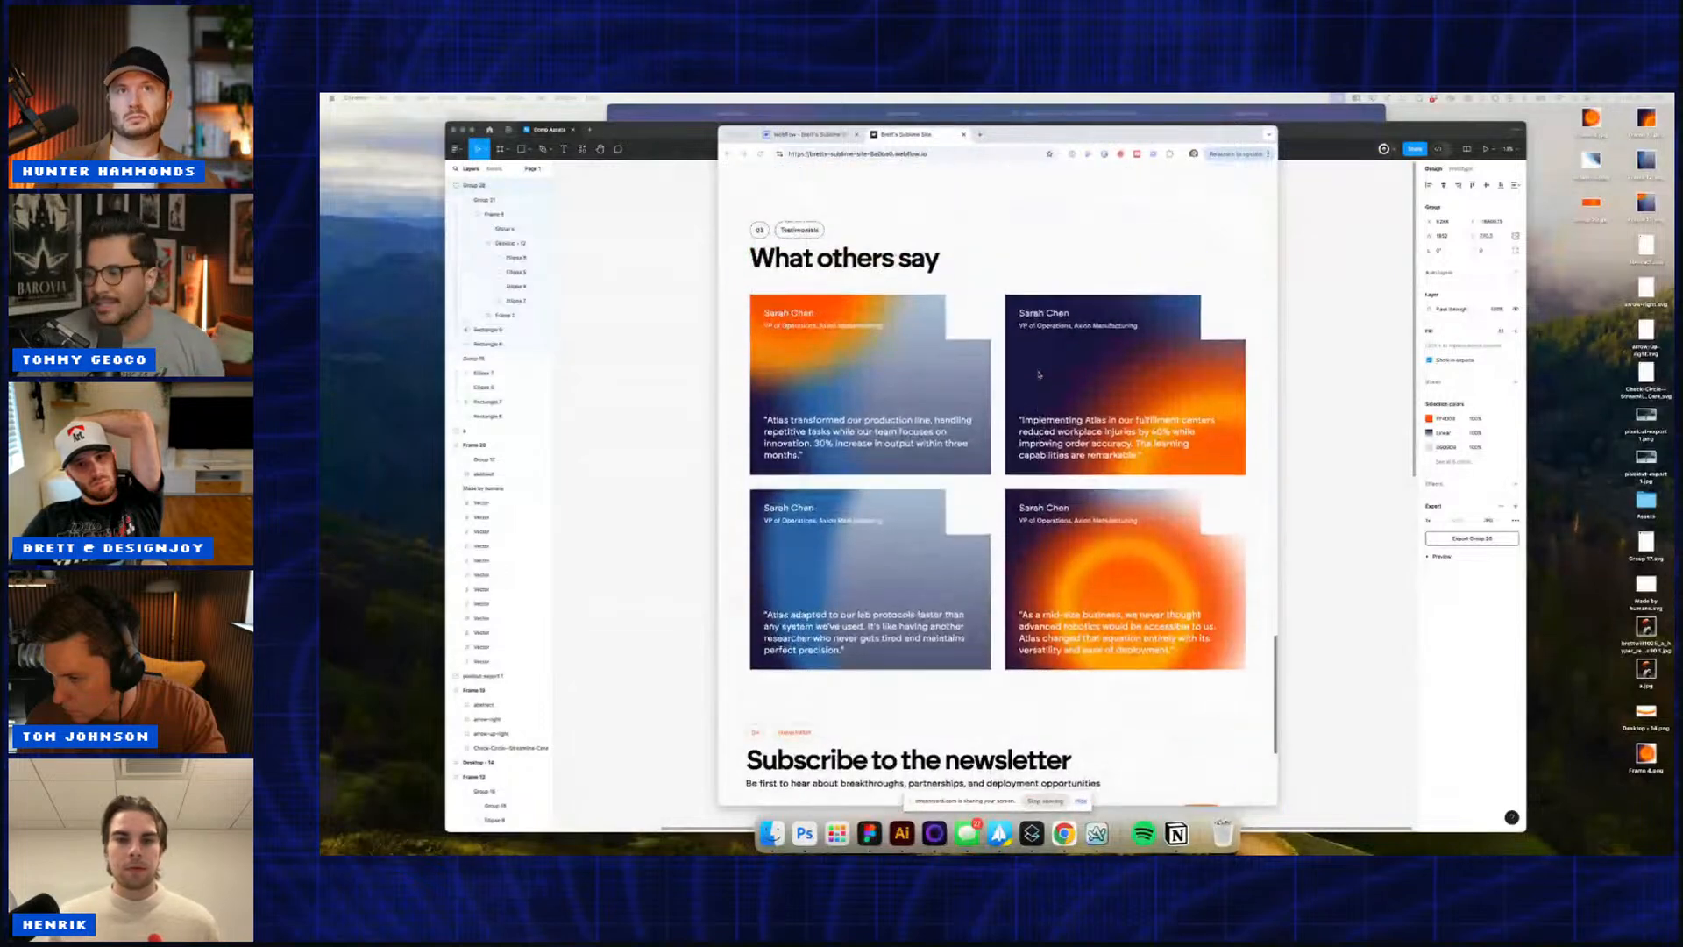
scroll(1039, 374, "up", 1)
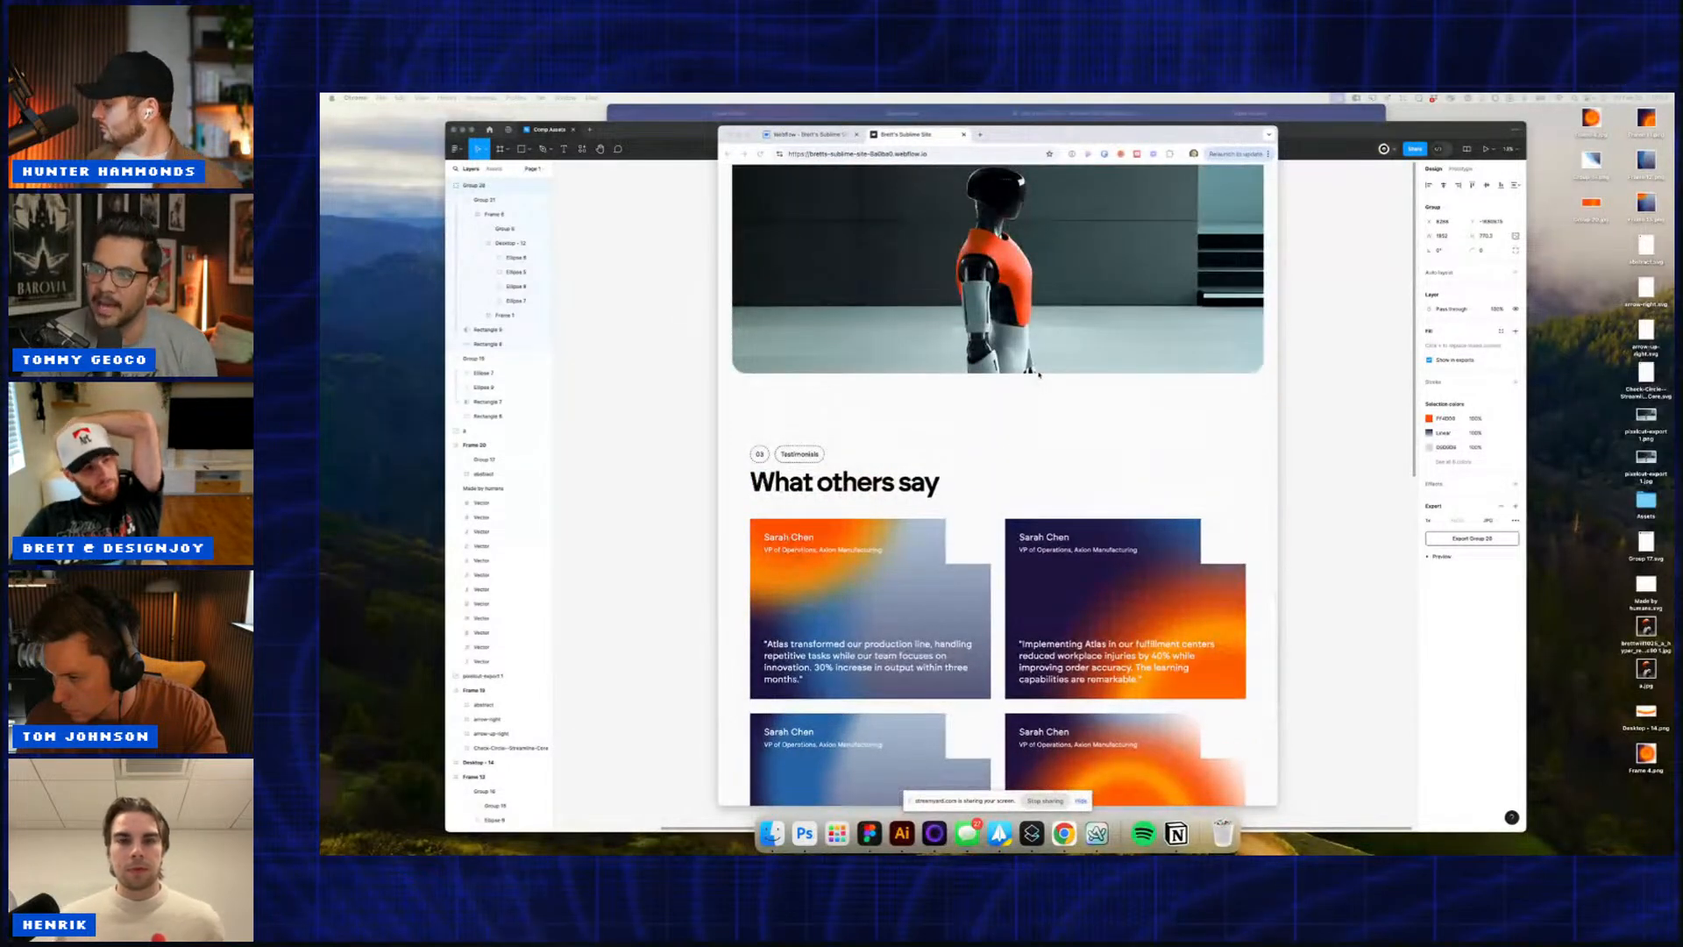
scroll(1039, 374, "up", 6)
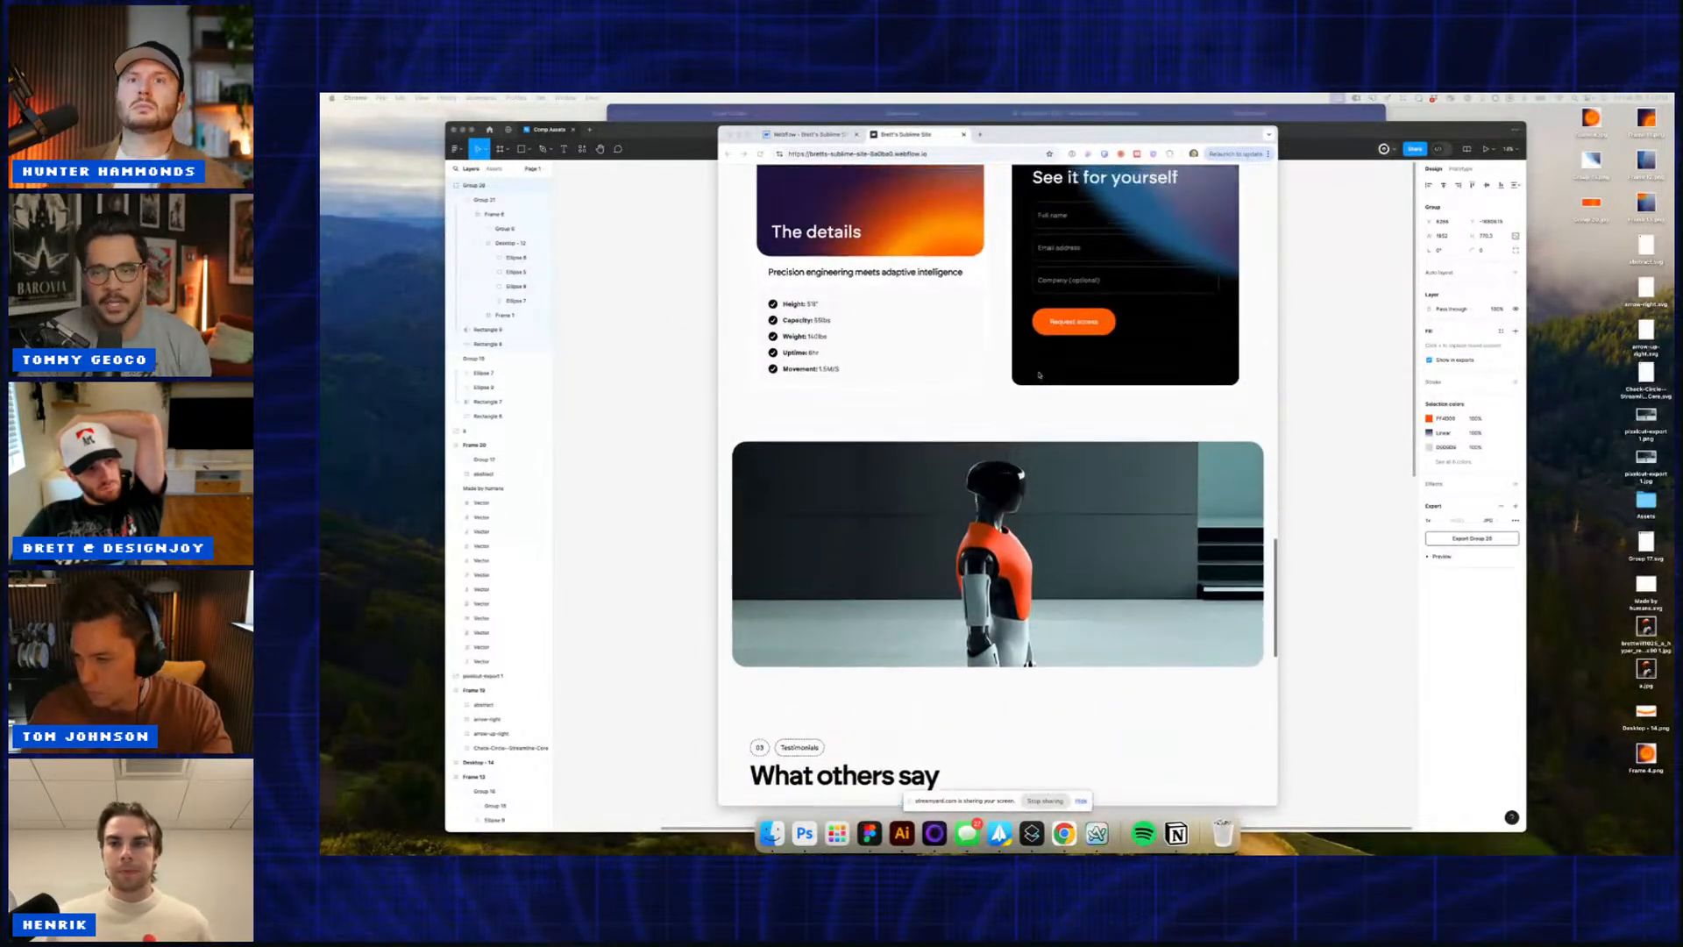
scroll(1038, 376, "up", 8)
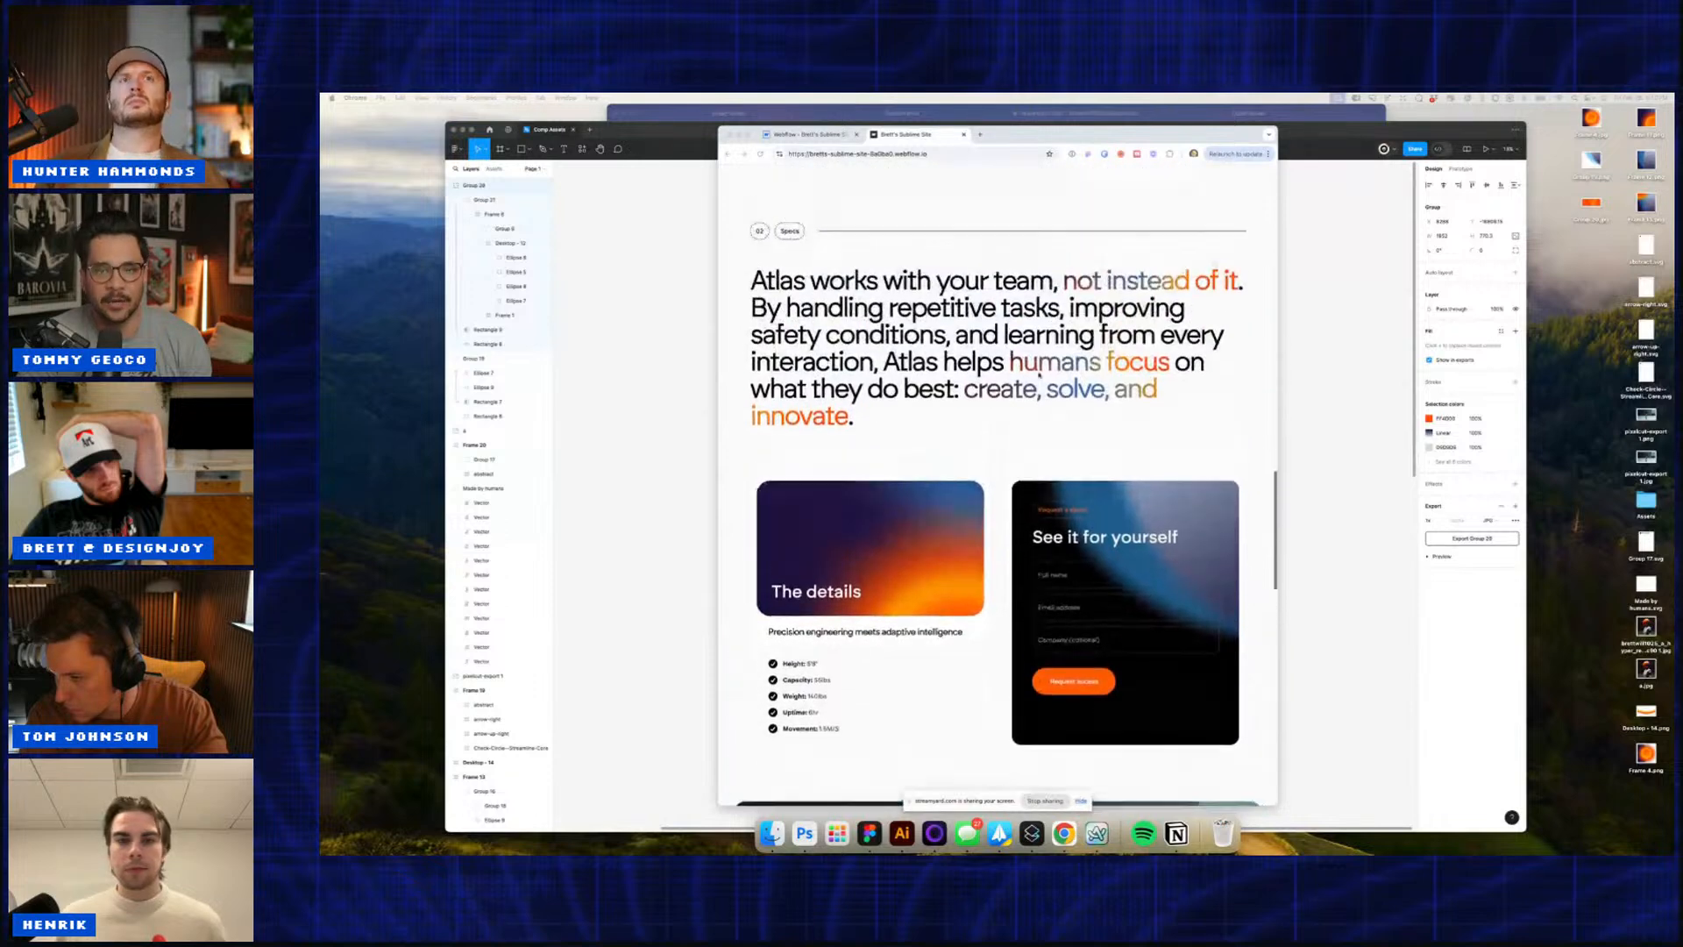
scroll(1039, 374, "up", 5)
scroll(1039, 373, "up", 7)
scroll(1038, 375, "up", 8)
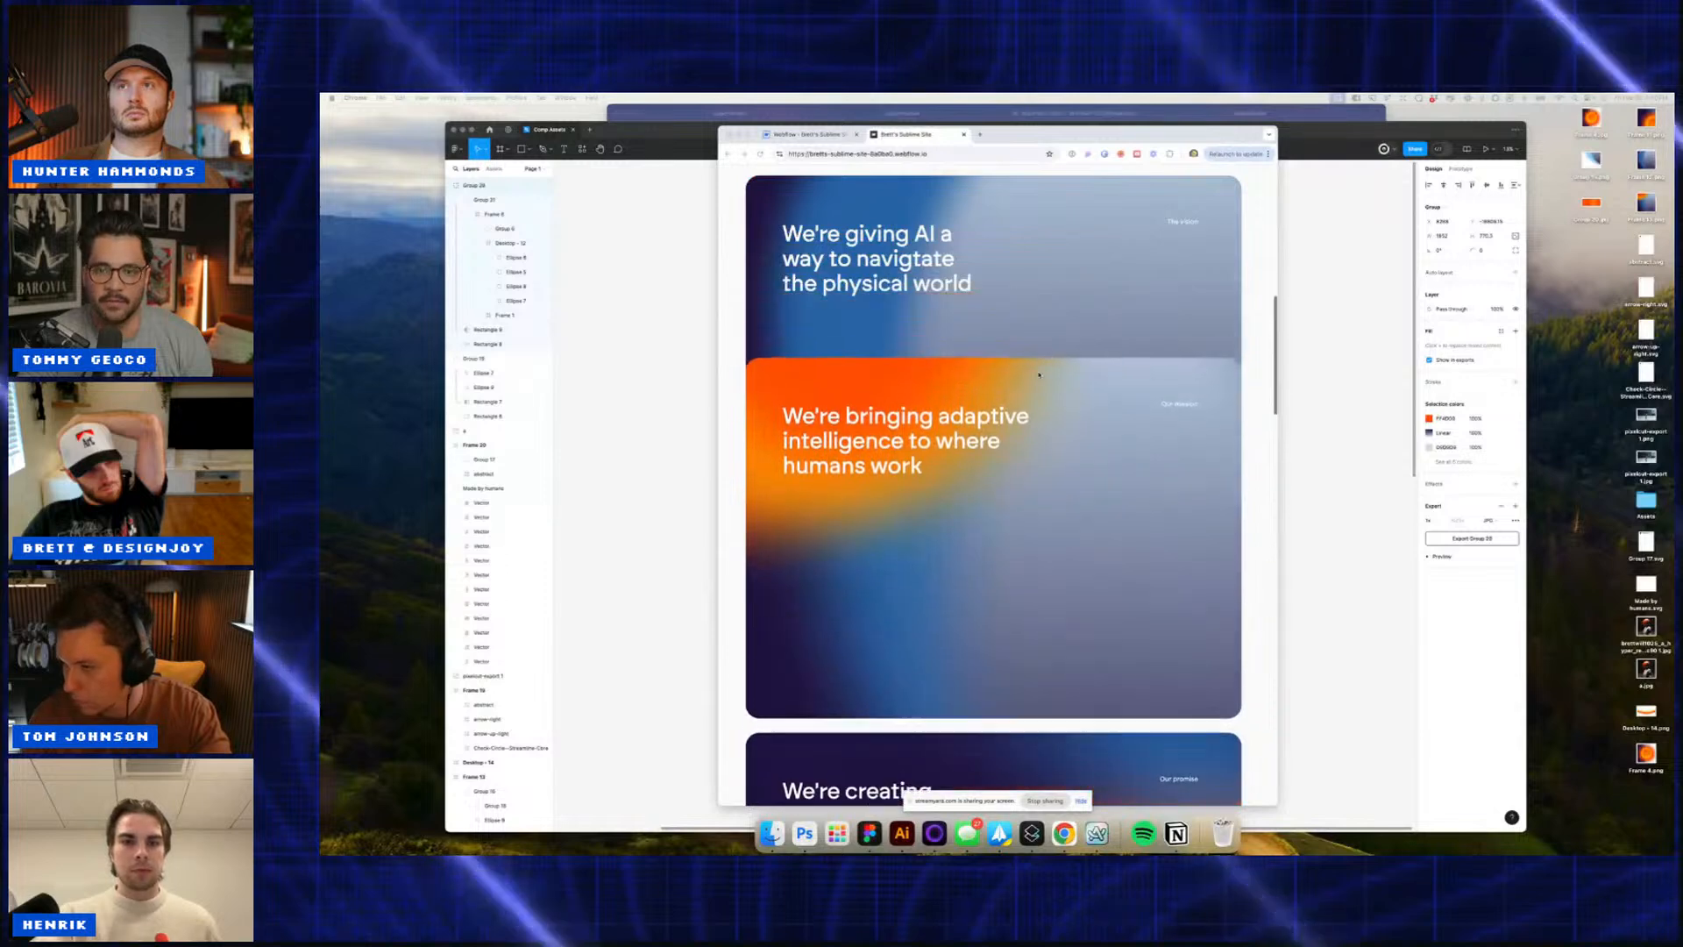
scroll(1039, 375, "up", 3)
scroll(1039, 375, "up", 5)
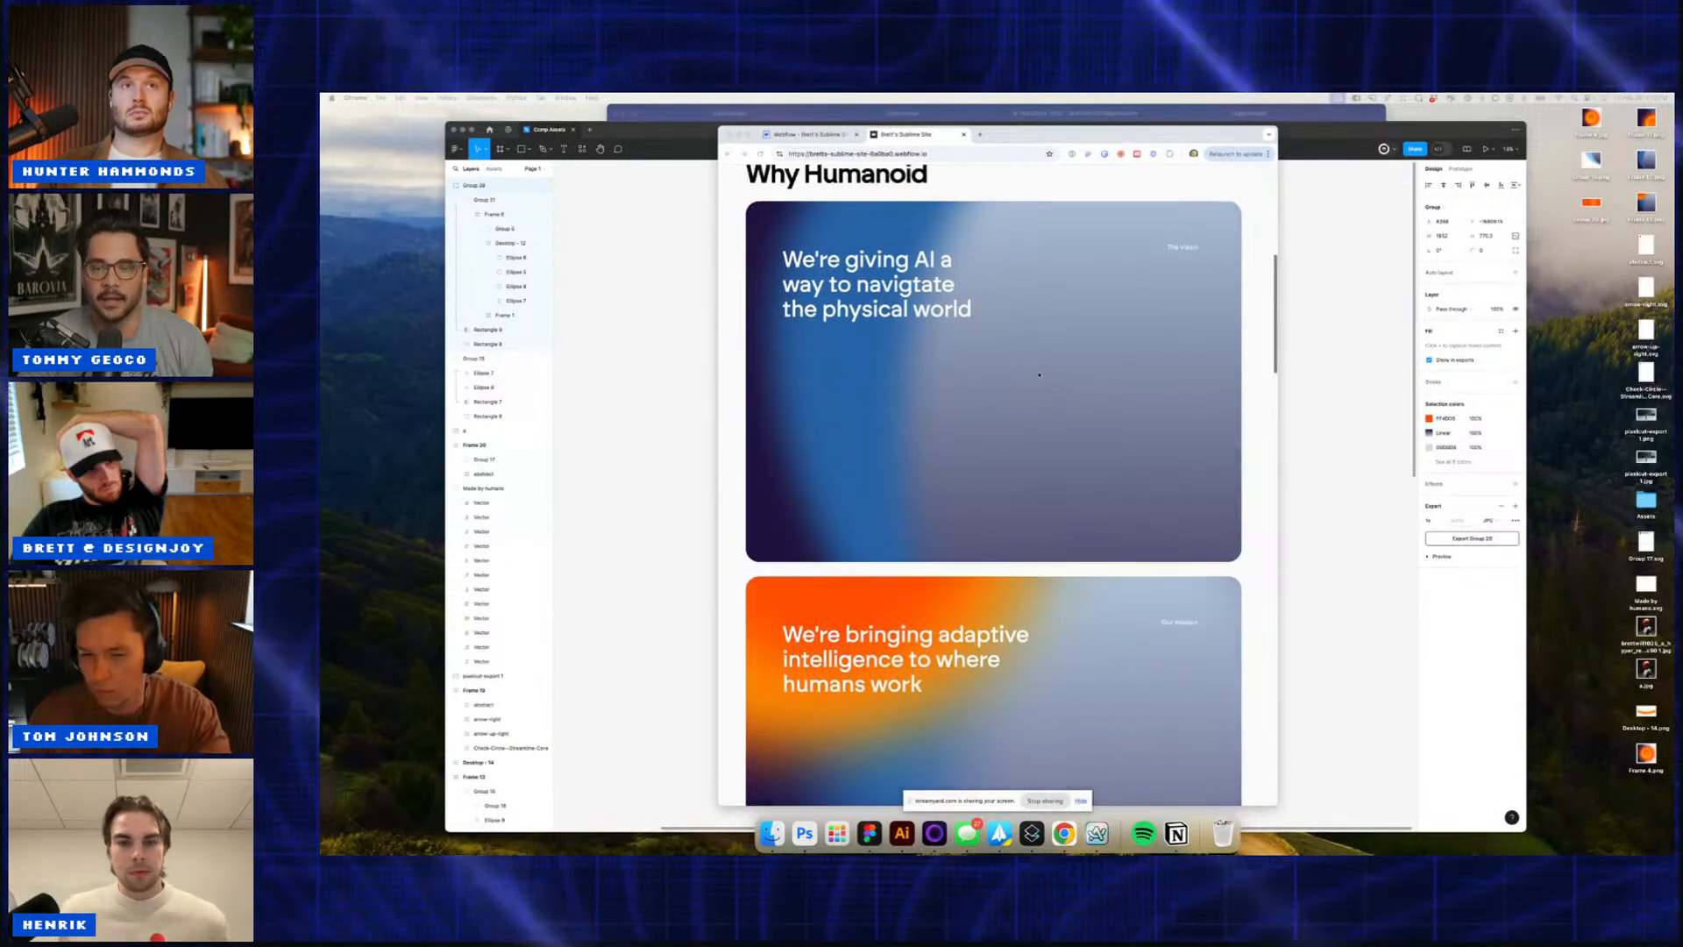
scroll(1039, 374, "up", 1)
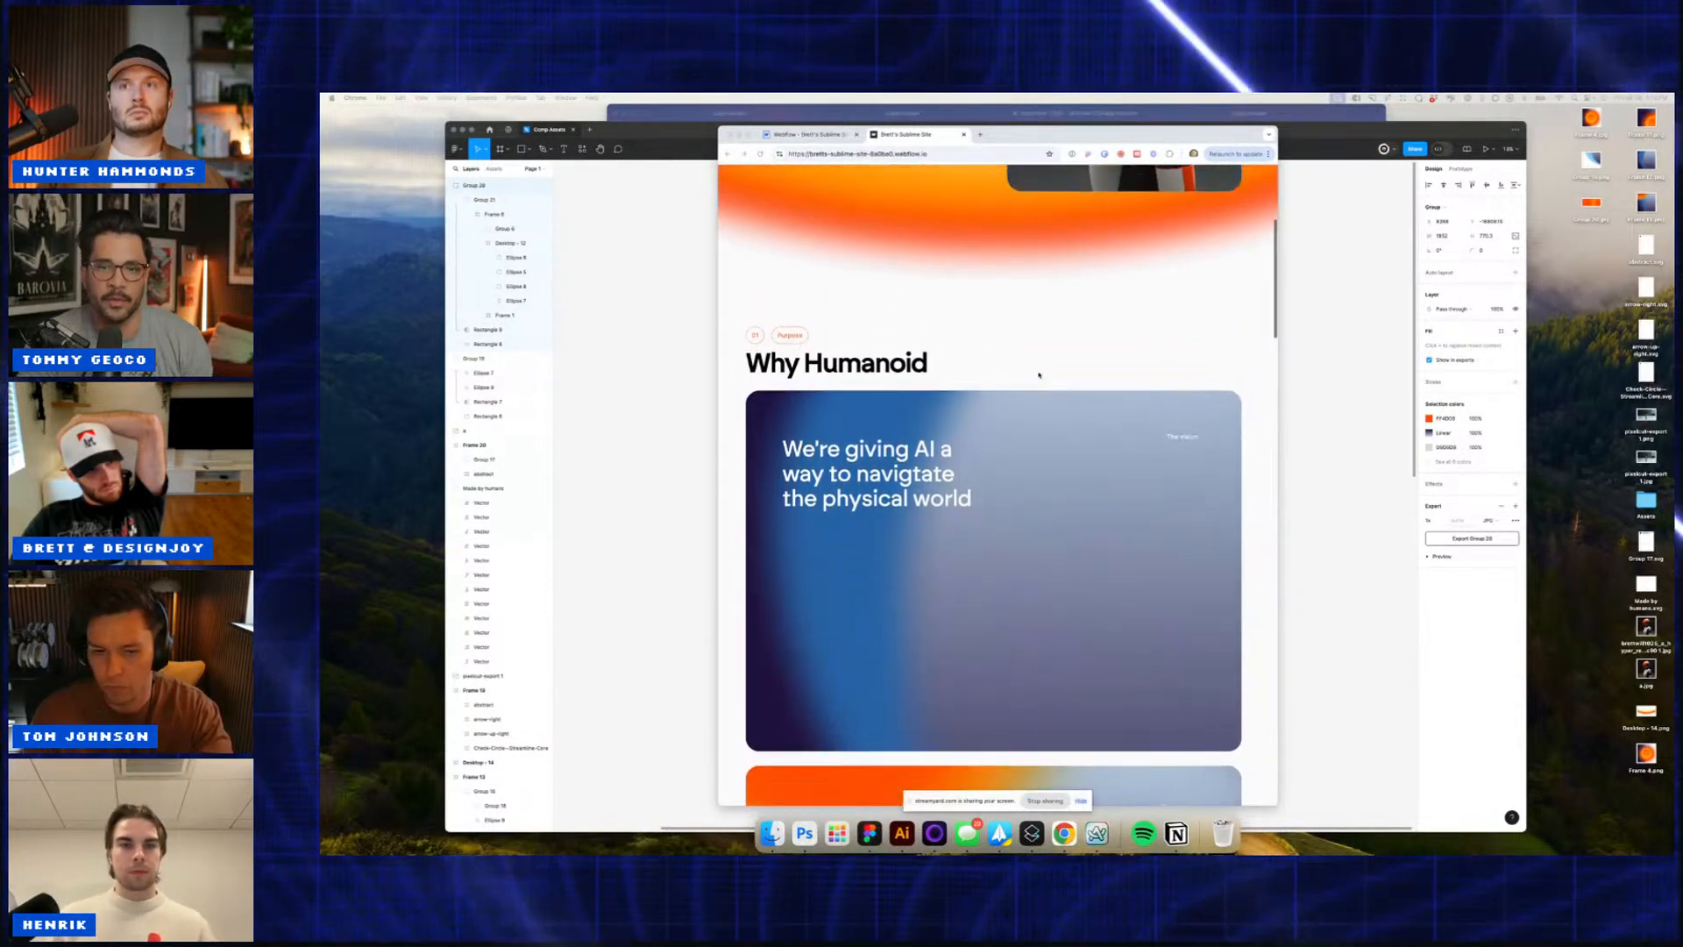
scroll(1038, 375, "down", 8)
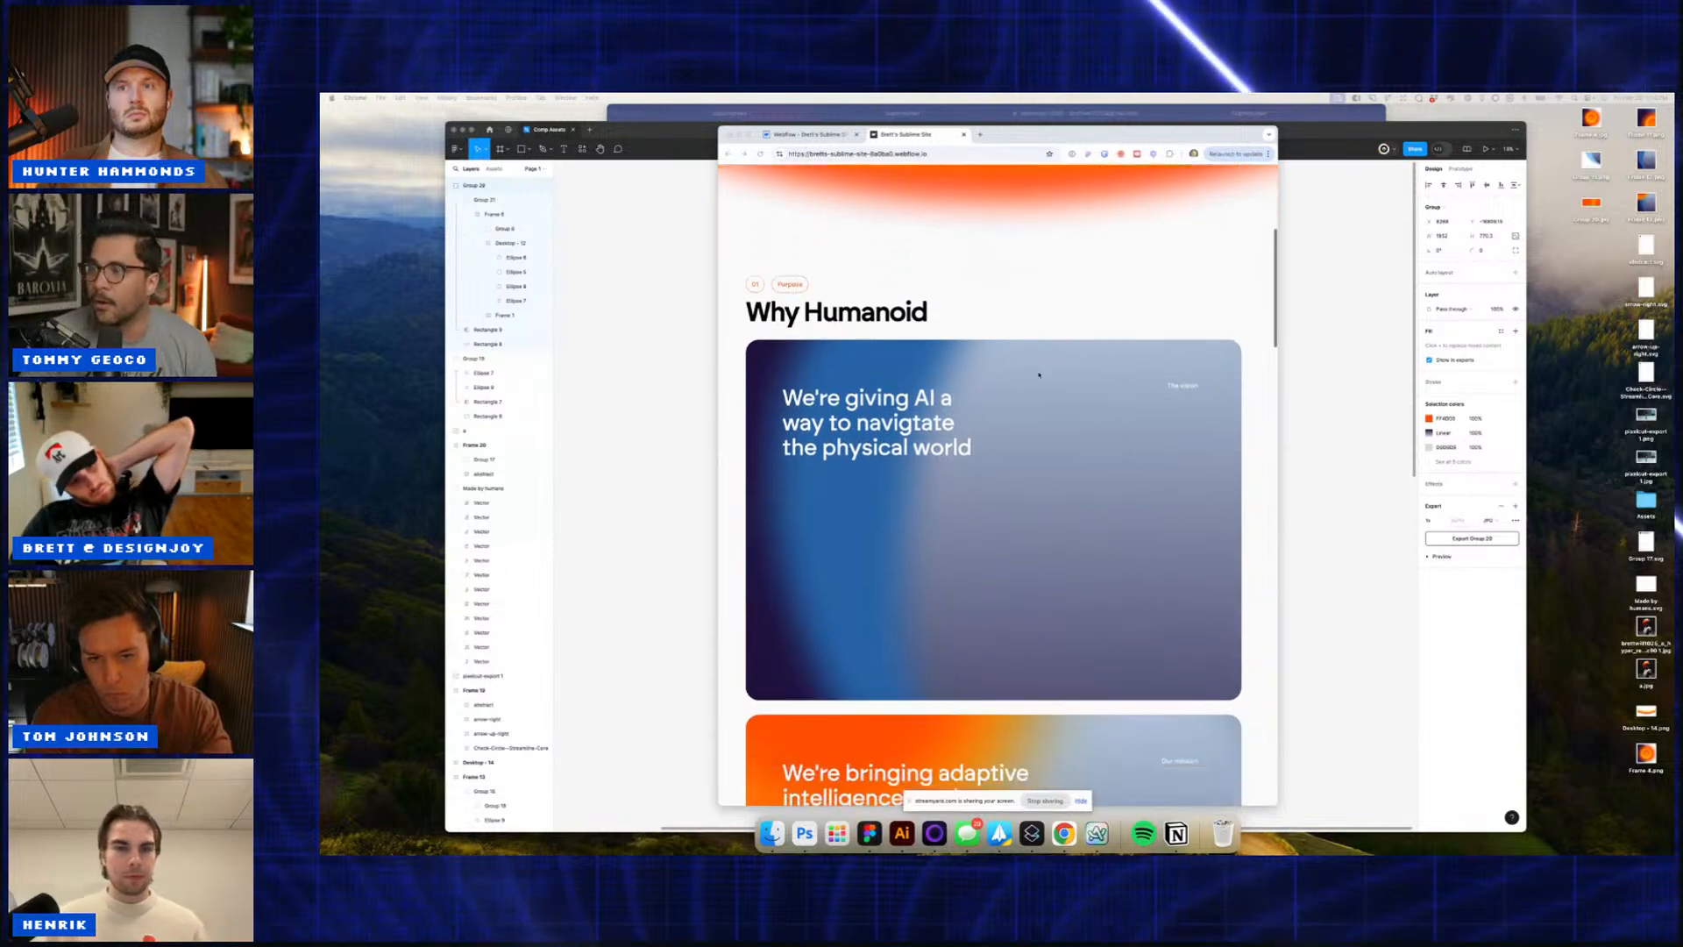
scroll(1039, 374, "down", 6)
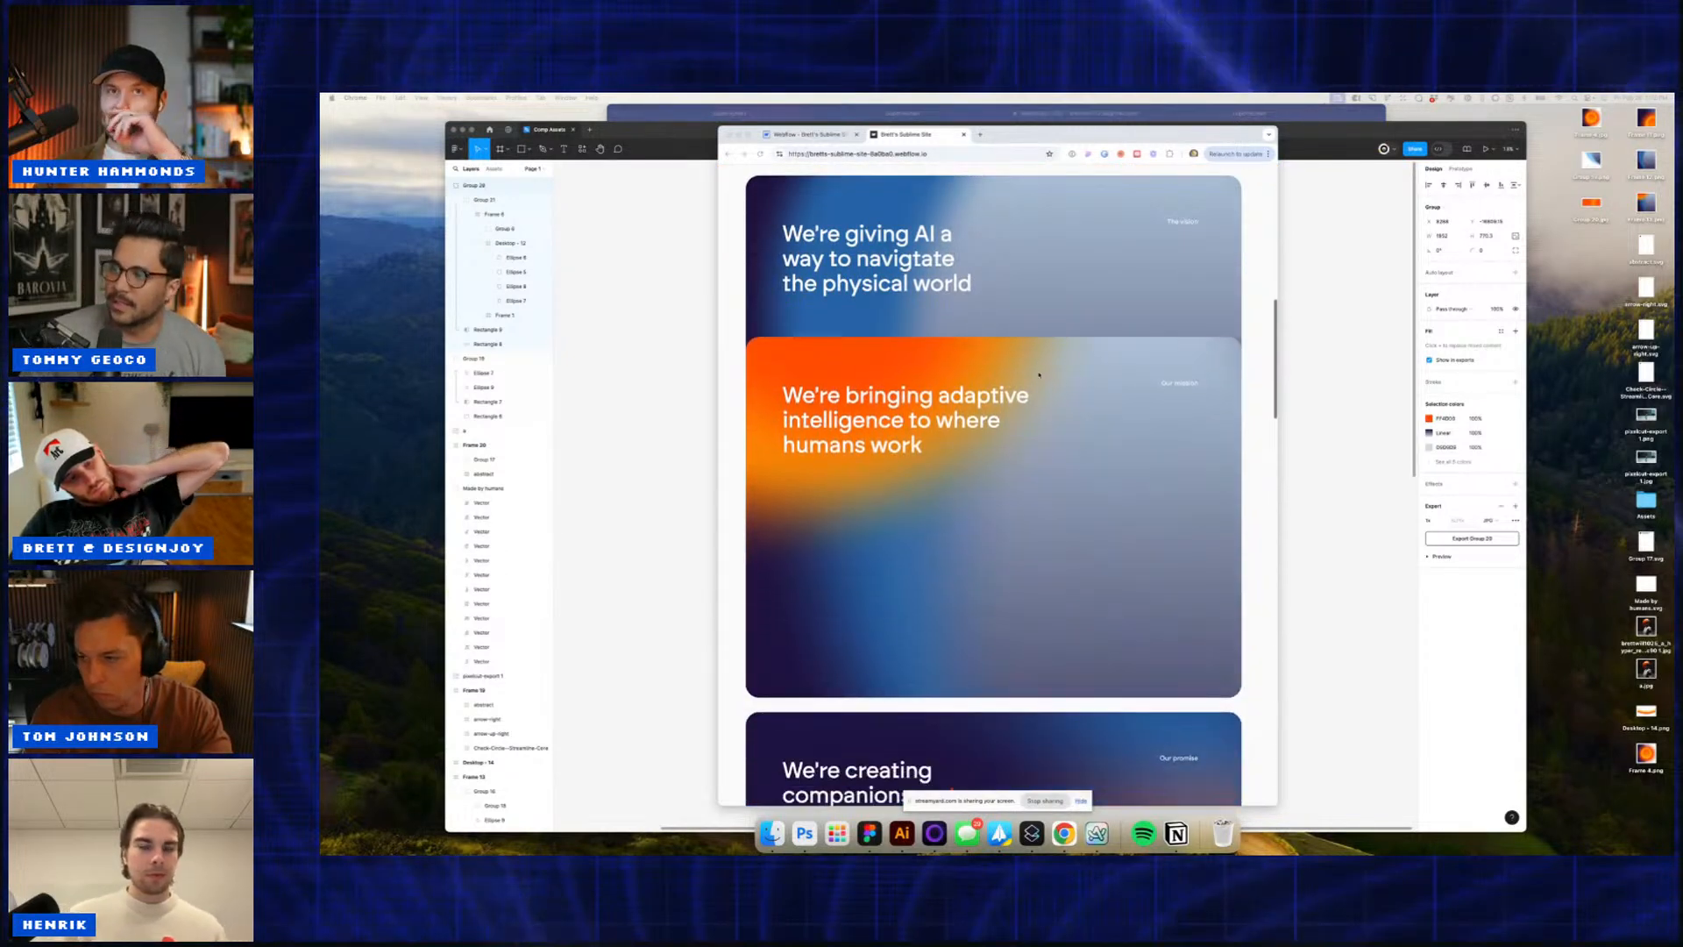
scroll(1039, 375, "down", 10)
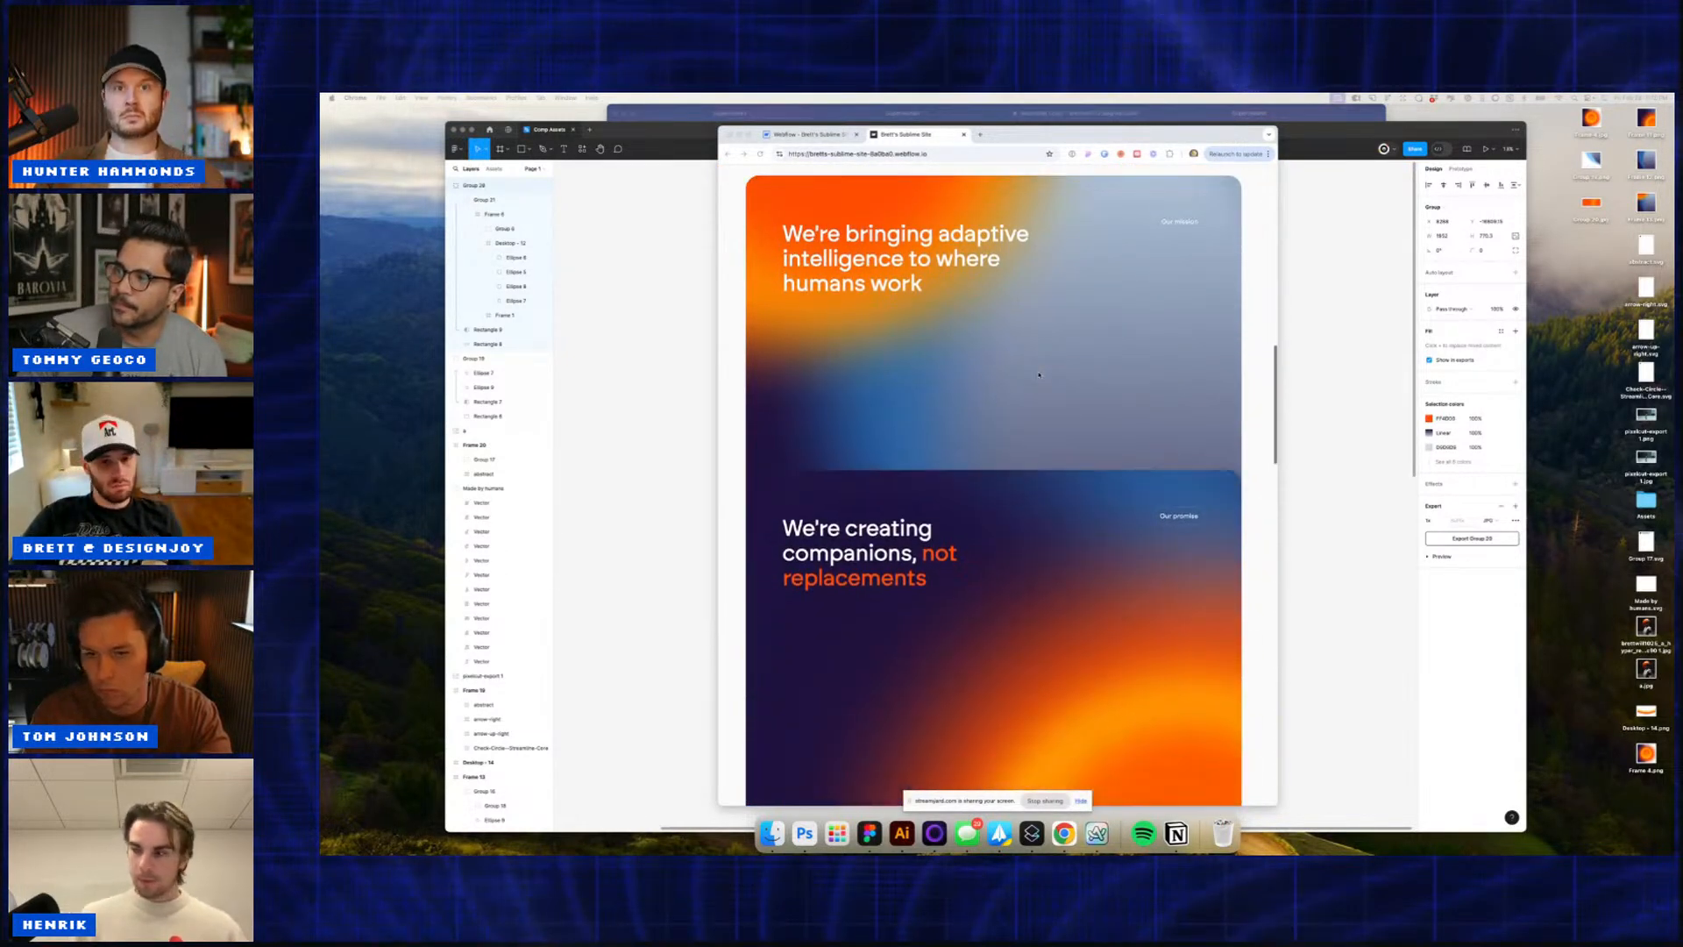
scroll(1038, 375, "down", 1)
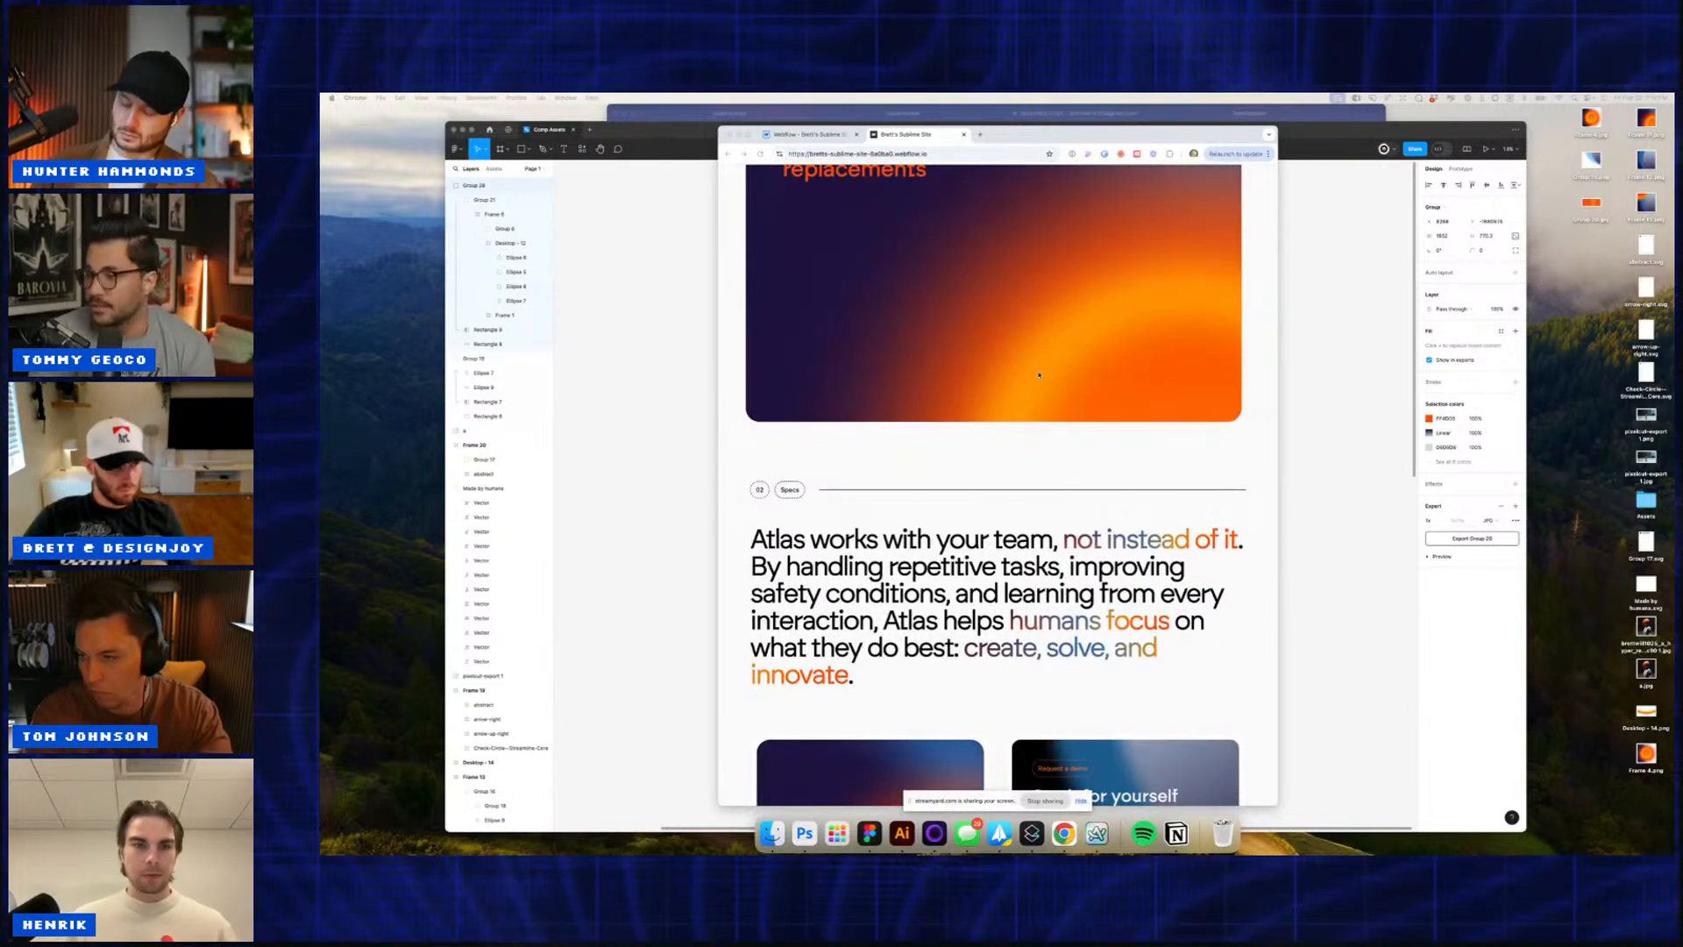
scroll(1038, 374, "down", 1)
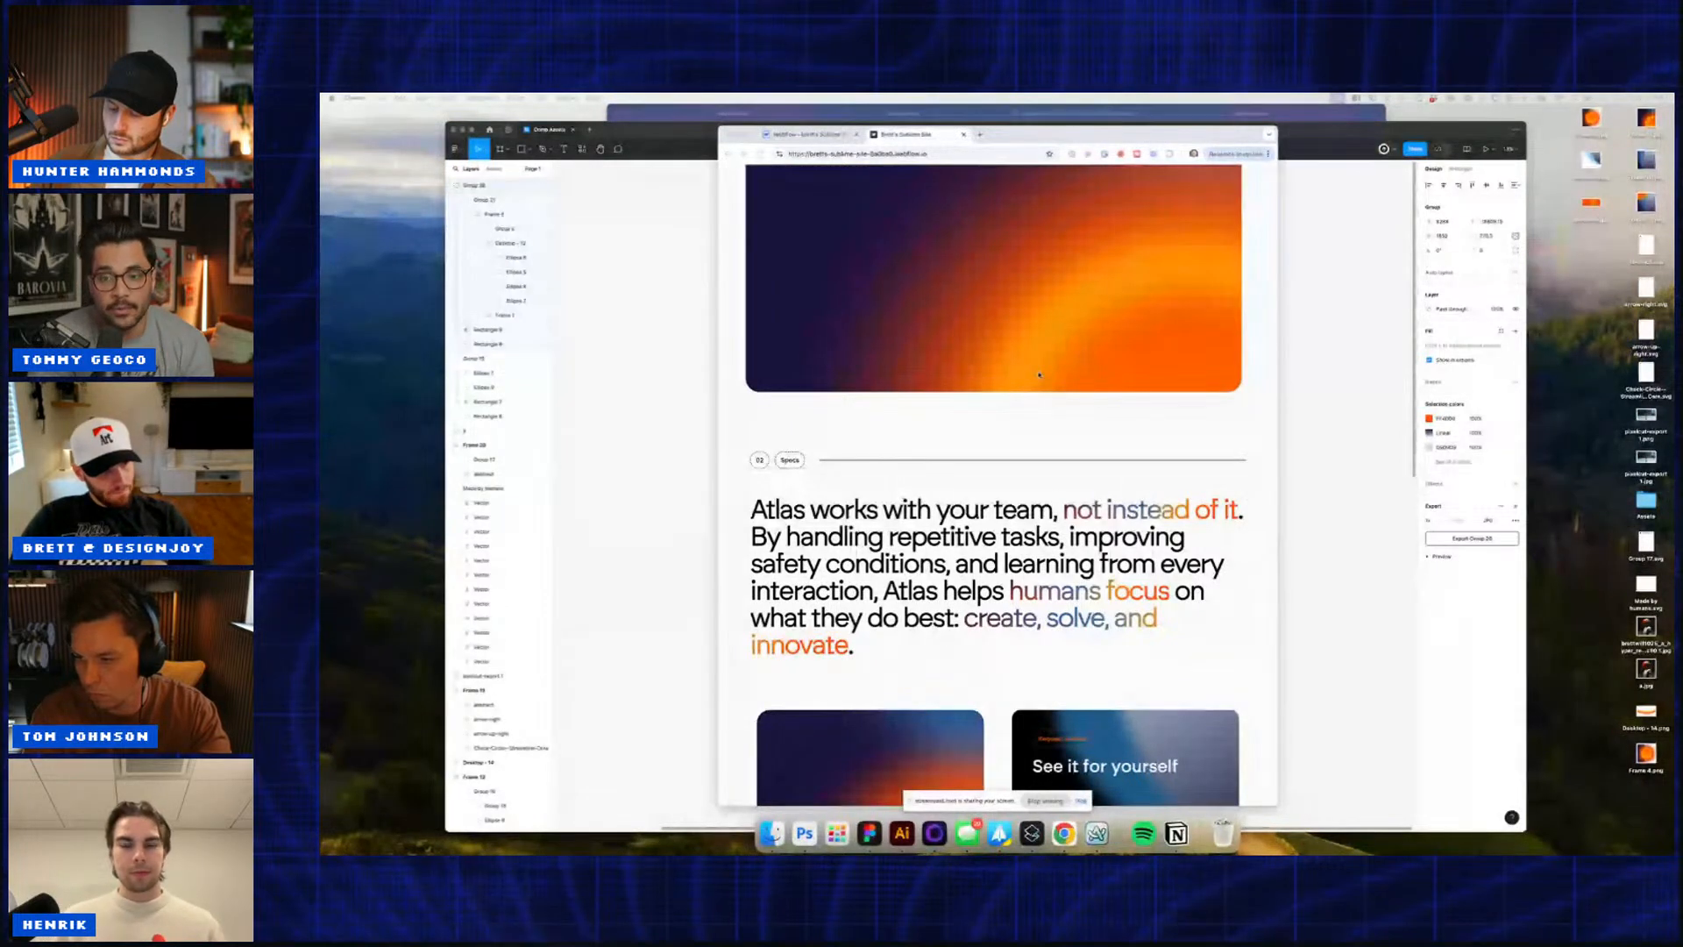
scroll(1039, 375, "down", 1)
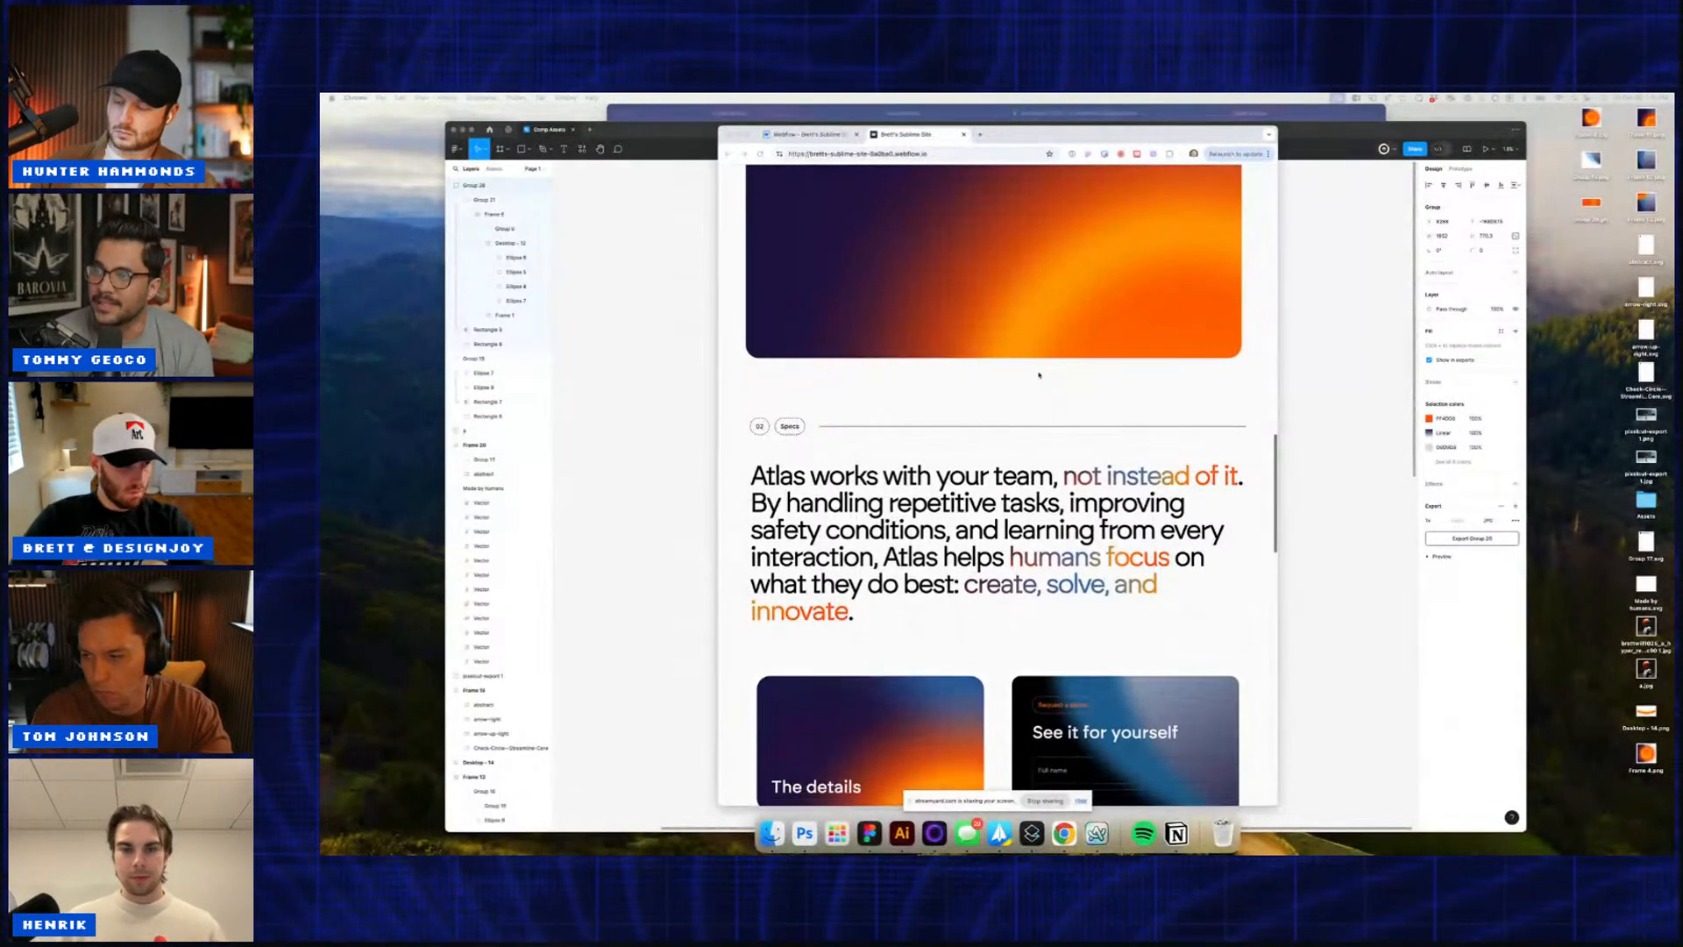
scroll(1039, 374, "down", 2)
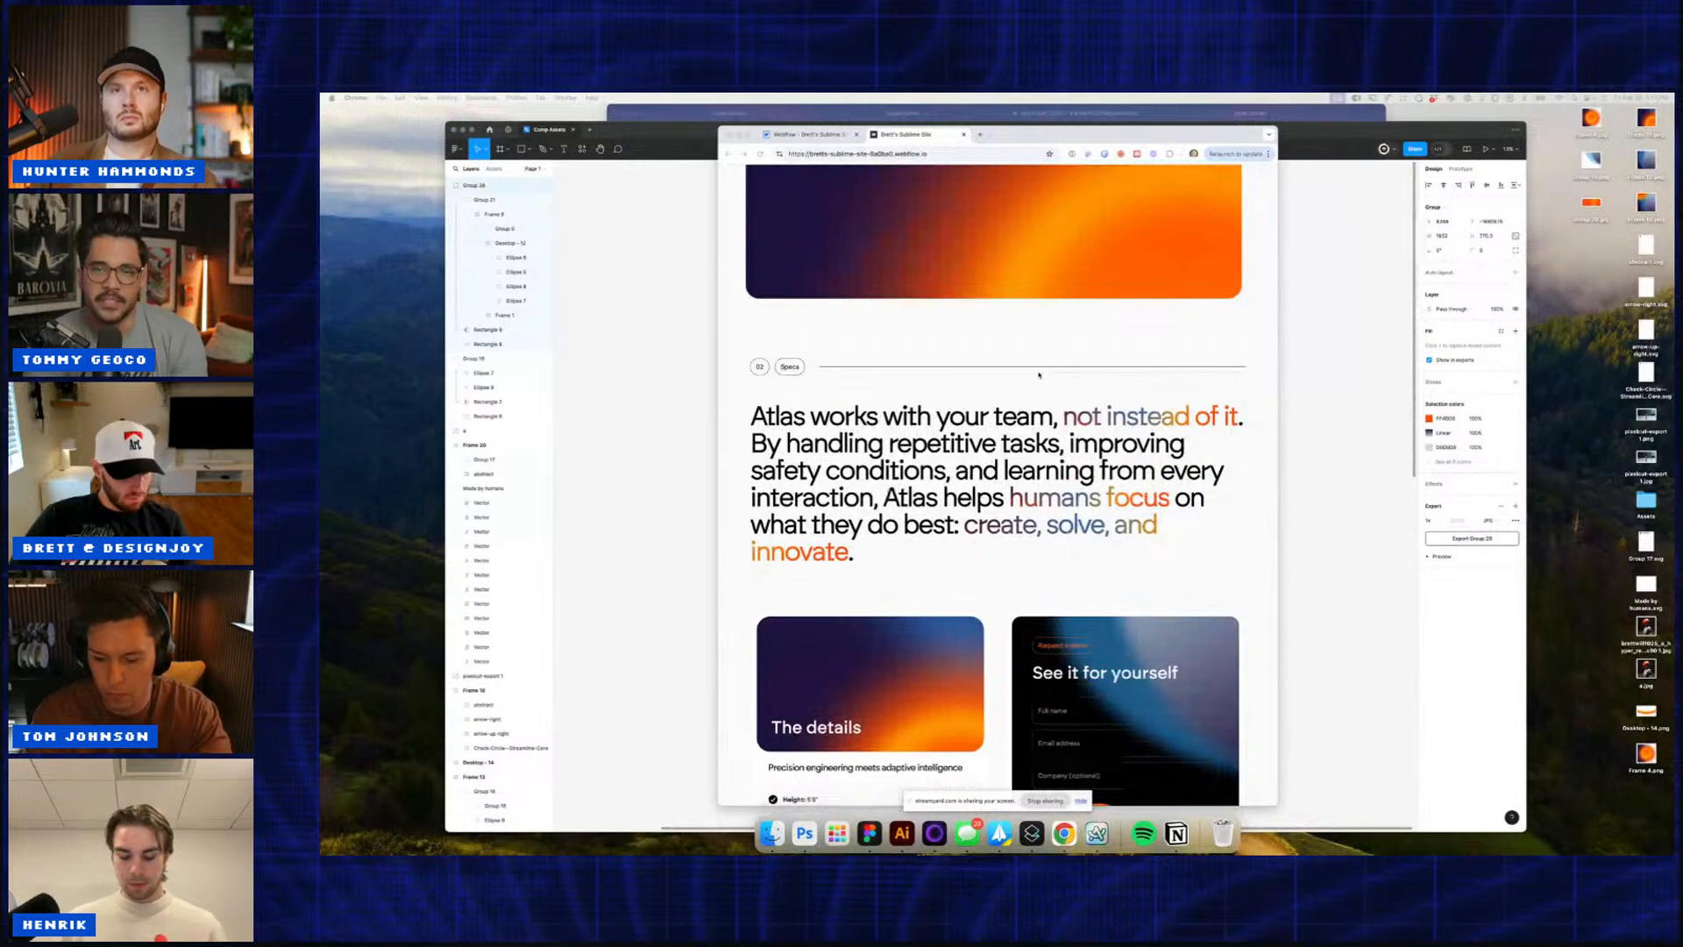
scroll(1039, 374, "down", 2)
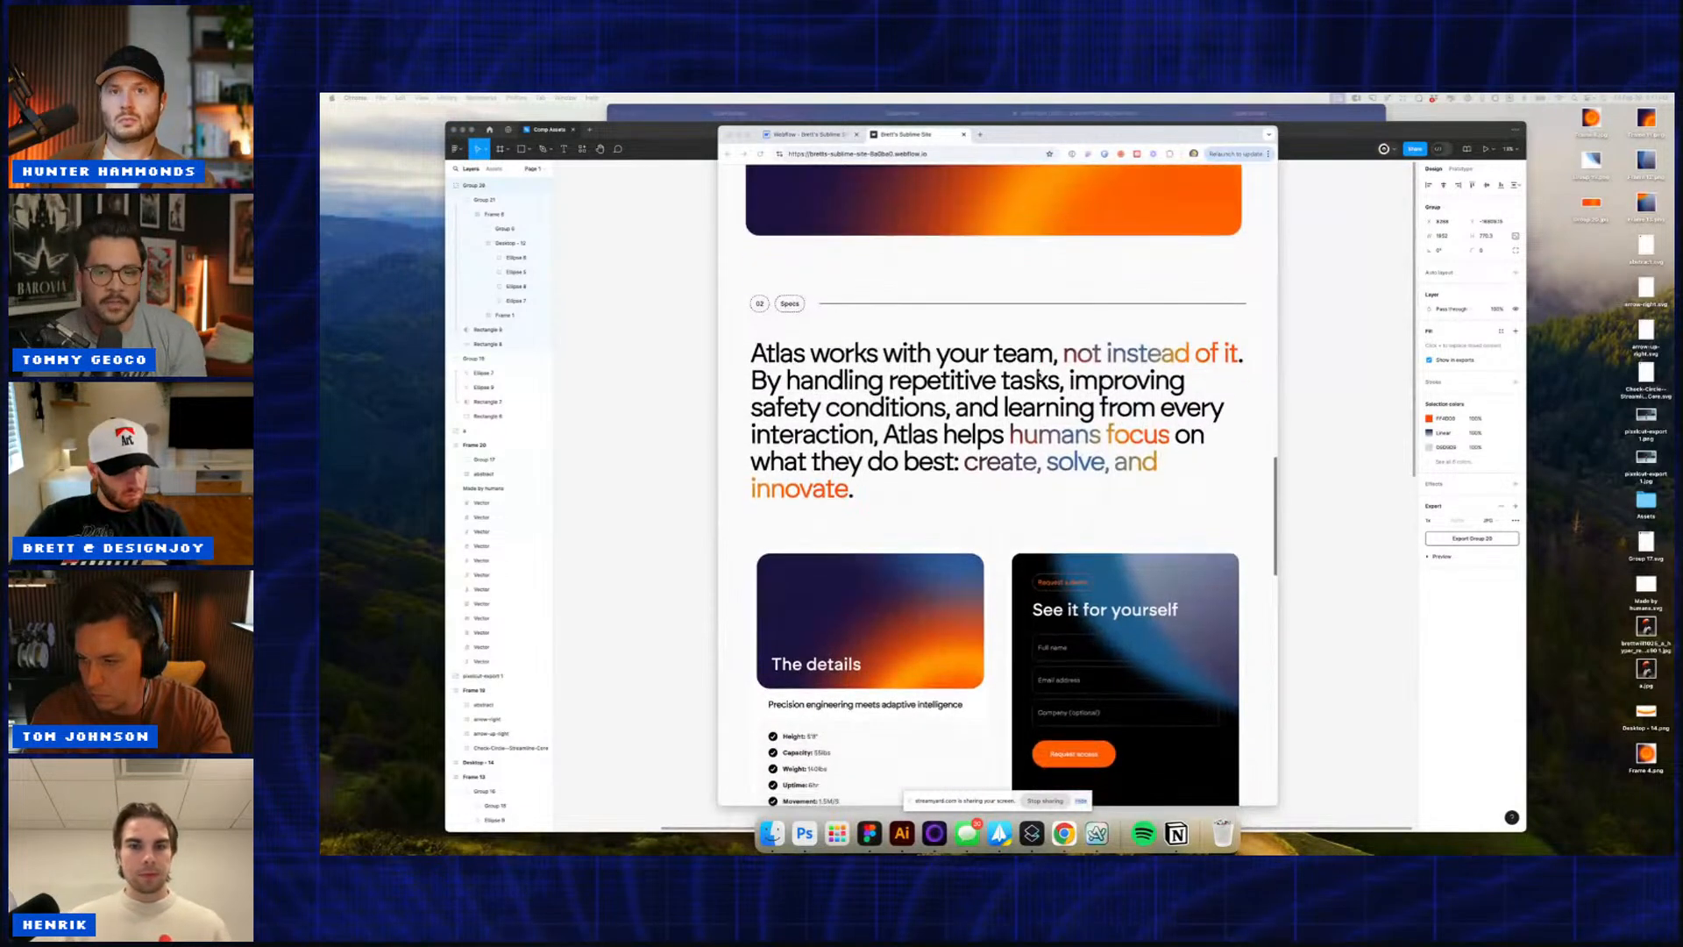
scroll(1039, 374, "down", 2)
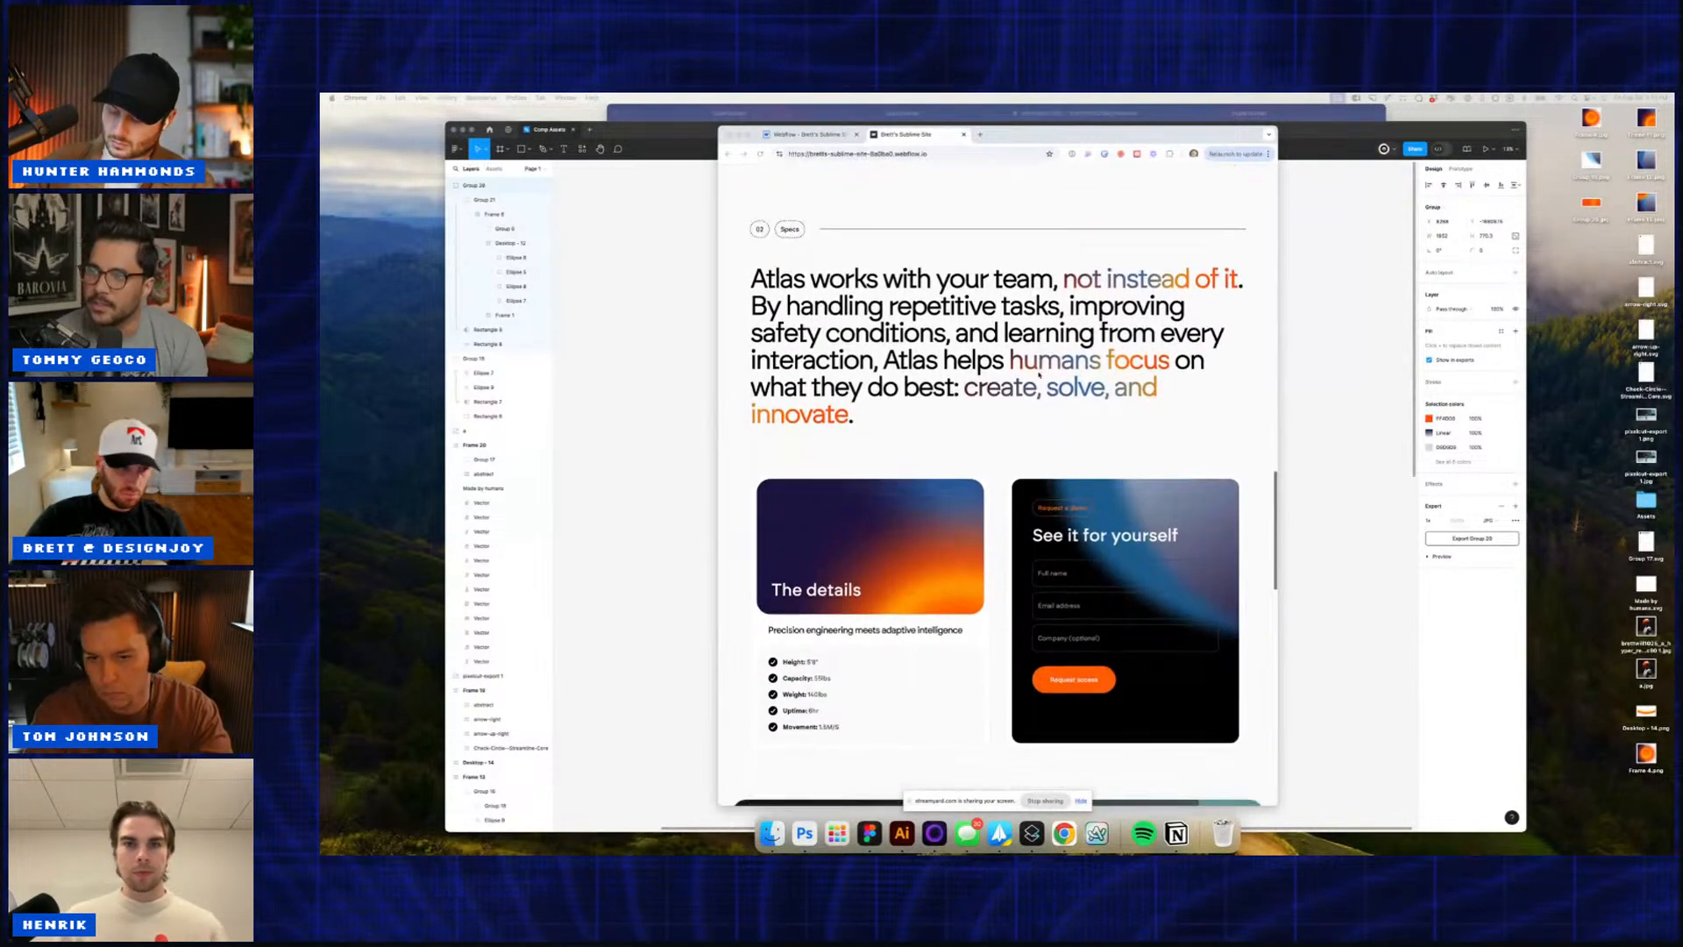
scroll(1039, 374, "down", 3)
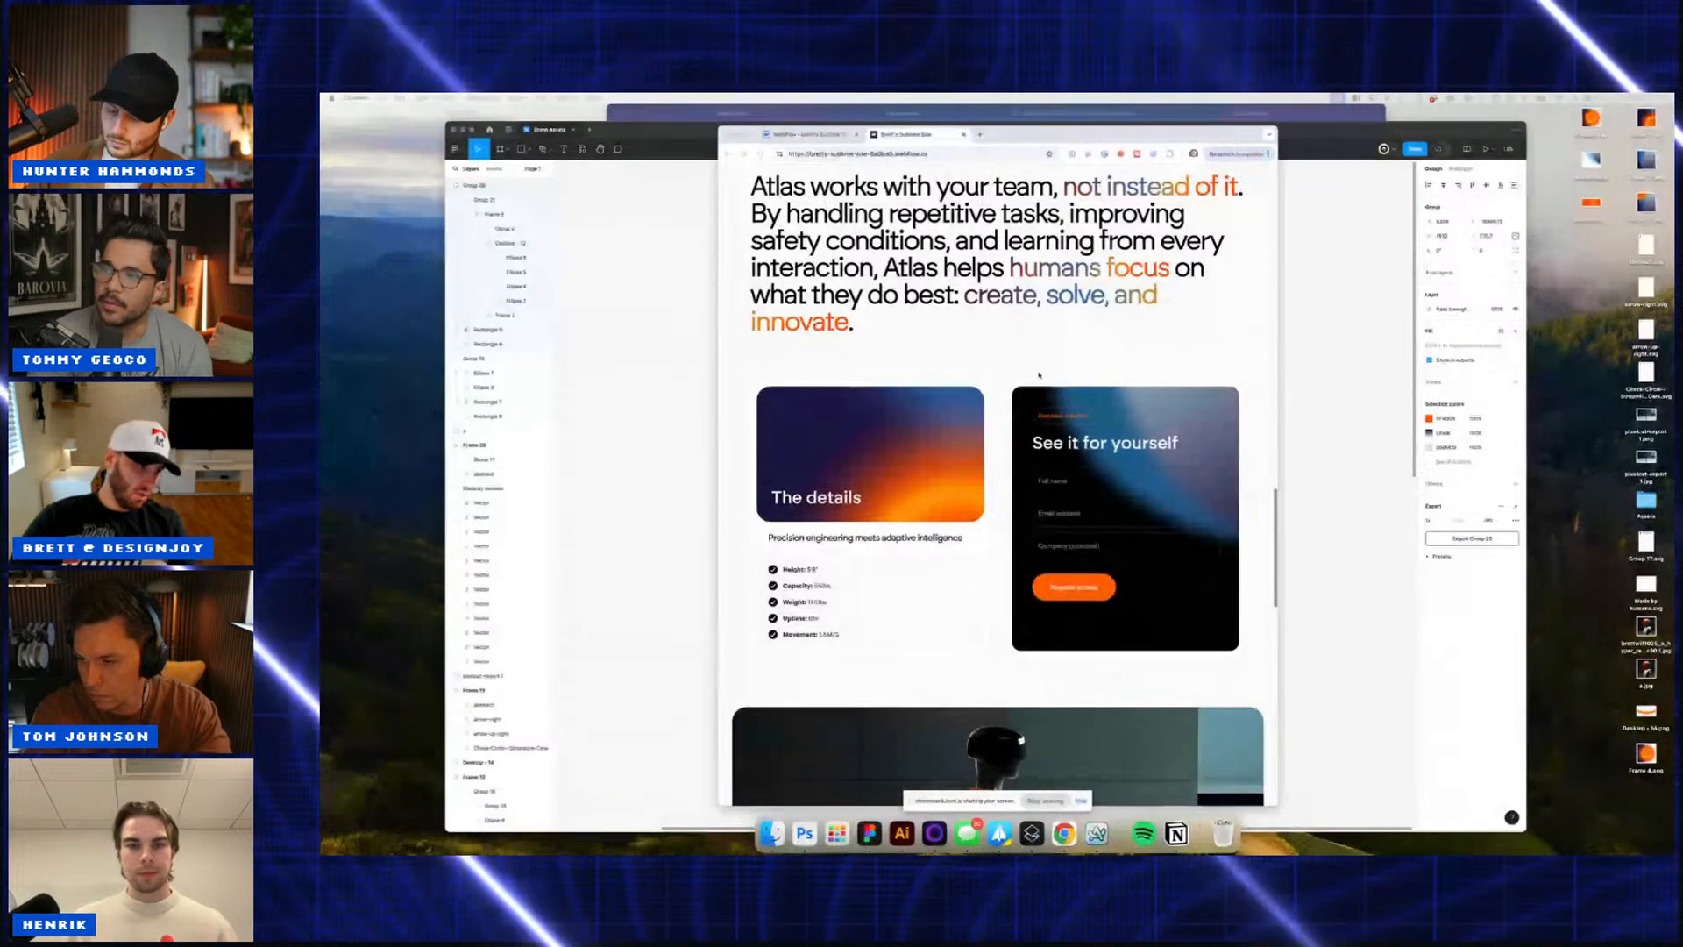
scroll(1039, 374, "down", 1)
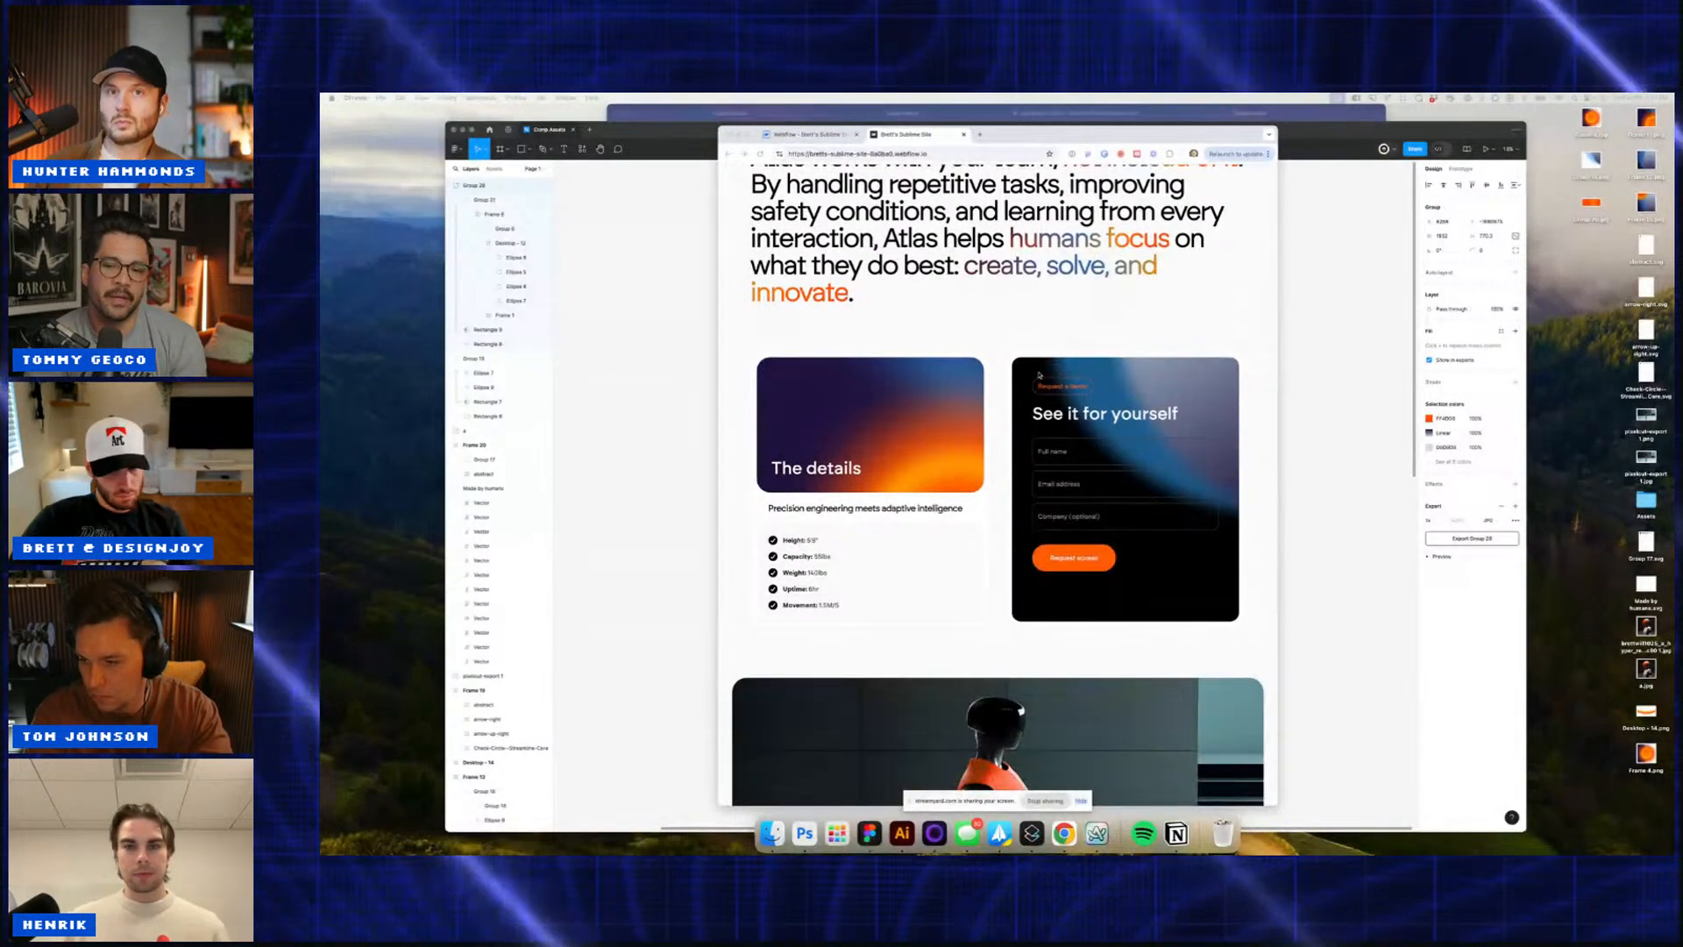
scroll(1039, 375, "down", 7)
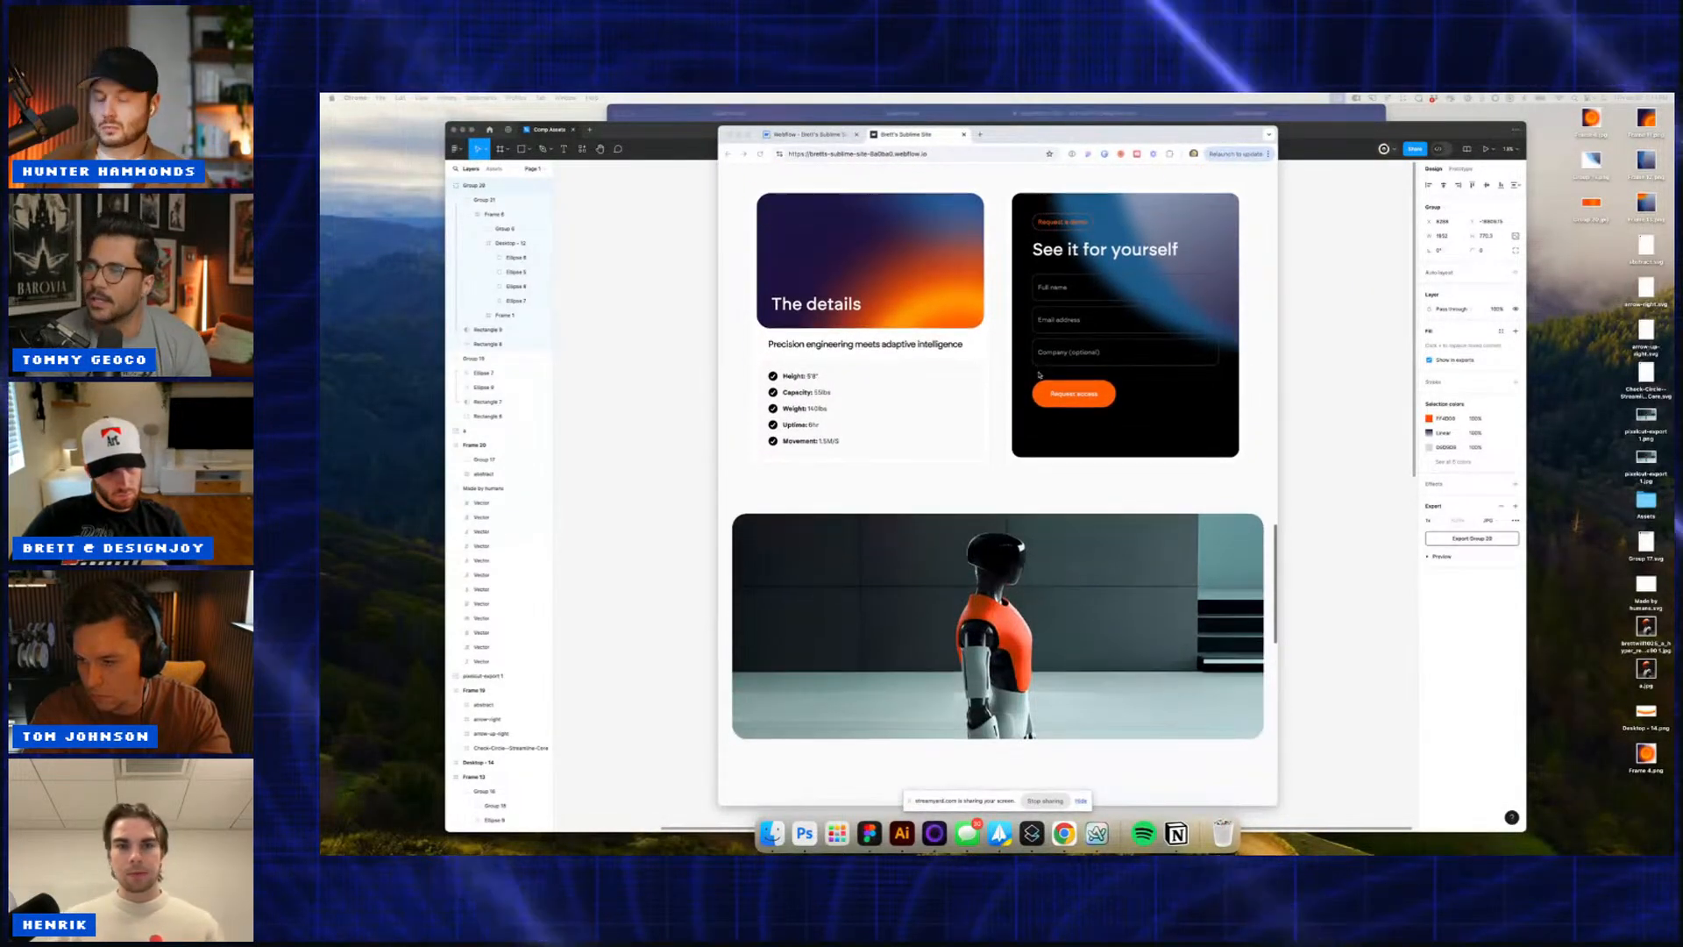
scroll(1039, 375, "down", 9)
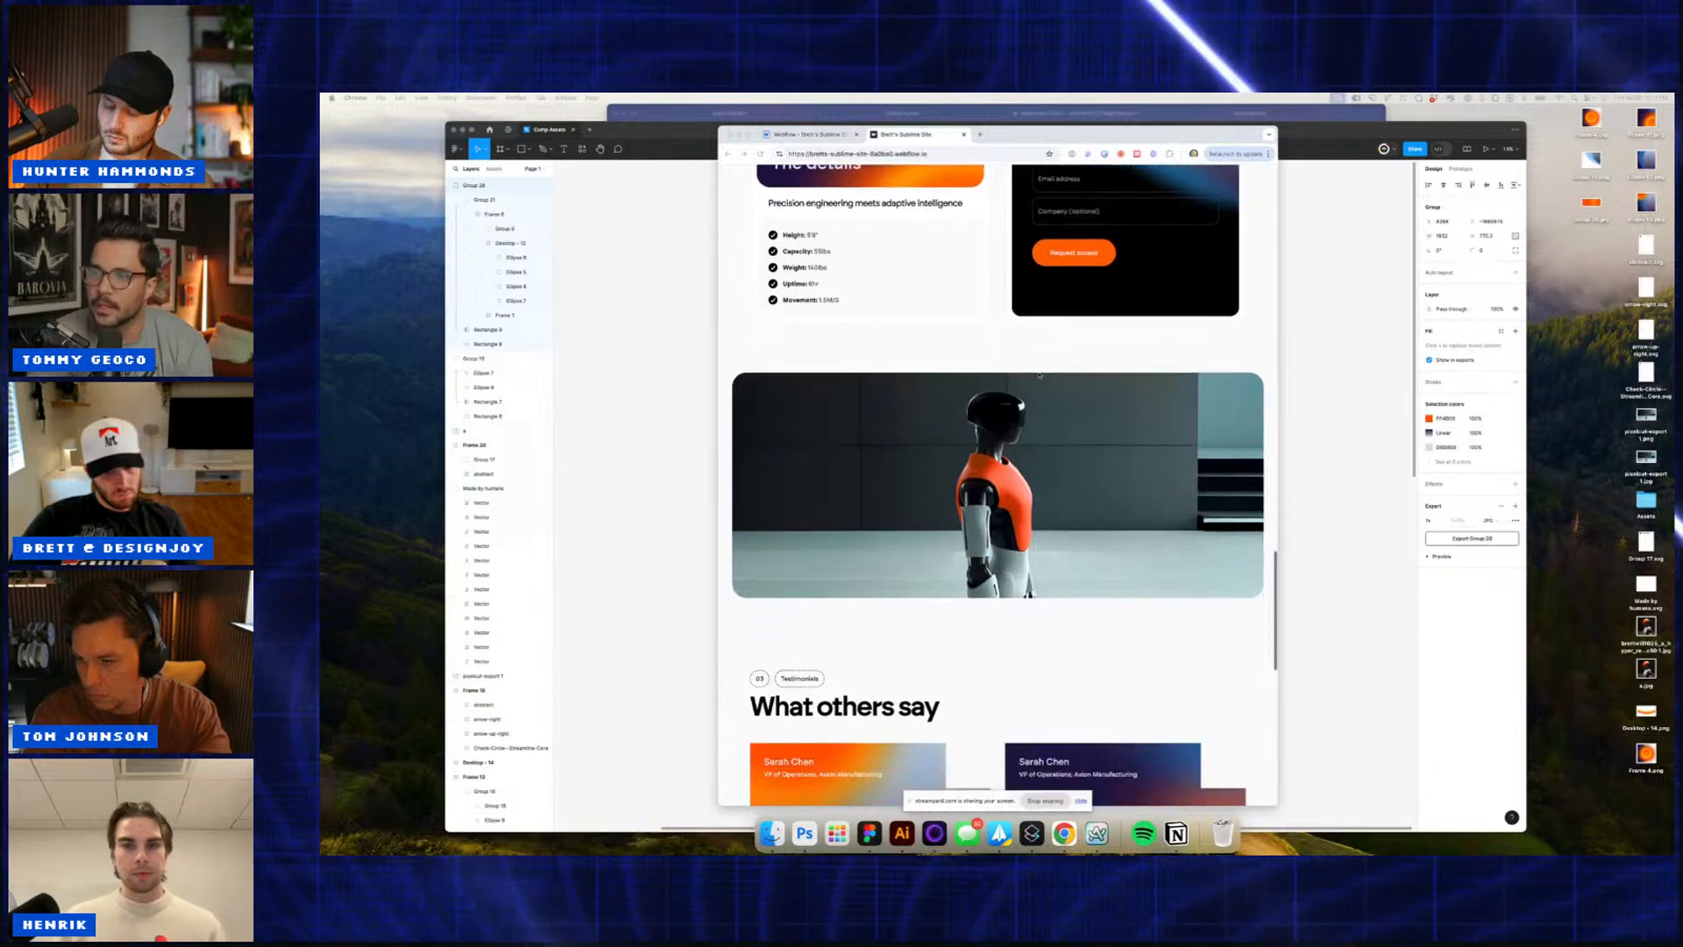
scroll(1038, 374, "down", 10)
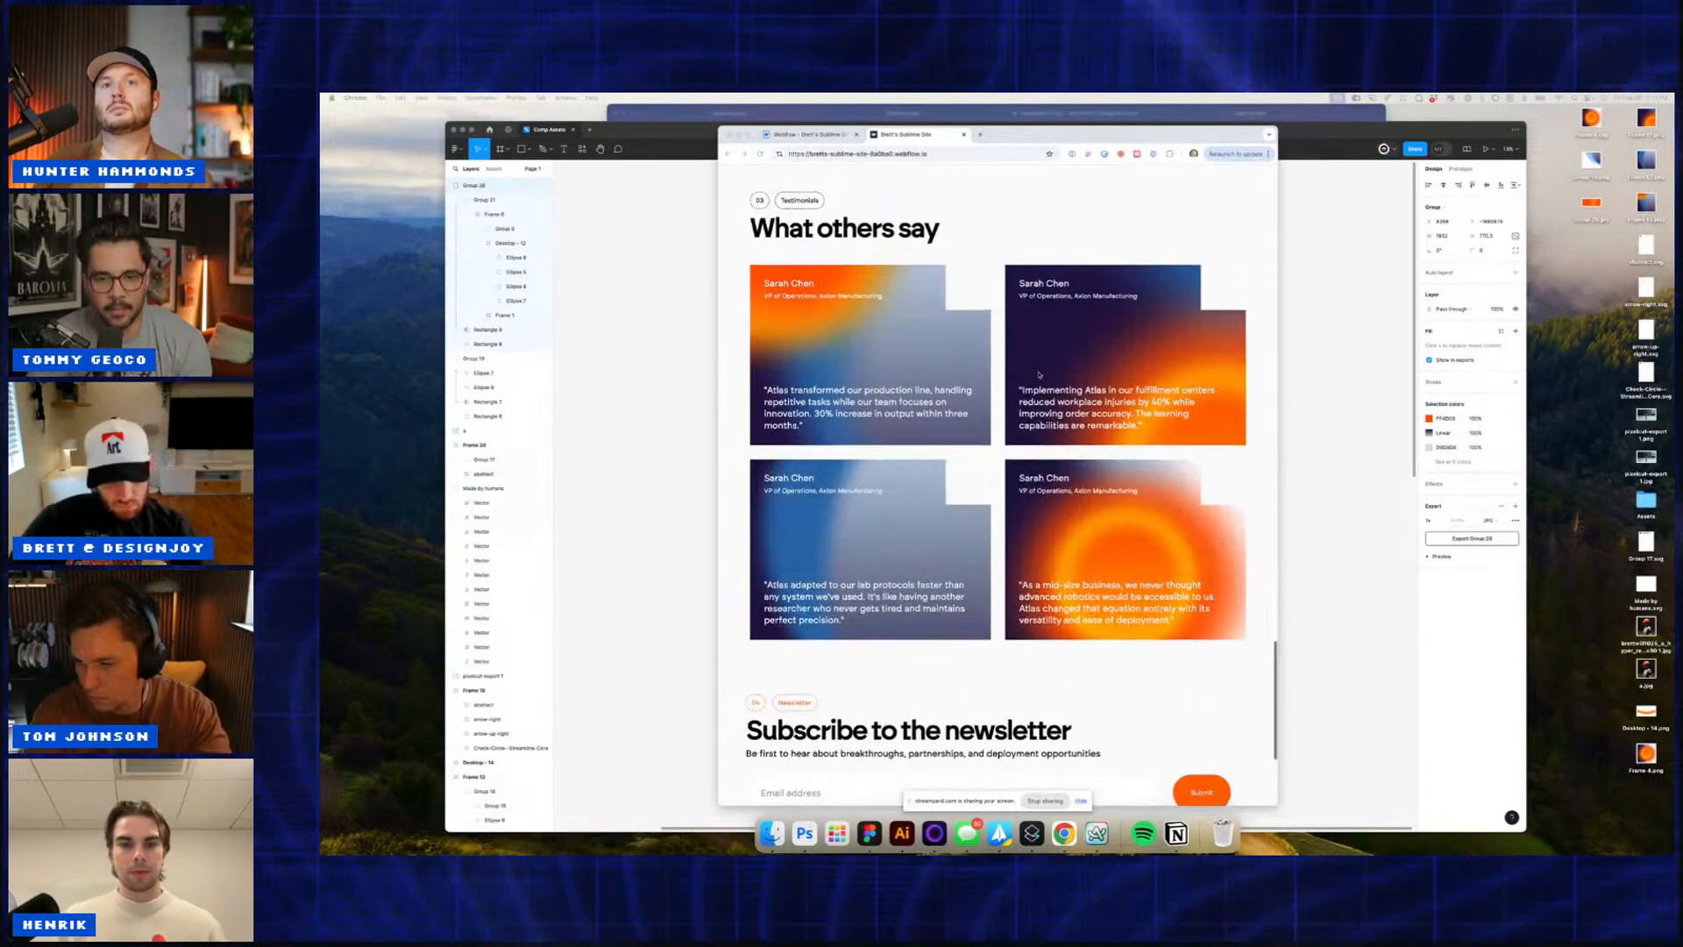
scroll(1039, 374, "down", 5)
scroll(1039, 374, "down", 3)
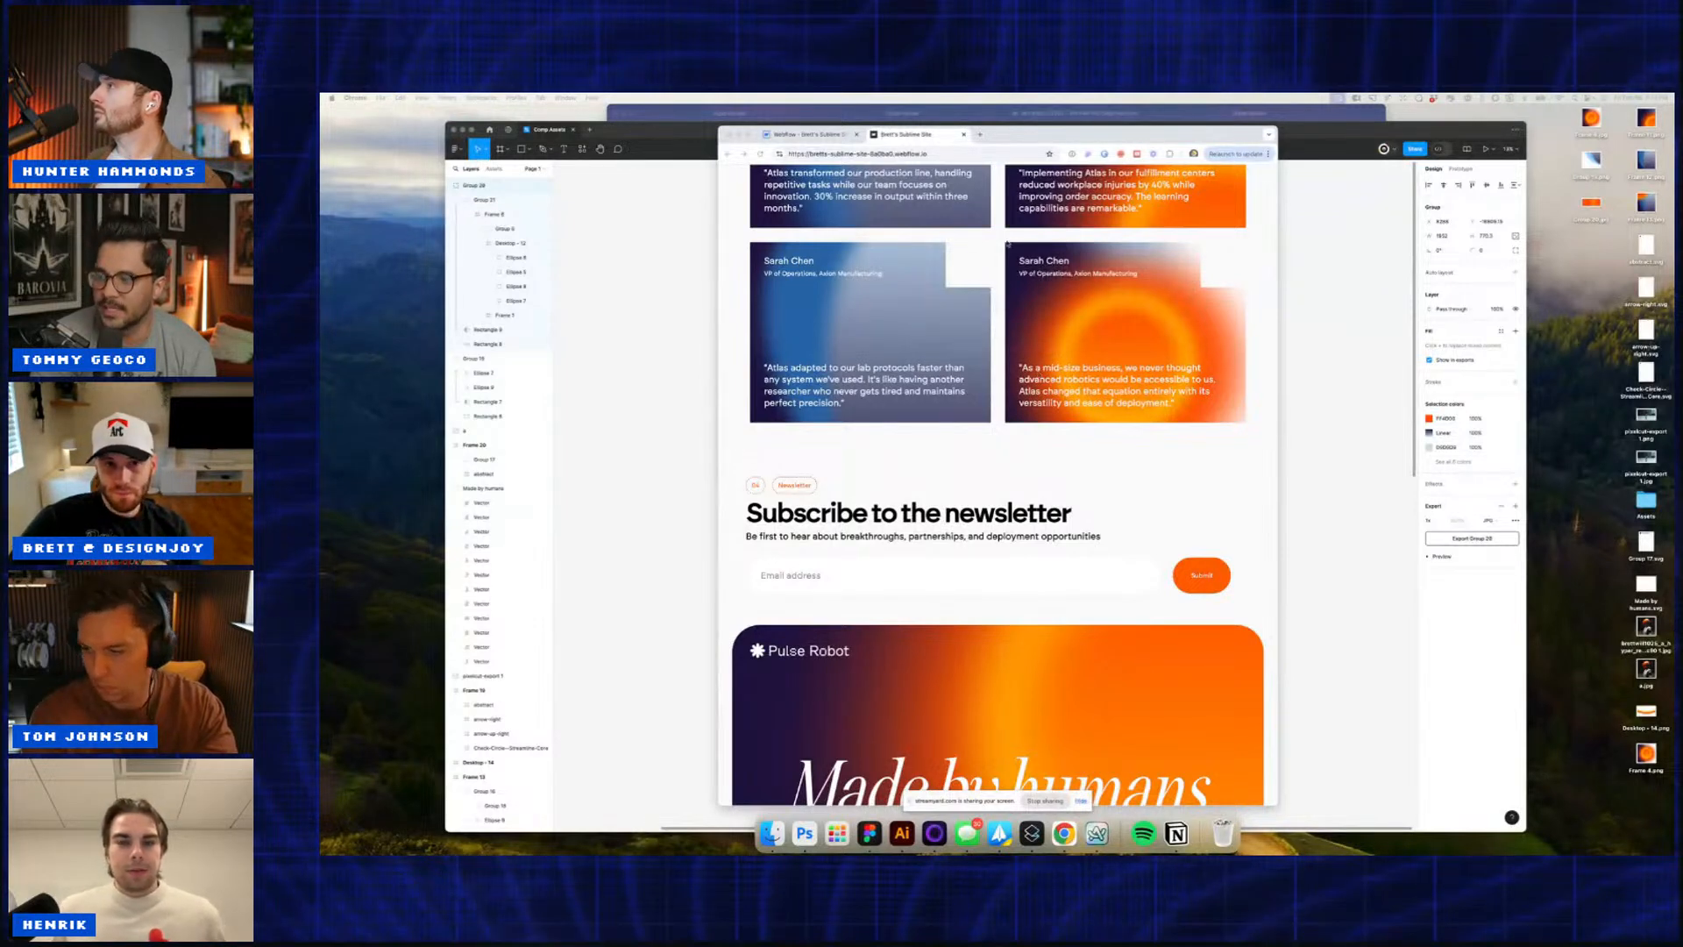
scroll(1005, 276, "up", 5)
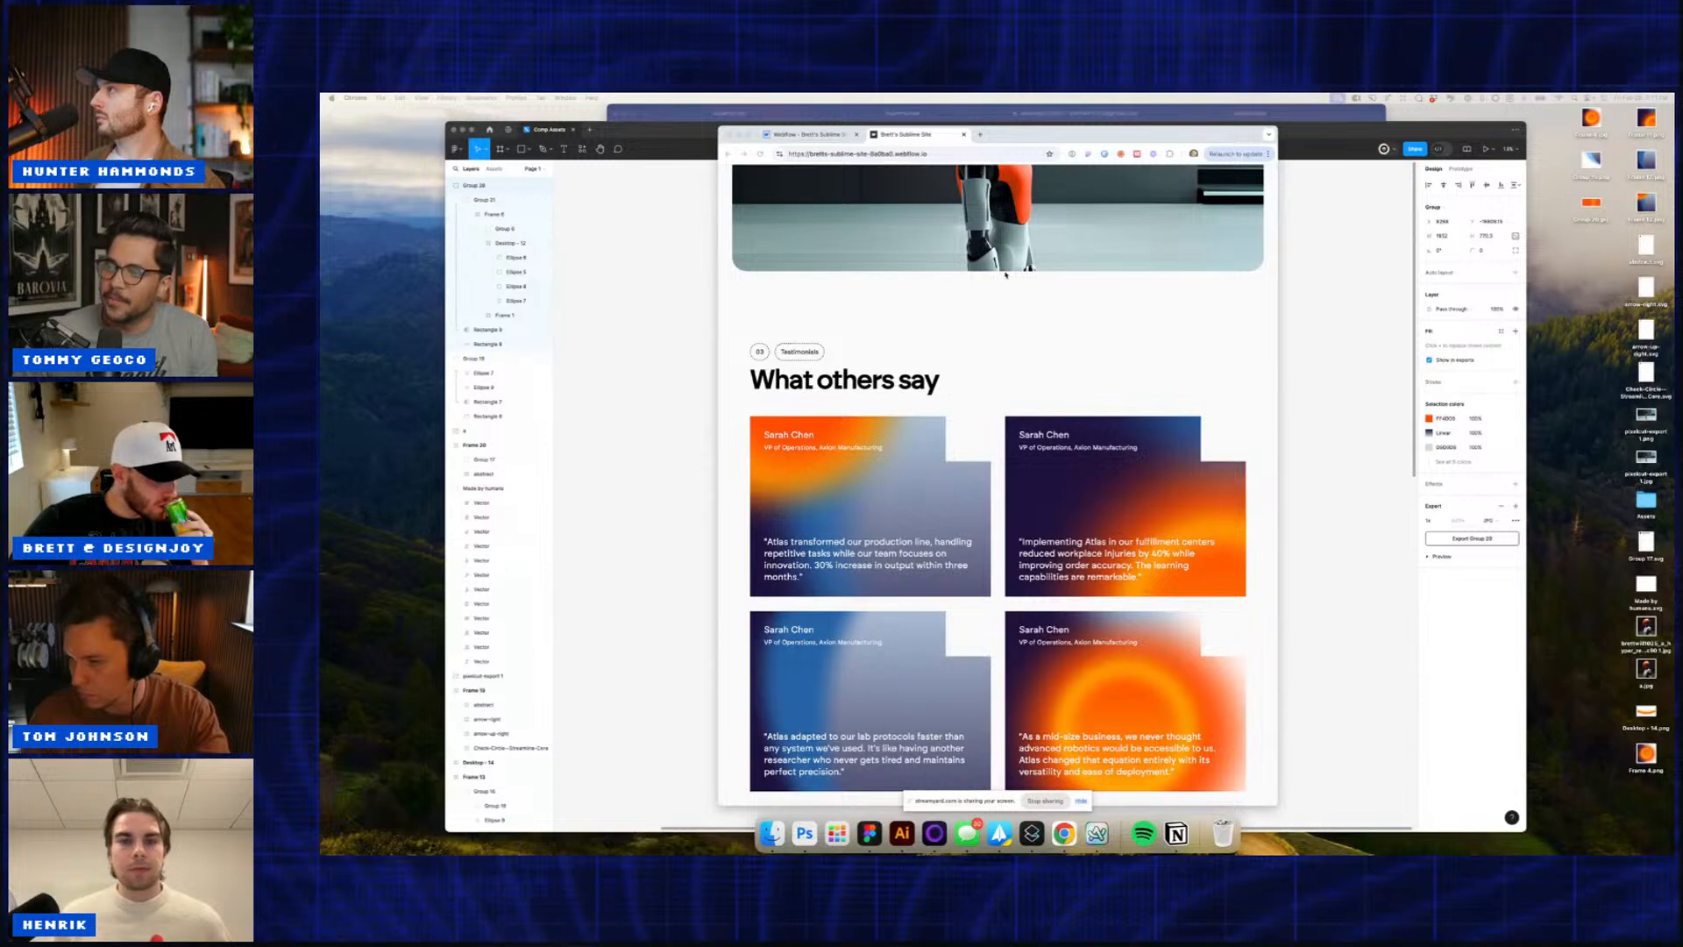
scroll(1005, 275, "up", 8)
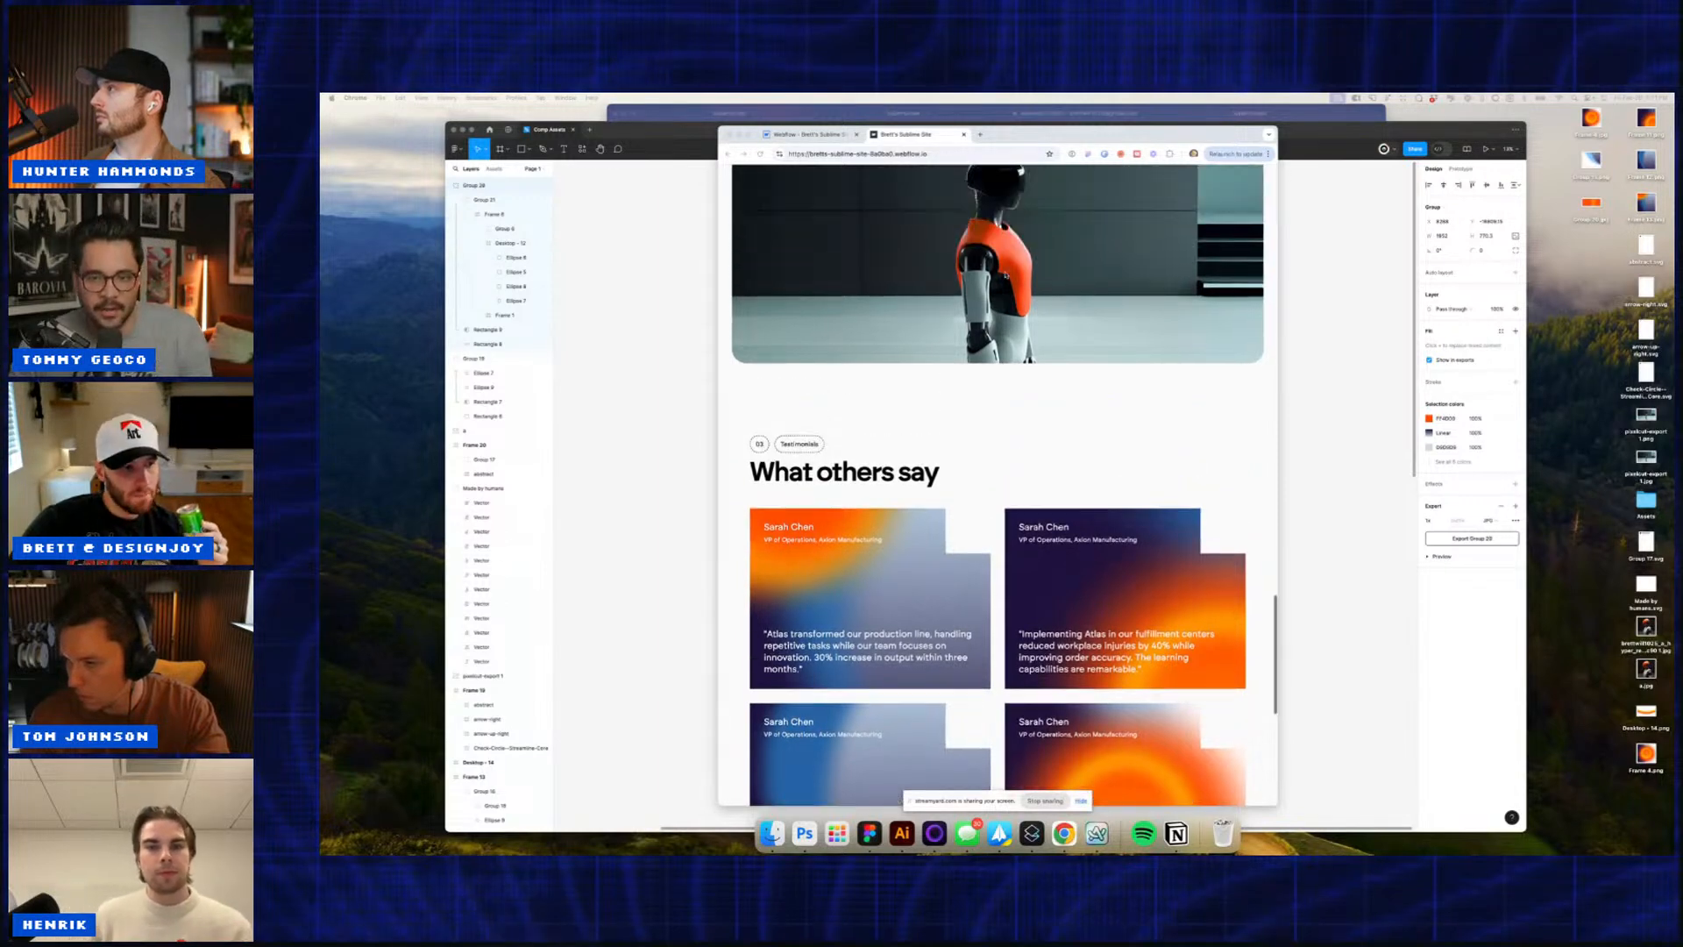
scroll(1005, 276, "up", 1)
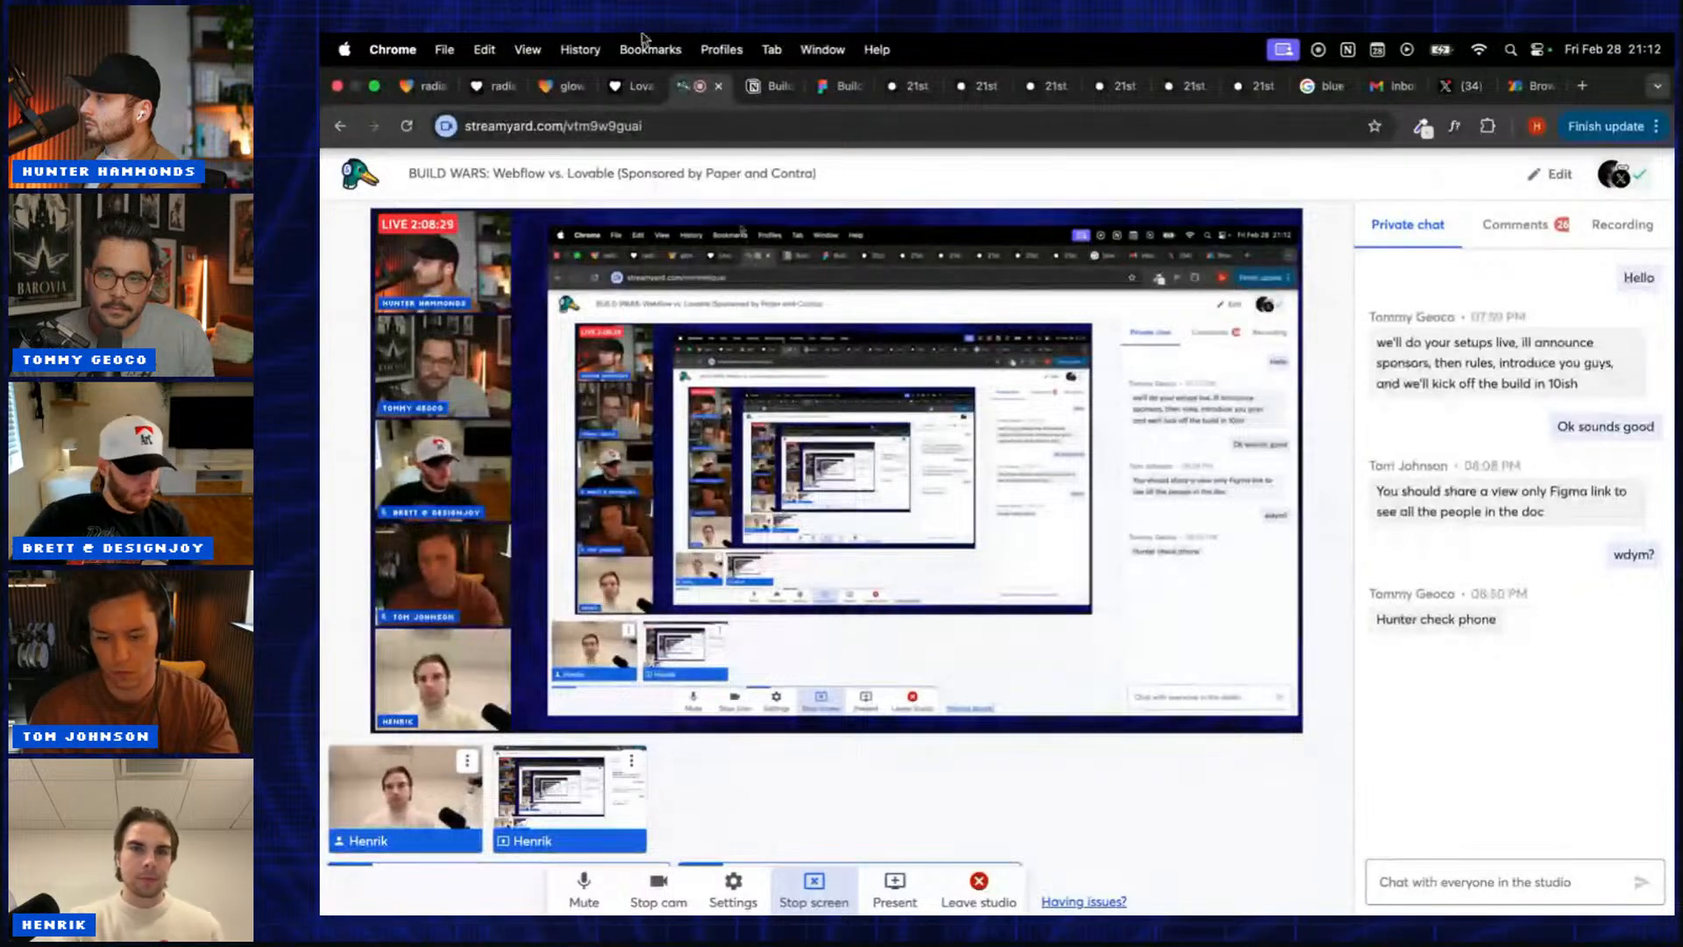
Step: Switch to the glowing-3d-interaction tab showing the Interactive 3D robot hero
left_click(553, 87)
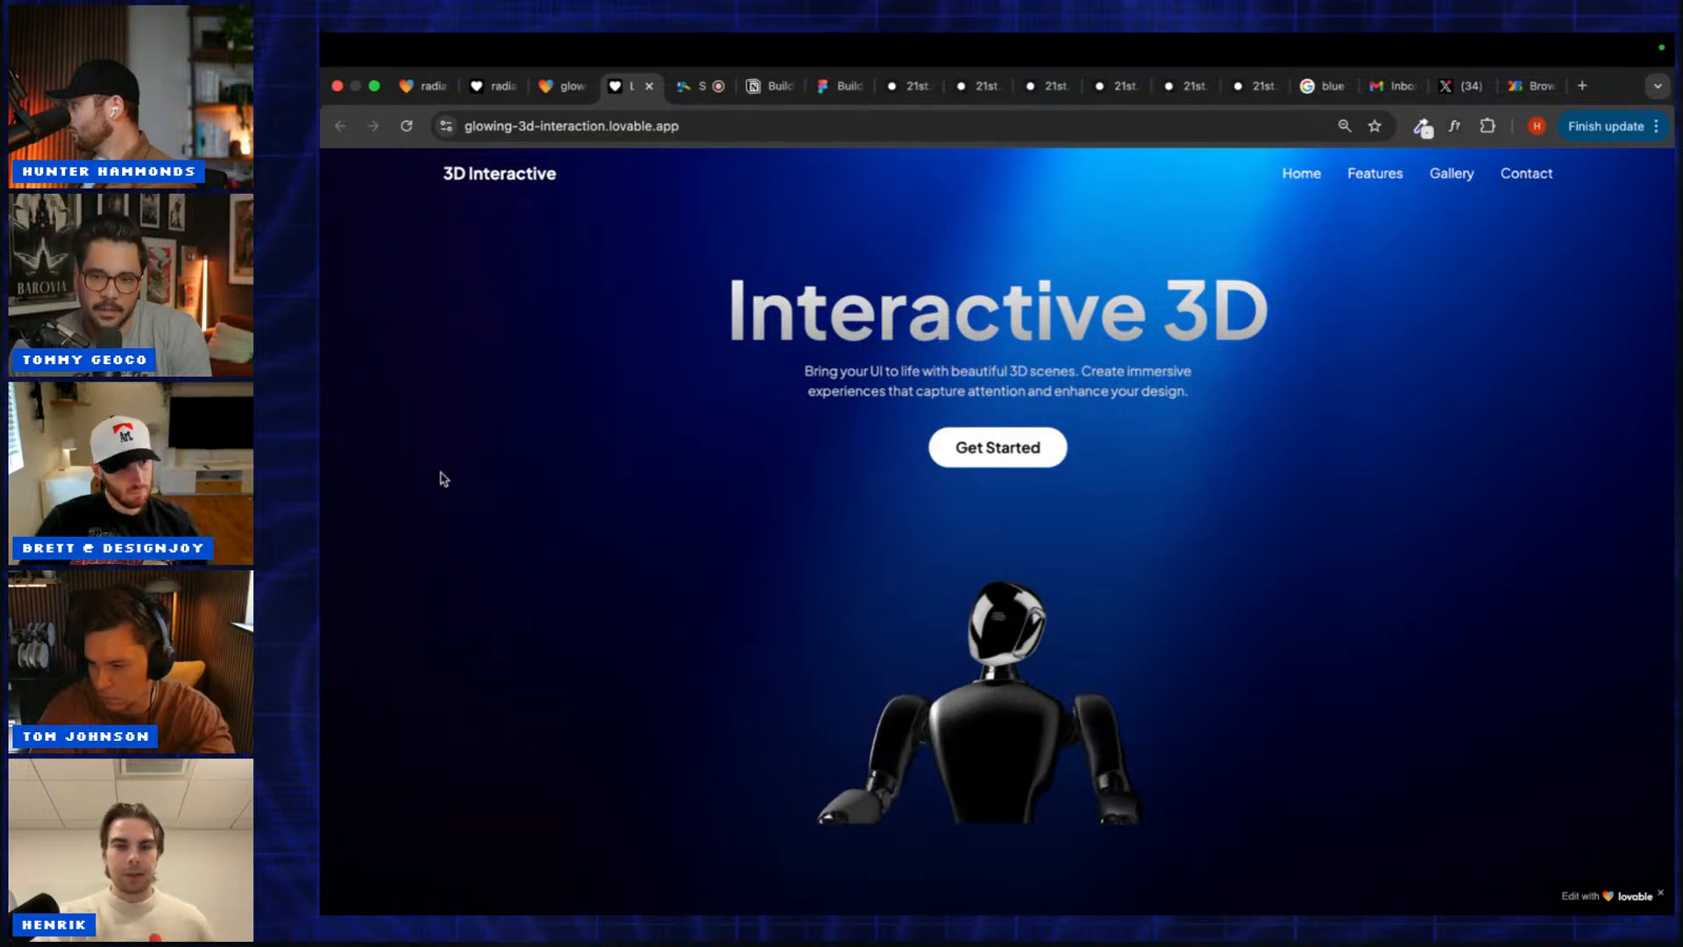
scroll(443, 478, "down", 8)
scroll(443, 478, "down", 3)
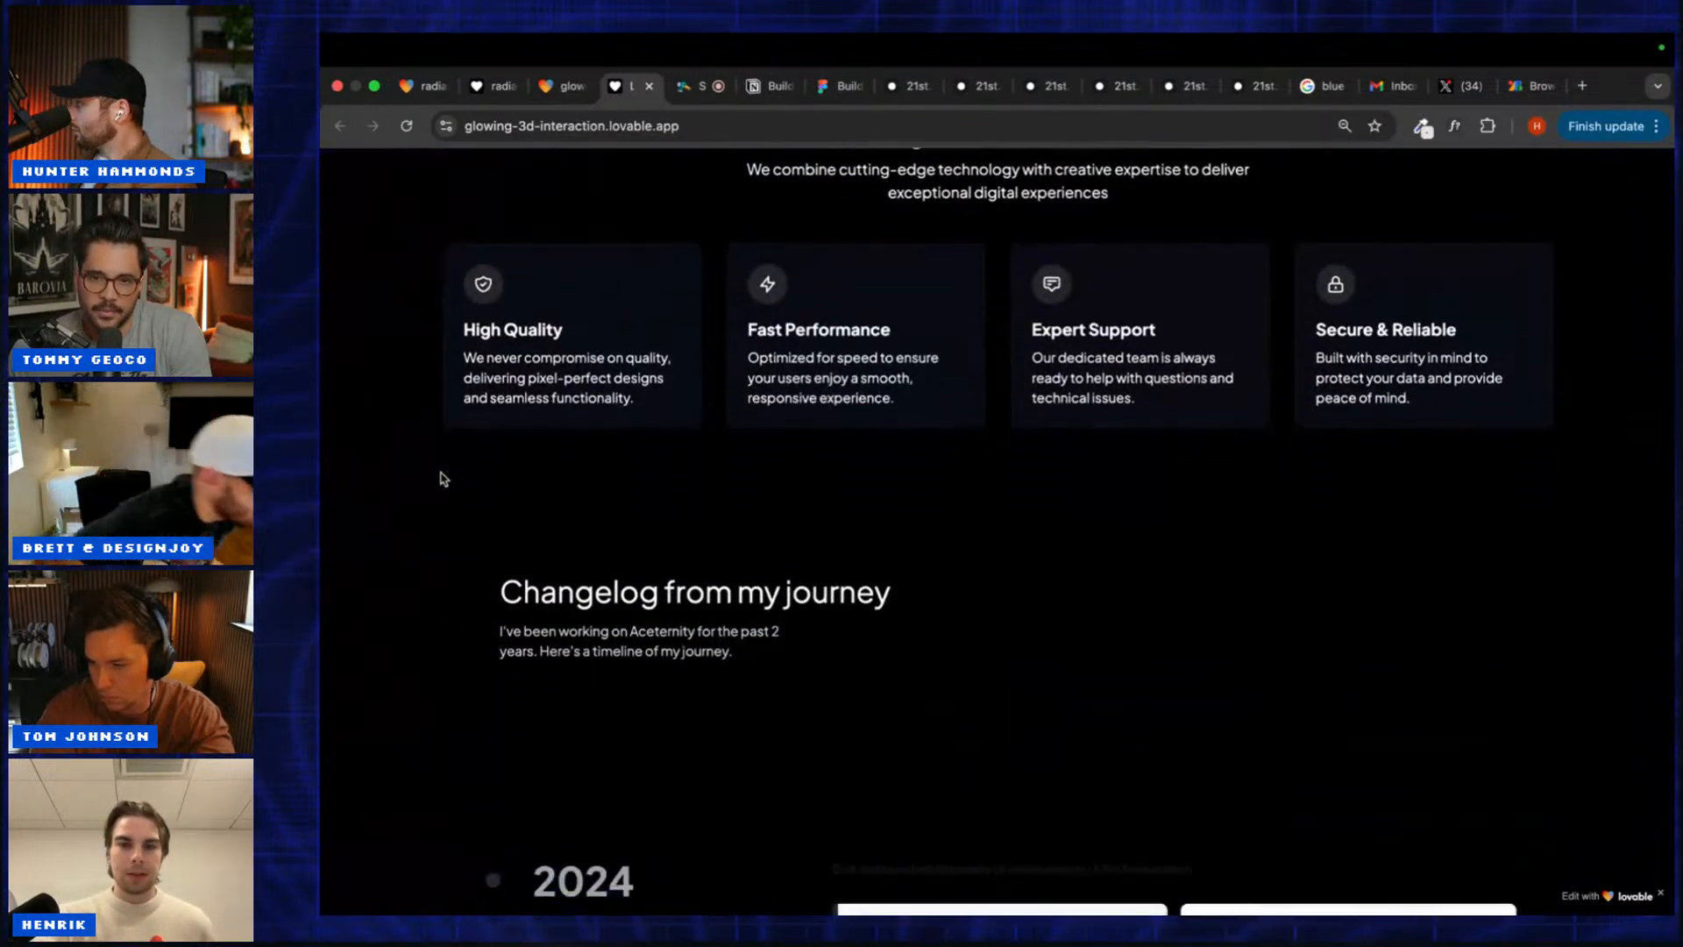
scroll(443, 478, "down", 4)
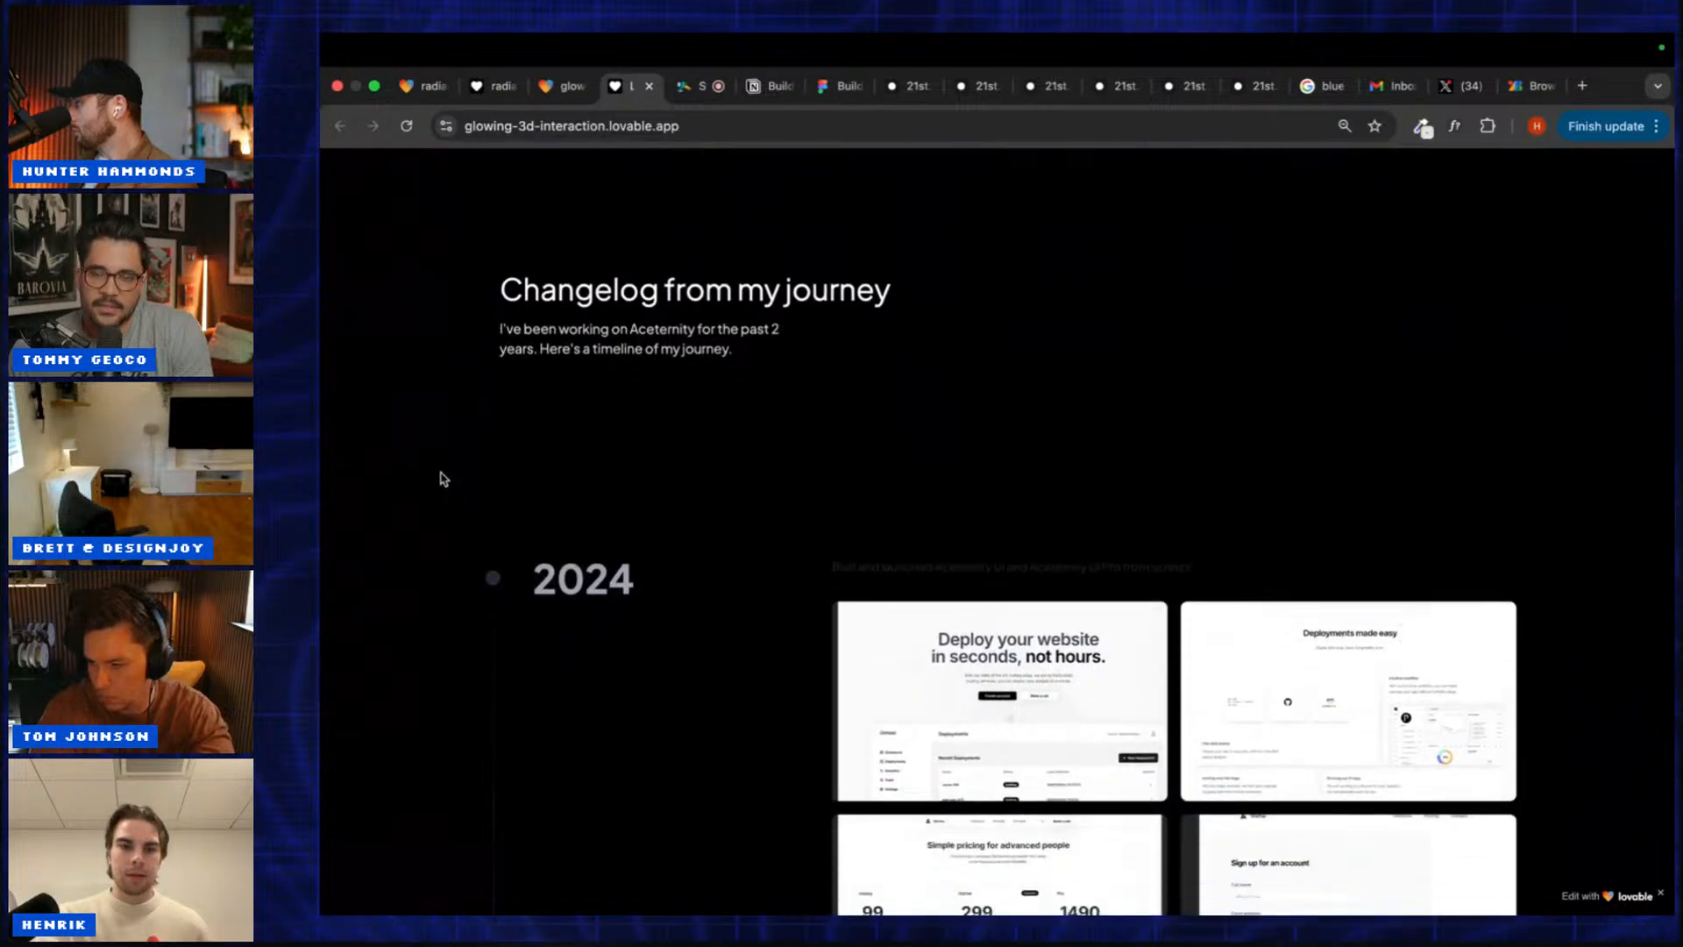
scroll(443, 478, "down", 2)
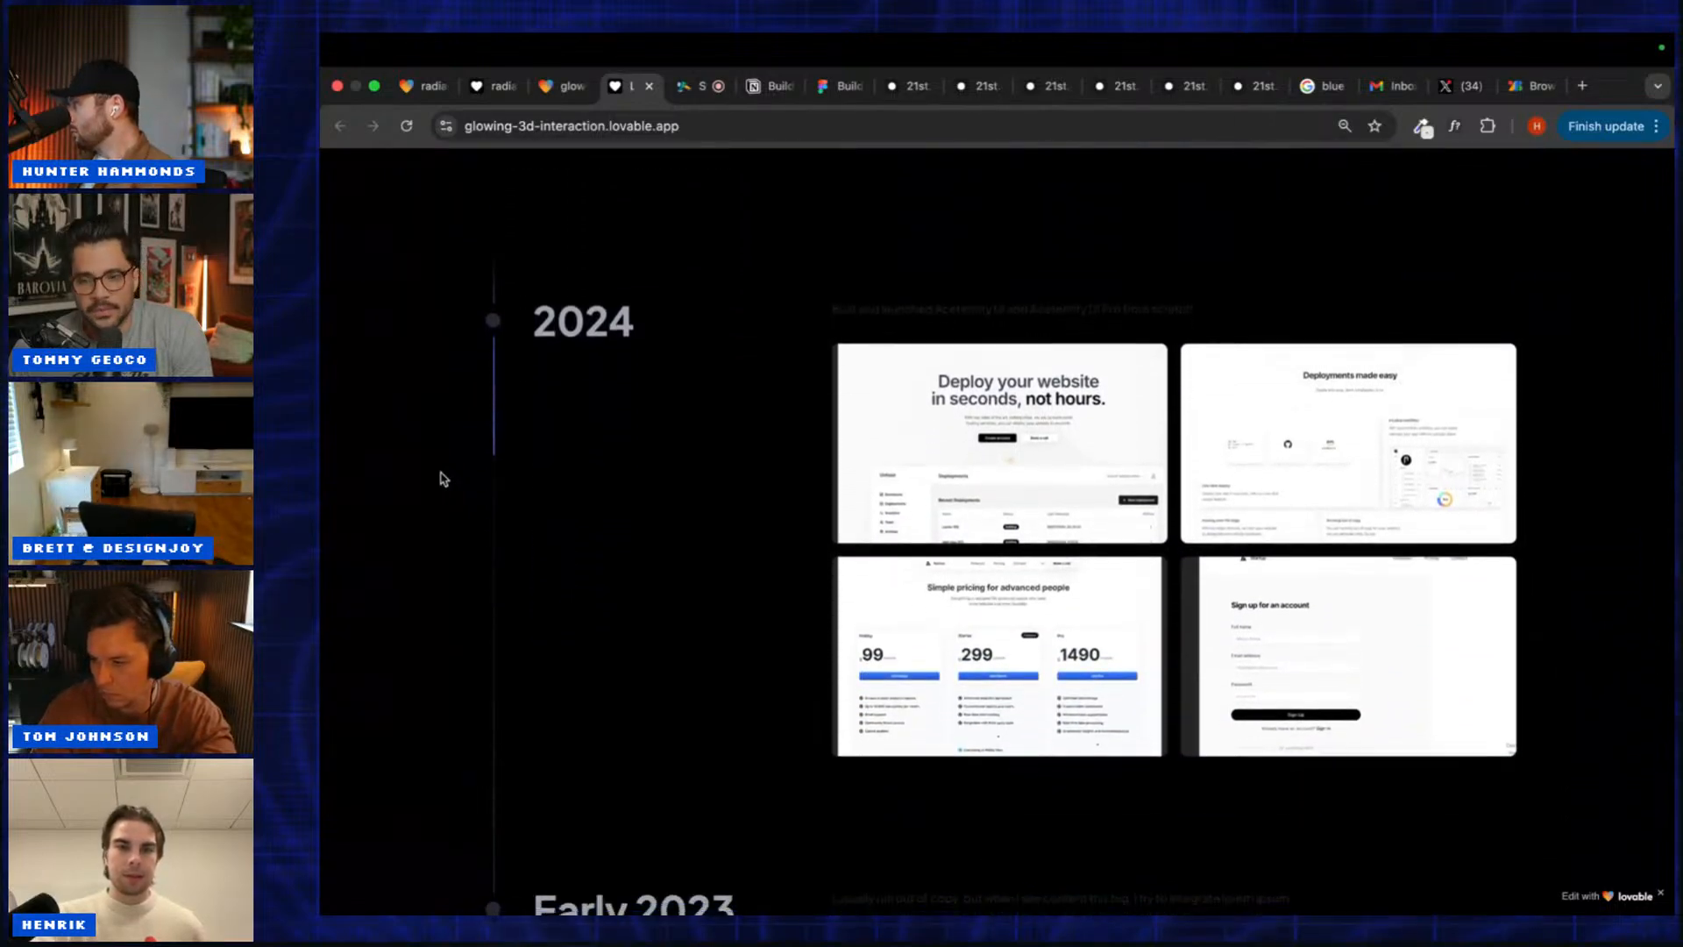
scroll(443, 478, "down", 2)
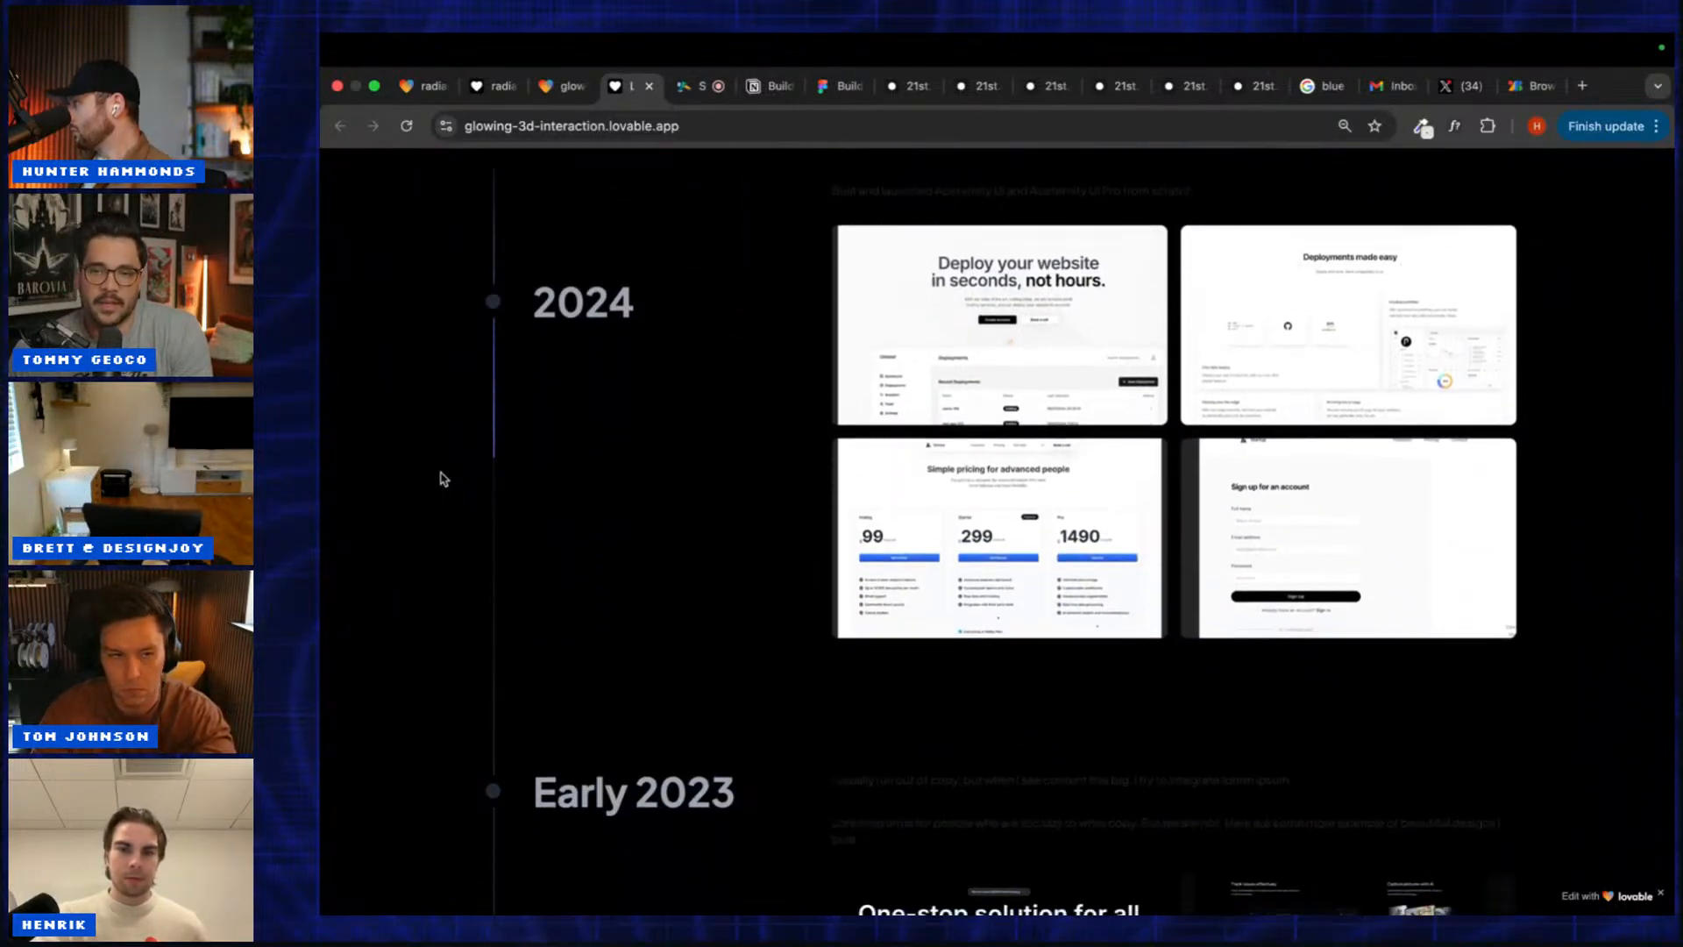
scroll(443, 478, "down", 4)
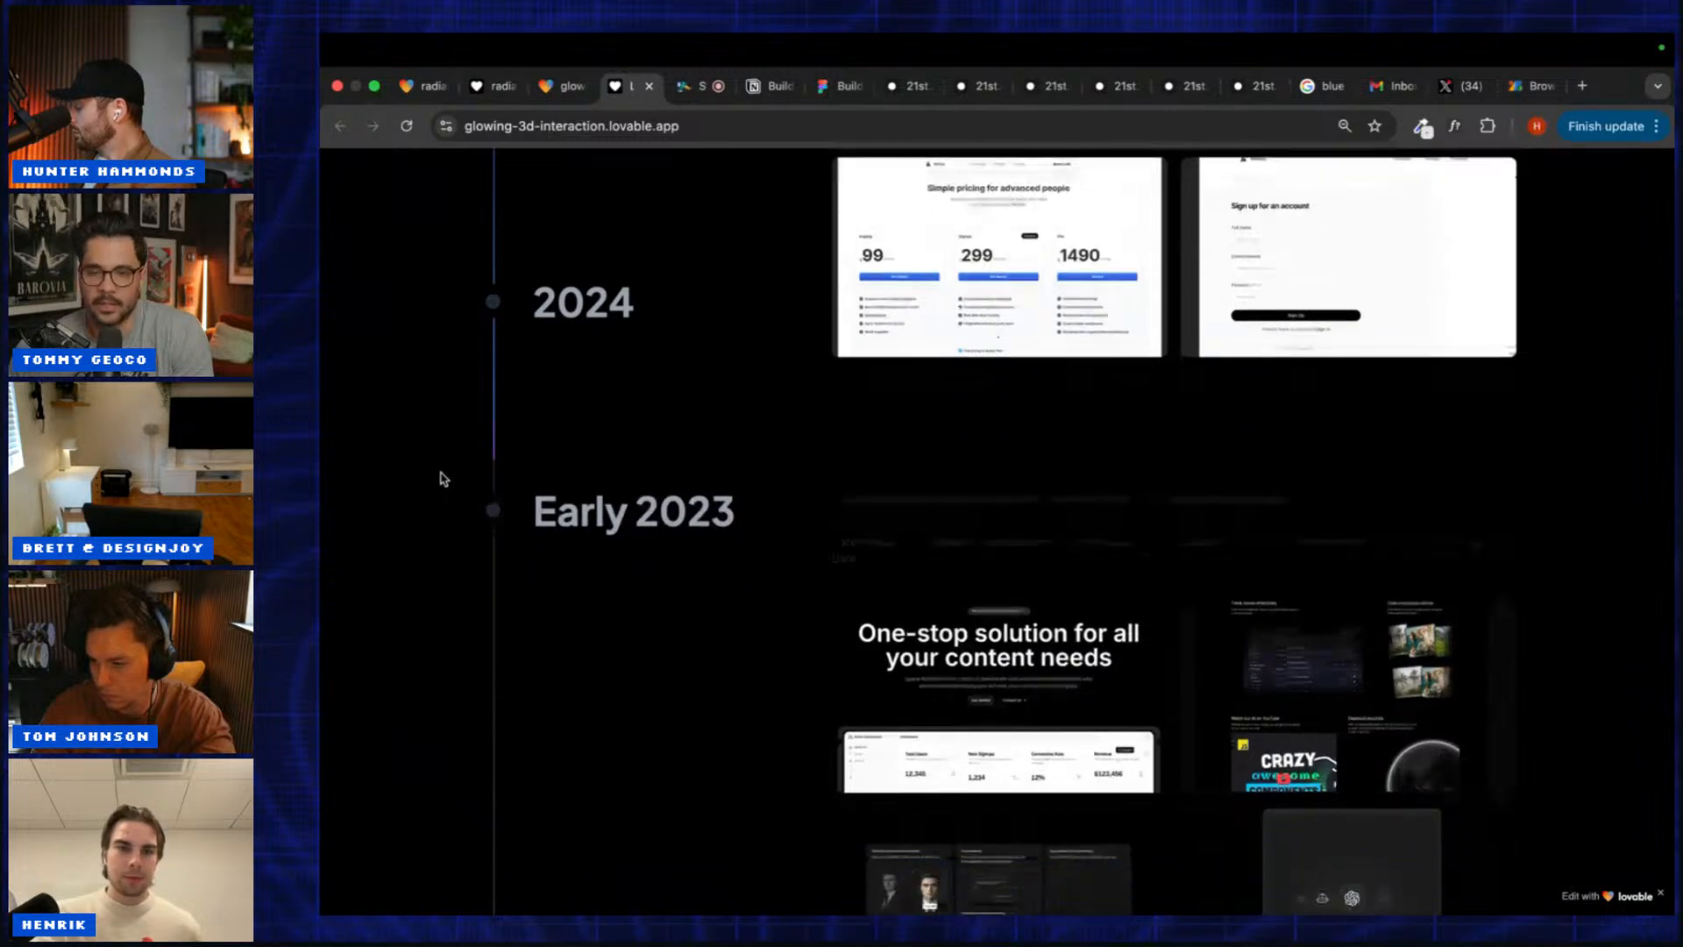
scroll(442, 478, "down", 3)
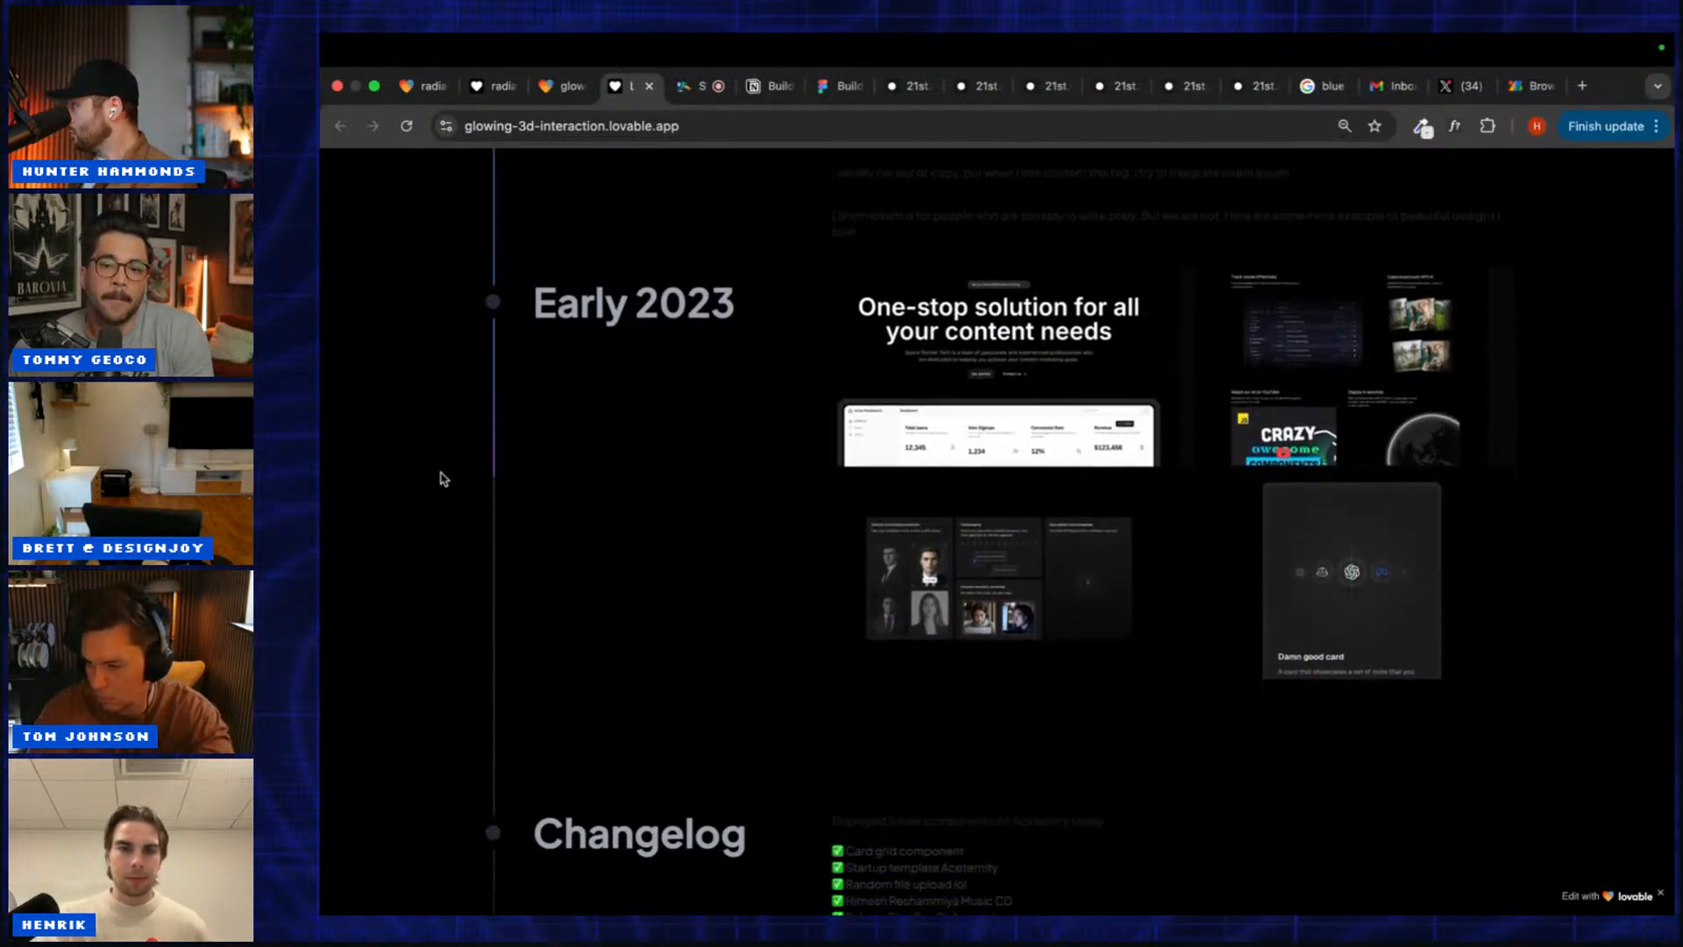
scroll(443, 478, "down", 4)
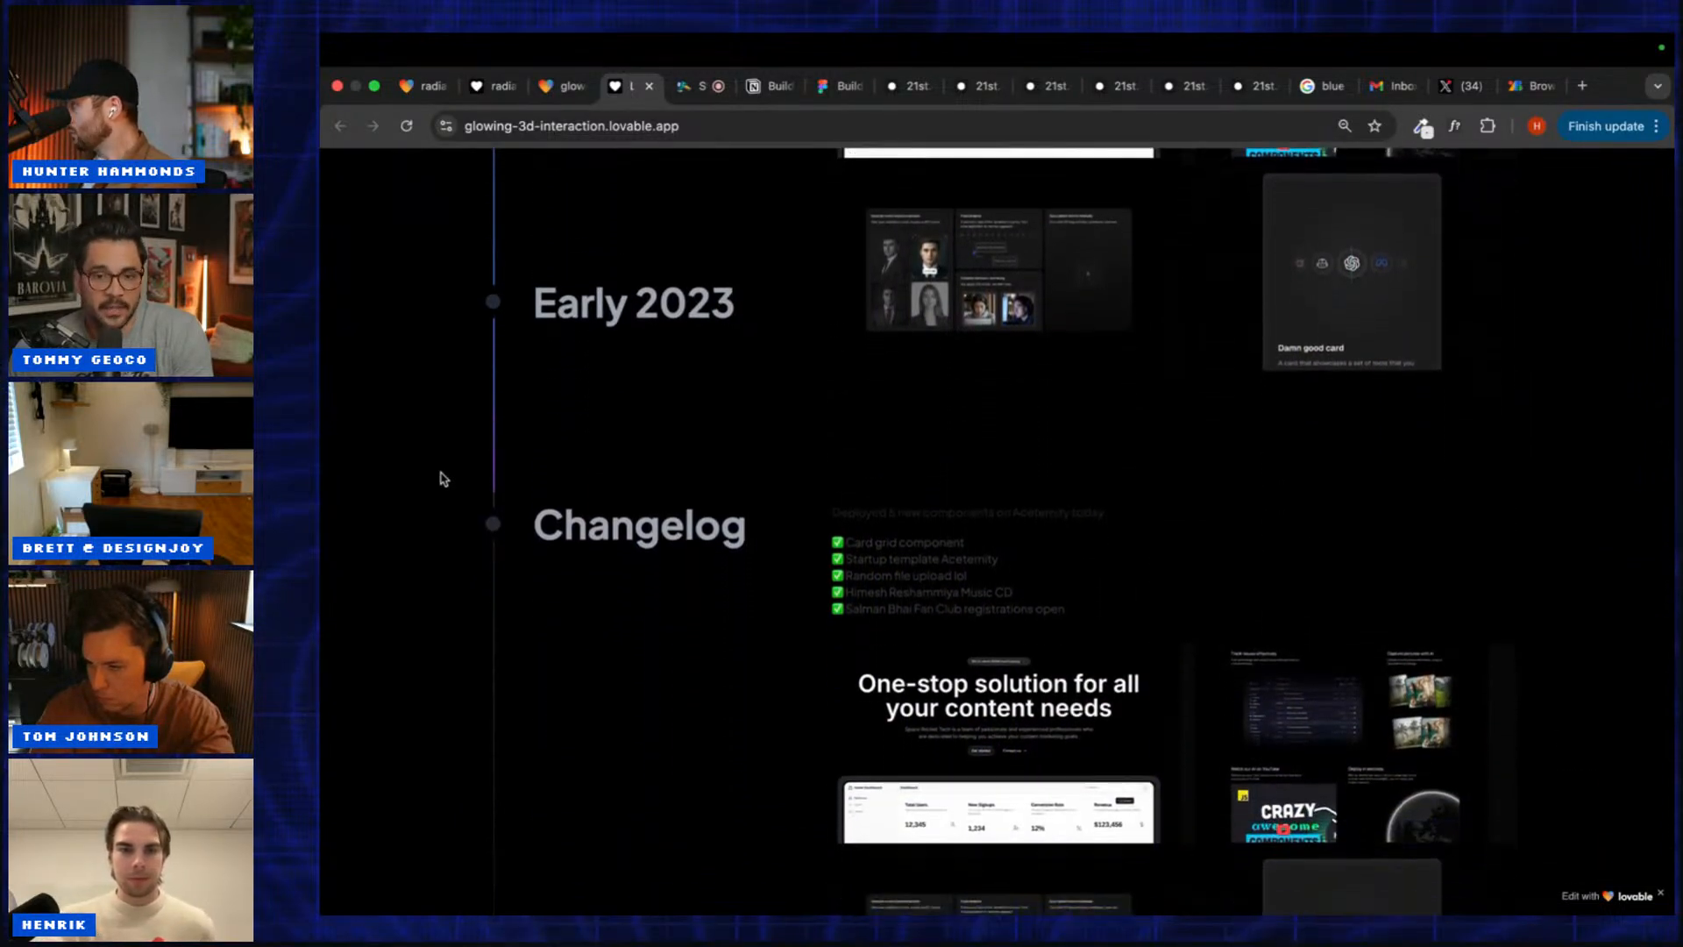
scroll(443, 478, "down", 2)
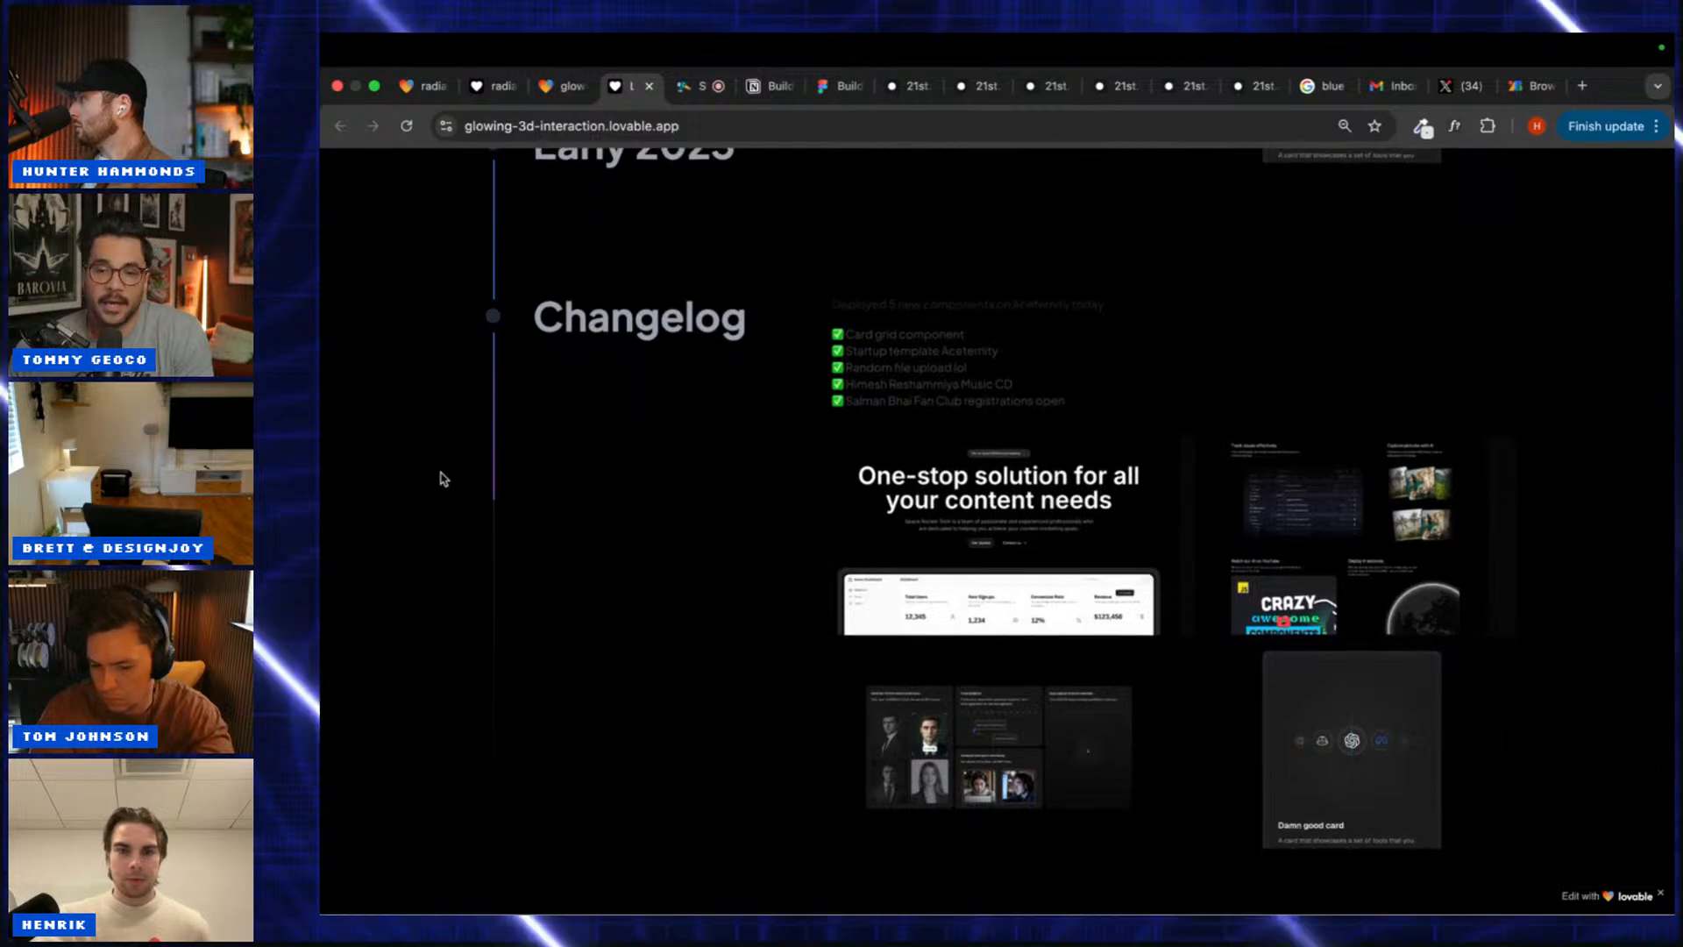
scroll(443, 477, "up", 4)
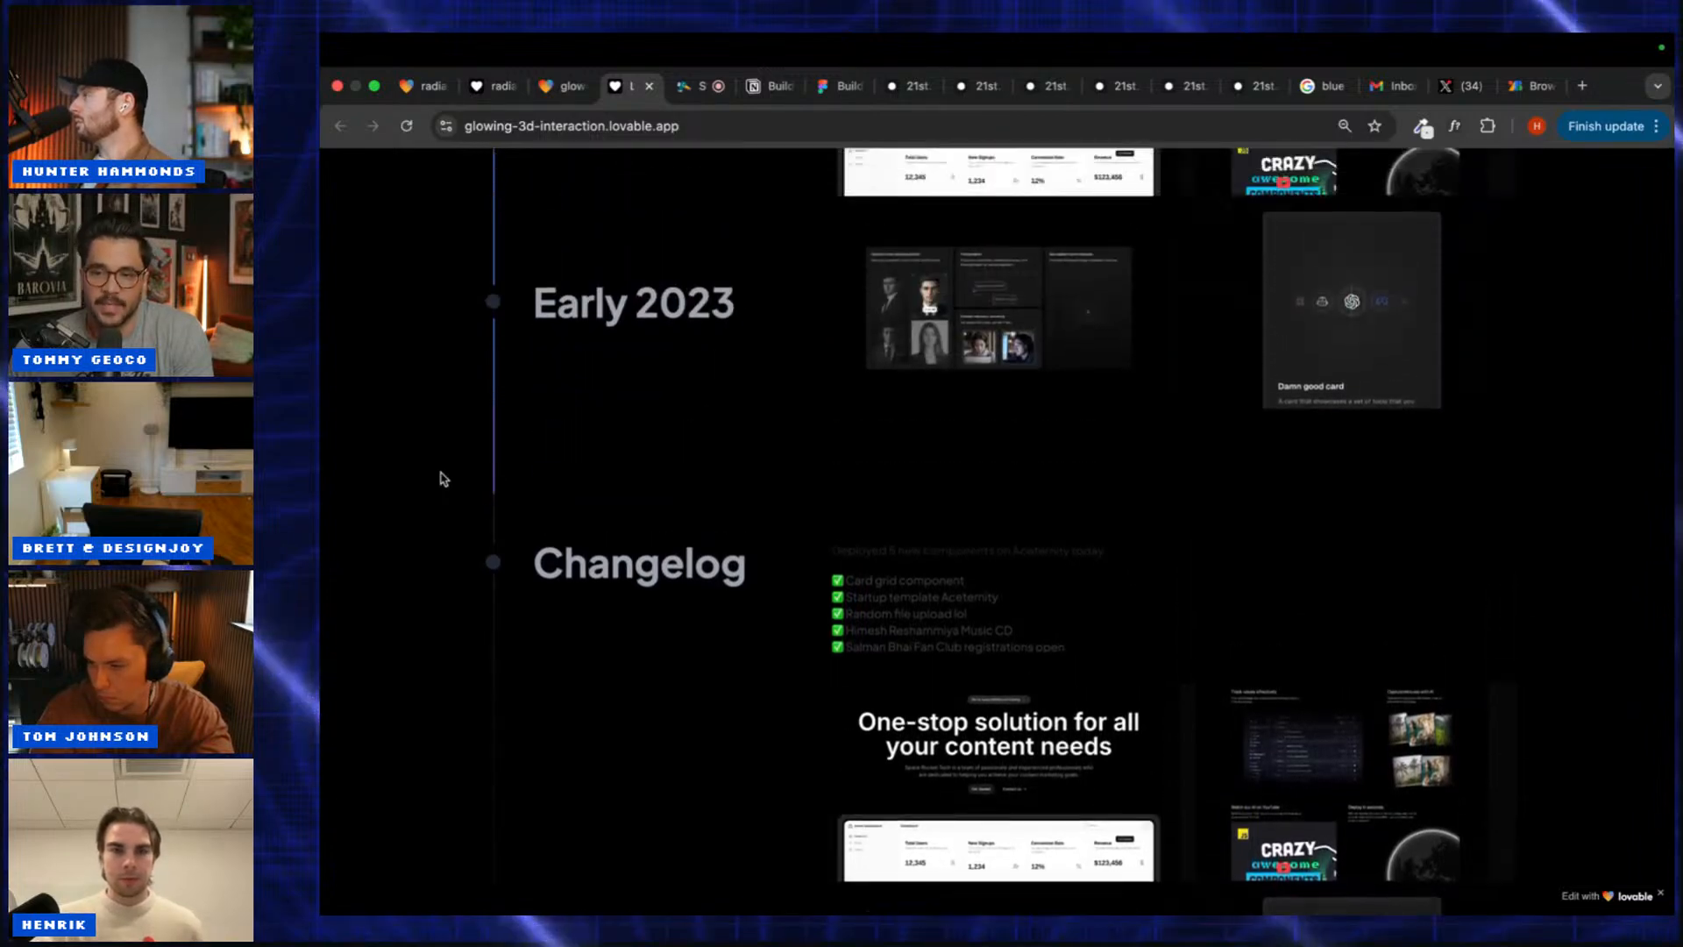
scroll(442, 477, "up", 3)
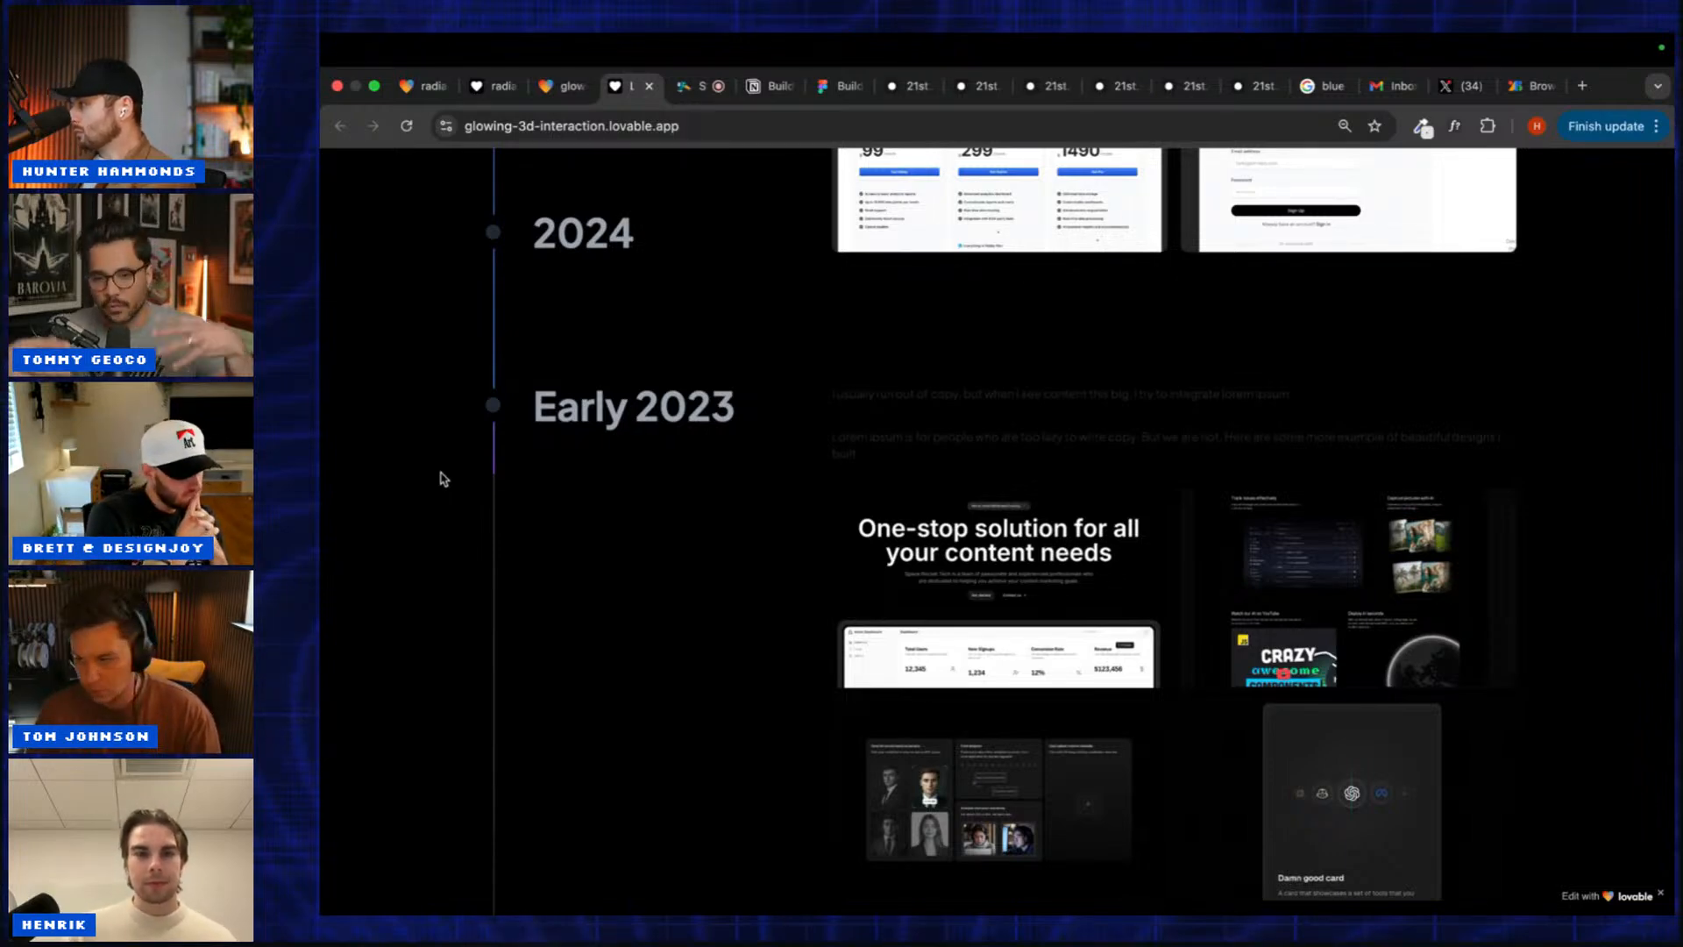
scroll(443, 478, "up", 15)
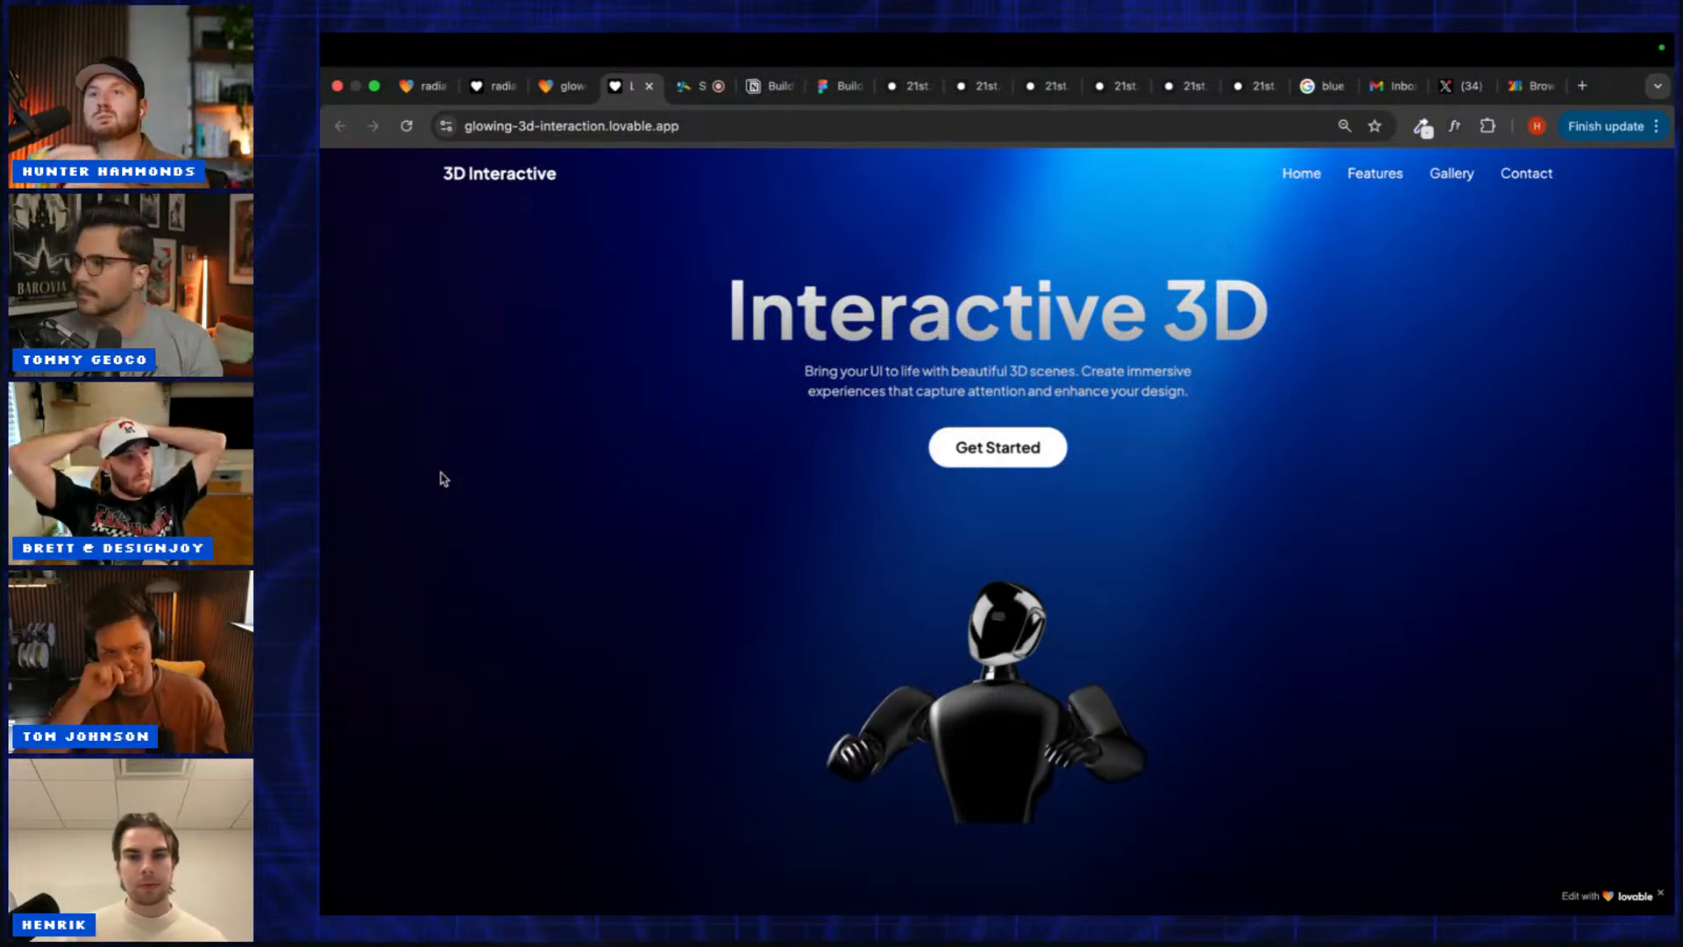
Step: Try the Interactive 3D page at 110%, 75% and 100% zoom, then briefly check the live stream
key("super+plus")
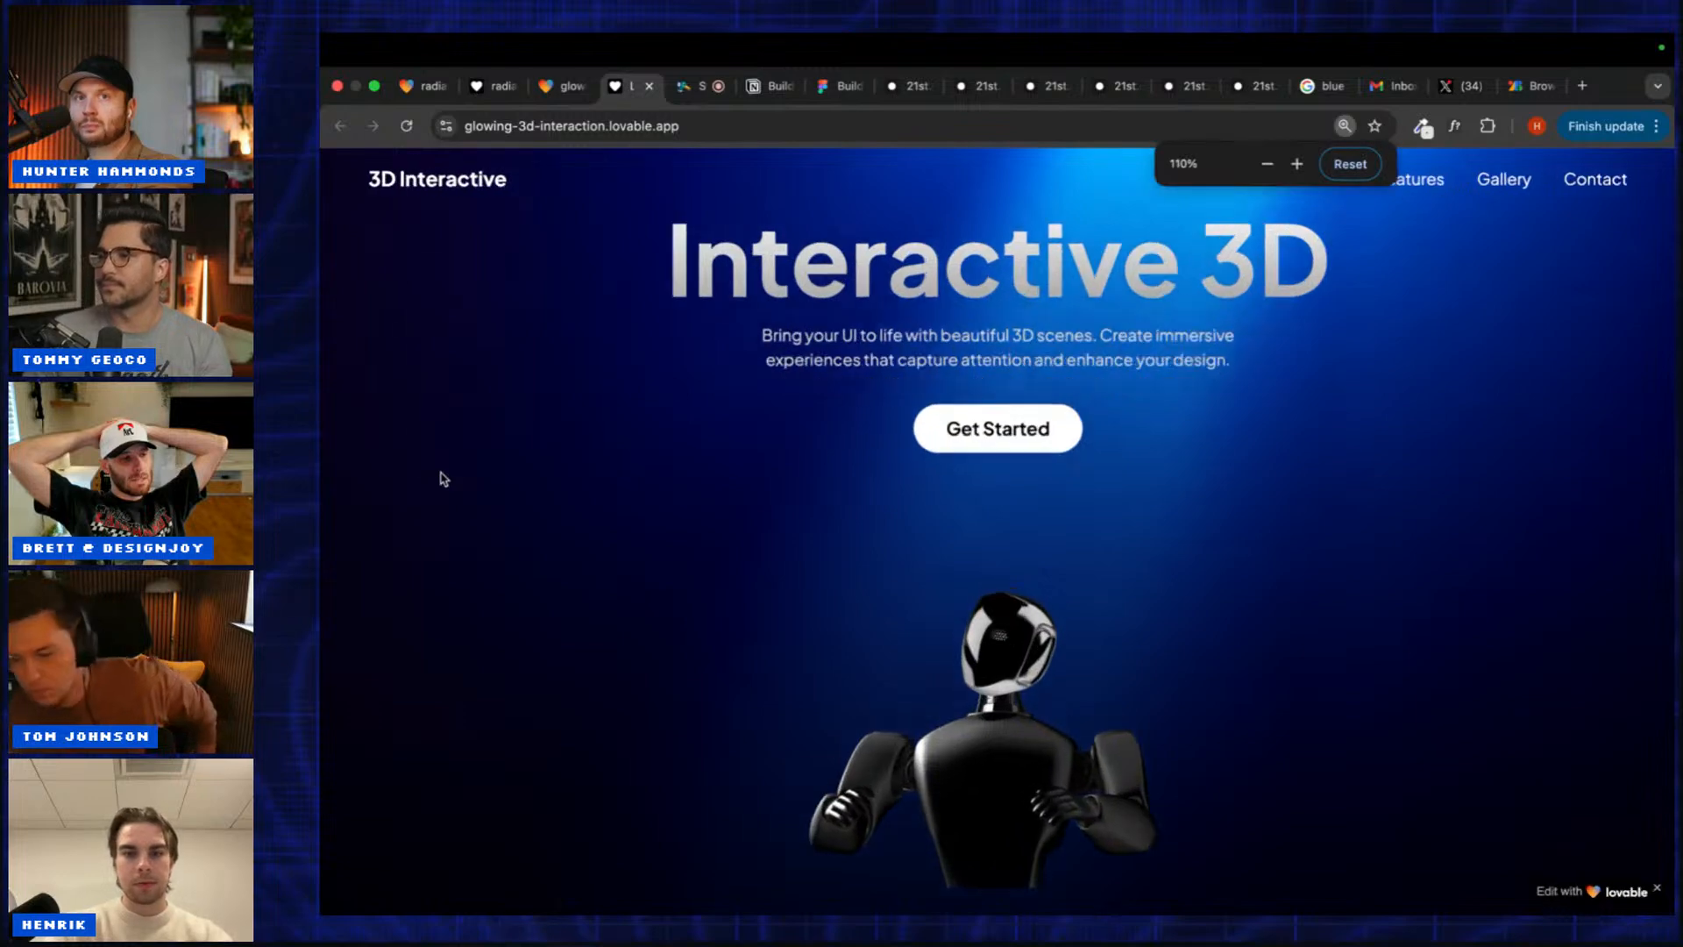
key("super+plus")
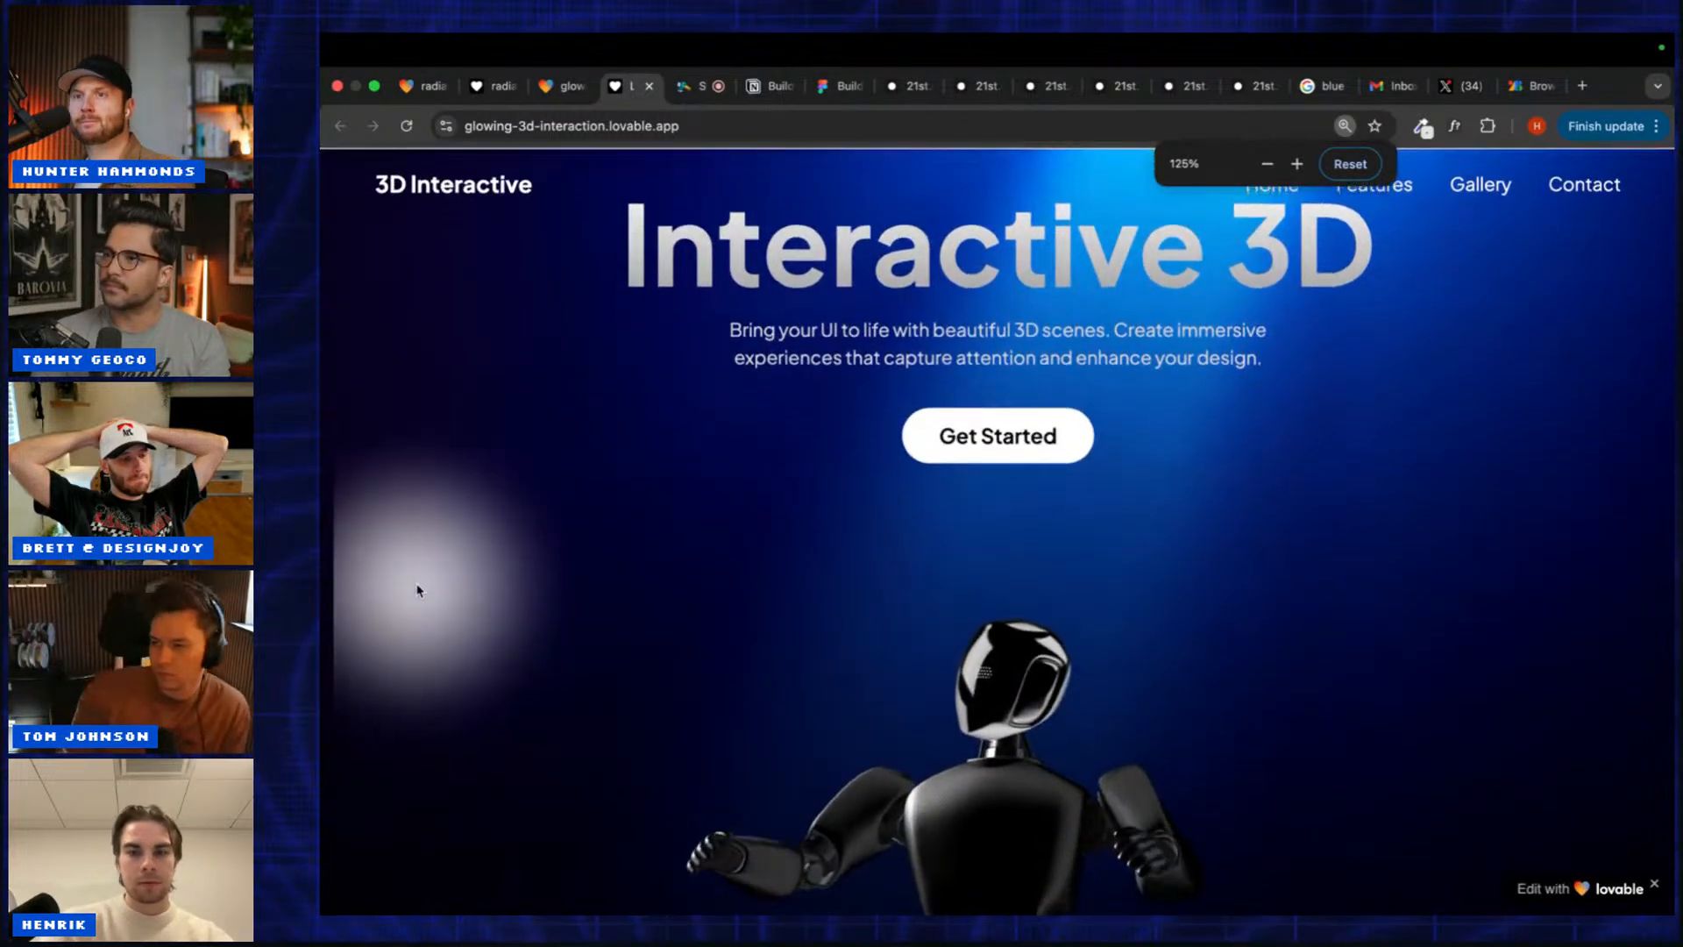
key("super+minus")
key("super+minus")
key("super+minus")
key("super+minus")
key("super+minus")
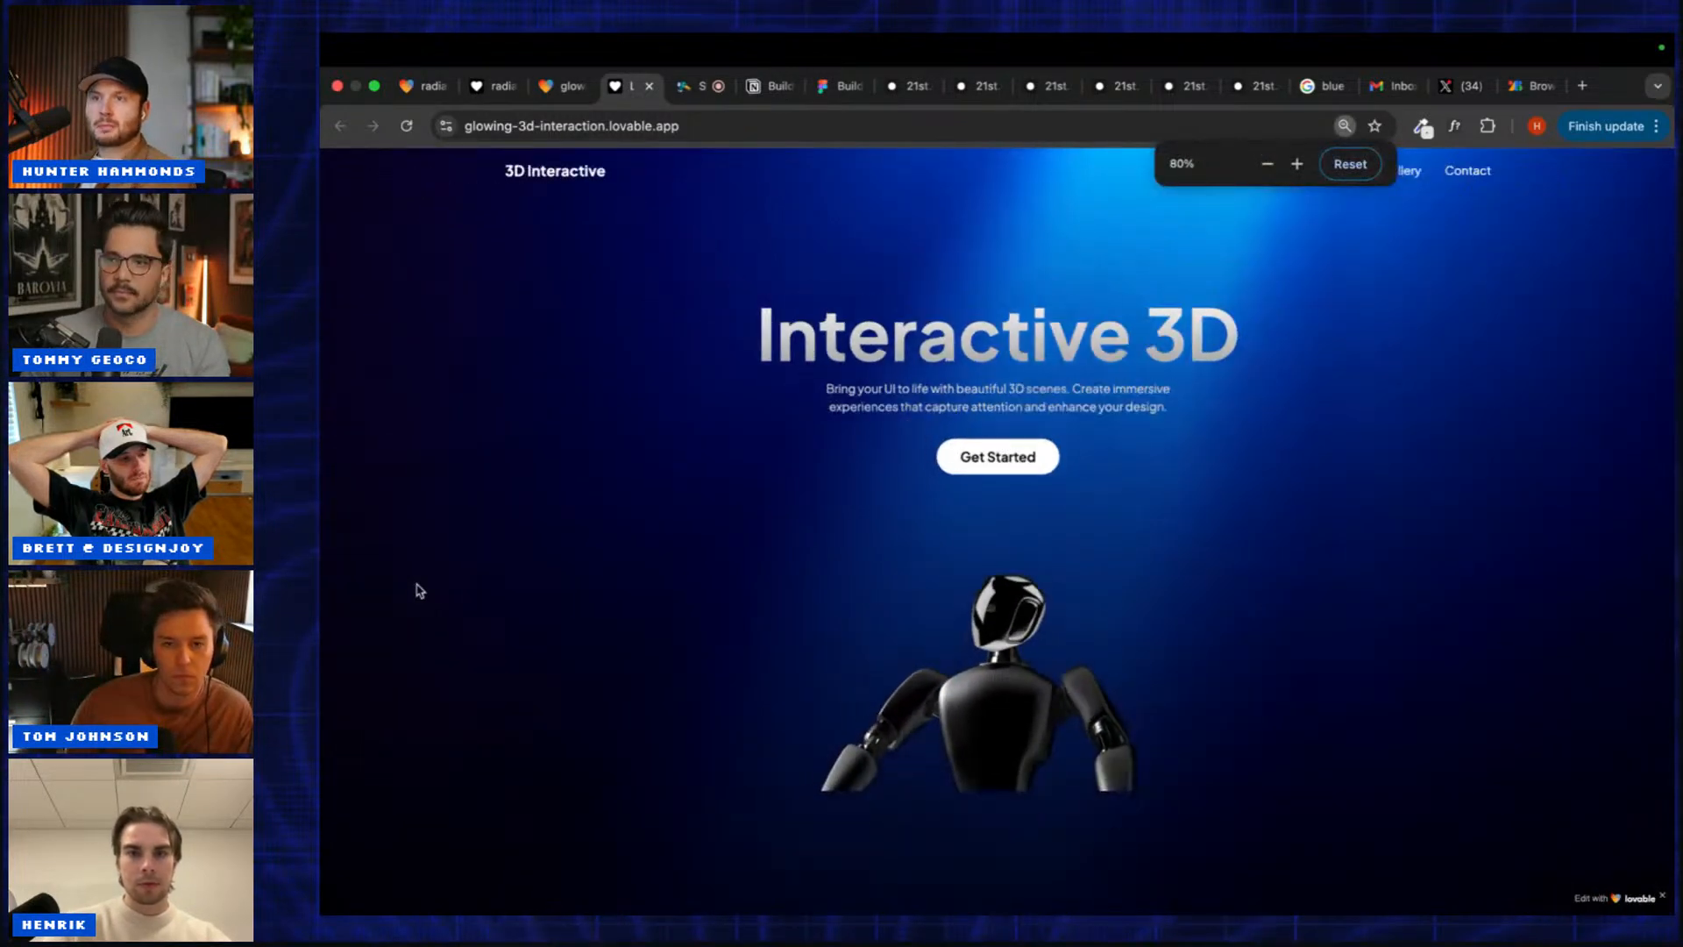
key("super+plus")
key("super+plus")
key("super+plus")
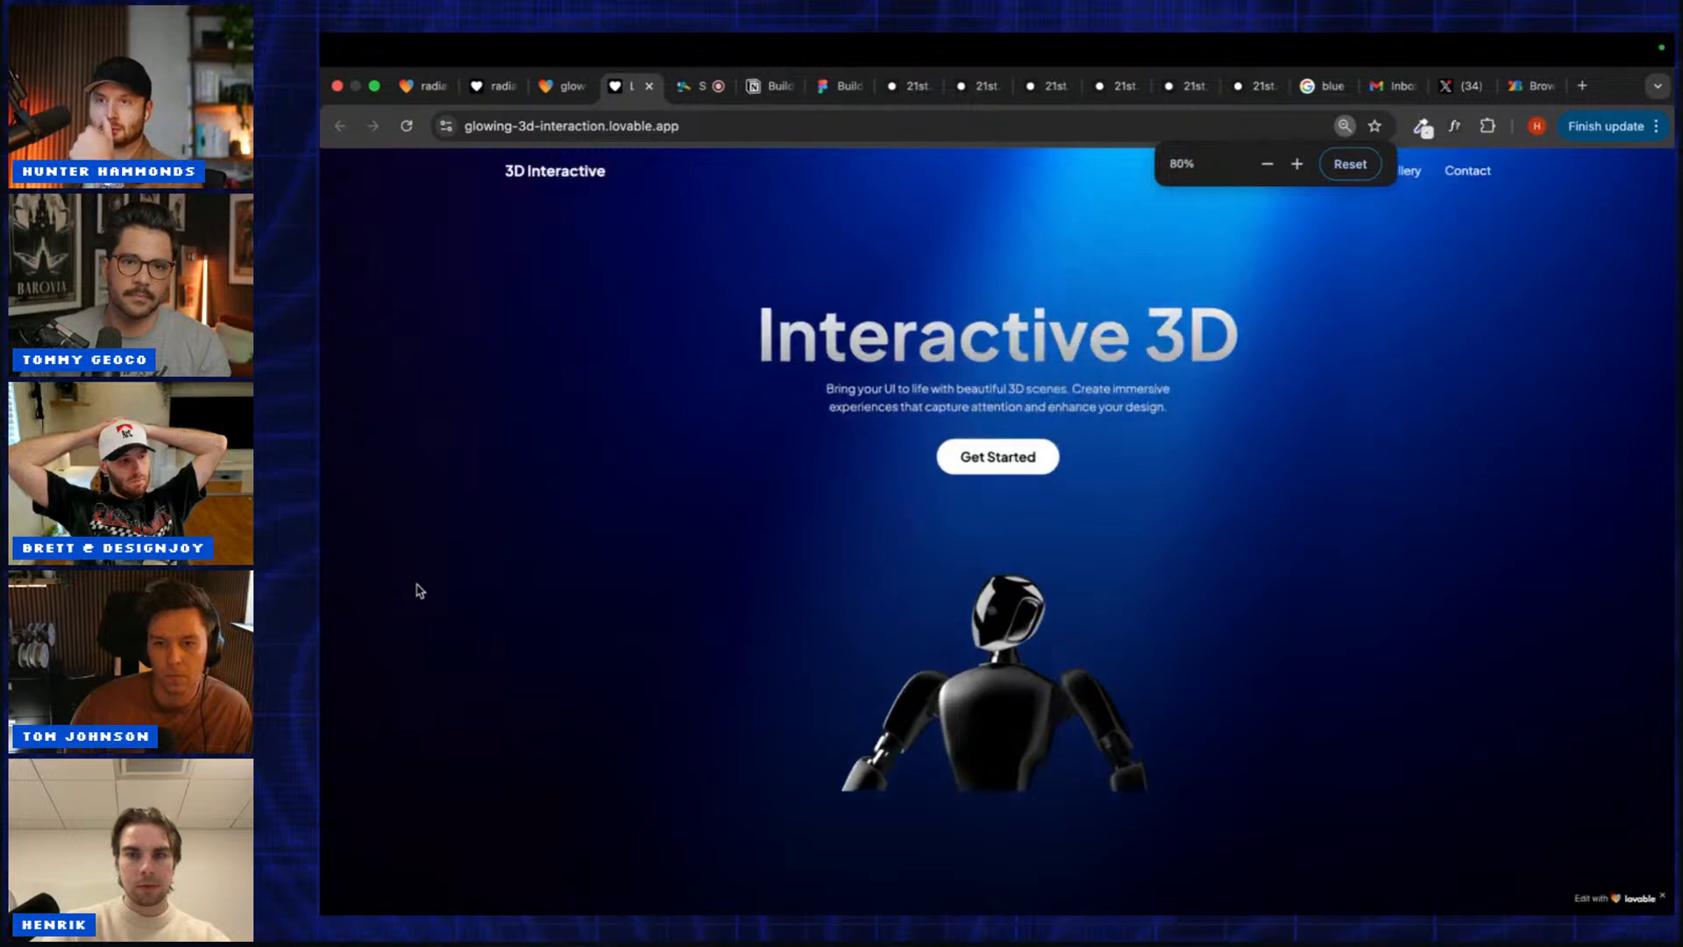
left_click(679, 95)
left_click(625, 85)
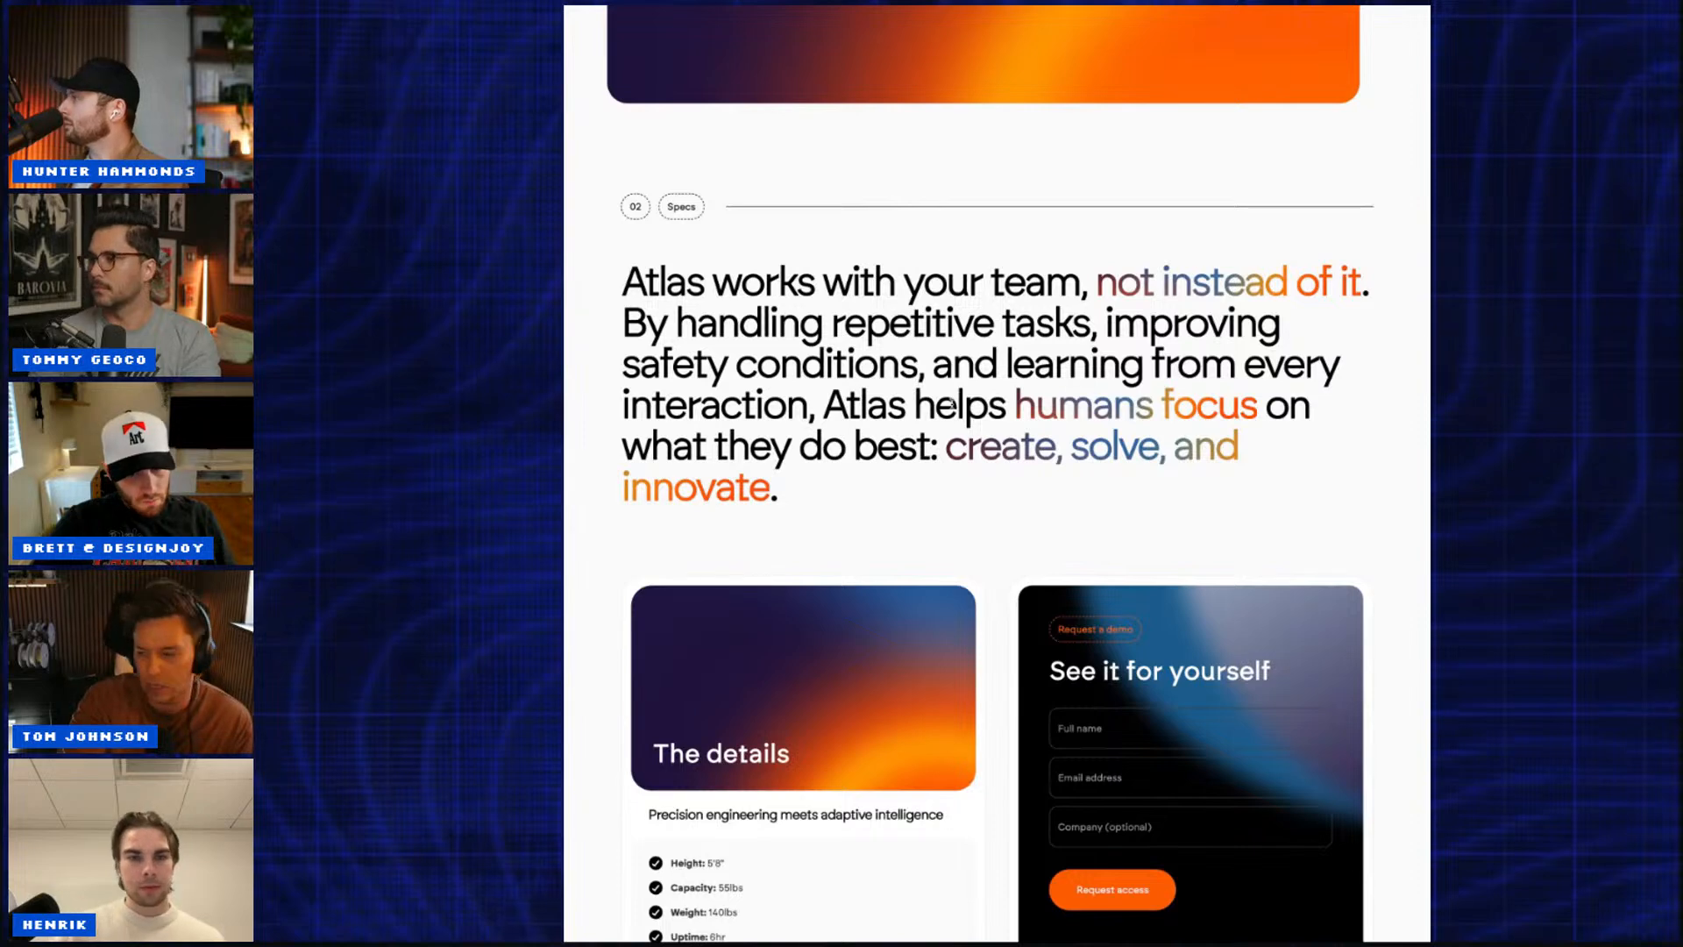
Step: Scroll the published Atlas site down and back up around the Specs section
scroll(952, 403, "down", 1)
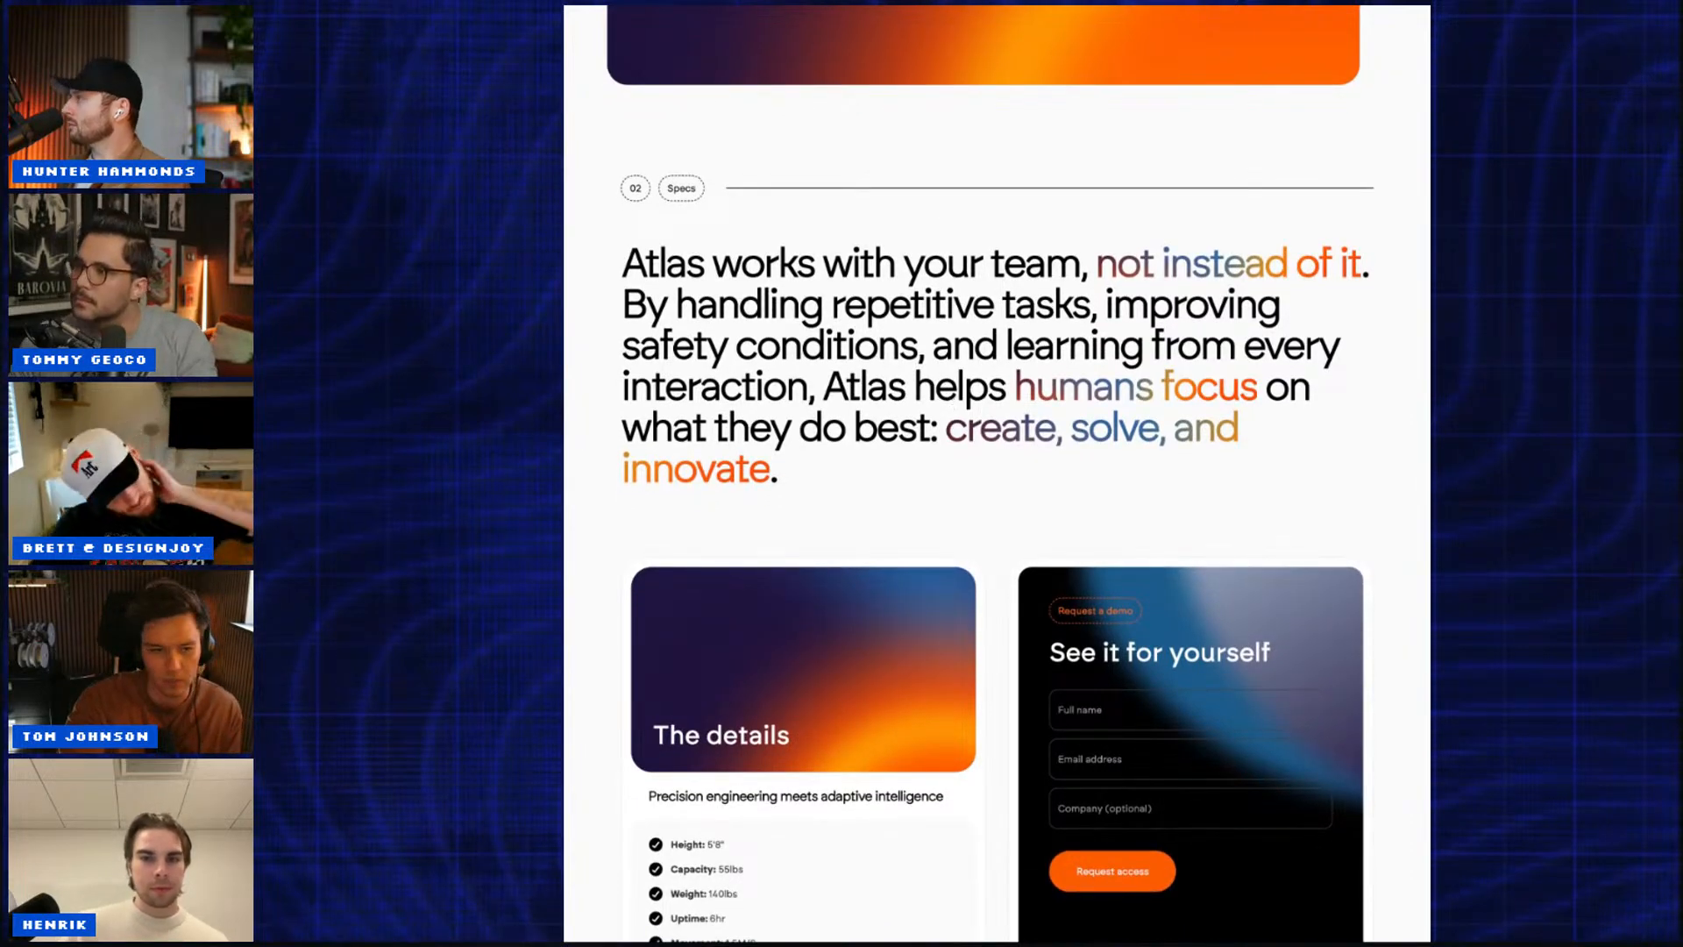
scroll(997, 474, "up", 2)
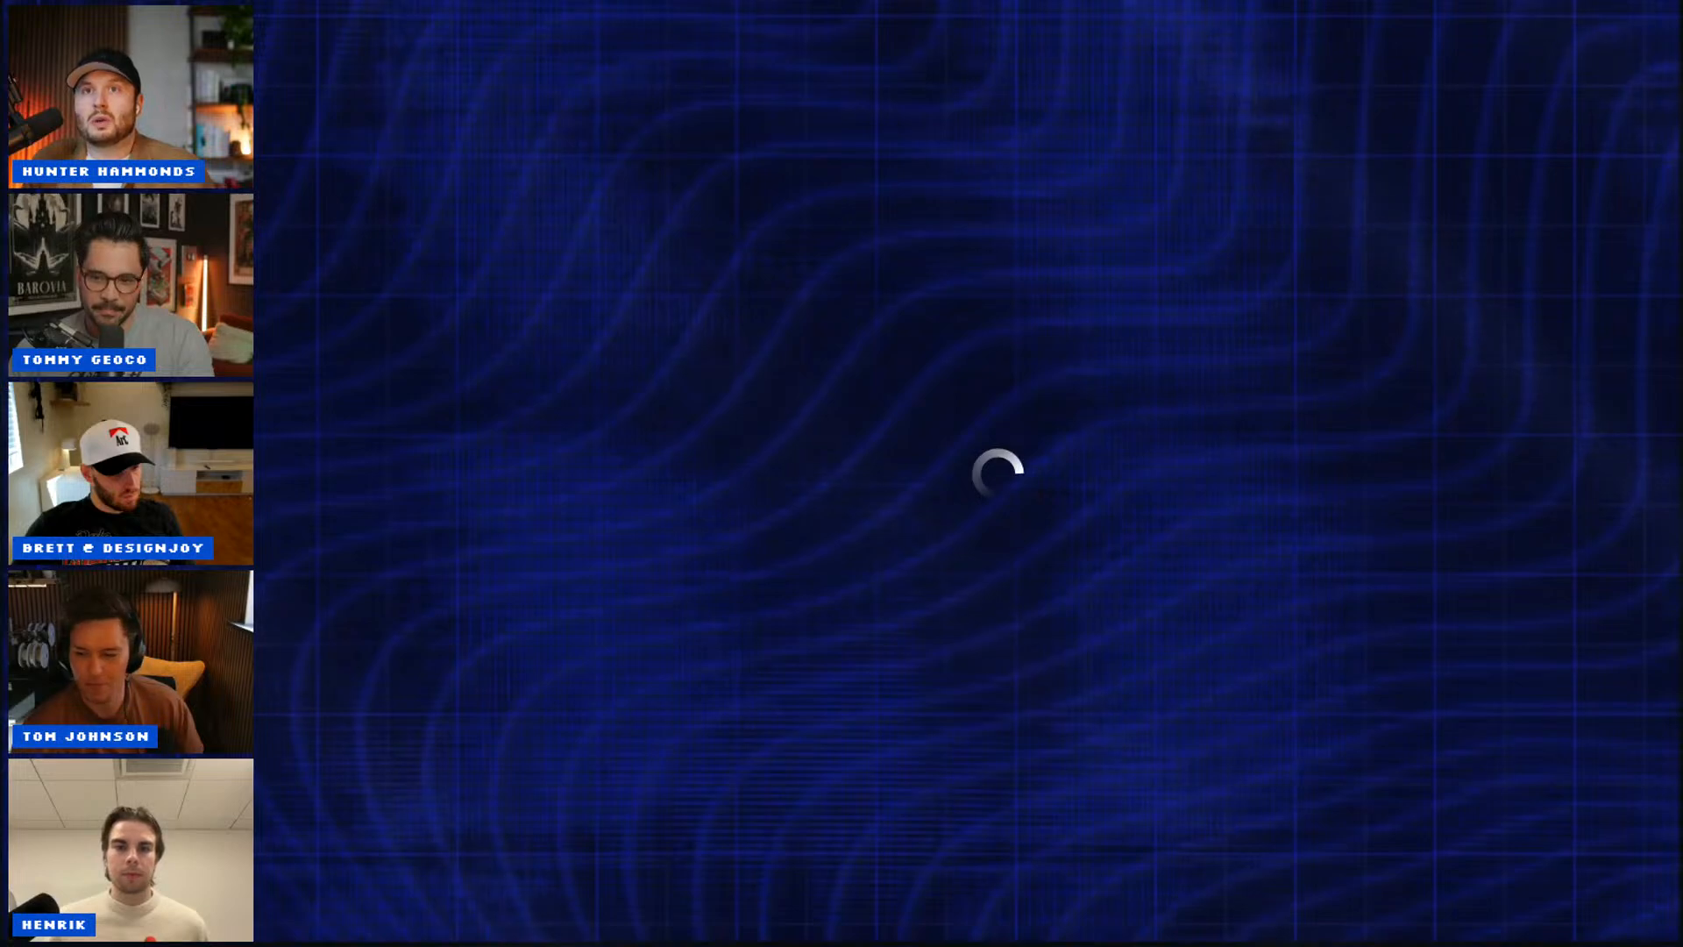
Step: Scroll the Round 1 score card between the Judging Guidelines and the judges' score tables
scroll(800, 468, "down", 1)
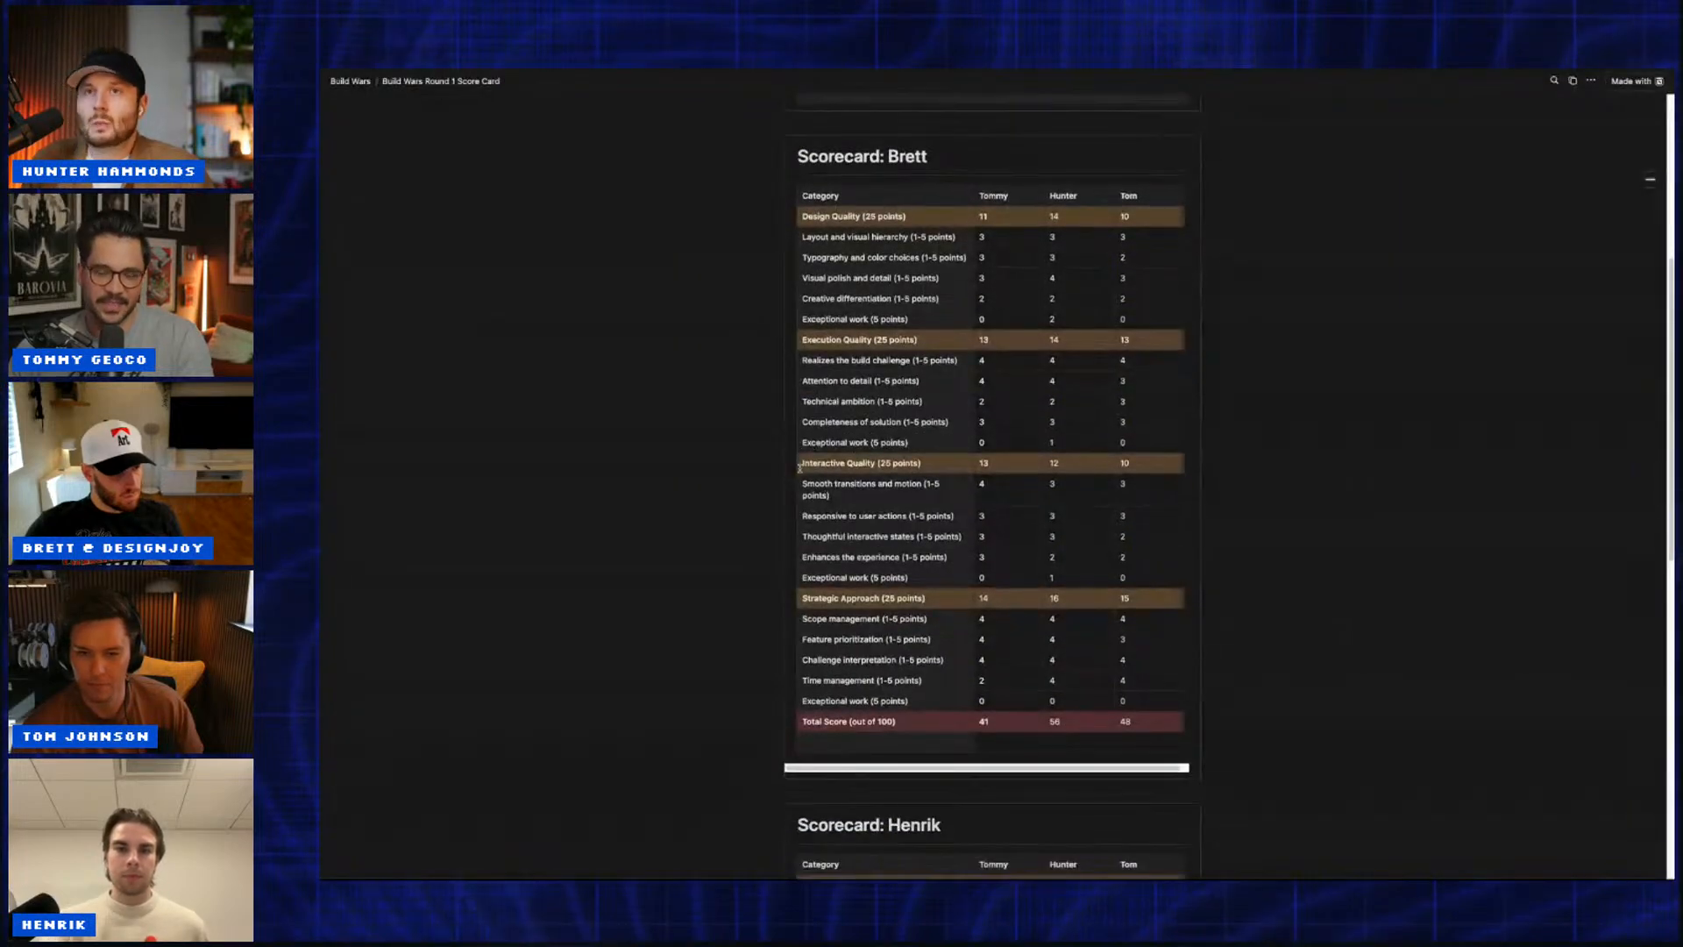
scroll(800, 468, "up", 1)
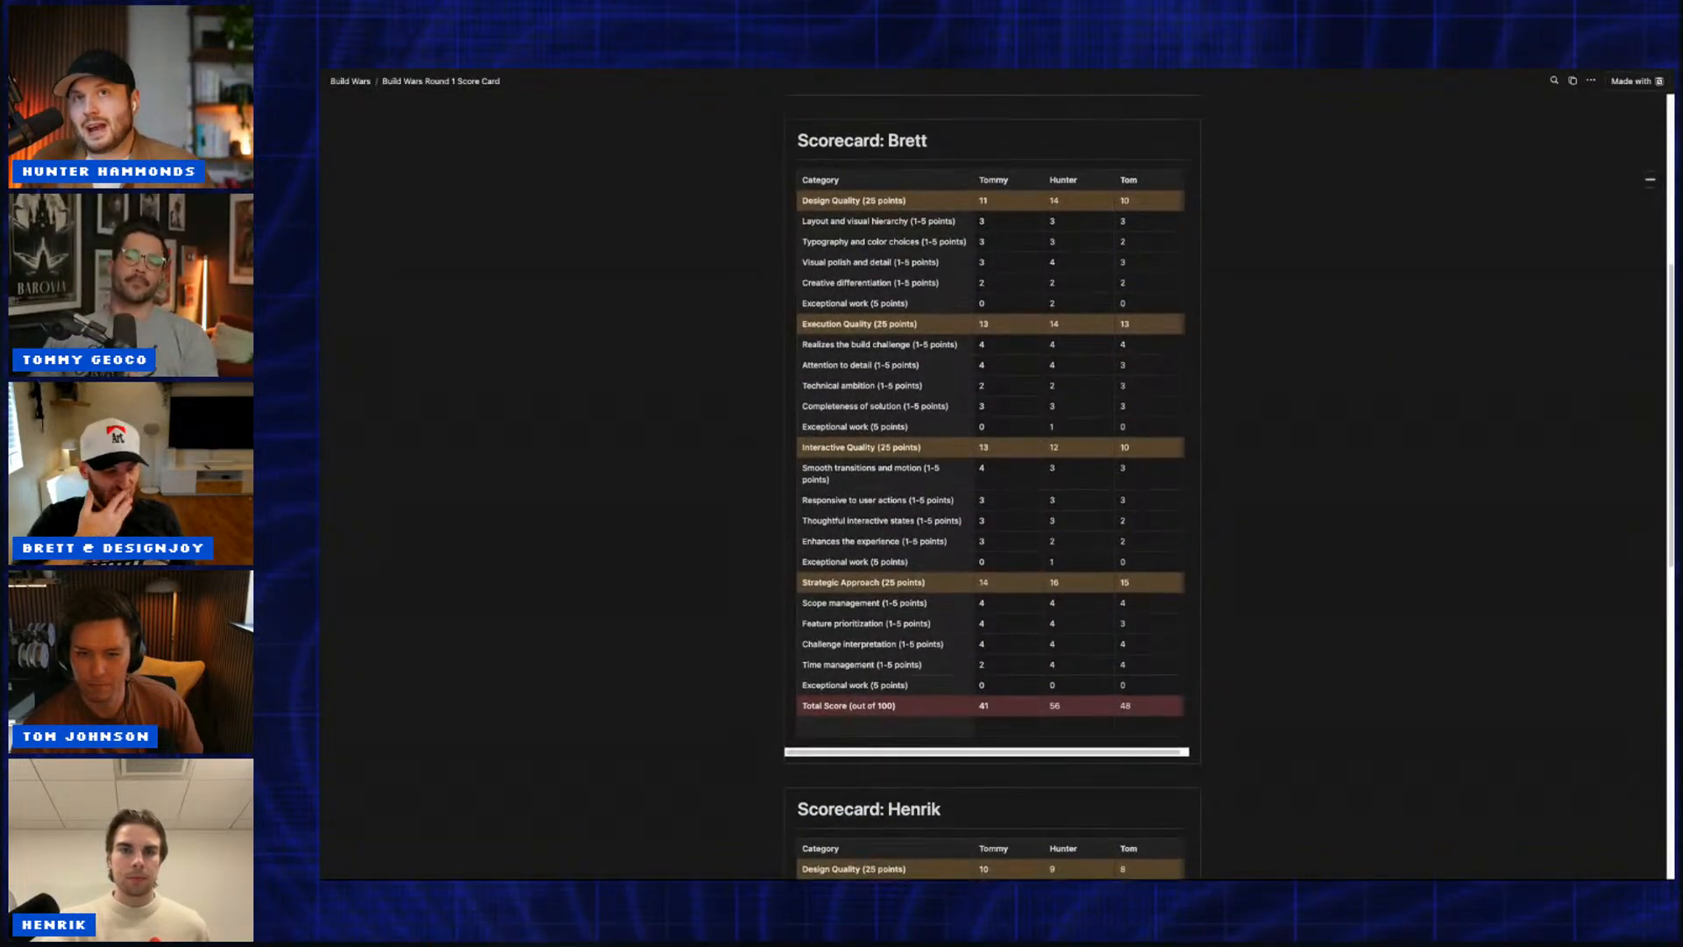
scroll(745, 464, "up", 1)
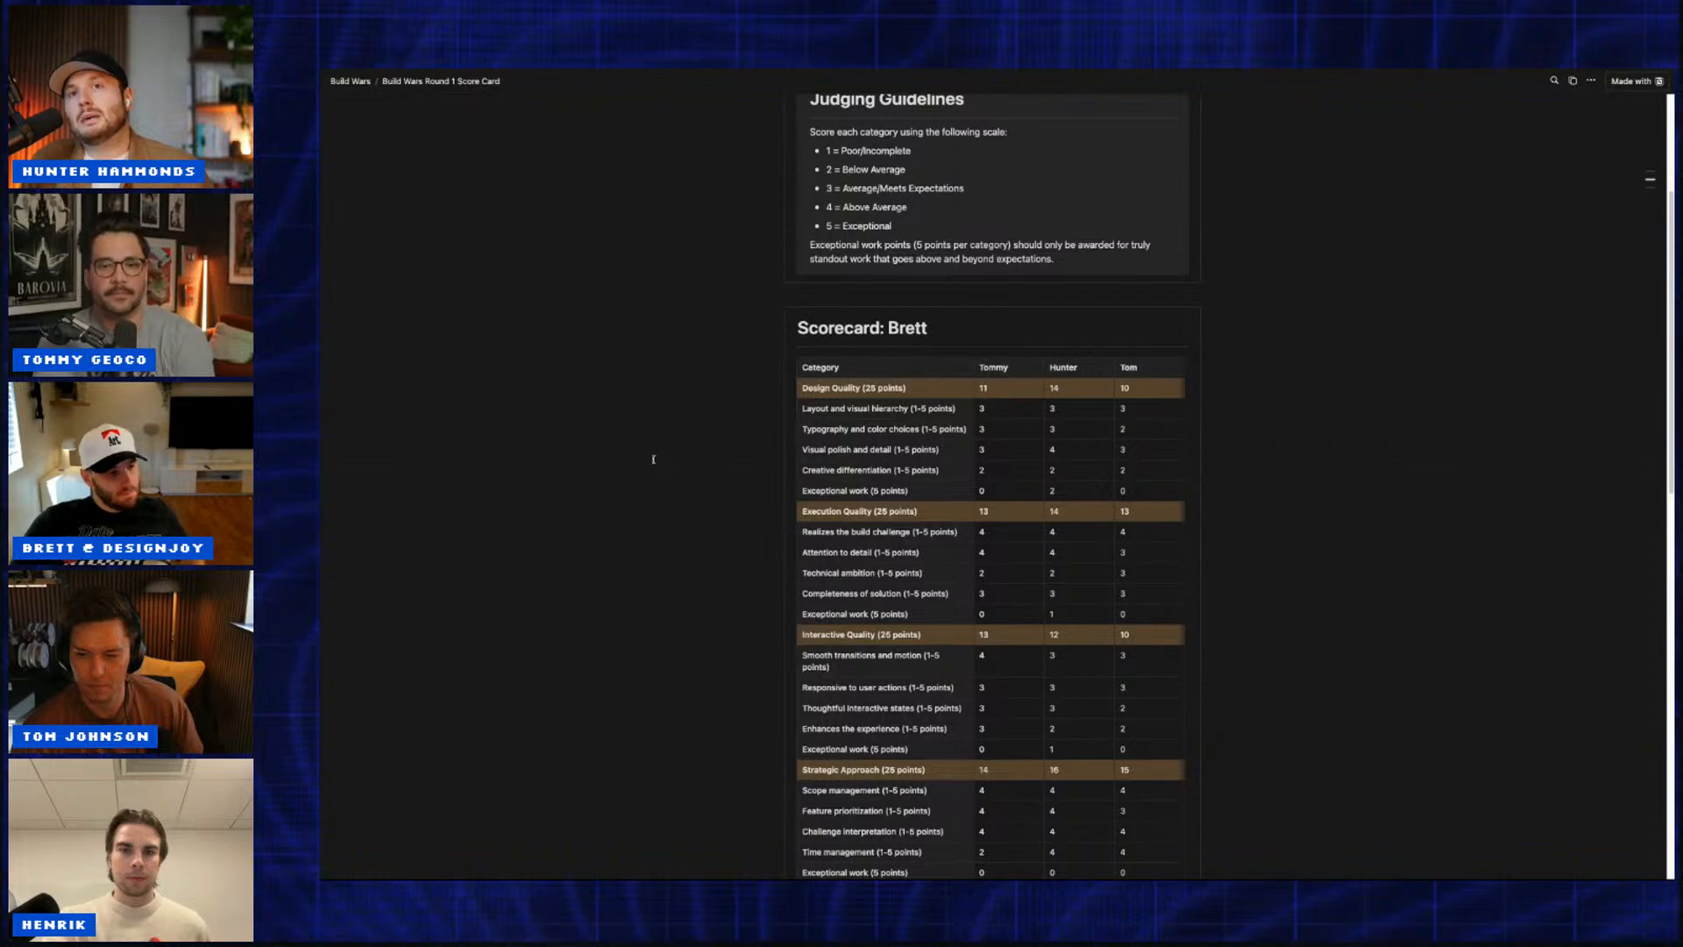
scroll(666, 469, "down", 2)
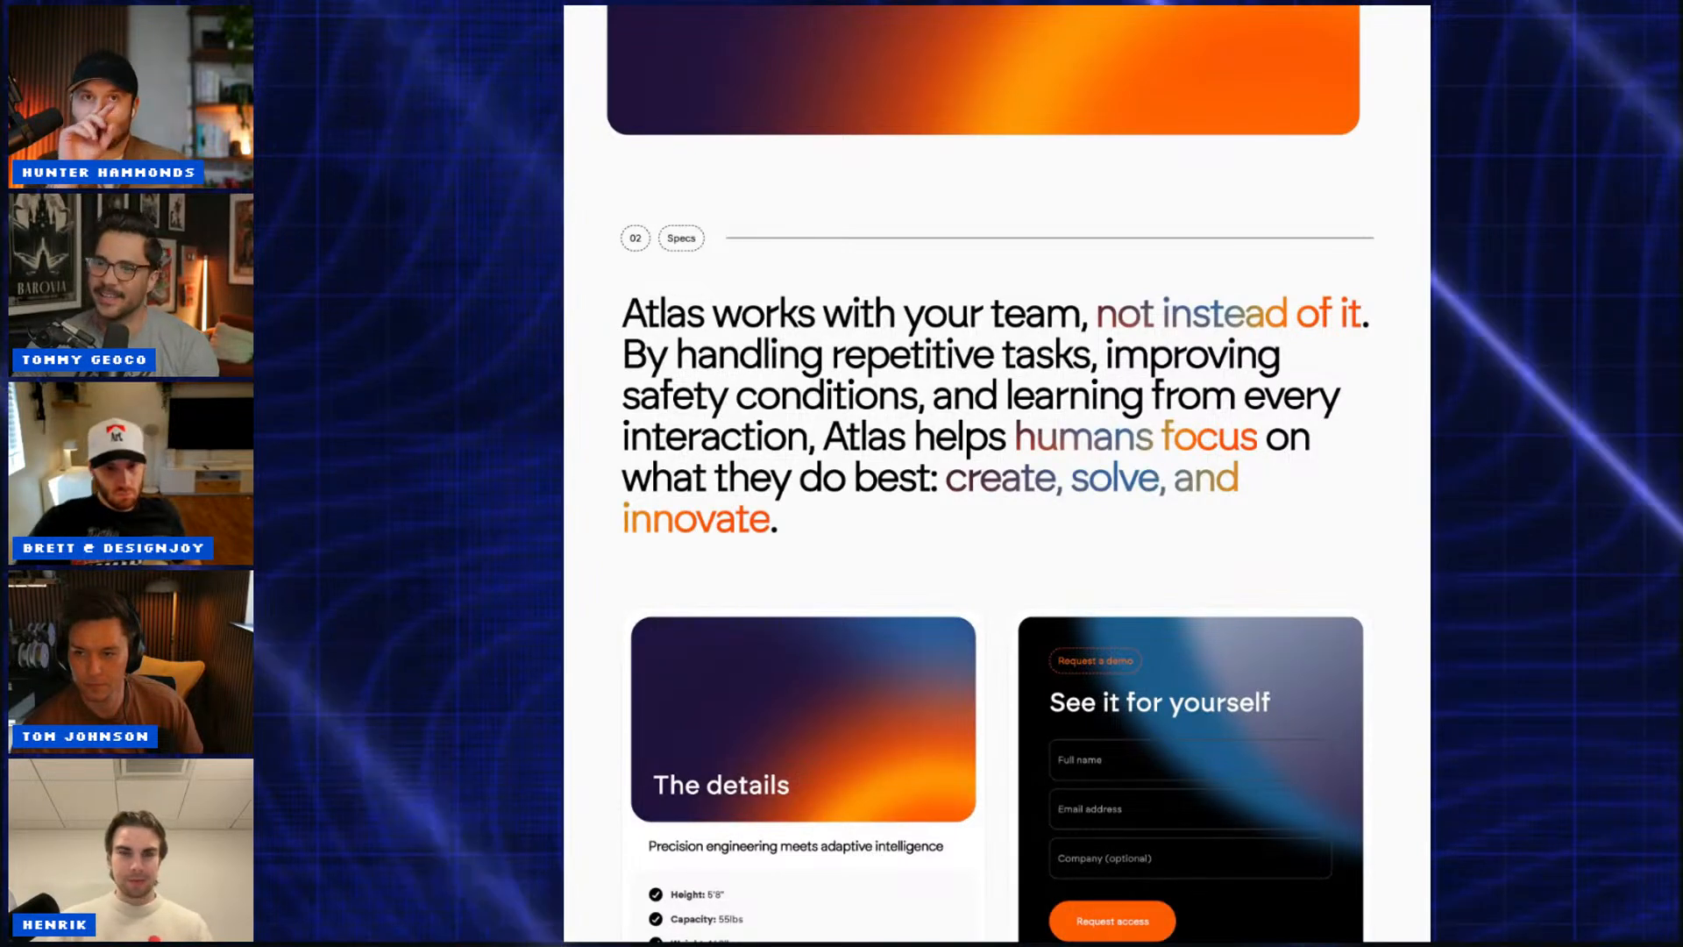
Step: Scroll up past the stacked cards to the 'Atlas: Where Code Meets Motion' hero
scroll(996, 474, "up", 5)
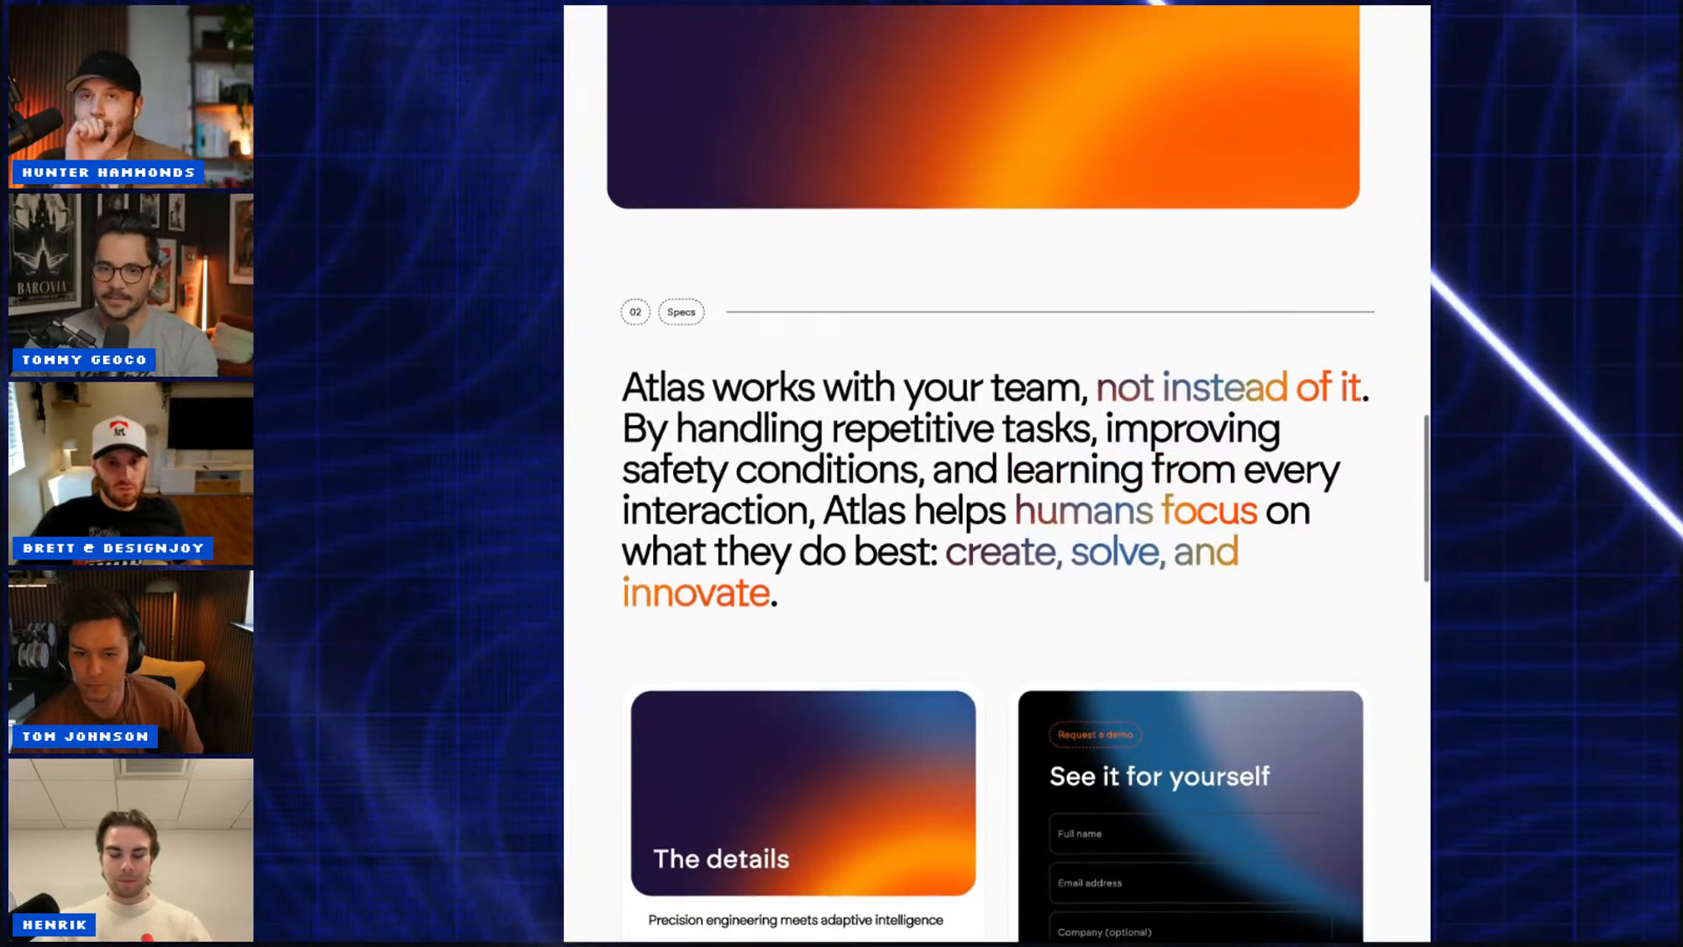
scroll(996, 474, "up", 10)
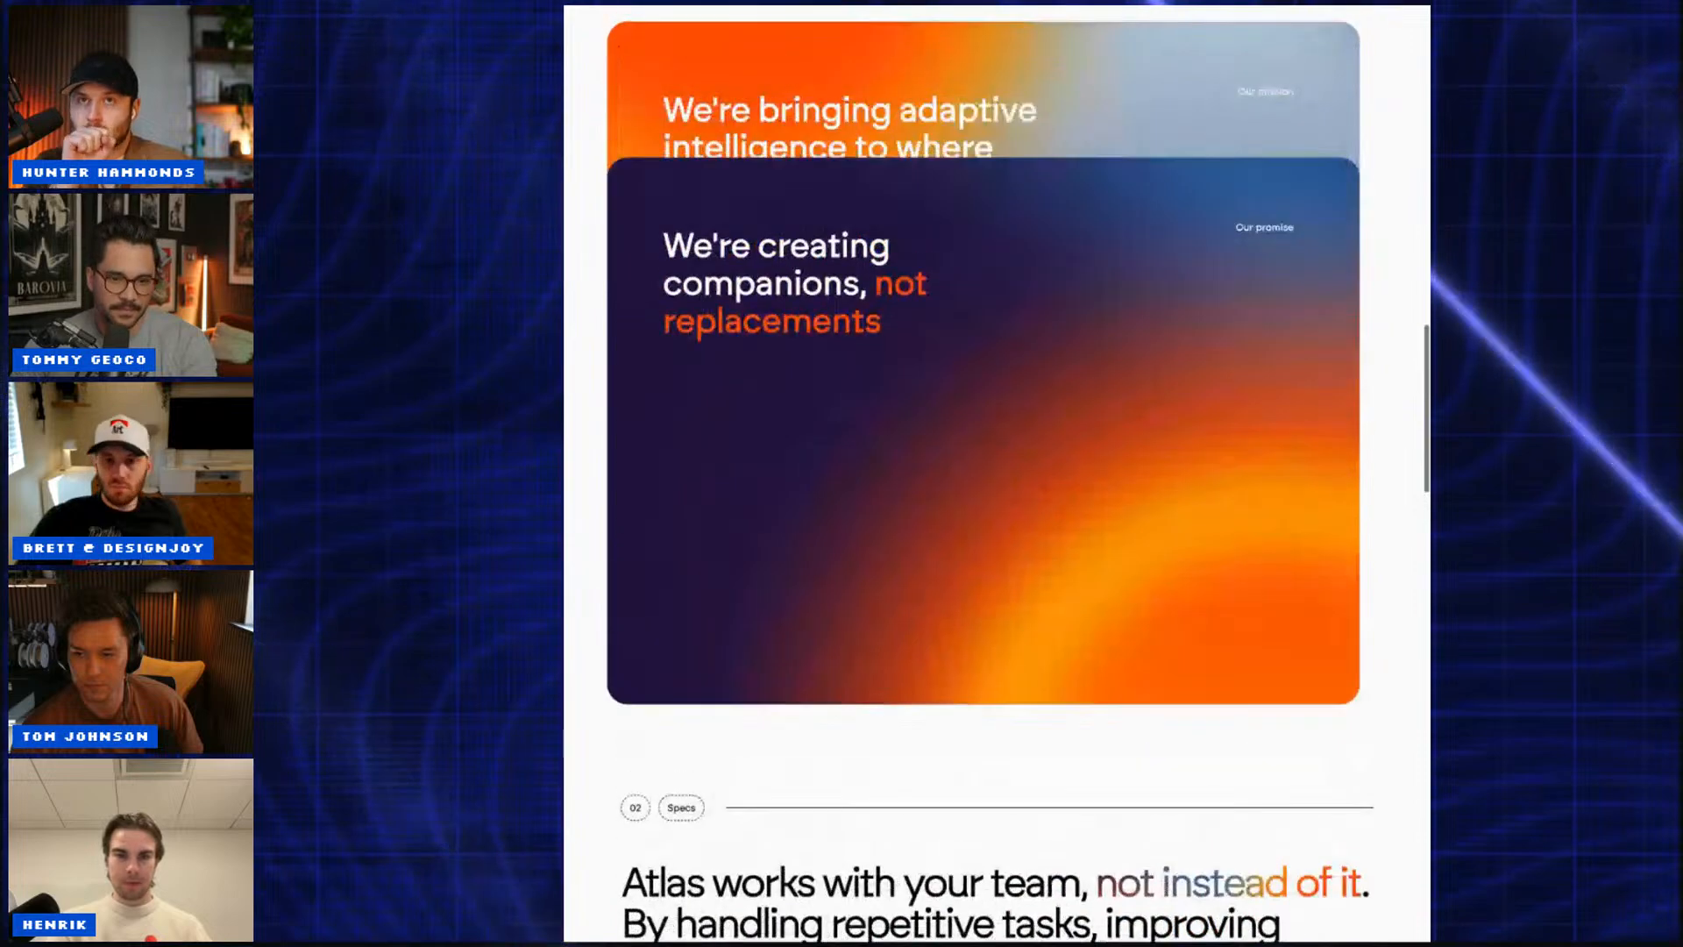
scroll(996, 474, "up", 10)
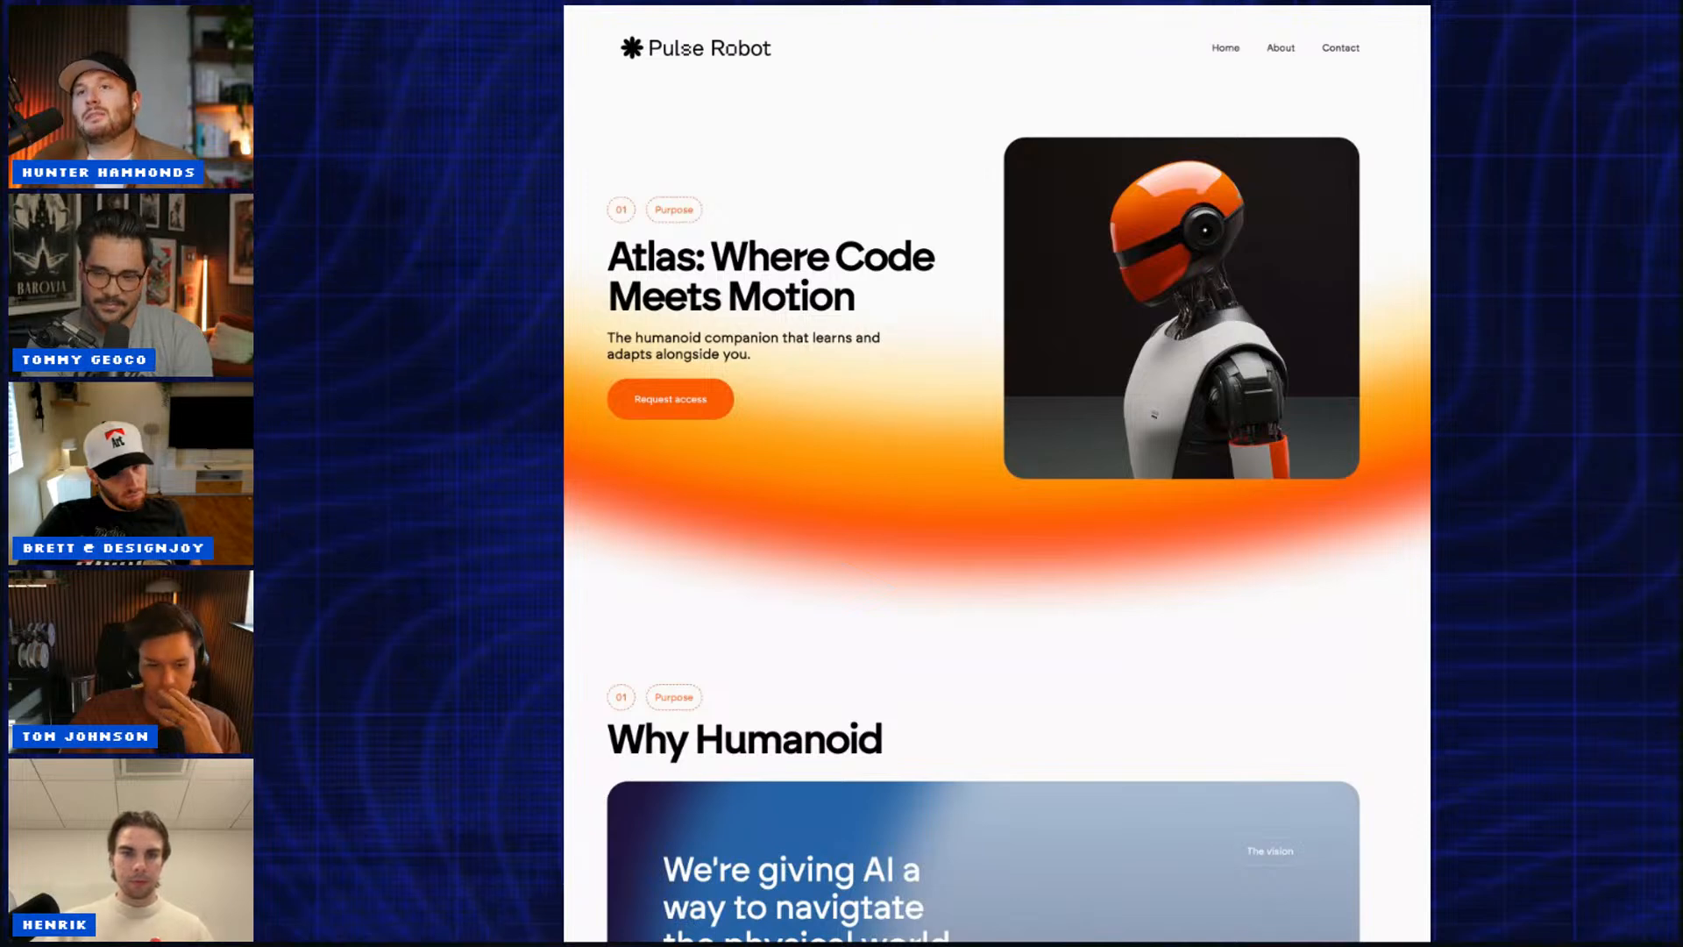
Step: Scroll down through Why Humanoid, Specs, testimonials and the newsletter to the page footer
scroll(997, 474, "down", 1)
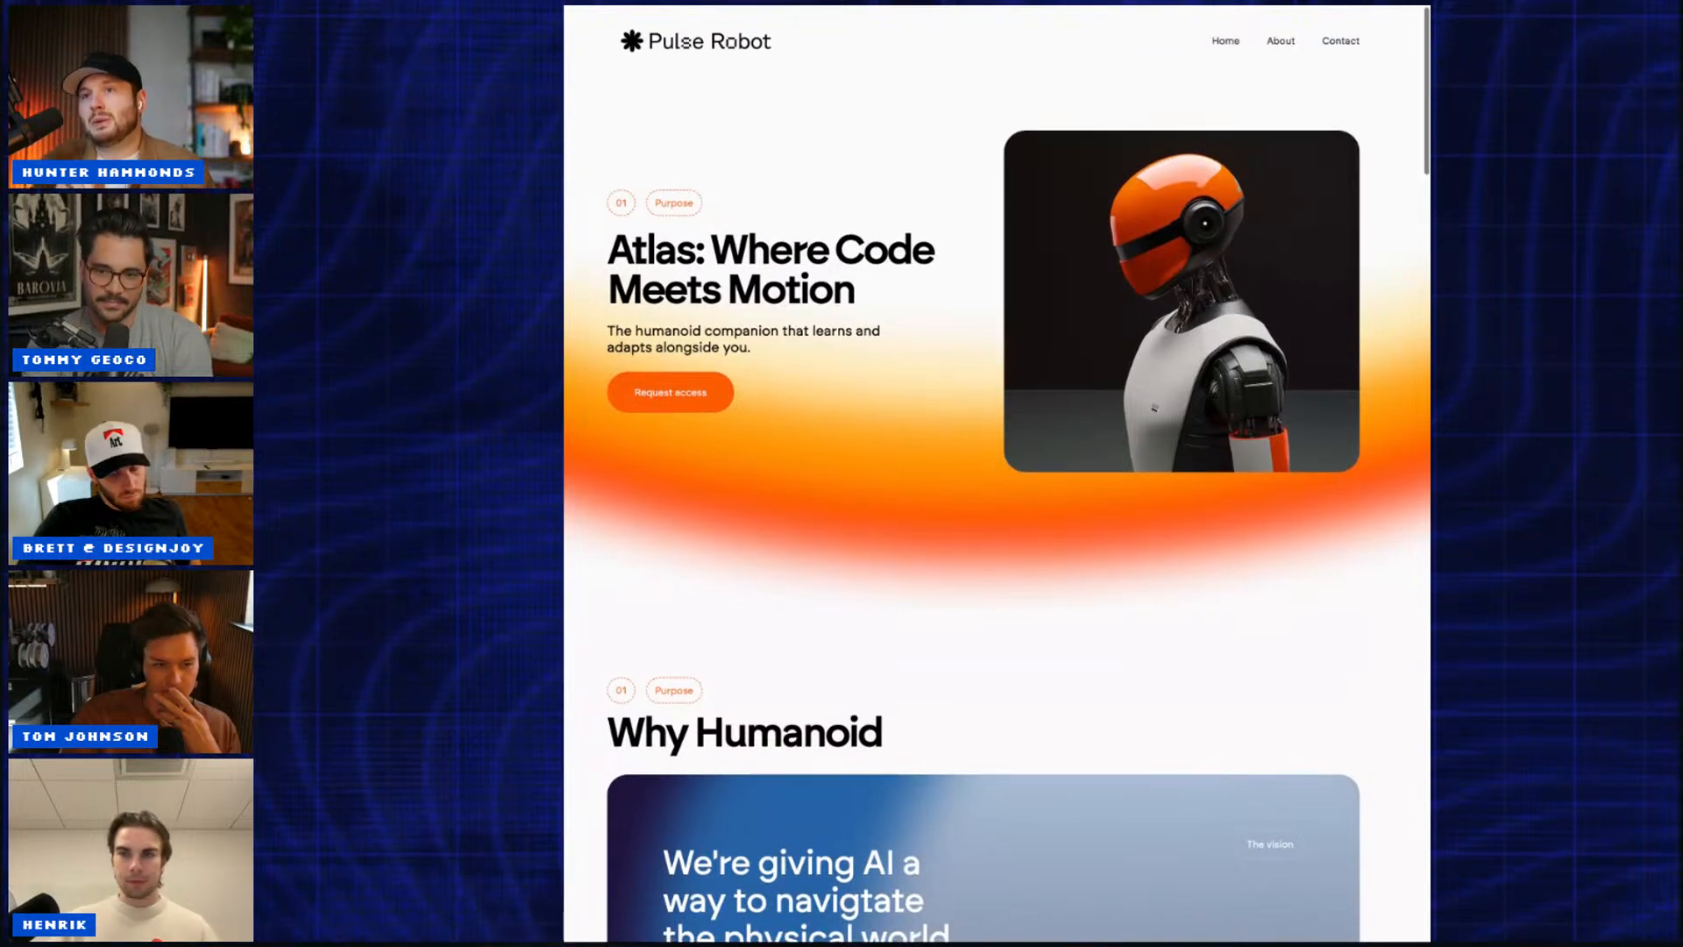
scroll(996, 473, "down", 7)
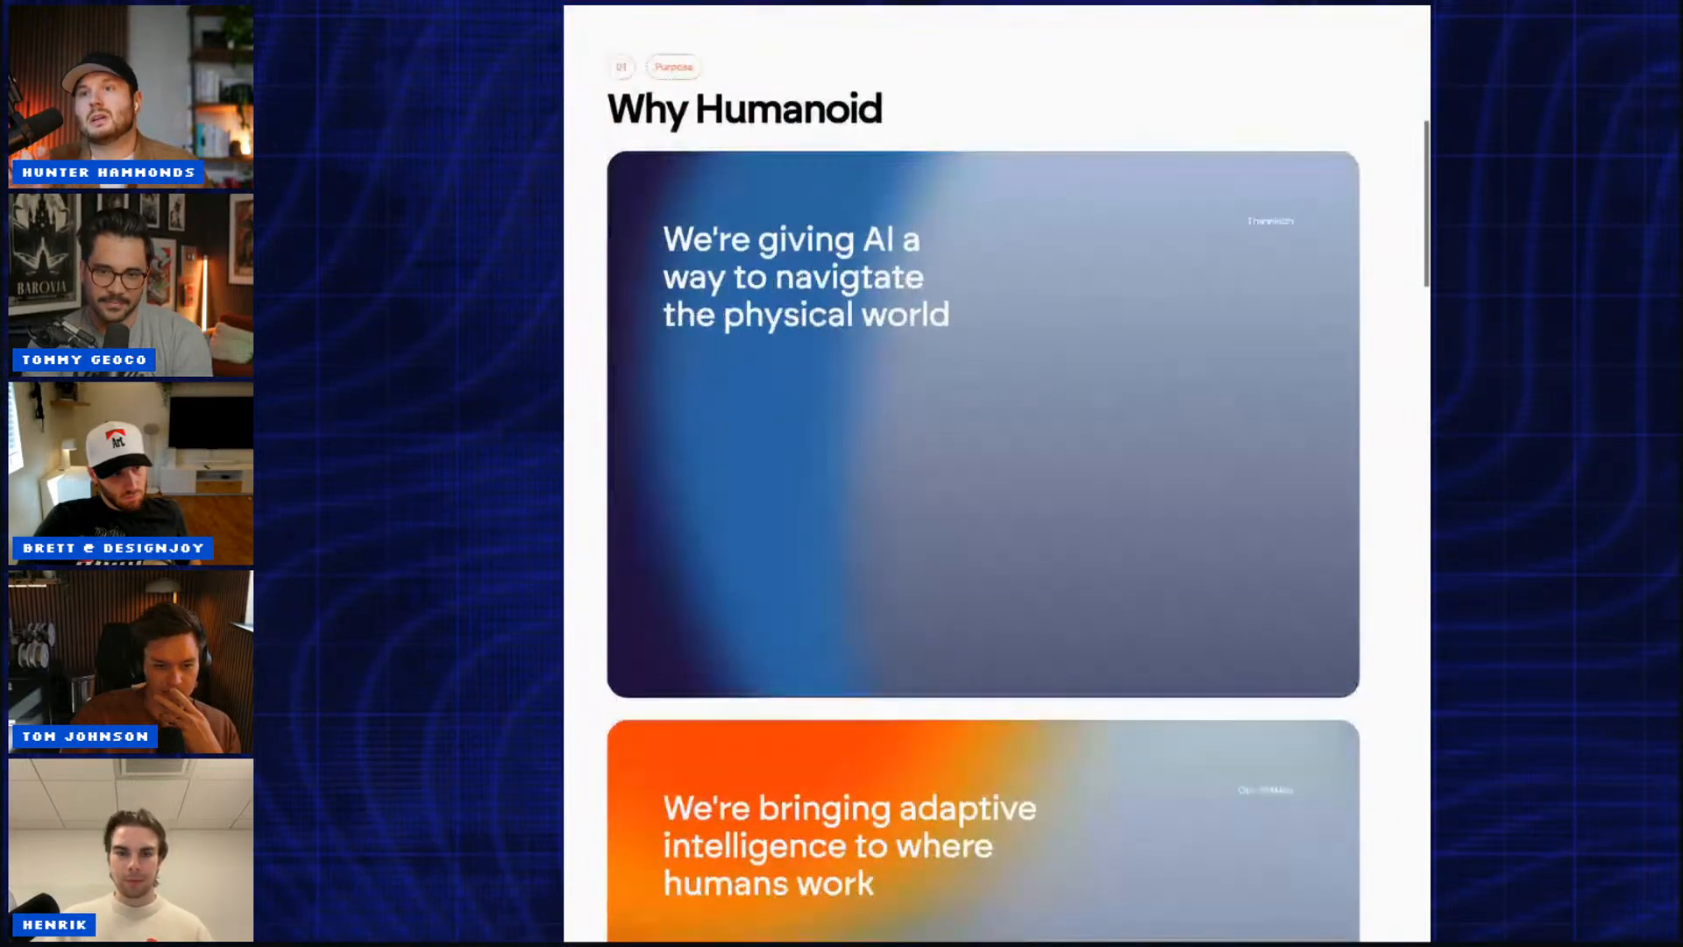
scroll(997, 473, "down", 15)
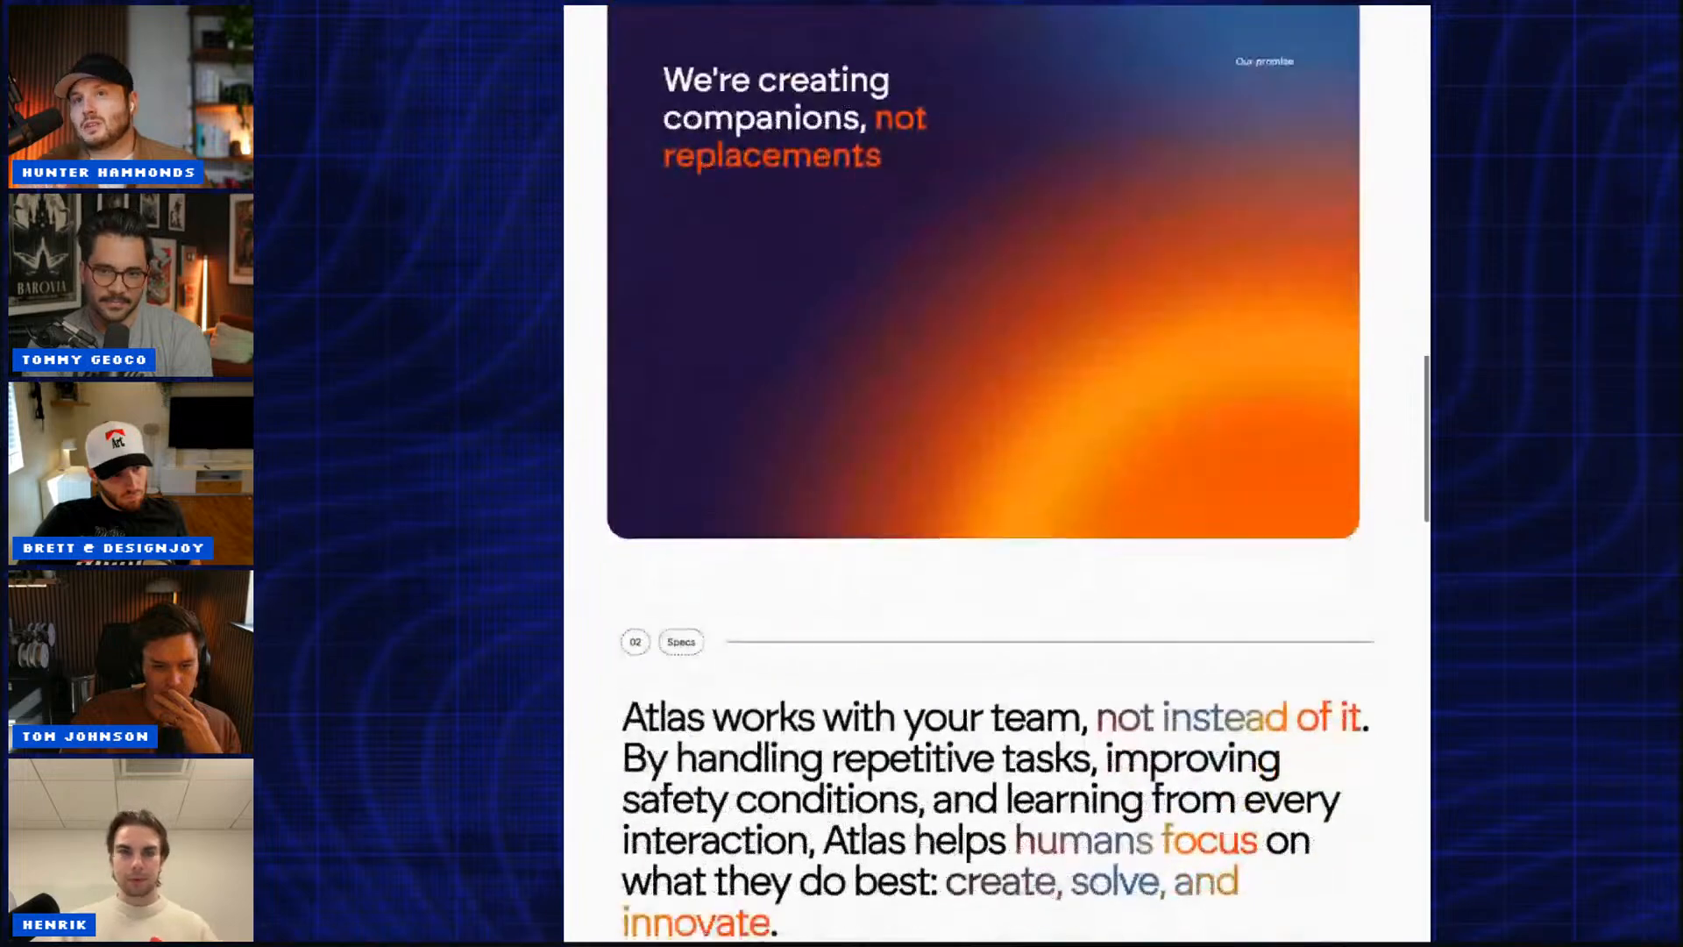
scroll(997, 474, "down", 2)
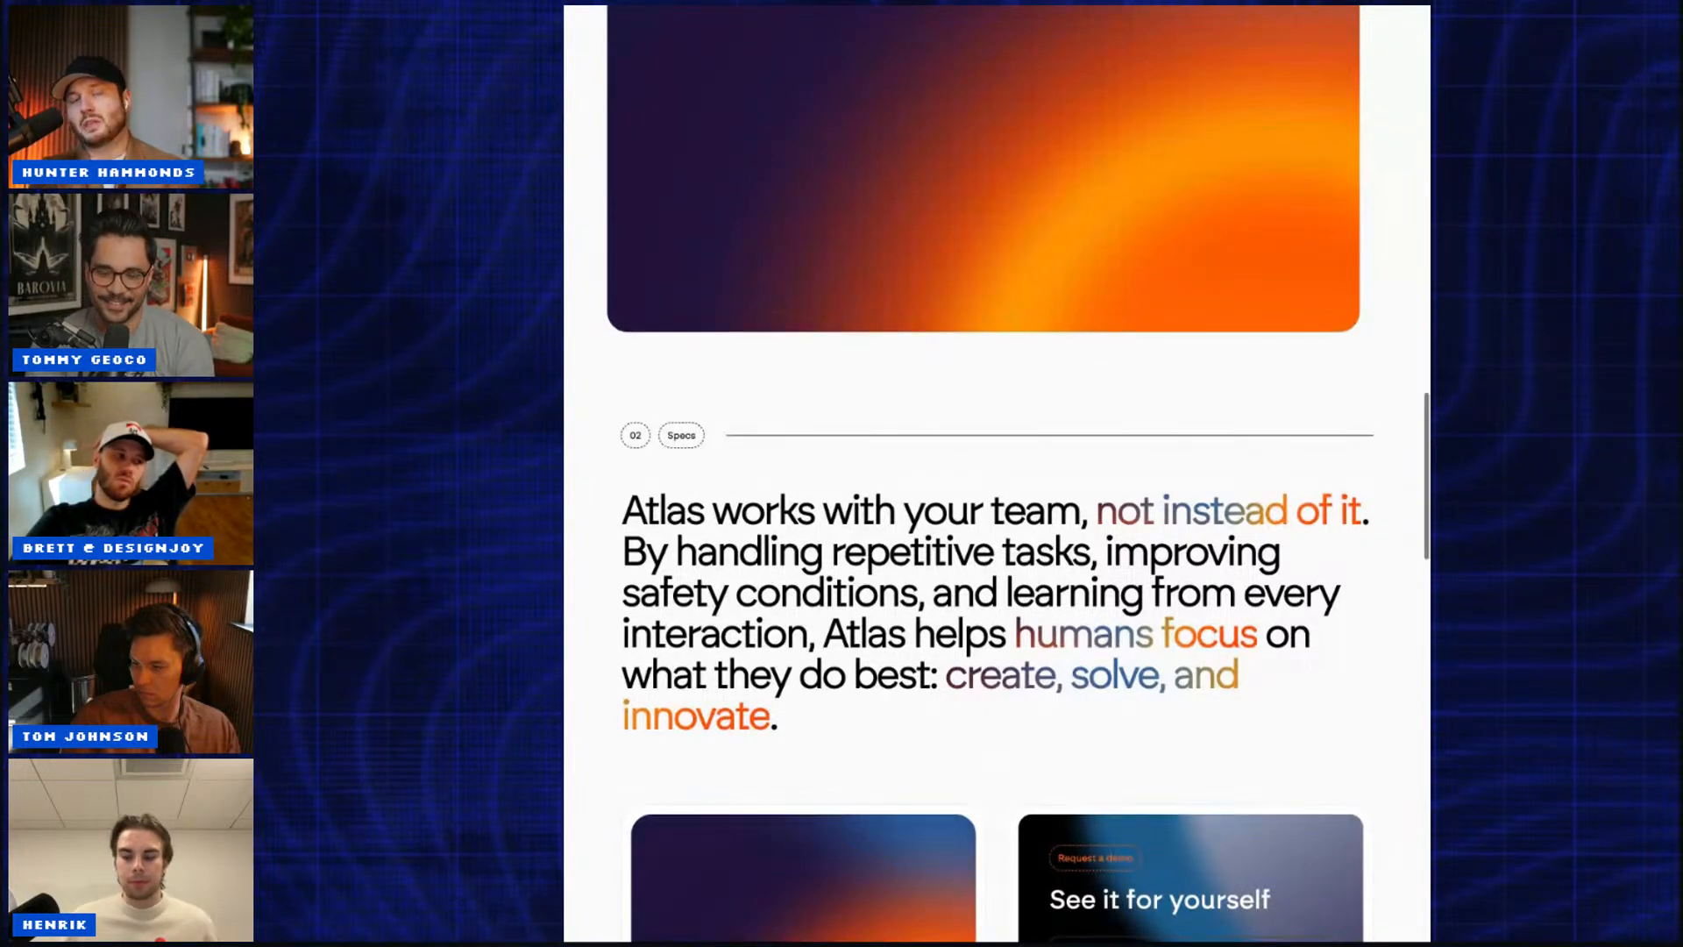
scroll(997, 526, "down", 1)
scroll(997, 473, "down", 7)
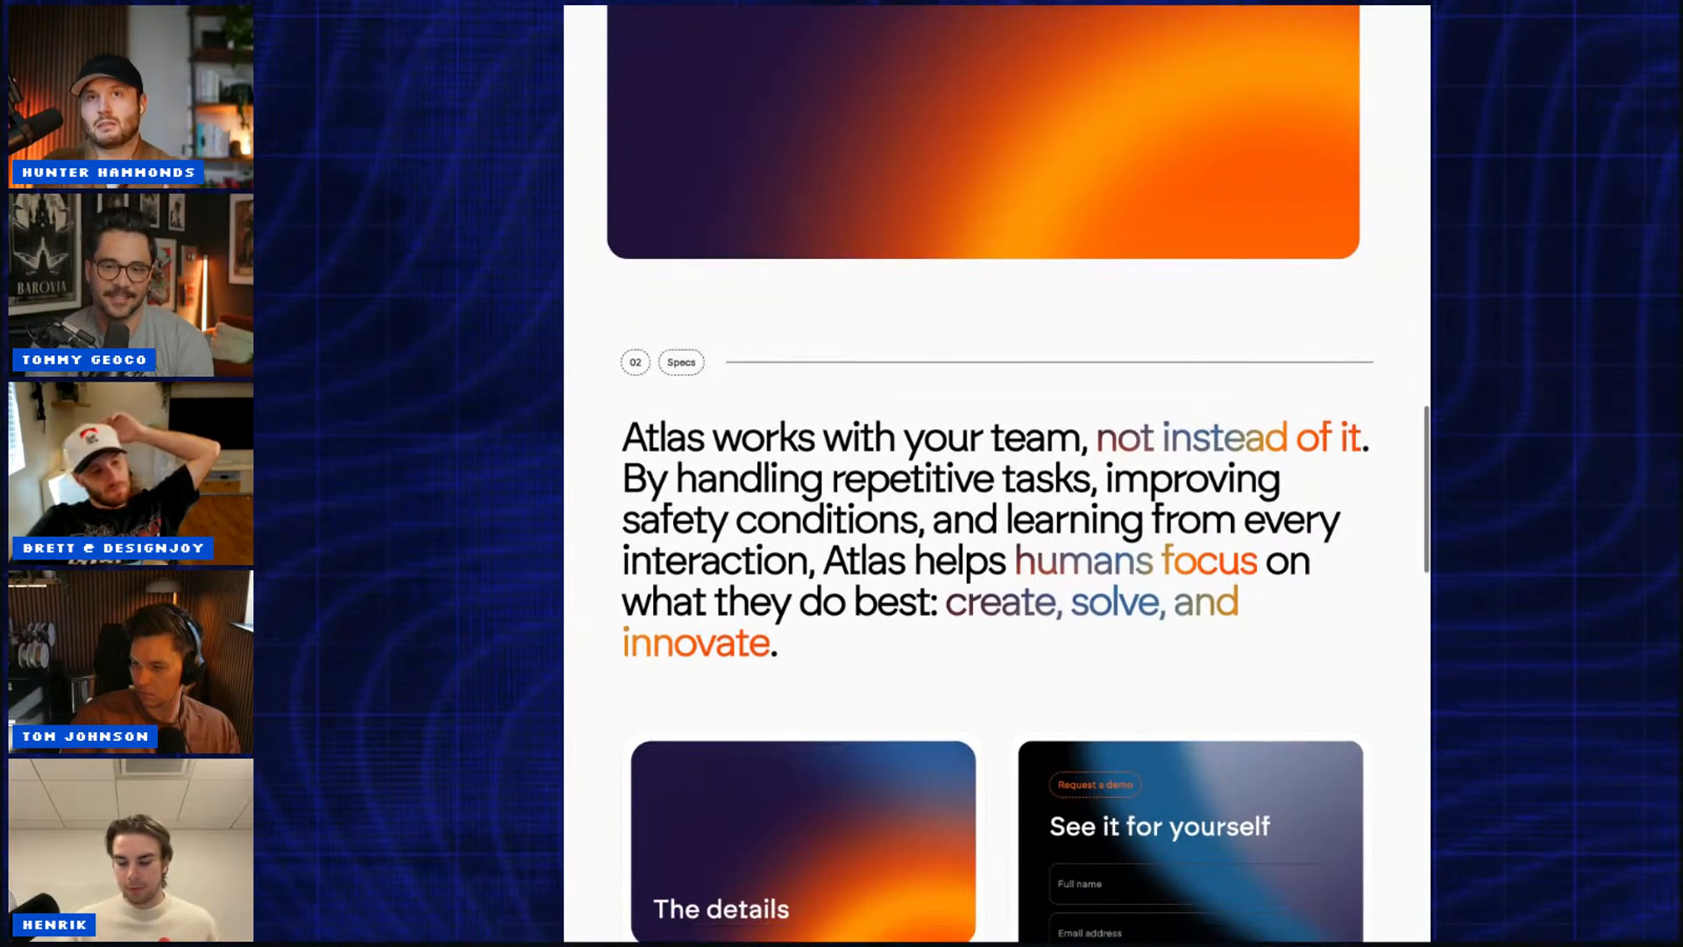
scroll(997, 474, "down", 5)
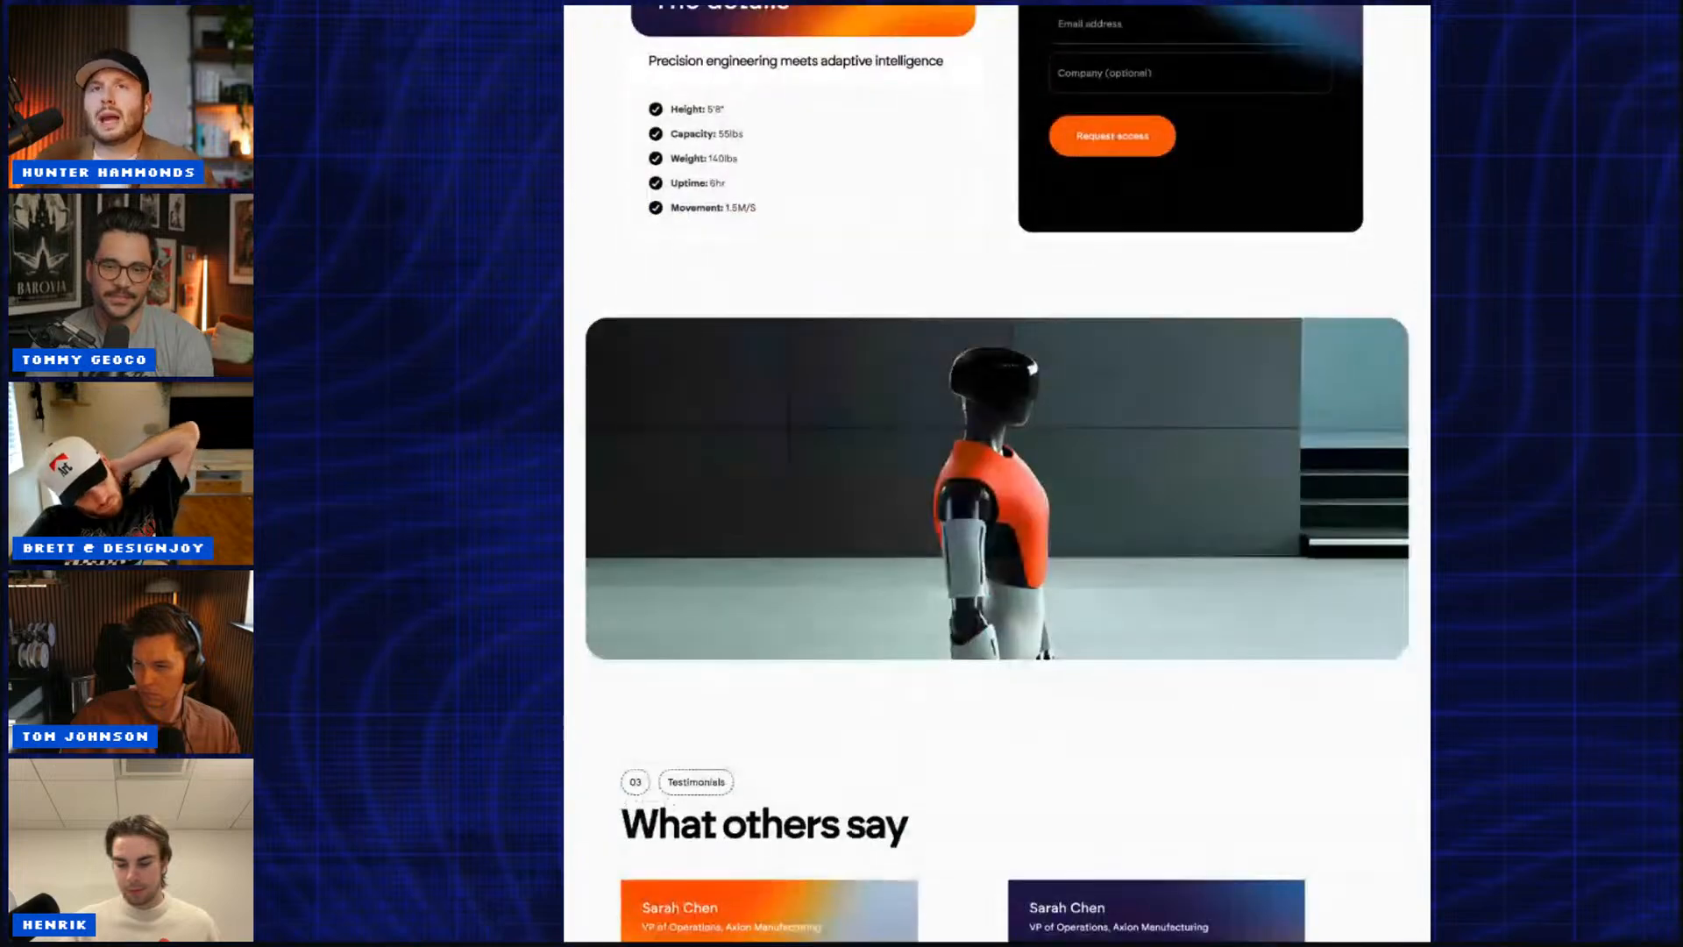
scroll(997, 473, "down", 8)
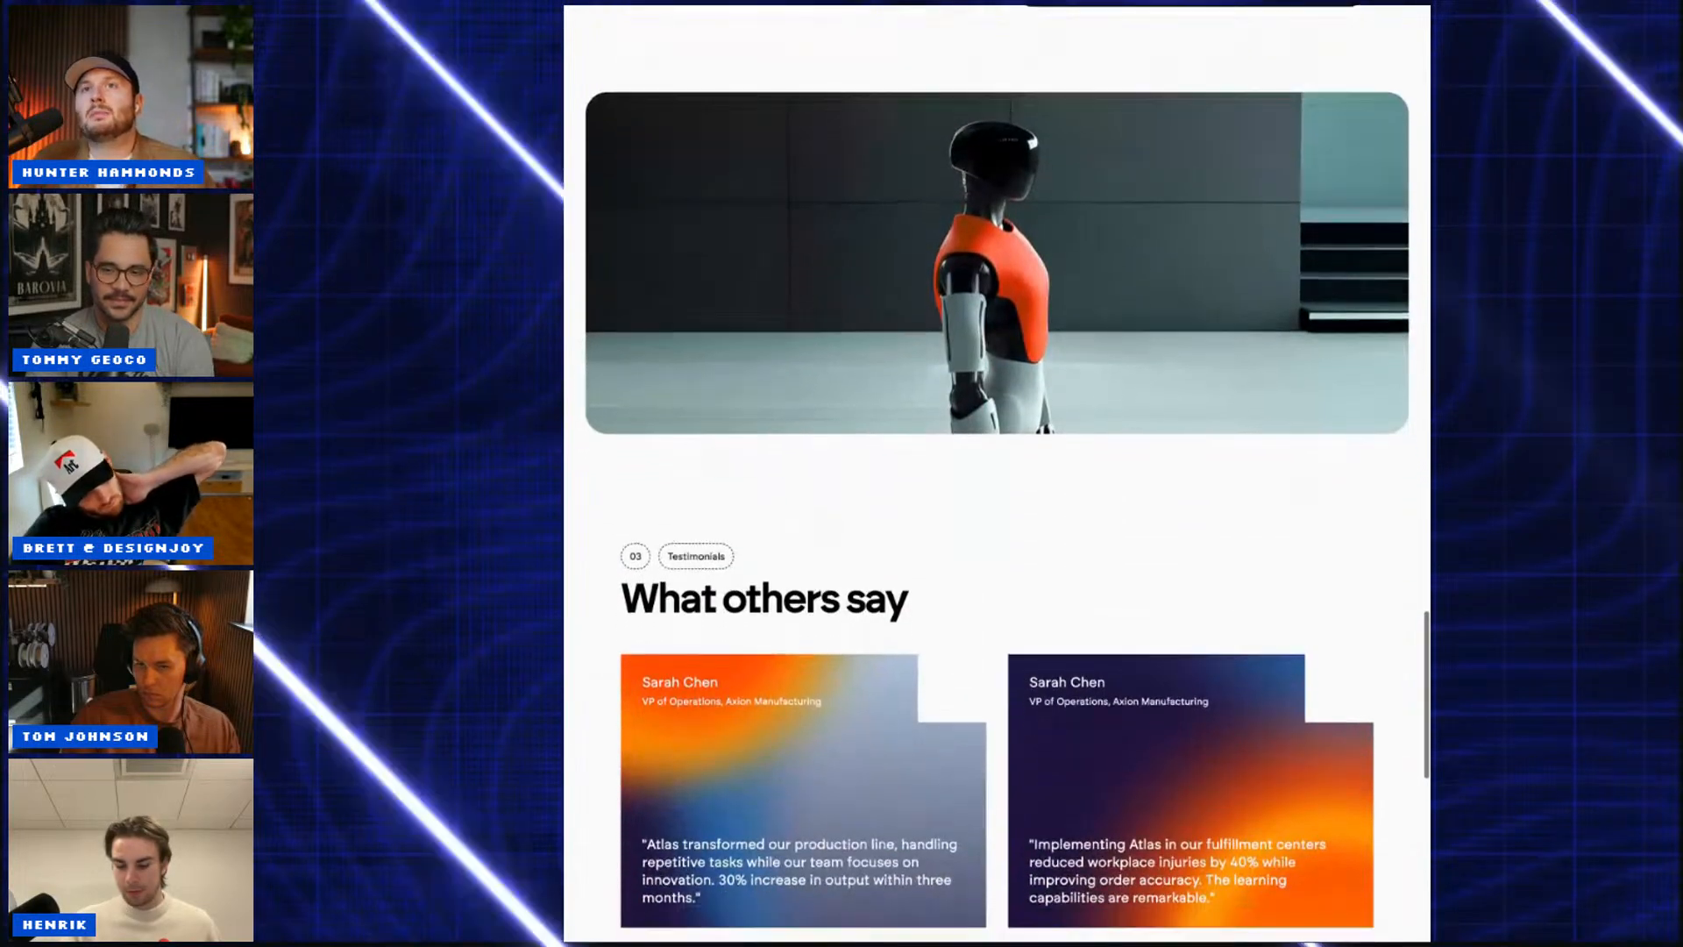
scroll(996, 474, "down", 3)
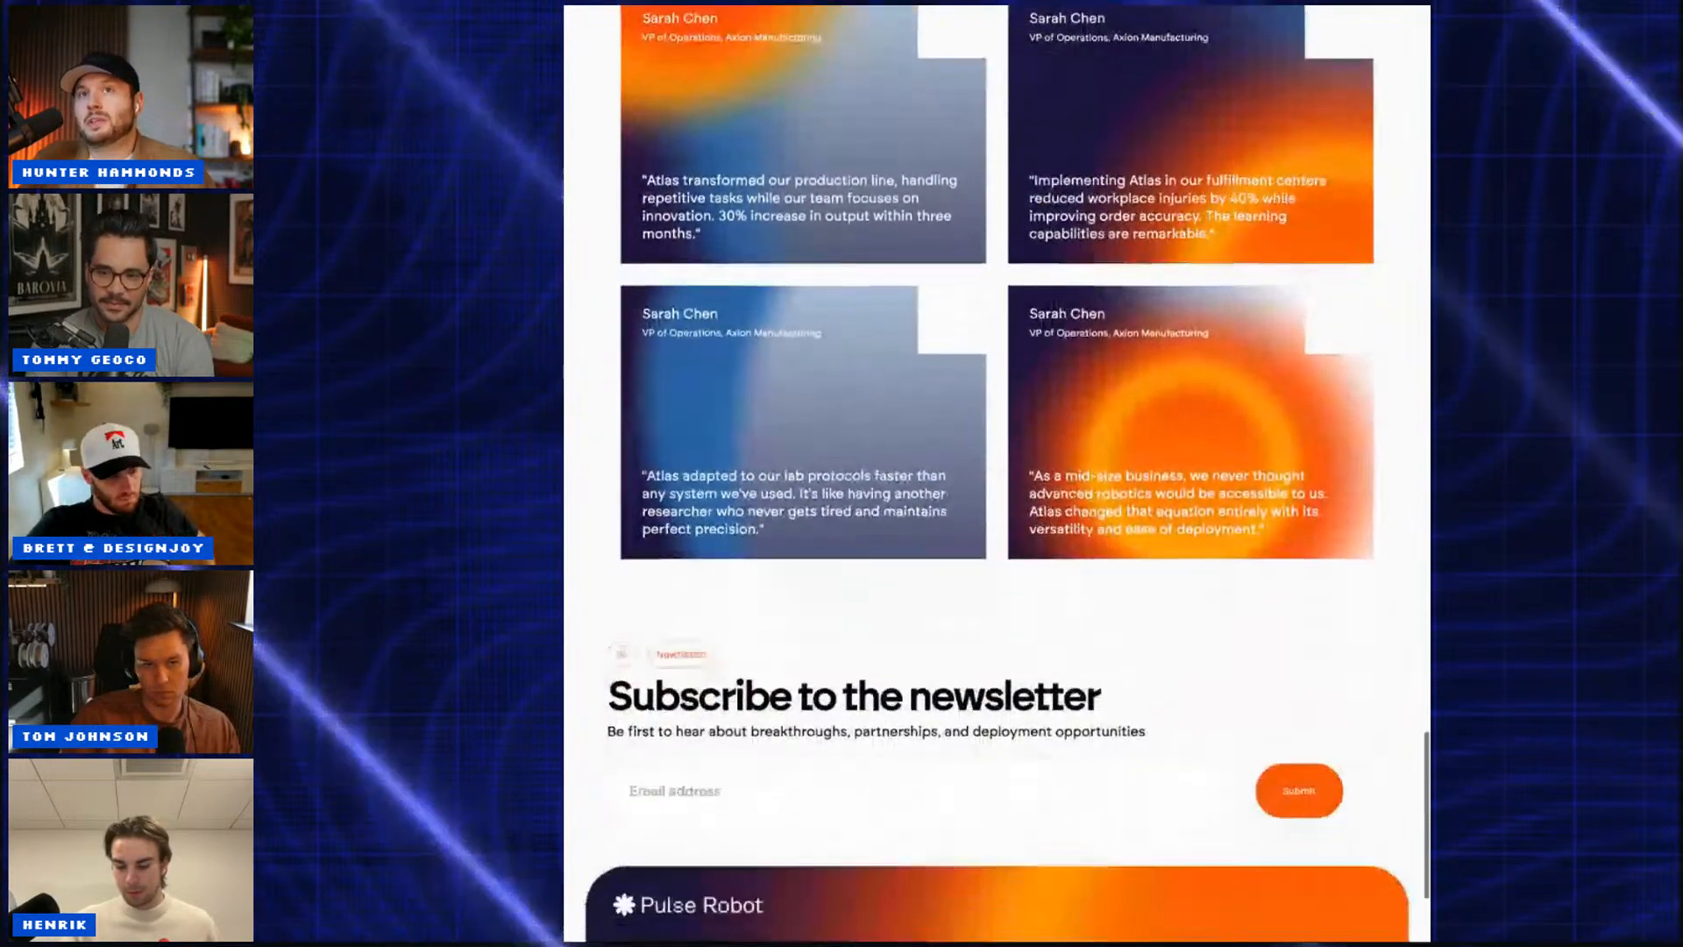
scroll(997, 473, "down", 1)
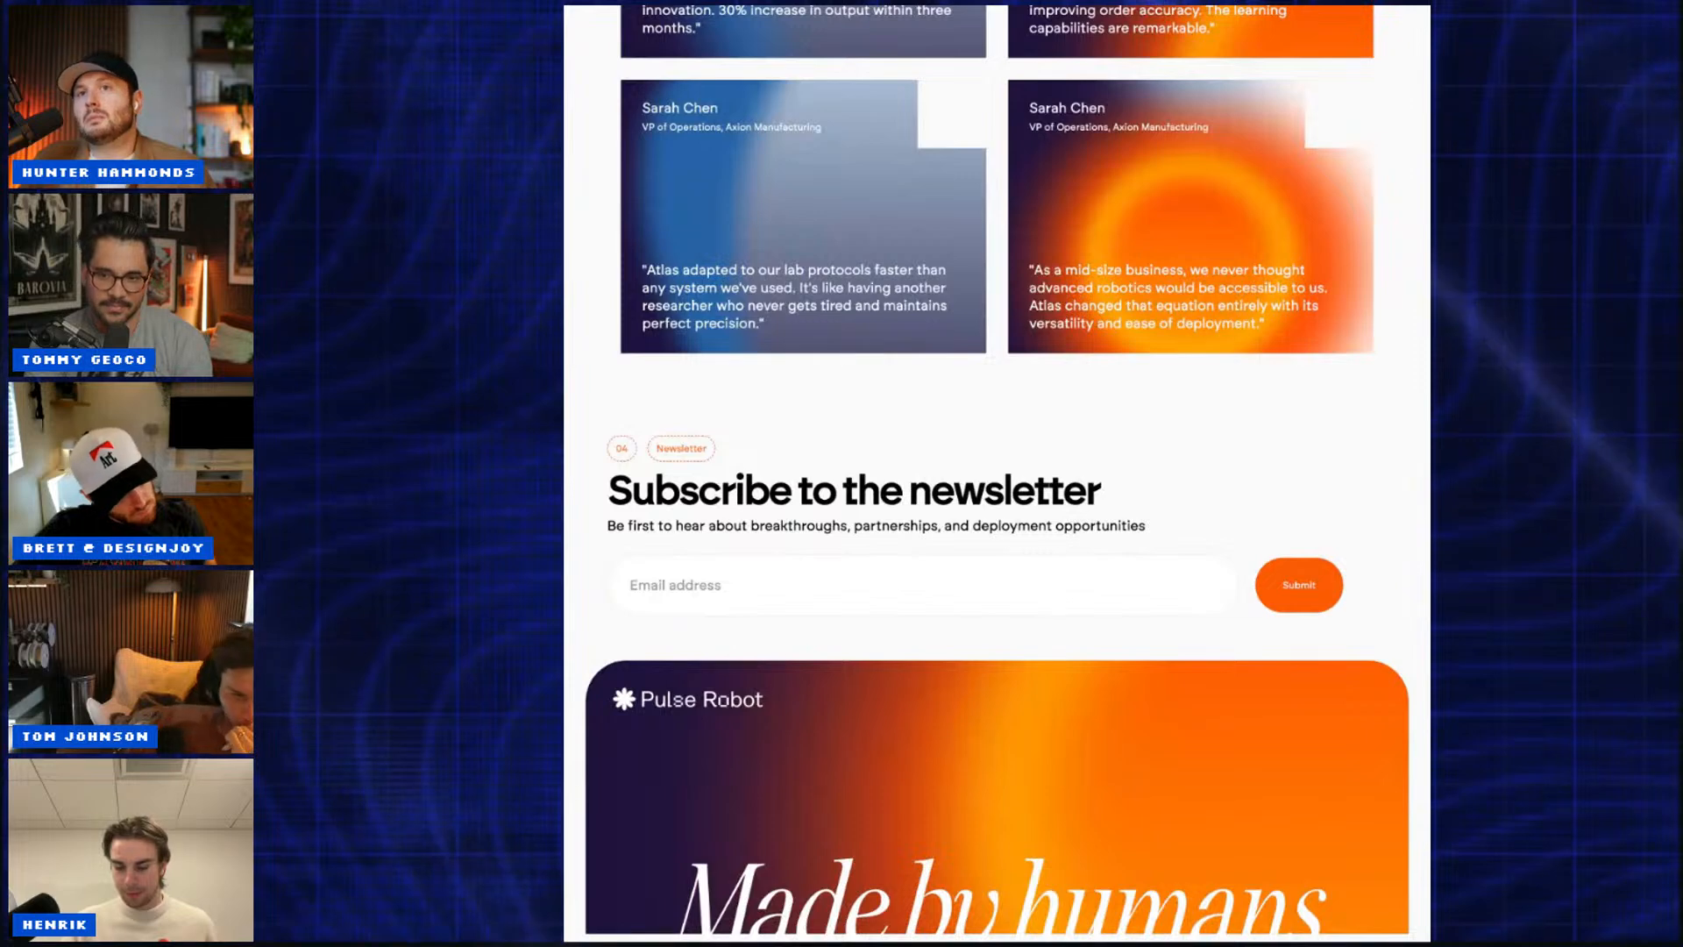
Step: Scroll back up to the Atlas Specs section
scroll(997, 473, "up", 3)
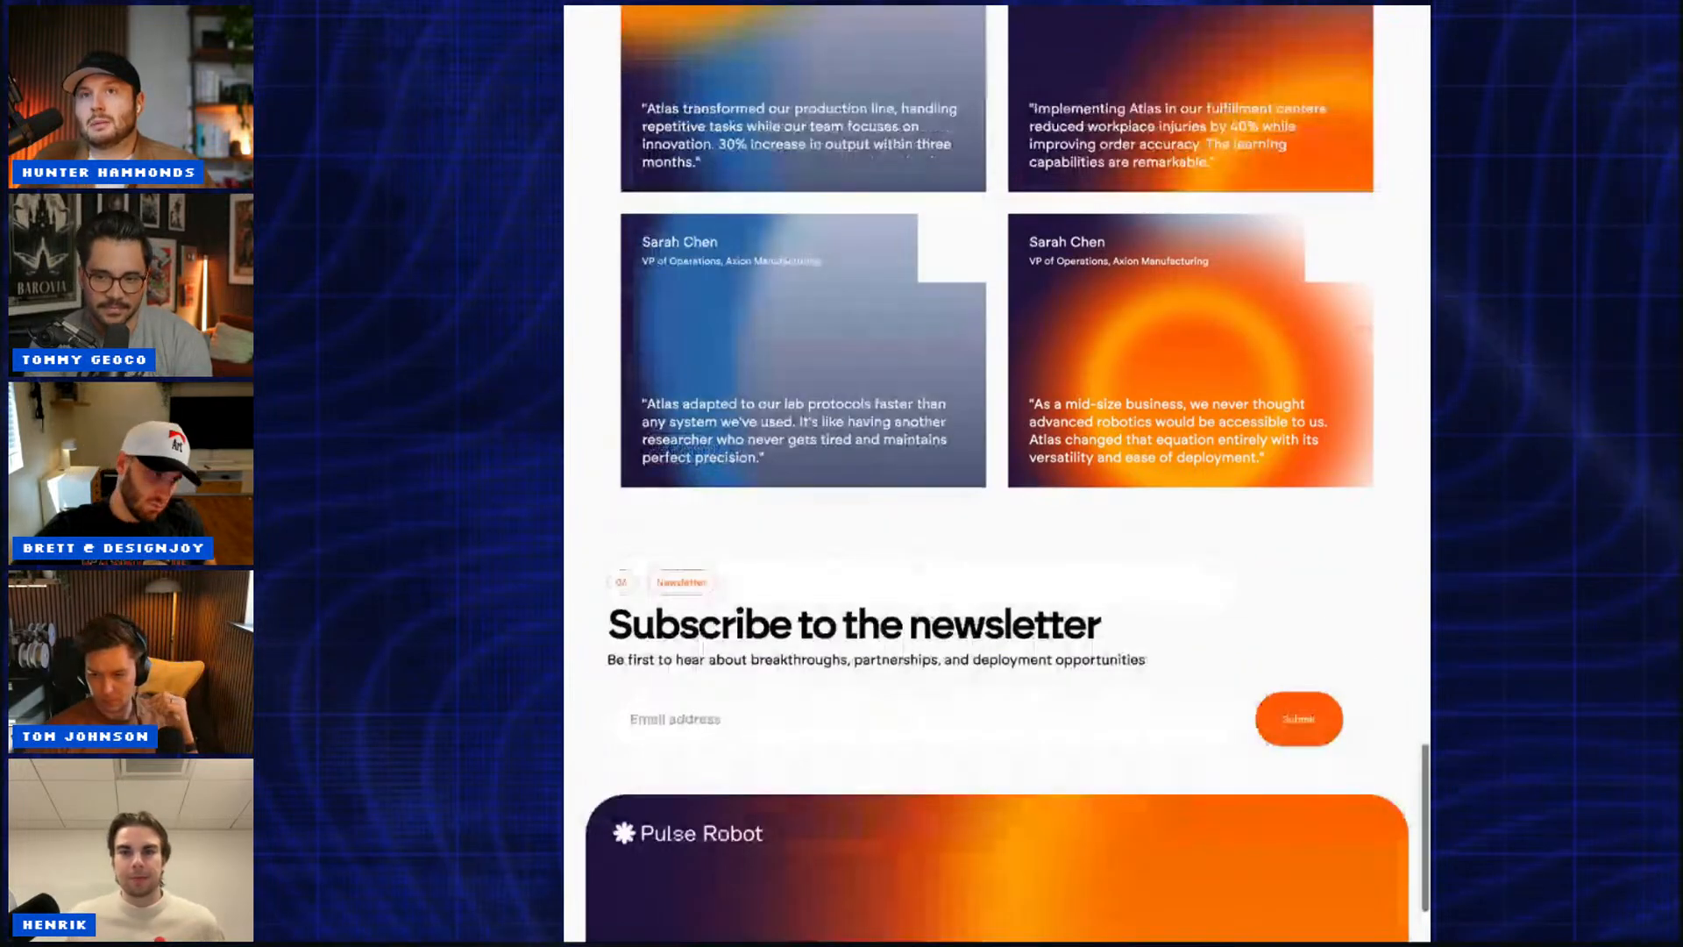
scroll(997, 473, "up", 10)
scroll(997, 474, "up", 10)
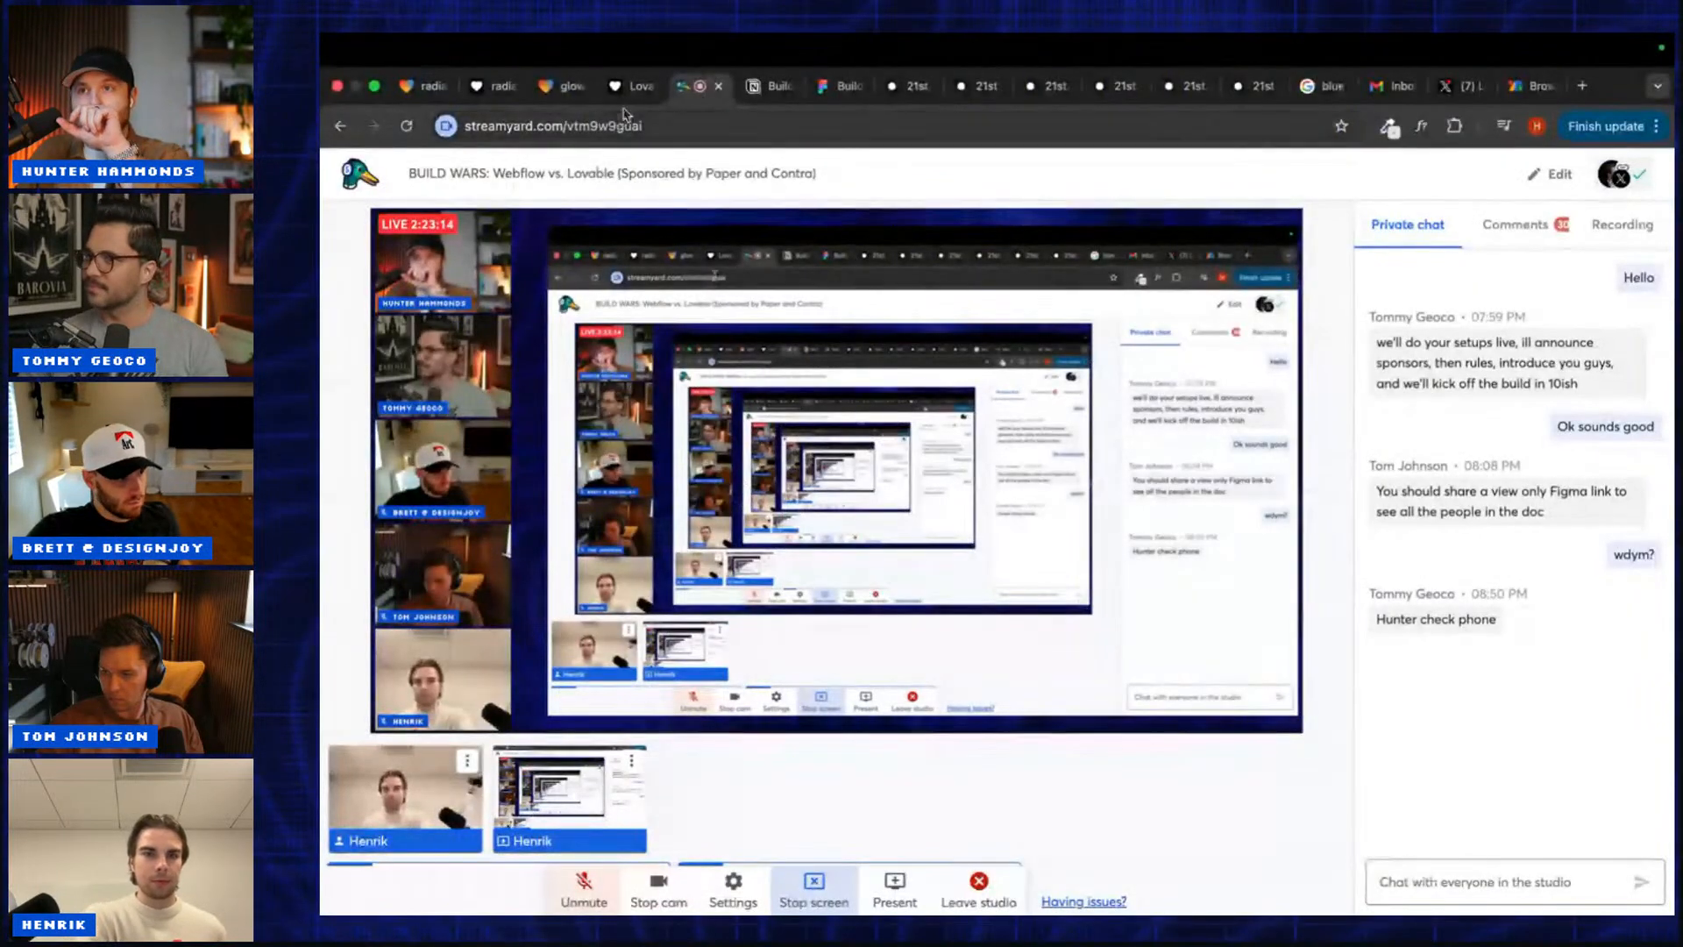
Step: Bring up the glowing-3d-interaction robot site, briefly returning to the StreamYard studio in between
left_click(622, 92)
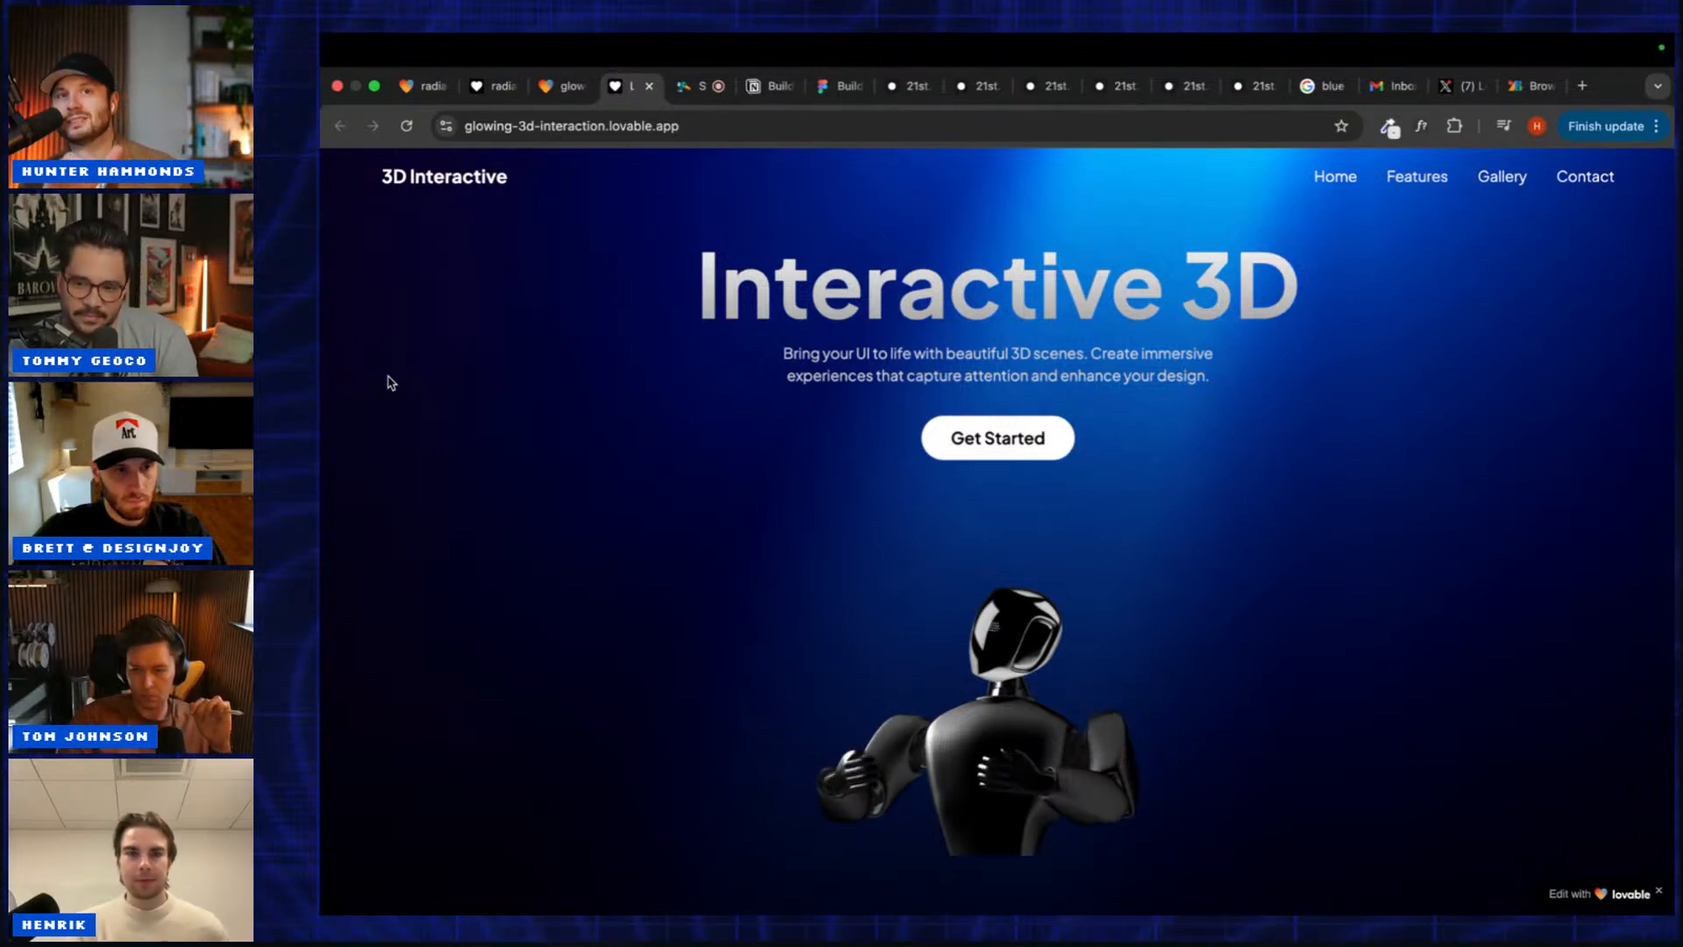
key("ctrl+Tab")
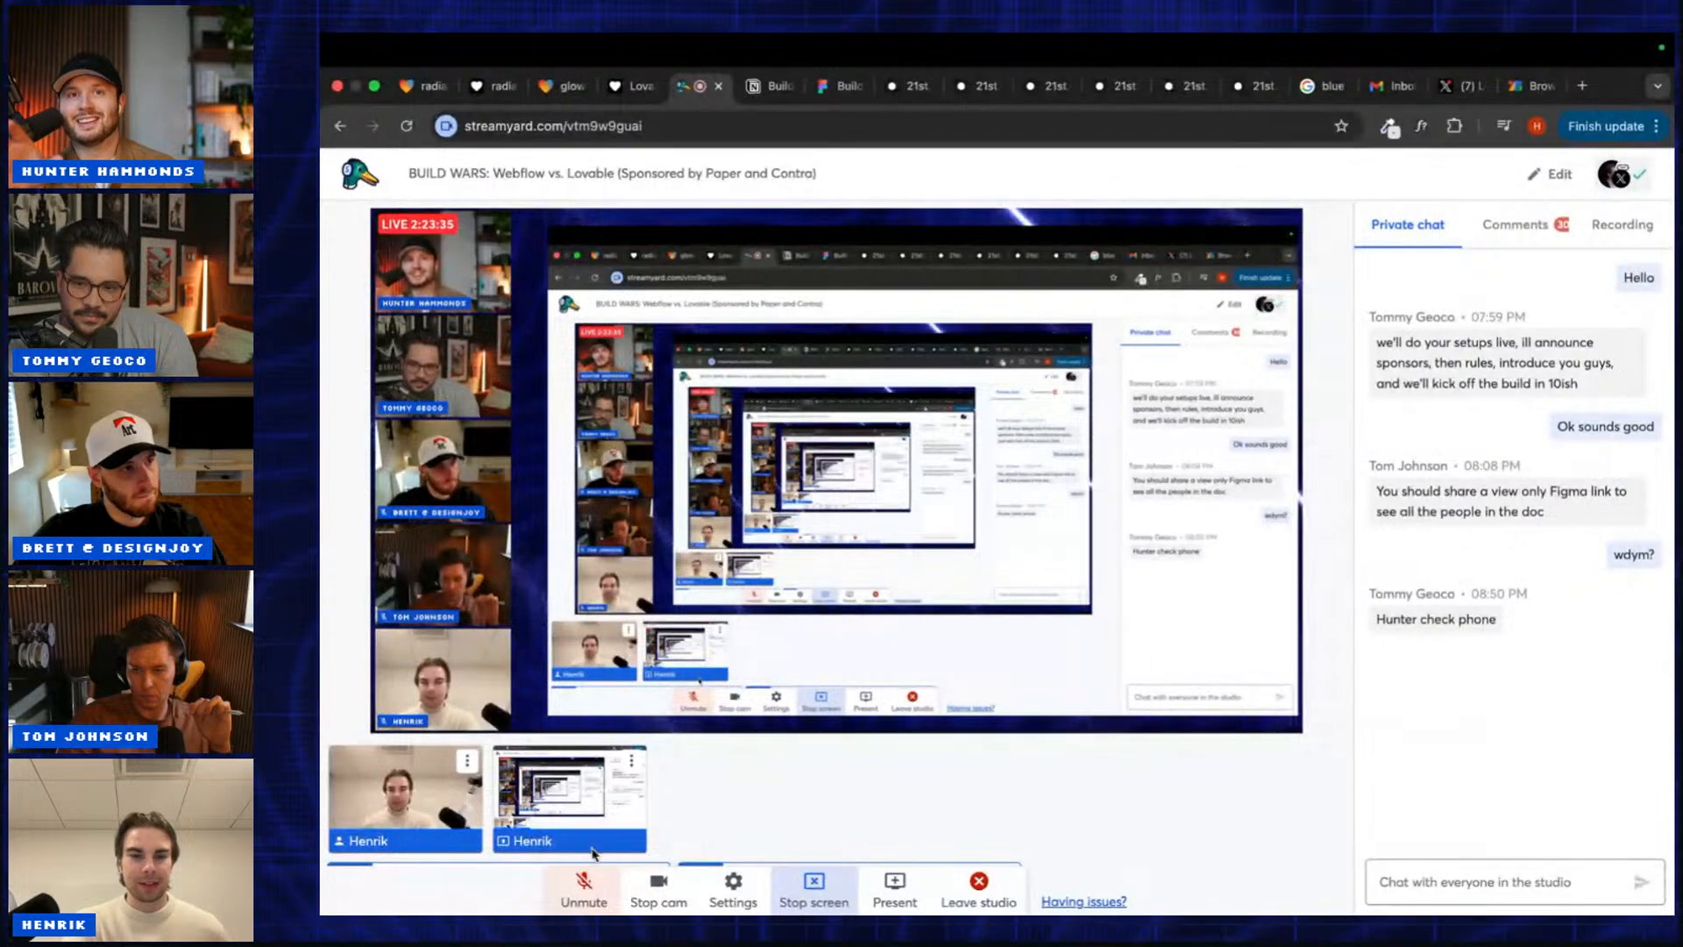
left_click(614, 88)
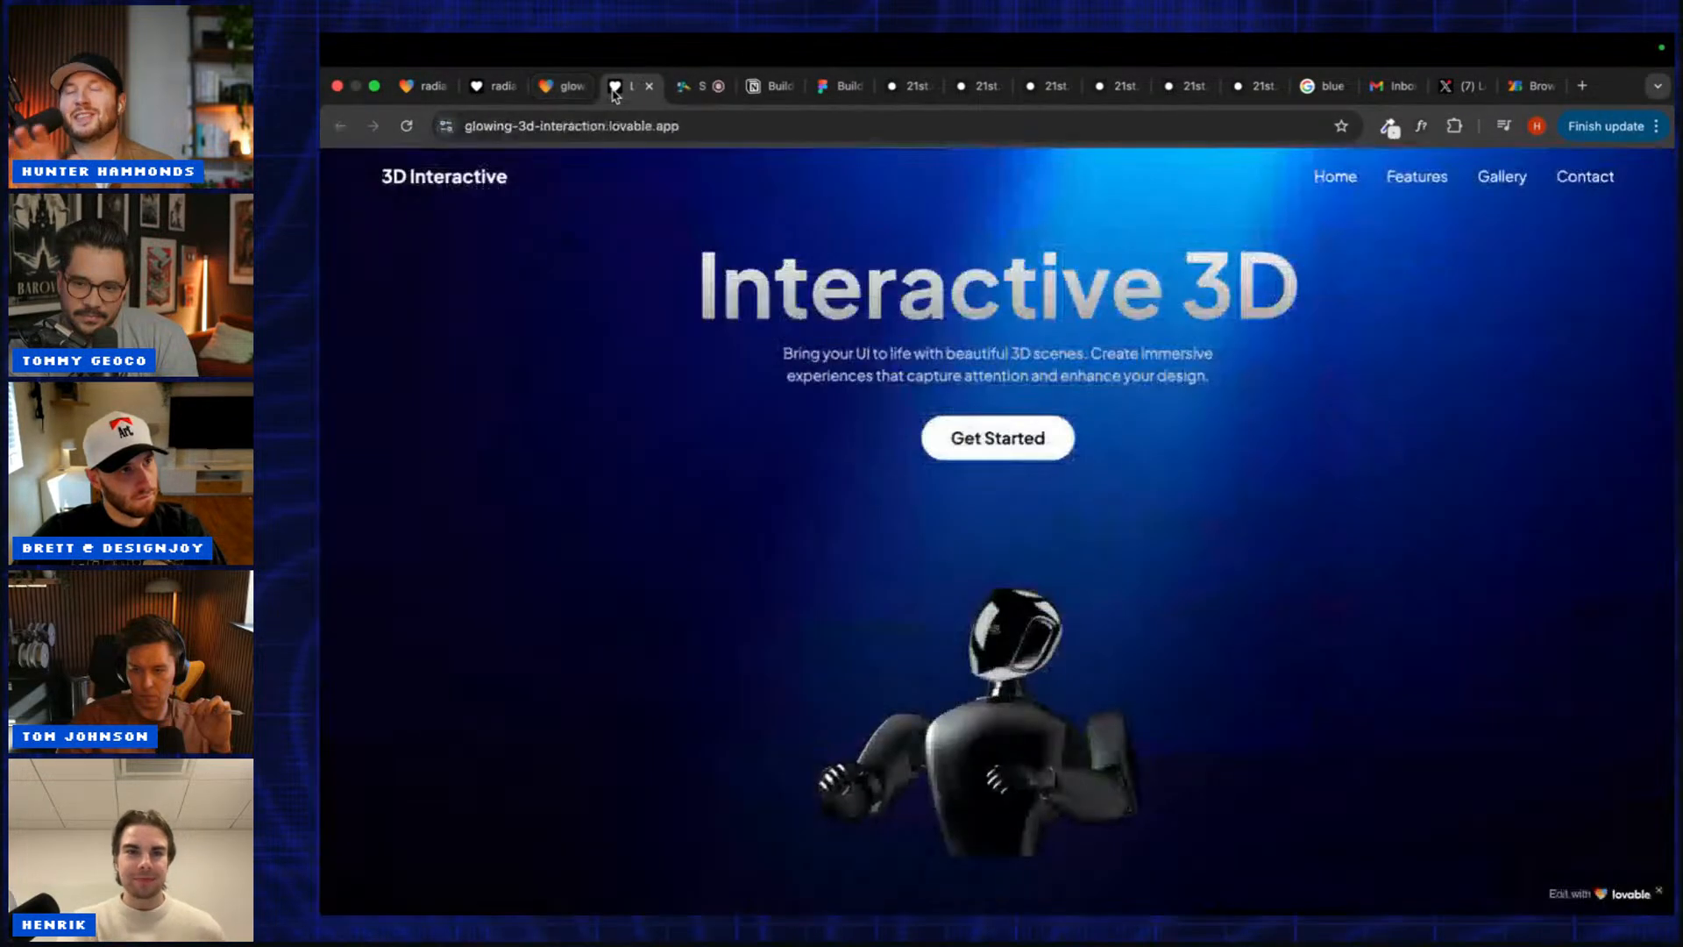